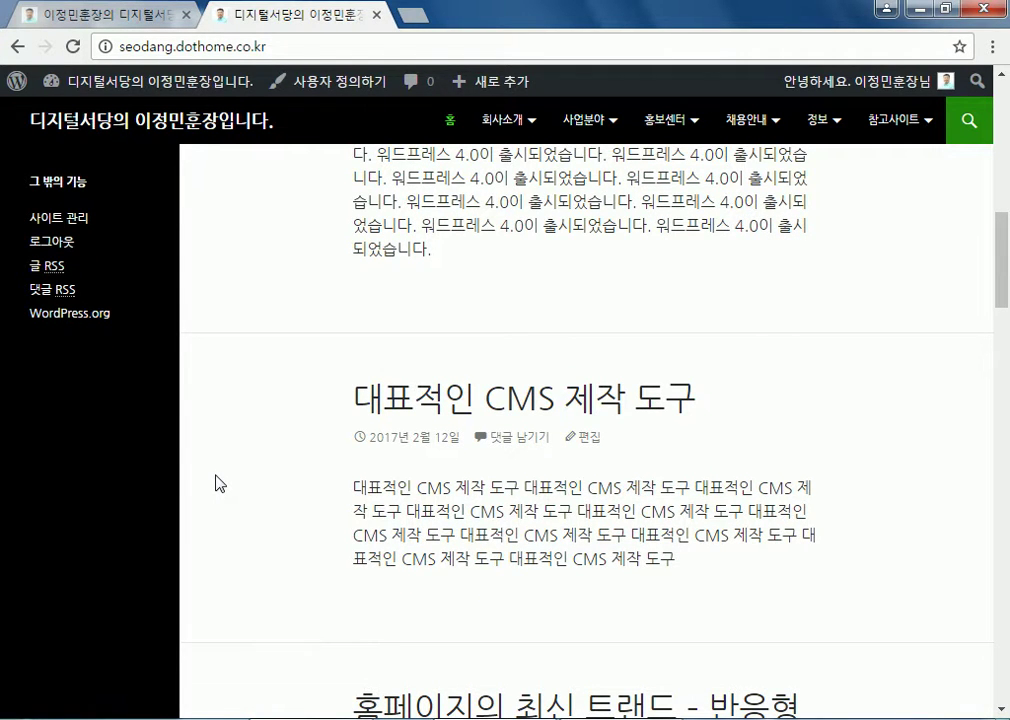
Scroll through the homepage posts, then go to the admin dashboard (알림판) from the admin bar site name
{"action": "scroll", "coordinate": [300, 467], "scroll_direction": "down", "scroll_amount": 10}
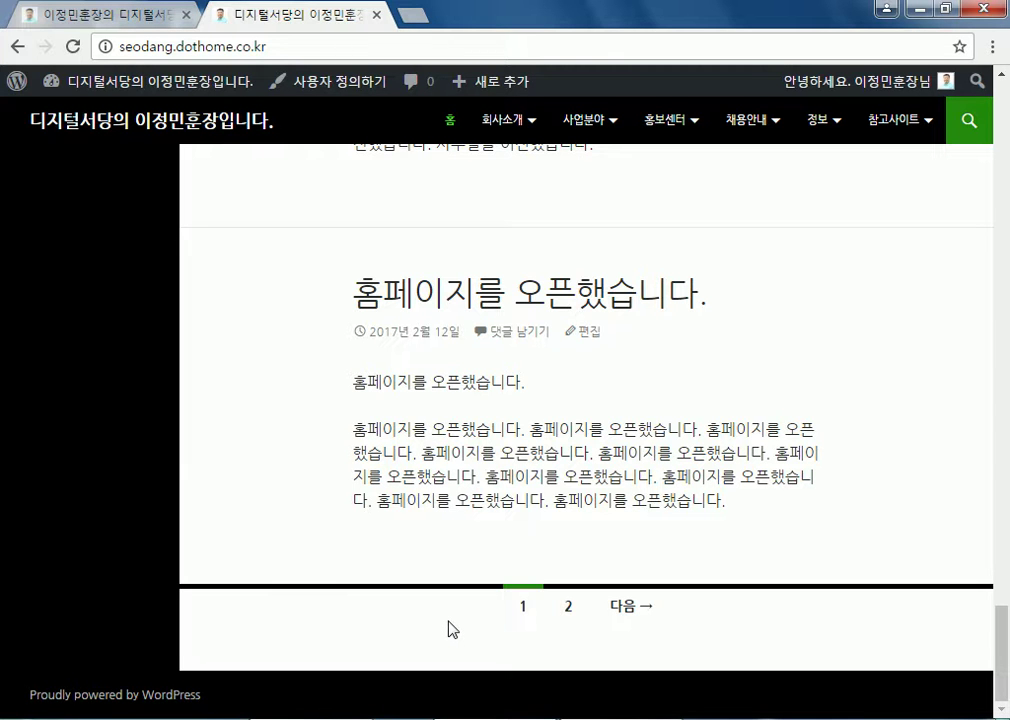
{"action": "scroll", "coordinate": [452, 628], "scroll_direction": "up", "scroll_amount": 10}
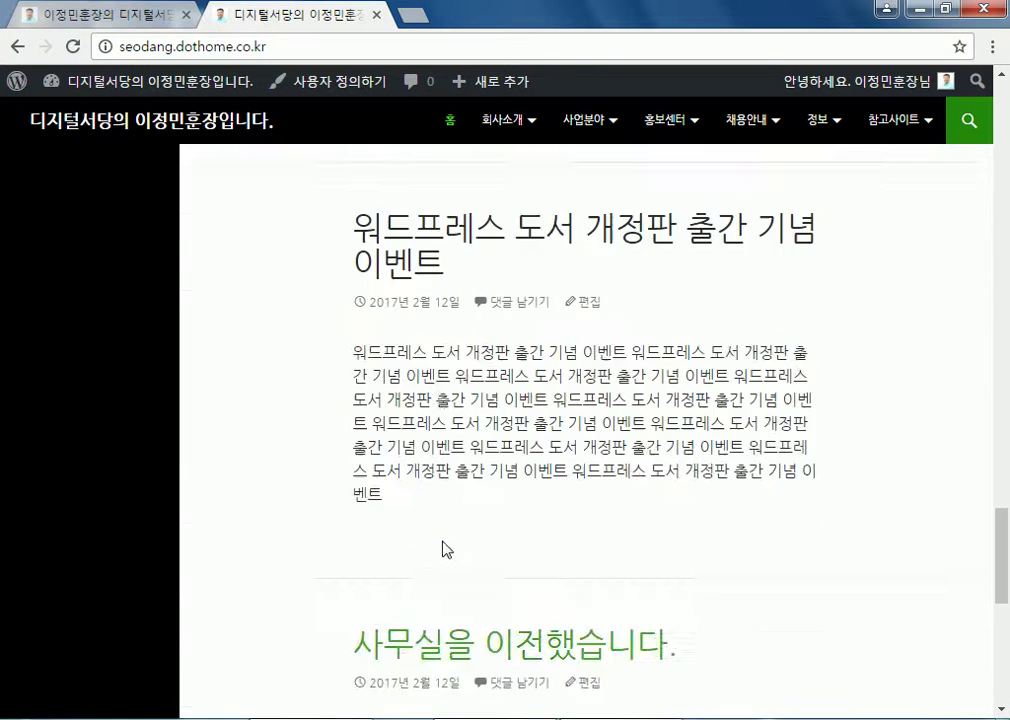
{"action": "left_click", "coordinate": [156, 81]}
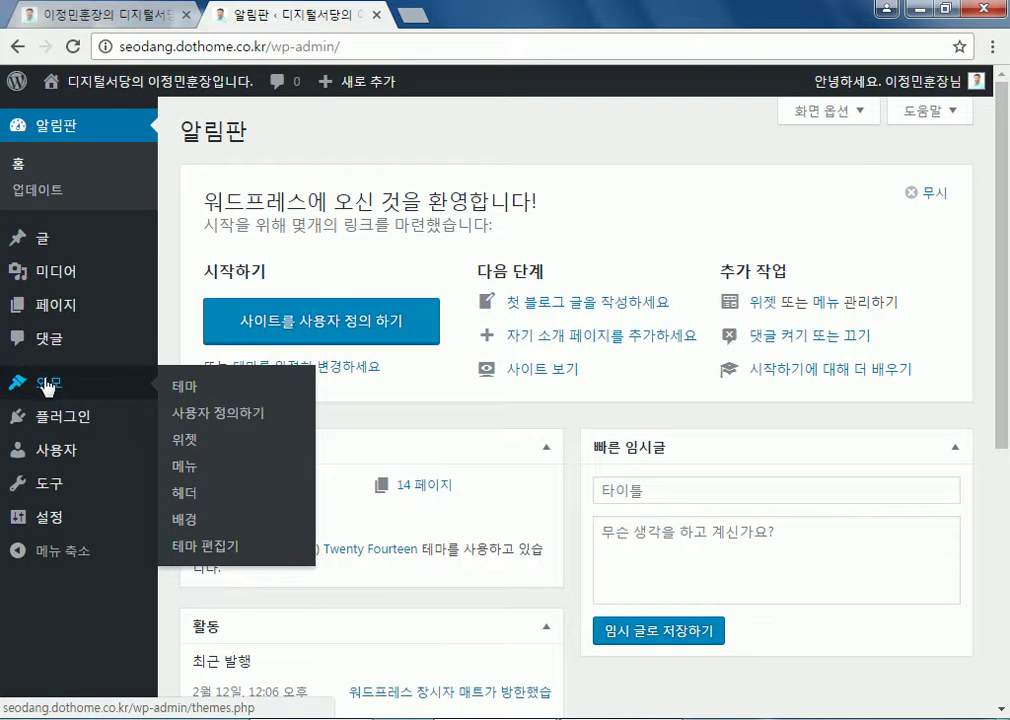
Open the Widgets page under 외모 and look over the available widgets
{"action": "left_click", "coordinate": [47, 385]}
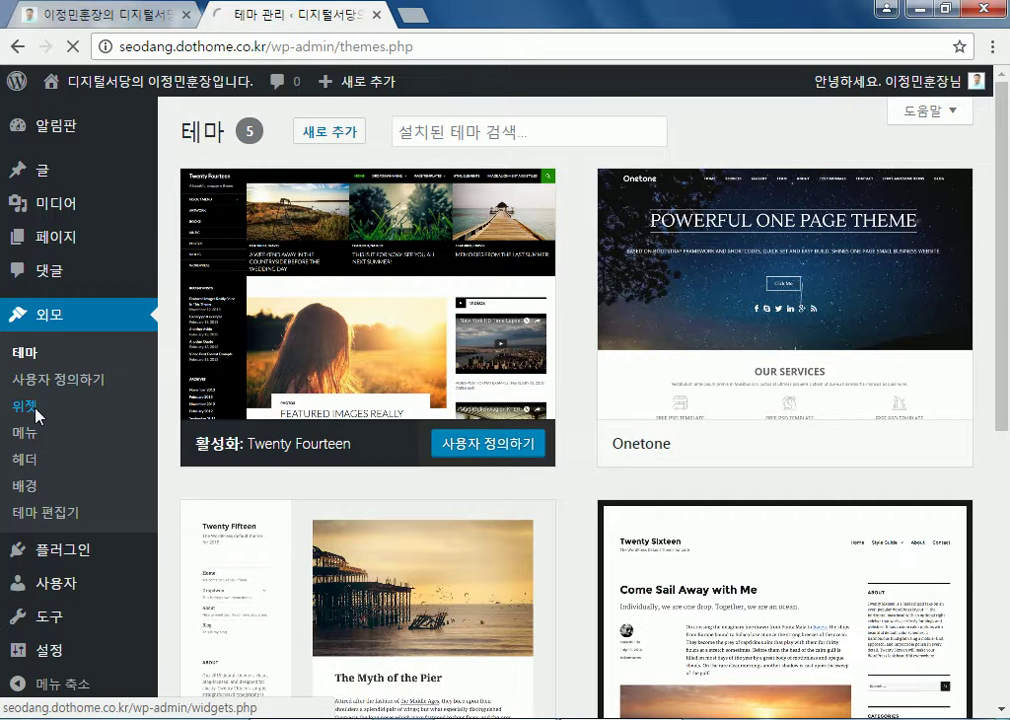
{"action": "left_click", "coordinate": [36, 410]}
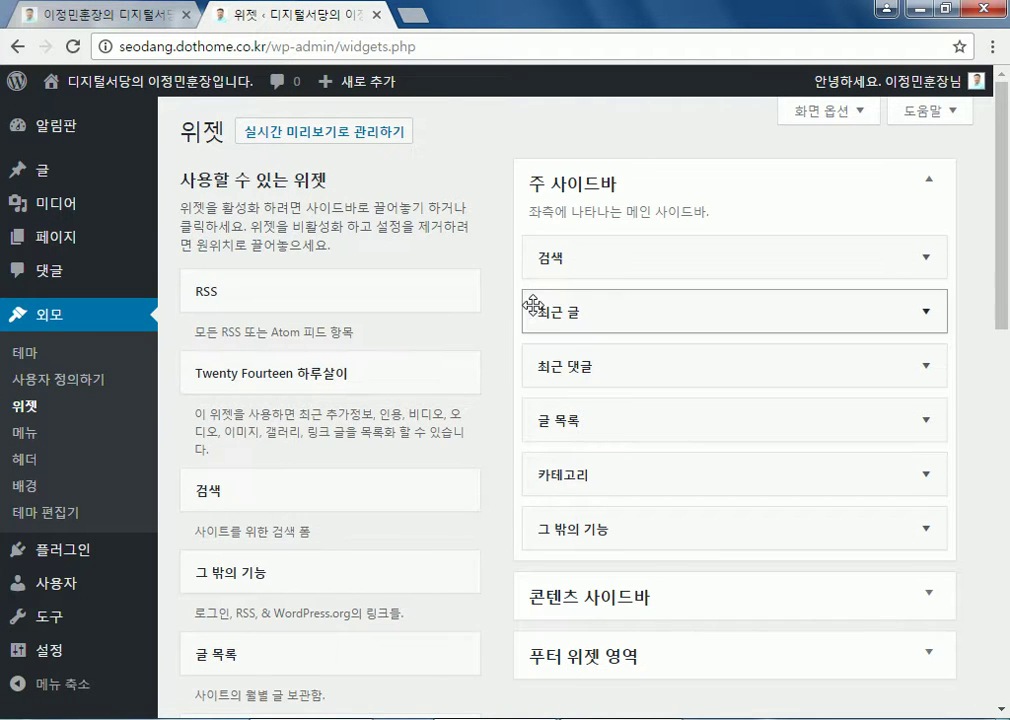
{"action": "scroll", "coordinate": [540, 320], "scroll_direction": "down", "scroll_amount": 4}
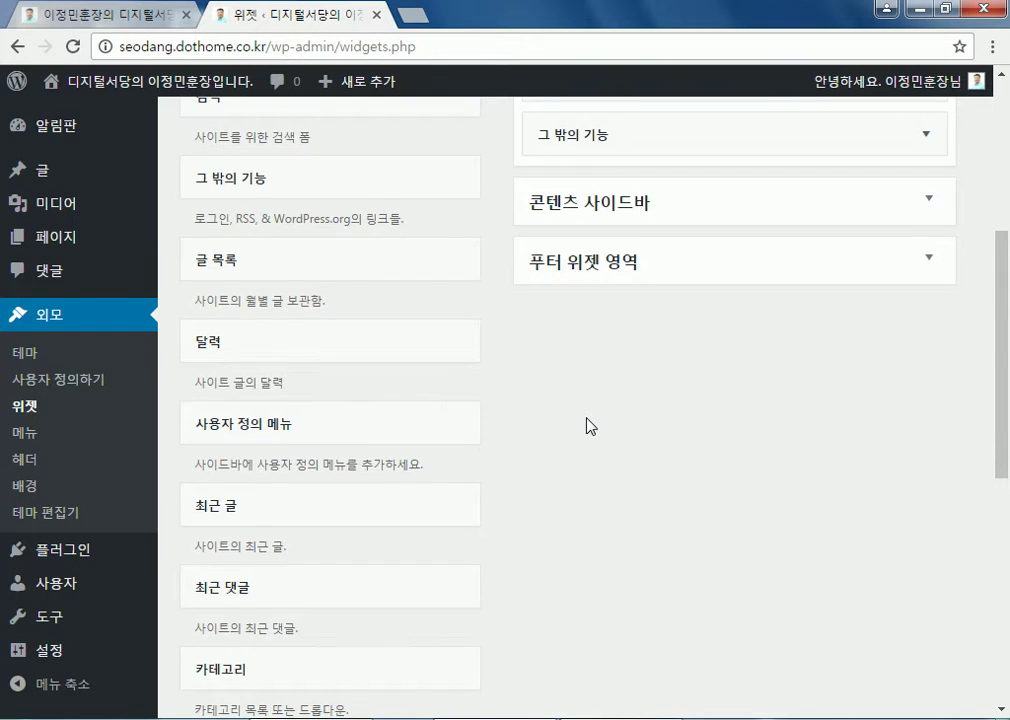
{"action": "scroll", "coordinate": [590, 425], "scroll_direction": "up", "scroll_amount": 4}
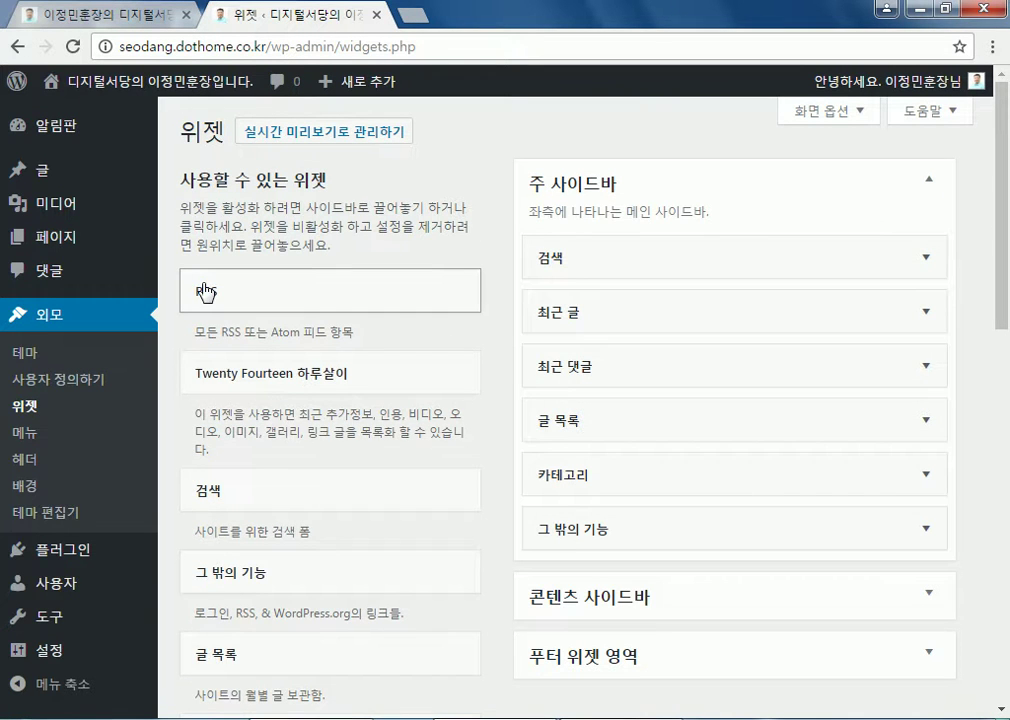
Preview placement choices for the RSS, Twenty Fourteen, 검색 and 그 밖의 기능 widgets without adding them
{"action": "left_click", "coordinate": [205, 292]}
{"action": "left_click", "coordinate": [205, 292]}
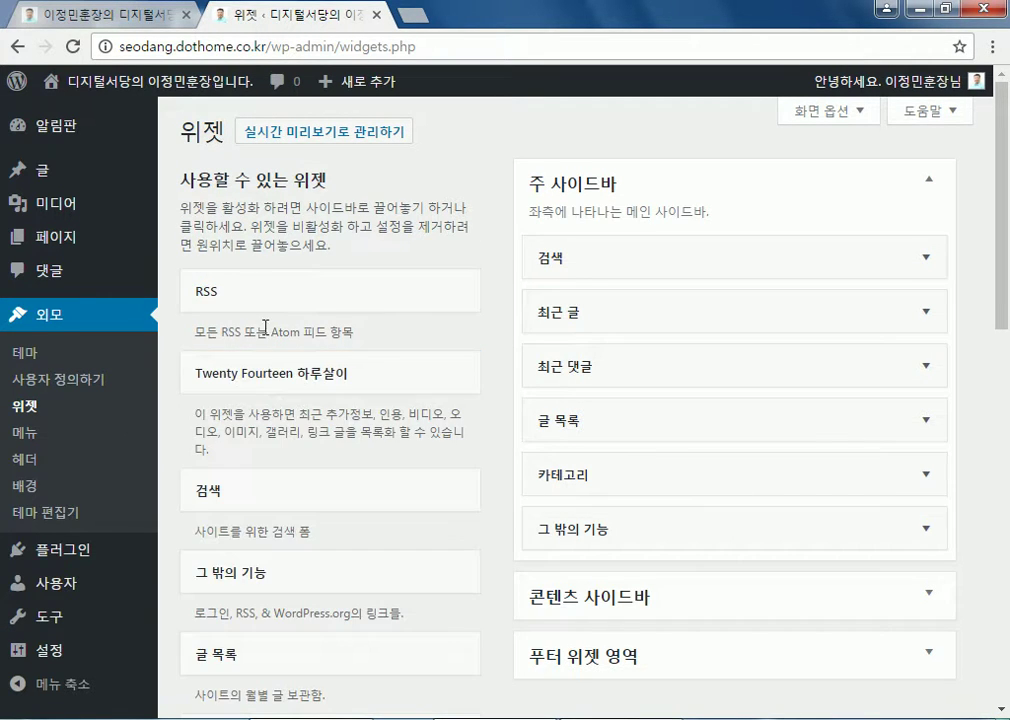
{"action": "left_click", "coordinate": [262, 387]}
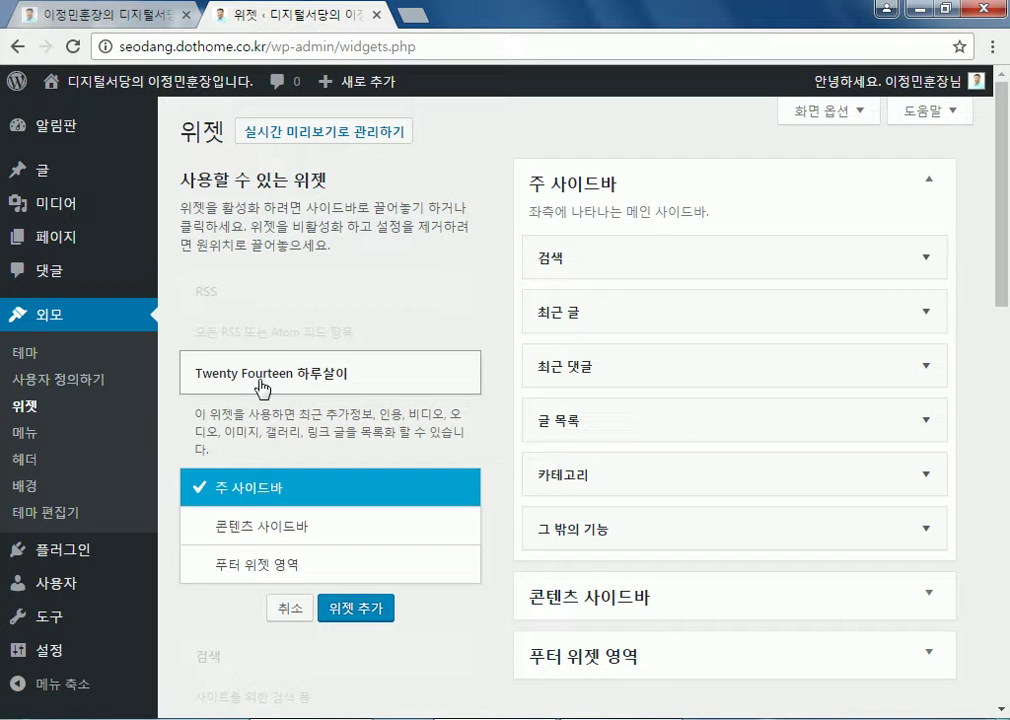
{"action": "left_click", "coordinate": [262, 387]}
{"action": "scroll", "coordinate": [300, 388], "scroll_direction": "down", "scroll_amount": 2}
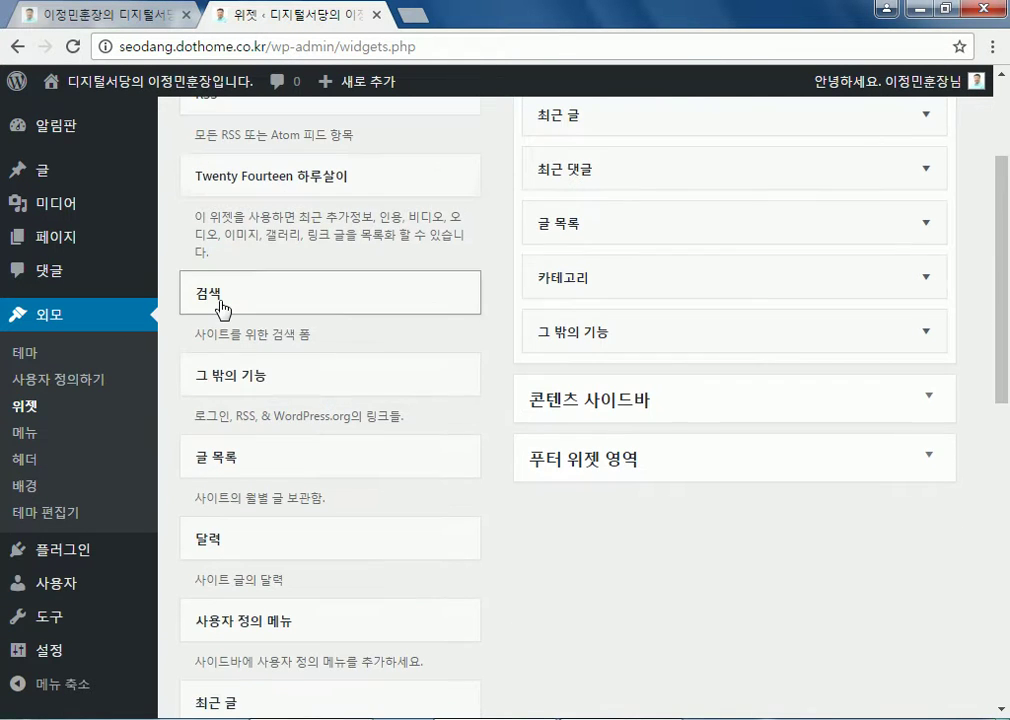
{"action": "left_click", "coordinate": [222, 303]}
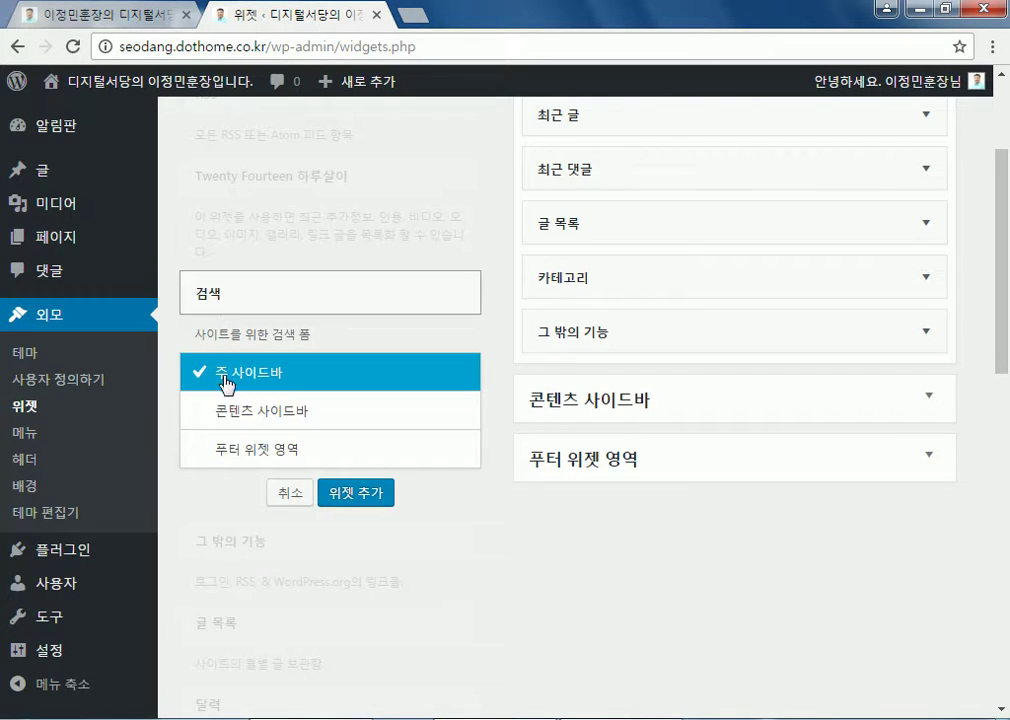
{"action": "left_click", "coordinate": [240, 310]}
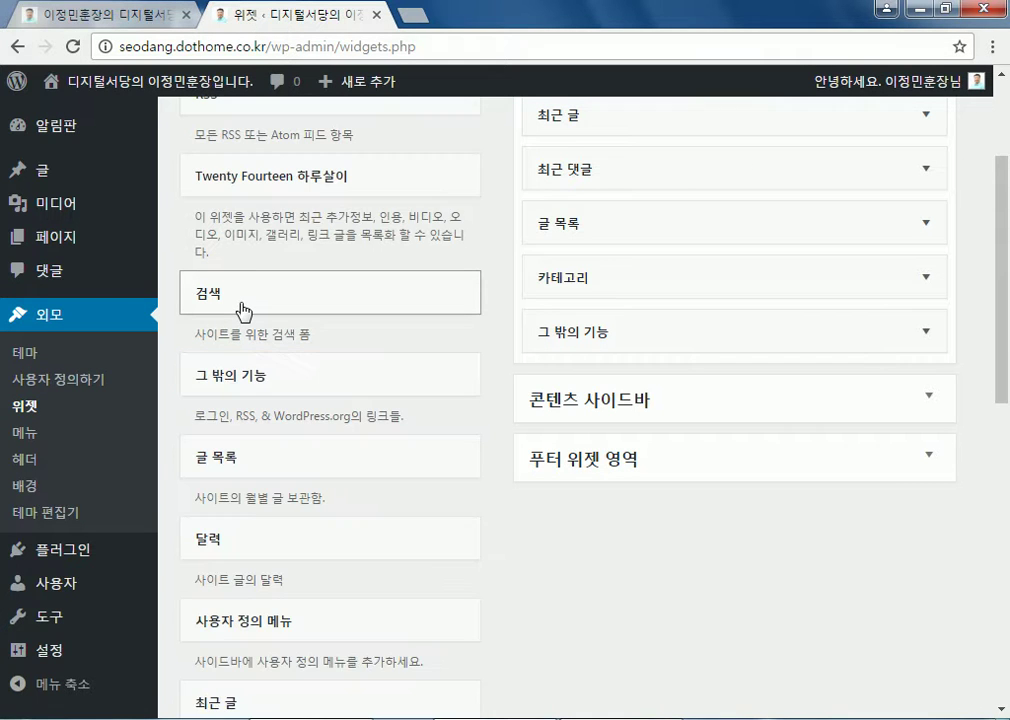
{"action": "scroll", "coordinate": [243, 311], "scroll_direction": "down", "scroll_amount": 2}
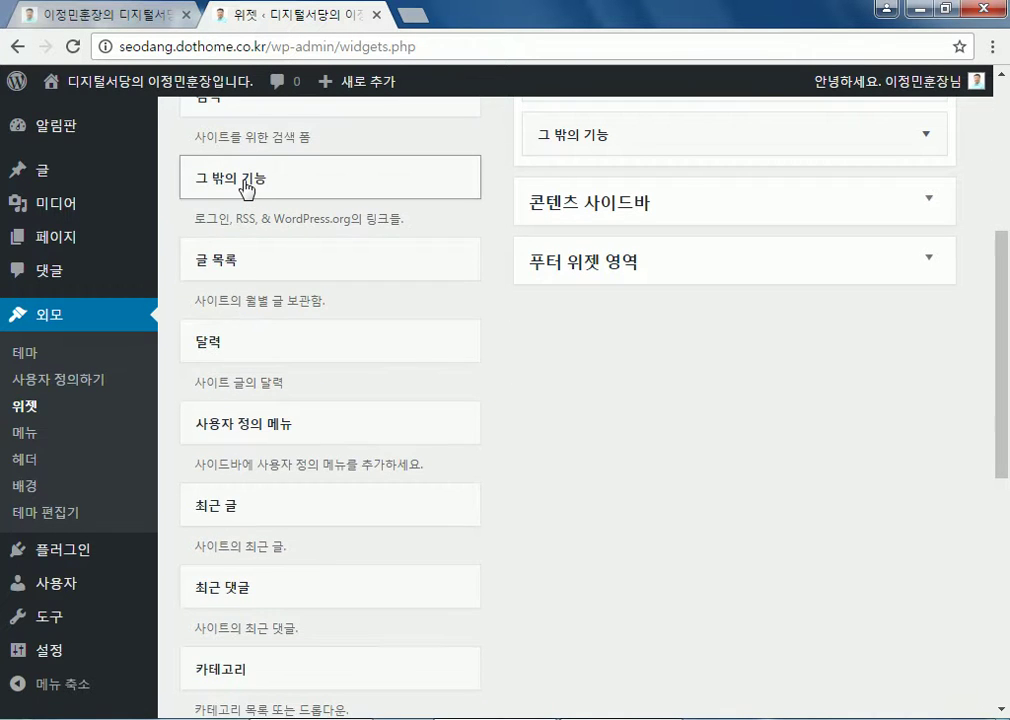
{"action": "left_click", "coordinate": [248, 190]}
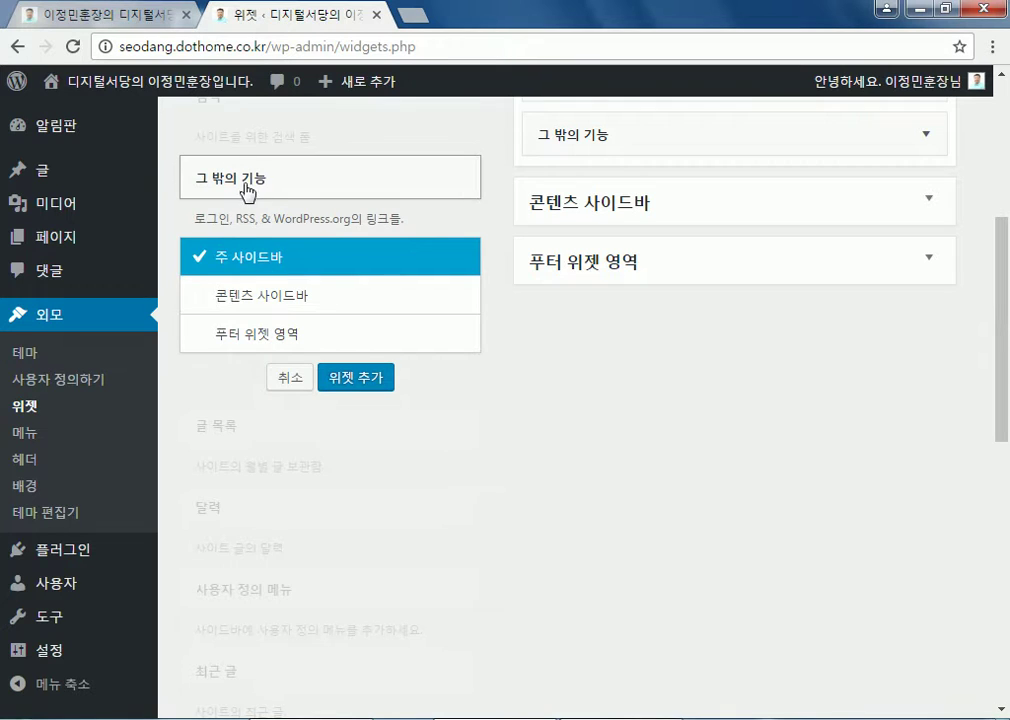
{"action": "left_click", "coordinate": [247, 188]}
Add the 달력 widget to the 푸터 위젯 영역
{"action": "left_click", "coordinate": [250, 348]}
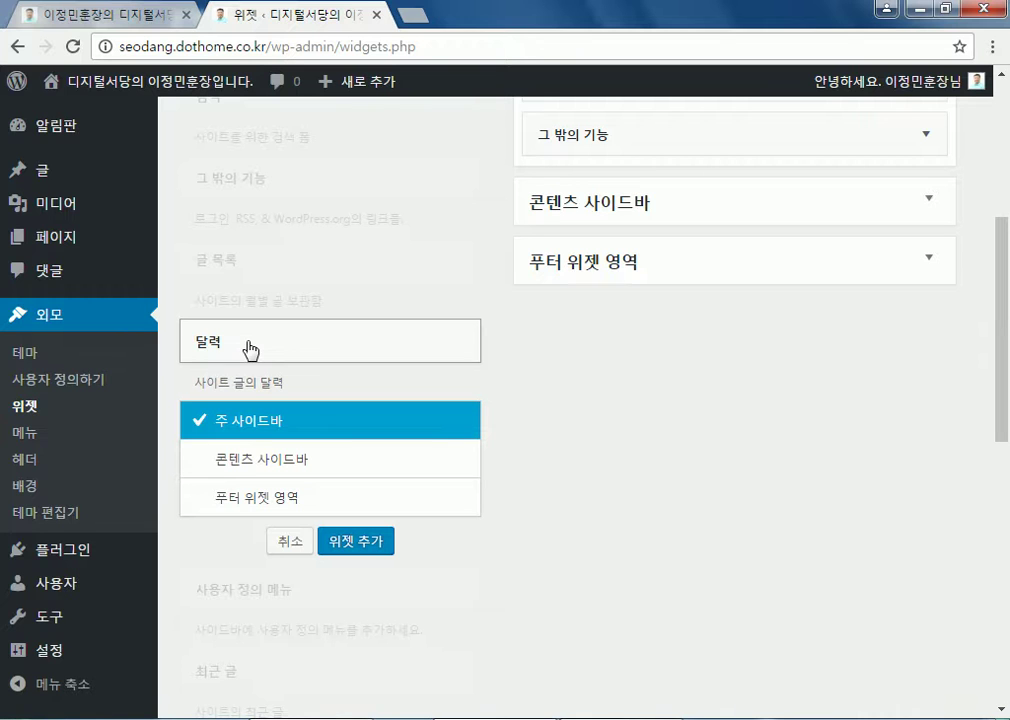
{"action": "left_click", "coordinate": [238, 503]}
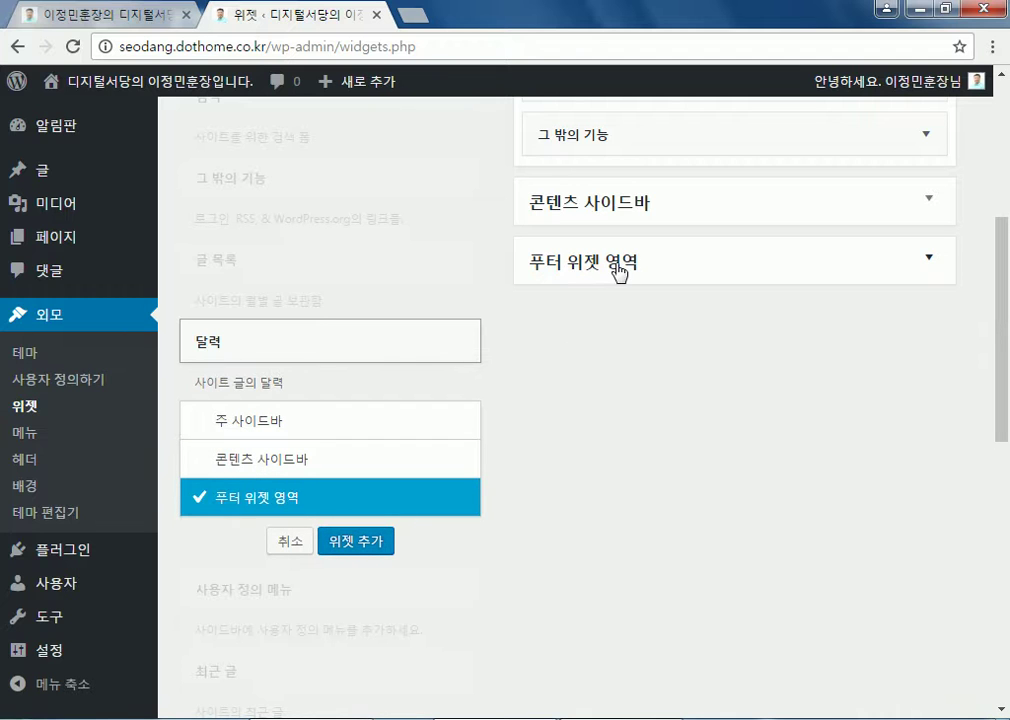
{"action": "left_click", "coordinate": [360, 541]}
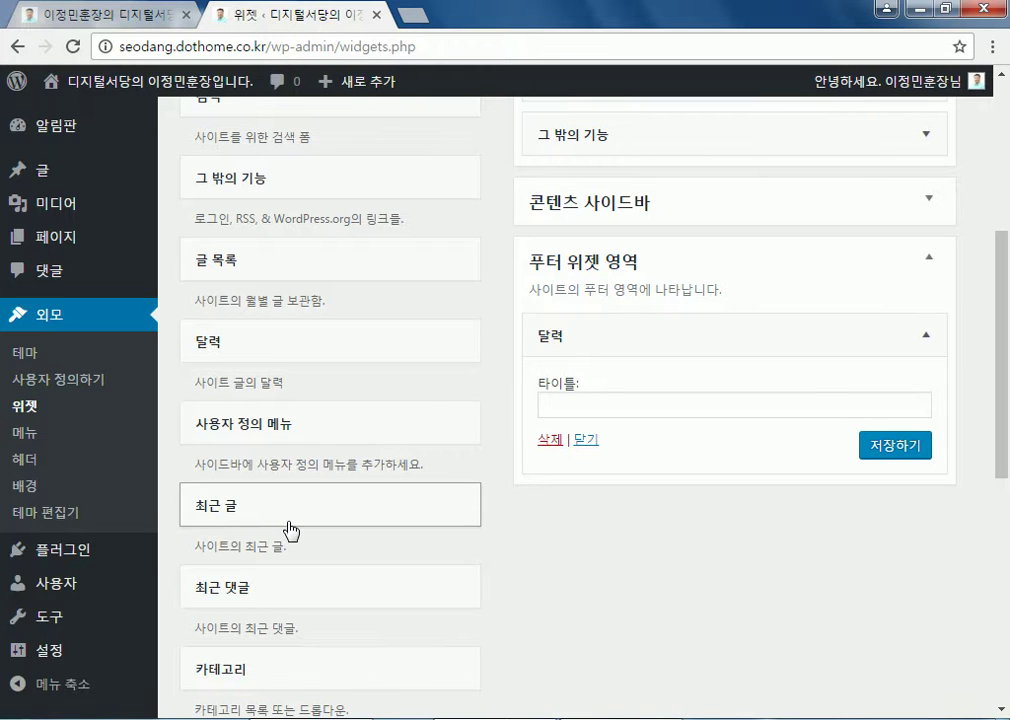
Add a 달력 widget to the 주 사이드바
{"action": "left_click", "coordinate": [286, 350]}
{"action": "left_click", "coordinate": [259, 424]}
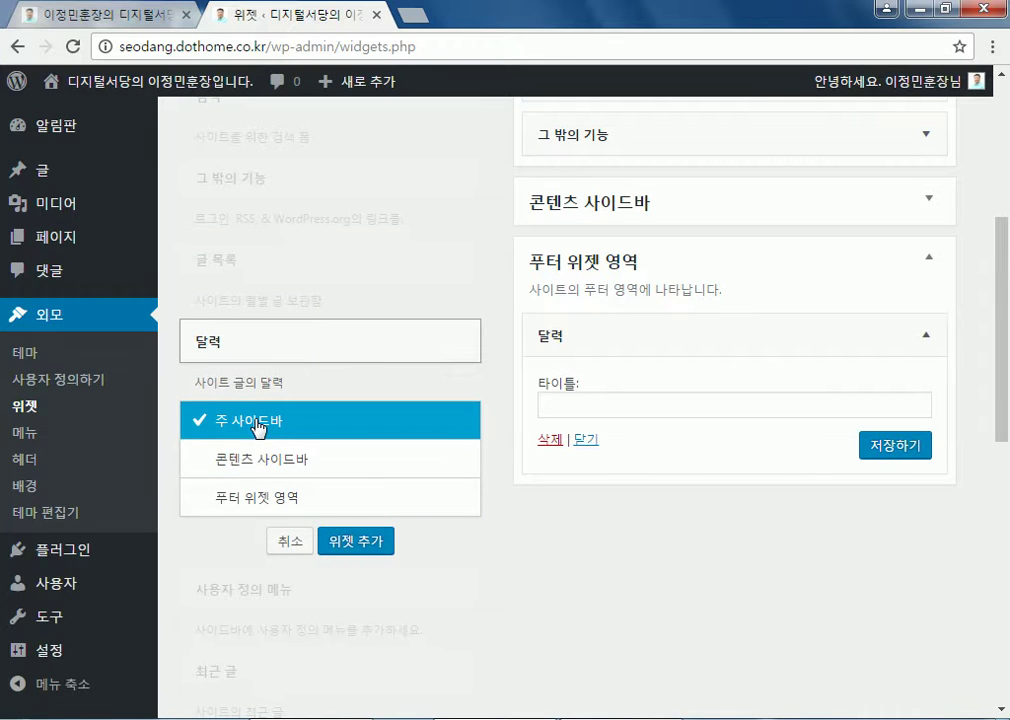
{"action": "left_click", "coordinate": [348, 542]}
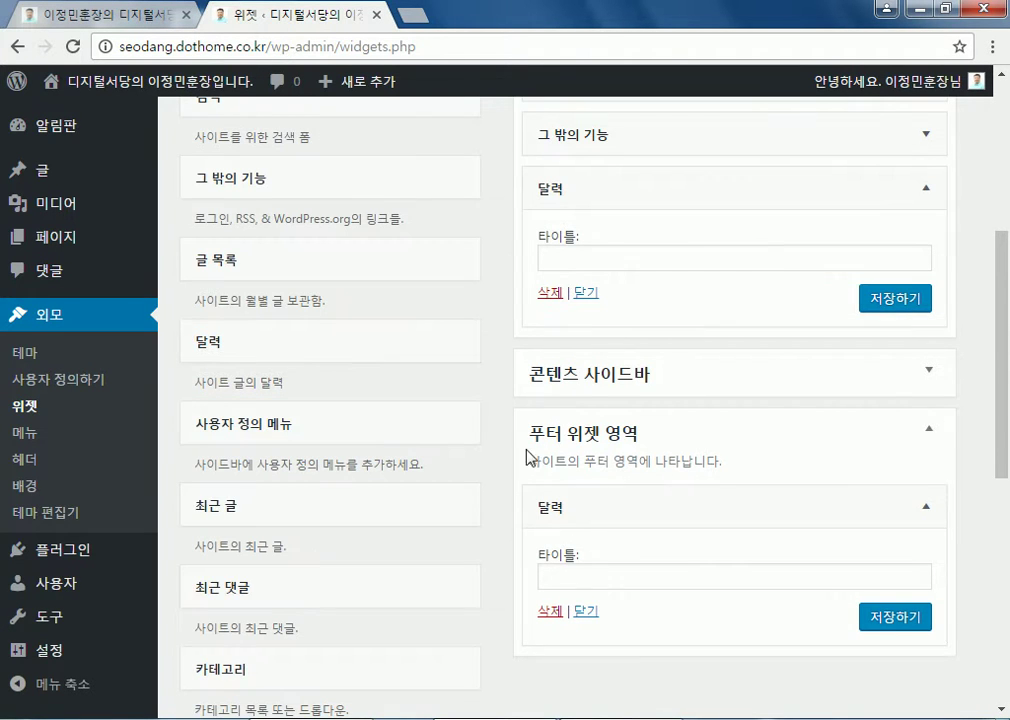
Cancel placing a third 달력 widget, try dragging one toward the footer, and scroll the widget areas
{"action": "left_click", "coordinate": [219, 356]}
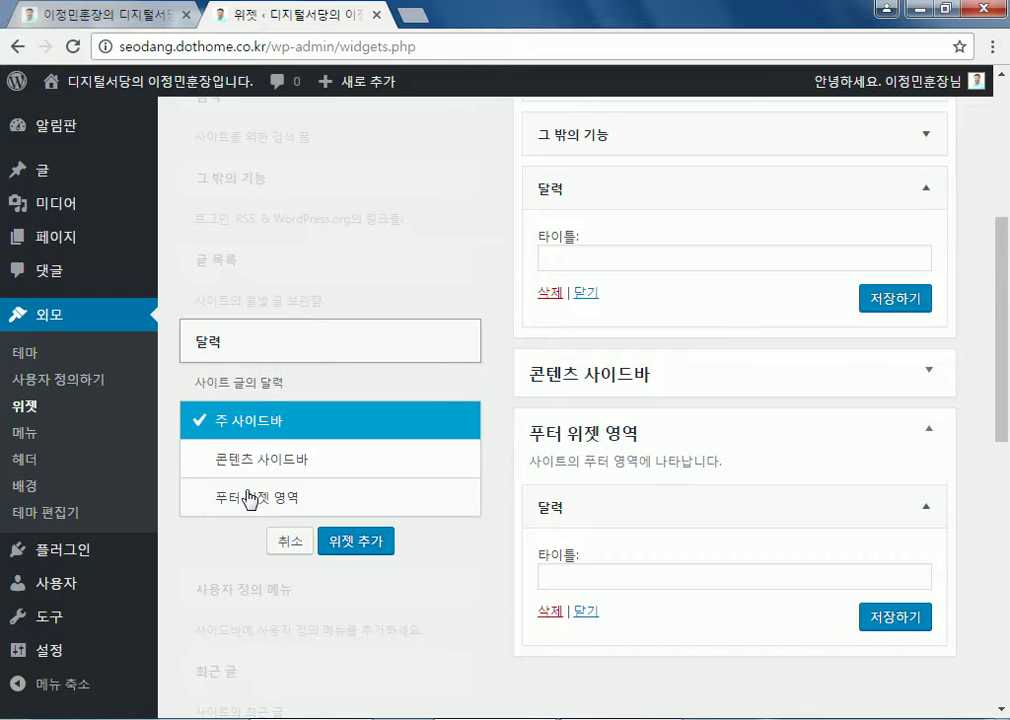
{"action": "left_click", "coordinate": [245, 352]}
{"action": "left_click_drag", "start_coordinate": [279, 352], "coordinate": [230, 340]}
{"action": "scroll", "coordinate": [617, 357], "scroll_direction": "up", "scroll_amount": 3}
{"action": "scroll", "coordinate": [624, 339], "scroll_direction": "up", "scroll_amount": 1}
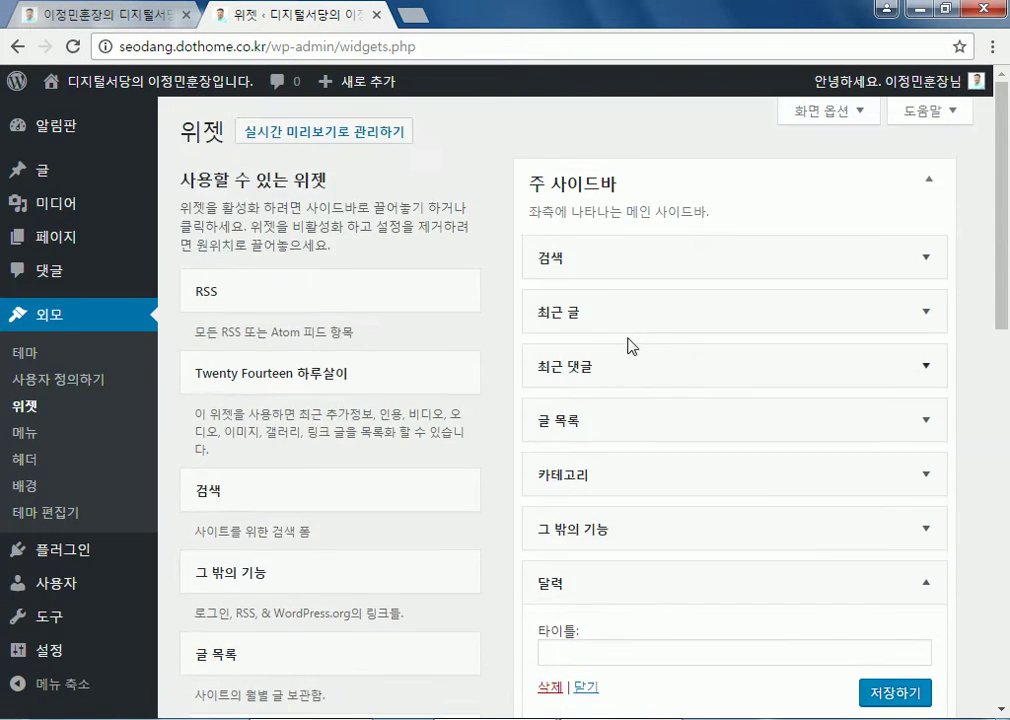
{"action": "scroll", "coordinate": [636, 262], "scroll_direction": "down", "scroll_amount": 1}
{"action": "scroll", "coordinate": [636, 262], "scroll_direction": "down", "scroll_amount": 5}
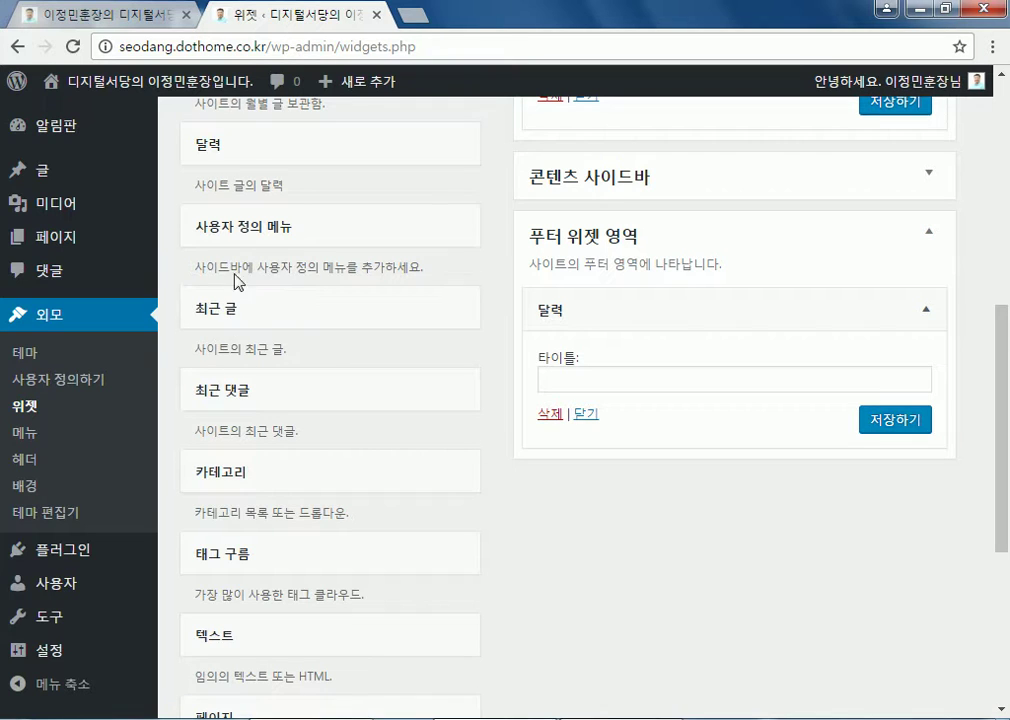
{"action": "left_click_drag", "start_coordinate": [248, 155], "coordinate": [615, 408]}
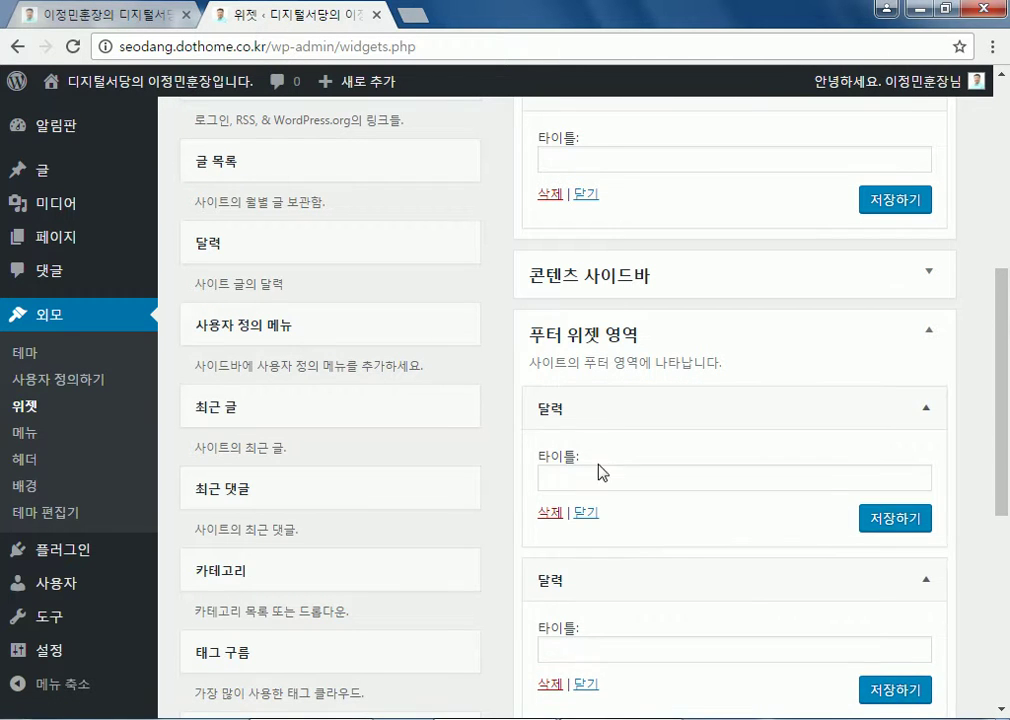
{"action": "left_click", "coordinate": [578, 397]}
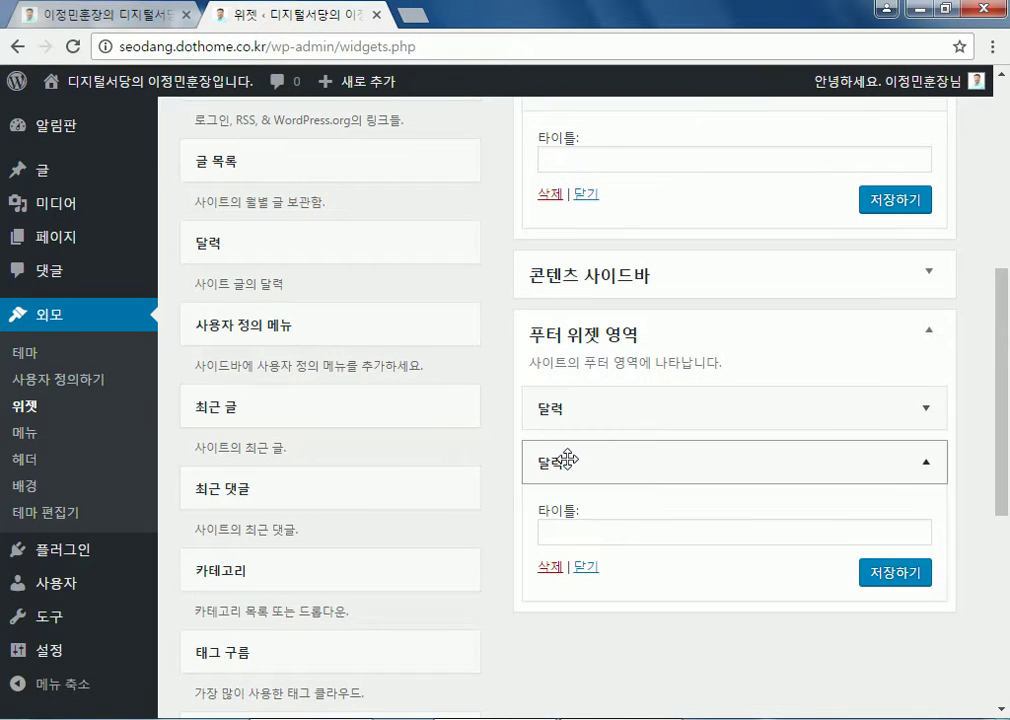
{"action": "left_click", "coordinate": [755, 476]}
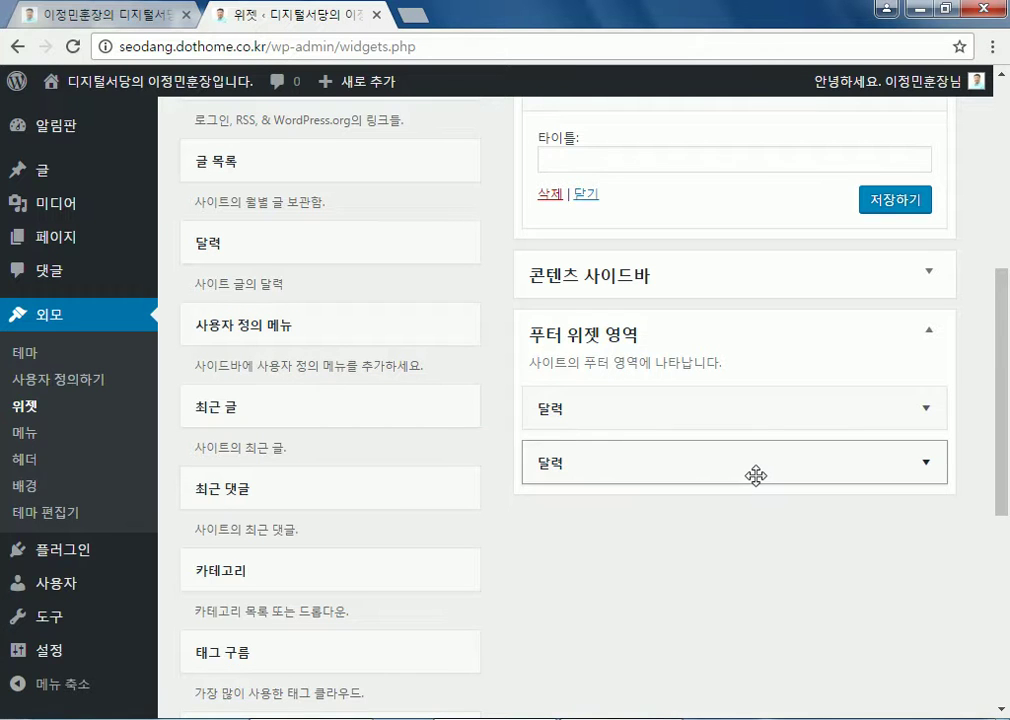
{"action": "left_click", "coordinate": [750, 407]}
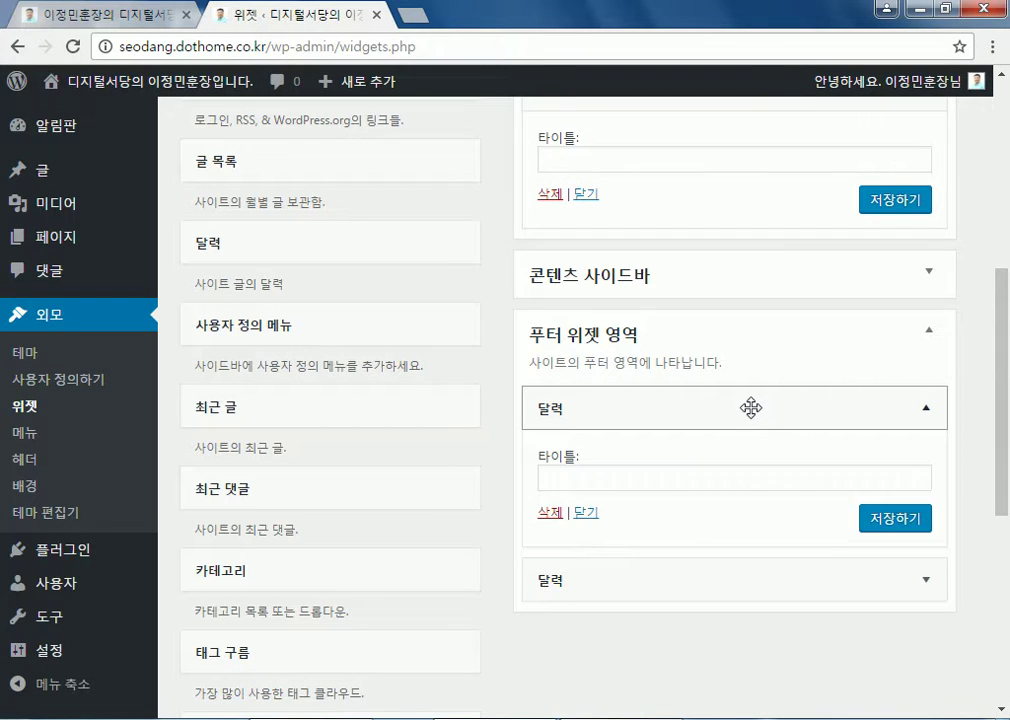
{"action": "left_click", "coordinate": [750, 407]}
{"action": "left_click_drag", "start_coordinate": [279, 257], "coordinate": [670, 395]}
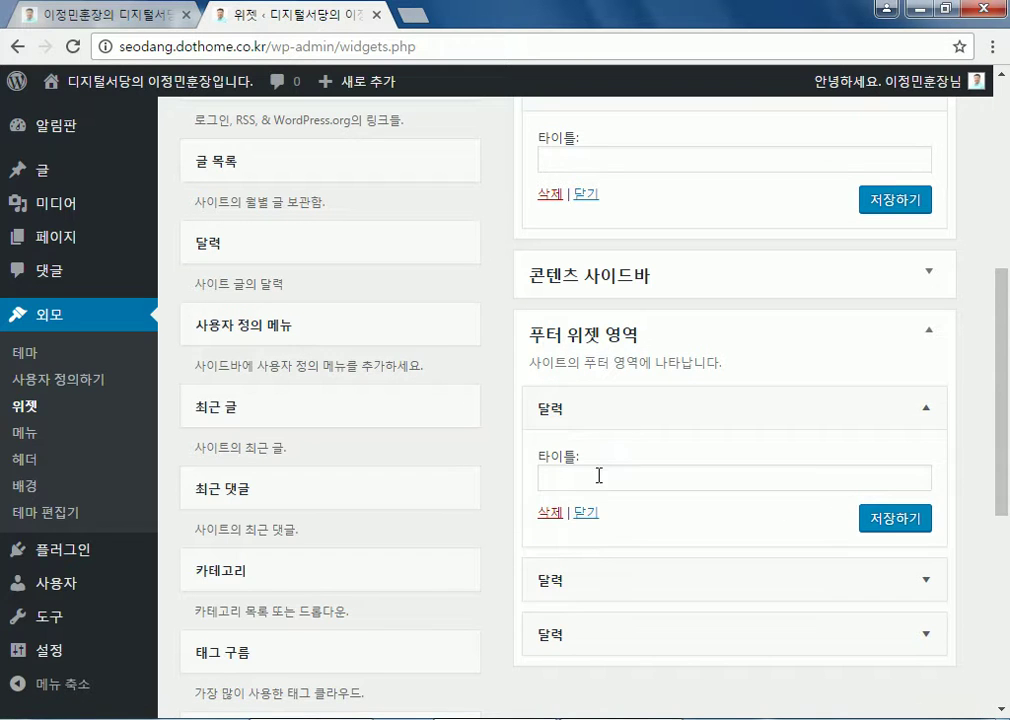
{"action": "left_click", "coordinate": [922, 408]}
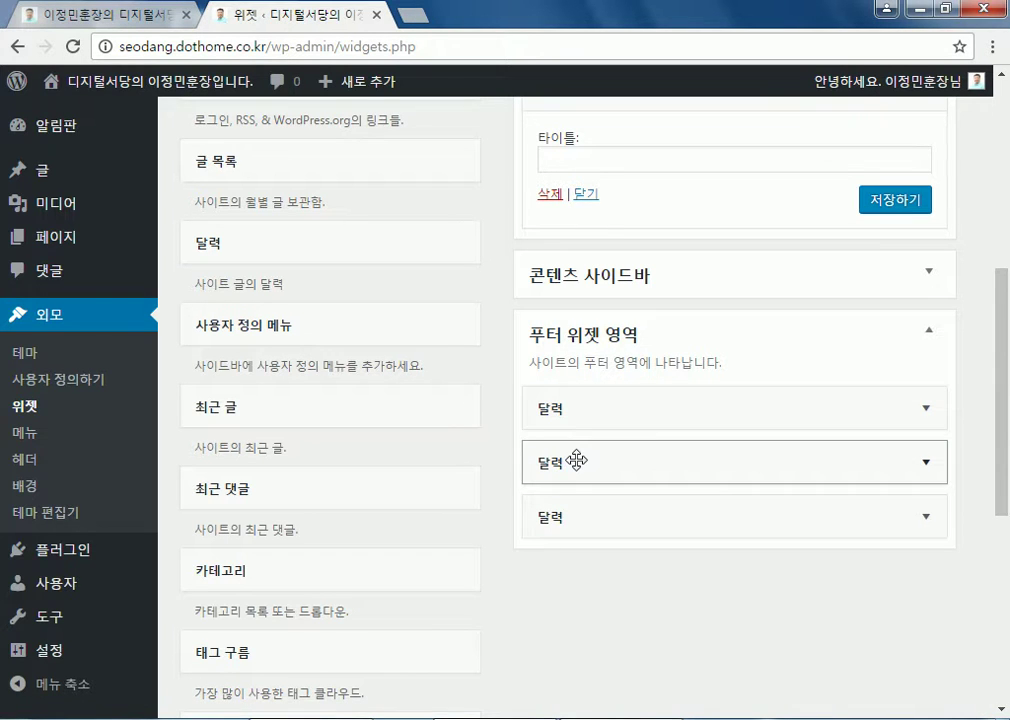
{"action": "left_click", "coordinate": [926, 463]}
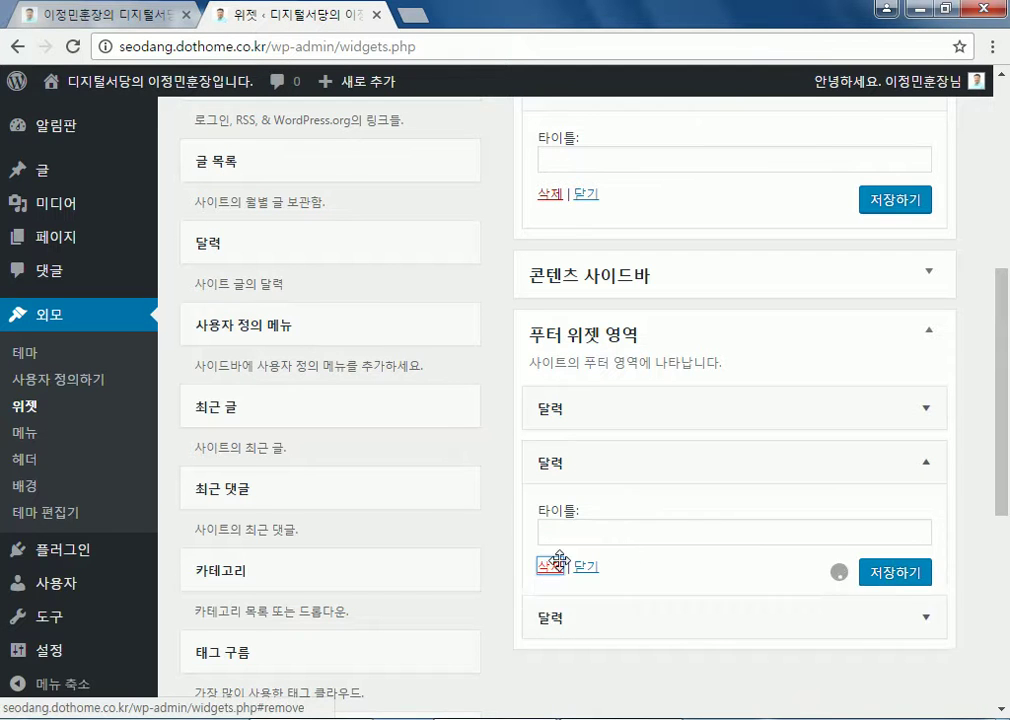
{"action": "left_click", "coordinate": [926, 463]}
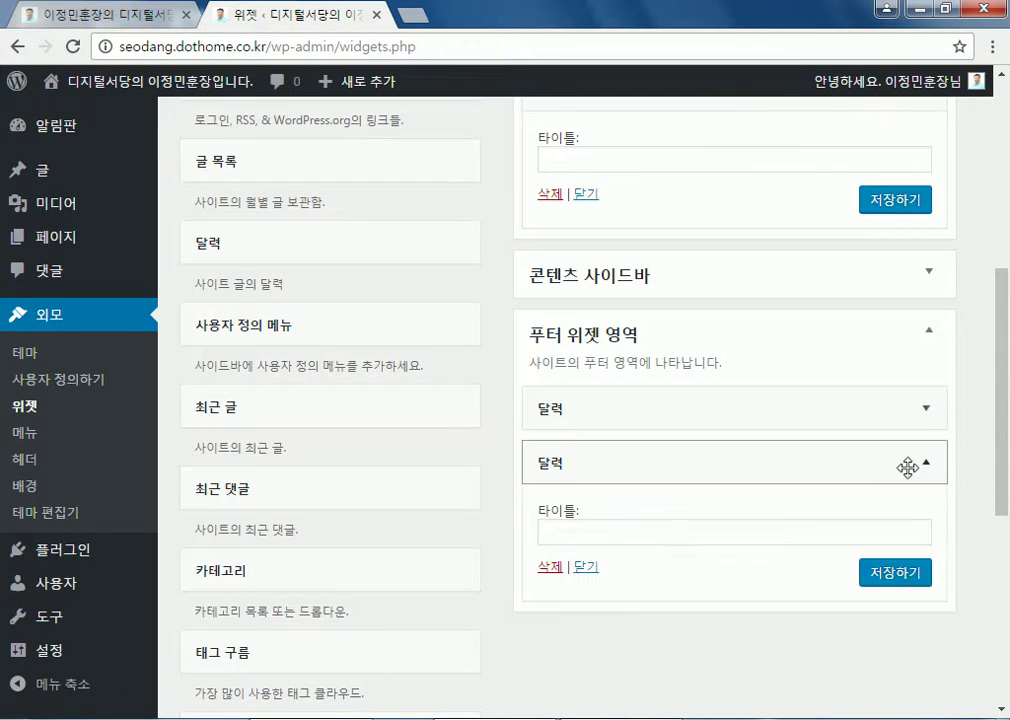
{"action": "left_click", "coordinate": [550, 566]}
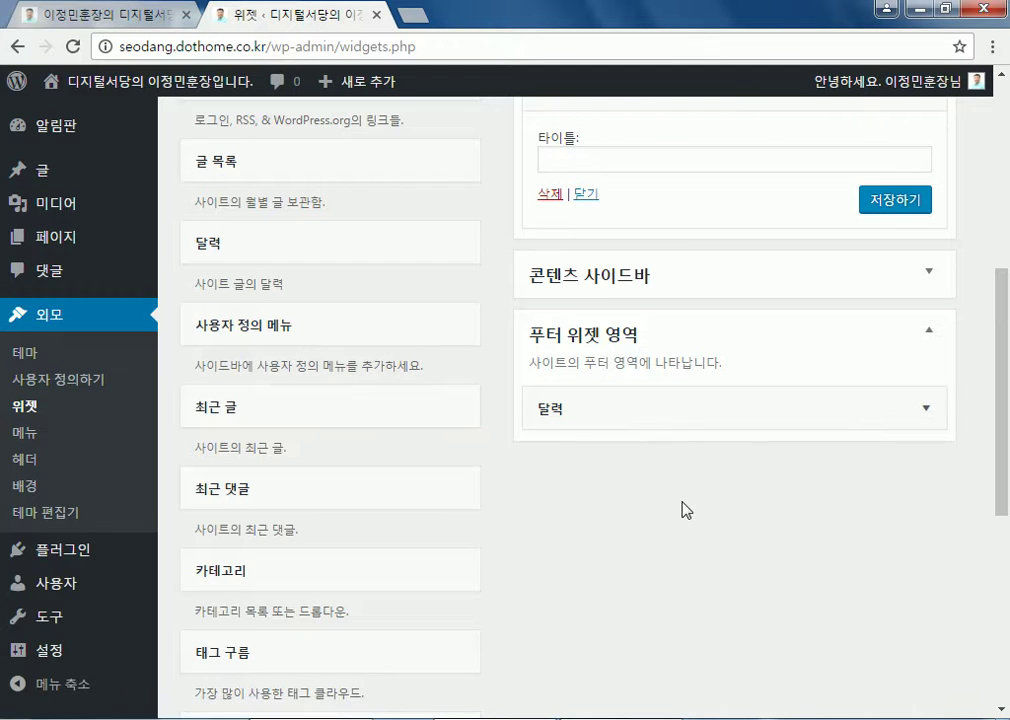
Drag 태그 구름 above 달력 in the 주 사이드바, then scroll to check the widget order
{"action": "scroll", "coordinate": [675, 508], "scroll_direction": "up", "scroll_amount": 3}
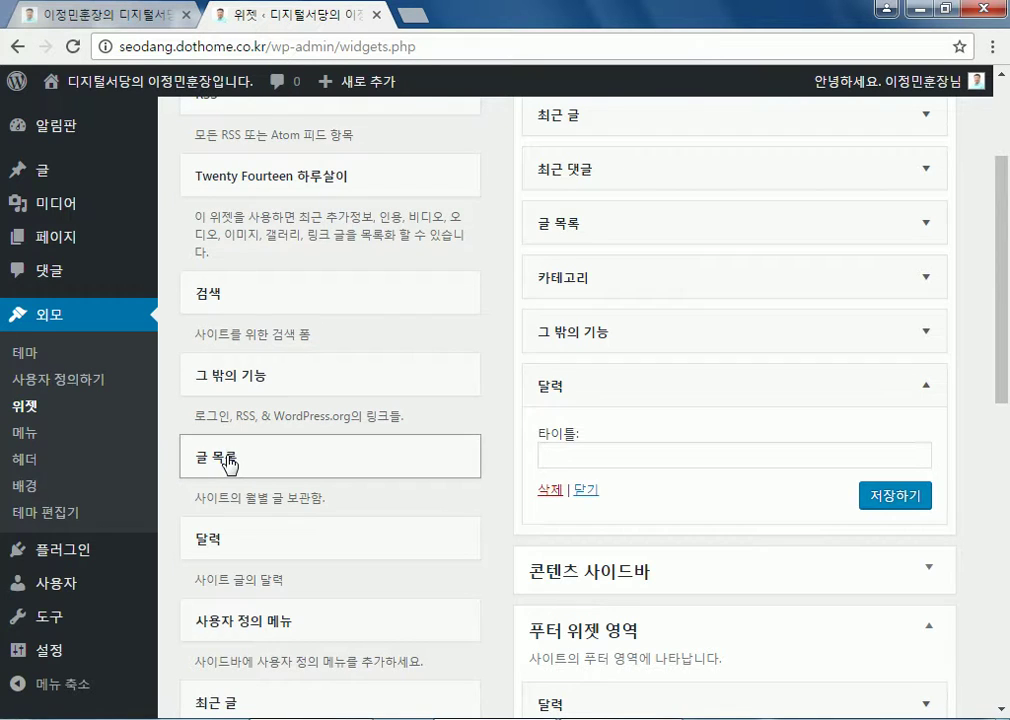
{"action": "scroll", "coordinate": [229, 462], "scroll_direction": "down", "scroll_amount": 2}
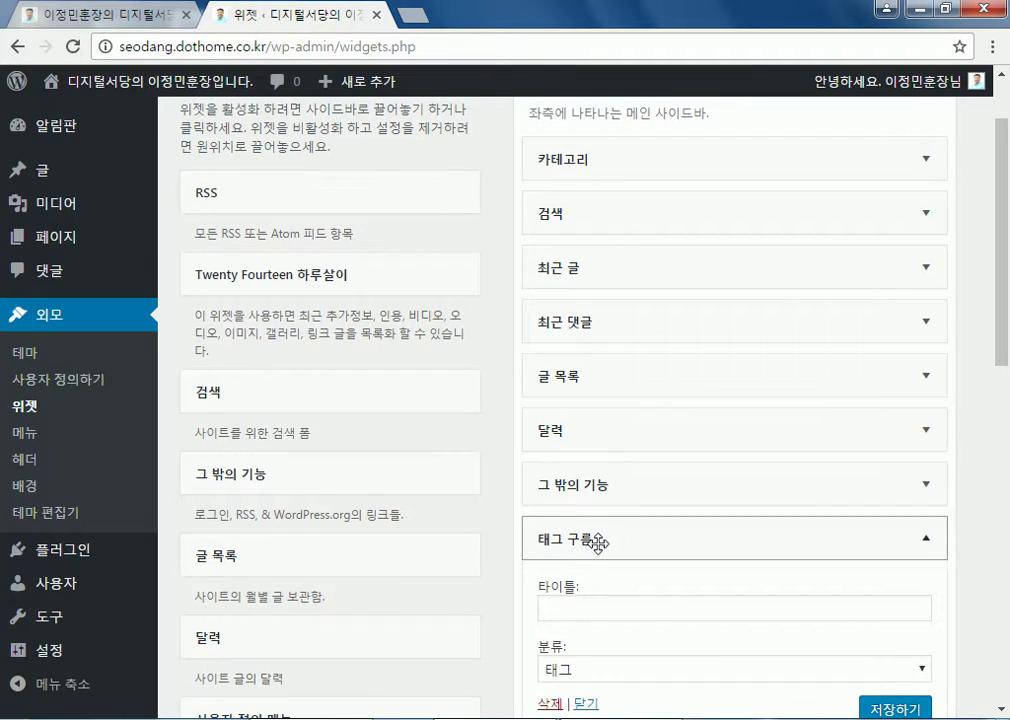
{"action": "left_click_drag", "start_coordinate": [632, 541], "coordinate": [595, 435]}
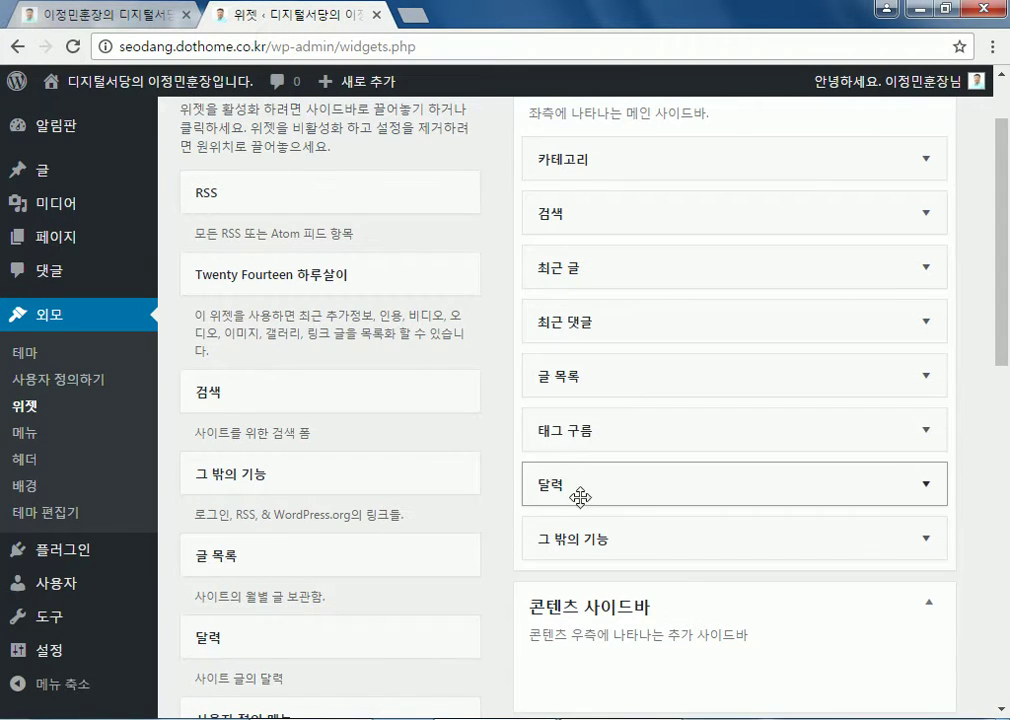
{"action": "scroll", "coordinate": [581, 547], "scroll_direction": "down", "scroll_amount": 4}
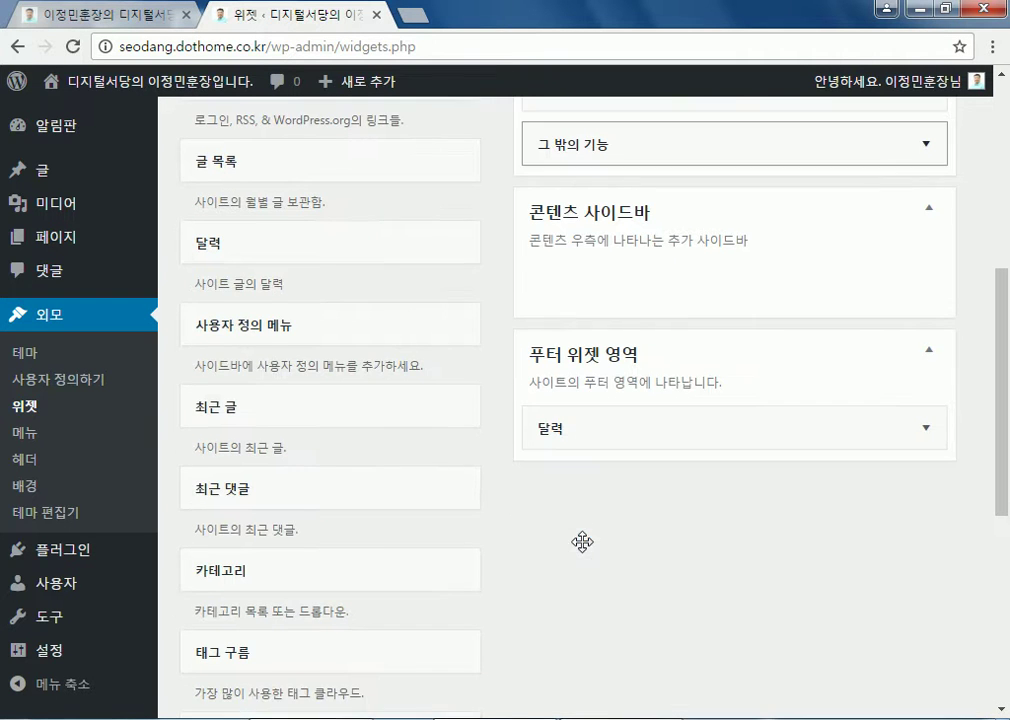
{"action": "scroll", "coordinate": [244, 476], "scroll_direction": "down", "scroll_amount": 4}
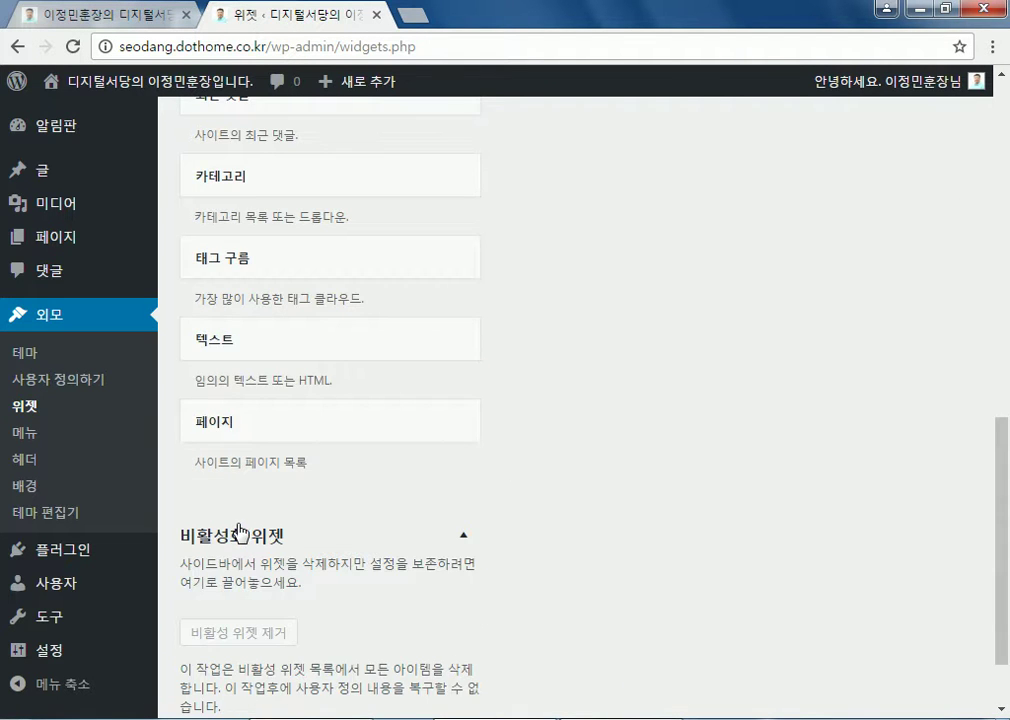
{"action": "scroll", "coordinate": [300, 540], "scroll_direction": "down", "scroll_amount": 1}
{"action": "scroll", "coordinate": [338, 560], "scroll_direction": "up", "scroll_amount": 8}
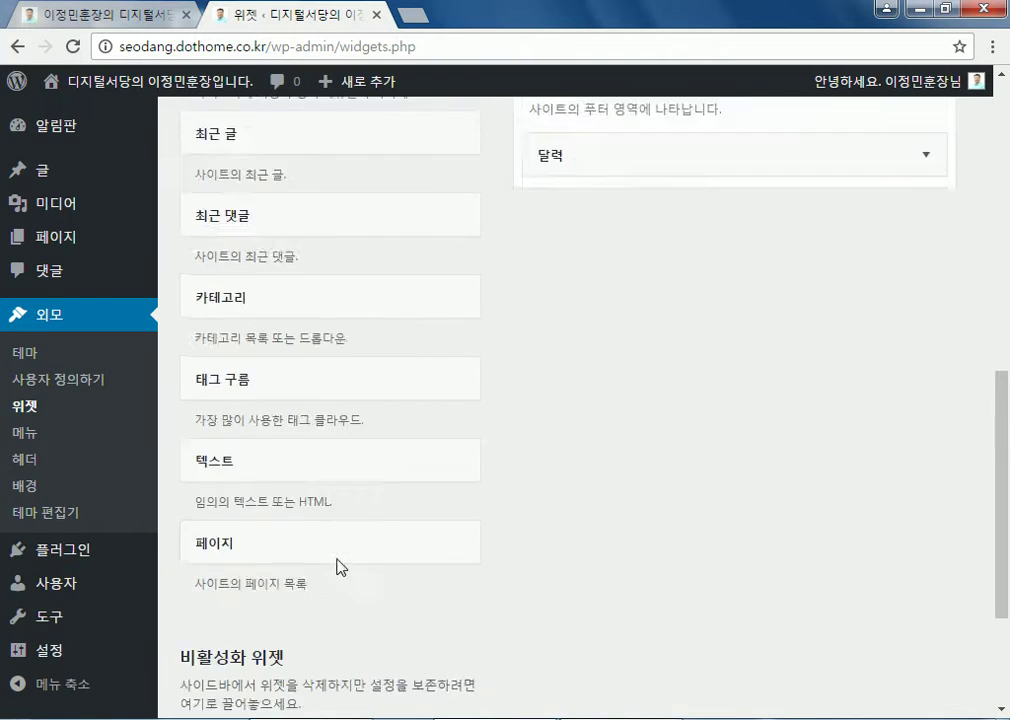
{"action": "scroll", "coordinate": [535, 460], "scroll_direction": "down", "scroll_amount": 3}
{"action": "scroll", "coordinate": [388, 496], "scroll_direction": "up", "scroll_amount": 5}
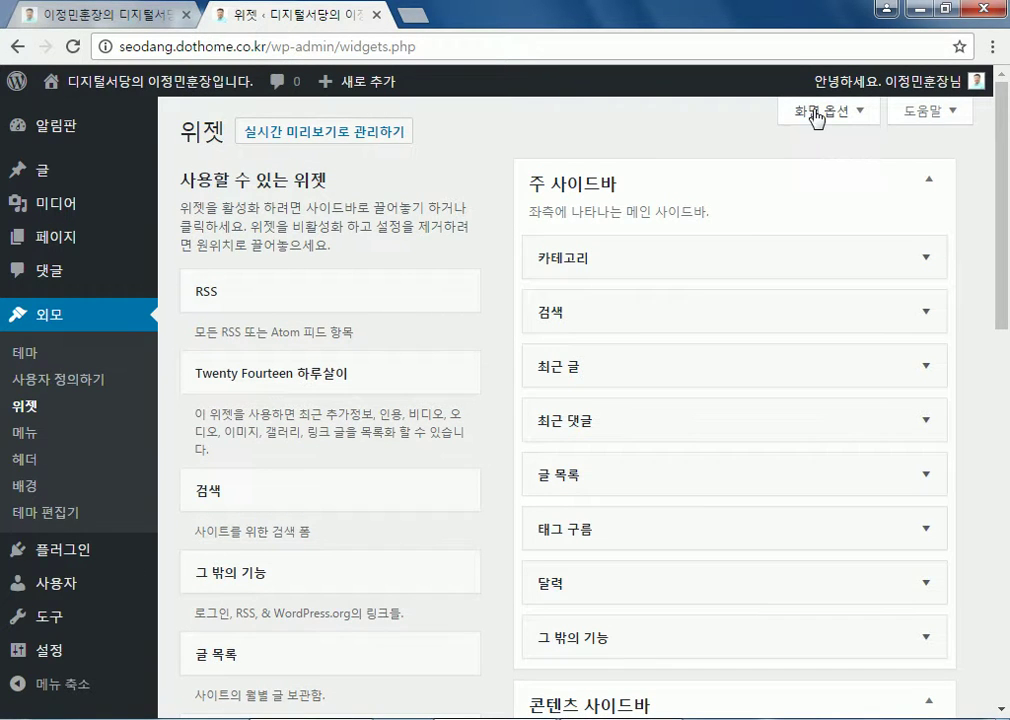
Enable widget accessibility mode in 화면 옵션, then manage widgets in the live-preview customizer
{"action": "left_click", "coordinate": [800, 112]}
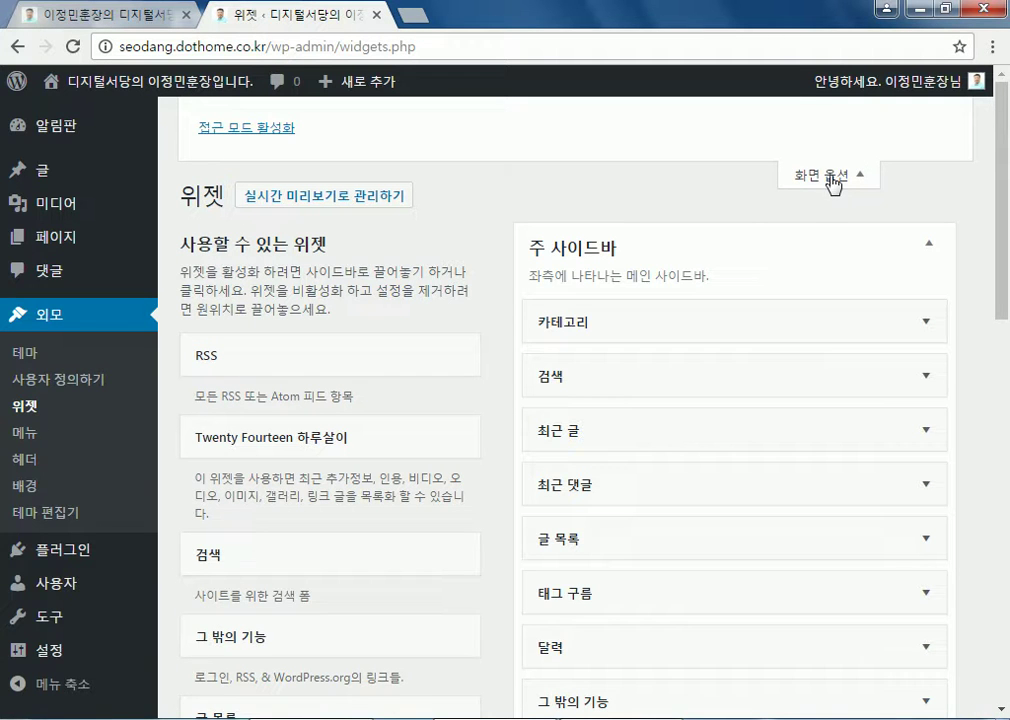
{"action": "left_click", "coordinate": [248, 129]}
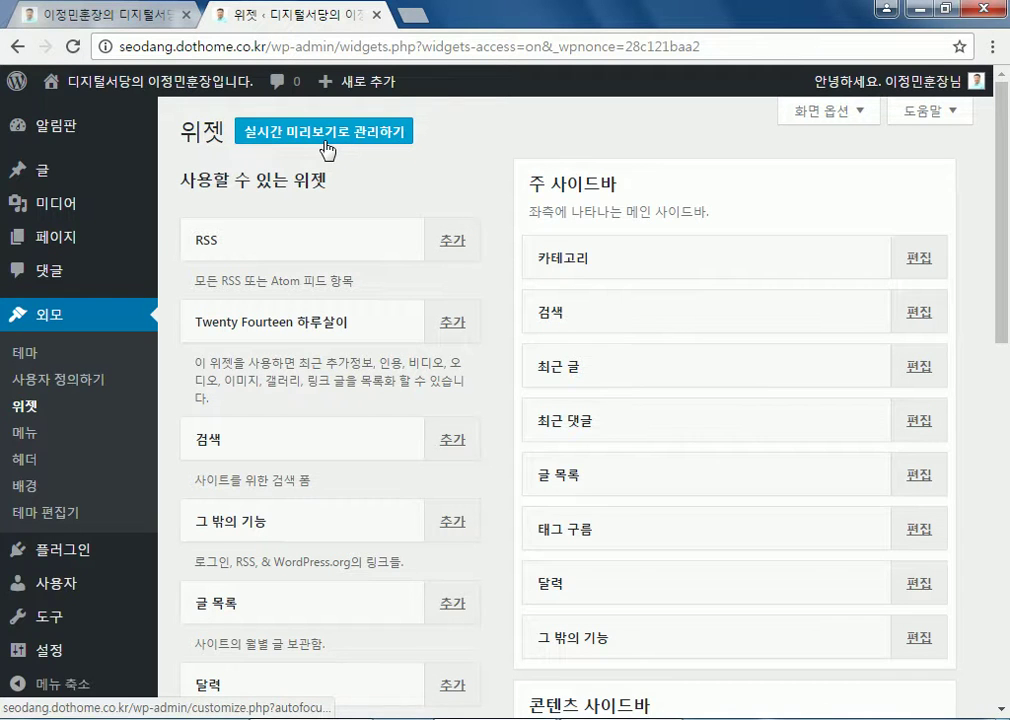
{"action": "left_click", "coordinate": [815, 112]}
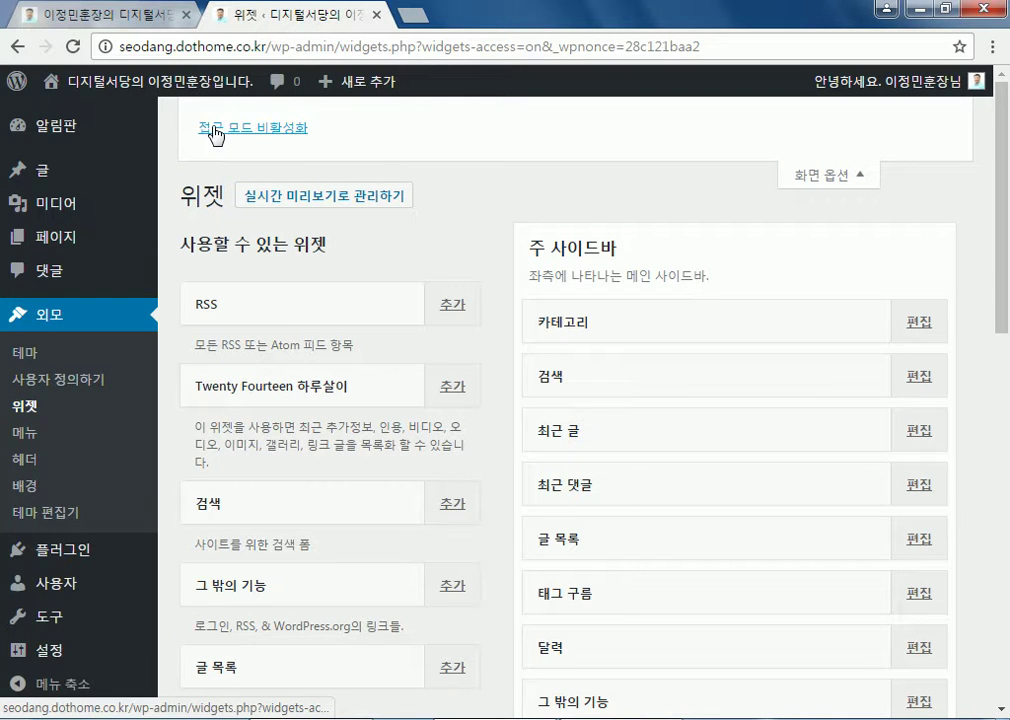
{"action": "left_click", "coordinate": [309, 203]}
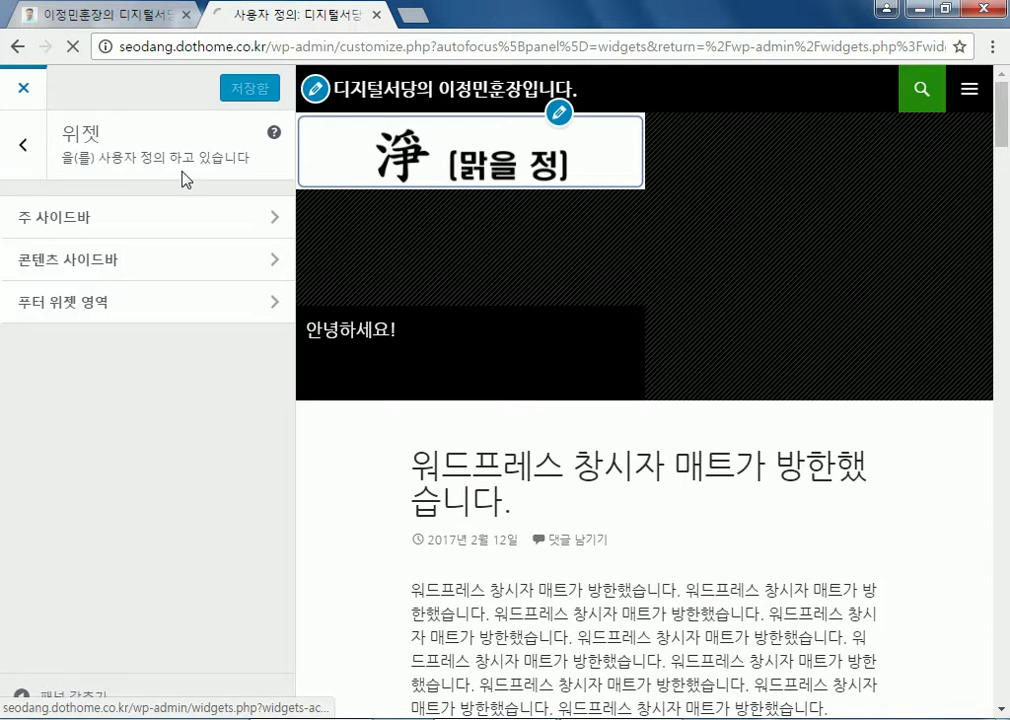
Reopen the customizer, open 푸터 위젯 영역, and scroll the preview to the footer calendar
{"action": "left_click", "coordinate": [43, 107]}
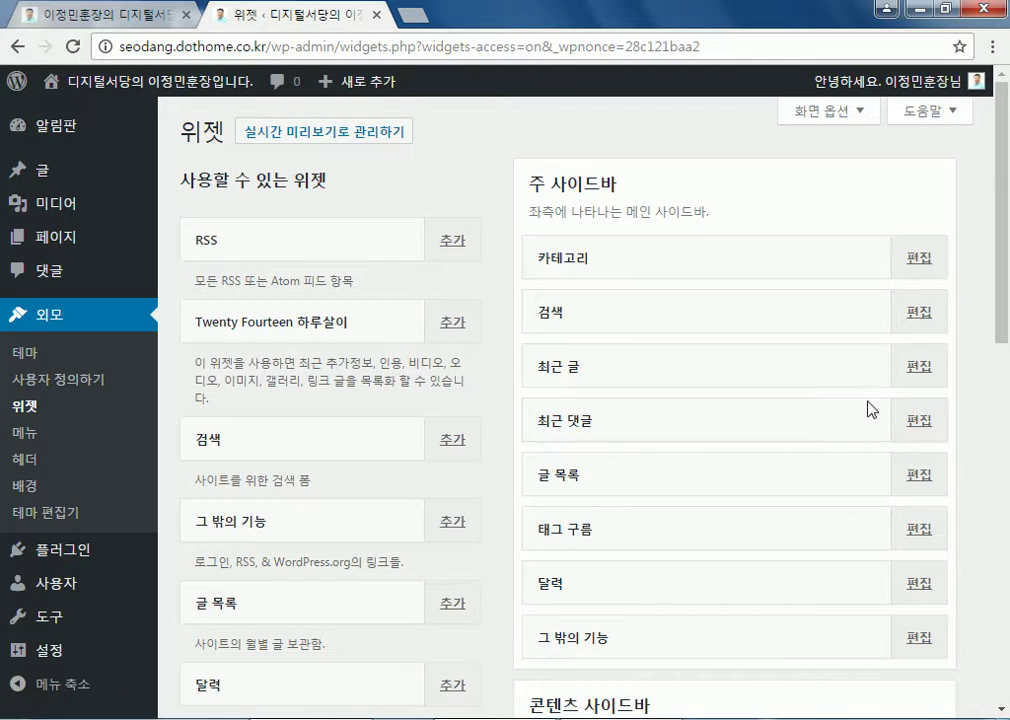
{"action": "left_click", "coordinate": [341, 142]}
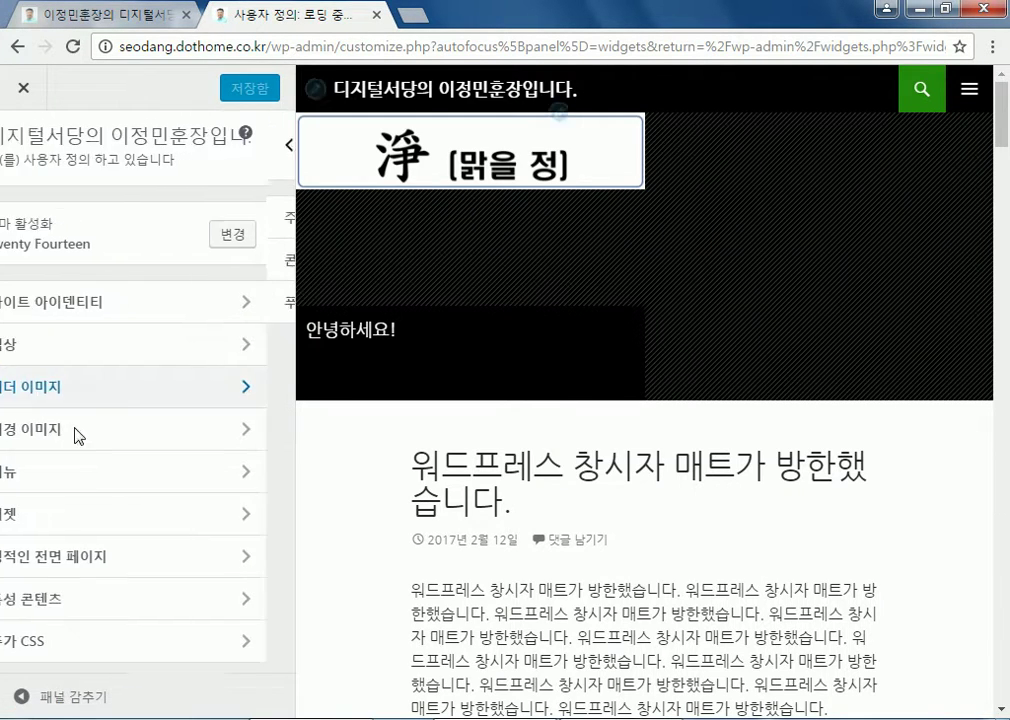
{"action": "scroll", "coordinate": [778, 449], "scroll_direction": "down", "scroll_amount": 15}
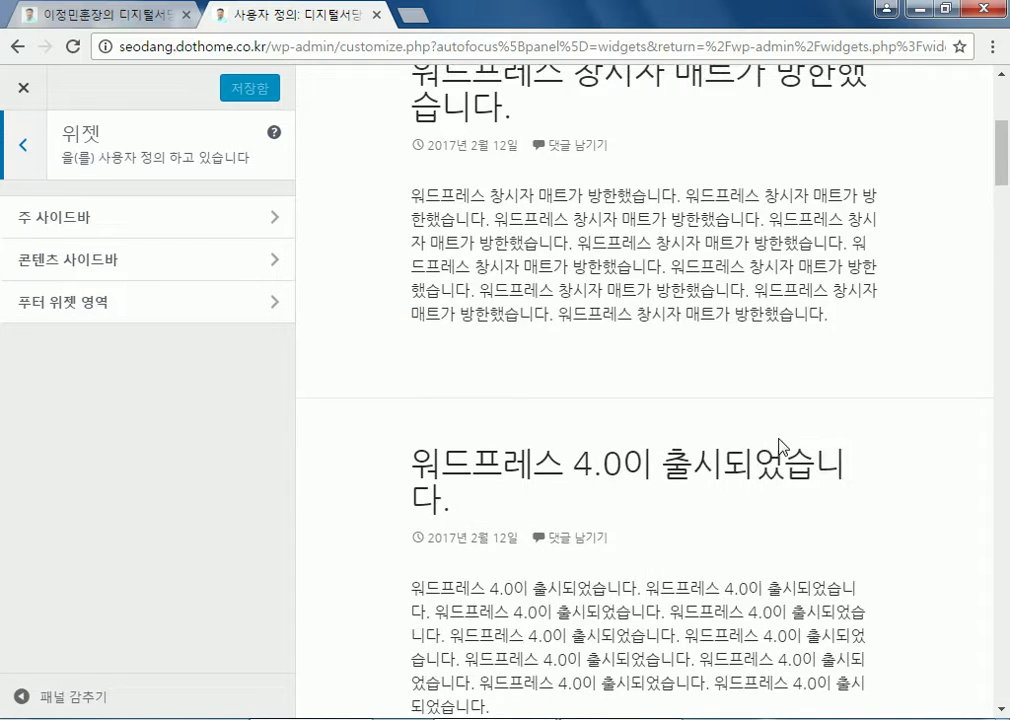
{"action": "scroll", "coordinate": [793, 446], "scroll_direction": "down", "scroll_amount": 5}
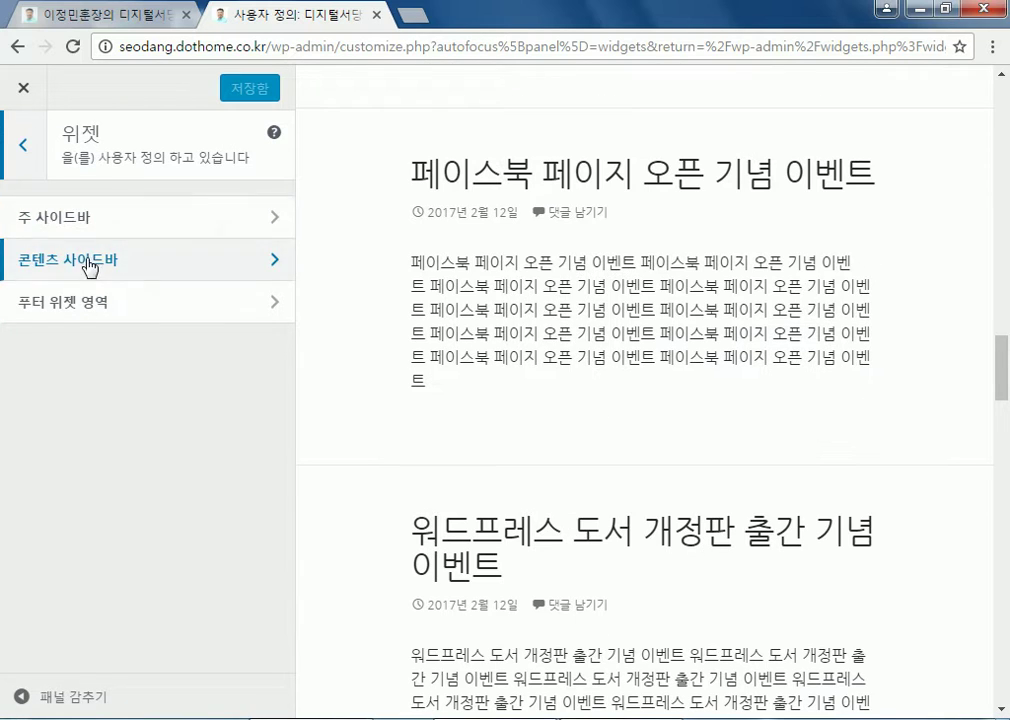
{"action": "left_click", "coordinate": [89, 305]}
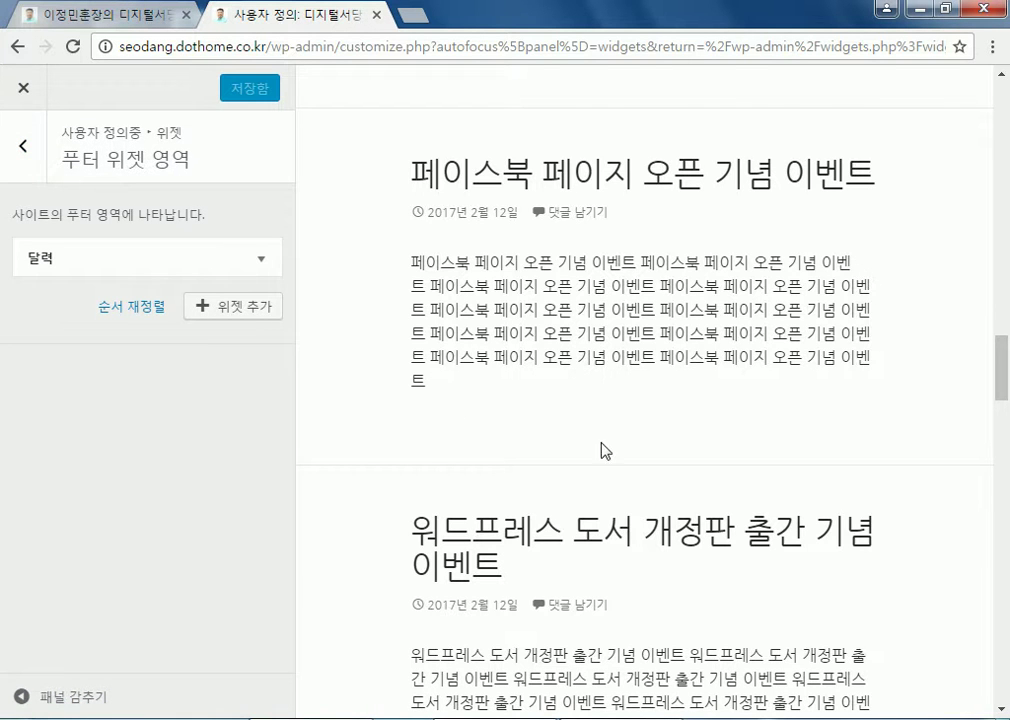
{"action": "scroll", "coordinate": [708, 480], "scroll_direction": "down", "scroll_amount": 10}
{"action": "scroll", "coordinate": [720, 484], "scroll_direction": "down", "scroll_amount": 12}
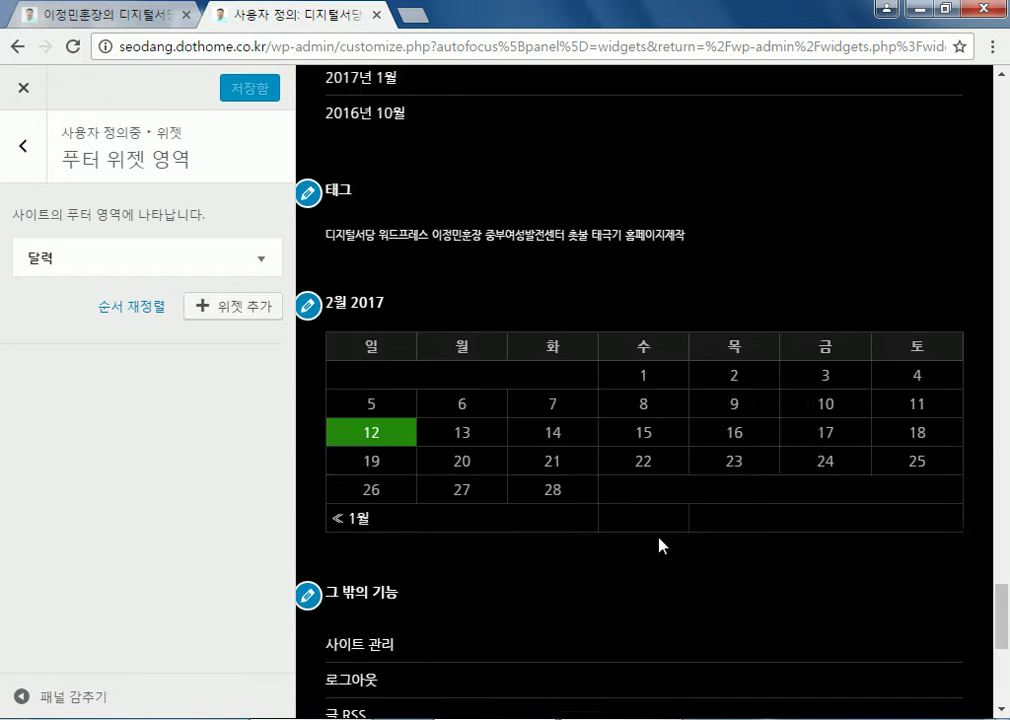
{"action": "scroll", "coordinate": [660, 543], "scroll_direction": "up", "scroll_amount": 5}
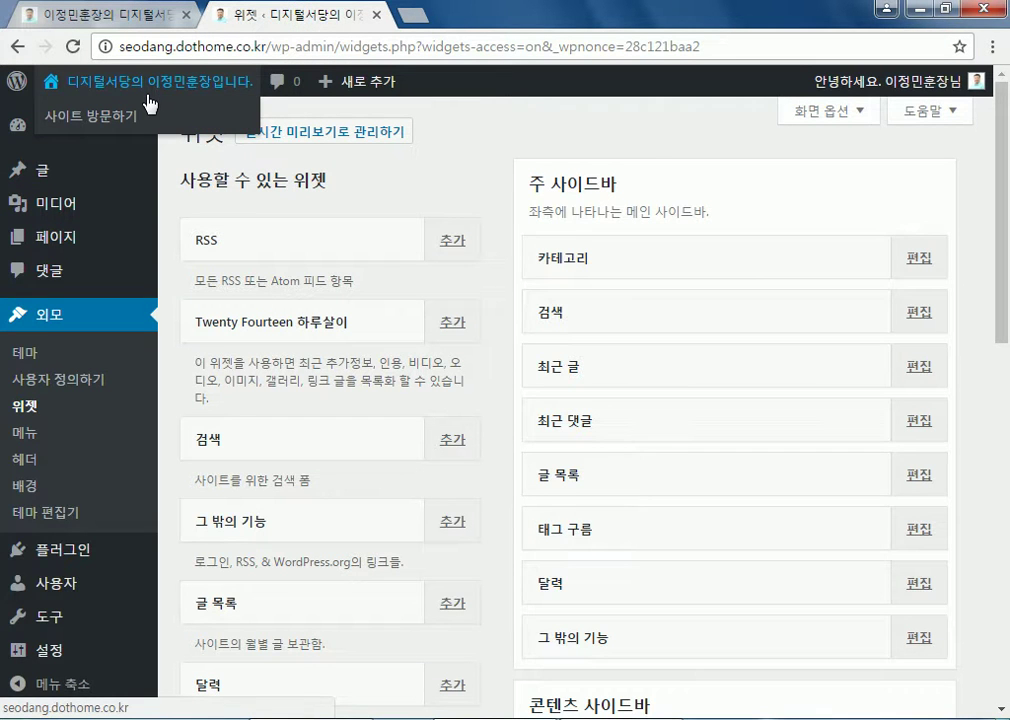
Visit the front page and scroll through its sidebar widgets, including the February 2017 calendar
{"action": "left_click", "coordinate": [150, 104]}
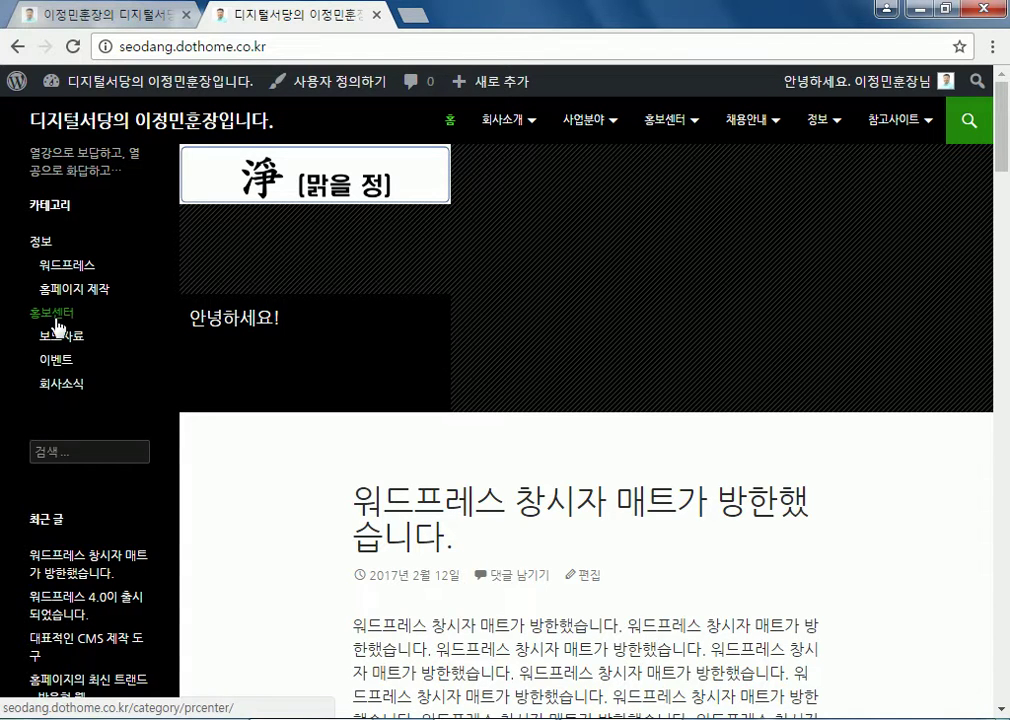
{"action": "scroll", "coordinate": [50, 230], "scroll_direction": "down", "scroll_amount": 2}
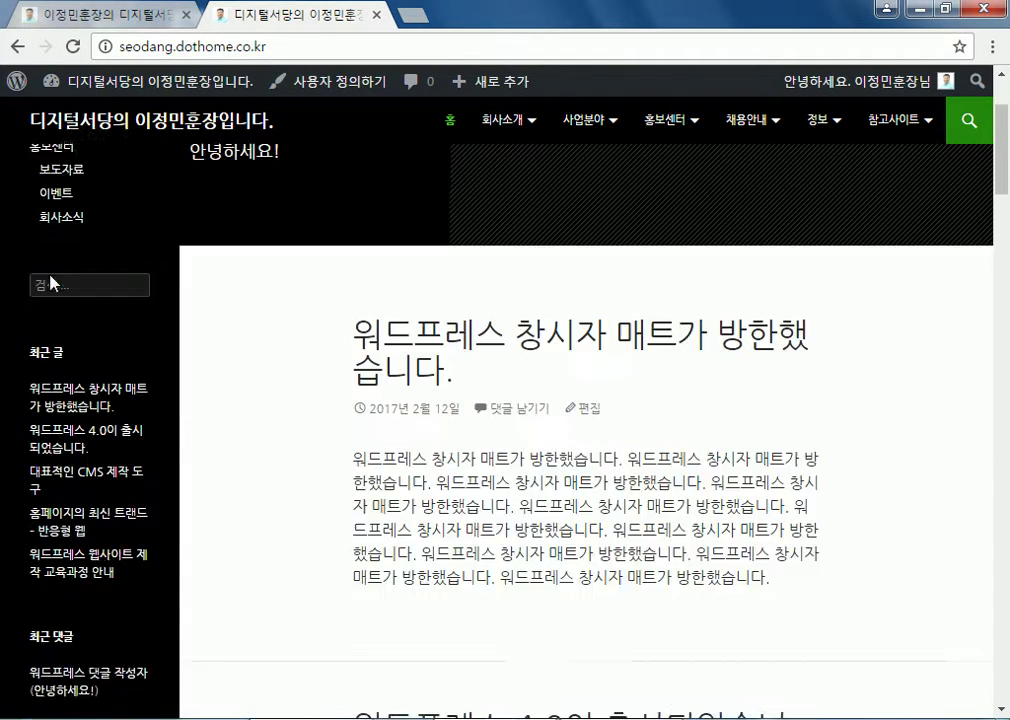
{"action": "scroll", "coordinate": [50, 352], "scroll_direction": "down", "scroll_amount": 3}
{"action": "scroll", "coordinate": [54, 390], "scroll_direction": "down", "scroll_amount": 2}
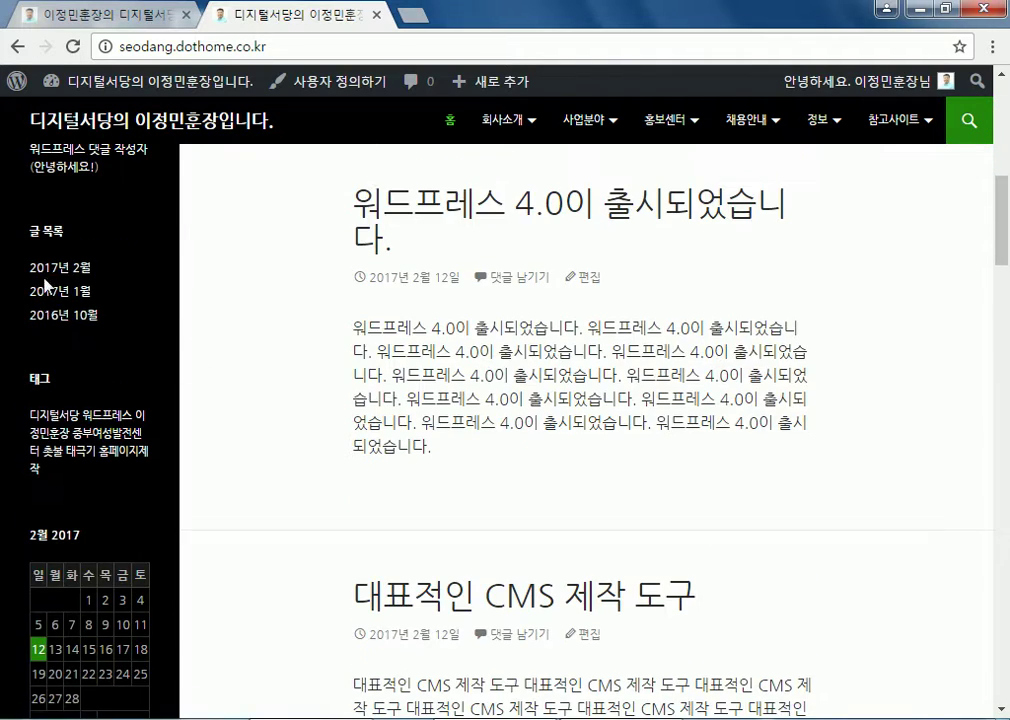
{"action": "scroll", "coordinate": [43, 320], "scroll_direction": "down", "scroll_amount": 3}
{"action": "scroll", "coordinate": [45, 250], "scroll_direction": "up", "scroll_amount": 1}
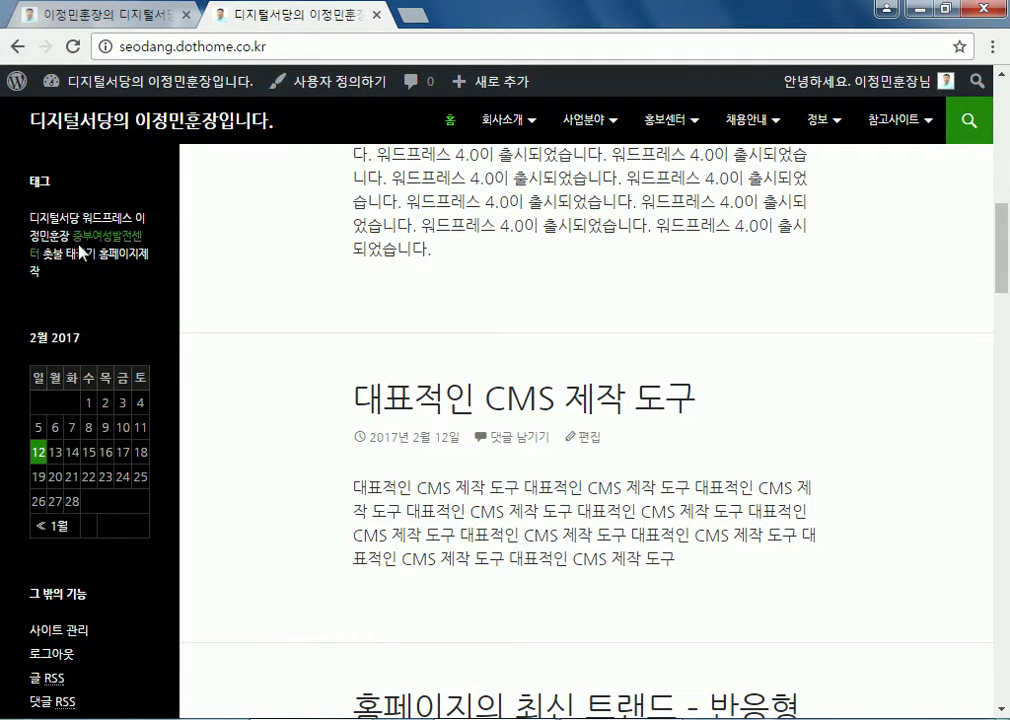
{"action": "scroll", "coordinate": [45, 270], "scroll_direction": "down", "scroll_amount": 2}
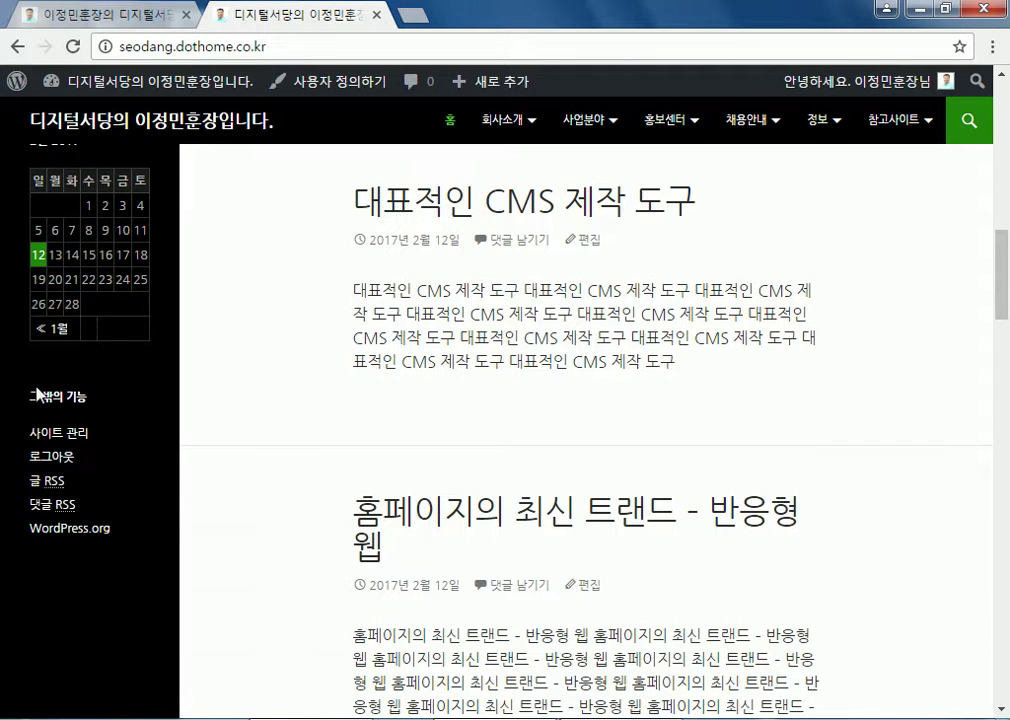
{"action": "scroll", "coordinate": [340, 398], "scroll_direction": "down", "scroll_amount": 15}
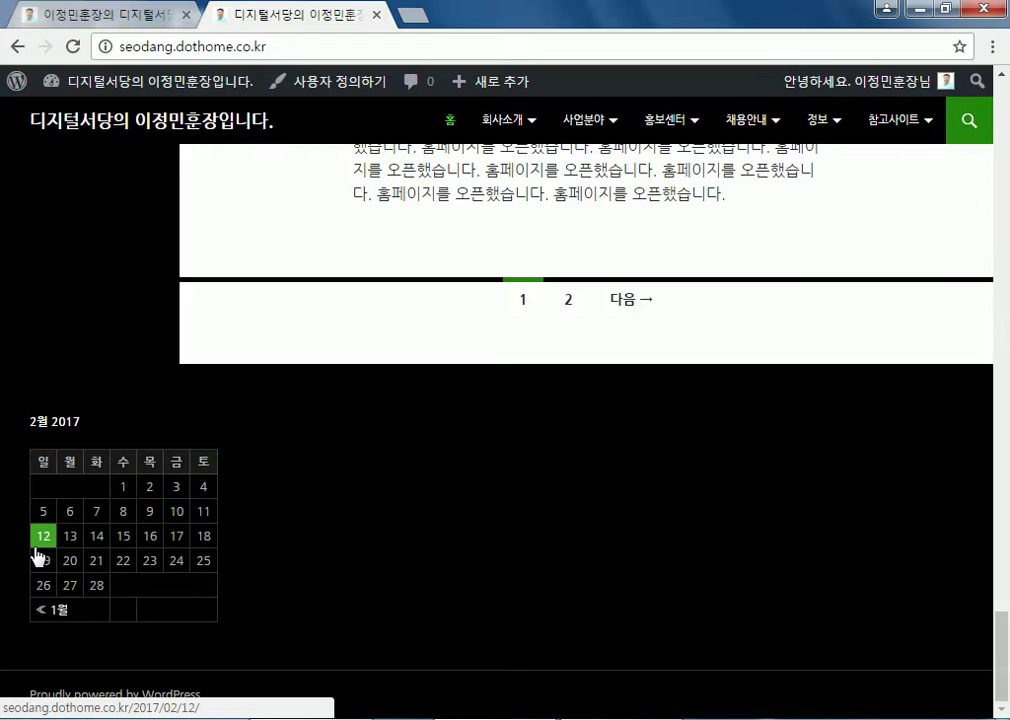
{"action": "scroll", "coordinate": [37, 555], "scroll_direction": "up", "scroll_amount": 3}
{"action": "scroll", "coordinate": [37, 555], "scroll_direction": "down", "scroll_amount": 3}
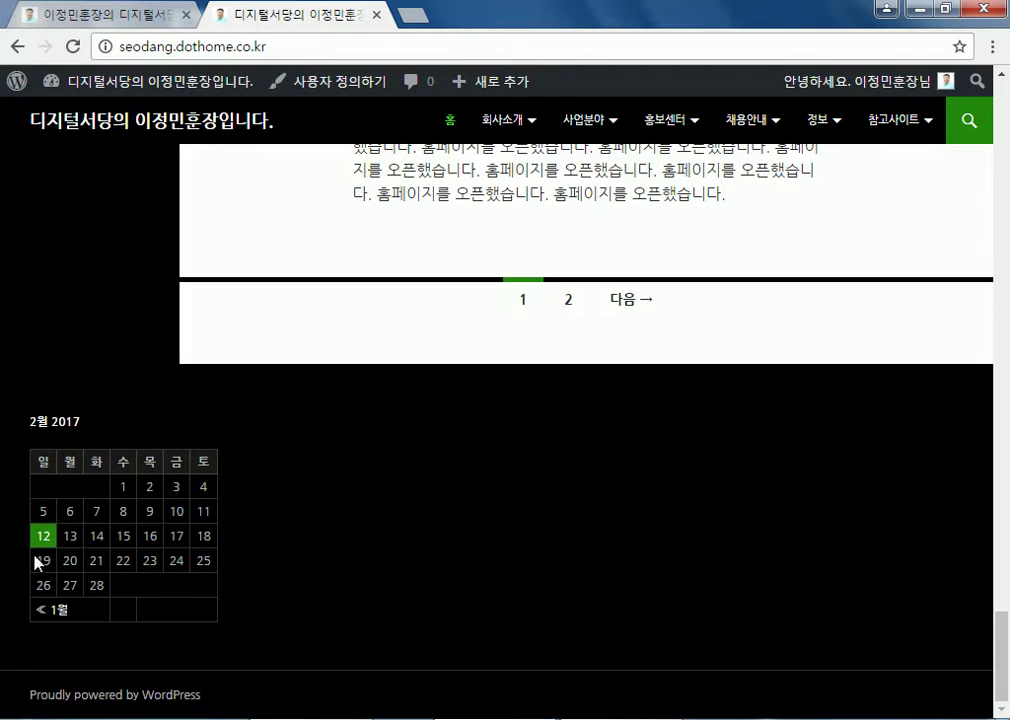
{"action": "scroll", "coordinate": [131, 597], "scroll_direction": "up", "scroll_amount": 15}
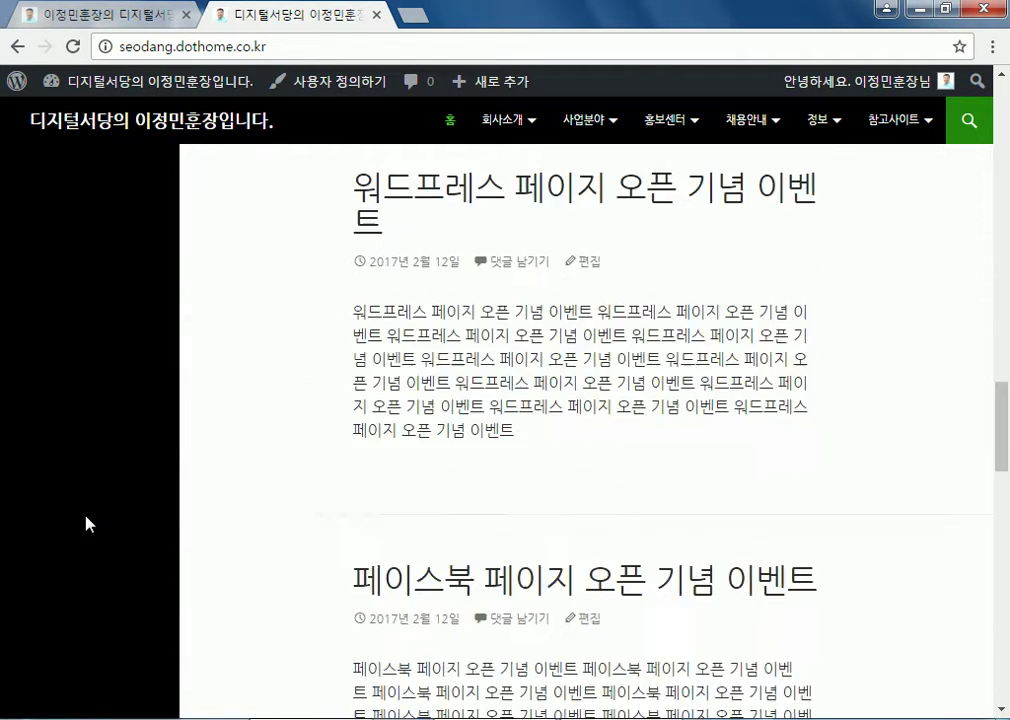
{"action": "scroll", "coordinate": [78, 497], "scroll_direction": "up", "scroll_amount": 6}
{"action": "scroll", "coordinate": [70, 485], "scroll_direction": "down", "scroll_amount": 3}
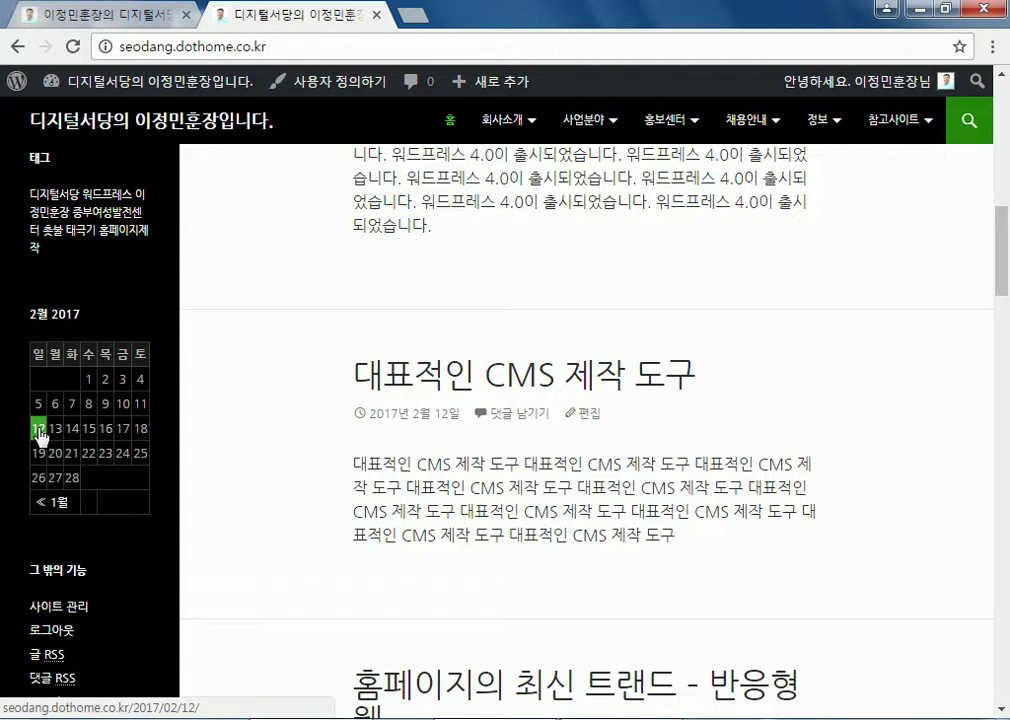
{"action": "scroll", "coordinate": [30, 420], "scroll_direction": "up", "scroll_amount": 15}
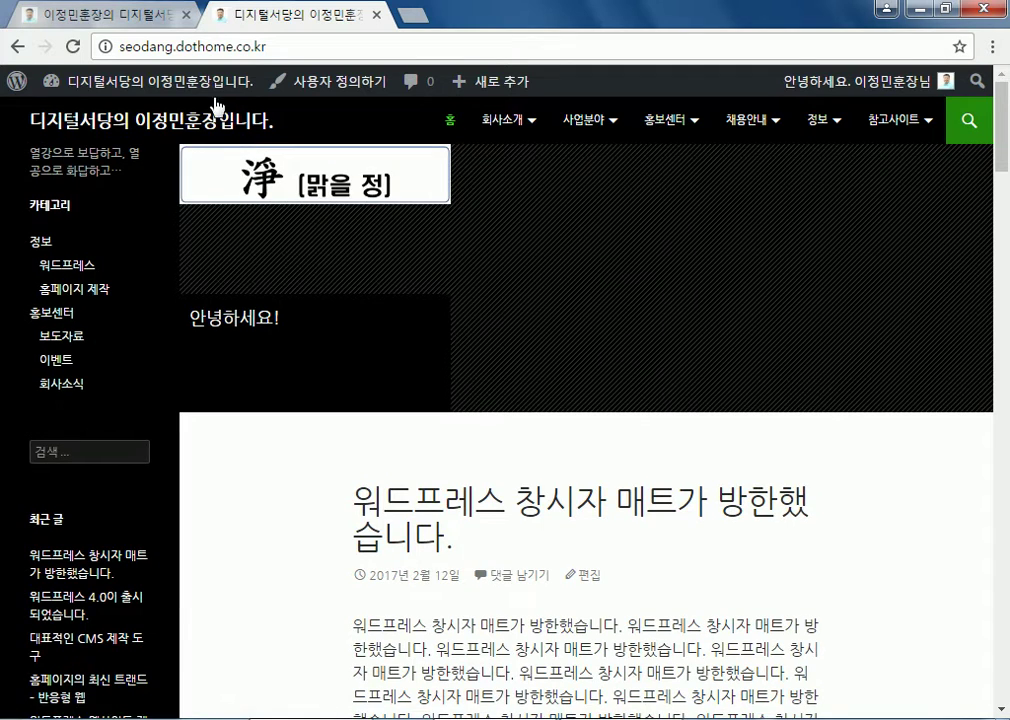
Return to the dashboard and reopen the Widgets page under 외모
{"action": "left_click", "coordinate": [153, 82]}
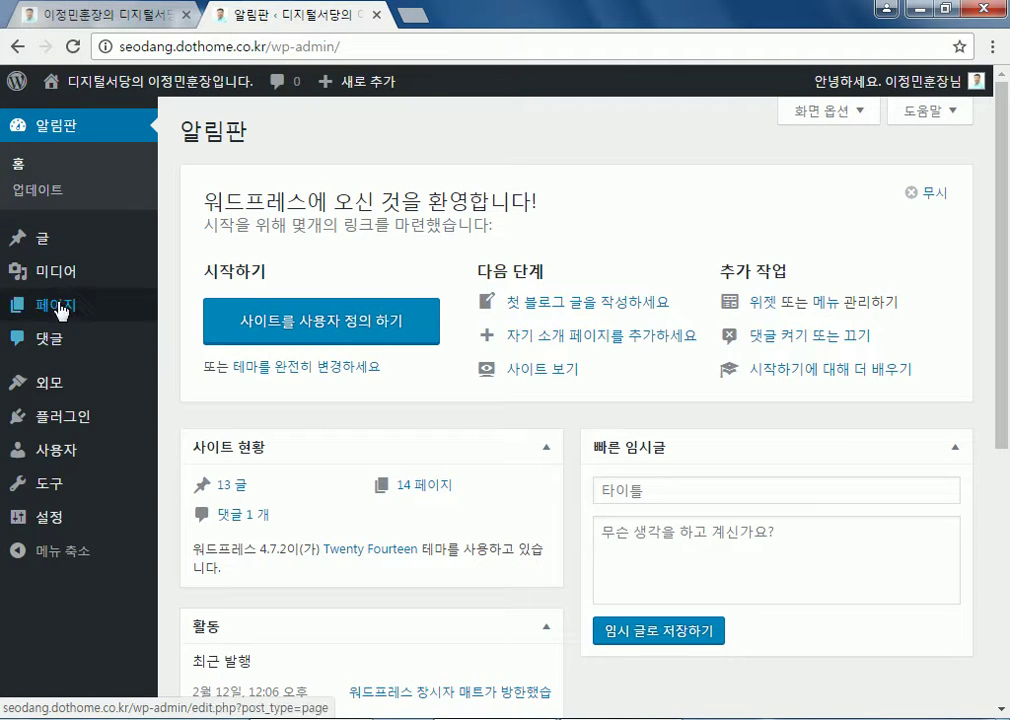
{"action": "mouse_move", "coordinate": [74, 384]}
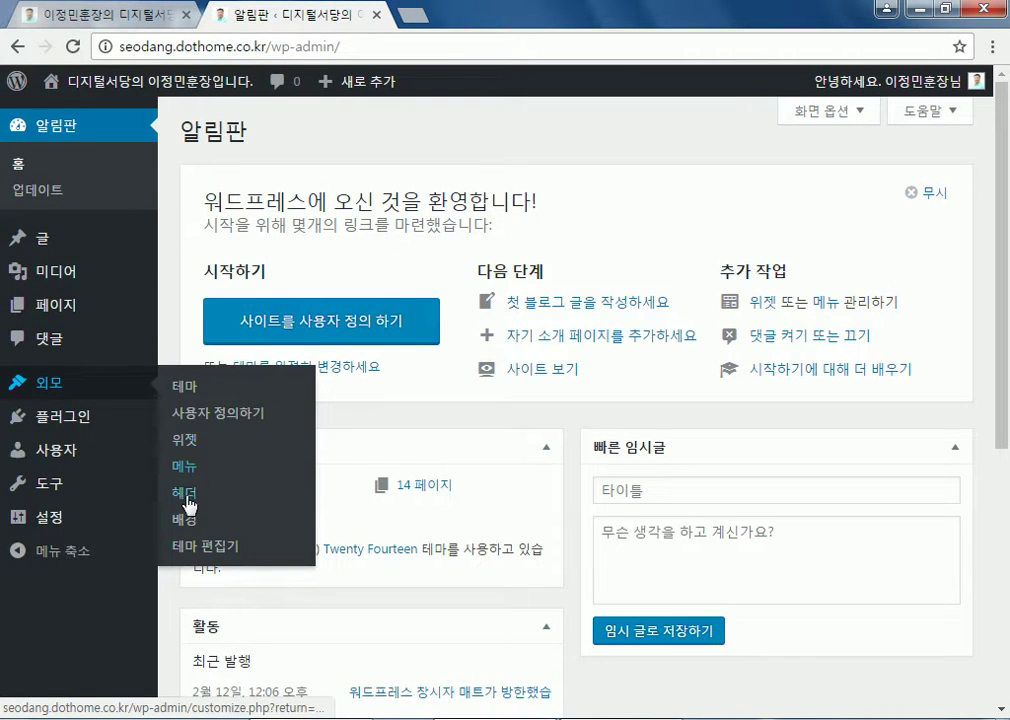
{"action": "left_click", "coordinate": [186, 388]}
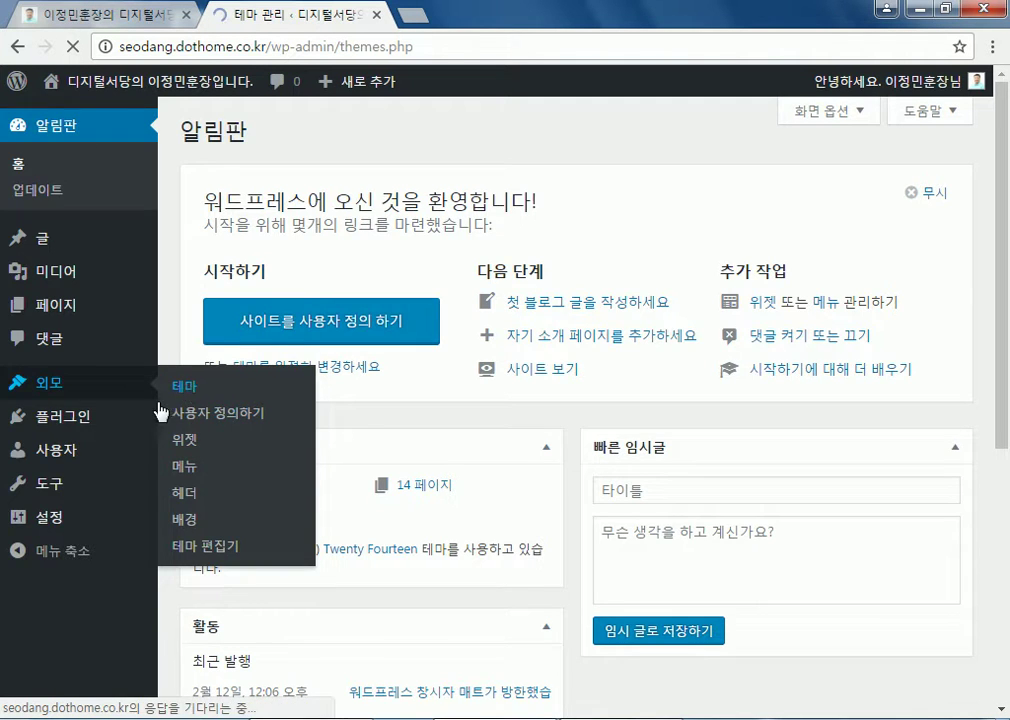
{"action": "left_click", "coordinate": [38, 412]}
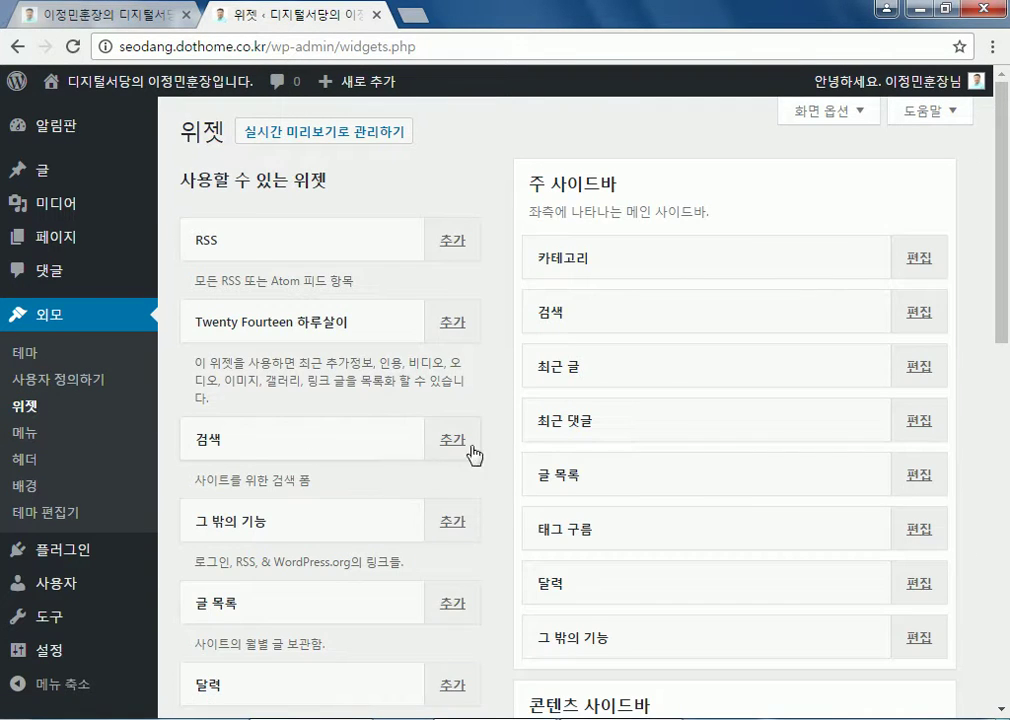
{"action": "scroll", "coordinate": [786, 252], "scroll_direction": "down", "scroll_amount": 2}
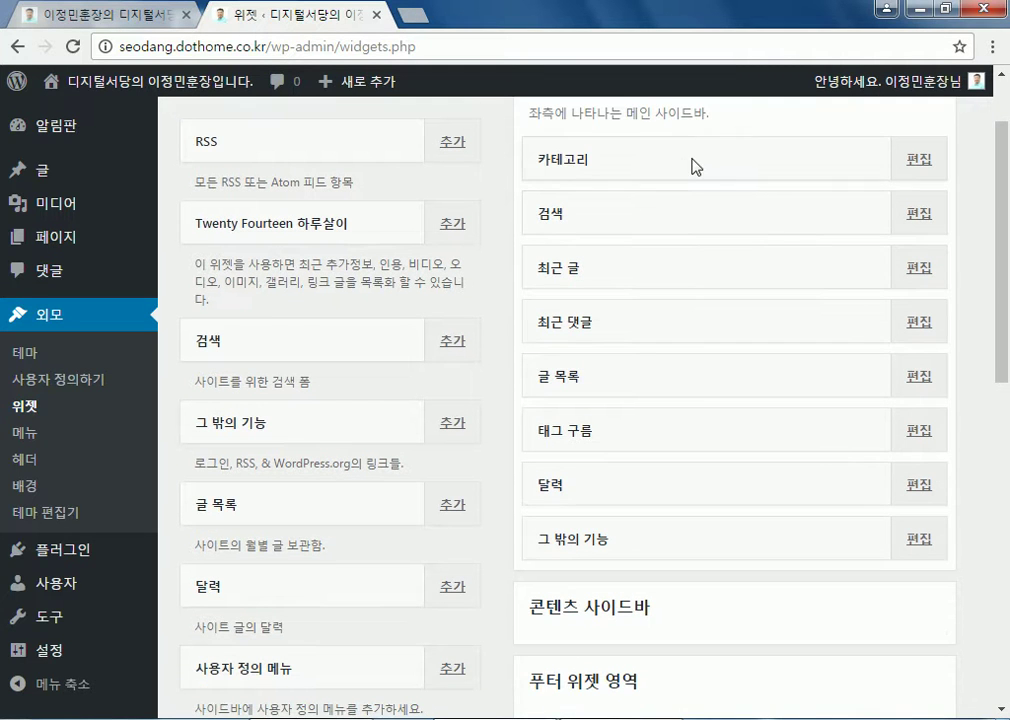
{"action": "left_click_drag", "start_coordinate": [698, 187], "coordinate": [700, 279]}
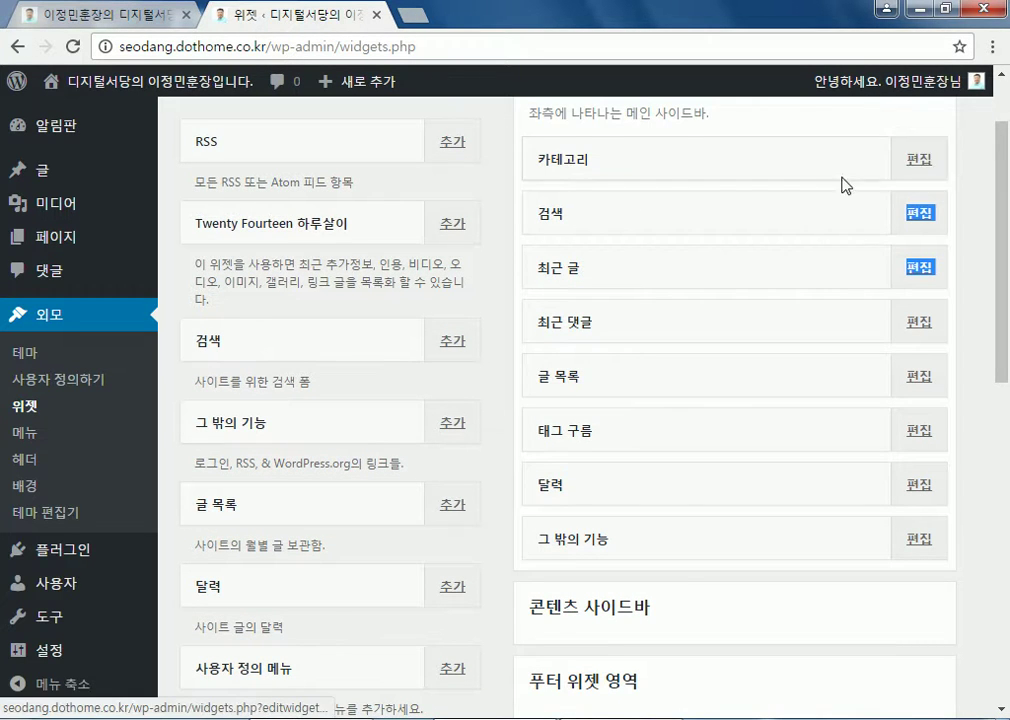
{"action": "scroll", "coordinate": [827, 205], "scroll_direction": "up", "scroll_amount": 2}
Toggle accessibility mode off and back on, view the 카테고리 widget's 편집 page, and reopen 화면 옵션
{"action": "left_click", "coordinate": [838, 114]}
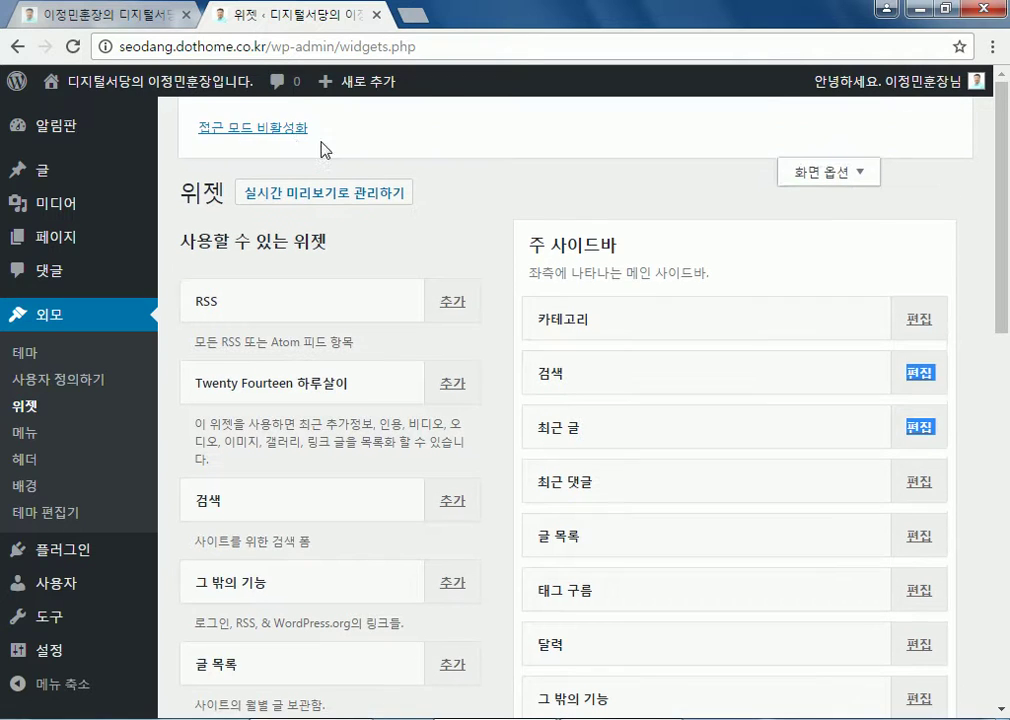
{"action": "left_click", "coordinate": [284, 138]}
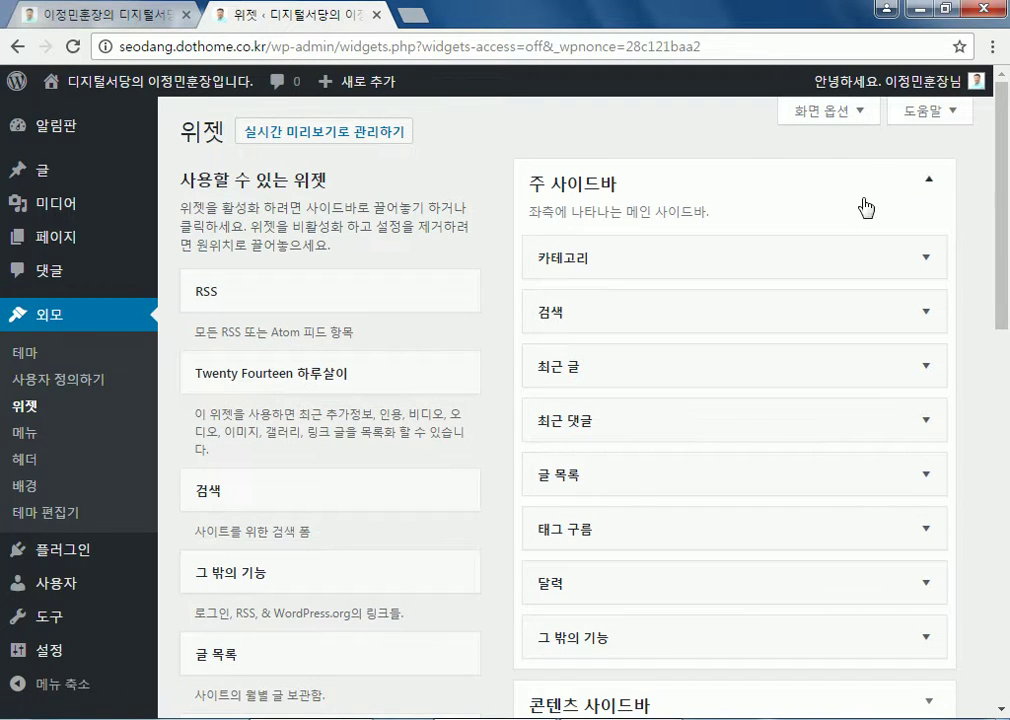
{"action": "left_click", "coordinate": [850, 116]}
{"action": "left_click", "coordinate": [287, 130]}
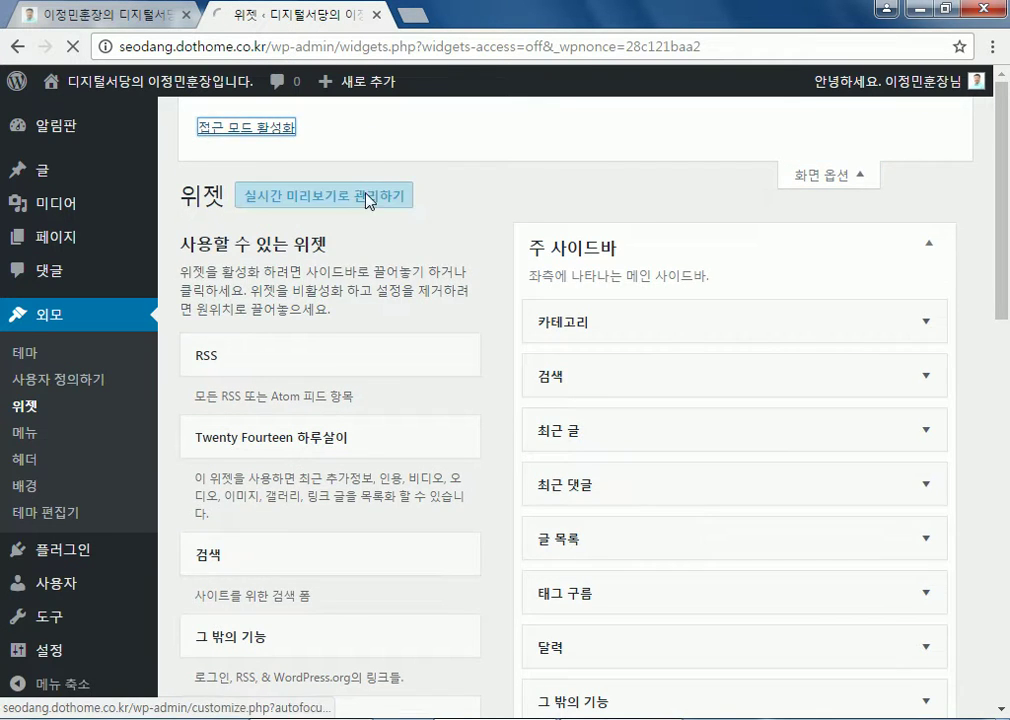
{"action": "left_click_drag", "start_coordinate": [680, 287], "coordinate": [697, 502]}
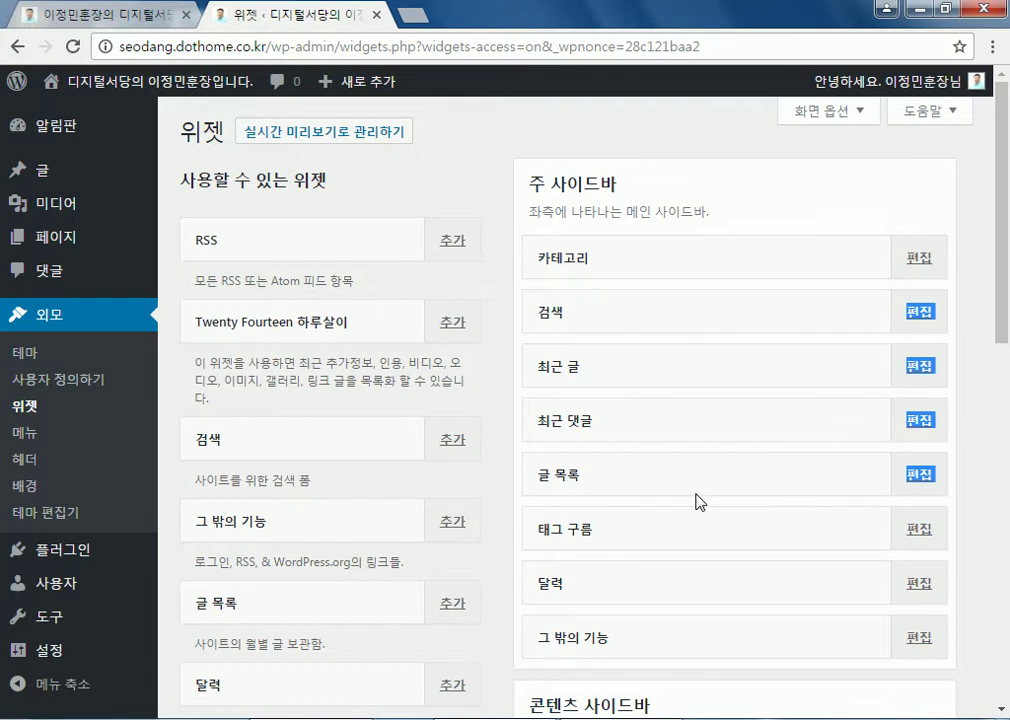
{"action": "left_click", "coordinate": [918, 257]}
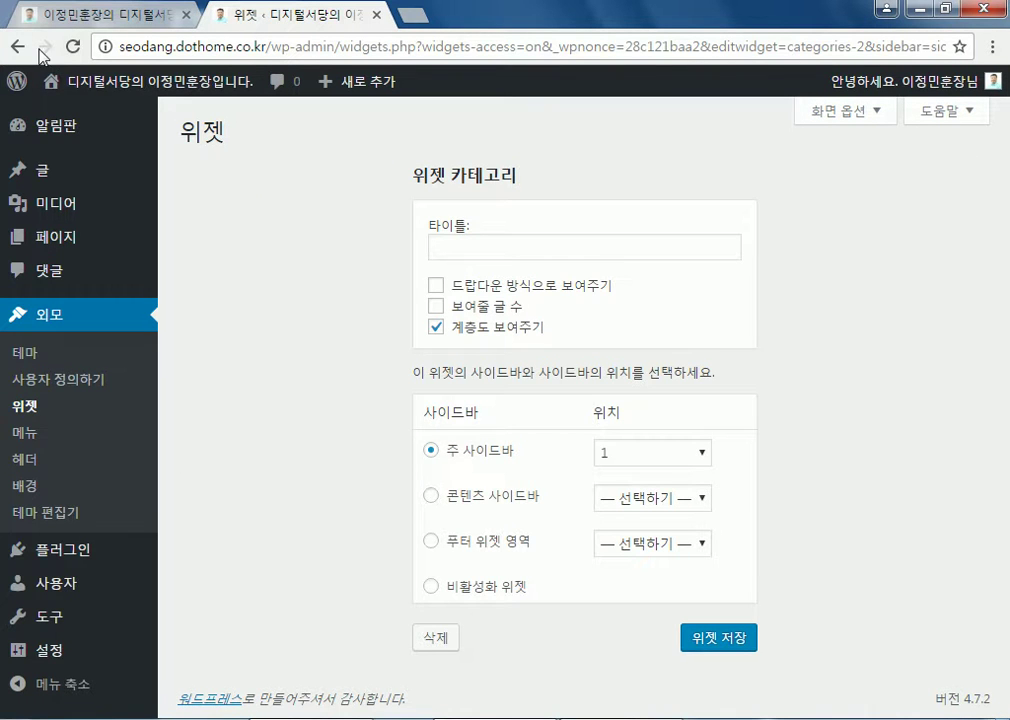
{"action": "left_click", "coordinate": [17, 46]}
{"action": "left_click", "coordinate": [832, 112]}
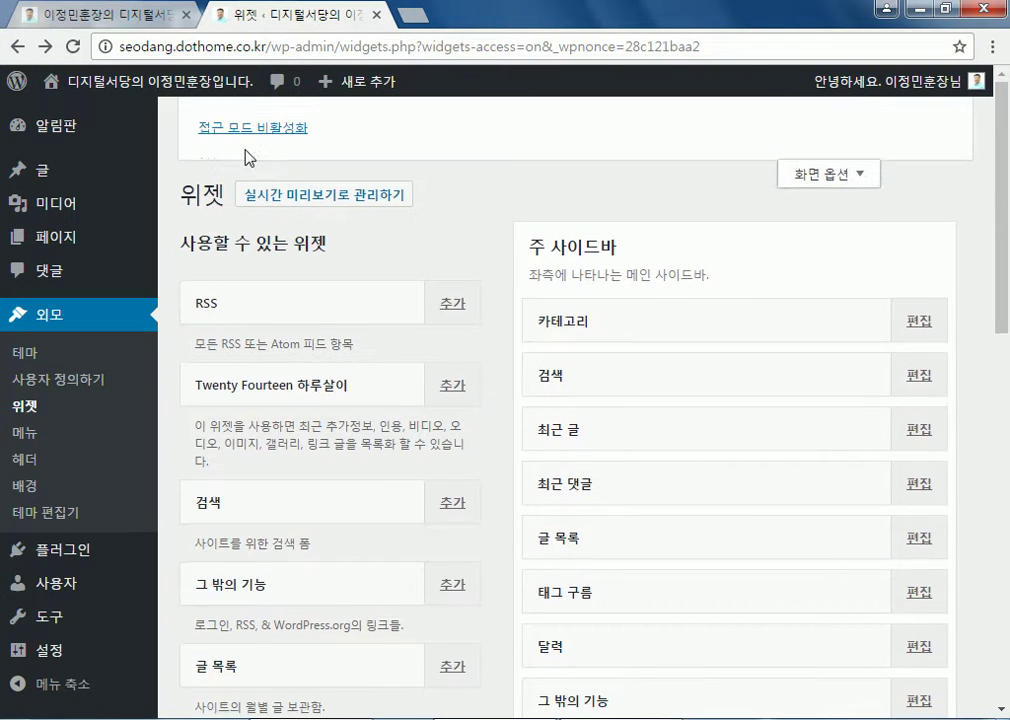
Disable accessibility mode, move 카테고리 below 글 목록, and drag 태그 구름 and 달력 out of the main sidebar
{"action": "left_click", "coordinate": [283, 130]}
{"action": "left_click_drag", "start_coordinate": [708, 290], "coordinate": [604, 570]}
{"action": "left_click_drag", "start_coordinate": [582, 449], "coordinate": [311, 492]}
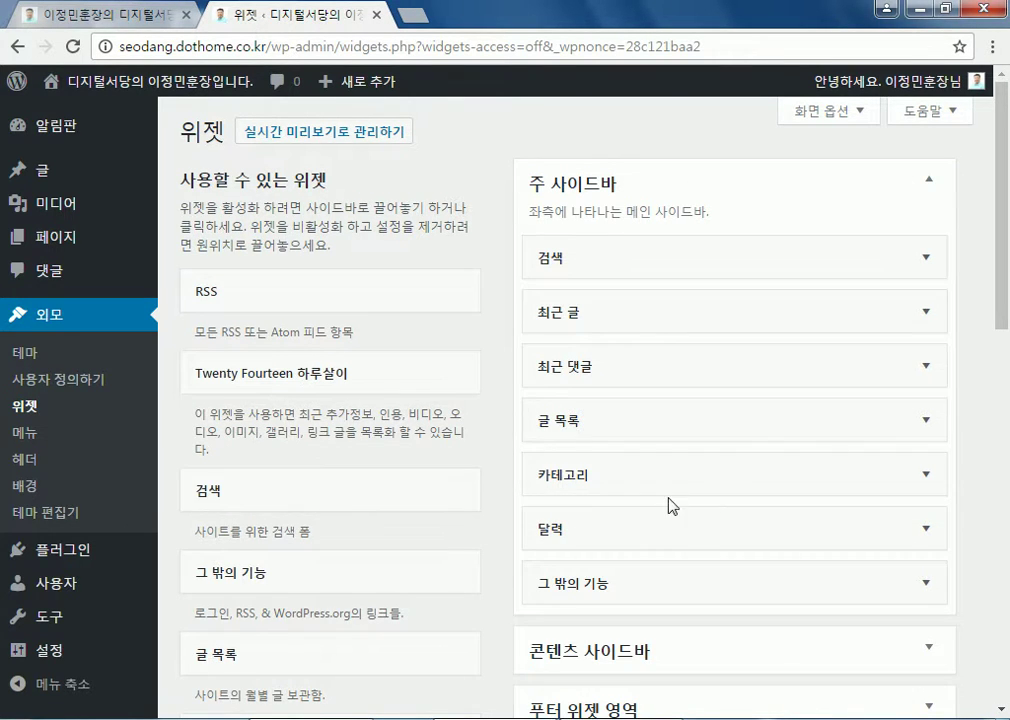
{"action": "left_click_drag", "start_coordinate": [828, 527], "coordinate": [390, 492]}
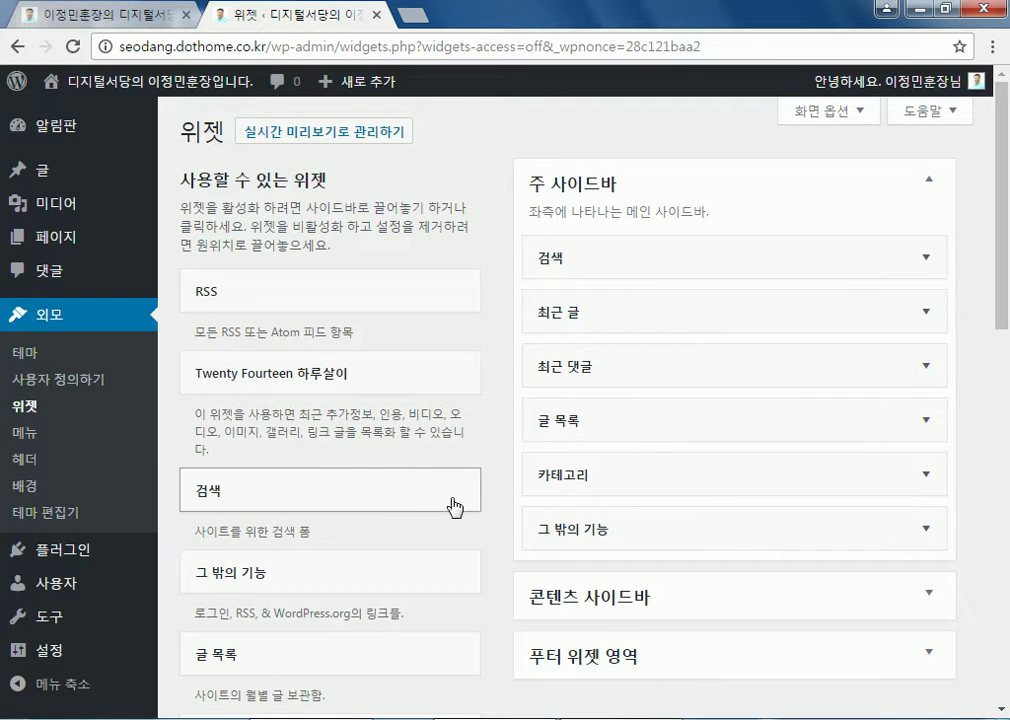
Expand the 푸터 위젯 영역 and 콘텐츠 사이드바 boxes to inspect their widgets
{"action": "scroll", "coordinate": [639, 480], "scroll_direction": "down", "scroll_amount": 2}
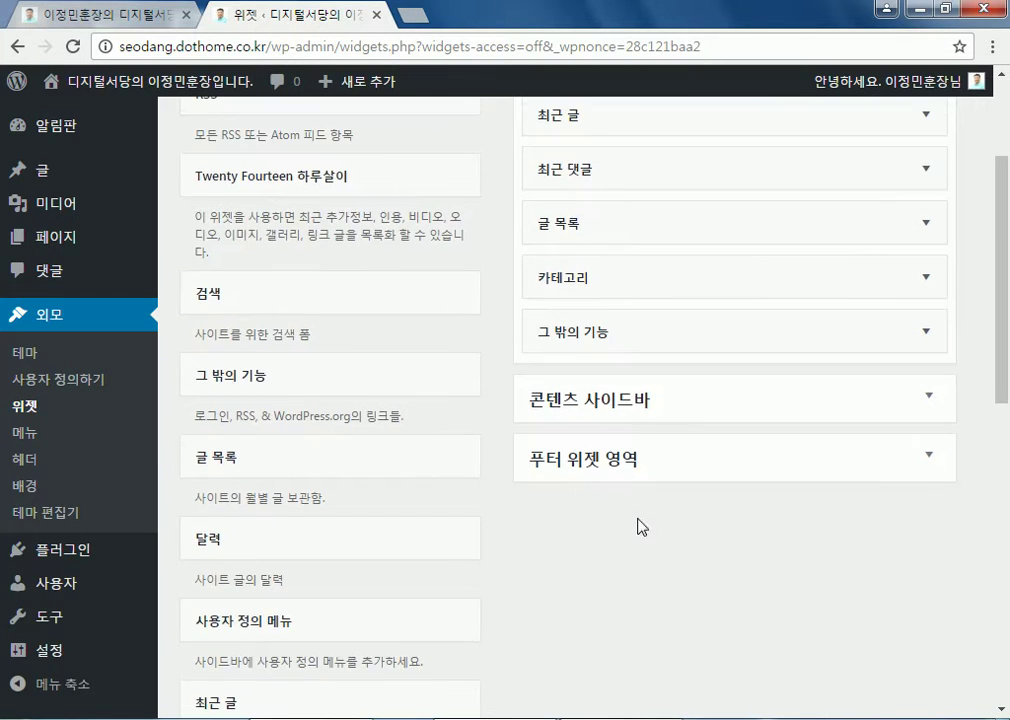
{"action": "left_click", "coordinate": [940, 464]}
{"action": "left_click_drag", "start_coordinate": [570, 529], "coordinate": [182, 384]}
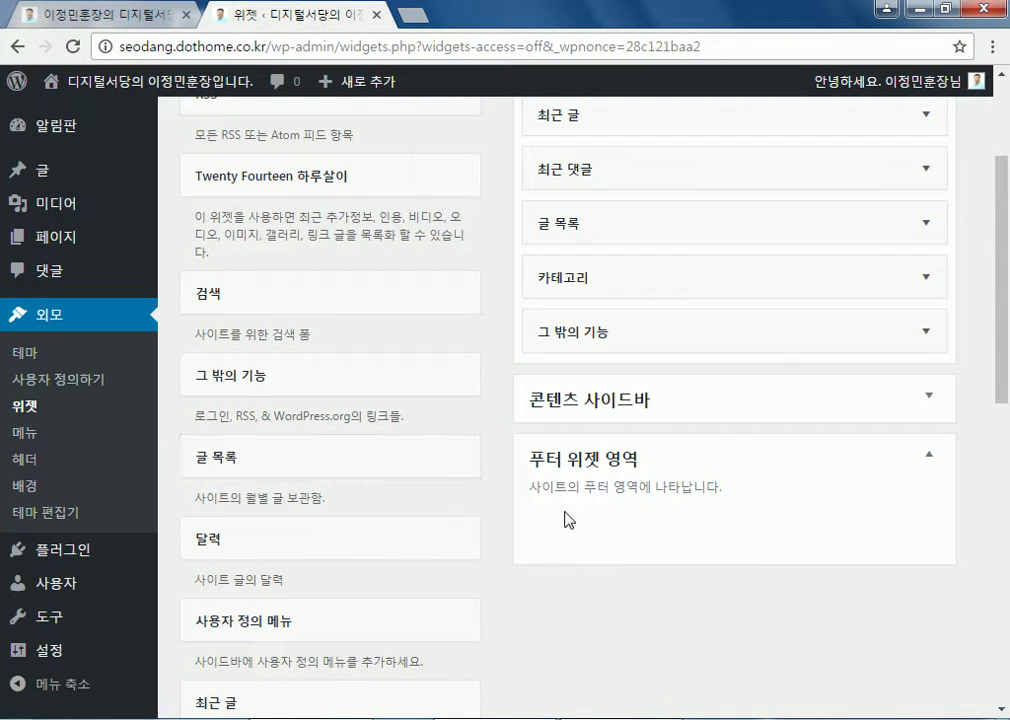
{"action": "left_click", "coordinate": [645, 403]}
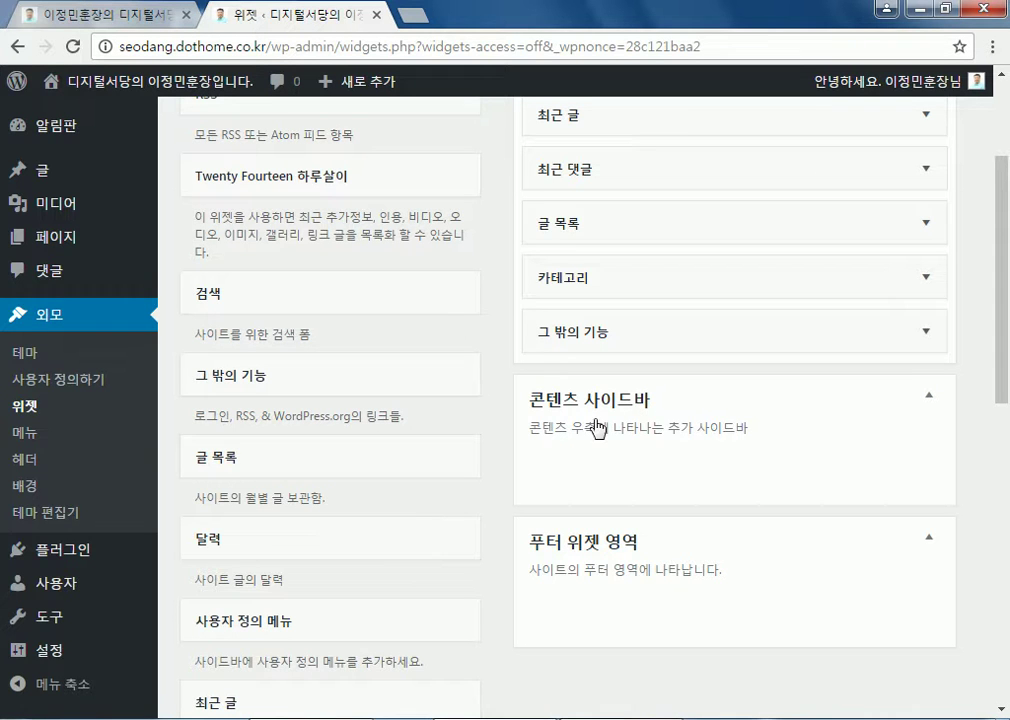
{"action": "left_click", "coordinate": [598, 414]}
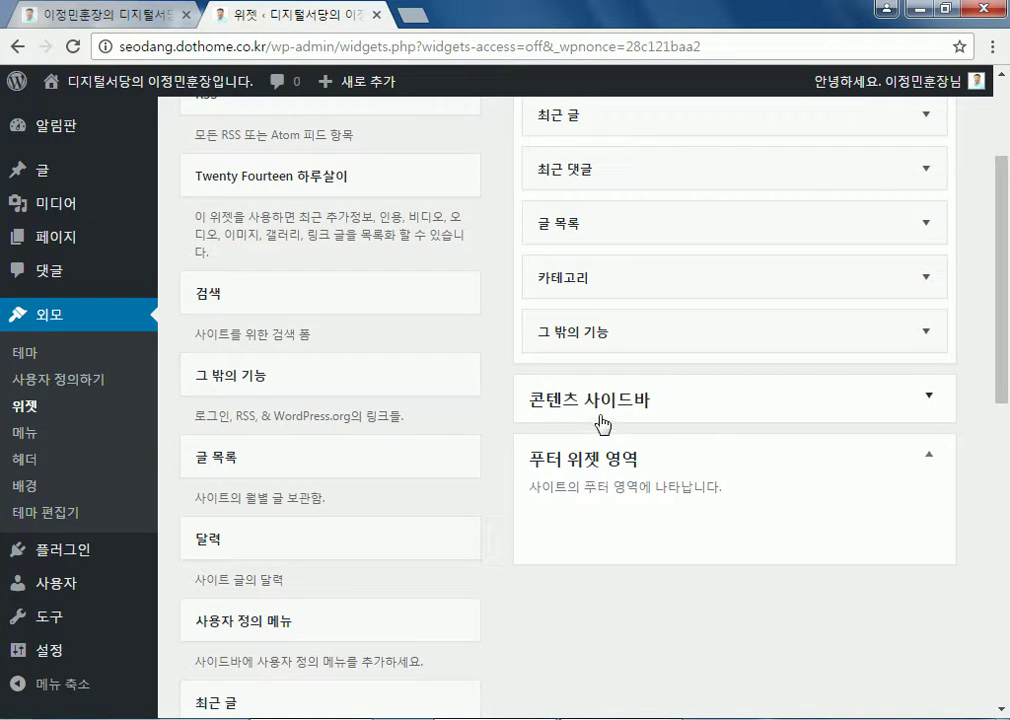
{"action": "scroll", "coordinate": [331, 466], "scroll_direction": "down", "scroll_amount": 3}
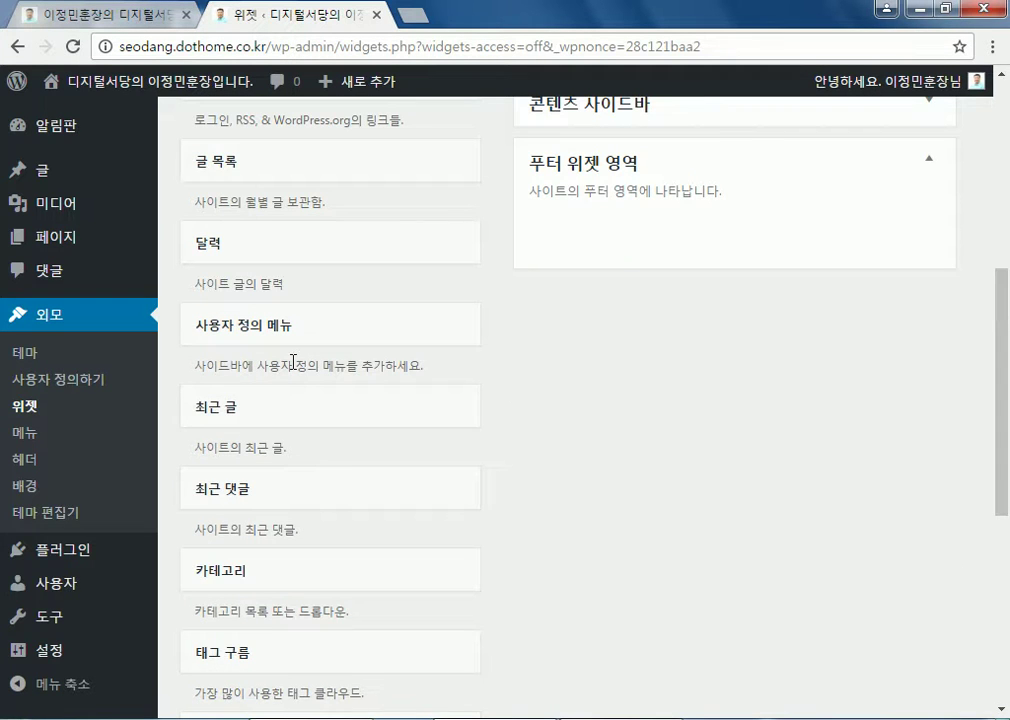
{"action": "scroll", "coordinate": [582, 322], "scroll_direction": "up", "scroll_amount": 2}
Drag the 달력 widget into the 콘텐츠 사이드바 and expand the 검색 widget's settings
{"action": "left_click", "coordinate": [615, 316]}
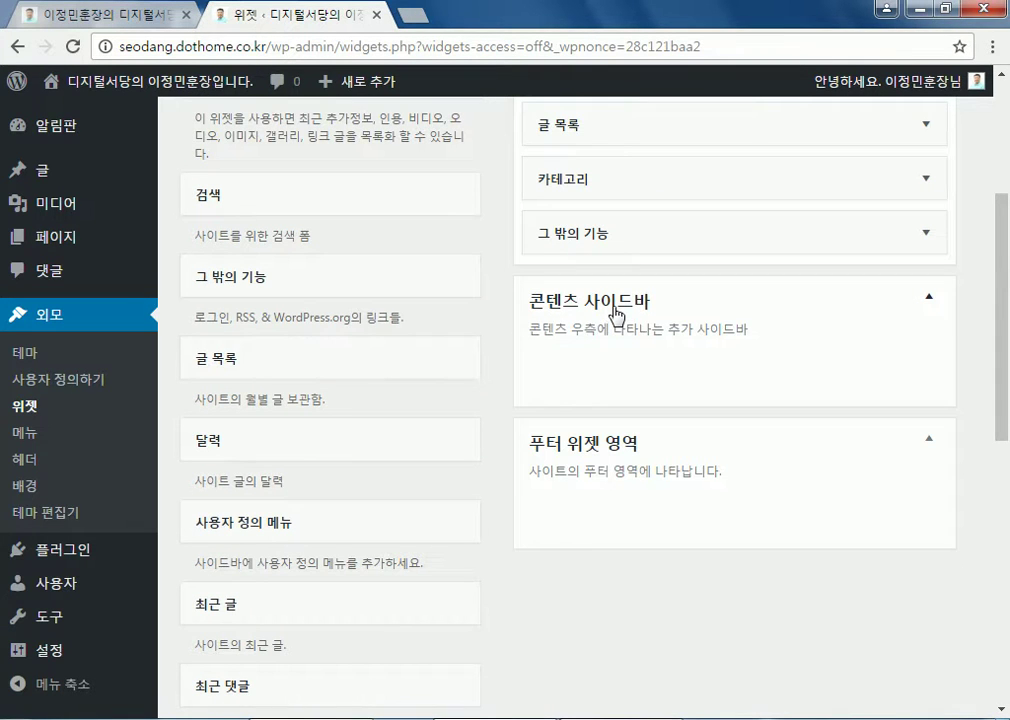
{"action": "left_click", "coordinate": [615, 316]}
{"action": "left_click_drag", "start_coordinate": [424, 430], "coordinate": [568, 349]}
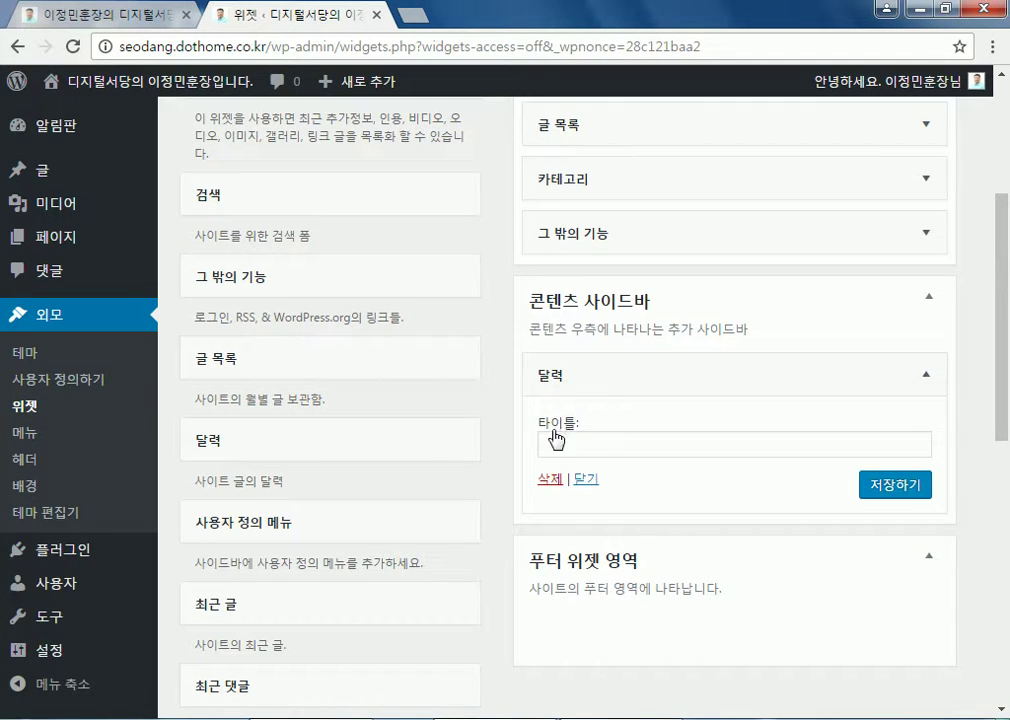
{"action": "scroll", "coordinate": [553, 437], "scroll_direction": "up", "scroll_amount": 3}
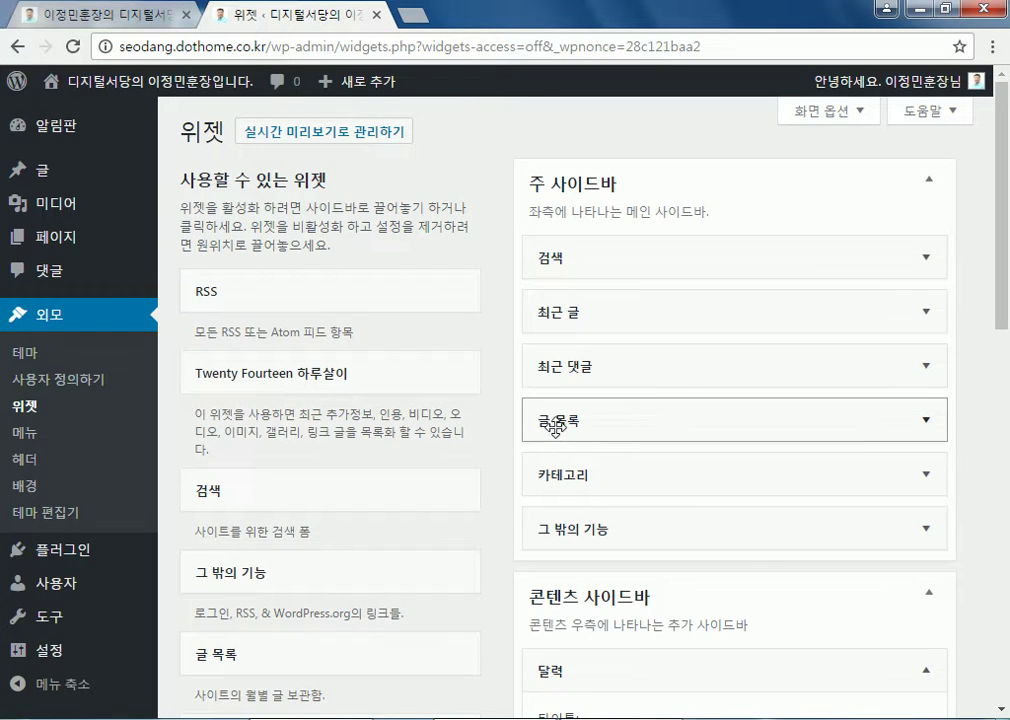
{"action": "left_click", "coordinate": [934, 259]}
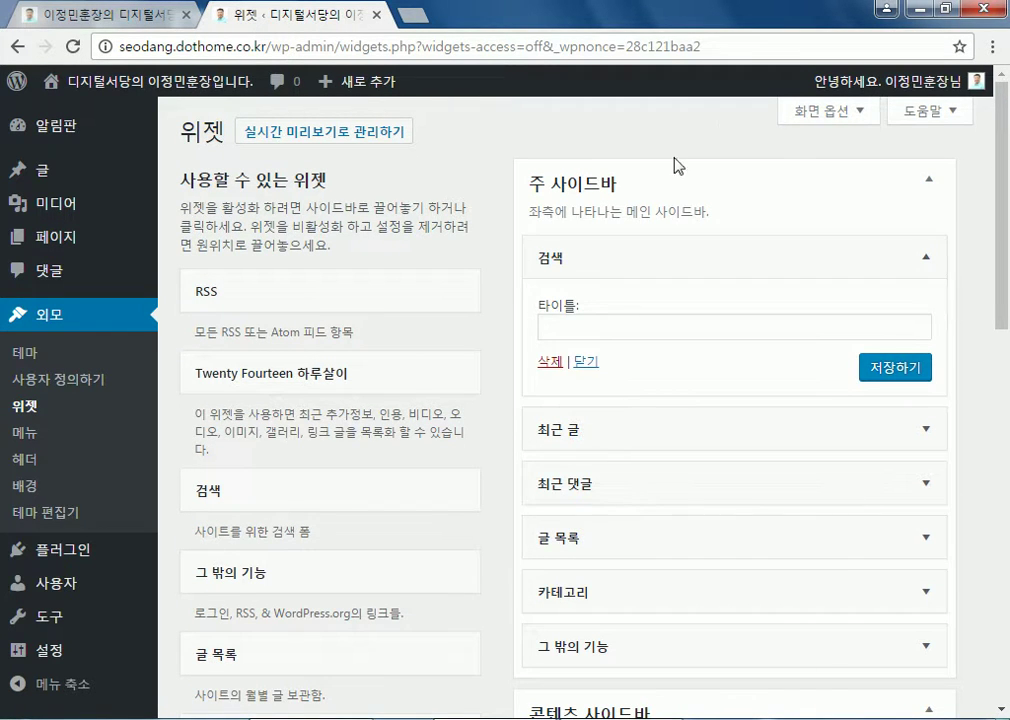
{"action": "scroll", "coordinate": [480, 330], "scroll_direction": "down", "scroll_amount": 10}
{"action": "scroll", "coordinate": [266, 219], "scroll_direction": "up", "scroll_amount": 10}
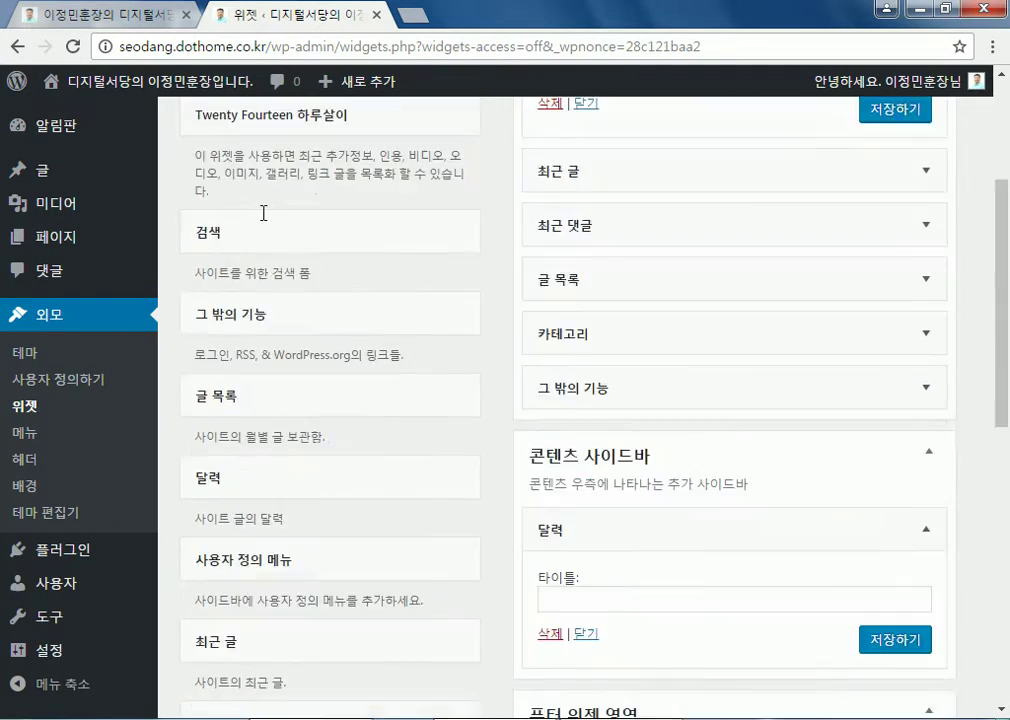
Visit the front page and scroll to the 2월 2017 calendar in the content sidebar
{"action": "mouse_move", "coordinate": [216, 86]}
{"action": "left_click", "coordinate": [203, 130]}
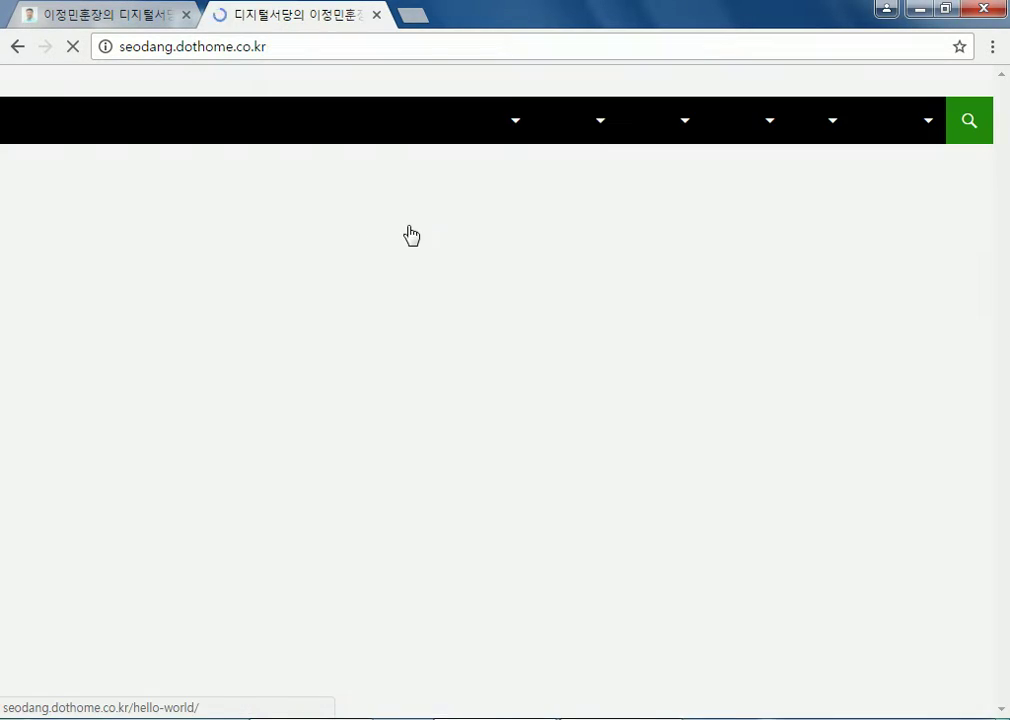
{"action": "scroll", "coordinate": [55, 322], "scroll_direction": "down", "scroll_amount": 4}
{"action": "scroll", "coordinate": [55, 322], "scroll_direction": "down", "scroll_amount": 15}
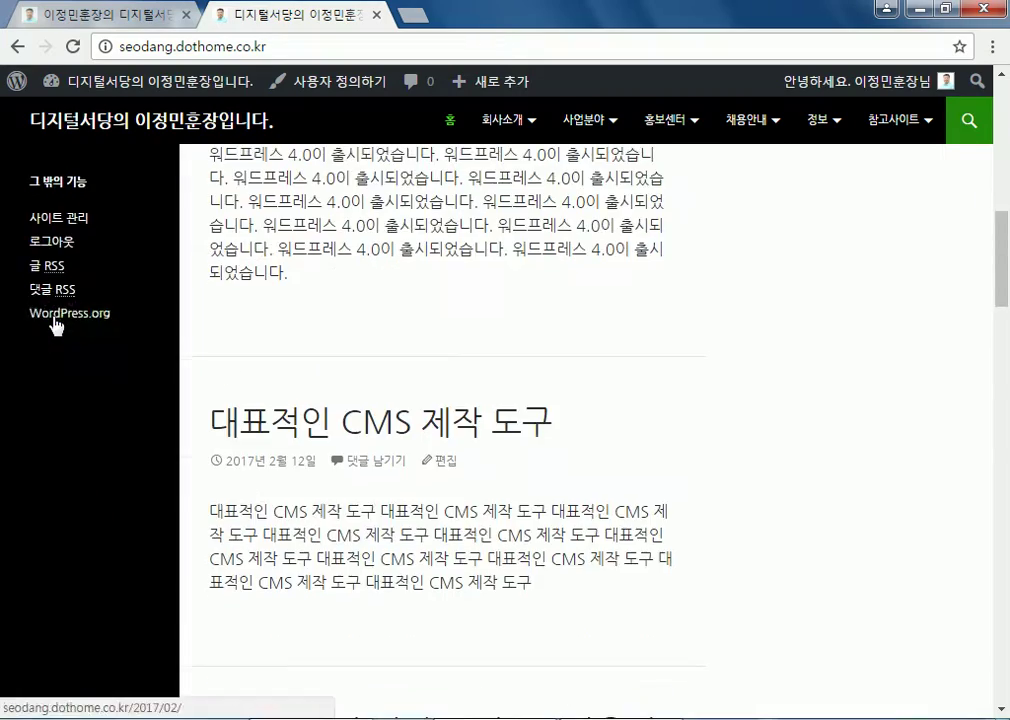
{"action": "scroll", "coordinate": [55, 323], "scroll_direction": "down", "scroll_amount": 10}
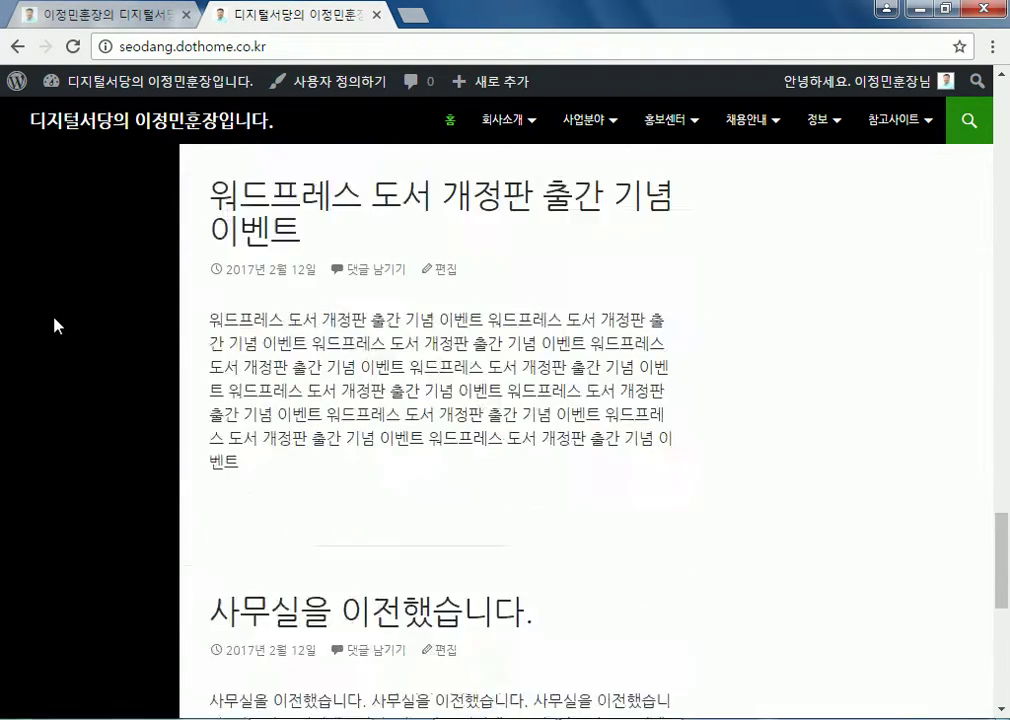
{"action": "scroll", "coordinate": [105, 600], "scroll_direction": "up", "scroll_amount": 20}
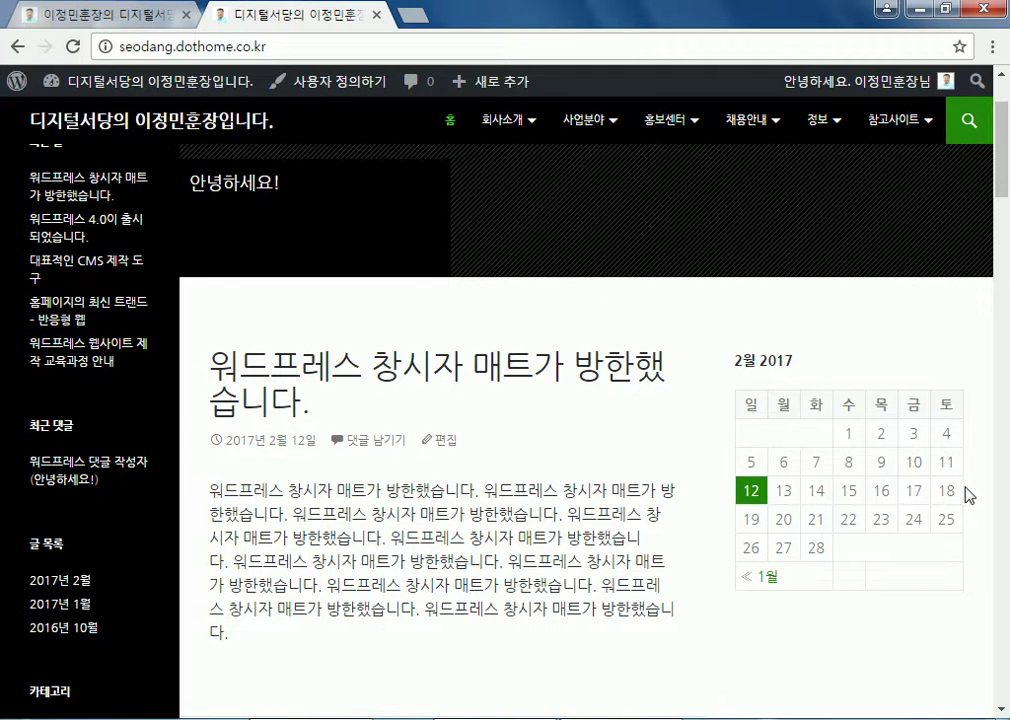
{"action": "scroll", "coordinate": [760, 450], "scroll_direction": "down", "scroll_amount": 3}
{"action": "scroll", "coordinate": [330, 235], "scroll_direction": "up", "scroll_amount": 2}
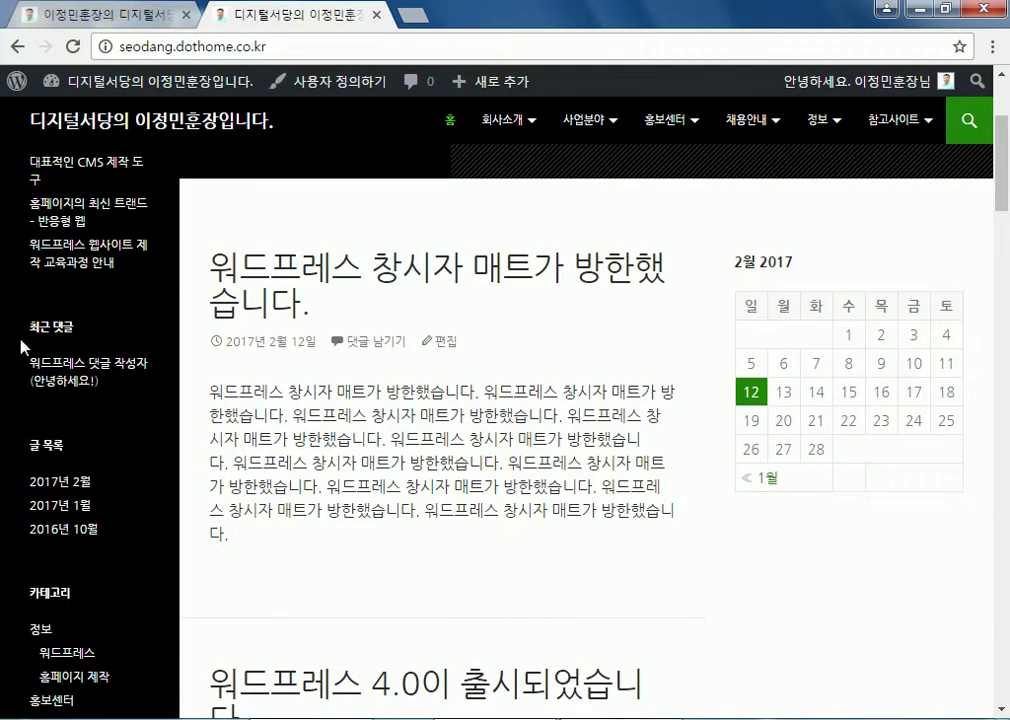
{"action": "scroll", "coordinate": [37, 349], "scroll_direction": "down", "scroll_amount": 4}
{"action": "scroll", "coordinate": [567, 328], "scroll_direction": "up", "scroll_amount": 6}
{"action": "scroll", "coordinate": [565, 328], "scroll_direction": "up", "scroll_amount": 2}
On the Widgets page, expand the 콘텐츠 사이드바 and drag the 달력 widget out of it
{"action": "left_click", "coordinate": [140, 82]}
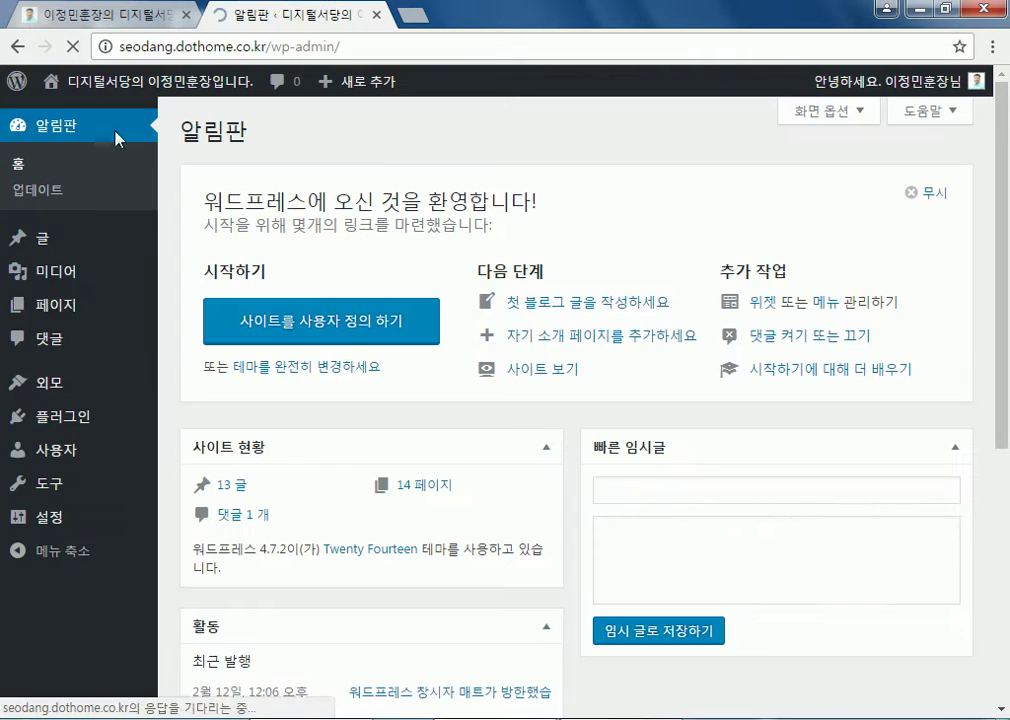
{"action": "mouse_move", "coordinate": [75, 289]}
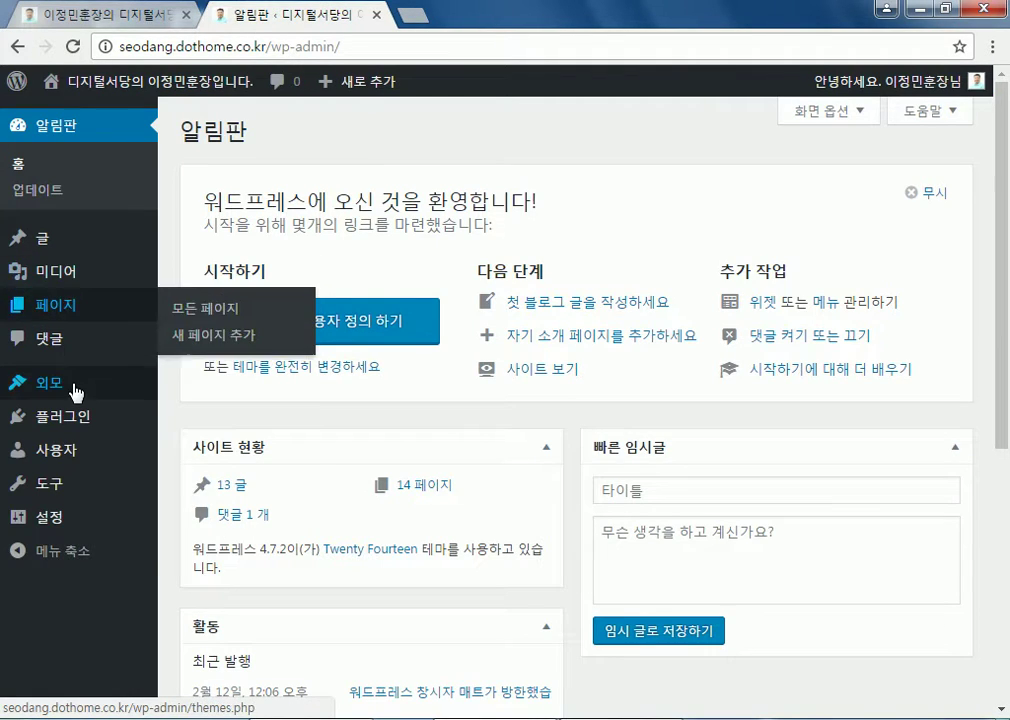
{"action": "mouse_move", "coordinate": [77, 388]}
{"action": "left_click", "coordinate": [208, 441]}
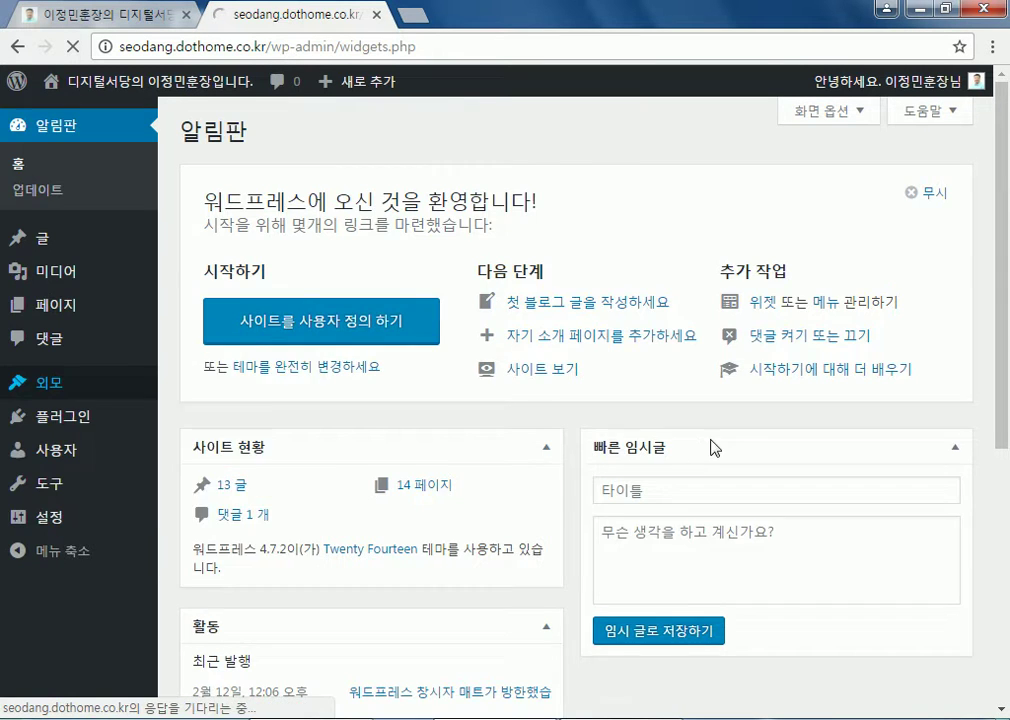
{"action": "scroll", "coordinate": [815, 452], "scroll_direction": "down", "scroll_amount": 3}
{"action": "left_click", "coordinate": [604, 322]}
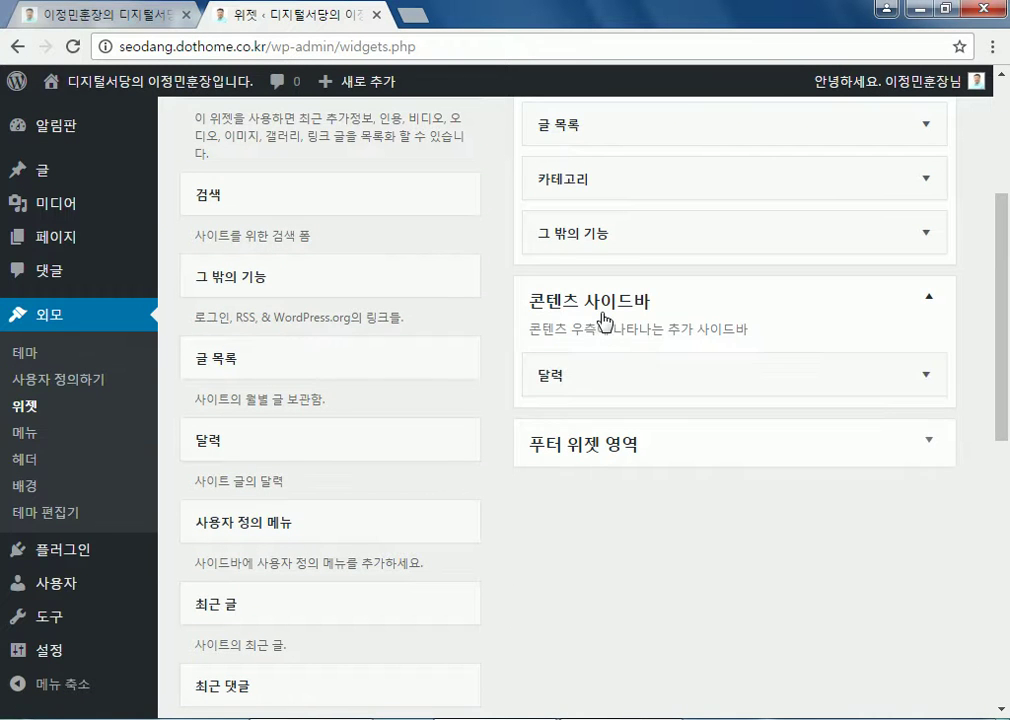
{"action": "left_click_drag", "start_coordinate": [543, 377], "coordinate": [331, 616]}
Collapse the 콘텐츠 사이드바 and view the site's front page
{"action": "left_click", "coordinate": [577, 306]}
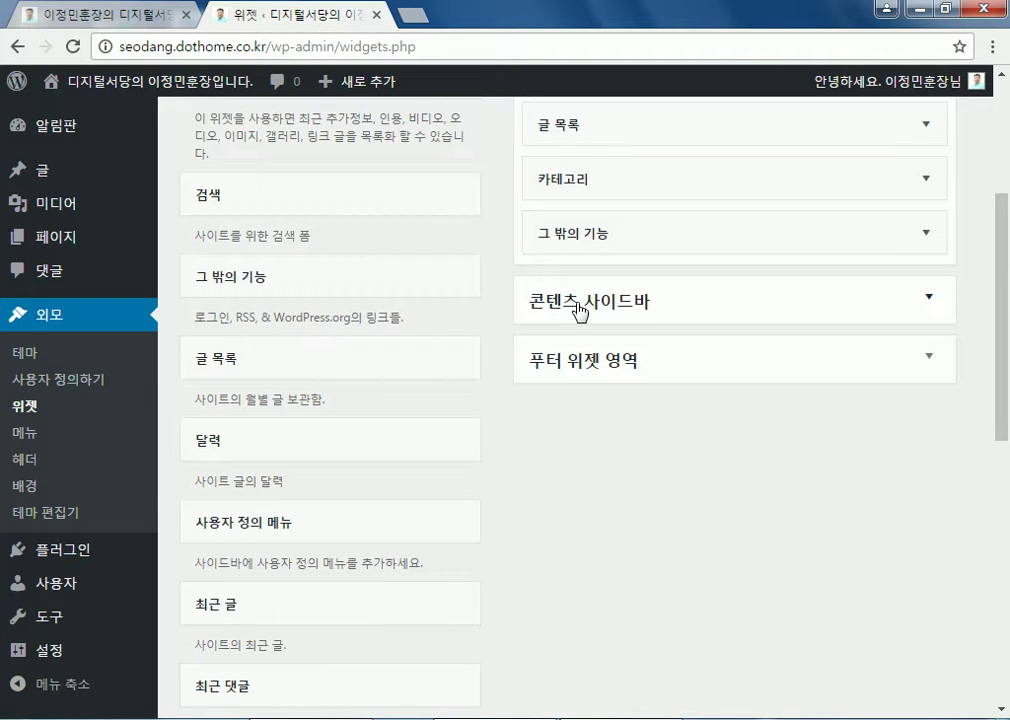
{"action": "scroll", "coordinate": [578, 311], "scroll_direction": "up", "scroll_amount": 5}
{"action": "left_click", "coordinate": [95, 80]}
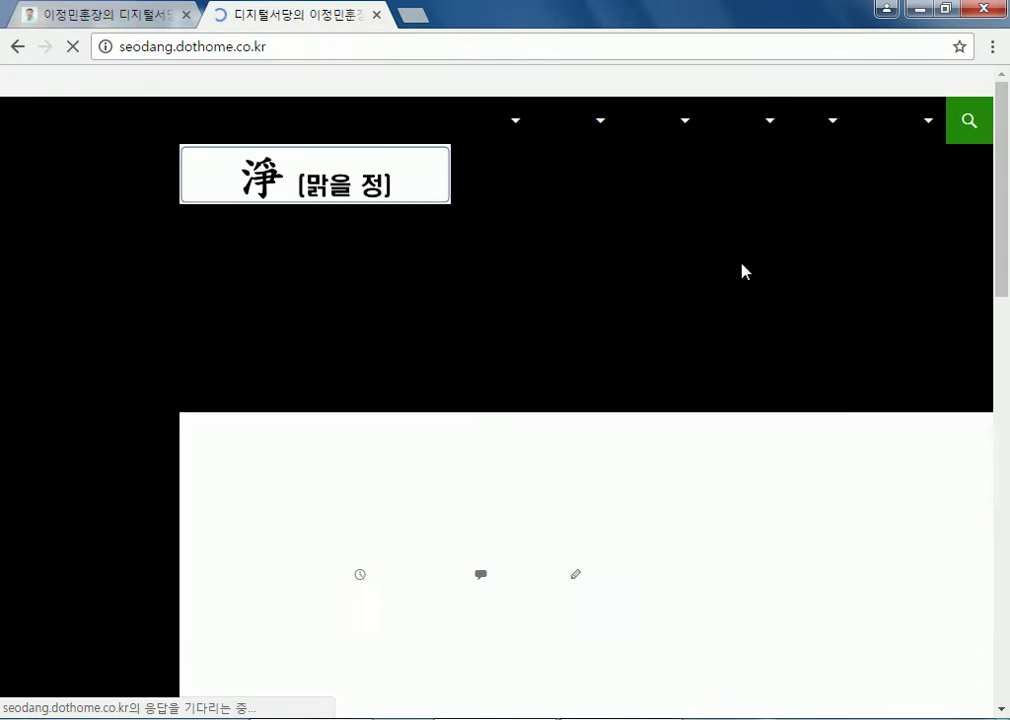
{"action": "scroll", "coordinate": [845, 442], "scroll_direction": "down", "scroll_amount": 8}
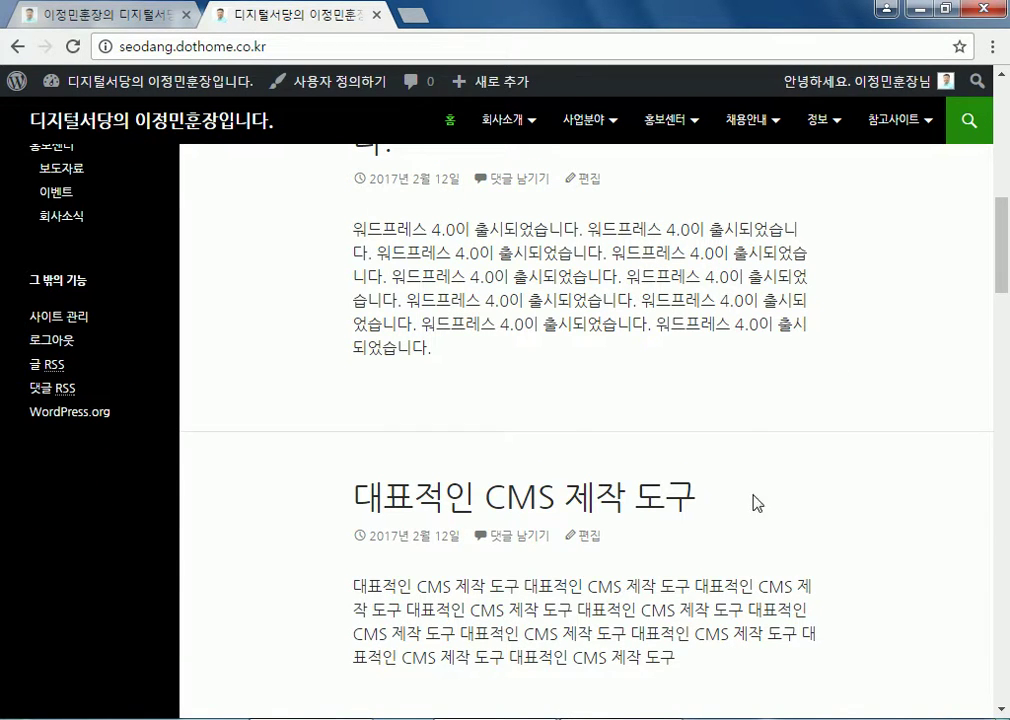
{"action": "scroll", "coordinate": [712, 412], "scroll_direction": "down", "scroll_amount": 4}
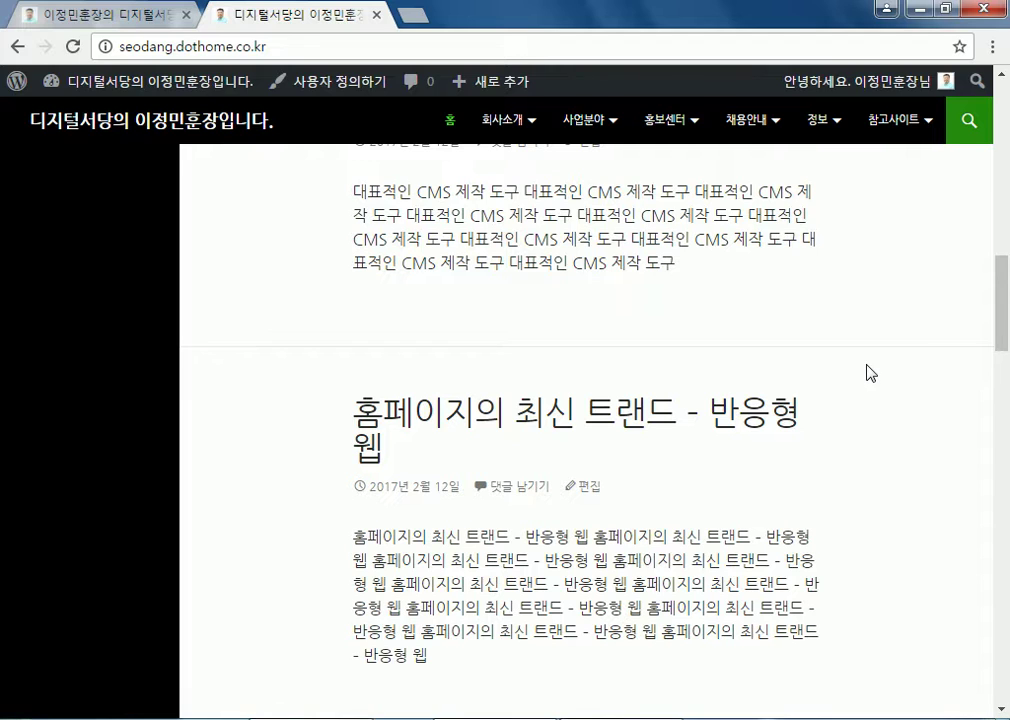
{"action": "scroll", "coordinate": [868, 372], "scroll_direction": "up", "scroll_amount": 10}
{"action": "scroll", "coordinate": [385, 328], "scroll_direction": "down", "scroll_amount": 2}
{"action": "scroll", "coordinate": [42, 270], "scroll_direction": "up", "scroll_amount": 3}
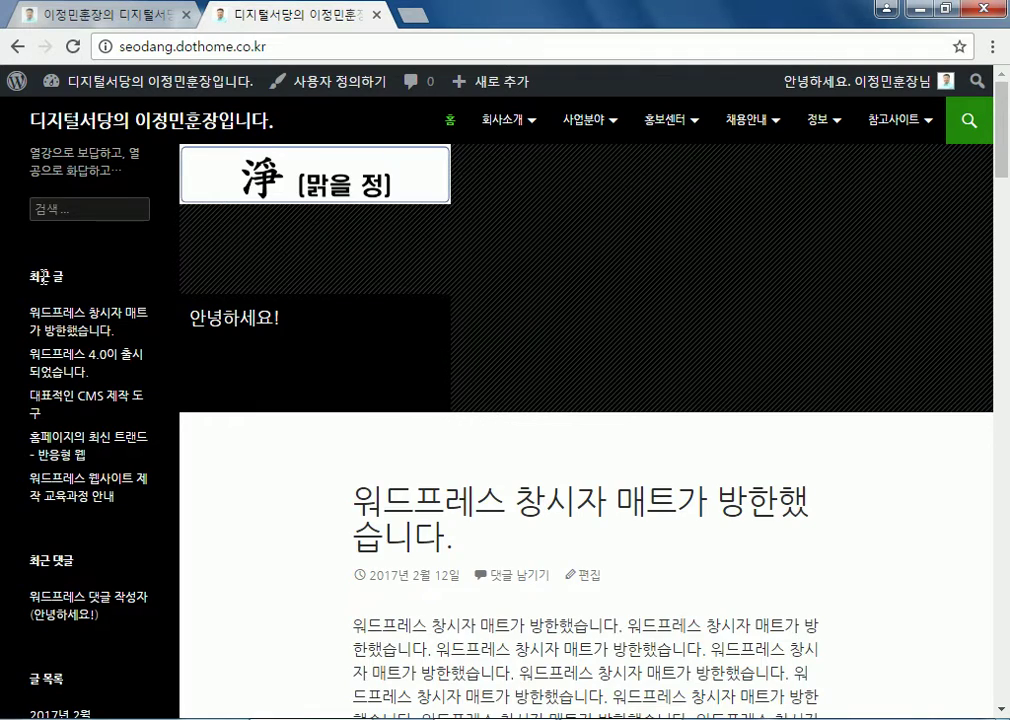
{"action": "scroll", "coordinate": [42, 280], "scroll_direction": "down", "scroll_amount": 3}
{"action": "scroll", "coordinate": [42, 290], "scroll_direction": "down", "scroll_amount": 4}
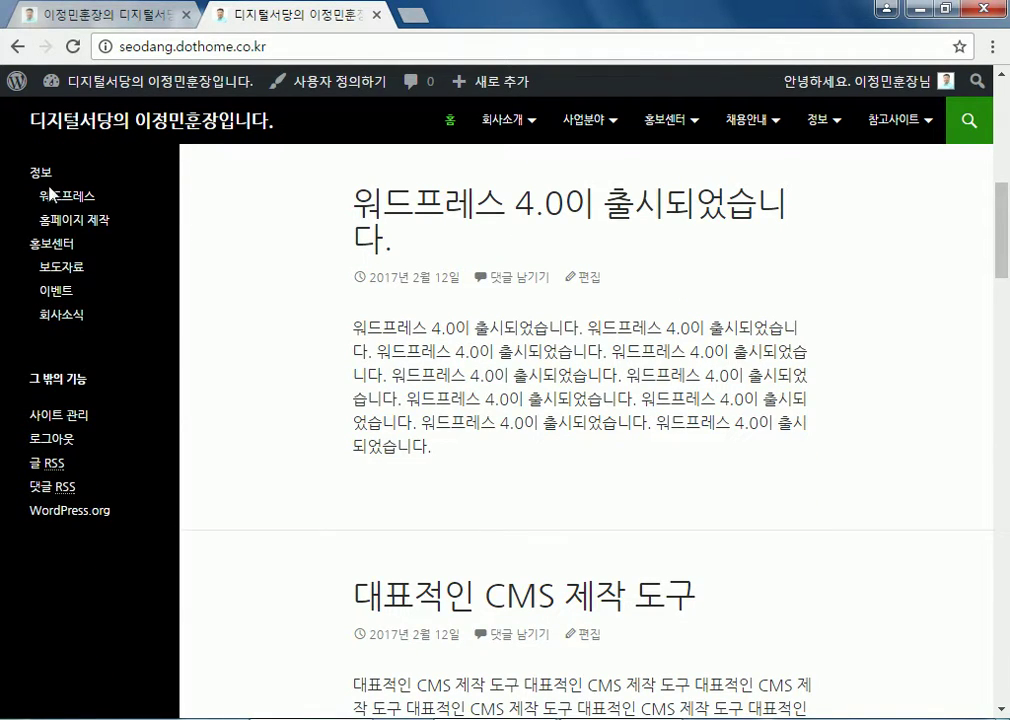
{"action": "scroll", "coordinate": [52, 297], "scroll_direction": "down", "scroll_amount": 15}
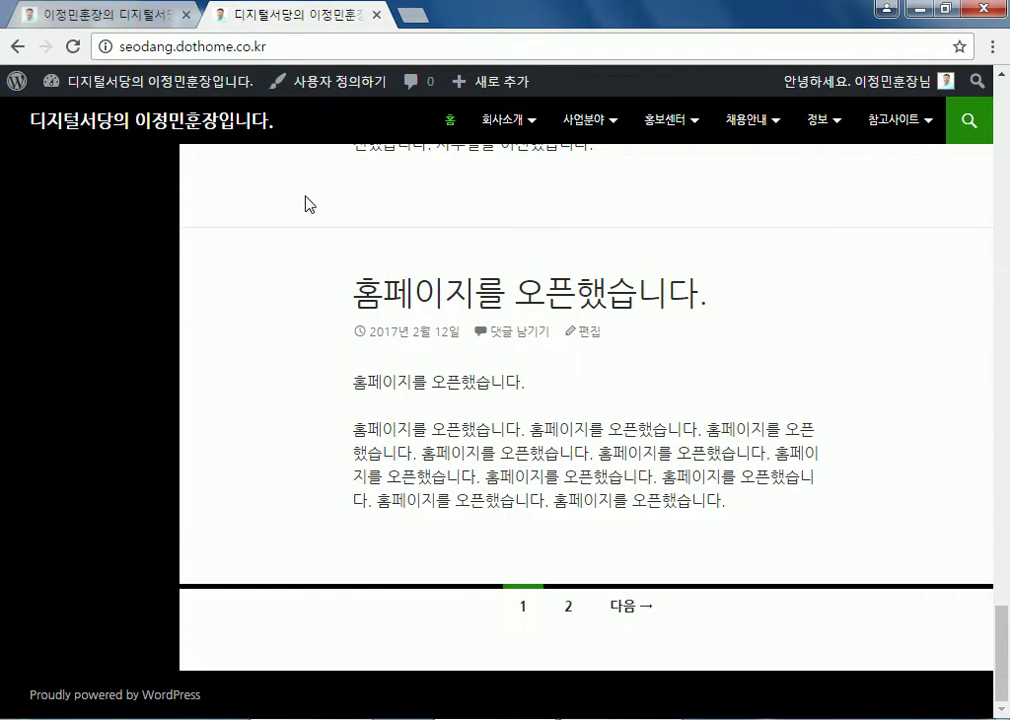
{"action": "key", "text": "Home"}
Expand the 콘텐츠 사이드바 and drag 검색 and the next 주 사이드바 widget into it
{"action": "mouse_move", "coordinate": [134, 97]}
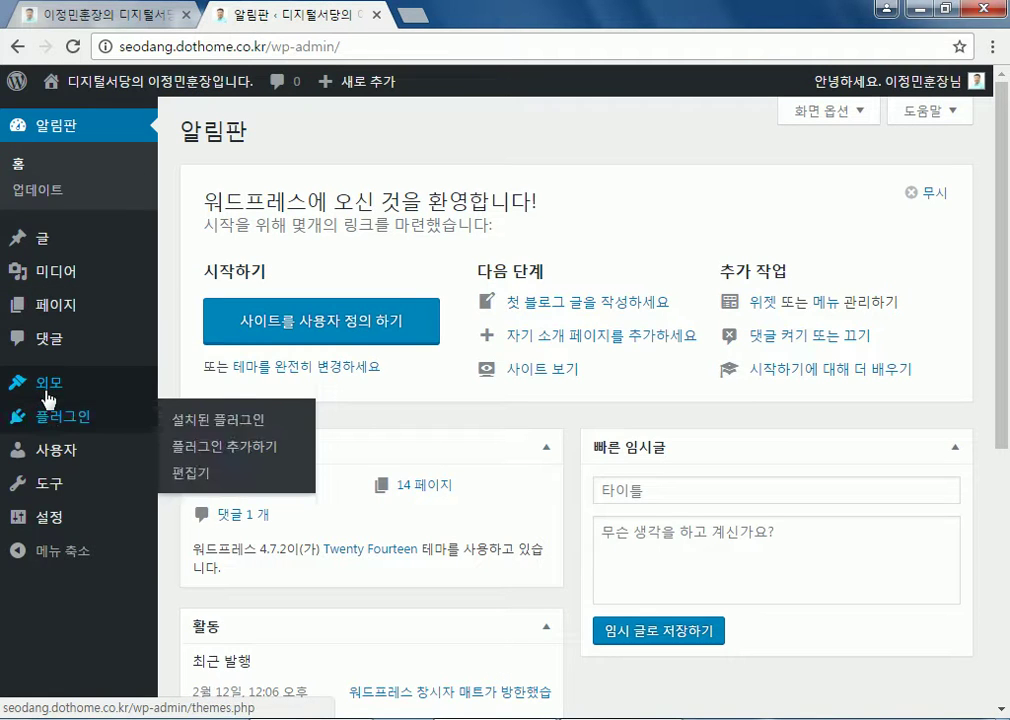
{"action": "mouse_move", "coordinate": [45, 382]}
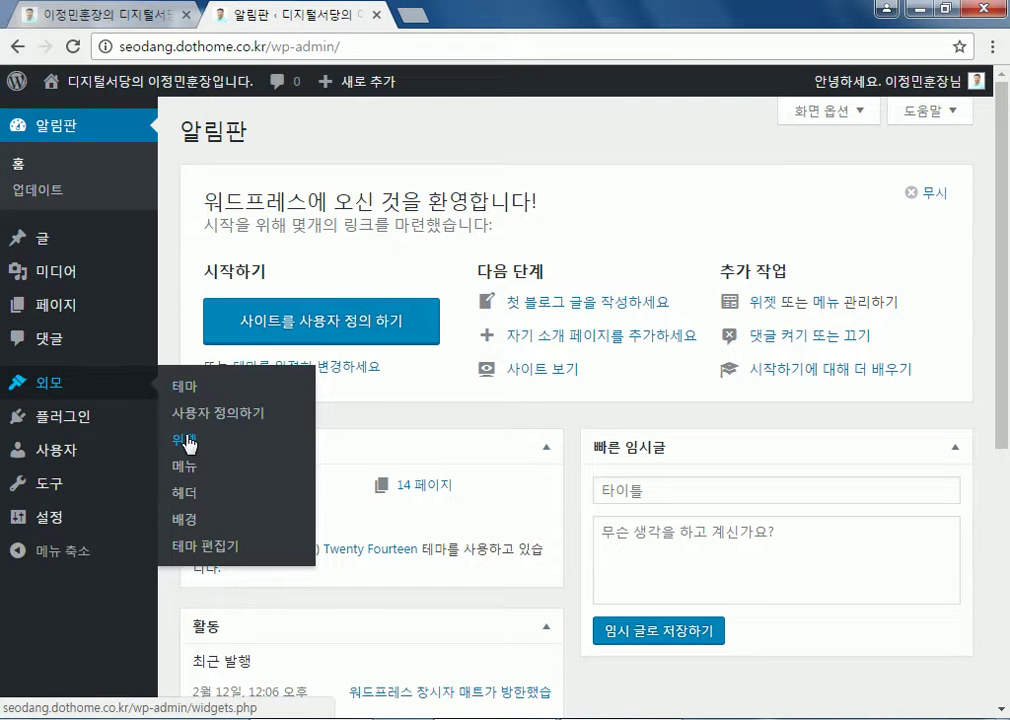
{"action": "scroll", "coordinate": [688, 382], "scroll_direction": "down", "scroll_amount": 3}
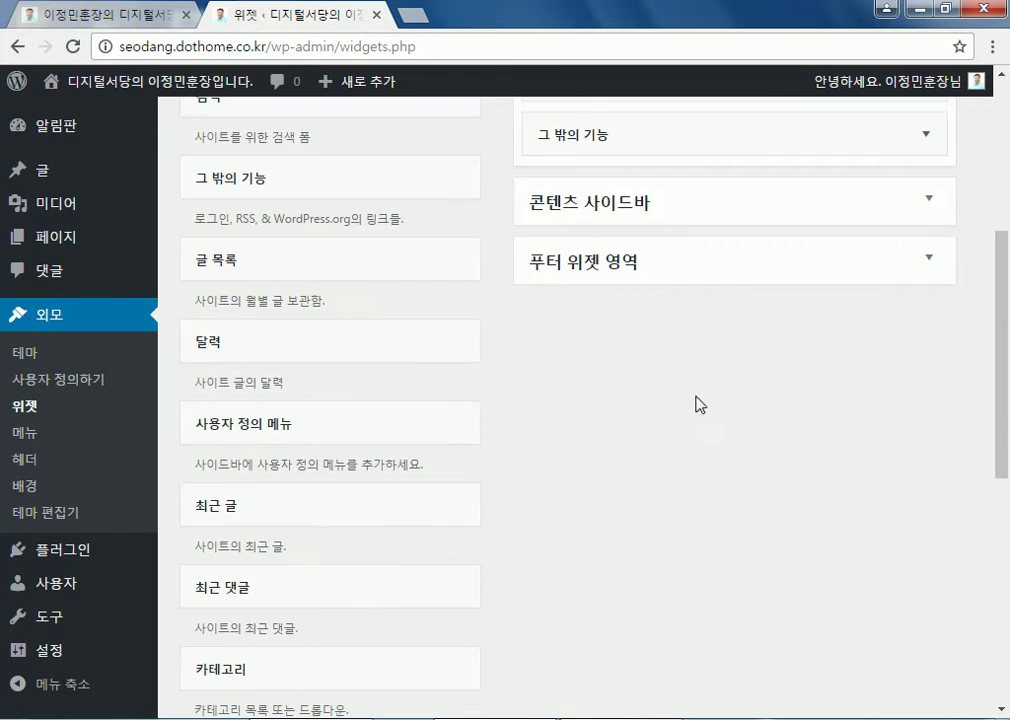
{"action": "left_click", "coordinate": [594, 209]}
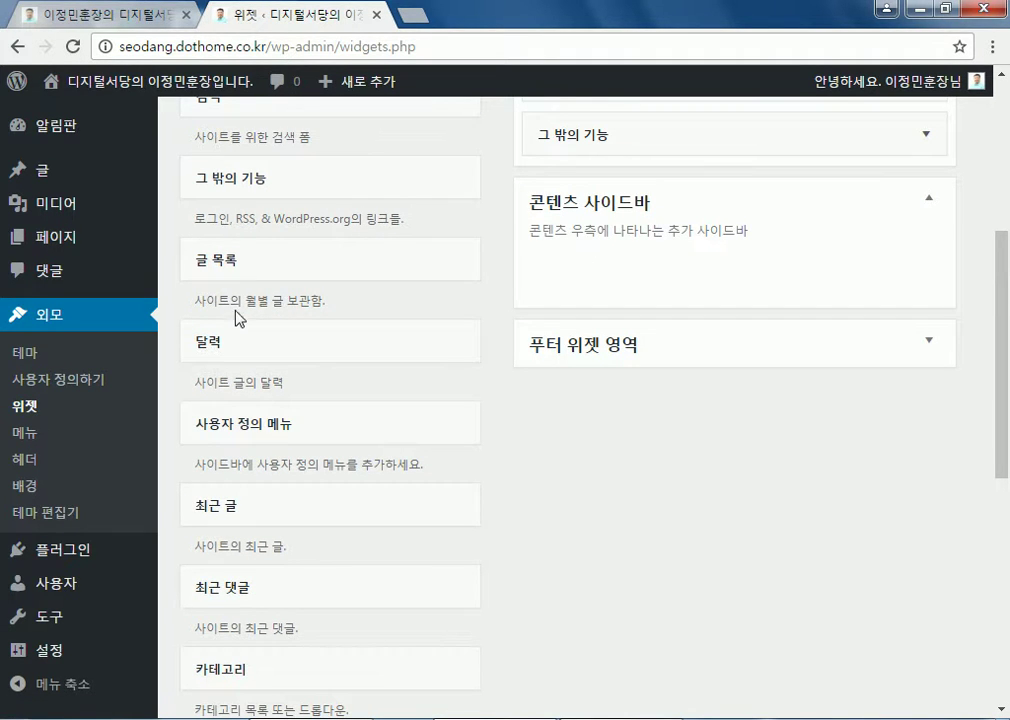
{"action": "scroll", "coordinate": [243, 306], "scroll_direction": "up", "scroll_amount": 3}
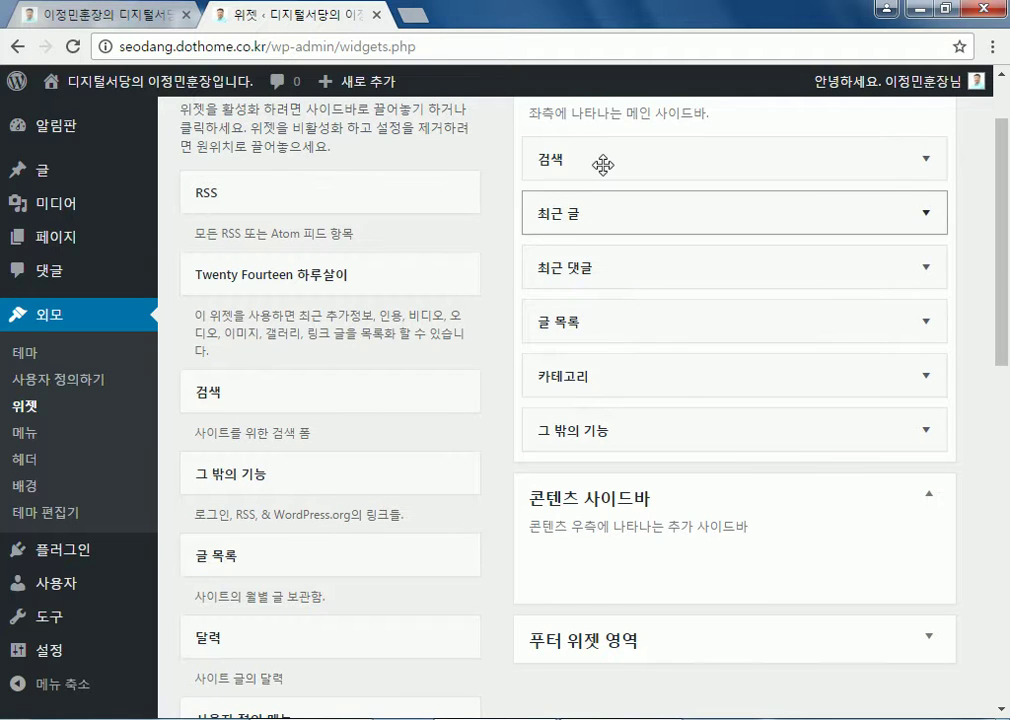
{"action": "left_click_drag", "start_coordinate": [609, 226], "coordinate": [600, 557]}
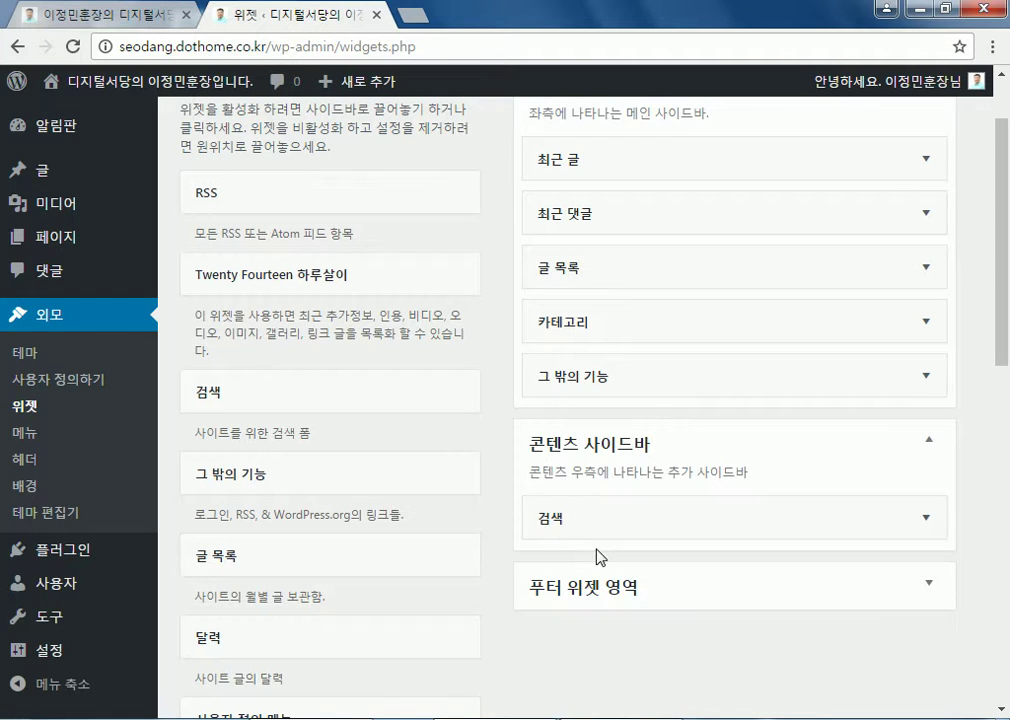
{"action": "scroll", "coordinate": [568, 419], "scroll_direction": "up", "scroll_amount": 2}
{"action": "left_click_drag", "start_coordinate": [576, 246], "coordinate": [580, 695]}
Drag 그 밖의 기능, 카테고리, 글 목록 and 최근 댓글 into the 콘텐츠 사이드바
{"action": "scroll", "coordinate": [491, 426], "scroll_direction": "down", "scroll_amount": 1}
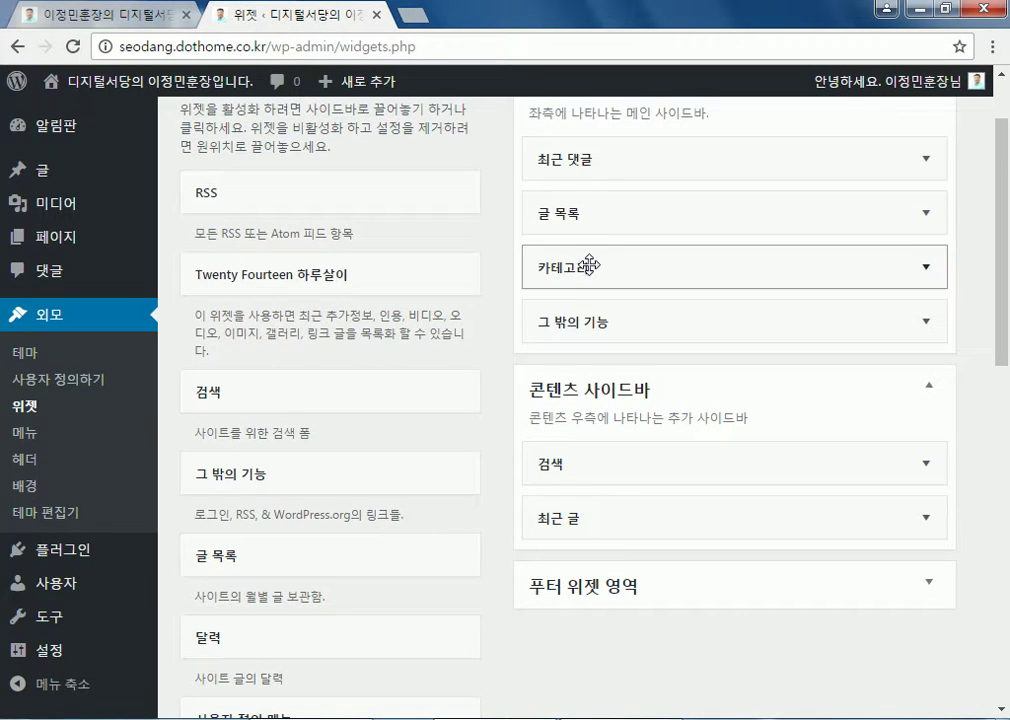
{"action": "left_click_drag", "start_coordinate": [582, 323], "coordinate": [584, 562]}
{"action": "left_click_drag", "start_coordinate": [582, 264], "coordinate": [582, 514]}
{"action": "left_click_drag", "start_coordinate": [572, 213], "coordinate": [576, 482]}
{"action": "left_click_drag", "start_coordinate": [582, 158], "coordinate": [582, 350]}
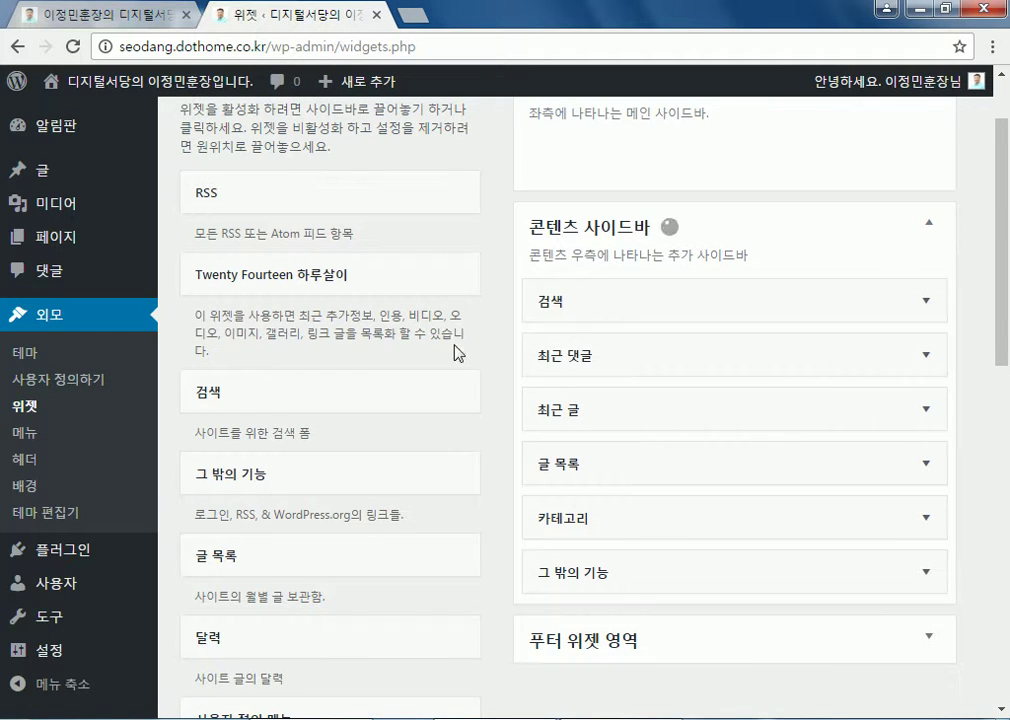
{"action": "scroll", "coordinate": [447, 330], "scroll_direction": "up", "scroll_amount": 2}
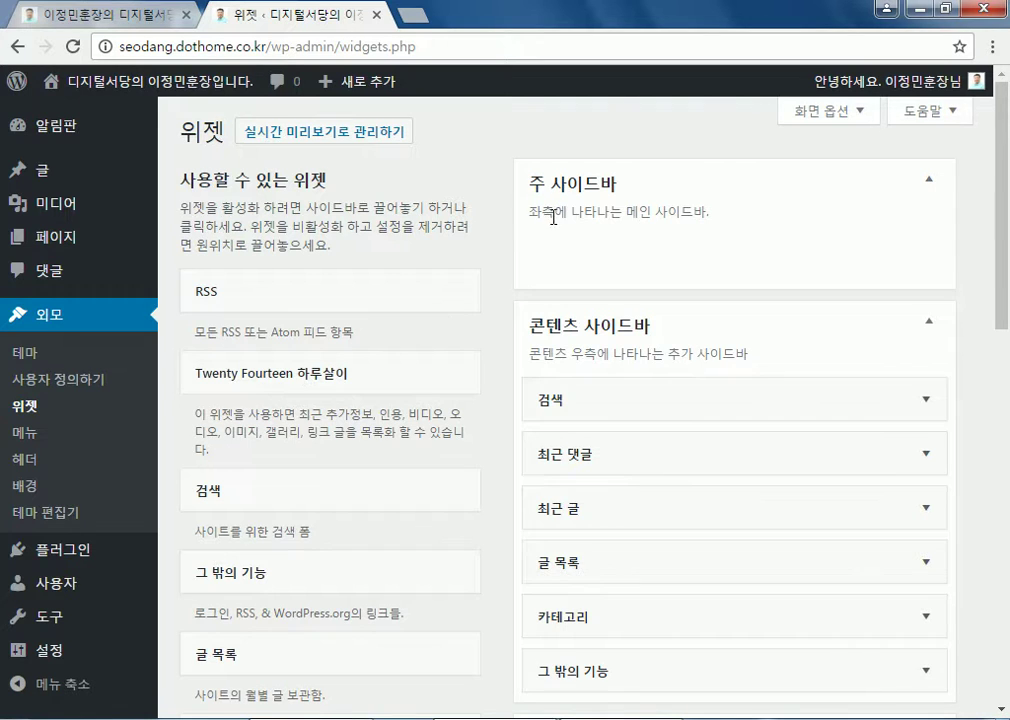
{"action": "scroll", "coordinate": [480, 241], "scroll_direction": "down", "scroll_amount": 2}
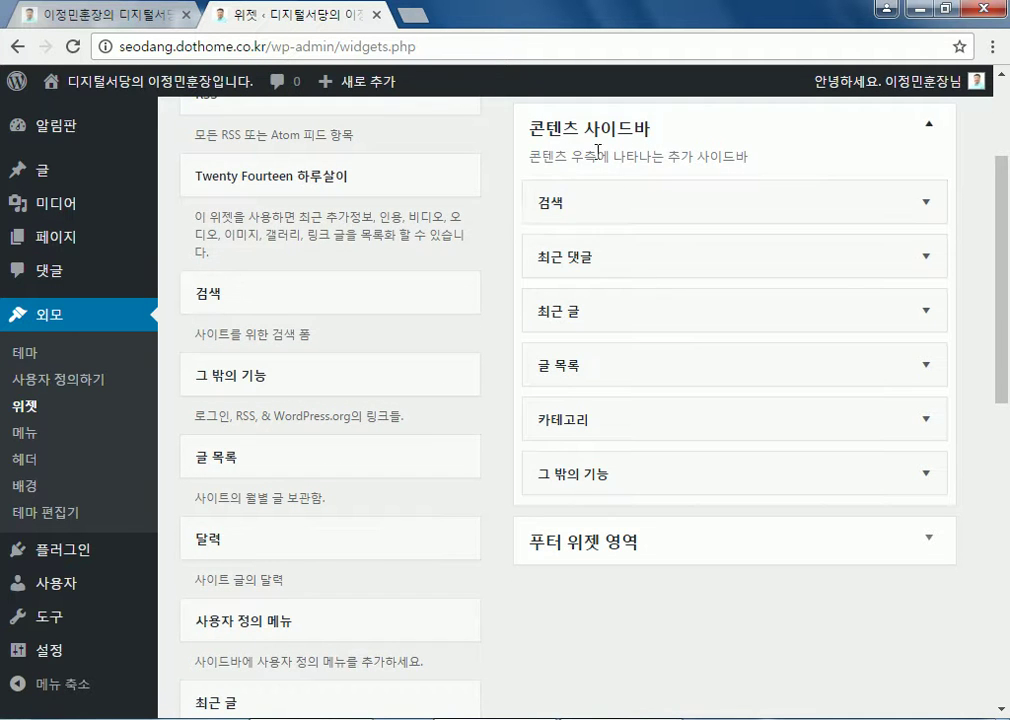
{"action": "scroll", "coordinate": [676, 210], "scroll_direction": "up", "scroll_amount": 2}
Visit the front page and scroll through it to check the right-hand widget column
{"action": "left_click", "coordinate": [127, 92]}
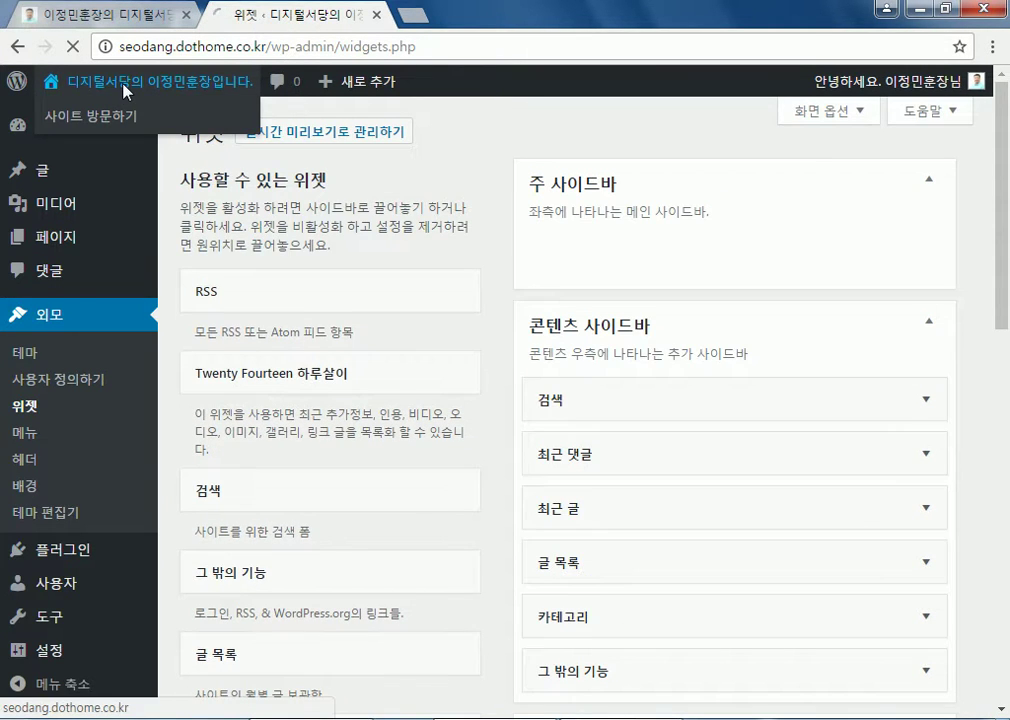
{"action": "scroll", "coordinate": [104, 217], "scroll_direction": "down", "scroll_amount": 4}
{"action": "scroll", "coordinate": [57, 424], "scroll_direction": "down", "scroll_amount": 1}
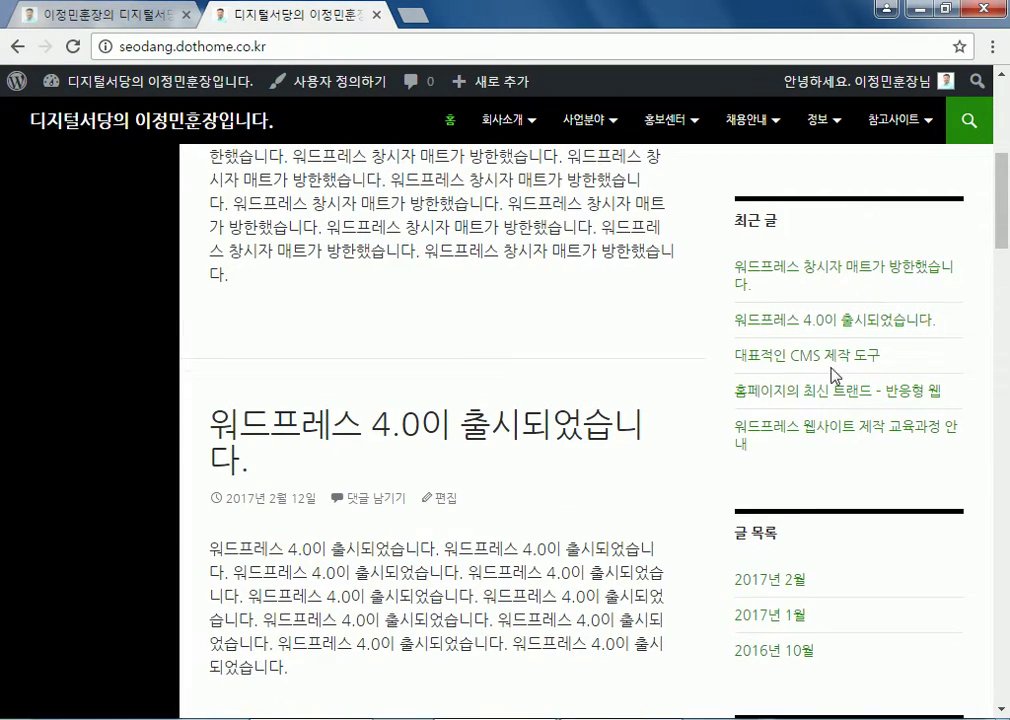
{"action": "scroll", "coordinate": [866, 348], "scroll_direction": "down", "scroll_amount": 20}
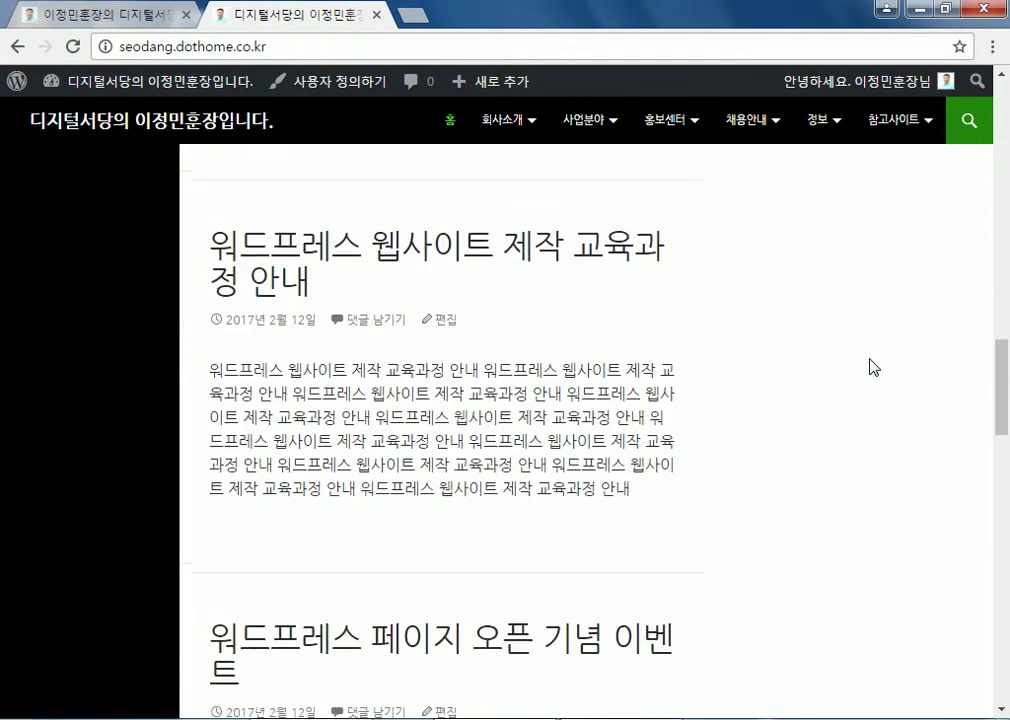
{"action": "scroll", "coordinate": [870, 365], "scroll_direction": "up", "scroll_amount": 13}
{"action": "scroll", "coordinate": [866, 360], "scroll_direction": "up", "scroll_amount": 15}
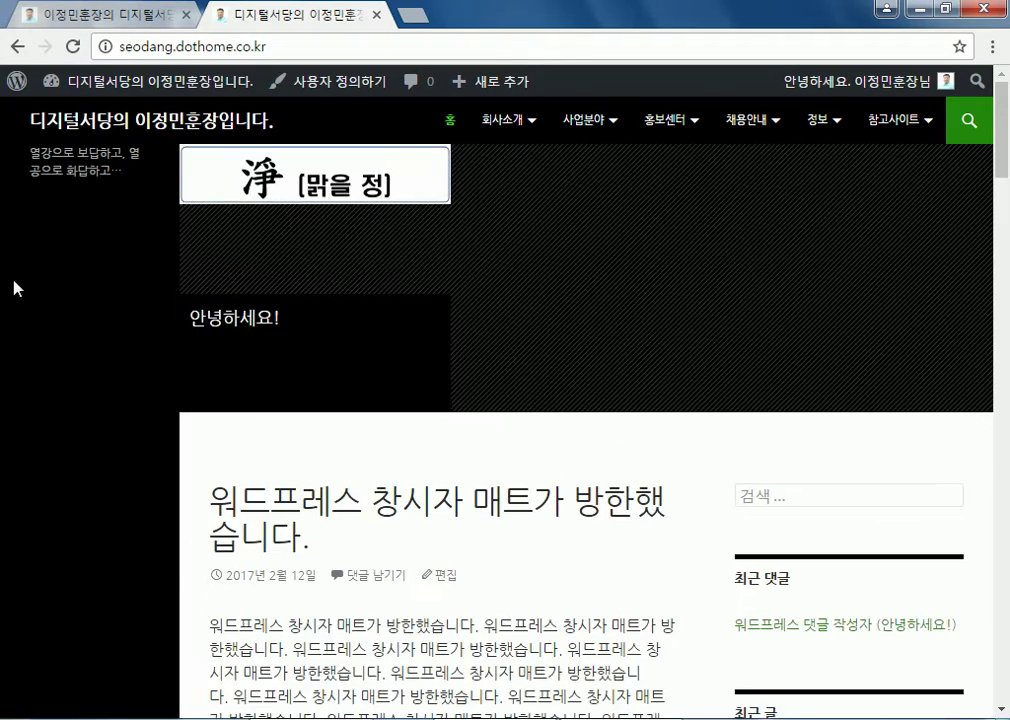
{"action": "scroll", "coordinate": [14, 278], "scroll_direction": "down", "scroll_amount": 20}
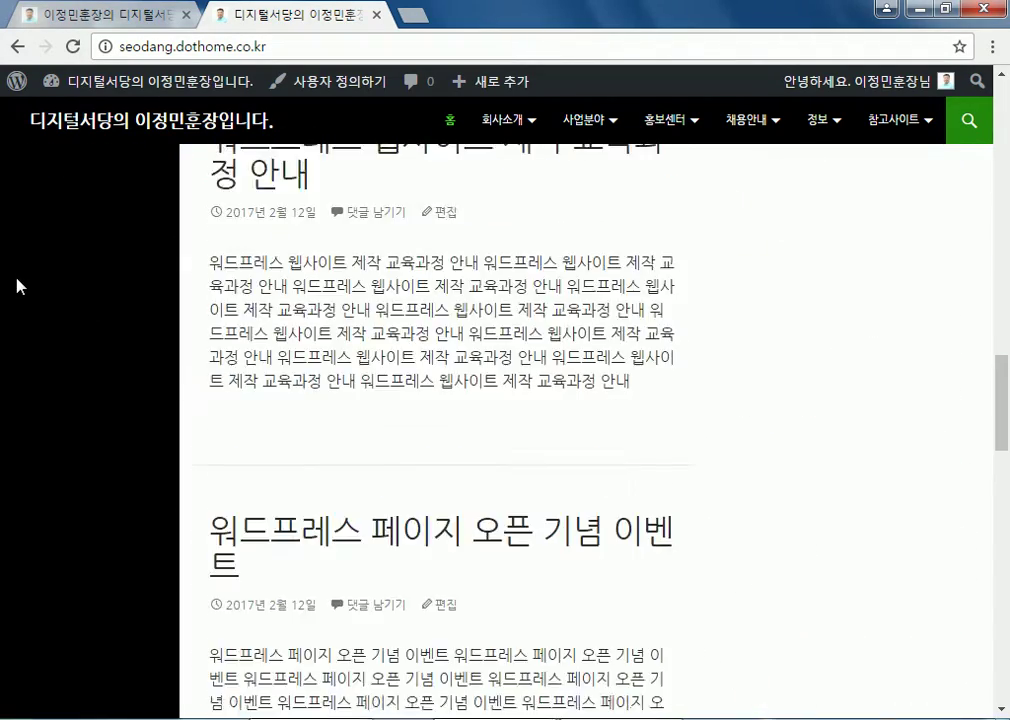
{"action": "scroll", "coordinate": [18, 287], "scroll_direction": "down", "scroll_amount": 2}
{"action": "scroll", "coordinate": [18, 287], "scroll_direction": "up", "scroll_amount": 15}
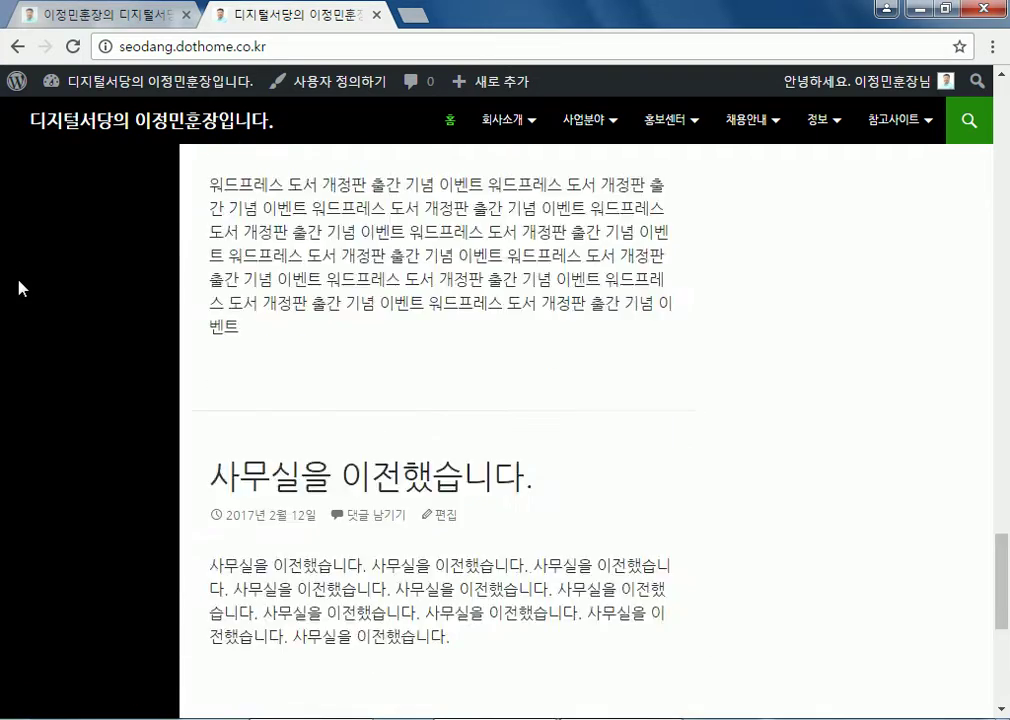
{"action": "scroll", "coordinate": [14, 272], "scroll_direction": "down", "scroll_amount": 5}
On the Widgets page, expand 콘텐츠 사이드바 and drag 검색 back into 주 사이드바
{"action": "left_click", "coordinate": [102, 73]}
{"action": "mouse_move", "coordinate": [52, 383]}
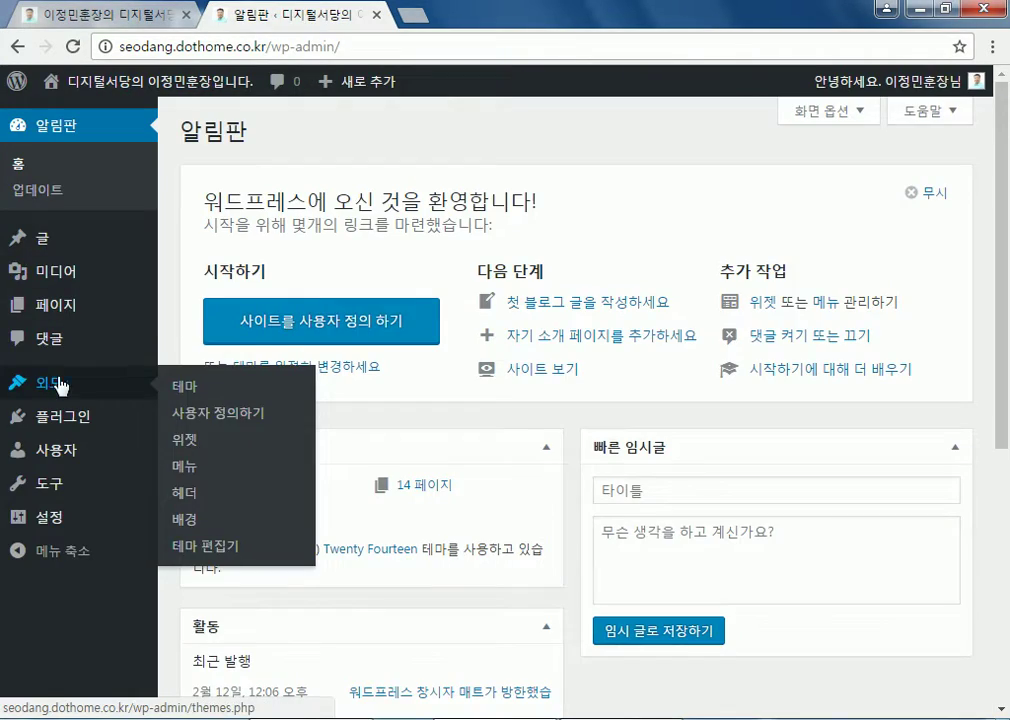
{"action": "left_click", "coordinate": [194, 446]}
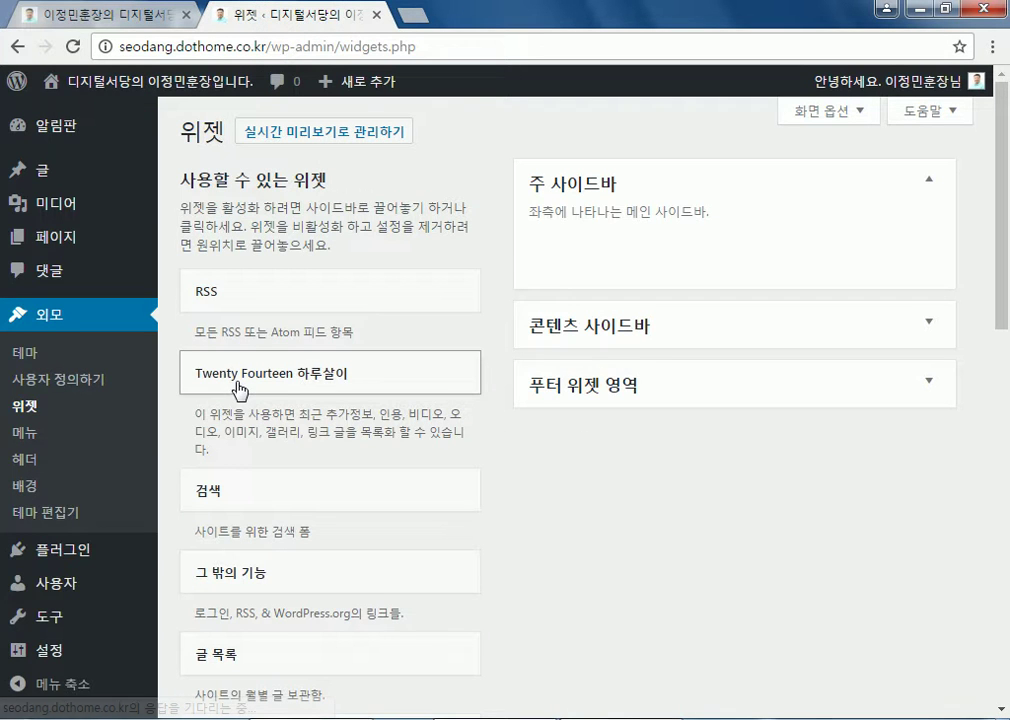
{"action": "left_click", "coordinate": [591, 330]}
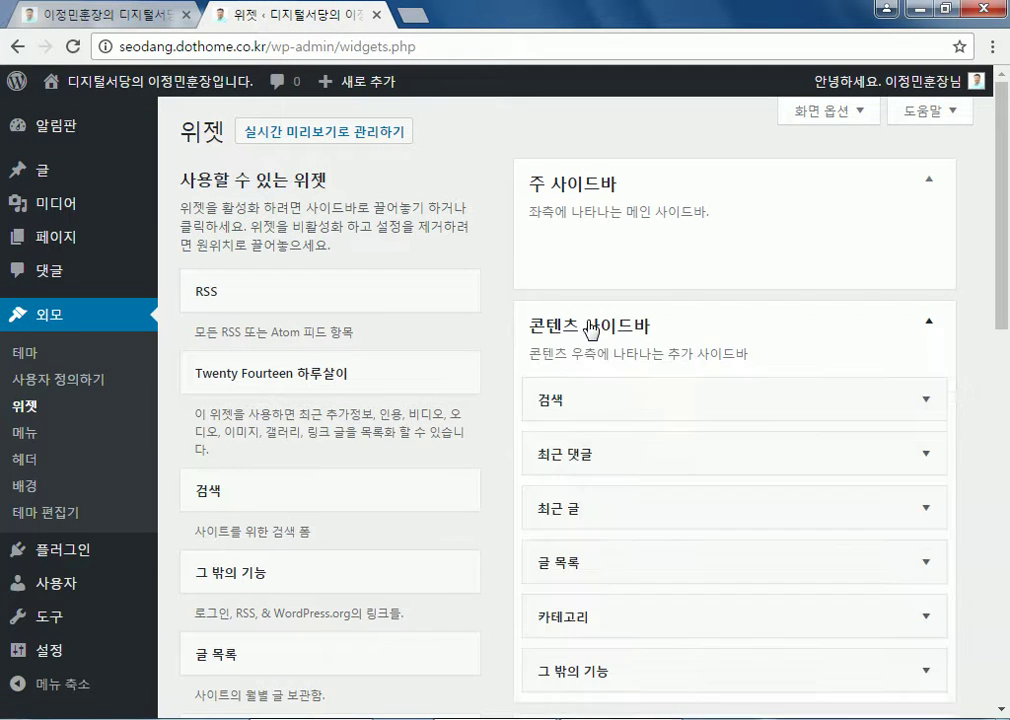
{"action": "left_click_drag", "start_coordinate": [509, 388], "coordinate": [631, 254]}
Move 최근 댓글, 최근 글, 글 목록, 카테고리 and 그 밖의 기능 into 주 사이드바
{"action": "left_click_drag", "start_coordinate": [575, 404], "coordinate": [582, 306]}
{"action": "left_click_drag", "start_coordinate": [570, 451], "coordinate": [555, 362]}
{"action": "left_click_drag", "start_coordinate": [557, 506], "coordinate": [552, 420]}
{"action": "left_click_drag", "start_coordinate": [549, 547], "coordinate": [547, 460]}
{"action": "left_click_drag", "start_coordinate": [539, 614], "coordinate": [555, 521]}
Activate the Twenty Fifteen theme and view the front page in its new layout
{"action": "scroll", "coordinate": [556, 525], "scroll_direction": "down", "scroll_amount": 1}
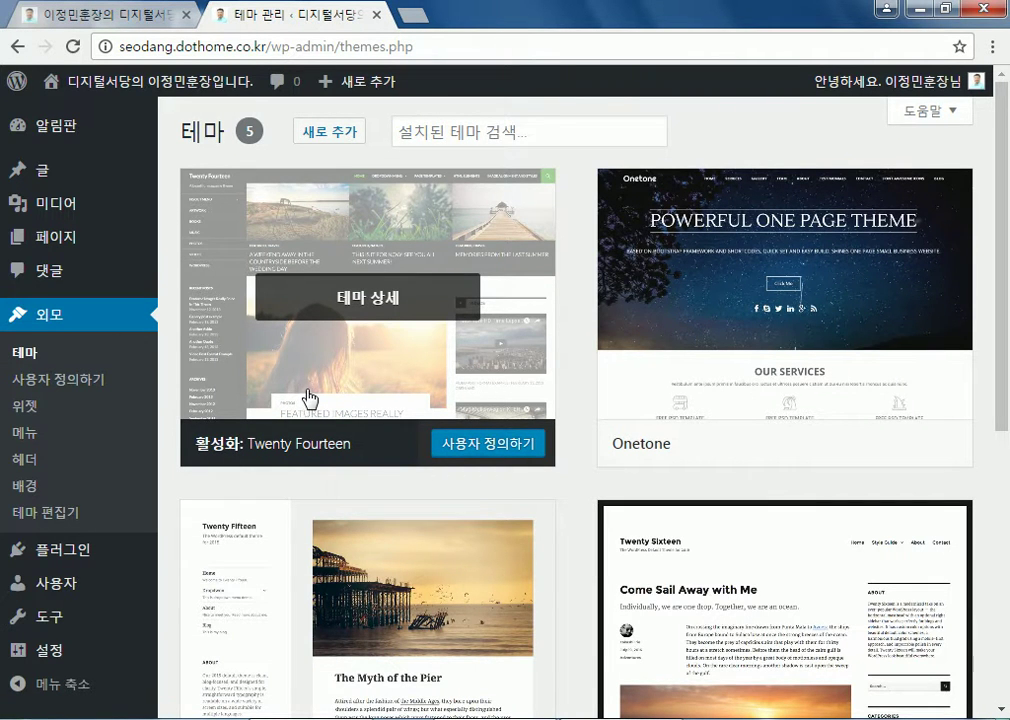
{"action": "scroll", "coordinate": [308, 399], "scroll_direction": "down", "scroll_amount": 3}
{"action": "scroll", "coordinate": [313, 411], "scroll_direction": "down", "scroll_amount": 1}
{"action": "scroll", "coordinate": [318, 408], "scroll_direction": "up", "scroll_amount": 1}
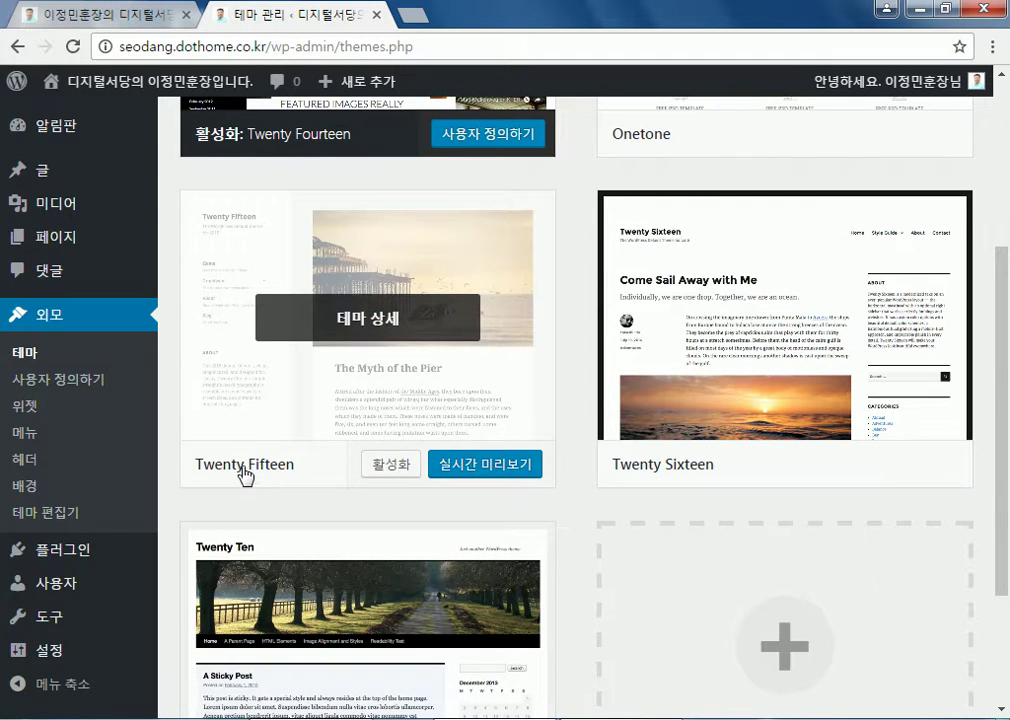
{"action": "left_click", "coordinate": [380, 466]}
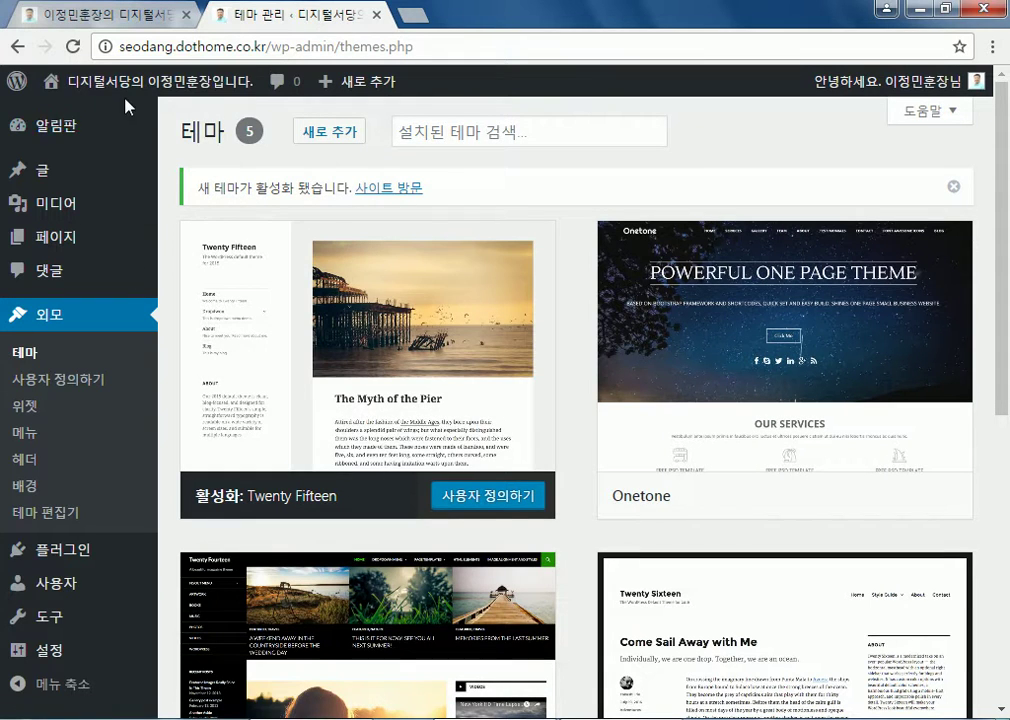
{"action": "left_click", "coordinate": [135, 90]}
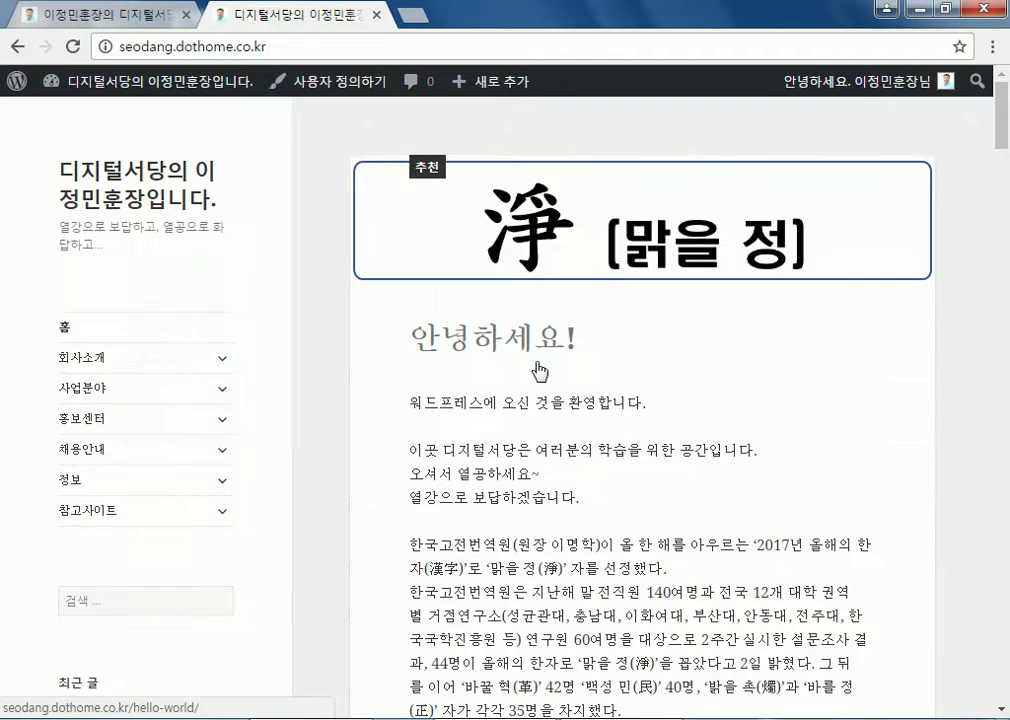
Browse the Twenty Fifteen front page, toggling the 회사소개 submenu, then return to 알림판
{"action": "scroll", "coordinate": [514, 482], "scroll_direction": "down", "scroll_amount": 5}
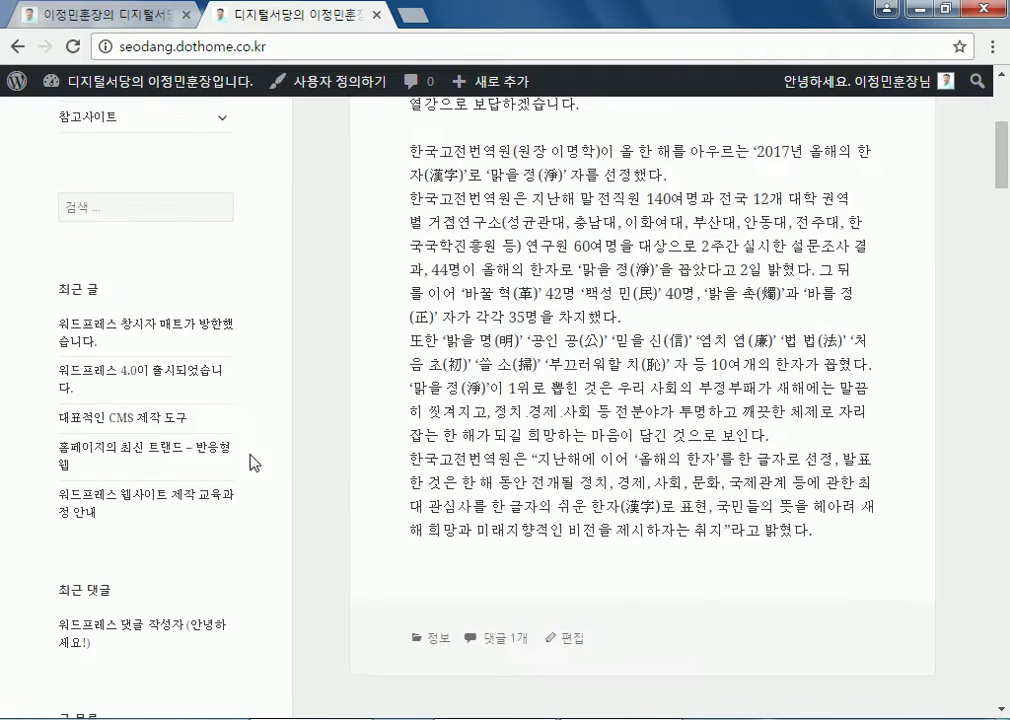
{"action": "scroll", "coordinate": [277, 473], "scroll_direction": "up", "scroll_amount": 5}
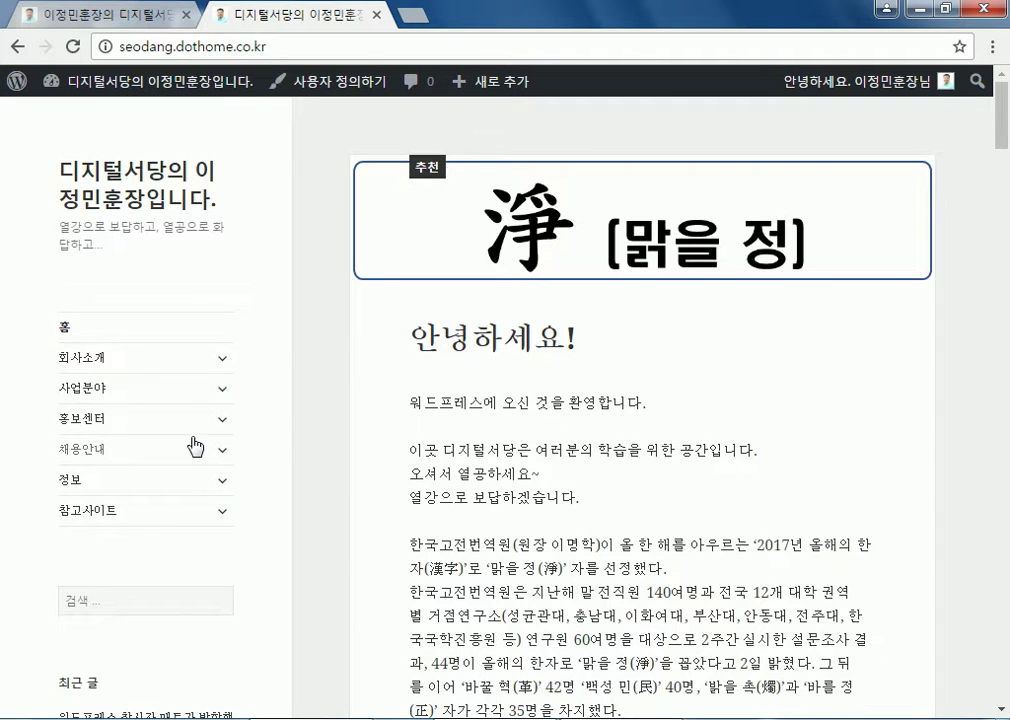
{"action": "left_click", "coordinate": [222, 362]}
{"action": "left_click", "coordinate": [222, 362]}
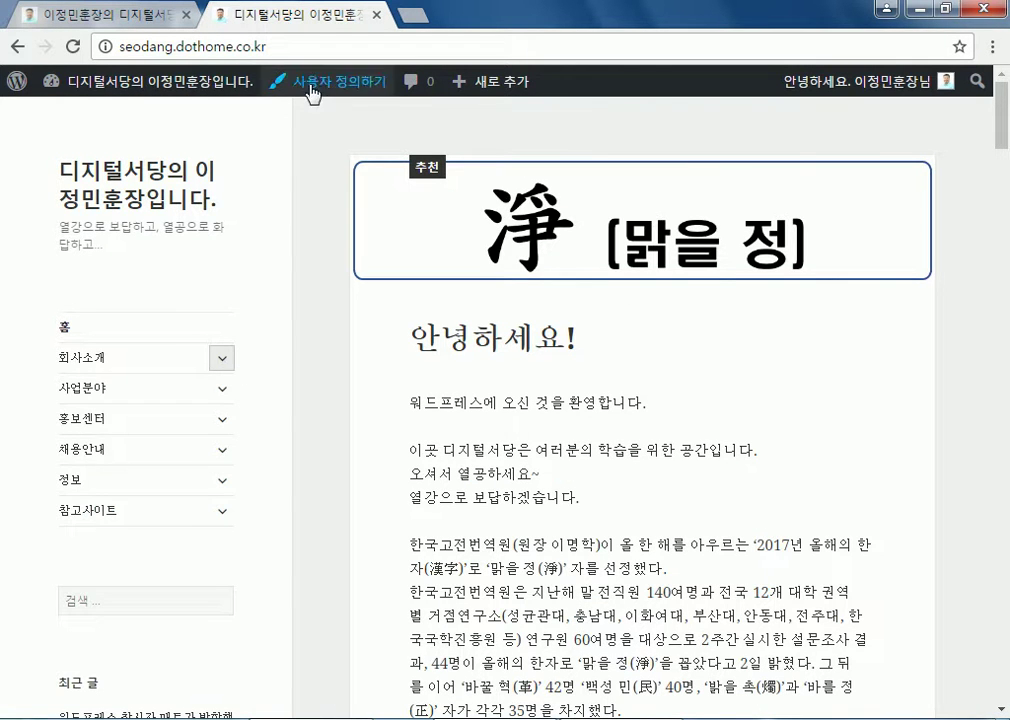
{"action": "scroll", "coordinate": [780, 338], "scroll_direction": "down", "scroll_amount": 4}
{"action": "scroll", "coordinate": [575, 433], "scroll_direction": "down", "scroll_amount": 10}
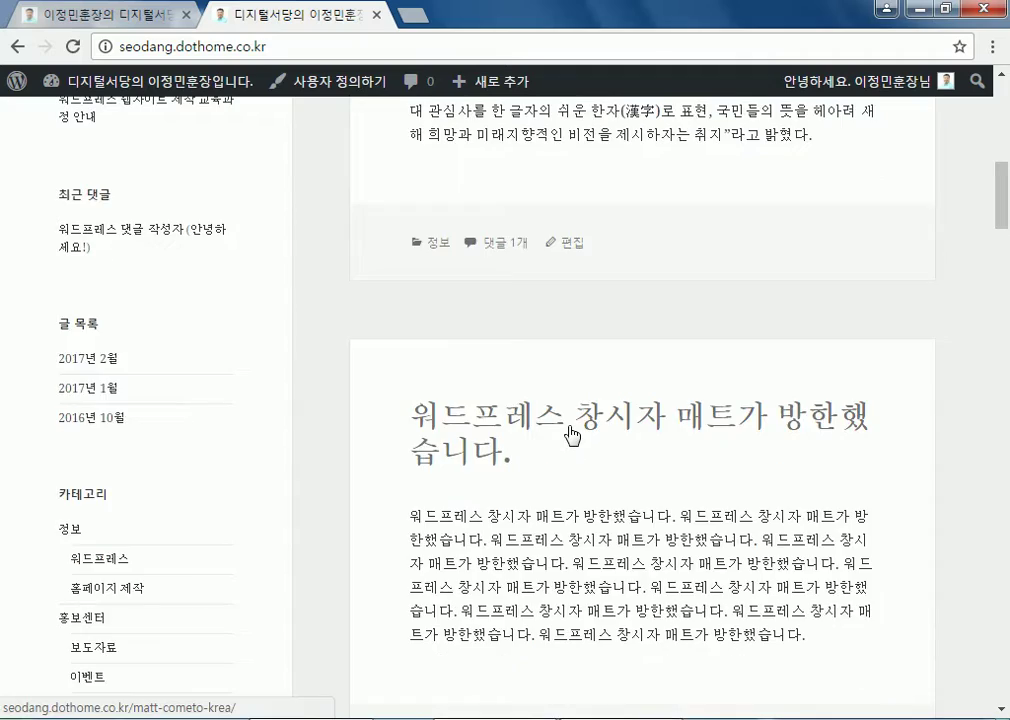
{"action": "scroll", "coordinate": [135, 380], "scroll_direction": "up", "scroll_amount": 15}
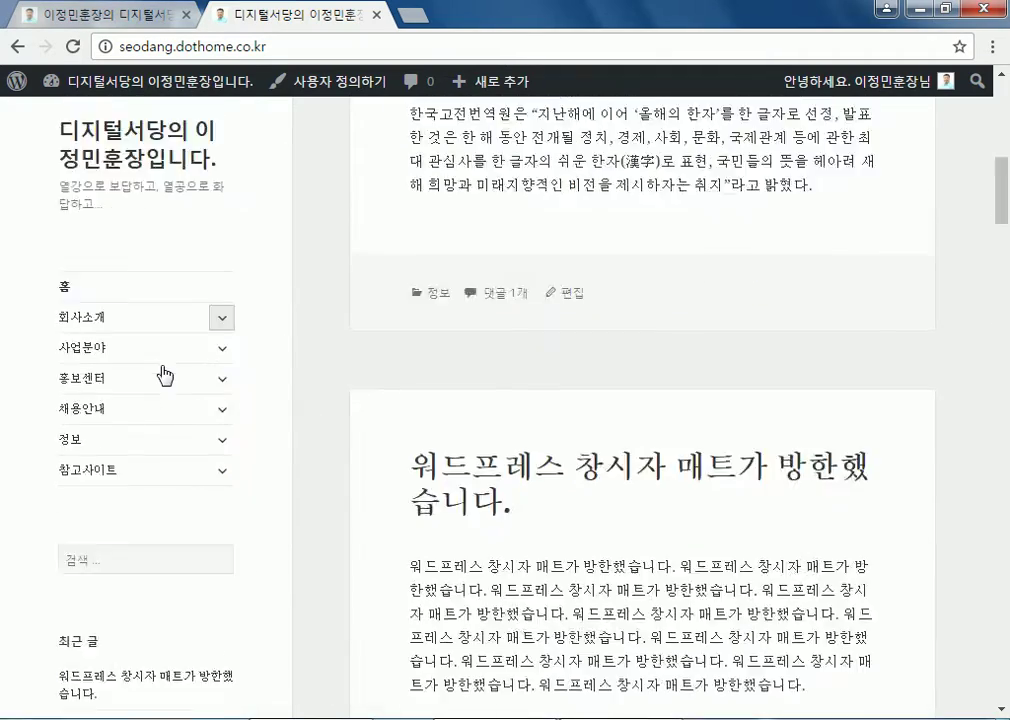
{"action": "left_click", "coordinate": [122, 83]}
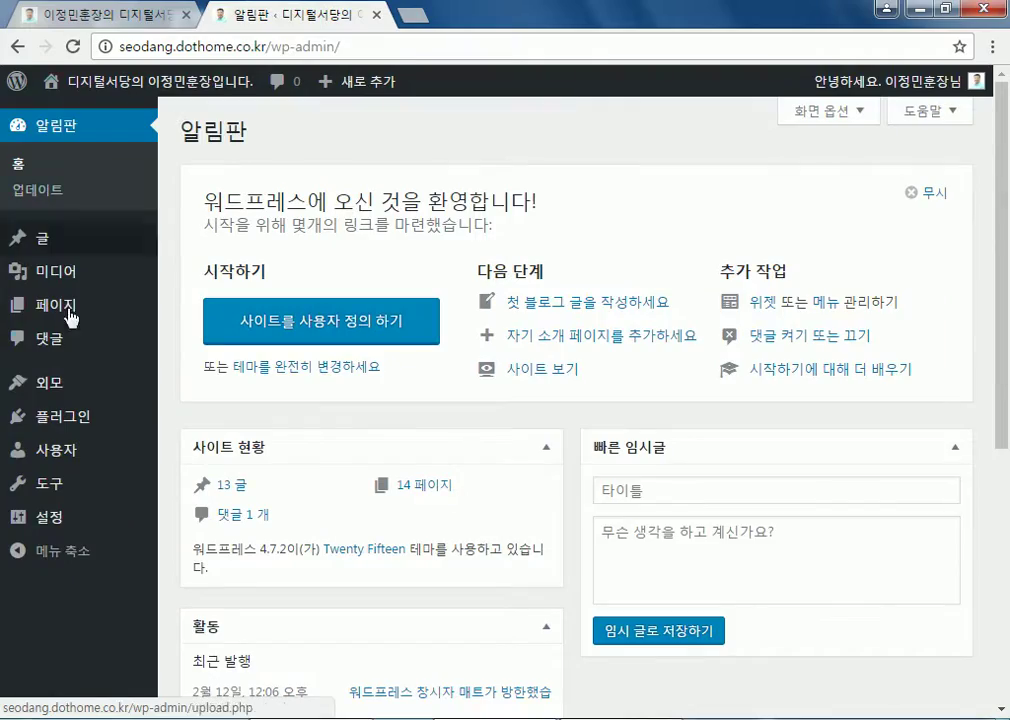
Open Widgets and scroll through Twenty Fifteen's 위젯 영역 holding the six widgets
{"action": "mouse_move", "coordinate": [107, 400]}
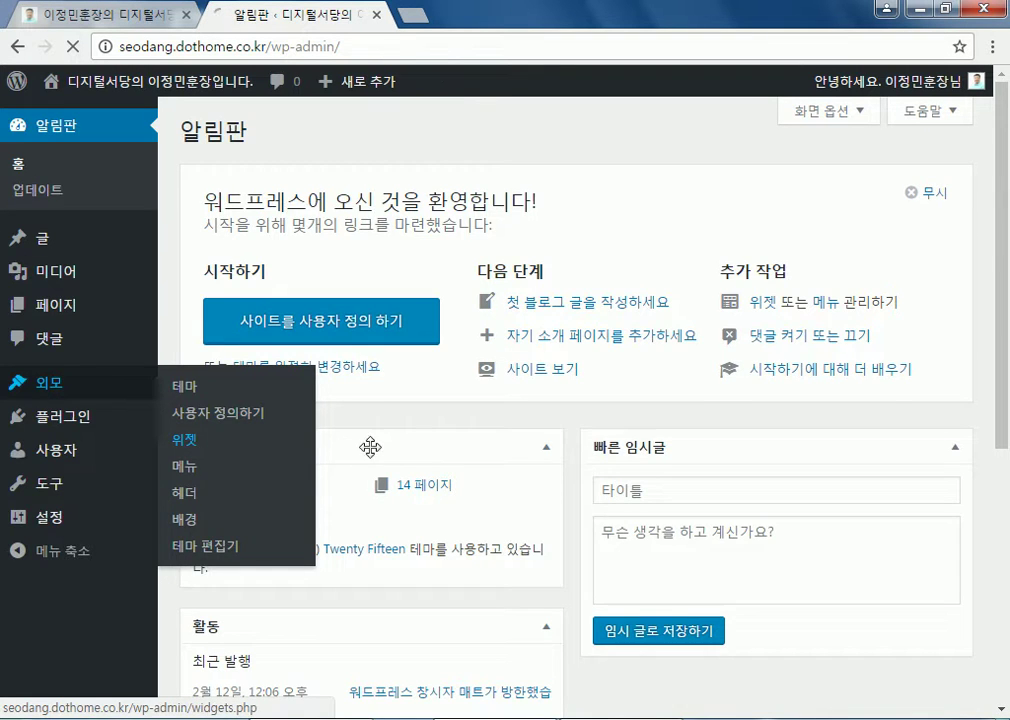
{"action": "left_click", "coordinate": [273, 438]}
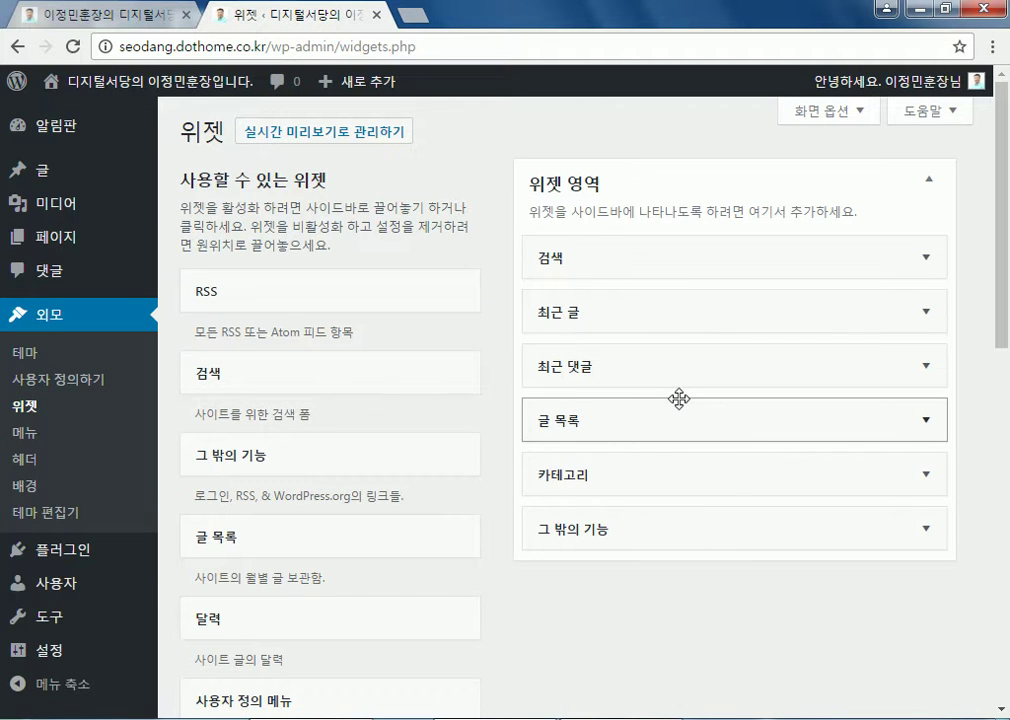
{"action": "scroll", "coordinate": [565, 304], "scroll_direction": "down", "scroll_amount": 2}
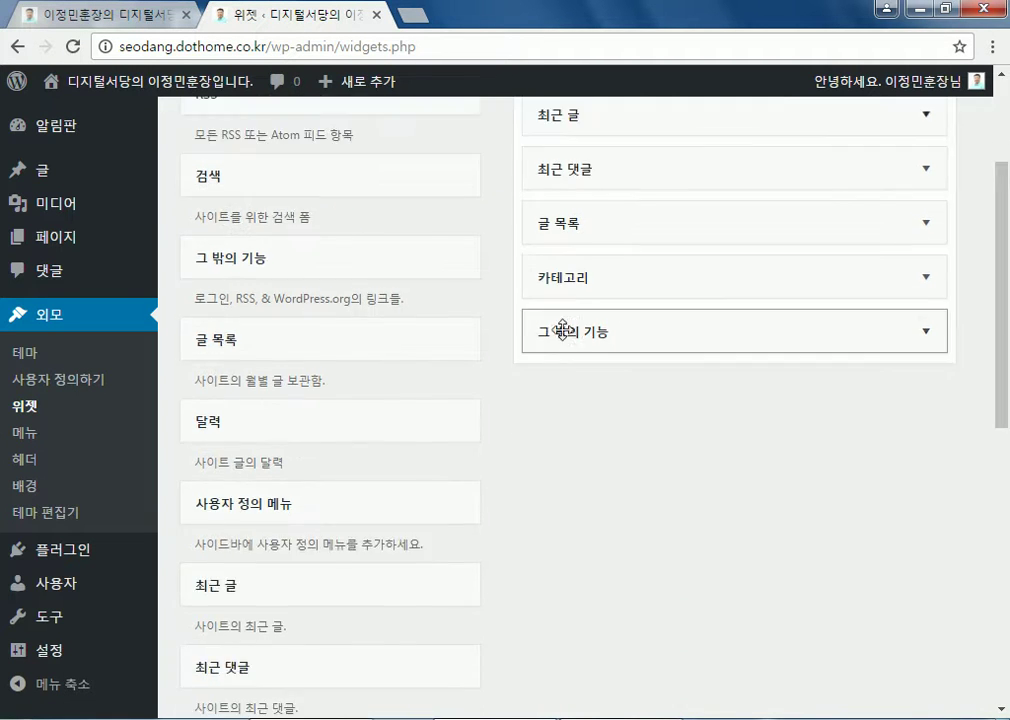
{"action": "scroll", "coordinate": [570, 375], "scroll_direction": "down", "scroll_amount": 6}
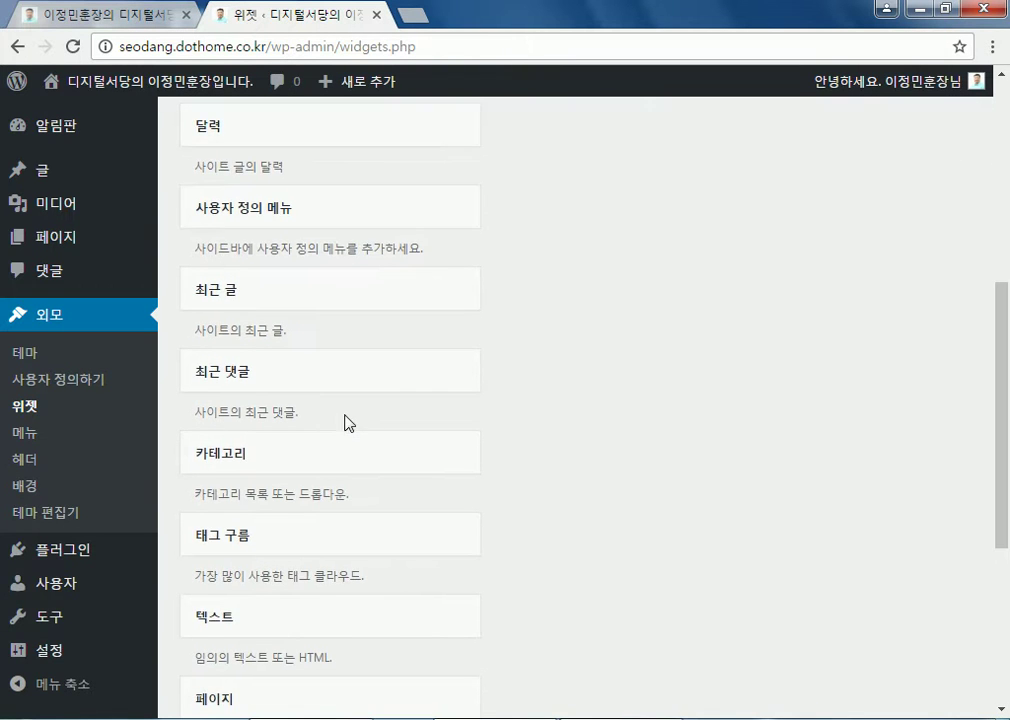
{"action": "scroll", "coordinate": [376, 467], "scroll_direction": "down", "scroll_amount": 1}
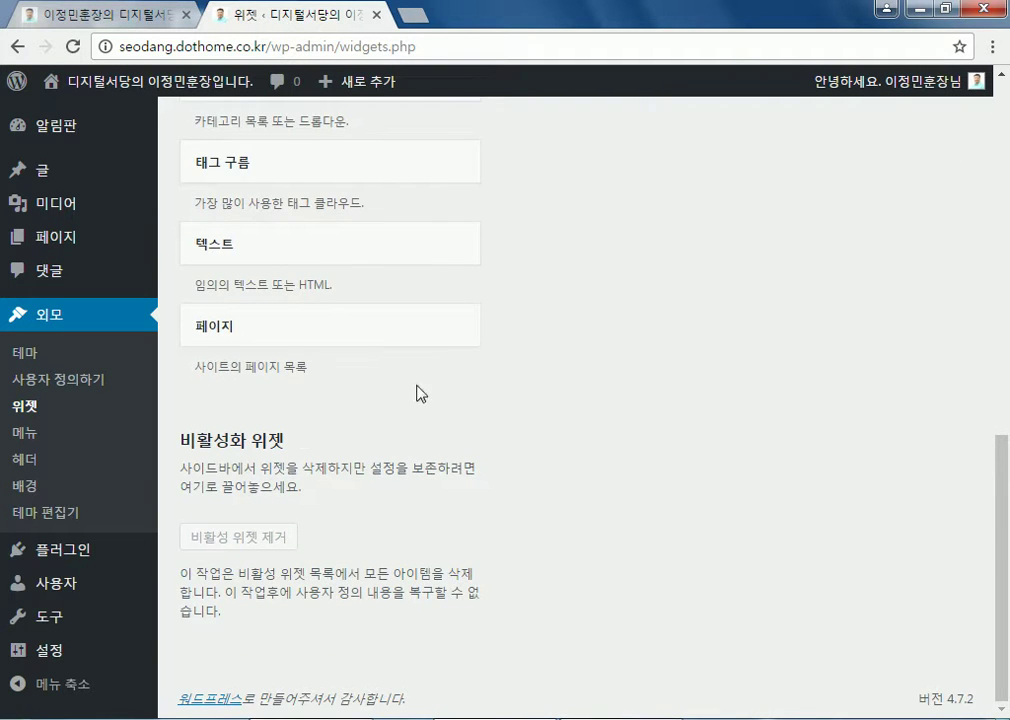
{"action": "scroll", "coordinate": [365, 408], "scroll_direction": "up", "scroll_amount": 6}
{"action": "scroll", "coordinate": [565, 368], "scroll_direction": "up", "scroll_amount": 2}
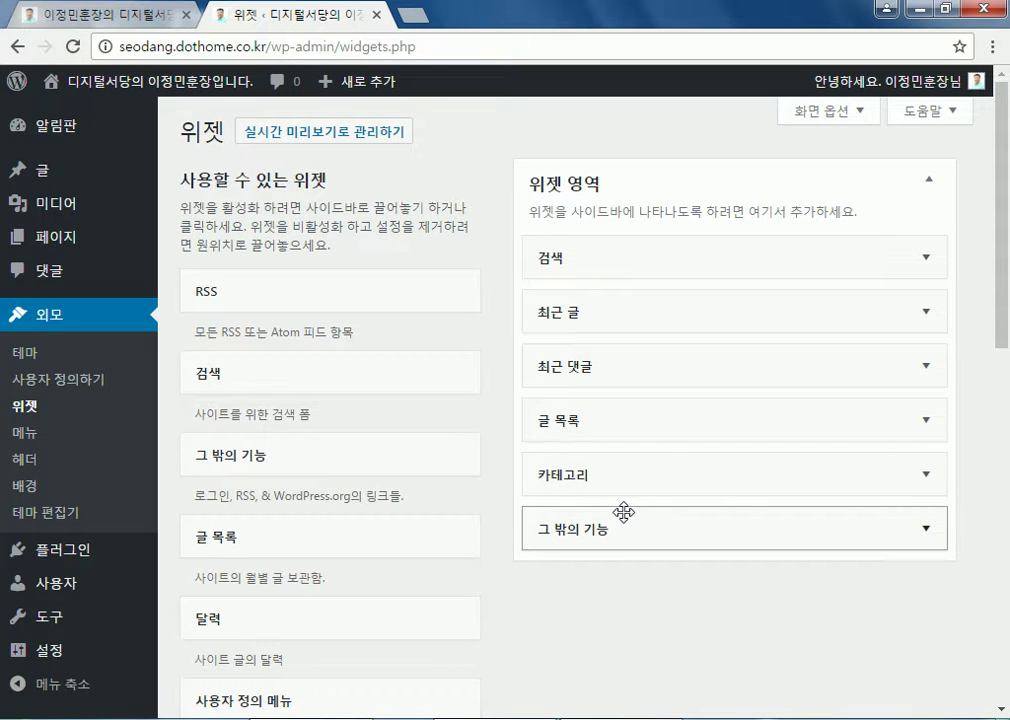
Activate the Twenty Sixteen theme from the installed themes list
{"action": "left_click", "coordinate": [24, 352]}
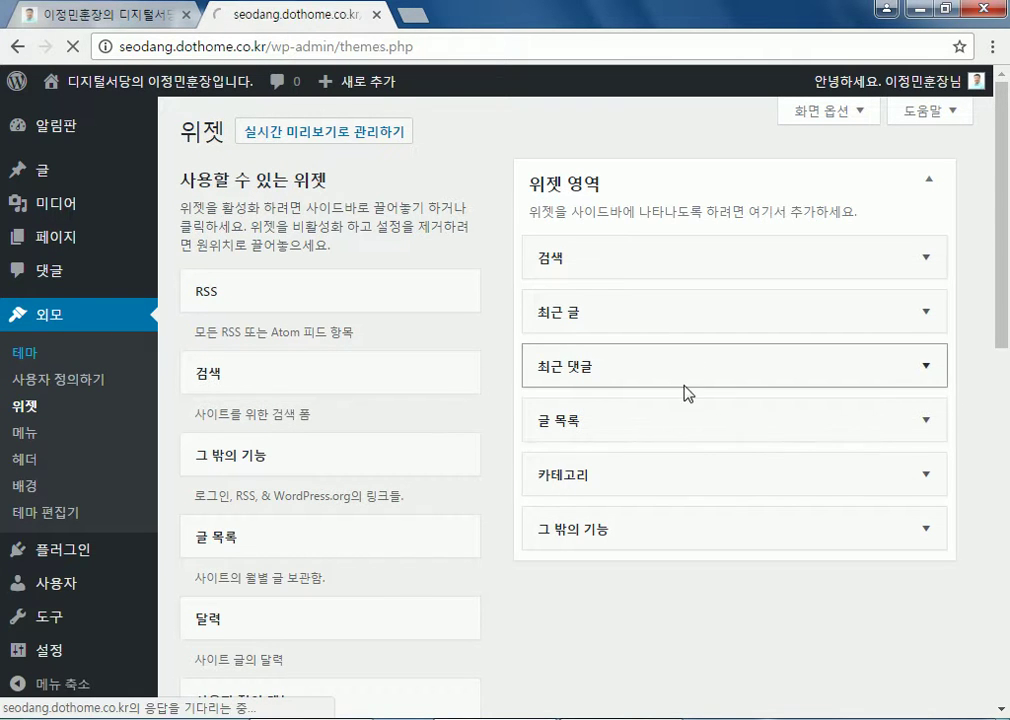
{"action": "scroll", "coordinate": [720, 400], "scroll_direction": "down", "scroll_amount": 3}
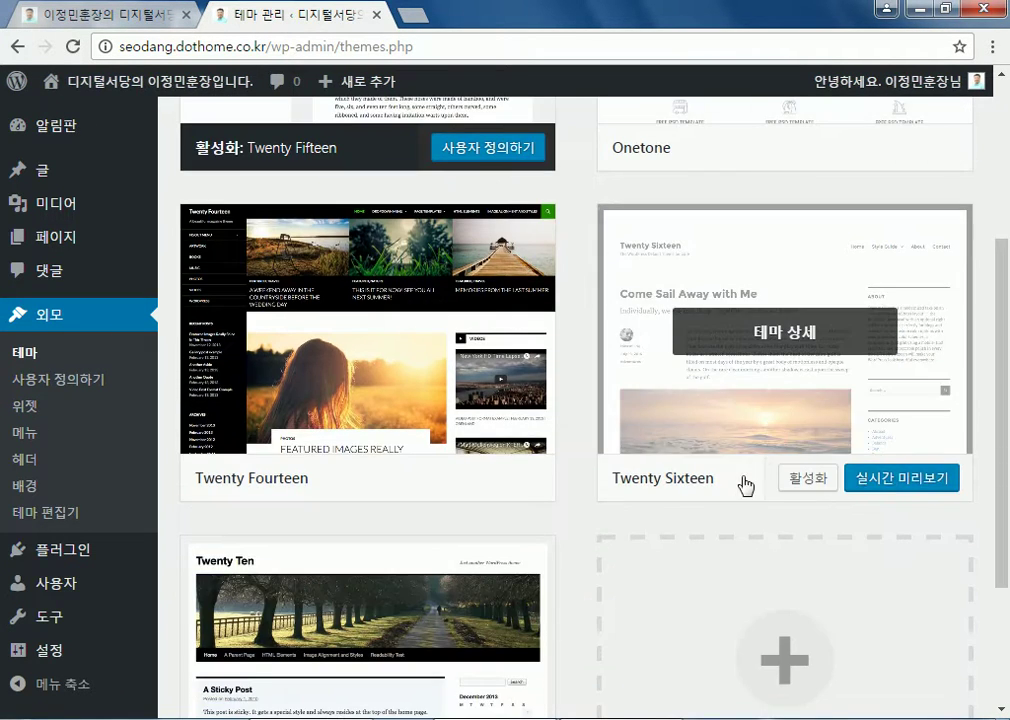
{"action": "left_click", "coordinate": [800, 481]}
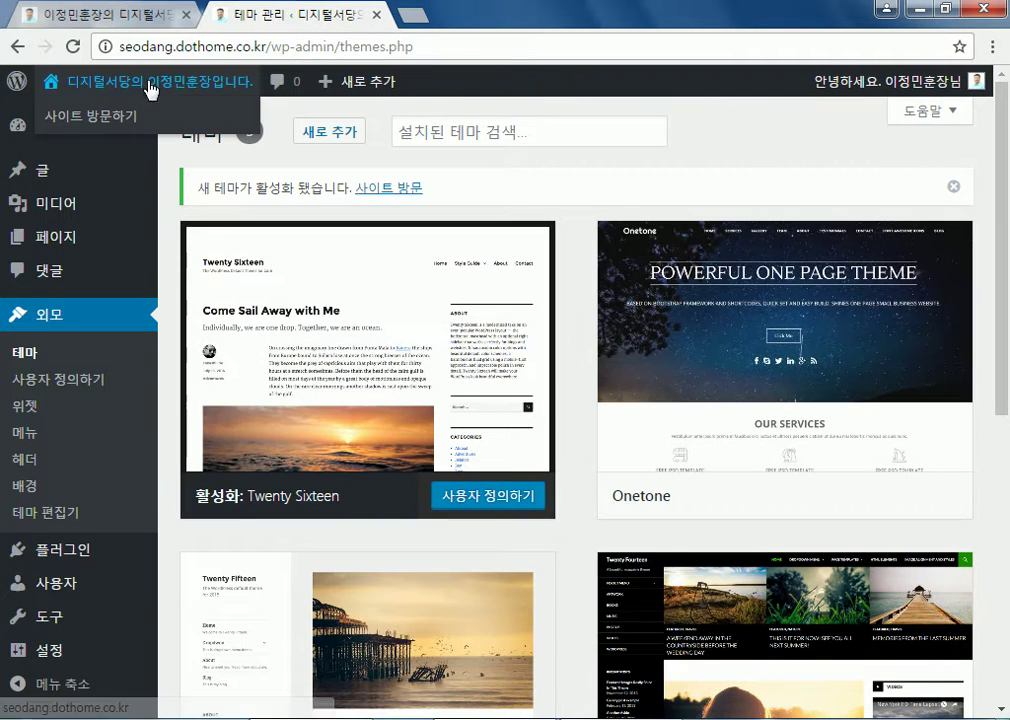
Scroll through the live site in Twenty Sixteen, then return to the dashboard
{"action": "scroll", "coordinate": [586, 309], "scroll_direction": "down", "scroll_amount": 5}
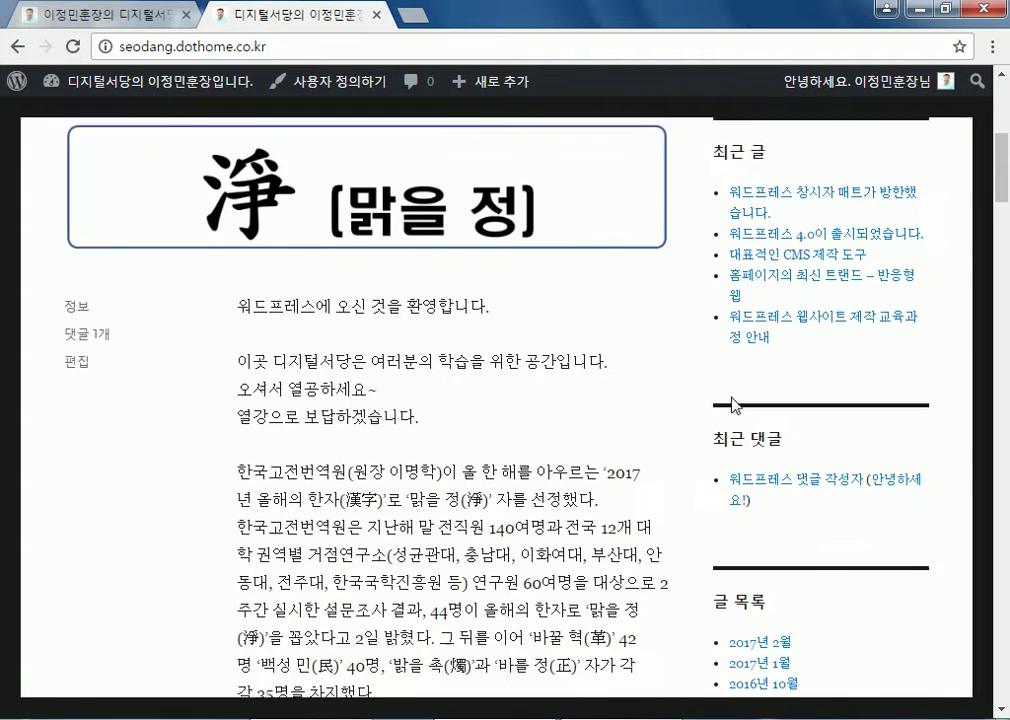
{"action": "scroll", "coordinate": [733, 486], "scroll_direction": "up", "scroll_amount": 4}
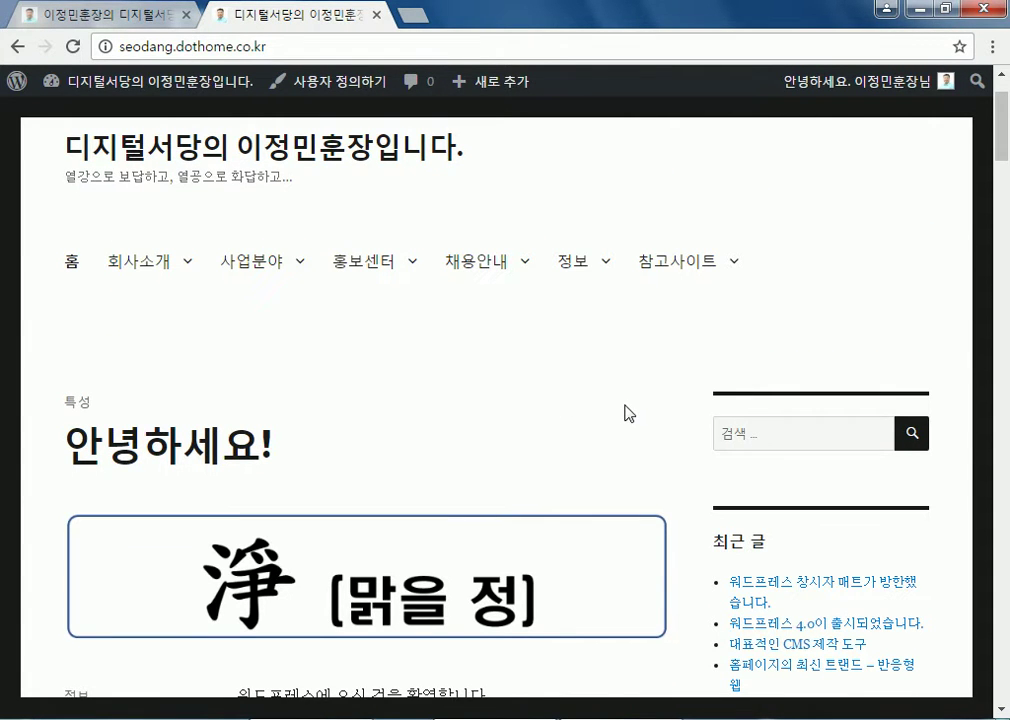
{"action": "scroll", "coordinate": [628, 413], "scroll_direction": "down", "scroll_amount": 5}
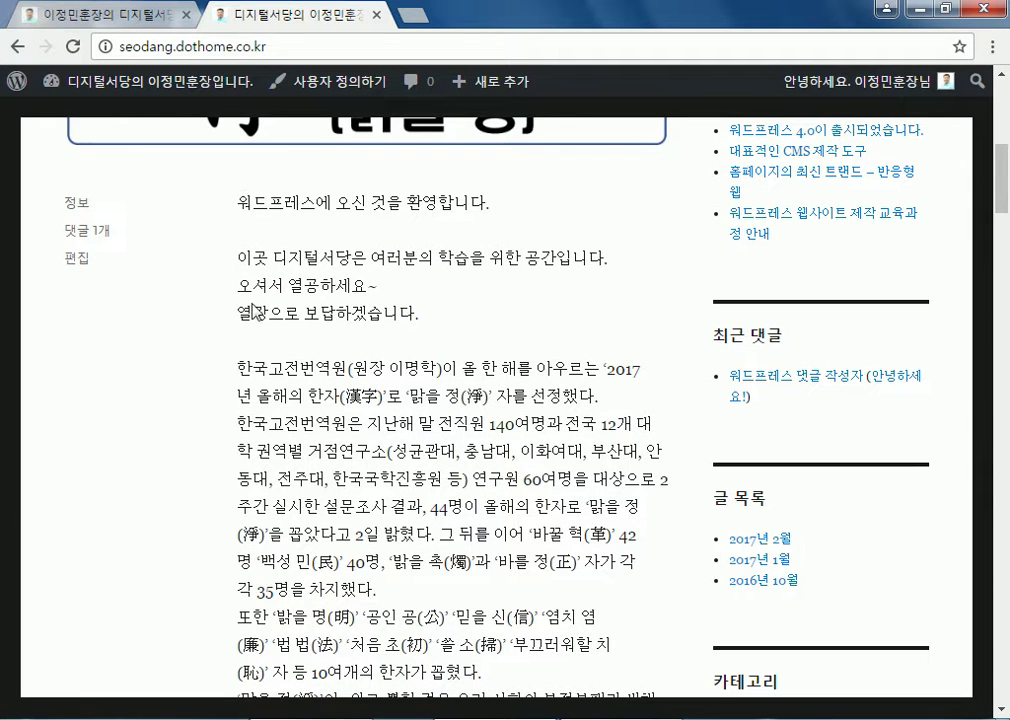
{"action": "scroll", "coordinate": [766, 250], "scroll_direction": "down", "scroll_amount": 8}
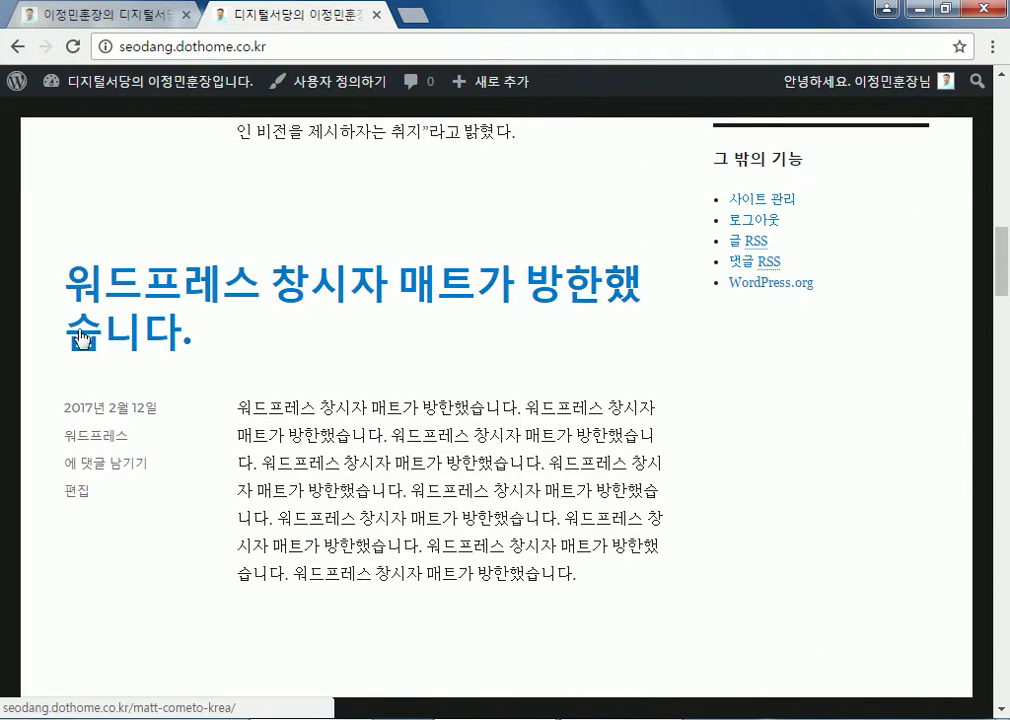
{"action": "scroll", "coordinate": [225, 337], "scroll_direction": "up", "scroll_amount": 15}
{"action": "mouse_move", "coordinate": [126, 90]}
{"action": "left_click", "coordinate": [90, 128]}
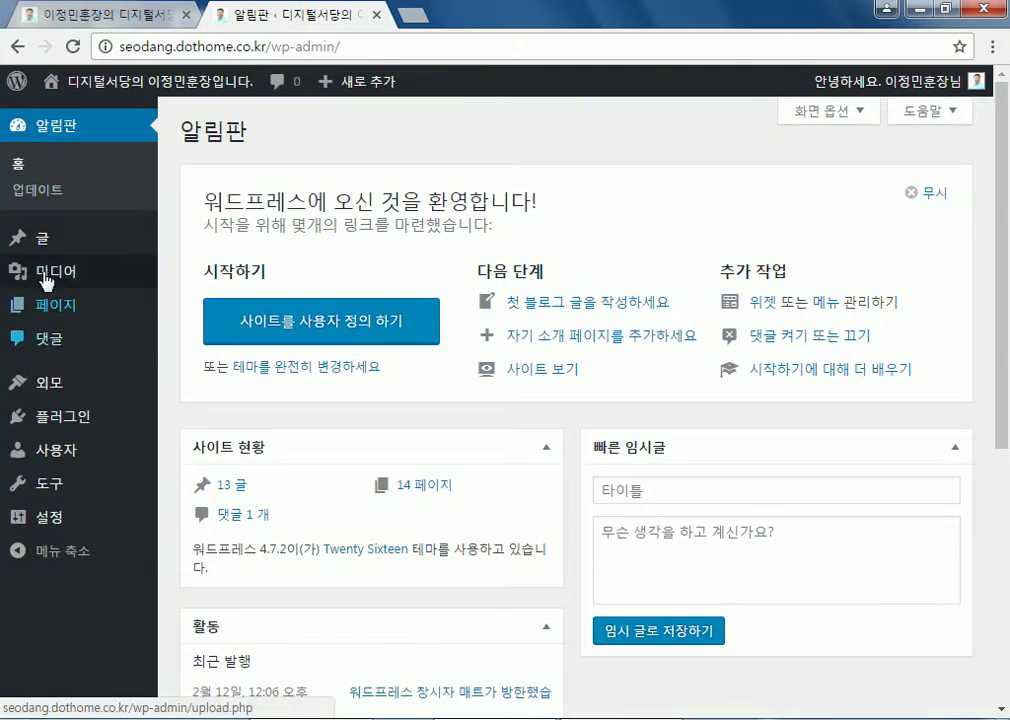
Open Widgets and expand the 콘텐츠 하단 1 and 콘텐츠 하단 2 areas
{"action": "mouse_move", "coordinate": [52, 388]}
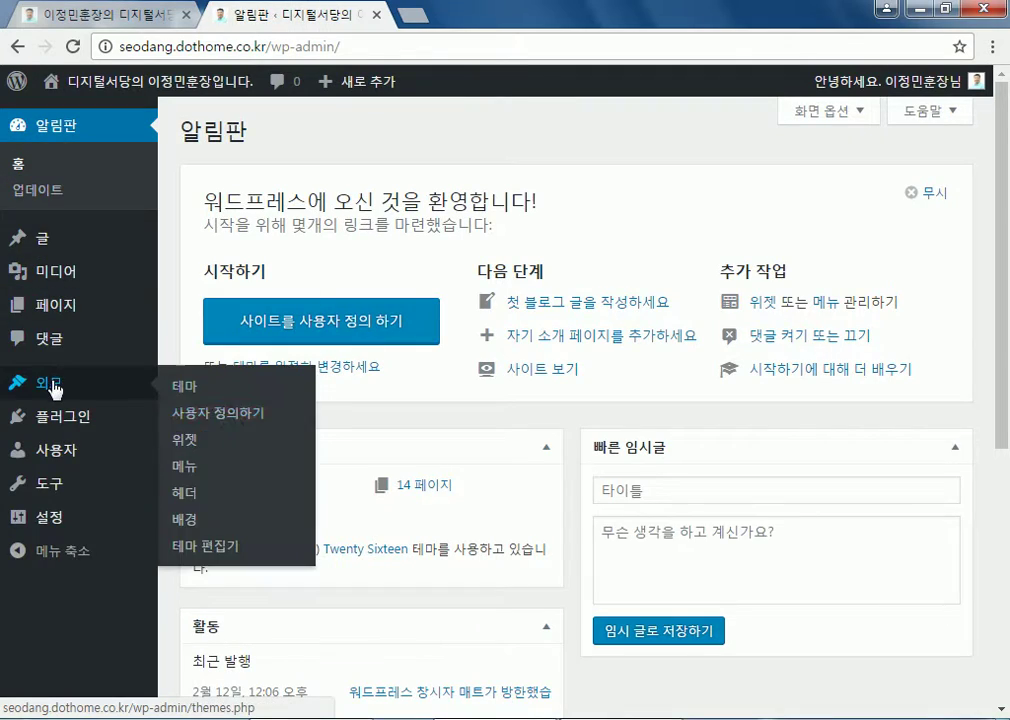
{"action": "left_click", "coordinate": [236, 455]}
{"action": "scroll", "coordinate": [800, 395], "scroll_direction": "down", "scroll_amount": 3}
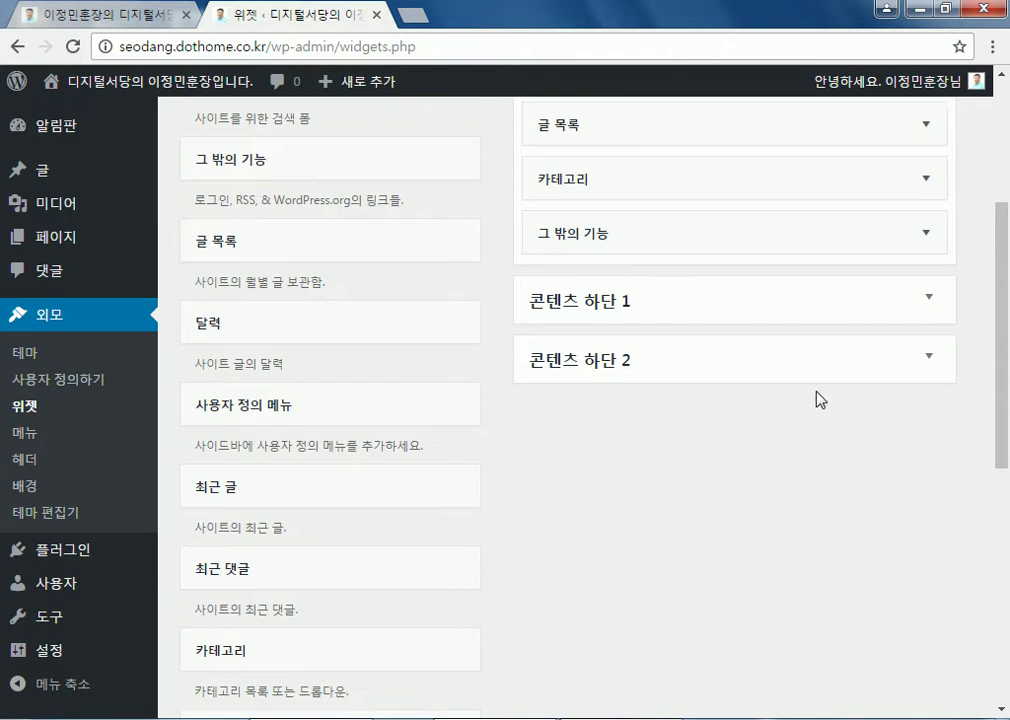
{"action": "left_click", "coordinate": [603, 318]}
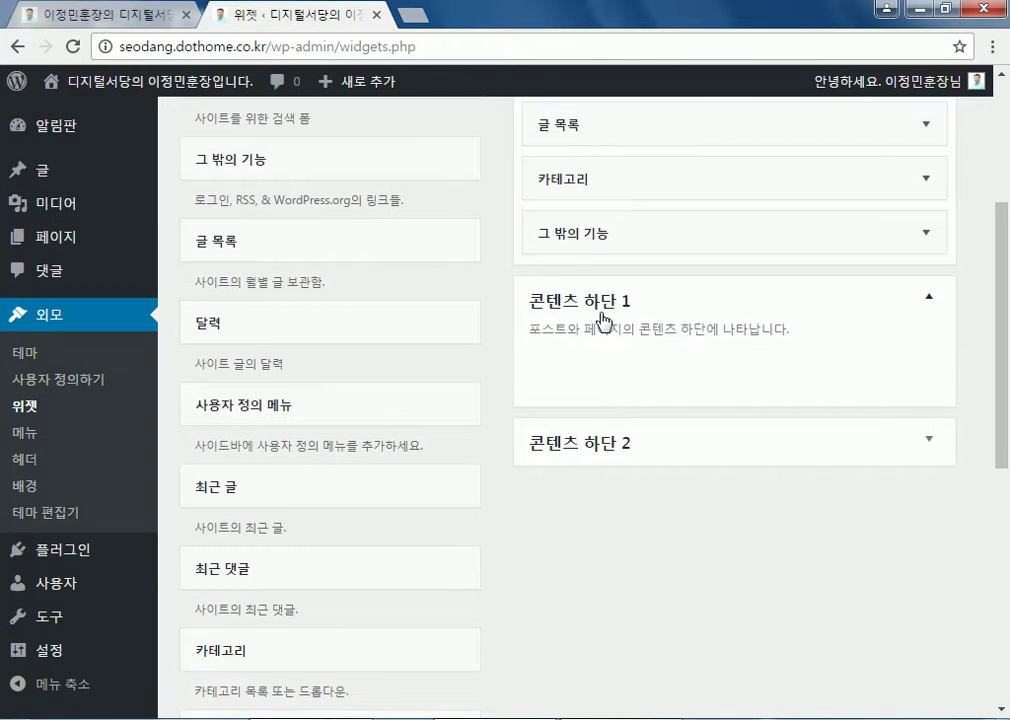
{"action": "left_click", "coordinate": [594, 448]}
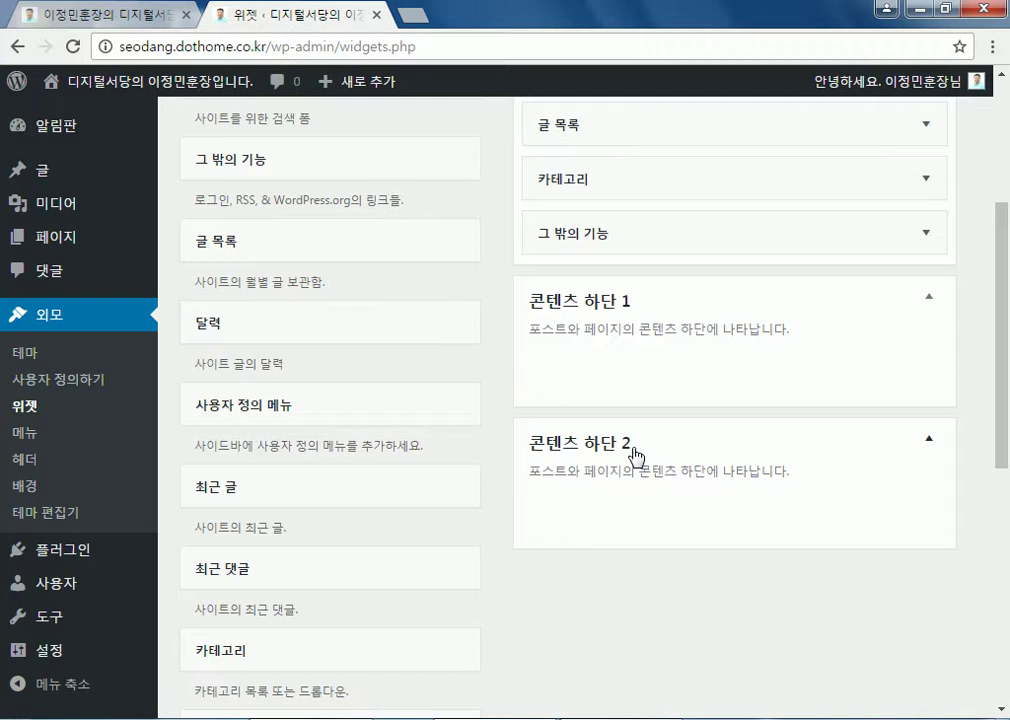
Switch to the host.new21.net homepage tab and scroll down it
{"action": "scroll", "coordinate": [636, 455], "scroll_direction": "up", "scroll_amount": 3}
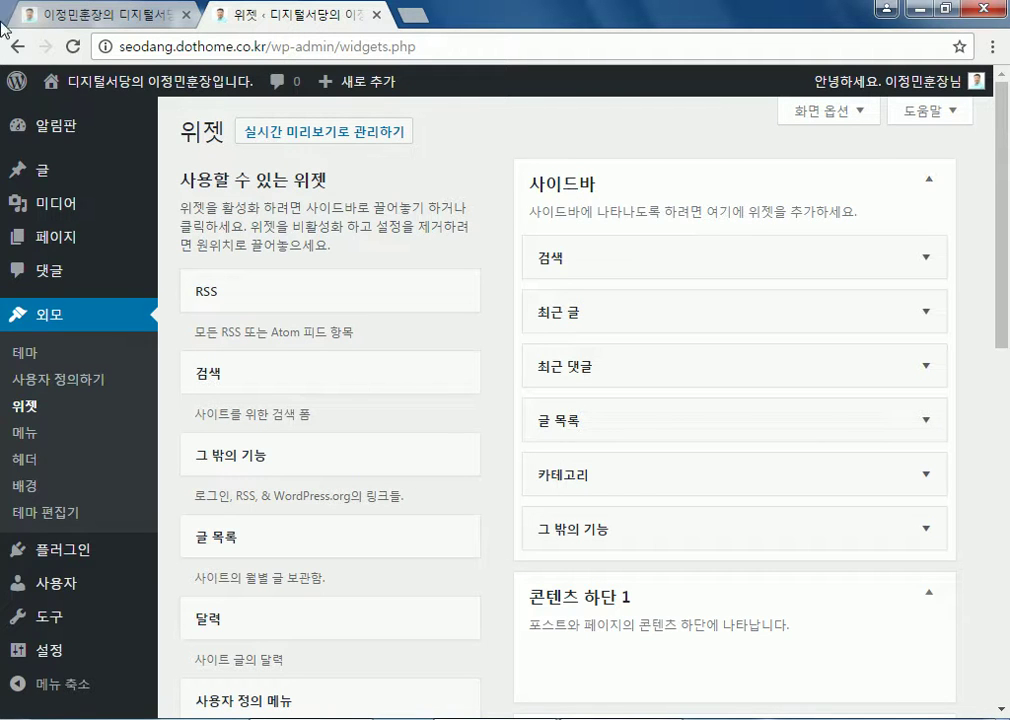
{"action": "left_click", "coordinate": [106, 18]}
{"action": "scroll", "coordinate": [135, 493], "scroll_direction": "down", "scroll_amount": 4}
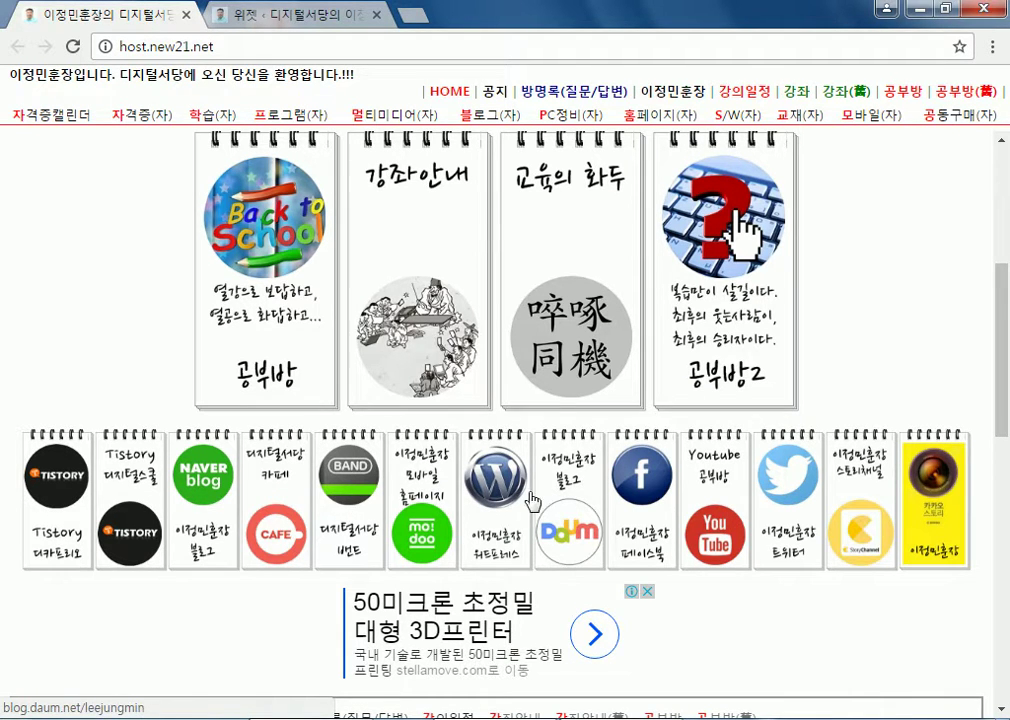
Open the linked Naver blog, scroll it, and close it
{"action": "left_click", "coordinate": [203, 478]}
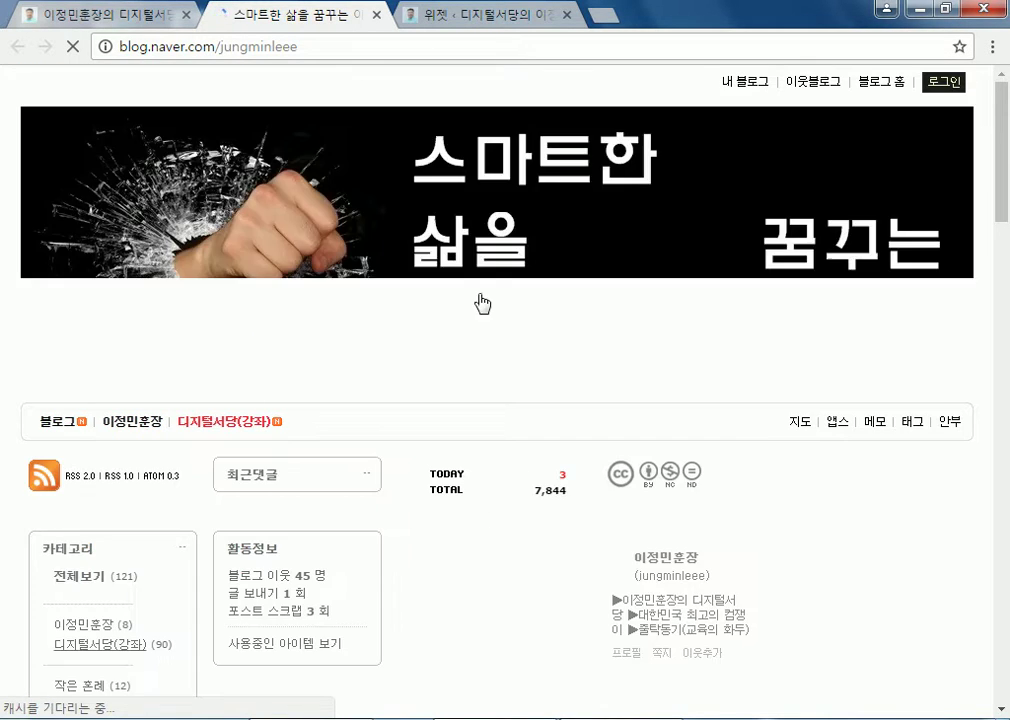
{"action": "scroll", "coordinate": [379, 342], "scroll_direction": "down", "scroll_amount": 3}
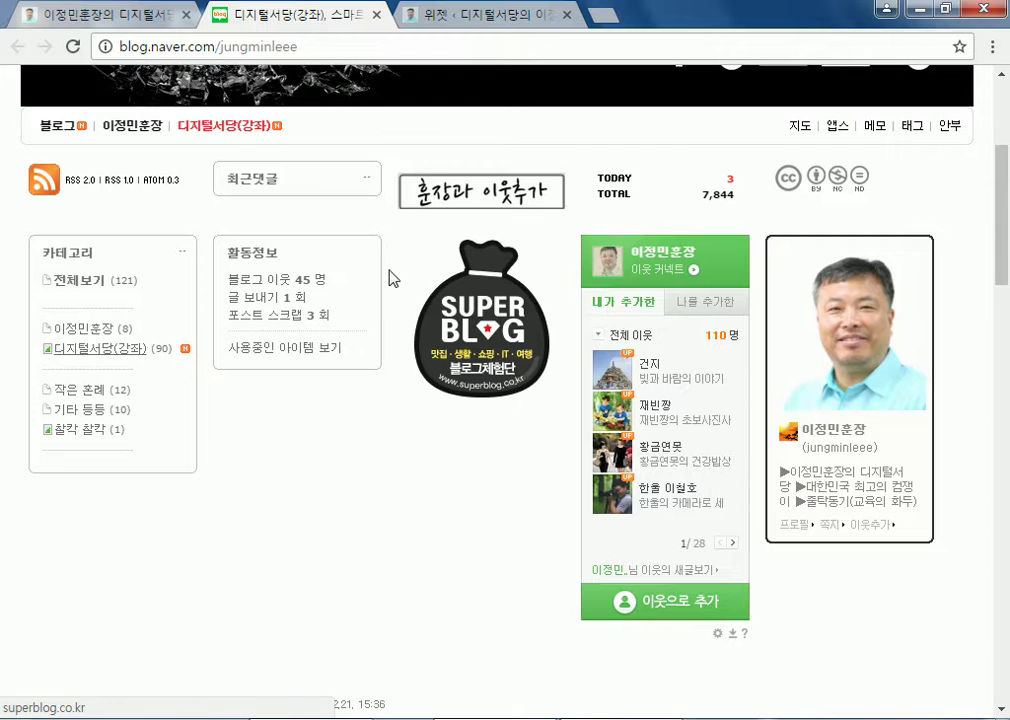
{"action": "left_click", "coordinate": [376, 15]}
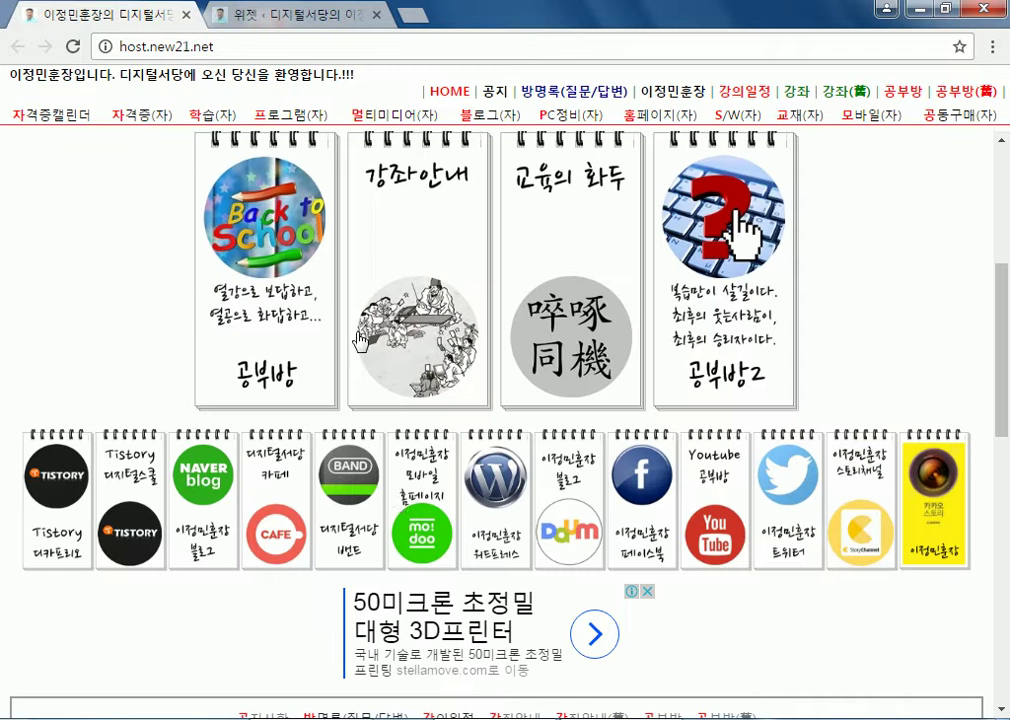
Browse the 디지털서당 카페 page, close it, and return to the WordPress widgets tab
{"action": "left_click", "coordinate": [278, 490]}
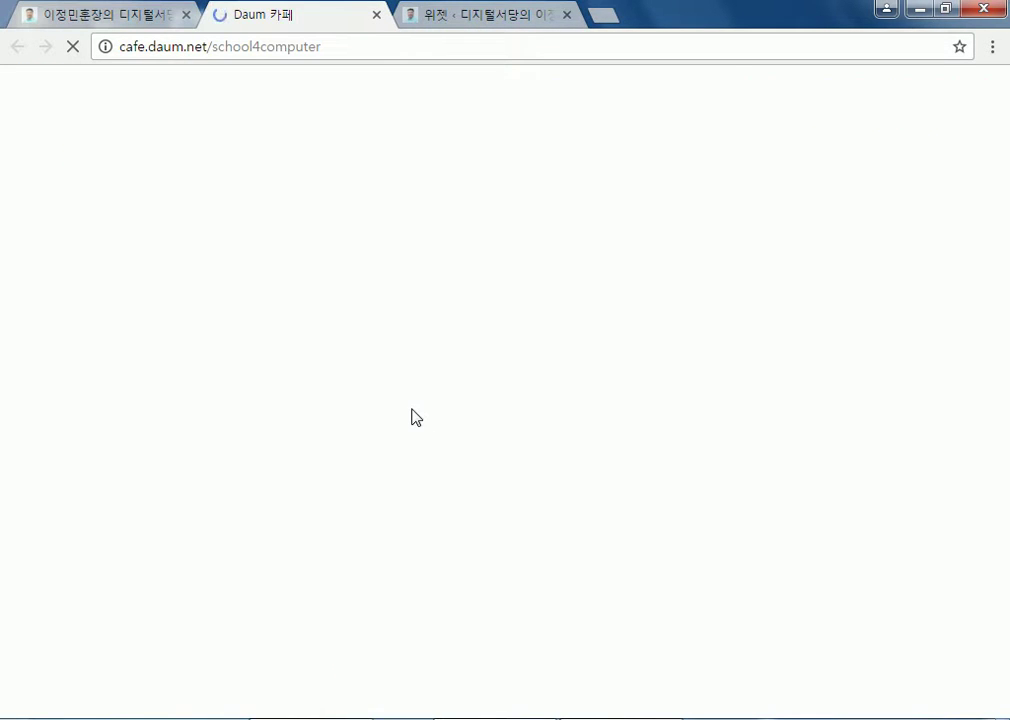
{"action": "scroll", "coordinate": [61, 350], "scroll_direction": "down", "scroll_amount": 3}
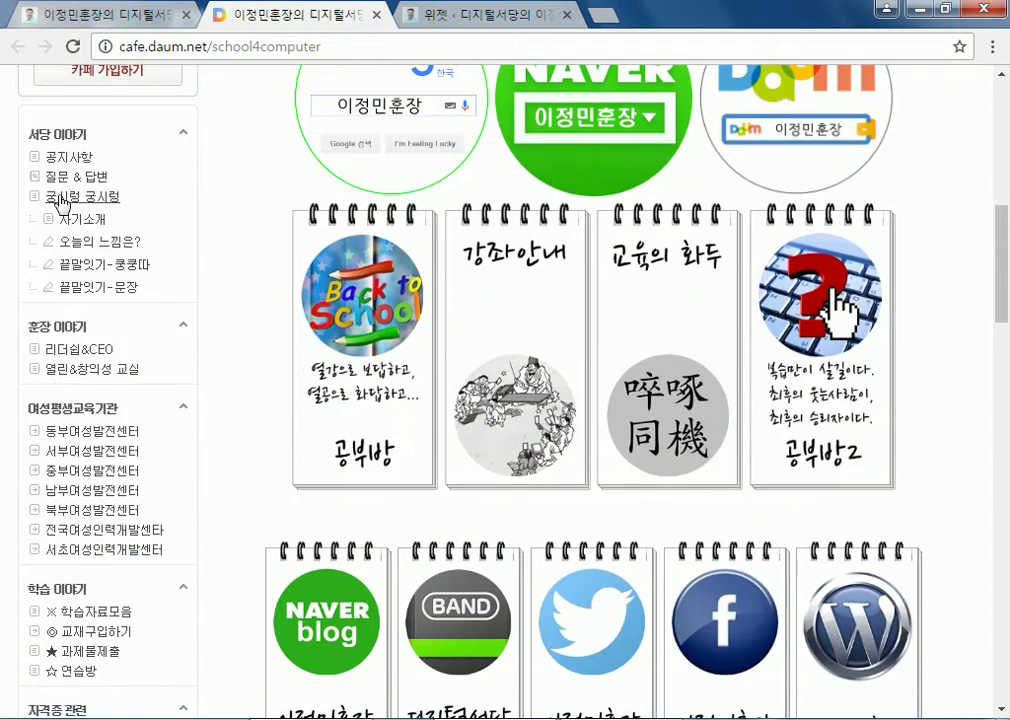
{"action": "scroll", "coordinate": [83, 366], "scroll_direction": "down", "scroll_amount": 5}
{"action": "scroll", "coordinate": [83, 366], "scroll_direction": "down", "scroll_amount": 12}
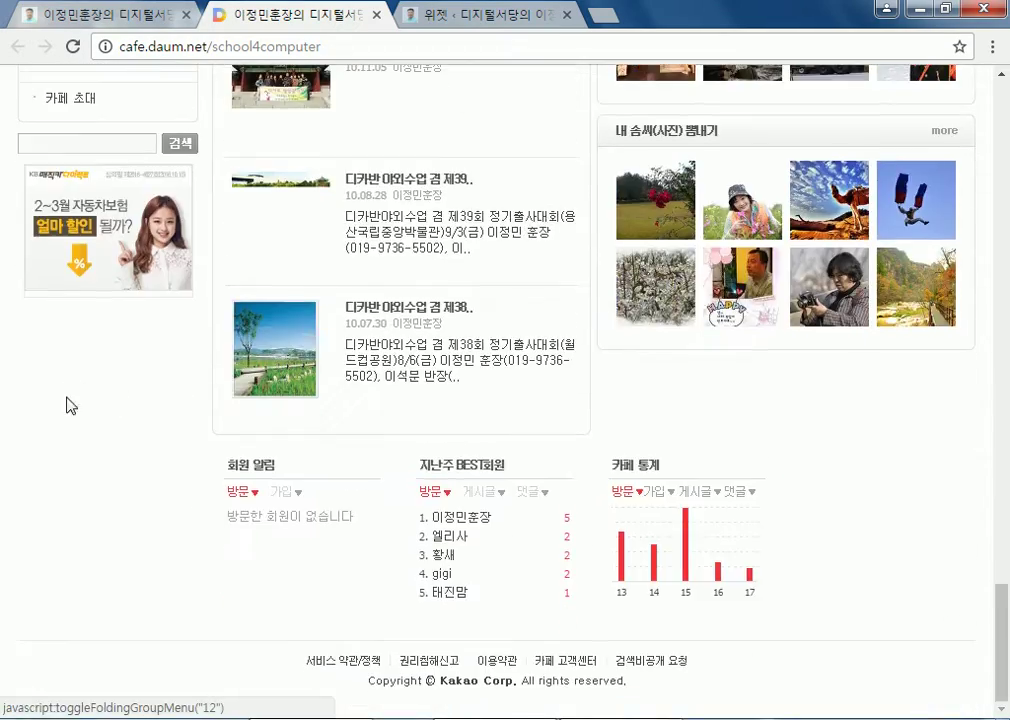
{"action": "scroll", "coordinate": [70, 400], "scroll_direction": "up", "scroll_amount": 10}
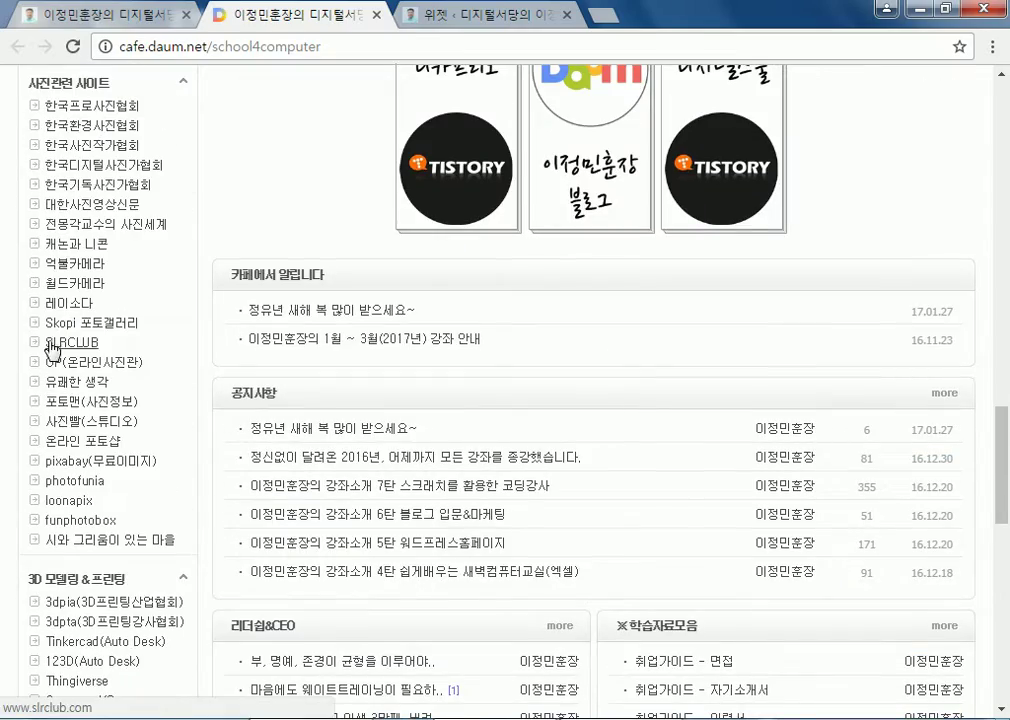
{"action": "middle_click", "coordinate": [328, 25]}
{"action": "left_click", "coordinate": [328, 25]}
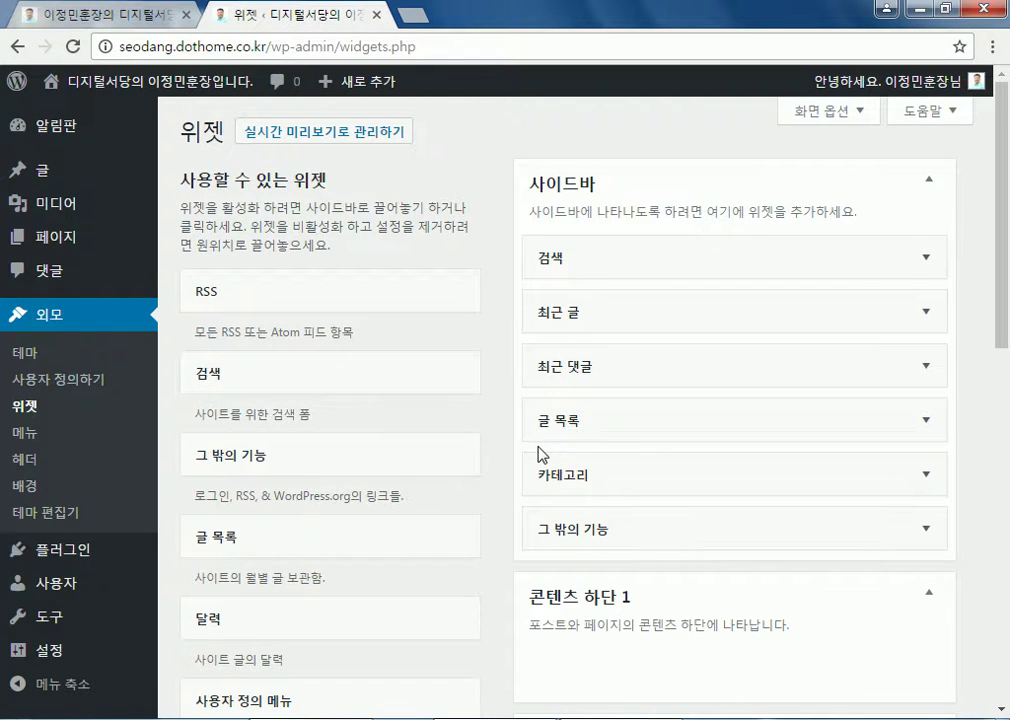
{"action": "scroll", "coordinate": [548, 456], "scroll_direction": "down", "scroll_amount": 2}
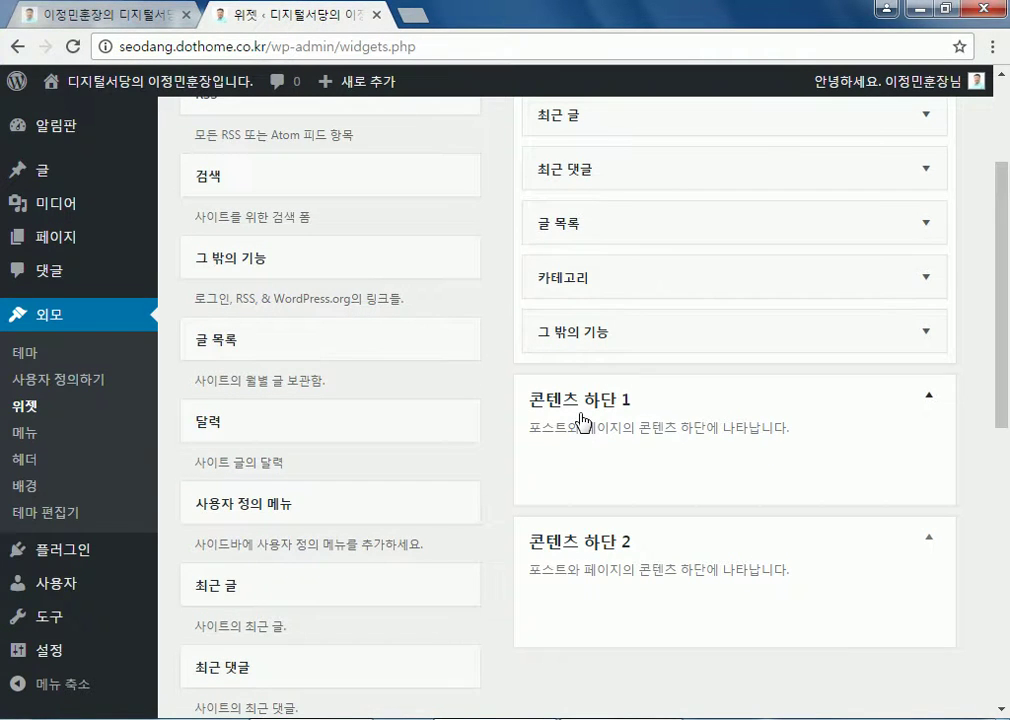
{"action": "scroll", "coordinate": [581, 418], "scroll_direction": "up", "scroll_amount": 2}
{"action": "left_click", "coordinate": [220, 88]}
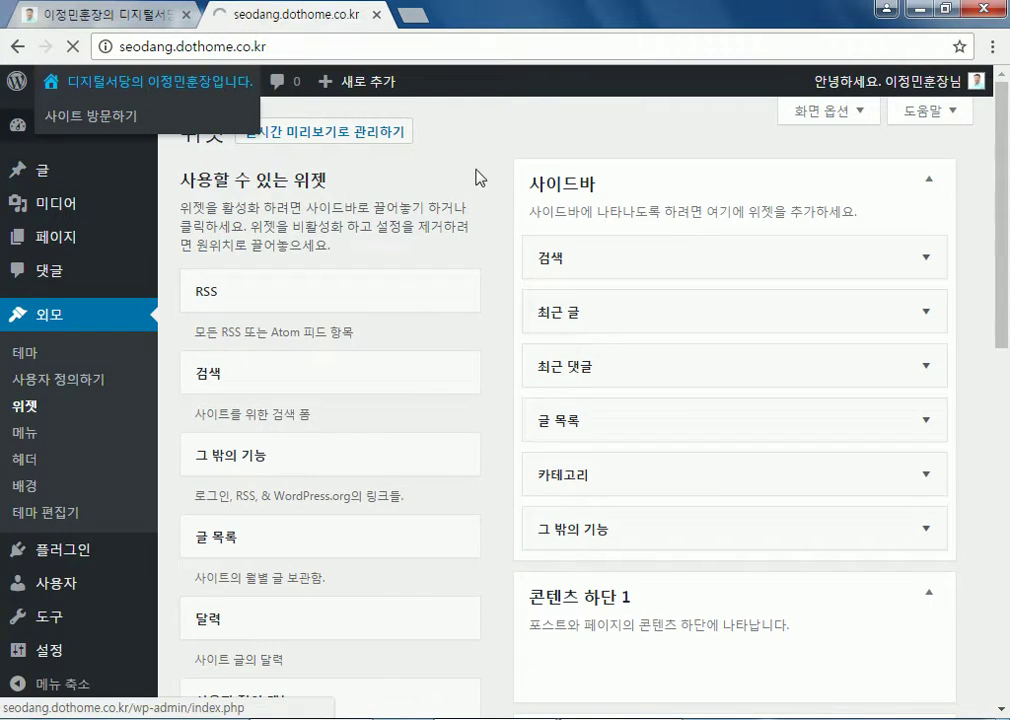
{"action": "scroll", "coordinate": [512, 520], "scroll_direction": "down", "scroll_amount": 2}
{"action": "scroll", "coordinate": [517, 525], "scroll_direction": "up", "scroll_amount": 2}
{"action": "mouse_move", "coordinate": [692, 365]}
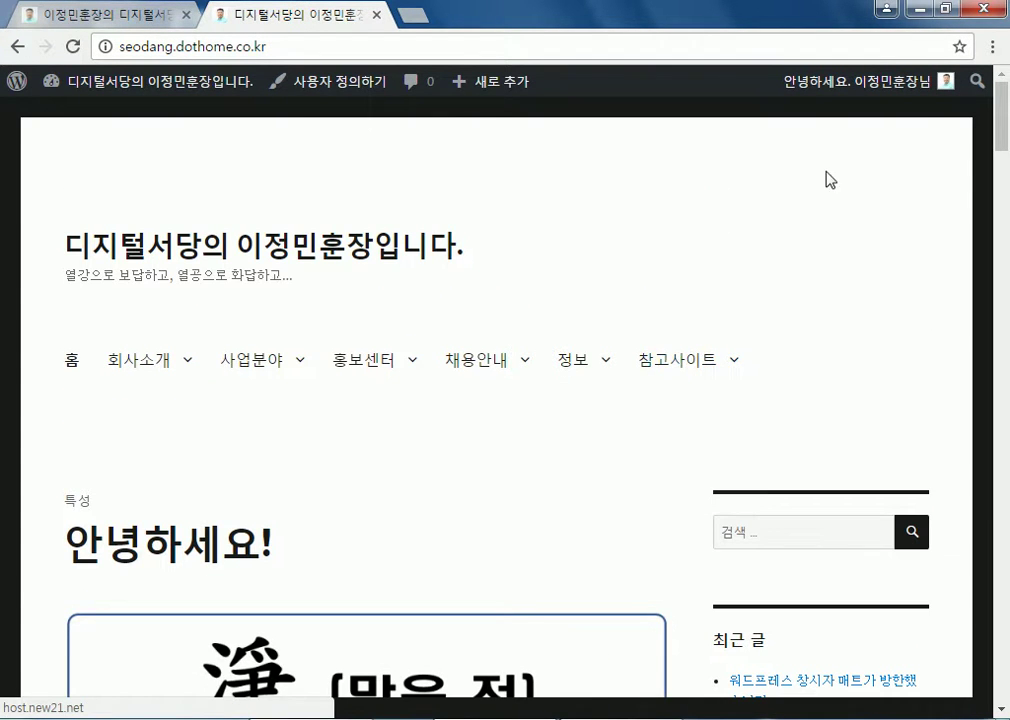
{"action": "mouse_move", "coordinate": [812, 93]}
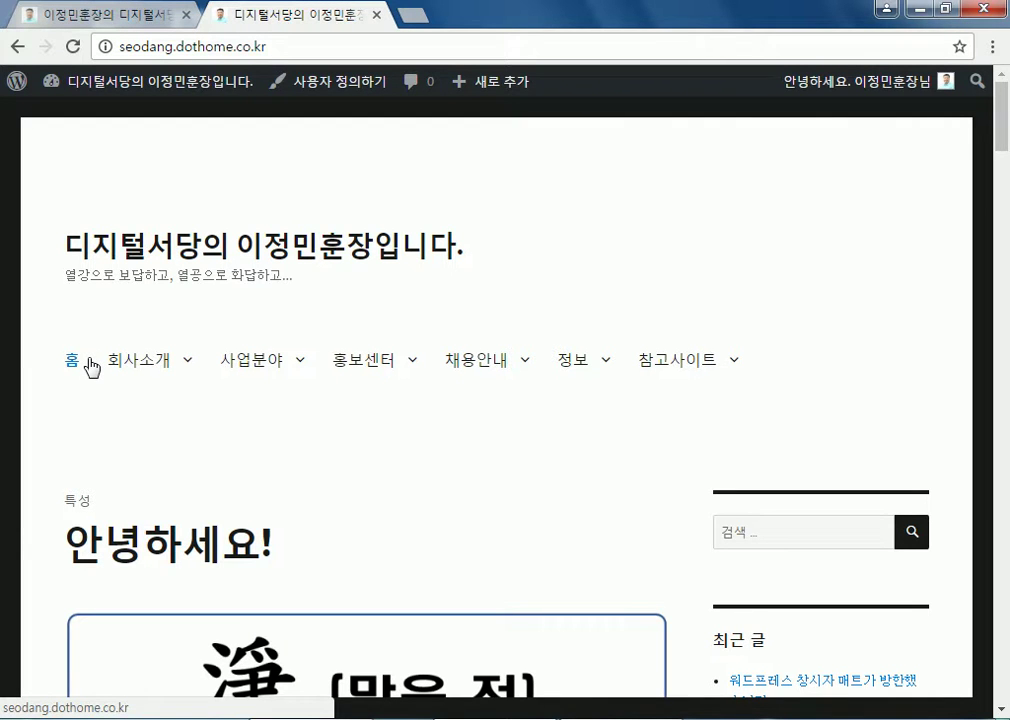
{"action": "scroll", "coordinate": [91, 364], "scroll_direction": "down", "scroll_amount": 5}
{"action": "scroll", "coordinate": [90, 361], "scroll_direction": "up", "scroll_amount": 4}
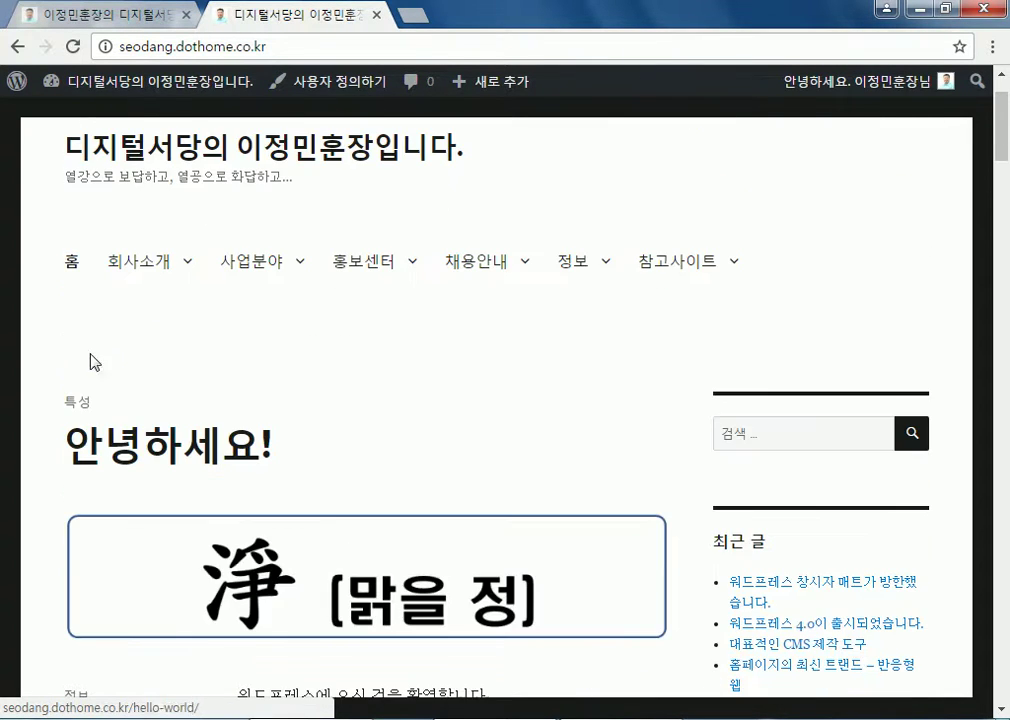
Activate the Twenty Fourteen theme from Appearance > Themes
{"action": "left_click", "coordinate": [140, 90]}
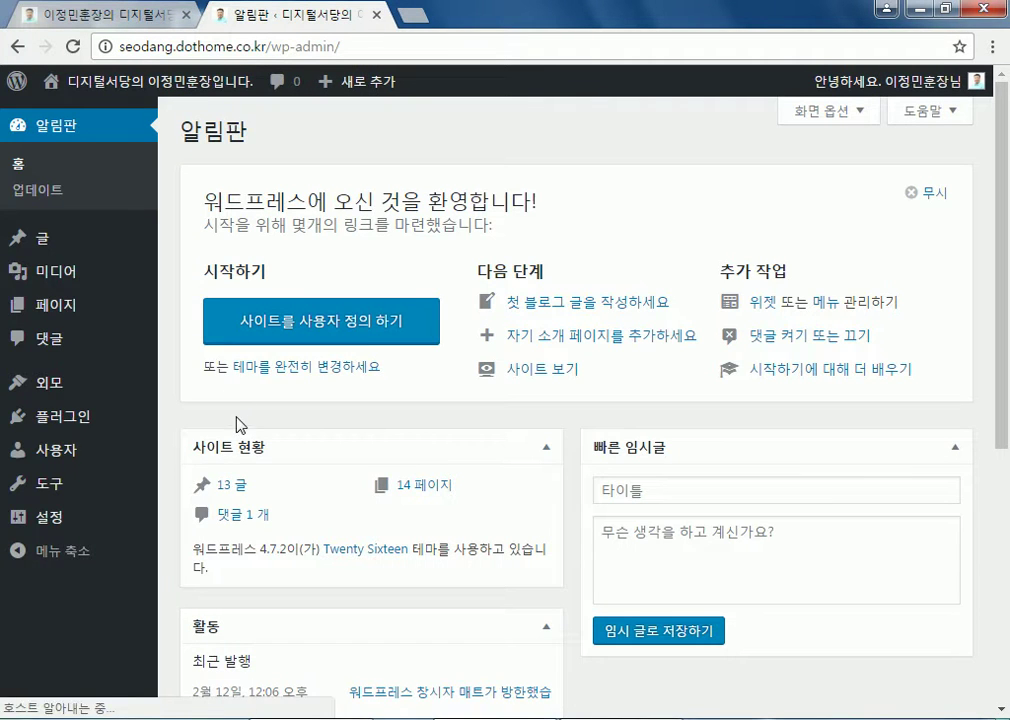
{"action": "mouse_move", "coordinate": [40, 383]}
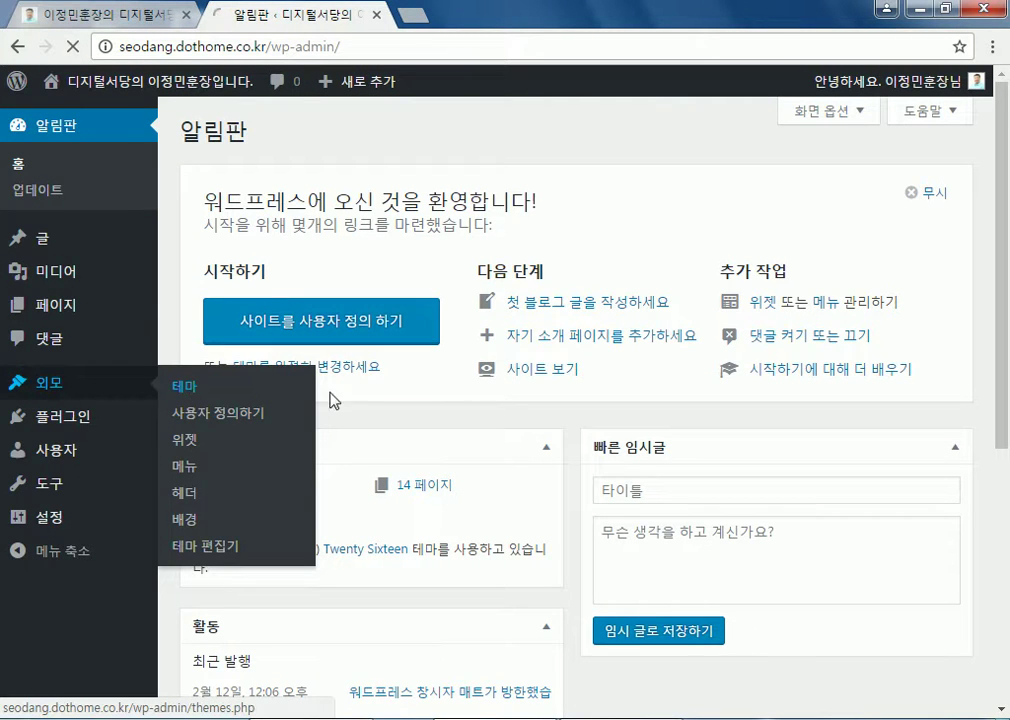
{"action": "left_click", "coordinate": [292, 396]}
{"action": "scroll", "coordinate": [491, 419], "scroll_direction": "down", "scroll_amount": 5}
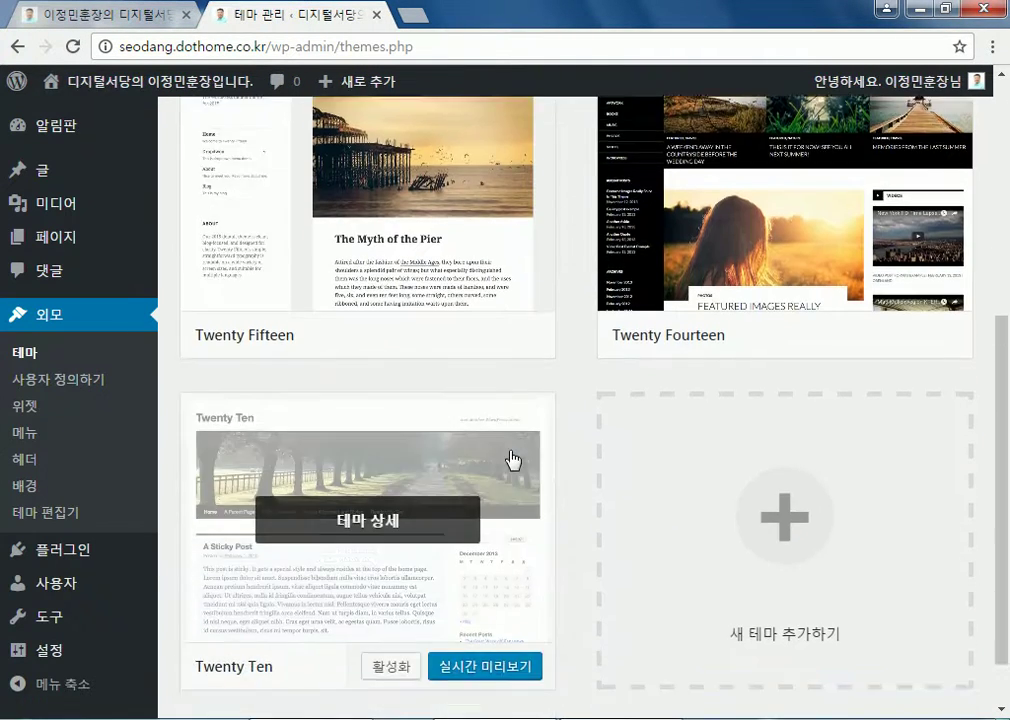
{"action": "scroll", "coordinate": [510, 476], "scroll_direction": "up", "scroll_amount": 5}
{"action": "scroll", "coordinate": [650, 470], "scroll_direction": "down", "scroll_amount": 3}
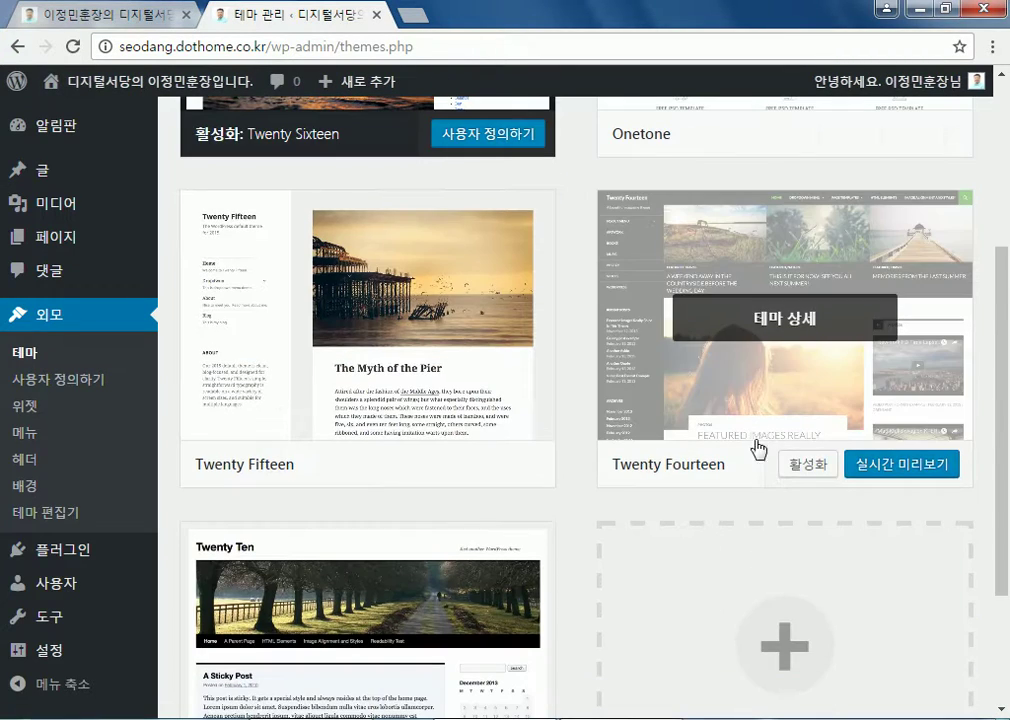
{"action": "left_click", "coordinate": [795, 476]}
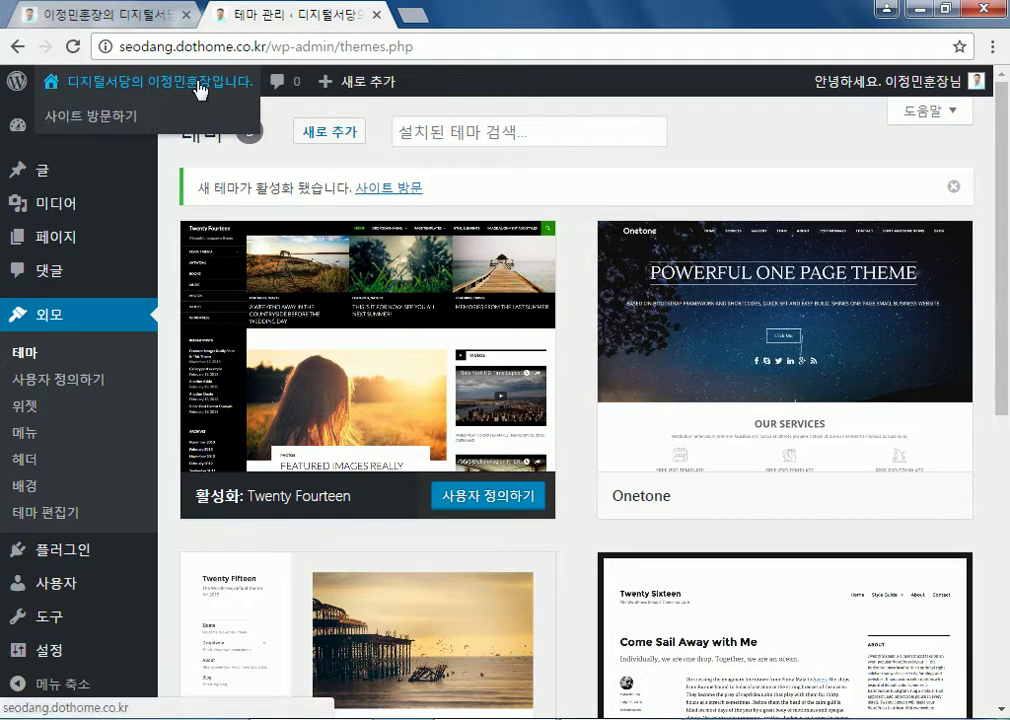
View the live site in Twenty Fourteen, then return to the admin dashboard
{"action": "left_click", "coordinate": [200, 88]}
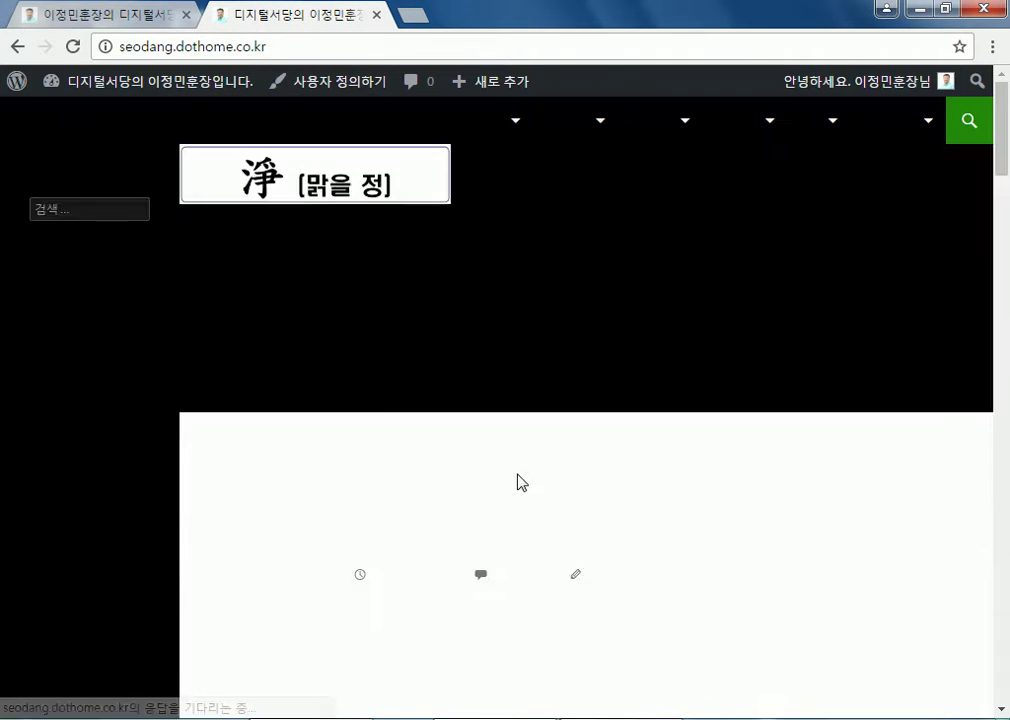
{"action": "scroll", "coordinate": [55, 430], "scroll_direction": "down", "scroll_amount": 5}
{"action": "scroll", "coordinate": [83, 394], "scroll_direction": "up", "scroll_amount": 4}
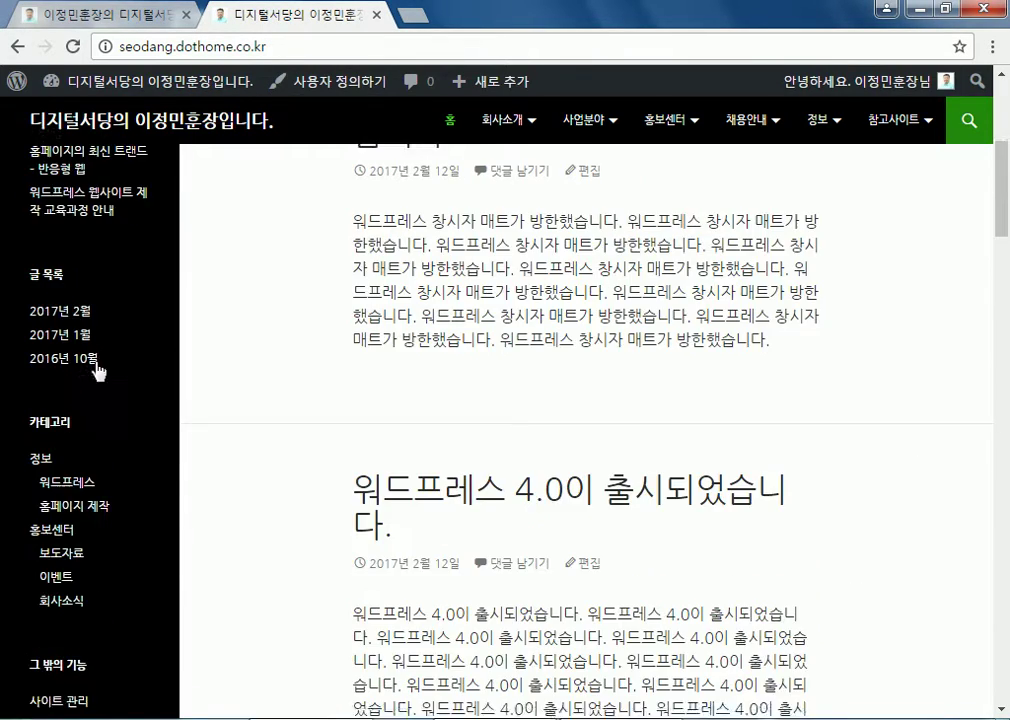
{"action": "mouse_move", "coordinate": [156, 100]}
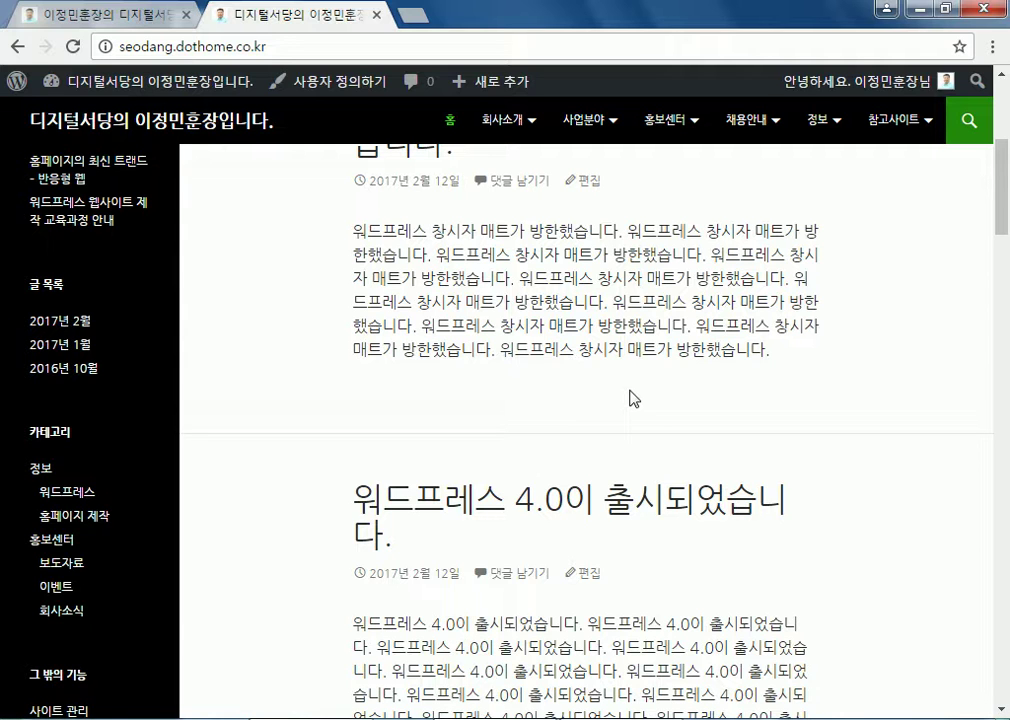
{"action": "left_click", "coordinate": [168, 110]}
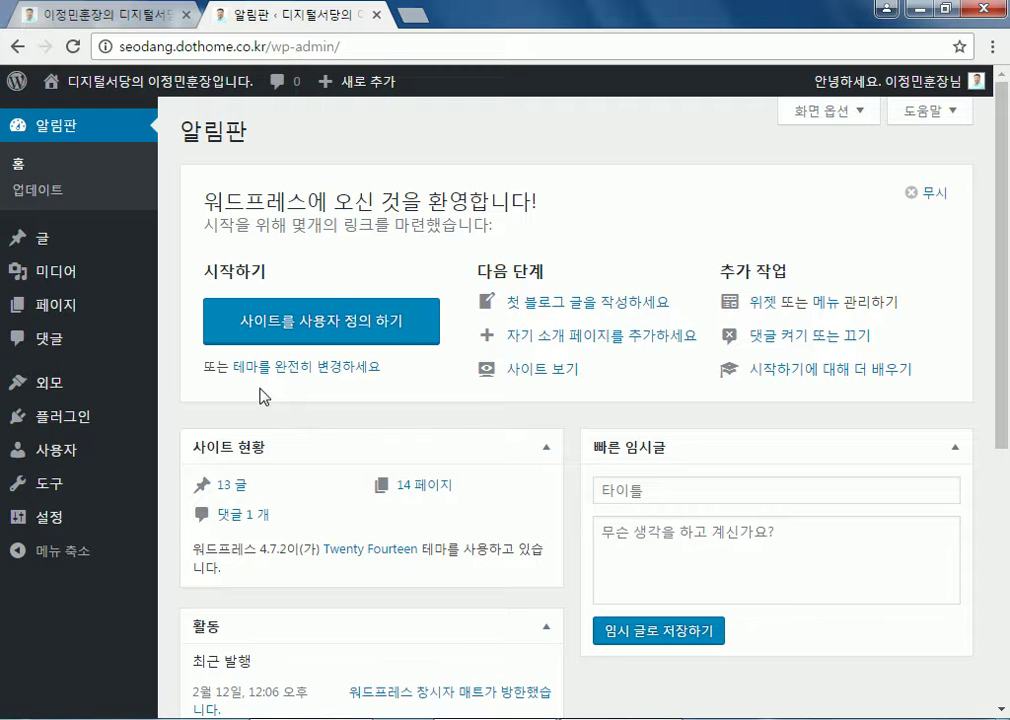
Revisit the live site once more and come back to the dashboard
{"action": "left_click", "coordinate": [115, 88]}
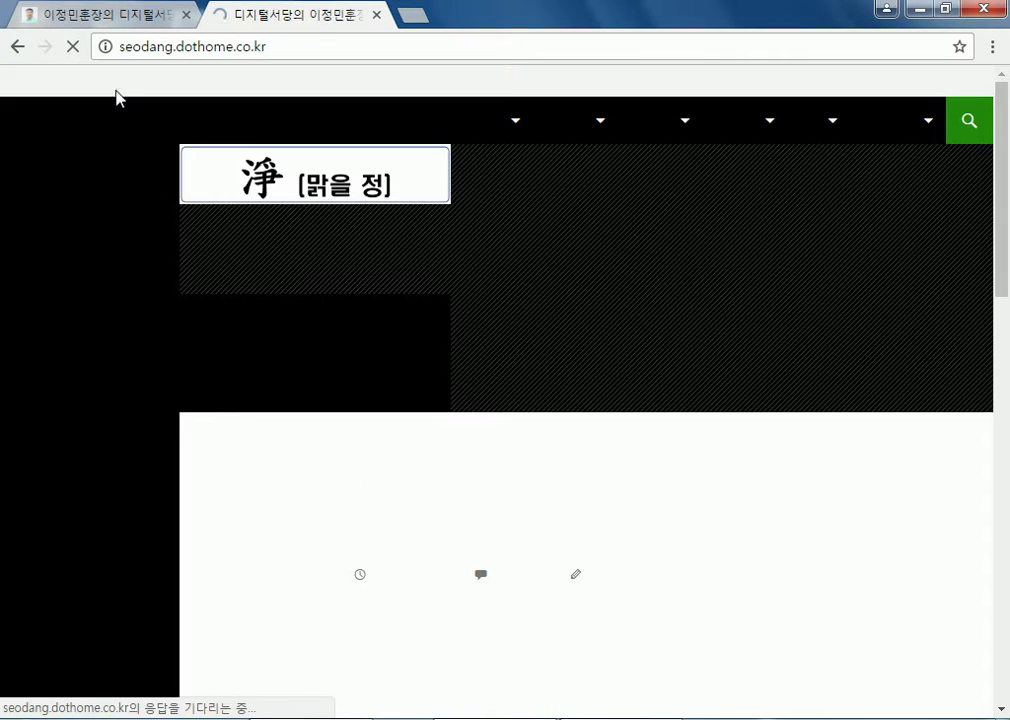
{"action": "scroll", "coordinate": [44, 335], "scroll_direction": "down", "scroll_amount": 3}
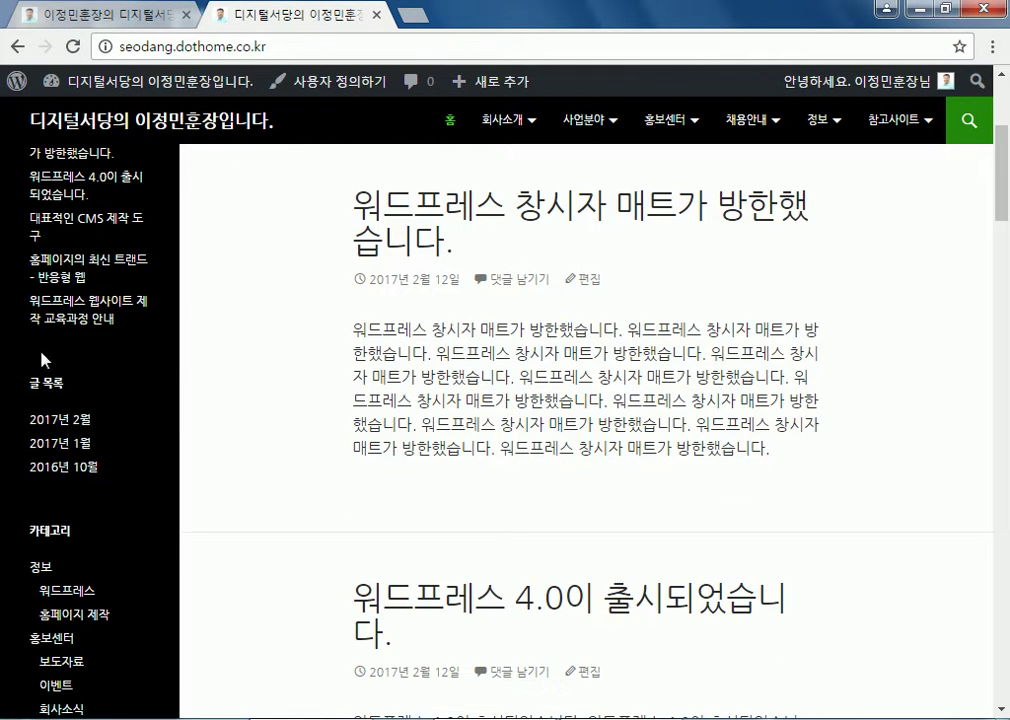
{"action": "scroll", "coordinate": [18, 316], "scroll_direction": "up", "scroll_amount": 3}
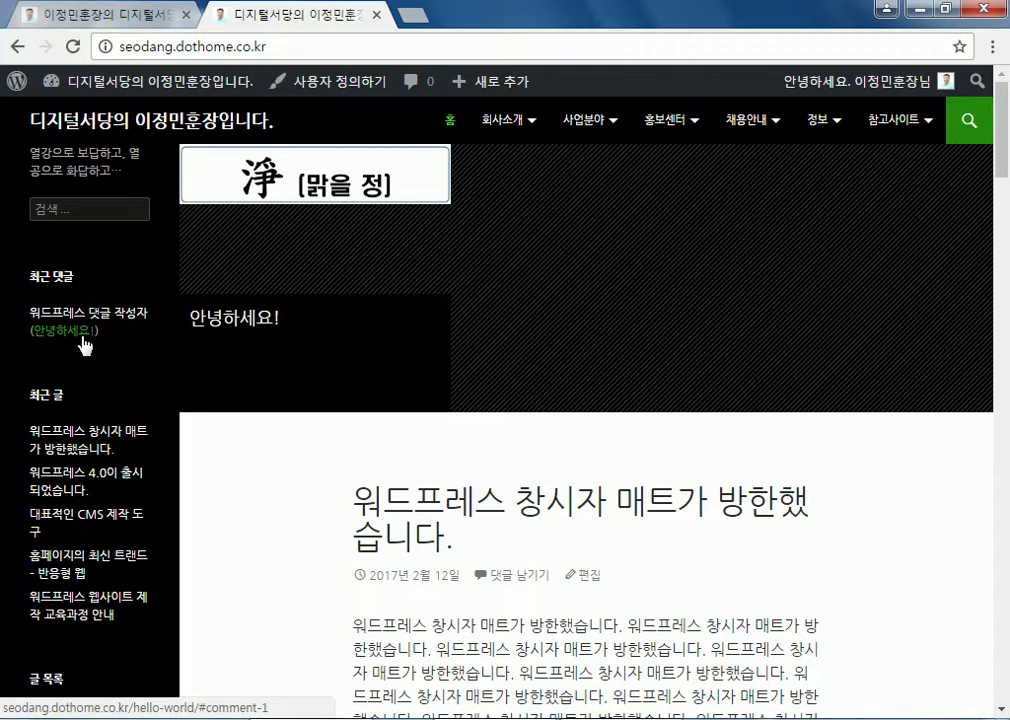
{"action": "left_click", "coordinate": [167, 96]}
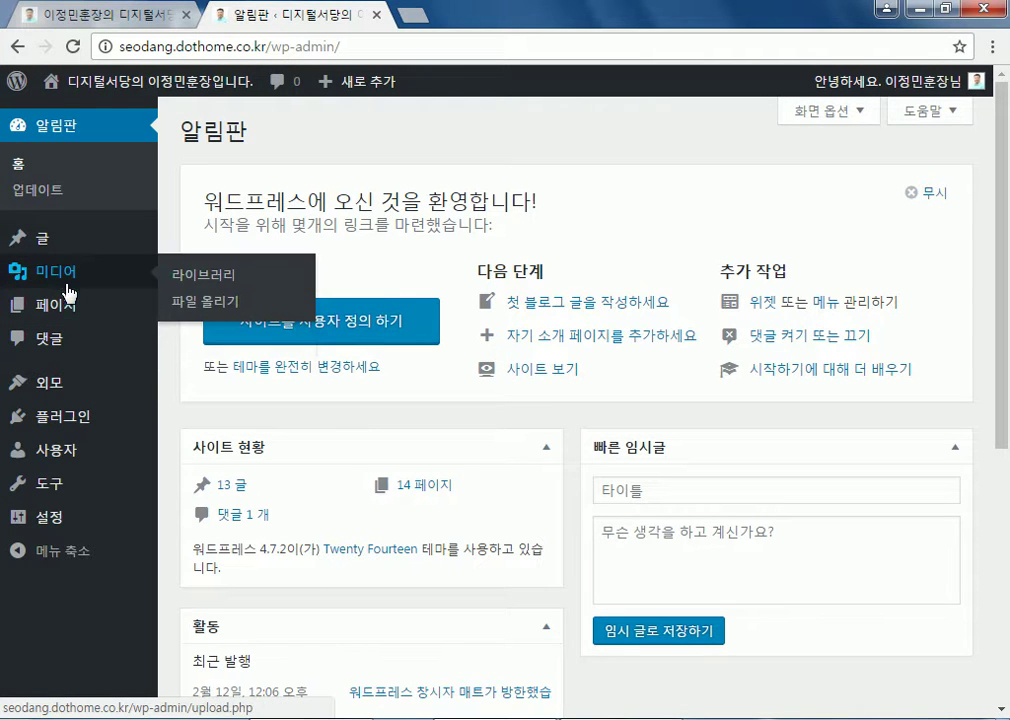
Start a new page from Pages > Add New instead of a new post
{"action": "mouse_move", "coordinate": [72, 243]}
{"action": "left_click", "coordinate": [201, 268]}
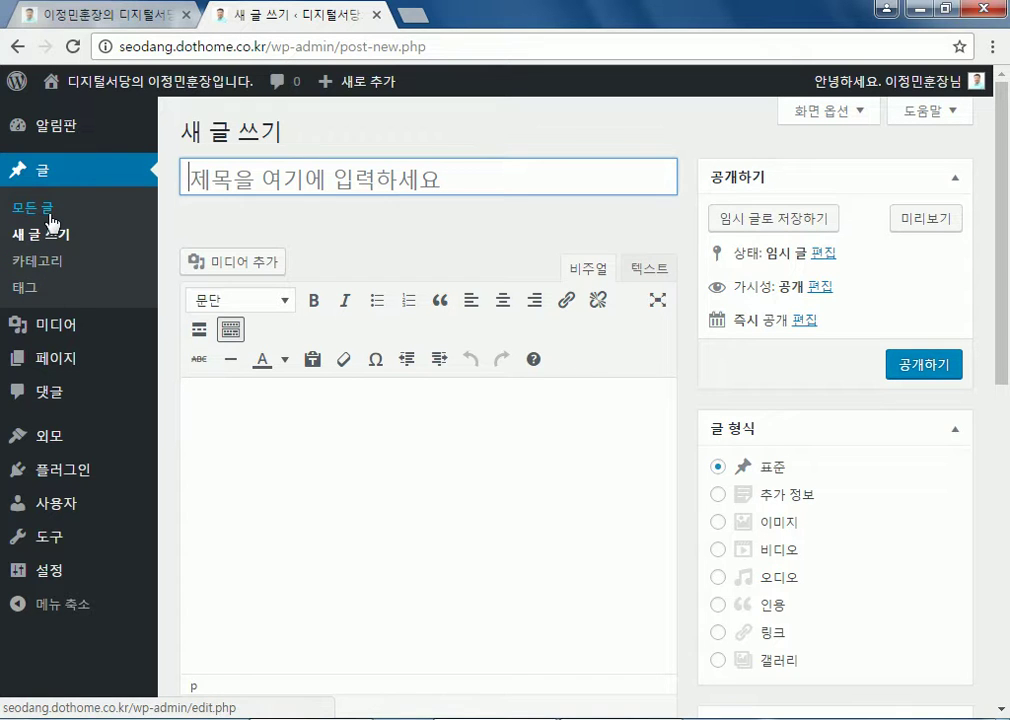
{"action": "mouse_move", "coordinate": [64, 364]}
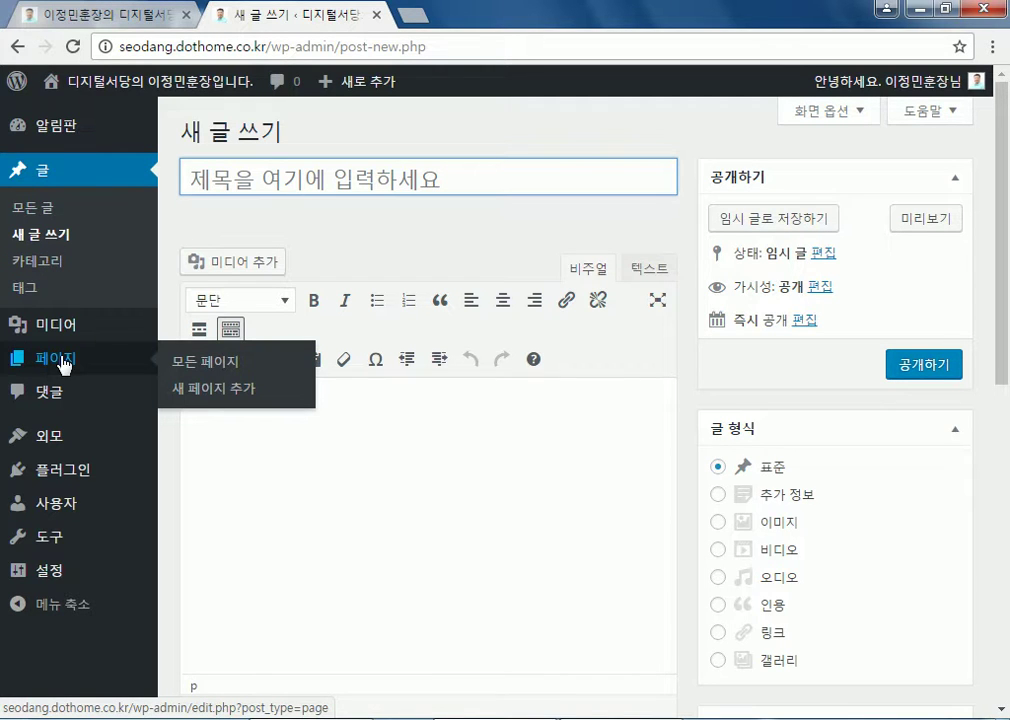
{"action": "left_click", "coordinate": [205, 389]}
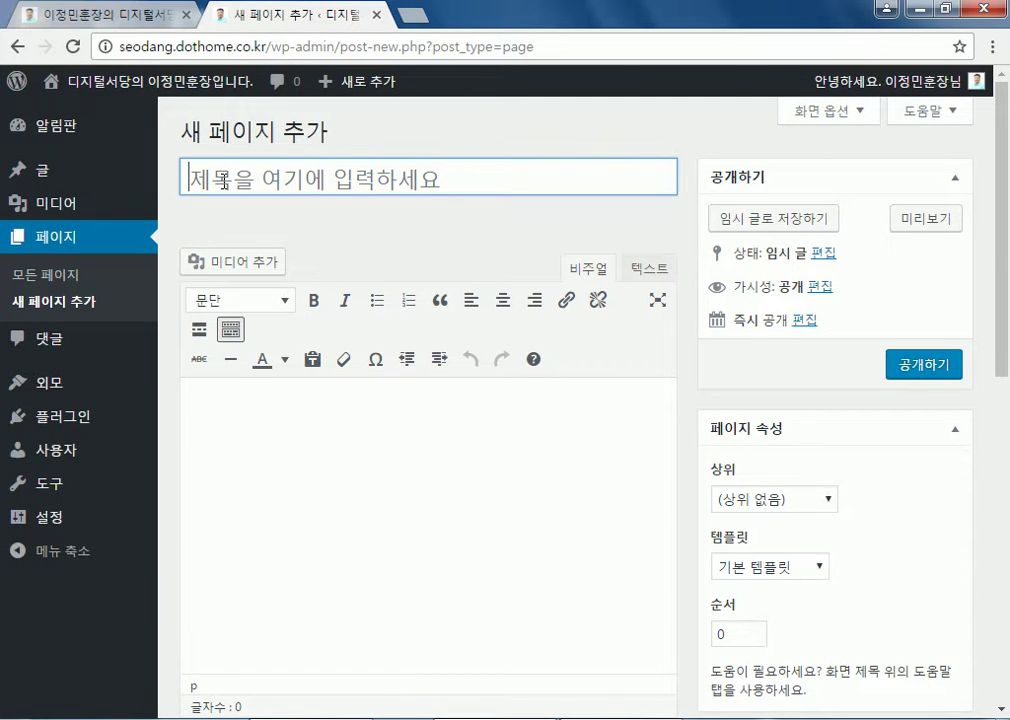
Title the page 'sannbox', let it autosave as a draft, and switch to the host.new21.net tab
{"action": "type", "text": "sanbox"}
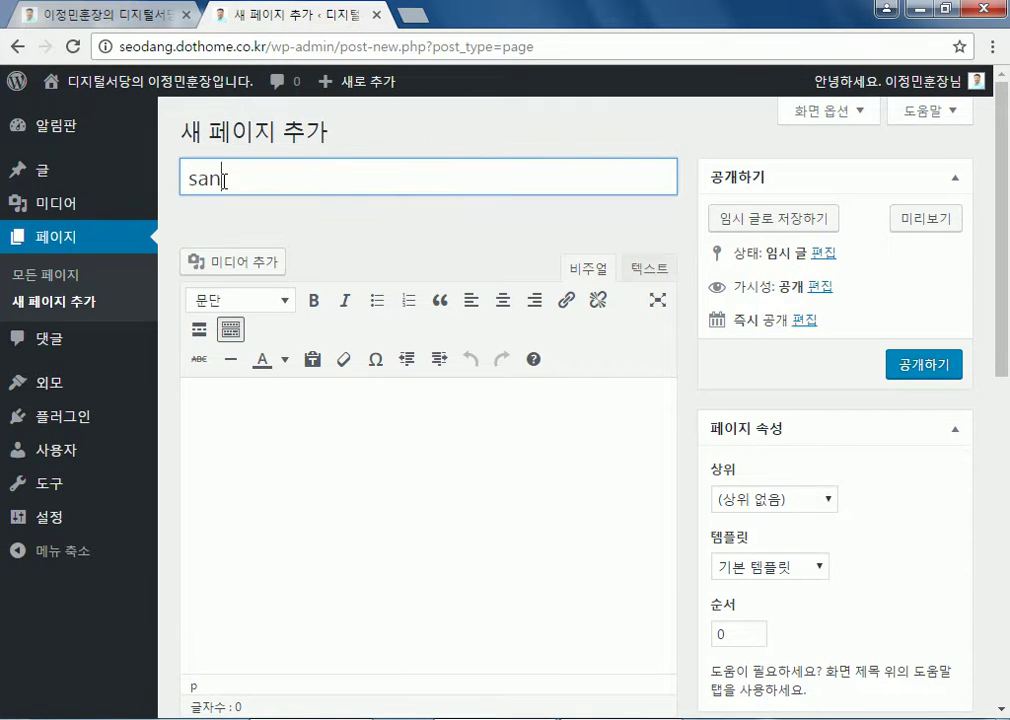
{"action": "left_click", "coordinate": [225, 183]}
{"action": "type", "text": "nbox"}
{"action": "left_click", "coordinate": [349, 184]}
{"action": "left_click", "coordinate": [311, 406]}
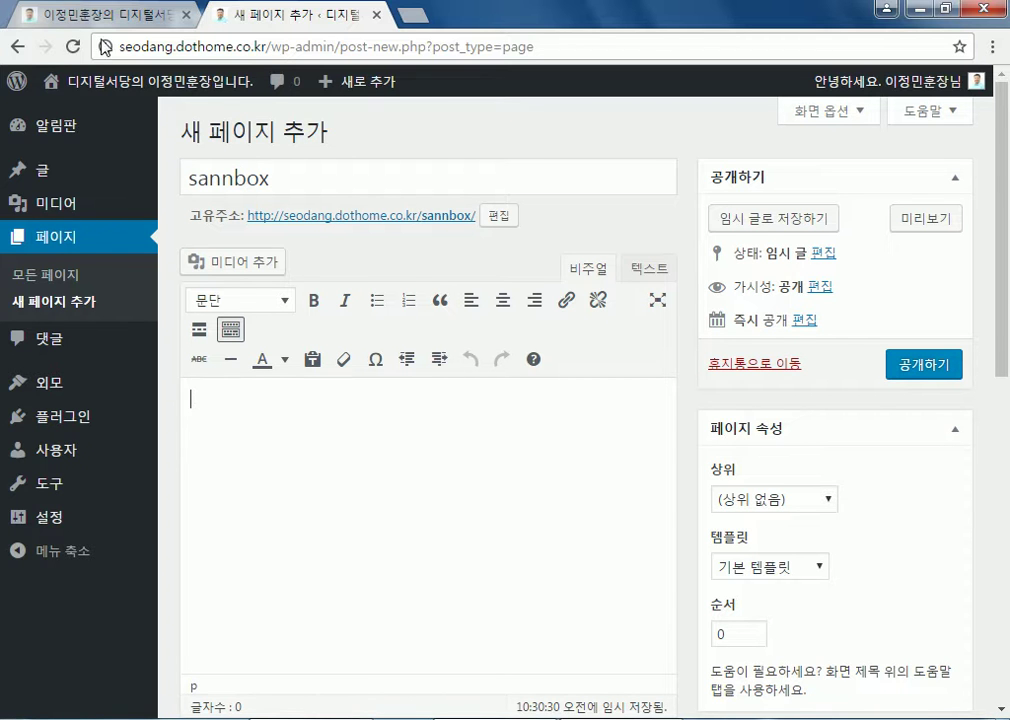
{"action": "left_click", "coordinate": [84, 13]}
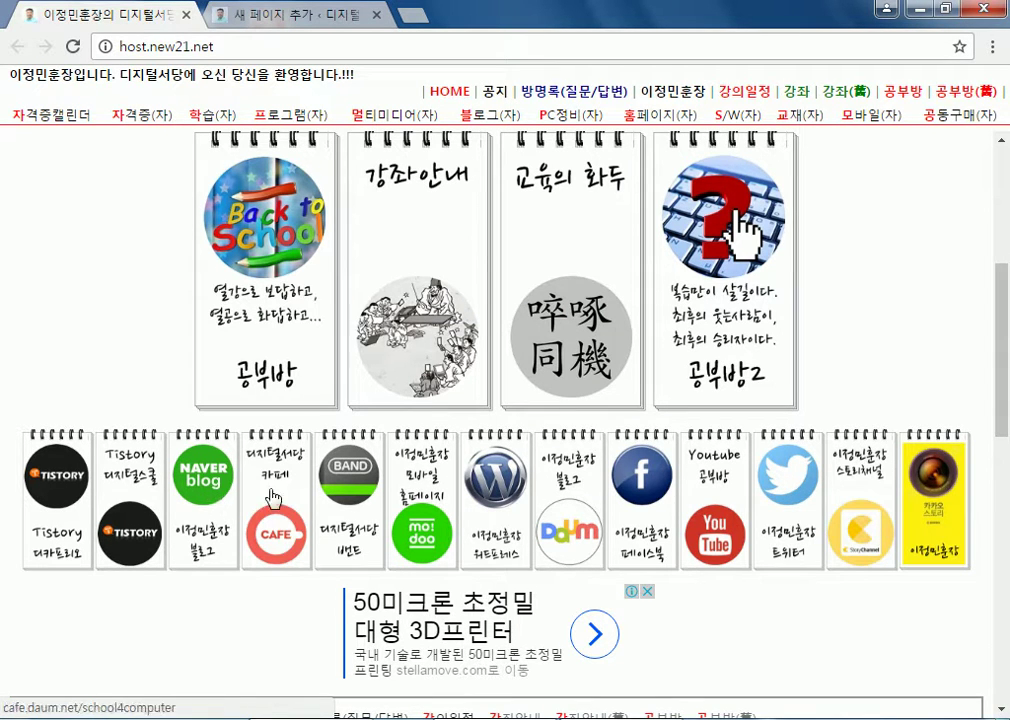
Open the NAVER blog from host.new21.net and scroll down to its link icons
{"action": "left_click", "coordinate": [210, 490]}
{"action": "scroll", "coordinate": [275, 433], "scroll_direction": "down", "scroll_amount": 6}
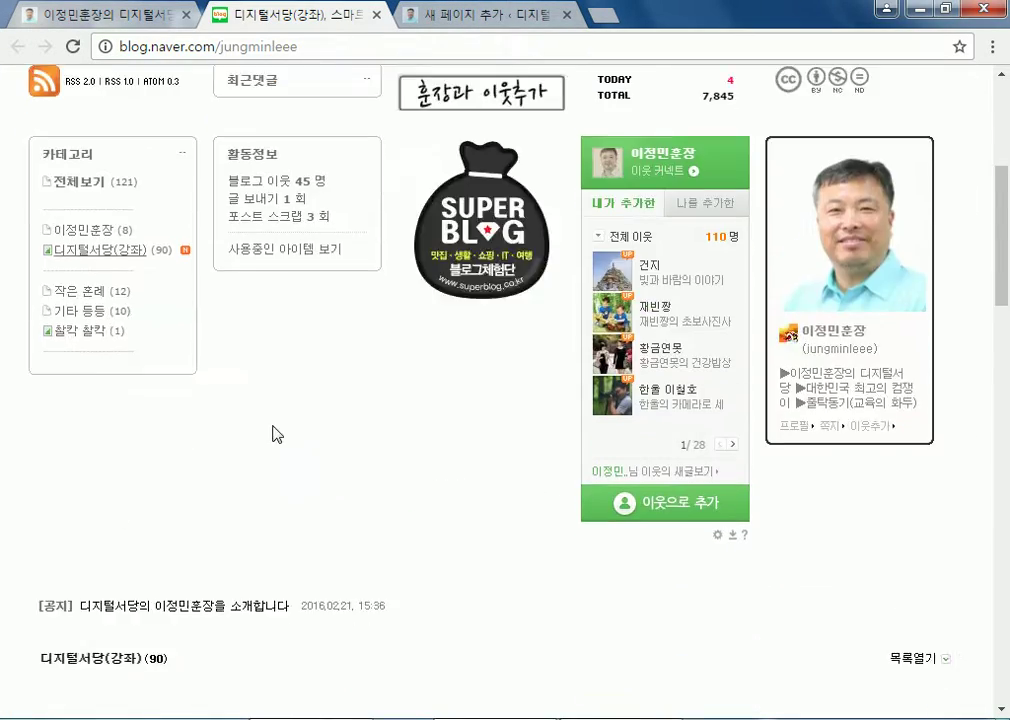
{"action": "scroll", "coordinate": [368, 424], "scroll_direction": "down", "scroll_amount": 15}
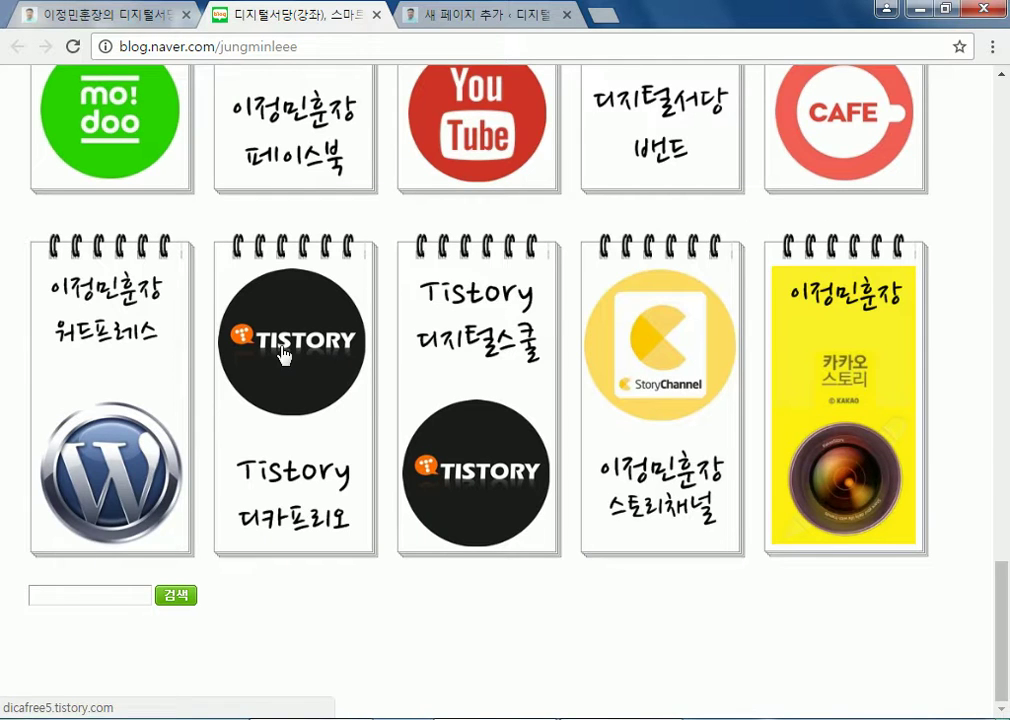
{"action": "scroll", "coordinate": [10, 320], "scroll_direction": "up", "scroll_amount": 3}
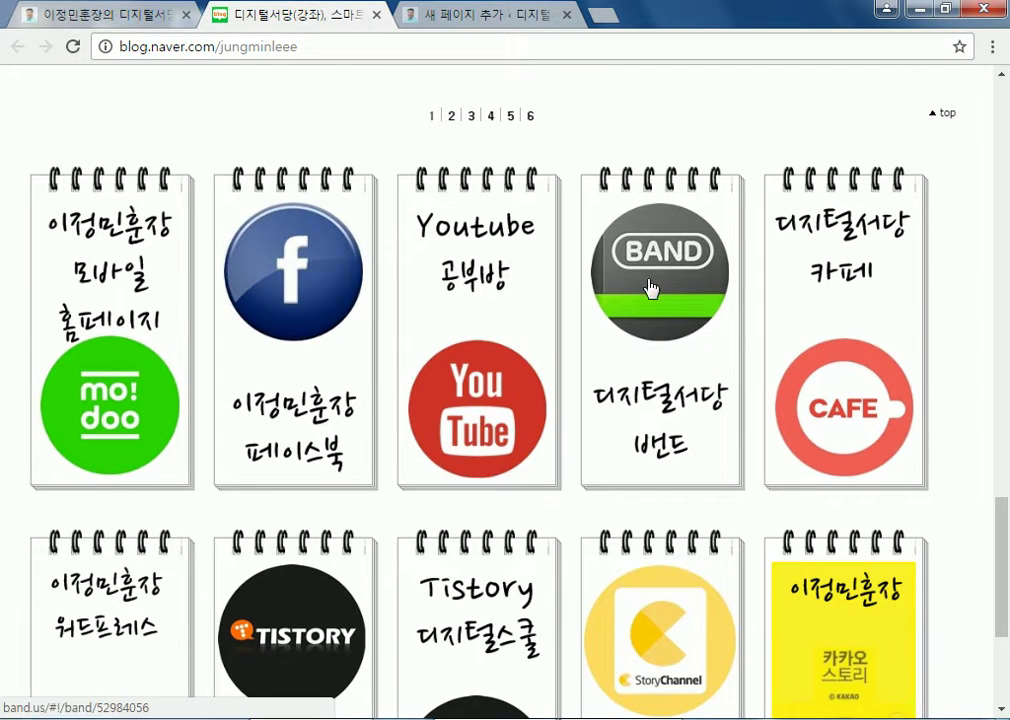
{"action": "scroll", "coordinate": [670, 500], "scroll_direction": "down", "scroll_amount": 2}
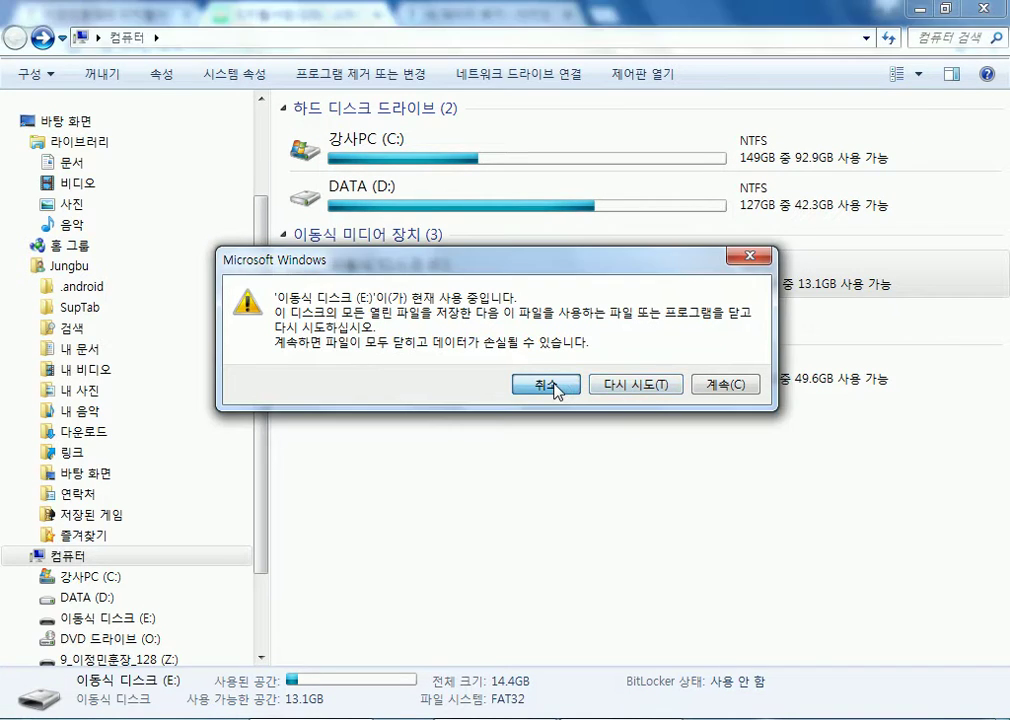
Confirm ejecting drive E:, open drive Z:, and collapse the text document group
{"action": "left_click", "coordinate": [716, 388]}
{"action": "double_click", "coordinate": [365, 381]}
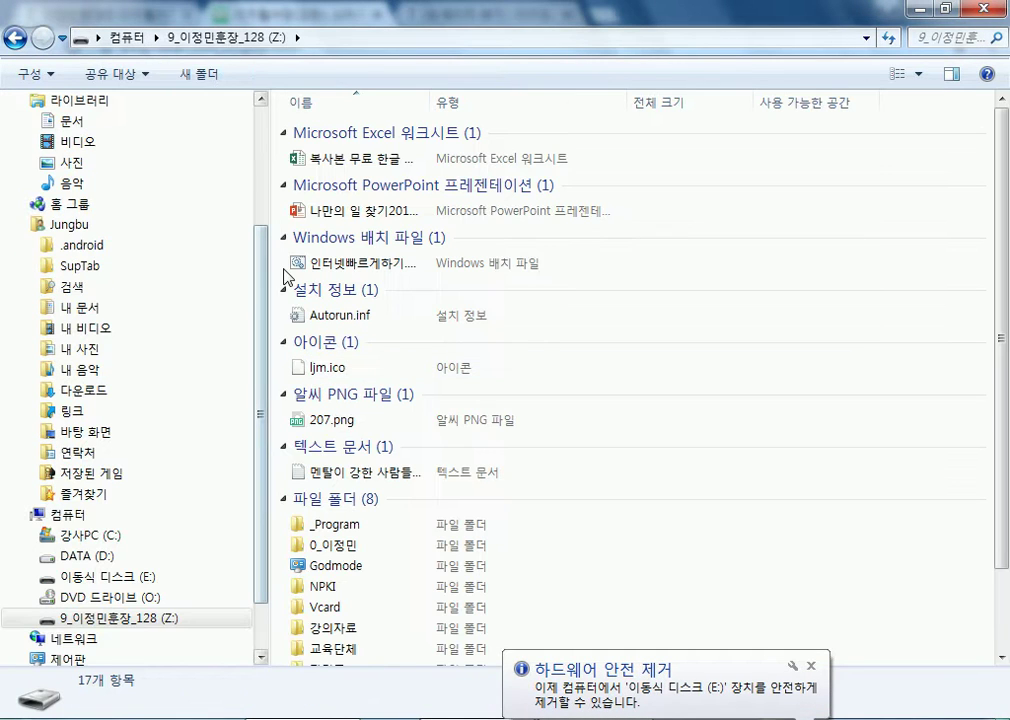
{"action": "right_click", "coordinate": [712, 192]}
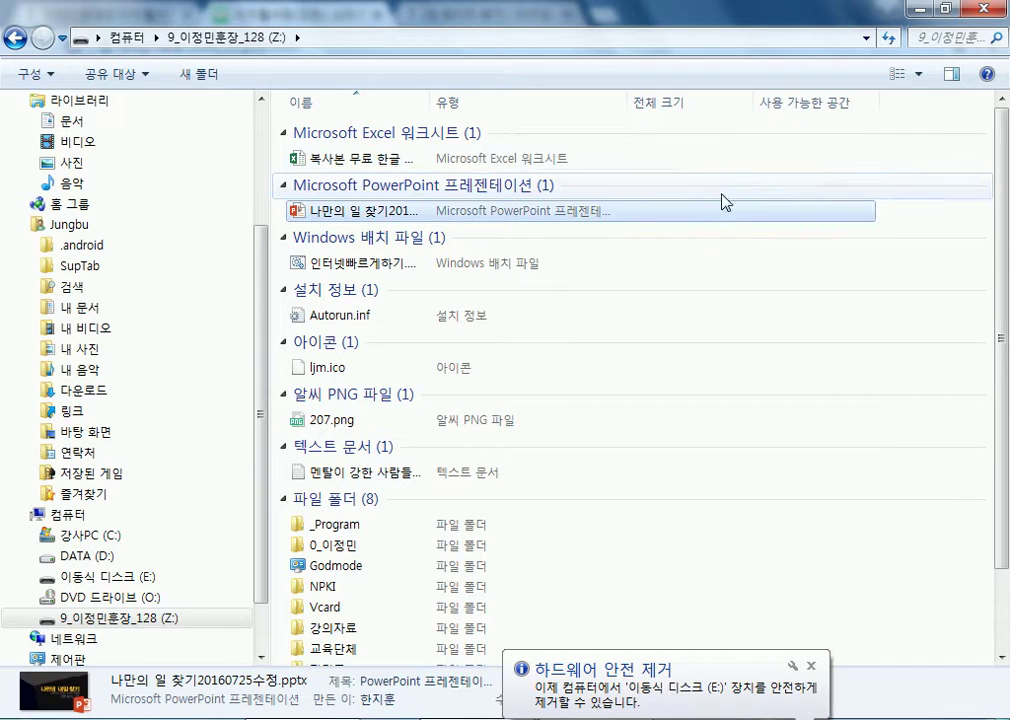
{"action": "left_click", "coordinate": [540, 466]}
{"action": "right_click", "coordinate": [540, 466]}
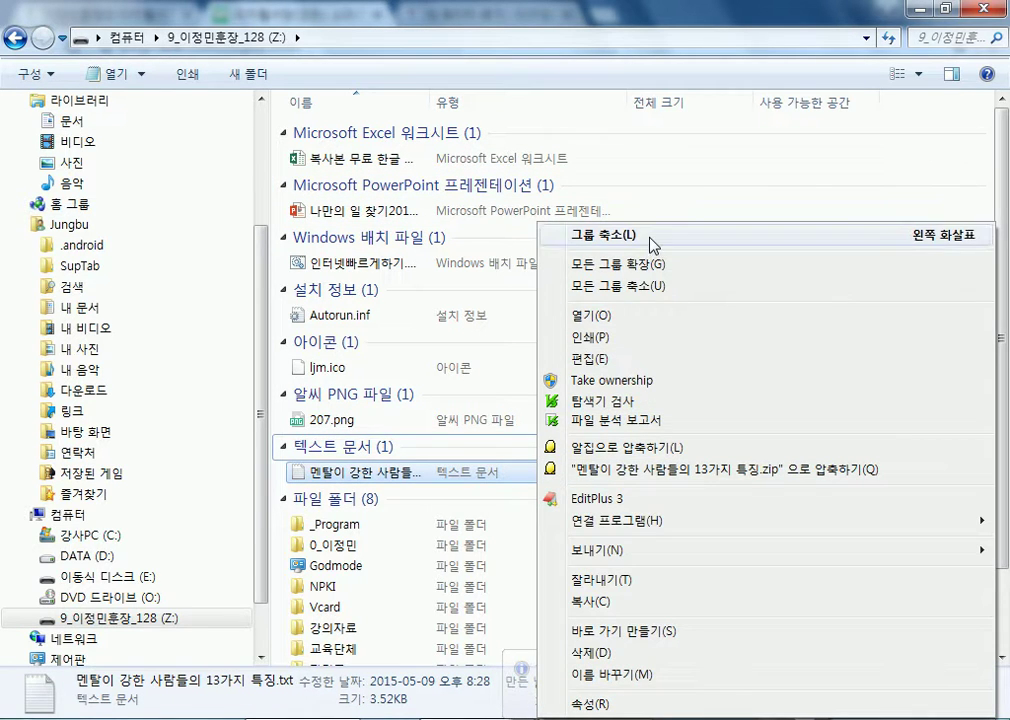
{"action": "left_click", "coordinate": [622, 238]}
Switch the Z: drive file view to Content, then to Small icons
{"action": "left_click", "coordinate": [918, 73]}
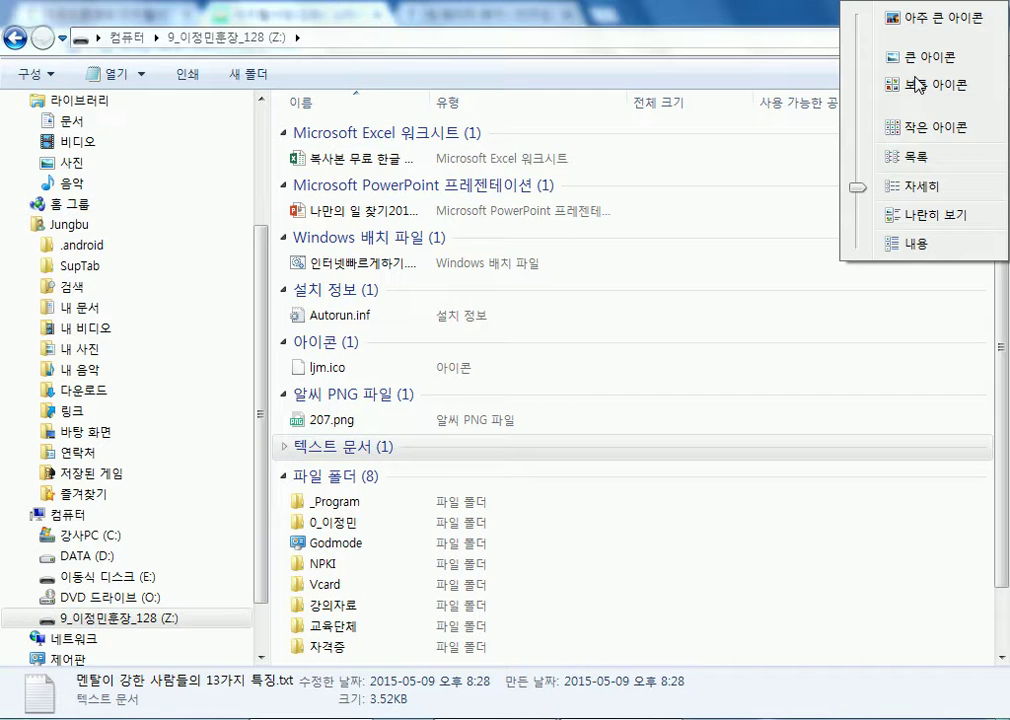
{"action": "left_click", "coordinate": [895, 246]}
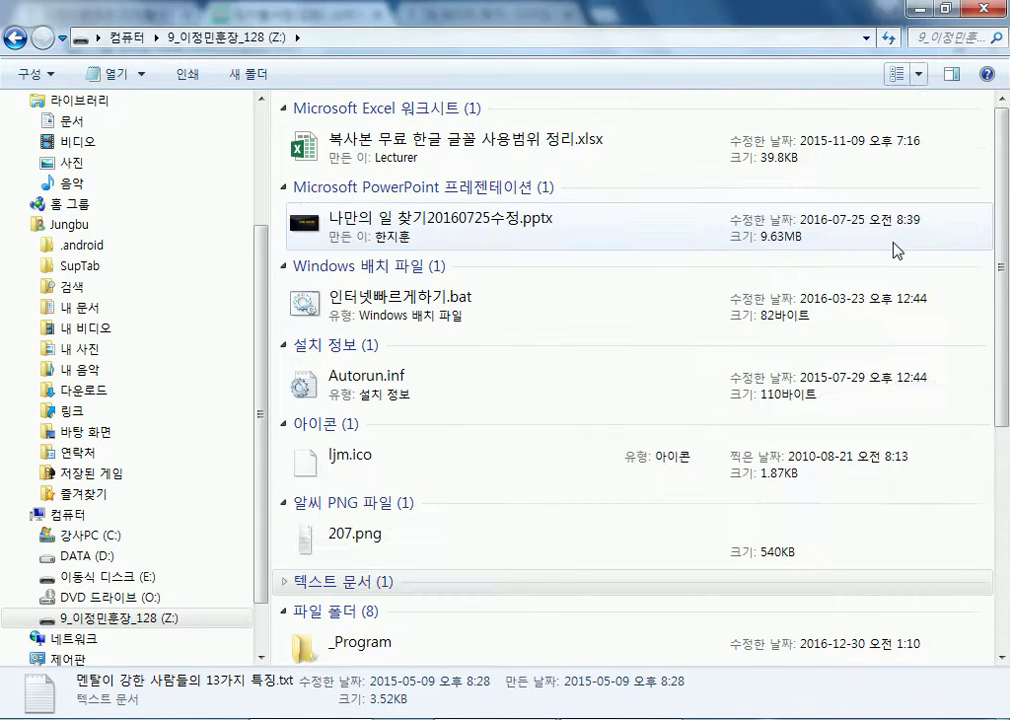
{"action": "left_click", "coordinate": [925, 73]}
{"action": "left_click", "coordinate": [925, 127]}
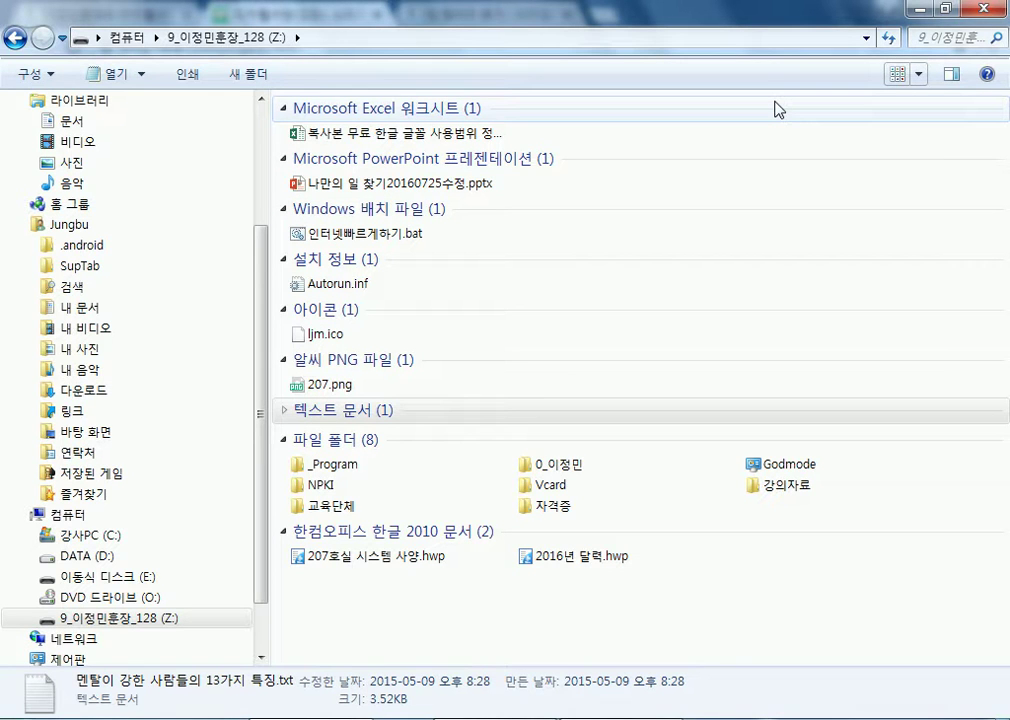
Bring up the Sort by (정렬 기준) submenu for the Z: drive window
{"action": "right_click", "coordinate": [789, 150]}
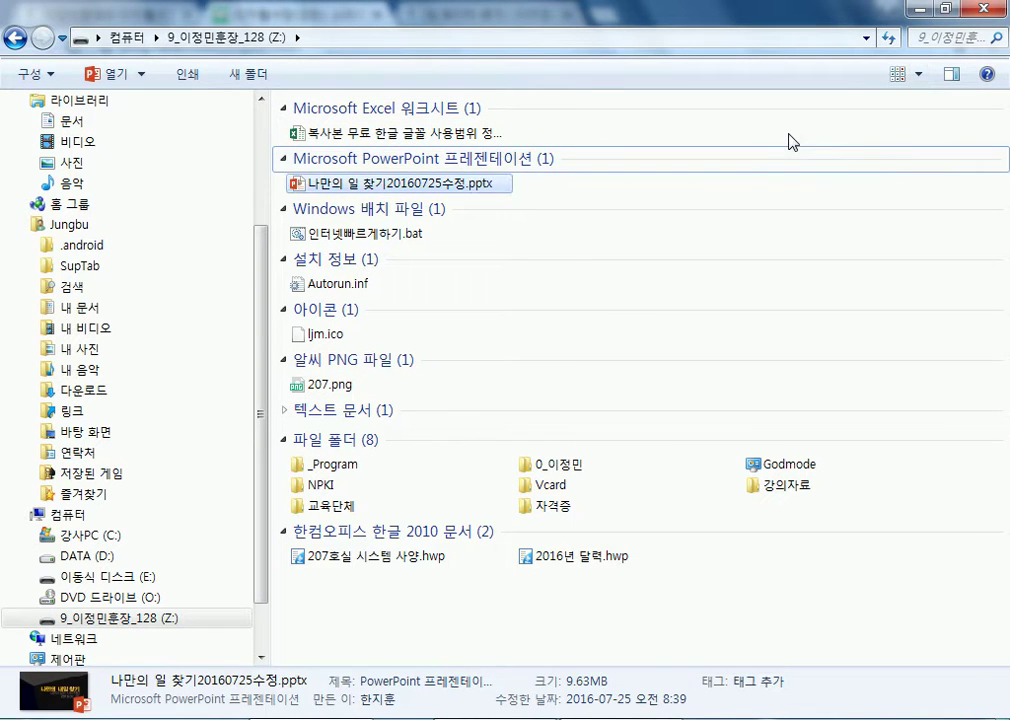
{"action": "right_click", "coordinate": [789, 137]}
{"action": "mouse_move", "coordinate": [828, 196]}
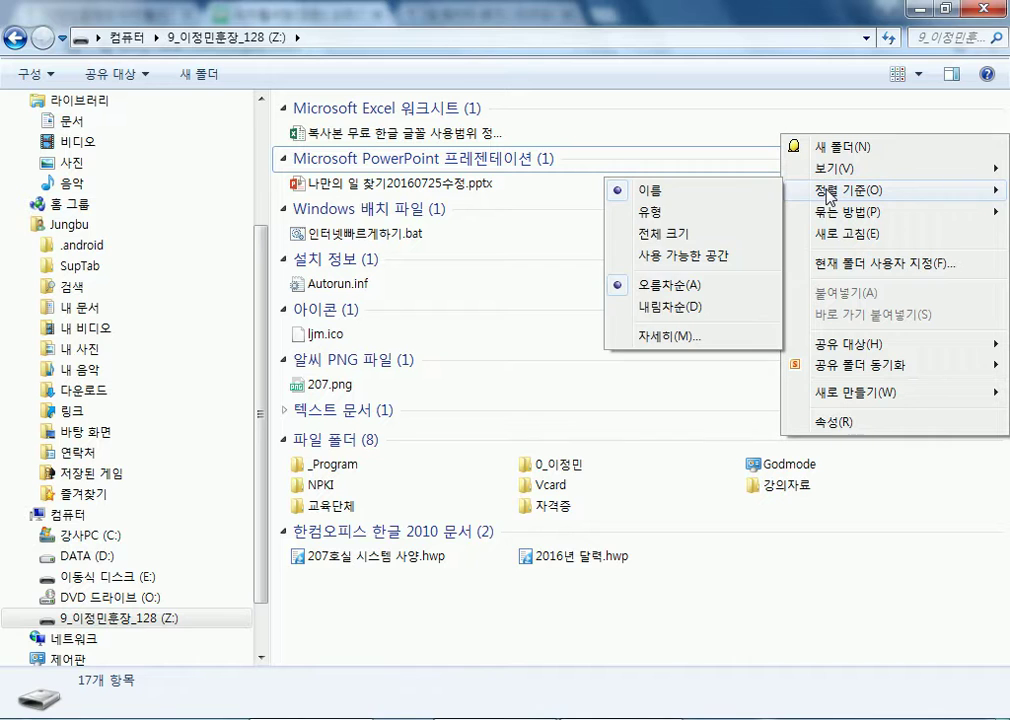
{"action": "mouse_move", "coordinate": [830, 168]}
Sort the files by name descending, then open and close the blog's Daum cafe link
{"action": "left_click", "coordinate": [698, 197]}
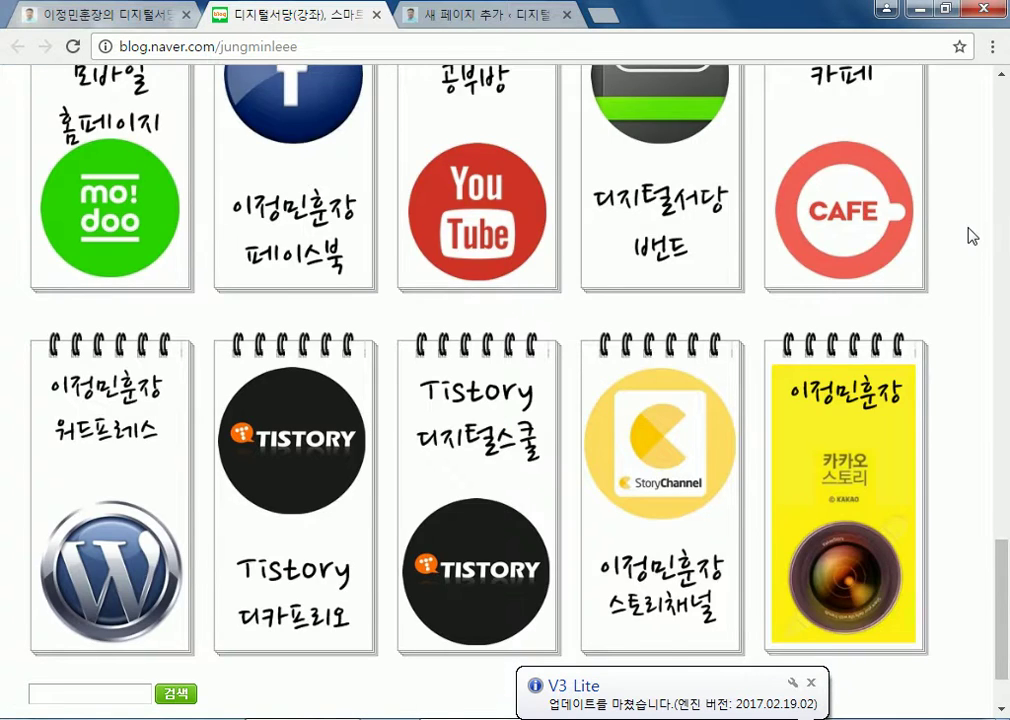
{"action": "scroll", "coordinate": [969, 232], "scroll_direction": "up", "scroll_amount": 3}
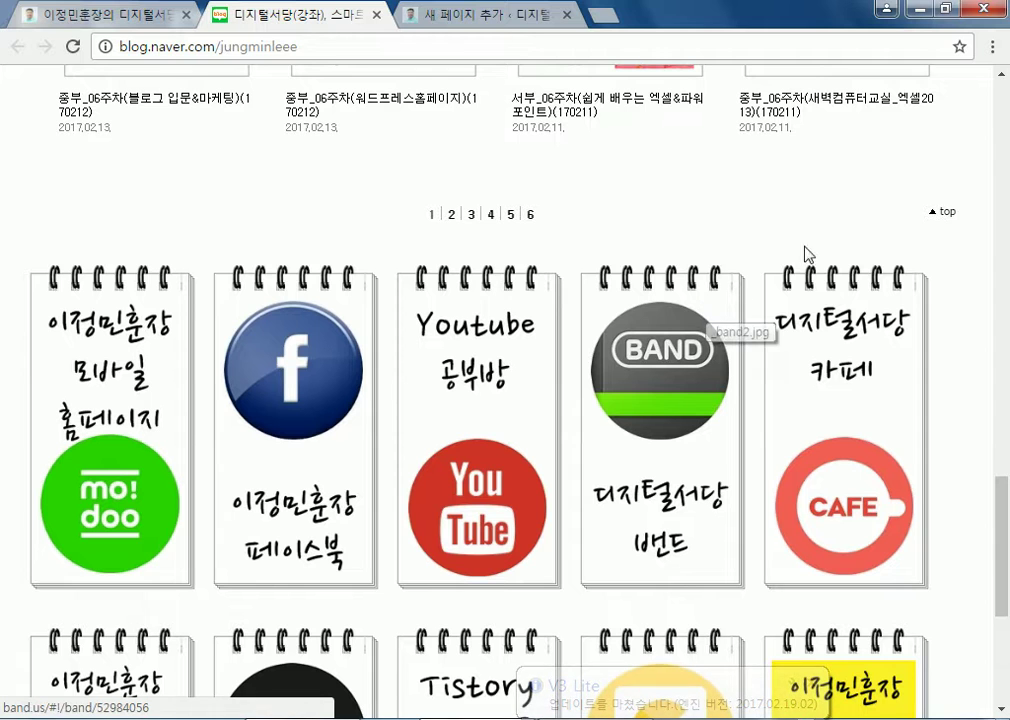
{"action": "left_click", "coordinate": [834, 390]}
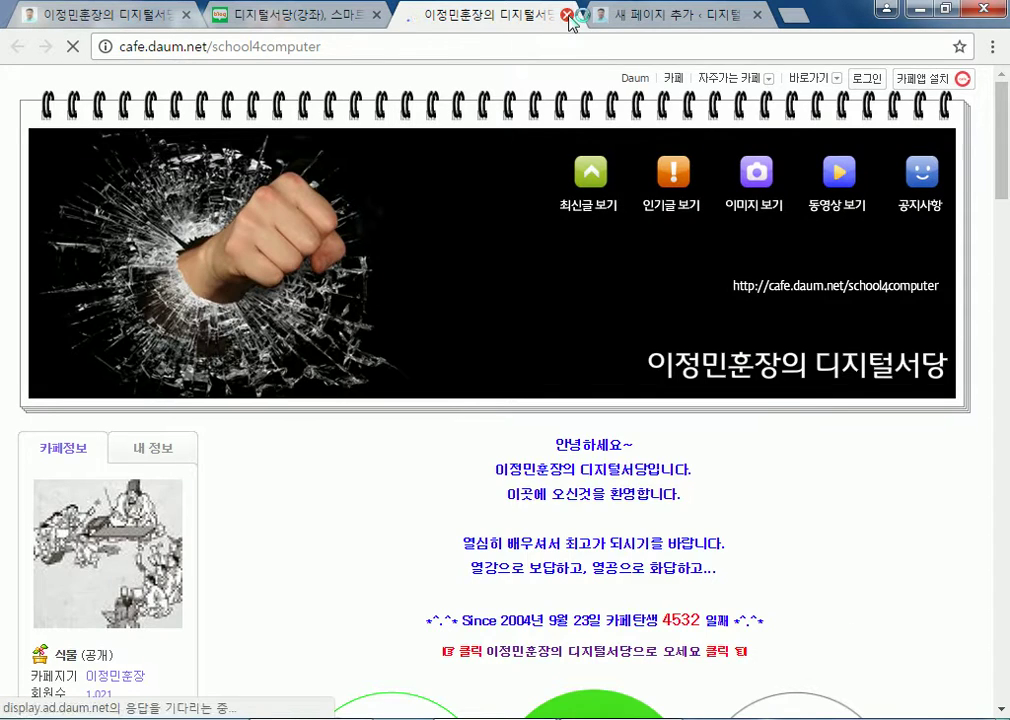
{"action": "left_click", "coordinate": [565, 15]}
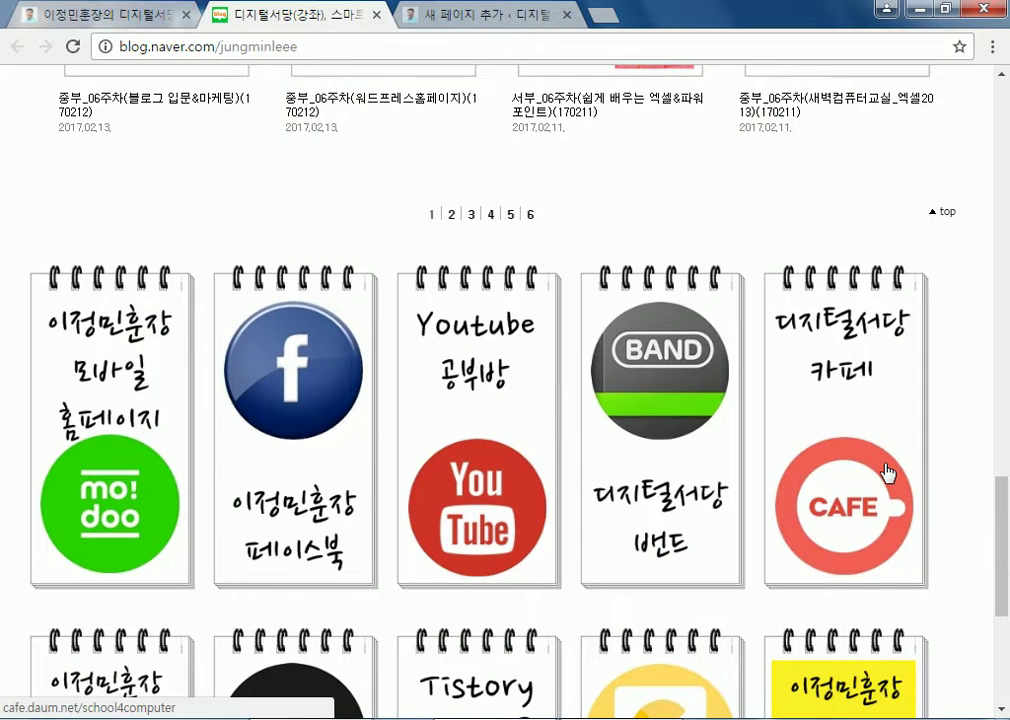
{"action": "scroll", "coordinate": [890, 475], "scroll_direction": "down", "scroll_amount": 3}
{"action": "scroll", "coordinate": [893, 469], "scroll_direction": "up", "scroll_amount": 2}
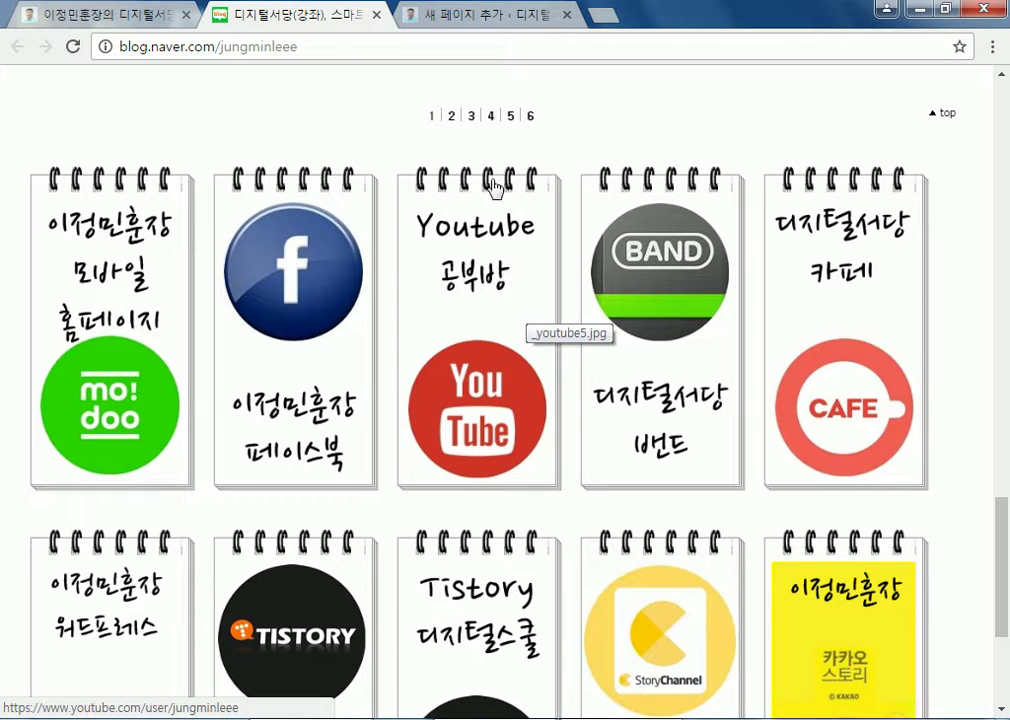
{"action": "left_click", "coordinate": [75, 14]}
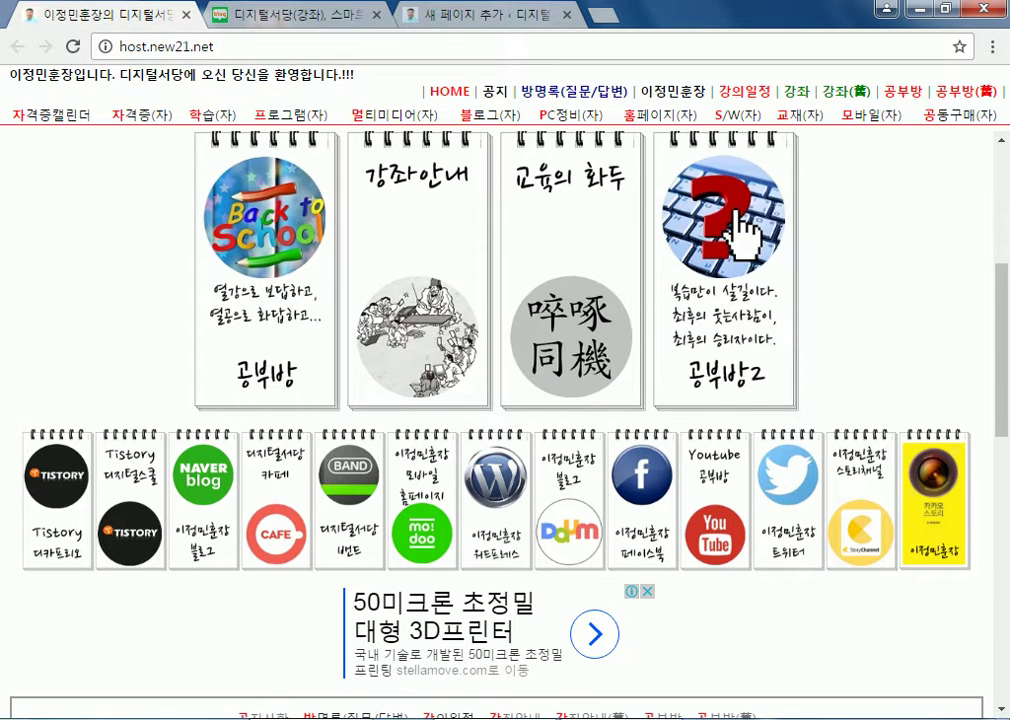
Scroll through the 로고 folder thumbnails, select facebook_원.jpg, and return to the homepage window
{"action": "key", "text": "alt+Tab"}
{"action": "scroll", "coordinate": [852, 436], "scroll_direction": "down", "scroll_amount": 5}
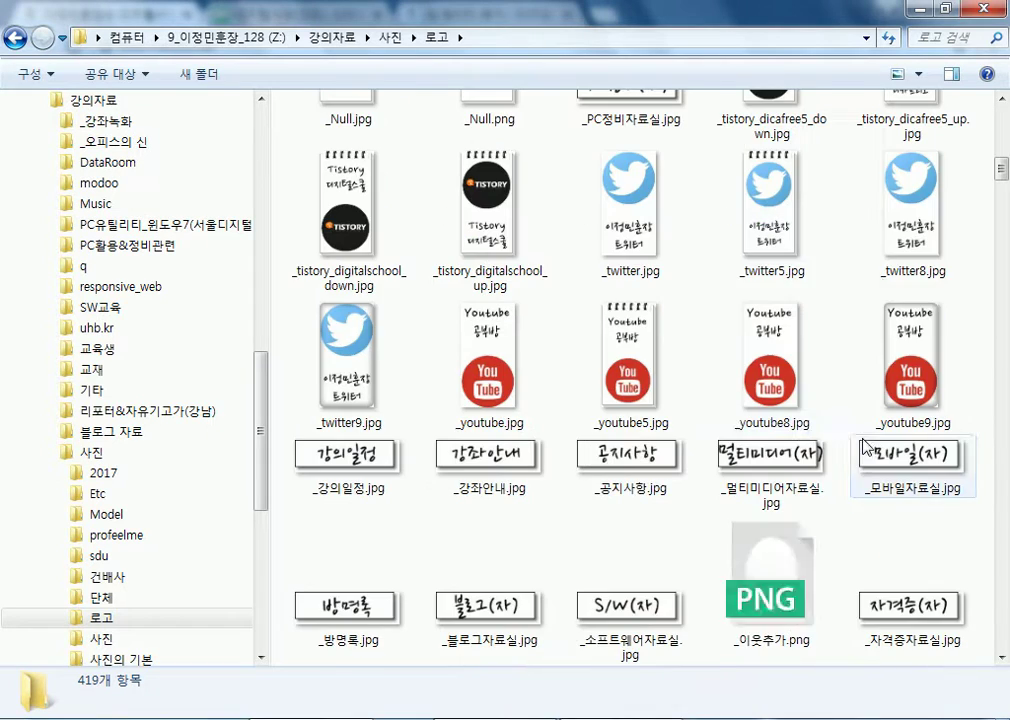
{"action": "scroll", "coordinate": [805, 388], "scroll_direction": "up", "scroll_amount": 4}
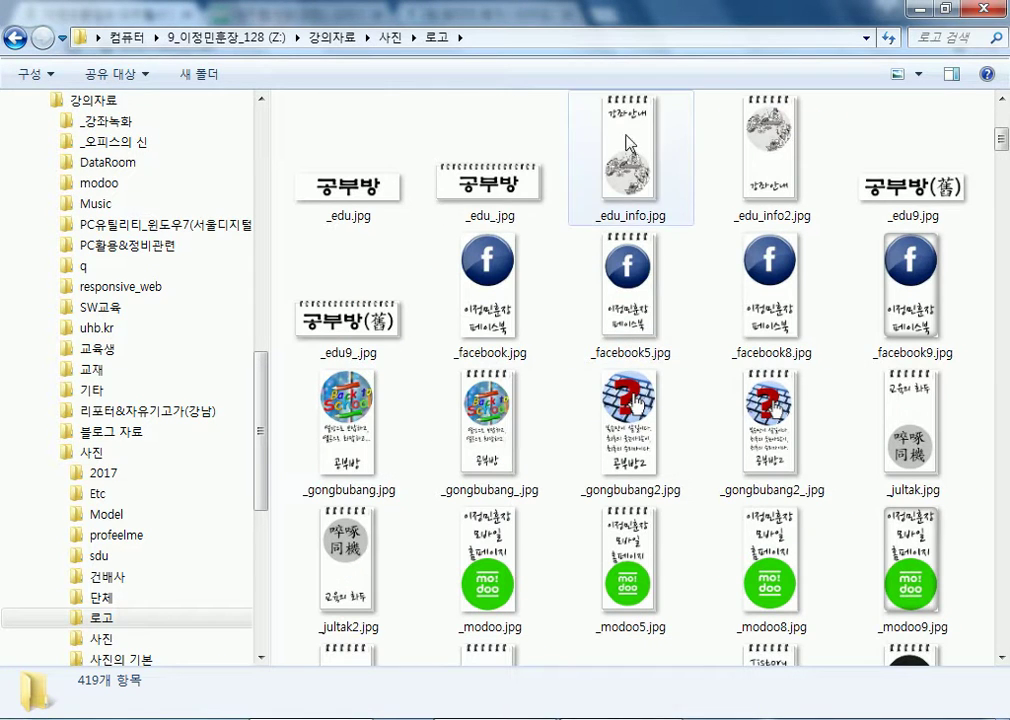
{"action": "scroll", "coordinate": [505, 330], "scroll_direction": "down", "scroll_amount": 5}
{"action": "scroll", "coordinate": [760, 478], "scroll_direction": "down", "scroll_amount": 10}
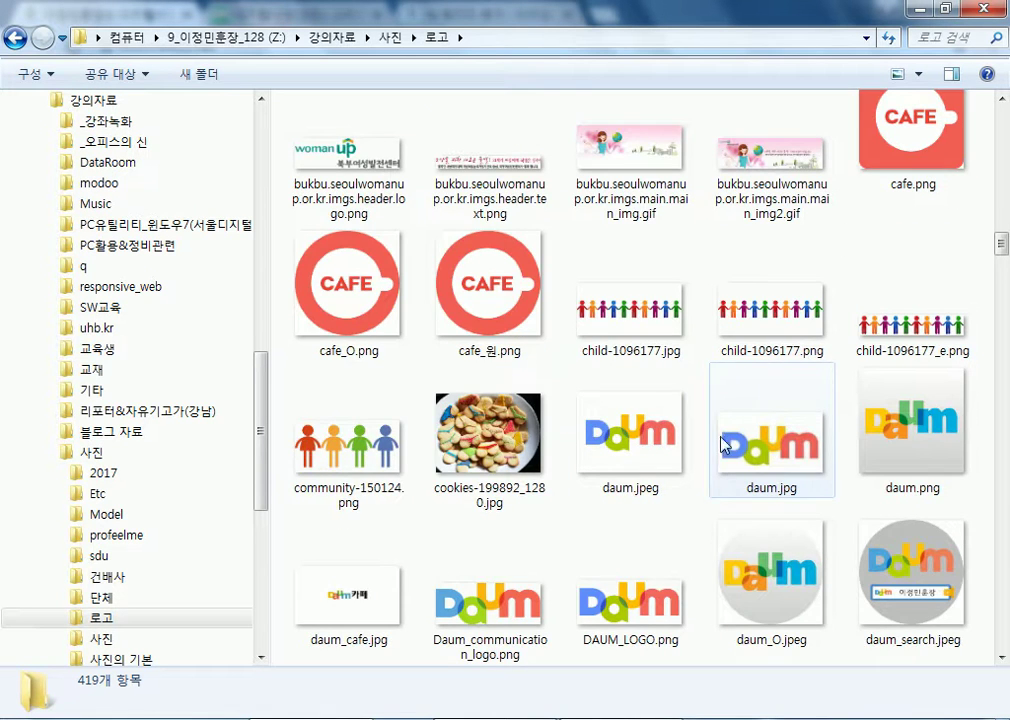
{"action": "scroll", "coordinate": [458, 432], "scroll_direction": "down", "scroll_amount": 5}
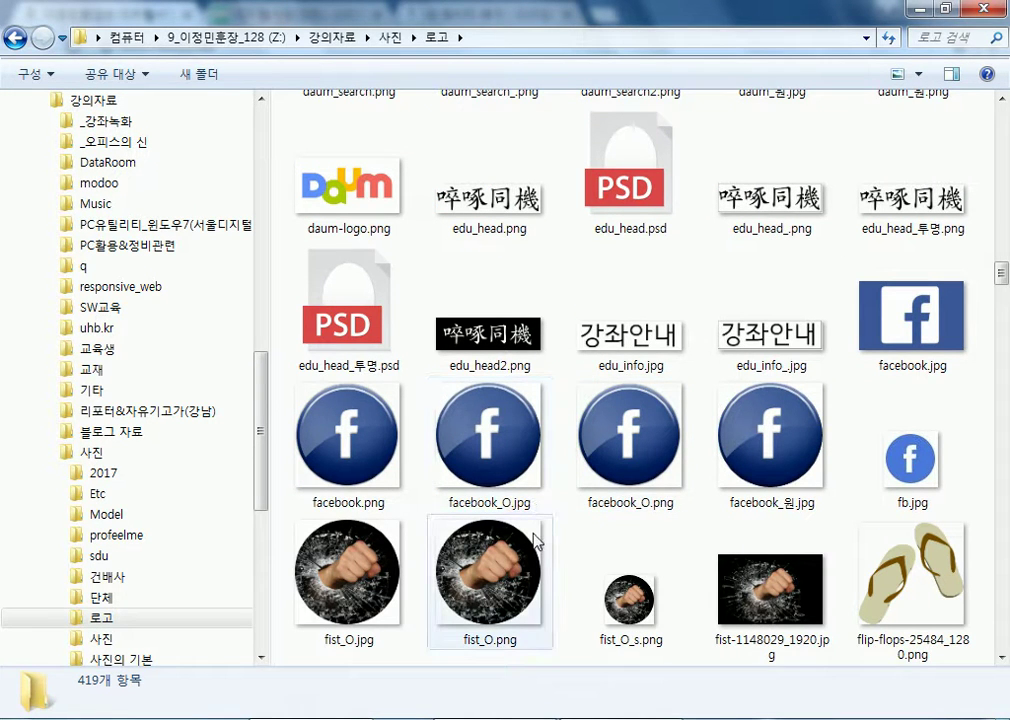
{"action": "scroll", "coordinate": [688, 287], "scroll_direction": "down", "scroll_amount": 4}
{"action": "scroll", "coordinate": [678, 293], "scroll_direction": "up", "scroll_amount": 1}
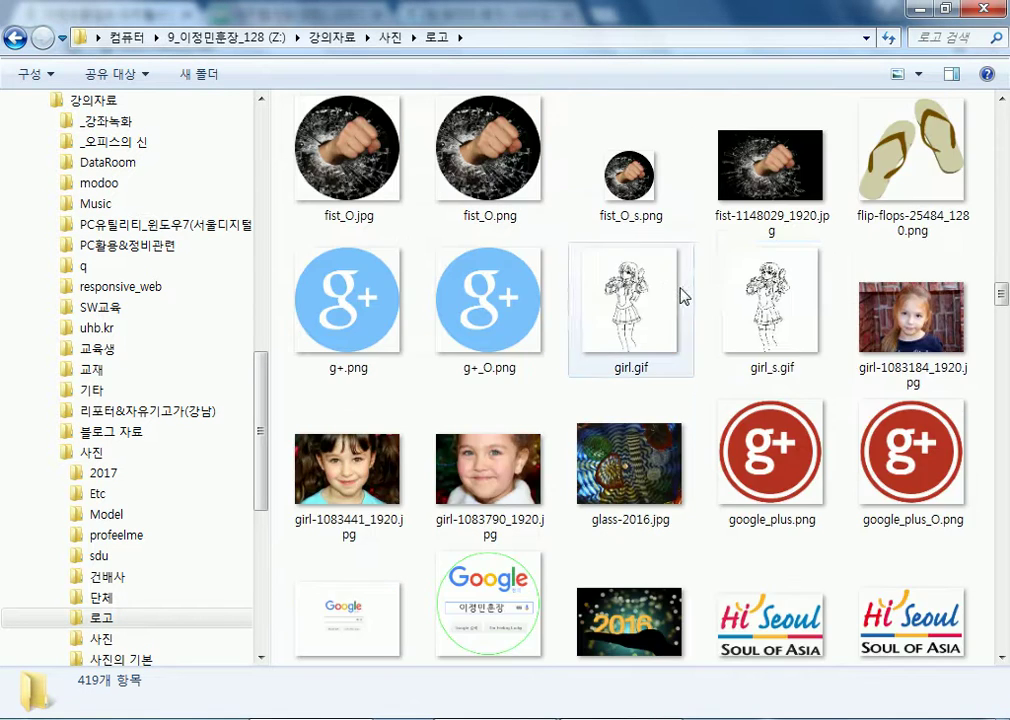
{"action": "scroll", "coordinate": [677, 293], "scroll_direction": "up", "scroll_amount": 3}
{"action": "left_click", "coordinate": [766, 451]}
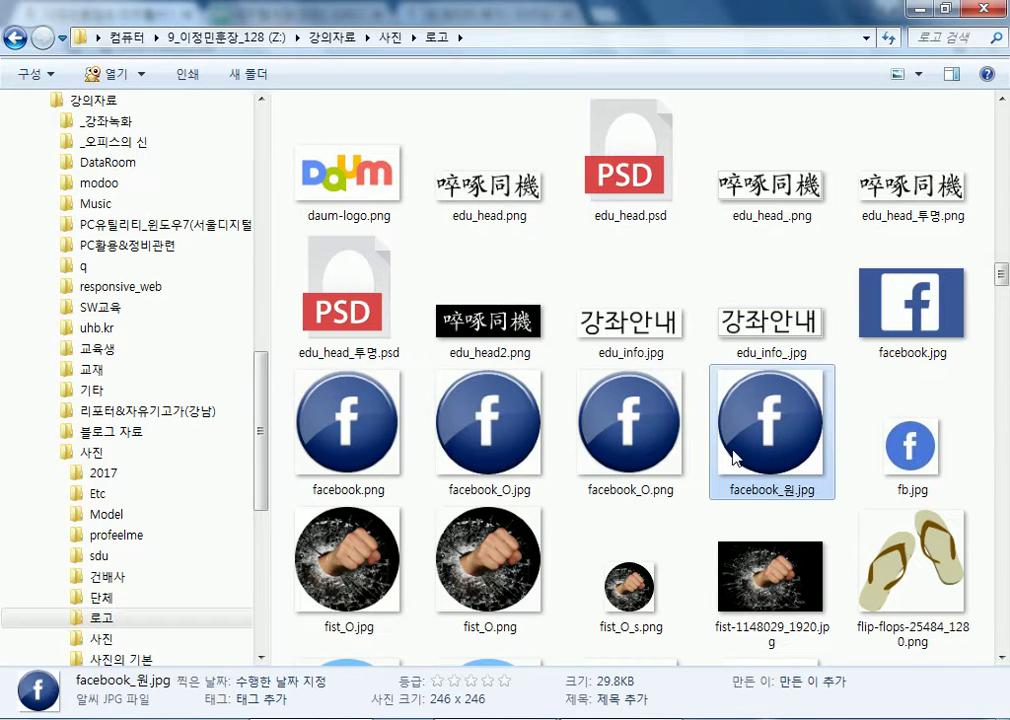
{"action": "left_click", "coordinate": [464, 718]}
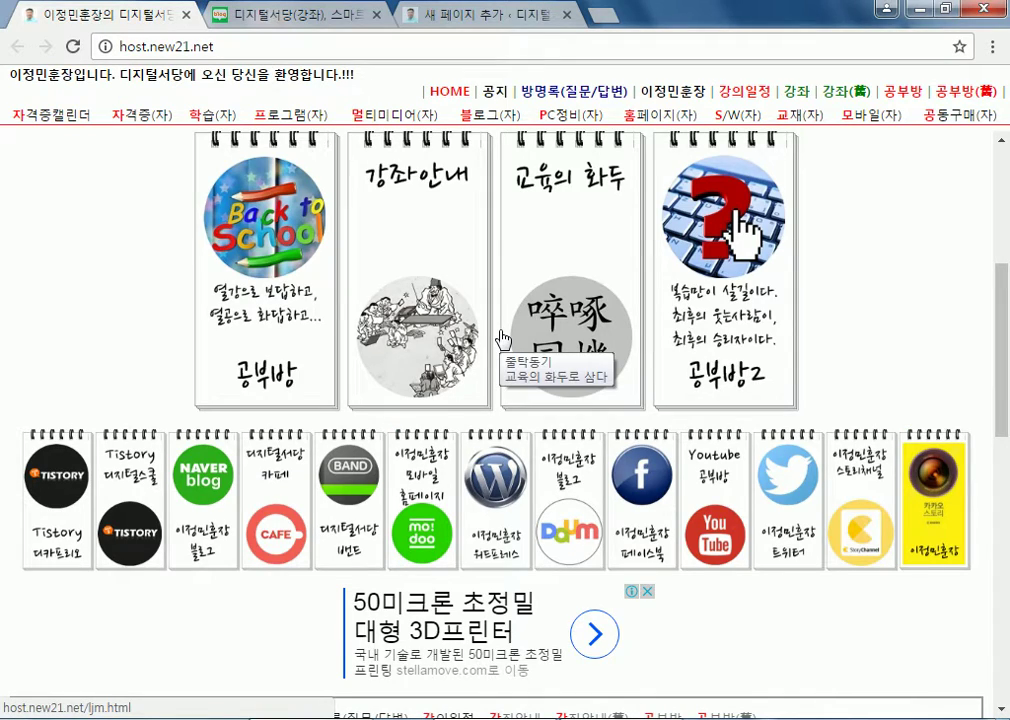
Open and close the NAVER blog card's link, then scroll the Naver blog page
{"action": "scroll", "coordinate": [757, 489], "scroll_direction": "down", "scroll_amount": 5}
{"action": "scroll", "coordinate": [330, 530], "scroll_direction": "up", "scroll_amount": 5}
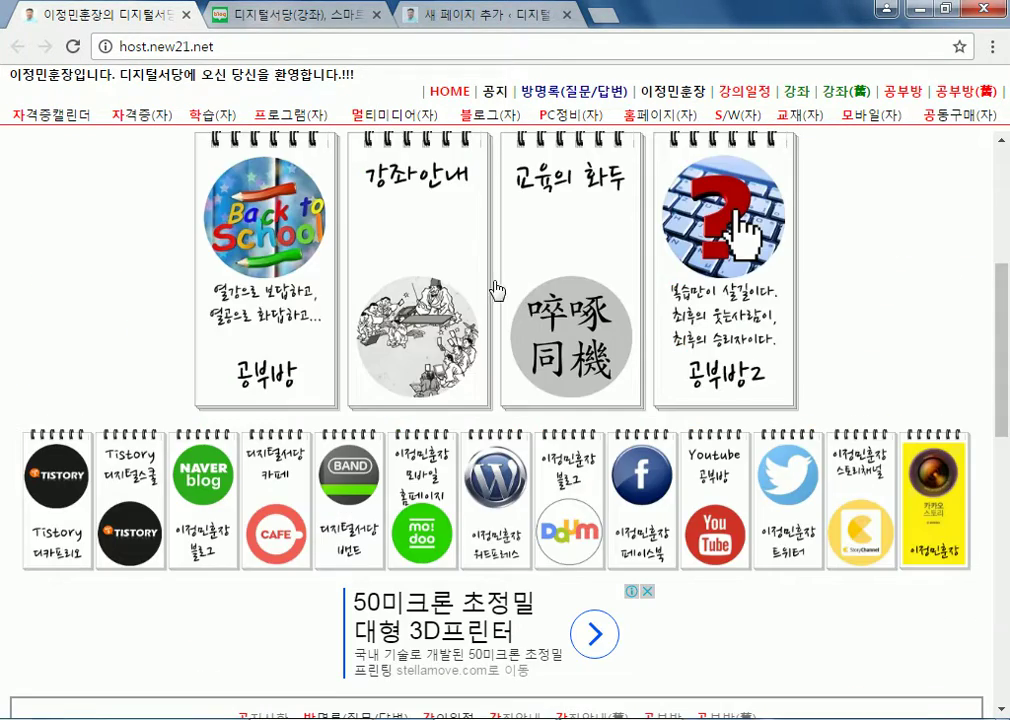
{"action": "left_click", "coordinate": [200, 495]}
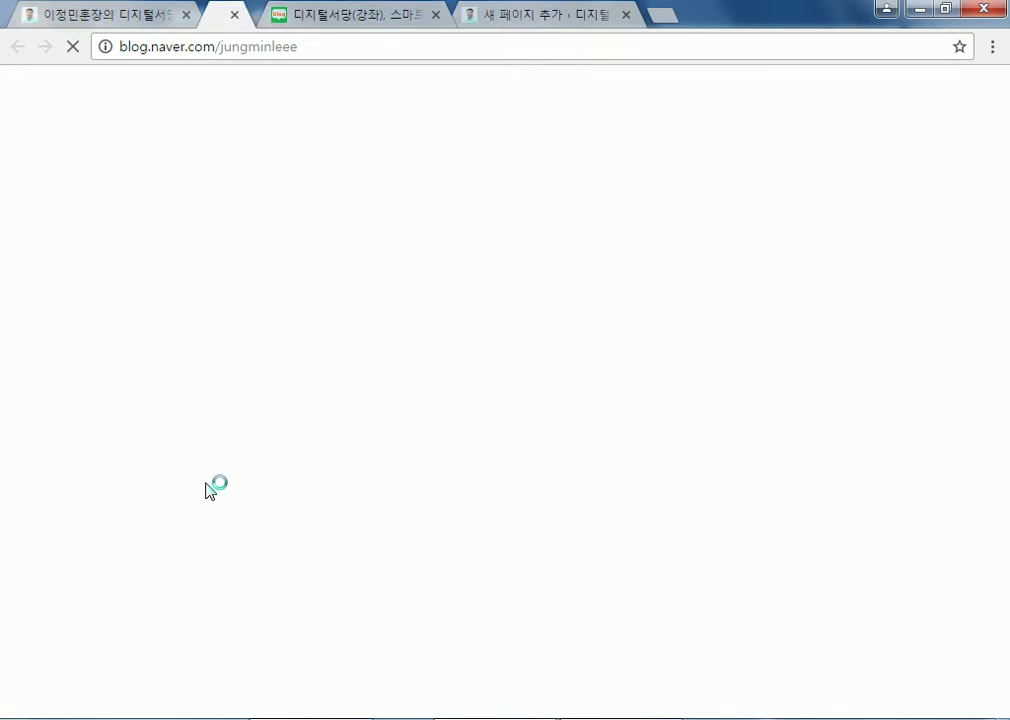
{"action": "left_click", "coordinate": [376, 14]}
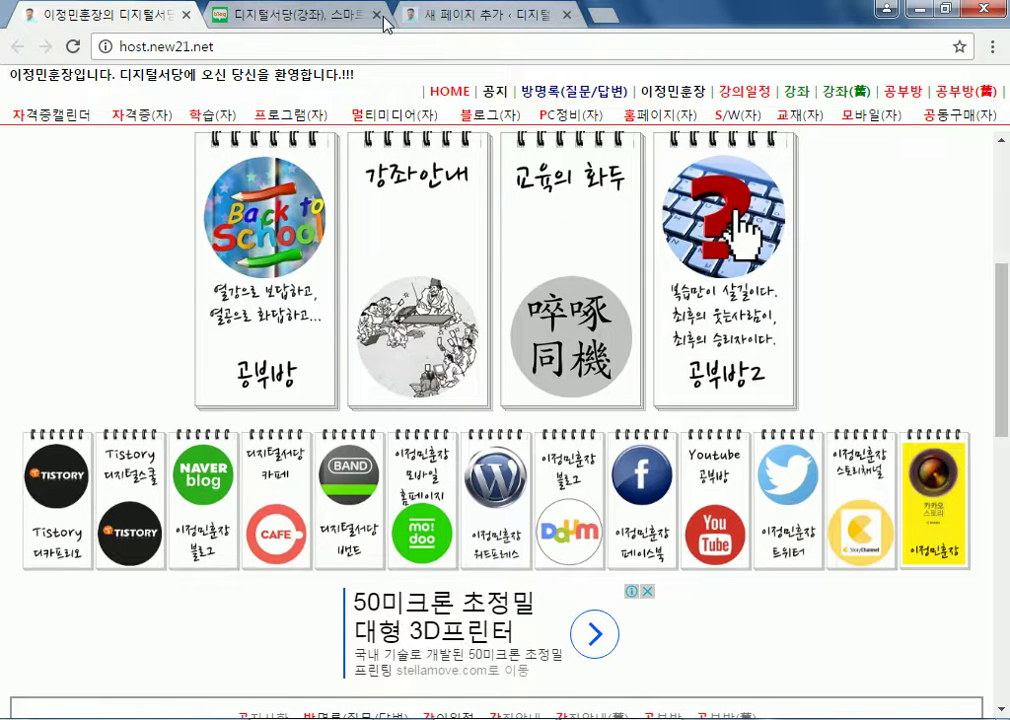
{"action": "left_click", "coordinate": [354, 14]}
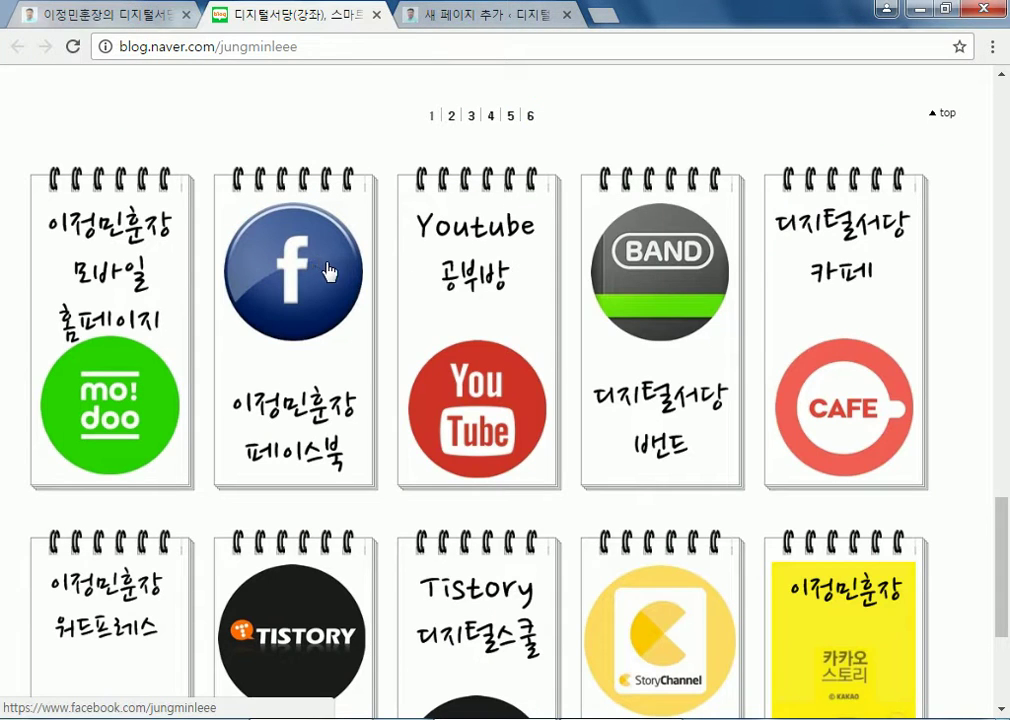
{"action": "scroll", "coordinate": [270, 330], "scroll_direction": "up", "scroll_amount": 4}
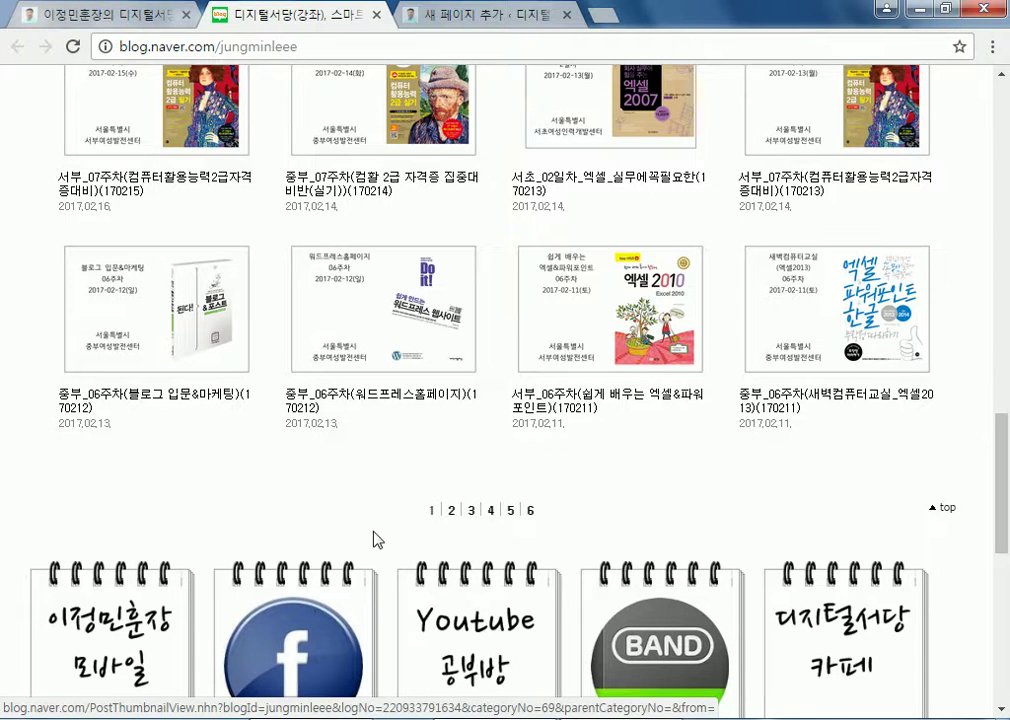
{"action": "scroll", "coordinate": [279, 452], "scroll_direction": "down", "scroll_amount": 3}
Copy the Facebook card's image address, load it in a new tab, then close it
{"action": "right_click", "coordinate": [278, 446]}
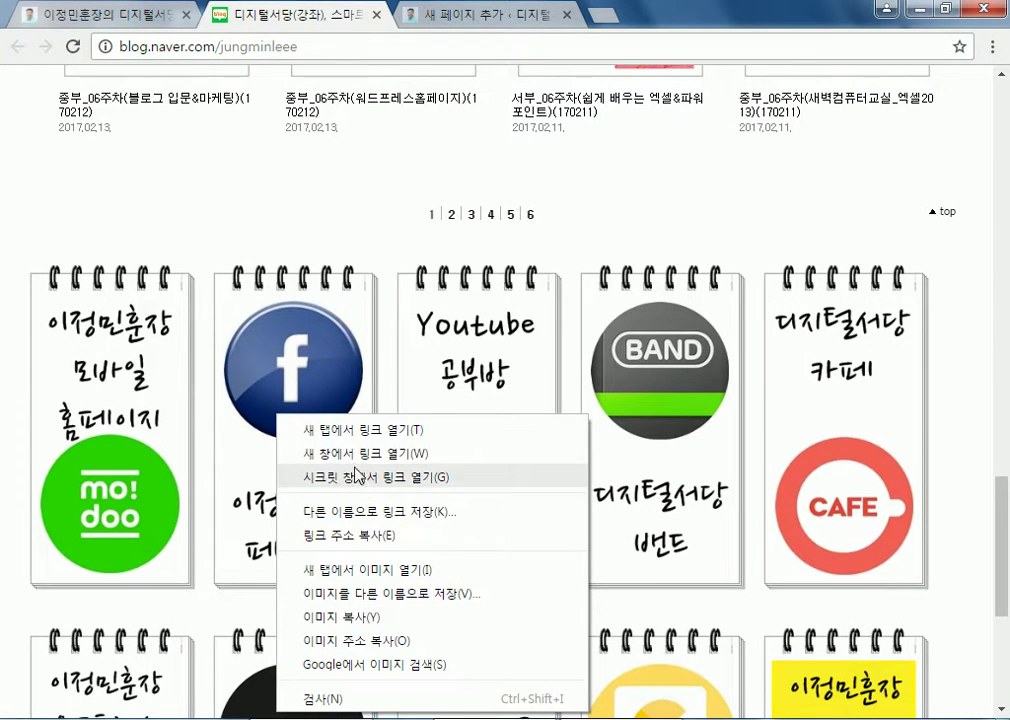
{"action": "left_click", "coordinate": [344, 643]}
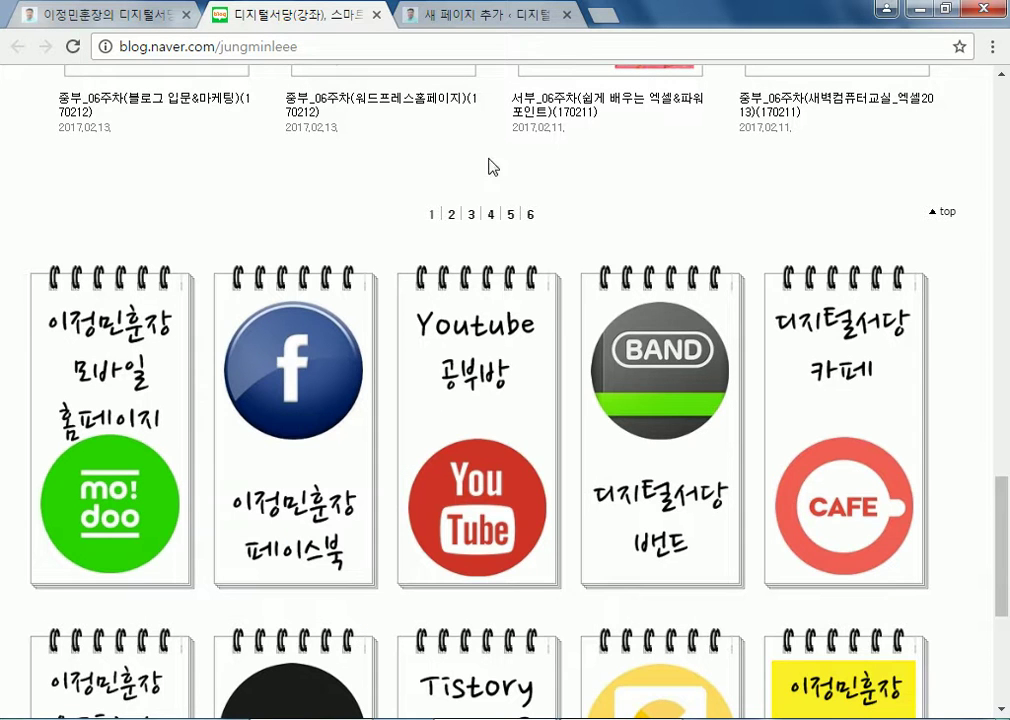
{"action": "left_click", "coordinate": [603, 14]}
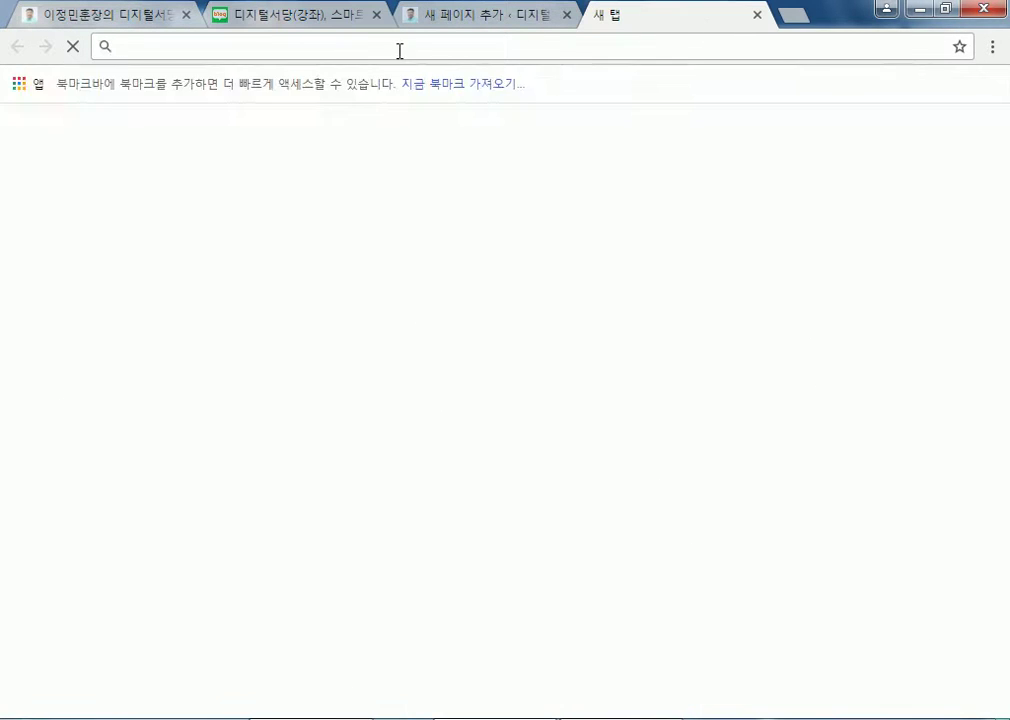
{"action": "type", "text": "http://blogfiles.naver.net/MjAxNzAyMTNfMTUz/MDAxNDg2OTU2MTEzMTM0.g-ltkaHr1cjgJ9hi5Dlp9ChqFREgXA4asmhHcPtEAocg.i--_TedhWaoQmPL3ZZ0fPwG-vIMmNDmuq3eJONqg2WIgJPEG.jungminleee/_facebook5.jpg"}
{"action": "key", "text": "Return"}
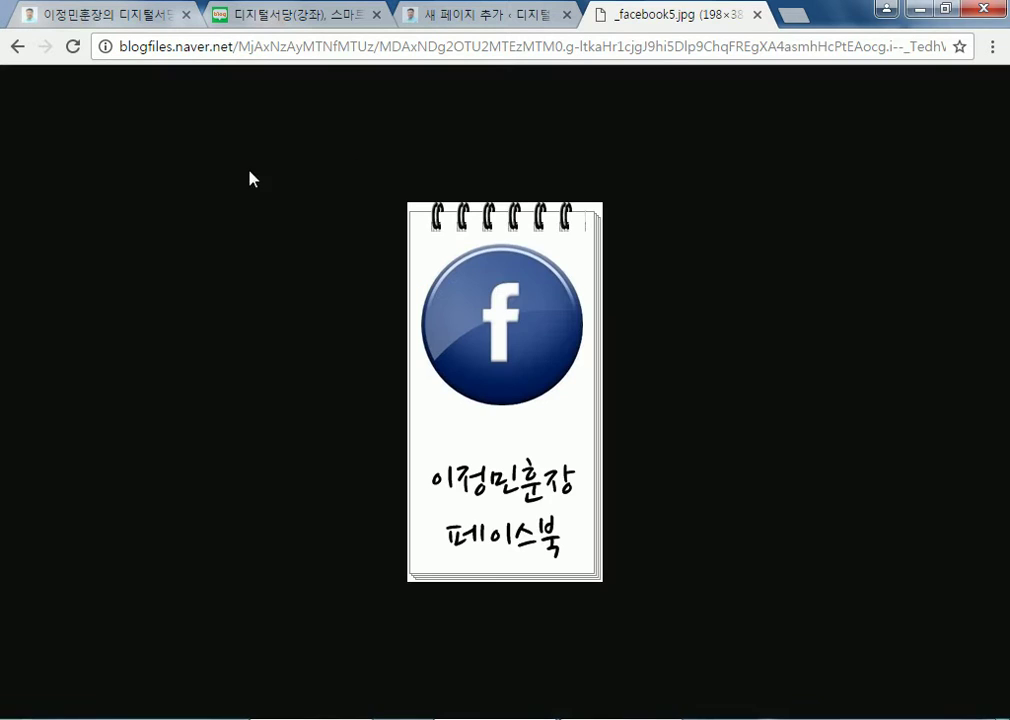
{"action": "left_click", "coordinate": [238, 48]}
{"action": "left_click", "coordinate": [159, 50]}
{"action": "left_click_drag", "start_coordinate": [356, 47], "coordinate": [895, 197]}
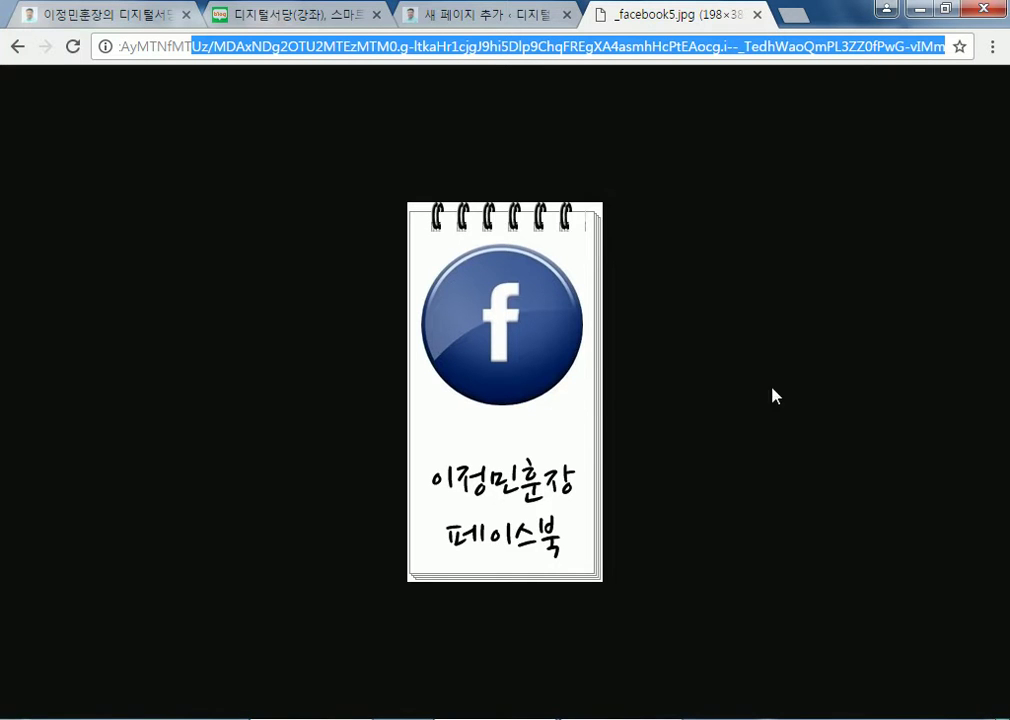
{"action": "left_click", "coordinate": [757, 14]}
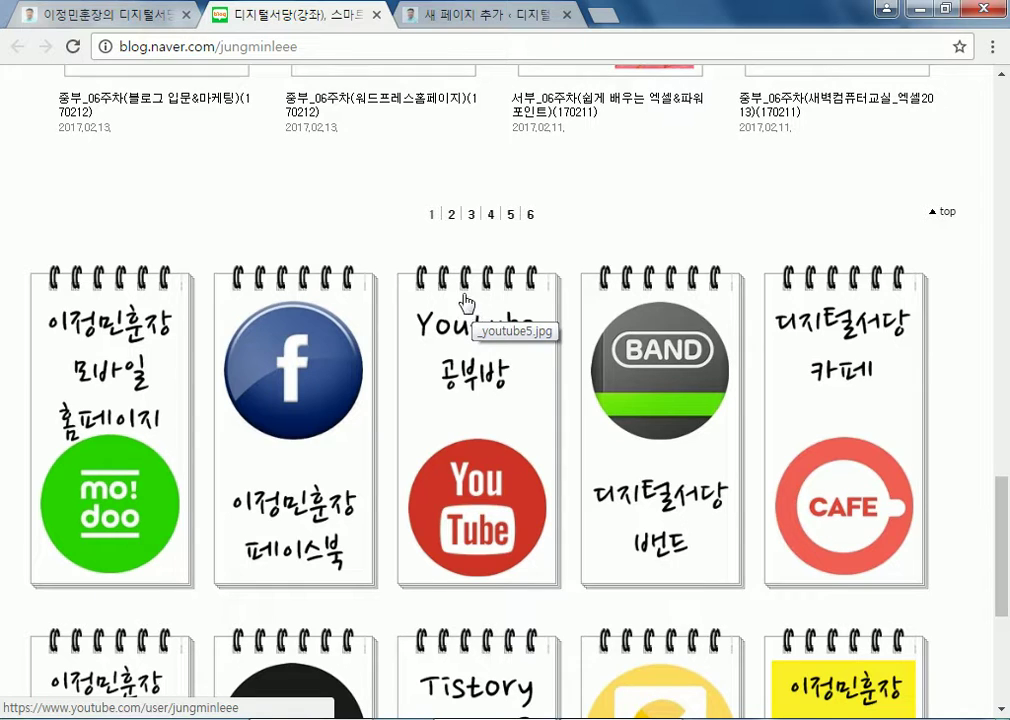
Look over the digital seodang homepage, then go back to the WordPress new-page editor
{"action": "left_click", "coordinate": [92, 18]}
{"action": "scroll", "coordinate": [740, 405], "scroll_direction": "up", "scroll_amount": 3}
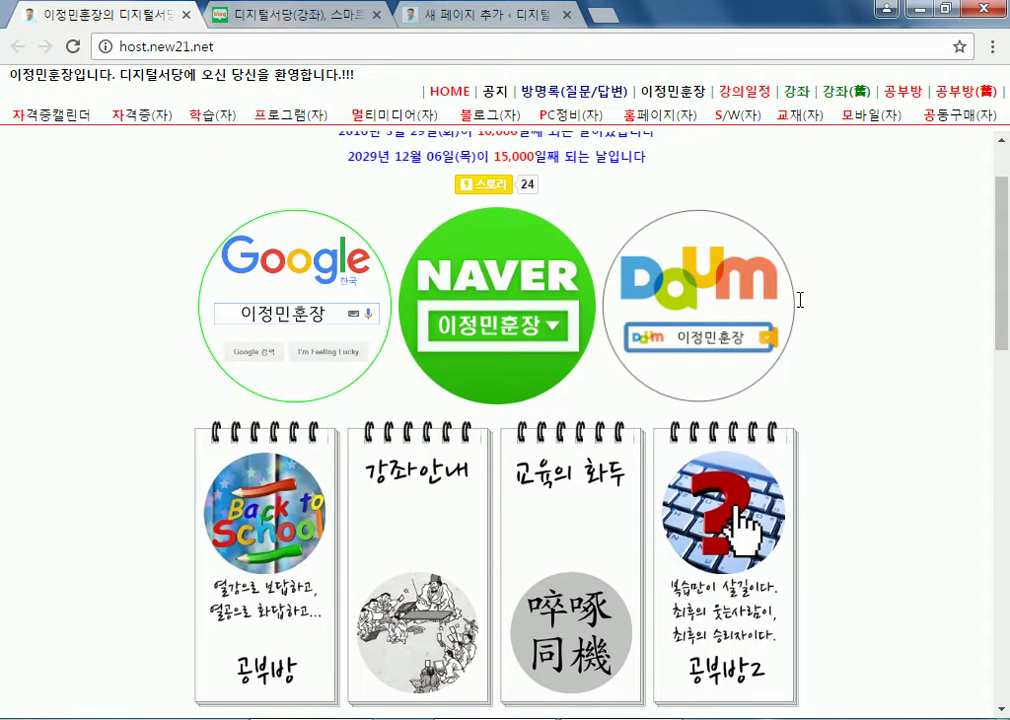
{"action": "scroll", "coordinate": [153, 451], "scroll_direction": "down", "scroll_amount": 4}
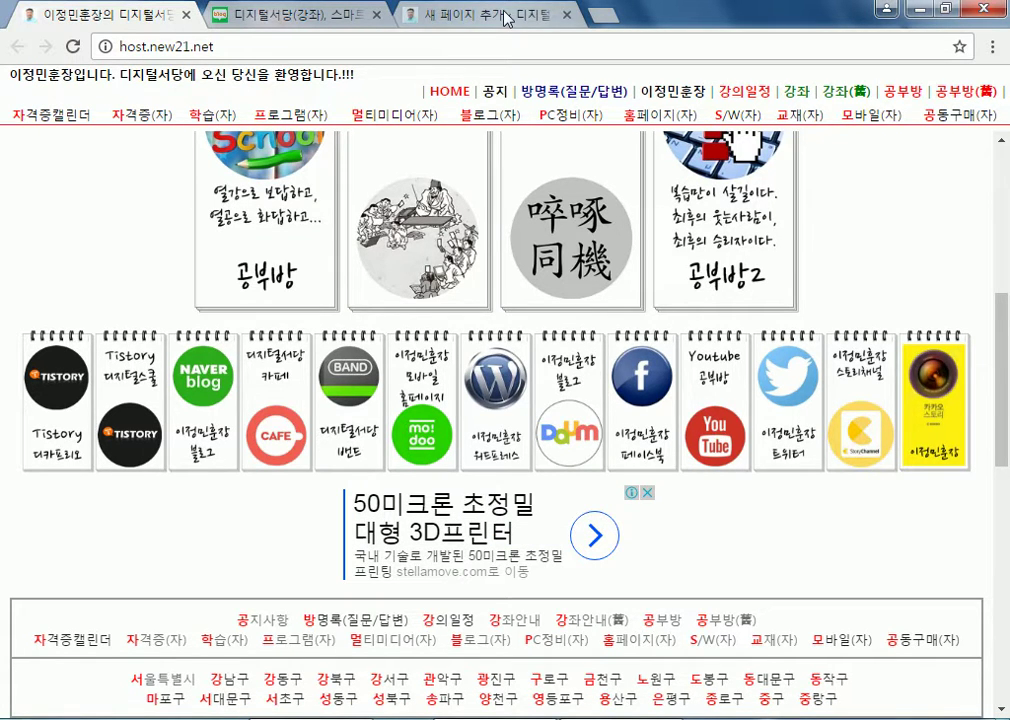
{"action": "left_click", "coordinate": [404, 18]}
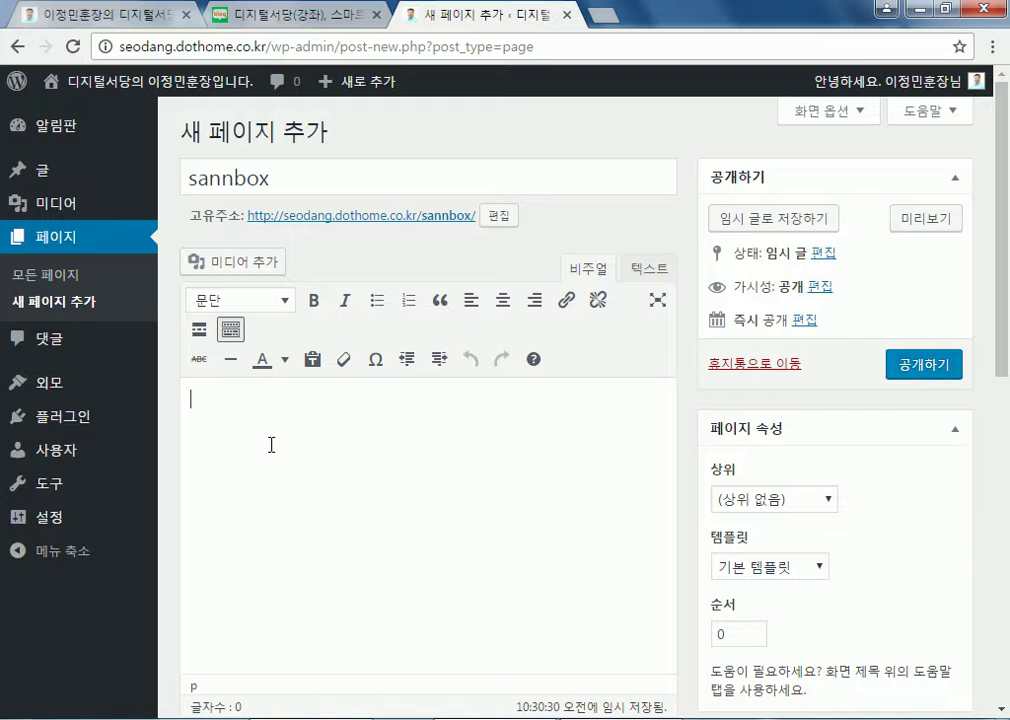
Open the Add Media (미디어 추가) window for the sannbox page
{"action": "left_click", "coordinate": [275, 22]}
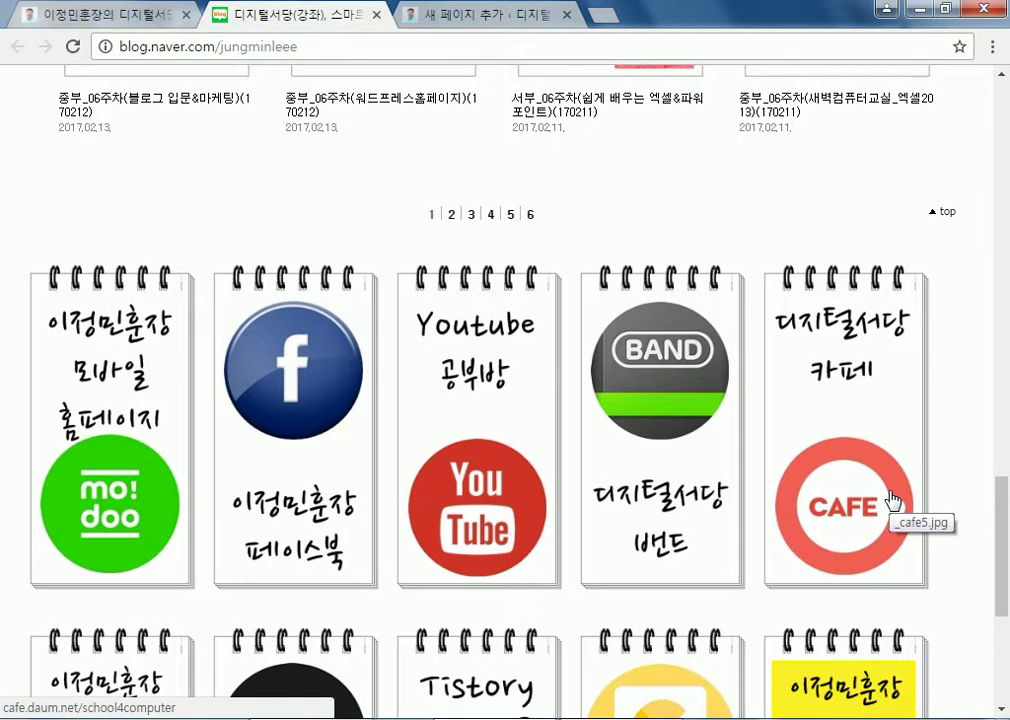
{"action": "left_click", "coordinate": [500, 24]}
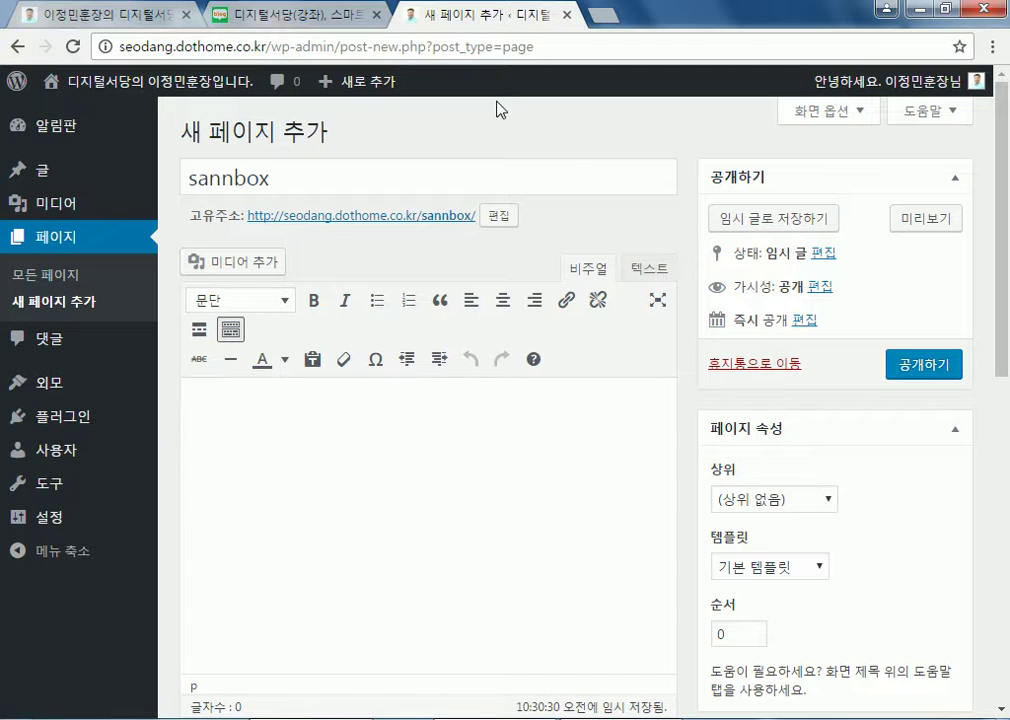
{"action": "left_click", "coordinate": [216, 270]}
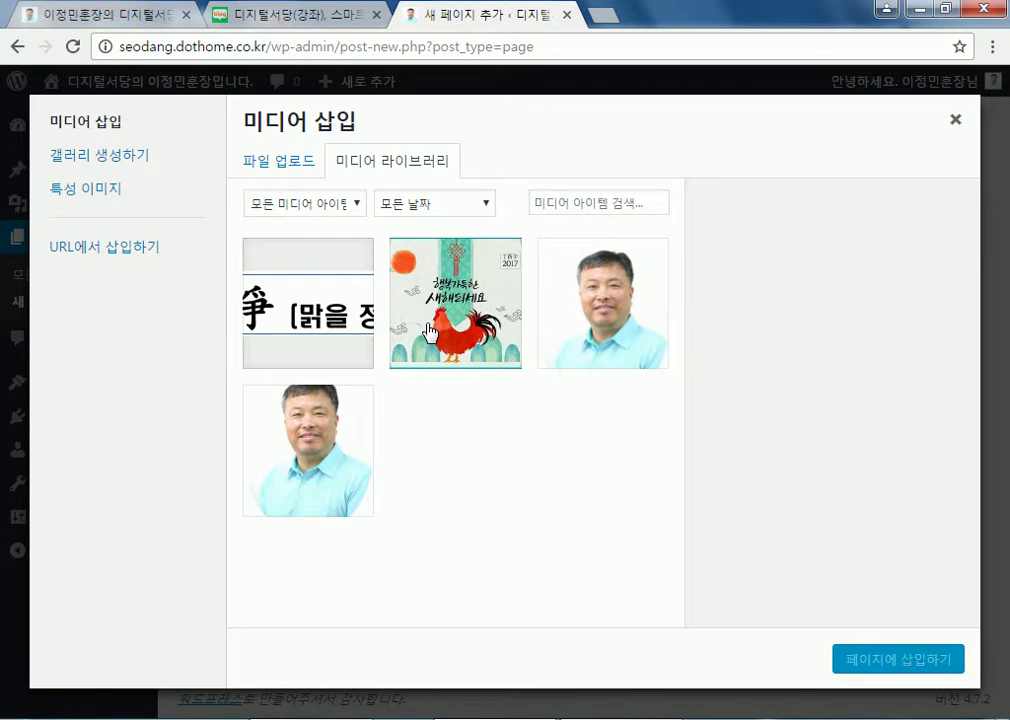
Browse the 사진 샘플 folder in the upload file picker, then cancel it
{"action": "left_click", "coordinate": [271, 165]}
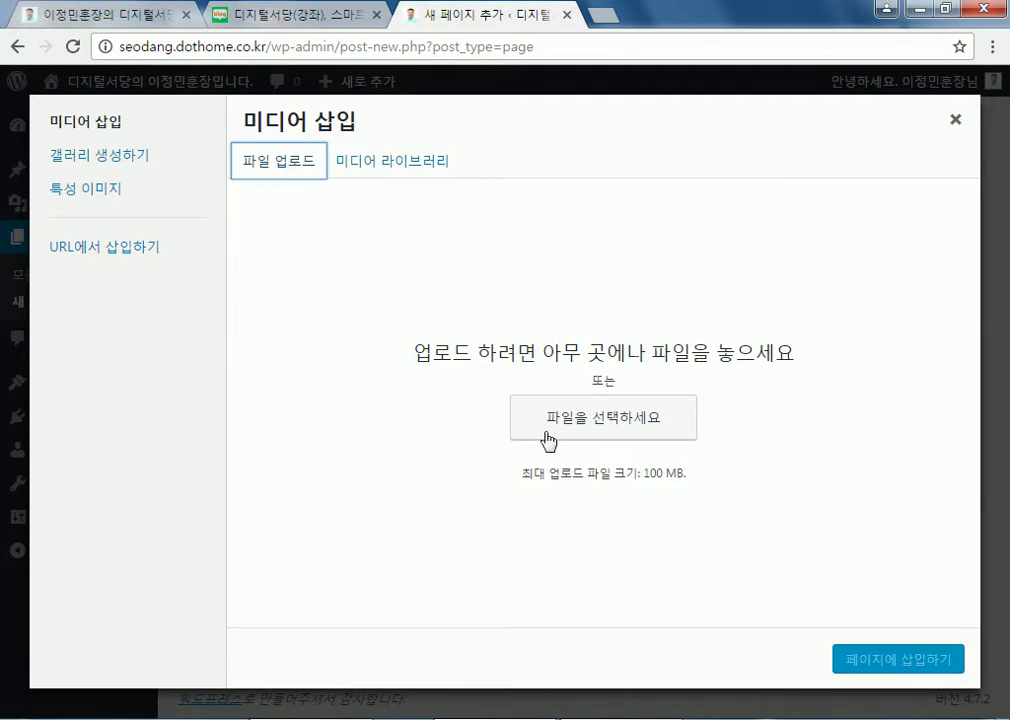
{"action": "left_click", "coordinate": [641, 425]}
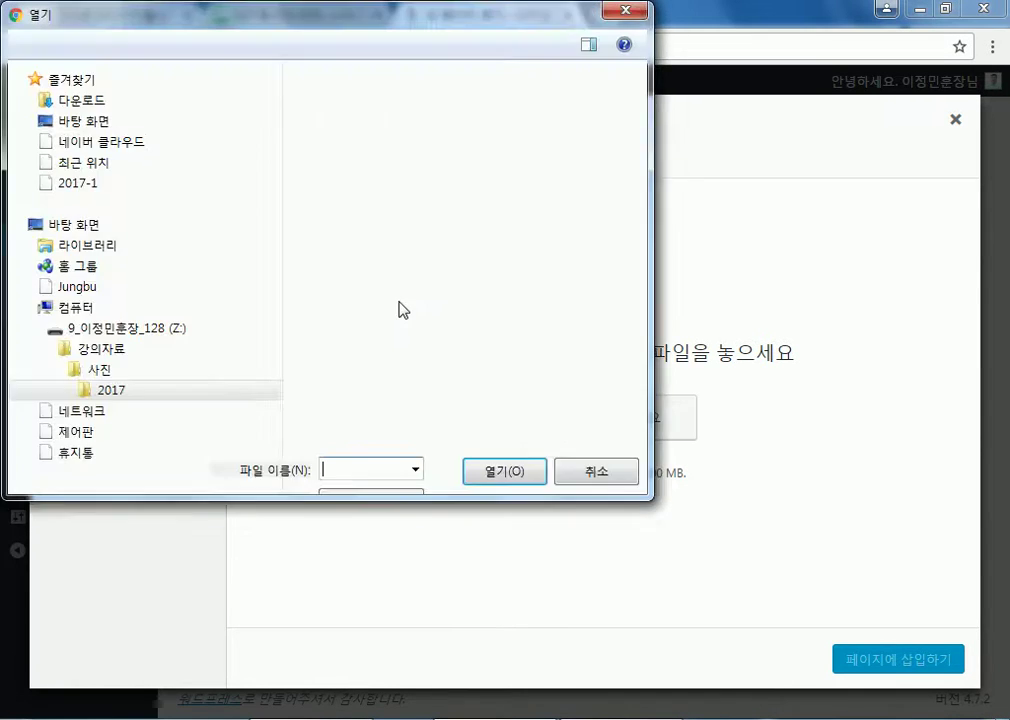
{"action": "left_click_drag", "start_coordinate": [273, 282], "coordinate": [279, 160]}
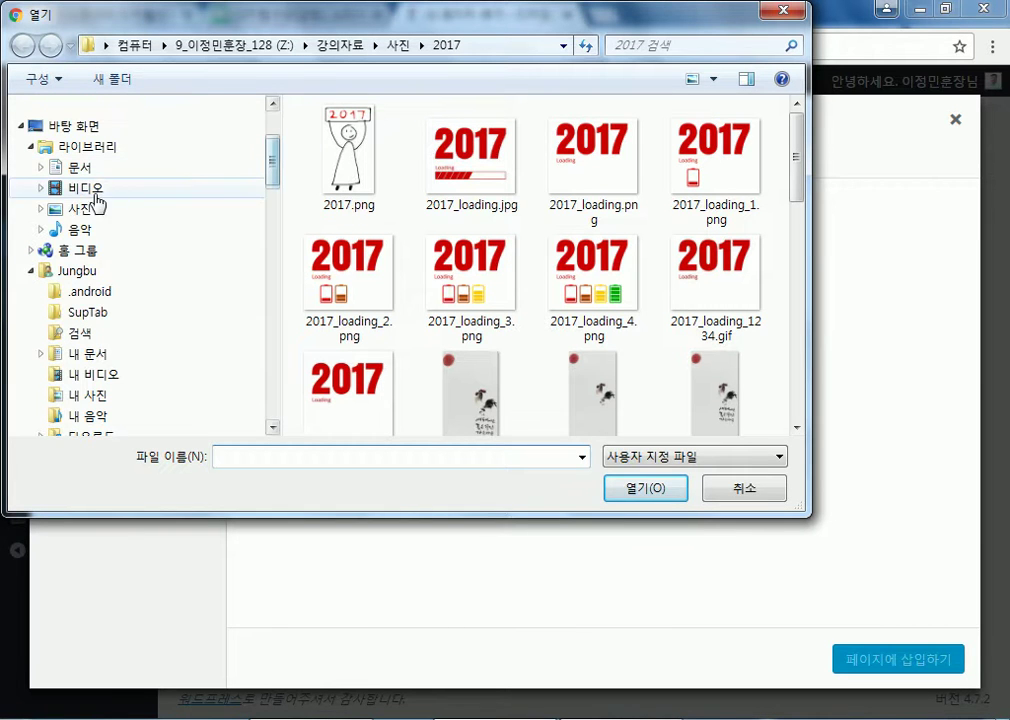
{"action": "left_click", "coordinate": [85, 212]}
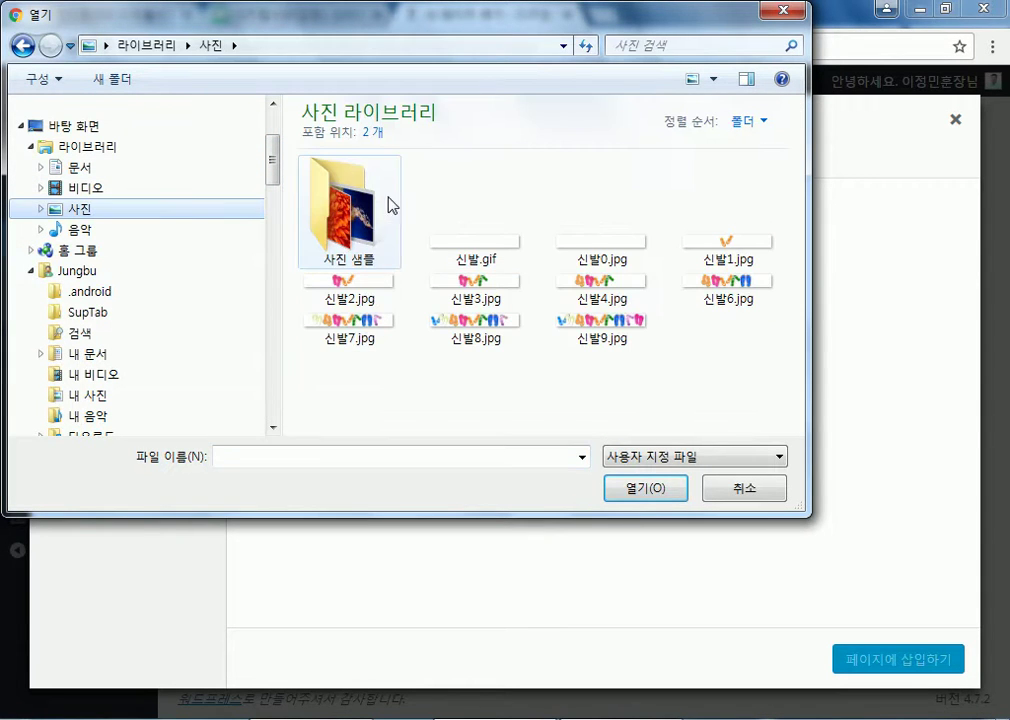
{"action": "double_click", "coordinate": [352, 218]}
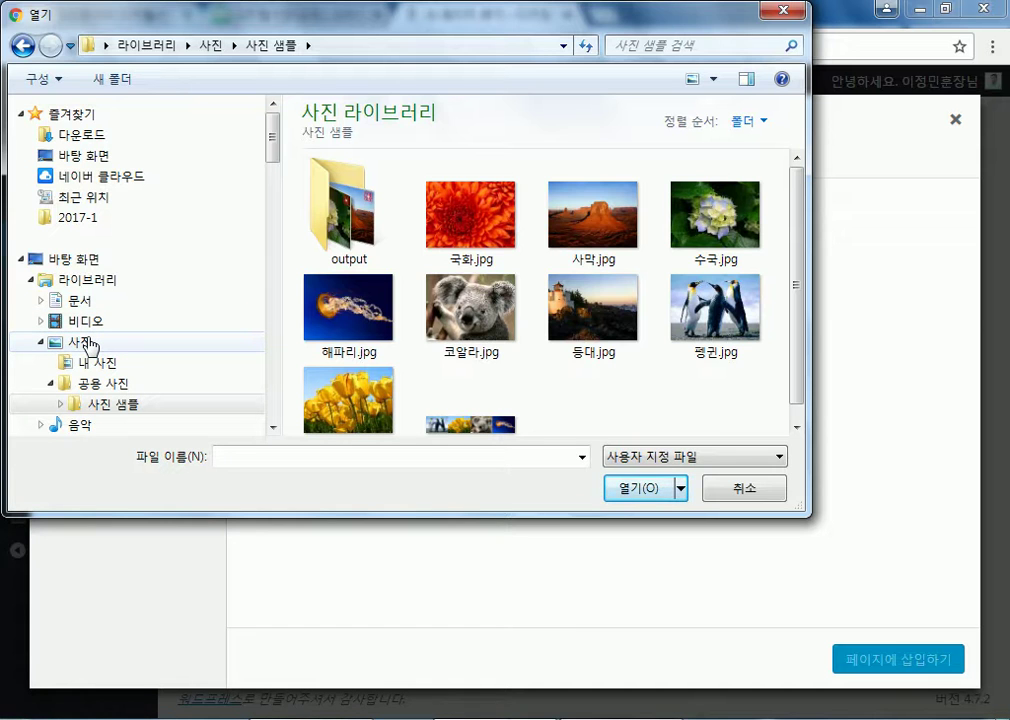
{"action": "left_click", "coordinate": [766, 500]}
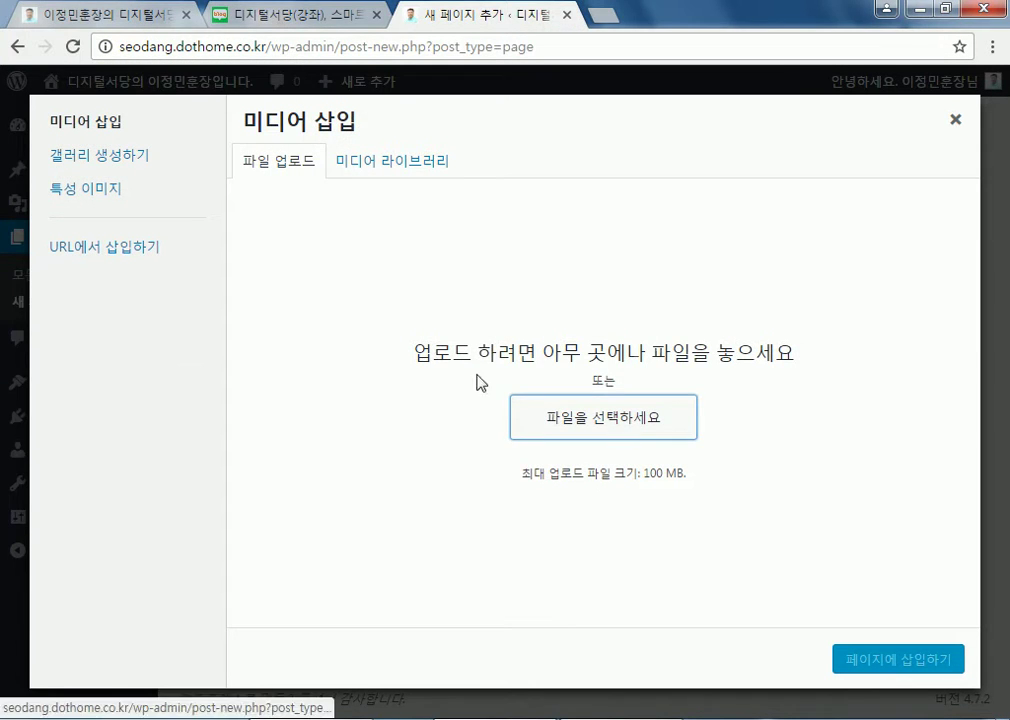
Reopen the file picker, go to the 로고 folder, and select _edu.jpg
{"action": "left_click", "coordinate": [546, 410]}
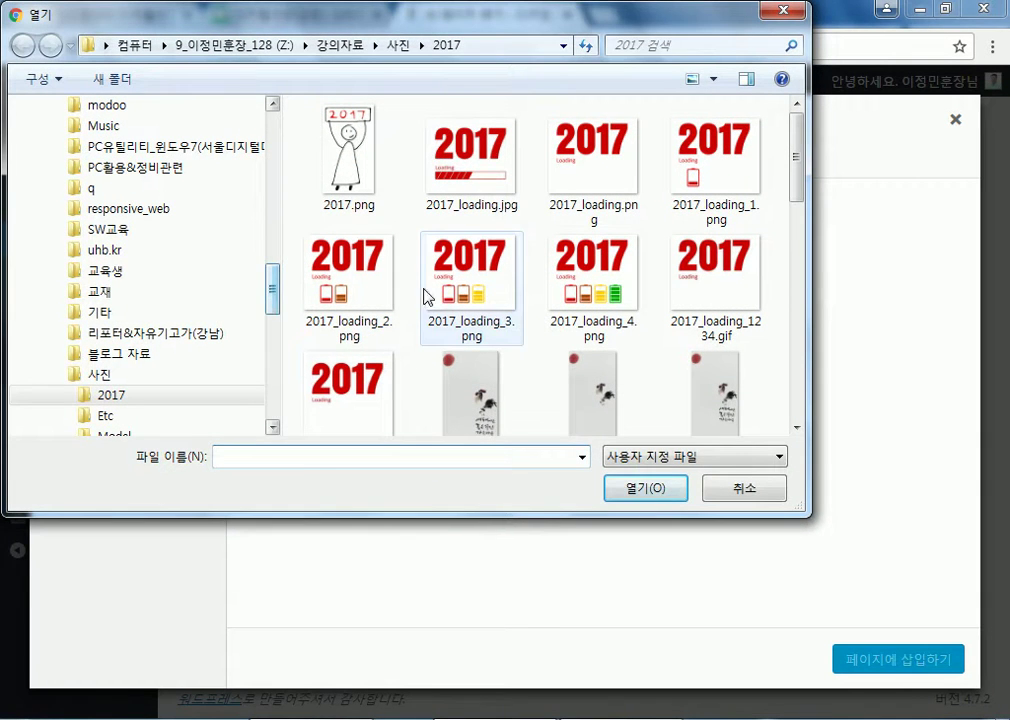
{"action": "left_click", "coordinate": [470, 280]}
{"action": "scroll", "coordinate": [467, 295], "scroll_direction": "down", "scroll_amount": 8}
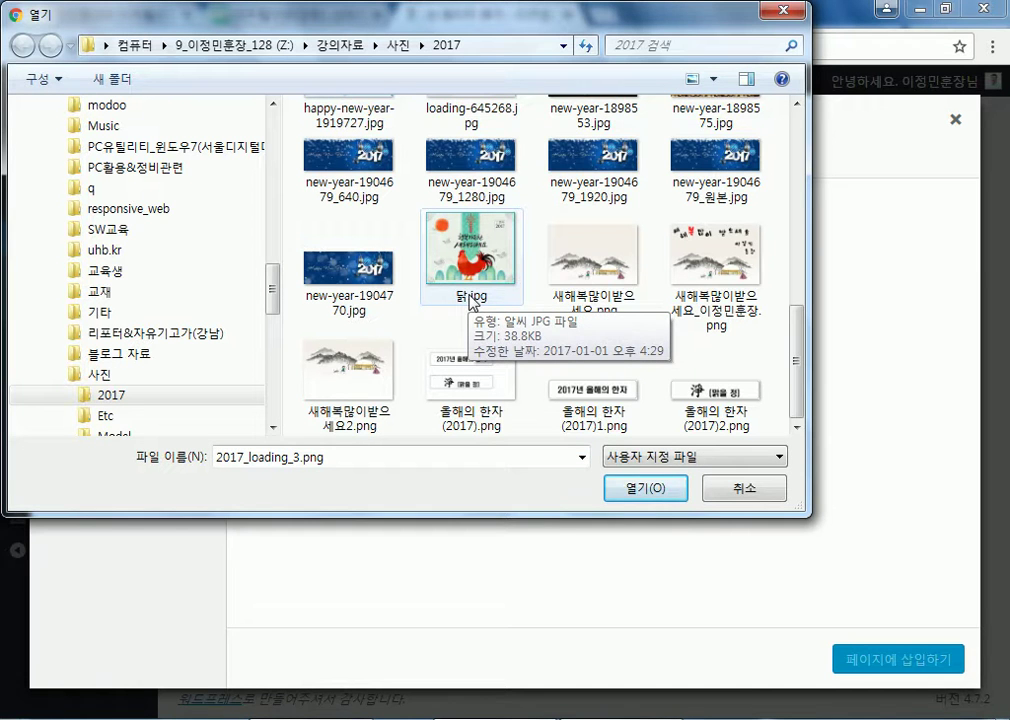
{"action": "mouse_move", "coordinate": [273, 299]}
{"action": "left_mouse_down"}
{"action": "mouse_move", "coordinate": [273, 283]}
{"action": "mouse_move", "coordinate": [273, 323]}
{"action": "left_mouse_up"}
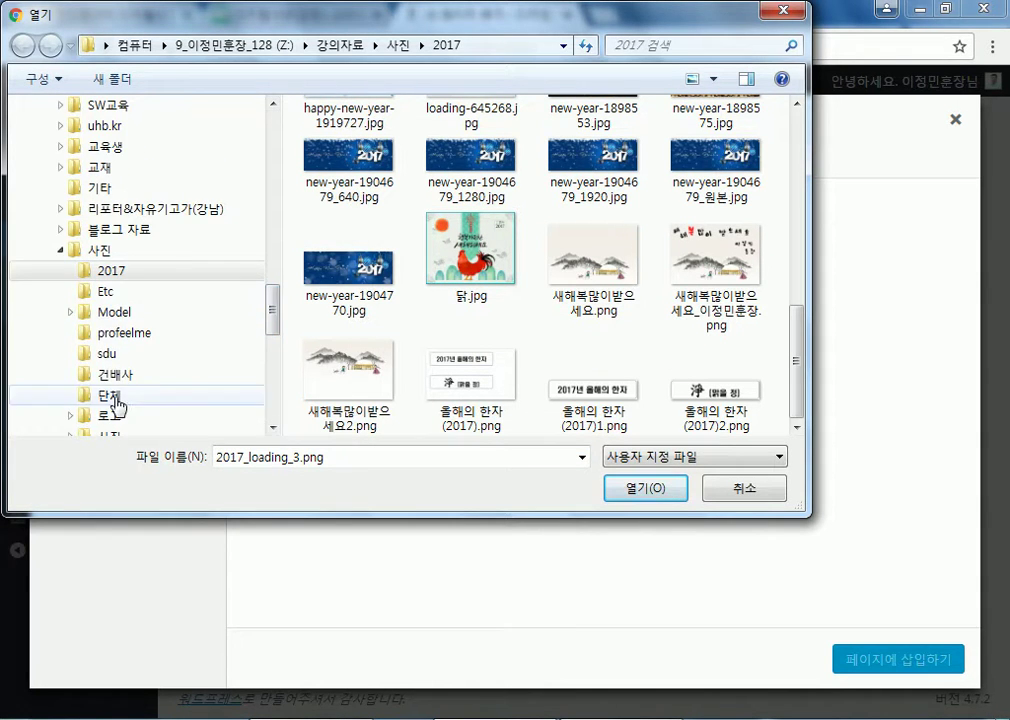
{"action": "left_click", "coordinate": [112, 416]}
{"action": "left_click", "coordinate": [518, 287]}
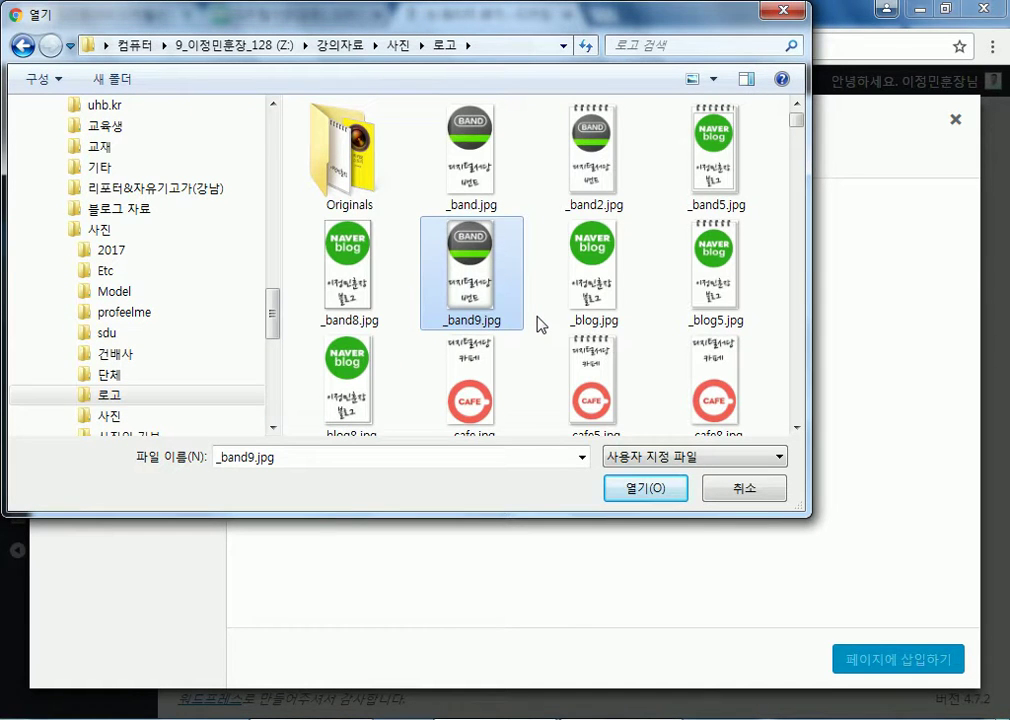
{"action": "scroll", "coordinate": [538, 323], "scroll_direction": "down", "scroll_amount": 2}
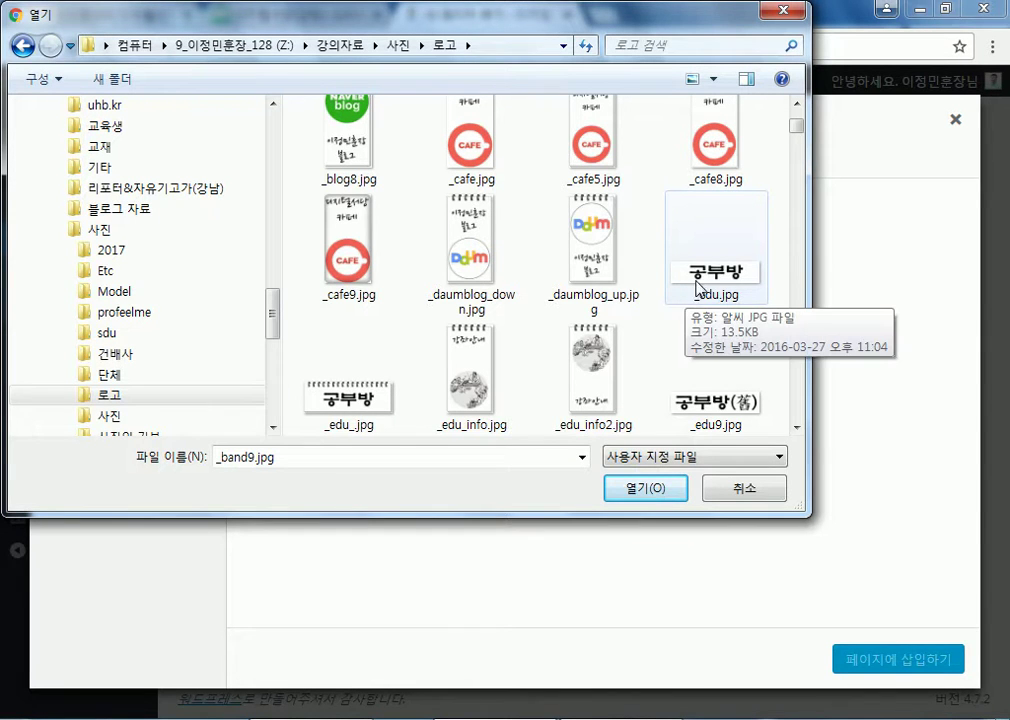
{"action": "scroll", "coordinate": [676, 289], "scroll_direction": "down", "scroll_amount": 3}
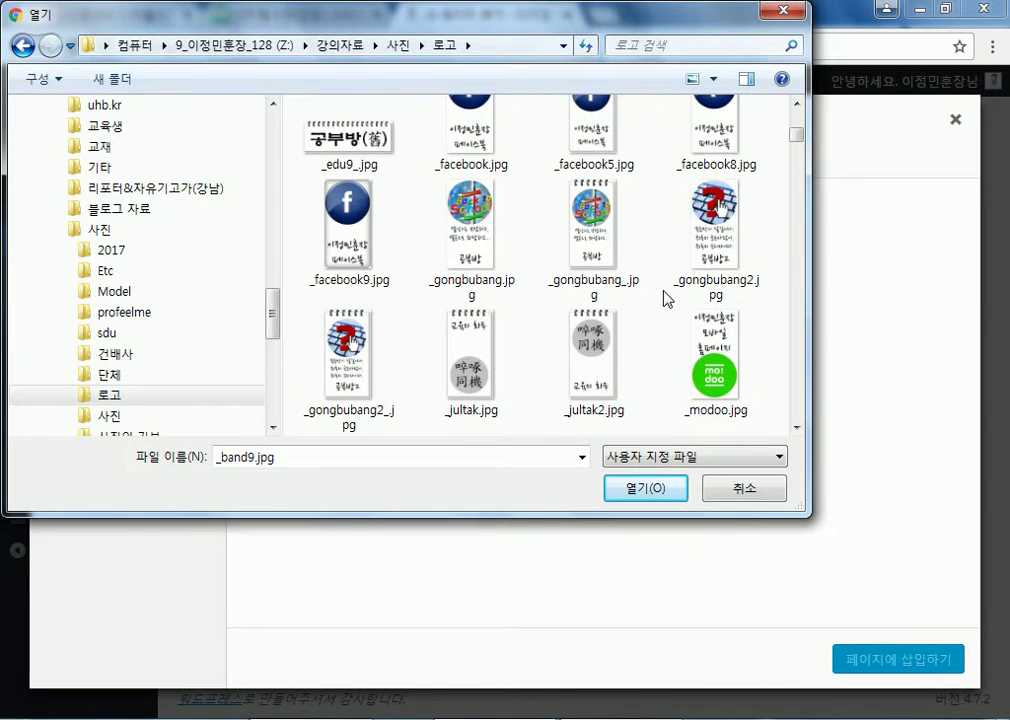
{"action": "scroll", "coordinate": [667, 293], "scroll_direction": "up", "scroll_amount": 2}
{"action": "left_click", "coordinate": [716, 180]}
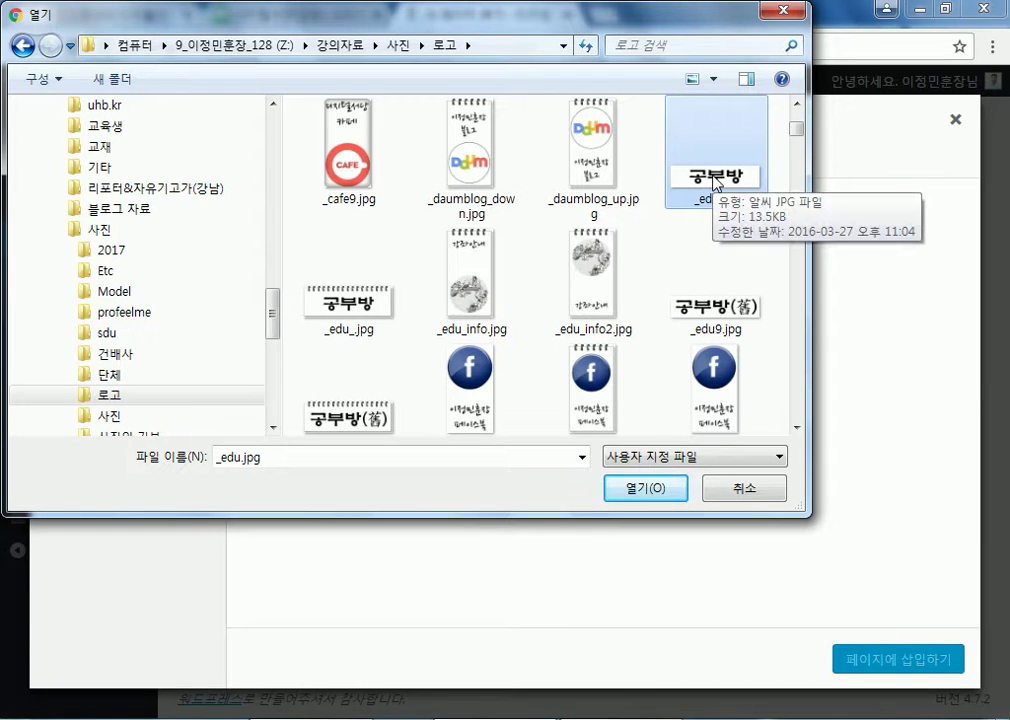
Upload _edu.jpg, insert it into the sannbox page body, and publish the page
{"action": "left_click", "coordinate": [650, 488]}
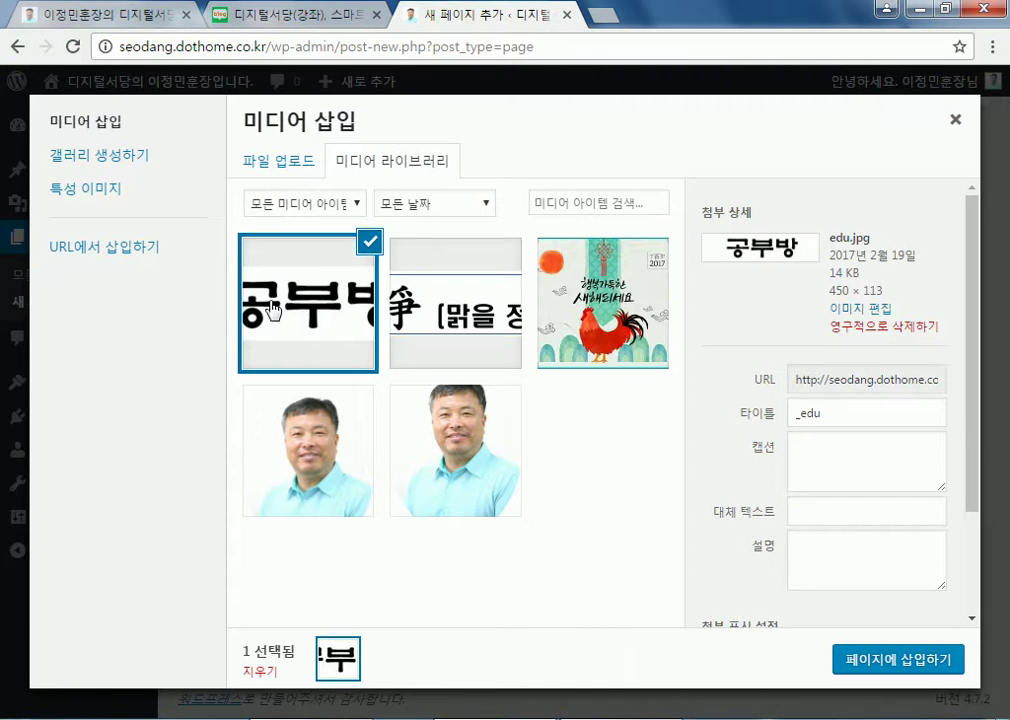
{"action": "left_click", "coordinate": [886, 659]}
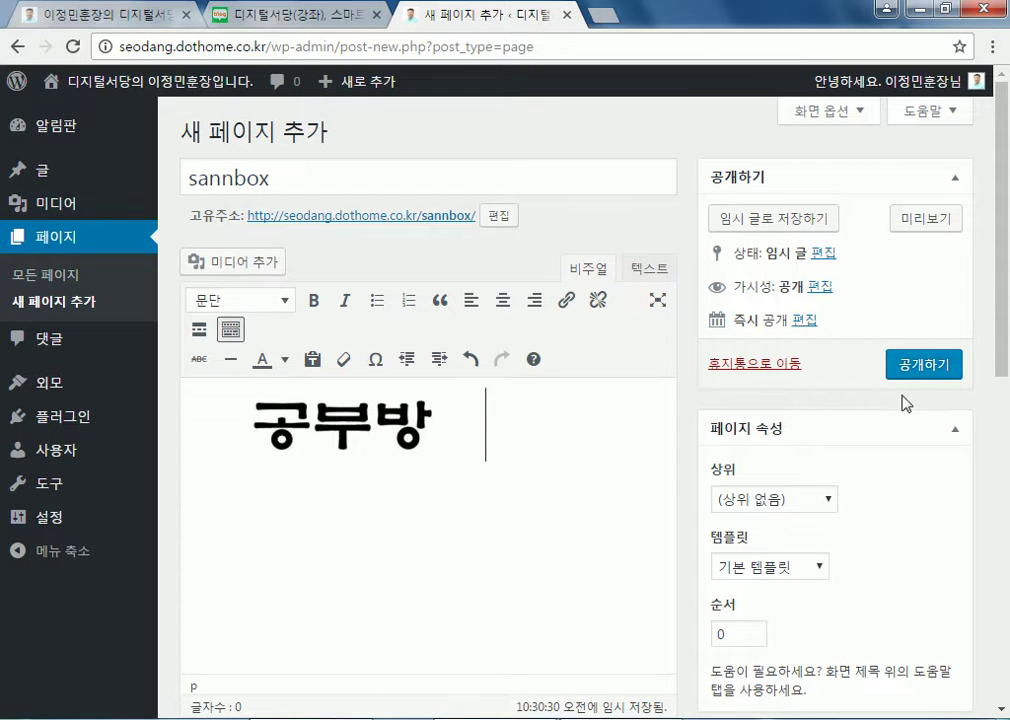
{"action": "left_click", "coordinate": [915, 366]}
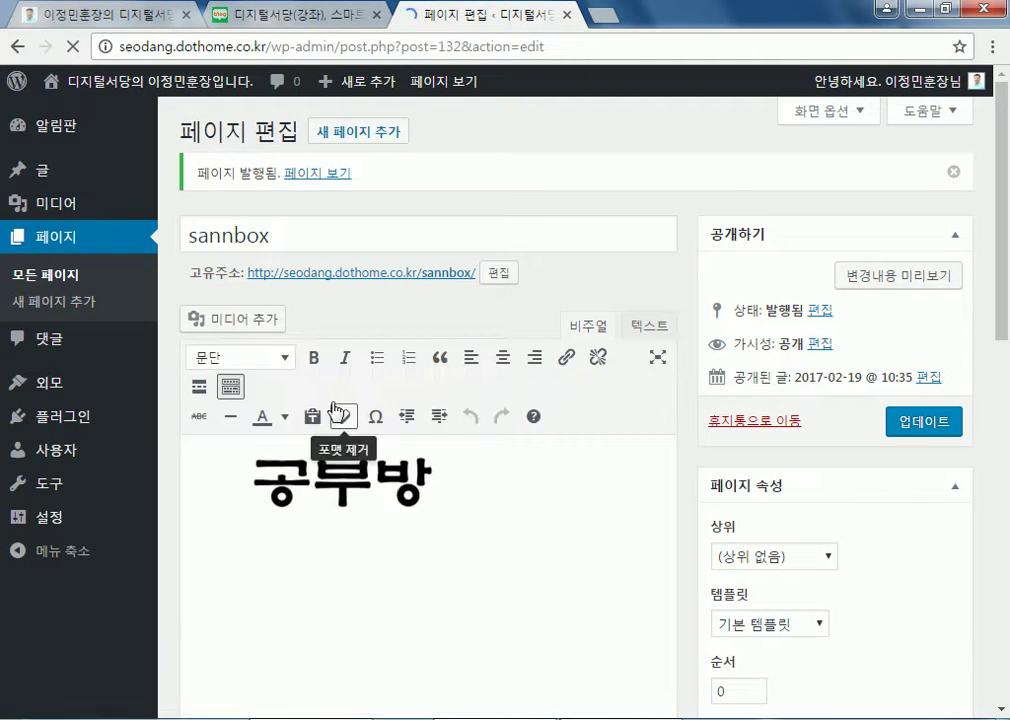
View the published sannbox page live, then reopen its editor and select the title's extra 'n'
{"action": "left_click", "coordinate": [335, 490]}
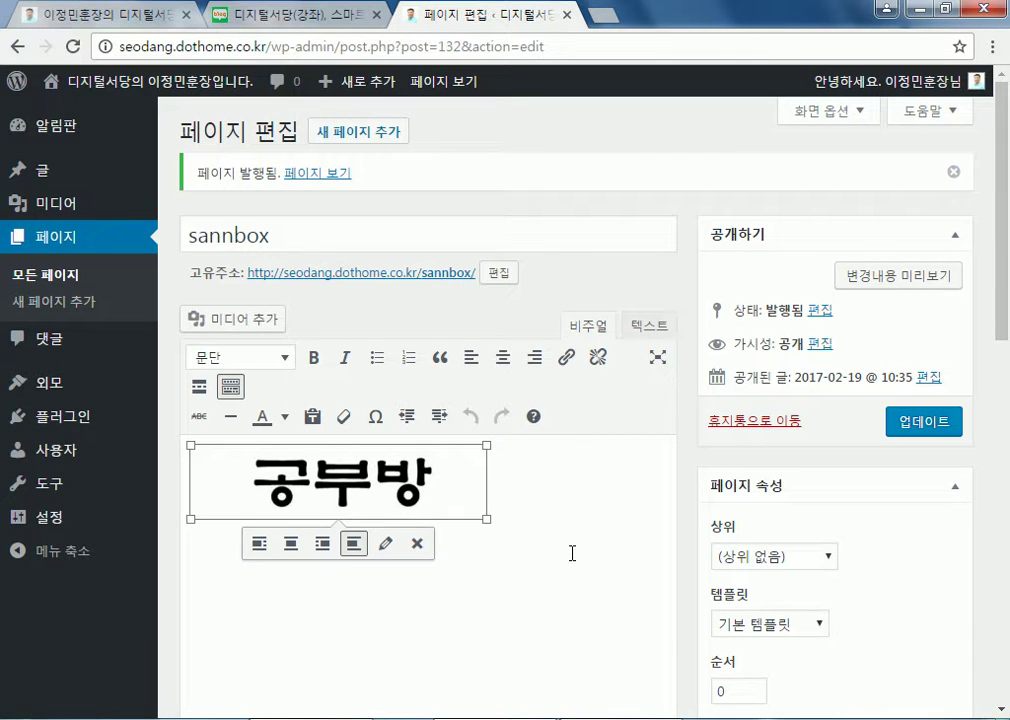
{"action": "left_click", "coordinate": [446, 284]}
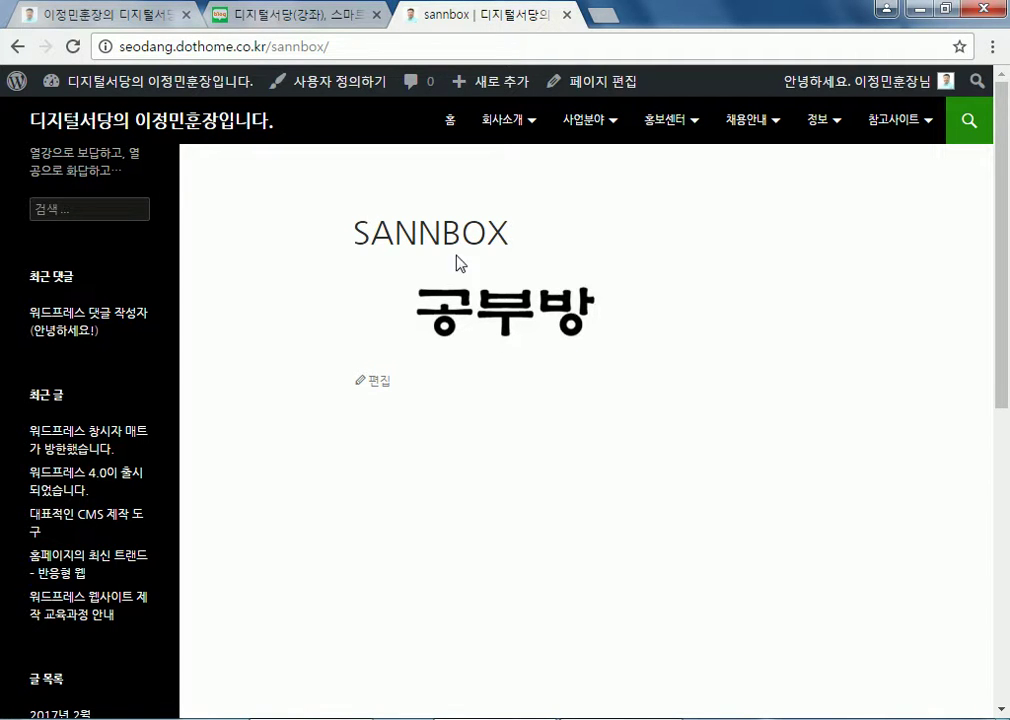
{"action": "left_click", "coordinate": [378, 384]}
{"action": "left_click_drag", "start_coordinate": [220, 178], "coordinate": [209, 178]}
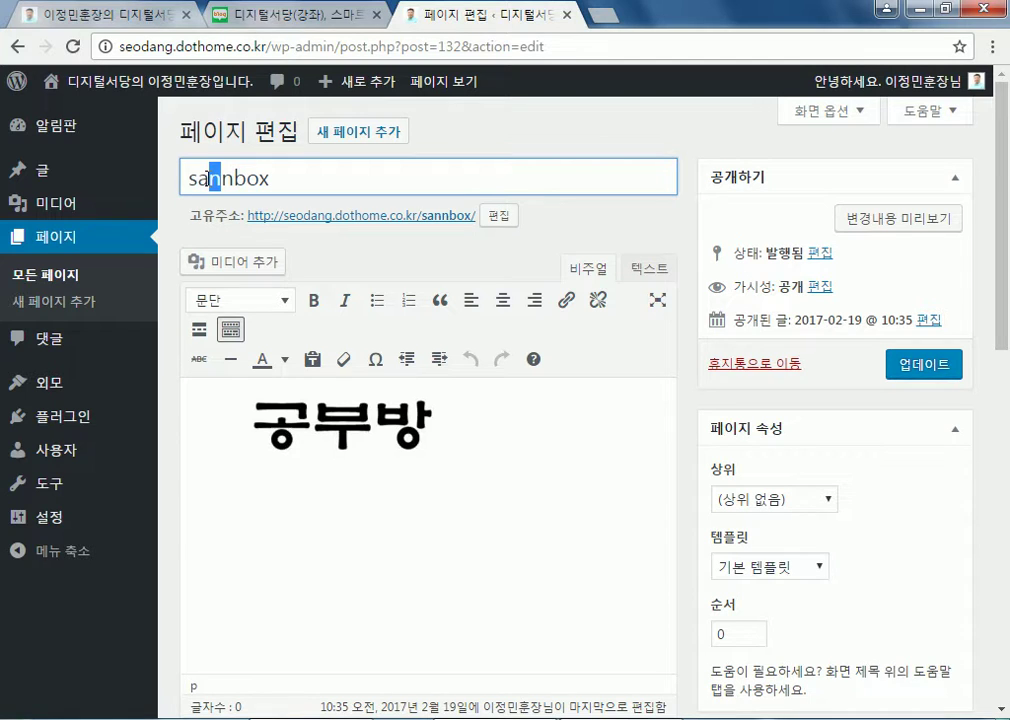
Correct the page title from 'sannbox' to 'sandbox' and update the page
{"action": "type", "text": "nd"}
{"action": "key", "text": "Delete"}
{"action": "left_click", "coordinate": [922, 378]}
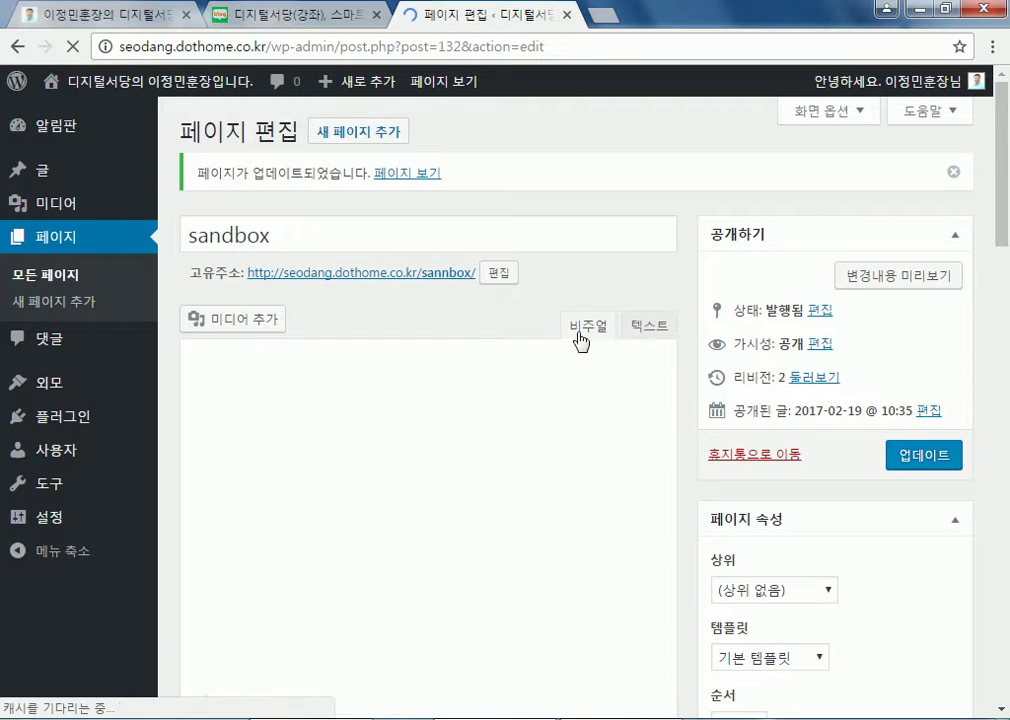
Change the permalink slug from sannbox to sandbox and update the page
{"action": "left_click", "coordinate": [498, 272]}
{"action": "left_click", "coordinate": [455, 272]}
{"action": "key", "text": "BackSpace"}
{"action": "type", "text": "dbox"}
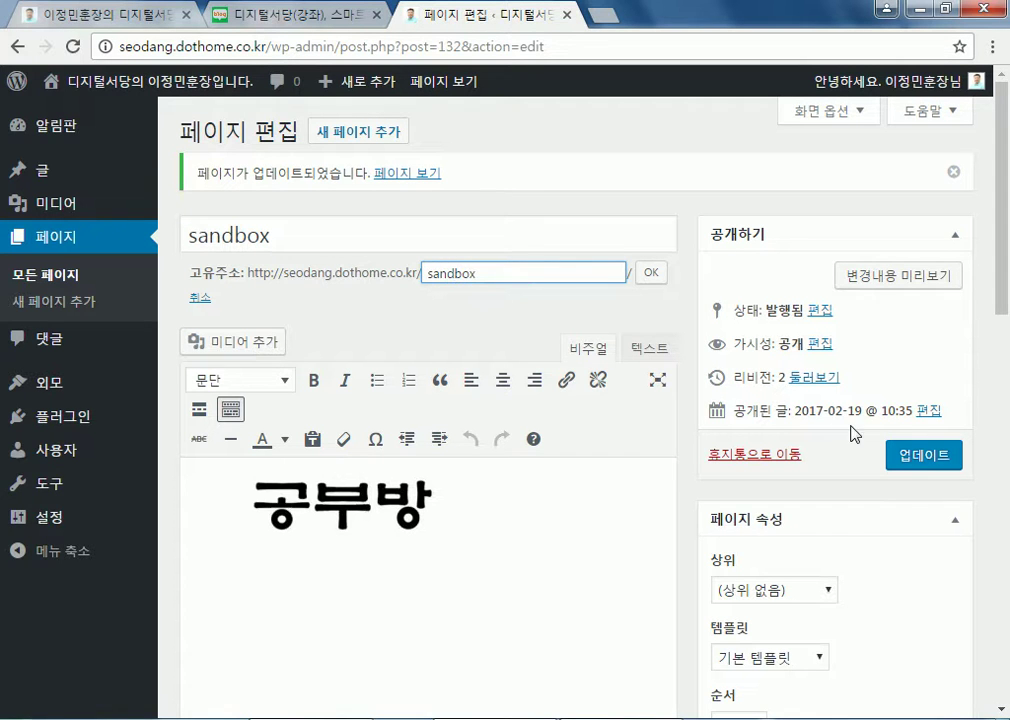
{"action": "left_click", "coordinate": [897, 455]}
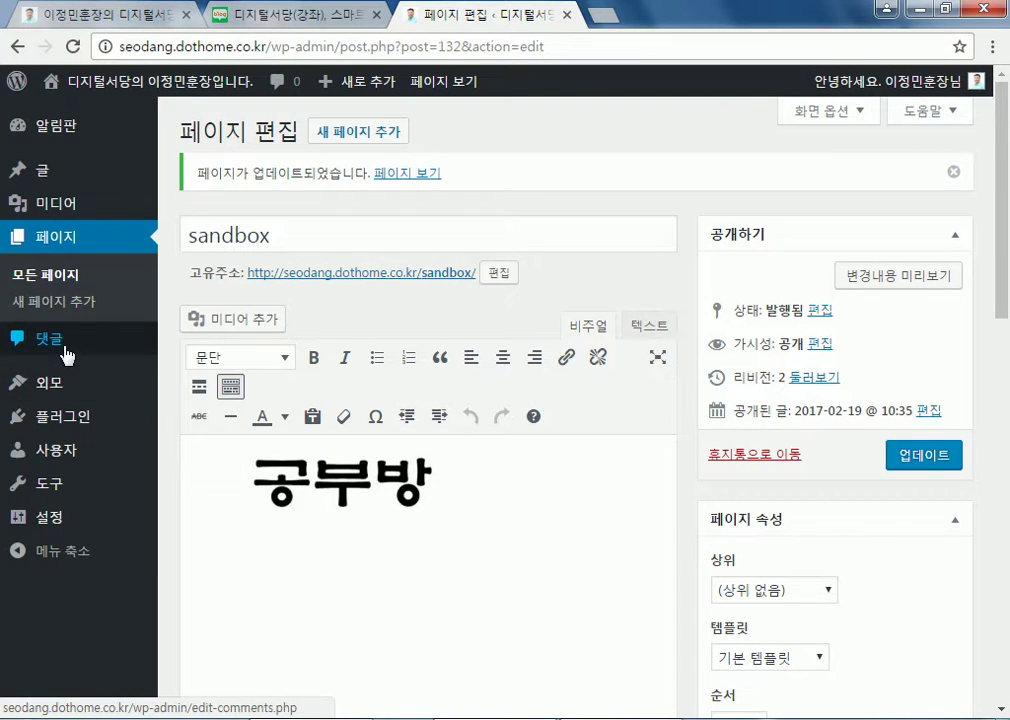
Check Appearance > Themes and Menus, then view the site's public home page
{"action": "left_click", "coordinate": [72, 385]}
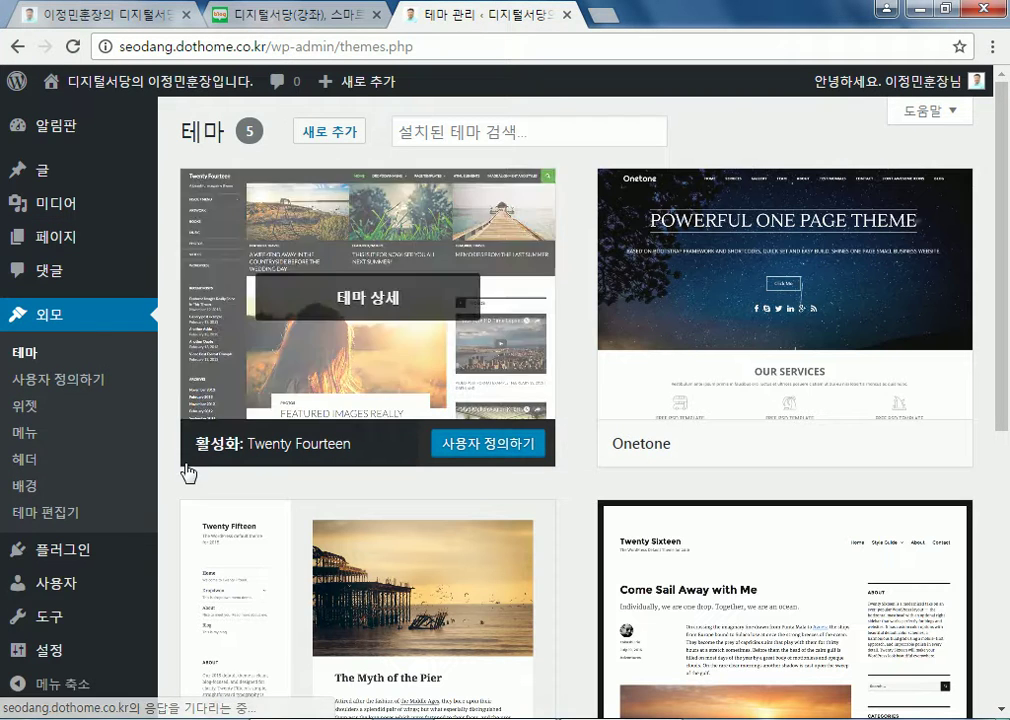
{"action": "left_click", "coordinate": [30, 438]}
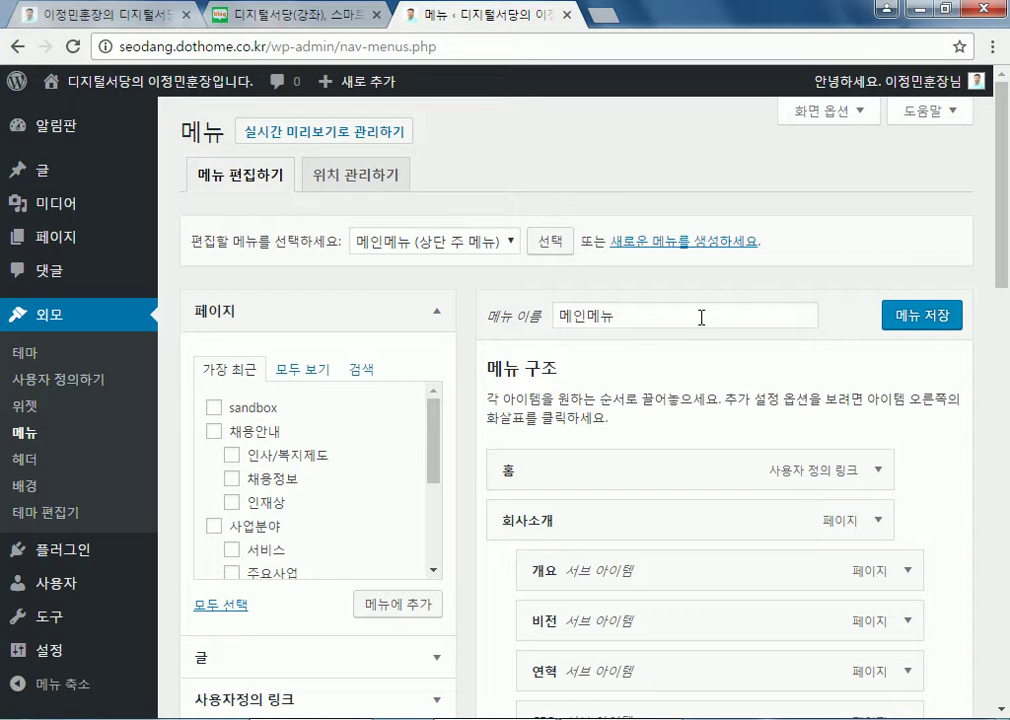
{"action": "left_click", "coordinate": [161, 93]}
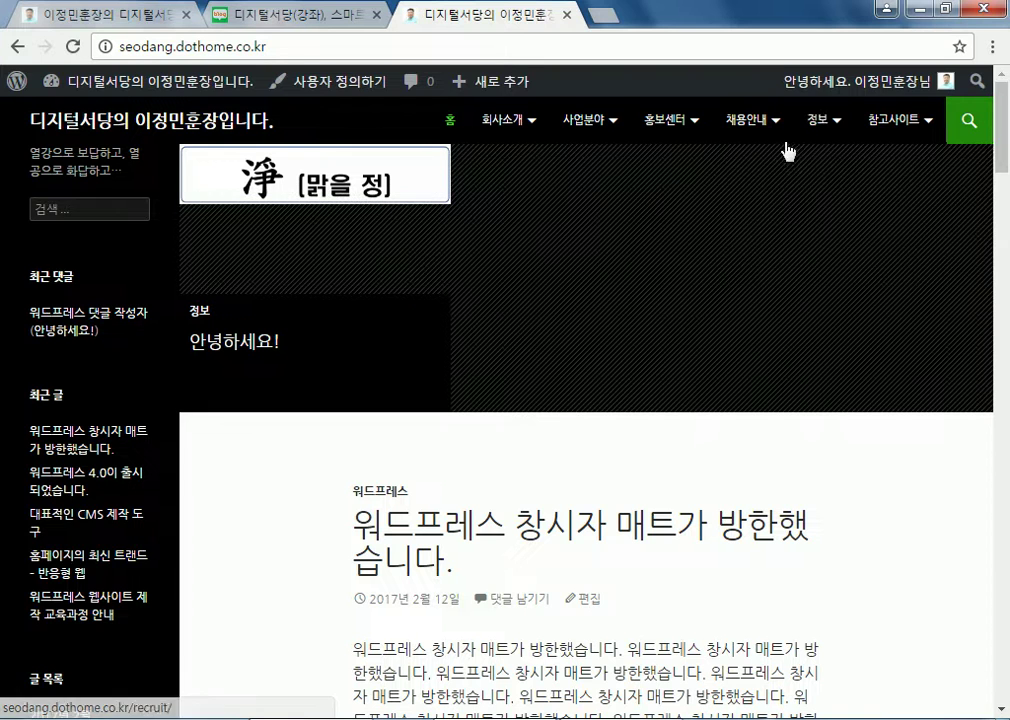
{"action": "mouse_move", "coordinate": [505, 122]}
{"action": "mouse_move", "coordinate": [818, 128]}
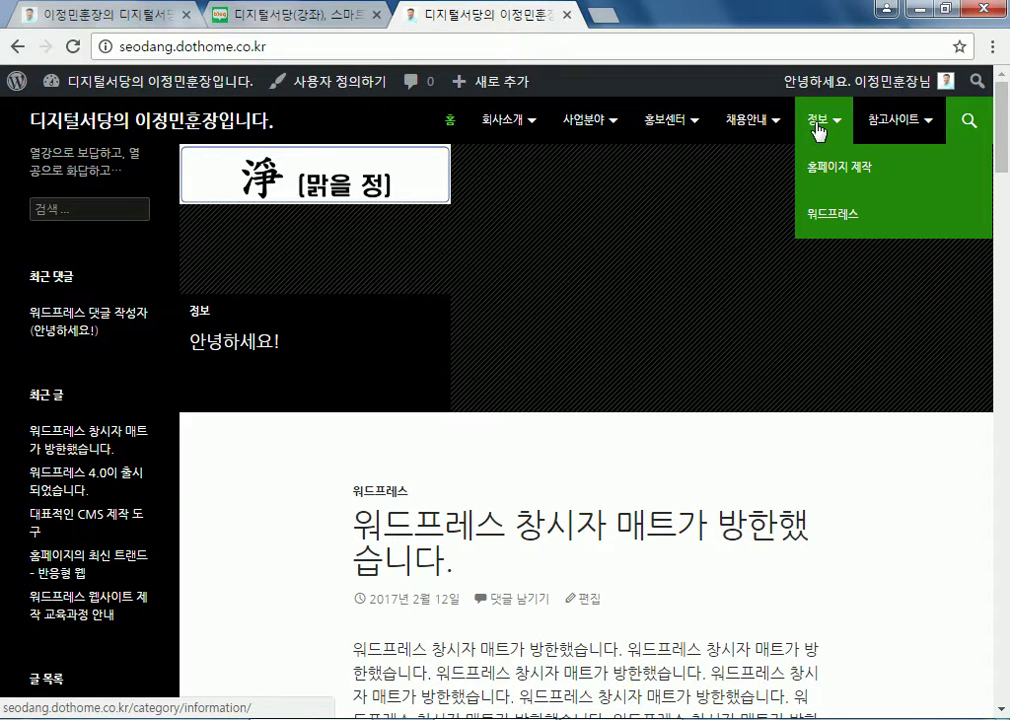
{"action": "left_click", "coordinate": [142, 124]}
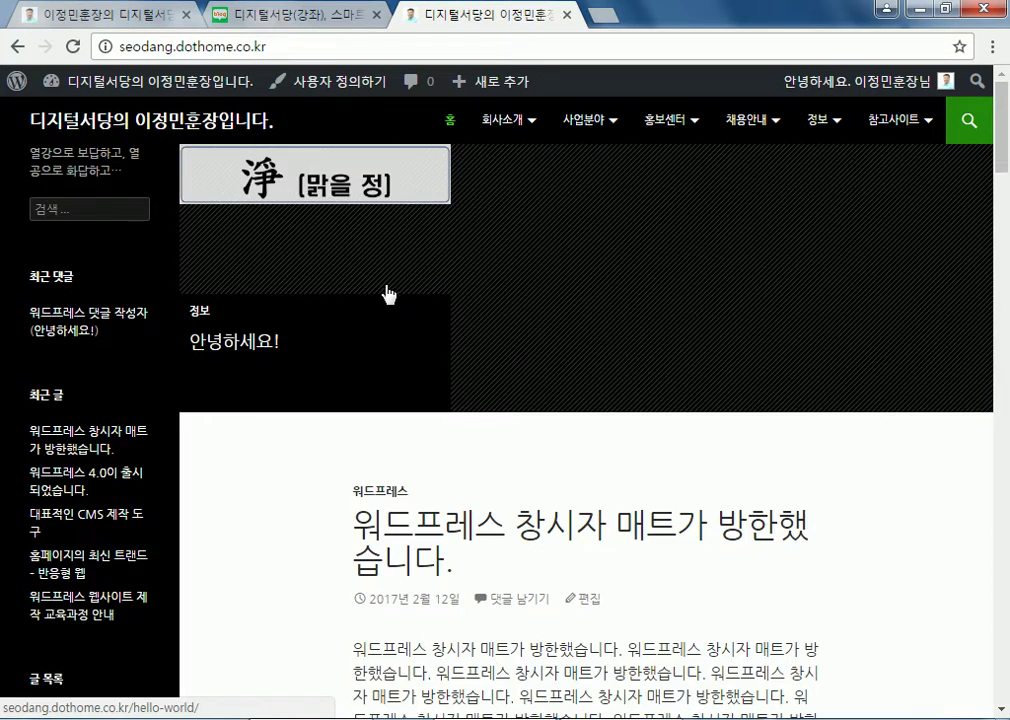
{"action": "scroll", "coordinate": [491, 451], "scroll_direction": "down", "scroll_amount": 9}
{"action": "scroll", "coordinate": [523, 440], "scroll_direction": "up", "scroll_amount": 4}
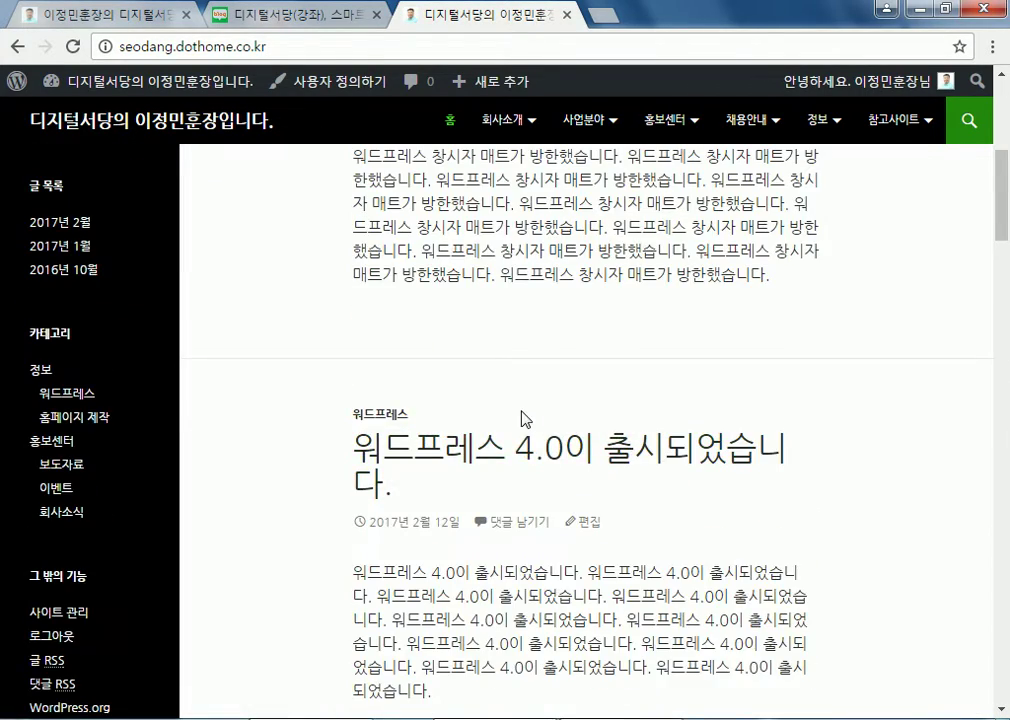
{"action": "scroll", "coordinate": [523, 421], "scroll_direction": "up", "scroll_amount": 4}
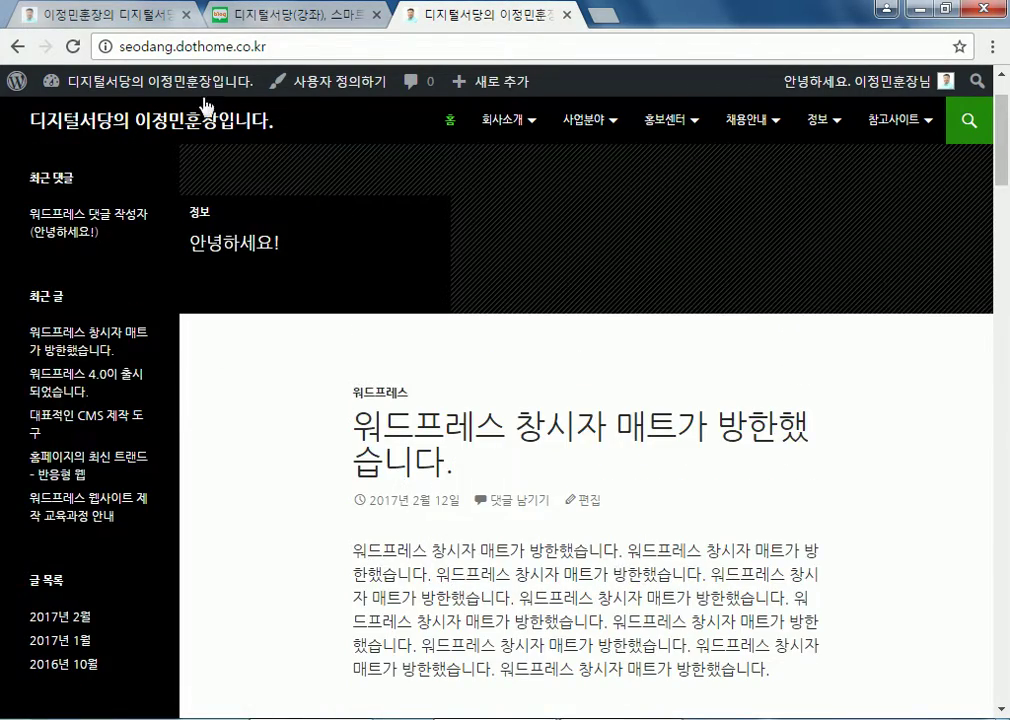
From the dashboard's All Pages list, open the sandbox page and view it live
{"action": "left_click", "coordinate": [204, 88]}
{"action": "mouse_move", "coordinate": [70, 315]}
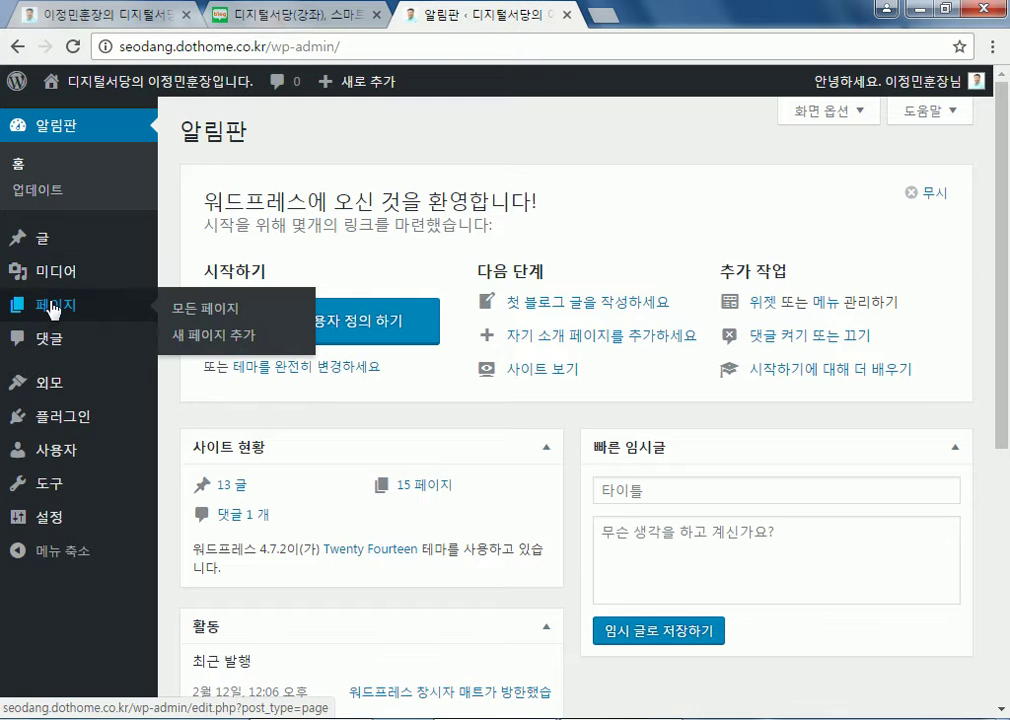
{"action": "left_click", "coordinate": [190, 309]}
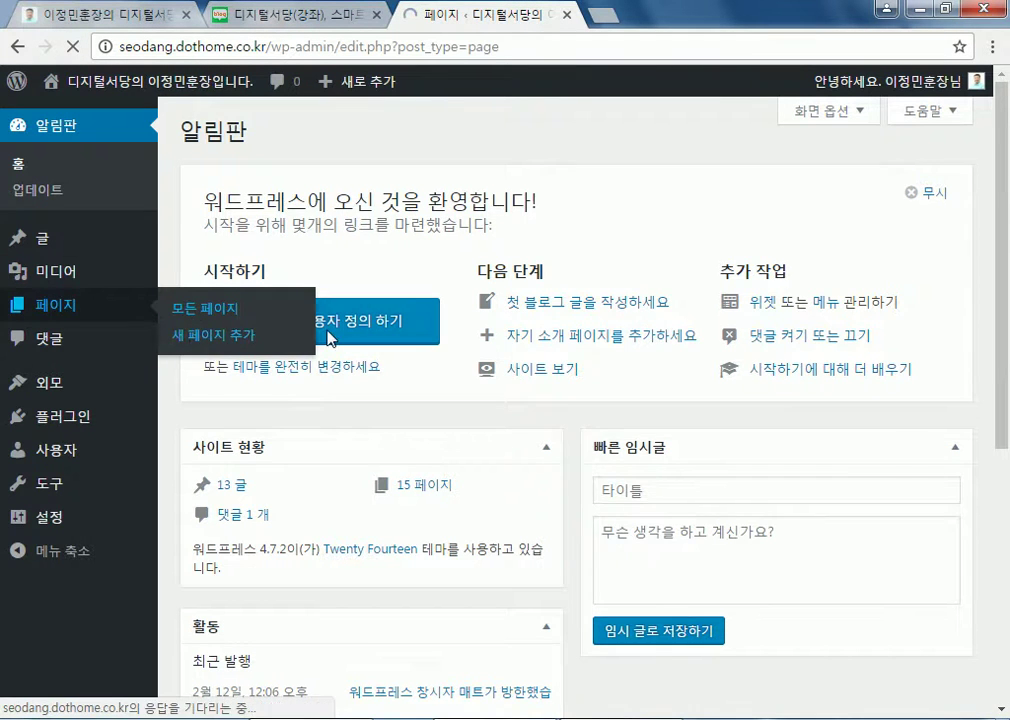
{"action": "left_click", "coordinate": [236, 273]}
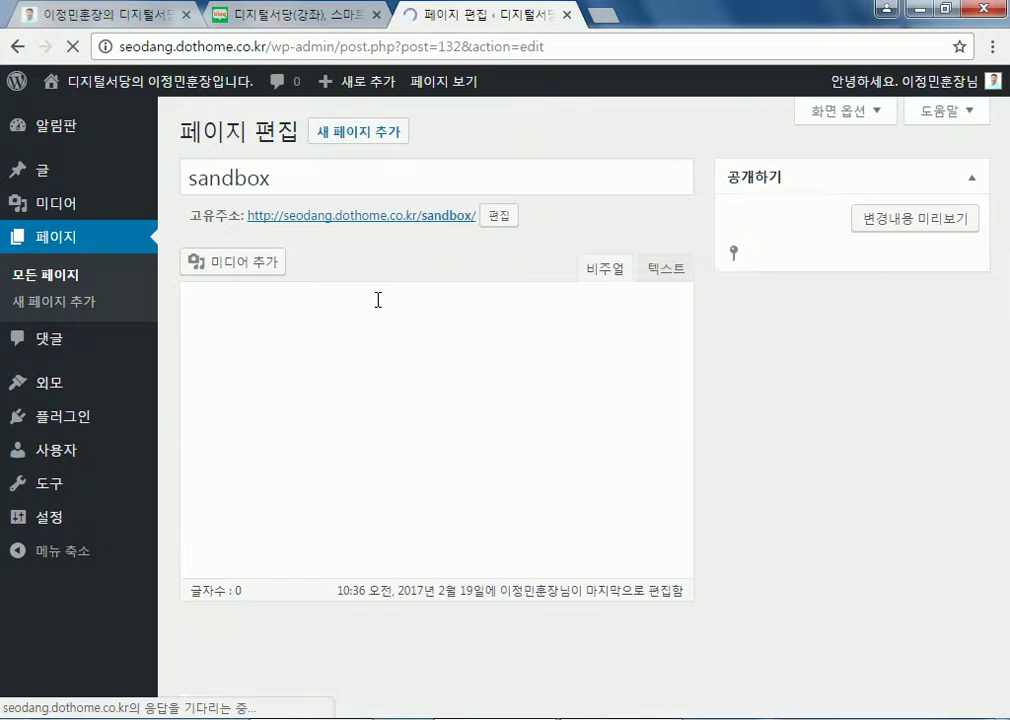
{"action": "left_click", "coordinate": [455, 216]}
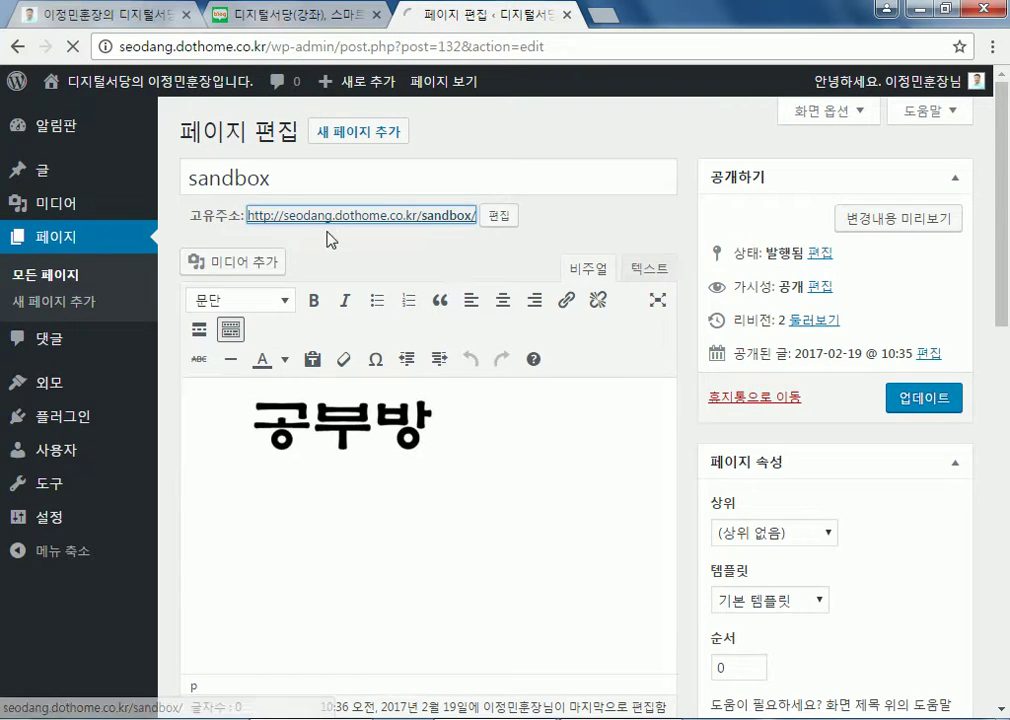
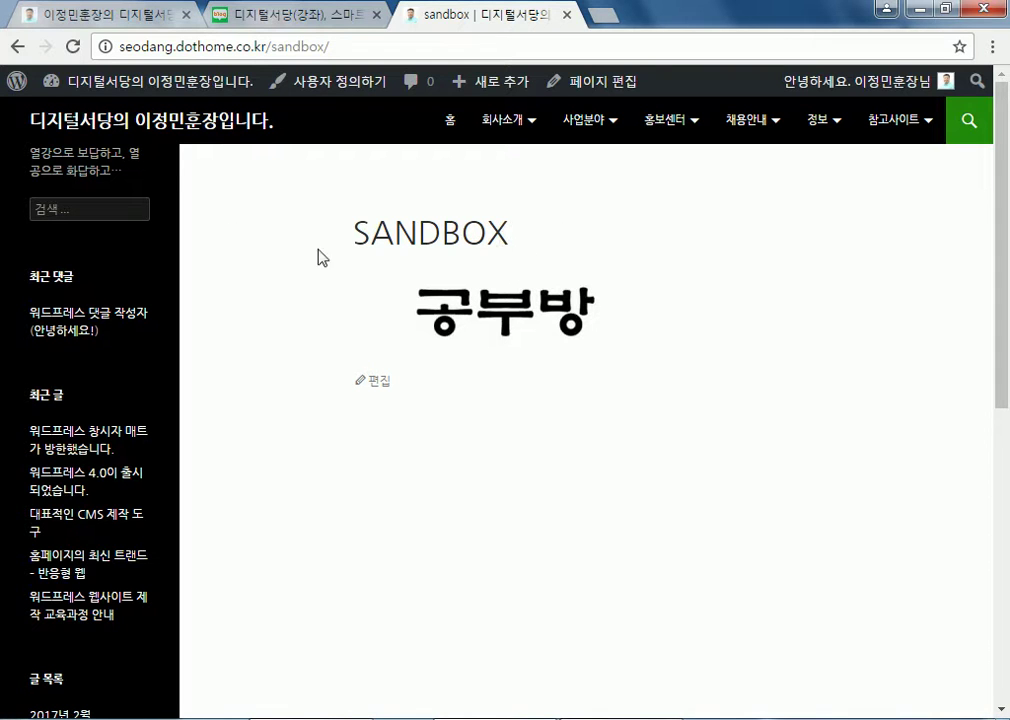
Open the sandbox page in the editor and bring up the 공부방 image's detail settings
{"action": "left_click", "coordinate": [378, 381]}
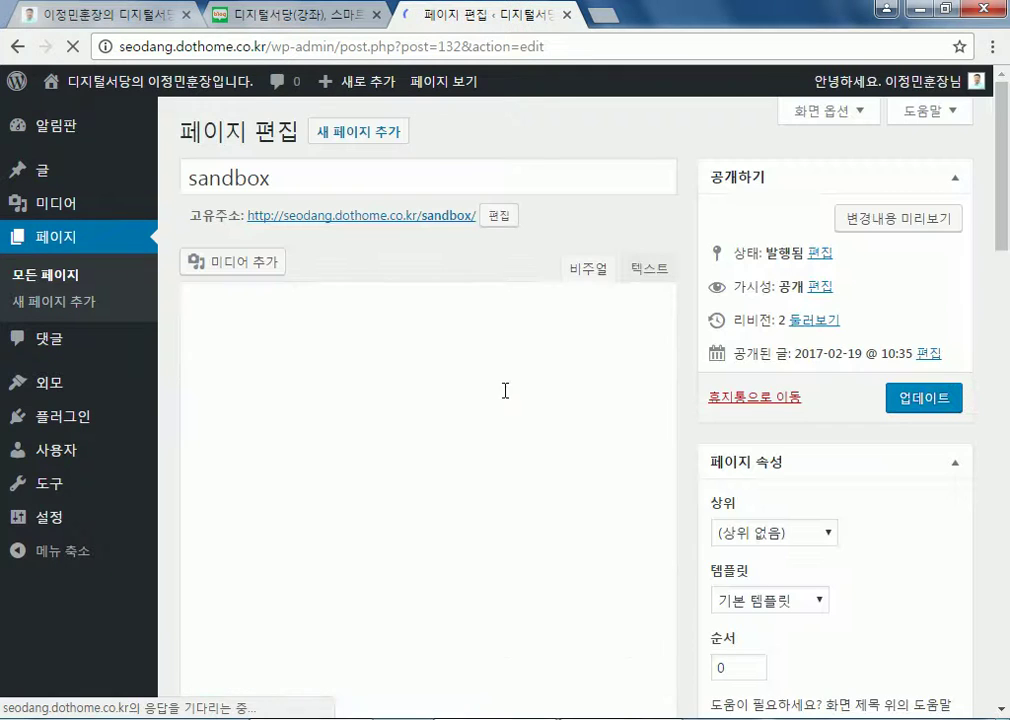
{"action": "left_click", "coordinate": [352, 432]}
{"action": "scroll", "coordinate": [614, 440], "scroll_direction": "down", "scroll_amount": 1}
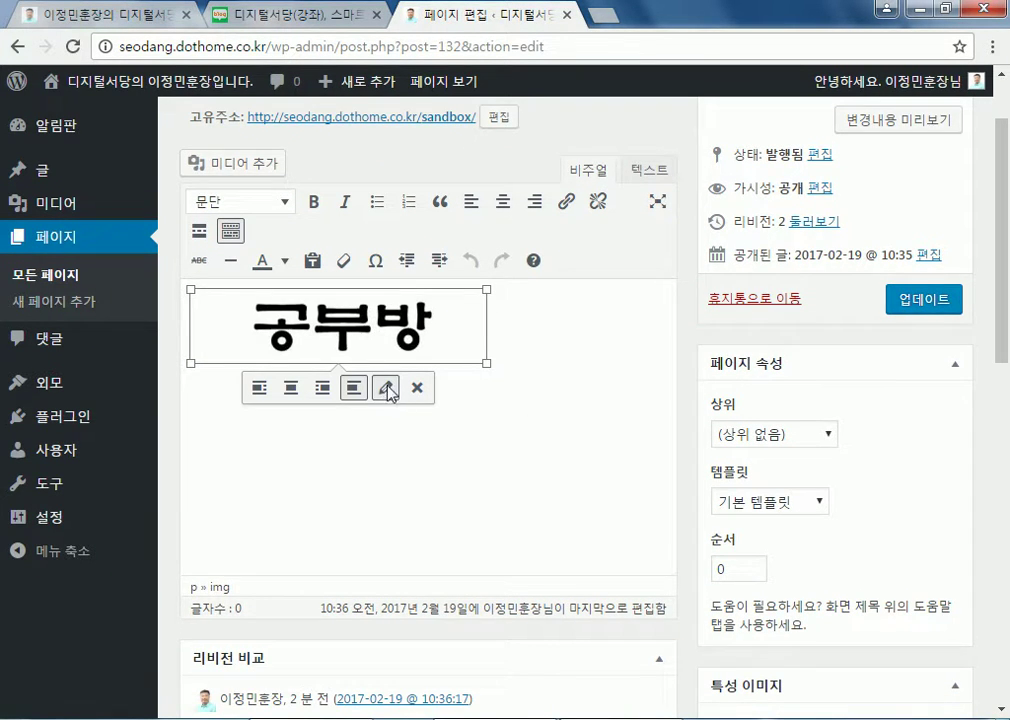
{"action": "left_click", "coordinate": [386, 388]}
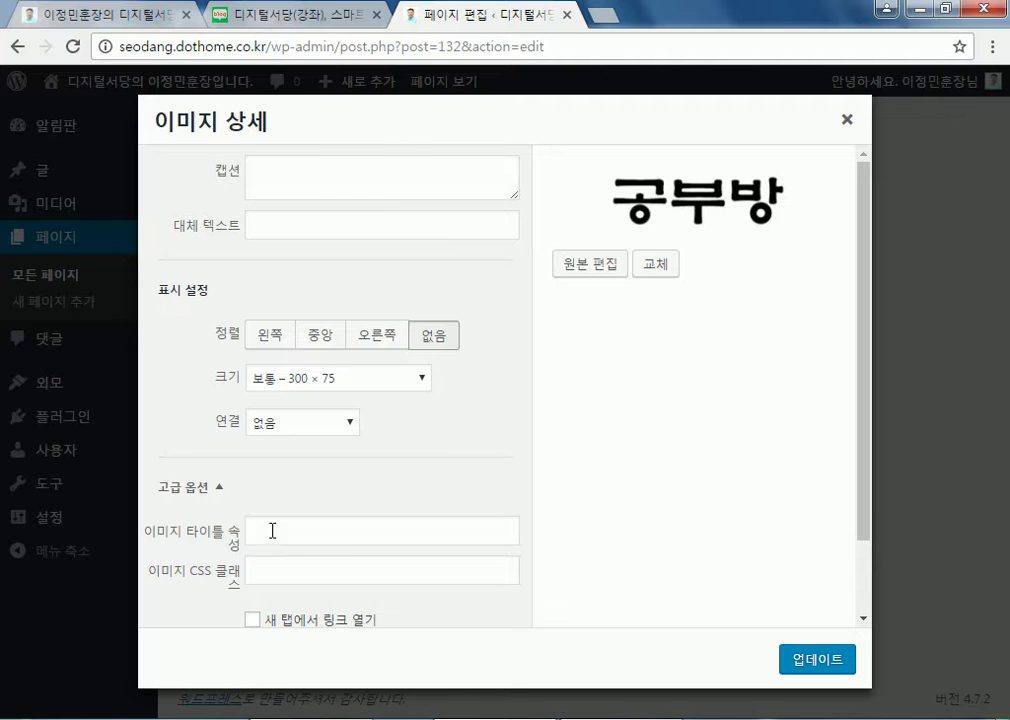
Look over the image's advanced options, caption, alt text and link relation fields
{"action": "left_click", "coordinate": [218, 490]}
{"action": "left_click", "coordinate": [218, 492]}
{"action": "left_click", "coordinate": [280, 185]}
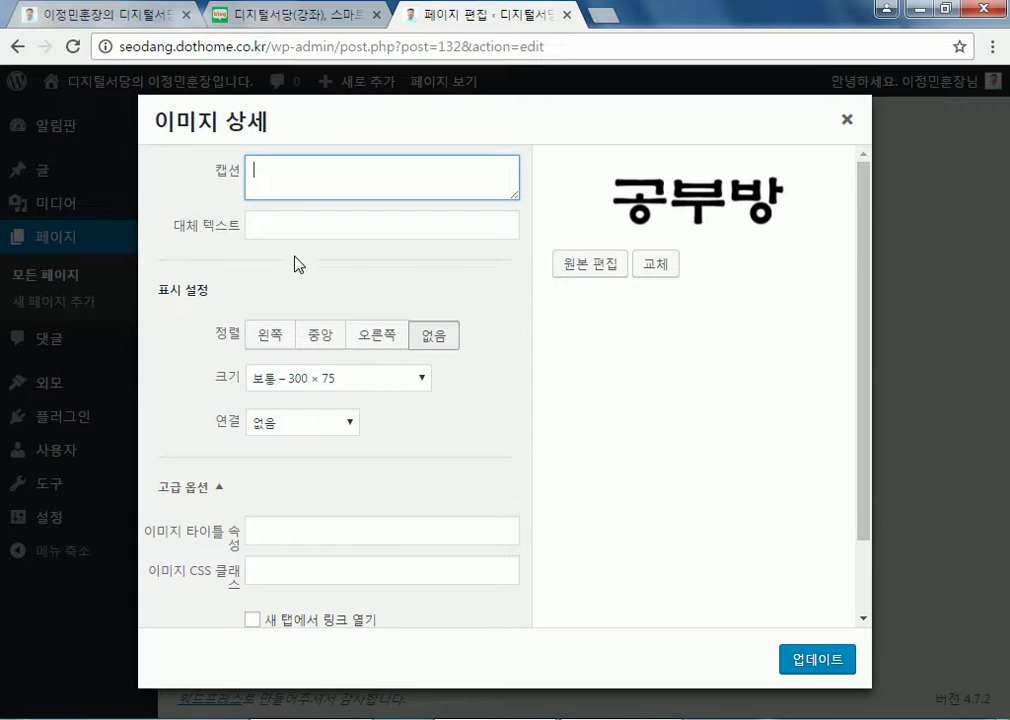
{"action": "left_click", "coordinate": [278, 228]}
{"action": "scroll", "coordinate": [270, 520], "scroll_direction": "down", "scroll_amount": 1}
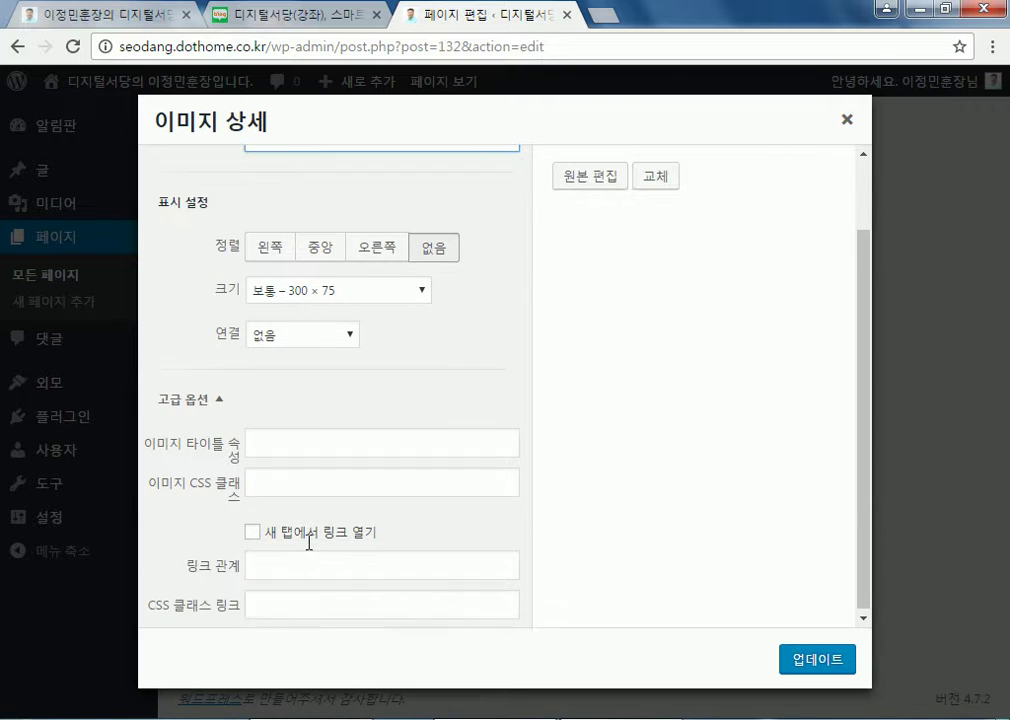
{"action": "left_click", "coordinate": [451, 562]}
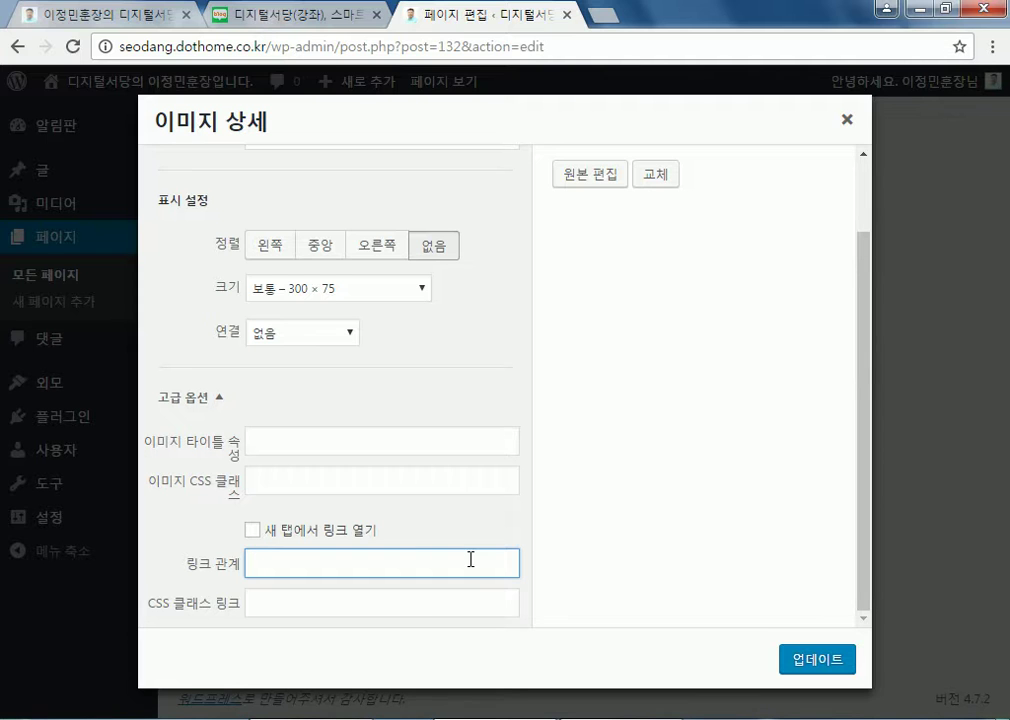
{"action": "left_click", "coordinate": [320, 334]}
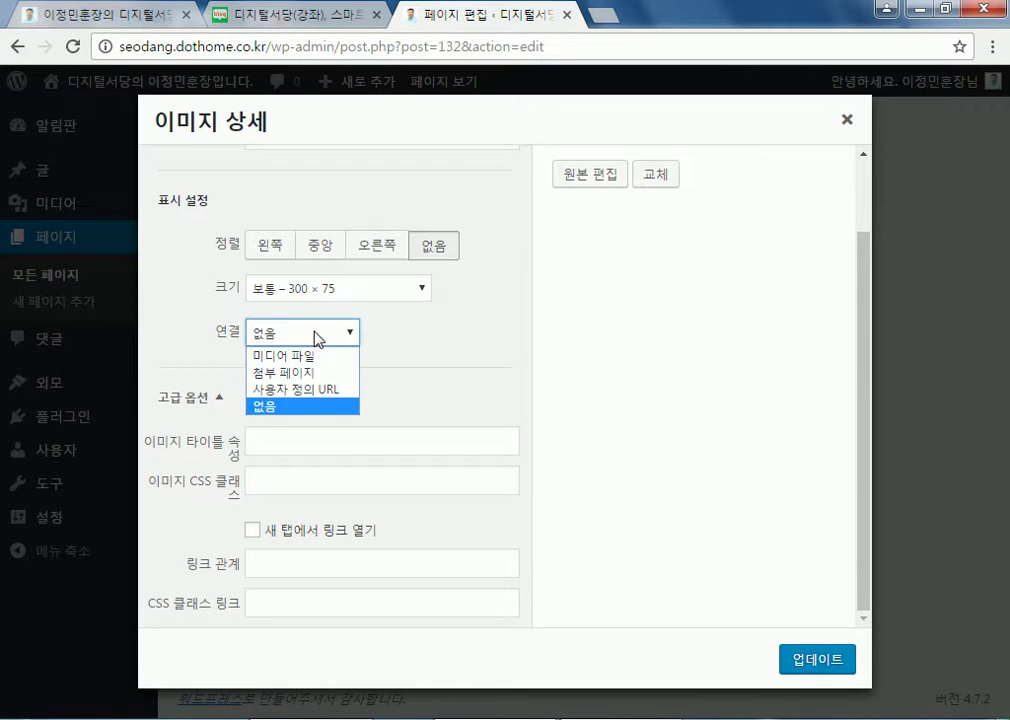
{"action": "left_click", "coordinate": [292, 397]}
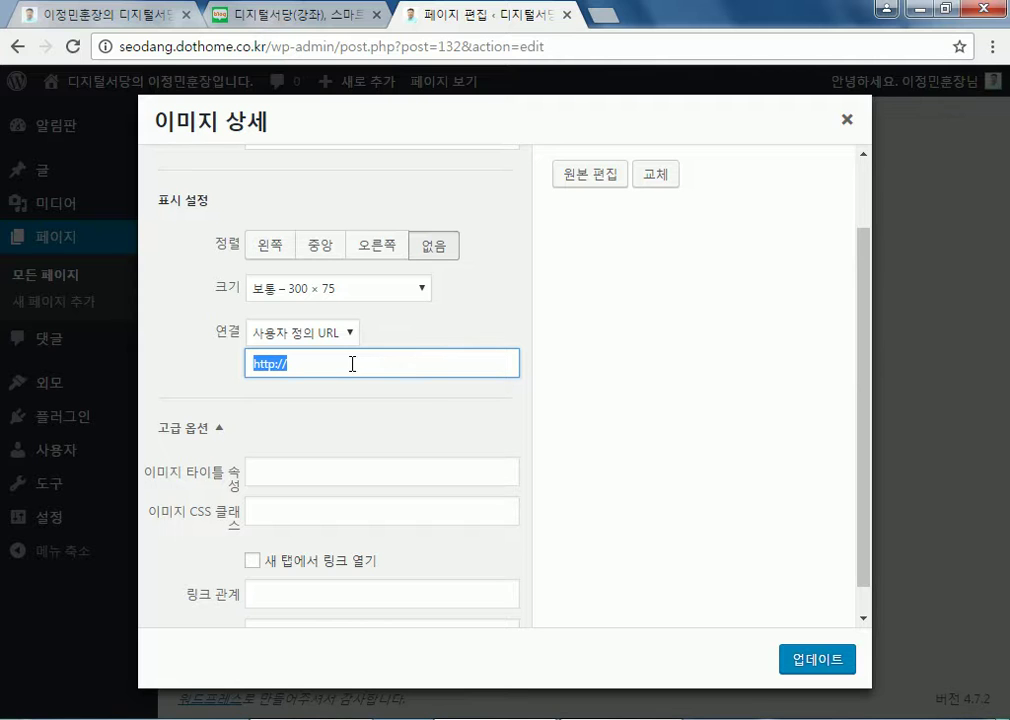
{"action": "left_click", "coordinate": [381, 365]}
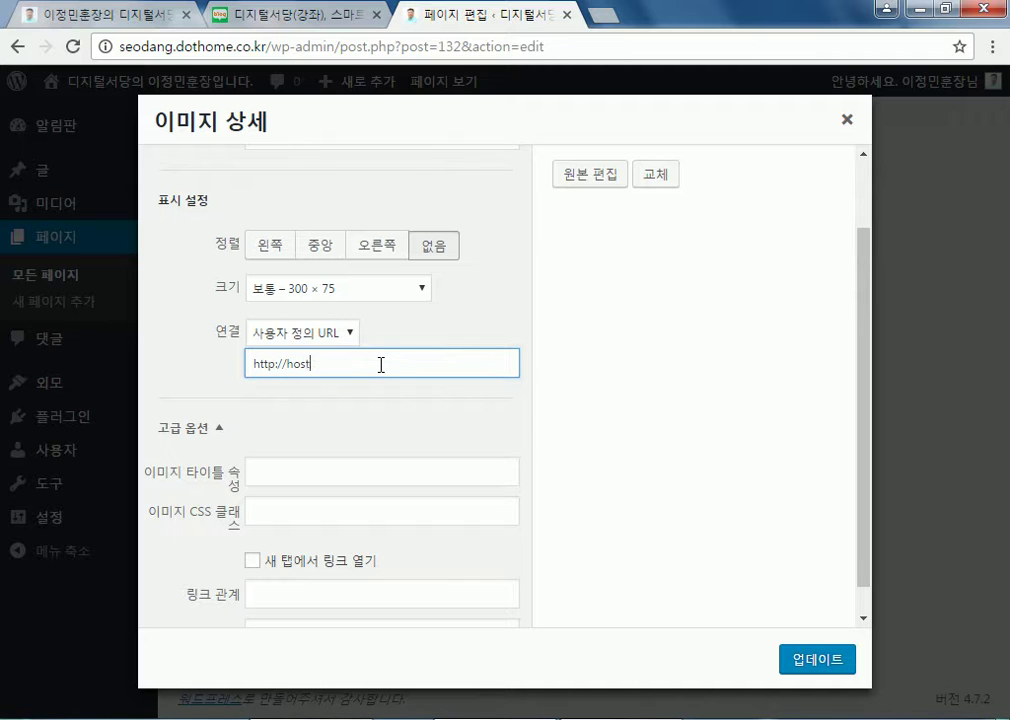
{"action": "type", "text": "host.new21.net"}
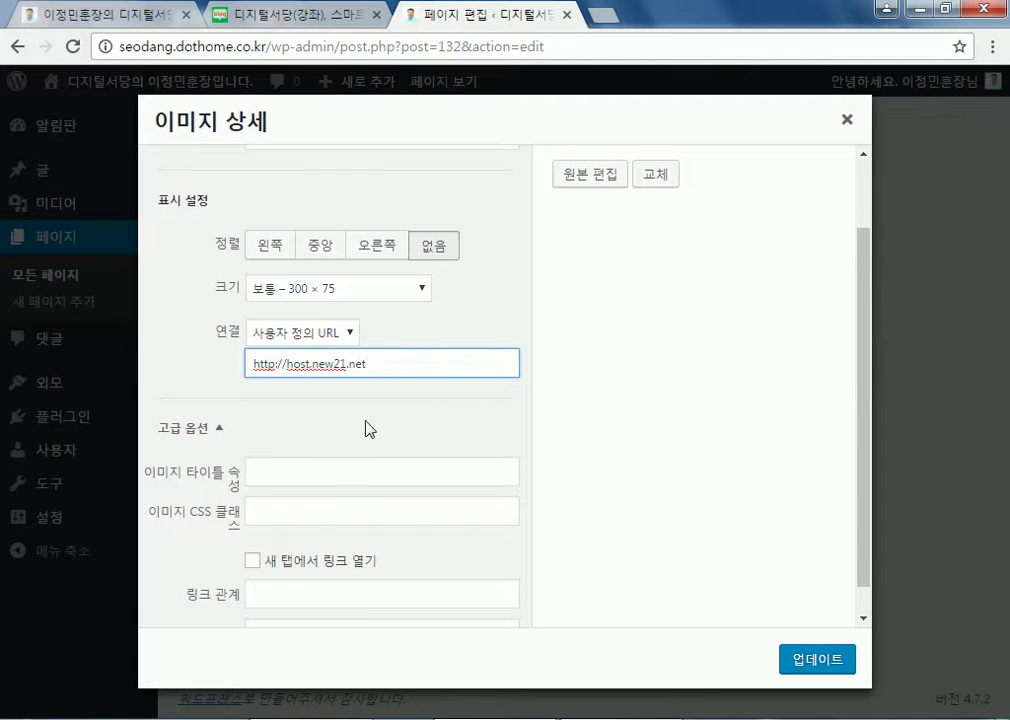
{"action": "left_click", "coordinate": [253, 562]}
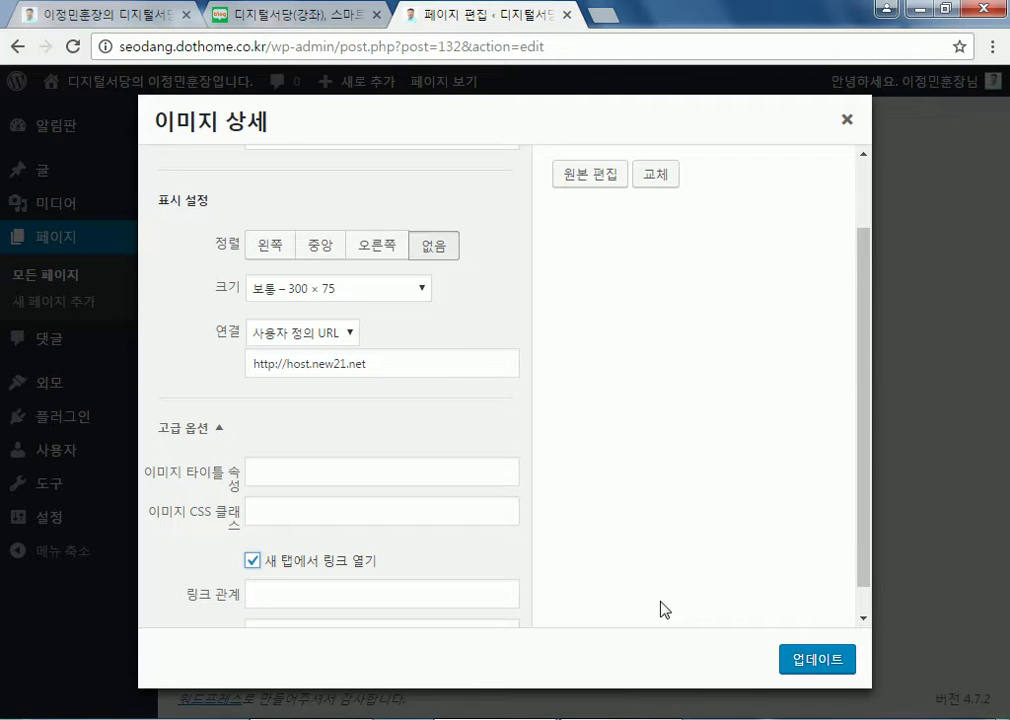
{"action": "left_click", "coordinate": [810, 660]}
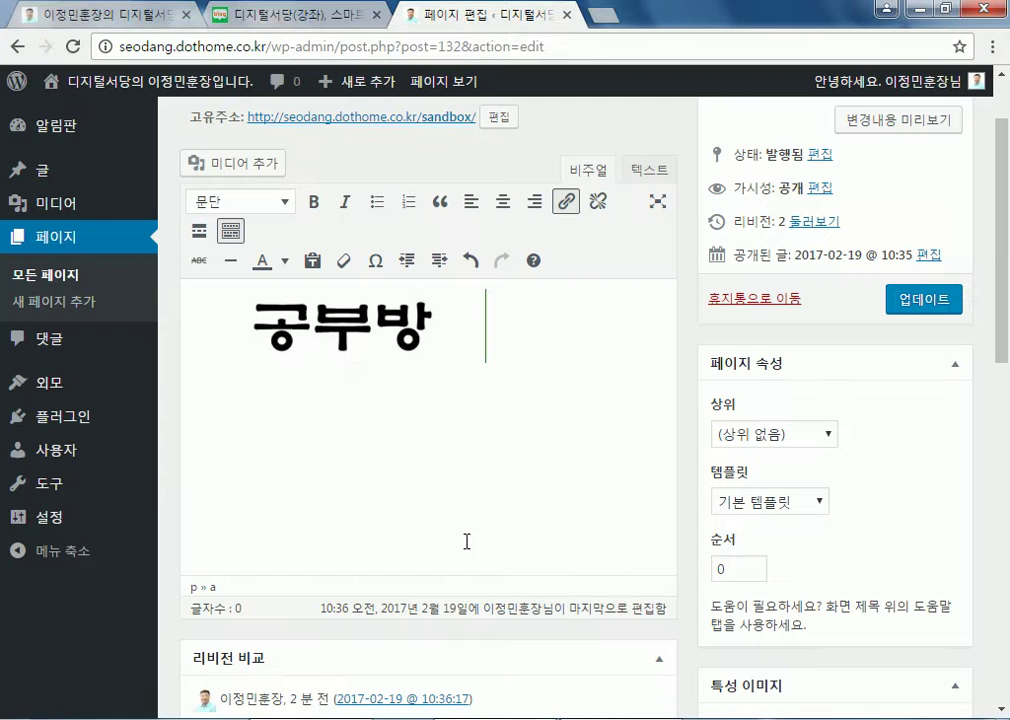
Stay in the editor and save the sandbox page with the new image link
{"action": "left_click", "coordinate": [334, 343]}
{"action": "left_click", "coordinate": [362, 115]}
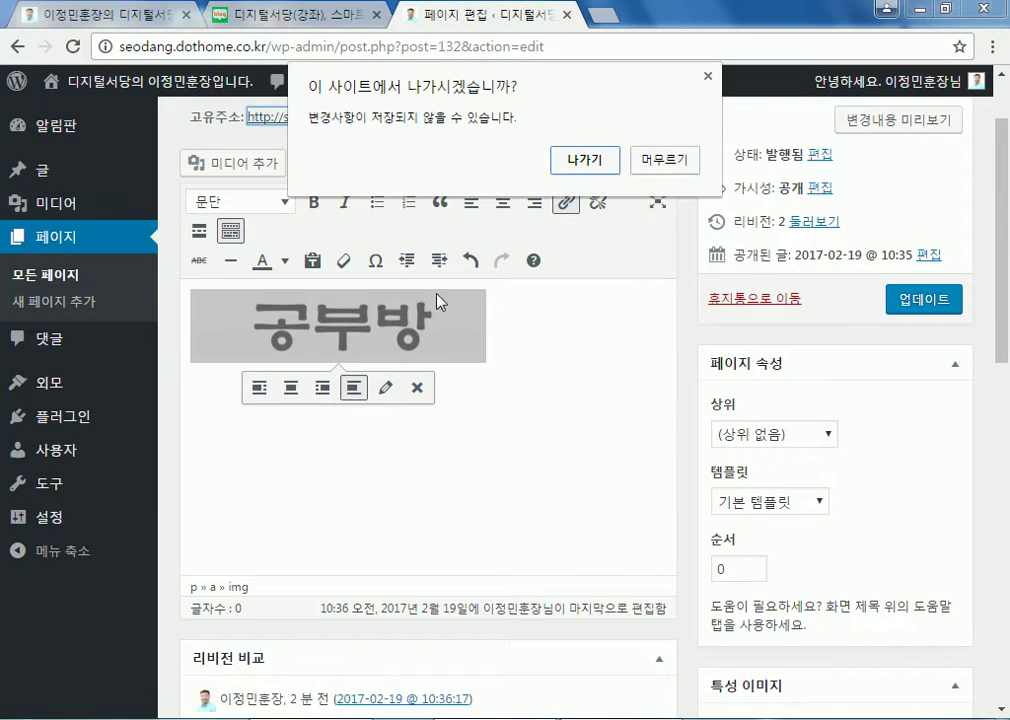
{"action": "left_click", "coordinate": [668, 168]}
{"action": "left_click", "coordinate": [904, 300]}
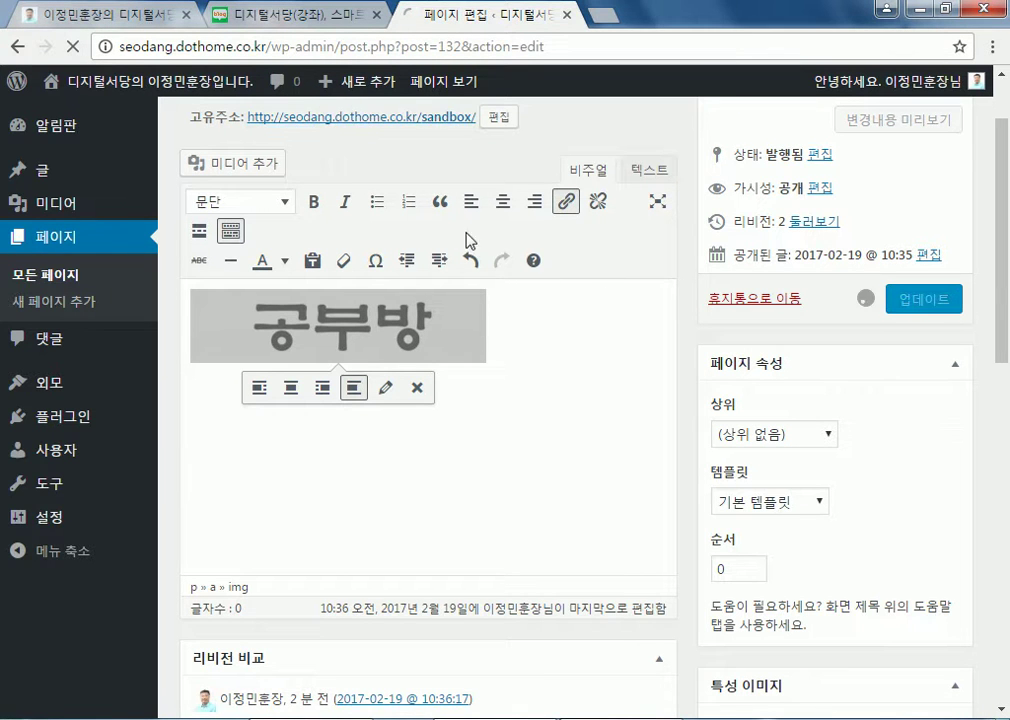
View the page, test the 공부방 link to host.new21.net, then return to editing
{"action": "left_click", "coordinate": [403, 174]}
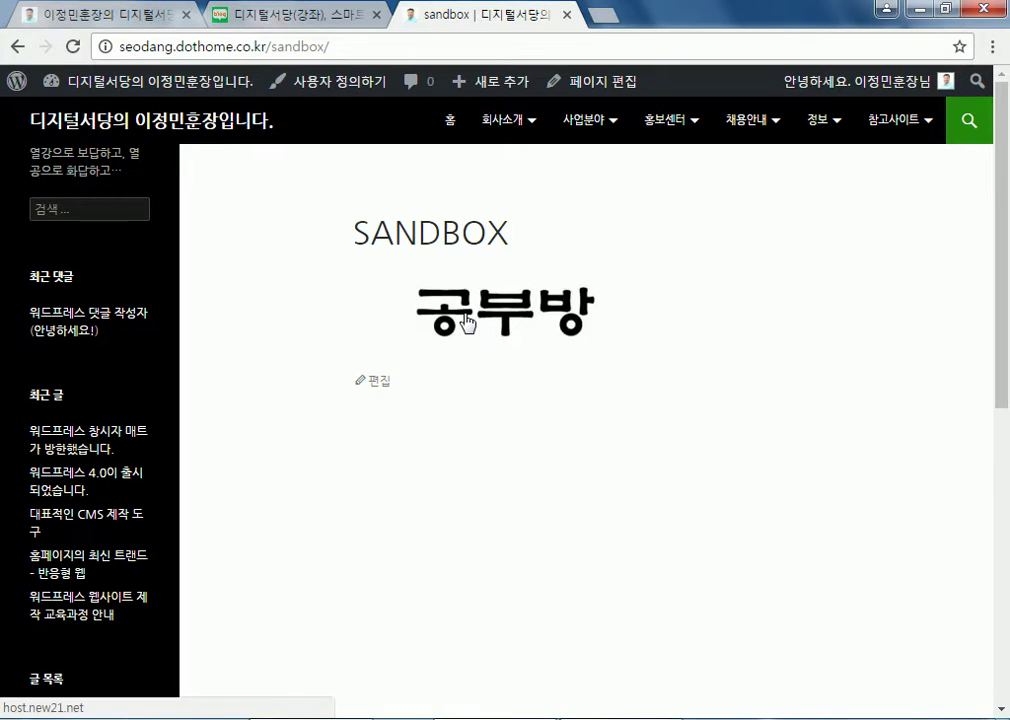
{"action": "left_click", "coordinate": [462, 322]}
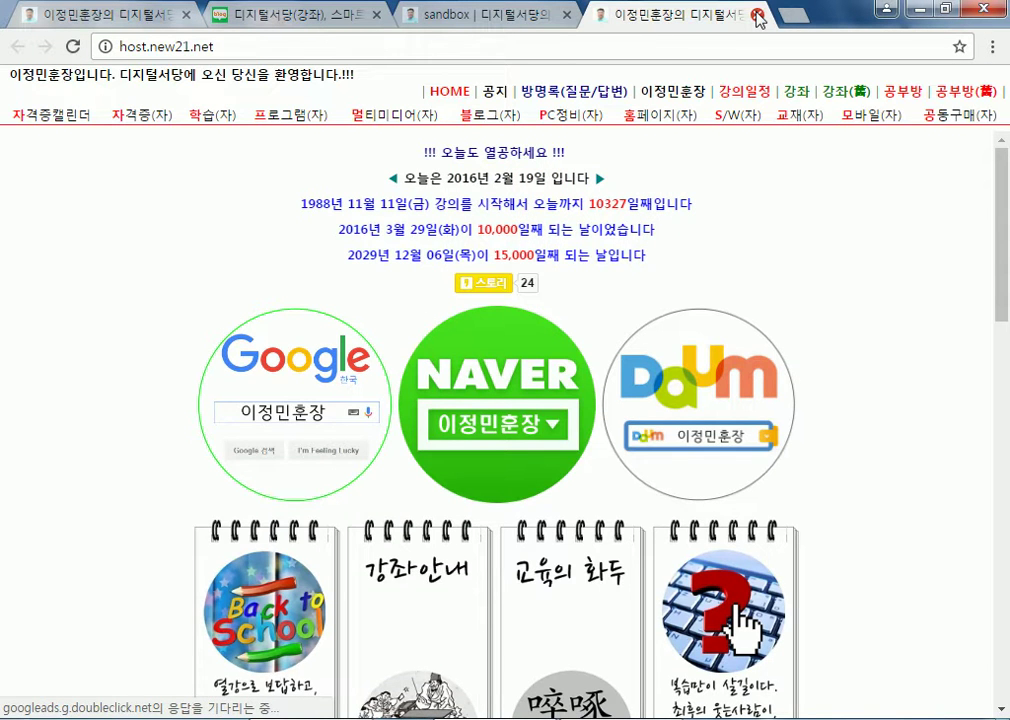
{"action": "key", "text": "ctrl+w"}
{"action": "left_click", "coordinate": [376, 382]}
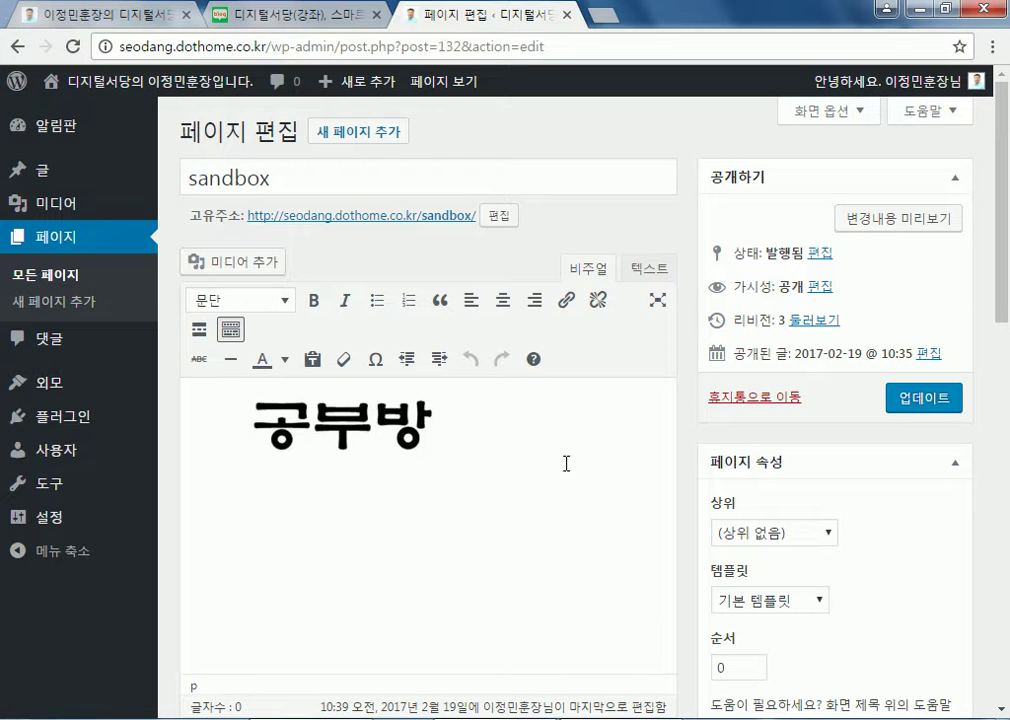
Switch to the 텍스트 view and select the whole link-wrapped edu-300x75.jpg HTML source
{"action": "left_click", "coordinate": [648, 270]}
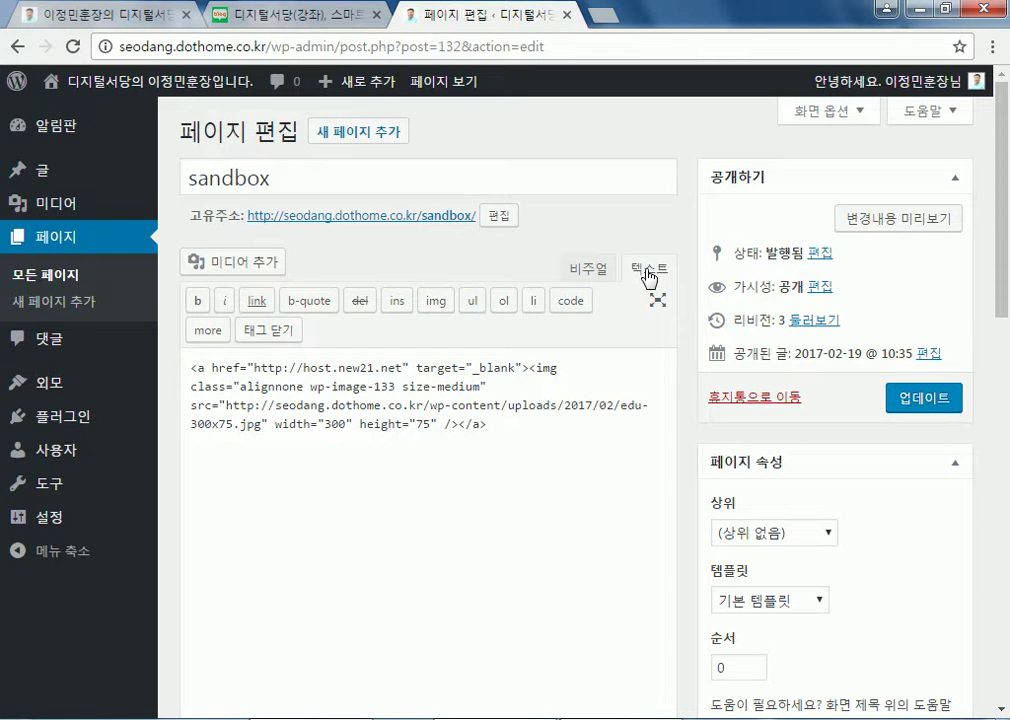
{"action": "left_click", "coordinate": [585, 273]}
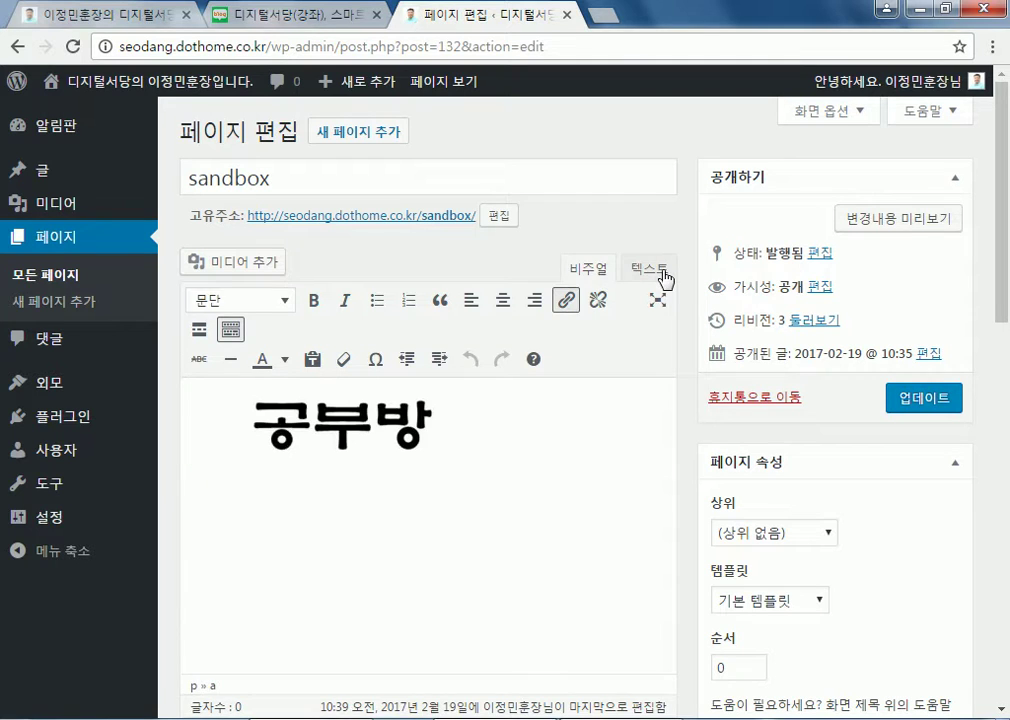
{"action": "left_click", "coordinate": [662, 278]}
{"action": "left_click_drag", "start_coordinate": [559, 451], "coordinate": [121, 348]}
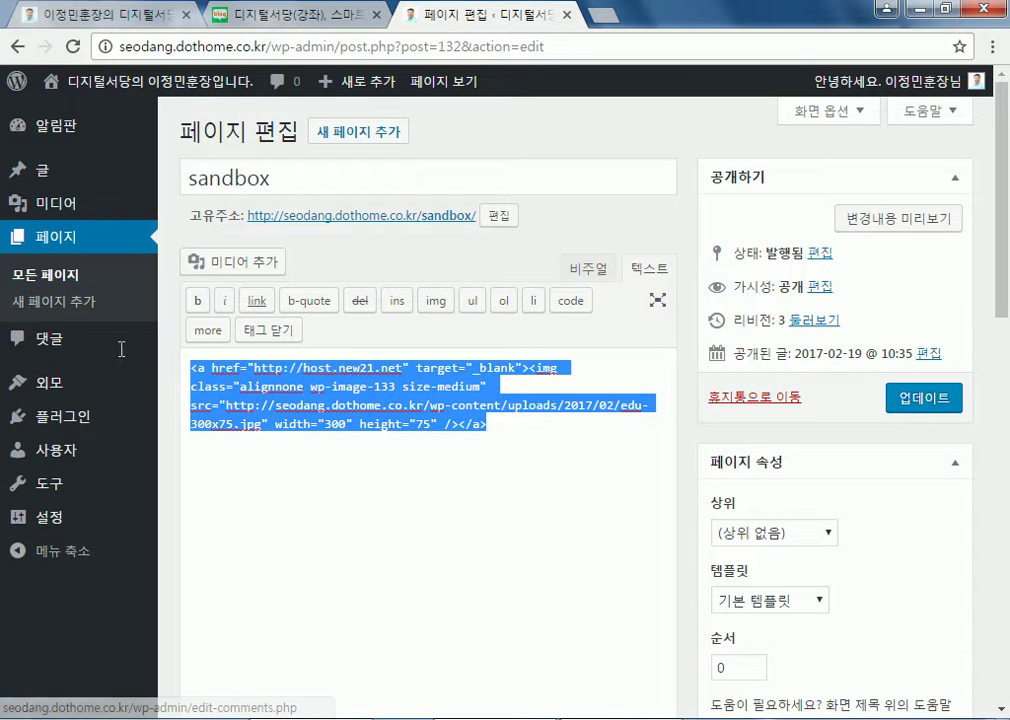
{"action": "left_click", "coordinate": [538, 430]}
{"action": "left_click_drag", "start_coordinate": [538, 430], "coordinate": [124, 334]}
{"action": "key", "text": "ctrl+c"}
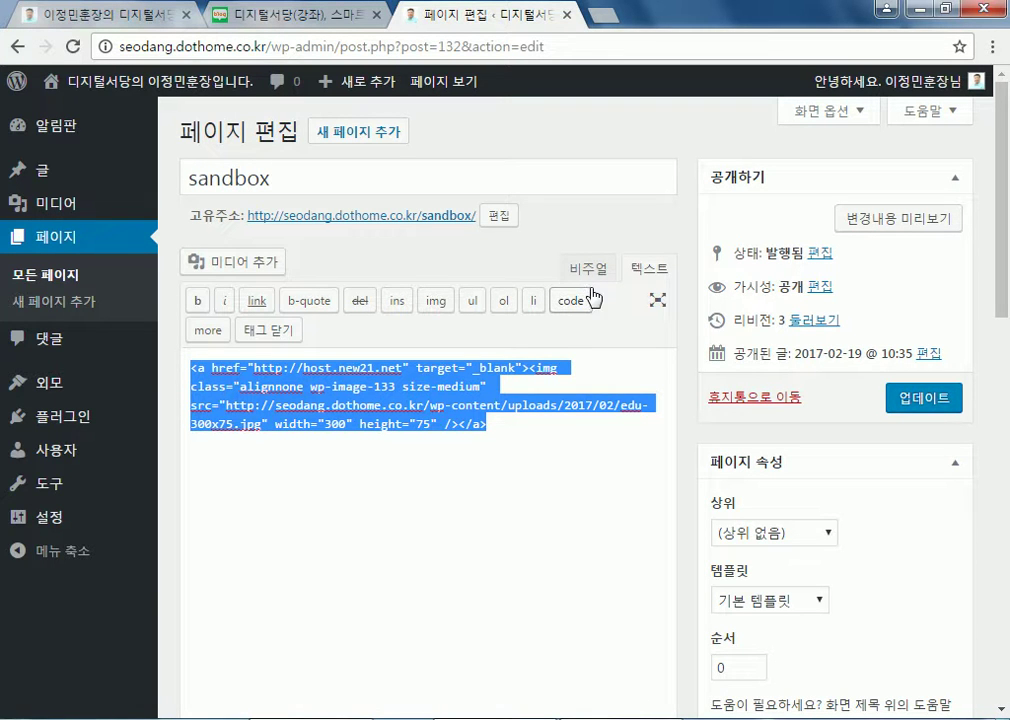
{"action": "left_click", "coordinate": [592, 270]}
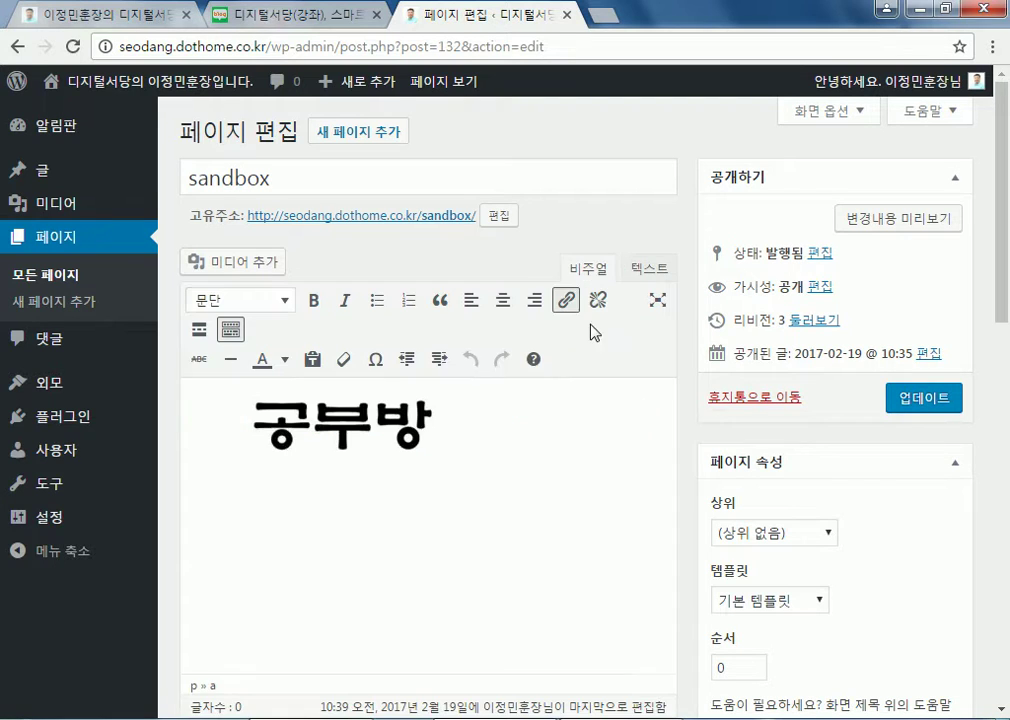
{"action": "left_click", "coordinate": [649, 270]}
{"action": "left_click_drag", "start_coordinate": [507, 428], "coordinate": [106, 337]}
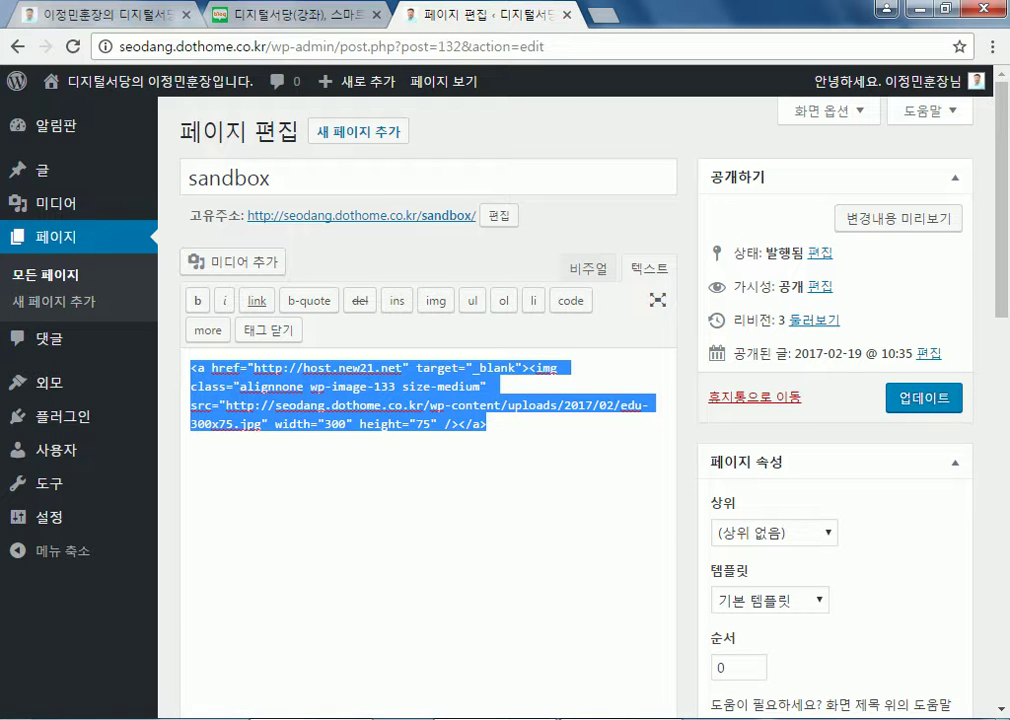
Paste the HTML into Notepad and examine the img tag's width 300, height 75 and source URL
{"action": "key", "text": "ctrl+v"}
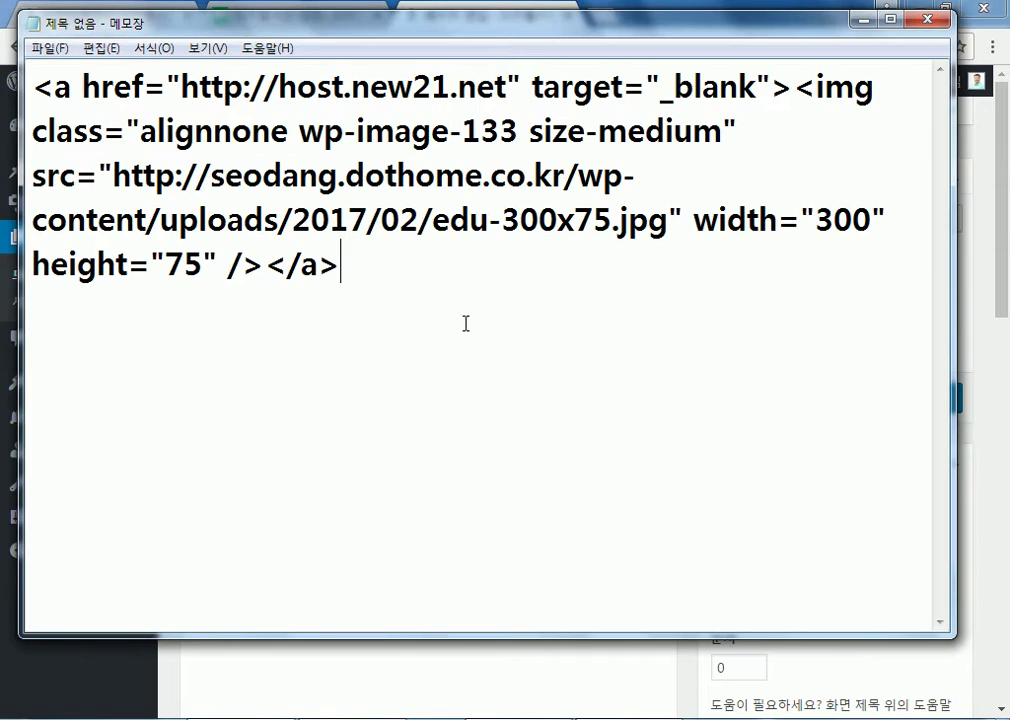
{"action": "left_click", "coordinate": [795, 88]}
{"action": "left_click_drag", "start_coordinate": [795, 88], "coordinate": [265, 264]}
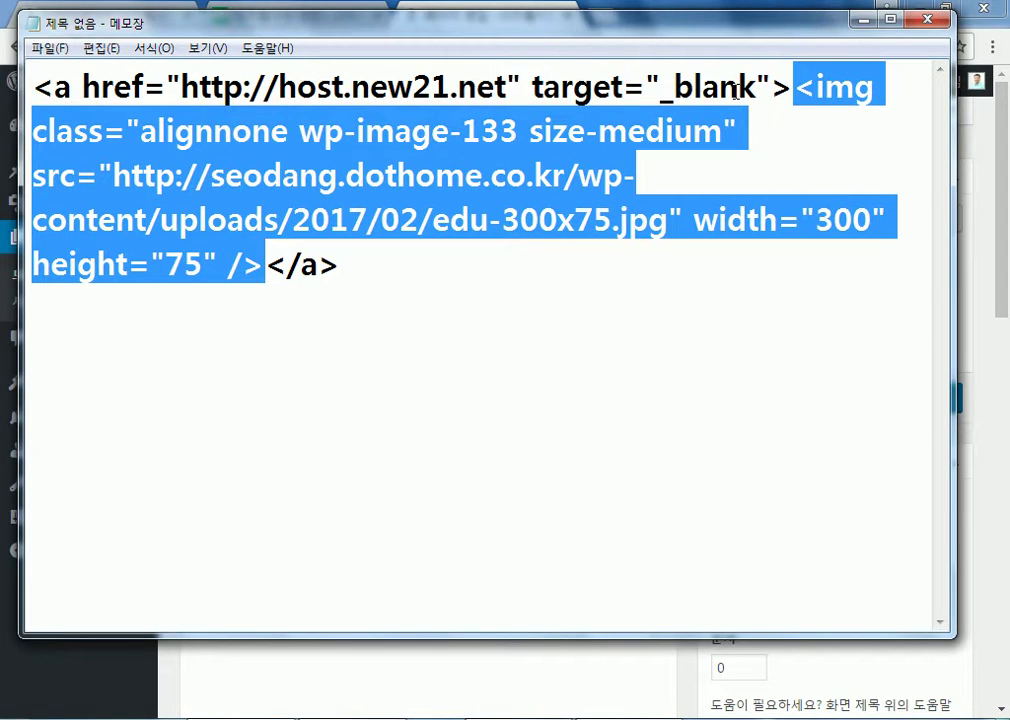
{"action": "left_click", "coordinate": [556, 221]}
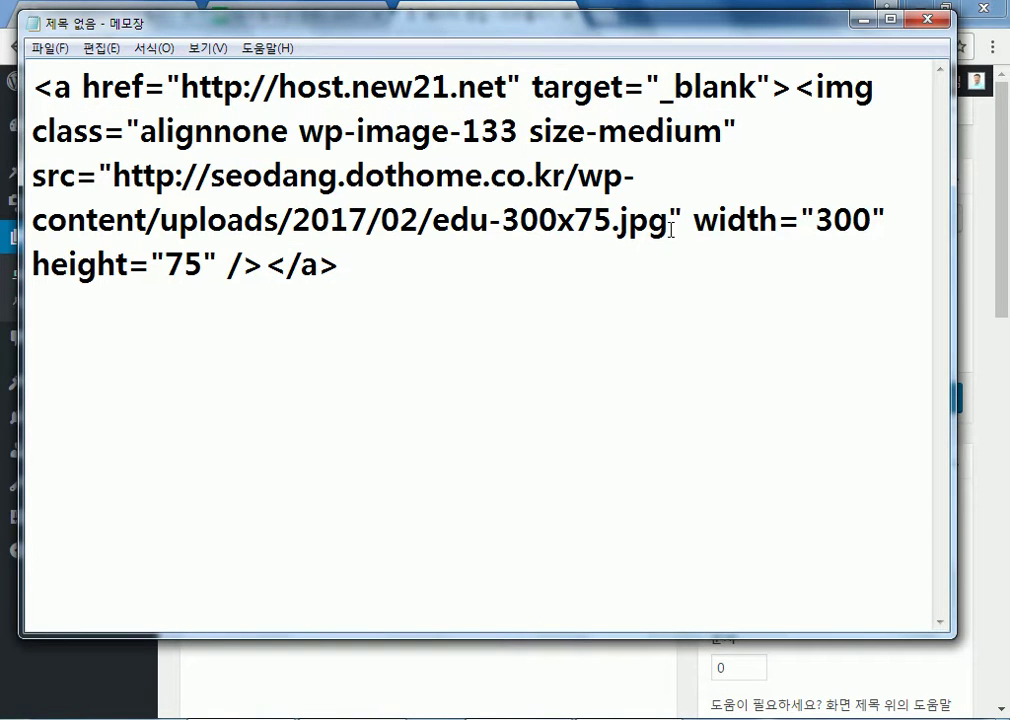
{"action": "left_click_drag", "start_coordinate": [693, 221], "coordinate": [888, 221]}
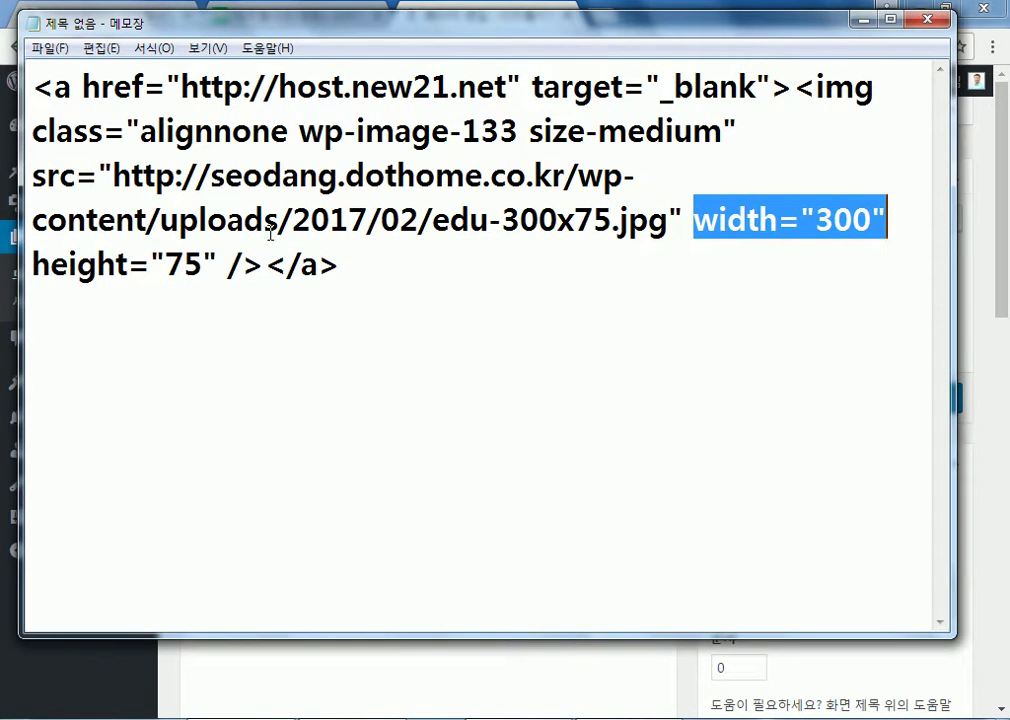
{"action": "left_click_drag", "start_coordinate": [204, 264], "coordinate": [166, 264]}
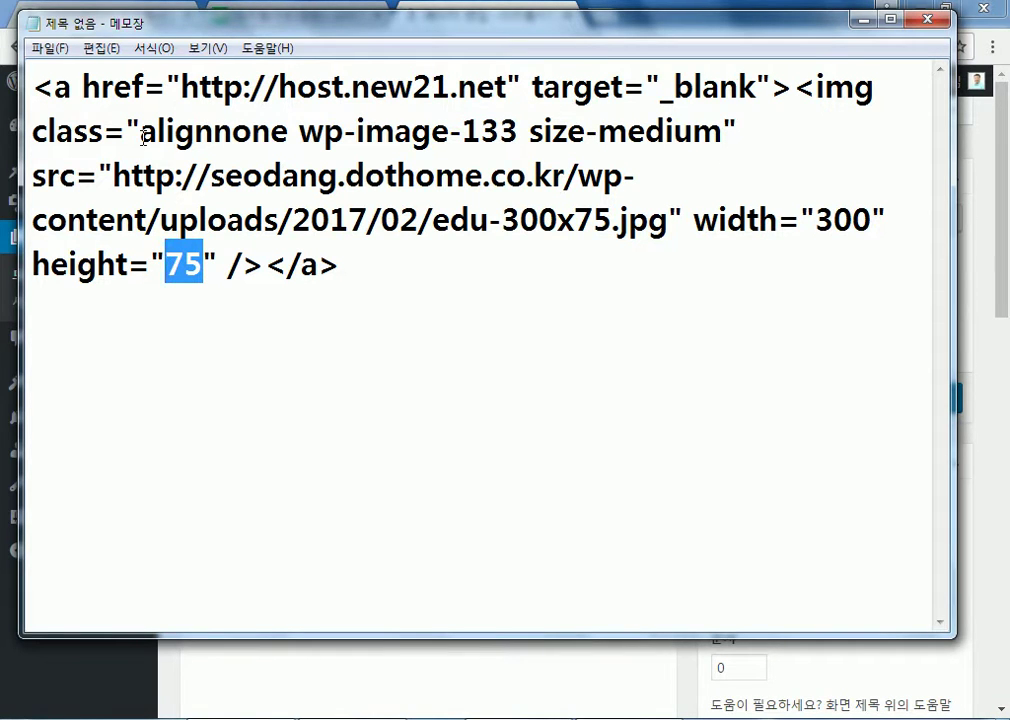
{"action": "left_click_drag", "start_coordinate": [140, 131], "coordinate": [660, 224]}
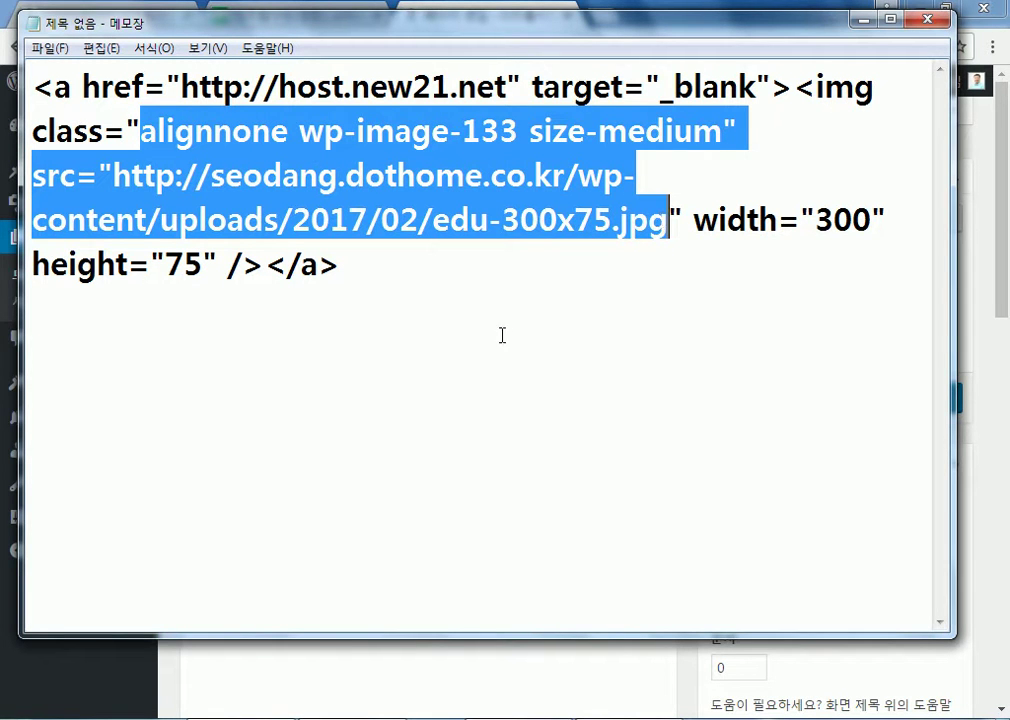
{"action": "left_click", "coordinate": [30, 135]}
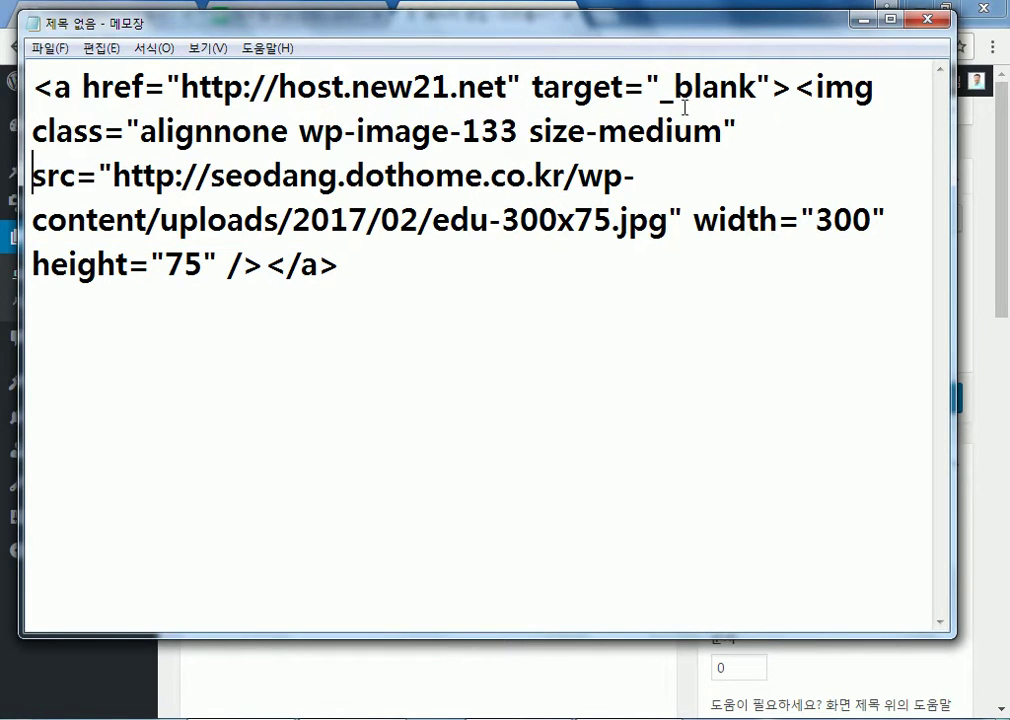
{"action": "left_click_drag", "start_coordinate": [112, 176], "coordinate": [670, 235]}
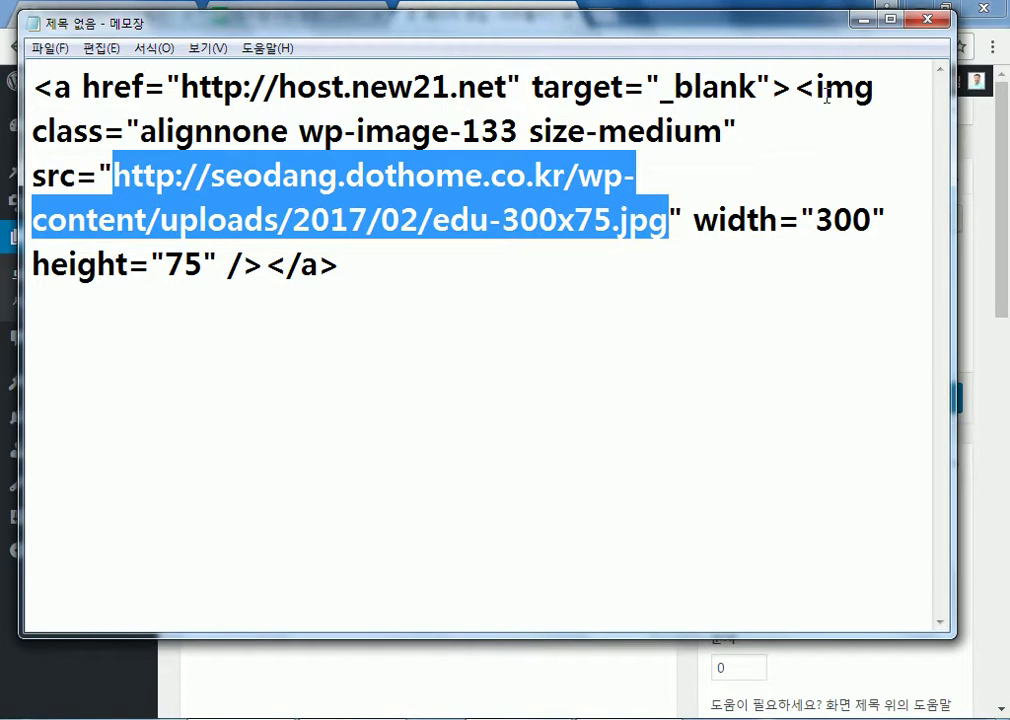
Cancel closing Notepad so the code stays unsaved, and return to the browser
{"action": "left_click", "coordinate": [928, 20]}
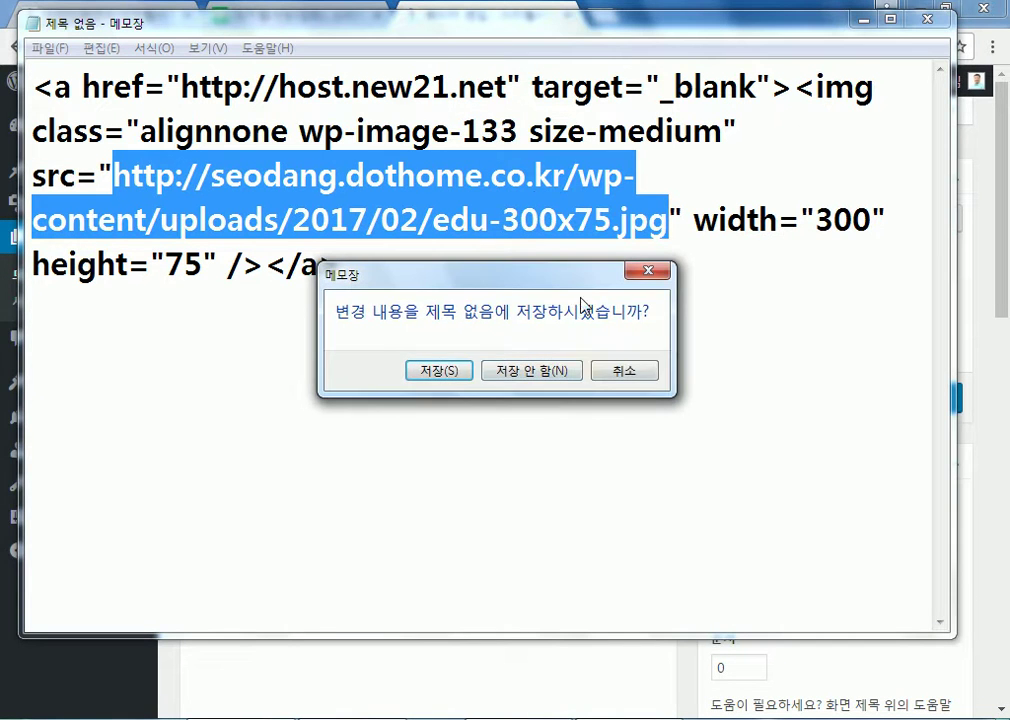
{"action": "left_click", "coordinate": [650, 376]}
{"action": "key", "text": "alt+Tab"}
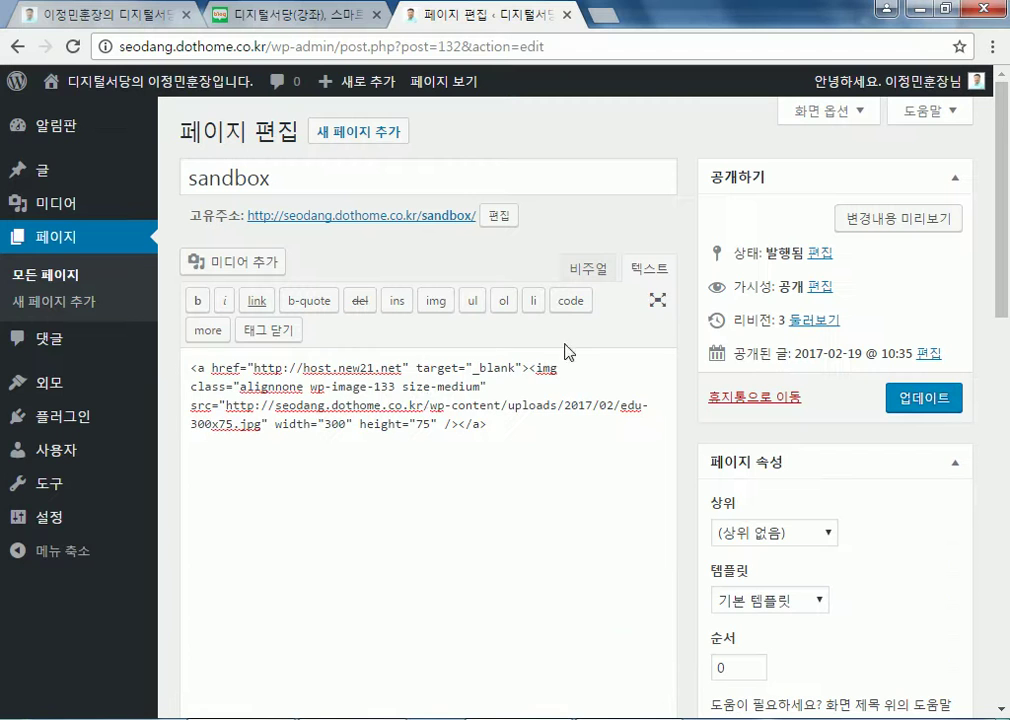
In visual view, reopen the 공부방 image details and confirm the host.new21.net new-tab link
{"action": "left_click_drag", "start_coordinate": [516, 435], "coordinate": [300, 354]}
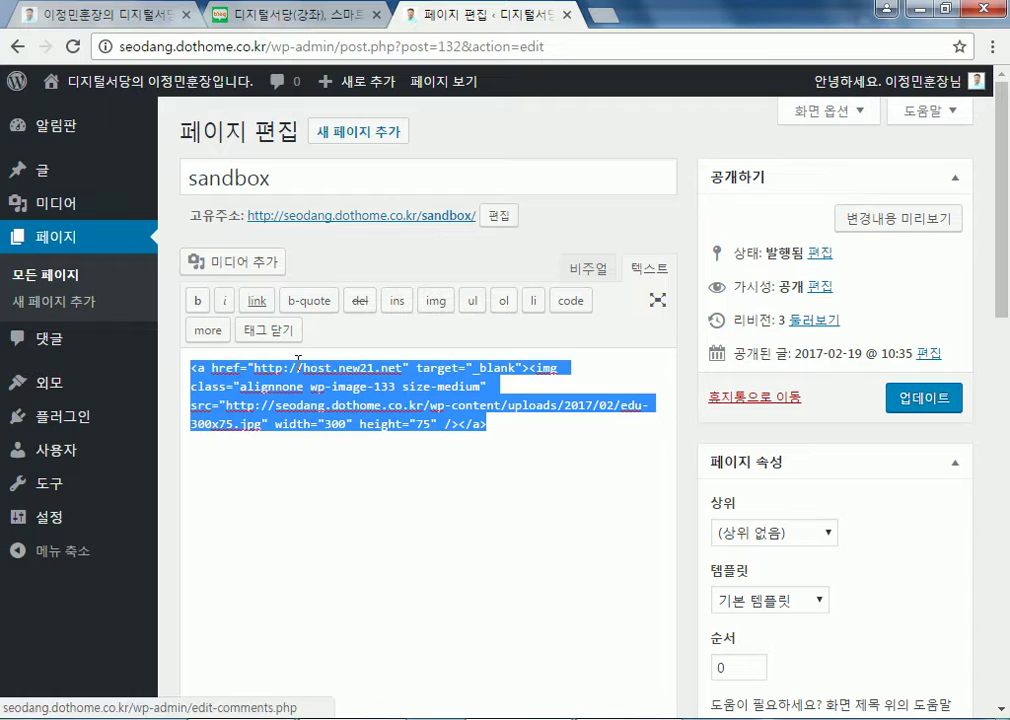
{"action": "left_click", "coordinate": [586, 272]}
{"action": "left_click", "coordinate": [388, 405]}
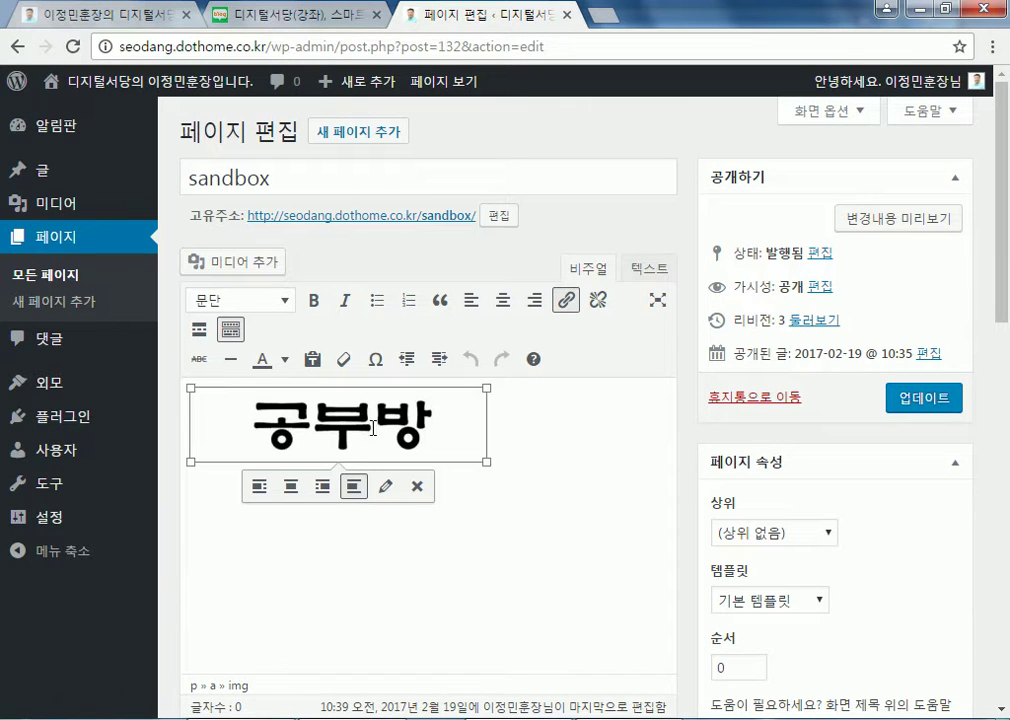
{"action": "left_click", "coordinate": [385, 488]}
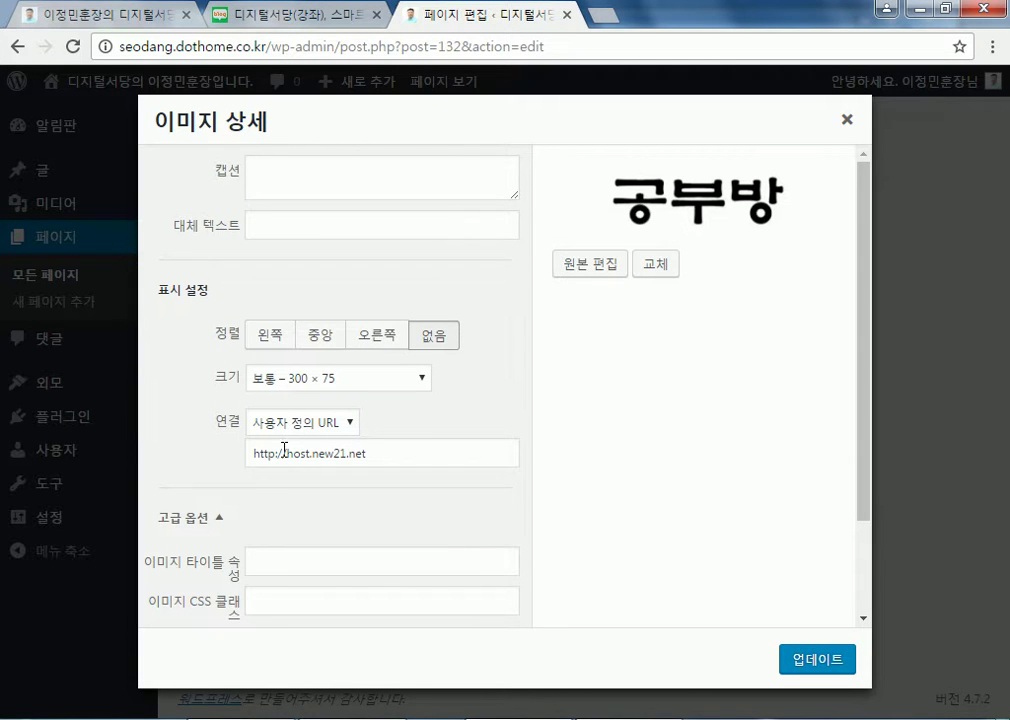
{"action": "scroll", "coordinate": [320, 500], "scroll_direction": "down", "scroll_amount": 2}
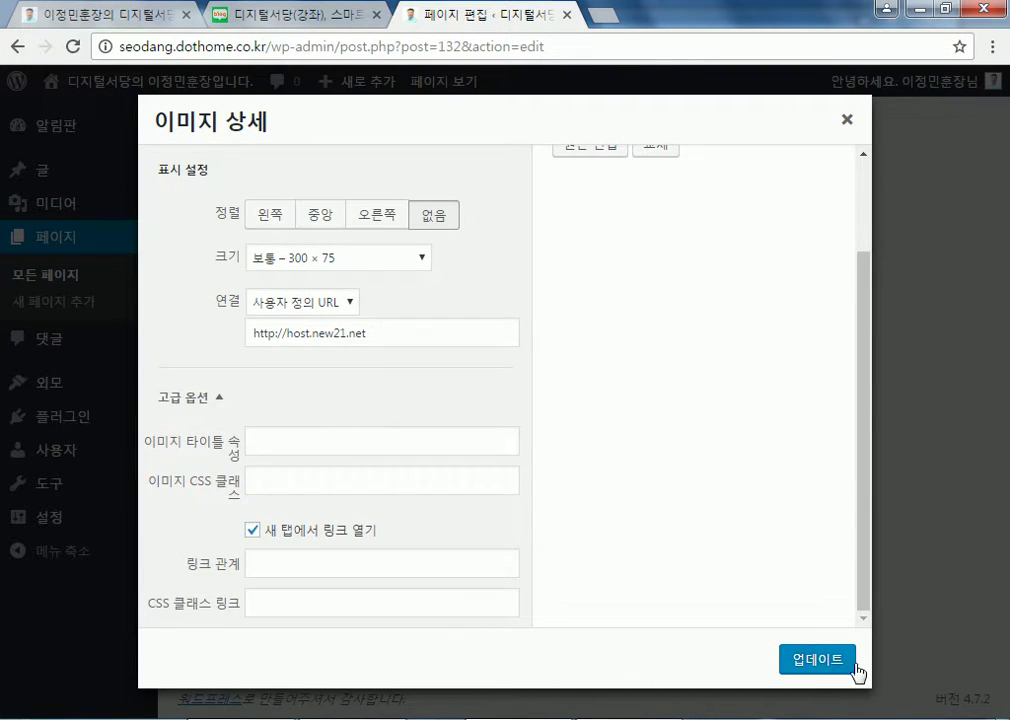
{"action": "left_click", "coordinate": [818, 660]}
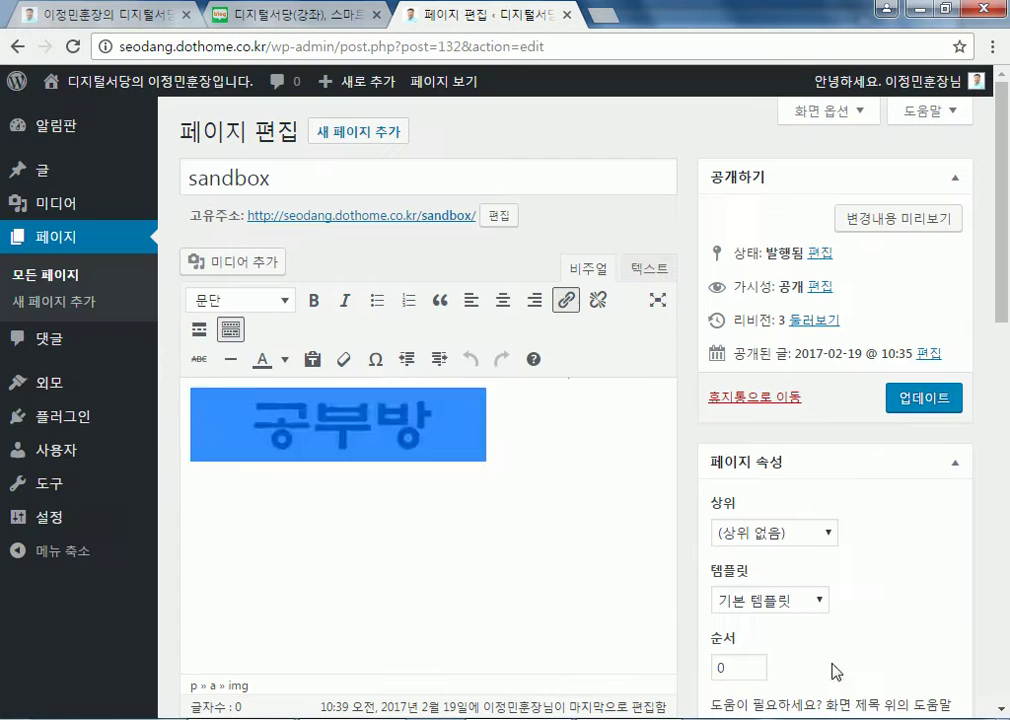
Copy all of the page's HTML code and update the sandbox page again
{"action": "left_click", "coordinate": [648, 272]}
{"action": "left_click_drag", "start_coordinate": [516, 426], "coordinate": [197, 403]}
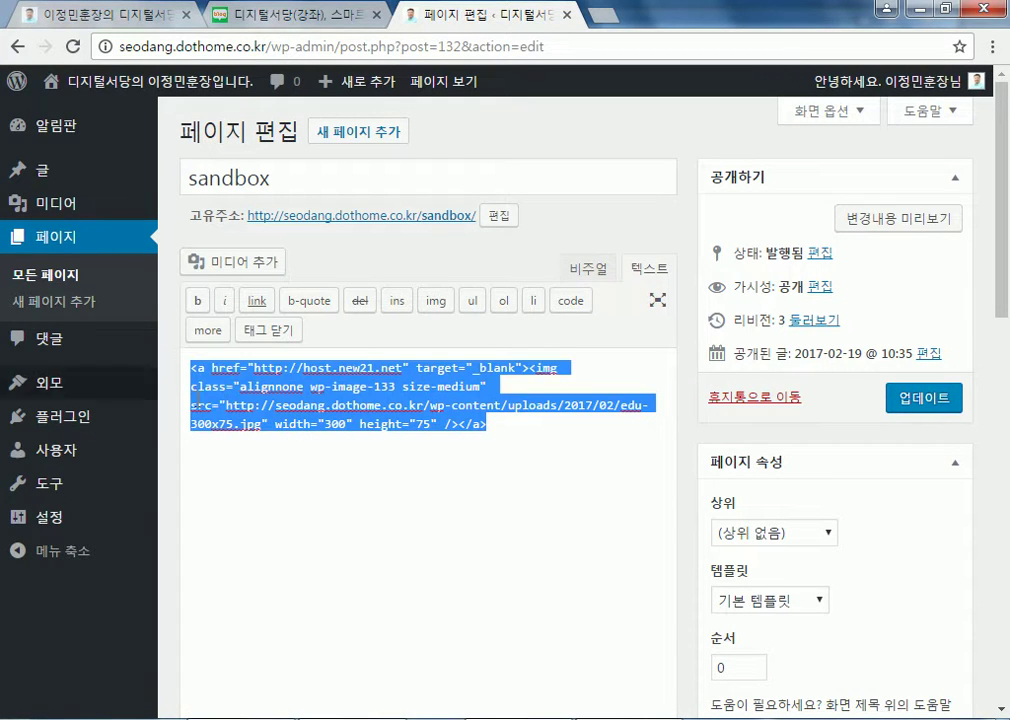
{"action": "right_click", "coordinate": [414, 412]}
{"action": "left_click", "coordinate": [428, 451]}
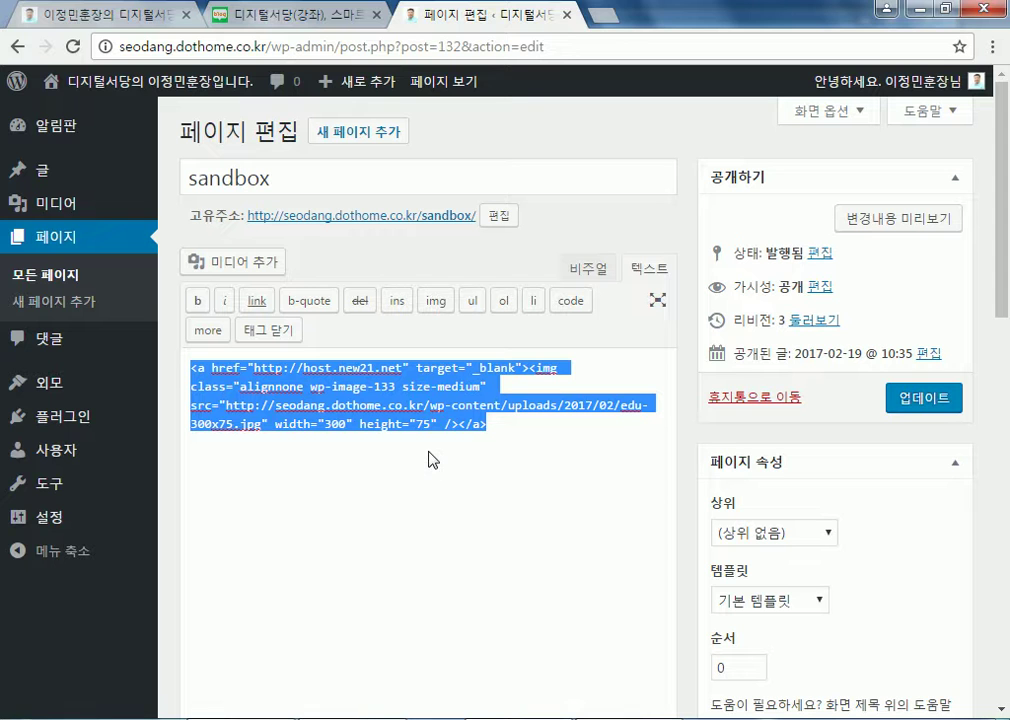
{"action": "left_click", "coordinate": [936, 402]}
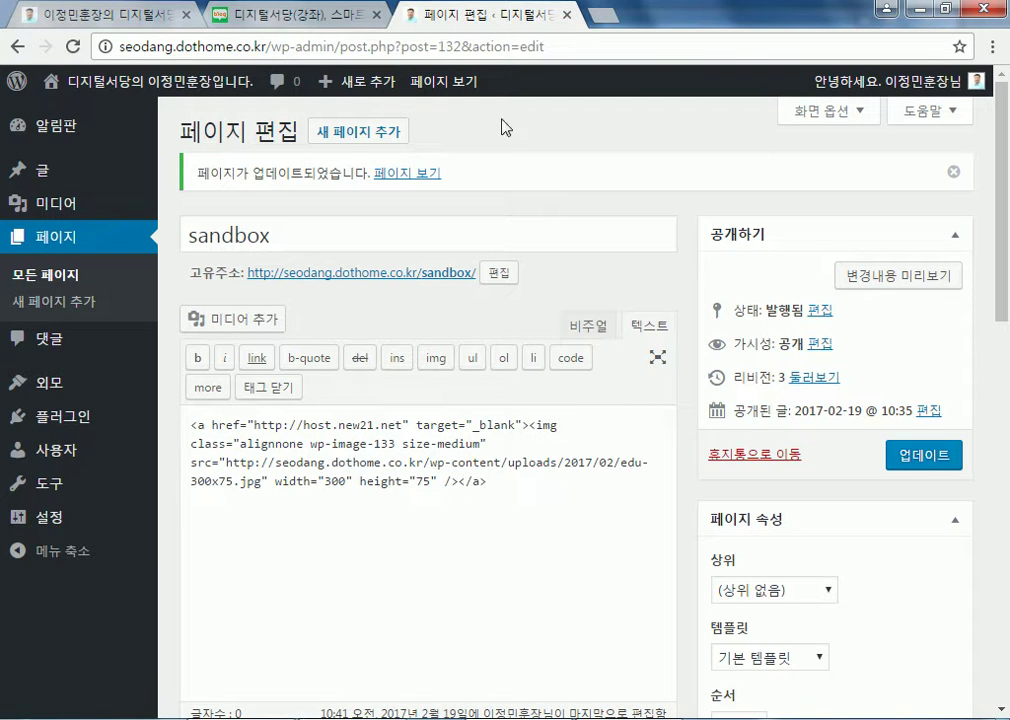
{"action": "mouse_move", "coordinate": [43, 377]}
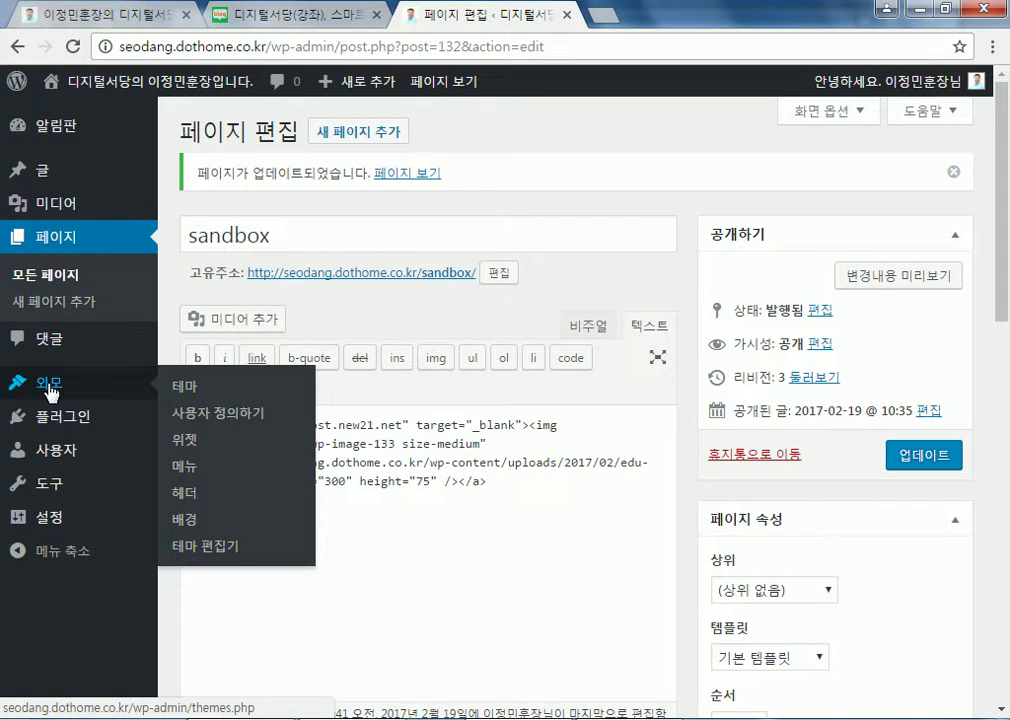
Open 외모 > 위젯 and pick 사용자 정의 메뉴 with 주 사이드바 as the target area
{"action": "left_click", "coordinate": [184, 440]}
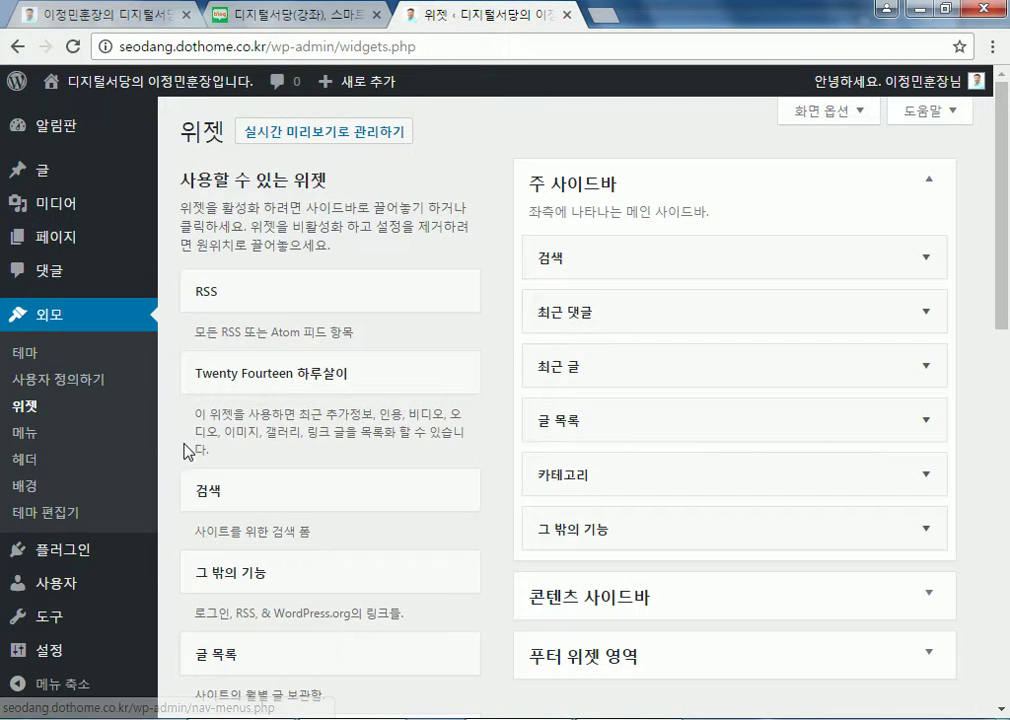
{"action": "scroll", "coordinate": [438, 458], "scroll_direction": "down", "scroll_amount": 5}
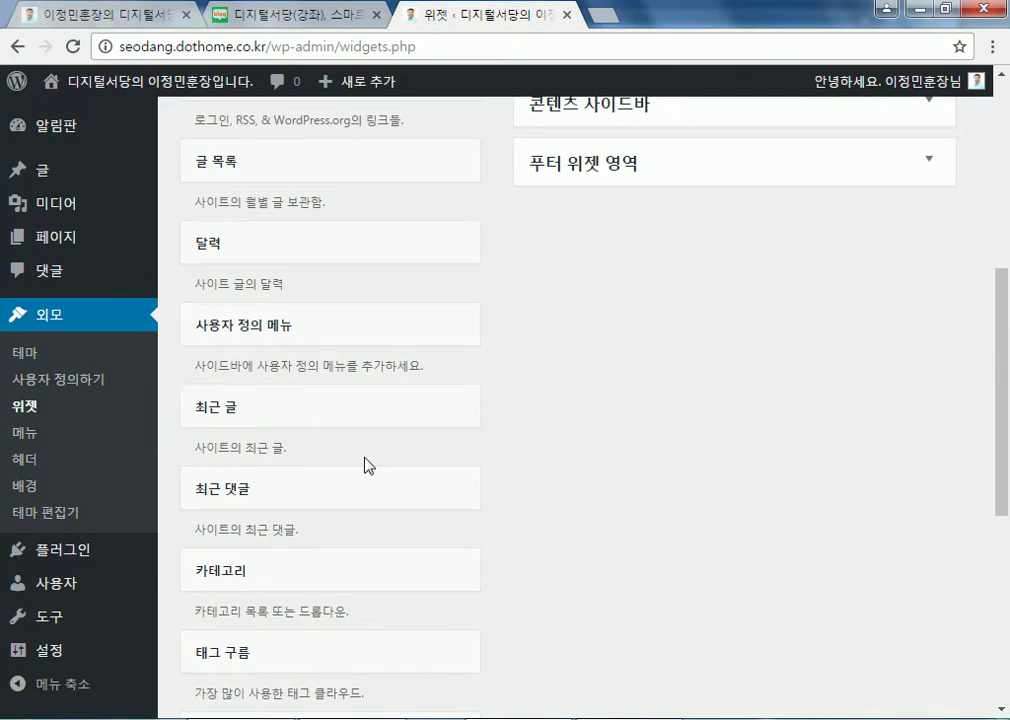
{"action": "scroll", "coordinate": [367, 464], "scroll_direction": "down", "scroll_amount": 3}
{"action": "scroll", "coordinate": [367, 464], "scroll_direction": "down", "scroll_amount": 2}
{"action": "scroll", "coordinate": [367, 455], "scroll_direction": "up", "scroll_amount": 7}
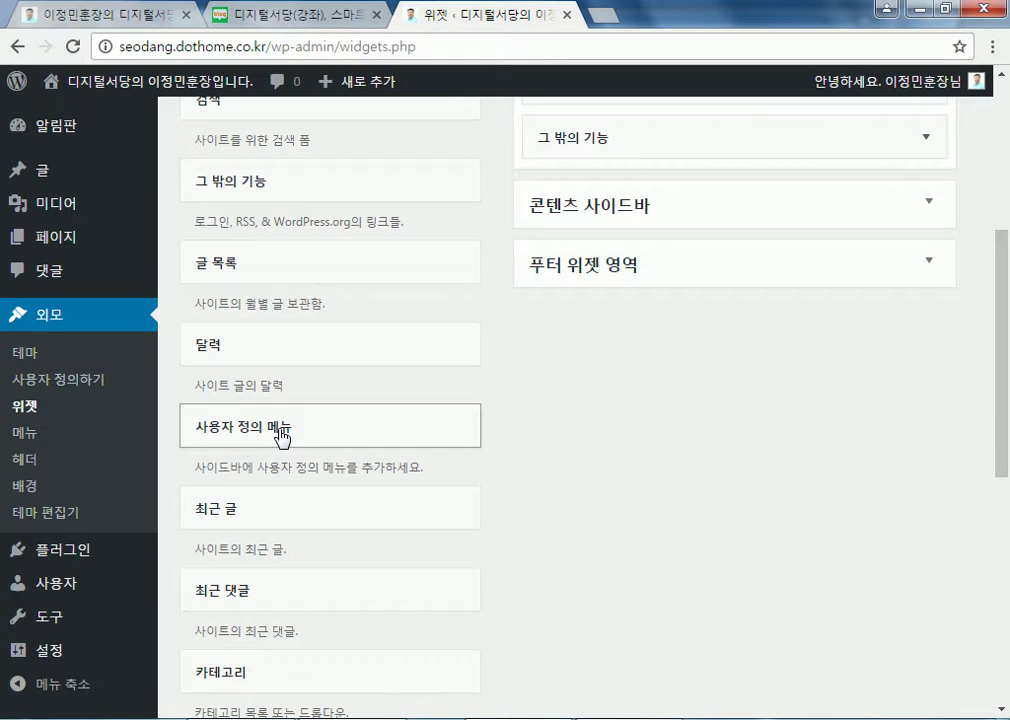
{"action": "scroll", "coordinate": [283, 437], "scroll_direction": "up", "scroll_amount": 4}
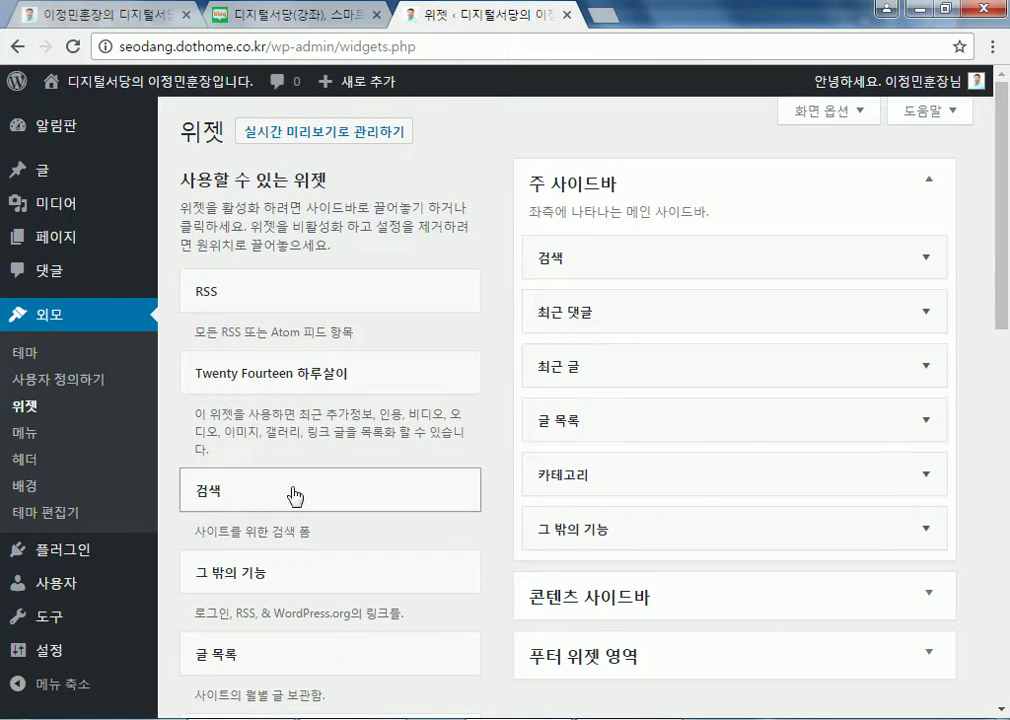
{"action": "scroll", "coordinate": [261, 487], "scroll_direction": "down", "scroll_amount": 4}
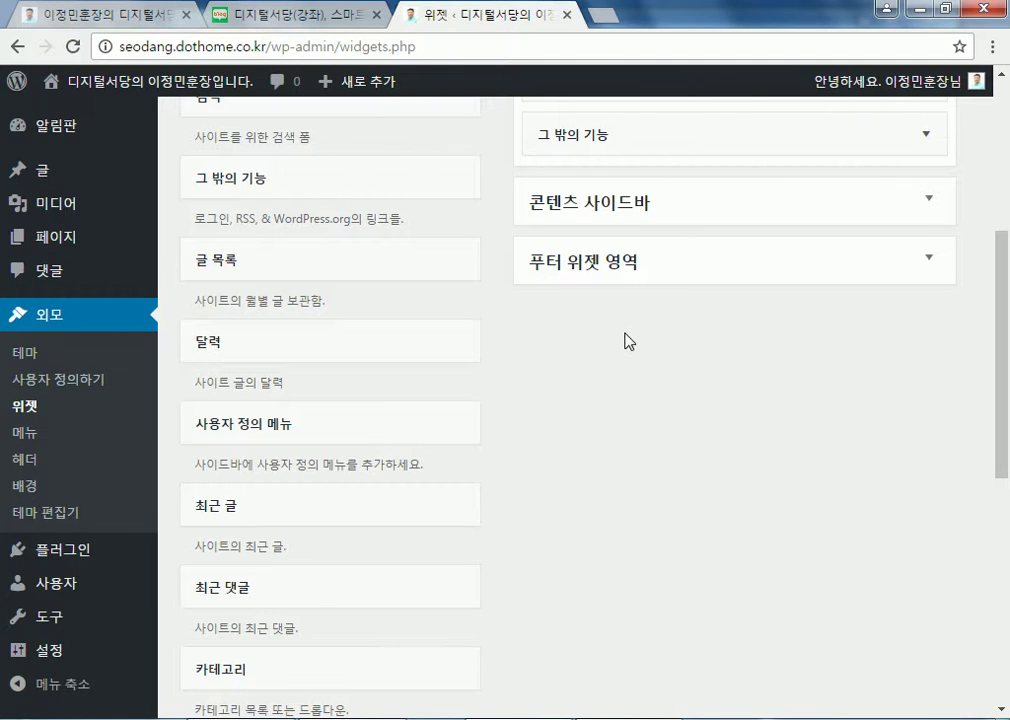
{"action": "left_click", "coordinate": [290, 434]}
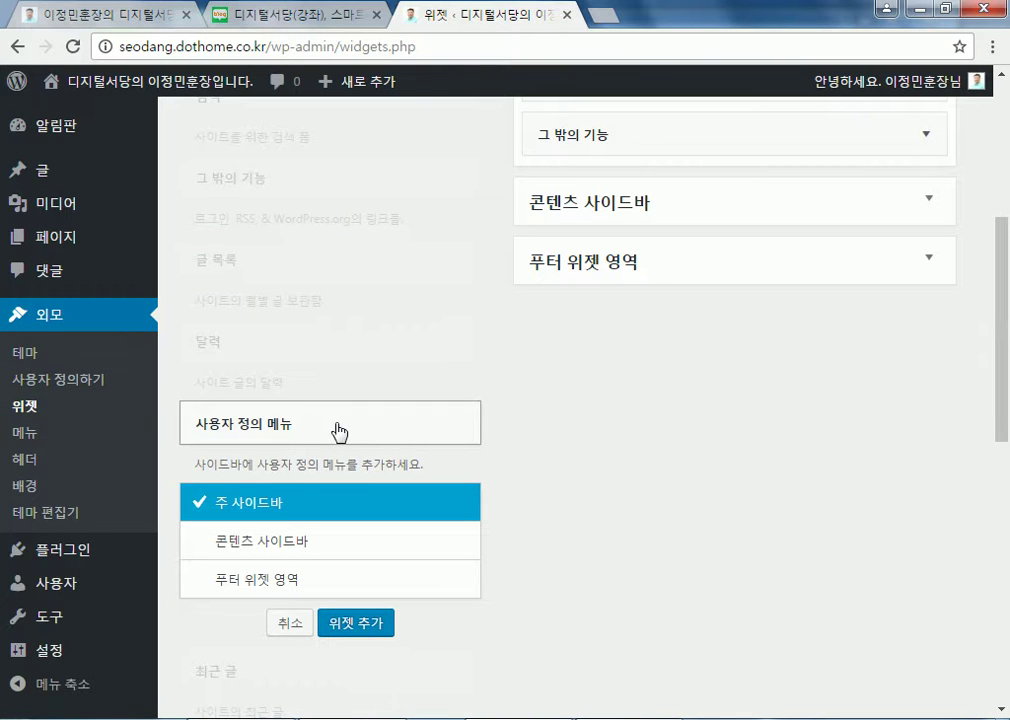
{"action": "scroll", "coordinate": [435, 428], "scroll_direction": "up", "scroll_amount": 1}
{"action": "scroll", "coordinate": [440, 428], "scroll_direction": "down", "scroll_amount": 2}
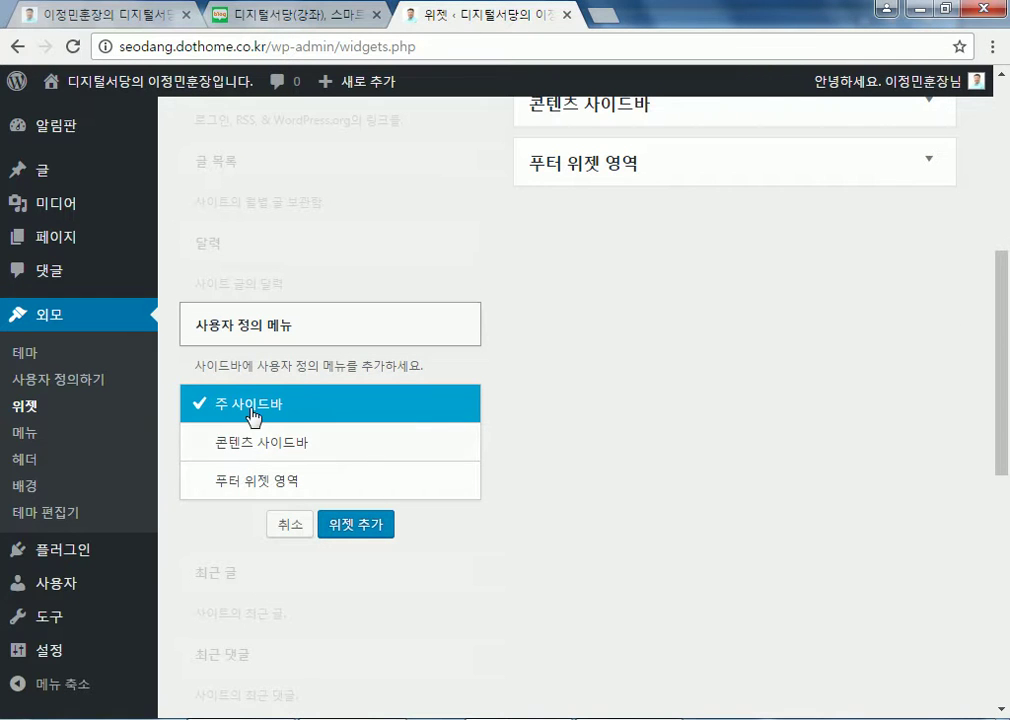
Add 사용자 정의 메뉴 with the banner HTML pasted as its title, moved to 주 사이드바's top
{"action": "left_click", "coordinate": [345, 540]}
{"action": "scroll", "coordinate": [700, 430], "scroll_direction": "up", "scroll_amount": 2}
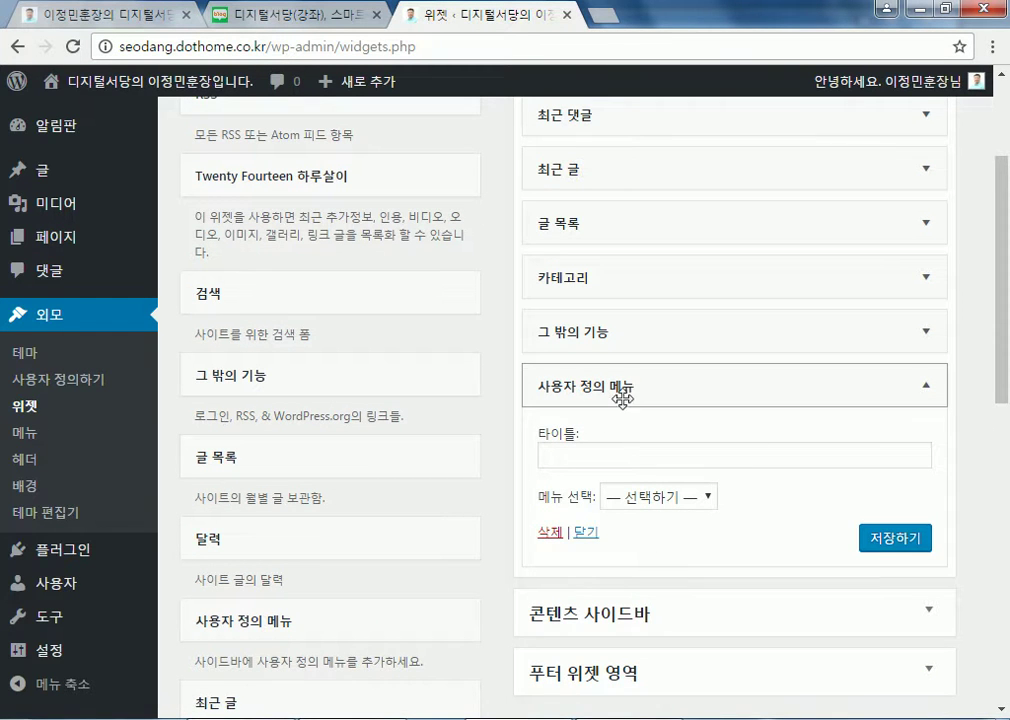
{"action": "left_click", "coordinate": [623, 457]}
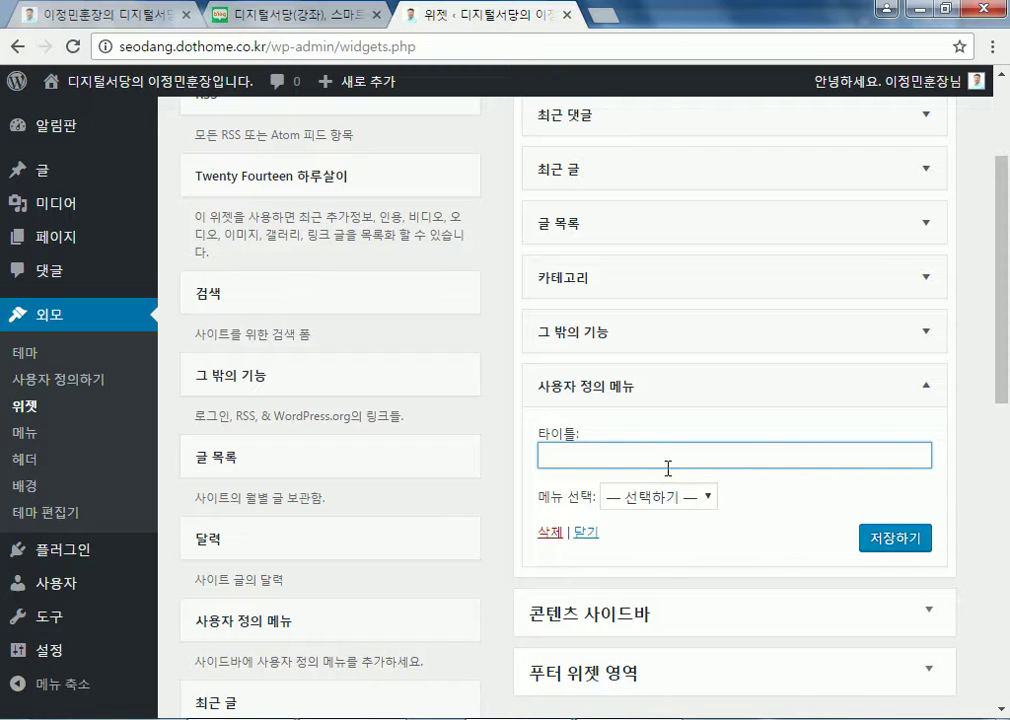
{"action": "key", "text": "ctrl+v"}
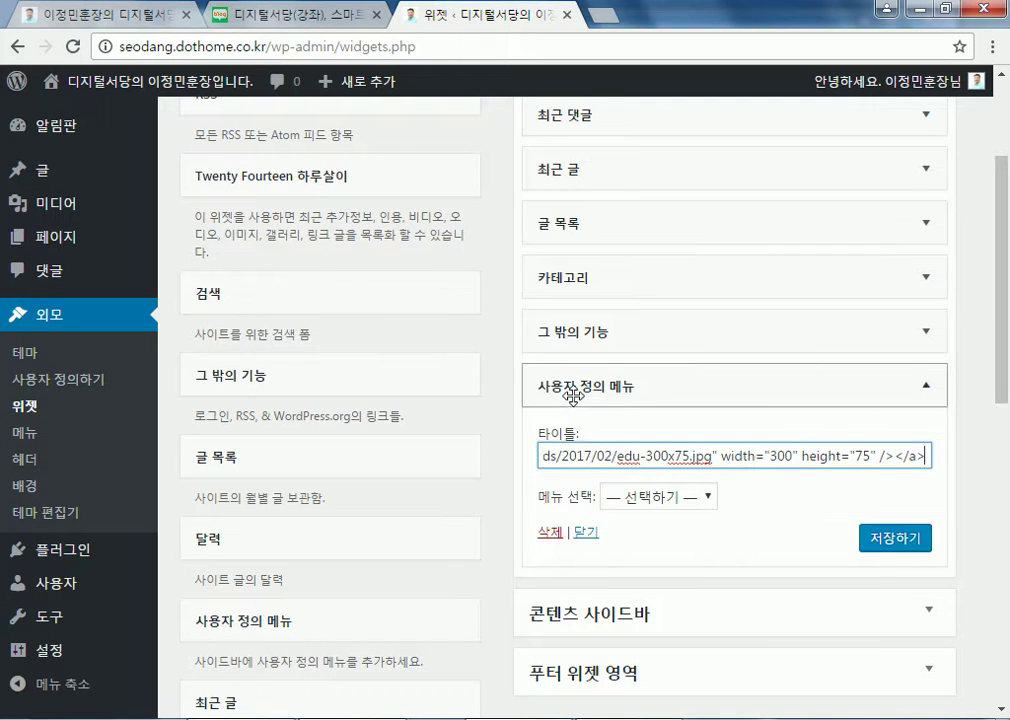
{"action": "scroll", "coordinate": [520, 460], "scroll_direction": "up", "scroll_amount": 2}
{"action": "left_click_drag", "start_coordinate": [580, 586], "coordinate": [545, 267]}
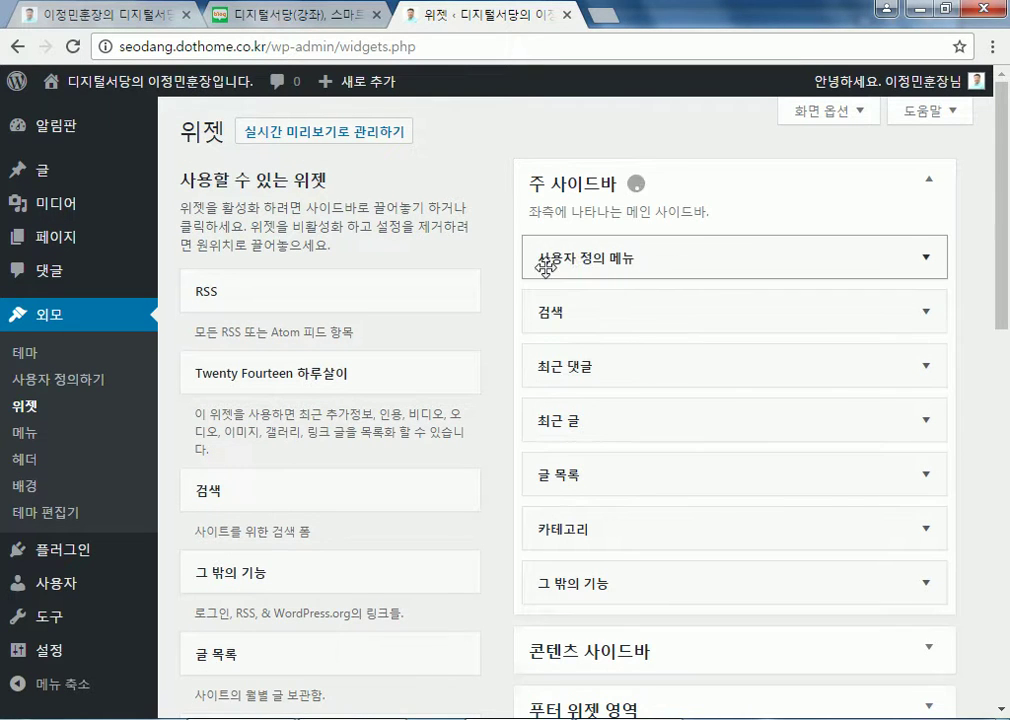
Save the 사용자 정의 메뉴 widget without choosing a menu, leaving its title blank
{"action": "left_click", "coordinate": [929, 261]}
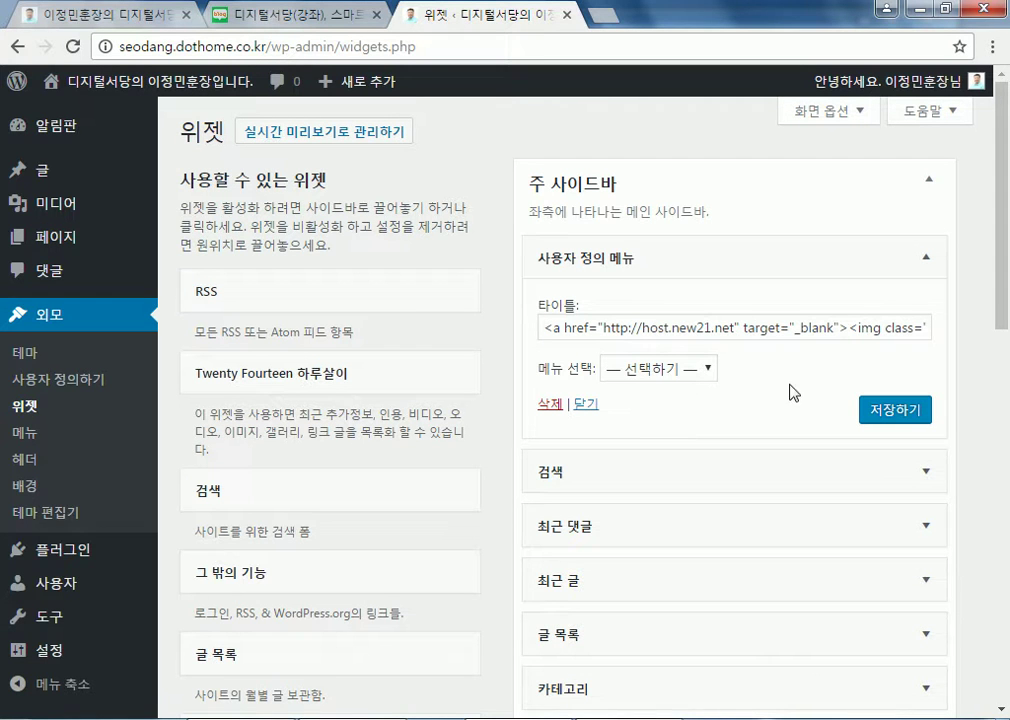
{"action": "left_click", "coordinate": [677, 372]}
{"action": "left_click", "coordinate": [677, 378]}
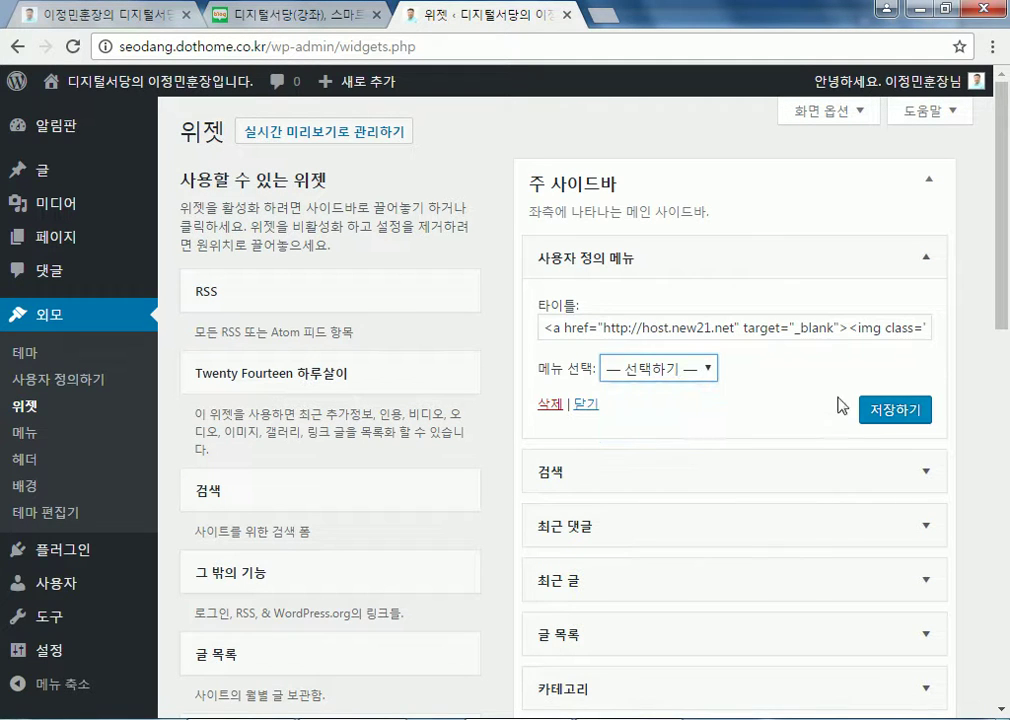
{"action": "left_click", "coordinate": [893, 412]}
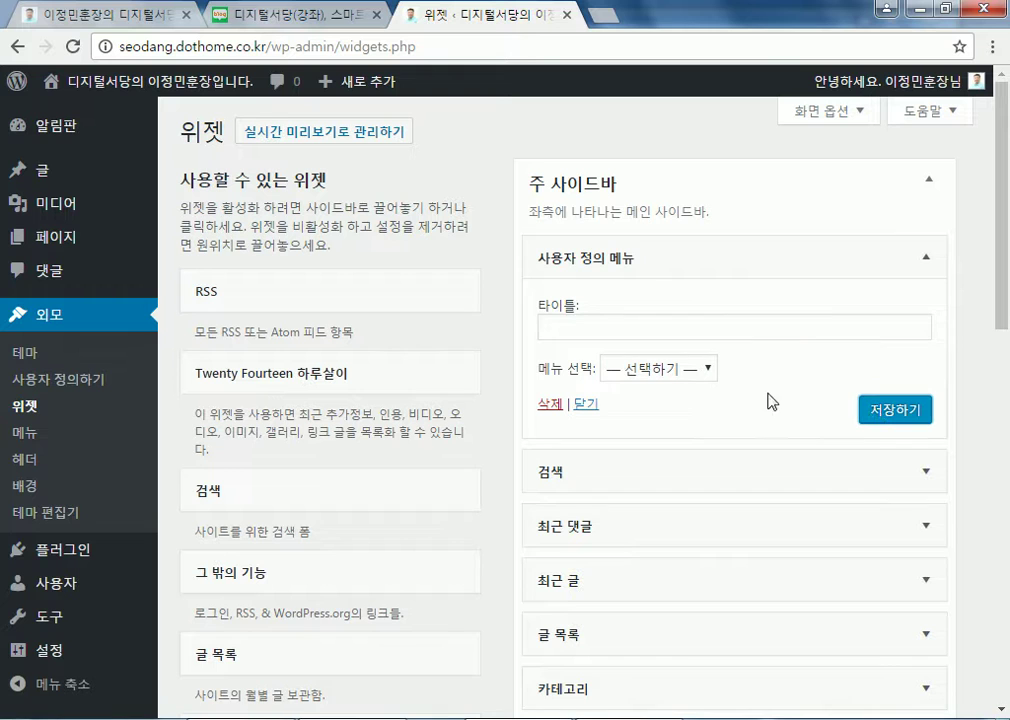
{"action": "left_click", "coordinate": [592, 328]}
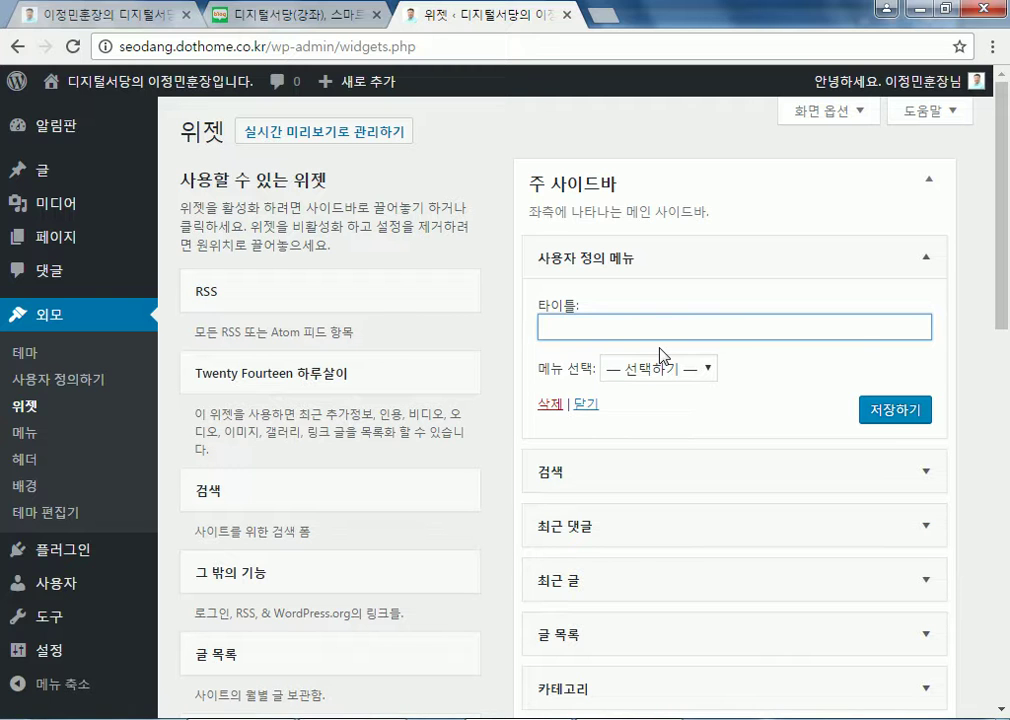
{"action": "scroll", "coordinate": [311, 459], "scroll_direction": "down", "scroll_amount": 4}
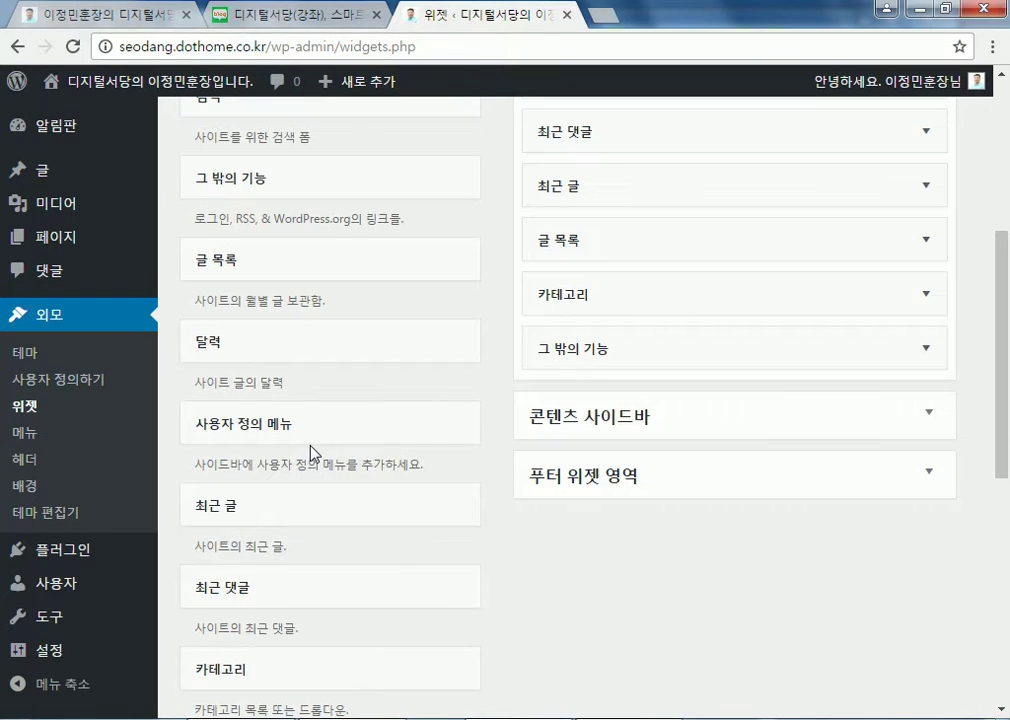
{"action": "scroll", "coordinate": [311, 452], "scroll_direction": "down", "scroll_amount": 5}
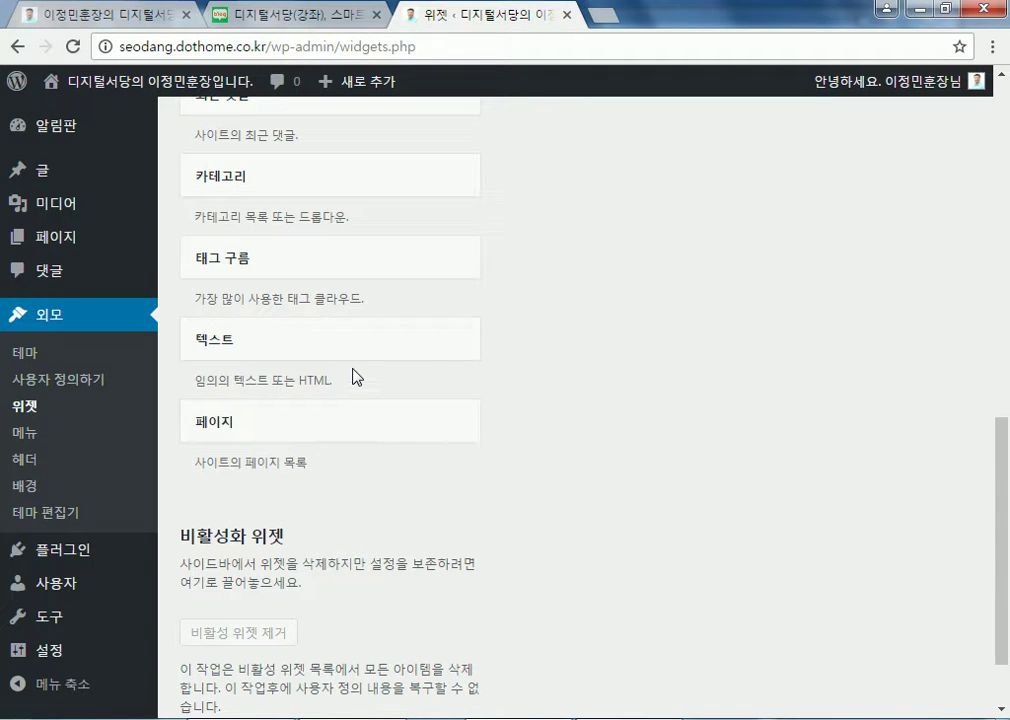
{"action": "scroll", "coordinate": [470, 358], "scroll_direction": "up", "scroll_amount": 9}
Replace 사용자 정의 메뉴 with an untitled 텍스트 widget containing the banner HTML, and save it
{"action": "left_click", "coordinate": [602, 257]}
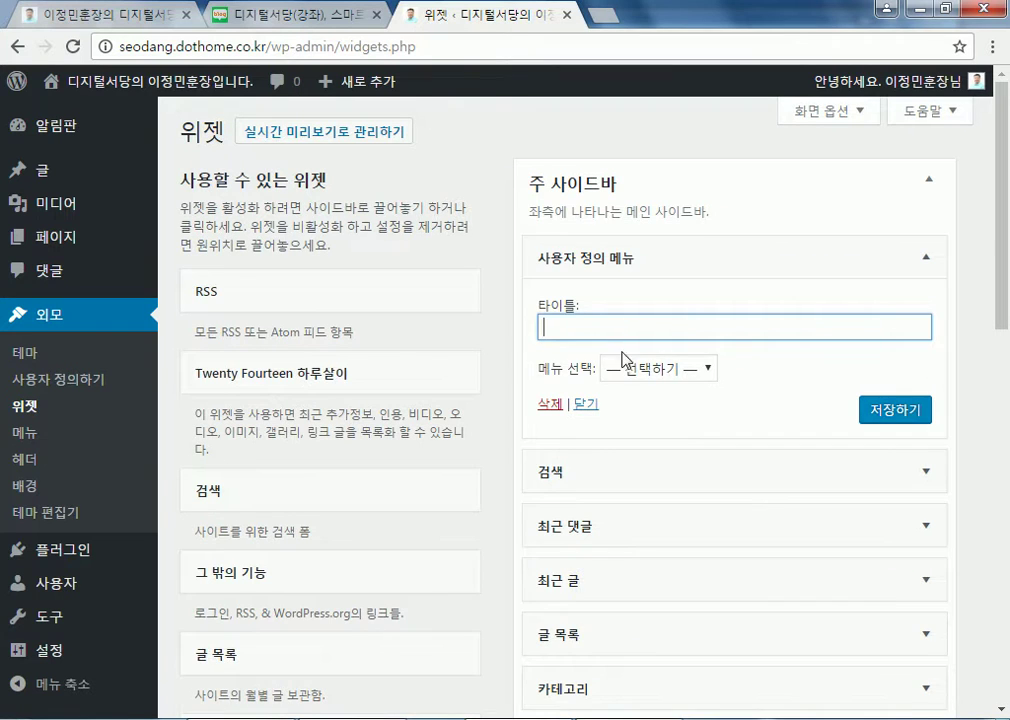
{"action": "left_click_drag", "start_coordinate": [604, 249], "coordinate": [369, 392]}
{"action": "scroll", "coordinate": [369, 392], "scroll_direction": "down", "scroll_amount": 9}
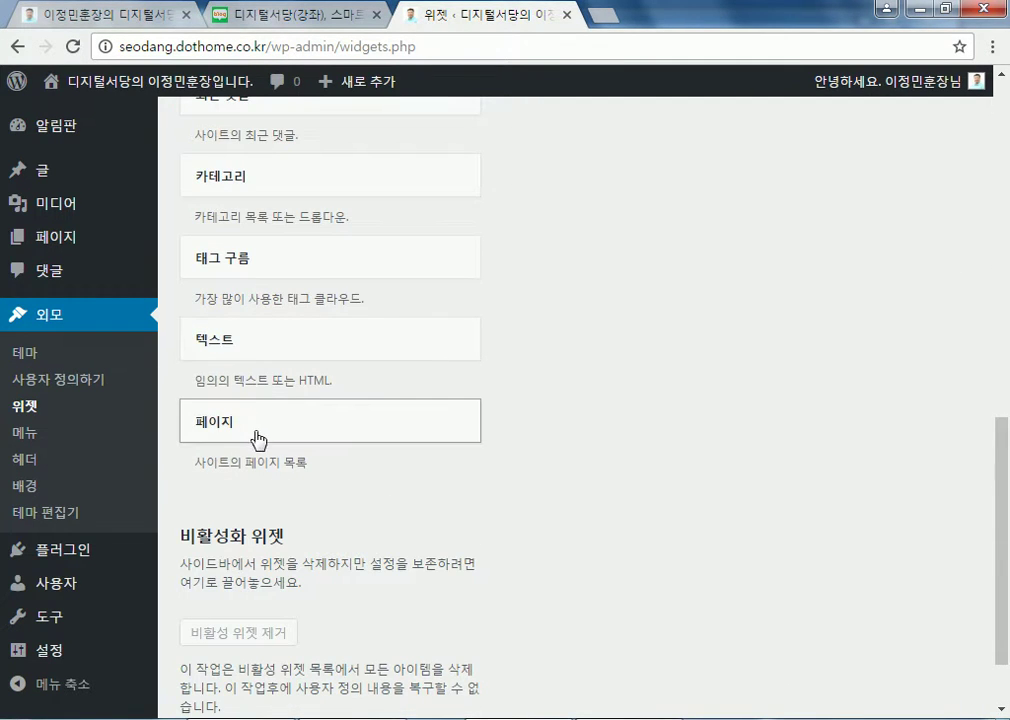
{"action": "left_click", "coordinate": [218, 350]}
{"action": "left_click", "coordinate": [362, 545]}
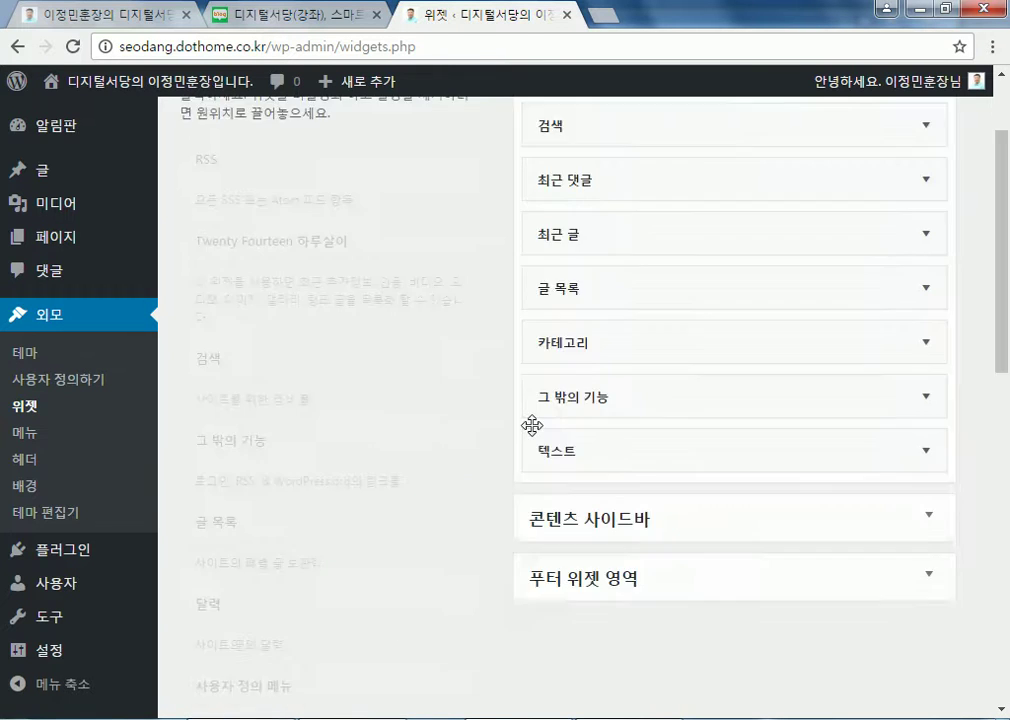
{"action": "left_click", "coordinate": [573, 262]}
{"action": "left_click", "coordinate": [680, 364]}
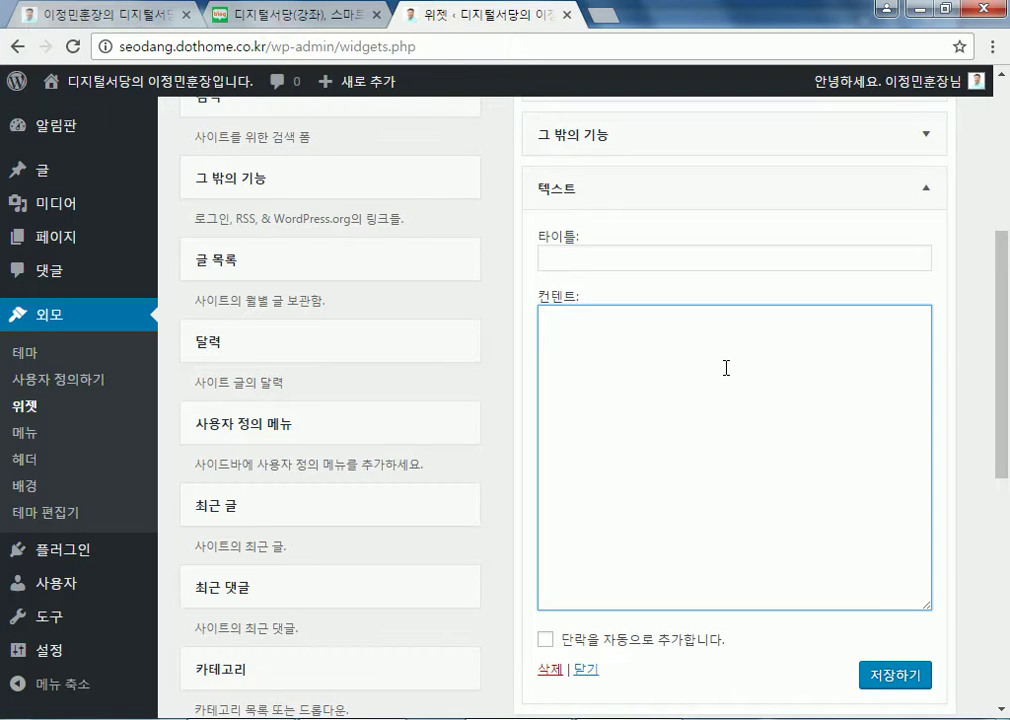
{"action": "type", "text": "<a href=\"http://host.new21.net\" target=\"_blank\"><img class=\"alignnone wp-image-133 size-medium\" src=\"http://seodang.dothome.co.kr/wp-content/uploads/2017/02/edu-300x75.jpg\" width=\"300\" height=\"75\" /></a>"}
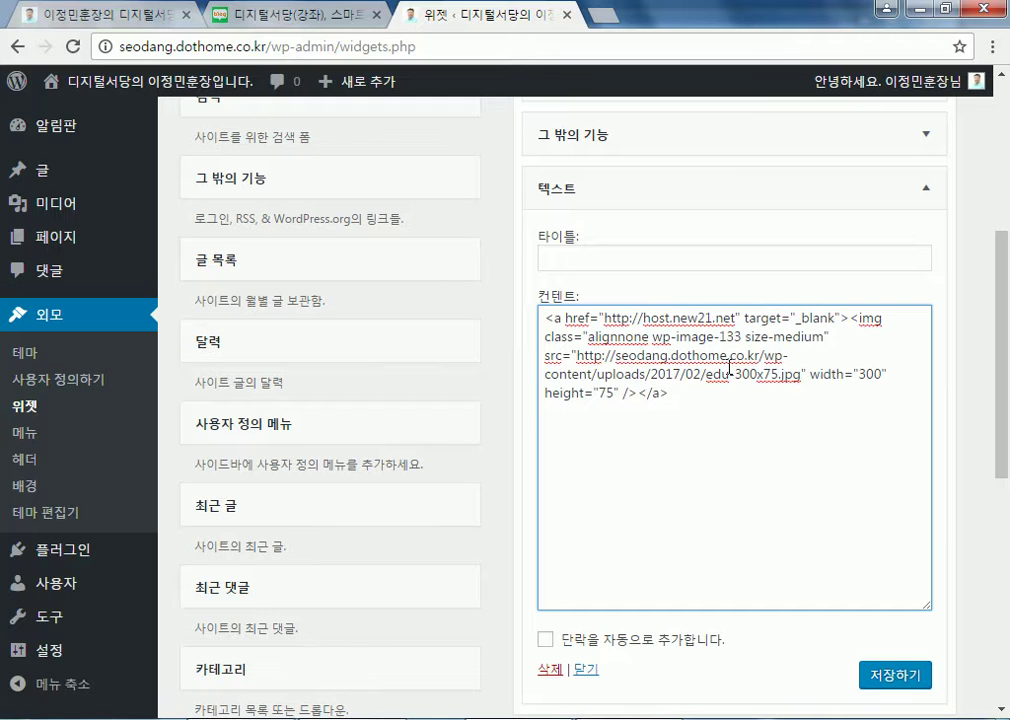
{"action": "left_click", "coordinate": [897, 681]}
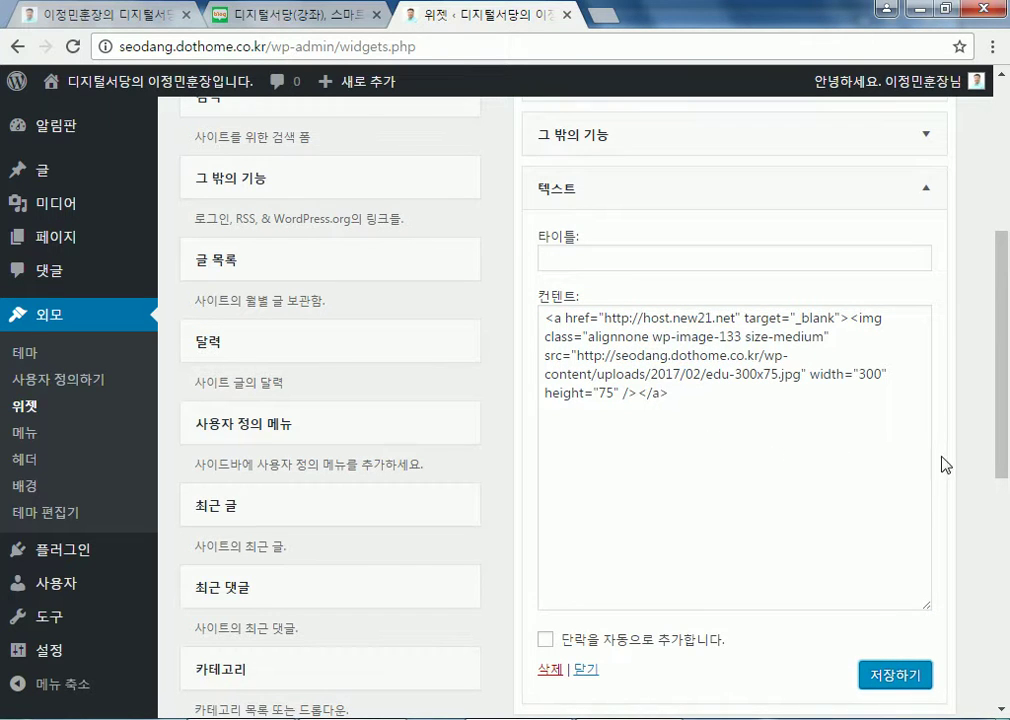
Drag the 텍스트 banner widget above 검색 and check its content
{"action": "scroll", "coordinate": [880, 465], "scroll_direction": "up", "scroll_amount": 3}
{"action": "left_click_drag", "start_coordinate": [555, 482], "coordinate": [550, 155]}
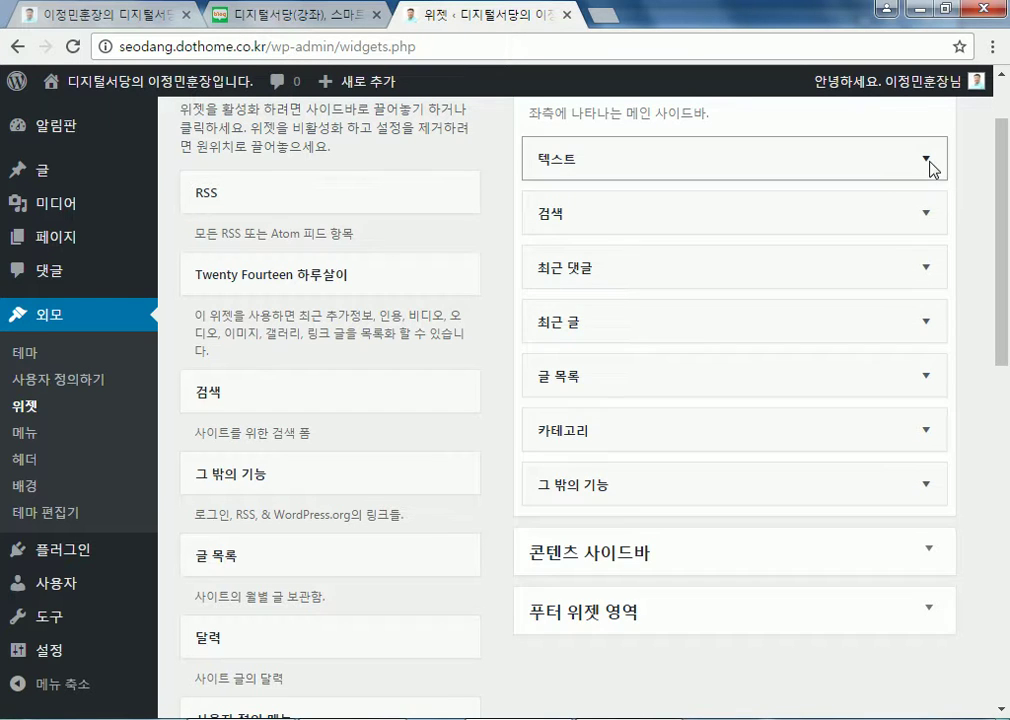
{"action": "left_click", "coordinate": [929, 162]}
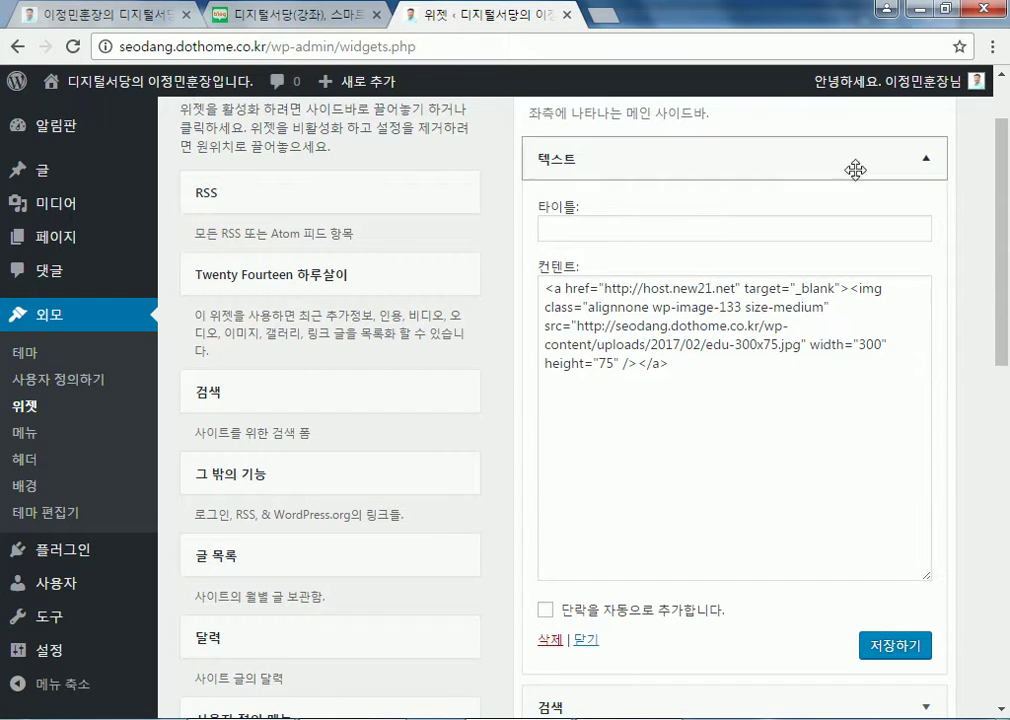
{"action": "left_click", "coordinate": [928, 160]}
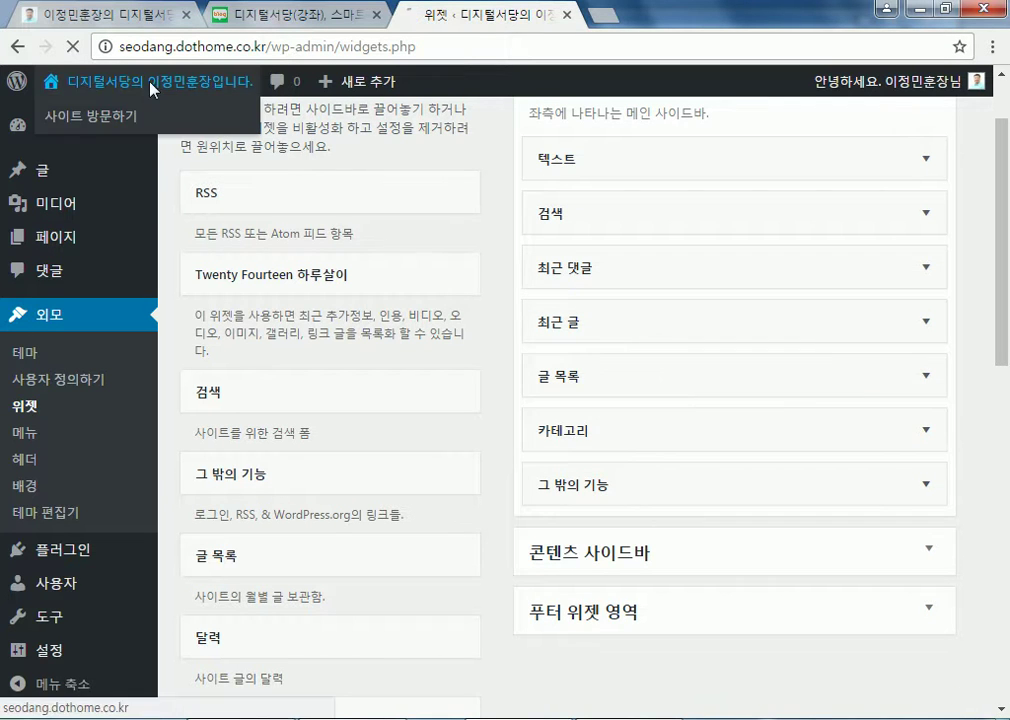
Visit the live homepage, click the 공부방 sidebar banner, then close the host.new21.net tab
{"action": "left_click", "coordinate": [118, 80]}
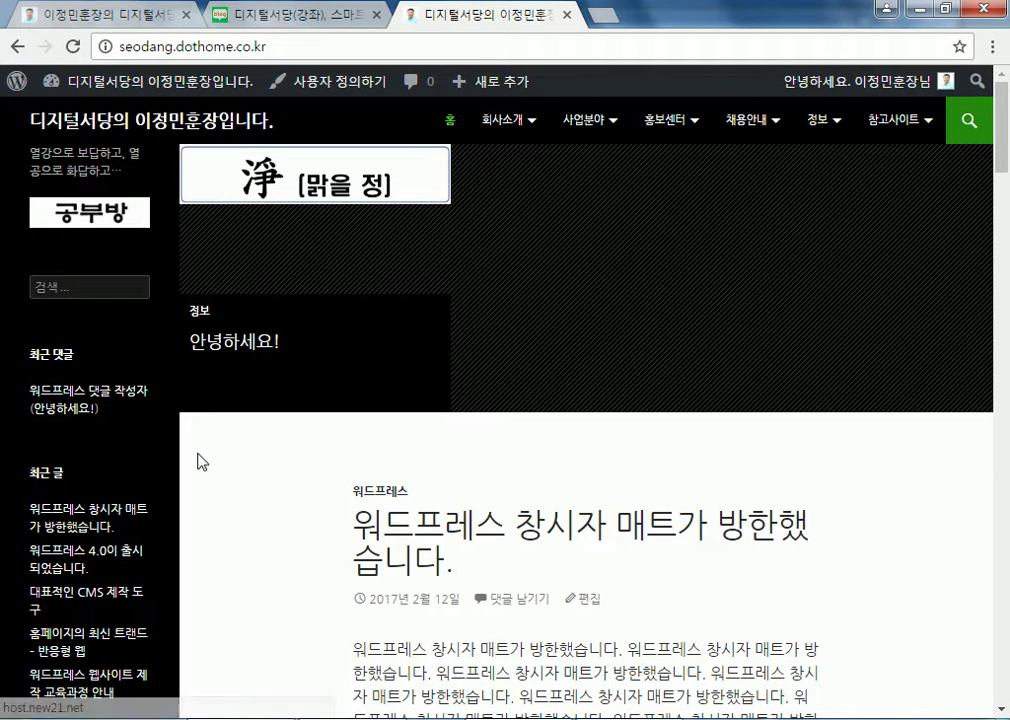
{"action": "left_click", "coordinate": [113, 222]}
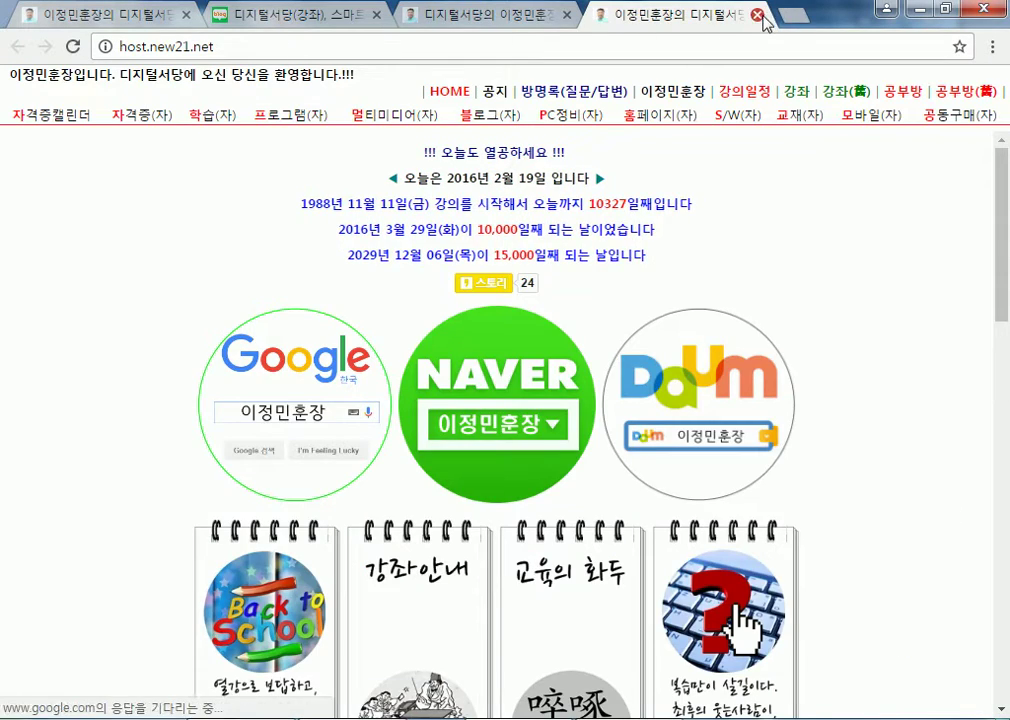
{"action": "left_click", "coordinate": [762, 18]}
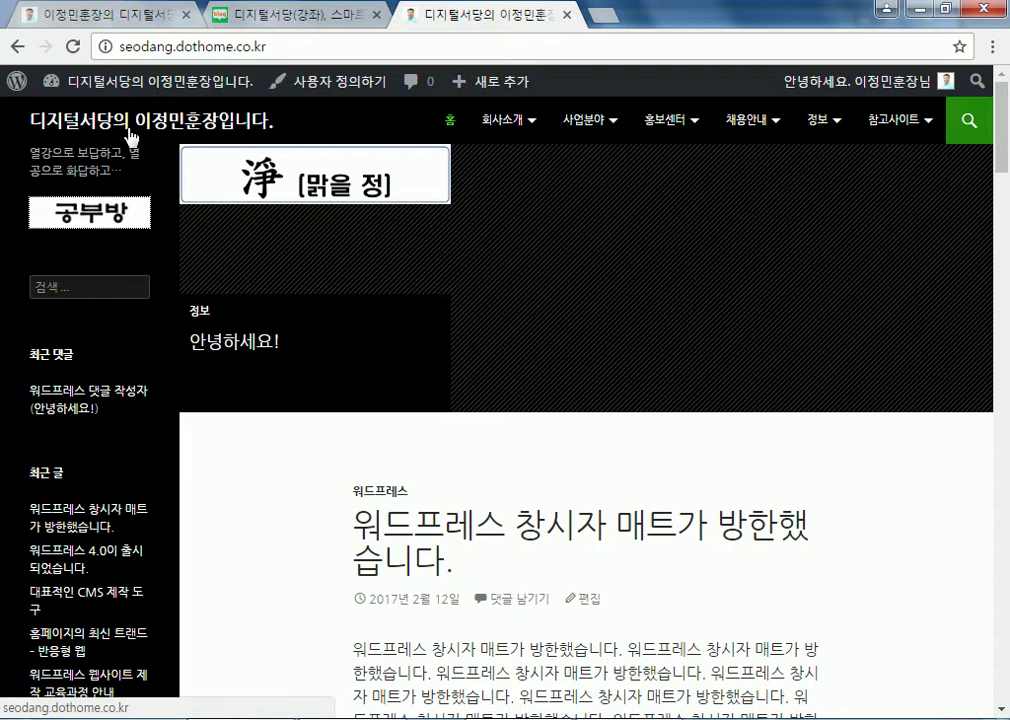
Open the sandbox page from All Pages and switch its editor to the Visual tab
{"action": "mouse_move", "coordinate": [122, 64]}
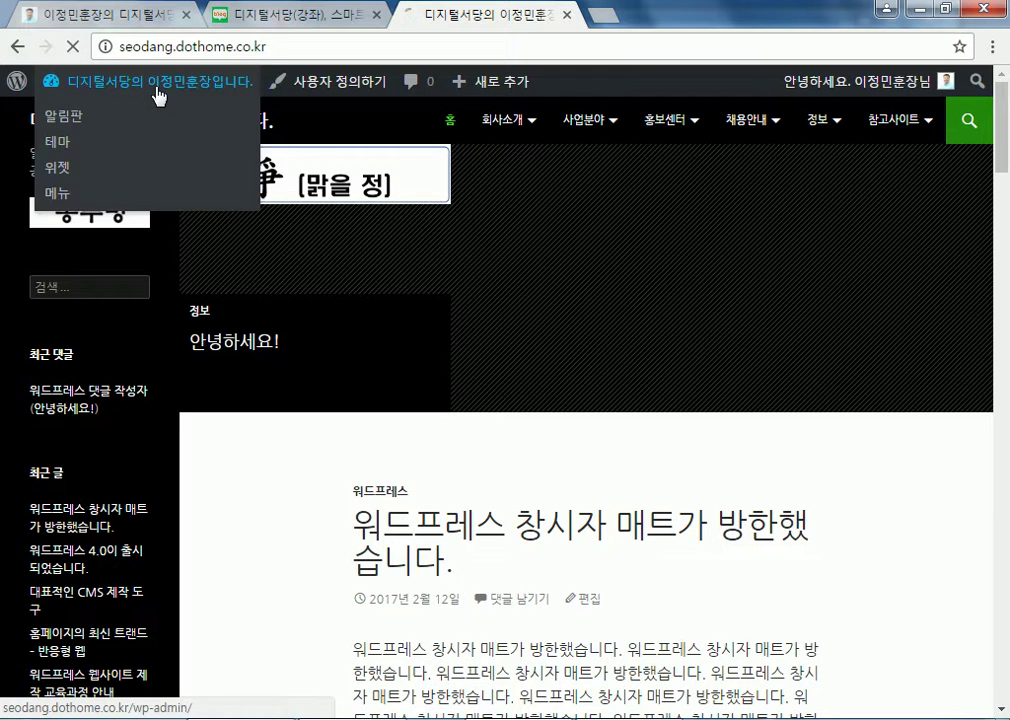
{"action": "left_click", "coordinate": [61, 113]}
{"action": "mouse_move", "coordinate": [55, 307]}
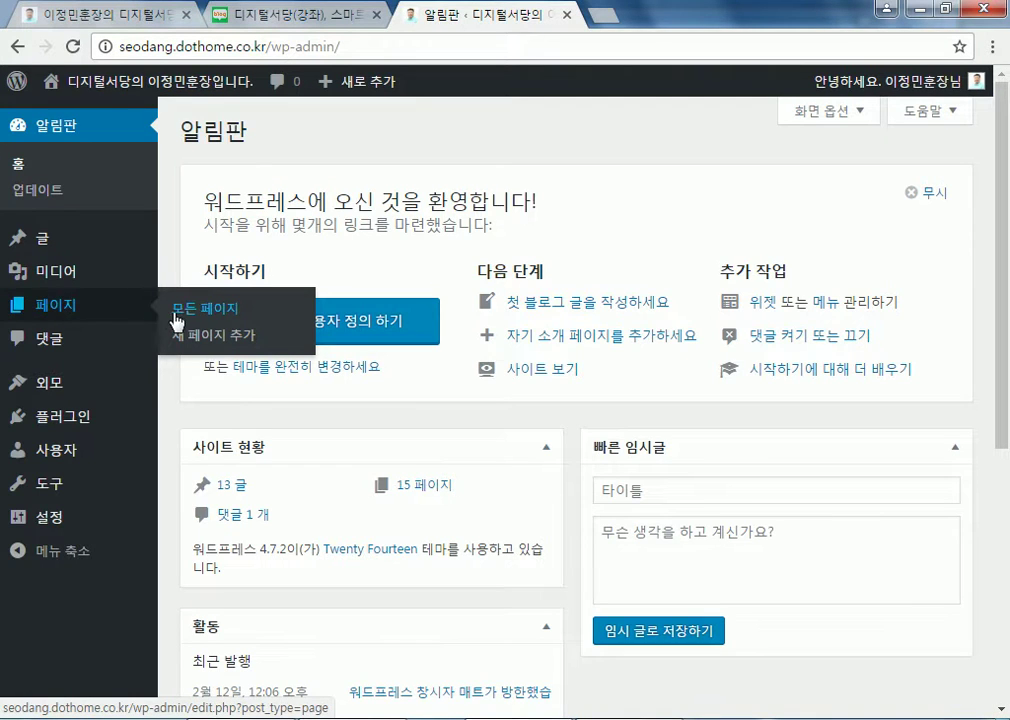
{"action": "left_click", "coordinate": [295, 310]}
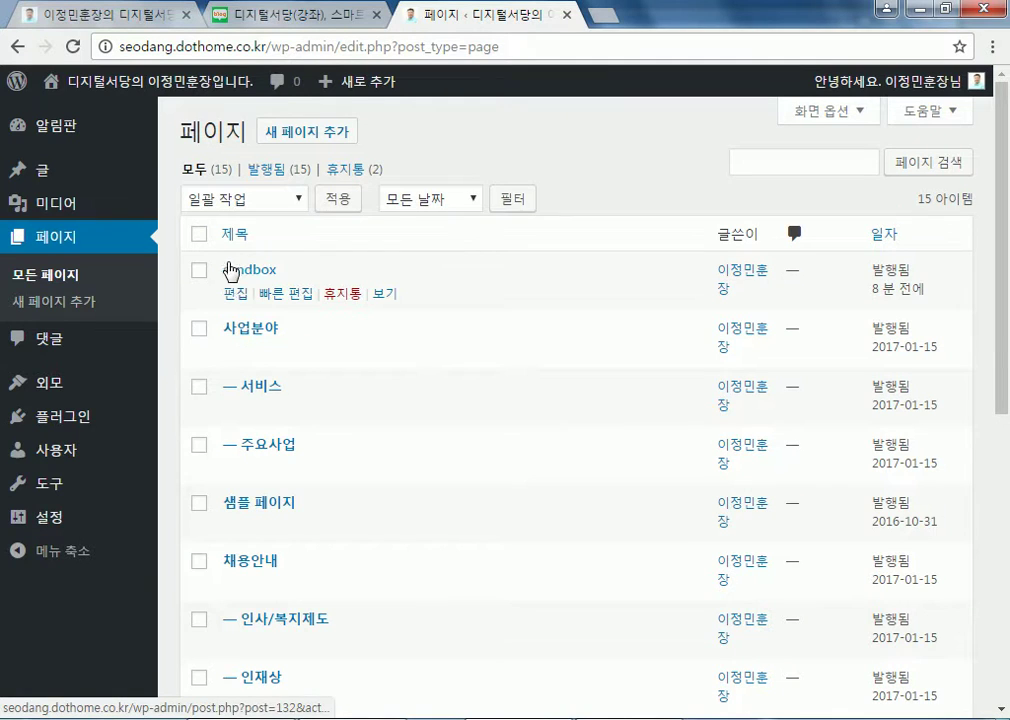
{"action": "left_click", "coordinate": [236, 293]}
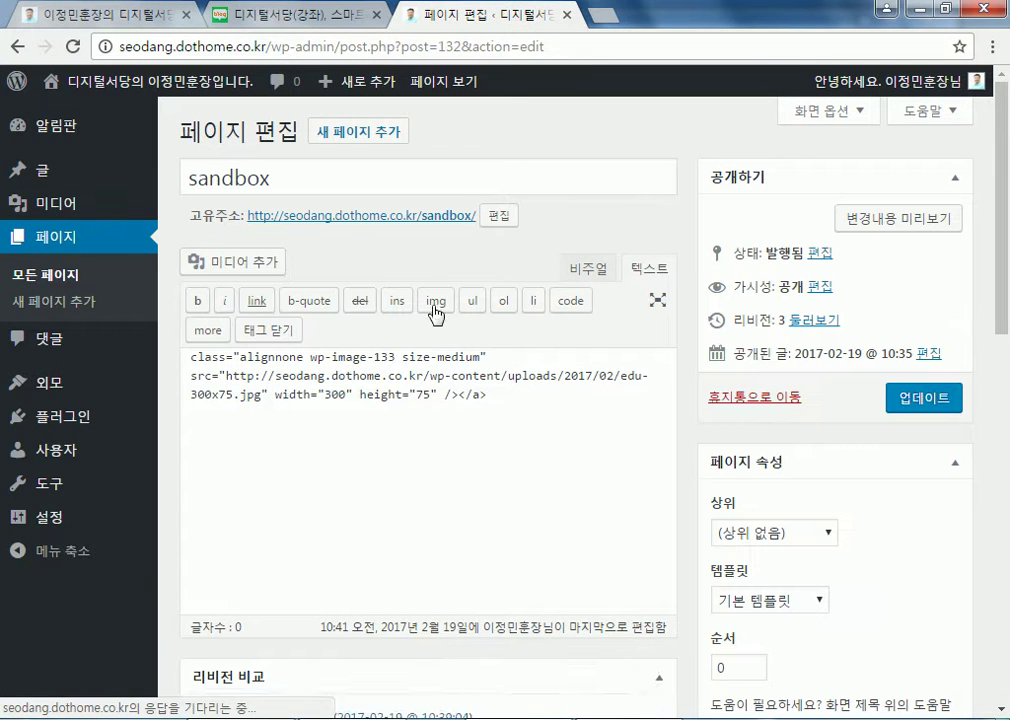
{"action": "left_click", "coordinate": [596, 278]}
Inspect the banner image, then start a new page, leaving the sandbox page unsaved
{"action": "left_click", "coordinate": [473, 428]}
{"action": "left_click", "coordinate": [585, 436]}
{"action": "key", "text": "Return"}
{"action": "left_click", "coordinate": [238, 585]}
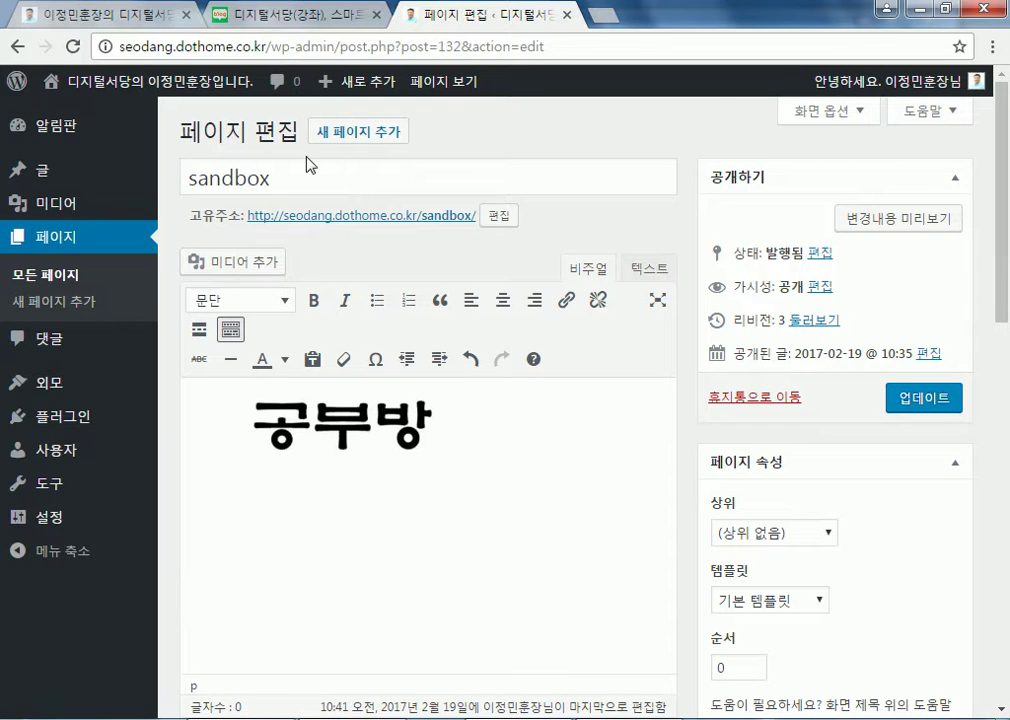
{"action": "left_click", "coordinate": [347, 140]}
{"action": "left_click", "coordinate": [566, 158]}
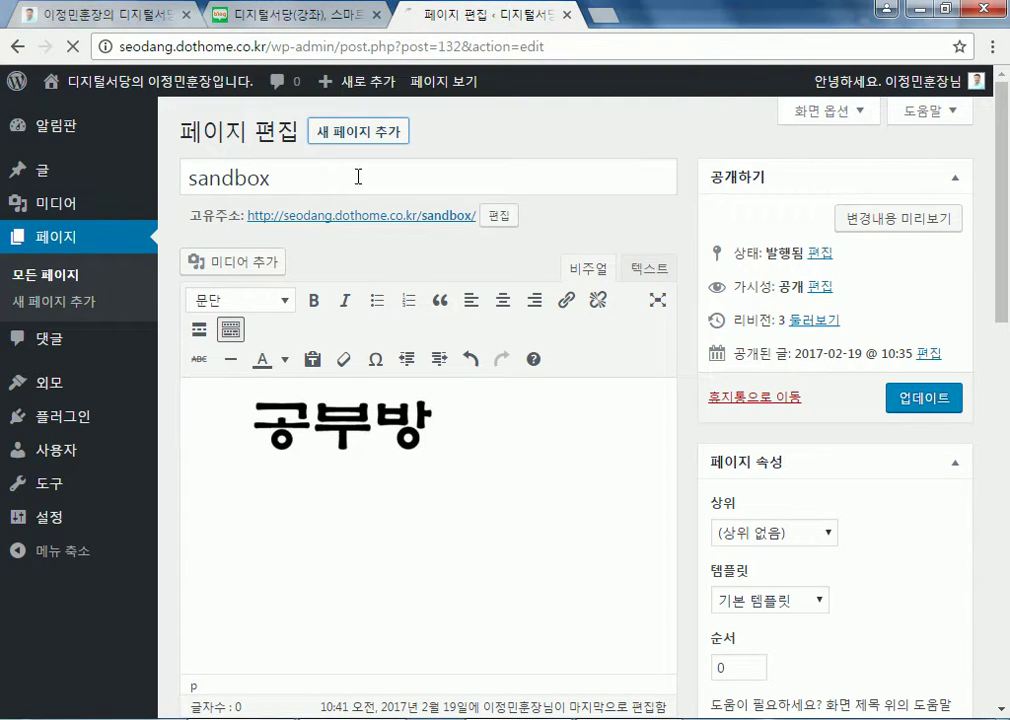
Title the new page 'sandbox', correcting the mistyped Korean characters, then move into the body
{"action": "type", "text": "ㄴㅁ"}
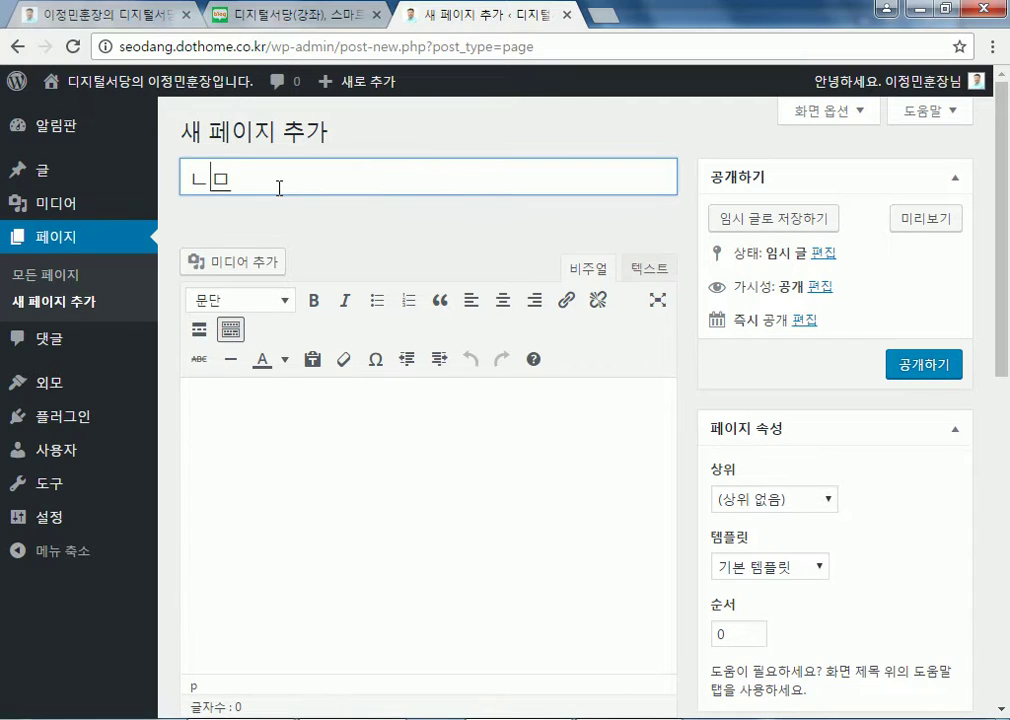
{"action": "type", "text": "ㅗ"}
{"action": "key", "text": "BackSpace"}
{"action": "key", "text": "BackSpace"}
{"action": "key", "text": "BackSpace"}
{"action": "key", "text": "Hangul"}
{"action": "type", "text": "sandbox2"}
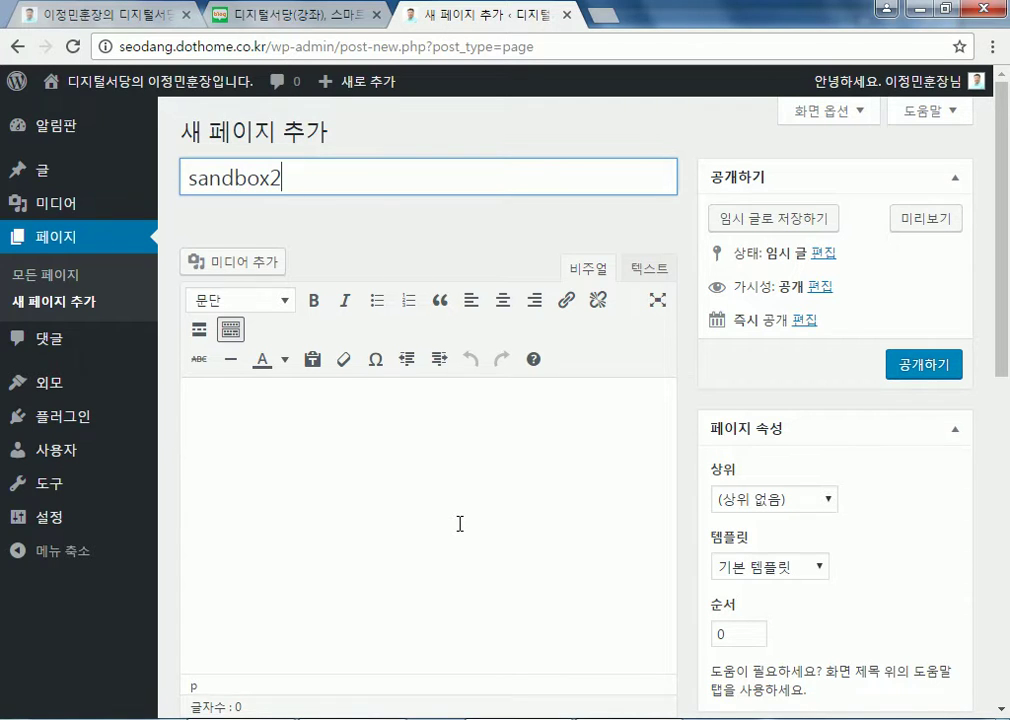
{"action": "left_click", "coordinate": [460, 522]}
{"action": "scroll", "coordinate": [455, 512], "scroll_direction": "down", "scroll_amount": 1}
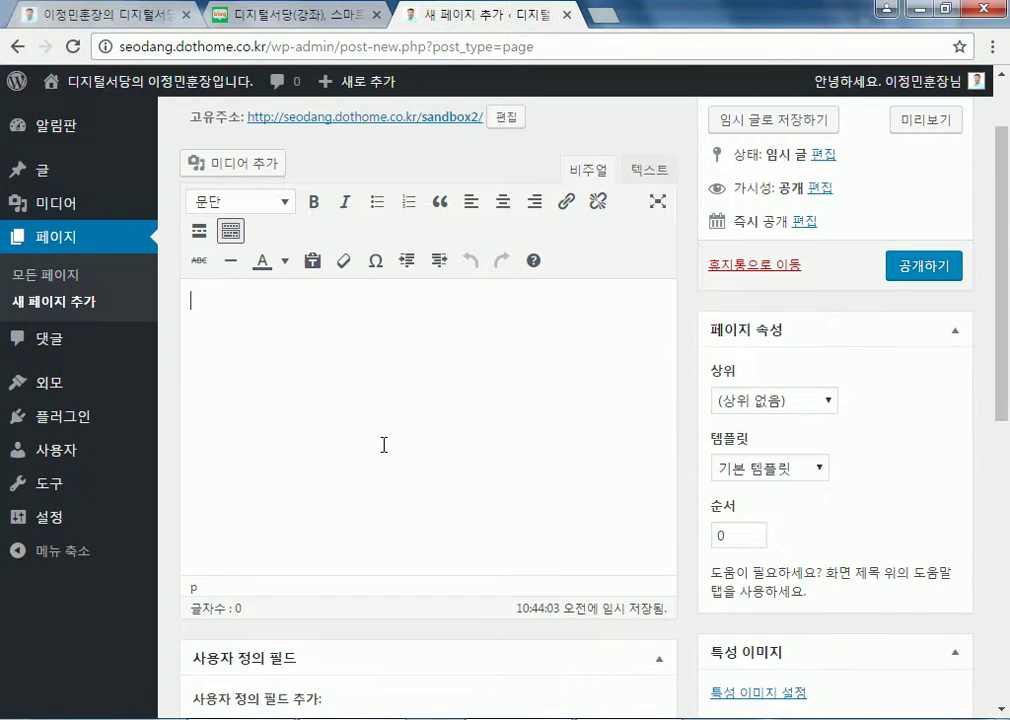
Start an Add Media upload and browse the 로고 folder's logo images in the file picker
{"action": "left_click", "coordinate": [240, 170]}
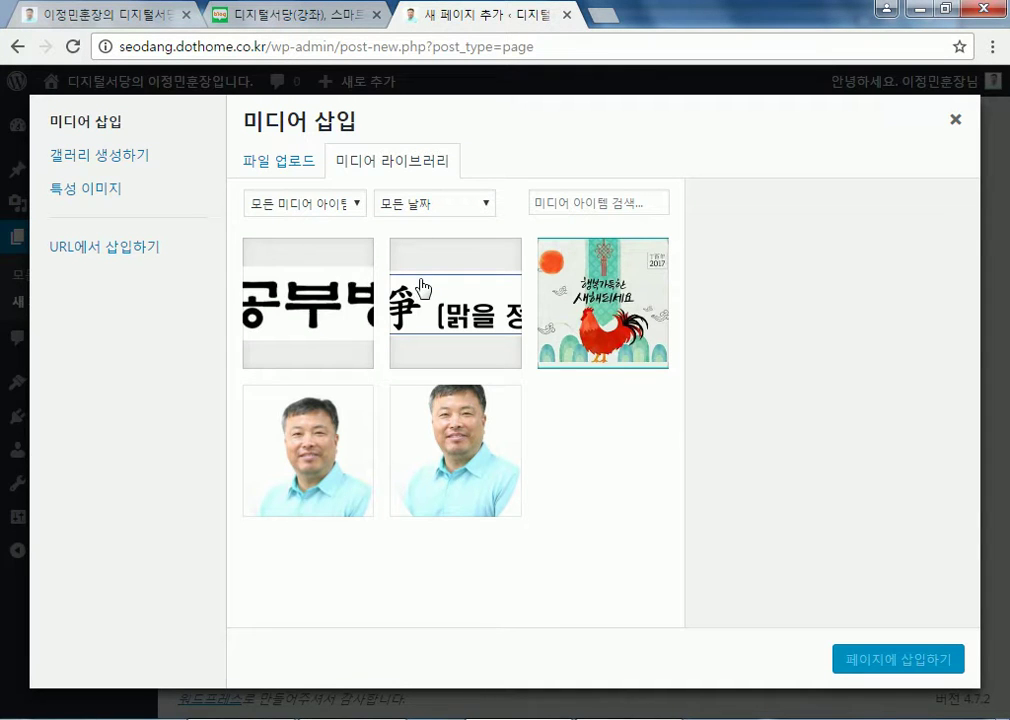
{"action": "left_click", "coordinate": [291, 170]}
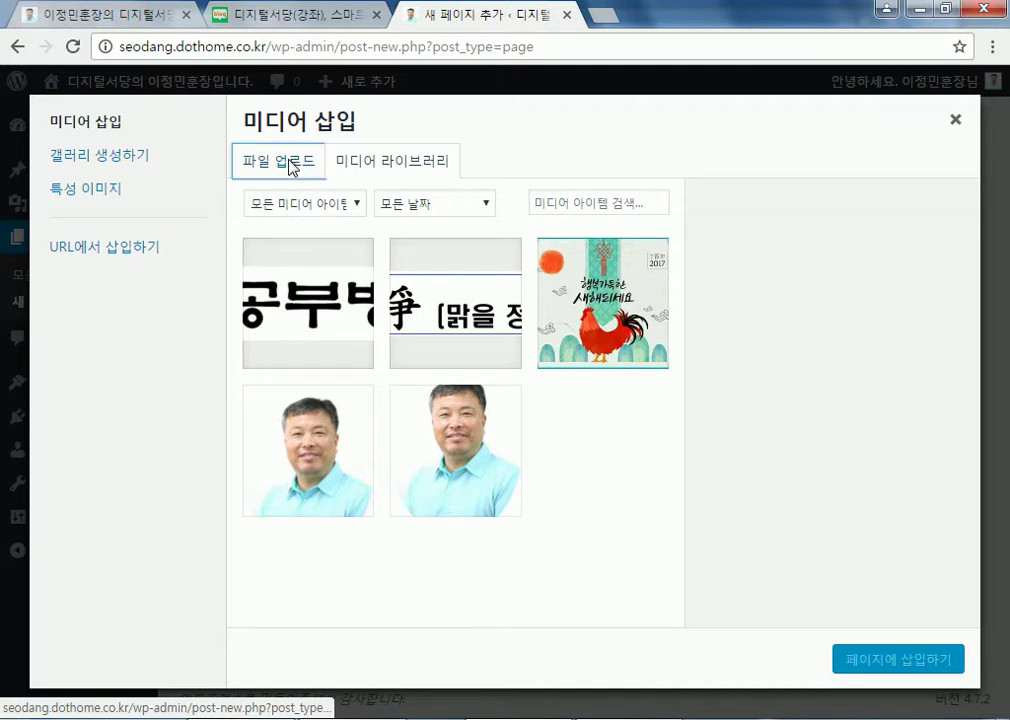
{"action": "left_click", "coordinate": [577, 422]}
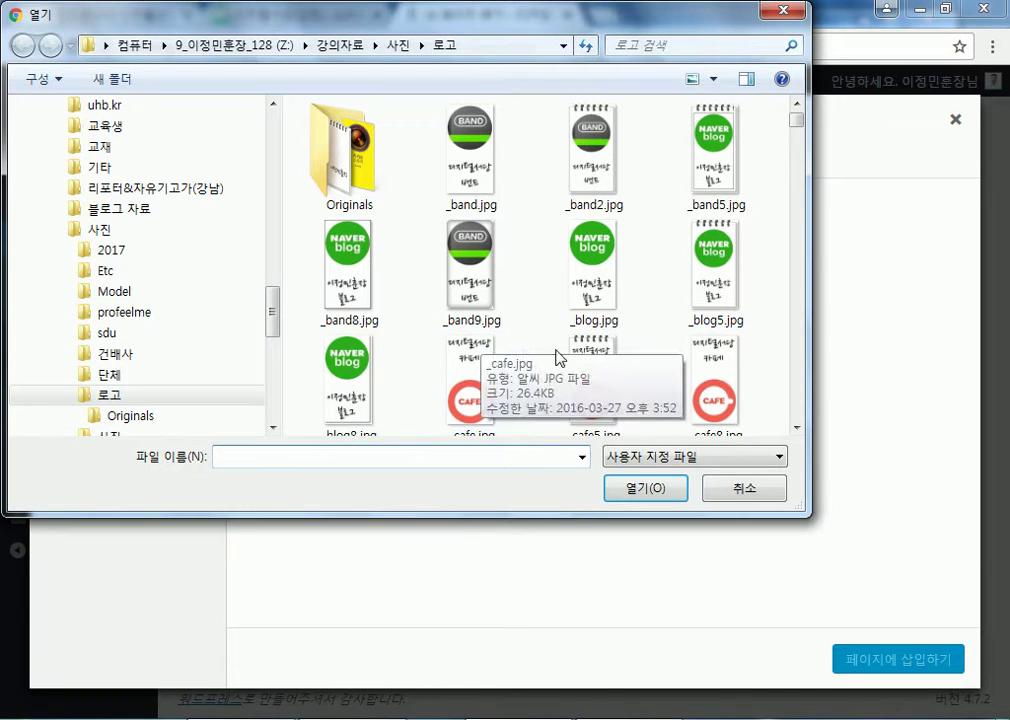
{"action": "left_click", "coordinate": [594, 293]}
{"action": "scroll", "coordinate": [594, 293], "scroll_direction": "down", "scroll_amount": 6}
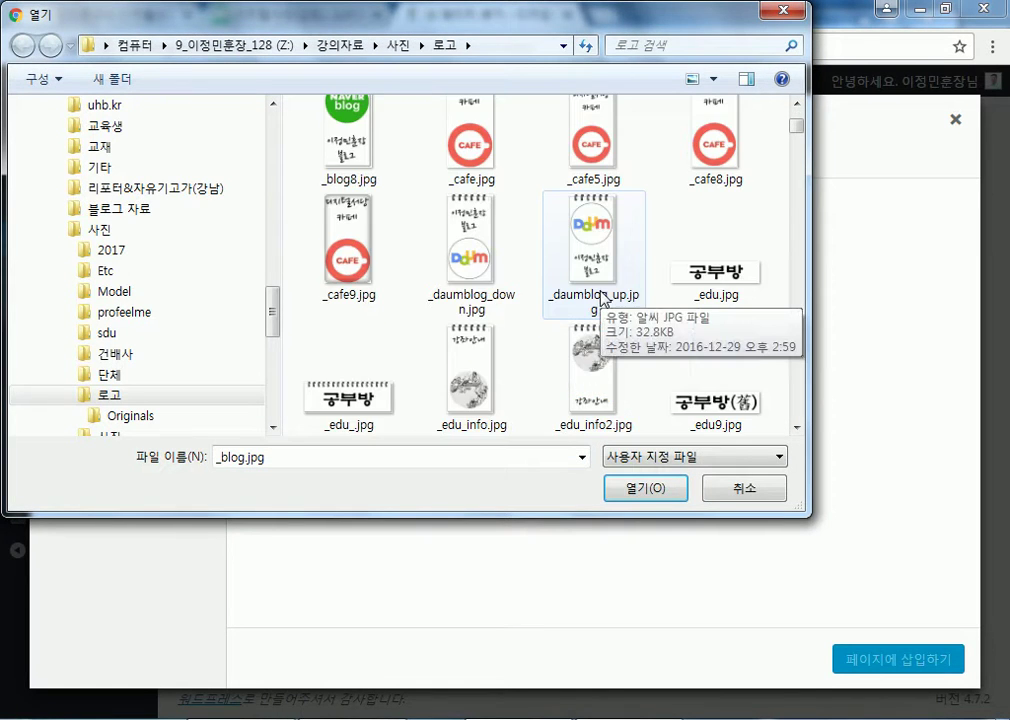
{"action": "scroll", "coordinate": [607, 293], "scroll_direction": "down", "scroll_amount": 3}
{"action": "scroll", "coordinate": [607, 293], "scroll_direction": "down", "scroll_amount": 3}
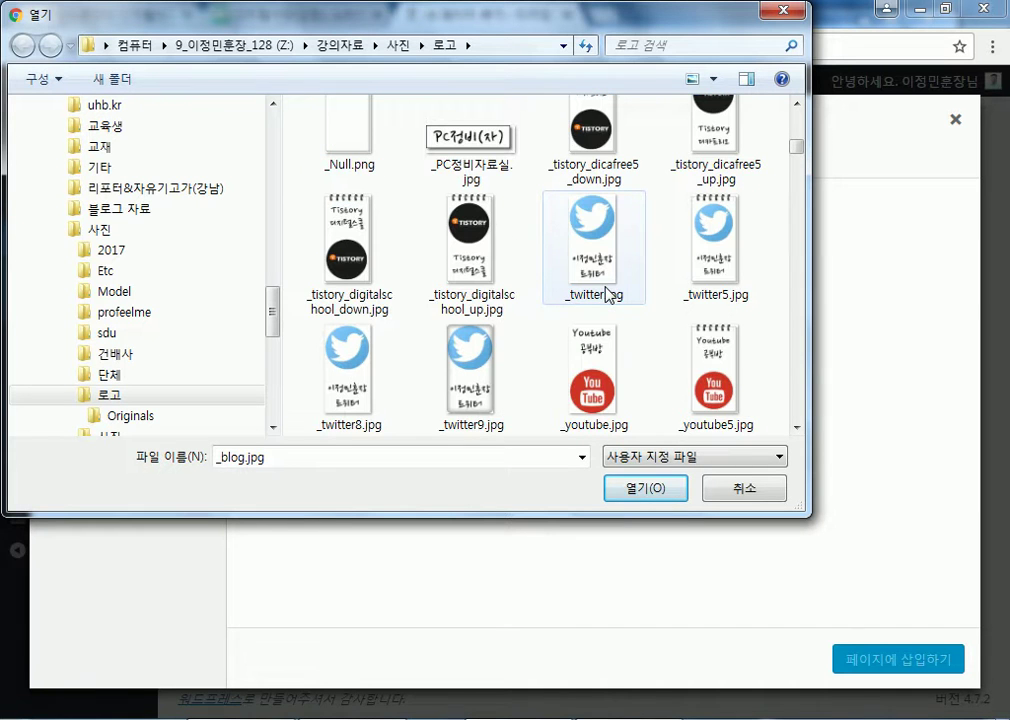
{"action": "scroll", "coordinate": [607, 293], "scroll_direction": "down", "scroll_amount": 2}
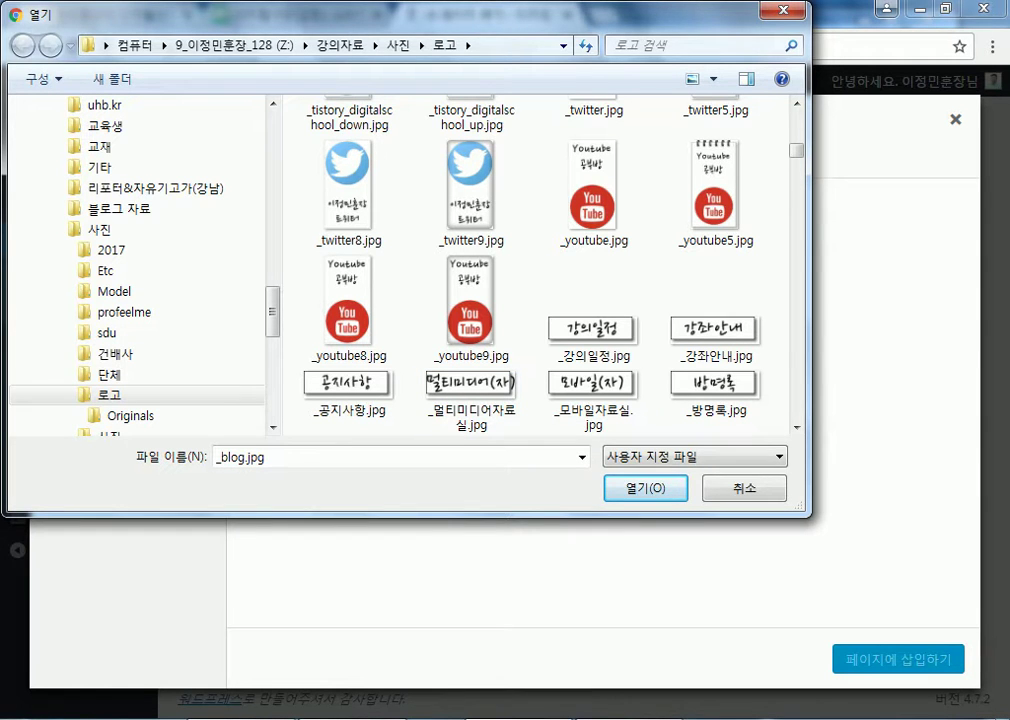
Cancel the file picker and go to pixabay.com from the host.new21.net page
{"action": "key", "text": "Escape"}
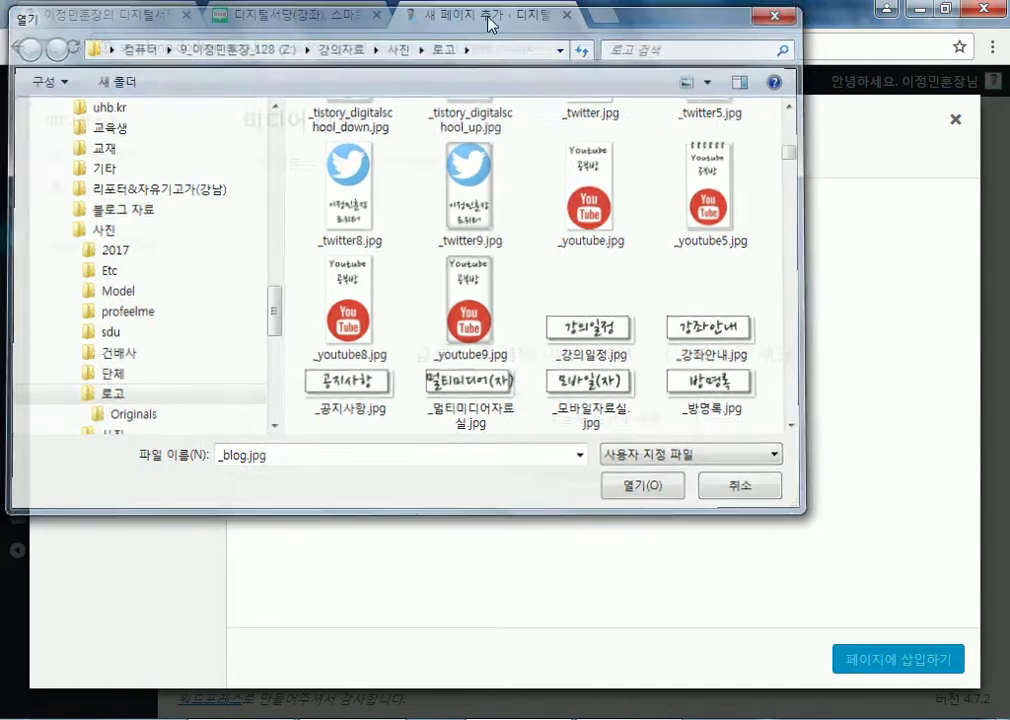
{"action": "left_click", "coordinate": [122, 14]}
{"action": "scroll", "coordinate": [676, 408], "scroll_direction": "down", "scroll_amount": 3}
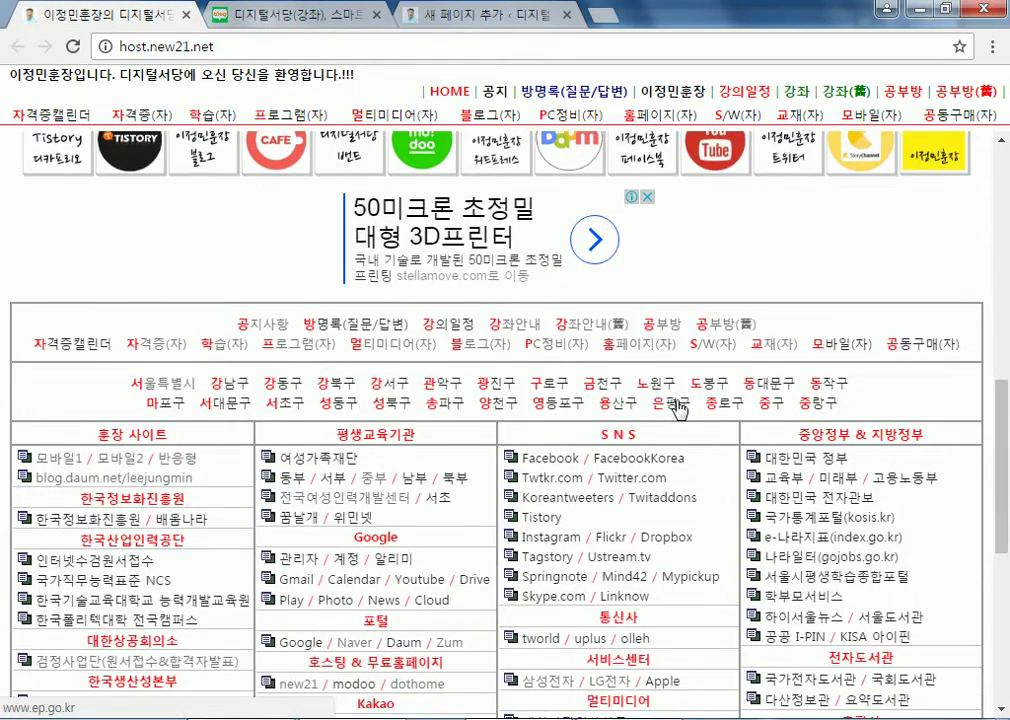
{"action": "scroll", "coordinate": [676, 408], "scroll_direction": "down", "scroll_amount": 4}
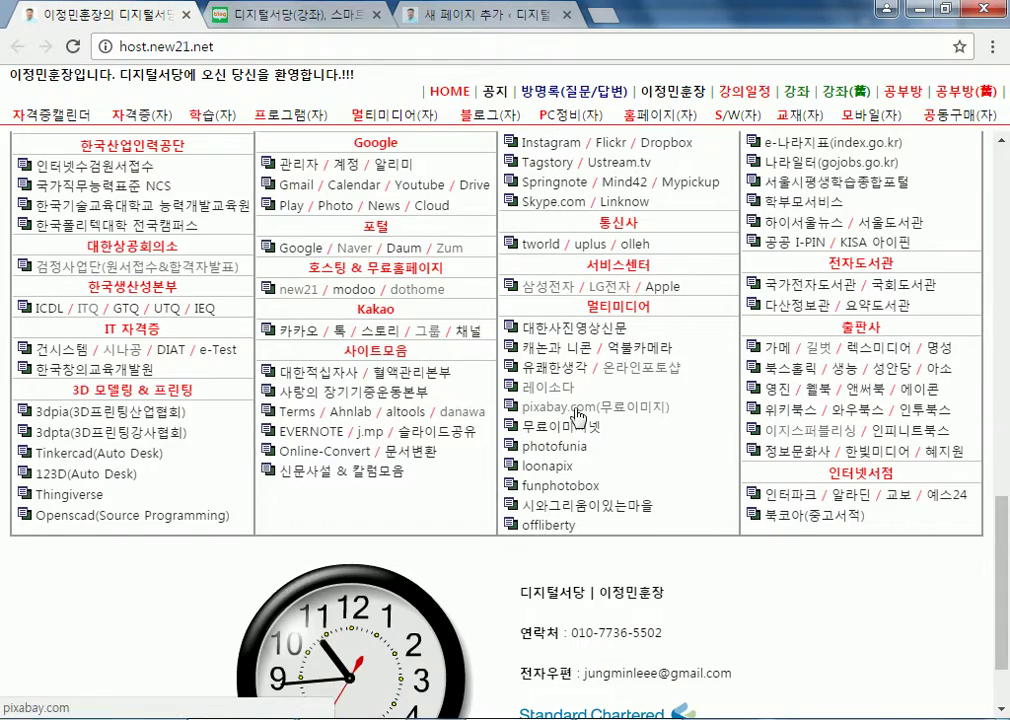
{"action": "scroll", "coordinate": [583, 412], "scroll_direction": "down", "scroll_amount": 1}
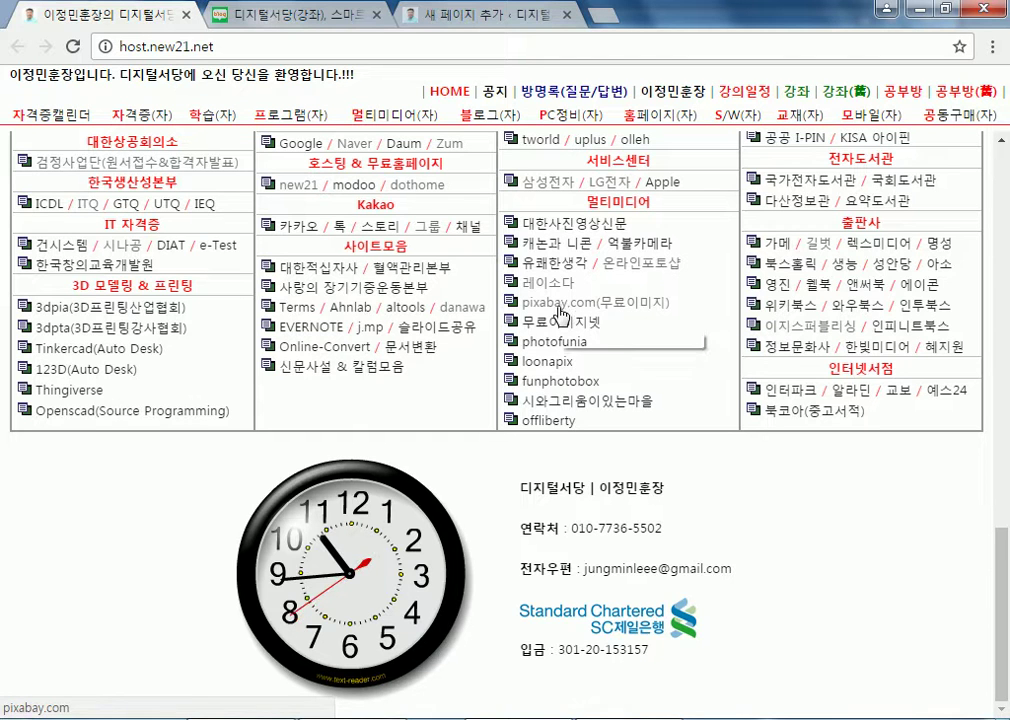
{"action": "left_click", "coordinate": [560, 315]}
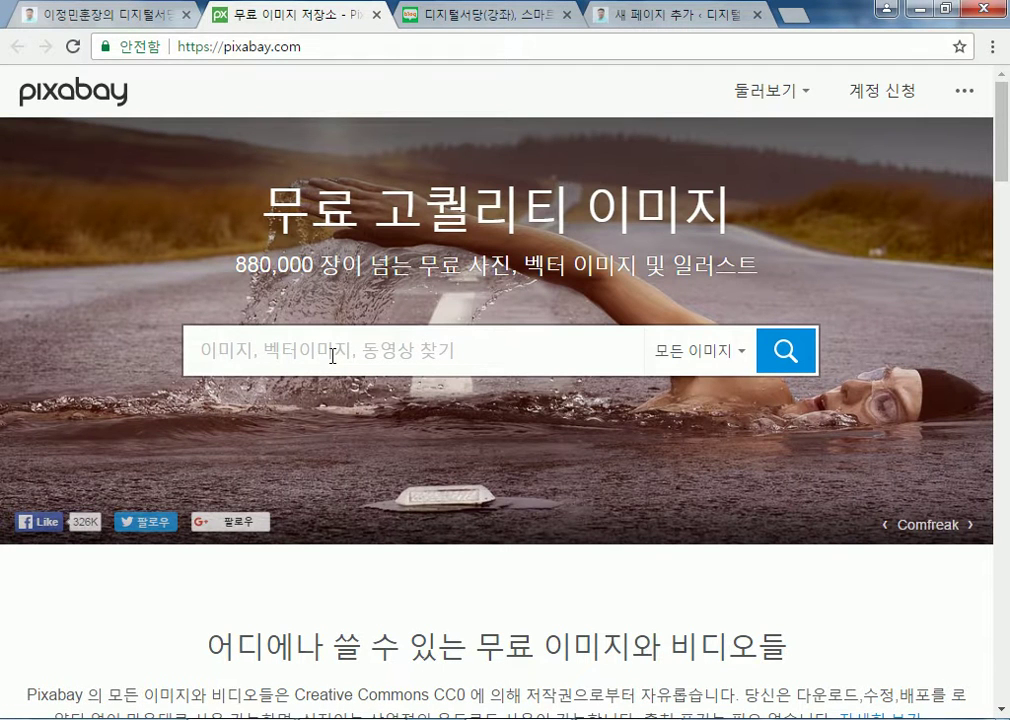
Search Pixabay for 페이스북, then replace the term with facebook
{"action": "type", "text": "페이스"}
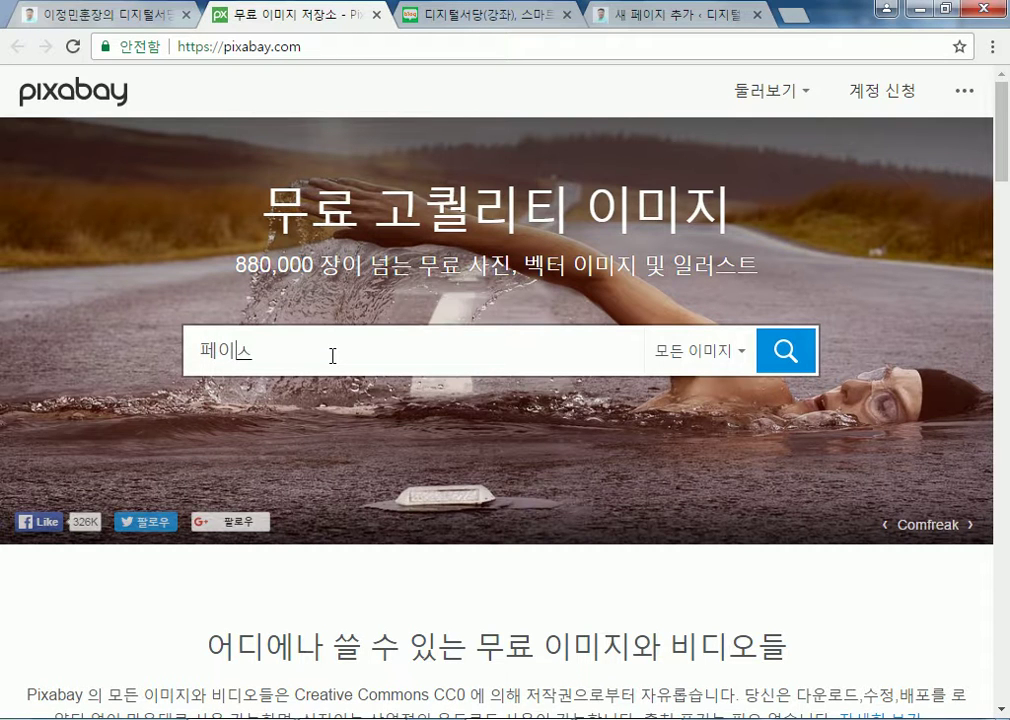
{"action": "type", "text": "북"}
{"action": "key", "text": "Return"}
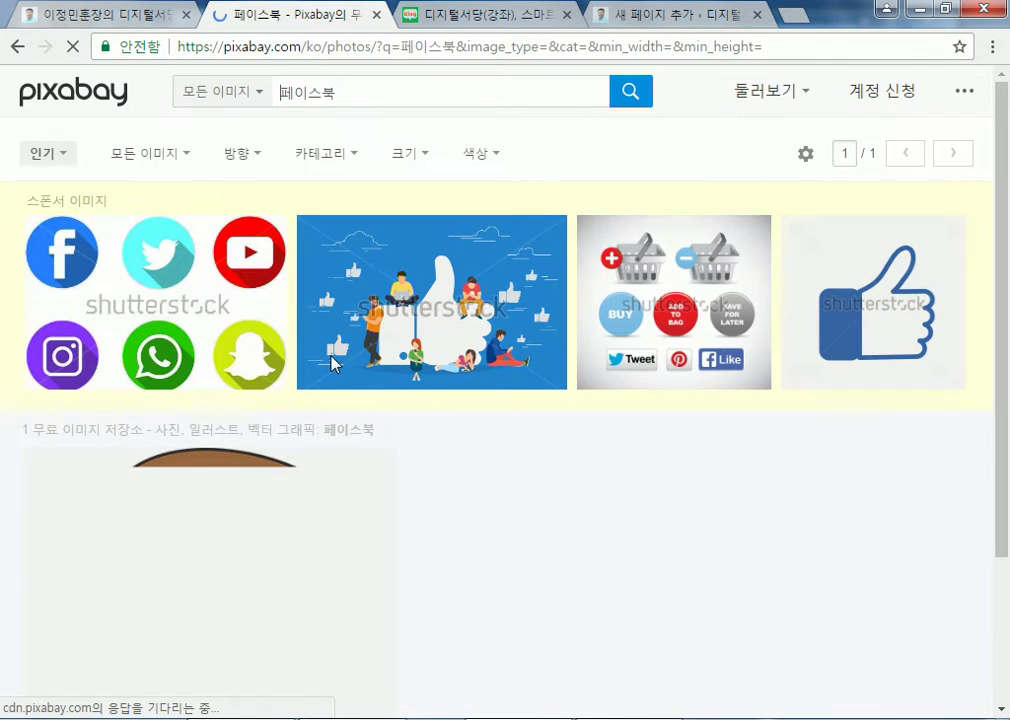
{"action": "scroll", "coordinate": [585, 404], "scroll_direction": "down", "scroll_amount": 3}
{"action": "scroll", "coordinate": [598, 406], "scroll_direction": "up", "scroll_amount": 3}
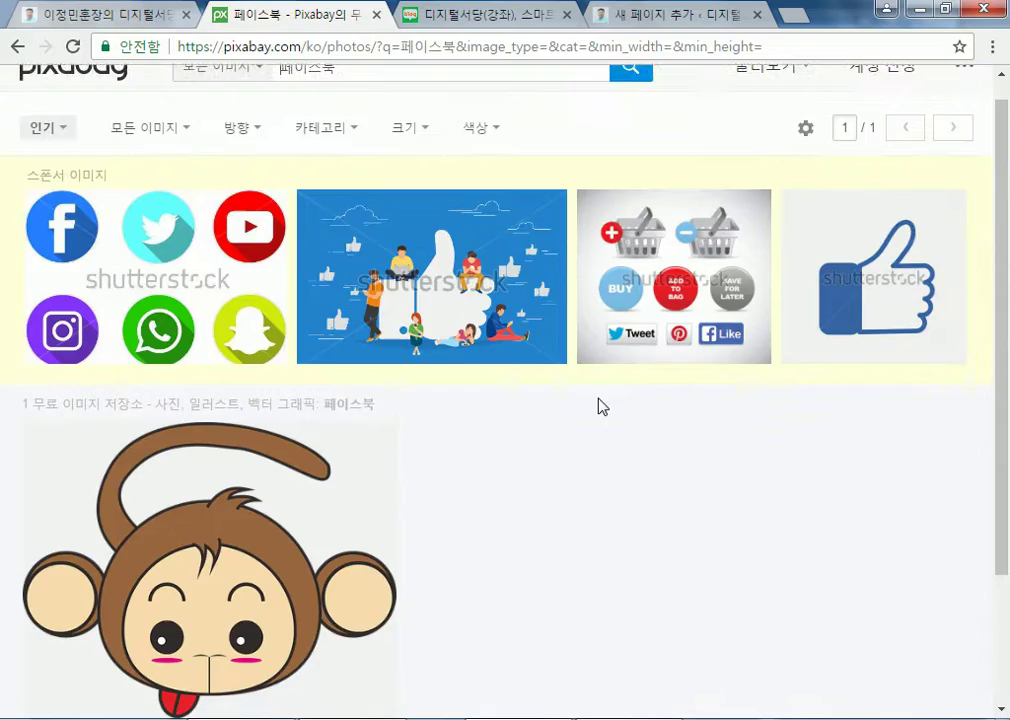
{"action": "scroll", "coordinate": [598, 406], "scroll_direction": "down", "scroll_amount": 3}
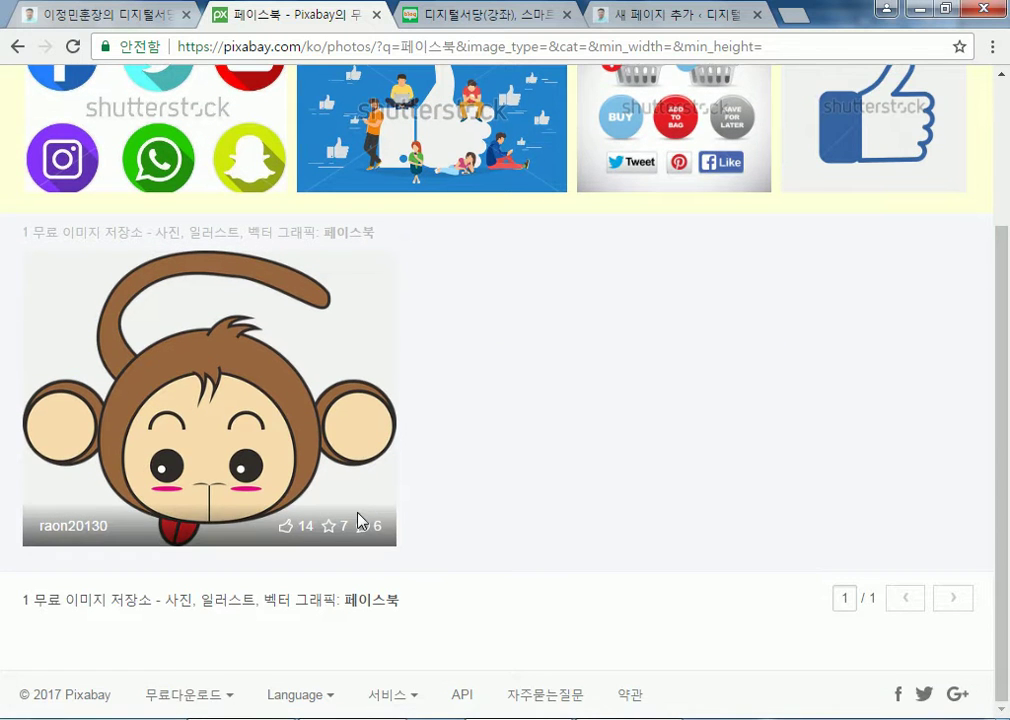
{"action": "scroll", "coordinate": [365, 514], "scroll_direction": "up", "scroll_amount": 3}
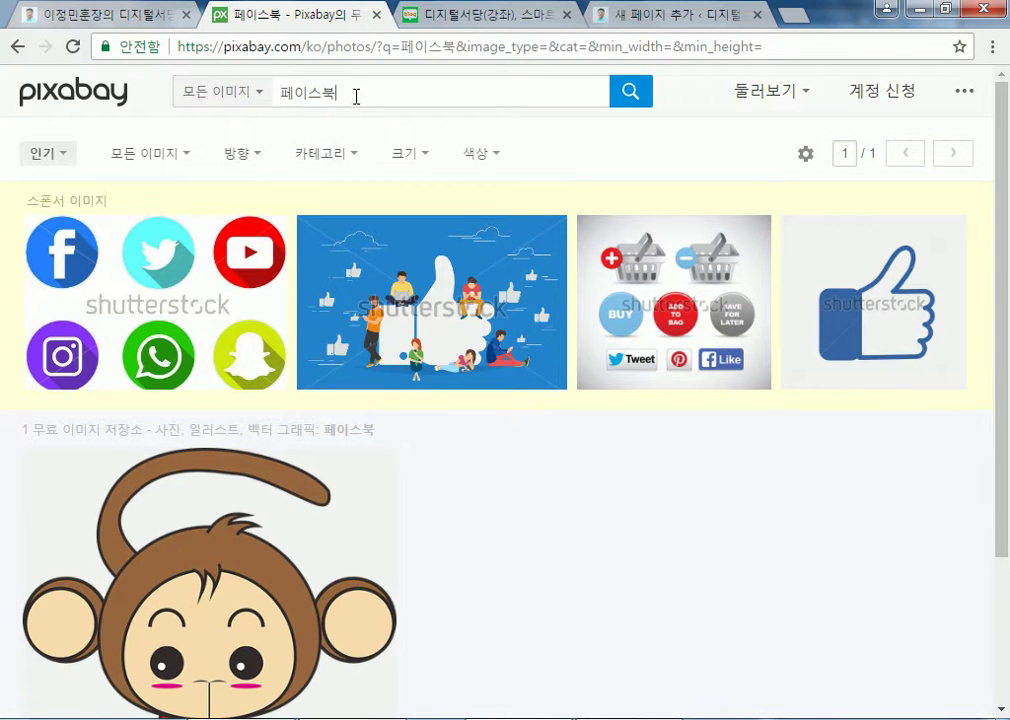
{"action": "left_click_drag", "start_coordinate": [361, 96], "coordinate": [167, 103]}
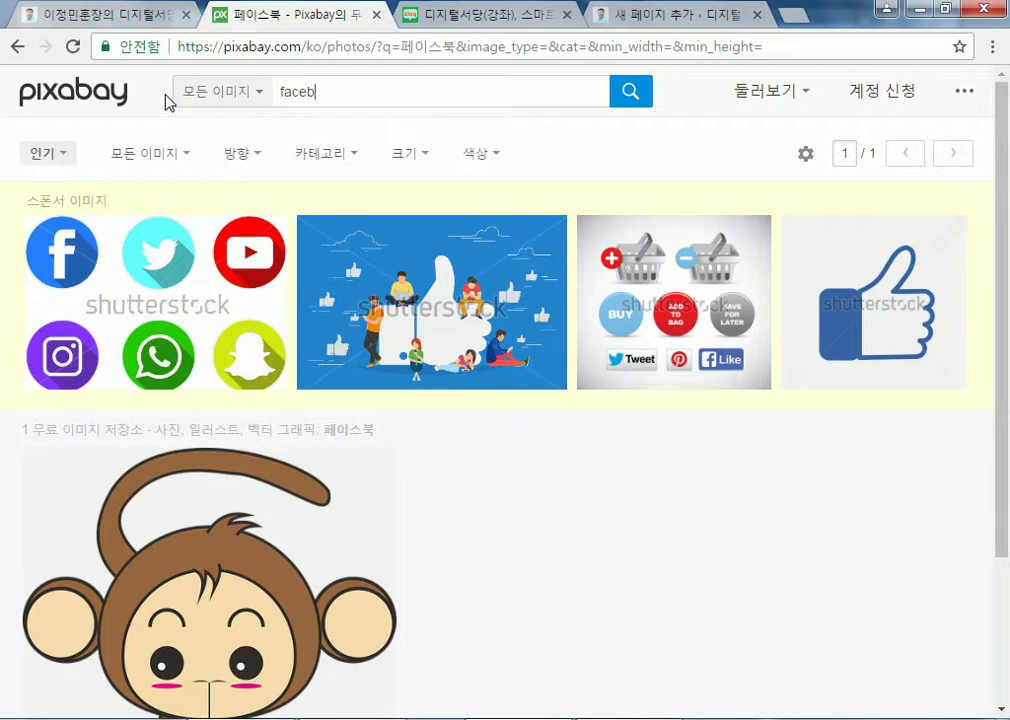
{"action": "key", "text": "Return"}
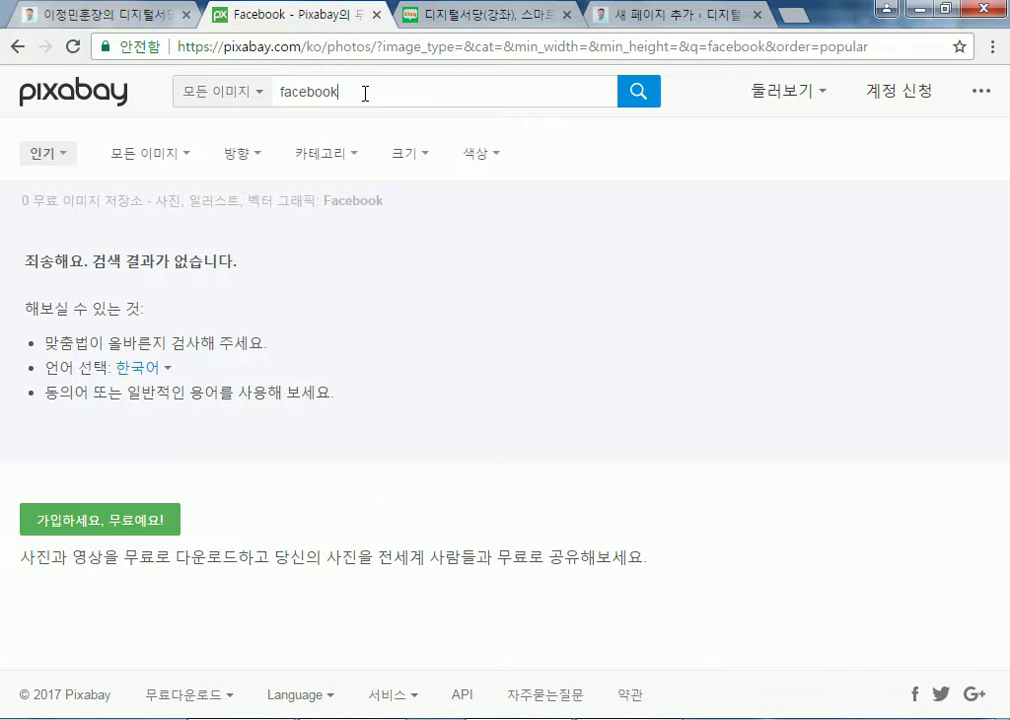
Search for sns from the Pixabay home page
{"action": "left_click", "coordinate": [100, 90]}
{"action": "scroll", "coordinate": [360, 315], "scroll_direction": "down", "scroll_amount": 2}
{"action": "type", "text": "sns"}
{"action": "key", "text": "Return"}
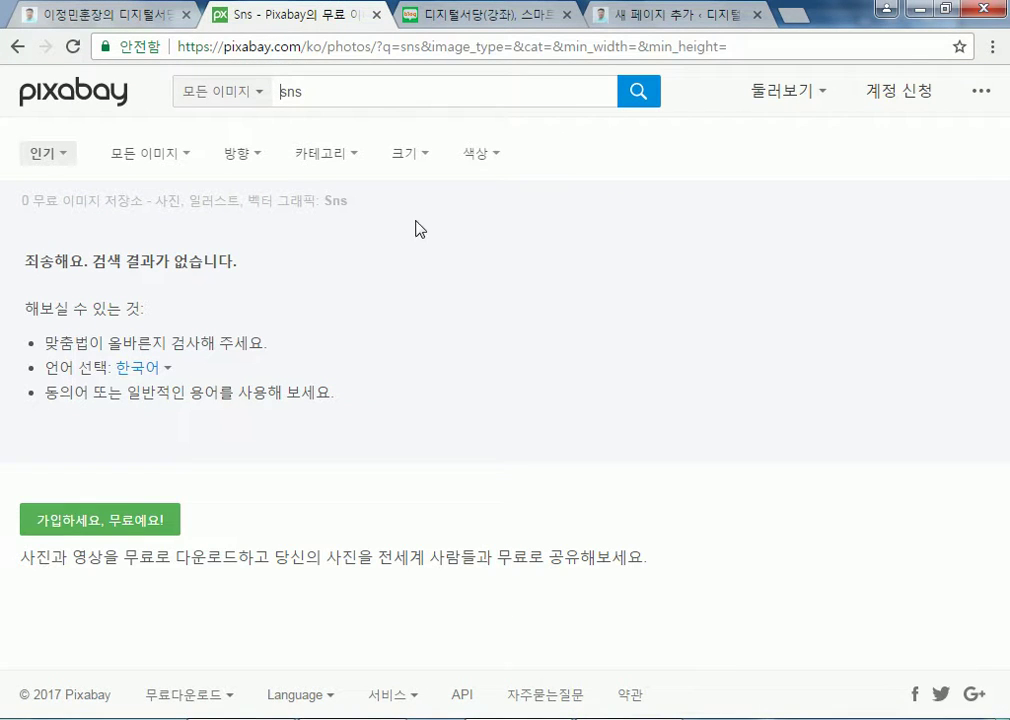
Search Pixabay for 공부 from the home page and browse the 1,007 results
{"action": "left_click", "coordinate": [70, 95]}
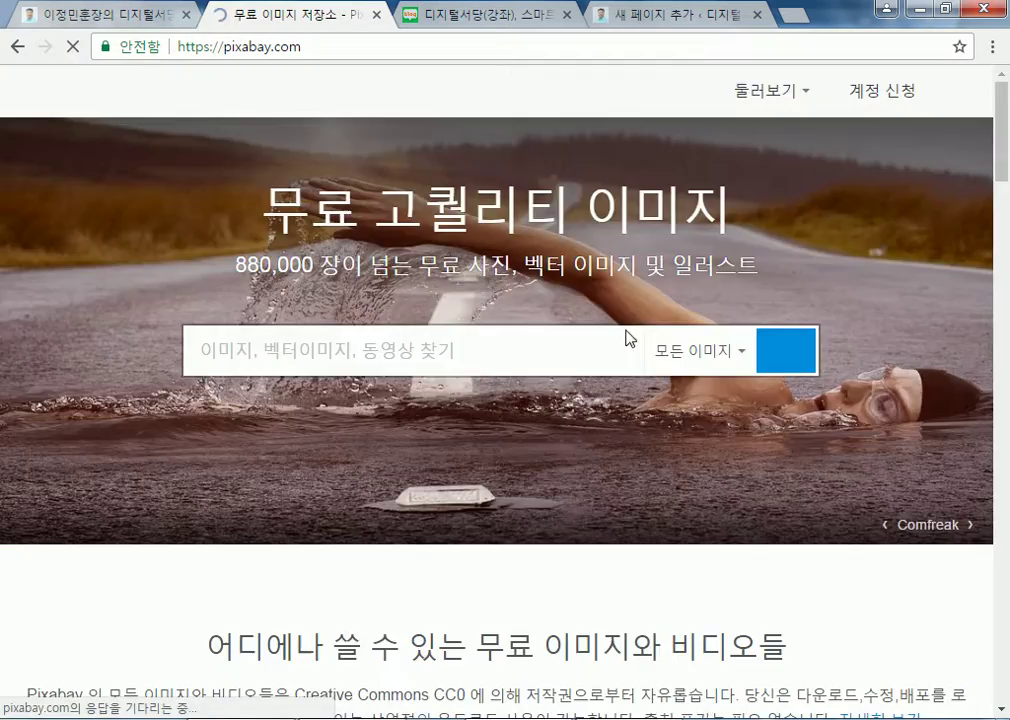
{"action": "scroll", "coordinate": [678, 368], "scroll_direction": "down", "scroll_amount": 3}
{"action": "scroll", "coordinate": [678, 368], "scroll_direction": "down", "scroll_amount": 6}
{"action": "scroll", "coordinate": [726, 404], "scroll_direction": "up", "scroll_amount": 10}
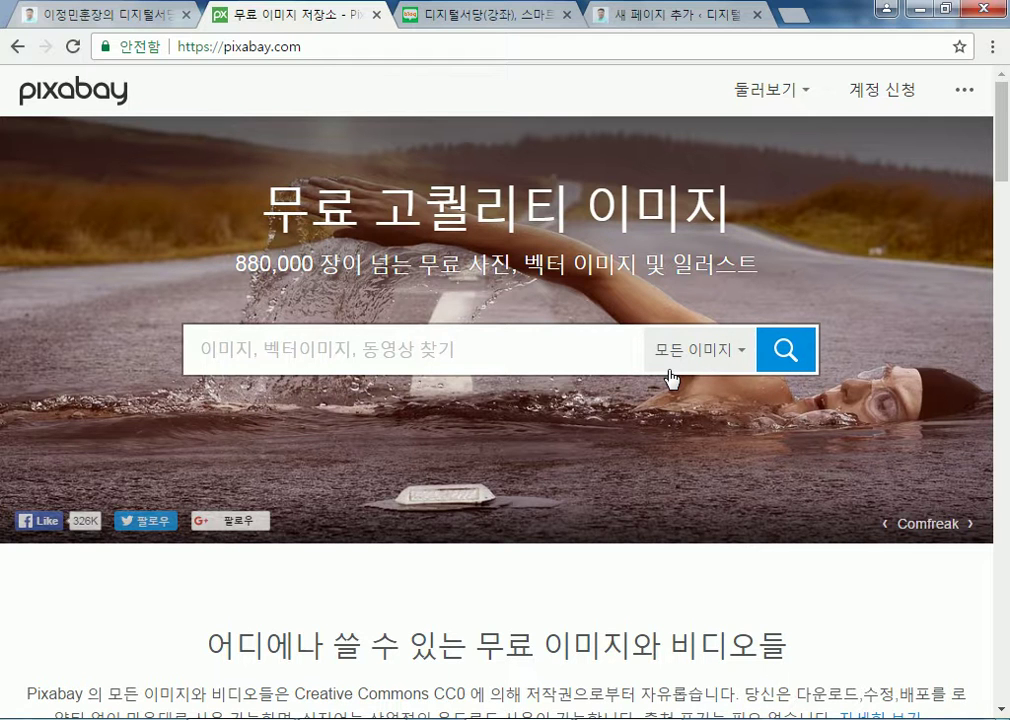
{"action": "type", "text": "공부"}
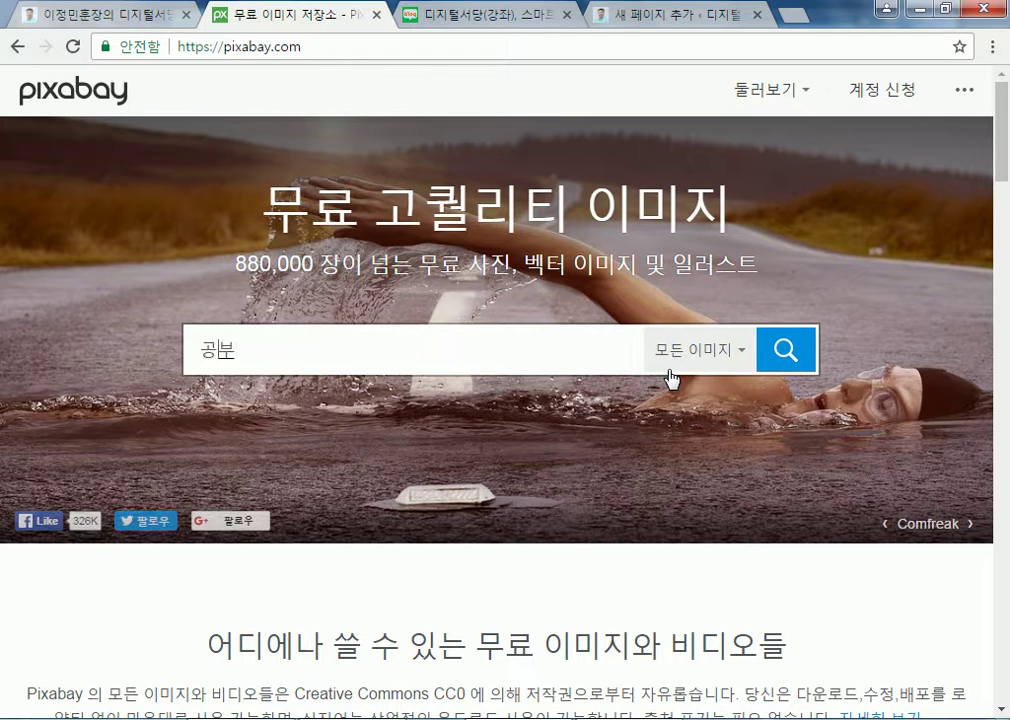
{"action": "left_click", "coordinate": [690, 352]}
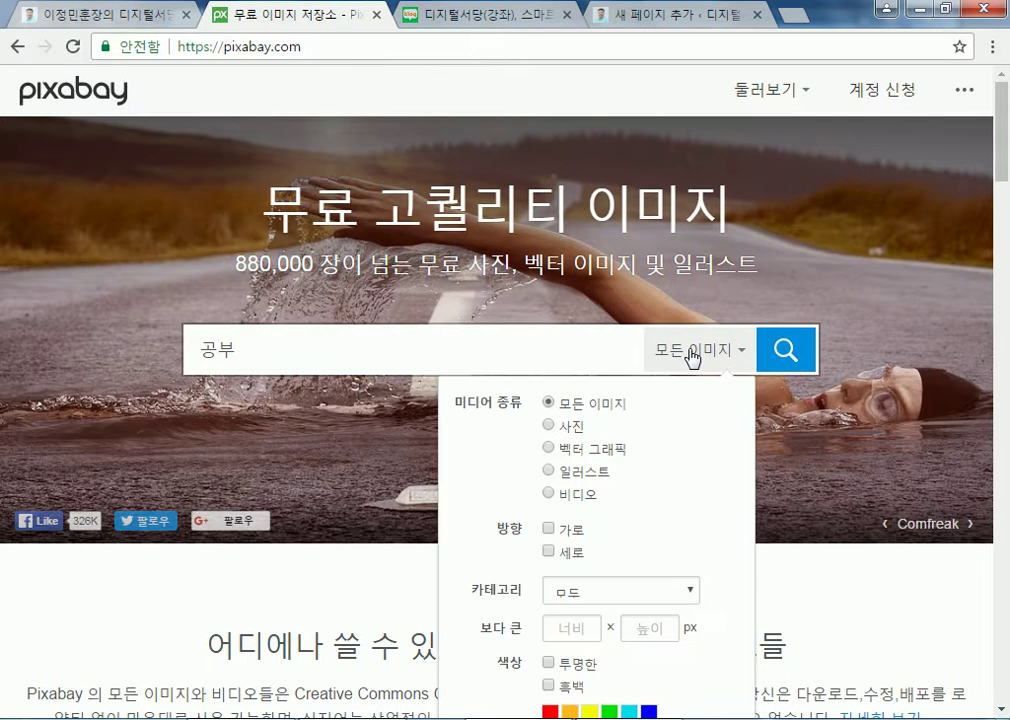
{"action": "left_click", "coordinate": [782, 352]}
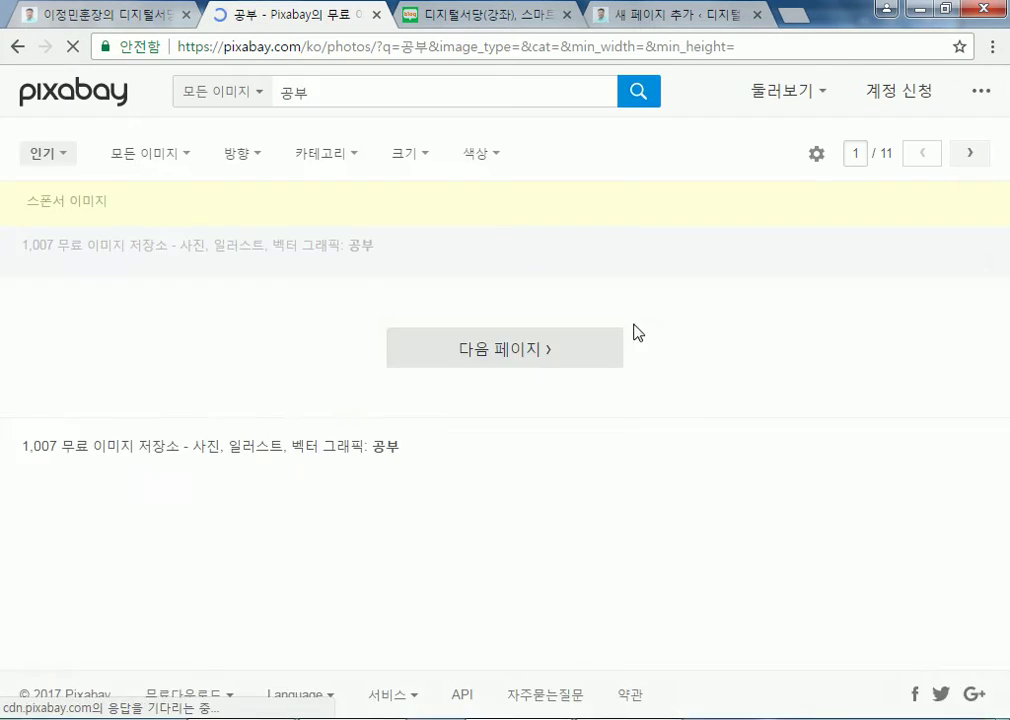
{"action": "scroll", "coordinate": [610, 340], "scroll_direction": "down", "scroll_amount": 3}
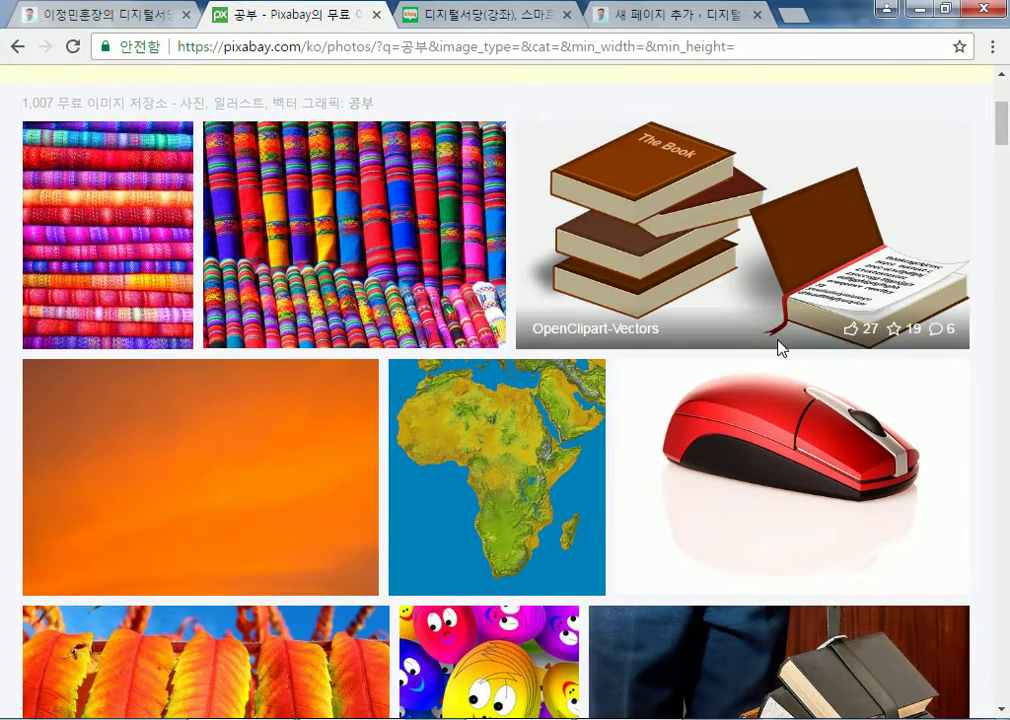
{"action": "scroll", "coordinate": [237, 338], "scroll_direction": "down", "scroll_amount": 4}
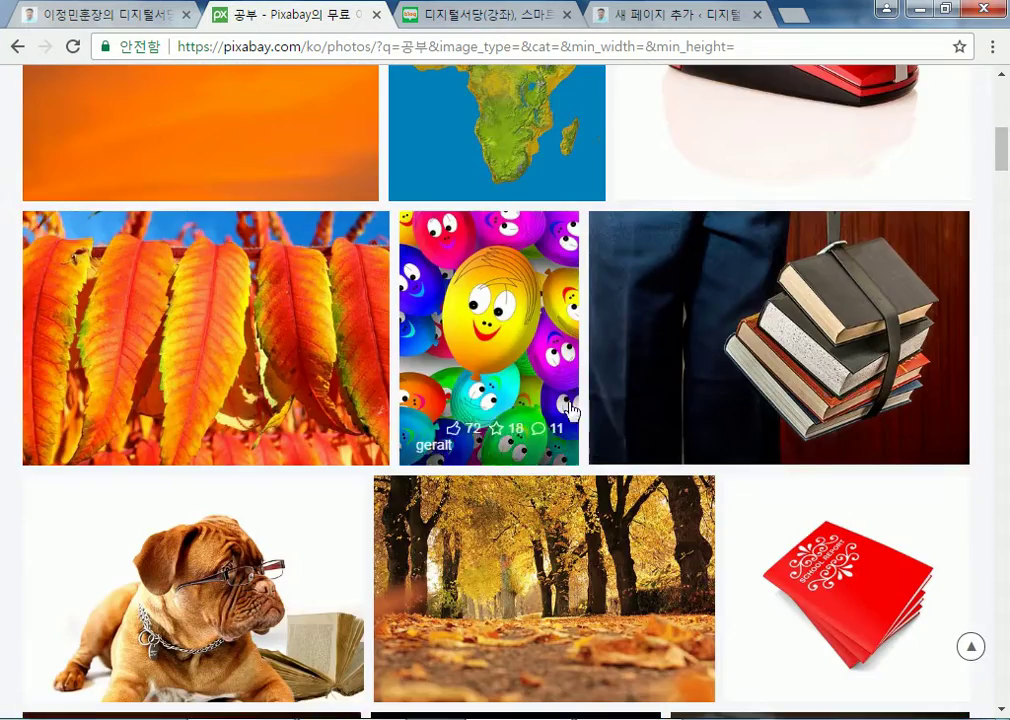
{"action": "scroll", "coordinate": [795, 385], "scroll_direction": "down", "scroll_amount": 4}
{"action": "scroll", "coordinate": [259, 176], "scroll_direction": "up", "scroll_amount": 9}
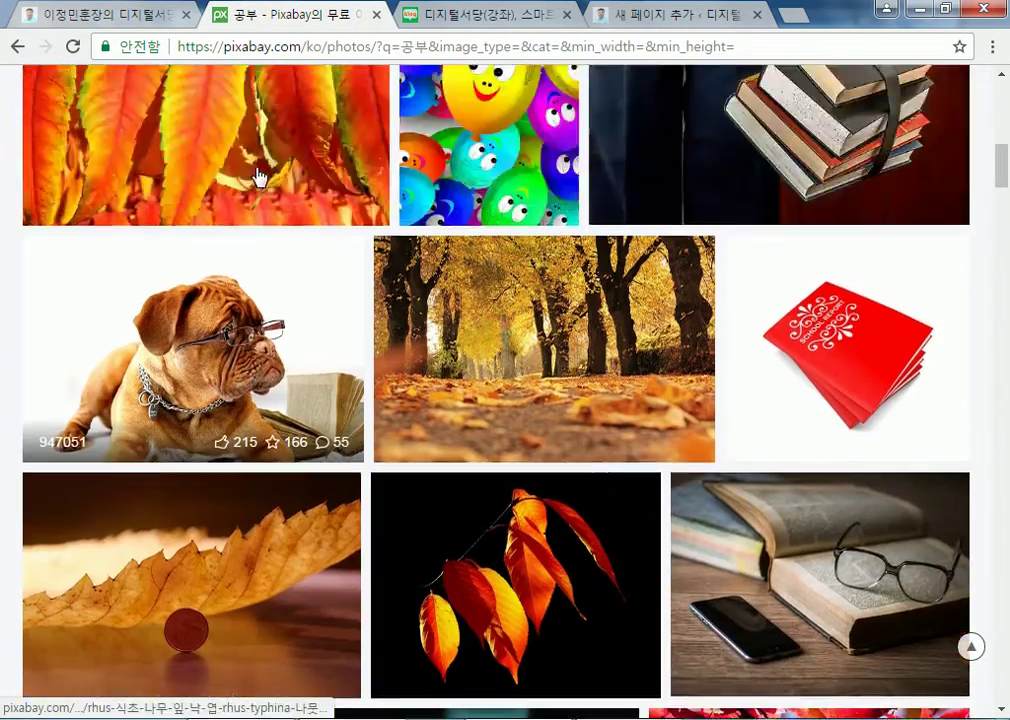
{"action": "scroll", "coordinate": [252, 140], "scroll_direction": "up", "scroll_amount": 2}
{"action": "scroll", "coordinate": [577, 232], "scroll_direction": "down", "scroll_amount": 15}
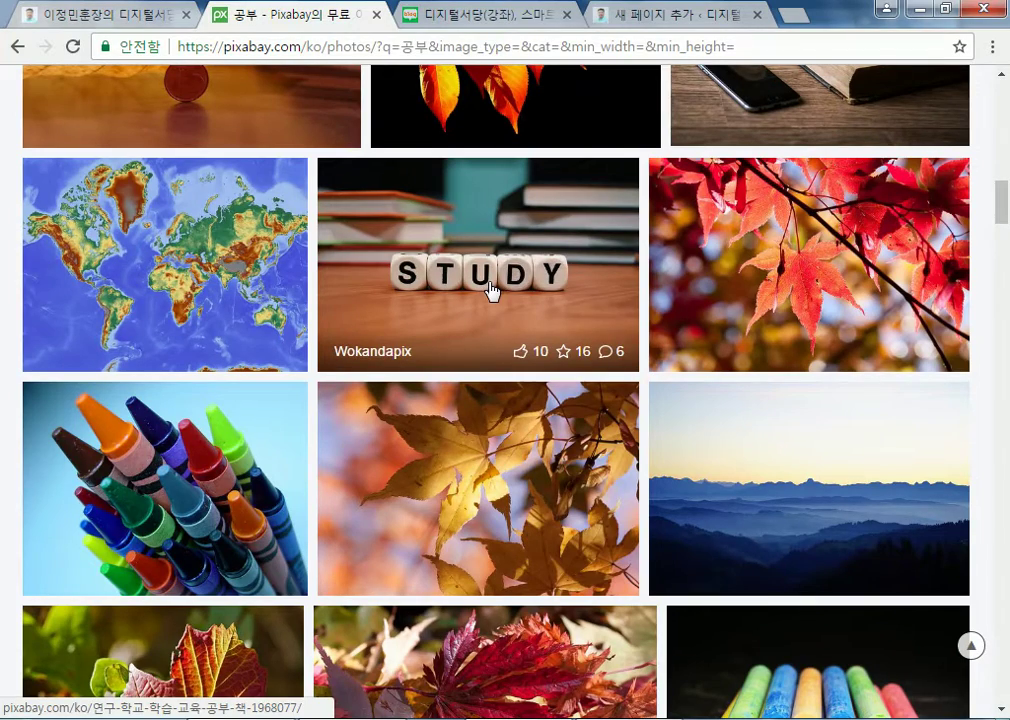
{"action": "scroll", "coordinate": [490, 289], "scroll_direction": "down", "scroll_amount": 5}
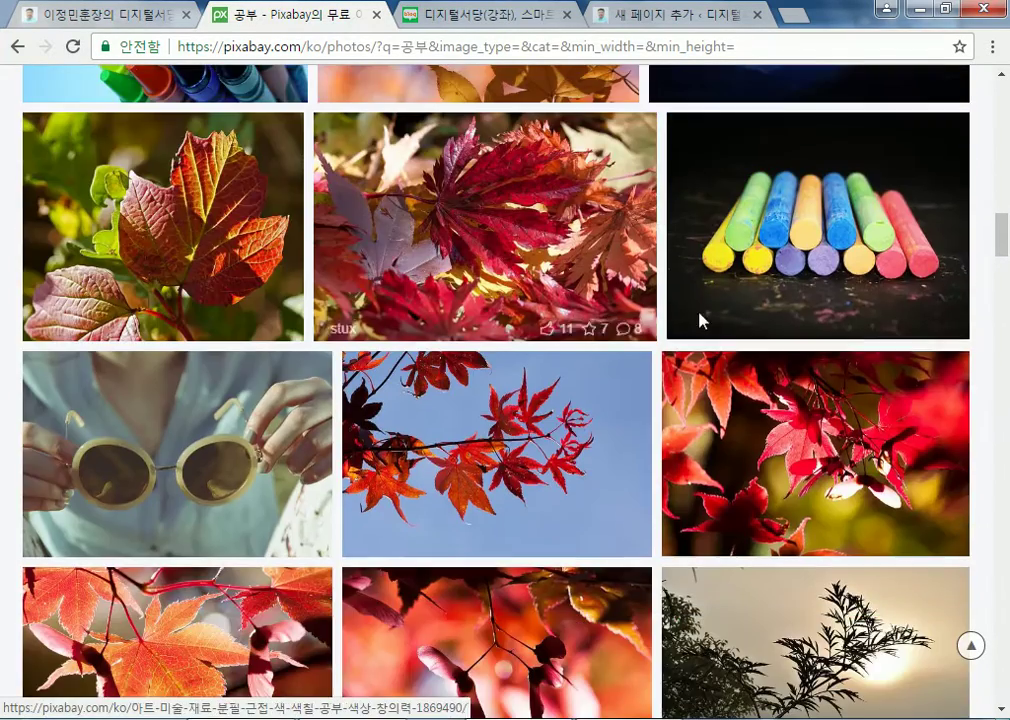
{"action": "scroll", "coordinate": [205, 172], "scroll_direction": "up", "scroll_amount": 2}
{"action": "scroll", "coordinate": [205, 172], "scroll_direction": "up", "scroll_amount": 20}
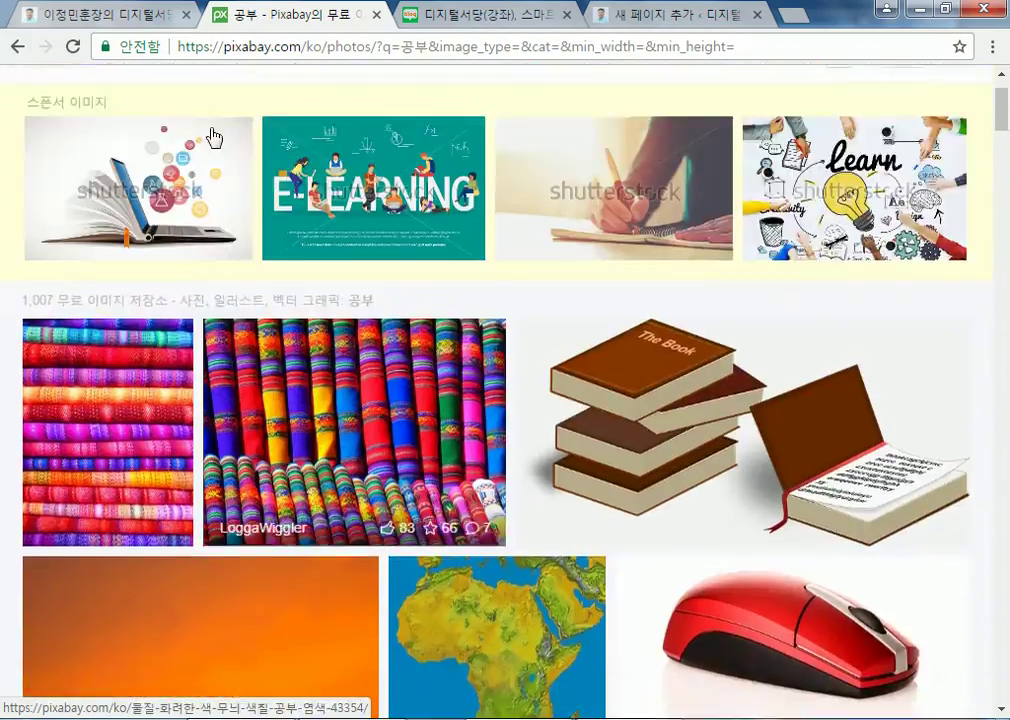
Try a 페이스북 search, then go back to the 공부 results
{"action": "left_click_drag", "start_coordinate": [320, 94], "coordinate": [180, 92]}
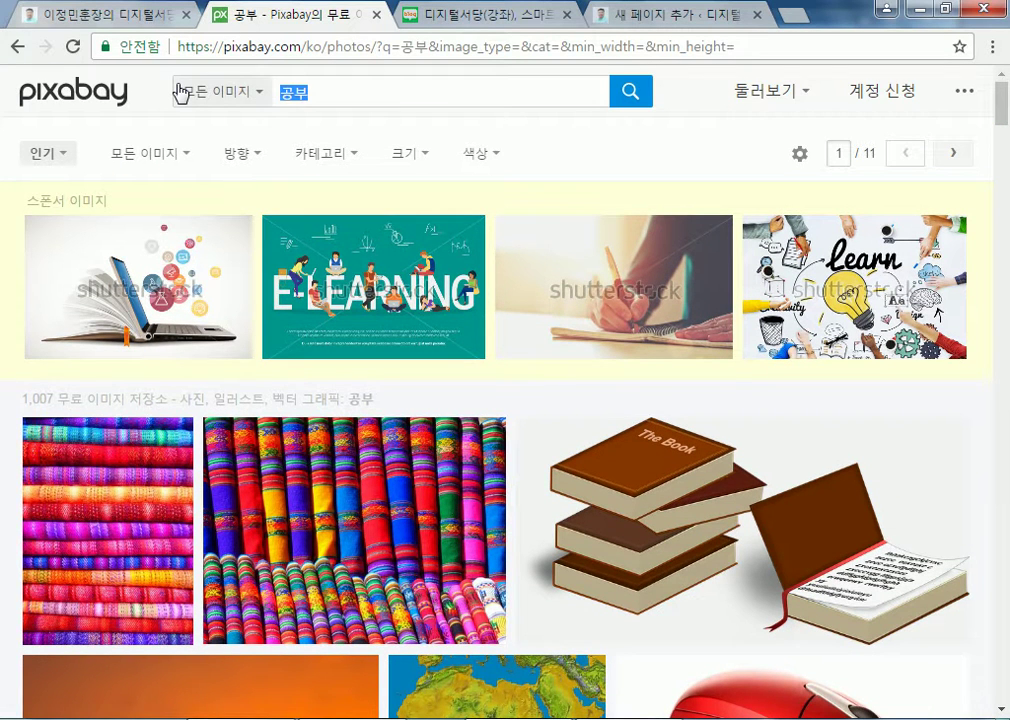
{"action": "type", "text": "페이스북"}
{"action": "key", "text": "Return"}
{"action": "scroll", "coordinate": [540, 386], "scroll_direction": "down", "scroll_amount": 1}
{"action": "scroll", "coordinate": [540, 386], "scroll_direction": "down", "scroll_amount": 1}
{"action": "left_click", "coordinate": [20, 47]}
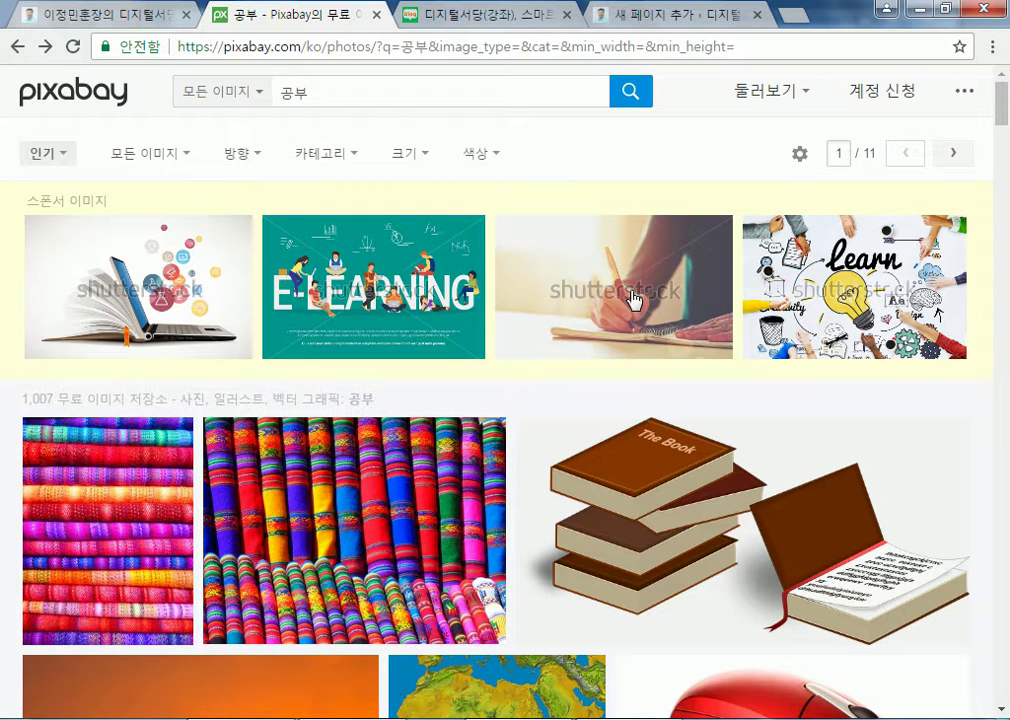
{"action": "scroll", "coordinate": [703, 444], "scroll_direction": "down", "scroll_amount": 3}
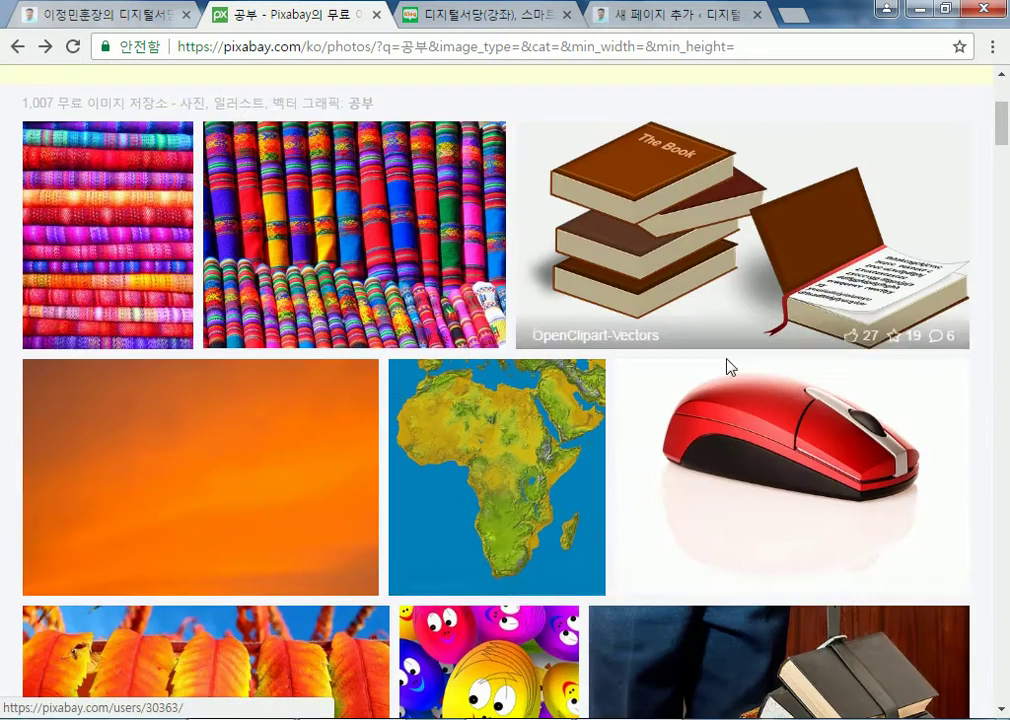
{"action": "scroll", "coordinate": [560, 320], "scroll_direction": "up", "scroll_amount": 2}
{"action": "scroll", "coordinate": [467, 316], "scroll_direction": "up", "scroll_amount": 2}
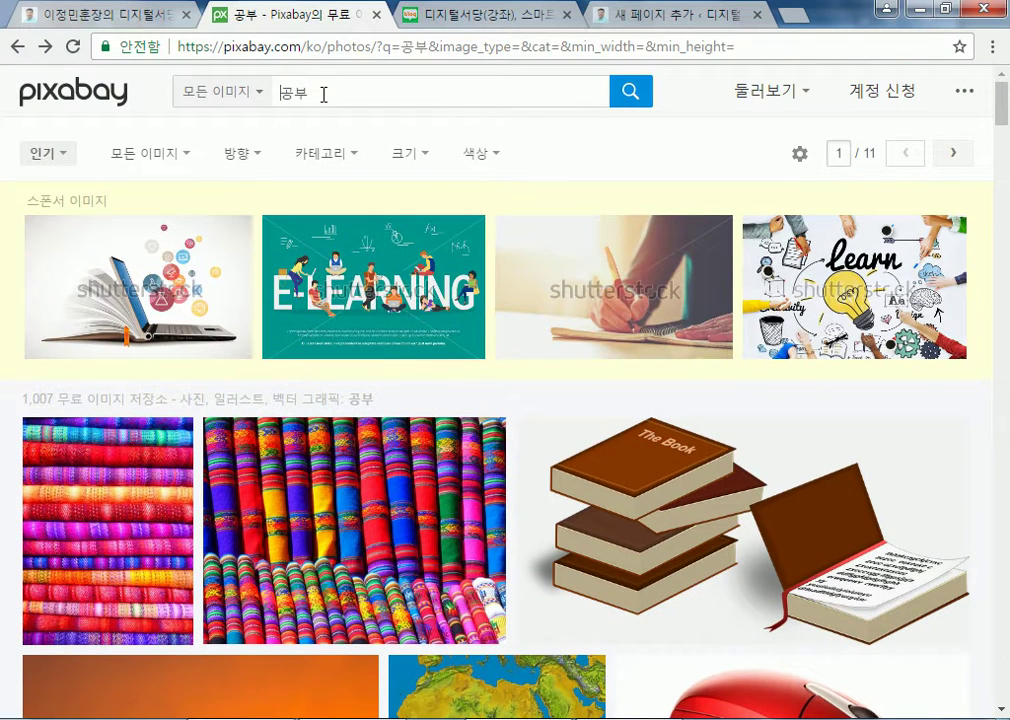
Search Pixabay for youtube and scroll to the black social-network icons image
{"action": "double_click", "coordinate": [285, 93]}
{"action": "type", "text": "youtube"}
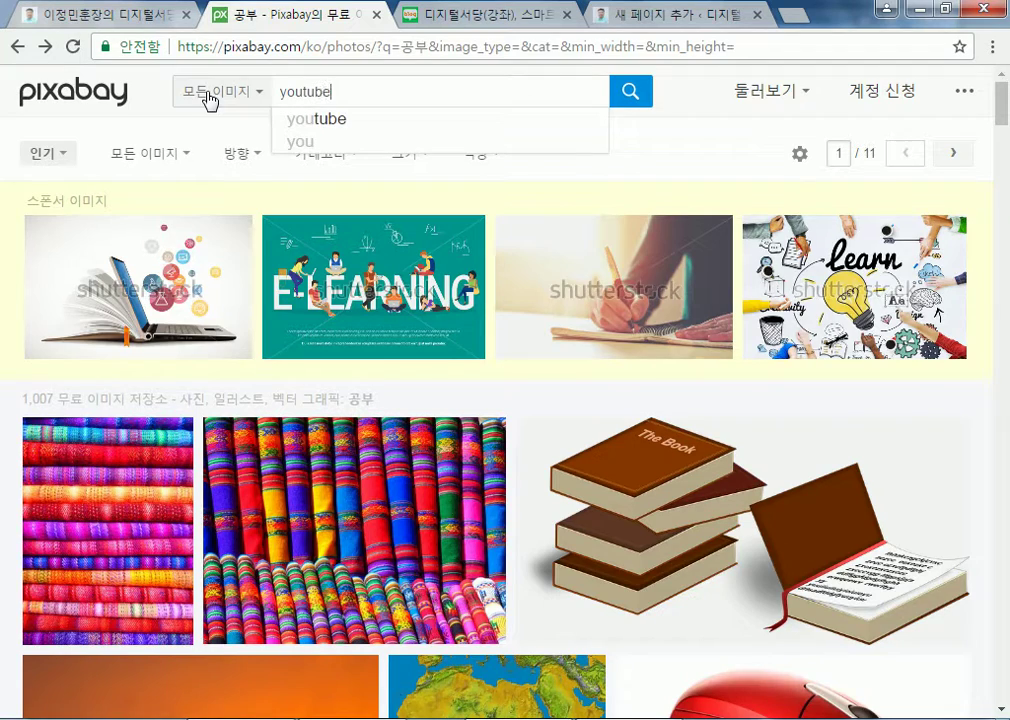
{"action": "key", "text": "Return"}
{"action": "scroll", "coordinate": [347, 352], "scroll_direction": "down", "scroll_amount": 8}
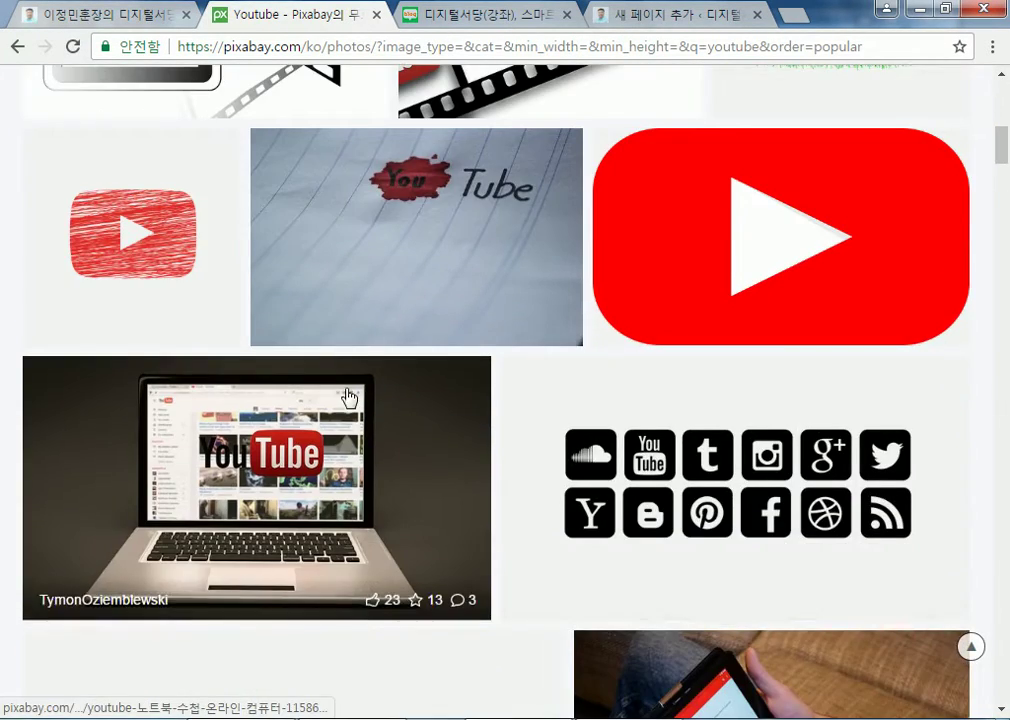
{"action": "scroll", "coordinate": [349, 398], "scroll_direction": "down", "scroll_amount": 3}
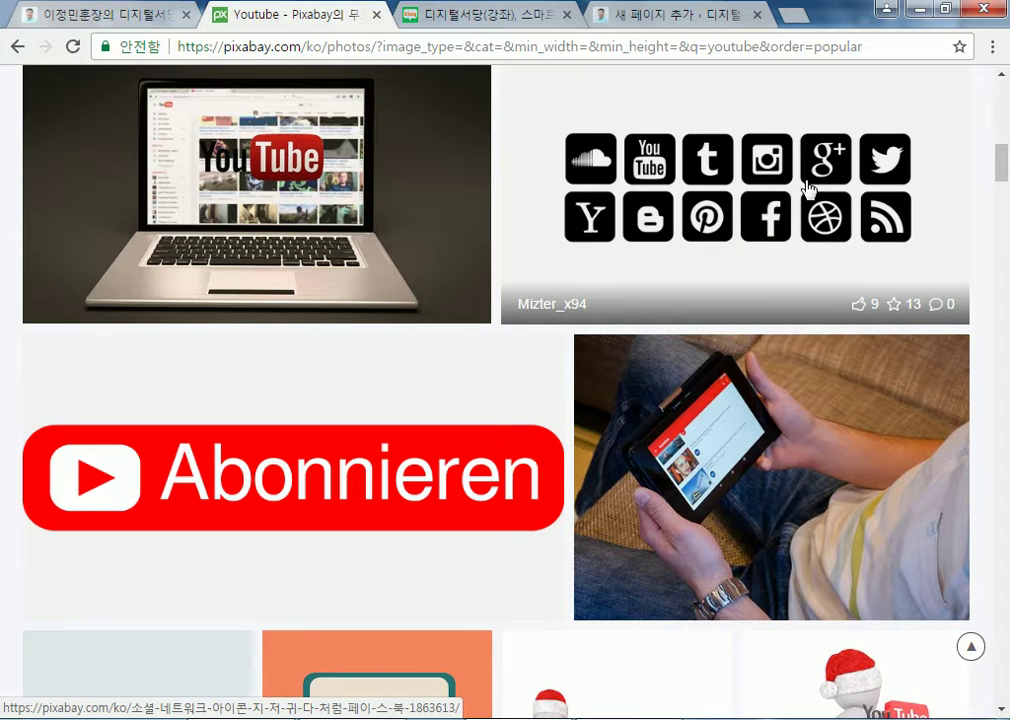
Open the black social-network icons image and try downloading it from the size options
{"action": "left_click", "coordinate": [750, 213]}
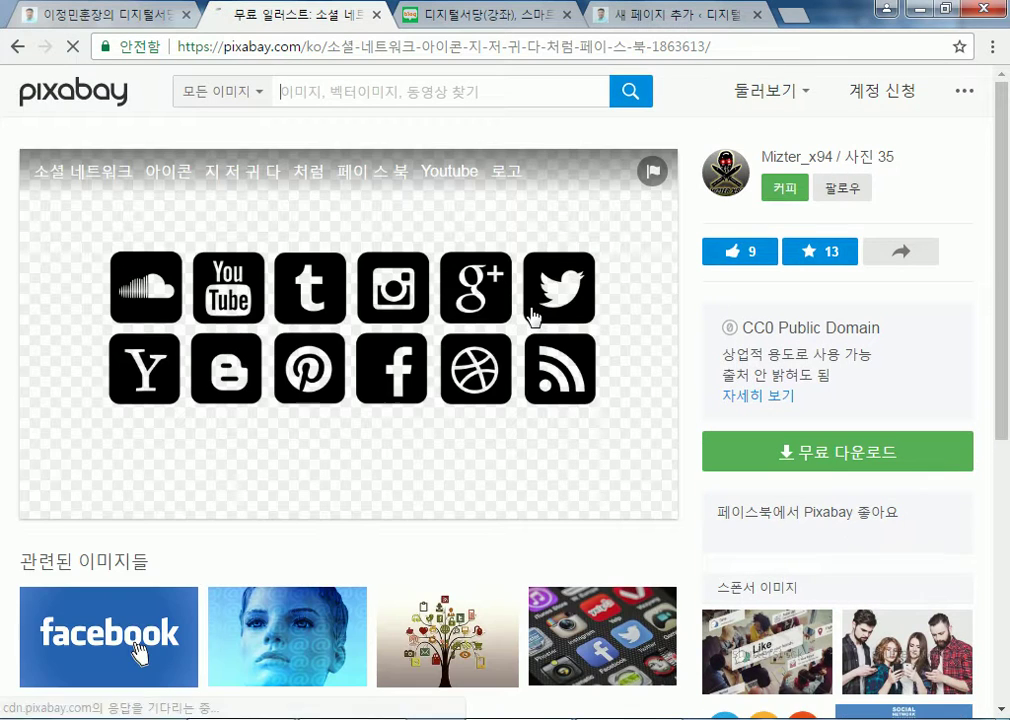
{"action": "scroll", "coordinate": [600, 330], "scroll_direction": "down", "scroll_amount": 1}
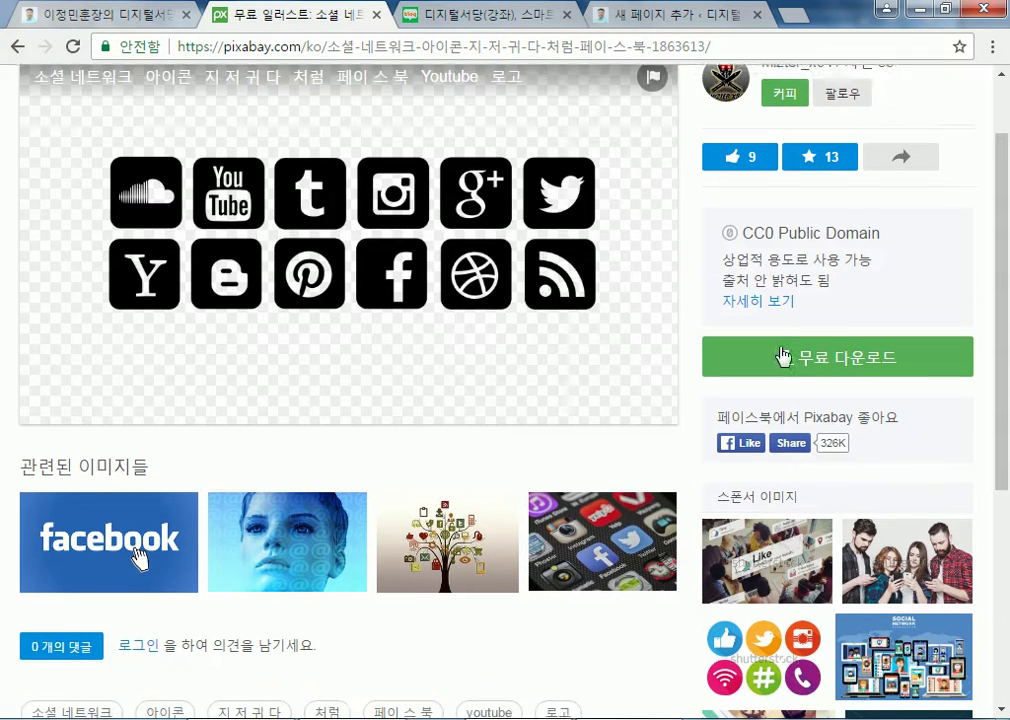
{"action": "left_click", "coordinate": [810, 358]}
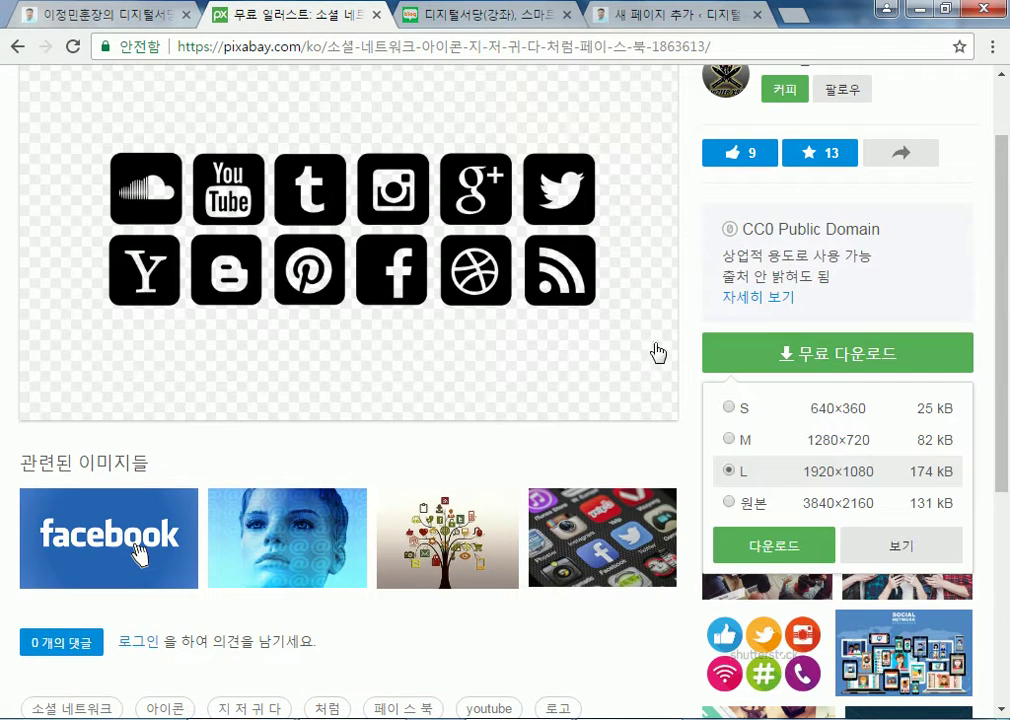
{"action": "scroll", "coordinate": [640, 350], "scroll_direction": "down", "scroll_amount": 2}
{"action": "left_click", "coordinate": [727, 306]}
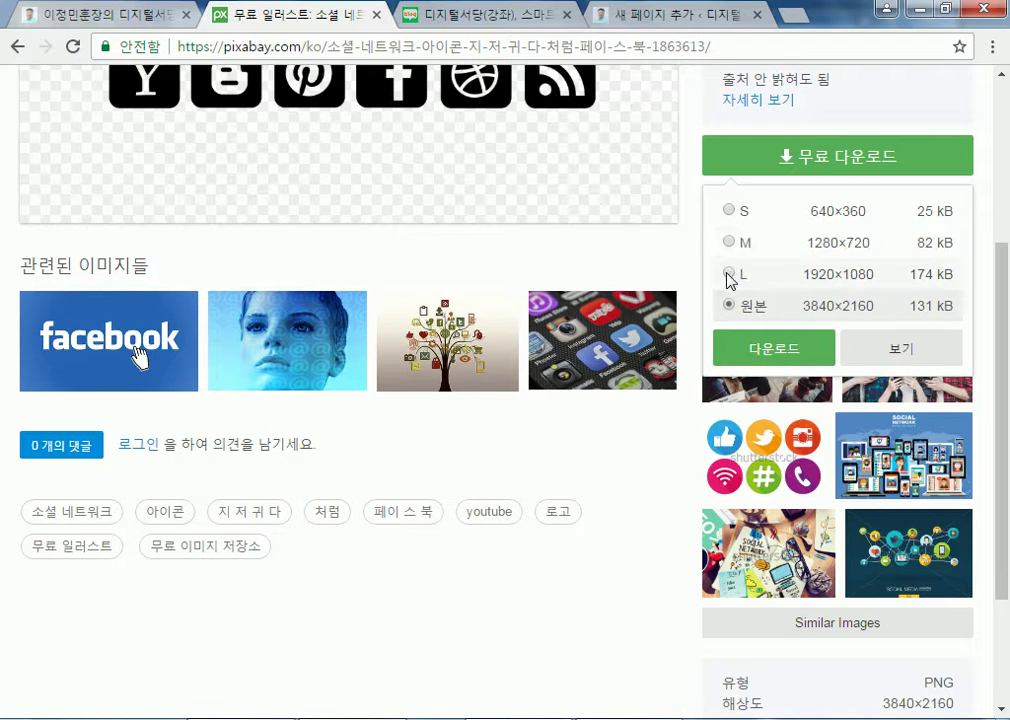
{"action": "left_click", "coordinate": [728, 210]}
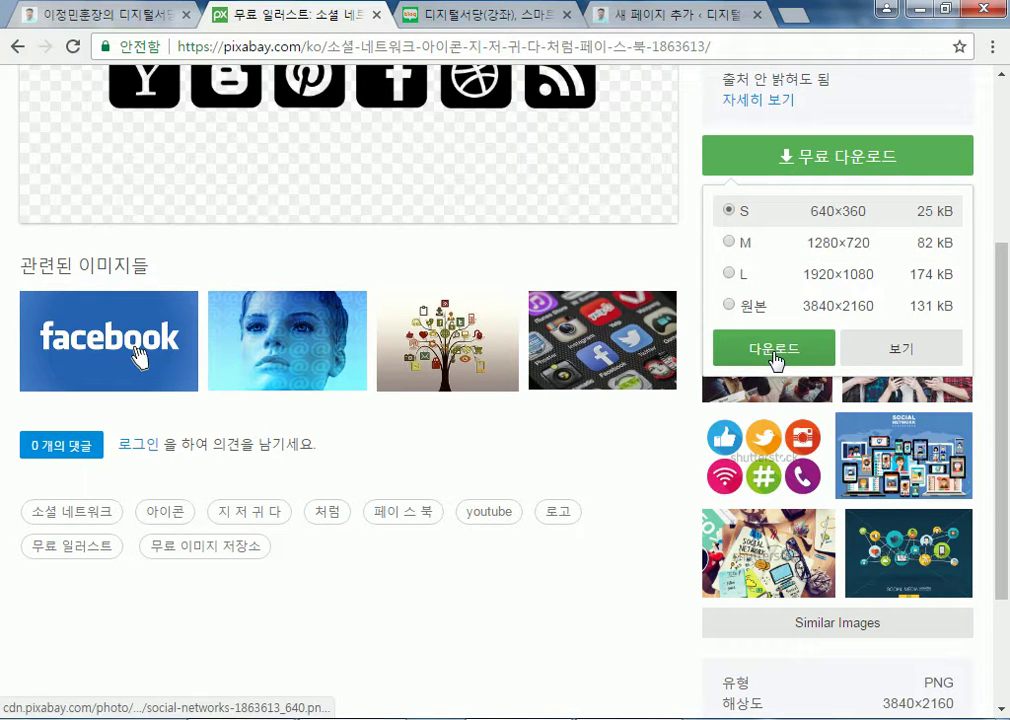
{"action": "left_click", "coordinate": [729, 276]}
{"action": "left_click", "coordinate": [769, 348]}
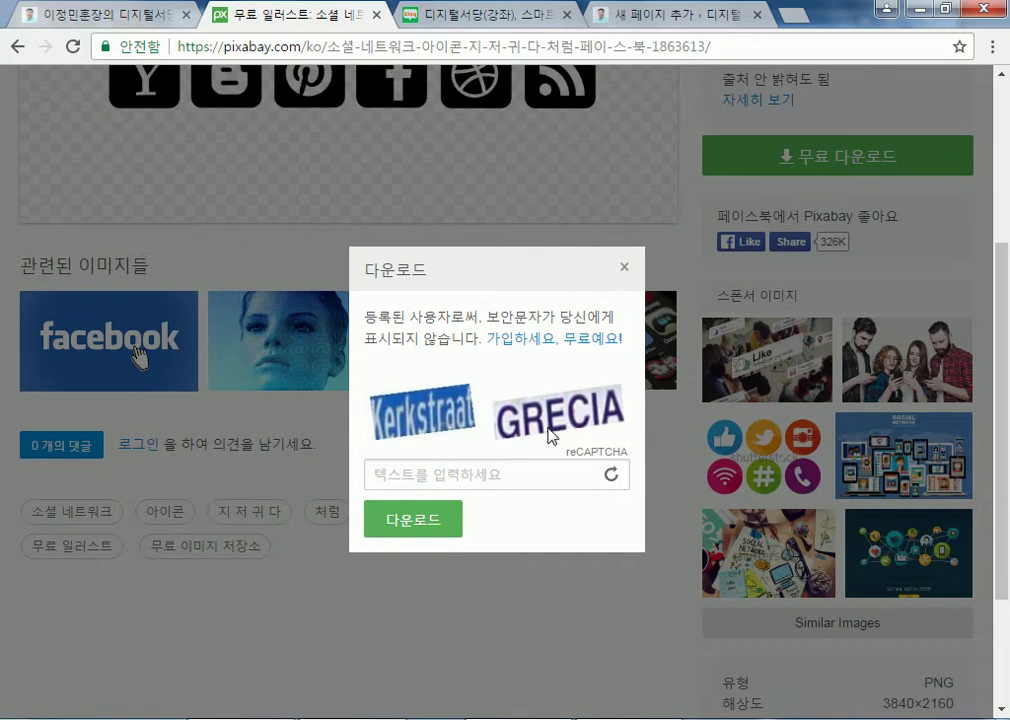
Dismiss the reCAPTCHA prompt and download the image at the small 640×360 size
{"action": "left_click", "coordinate": [624, 270]}
{"action": "scroll", "coordinate": [739, 314], "scroll_direction": "up", "scroll_amount": 2}
{"action": "left_click", "coordinate": [805, 353]}
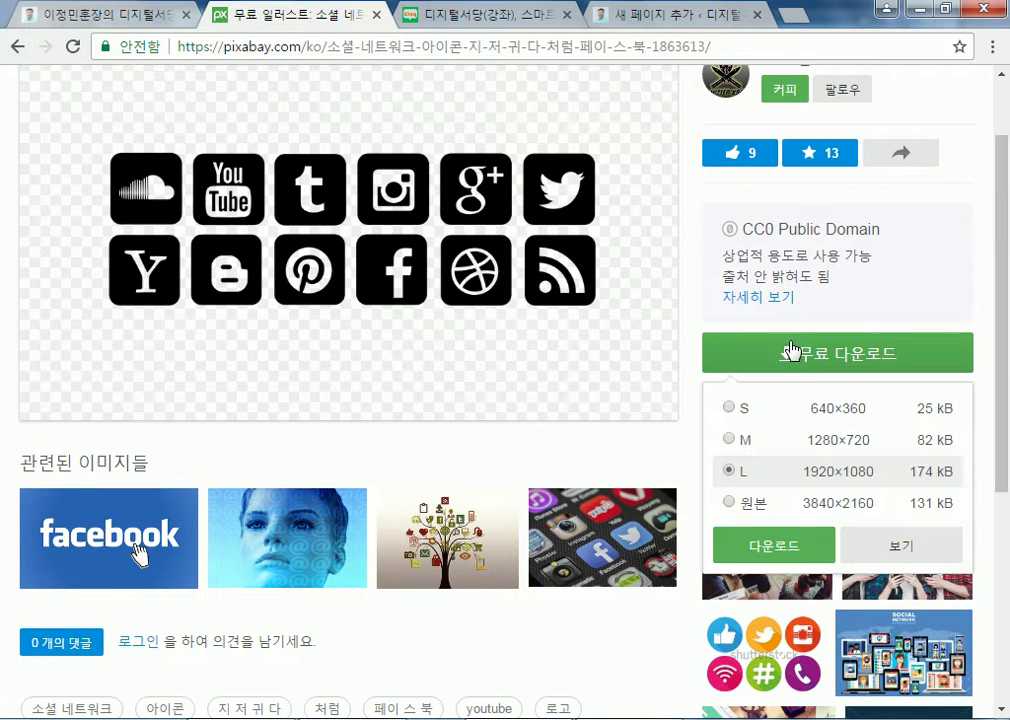
{"action": "left_click", "coordinate": [728, 408]}
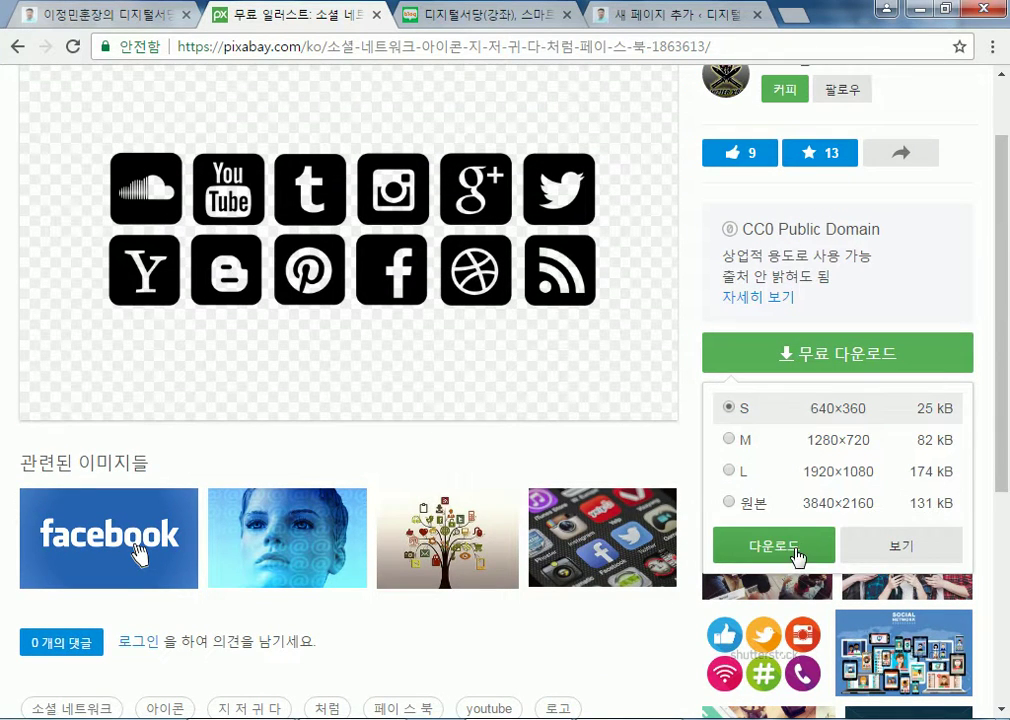
{"action": "left_click", "coordinate": [796, 550]}
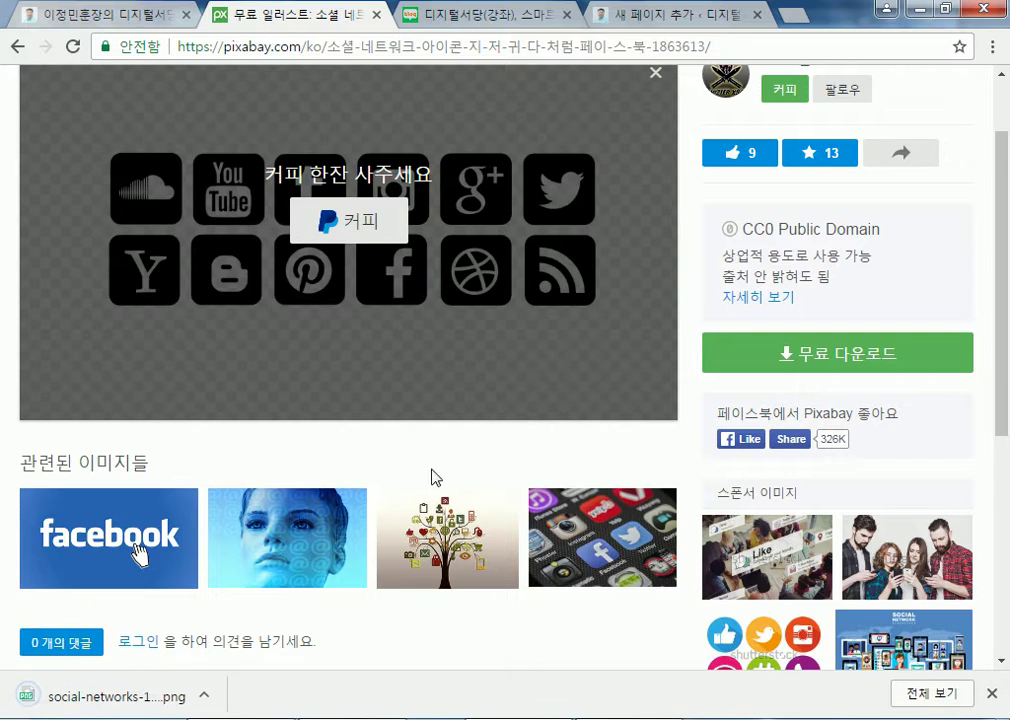
{"action": "scroll", "coordinate": [178, 643], "scroll_direction": "down", "scroll_amount": 3}
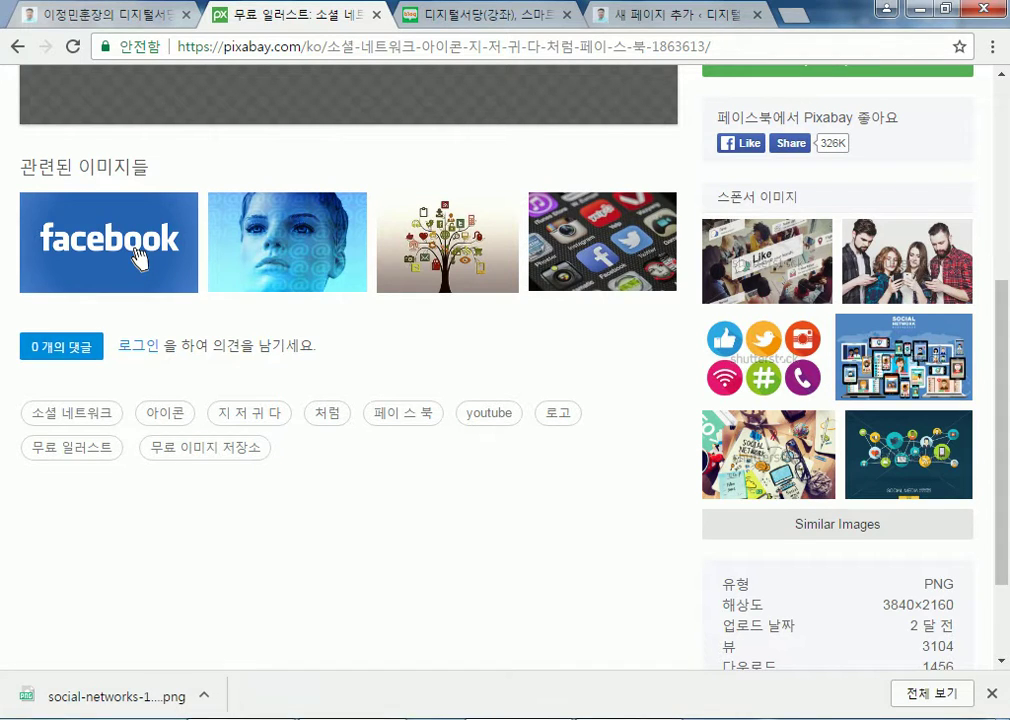
{"action": "key", "text": "super"}
Find social-networks-1863613_640.png in Downloads, then return to the WordPress browser tab
{"action": "left_click", "coordinate": [300, 222]}
{"action": "left_click", "coordinate": [66, 134]}
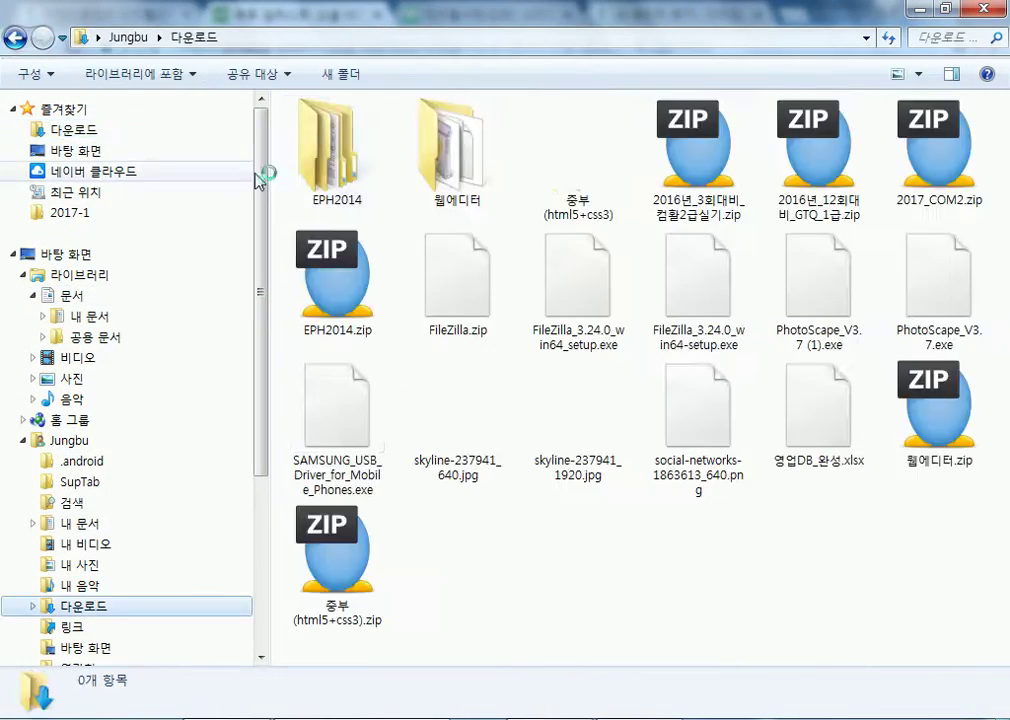
{"action": "left_click", "coordinate": [726, 437]}
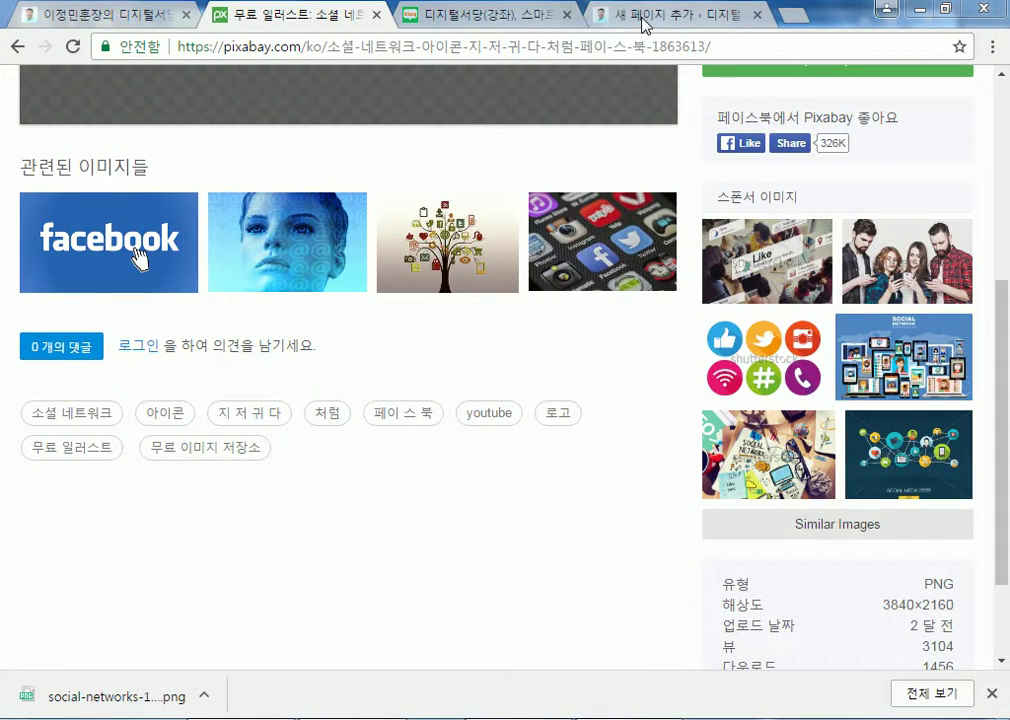
{"action": "left_click", "coordinate": [643, 20]}
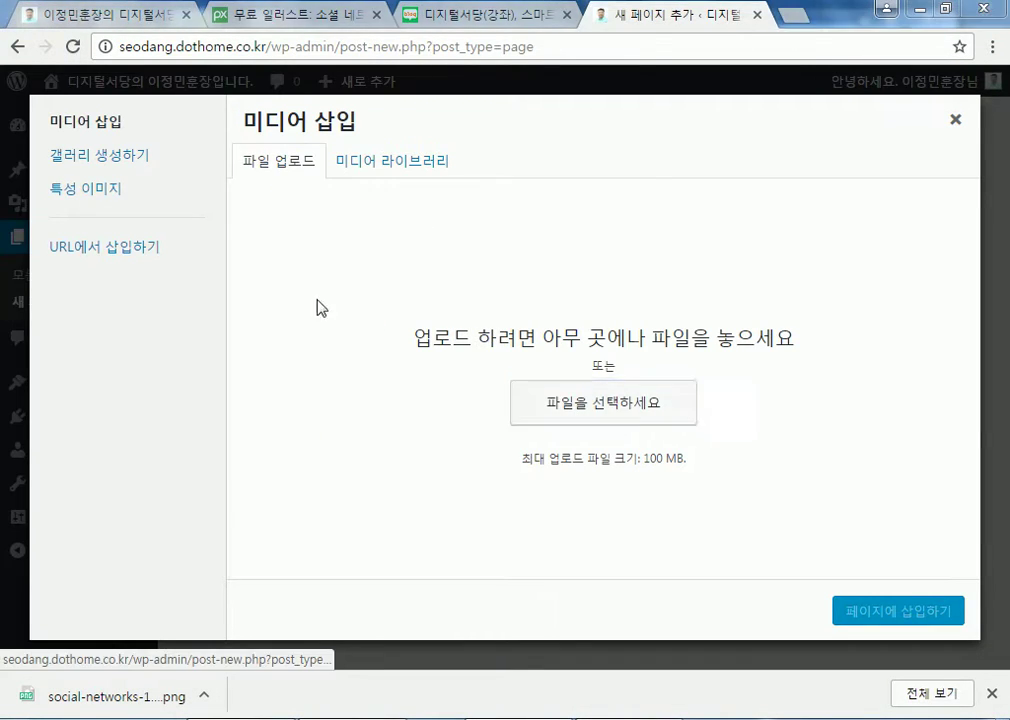
Upload social-networks-1863613_640.png from Downloads and insert it into the new page
{"action": "left_click", "coordinate": [603, 402]}
{"action": "scroll", "coordinate": [265, 250], "scroll_direction": "up", "scroll_amount": 10}
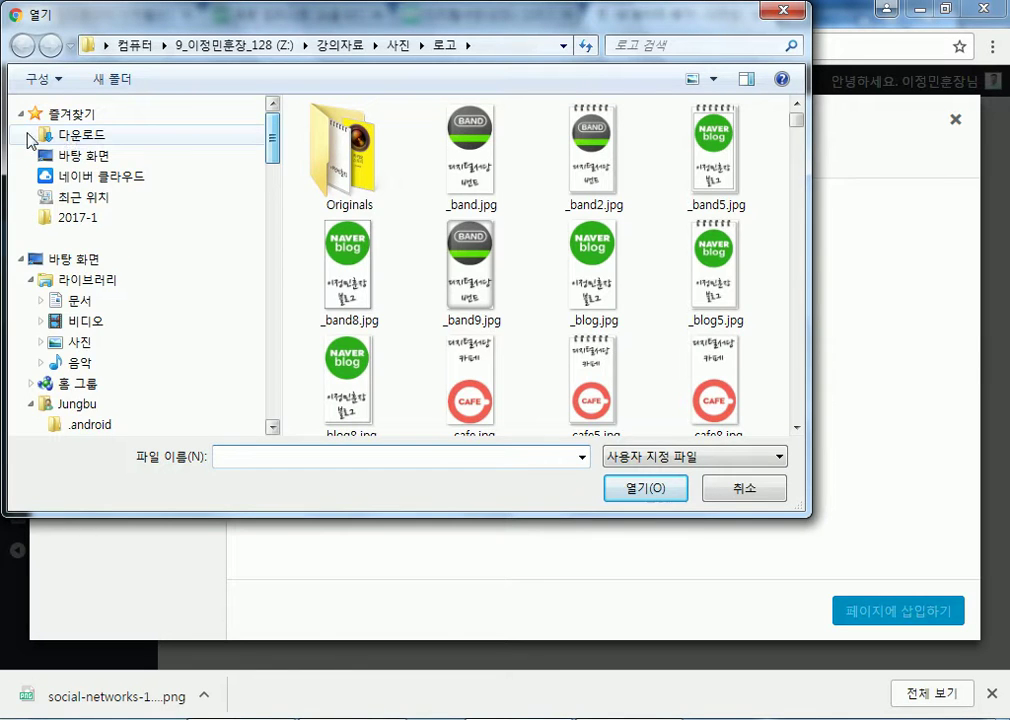
{"action": "left_click", "coordinate": [77, 137]}
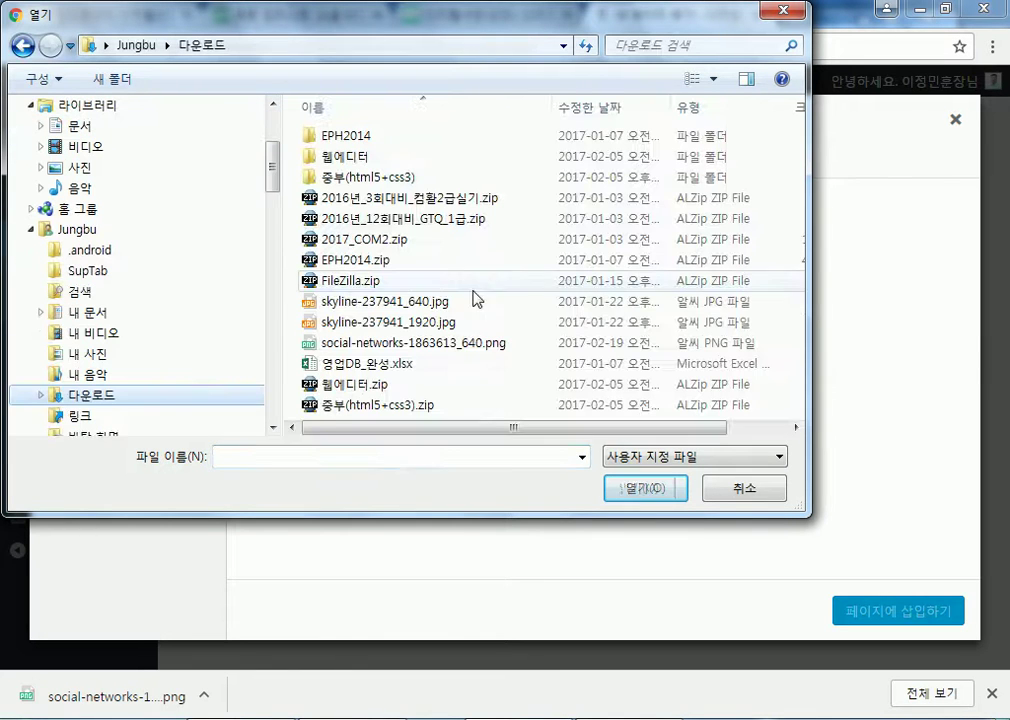
{"action": "left_click", "coordinate": [383, 301]}
{"action": "left_click", "coordinate": [420, 342]}
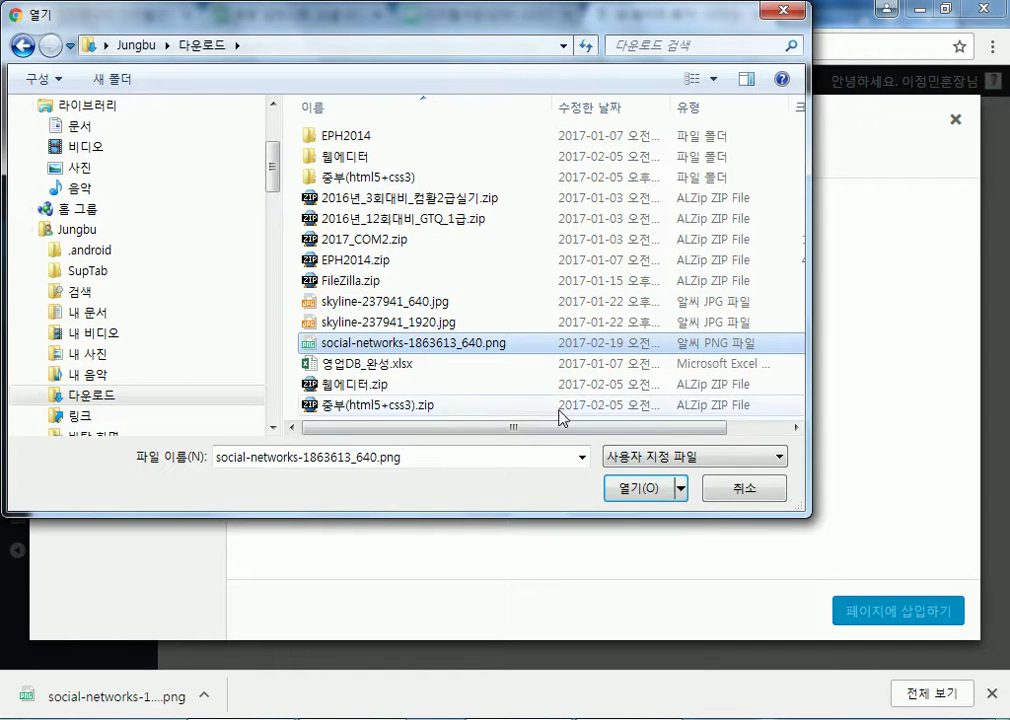
{"action": "left_click", "coordinate": [655, 494]}
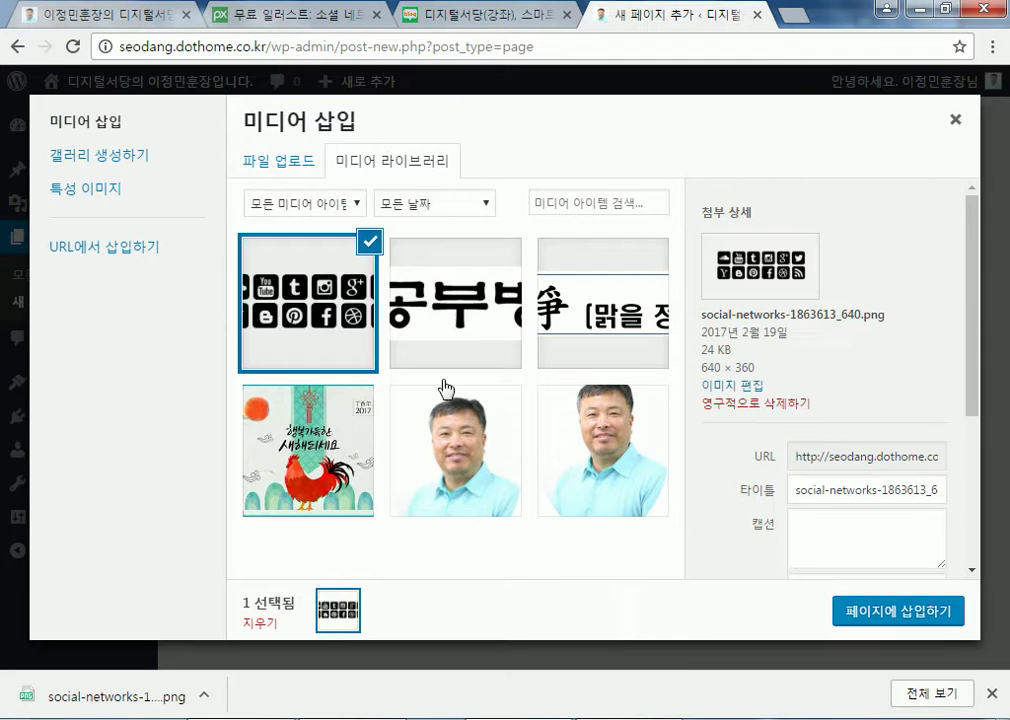
{"action": "left_click", "coordinate": [869, 628]}
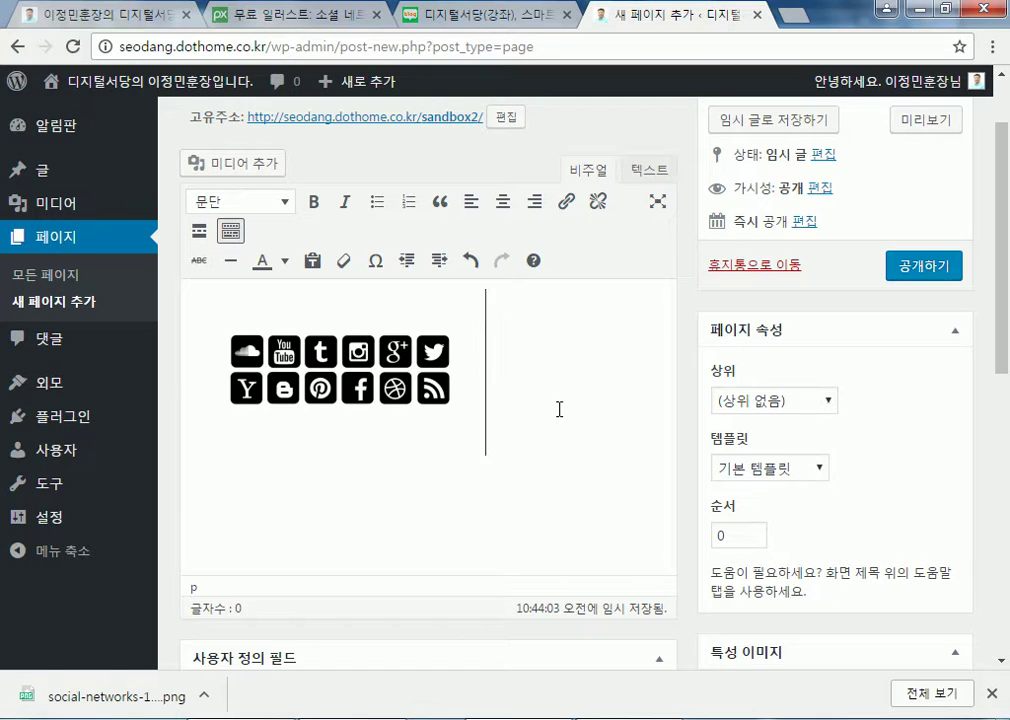
Select the inserted icons image to bring up its editing options
{"action": "left_click", "coordinate": [368, 365]}
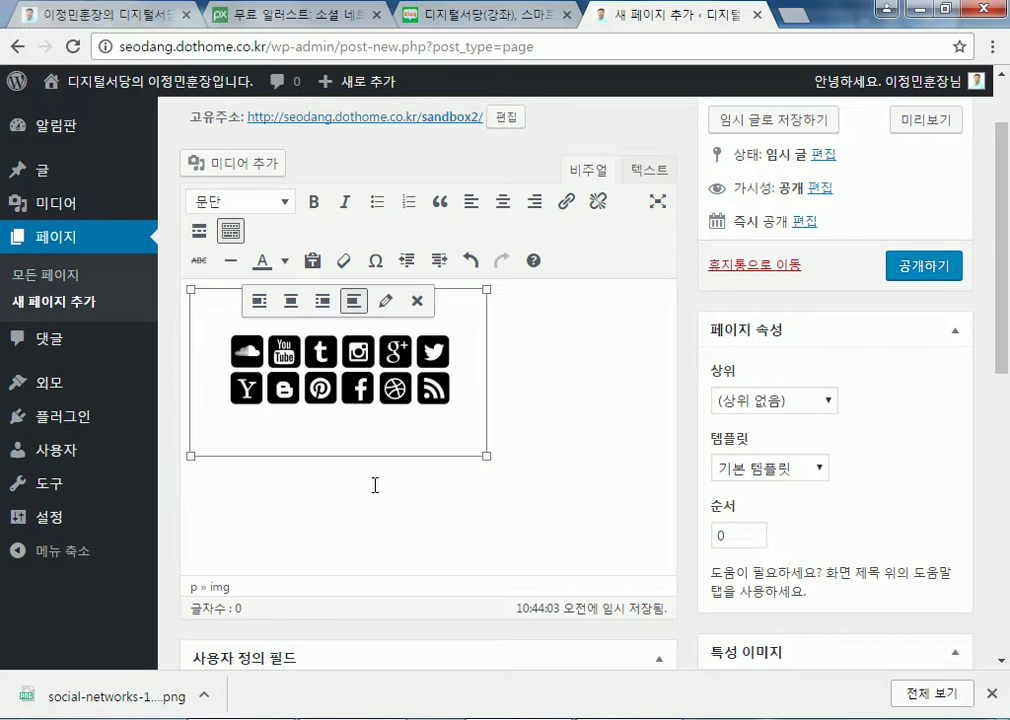
{"action": "left_click", "coordinate": [548, 431]}
{"action": "left_click", "coordinate": [353, 377]}
{"action": "left_click", "coordinate": [484, 381]}
{"action": "left_click", "coordinate": [400, 370]}
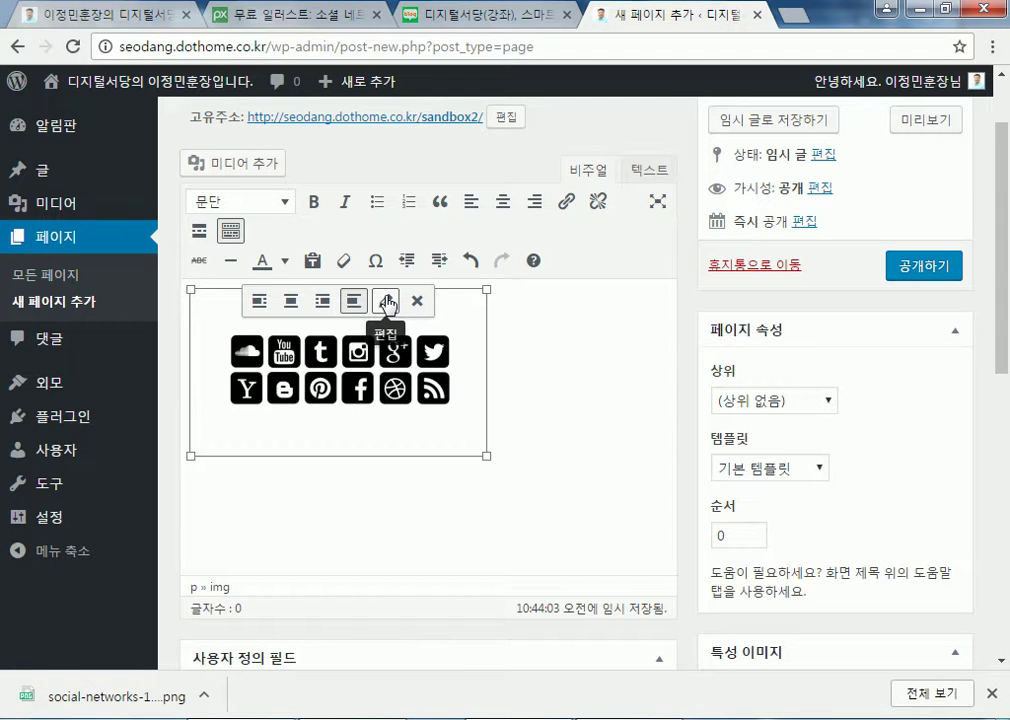
{"action": "left_click", "coordinate": [387, 302]}
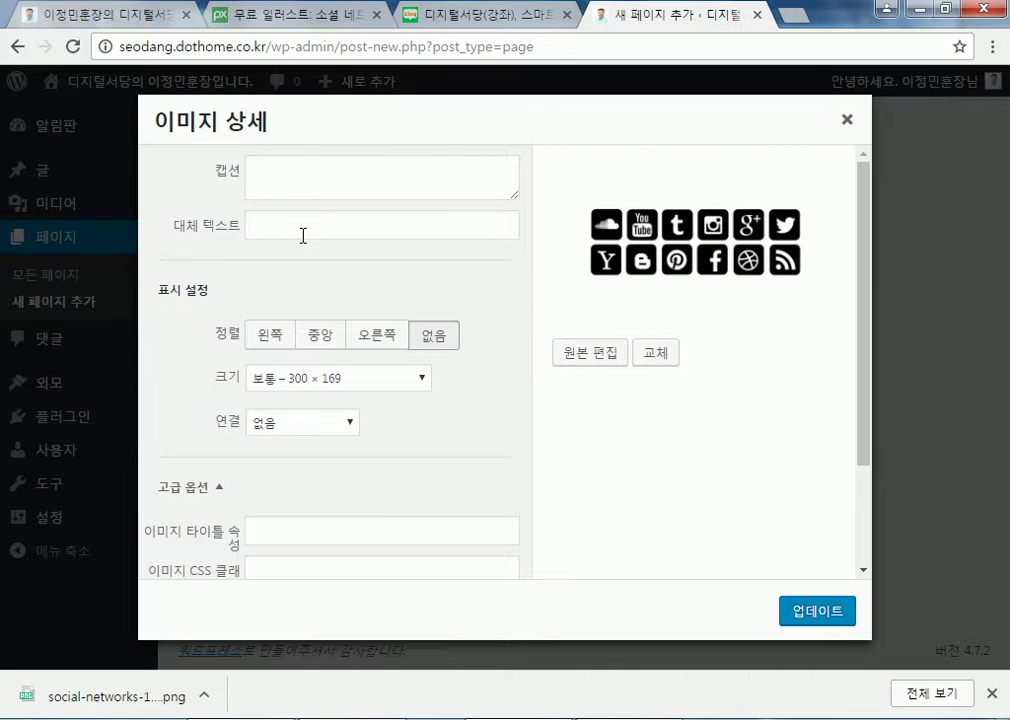
{"action": "left_click", "coordinate": [296, 422]}
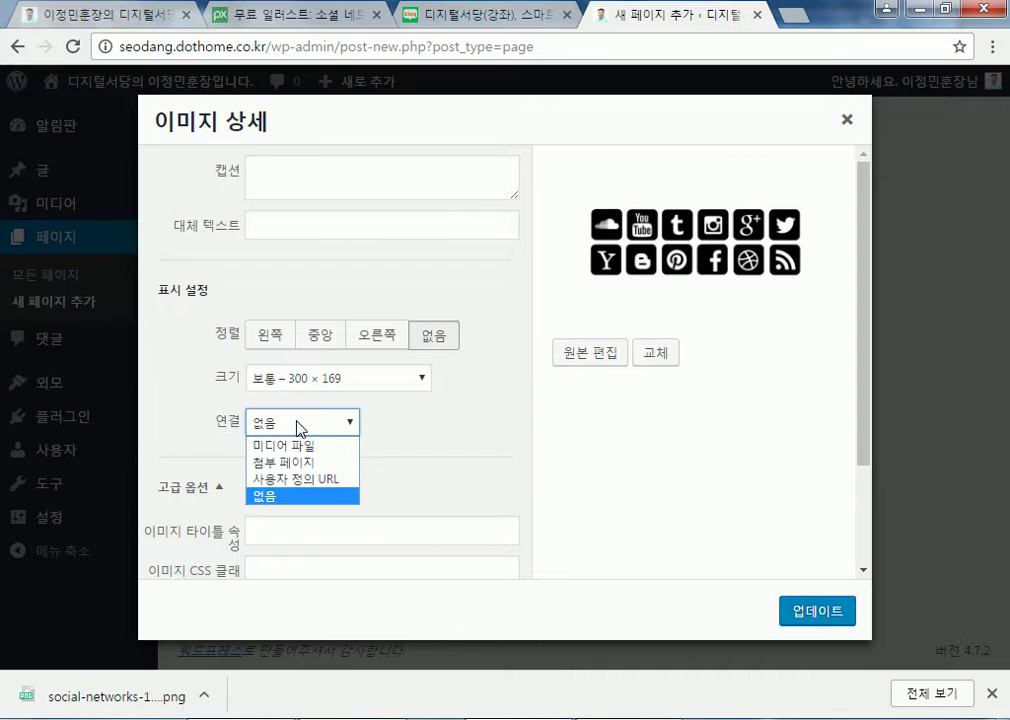
{"action": "left_click", "coordinate": [297, 479]}
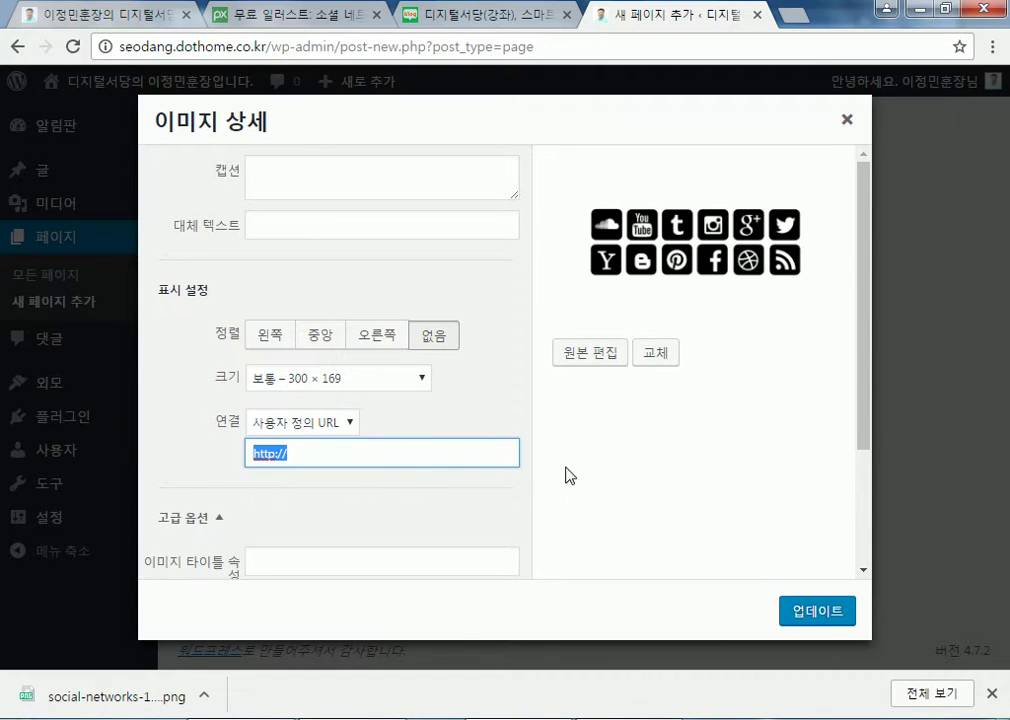
{"action": "scroll", "coordinate": [640, 480], "scroll_direction": "down", "scroll_amount": 2}
{"action": "left_click", "coordinate": [339, 285]}
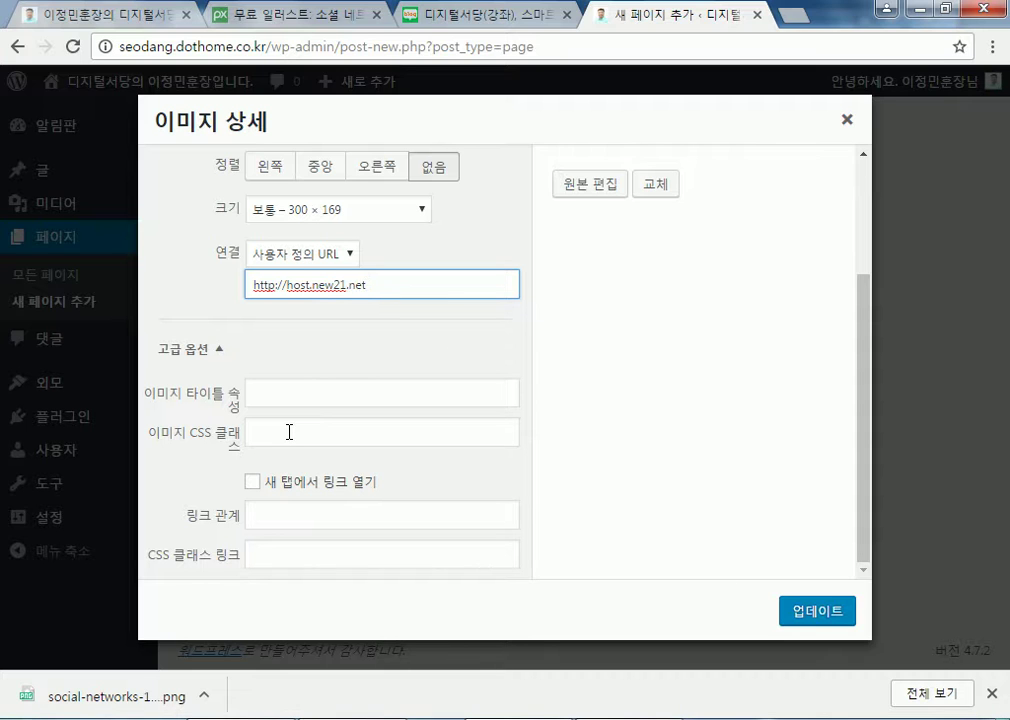
{"action": "left_click", "coordinate": [255, 484]}
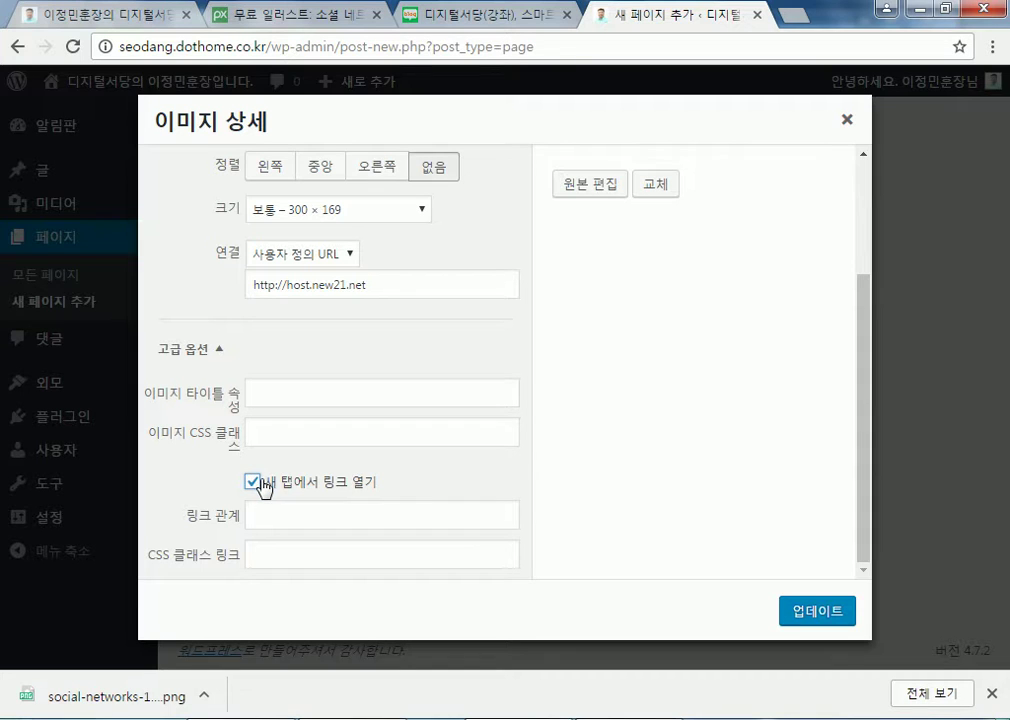
{"action": "left_click", "coordinate": [816, 612]}
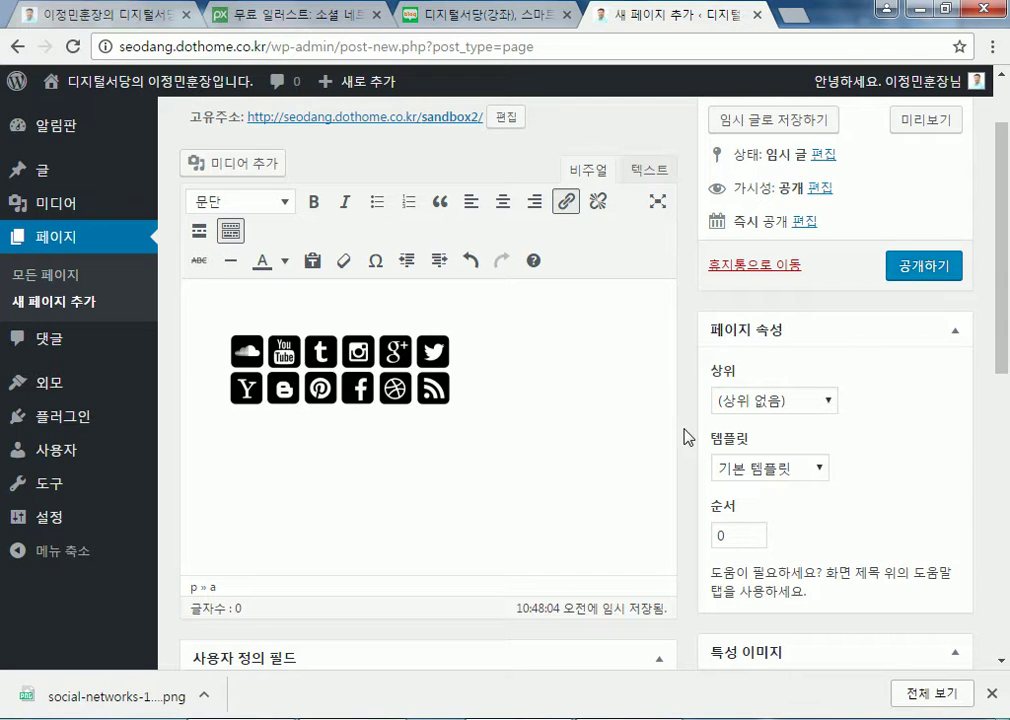
{"action": "left_click", "coordinate": [933, 266]}
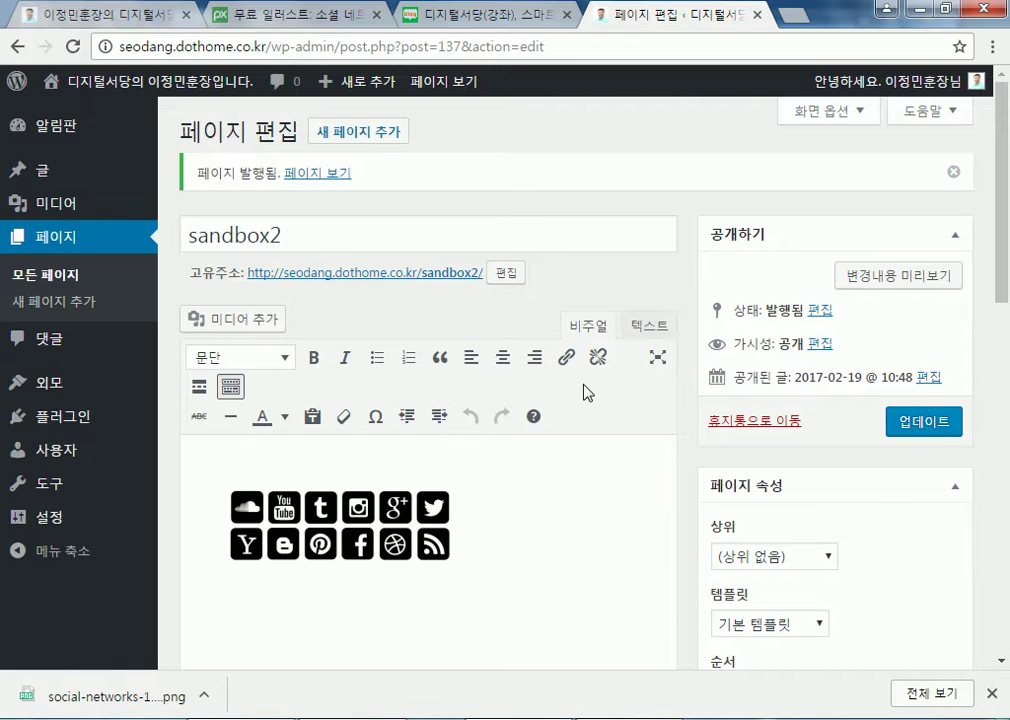
Show the sandbox2 page's linked icons image as raw HTML and select its code
{"action": "scroll", "coordinate": [622, 408], "scroll_direction": "down", "scroll_amount": 2}
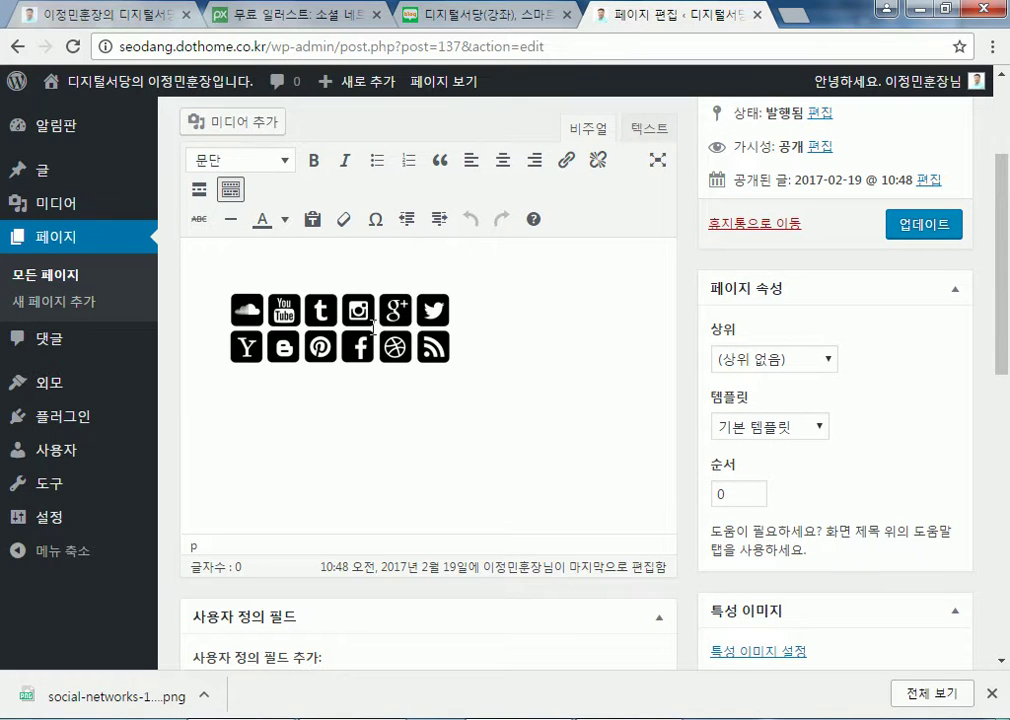
{"action": "left_click", "coordinate": [372, 324]}
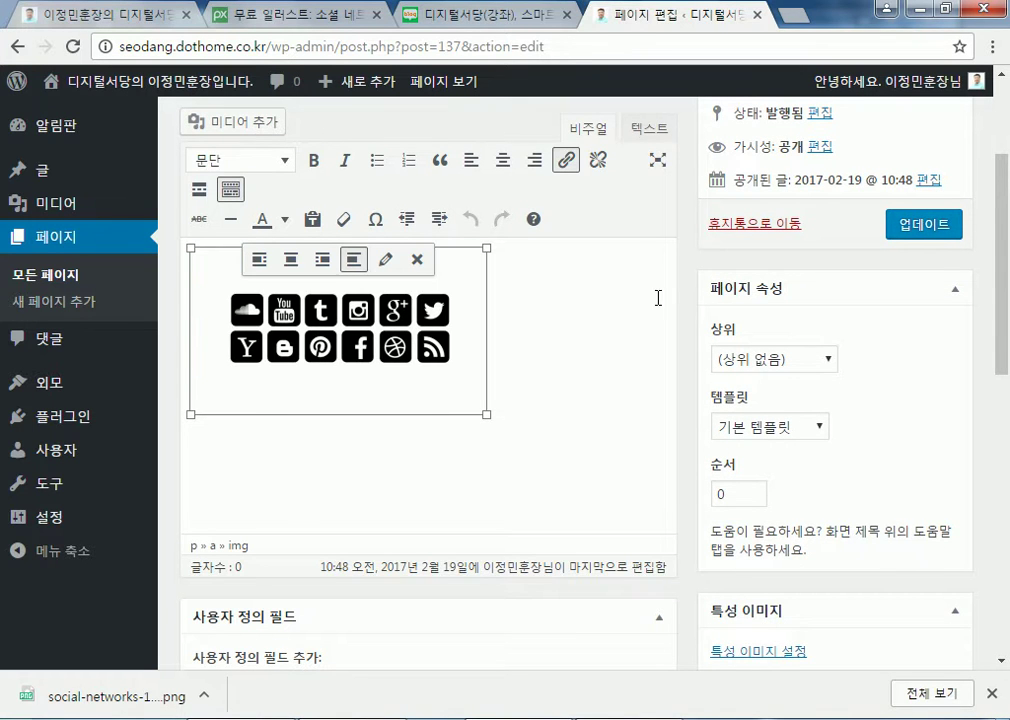
{"action": "left_click", "coordinate": [660, 137]}
{"action": "left_click_drag", "start_coordinate": [410, 305], "coordinate": [118, 215]}
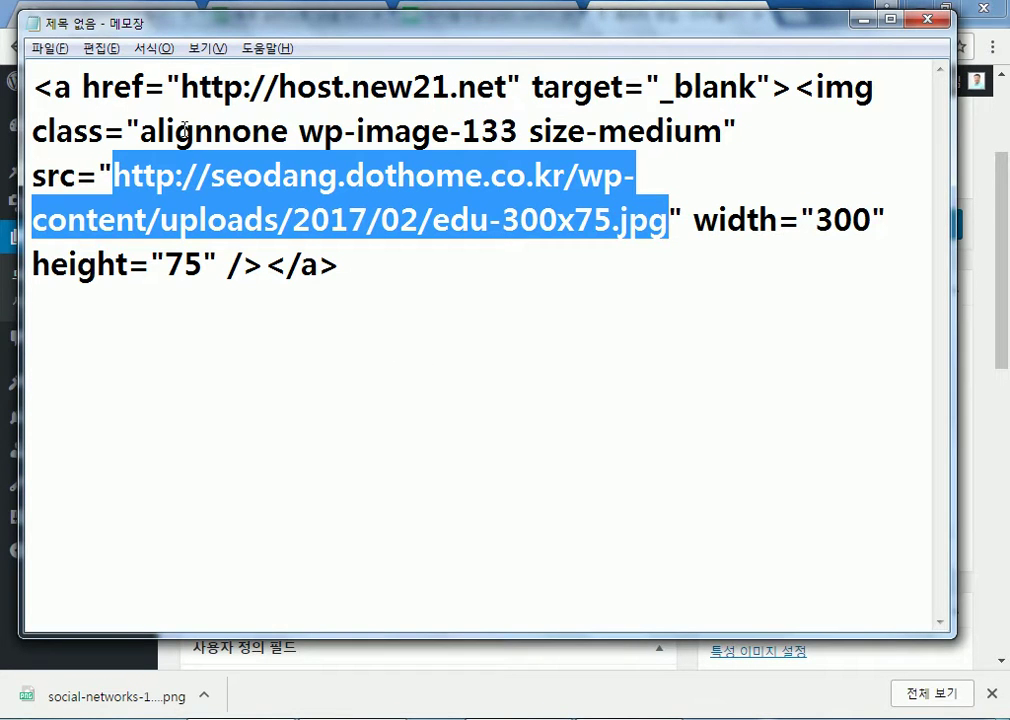
{"action": "left_click_drag", "start_coordinate": [34, 133], "coordinate": [791, 133]}
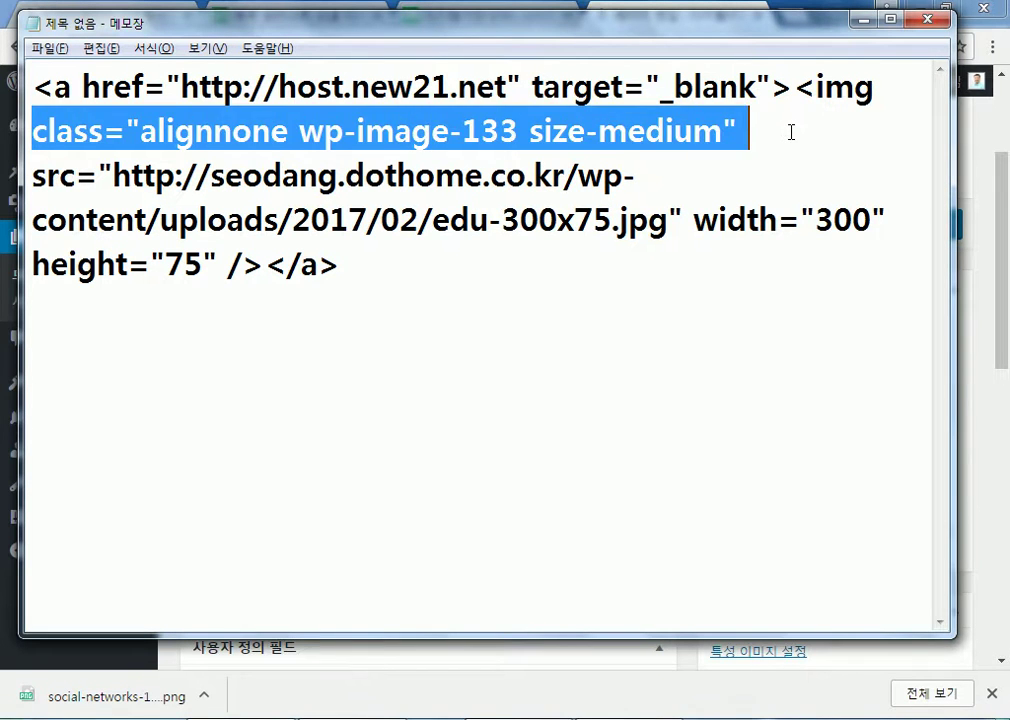
{"action": "key", "text": "Delete"}
{"action": "left_click_drag", "start_coordinate": [113, 131], "coordinate": [670, 178]}
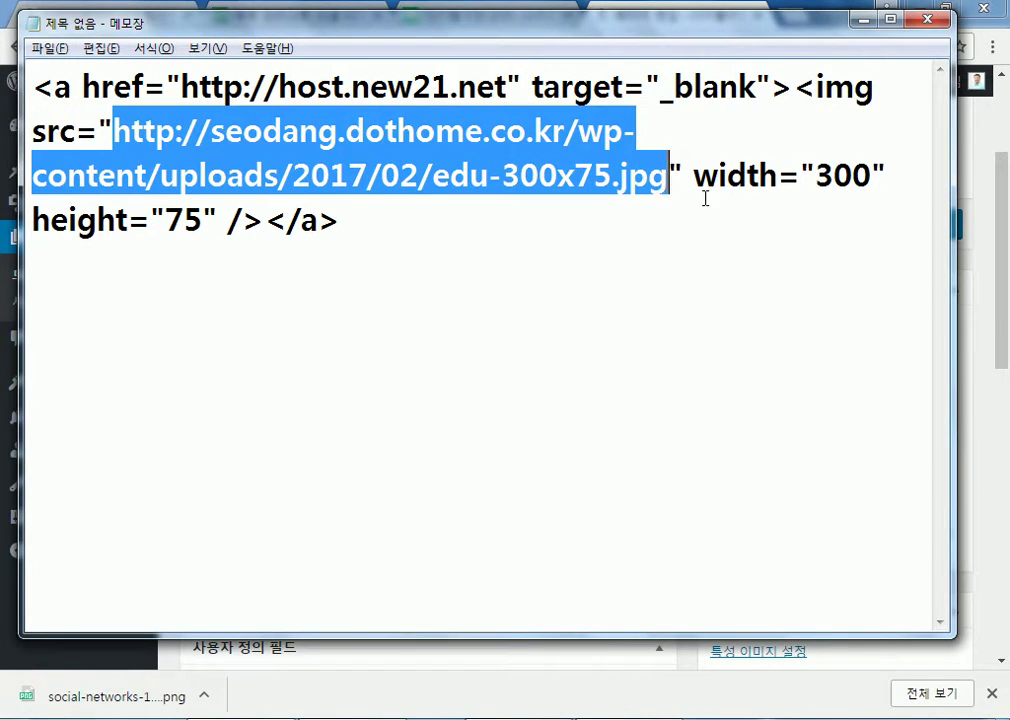
{"action": "type", "text": "hos"}
{"action": "key", "text": "BackSpace"}
{"action": "key", "text": "BackSpace"}
{"action": "key", "text": "BackSpace"}
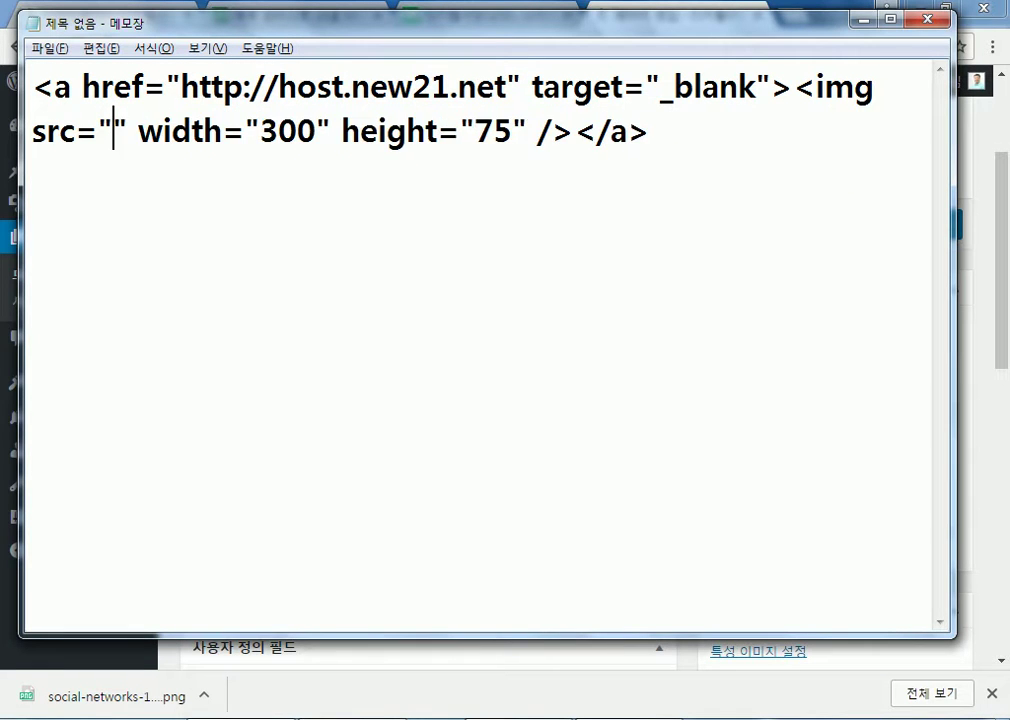
{"action": "type", "text": "http:"}
{"action": "type", "text": "//host.new"}
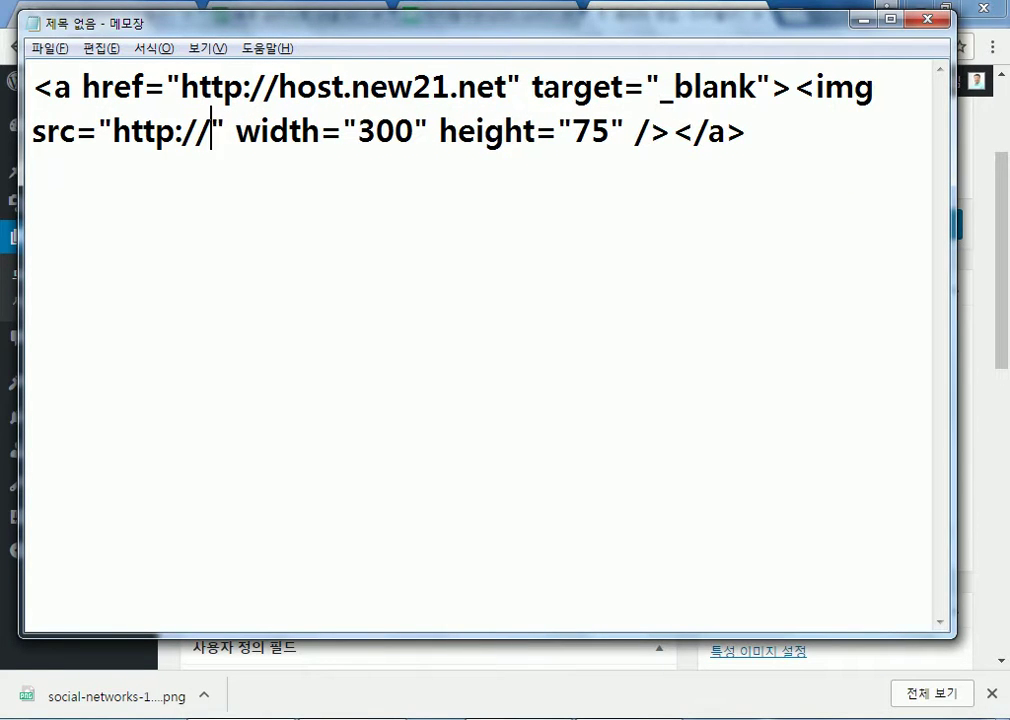
{"action": "type", "text": "21.net/"}
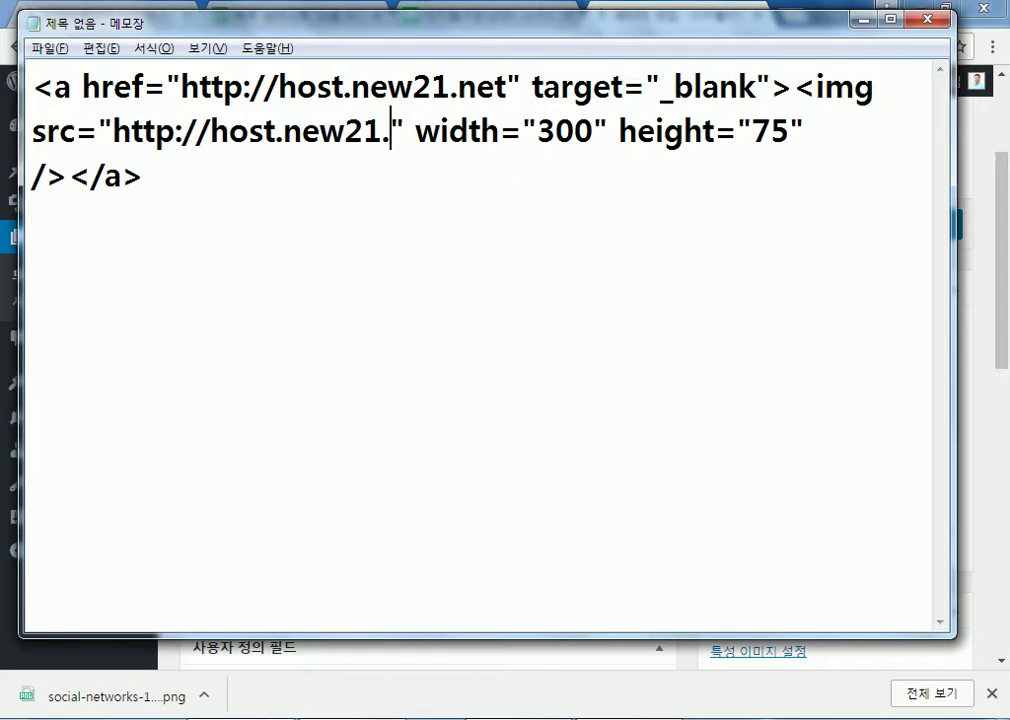
{"action": "type", "text": "images/"}
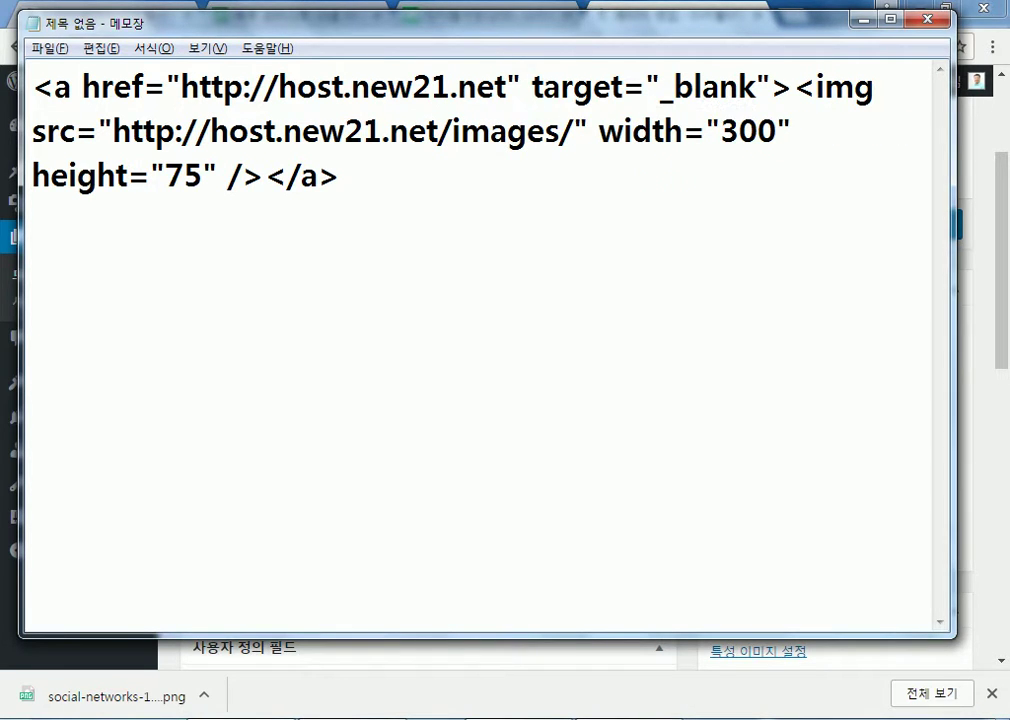
{"action": "type", "text": "ljm"}
{"action": "type", "text": ".jpg"}
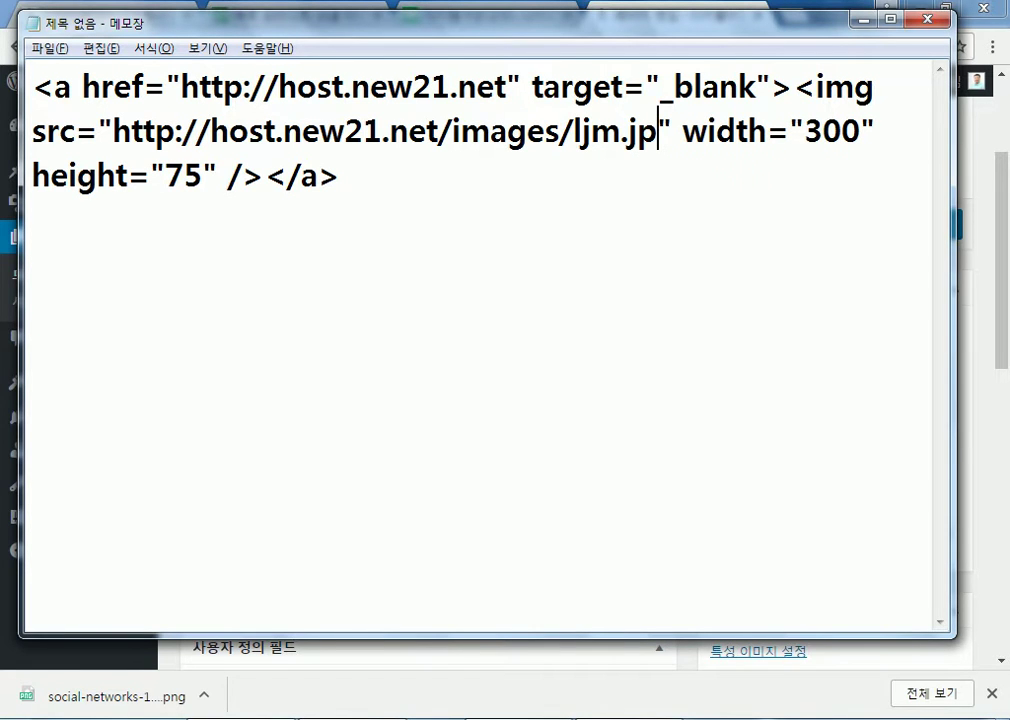
{"action": "left_click_drag", "start_coordinate": [681, 133], "coordinate": [112, 140]}
{"action": "key", "text": "ctrl+c"}
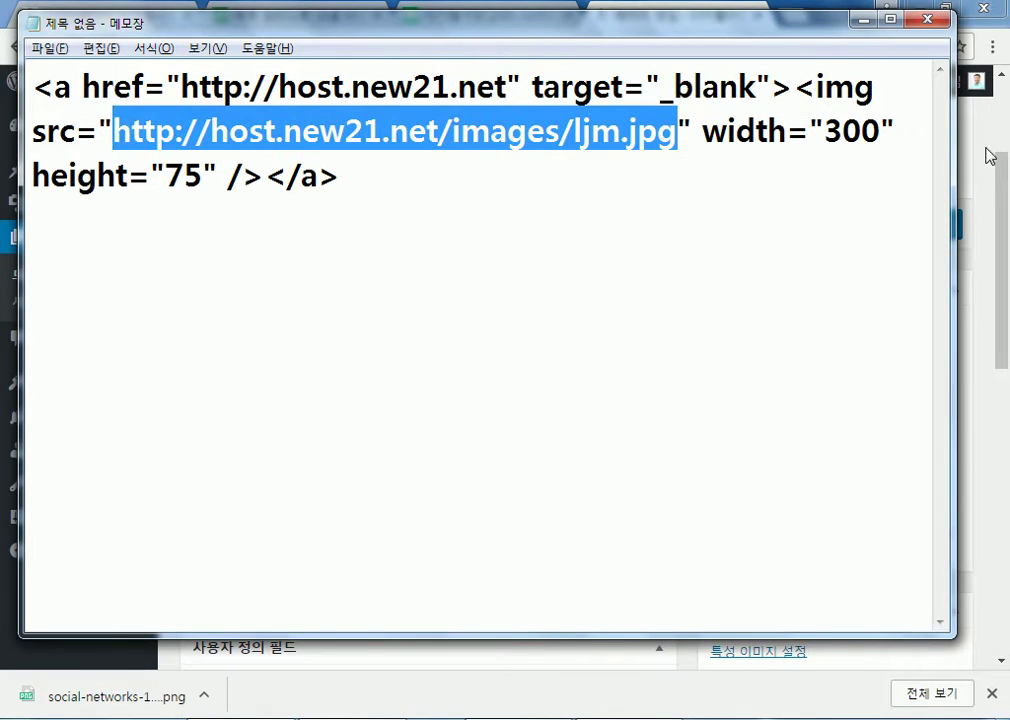
Preview the ljm.jpg image address in a new browser tab, then close it
{"action": "key", "text": "alt+Tab"}
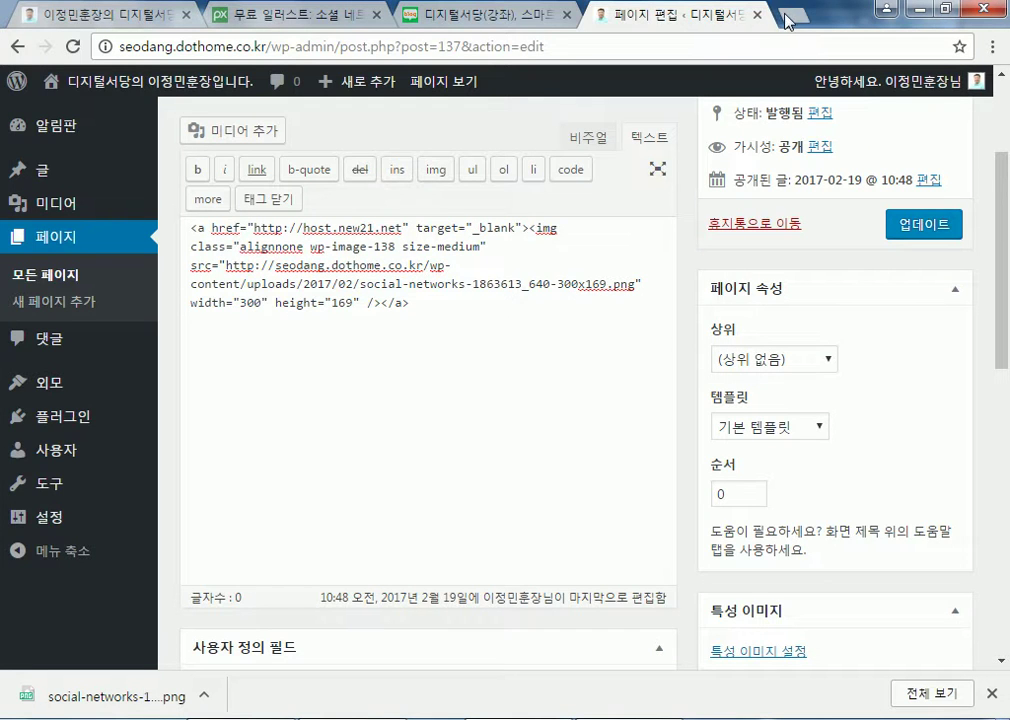
{"action": "left_click", "coordinate": [792, 15]}
{"action": "key", "text": "ctrl+v"}
{"action": "key", "text": "Return"}
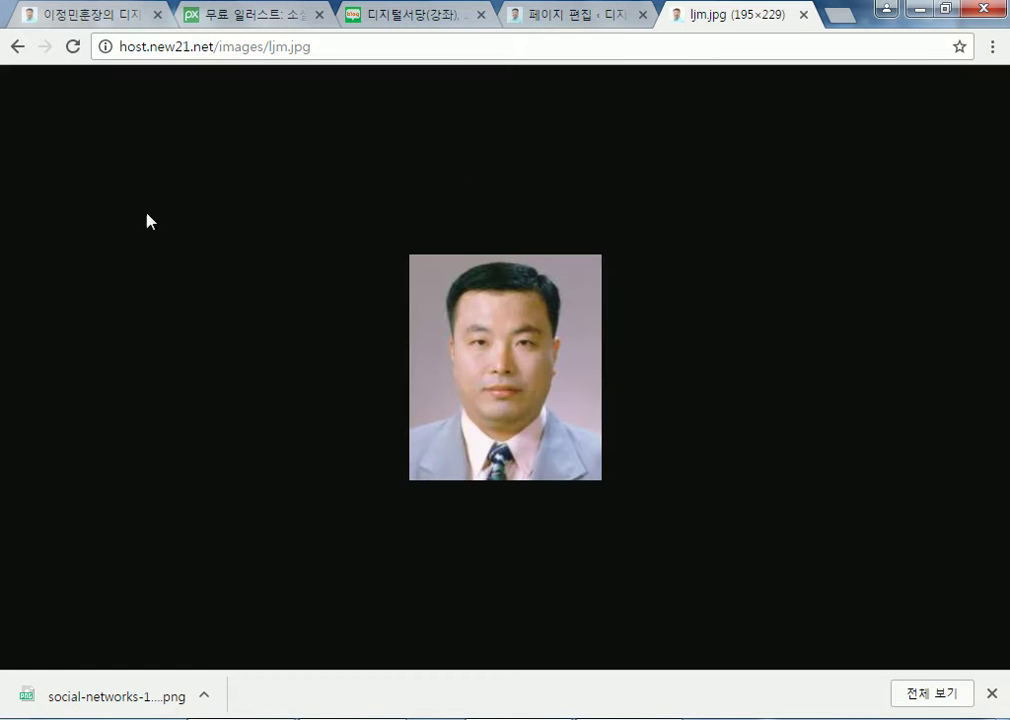
{"action": "left_click", "coordinate": [803, 15]}
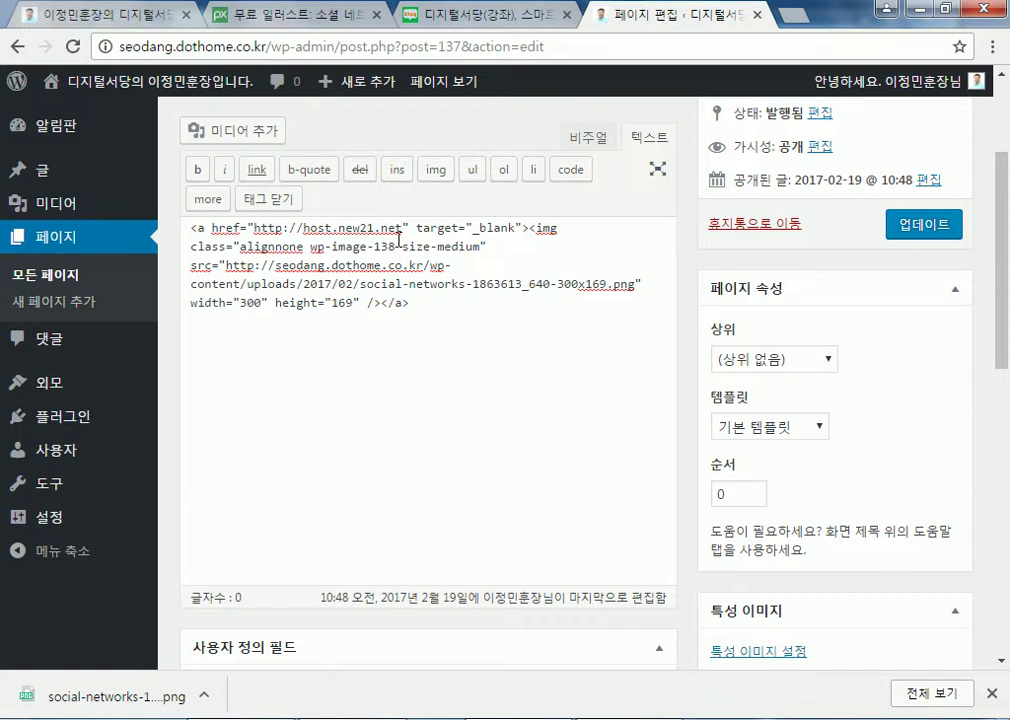
{"action": "key", "text": "alt+Tab"}
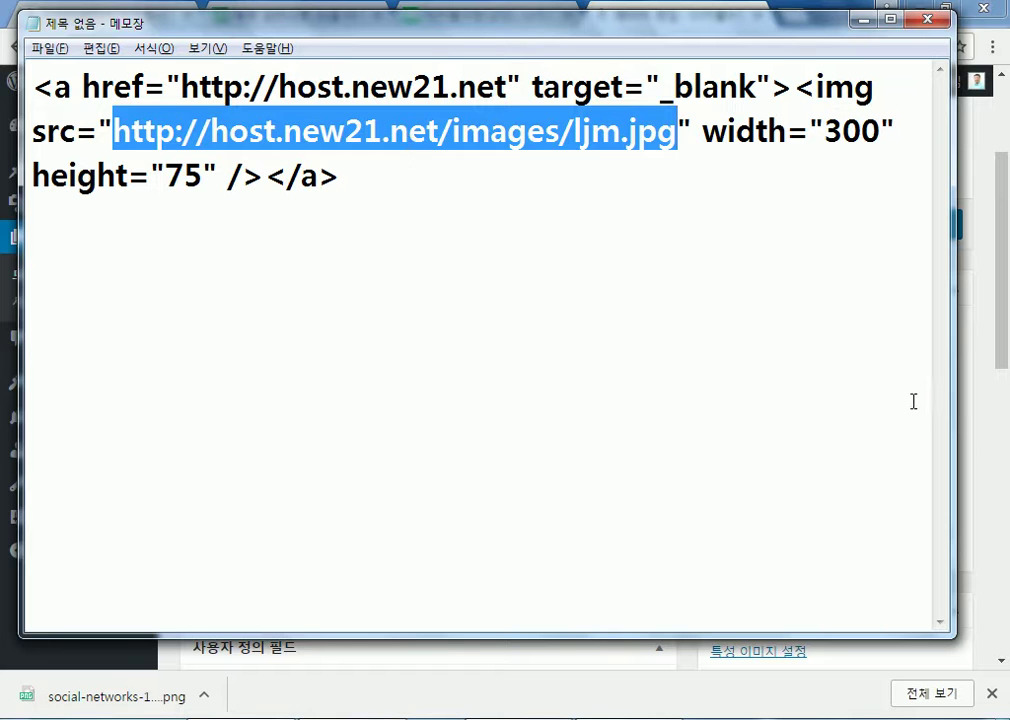
Copy the page's HTML into Notepad, replacing its contents, and update the sandbox2 page
{"action": "left_click", "coordinate": [994, 451]}
{"action": "scroll", "coordinate": [428, 196], "scroll_direction": "down", "scroll_amount": 5}
{"action": "scroll", "coordinate": [421, 270], "scroll_direction": "up", "scroll_amount": 7}
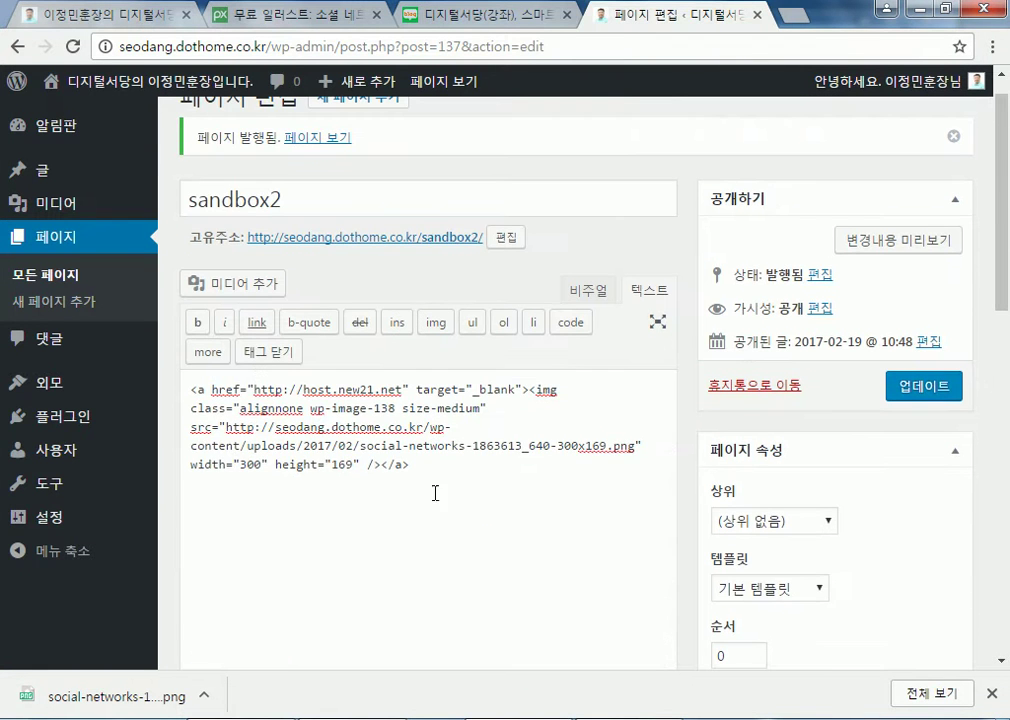
{"action": "left_click_drag", "start_coordinate": [409, 468], "coordinate": [106, 356]}
{"action": "key", "text": "ctrl+c"}
{"action": "key", "text": "alt+Tab"}
{"action": "key", "text": "ctrl+a"}
{"action": "key", "text": "ctrl+v"}
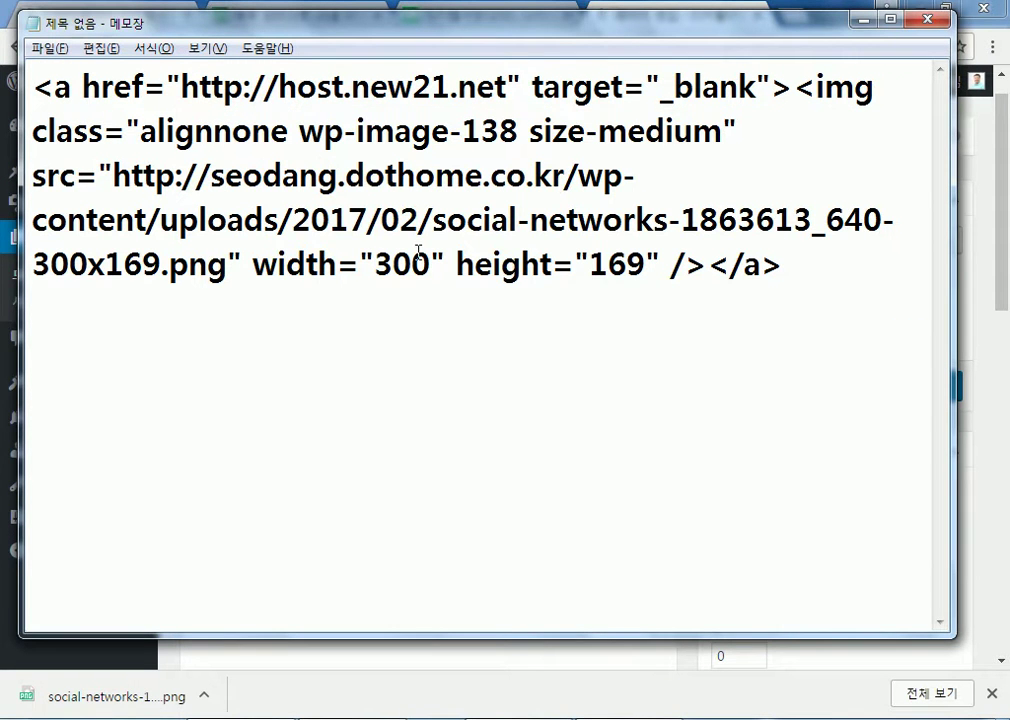
{"action": "key", "text": "alt+Tab"}
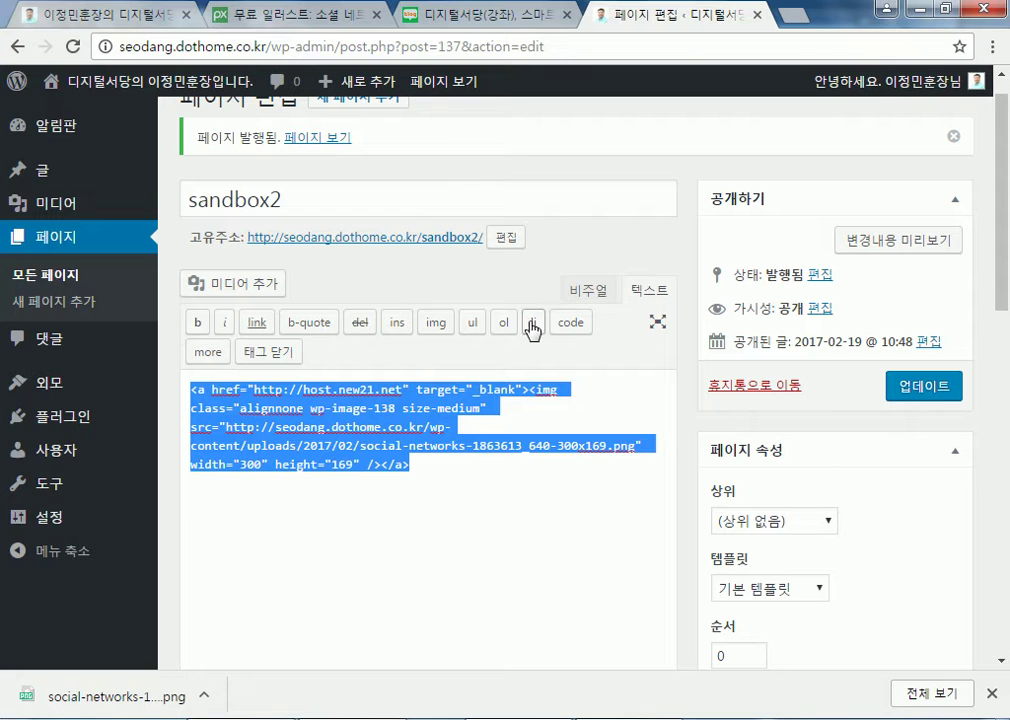
{"action": "left_click", "coordinate": [915, 389]}
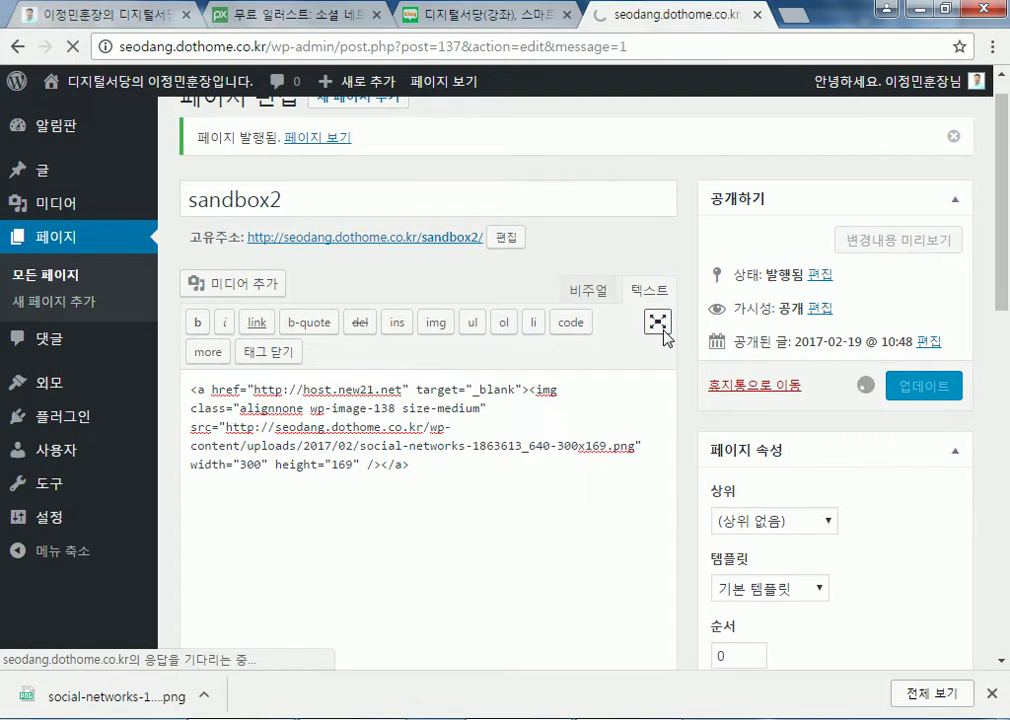
Copy the page's linked image HTML and go to the Widgets page
{"action": "left_click_drag", "start_coordinate": [421, 479], "coordinate": [131, 381]}
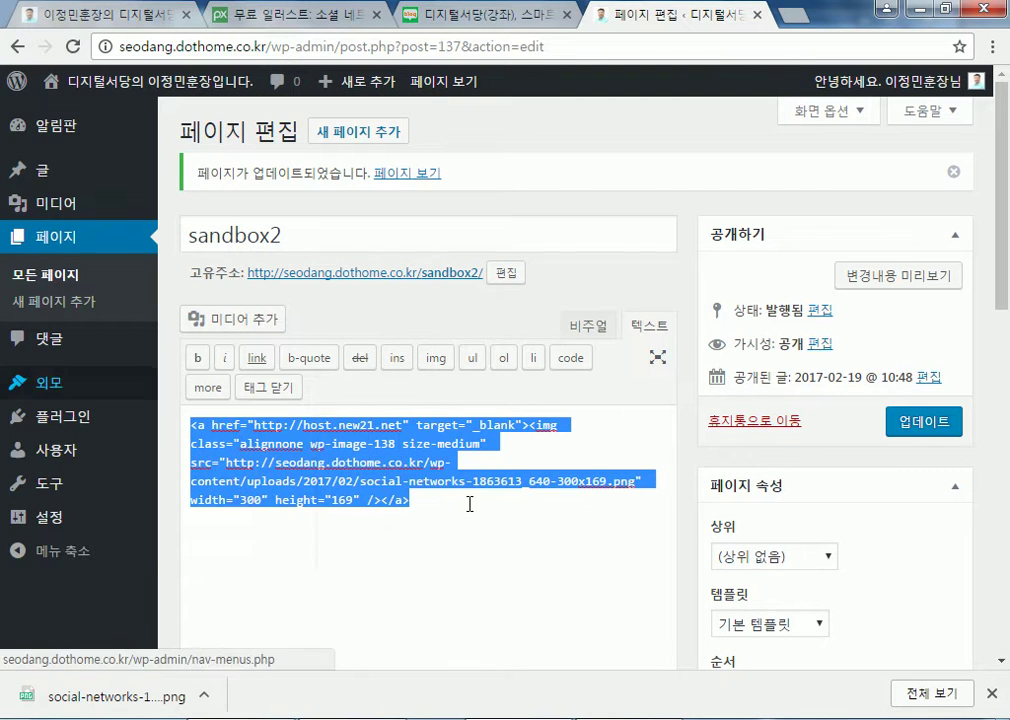
{"action": "right_click", "coordinate": [370, 446]}
{"action": "left_click", "coordinate": [414, 483]}
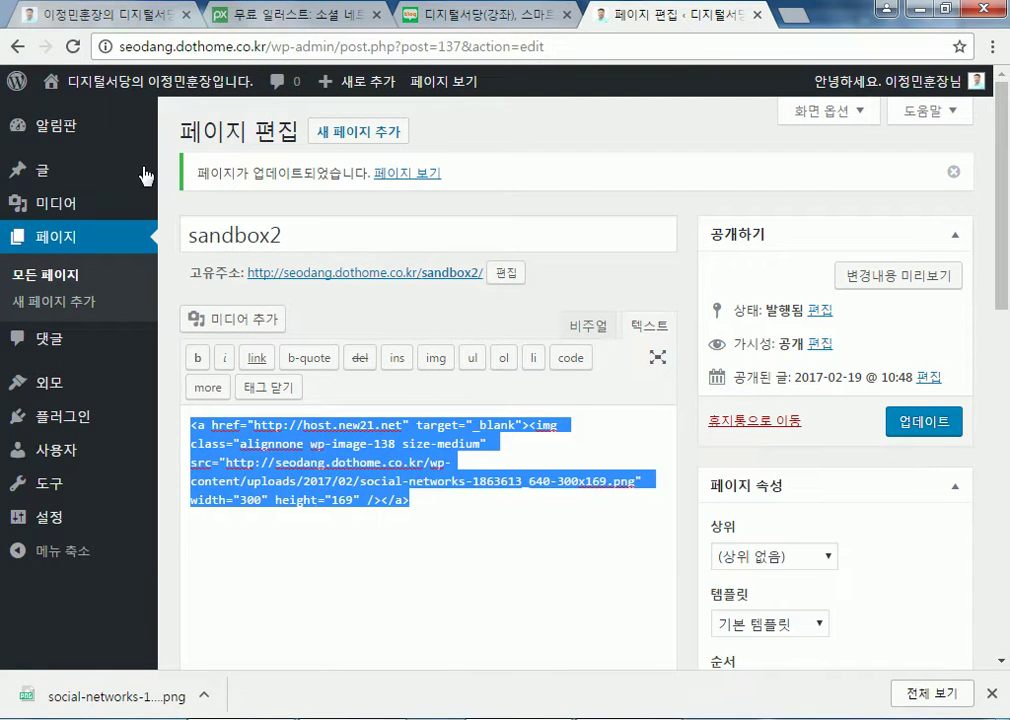
{"action": "mouse_move", "coordinate": [55, 390]}
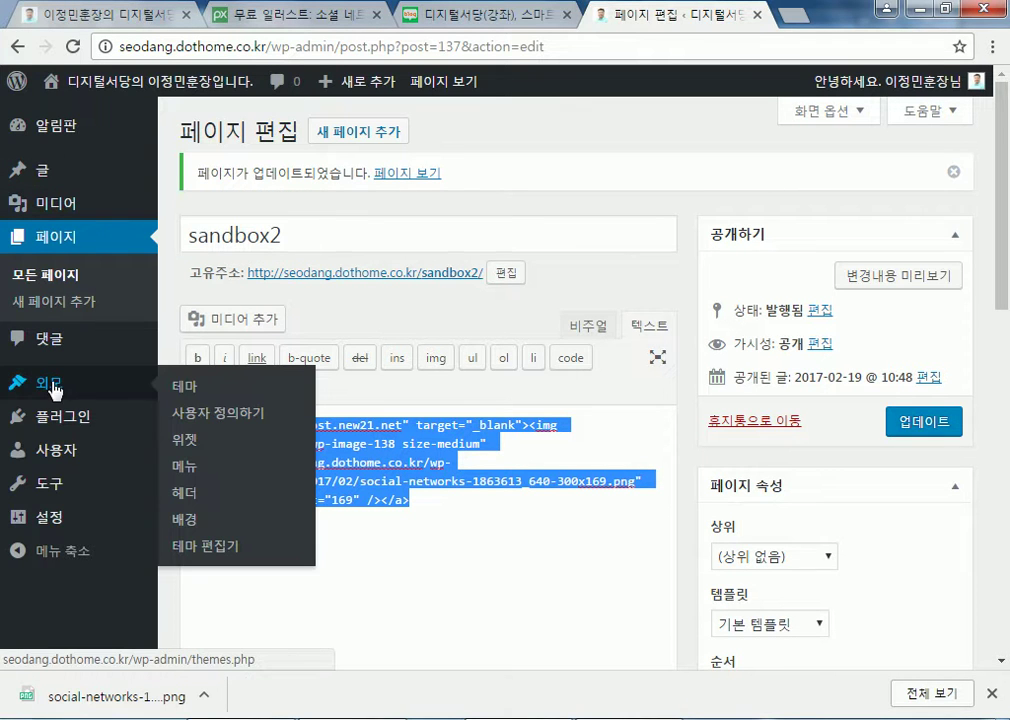
{"action": "left_click", "coordinate": [187, 448]}
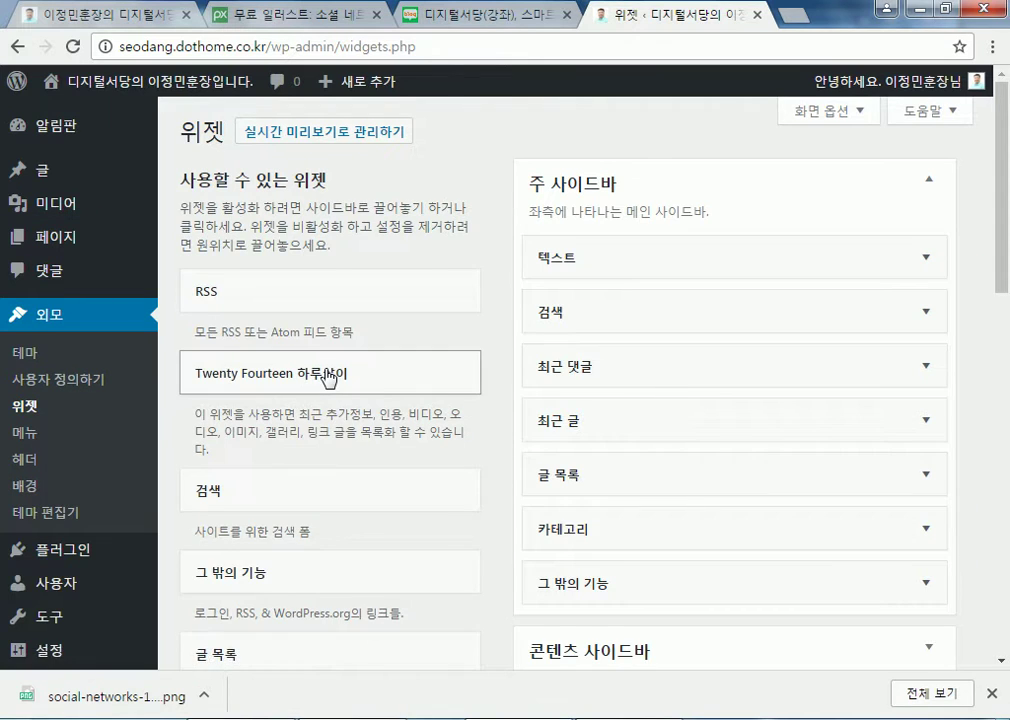
Add a Text widget to the Main Sidebar and paste the linked image HTML into it
{"action": "scroll", "coordinate": [381, 397], "scroll_direction": "down", "scroll_amount": 8}
{"action": "scroll", "coordinate": [232, 348], "scroll_direction": "down", "scroll_amount": 1}
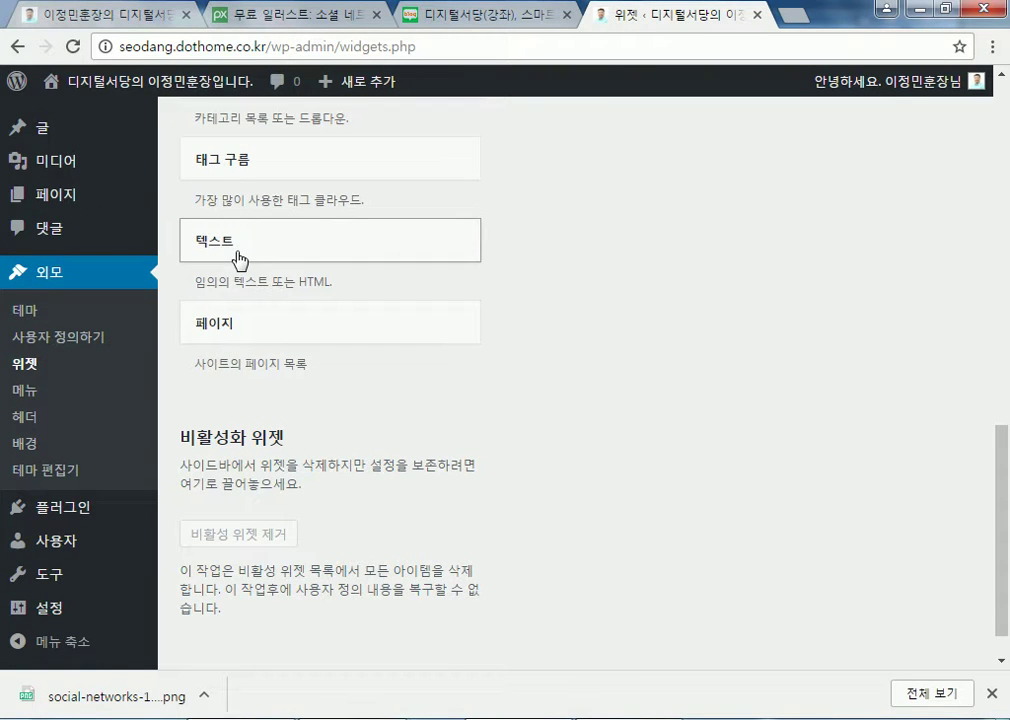
{"action": "left_click", "coordinate": [238, 260]}
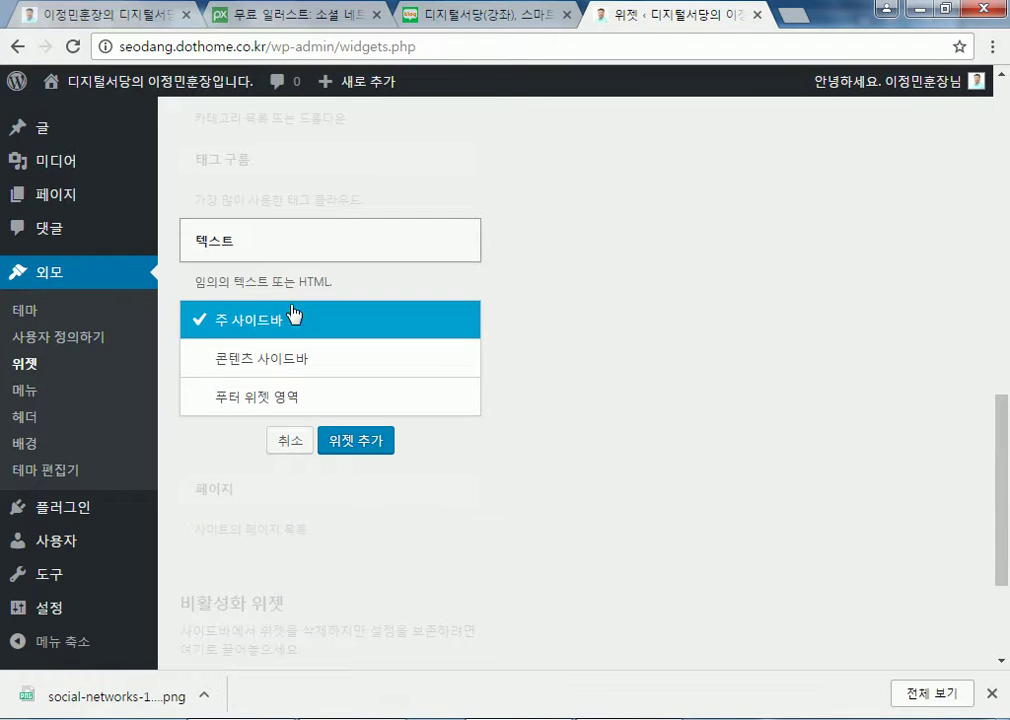
{"action": "left_click", "coordinate": [352, 448]}
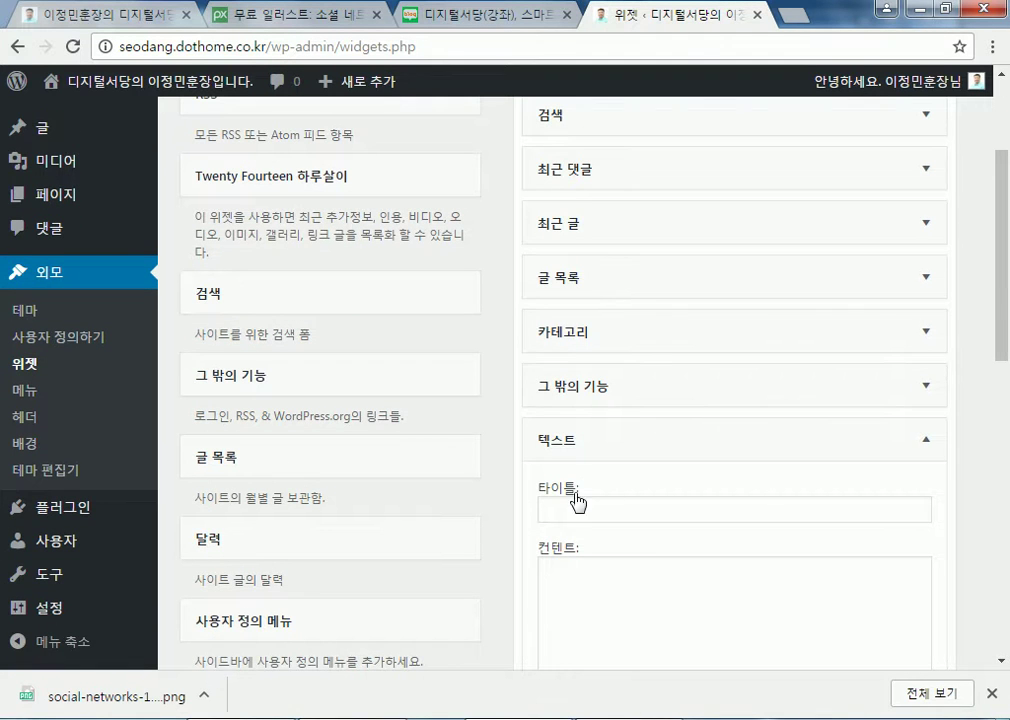
{"action": "scroll", "coordinate": [600, 450], "scroll_direction": "down", "scroll_amount": 3}
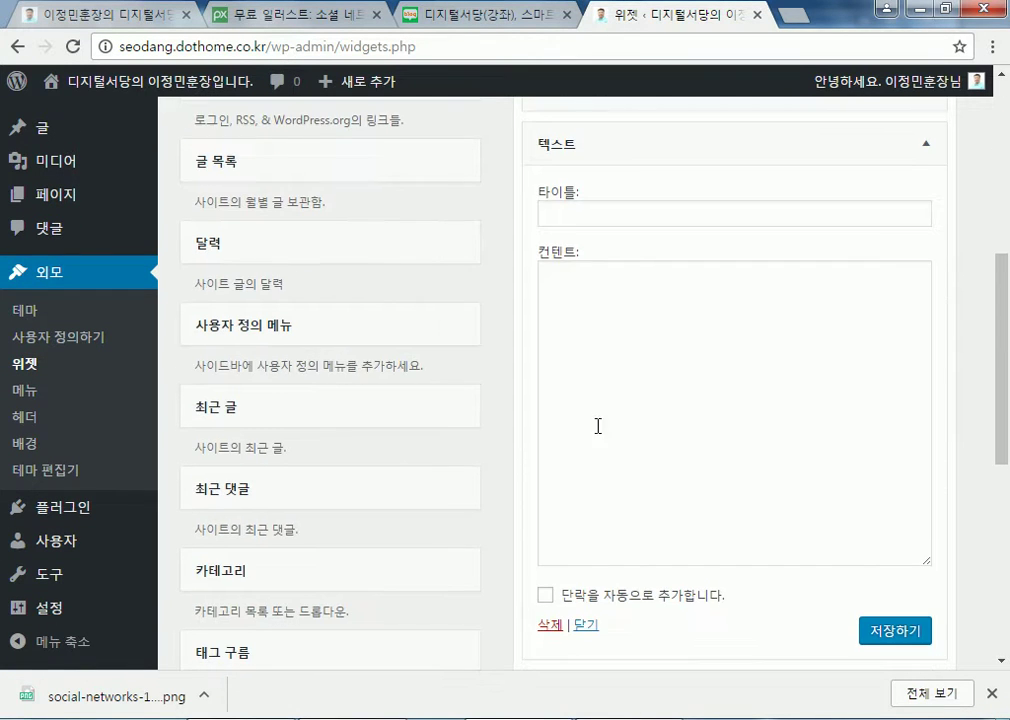
{"action": "left_click", "coordinate": [571, 214]}
{"action": "left_click", "coordinate": [598, 315]}
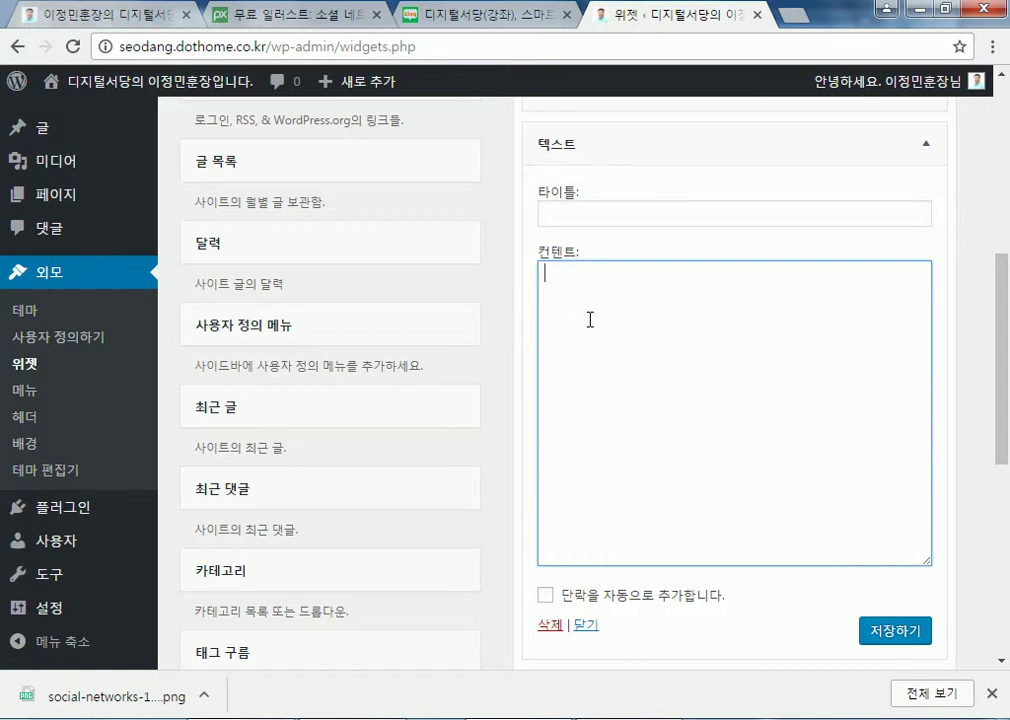
{"action": "right_click", "coordinate": [590, 317]}
{"action": "left_click", "coordinate": [649, 447]}
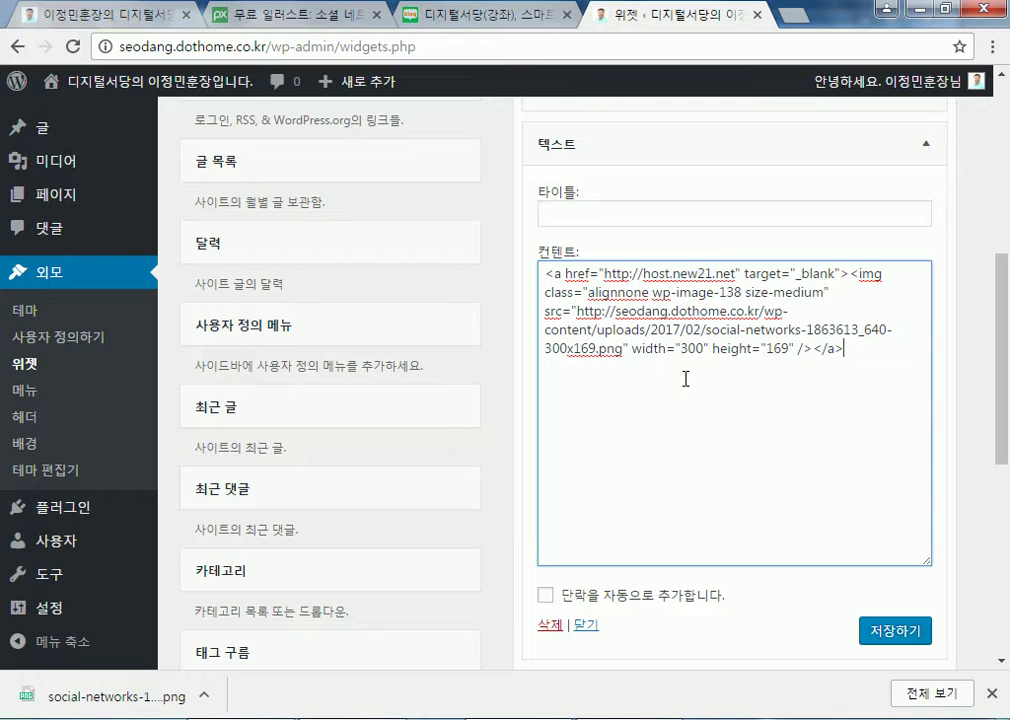
Title the new Text widget 'sns'
{"action": "left_click", "coordinate": [632, 210]}
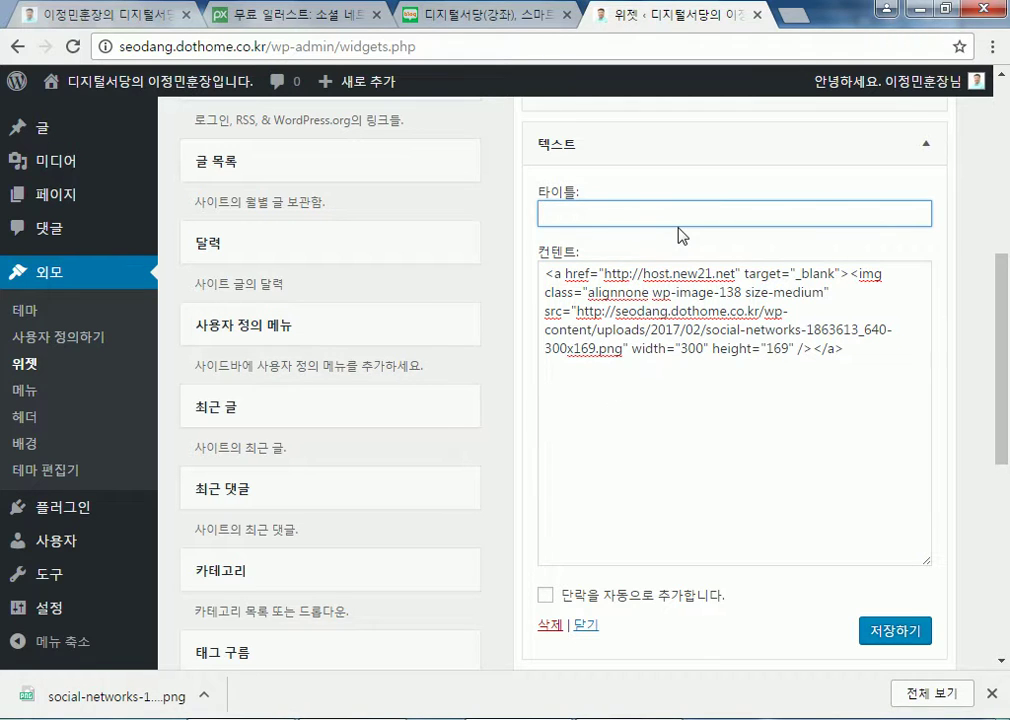
{"action": "type", "text": "ㄴ"}
{"action": "key", "text": "BackSpace"}
{"action": "type", "text": "sns"}
Give the first Text widget the title '공부바'
{"action": "scroll", "coordinate": [530, 210], "scroll_direction": "up", "scroll_amount": 5}
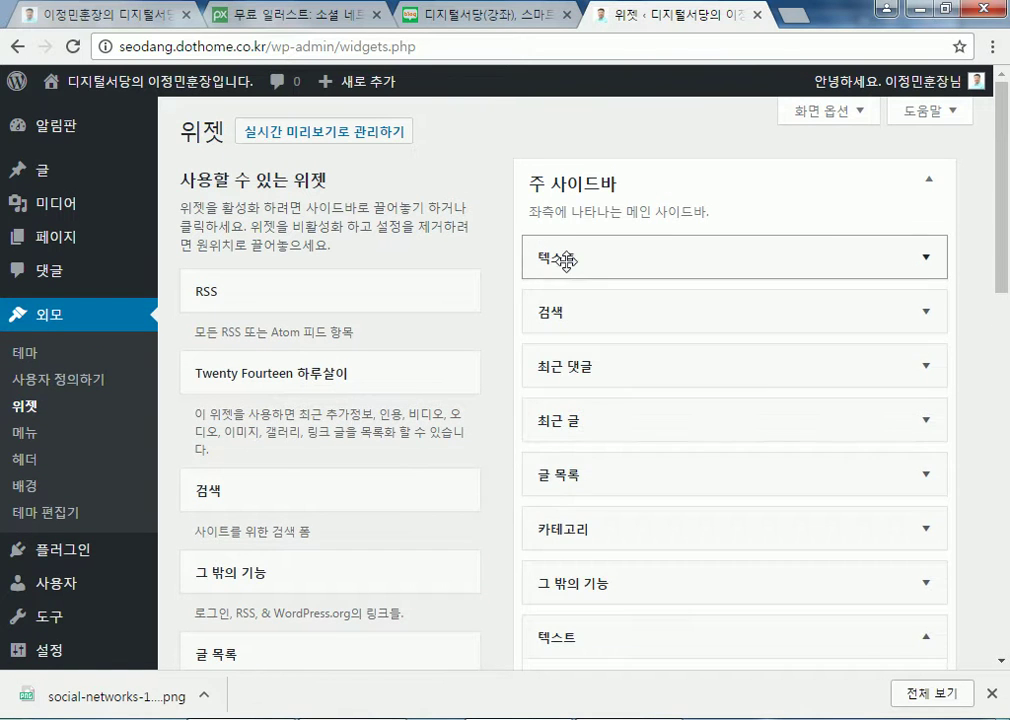
{"action": "left_click", "coordinate": [566, 260]}
{"action": "left_click", "coordinate": [584, 331]}
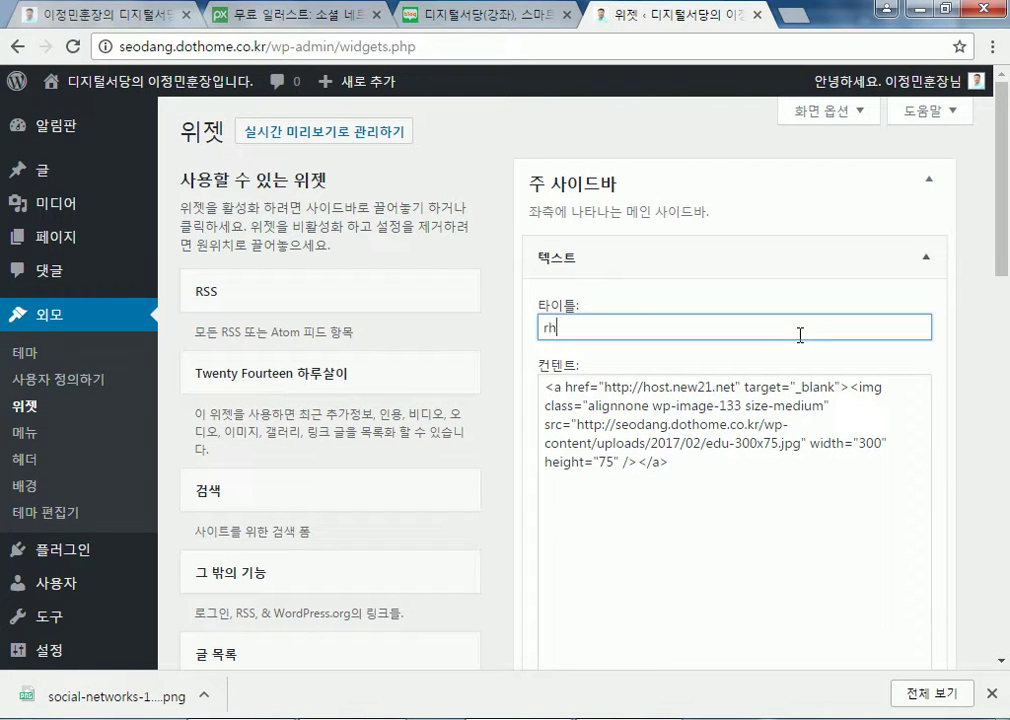
{"action": "type", "text": "공부바"}
Drag the sns widget to second place in the Main Sidebar
{"action": "scroll", "coordinate": [490, 590], "scroll_direction": "down", "scroll_amount": 8}
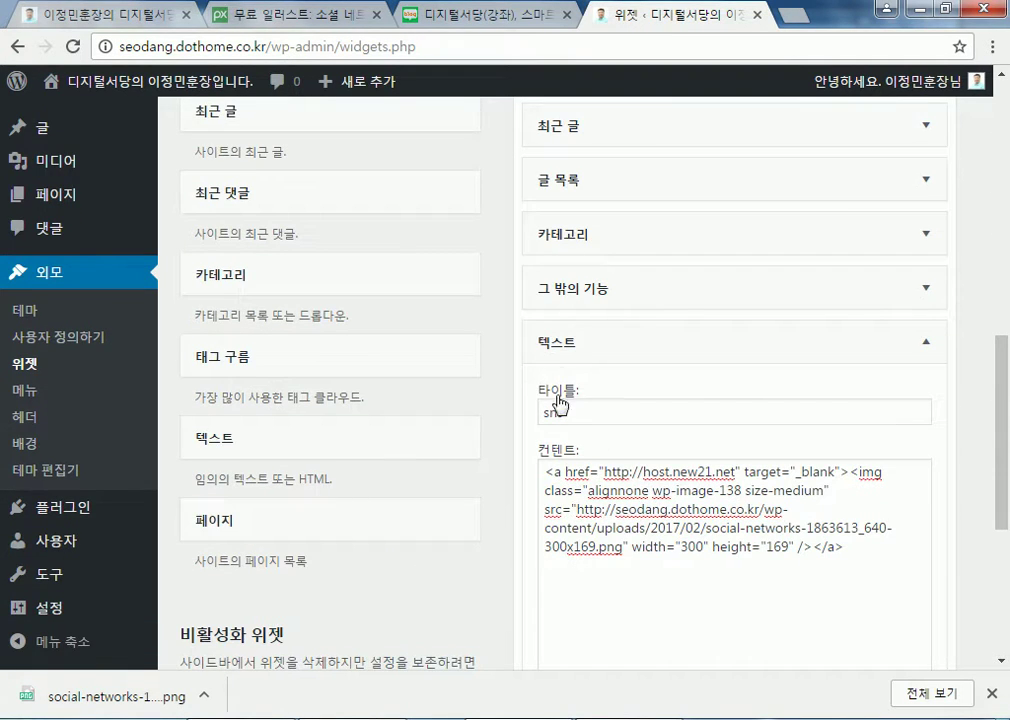
{"action": "scroll", "coordinate": [557, 378], "scroll_direction": "up", "scroll_amount": 10}
{"action": "mouse_move", "coordinate": [549, 255]}
{"action": "left_mouse_down"}
{"action": "mouse_move", "coordinate": [550, 444]}
{"action": "mouse_move", "coordinate": [552, 124]}
{"action": "mouse_move", "coordinate": [563, 183]}
{"action": "mouse_move", "coordinate": [554, 293]}
{"action": "mouse_move", "coordinate": [555, 262]}
{"action": "left_mouse_up"}
{"action": "left_click_drag", "start_coordinate": [575, 619], "coordinate": [580, 310]}
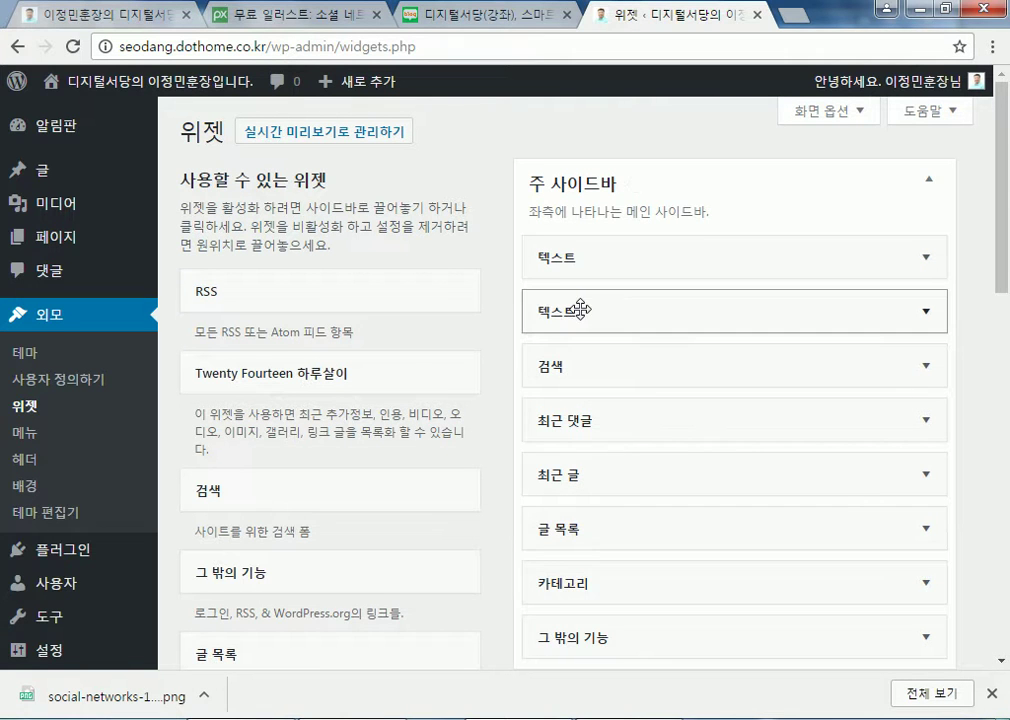
Check both sidebar Text widgets and glance at the Pixabay tab, closing its donation overlay
{"action": "left_click", "coordinate": [926, 258]}
{"action": "left_click", "coordinate": [928, 260]}
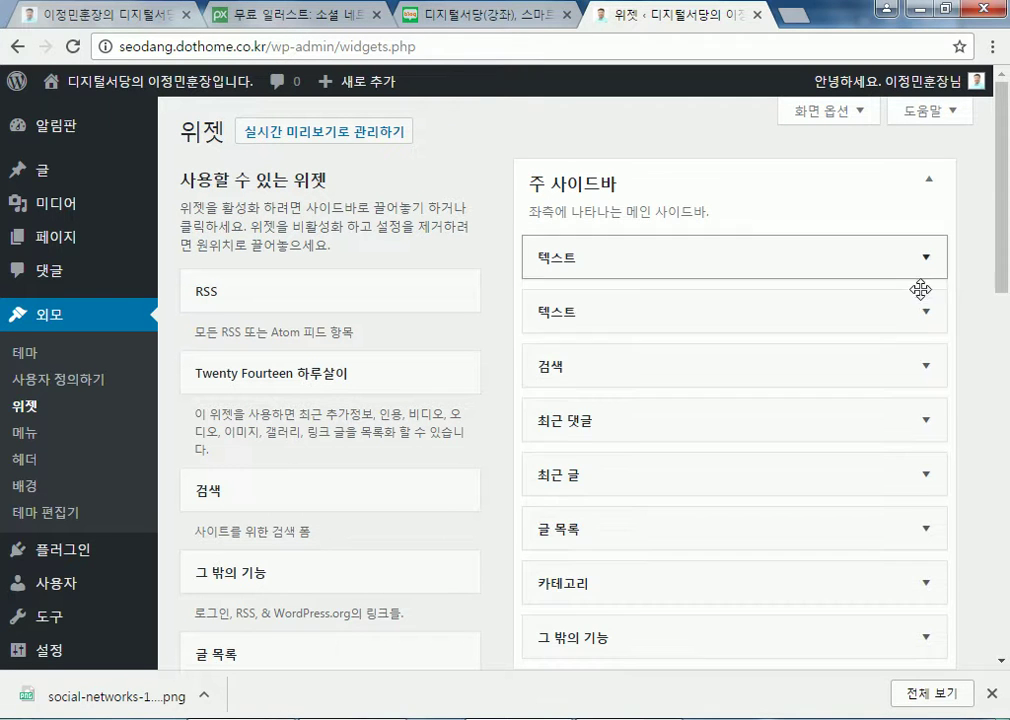
{"action": "left_click", "coordinate": [926, 313]}
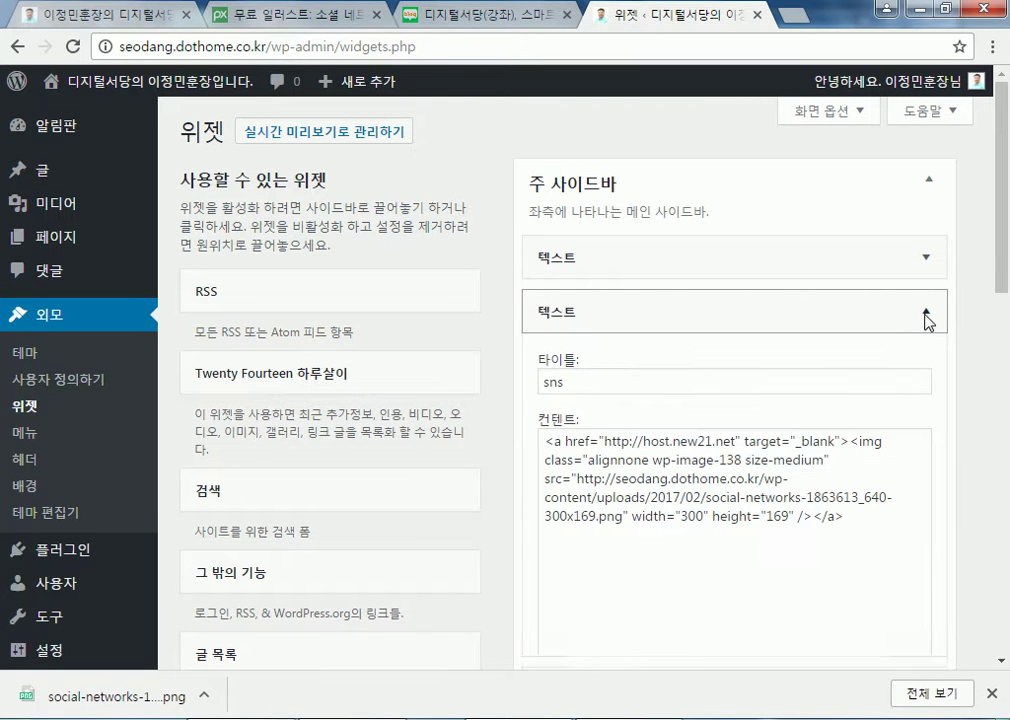
{"action": "left_click", "coordinate": [927, 315]}
{"action": "left_click", "coordinate": [300, 15]}
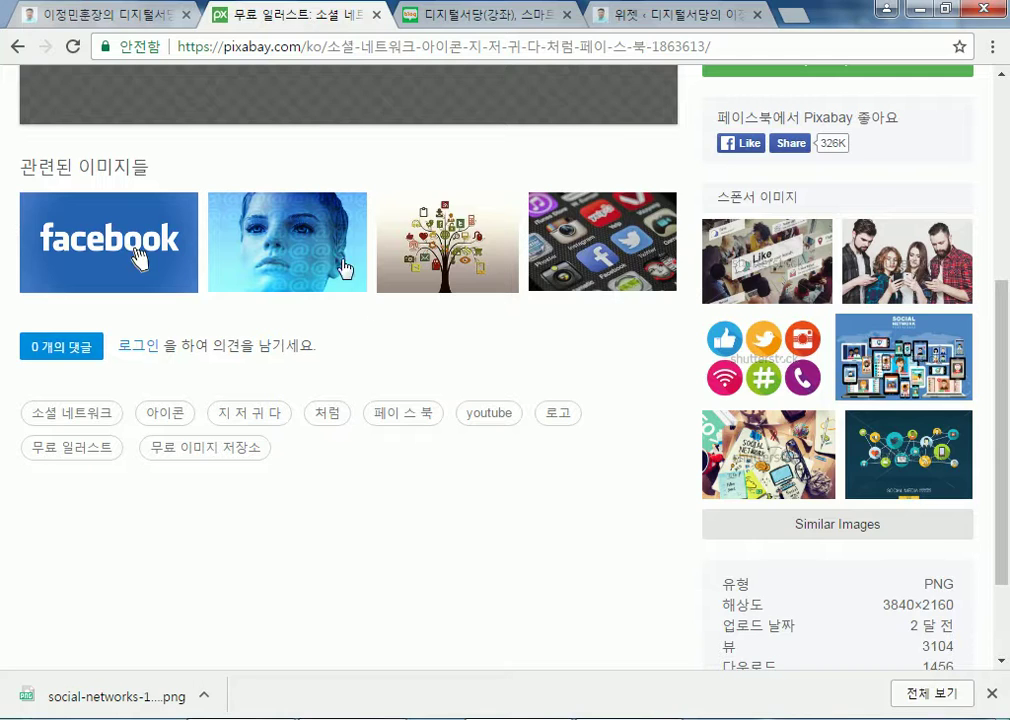
{"action": "scroll", "coordinate": [310, 228], "scroll_direction": "up", "scroll_amount": 4}
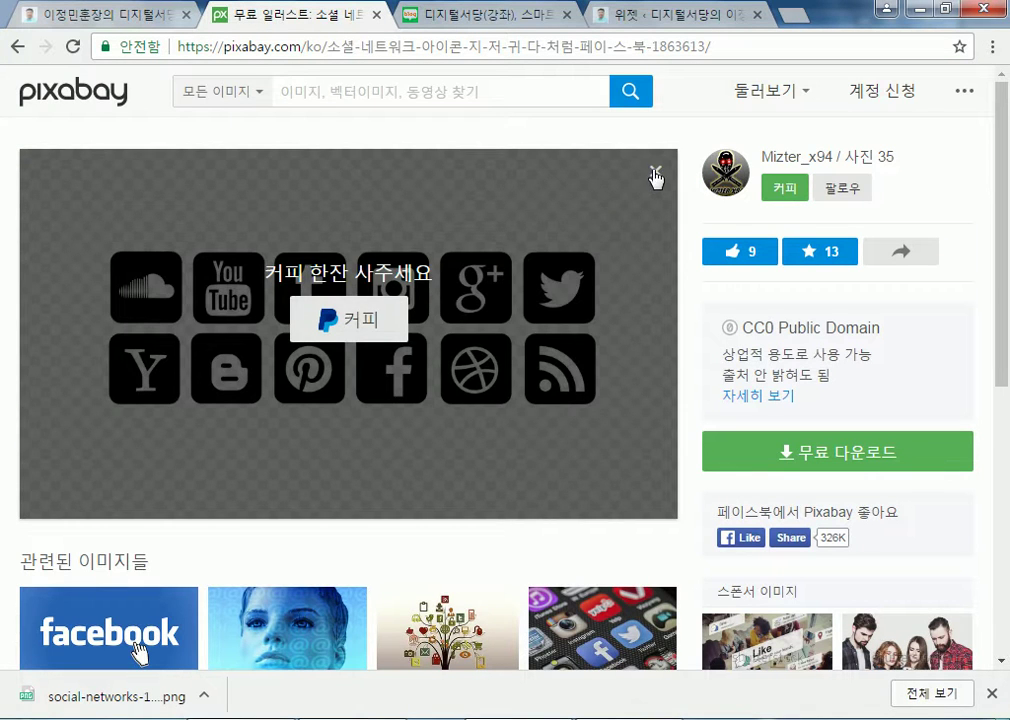
{"action": "left_click", "coordinate": [655, 177]}
{"action": "left_click", "coordinate": [681, 14]}
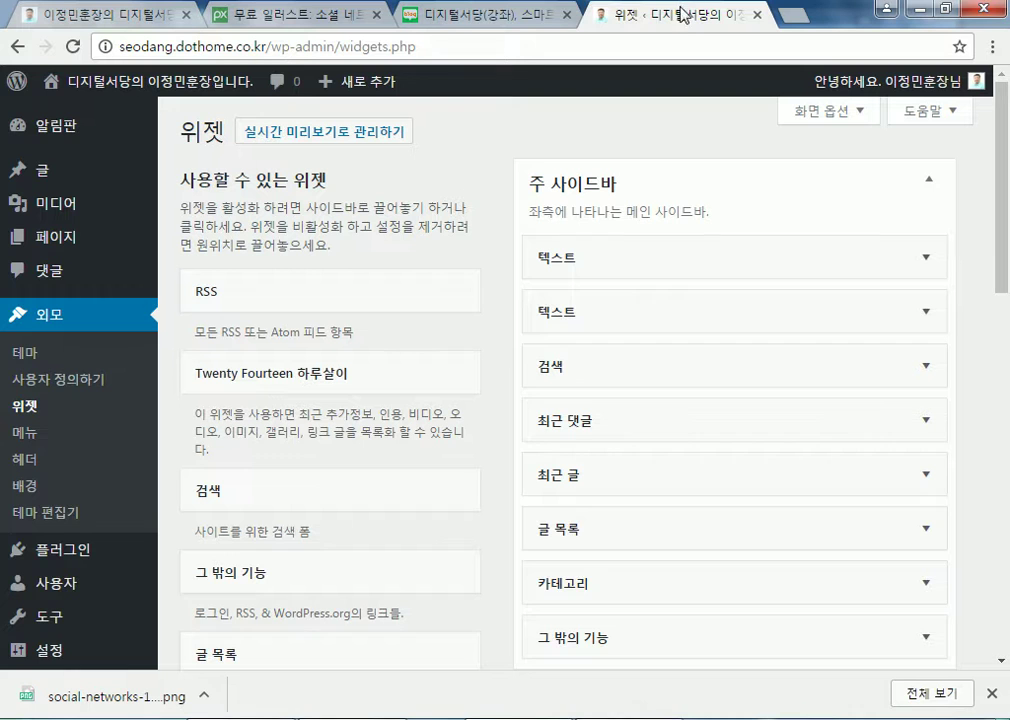
View the live front page's sidebar, then return to the admin dashboard
{"action": "left_click", "coordinate": [129, 91]}
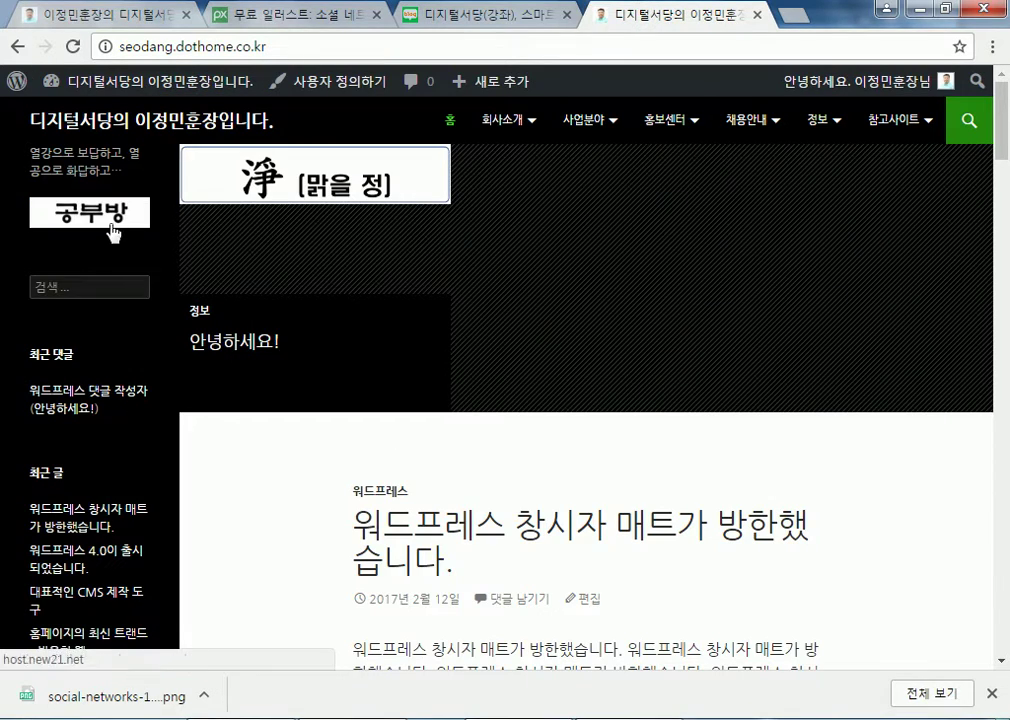
{"action": "scroll", "coordinate": [141, 335], "scroll_direction": "down", "scroll_amount": 7}
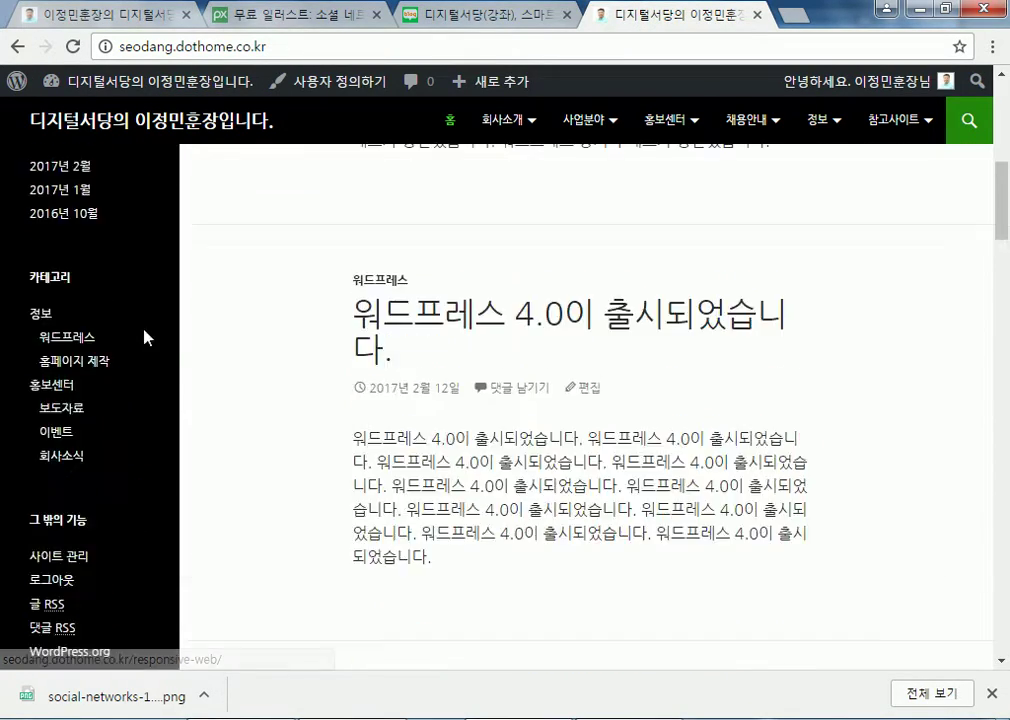
{"action": "scroll", "coordinate": [140, 349], "scroll_direction": "up", "scroll_amount": 5}
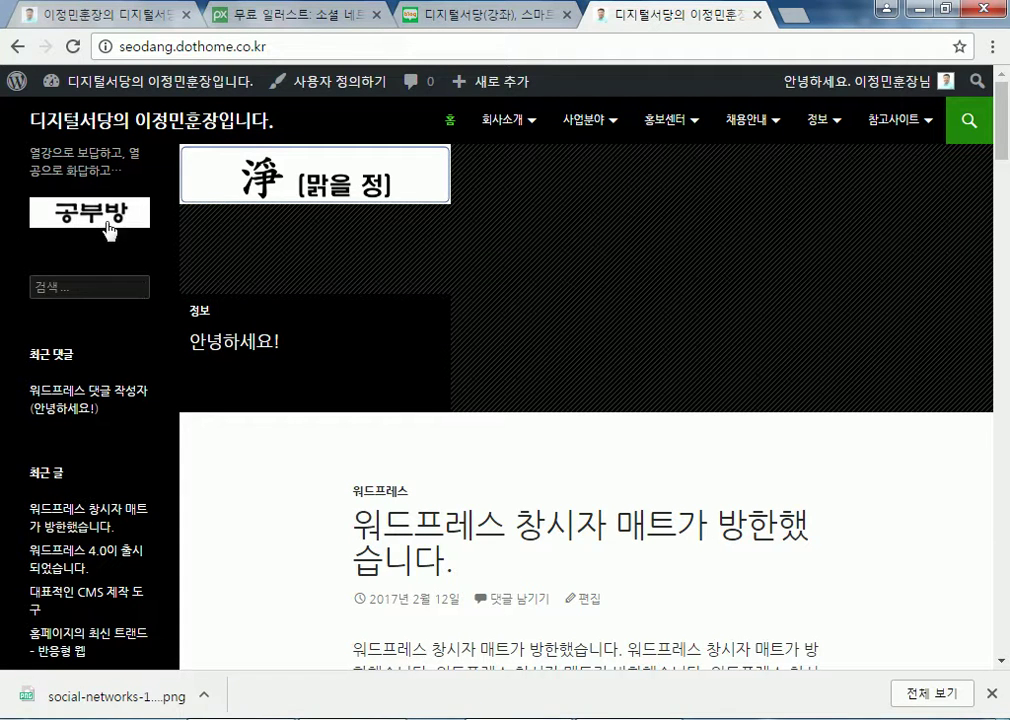
{"action": "left_click", "coordinate": [182, 95]}
Paste the linked image HTML into the sns Text widget and save it
{"action": "mouse_move", "coordinate": [20, 385]}
{"action": "left_click", "coordinate": [182, 440]}
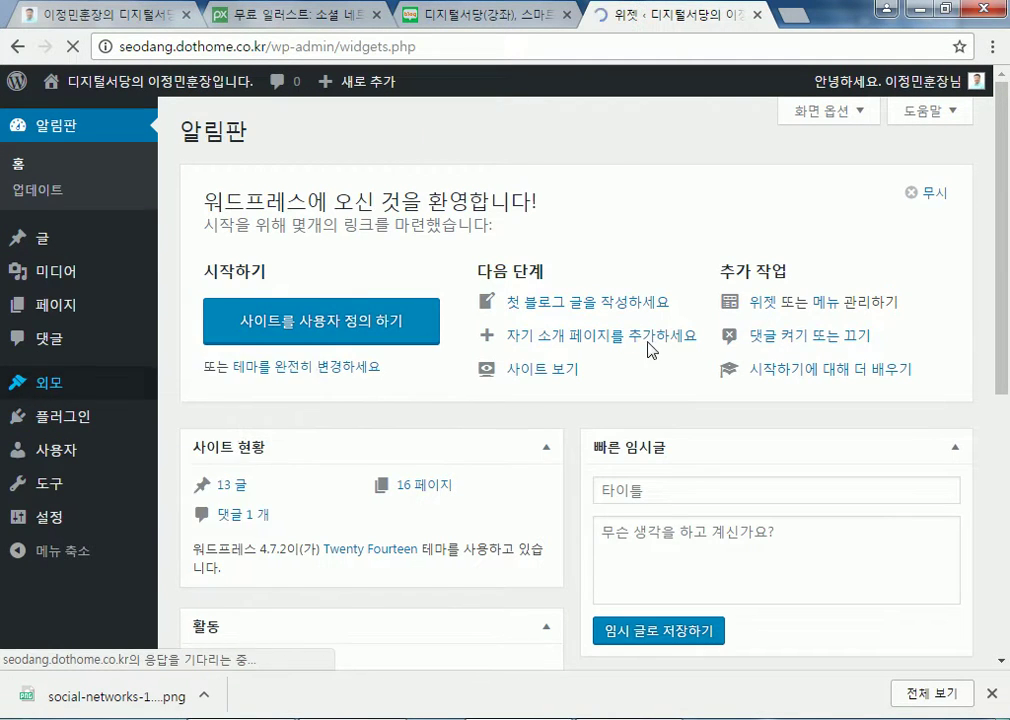
{"action": "left_click", "coordinate": [666, 315]}
{"action": "left_click", "coordinate": [688, 476]}
{"action": "type", "text": "<a href=\"http://host.new21.net\" target=\"_blank\"><img class=\"alignnone wp-image-138 size-medium\" src=\"http://seodang.dothome.co.kr/wp-content/uploads/2017/02/social-networks-1863613_640-300x169.png\" width=\"300\" height=\"169\" /></a>"}
{"action": "scroll", "coordinate": [890, 500], "scroll_direction": "down", "scroll_amount": 2}
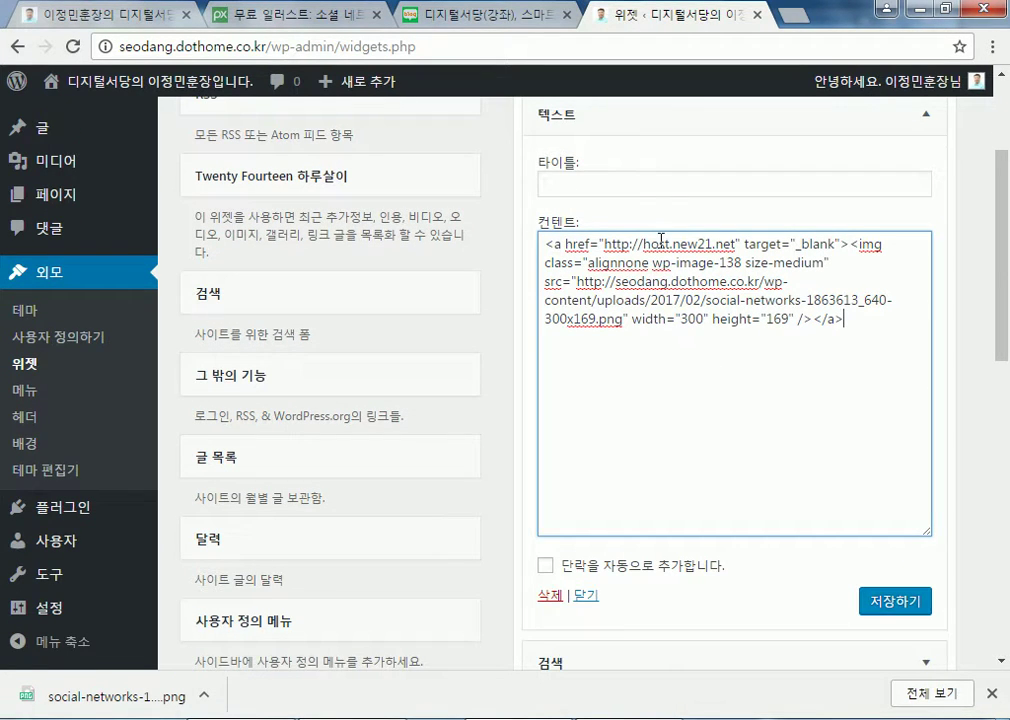
{"action": "left_click", "coordinate": [658, 184]}
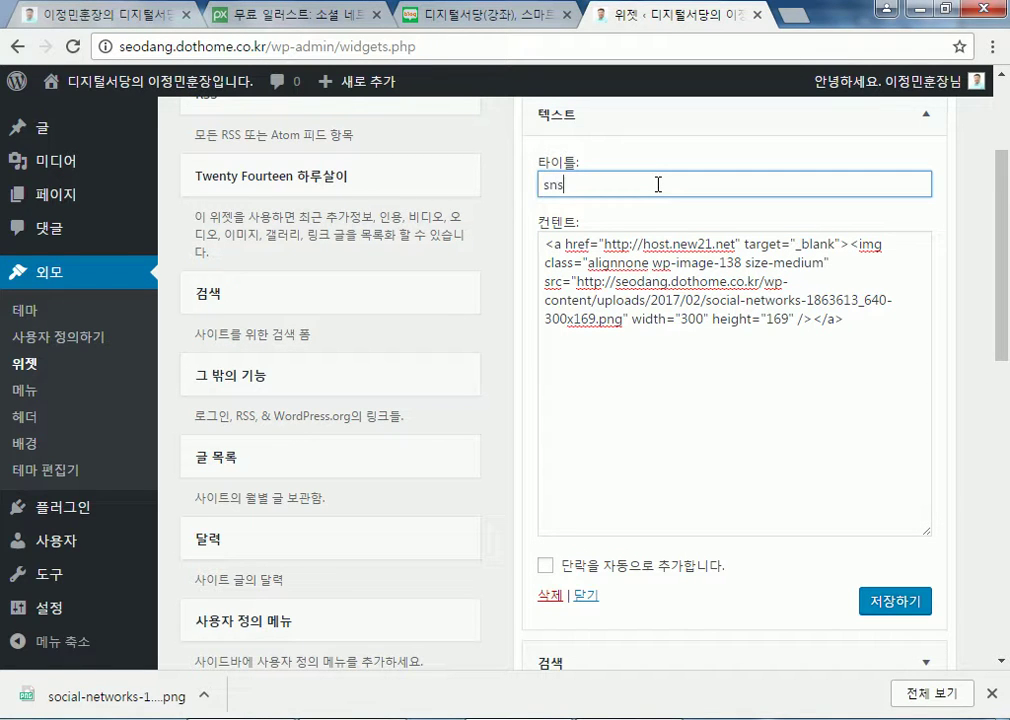
{"action": "left_click", "coordinate": [895, 603]}
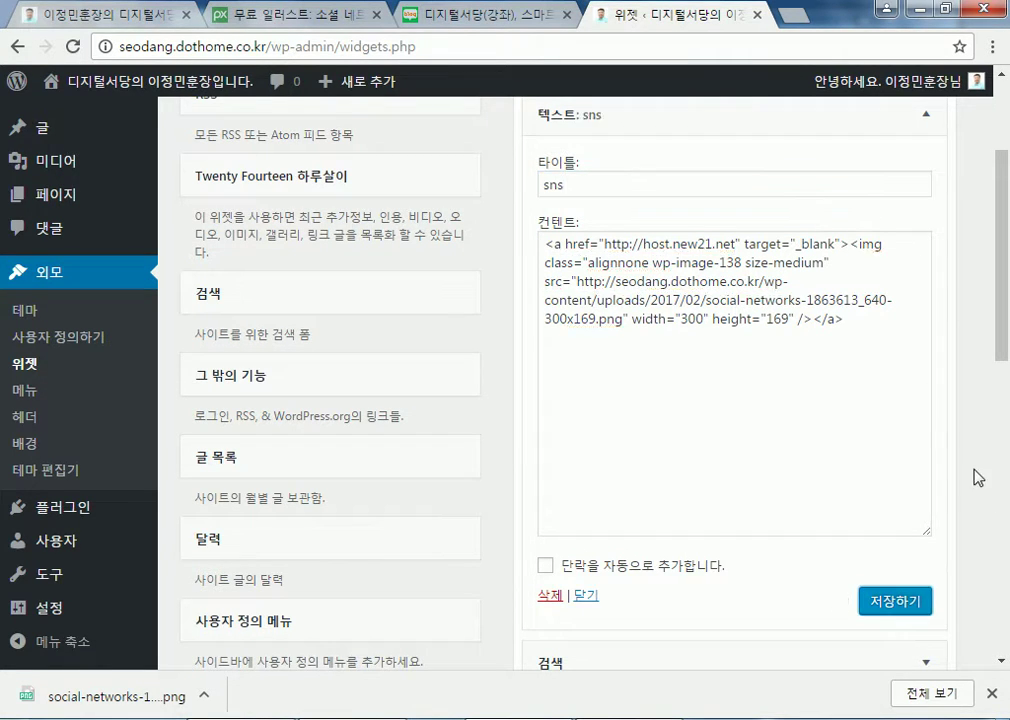
Retitle the first Text widget '공부방', save it, and collapse it
{"action": "scroll", "coordinate": [700, 340], "scroll_direction": "up", "scroll_amount": 2}
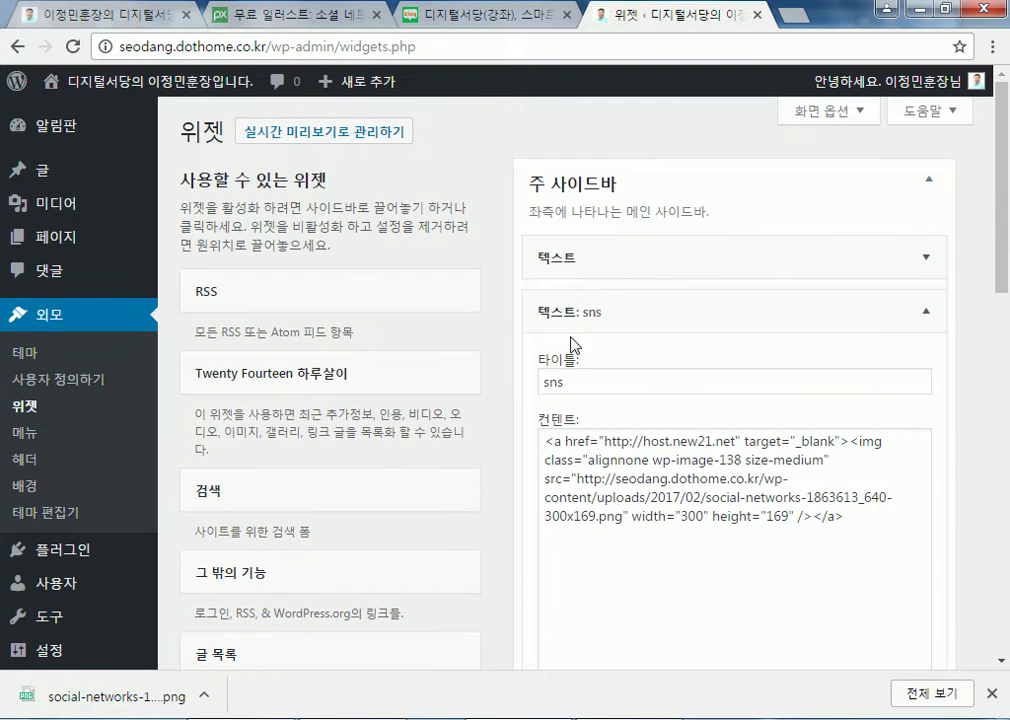
{"action": "left_click", "coordinate": [555, 312]}
{"action": "left_click", "coordinate": [572, 258]}
{"action": "left_click", "coordinate": [650, 328]}
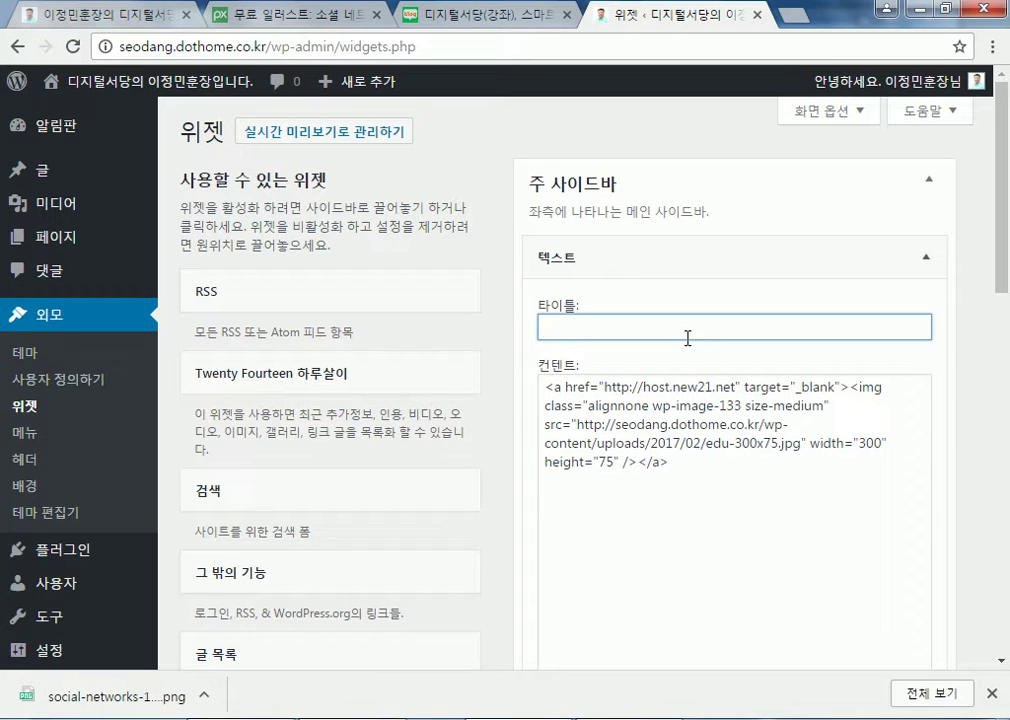
{"action": "type", "text": "공부방"}
{"action": "scroll", "coordinate": [931, 504], "scroll_direction": "down", "scroll_amount": 2}
{"action": "left_click", "coordinate": [880, 543]}
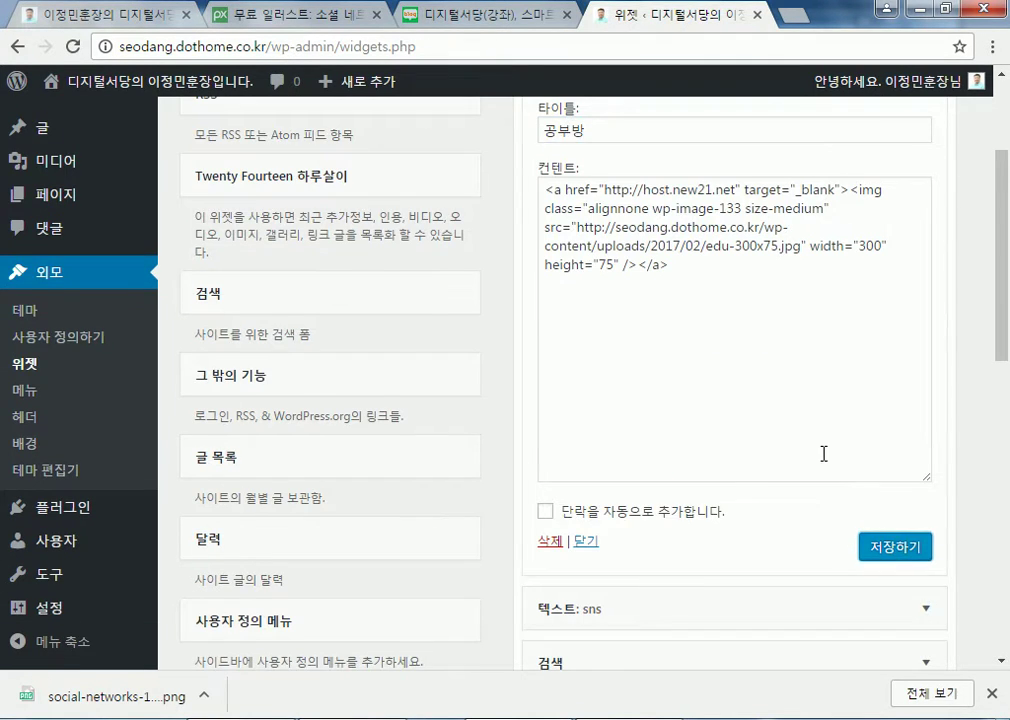
{"action": "scroll", "coordinate": [650, 357], "scroll_direction": "up", "scroll_amount": 2}
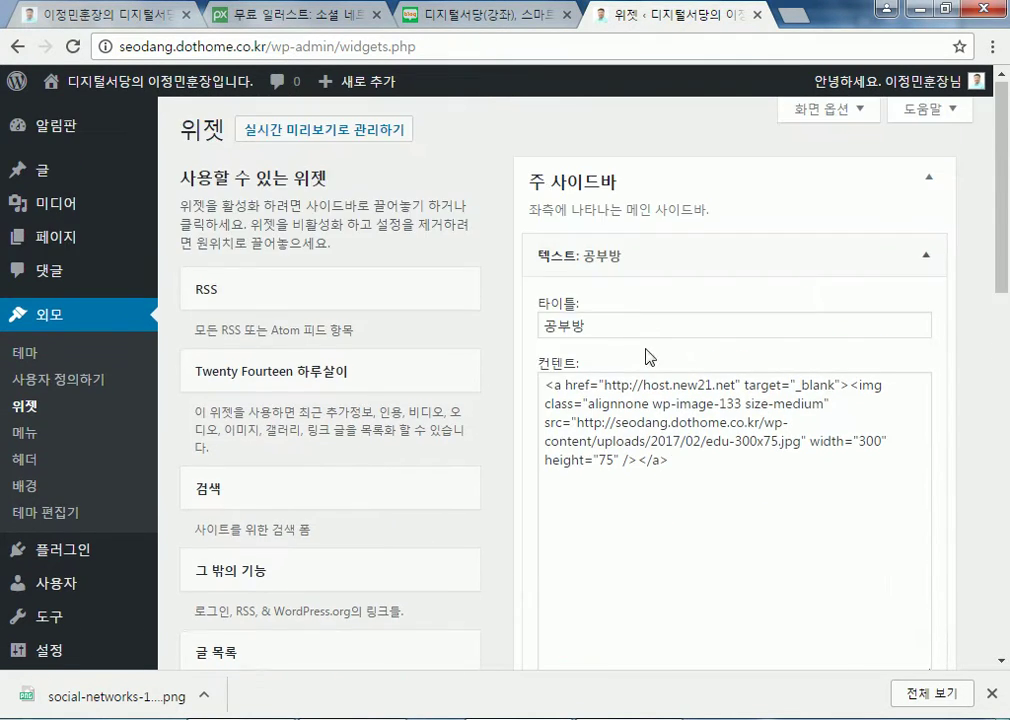
{"action": "left_click", "coordinate": [597, 268]}
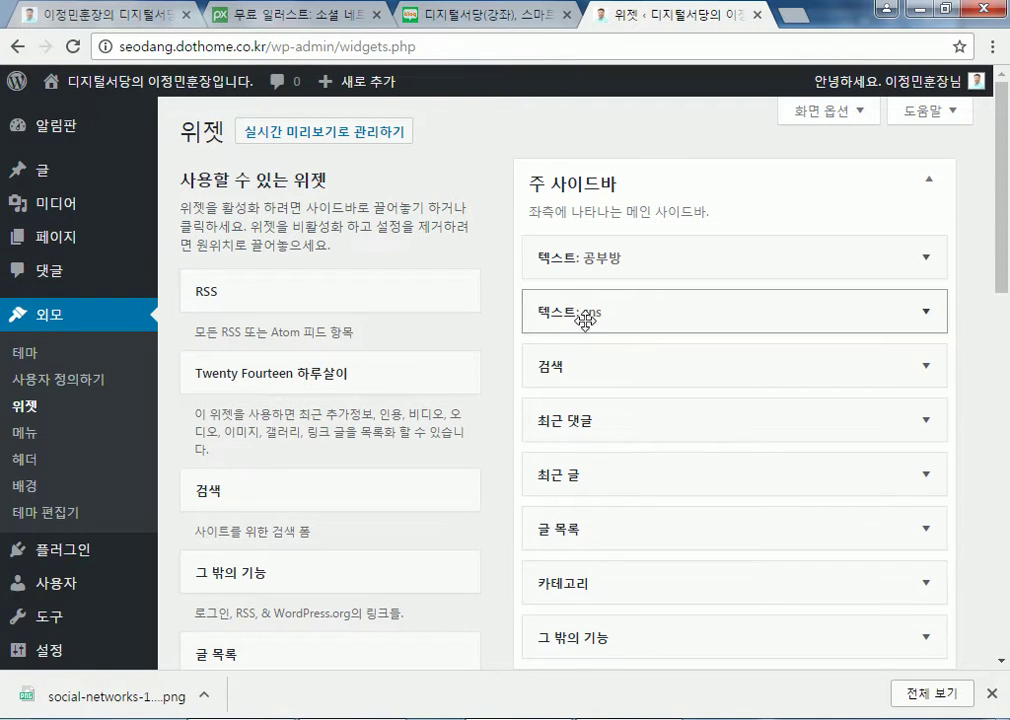
Inspect the live site's SNS widget area and glance at the Pixabay social-icons tab
{"action": "mouse_move", "coordinate": [143, 94]}
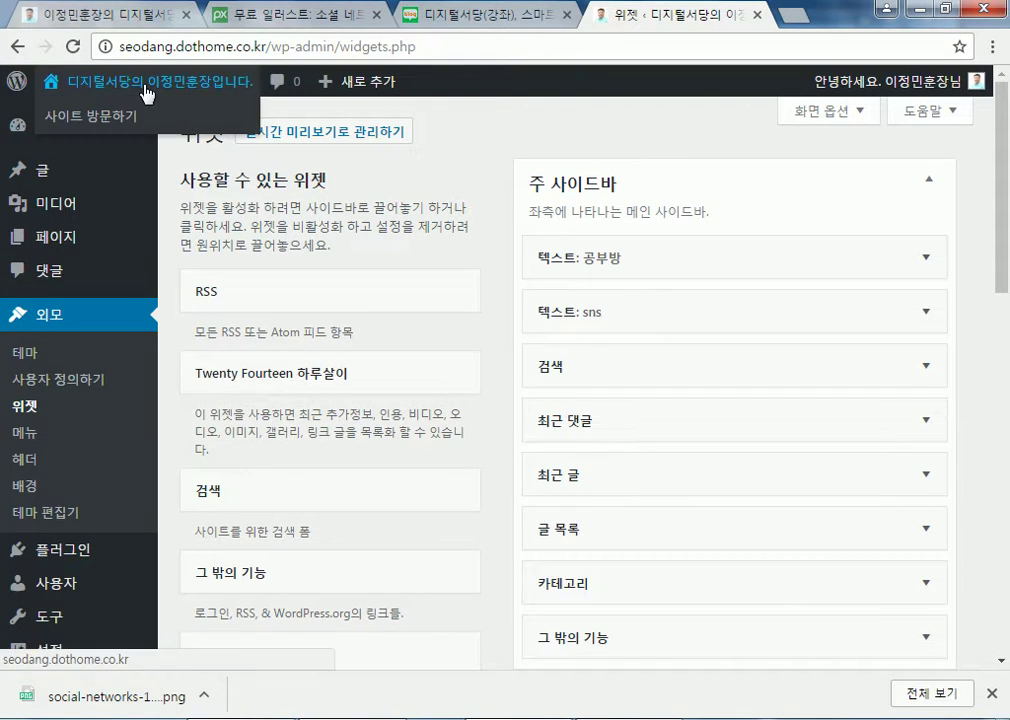
{"action": "left_click", "coordinate": [147, 94]}
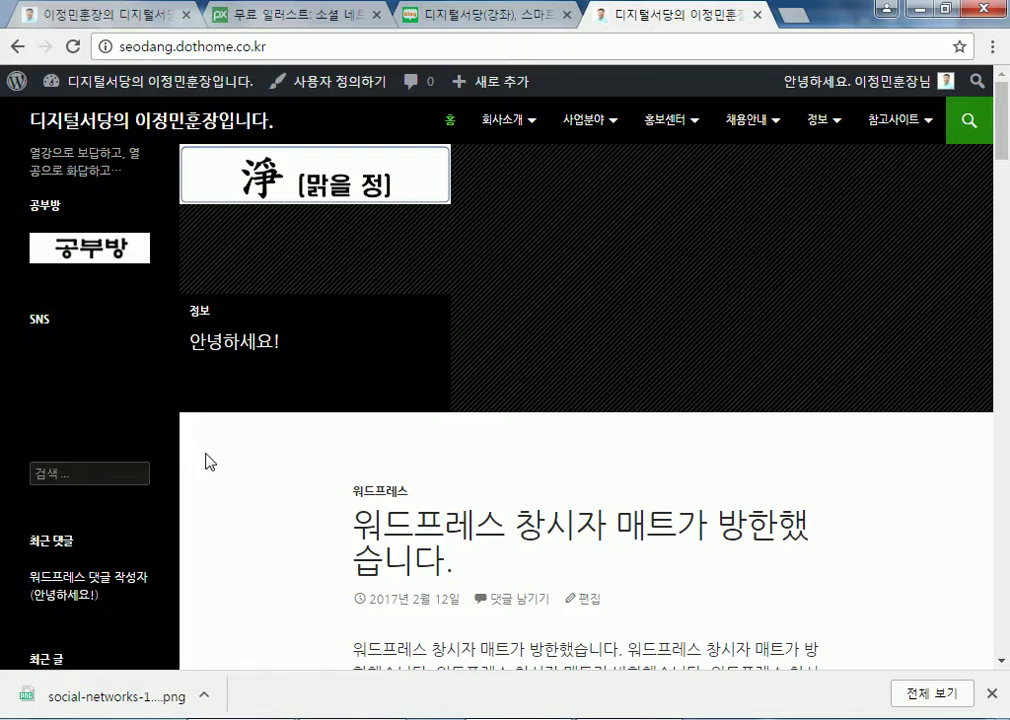
{"action": "left_click_drag", "start_coordinate": [158, 395], "coordinate": [3, 310]}
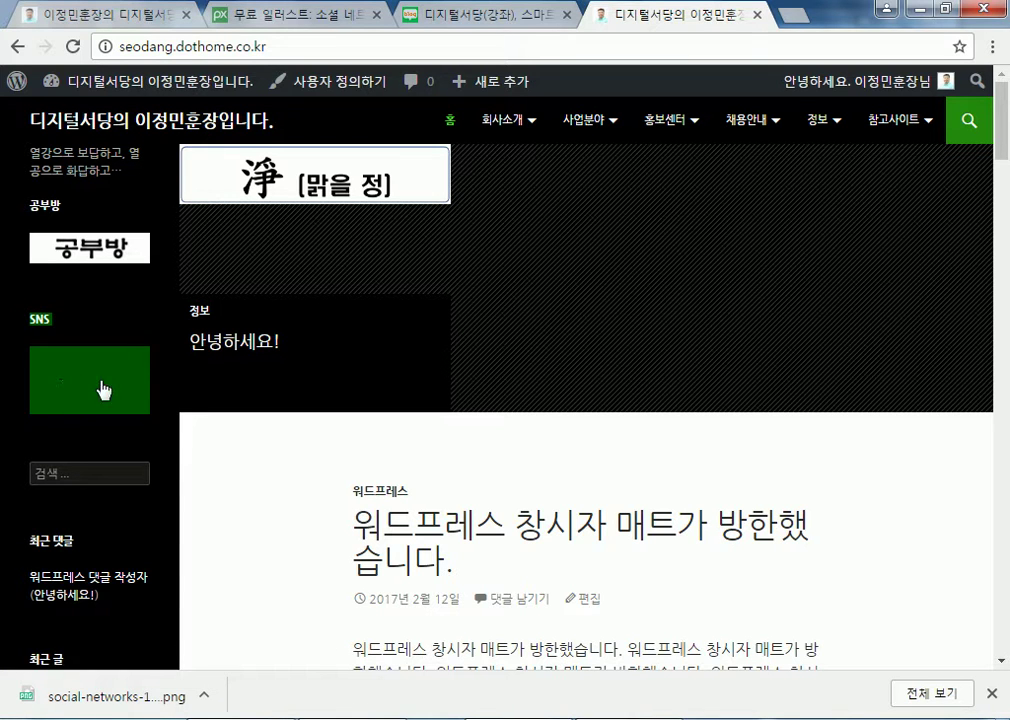
{"action": "left_click", "coordinate": [212, 469]}
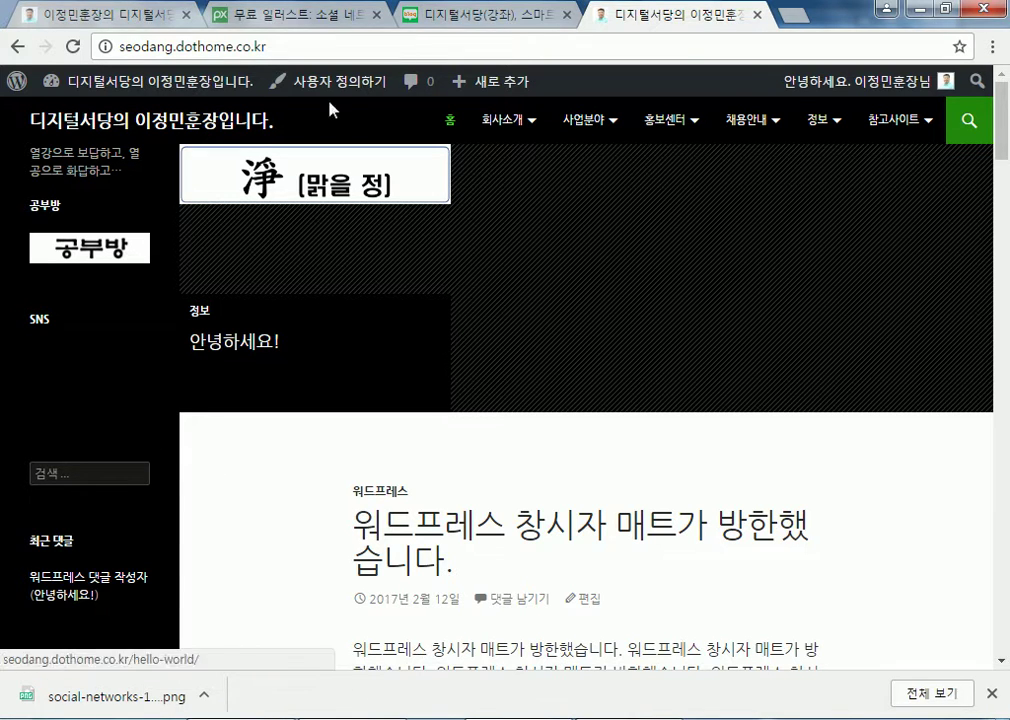
{"action": "left_click", "coordinate": [290, 14]}
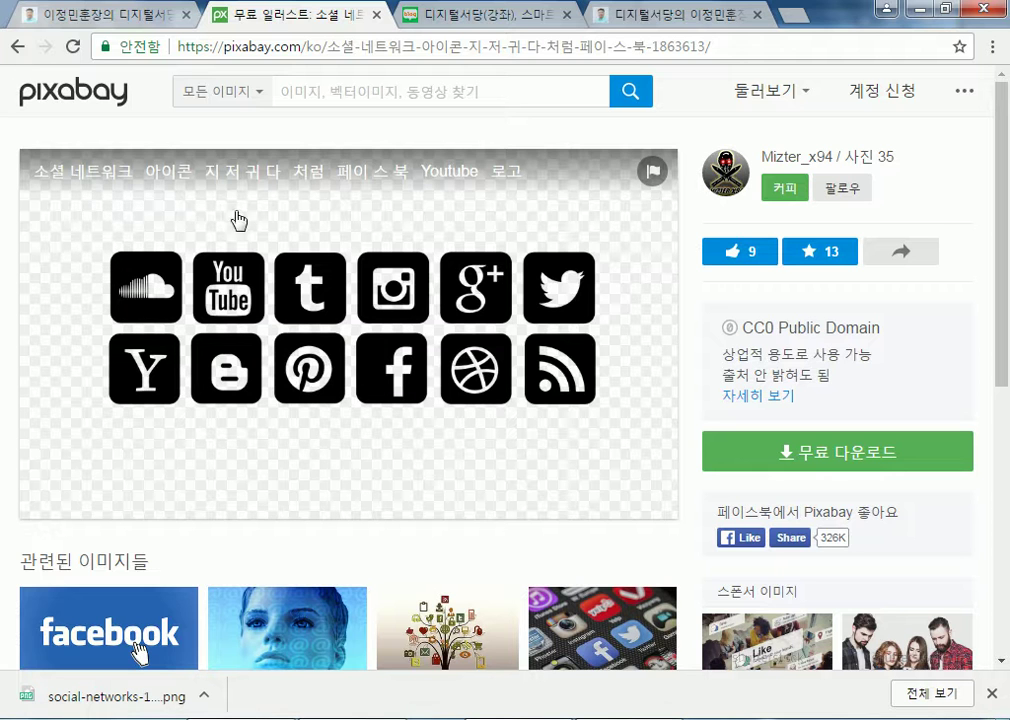
{"action": "left_click", "coordinate": [642, 22]}
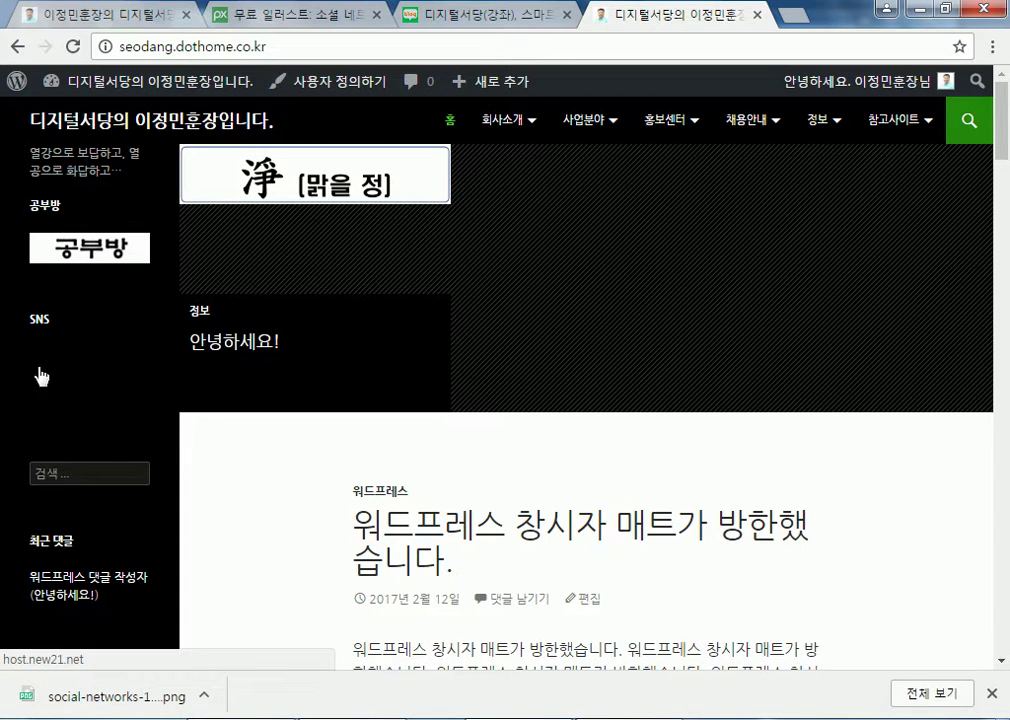
Follow the SNS widget link to host.new21.net, close it, and return to the dashboard
{"action": "left_click_drag", "start_coordinate": [18, 367], "coordinate": [122, 410]}
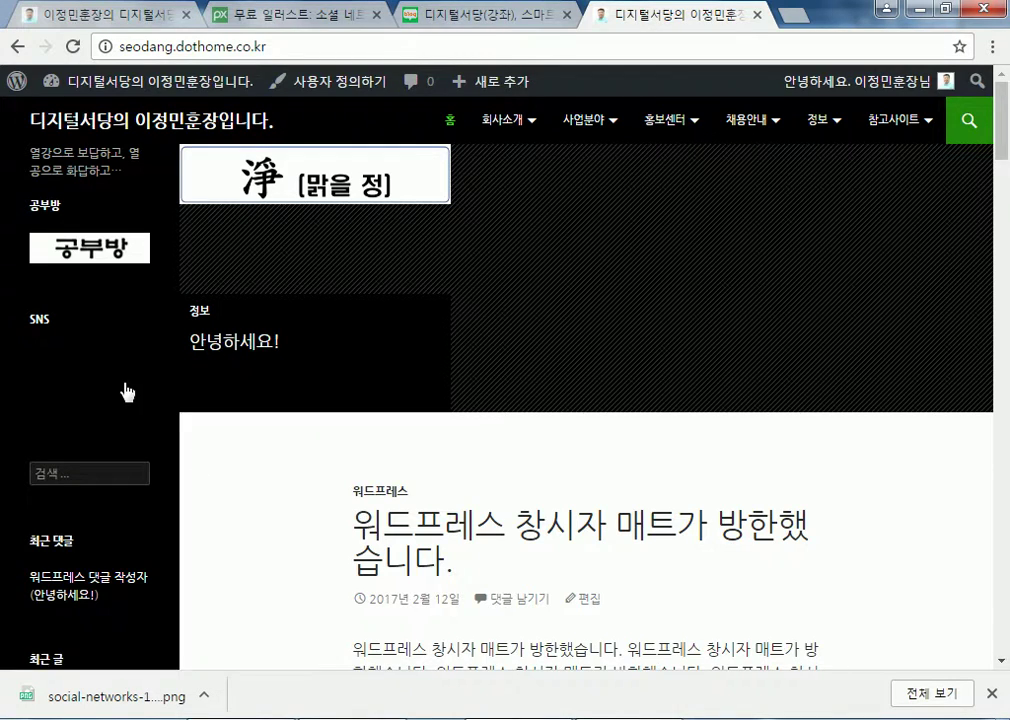
{"action": "left_click", "coordinate": [128, 392]}
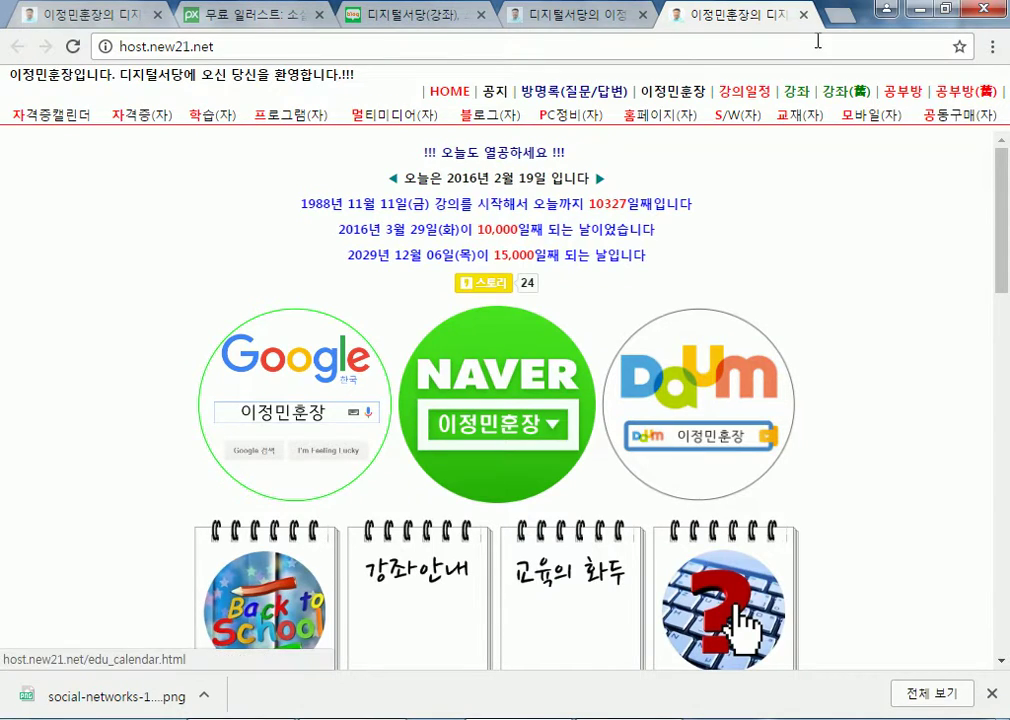
{"action": "left_click", "coordinate": [803, 15]}
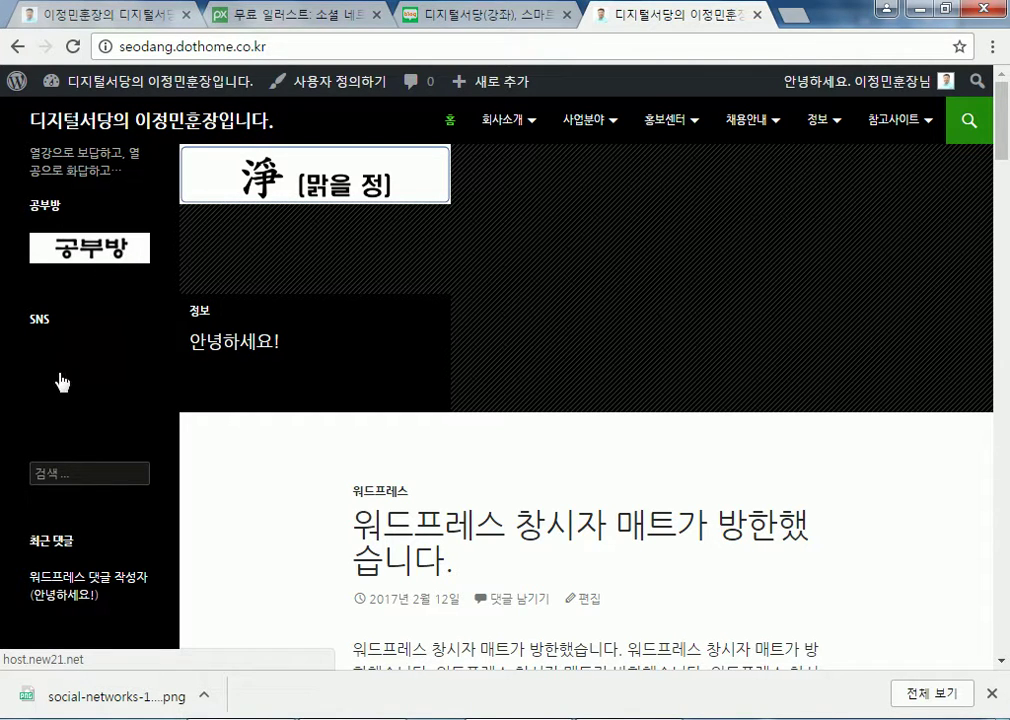
{"action": "left_click", "coordinate": [276, 18]}
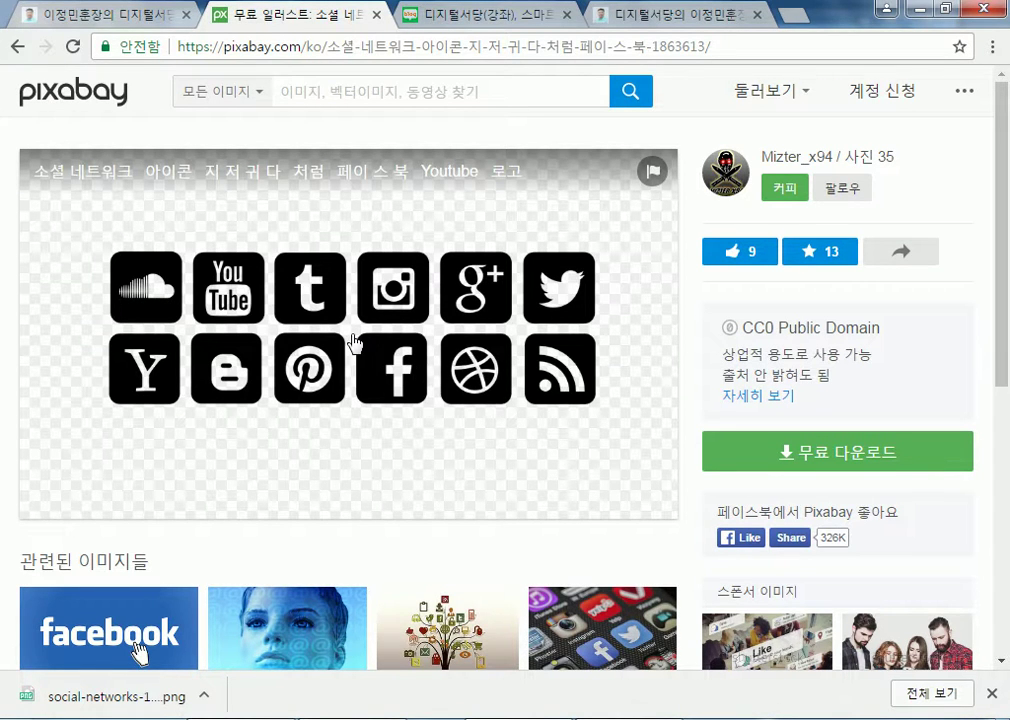
{"action": "scroll", "coordinate": [355, 342], "scroll_direction": "down", "scroll_amount": 3}
{"action": "scroll", "coordinate": [354, 350], "scroll_direction": "up", "scroll_amount": 3}
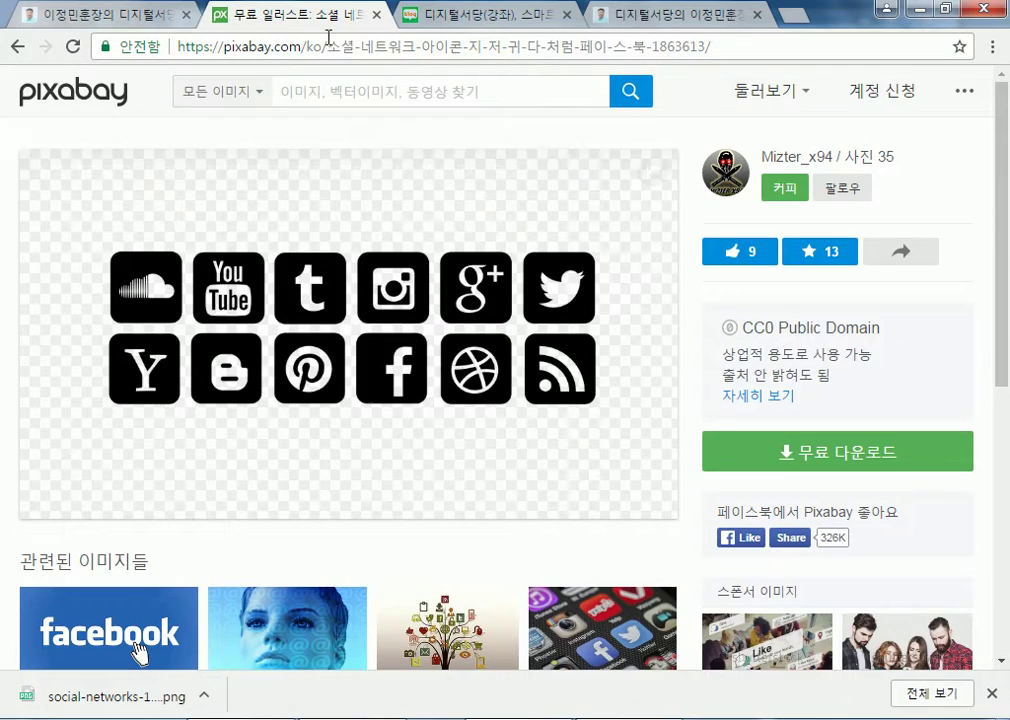
{"action": "left_click", "coordinate": [712, 16]}
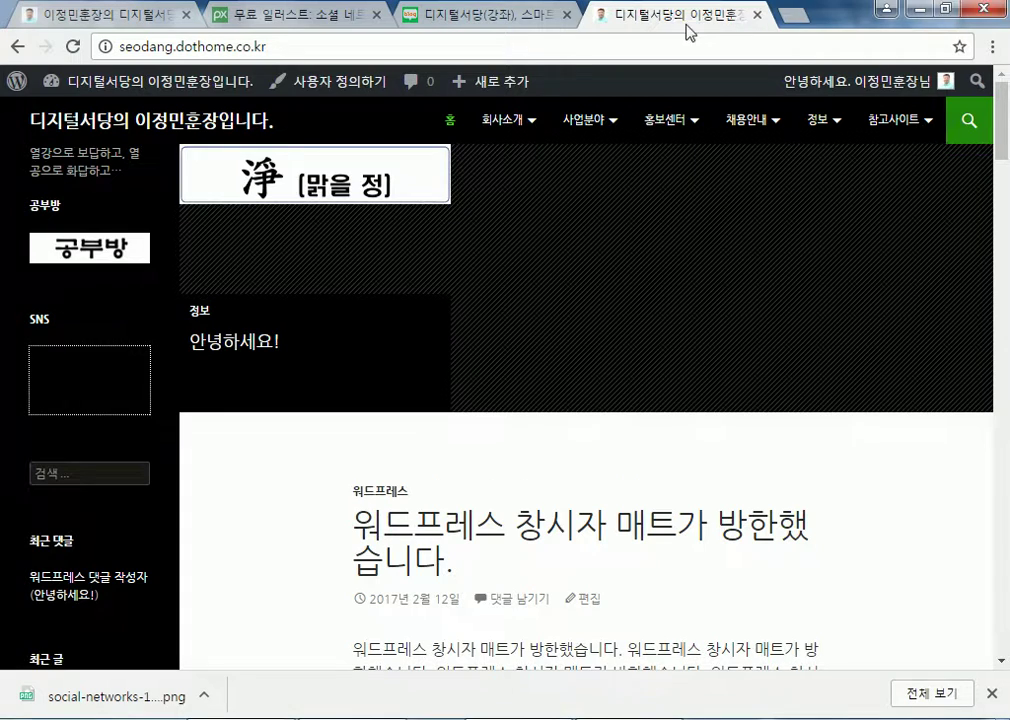
{"action": "left_click", "coordinate": [150, 84]}
Open the Customizer's background settings and go back to its main menu
{"action": "mouse_move", "coordinate": [60, 398]}
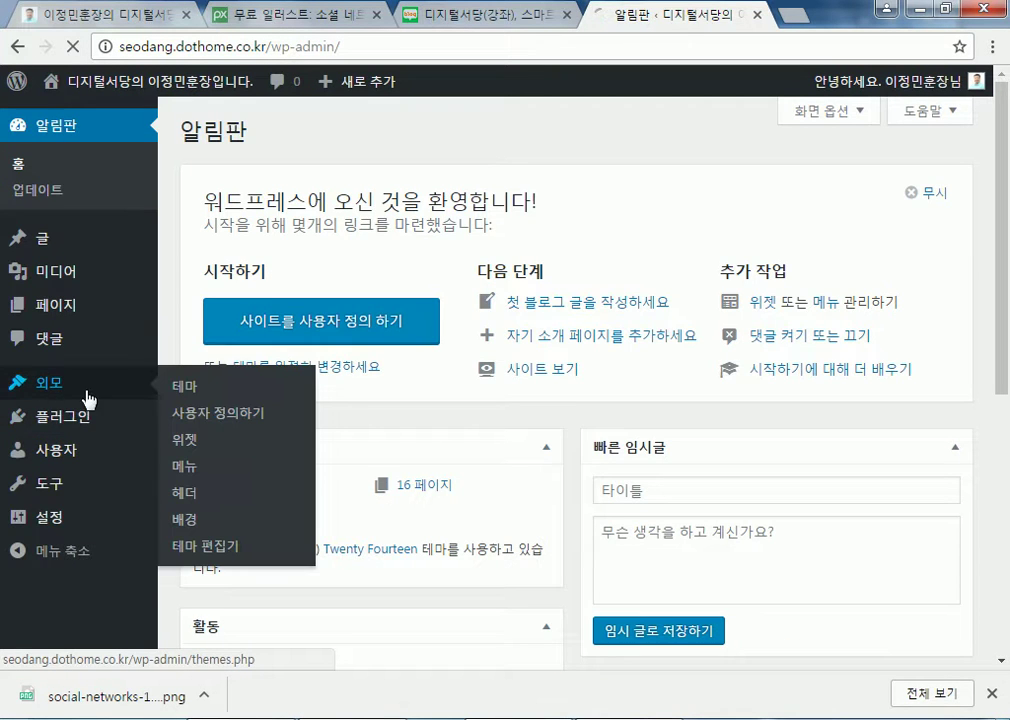
{"action": "left_click", "coordinate": [182, 385]}
{"action": "left_click", "coordinate": [22, 486]}
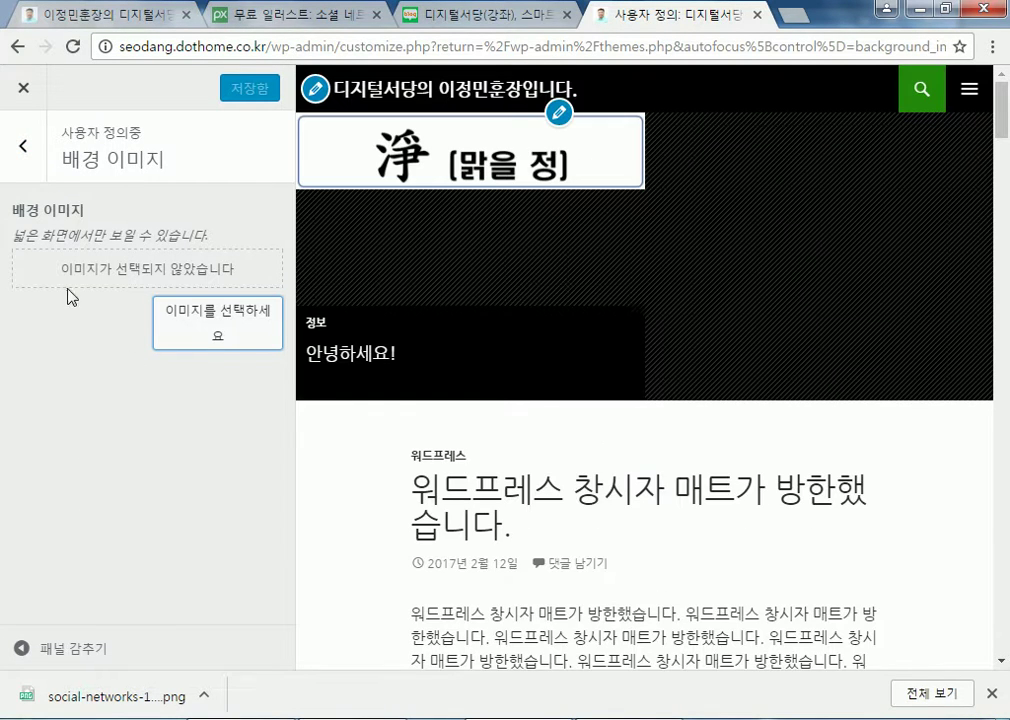
{"action": "left_click", "coordinate": [23, 146]}
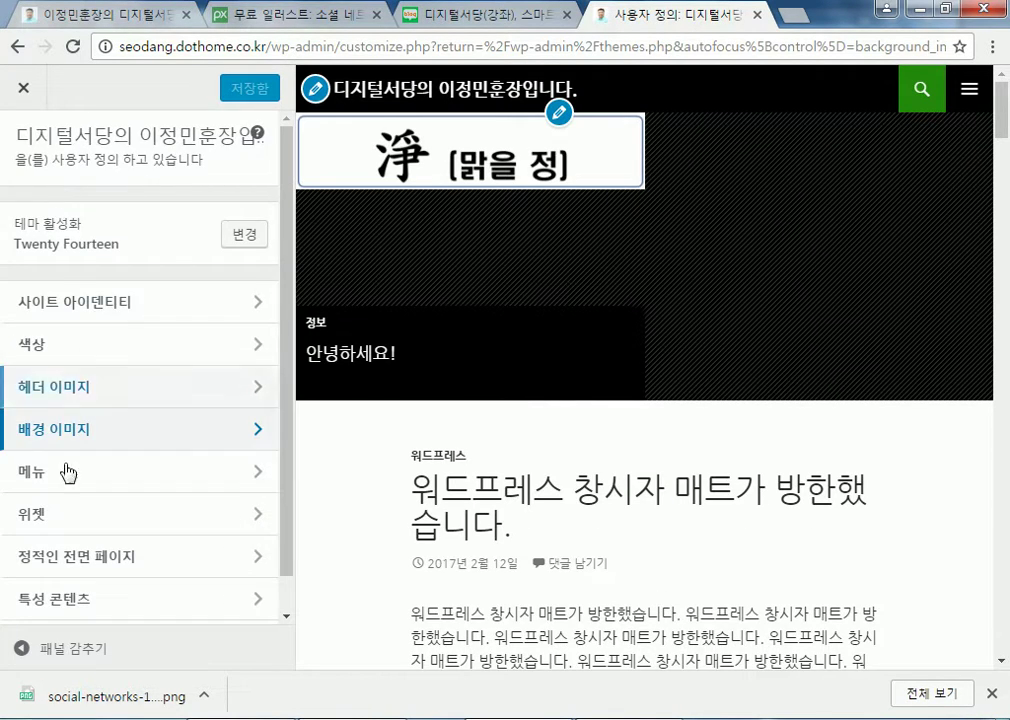
Inspect the sns Text widget in the Customizer's Main Sidebar widgets
{"action": "left_click", "coordinate": [72, 512]}
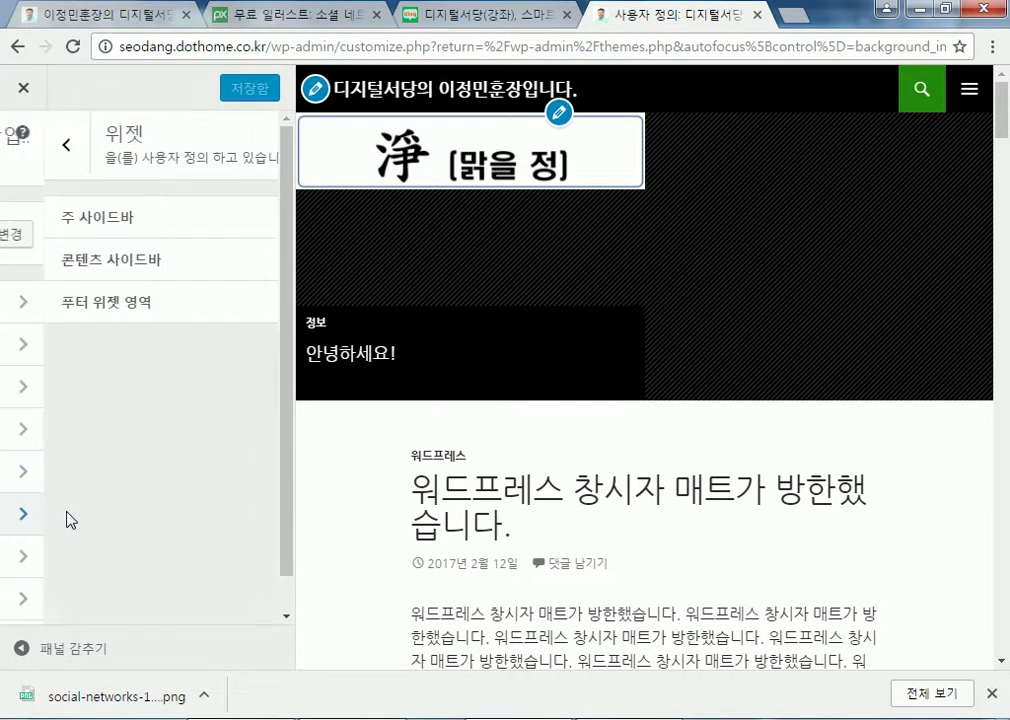
{"action": "left_click", "coordinate": [77, 224]}
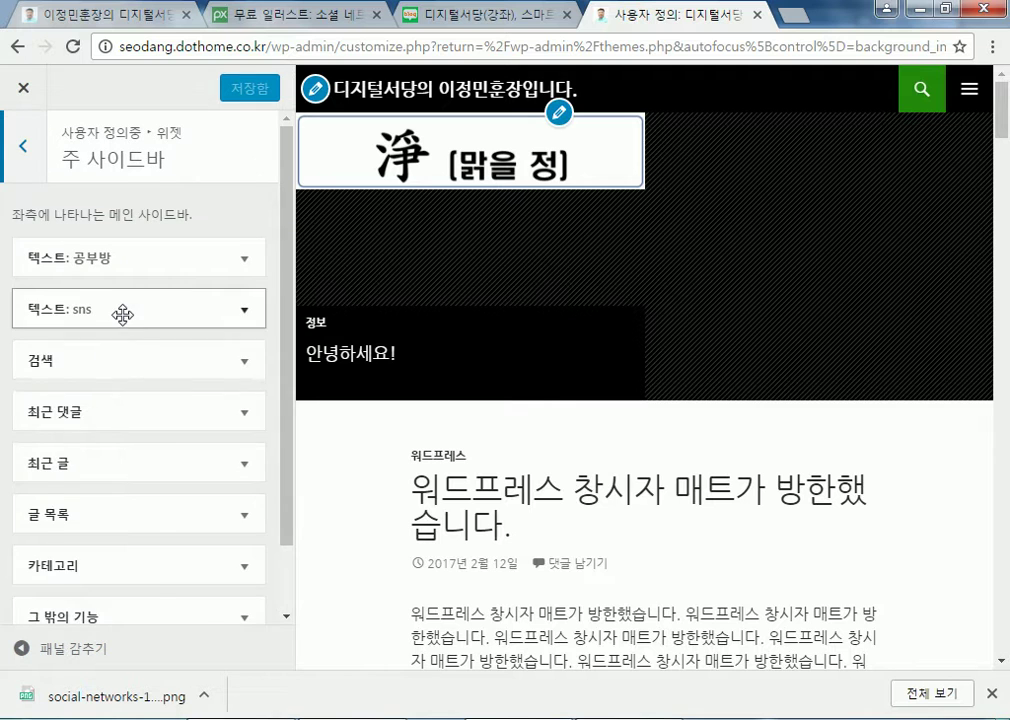
{"action": "left_click", "coordinate": [122, 315]}
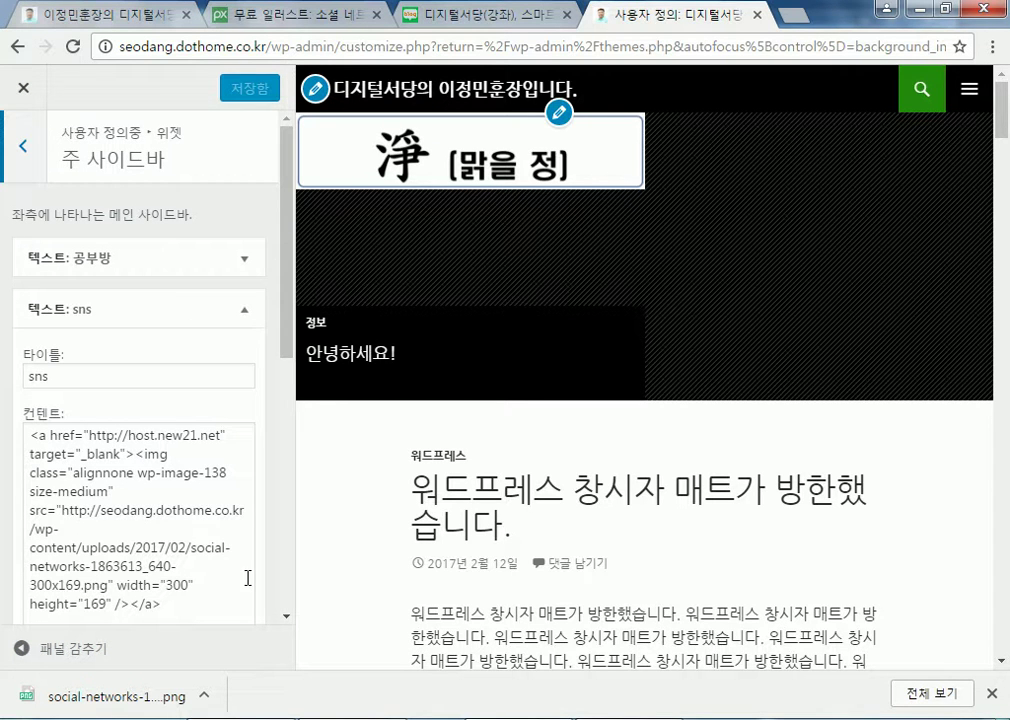
{"action": "left_click", "coordinate": [68, 308]}
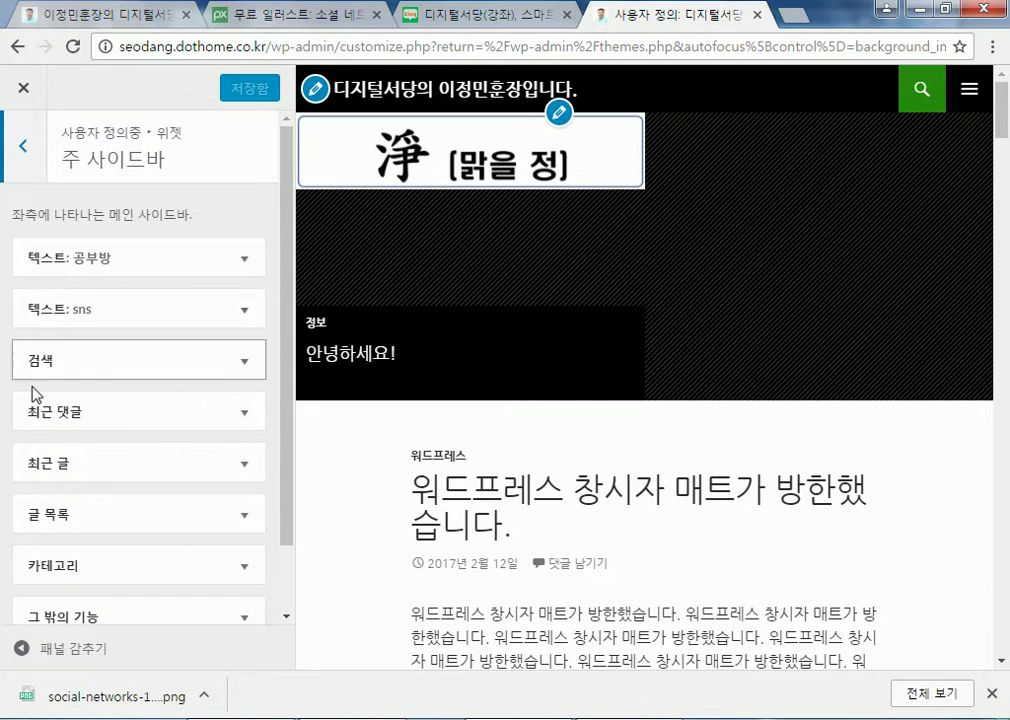
{"action": "scroll", "coordinate": [32, 426], "scroll_direction": "down", "scroll_amount": 2}
{"action": "scroll", "coordinate": [38, 480], "scroll_direction": "up", "scroll_amount": 2}
{"action": "left_click", "coordinate": [28, 152]}
{"action": "left_click", "coordinate": [30, 155]}
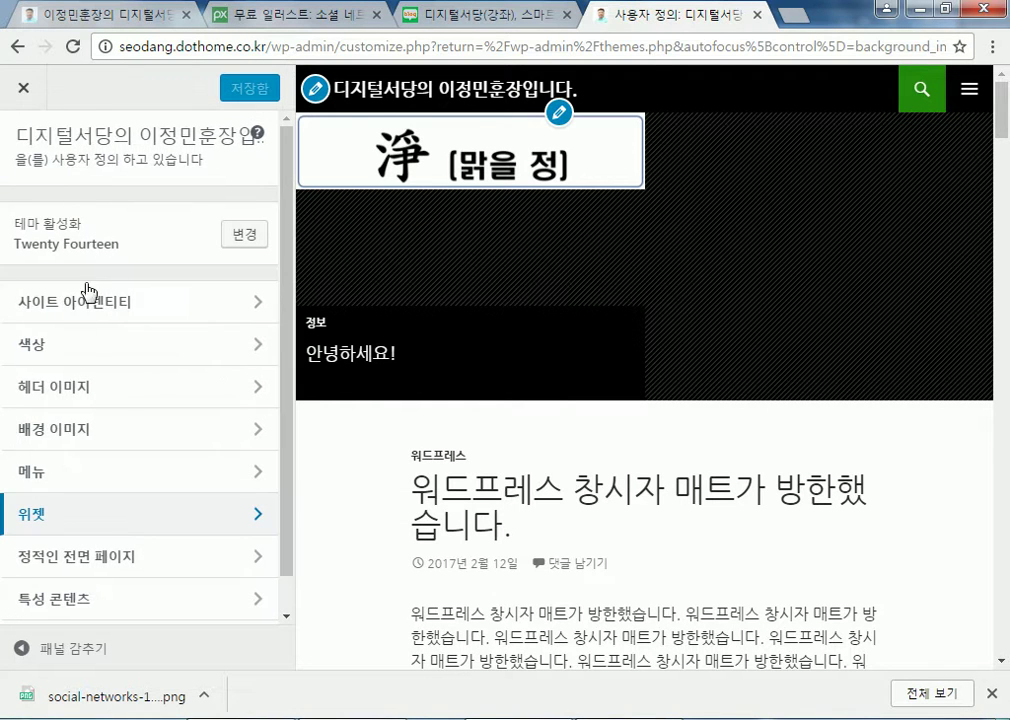
Set the background colour to red (#dd3333), save & publish, and close the Customizer
{"action": "left_click", "coordinate": [74, 346]}
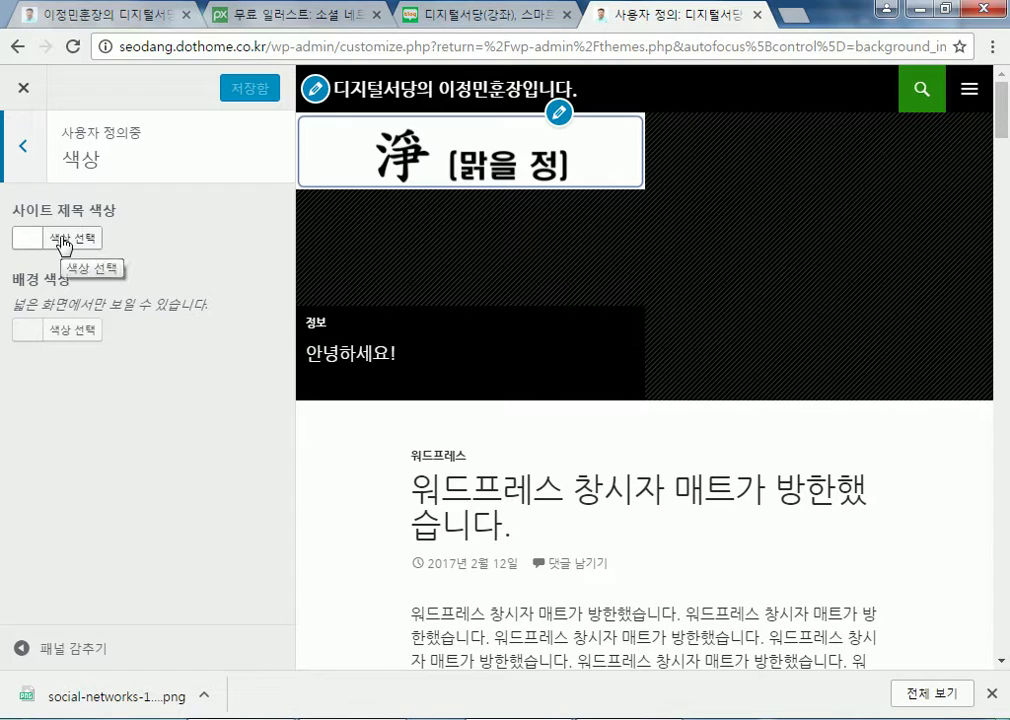
{"action": "left_click", "coordinate": [62, 338]}
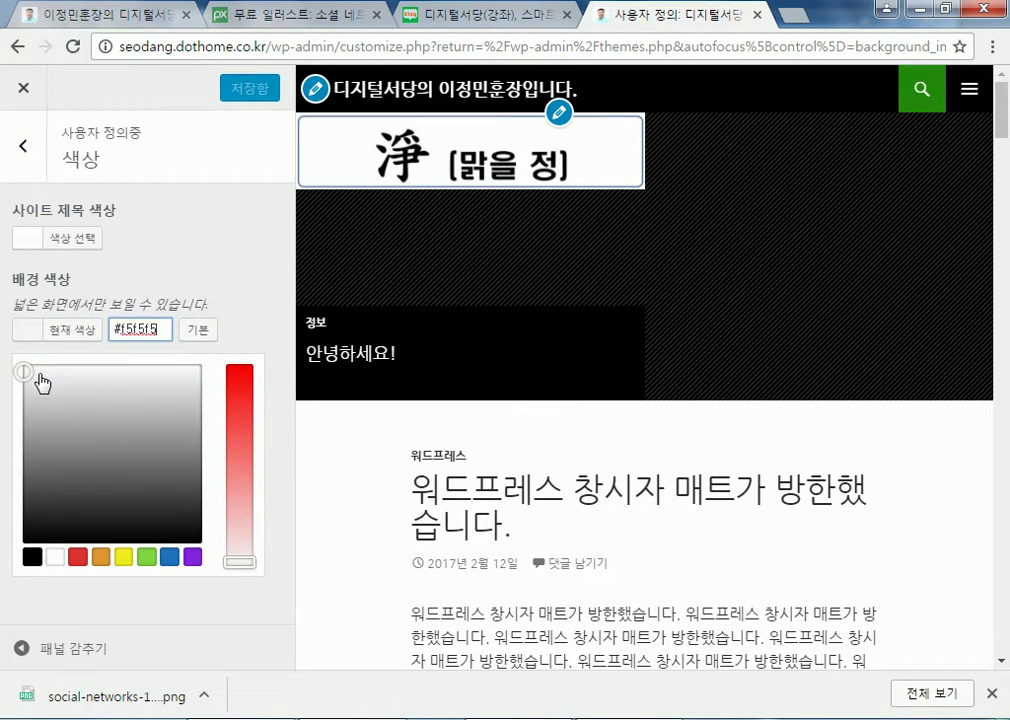
{"action": "left_click", "coordinate": [77, 557]}
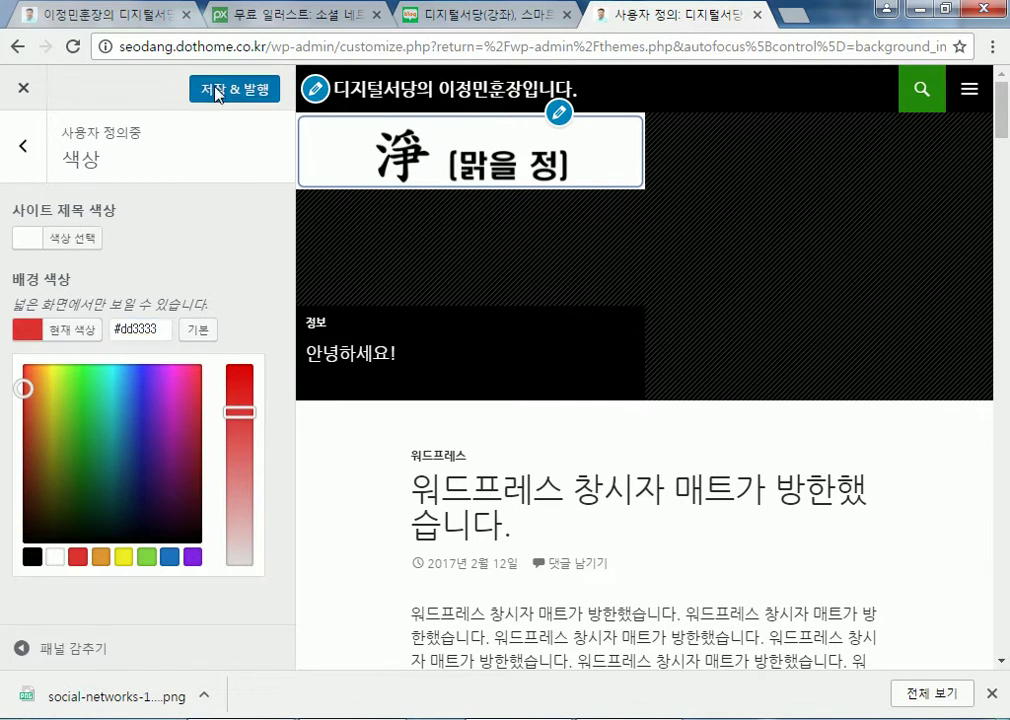
{"action": "left_click", "coordinate": [217, 97]}
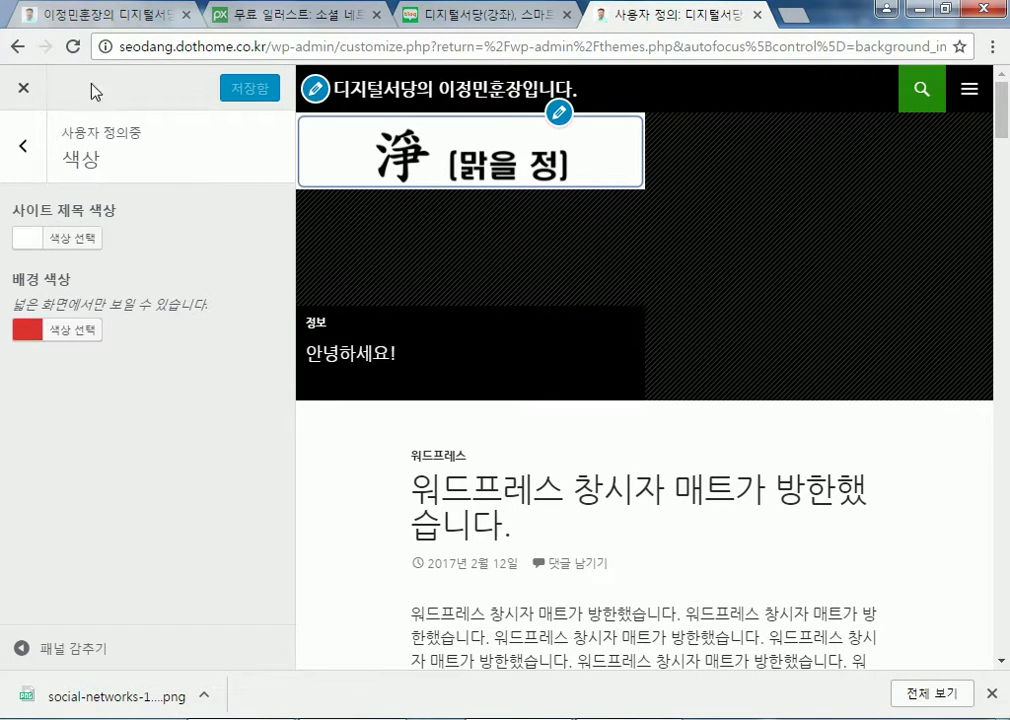
{"action": "left_click", "coordinate": [23, 88]}
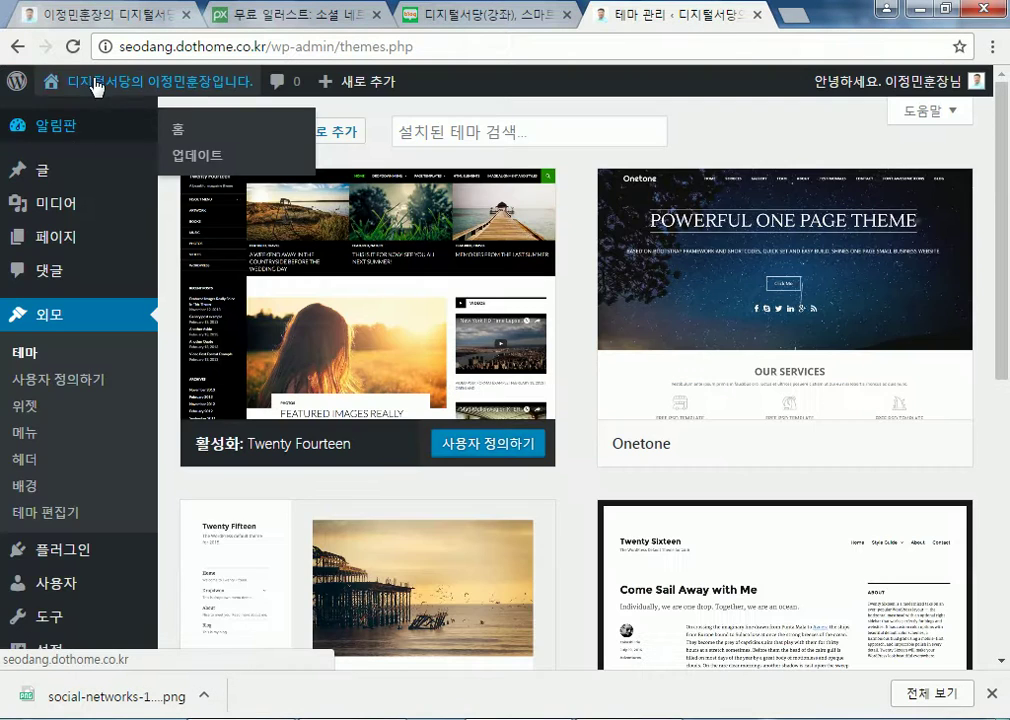
View the live front page, glance at the Pixabay tab, and return to the dashboard
{"action": "left_click", "coordinate": [96, 86]}
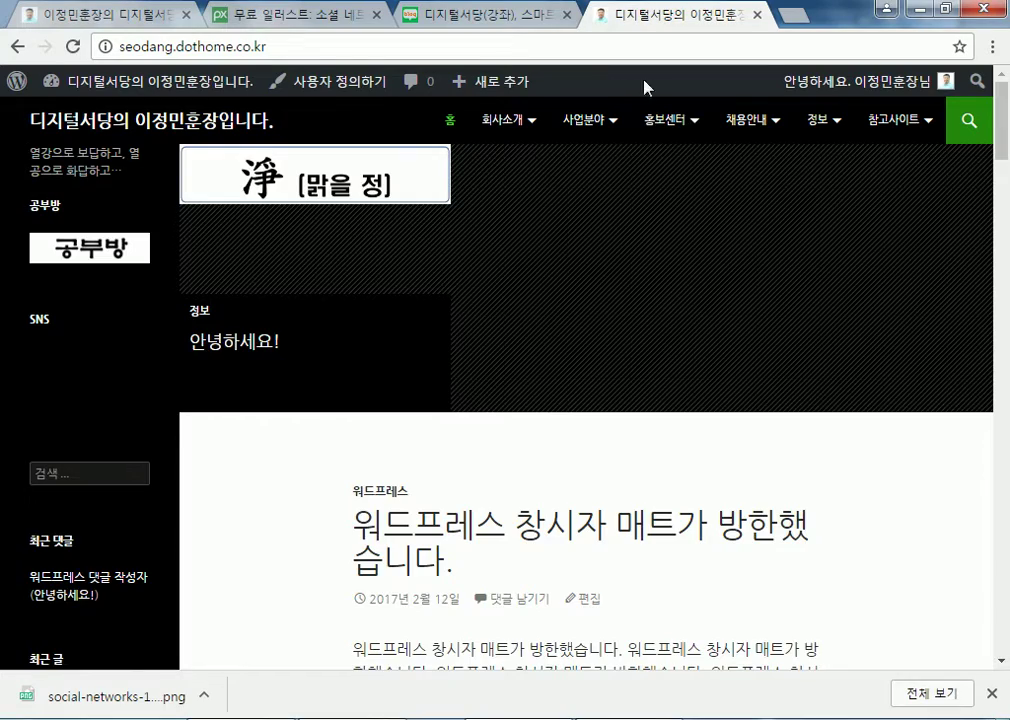
{"action": "scroll", "coordinate": [631, 88], "scroll_direction": "down", "scroll_amount": 10}
{"action": "scroll", "coordinate": [63, 275], "scroll_direction": "up", "scroll_amount": 5}
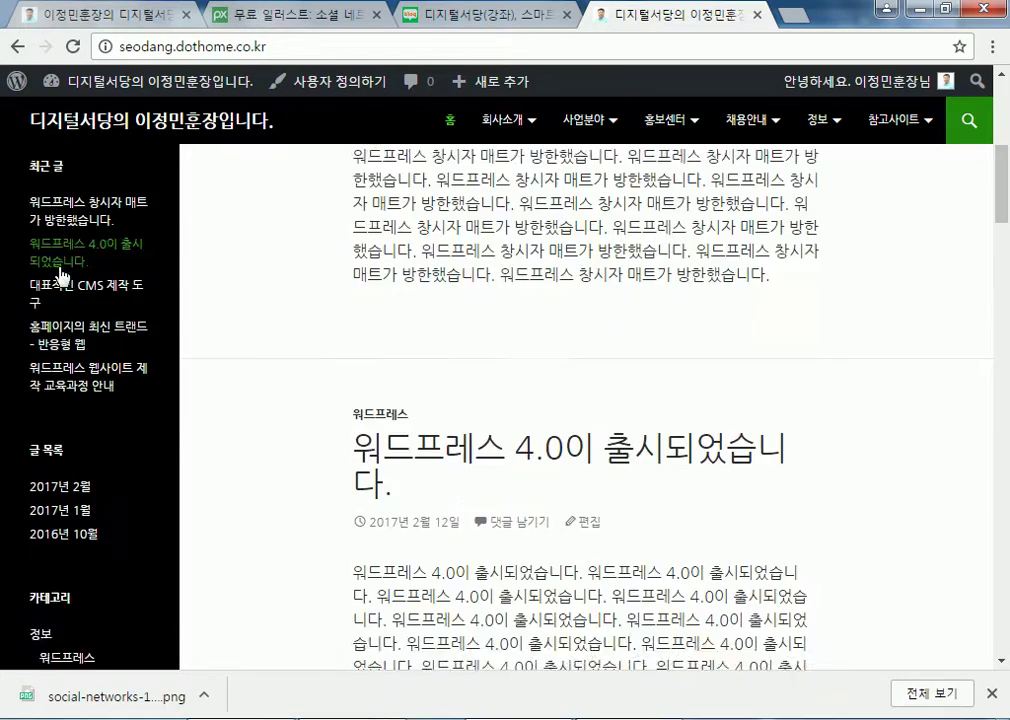
{"action": "scroll", "coordinate": [60, 275], "scroll_direction": "up", "scroll_amount": 4}
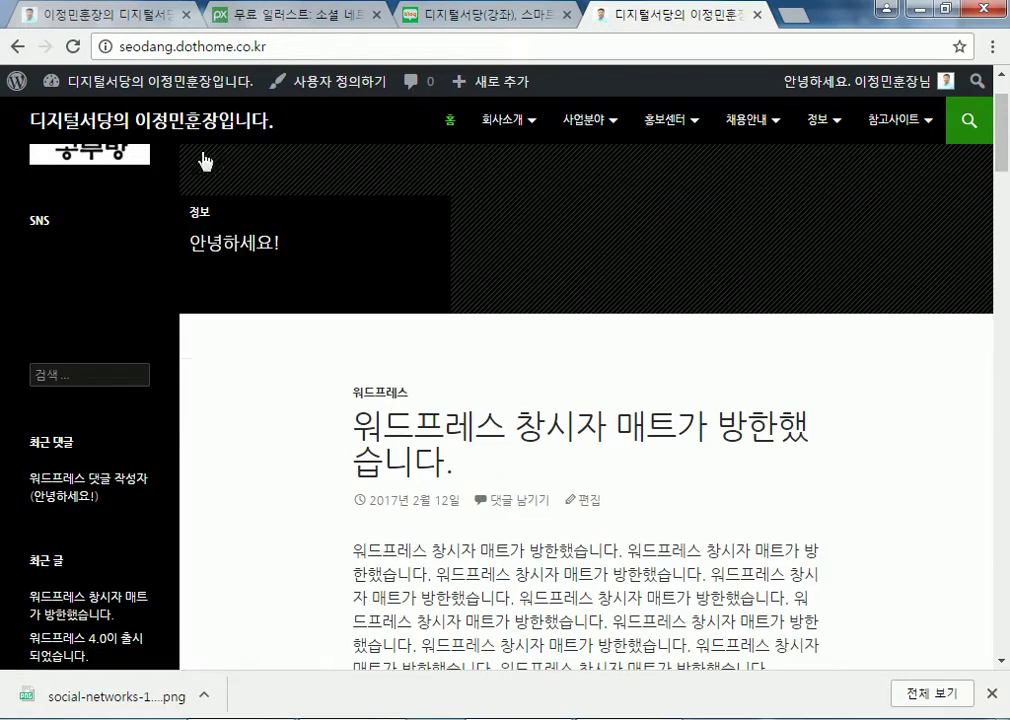
{"action": "left_click", "coordinate": [319, 24]}
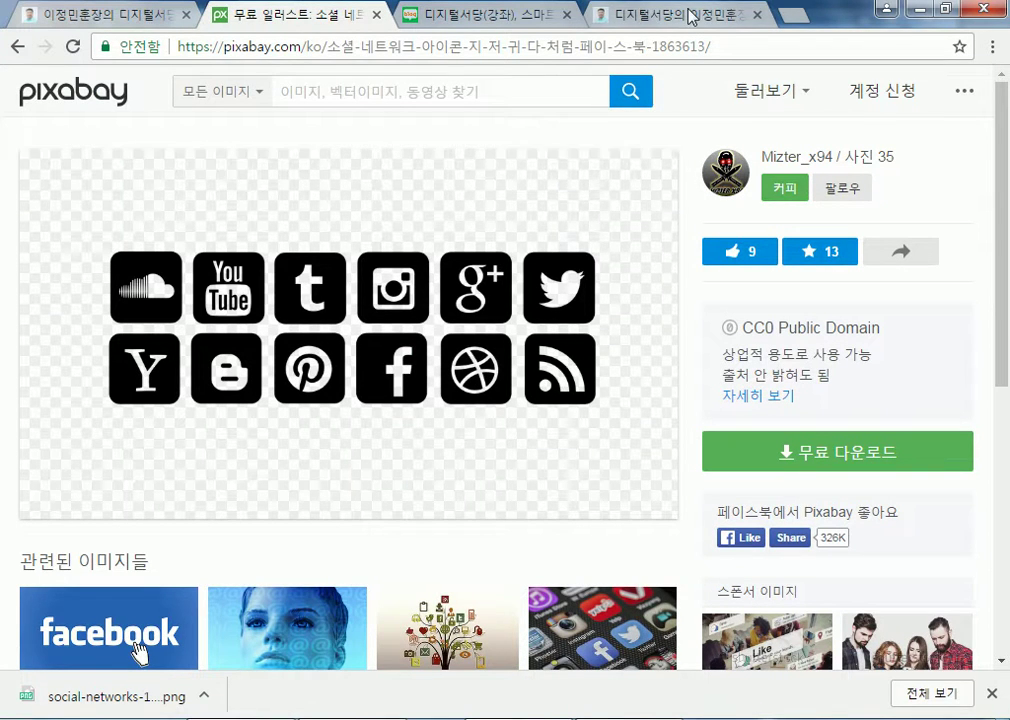
{"action": "left_click", "coordinate": [610, 15]}
{"action": "left_click", "coordinate": [138, 92]}
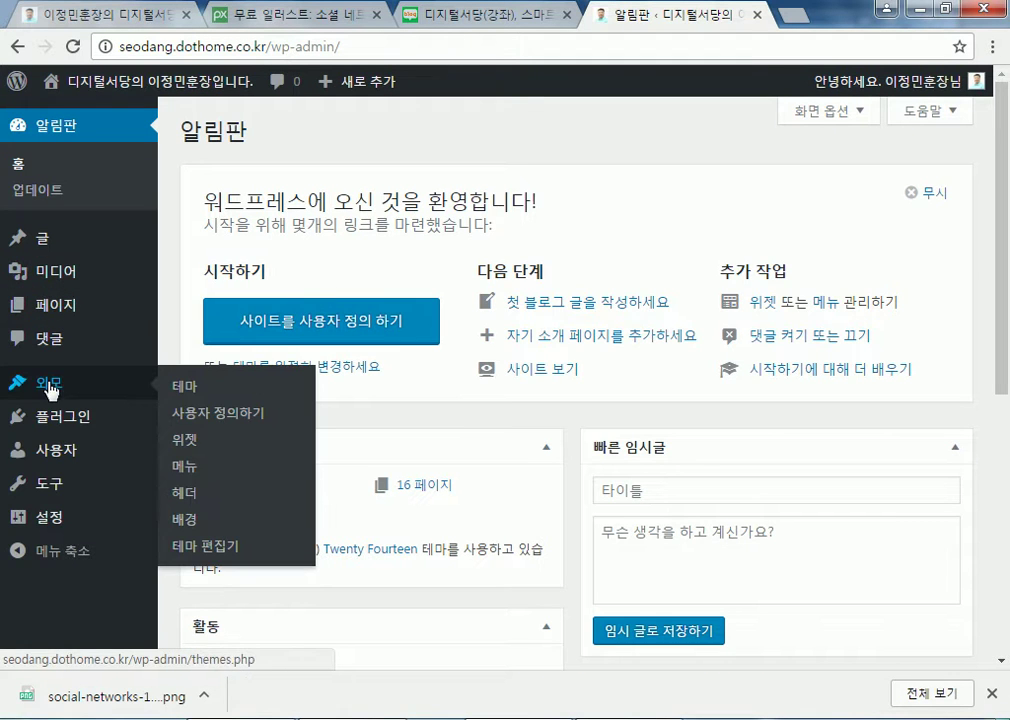
Delete the class attribute from the sns widget's image HTML
{"action": "left_click", "coordinate": [191, 446]}
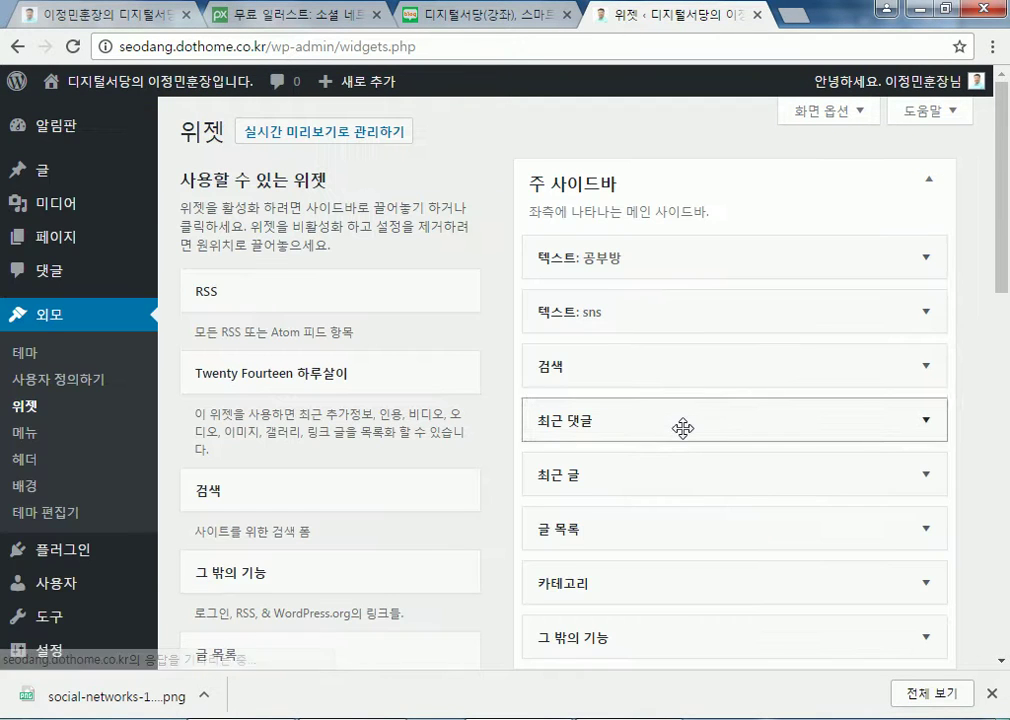
{"action": "left_click", "coordinate": [570, 318]}
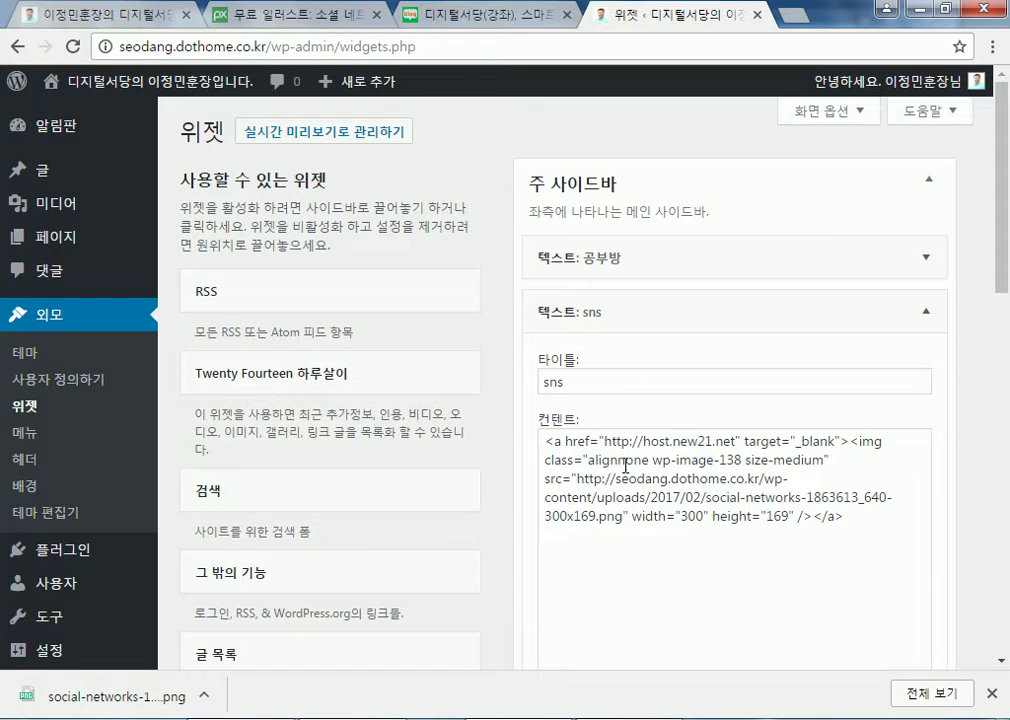
{"action": "left_click", "coordinate": [852, 441]}
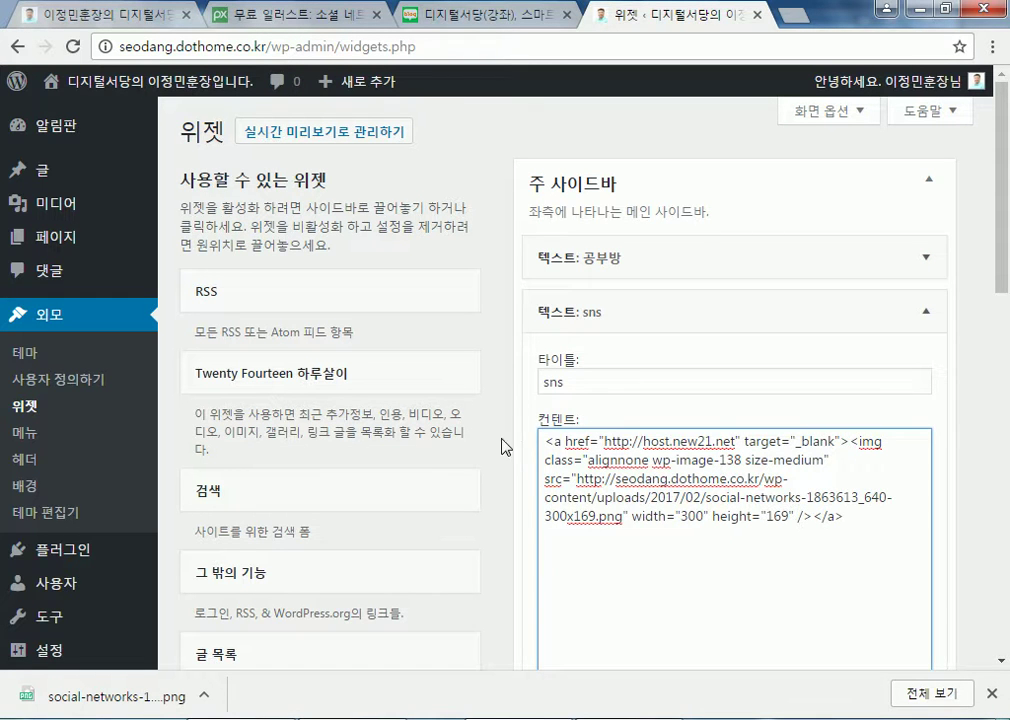
{"action": "left_click_drag", "start_coordinate": [541, 458], "coordinate": [845, 458]}
{"action": "key", "text": "Delete"}
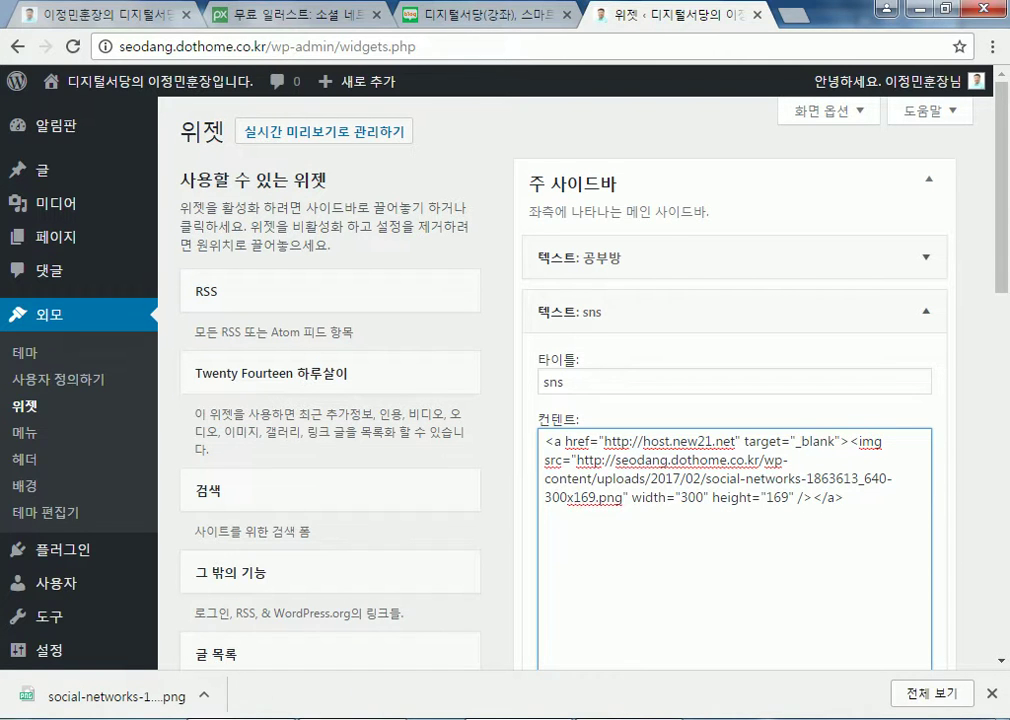
Replace the image src with the ljm.jpg address copied from Notepad
{"action": "key", "text": "alt+Tab"}
{"action": "key", "text": "ctrl+z"}
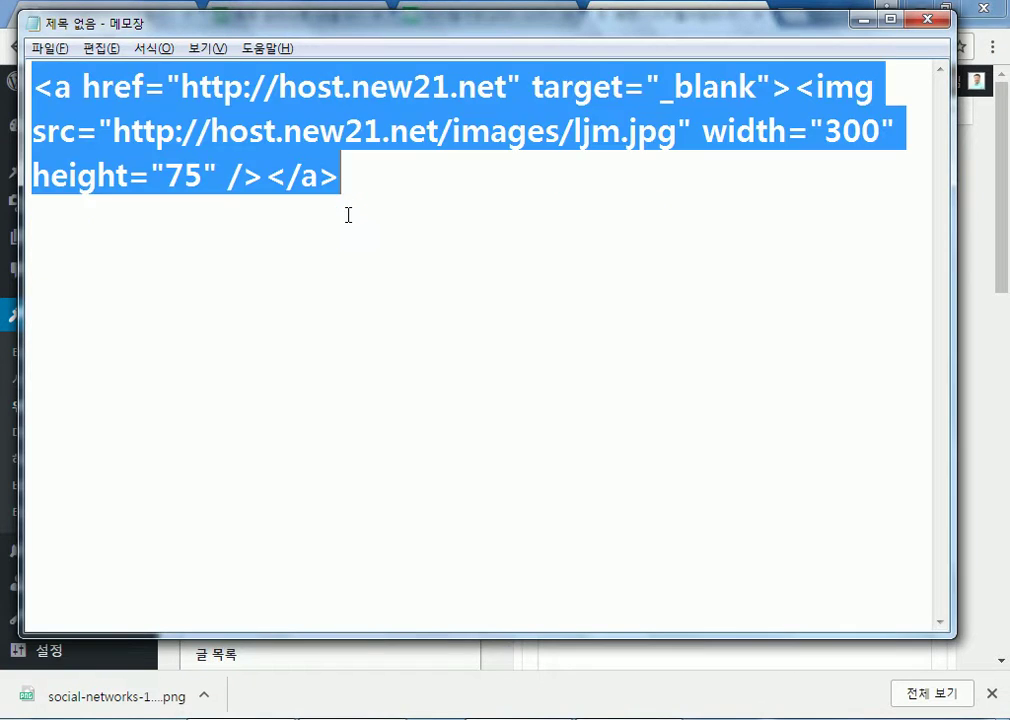
{"action": "left_click", "coordinate": [328, 143]}
{"action": "left_click_drag", "start_coordinate": [112, 131], "coordinate": [679, 131]}
{"action": "key", "text": "ctrl+c"}
{"action": "key", "text": "alt+Tab"}
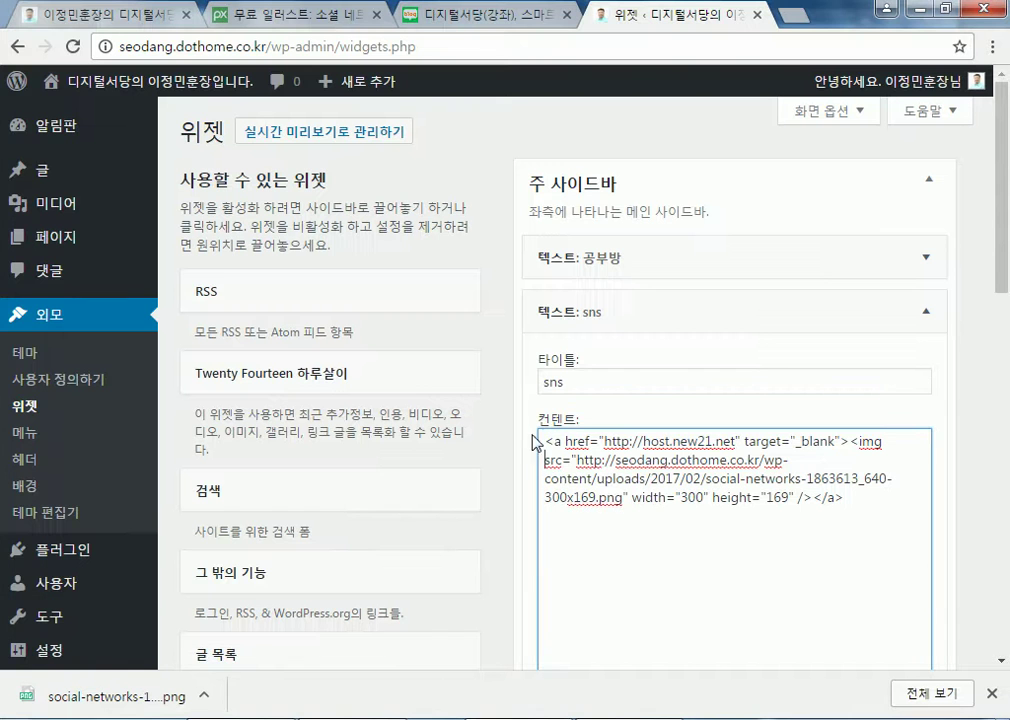
{"action": "left_click_drag", "start_coordinate": [578, 460], "coordinate": [630, 497]}
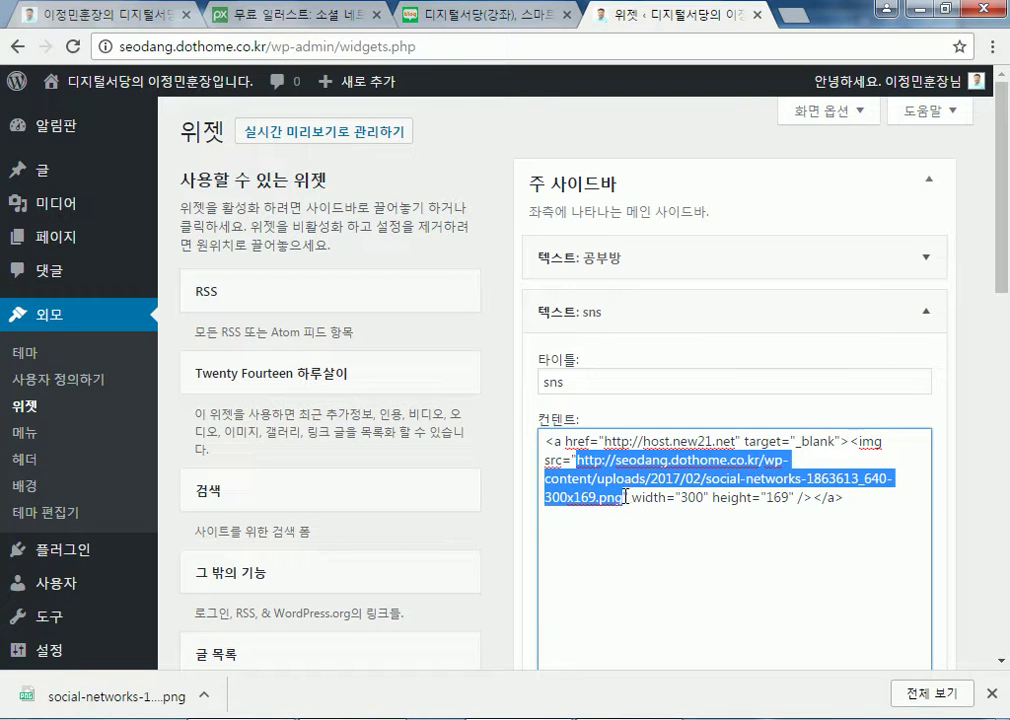
{"action": "key", "text": "ctrl+v"}
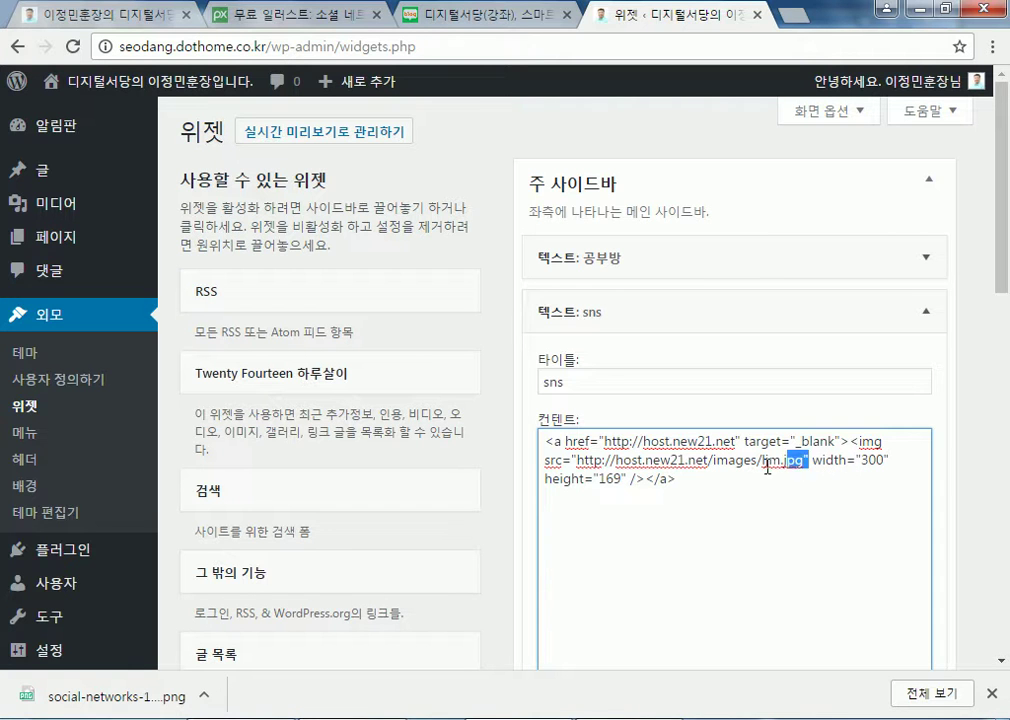
Remove the width and height attributes, save the sns widget, and view the live site
{"action": "left_click_drag", "start_coordinate": [798, 463], "coordinate": [648, 482]}
{"action": "key", "text": "BackSpace"}
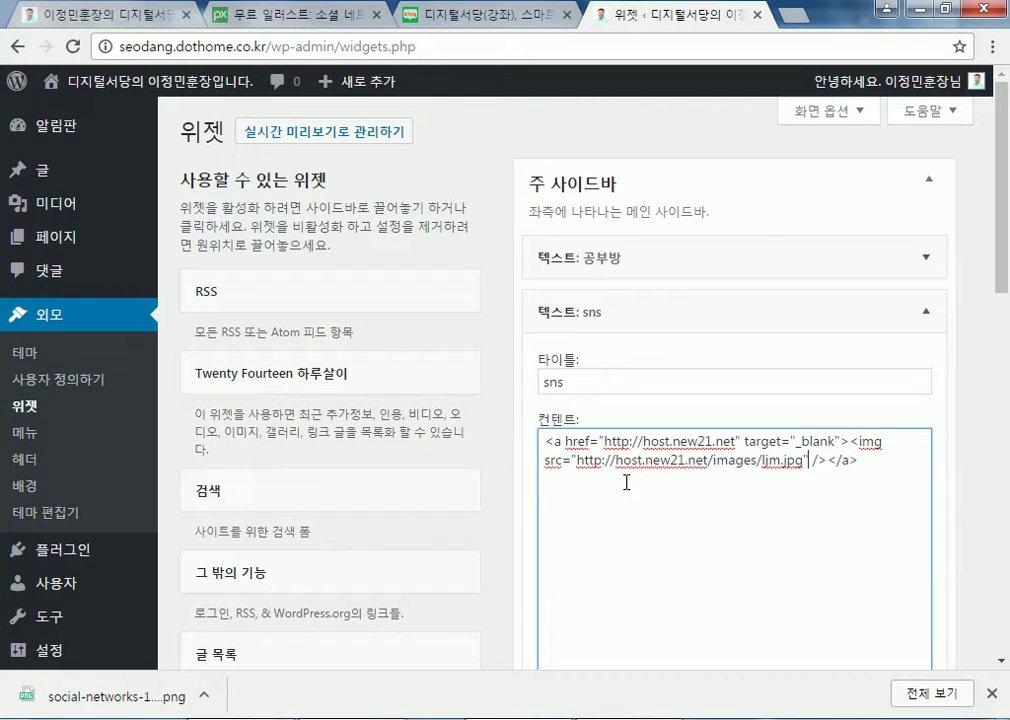
{"action": "scroll", "coordinate": [893, 598], "scroll_direction": "down", "scroll_amount": 2}
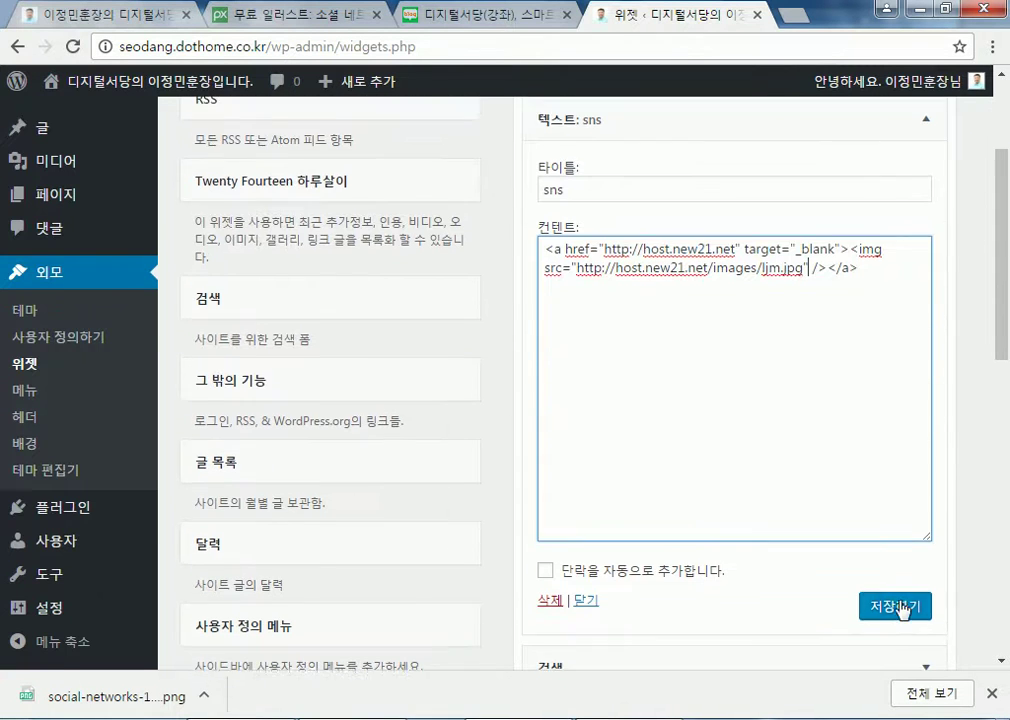
{"action": "left_click", "coordinate": [903, 612]}
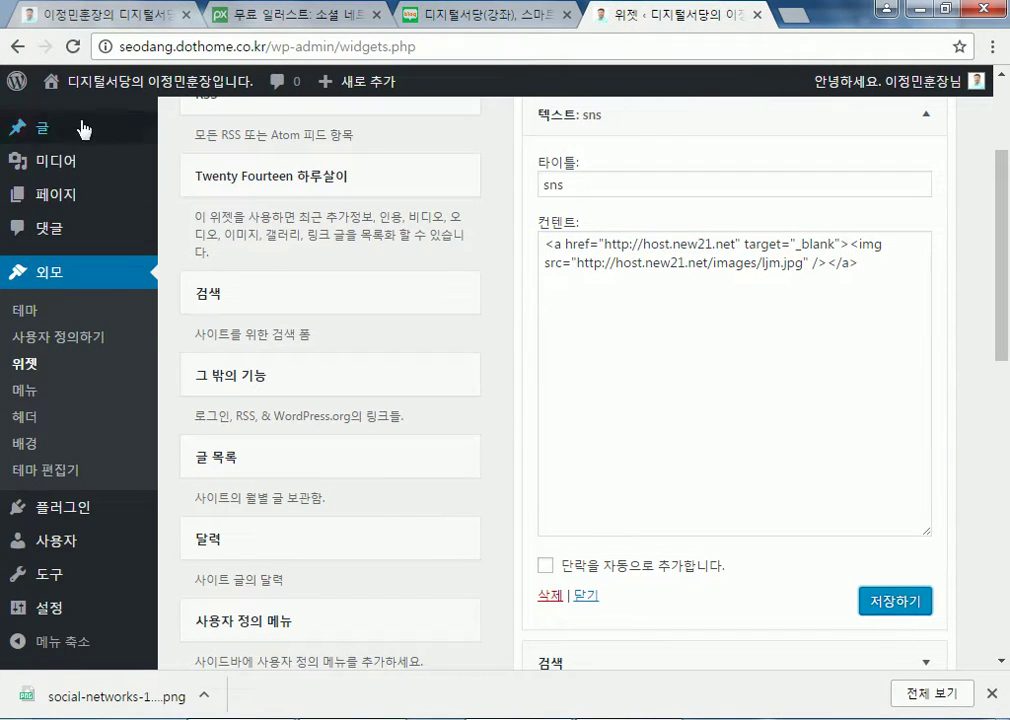
{"action": "left_click", "coordinate": [113, 85]}
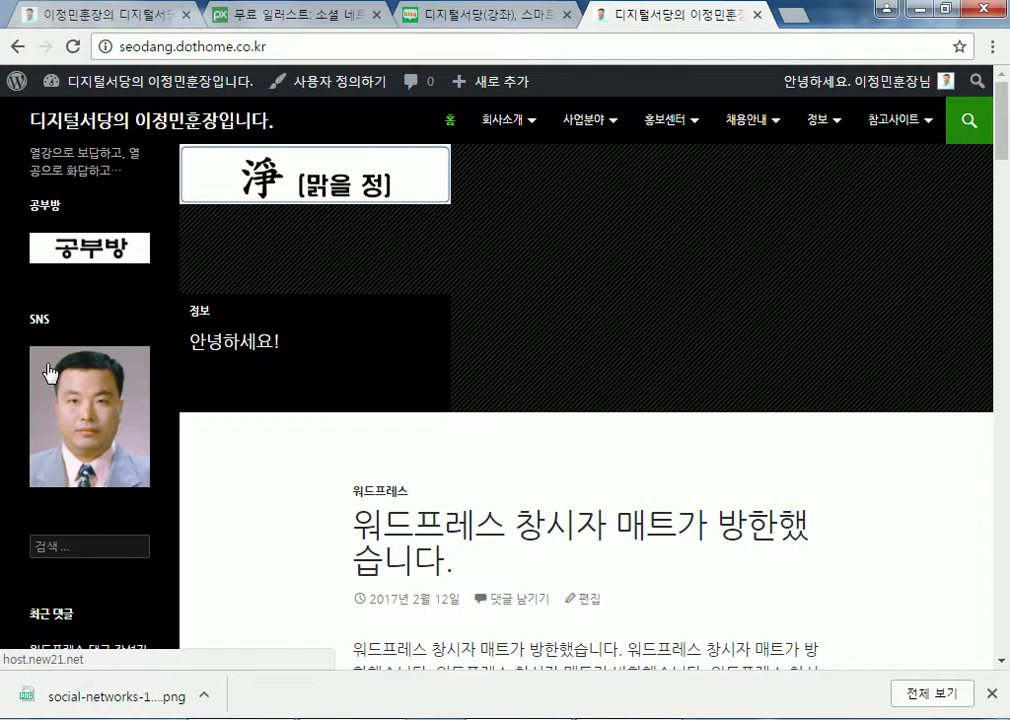
Go from the dashboard to the Appearance > Widgets page
{"action": "mouse_move", "coordinate": [112, 84]}
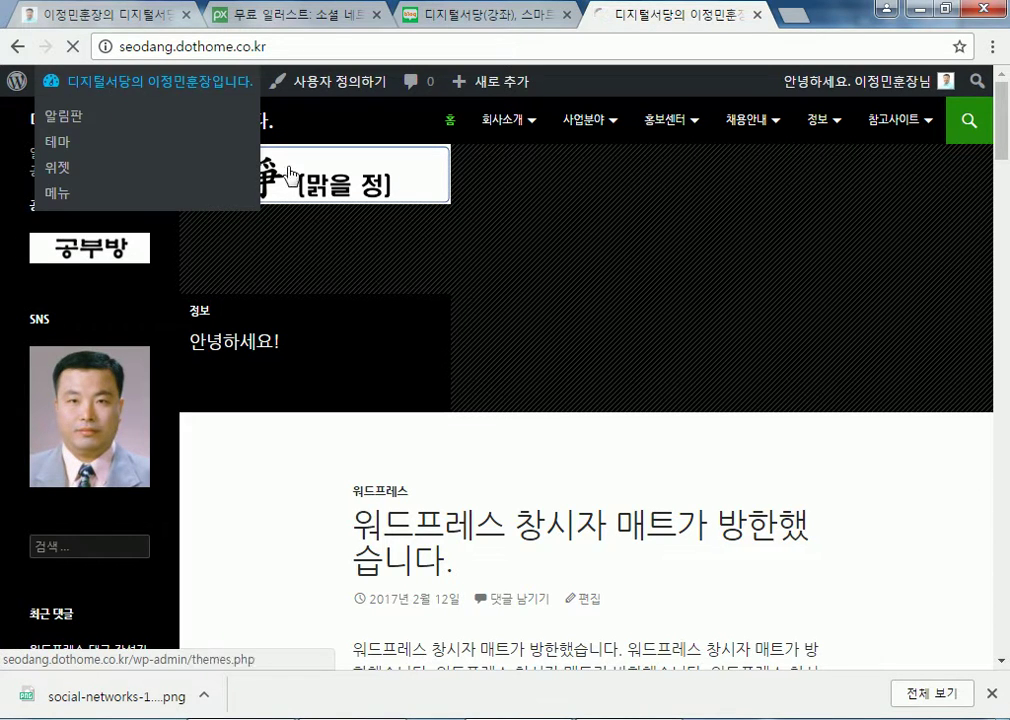
{"action": "left_click", "coordinate": [198, 115]}
{"action": "mouse_move", "coordinate": [90, 388]}
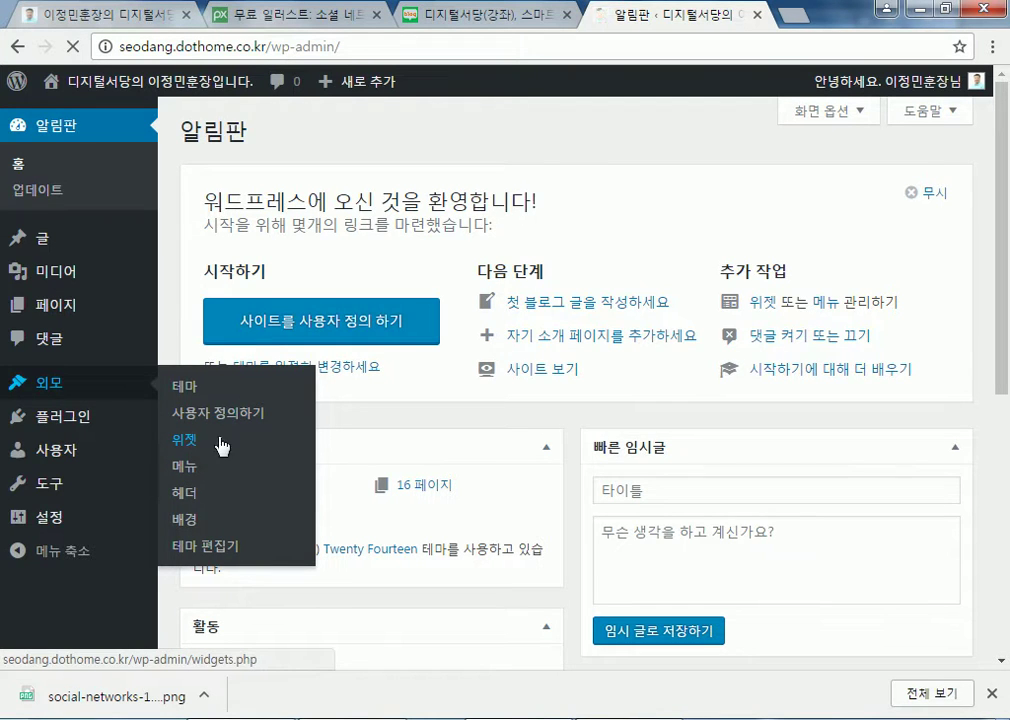
{"action": "left_click", "coordinate": [192, 445]}
Clear the 공부방 text widget's title and save it with its banner code intact
{"action": "left_click", "coordinate": [642, 262]}
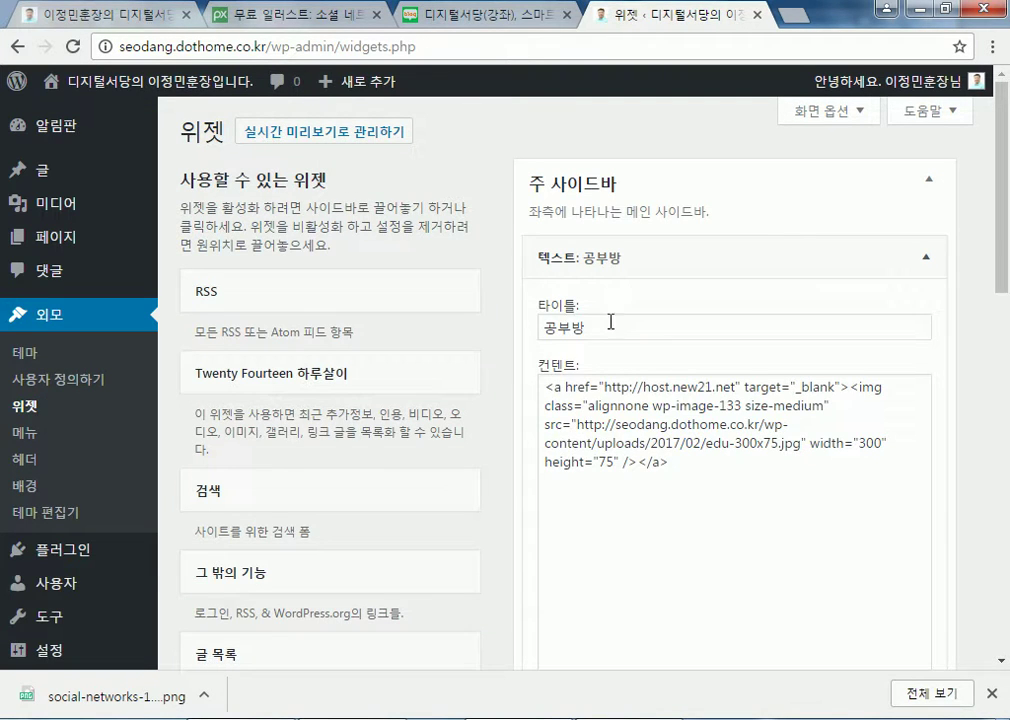
{"action": "key", "text": "ctrl+a"}
{"action": "key", "text": "BackSpace"}
{"action": "left_click", "coordinate": [656, 299]}
{"action": "left_click", "coordinate": [884, 612]}
{"action": "scroll", "coordinate": [886, 611], "scroll_direction": "down", "scroll_amount": 2}
{"action": "scroll", "coordinate": [886, 609], "scroll_direction": "up", "scroll_amount": 2}
{"action": "scroll", "coordinate": [888, 590], "scroll_direction": "down", "scroll_amount": 2}
{"action": "left_click", "coordinate": [895, 550]}
Delete the 'sns' title from the photo text widget and save it
{"action": "scroll", "coordinate": [720, 440], "scroll_direction": "up", "scroll_amount": 1}
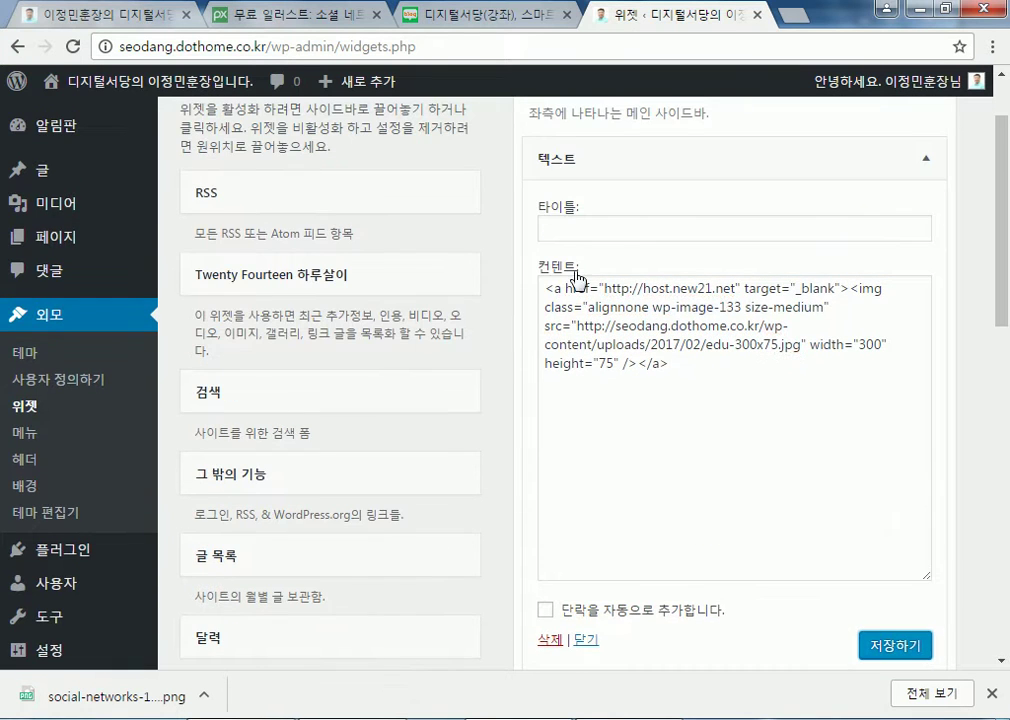
{"action": "scroll", "coordinate": [561, 454], "scroll_direction": "down", "scroll_amount": 3}
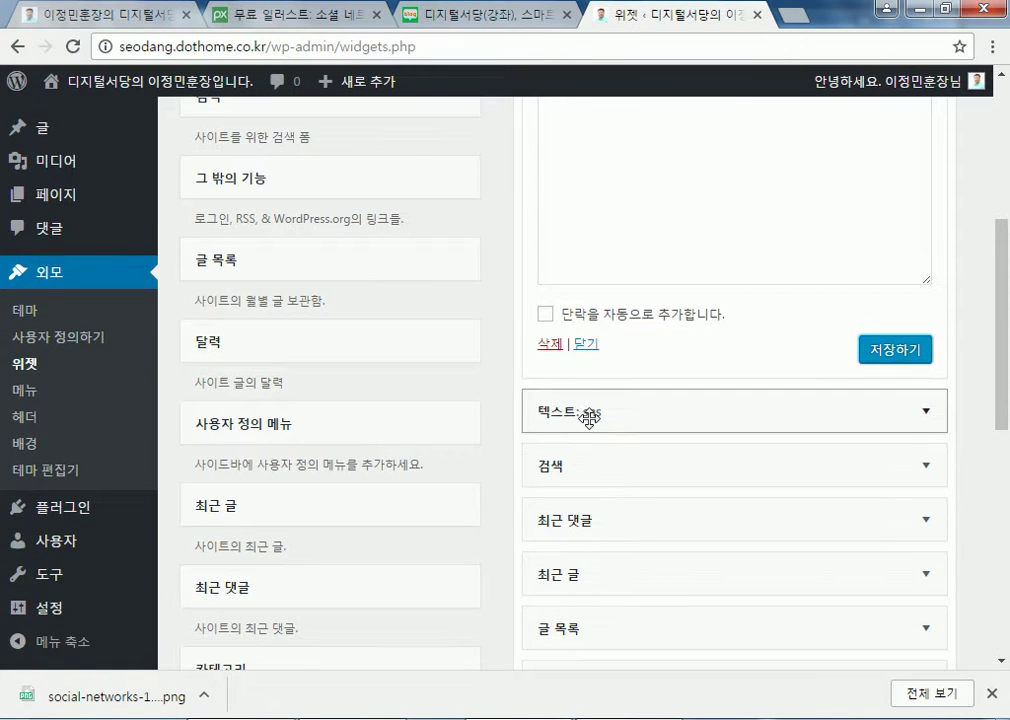
{"action": "left_click", "coordinate": [586, 412]}
{"action": "double_click", "coordinate": [584, 481]}
{"action": "key", "text": "BackSpace"}
{"action": "scroll", "coordinate": [701, 526], "scroll_direction": "down", "scroll_amount": 5}
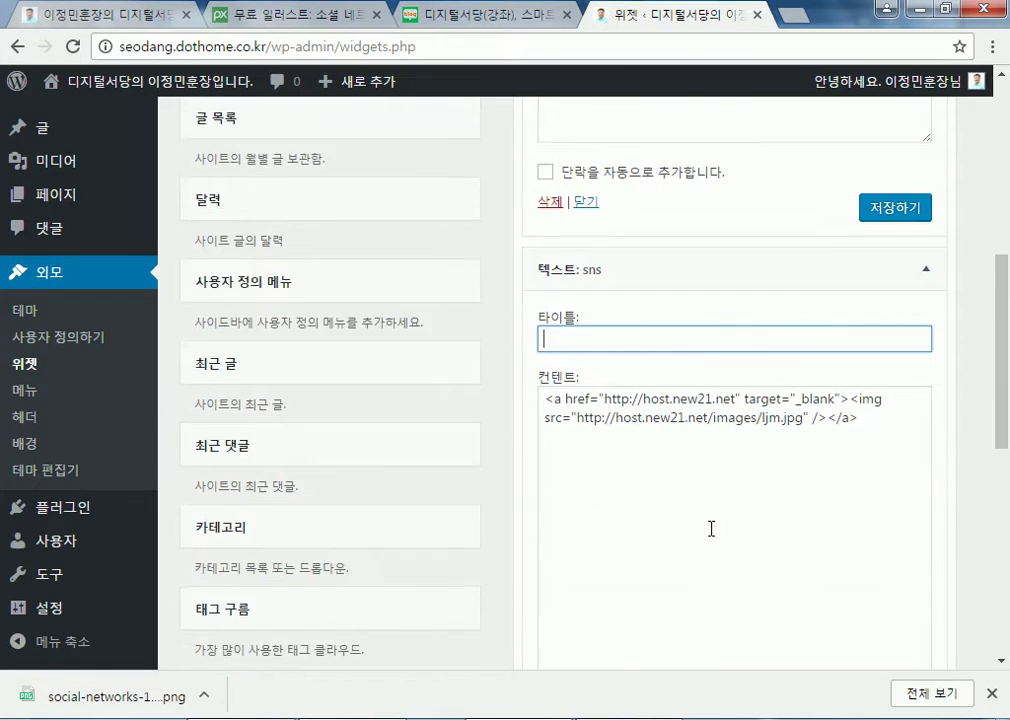
{"action": "left_click", "coordinate": [895, 408]}
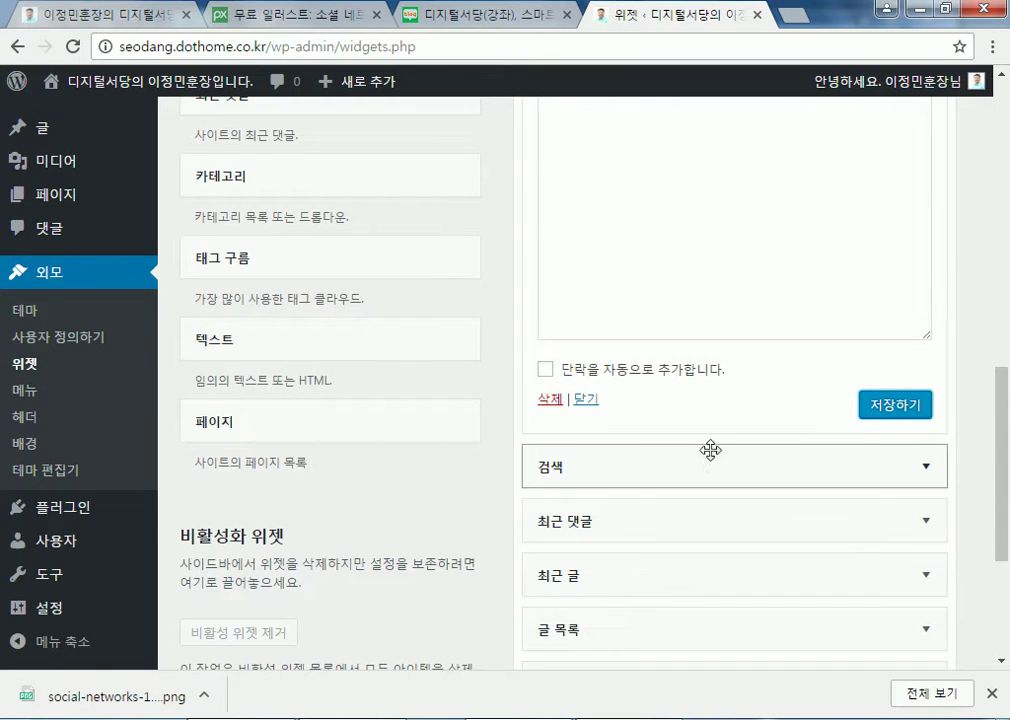
Collapse both text widgets and view the live site's front page
{"action": "scroll", "coordinate": [658, 410], "scroll_direction": "up", "scroll_amount": 5}
{"action": "scroll", "coordinate": [604, 315], "scroll_direction": "up", "scroll_amount": 3}
{"action": "left_click", "coordinate": [555, 257]}
{"action": "left_click", "coordinate": [557, 305]}
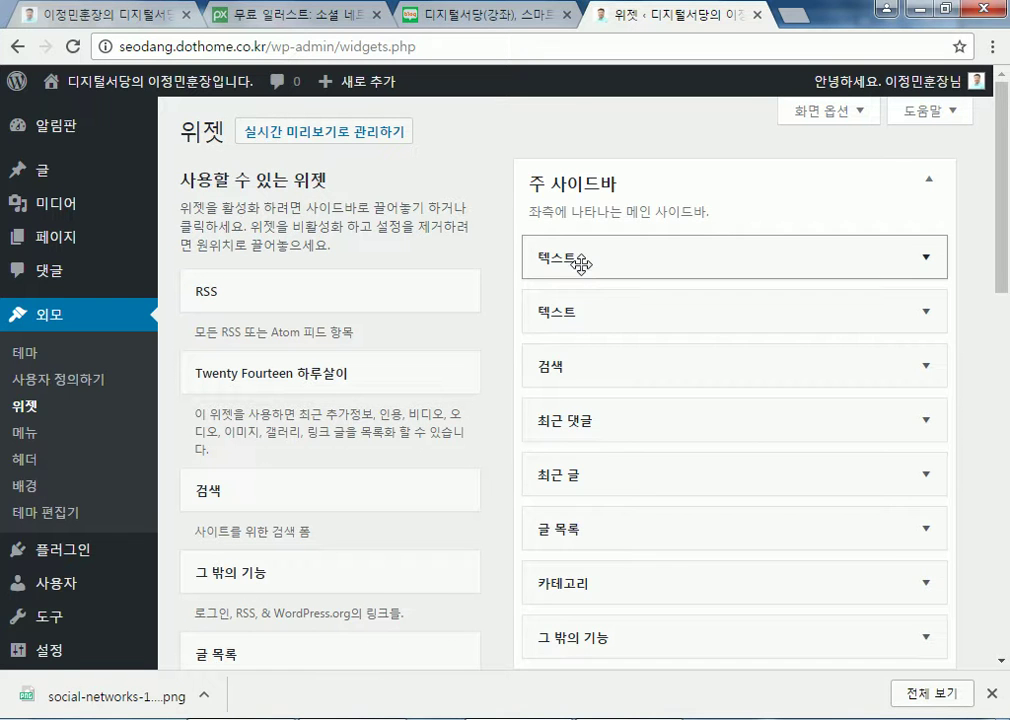
{"action": "mouse_move", "coordinate": [106, 90]}
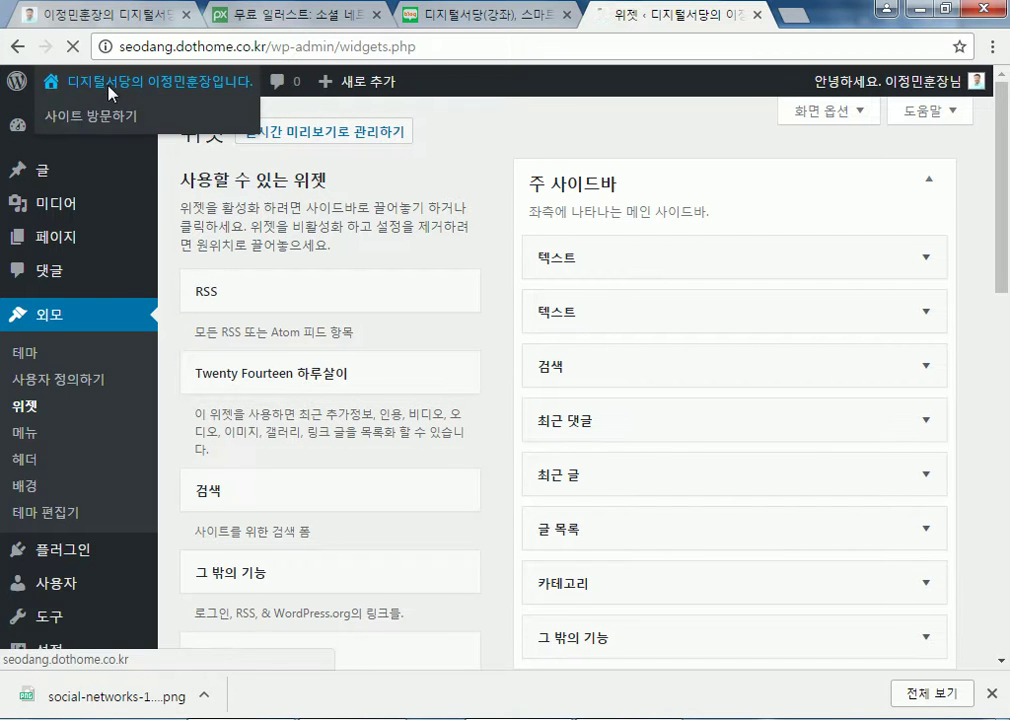
{"action": "left_click", "coordinate": [100, 113]}
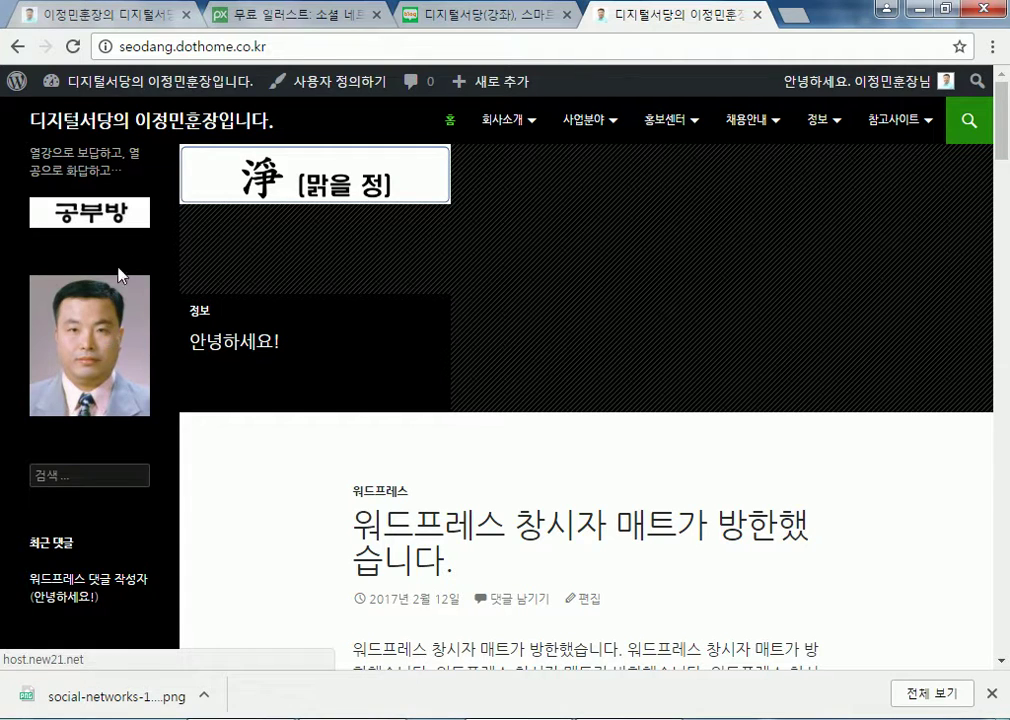
On the Widgets page, drag the photo widget out of 주 사이드바 and back in
{"action": "left_click", "coordinate": [150, 81]}
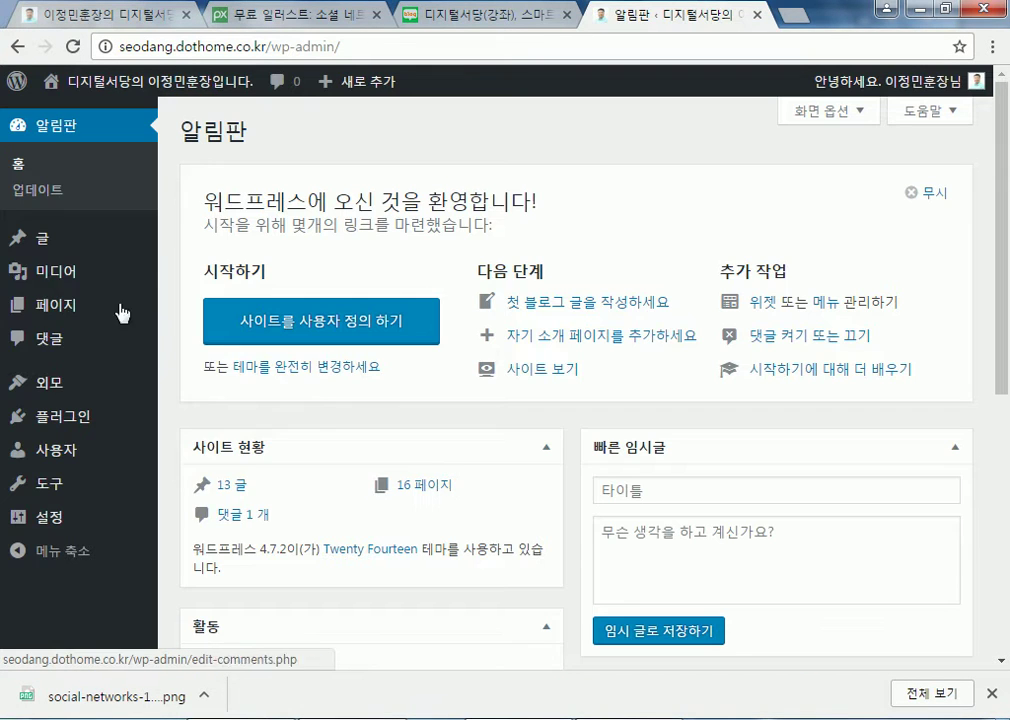
{"action": "mouse_move", "coordinate": [55, 382]}
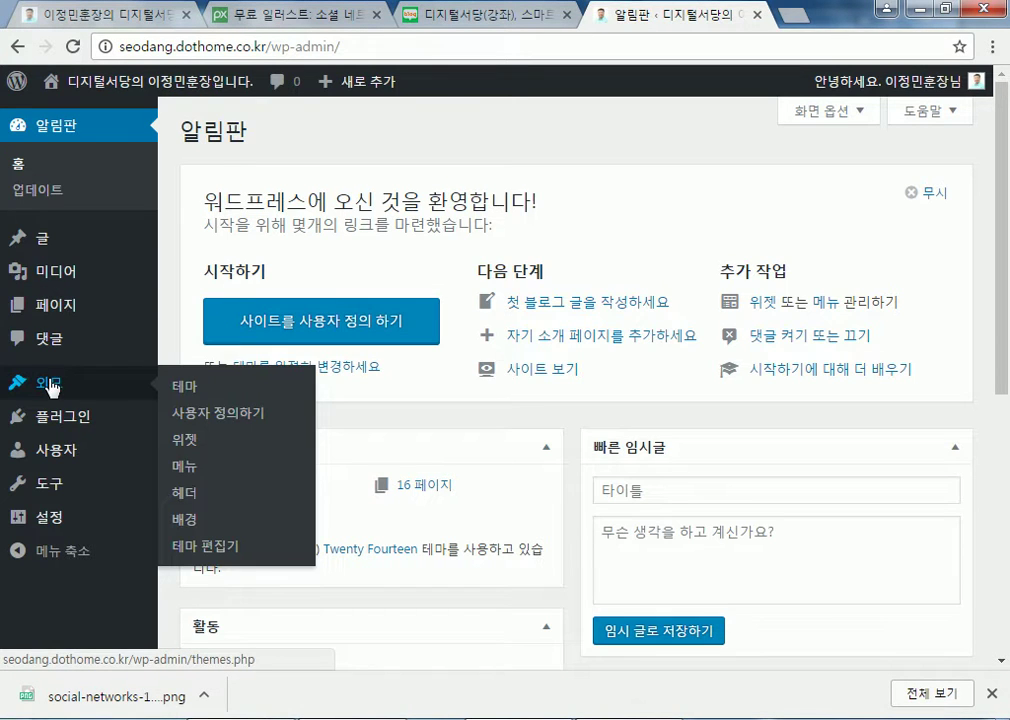
{"action": "left_click", "coordinate": [192, 441]}
{"action": "left_click_drag", "start_coordinate": [600, 308], "coordinate": [367, 344]}
{"action": "left_click_drag", "start_coordinate": [168, 383], "coordinate": [509, 354]}
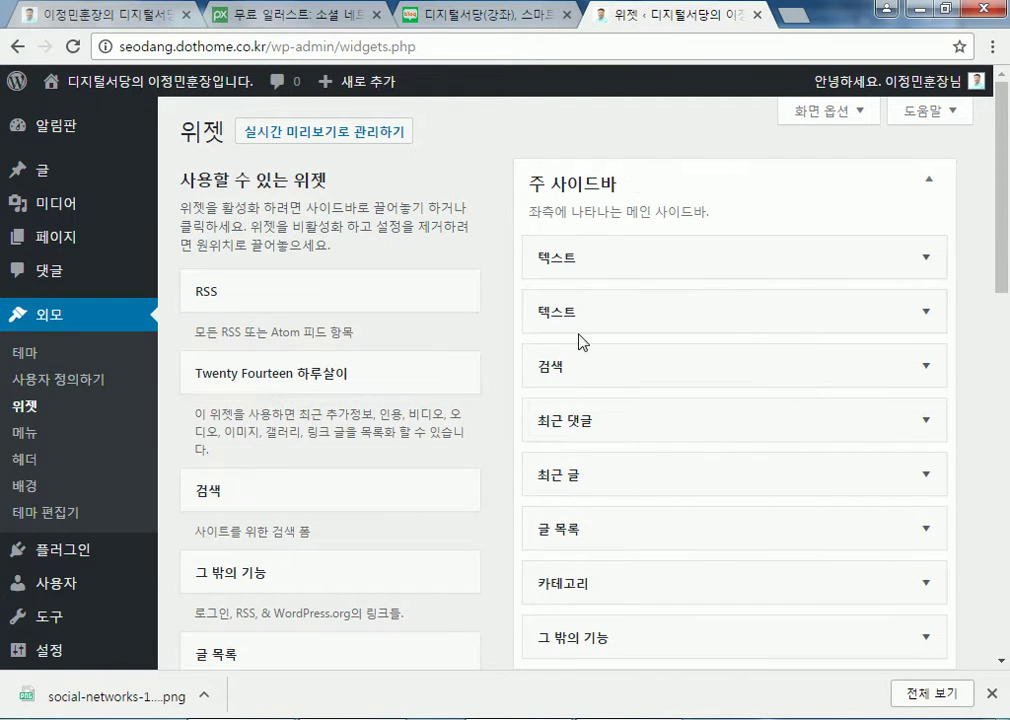
Delete the ljm.jpg photo widget and check the live sidebar shows only the 공부방 banner
{"action": "left_click", "coordinate": [638, 302]}
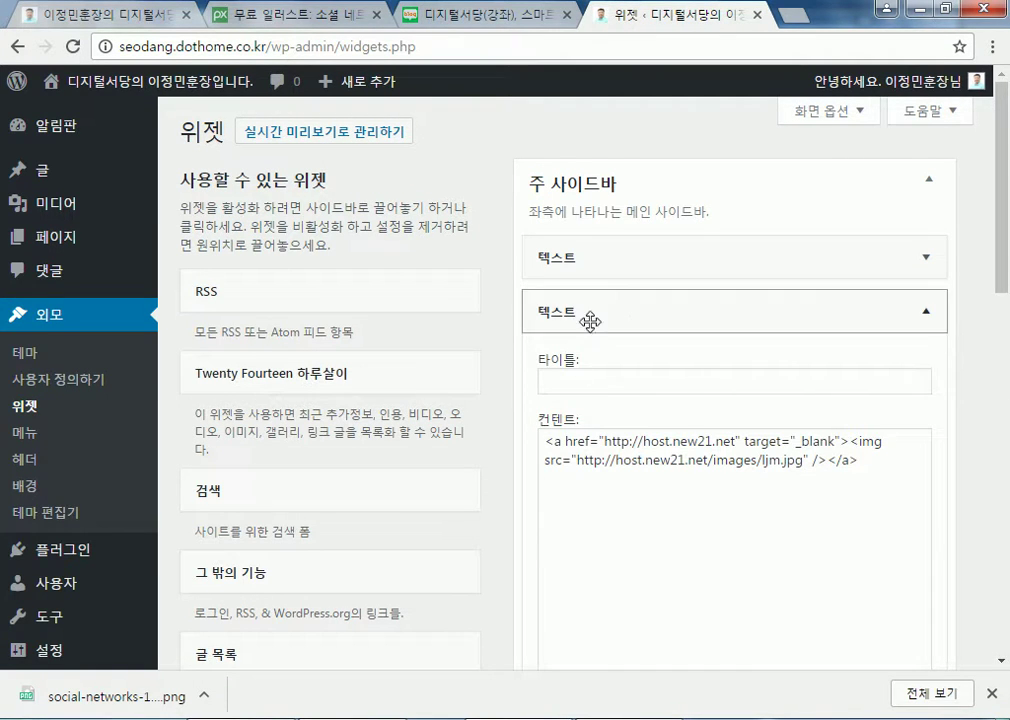
{"action": "left_click", "coordinate": [928, 314]}
{"action": "left_click", "coordinate": [928, 316]}
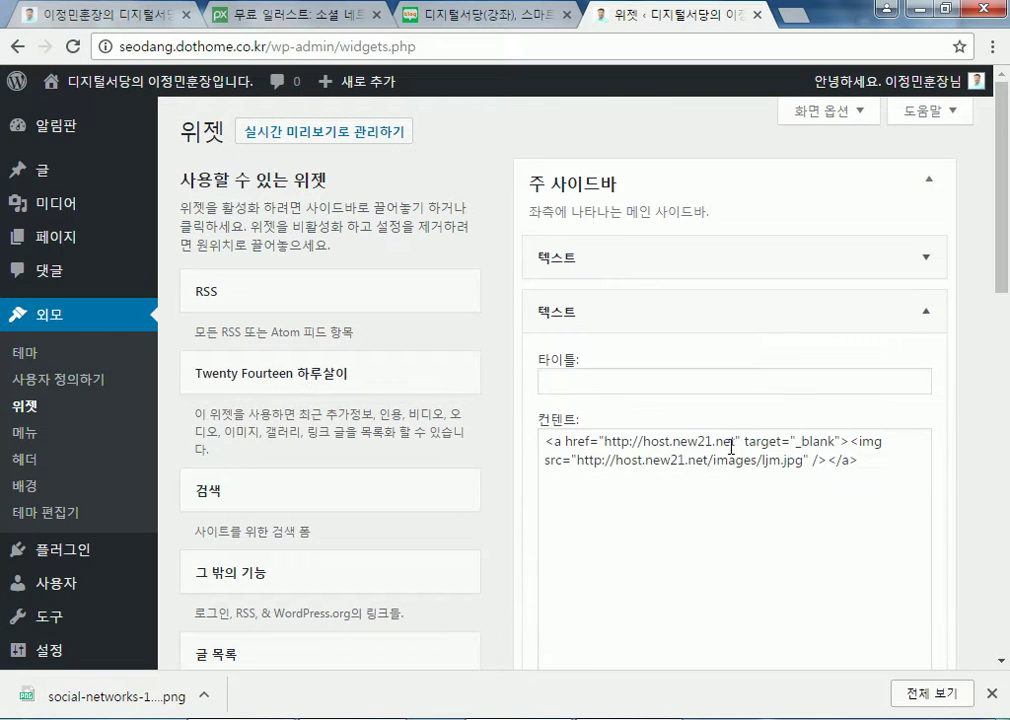
{"action": "scroll", "coordinate": [647, 460], "scroll_direction": "down", "scroll_amount": 5}
{"action": "left_click", "coordinate": [551, 303]}
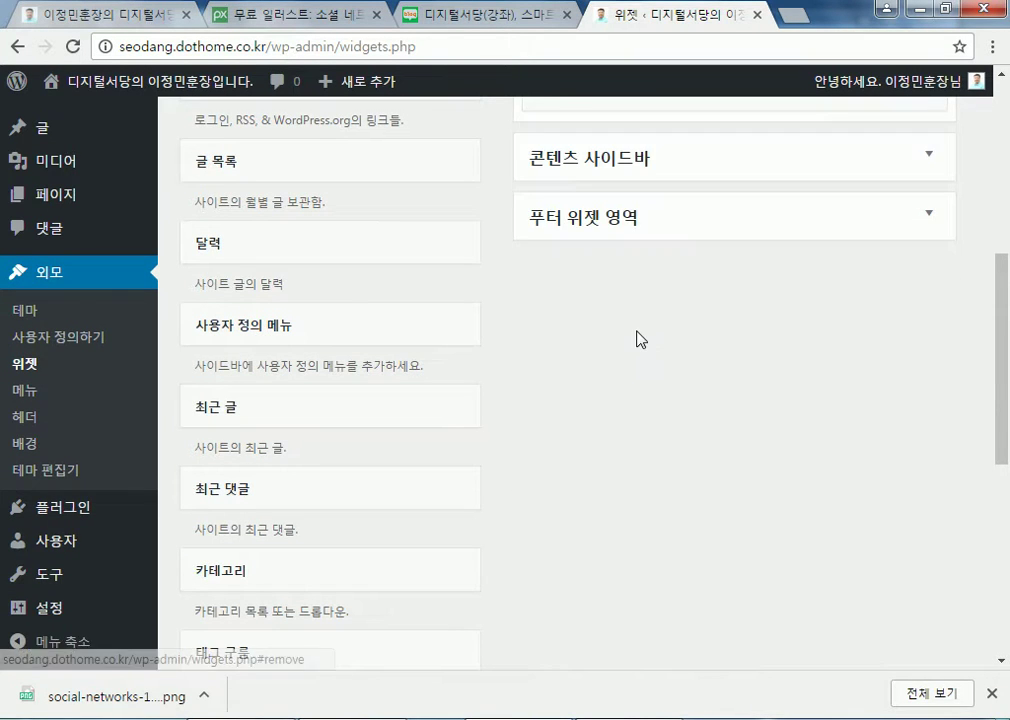
{"action": "scroll", "coordinate": [559, 343], "scroll_direction": "up", "scroll_amount": 5}
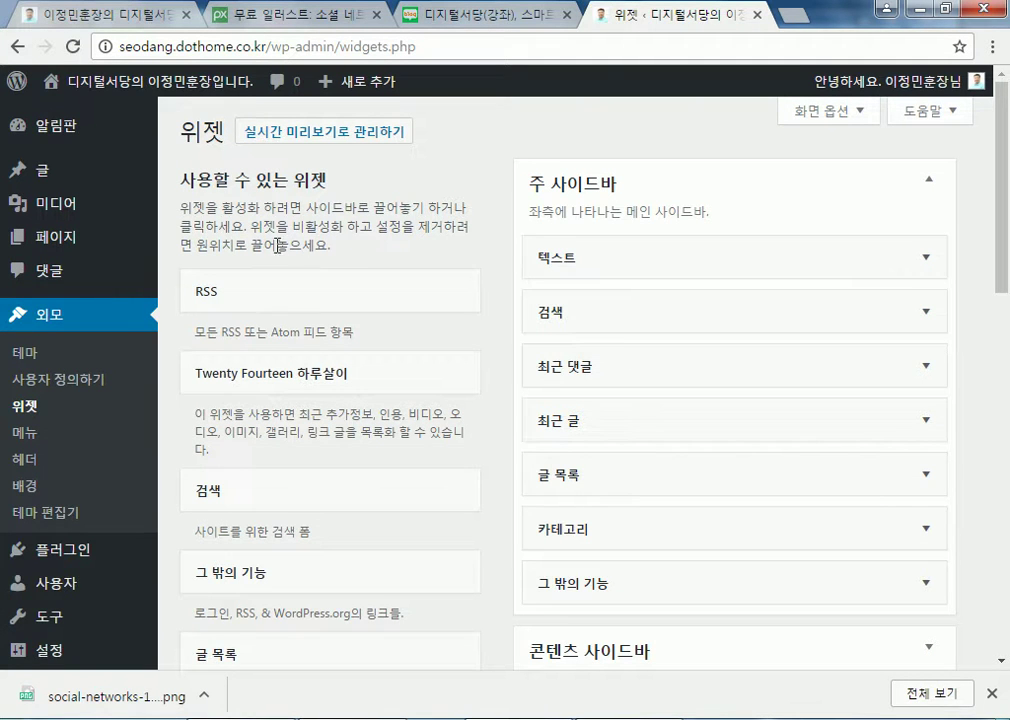
{"action": "left_click", "coordinate": [143, 101]}
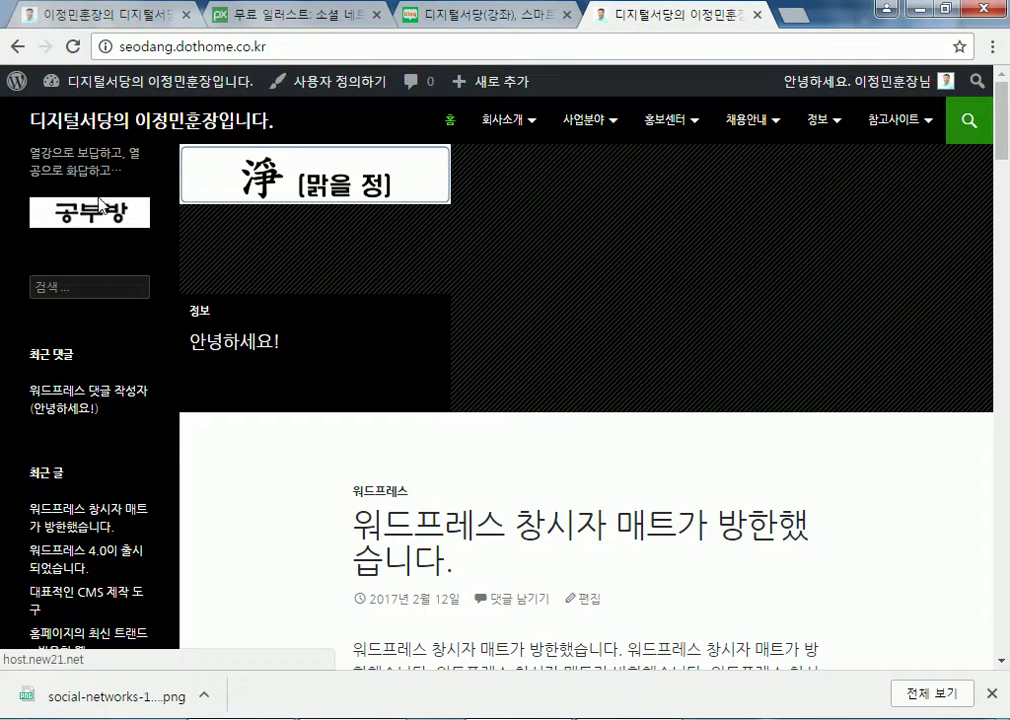
{"action": "scroll", "coordinate": [250, 447], "scroll_direction": "down", "scroll_amount": 4}
{"action": "scroll", "coordinate": [252, 450], "scroll_direction": "up", "scroll_amount": 4}
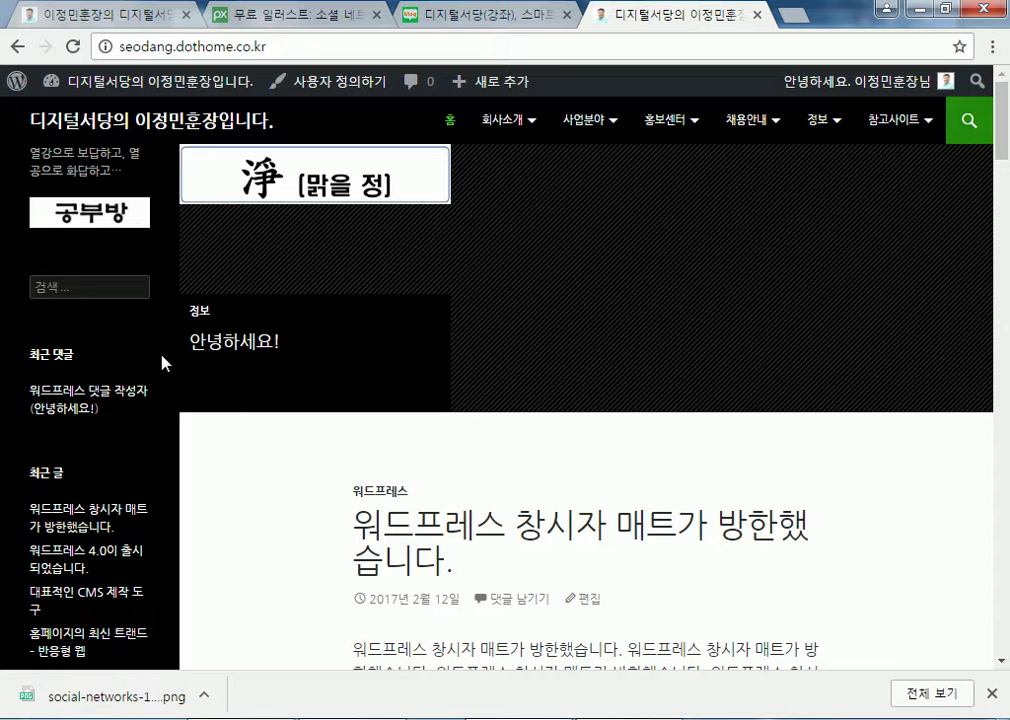
From the front page, open the dashboard, go to Appearance > Themes, and launch the Twenty Fourteen Customizer
{"action": "left_click", "coordinate": [50, 81]}
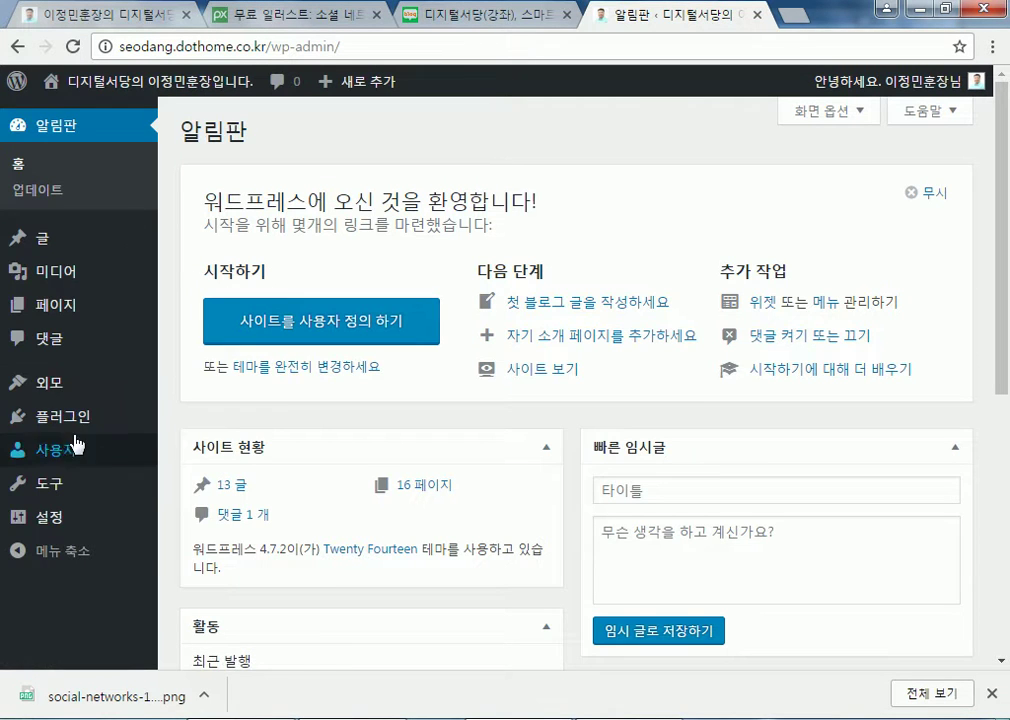
{"action": "mouse_move", "coordinate": [55, 385]}
{"action": "left_click", "coordinate": [195, 387]}
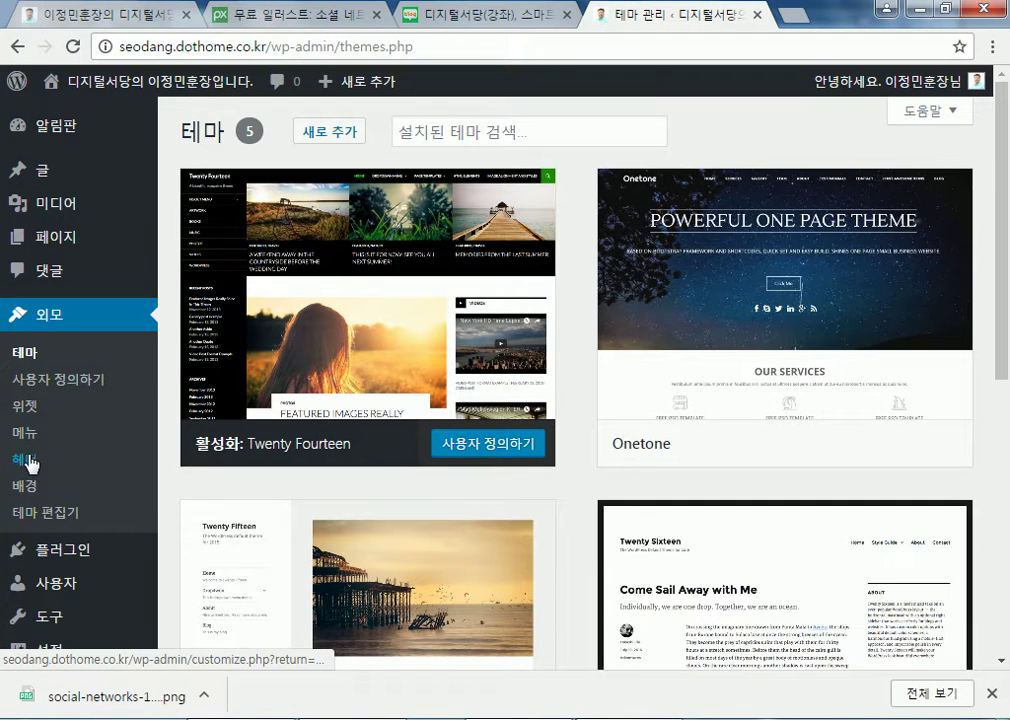
{"action": "left_click", "coordinate": [32, 386]}
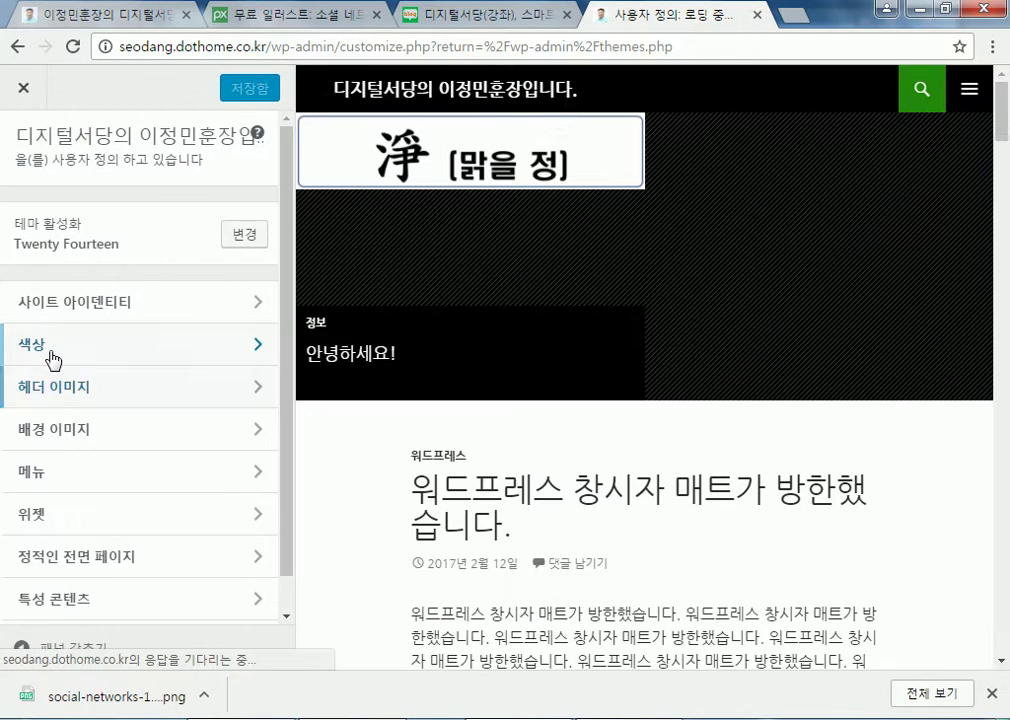
In 색상, try red and white backgrounds, restore the default (기본), publish with 저장 & 발행, and exit
{"action": "left_click", "coordinate": [53, 360]}
{"action": "left_click", "coordinate": [62, 340]}
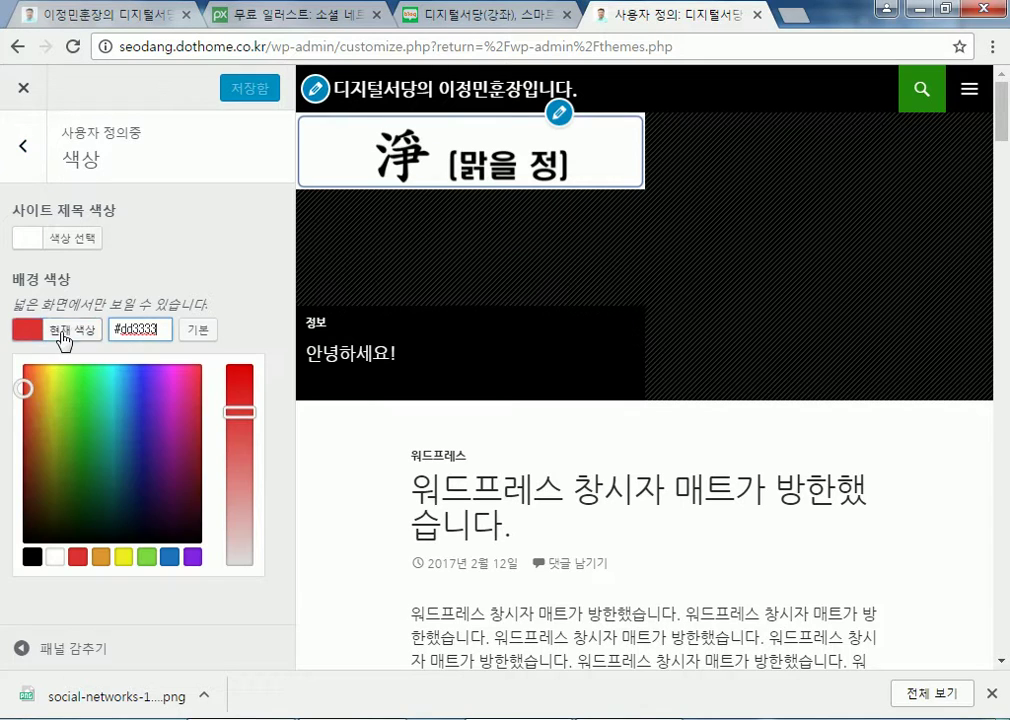
{"action": "left_click_drag", "start_coordinate": [25, 381], "coordinate": [22, 362]}
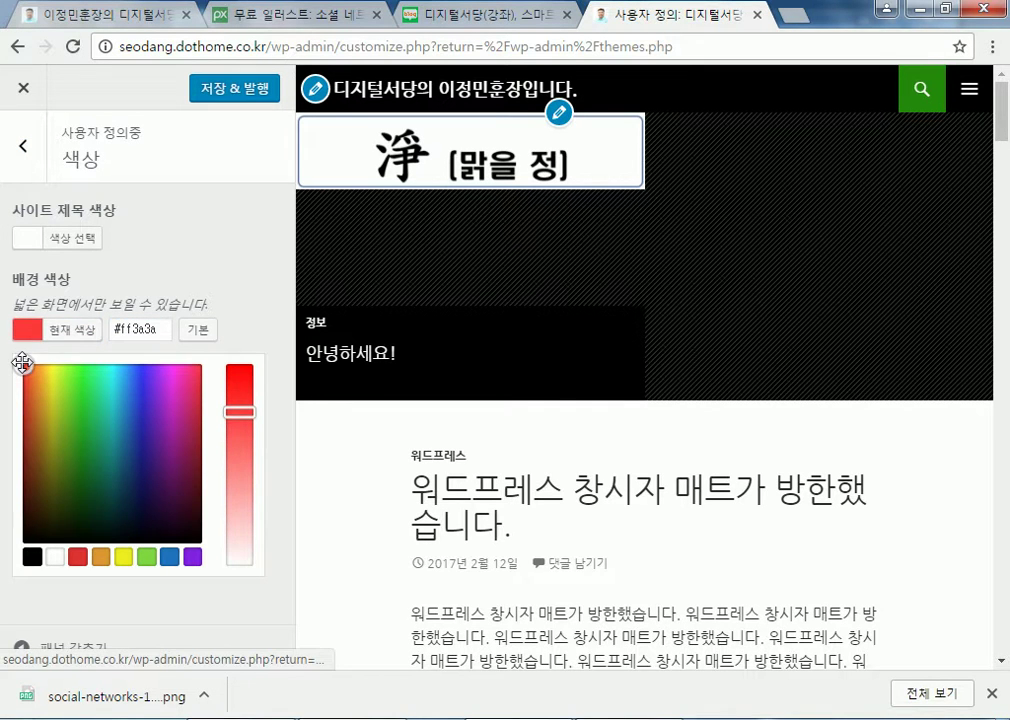
{"action": "left_click", "coordinate": [55, 557]}
{"action": "left_click", "coordinate": [210, 334]}
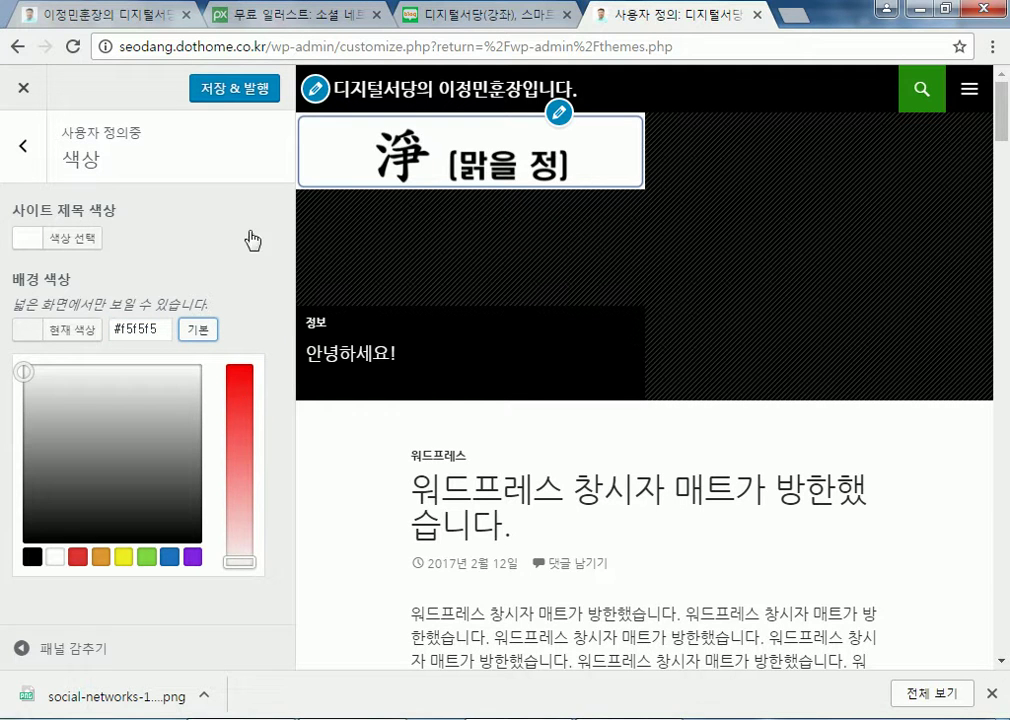
{"action": "left_click", "coordinate": [218, 89]}
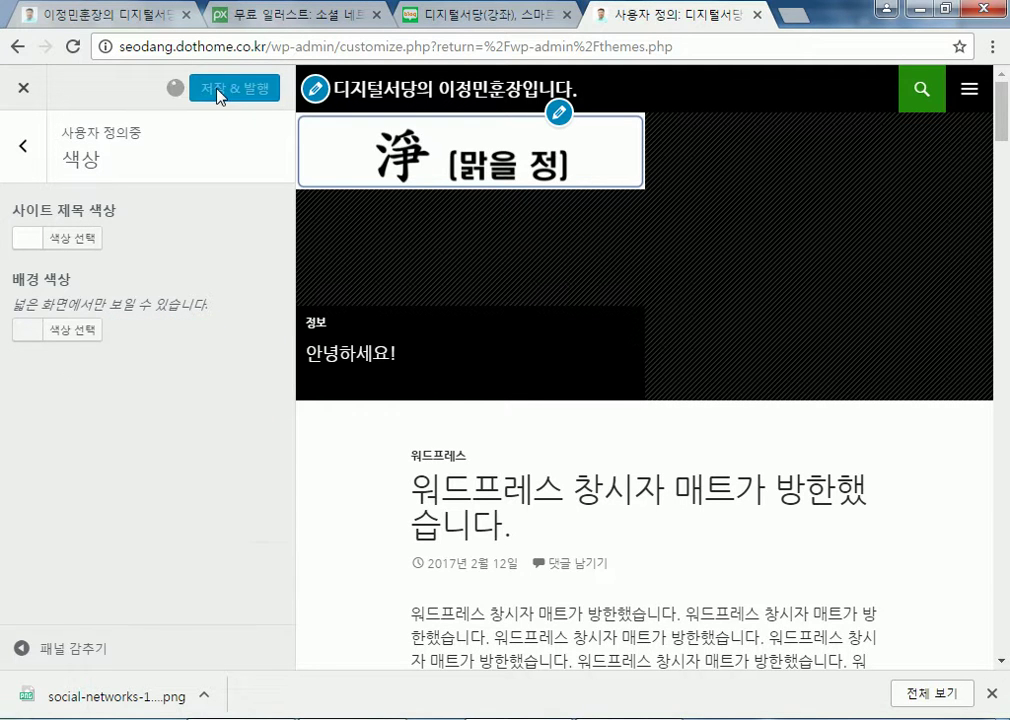
{"action": "left_click", "coordinate": [28, 88]}
Start a new post and, in Screen Options, switch the layout to 1 열 and back to 2 열
{"action": "mouse_move", "coordinate": [60, 192]}
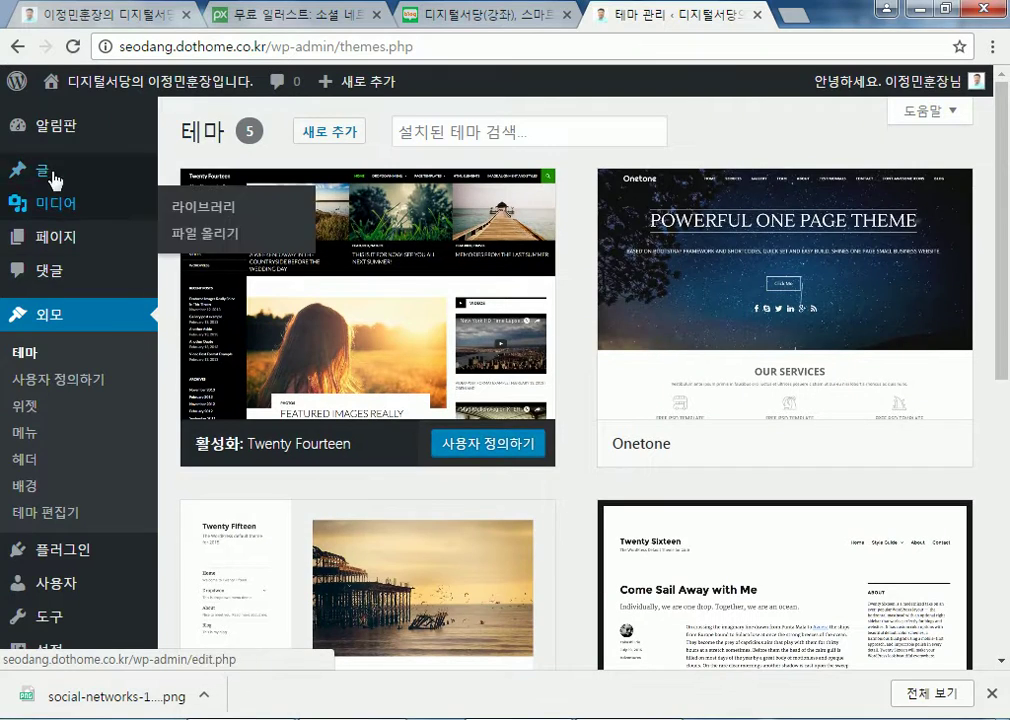
{"action": "left_click", "coordinate": [207, 205]}
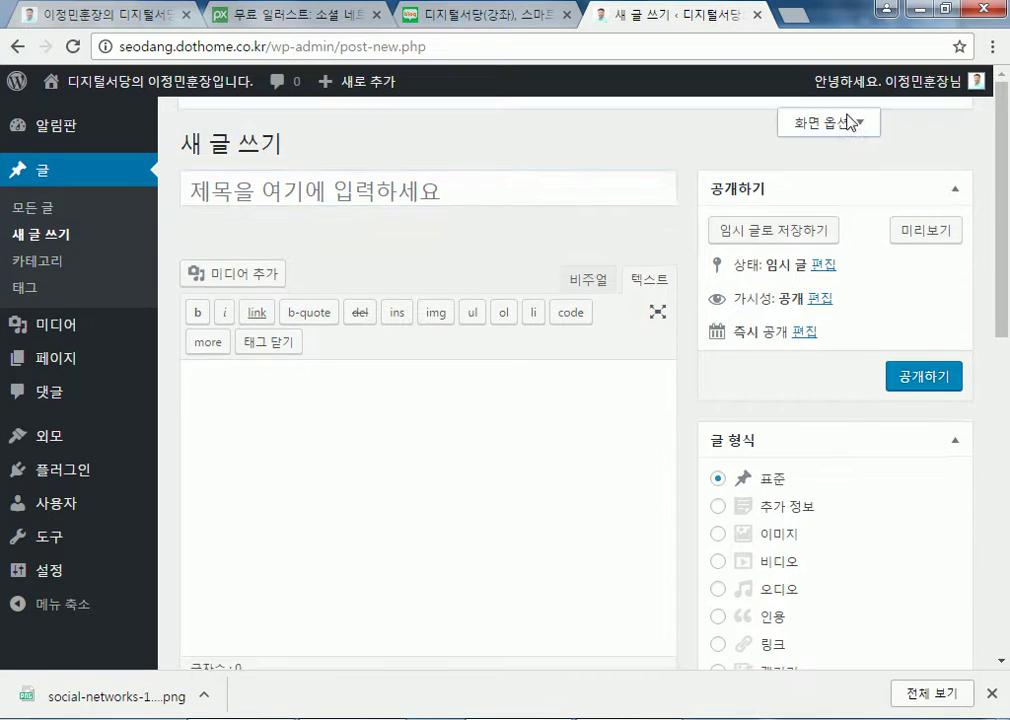
{"action": "left_click", "coordinate": [848, 122]}
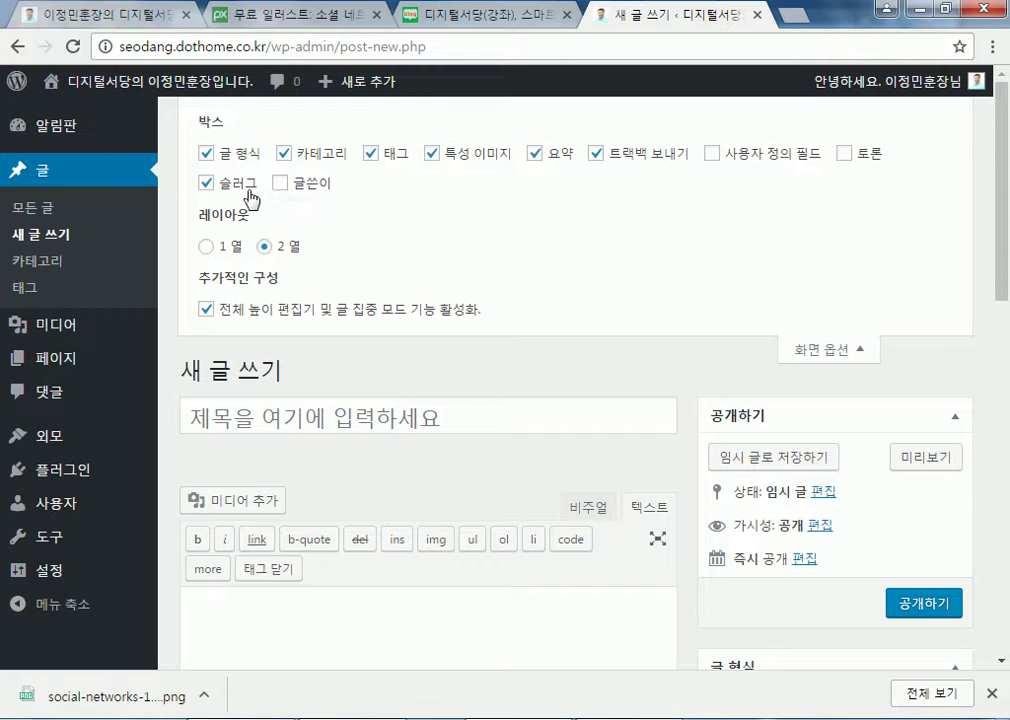
{"action": "left_click", "coordinate": [207, 247]}
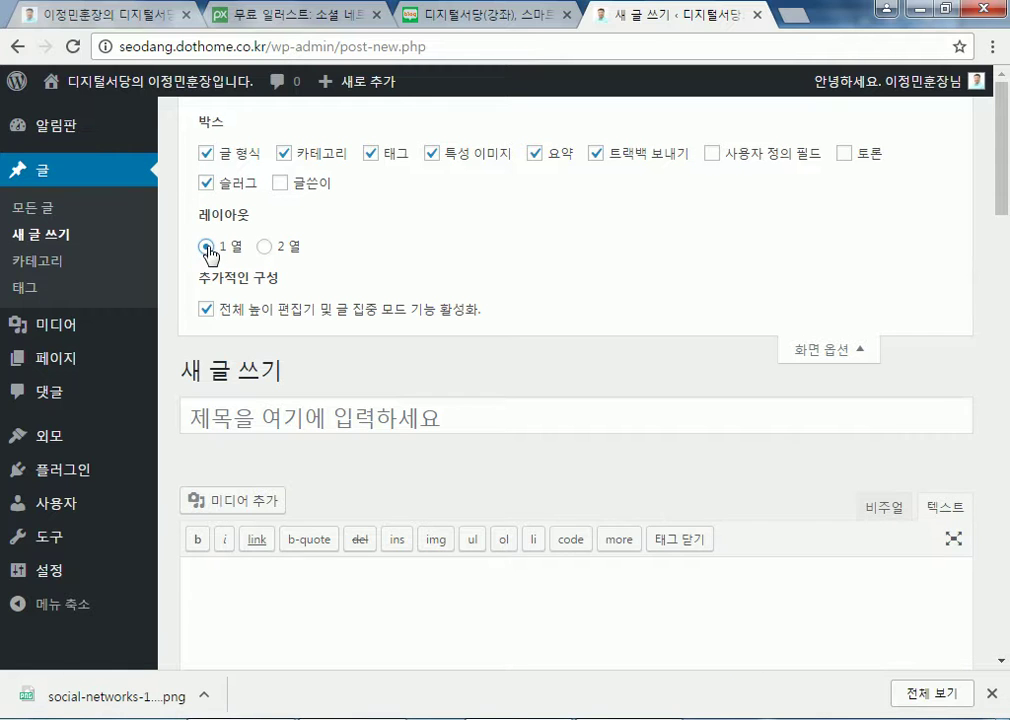
{"action": "left_click", "coordinate": [264, 247]}
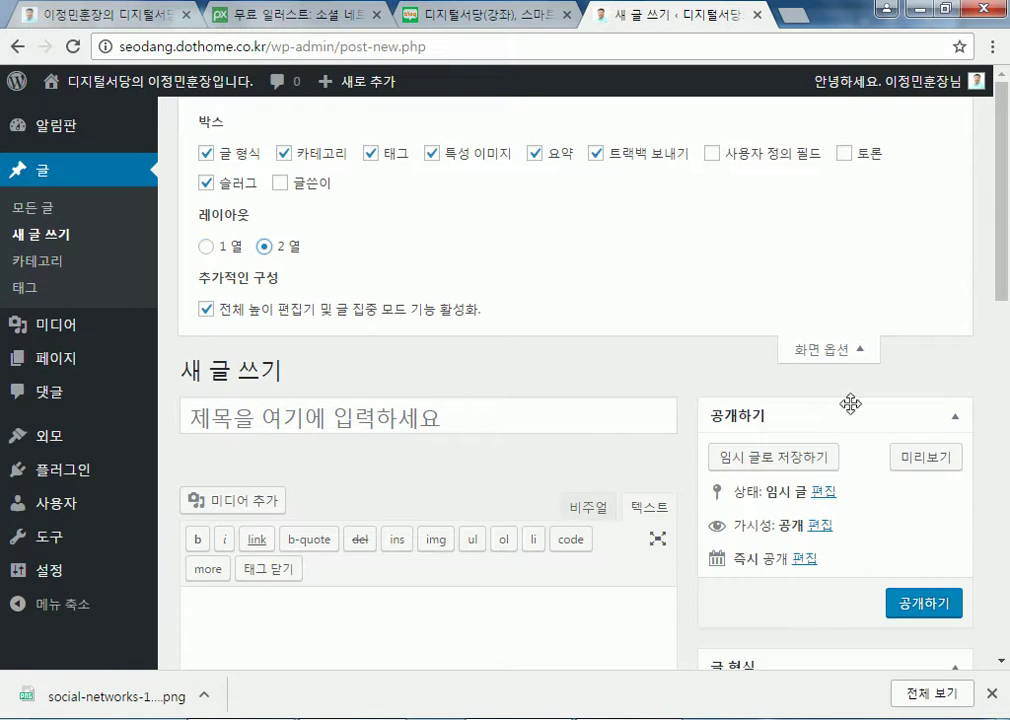
Try the 1 열 layout again while scrolling the editor, then restore 2 열
{"action": "scroll", "coordinate": [860, 470], "scroll_direction": "down", "scroll_amount": 1}
{"action": "scroll", "coordinate": [880, 488], "scroll_direction": "down", "scroll_amount": 2}
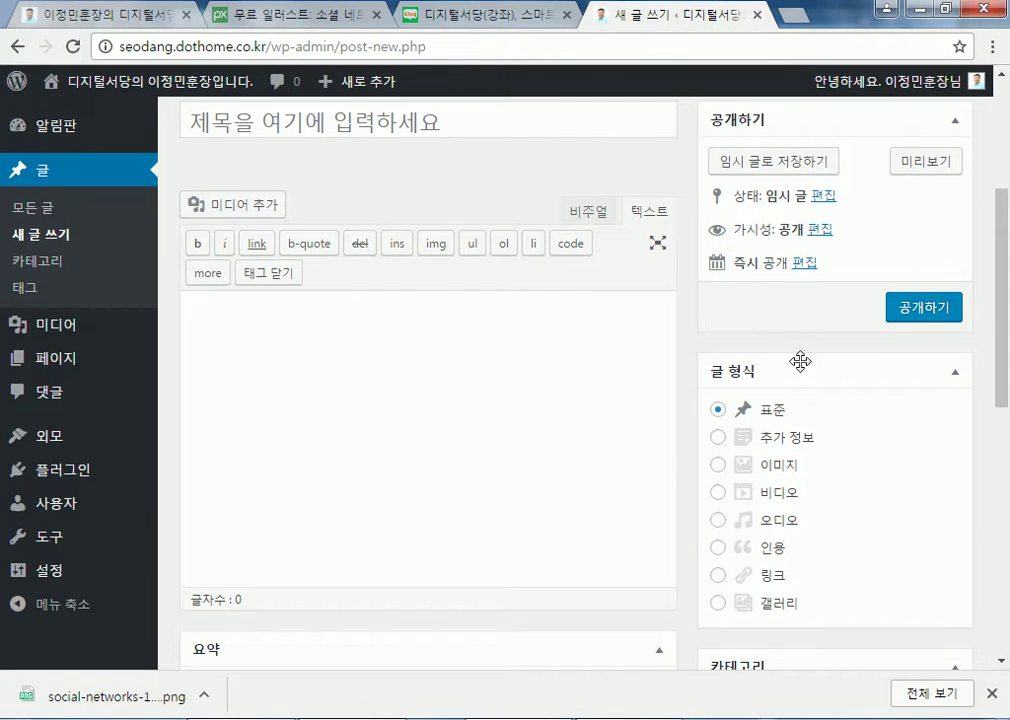
{"action": "scroll", "coordinate": [410, 399], "scroll_direction": "up", "scroll_amount": 3}
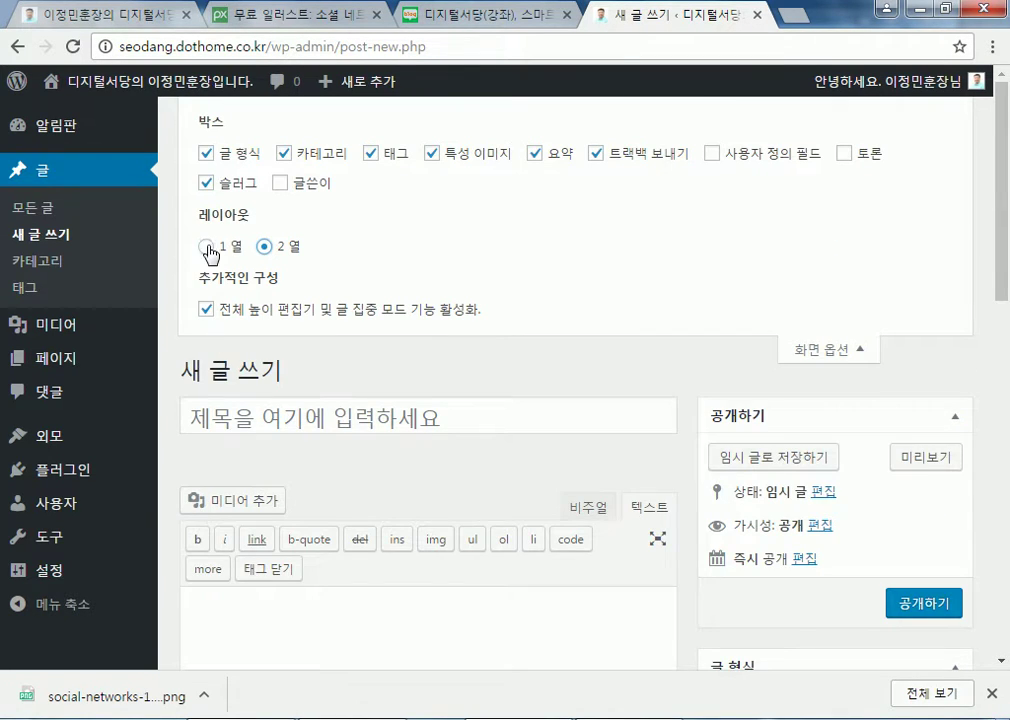
{"action": "left_click", "coordinate": [207, 247]}
{"action": "scroll", "coordinate": [491, 532], "scroll_direction": "down", "scroll_amount": 4}
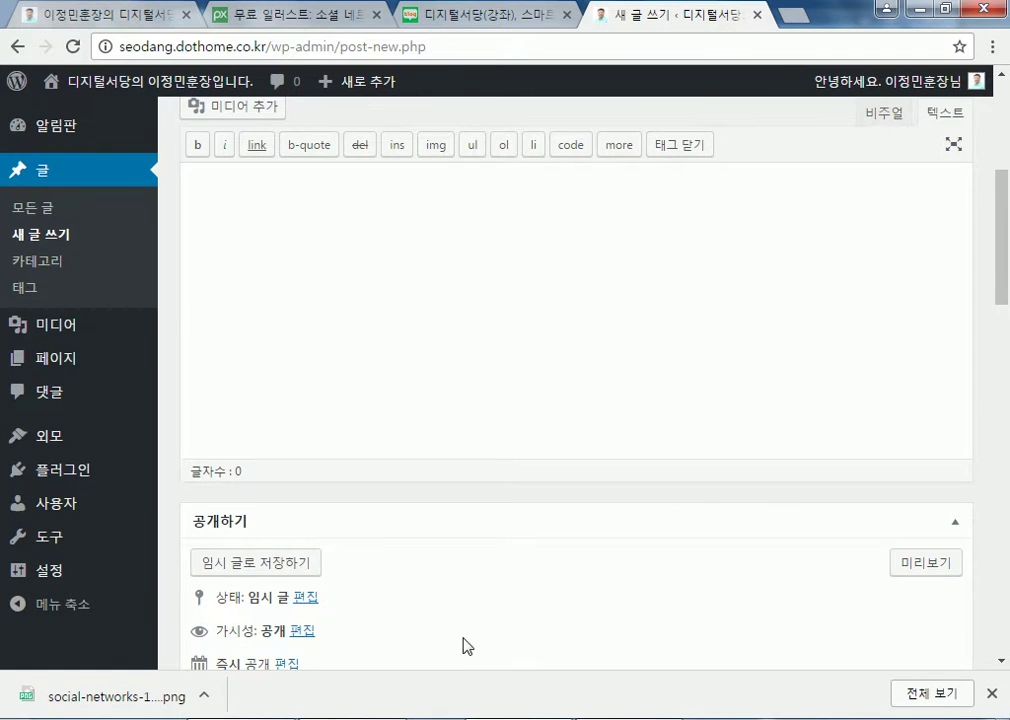
{"action": "scroll", "coordinate": [295, 540], "scroll_direction": "down", "scroll_amount": 3}
{"action": "scroll", "coordinate": [255, 402], "scroll_direction": "down", "scroll_amount": 4}
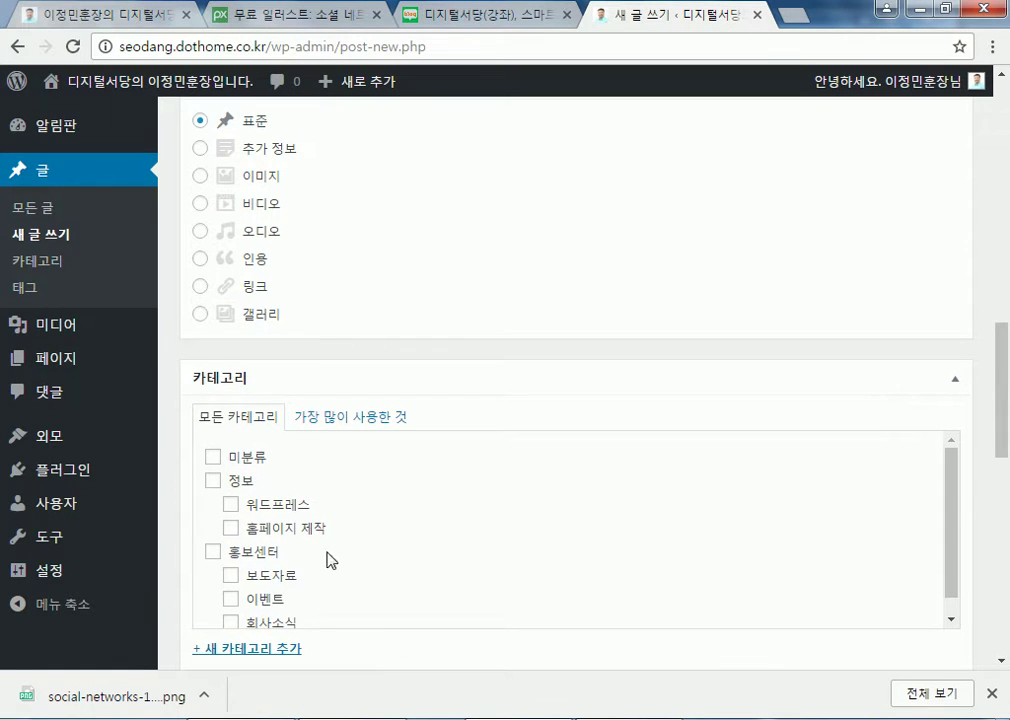
{"action": "scroll", "coordinate": [278, 545], "scroll_direction": "down", "scroll_amount": 3}
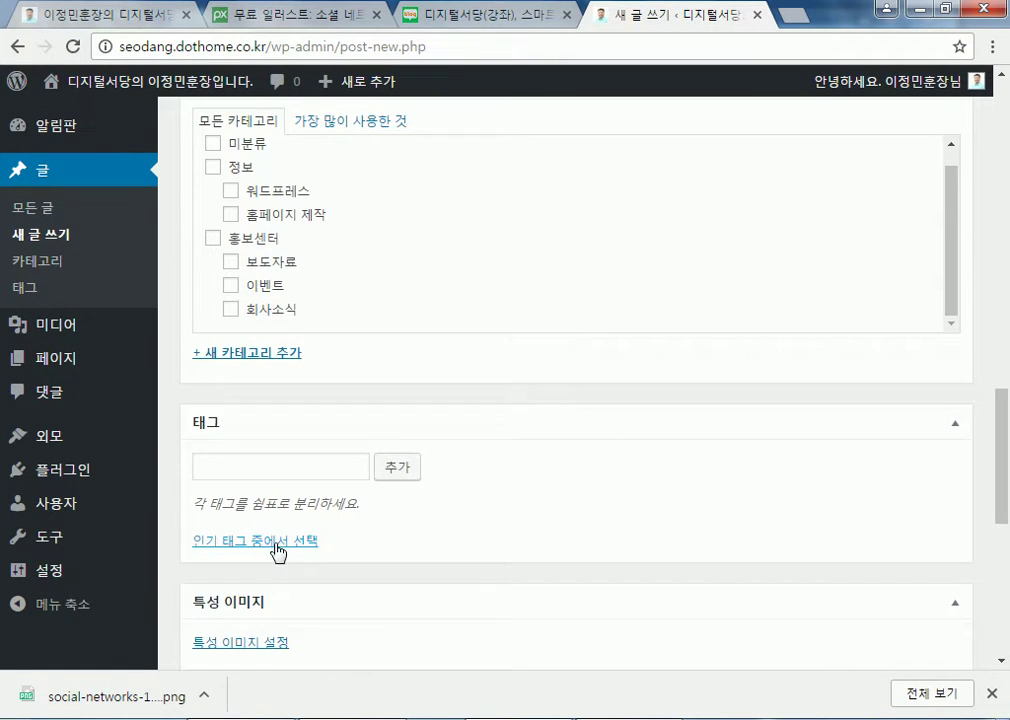
{"action": "scroll", "coordinate": [276, 530], "scroll_direction": "up", "scroll_amount": 4}
{"action": "scroll", "coordinate": [272, 522], "scroll_direction": "up", "scroll_amount": 8}
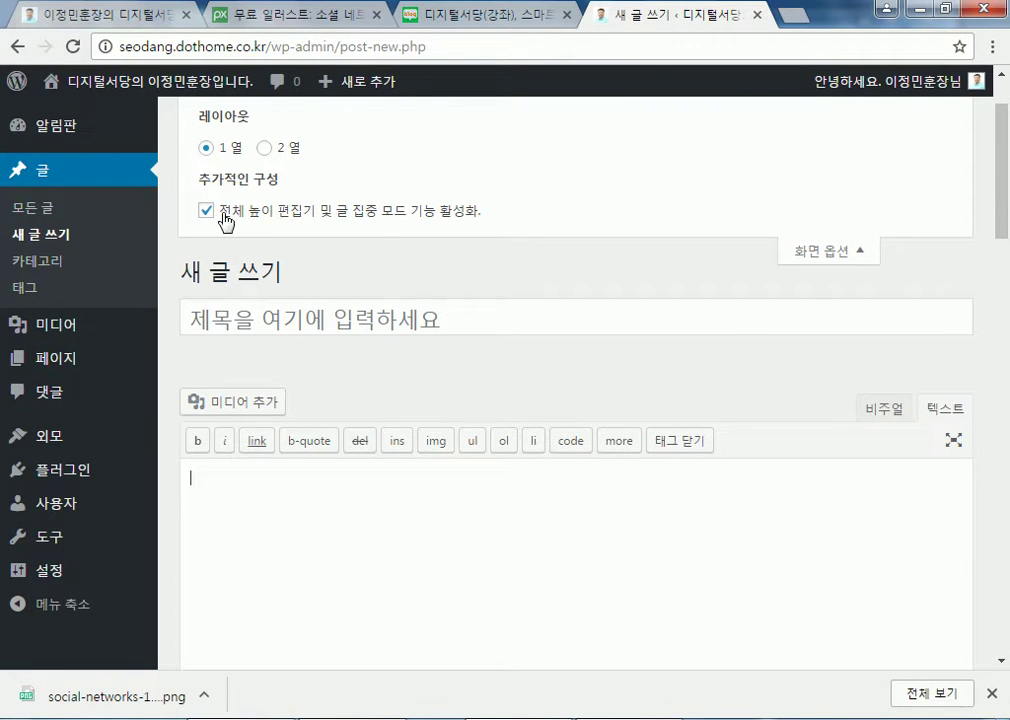
{"action": "left_click", "coordinate": [266, 150]}
{"action": "scroll", "coordinate": [352, 396], "scroll_direction": "down", "scroll_amount": 3}
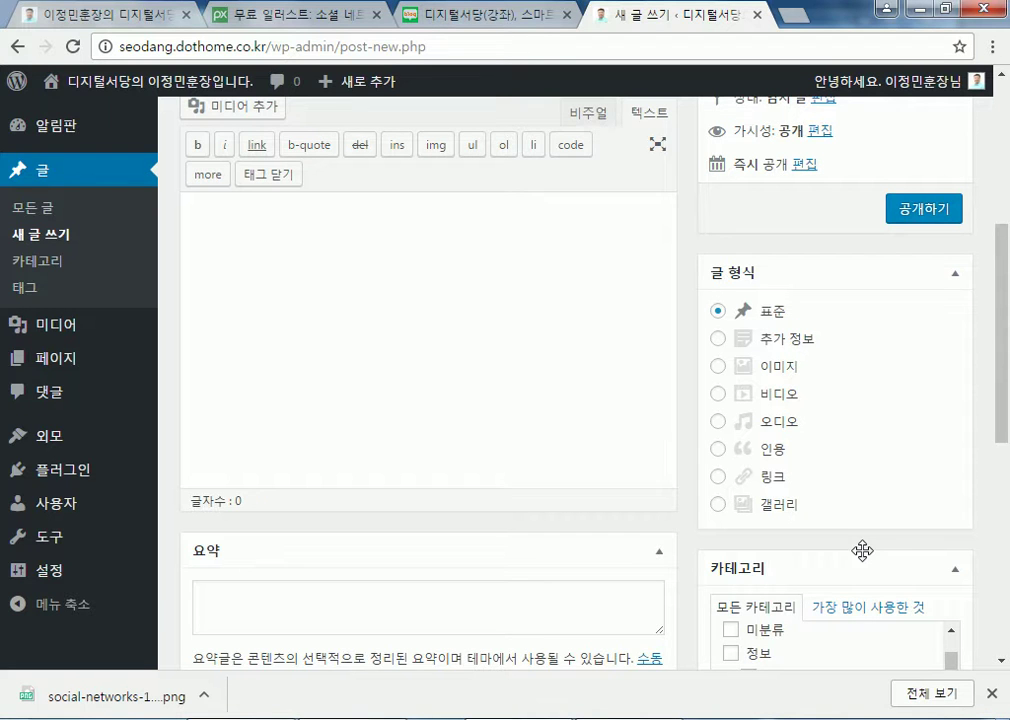
{"action": "scroll", "coordinate": [983, 494], "scroll_direction": "up", "scroll_amount": 2}
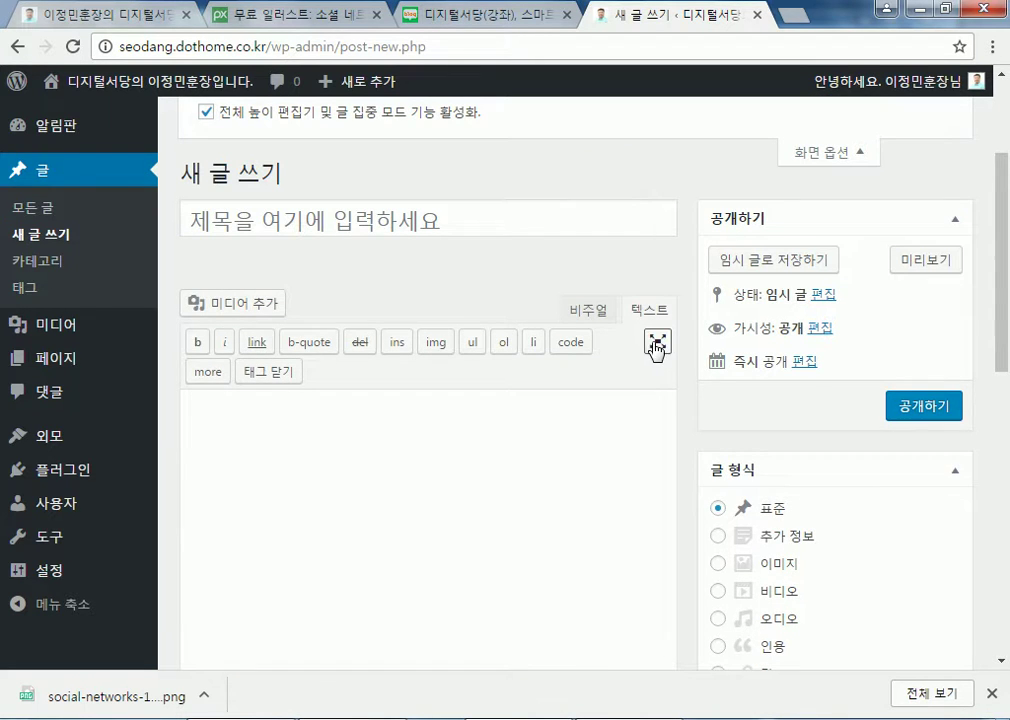
Toggle distraction-free writing on and off, tick the full-height editor option, and collapse Screen Options
{"action": "left_click", "coordinate": [657, 344]}
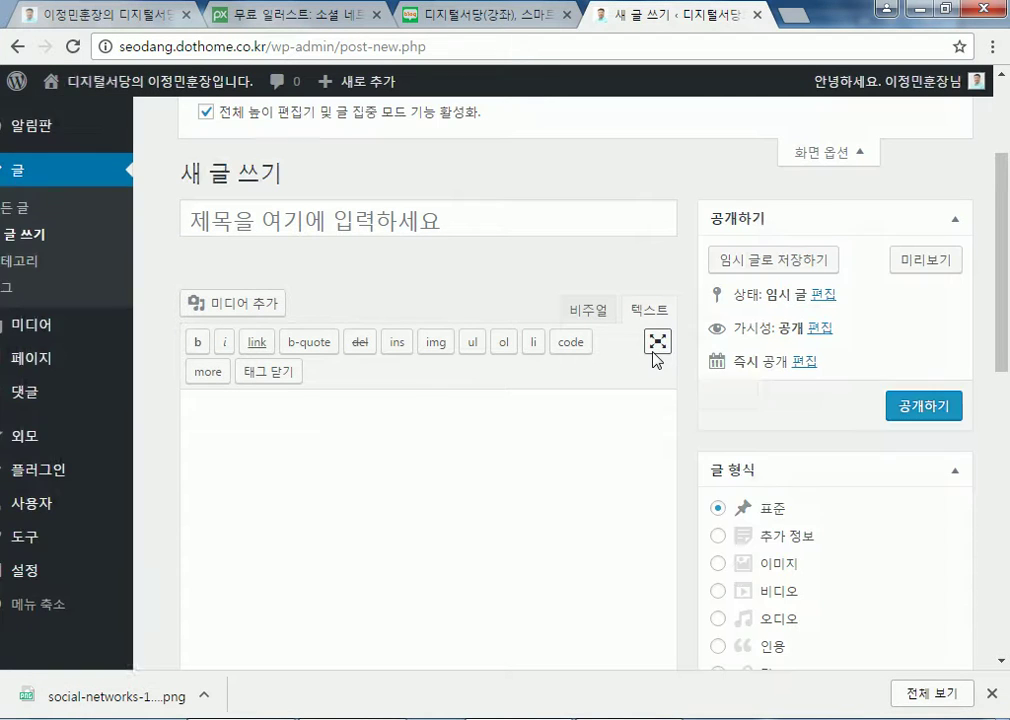
{"action": "scroll", "coordinate": [657, 360], "scroll_direction": "up", "scroll_amount": 2}
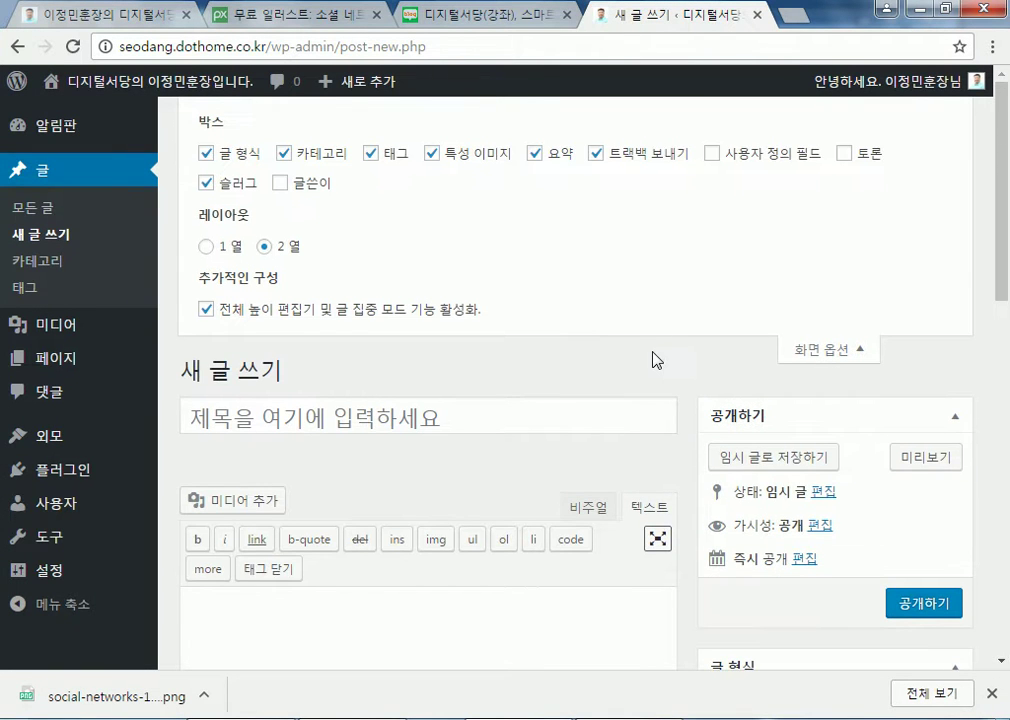
{"action": "scroll", "coordinate": [657, 360], "scroll_direction": "down", "scroll_amount": 1}
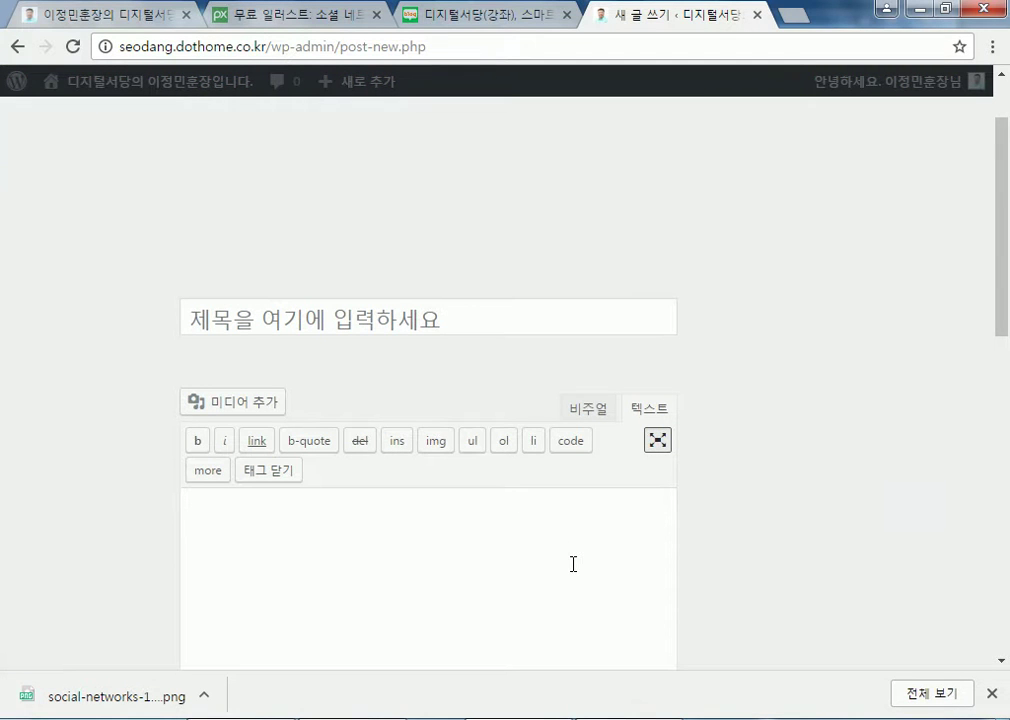
{"action": "scroll", "coordinate": [573, 564], "scroll_direction": "down", "scroll_amount": 2}
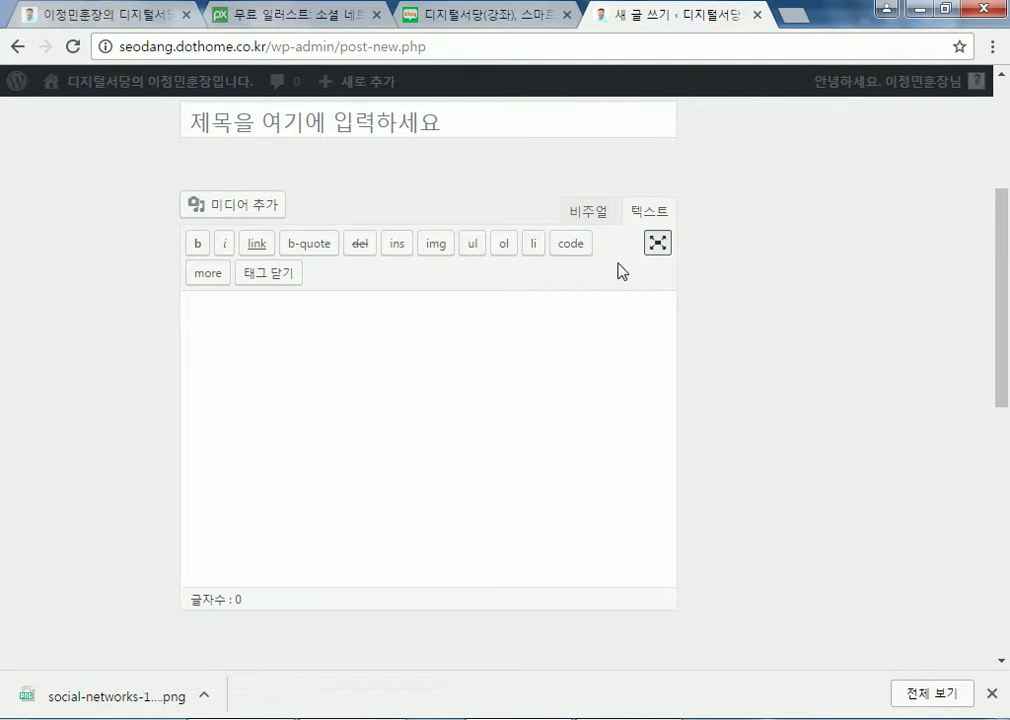
{"action": "left_click", "coordinate": [656, 244]}
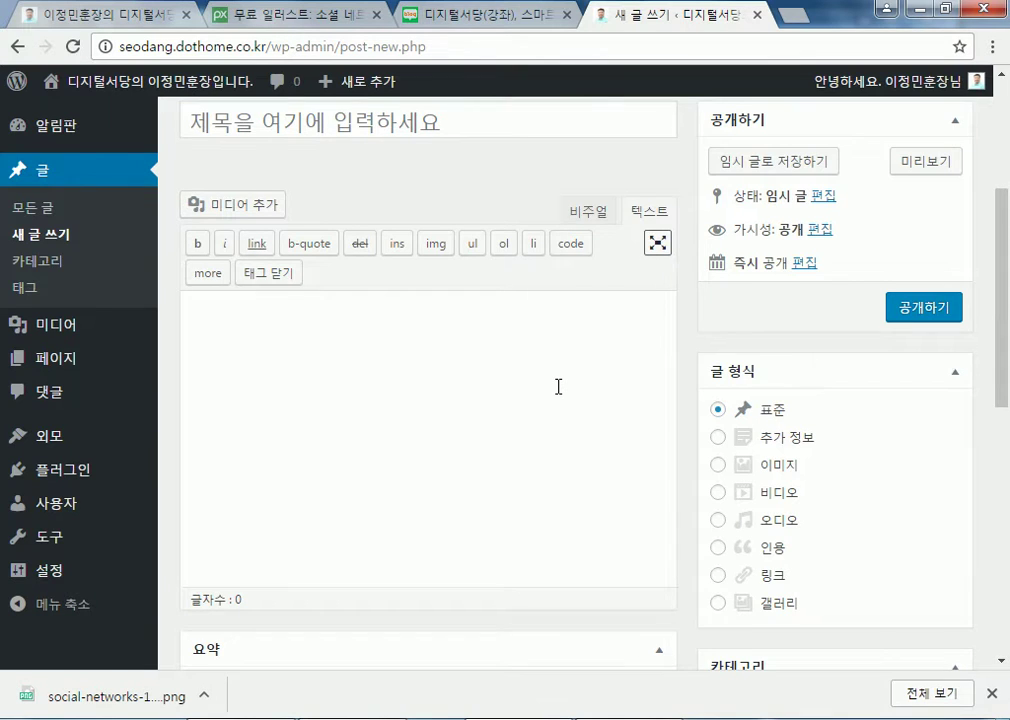
{"action": "scroll", "coordinate": [558, 386], "scroll_direction": "up", "scroll_amount": 2}
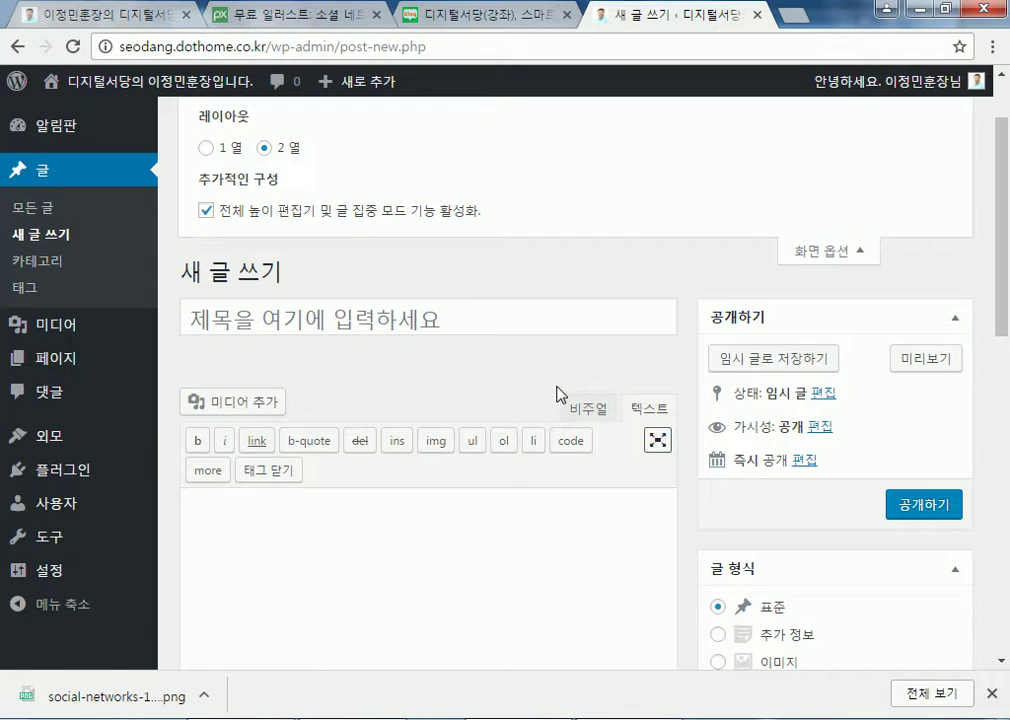
{"action": "left_click", "coordinate": [206, 212]}
{"action": "scroll", "coordinate": [800, 260], "scroll_direction": "up", "scroll_amount": 1}
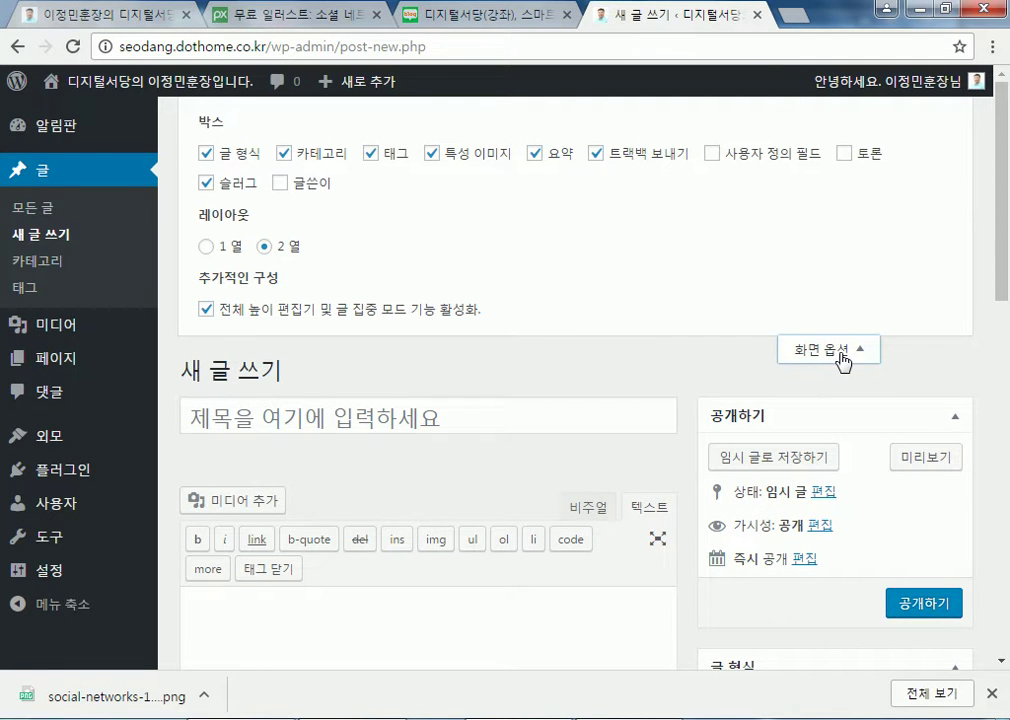
{"action": "left_click", "coordinate": [843, 360]}
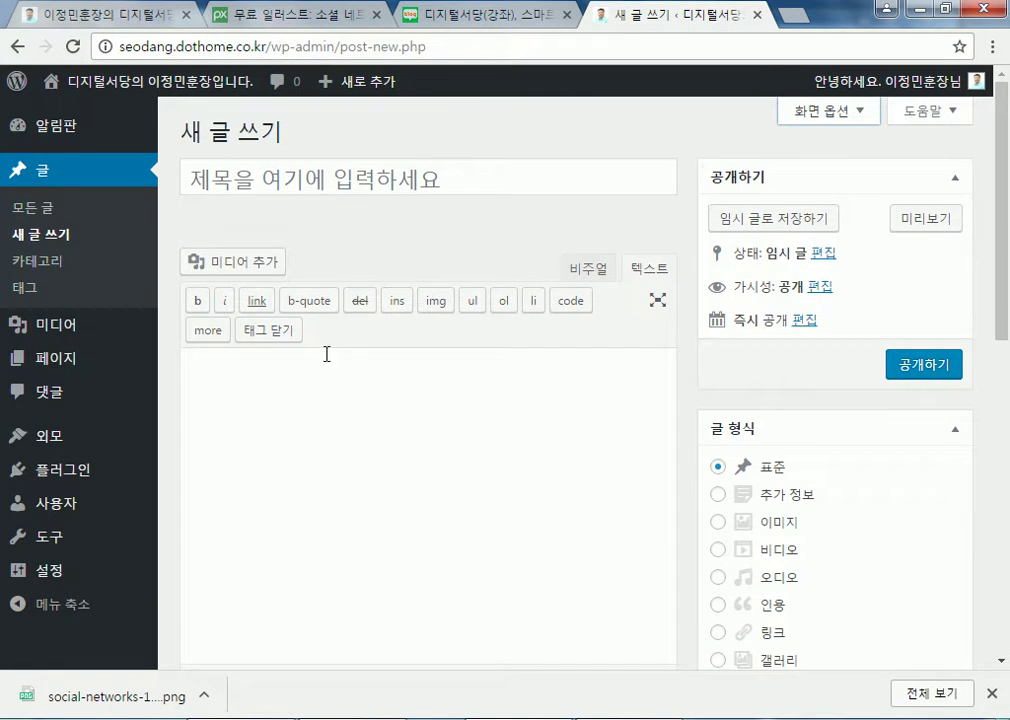
Insert two read-more breaks in the text editor, then select and delete them
{"action": "left_click", "coordinate": [209, 332]}
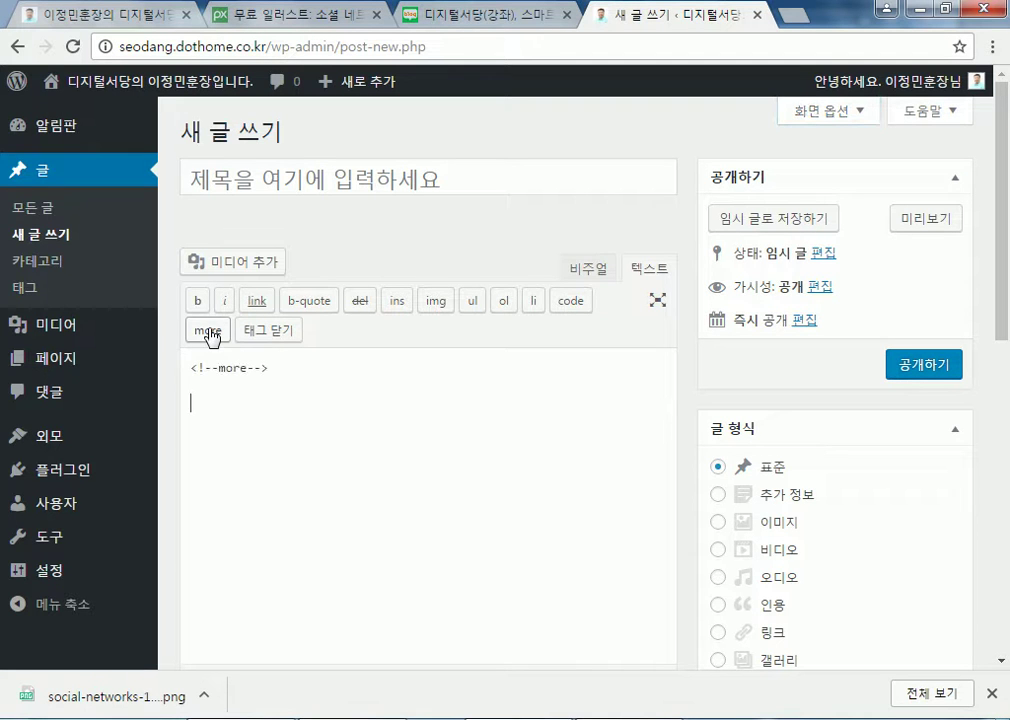
{"action": "left_click", "coordinate": [209, 332]}
{"action": "left_click_drag", "start_coordinate": [272, 404], "coordinate": [190, 404]}
{"action": "mouse_move", "coordinate": [154, 350]}
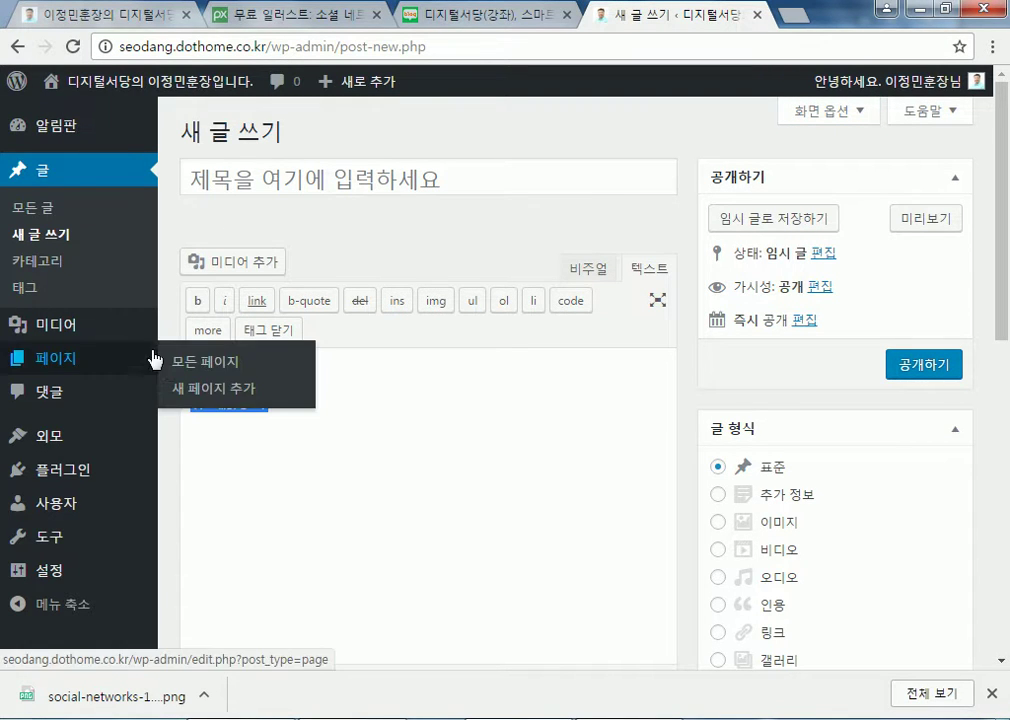
{"action": "left_click", "coordinate": [309, 415]}
{"action": "left_click_drag", "start_coordinate": [309, 415], "coordinate": [189, 356]}
{"action": "key", "text": "BackSpace"}
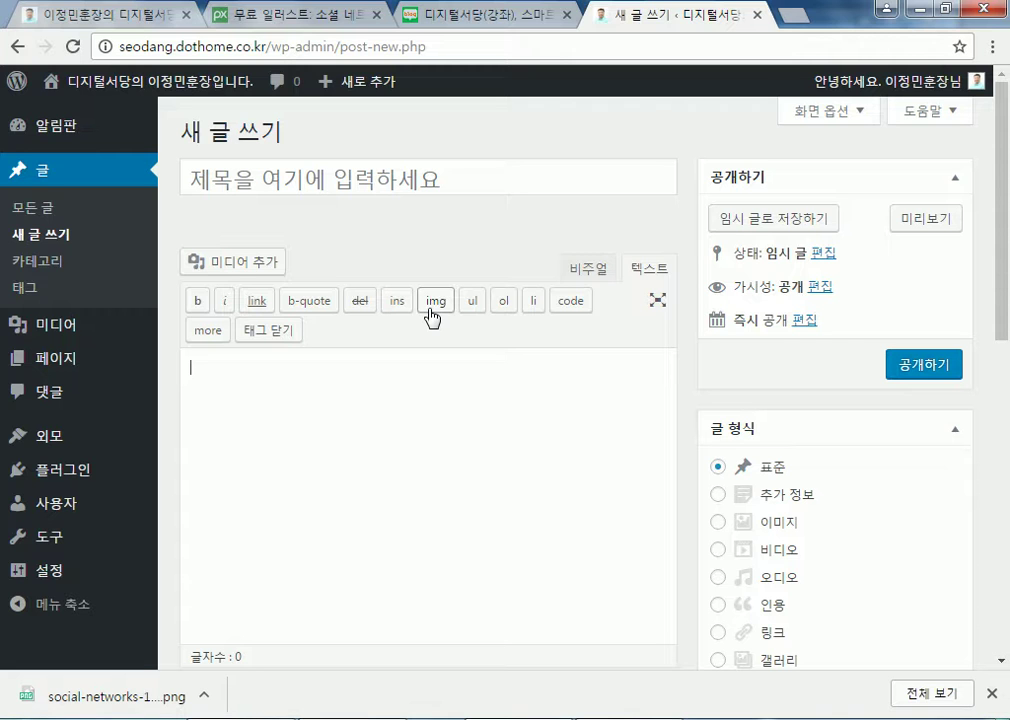
Switch between the 비주얼 and 텍스트 tabs, ending in Visual editing mode
{"action": "left_click", "coordinate": [588, 268]}
{"action": "left_click", "coordinate": [655, 270]}
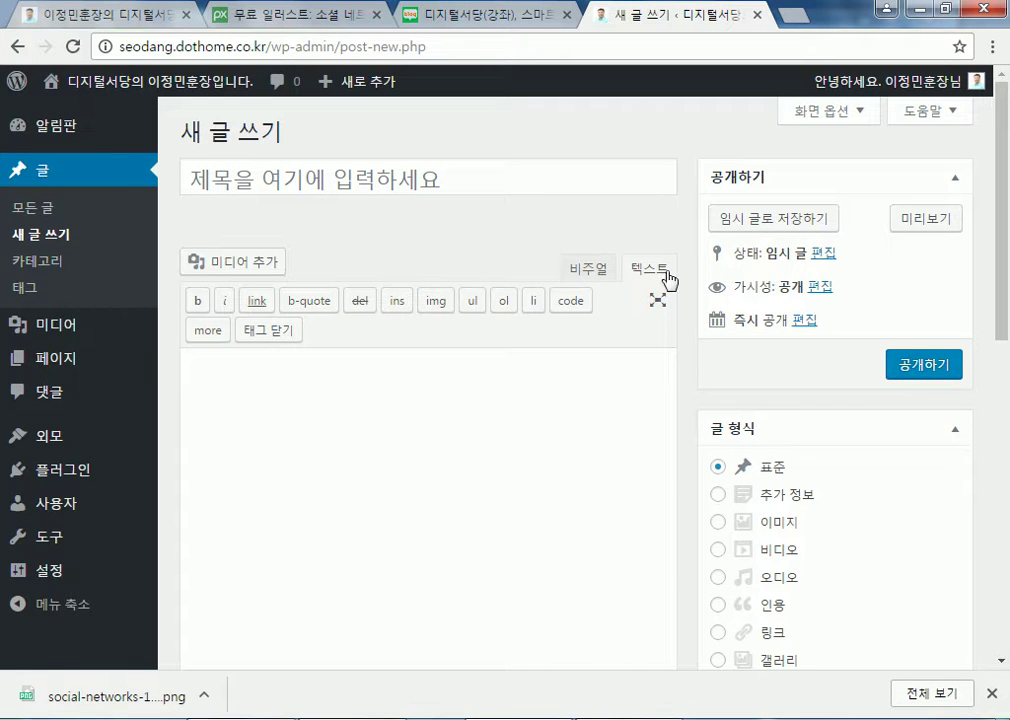
{"action": "left_click", "coordinate": [576, 271]}
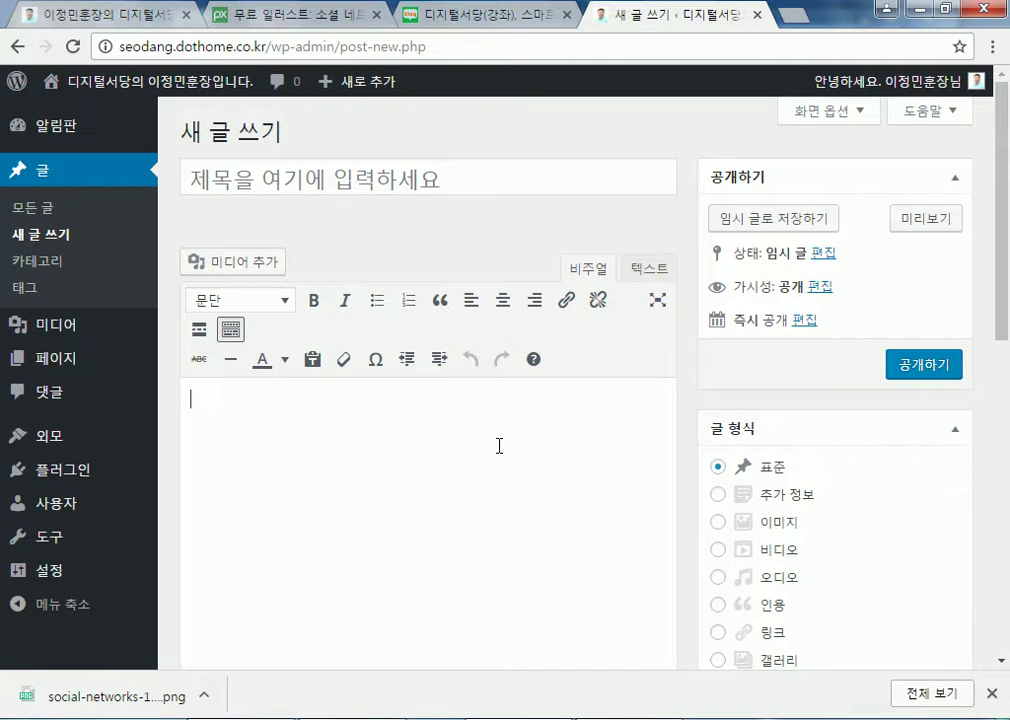
Type '2017년 2월 19일 날씨 추워요~' in the body, title the post 날씨, and add '오늘은 여전히 춥습니다'
{"action": "type", "text": "2017ㄴ"}
{"action": "type", "text": " 2월 19ㅇ"}
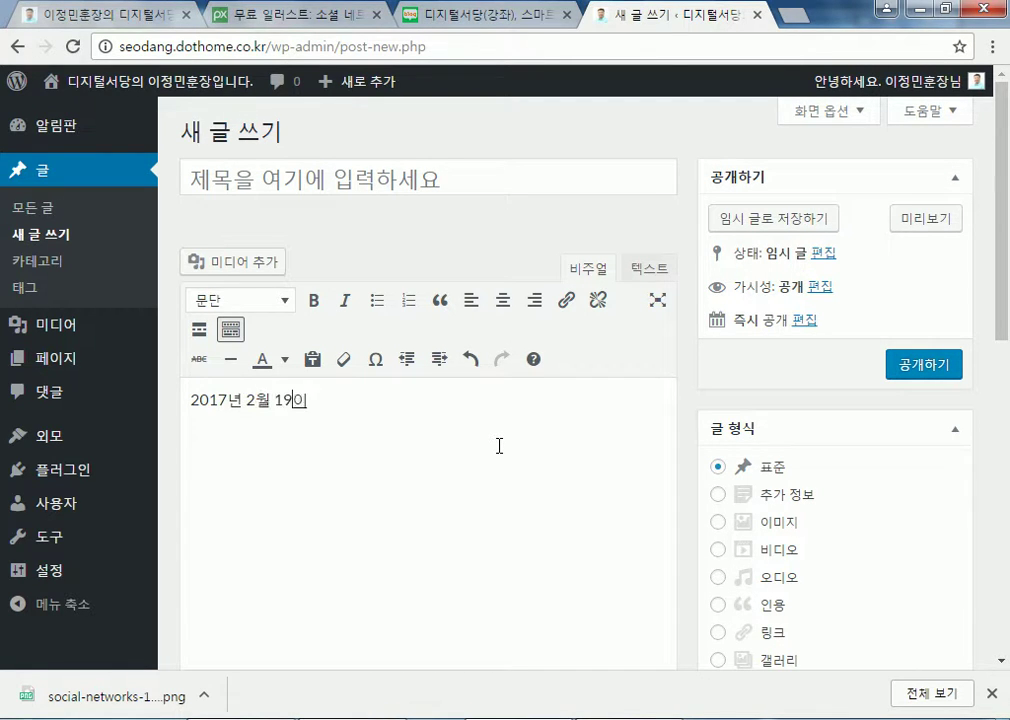
{"action": "type", "text": " 날ㅆ"}
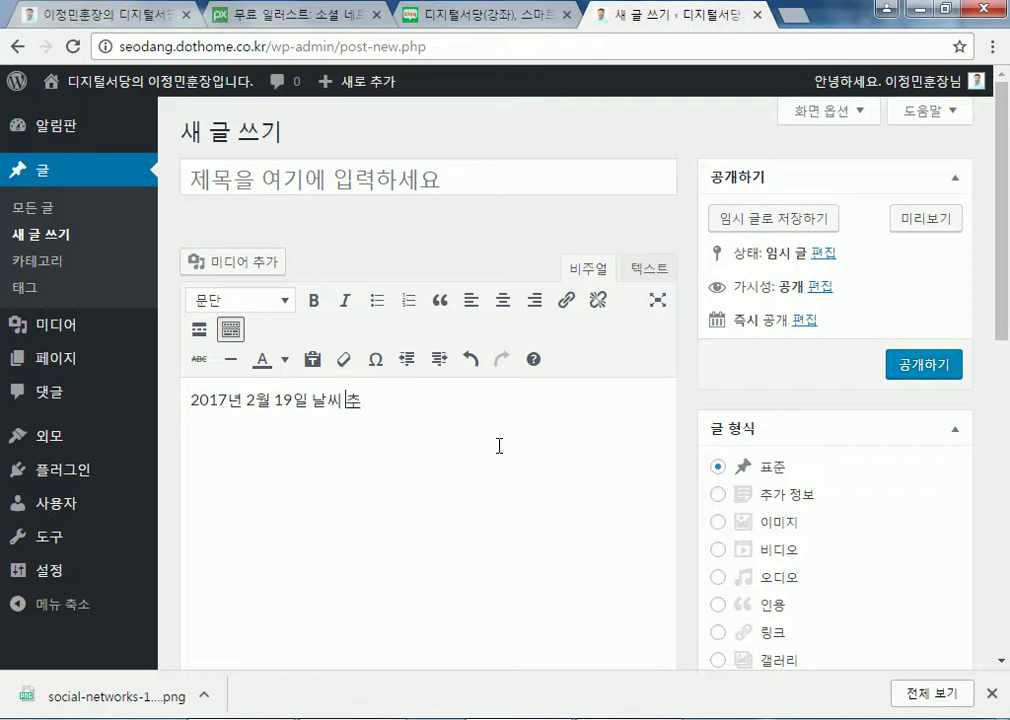
{"action": "type", "text": "ㅣ 추우"}
{"action": "type", "text": "요~"}
{"action": "left_click", "coordinate": [440, 182]}
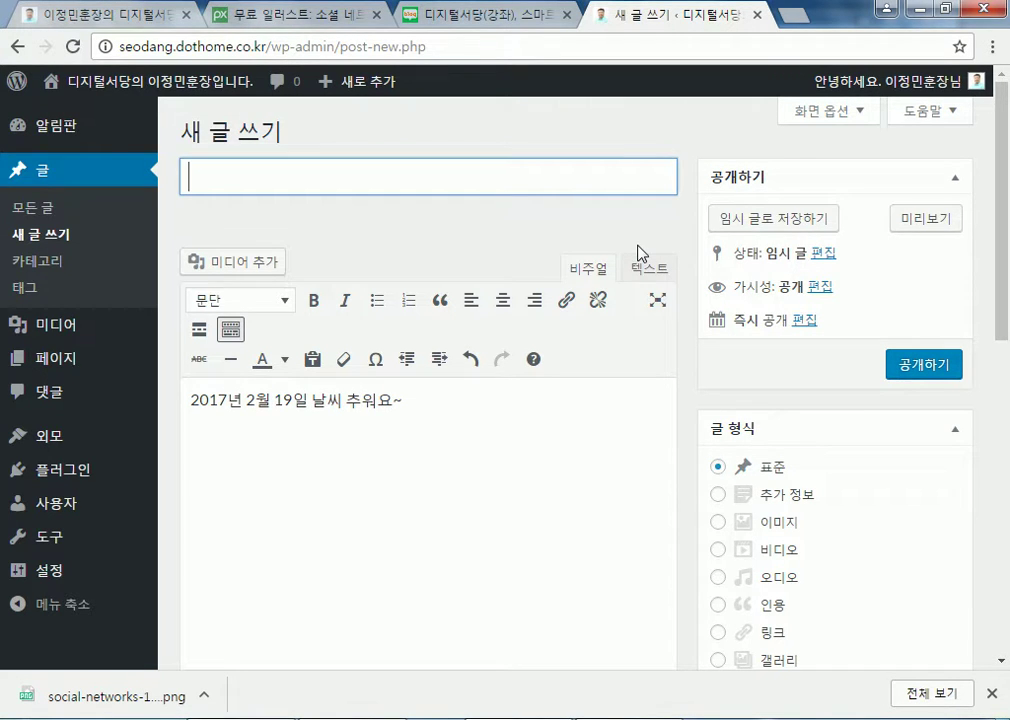
{"action": "type", "text": "날씨"}
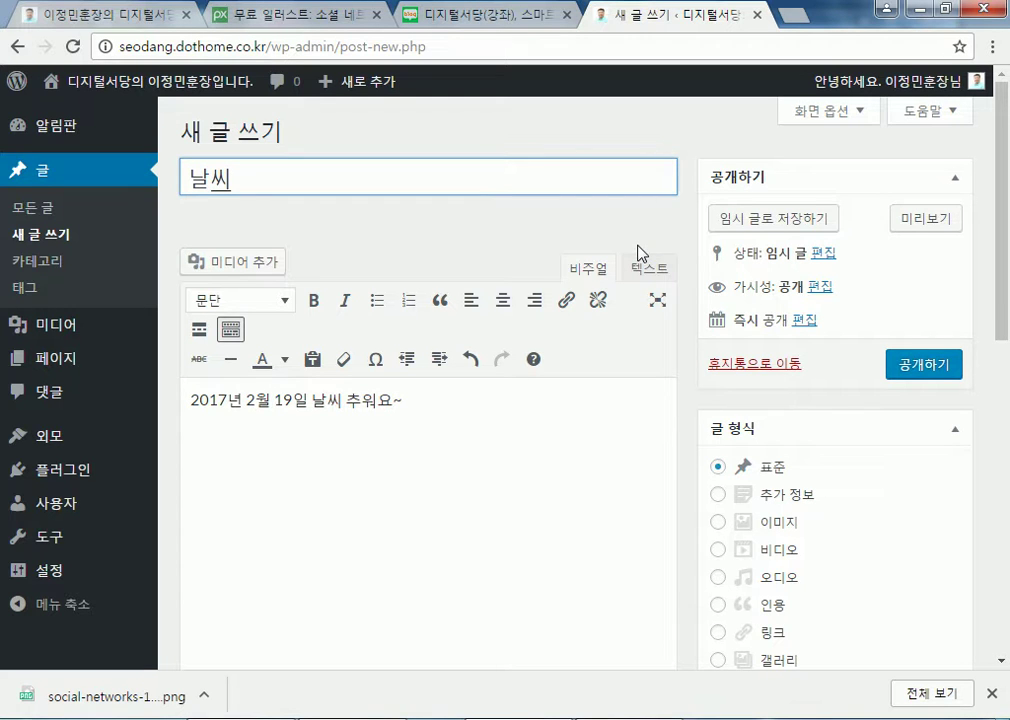
{"action": "left_click", "coordinate": [514, 414]}
{"action": "key", "text": "Return"}
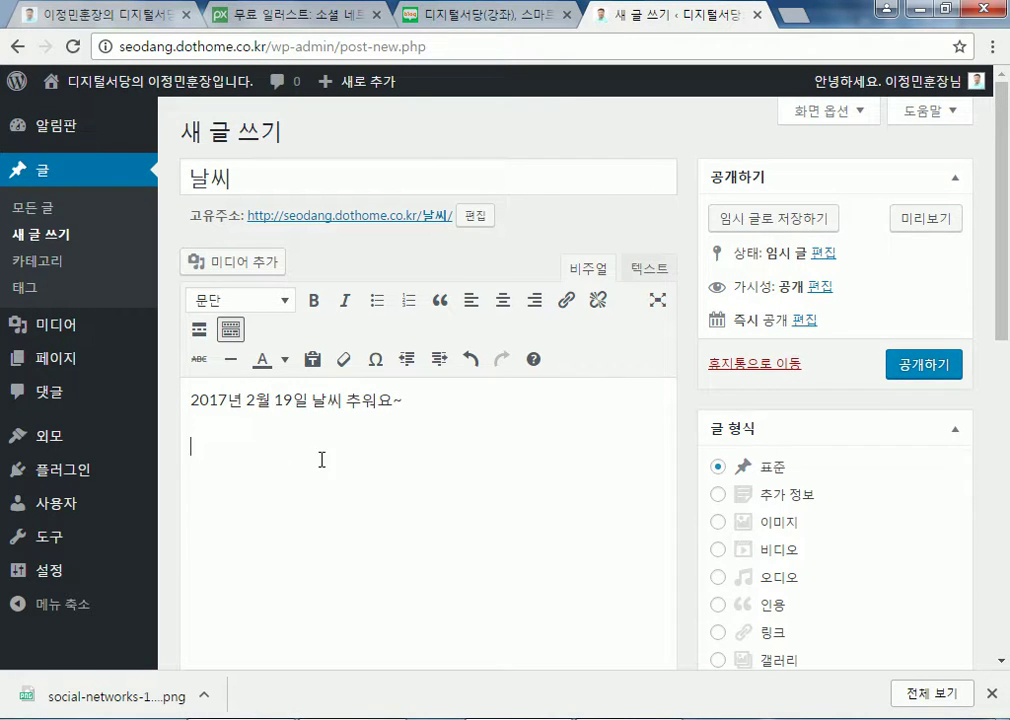
{"action": "type", "text": "오늘은"}
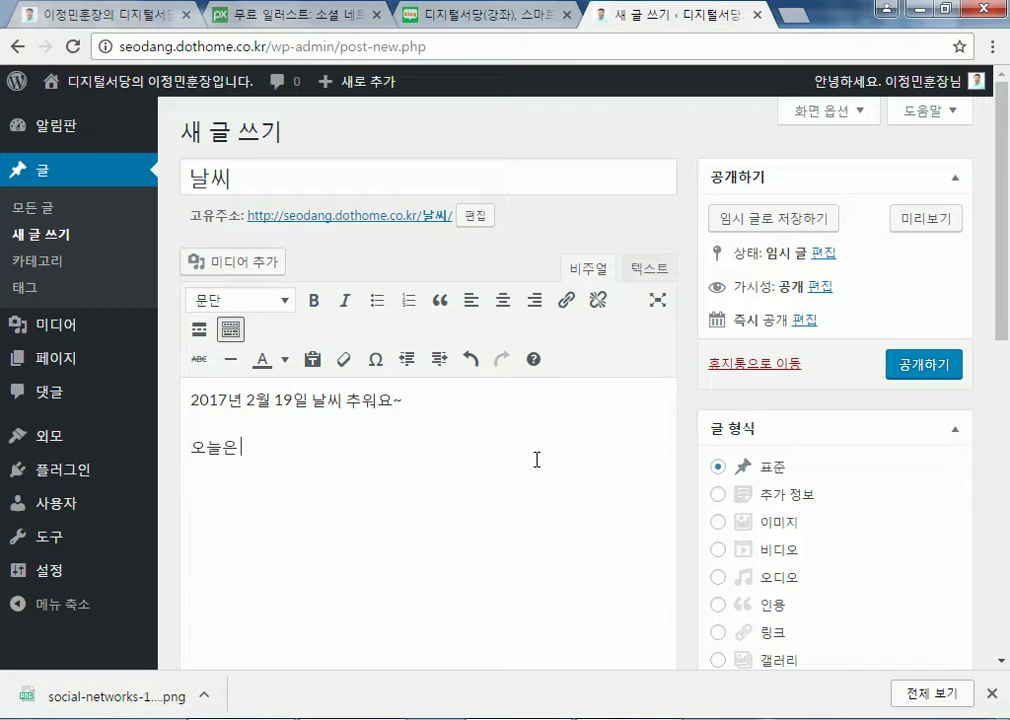
{"action": "type", "text": " 여전히 춥"}
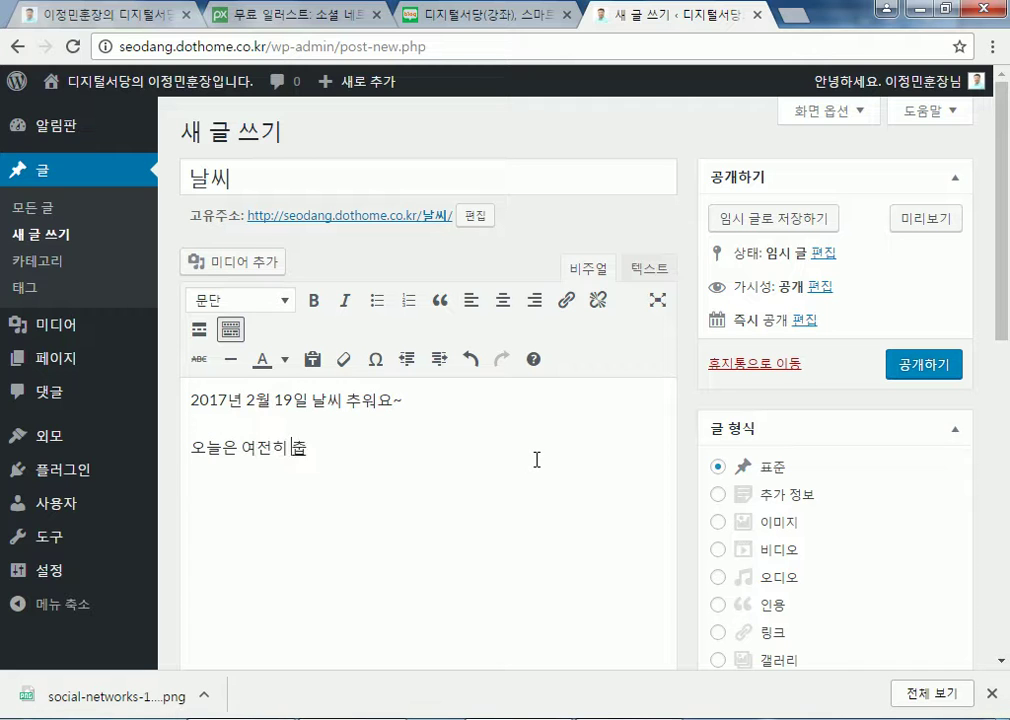
{"action": "type", "text": "습니다."}
Fix the line breaks so the two sentences are separate paragraphs, ending on a new empty one
{"action": "left_click", "coordinate": [401, 401]}
{"action": "key", "text": "shift+Return"}
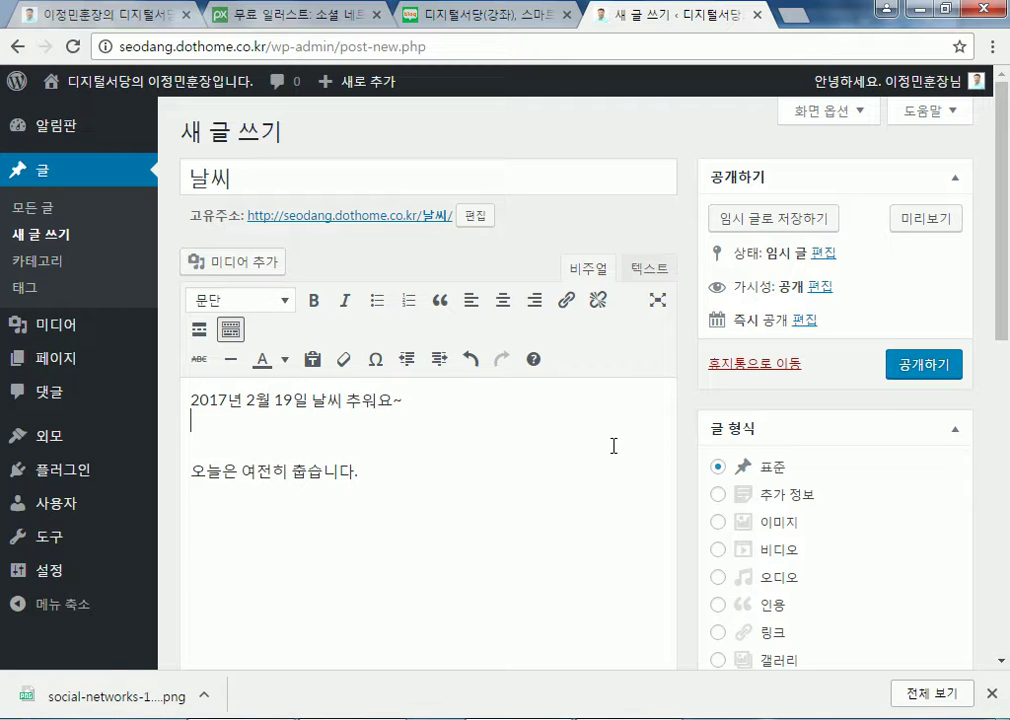
{"action": "key", "text": "Delete"}
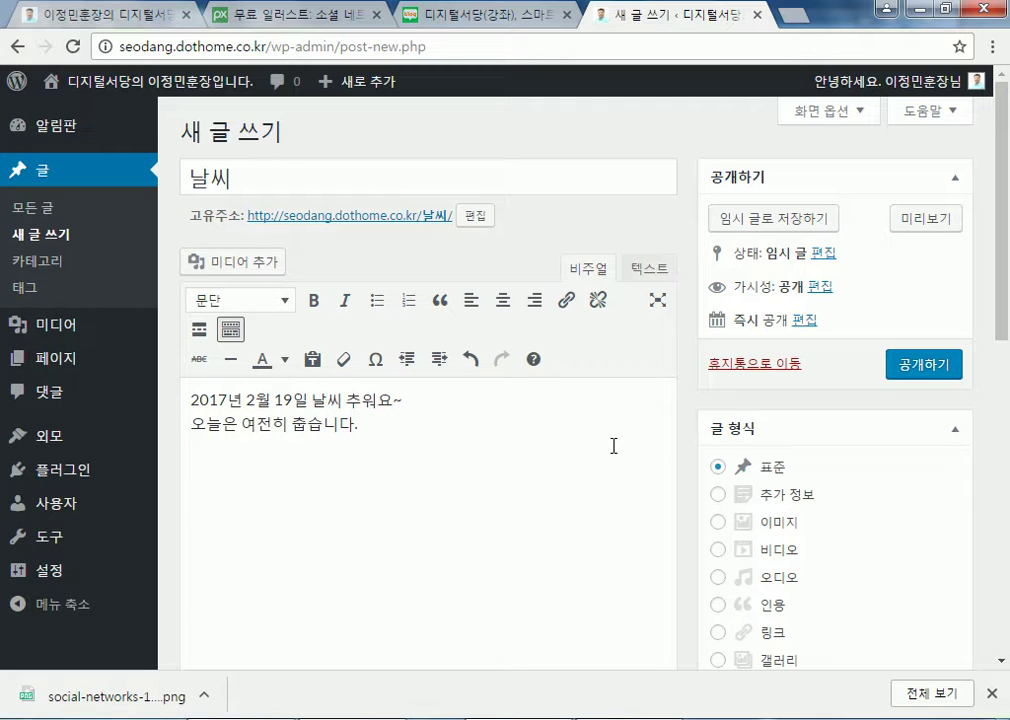
{"action": "key", "text": "Return"}
{"action": "key", "text": "Down"}
{"action": "key", "text": "End"}
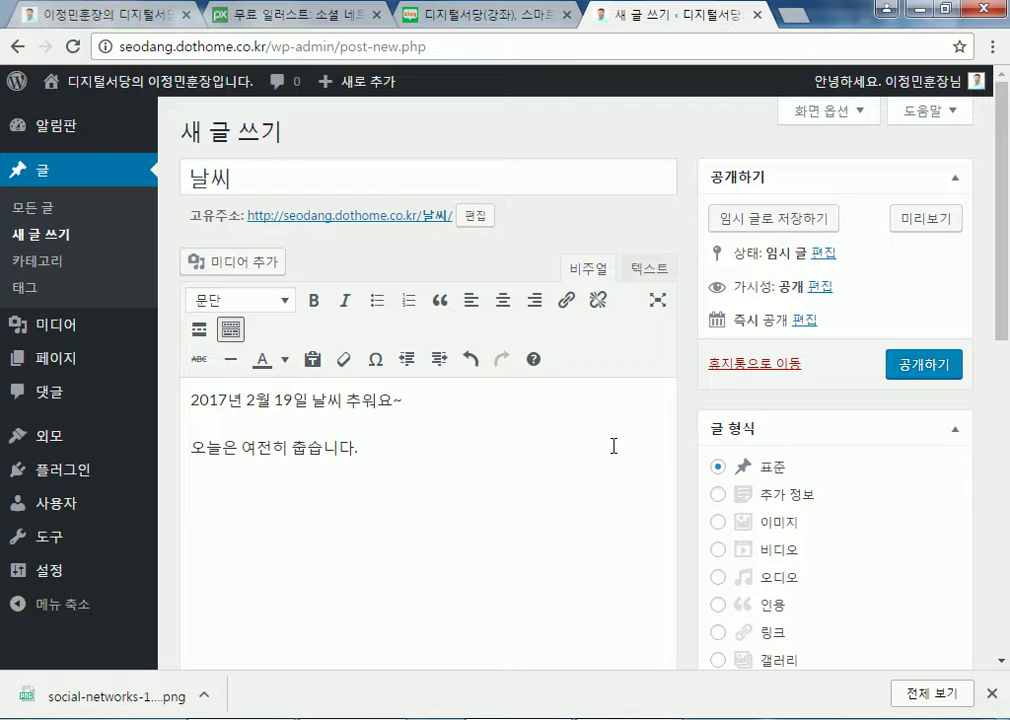
{"action": "key", "text": "Return"}
Make the word 오늘 in the second sentence bold
{"action": "left_click_drag", "start_coordinate": [192, 447], "coordinate": [221, 447]}
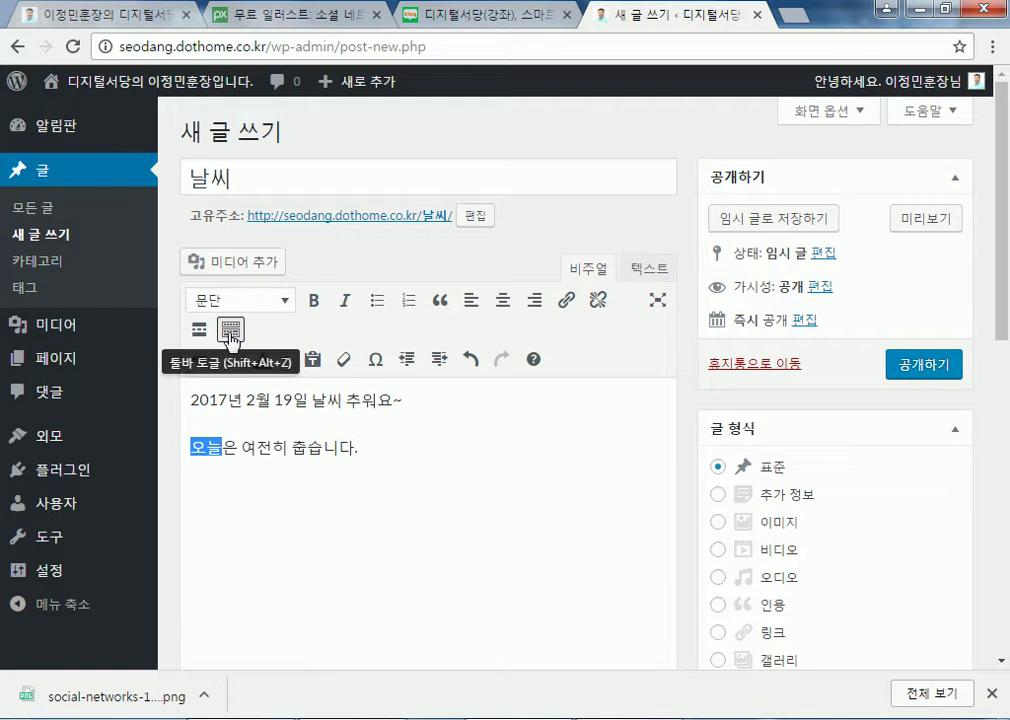
{"action": "left_click", "coordinate": [313, 300]}
{"action": "left_click", "coordinate": [214, 473]}
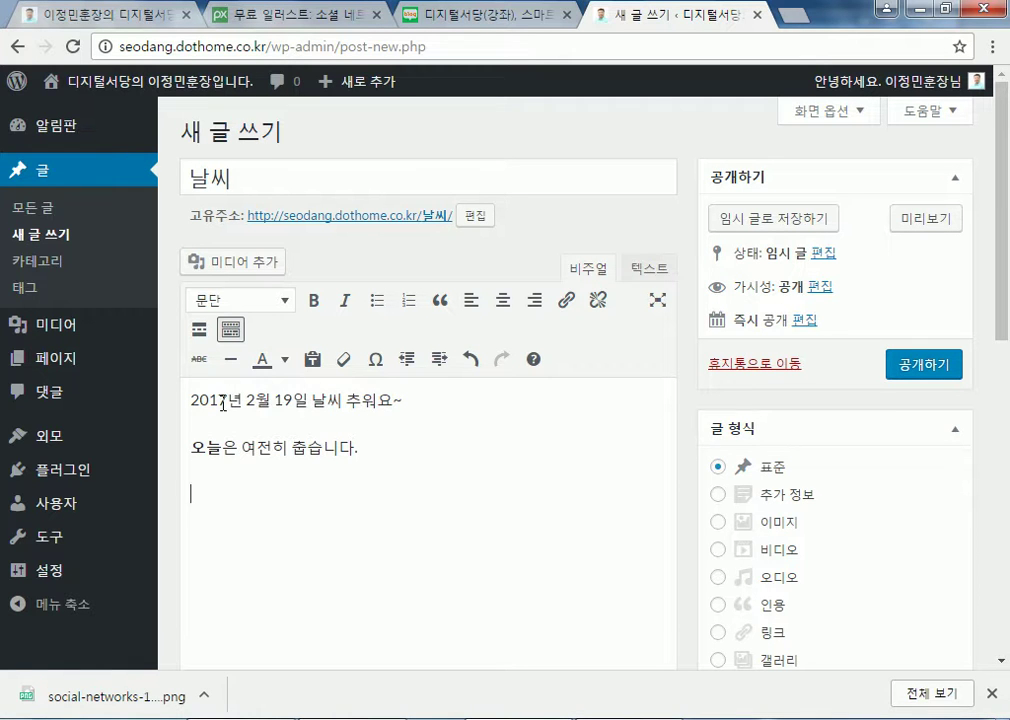
Colour the first line '2017년 2월 19일 날씨 추워요~' red and make it bold
{"action": "left_click_drag", "start_coordinate": [191, 399], "coordinate": [386, 400]}
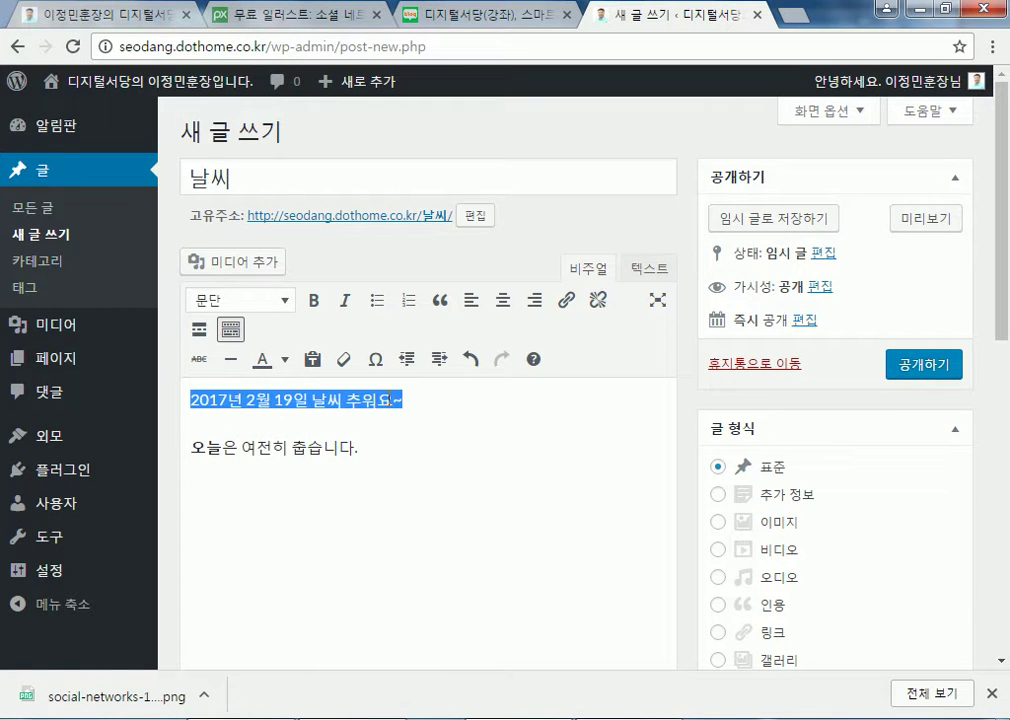
{"action": "left_click", "coordinate": [285, 359]}
{"action": "left_click", "coordinate": [265, 427]}
{"action": "left_click", "coordinate": [291, 444]}
{"action": "left_click_drag", "start_coordinate": [192, 402], "coordinate": [238, 404]}
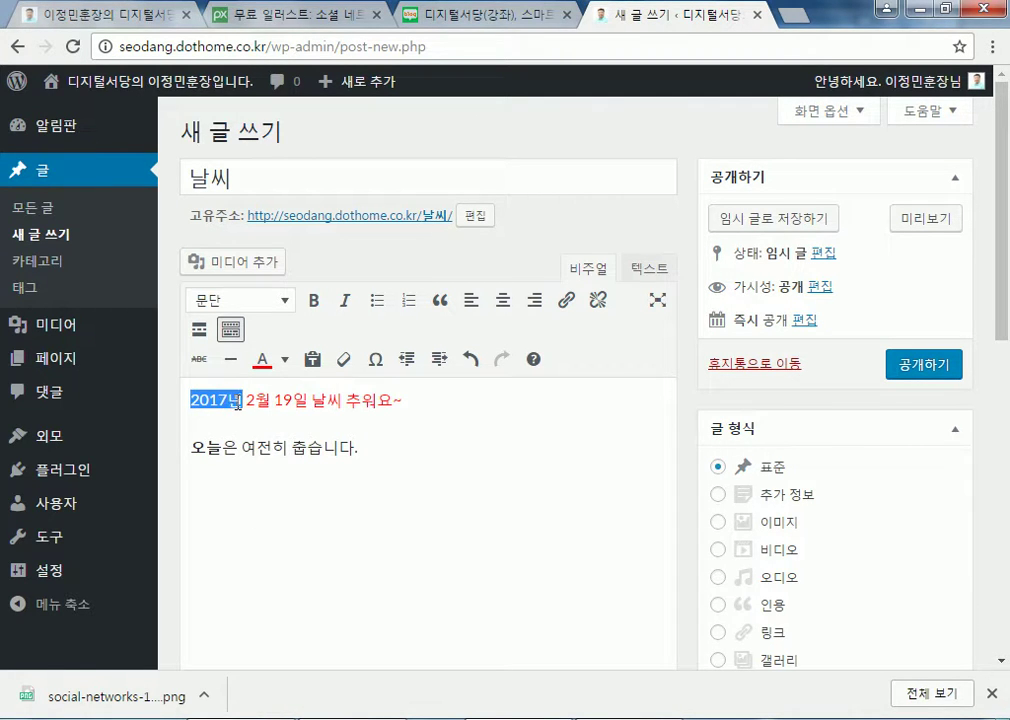
{"action": "left_click", "coordinate": [313, 300]}
{"action": "left_click", "coordinate": [239, 491]}
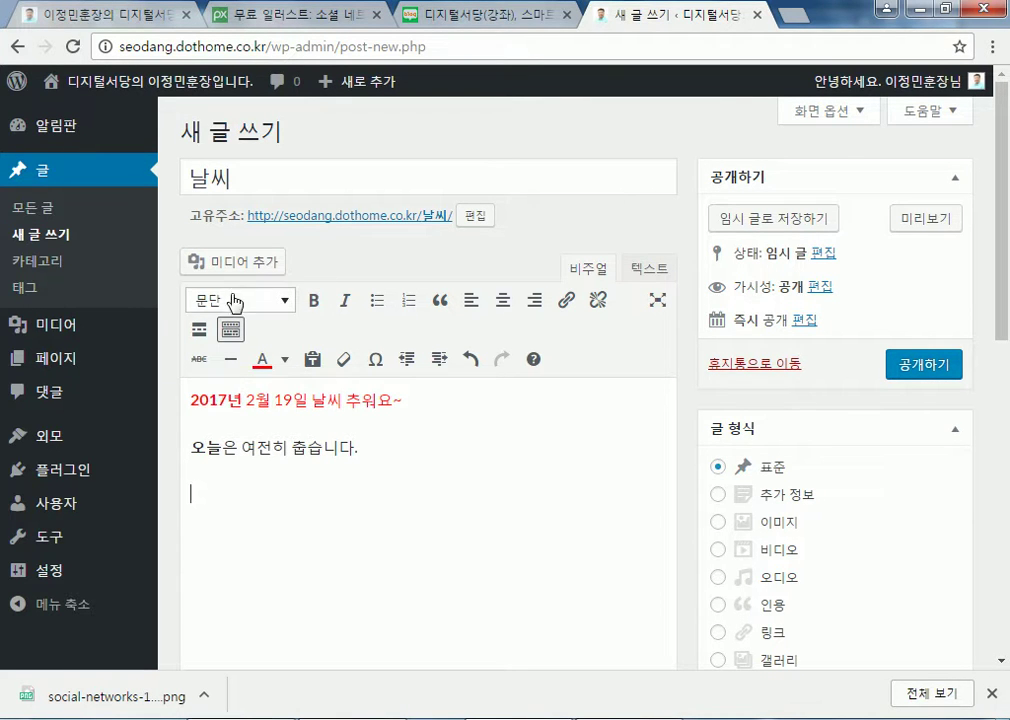
{"action": "left_click", "coordinate": [268, 301]}
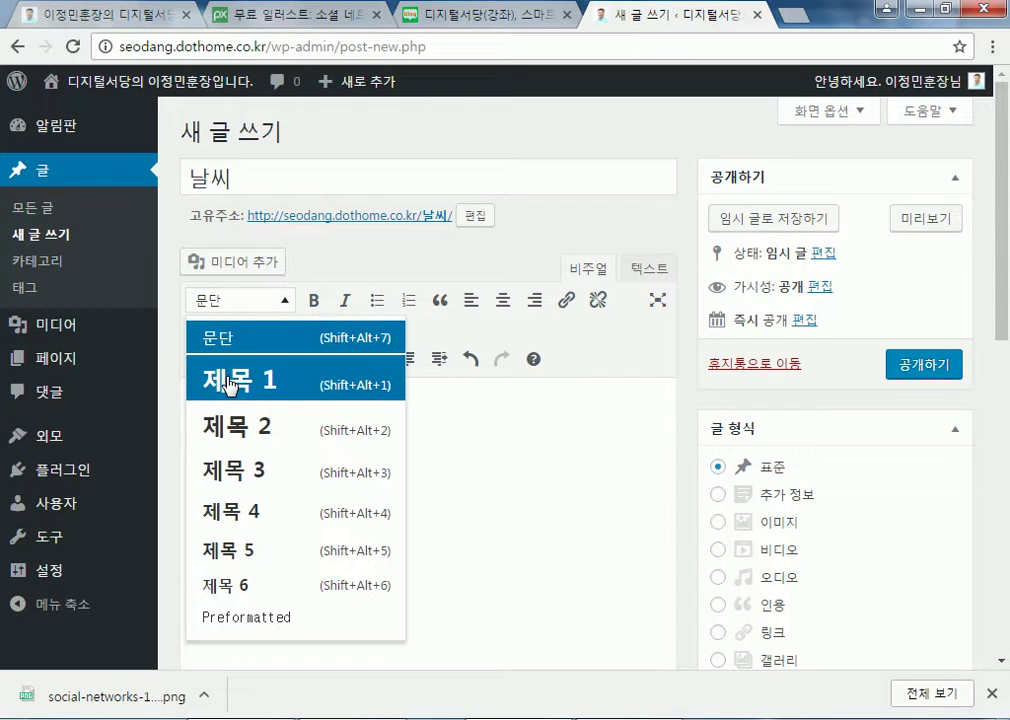
{"action": "left_click", "coordinate": [280, 535]}
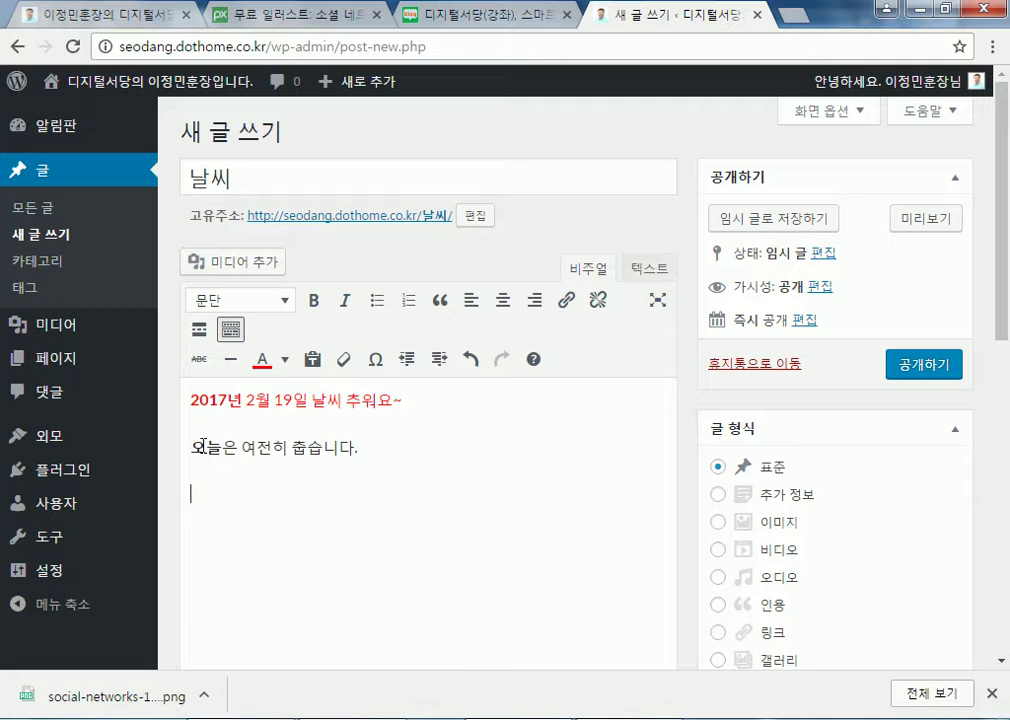
{"action": "left_click", "coordinate": [286, 301]}
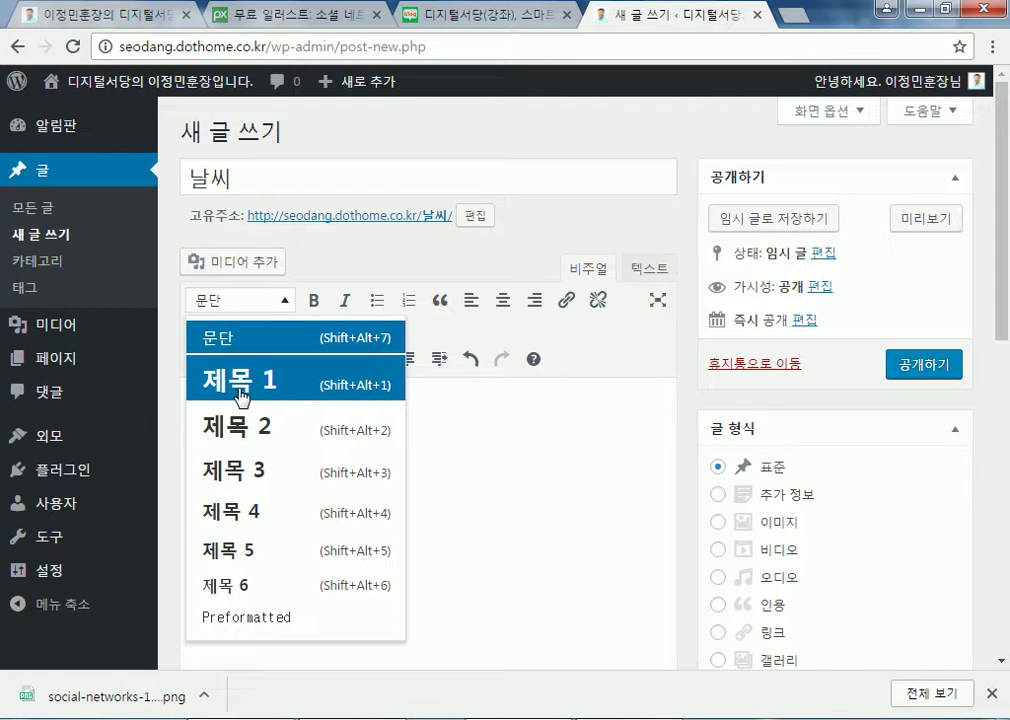
{"action": "left_click", "coordinate": [518, 543]}
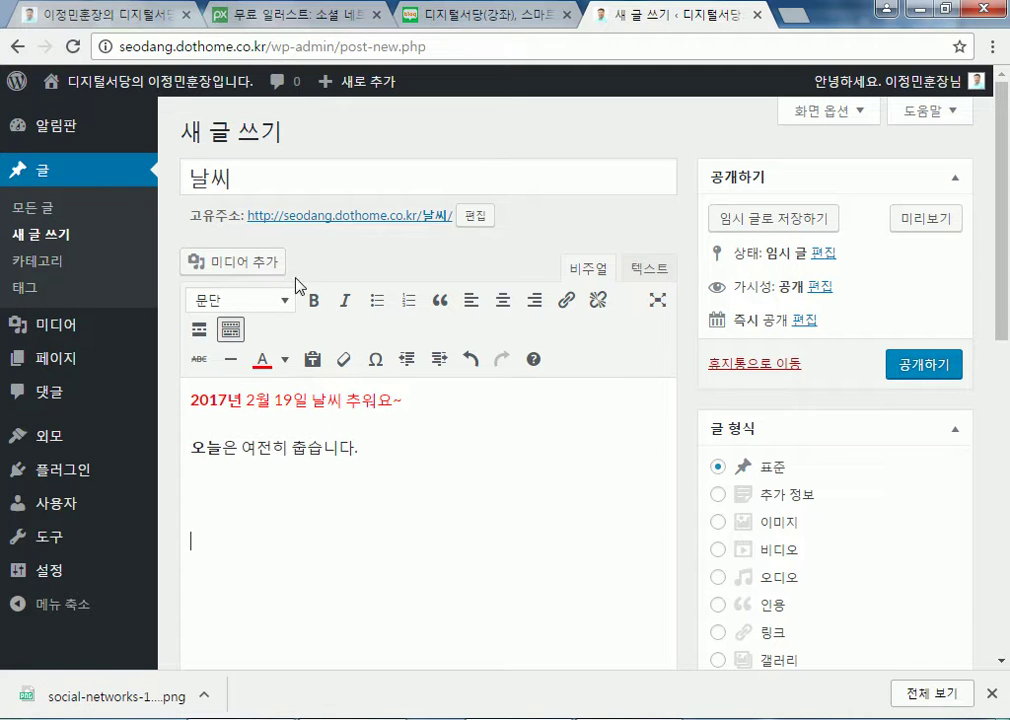
{"action": "left_click", "coordinate": [224, 300]}
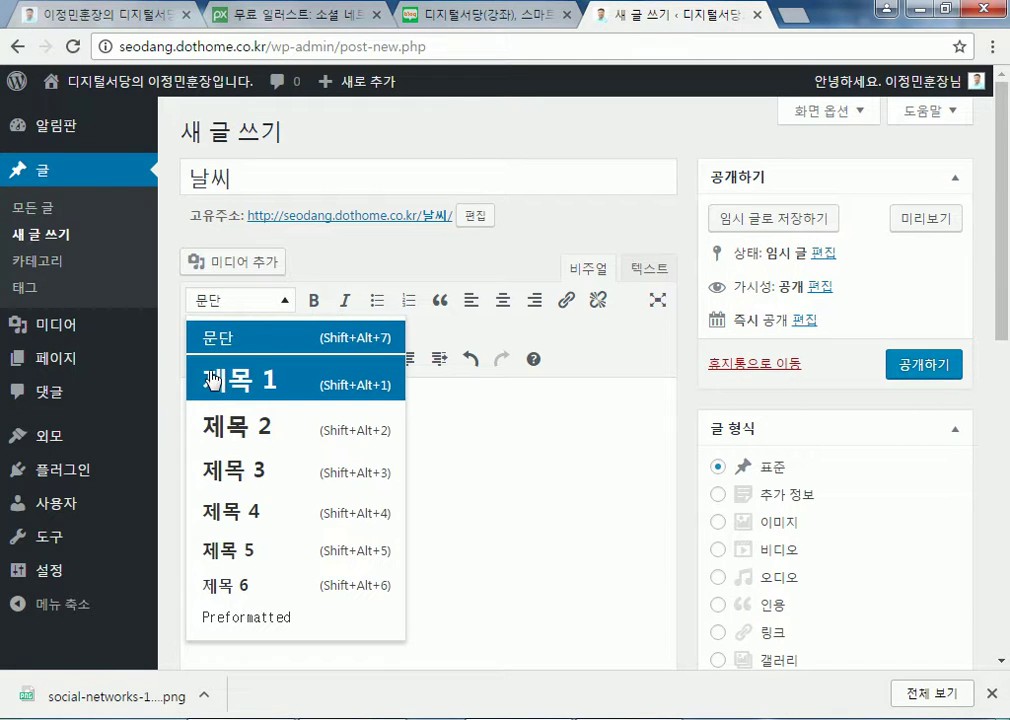
{"action": "left_click", "coordinate": [487, 579]}
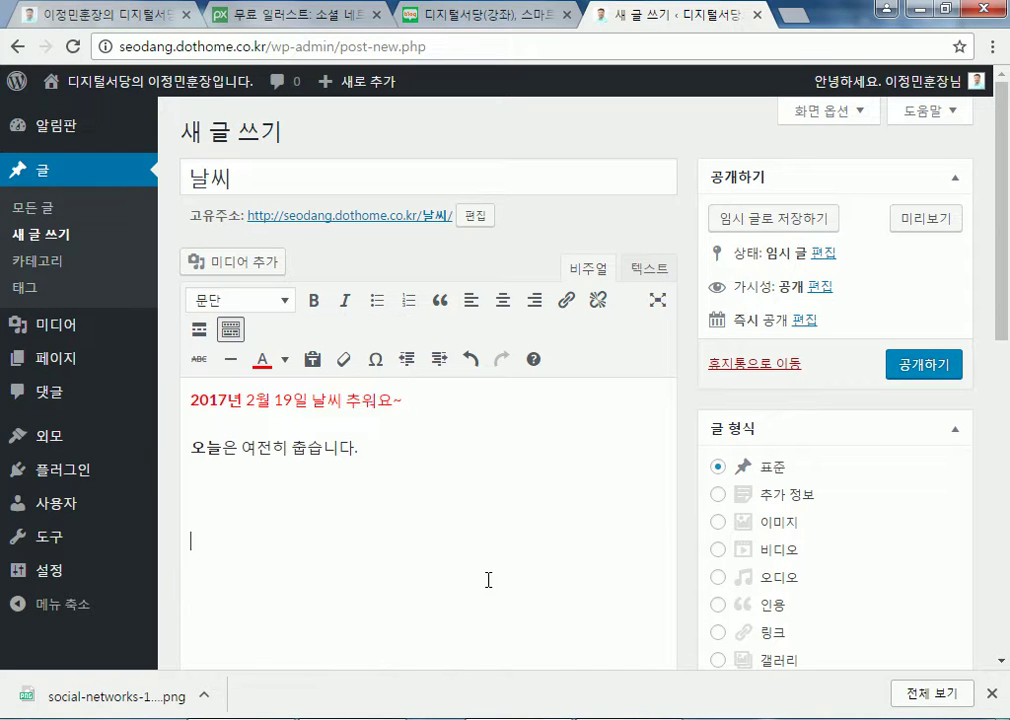
{"action": "left_click", "coordinate": [210, 498]}
{"action": "left_click_drag", "start_coordinate": [275, 182], "coordinate": [165, 140]}
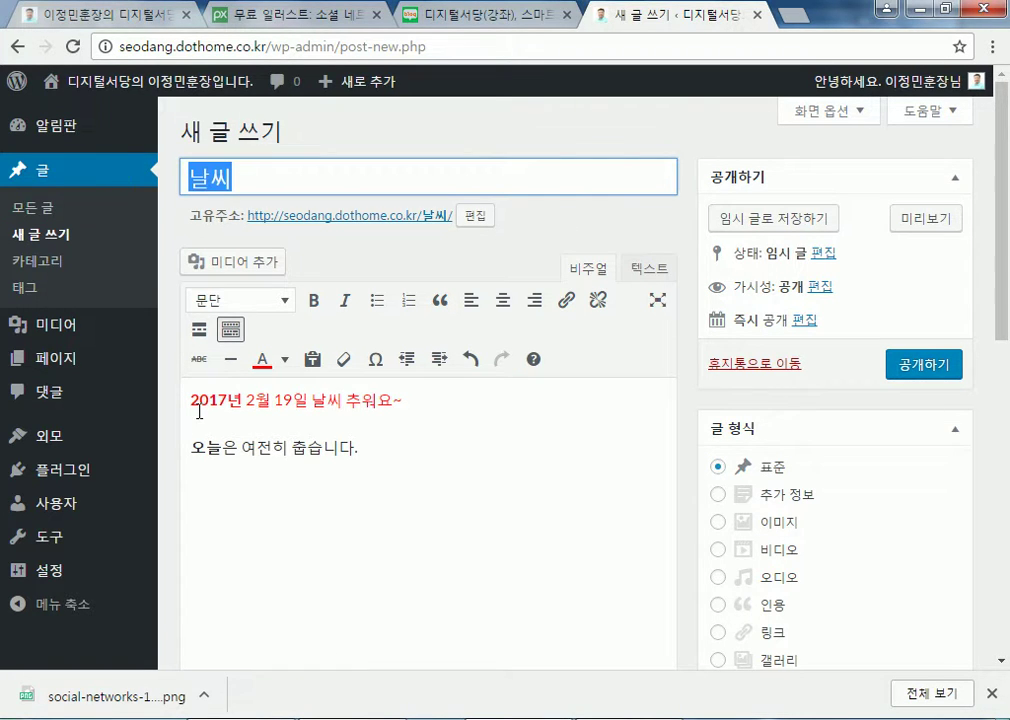
{"action": "left_click", "coordinate": [219, 490]}
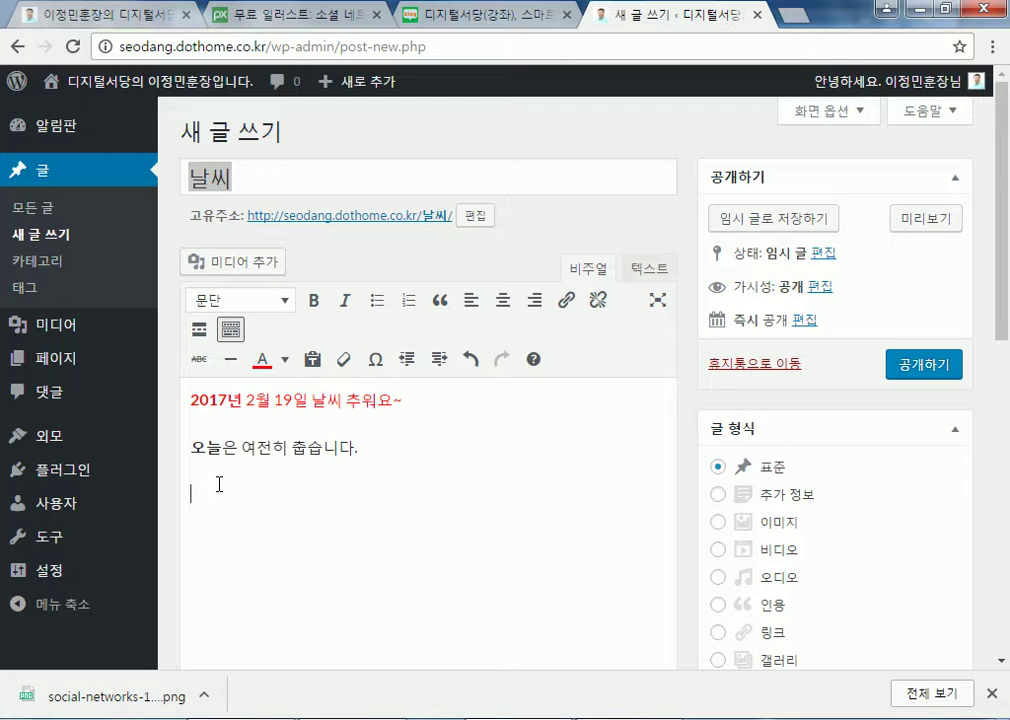
Replace the weather text with 애국가, then 1절 and '동해물과 백두산이' on separate lines
{"action": "left_click_drag", "start_coordinate": [188, 395], "coordinate": [470, 509]}
{"action": "key", "text": "BackSpace"}
{"action": "type", "text": "애국가"}
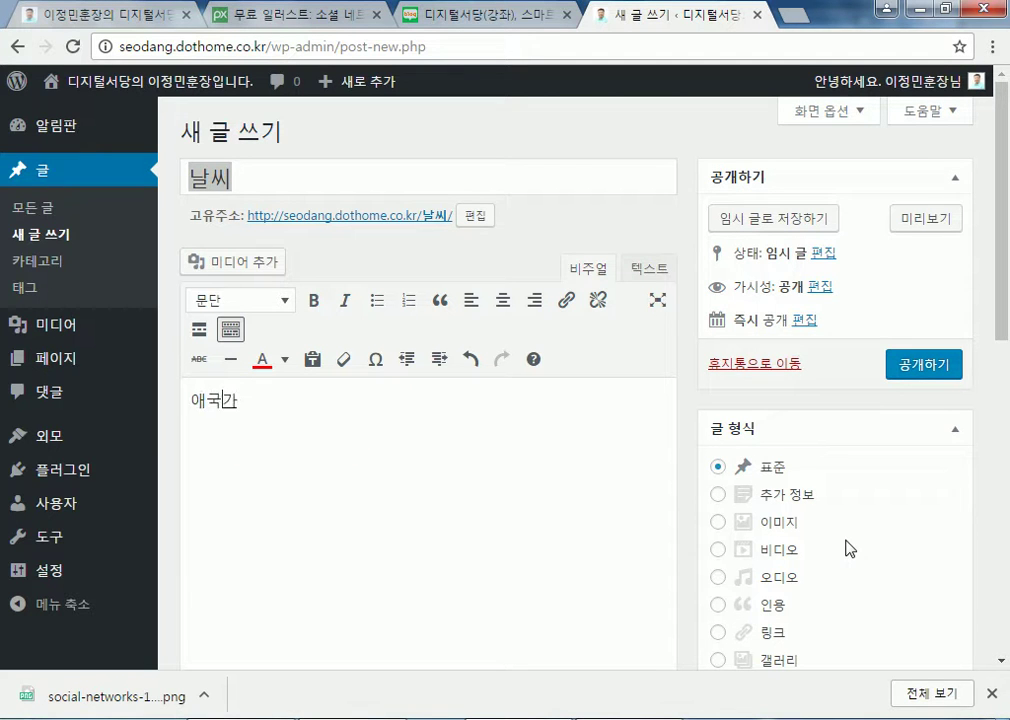
{"action": "key", "text": "BackSpace"}
{"action": "key", "text": "Return"}
{"action": "type", "text": "1절"}
{"action": "key", "text": "Return"}
{"action": "type", "text": "동해물과"}
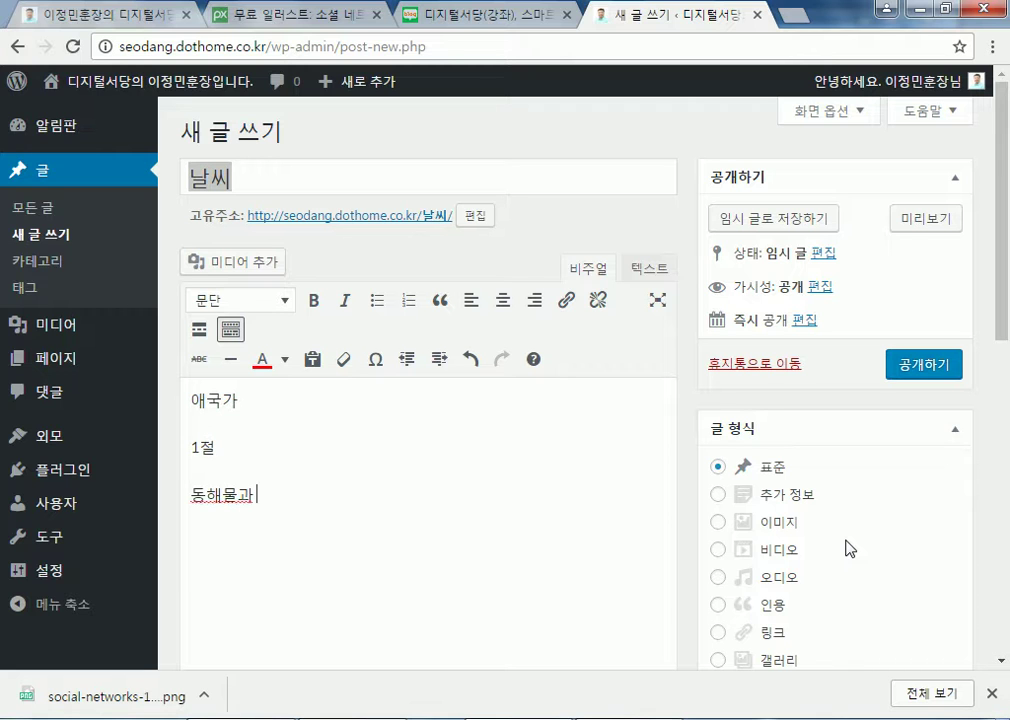
{"action": "type", "text": " 백두산이"}
Add 2절 with '남산위에저소나무' and 3절 with '가을하늘 공호한데' as separate paragraphs
{"action": "key", "text": "Return"}
{"action": "type", "text": "2절"}
{"action": "key", "text": "Return"}
{"action": "type", "text": "남산위에조"}
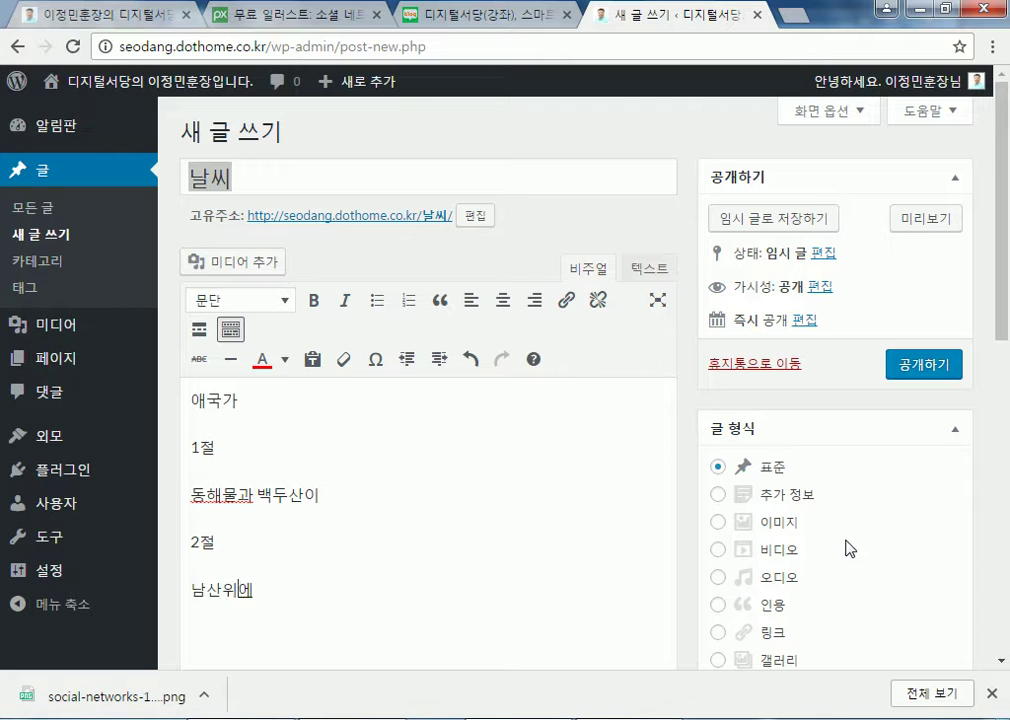
{"action": "key", "text": "BackSpace"}
{"action": "type", "text": "저소나무"}
{"action": "key", "text": "Return"}
{"action": "type", "text": "3절"}
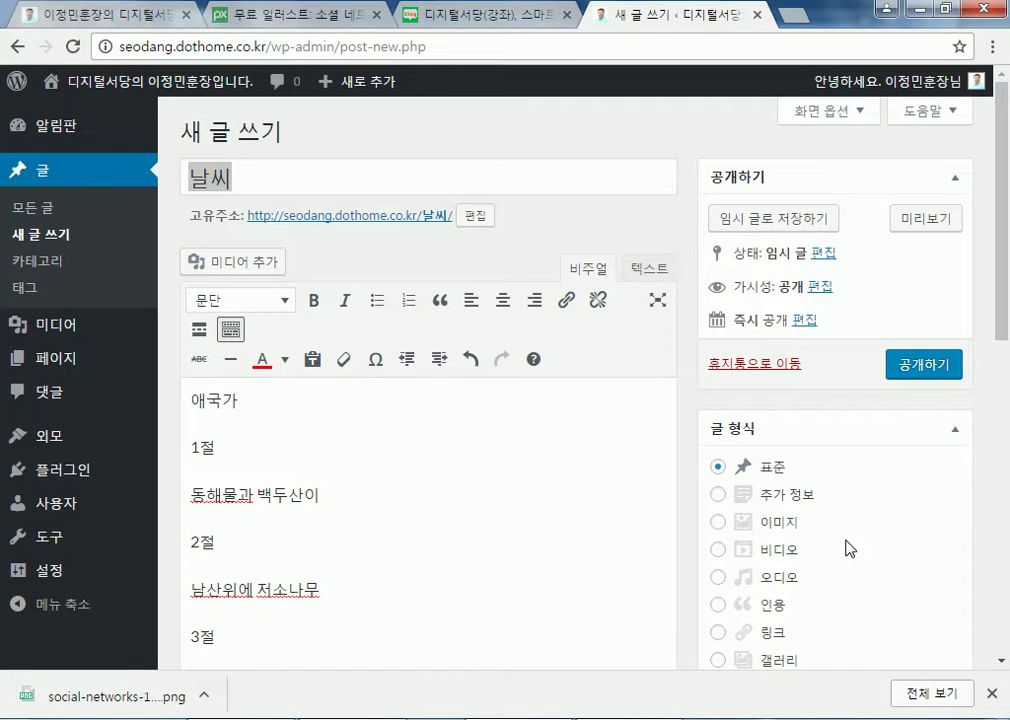
{"action": "key", "text": "Return"}
{"action": "type", "text": "가을하늘 공호"}
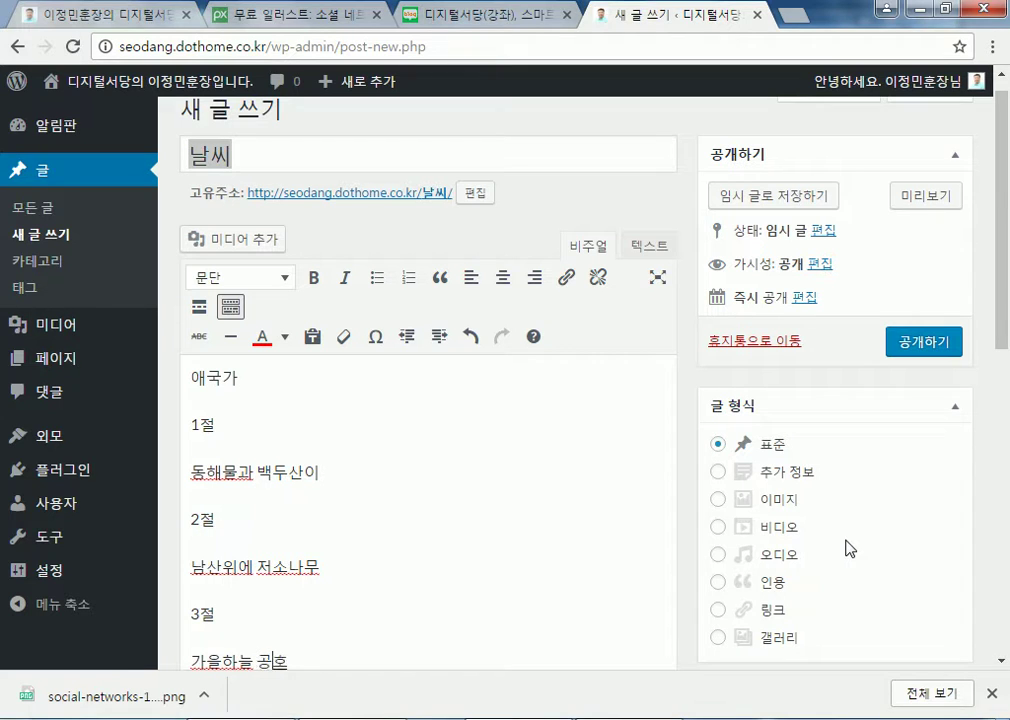
{"action": "key", "text": "BackSpace"}
{"action": "type", "text": "활한데"}
{"action": "key", "text": "Return"}
Add 4절 with '이기상과 이맘으로', then 후렴 with '무궁화 삼천리 화려강산'
{"action": "left_click", "coordinate": [992, 693]}
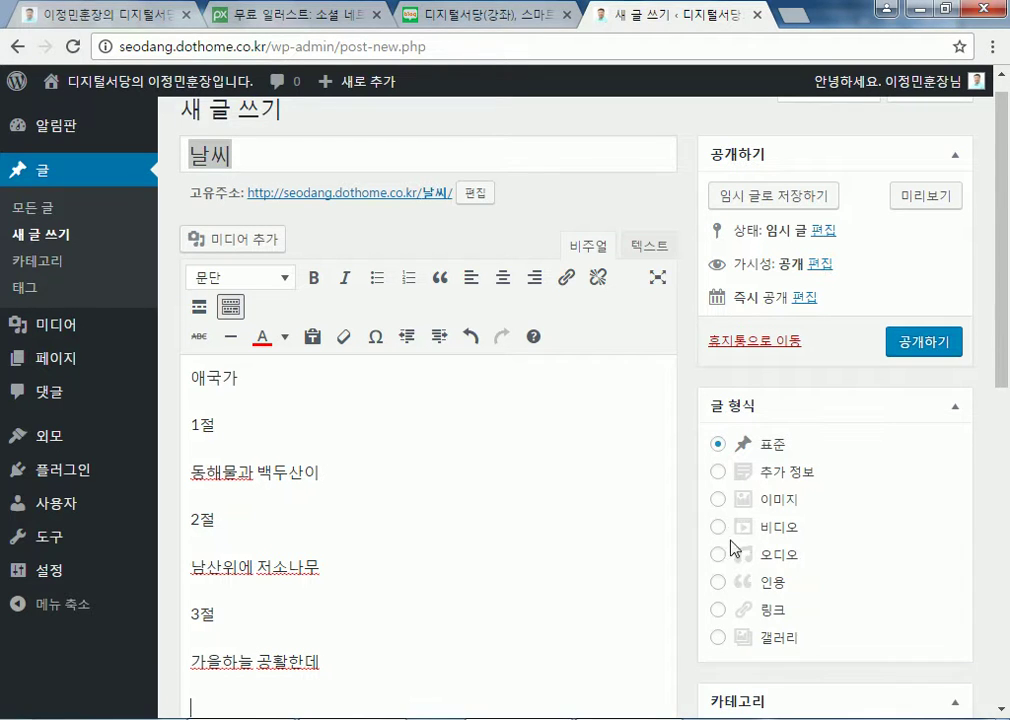
{"action": "type", "text": "4절"}
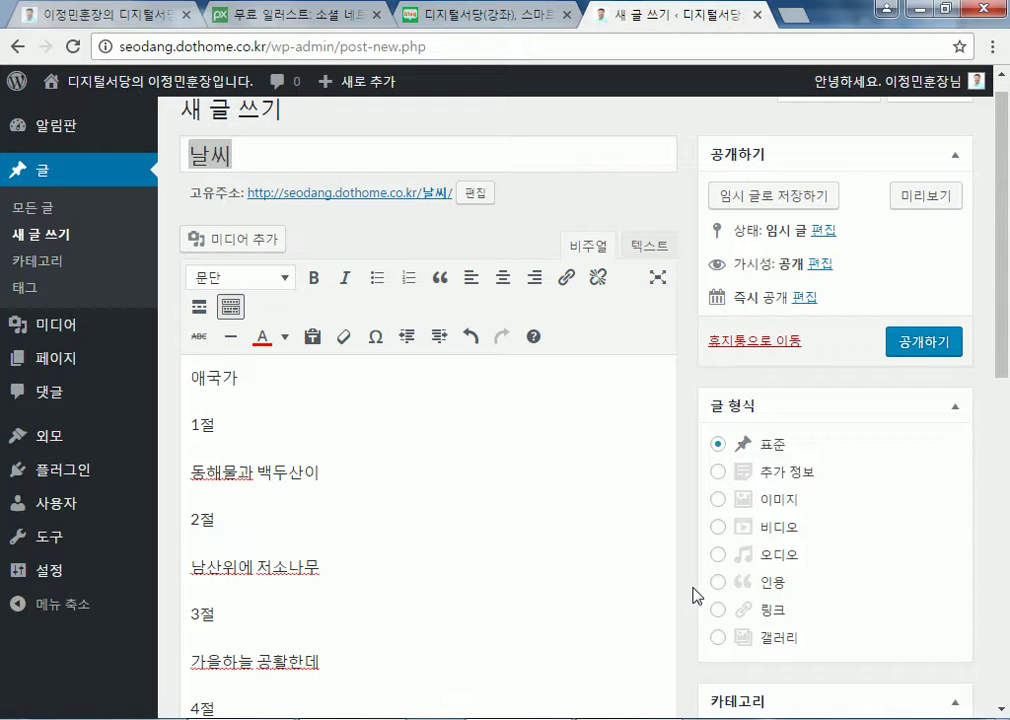
{"action": "type", "text": "상과 이맘으"}
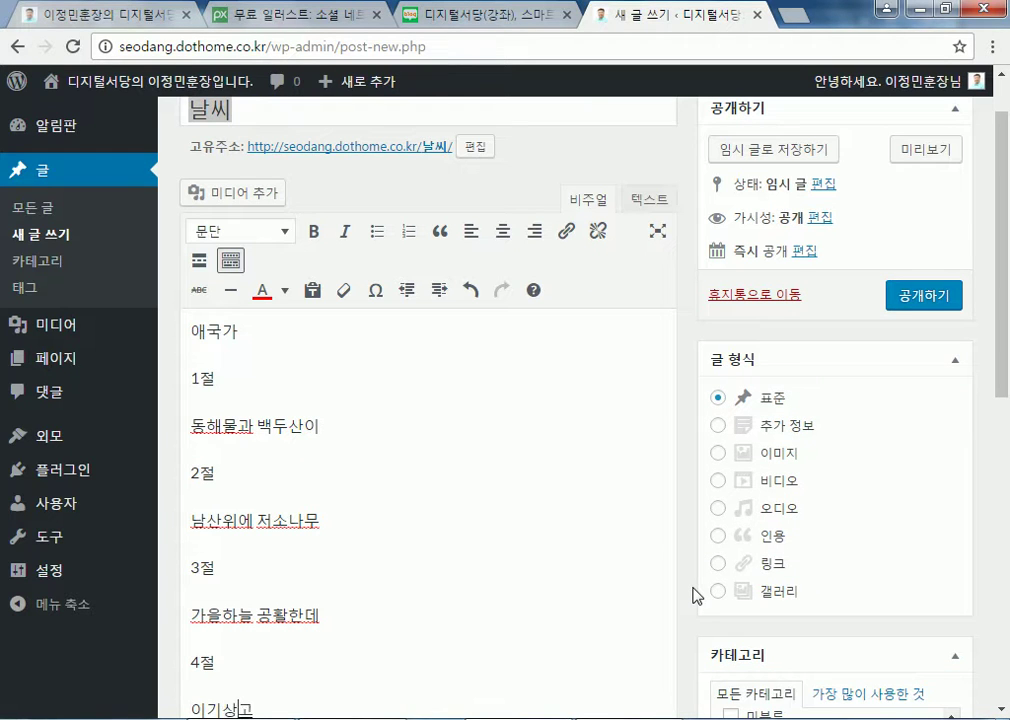
{"action": "type", "text": "로"}
{"action": "key", "text": "Return"}
{"action": "type", "text": "후렴"}
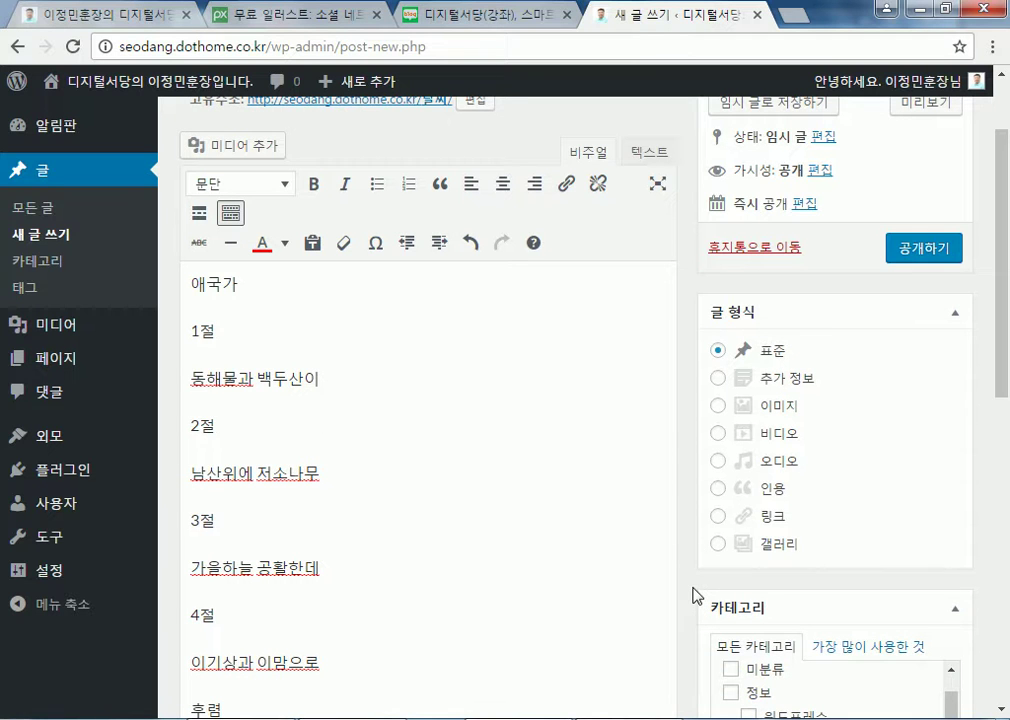
{"action": "key", "text": "Return"}
{"action": "scroll", "coordinate": [720, 525], "scroll_direction": "down", "scroll_amount": 3}
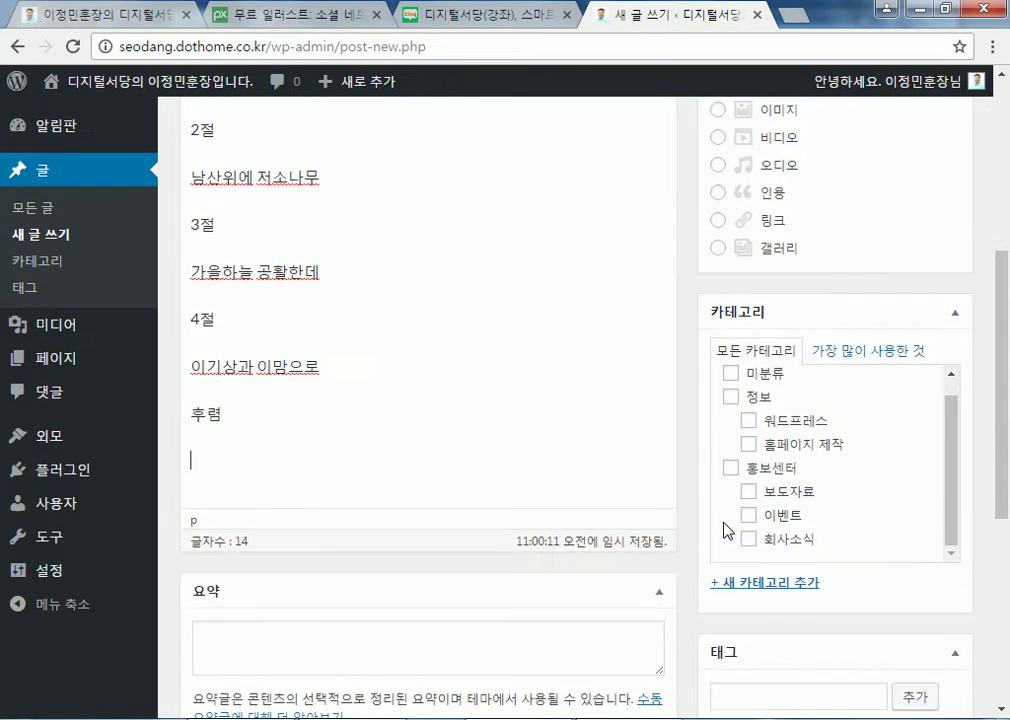
{"action": "type", "text": "무궁화 삼천리 화려강산"}
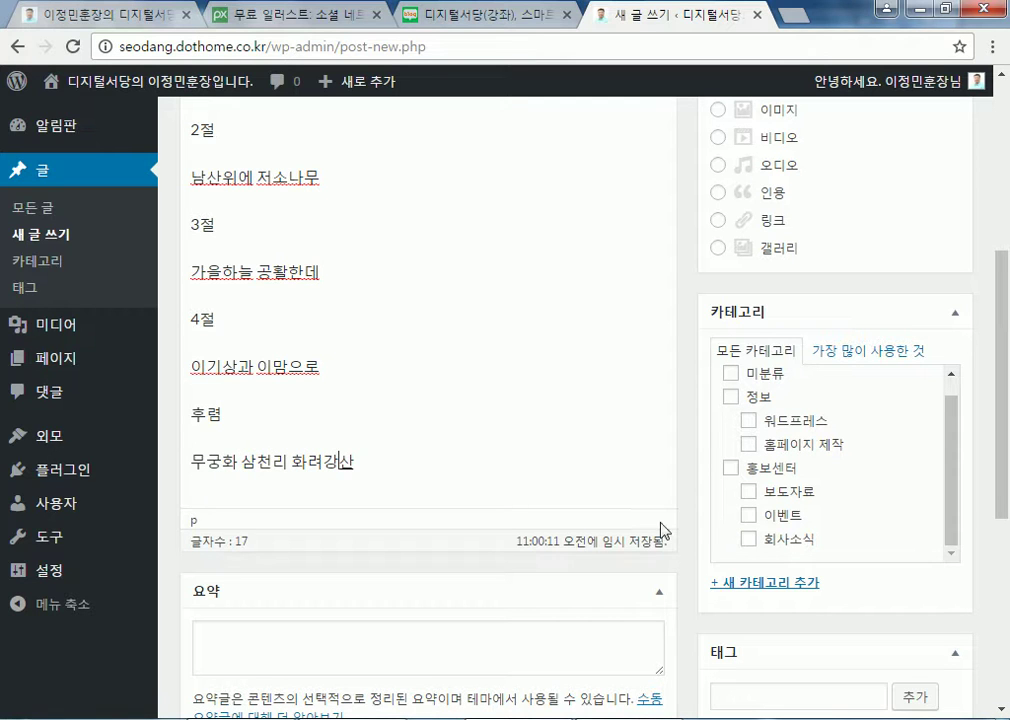
{"action": "key", "text": "Return"}
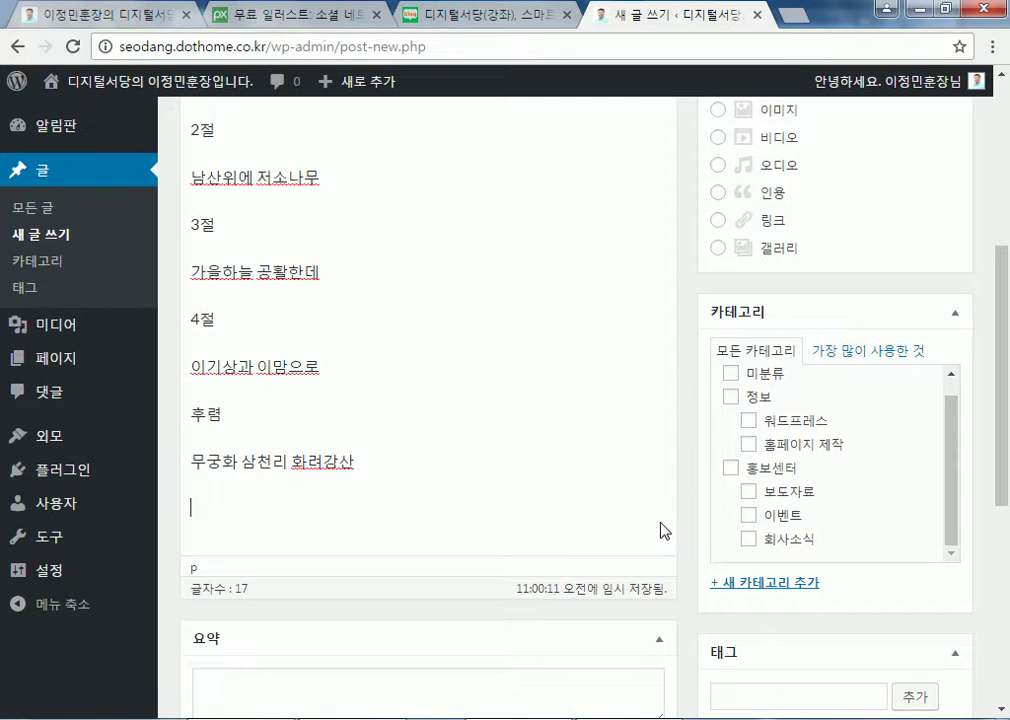
{"action": "scroll", "coordinate": [651, 520], "scroll_direction": "up", "scroll_amount": 4}
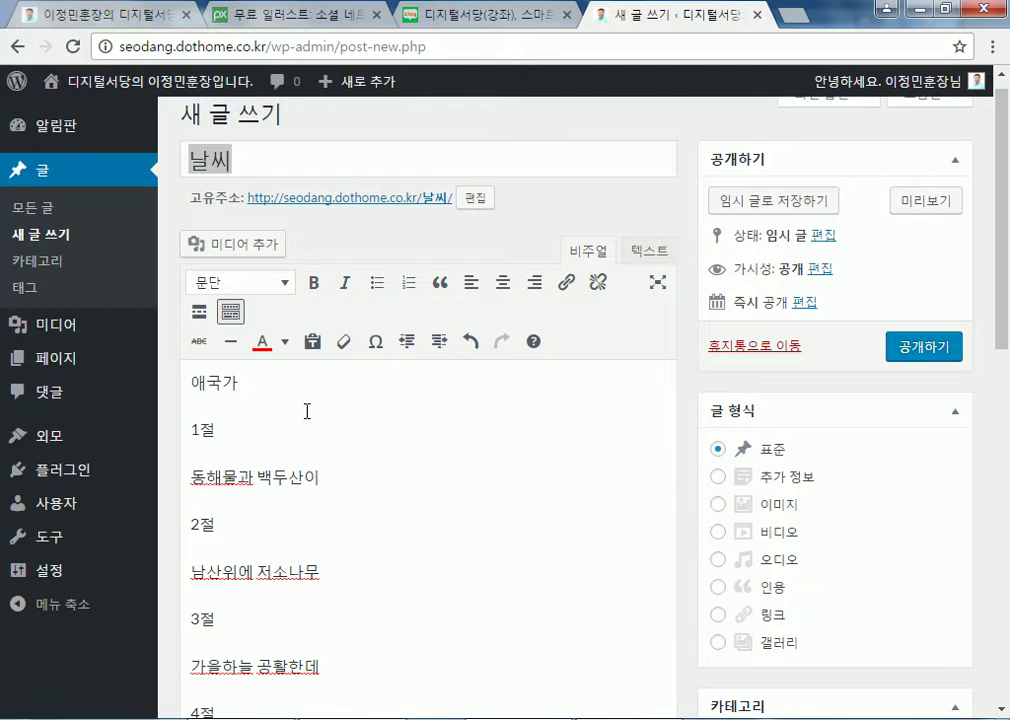
Format 애국가 as 제목 1 and the labels 1절 and 2절 as 제목 2
{"action": "left_click_drag", "start_coordinate": [196, 386], "coordinate": [259, 367]}
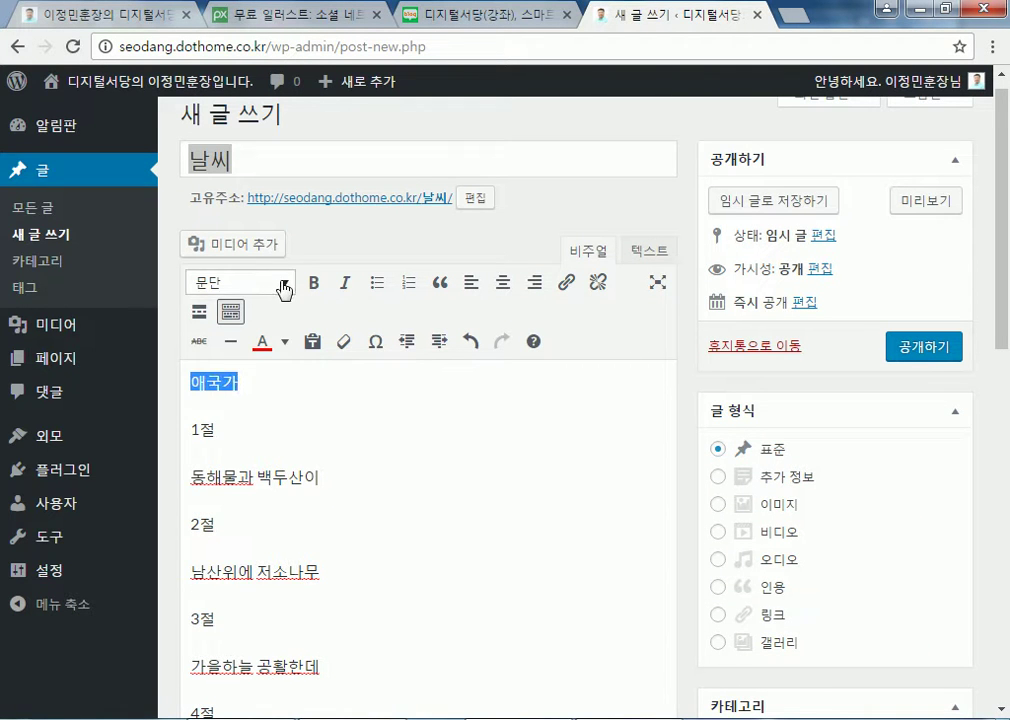
{"action": "left_click", "coordinate": [281, 283]}
{"action": "left_click", "coordinate": [233, 361]}
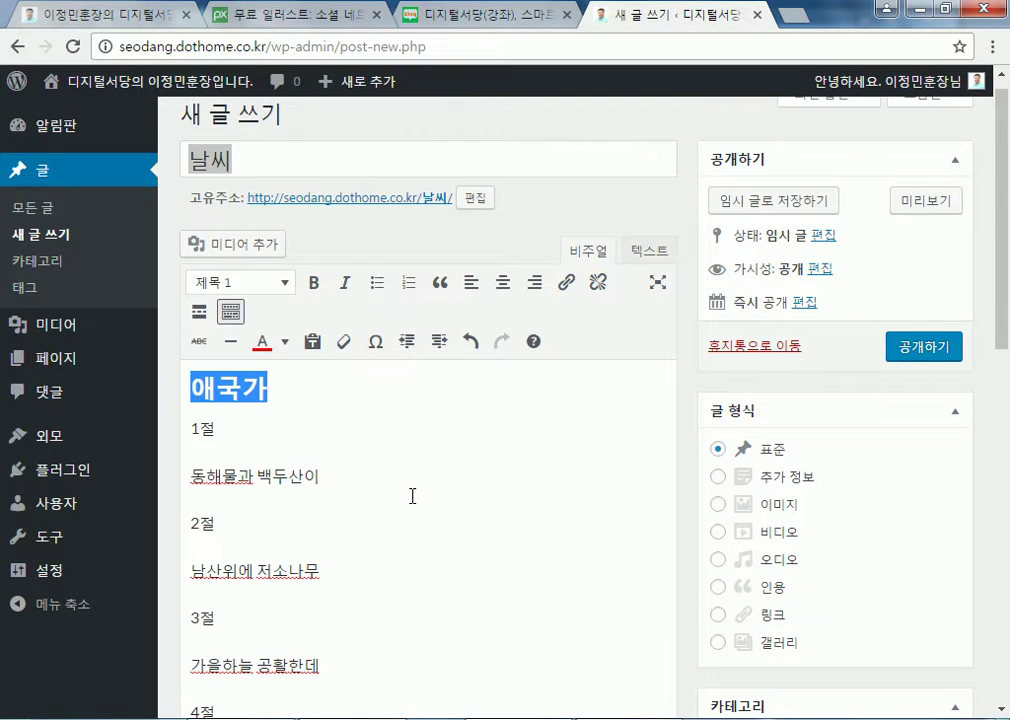
{"action": "left_click_drag", "start_coordinate": [195, 432], "coordinate": [215, 432]}
{"action": "left_click", "coordinate": [283, 283]}
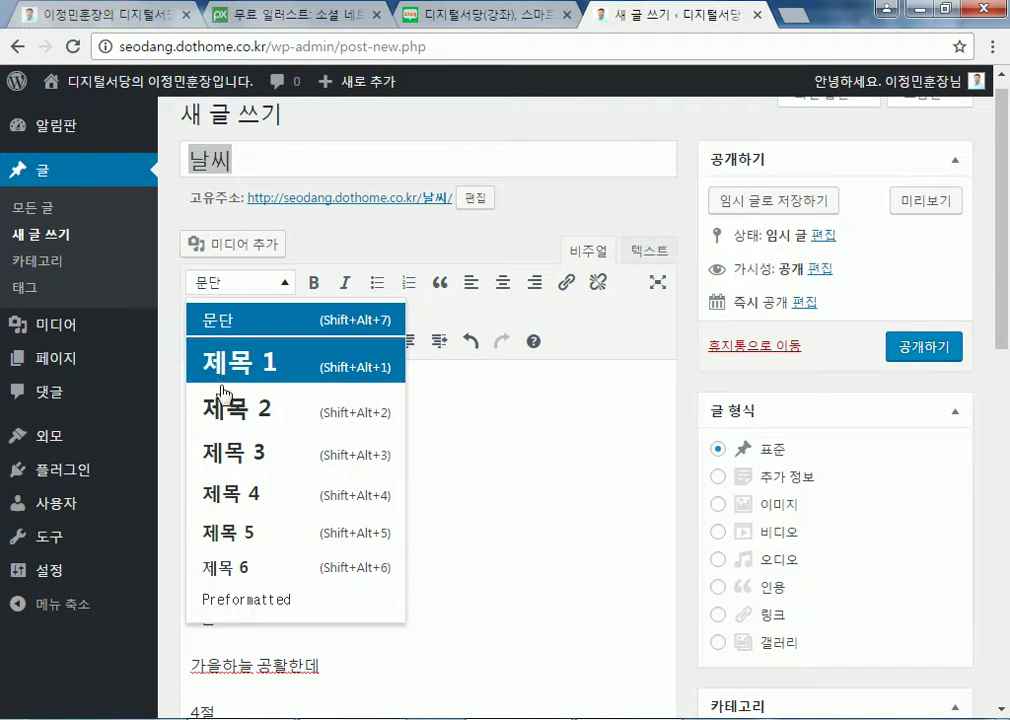
{"action": "left_click", "coordinate": [222, 416]}
{"action": "double_click", "coordinate": [197, 535]}
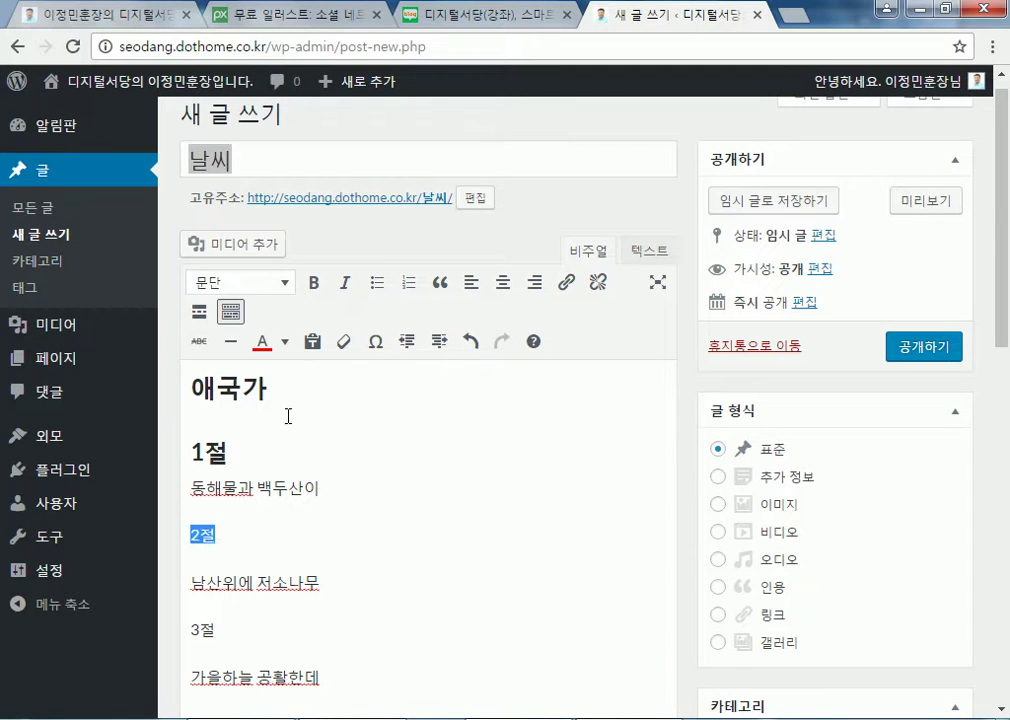
{"action": "left_click", "coordinate": [280, 283]}
{"action": "left_click", "coordinate": [230, 415]}
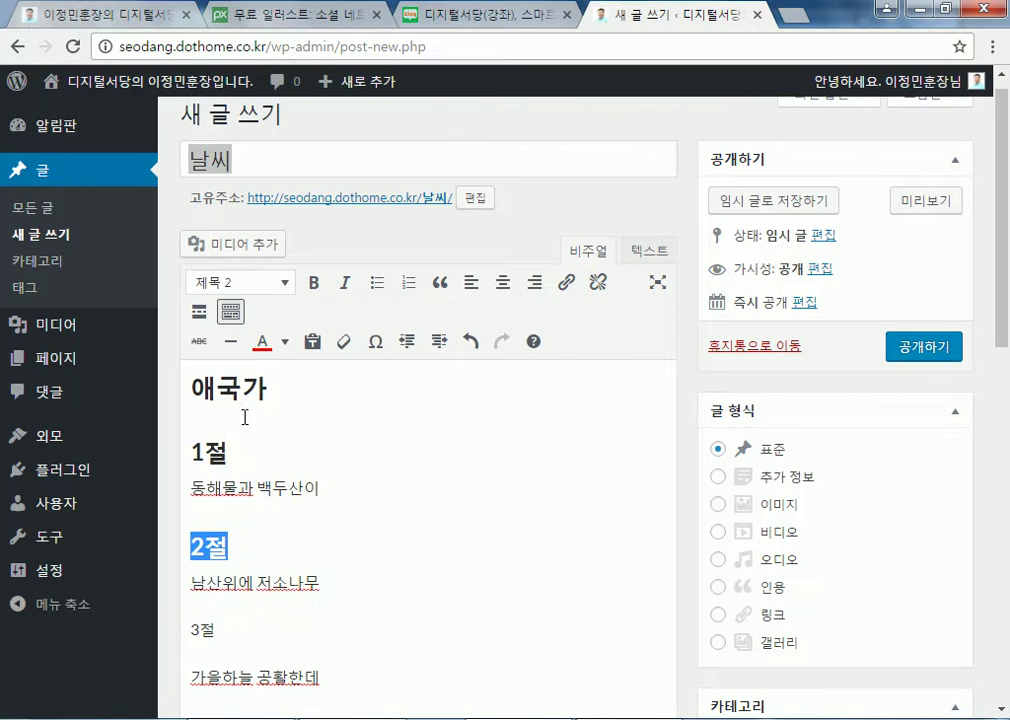
Format the labels 3절, 4절 and 후렴 as 제목 2 headings as well
{"action": "scroll", "coordinate": [327, 442], "scroll_direction": "down", "scroll_amount": 2}
{"action": "double_click", "coordinate": [196, 432]}
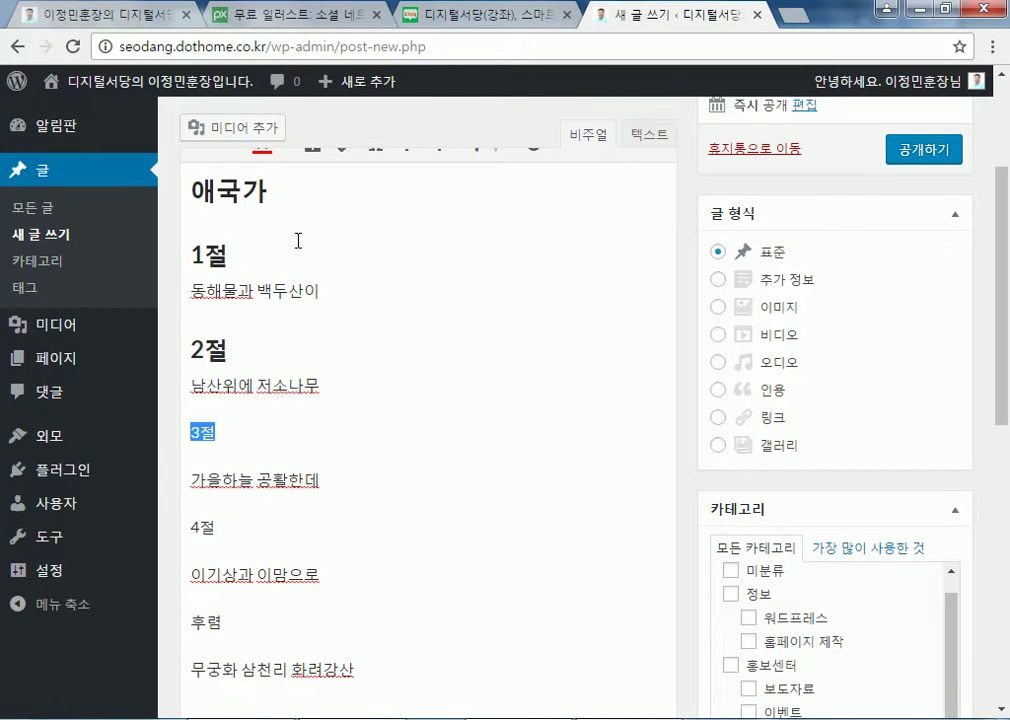
{"action": "scroll", "coordinate": [294, 244], "scroll_direction": "up", "scroll_amount": 1}
{"action": "left_click", "coordinate": [284, 183]}
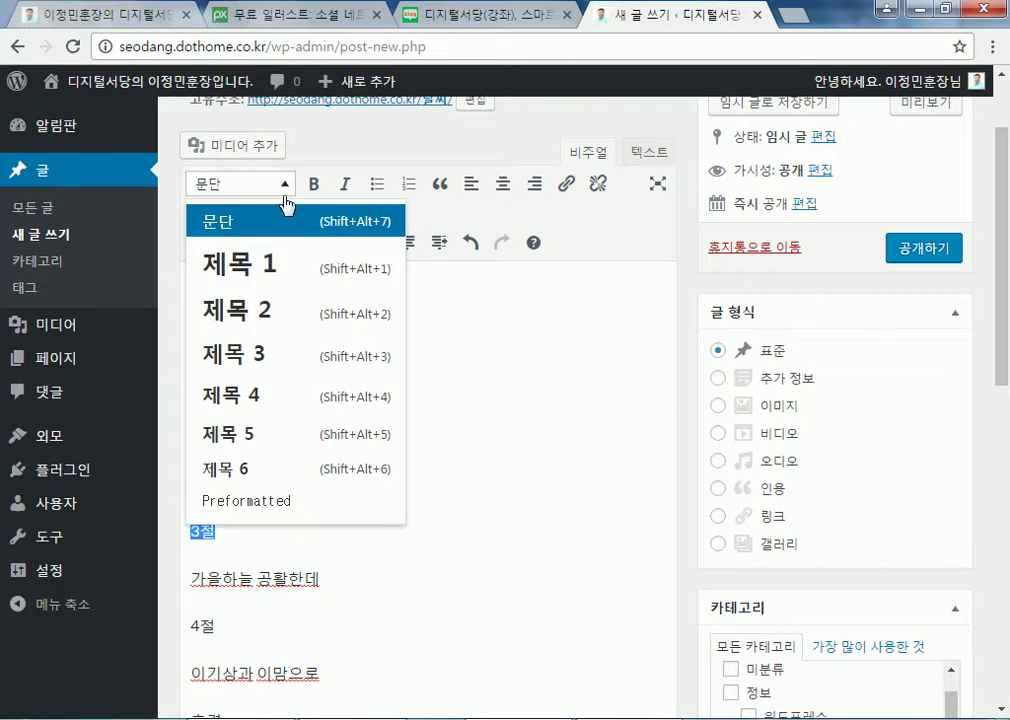
{"action": "left_click", "coordinate": [232, 307]}
{"action": "double_click", "coordinate": [203, 625]}
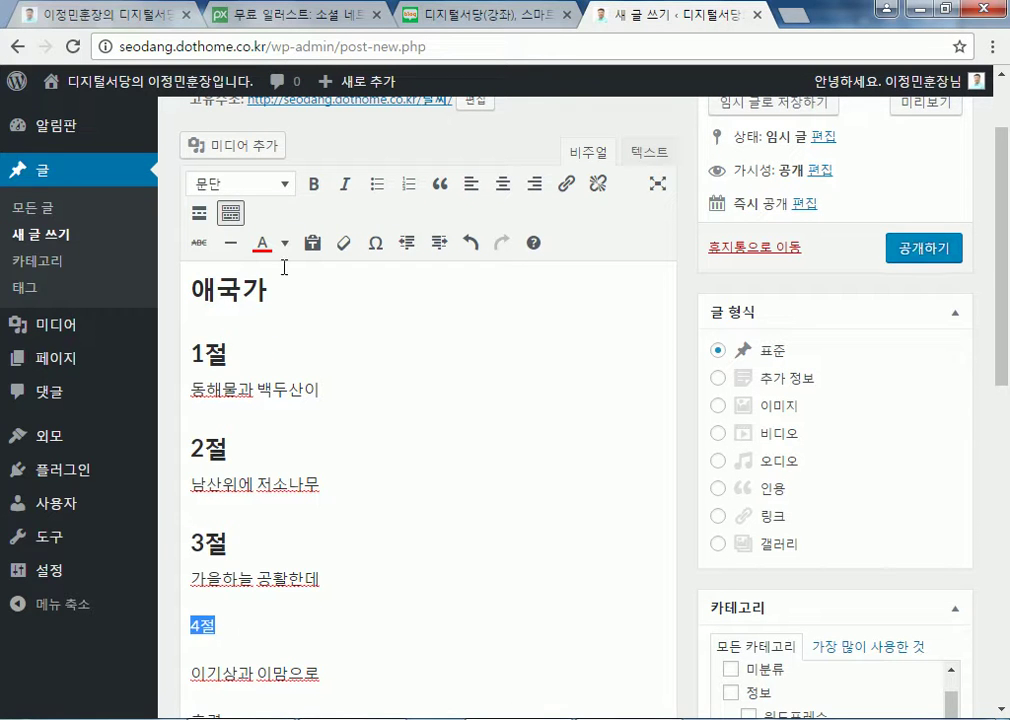
{"action": "left_click", "coordinate": [286, 184]}
{"action": "left_click", "coordinate": [238, 310]}
{"action": "scroll", "coordinate": [280, 424], "scroll_direction": "down", "scroll_amount": 3}
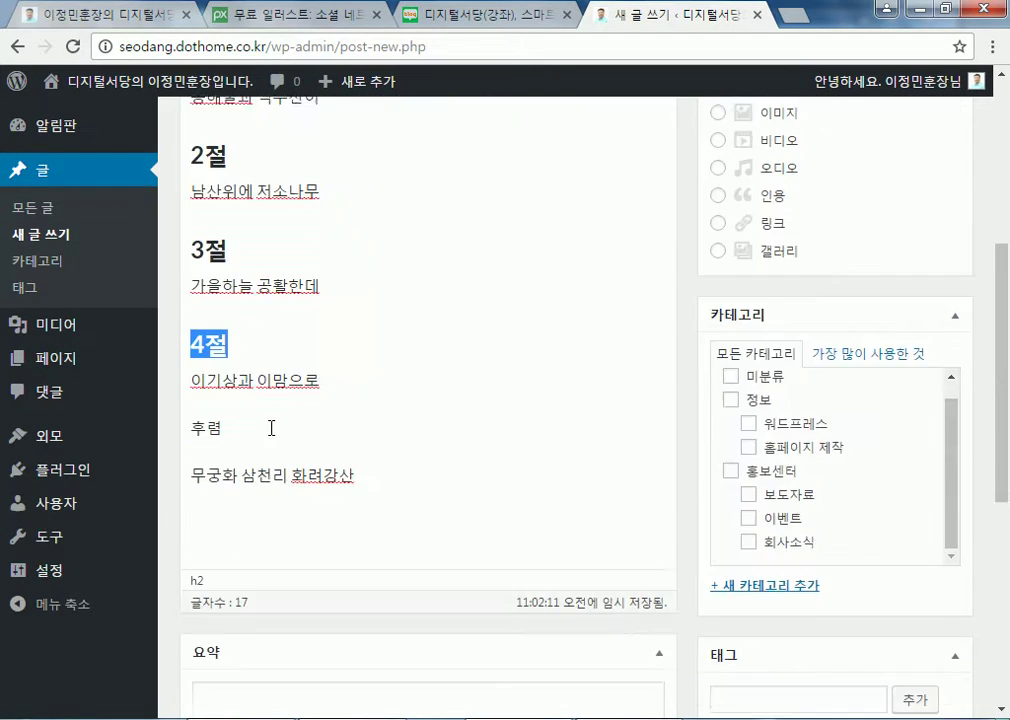
{"action": "left_click_drag", "start_coordinate": [190, 425], "coordinate": [219, 420]}
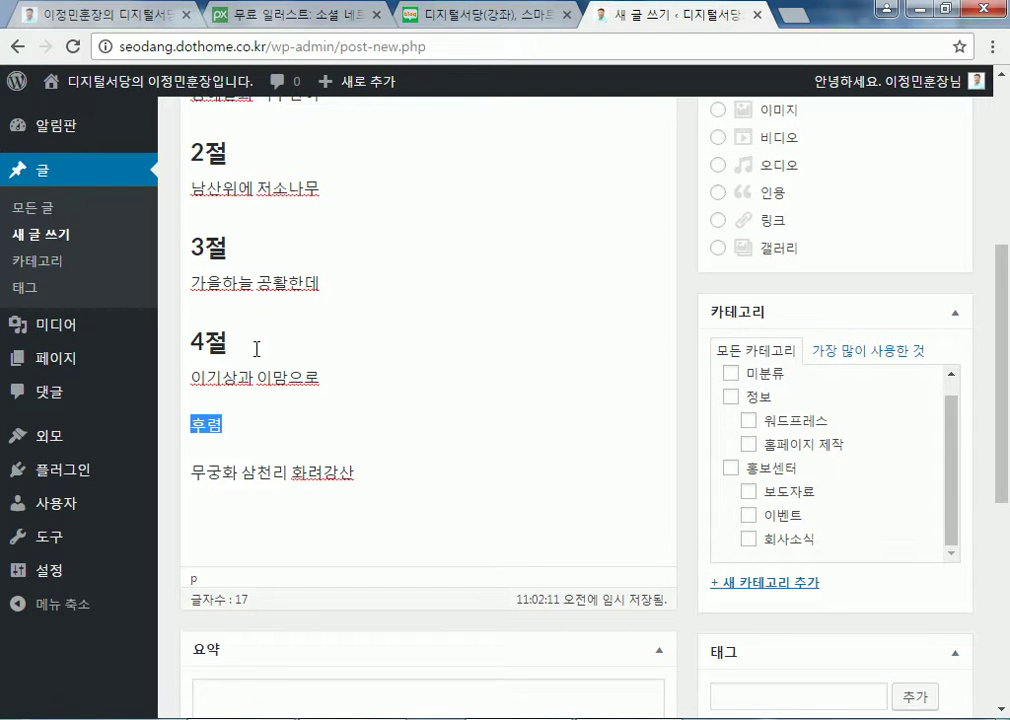
{"action": "scroll", "coordinate": [250, 350], "scroll_direction": "up", "scroll_amount": 3}
{"action": "left_click", "coordinate": [280, 184]}
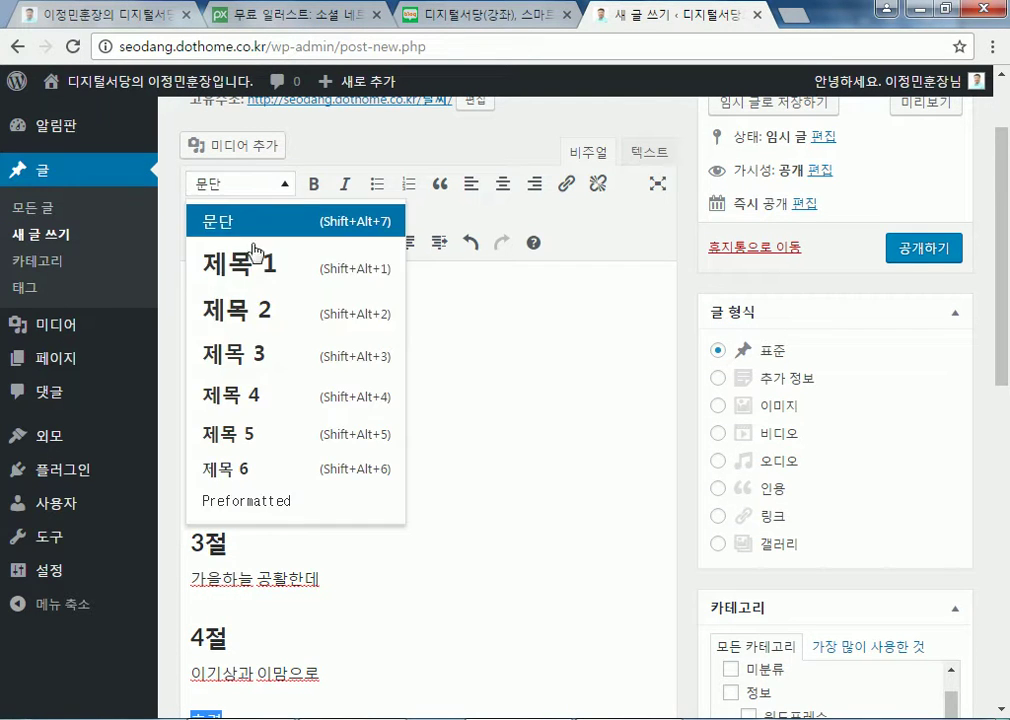
{"action": "left_click", "coordinate": [237, 309]}
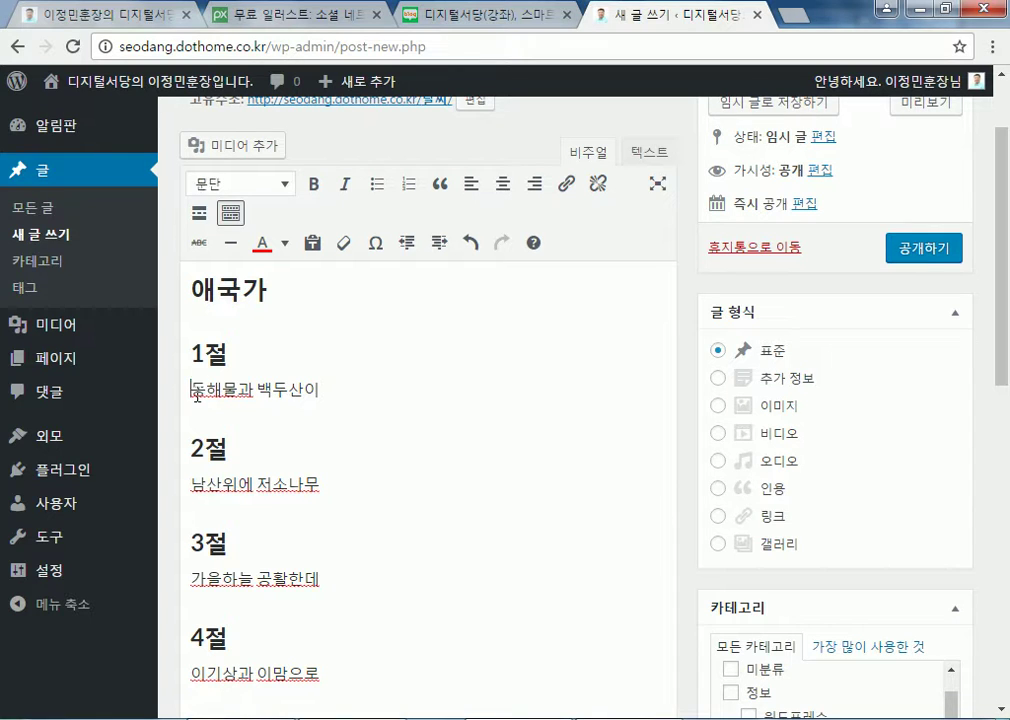
{"action": "left_click_drag", "start_coordinate": [193, 391], "coordinate": [349, 397]}
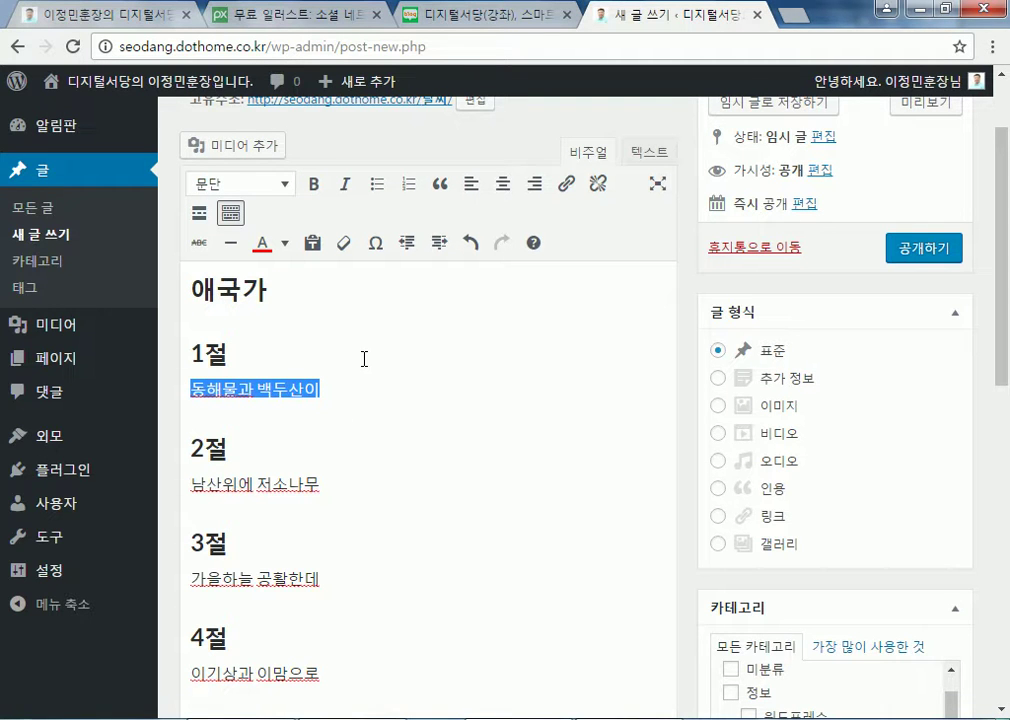
{"action": "left_click", "coordinate": [325, 436]}
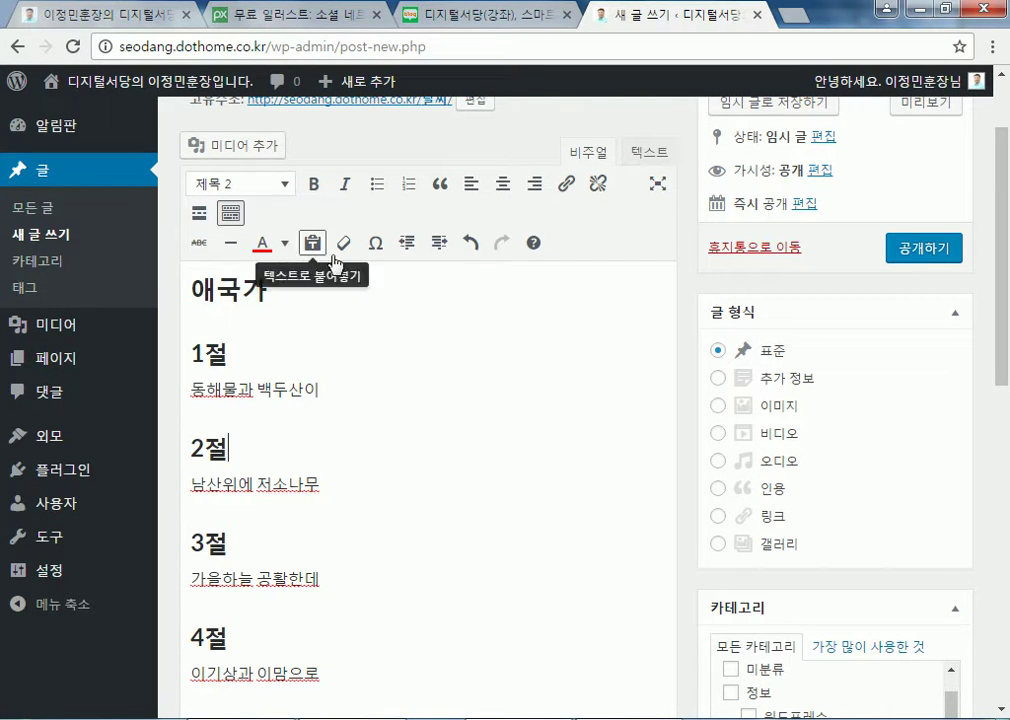
{"action": "scroll", "coordinate": [313, 438], "scroll_direction": "up", "scroll_amount": 2}
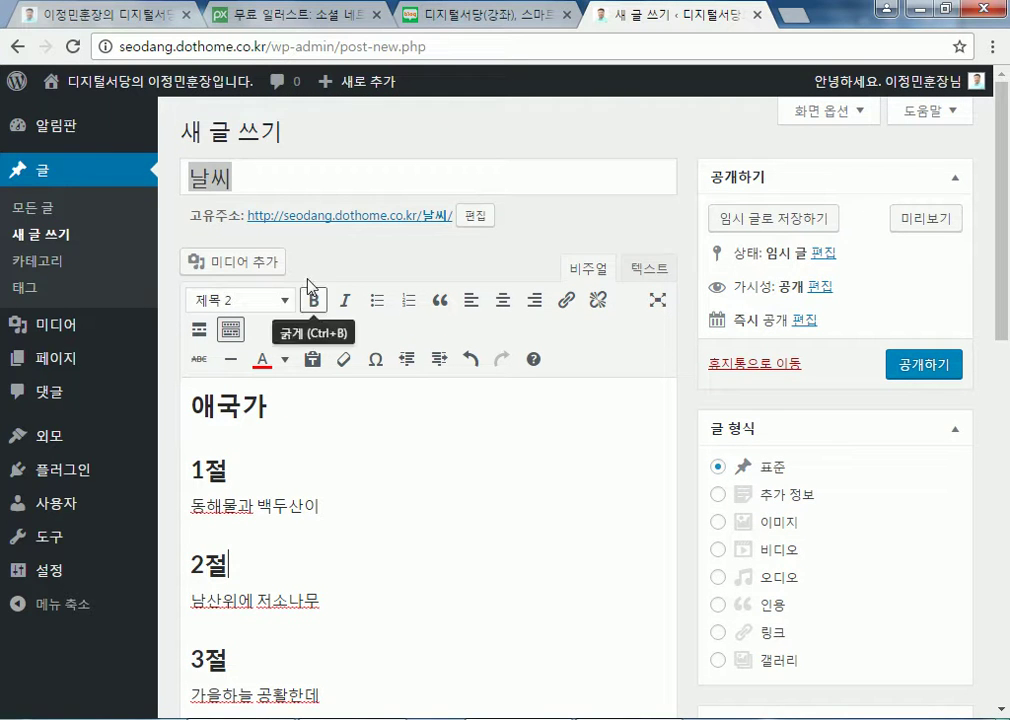
Replace the title 날씨 with 애국가 and open the permalink slug for editing
{"action": "left_click_drag", "start_coordinate": [295, 178], "coordinate": [153, 170]}
{"action": "type", "text": "애국가"}
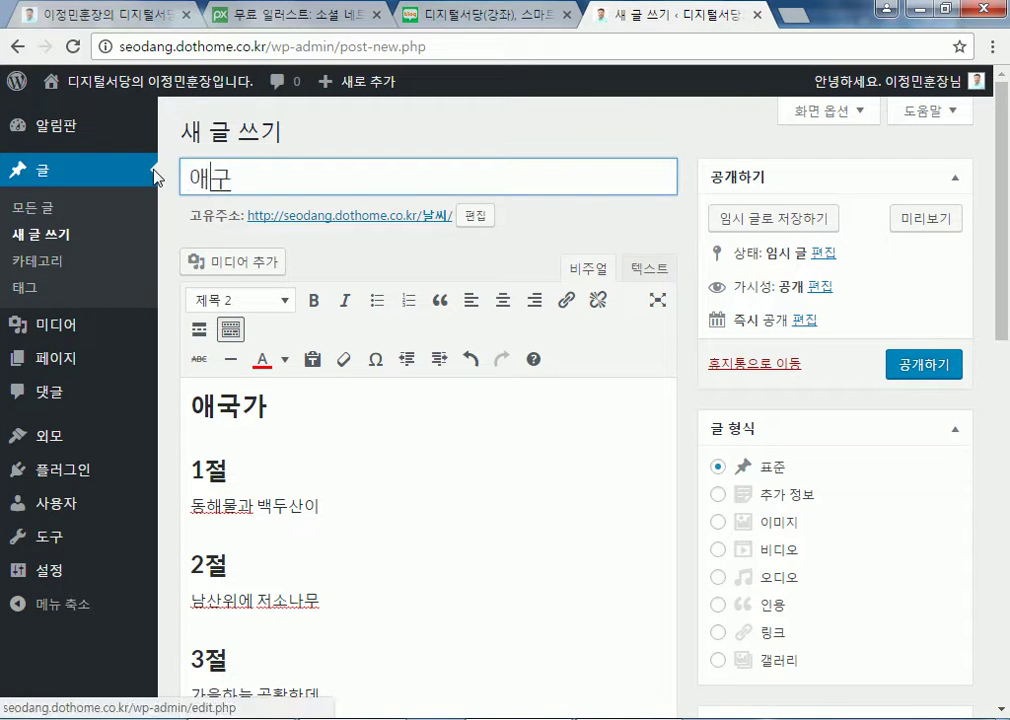
{"action": "key", "text": "Tab"}
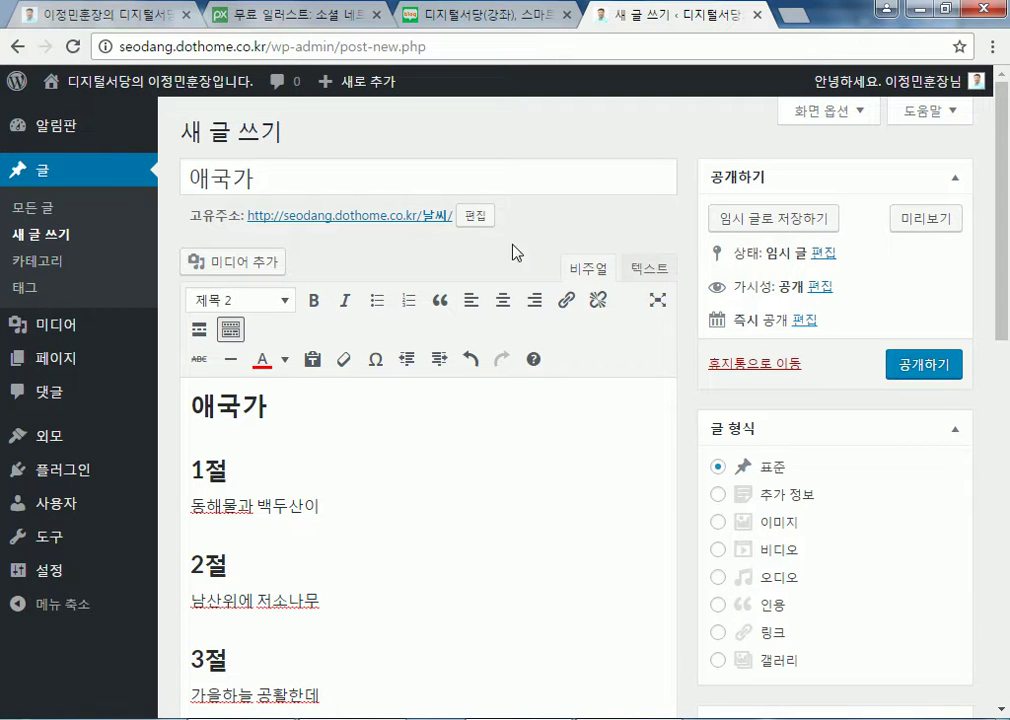
{"action": "left_click", "coordinate": [476, 218]}
Replace 날씨 with 애국가 in the permalink slug and save it as /애국가/
{"action": "type", "text": "애국가"}
{"action": "key", "text": "Return"}
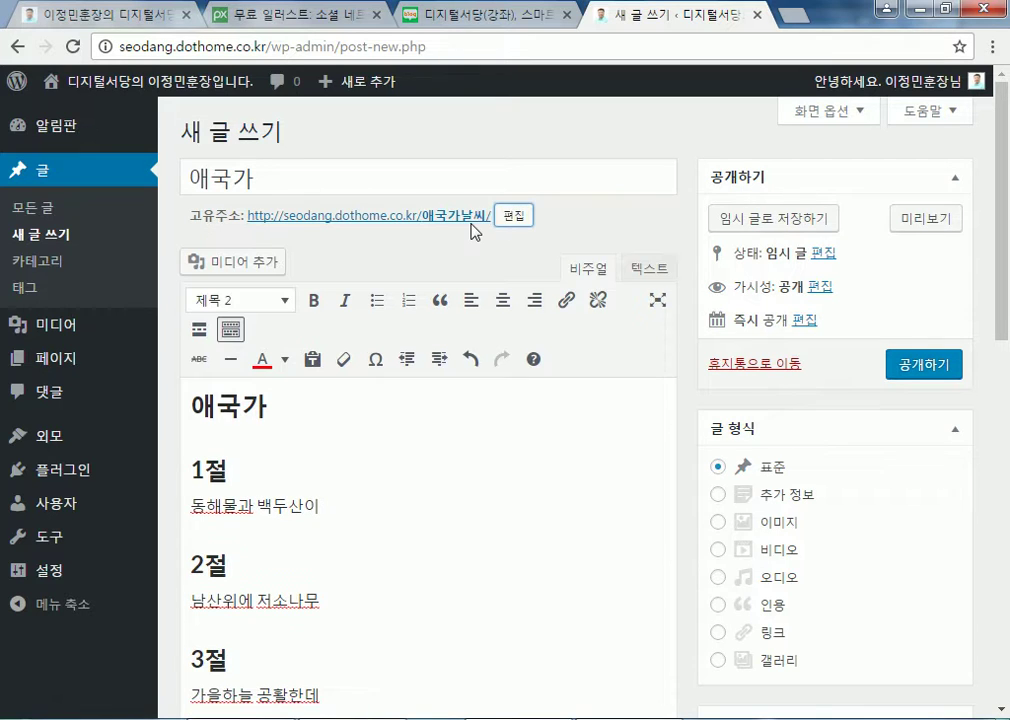
{"action": "left_click", "coordinate": [497, 217]}
{"action": "left_click_drag", "start_coordinate": [467, 217], "coordinate": [527, 221]}
{"action": "key", "text": "BackSpace"}
{"action": "key", "text": "Return"}
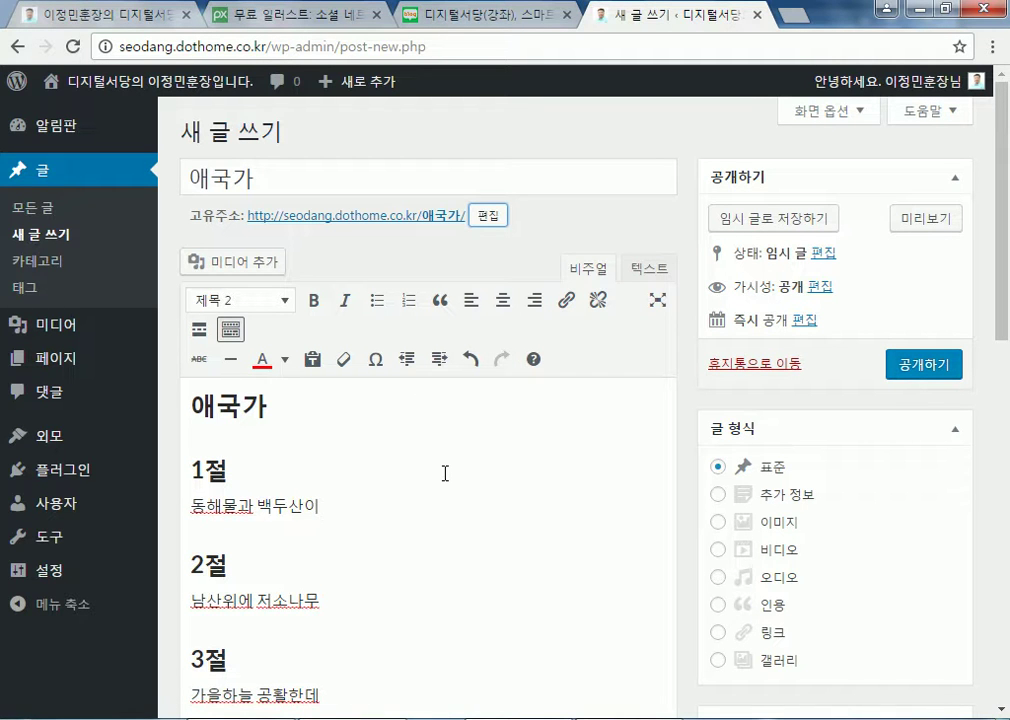
{"action": "left_click", "coordinate": [298, 474]}
{"action": "left_click", "coordinate": [390, 508]}
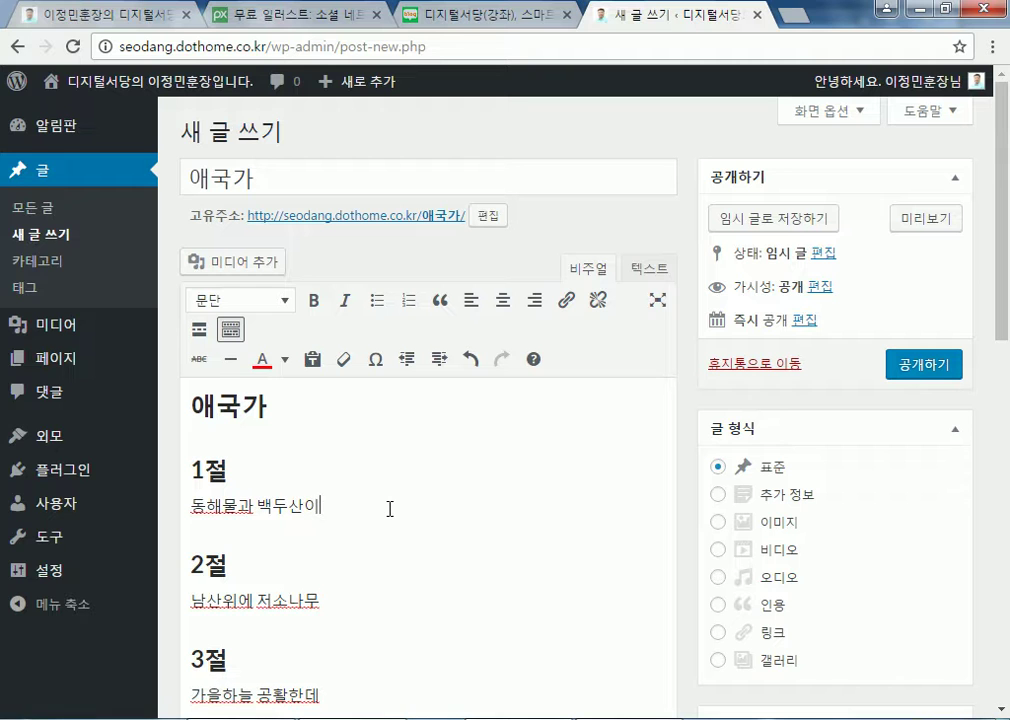
In the Text view, delete the leftover &nbsp; line after the chorus, then return to Visual view
{"action": "left_click", "coordinate": [646, 276]}
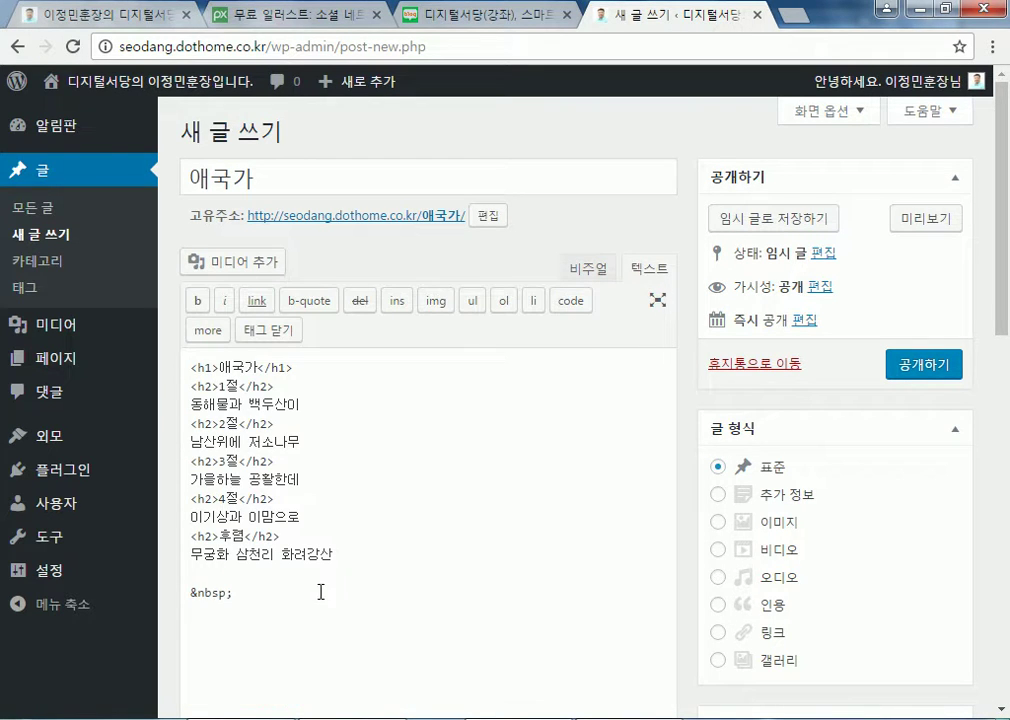
{"action": "left_click_drag", "start_coordinate": [192, 368], "coordinate": [300, 583]}
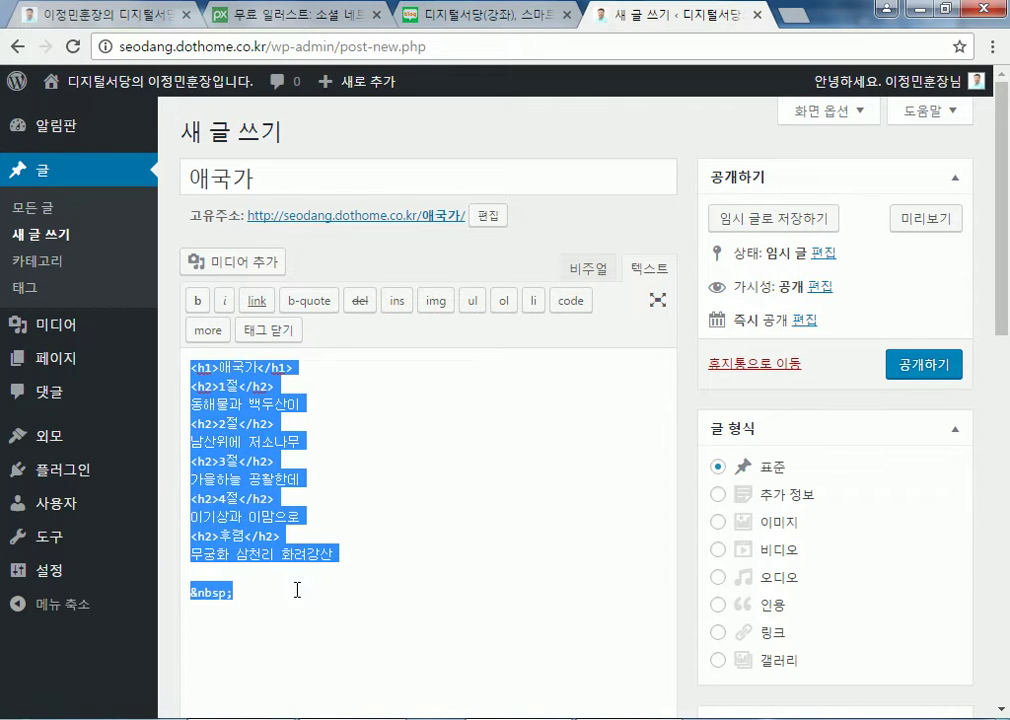
{"action": "left_click", "coordinate": [293, 590]}
{"action": "left_click", "coordinate": [231, 567]}
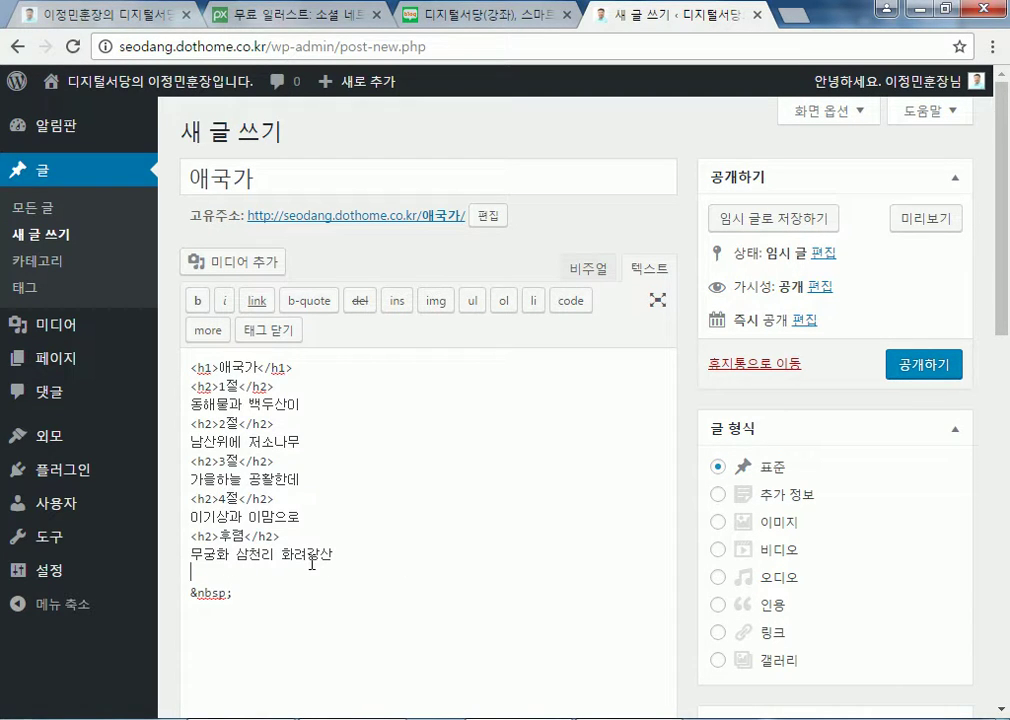
{"action": "key", "text": "Delete"}
{"action": "key", "text": "Delete"}
{"action": "key", "text": "Delete"}
{"action": "key", "text": "Delete"}
{"action": "key", "text": "Delete"}
{"action": "key", "text": "Delete"}
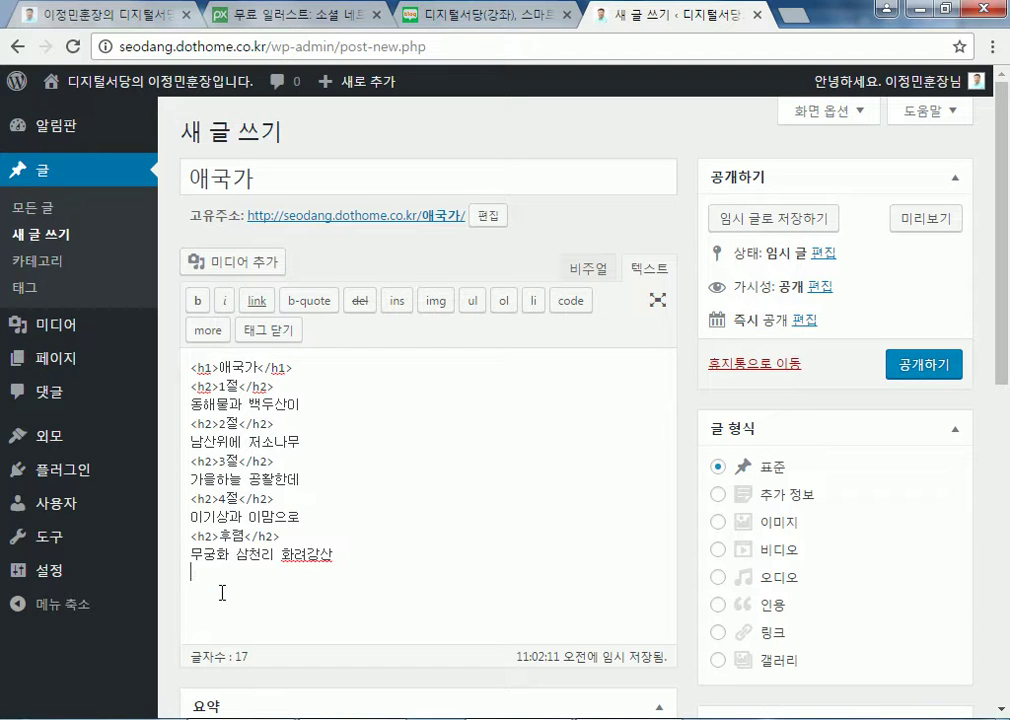
{"action": "left_click", "coordinate": [589, 269]}
Review the 애국가 post content and publish it with 공개하기
{"action": "scroll", "coordinate": [248, 473], "scroll_direction": "down", "scroll_amount": 2}
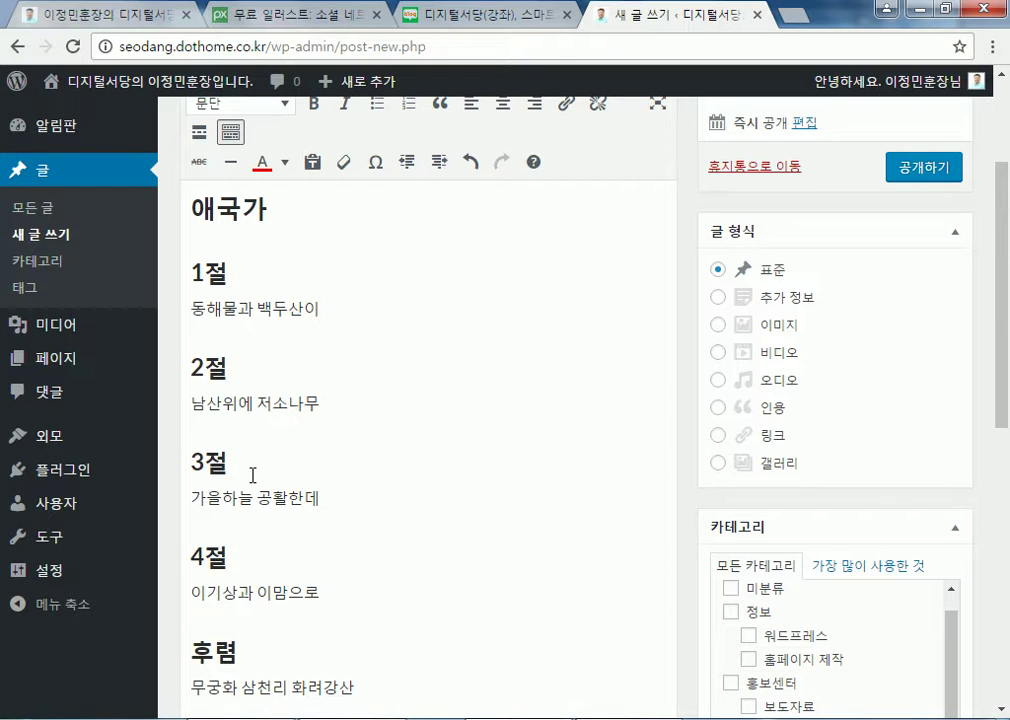
{"action": "scroll", "coordinate": [369, 464], "scroll_direction": "down", "scroll_amount": 3}
{"action": "scroll", "coordinate": [426, 437], "scroll_direction": "up", "scroll_amount": 3}
{"action": "left_click", "coordinate": [929, 171]}
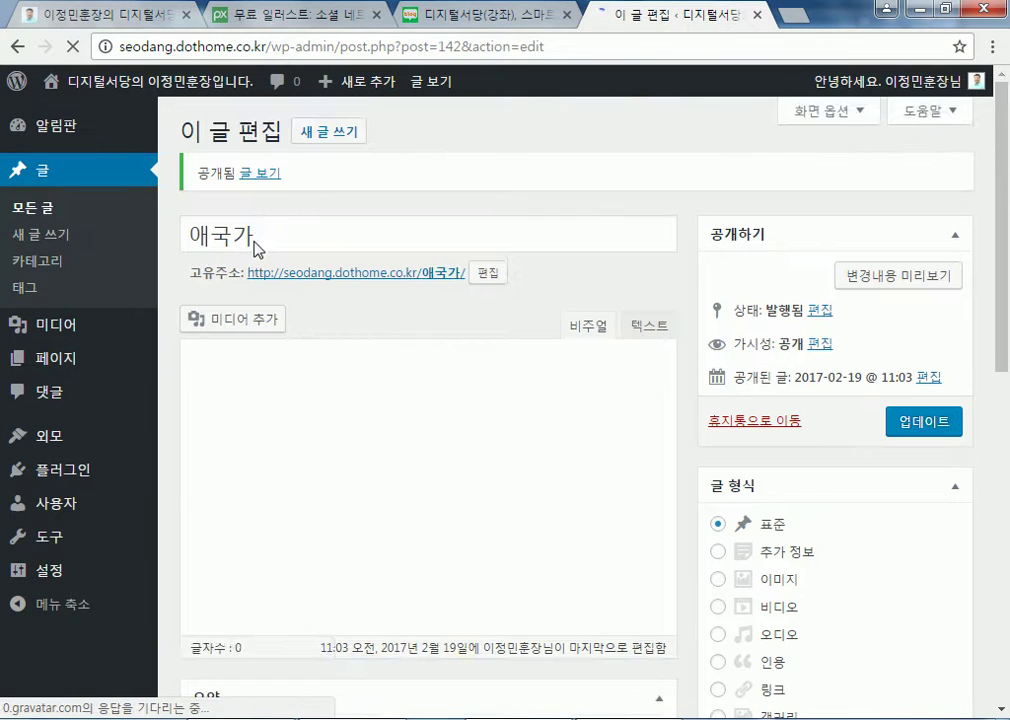
Start a new blank post, close the extra tabs, and open Zum from the link portal
{"action": "left_click", "coordinate": [339, 117]}
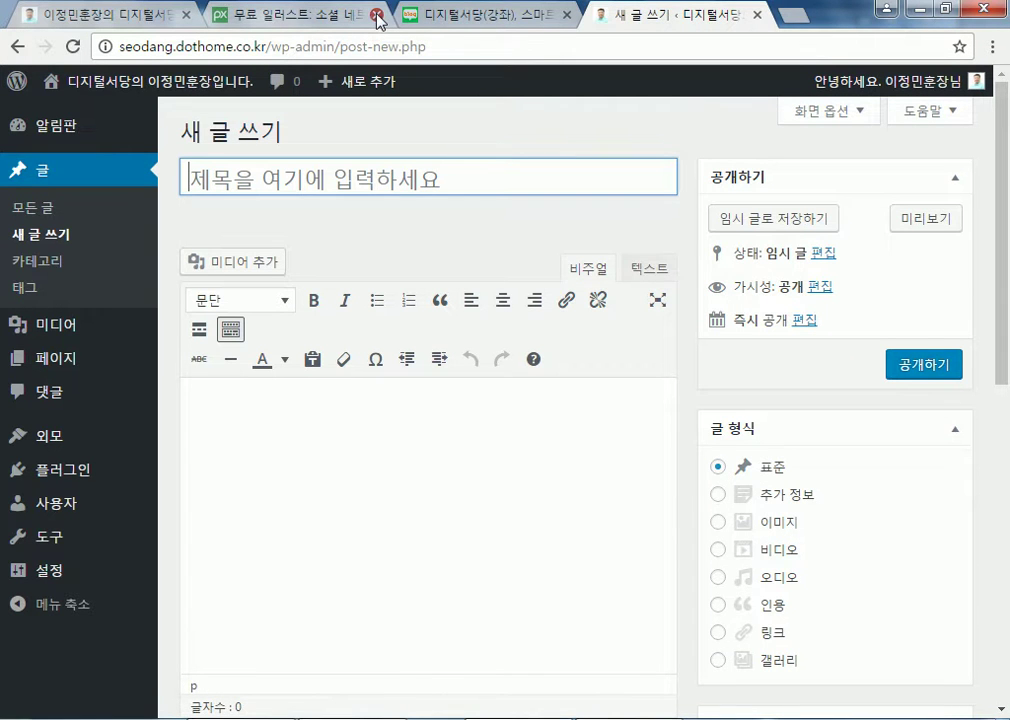
{"action": "left_click", "coordinate": [377, 16]}
{"action": "left_click", "coordinate": [376, 16]}
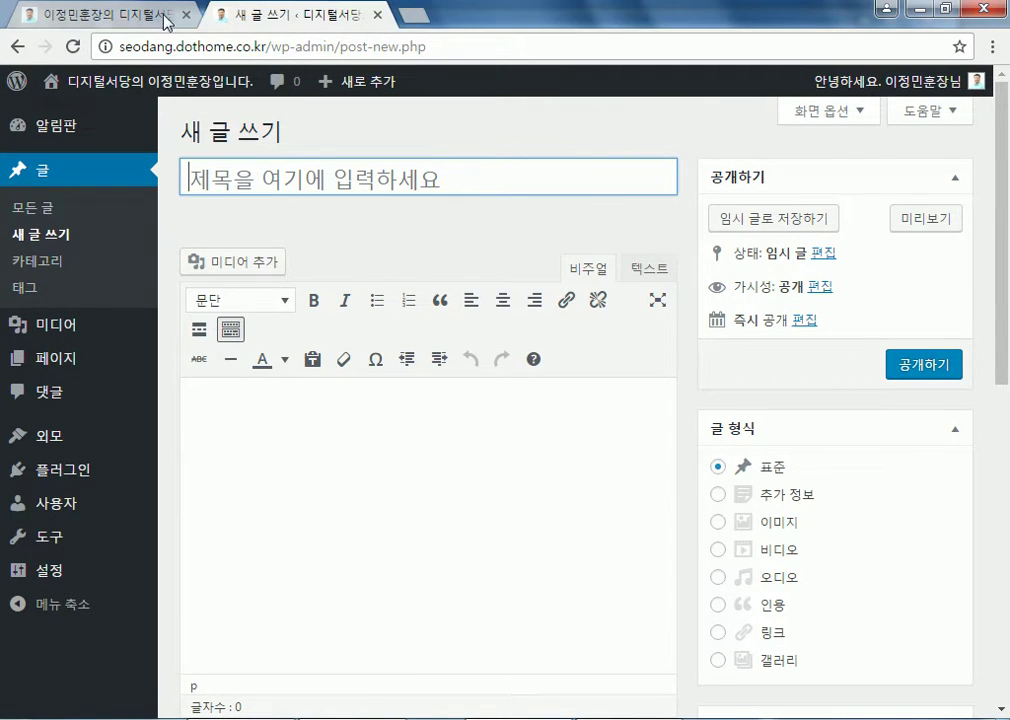
{"action": "left_click", "coordinate": [140, 16]}
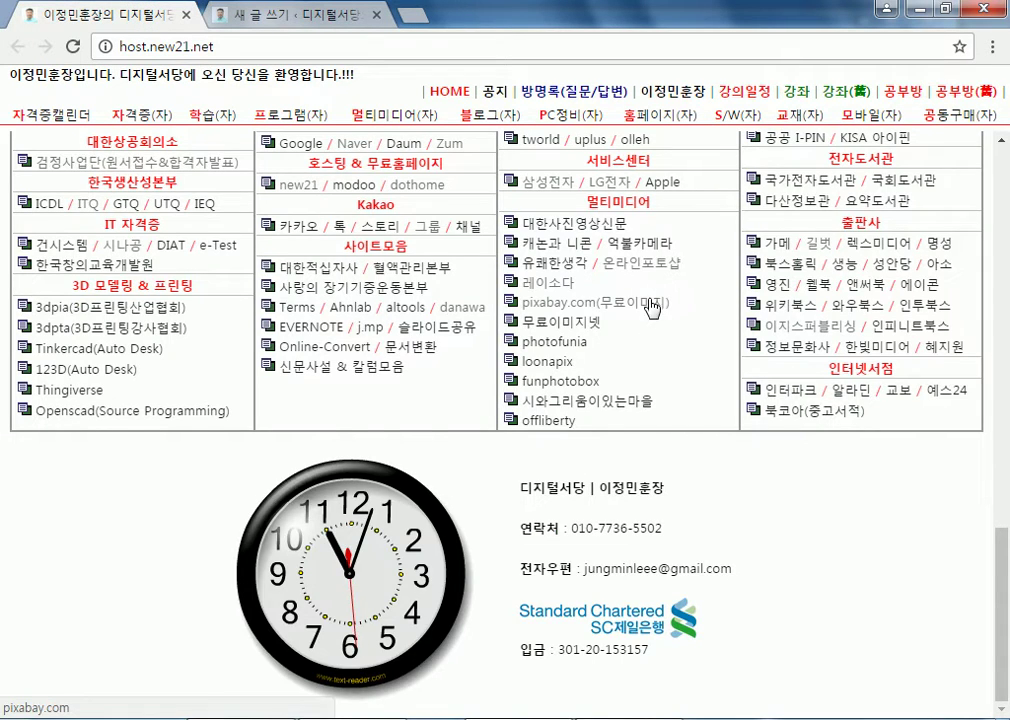
{"action": "scroll", "coordinate": [648, 310], "scroll_direction": "up", "scroll_amount": 1}
{"action": "scroll", "coordinate": [648, 316], "scroll_direction": "up", "scroll_amount": 2}
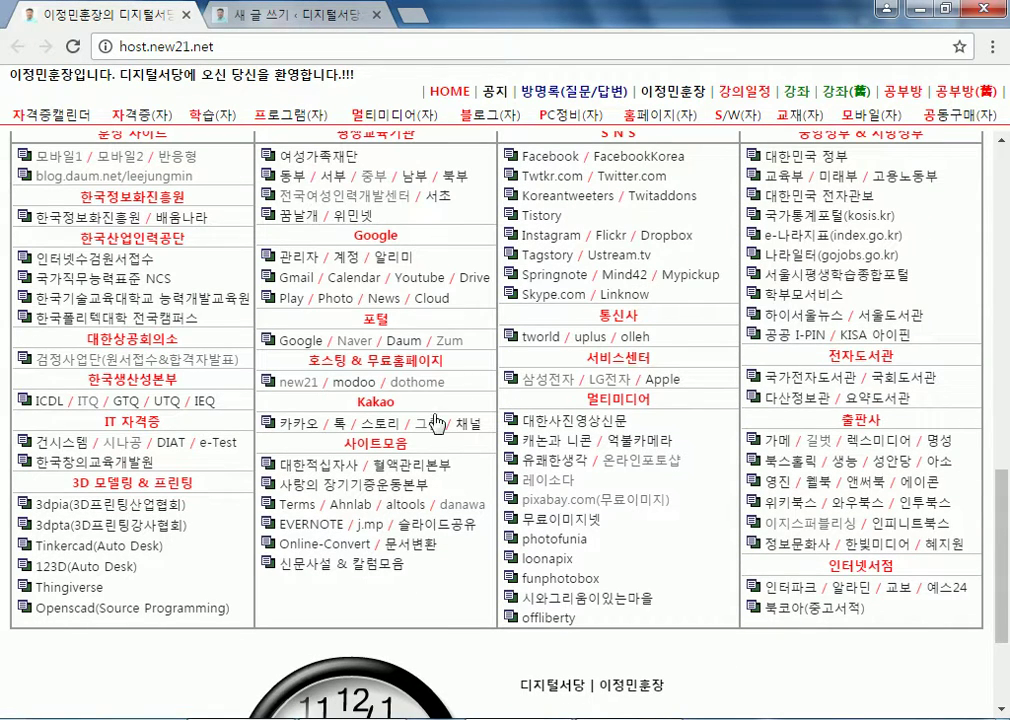
{"action": "left_click", "coordinate": [451, 342]}
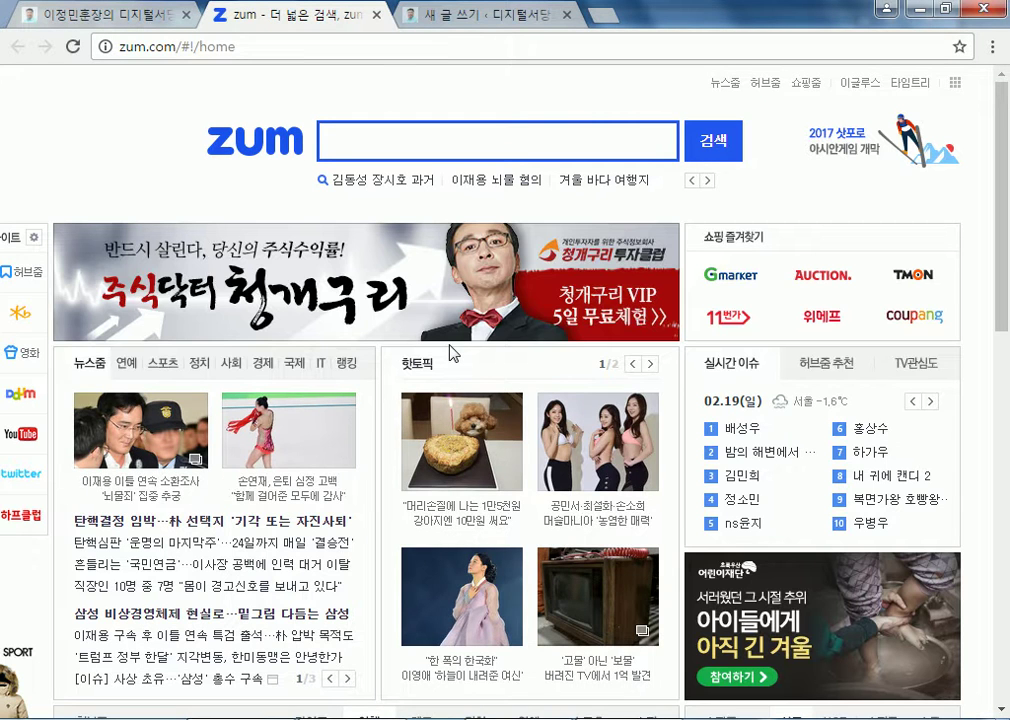
Open the rhythmic gymnast's retirement news article on Zum
{"action": "scroll", "coordinate": [451, 352], "scroll_direction": "down", "scroll_amount": 2}
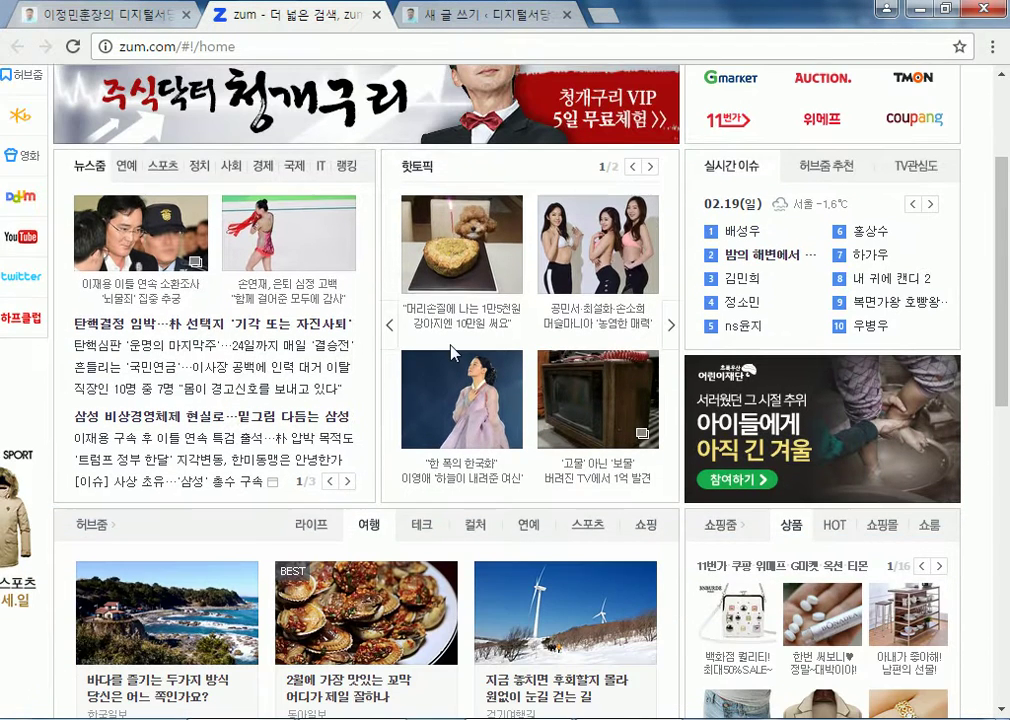
{"action": "left_click", "coordinate": [299, 255]}
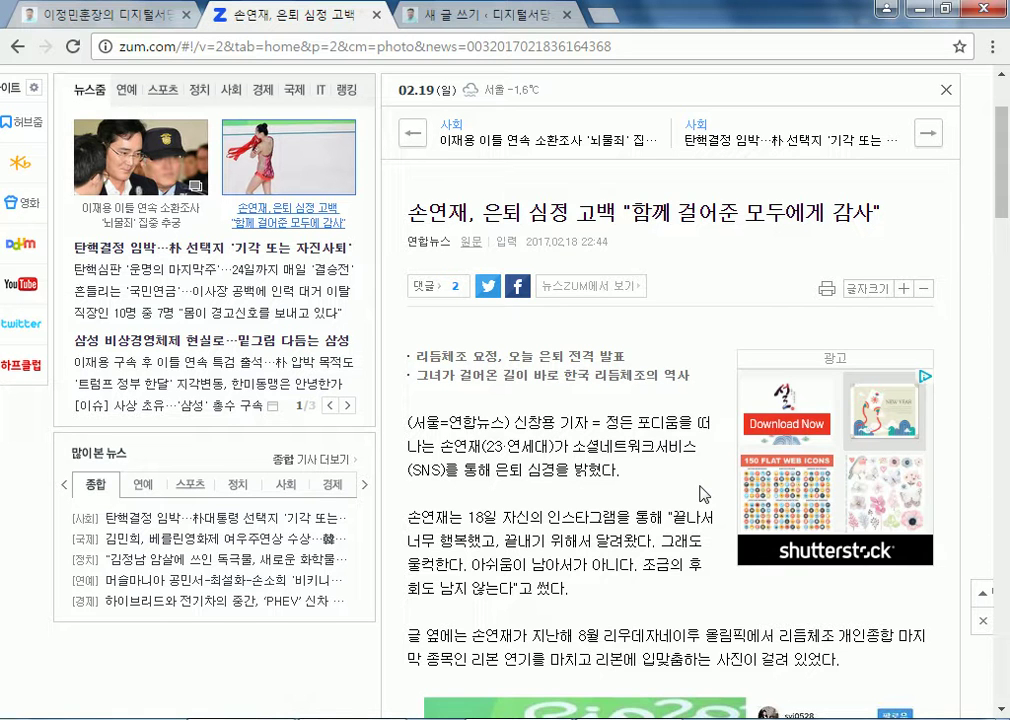
{"action": "scroll", "coordinate": [686, 493], "scroll_direction": "down", "scroll_amount": 3}
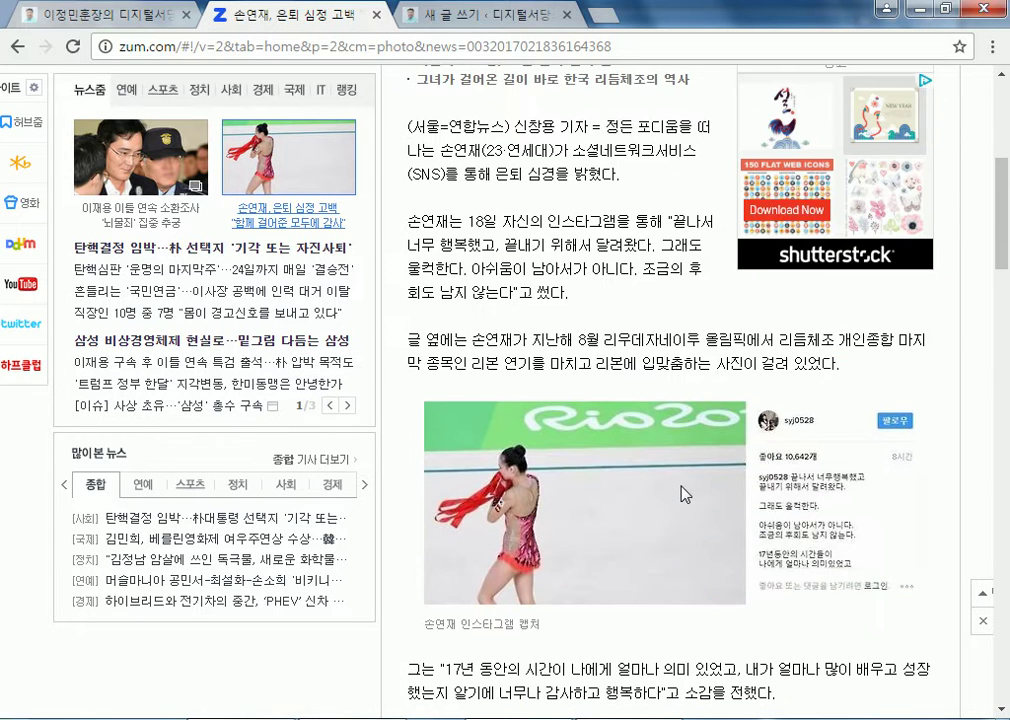
{"action": "scroll", "coordinate": [577, 466], "scroll_direction": "up", "scroll_amount": 2}
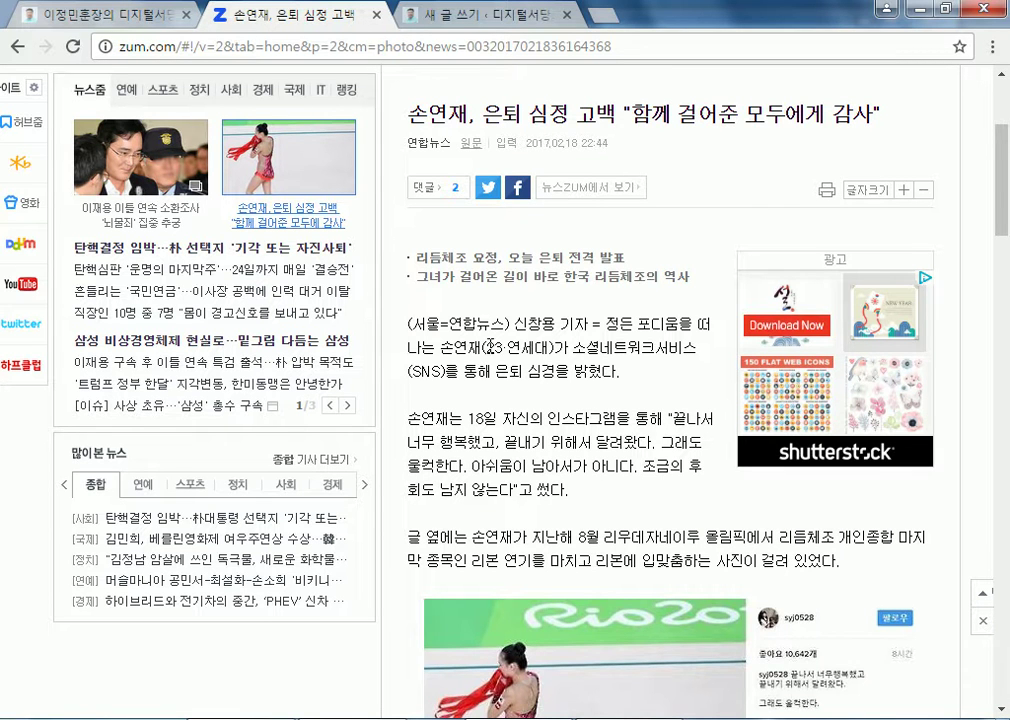
Copy the article's full headline and return to the new WordPress post
{"action": "left_click_drag", "start_coordinate": [483, 347], "coordinate": [553, 347]}
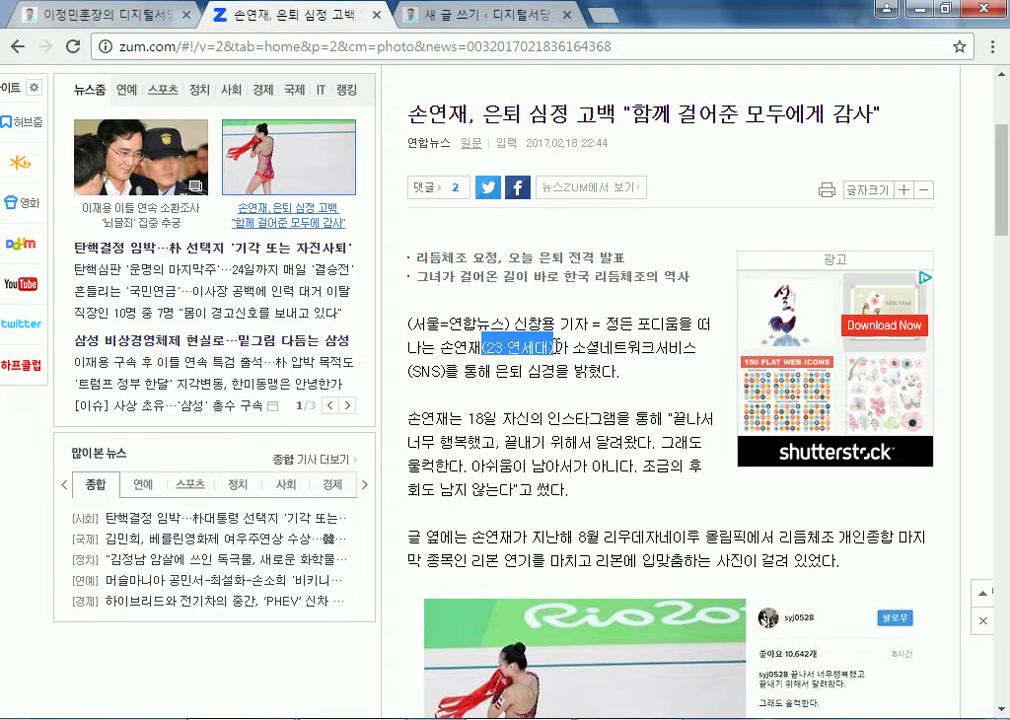
{"action": "scroll", "coordinate": [578, 421], "scroll_direction": "down", "scroll_amount": 3}
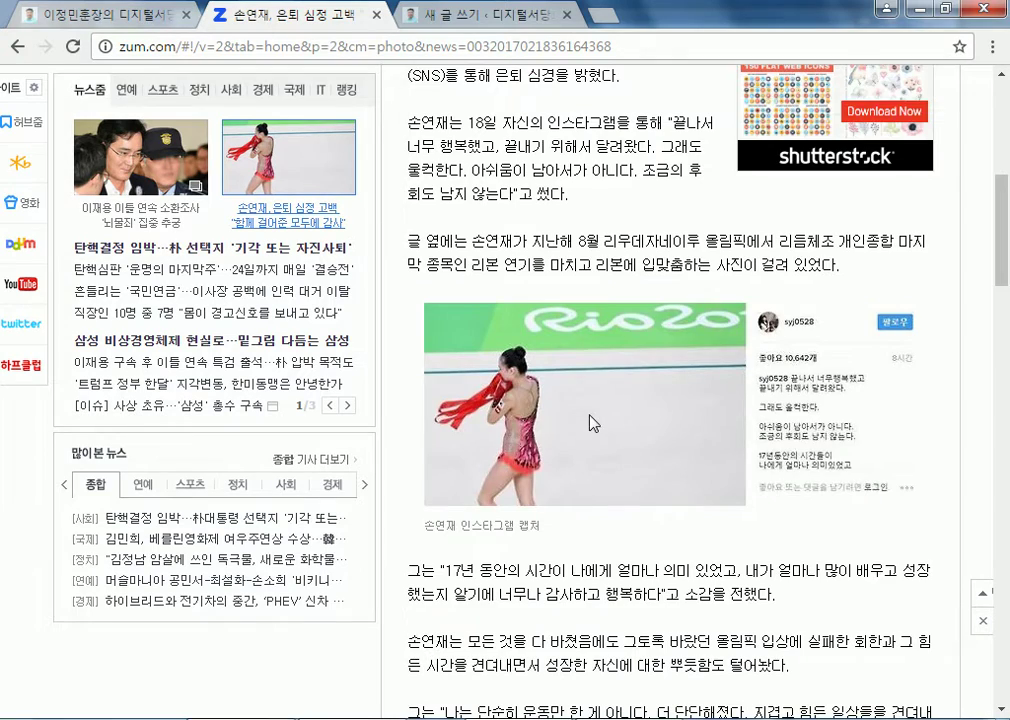
{"action": "scroll", "coordinate": [592, 423], "scroll_direction": "up", "scroll_amount": 1}
{"action": "scroll", "coordinate": [592, 423], "scroll_direction": "up", "scroll_amount": 1}
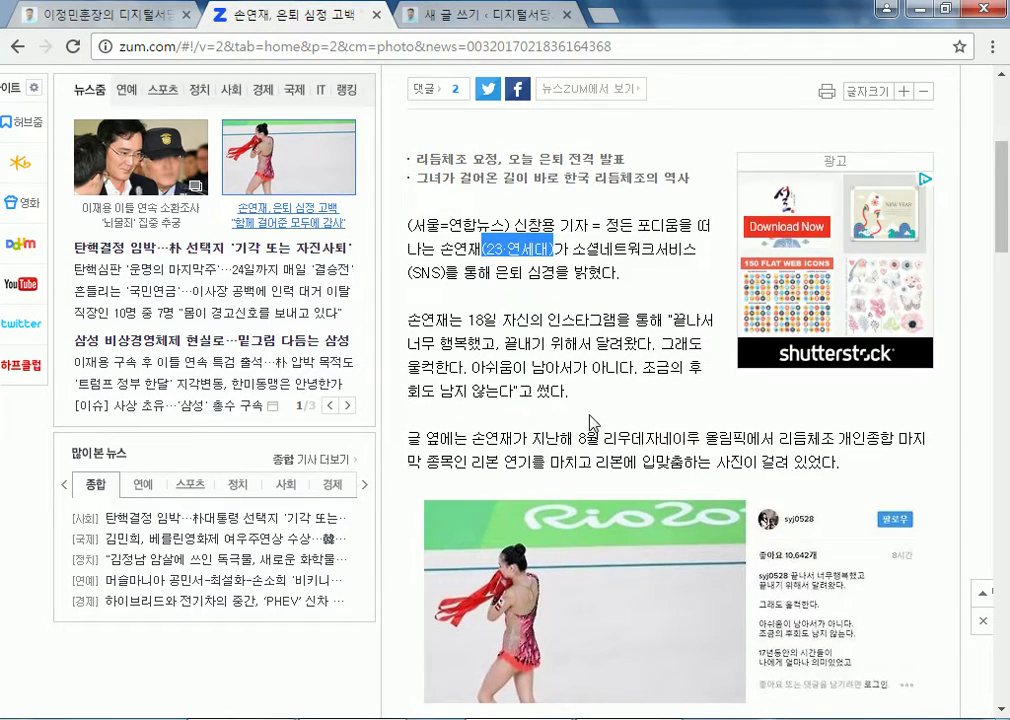
{"action": "scroll", "coordinate": [591, 424], "scroll_direction": "up", "scroll_amount": 3}
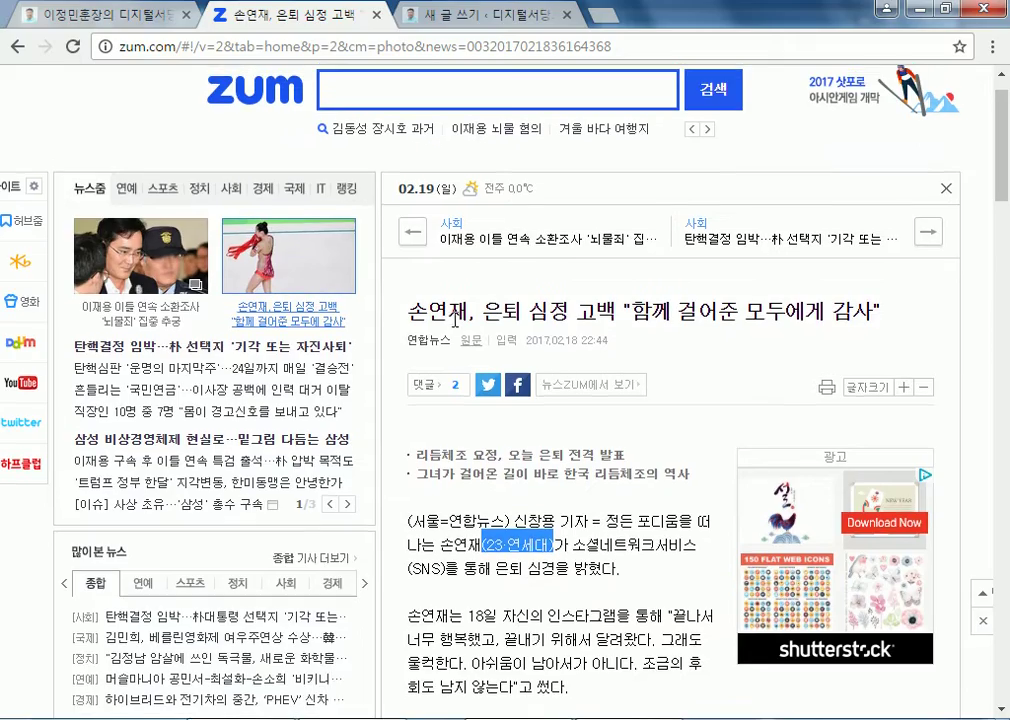
{"action": "left_click_drag", "start_coordinate": [407, 313], "coordinate": [883, 313]}
{"action": "right_click", "coordinate": [838, 313]}
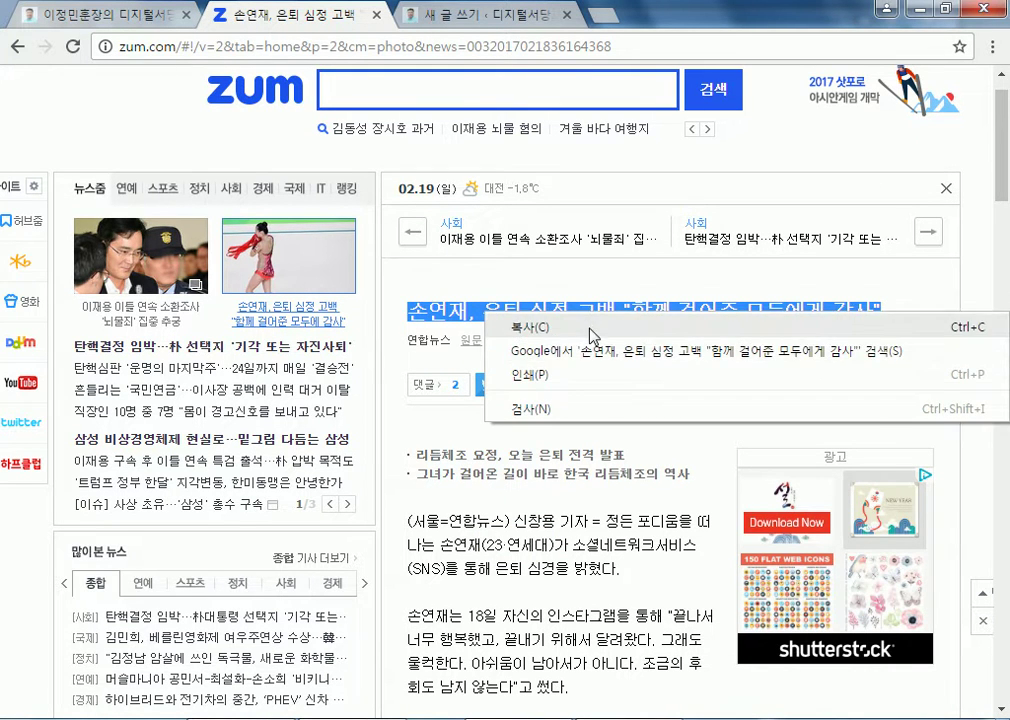
{"action": "left_click", "coordinate": [550, 327]}
{"action": "left_click", "coordinate": [480, 15]}
Paste the copied headline into the post body and start a new line below it
{"action": "left_click", "coordinate": [241, 412]}
{"action": "right_click", "coordinate": [242, 412]}
{"action": "left_click", "coordinate": [293, 534]}
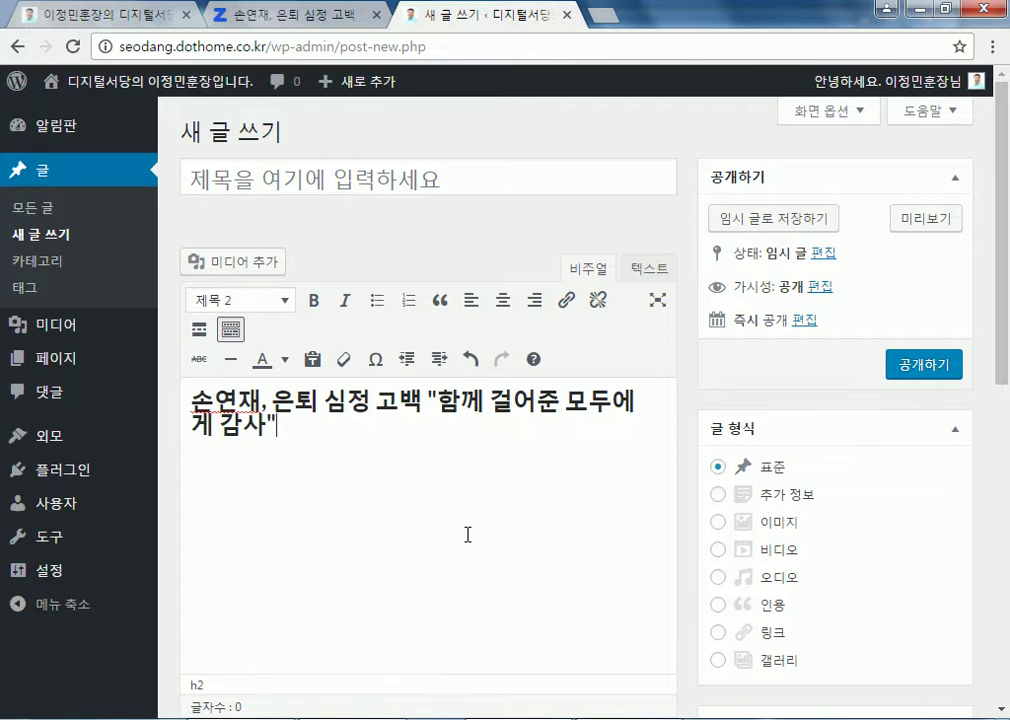
{"action": "key", "text": "Return"}
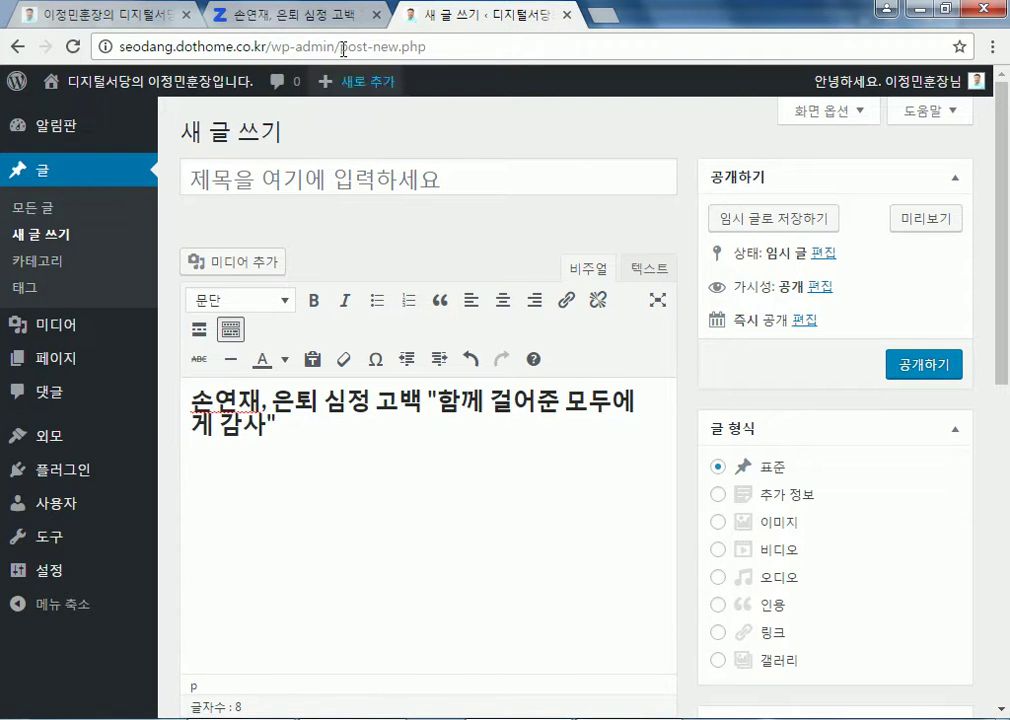
Select and copy the Zum article's full body text, then go back to WordPress
{"action": "left_click", "coordinate": [283, 20]}
{"action": "scroll", "coordinate": [412, 265], "scroll_direction": "down", "scroll_amount": 3}
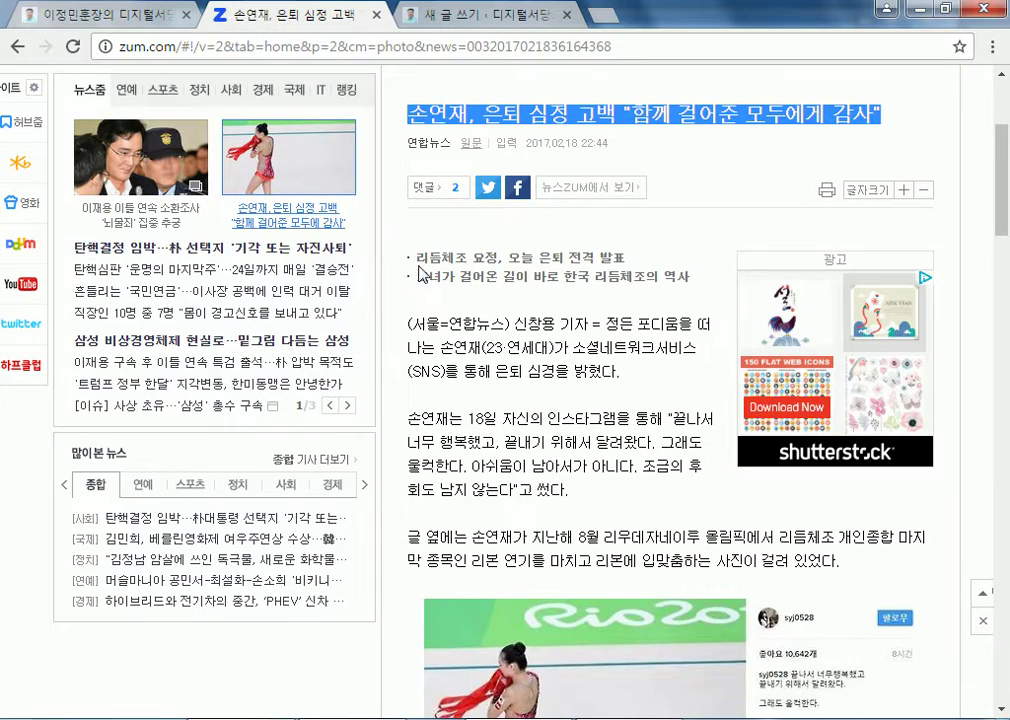
{"action": "left_click_drag", "start_coordinate": [410, 265], "coordinate": [635, 378]}
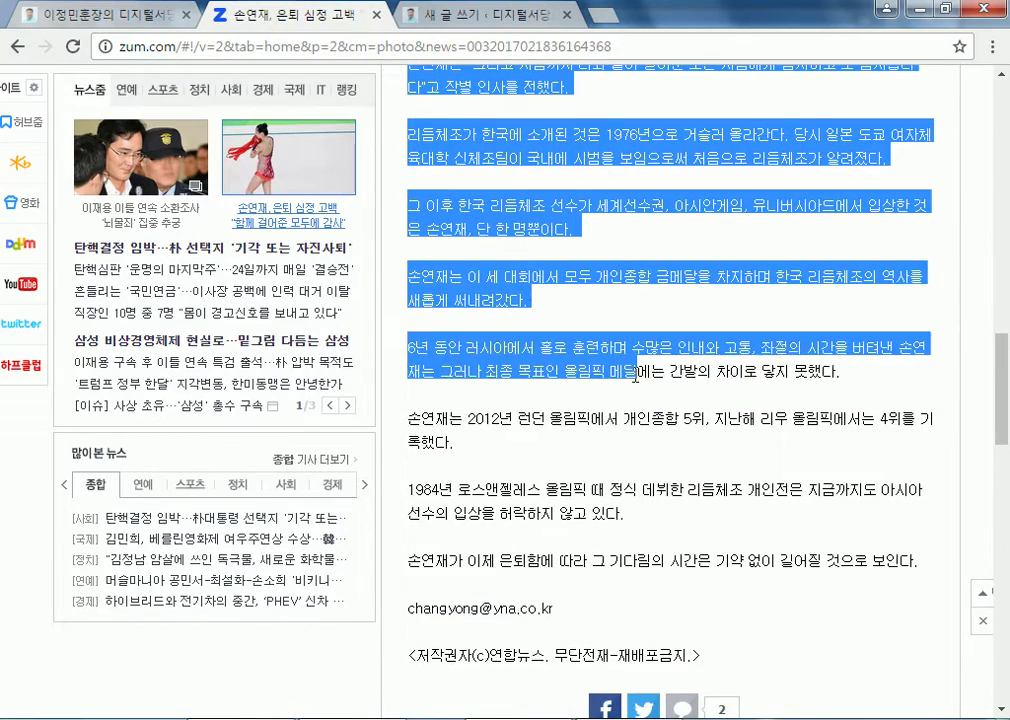
{"action": "scroll", "coordinate": [609, 381], "scroll_direction": "up", "scroll_amount": 3}
{"action": "left_click", "coordinate": [600, 380]}
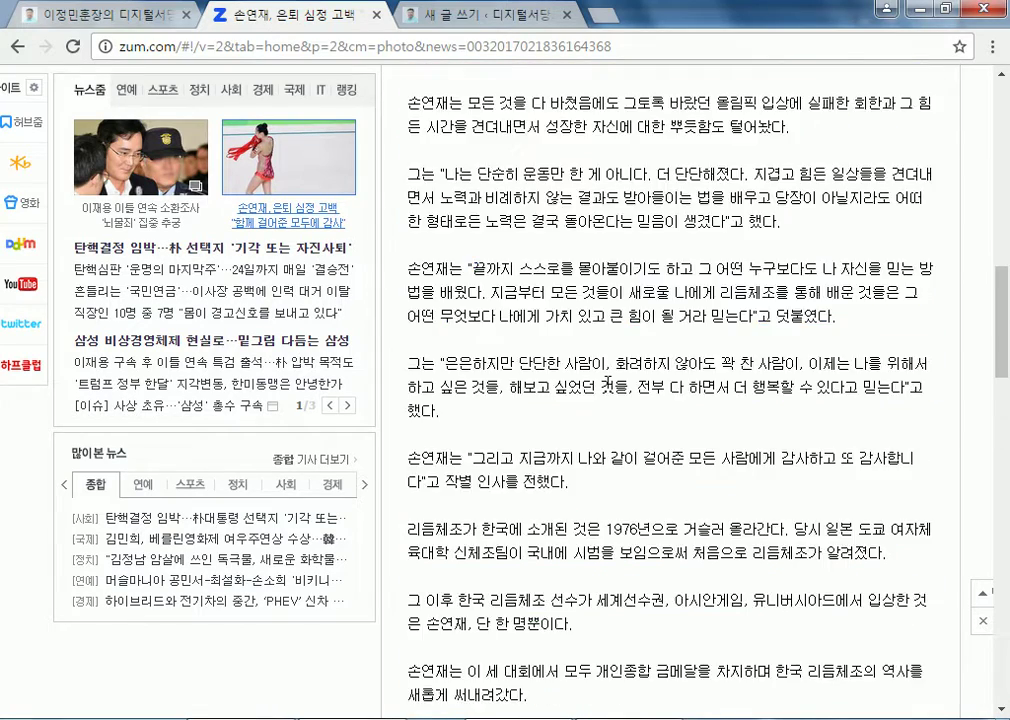
{"action": "scroll", "coordinate": [580, 378], "scroll_direction": "up", "scroll_amount": 4}
{"action": "scroll", "coordinate": [425, 140], "scroll_direction": "up", "scroll_amount": 3}
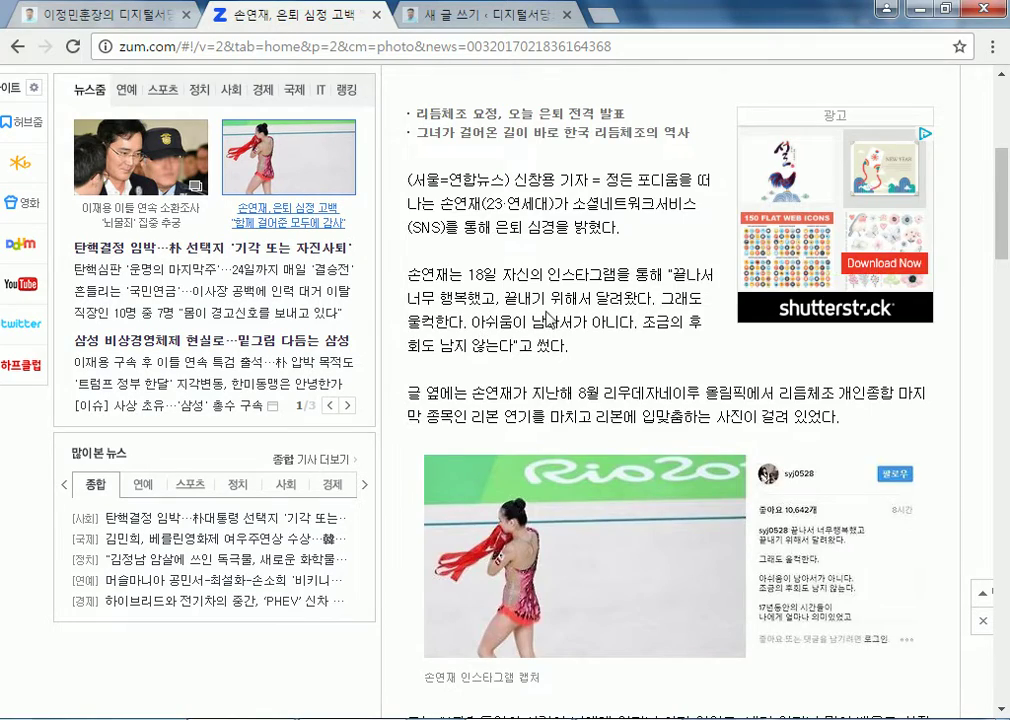
{"action": "scroll", "coordinate": [525, 322], "scroll_direction": "down", "scroll_amount": 12}
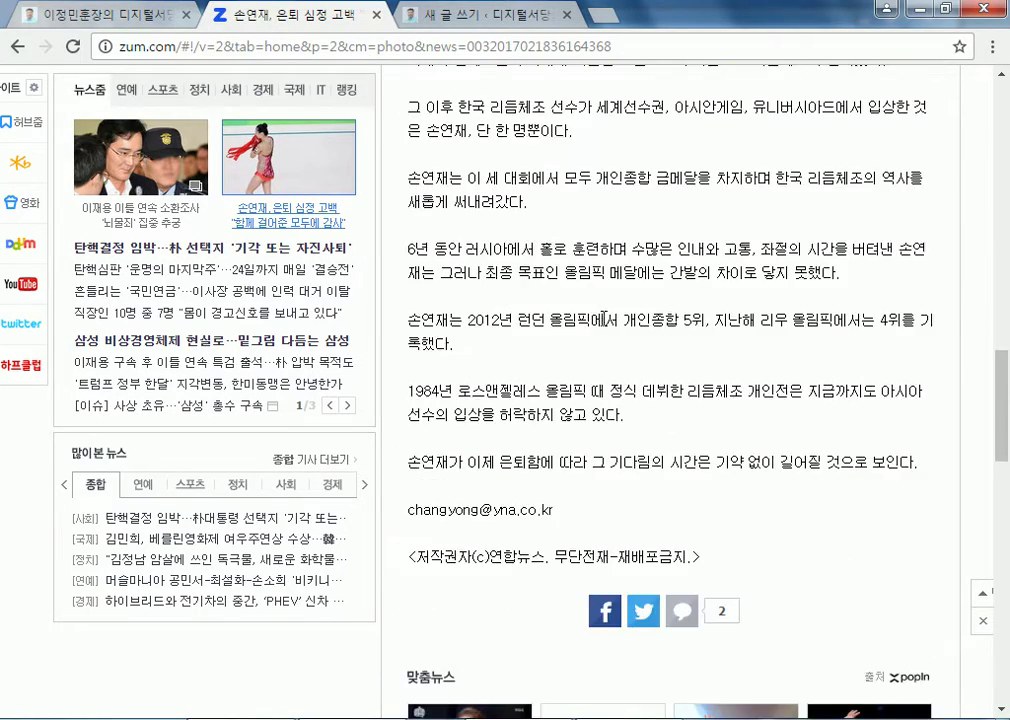
{"action": "scroll", "coordinate": [601, 313], "scroll_direction": "down", "scroll_amount": 2}
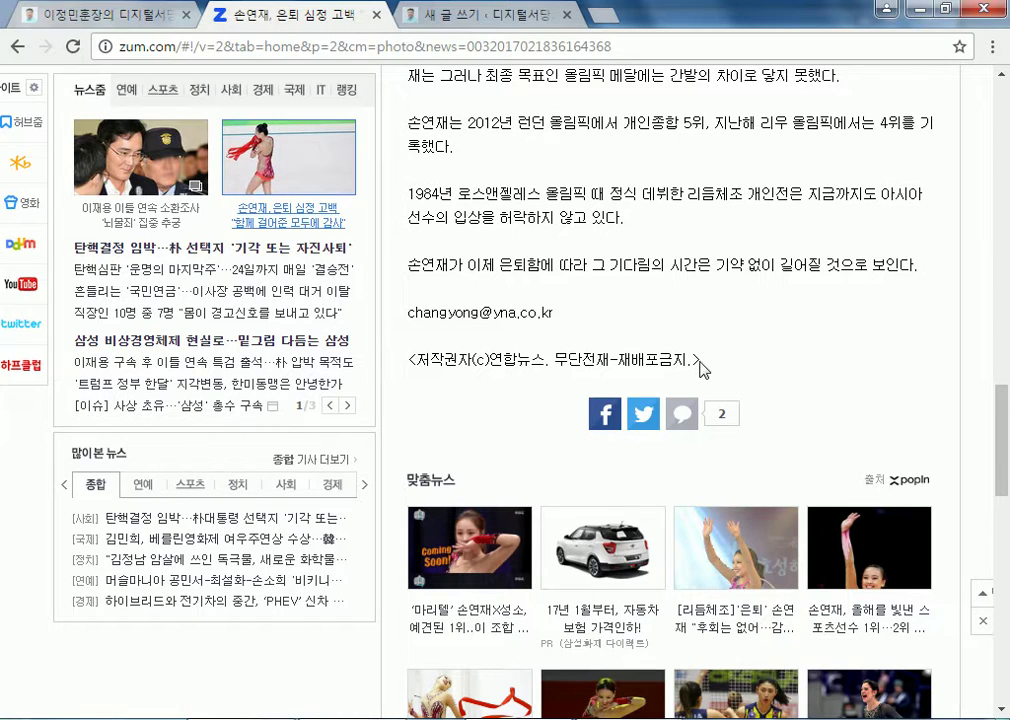
{"action": "left_click_drag", "start_coordinate": [699, 362], "coordinate": [706, 412]}
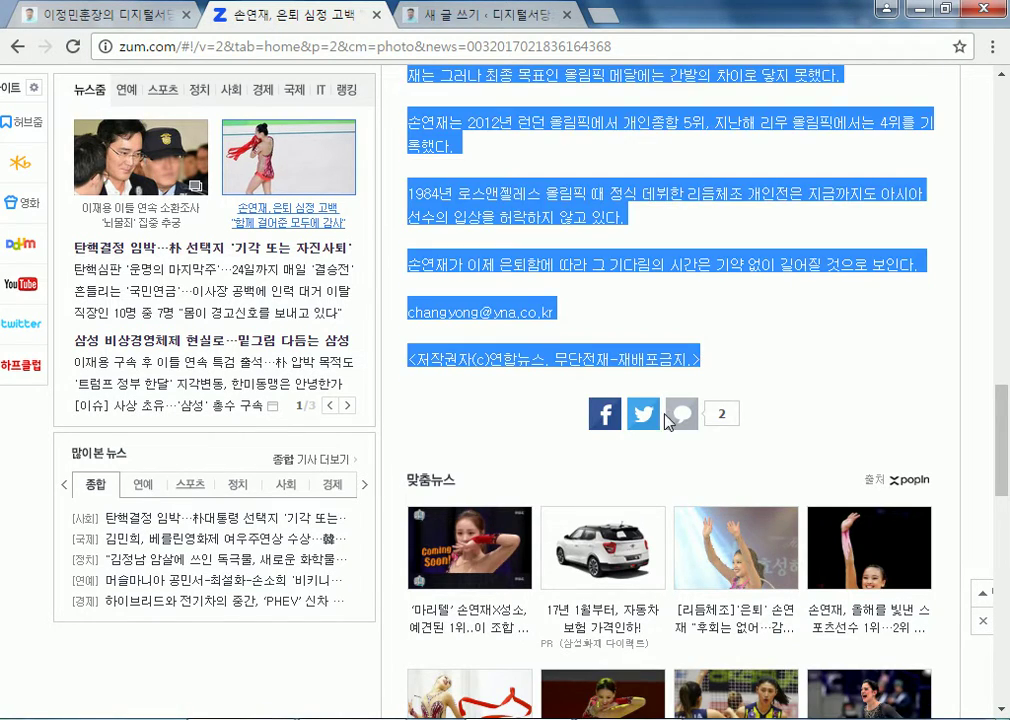
{"action": "scroll", "coordinate": [706, 412], "scroll_direction": "up", "scroll_amount": 5}
{"action": "scroll", "coordinate": [663, 417], "scroll_direction": "up", "scroll_amount": 6}
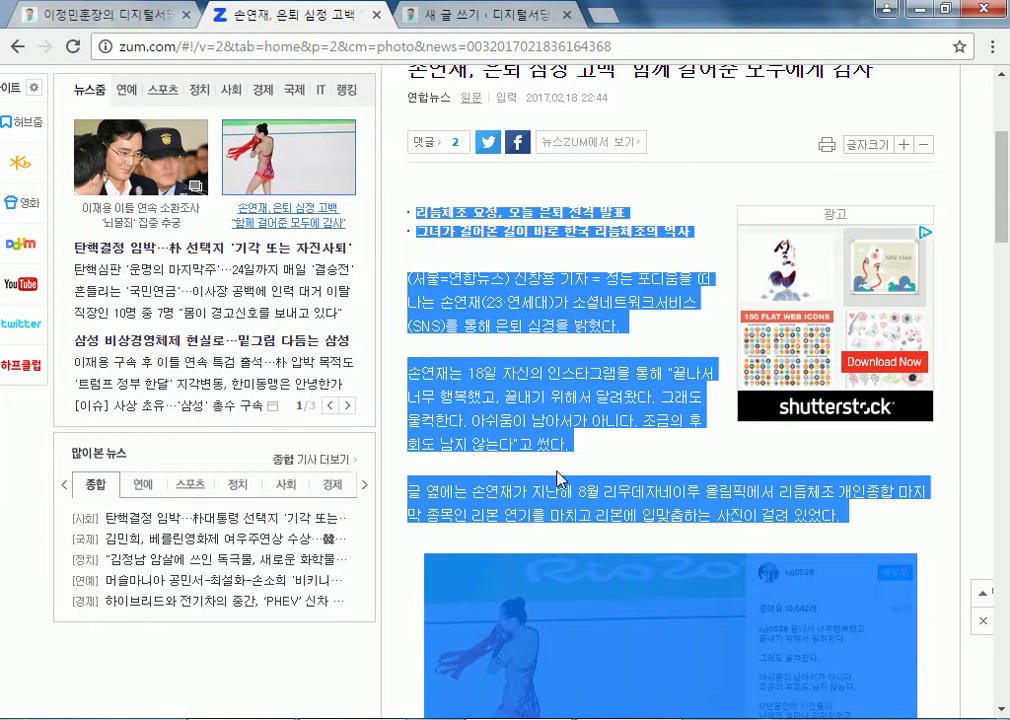
{"action": "scroll", "coordinate": [580, 455], "scroll_direction": "down", "scroll_amount": 15}
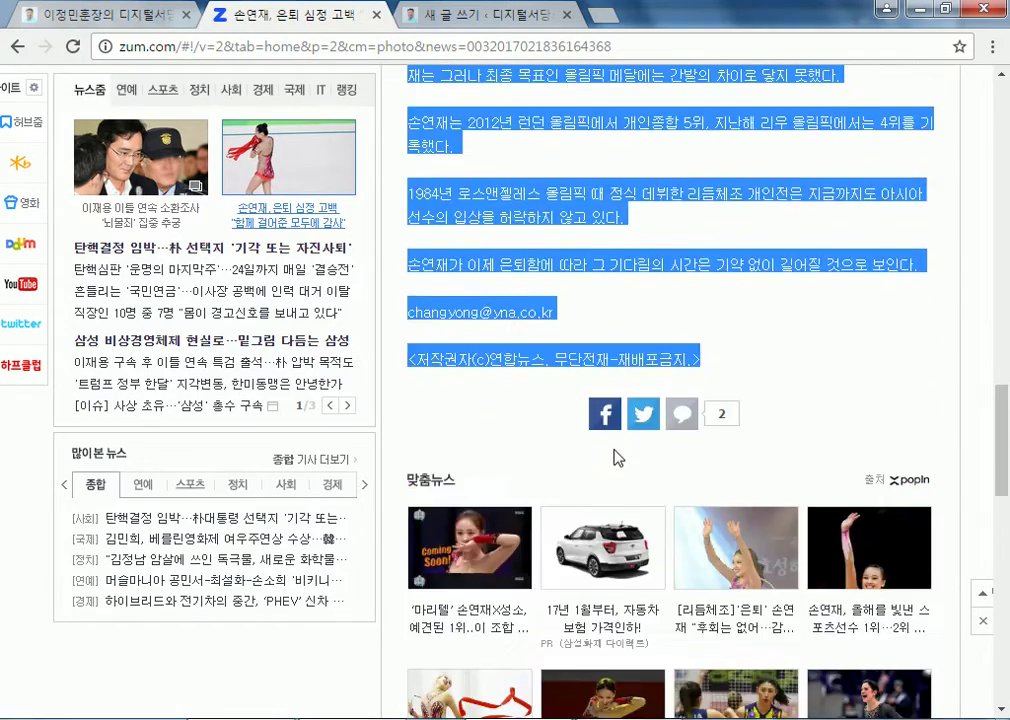
{"action": "scroll", "coordinate": [608, 465], "scroll_direction": "down", "scroll_amount": 4}
{"action": "scroll", "coordinate": [612, 300], "scroll_direction": "up", "scroll_amount": 3}
{"action": "scroll", "coordinate": [640, 330], "scroll_direction": "down", "scroll_amount": 1}
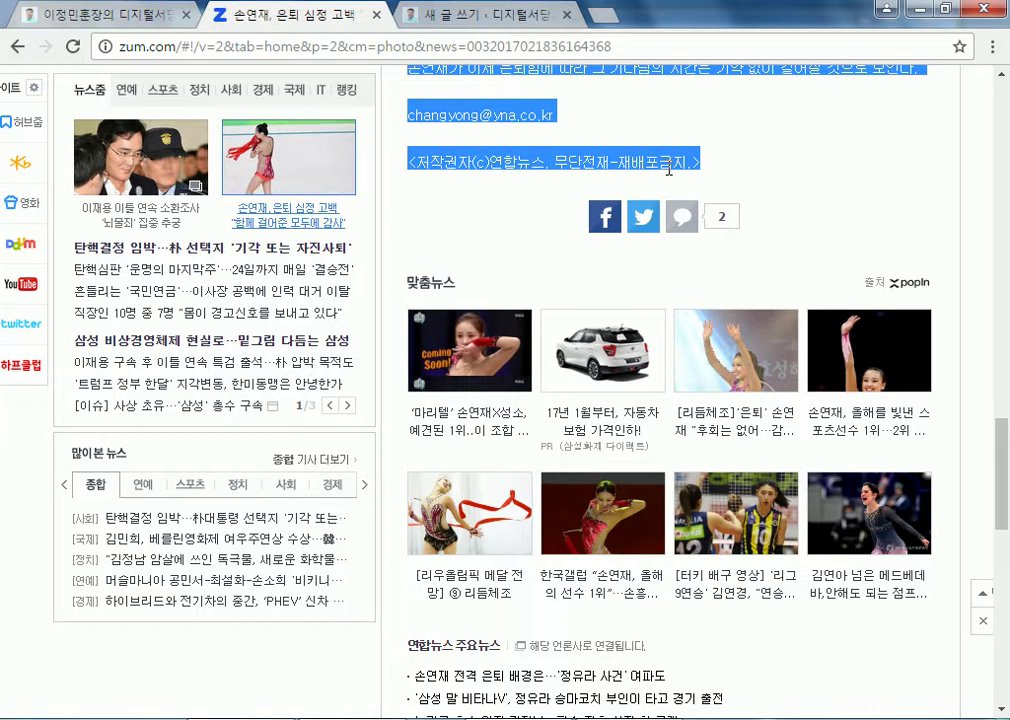
{"action": "right_click", "coordinate": [613, 160]}
{"action": "left_click", "coordinate": [570, 175]}
{"action": "left_click", "coordinate": [415, 16]}
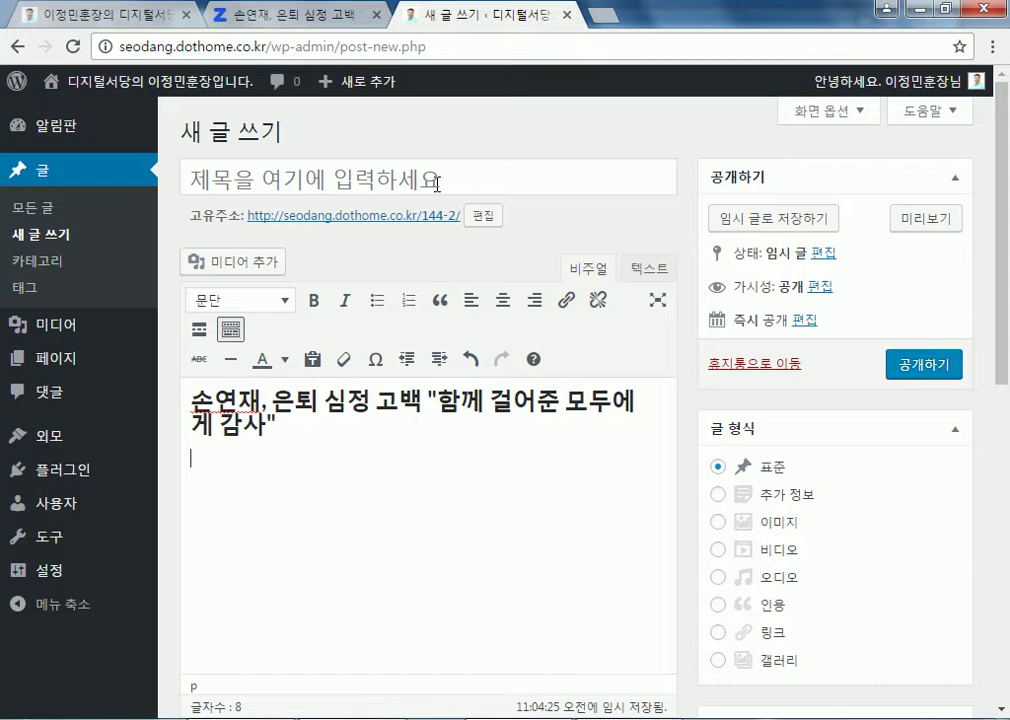
Paste the copied article body, with its Instagram photo and caption, below the headline
{"action": "right_click", "coordinate": [233, 478]}
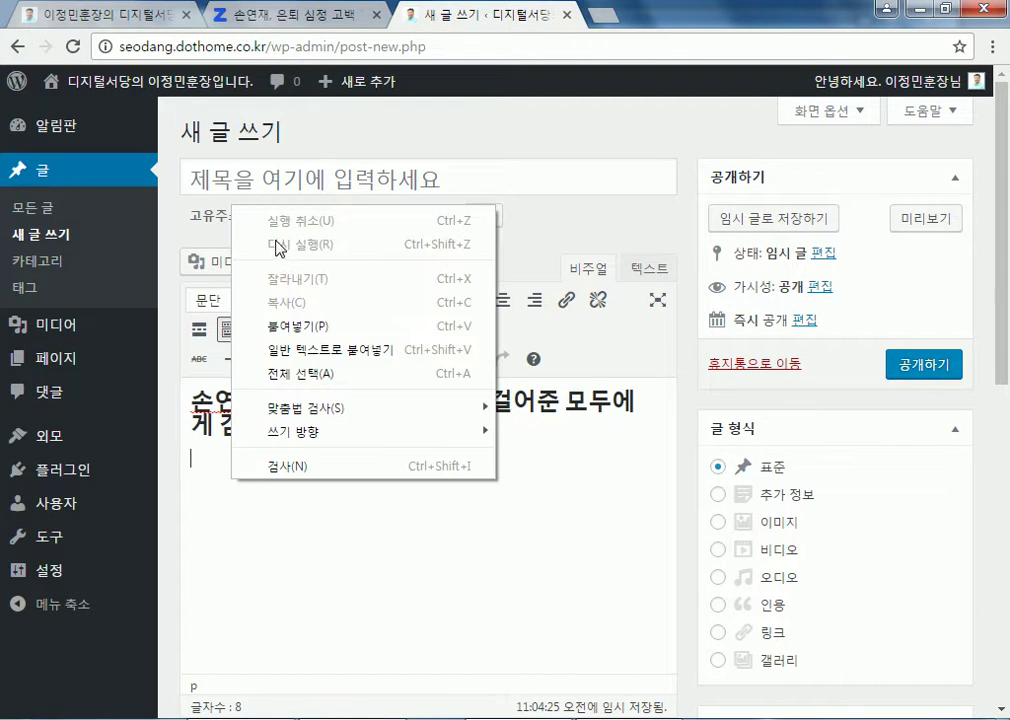
{"action": "left_click", "coordinate": [294, 327]}
{"action": "scroll", "coordinate": [527, 526], "scroll_direction": "down", "scroll_amount": 4}
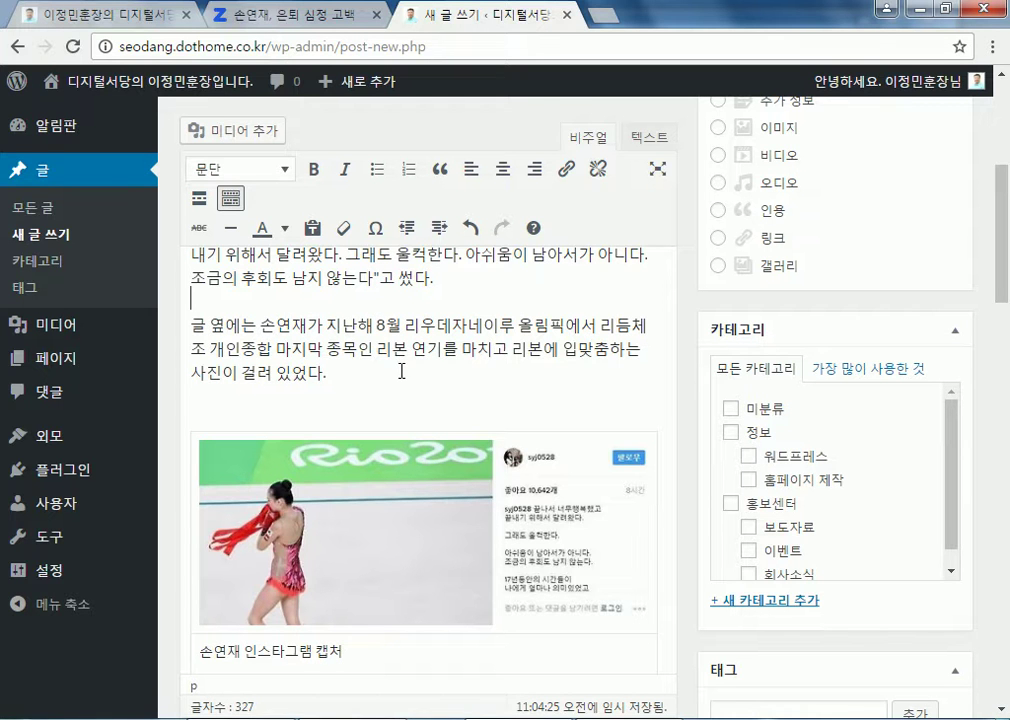
{"action": "scroll", "coordinate": [404, 369], "scroll_direction": "up", "scroll_amount": 3}
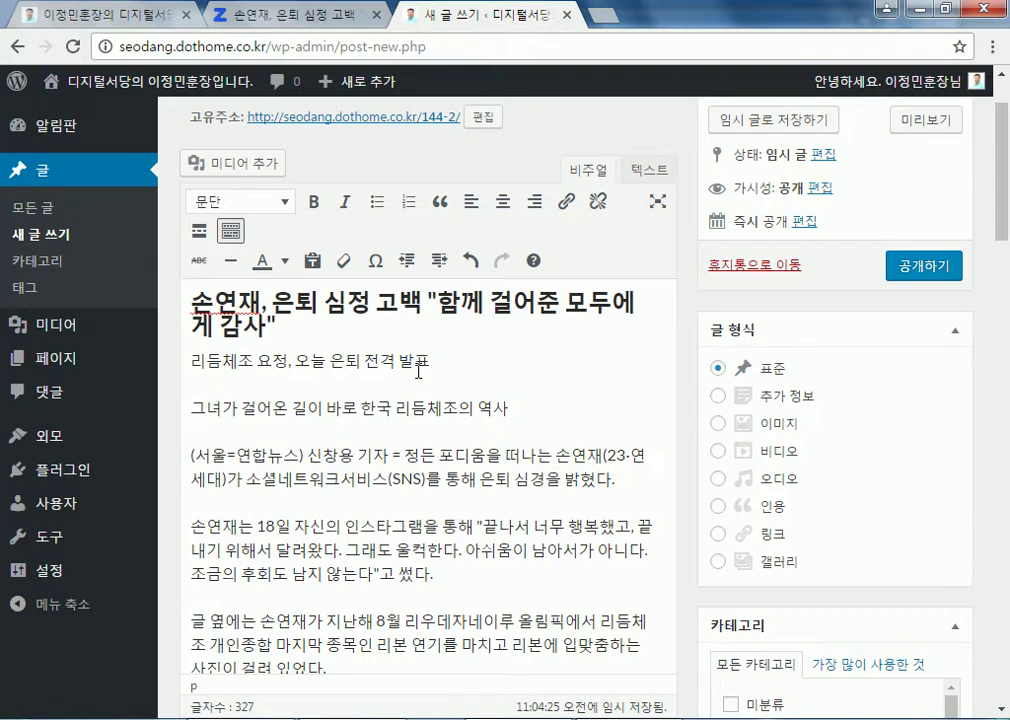
{"action": "left_click", "coordinate": [196, 356]}
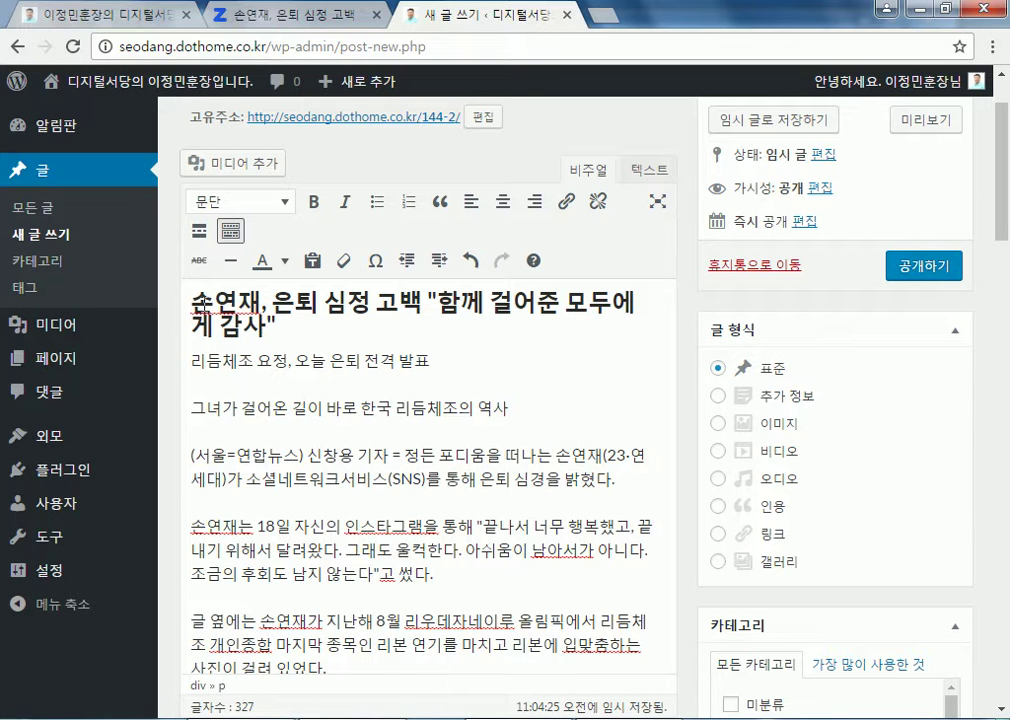
Copy the body headline ending "함께 걸어준 모두에게 감사" and paste it into the title field
{"action": "left_click_drag", "start_coordinate": [192, 296], "coordinate": [279, 330]}
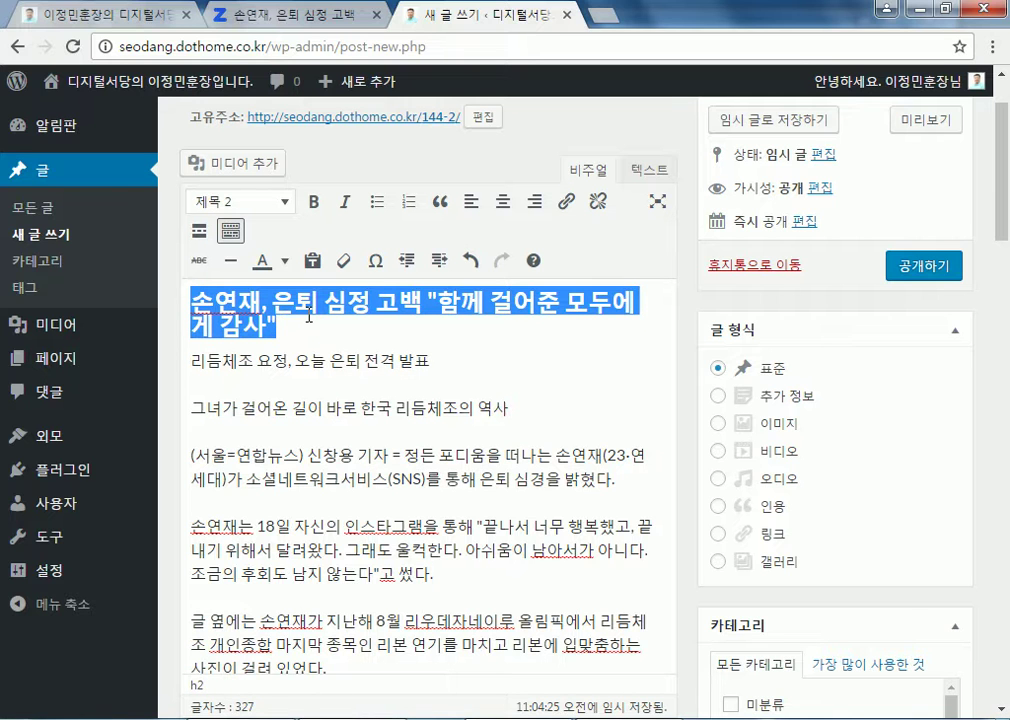
{"action": "right_click", "coordinate": [328, 299]}
{"action": "left_click", "coordinate": [400, 334]}
{"action": "scroll", "coordinate": [258, 246], "scroll_direction": "up", "scroll_amount": 1}
{"action": "left_click", "coordinate": [286, 174]}
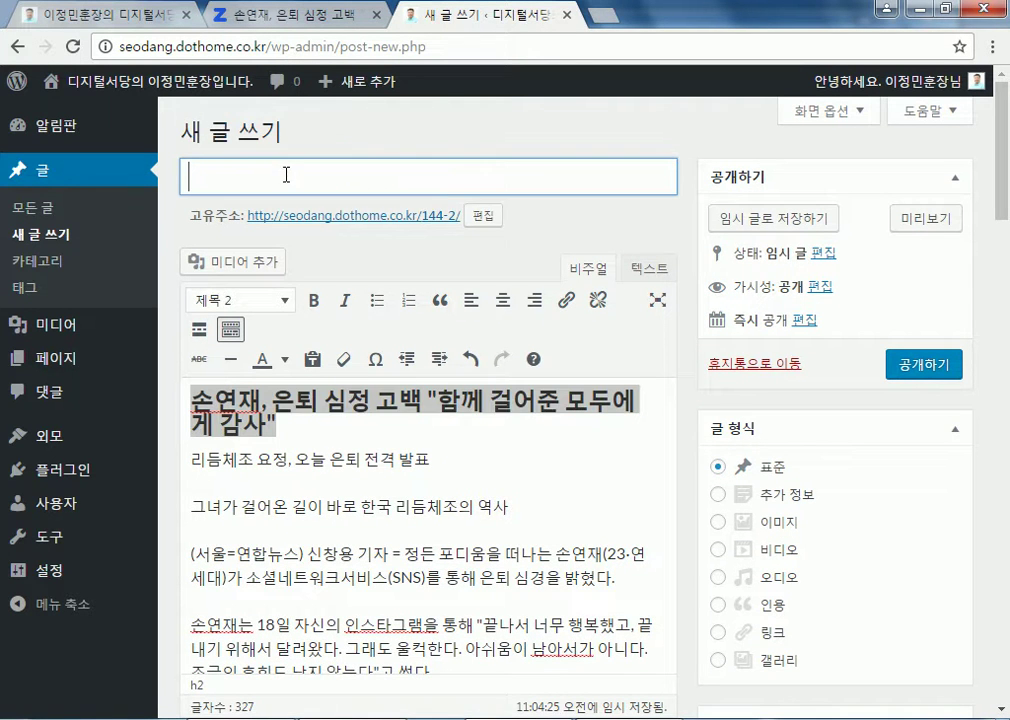
{"action": "right_click", "coordinate": [286, 176]}
{"action": "left_click", "coordinate": [397, 295]}
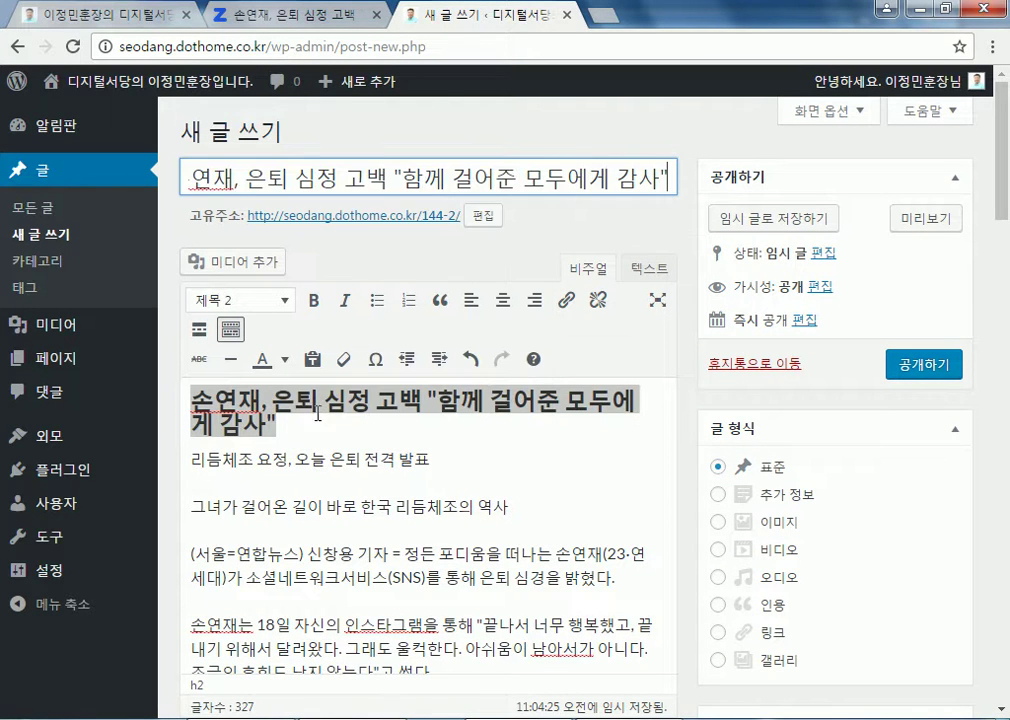
{"action": "left_click", "coordinate": [275, 461]}
{"action": "left_click_drag", "start_coordinate": [195, 459], "coordinate": [428, 460]}
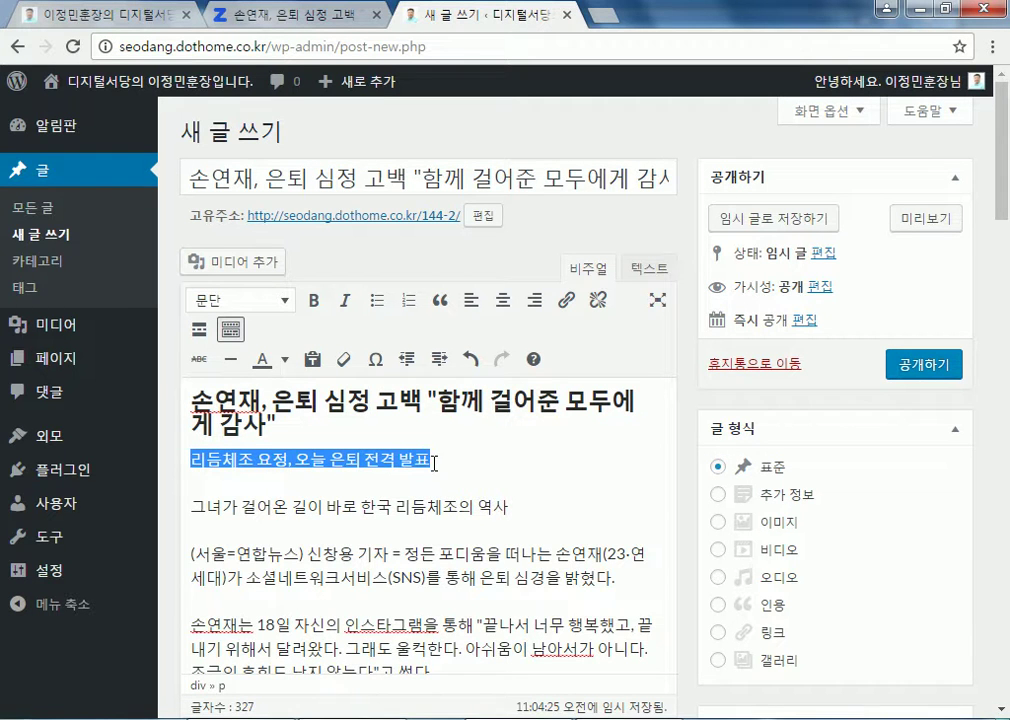
{"action": "left_click_drag", "start_coordinate": [277, 425], "coordinate": [192, 396]}
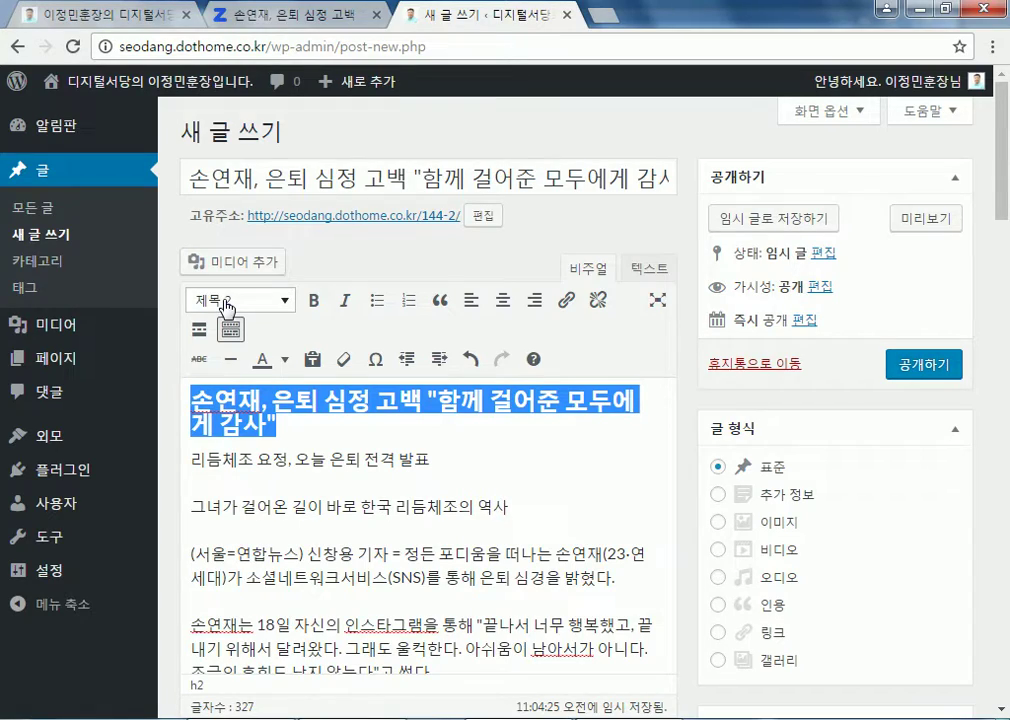
Back on the Zum article, open its original Yonhap News version via the 원문 link
{"action": "left_click", "coordinate": [258, 15]}
{"action": "scroll", "coordinate": [530, 400], "scroll_direction": "up", "scroll_amount": 4}
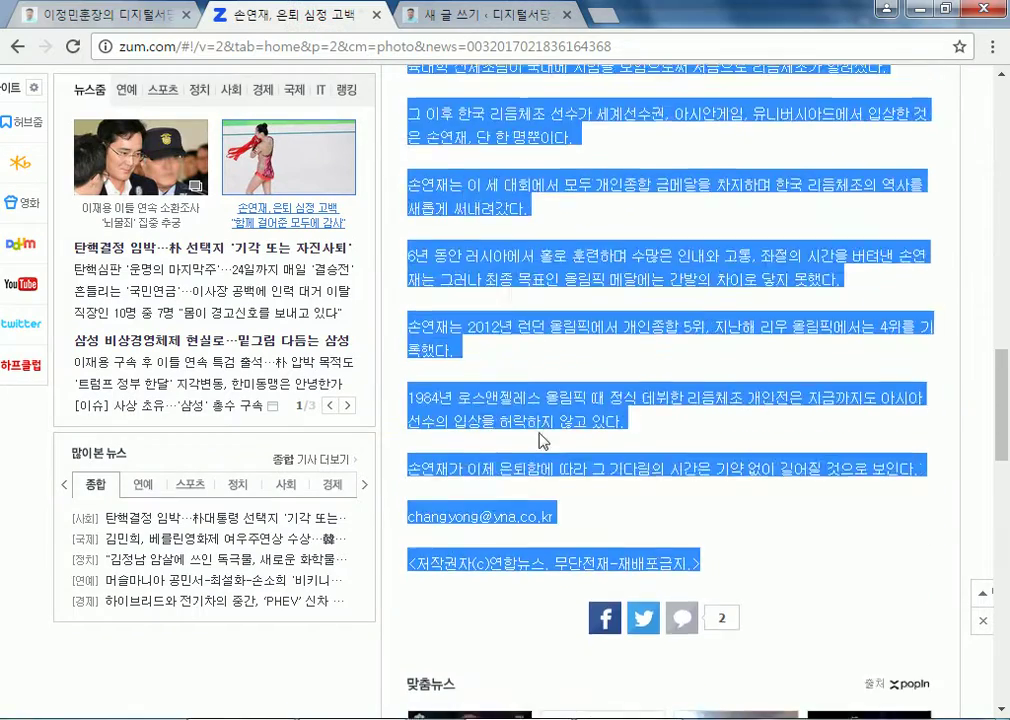
{"action": "scroll", "coordinate": [537, 441], "scroll_direction": "up", "scroll_amount": 10}
{"action": "left_click", "coordinate": [514, 276]}
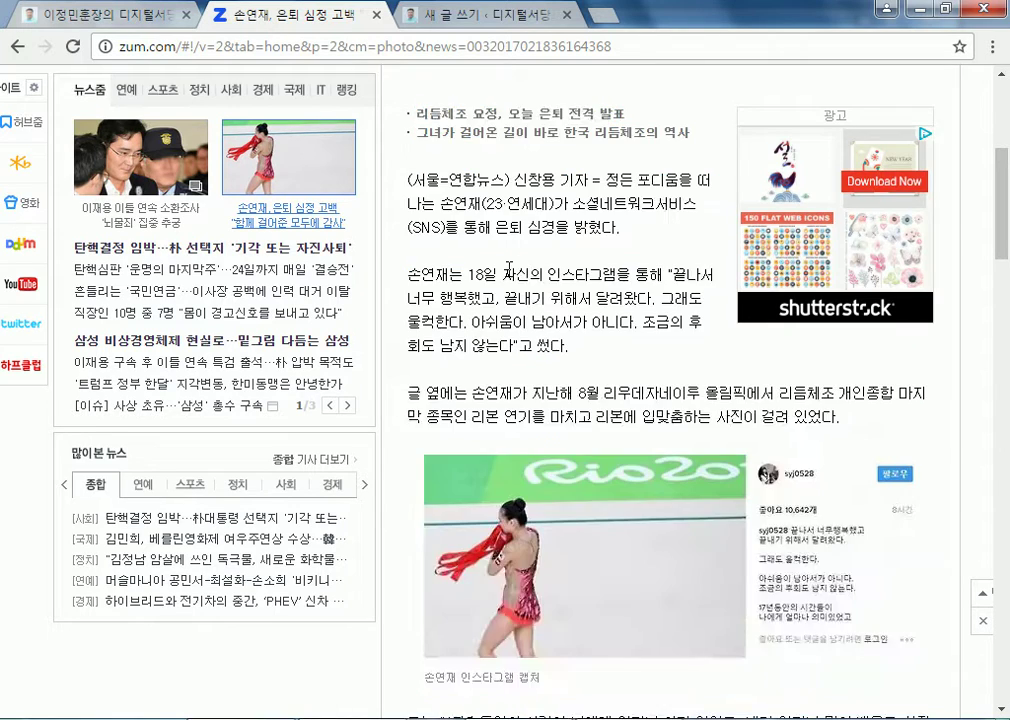
{"action": "scroll", "coordinate": [514, 276], "scroll_direction": "up", "scroll_amount": 3}
{"action": "left_click_drag", "start_coordinate": [411, 264], "coordinate": [604, 332]}
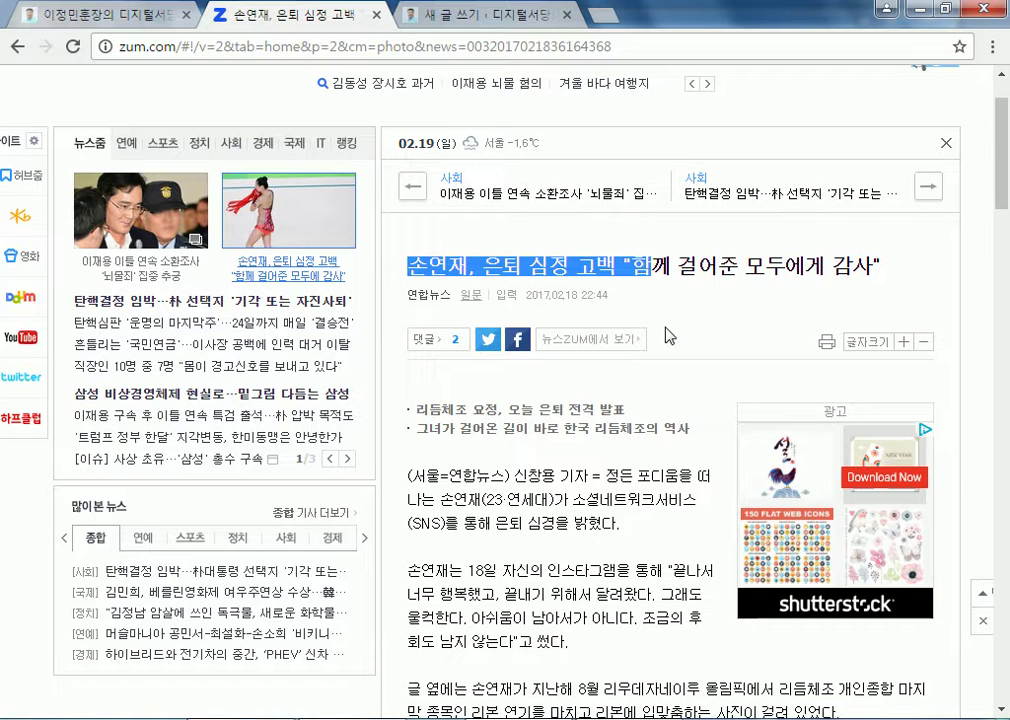
{"action": "left_click", "coordinate": [702, 268]}
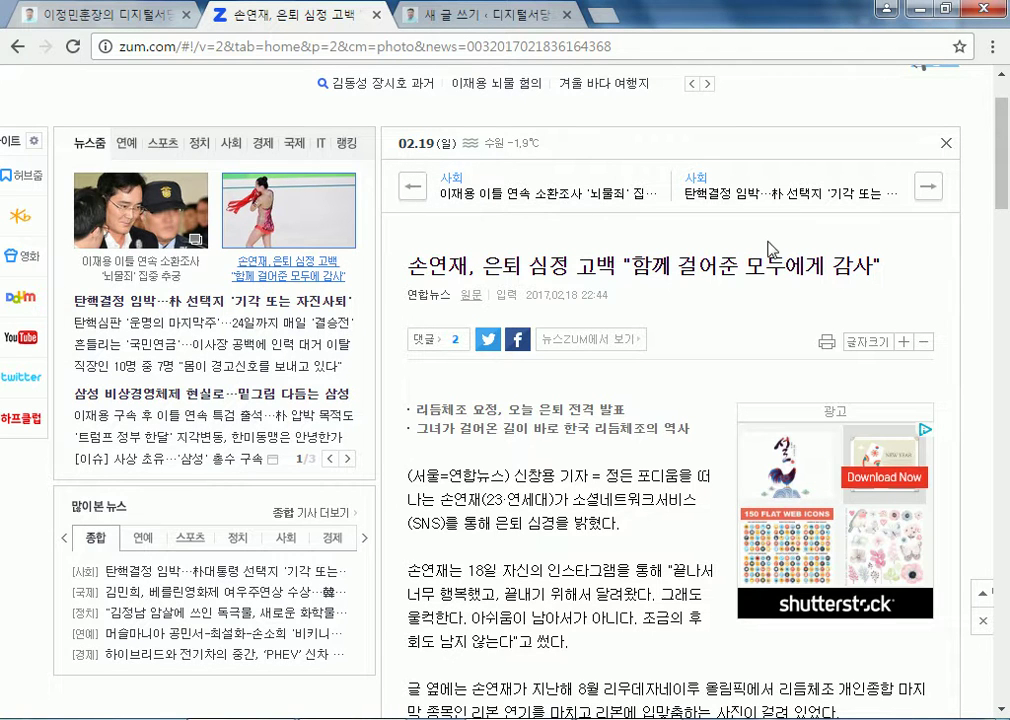
{"action": "left_click", "coordinate": [472, 297]}
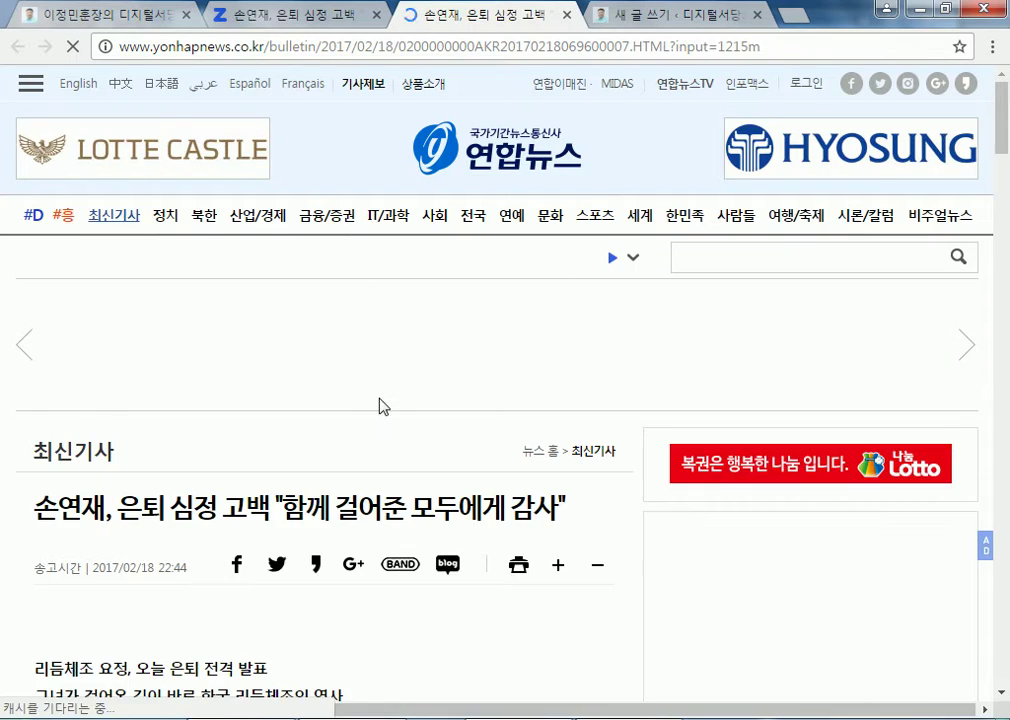
{"action": "scroll", "coordinate": [383, 406], "scroll_direction": "down", "scroll_amount": 3}
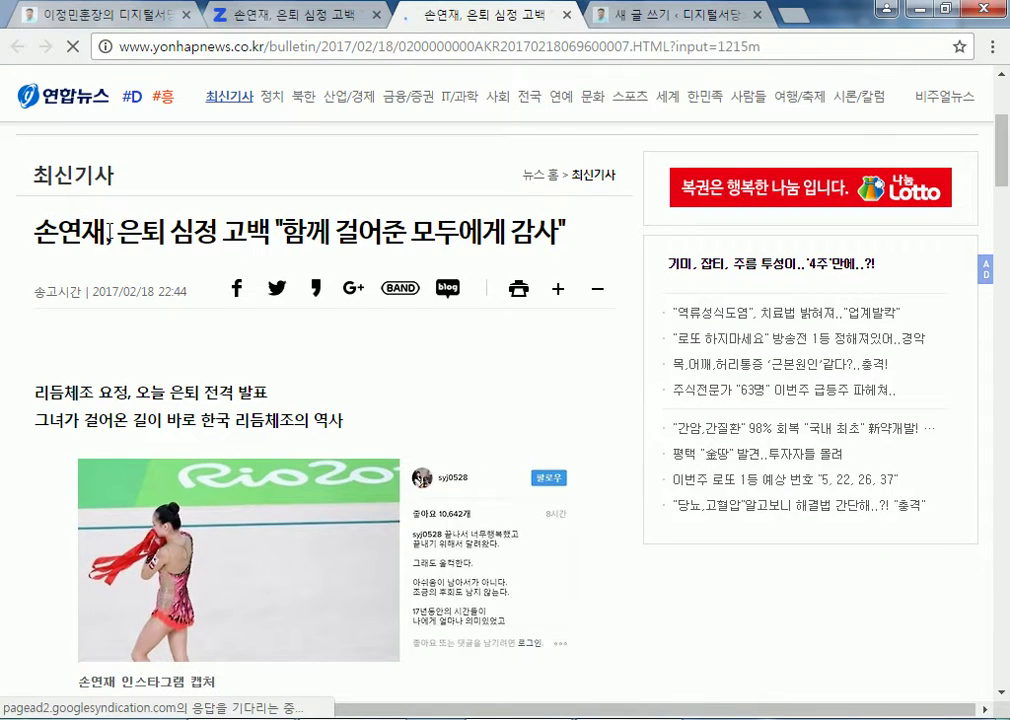
{"action": "left_click_drag", "start_coordinate": [108, 230], "coordinate": [266, 228]}
{"action": "scroll", "coordinate": [257, 282], "scroll_direction": "up", "scroll_amount": 3}
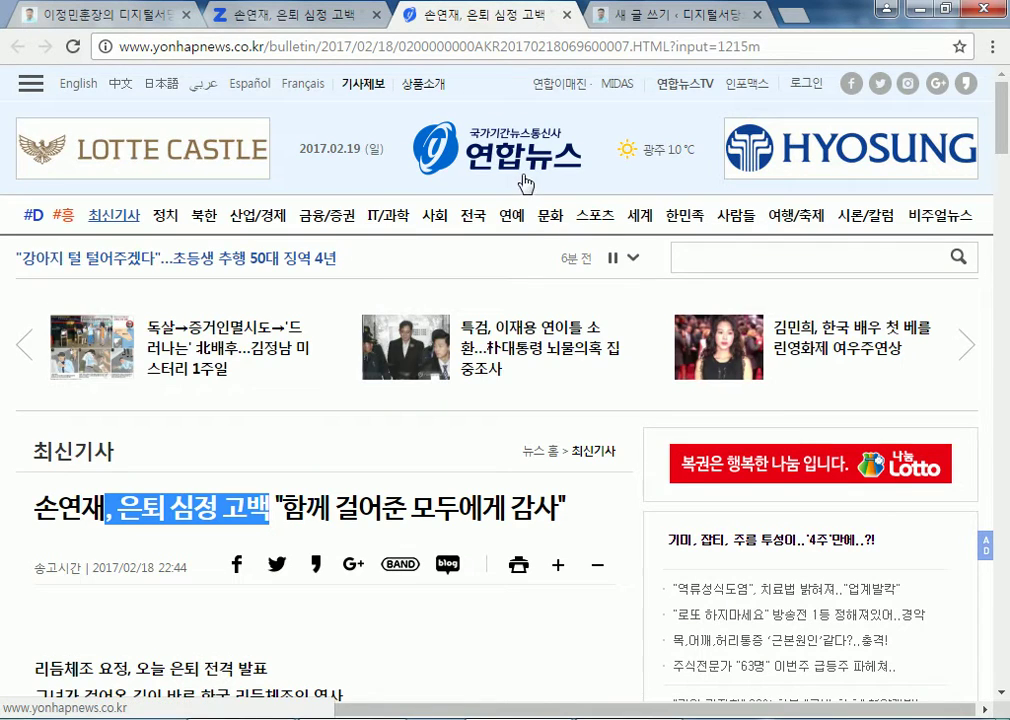
{"action": "scroll", "coordinate": [425, 535], "scroll_direction": "down", "scroll_amount": 1}
{"action": "scroll", "coordinate": [425, 535], "scroll_direction": "down", "scroll_amount": 3}
Format the body headline as 제목 1 and both subtitle lines as 제목 2
{"action": "left_click", "coordinate": [655, 16]}
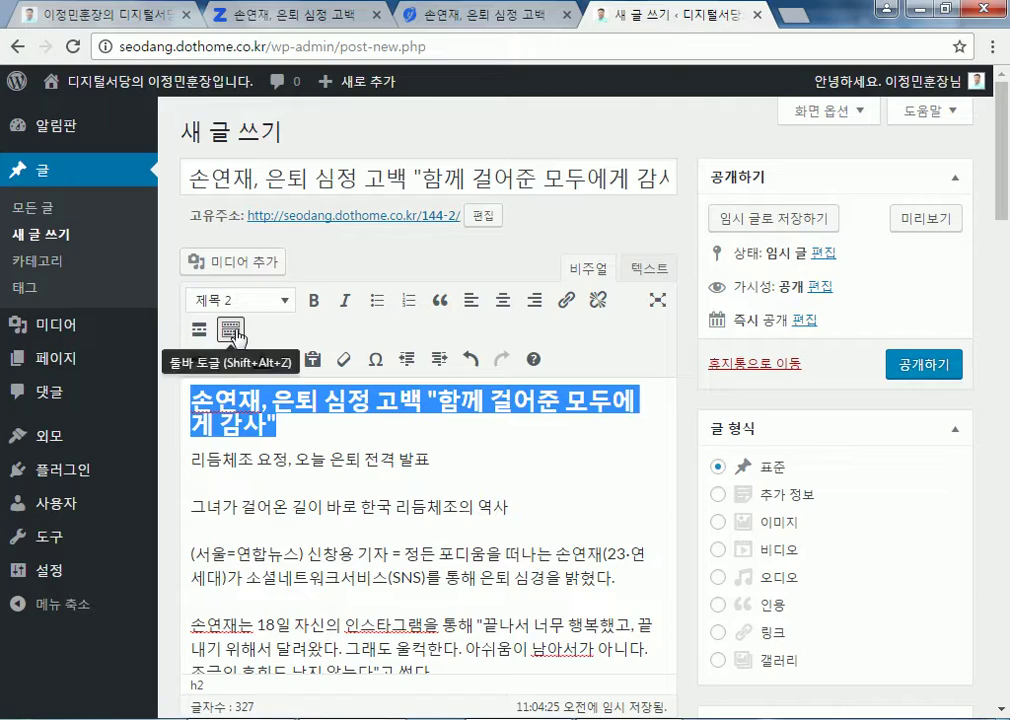
{"action": "left_click", "coordinate": [287, 304]}
{"action": "left_click", "coordinate": [235, 379]}
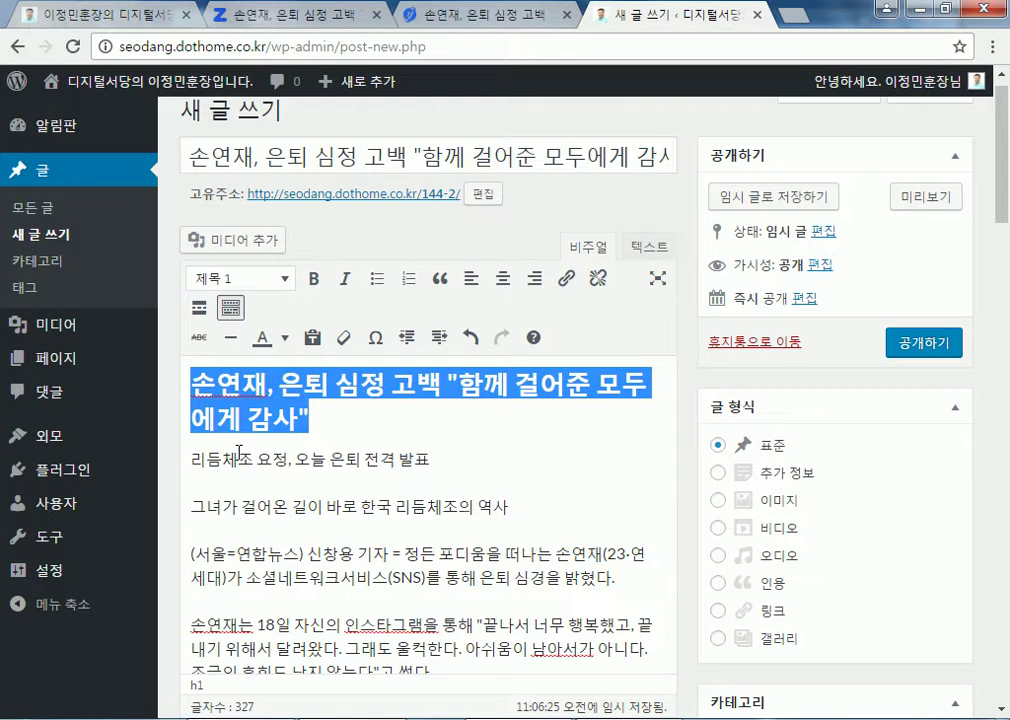
{"action": "left_click_drag", "start_coordinate": [193, 460], "coordinate": [462, 460]}
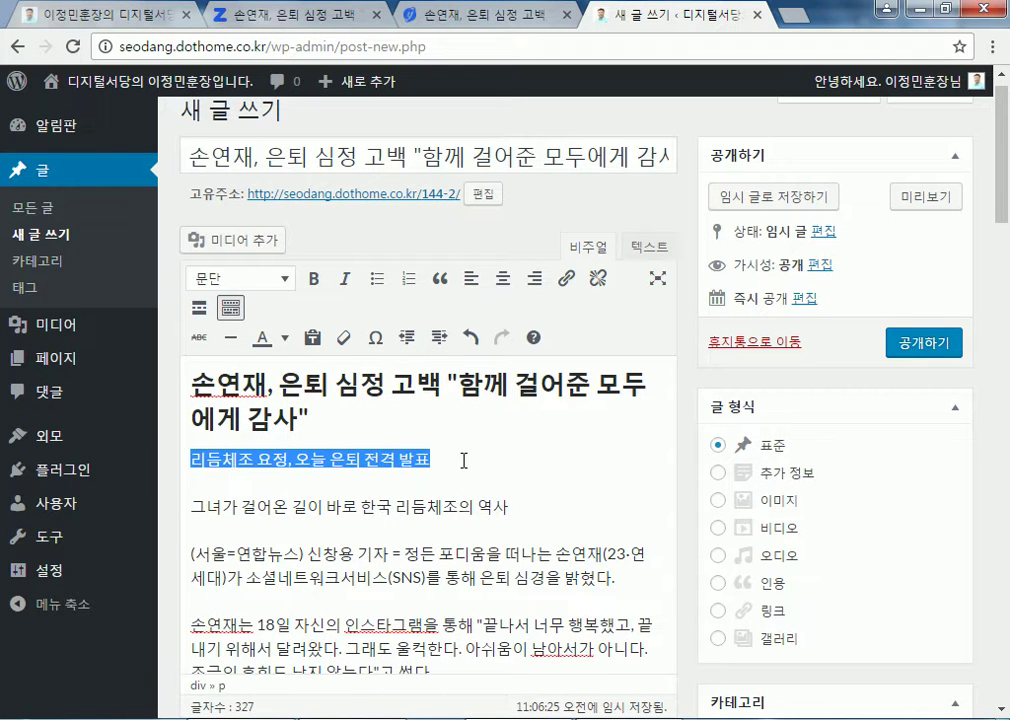
{"action": "left_click", "coordinate": [232, 279]}
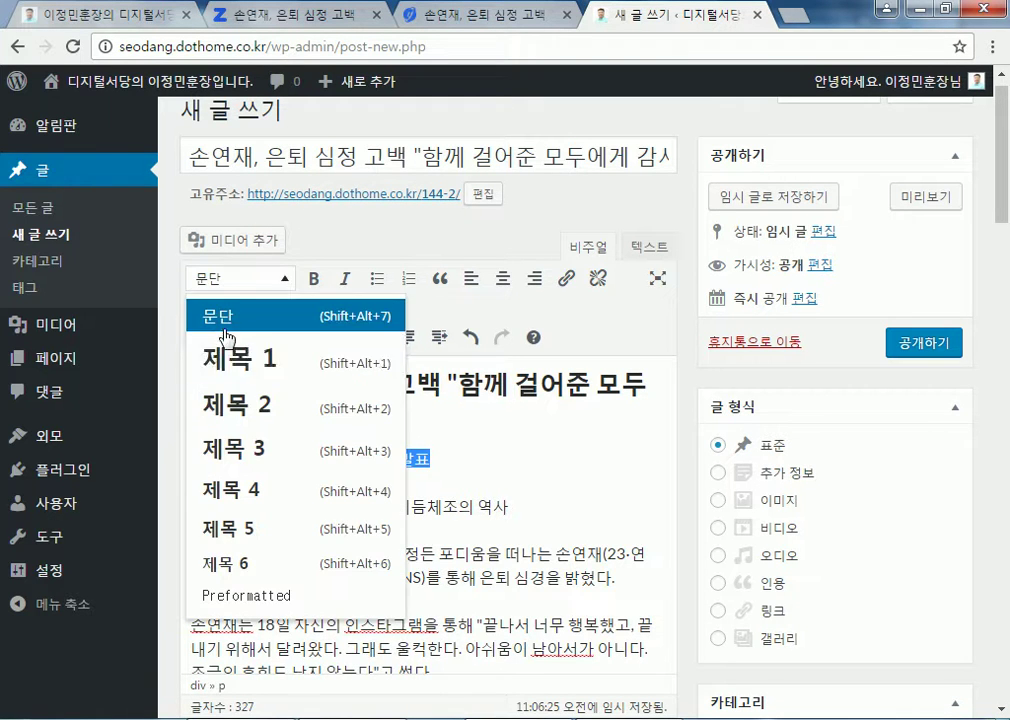
{"action": "left_click", "coordinate": [225, 401]}
{"action": "left_click_drag", "start_coordinate": [190, 497], "coordinate": [462, 515]}
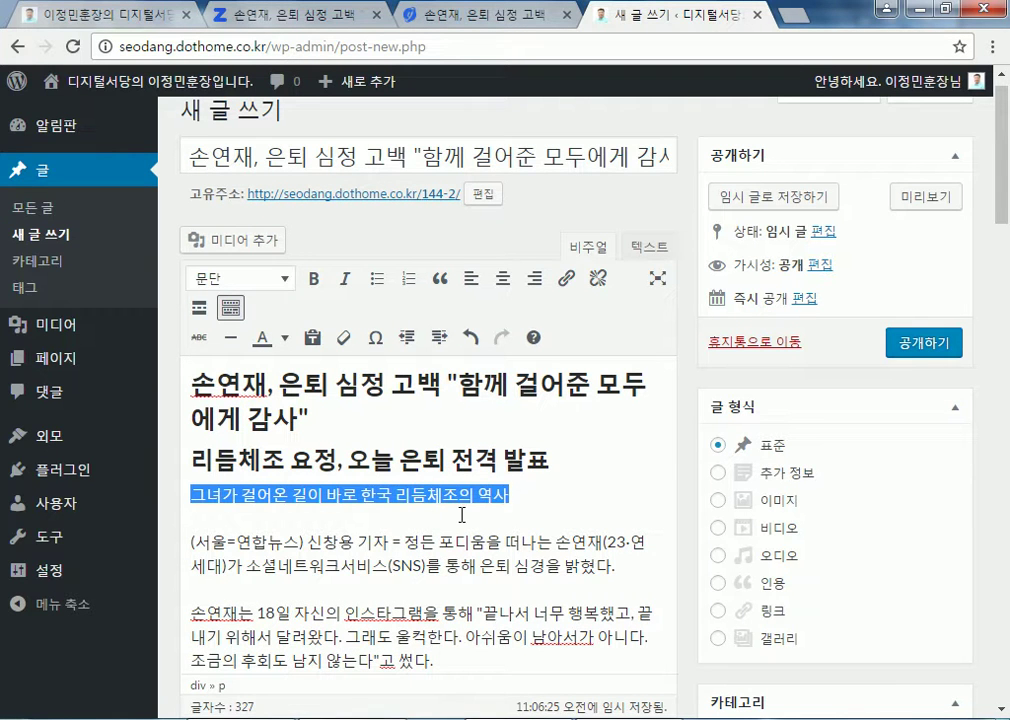
{"action": "left_click", "coordinate": [275, 280]}
{"action": "left_click", "coordinate": [232, 401]}
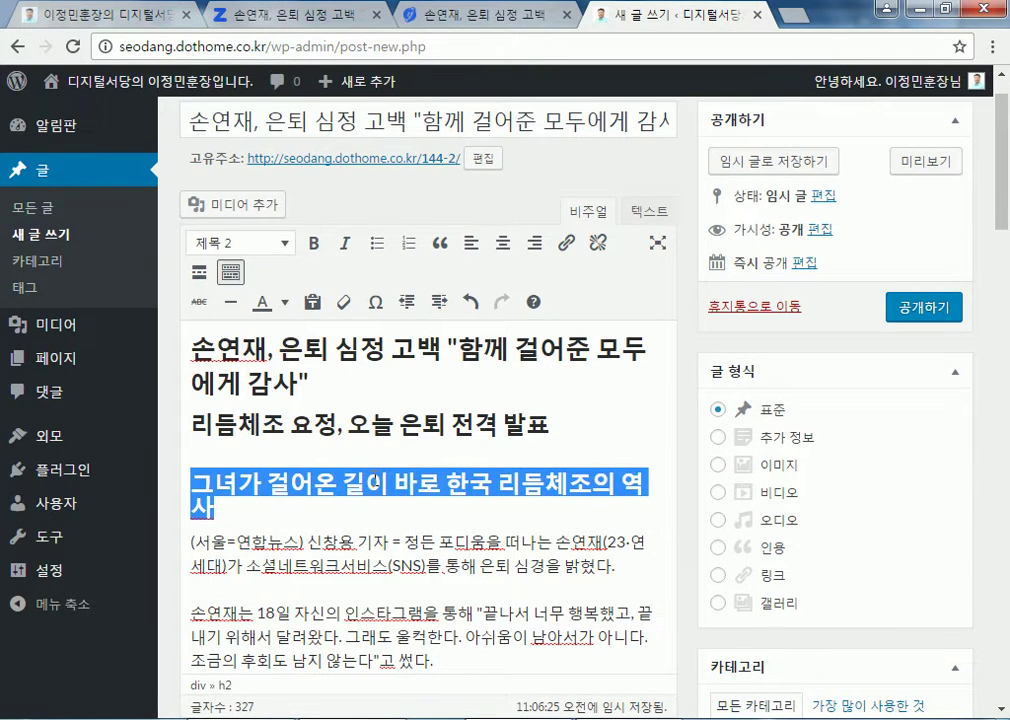
Delete the empty line above the quote paragraph and publish the post
{"action": "left_click", "coordinate": [243, 535]}
{"action": "scroll", "coordinate": [252, 550], "scroll_direction": "down", "scroll_amount": 2}
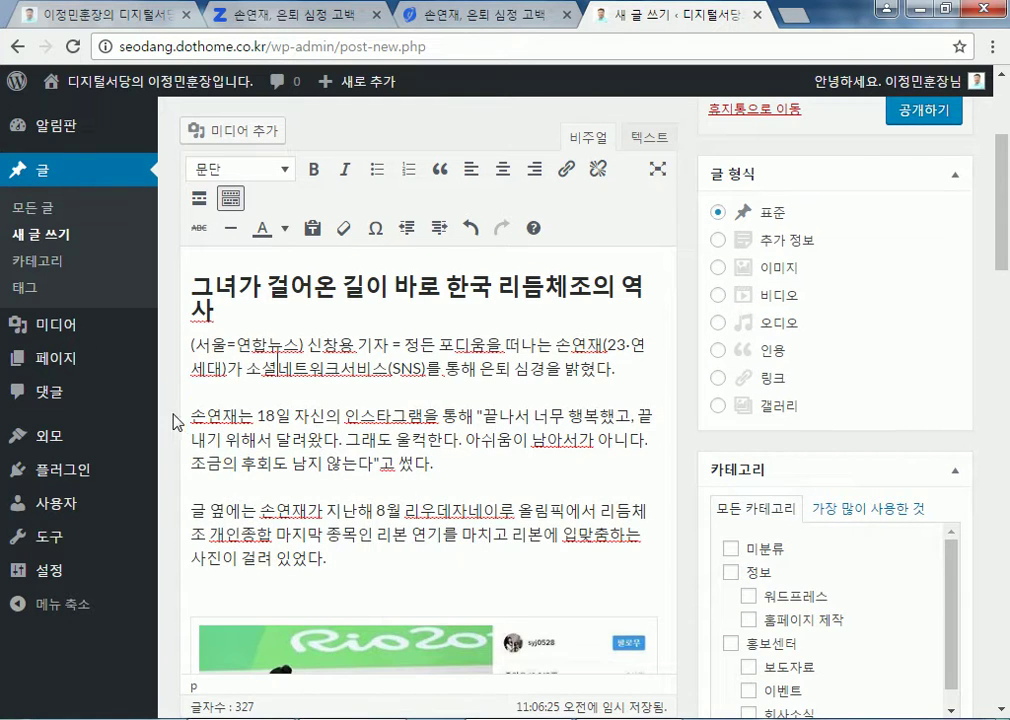
{"action": "left_click_drag", "start_coordinate": [190, 350], "coordinate": [316, 535]}
{"action": "scroll", "coordinate": [400, 480], "scroll_direction": "down", "scroll_amount": 3}
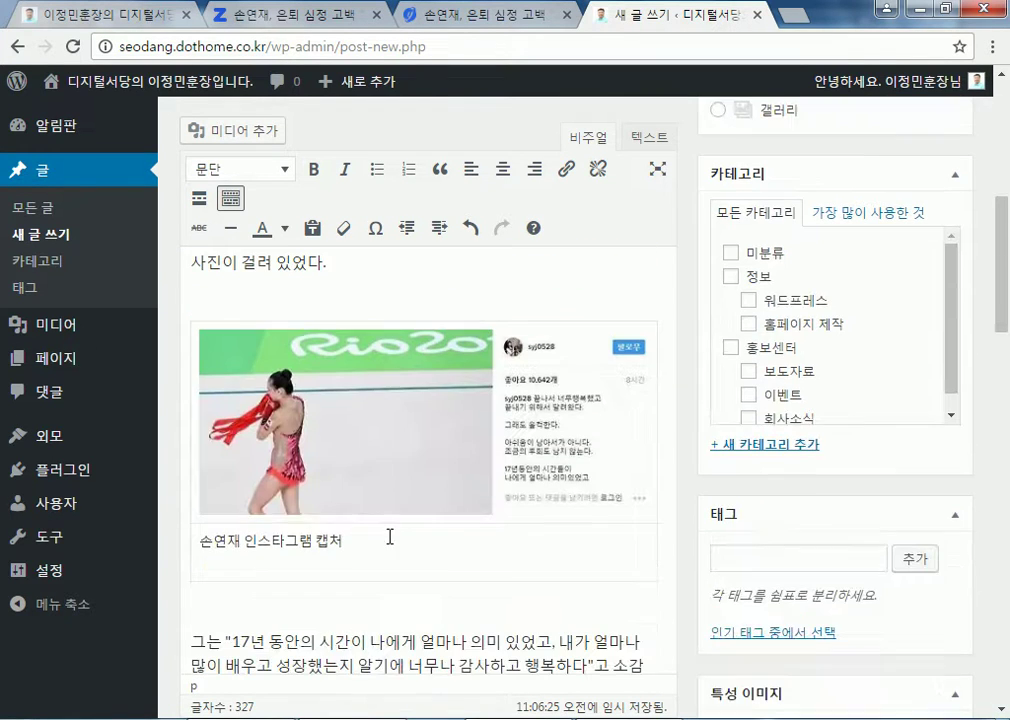
{"action": "scroll", "coordinate": [375, 465], "scroll_direction": "down", "scroll_amount": 3}
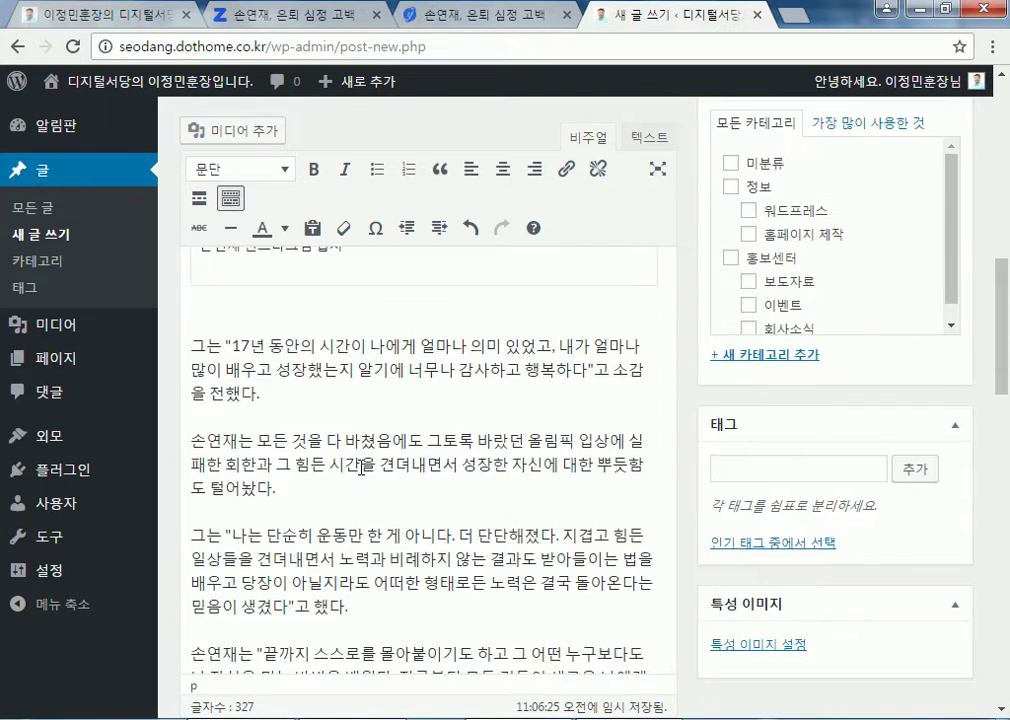
{"action": "left_click", "coordinate": [301, 322]}
{"action": "key", "text": "Delete"}
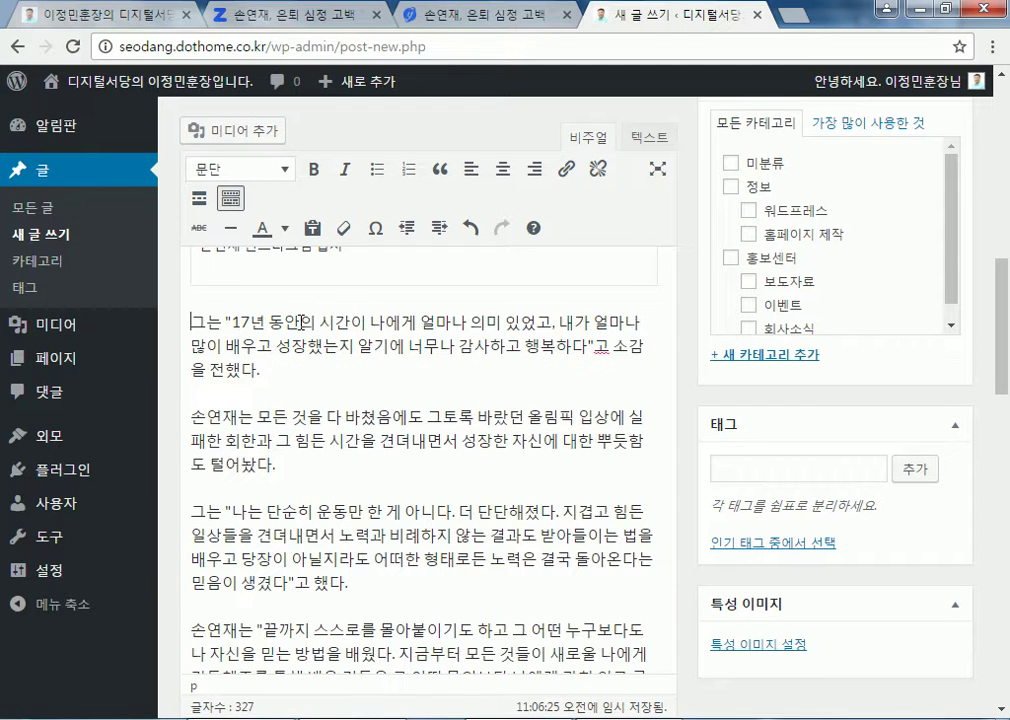
{"action": "scroll", "coordinate": [291, 340], "scroll_direction": "down", "scroll_amount": 10}
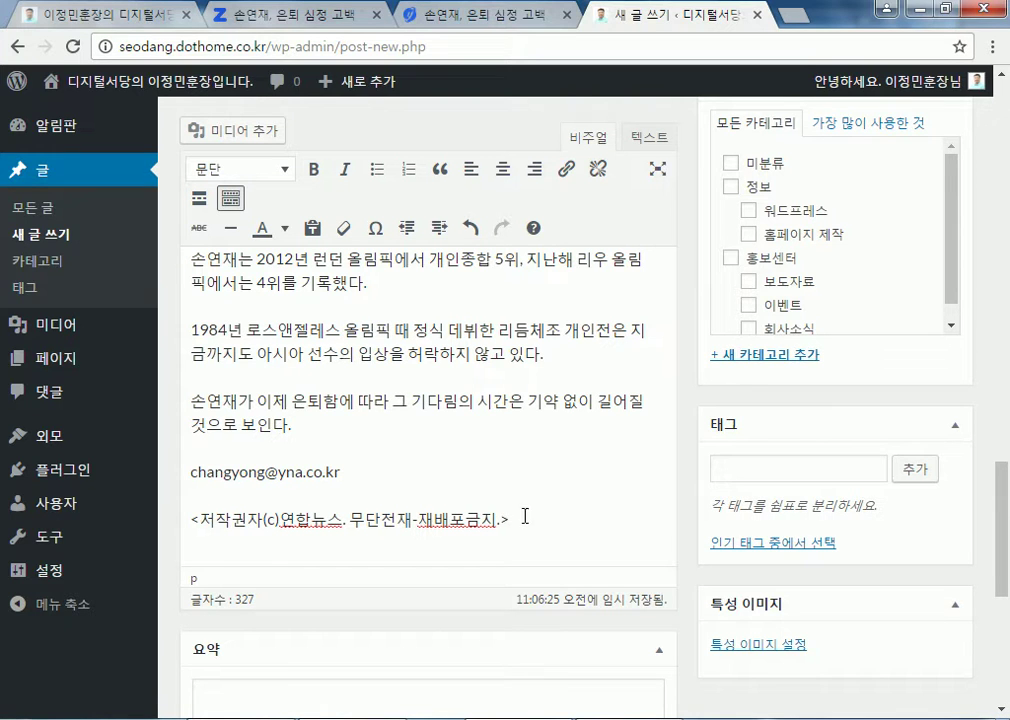
{"action": "scroll", "coordinate": [587, 445], "scroll_direction": "up", "scroll_amount": 15}
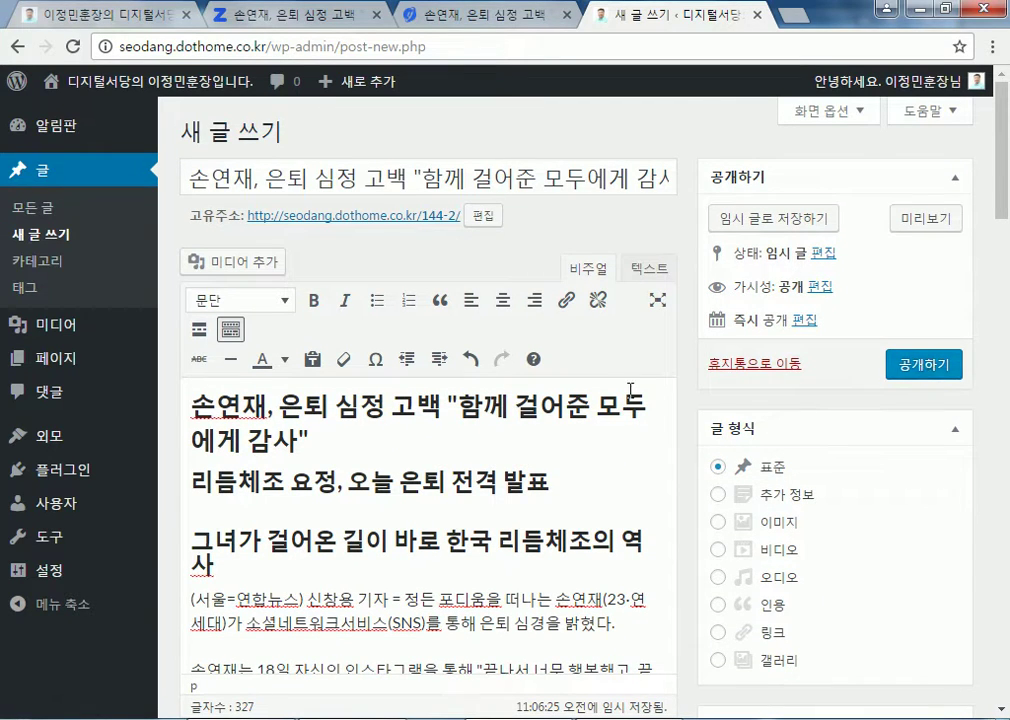
{"action": "left_click", "coordinate": [908, 368]}
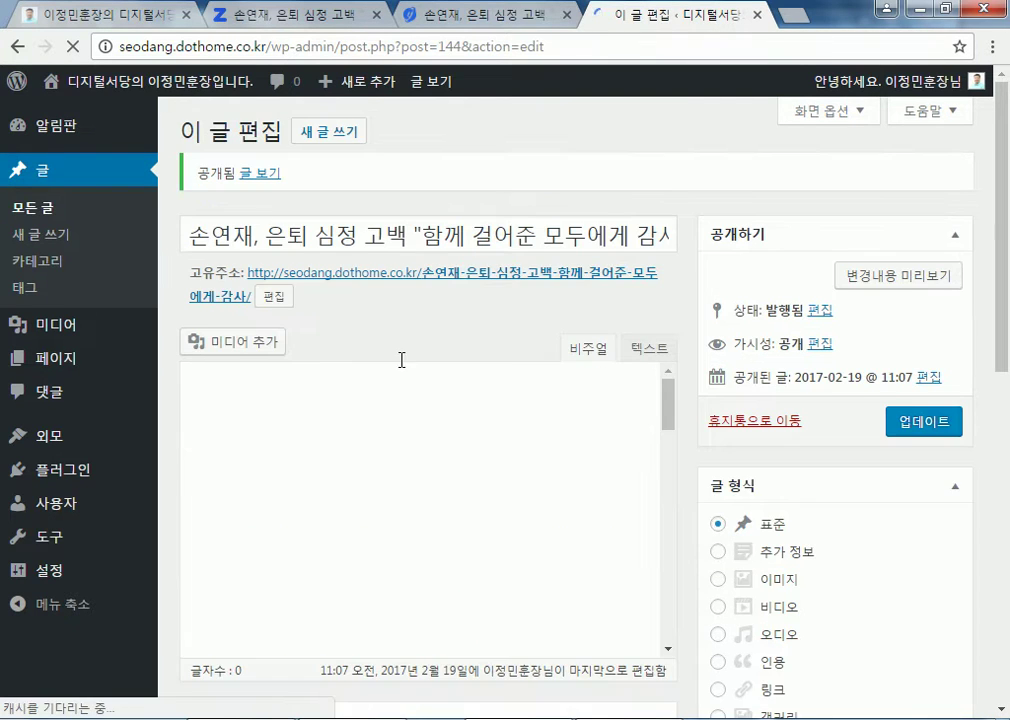
Visit the site's front page and look over the published posts' headings
{"action": "mouse_move", "coordinate": [124, 72]}
{"action": "left_click", "coordinate": [203, 112]}
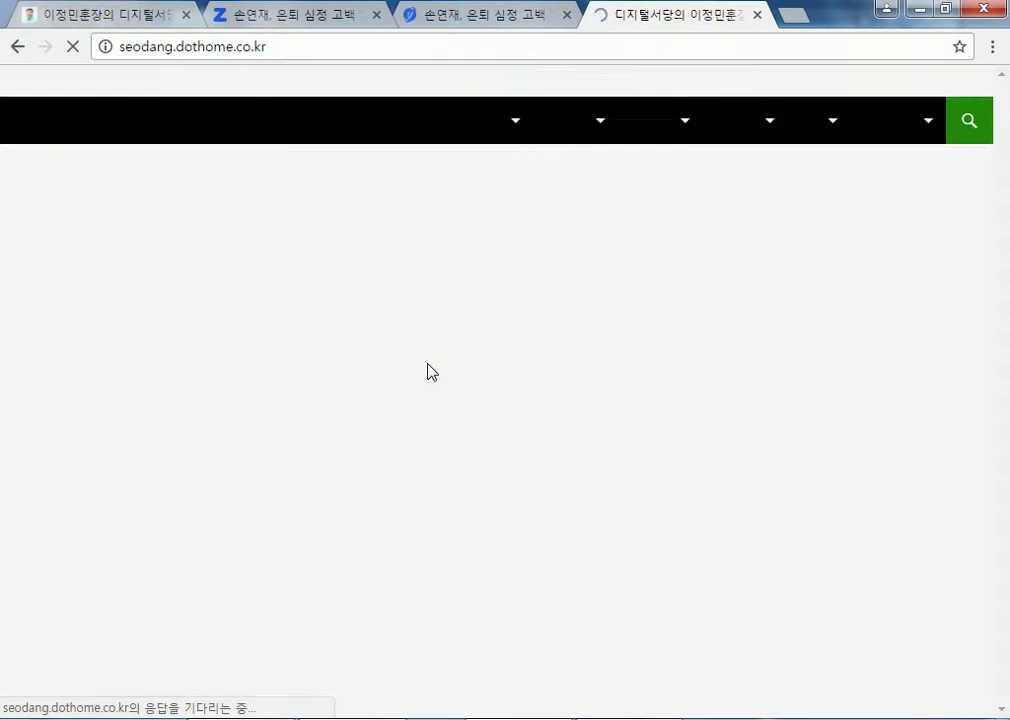
{"action": "scroll", "coordinate": [466, 442], "scroll_direction": "down", "scroll_amount": 3}
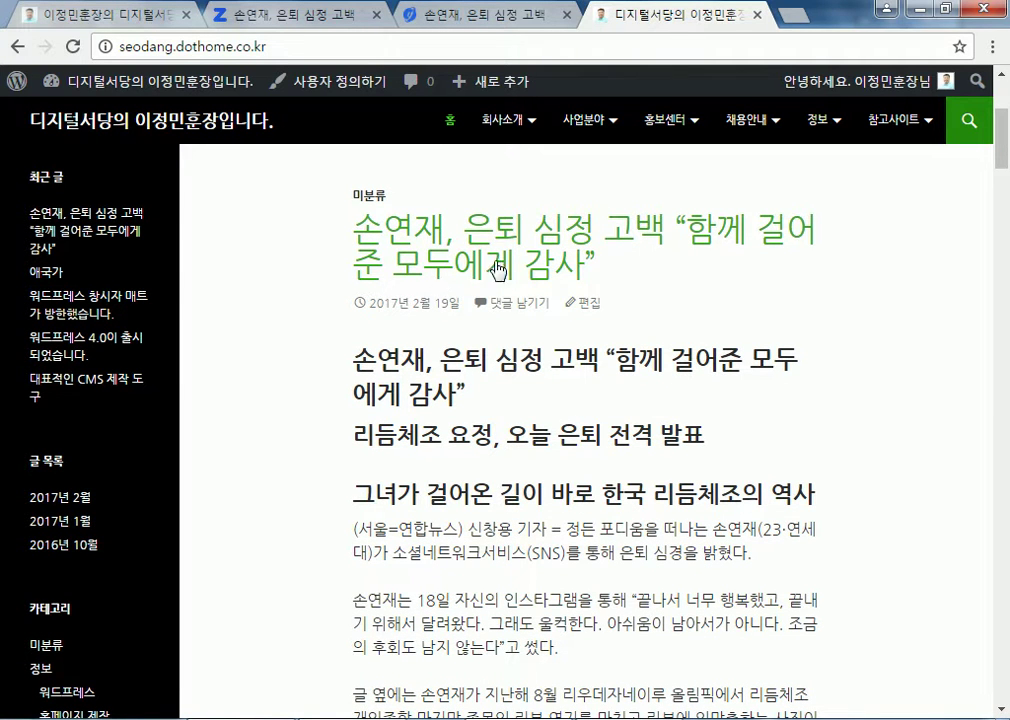
{"action": "left_click_drag", "start_coordinate": [360, 360], "coordinate": [456, 394]}
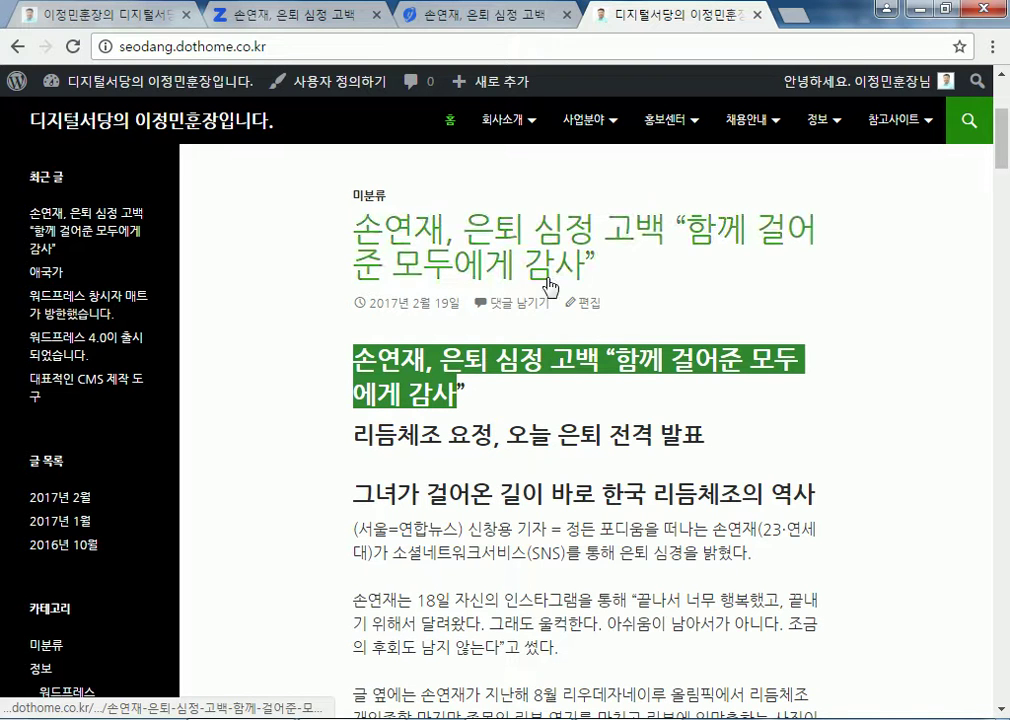
{"action": "left_click", "coordinate": [412, 361]}
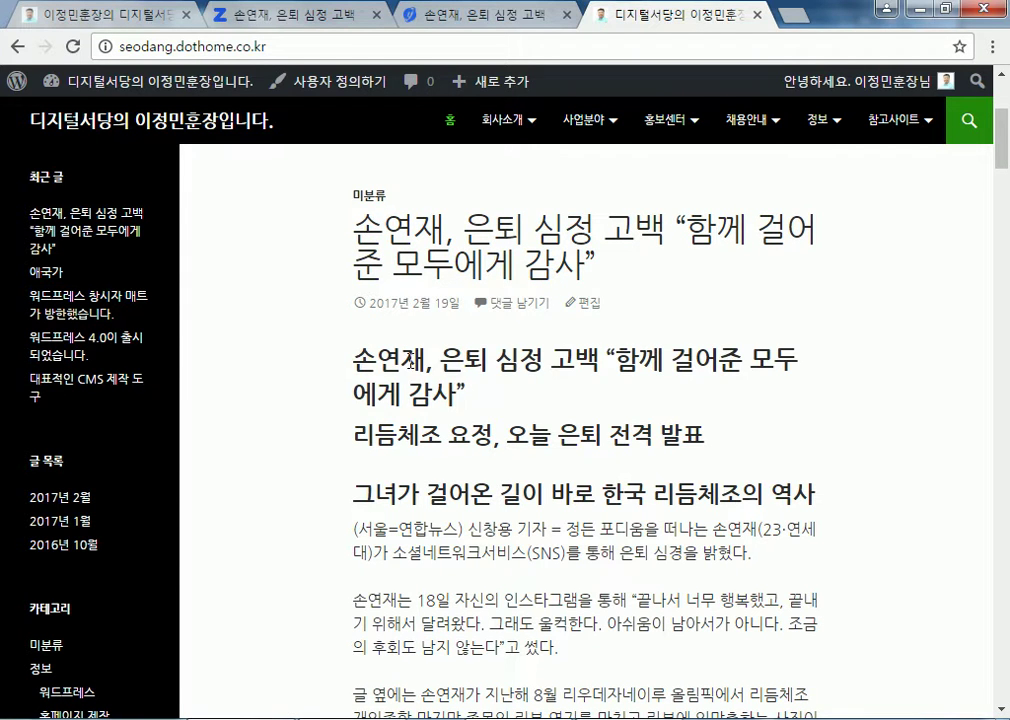
{"action": "left_click_drag", "start_coordinate": [359, 352], "coordinate": [579, 437]}
{"action": "left_click_drag", "start_coordinate": [545, 493], "coordinate": [620, 493]}
{"action": "scroll", "coordinate": [615, 530], "scroll_direction": "down", "scroll_amount": 15}
{"action": "scroll", "coordinate": [615, 530], "scroll_direction": "down", "scroll_amount": 5}
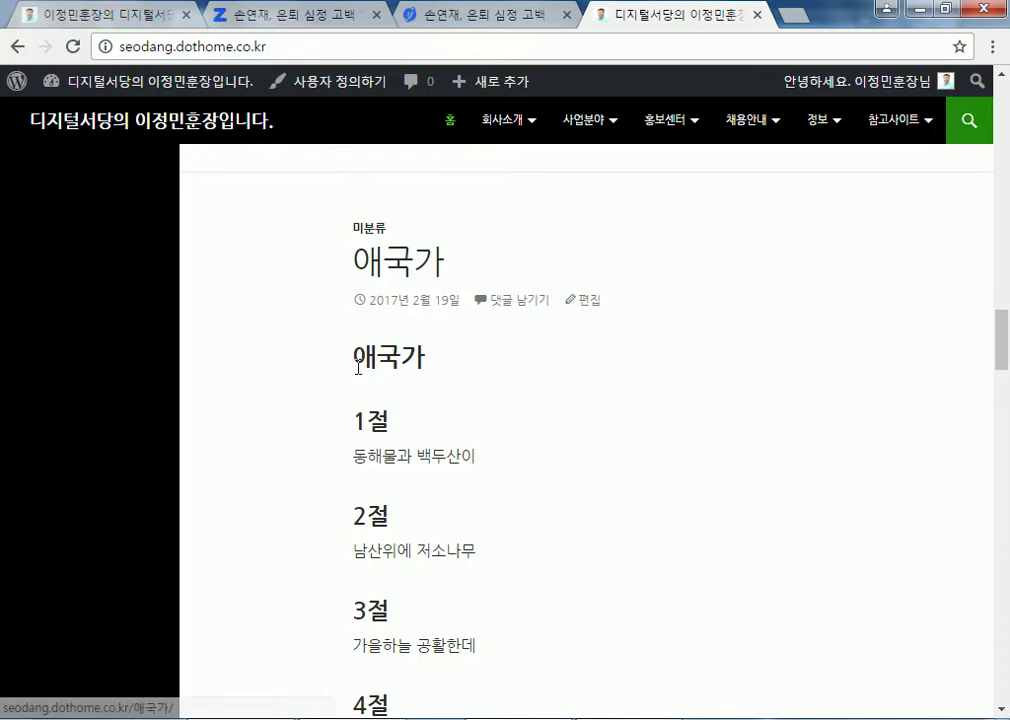
{"action": "left_click_drag", "start_coordinate": [353, 357], "coordinate": [536, 532]}
{"action": "left_click", "coordinate": [490, 397]}
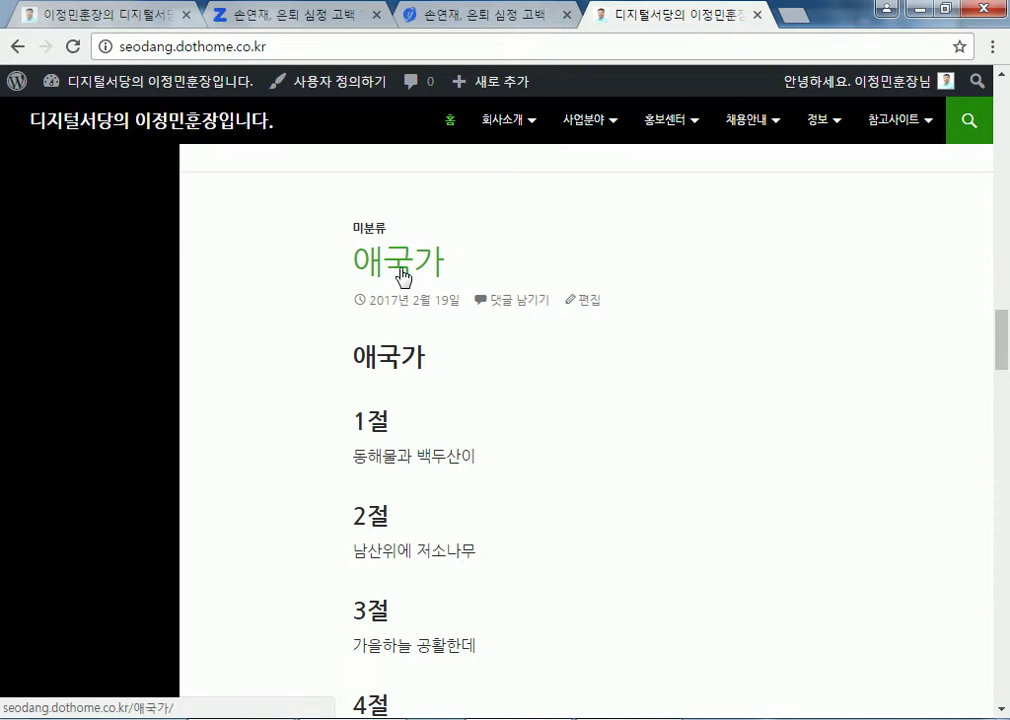
Scroll back to the retirement post and open it via its 편집 link
{"action": "scroll", "coordinate": [404, 283], "scroll_direction": "down", "scroll_amount": 10}
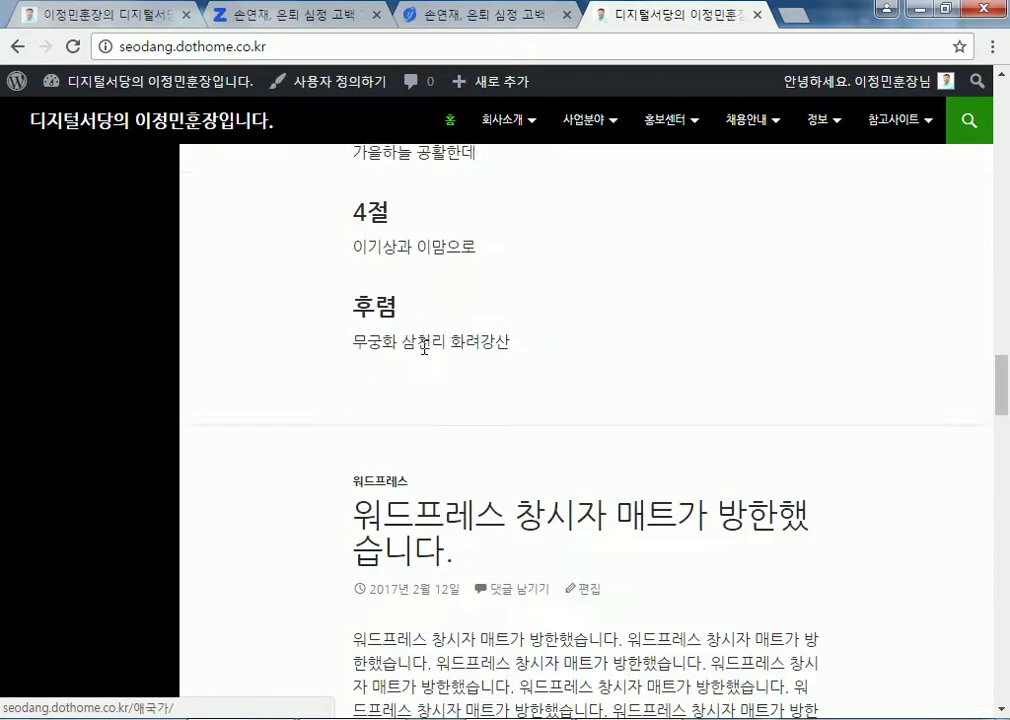
{"action": "scroll", "coordinate": [428, 361], "scroll_direction": "up", "scroll_amount": 4}
{"action": "left_click_drag", "start_coordinate": [362, 416], "coordinate": [469, 446]}
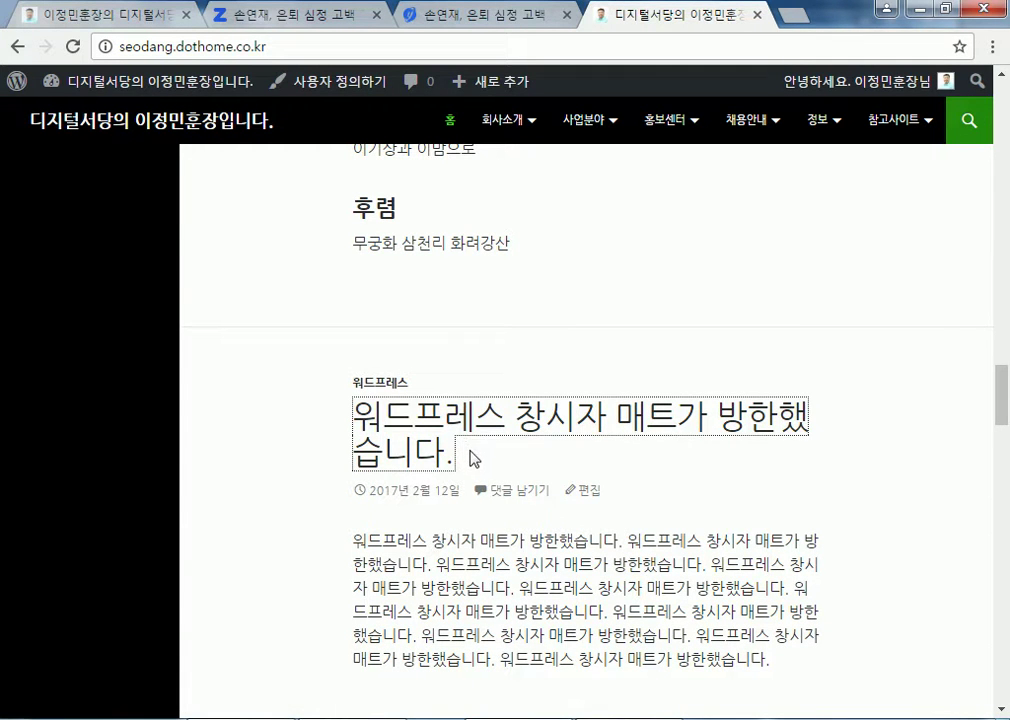
{"action": "scroll", "coordinate": [468, 440], "scroll_direction": "up", "scroll_amount": 15}
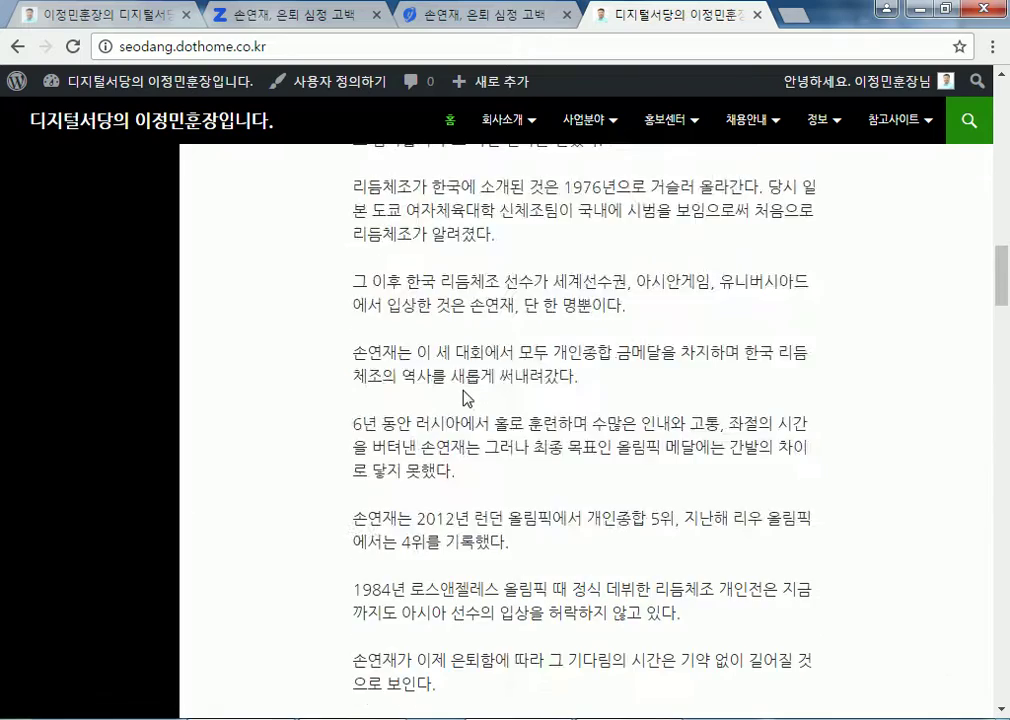
{"action": "scroll", "coordinate": [453, 385], "scroll_direction": "down", "scroll_amount": 4}
{"action": "scroll", "coordinate": [450, 390], "scroll_direction": "down", "scroll_amount": 15}
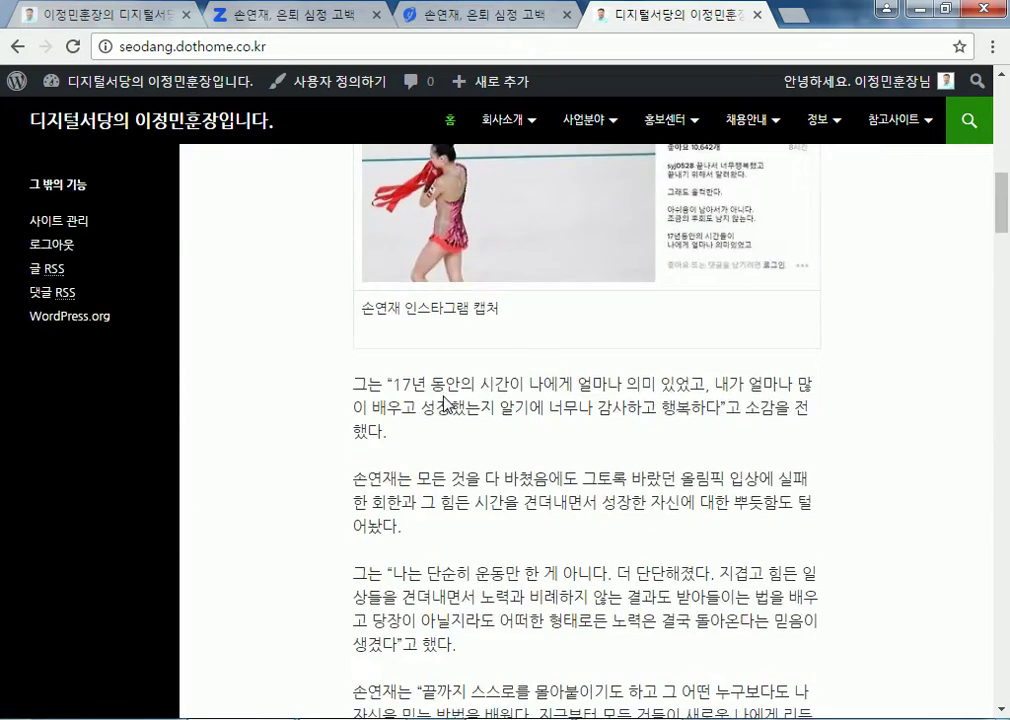
{"action": "scroll", "coordinate": [447, 408], "scroll_direction": "down", "scroll_amount": 5}
{"action": "scroll", "coordinate": [399, 322], "scroll_direction": "up", "scroll_amount": 5}
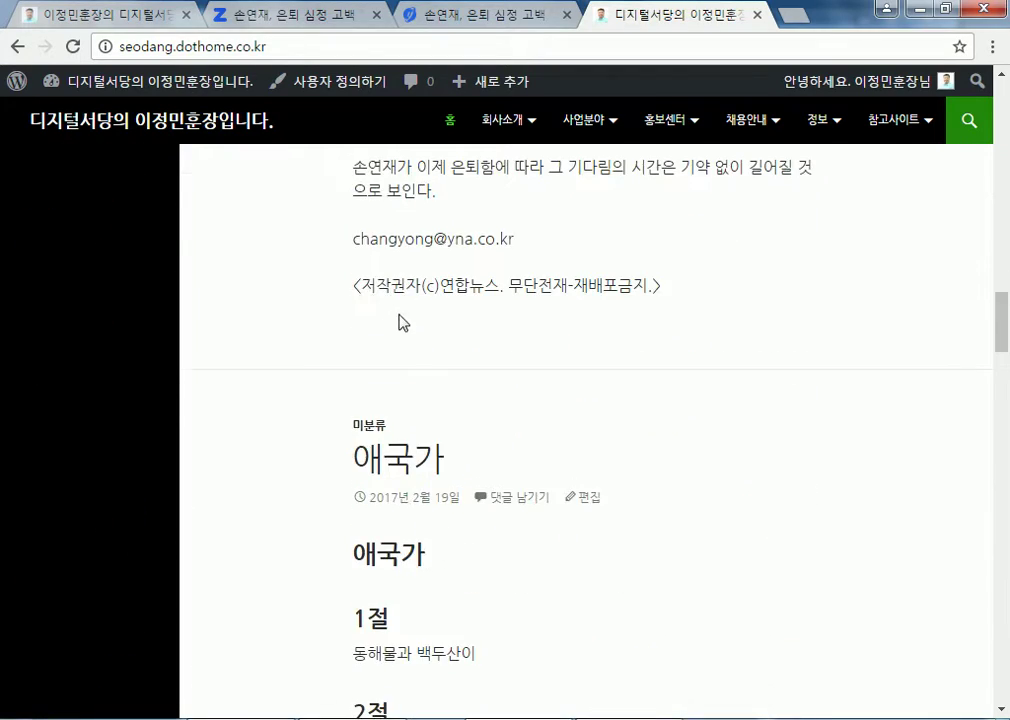
{"action": "scroll", "coordinate": [385, 294], "scroll_direction": "up", "scroll_amount": 15}
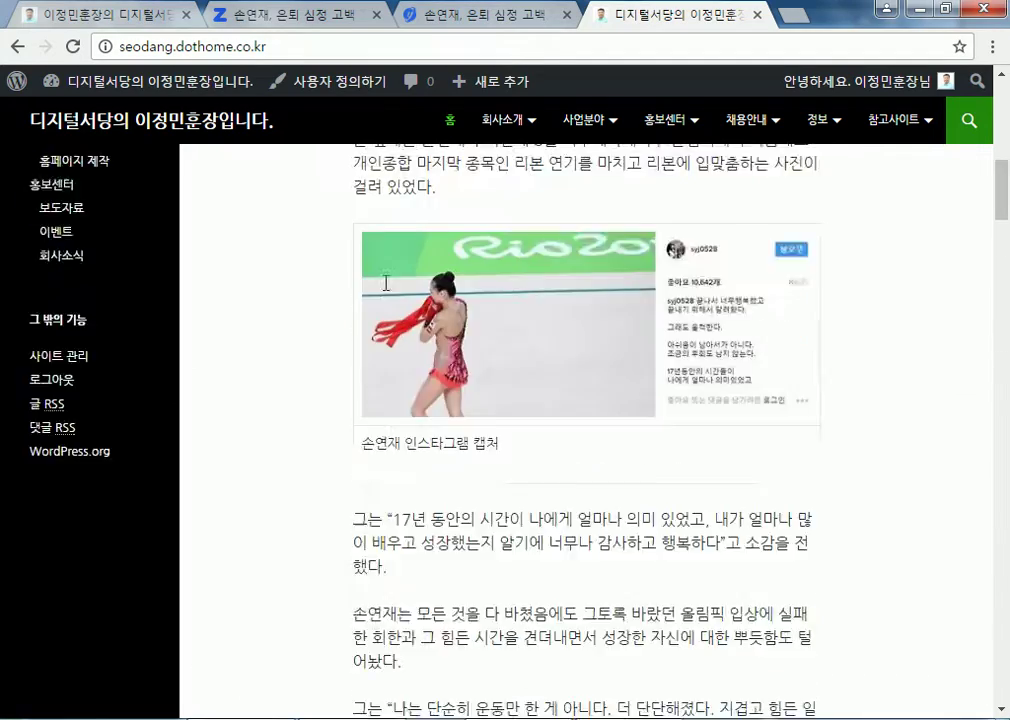
{"action": "scroll", "coordinate": [386, 290], "scroll_direction": "up", "scroll_amount": 2}
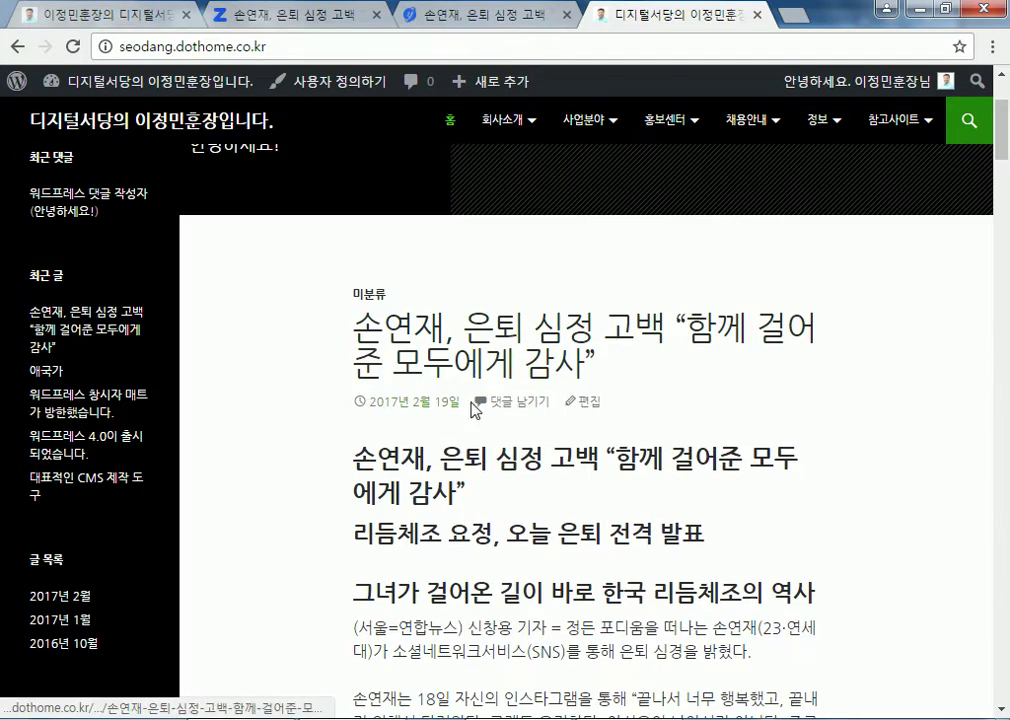
{"action": "left_click", "coordinate": [590, 412]}
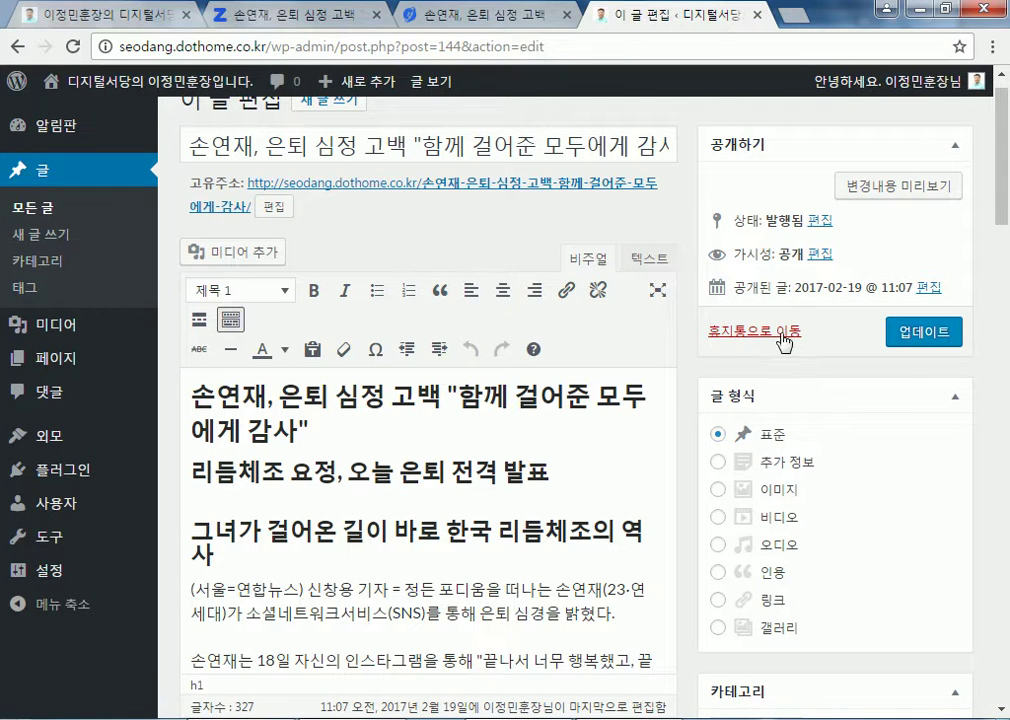
Trash the 손연재 retirement post and open the 애국가 post for editing
{"action": "left_click", "coordinate": [757, 331]}
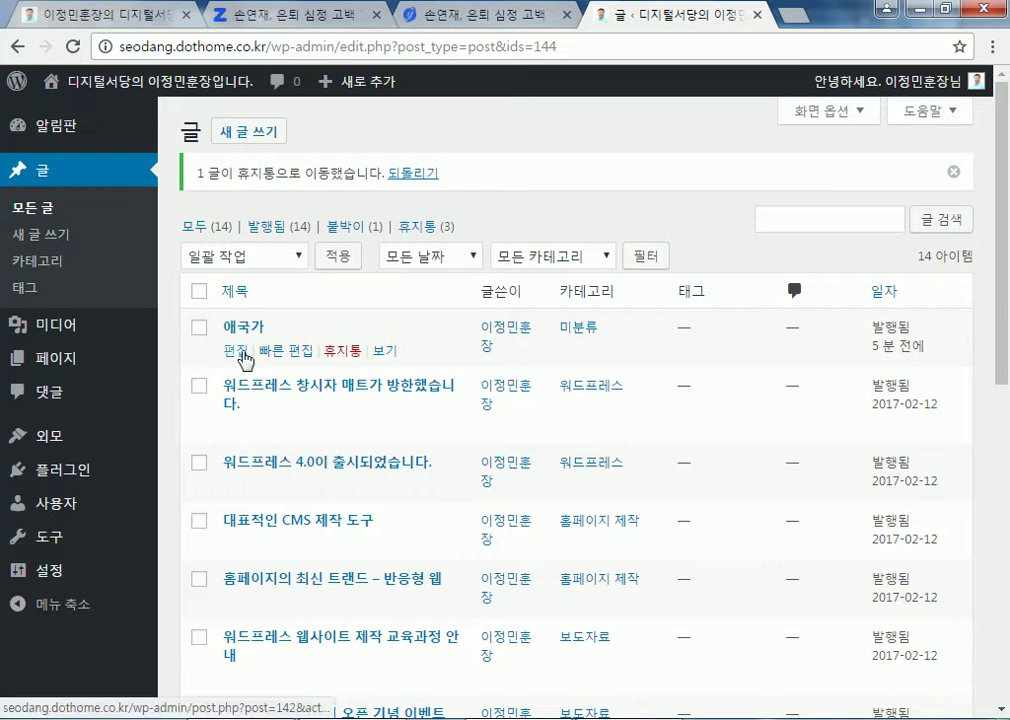
{"action": "left_click", "coordinate": [232, 351]}
{"action": "scroll", "coordinate": [920, 440], "scroll_direction": "down", "scroll_amount": 6}
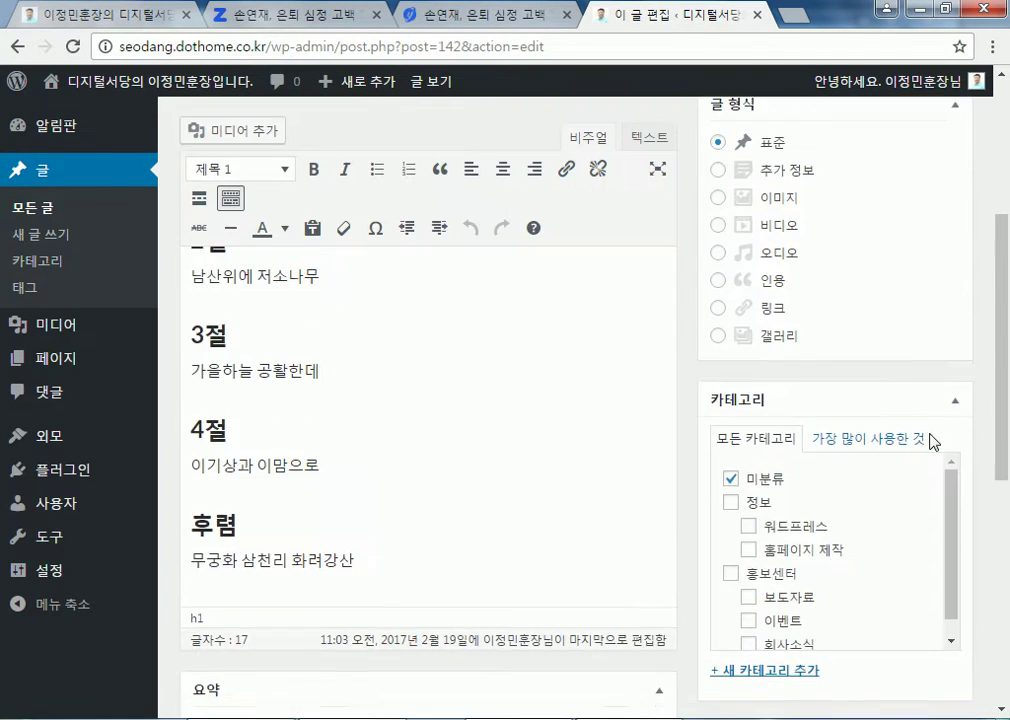
Move 애국가 from 미분류 to 보도자료, update it, and select 화려강산 in the chorus
{"action": "left_click", "coordinate": [729, 198]}
{"action": "scroll", "coordinate": [800, 305], "scroll_direction": "down", "scroll_amount": 1}
{"action": "left_click", "coordinate": [749, 298]}
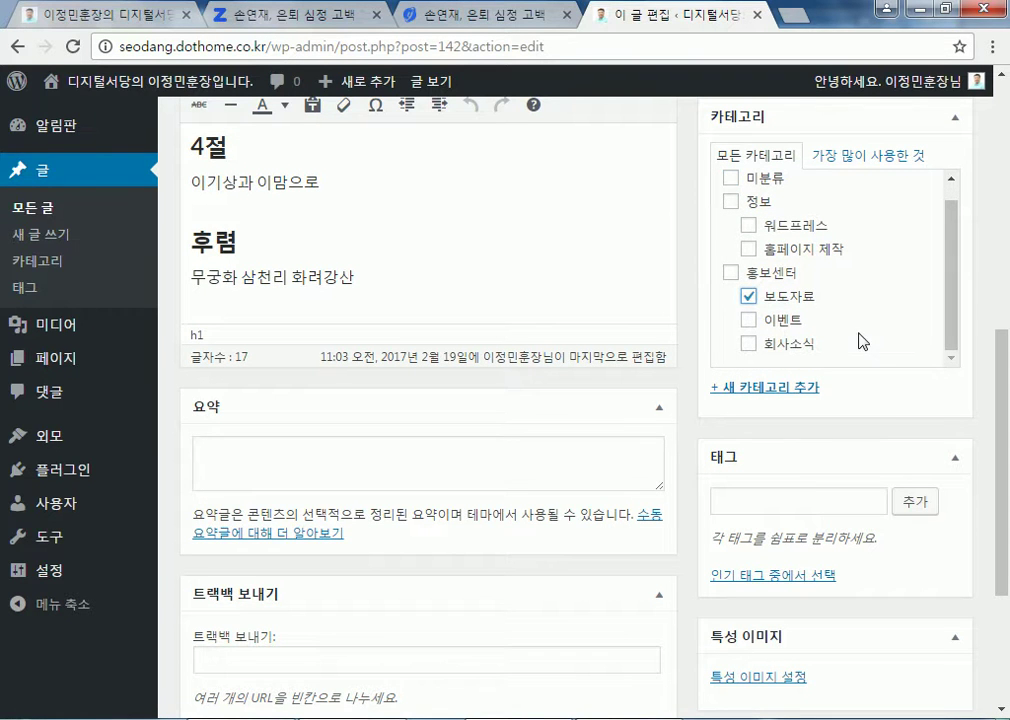
{"action": "scroll", "coordinate": [958, 430], "scroll_direction": "up", "scroll_amount": 4}
{"action": "scroll", "coordinate": [958, 406], "scroll_direction": "up", "scroll_amount": 3}
{"action": "left_click", "coordinate": [945, 368]}
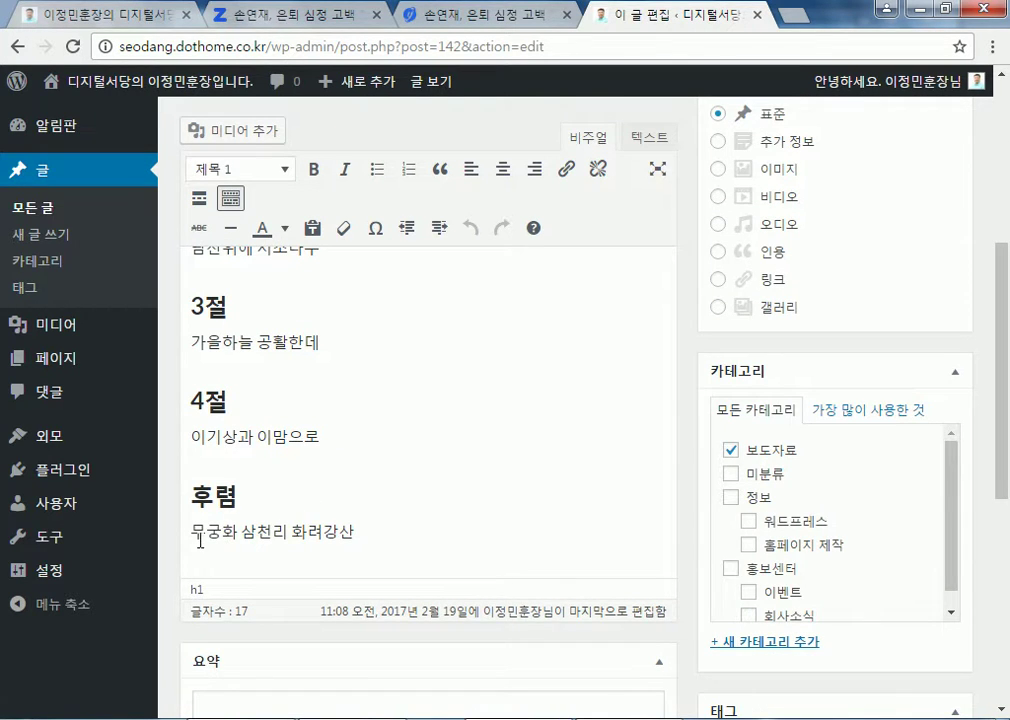
{"action": "left_click_drag", "start_coordinate": [292, 537], "coordinate": [366, 532]}
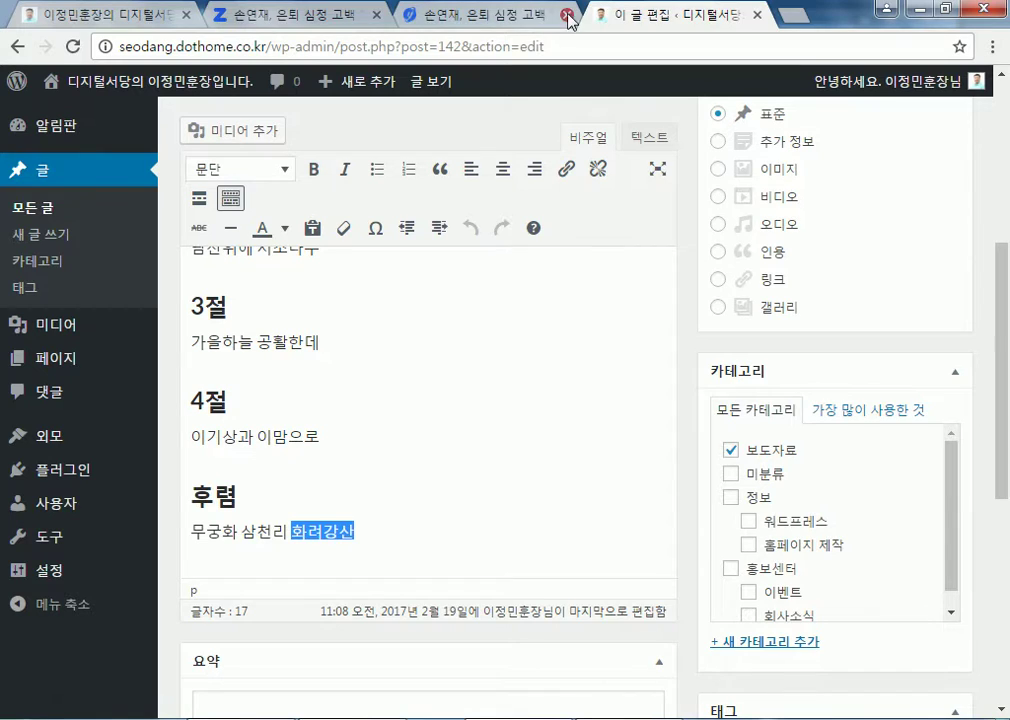
Close the duplicate and Zum news article tabs and return to the link portal page
{"action": "middle_click", "coordinate": [401, 30]}
{"action": "left_click", "coordinate": [333, 26]}
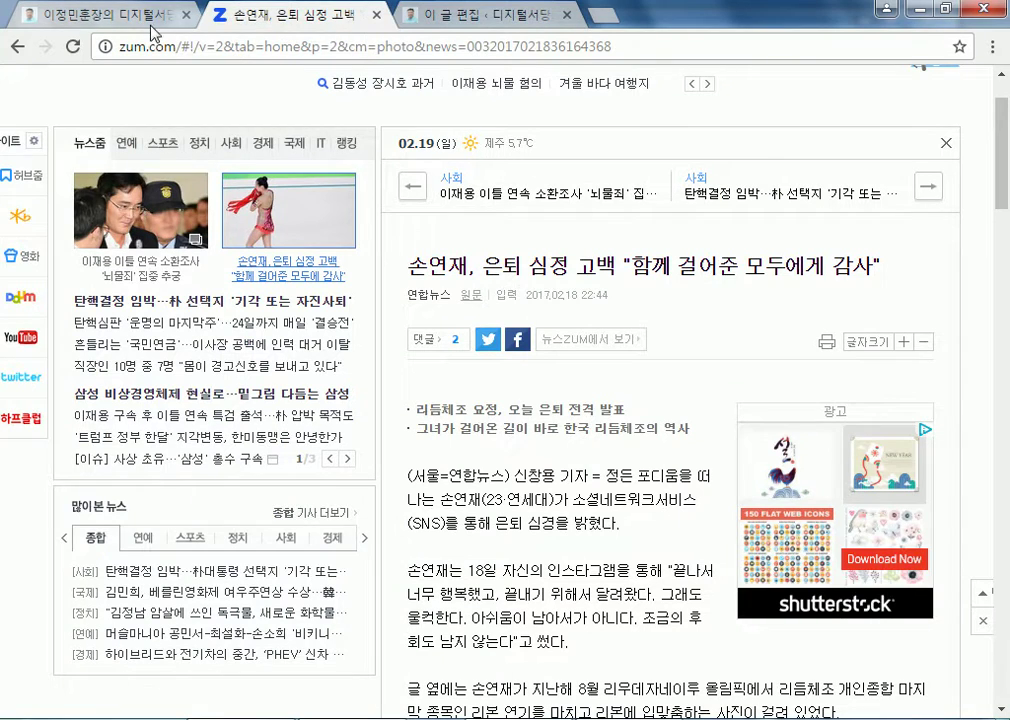
{"action": "middle_click", "coordinate": [296, 14]}
{"action": "left_click", "coordinate": [108, 16]}
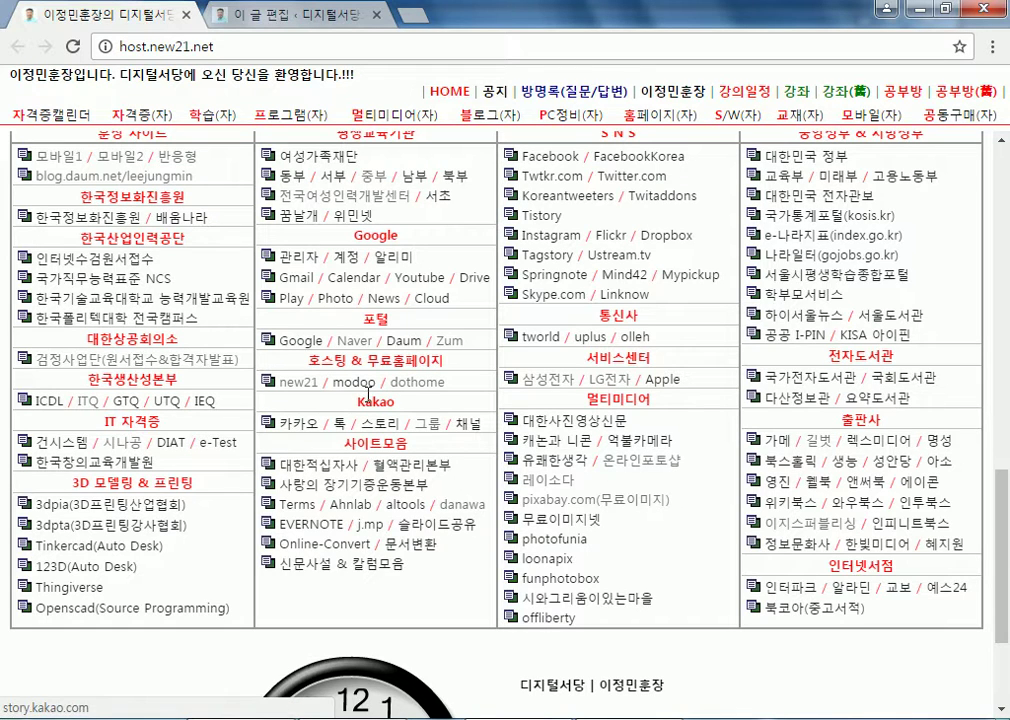
Open the Naver home page and start a search, switching to Korean input
{"action": "left_click", "coordinate": [353, 340]}
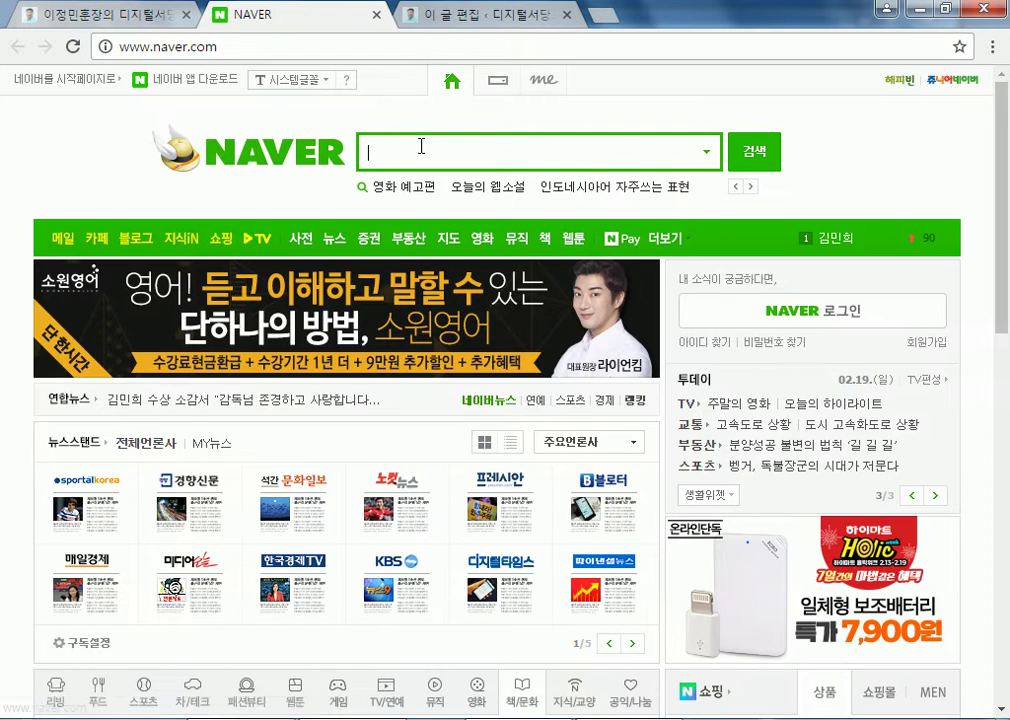
{"action": "type", "text": "ghkful"}
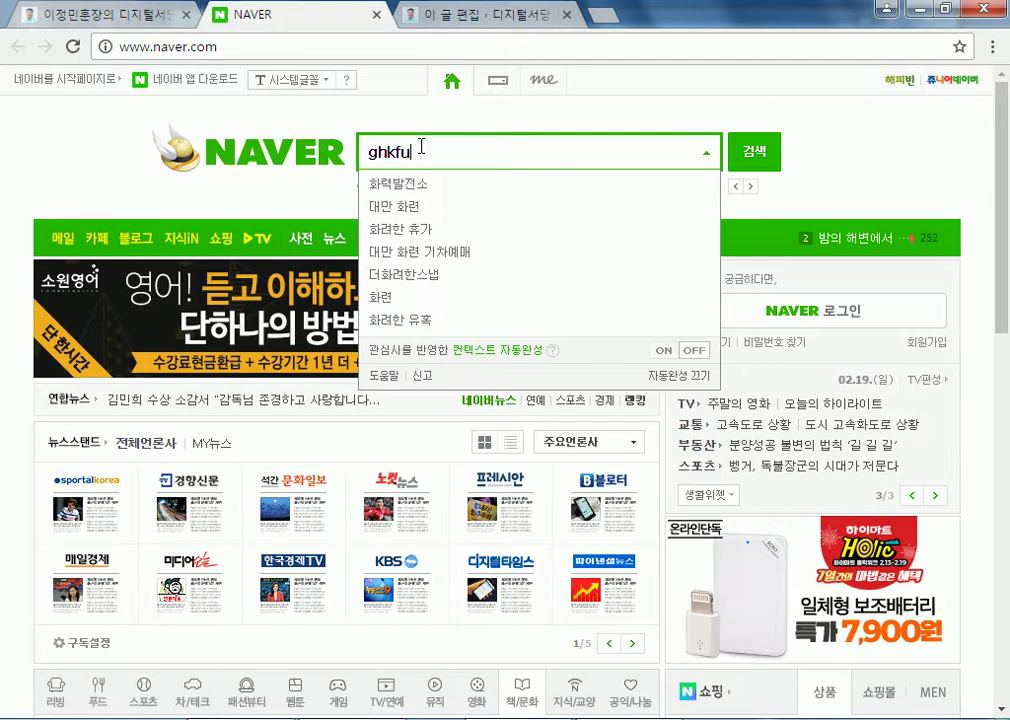
{"action": "key", "text": "ctrl+a"}
Search Naver for 화려강산 and look over the results
{"action": "type", "text": "활"}
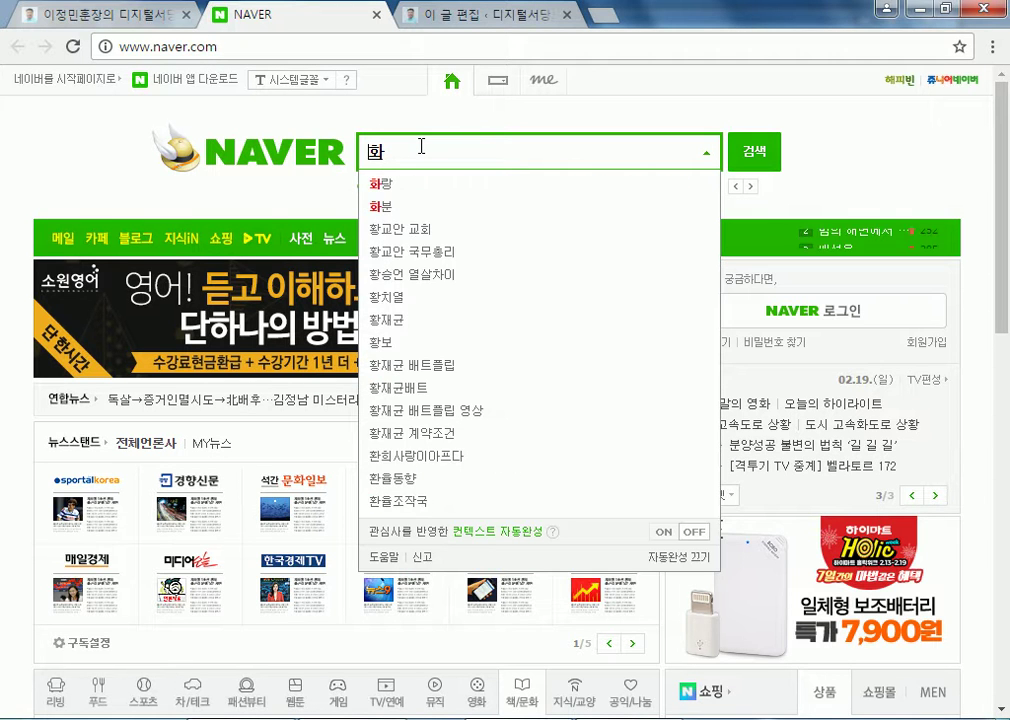
{"action": "type", "text": "려강산"}
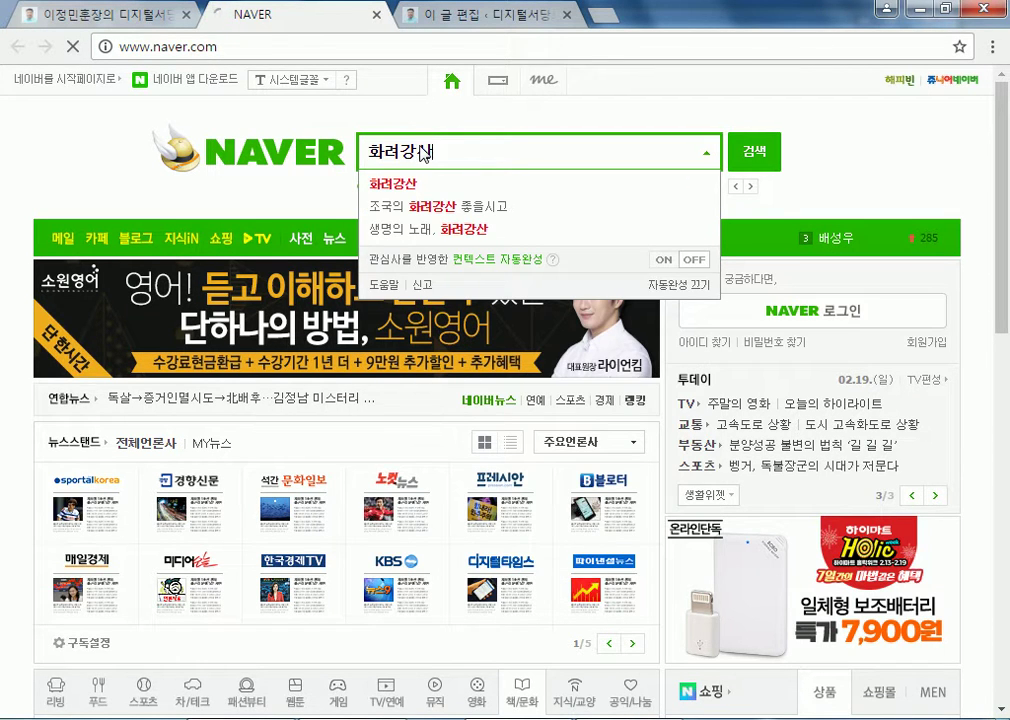
{"action": "key", "text": "Return"}
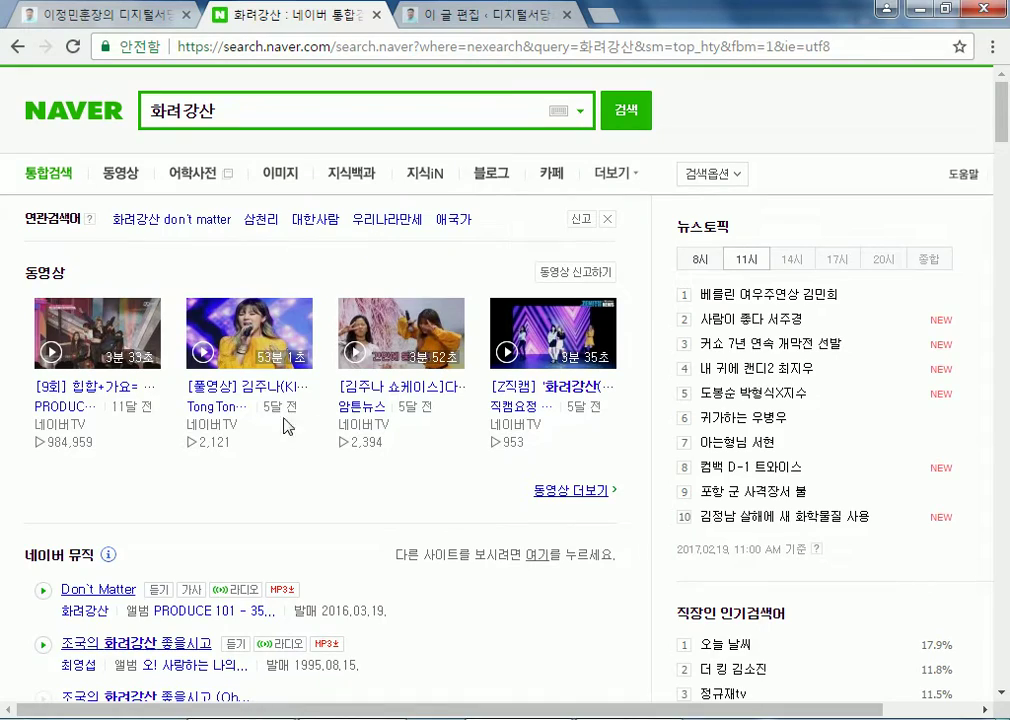
{"action": "scroll", "coordinate": [276, 484], "scroll_direction": "down", "scroll_amount": 9}
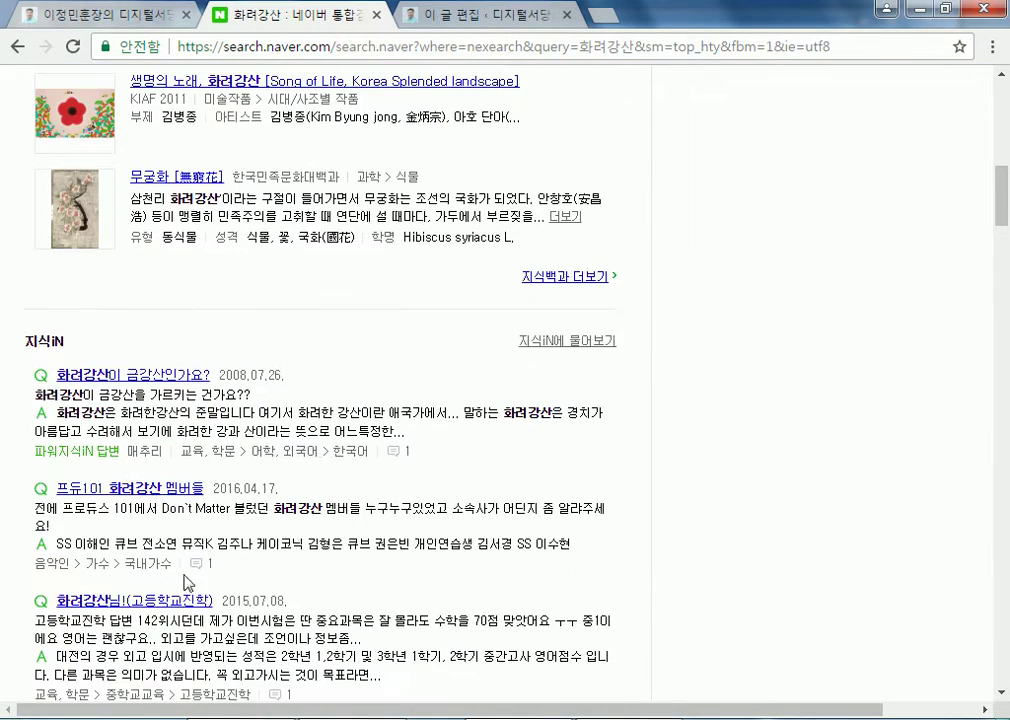
{"action": "scroll", "coordinate": [181, 525], "scroll_direction": "up", "scroll_amount": 4}
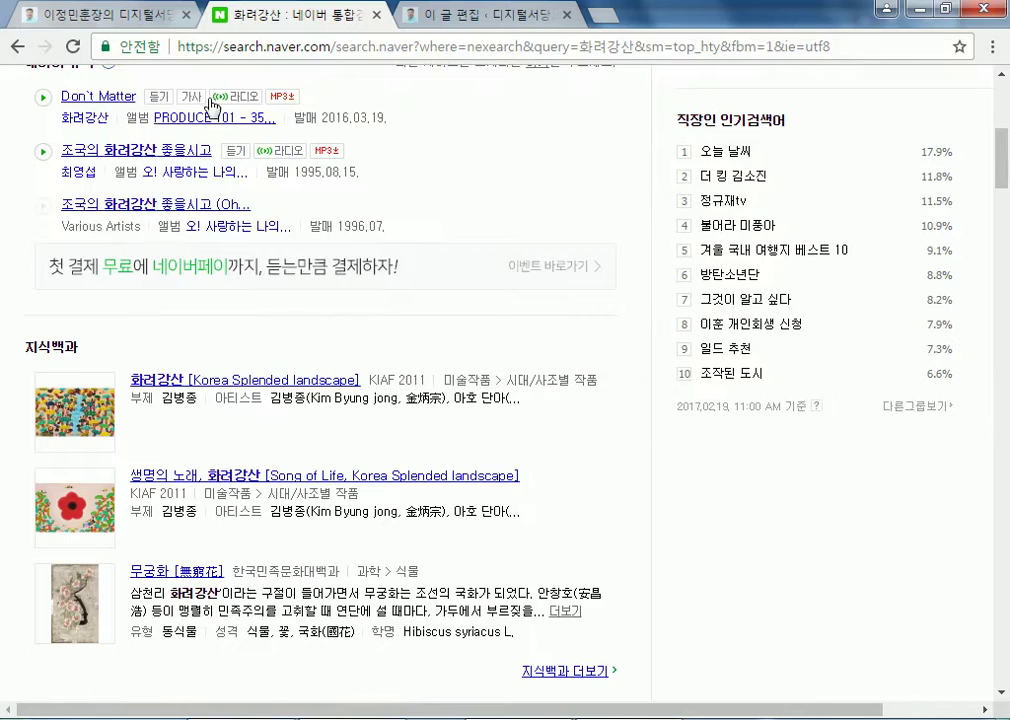
Copy the 화려강산 results page address from the address bar
{"action": "left_click", "coordinate": [356, 47]}
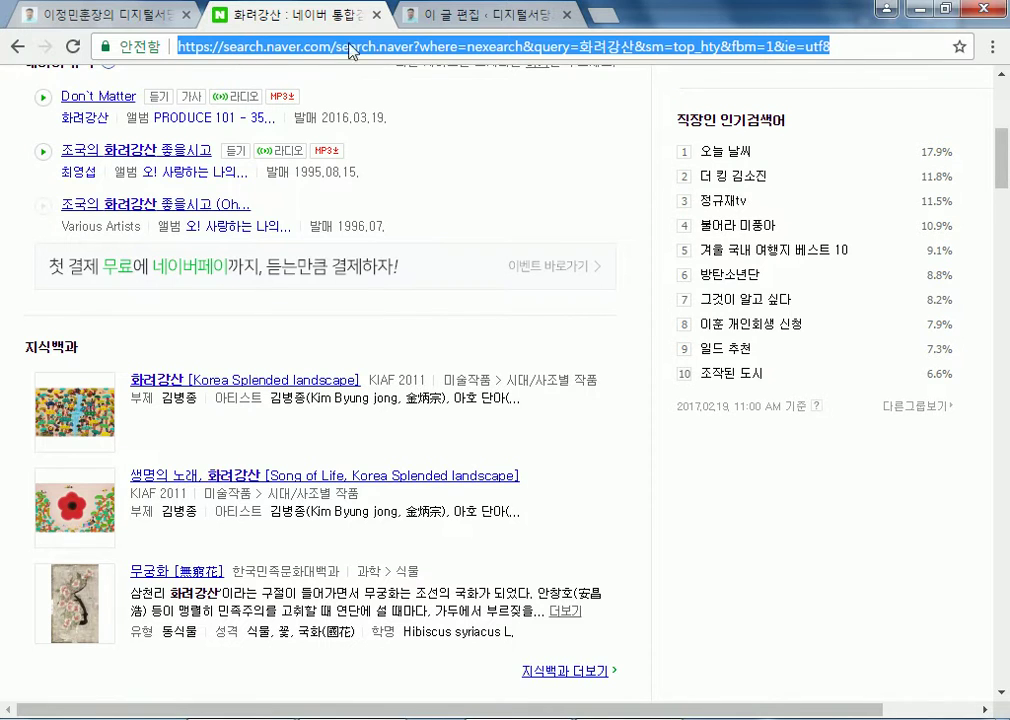
{"action": "right_click", "coordinate": [459, 46]}
{"action": "left_click", "coordinate": [510, 113]}
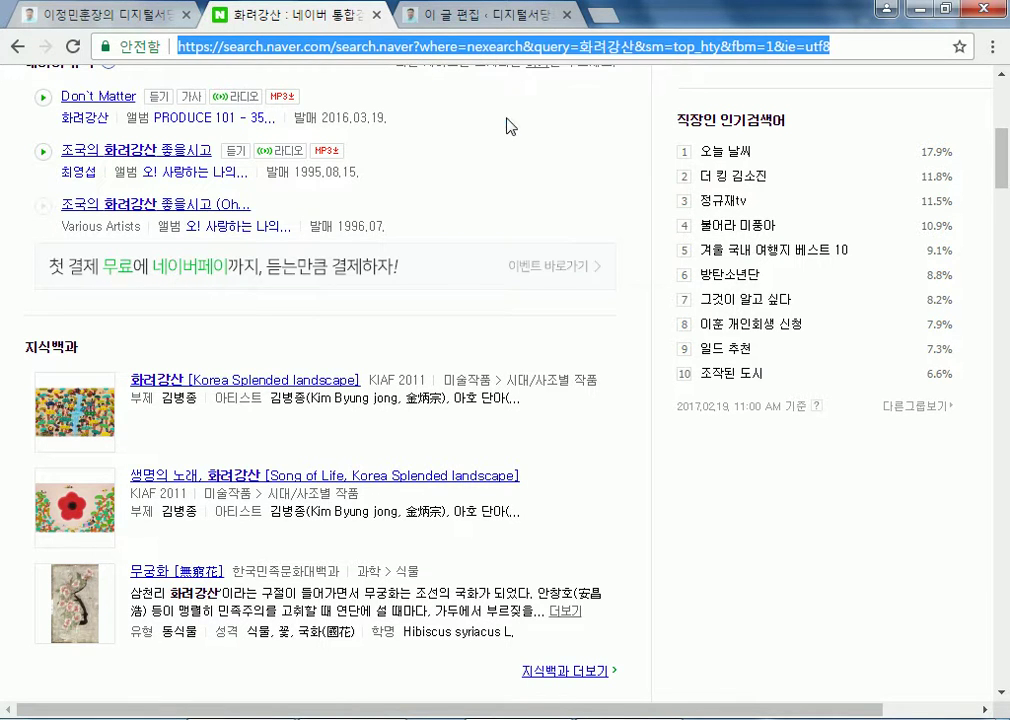
Reselect 화려강산 in the 애국가 chorus, checking the portal and Naver tabs before returning
{"action": "left_click", "coordinate": [490, 18]}
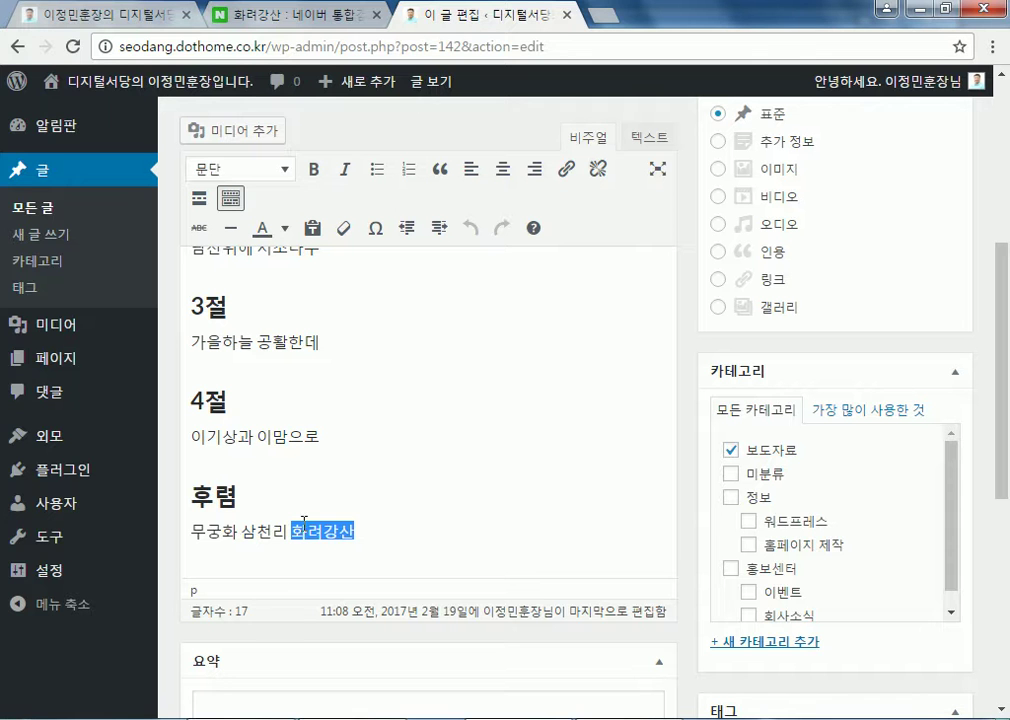
{"action": "left_click_drag", "start_coordinate": [292, 532], "coordinate": [353, 530]}
{"action": "scroll", "coordinate": [428, 422], "scroll_direction": "down", "scroll_amount": 1}
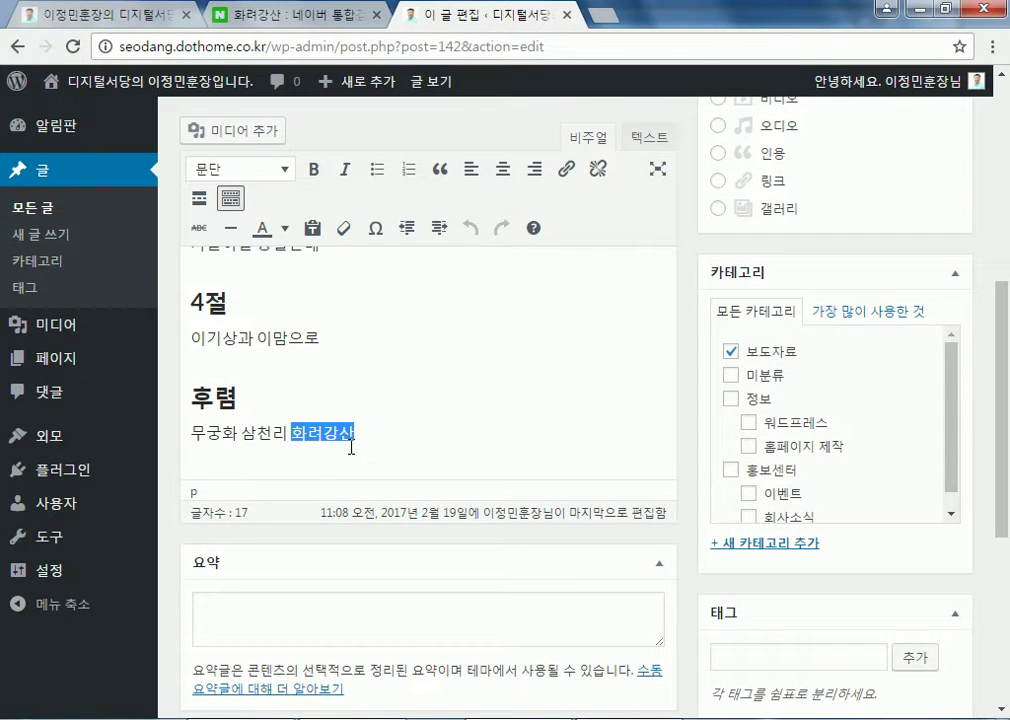
{"action": "left_click", "coordinate": [115, 16]}
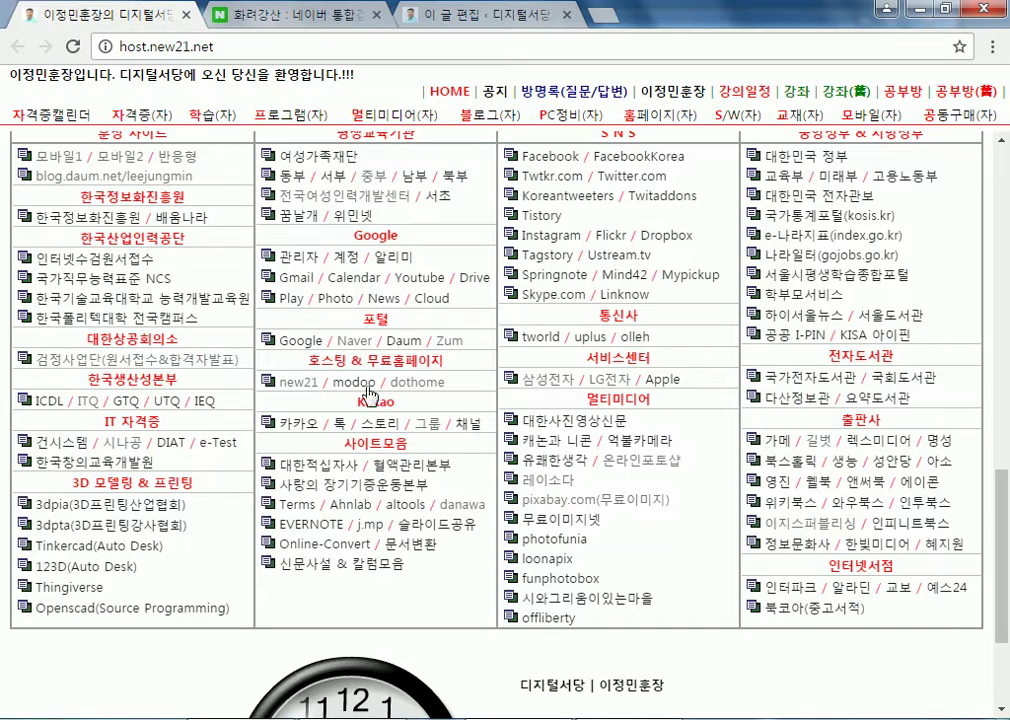
{"action": "left_click", "coordinate": [233, 14]}
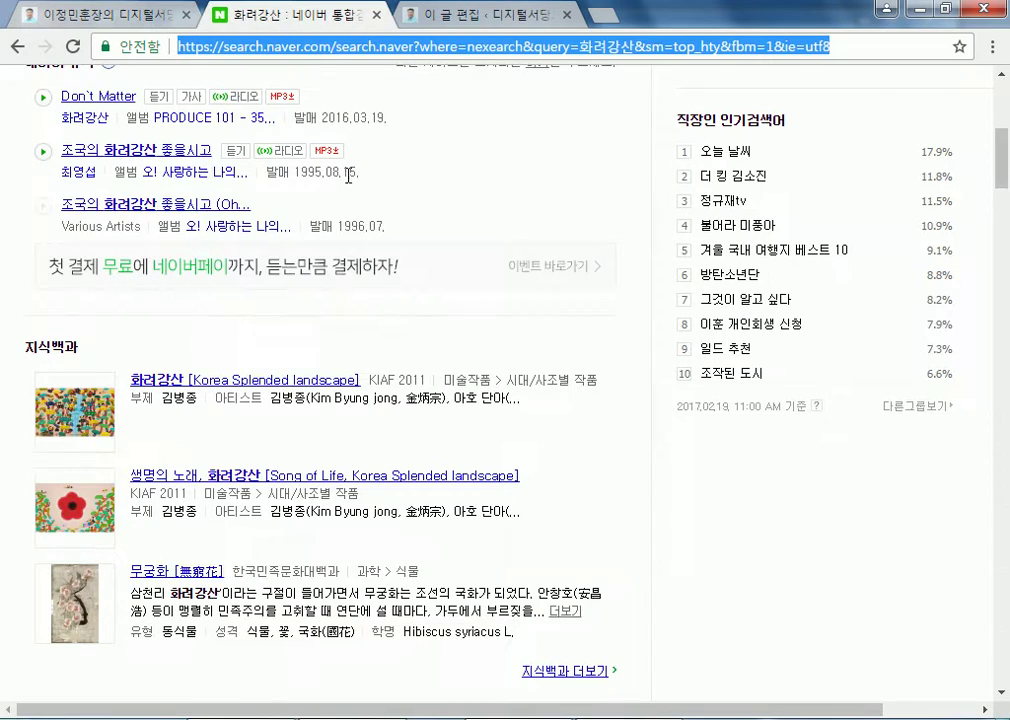
{"action": "left_click", "coordinate": [90, 14]}
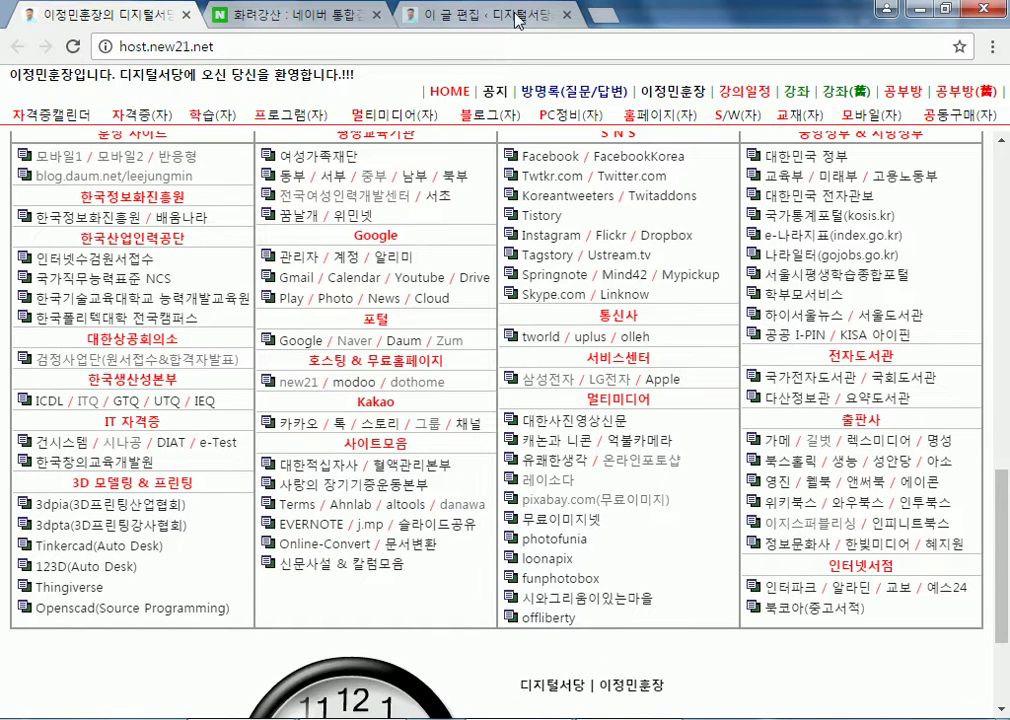
{"action": "left_click", "coordinate": [405, 12]}
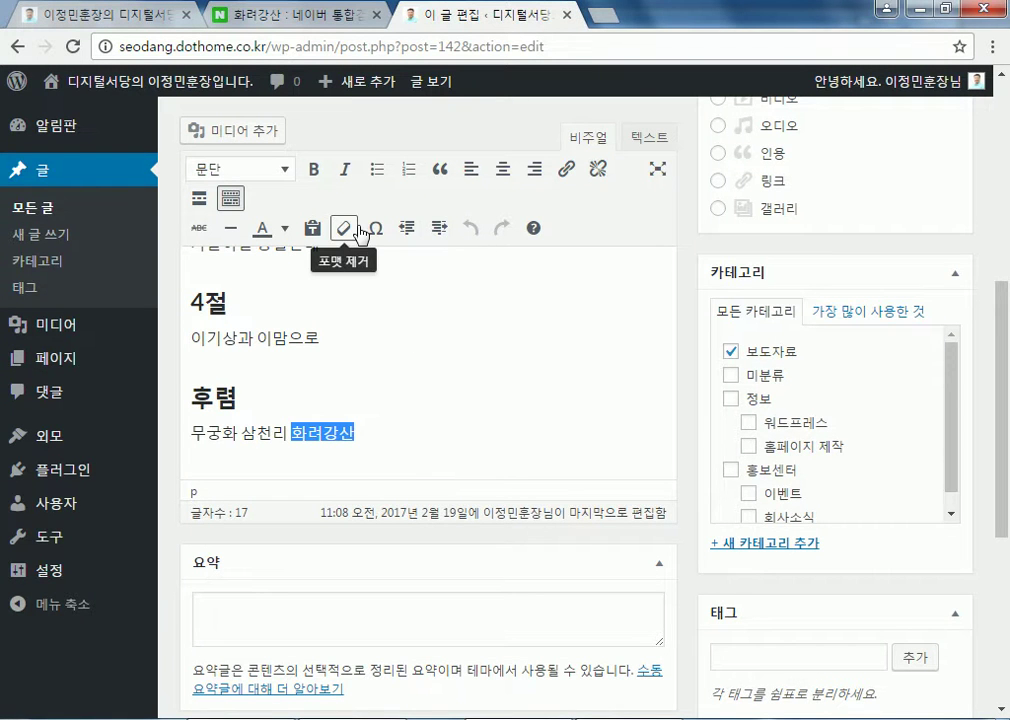
Link 화려강산 to the pasted Naver search URL, opening in a new tab, and update 애국가
{"action": "left_click", "coordinate": [566, 170]}
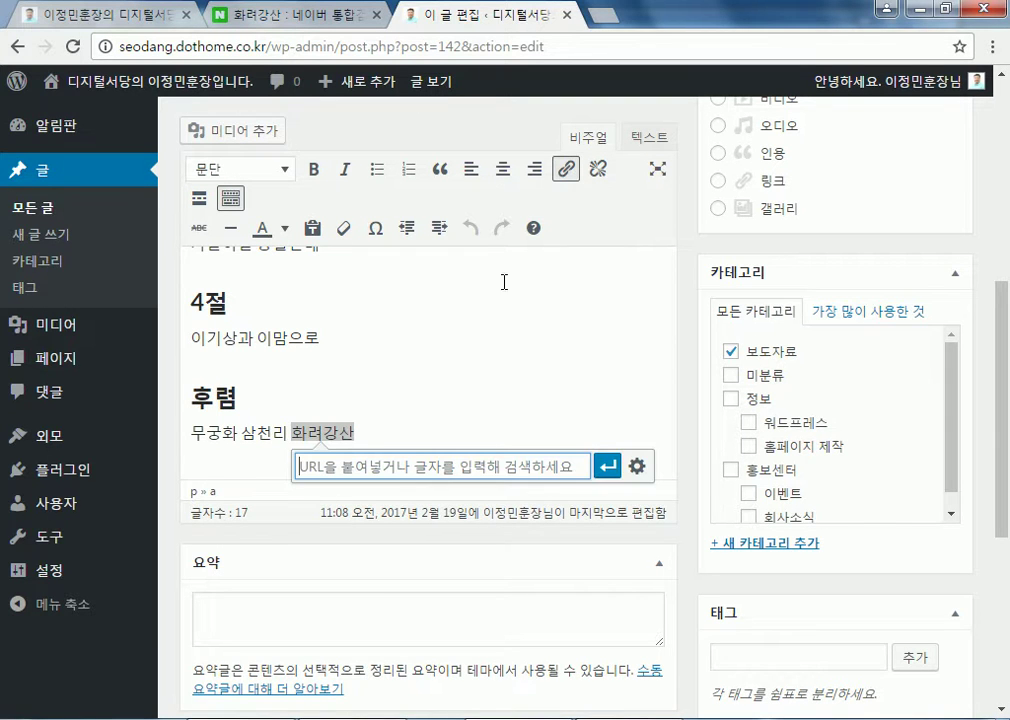
{"action": "right_click", "coordinate": [398, 468]}
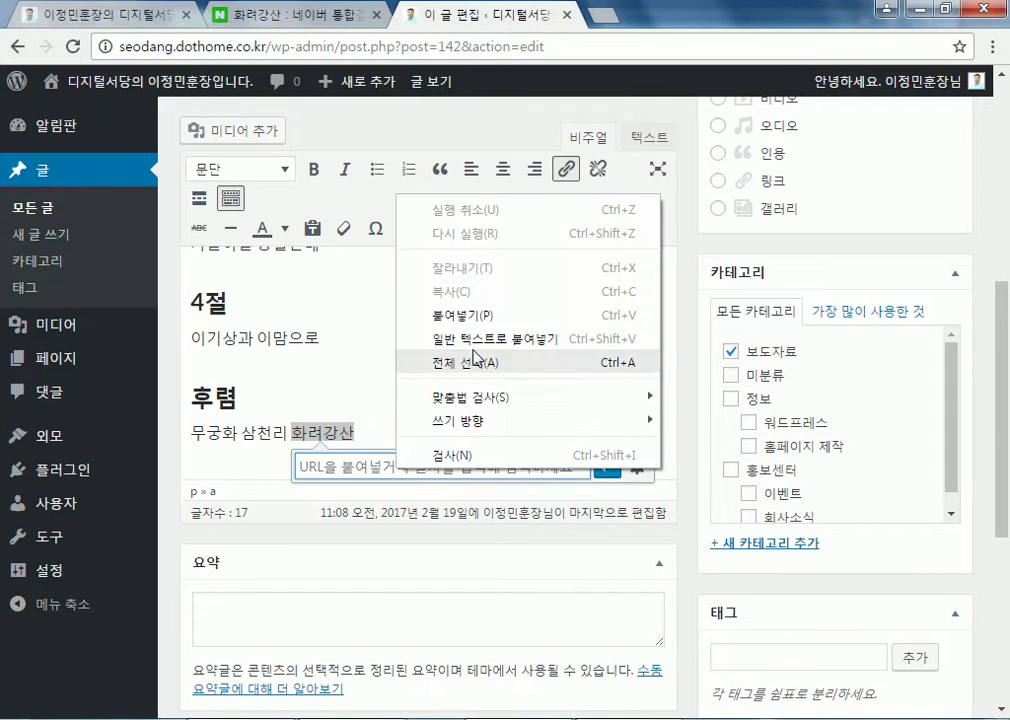
{"action": "left_click", "coordinate": [470, 313]}
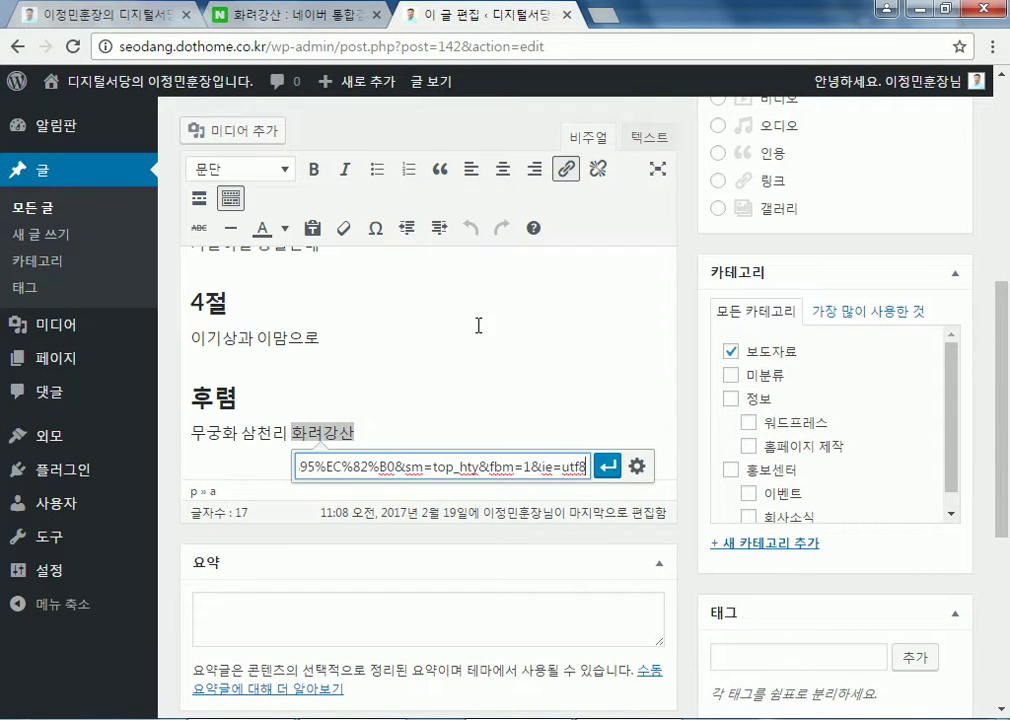
{"action": "left_click", "coordinate": [637, 467]}
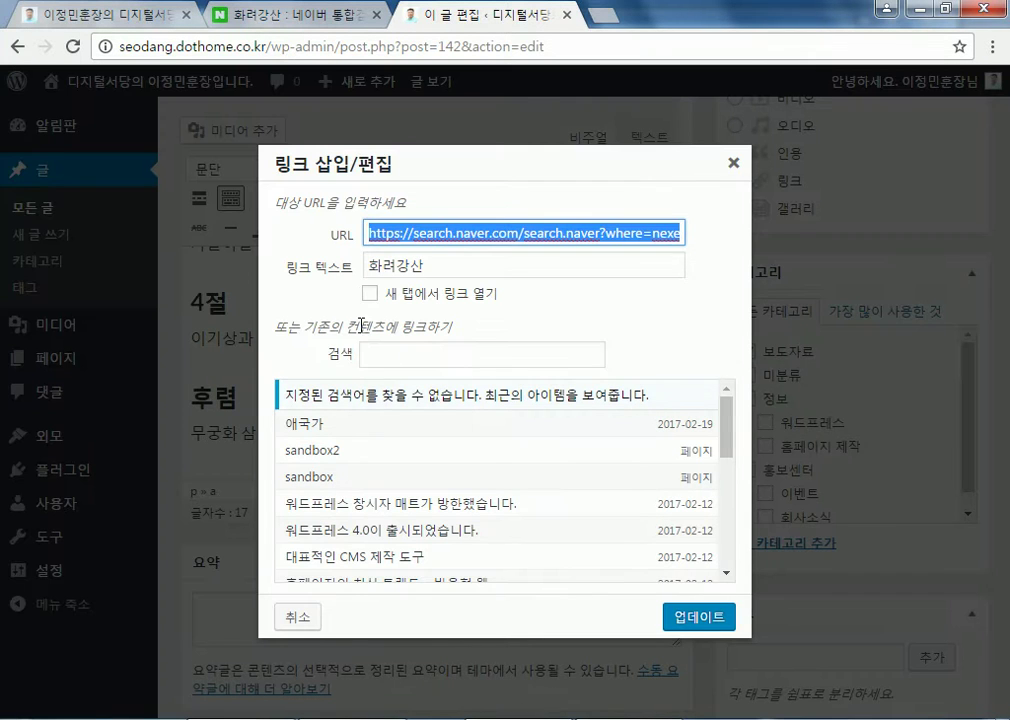
{"action": "left_click", "coordinate": [369, 293]}
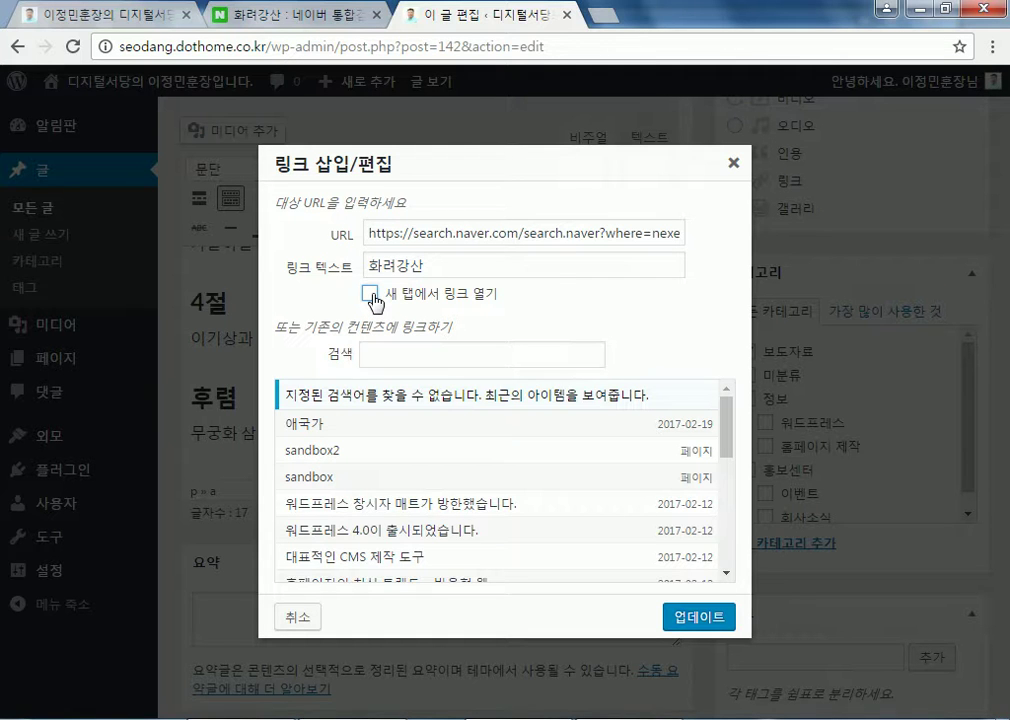
{"action": "left_click", "coordinate": [369, 293]}
{"action": "left_click", "coordinate": [698, 617]}
{"action": "scroll", "coordinate": [990, 480], "scroll_direction": "up", "scroll_amount": 5}
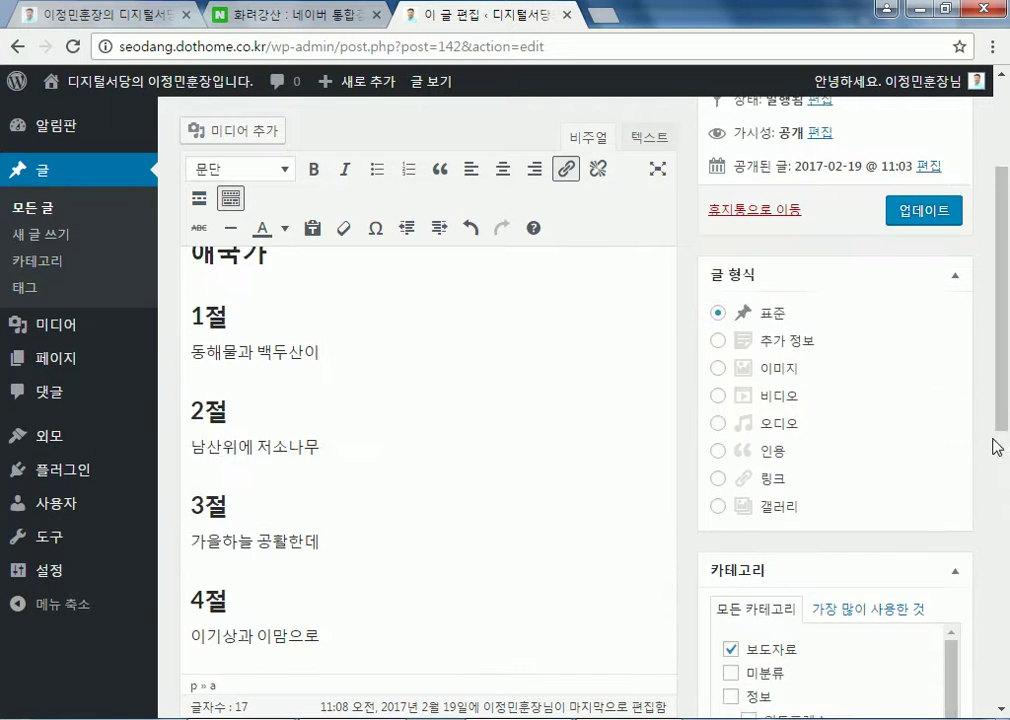
{"action": "left_click", "coordinate": [930, 409]}
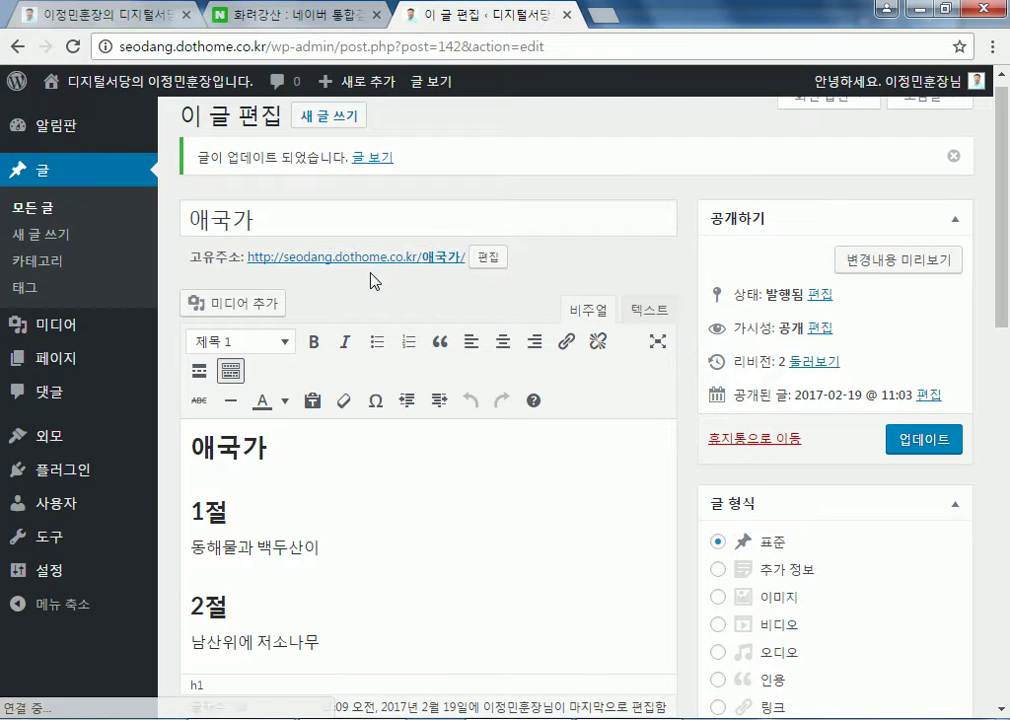
Open the live 애국가 page, follow the 화려강산 link to Naver, then close that tab
{"action": "left_click", "coordinate": [372, 258]}
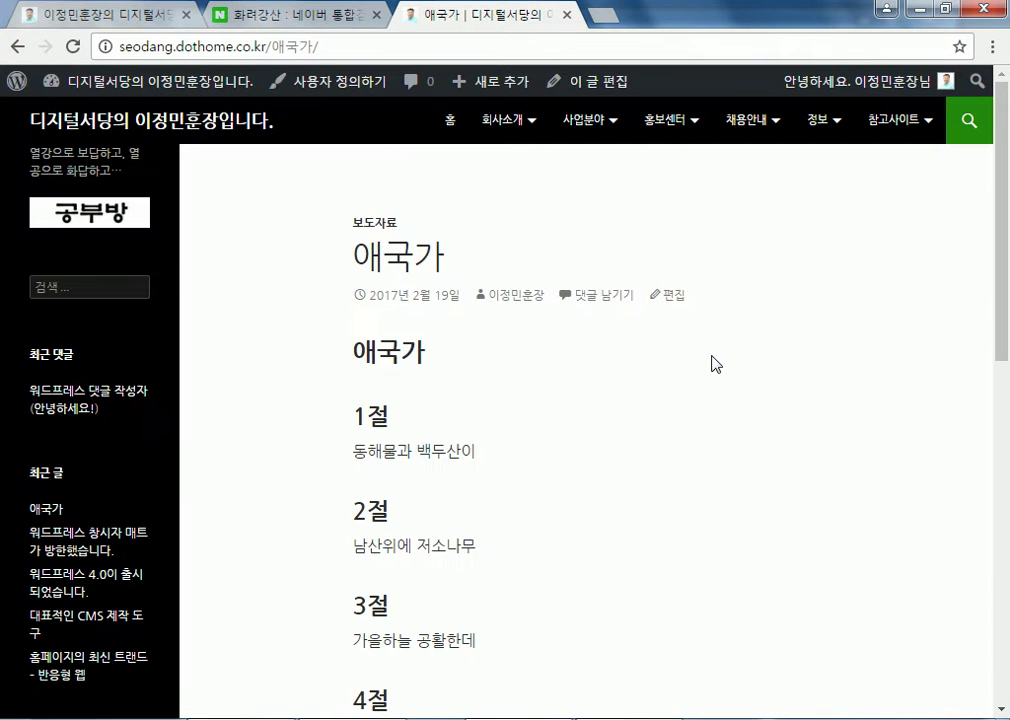
{"action": "scroll", "coordinate": [712, 365], "scroll_direction": "down", "scroll_amount": 3}
{"action": "scroll", "coordinate": [714, 368], "scroll_direction": "down", "scroll_amount": 2}
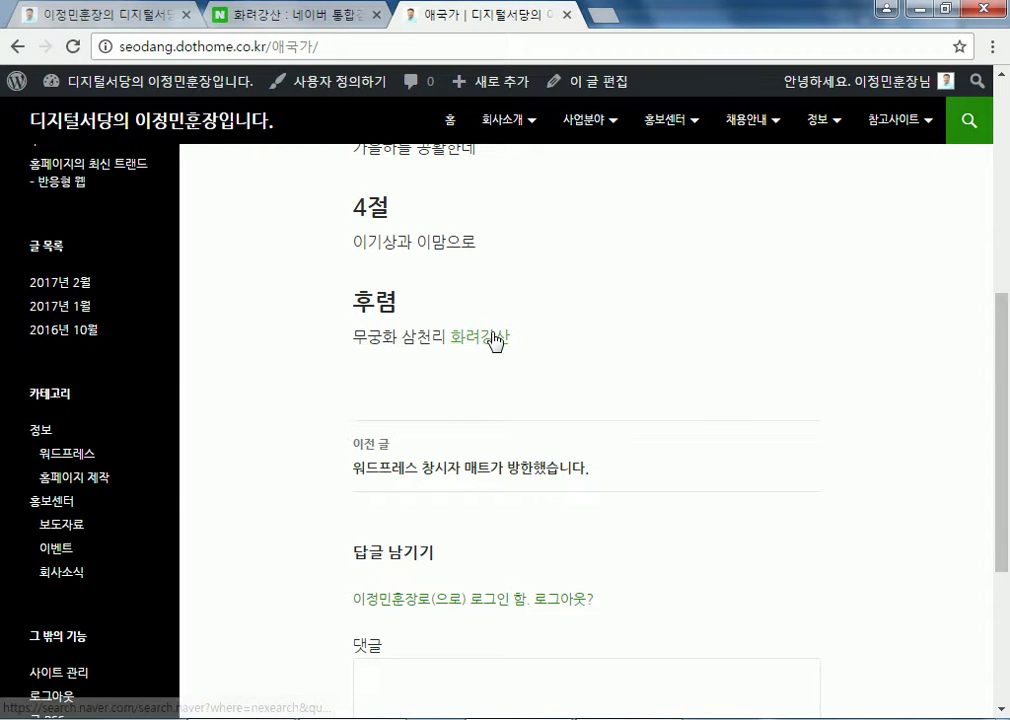
{"action": "left_click", "coordinate": [494, 339]}
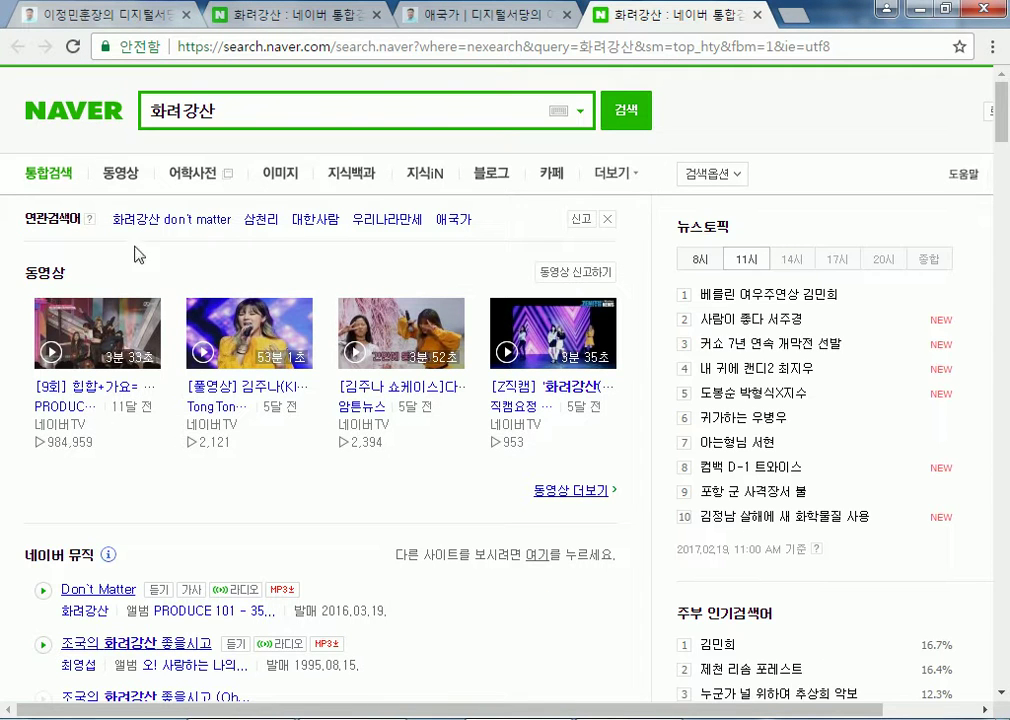
{"action": "scroll", "coordinate": [124, 473], "scroll_direction": "down", "scroll_amount": 8}
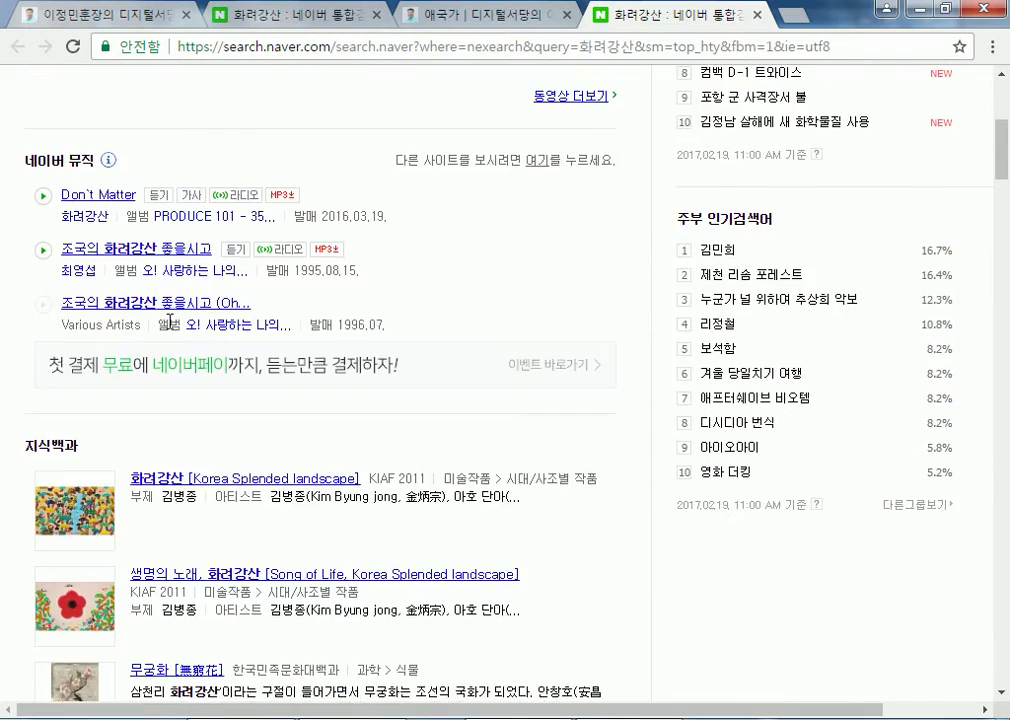
{"action": "scroll", "coordinate": [271, 480], "scroll_direction": "down", "scroll_amount": 12}
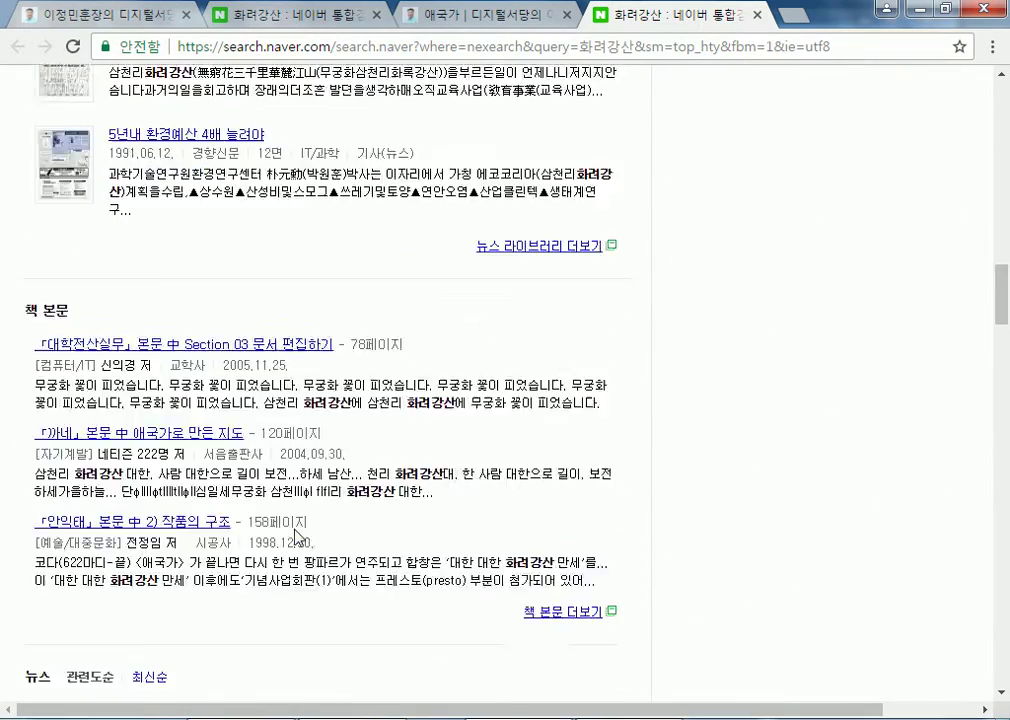
{"action": "scroll", "coordinate": [226, 474], "scroll_direction": "down", "scroll_amount": 5}
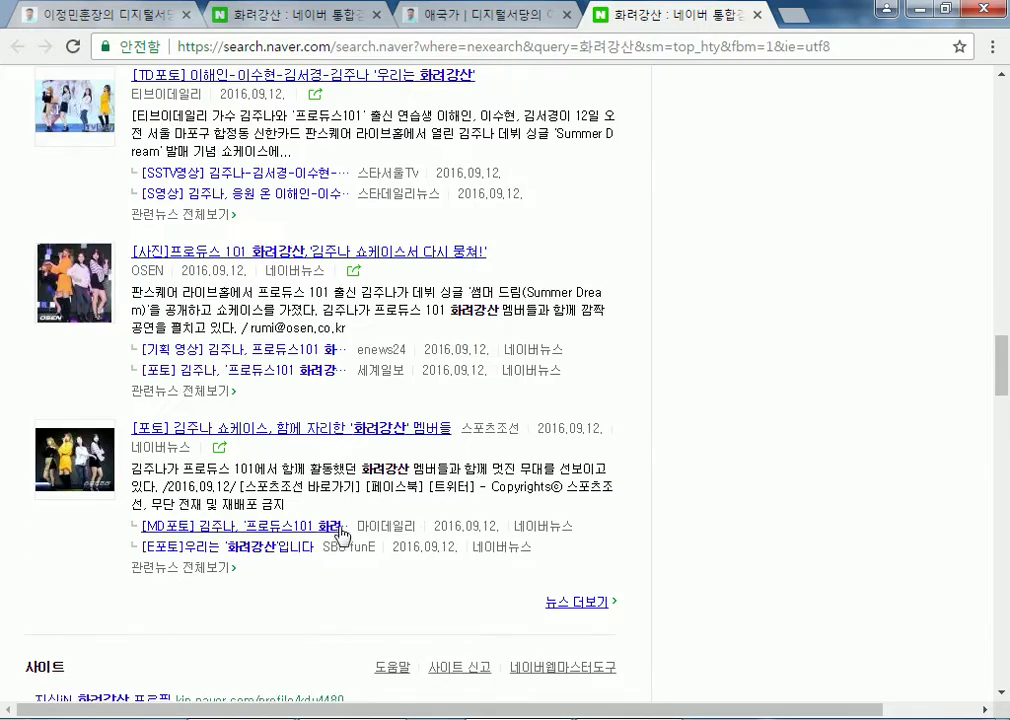
{"action": "left_click", "coordinate": [757, 15]}
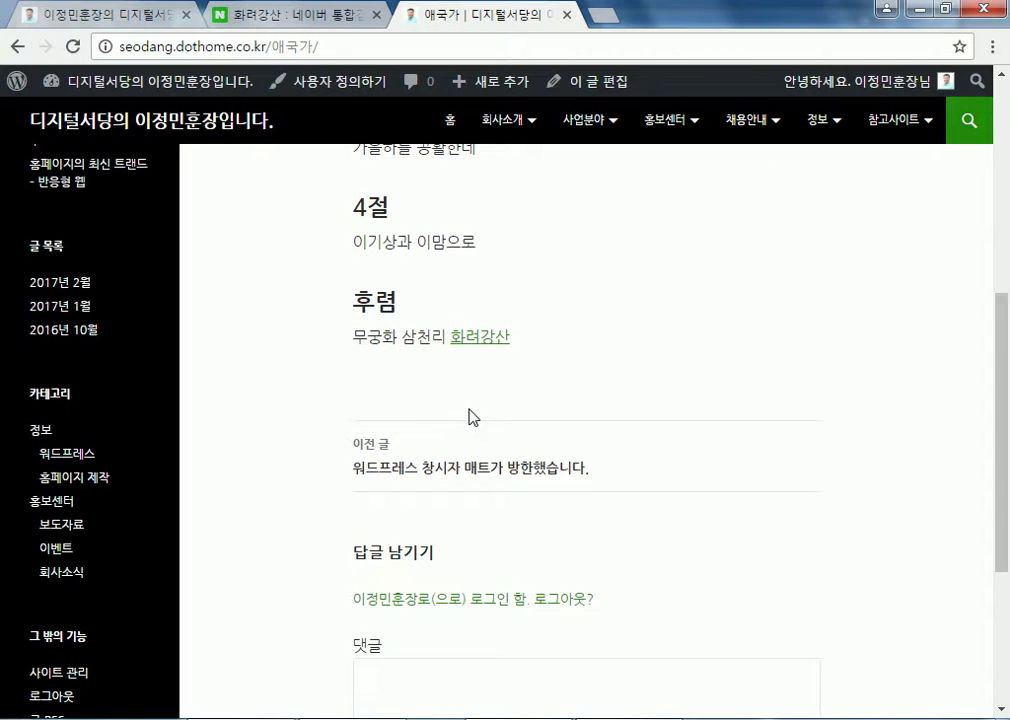
Close the older Naver results tab and launch YouTube from the host.new21.net links page
{"action": "left_click", "coordinate": [378, 15]}
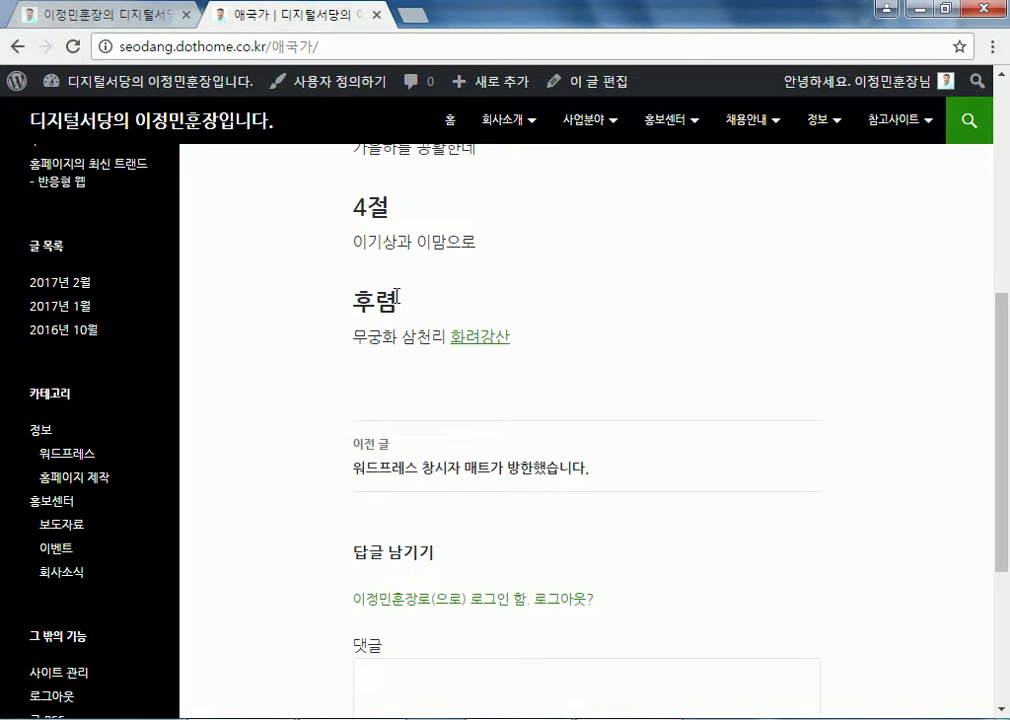
{"action": "left_click", "coordinate": [116, 20]}
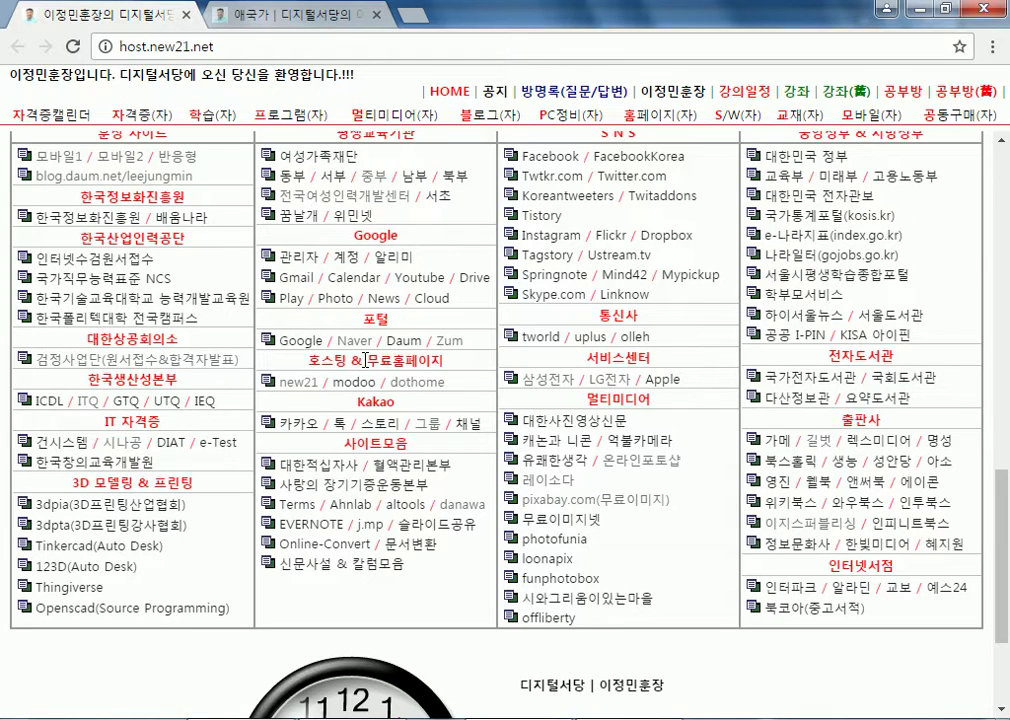
{"action": "left_click", "coordinate": [300, 15]}
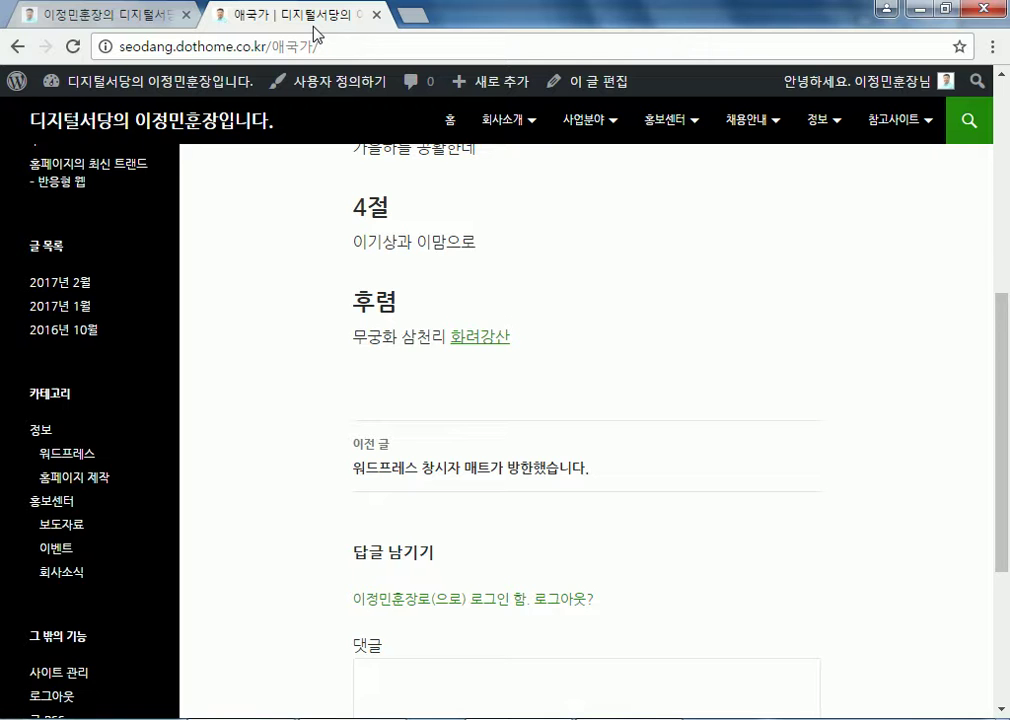
{"action": "left_click", "coordinate": [166, 18]}
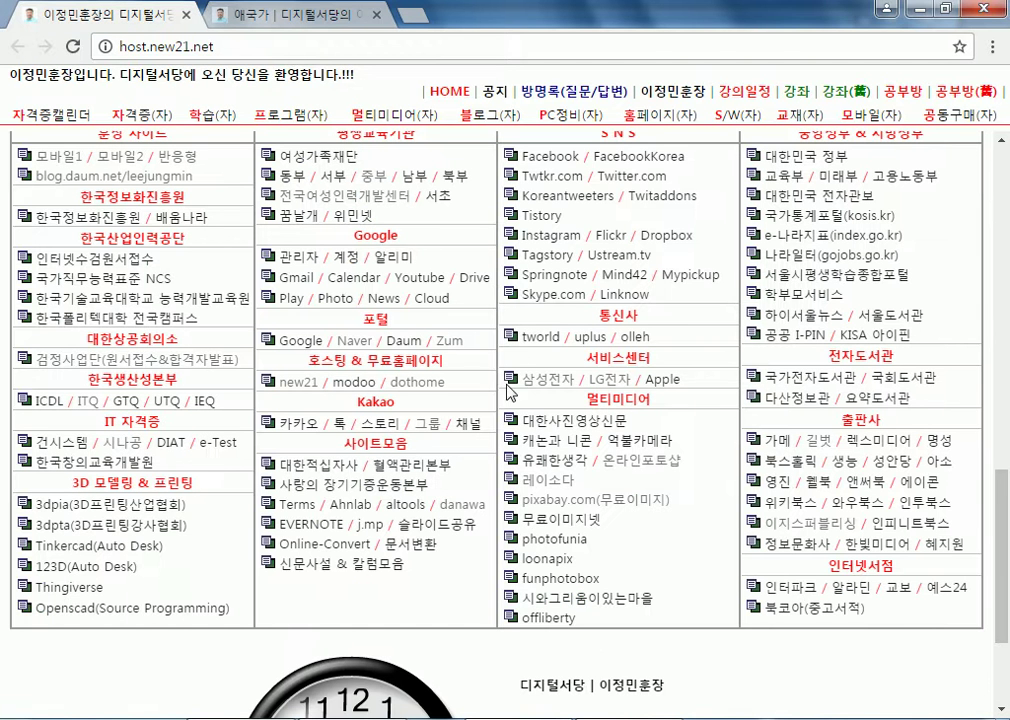
{"action": "left_click", "coordinate": [418, 278]}
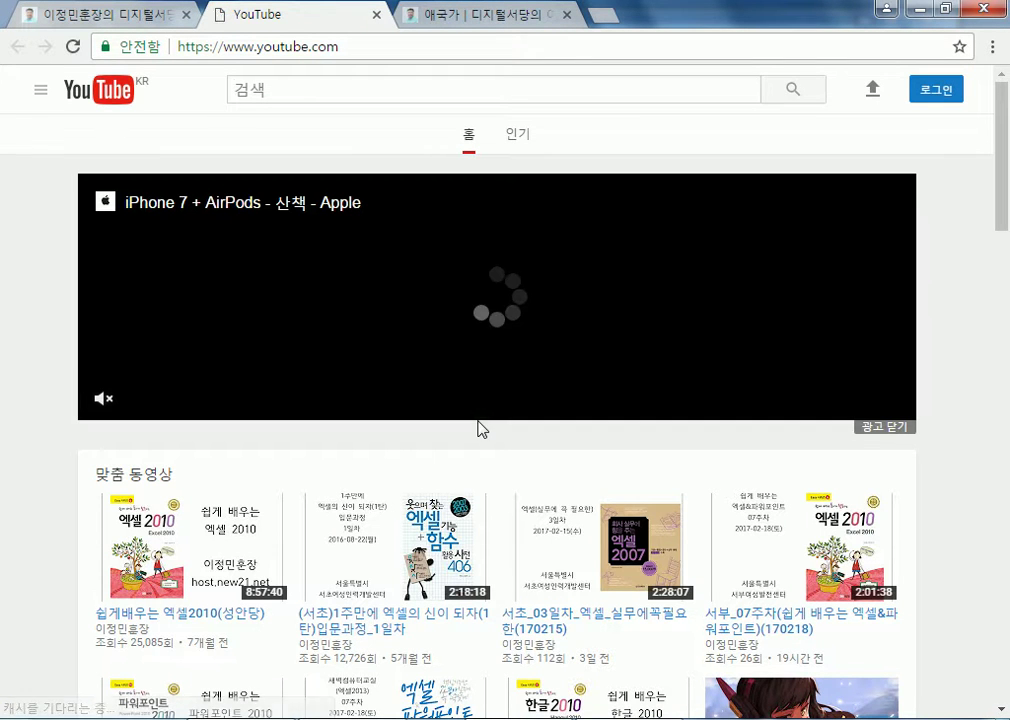
Scroll to the Good News YouTube row and play its 대한민국 절대 전사들 video
{"action": "scroll", "coordinate": [12, 432], "scroll_direction": "down", "scroll_amount": 5}
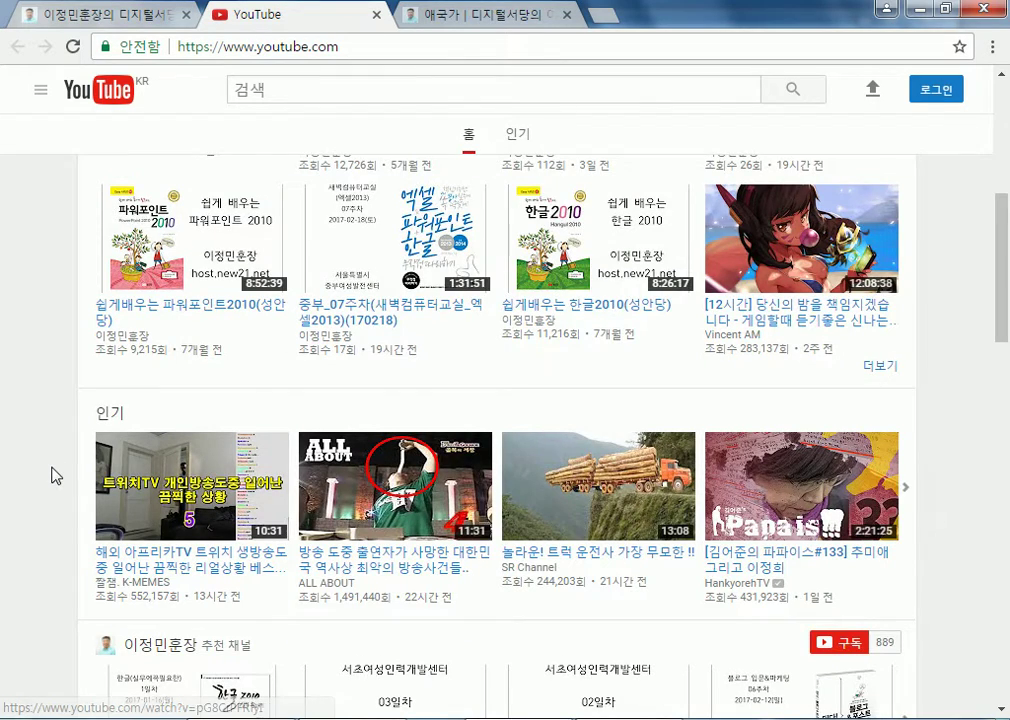
{"action": "scroll", "coordinate": [54, 474], "scroll_direction": "down", "scroll_amount": 3}
{"action": "scroll", "coordinate": [54, 477], "scroll_direction": "down", "scroll_amount": 4}
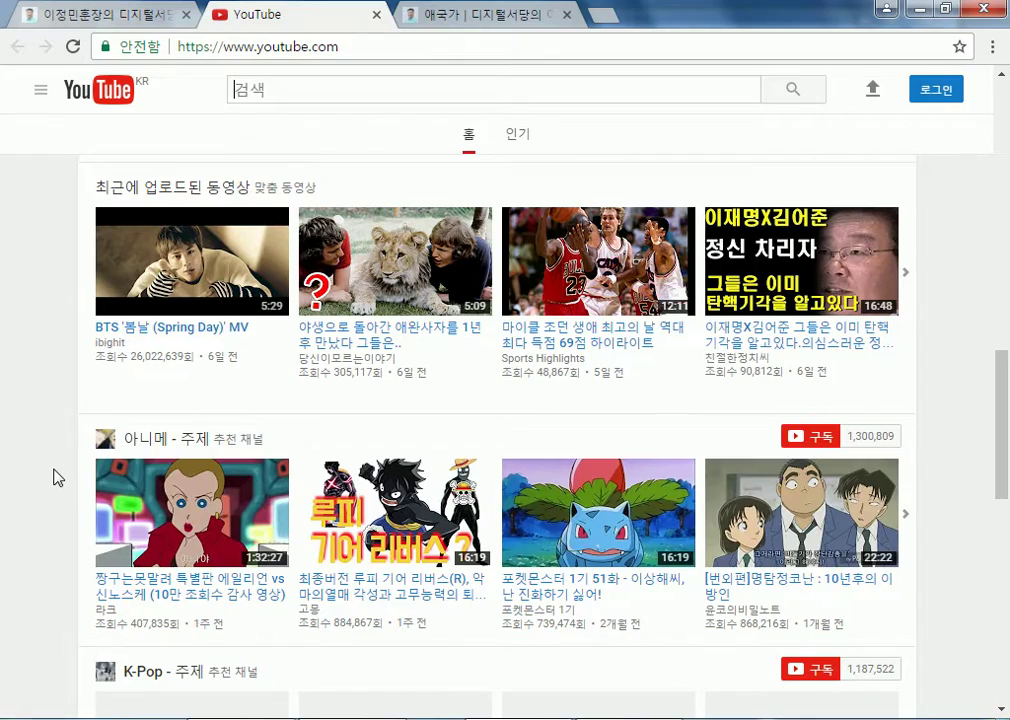
{"action": "scroll", "coordinate": [57, 475], "scroll_direction": "down", "scroll_amount": 4}
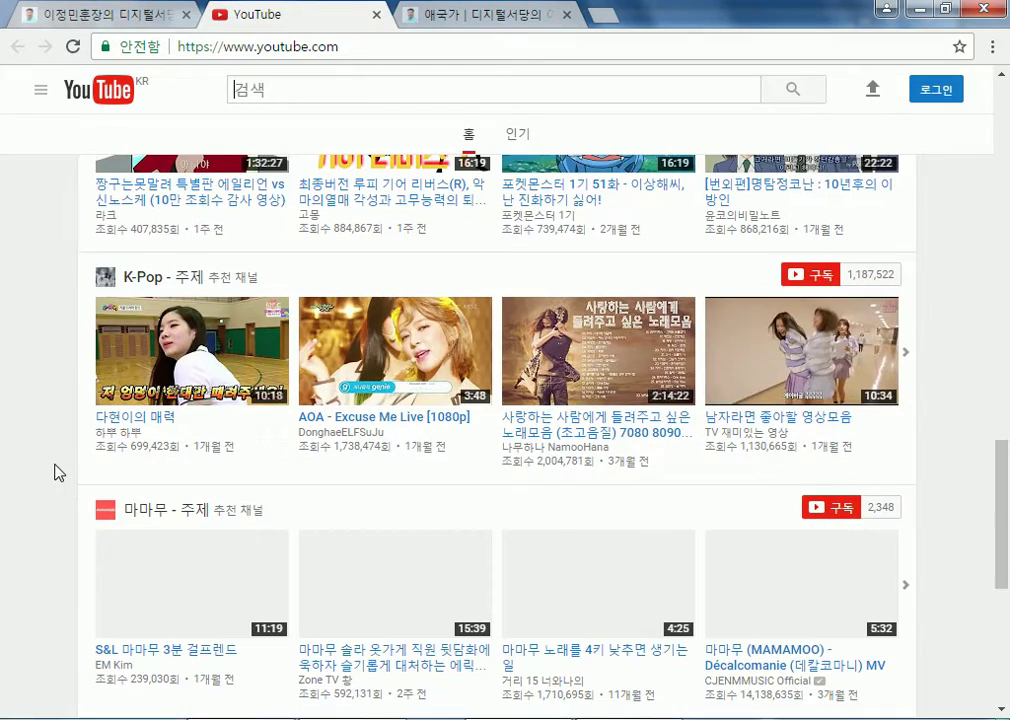
{"action": "scroll", "coordinate": [62, 455], "scroll_direction": "up", "scroll_amount": 12}
{"action": "scroll", "coordinate": [68, 445], "scroll_direction": "down", "scroll_amount": 5}
{"action": "scroll", "coordinate": [68, 445], "scroll_direction": "down", "scroll_amount": 11}
{"action": "scroll", "coordinate": [72, 450], "scroll_direction": "down", "scroll_amount": 4}
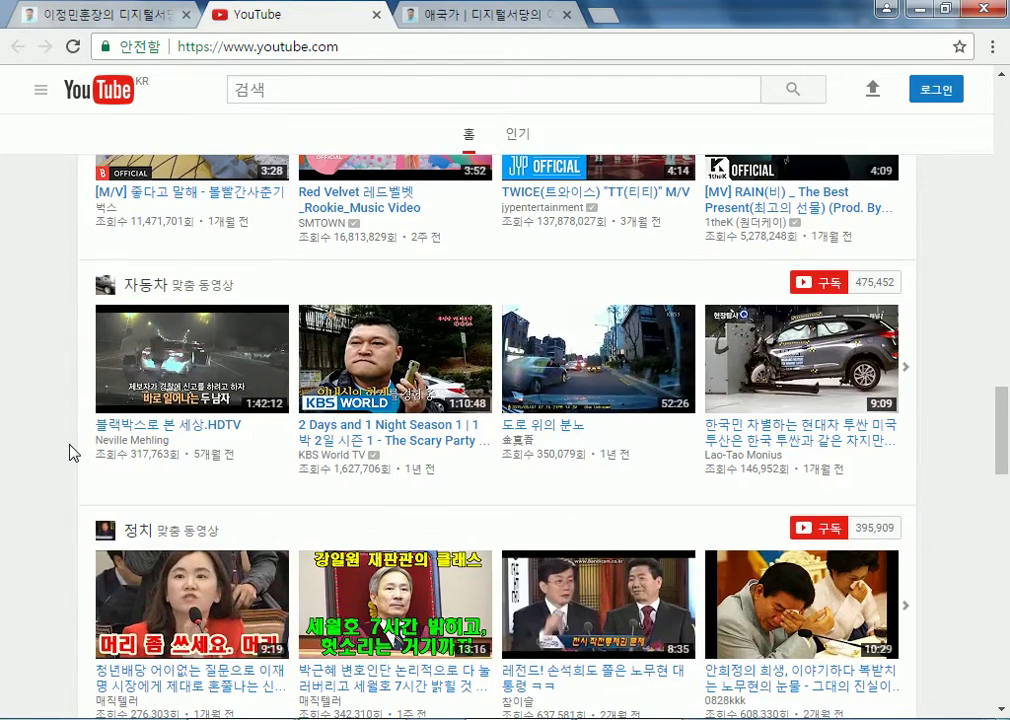
{"action": "scroll", "coordinate": [70, 452], "scroll_direction": "down", "scroll_amount": 2}
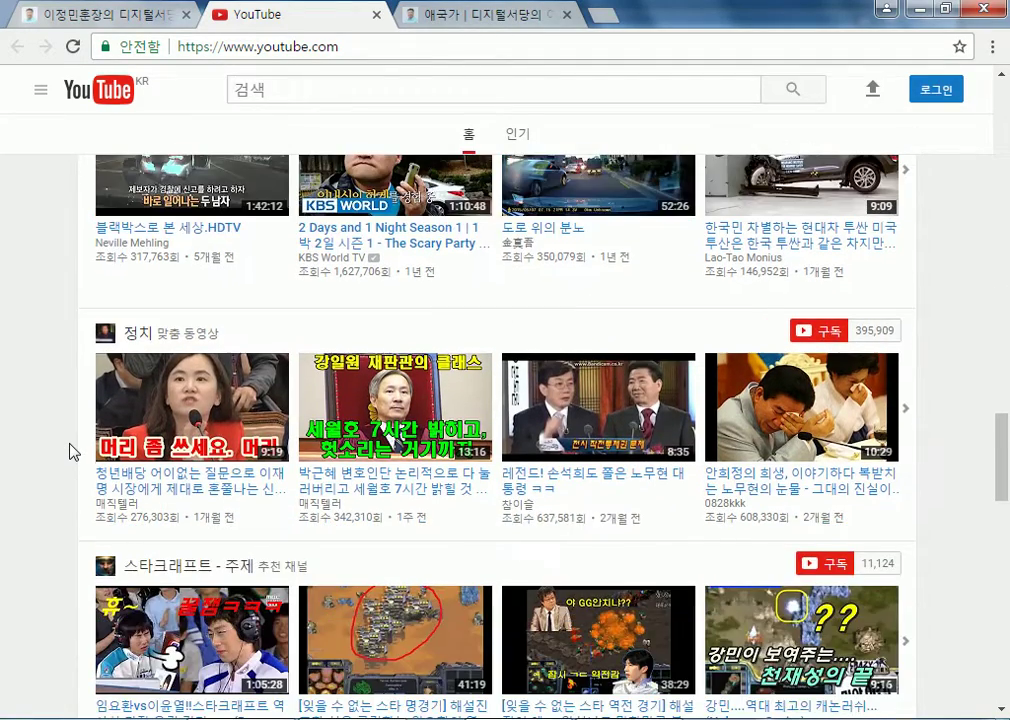
{"action": "scroll", "coordinate": [70, 452], "scroll_direction": "down", "scroll_amount": 5}
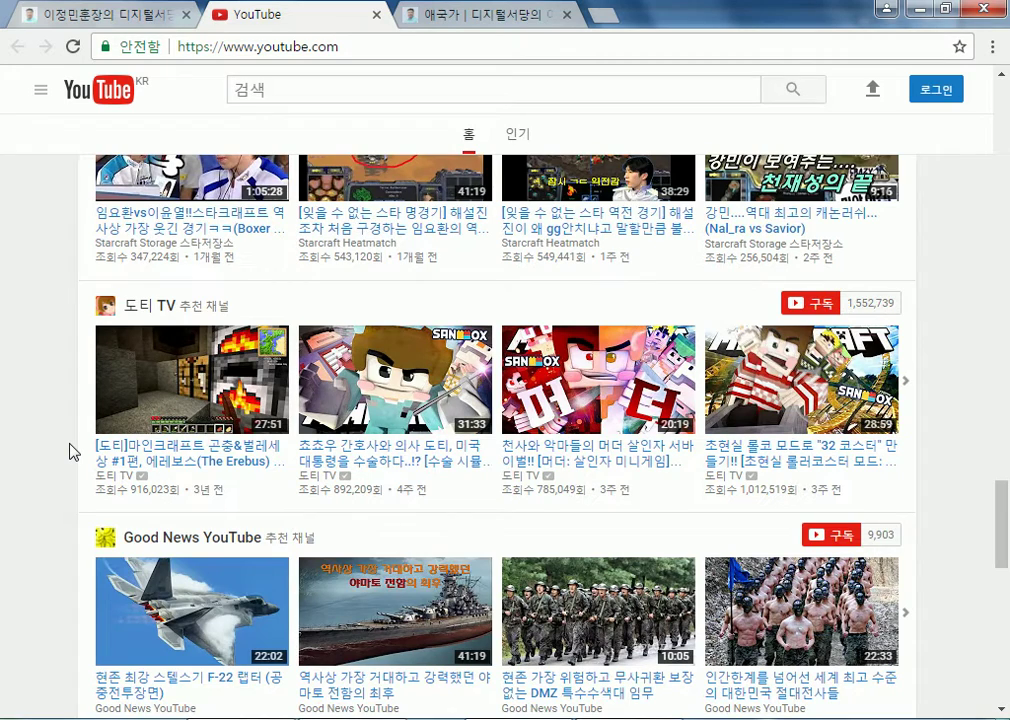
{"action": "scroll", "coordinate": [70, 452], "scroll_direction": "down", "scroll_amount": 3}
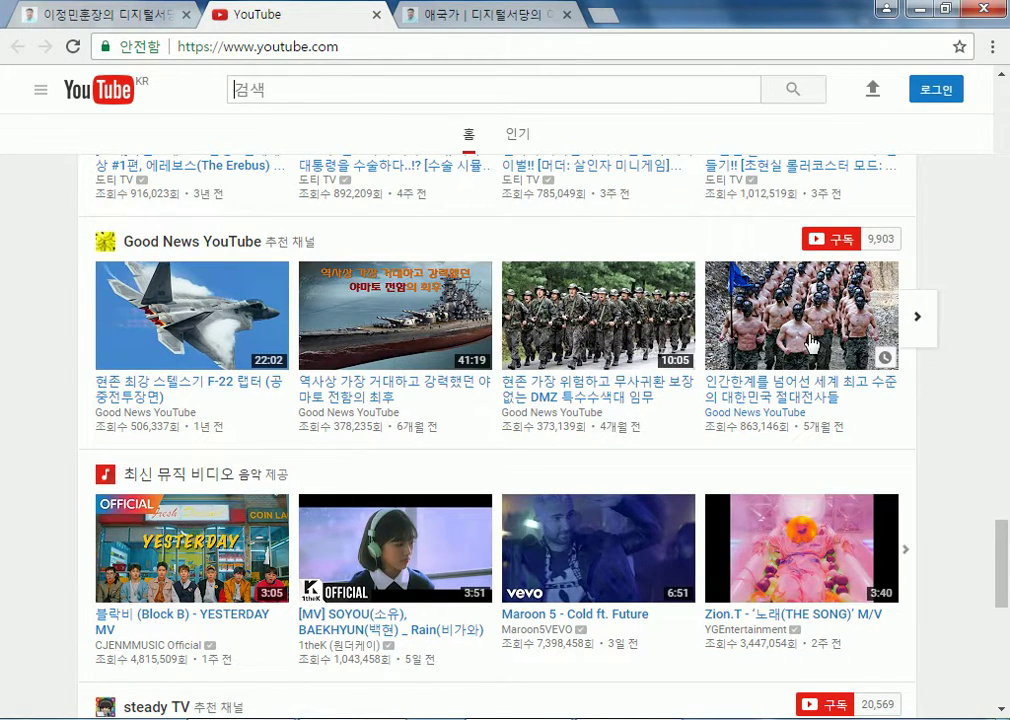
{"action": "left_click", "coordinate": [690, 400]}
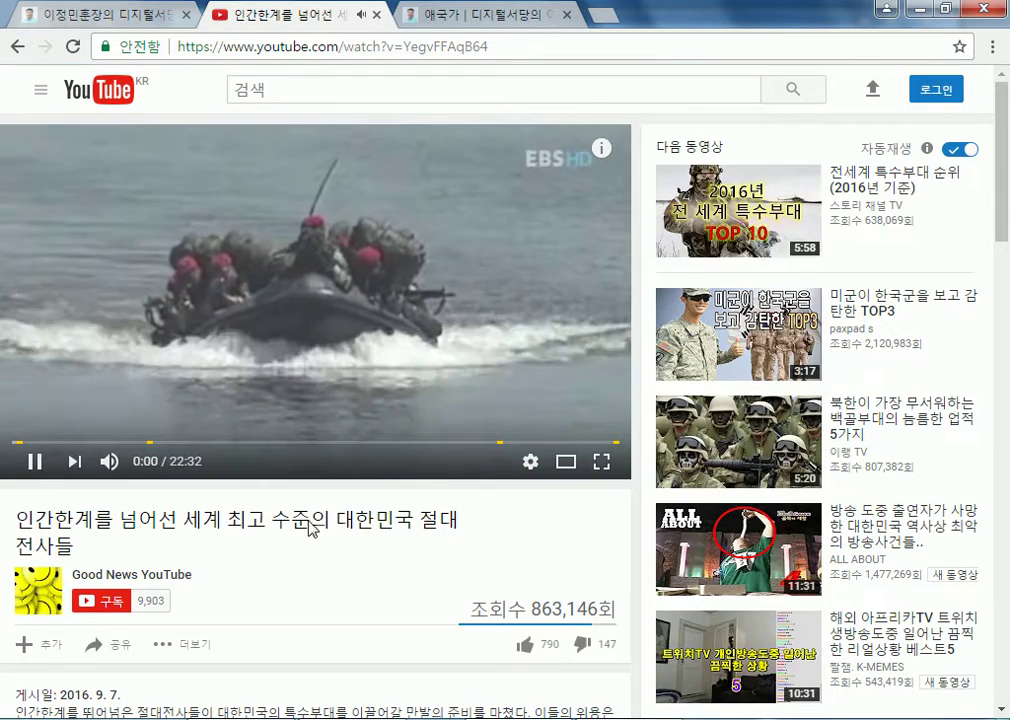
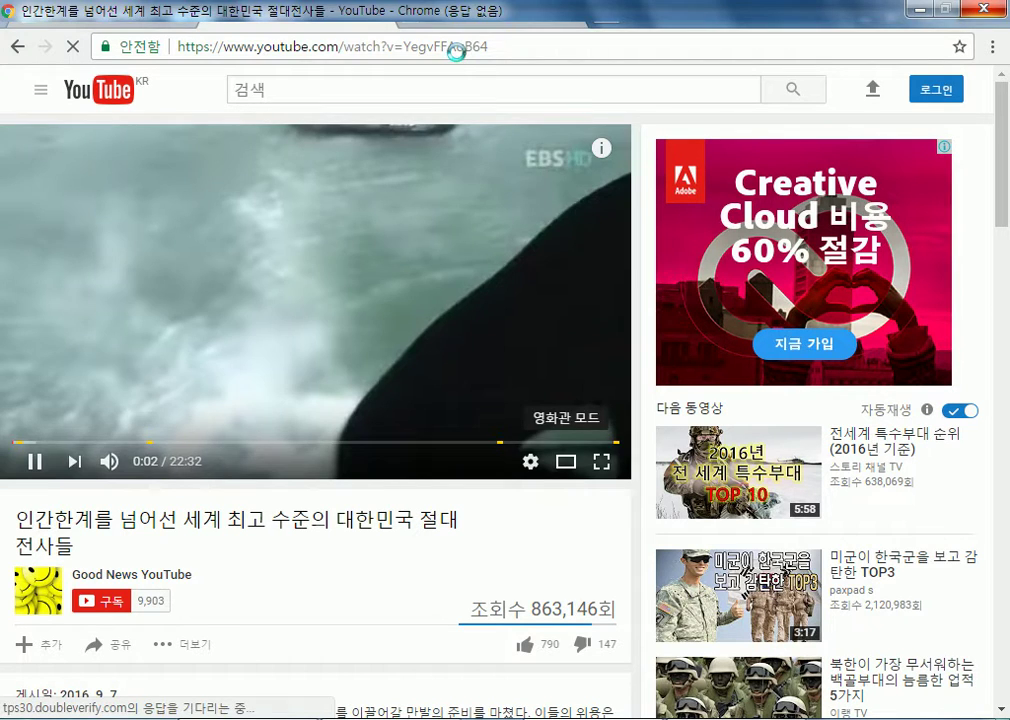
Copy the YouTube video's URL from the browser address bar
{"action": "left_click", "coordinate": [455, 48]}
{"action": "right_click", "coordinate": [428, 57]}
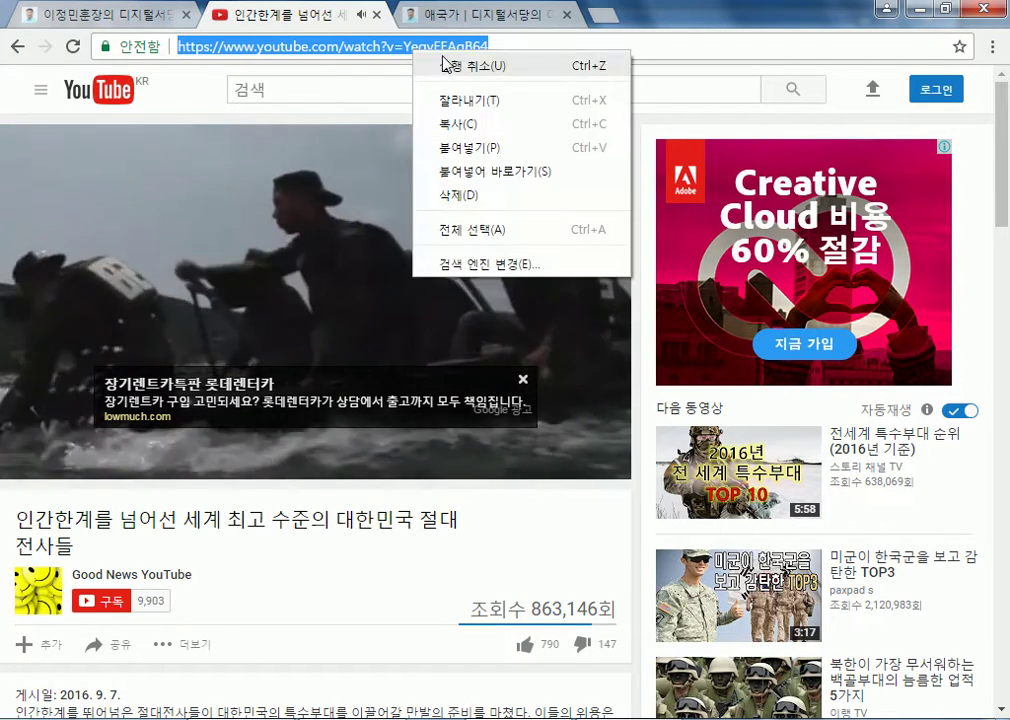
{"action": "left_click", "coordinate": [444, 125]}
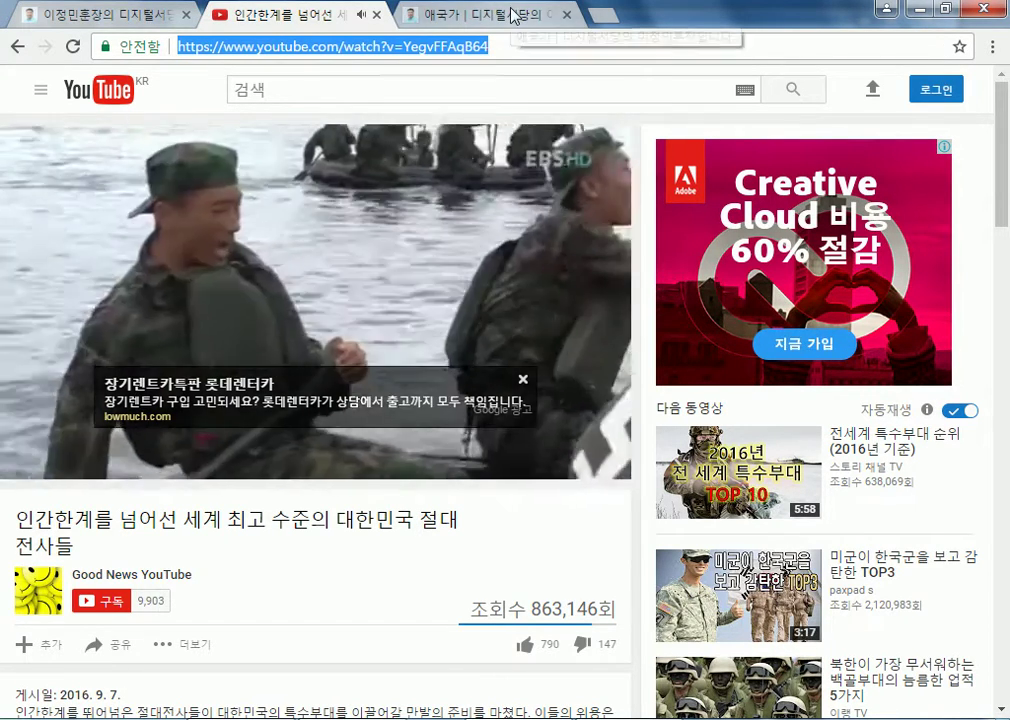
From the WordPress dashboard, start a blank post via 글 > 새 글 쓰기
{"action": "left_click", "coordinate": [513, 15]}
{"action": "scroll", "coordinate": [135, 234], "scroll_direction": "up", "scroll_amount": 5}
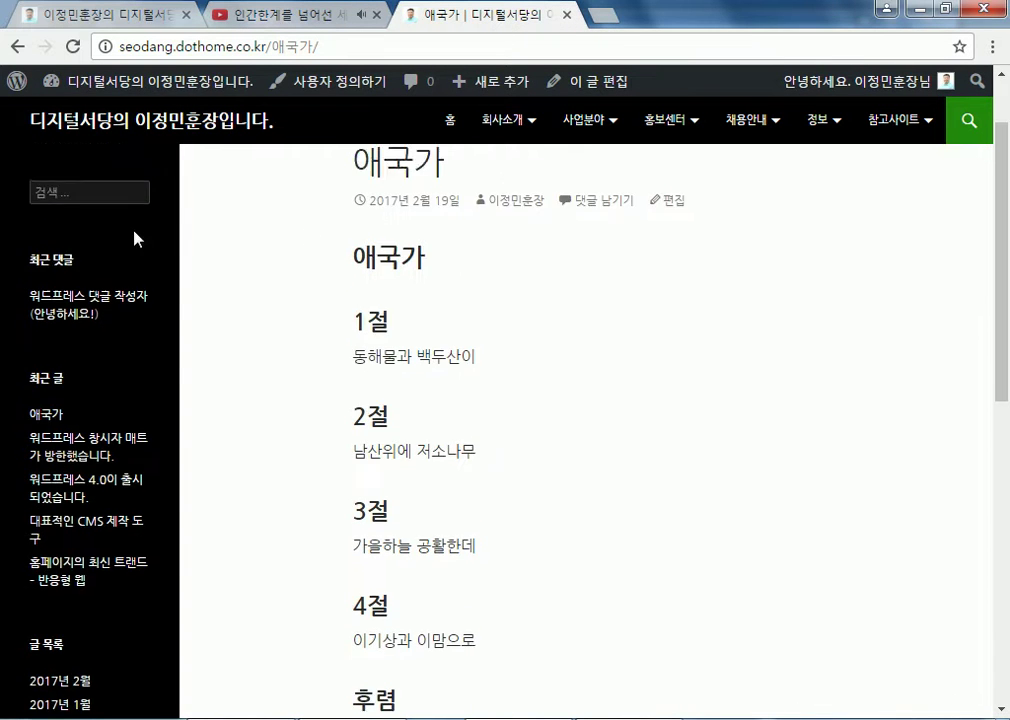
{"action": "left_click", "coordinate": [112, 88]}
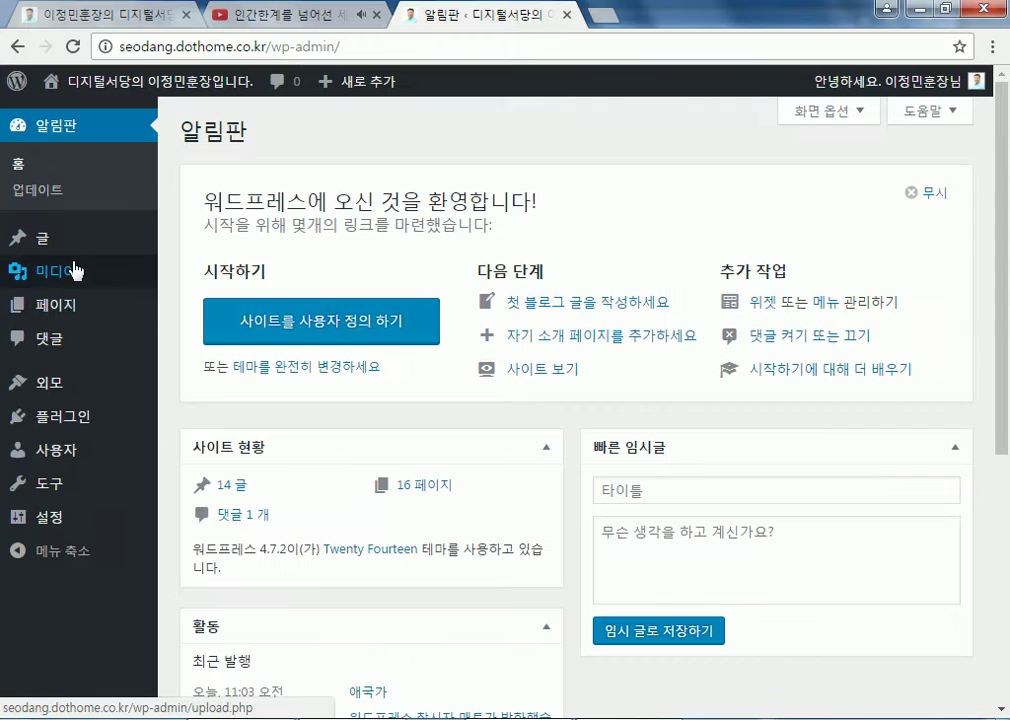
{"action": "mouse_move", "coordinate": [68, 250]}
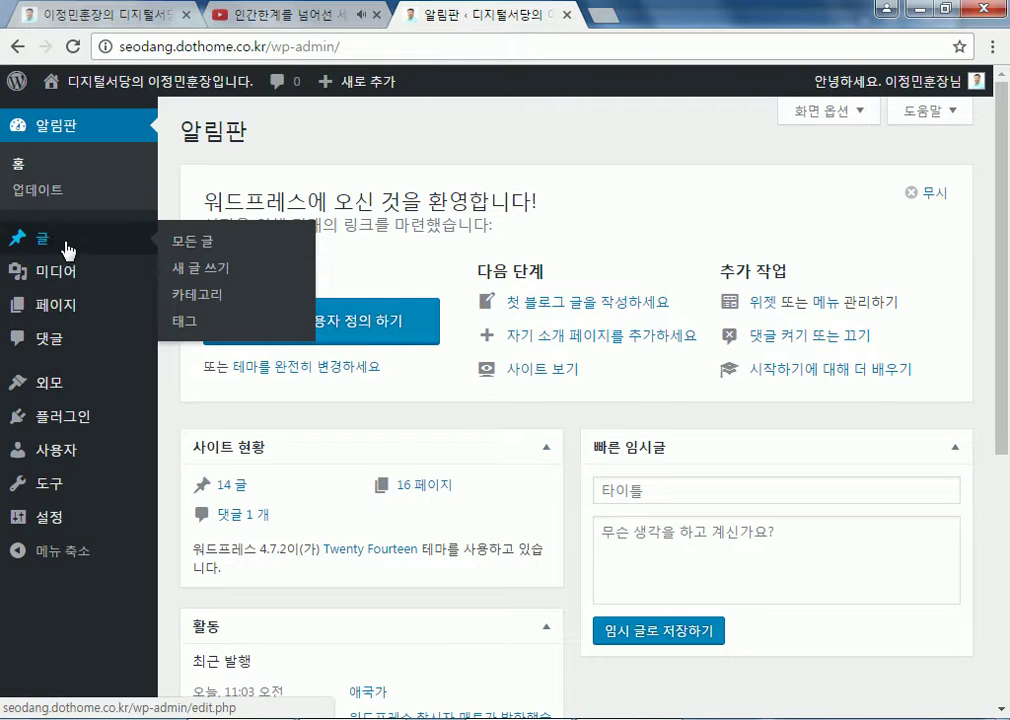
{"action": "left_click", "coordinate": [185, 267]}
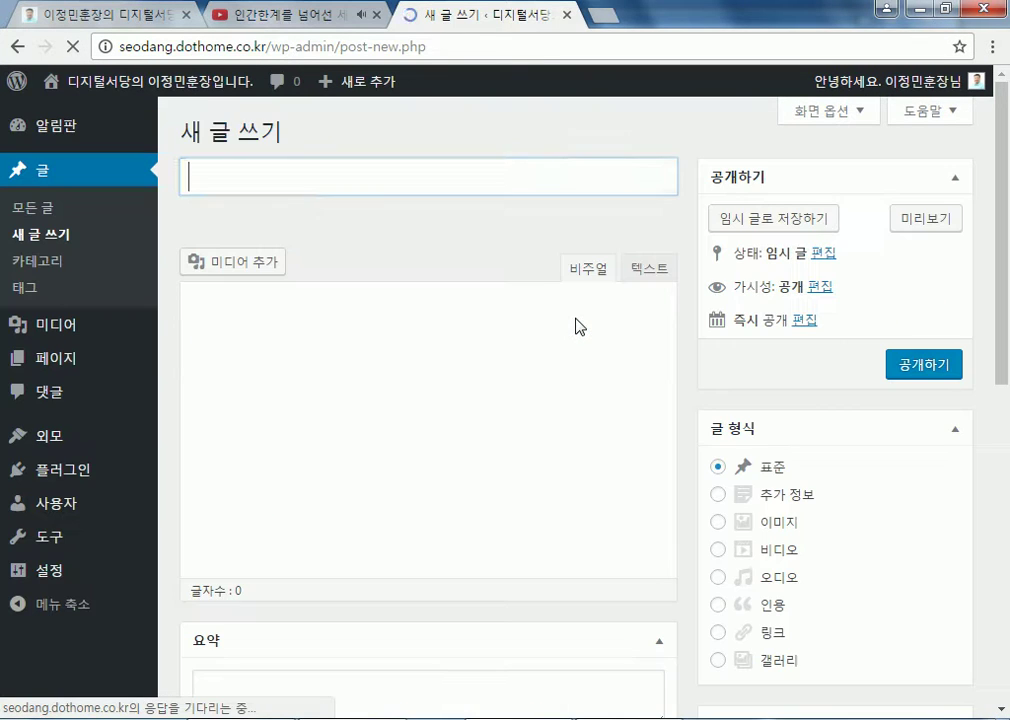
Paste the YouTube URL into the visual editor body, then cut it back out
{"action": "scroll", "coordinate": [349, 406], "scroll_direction": "down", "scroll_amount": 4}
{"action": "scroll", "coordinate": [290, 300], "scroll_direction": "up", "scroll_amount": 4}
{"action": "right_click", "coordinate": [282, 167]}
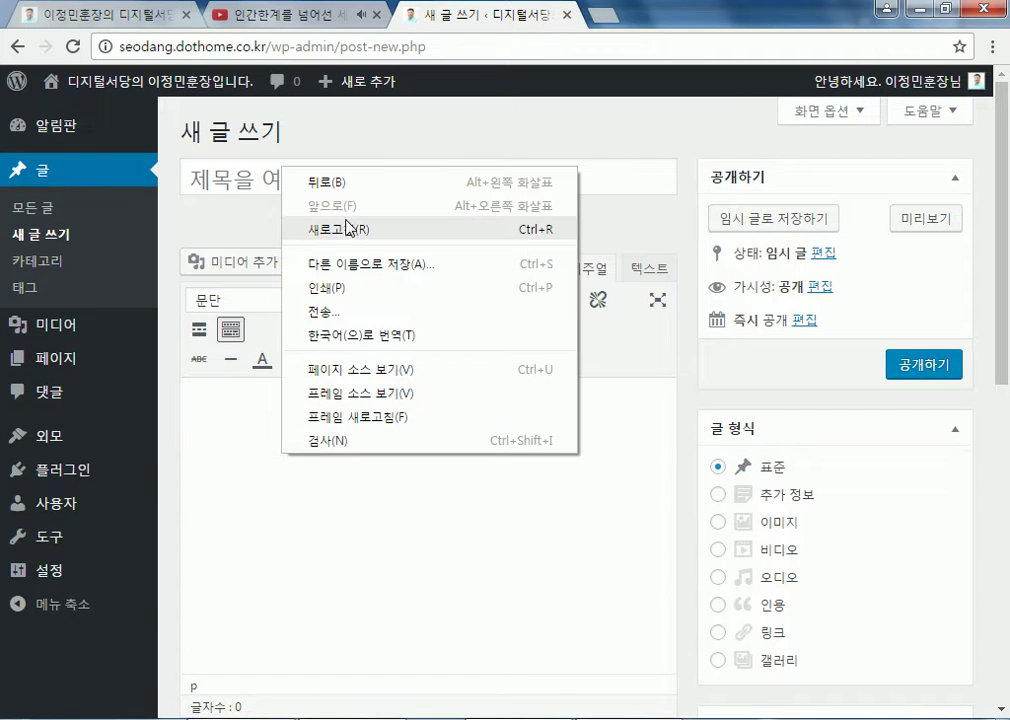
{"action": "left_click", "coordinate": [259, 416]}
{"action": "type", "text": "https://www.youtube.com/watch?v=YegvFFAqB64"}
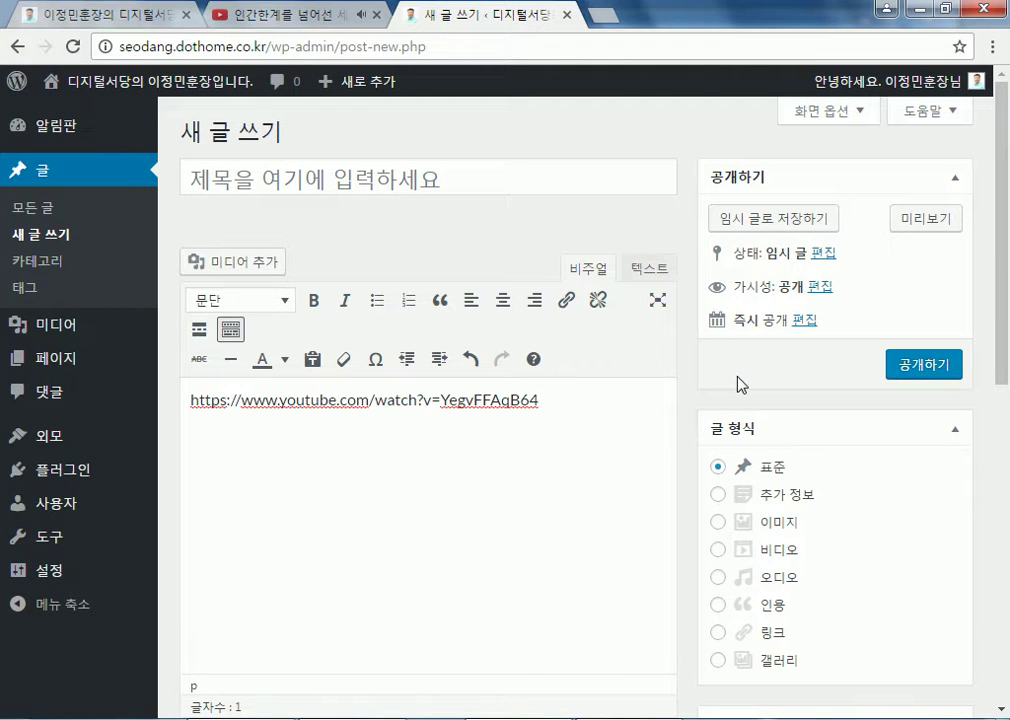
{"action": "key", "text": "shift+Left"}
{"action": "key", "text": "shift+Left"}
{"action": "key", "text": "shift+Left"}
{"action": "key", "text": "shift+Left"}
{"action": "key", "text": "ctrl+a"}
{"action": "key", "text": "ctrl+x"}
Paste the URL as plain text in the 텍스트 tab and check it in 비주얼 view
{"action": "left_click", "coordinate": [645, 272]}
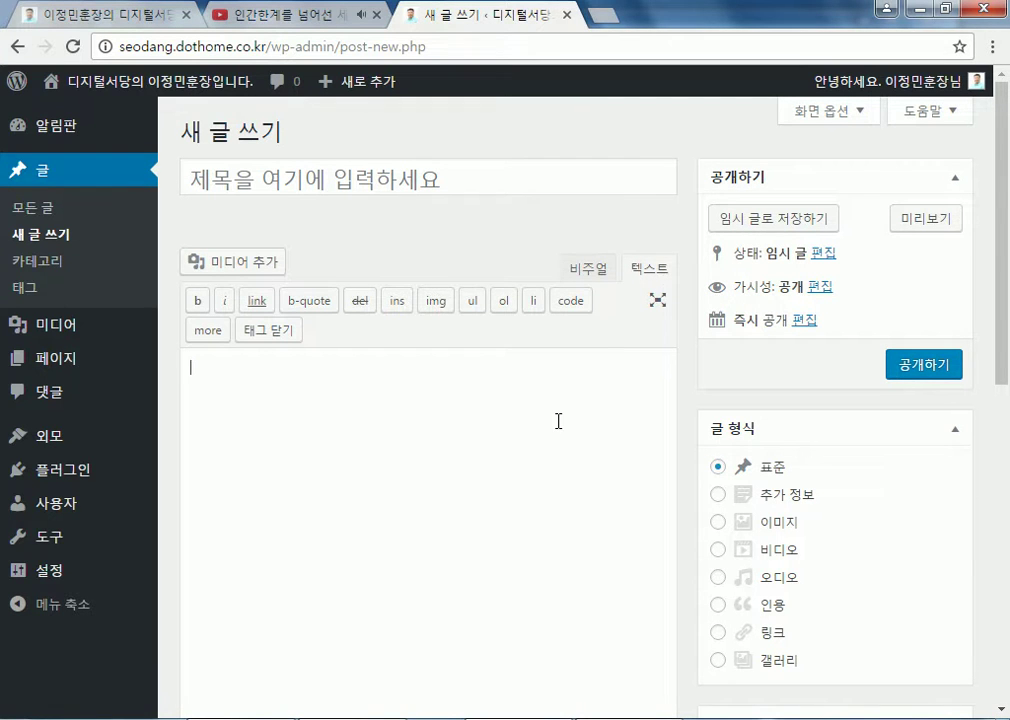
{"action": "key", "text": "ctrl+v"}
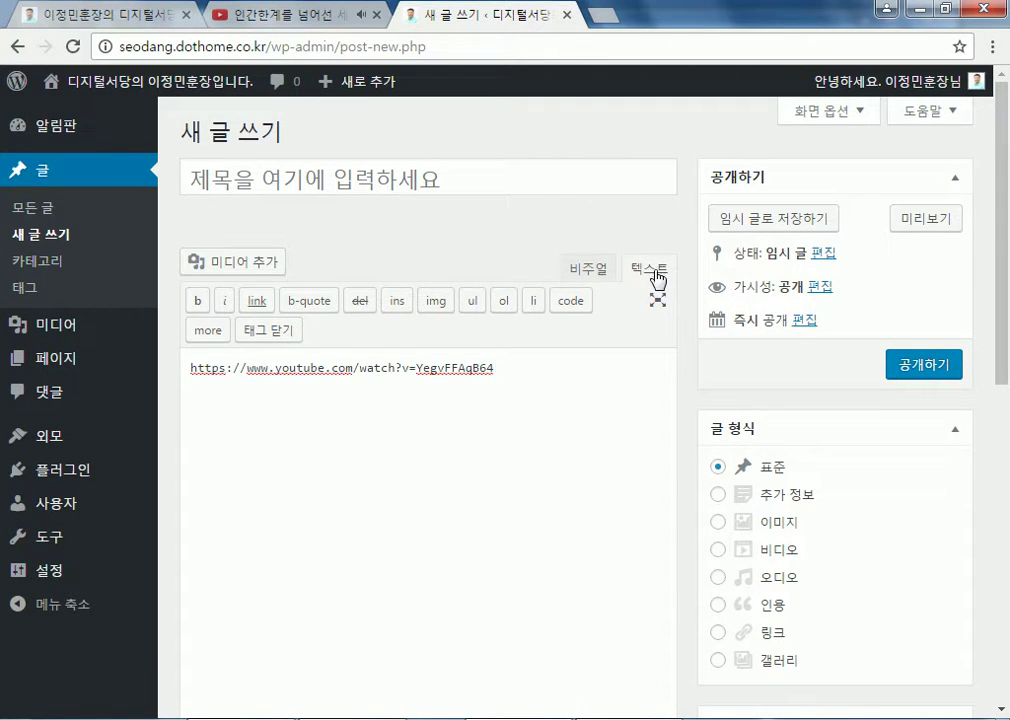
{"action": "left_click", "coordinate": [590, 275]}
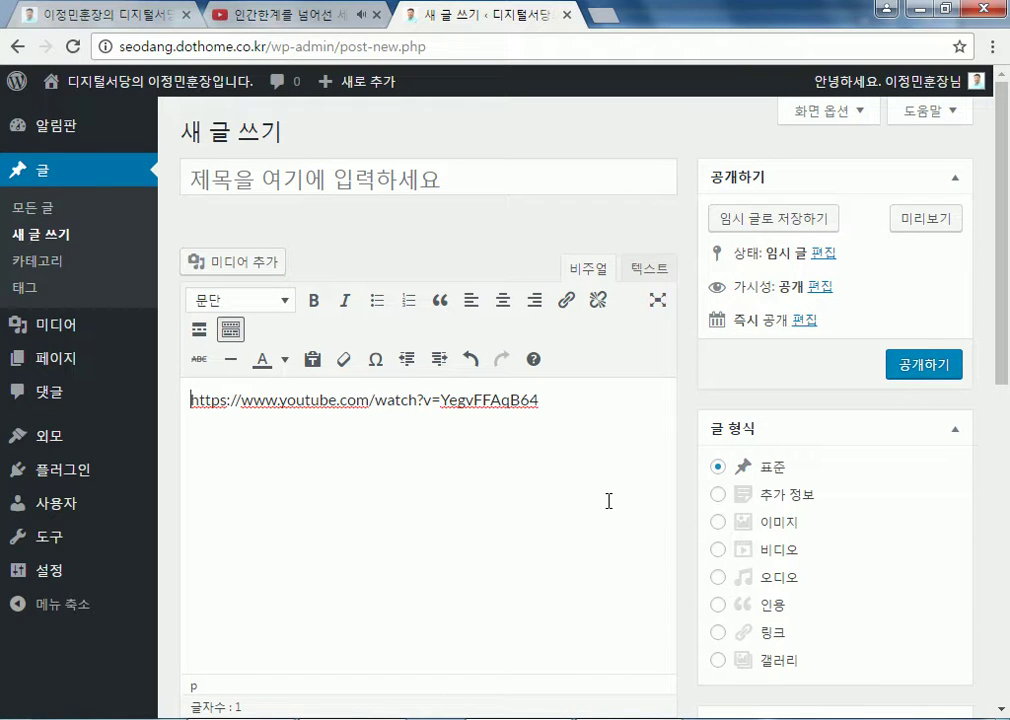
{"action": "scroll", "coordinate": [608, 500], "scroll_direction": "down", "scroll_amount": 2}
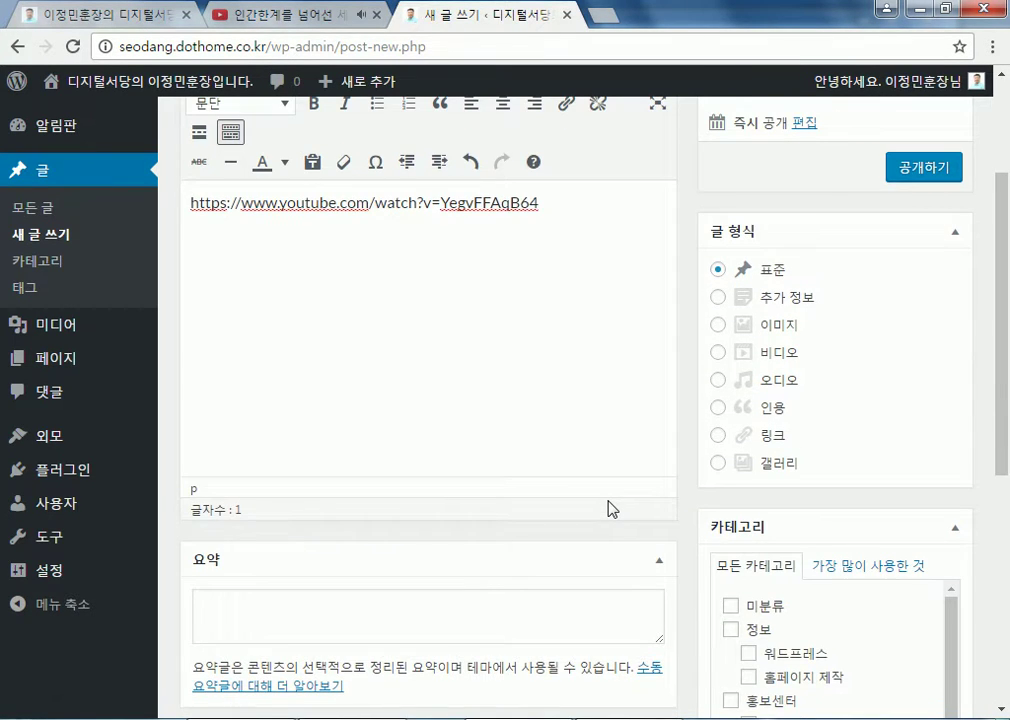
{"action": "scroll", "coordinate": [612, 509], "scroll_direction": "up", "scroll_amount": 2}
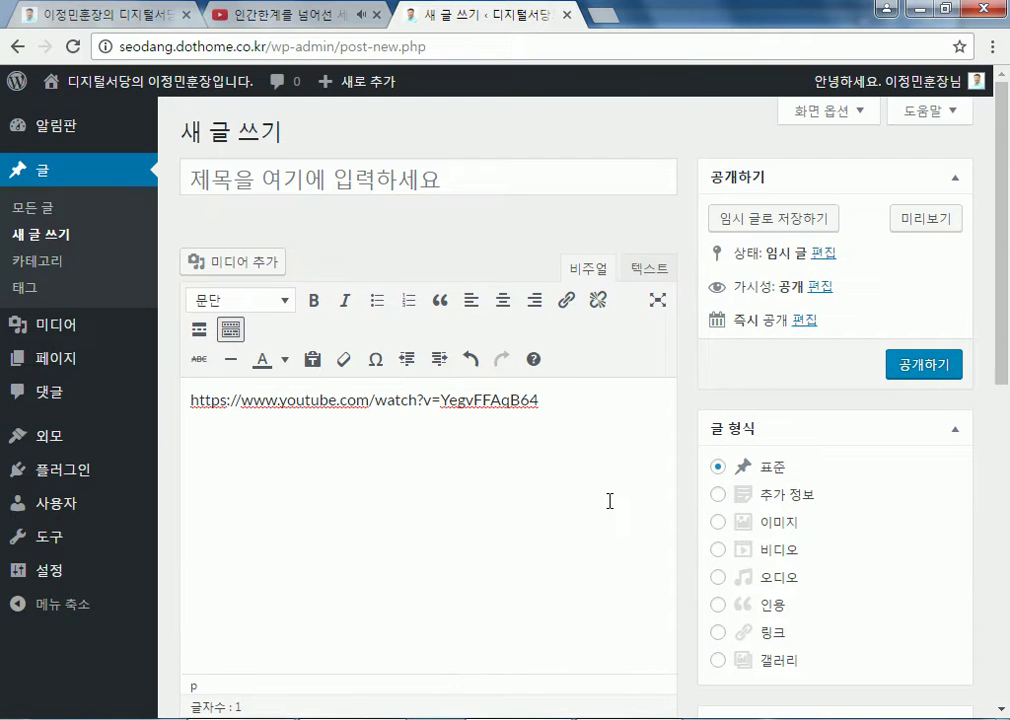
{"action": "left_click", "coordinate": [648, 270]}
{"action": "left_click", "coordinate": [640, 271]}
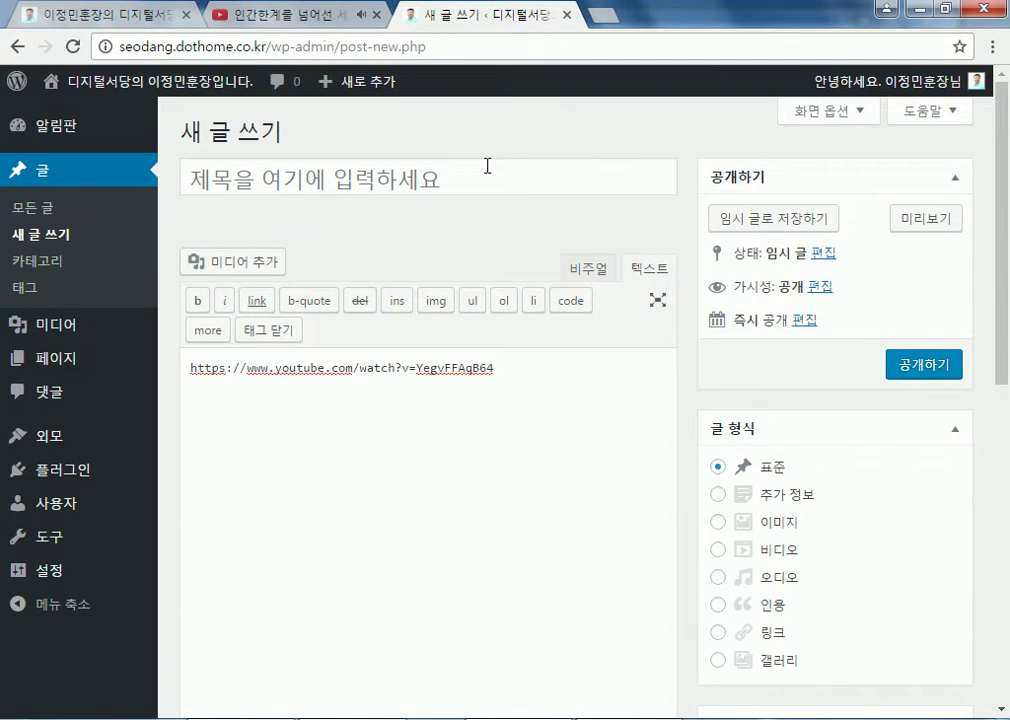
{"action": "left_click", "coordinate": [301, 18]}
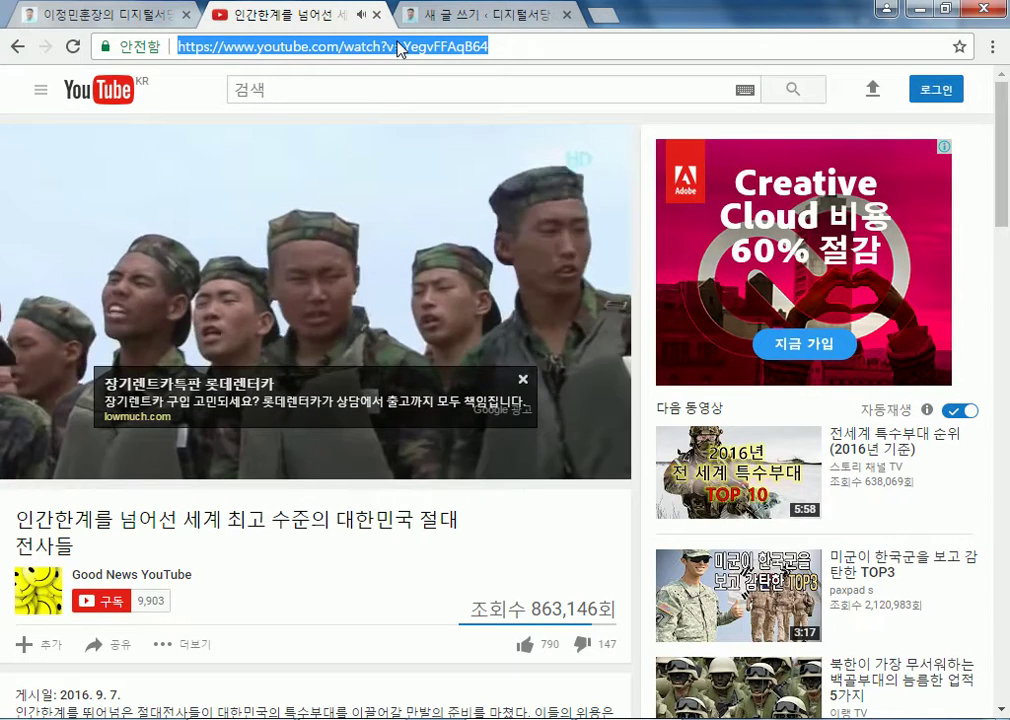
{"action": "left_click", "coordinate": [469, 18]}
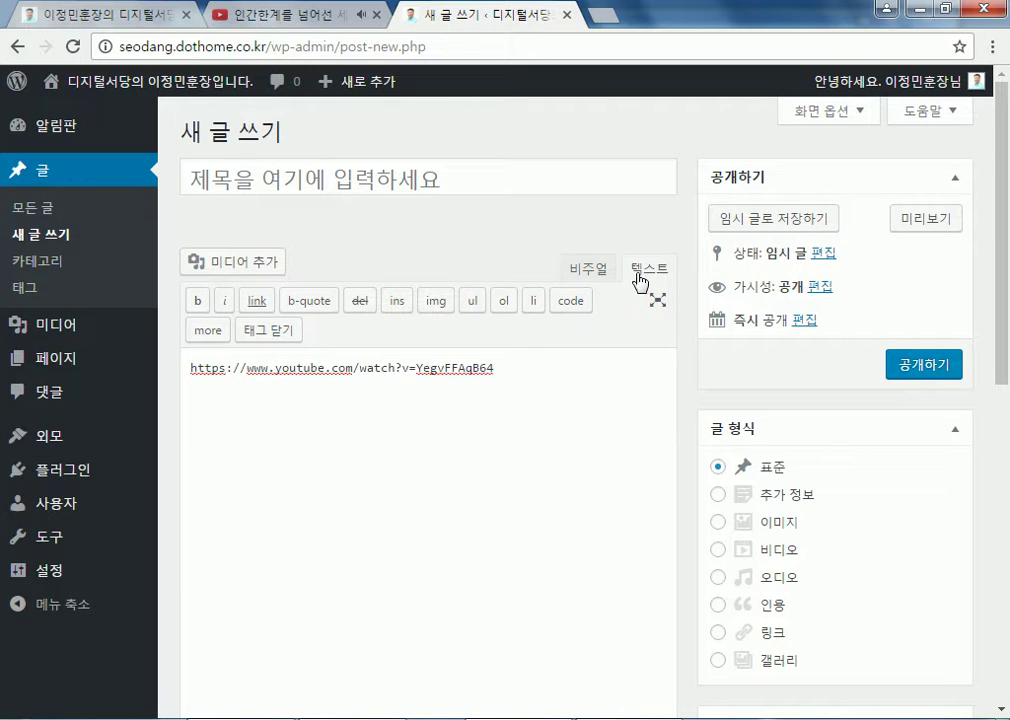
{"action": "left_click", "coordinate": [590, 267]}
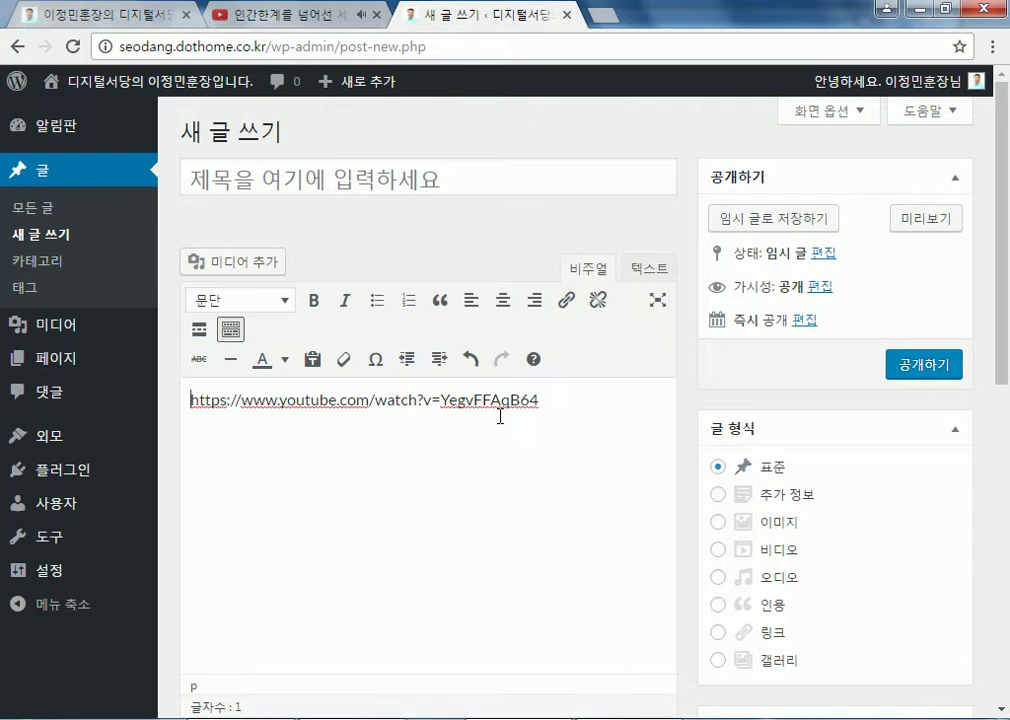
{"action": "scroll", "coordinate": [557, 417], "scroll_direction": "down", "scroll_amount": 2}
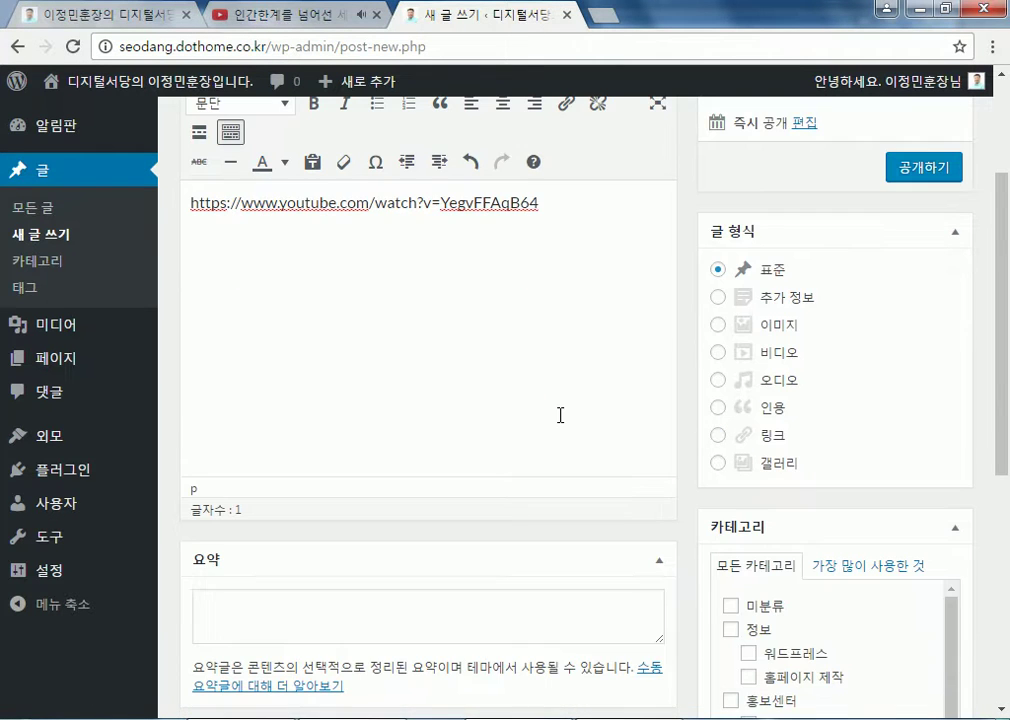
{"action": "scroll", "coordinate": [560, 415], "scroll_direction": "up", "scroll_amount": 2}
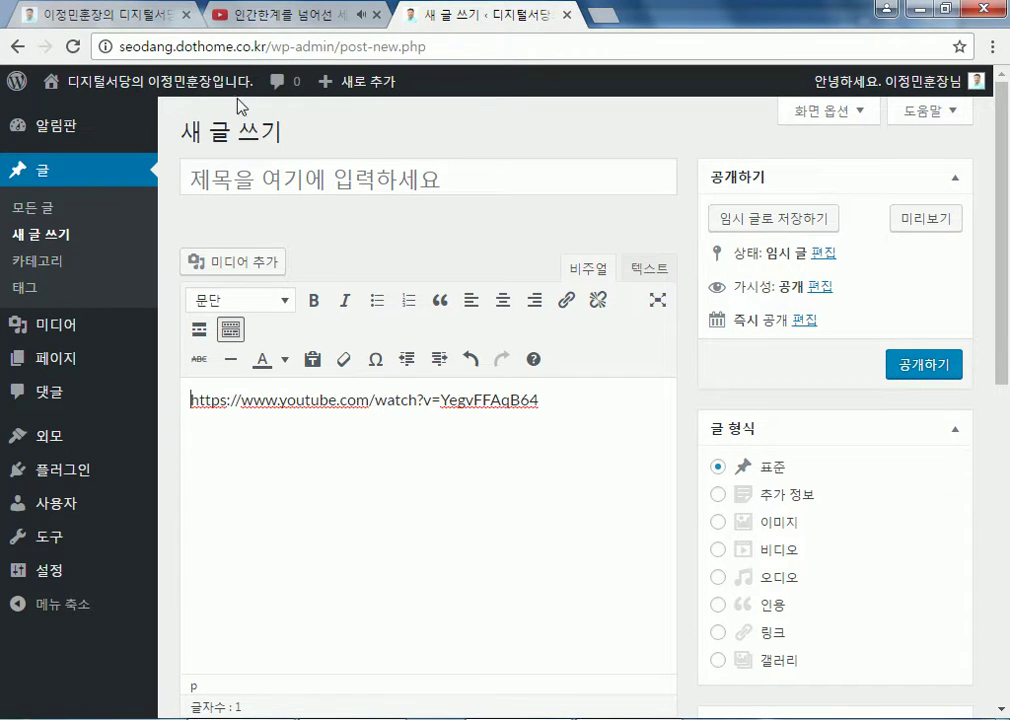
Start a fresh post and paste the video URL into its 텍스트 body
{"action": "left_click", "coordinate": [38, 240]}
{"action": "left_click", "coordinate": [575, 165]}
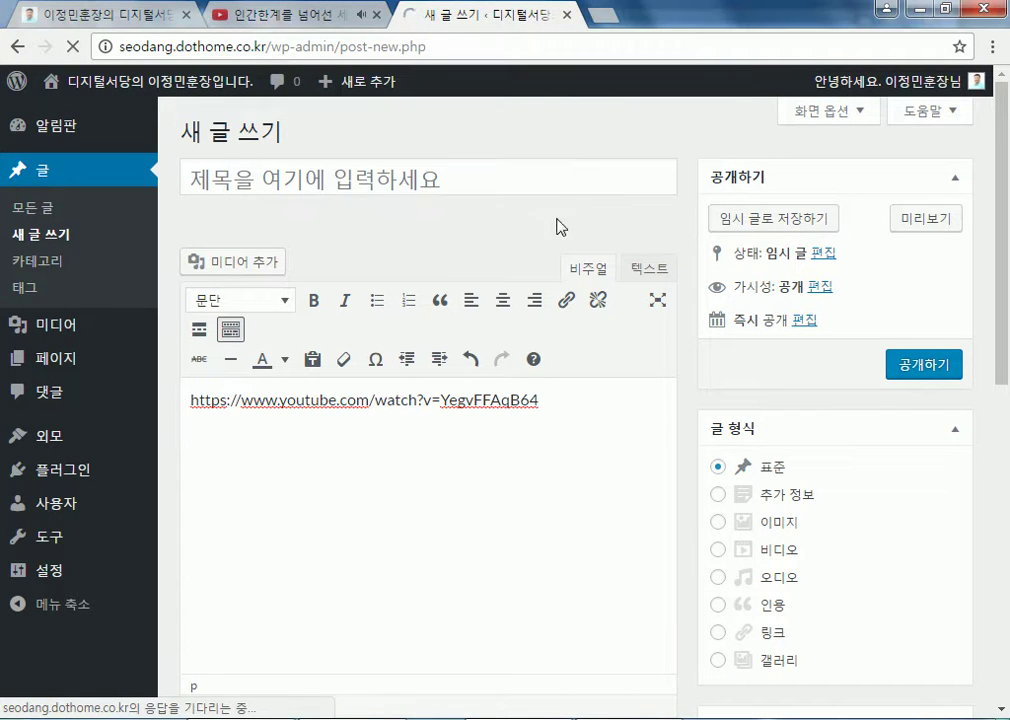
{"action": "left_click", "coordinate": [648, 268]}
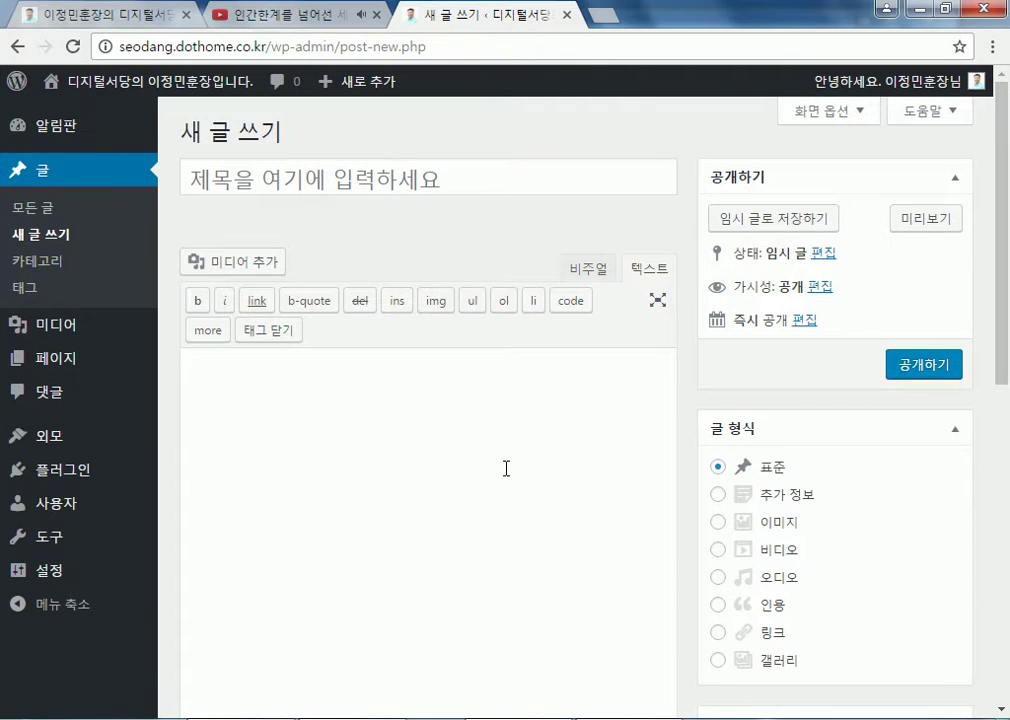
{"action": "key", "text": "ctrl+v"}
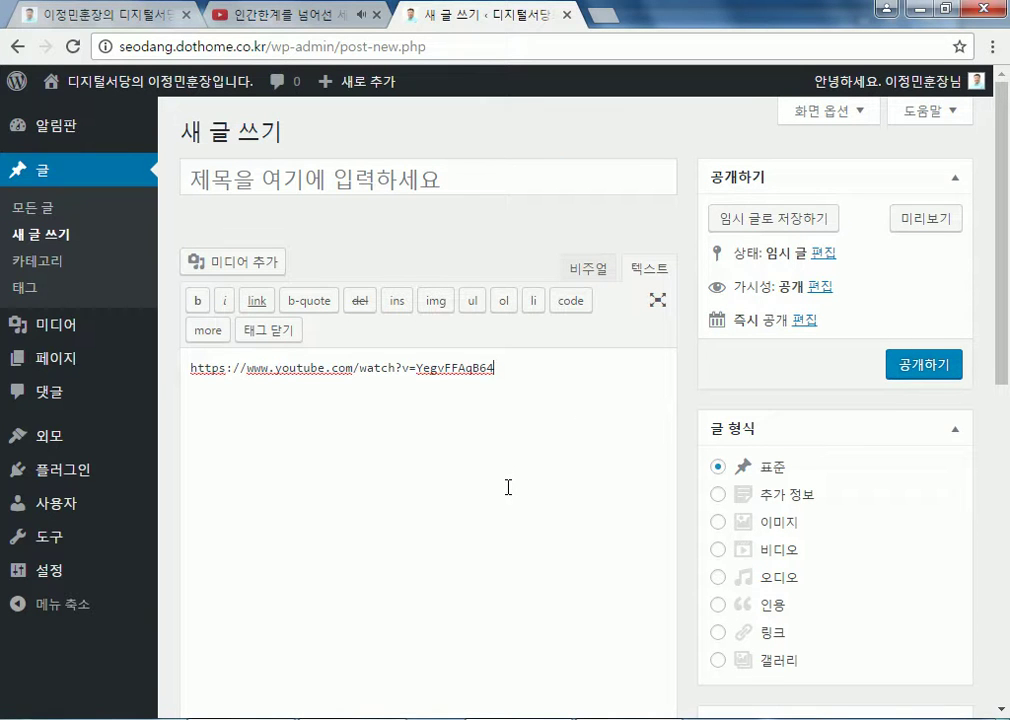
{"action": "left_click", "coordinate": [232, 16]}
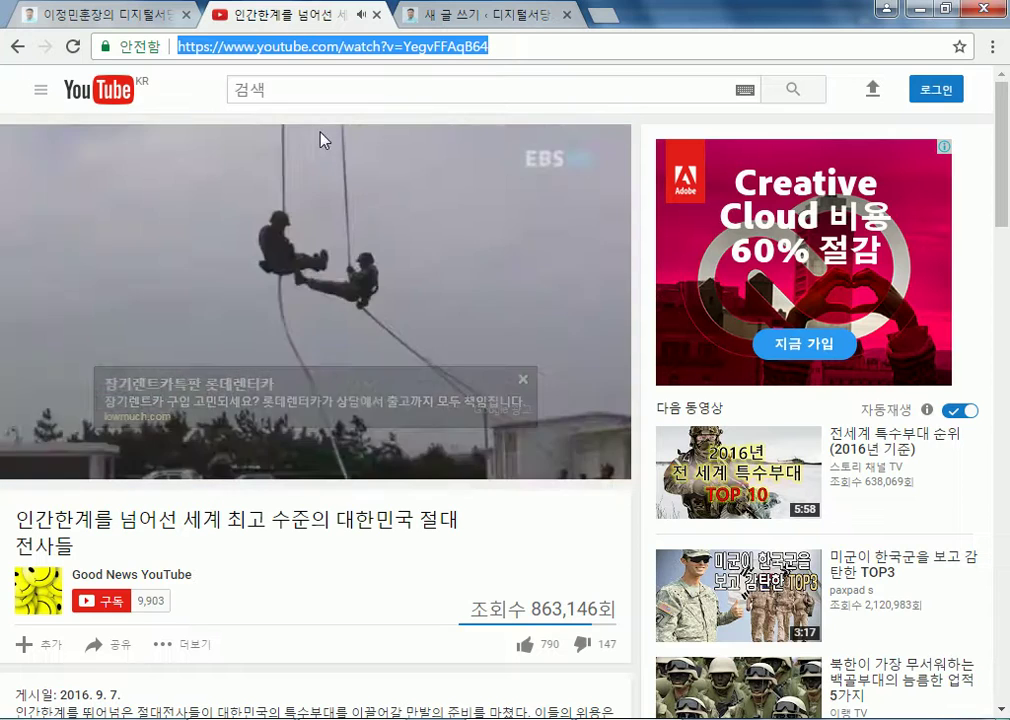
{"action": "left_click", "coordinate": [449, 24]}
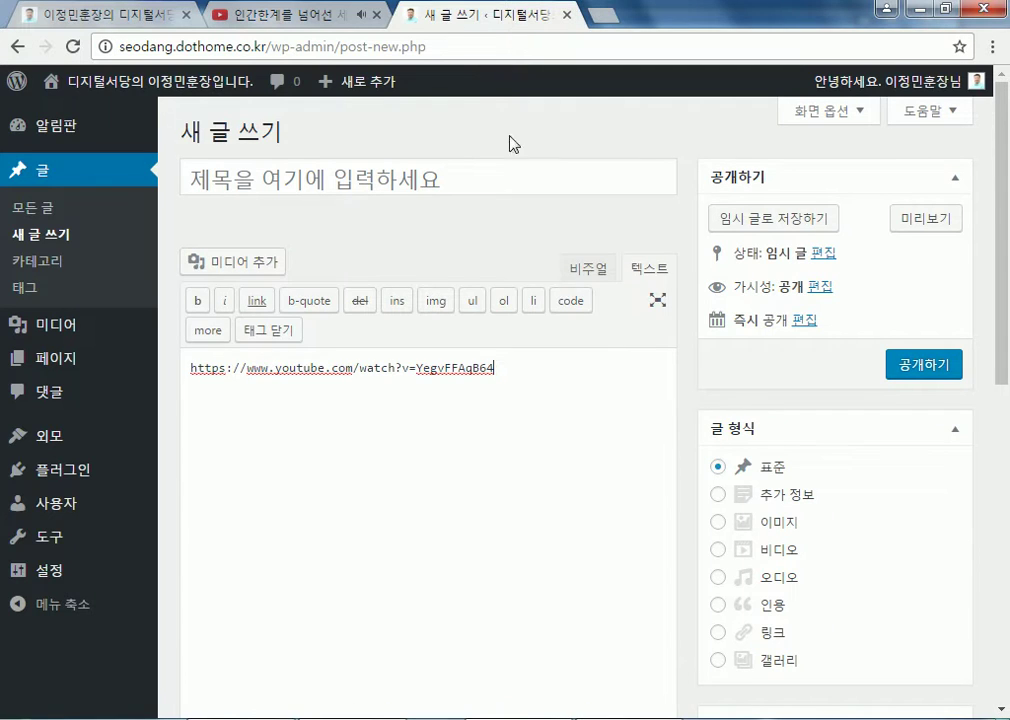
{"action": "left_click", "coordinate": [580, 270]}
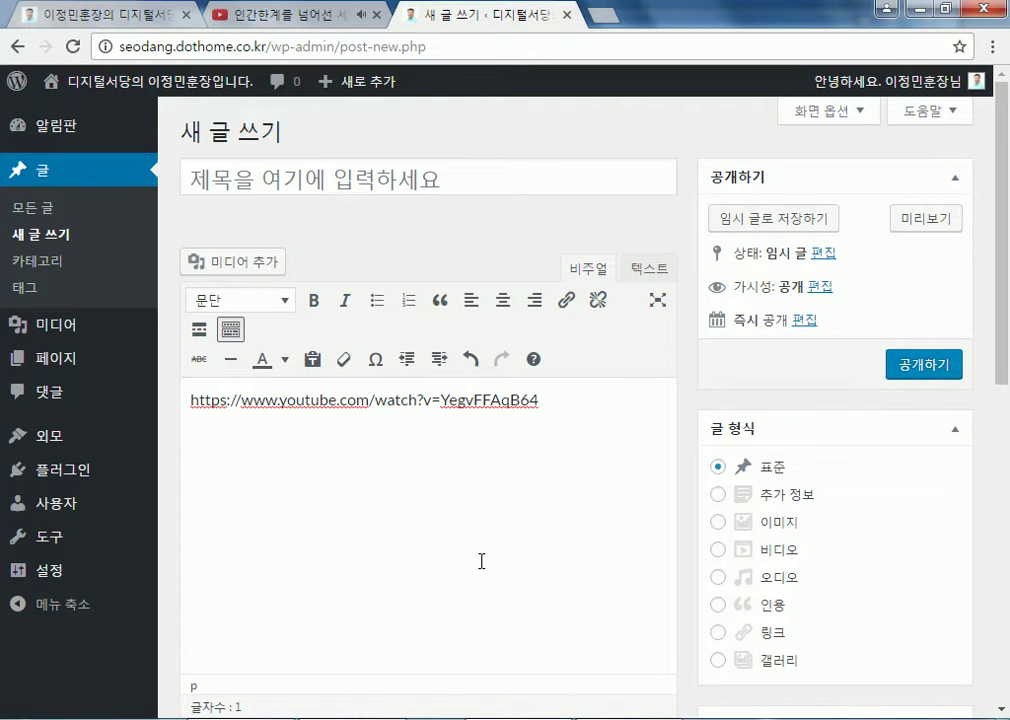
Use the YouTube video's title as the post title
{"action": "left_click", "coordinate": [340, 16]}
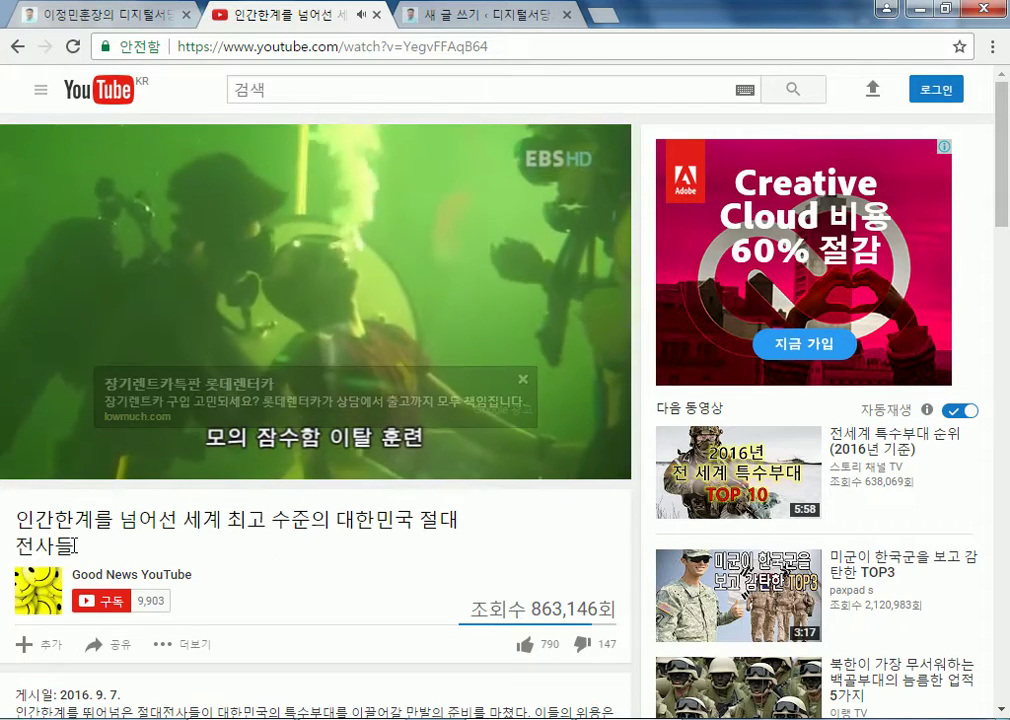
{"action": "left_click_drag", "start_coordinate": [84, 543], "coordinate": [34, 519]}
{"action": "key", "text": "alt+Tab"}
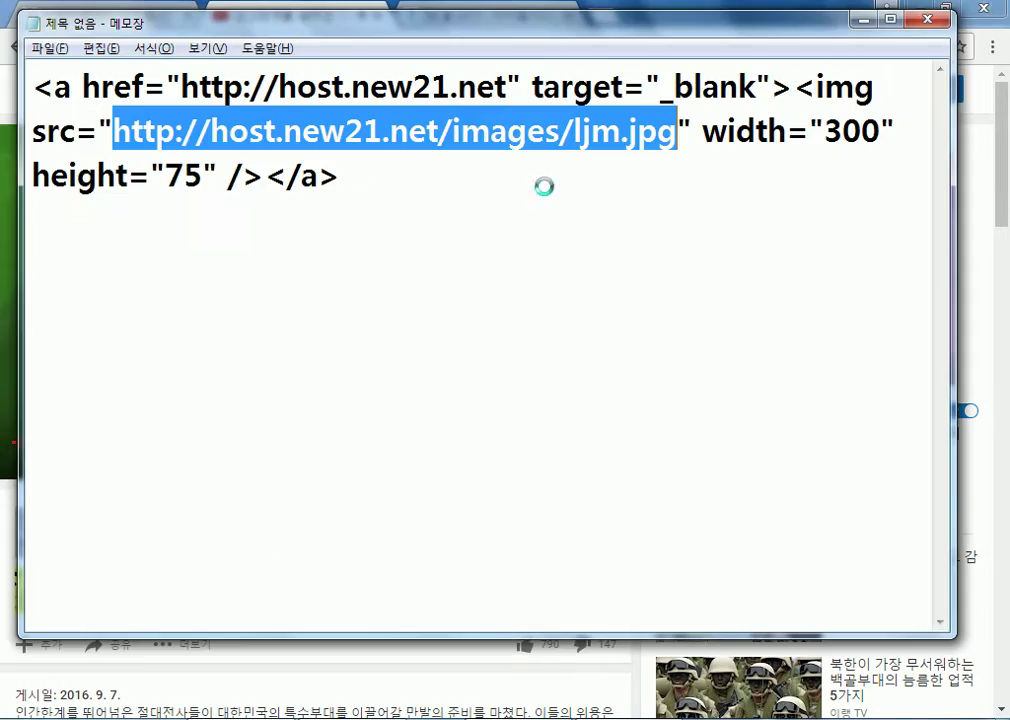
{"action": "key", "text": "alt+Tab"}
{"action": "key", "text": "ctrl+Tab"}
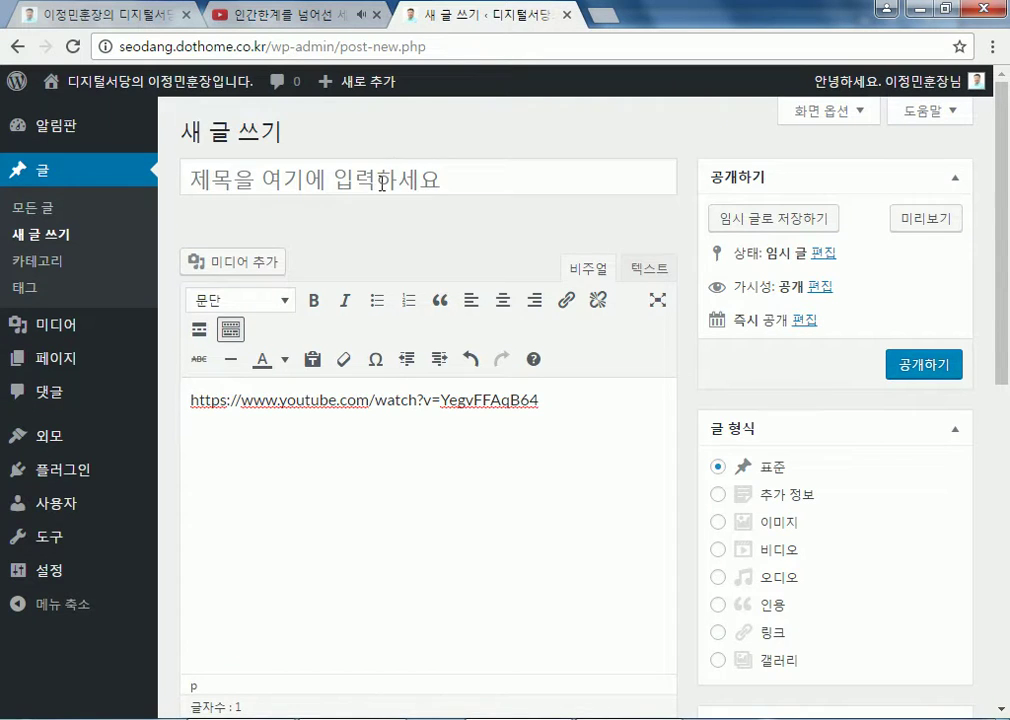
{"action": "left_click", "coordinate": [383, 181]}
{"action": "key", "text": "ctrl+v"}
Tick the 보도자료 category for the post
{"action": "scroll", "coordinate": [978, 569], "scroll_direction": "down", "scroll_amount": 9}
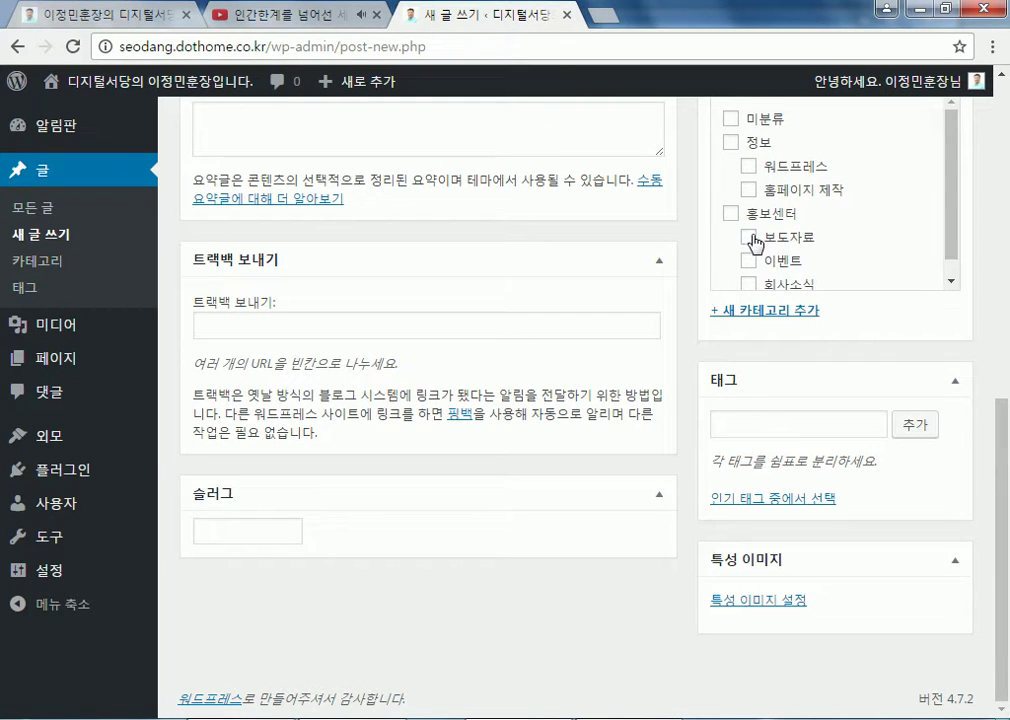
{"action": "left_click", "coordinate": [750, 238]}
{"action": "scroll", "coordinate": [790, 250], "scroll_direction": "down", "scroll_amount": 1}
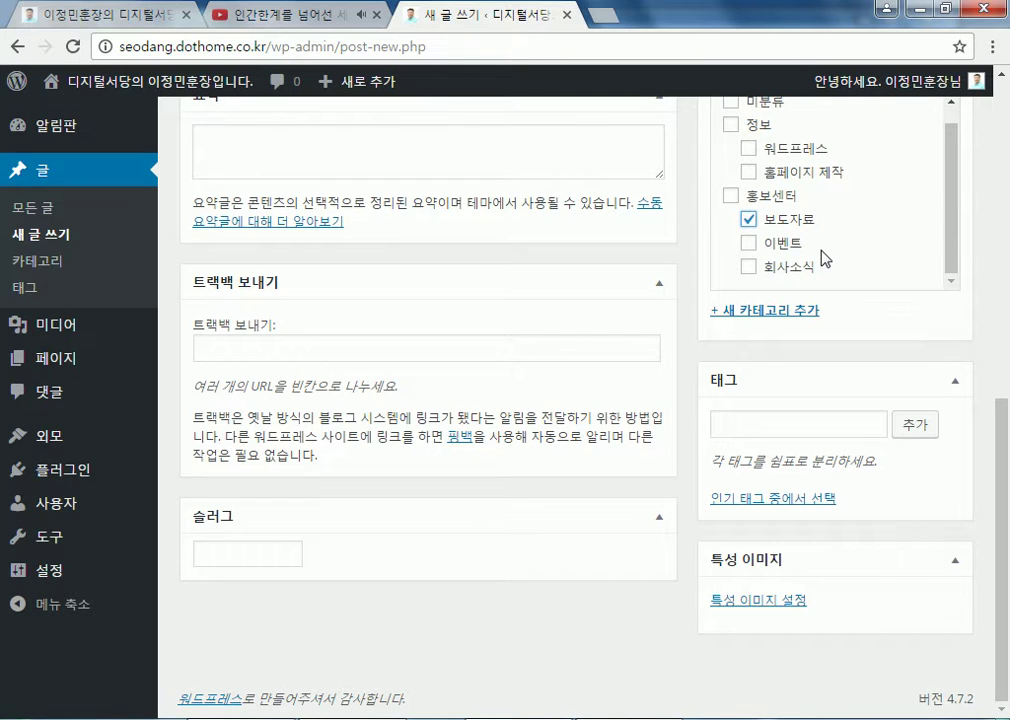
{"action": "scroll", "coordinate": [993, 385], "scroll_direction": "up", "scroll_amount": 10}
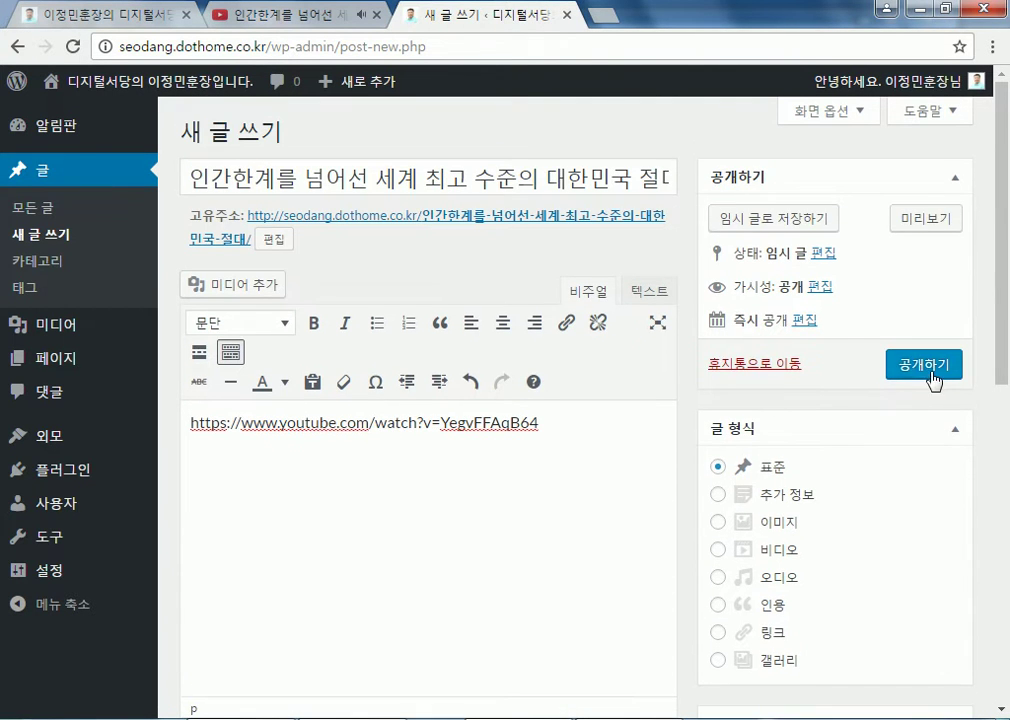
Publish the post, view it on the live site, and return to editing it
{"action": "left_click", "coordinate": [929, 372]}
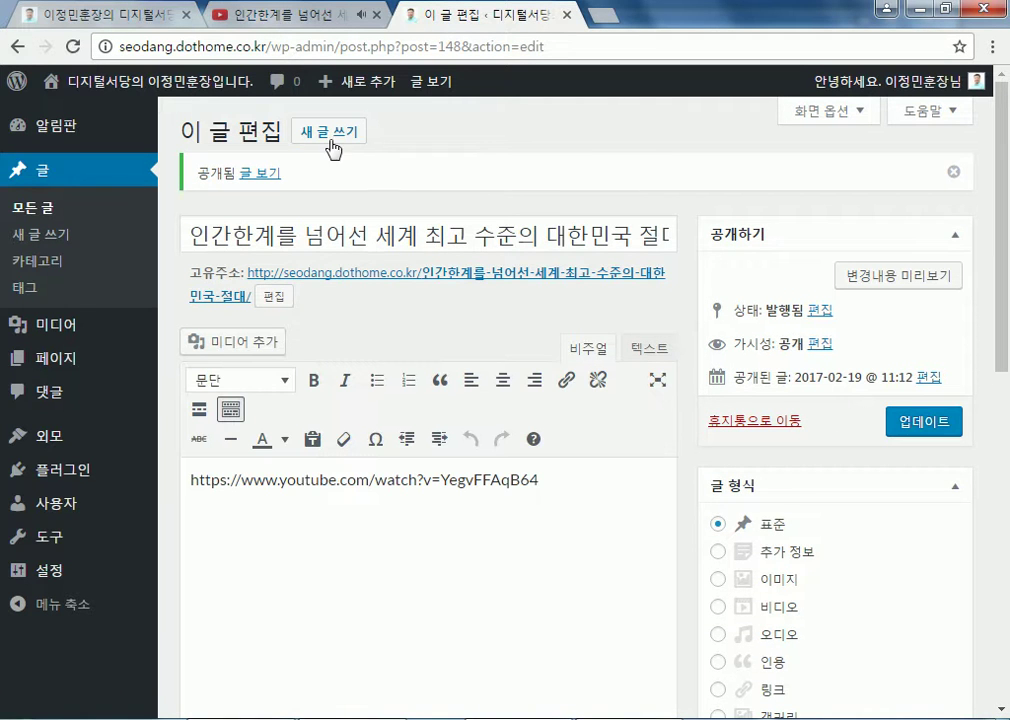
{"action": "left_click", "coordinate": [300, 273]}
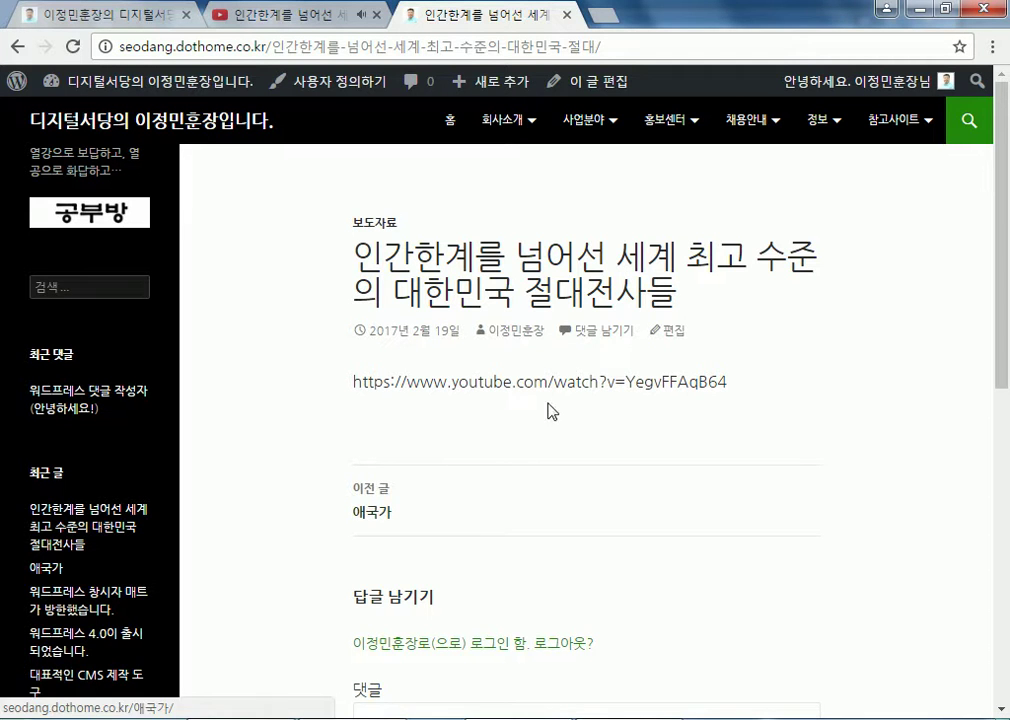
{"action": "left_click", "coordinate": [668, 330]}
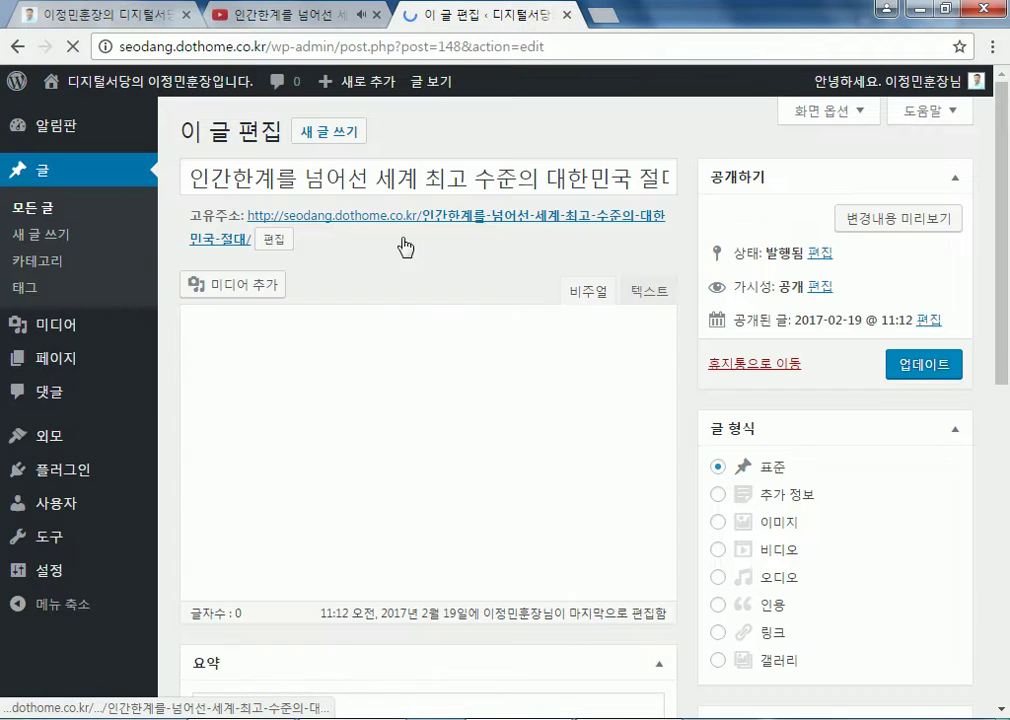
Select the video link line in the 텍스트 editor and bring up the YouTube tab
{"action": "left_click", "coordinate": [642, 300]}
{"action": "left_click_drag", "start_coordinate": [568, 392], "coordinate": [189, 390]}
{"action": "left_click", "coordinate": [268, 8]}
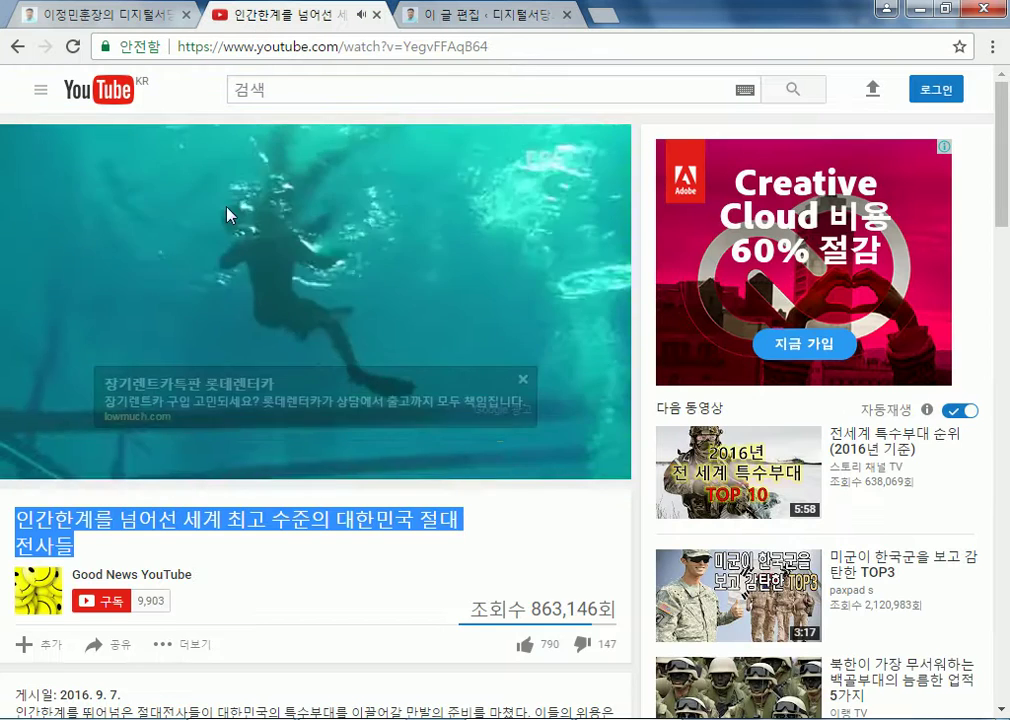
Check the video's 공유 > 소스 코드 embed option and description, then return to YouTube home
{"action": "scroll", "coordinate": [120, 450], "scroll_direction": "down", "scroll_amount": 4}
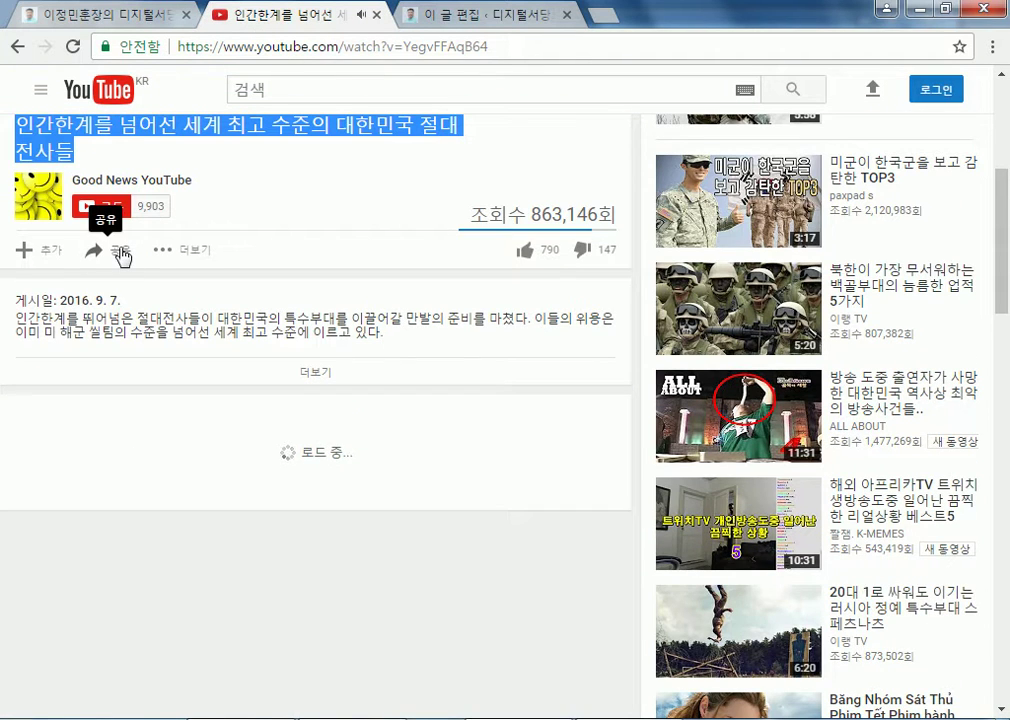
{"action": "left_click", "coordinate": [120, 257]}
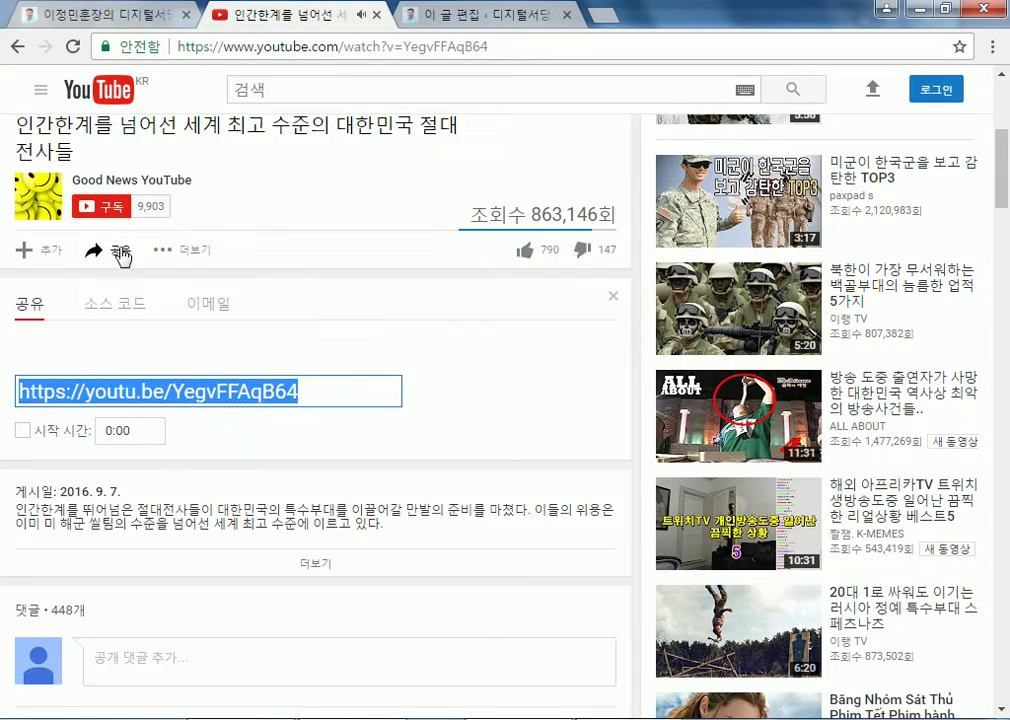
{"action": "scroll", "coordinate": [243, 284], "scroll_direction": "down", "scroll_amount": 3}
{"action": "scroll", "coordinate": [225, 266], "scroll_direction": "up", "scroll_amount": 3}
{"action": "left_click", "coordinate": [118, 307]}
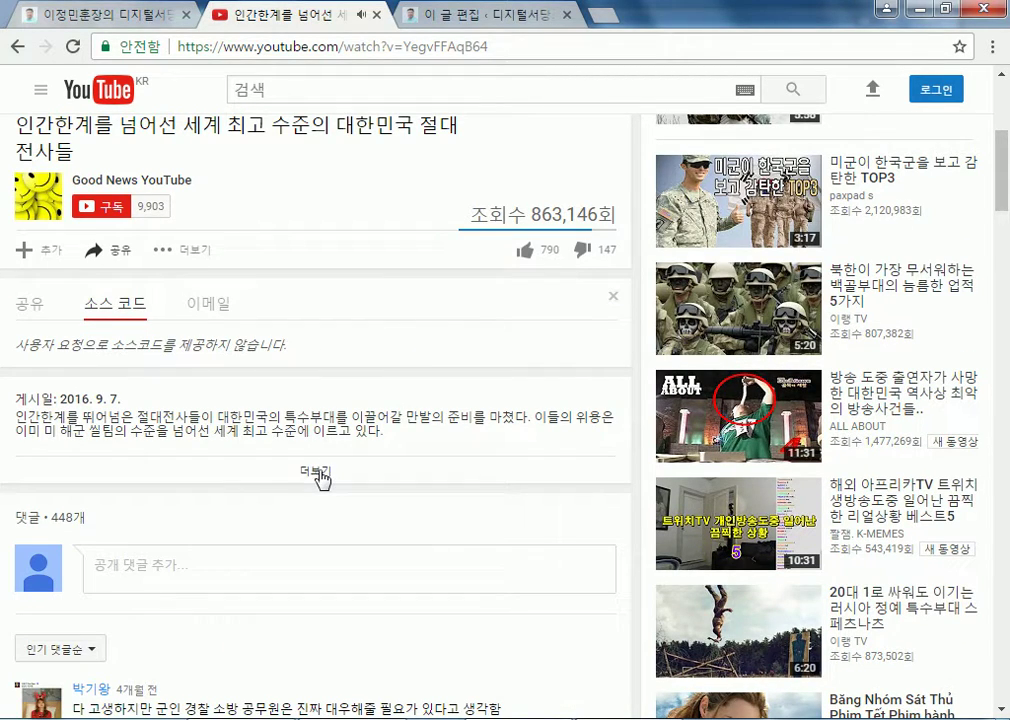
{"action": "left_click", "coordinate": [318, 475]}
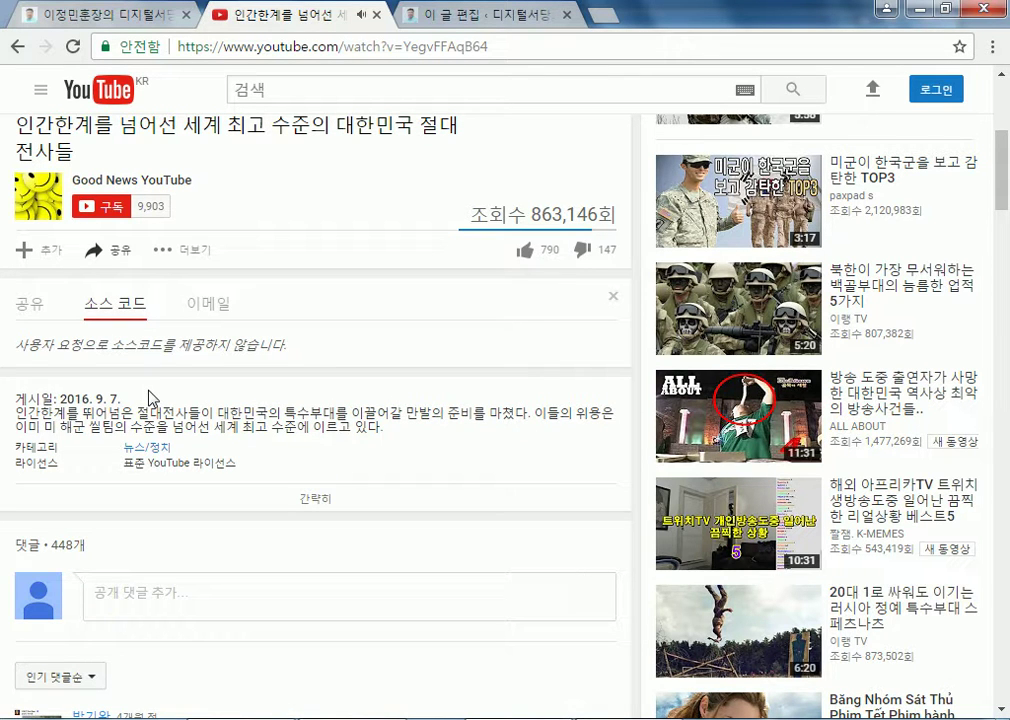
{"action": "scroll", "coordinate": [150, 400], "scroll_direction": "down", "scroll_amount": 2}
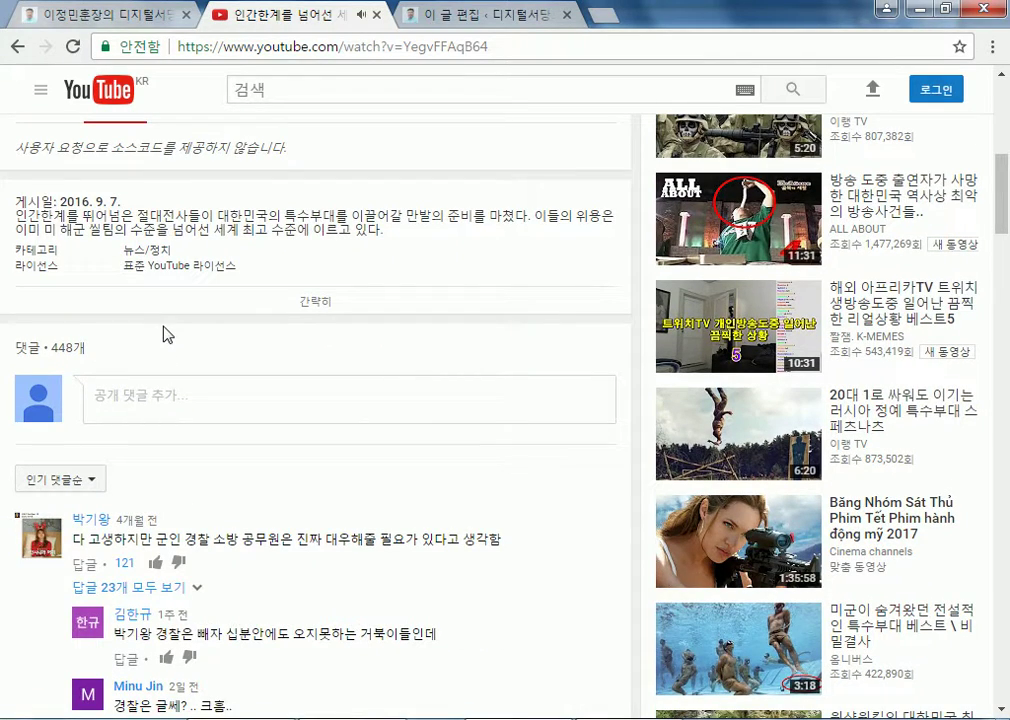
{"action": "scroll", "coordinate": [167, 334], "scroll_direction": "up", "scroll_amount": 6}
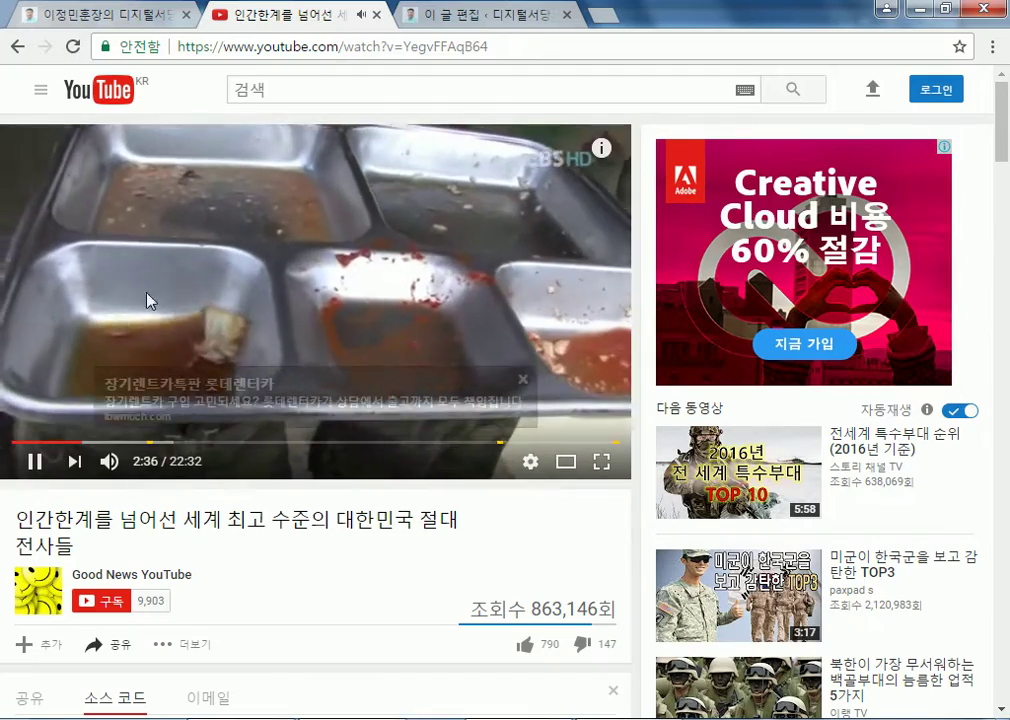
{"action": "key", "text": "alt+Left"}
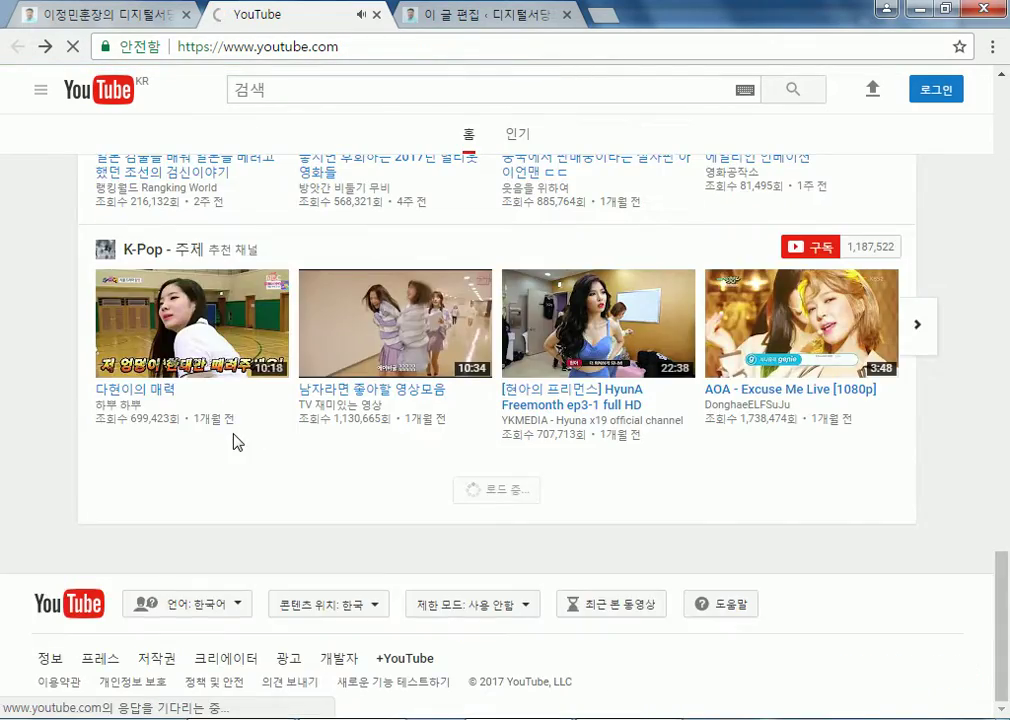
Open the 쉽게배우는 한글2010(성안당) video and select its address for copying
{"action": "scroll", "coordinate": [240, 420], "scroll_direction": "up", "scroll_amount": 20}
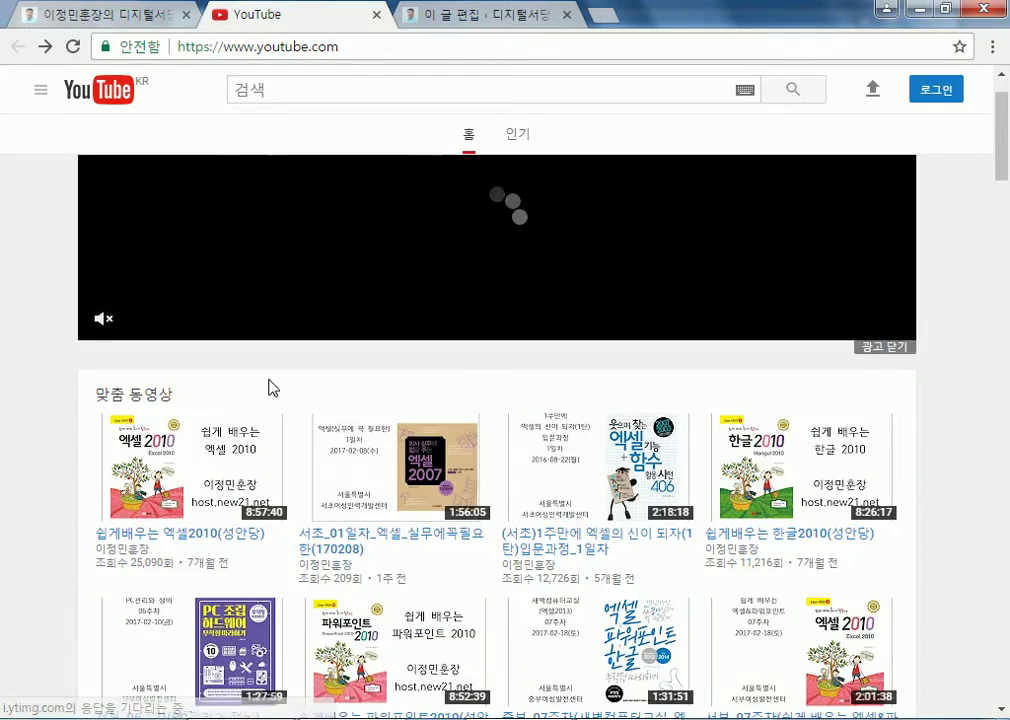
{"action": "scroll", "coordinate": [248, 378], "scroll_direction": "down", "scroll_amount": 1}
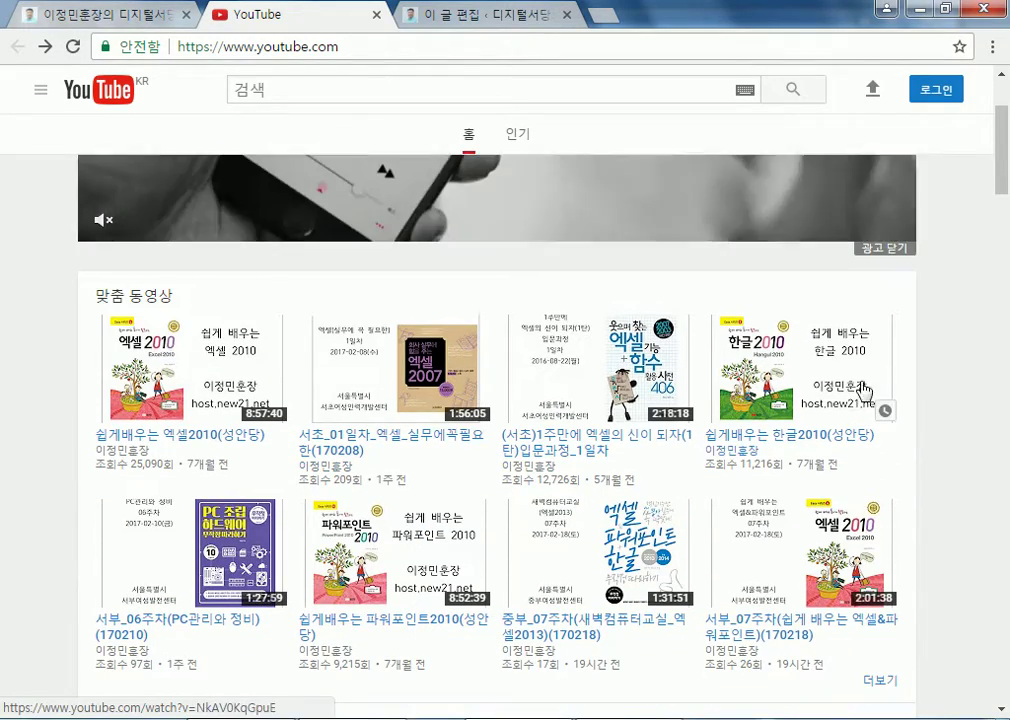
{"action": "left_click", "coordinate": [862, 390]}
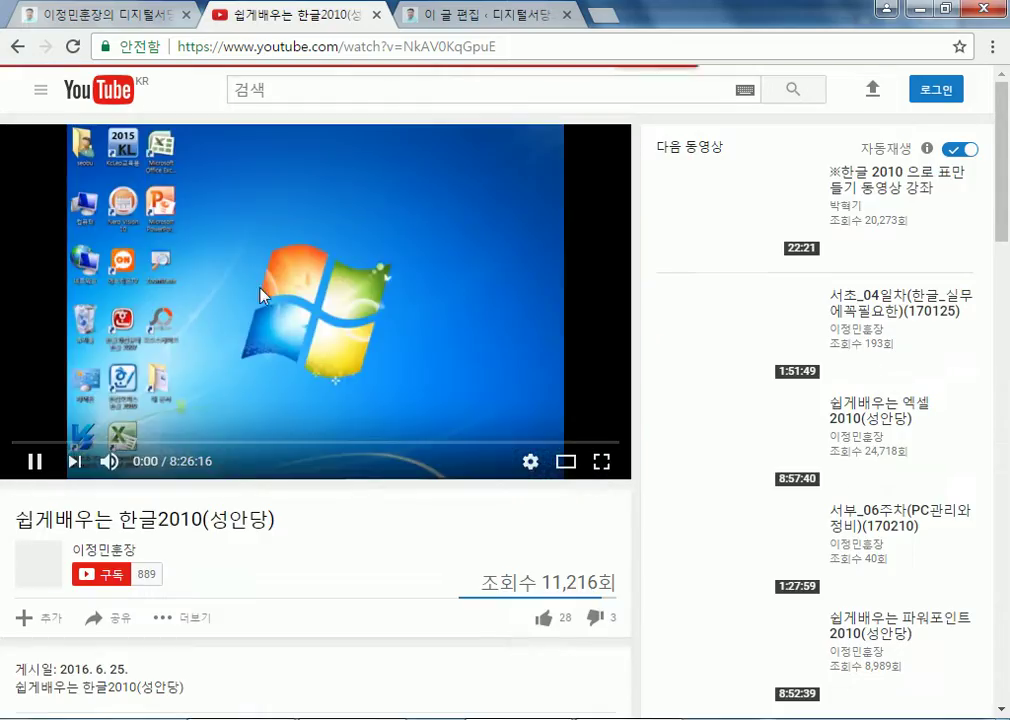
{"action": "left_click", "coordinate": [527, 45]}
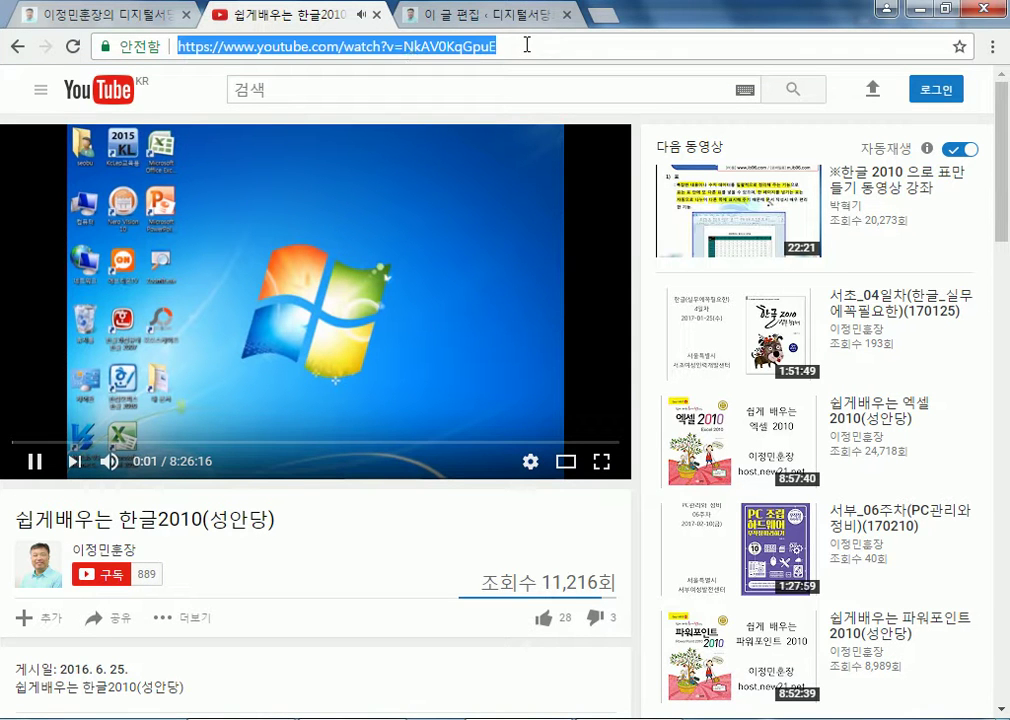
{"action": "right_click", "coordinate": [410, 52]}
Copy the 한글2010 video's address and pause its playback
{"action": "left_click", "coordinate": [462, 118]}
{"action": "left_click", "coordinate": [247, 302]}
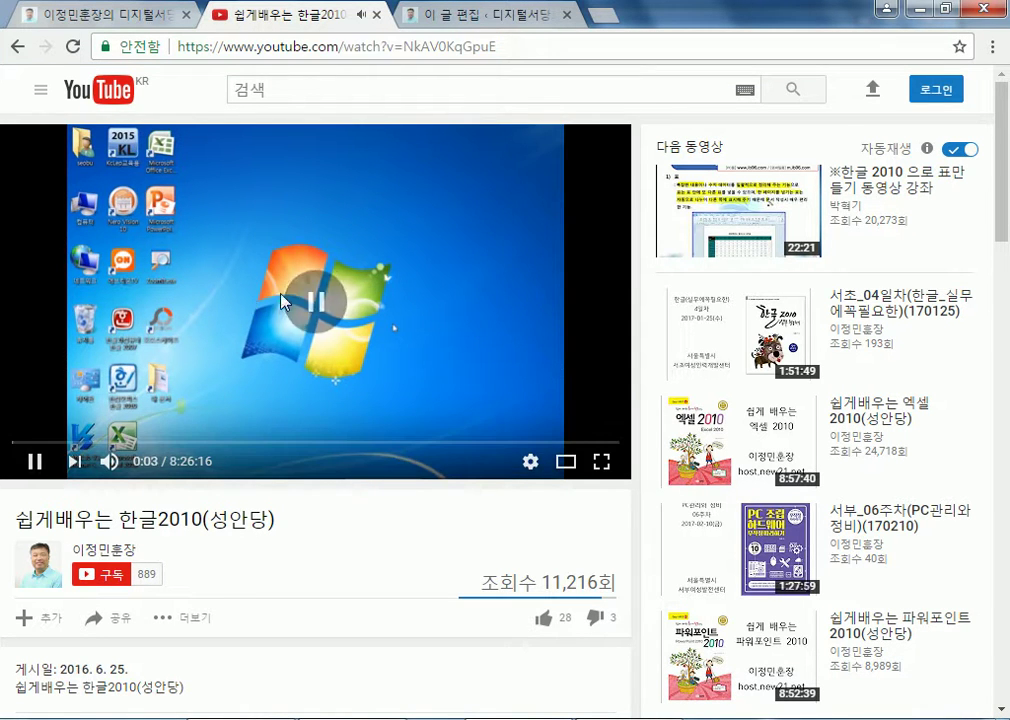
{"action": "left_click", "coordinate": [485, 14]}
Replace the old link in the 텍스트 editor with the new URL and preview it in 비주얼
{"action": "left_click_drag", "start_coordinate": [493, 390], "coordinate": [190, 391]}
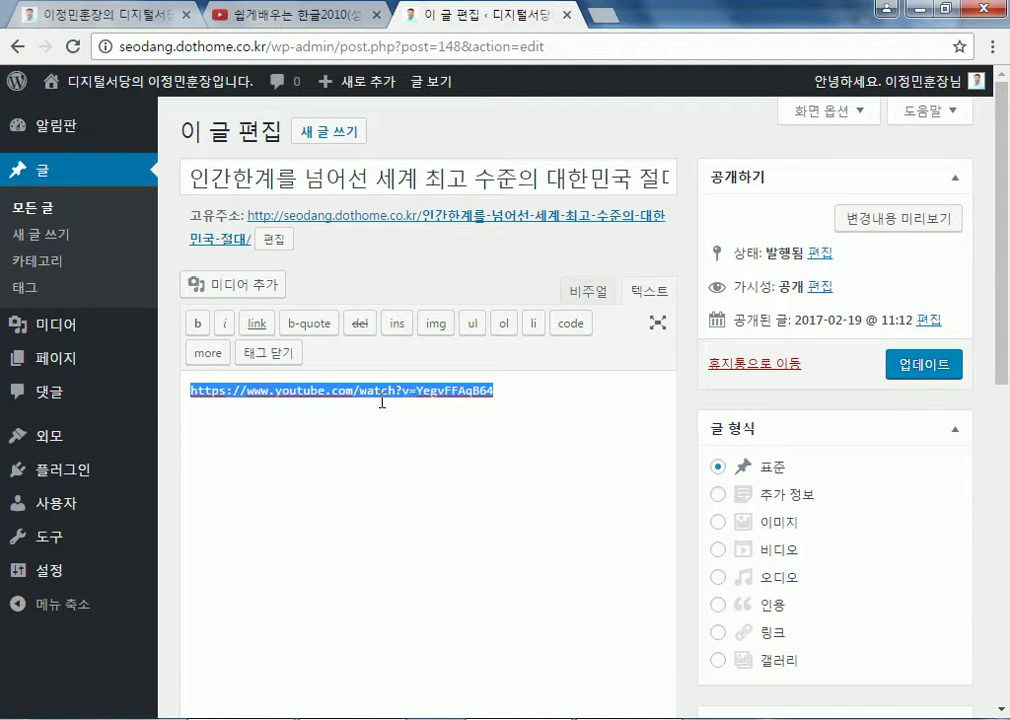
{"action": "key", "text": "BackSpace"}
{"action": "right_click", "coordinate": [395, 411]}
{"action": "left_click", "coordinate": [440, 530]}
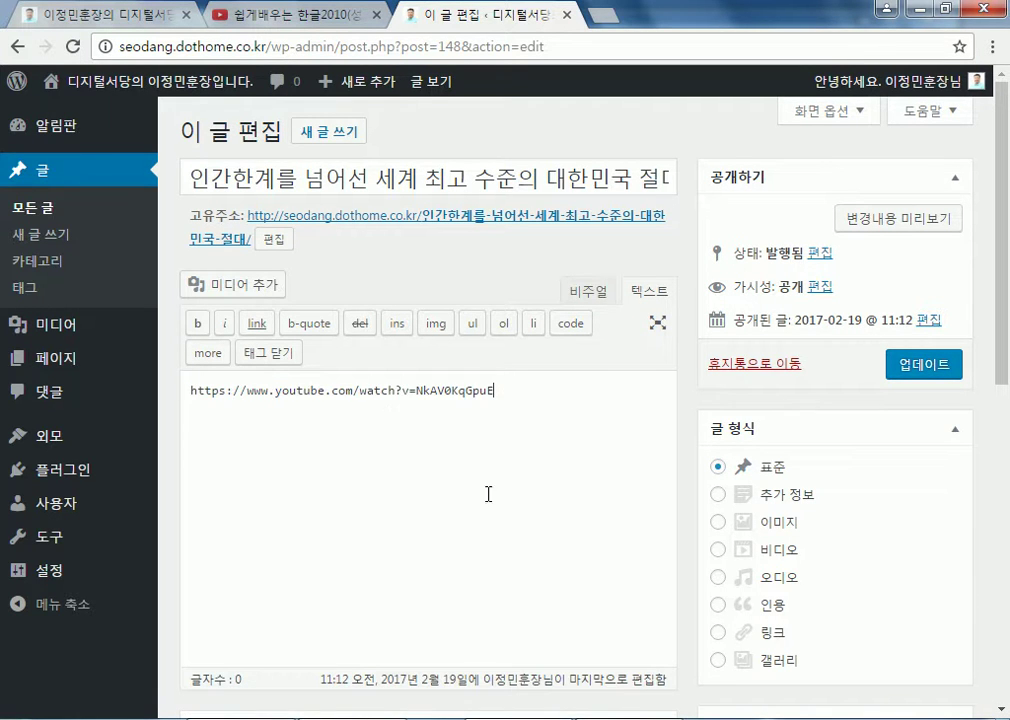
{"action": "left_click", "coordinate": [608, 292]}
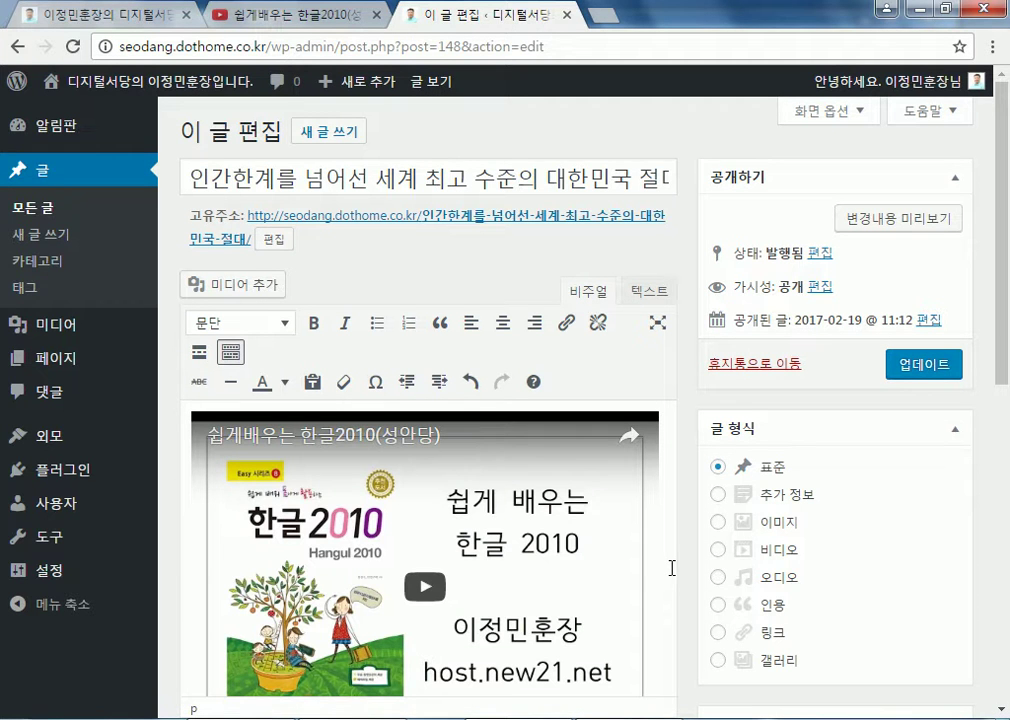
{"action": "scroll", "coordinate": [671, 568], "scroll_direction": "down", "scroll_amount": 1}
{"action": "left_click", "coordinate": [291, 22]}
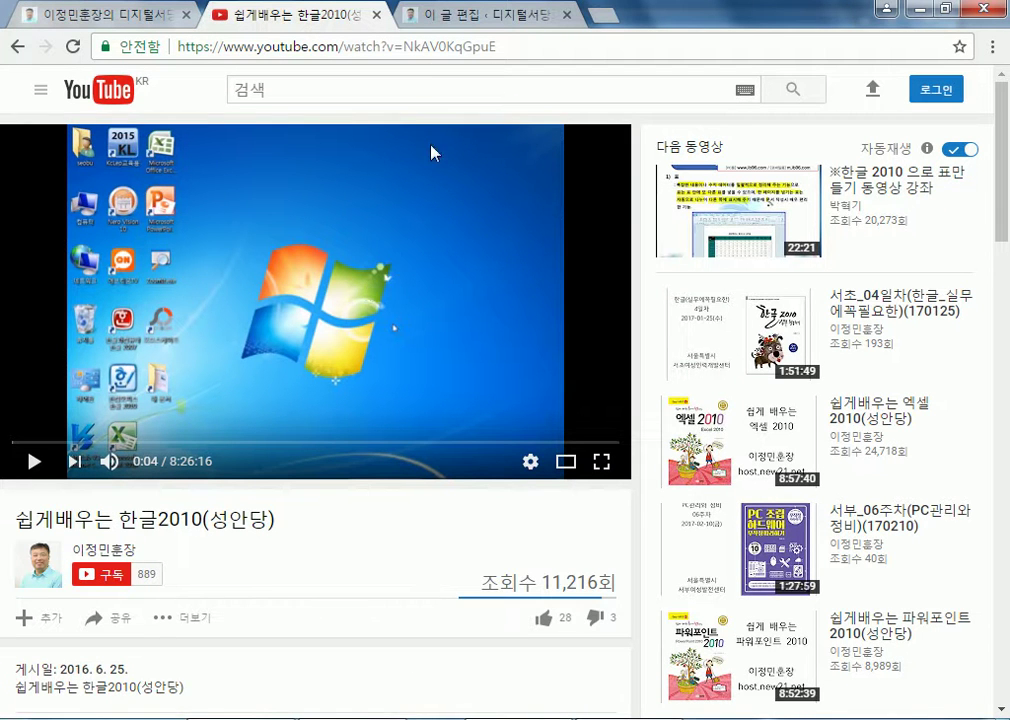
{"action": "left_click", "coordinate": [440, 18]}
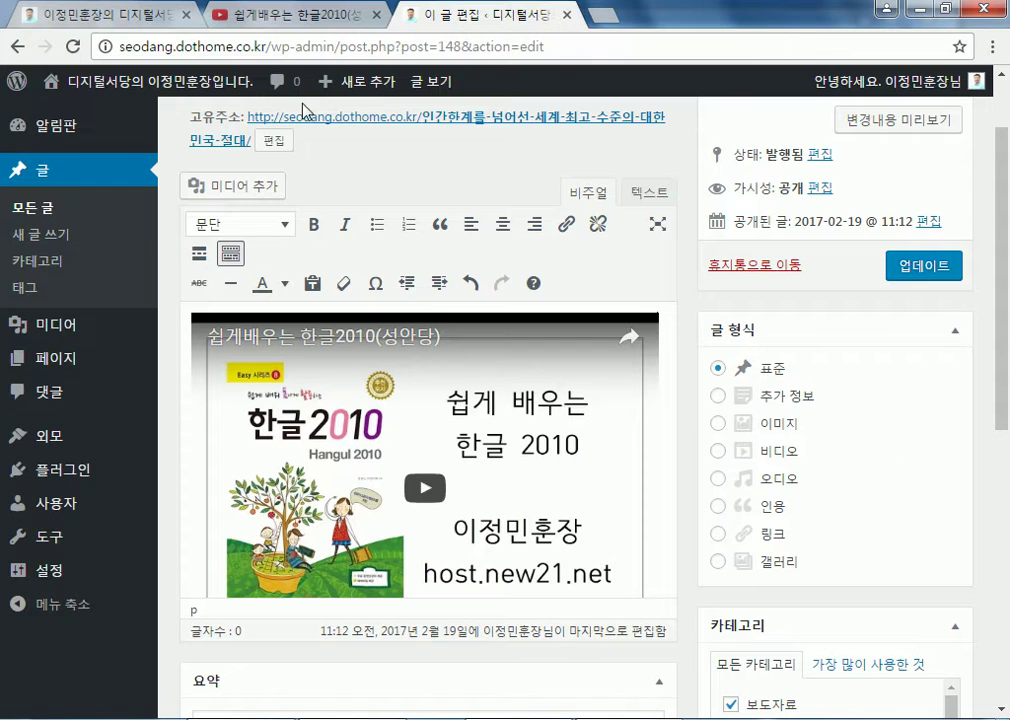
Retitle the post with the copied title '쉽게배우는 한글2010(성안당)'
{"action": "left_click", "coordinate": [255, 16]}
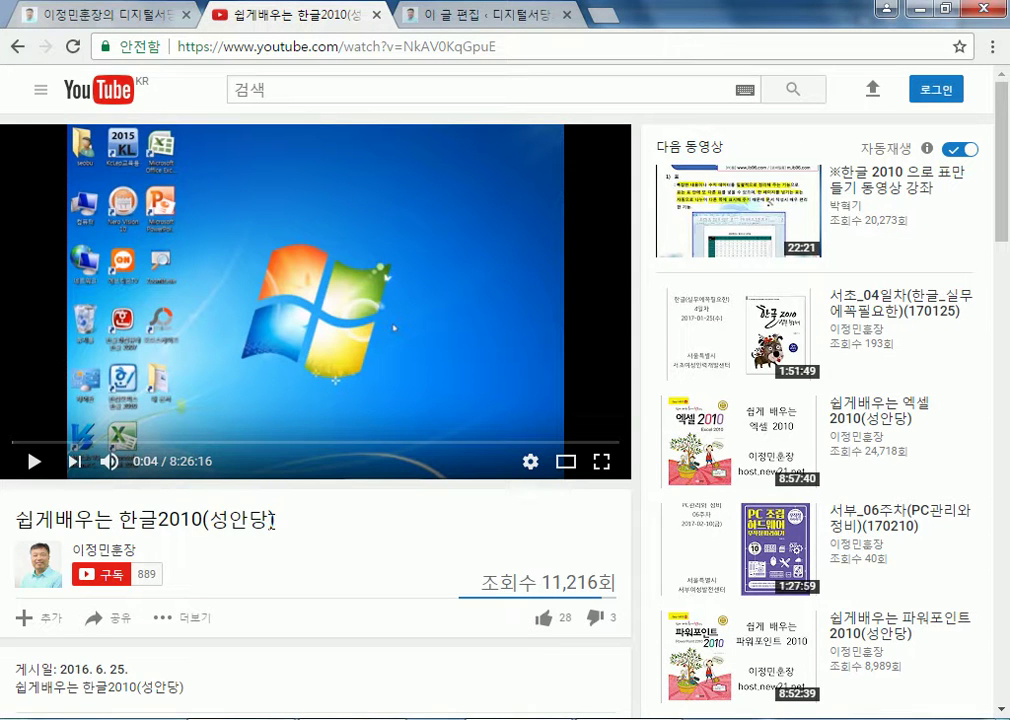
{"action": "left_click_drag", "start_coordinate": [273, 519], "coordinate": [62, 497]}
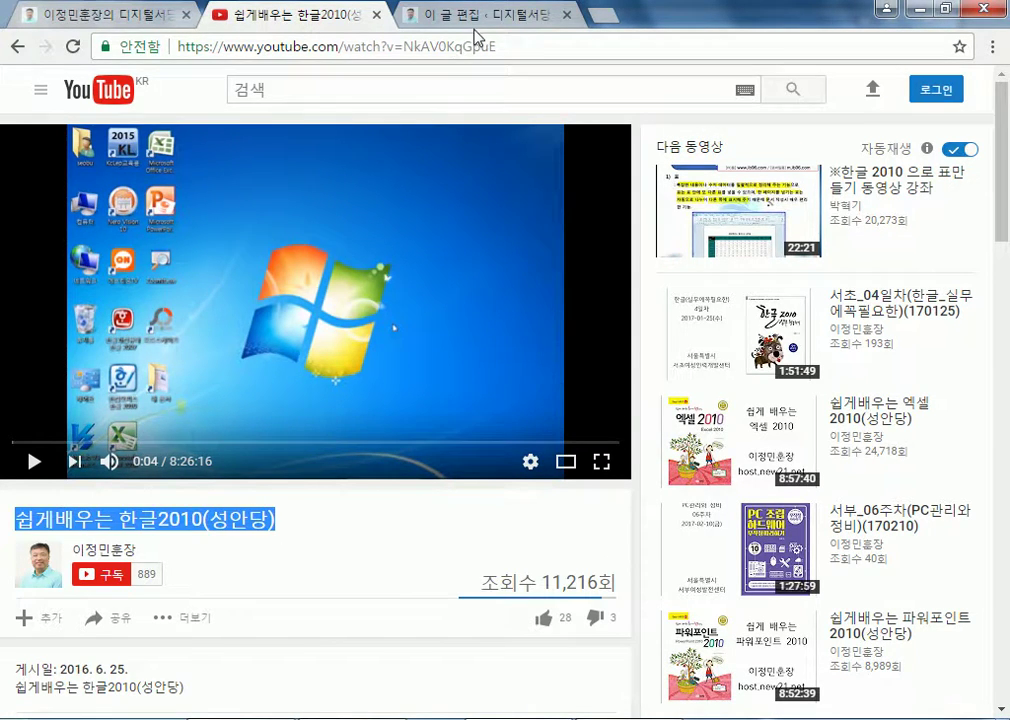
{"action": "left_click", "coordinate": [471, 16]}
{"action": "scroll", "coordinate": [495, 215], "scroll_direction": "up", "scroll_amount": 2}
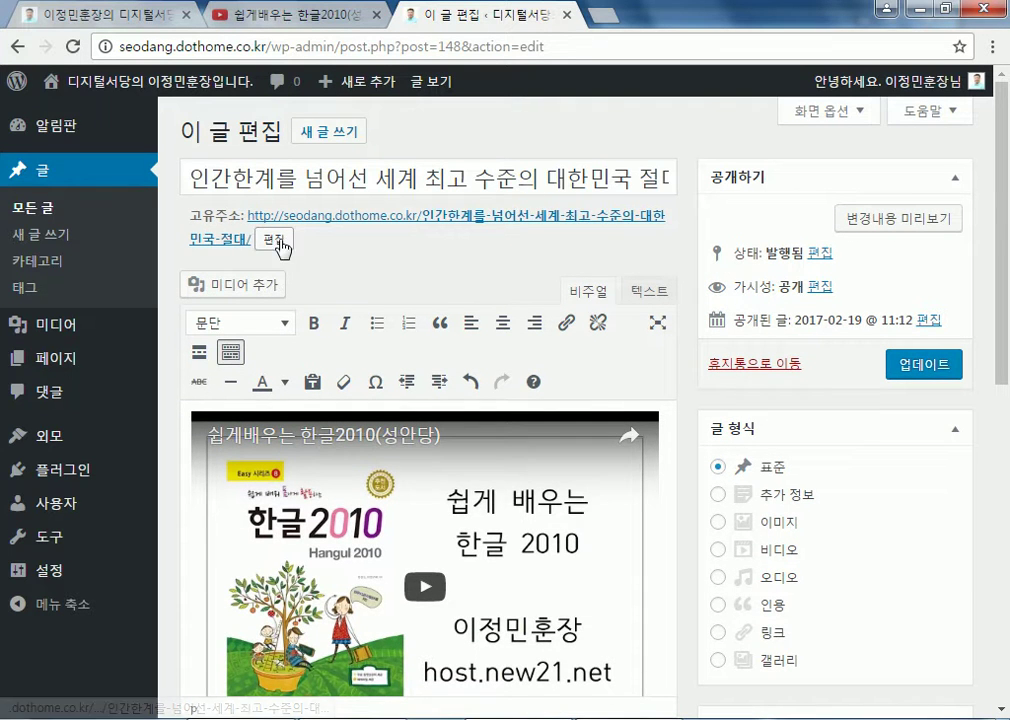
{"action": "left_click", "coordinate": [283, 243]}
{"action": "triple_click", "coordinate": [377, 180]}
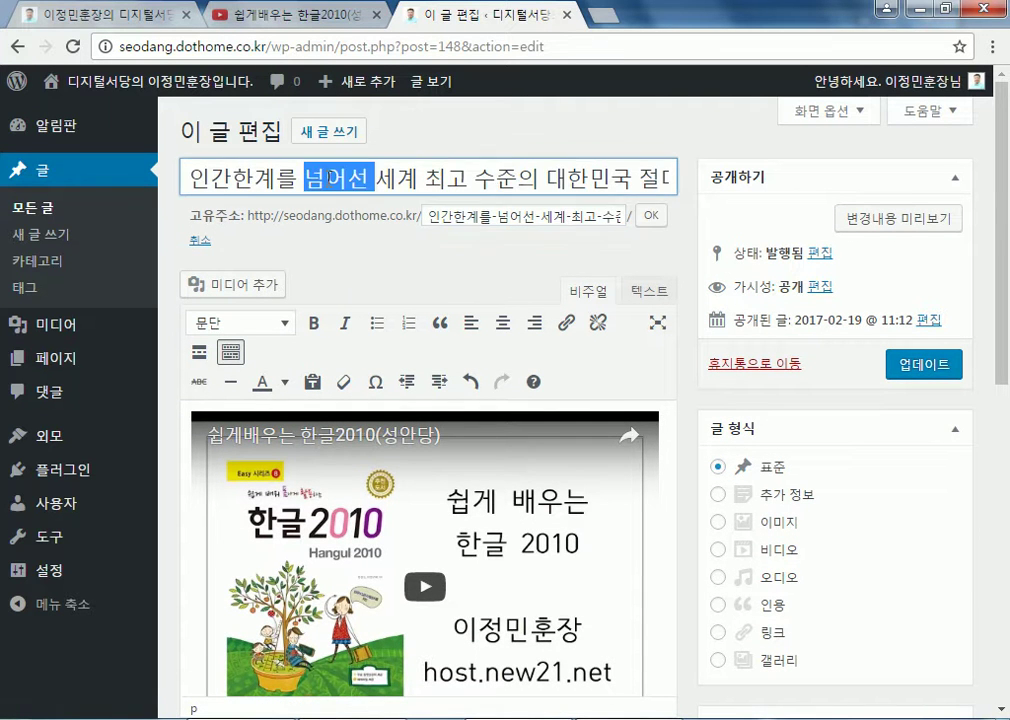
{"action": "key", "text": "ctrl+v"}
Set the permalink slug to the same title, update the post, and view it live
{"action": "left_click_drag", "start_coordinate": [424, 215], "coordinate": [730, 222]}
{"action": "key", "text": "ctrl+v"}
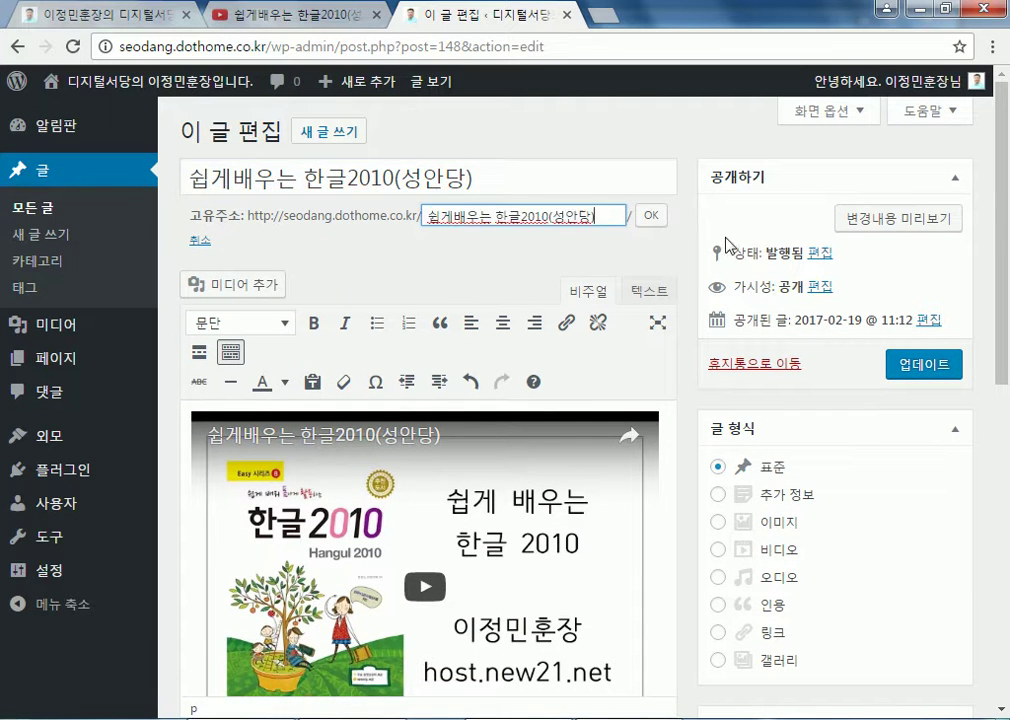
{"action": "left_click", "coordinate": [650, 215]}
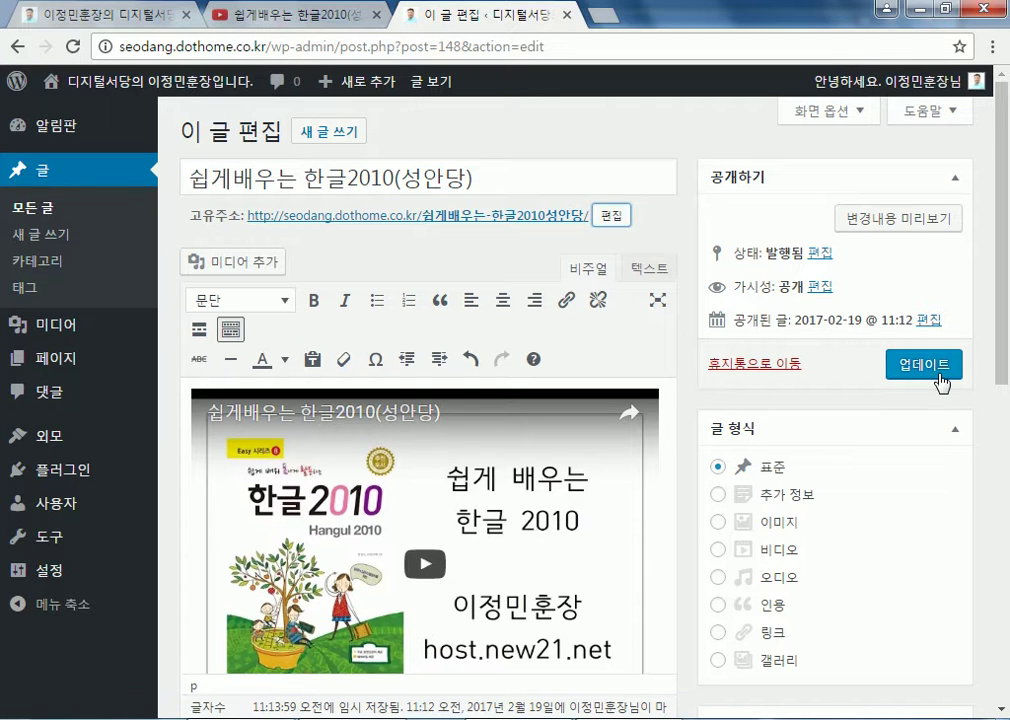
{"action": "left_click", "coordinate": [932, 372]}
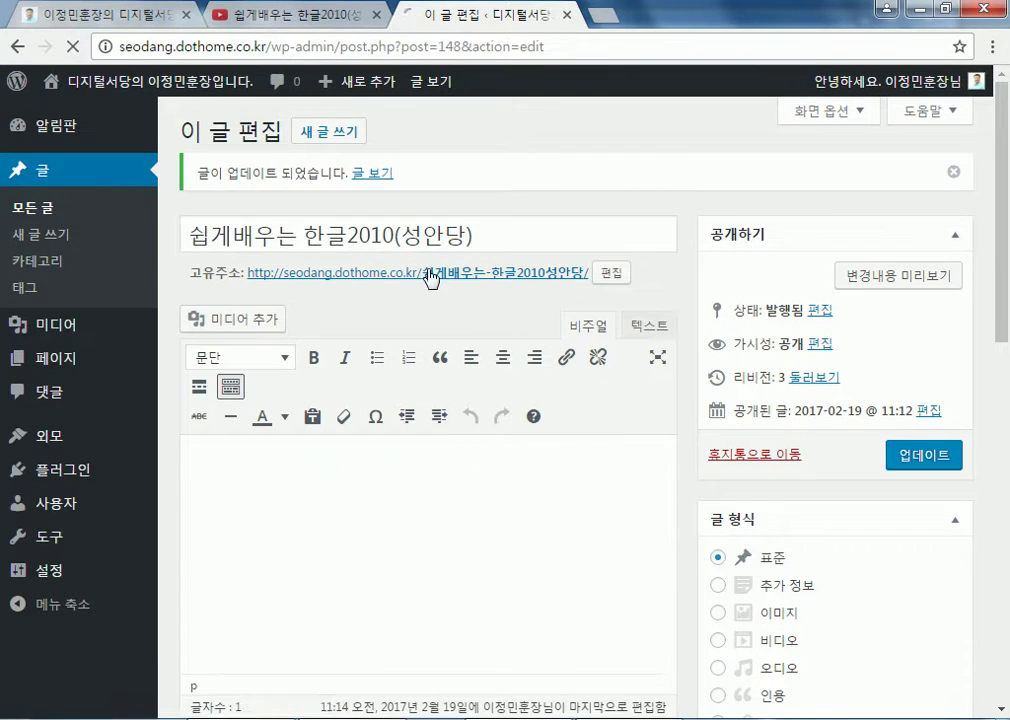
{"action": "left_click", "coordinate": [430, 276]}
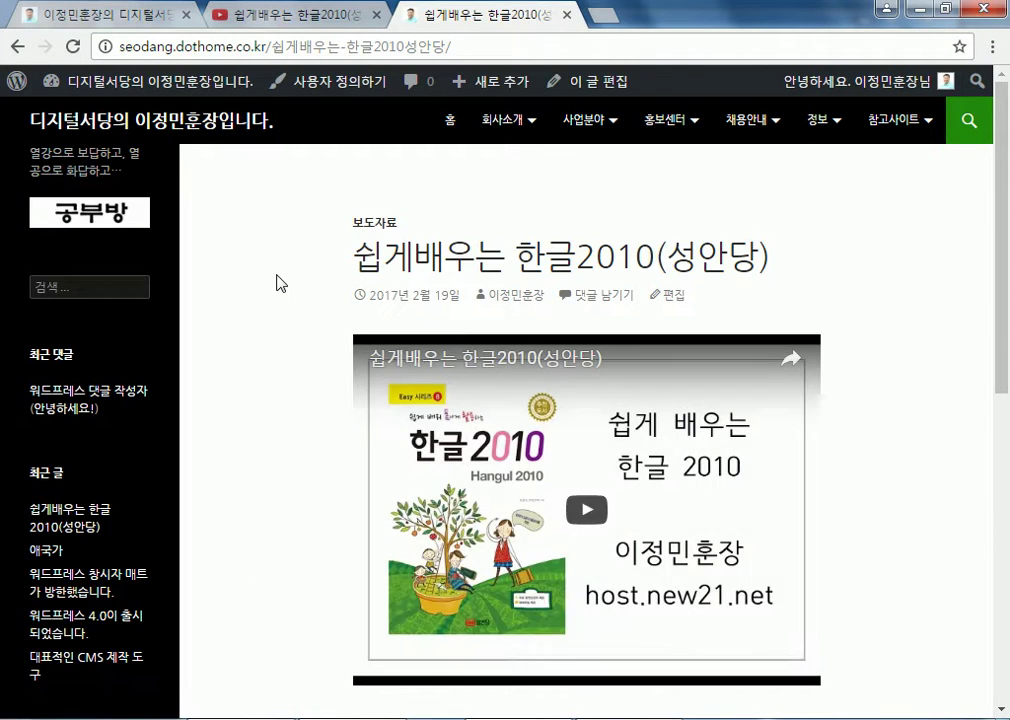
Play the embedded 한글2010 video, try fullscreen, and close the YouTube tab it opened
{"action": "scroll", "coordinate": [280, 285], "scroll_direction": "down", "scroll_amount": 3}
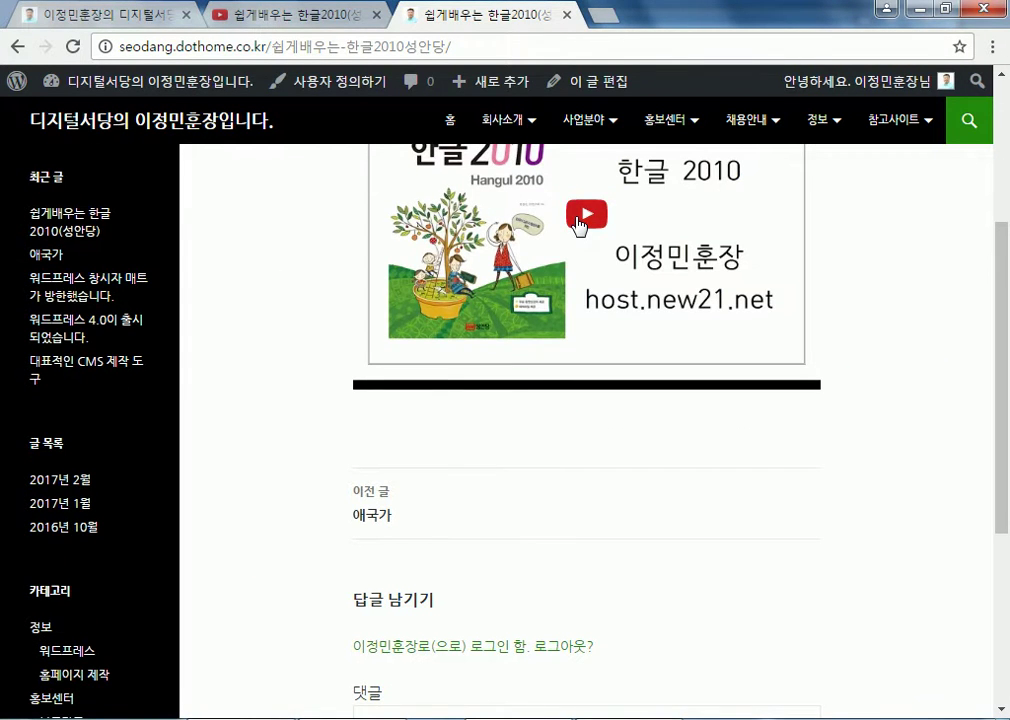
{"action": "left_click", "coordinate": [584, 220]}
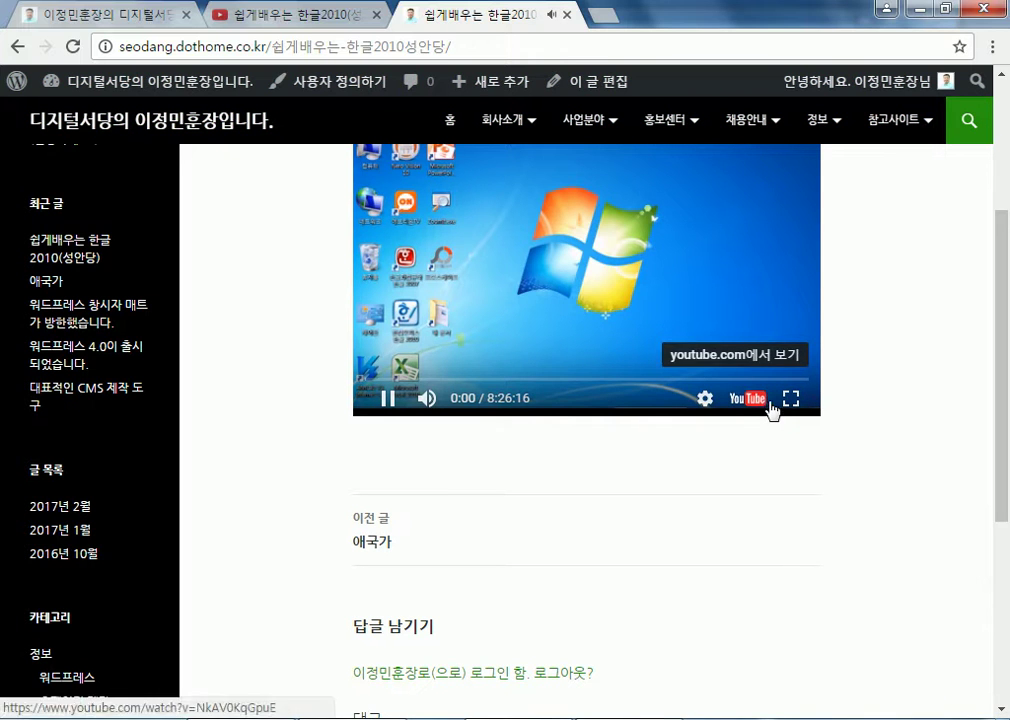
{"action": "left_click", "coordinate": [791, 400]}
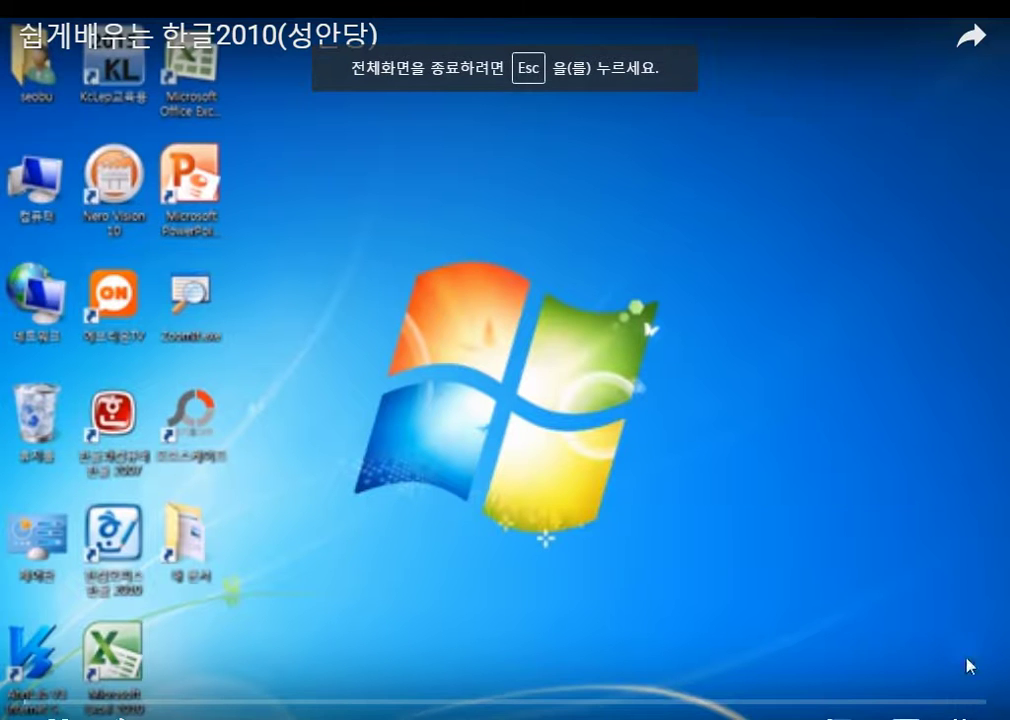
{"action": "key", "text": "Escape"}
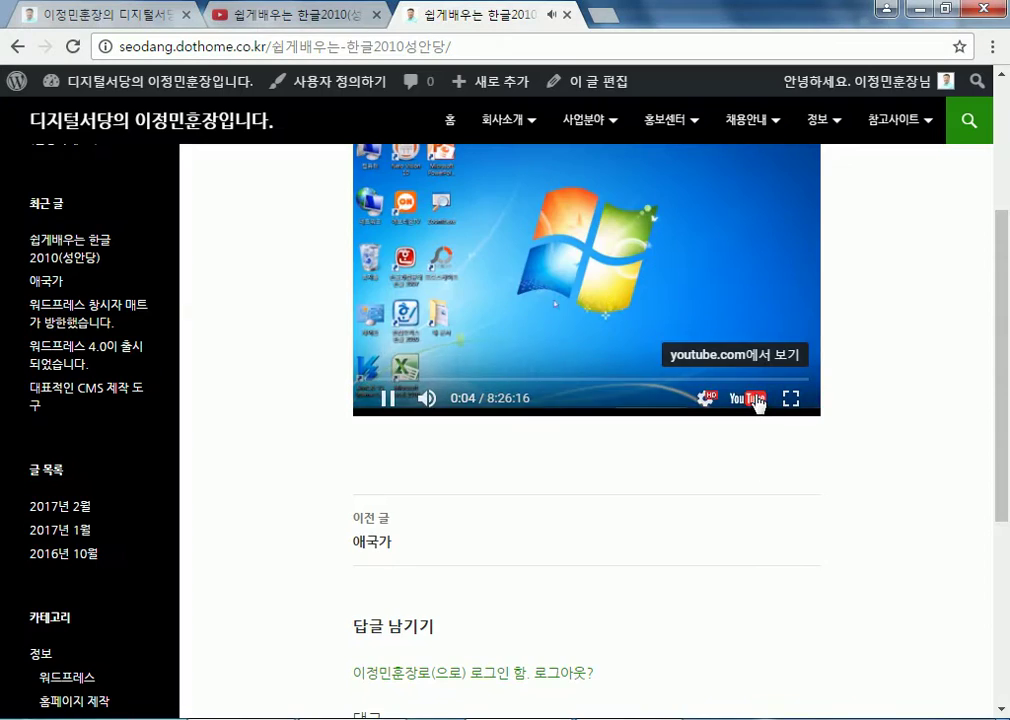
{"action": "left_click", "coordinate": [757, 403]}
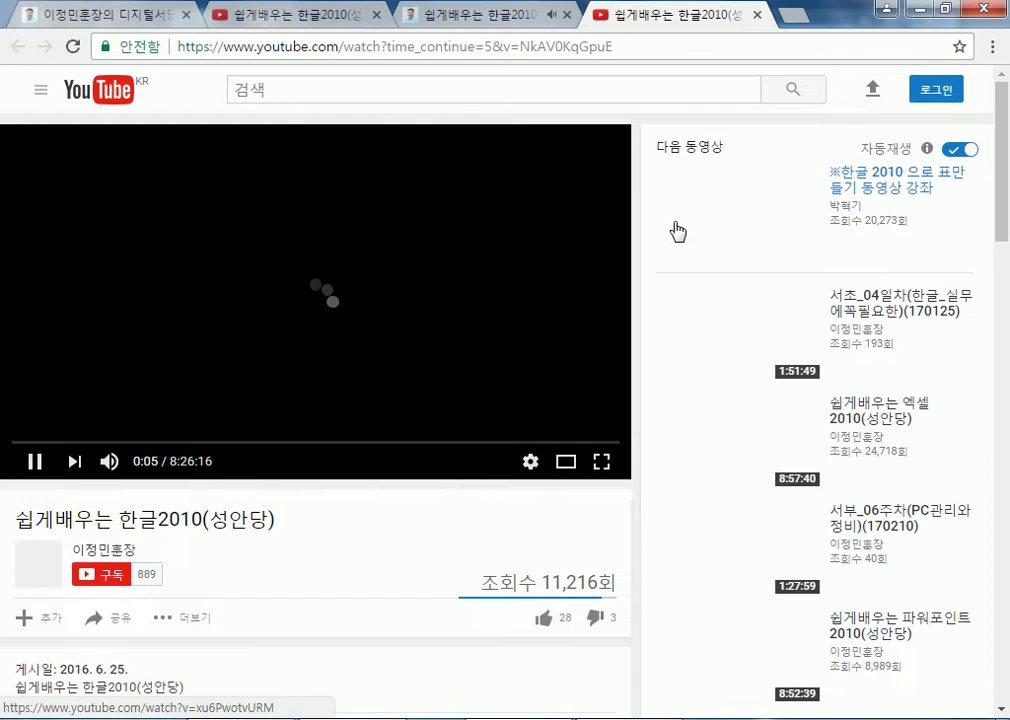
{"action": "left_click", "coordinate": [757, 15]}
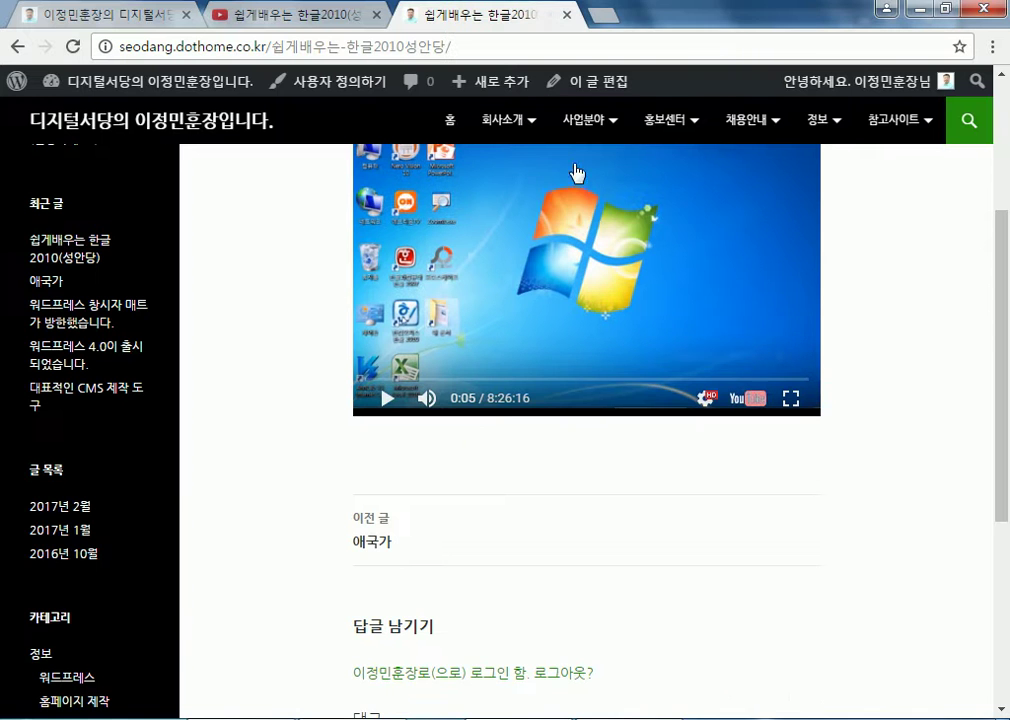
Return from the live post to the site's admin dashboard (알림판)
{"action": "scroll", "coordinate": [410, 167], "scroll_direction": "up", "scroll_amount": 2}
{"action": "scroll", "coordinate": [356, 238], "scroll_direction": "up", "scroll_amount": 1}
{"action": "scroll", "coordinate": [714, 245], "scroll_direction": "down", "scroll_amount": 2}
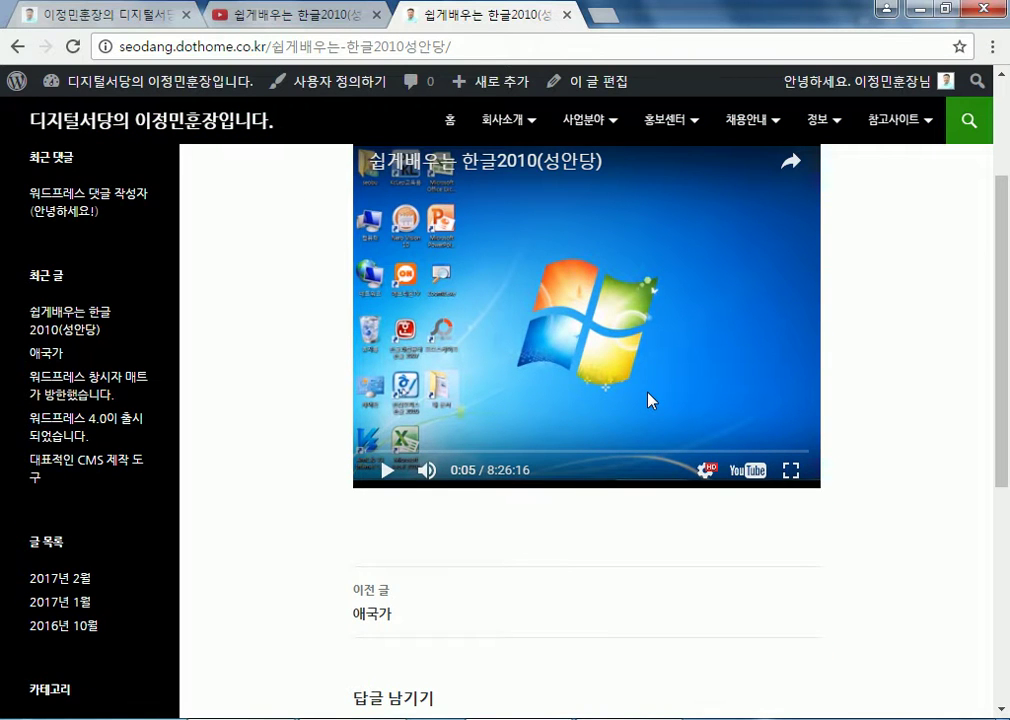
{"action": "scroll", "coordinate": [648, 395], "scroll_direction": "down", "scroll_amount": 4}
{"action": "scroll", "coordinate": [338, 345], "scroll_direction": "up", "scroll_amount": 6}
{"action": "left_click", "coordinate": [102, 61]}
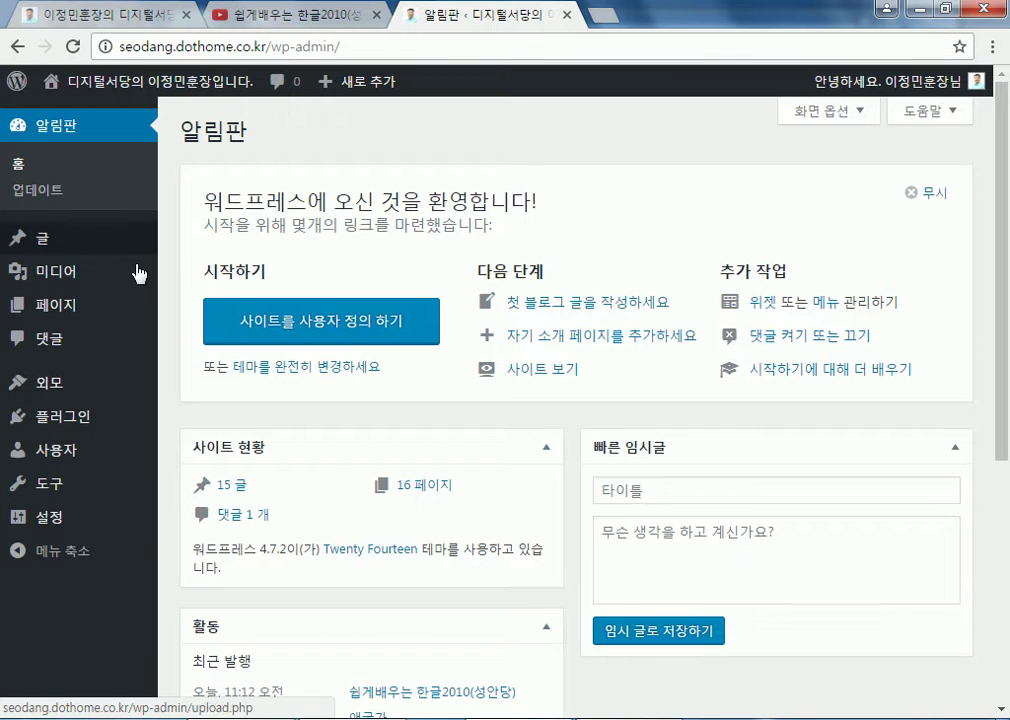
Start a new post via 글 > 새 글 쓰기 and switch its editor to 텍스트 mode
{"action": "mouse_move", "coordinate": [61, 241]}
{"action": "left_click", "coordinate": [195, 268]}
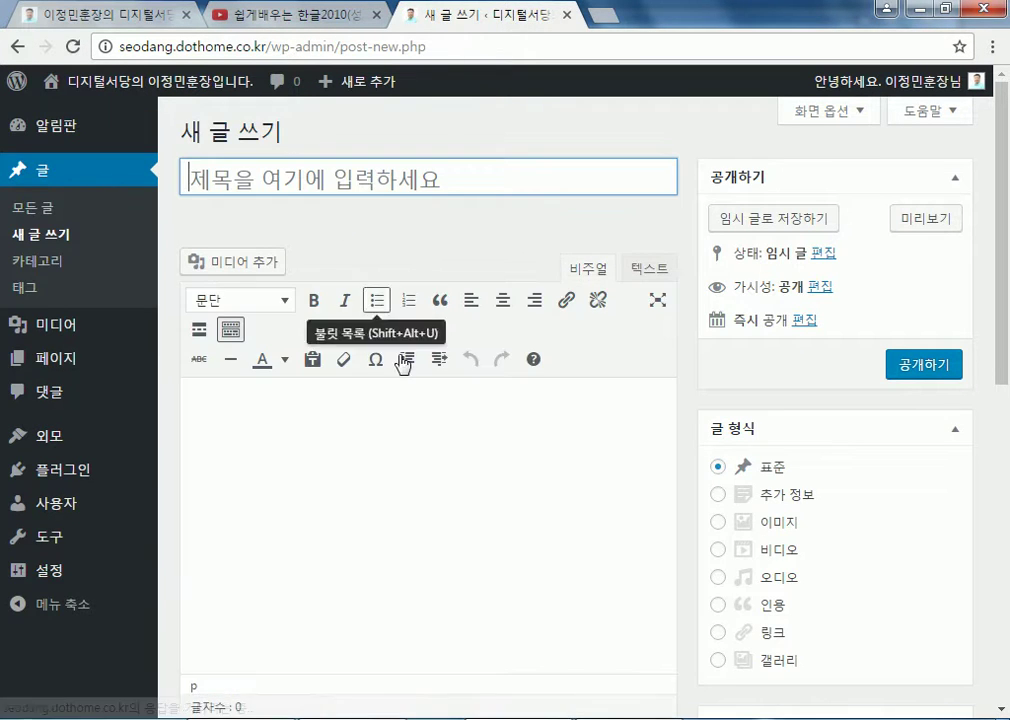
{"action": "left_click", "coordinate": [645, 282]}
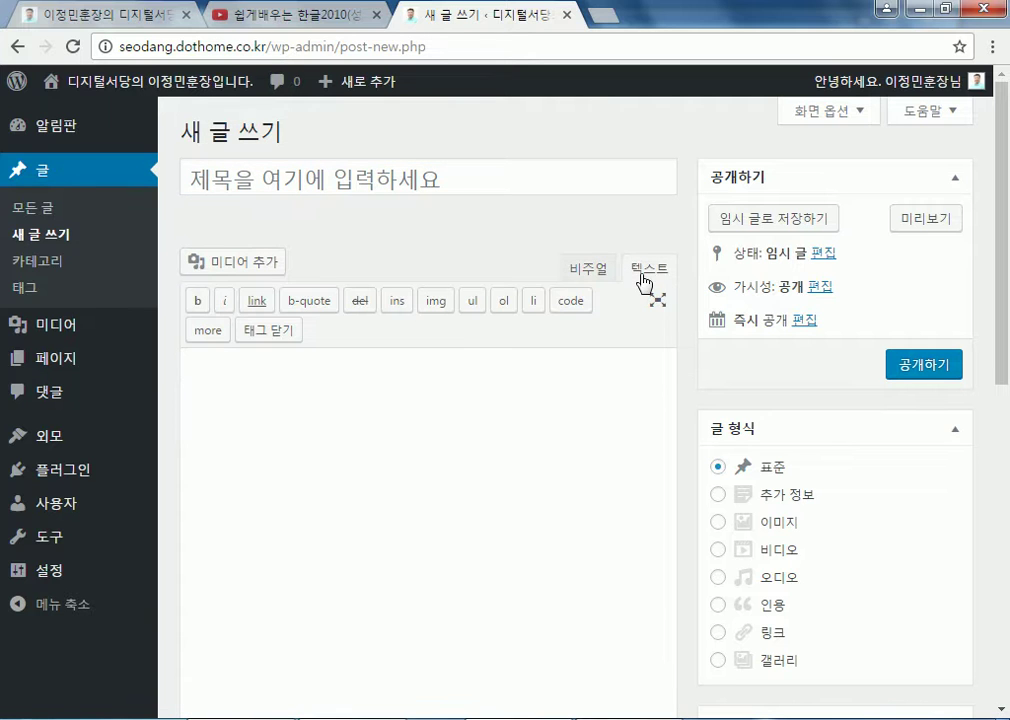
{"action": "left_click", "coordinate": [594, 272]}
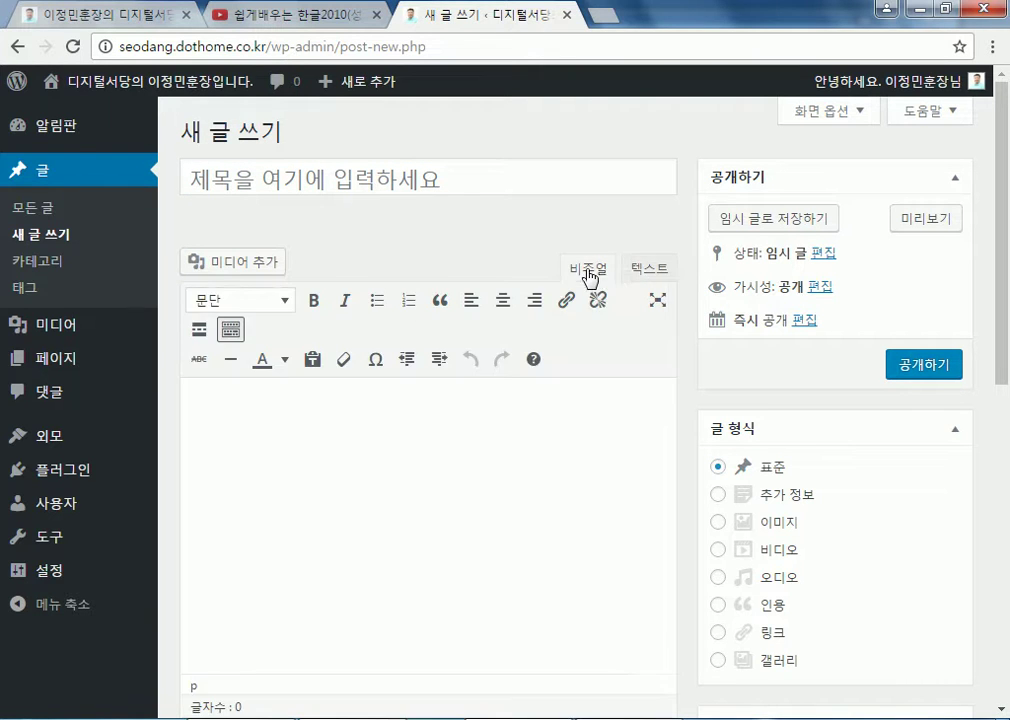
{"action": "left_click", "coordinate": [650, 273]}
Open the (서초)1주만에 엑셀의 신이 되자(1탄)입문과정_1일차 video and copy its URL
{"action": "left_click", "coordinate": [311, 13]}
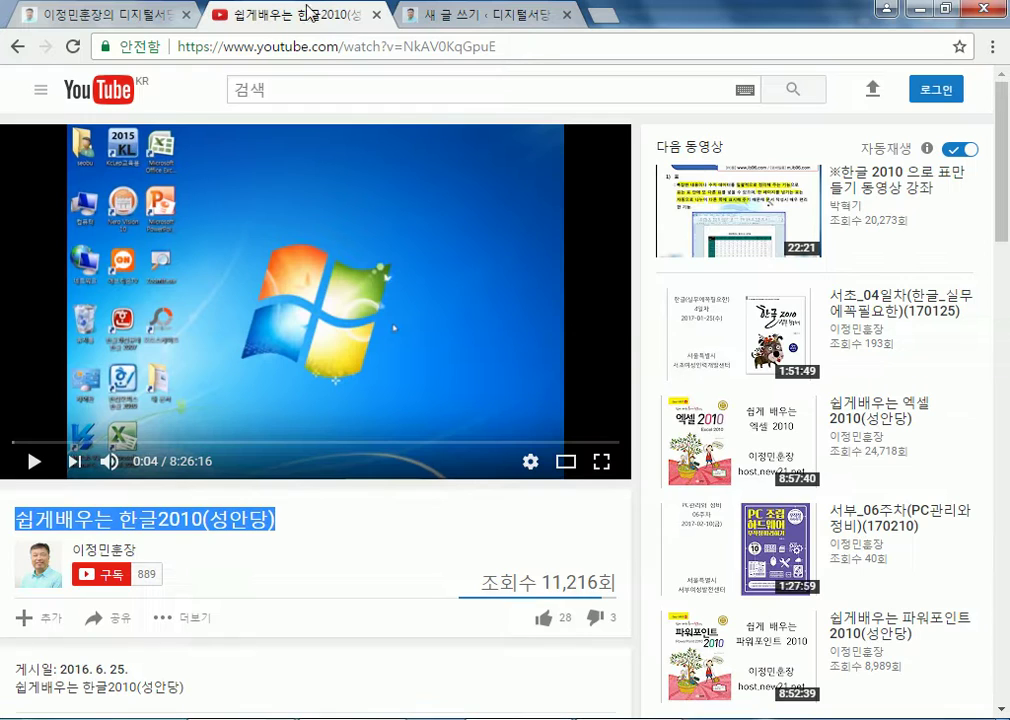
{"action": "scroll", "coordinate": [882, 404], "scroll_direction": "down", "scroll_amount": 3}
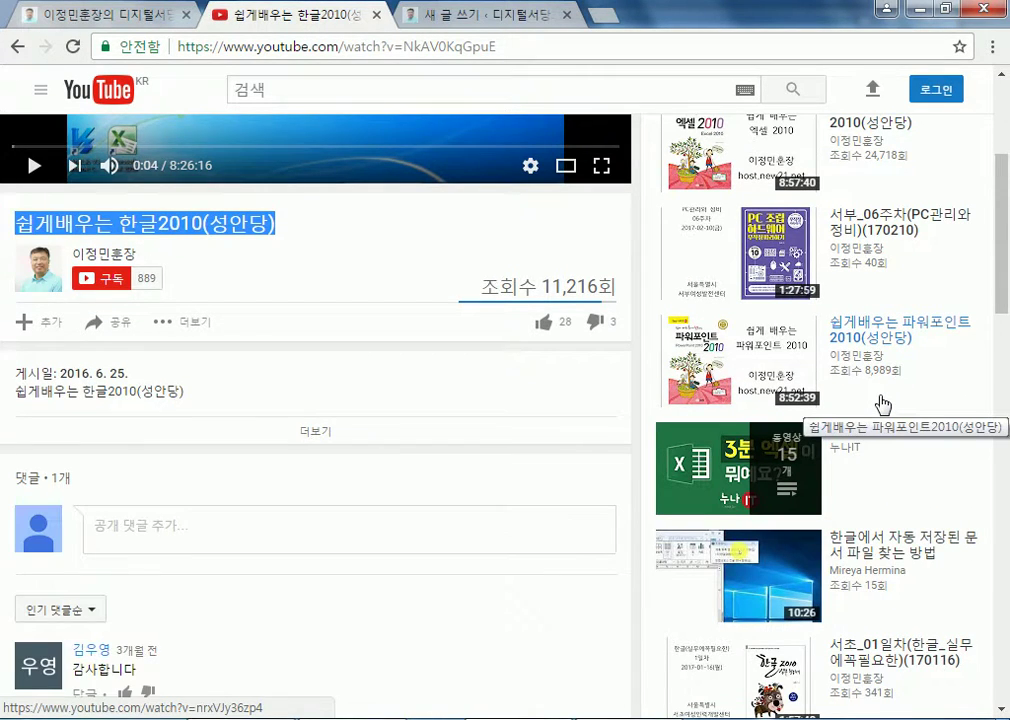
{"action": "scroll", "coordinate": [882, 404], "scroll_direction": "down", "scroll_amount": 3}
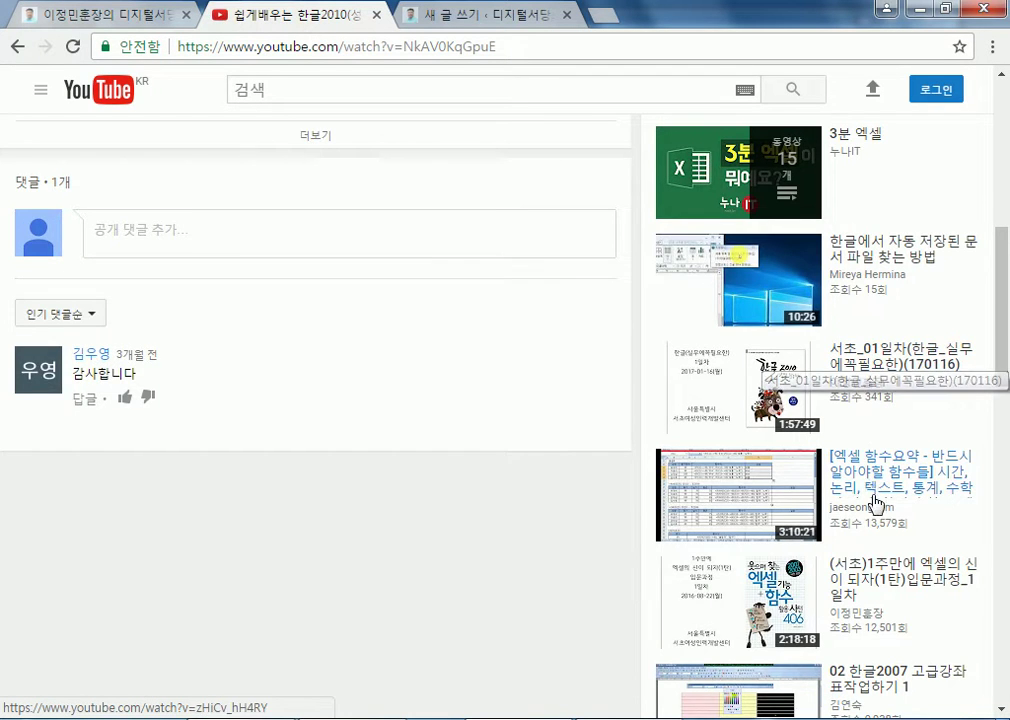
{"action": "scroll", "coordinate": [868, 487], "scroll_direction": "down", "scroll_amount": 3}
{"action": "left_click", "coordinate": [838, 292]}
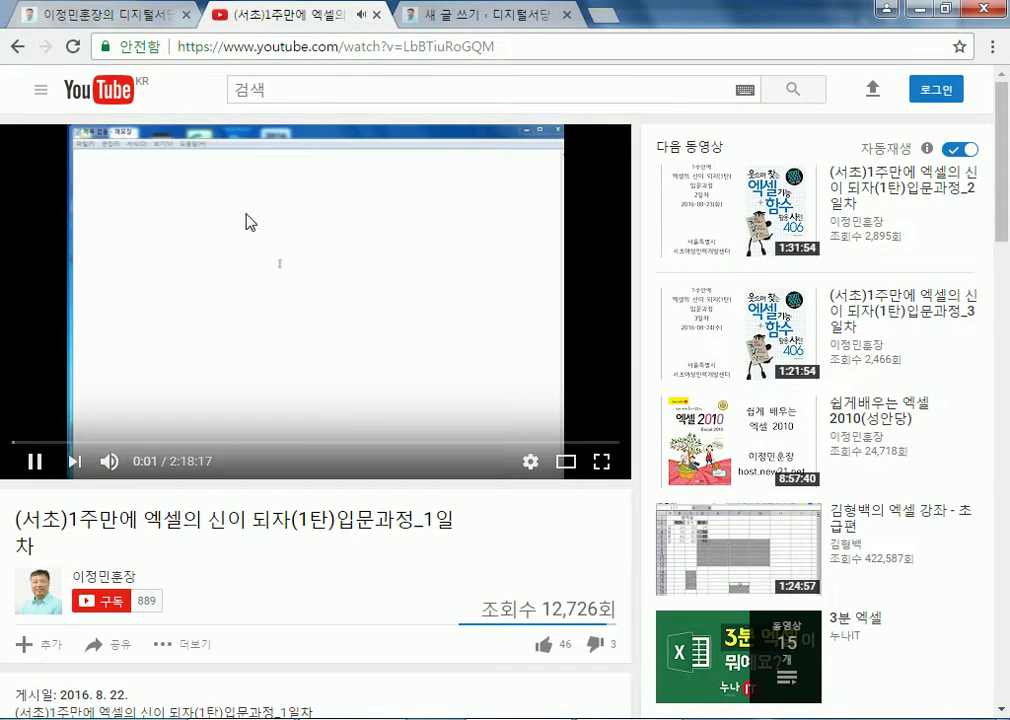
{"action": "left_click", "coordinate": [392, 46]}
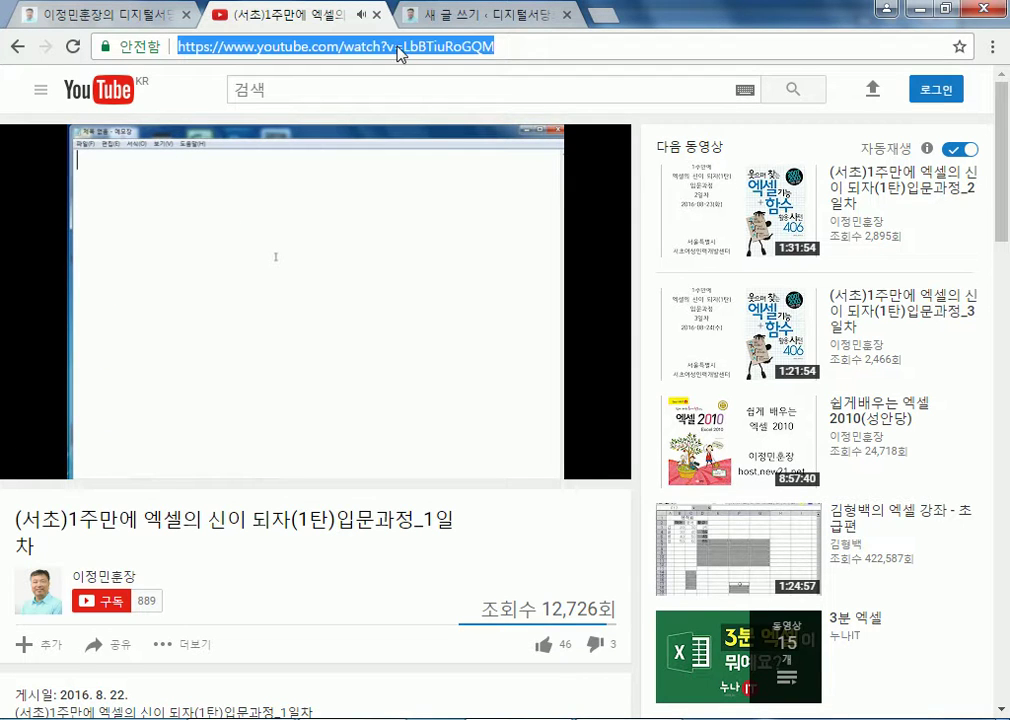
{"action": "right_click", "coordinate": [399, 48]}
{"action": "left_click", "coordinate": [450, 120]}
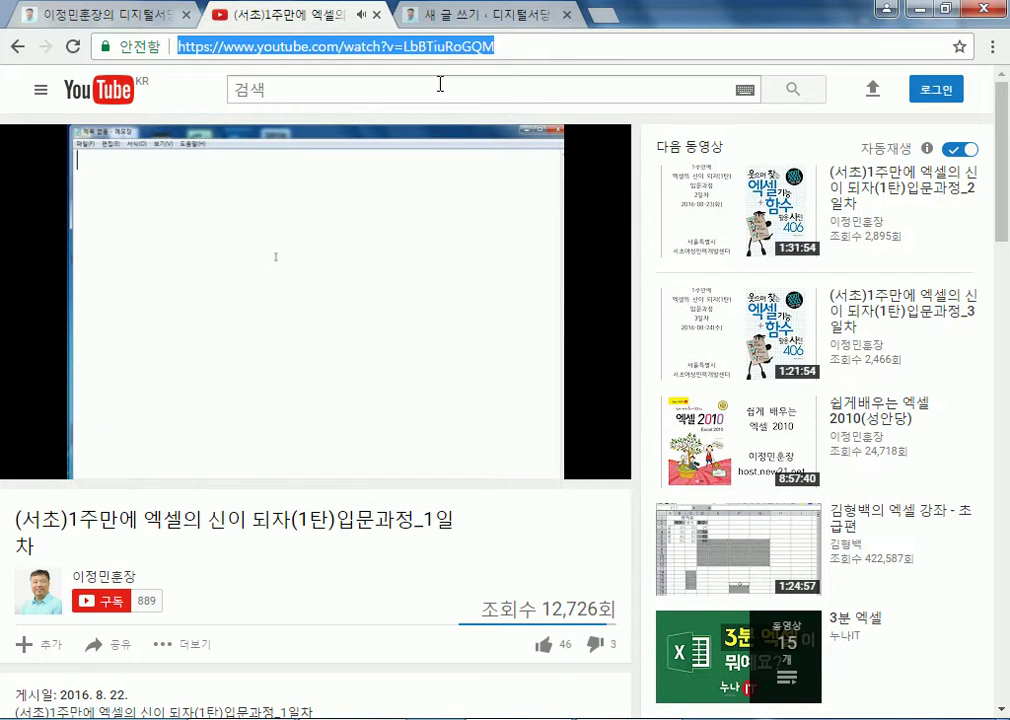
Paste the Excel video URL into the post body and preview it as an embed in 비주얼
{"action": "left_click", "coordinate": [455, 15]}
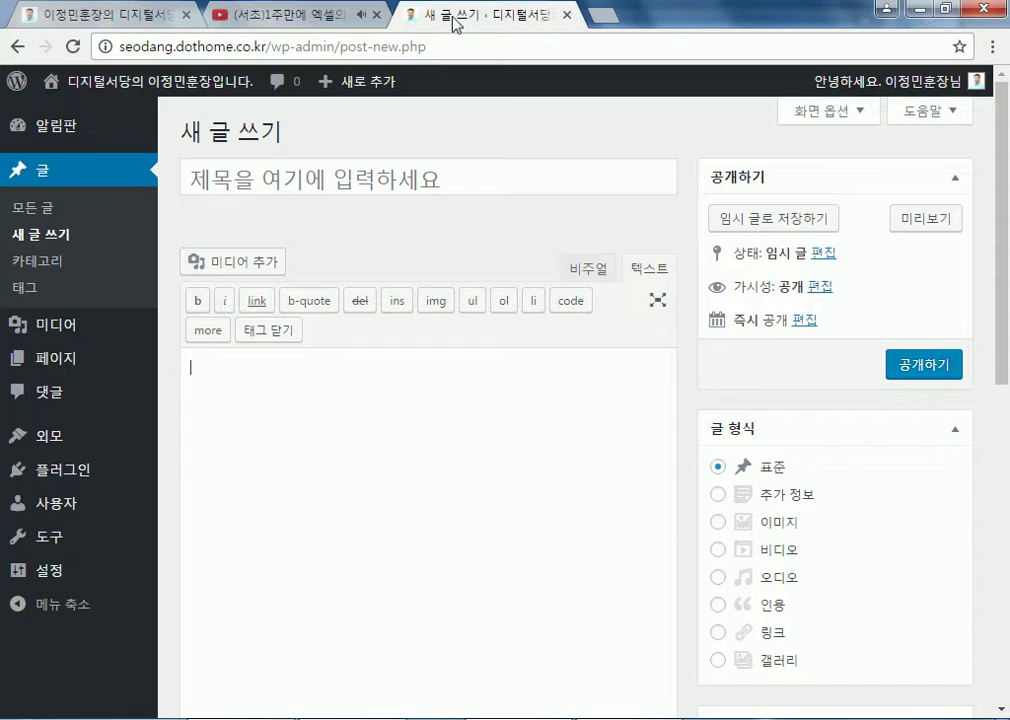
{"action": "right_click", "coordinate": [418, 424]}
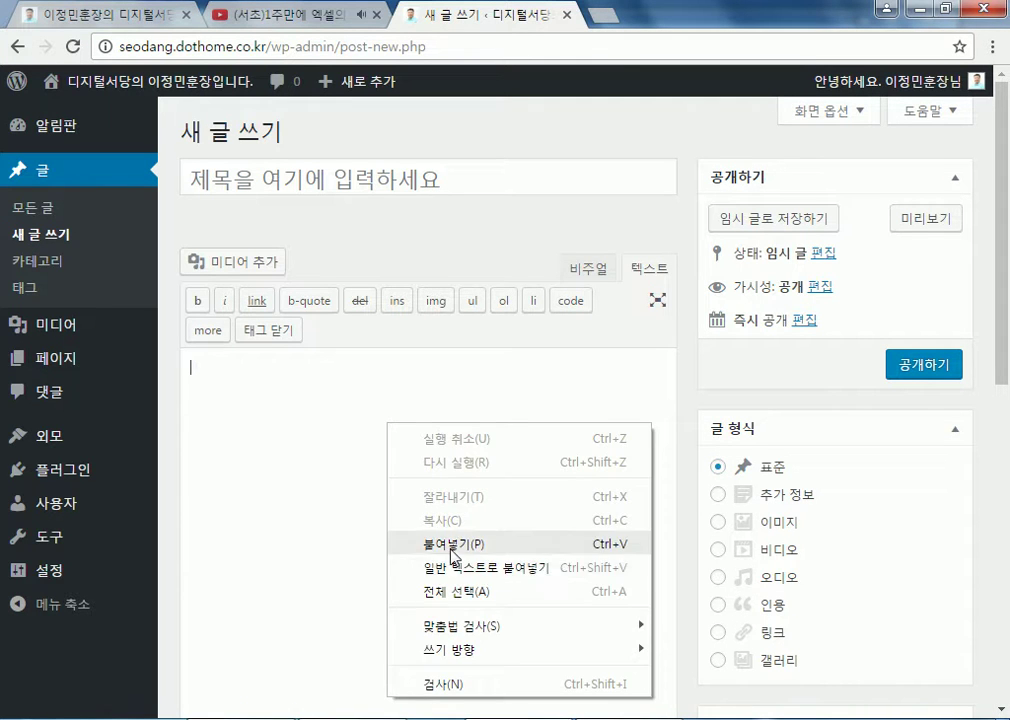
{"action": "left_click", "coordinate": [451, 541]}
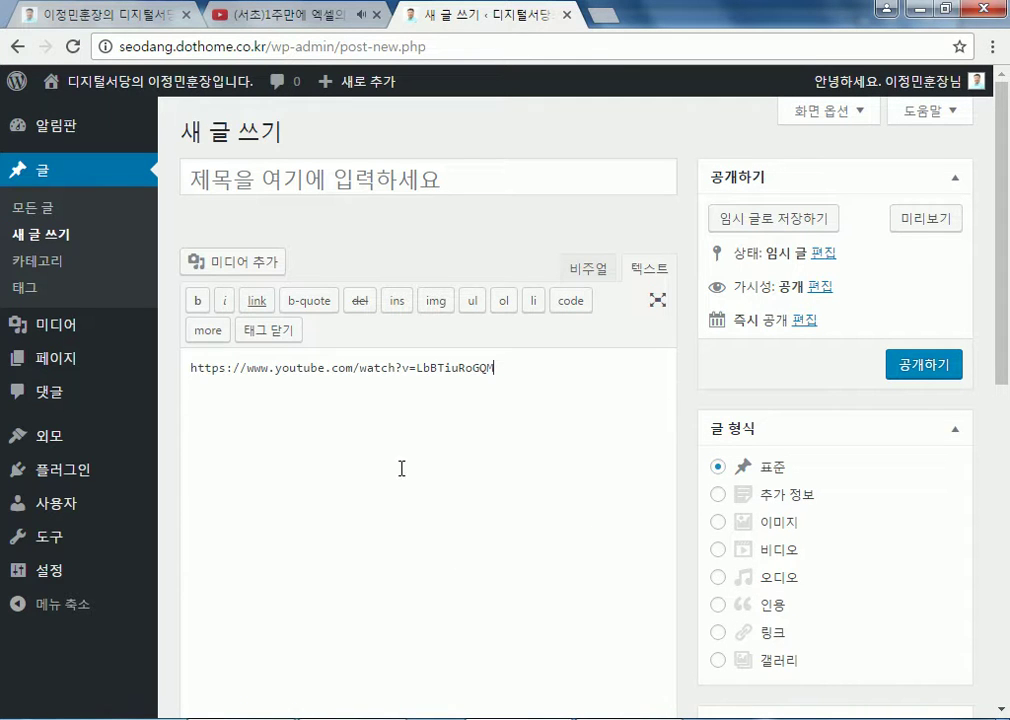
{"action": "left_click", "coordinate": [586, 270]}
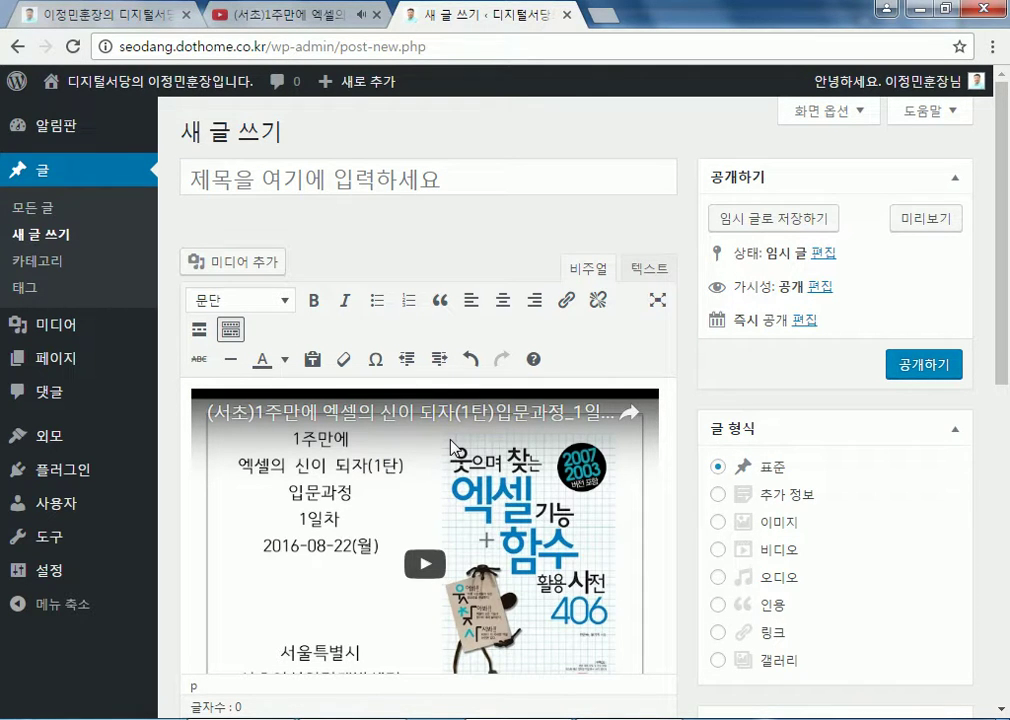
{"action": "left_click", "coordinate": [655, 270]}
Open the YouTube video's embed code, keep the 640 × 360 size and toggle suggested videos
{"action": "left_click", "coordinate": [322, 16]}
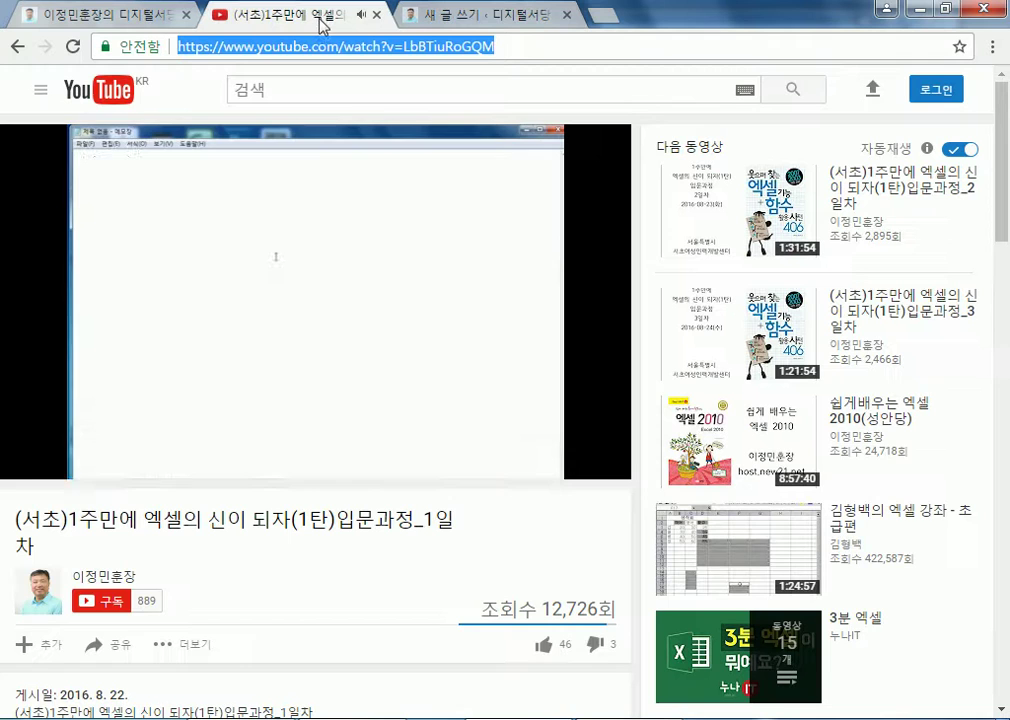
{"action": "scroll", "coordinate": [165, 480], "scroll_direction": "down", "scroll_amount": 3}
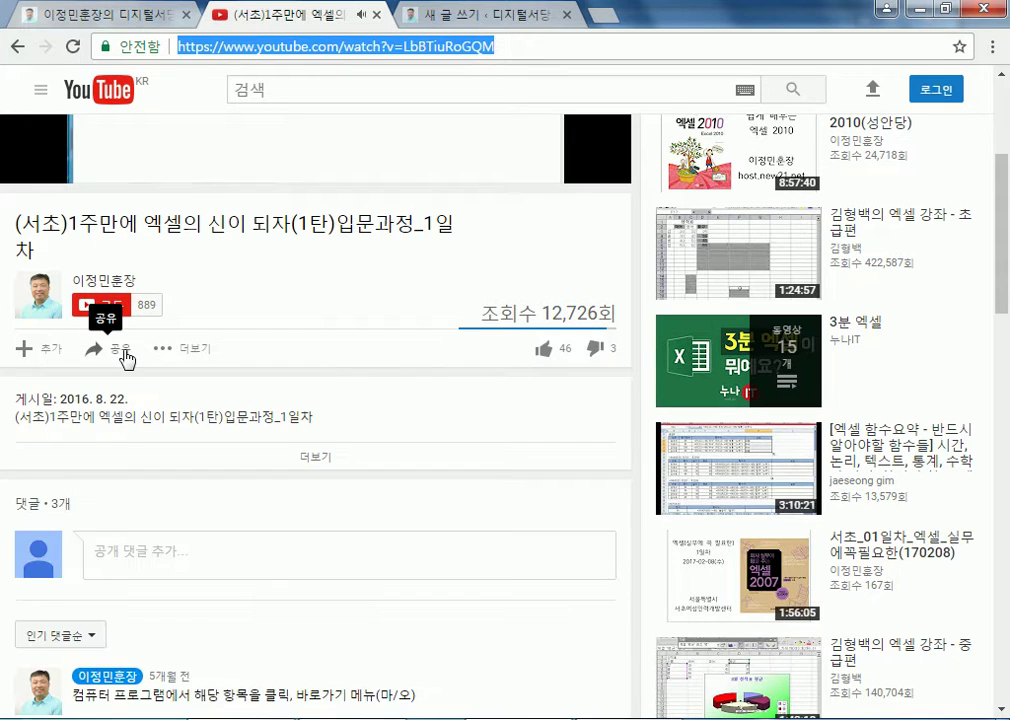
{"action": "left_click", "coordinate": [124, 352]}
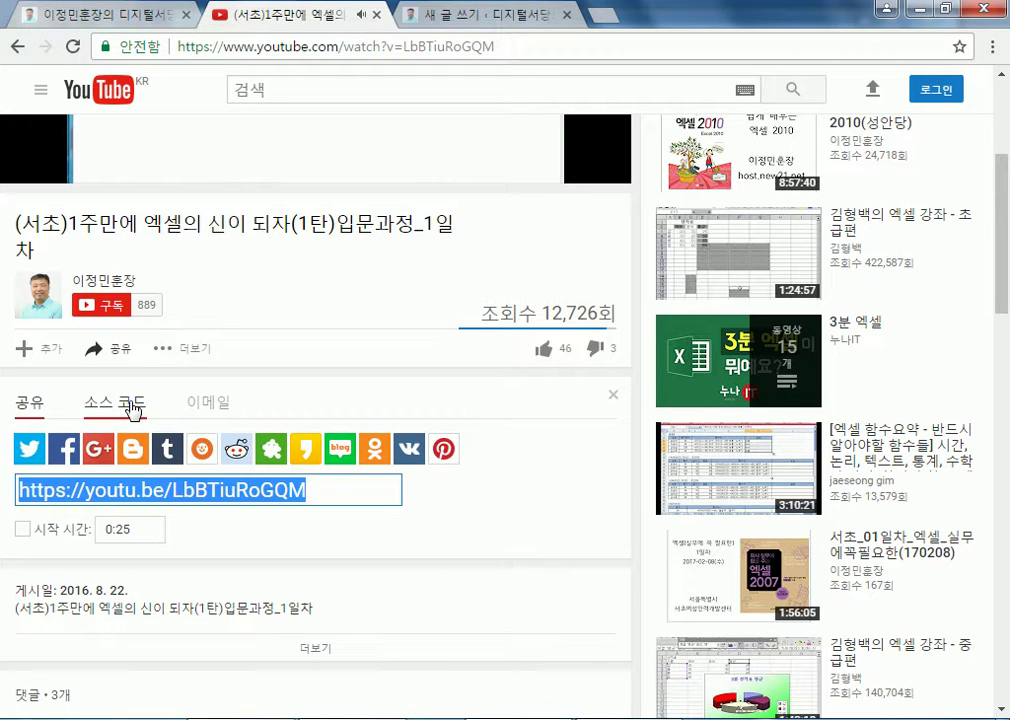
{"action": "left_click", "coordinate": [133, 407]}
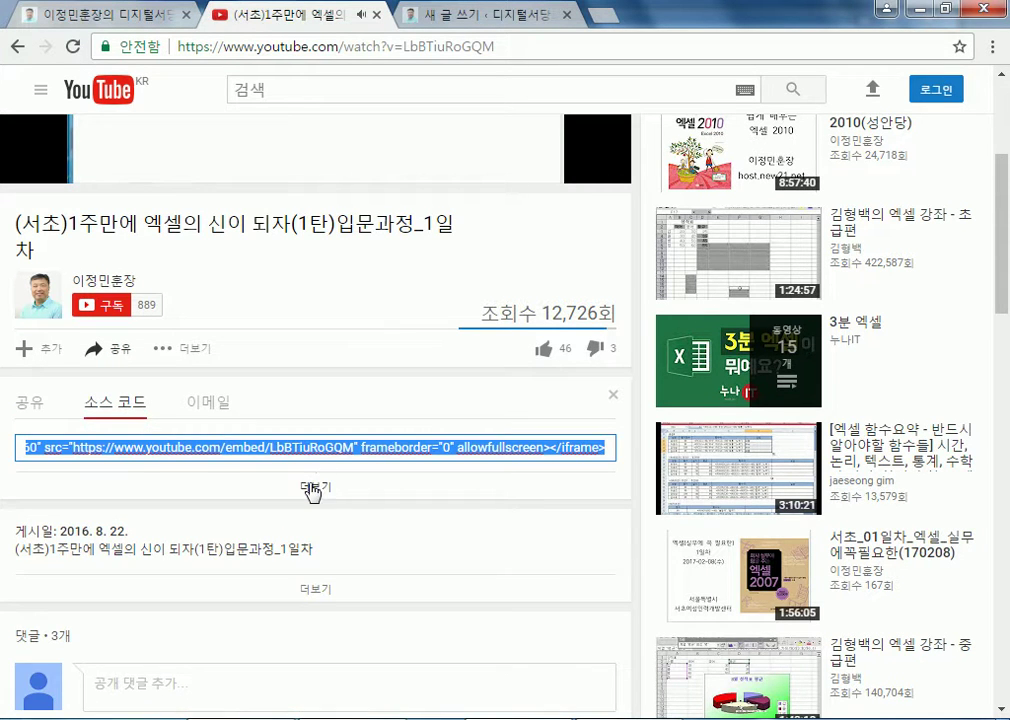
{"action": "left_click", "coordinate": [313, 488]}
{"action": "scroll", "coordinate": [300, 460], "scroll_direction": "down", "scroll_amount": 5}
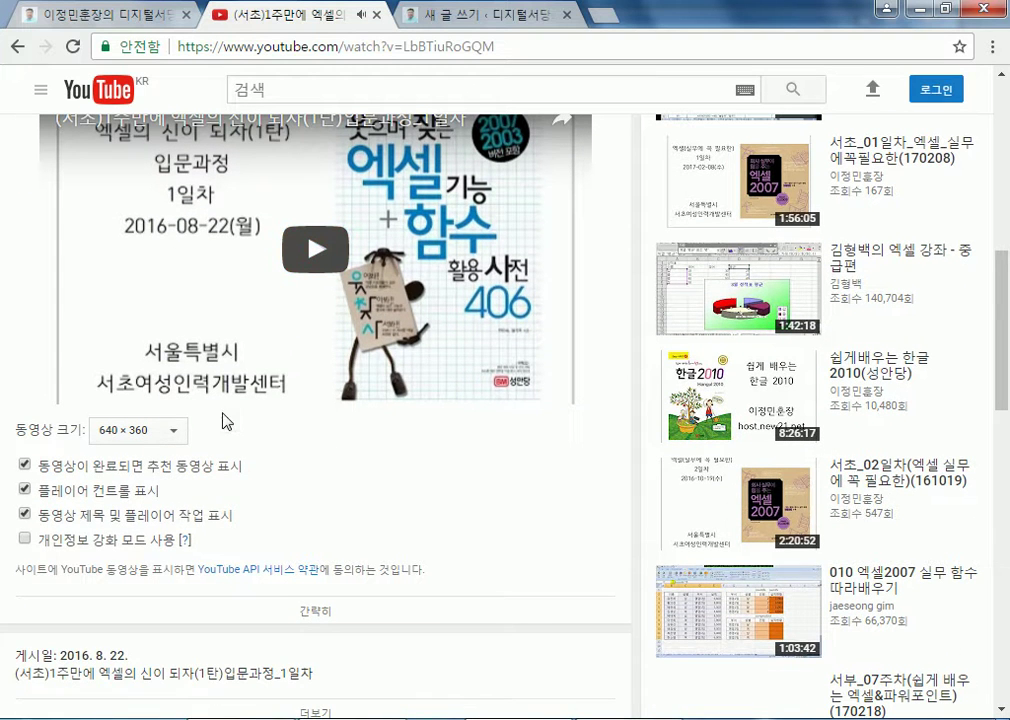
{"action": "left_click", "coordinate": [176, 434]}
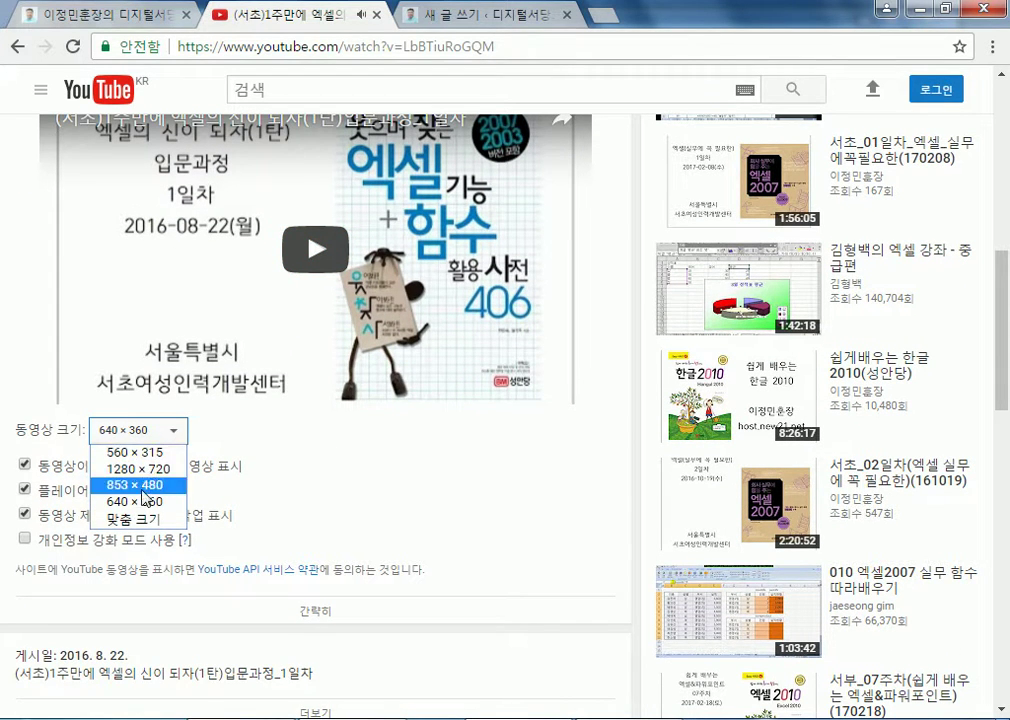
{"action": "left_click", "coordinate": [392, 451]}
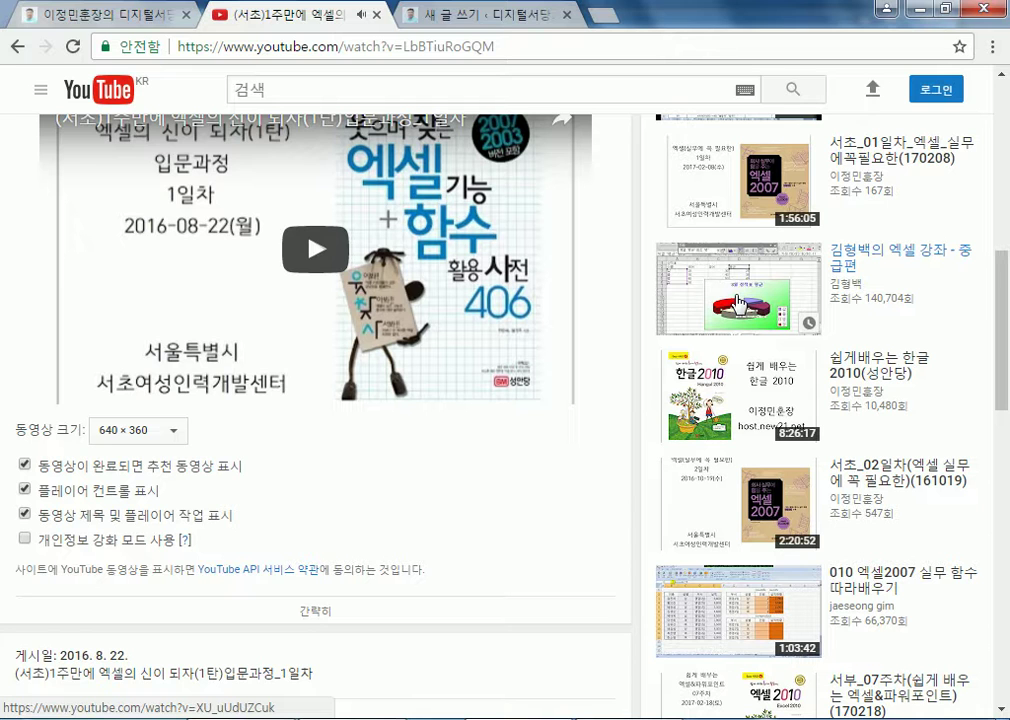
{"action": "left_click", "coordinate": [26, 466]}
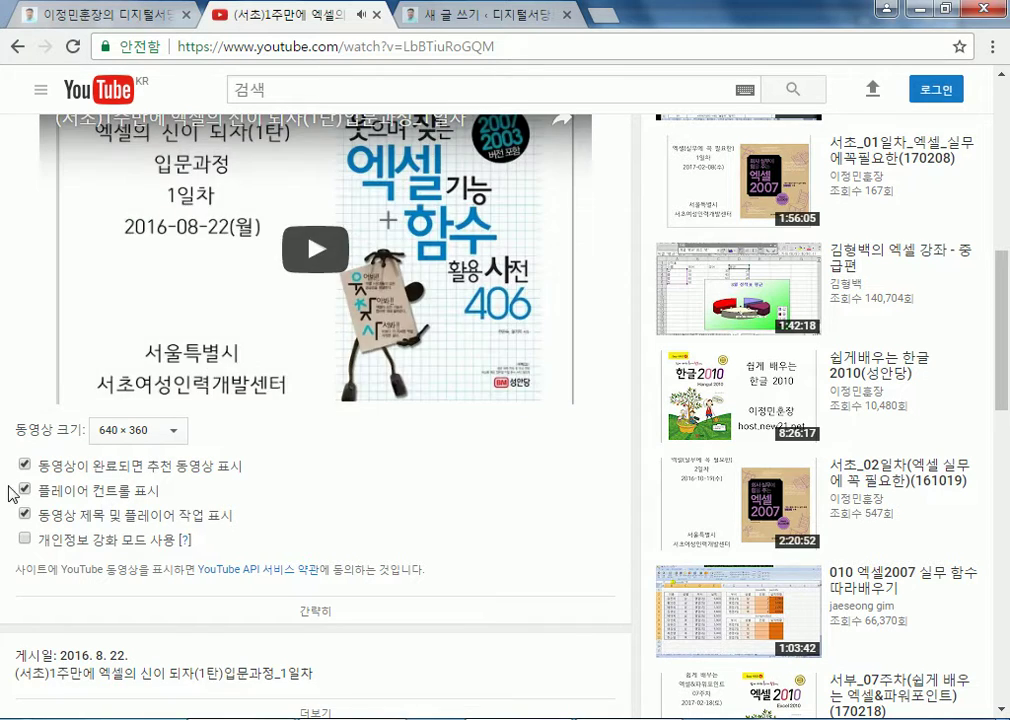
Check the video embed in the body of the WordPress new post draft
{"action": "left_click", "coordinate": [470, 20]}
{"action": "left_click", "coordinate": [595, 208]}
{"action": "scroll", "coordinate": [335, 418], "scroll_direction": "down", "scroll_amount": 3}
{"action": "scroll", "coordinate": [228, 335], "scroll_direction": "up", "scroll_amount": 3}
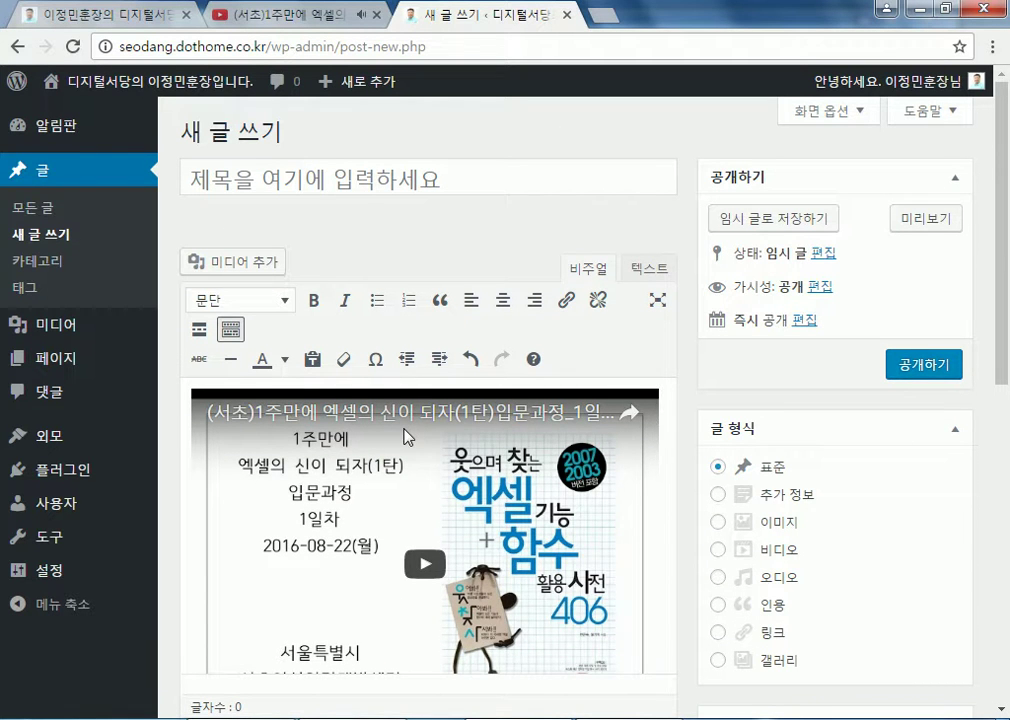
Play the embed preview, skipping ahead, with 플레이어 컨트롤 표시 unchecked and then rechecked
{"action": "left_click", "coordinate": [268, 8]}
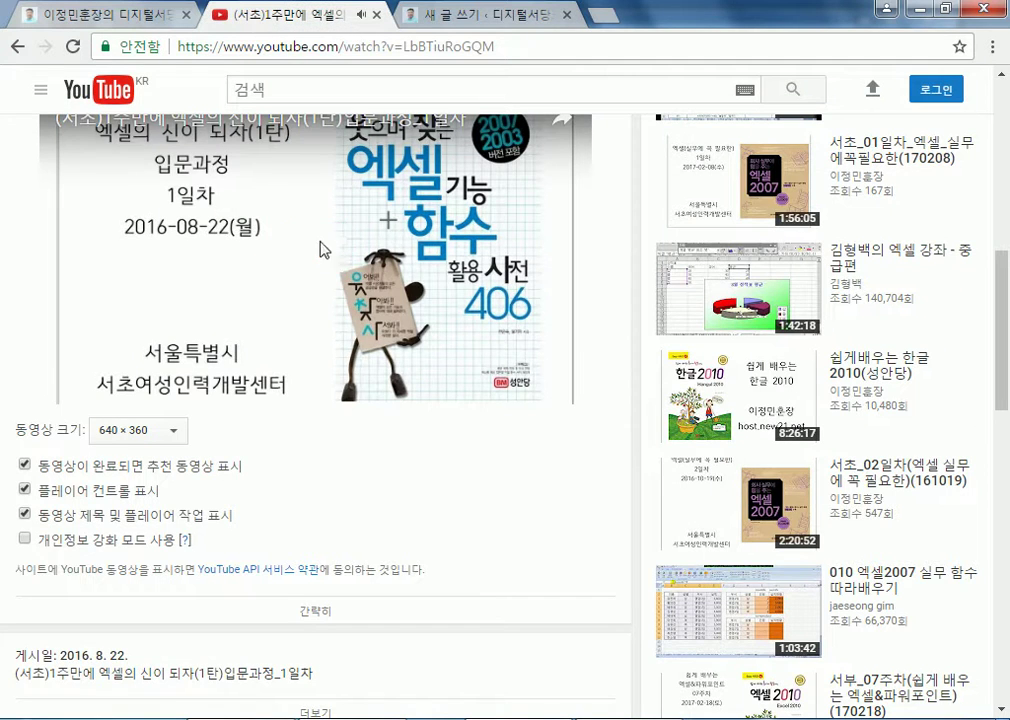
{"action": "left_click", "coordinate": [313, 250]}
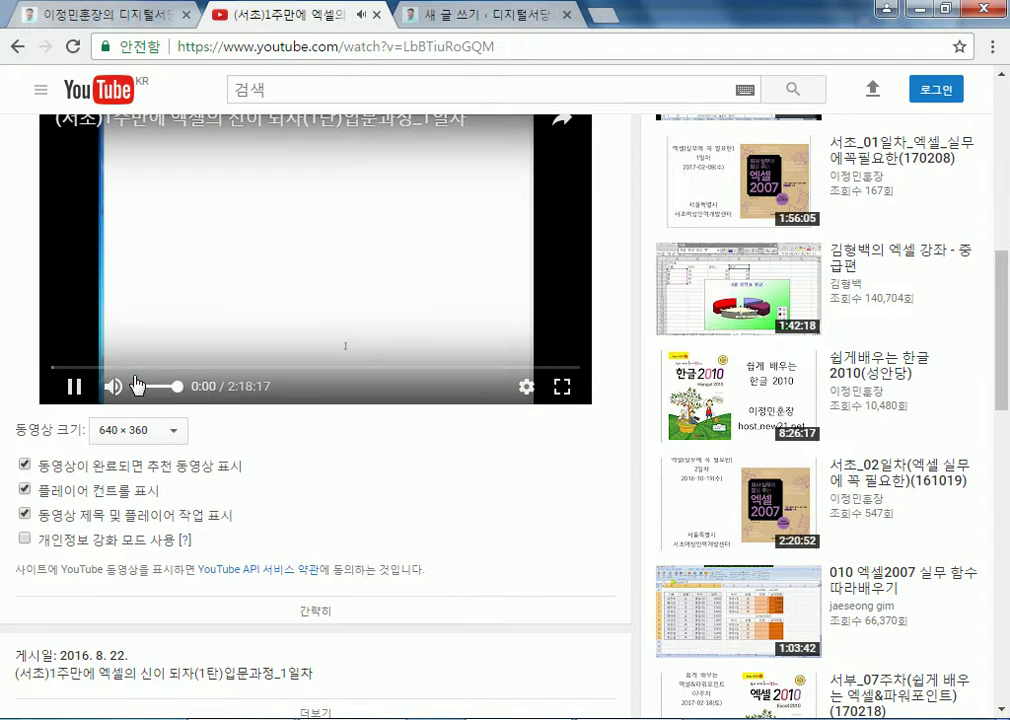
{"action": "left_click", "coordinate": [135, 368]}
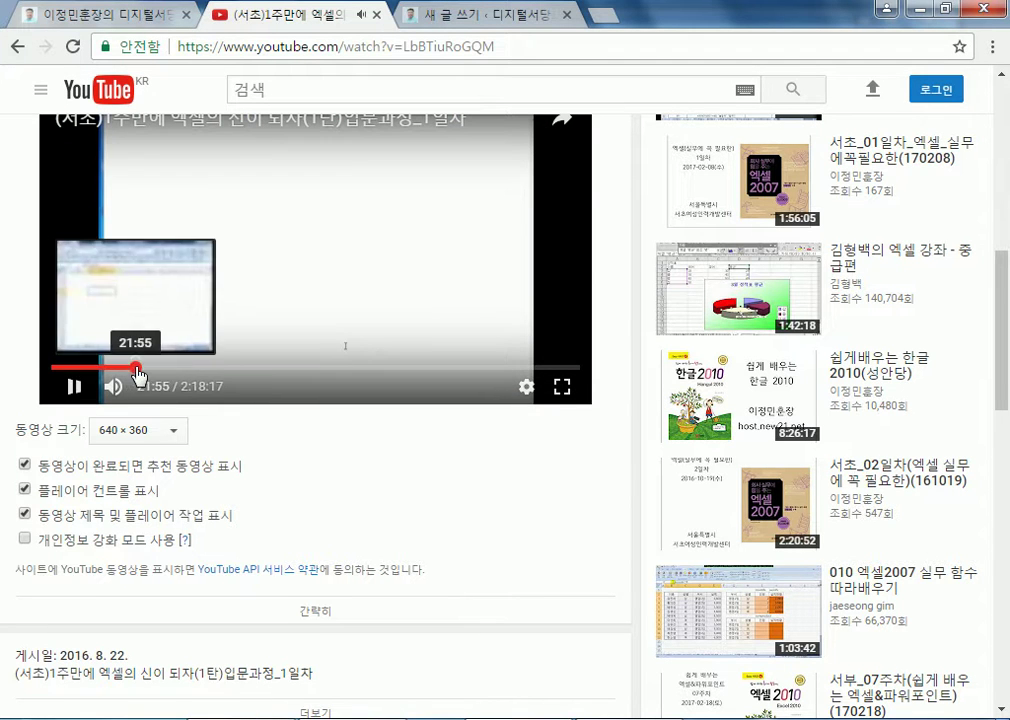
{"action": "left_click", "coordinate": [383, 370]}
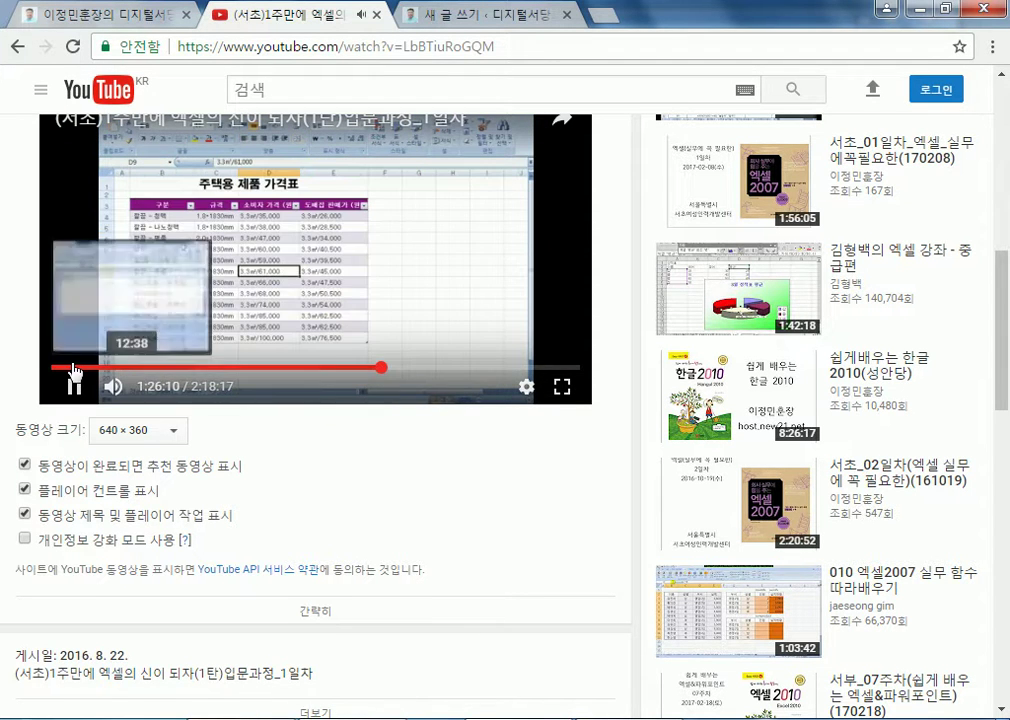
{"action": "left_click", "coordinate": [25, 490]}
{"action": "left_click", "coordinate": [185, 354]}
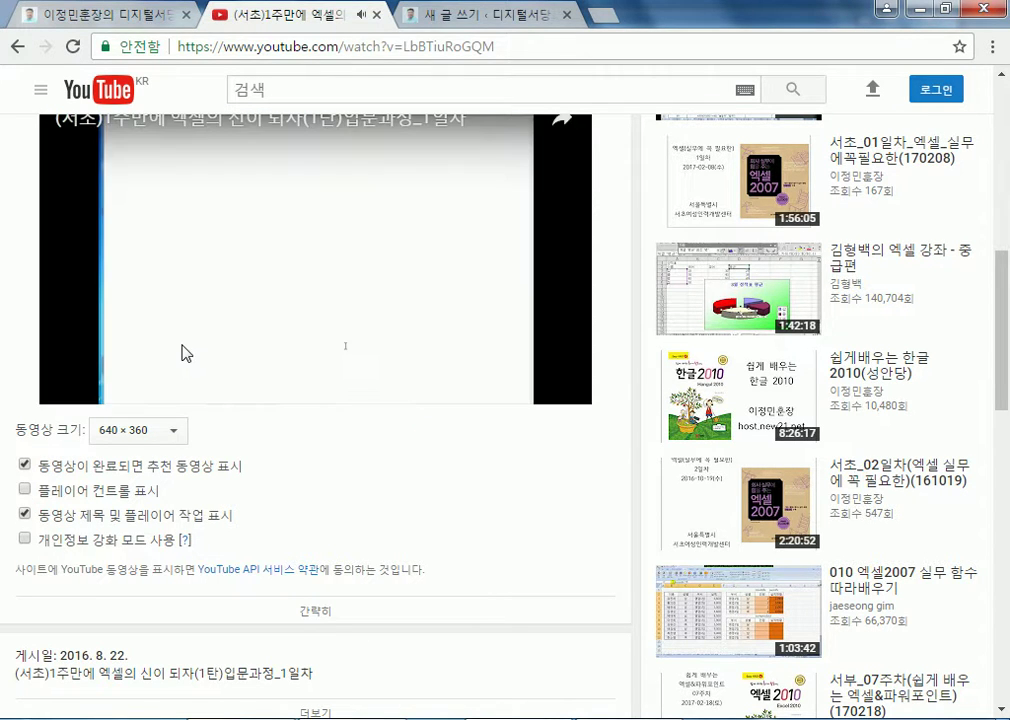
{"action": "left_click", "coordinate": [25, 490]}
{"action": "left_click", "coordinate": [101, 361]}
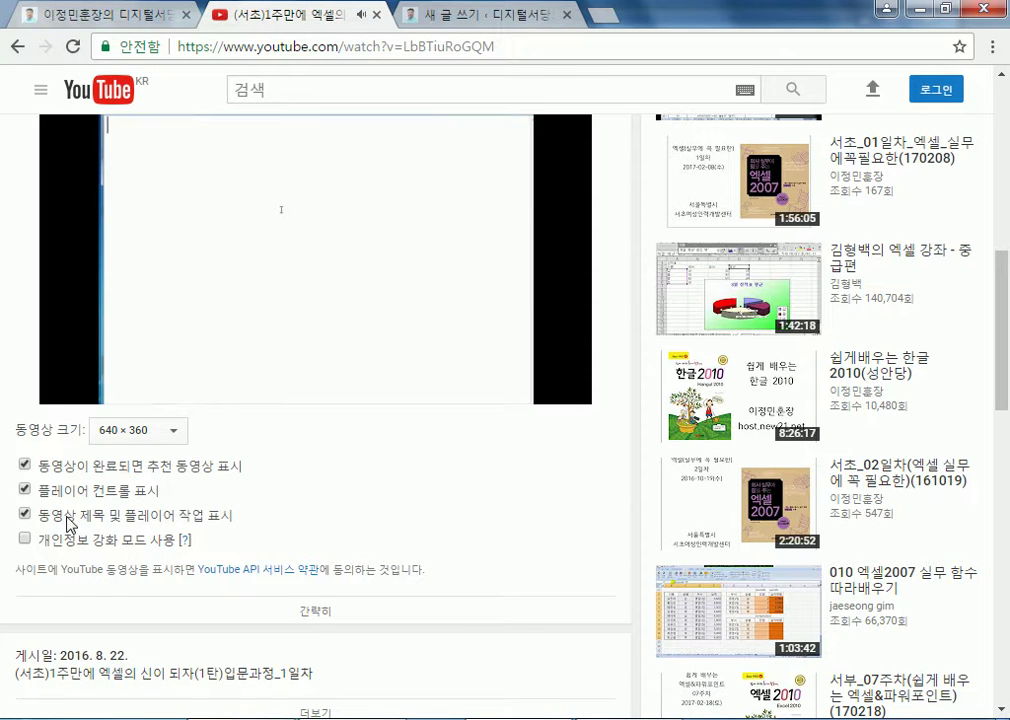
Select the video URL and the iframe embed code, pause the video, and close the Share panel
{"action": "scroll", "coordinate": [80, 480], "scroll_direction": "up", "scroll_amount": 3}
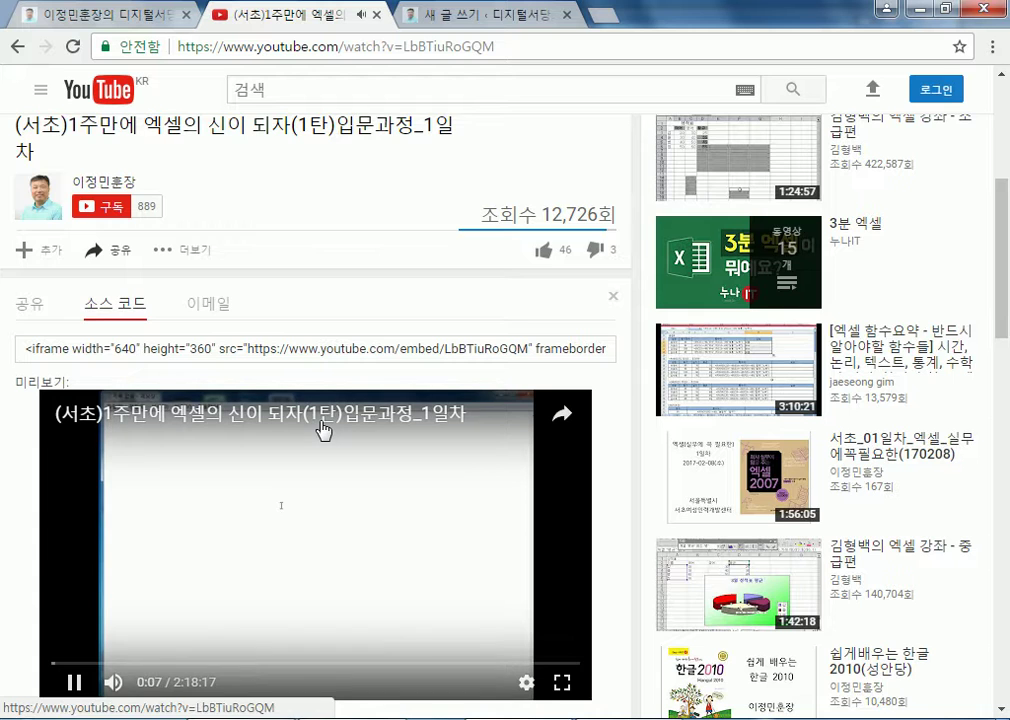
{"action": "scroll", "coordinate": [300, 450], "scroll_direction": "down", "scroll_amount": 2}
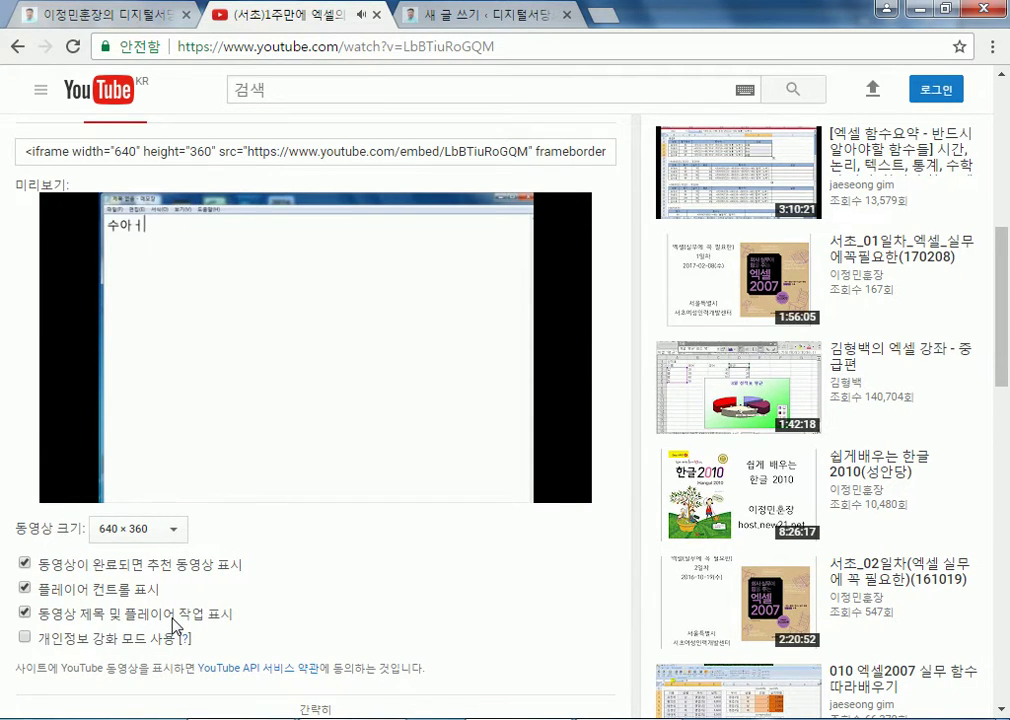
{"action": "scroll", "coordinate": [175, 615], "scroll_direction": "up", "scroll_amount": 3}
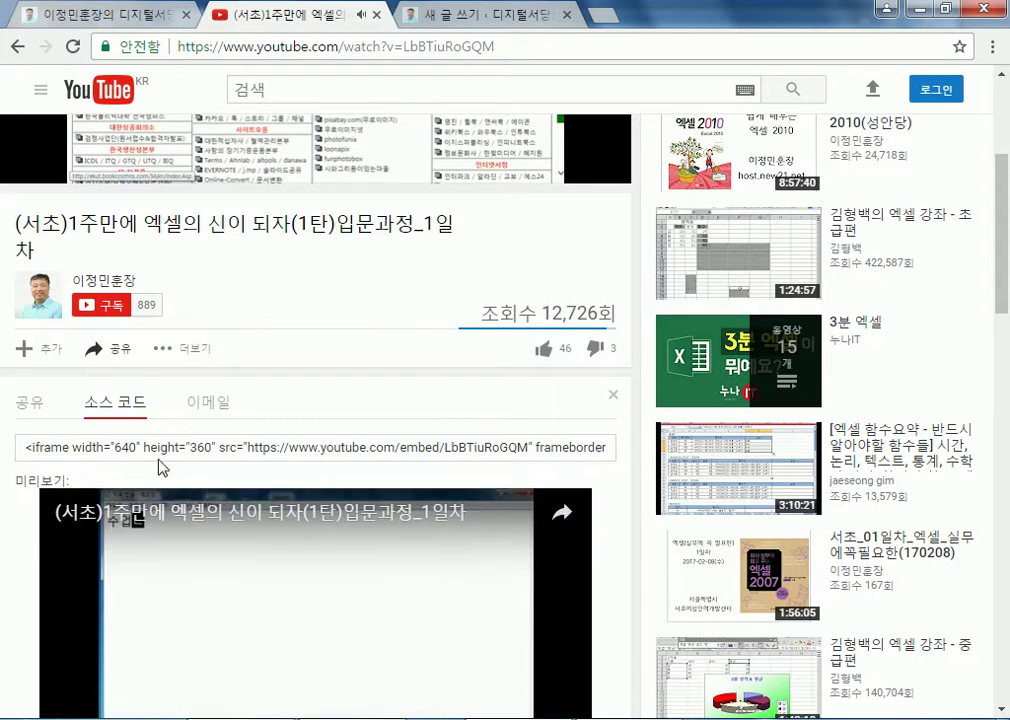
{"action": "left_click", "coordinate": [349, 44]}
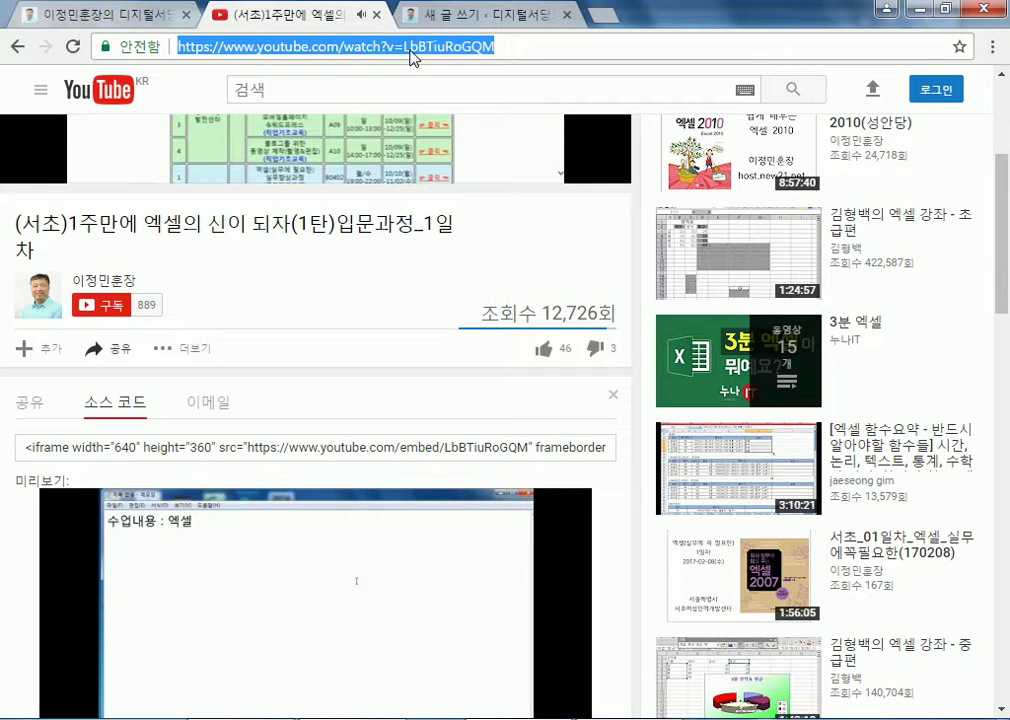
{"action": "left_click", "coordinate": [96, 452]}
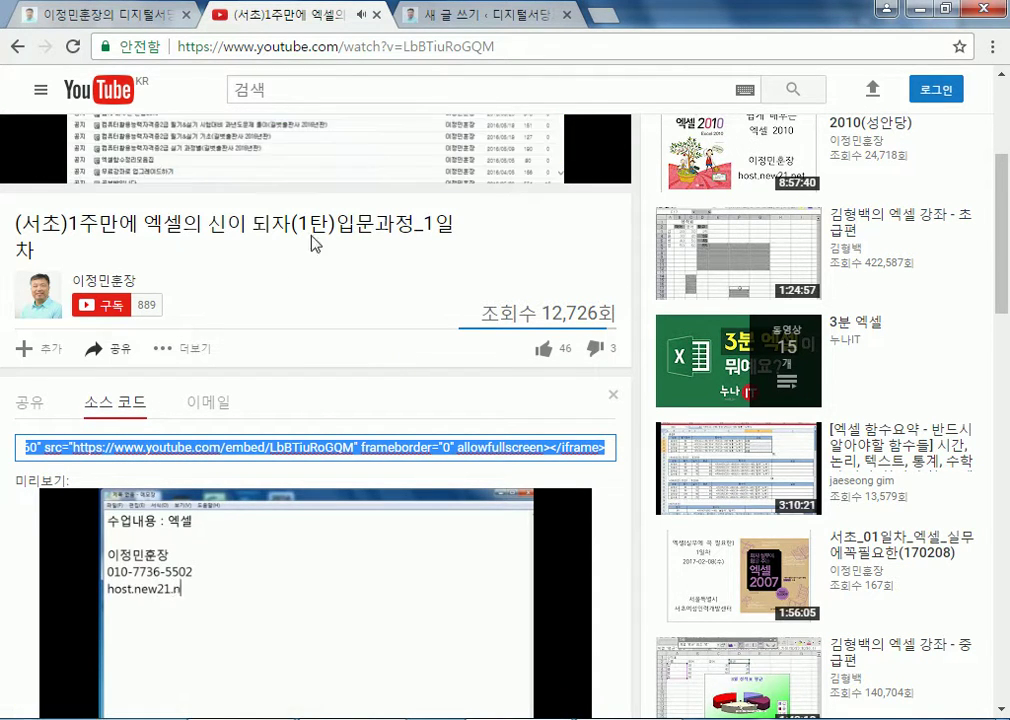
{"action": "scroll", "coordinate": [222, 369], "scroll_direction": "up", "scroll_amount": 3}
{"action": "left_click", "coordinate": [237, 354]}
{"action": "scroll", "coordinate": [237, 354], "scroll_direction": "down", "scroll_amount": 4}
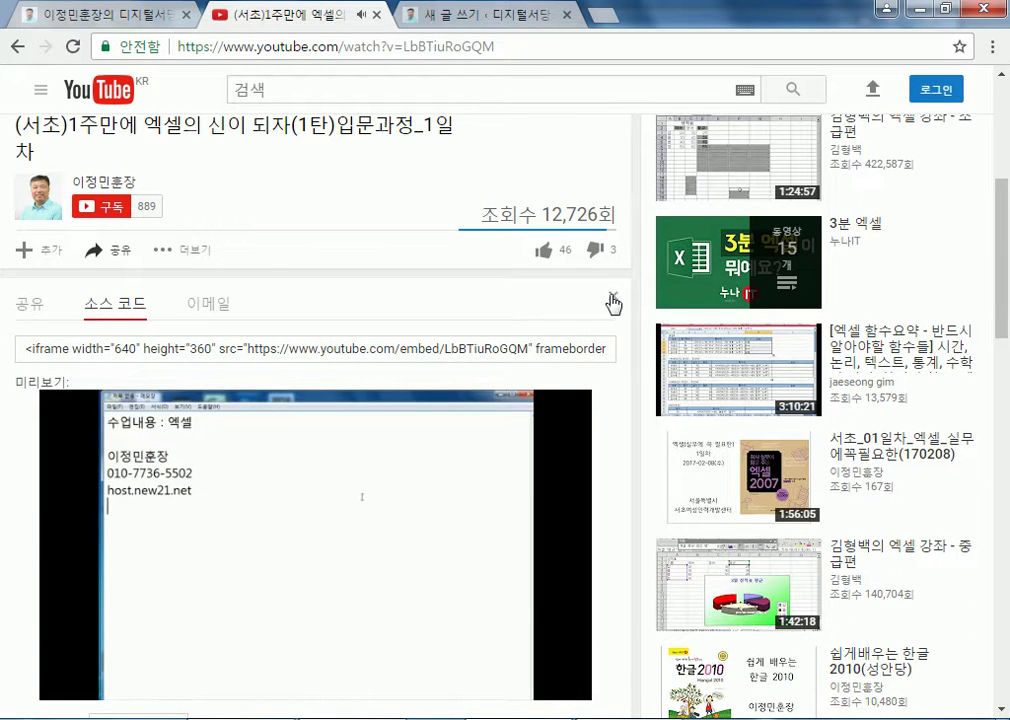
{"action": "left_click", "coordinate": [613, 296]}
Publish the untitled post with the embedded video and visit the public site
{"action": "left_click", "coordinate": [470, 15]}
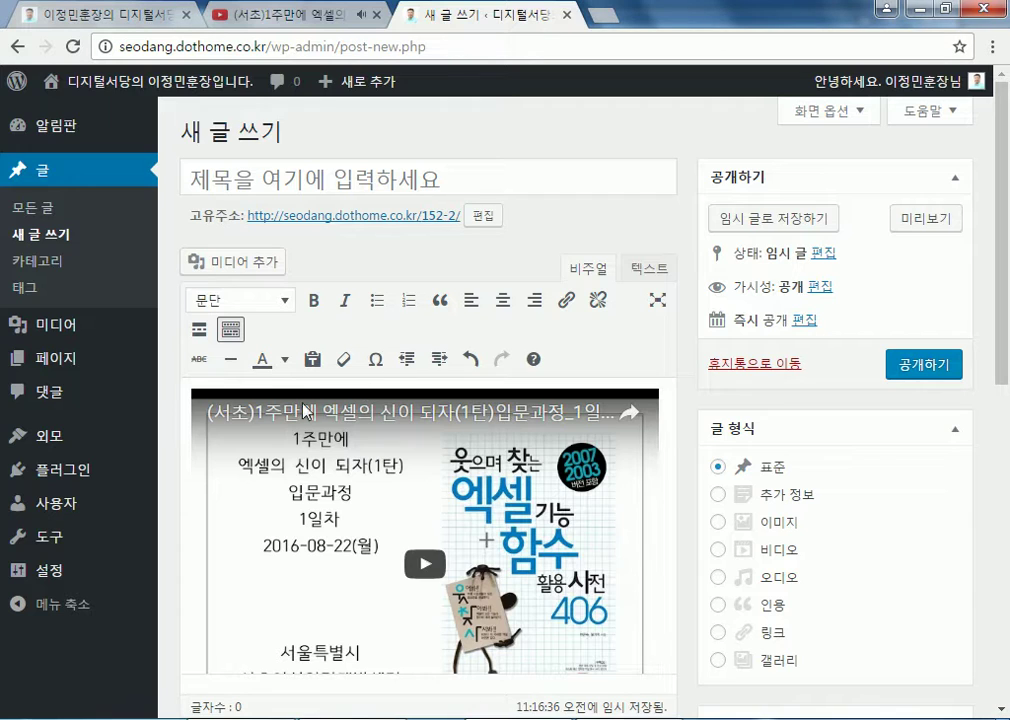
{"action": "left_click", "coordinate": [903, 380]}
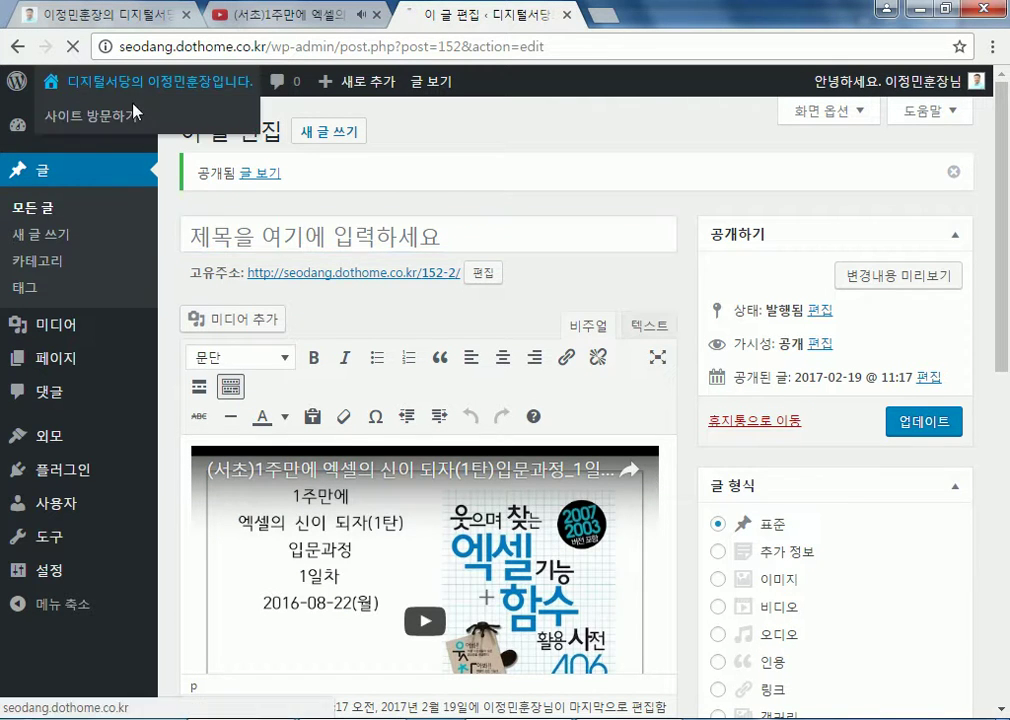
{"action": "left_click", "coordinate": [72, 76]}
Open the video post for editing from the site and move it to the trash
{"action": "scroll", "coordinate": [552, 508], "scroll_direction": "down", "scroll_amount": 4}
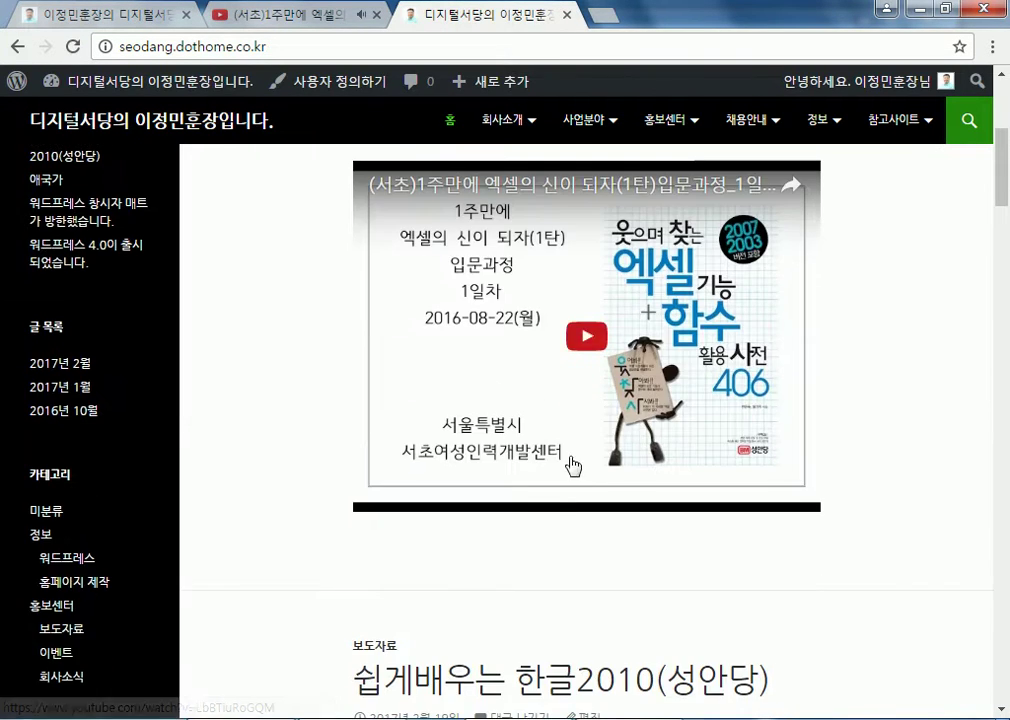
{"action": "scroll", "coordinate": [555, 515], "scroll_direction": "down", "scroll_amount": 3}
{"action": "scroll", "coordinate": [586, 505], "scroll_direction": "down", "scroll_amount": 4}
{"action": "scroll", "coordinate": [565, 518], "scroll_direction": "up", "scroll_amount": 10}
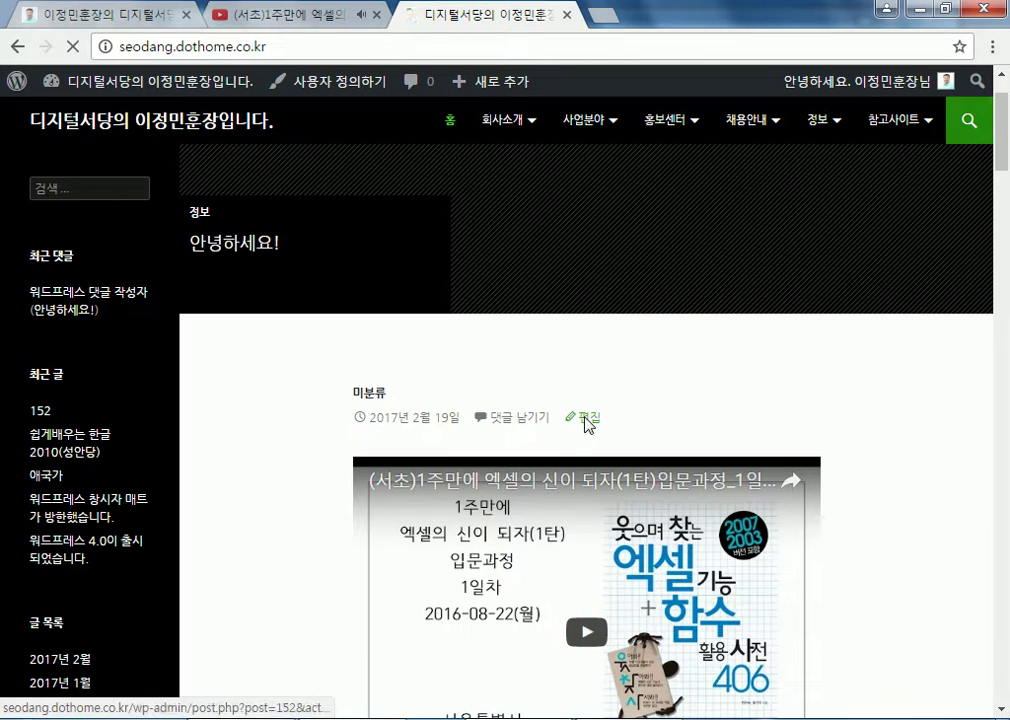
{"action": "left_click", "coordinate": [588, 418]}
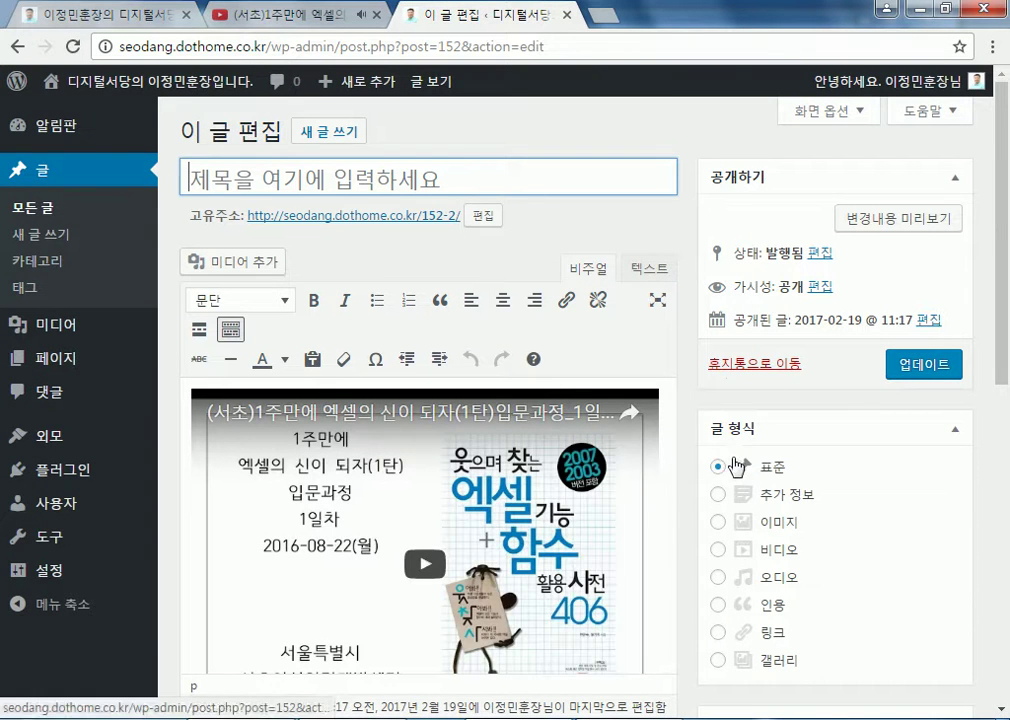
{"action": "left_click", "coordinate": [730, 365]}
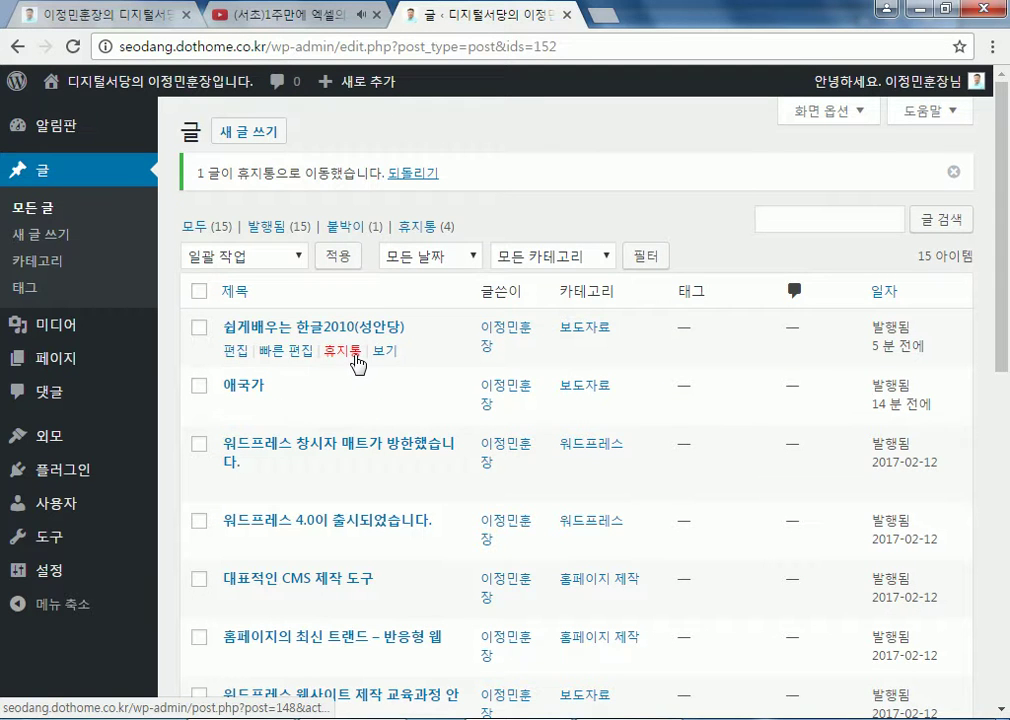
Trash the 쉽게배우는 한글2010(성안당) post and view the public site
{"action": "left_click", "coordinate": [345, 352]}
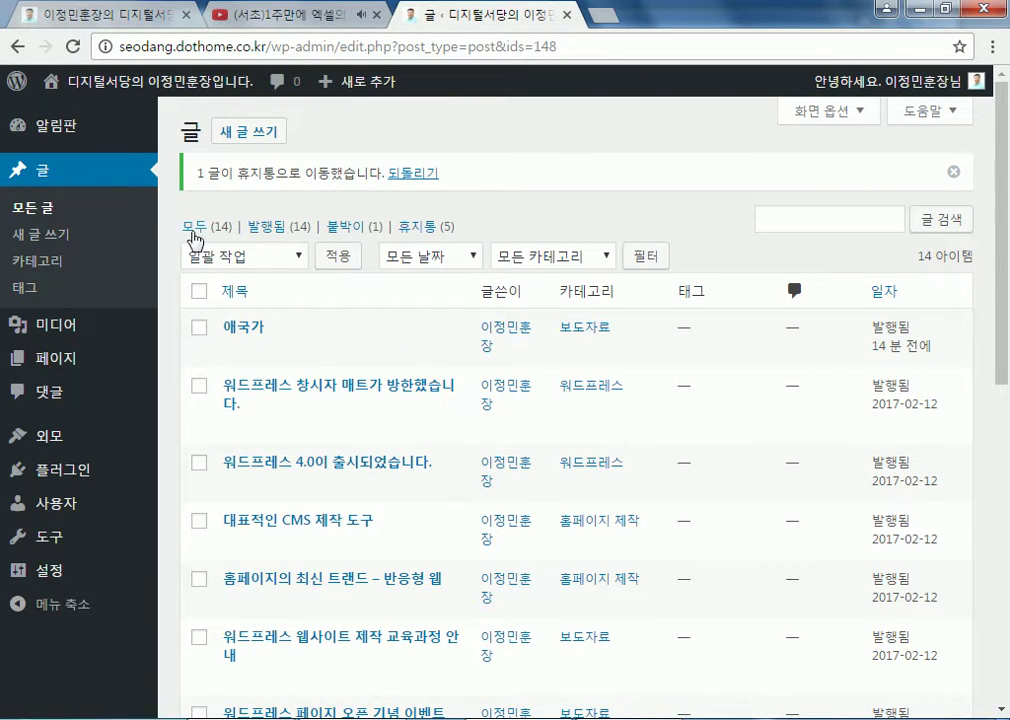
{"action": "left_click", "coordinate": [155, 88]}
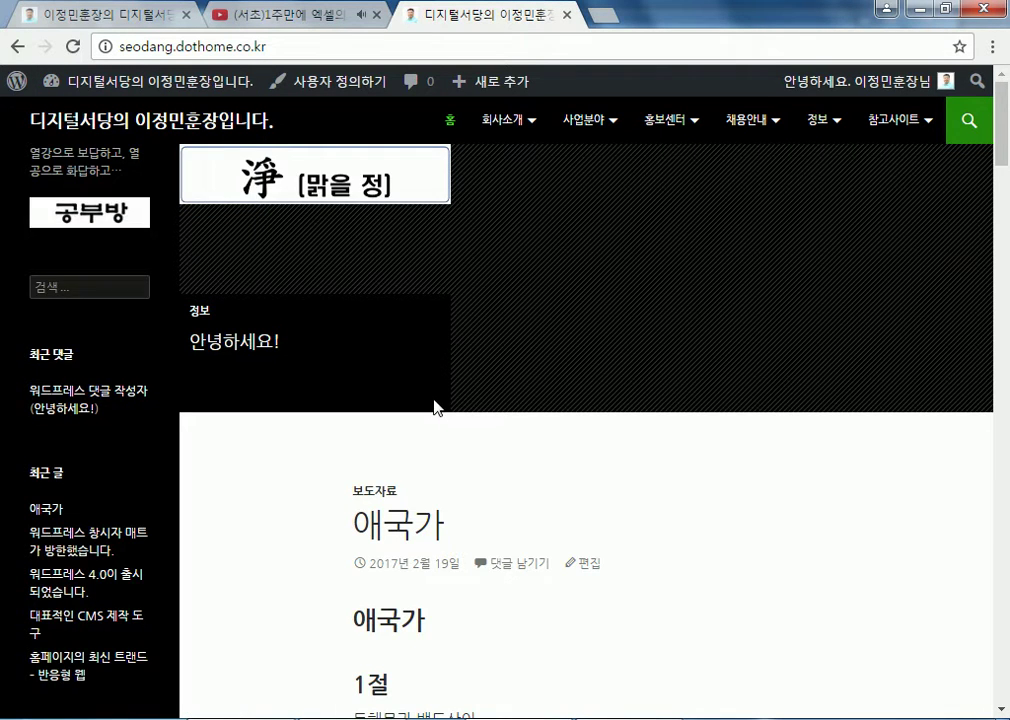
{"action": "scroll", "coordinate": [430, 390], "scroll_direction": "down", "scroll_amount": 2}
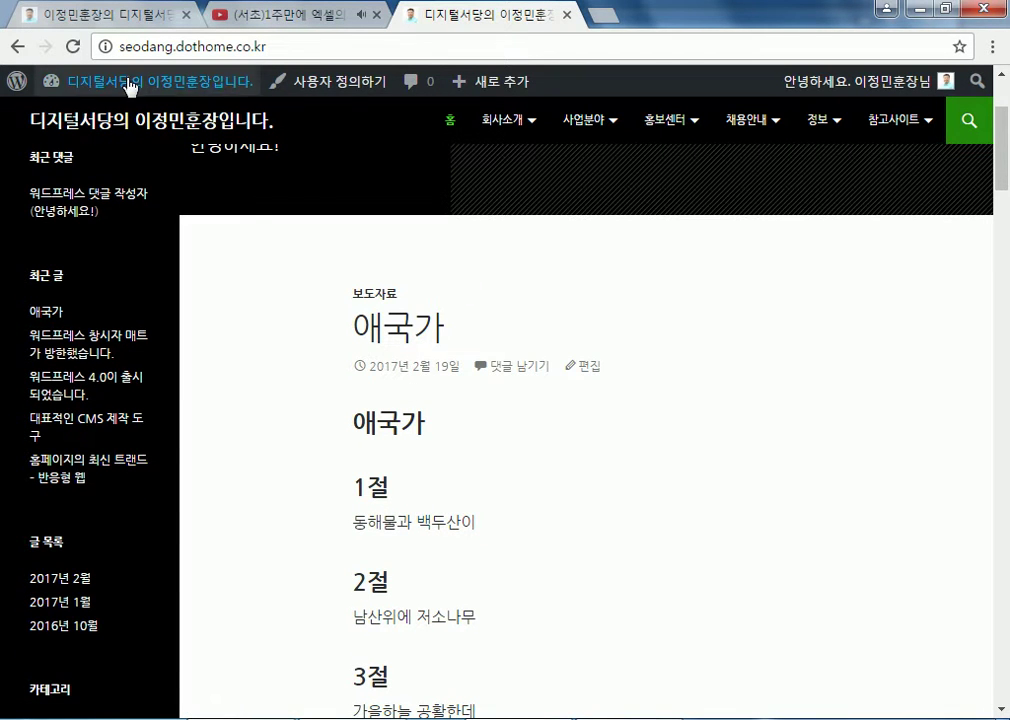
Return to the 알림판 dashboard and start a new post via 글 > 새 글 쓰기
{"action": "mouse_move", "coordinate": [104, 83]}
{"action": "left_click", "coordinate": [130, 85]}
{"action": "mouse_move", "coordinate": [60, 243]}
{"action": "left_click", "coordinate": [182, 268]}
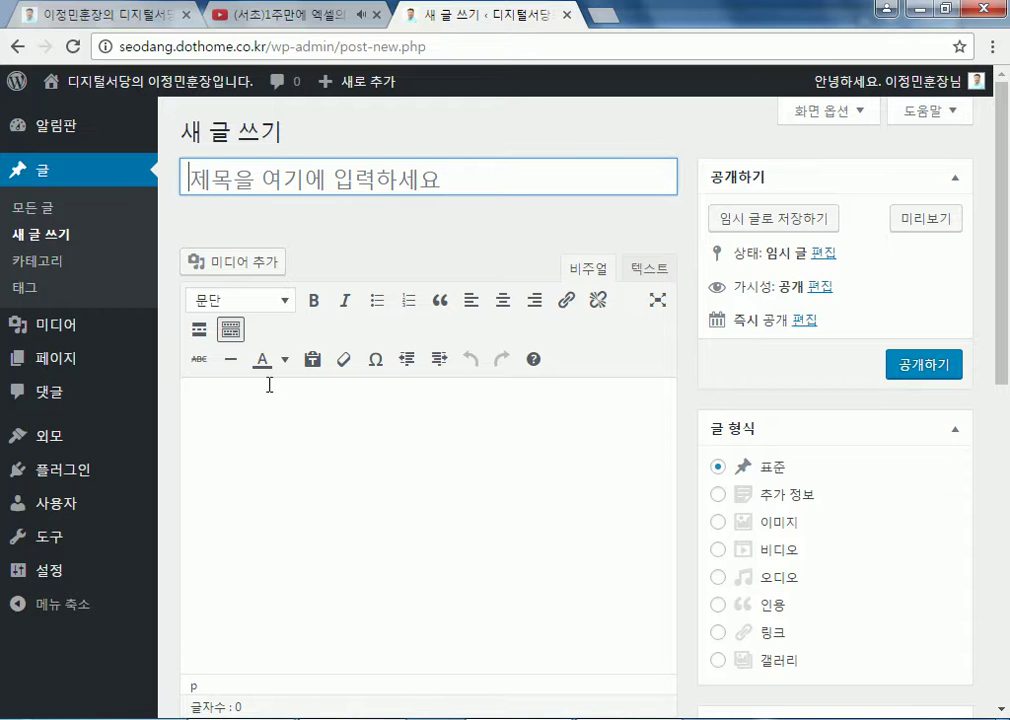
Switch the editor to text mode and fill the body with repeated 줄여서 보기 text
{"action": "left_click", "coordinate": [649, 268]}
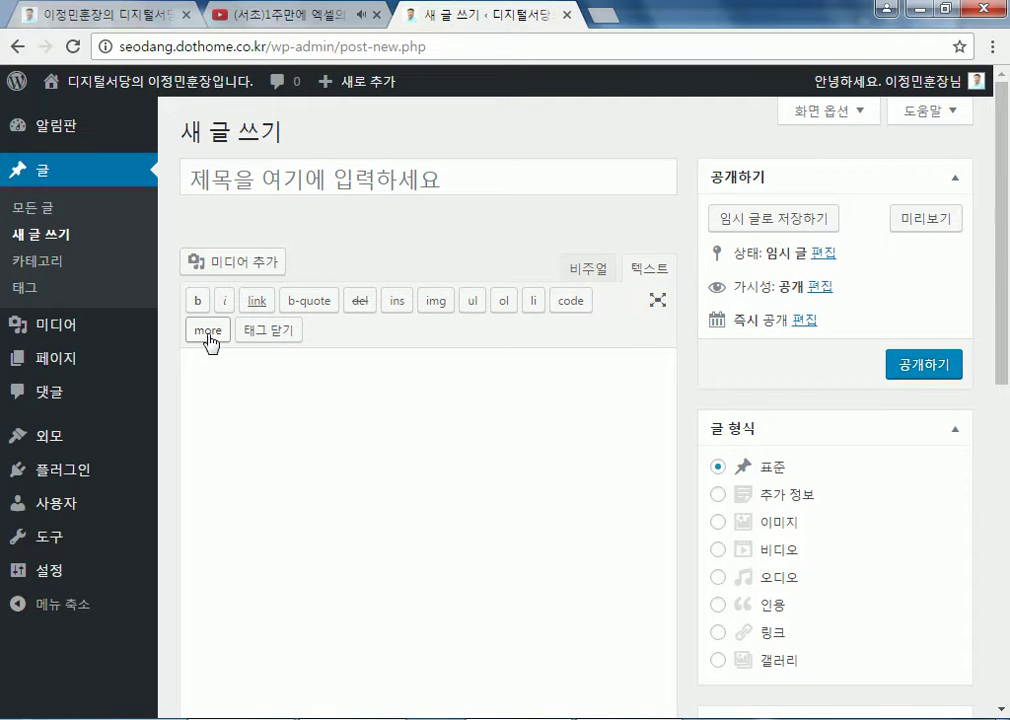
{"action": "left_click", "coordinate": [265, 397]}
{"action": "key", "text": "ctrl+a"}
{"action": "key", "text": "ctrl+c"}
{"action": "key", "text": "ctrl+v"}
{"action": "key", "text": "ctrl+v"}
{"action": "key", "text": "ctrl+v"}
{"action": "key", "text": "ctrl+v"}
{"action": "key", "text": "ctrl+v"}
{"action": "key", "text": "ctrl+v"}
{"action": "key", "text": "ctrl+v"}
{"action": "key", "text": "ctrl+v"}
{"action": "key", "text": "ctrl+v"}
{"action": "key", "text": "ctrl+v"}
{"action": "key", "text": "ctrl+v"}
{"action": "key", "text": "ctrl+v"}
{"action": "key", "text": "ctrl+v"}
{"action": "key", "text": "ctrl+v"}
{"action": "key", "text": "ctrl+v"}
{"action": "key", "text": "ctrl+v"}
{"action": "key", "text": "ctrl+v"}
{"action": "key", "text": "ctrl+v"}
{"action": "key", "text": "ctrl+v"}
{"action": "key", "text": "ctrl+v"}
{"action": "key", "text": "ctrl+v"}
{"action": "key", "text": "ctrl+v"}
{"action": "key", "text": "ctrl+v"}
{"action": "key", "text": "ctrl+v"}
{"action": "key", "text": "ctrl+v"}
{"action": "key", "text": "ctrl+v"}
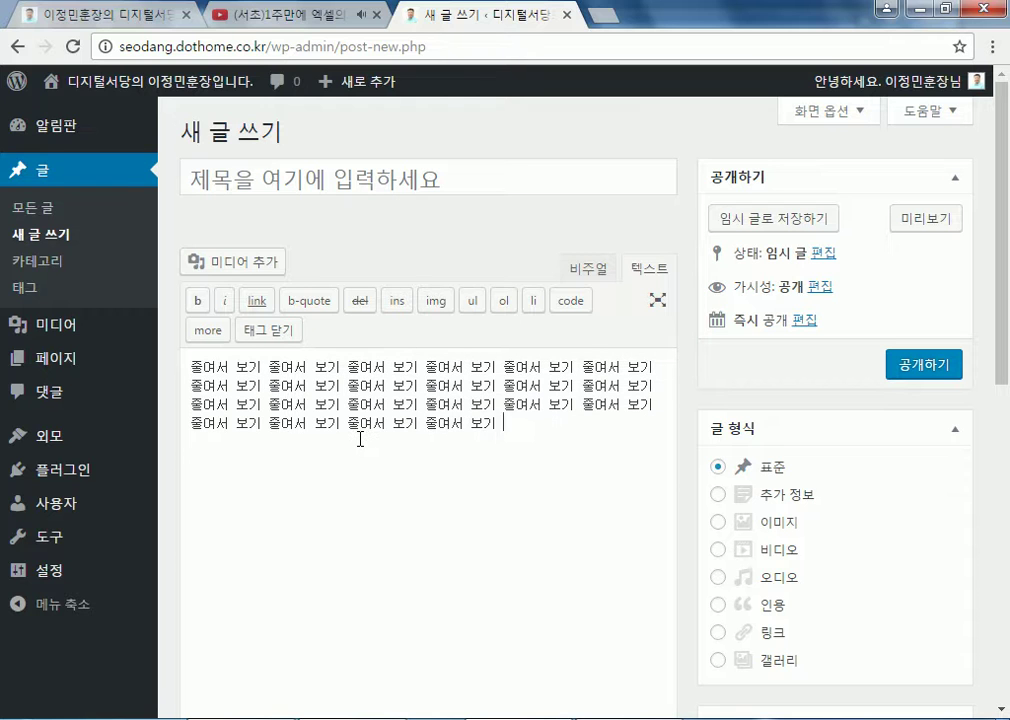
Add a <!--more--> break followed by many pasted copies of 넓여서 보기 text
{"action": "left_click", "coordinate": [208, 330]}
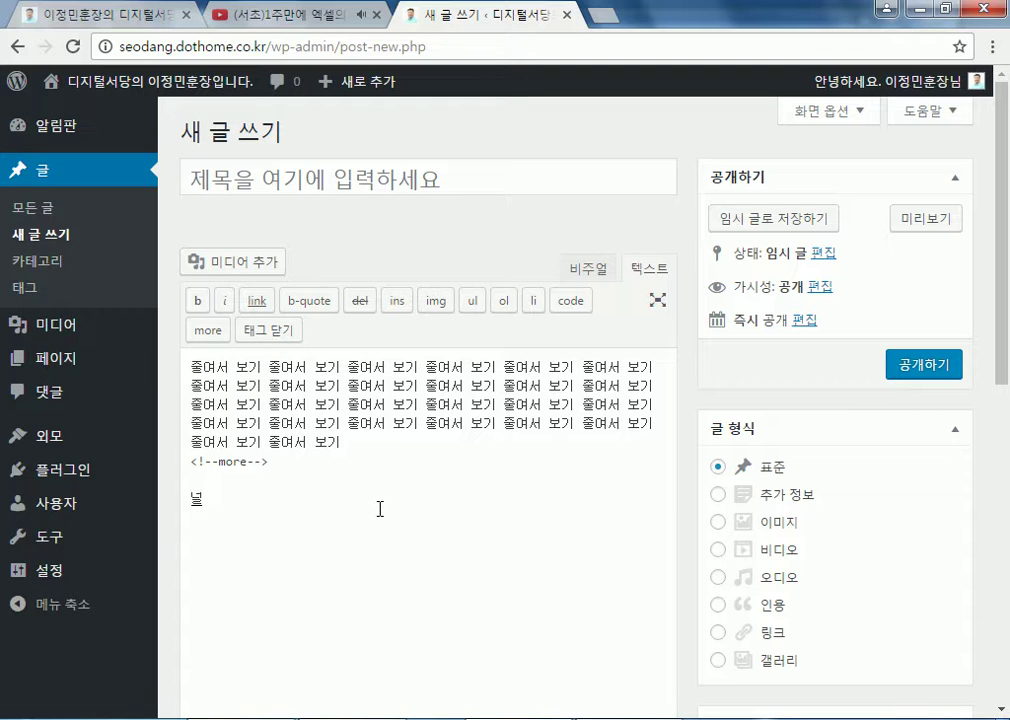
{"action": "key", "text": "BackSpace"}
{"action": "key", "text": "BackSpace"}
{"action": "key", "text": "BackSpace"}
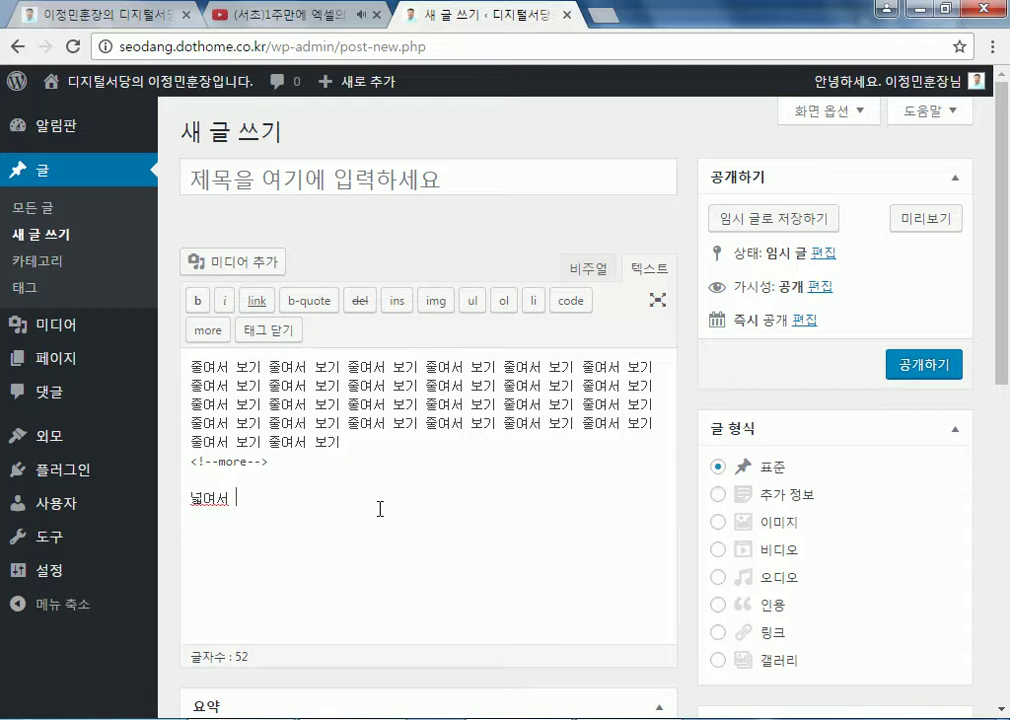
{"action": "key", "text": "shift+Home"}
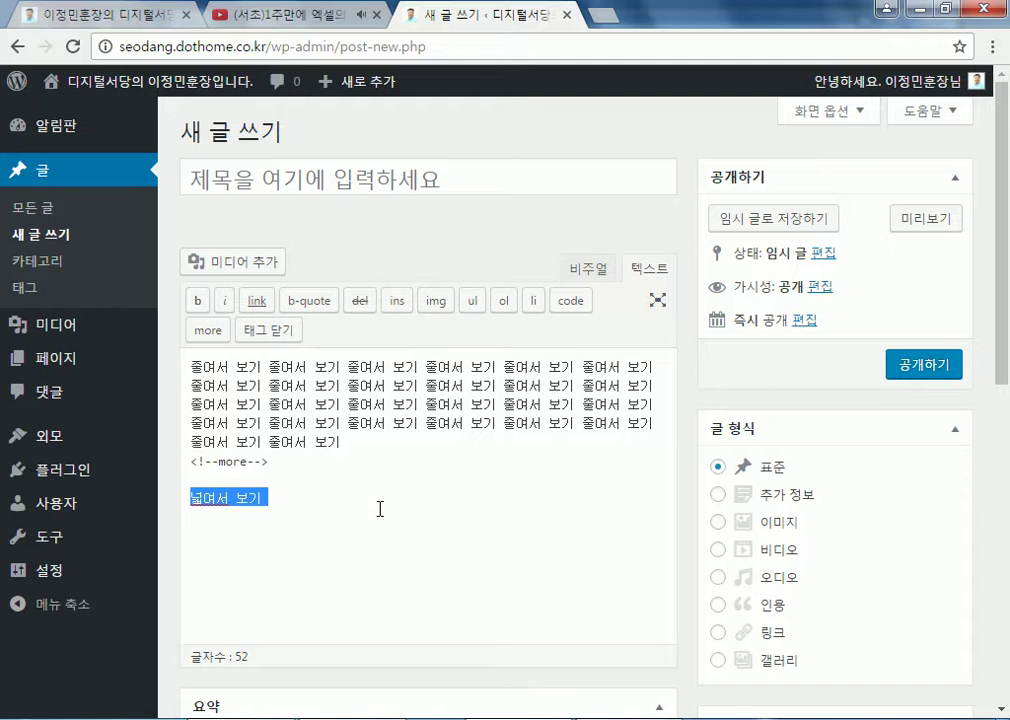
{"action": "key", "text": "ctrl+v"}
{"action": "key", "text": "ctrl+v"}
{"action": "key", "text": "ctrl+v"}
{"action": "key", "text": "ctrl+v"}
{"action": "key", "text": "ctrl+v"}
{"action": "key", "text": "ctrl+v"}
{"action": "key", "text": "ctrl+v"}
{"action": "key", "text": "ctrl+v"}
{"action": "key", "text": "ctrl+v"}
{"action": "key", "text": "ctrl+v"}
{"action": "key", "text": "ctrl+v"}
{"action": "key", "text": "ctrl+v"}
{"action": "key", "text": "ctrl+v"}
{"action": "key", "text": "ctrl+v"}
{"action": "key", "text": "ctrl+v"}
{"action": "key", "text": "ctrl+v"}
{"action": "key", "text": "ctrl+v"}
{"action": "key", "text": "ctrl+v"}
{"action": "key", "text": "ctrl+v"}
{"action": "key", "text": "ctrl+v"}
{"action": "key", "text": "ctrl+v"}
{"action": "key", "text": "ctrl+v"}
{"action": "key", "text": "ctrl+v"}
{"action": "key", "text": "ctrl+v"}
{"action": "key", "text": "ctrl+v"}
{"action": "key", "text": "ctrl+v"}
{"action": "key", "text": "ctrl+v"}
{"action": "key", "text": "ctrl+v"}
{"action": "key", "text": "ctrl+v"}
{"action": "key", "text": "ctrl+v"}
{"action": "key", "text": "ctrl+v"}
{"action": "key", "text": "ctrl+v"}
{"action": "key", "text": "ctrl+v"}
{"action": "key", "text": "ctrl+v"}
{"action": "key", "text": "ctrl+v"}
{"action": "key", "text": "ctrl+v"}
{"action": "key", "text": "ctrl+v"}
{"action": "key", "text": "ctrl+v"}
{"action": "key", "text": "ctrl+v"}
{"action": "key", "text": "ctrl+v"}
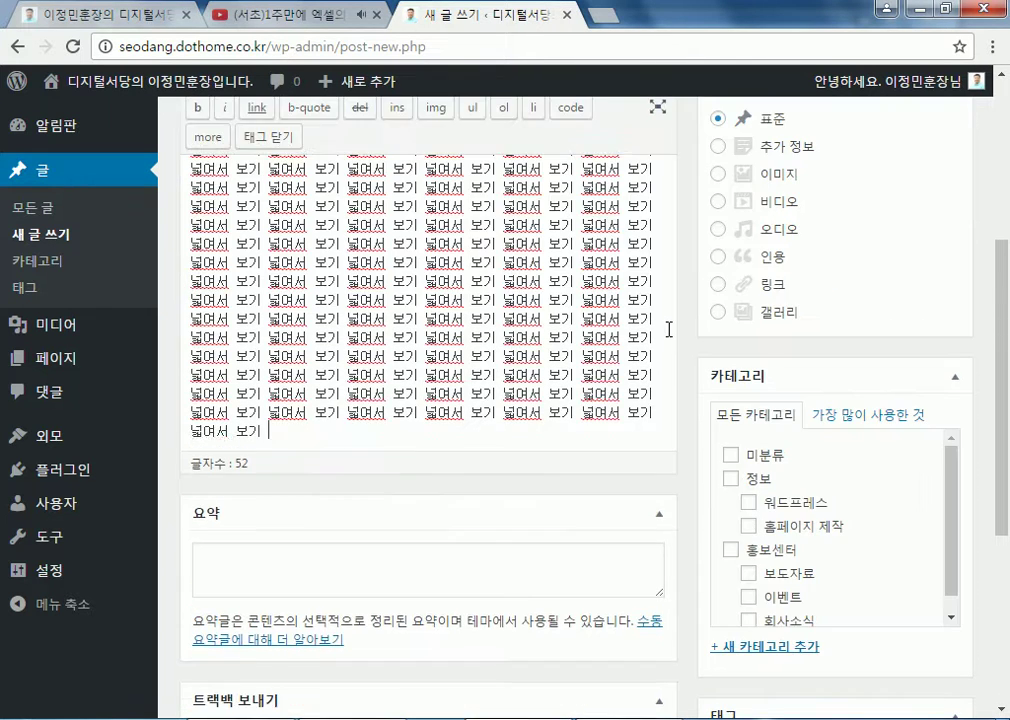
{"action": "key", "text": "ctrl+v"}
{"action": "key", "text": "ctrl+v"}
{"action": "key", "text": "ctrl+v"}
{"action": "key", "text": "ctrl+v"}
{"action": "key", "text": "ctrl+v"}
{"action": "key", "text": "ctrl+v"}
{"action": "key", "text": "ctrl+v"}
{"action": "key", "text": "ctrl+v"}
{"action": "key", "text": "ctrl+v"}
{"action": "key", "text": "ctrl+v"}
{"action": "key", "text": "ctrl+v"}
{"action": "key", "text": "ctrl+v"}
{"action": "key", "text": "ctrl+v"}
{"action": "key", "text": "ctrl+v"}
{"action": "key", "text": "ctrl+v"}
{"action": "key", "text": "ctrl+v"}
{"action": "key", "text": "ctrl+v"}
{"action": "key", "text": "ctrl+v"}
{"action": "key", "text": "ctrl+v"}
{"action": "key", "text": "ctrl+v"}
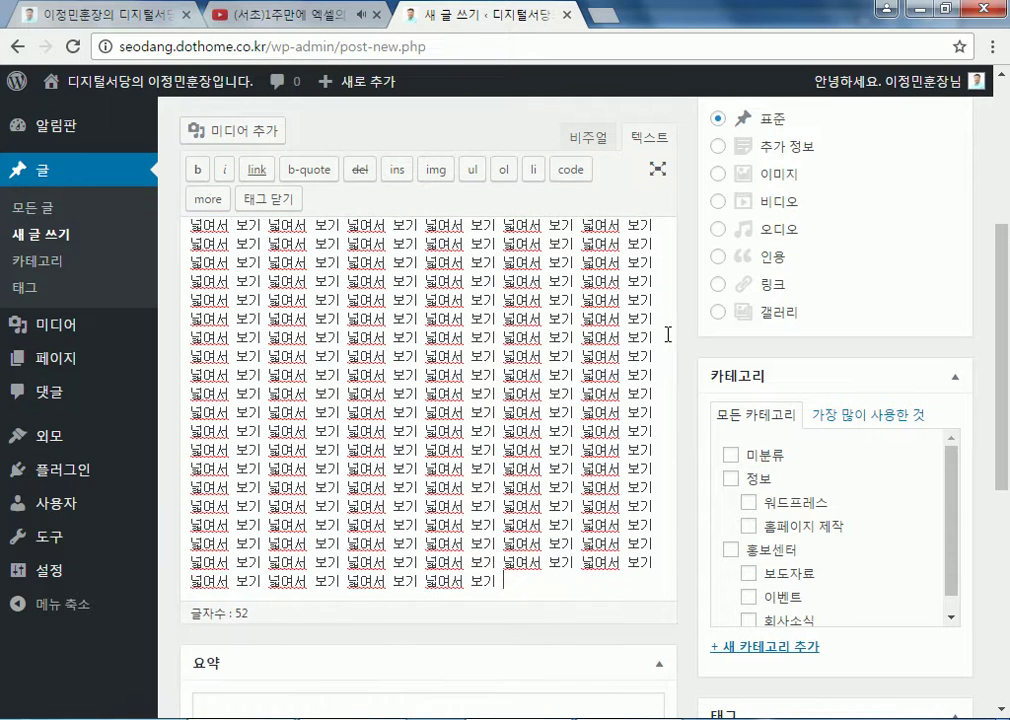
Title the post 'test' and publish it
{"action": "scroll", "coordinate": [455, 440], "scroll_direction": "up", "scroll_amount": 10}
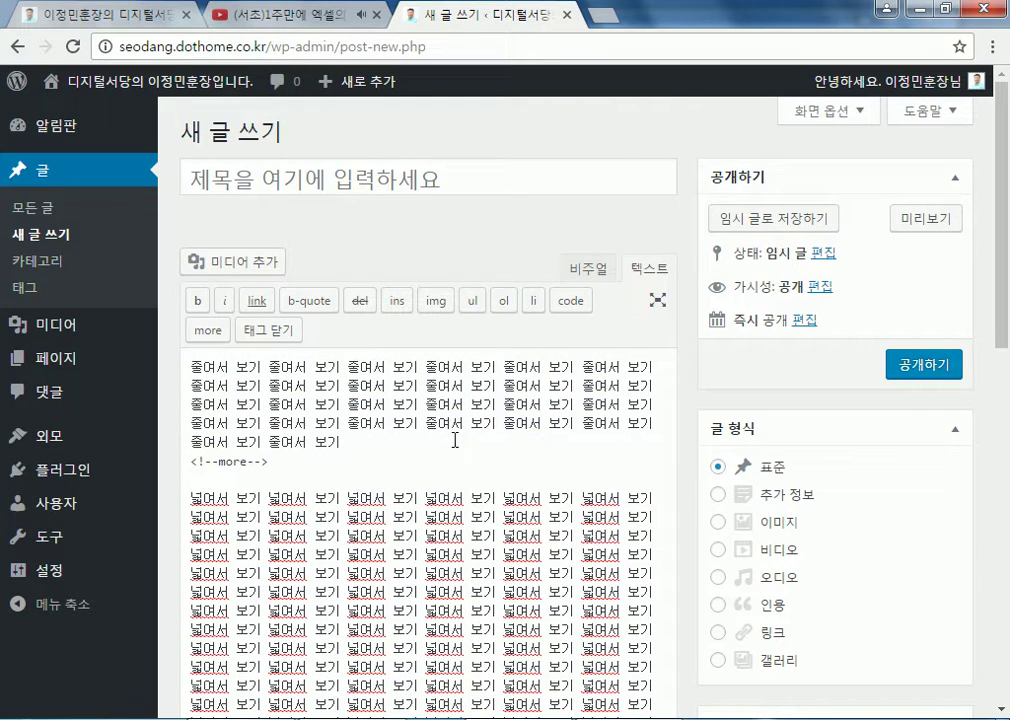
{"action": "left_click", "coordinate": [356, 191]}
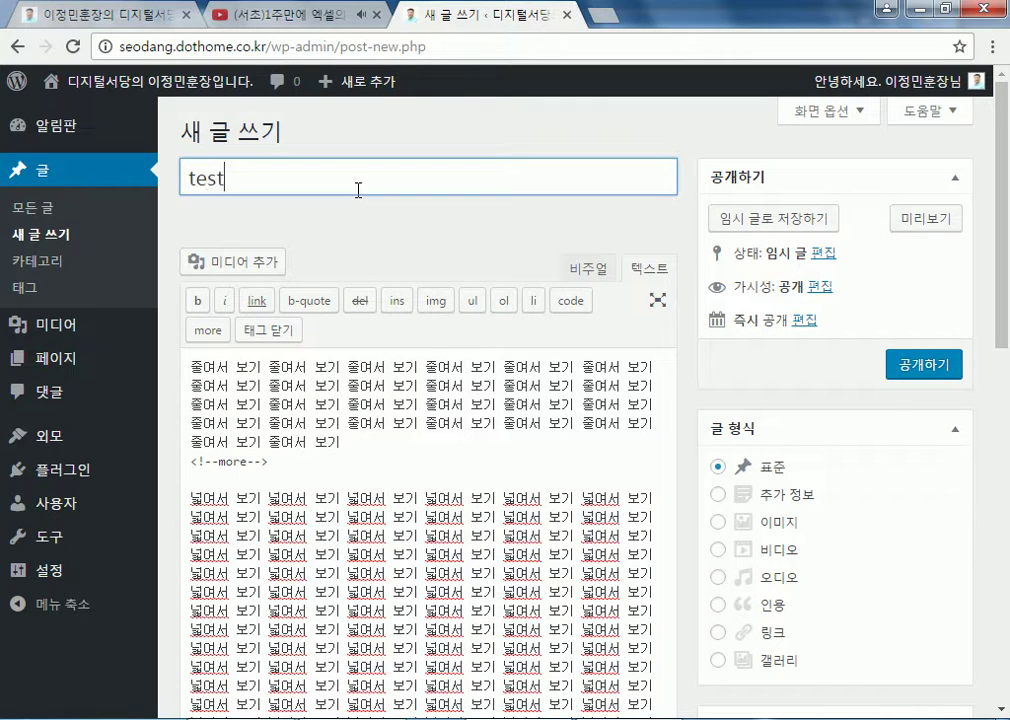
{"action": "left_click", "coordinate": [924, 367]}
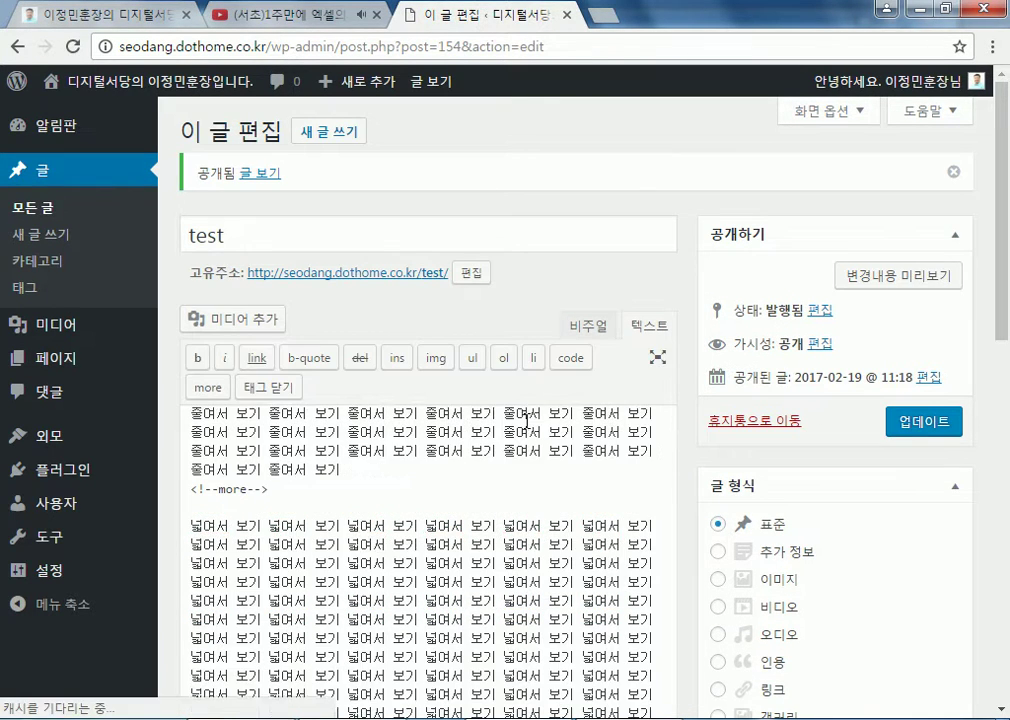
Open the full TEST post from the site's front page and select its opening words
{"action": "left_click", "coordinate": [140, 82]}
{"action": "scroll", "coordinate": [370, 335], "scroll_direction": "down", "scroll_amount": 2}
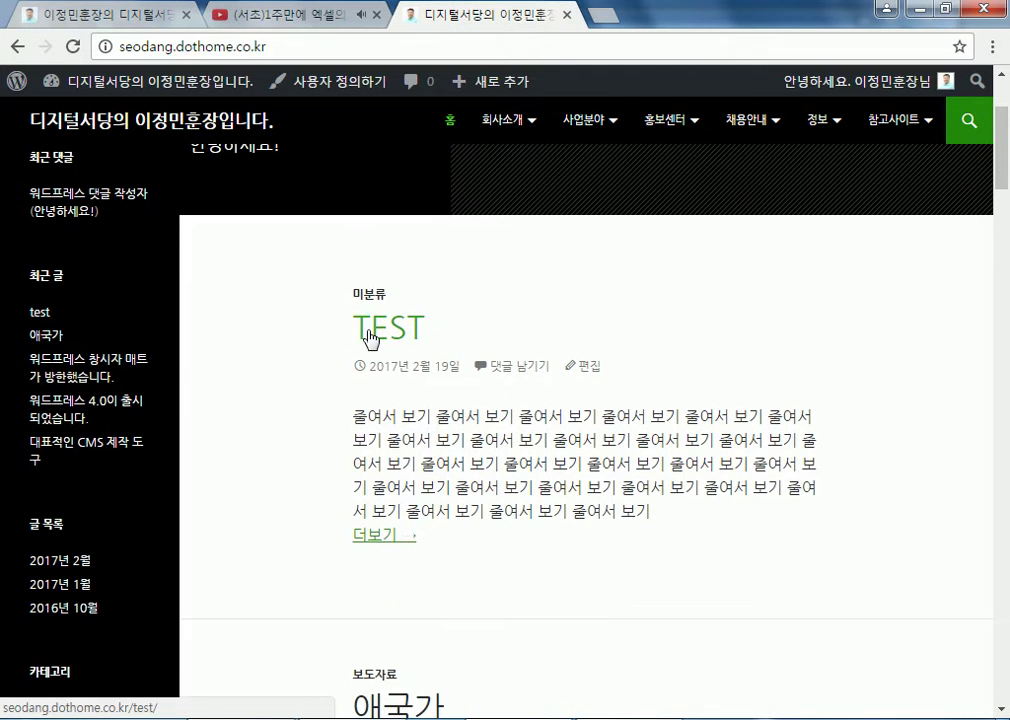
{"action": "scroll", "coordinate": [650, 588], "scroll_direction": "down", "scroll_amount": 2}
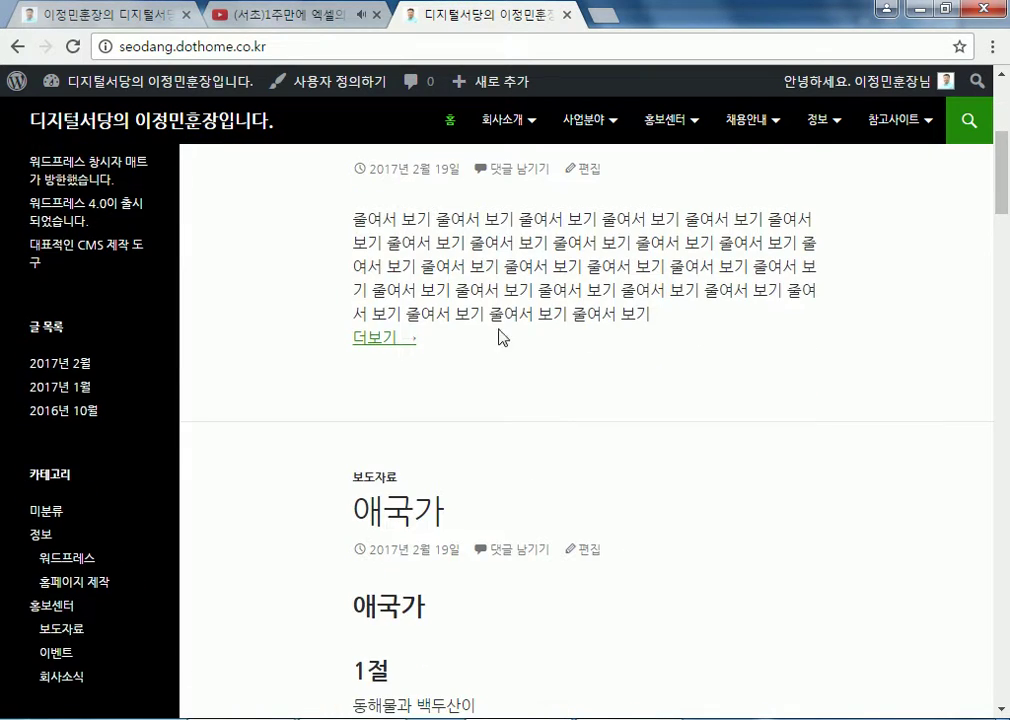
{"action": "left_click", "coordinate": [370, 340]}
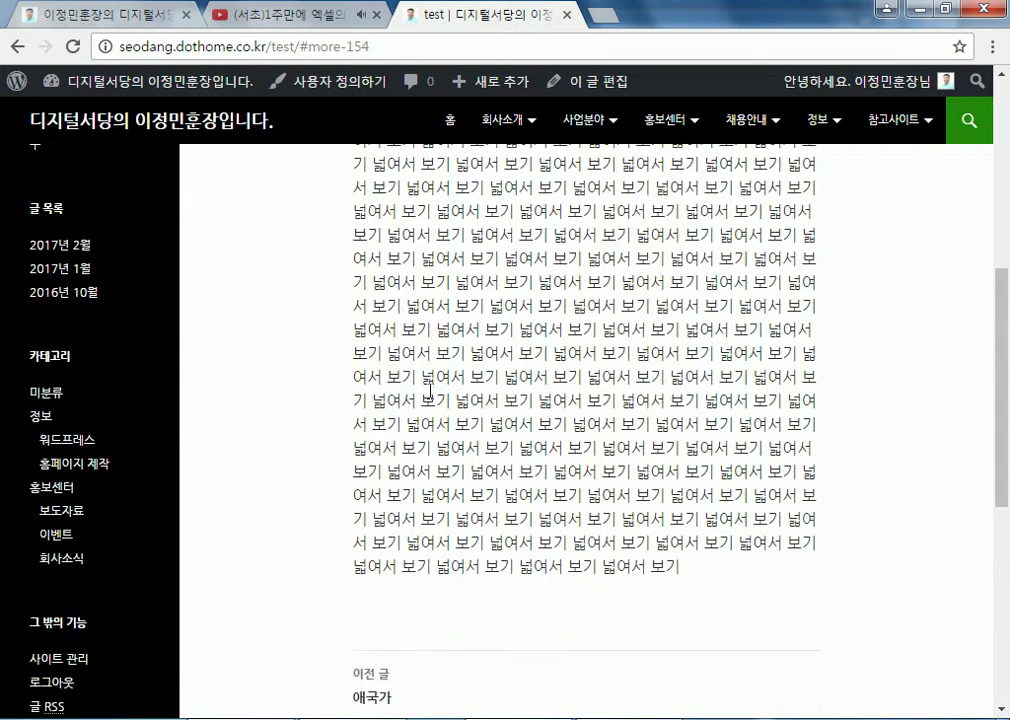
{"action": "scroll", "coordinate": [432, 393], "scroll_direction": "up", "scroll_amount": 3}
{"action": "scroll", "coordinate": [255, 418], "scroll_direction": "down", "scroll_amount": 3}
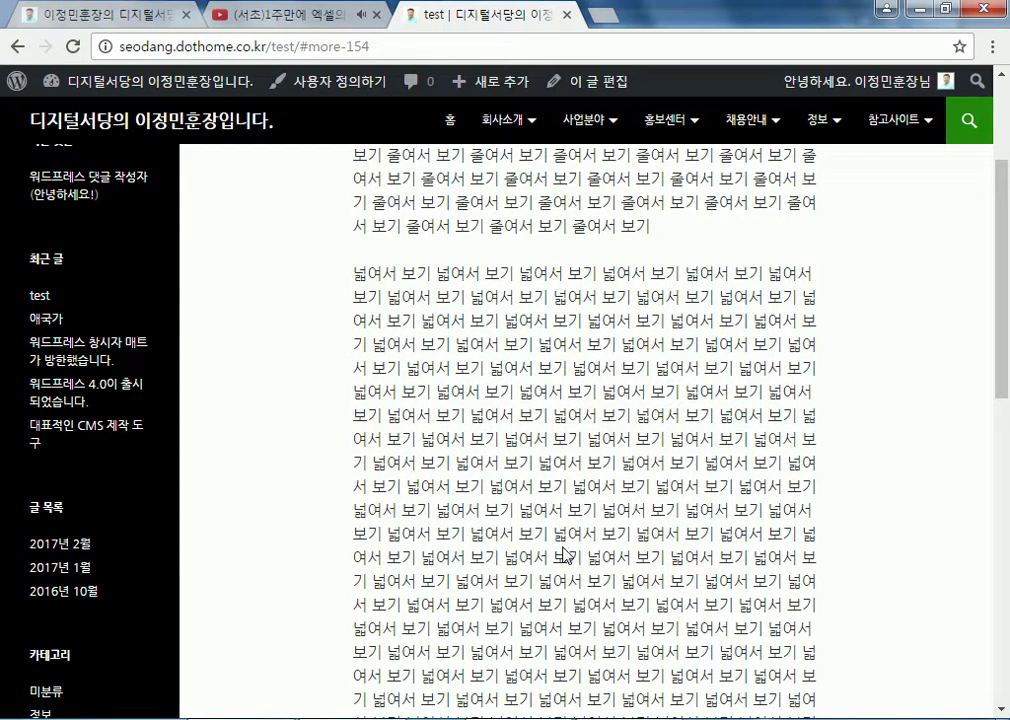
{"action": "scroll", "coordinate": [567, 555], "scroll_direction": "up", "scroll_amount": 2}
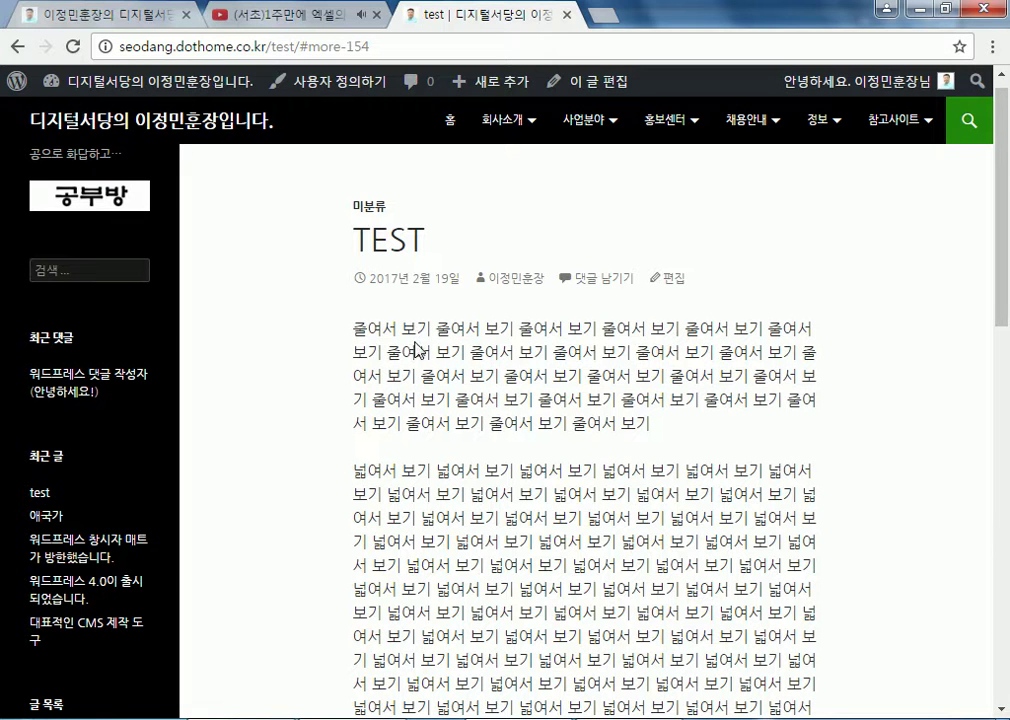
{"action": "left_click_drag", "start_coordinate": [355, 325], "coordinate": [480, 330]}
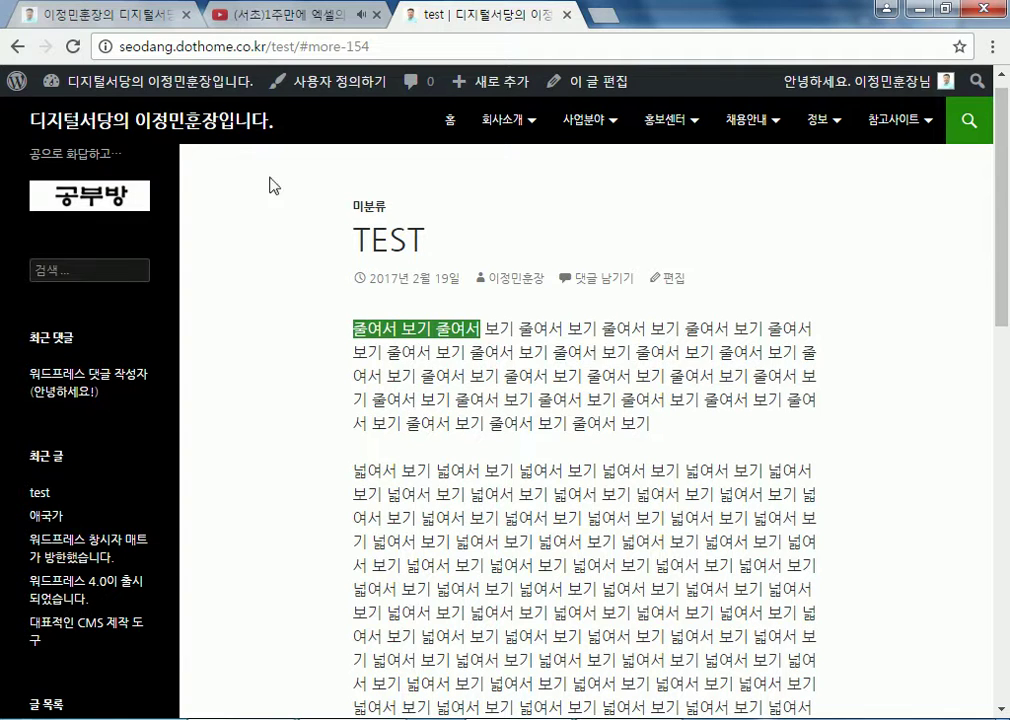
Visit the admin dashboard, then reopen the full TEST post from the front page
{"action": "mouse_move", "coordinate": [198, 81]}
{"action": "left_click", "coordinate": [243, 106]}
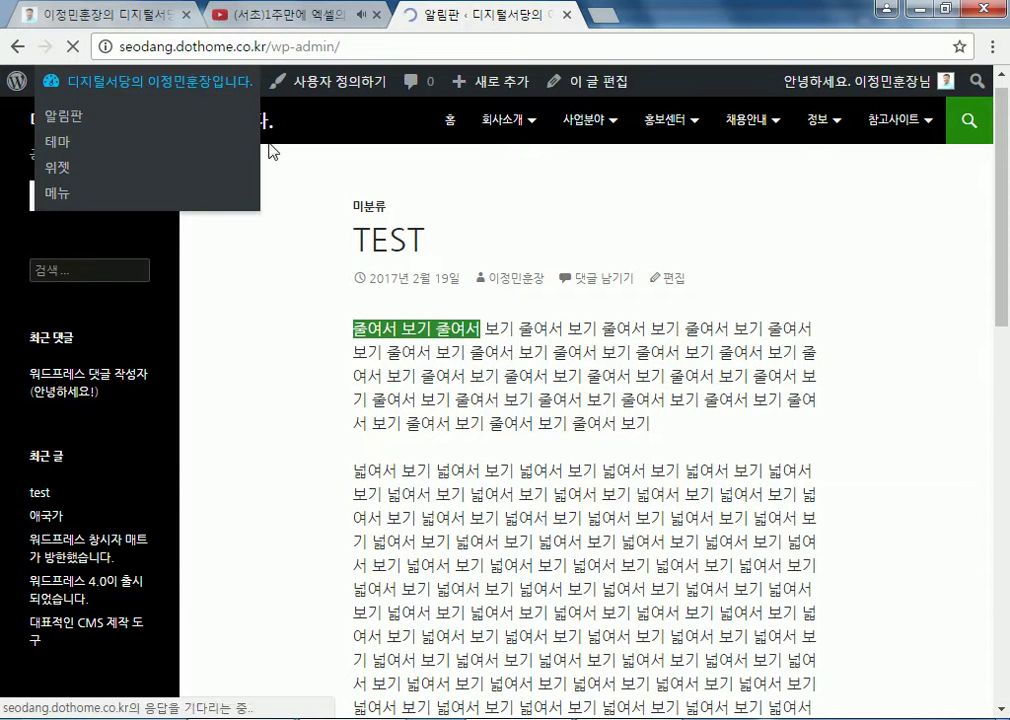
{"action": "left_click", "coordinate": [135, 80]}
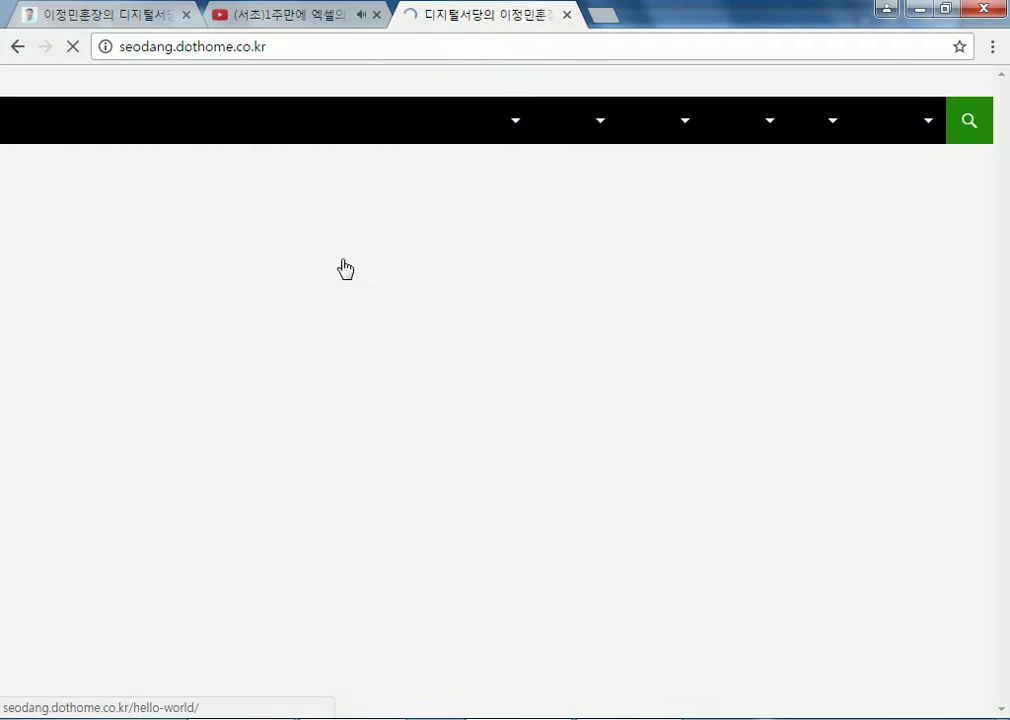
{"action": "scroll", "coordinate": [413, 405], "scroll_direction": "down", "scroll_amount": 4}
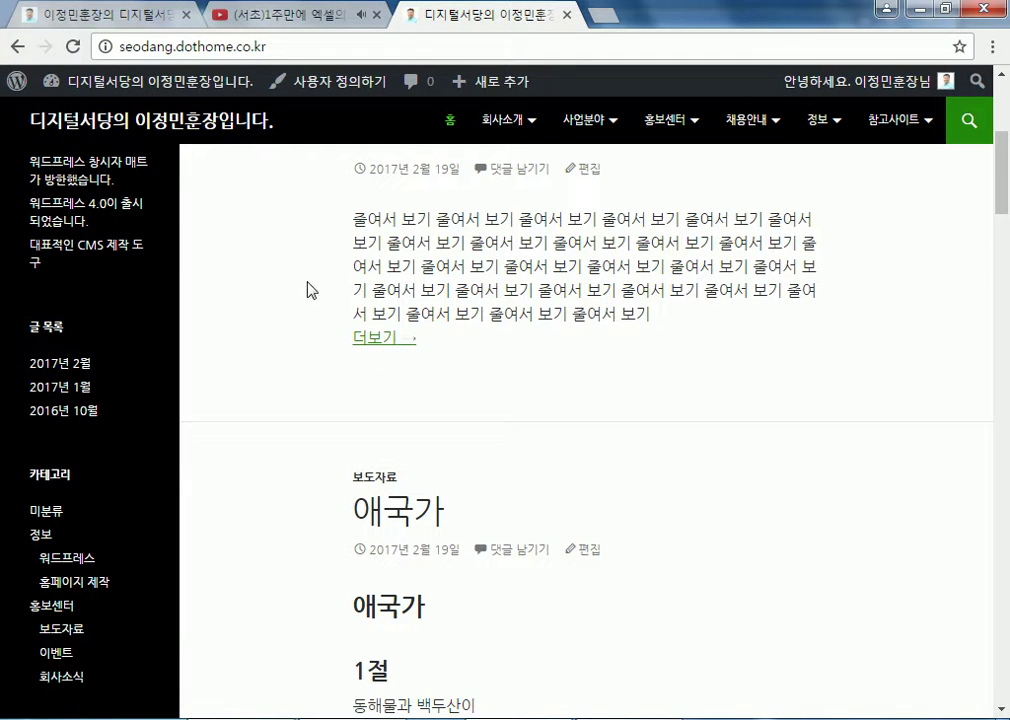
{"action": "left_click", "coordinate": [376, 340]}
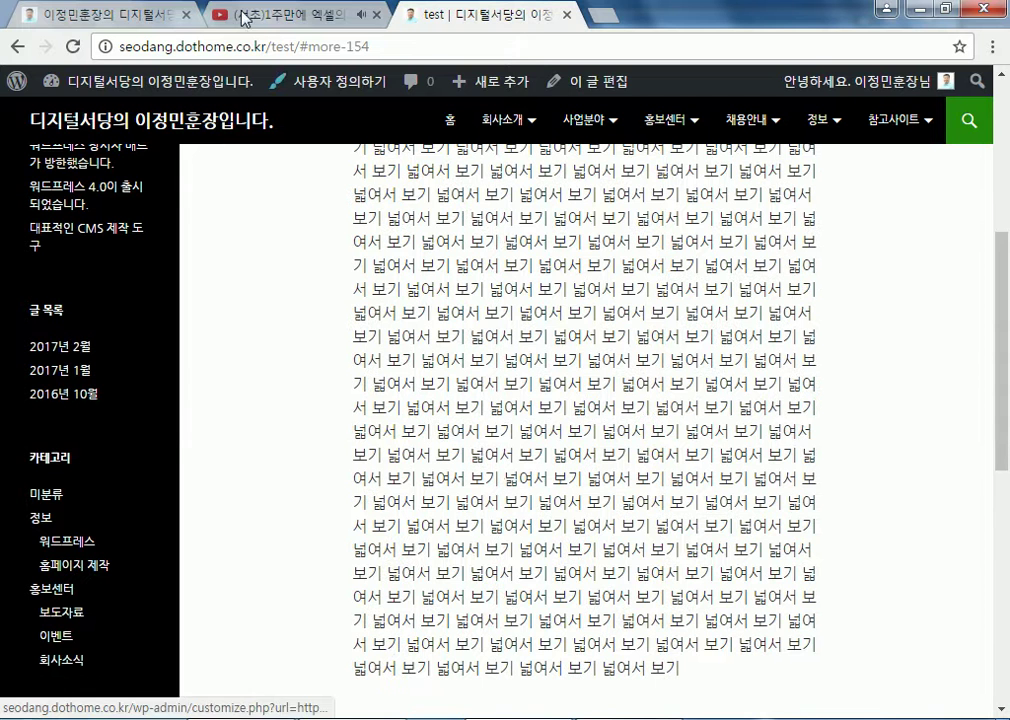
Close the YouTube tab and open the Naver blog from the link directory page
{"action": "left_click", "coordinate": [376, 15]}
{"action": "left_click", "coordinate": [100, 14]}
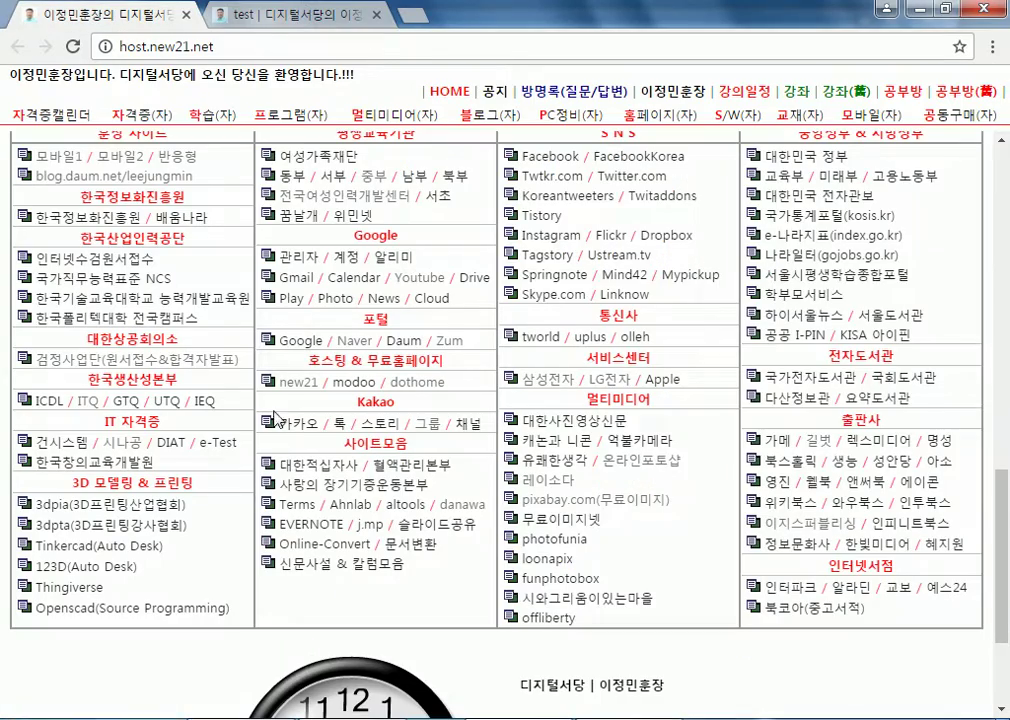
{"action": "scroll", "coordinate": [289, 483], "scroll_direction": "down", "scroll_amount": 2}
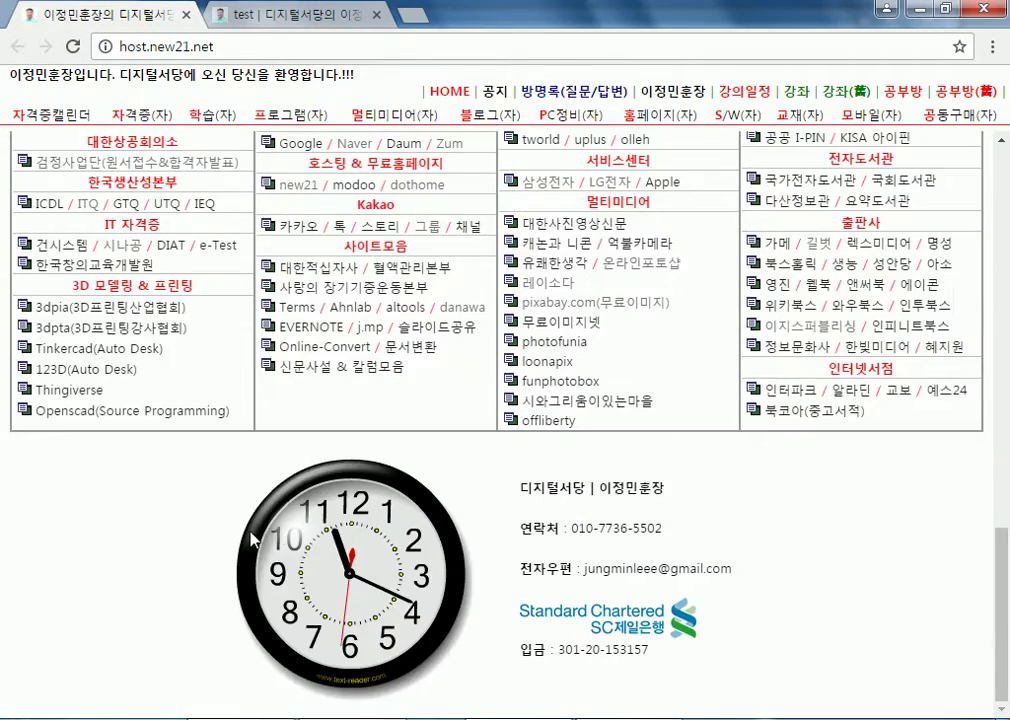
{"action": "scroll", "coordinate": [92, 490], "scroll_direction": "up", "scroll_amount": 5}
{"action": "scroll", "coordinate": [95, 484], "scroll_direction": "up", "scroll_amount": 2}
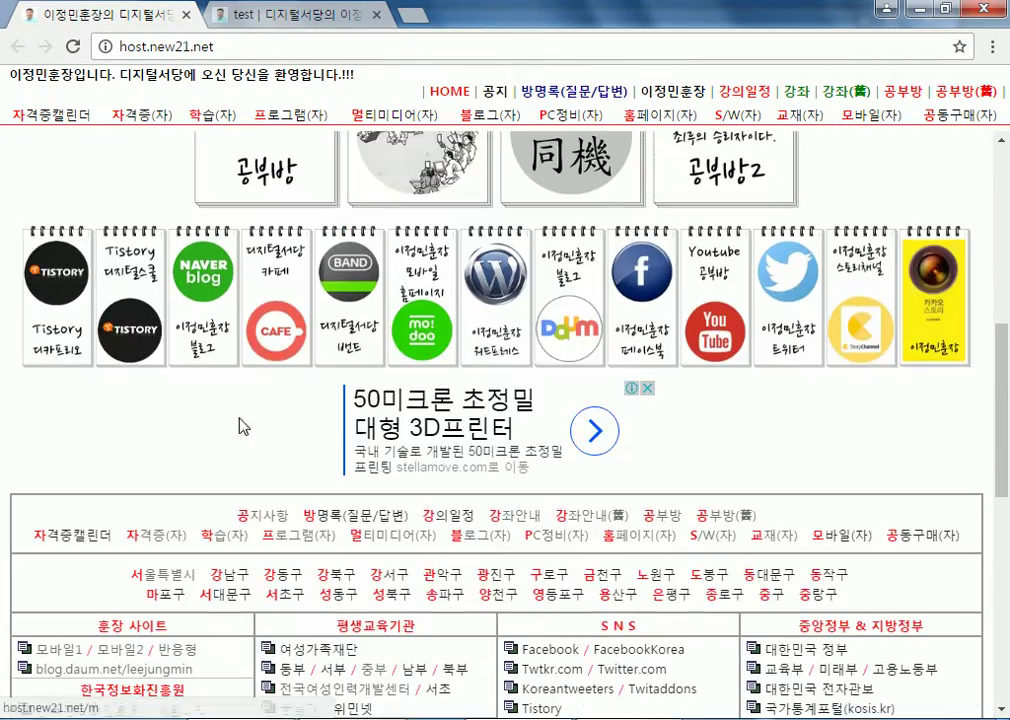
{"action": "left_click", "coordinate": [215, 323]}
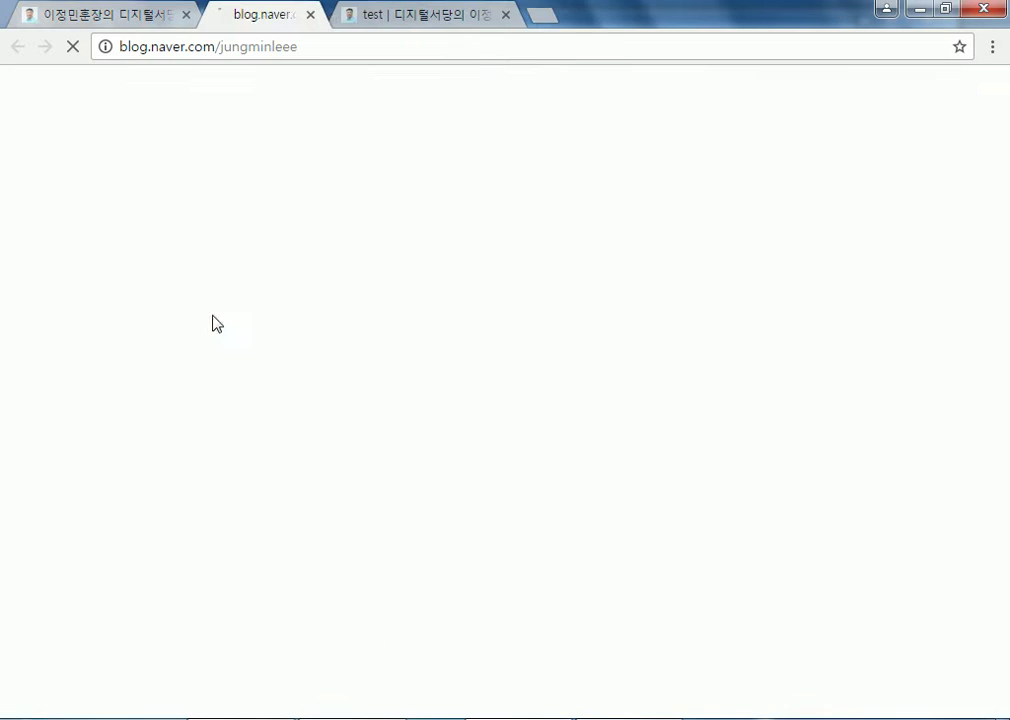
{"action": "scroll", "coordinate": [93, 300], "scroll_direction": "down", "scroll_amount": 3}
{"action": "scroll", "coordinate": [92, 309], "scroll_direction": "down", "scroll_amount": 2}
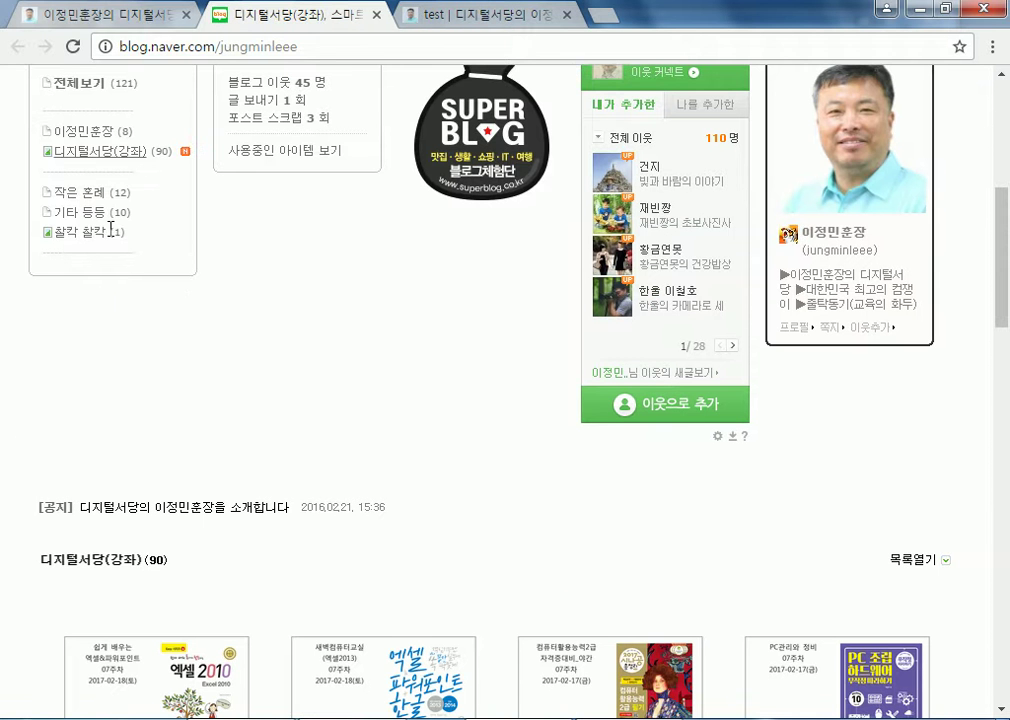
Load the blog's main post listing, then show the 이정민훈장 category
{"action": "left_click", "coordinate": [75, 133]}
{"action": "scroll", "coordinate": [18, 238], "scroll_direction": "down", "scroll_amount": 20}
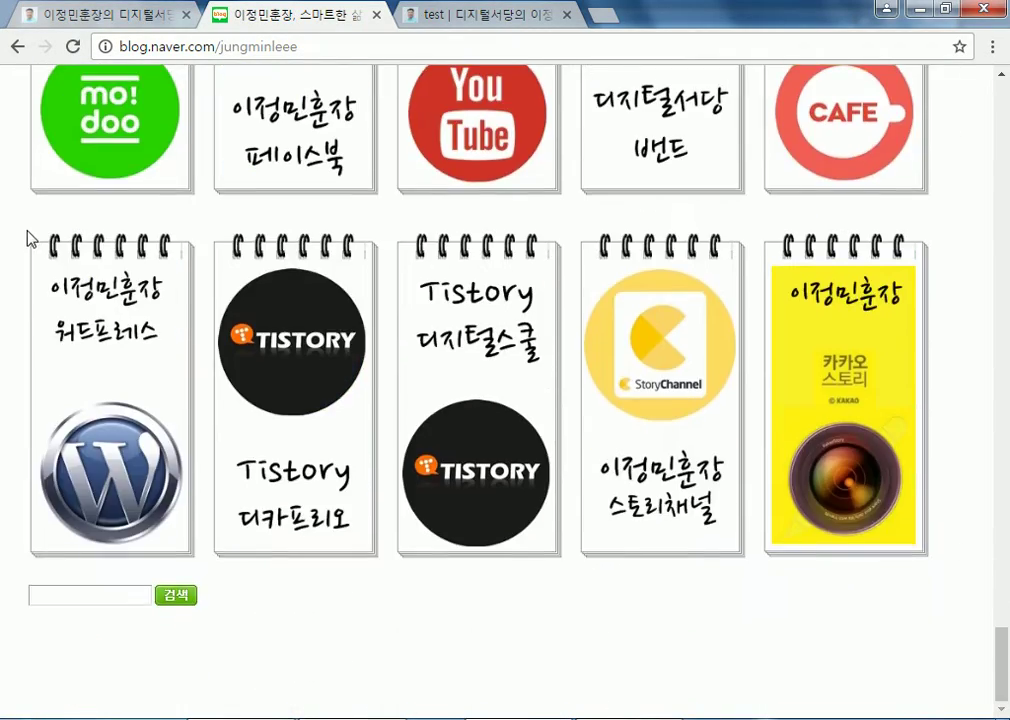
{"action": "scroll", "coordinate": [27, 234], "scroll_direction": "up", "scroll_amount": 7}
{"action": "scroll", "coordinate": [90, 262], "scroll_direction": "up", "scroll_amount": 20}
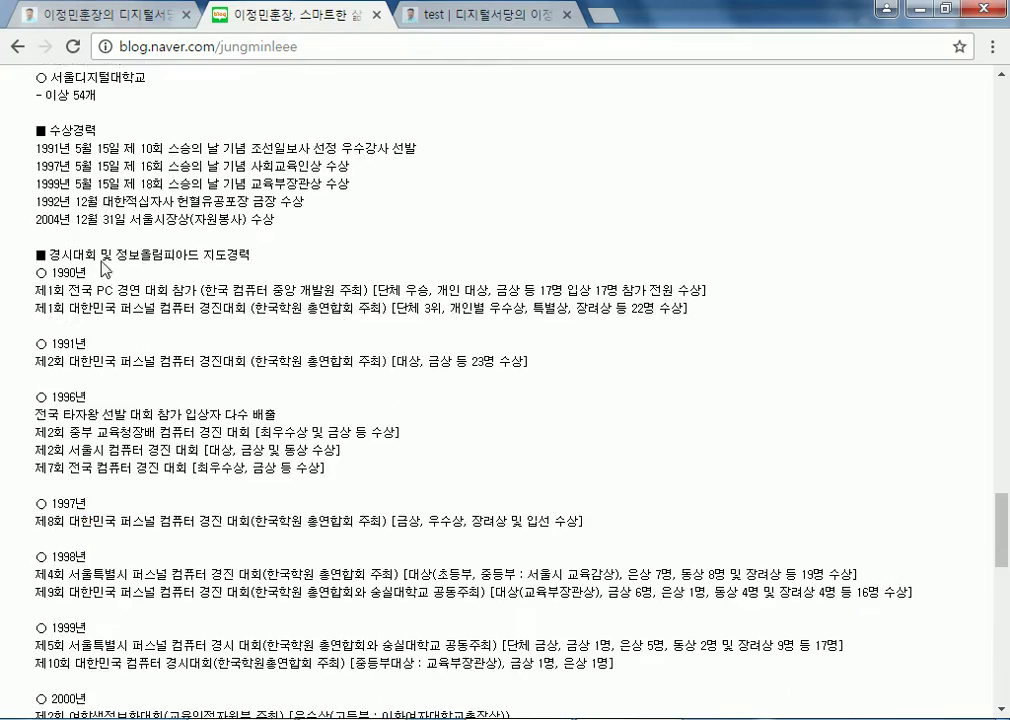
{"action": "scroll", "coordinate": [105, 270], "scroll_direction": "down", "scroll_amount": 4}
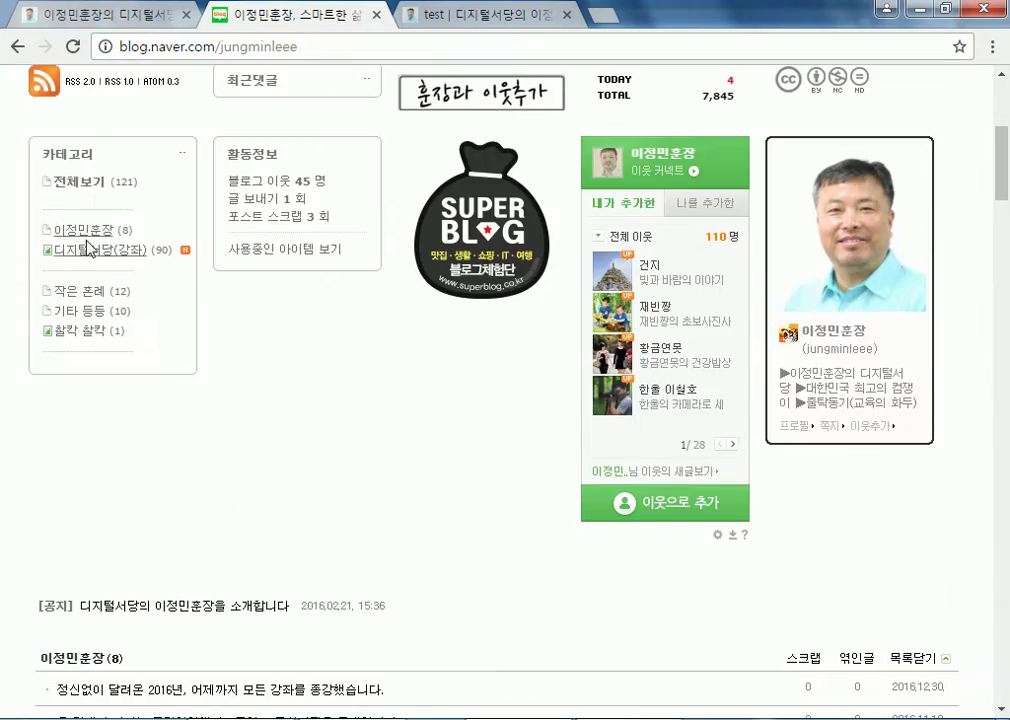
{"action": "left_click", "coordinate": [85, 240]}
{"action": "scroll", "coordinate": [84, 238], "scroll_direction": "down", "scroll_amount": 10}
{"action": "scroll", "coordinate": [87, 232], "scroll_direction": "down", "scroll_amount": 20}
{"action": "scroll", "coordinate": [83, 241], "scroll_direction": "up", "scroll_amount": 6}
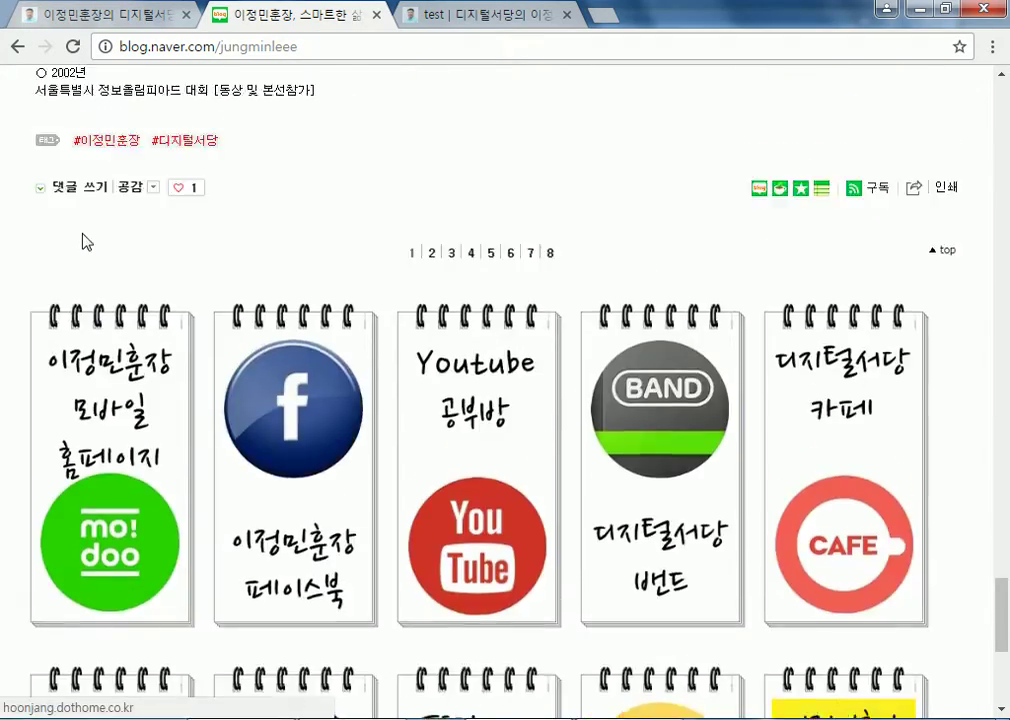
{"action": "scroll", "coordinate": [83, 241], "scroll_direction": "down", "scroll_amount": 3}
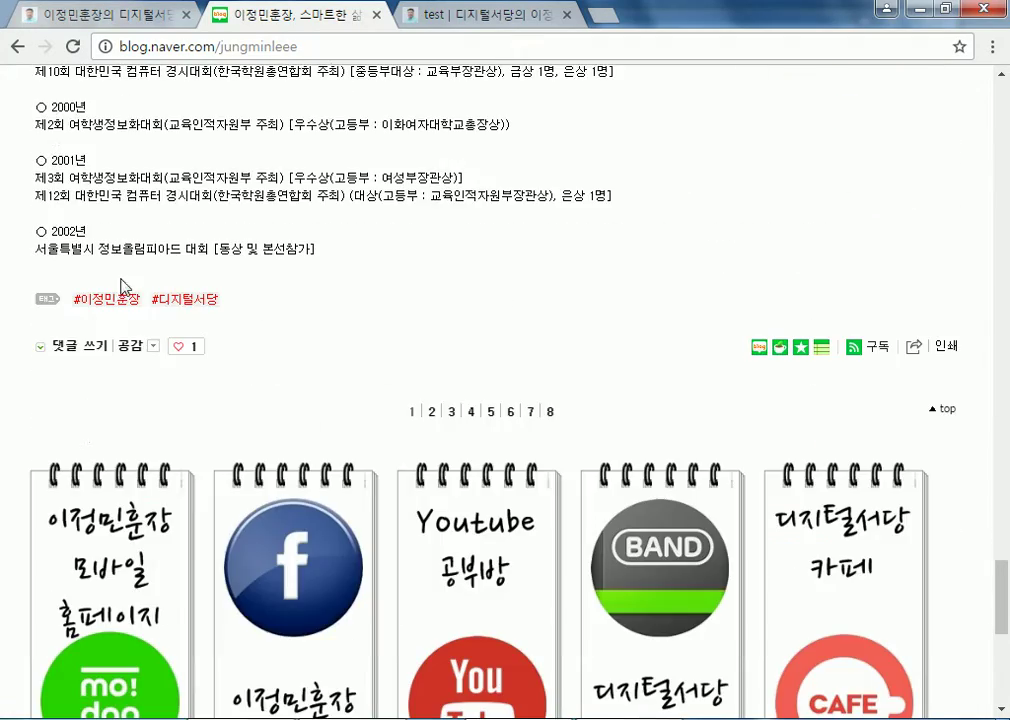
Browse pages 2 and 6 of the 이정민훈장 category's posts
{"action": "left_click", "coordinate": [433, 418]}
{"action": "scroll", "coordinate": [18, 374], "scroll_direction": "down", "scroll_amount": 9}
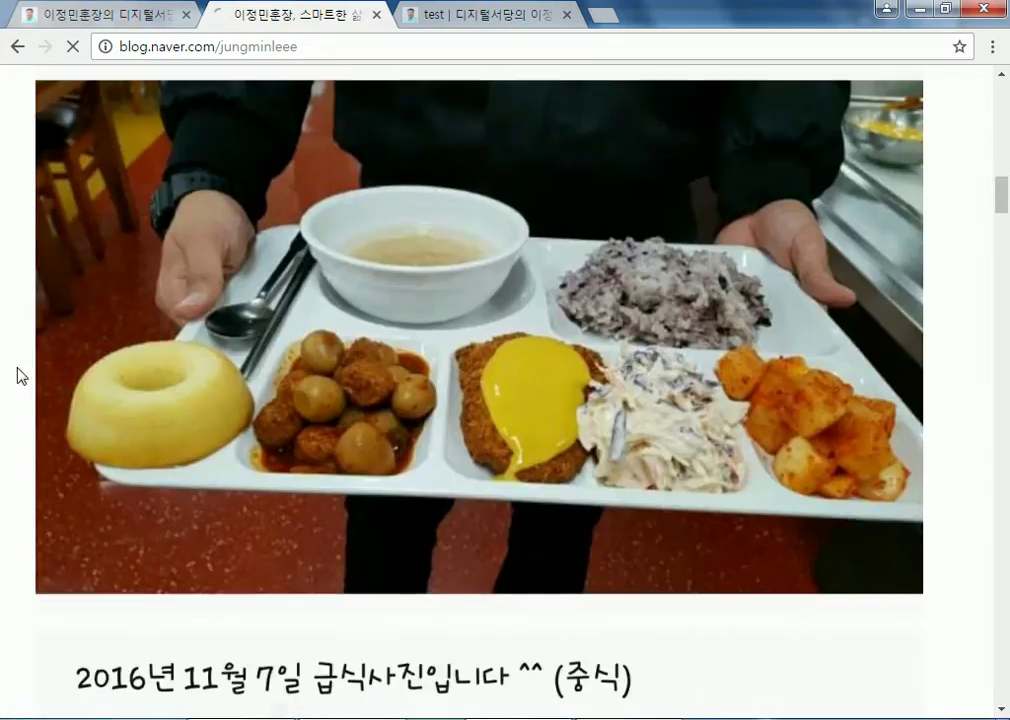
{"action": "scroll", "coordinate": [95, 372], "scroll_direction": "down", "scroll_amount": 15}
{"action": "scroll", "coordinate": [372, 390], "scroll_direction": "up", "scroll_amount": 10}
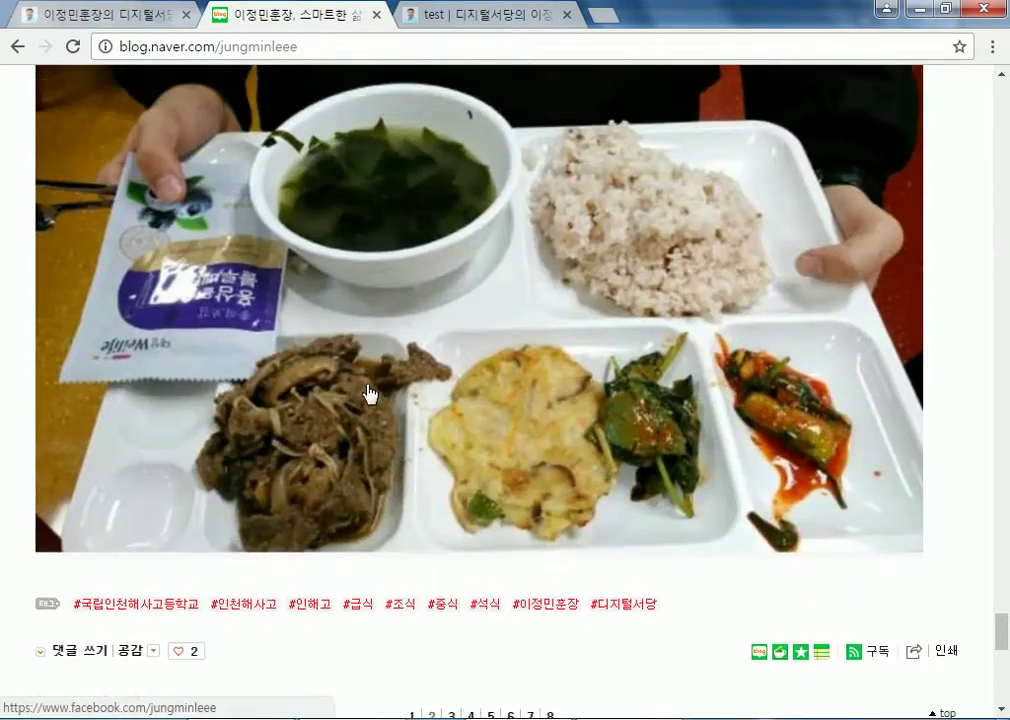
{"action": "scroll", "coordinate": [370, 392], "scroll_direction": "up", "scroll_amount": 4}
{"action": "scroll", "coordinate": [370, 397], "scroll_direction": "down", "scroll_amount": 12}
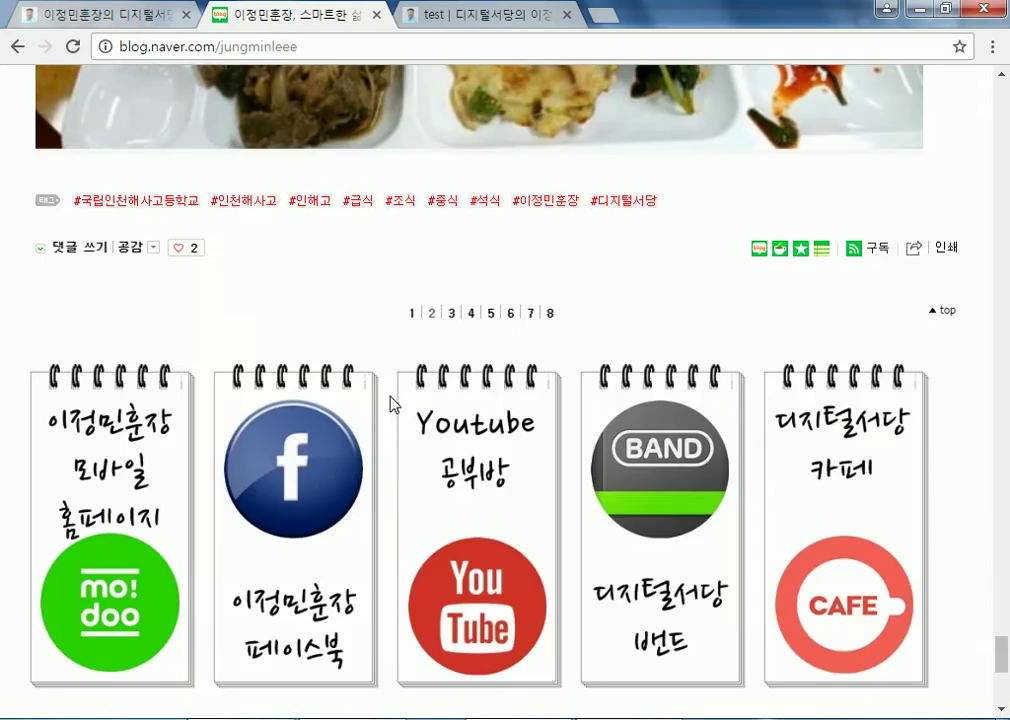
{"action": "left_click", "coordinate": [511, 315]}
{"action": "scroll", "coordinate": [512, 321], "scroll_direction": "down", "scroll_amount": 10}
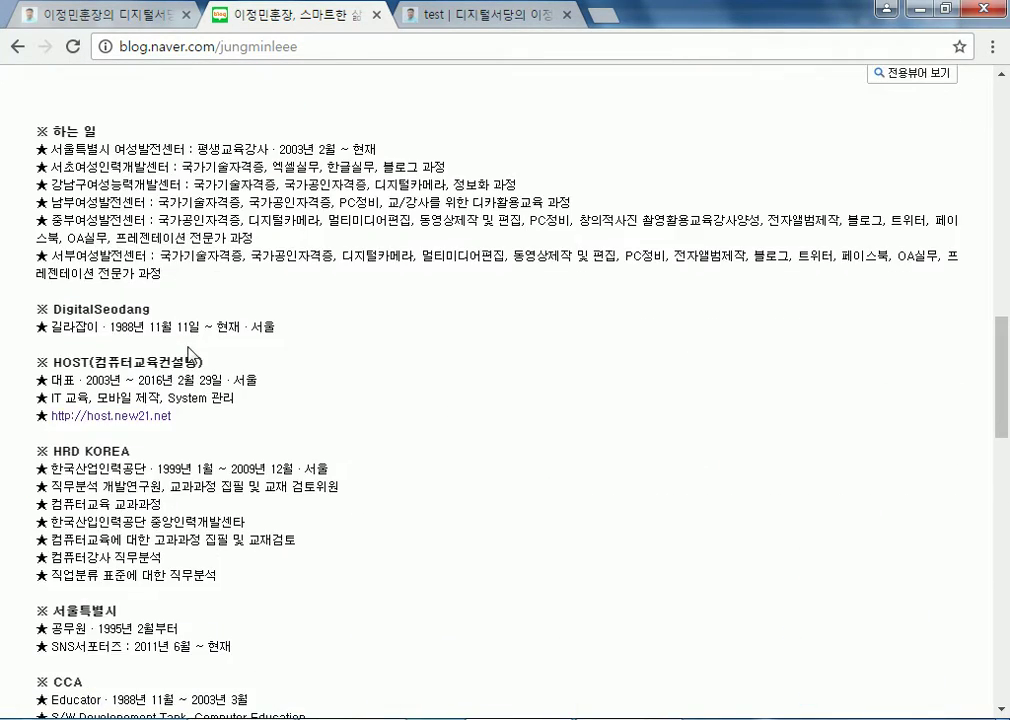
{"action": "scroll", "coordinate": [190, 352], "scroll_direction": "up", "scroll_amount": 10}
{"action": "scroll", "coordinate": [99, 374], "scroll_direction": "down", "scroll_amount": 4}
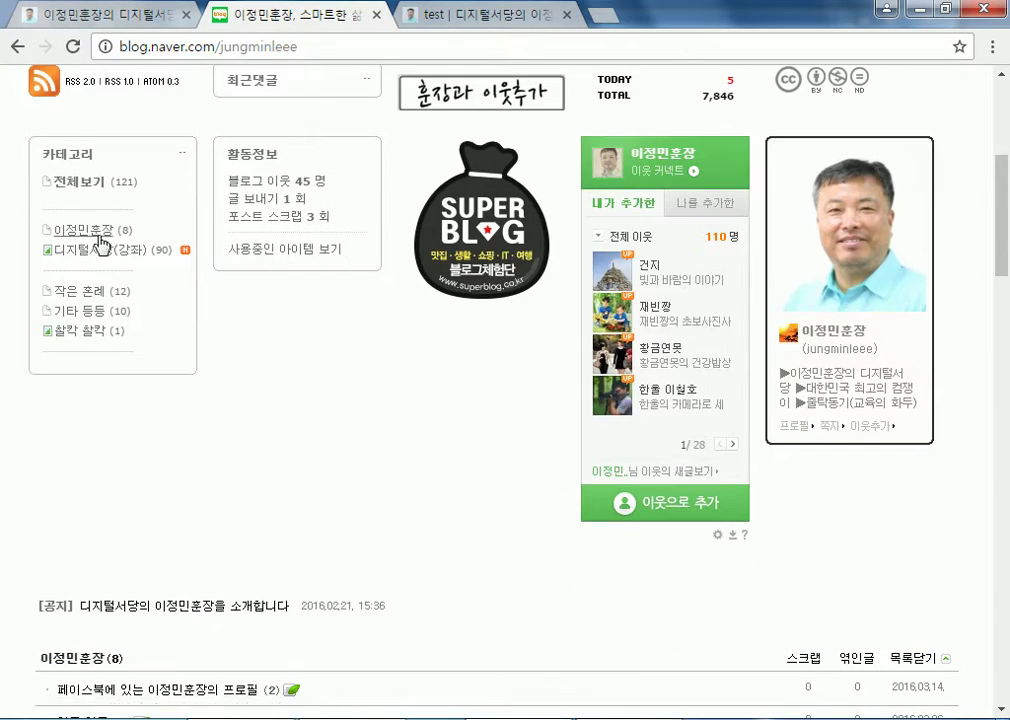
Show the 기타 등등 category and review its pages 2 and 3
{"action": "left_click", "coordinate": [94, 316]}
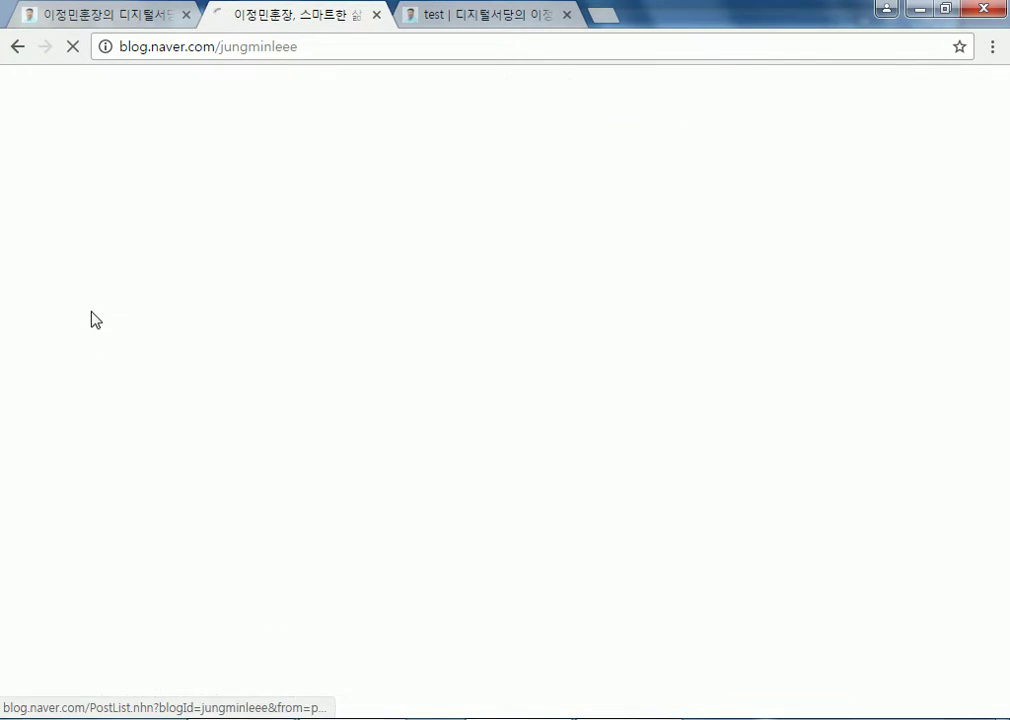
{"action": "scroll", "coordinate": [90, 320], "scroll_direction": "down", "scroll_amount": 5}
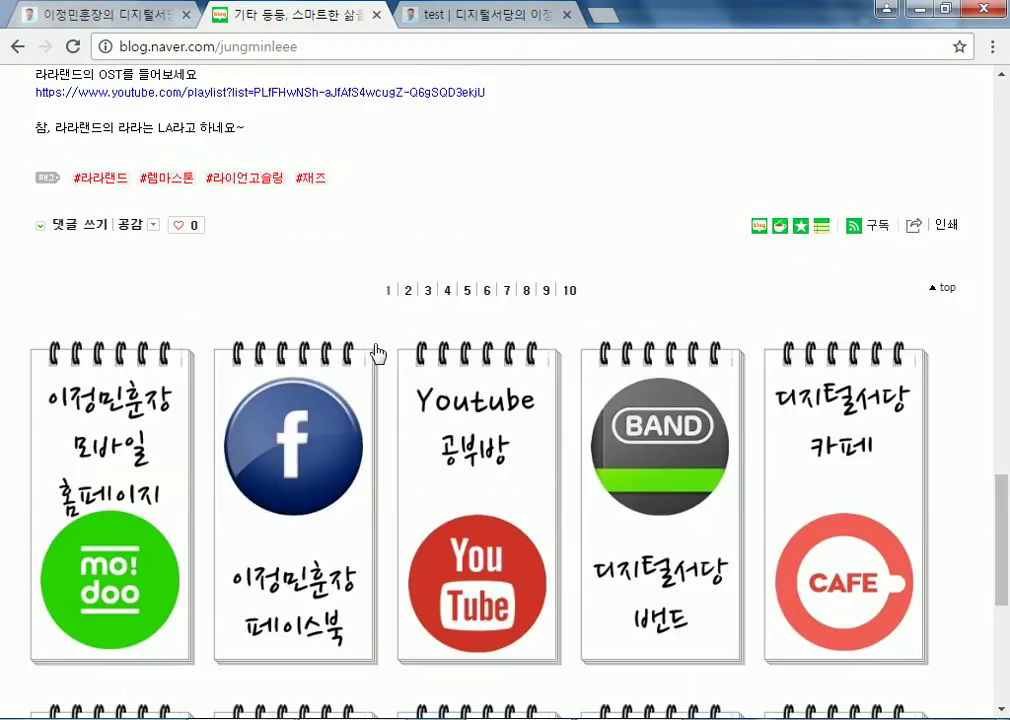
{"action": "left_click", "coordinate": [409, 292]}
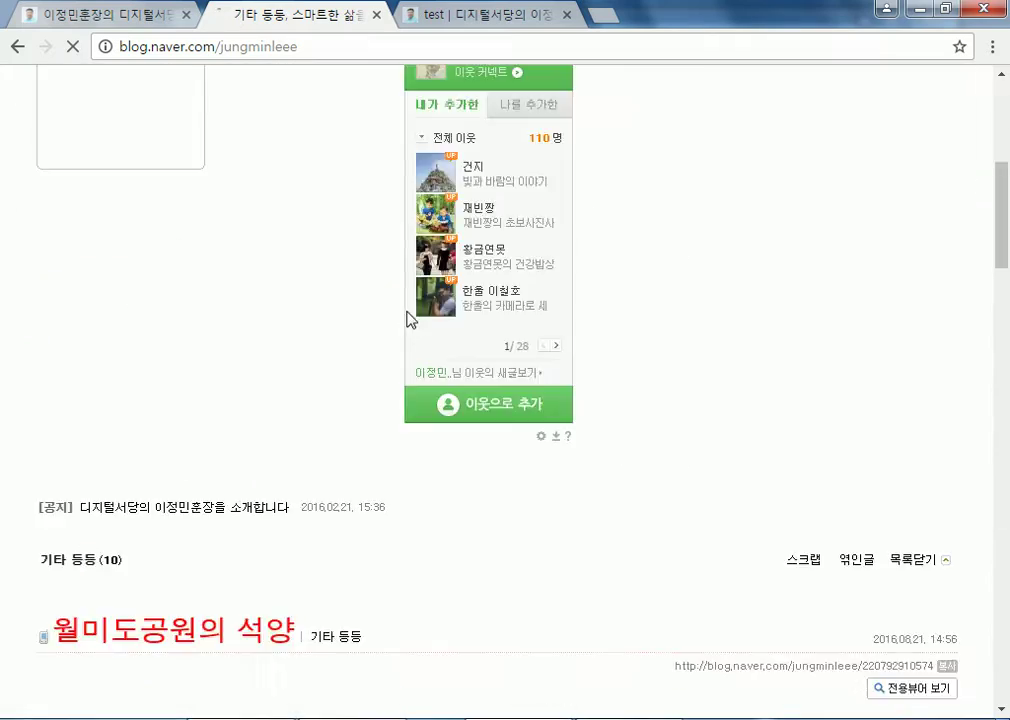
{"action": "scroll", "coordinate": [411, 320], "scroll_direction": "down", "scroll_amount": 15}
{"action": "scroll", "coordinate": [411, 323], "scroll_direction": "up", "scroll_amount": 7}
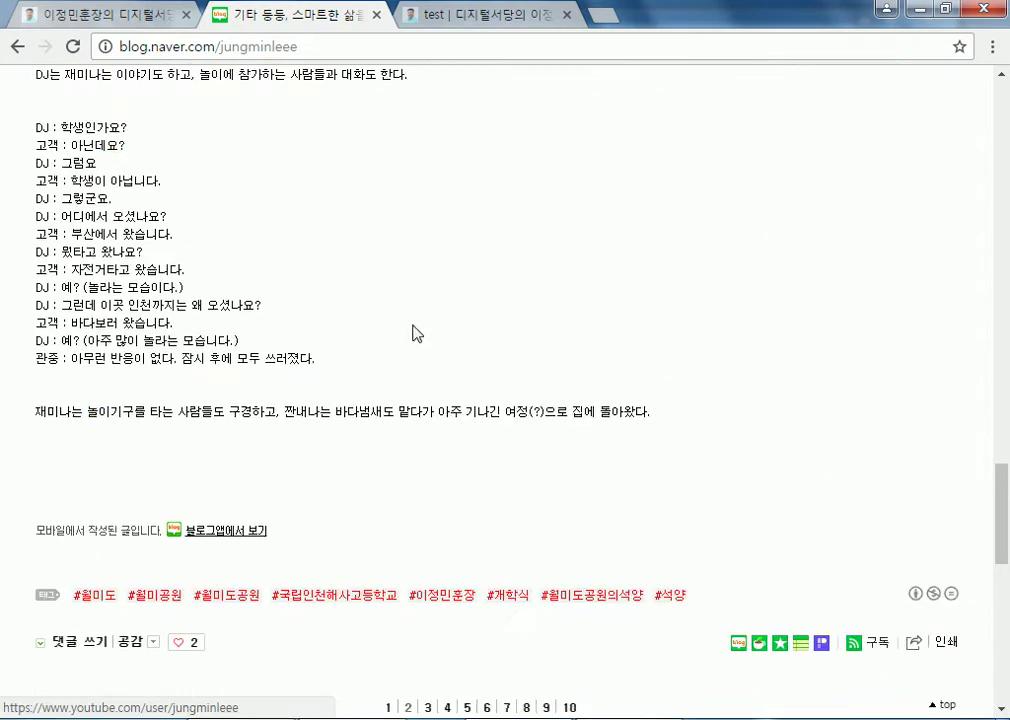
{"action": "scroll", "coordinate": [418, 330], "scroll_direction": "down", "scroll_amount": 2}
{"action": "left_click", "coordinate": [429, 512]}
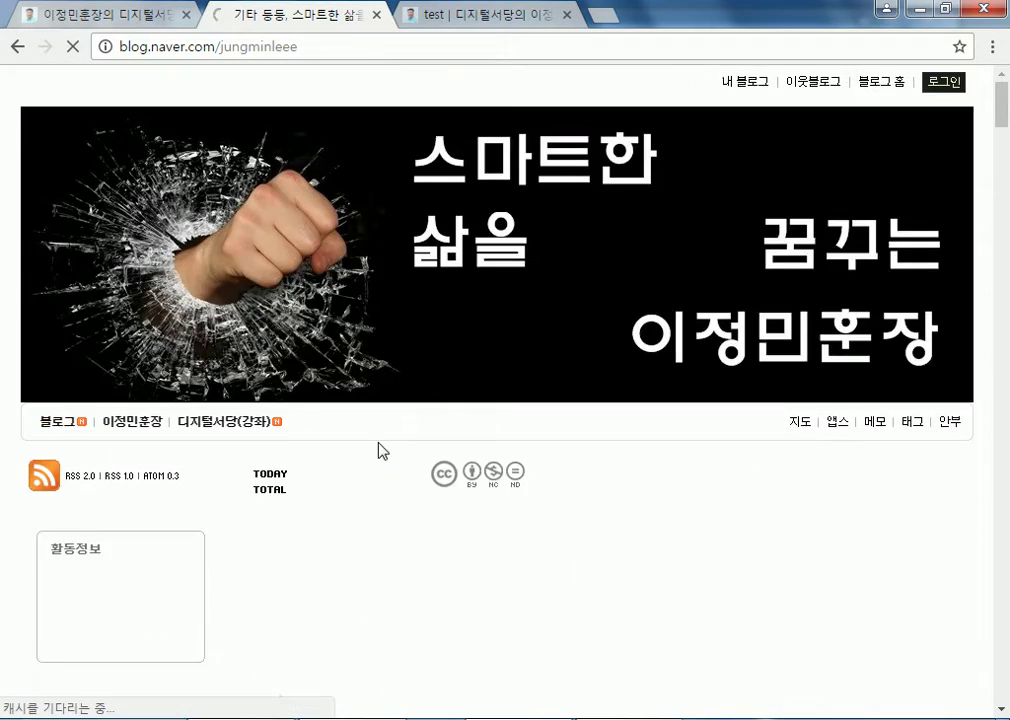
{"action": "scroll", "coordinate": [372, 467], "scroll_direction": "down", "scroll_amount": 15}
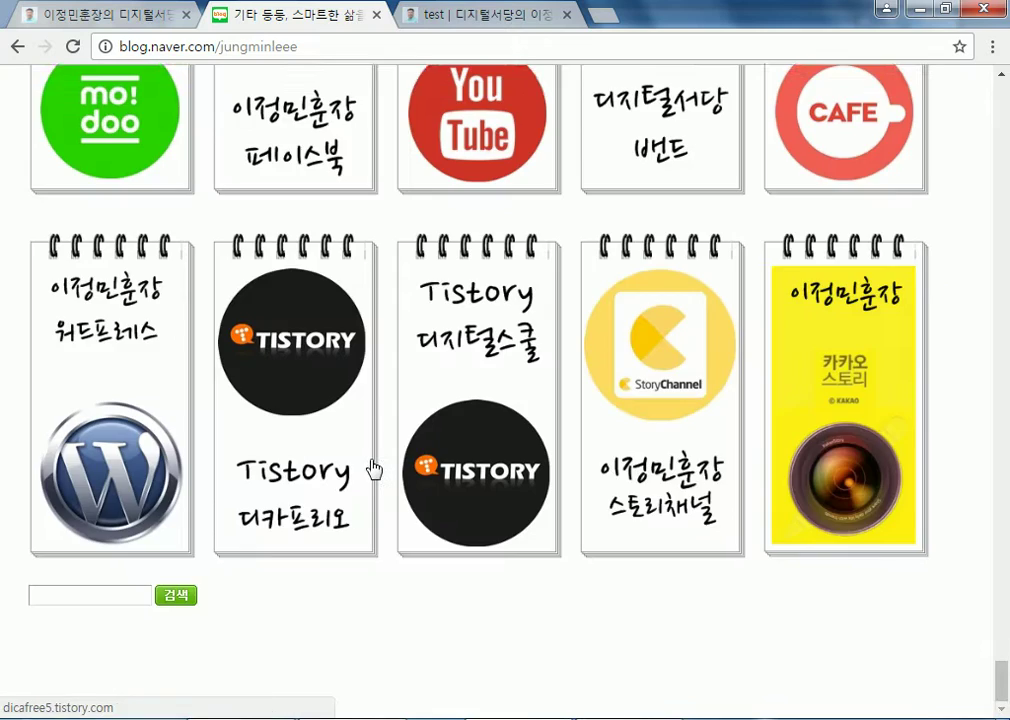
{"action": "scroll", "coordinate": [379, 458], "scroll_direction": "up", "scroll_amount": 7}
{"action": "scroll", "coordinate": [435, 631], "scroll_direction": "up", "scroll_amount": 2}
{"action": "scroll", "coordinate": [446, 490], "scroll_direction": "down", "scroll_amount": 3}
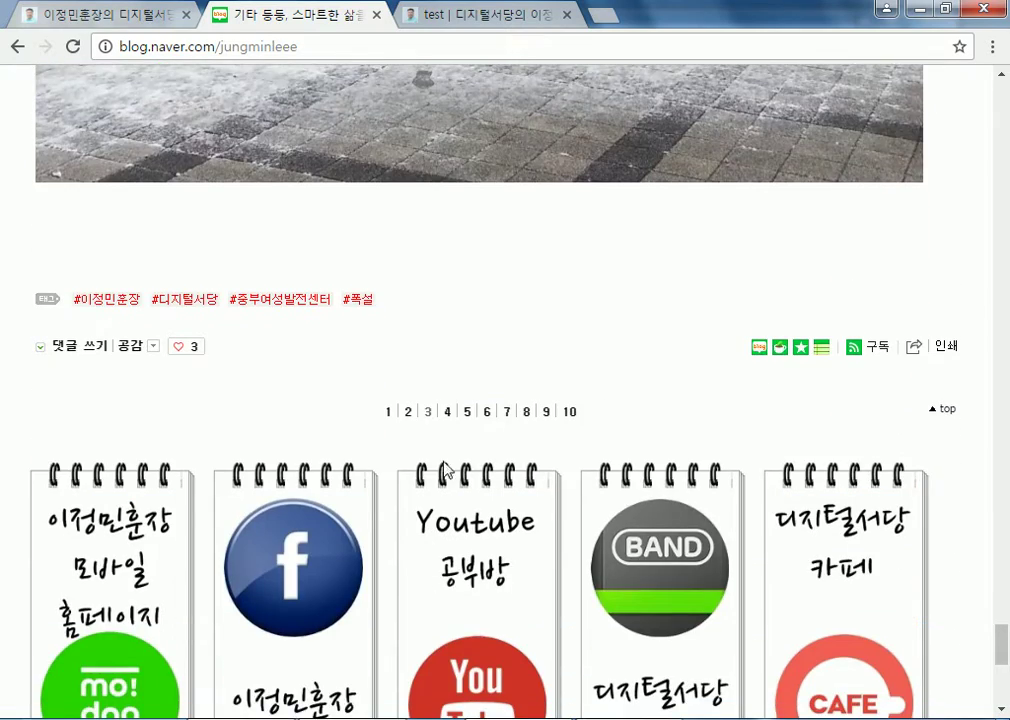
Review pages 4 and 5 of the 기타 등등 category's posts
{"action": "left_click", "coordinate": [447, 411]}
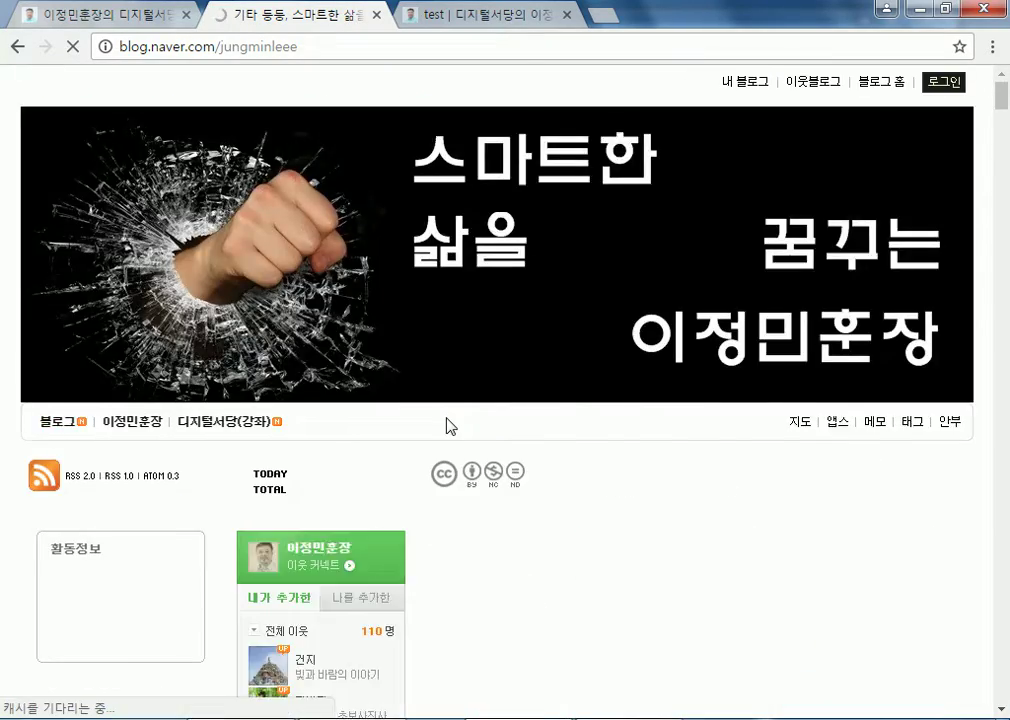
{"action": "key", "text": "End"}
{"action": "scroll", "coordinate": [447, 425], "scroll_direction": "up", "scroll_amount": 15}
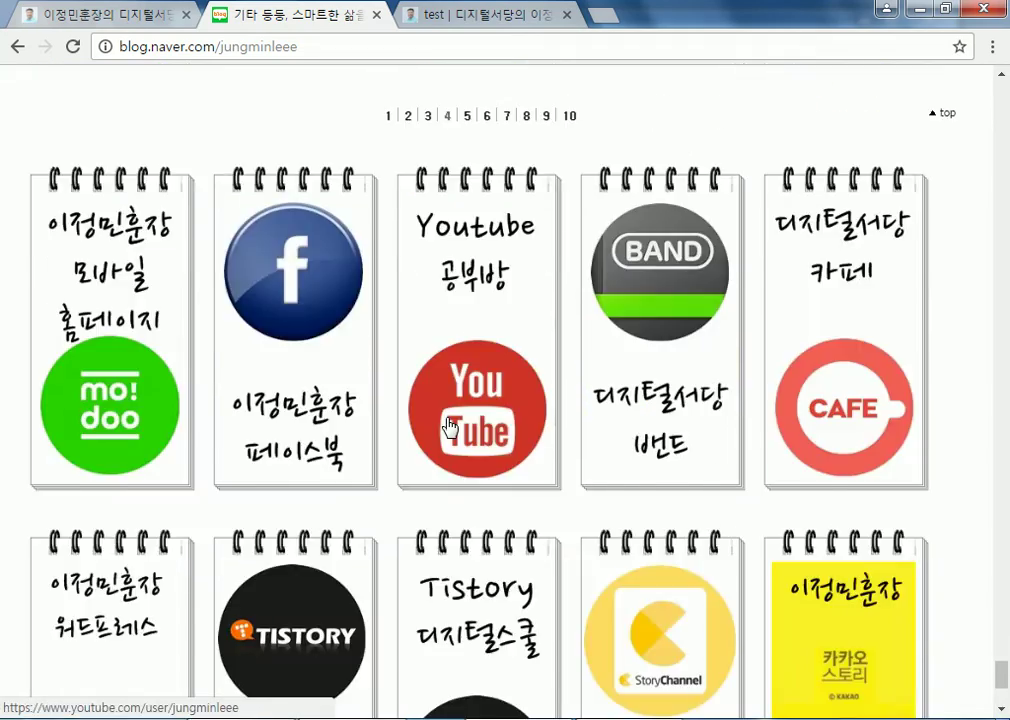
{"action": "scroll", "coordinate": [447, 425], "scroll_direction": "up", "scroll_amount": 20}
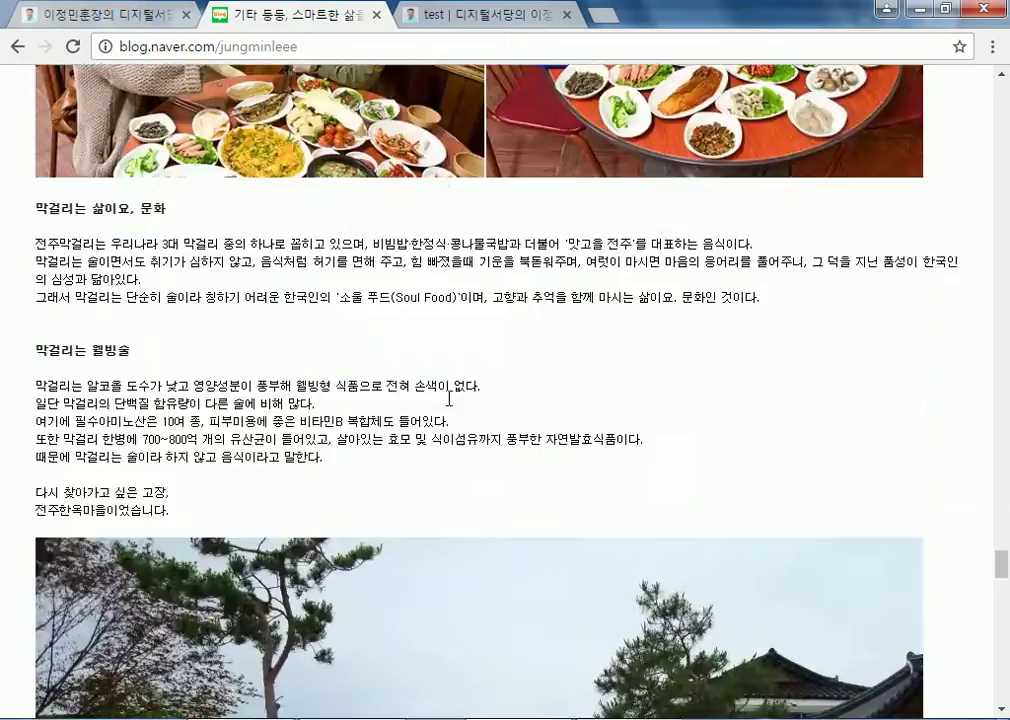
{"action": "scroll", "coordinate": [447, 378], "scroll_direction": "down", "scroll_amount": 20}
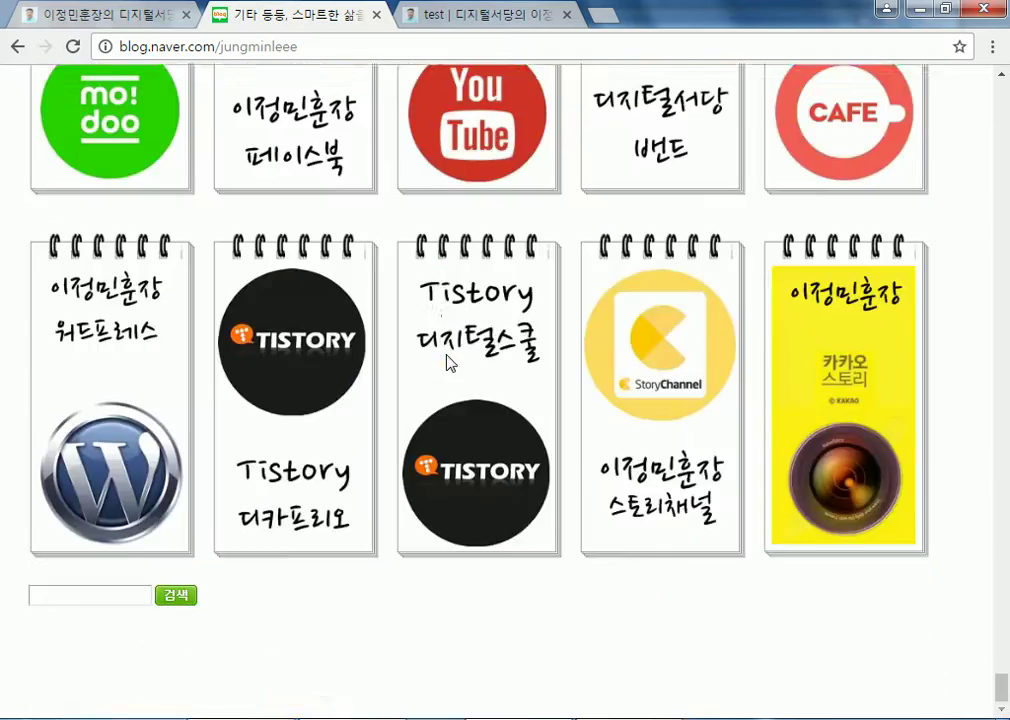
{"action": "scroll", "coordinate": [452, 437], "scroll_direction": "up", "scroll_amount": 5}
{"action": "scroll", "coordinate": [452, 437], "scroll_direction": "down", "scroll_amount": 3}
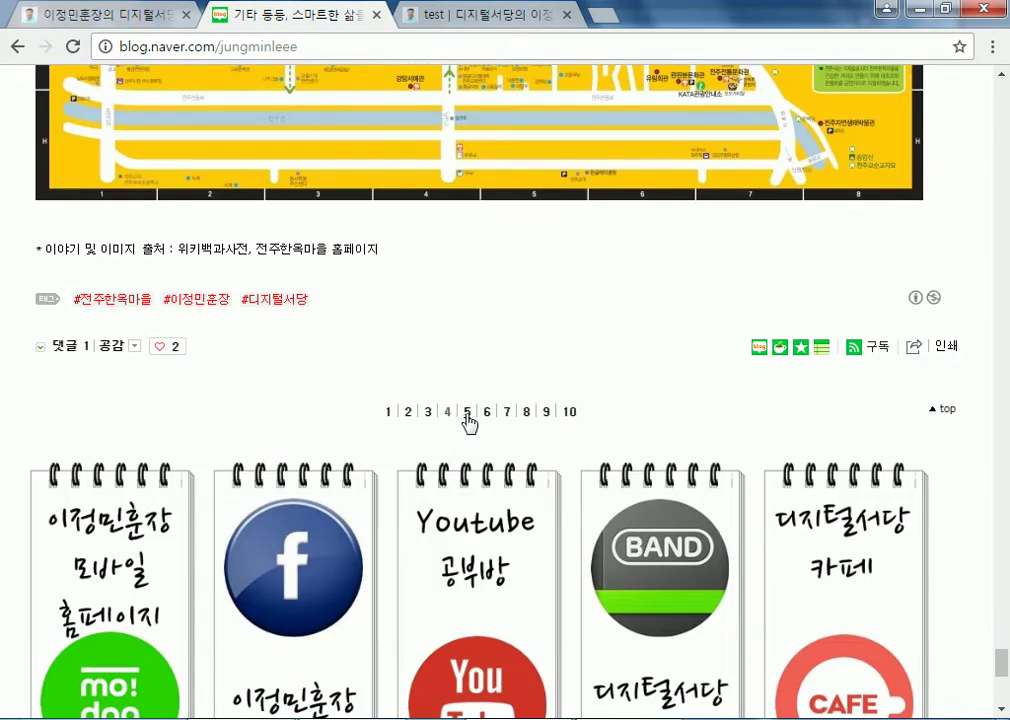
{"action": "left_click", "coordinate": [467, 411]}
{"action": "scroll", "coordinate": [470, 420], "scroll_direction": "down", "scroll_amount": 4}
{"action": "scroll", "coordinate": [470, 419], "scroll_direction": "up", "scroll_amount": 4}
{"action": "scroll", "coordinate": [470, 419], "scroll_direction": "down", "scroll_amount": 4}
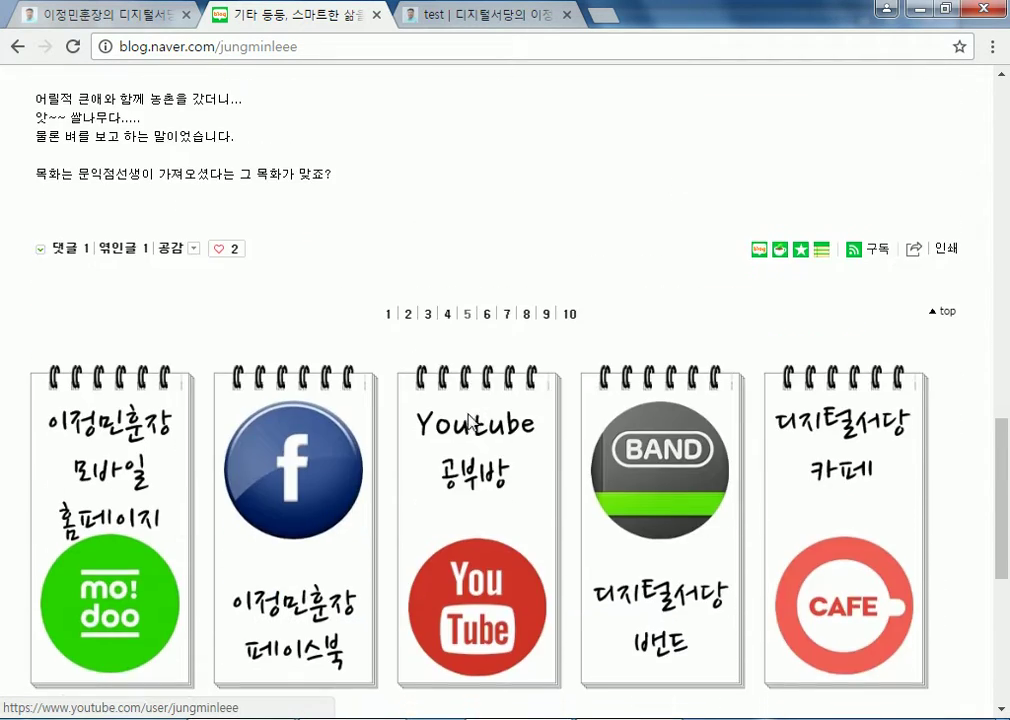
Page through 기타 등등 pages 6 to 9, the 도산공원 post, then return to the homepage
{"action": "left_click", "coordinate": [488, 316]}
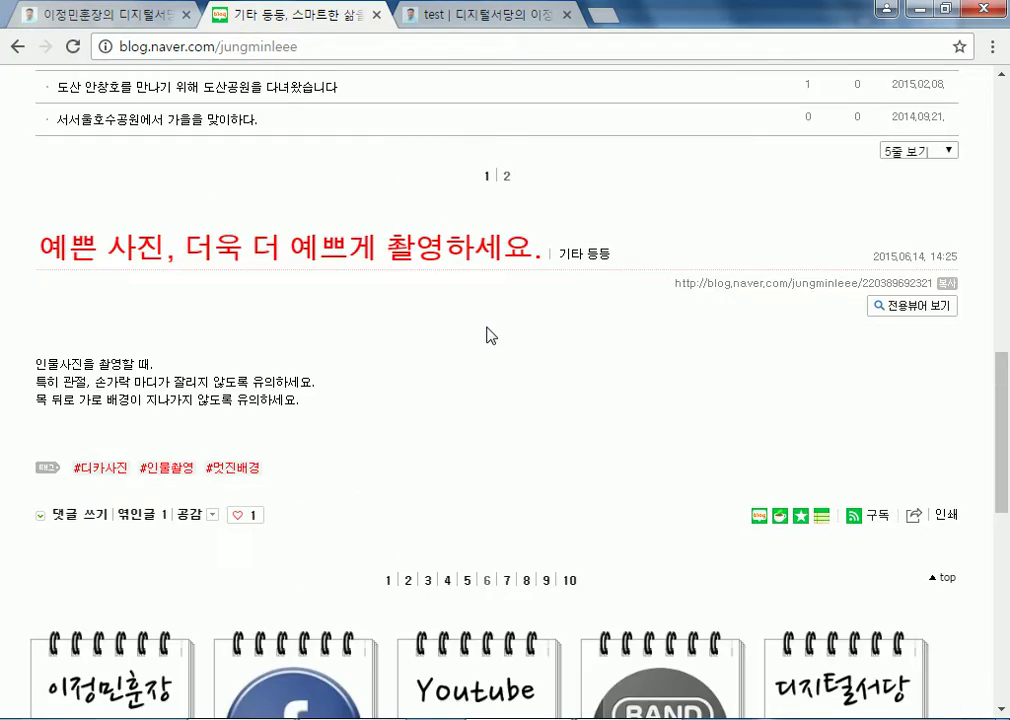
{"action": "scroll", "coordinate": [488, 340], "scroll_direction": "down", "scroll_amount": 3}
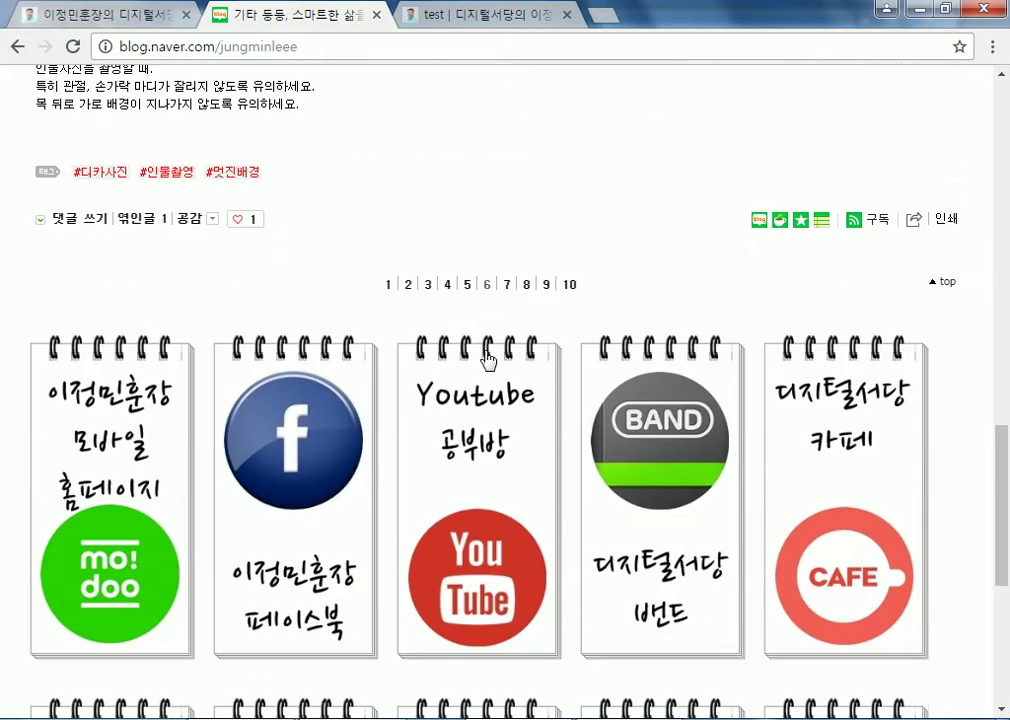
{"action": "left_click", "coordinate": [507, 284]}
{"action": "scroll", "coordinate": [428, 331], "scroll_direction": "down", "scroll_amount": 4}
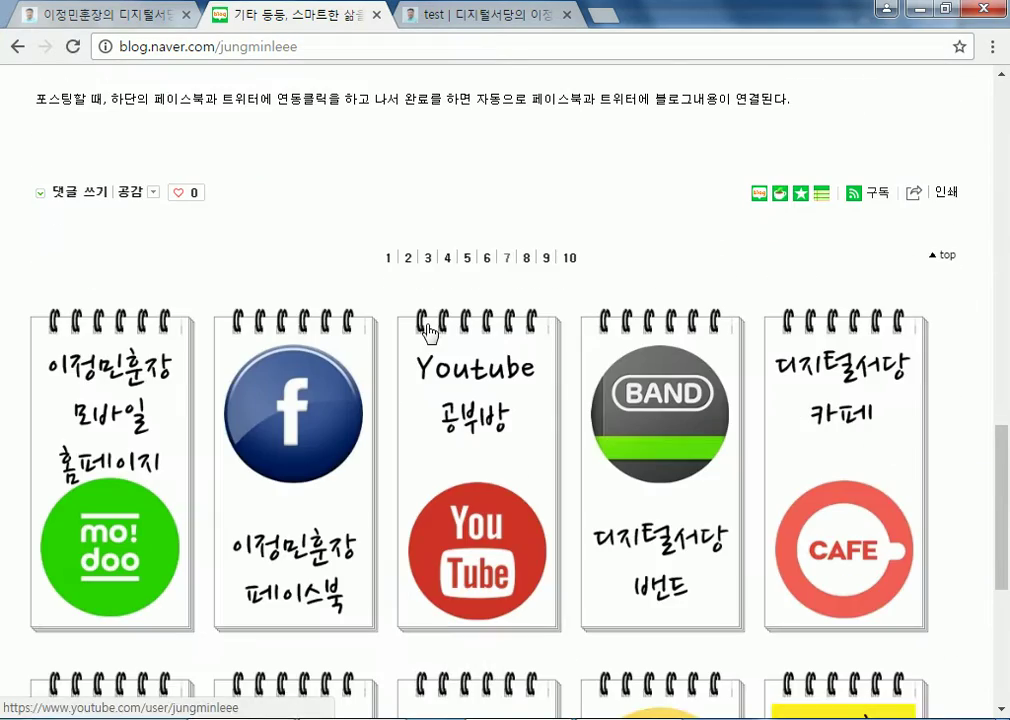
{"action": "left_click", "coordinate": [527, 257]}
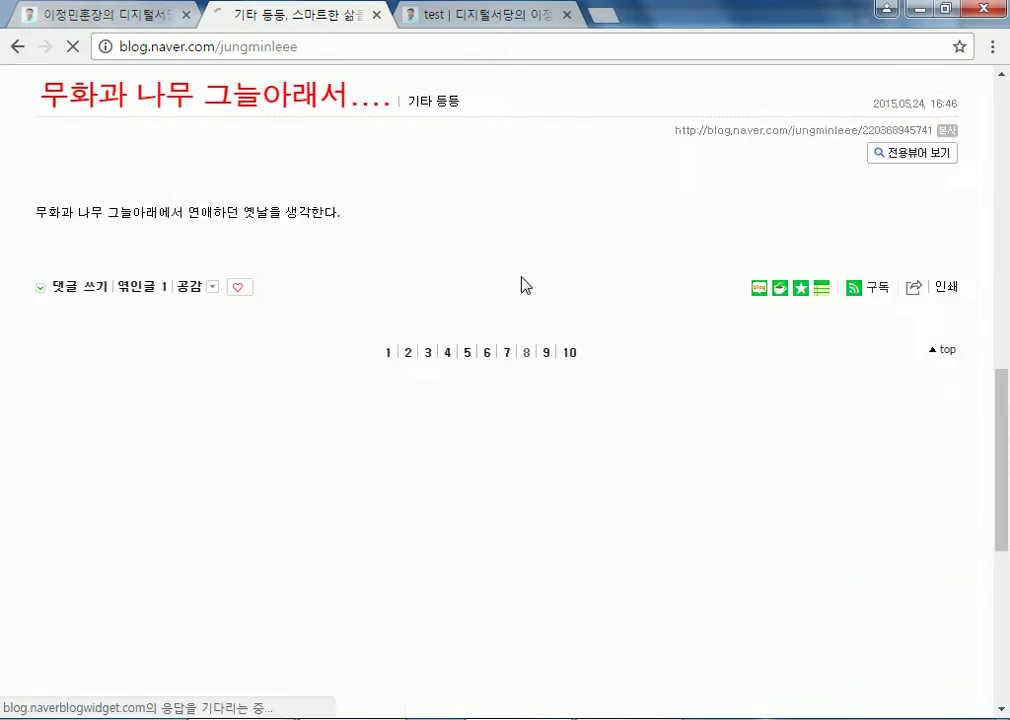
{"action": "scroll", "coordinate": [525, 270], "scroll_direction": "down", "scroll_amount": 4}
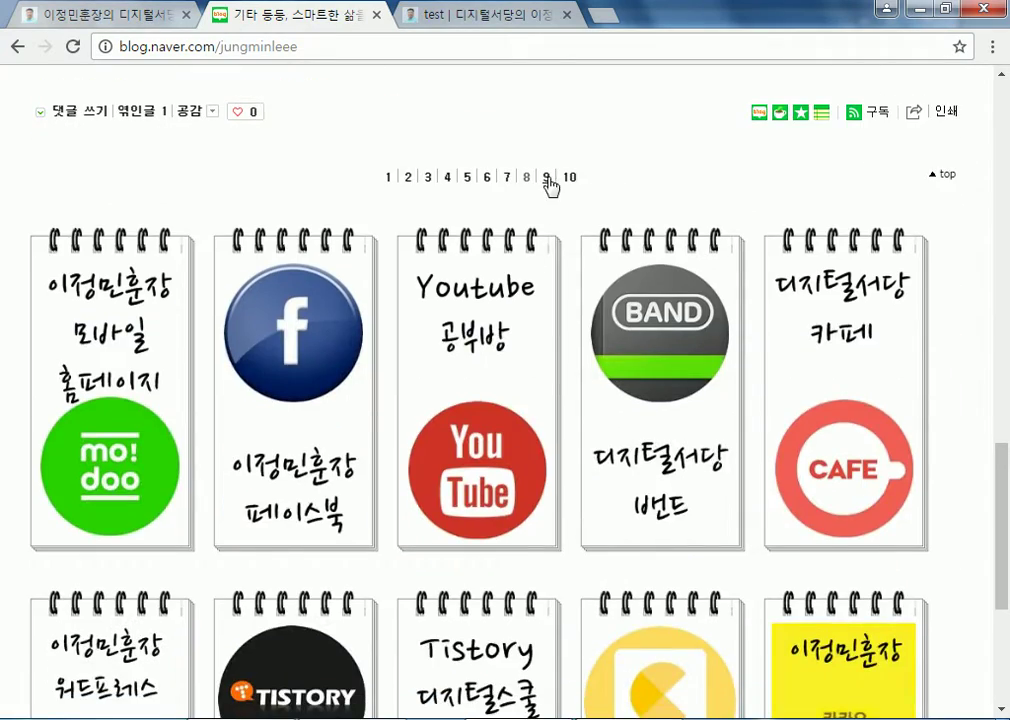
{"action": "left_click", "coordinate": [547, 180]}
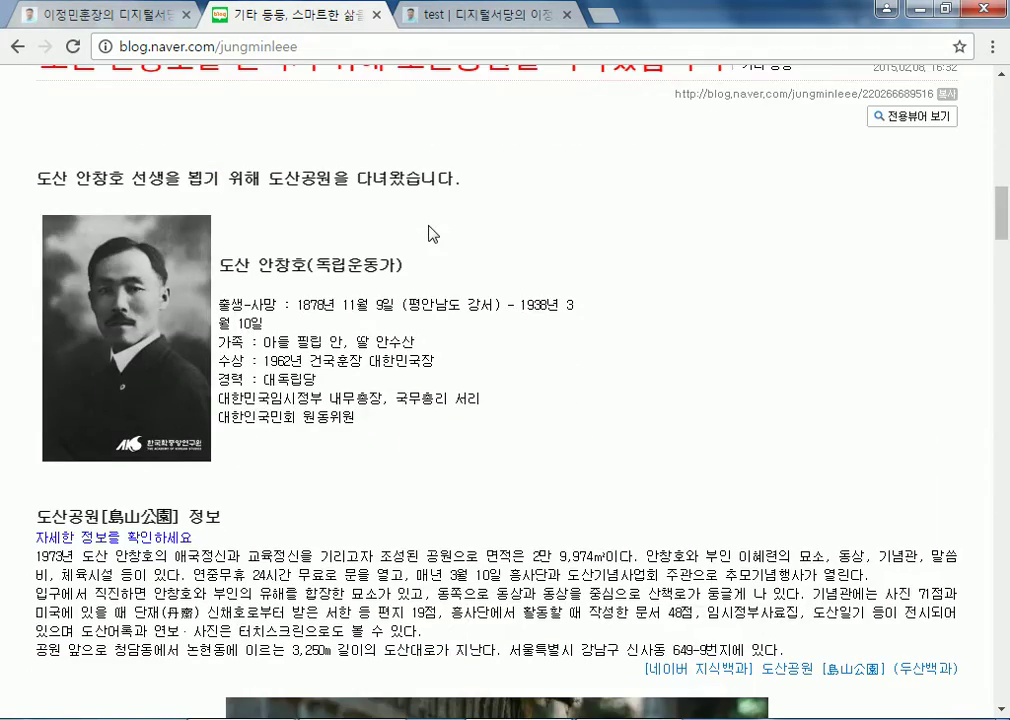
{"action": "scroll", "coordinate": [428, 233], "scroll_direction": "down", "scroll_amount": 15}
{"action": "scroll", "coordinate": [428, 233], "scroll_direction": "up", "scroll_amount": 10}
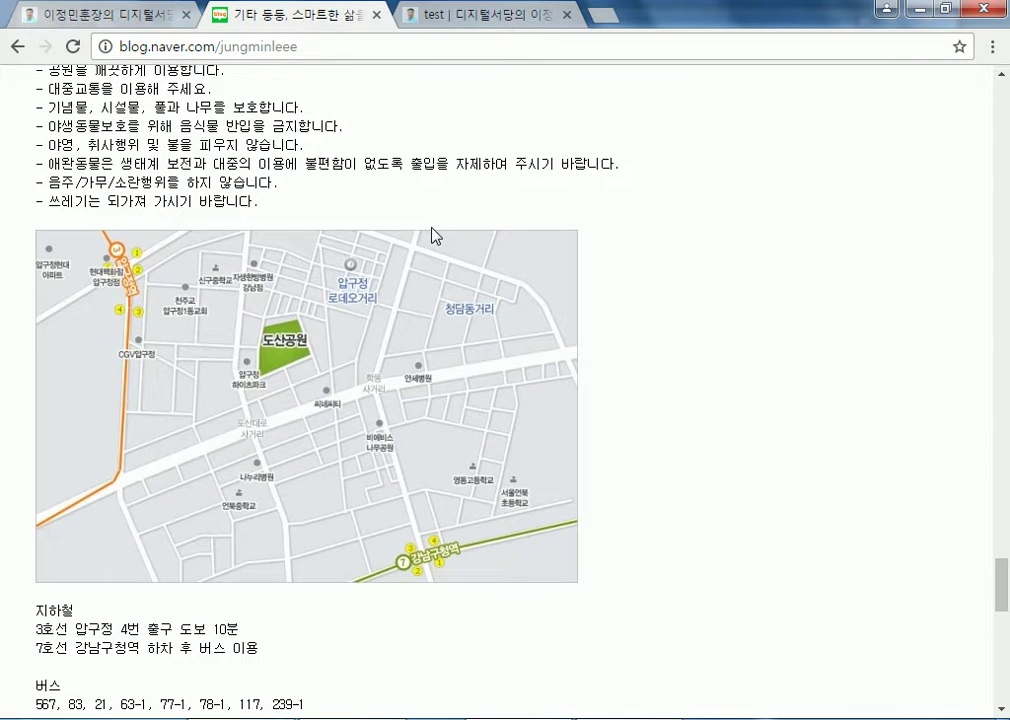
{"action": "left_click", "coordinate": [133, 16]}
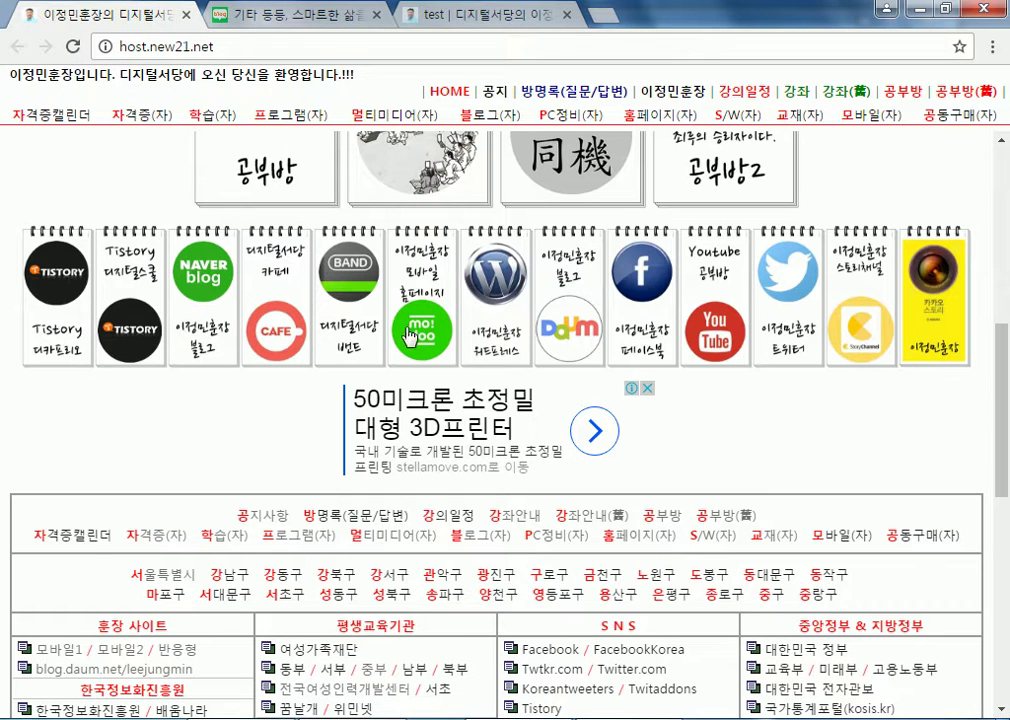
Open the Daum blog and list the 13 posts in its 디카Free5 category
{"action": "left_click", "coordinate": [561, 314]}
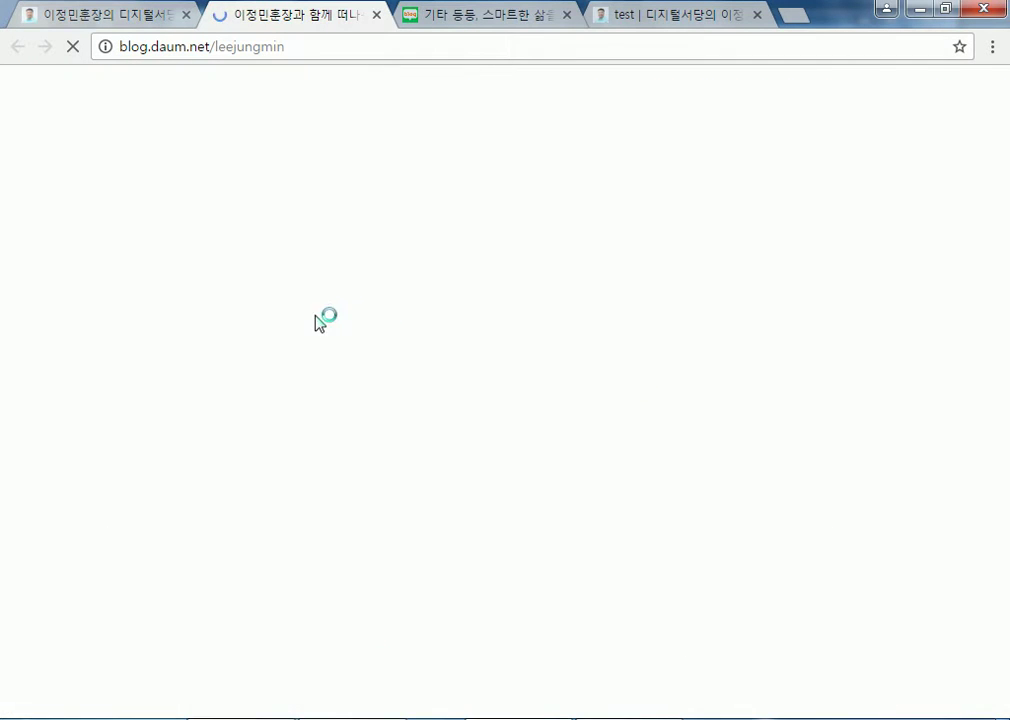
{"action": "scroll", "coordinate": [90, 405], "scroll_direction": "down", "scroll_amount": 3}
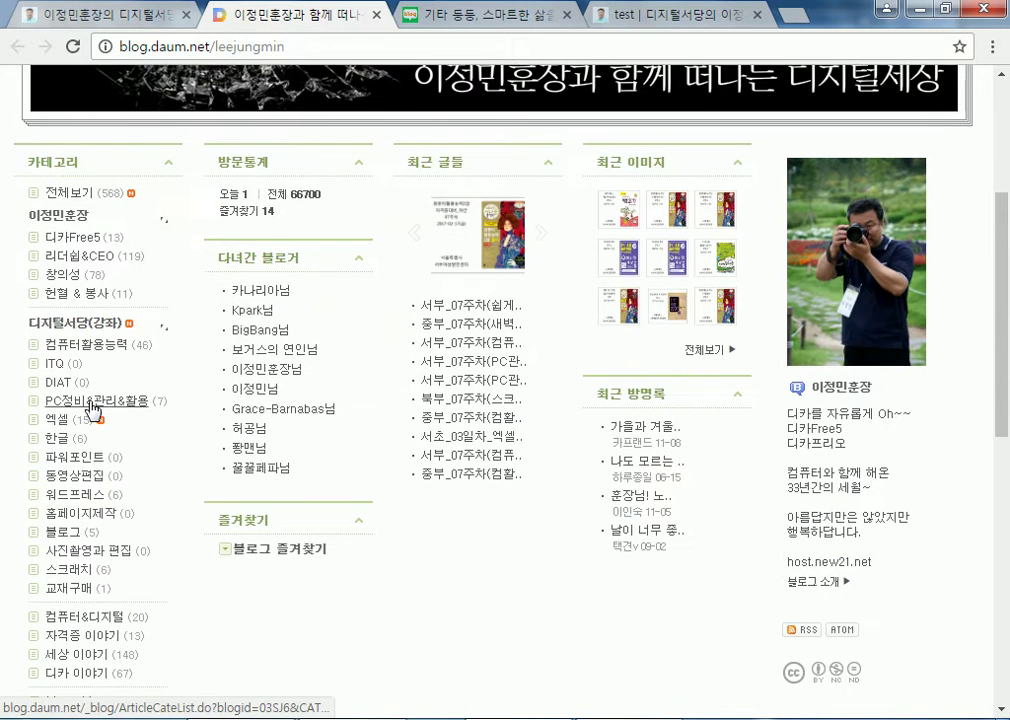
{"action": "left_click", "coordinate": [88, 242]}
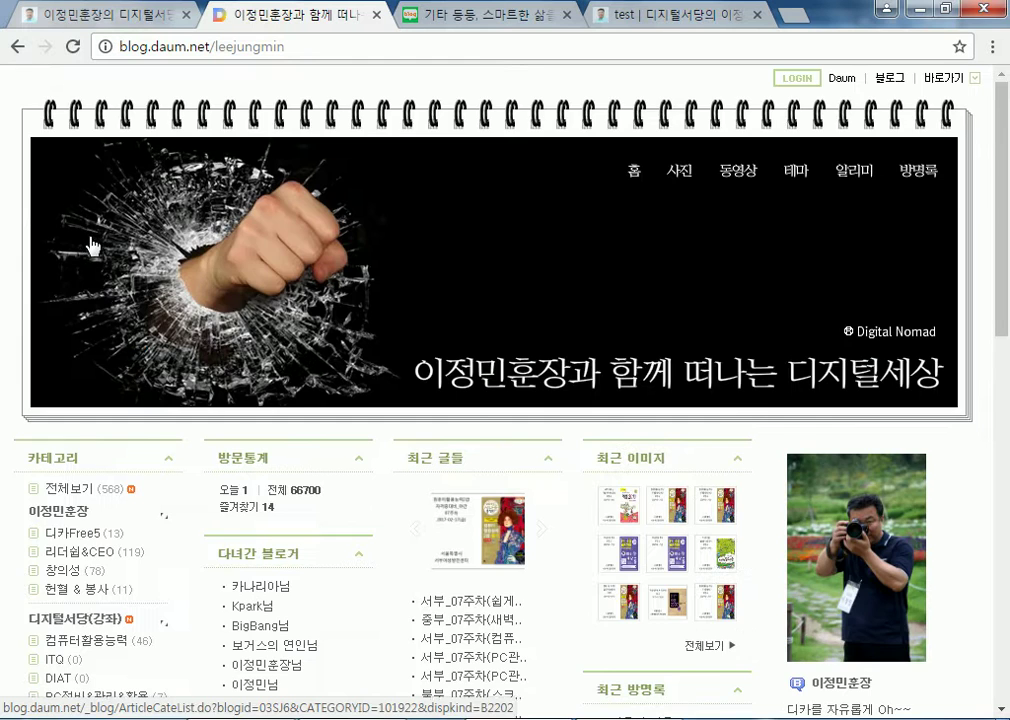
{"action": "scroll", "coordinate": [113, 333], "scroll_direction": "down", "scroll_amount": 8}
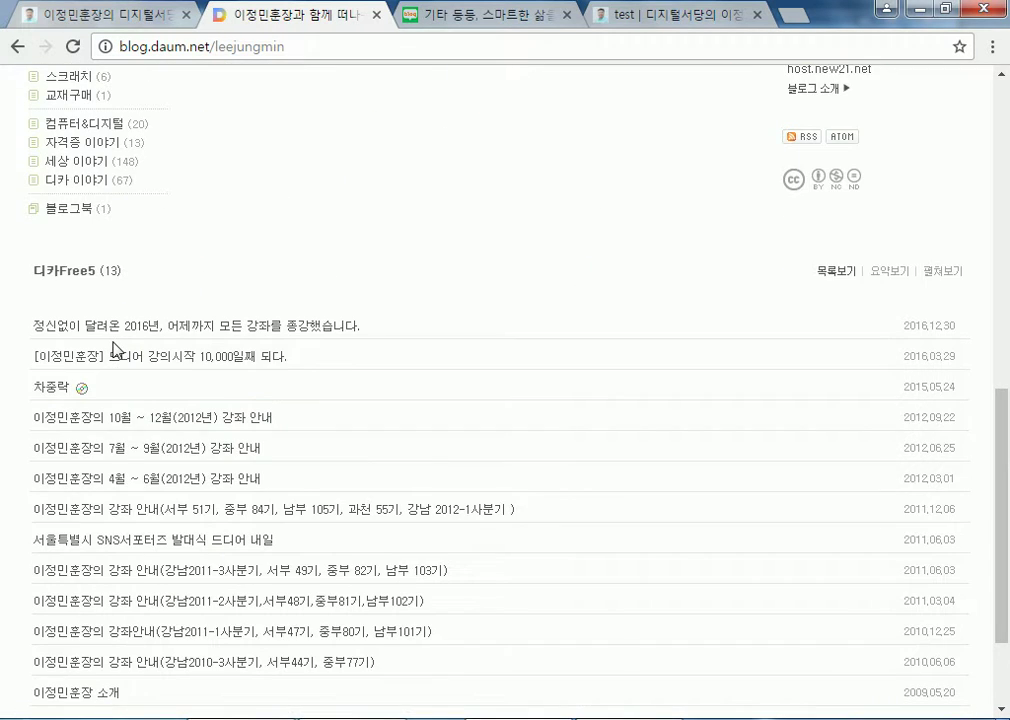
{"action": "scroll", "coordinate": [113, 350], "scroll_direction": "down", "scroll_amount": 1}
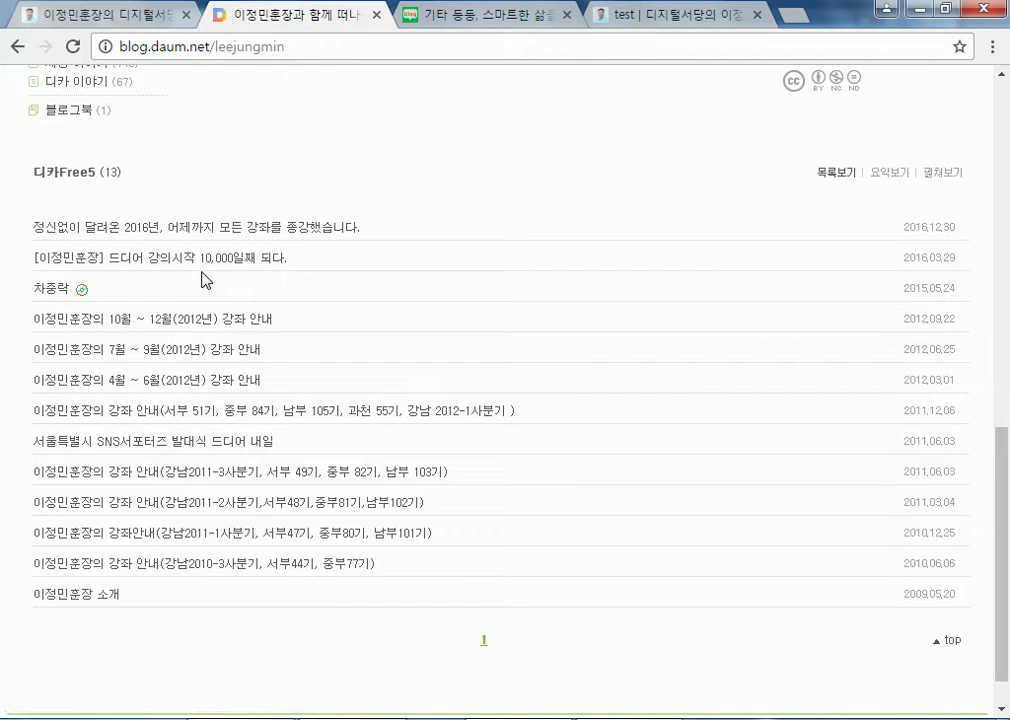
{"action": "scroll", "coordinate": [252, 250], "scroll_direction": "up", "scroll_amount": 10}
Go back to the Naver blog tab and look over its front page
{"action": "left_click", "coordinate": [474, 26]}
{"action": "scroll", "coordinate": [95, 295], "scroll_direction": "up", "scroll_amount": 10}
{"action": "scroll", "coordinate": [118, 370], "scroll_direction": "down", "scroll_amount": 3}
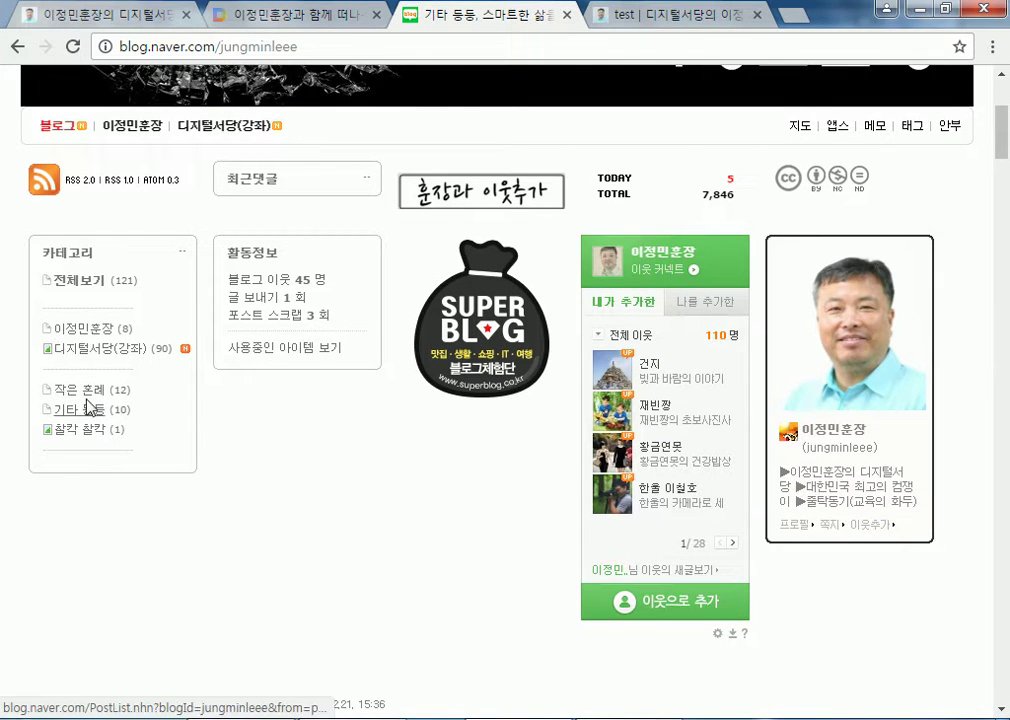
List the Naver blog's 이정민훈장 category posts and jump to the page bottom
{"action": "left_click", "coordinate": [86, 340]}
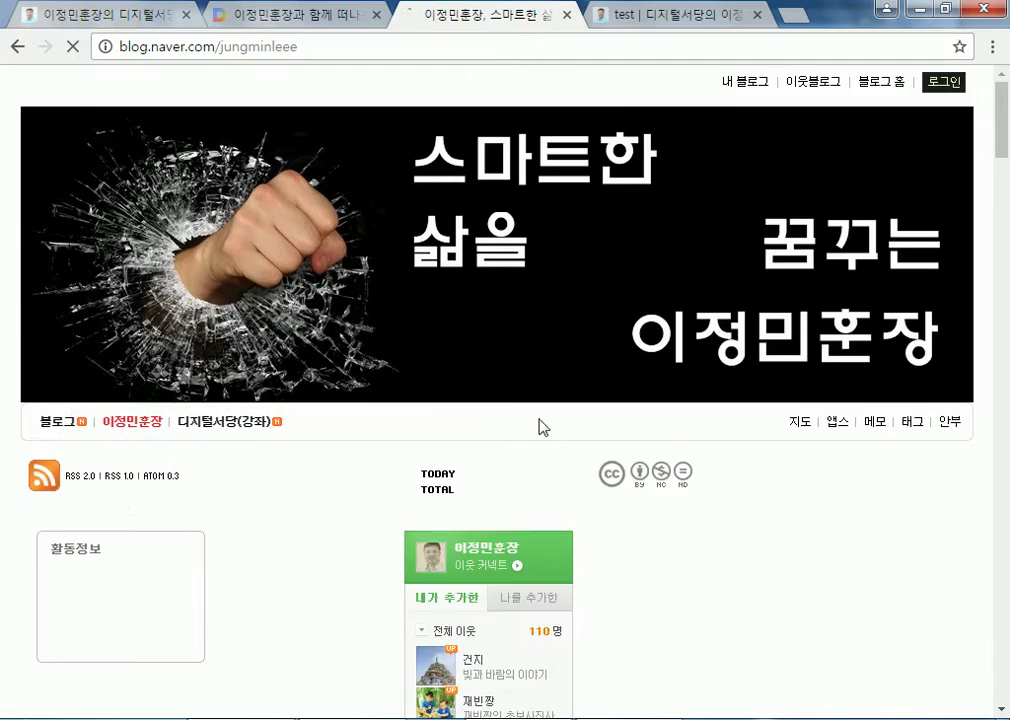
{"action": "scroll", "coordinate": [692, 425], "scroll_direction": "up", "scroll_amount": 10}
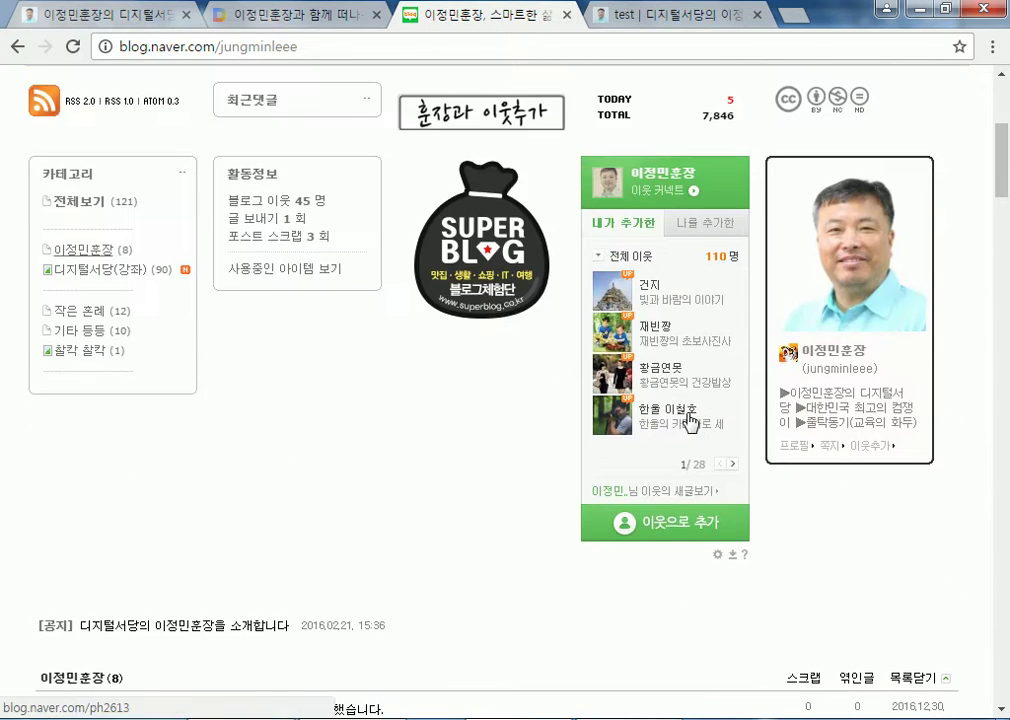
{"action": "scroll", "coordinate": [209, 492], "scroll_direction": "down", "scroll_amount": 4}
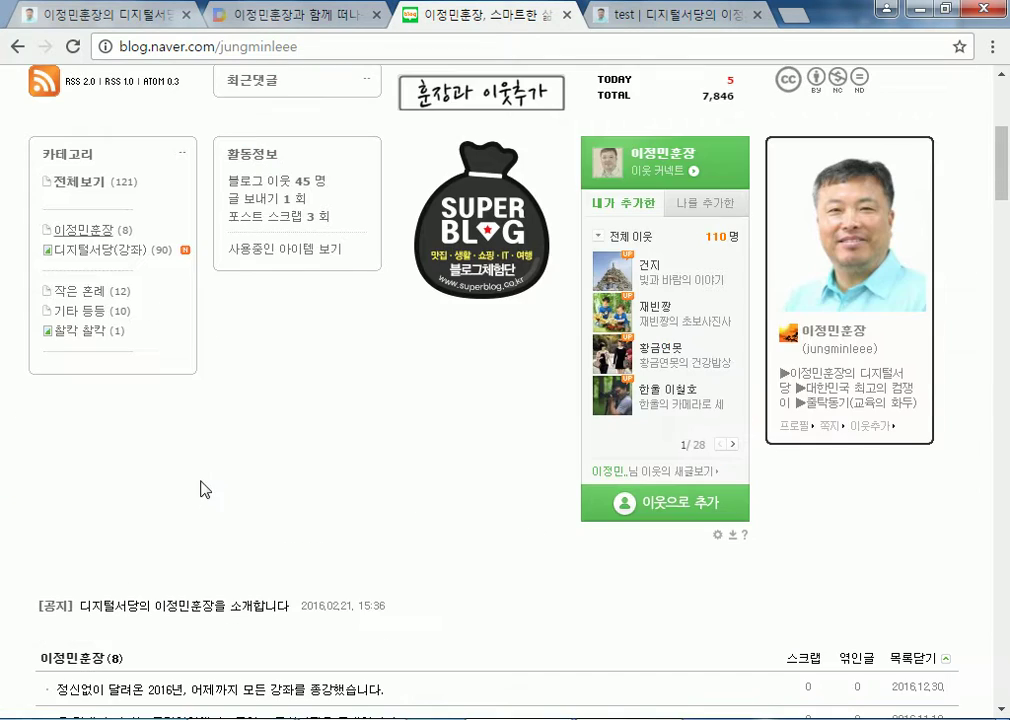
{"action": "key", "text": "End"}
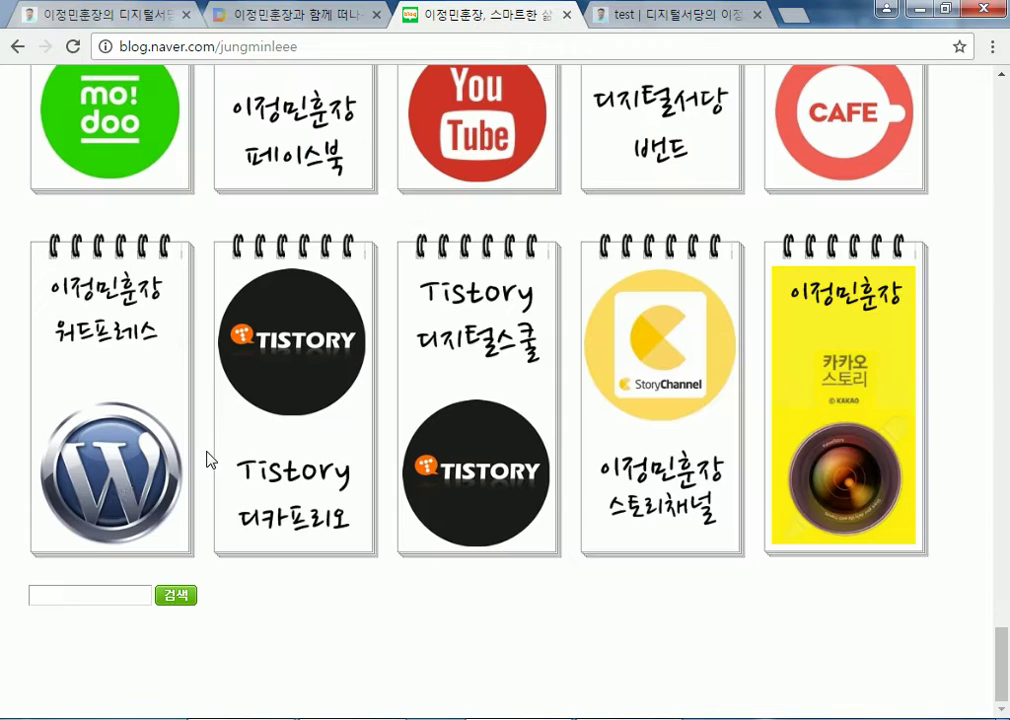
Search the blog and open the post '나의 꿈은 멋진 항해사가 되는 것이다'
{"action": "left_click", "coordinate": [79, 597]}
{"action": "key", "text": "Return"}
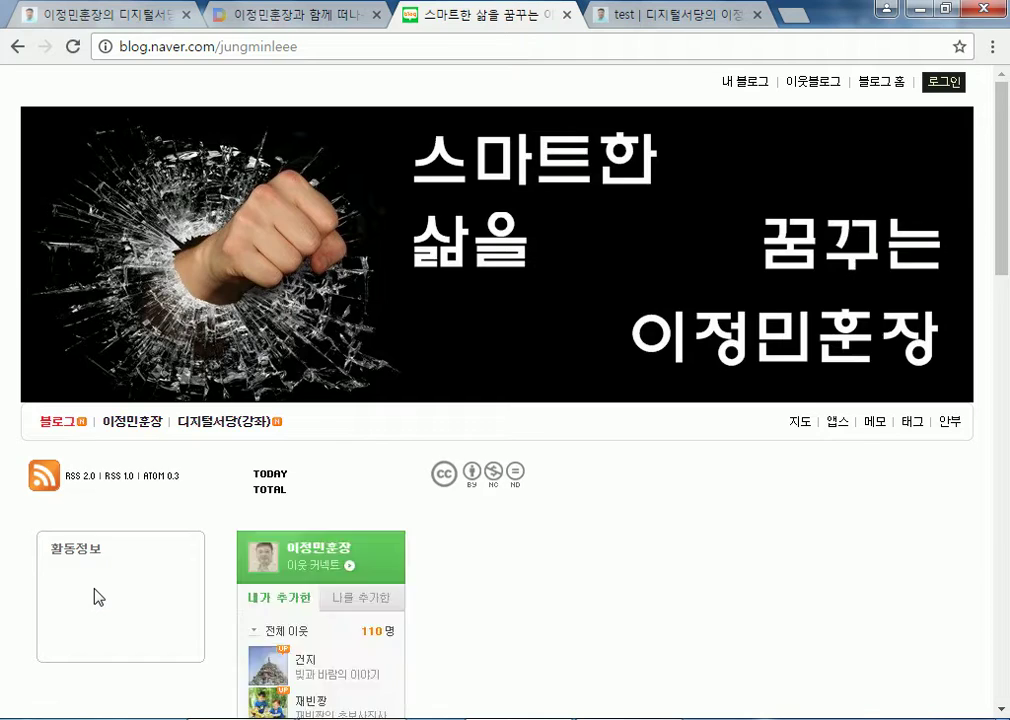
{"action": "left_click", "coordinate": [172, 236]}
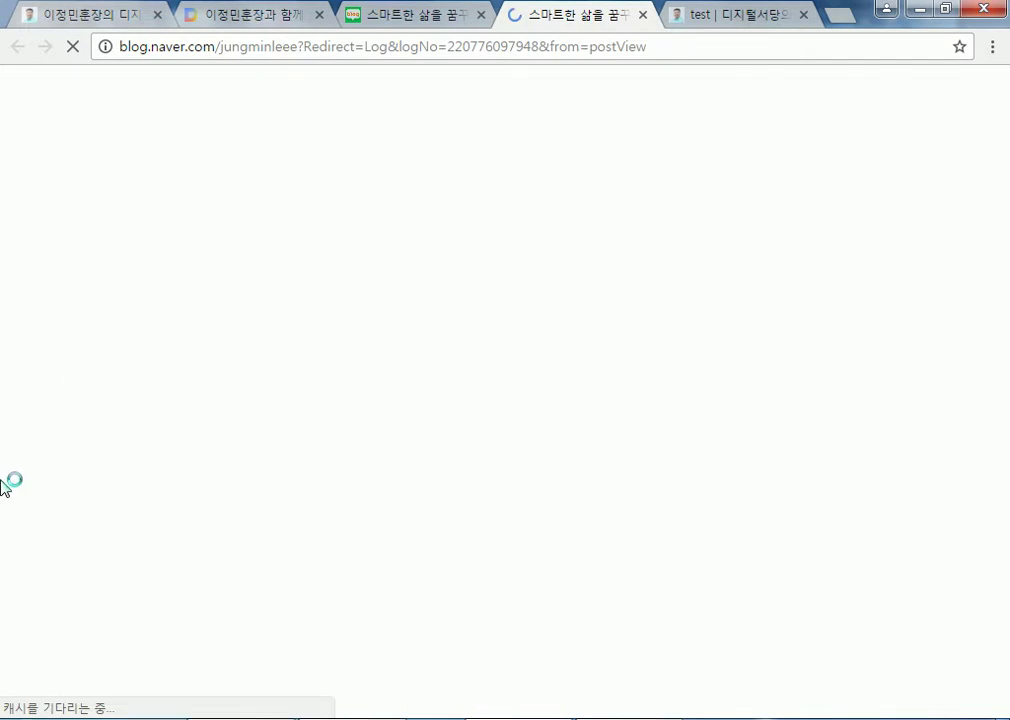
{"action": "scroll", "coordinate": [86, 487], "scroll_direction": "down", "scroll_amount": 15}
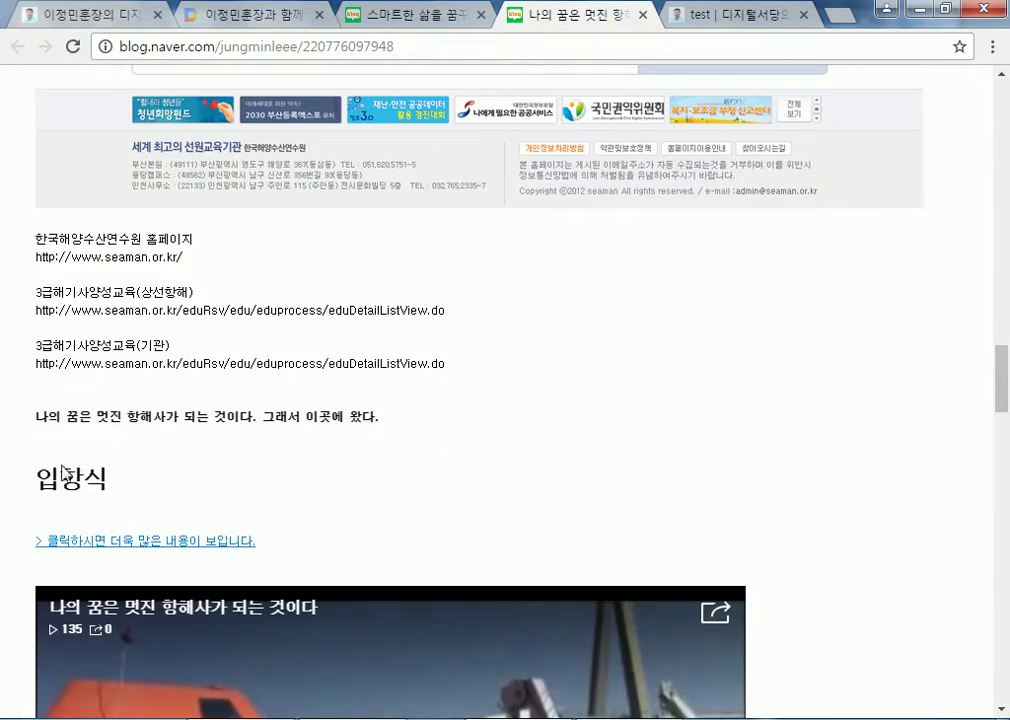
{"action": "scroll", "coordinate": [142, 343], "scroll_direction": "down", "scroll_amount": 2}
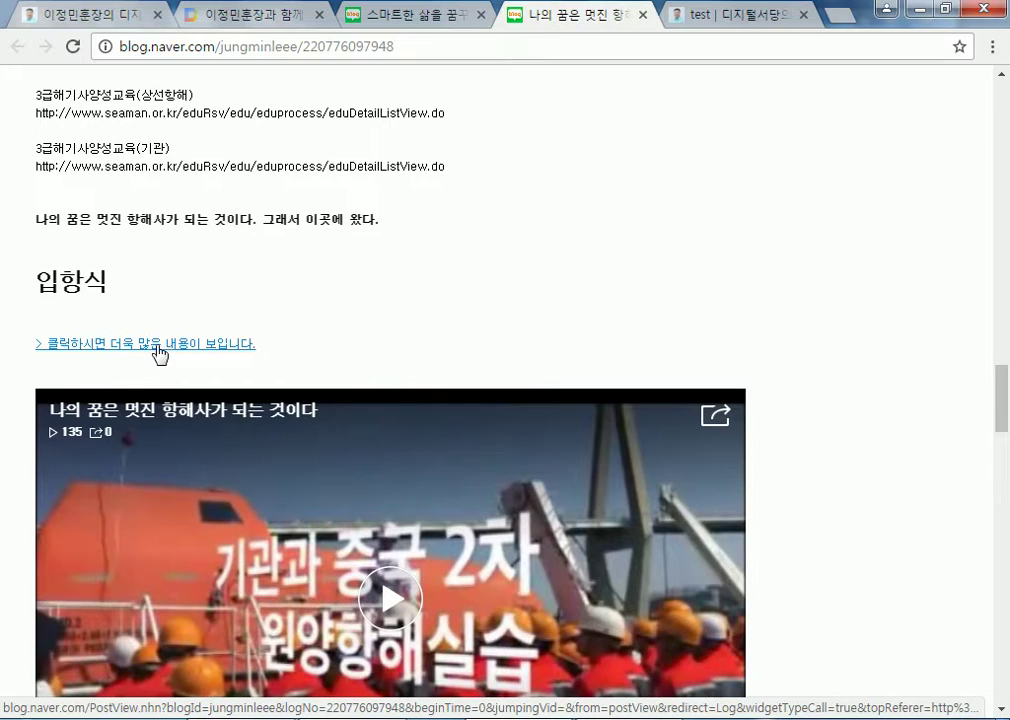
{"action": "scroll", "coordinate": [214, 350], "scroll_direction": "down", "scroll_amount": 15}
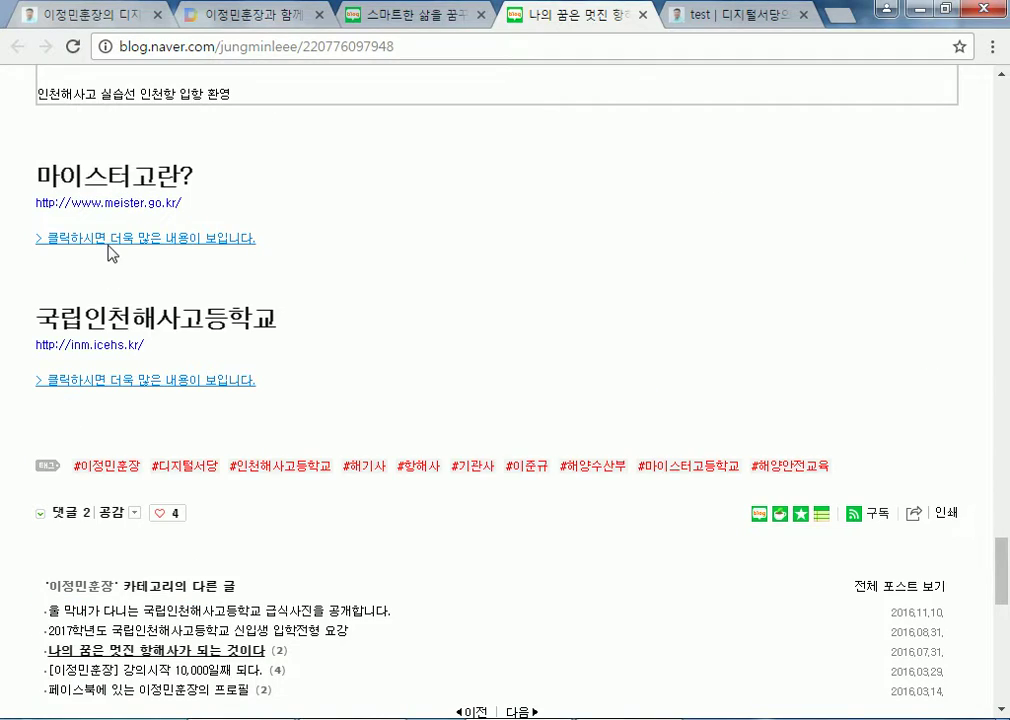
Expand the 국립인천해사고등학교 section, read it, then collapse it
{"action": "left_click", "coordinate": [124, 388]}
{"action": "scroll", "coordinate": [140, 445], "scroll_direction": "down", "scroll_amount": 18}
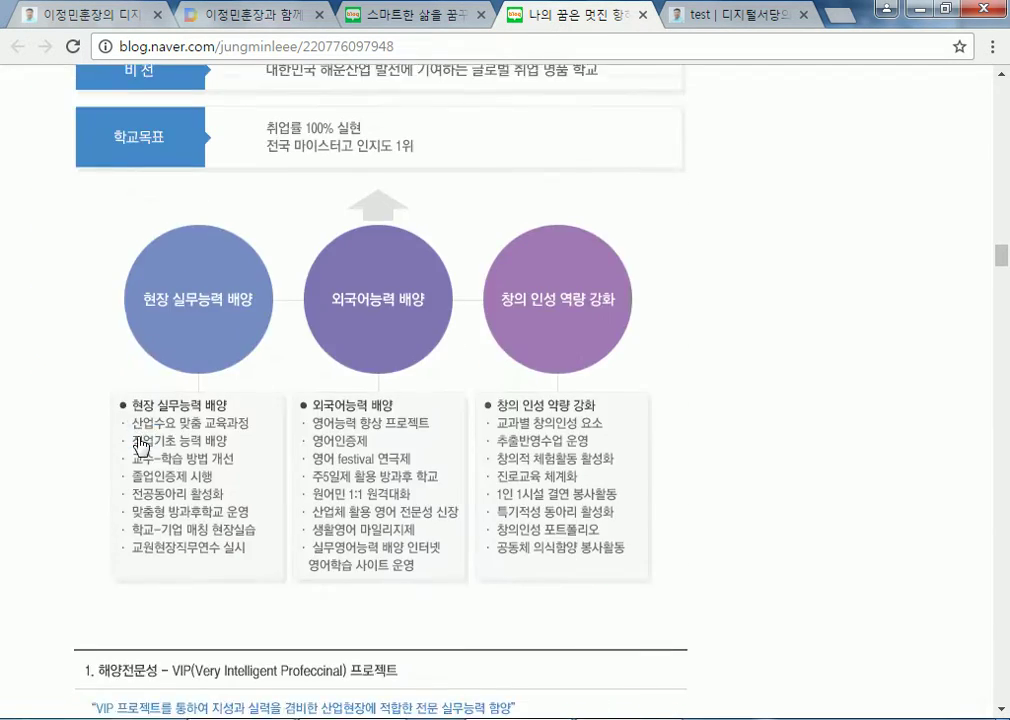
{"action": "scroll", "coordinate": [140, 445], "scroll_direction": "down", "scroll_amount": 10}
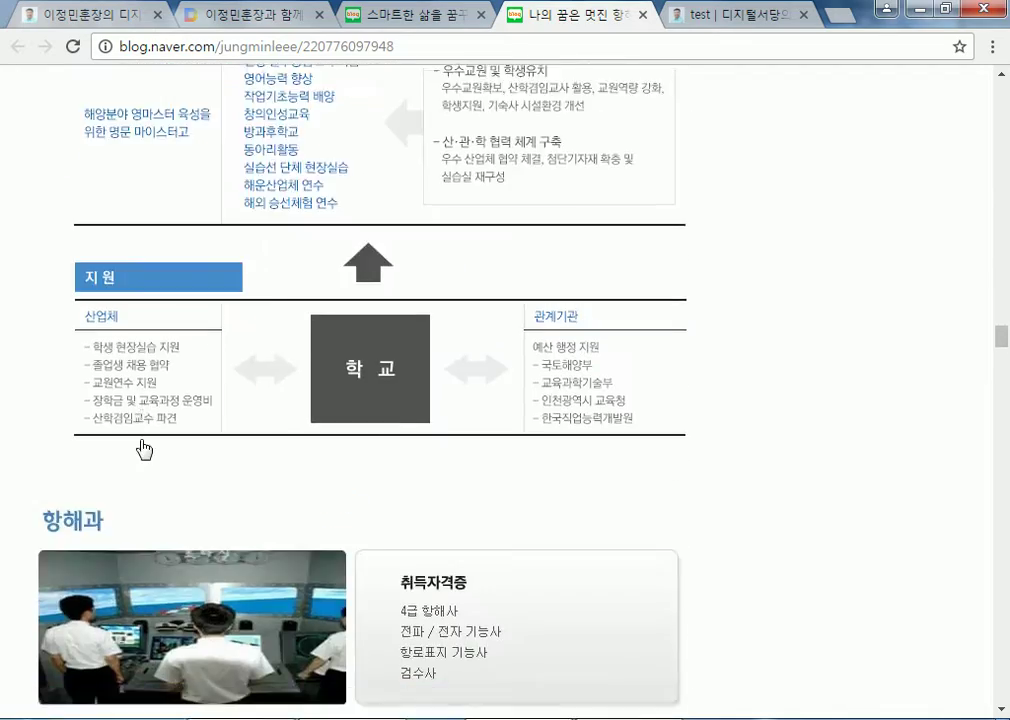
{"action": "left_click_drag", "start_coordinate": [1000, 349], "coordinate": [1001, 240]}
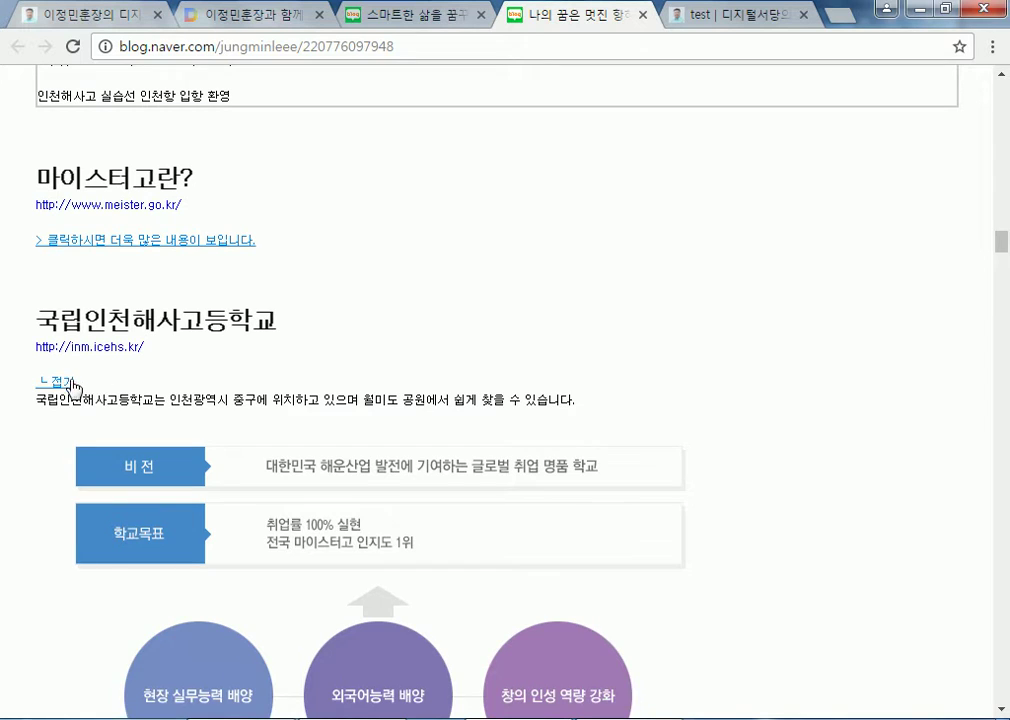
{"action": "left_click", "coordinate": [72, 384]}
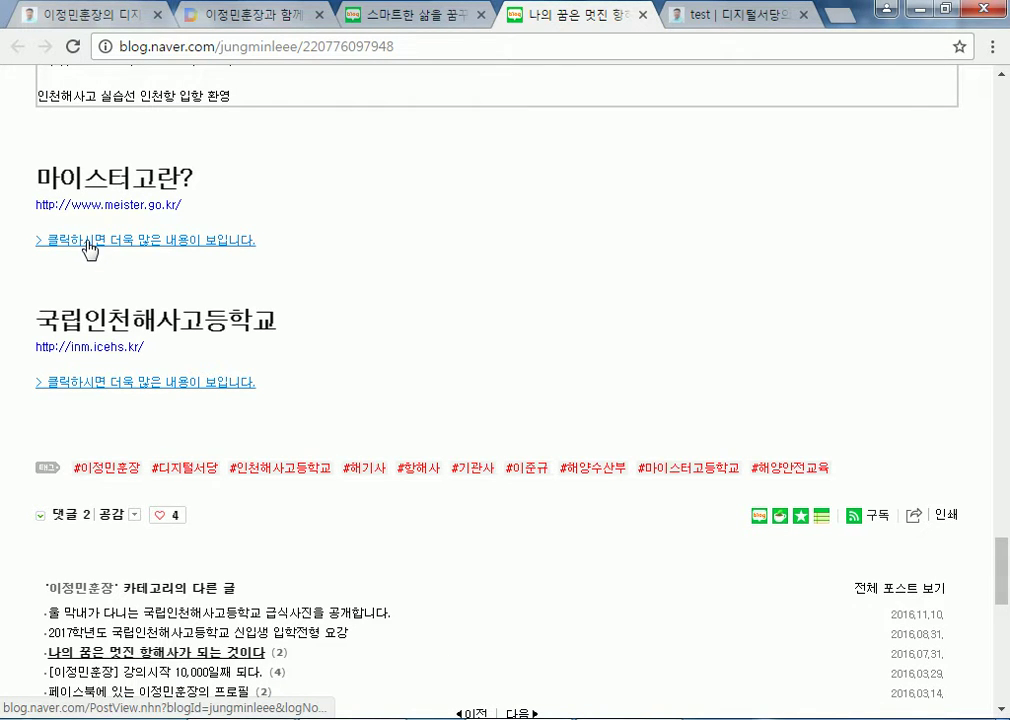
Expand the 마이스터고란? section, read it, then collapse it
{"action": "left_click", "coordinate": [90, 242]}
{"action": "mouse_move", "coordinate": [1001, 395]}
{"action": "left_mouse_down"}
{"action": "mouse_move", "coordinate": [1004, 670]}
{"action": "mouse_move", "coordinate": [993, 386]}
{"action": "mouse_move", "coordinate": [956, 180]}
{"action": "mouse_move", "coordinate": [962, 376]}
{"action": "mouse_move", "coordinate": [985, 395]}
{"action": "left_mouse_up"}
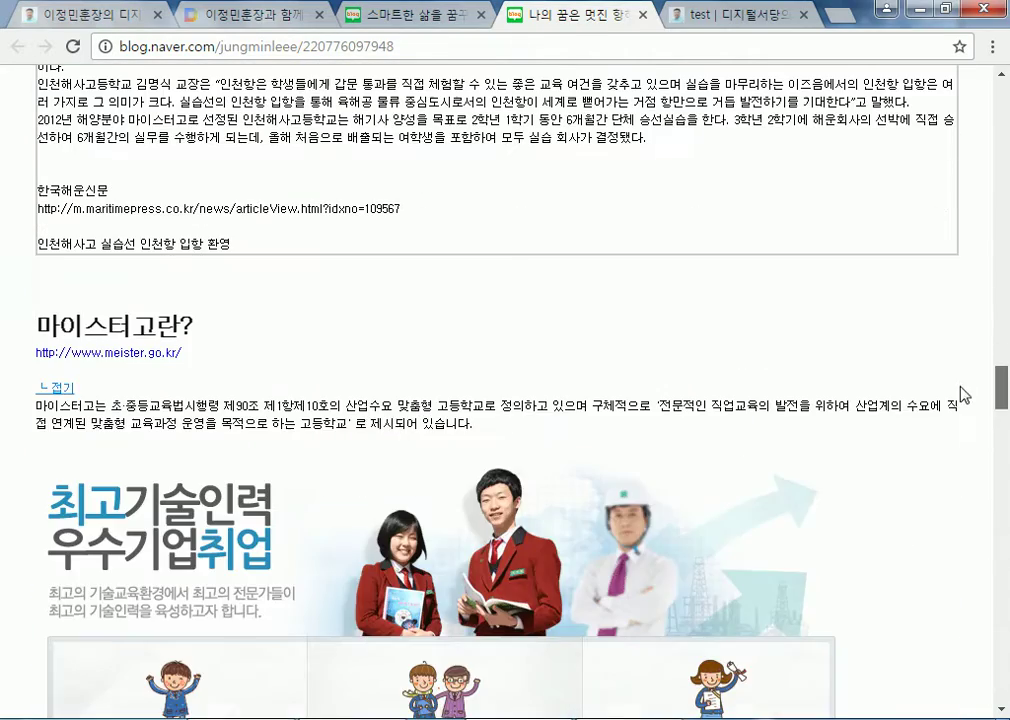
{"action": "left_click", "coordinate": [58, 389]}
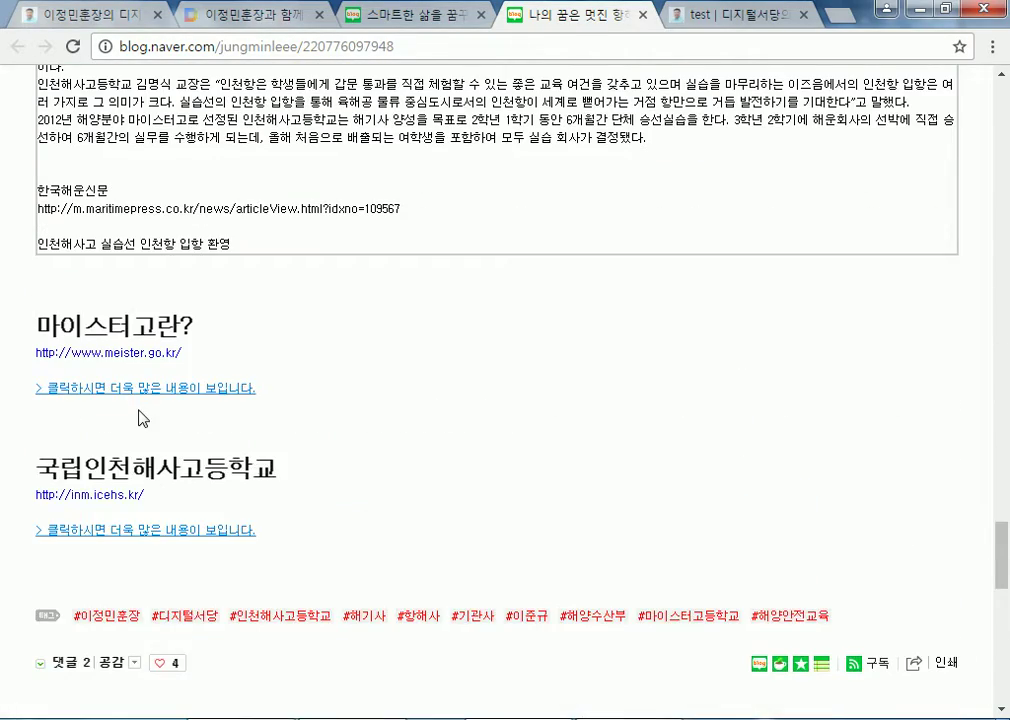
{"action": "scroll", "coordinate": [140, 415], "scroll_direction": "up", "scroll_amount": 4}
{"action": "scroll", "coordinate": [140, 415], "scroll_direction": "up", "scroll_amount": 13}
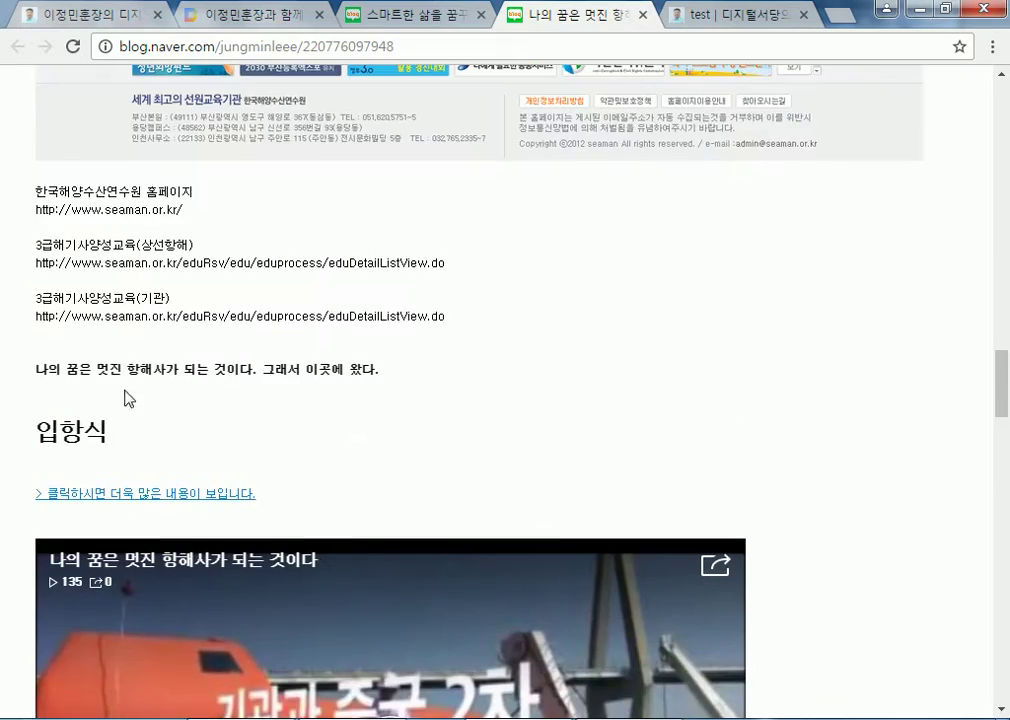
{"action": "scroll", "coordinate": [163, 462], "scroll_direction": "down", "scroll_amount": 4}
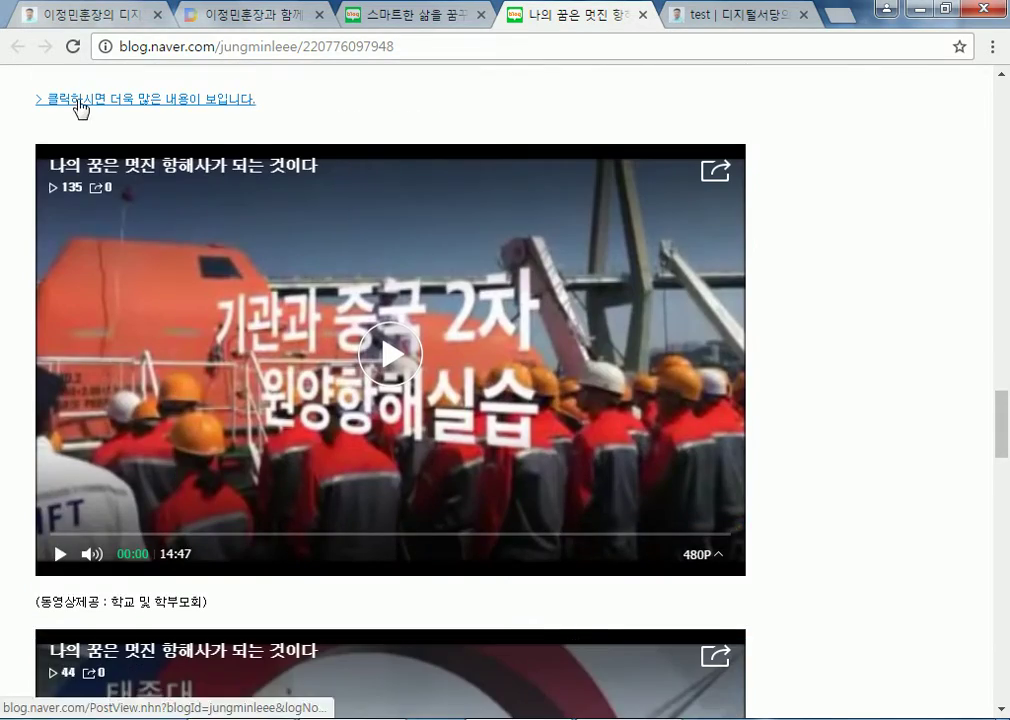
Expand the 입항식 section's text and photos, read through them, then collapse it
{"action": "left_click", "coordinate": [78, 99]}
{"action": "scroll", "coordinate": [140, 320], "scroll_direction": "down", "scroll_amount": 15}
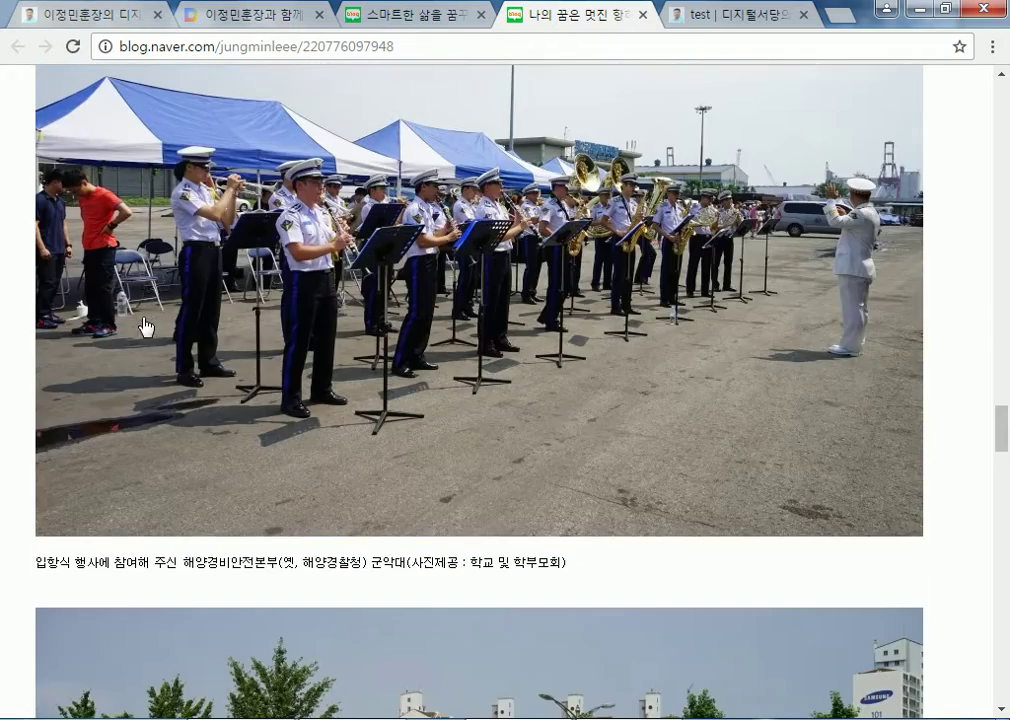
{"action": "scroll", "coordinate": [145, 315], "scroll_direction": "up", "scroll_amount": 20}
{"action": "scroll", "coordinate": [90, 327], "scroll_direction": "down", "scroll_amount": 5}
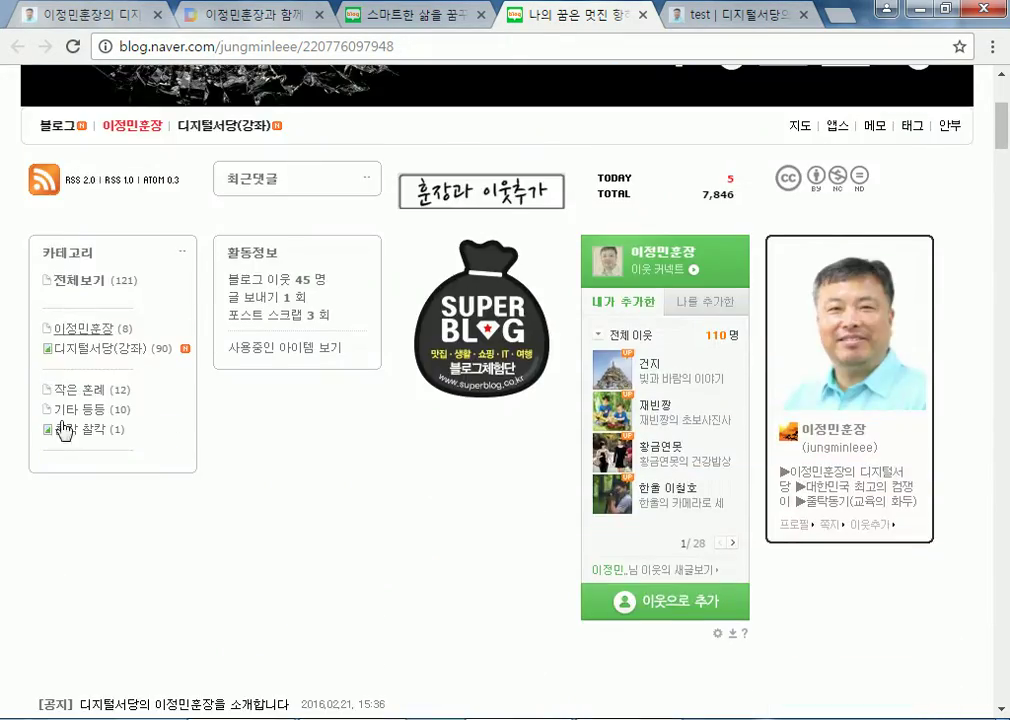
{"action": "scroll", "coordinate": [57, 447], "scroll_direction": "down", "scroll_amount": 10}
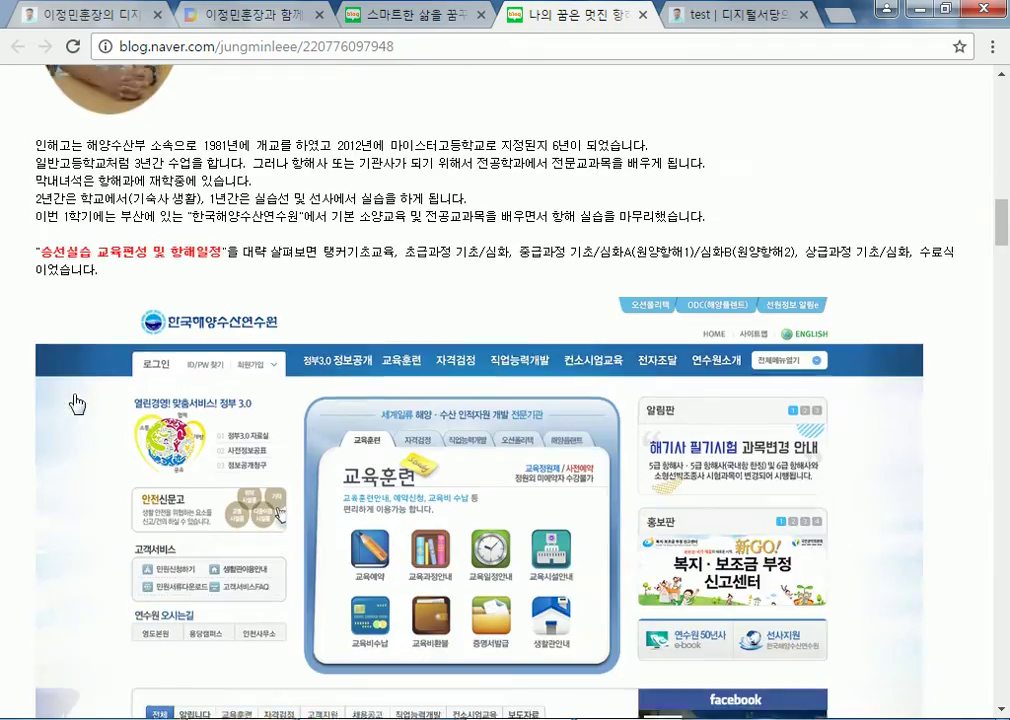
{"action": "scroll", "coordinate": [50, 293], "scroll_direction": "down", "scroll_amount": 10}
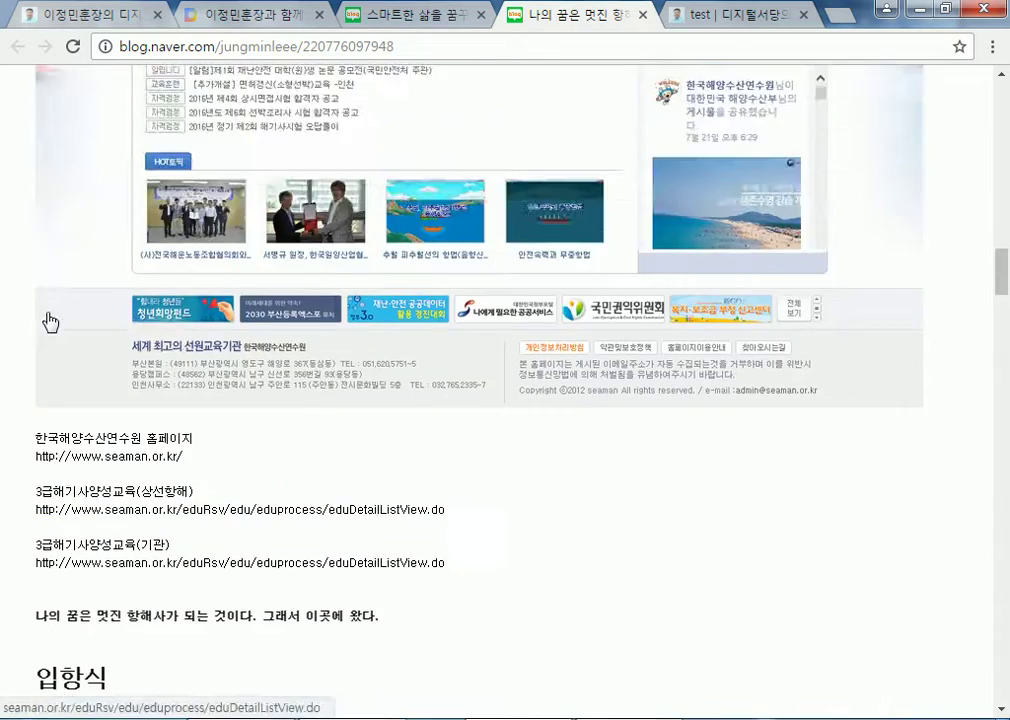
{"action": "scroll", "coordinate": [50, 321], "scroll_direction": "down", "scroll_amount": 4}
{"action": "left_click", "coordinate": [62, 347]}
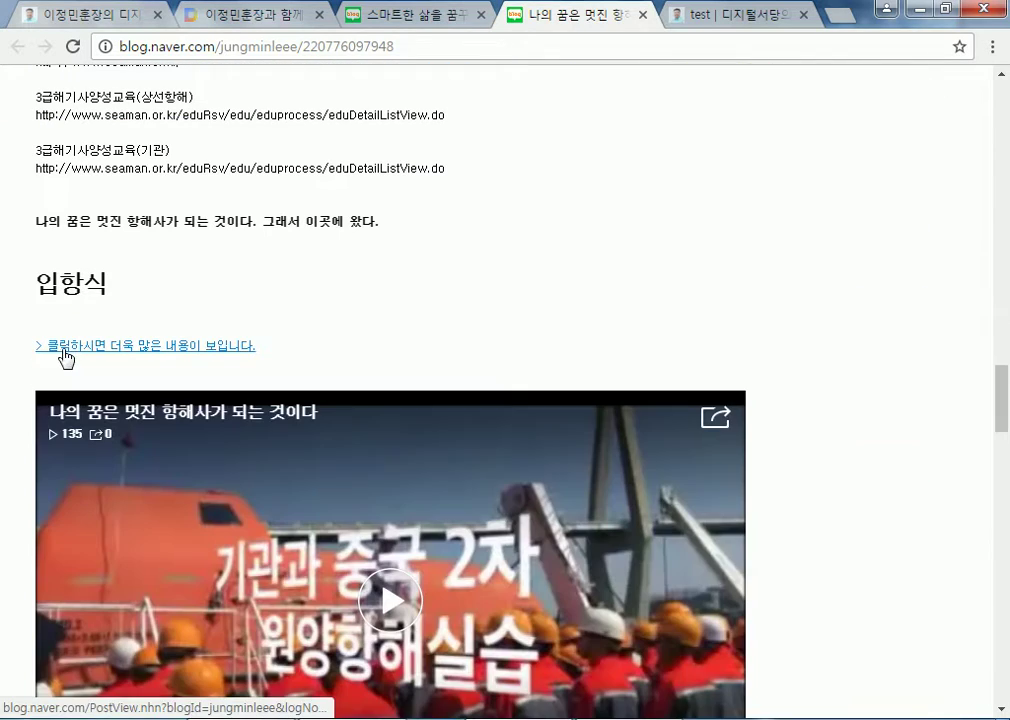
{"action": "scroll", "coordinate": [100, 400], "scroll_direction": "down", "scroll_amount": 3}
{"action": "scroll", "coordinate": [87, 428], "scroll_direction": "down", "scroll_amount": 14}
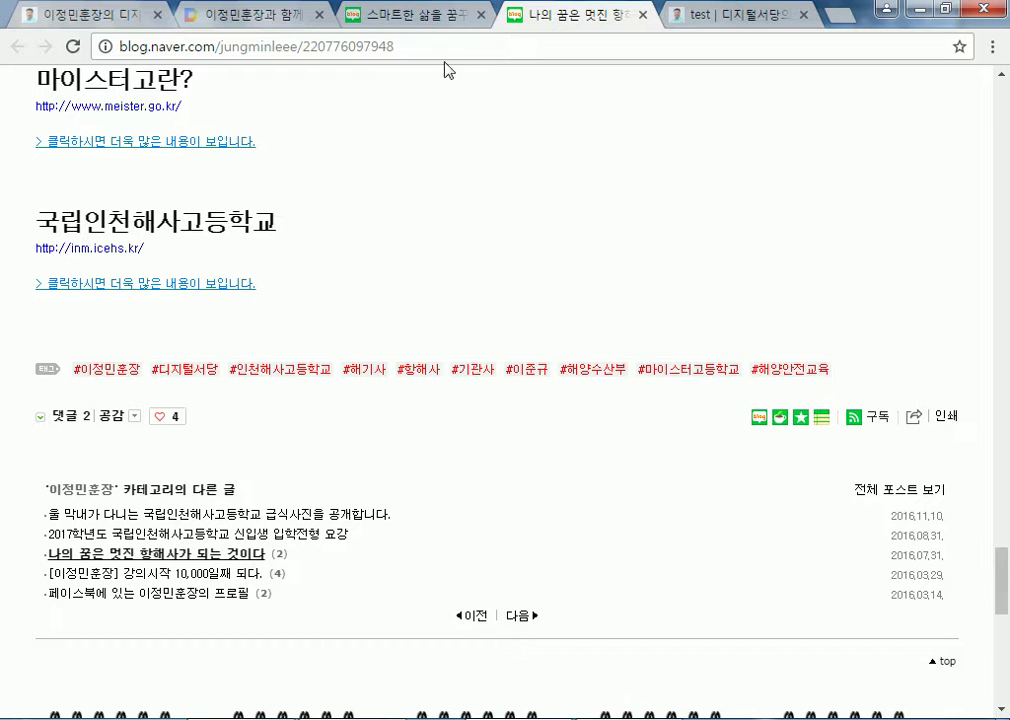
Close the search results tab and return to the WordPress test post page
{"action": "left_click", "coordinate": [484, 17]}
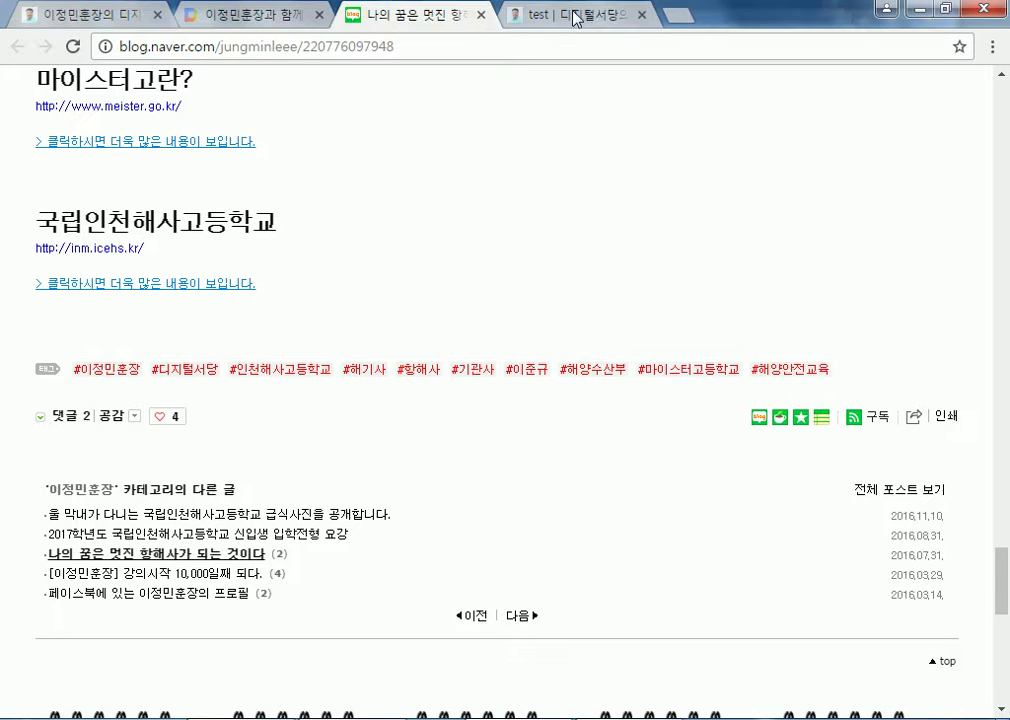
{"action": "left_click", "coordinate": [588, 18]}
{"action": "scroll", "coordinate": [360, 292], "scroll_direction": "up", "scroll_amount": 5}
{"action": "scroll", "coordinate": [360, 289], "scroll_direction": "up", "scroll_amount": 1}
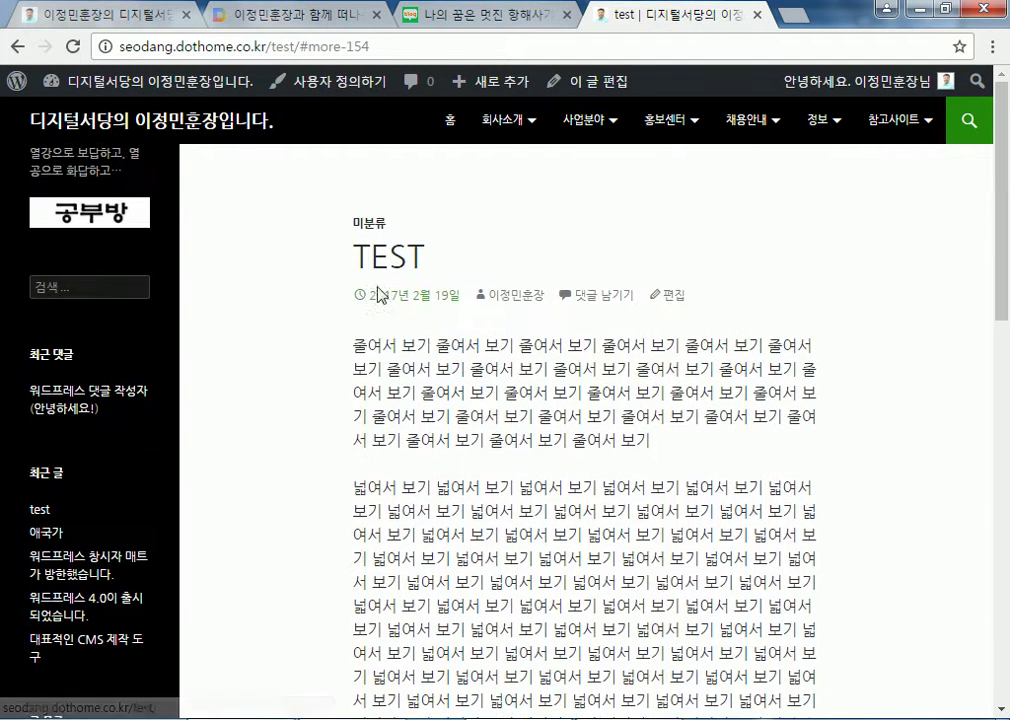
Open the TEST post's editor and send it to the trash with 휴지통으로 이동
{"action": "left_click", "coordinate": [674, 300]}
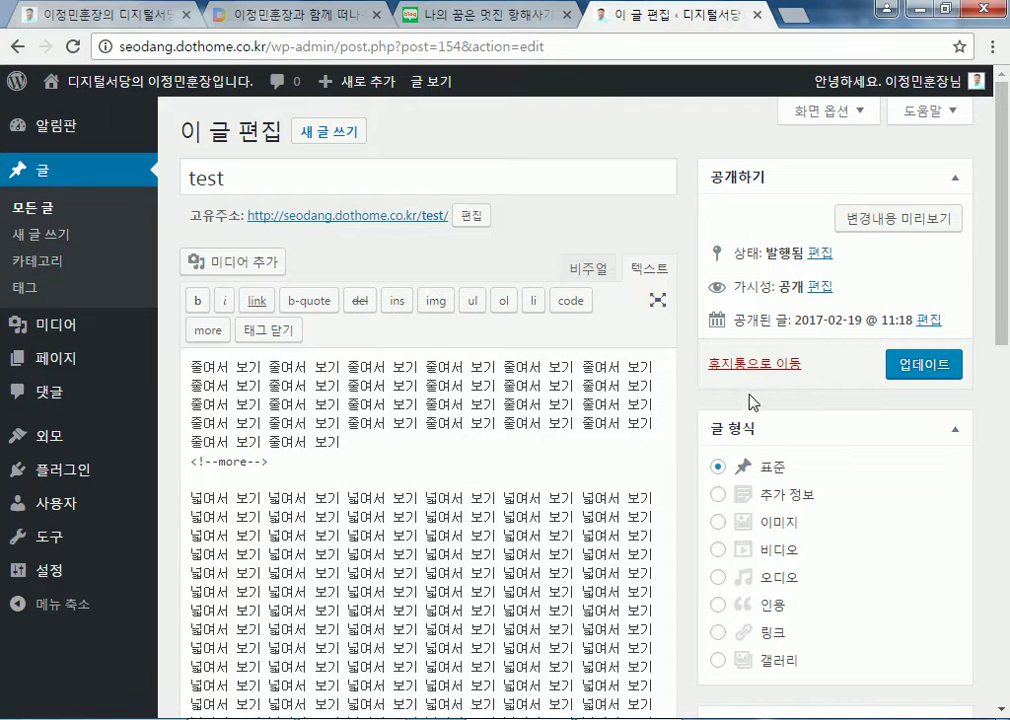
{"action": "left_click", "coordinate": [746, 368]}
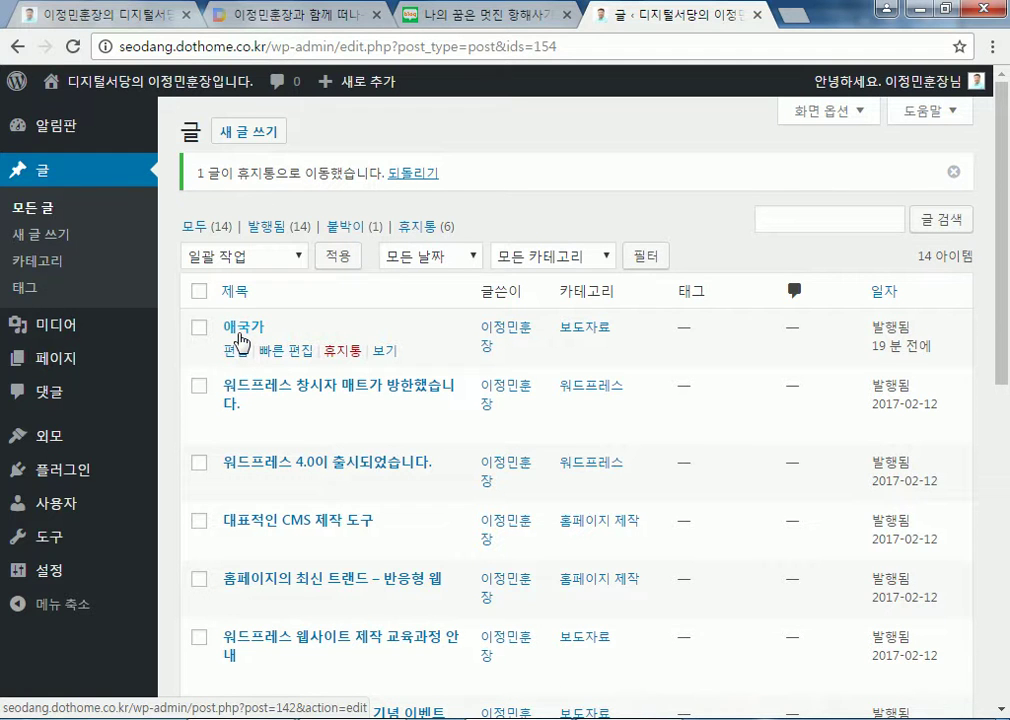
Open the 애국가 post in the editor and select the title word 애국가
{"action": "left_click", "coordinate": [239, 337]}
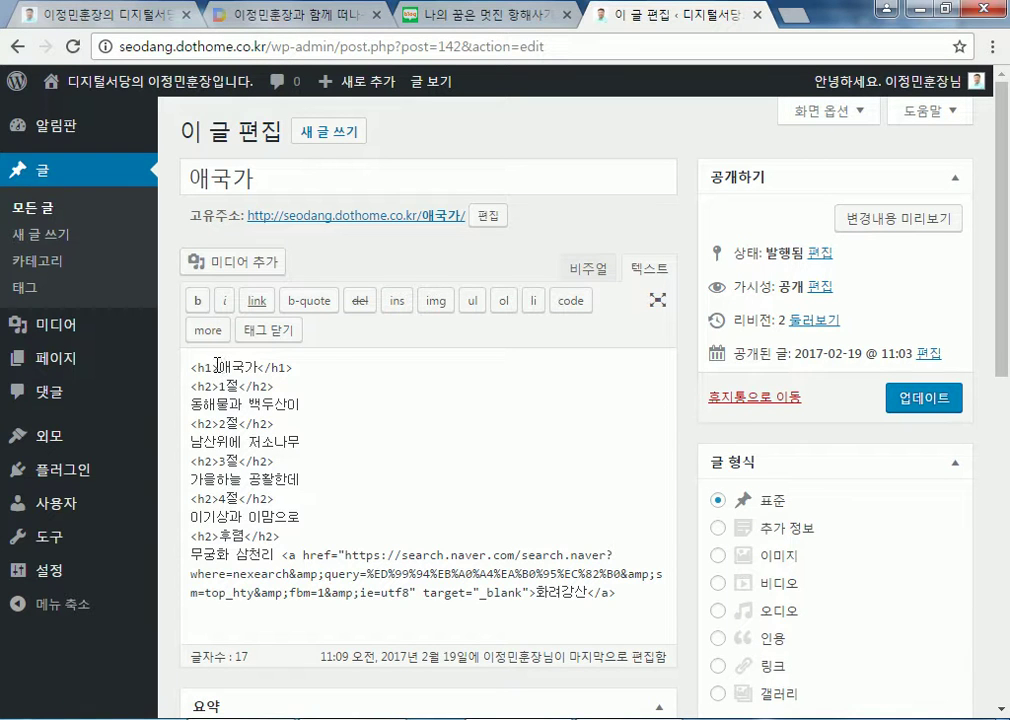
{"action": "left_click_drag", "start_coordinate": [219, 367], "coordinate": [259, 364]}
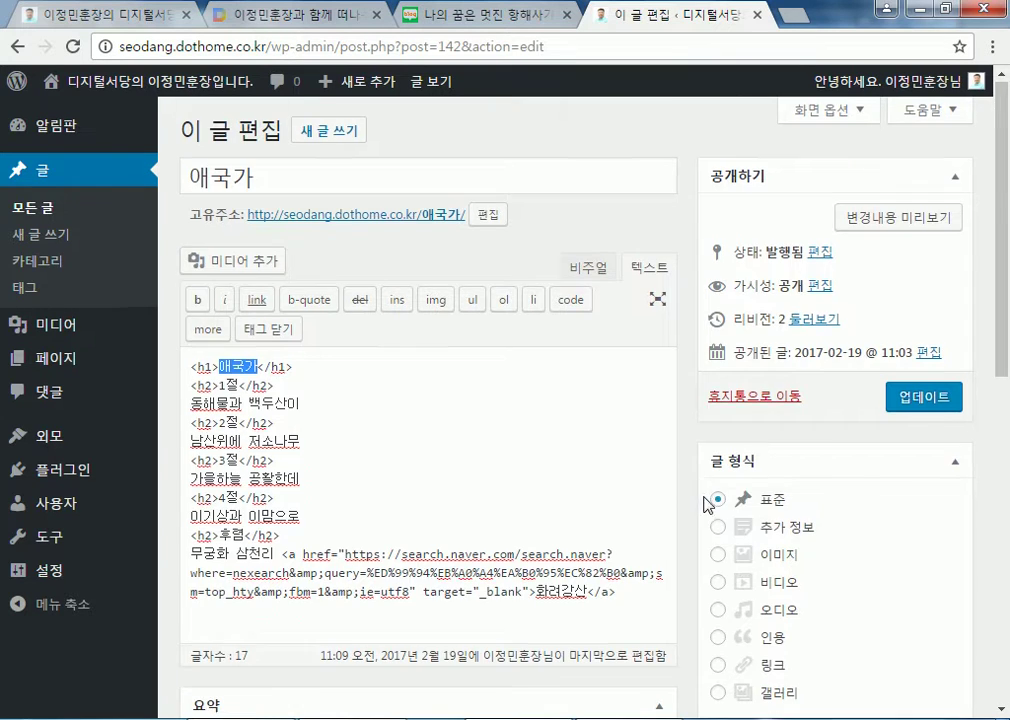
{"action": "scroll", "coordinate": [708, 498], "scroll_direction": "down", "scroll_amount": 4}
{"action": "scroll", "coordinate": [876, 613], "scroll_direction": "down", "scroll_amount": 3}
Add 애국가 as a tag in the post's 태그 box
{"action": "left_click", "coordinate": [770, 455]}
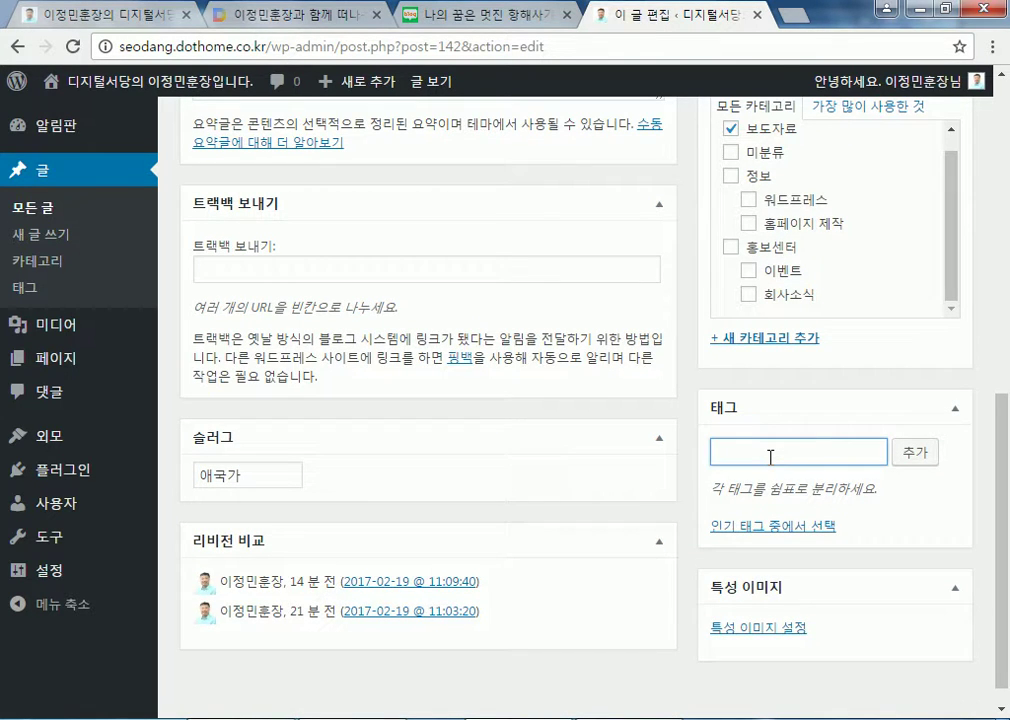
{"action": "type", "text": "애국가"}
{"action": "left_click", "coordinate": [915, 455]}
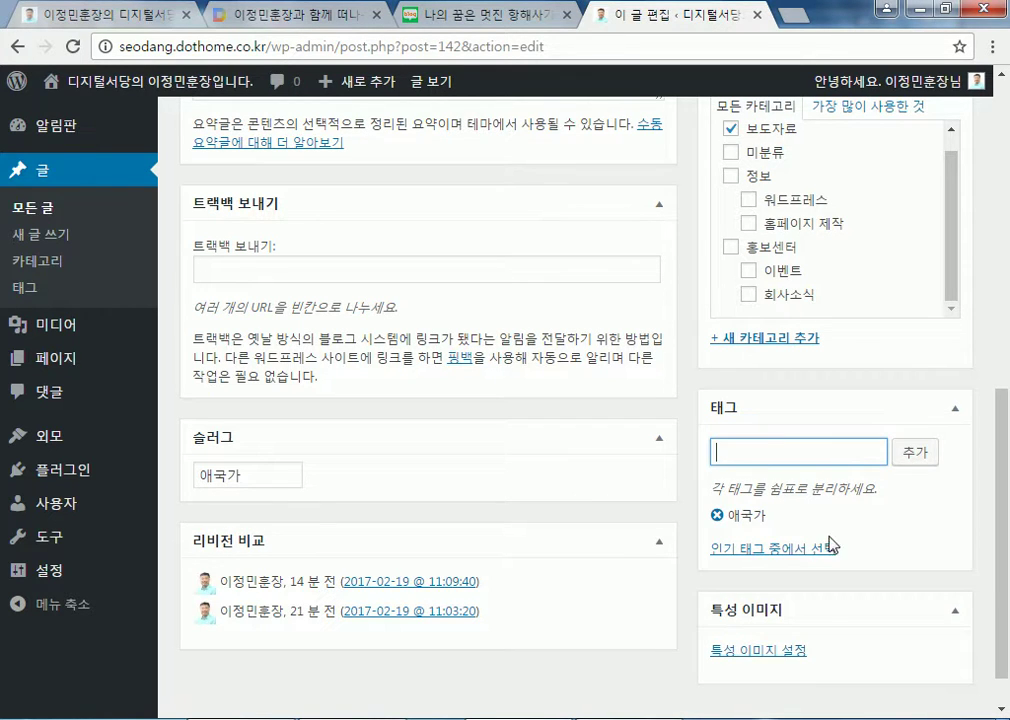
{"action": "scroll", "coordinate": [311, 308], "scroll_direction": "up", "scroll_amount": 4}
{"action": "scroll", "coordinate": [311, 308], "scroll_direction": "up", "scroll_amount": 2}
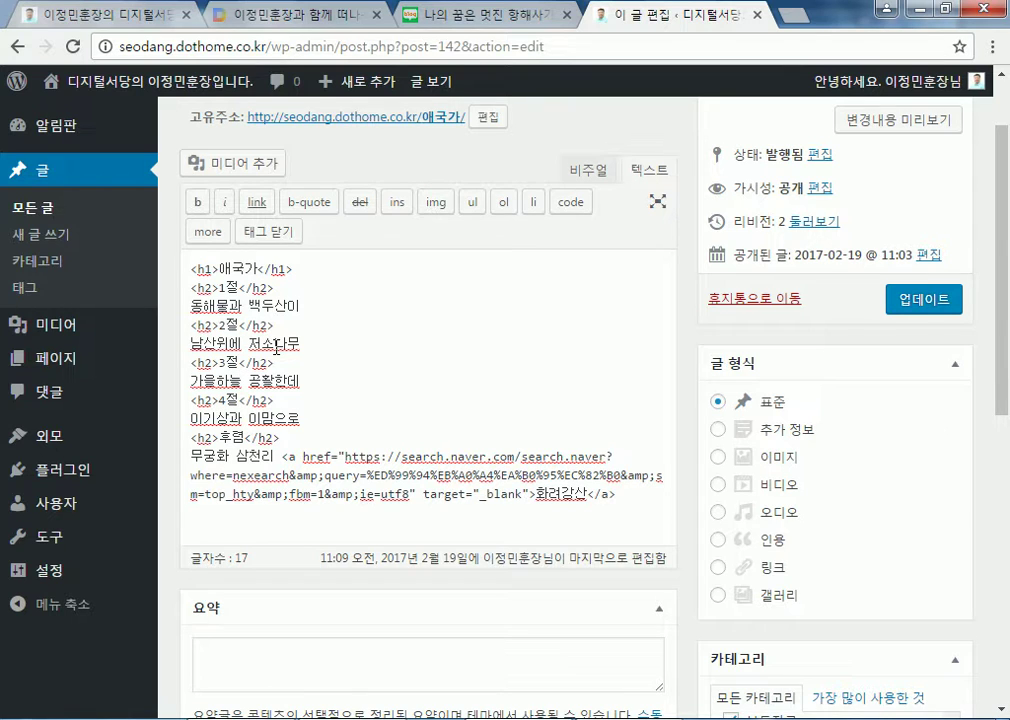
Load naver.com in a new browser tab, correcting the mistyped address
{"action": "key", "text": "ctrl+t"}
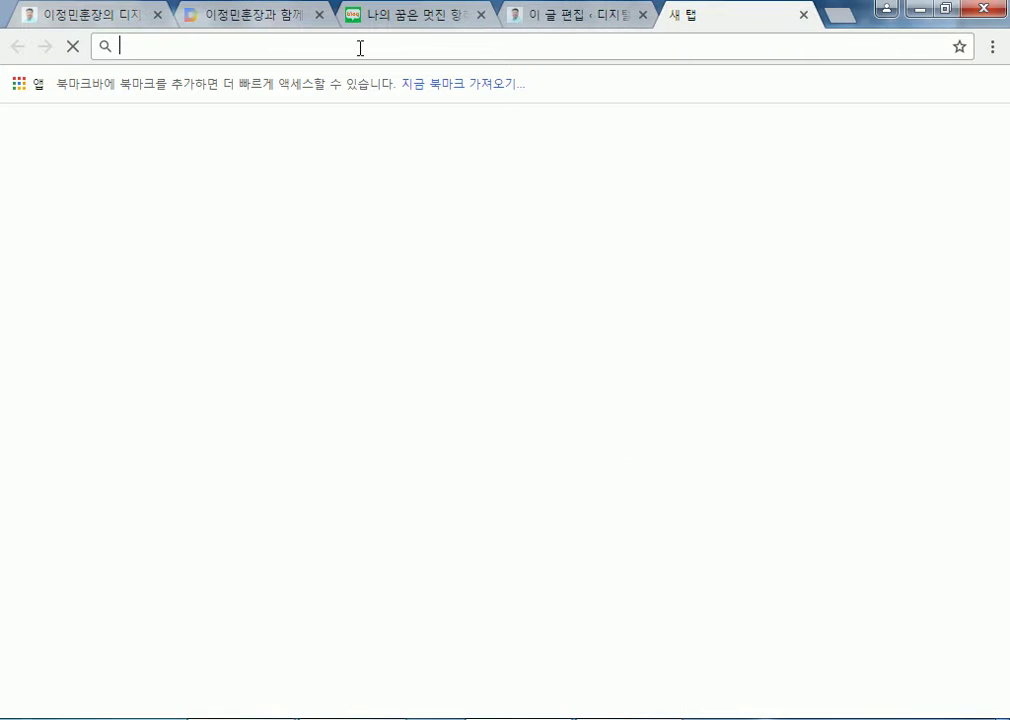
{"action": "type", "text": "ㅜㅁㅍ"}
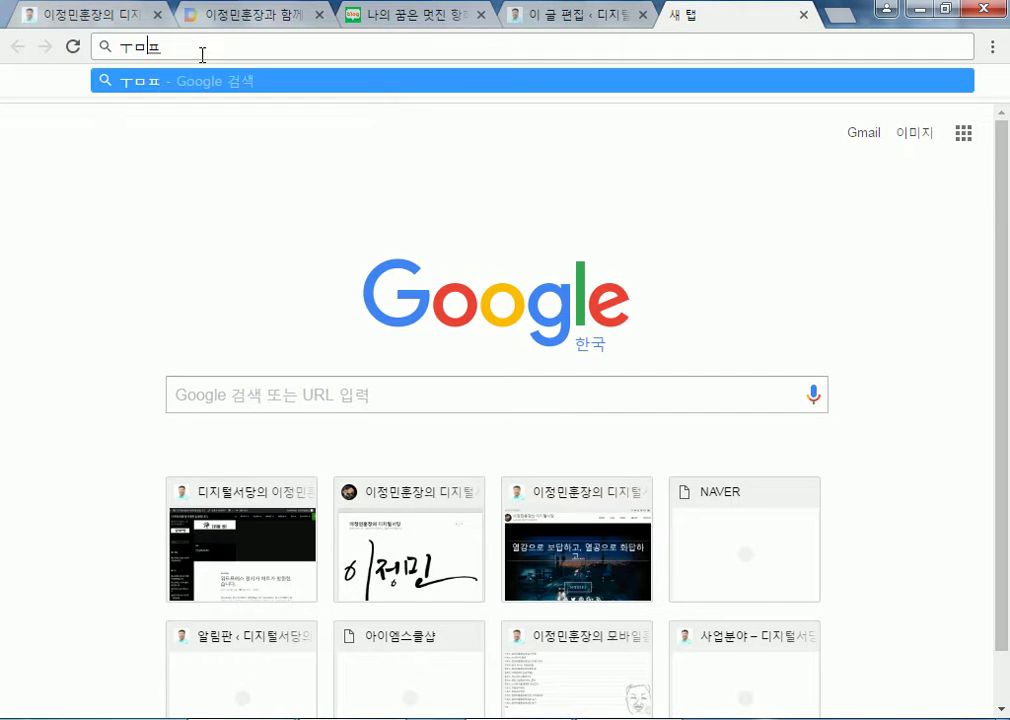
{"action": "type", "text": "ㄷㄱ.채ㅡ"}
{"action": "key", "text": "ctrl+a"}
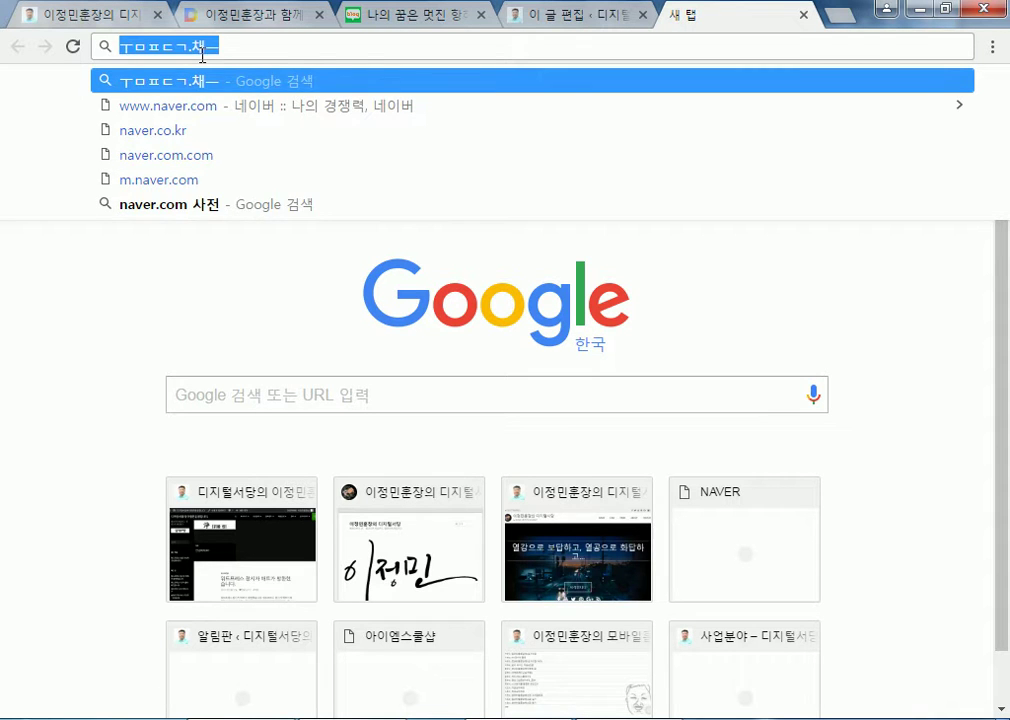
{"action": "type", "text": "naver.com"}
{"action": "key", "text": "Return"}
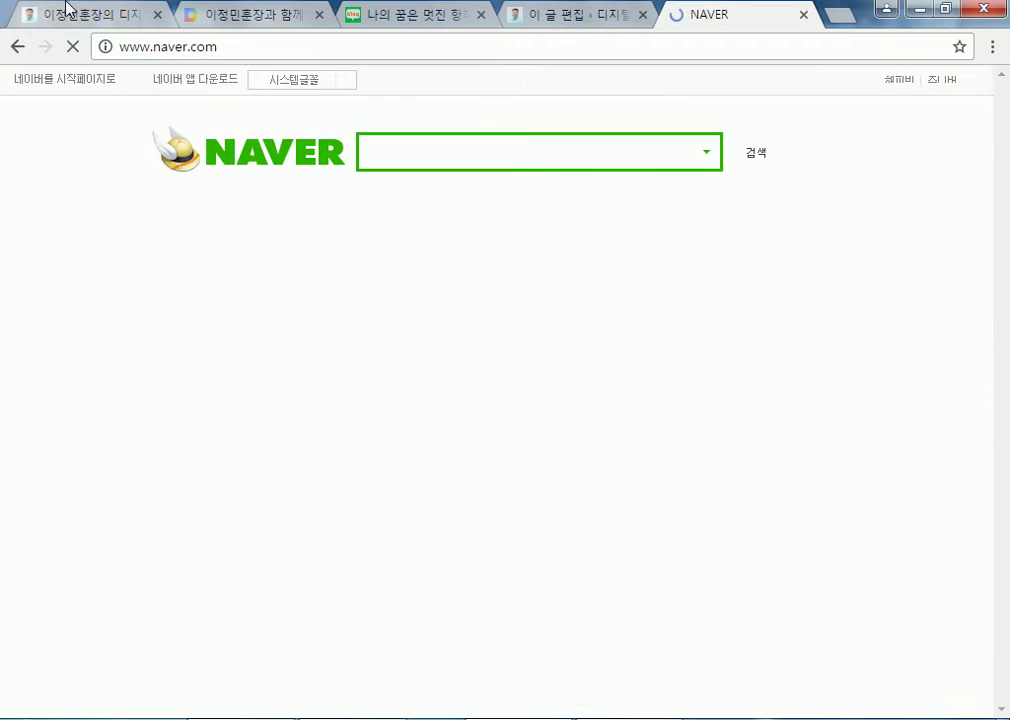
Search Naver for 애국가 using Korean input
{"action": "type", "text": "d"}
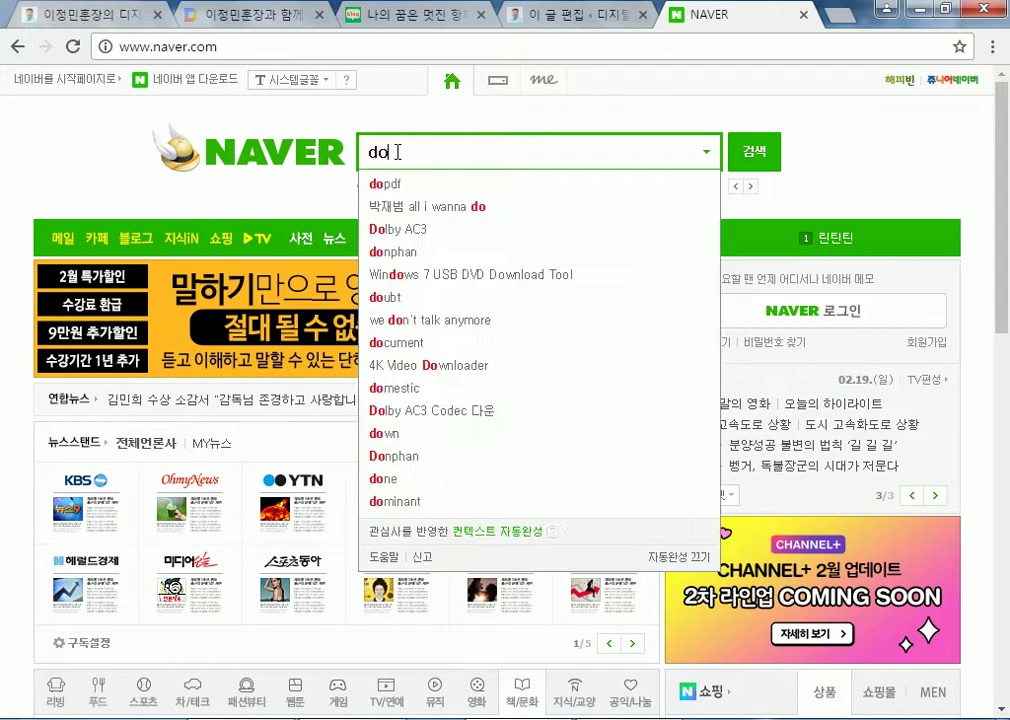
{"action": "key", "text": "BackSpace"}
{"action": "key", "text": "Hangul"}
{"action": "type", "text": "애국가"}
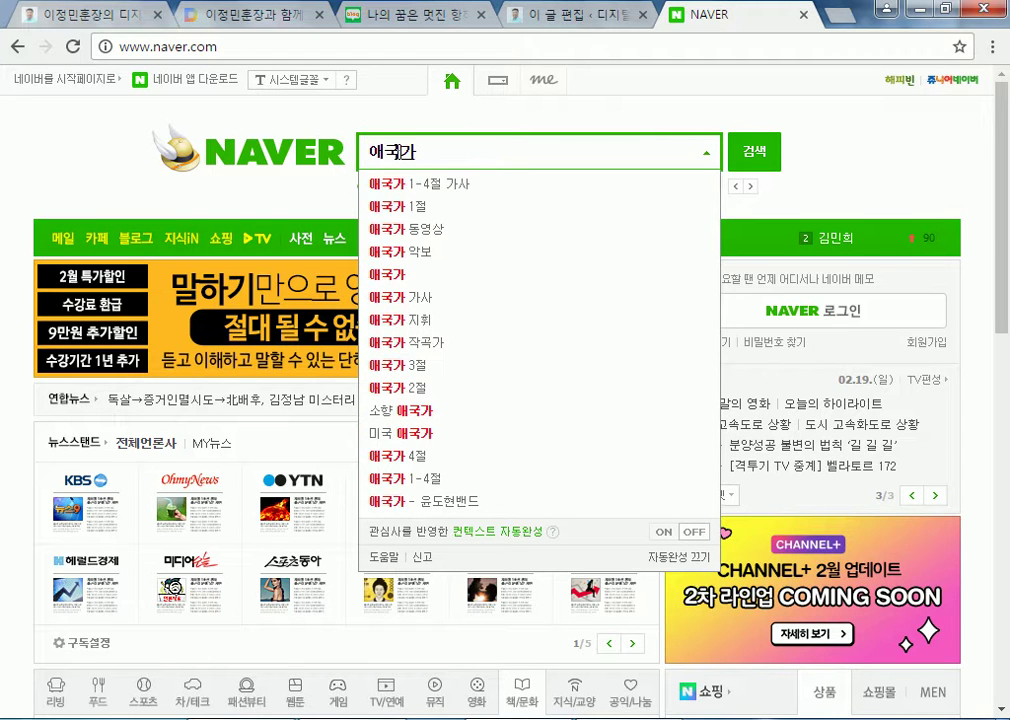
{"action": "key", "text": "Return"}
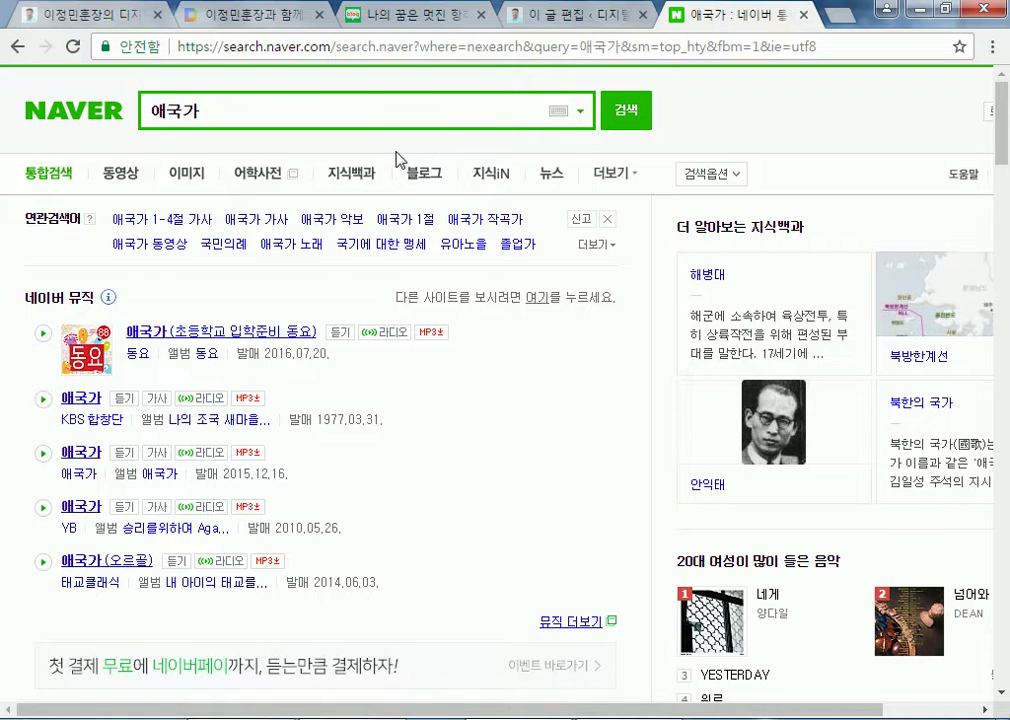
{"action": "scroll", "coordinate": [300, 361], "scroll_direction": "down", "scroll_amount": 8}
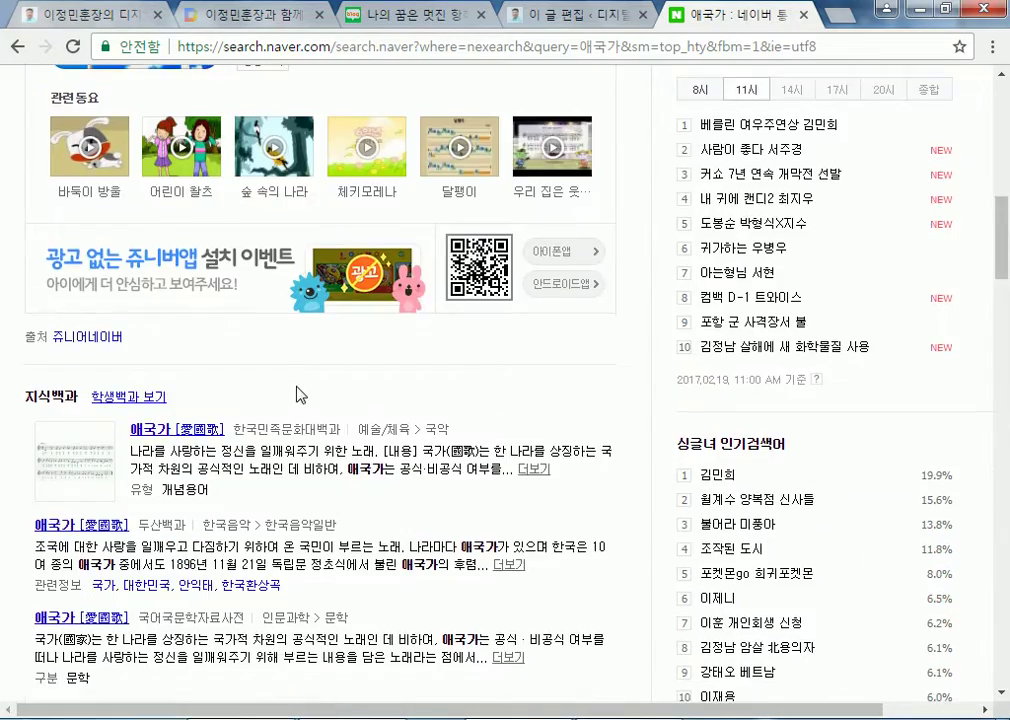
{"action": "scroll", "coordinate": [300, 393], "scroll_direction": "up", "scroll_amount": 9}
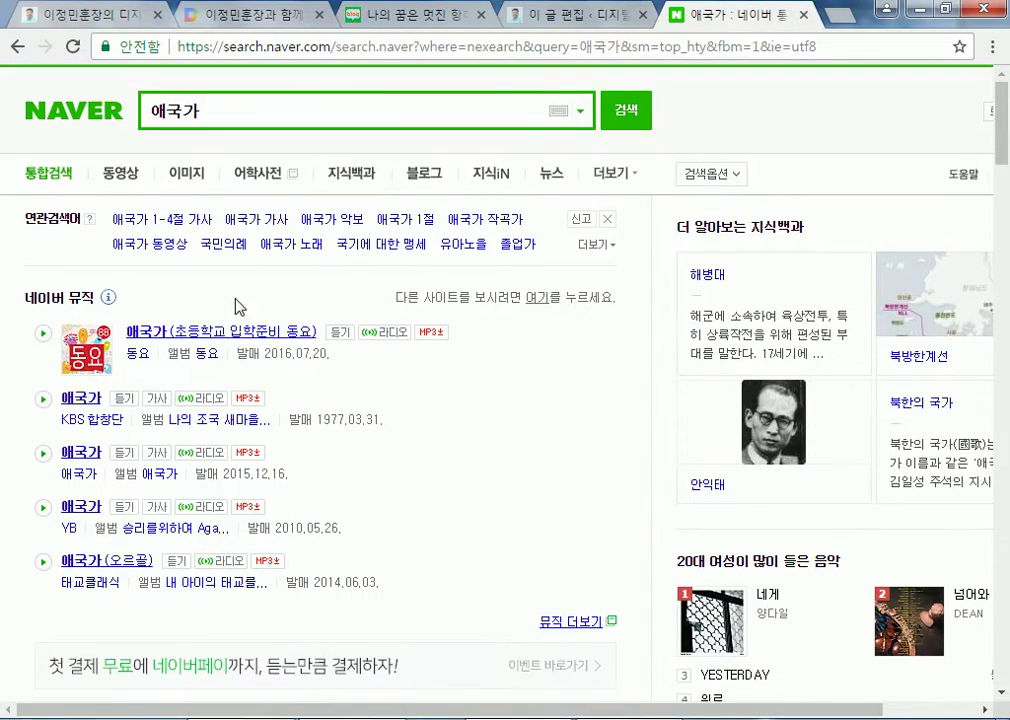
Scroll through the 애국가 results: encyclopedia entries, 지식iN answers, videos, blogs and news
{"action": "double_click", "coordinate": [232, 110]}
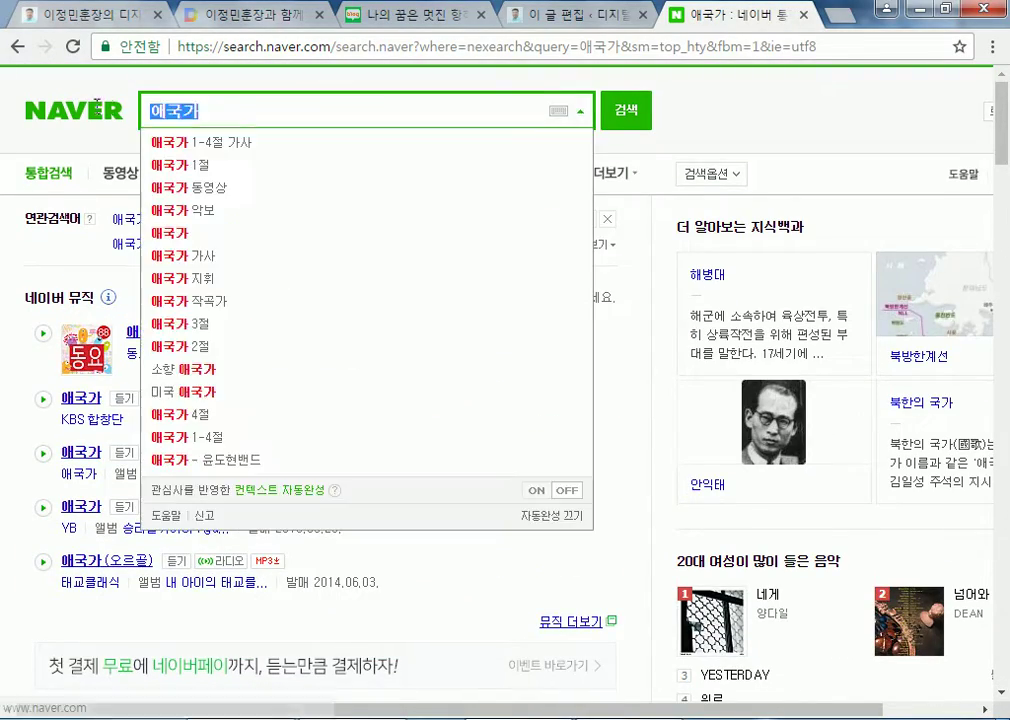
{"action": "left_click", "coordinate": [66, 135]}
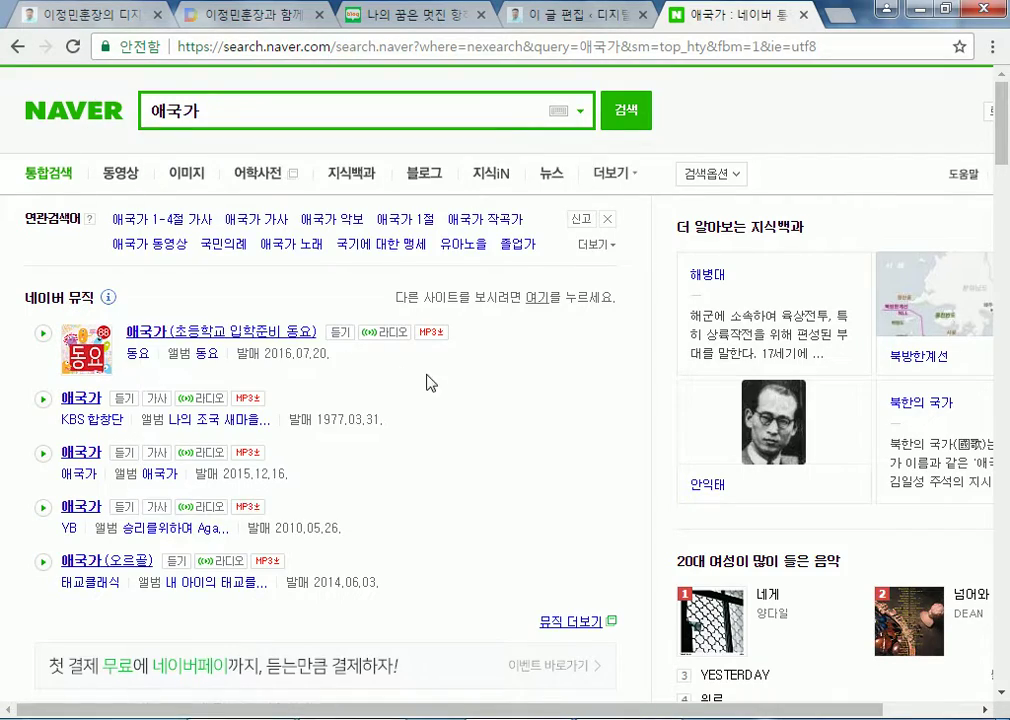
{"action": "scroll", "coordinate": [424, 496], "scroll_direction": "down", "scroll_amount": 9}
{"action": "scroll", "coordinate": [424, 462], "scroll_direction": "up", "scroll_amount": 5}
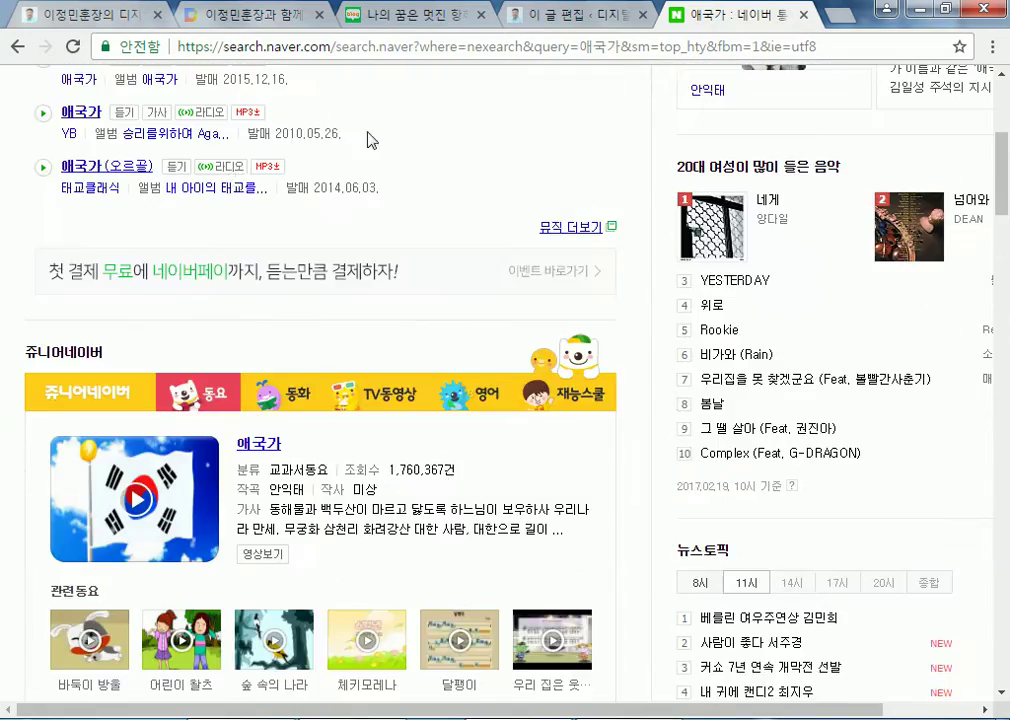
{"action": "scroll", "coordinate": [424, 196], "scroll_direction": "up", "scroll_amount": 4}
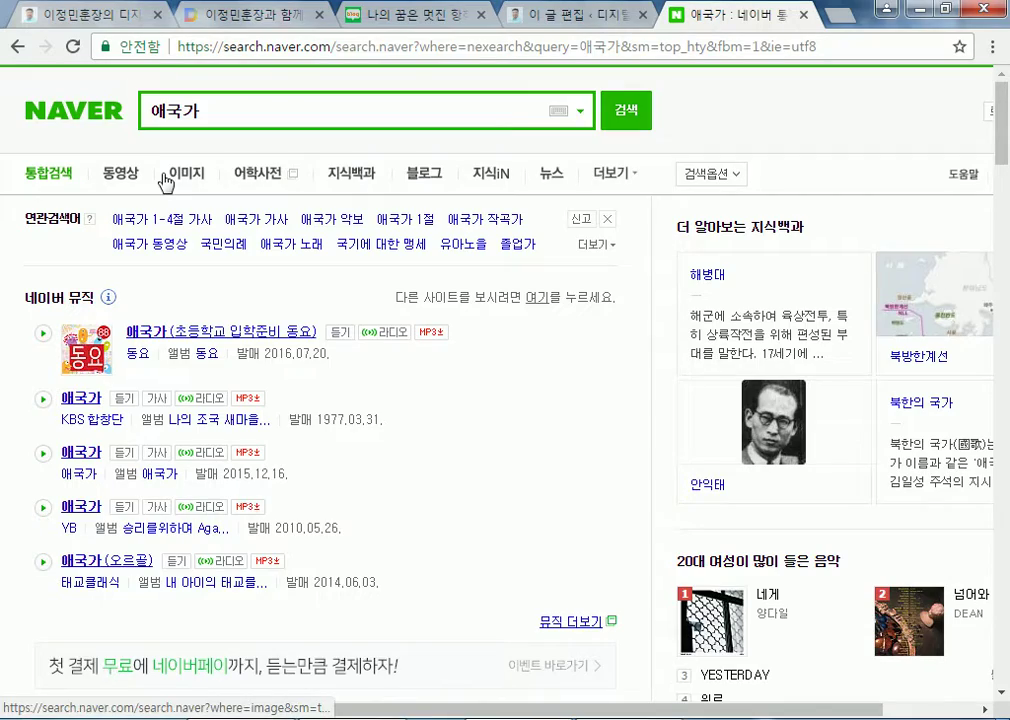
{"action": "scroll", "coordinate": [401, 354], "scroll_direction": "down", "scroll_amount": 5}
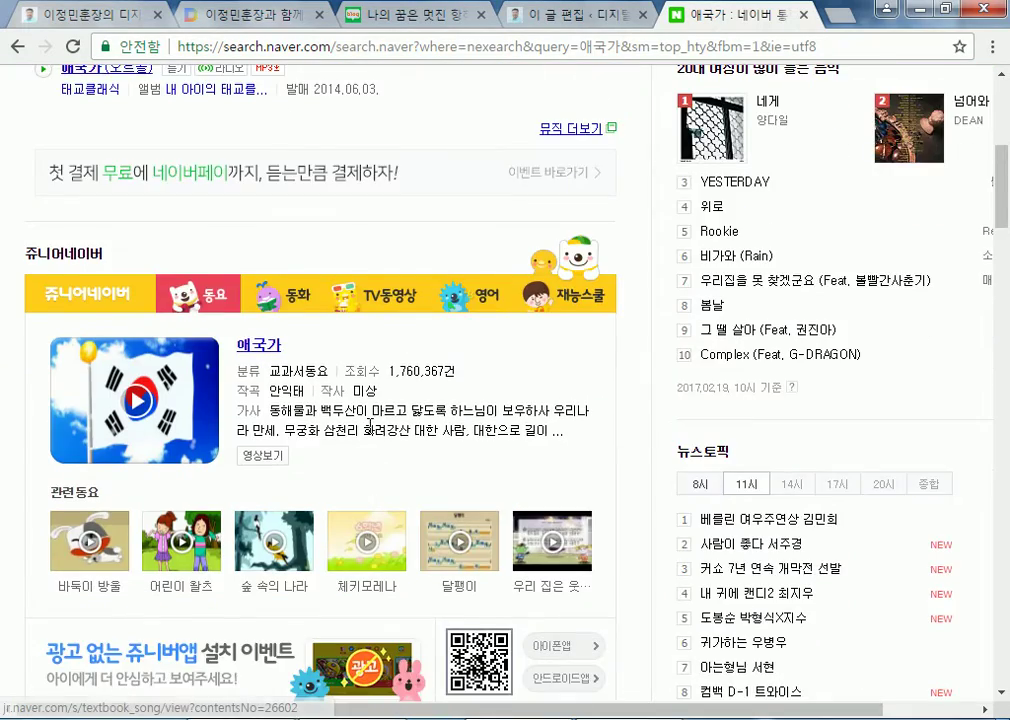
{"action": "scroll", "coordinate": [368, 430], "scroll_direction": "down", "scroll_amount": 5}
{"action": "scroll", "coordinate": [405, 492], "scroll_direction": "down", "scroll_amount": 6}
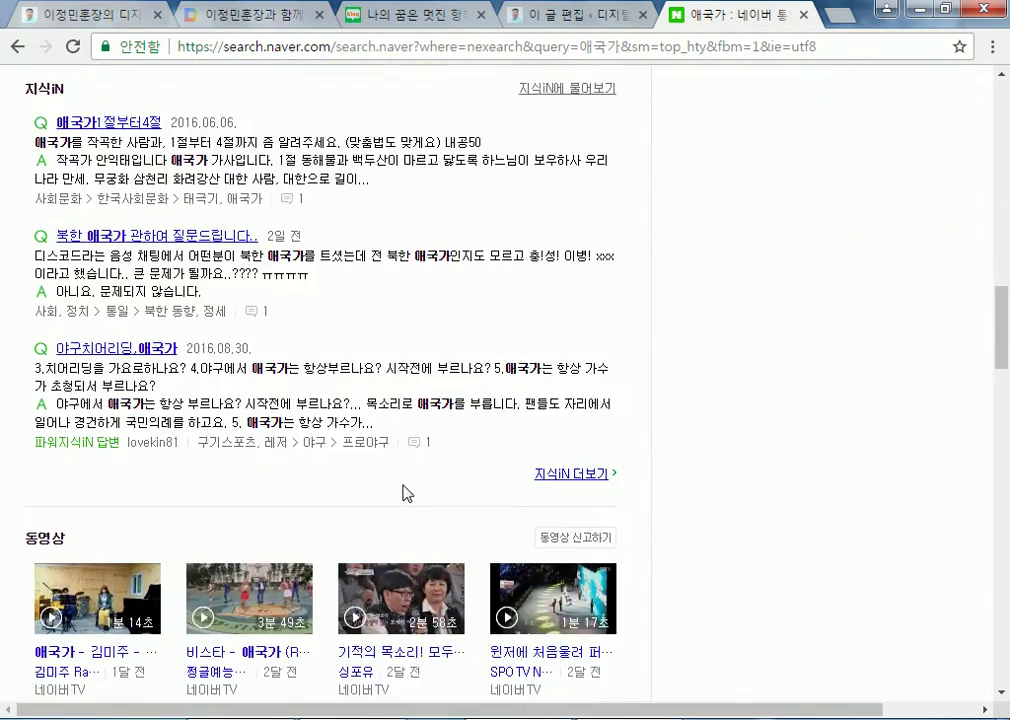
{"action": "scroll", "coordinate": [300, 460], "scroll_direction": "down", "scroll_amount": 5}
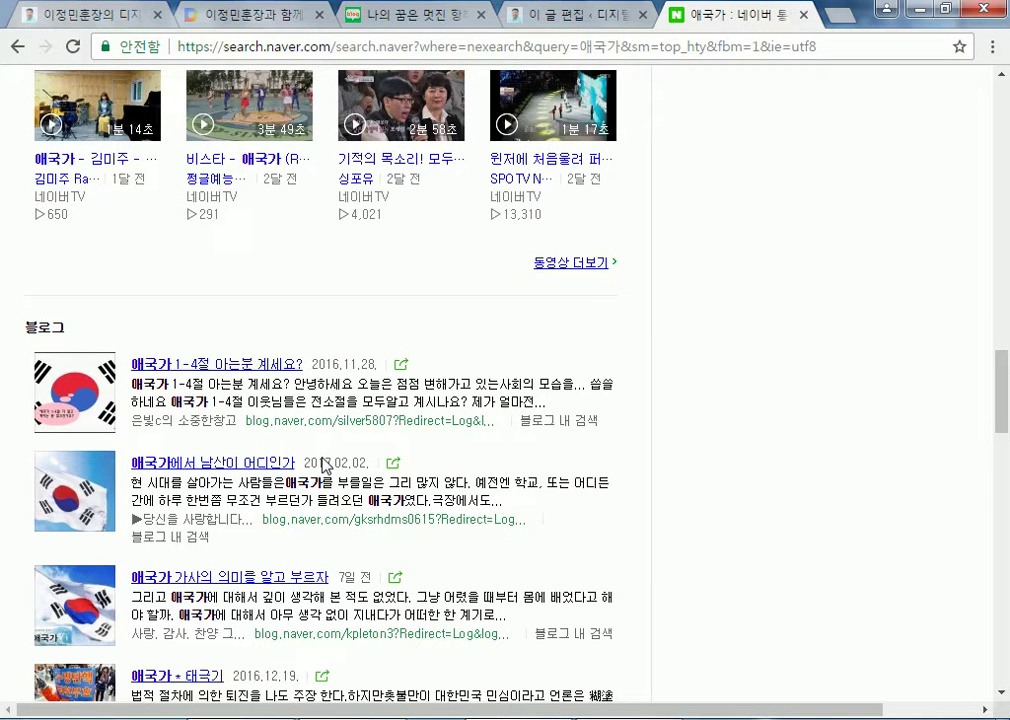
{"action": "scroll", "coordinate": [327, 372], "scroll_direction": "down", "scroll_amount": 15}
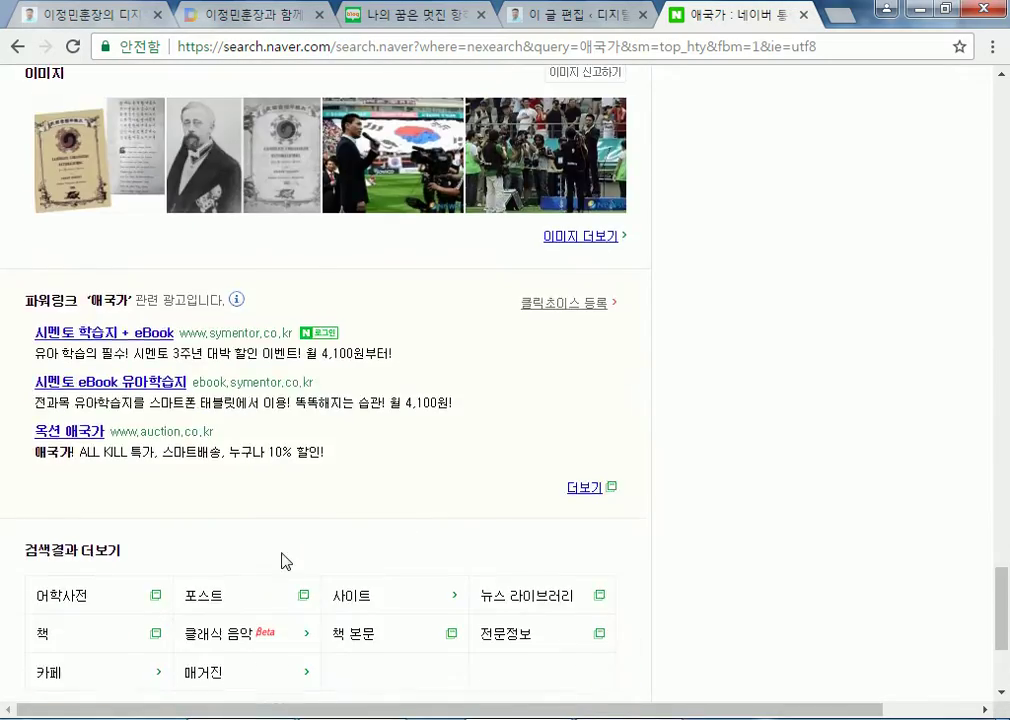
{"action": "scroll", "coordinate": [298, 532], "scroll_direction": "up", "scroll_amount": 20}
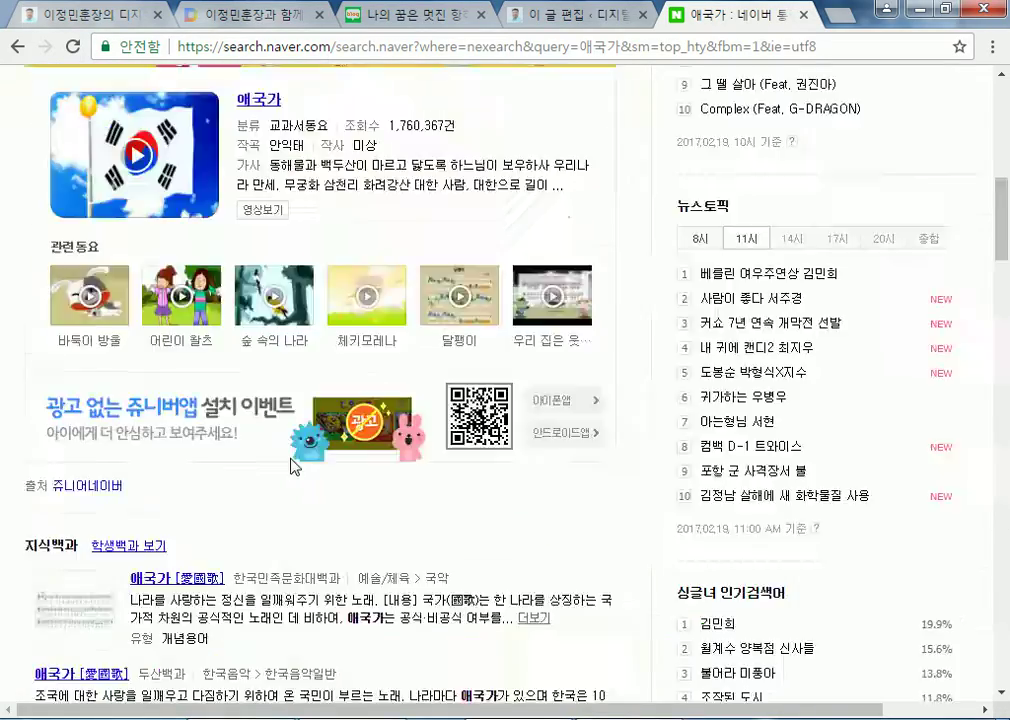
{"action": "scroll", "coordinate": [105, 312], "scroll_direction": "down", "scroll_amount": 9}
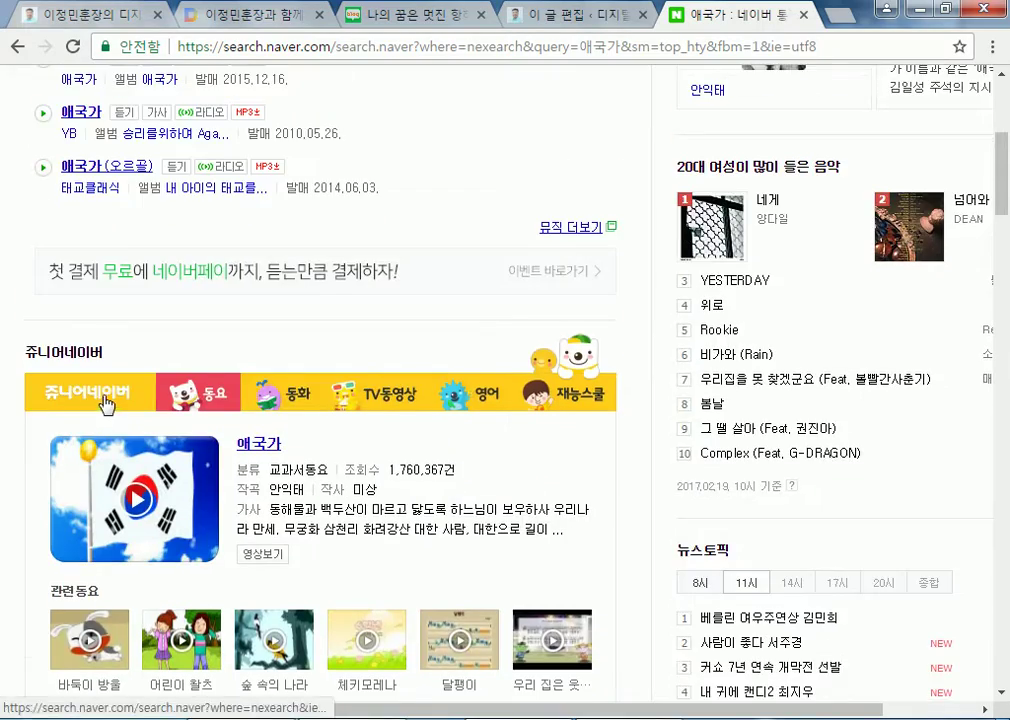
{"action": "scroll", "coordinate": [100, 310], "scroll_direction": "down", "scroll_amount": 5}
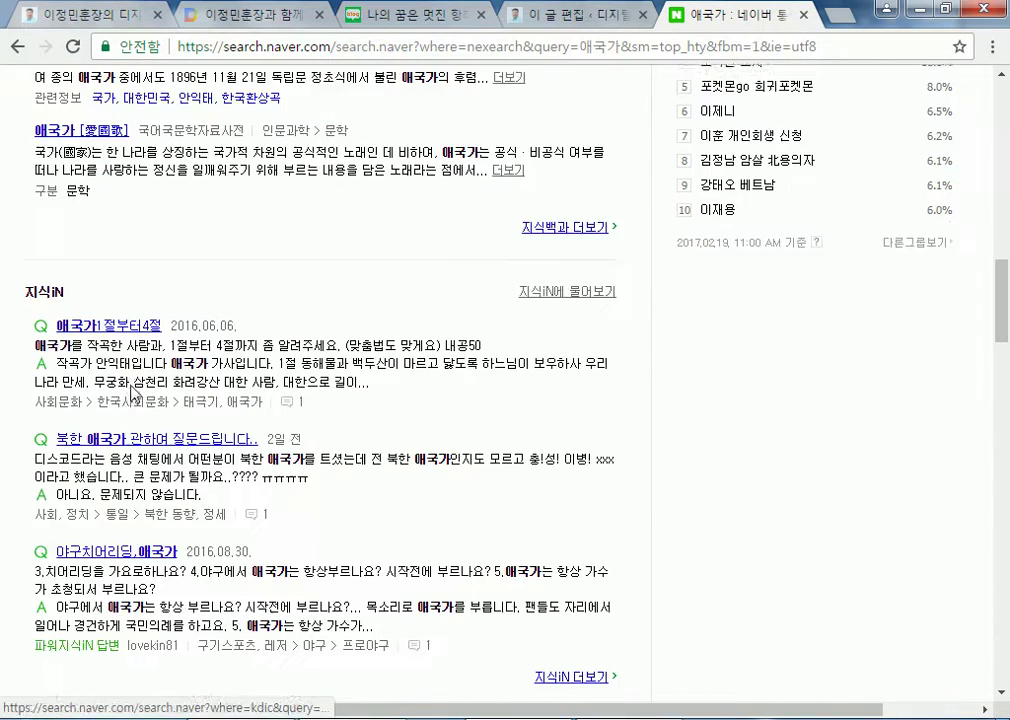
{"action": "scroll", "coordinate": [225, 435], "scroll_direction": "down", "scroll_amount": 4}
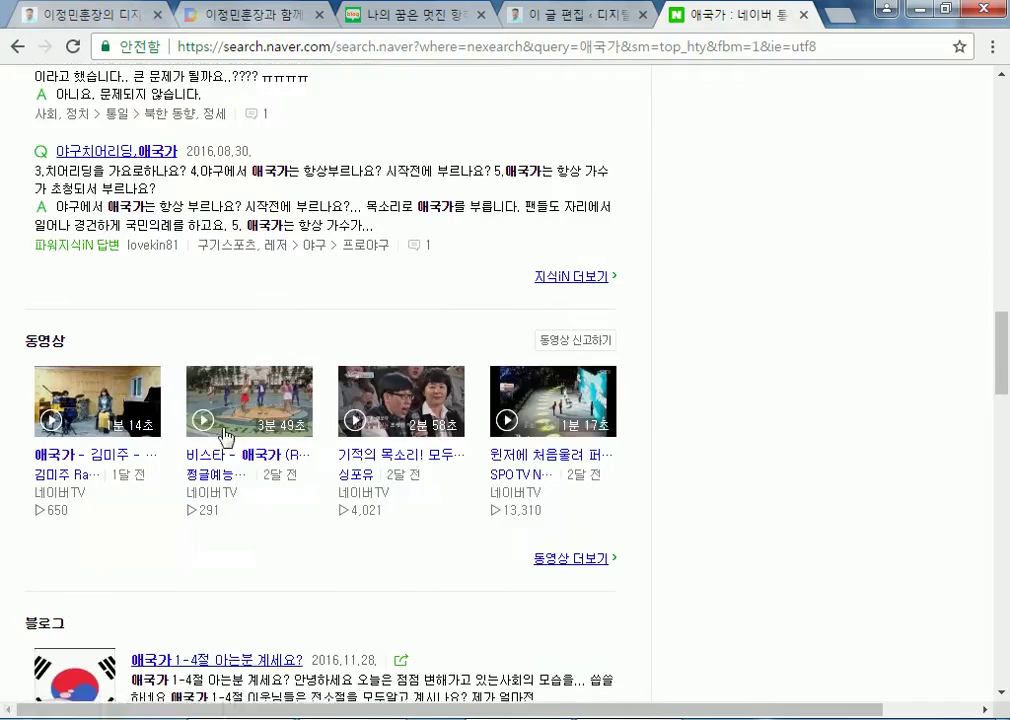
{"action": "scroll", "coordinate": [130, 400], "scroll_direction": "down", "scroll_amount": 5}
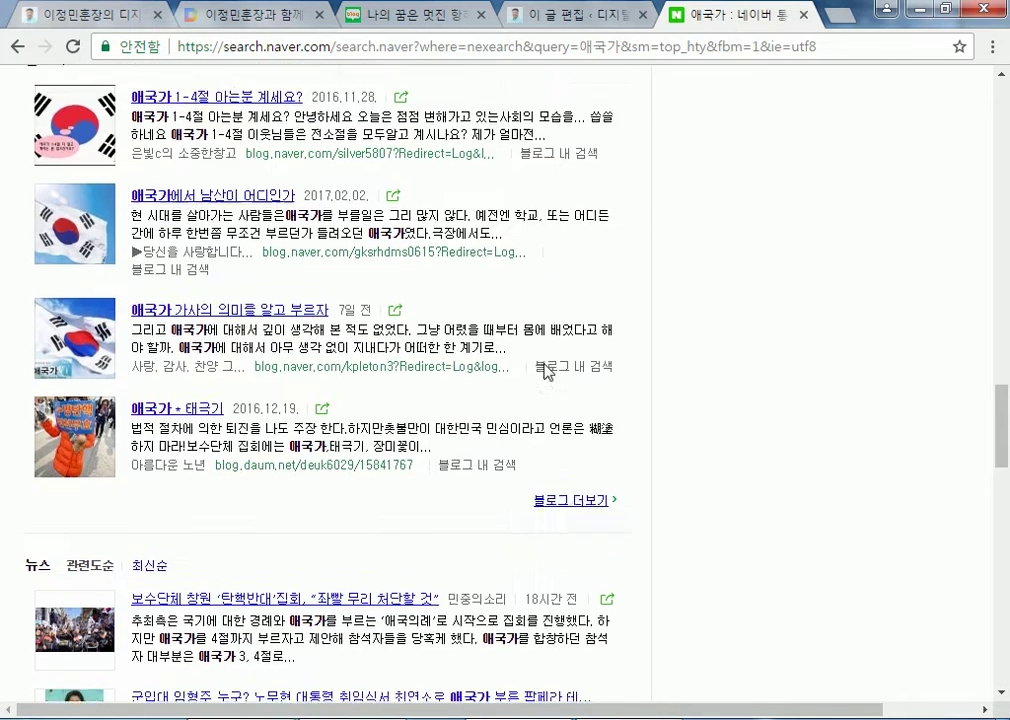
Open the full blog results for 애국가 and check the count of about 121,249 posts
{"action": "left_click", "coordinate": [574, 478]}
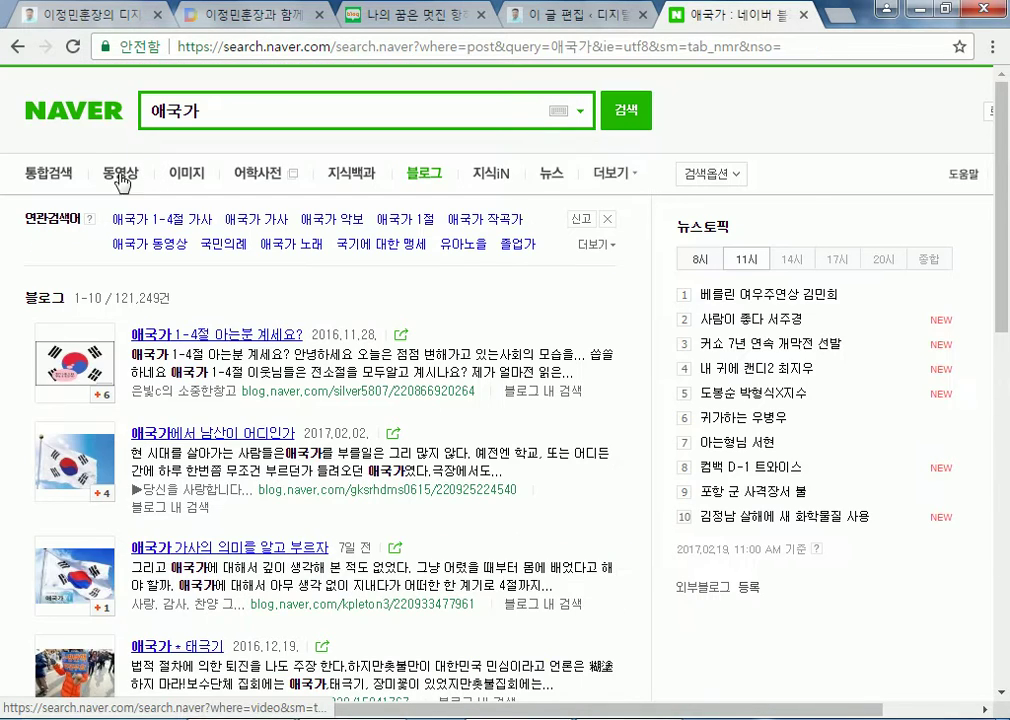
{"action": "double_click", "coordinate": [122, 298]}
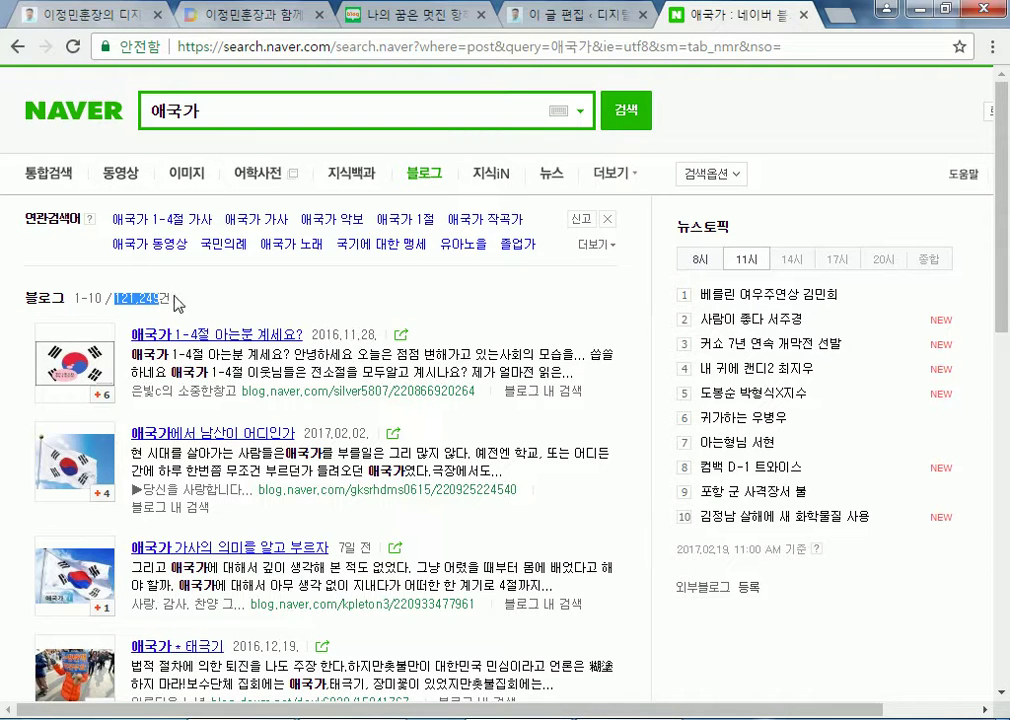
{"action": "left_click", "coordinate": [150, 299]}
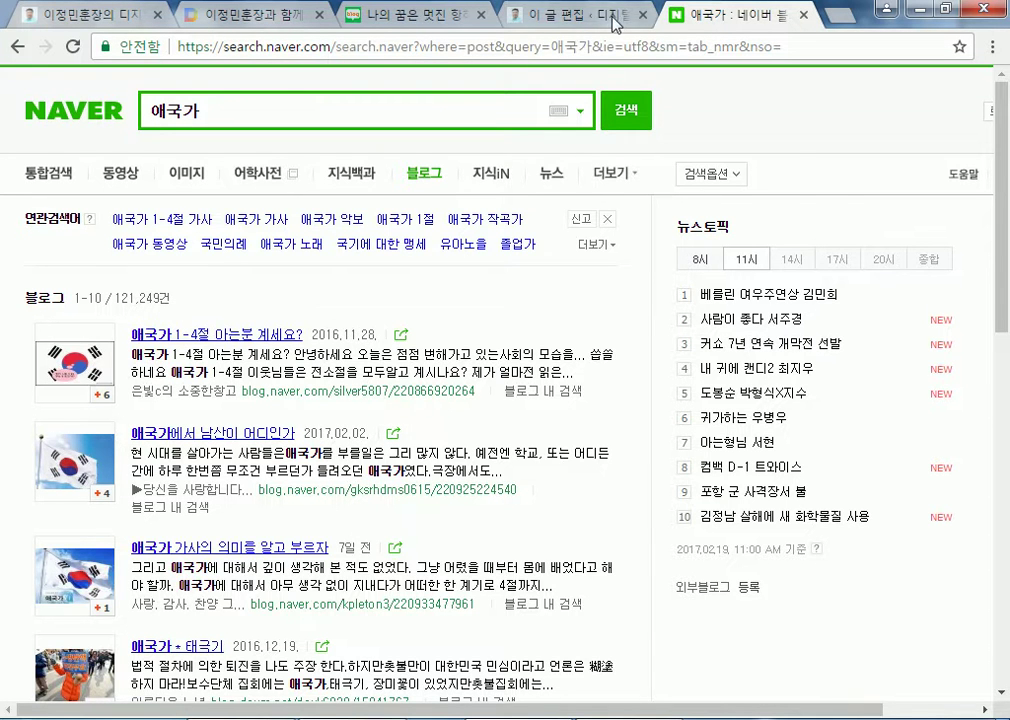
Compare the Naver blog results with the WordPress editor, finishing on the 애국가 post editor
{"action": "left_click", "coordinate": [495, 16]}
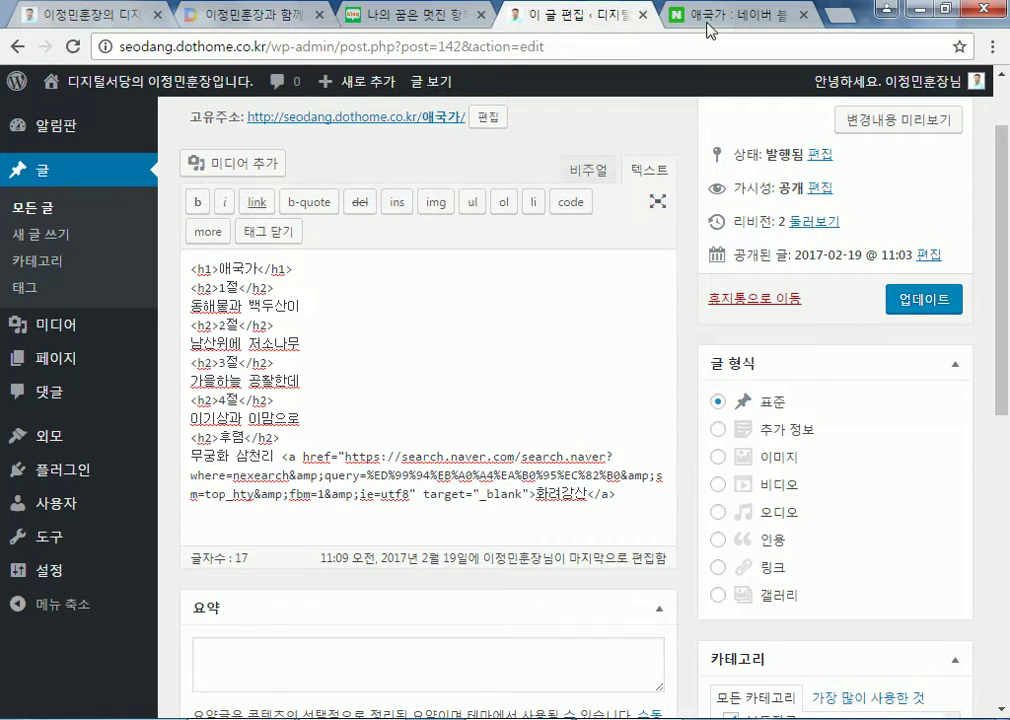
{"action": "left_click", "coordinate": [720, 16]}
{"action": "scroll", "coordinate": [204, 371], "scroll_direction": "down", "scroll_amount": 8}
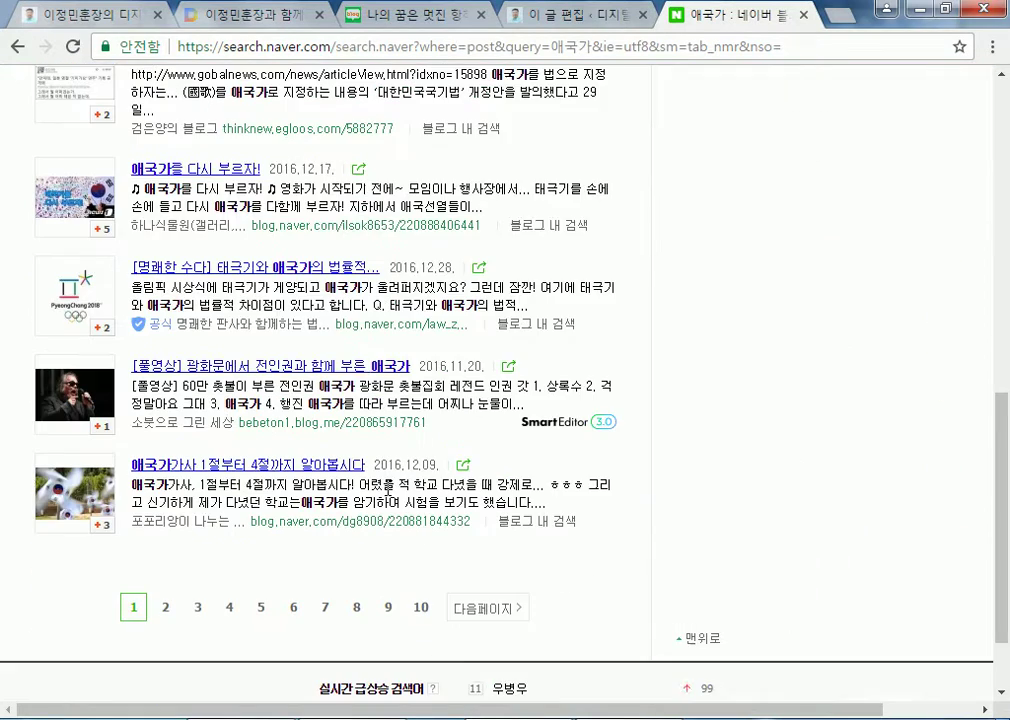
{"action": "scroll", "coordinate": [388, 486], "scroll_direction": "up", "scroll_amount": 8}
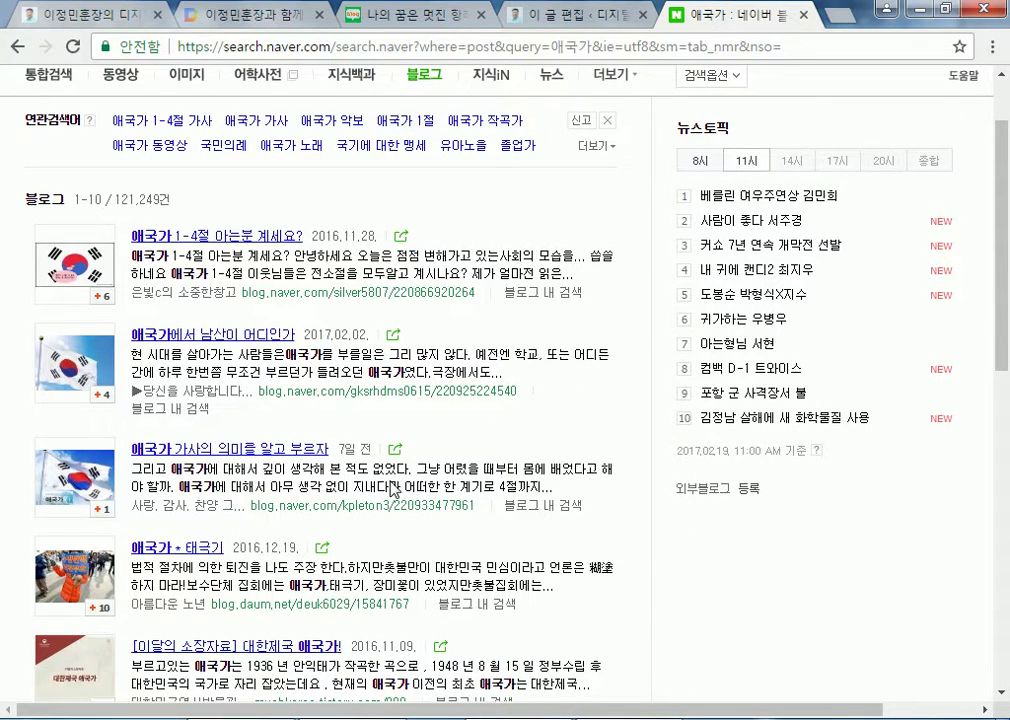
{"action": "scroll", "coordinate": [312, 385], "scroll_direction": "up", "scroll_amount": 1}
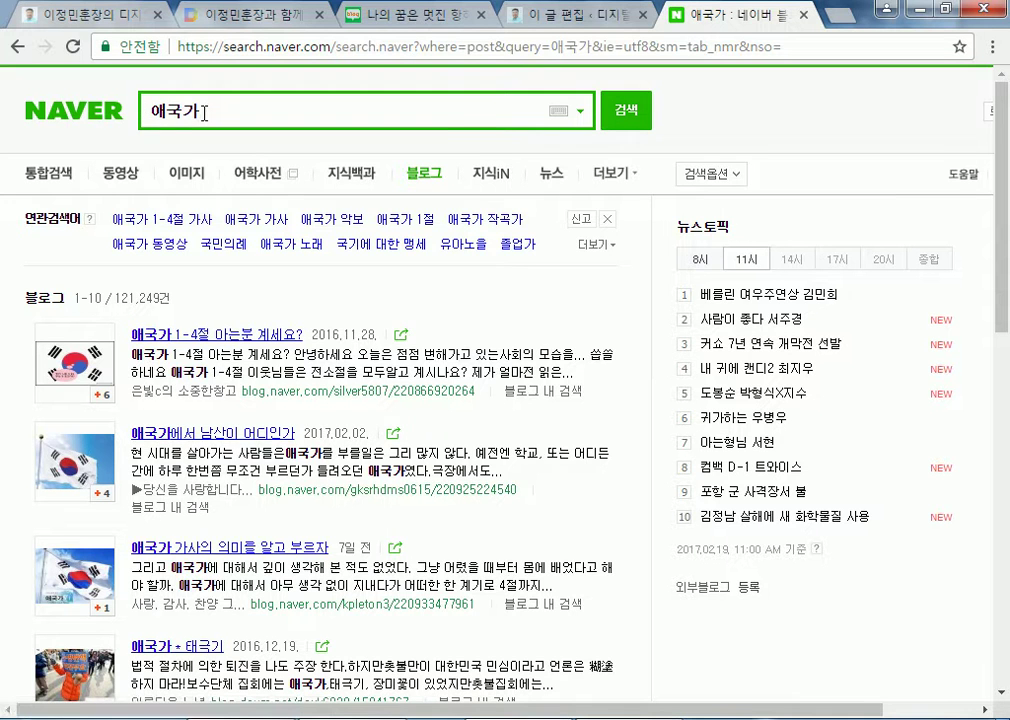
{"action": "left_click", "coordinate": [155, 110]}
{"action": "left_click", "coordinate": [546, 22]}
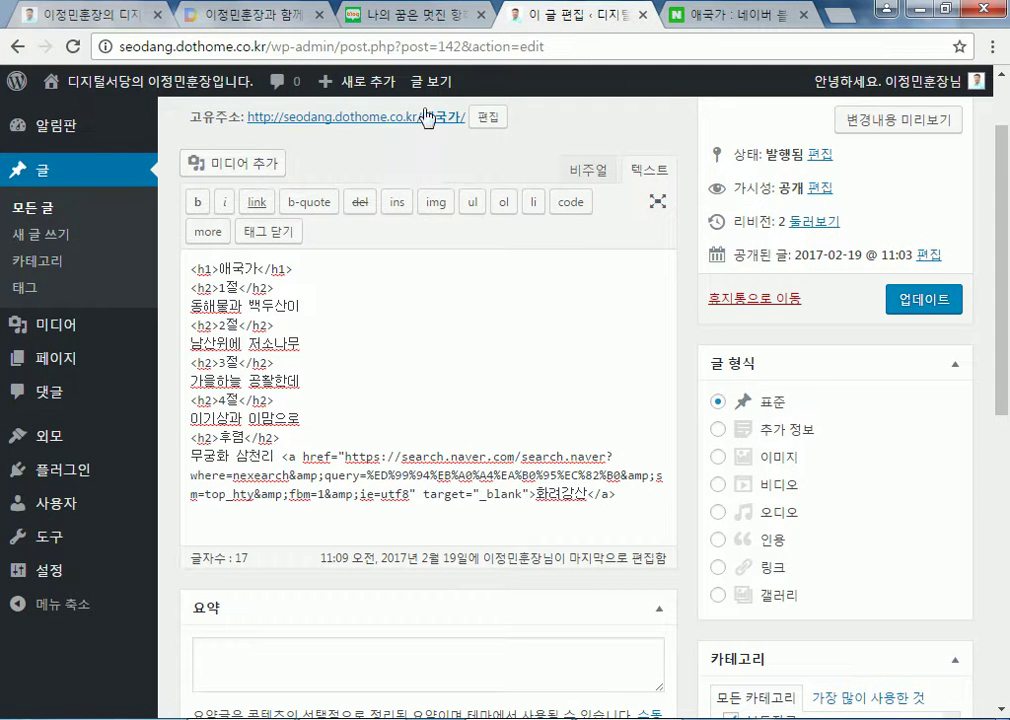
{"action": "left_click", "coordinate": [700, 14]}
{"action": "left_click", "coordinate": [95, 113]}
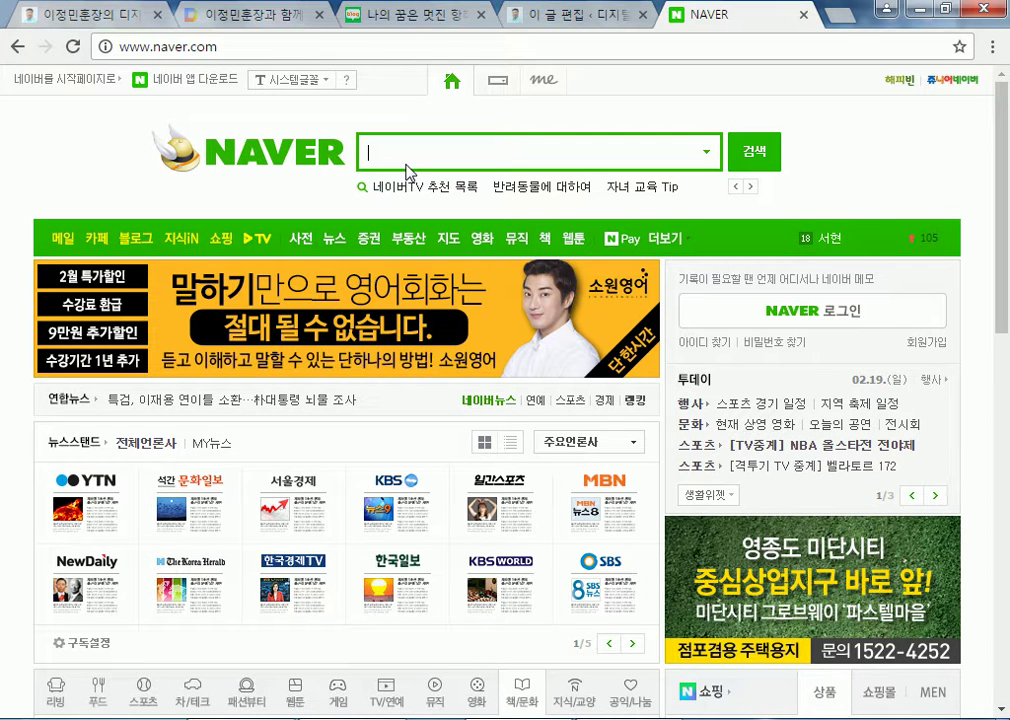
{"action": "left_click", "coordinate": [558, 14]}
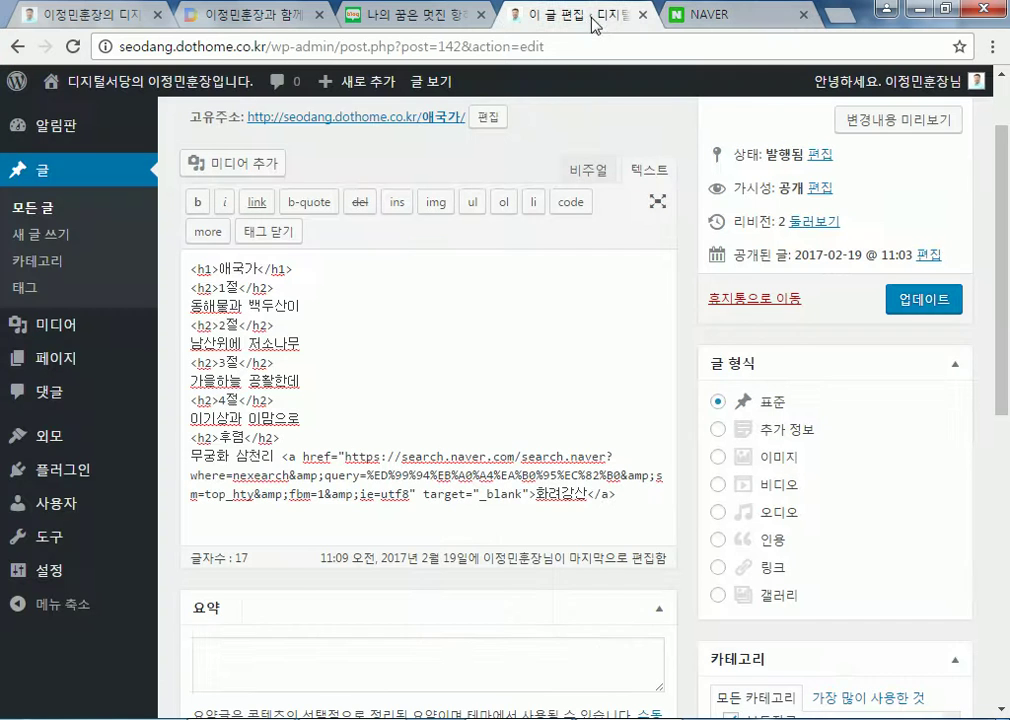
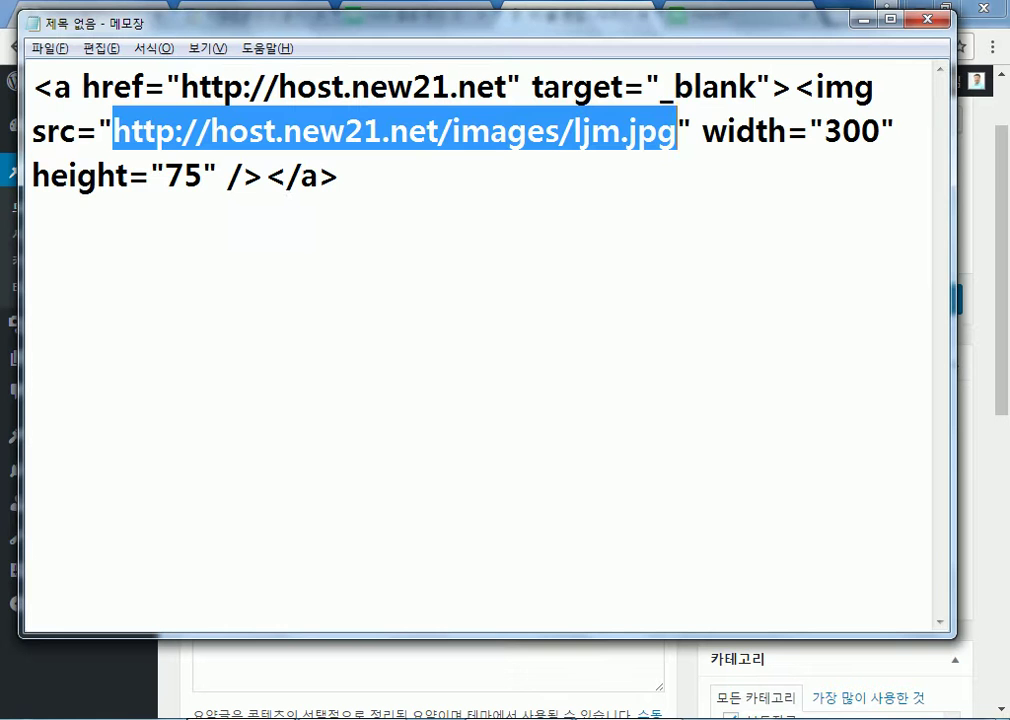
Replace the Notepad text with the opening of the line: <p class="노트">문장
{"action": "key", "text": "alt+Tab"}
{"action": "left_click", "coordinate": [371, 234]}
{"action": "key", "text": "ctrl+a"}
{"action": "type", "text": "<p cal"}
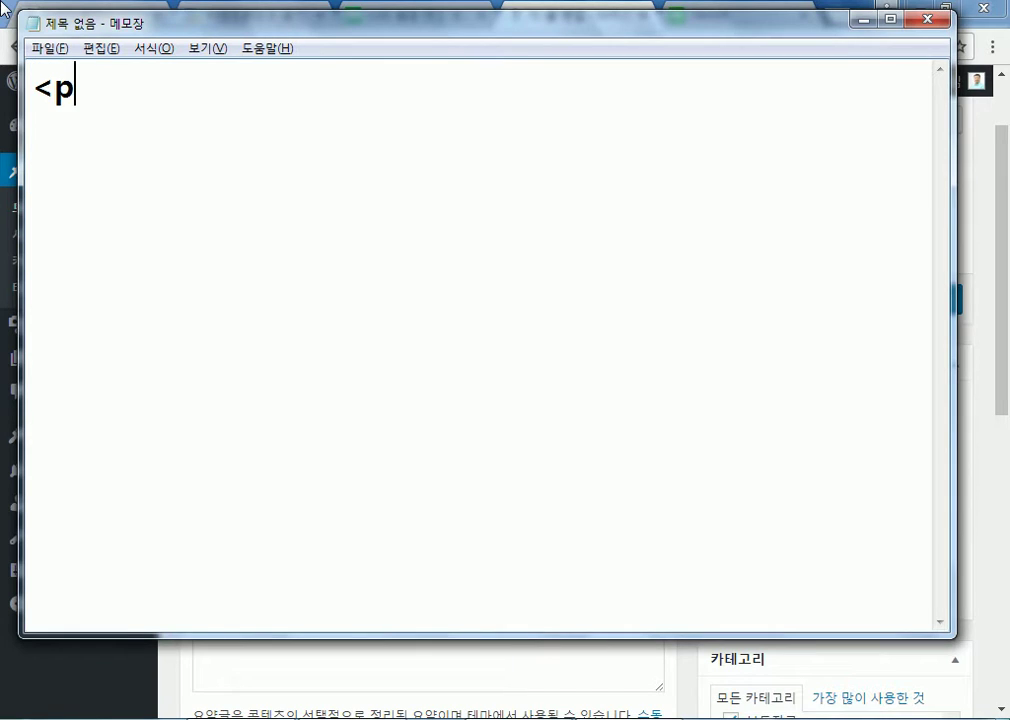
{"action": "key", "text": "BackSpace"}
{"action": "key", "text": "BackSpace"}
{"action": "type", "text": "lass=\"문"}
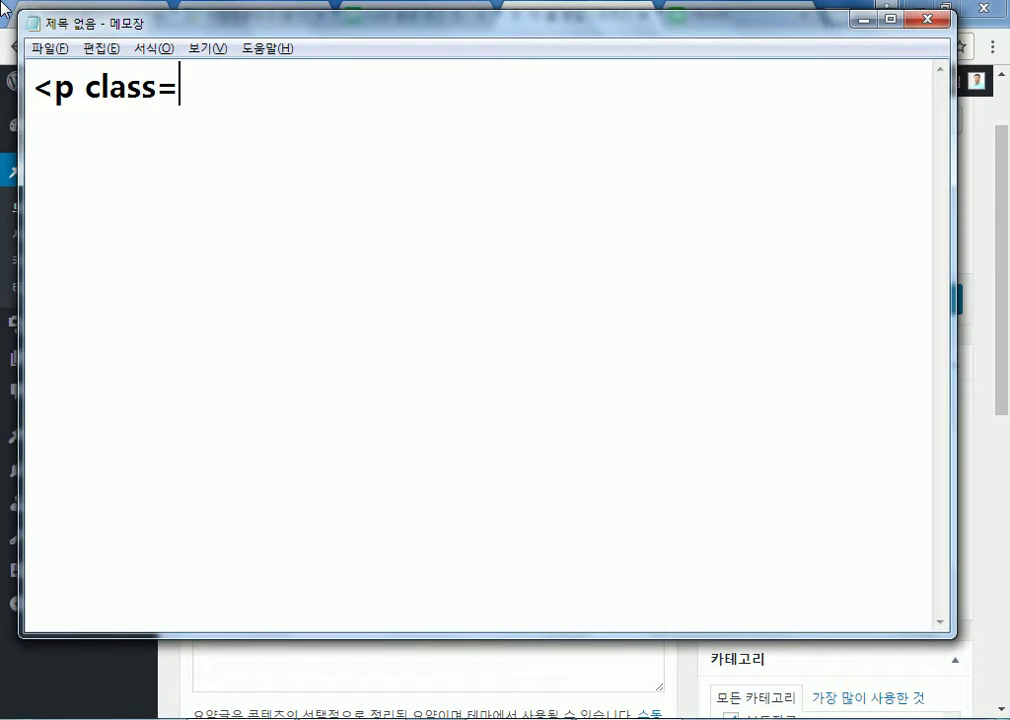
{"action": "key", "text": "BackSpace"}
{"action": "key", "text": "BackSpace"}
{"action": "key", "text": "BackSpace"}
{"action": "type", "text": "노트\">answk"}
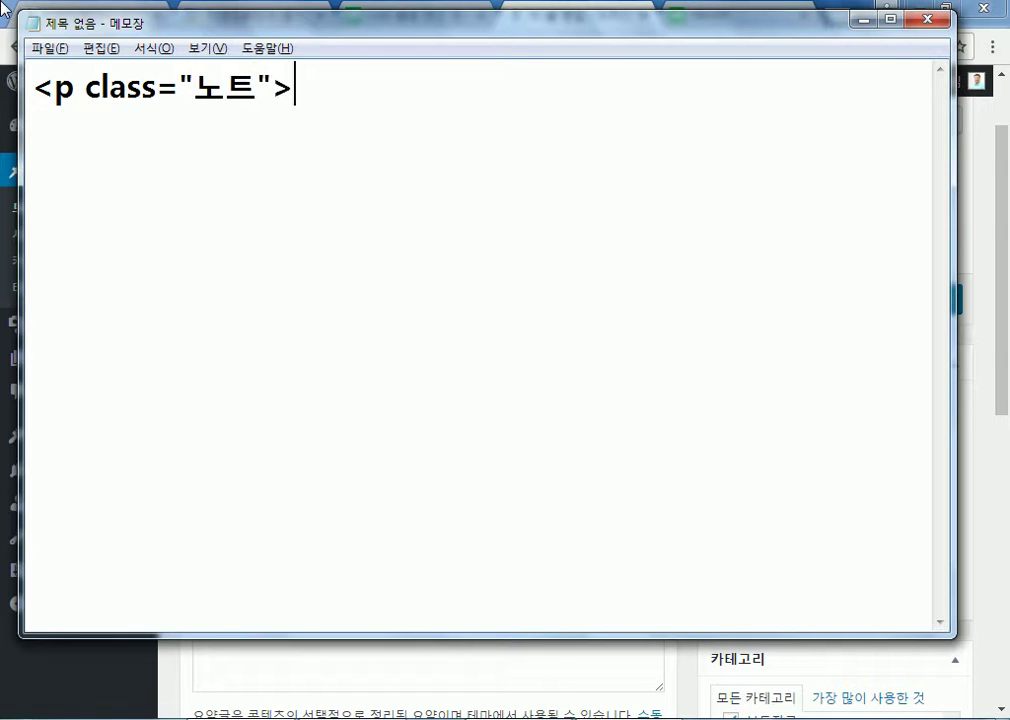
{"action": "key", "text": "BackSpace"}
{"action": "key", "text": "BackSpace"}
{"action": "key", "text": "BackSpace"}
Fix the closing tag so the line reads <p class="노트">문장</p>, then select 노트
{"action": "key", "text": "BackSpace"}
{"action": "key", "text": "BackSpace"}
{"action": "type", "text": "문장<."}
{"action": "key", "text": "BackSpace"}
{"action": "type", "text": ".p>"}
{"action": "key", "text": "Left"}
{"action": "key", "text": "Left"}
{"action": "key", "text": "Left"}
{"action": "type", "text": "/"}
{"action": "key", "text": "Delete"}
{"action": "key", "text": "End"}
{"action": "key", "text": "Return"}
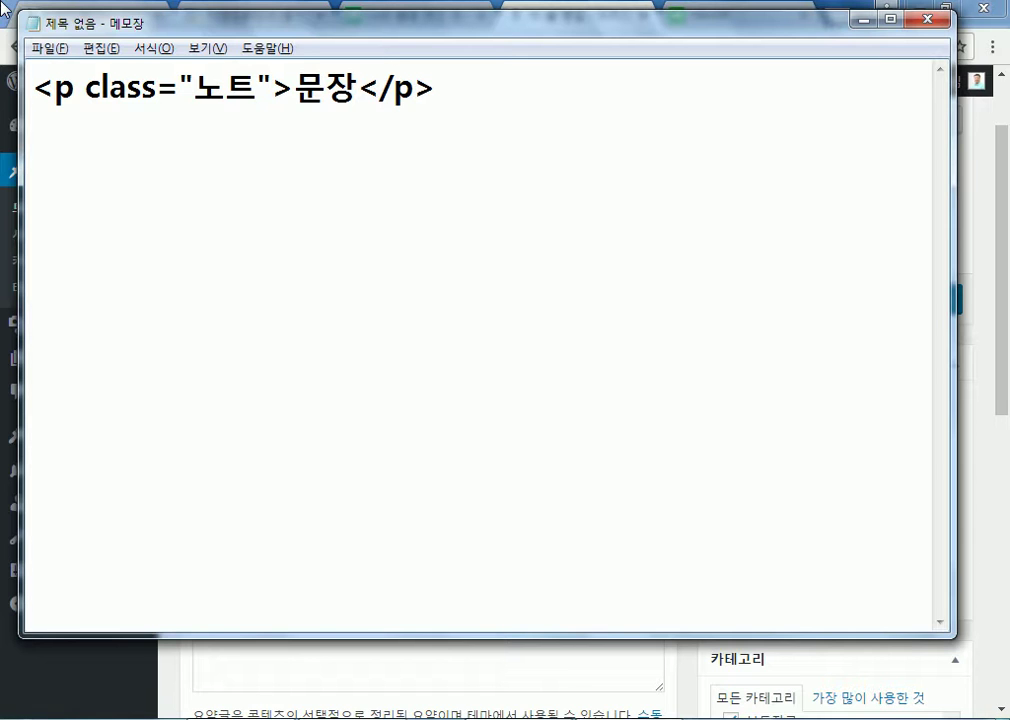
{"action": "left_click_drag", "start_coordinate": [193, 87], "coordinate": [260, 84]}
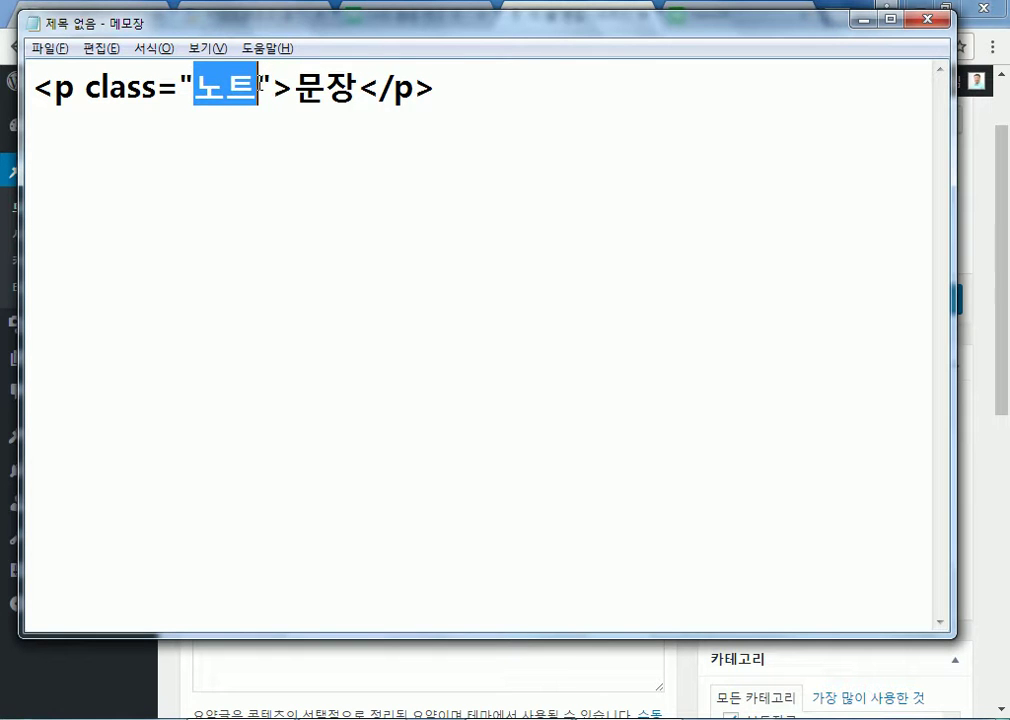
Replace 노트 with note so the line reads <p class="note">문장</p>, then highlight its parts
{"action": "type", "text": "note"}
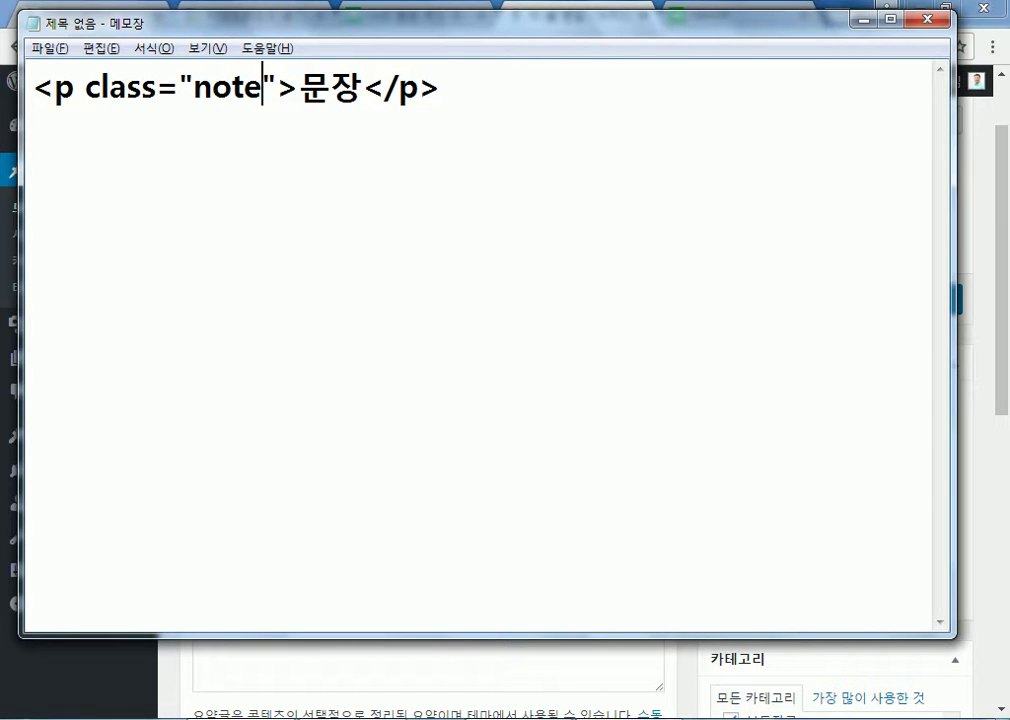
{"action": "left_click_drag", "start_coordinate": [299, 87], "coordinate": [358, 84]}
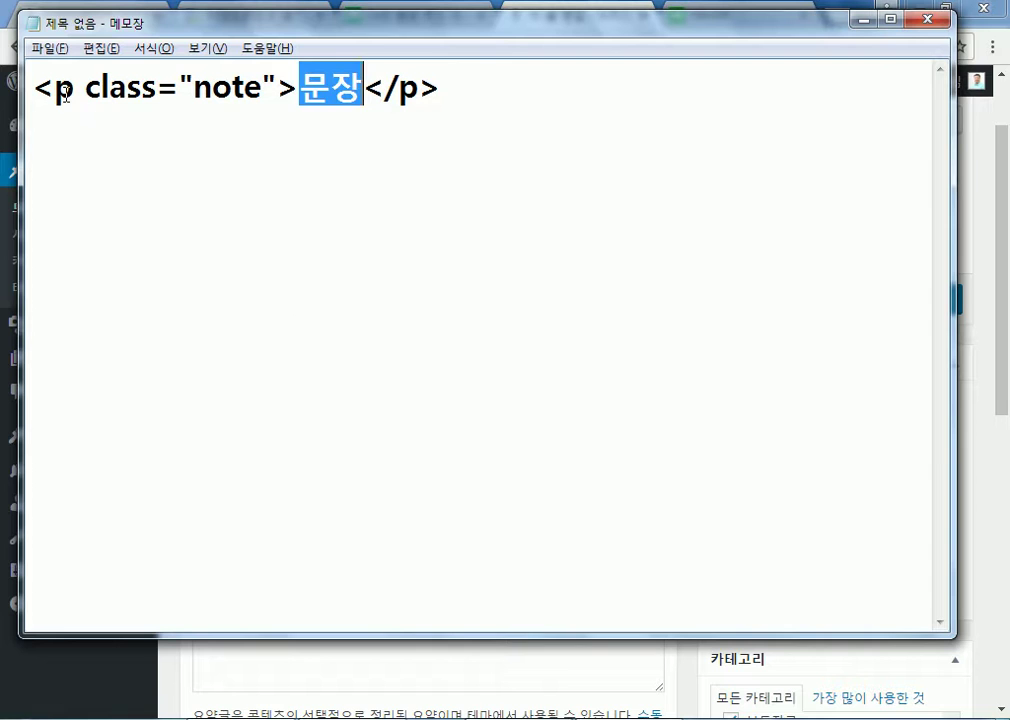
{"action": "left_click_drag", "start_coordinate": [54, 88], "coordinate": [75, 90]}
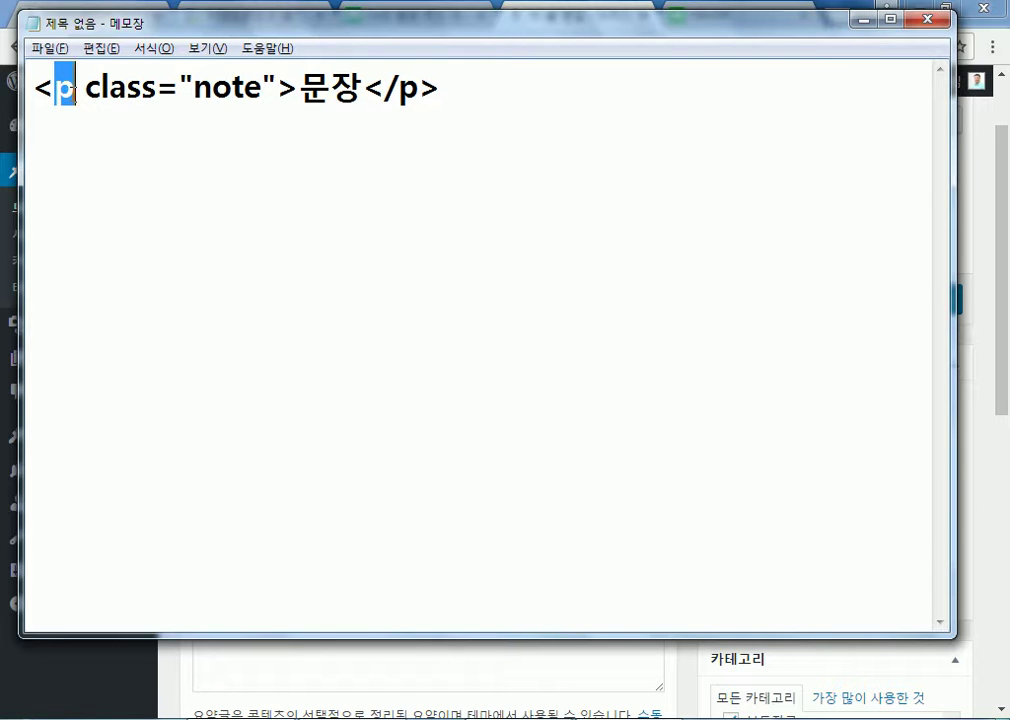
{"action": "left_click_drag", "start_coordinate": [193, 88], "coordinate": [258, 90]}
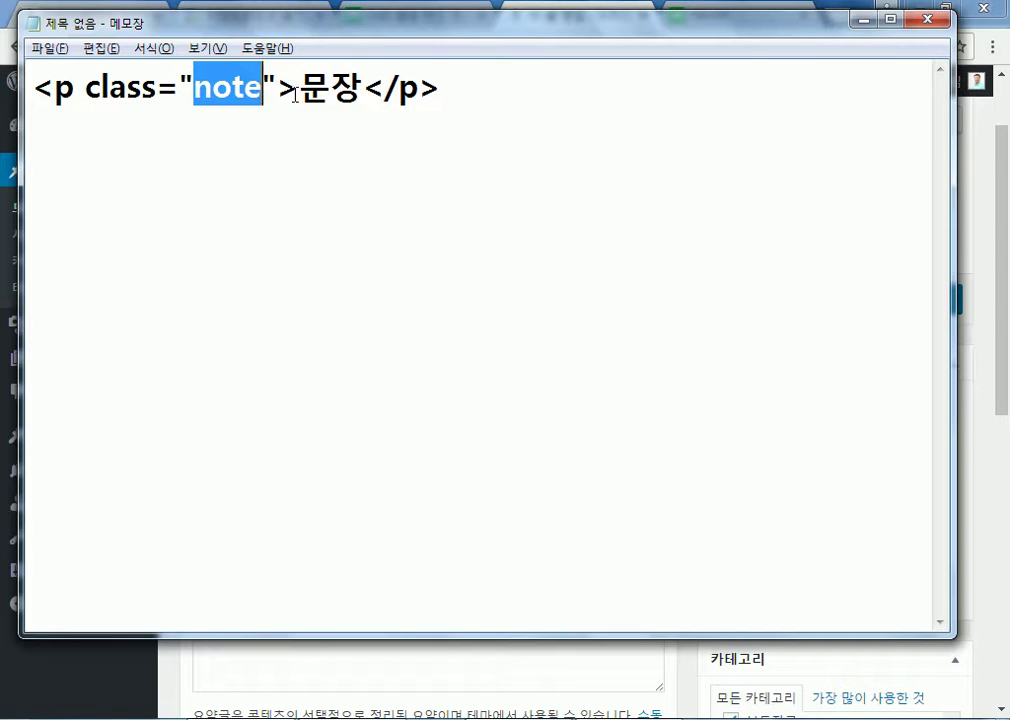
{"action": "key", "text": "Right"}
{"action": "key", "text": "Right"}
{"action": "key", "text": "Right"}
{"action": "key", "text": "shift+Right"}
{"action": "key", "text": "shift+Right"}
{"action": "left_click_drag", "start_coordinate": [196, 88], "coordinate": [263, 88]}
Open the post's media library and view details for social-networks-1863613_640.png
{"action": "left_click", "coordinate": [863, 18]}
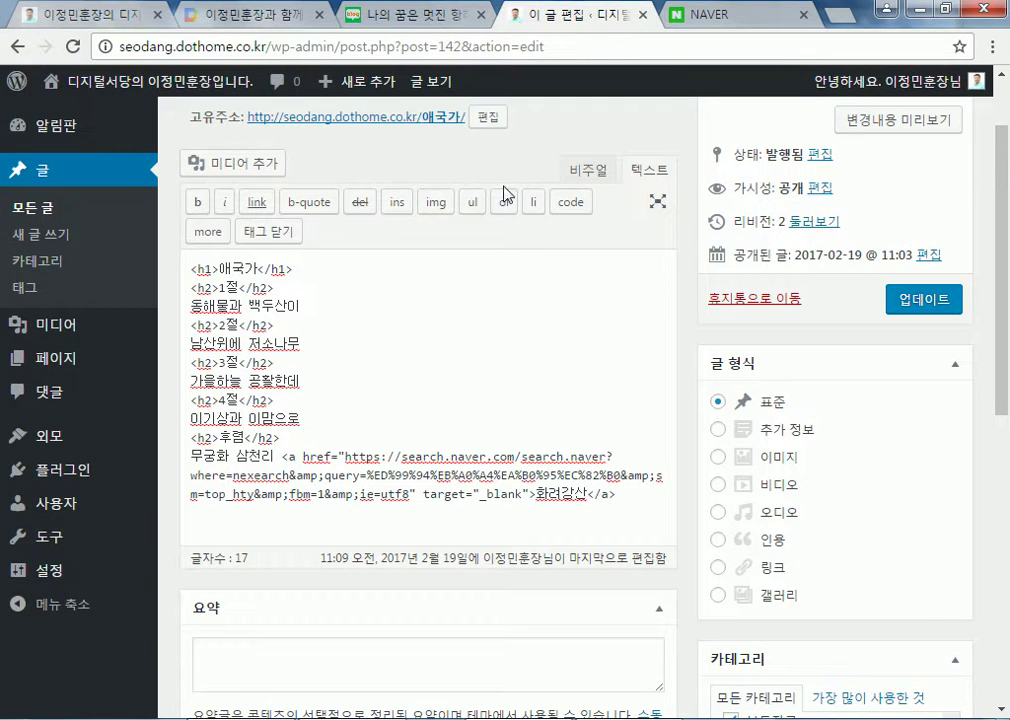
{"action": "left_click", "coordinate": [254, 184]}
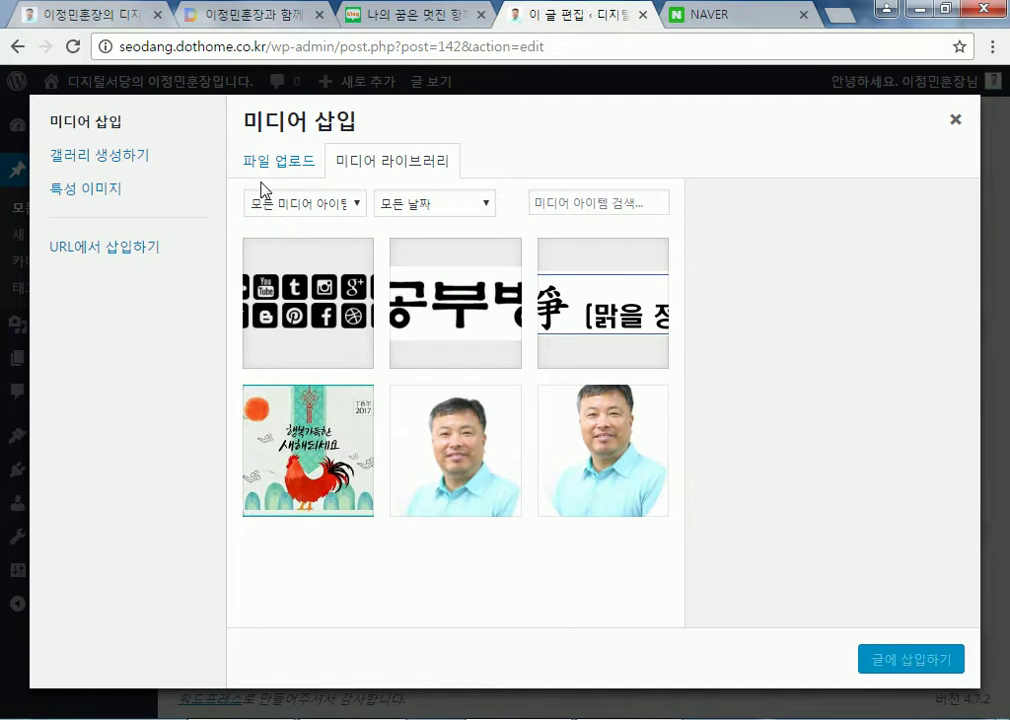
{"action": "left_click", "coordinate": [272, 163]}
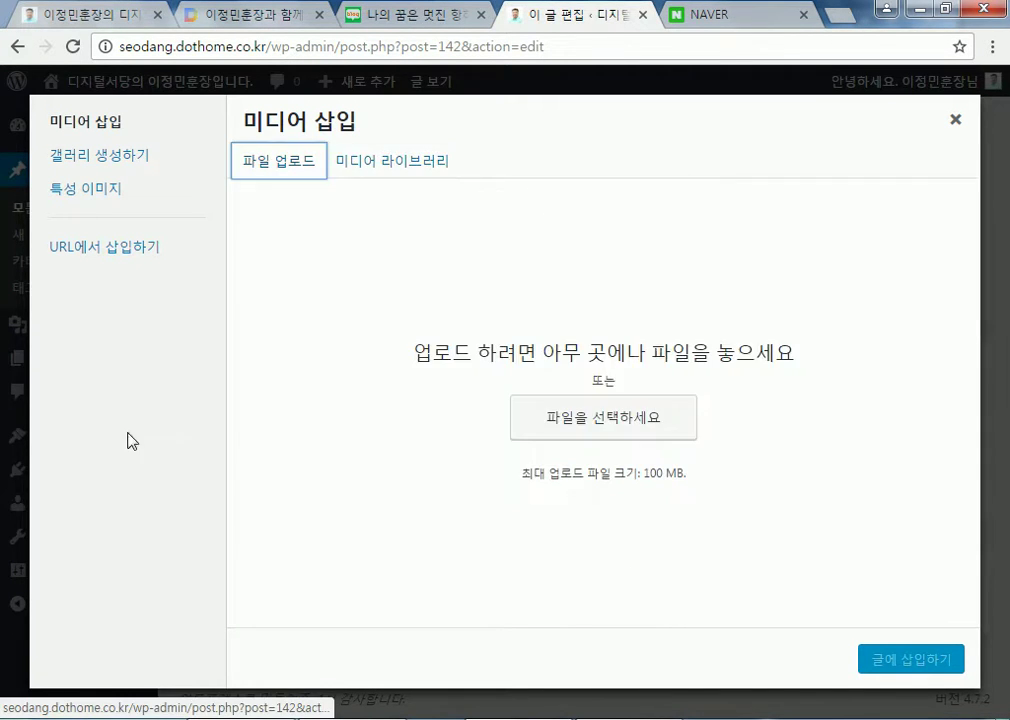
{"action": "left_click", "coordinate": [400, 172]}
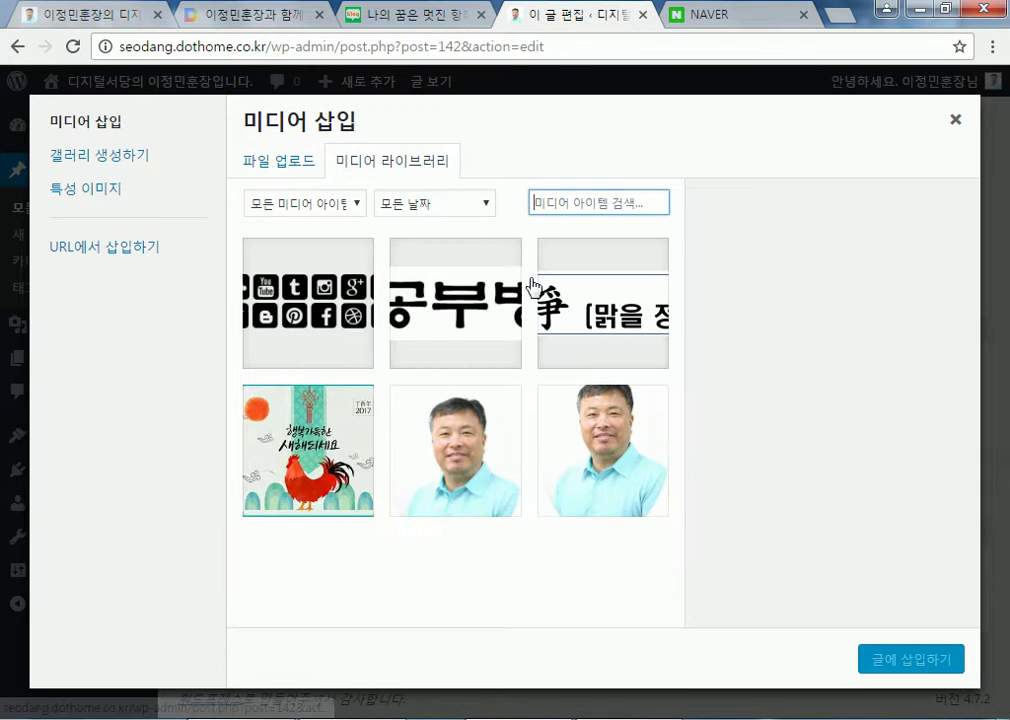
{"action": "left_click", "coordinate": [306, 286]}
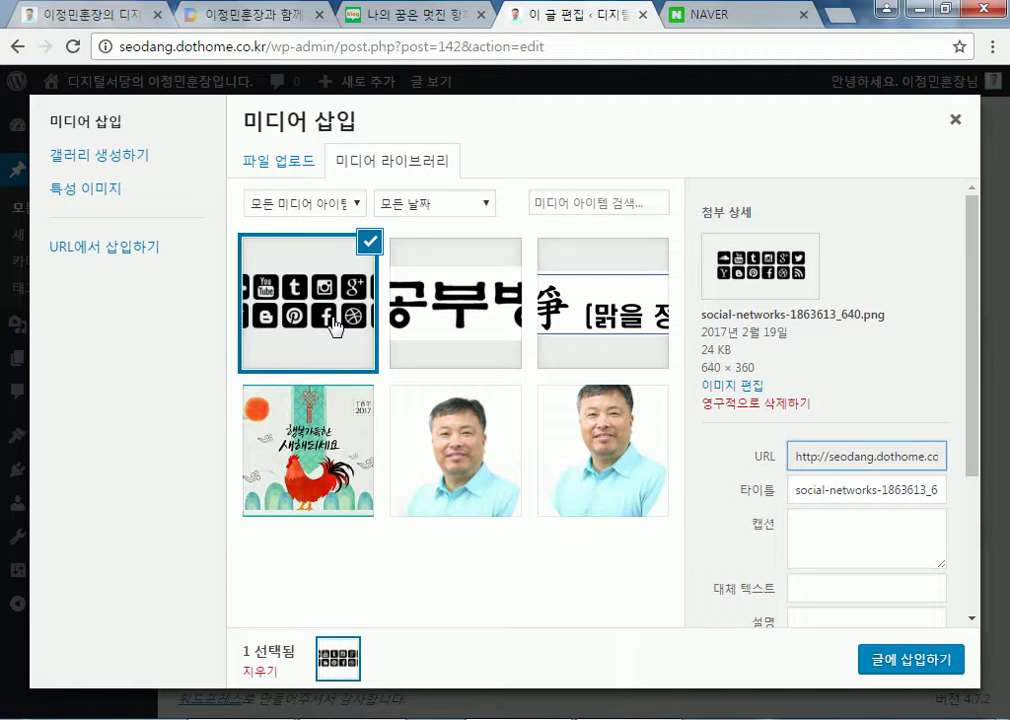
Permanently delete the social-networks image, then browse the remaining images, selecting 닭.jpg
{"action": "left_click", "coordinate": [748, 403]}
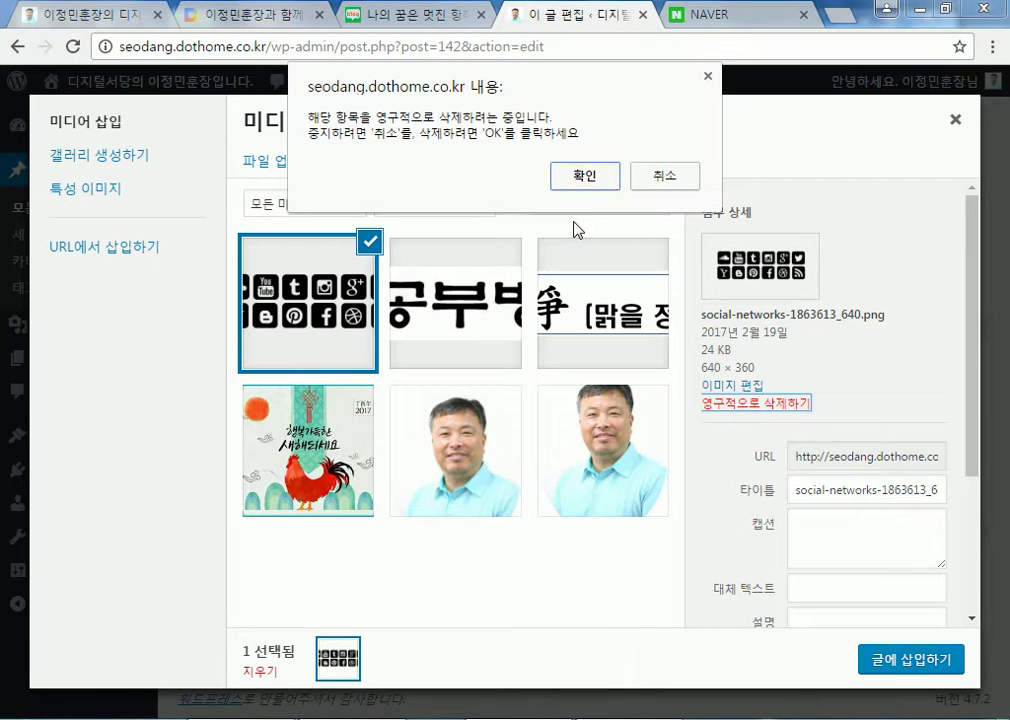
{"action": "left_click", "coordinate": [585, 177]}
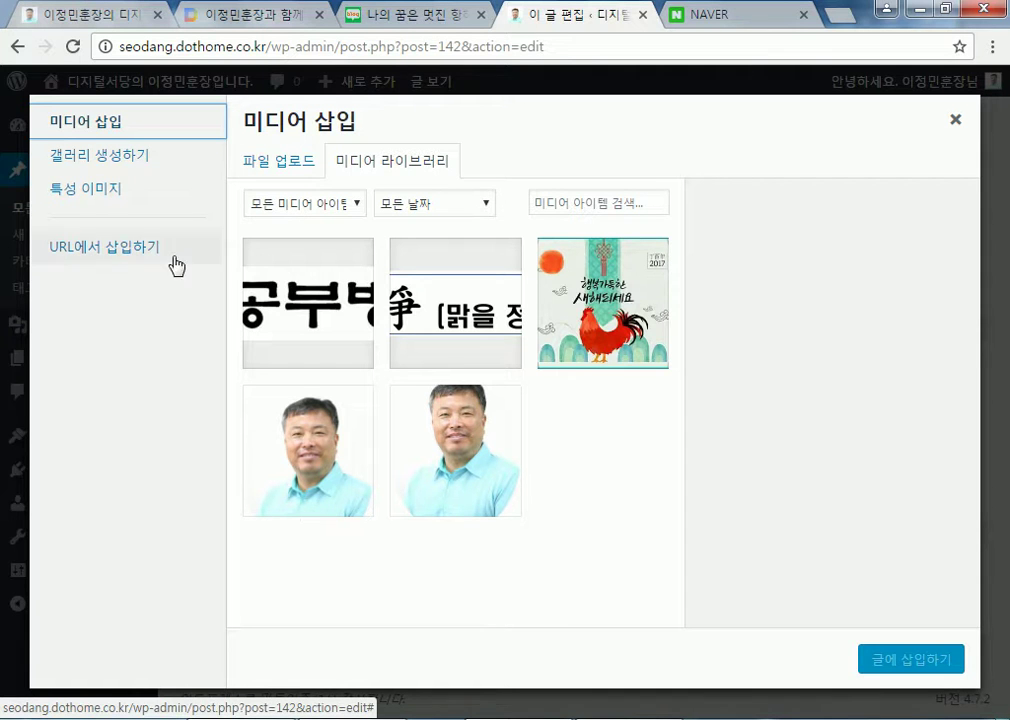
{"action": "left_click", "coordinate": [290, 275]}
{"action": "left_click", "coordinate": [462, 287]}
{"action": "left_click", "coordinate": [624, 270]}
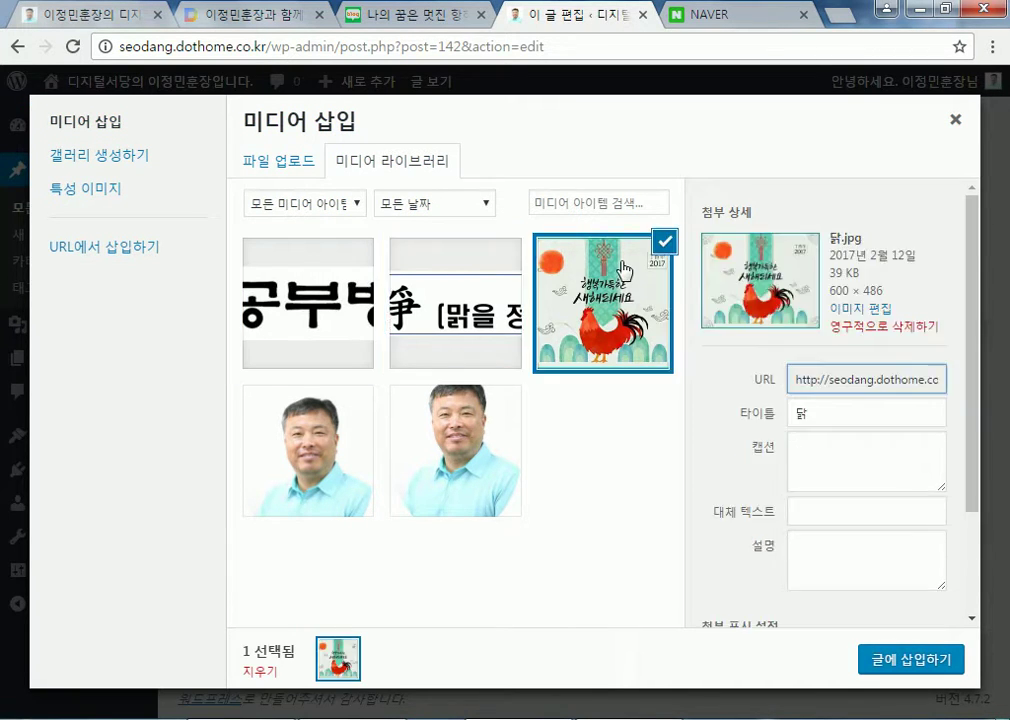
{"action": "left_click", "coordinate": [279, 170]}
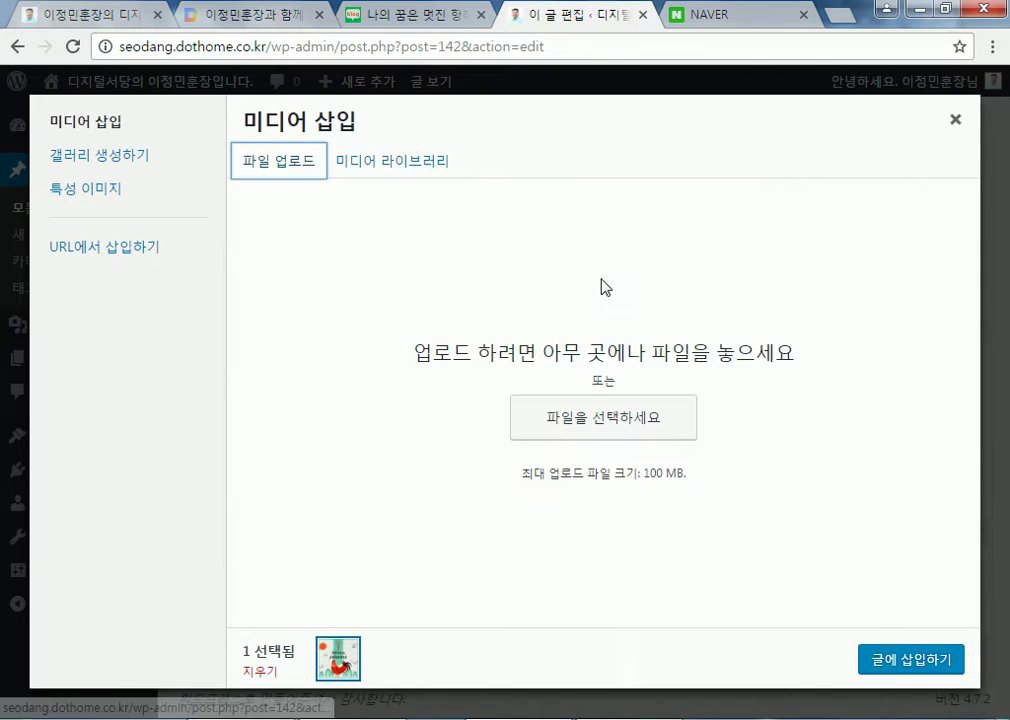
{"action": "left_click", "coordinate": [390, 163]}
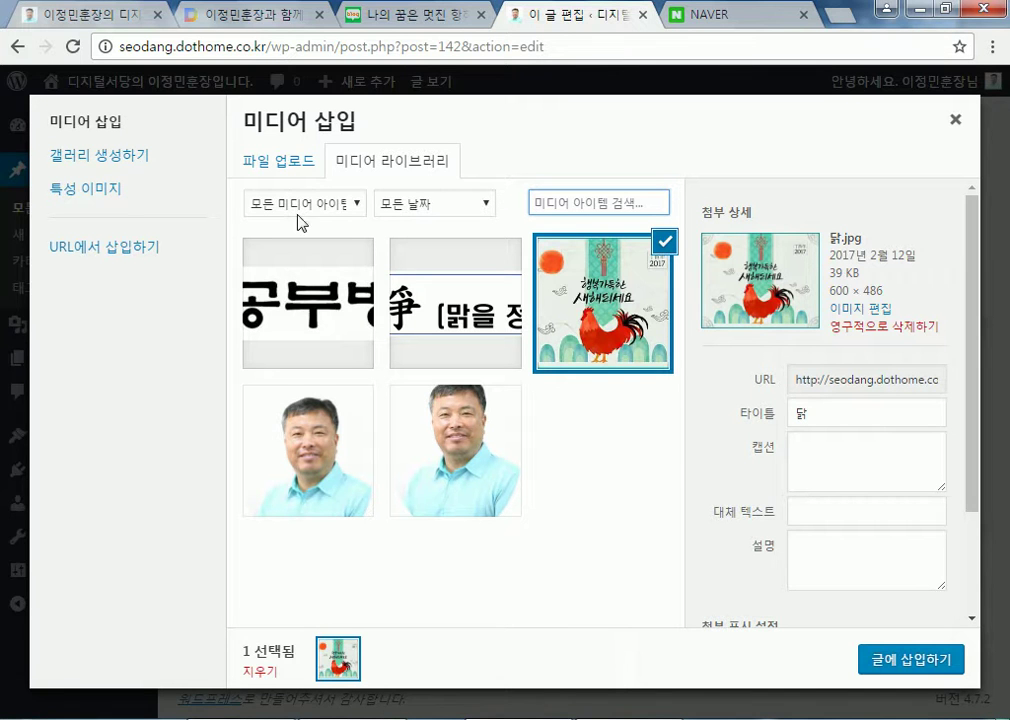
Update the current post, then start a new post titled 그림모음
{"action": "left_click", "coordinate": [948, 128]}
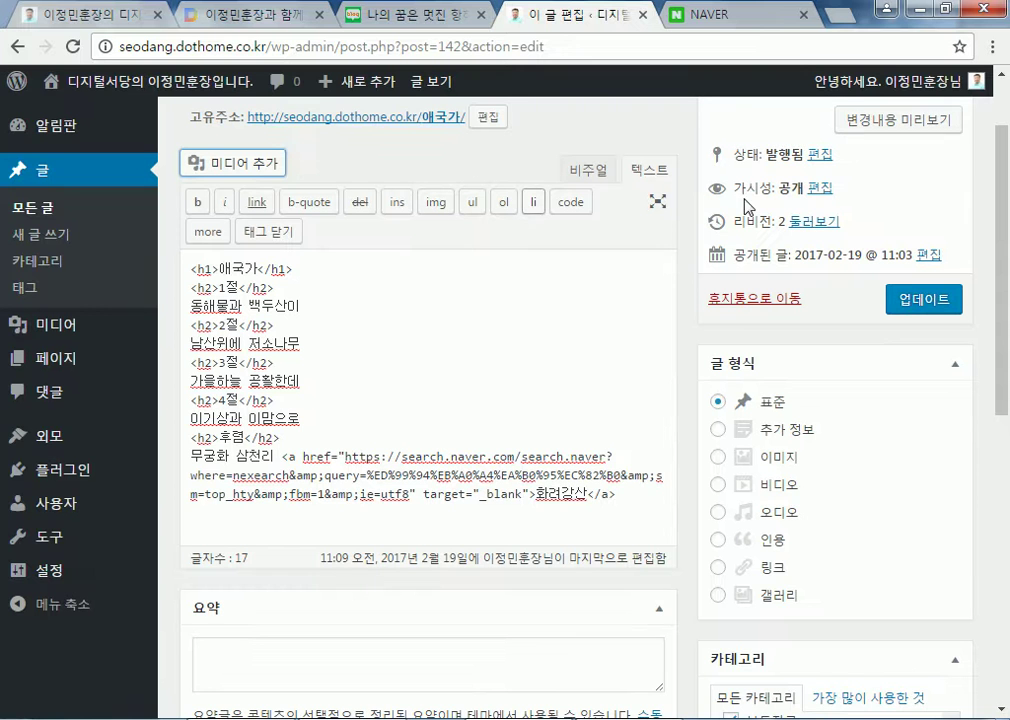
{"action": "left_click", "coordinate": [888, 305]}
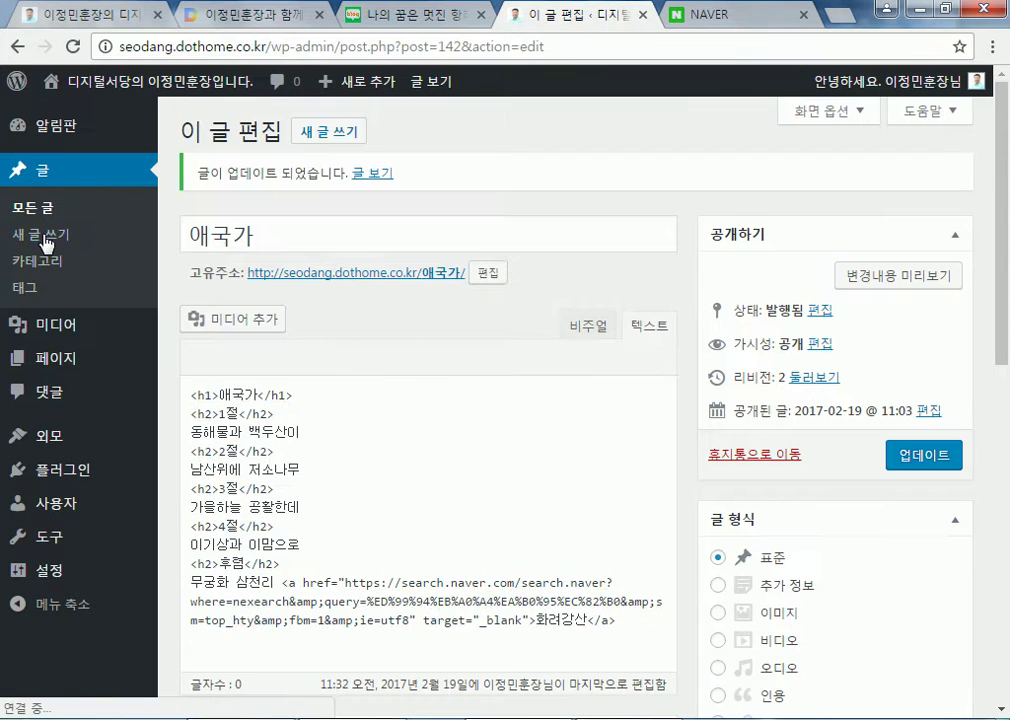
{"action": "left_click", "coordinate": [329, 131]}
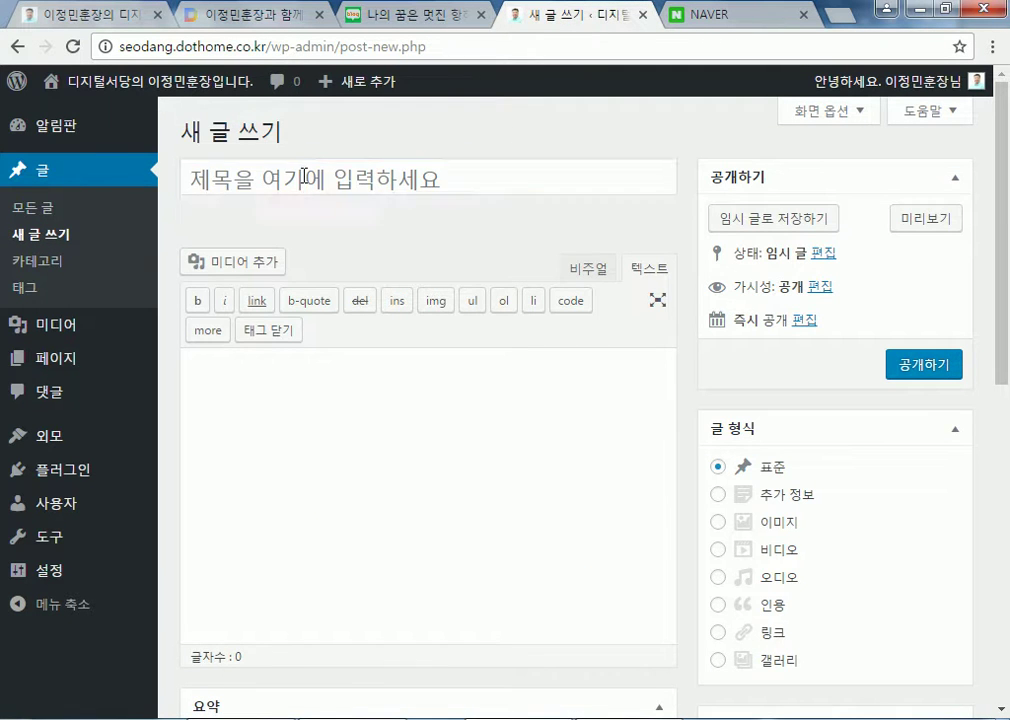
{"action": "left_click", "coordinate": [304, 175]}
{"action": "type", "text": "rmfla"}
{"action": "key", "text": "ctrl+a"}
{"action": "type", "text": "그림모음"}
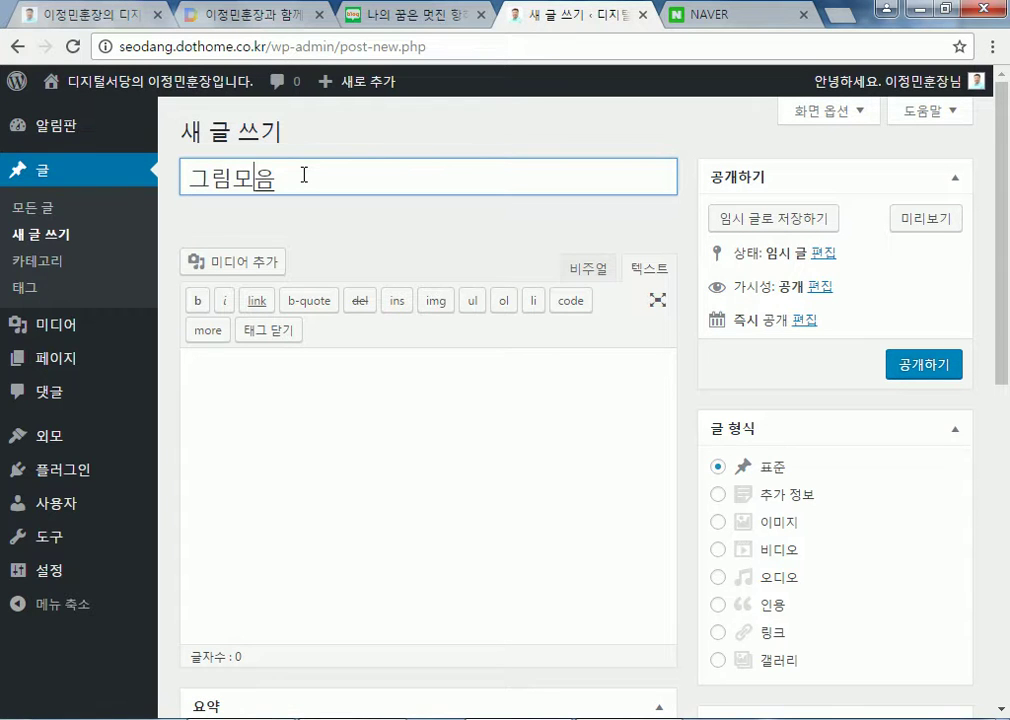
{"action": "left_click", "coordinate": [320, 431]}
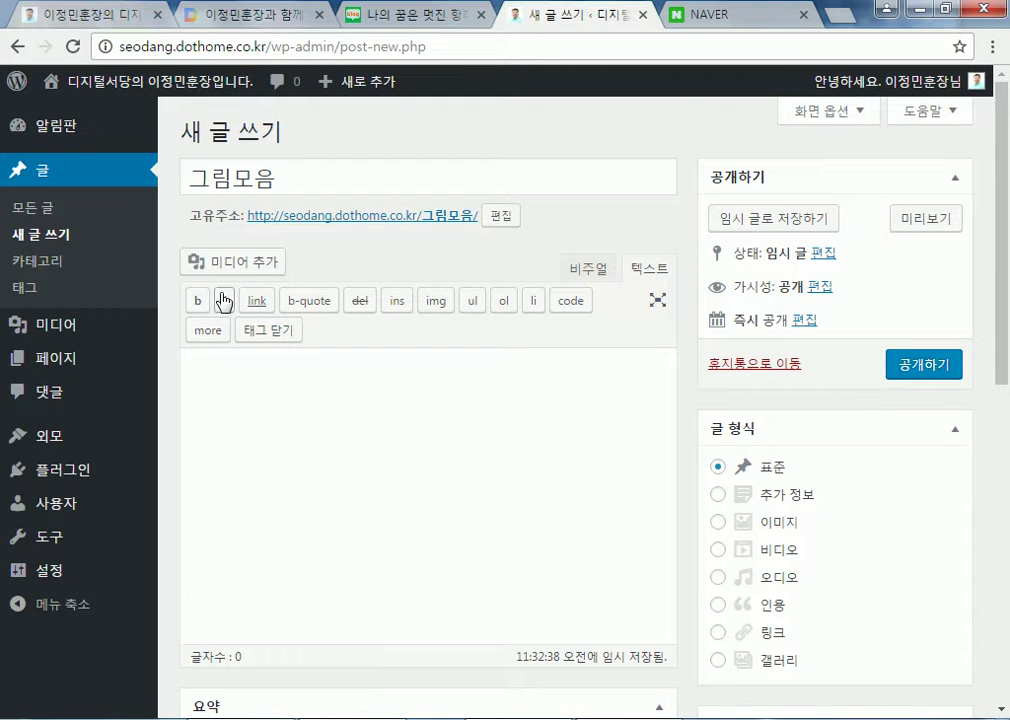
Upload the eight sample photos, 국화.jpg through 툴립.jpg, to the media library
{"action": "left_click", "coordinate": [234, 264]}
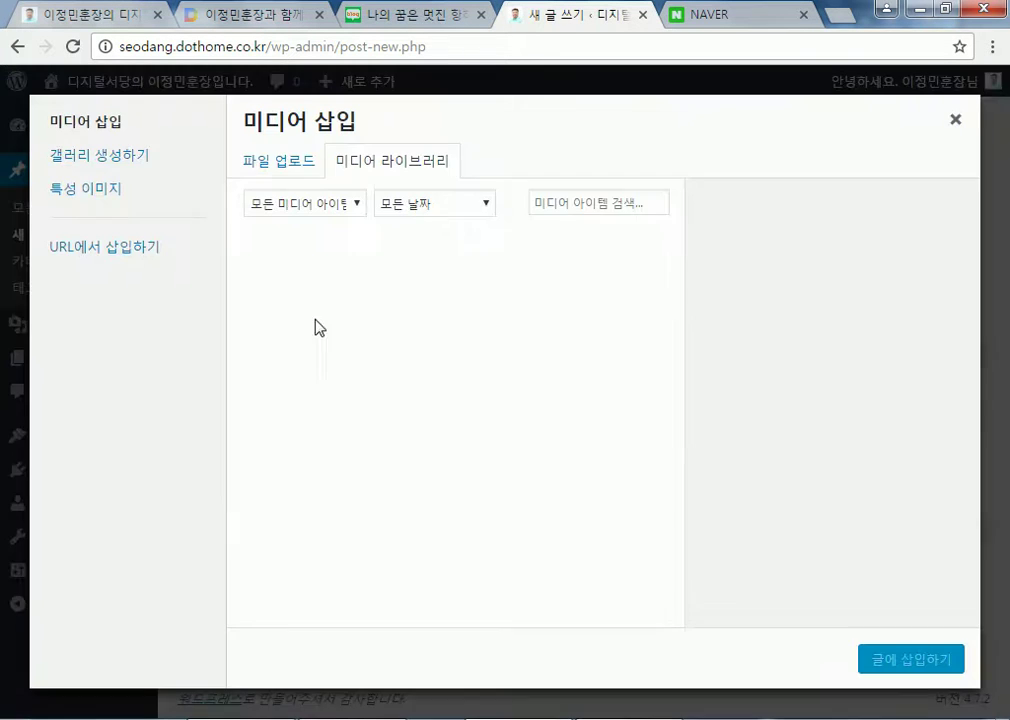
{"action": "left_click", "coordinate": [258, 174]}
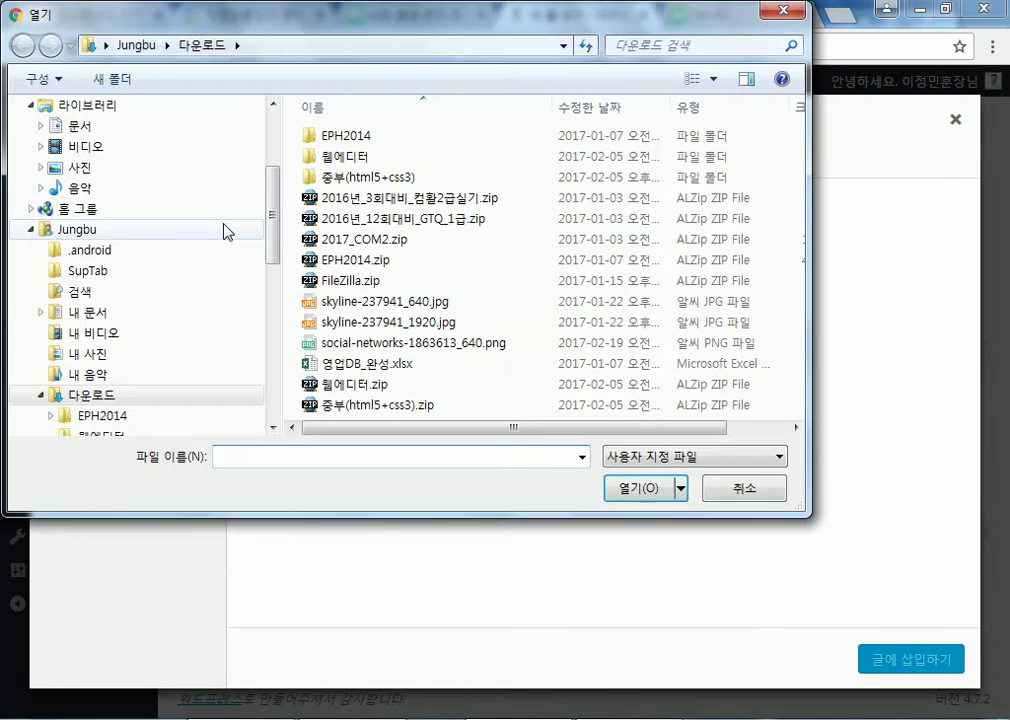
{"action": "left_click", "coordinate": [88, 168]}
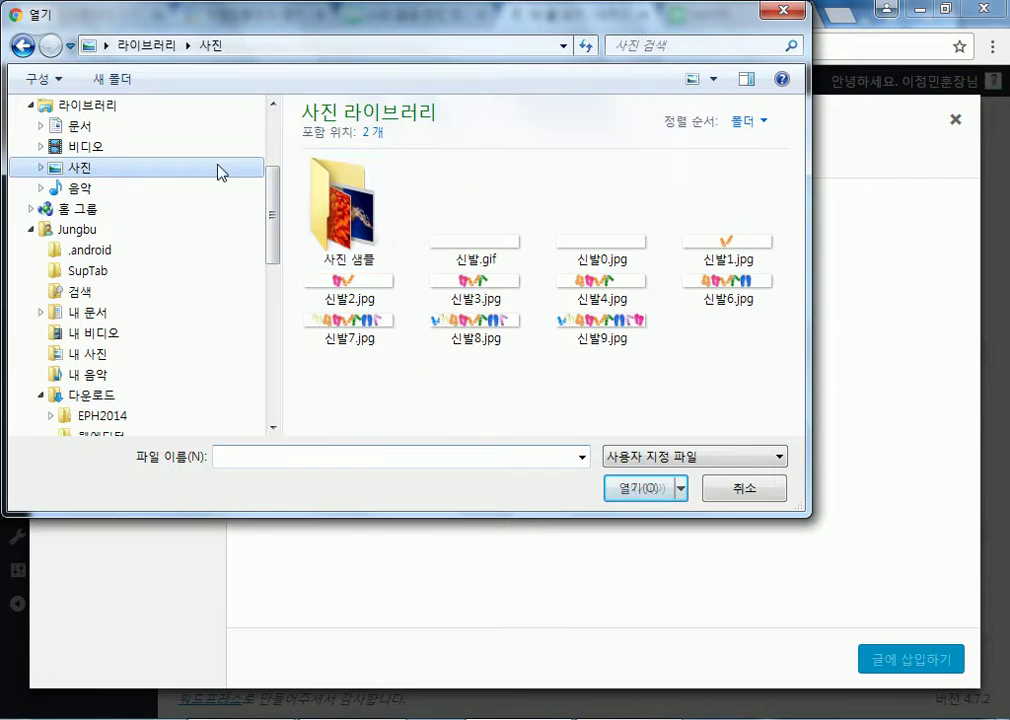
{"action": "double_click", "coordinate": [376, 212]}
{"action": "left_click", "coordinate": [487, 215]}
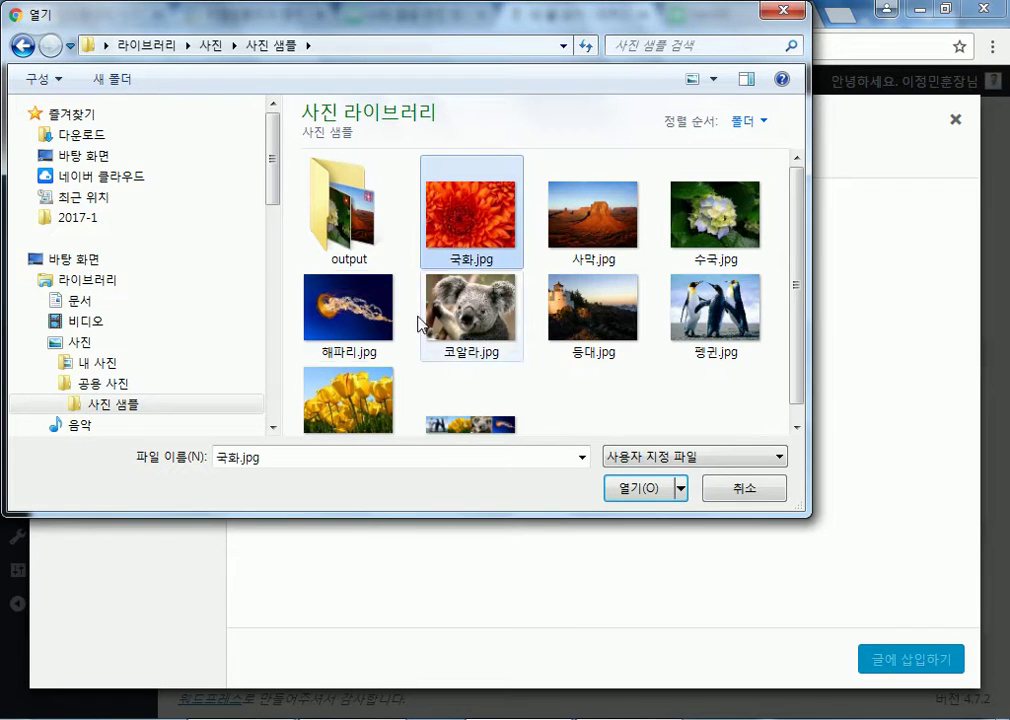
{"action": "left_click", "coordinate": [354, 388], "text": "shift"}
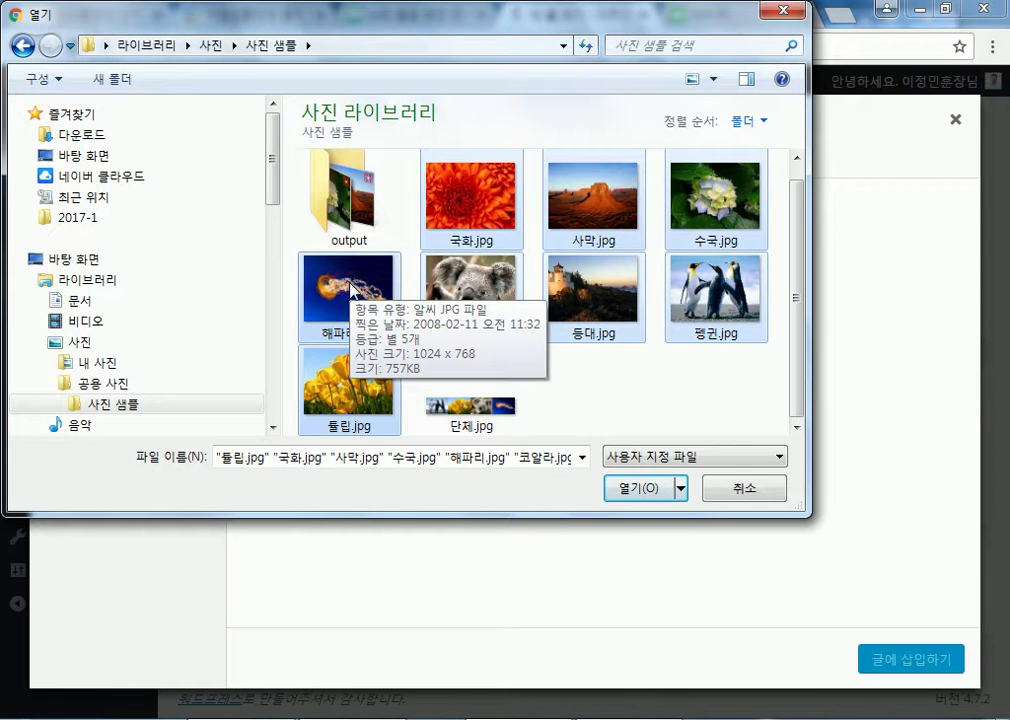
{"action": "left_click", "coordinate": [632, 487]}
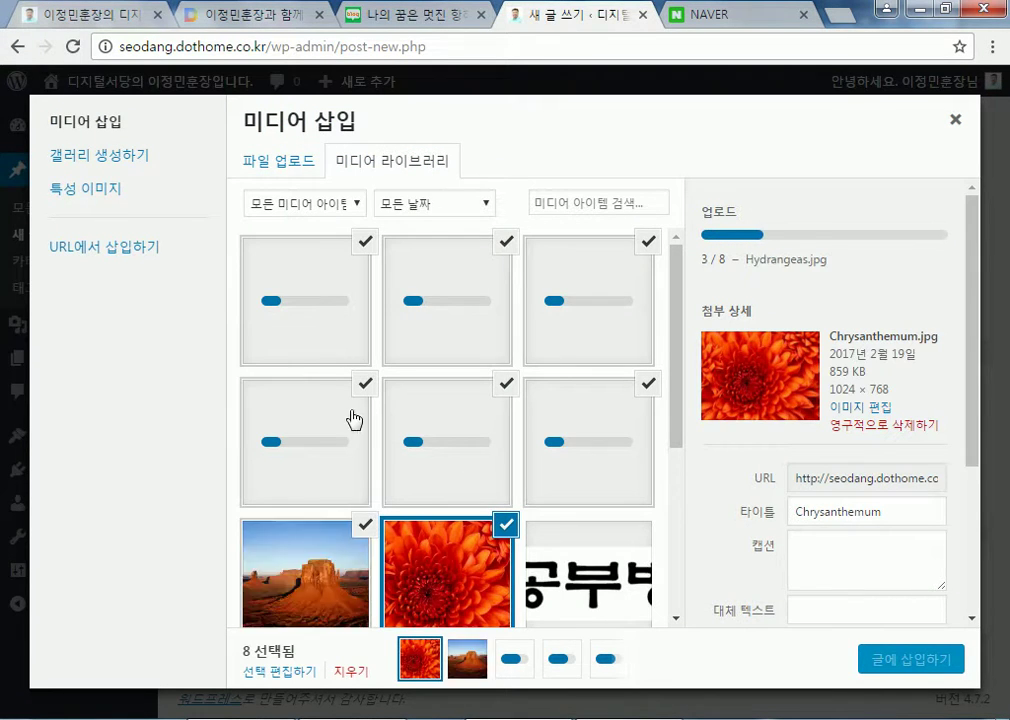
Check the tulips photo details and insert the selected photos into the post
{"action": "left_click", "coordinate": [303, 340]}
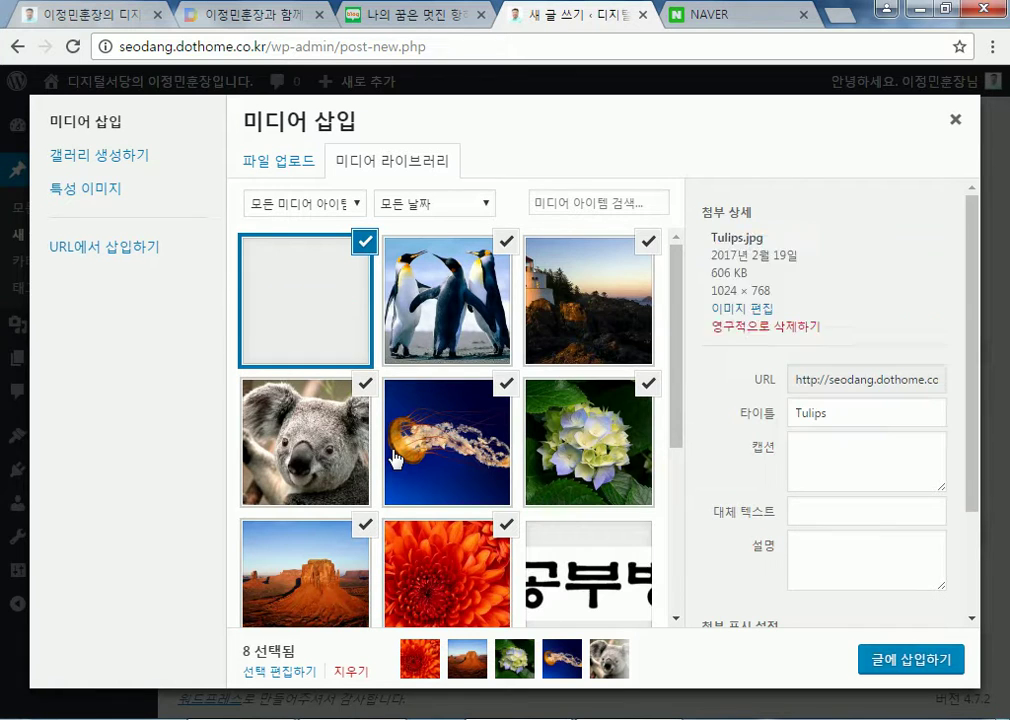
{"action": "scroll", "coordinate": [365, 400], "scroll_direction": "down", "scroll_amount": 1}
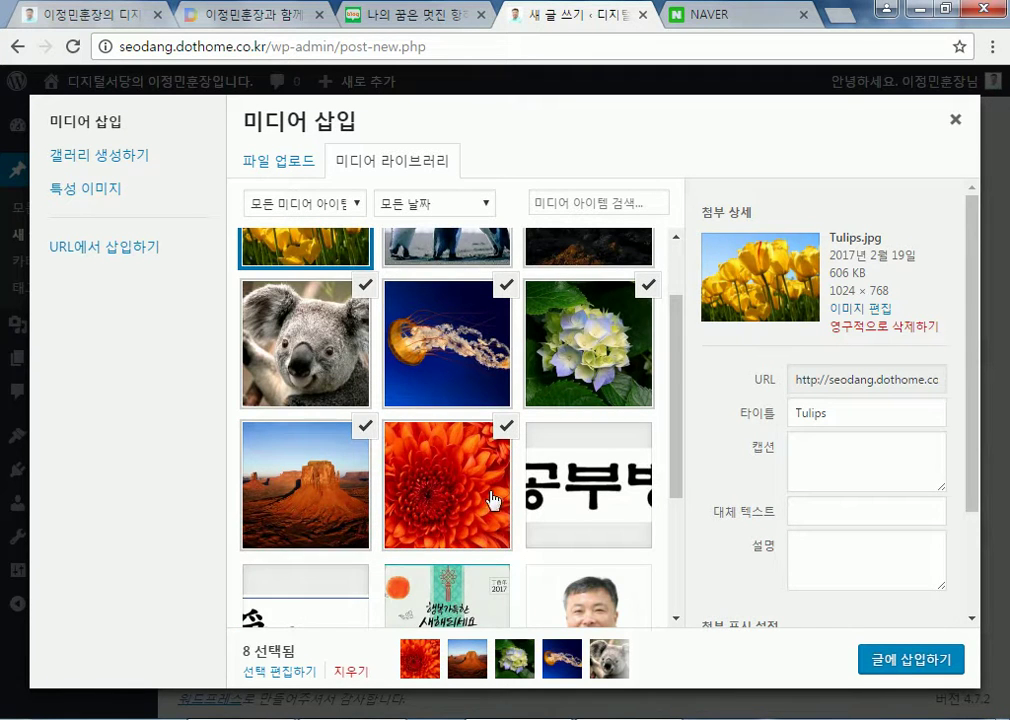
{"action": "left_click", "coordinate": [896, 664]}
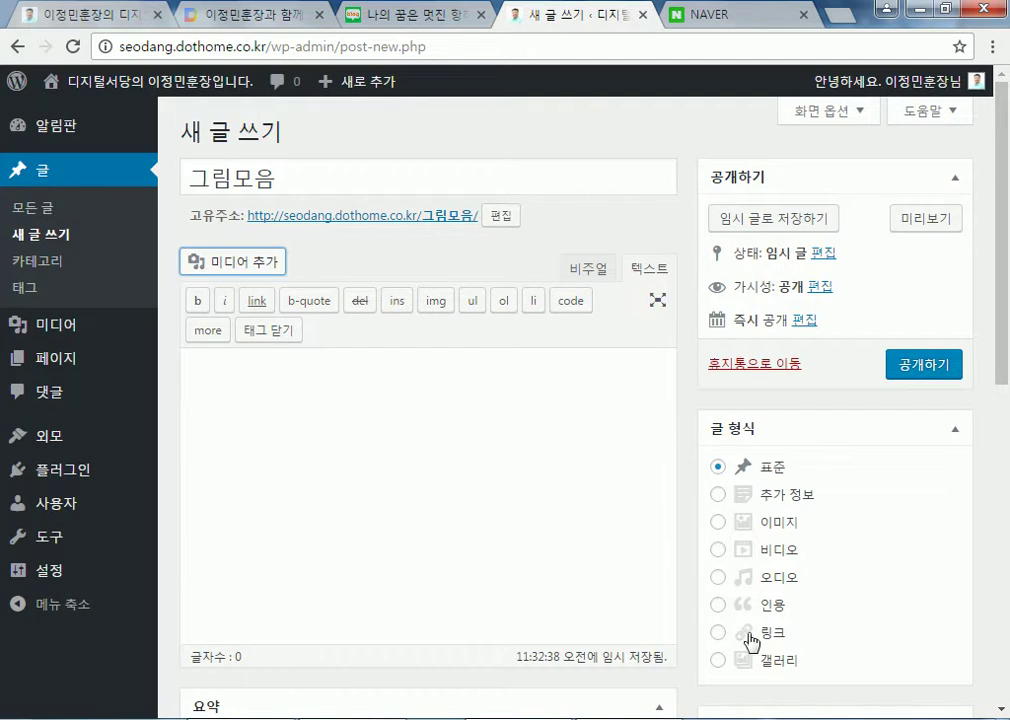
Check the post's images in the Visual and Text views
{"action": "left_click", "coordinate": [585, 272]}
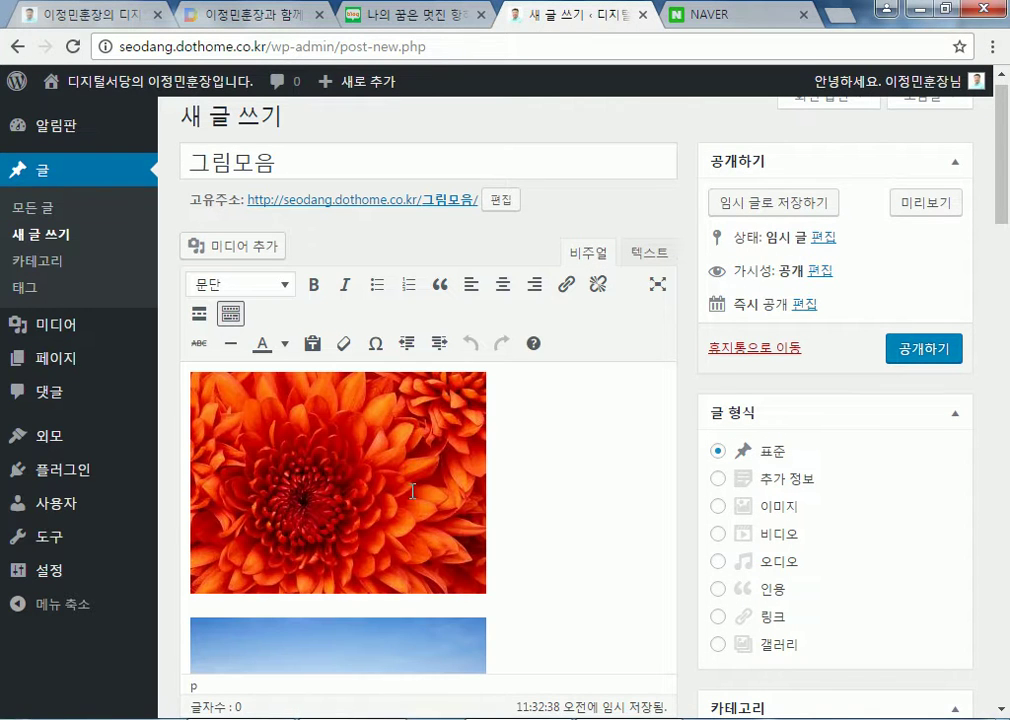
{"action": "left_click", "coordinate": [652, 255]}
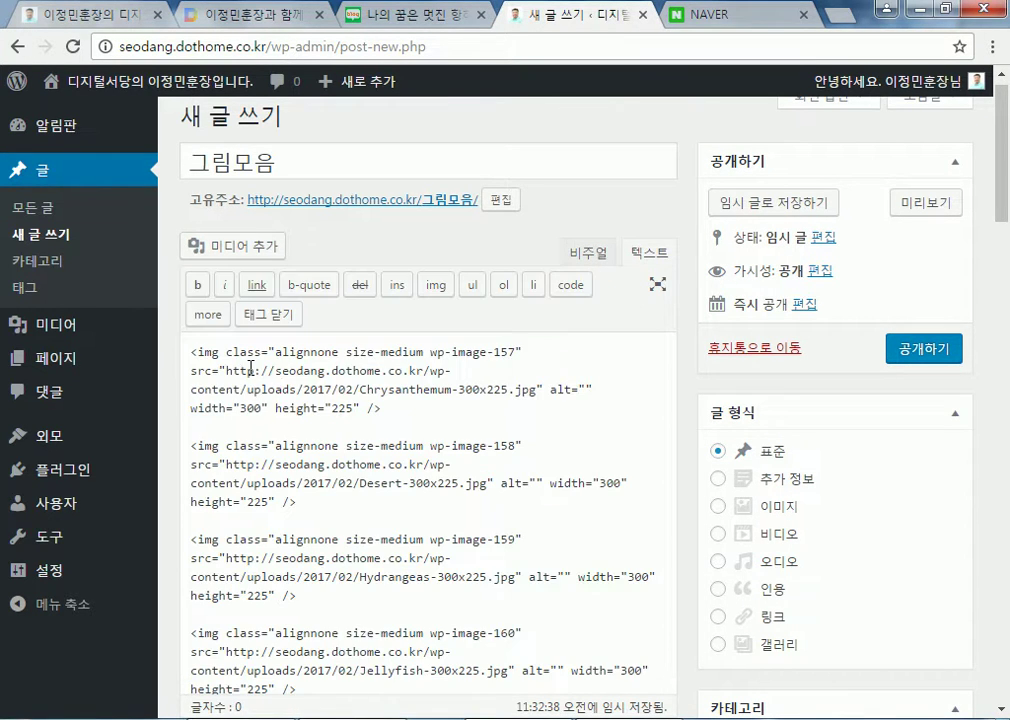
{"action": "left_click", "coordinate": [584, 252]}
{"action": "scroll", "coordinate": [552, 470], "scroll_direction": "down", "scroll_amount": 3}
{"action": "scroll", "coordinate": [550, 484], "scroll_direction": "down", "scroll_amount": 10}
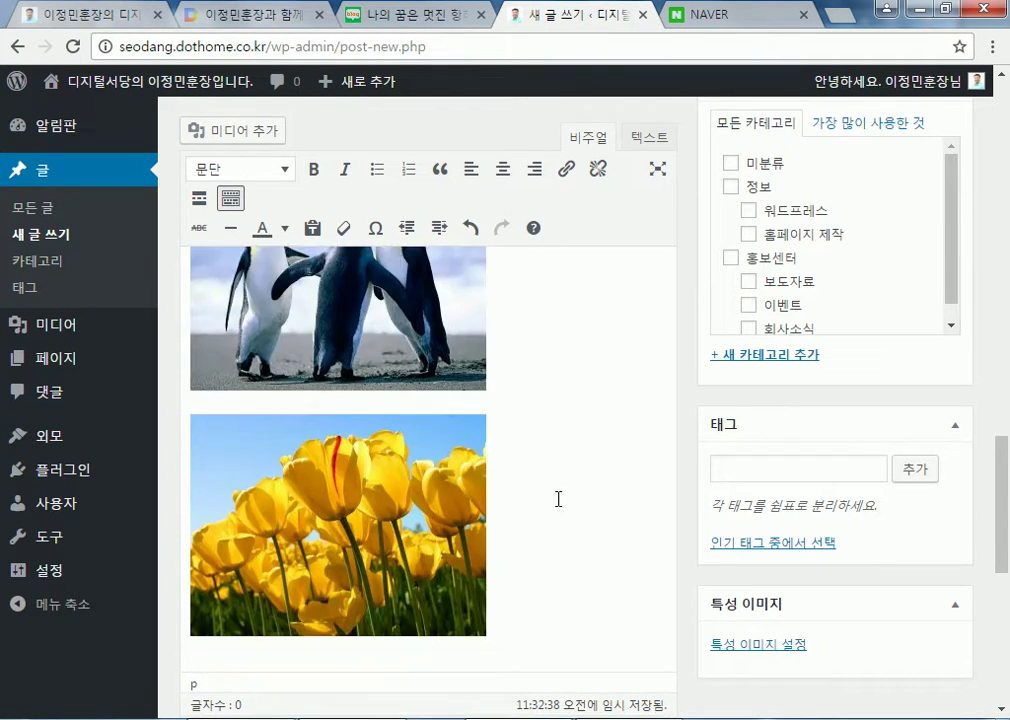
{"action": "scroll", "coordinate": [561, 497], "scroll_direction": "up", "scroll_amount": 1}
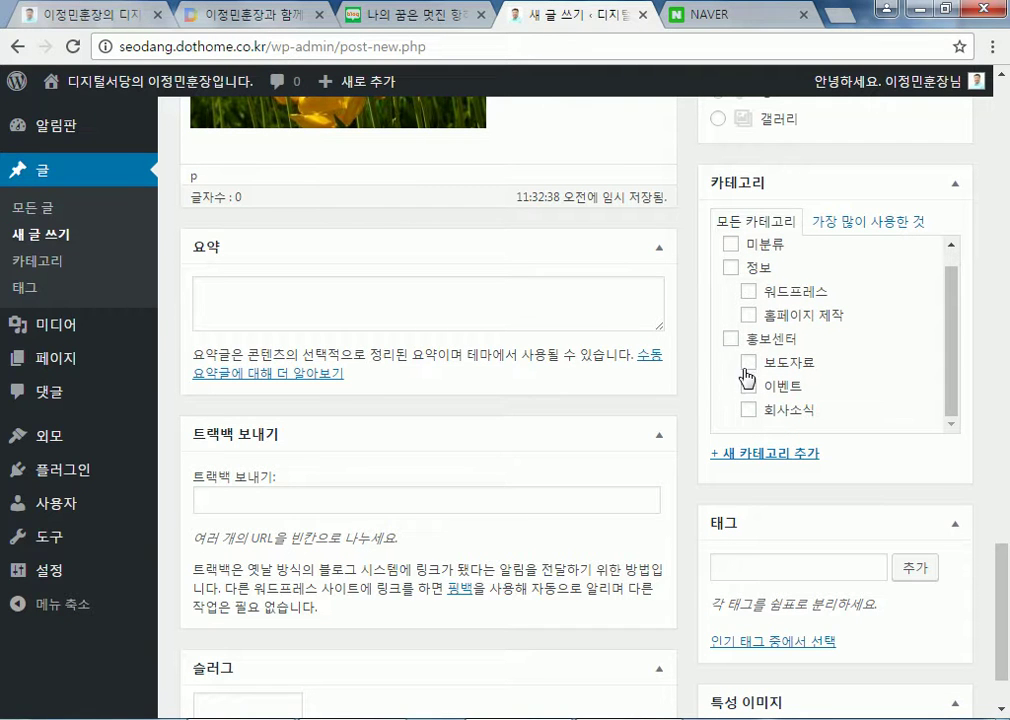
File the post under 보도자료 and publish it
{"action": "left_click", "coordinate": [748, 362]}
{"action": "scroll", "coordinate": [949, 380], "scroll_direction": "up", "scroll_amount": 3}
{"action": "scroll", "coordinate": [949, 380], "scroll_direction": "up", "scroll_amount": 1}
{"action": "left_click", "coordinate": [900, 222]}
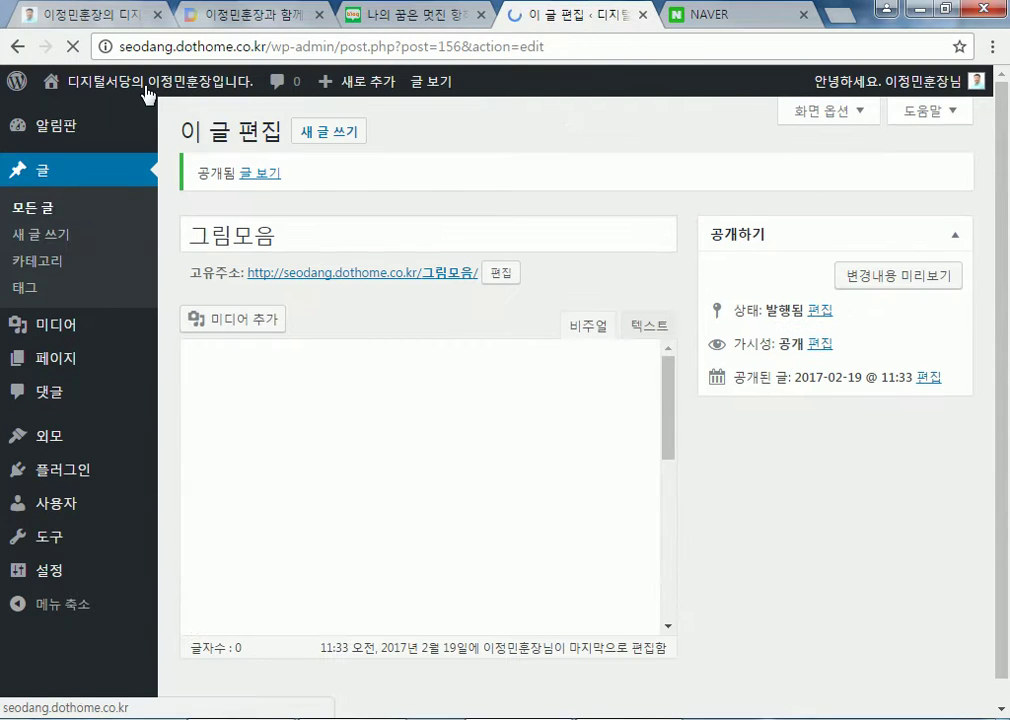
Scroll through the 그림모음 post on the site's home page, then return to the dashboard
{"action": "left_click", "coordinate": [147, 90]}
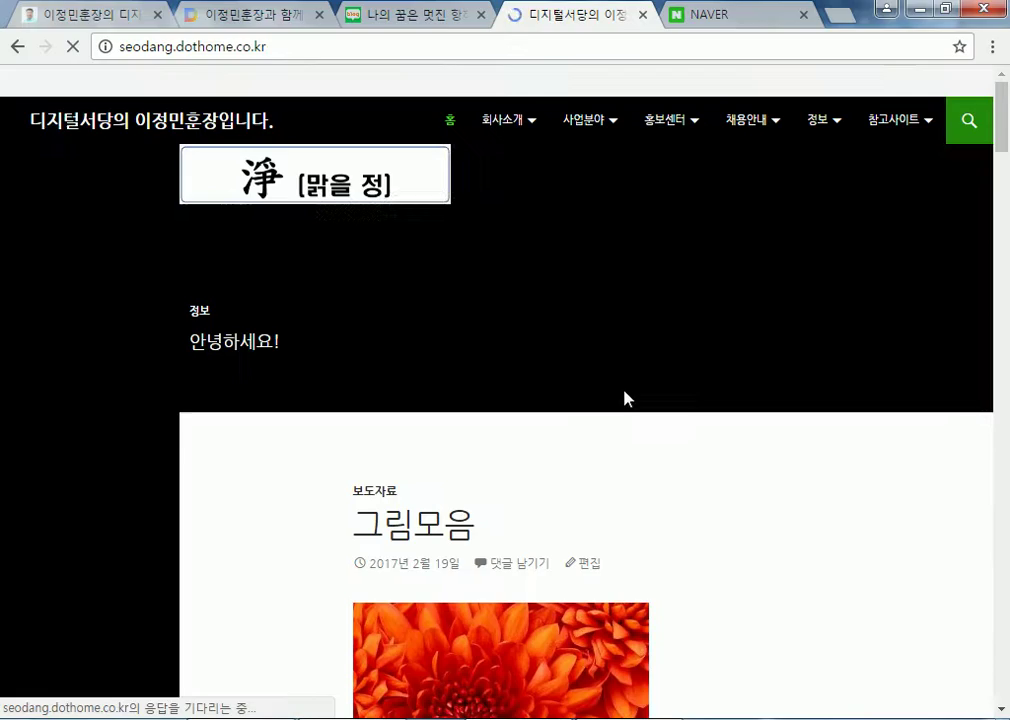
{"action": "scroll", "coordinate": [740, 505], "scroll_direction": "down", "scroll_amount": 3}
{"action": "scroll", "coordinate": [762, 517], "scroll_direction": "down", "scroll_amount": 20}
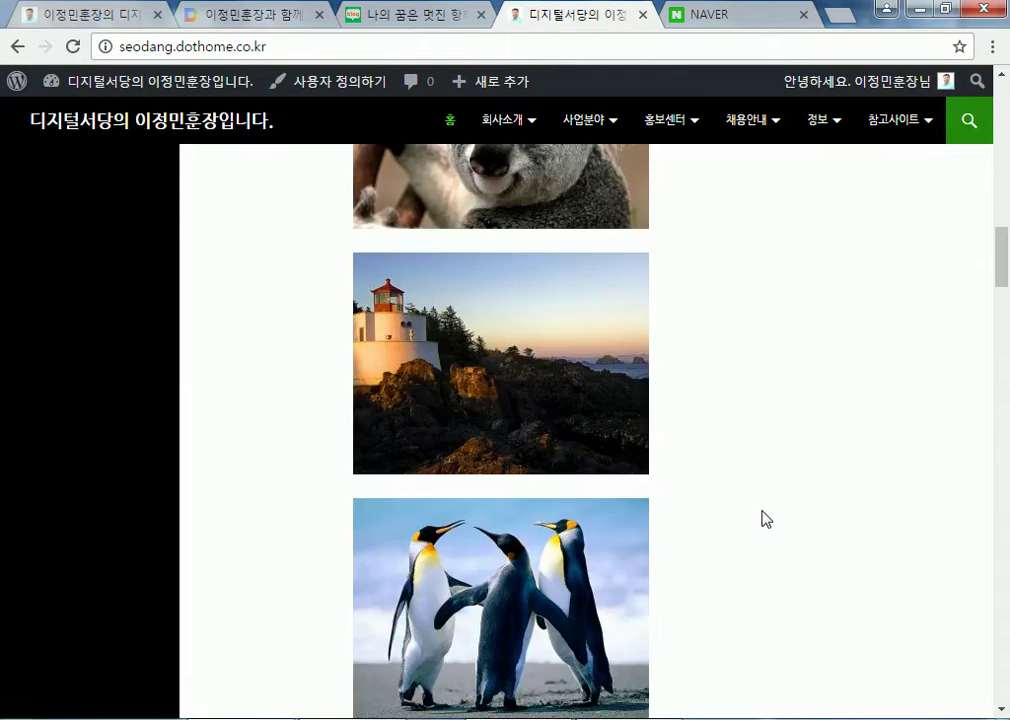
{"action": "scroll", "coordinate": [765, 524], "scroll_direction": "up", "scroll_amount": 3}
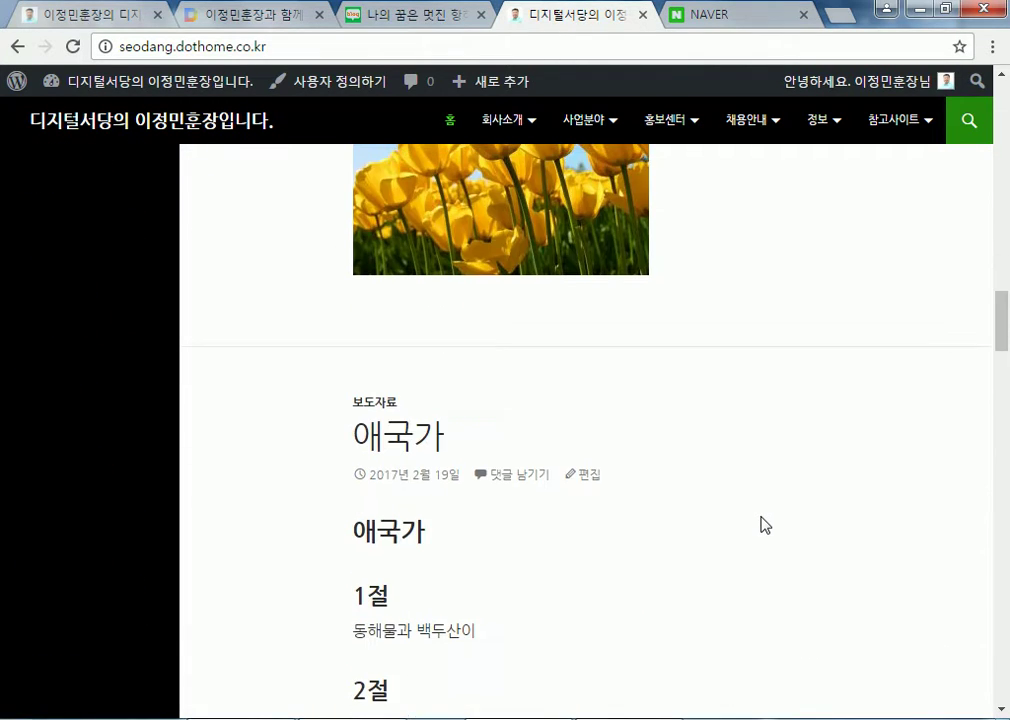
{"action": "scroll", "coordinate": [760, 523], "scroll_direction": "up", "scroll_amount": 7}
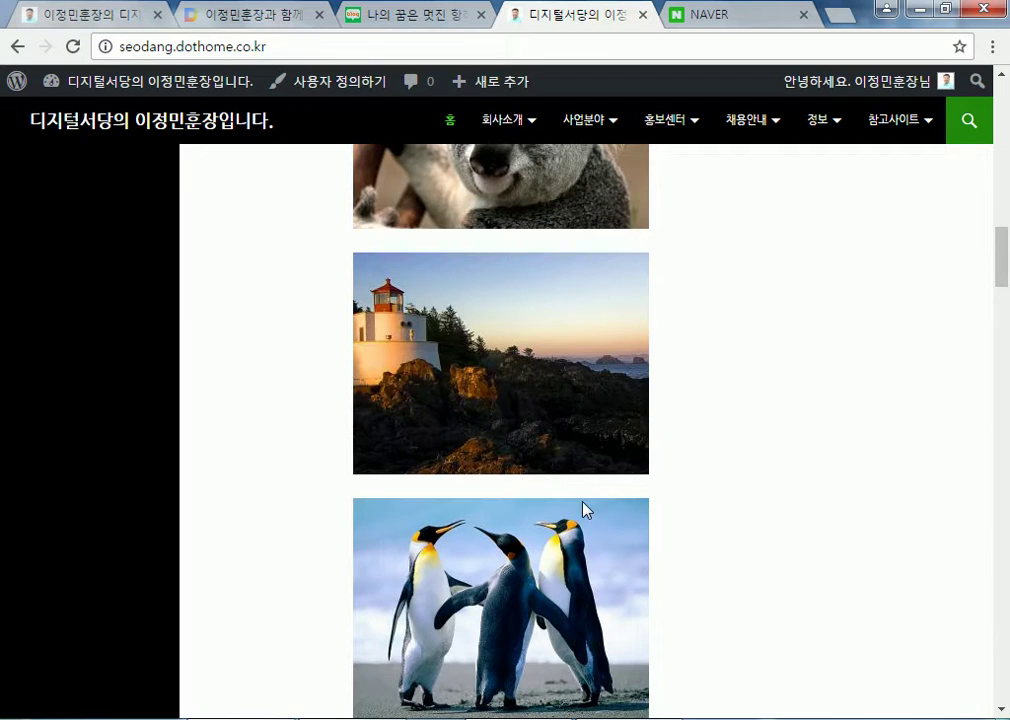
{"action": "scroll", "coordinate": [585, 509], "scroll_direction": "up", "scroll_amount": 10}
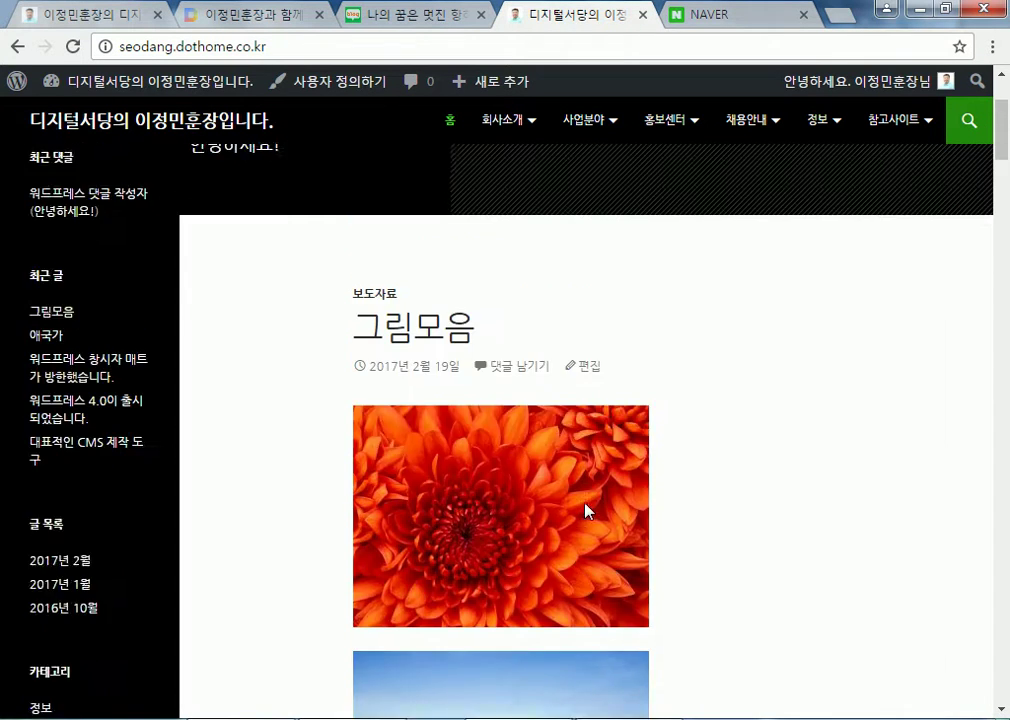
{"action": "scroll", "coordinate": [586, 510], "scroll_direction": "up", "scroll_amount": 2}
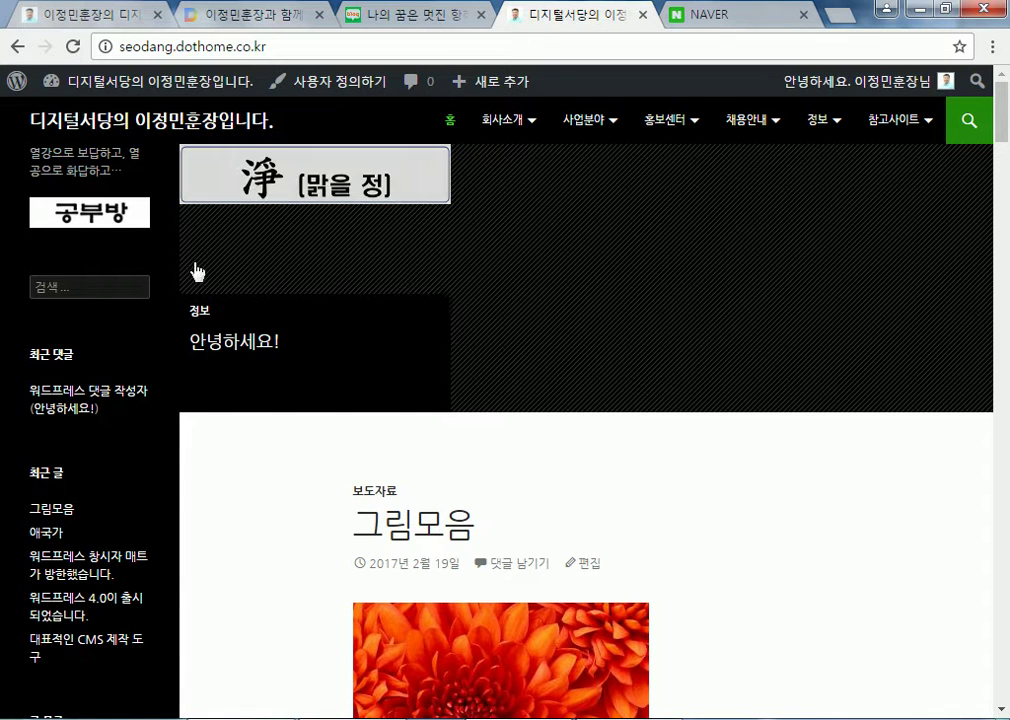
{"action": "left_click", "coordinate": [105, 88]}
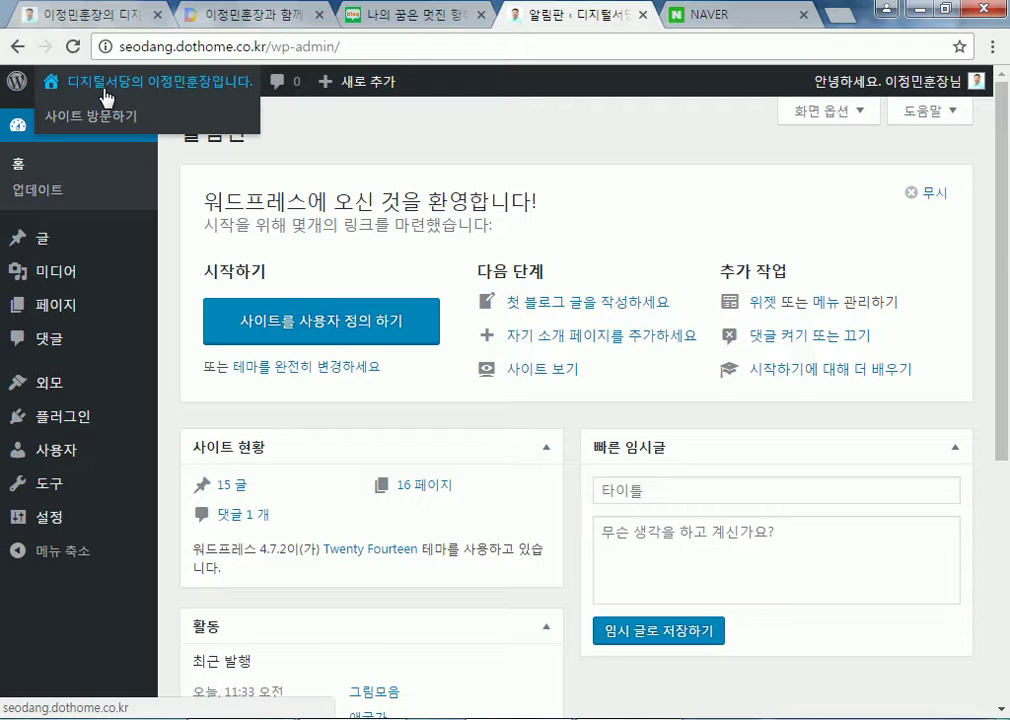
Start a new post and enter 갤러리 as its title
{"action": "mouse_move", "coordinate": [57, 246]}
{"action": "left_click", "coordinate": [215, 274]}
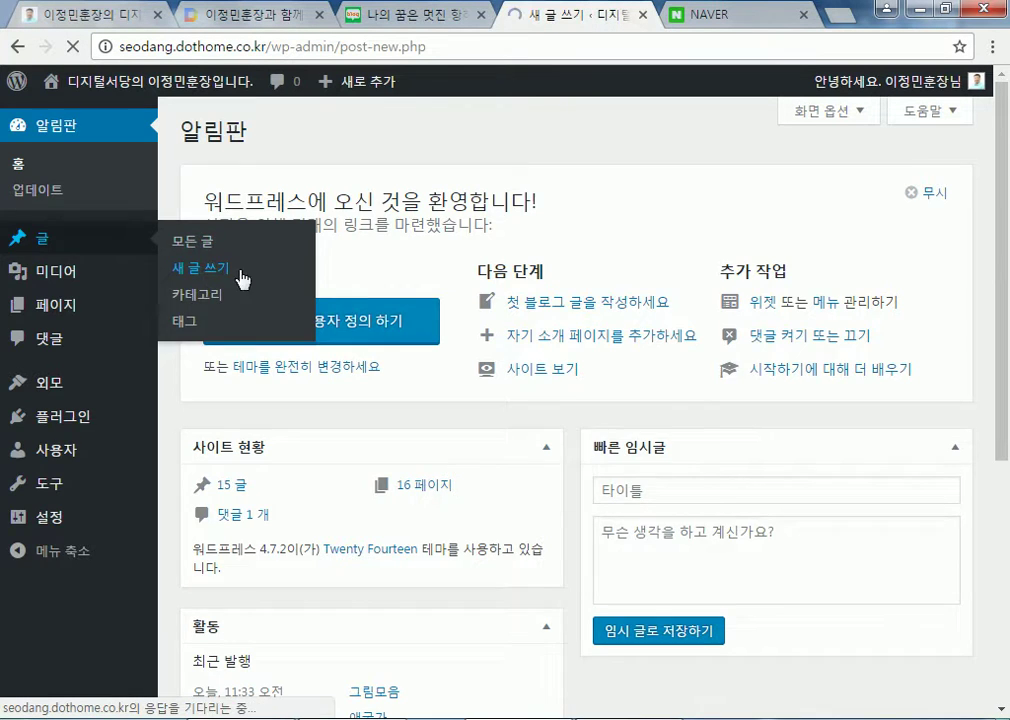
{"action": "type", "text": "roff"}
{"action": "key", "text": "ctrl+a"}
{"action": "type", "text": "갤럴"}
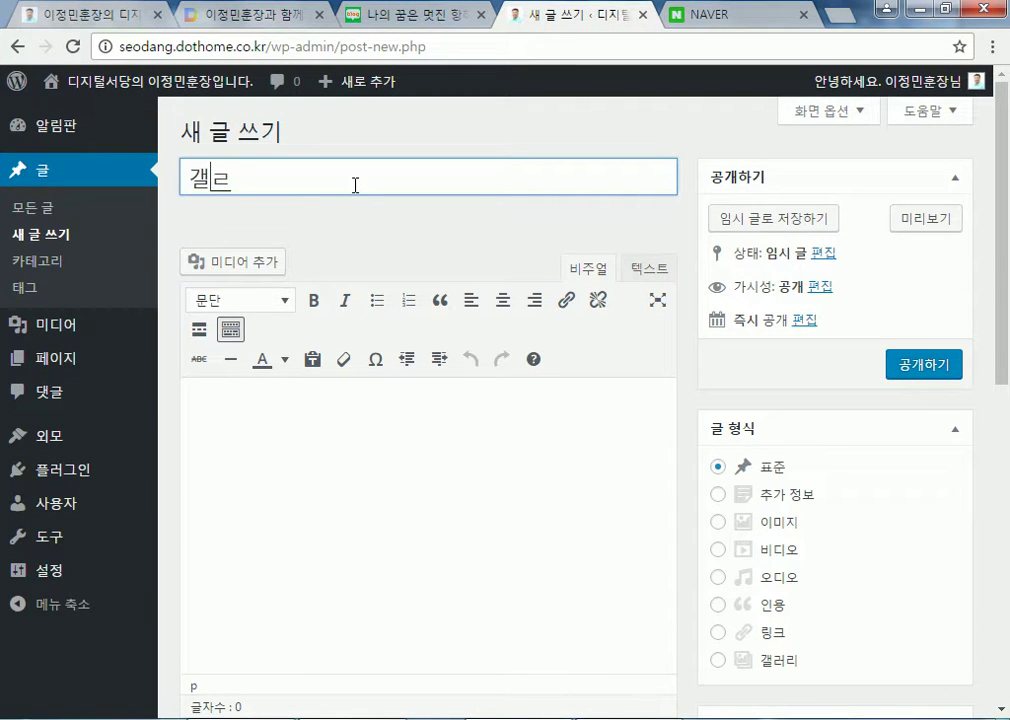
{"action": "type", "text": "리"}
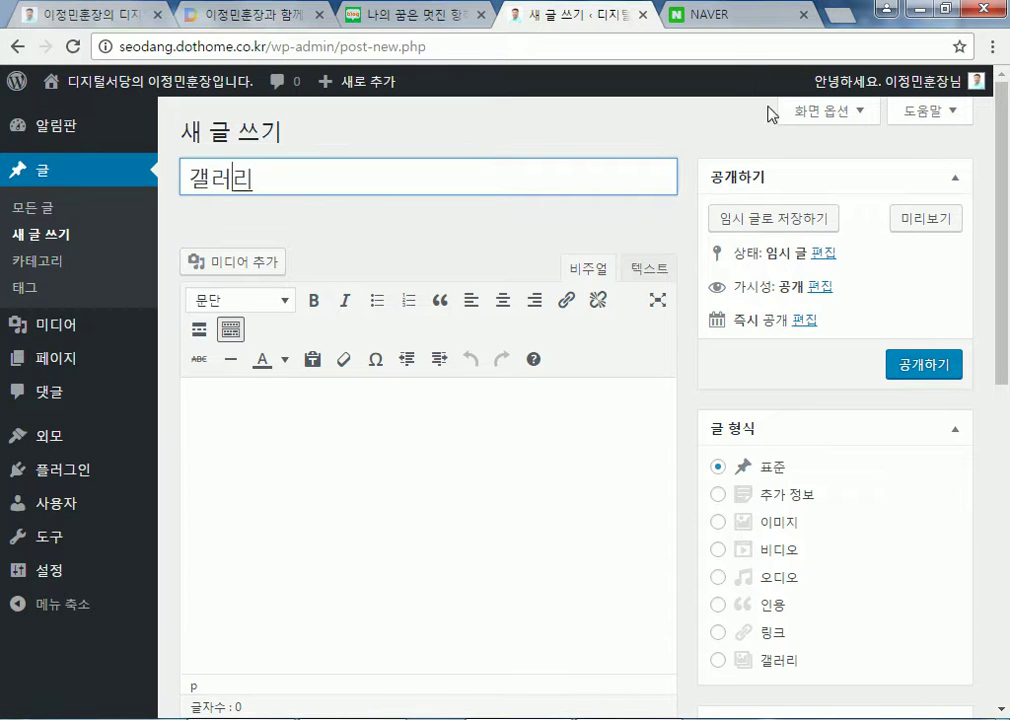
Create a gallery of tulips, penguins, lighthouse, koala, jellyfish, hydrangea, desert and chrysanthemum photos
{"action": "left_click", "coordinate": [228, 262]}
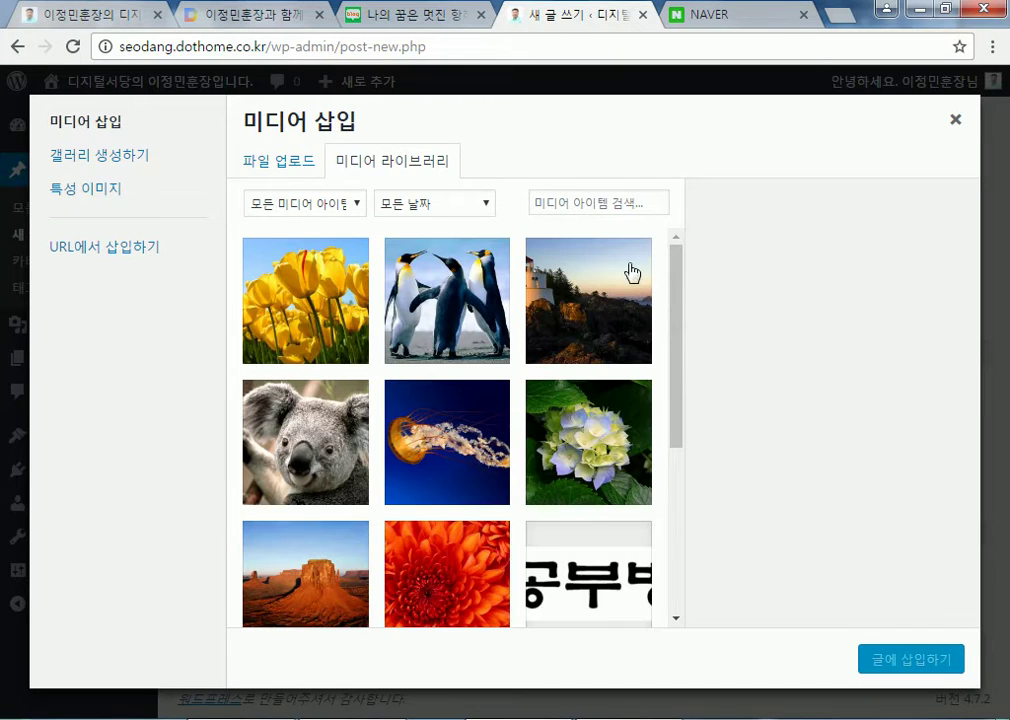
{"action": "left_click", "coordinate": [140, 157]}
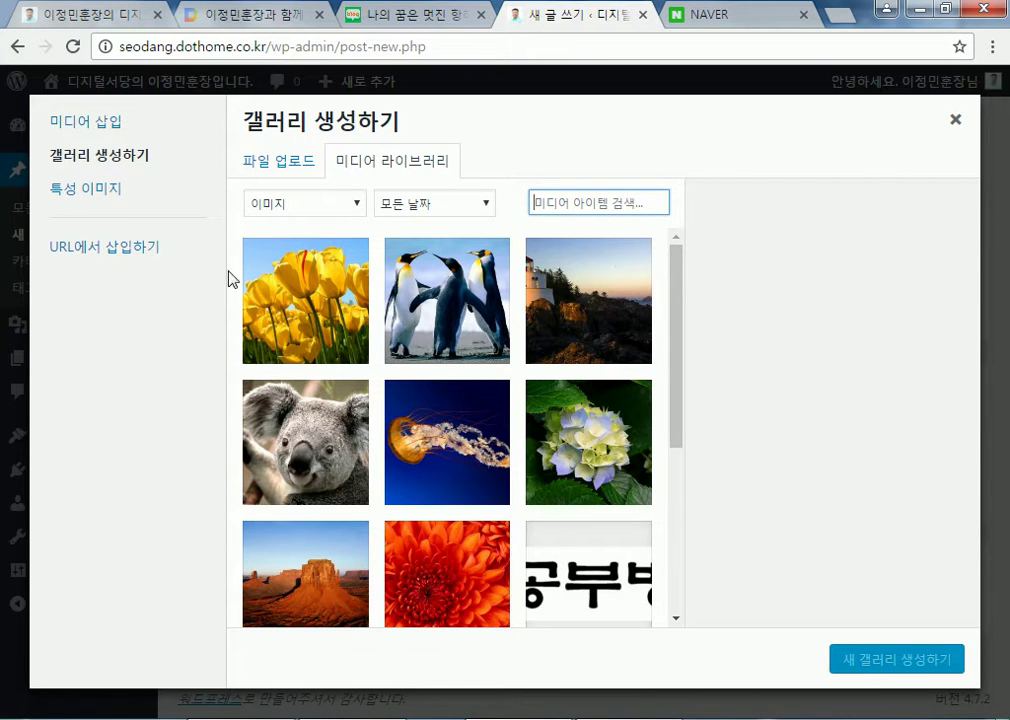
{"action": "left_click", "coordinate": [272, 298]}
{"action": "left_click", "coordinate": [447, 300]}
{"action": "left_click", "coordinate": [627, 309]}
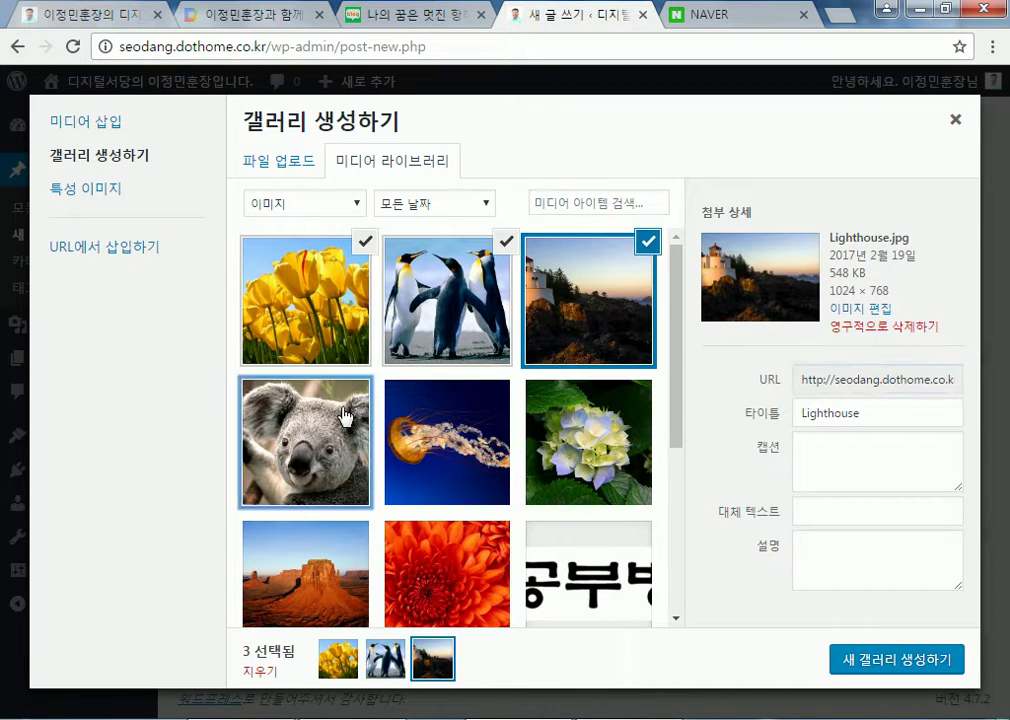
{"action": "left_click", "coordinate": [343, 416]}
{"action": "left_click", "coordinate": [491, 428]}
{"action": "left_click", "coordinate": [588, 440]}
{"action": "left_click", "coordinate": [305, 570]}
{"action": "left_click", "coordinate": [447, 570]}
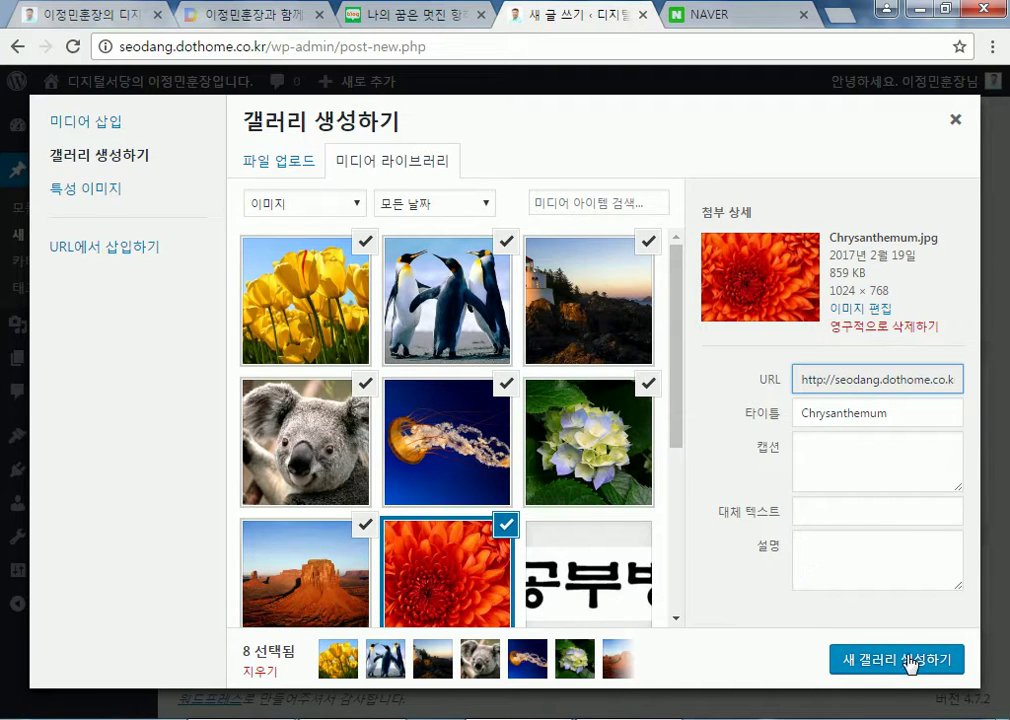
{"action": "left_click", "coordinate": [906, 659]}
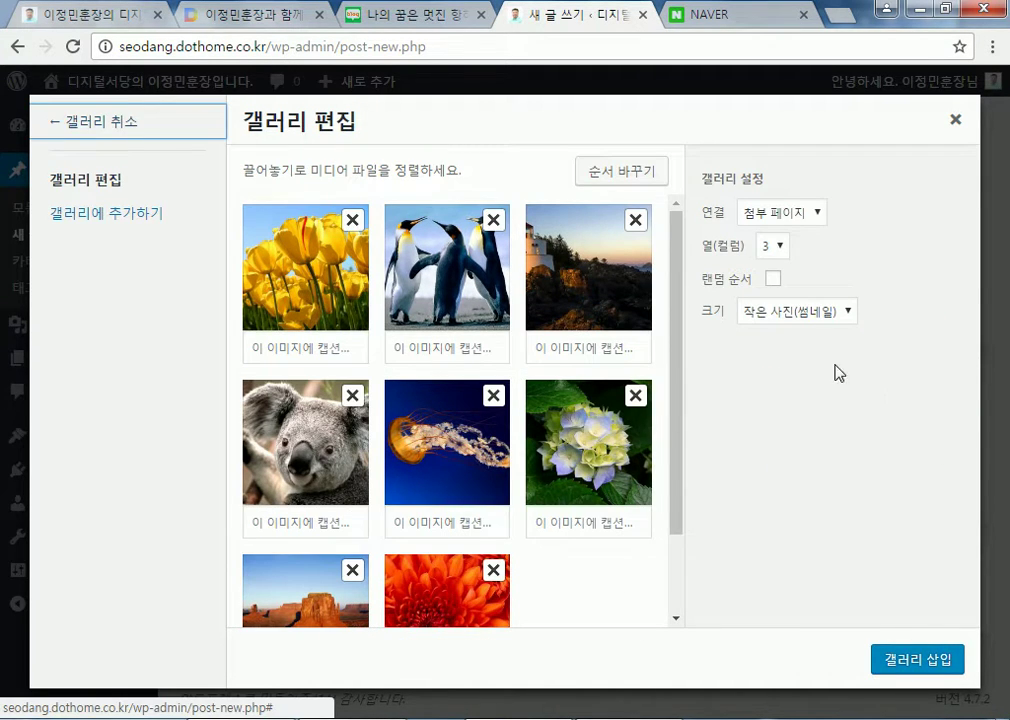
Set the gallery to 2 columns and turn on random order
{"action": "left_click", "coordinate": [781, 249]}
{"action": "left_click", "coordinate": [768, 281]}
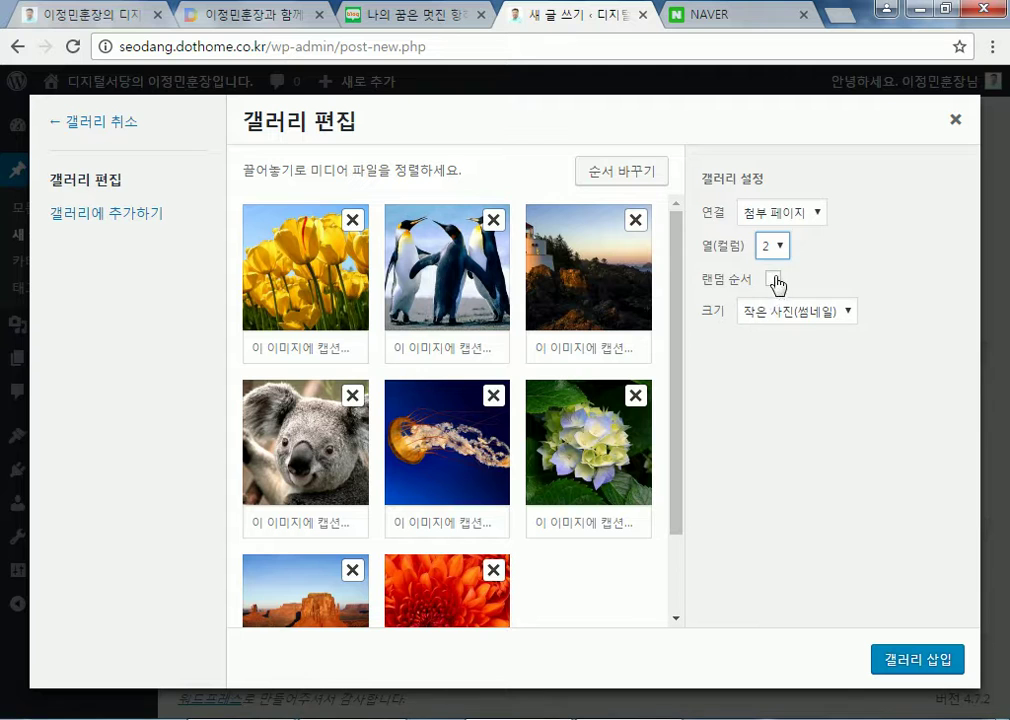
{"action": "left_click", "coordinate": [772, 280]}
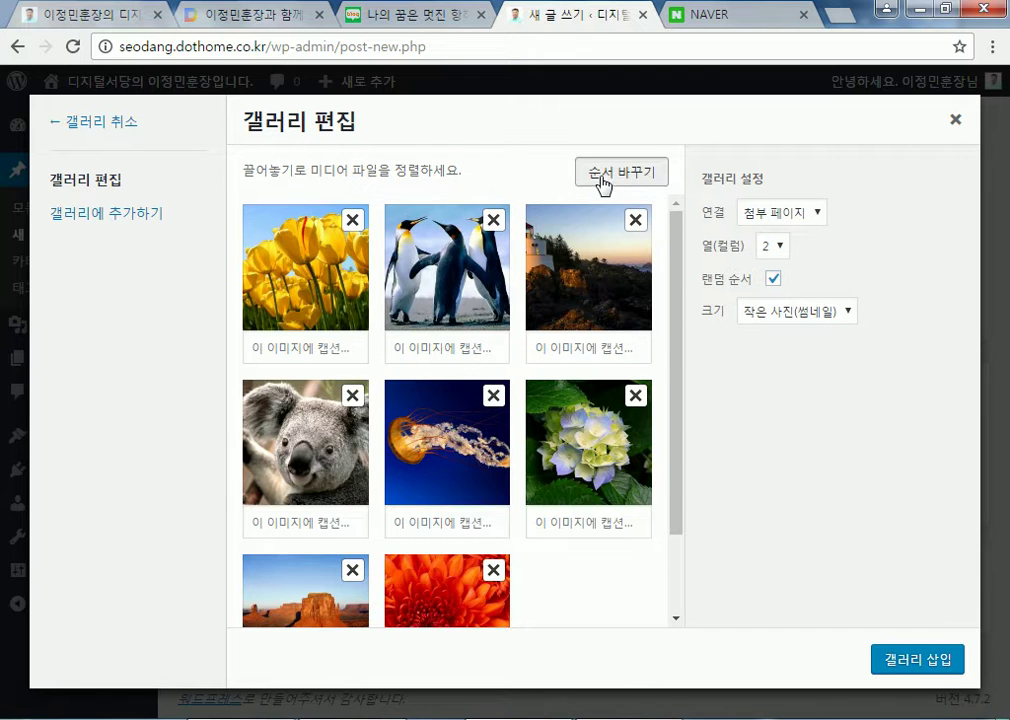
Try reversing the gallery image order and toggling random order on and off several times
{"action": "left_click", "coordinate": [603, 182]}
{"action": "left_click", "coordinate": [612, 172]}
{"action": "left_click", "coordinate": [613, 172]}
{"action": "left_click", "coordinate": [614, 175]}
{"action": "left_click", "coordinate": [772, 280]}
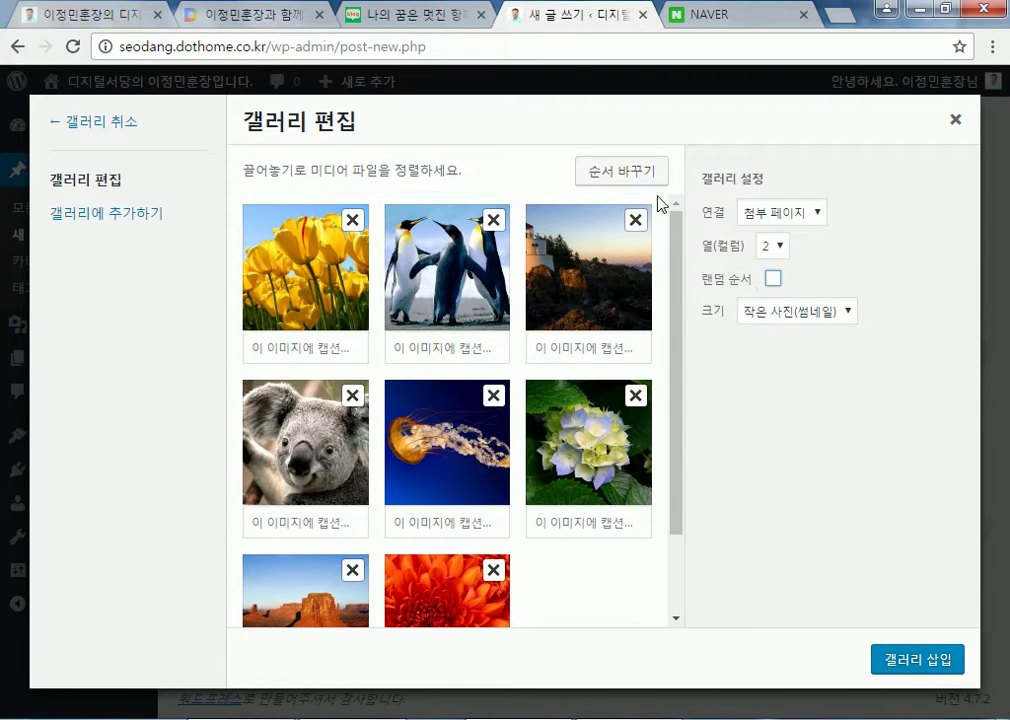
{"action": "left_click", "coordinate": [641, 190]}
{"action": "left_click", "coordinate": [642, 190]}
{"action": "left_click", "coordinate": [773, 279]}
{"action": "left_click", "coordinate": [641, 182]}
{"action": "left_click", "coordinate": [640, 185]}
{"action": "left_click", "coordinate": [640, 185]}
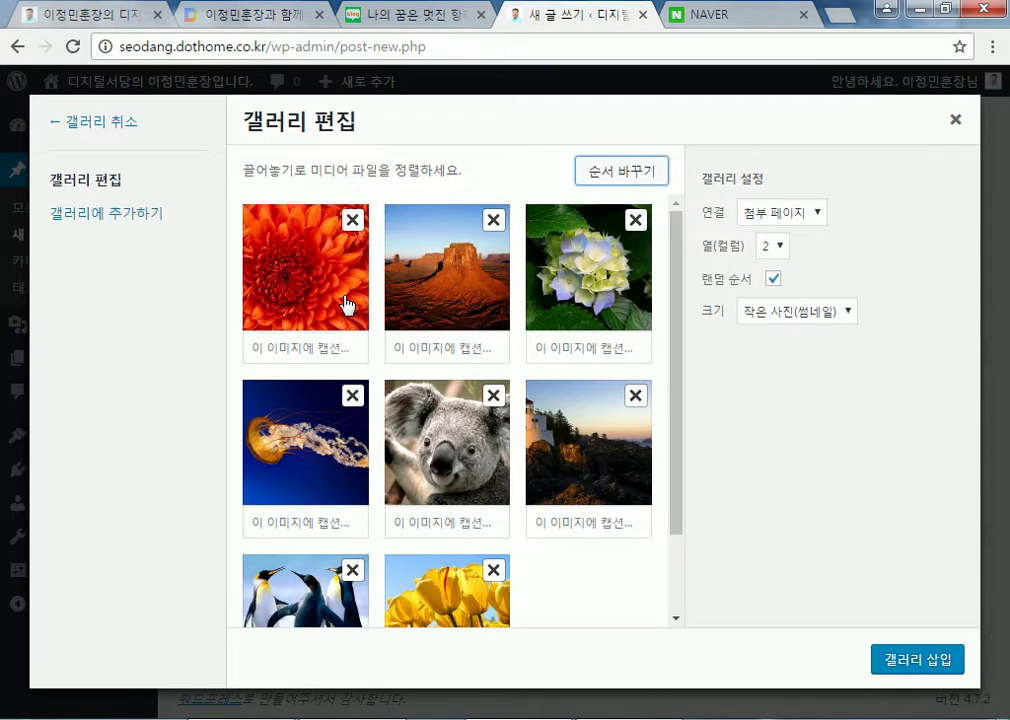
{"action": "left_click", "coordinate": [771, 282]}
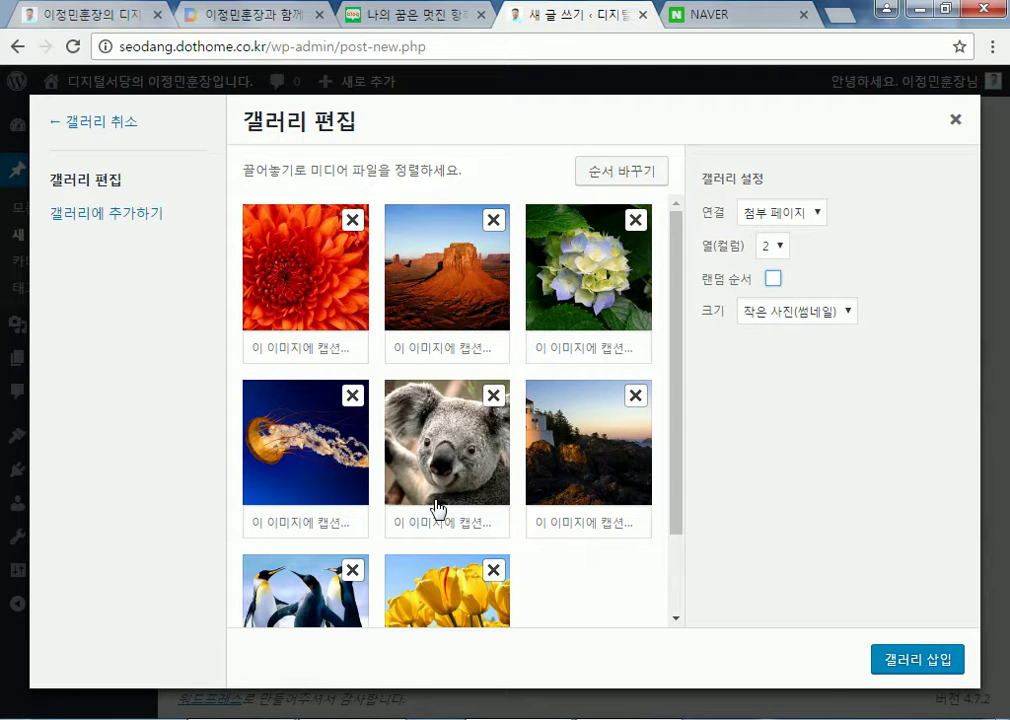
Put the desert photo back first, then move the koala photo first and the penguins second
{"action": "left_click_drag", "start_coordinate": [323, 268], "coordinate": [350, 262]}
{"action": "left_click_drag", "start_coordinate": [445, 430], "coordinate": [335, 280]}
{"action": "left_click_drag", "start_coordinate": [300, 585], "coordinate": [445, 347]}
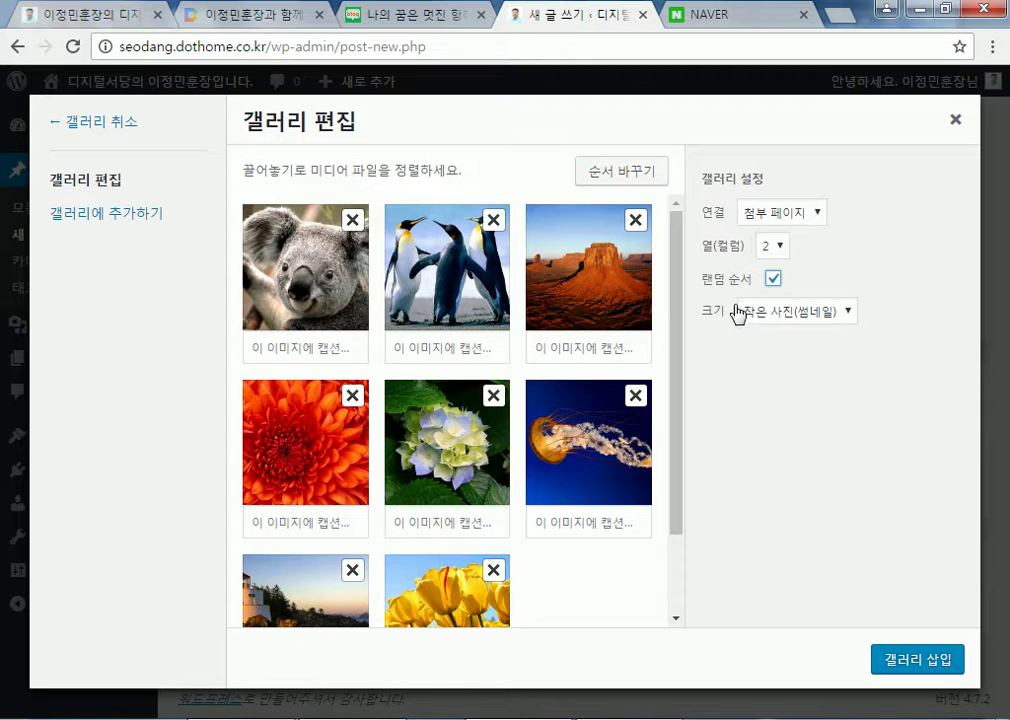
Insert the gallery, publish the 갤러리 post, and scroll through it on the live front page
{"action": "left_click", "coordinate": [899, 660]}
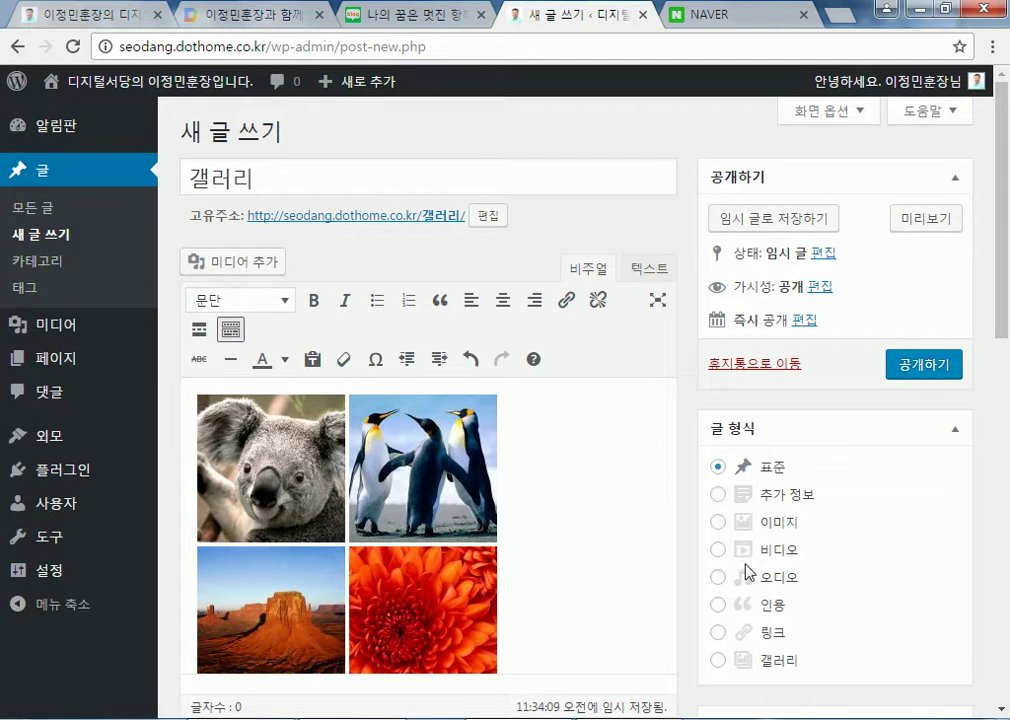
{"action": "left_click", "coordinate": [945, 365]}
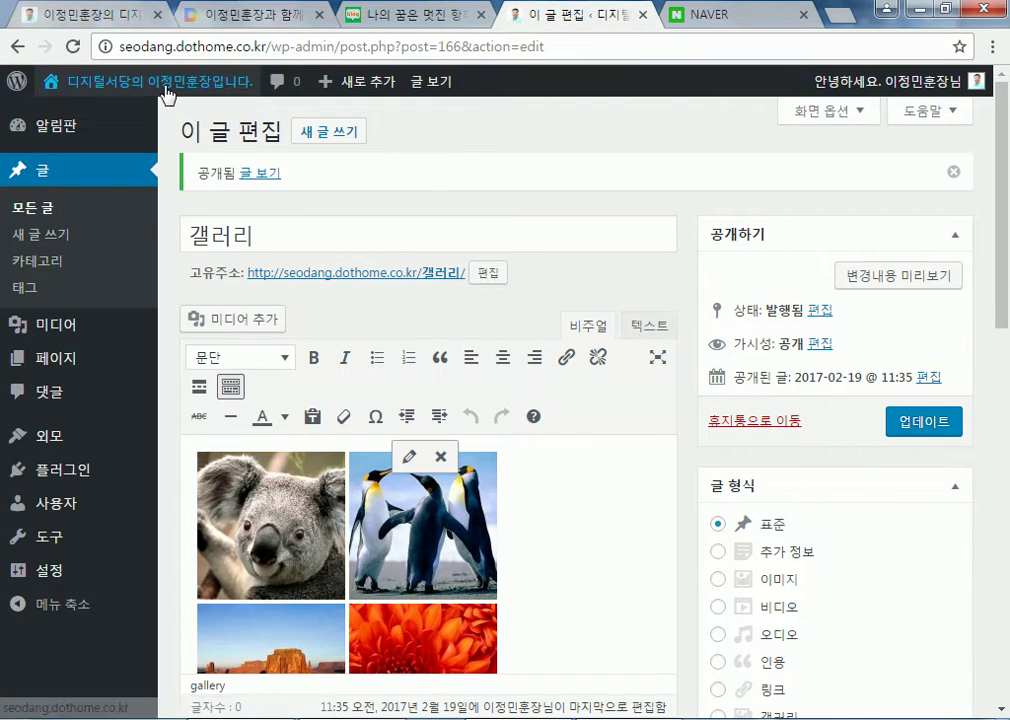
{"action": "left_click", "coordinate": [185, 110]}
{"action": "scroll", "coordinate": [857, 605], "scroll_direction": "down", "scroll_amount": 6}
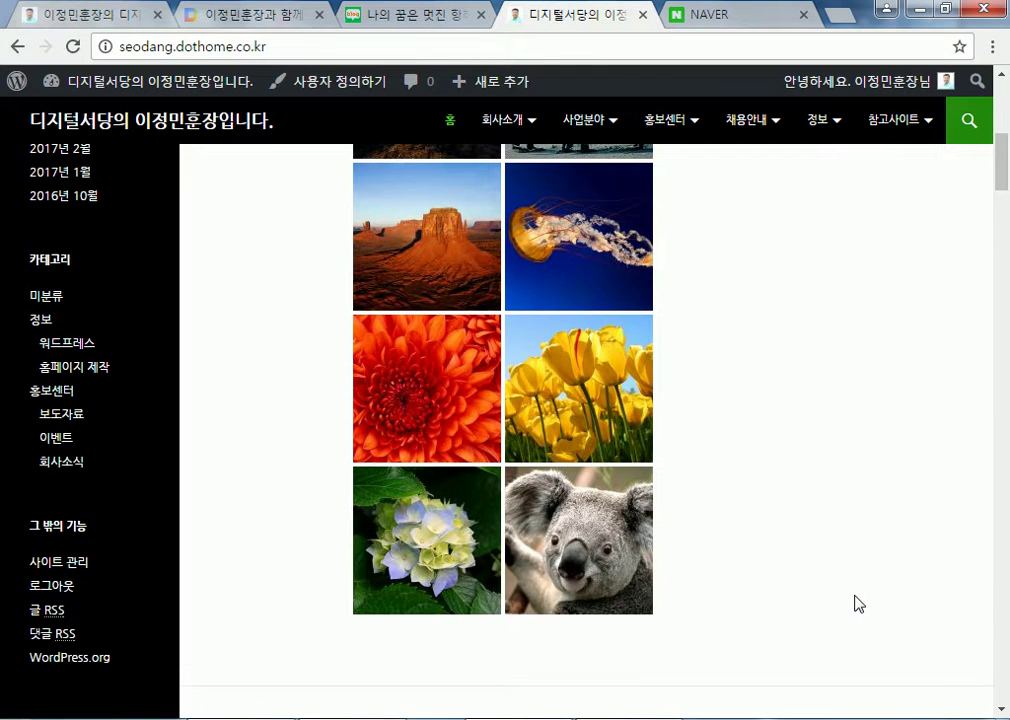
{"action": "scroll", "coordinate": [857, 604], "scroll_direction": "down", "scroll_amount": 8}
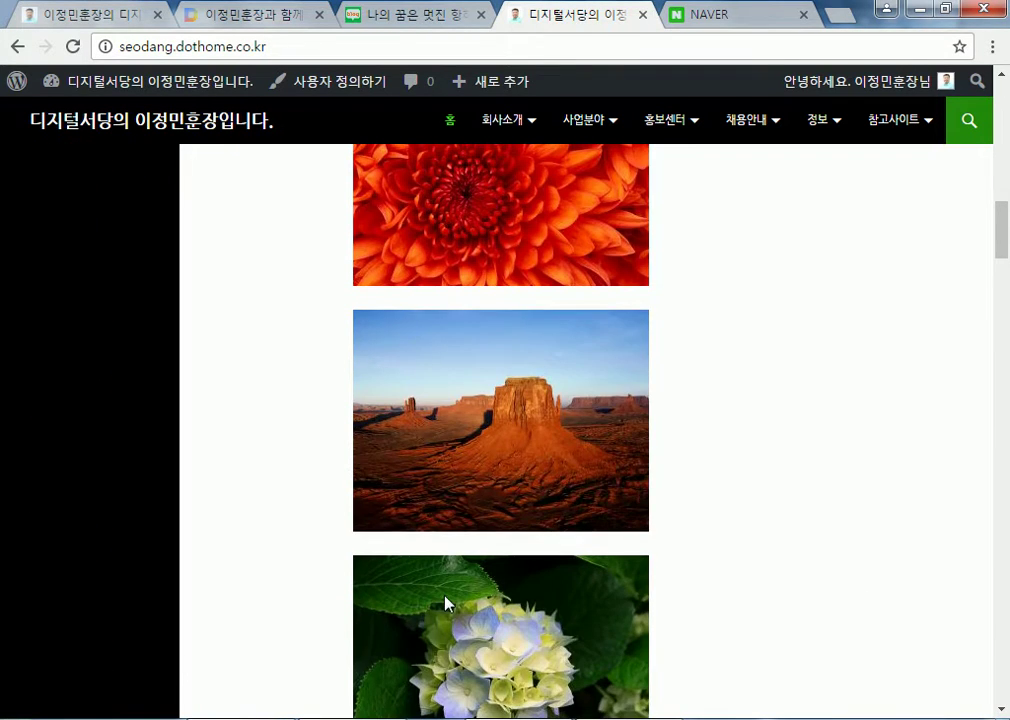
{"action": "scroll", "coordinate": [447, 603], "scroll_direction": "up", "scroll_amount": 5}
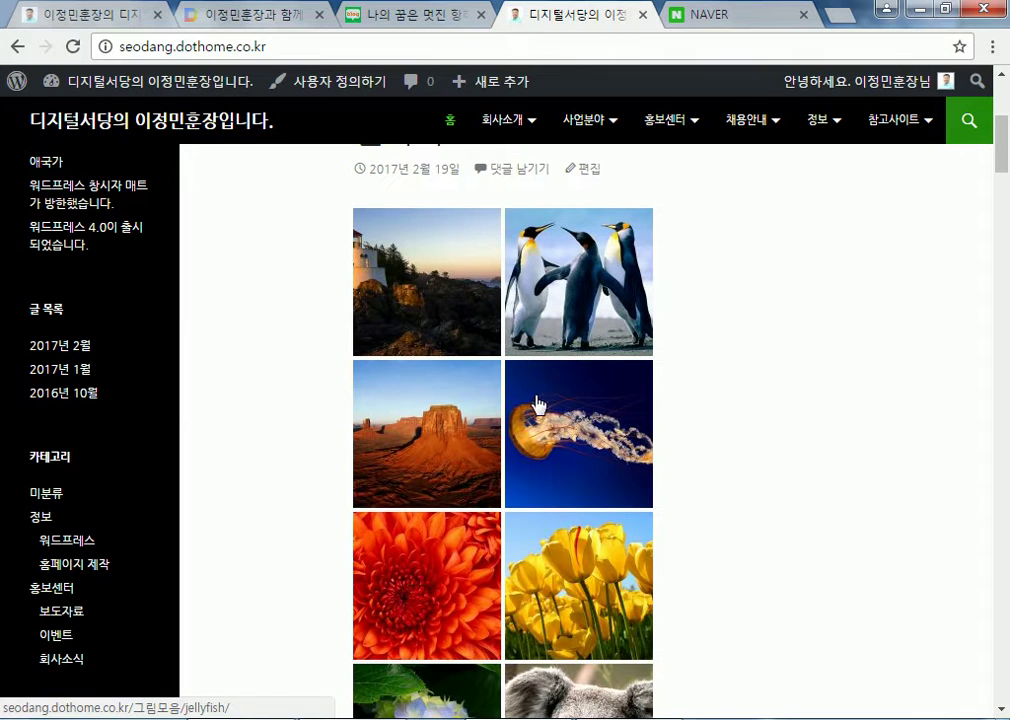
{"action": "scroll", "coordinate": [537, 405], "scroll_direction": "down", "scroll_amount": 2}
{"action": "scroll", "coordinate": [462, 383], "scroll_direction": "up", "scroll_amount": 3}
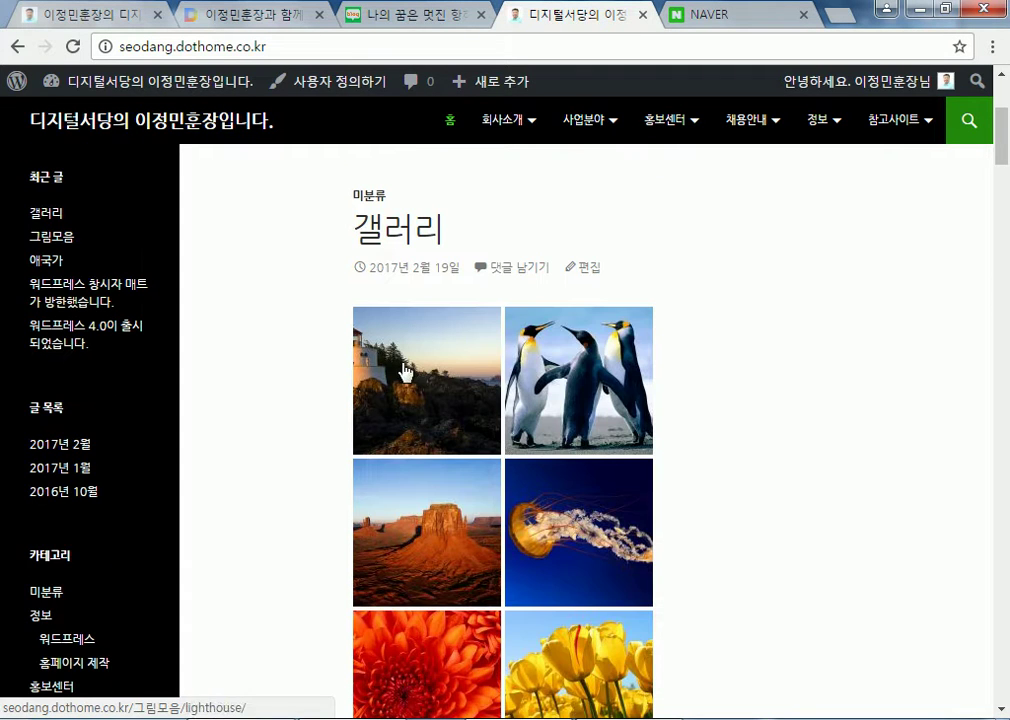
Reload the front page several times to watch the gallery order reshuffle
{"action": "left_click", "coordinate": [175, 92]}
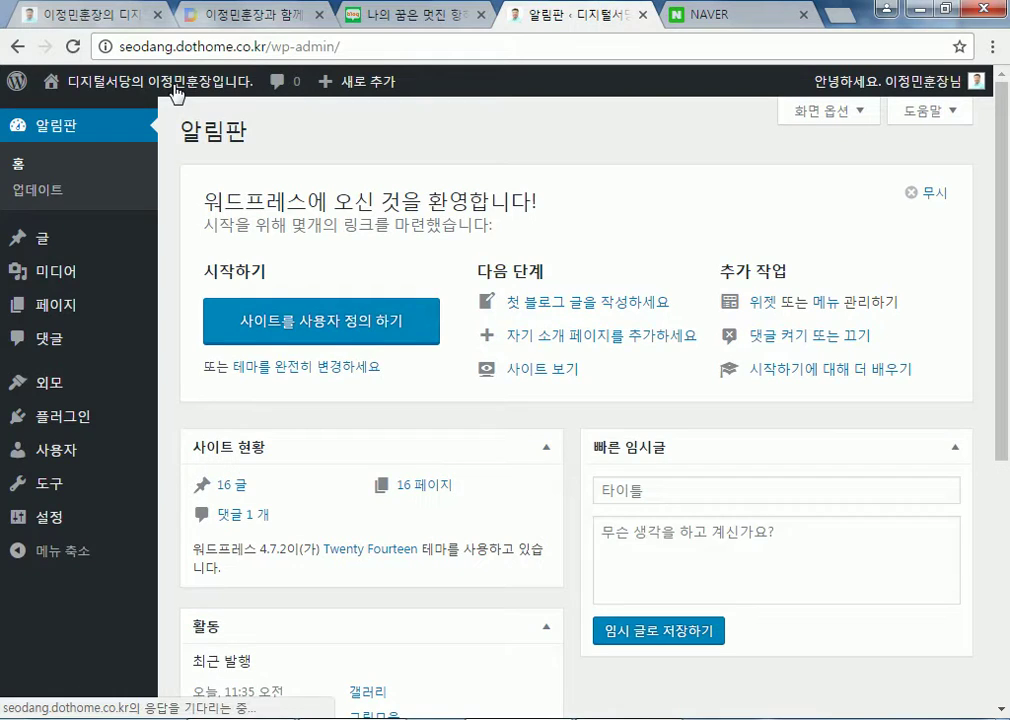
{"action": "left_click", "coordinate": [175, 92]}
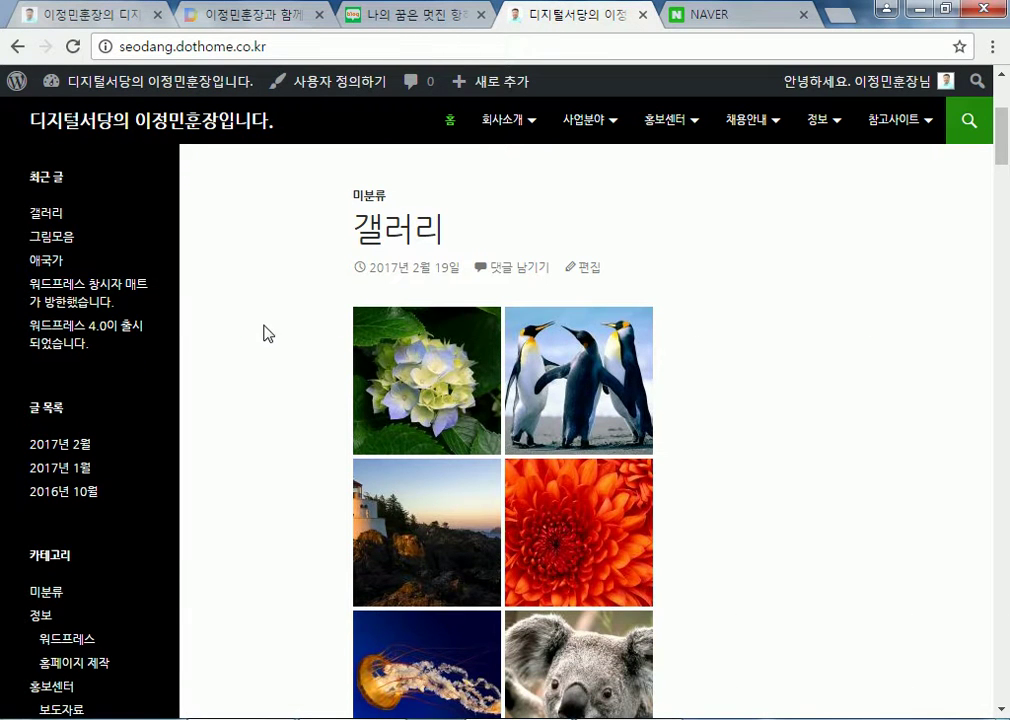
{"action": "key", "text": "F5"}
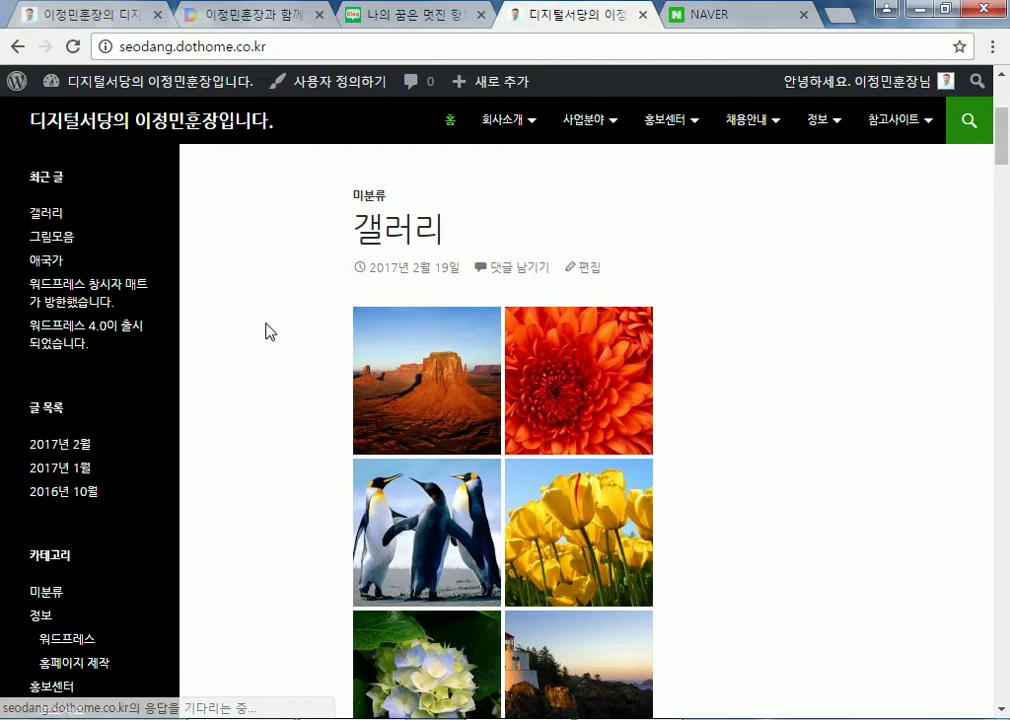
{"action": "key", "text": "F5"}
{"action": "key", "text": "F5"}
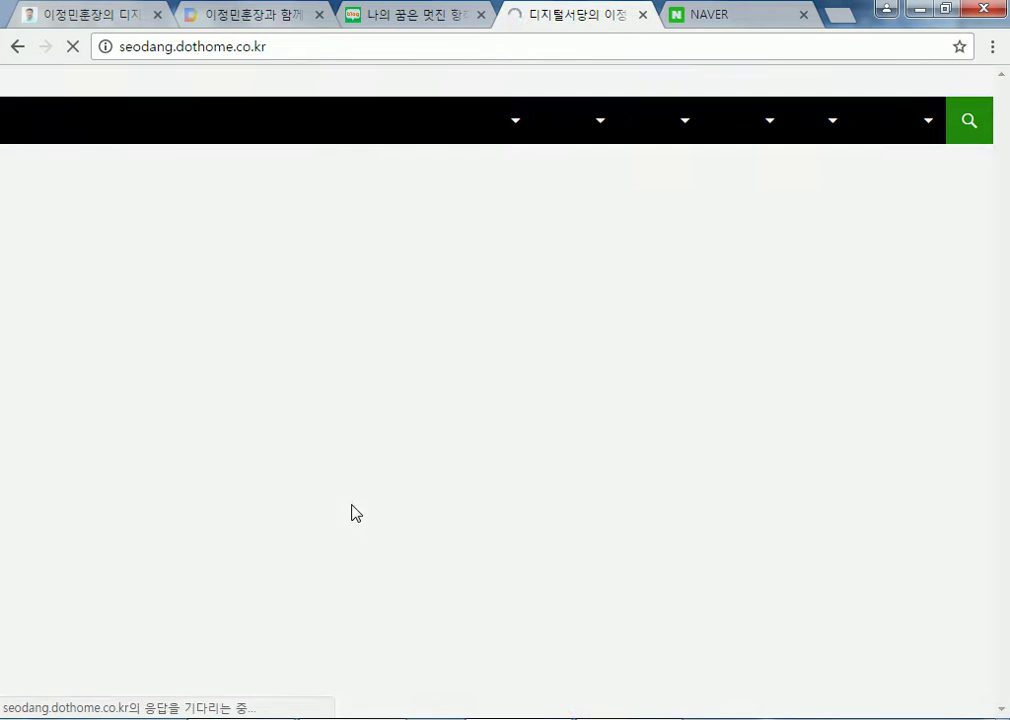
{"action": "scroll", "coordinate": [305, 518], "scroll_direction": "down", "scroll_amount": 2}
{"action": "left_click", "coordinate": [74, 46]}
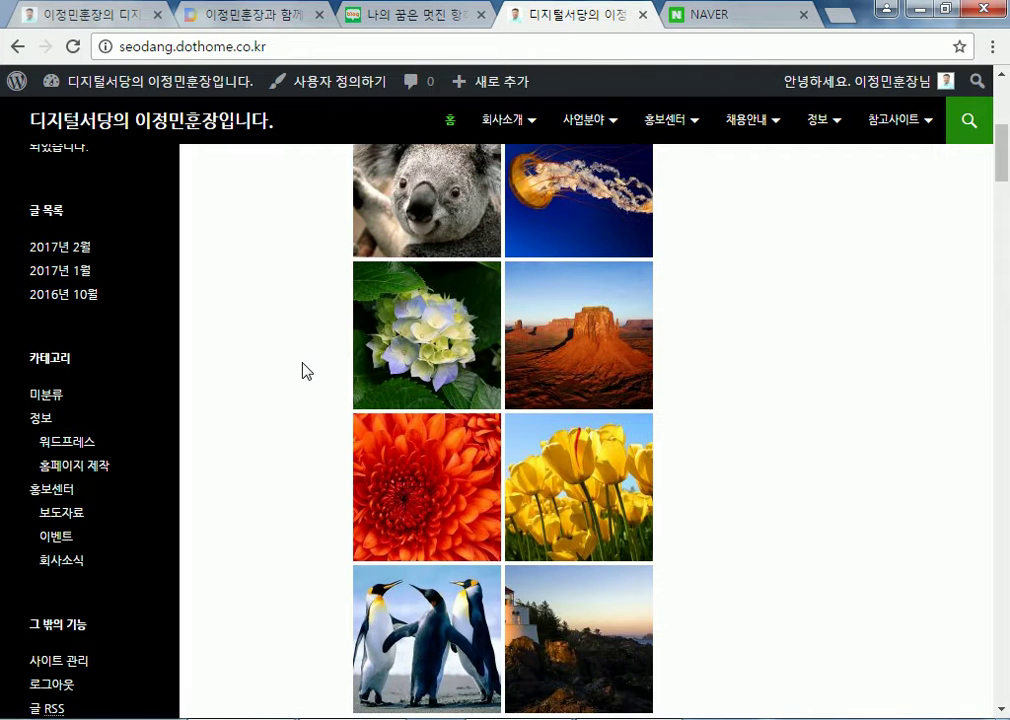
{"action": "scroll", "coordinate": [330, 385], "scroll_direction": "up", "scroll_amount": 1}
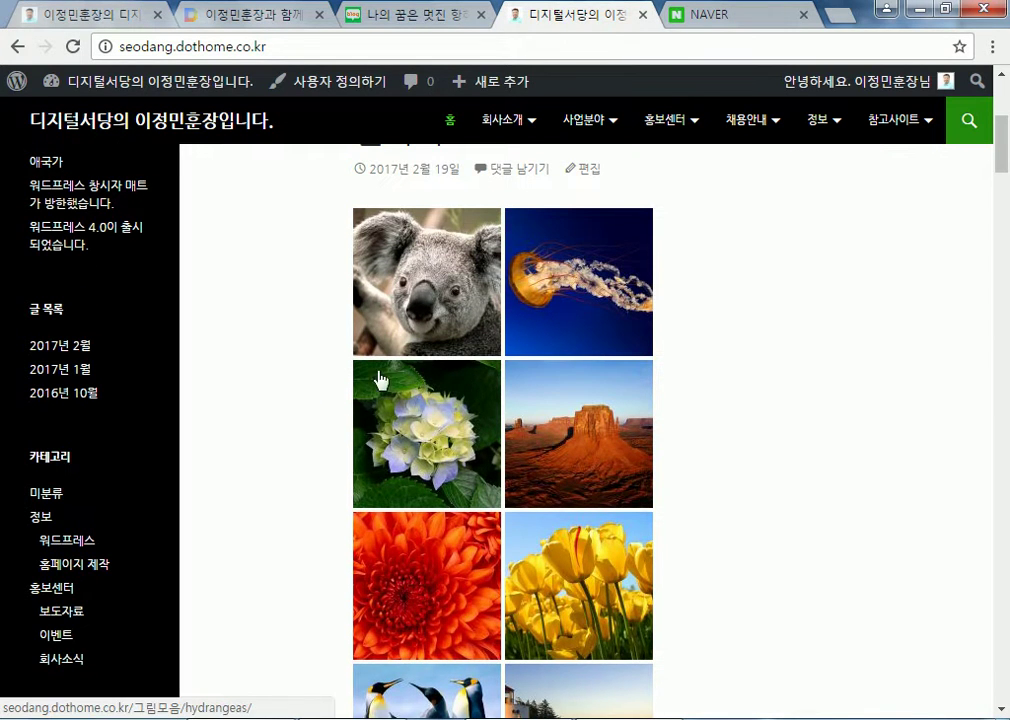
{"action": "scroll", "coordinate": [555, 532], "scroll_direction": "down", "scroll_amount": 2}
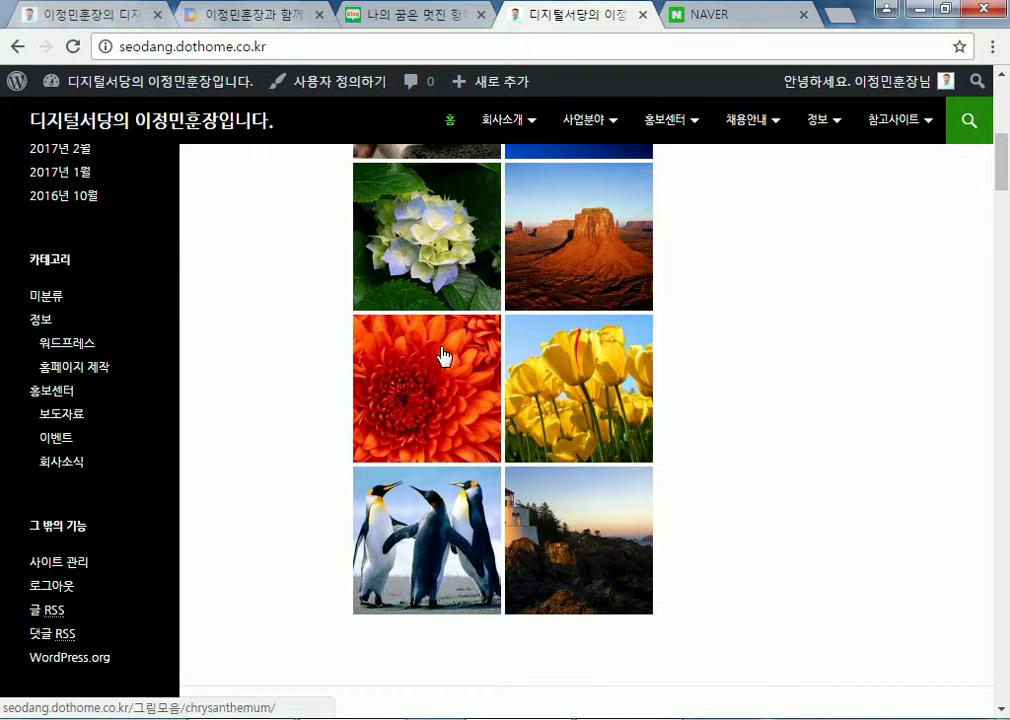
{"action": "scroll", "coordinate": [433, 474], "scroll_direction": "up", "scroll_amount": 3}
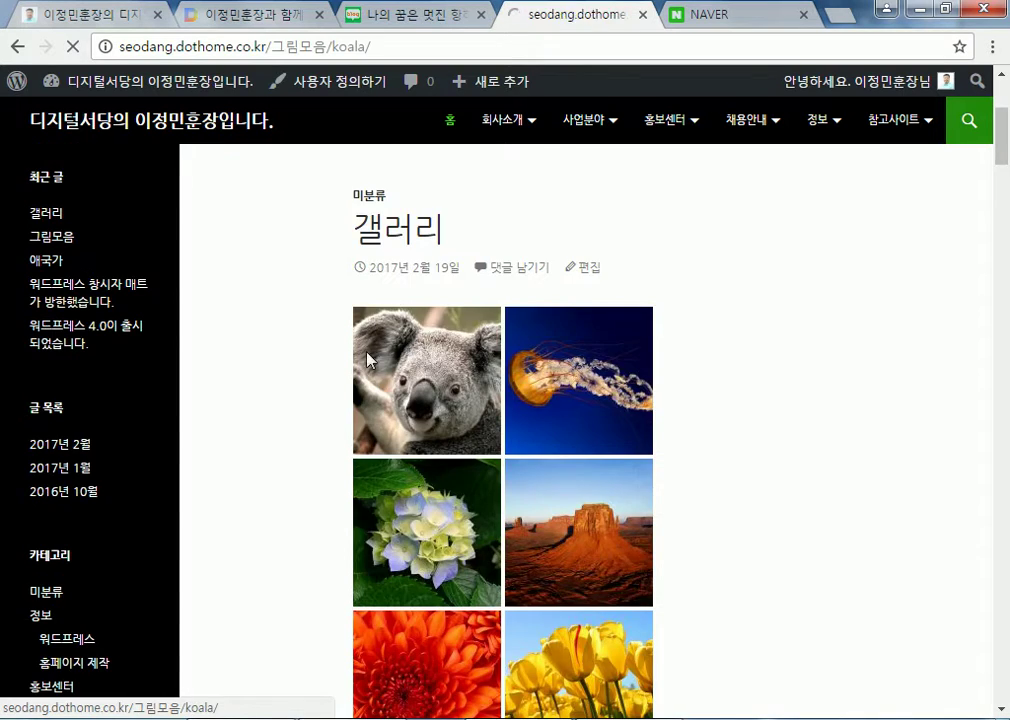
View the koala image's attachment page, then return to the gallery post
{"action": "left_click", "coordinate": [405, 355]}
{"action": "scroll", "coordinate": [550, 560], "scroll_direction": "down", "scroll_amount": 3}
{"action": "scroll", "coordinate": [577, 570], "scroll_direction": "down", "scroll_amount": 1}
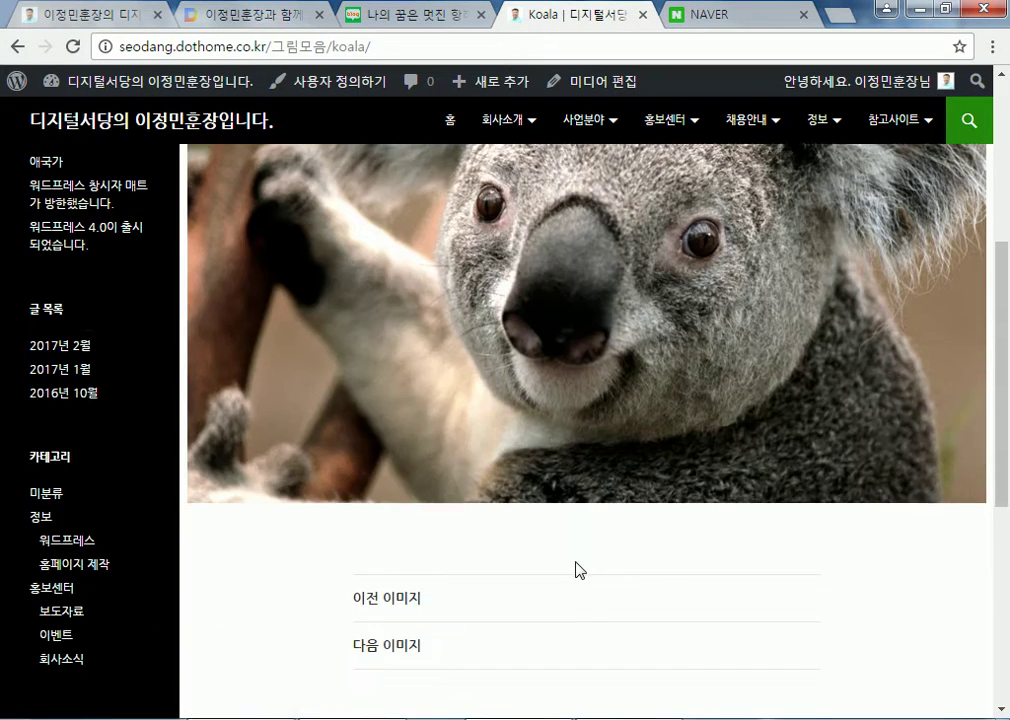
{"action": "scroll", "coordinate": [304, 241], "scroll_direction": "up", "scroll_amount": 3}
{"action": "mouse_move", "coordinate": [198, 90]}
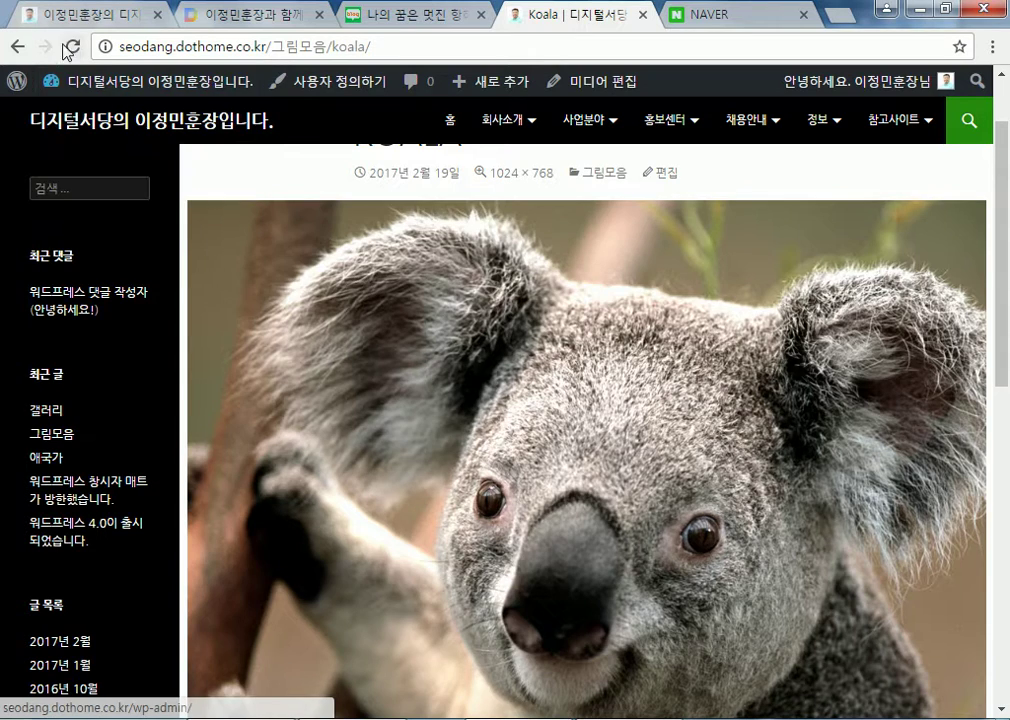
{"action": "left_click", "coordinate": [17, 46]}
{"action": "scroll", "coordinate": [476, 446], "scroll_direction": "down", "scroll_amount": 18}
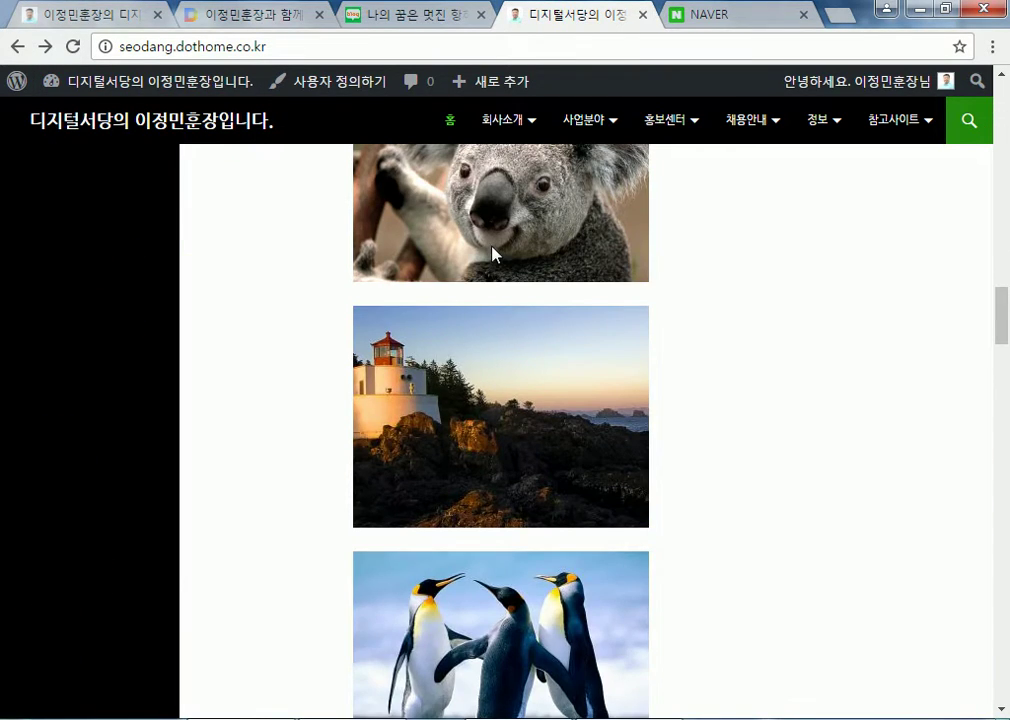
{"action": "scroll", "coordinate": [518, 378], "scroll_direction": "up", "scroll_amount": 2}
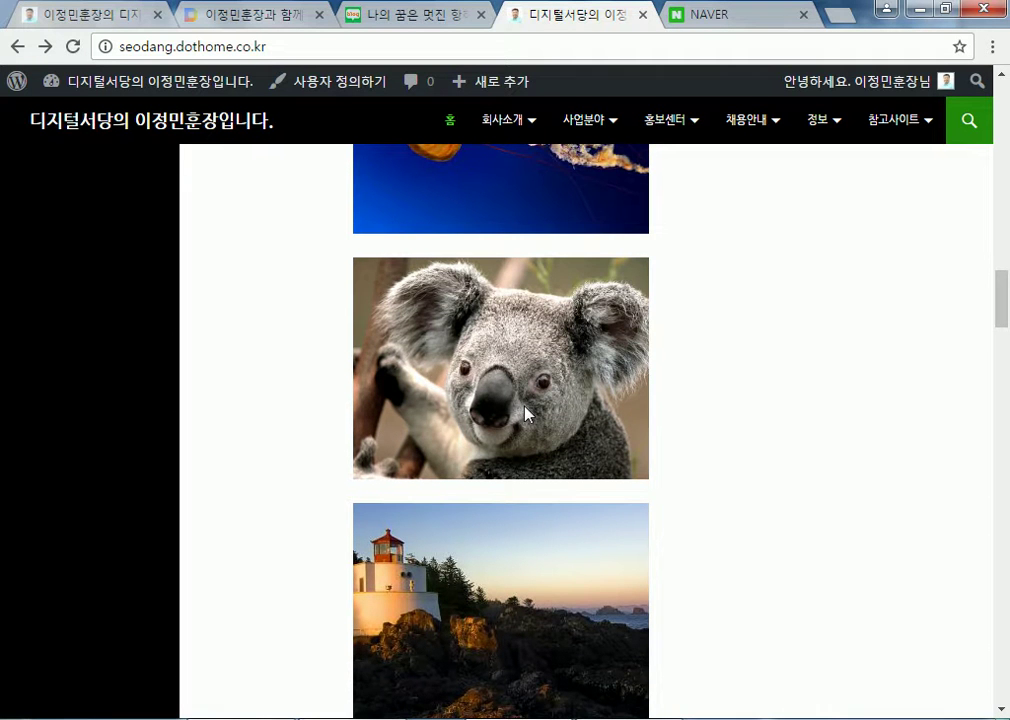
{"action": "scroll", "coordinate": [541, 480], "scroll_direction": "up", "scroll_amount": 16}
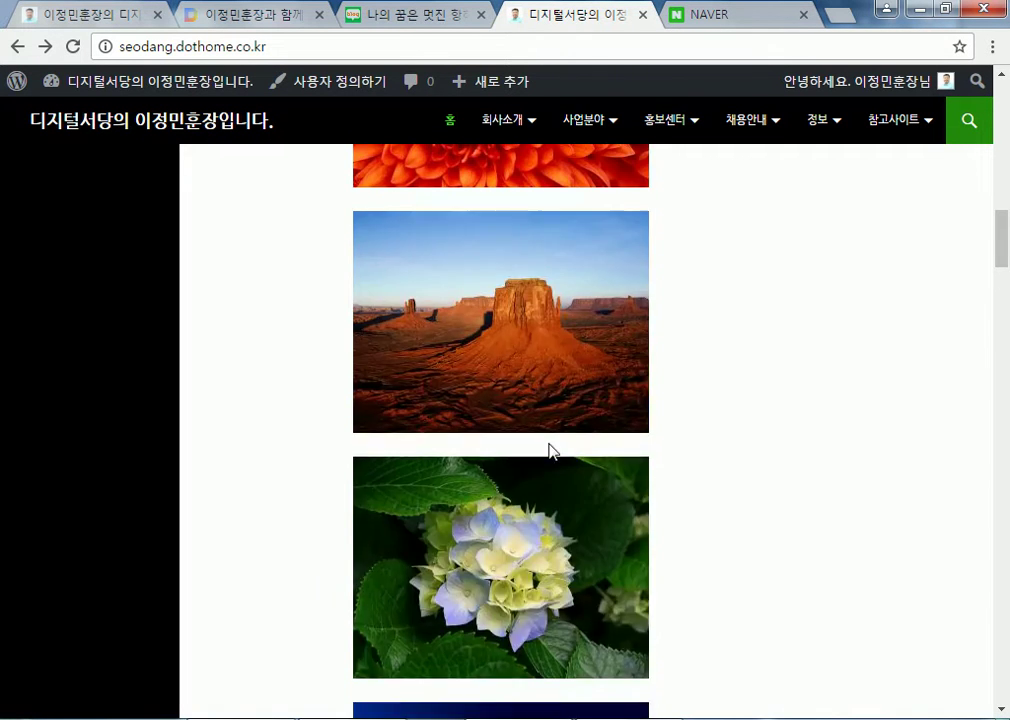
{"action": "scroll", "coordinate": [551, 452], "scroll_direction": "down", "scroll_amount": 1}
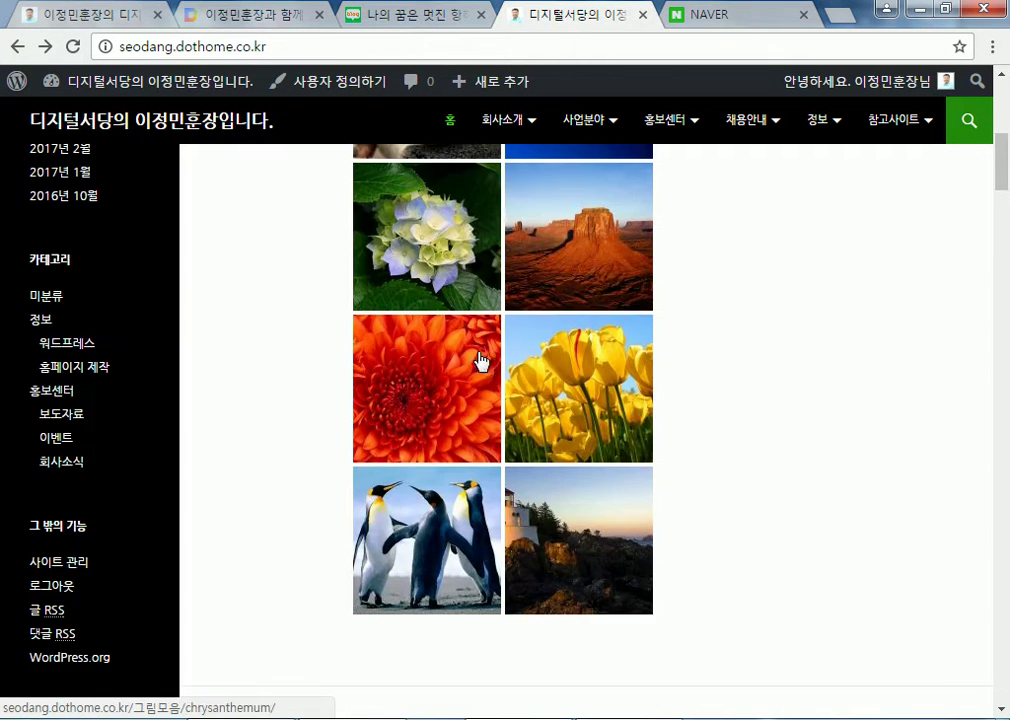
View the tulips attachment page, return, and open the 갤러리 post in the editor
{"action": "left_click", "coordinate": [592, 414]}
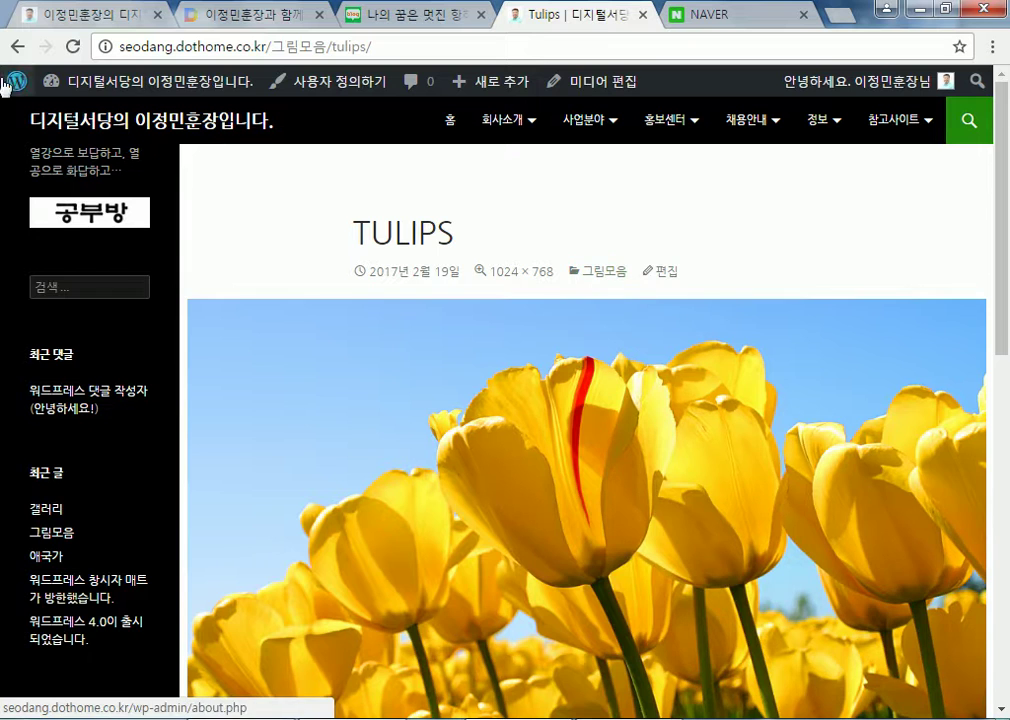
{"action": "left_click", "coordinate": [16, 46]}
{"action": "scroll", "coordinate": [535, 338], "scroll_direction": "up", "scroll_amount": 3}
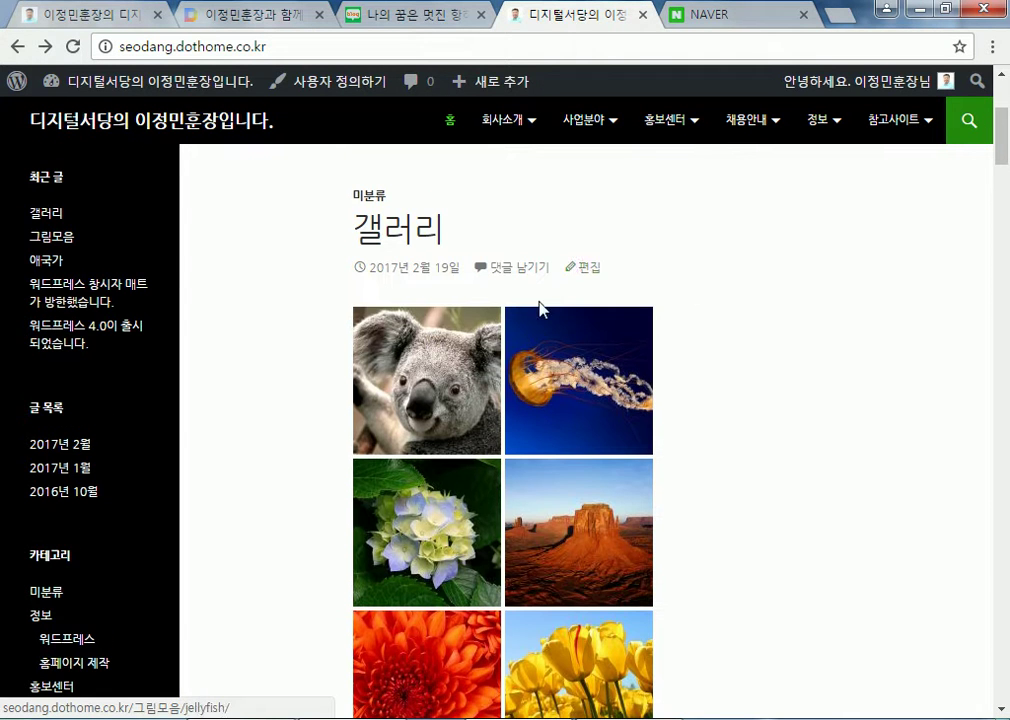
{"action": "left_click", "coordinate": [585, 267]}
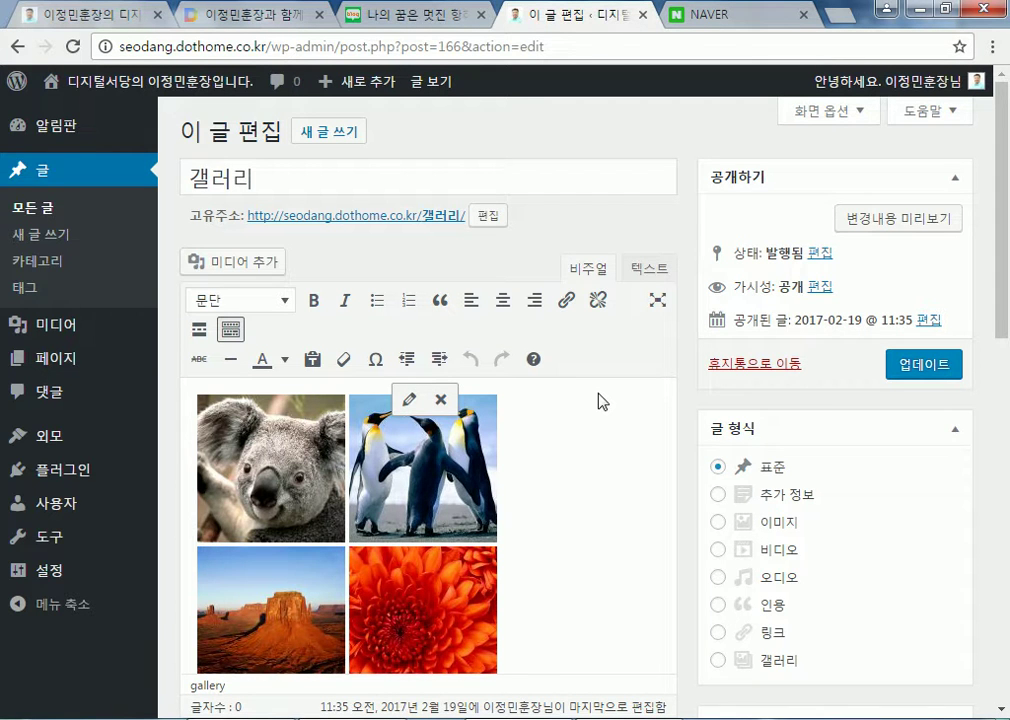
Scroll through the 갤러리 post editor, then go to the 미디어 (Media Library) page
{"action": "scroll", "coordinate": [535, 416], "scroll_direction": "down", "scroll_amount": 3}
{"action": "scroll", "coordinate": [534, 419], "scroll_direction": "up", "scroll_amount": 3}
{"action": "scroll", "coordinate": [573, 451], "scroll_direction": "down", "scroll_amount": 5}
{"action": "scroll", "coordinate": [490, 470], "scroll_direction": "down", "scroll_amount": 3}
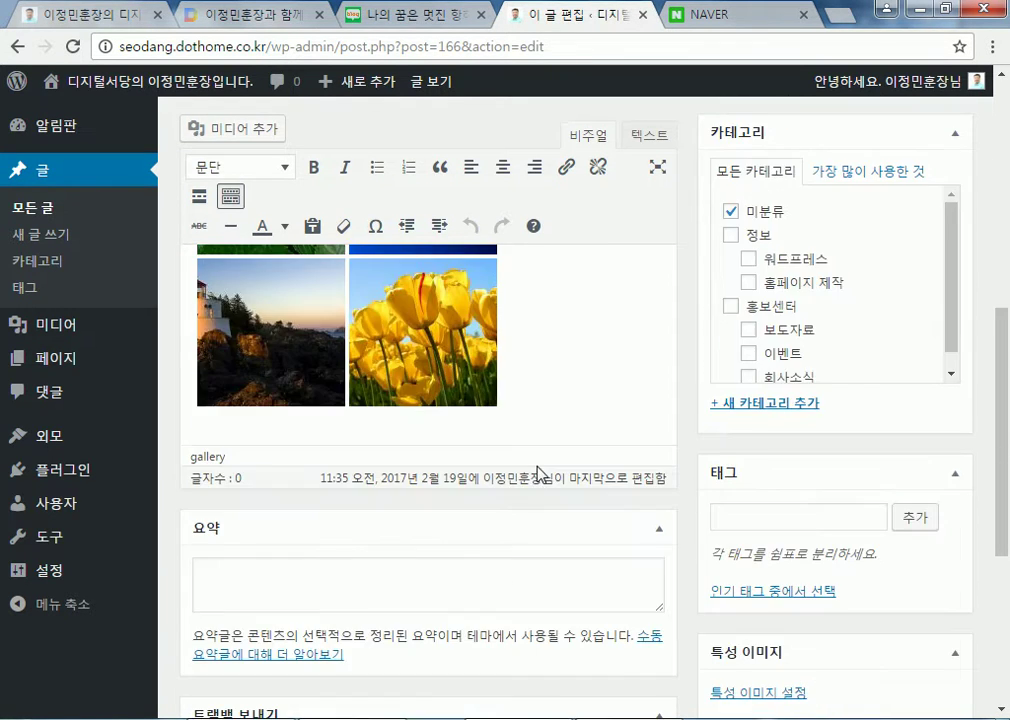
{"action": "scroll", "coordinate": [541, 470], "scroll_direction": "up", "scroll_amount": 10}
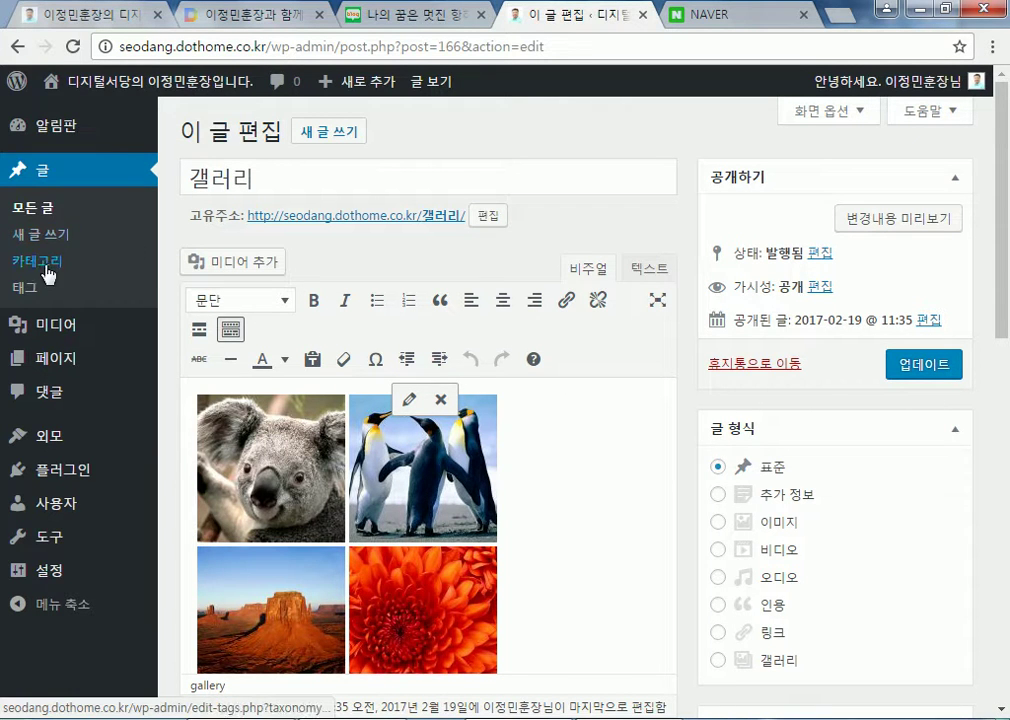
{"action": "left_click", "coordinate": [195, 335]}
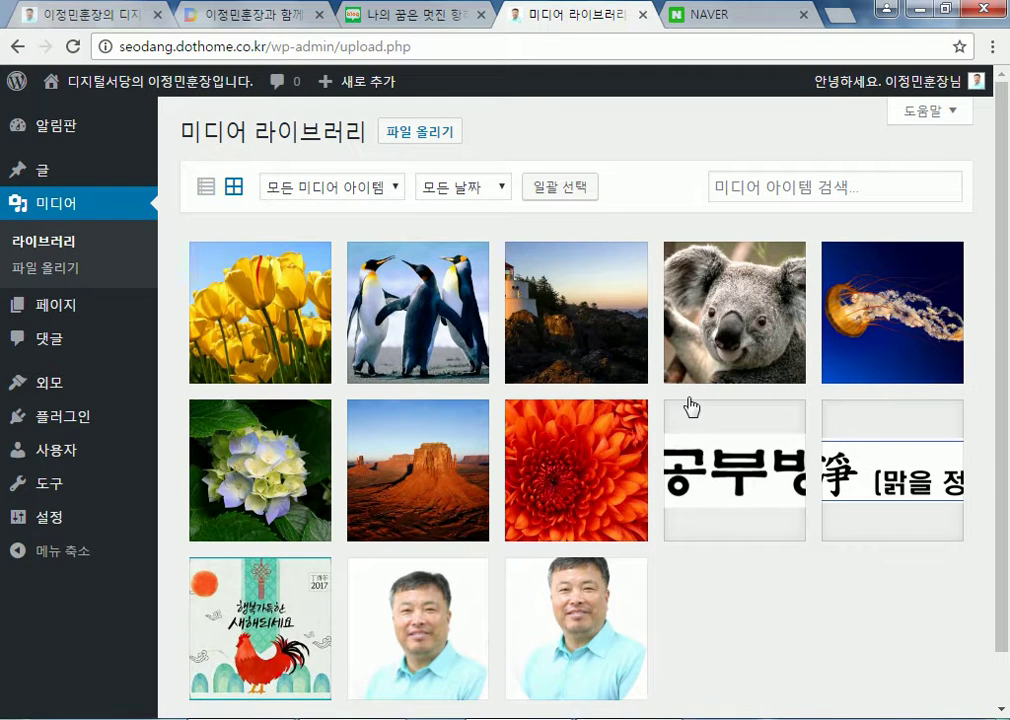
Check the media type filter and switch the library between list and grid views
{"action": "left_click", "coordinate": [341, 188]}
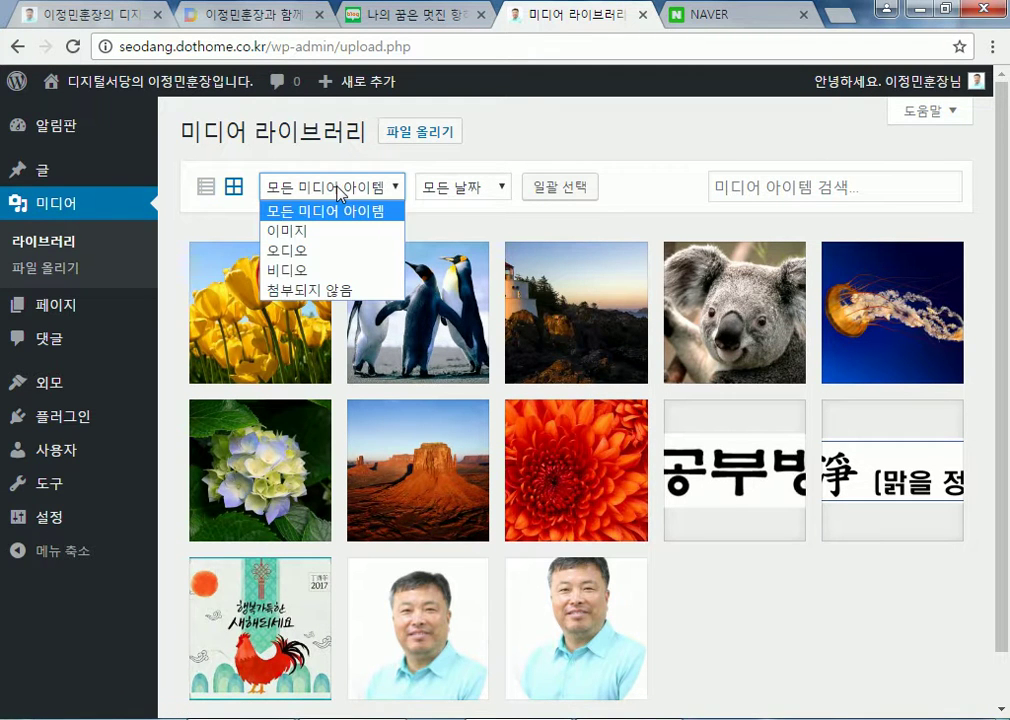
{"action": "left_click", "coordinate": [206, 188]}
{"action": "left_click", "coordinate": [206, 188]}
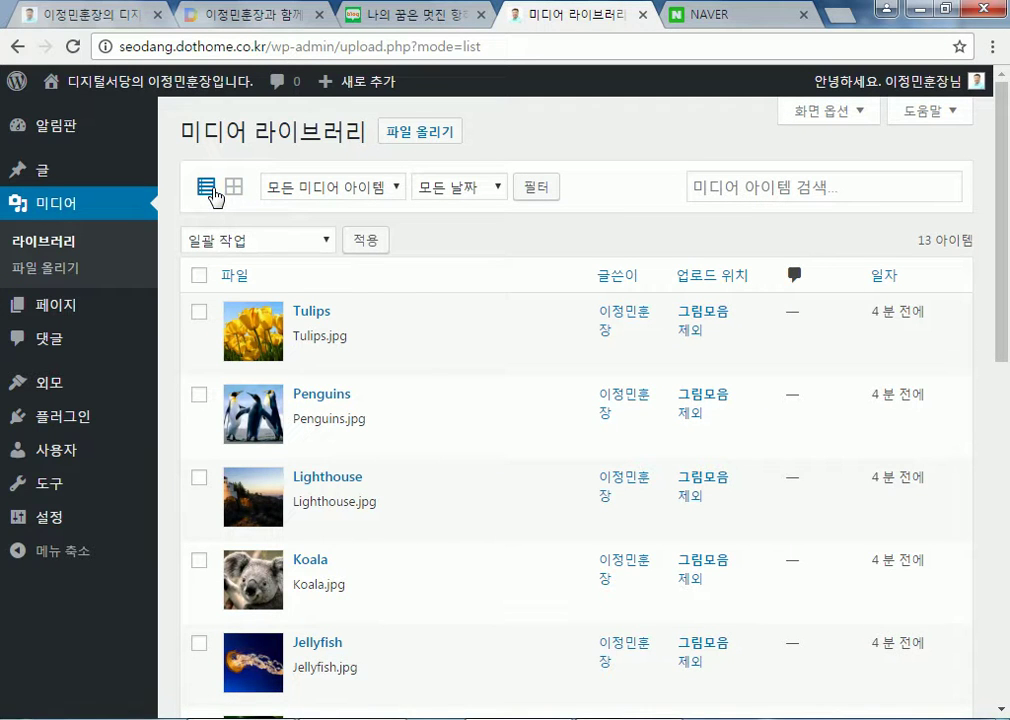
{"action": "left_click", "coordinate": [234, 188]}
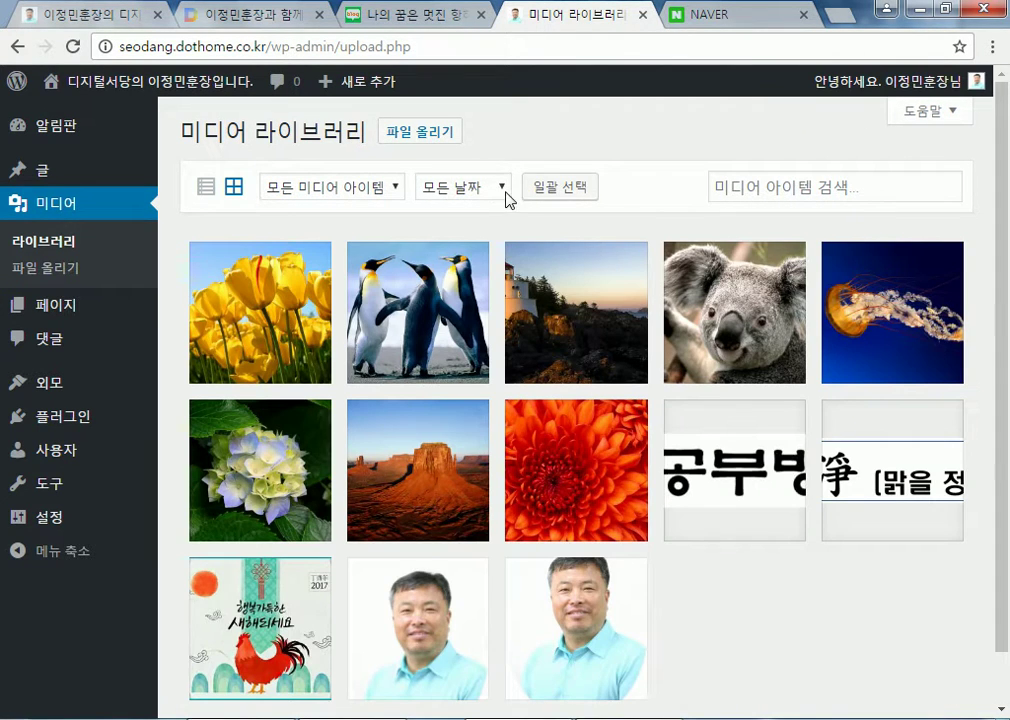
Check the date filter, then open the 갤러리 post from 글 > 모든 글
{"action": "left_click", "coordinate": [503, 190]}
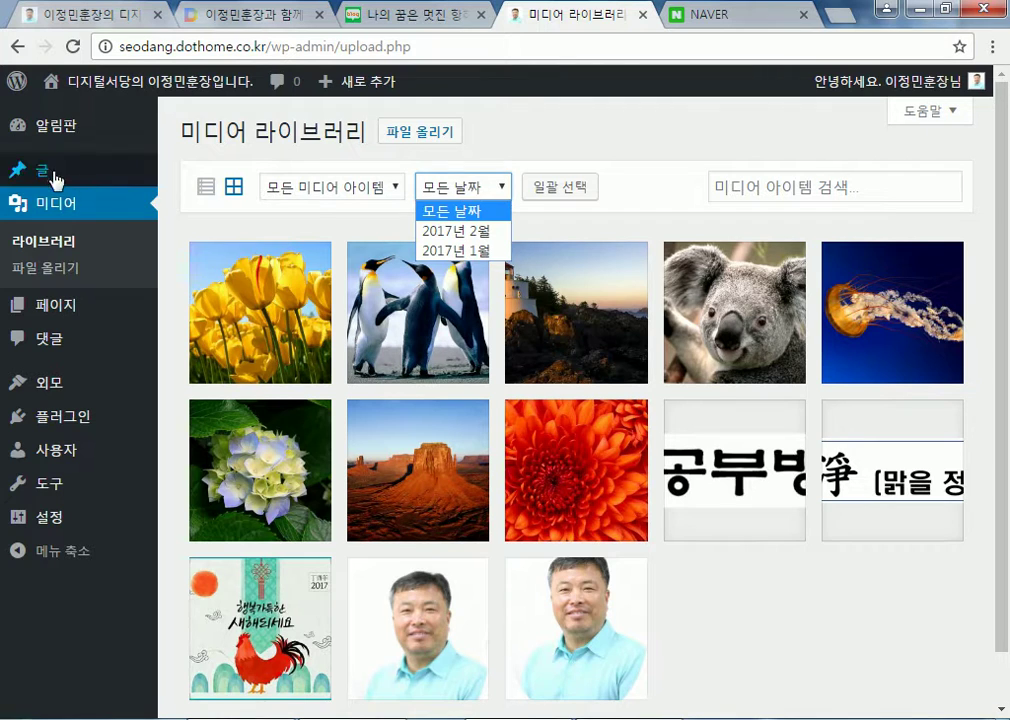
{"action": "left_click", "coordinate": [172, 172]}
{"action": "left_click", "coordinate": [246, 270]}
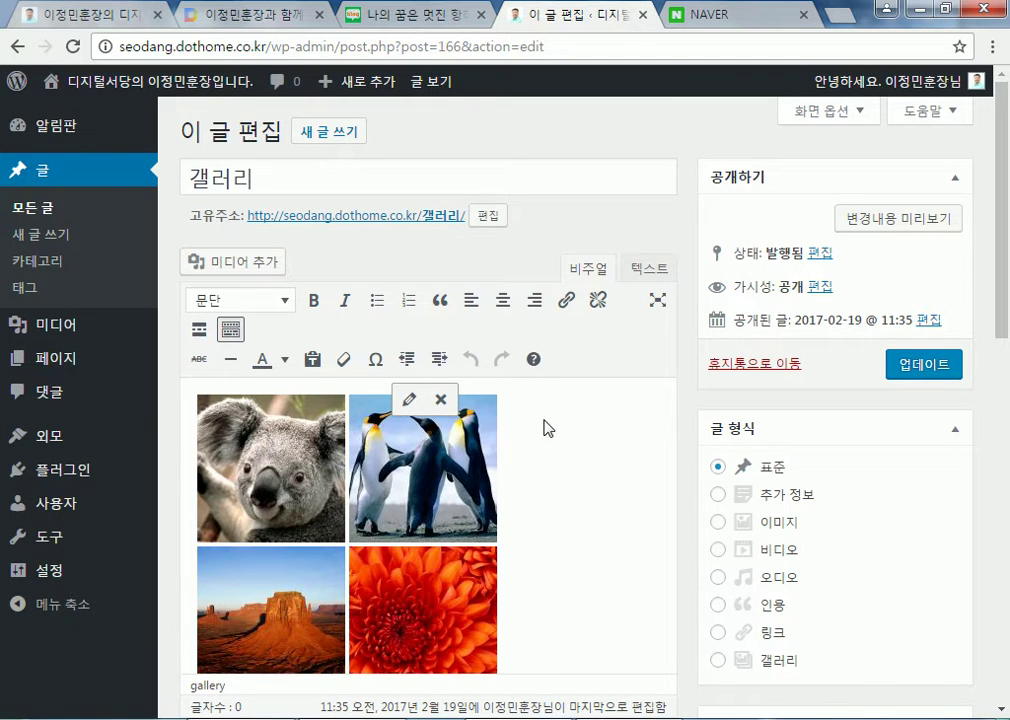
Switch between the Visual and Text tabs to inspect the [gallery] shortcode
{"action": "scroll", "coordinate": [545, 428], "scroll_direction": "down", "scroll_amount": 8}
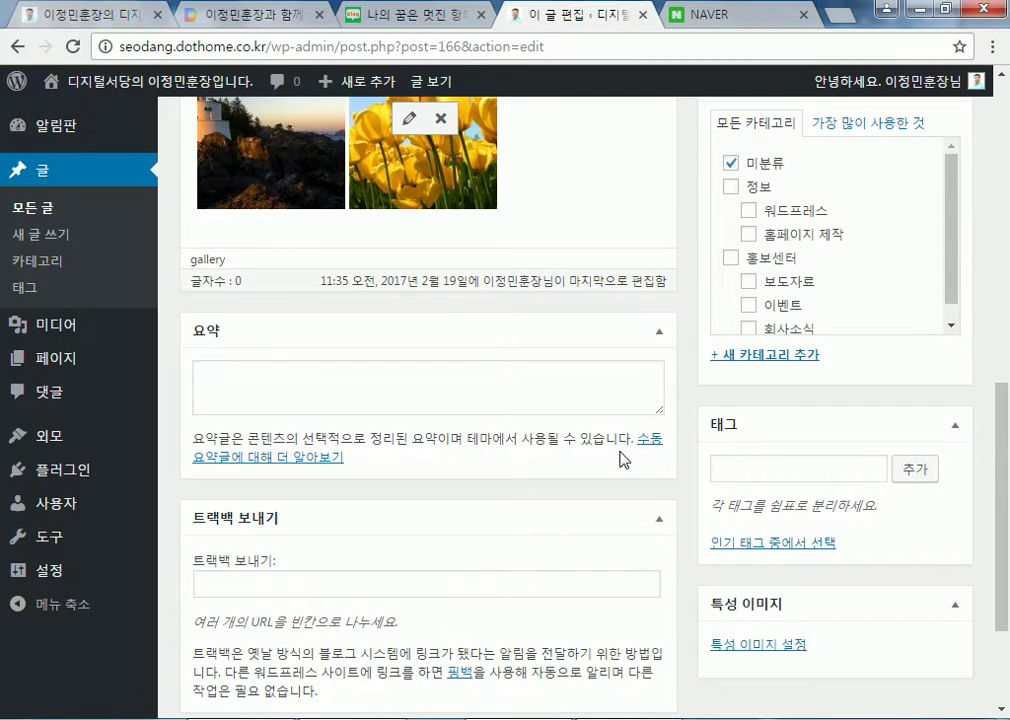
{"action": "scroll", "coordinate": [676, 466], "scroll_direction": "up", "scroll_amount": 7}
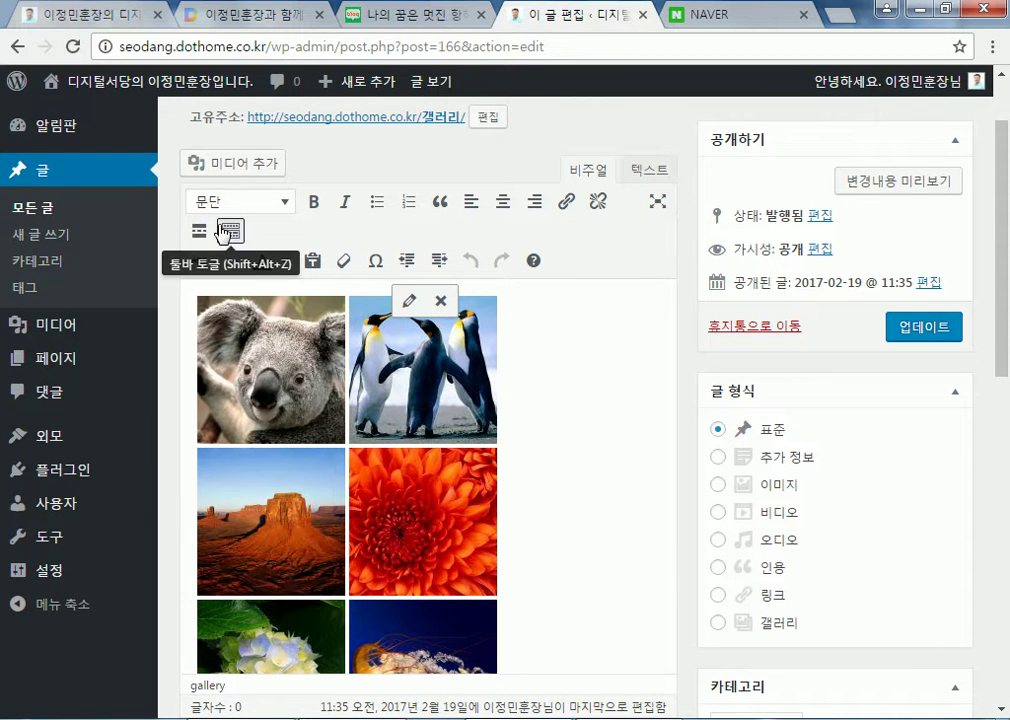
{"action": "left_click", "coordinate": [647, 174]}
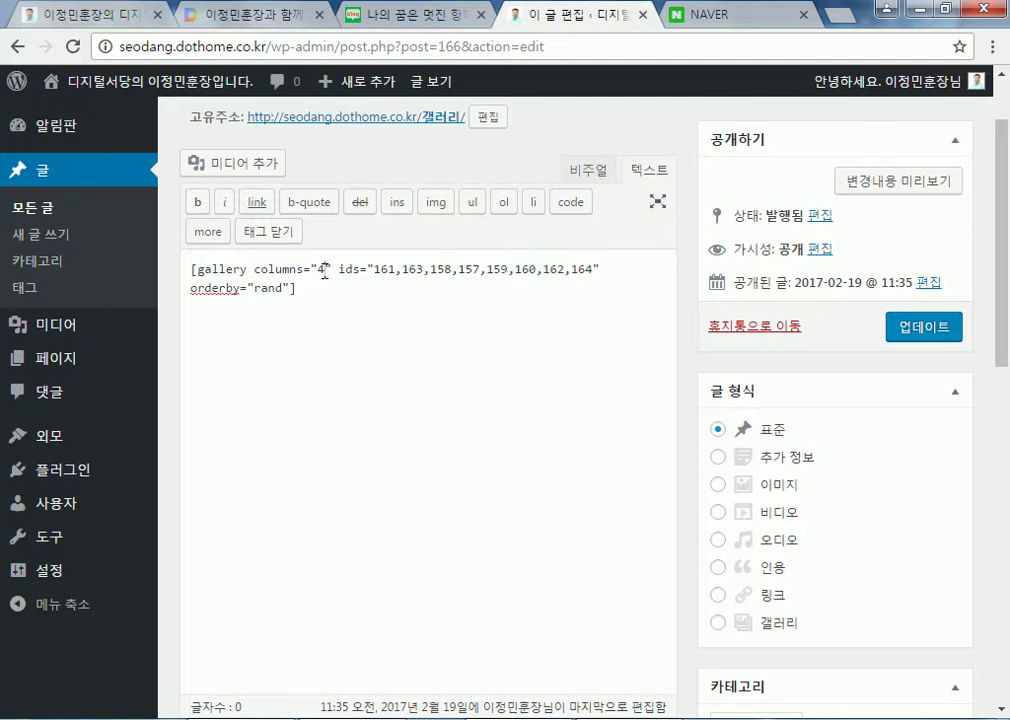
{"action": "left_click", "coordinate": [590, 172]}
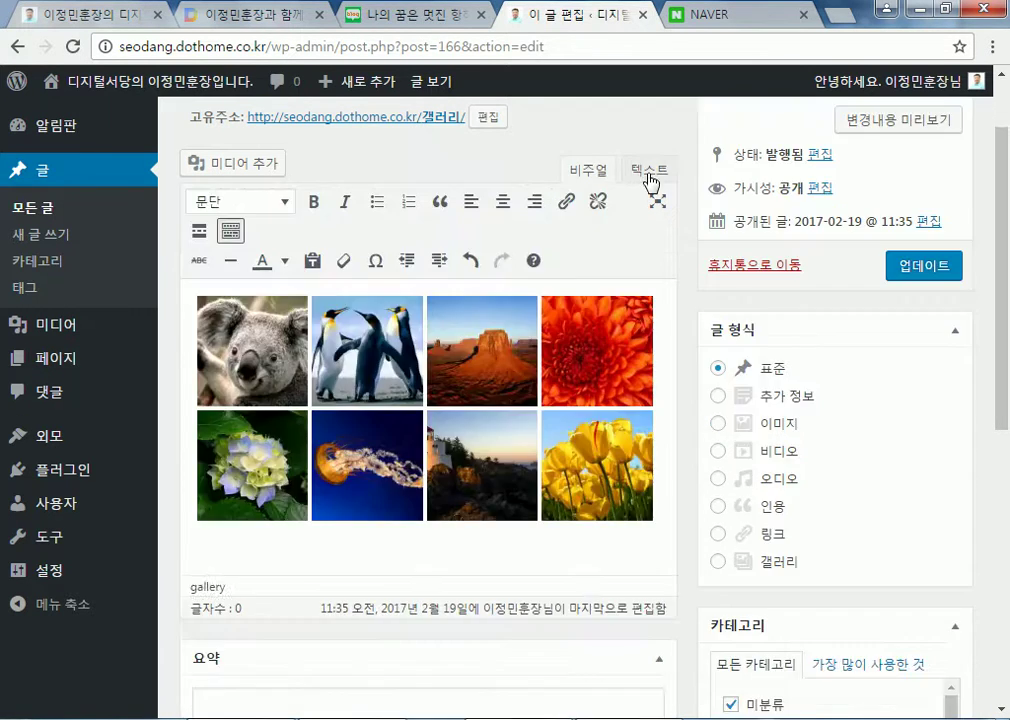
{"action": "left_click", "coordinate": [650, 178]}
{"action": "left_click", "coordinate": [592, 172]}
Change the [gallery] shortcode's columns value to 4 and update the post
{"action": "left_click", "coordinate": [650, 170]}
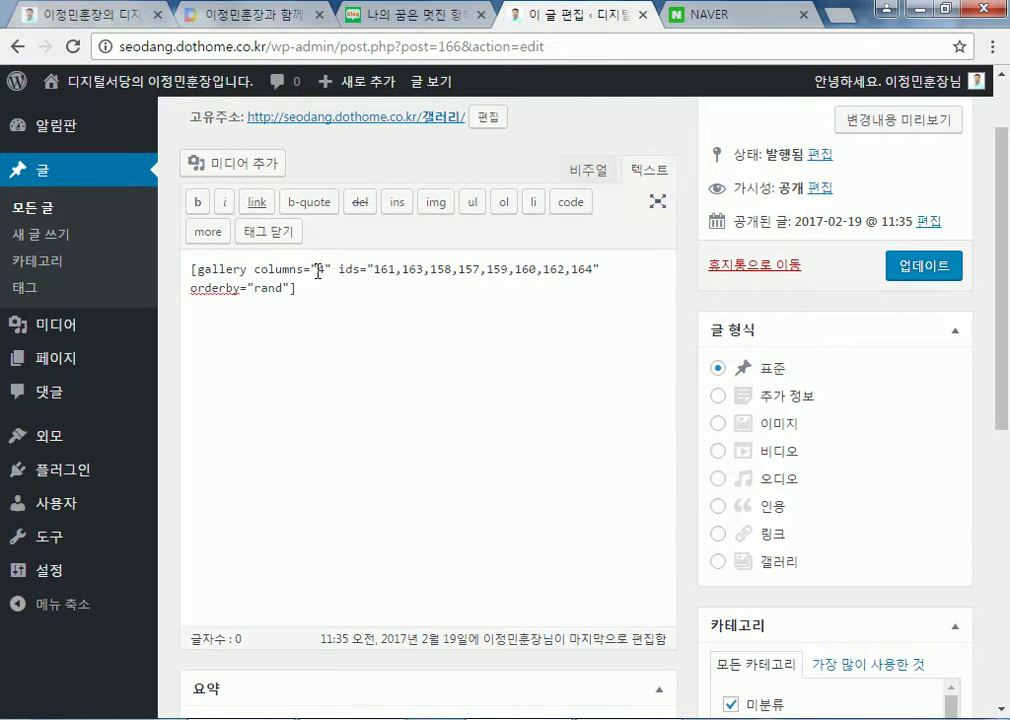
{"action": "type", "text": "2"}
{"action": "left_click", "coordinate": [588, 172]}
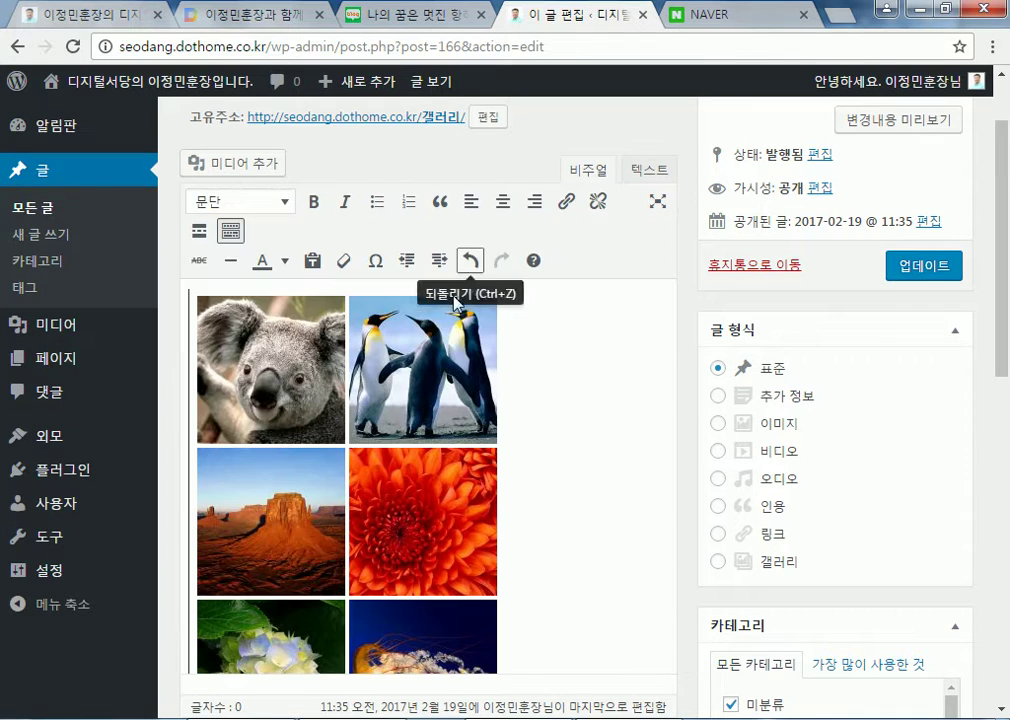
{"action": "left_click", "coordinate": [650, 170]}
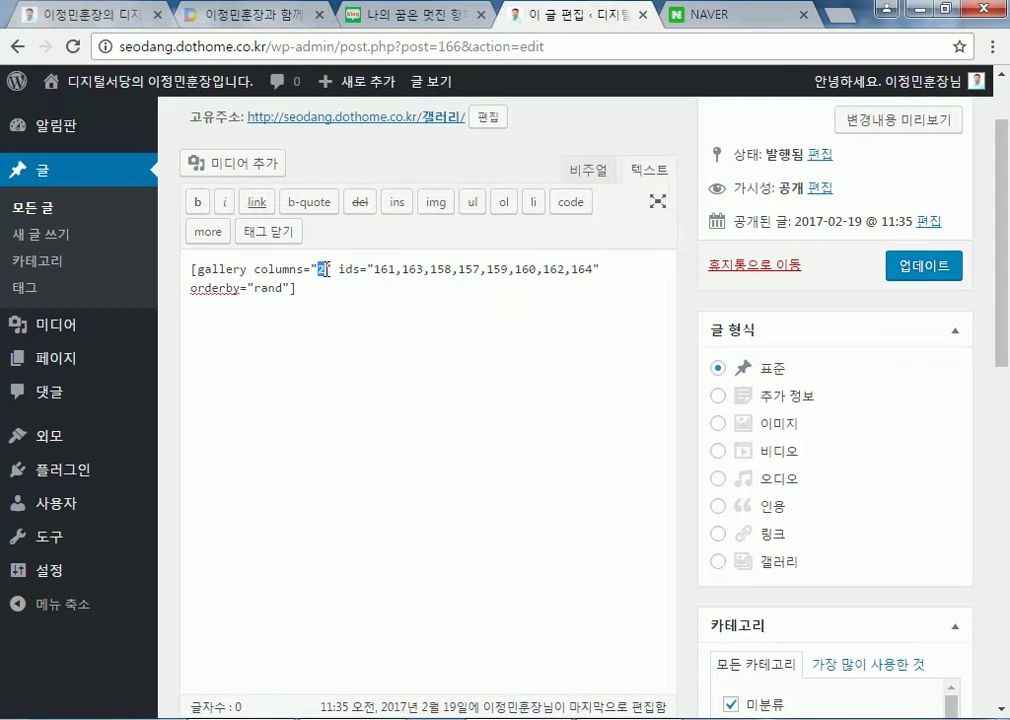
{"action": "key", "text": "BackSpace"}
{"action": "type", "text": "4"}
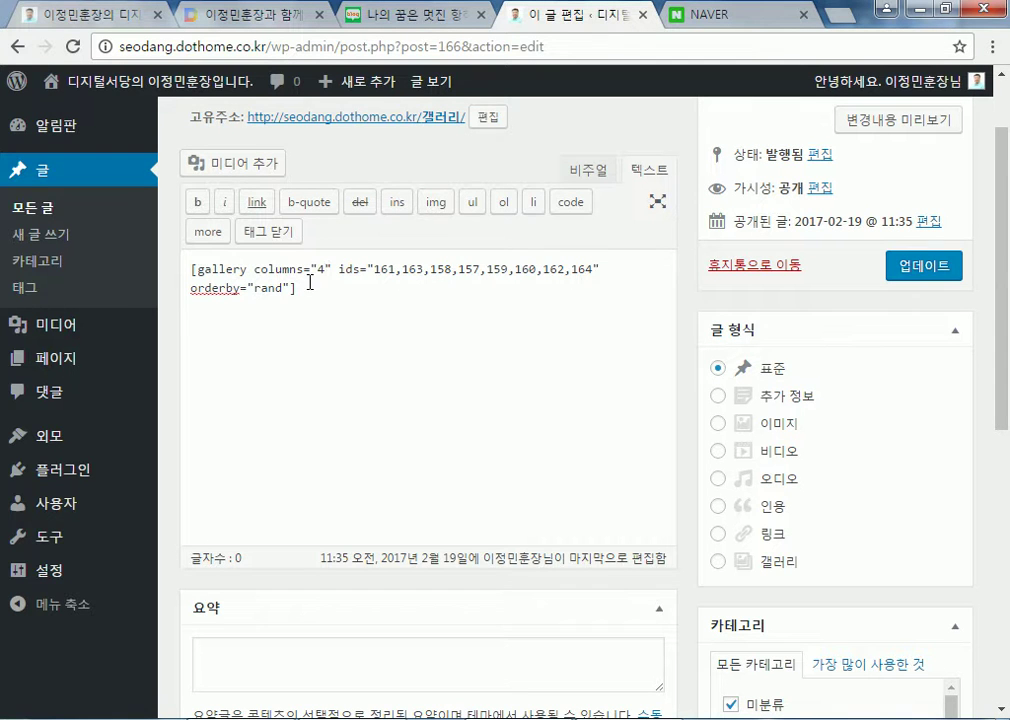
{"action": "left_click", "coordinate": [586, 172]}
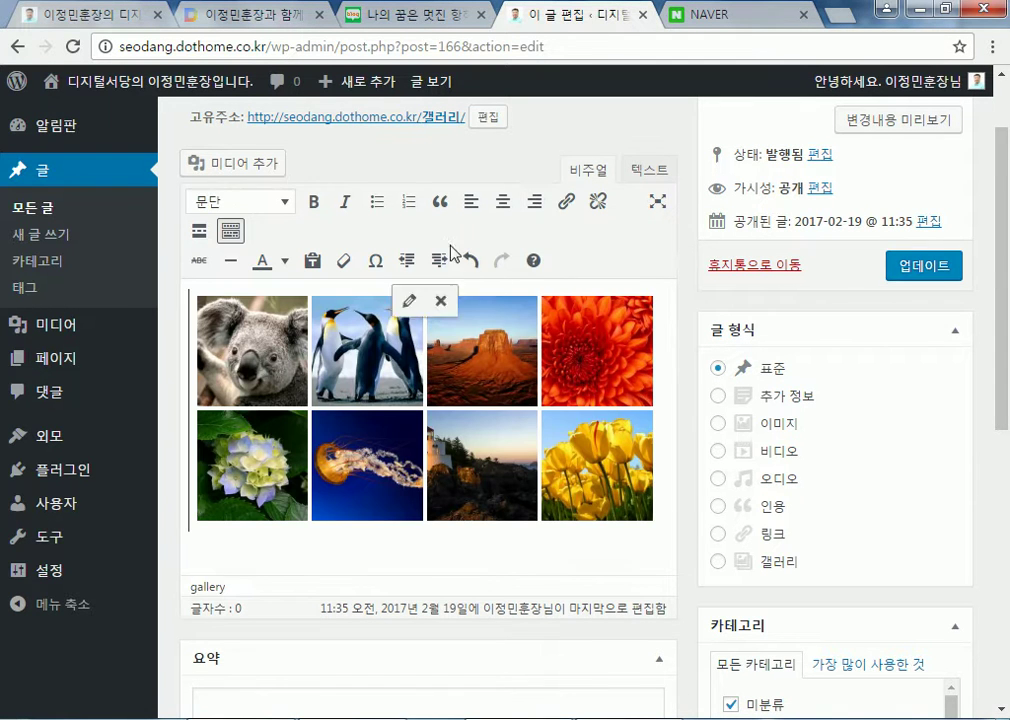
{"action": "left_click", "coordinate": [955, 265]}
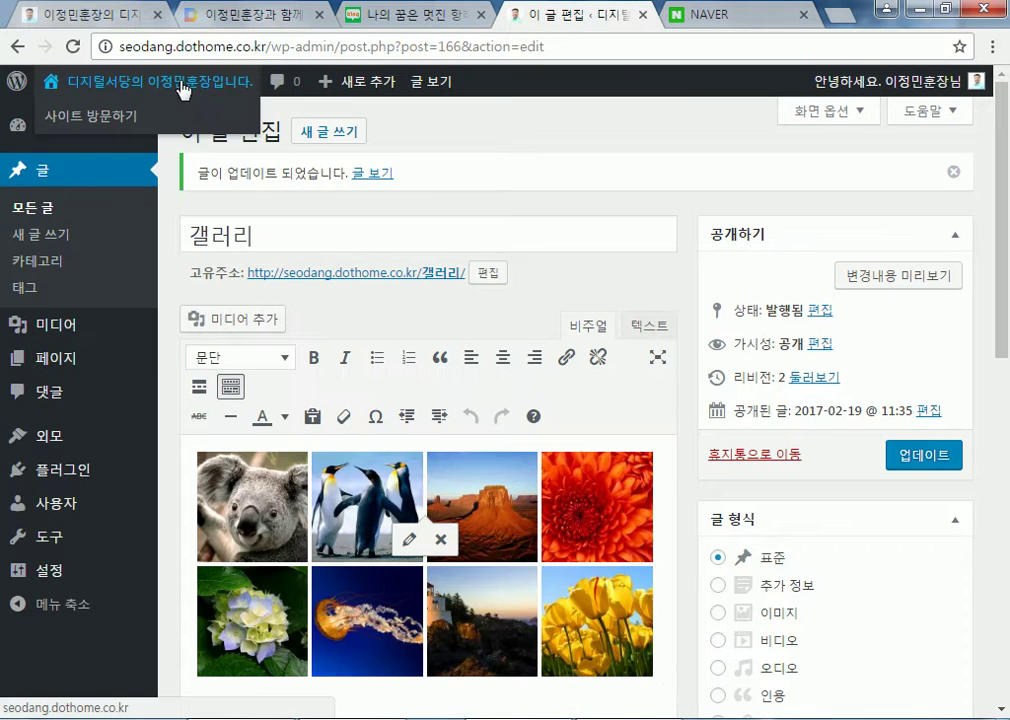
{"action": "left_click", "coordinate": [185, 92]}
Open the tulip thumbnail's attachment page, return, and scroll through the front-page gallery
{"action": "scroll", "coordinate": [742, 490], "scroll_direction": "down", "scroll_amount": 4}
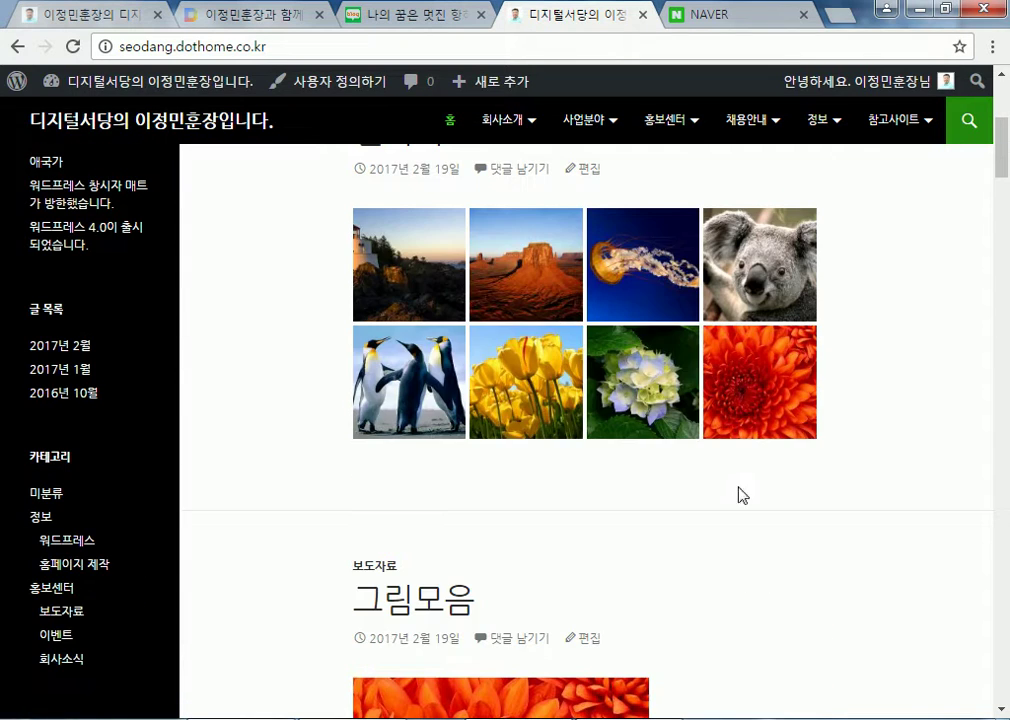
{"action": "left_click", "coordinate": [527, 385]}
{"action": "left_click", "coordinate": [17, 46]}
{"action": "scroll", "coordinate": [446, 285], "scroll_direction": "down", "scroll_amount": 11}
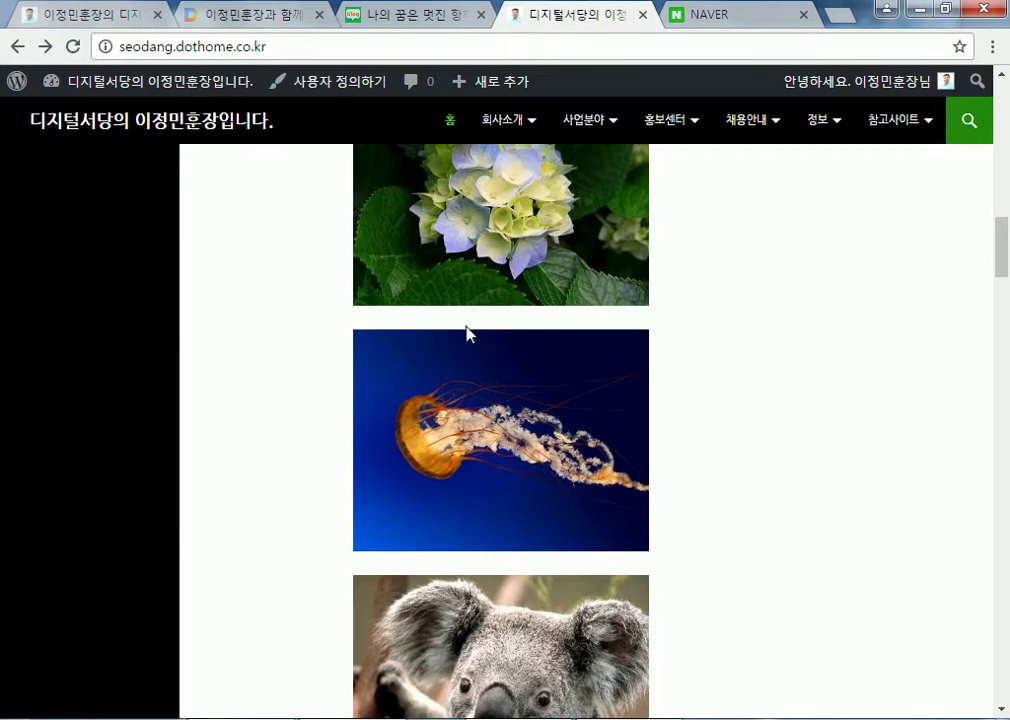
{"action": "scroll", "coordinate": [568, 380], "scroll_direction": "down", "scroll_amount": 13}
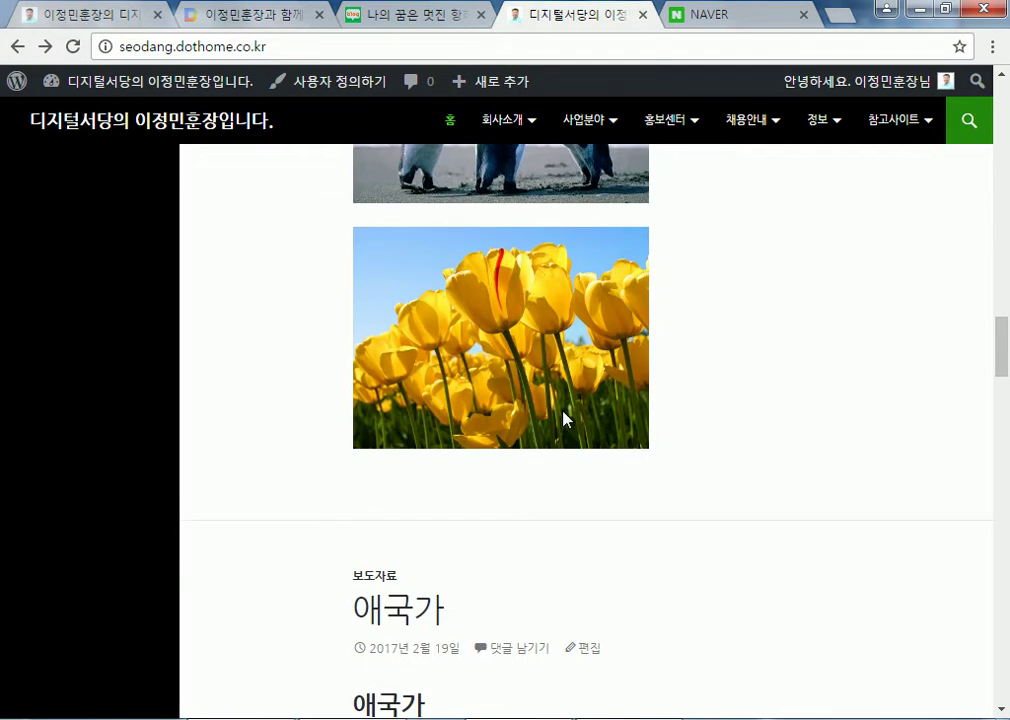
{"action": "scroll", "coordinate": [563, 406], "scroll_direction": "up", "scroll_amount": 8}
{"action": "scroll", "coordinate": [563, 400], "scroll_direction": "up", "scroll_amount": 15}
{"action": "scroll", "coordinate": [561, 388], "scroll_direction": "down", "scroll_amount": 3}
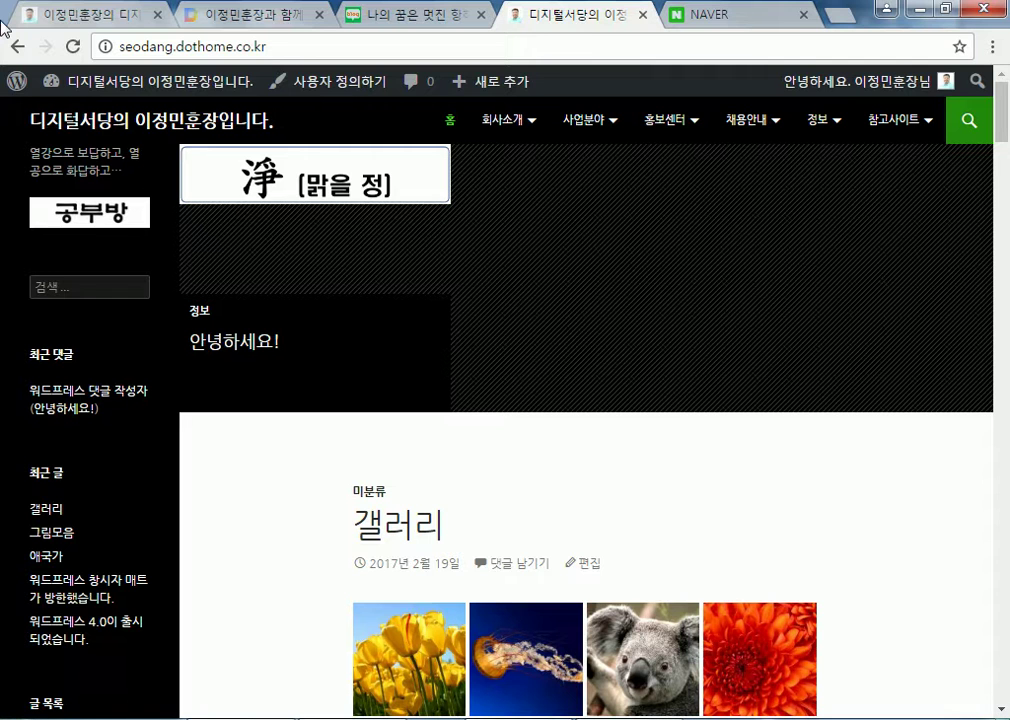
{"action": "left_click", "coordinate": [100, 88]}
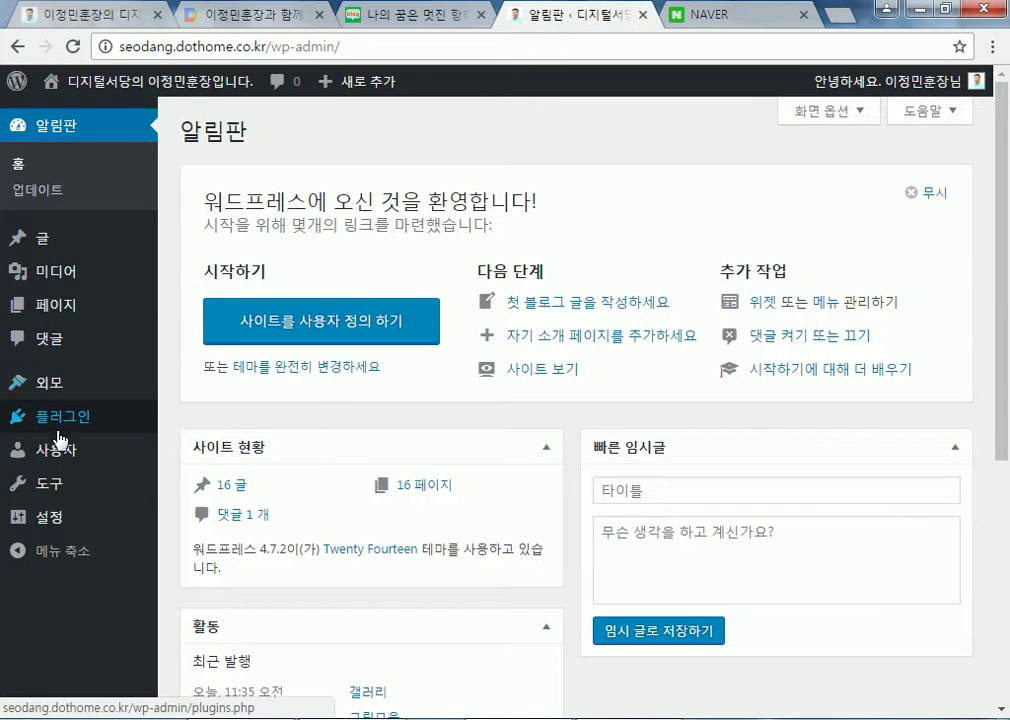
Go to 플러그인 > 플러그인 추가하기 from the admin sidebar
{"action": "mouse_move", "coordinate": [59, 433]}
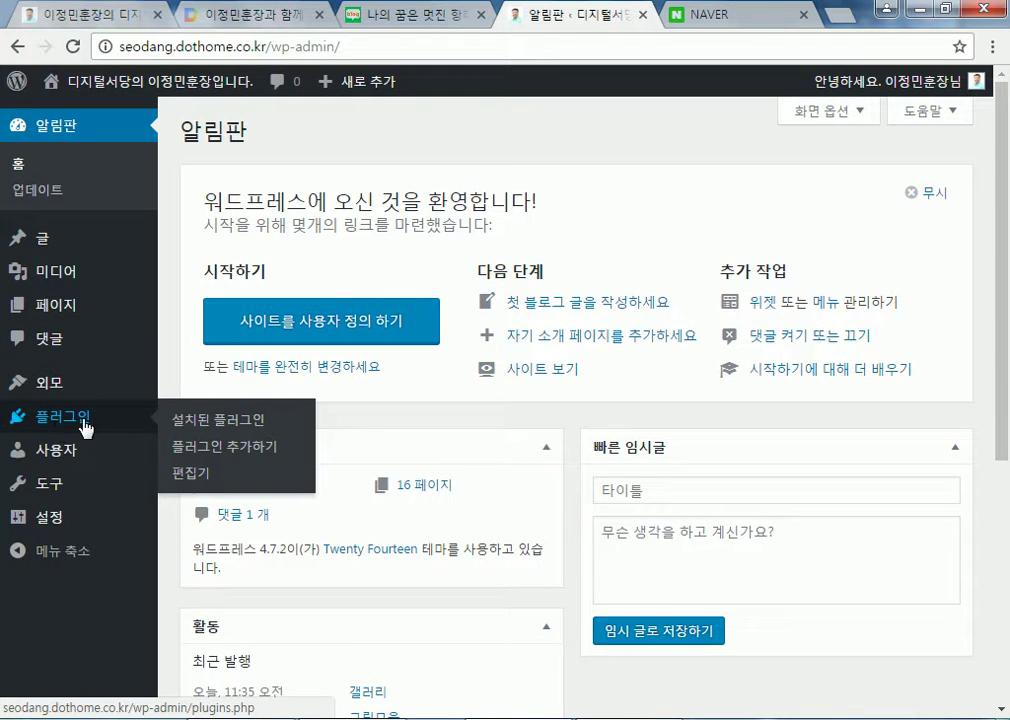
{"action": "left_click", "coordinate": [193, 453]}
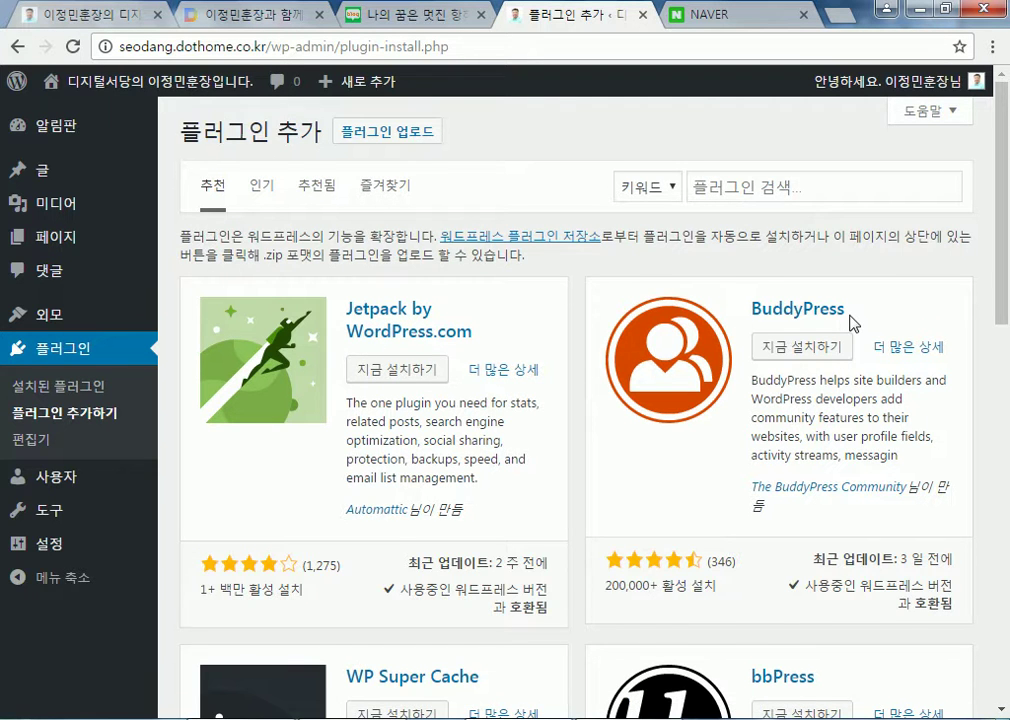
Install the Jetpack plugin with 지금 설치하기, then activate it with 활성화
{"action": "scroll", "coordinate": [700, 400], "scroll_direction": "down", "scroll_amount": 3}
{"action": "scroll", "coordinate": [354, 388], "scroll_direction": "up", "scroll_amount": 3}
{"action": "left_click", "coordinate": [397, 370]}
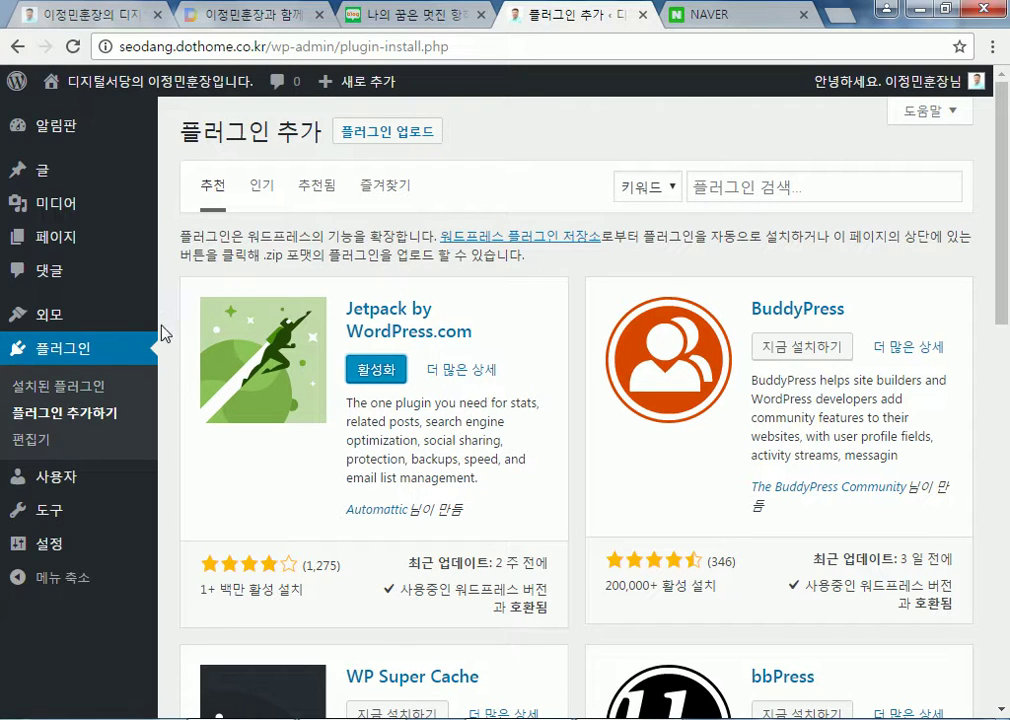
{"action": "left_click", "coordinate": [377, 371]}
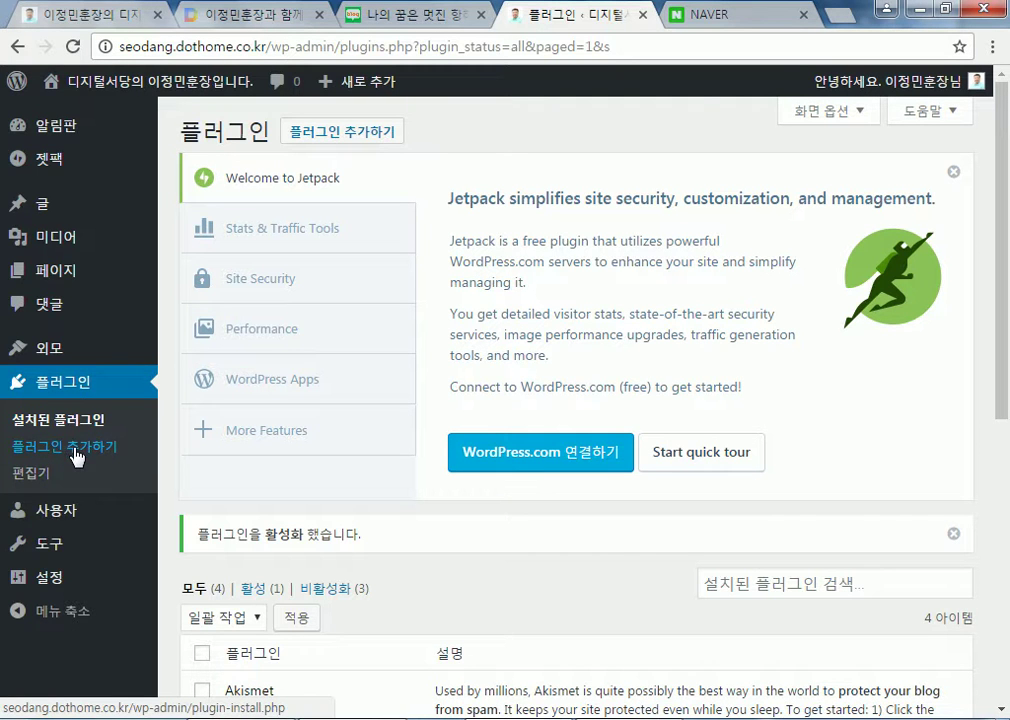
{"action": "left_click", "coordinate": [25, 422]}
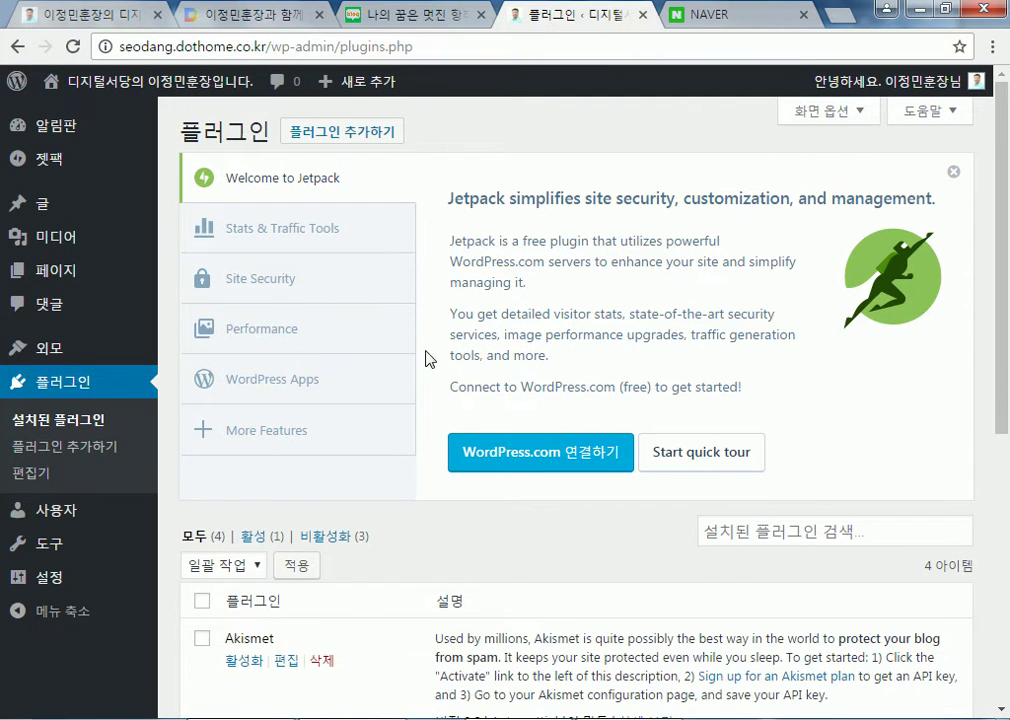
{"action": "scroll", "coordinate": [437, 355], "scroll_direction": "down", "scroll_amount": 3}
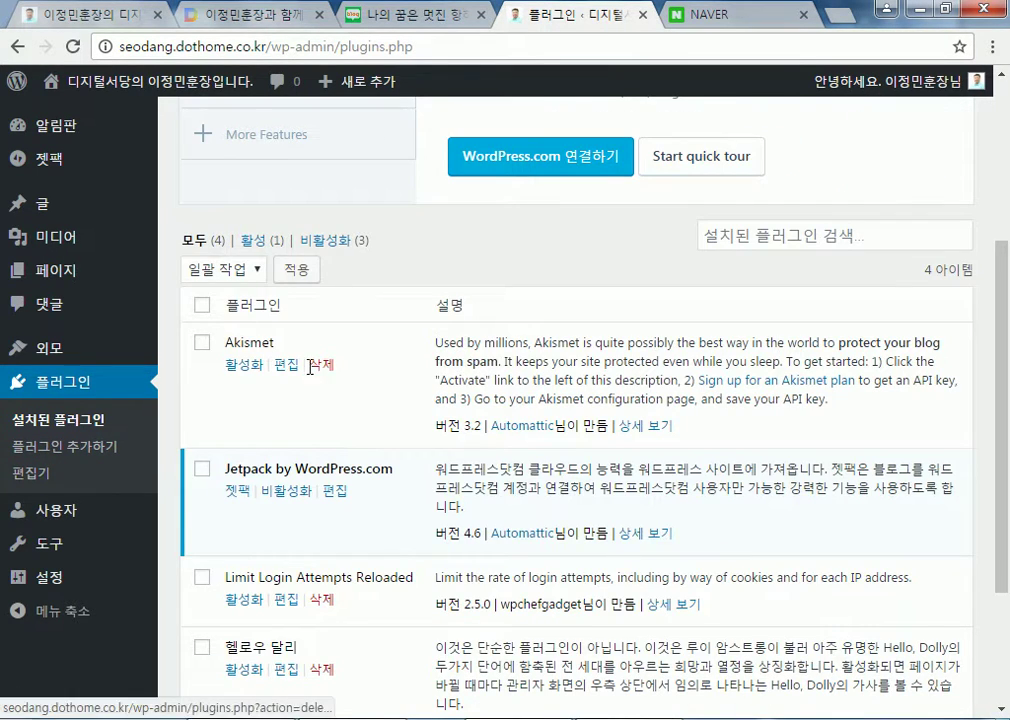
{"action": "scroll", "coordinate": [313, 374], "scroll_direction": "down", "scroll_amount": 2}
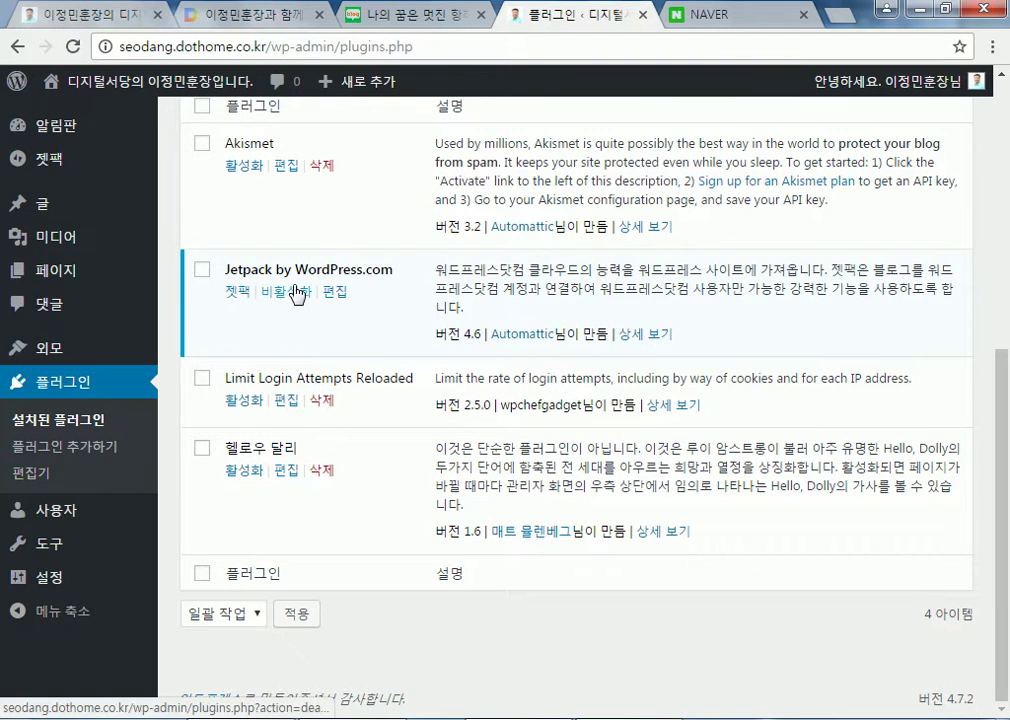
{"action": "left_click", "coordinate": [286, 293]}
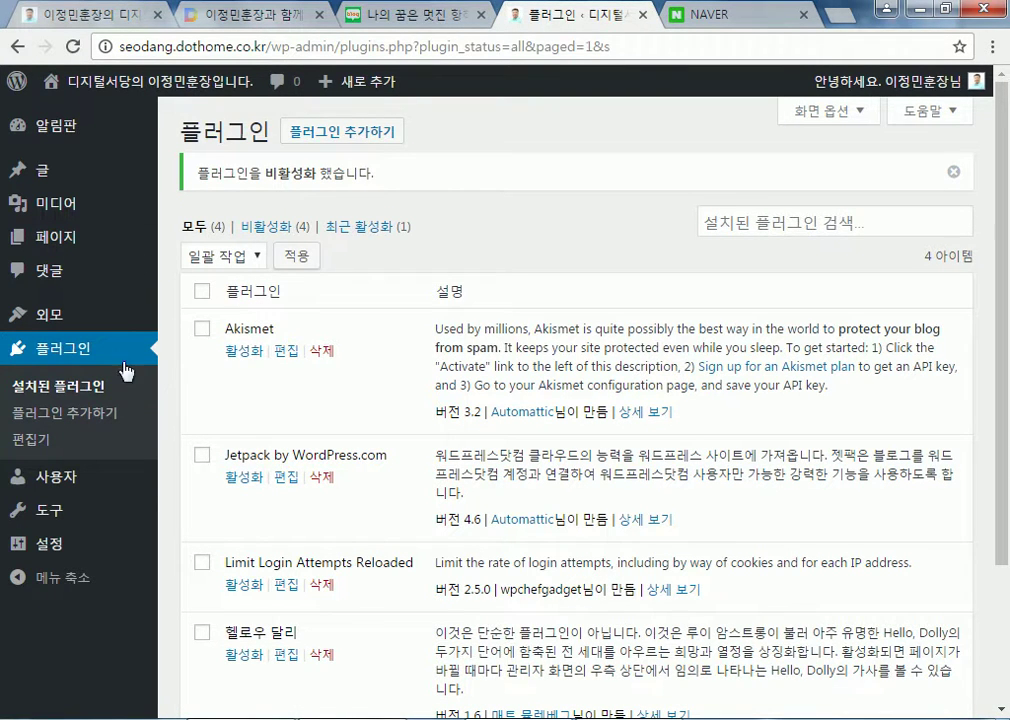
{"action": "left_click", "coordinate": [93, 392]}
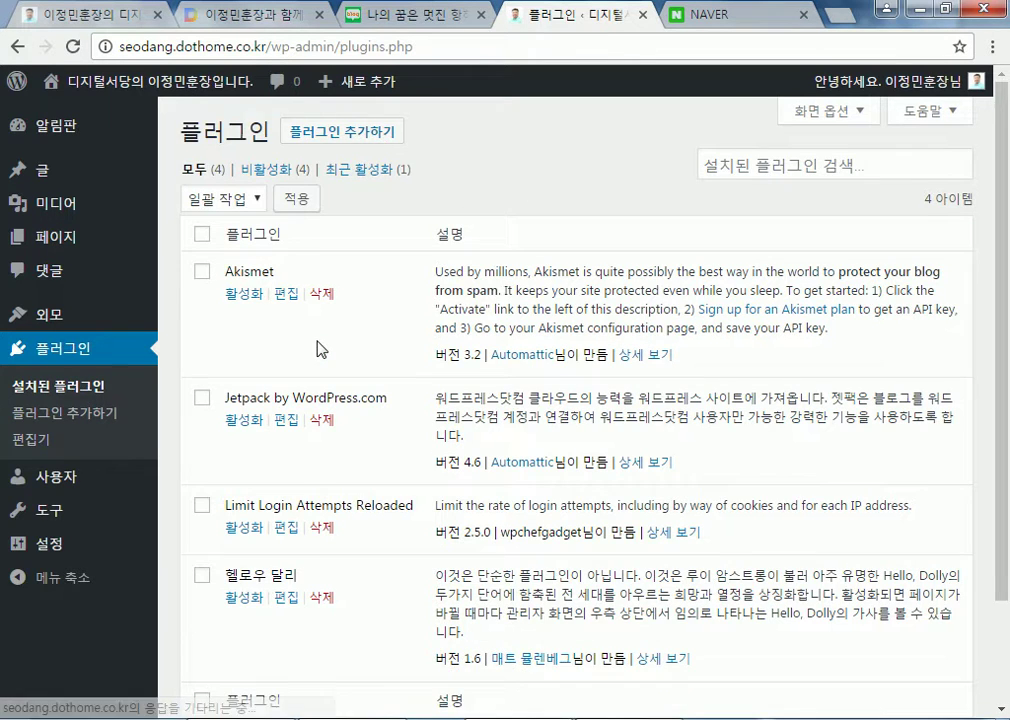
{"action": "scroll", "coordinate": [309, 343], "scroll_direction": "down", "scroll_amount": 2}
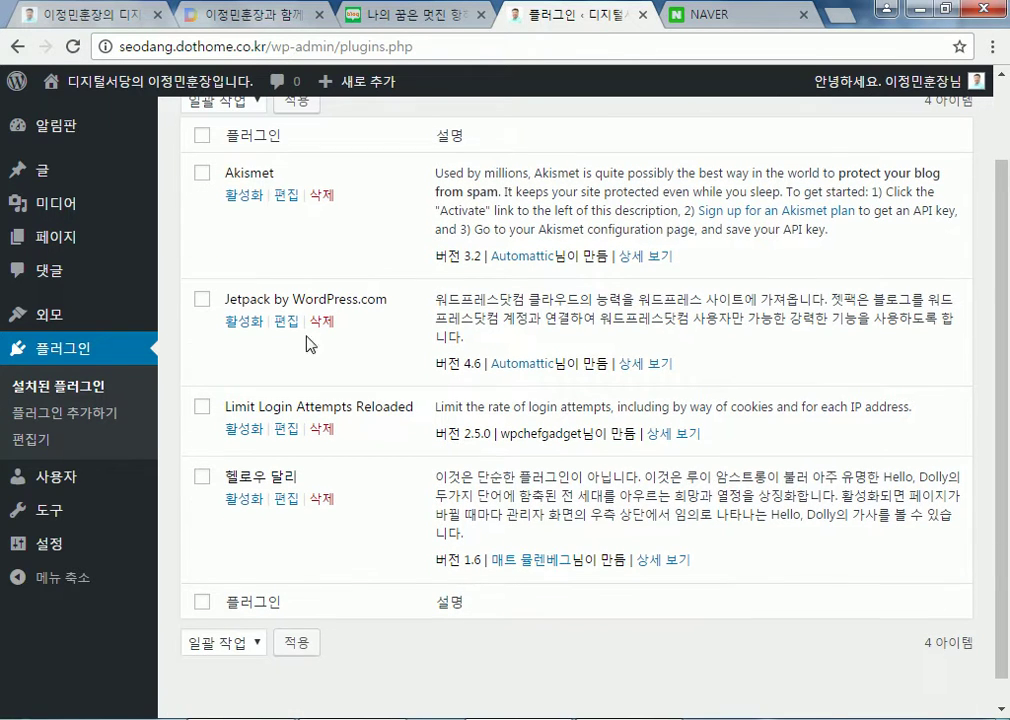
{"action": "left_click", "coordinate": [241, 325]}
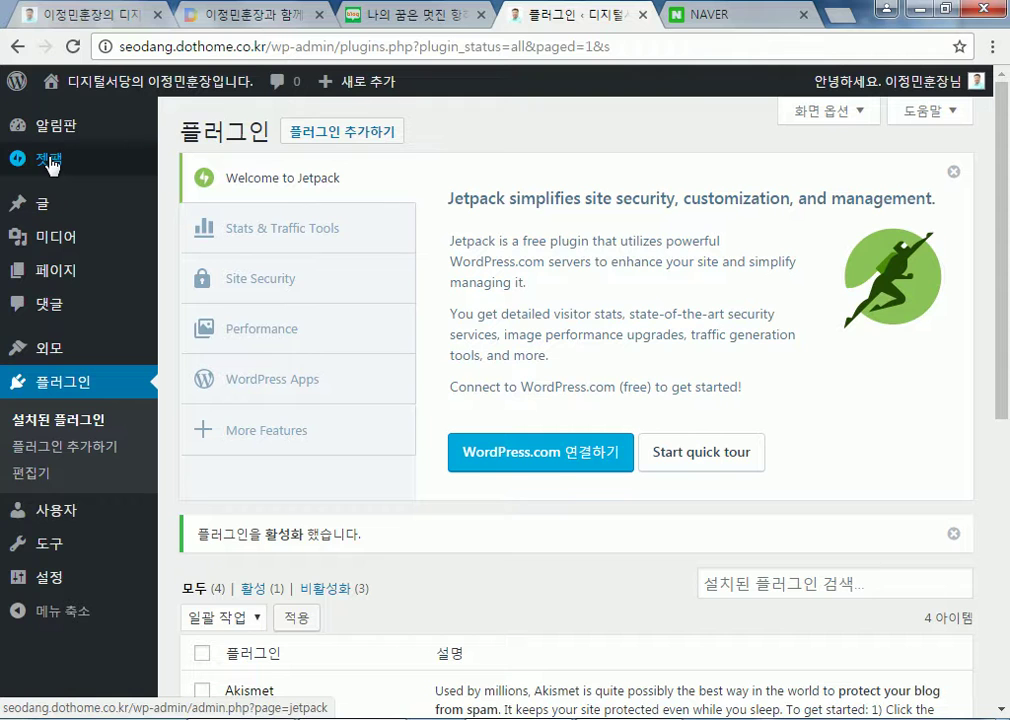
Open the 젯팩 page and start the 젯팩 연결 connection to WordPress.com
{"action": "left_click", "coordinate": [48, 163]}
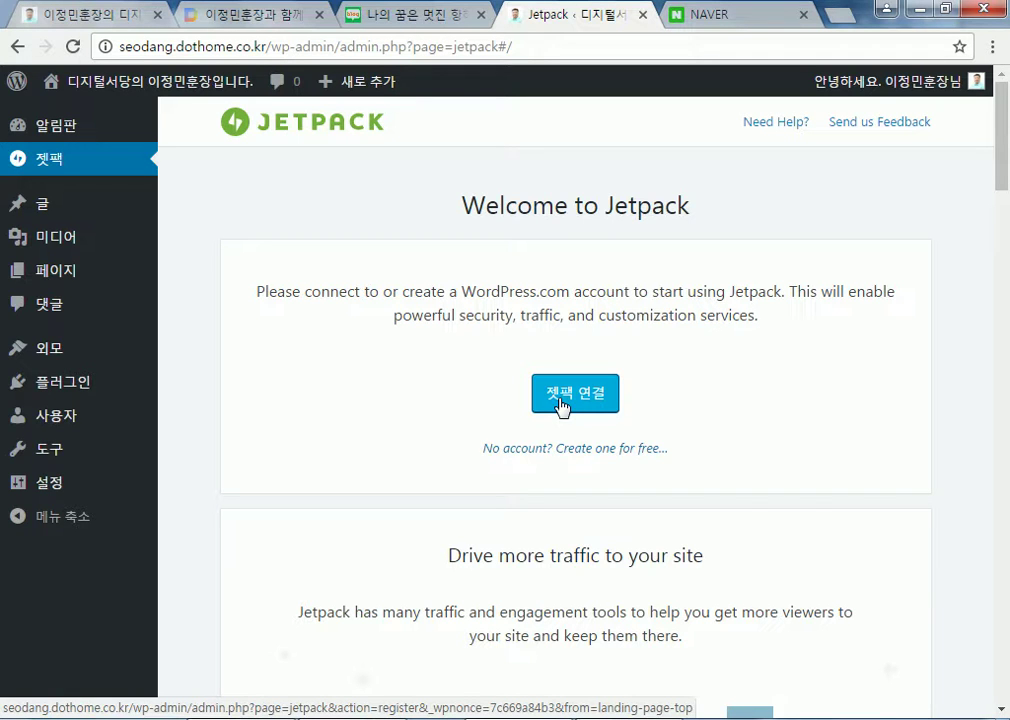
{"action": "left_click", "coordinate": [566, 397]}
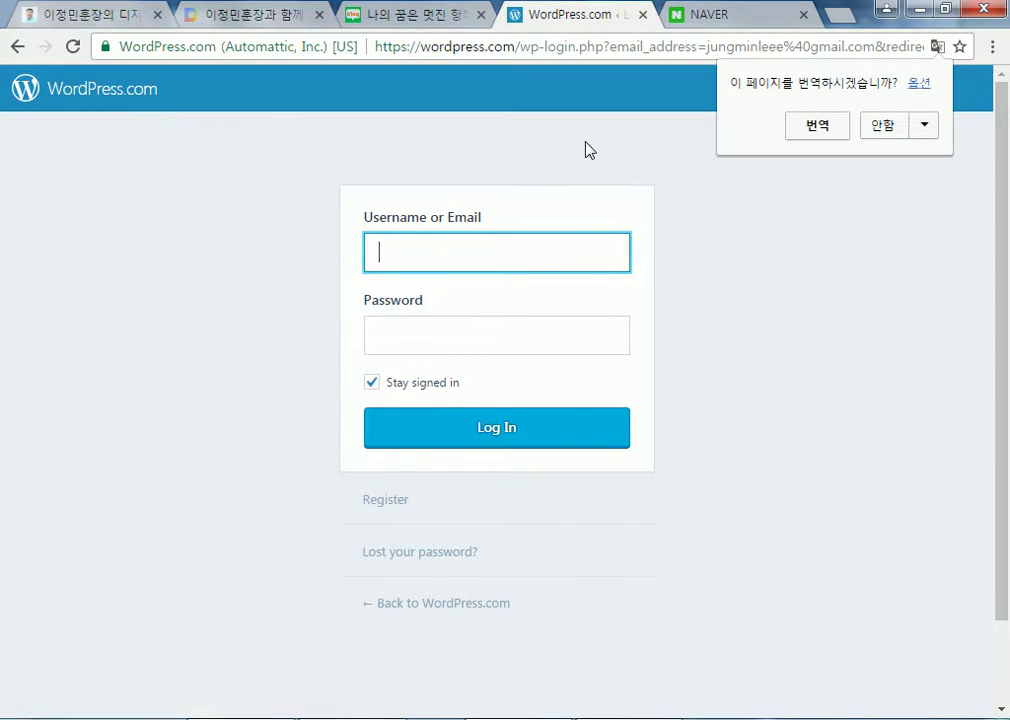
Dismiss the translation prompt, close the NAVER tab, and enter the account e-mail as username
{"action": "left_click", "coordinate": [878, 128]}
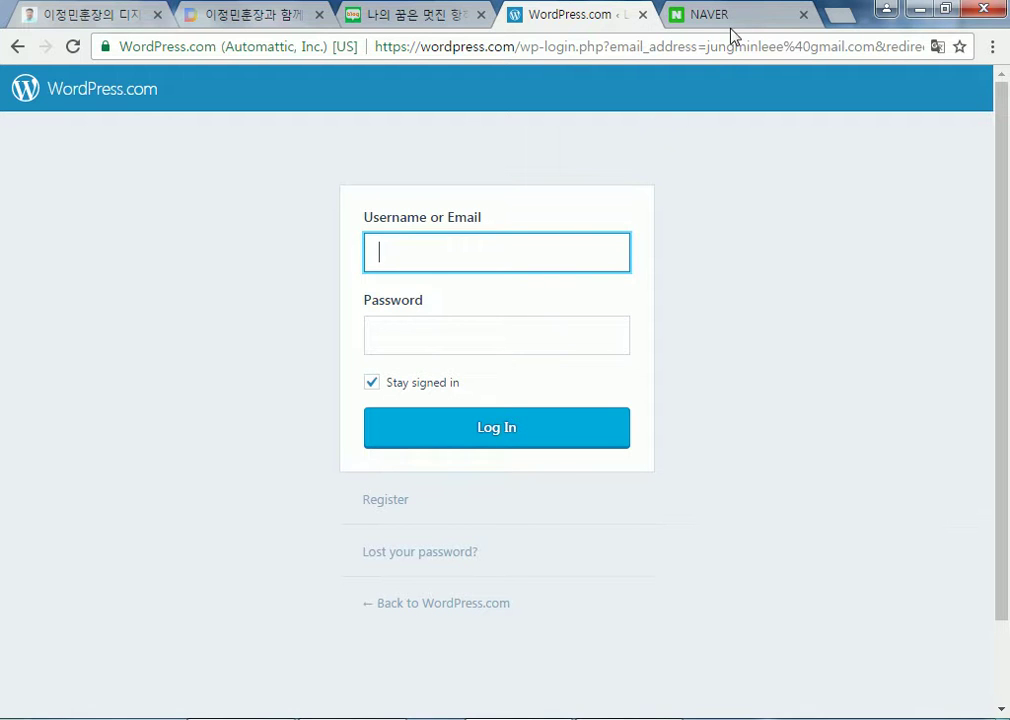
{"action": "left_click", "coordinate": [803, 14]}
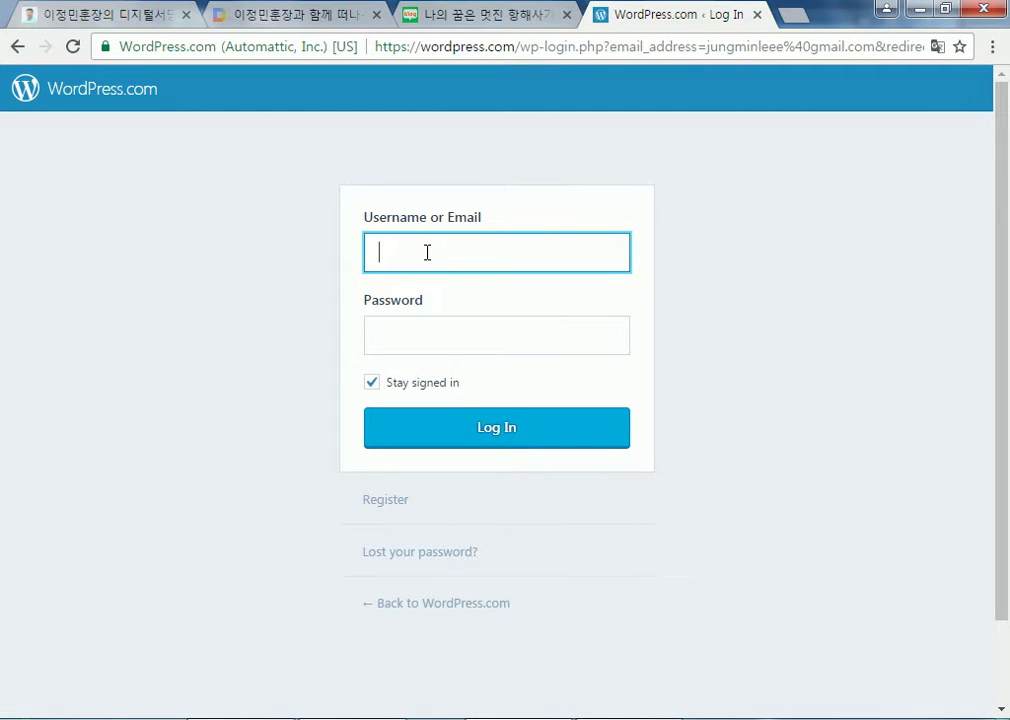
{"action": "type", "text": "ㅓㅕㅜ흐ㅑㅜ"}
{"action": "key", "text": "ctrl+a"}
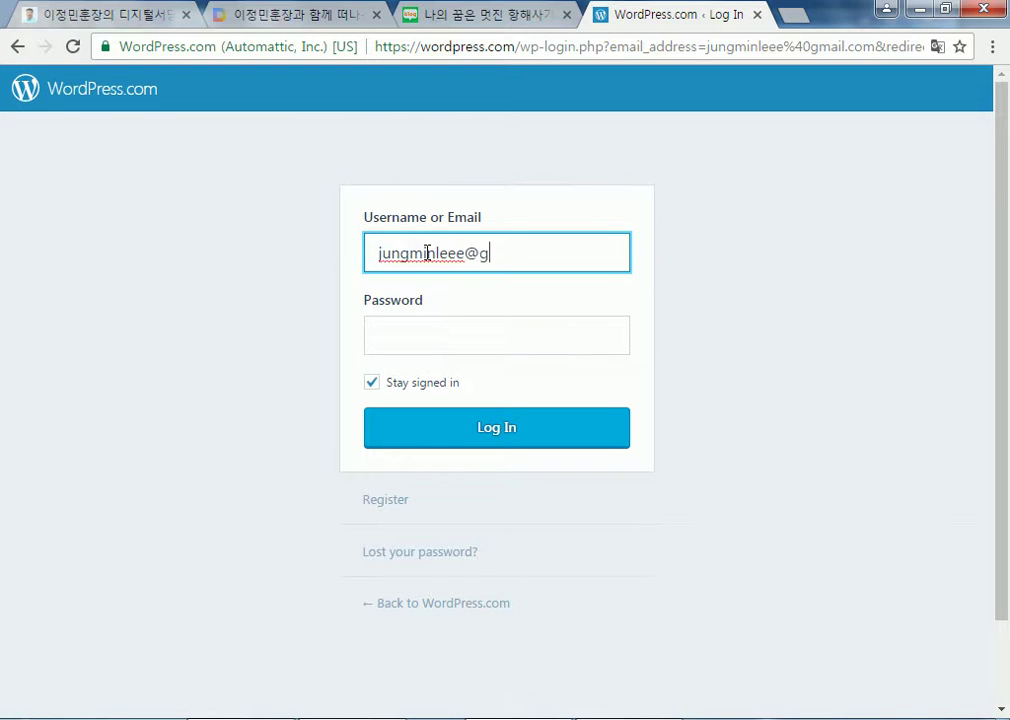
Enter the account password and sign in, retyping it after the incorrect-password error
{"action": "key", "text": "Tab"}
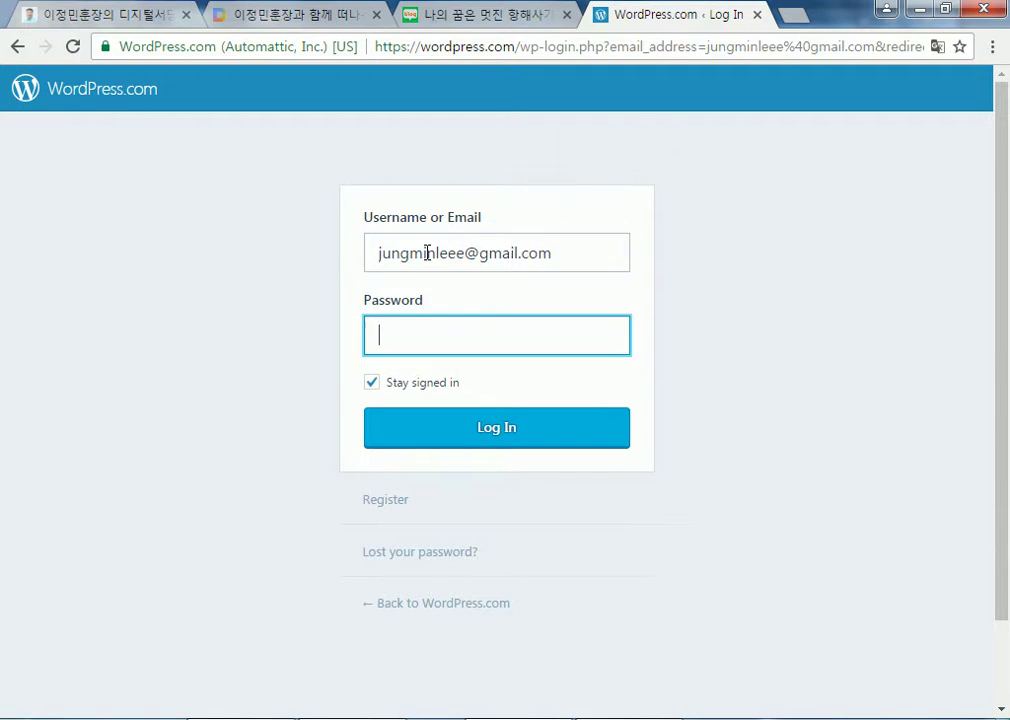
{"action": "type", "text": "•••••••••••"}
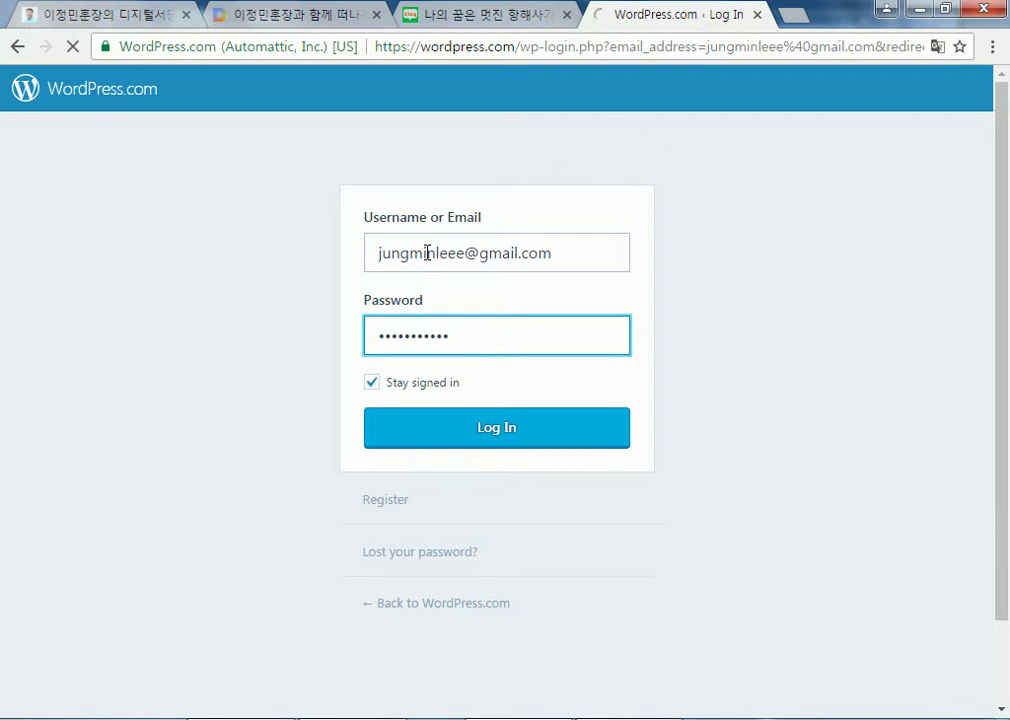
{"action": "key", "text": "Return"}
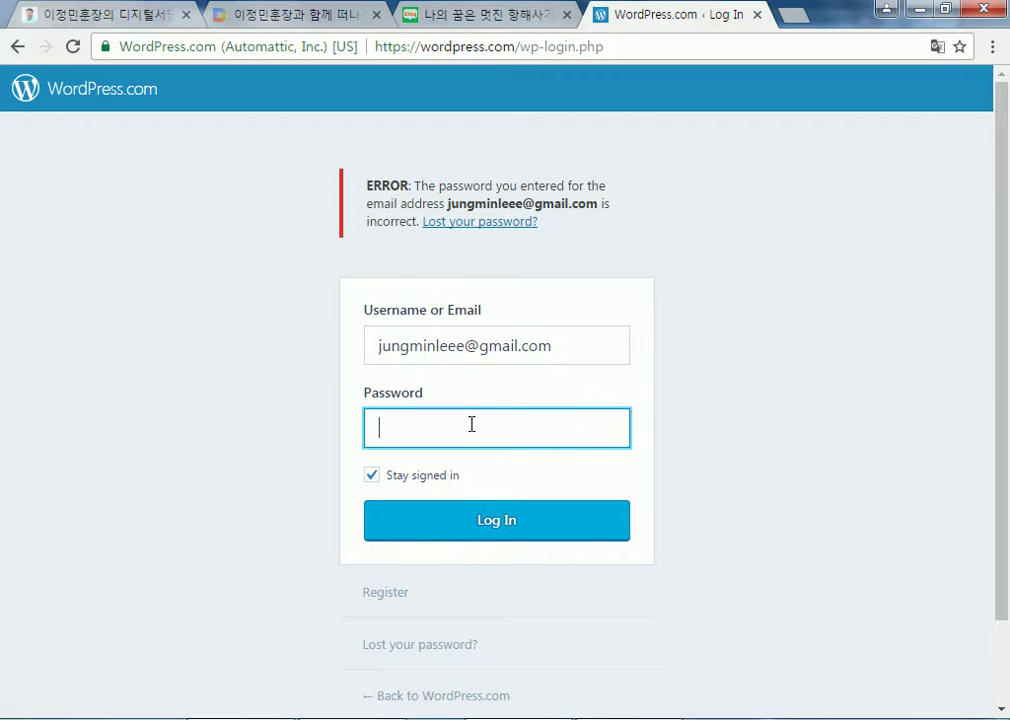
{"action": "type", "text": "••••••••••••"}
{"action": "key", "text": "Return"}
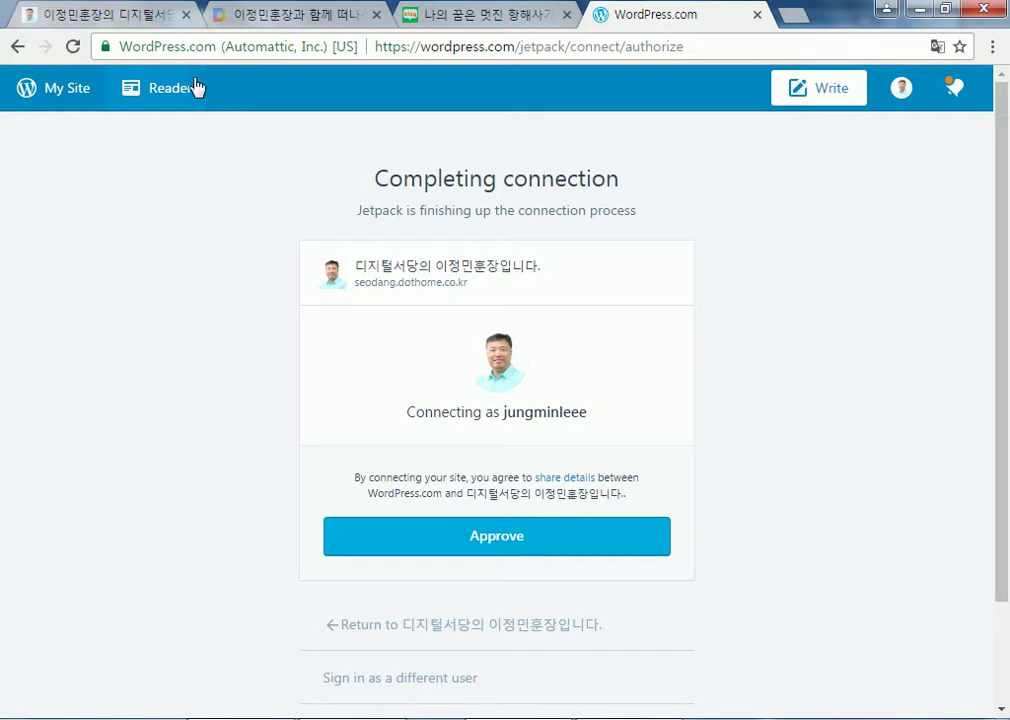
Approve the Jetpack connection for seodang.dothome.co.kr and open its Stats page via My Sites
{"action": "left_click", "coordinate": [490, 545]}
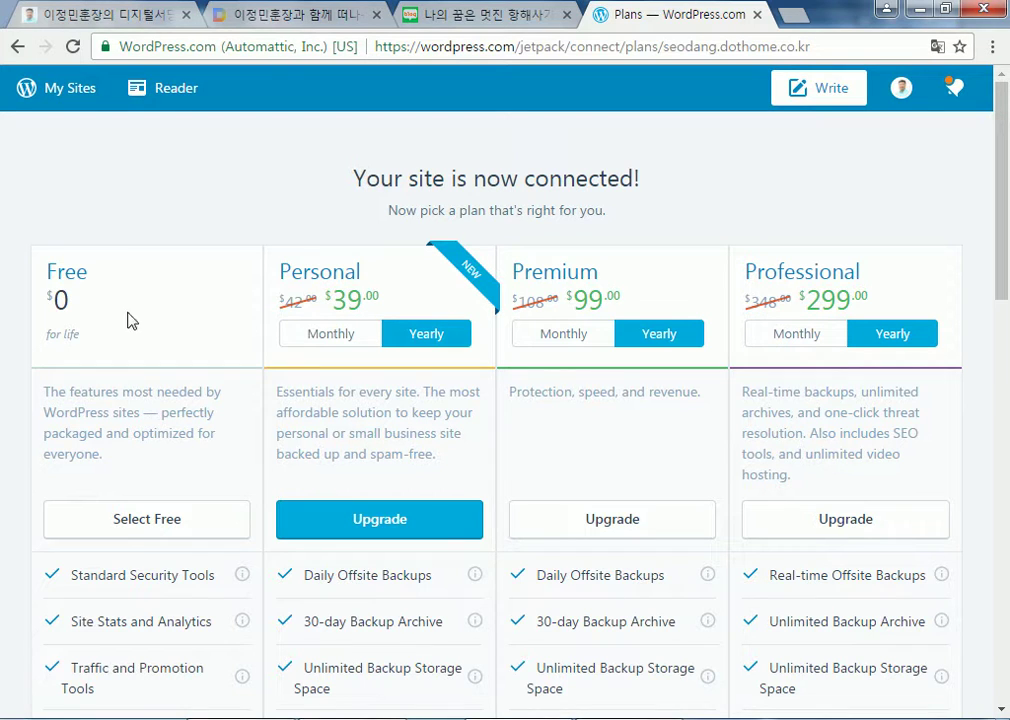
{"action": "left_click", "coordinate": [60, 88]}
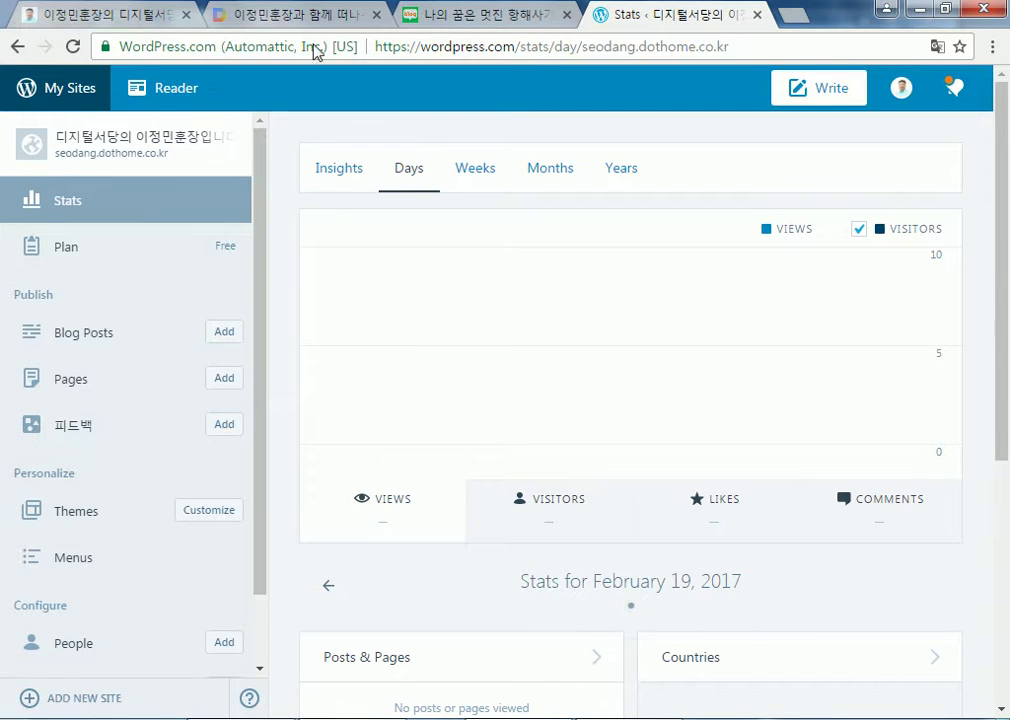
{"action": "left_click", "coordinate": [527, 50]}
{"action": "left_click_drag", "start_coordinate": [527, 50], "coordinate": [764, 41]}
{"action": "key", "text": "BackSpace"}
{"action": "key", "text": "BackSpace"}
{"action": "key", "text": "Return"}
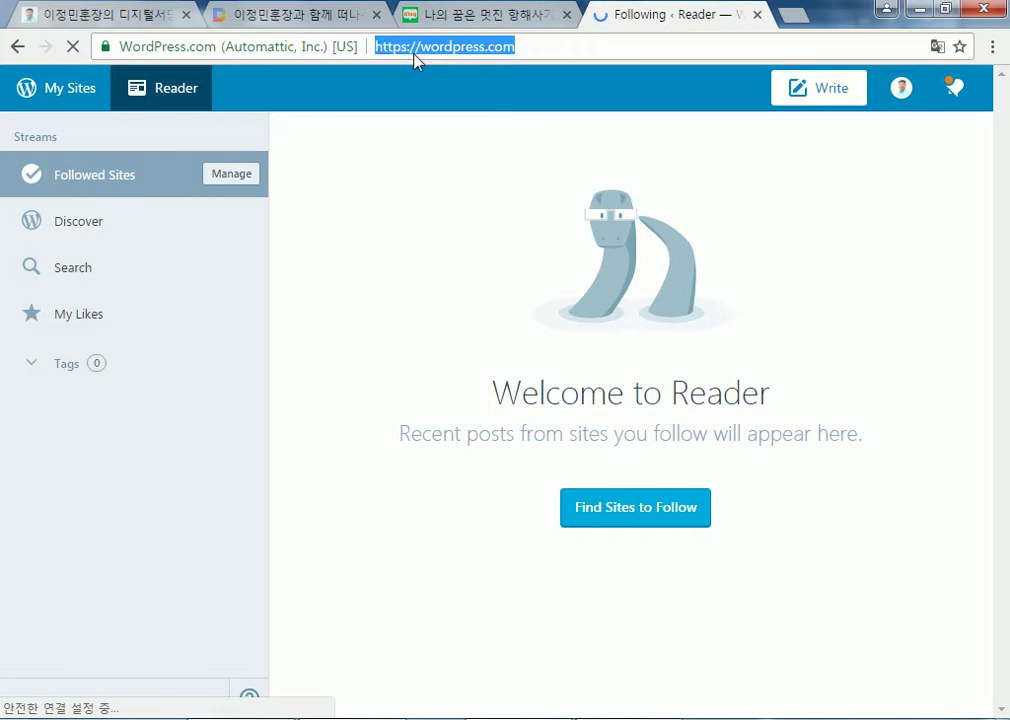
{"action": "left_click_drag", "start_coordinate": [488, 47], "coordinate": [615, 51]}
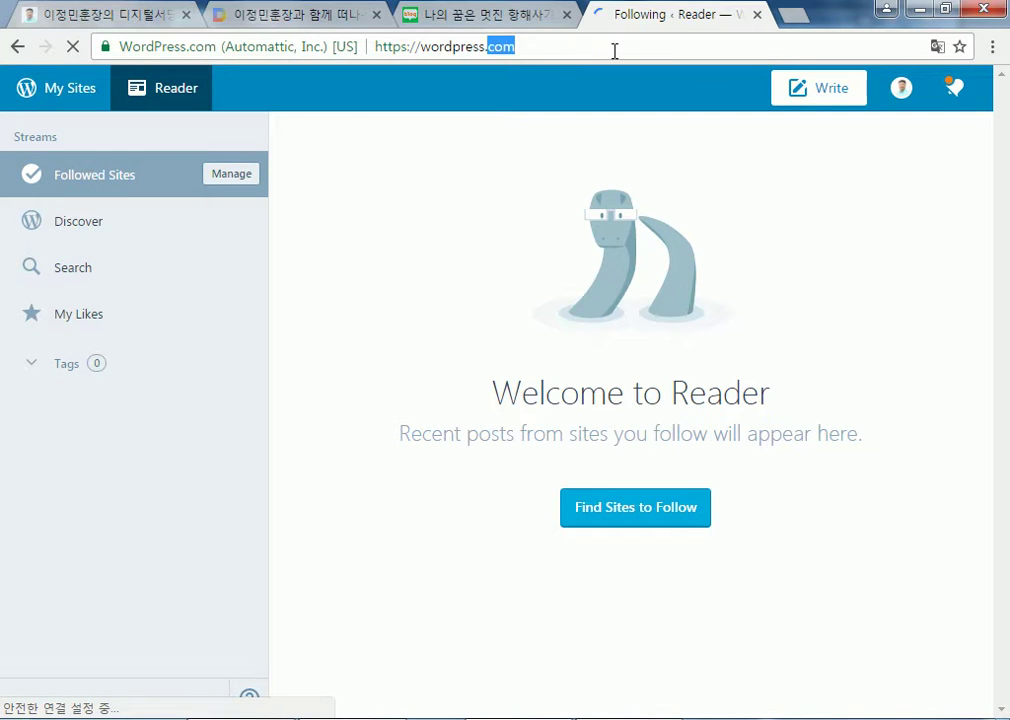
{"action": "type", "text": "org"}
{"action": "key", "text": "Return"}
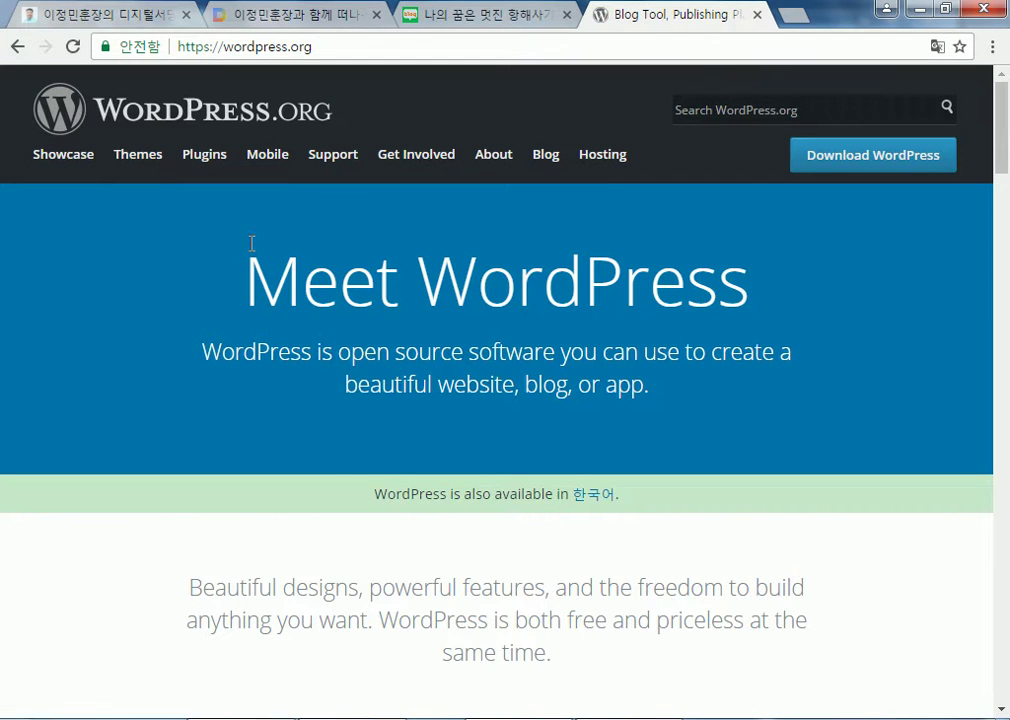
Scroll through the wordpress.org home page, then go back to WordPress.com's Reader
{"action": "scroll", "coordinate": [340, 265], "scroll_direction": "down", "scroll_amount": 4}
{"action": "scroll", "coordinate": [343, 287], "scroll_direction": "down", "scroll_amount": 4}
{"action": "scroll", "coordinate": [343, 287], "scroll_direction": "up", "scroll_amount": 8}
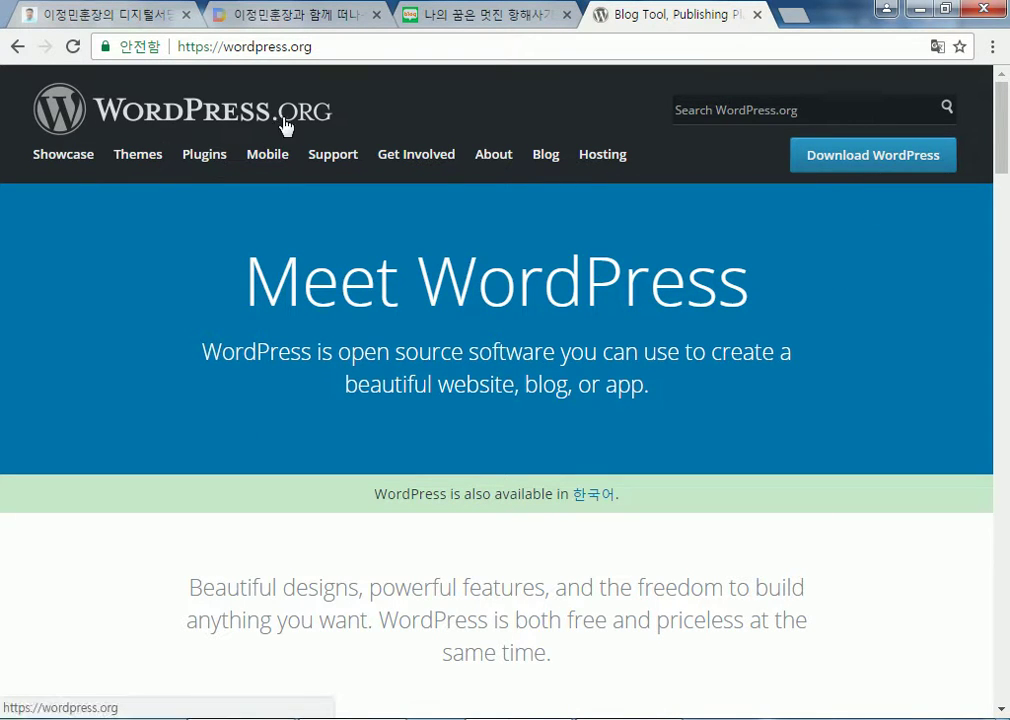
{"action": "left_click", "coordinate": [15, 50]}
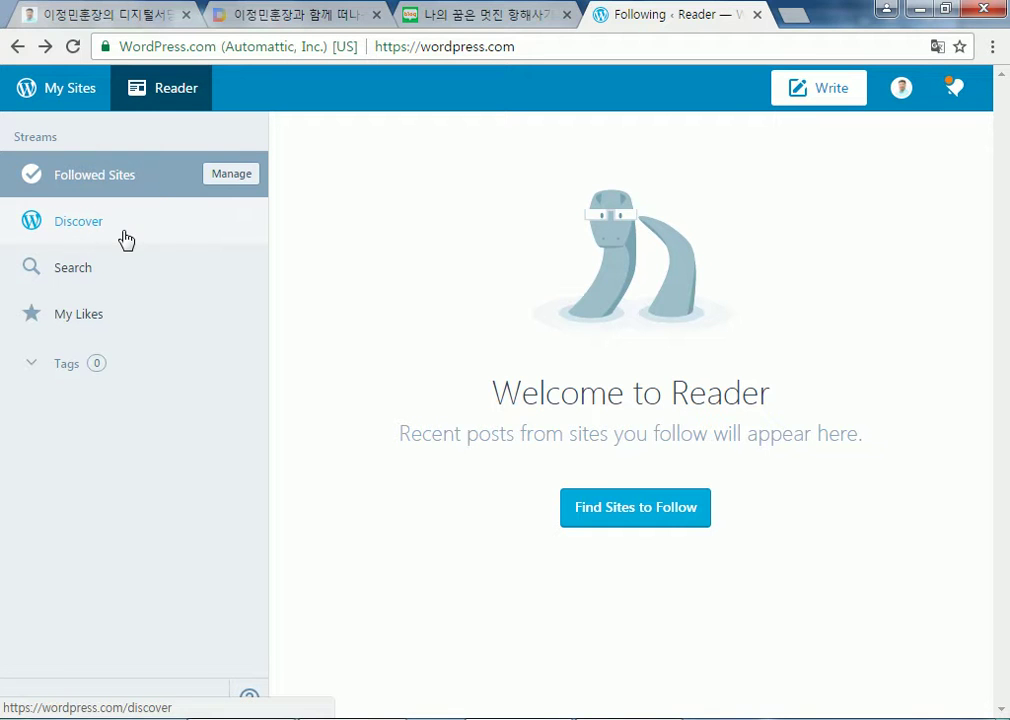
Check the notifications panel, then open My Profile from the avatar
{"action": "left_click", "coordinate": [953, 90]}
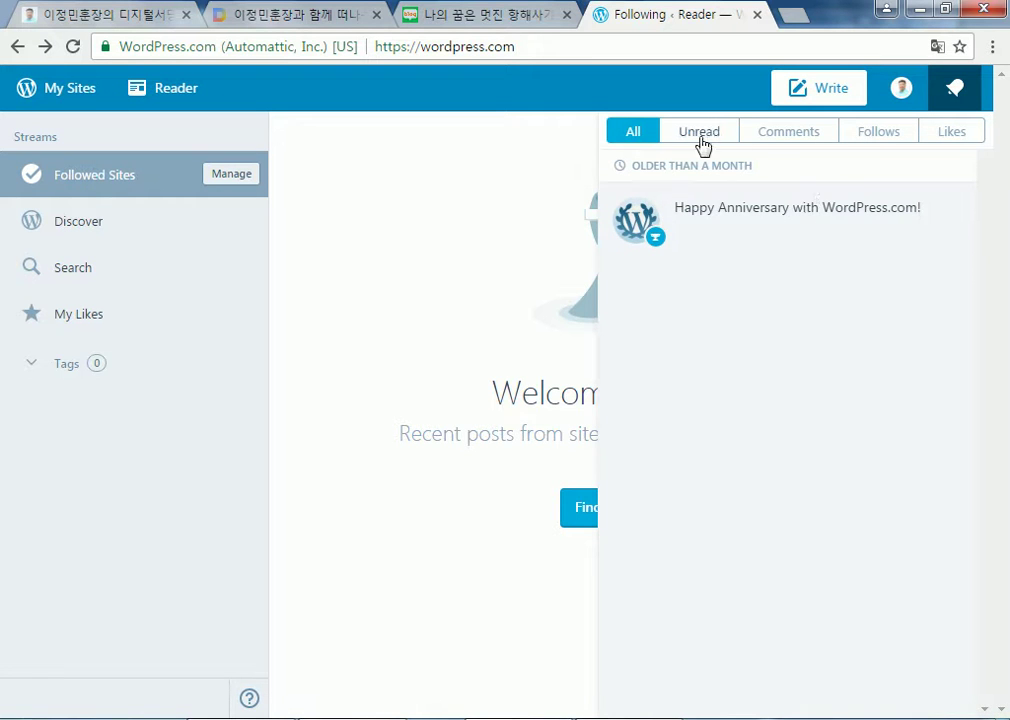
{"action": "left_click", "coordinate": [901, 88]}
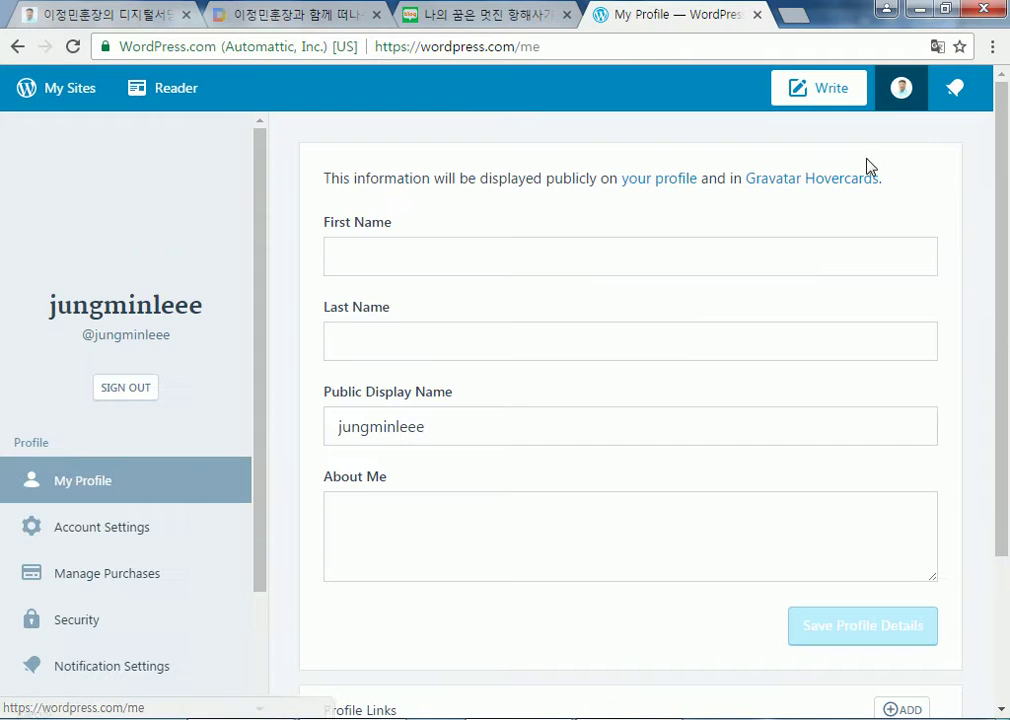
Open hoonjang.dothome.co.kr's daily Stats for February 19 and scroll through the Days panels
{"action": "left_click", "coordinate": [128, 530]}
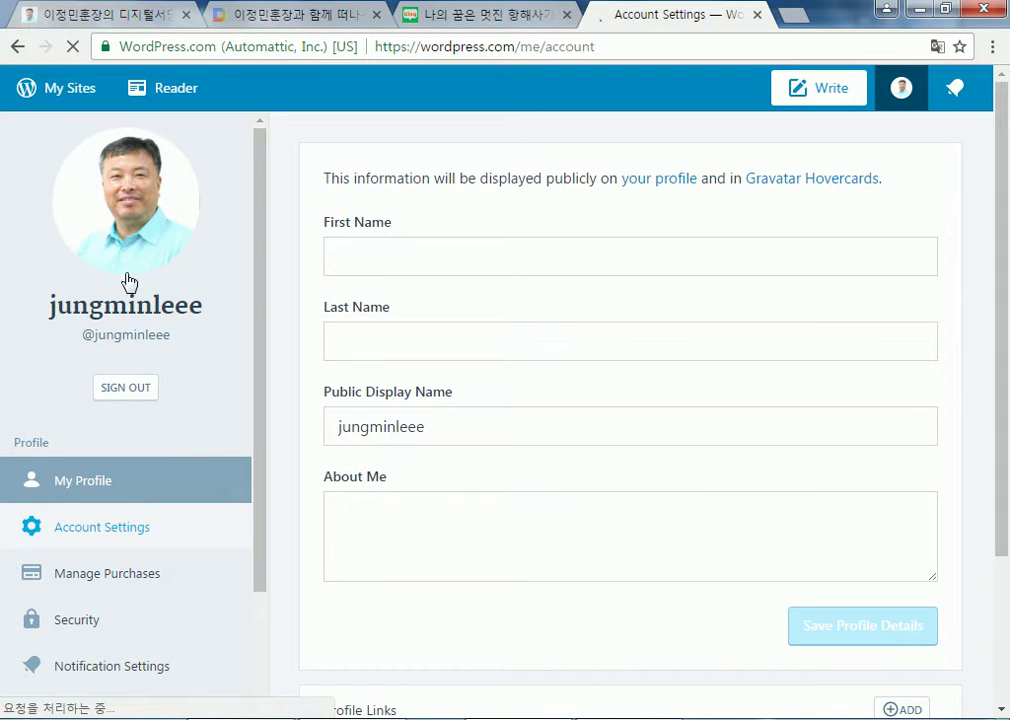
{"action": "left_click", "coordinate": [61, 95]}
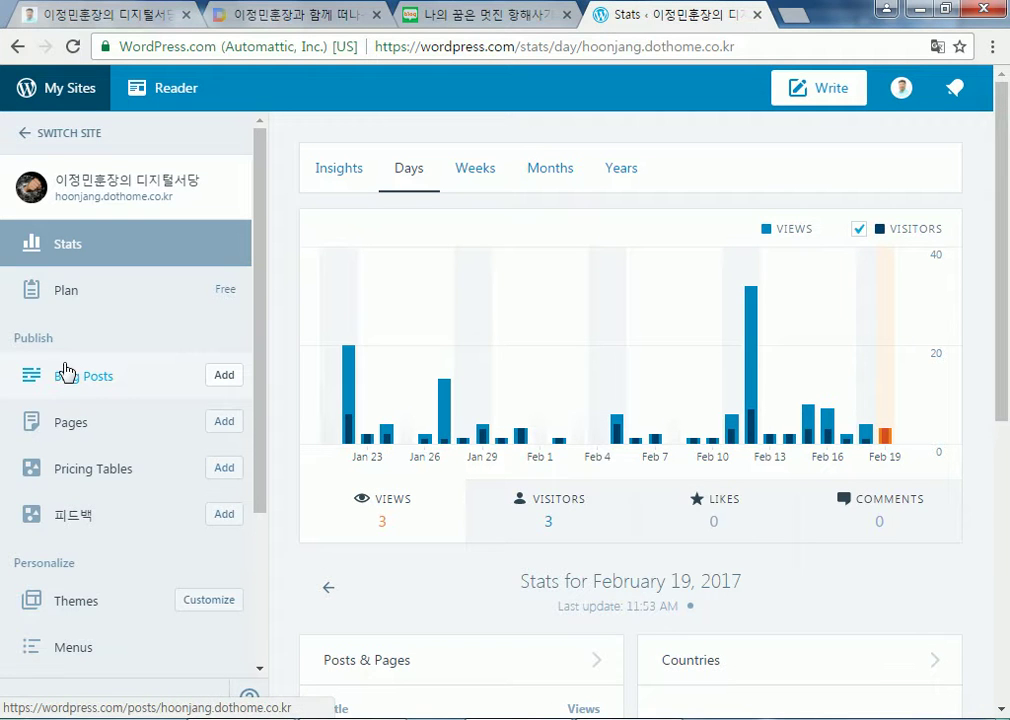
{"action": "mouse_move", "coordinate": [499, 425]}
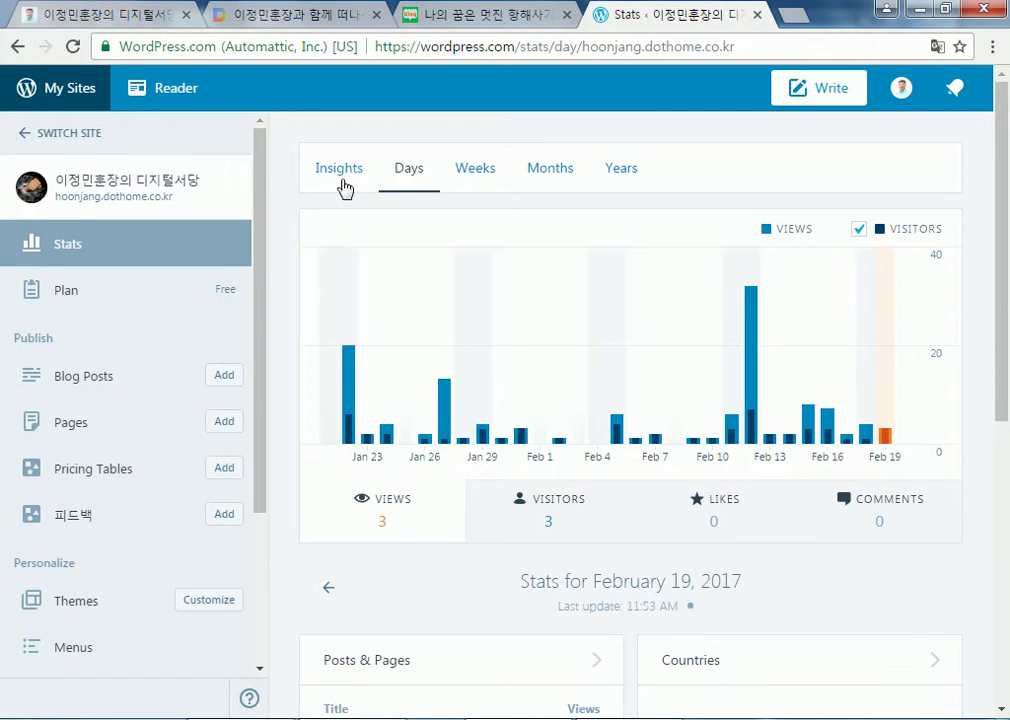
{"action": "scroll", "coordinate": [105, 485], "scroll_direction": "down", "scroll_amount": 2}
{"action": "scroll", "coordinate": [108, 497], "scroll_direction": "down", "scroll_amount": 4}
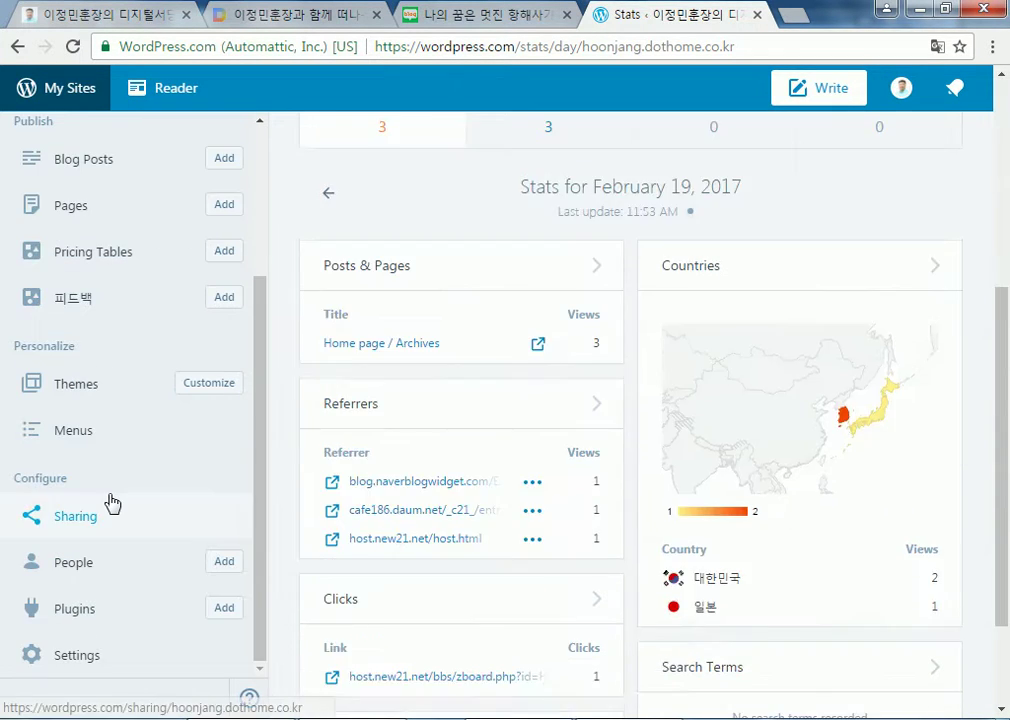
{"action": "scroll", "coordinate": [108, 500], "scroll_direction": "up", "scroll_amount": 2}
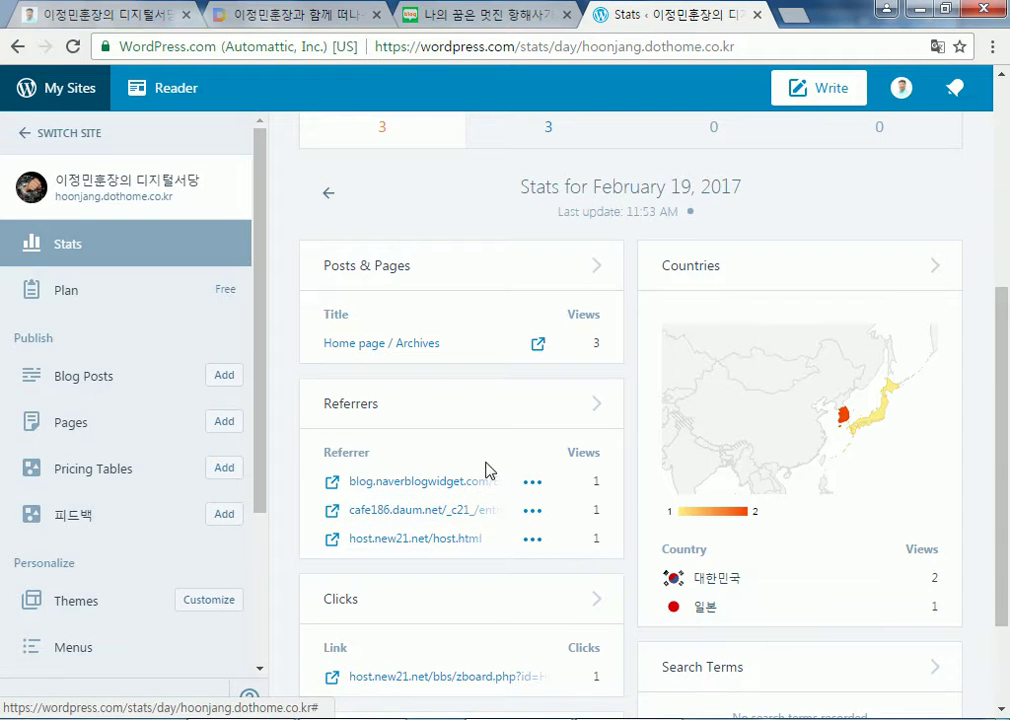
{"action": "scroll", "coordinate": [897, 491], "scroll_direction": "down", "scroll_amount": 2}
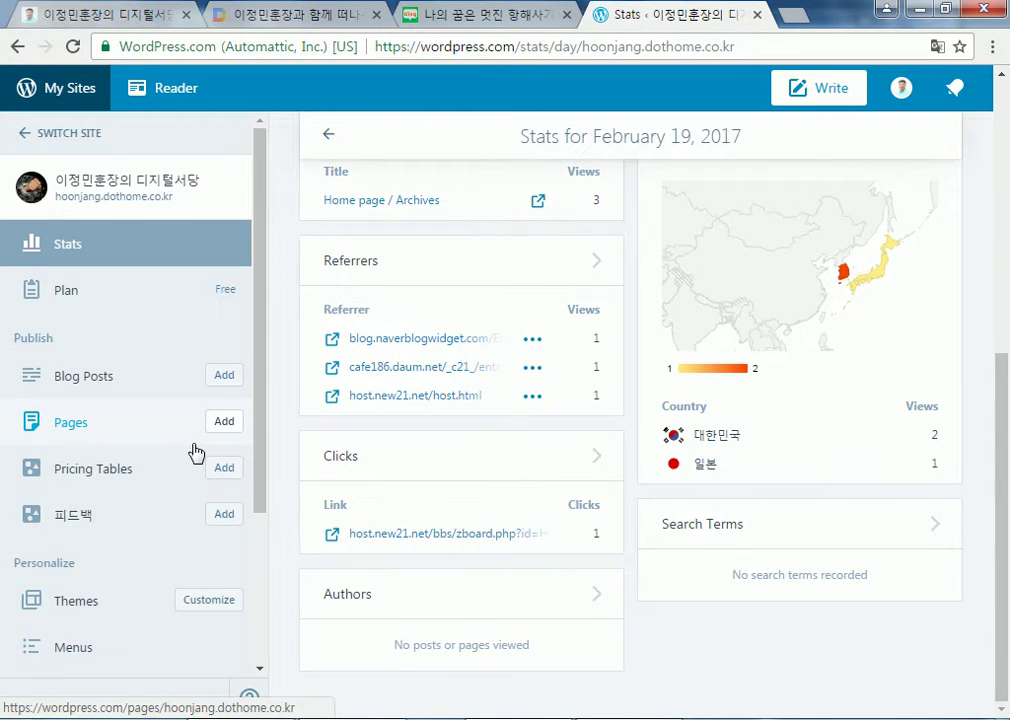
{"action": "scroll", "coordinate": [195, 452], "scroll_direction": "up", "scroll_amount": 5}
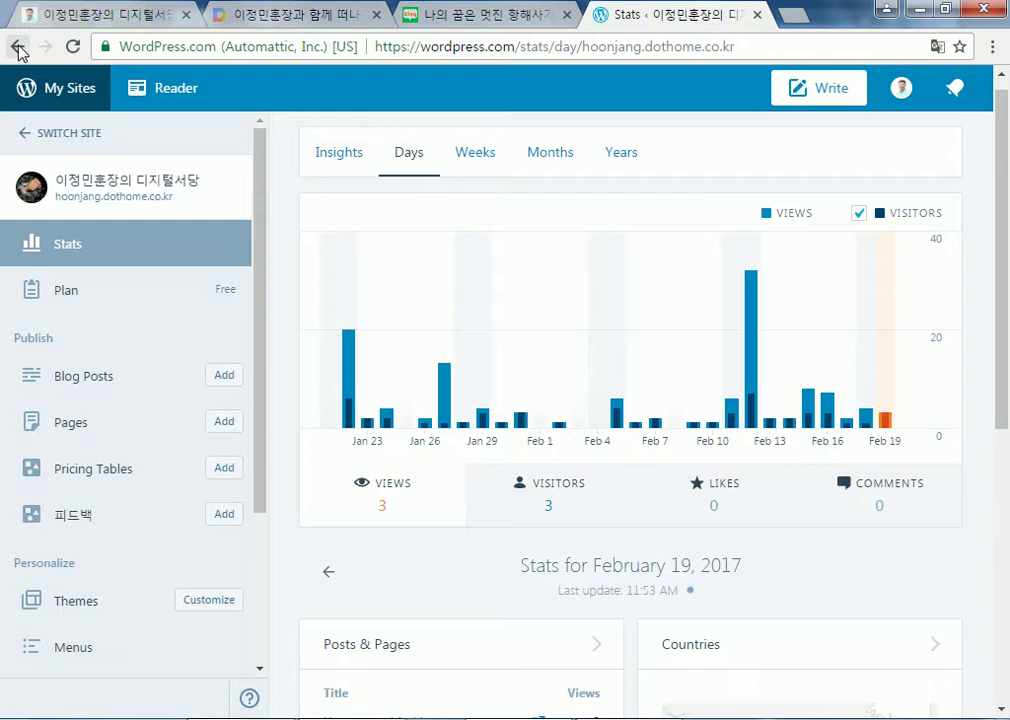
Go to seodang.dothome.co.kr and open its admin dashboard
{"action": "left_click", "coordinate": [467, 45]}
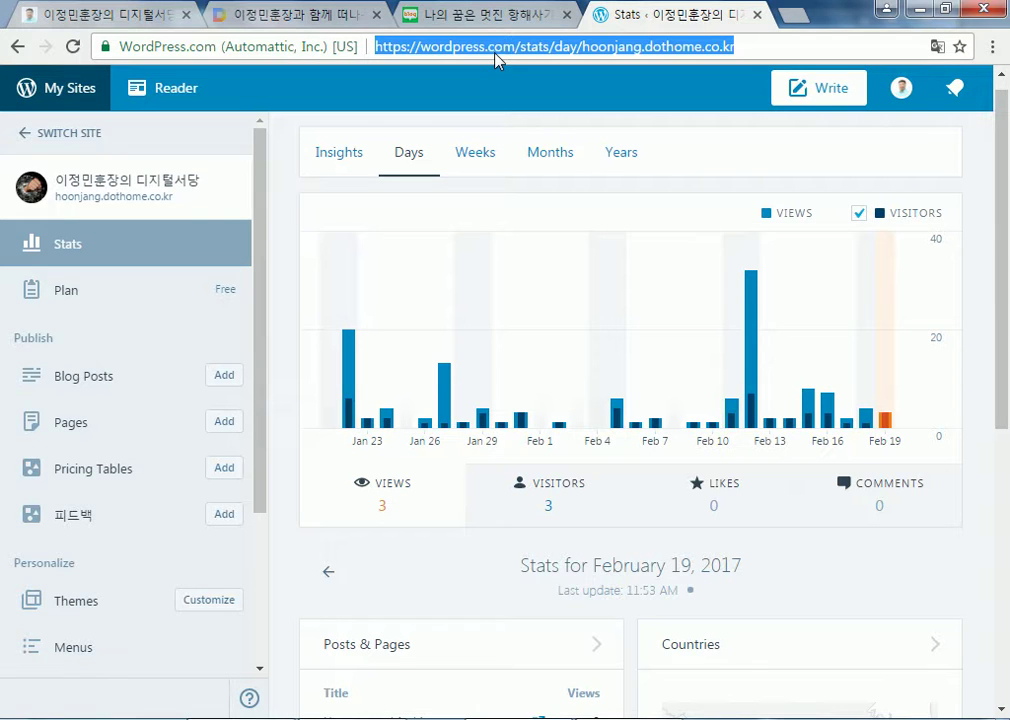
{"action": "type", "text": "seodang.dothome.co.kr"}
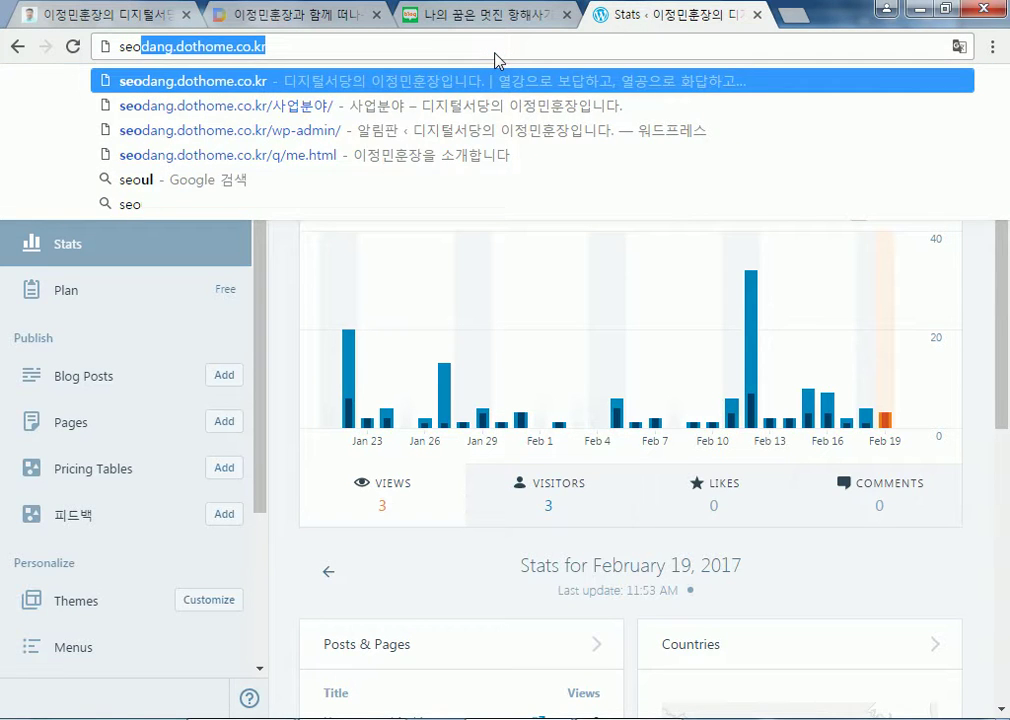
{"action": "key", "text": "Return"}
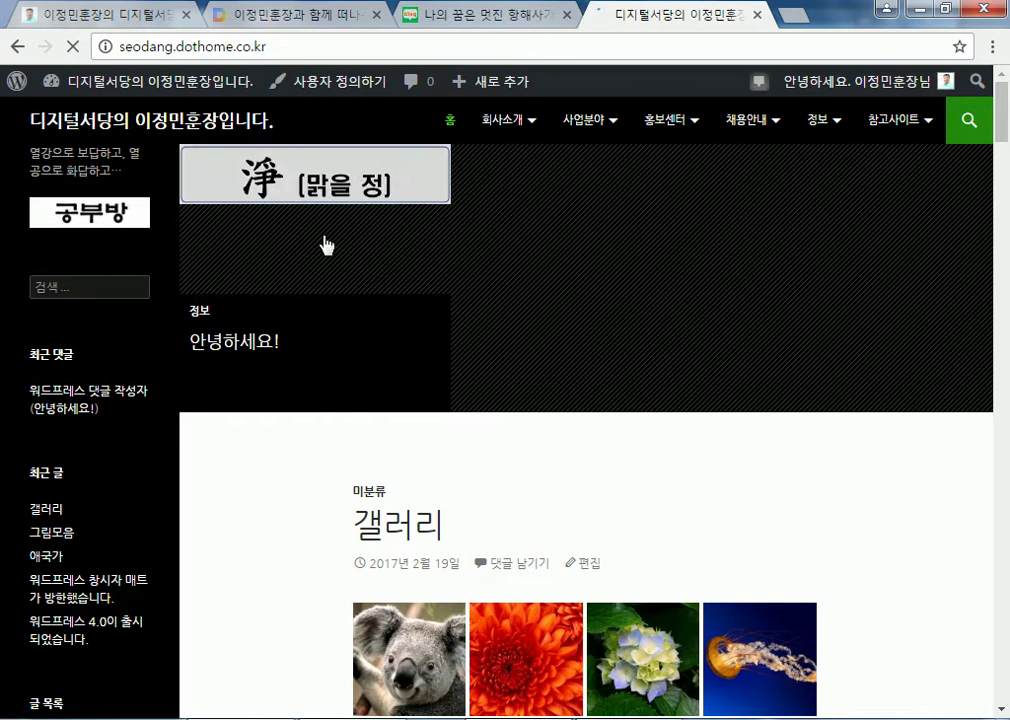
{"action": "left_click", "coordinate": [121, 90]}
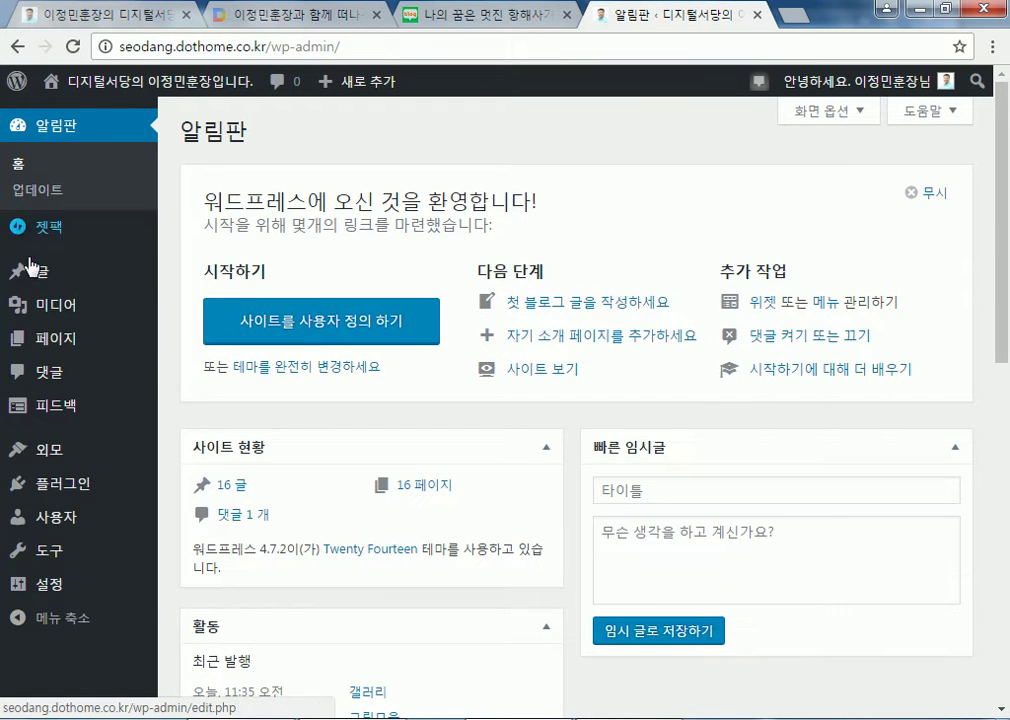
Open the Jetpack dashboard, look over its settings and site stats, then return to it
{"action": "mouse_move", "coordinate": [135, 254]}
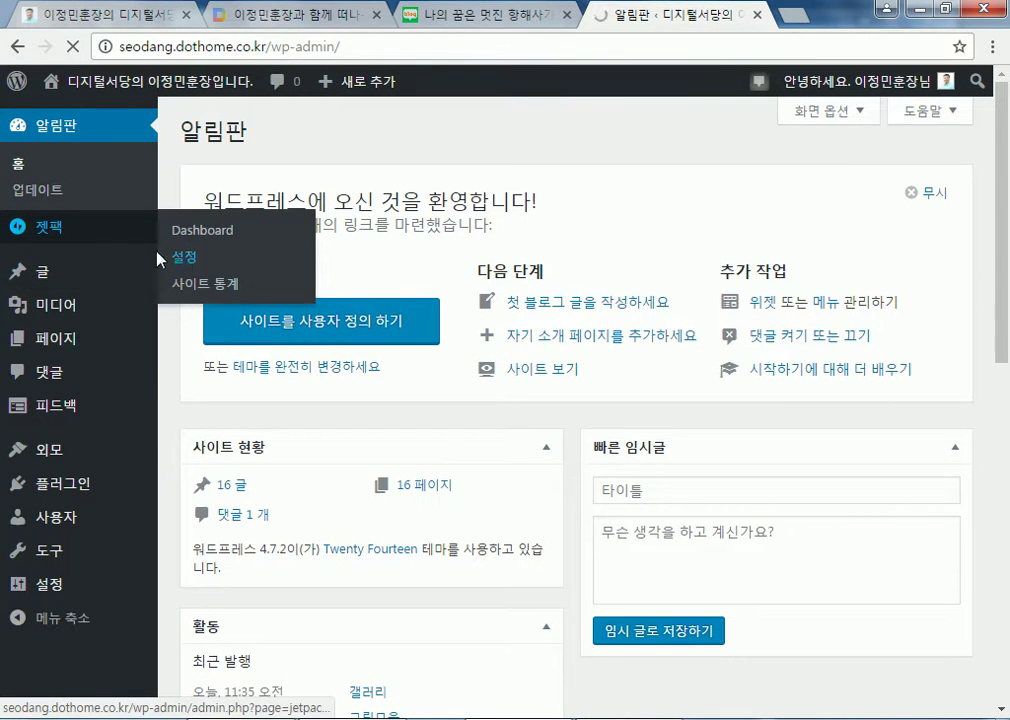
{"action": "left_click", "coordinate": [82, 238]}
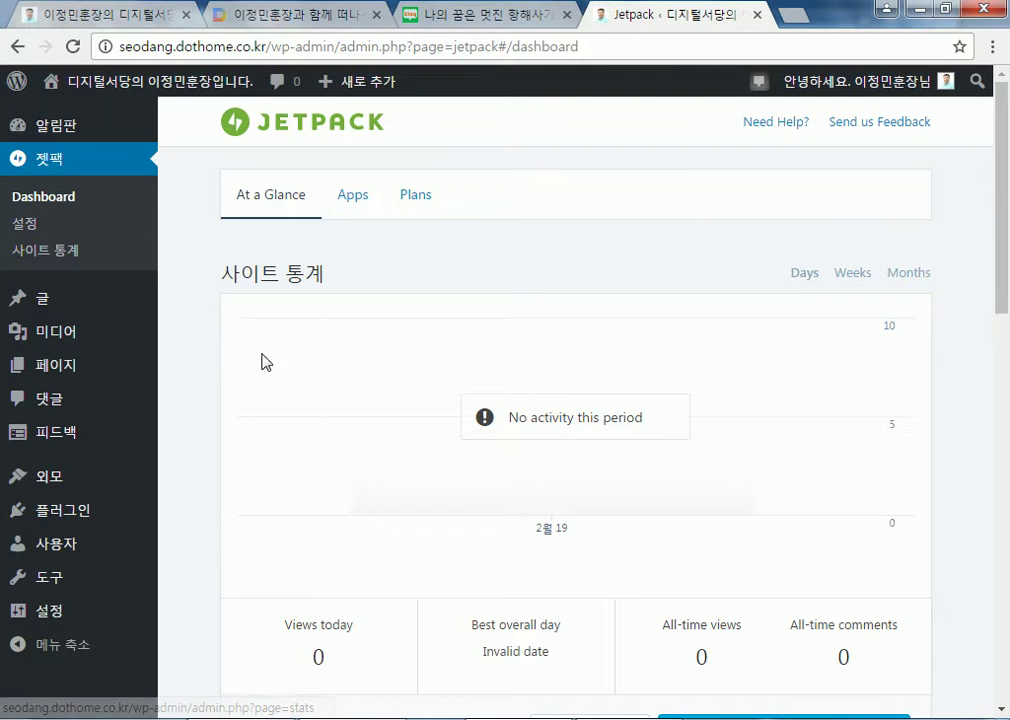
{"action": "left_click", "coordinate": [30, 226]}
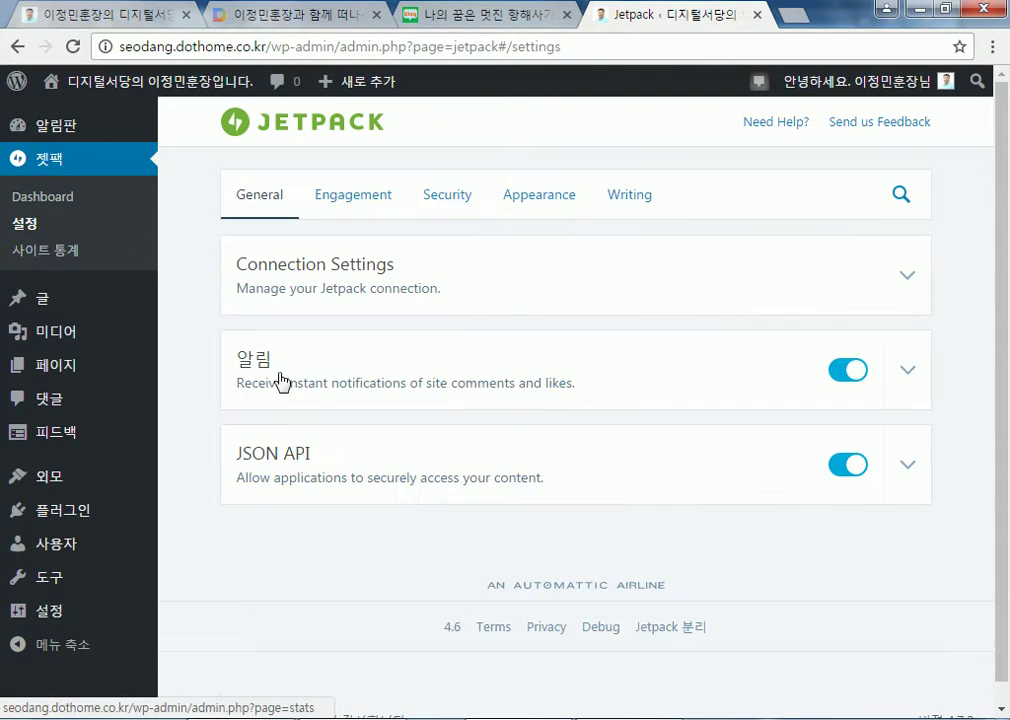
{"action": "left_click", "coordinate": [48, 250]}
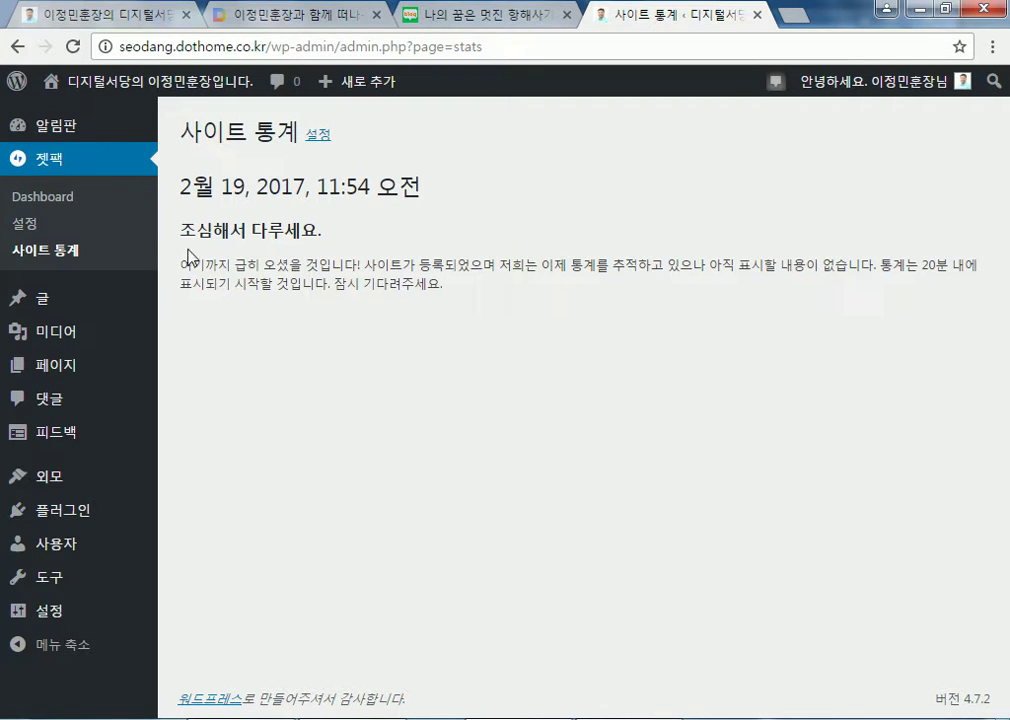
{"action": "left_click", "coordinate": [62, 199]}
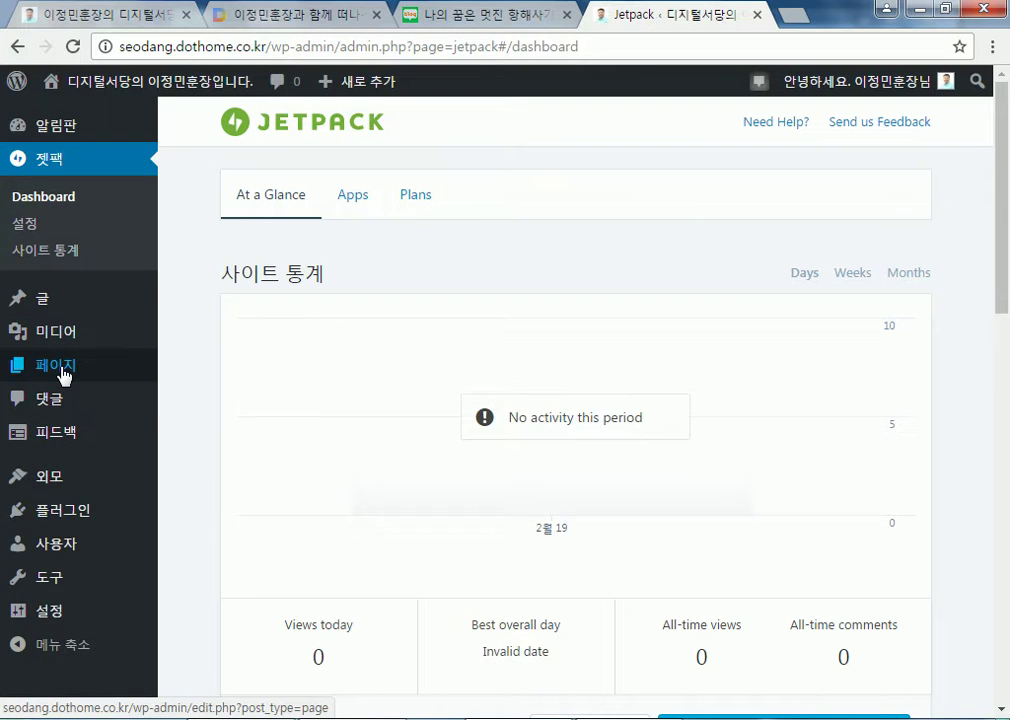
Open the existing 갤러리 post from All Posts and look over it
{"action": "mouse_move", "coordinate": [60, 342]}
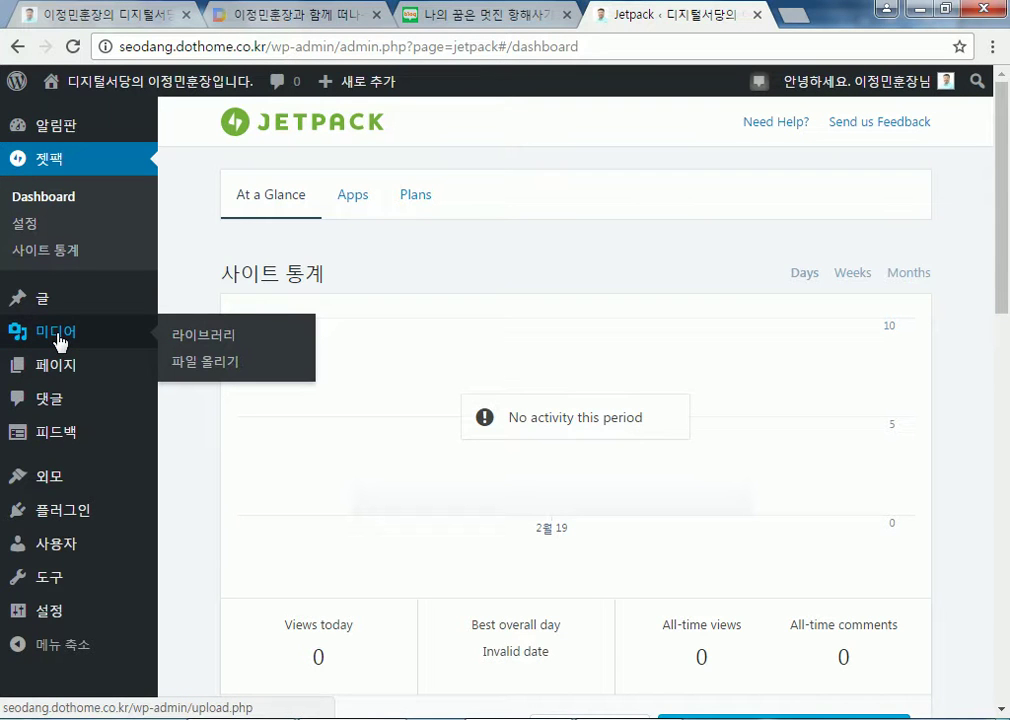
{"action": "mouse_move", "coordinate": [38, 293]}
{"action": "left_click", "coordinate": [194, 305]}
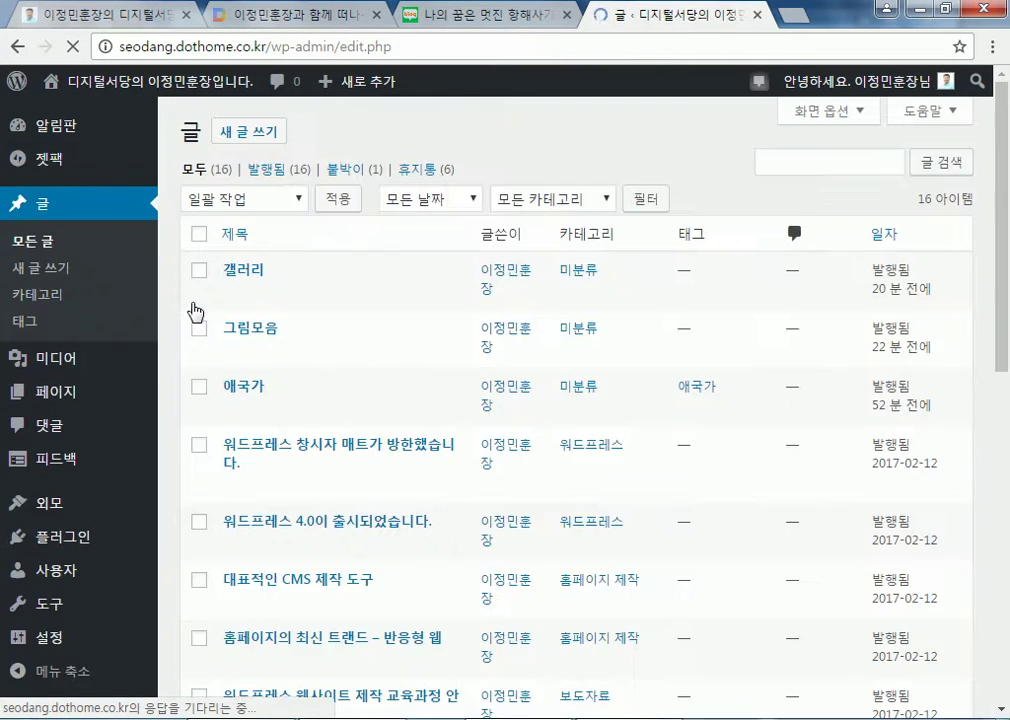
{"action": "left_click", "coordinate": [236, 294]}
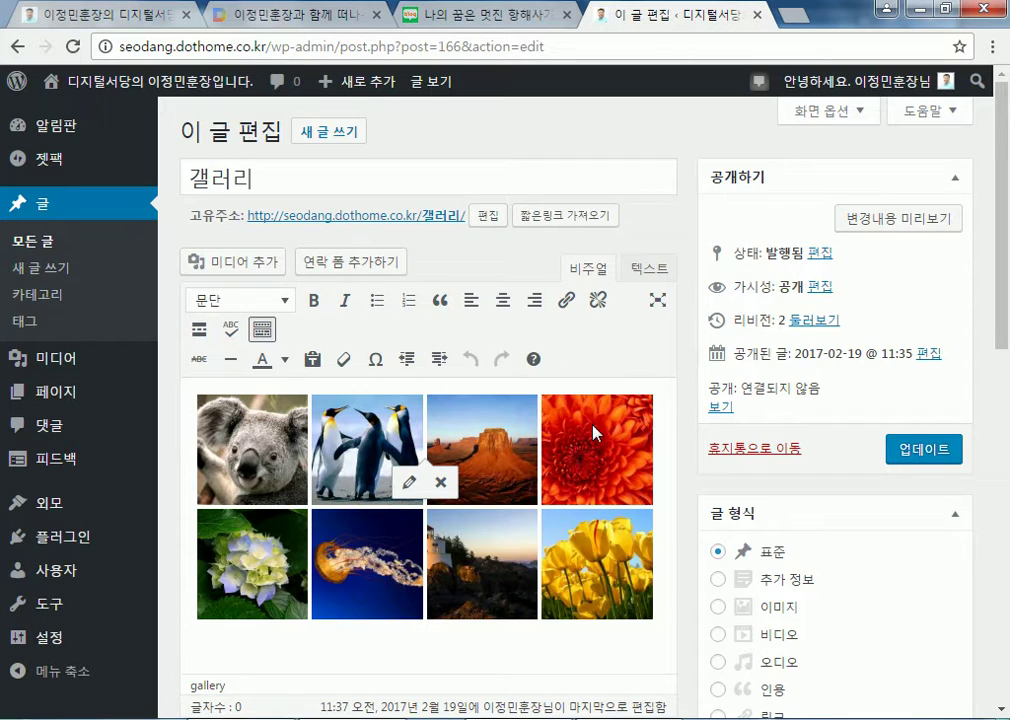
{"action": "scroll", "coordinate": [581, 406], "scroll_direction": "down", "scroll_amount": 3}
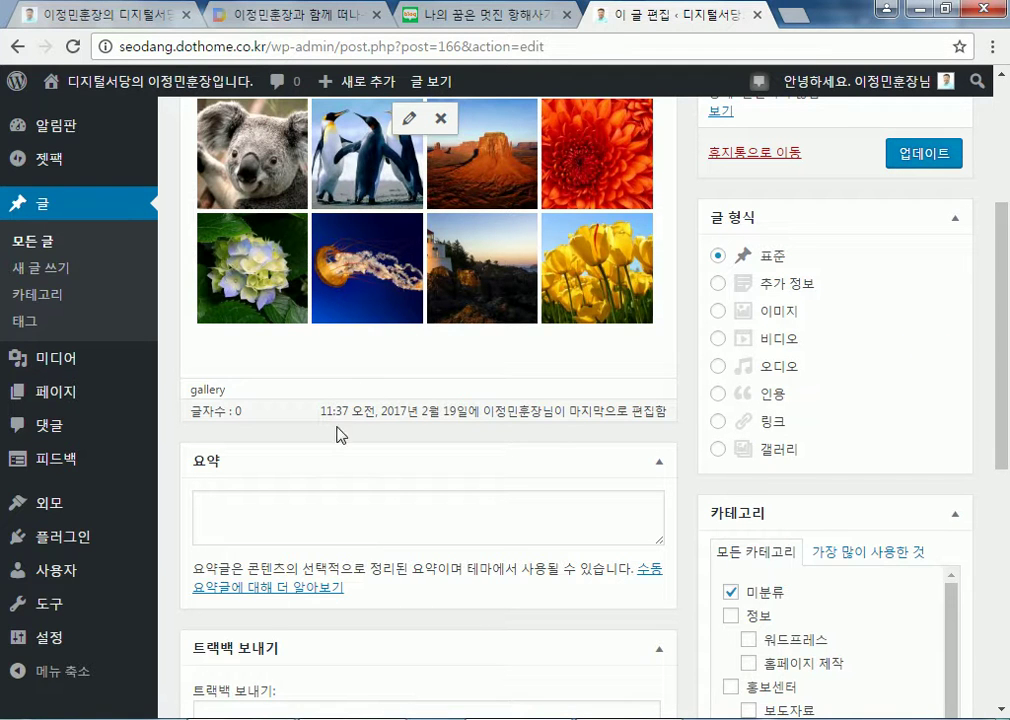
{"action": "scroll", "coordinate": [597, 505], "scroll_direction": "up", "scroll_amount": 3}
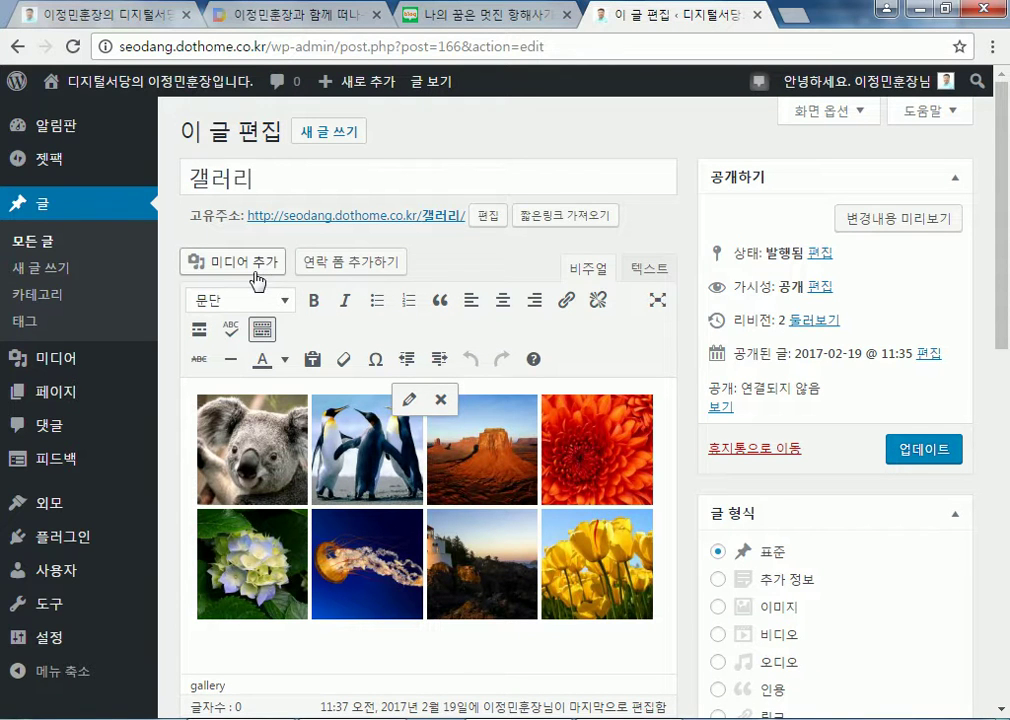
Start a new post titled 갤러리JetPack and begin creating a gallery from Add Media
{"action": "left_click", "coordinate": [314, 137]}
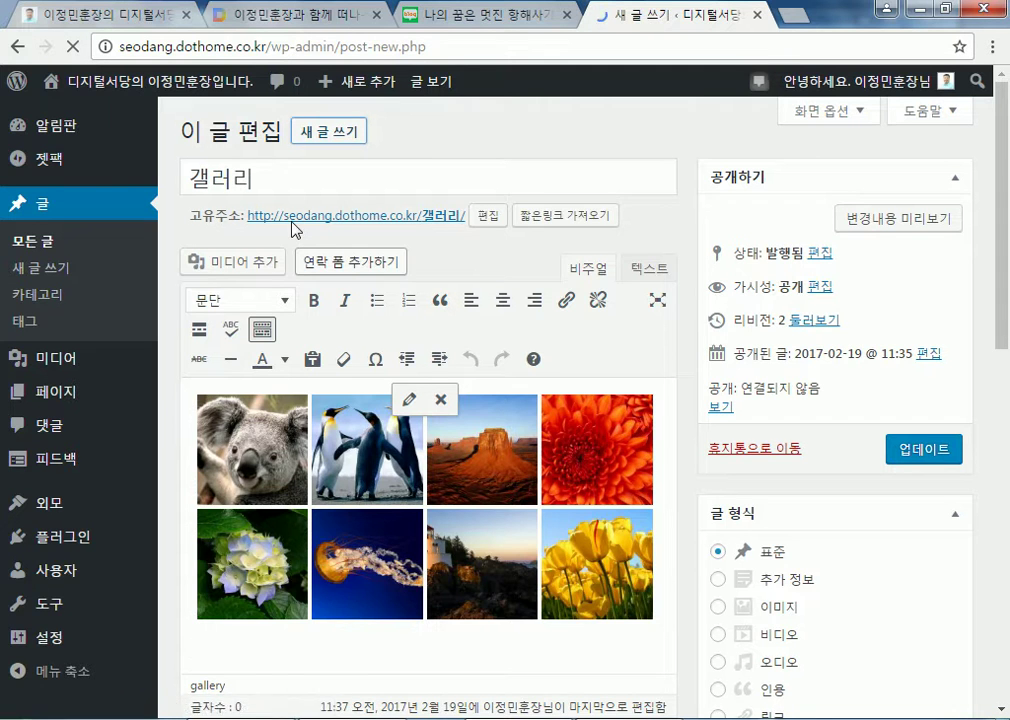
{"action": "type", "text": "rof"}
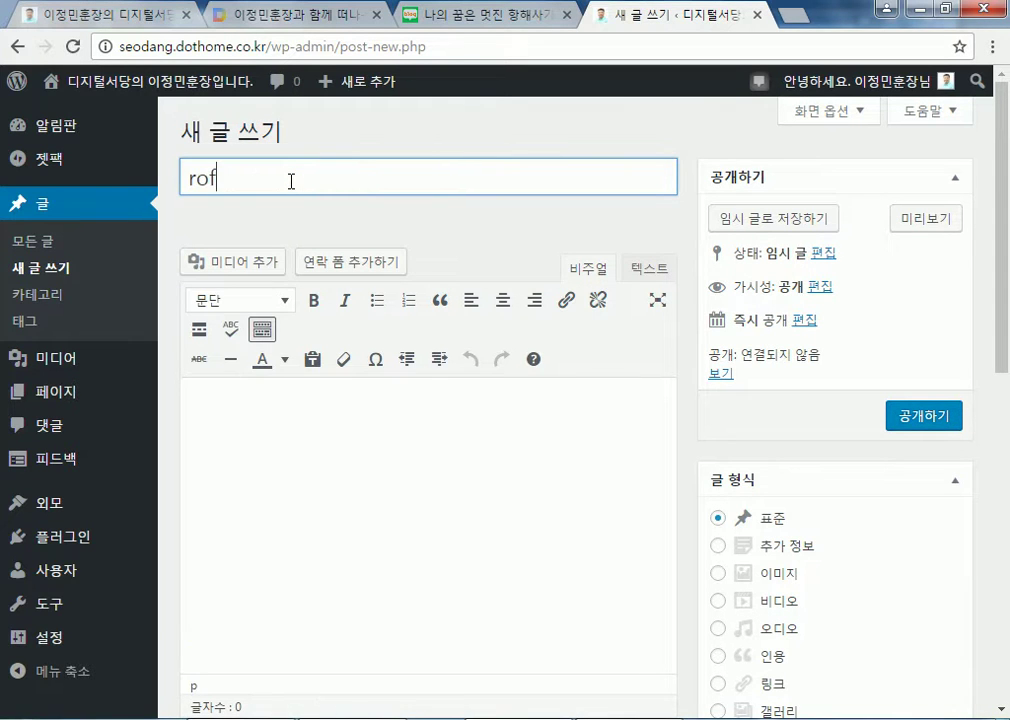
{"action": "type", "text": "갤러리JetPack"}
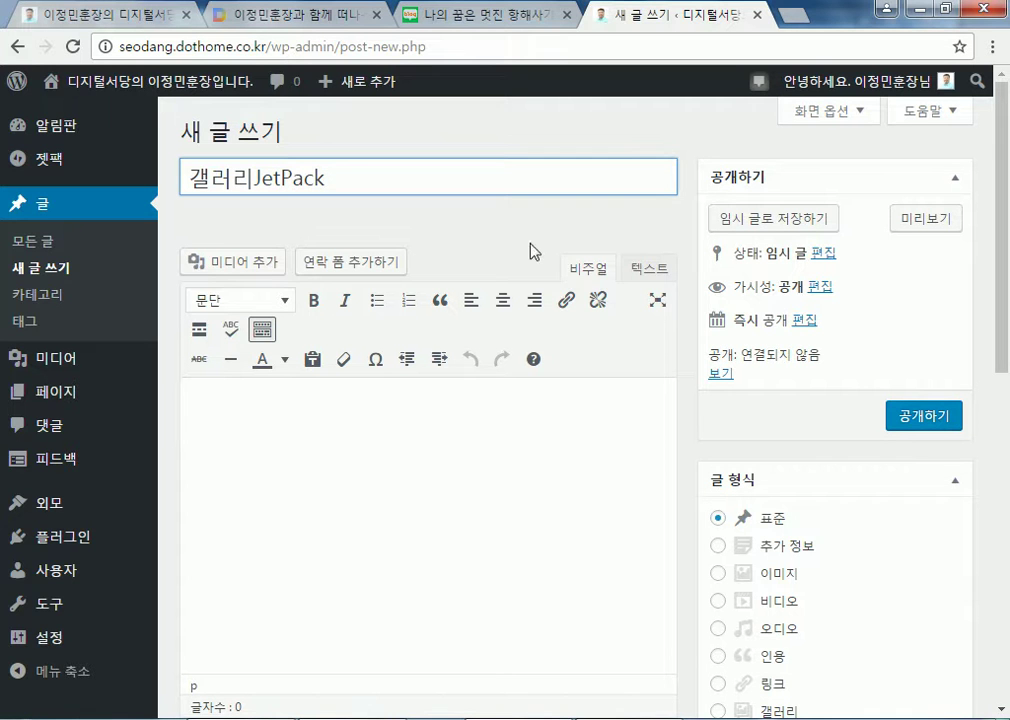
{"action": "left_click", "coordinate": [247, 266]}
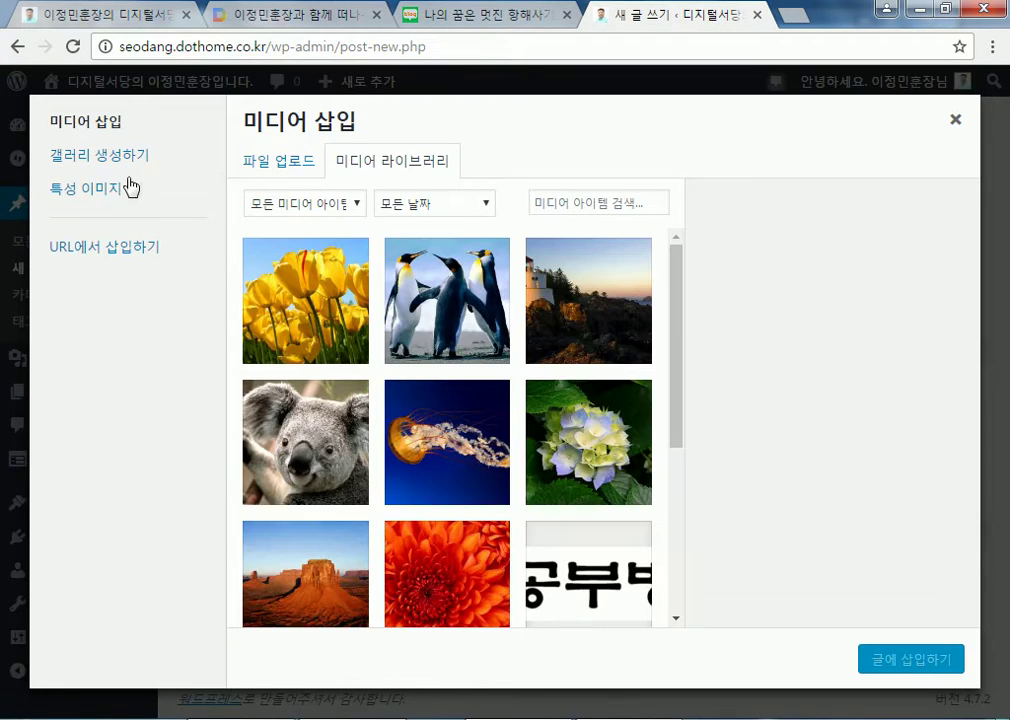
{"action": "left_click", "coordinate": [67, 158]}
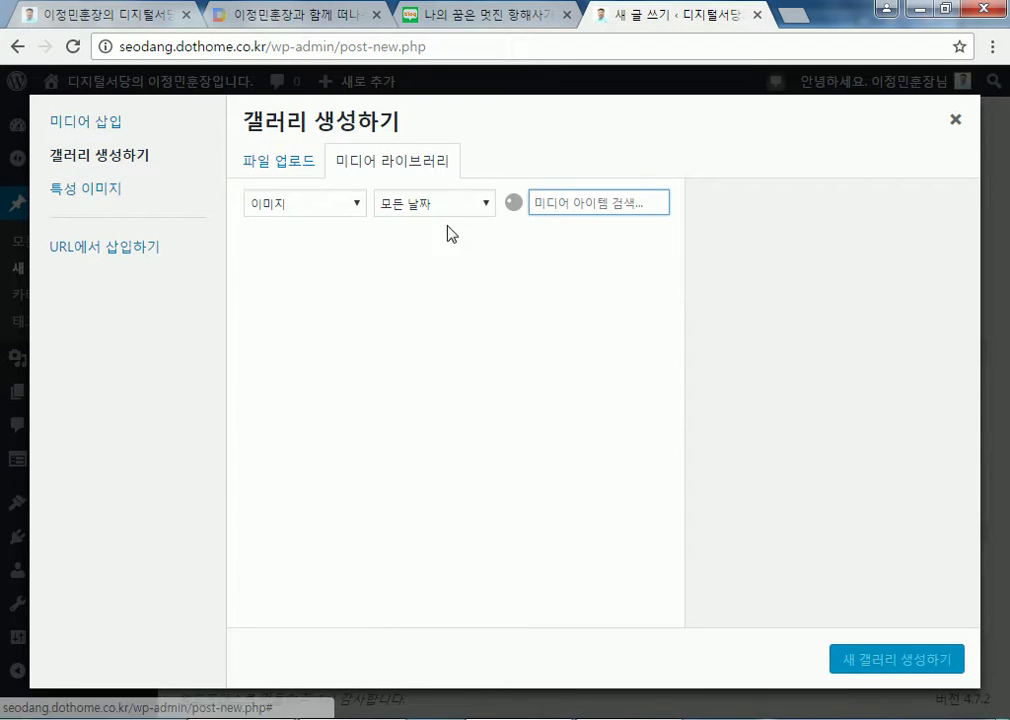
Build the gallery from eight images: tulips, penguins, lighthouse, koala, jellyfish, hydrangeas, desert, chrysanthemum
{"action": "left_click", "coordinate": [322, 276]}
{"action": "left_click", "coordinate": [450, 298]}
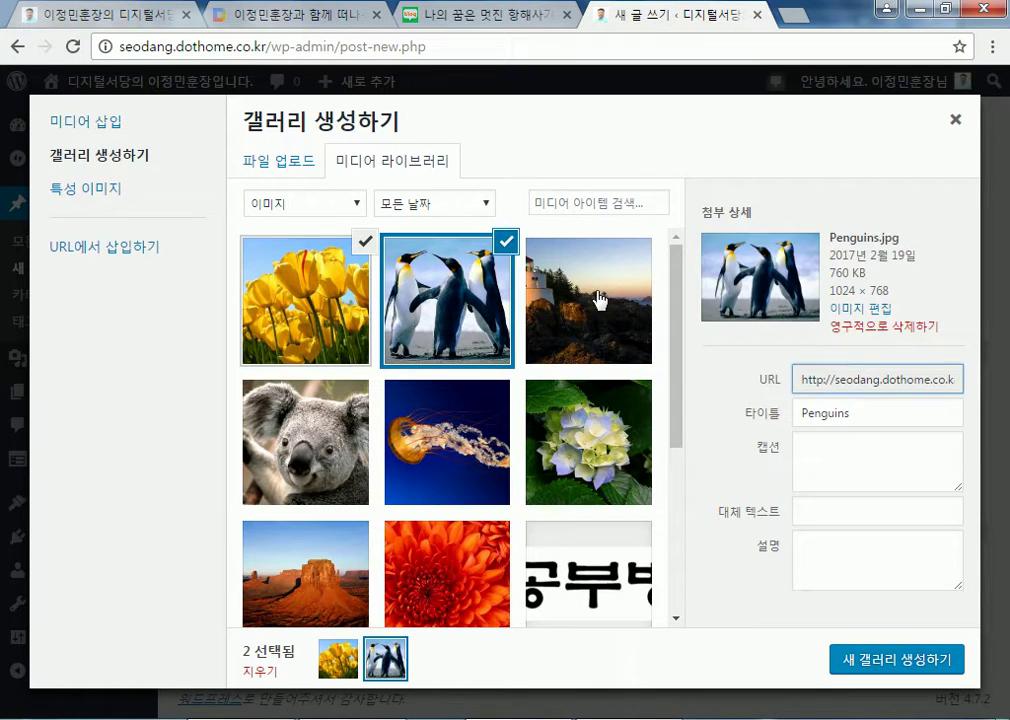
{"action": "left_click", "coordinate": [600, 300]}
{"action": "left_click", "coordinate": [329, 444]}
{"action": "left_click", "coordinate": [447, 441]}
{"action": "left_click", "coordinate": [588, 441]}
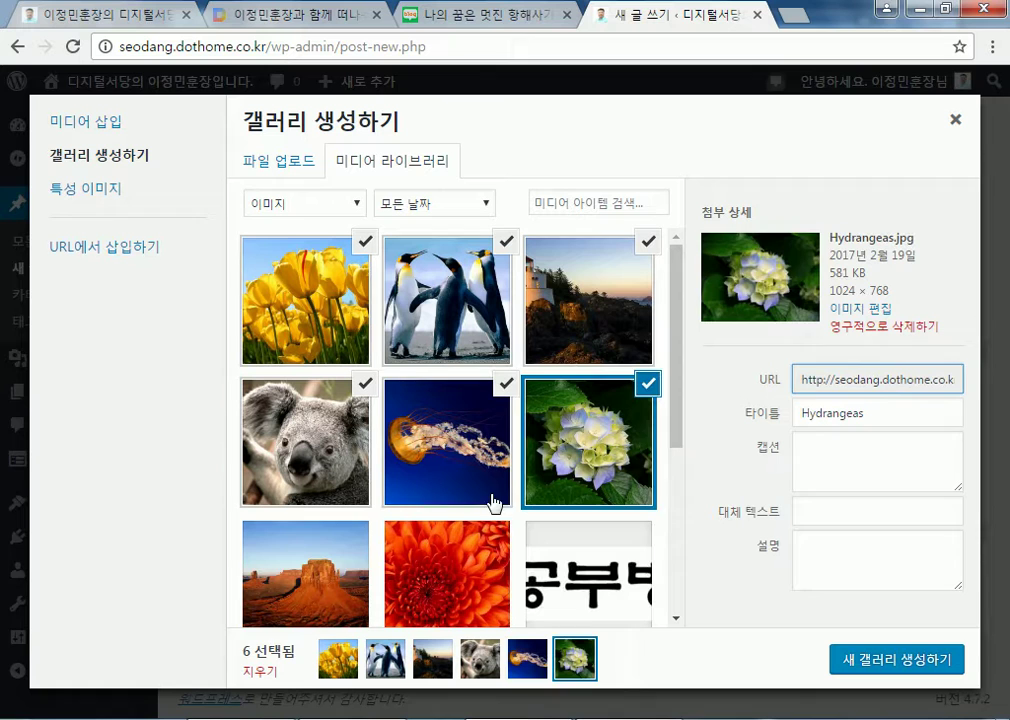
{"action": "left_click", "coordinate": [337, 573]}
{"action": "left_click", "coordinate": [462, 575]}
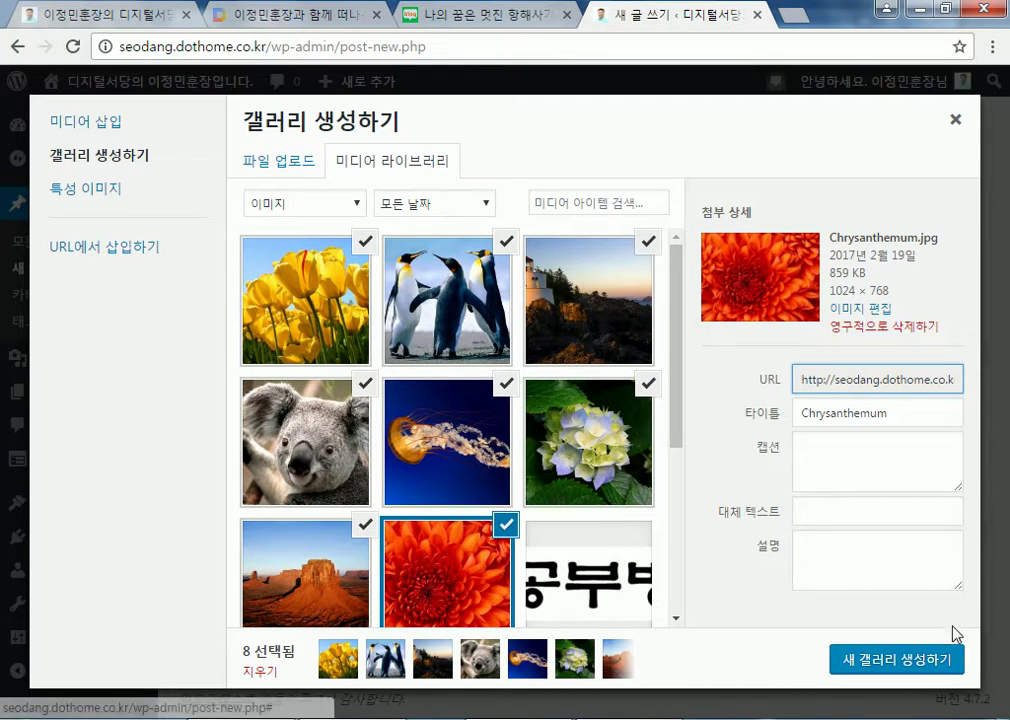
{"action": "left_click", "coordinate": [864, 662]}
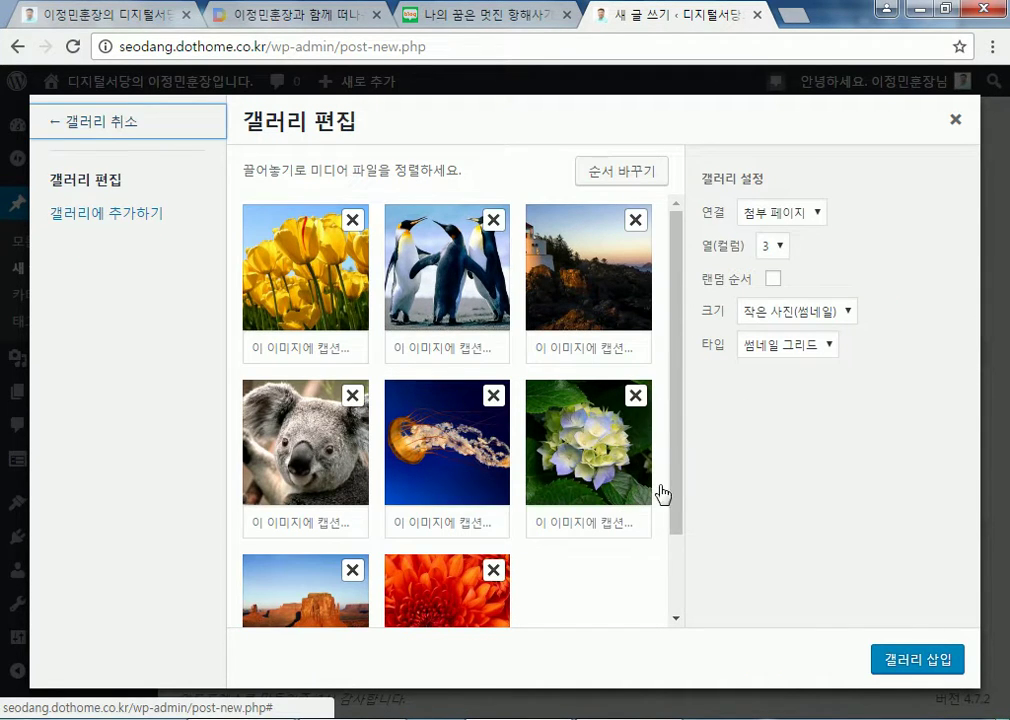
Set the gallery to 4 columns, insert it, and check its shortcode in text view
{"action": "left_click", "coordinate": [773, 245]}
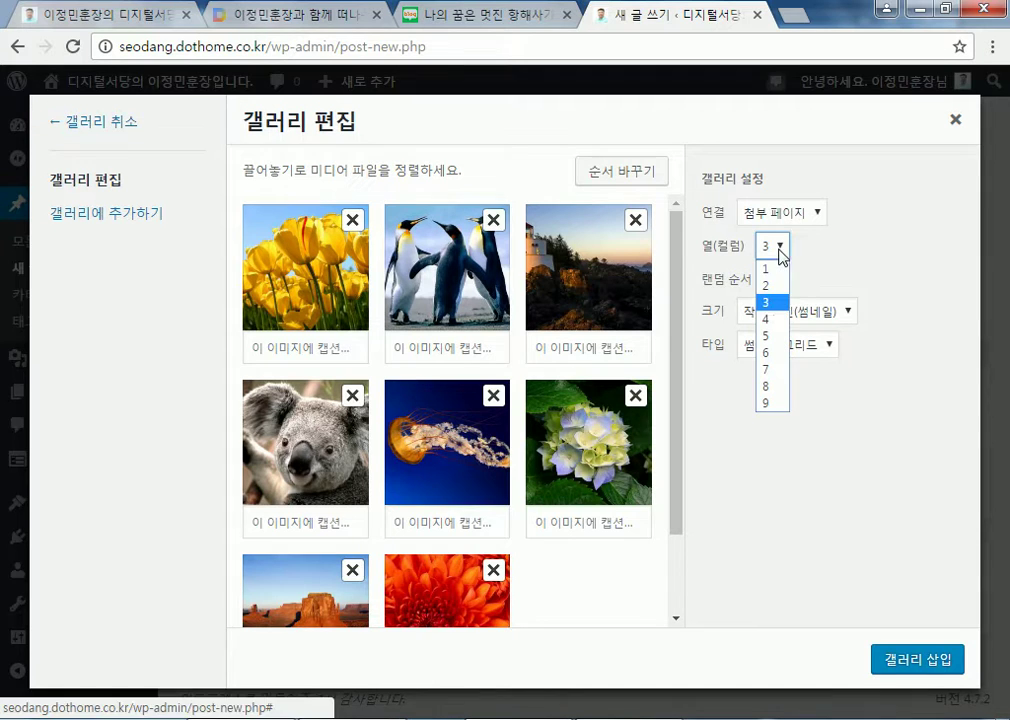
{"action": "left_click", "coordinate": [770, 319]}
{"action": "left_click", "coordinate": [910, 660]}
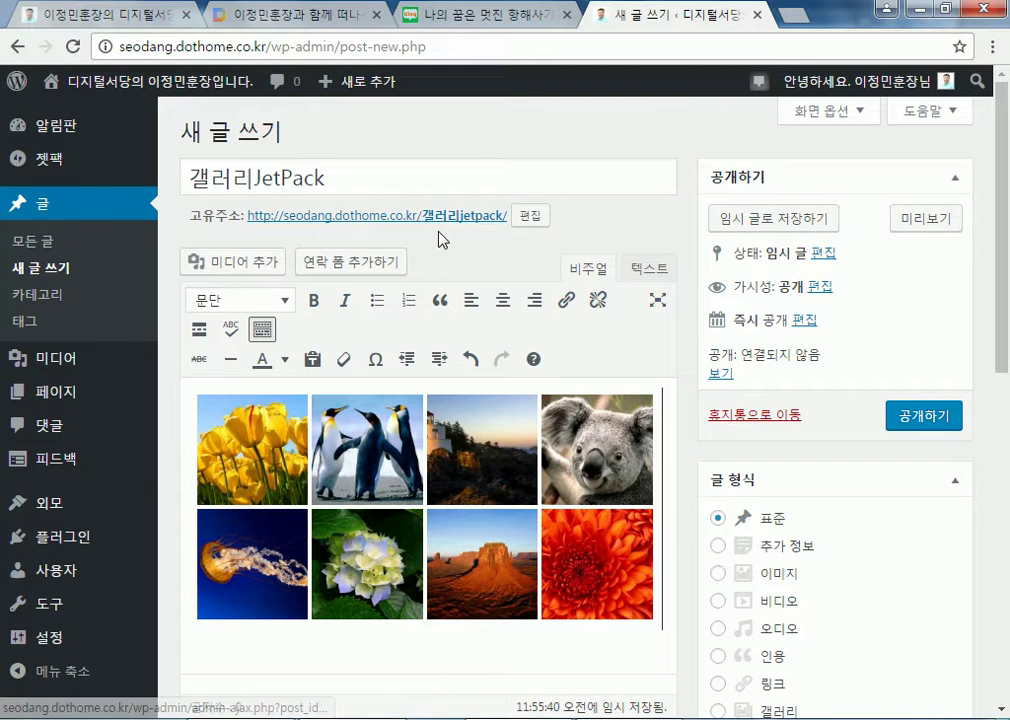
{"action": "scroll", "coordinate": [735, 420], "scroll_direction": "down", "scroll_amount": 1}
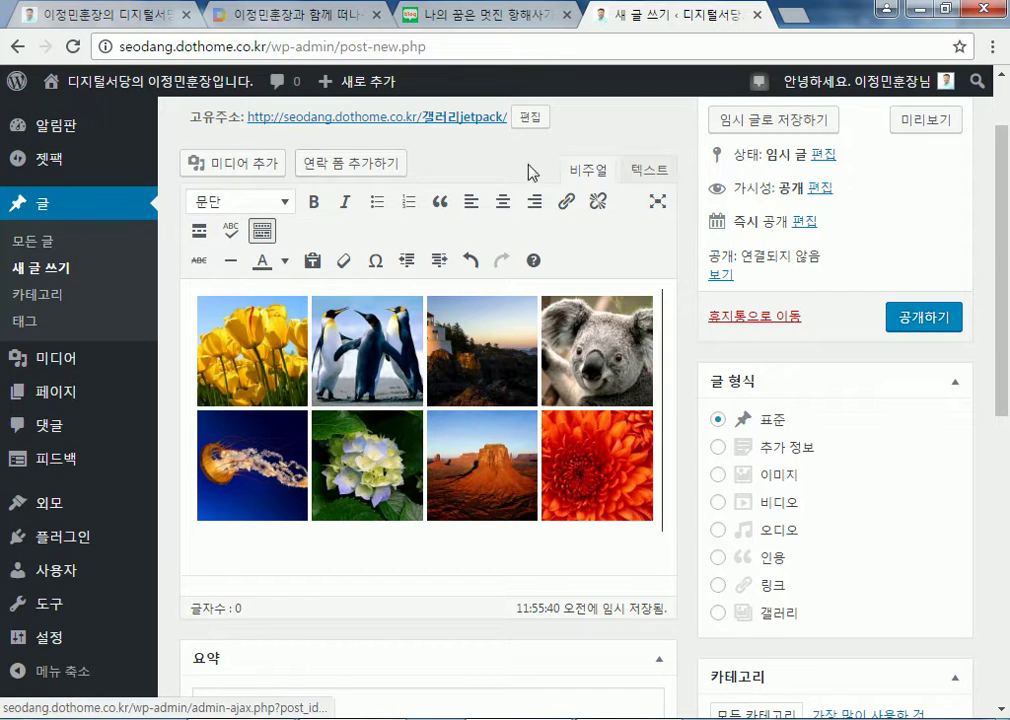
{"action": "left_click", "coordinate": [638, 175]}
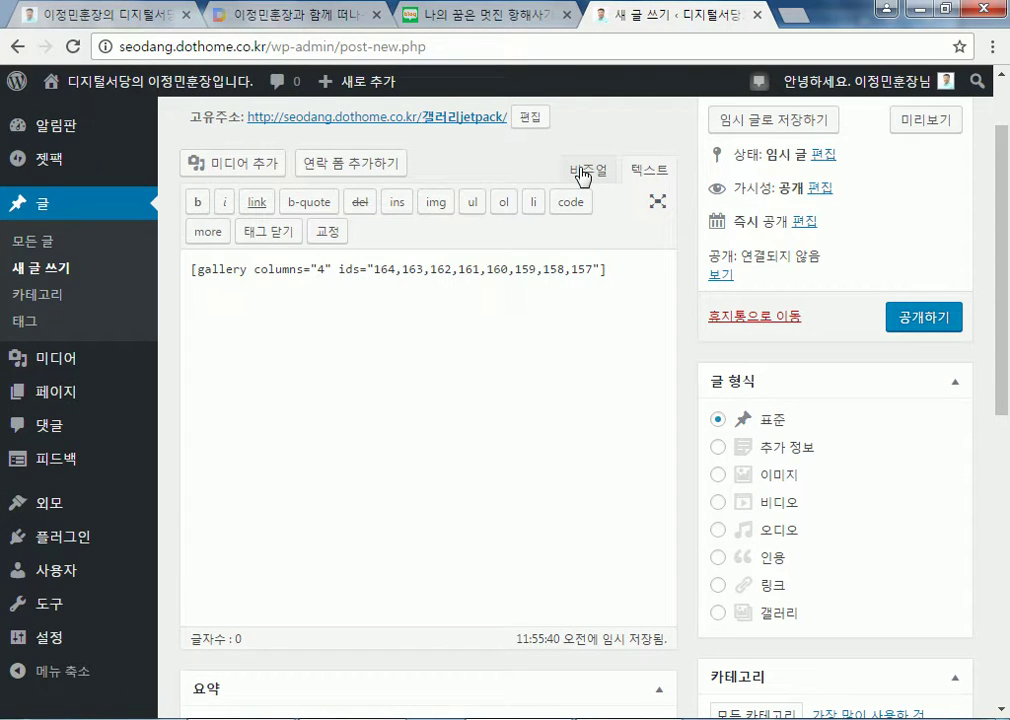
{"action": "left_click", "coordinate": [583, 176]}
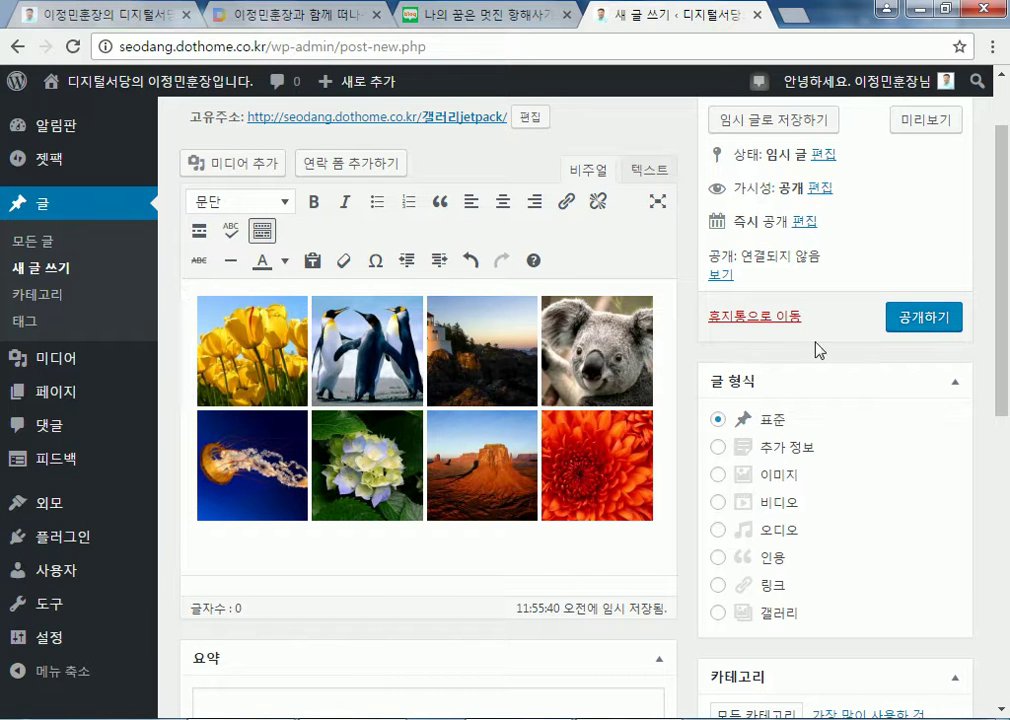
{"action": "scroll", "coordinate": [912, 340], "scroll_direction": "up", "scroll_amount": 1}
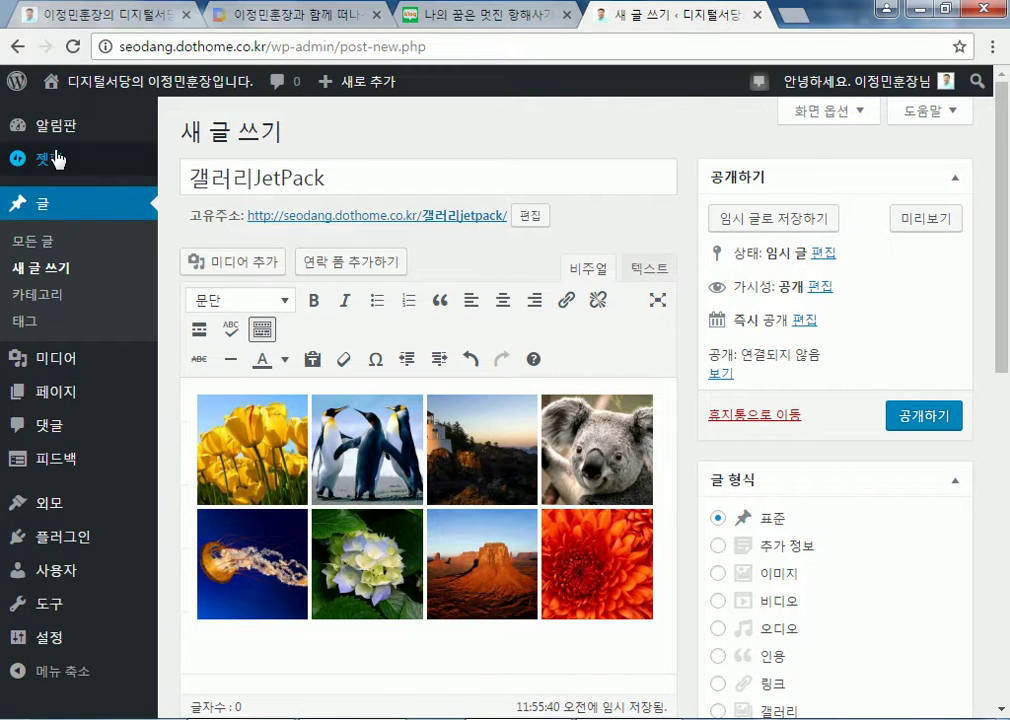
Move the 갤러리JetPack draft to the trash and go to the Jetpack dashboard
{"action": "mouse_move", "coordinate": [87, 162]}
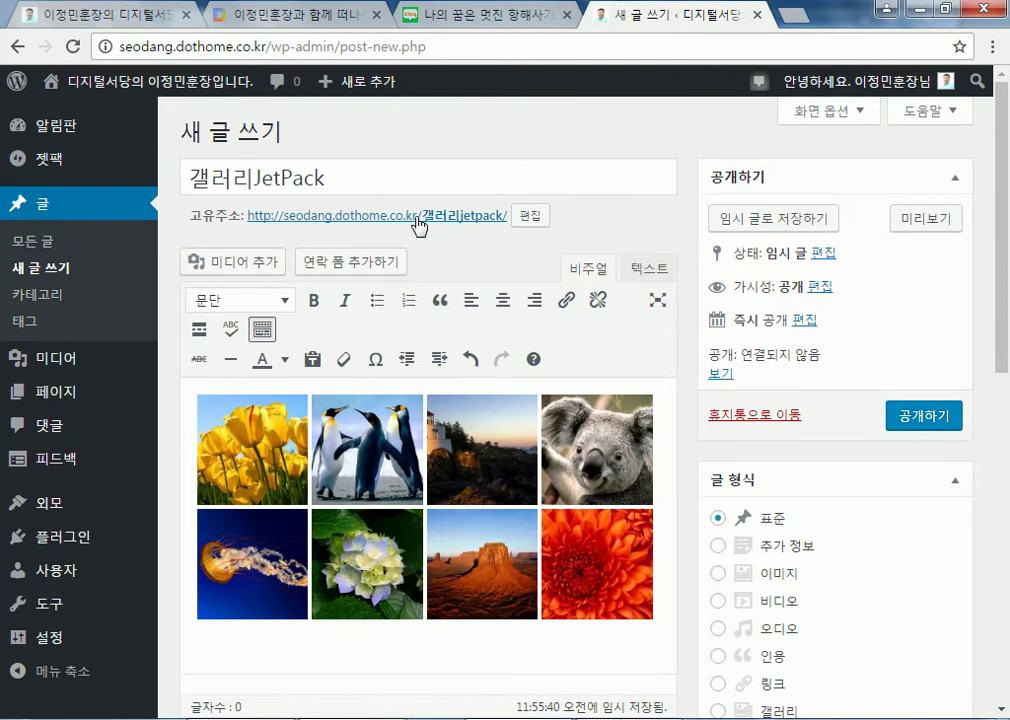
{"action": "left_click", "coordinate": [765, 416]}
{"action": "left_click", "coordinate": [583, 164]}
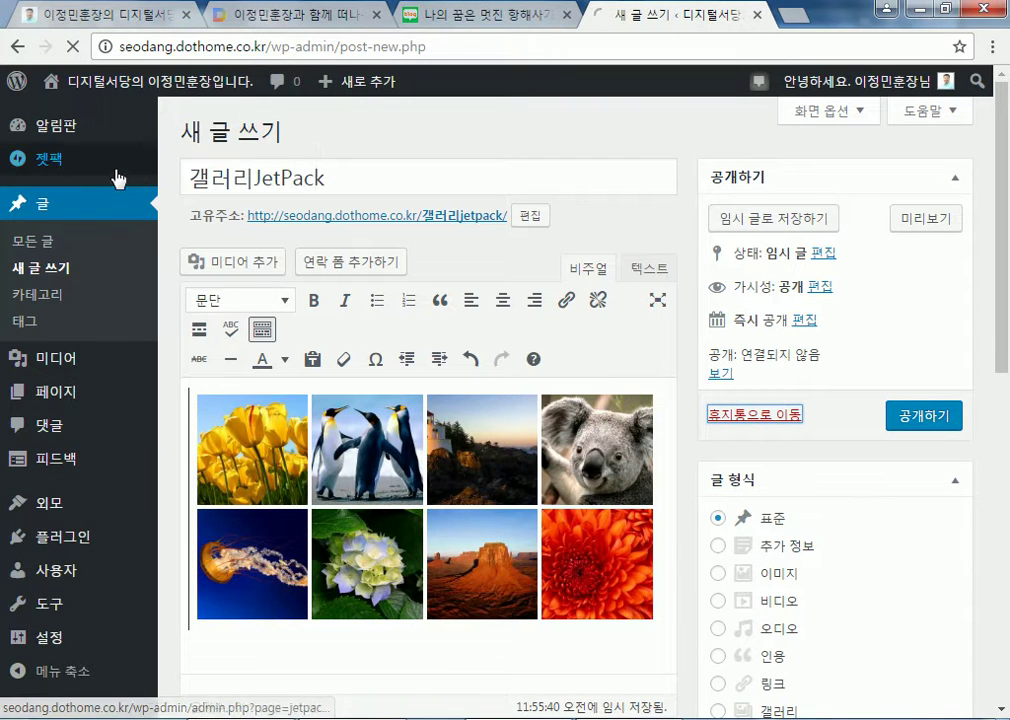
{"action": "left_click", "coordinate": [50, 170]}
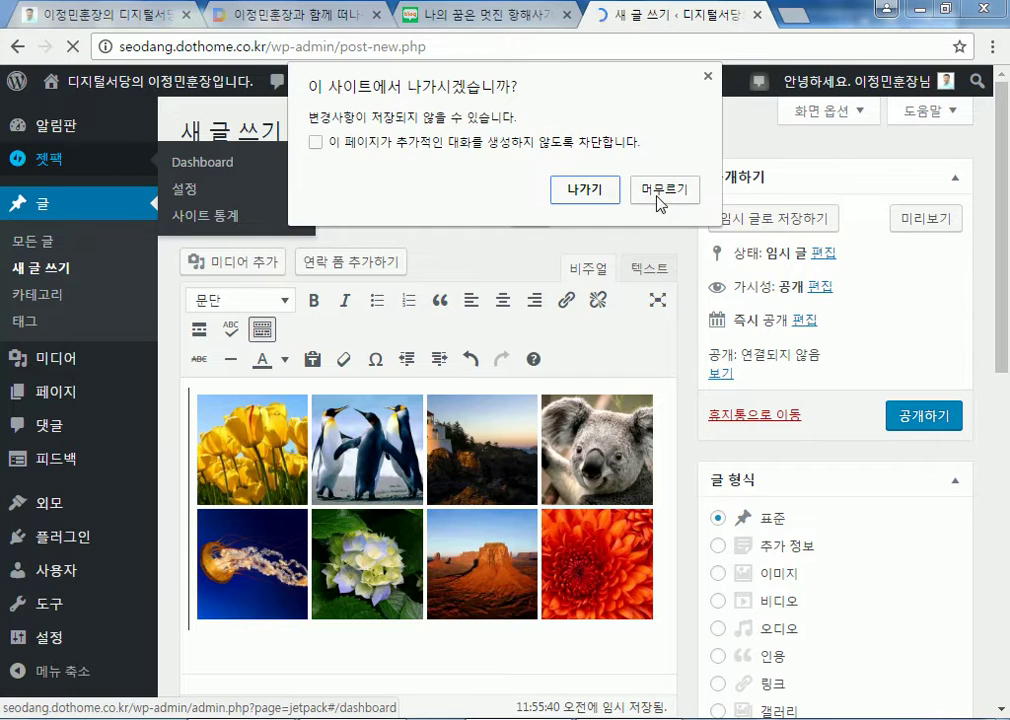
{"action": "left_click", "coordinate": [658, 190]}
{"action": "left_click", "coordinate": [48, 168]}
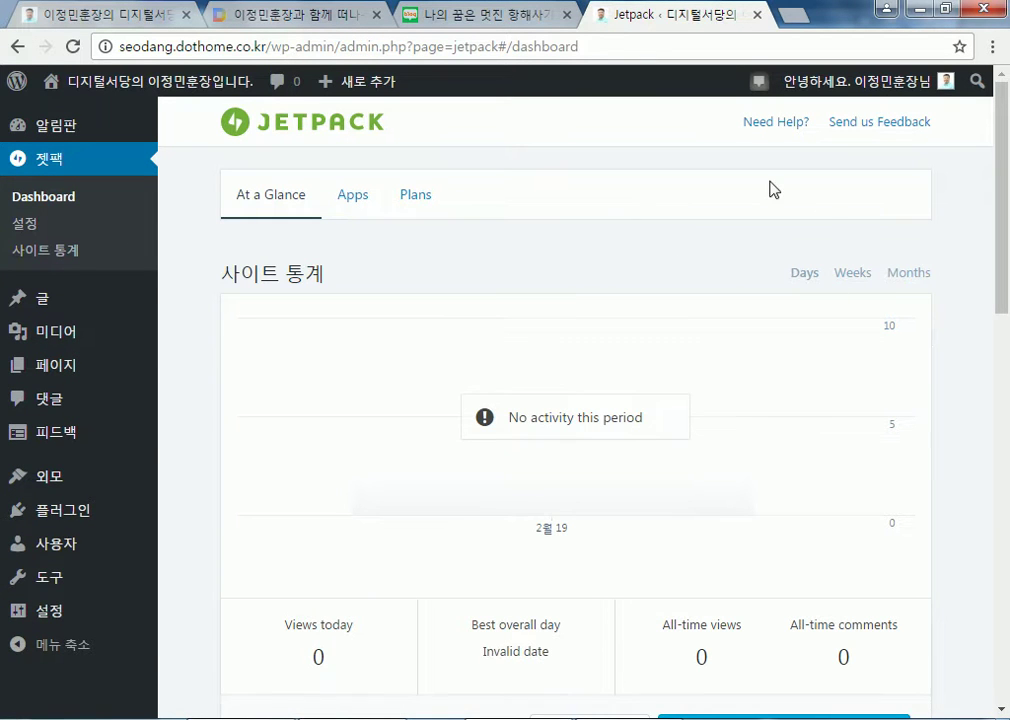
{"action": "scroll", "coordinate": [480, 295], "scroll_direction": "down", "scroll_amount": 2}
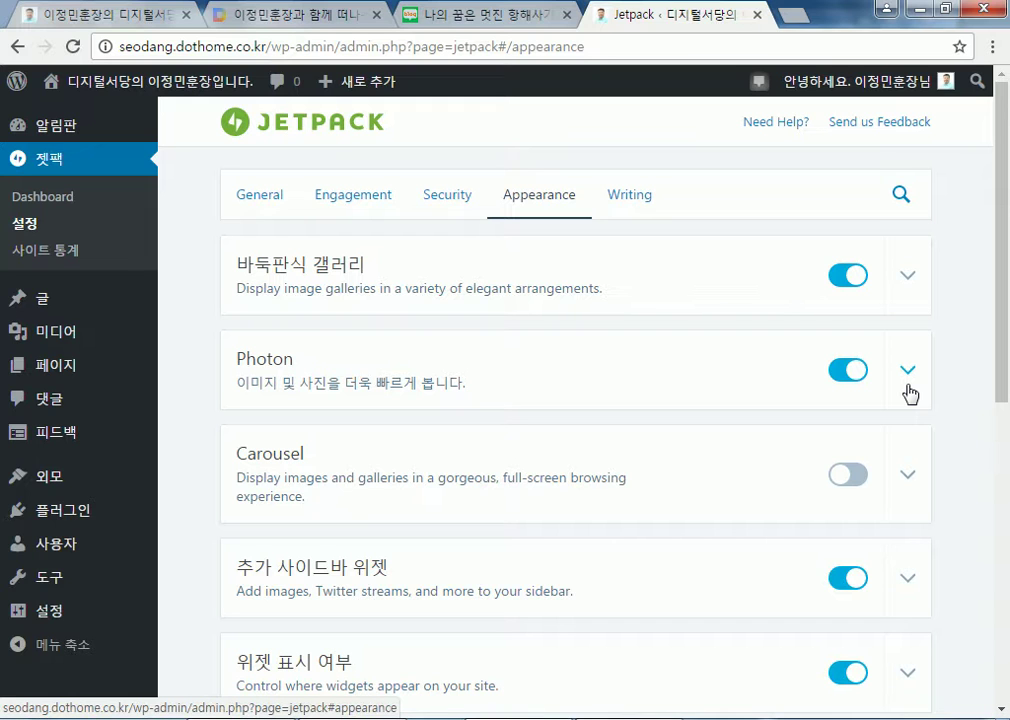
Review Jetpack's settings, then reopen the 갤러리 post for editing from All Posts
{"action": "left_click", "coordinate": [34, 226]}
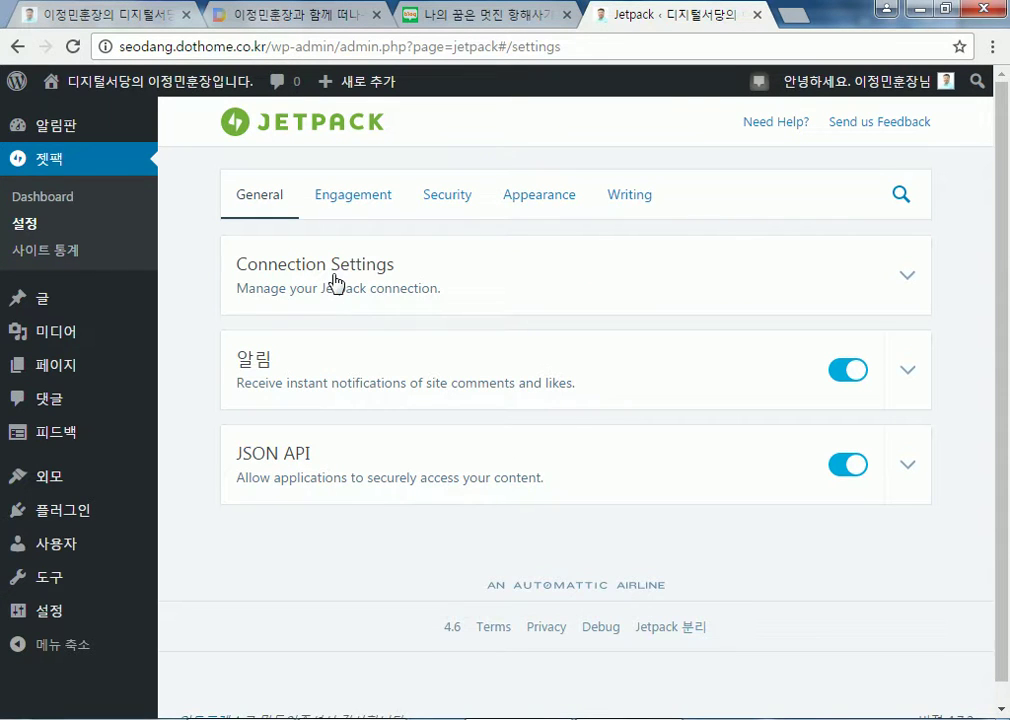
{"action": "scroll", "coordinate": [600, 580], "scroll_direction": "down", "scroll_amount": 1}
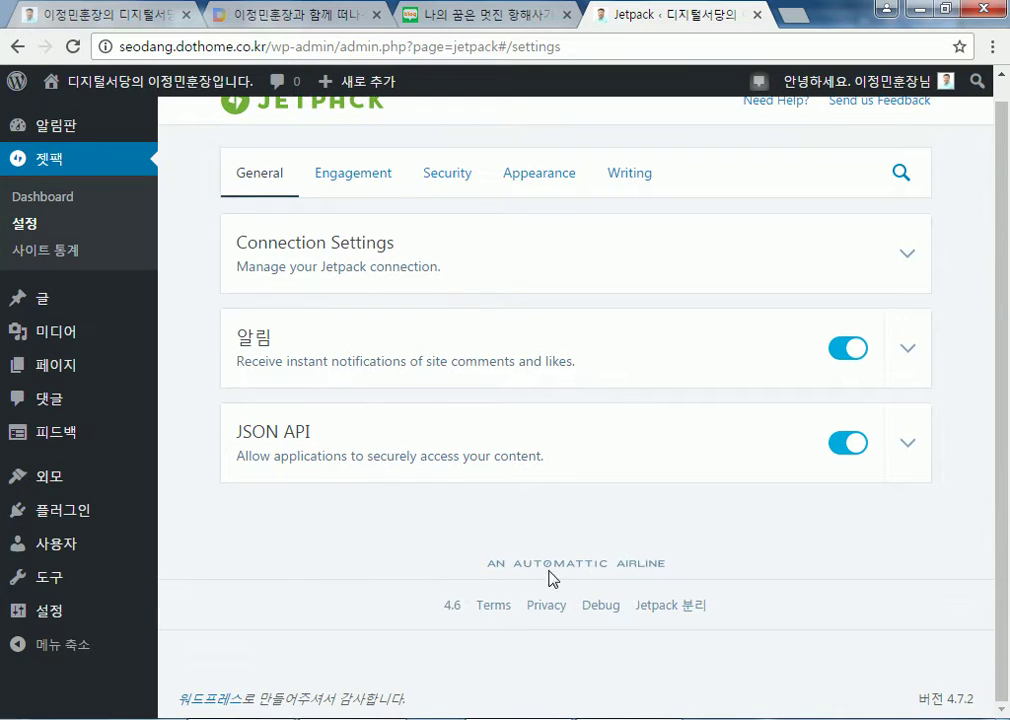
{"action": "scroll", "coordinate": [243, 532], "scroll_direction": "up", "scroll_amount": 1}
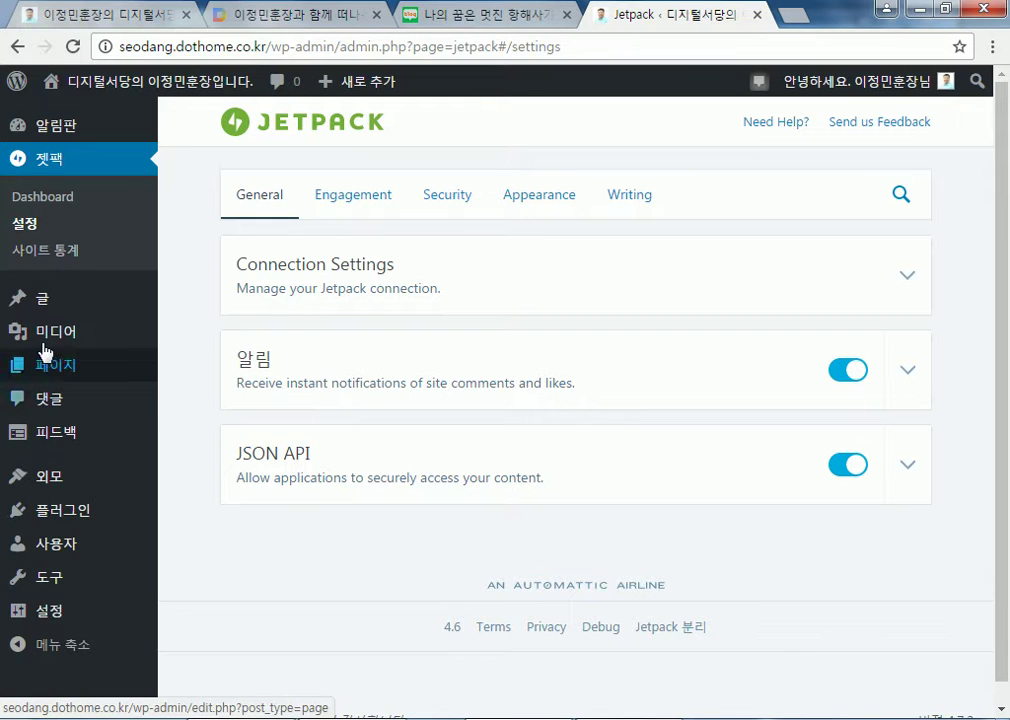
{"action": "mouse_move", "coordinate": [43, 305]}
{"action": "left_click", "coordinate": [203, 298]}
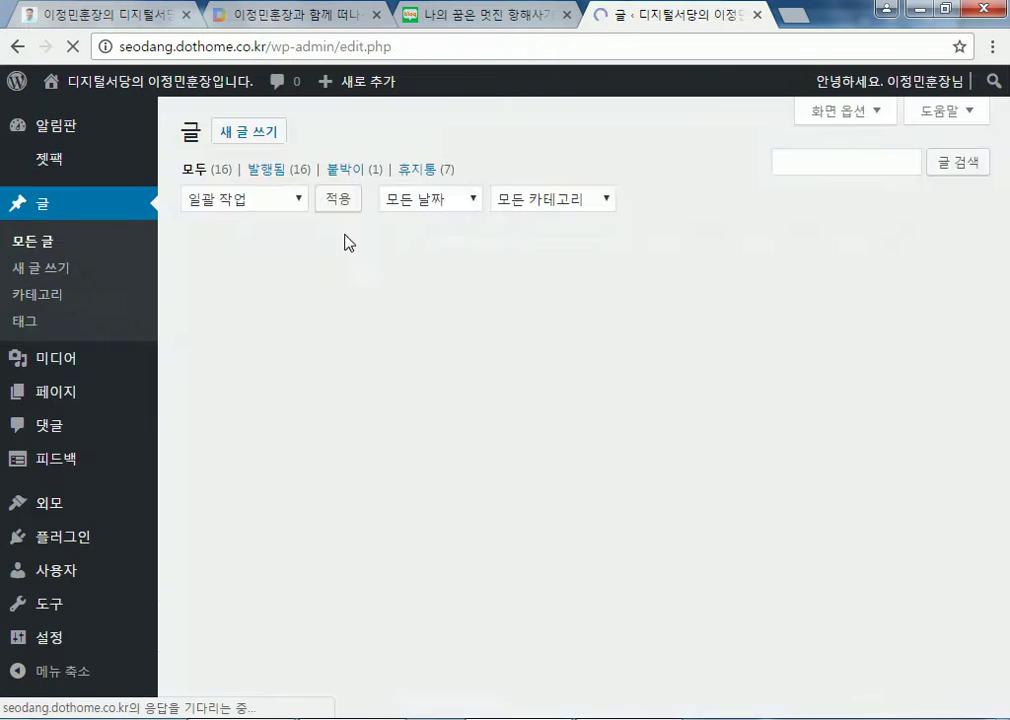
{"action": "left_click", "coordinate": [237, 293]}
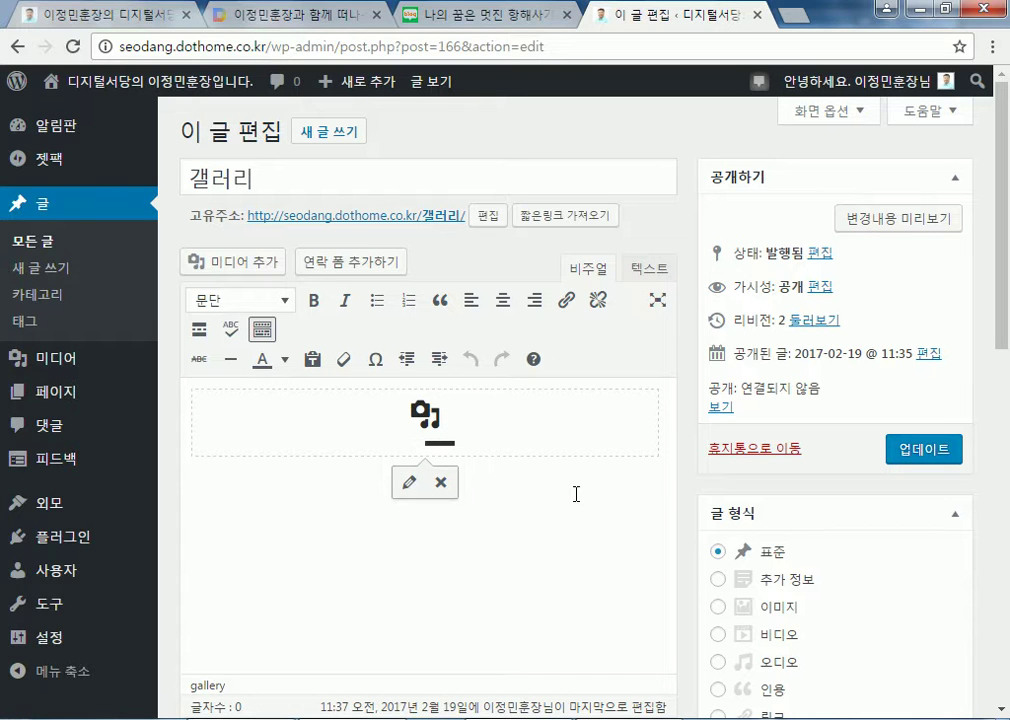
{"action": "scroll", "coordinate": [576, 494], "scroll_direction": "down", "scroll_amount": 4}
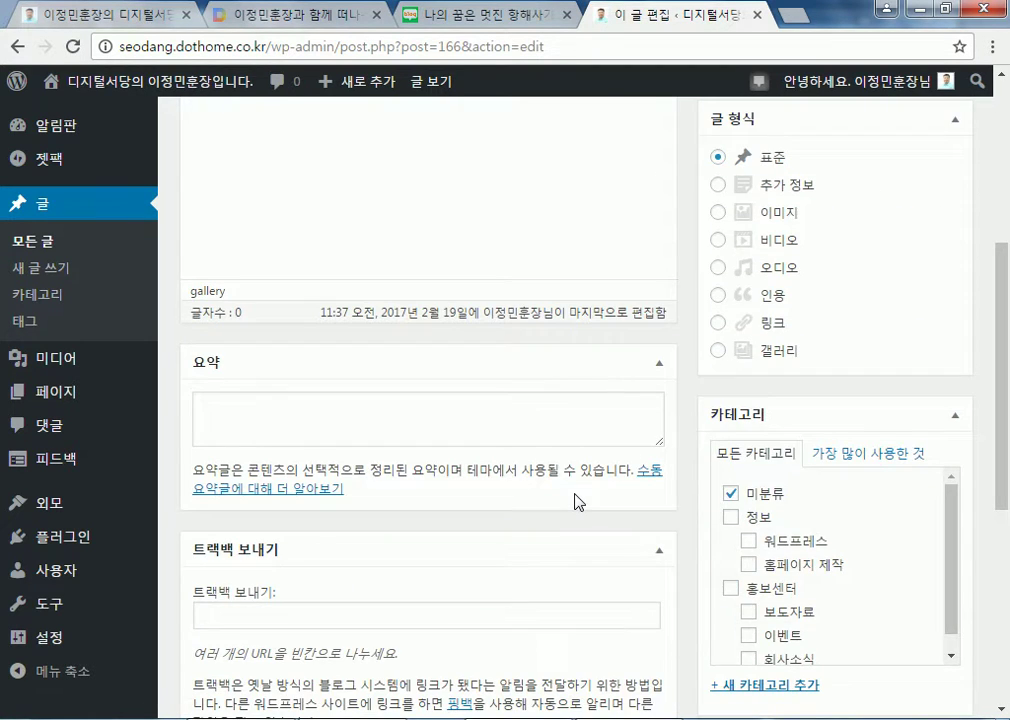
{"action": "scroll", "coordinate": [576, 497], "scroll_direction": "up", "scroll_amount": 4}
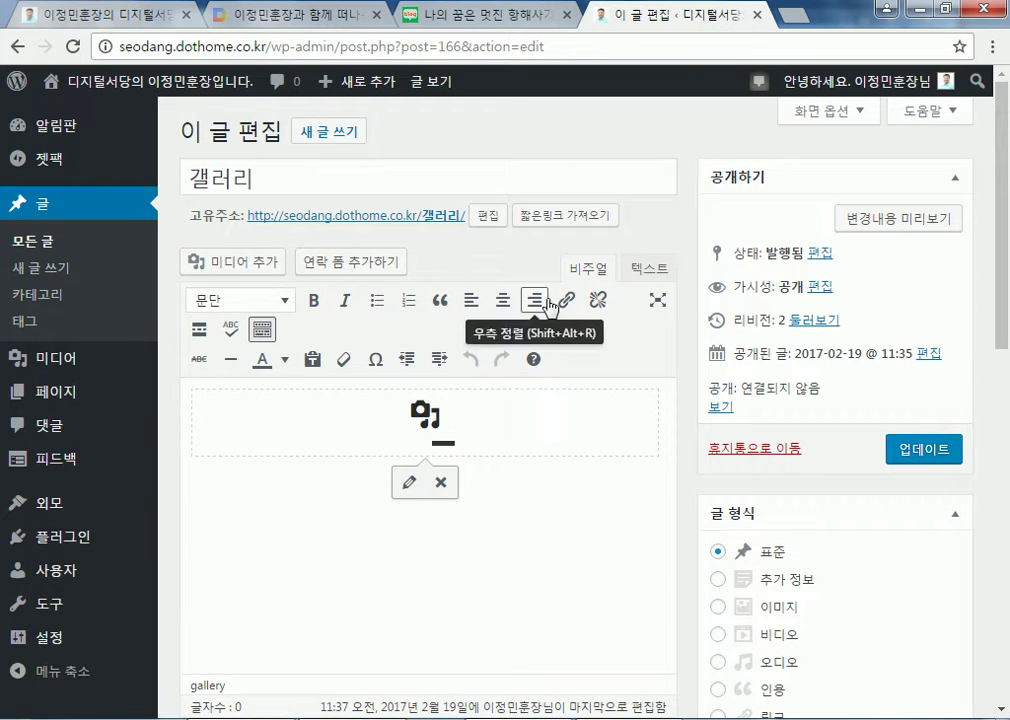
{"action": "left_click", "coordinate": [640, 268]}
{"action": "left_click", "coordinate": [588, 268]}
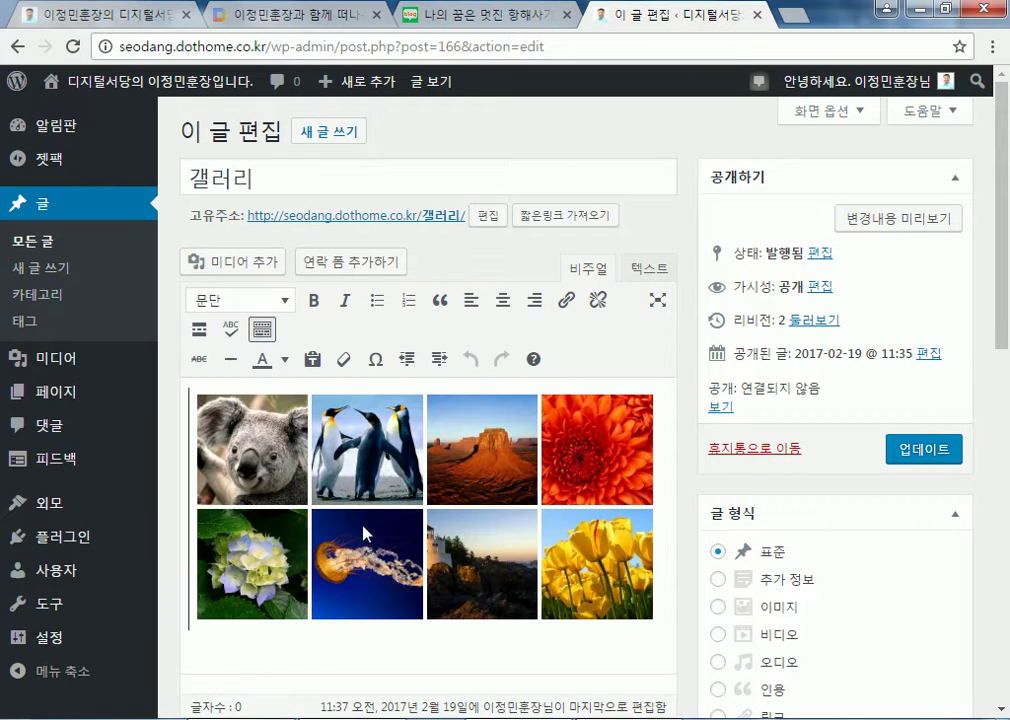
{"action": "scroll", "coordinate": [362, 540], "scroll_direction": "down", "scroll_amount": 3}
{"action": "scroll", "coordinate": [270, 350], "scroll_direction": "up", "scroll_amount": 2}
{"action": "left_click", "coordinate": [270, 350]}
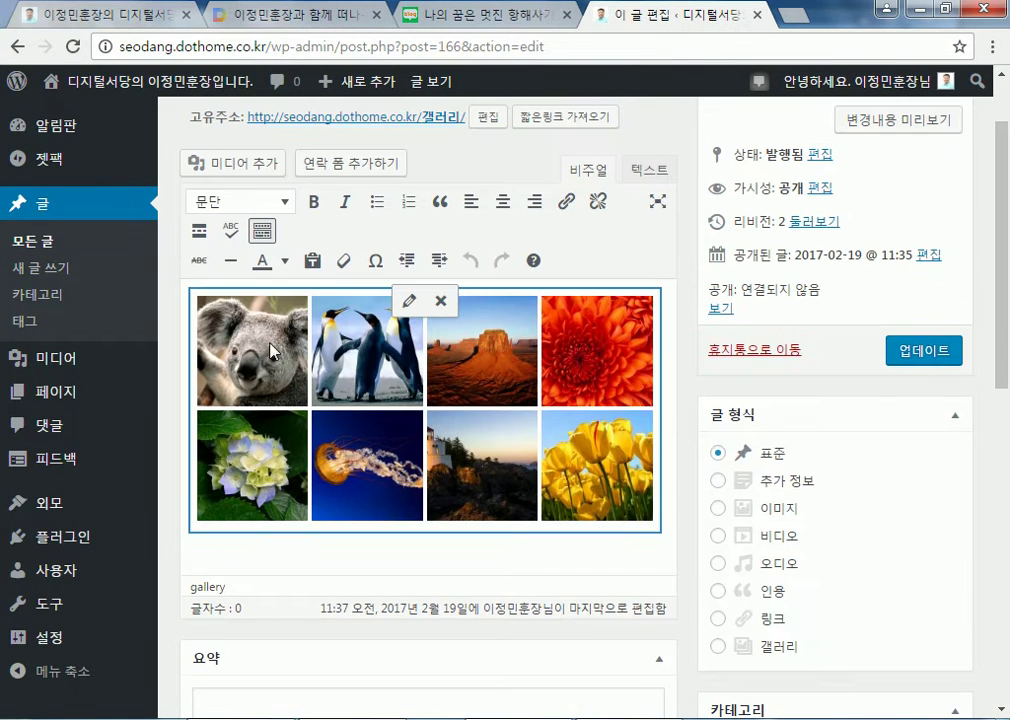
{"action": "left_click", "coordinate": [410, 302]}
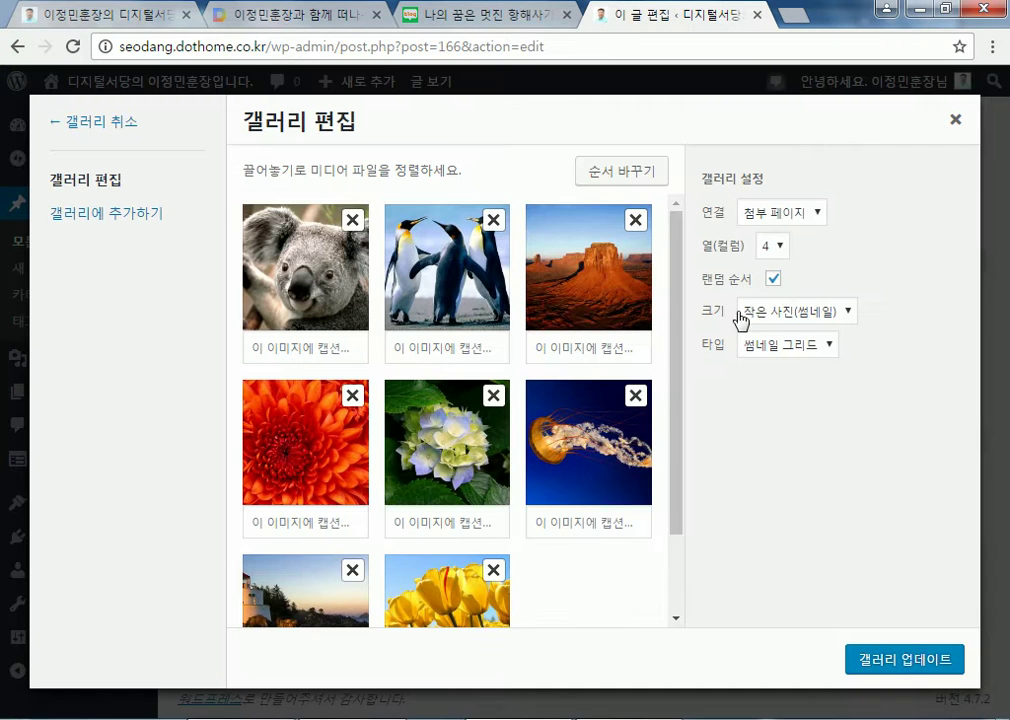
{"action": "left_click", "coordinate": [808, 311]}
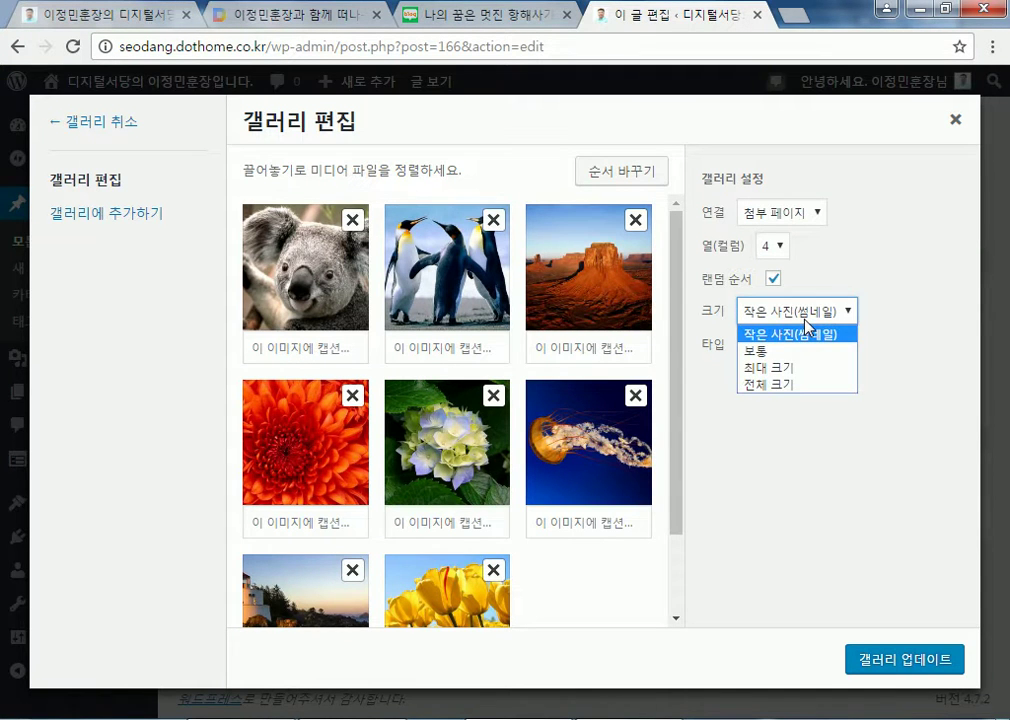
{"action": "left_click", "coordinate": [800, 328]}
{"action": "left_click", "coordinate": [793, 345]}
{"action": "left_click", "coordinate": [792, 346]}
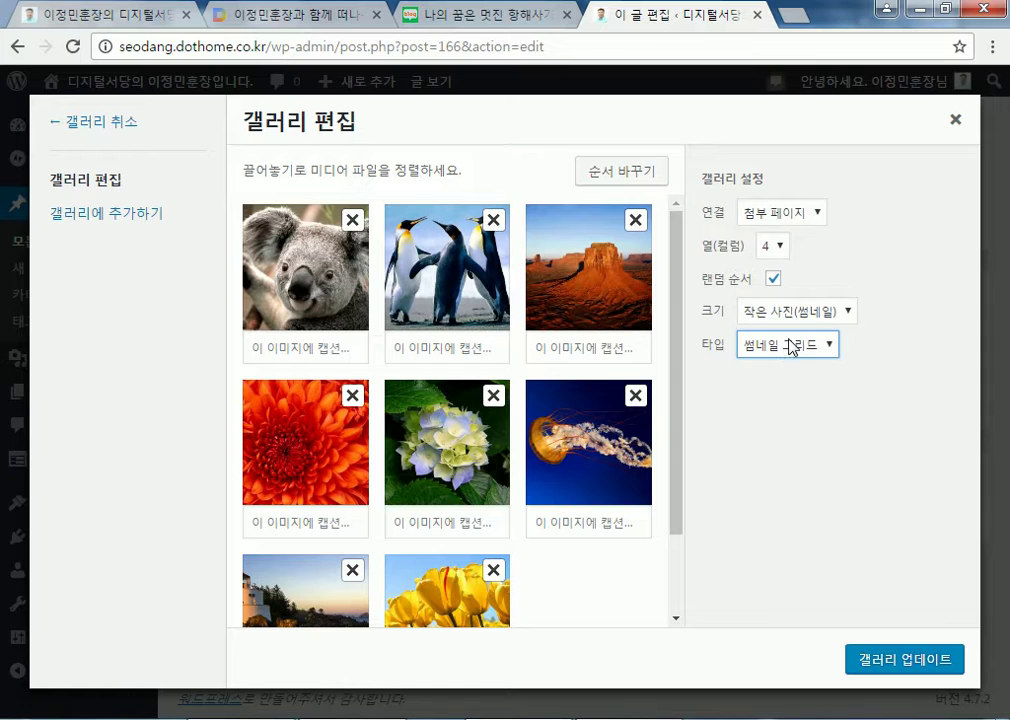
{"action": "left_click", "coordinate": [955, 120]}
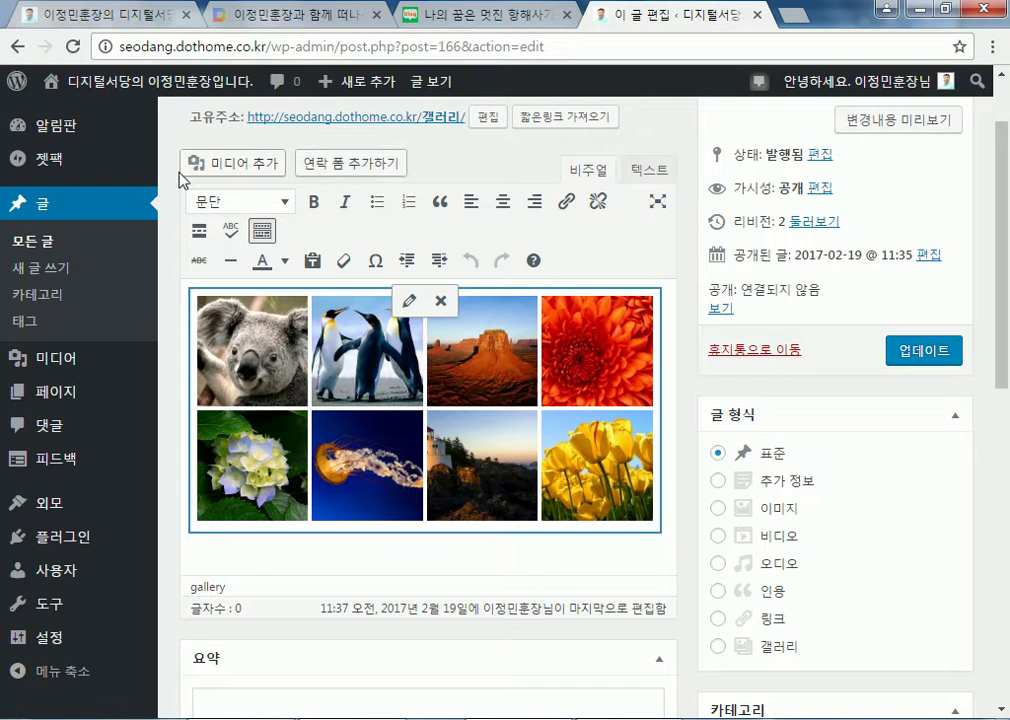
{"action": "left_click", "coordinate": [156, 207]}
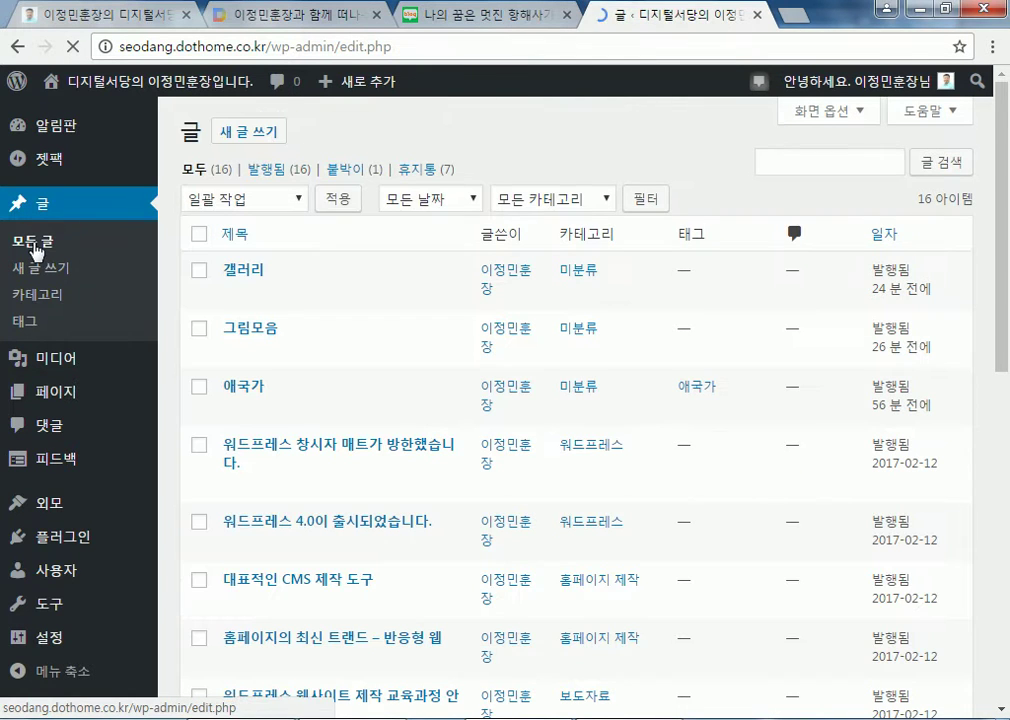
{"action": "left_click", "coordinate": [236, 297]}
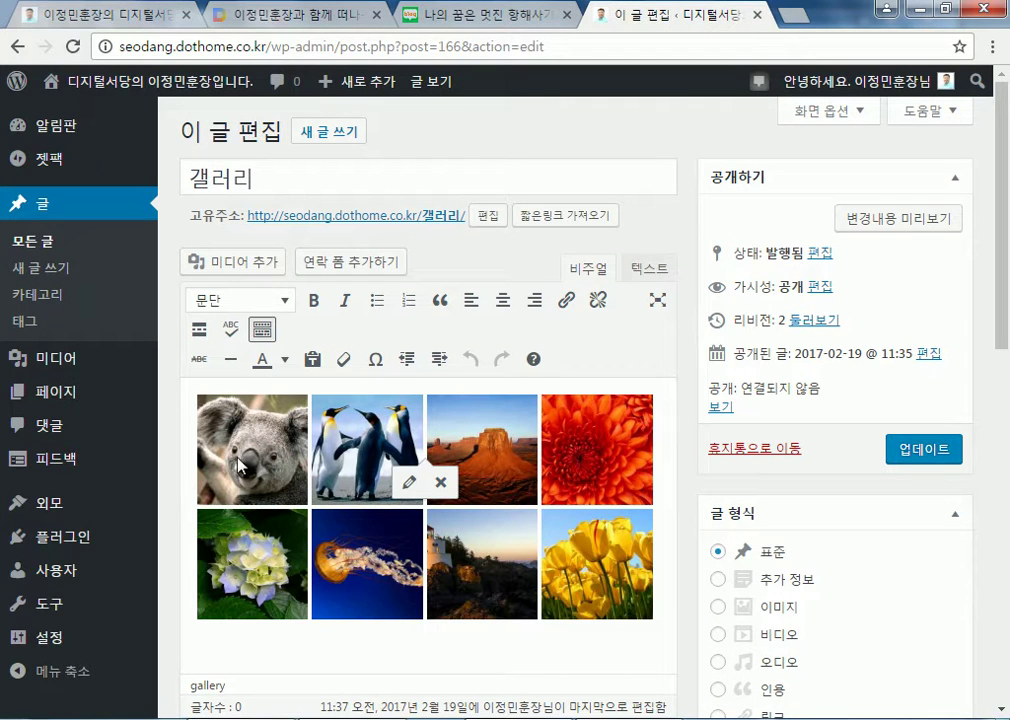
Change the 갤러리 gallery type to 타일 모자이크 and update the post
{"action": "left_click", "coordinate": [240, 462]}
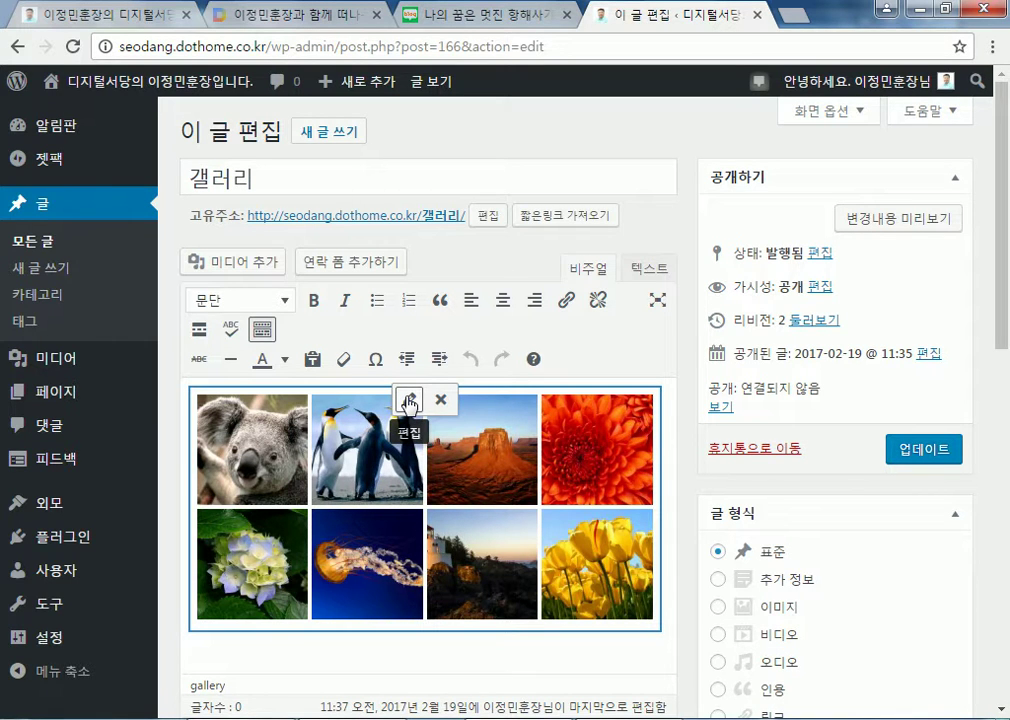
{"action": "left_click", "coordinate": [409, 401]}
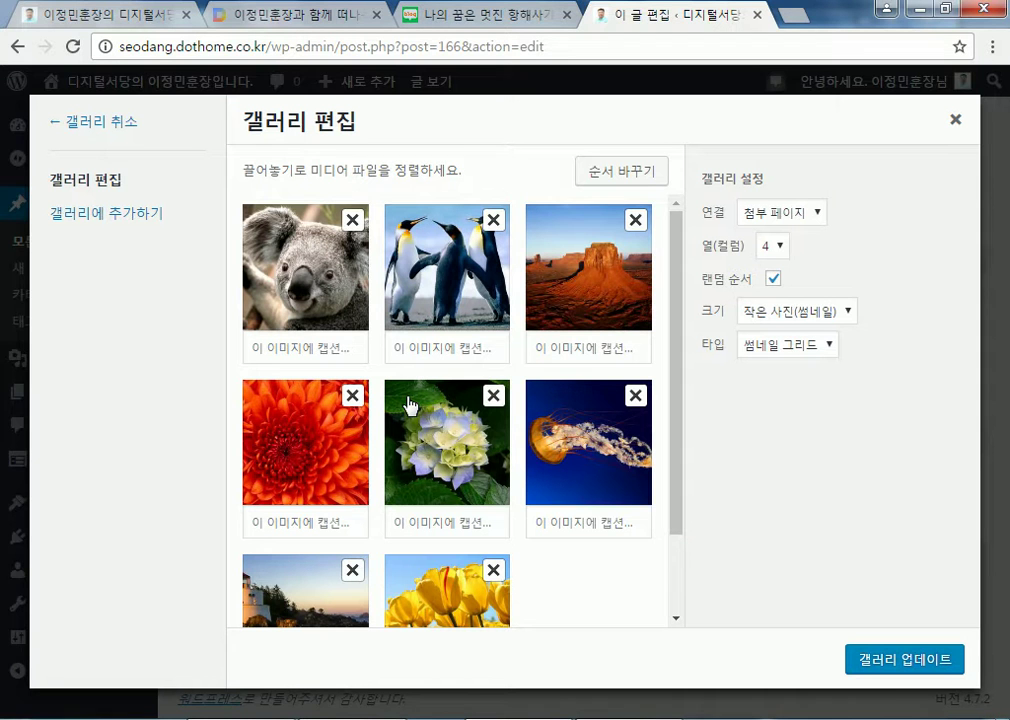
{"action": "left_click", "coordinate": [762, 350]}
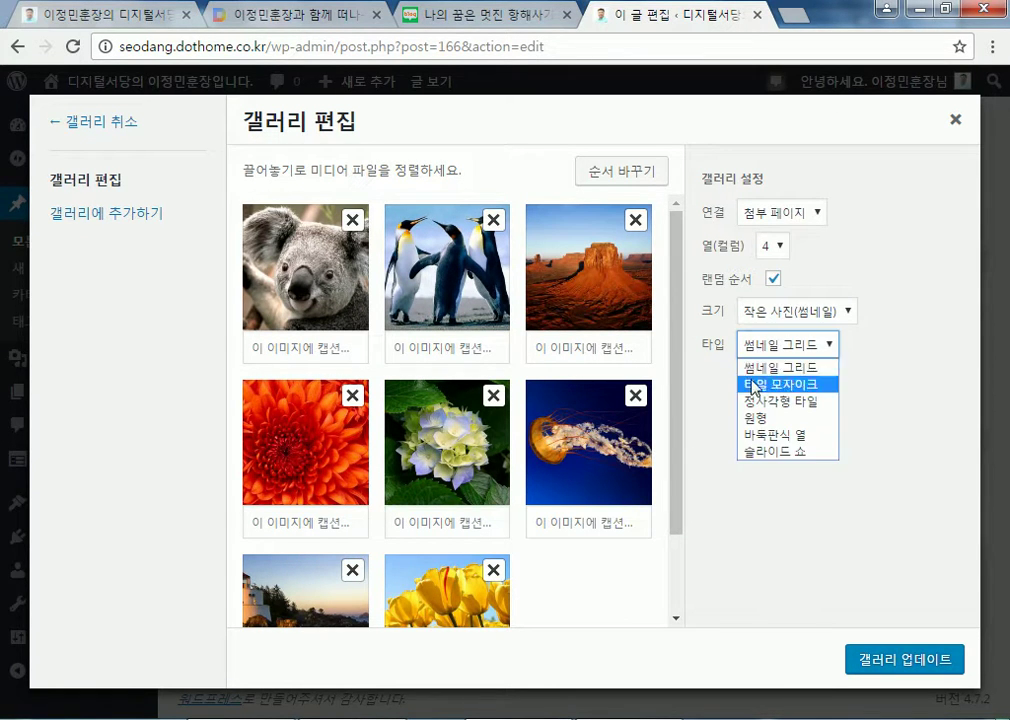
{"action": "left_click", "coordinate": [753, 383]}
{"action": "left_click", "coordinate": [775, 310]}
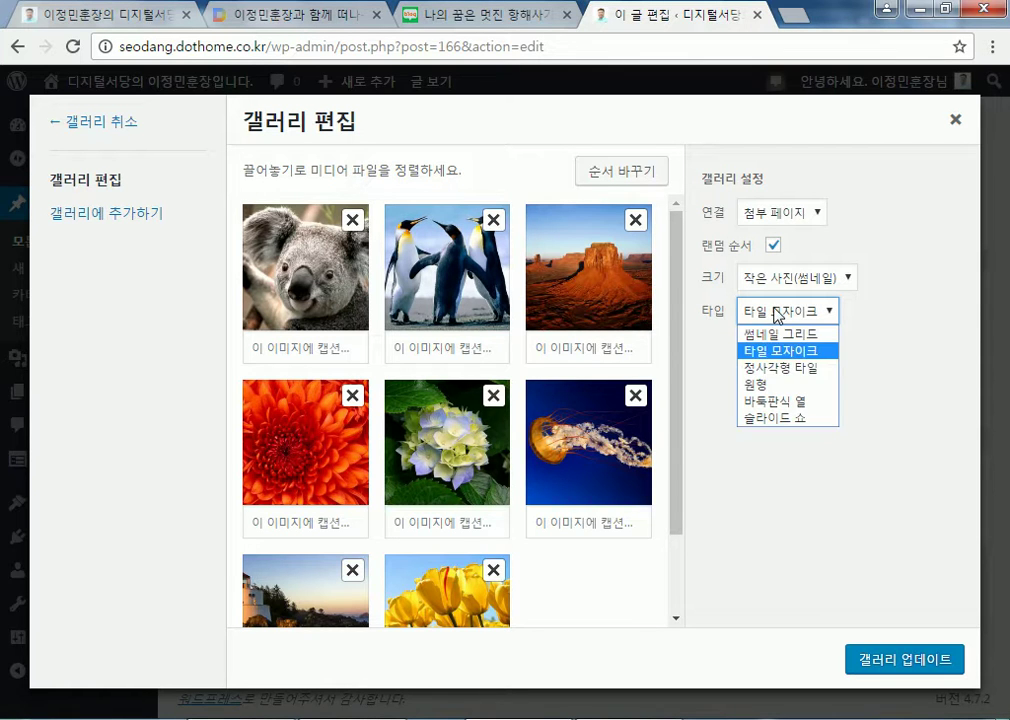
{"action": "left_click", "coordinate": [777, 356]}
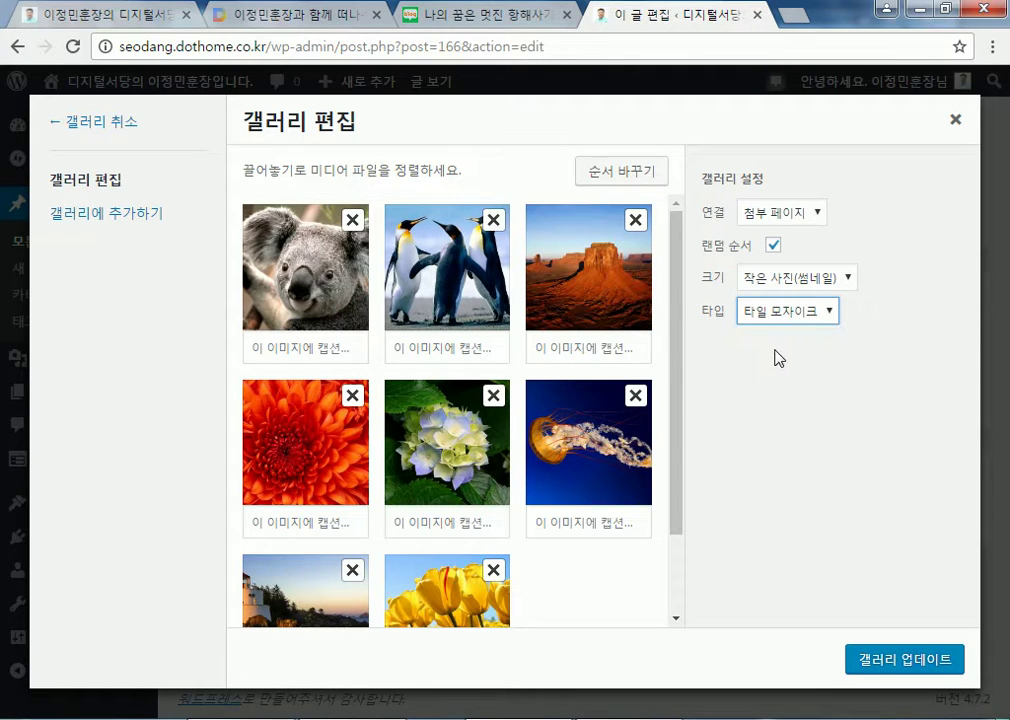
{"action": "left_click", "coordinate": [875, 665]}
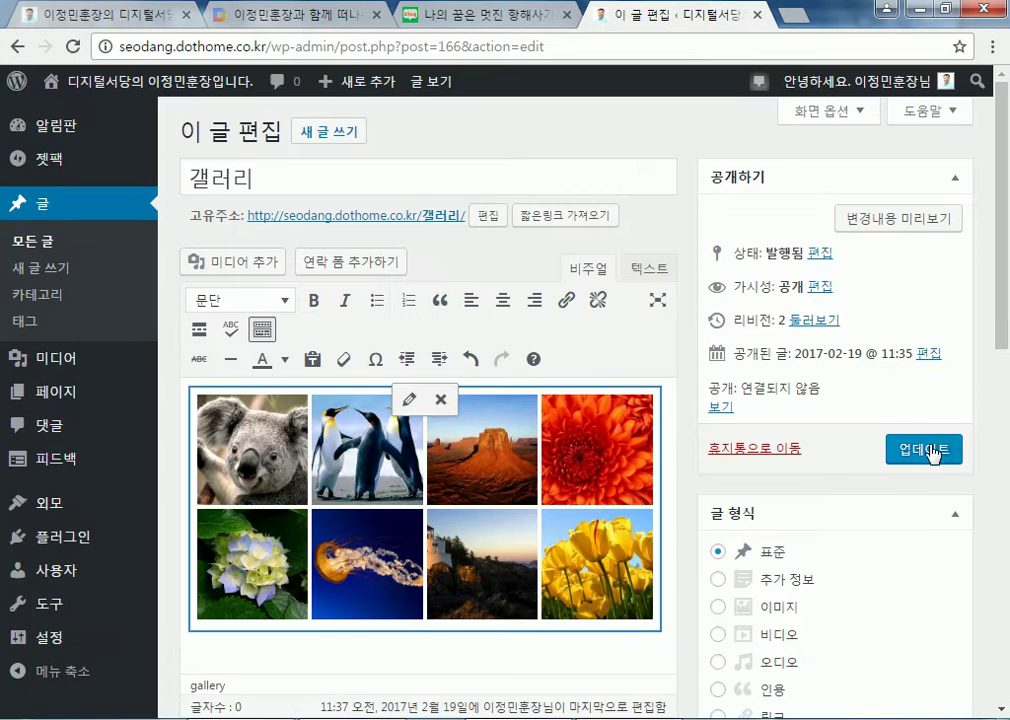
{"action": "left_click", "coordinate": [915, 452]}
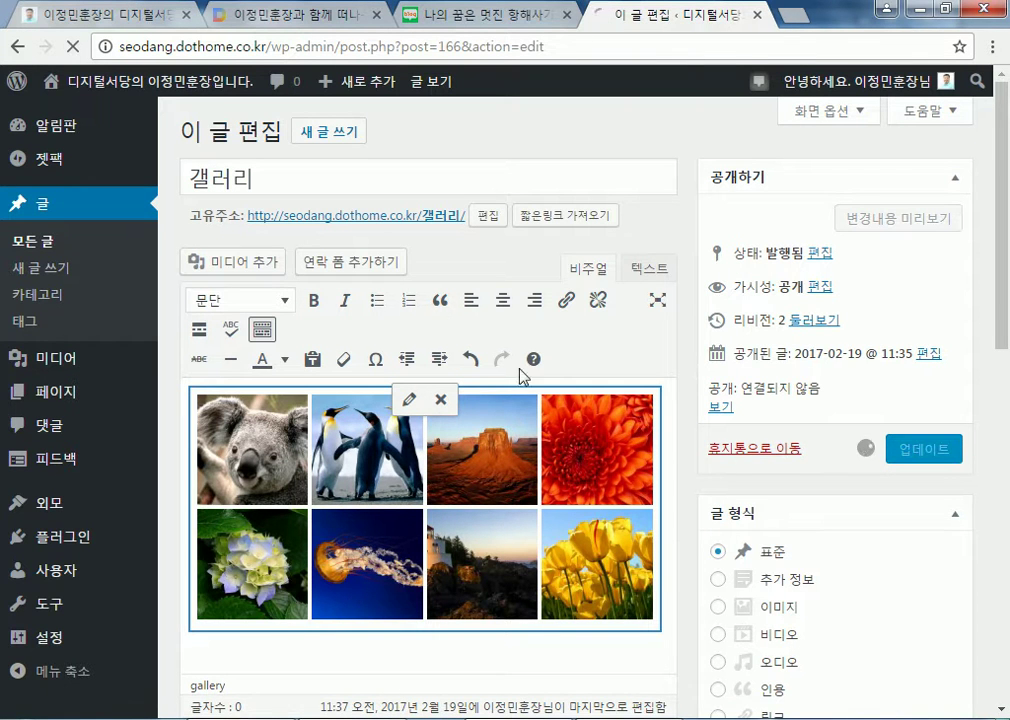
View the published 갤러리 post and reload it to see the tiled mosaic
{"action": "left_click", "coordinate": [387, 225]}
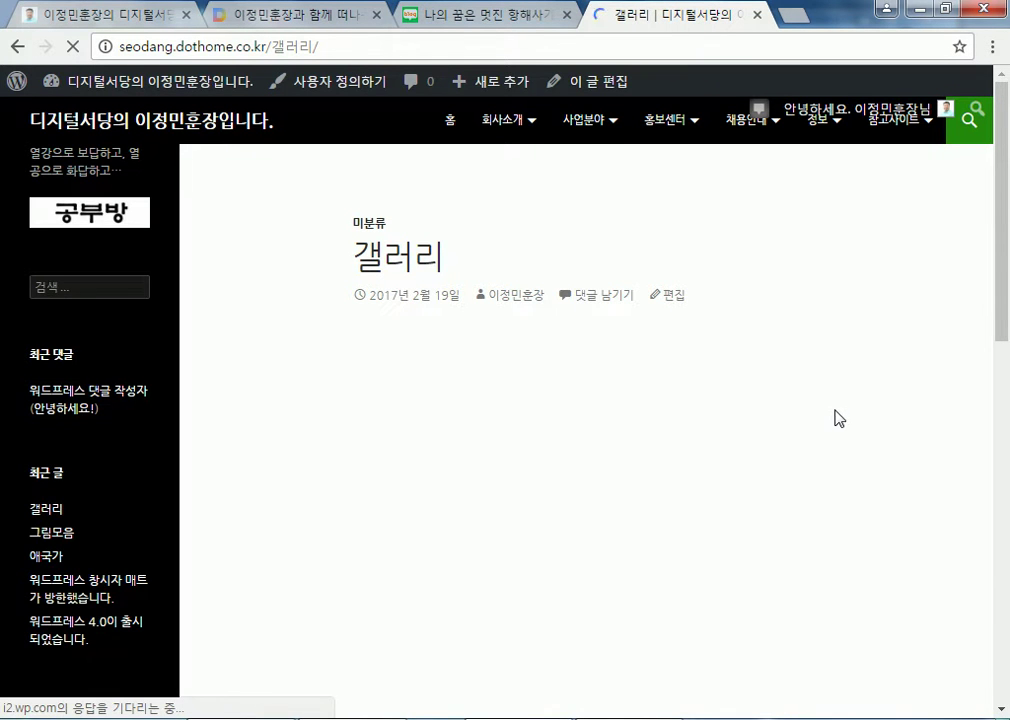
{"action": "scroll", "coordinate": [830, 420], "scroll_direction": "down", "scroll_amount": 3}
{"action": "scroll", "coordinate": [827, 424], "scroll_direction": "up", "scroll_amount": 1}
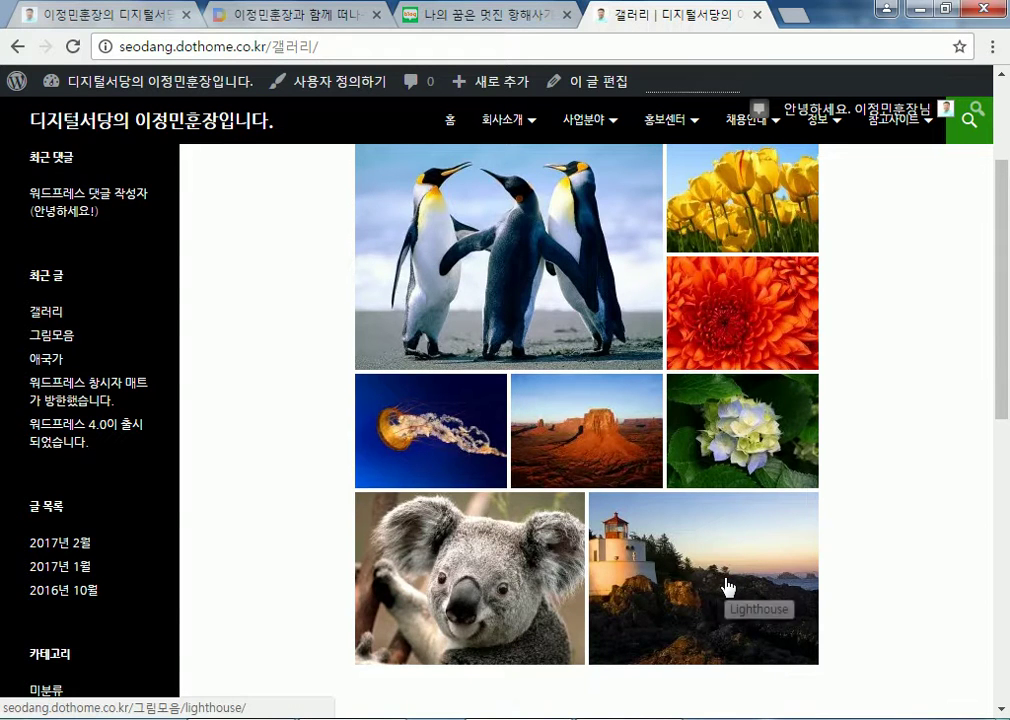
{"action": "scroll", "coordinate": [727, 587], "scroll_direction": "up", "scroll_amount": 2}
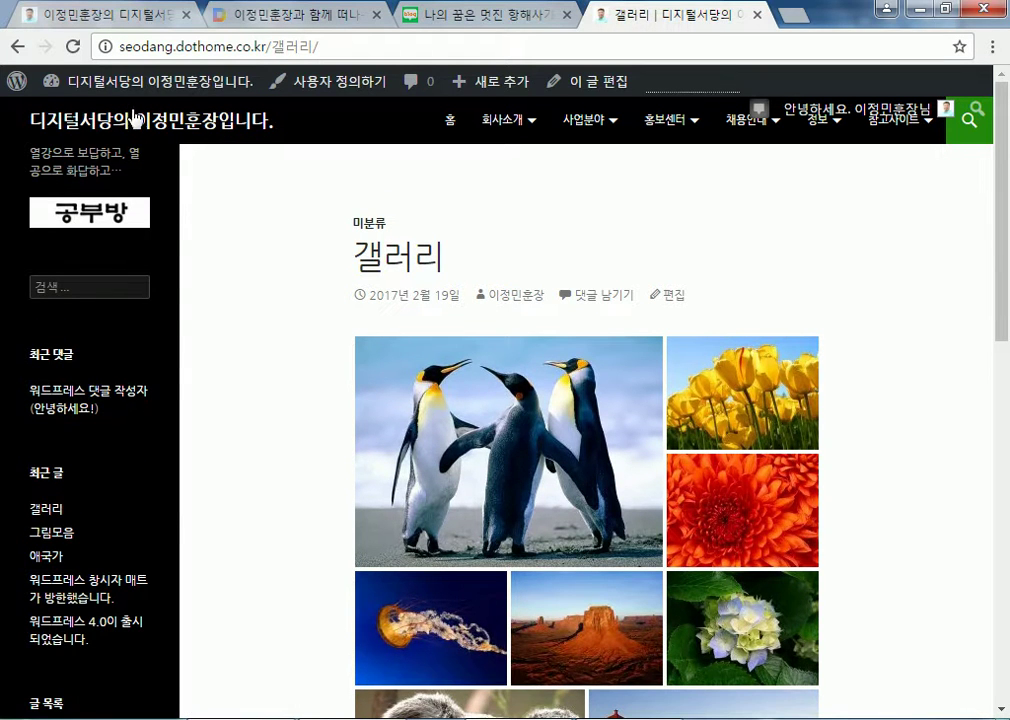
{"action": "left_click", "coordinate": [73, 47]}
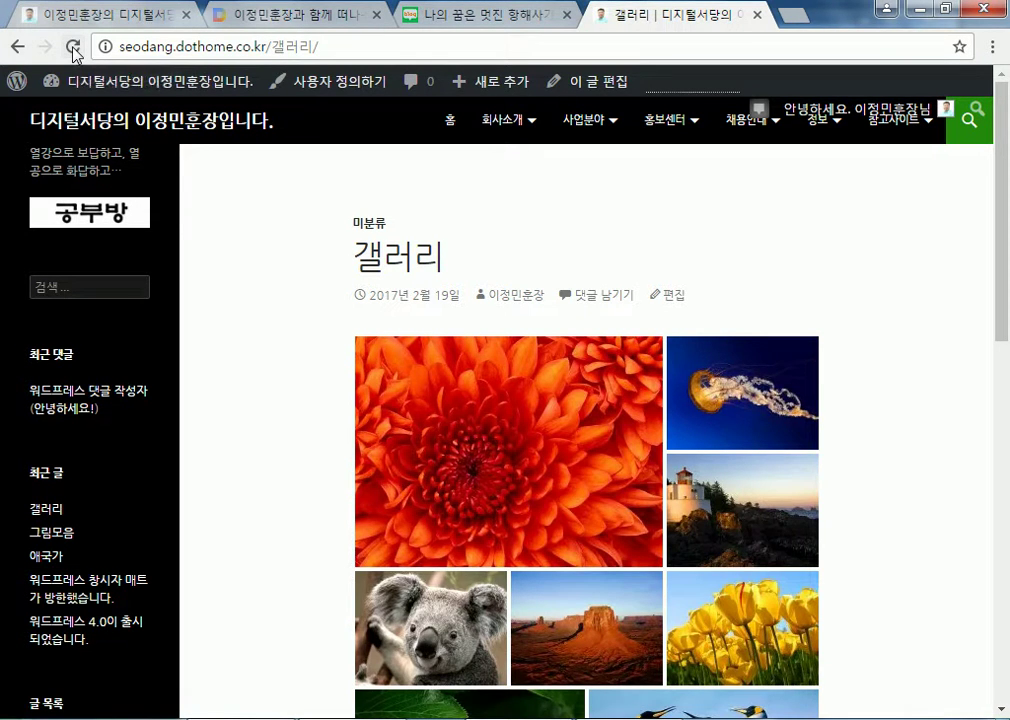
{"action": "left_click", "coordinate": [73, 47]}
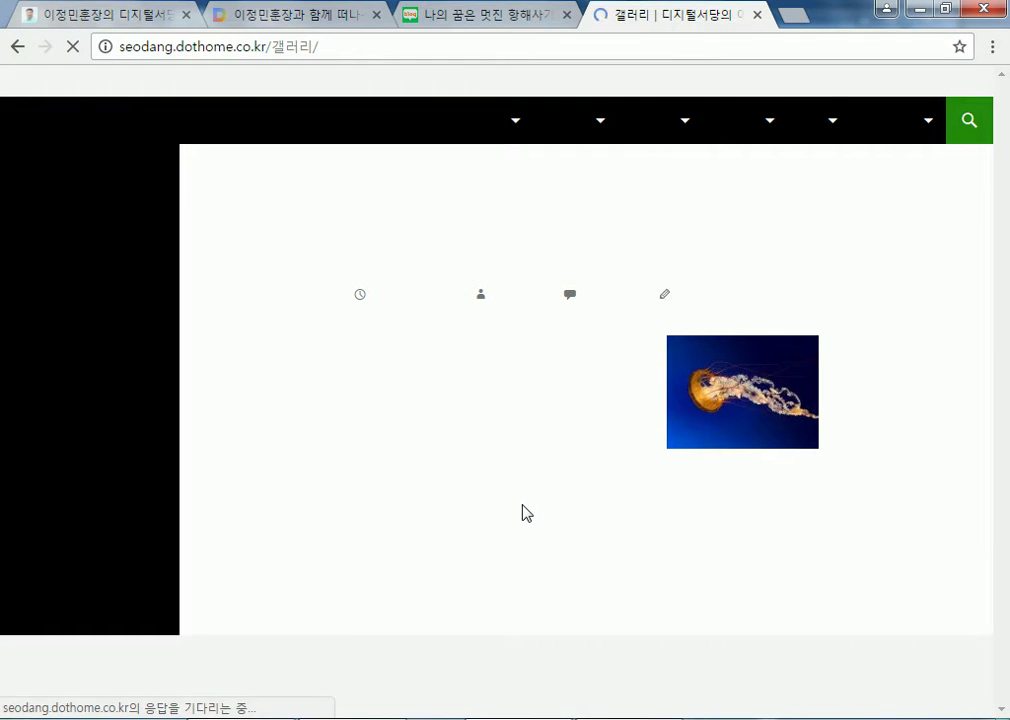
Reopen the post in the editor and switch its gallery type to 정사각형 타일 square tiles
{"action": "left_click", "coordinate": [669, 300]}
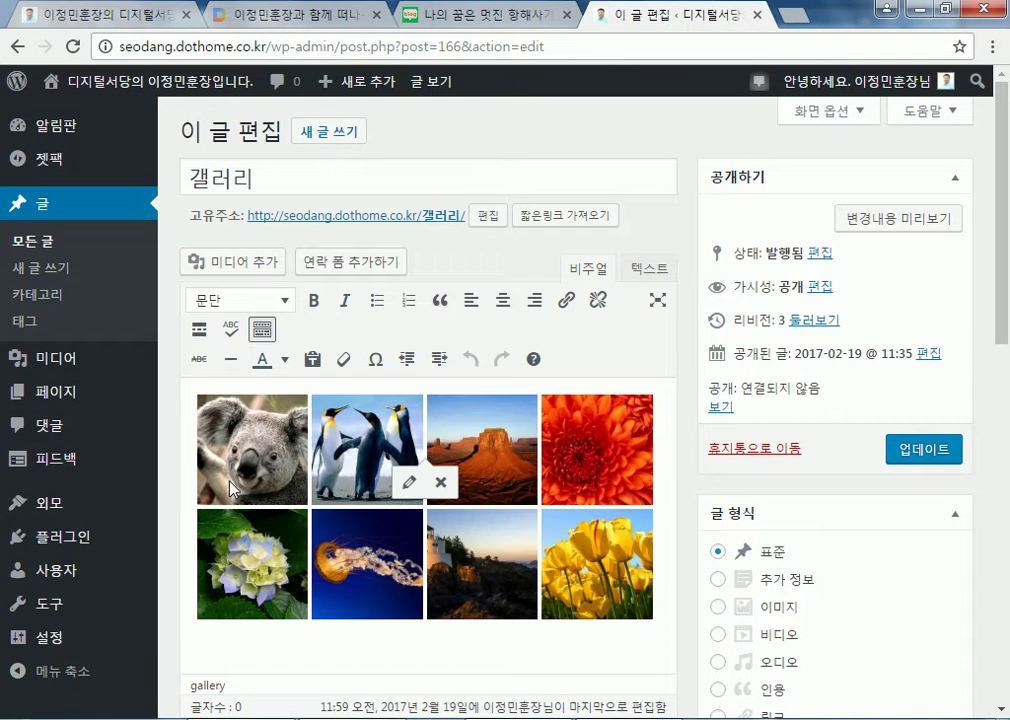
{"action": "left_click", "coordinate": [190, 500]}
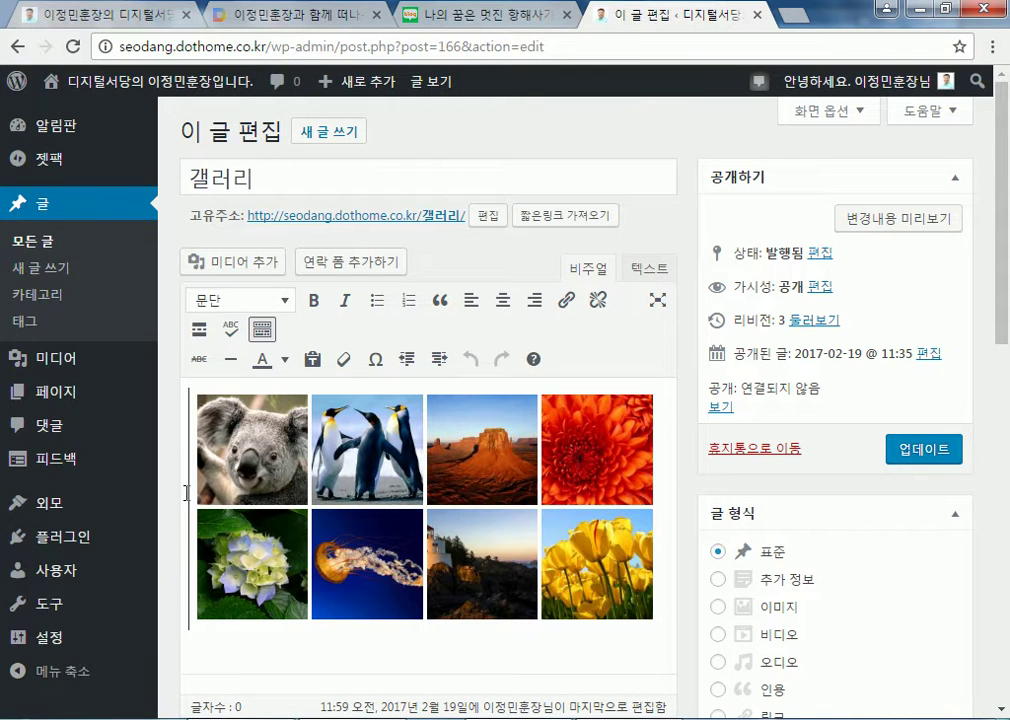
{"action": "left_click", "coordinate": [209, 465]}
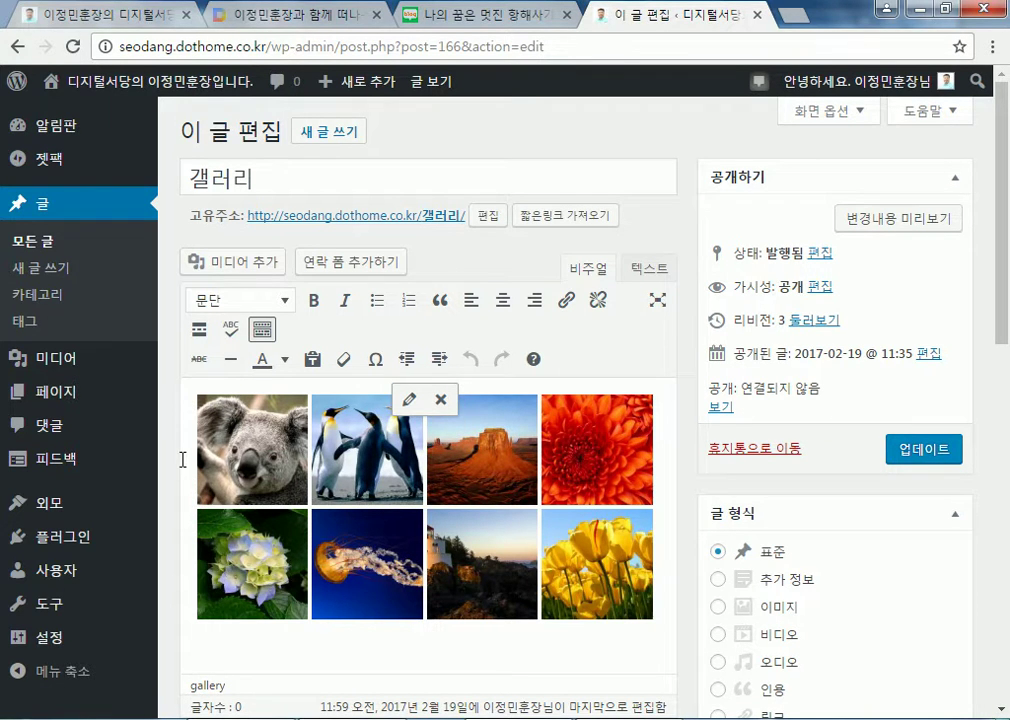
{"action": "left_click_drag", "start_coordinate": [210, 475], "coordinate": [230, 445]}
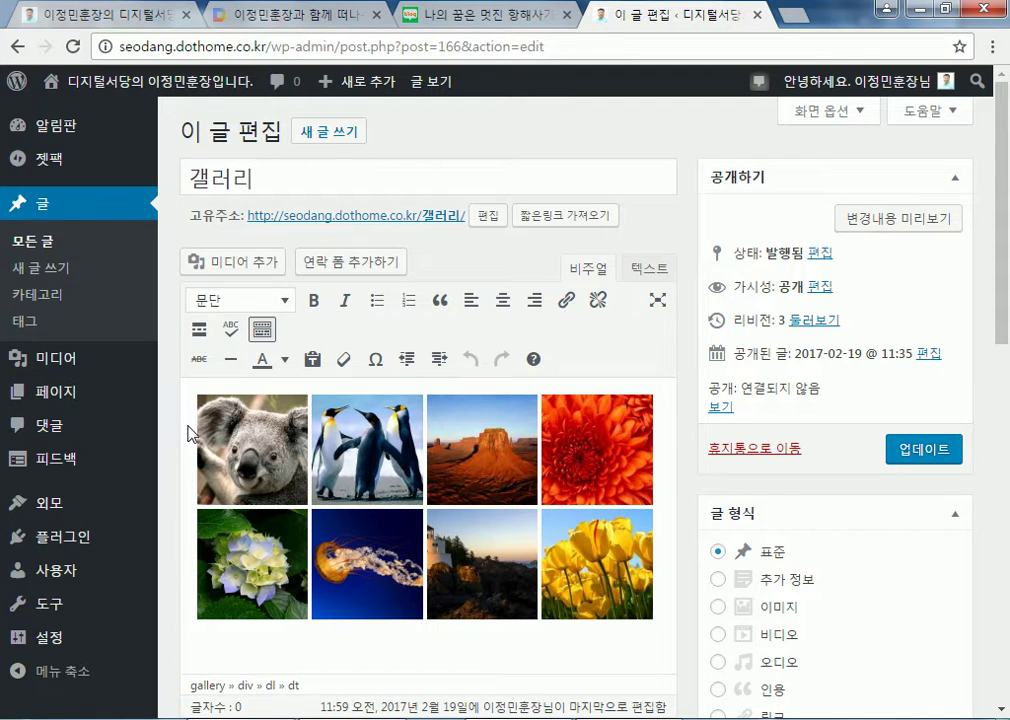
{"action": "left_click", "coordinate": [192, 429]}
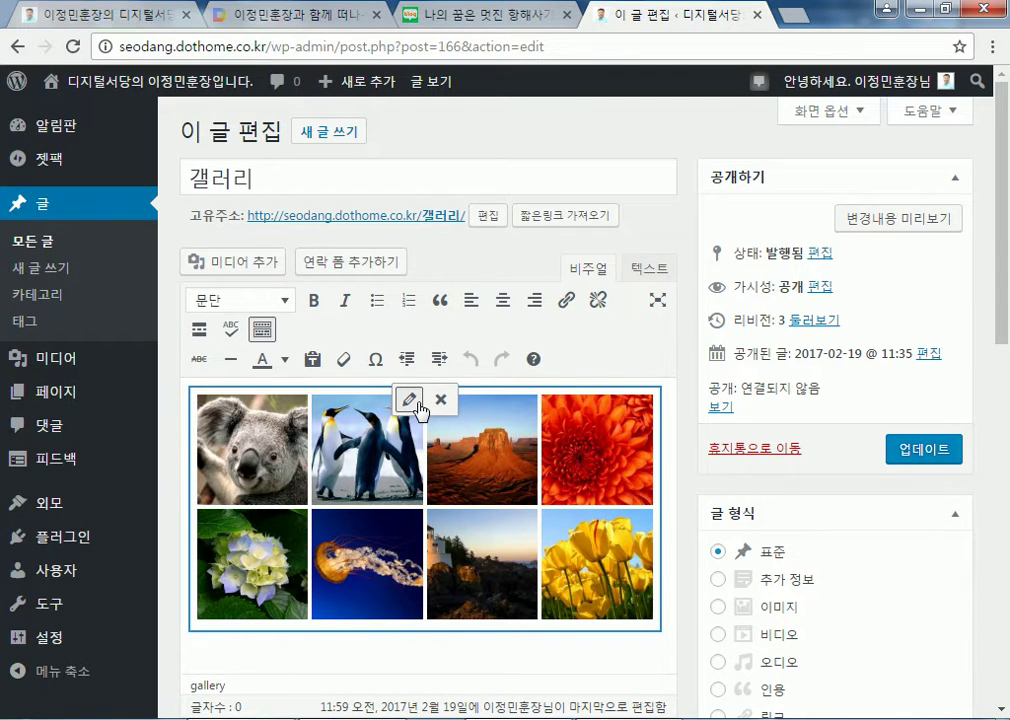
{"action": "left_click", "coordinate": [410, 400]}
{"action": "left_click", "coordinate": [826, 313]}
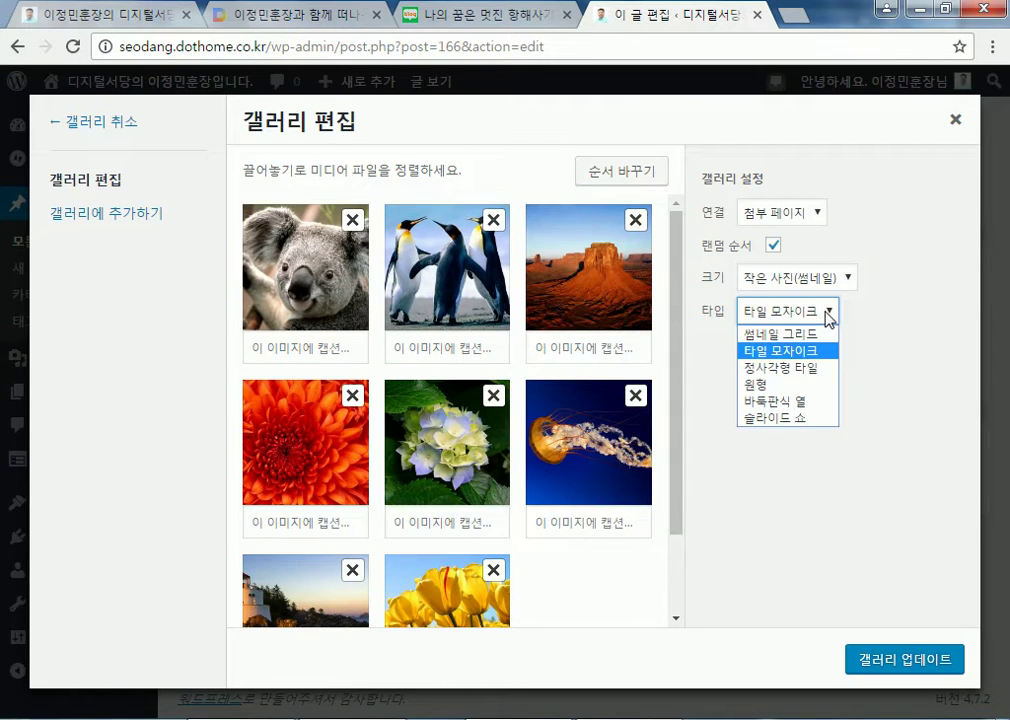
{"action": "left_click", "coordinate": [782, 368]}
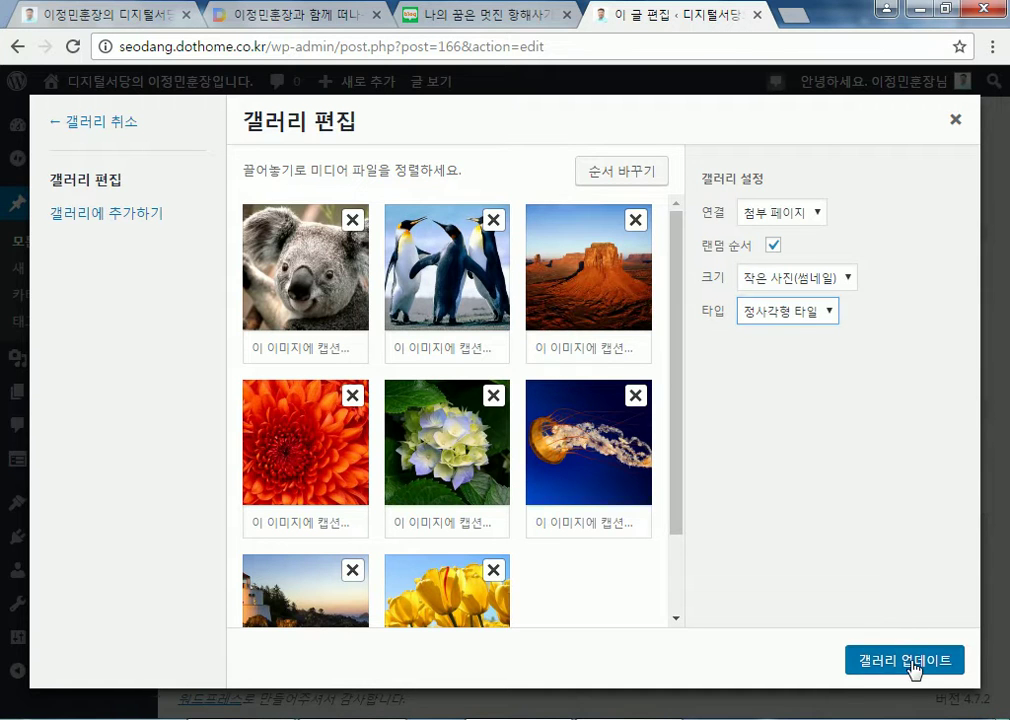
{"action": "left_click", "coordinate": [912, 664]}
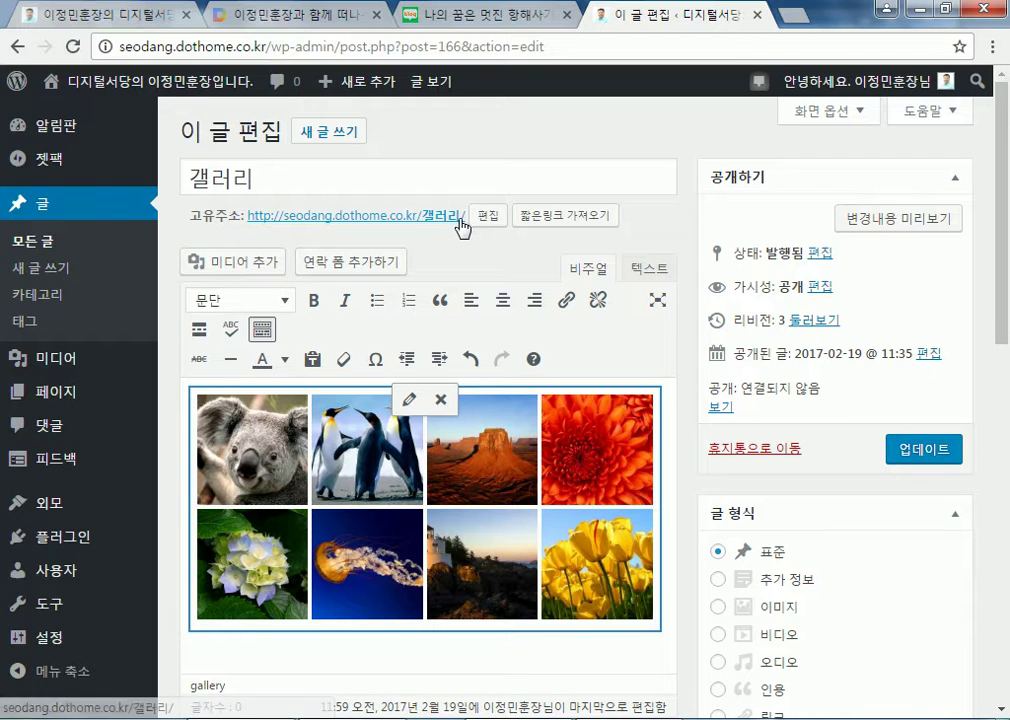
Update the post, view the square-tiled gallery on its public page, then return to editing
{"action": "left_click", "coordinate": [902, 449]}
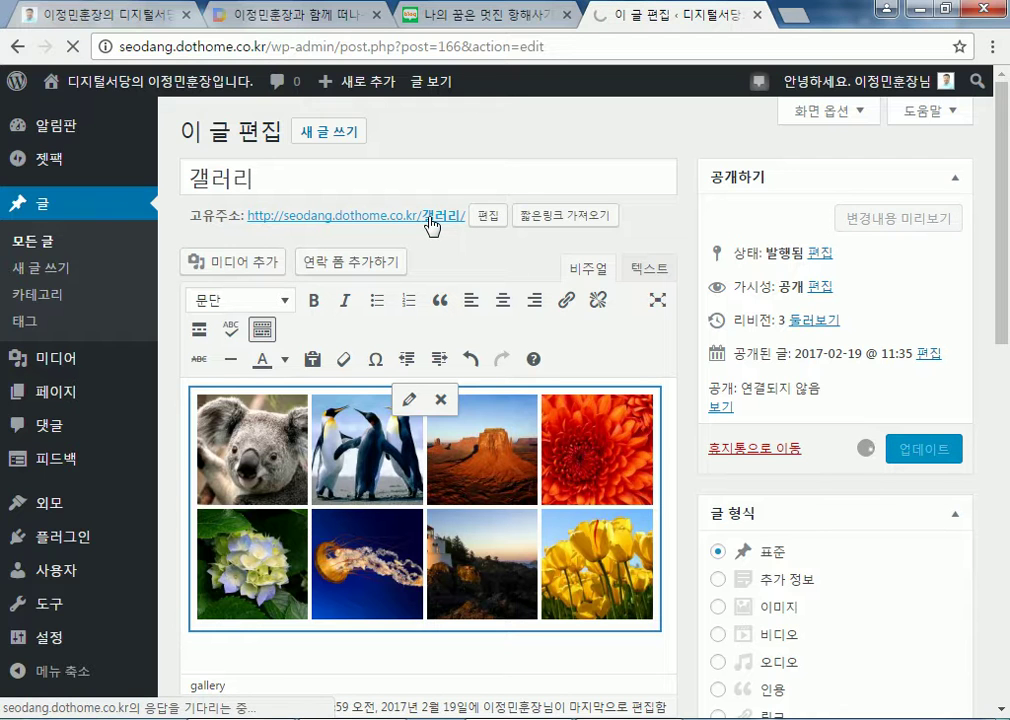
{"action": "left_click", "coordinate": [432, 226]}
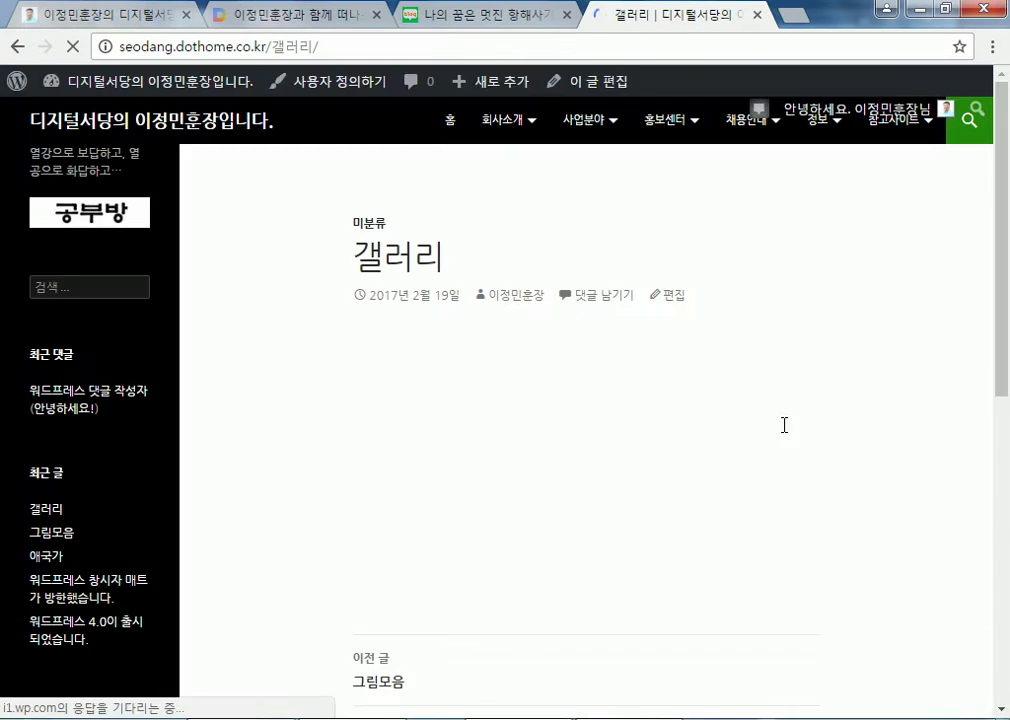
{"action": "scroll", "coordinate": [855, 450], "scroll_direction": "down", "scroll_amount": 2}
{"action": "scroll", "coordinate": [856, 451], "scroll_direction": "up", "scroll_amount": 1}
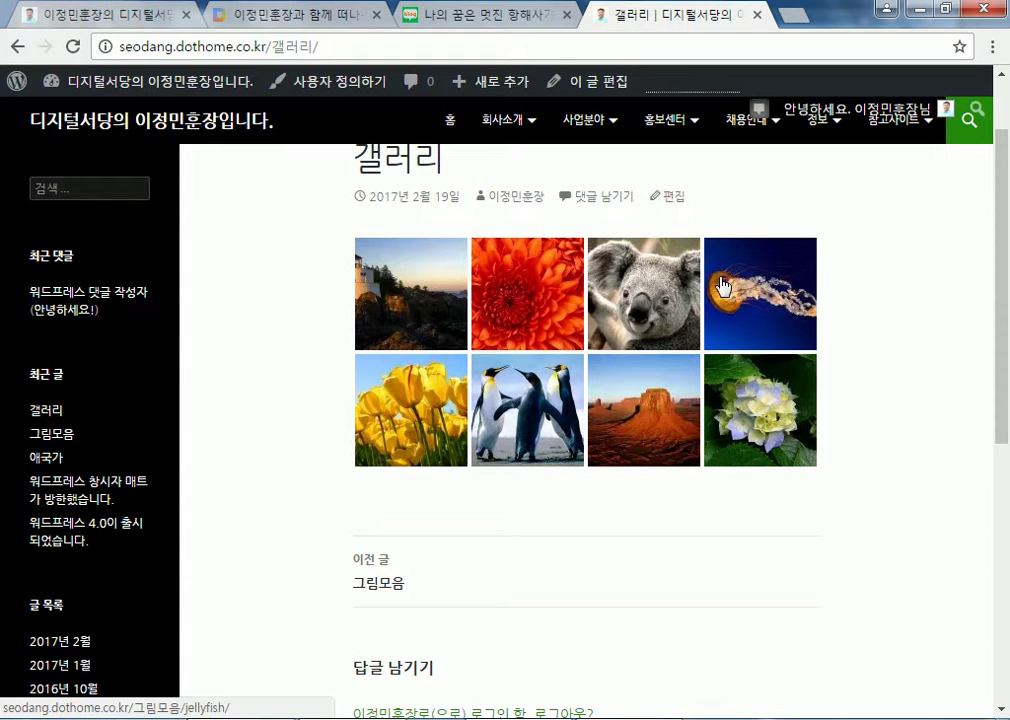
{"action": "left_click", "coordinate": [667, 195]}
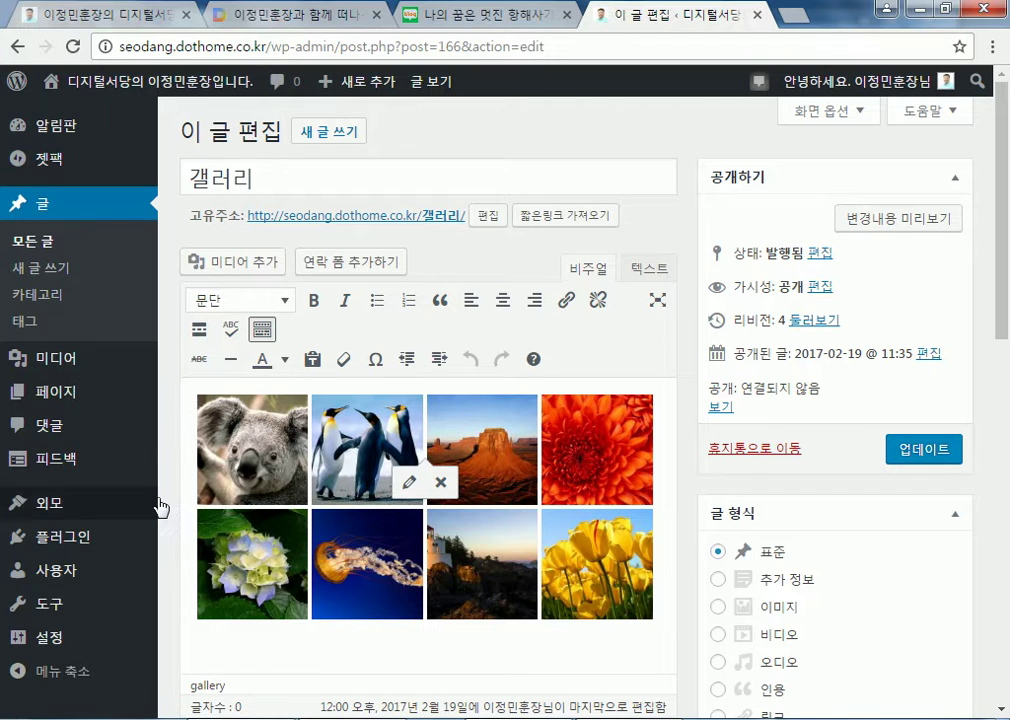
Change the gallery type to round 원형 thumbnails
{"action": "left_click", "coordinate": [200, 425]}
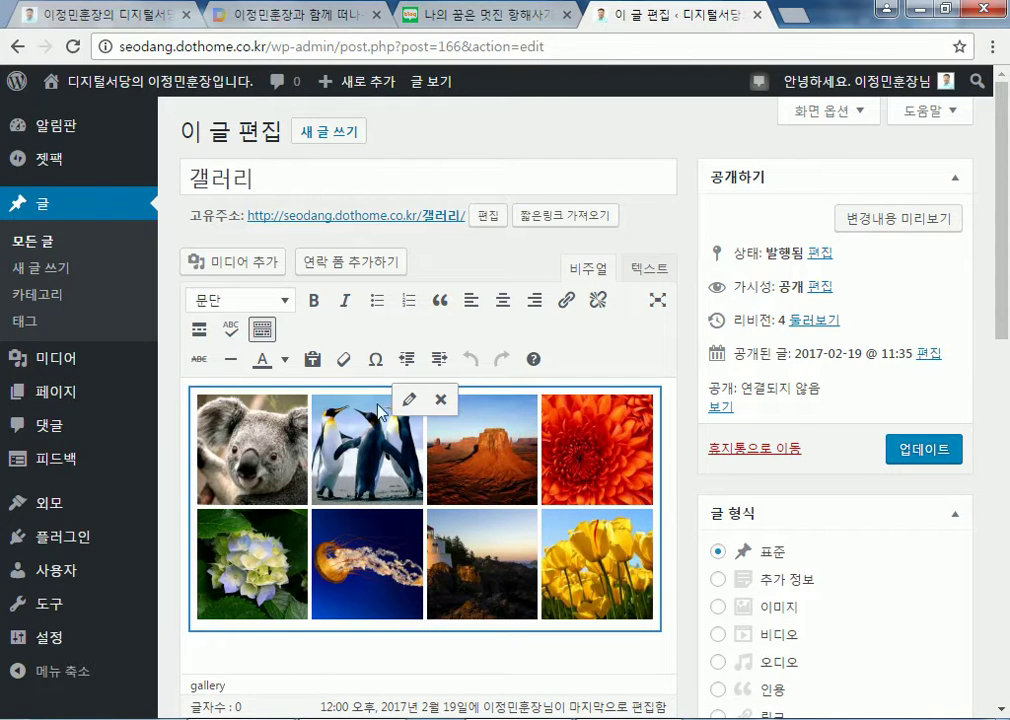
{"action": "left_click", "coordinate": [409, 399]}
{"action": "left_click", "coordinate": [805, 311]}
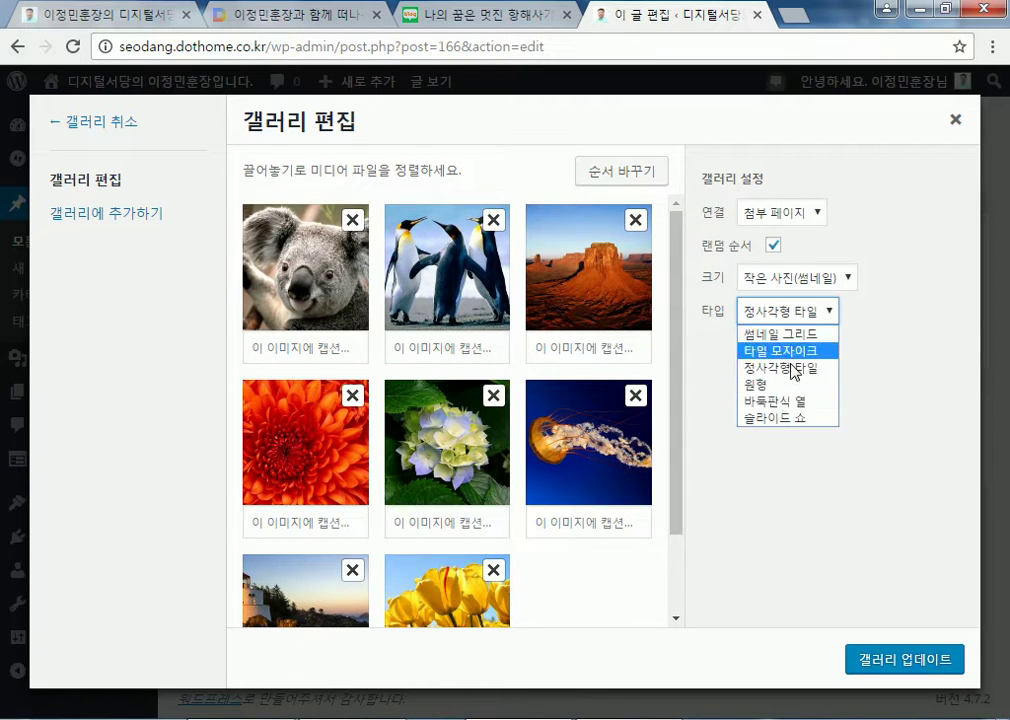
{"action": "left_click", "coordinate": [776, 384]}
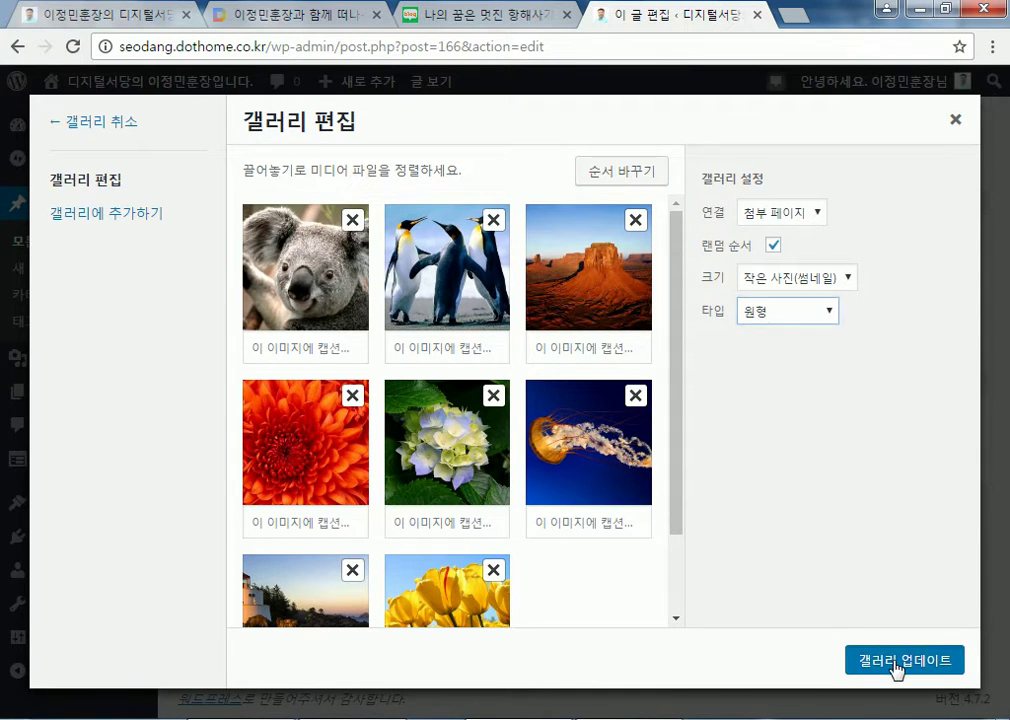
{"action": "left_click", "coordinate": [895, 662]}
Update the post, view the circular images live, then go back to the editor
{"action": "left_click", "coordinate": [903, 449]}
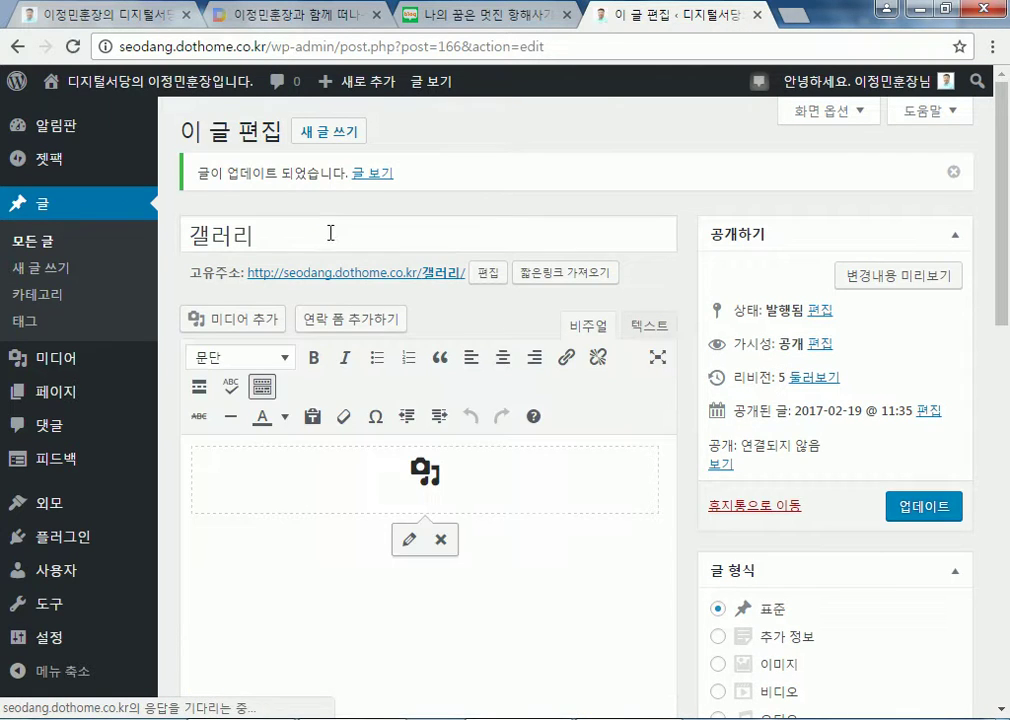
{"action": "left_click", "coordinate": [343, 273]}
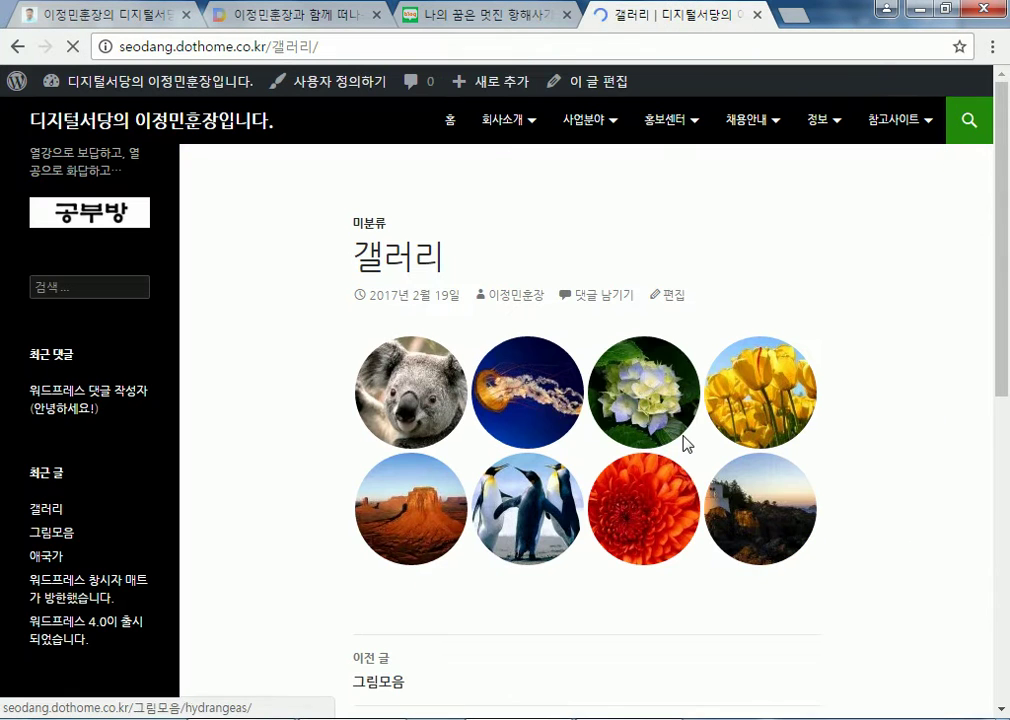
{"action": "left_click", "coordinate": [676, 303]}
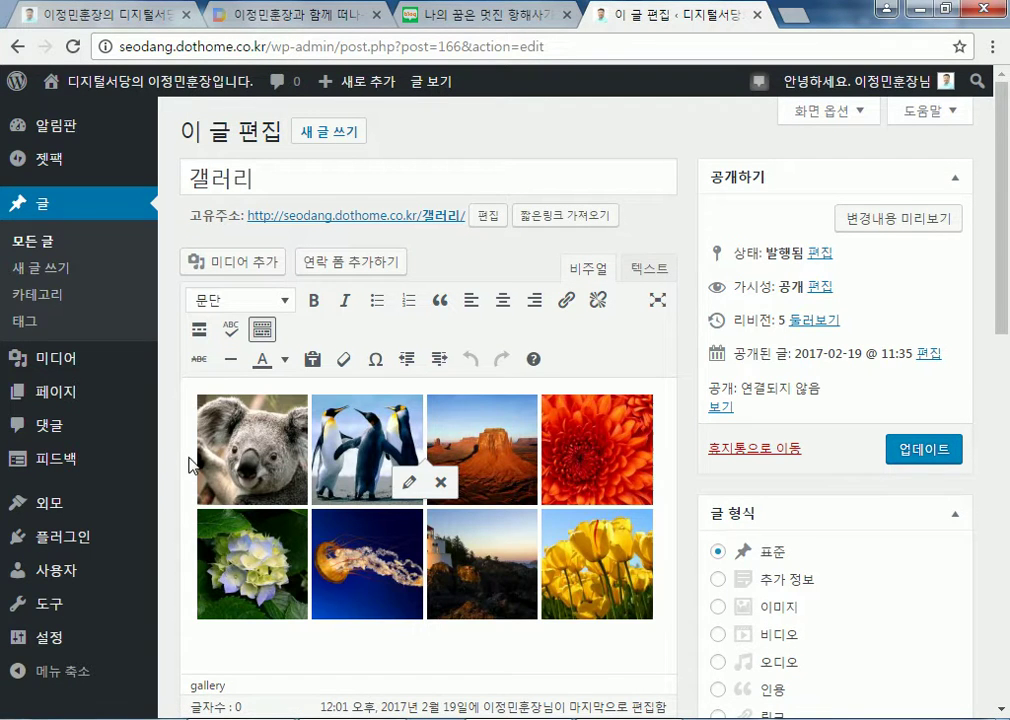
Set the gallery type to 바둑판식 열 tiled columns and update the post to revision 6
{"action": "left_click", "coordinate": [190, 465]}
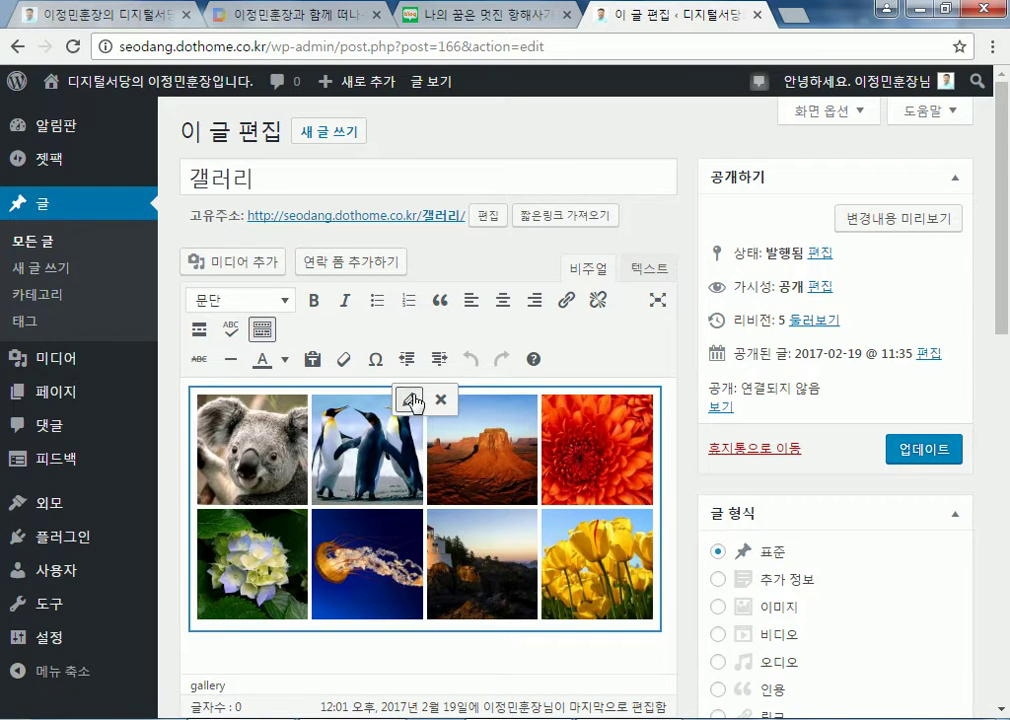
{"action": "left_click", "coordinate": [409, 399]}
{"action": "left_click", "coordinate": [805, 313]}
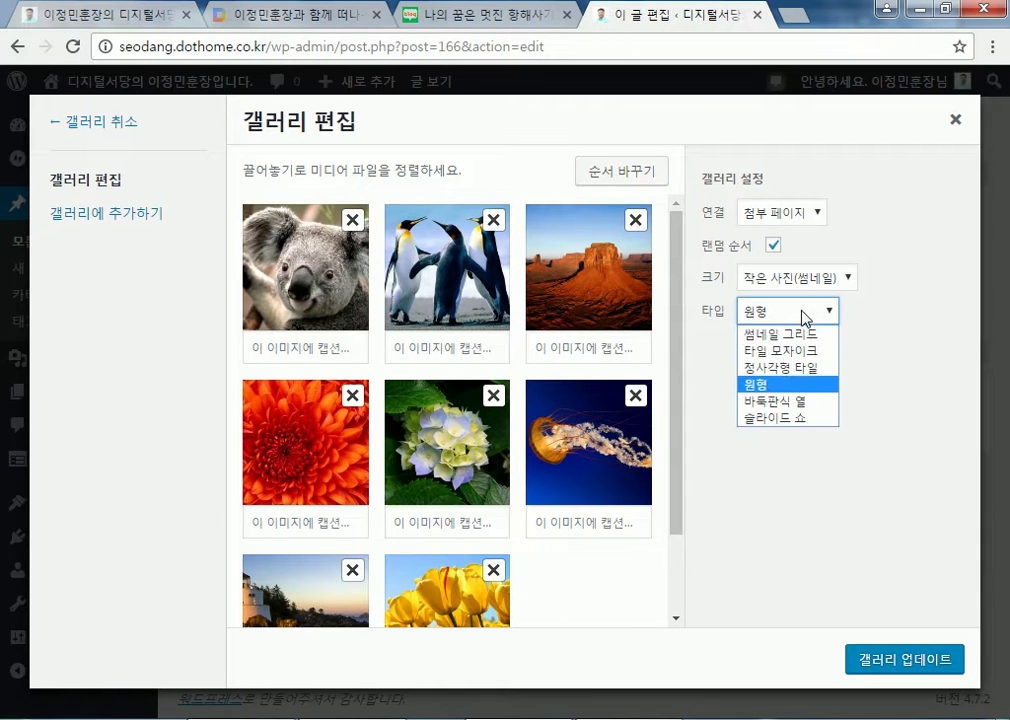
{"action": "left_click", "coordinate": [775, 401]}
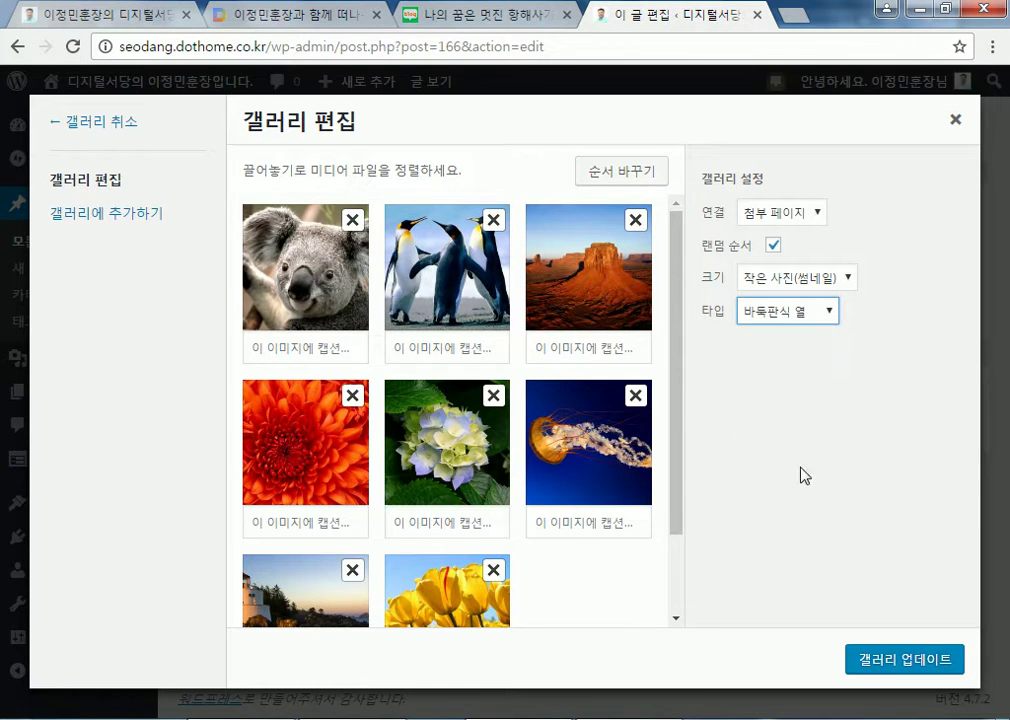
{"action": "left_click", "coordinate": [893, 660]}
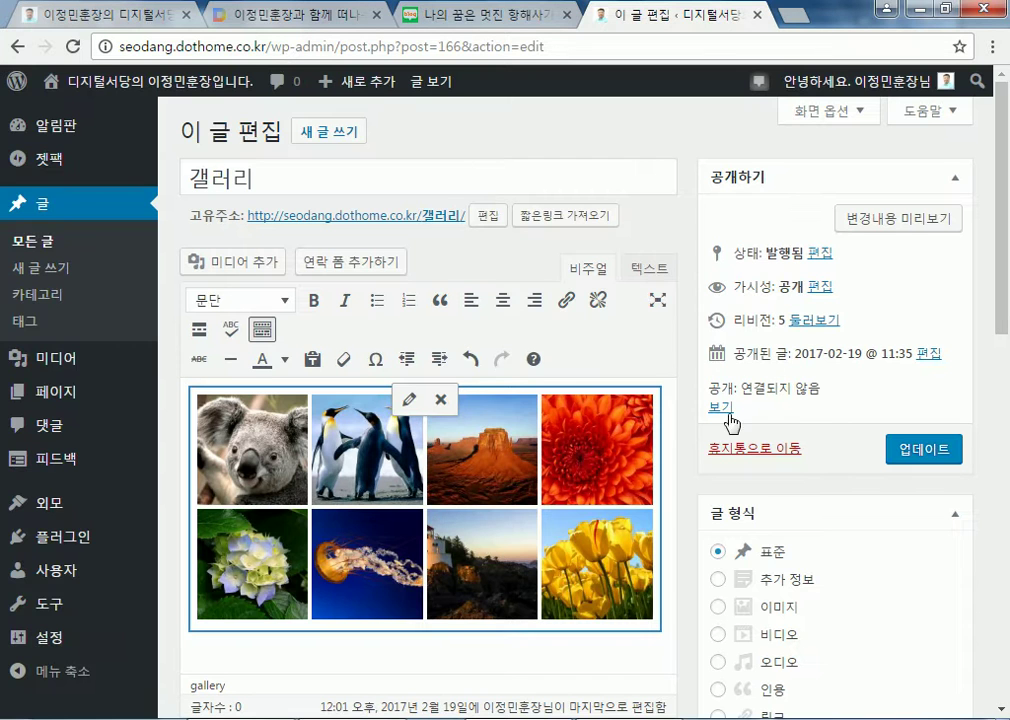
{"action": "left_click", "coordinate": [418, 218]}
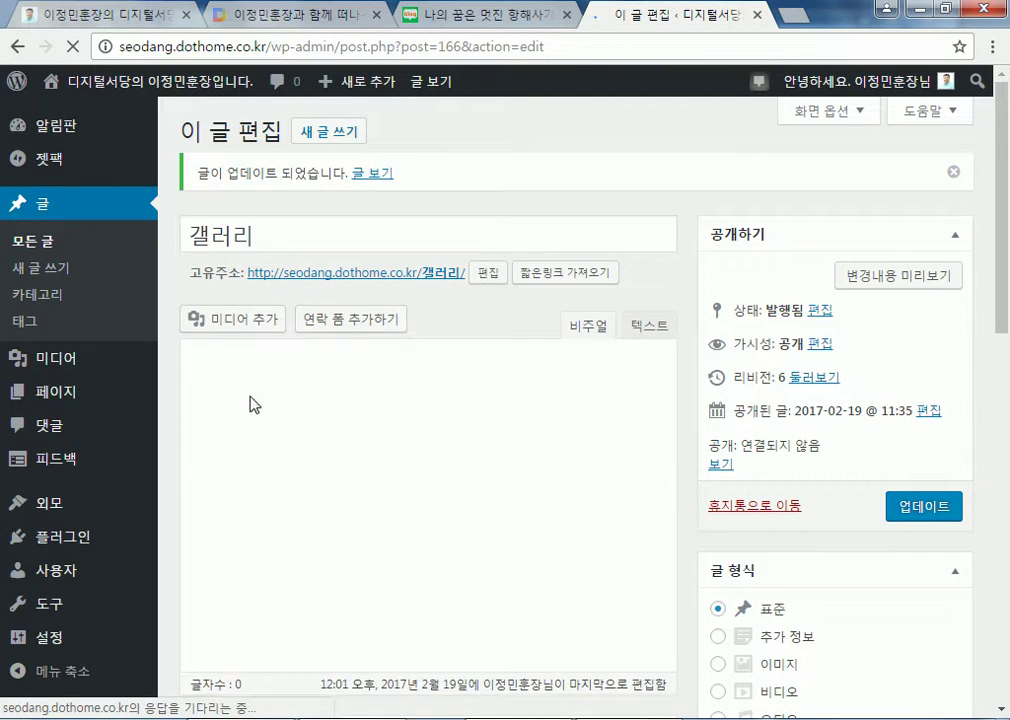
View the tiled-column gallery on the public page and reload it to reshuffle the image order
{"action": "left_click", "coordinate": [363, 278]}
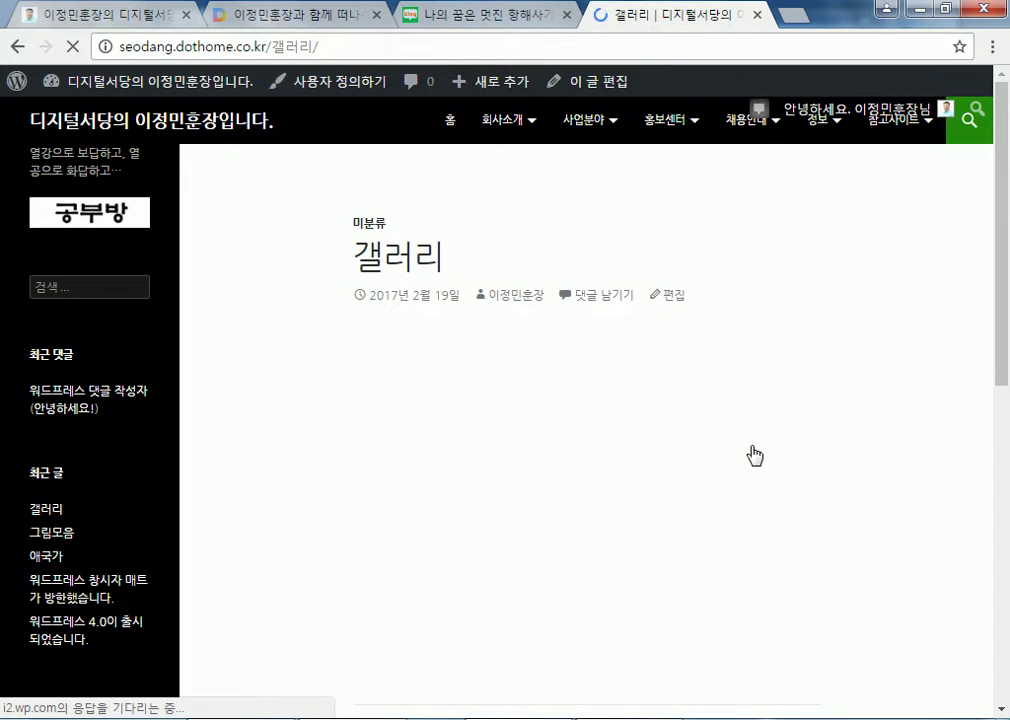
{"action": "scroll", "coordinate": [754, 455], "scroll_direction": "down", "scroll_amount": 2}
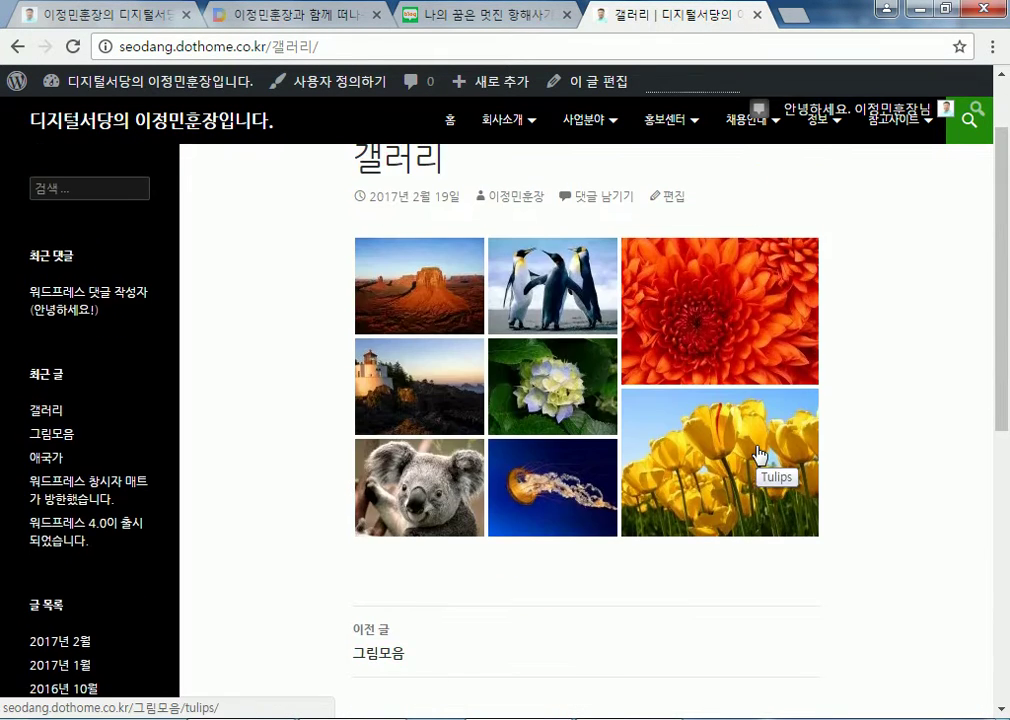
{"action": "mouse_move", "coordinate": [35, 97]}
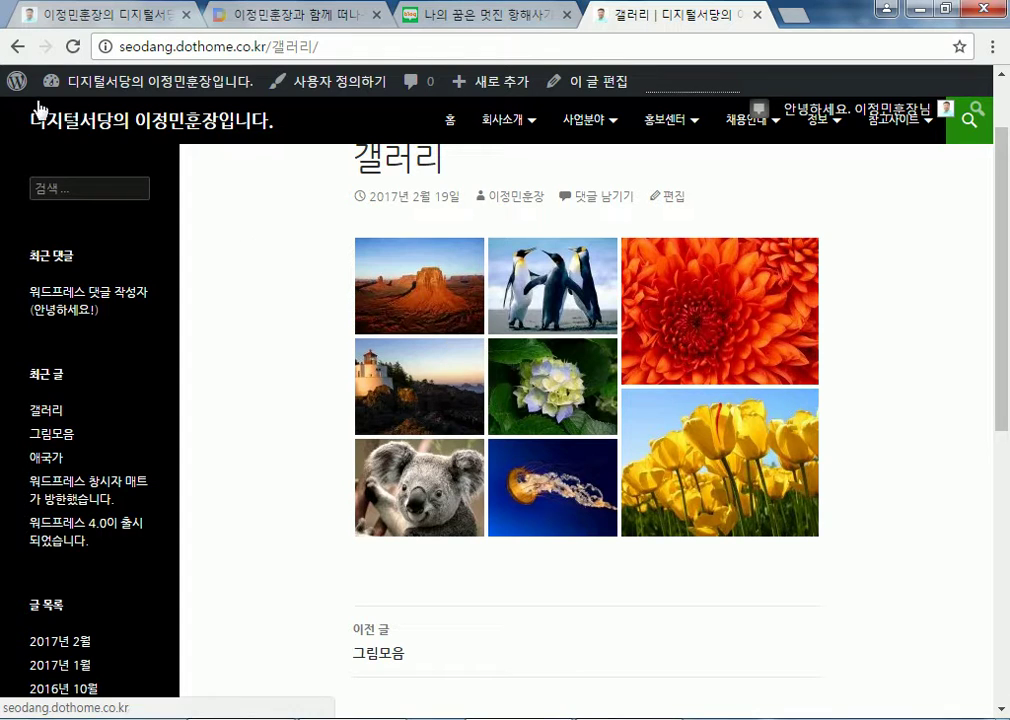
{"action": "left_click", "coordinate": [72, 46]}
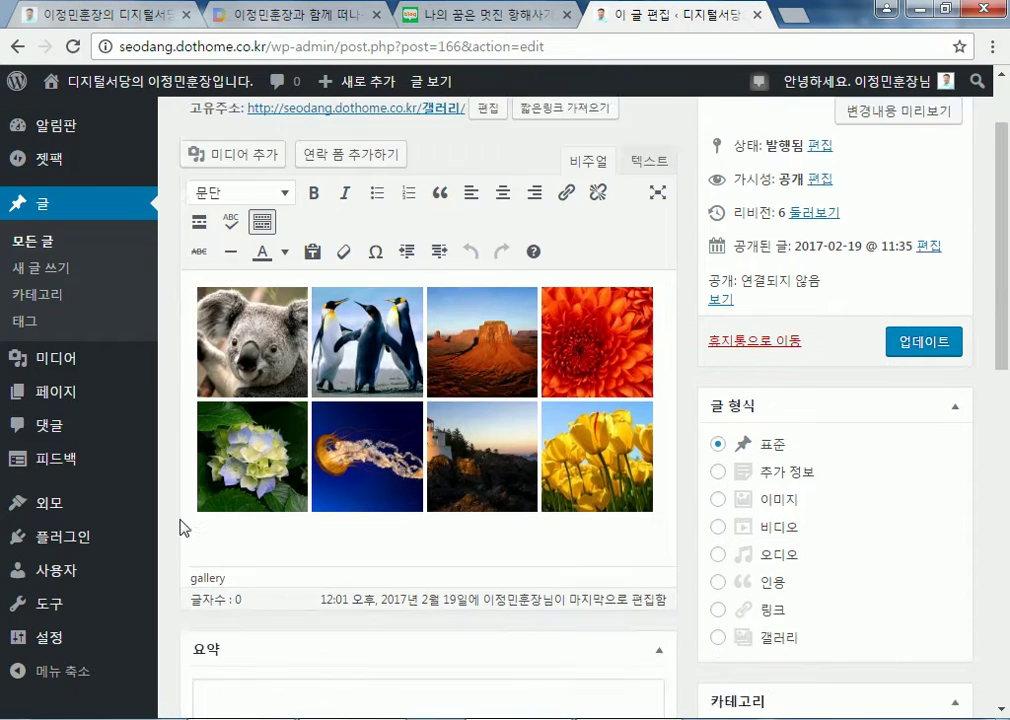
Change the gallery type to 슬라이드 쇼 slideshow and update the post
{"action": "scroll", "coordinate": [179, 440], "scroll_direction": "down", "scroll_amount": 2}
{"action": "left_click", "coordinate": [193, 346]}
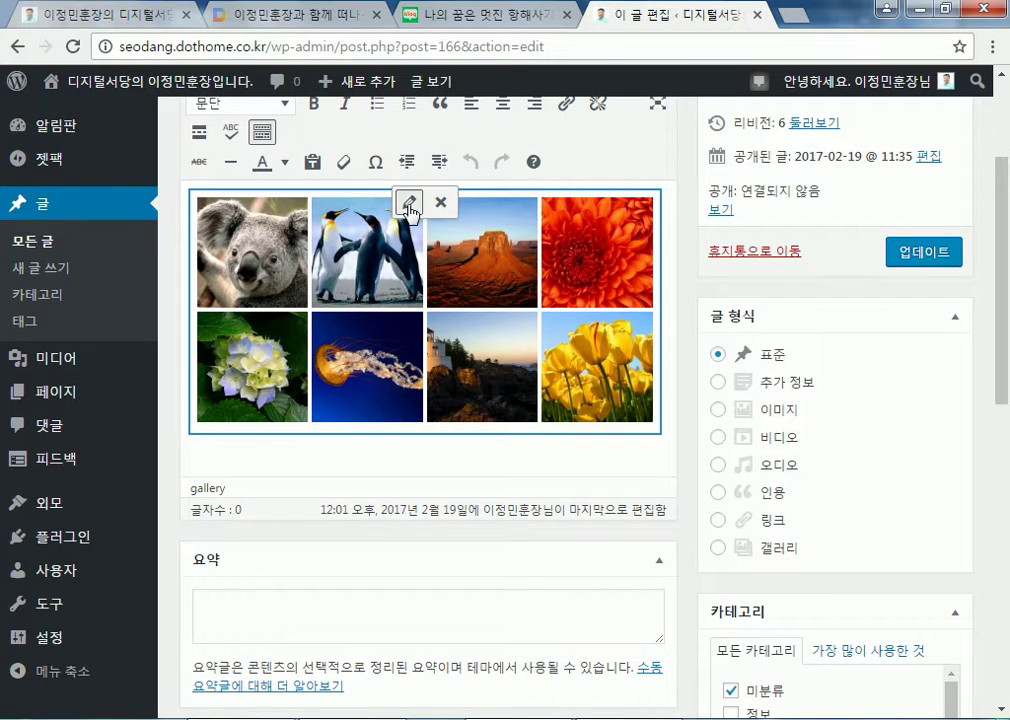
{"action": "left_click", "coordinate": [409, 206]}
{"action": "left_click", "coordinate": [822, 318]}
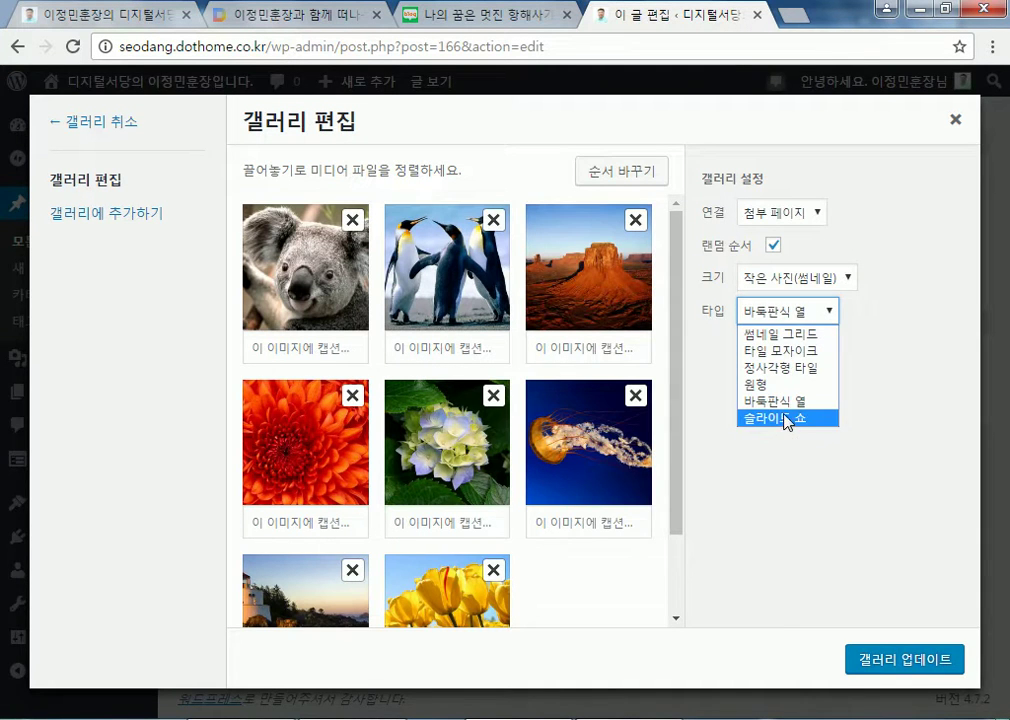
{"action": "left_click", "coordinate": [788, 418]}
{"action": "left_click", "coordinate": [920, 662]}
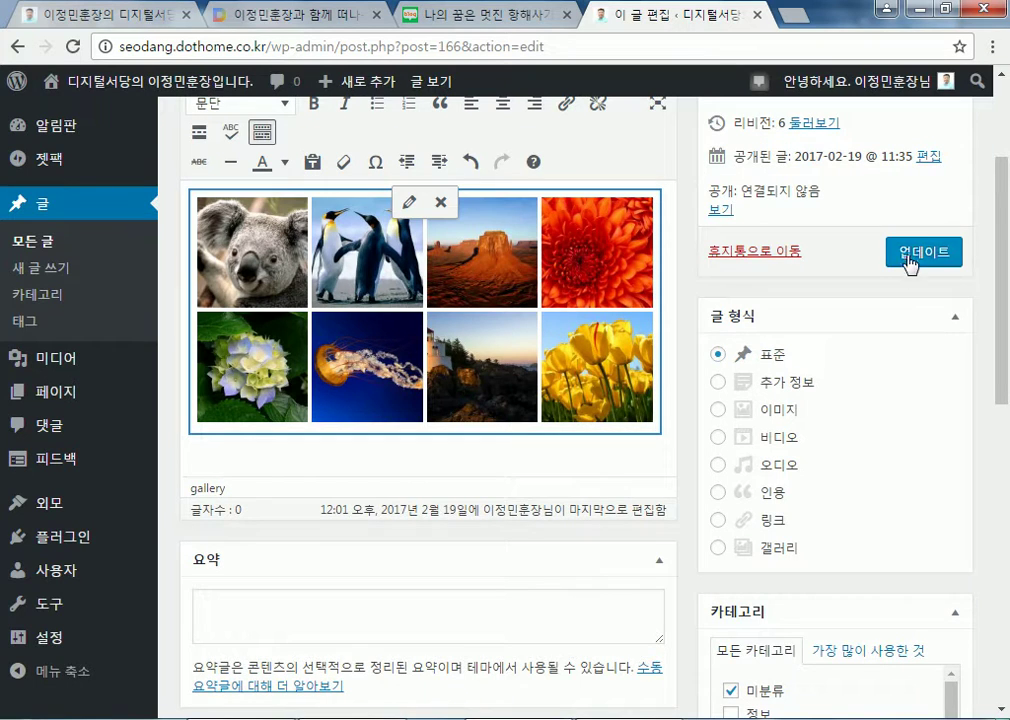
{"action": "left_click", "coordinate": [848, 258]}
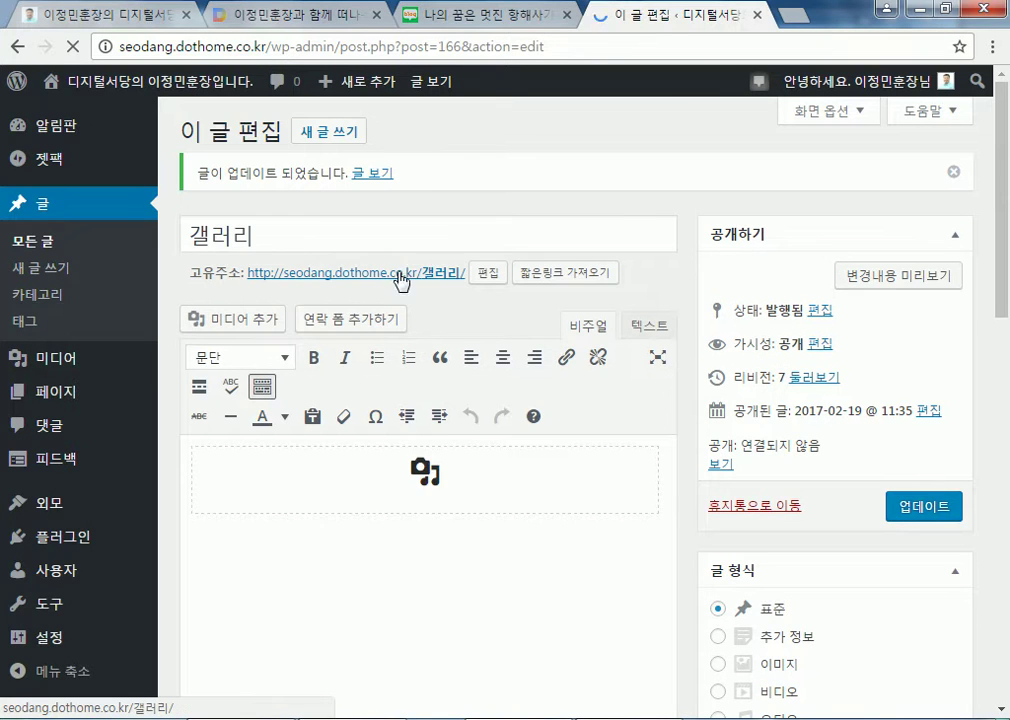
Open the post's public page and advance the slideshow three images
{"action": "left_click", "coordinate": [401, 283]}
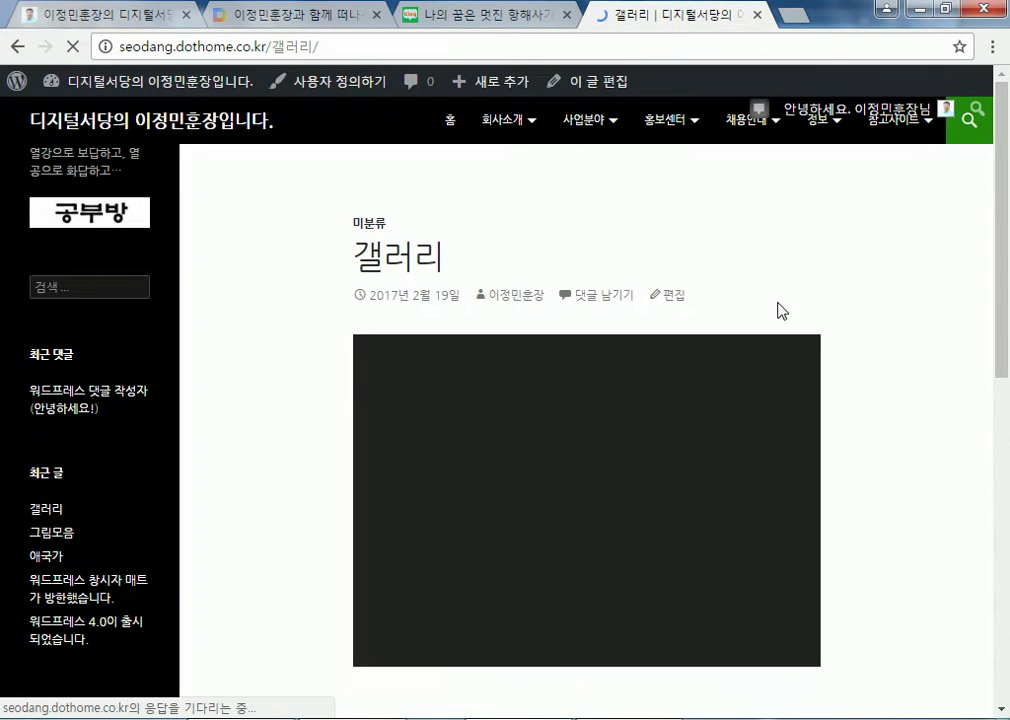
{"action": "scroll", "coordinate": [907, 371], "scroll_direction": "down", "scroll_amount": 3}
{"action": "scroll", "coordinate": [870, 369], "scroll_direction": "up", "scroll_amount": 1}
{"action": "scroll", "coordinate": [938, 364], "scroll_direction": "up", "scroll_amount": 1}
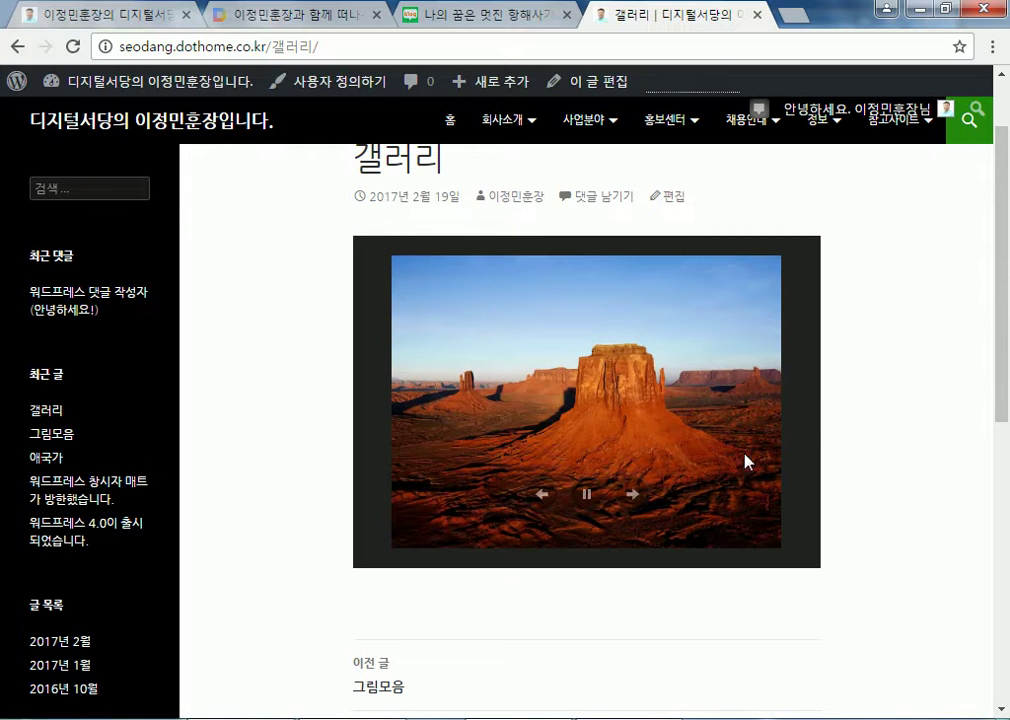
{"action": "left_click", "coordinate": [633, 496]}
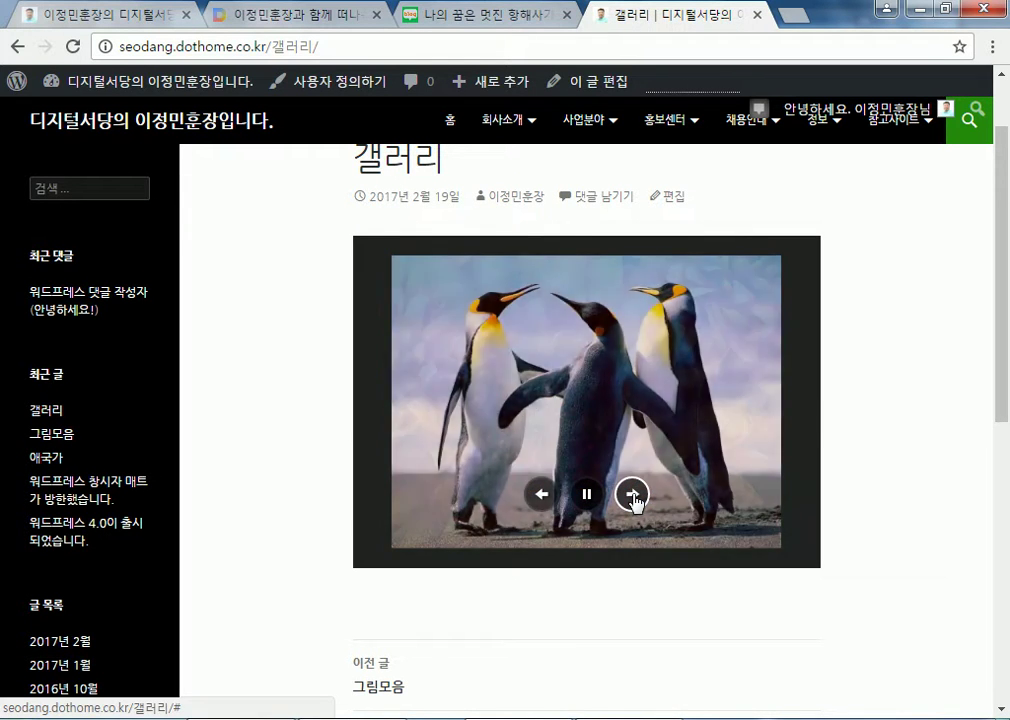
{"action": "left_click", "coordinate": [633, 496]}
{"action": "left_click", "coordinate": [633, 496]}
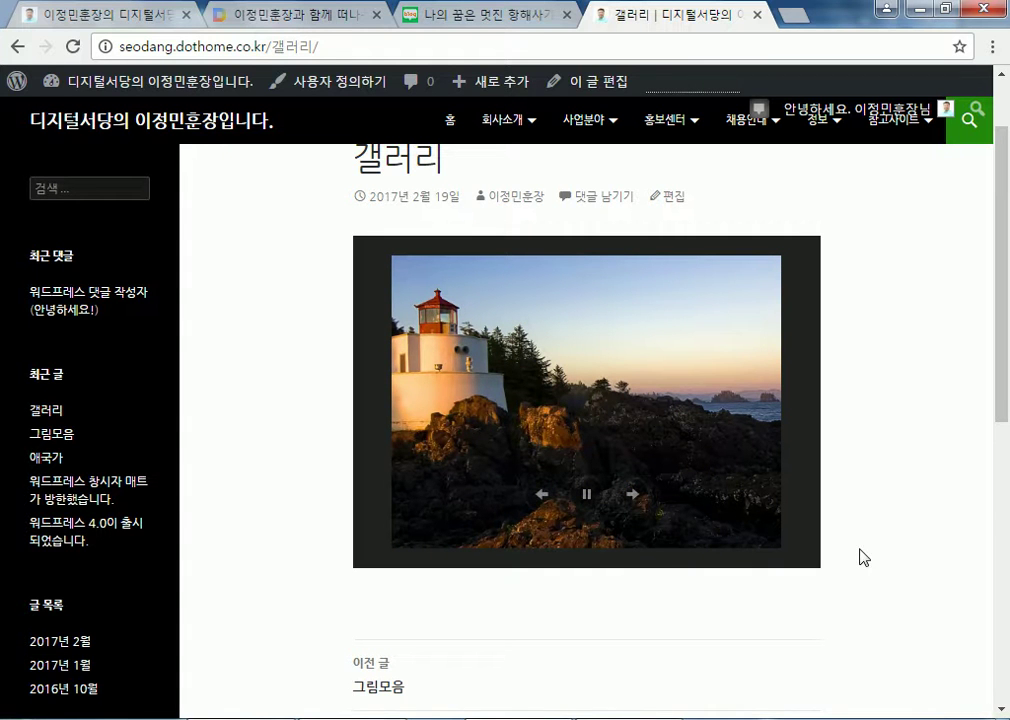
Pause and resume the slideshow, skip ahead four more images, then reopen the post for editing
{"action": "left_click", "coordinate": [587, 494]}
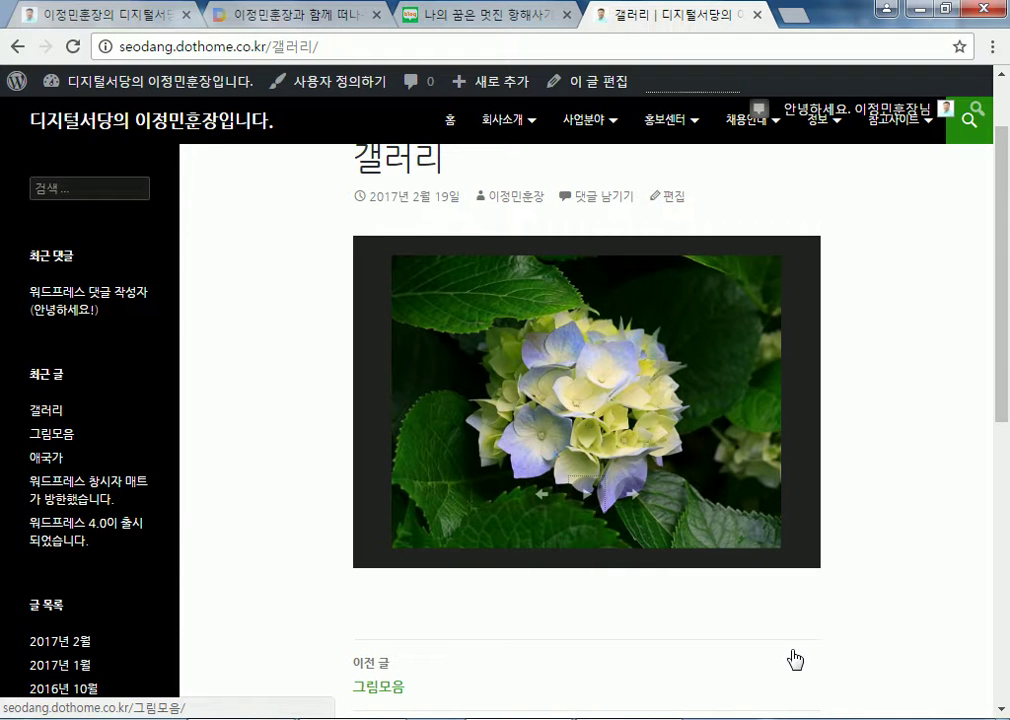
{"action": "left_click", "coordinate": [587, 494]}
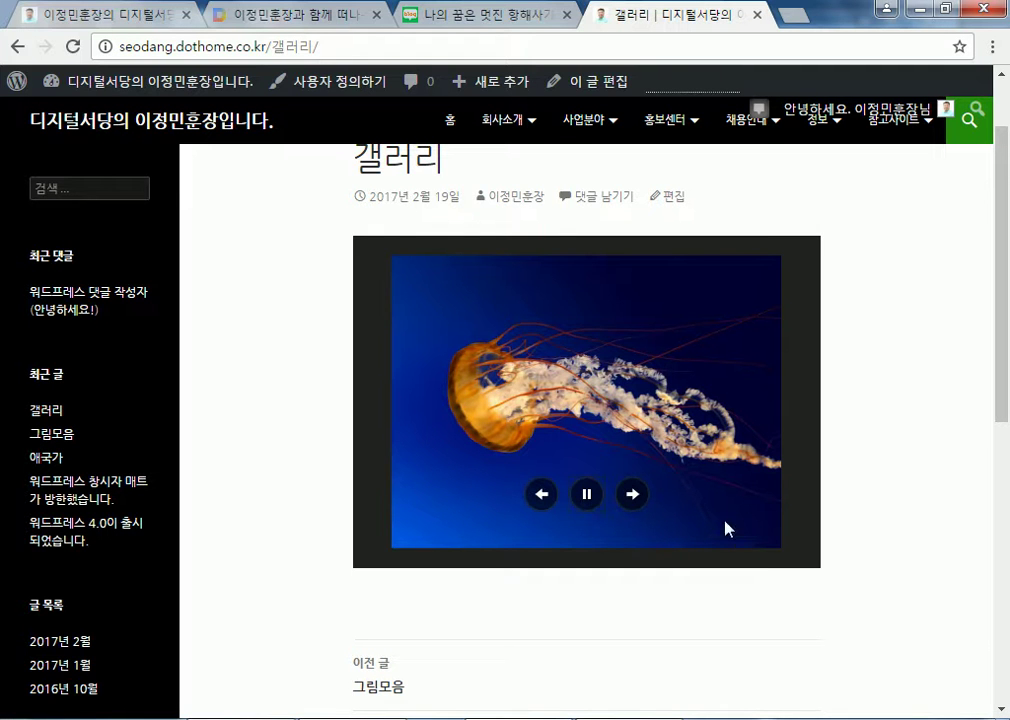
{"action": "left_click", "coordinate": [633, 497]}
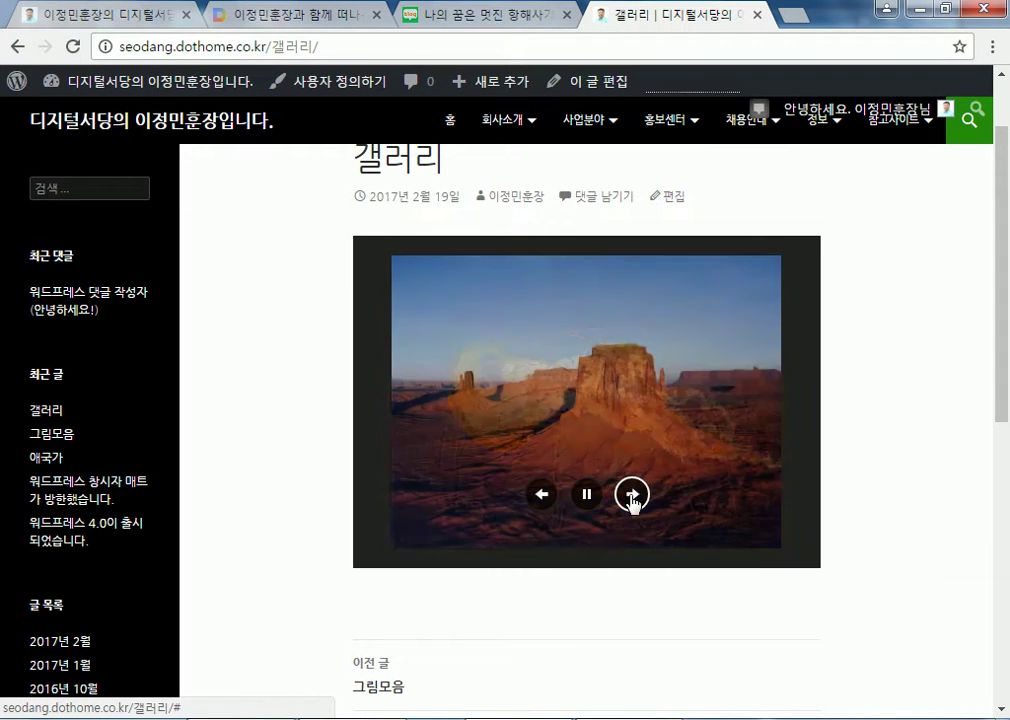
{"action": "left_click", "coordinate": [633, 495]}
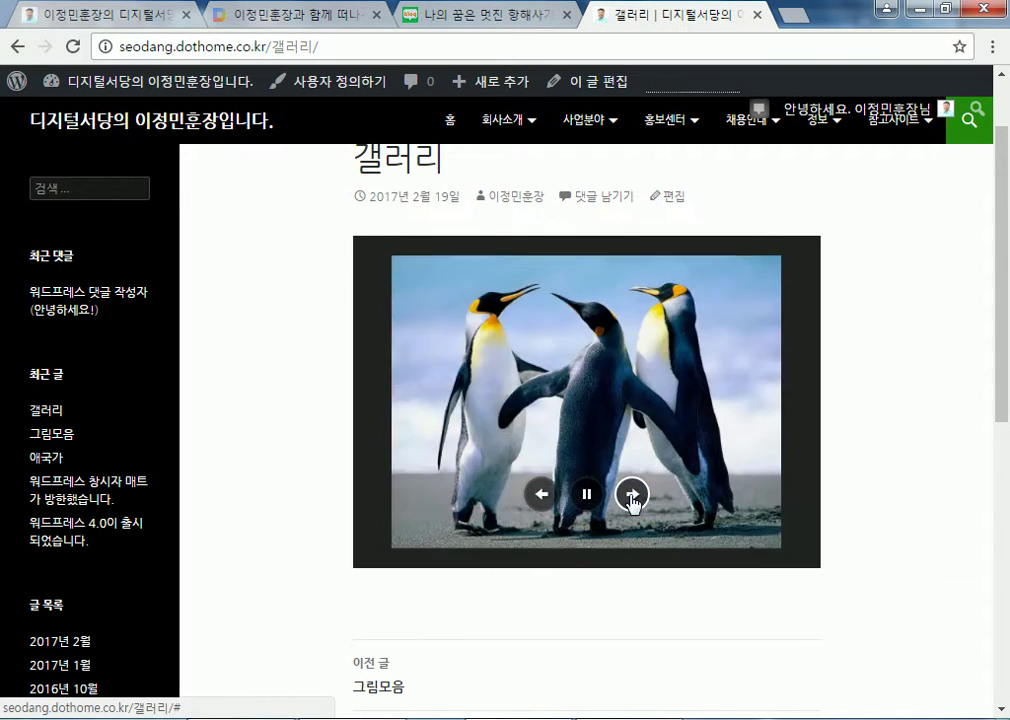
{"action": "left_click", "coordinate": [633, 495]}
{"action": "left_click", "coordinate": [633, 495]}
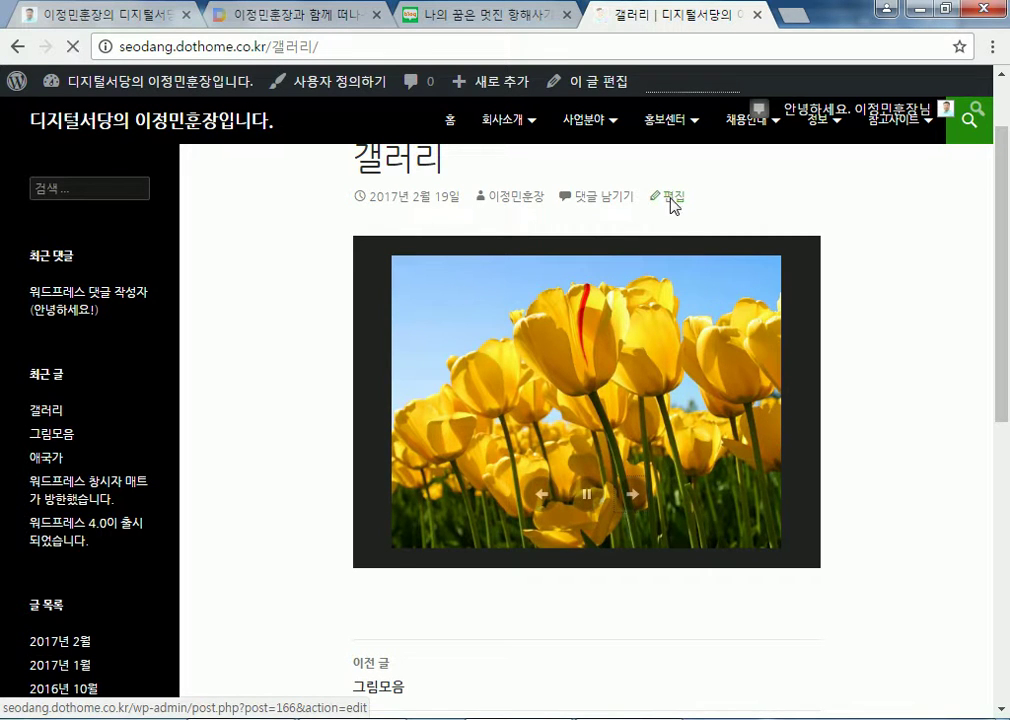
{"action": "left_click", "coordinate": [668, 200]}
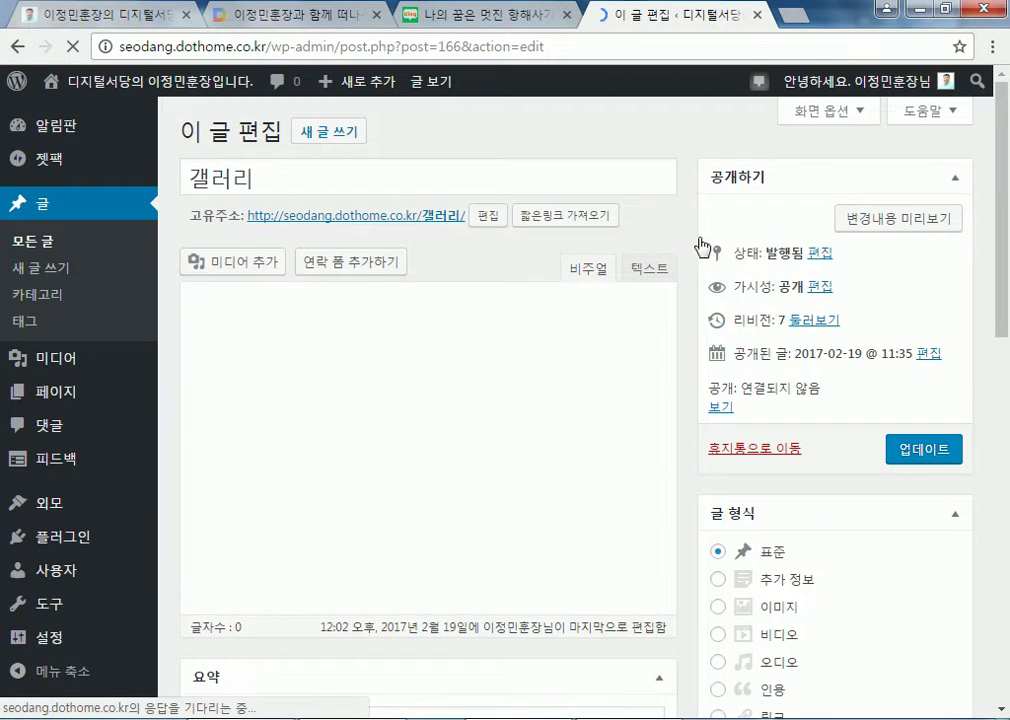
{"action": "left_click", "coordinate": [190, 500]}
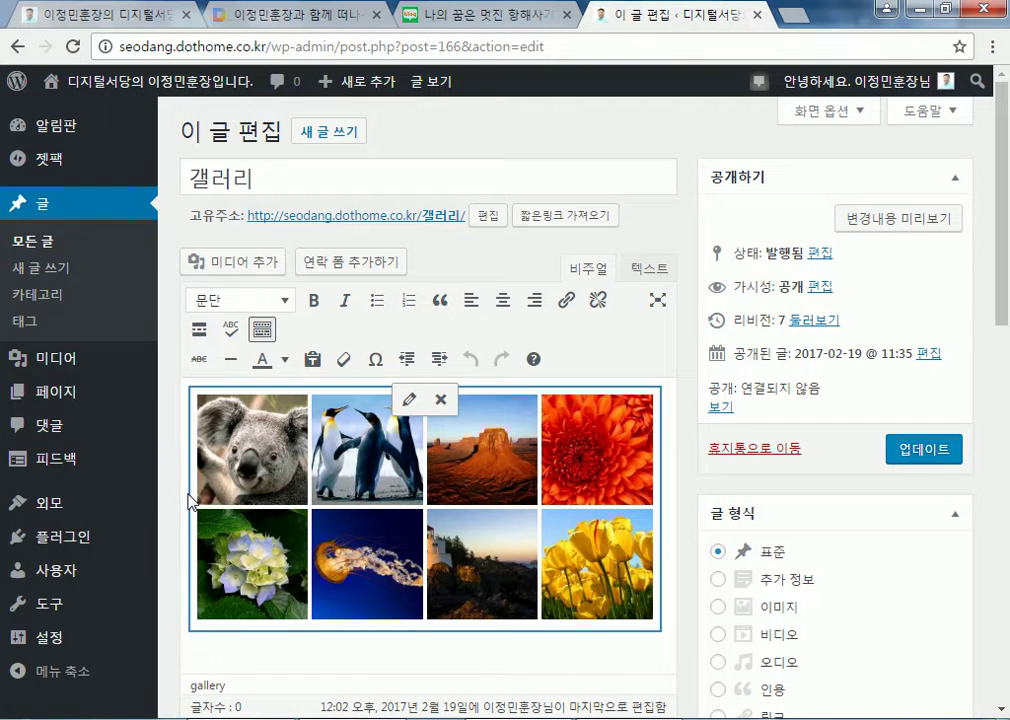
{"action": "left_click", "coordinate": [408, 399]}
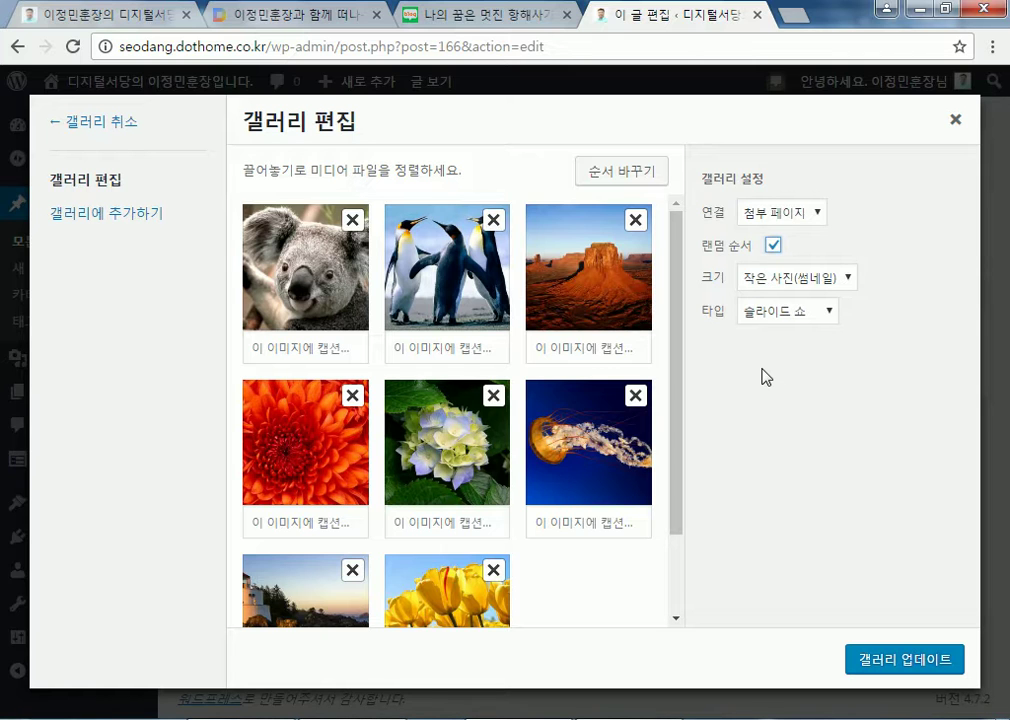
{"action": "left_click", "coordinate": [799, 280]}
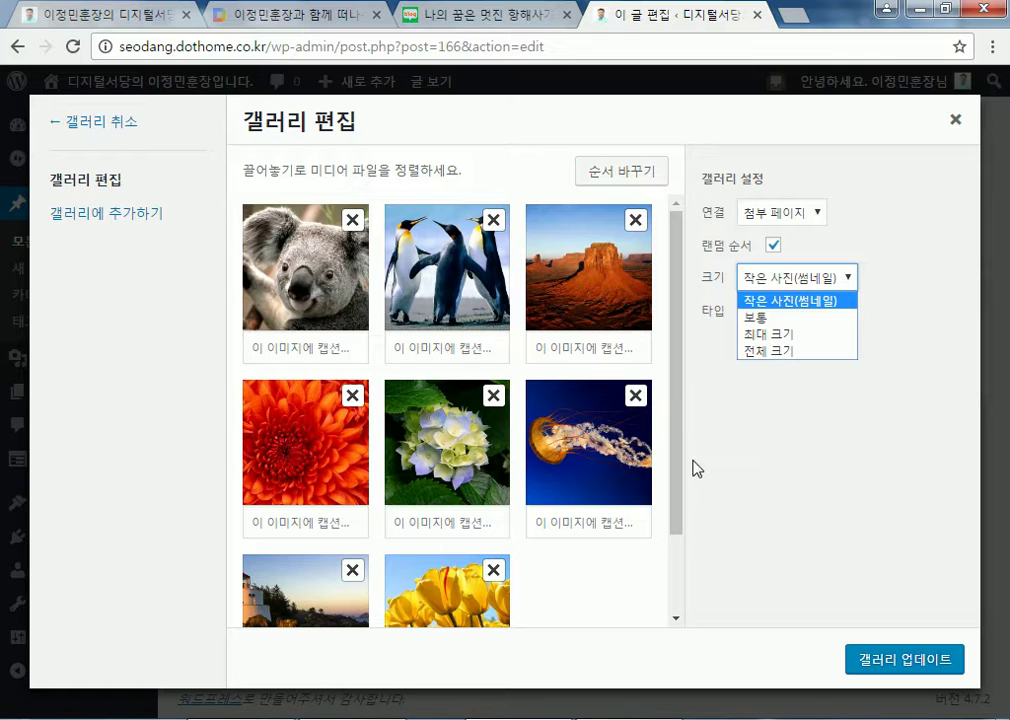
{"action": "left_click", "coordinate": [697, 421]}
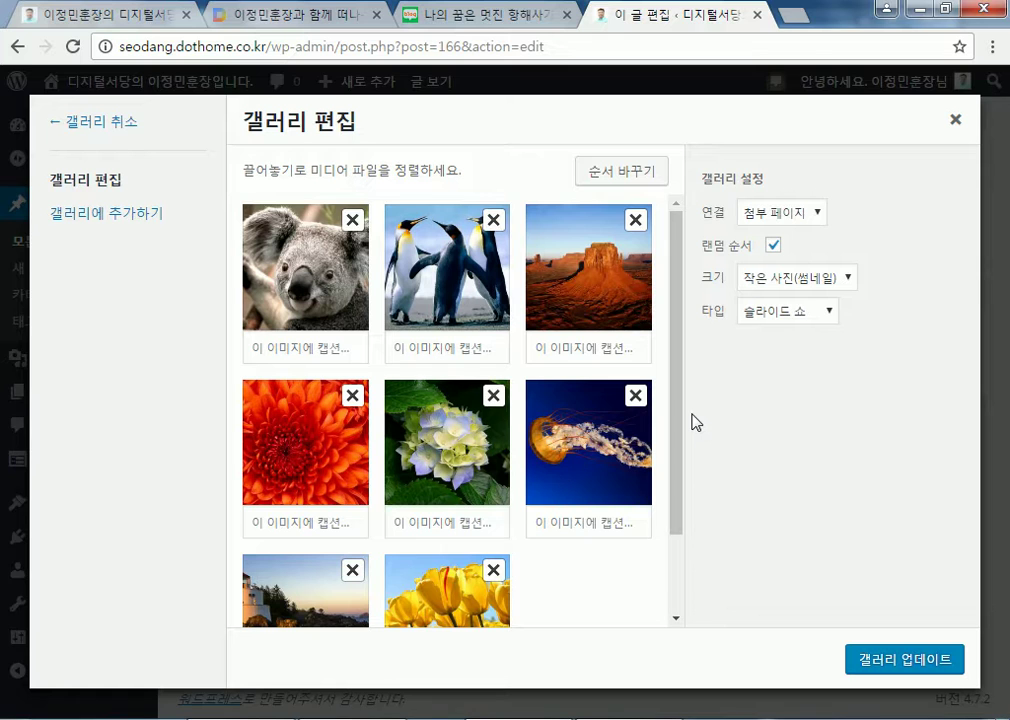
{"action": "left_click", "coordinate": [782, 289]}
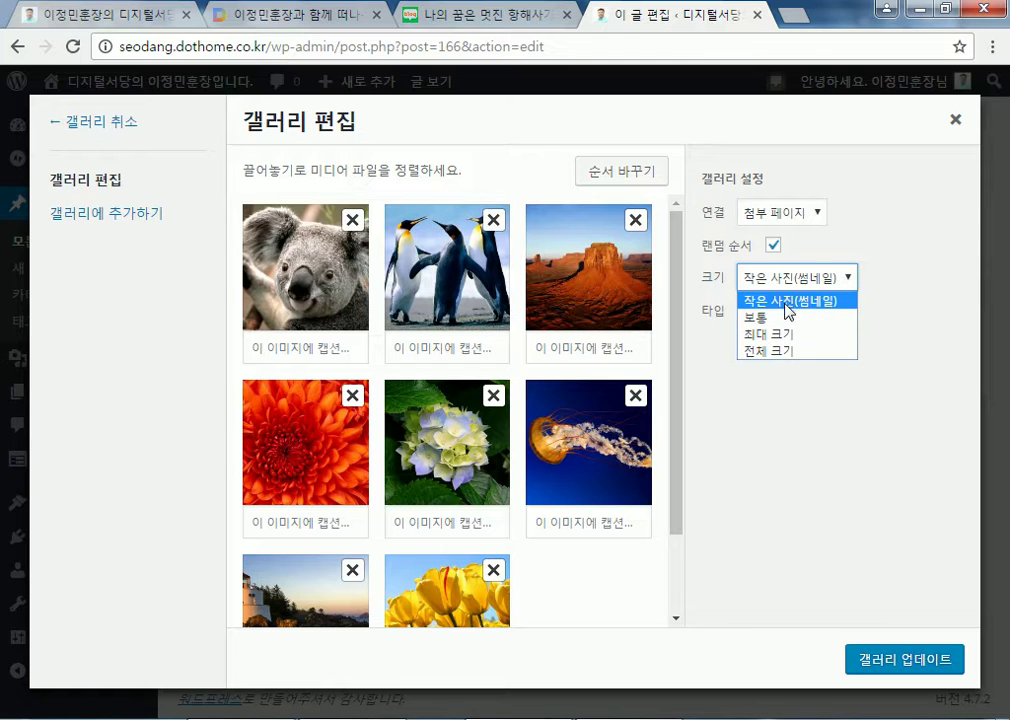
{"action": "left_click", "coordinate": [787, 301]}
{"action": "left_click", "coordinate": [813, 318]}
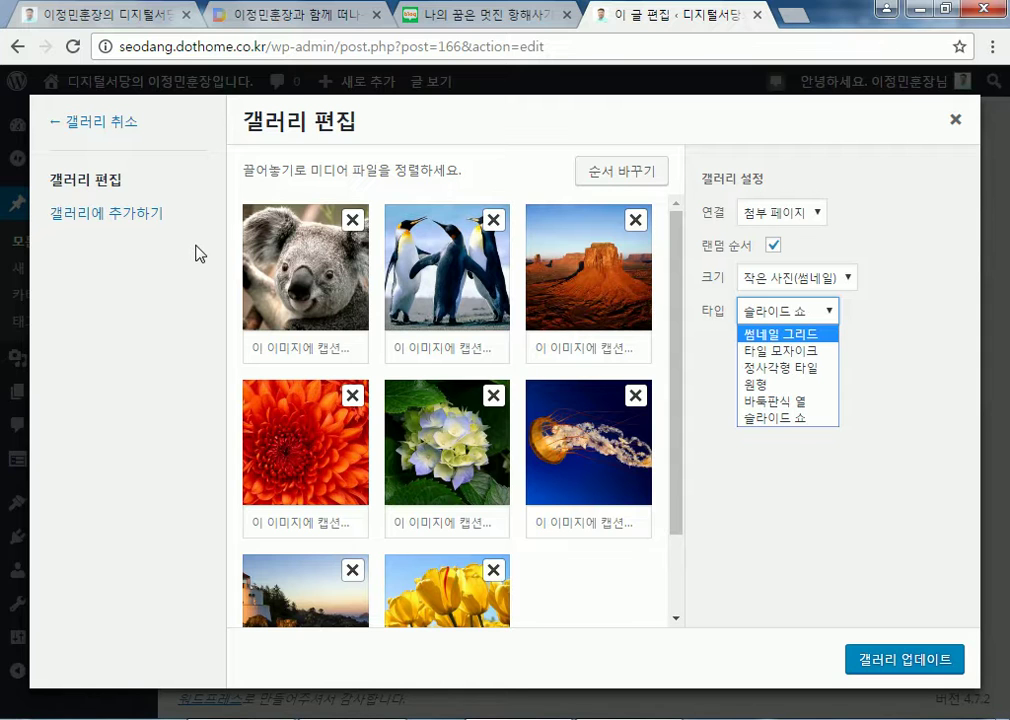
{"action": "left_click", "coordinate": [879, 557]}
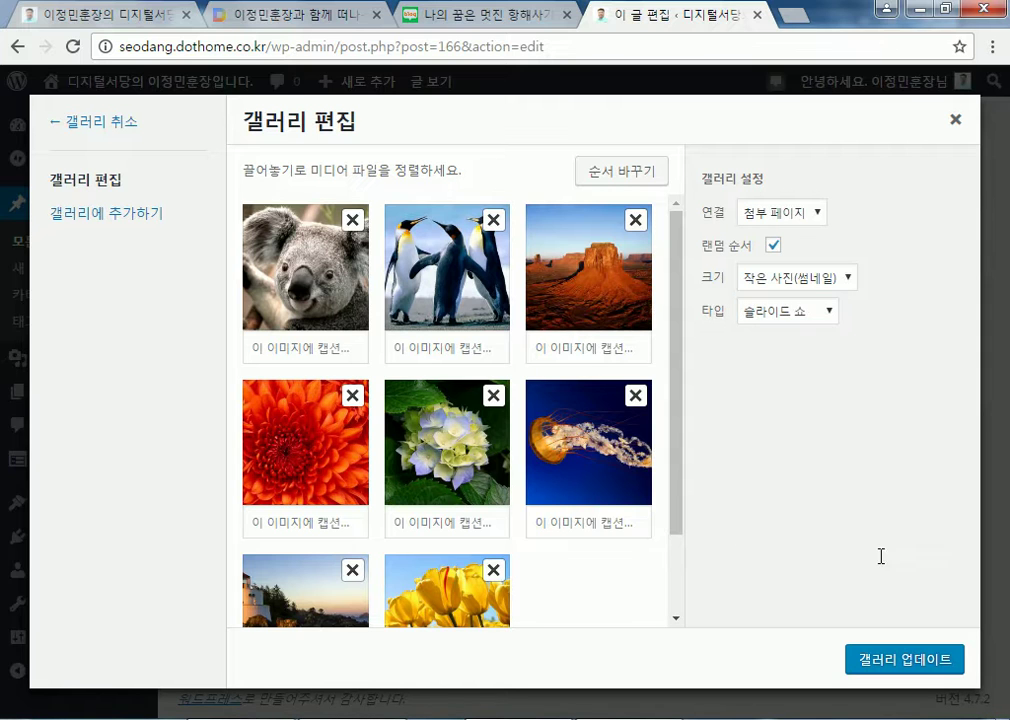
{"action": "left_click", "coordinate": [958, 120]}
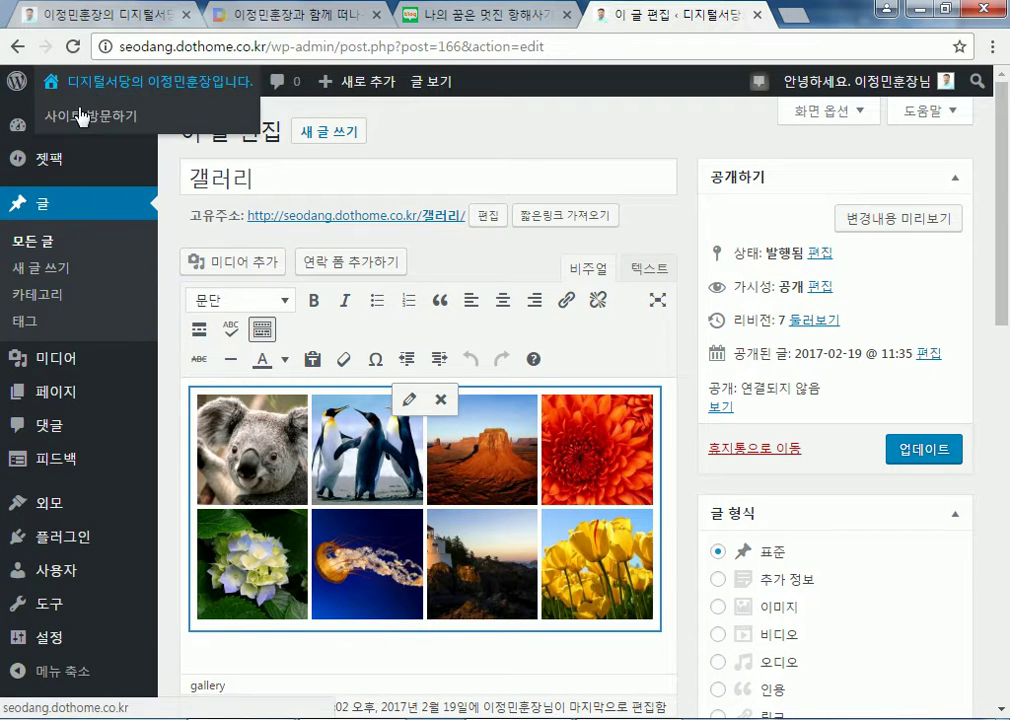
Look over the Jetpack site statistics and the list of all posts
{"action": "mouse_move", "coordinate": [48, 165]}
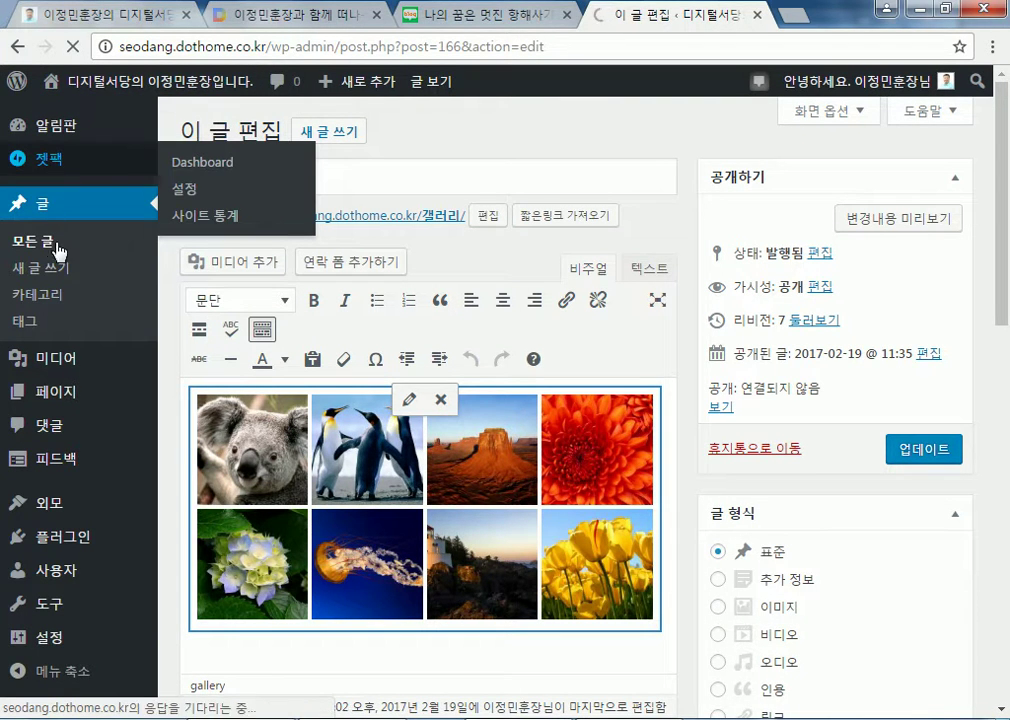
{"action": "left_click", "coordinate": [188, 216]}
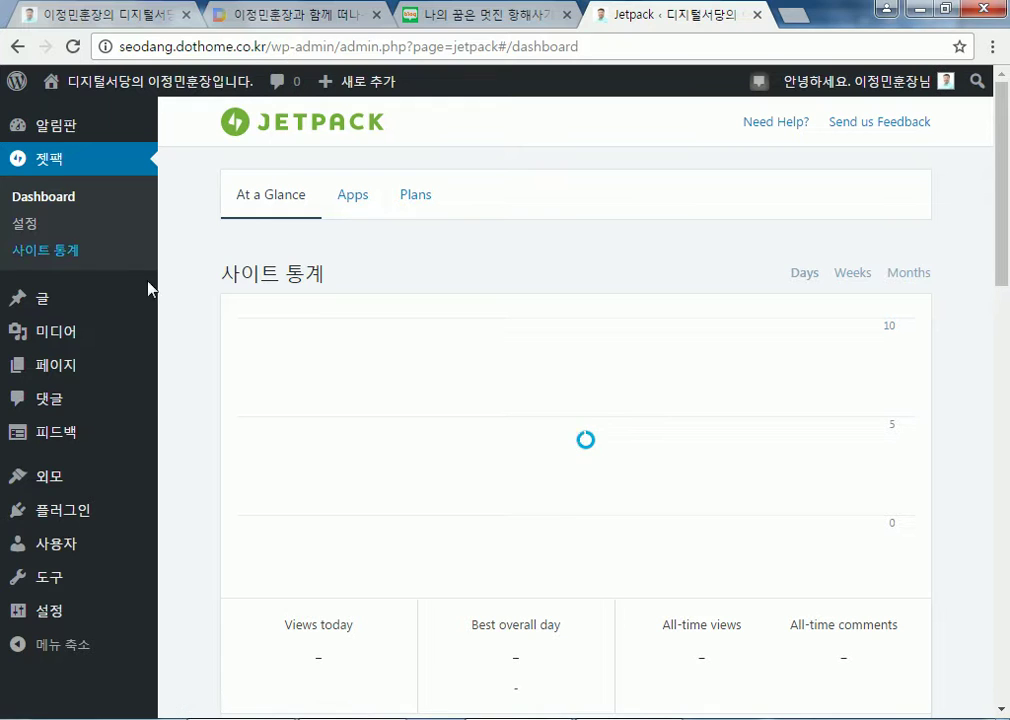
{"action": "mouse_move", "coordinate": [43, 311]}
{"action": "left_click", "coordinate": [193, 301]}
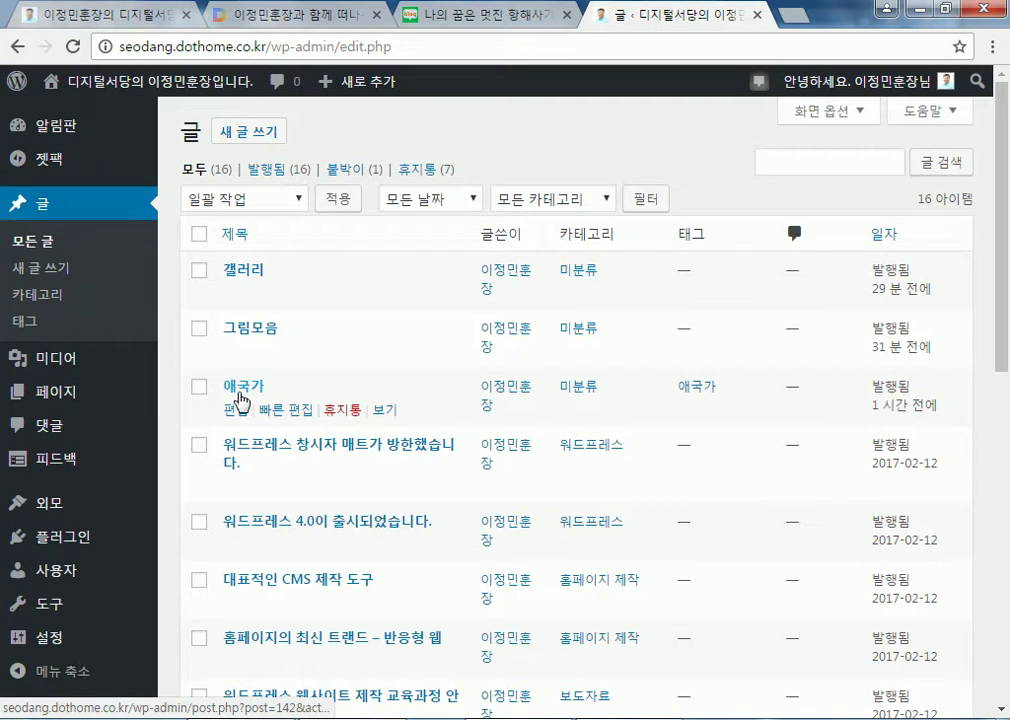
Activate the Twenty Sixteen theme and visit the site's front page
{"action": "mouse_move", "coordinate": [93, 94]}
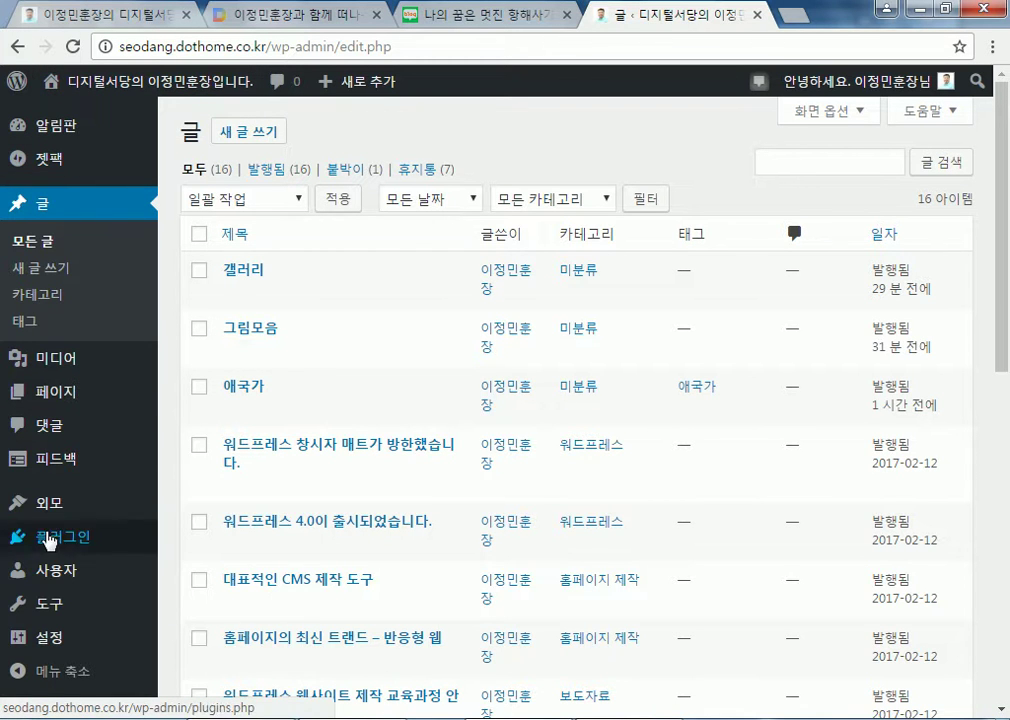
{"action": "mouse_move", "coordinate": [65, 510]}
{"action": "left_click", "coordinate": [169, 474]}
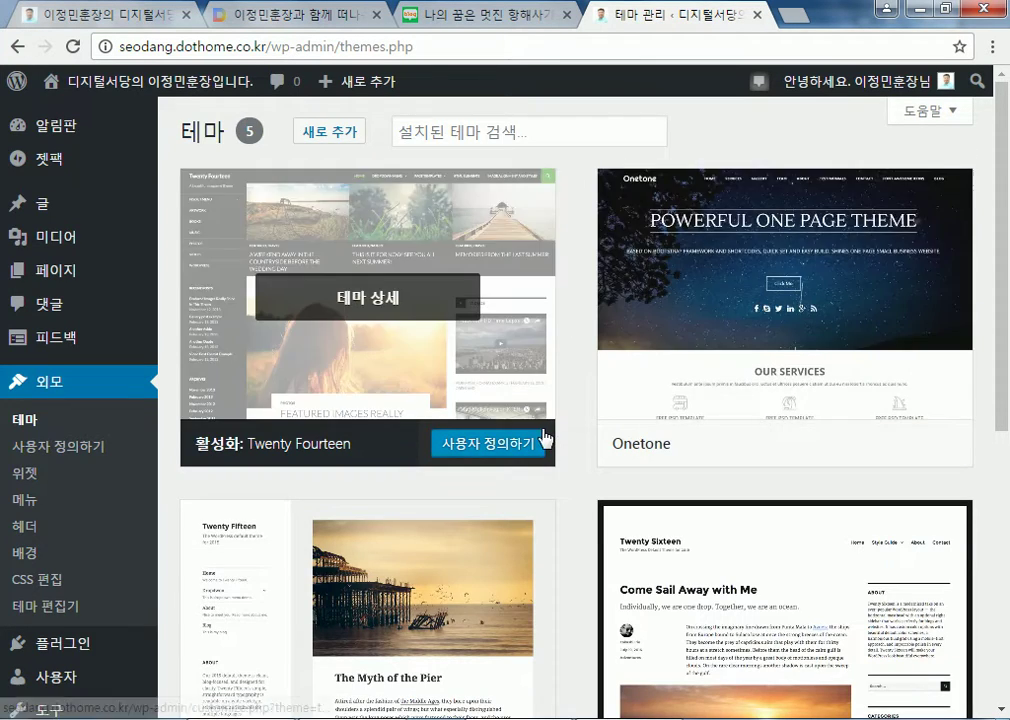
{"action": "scroll", "coordinate": [543, 437], "scroll_direction": "down", "scroll_amount": 2}
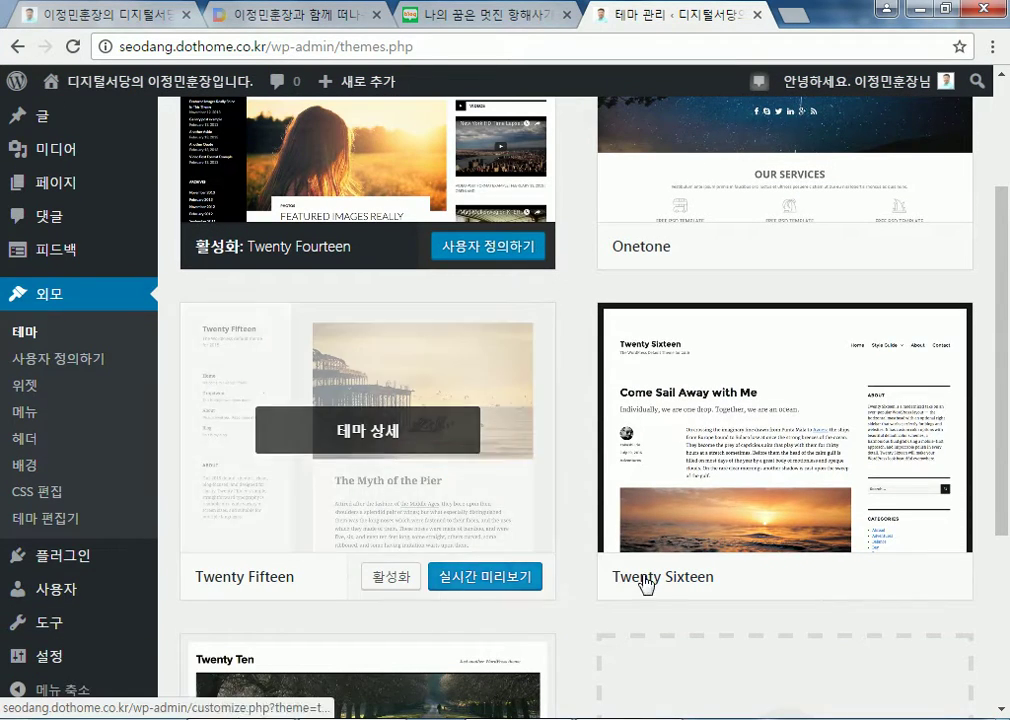
{"action": "left_click", "coordinate": [826, 580]}
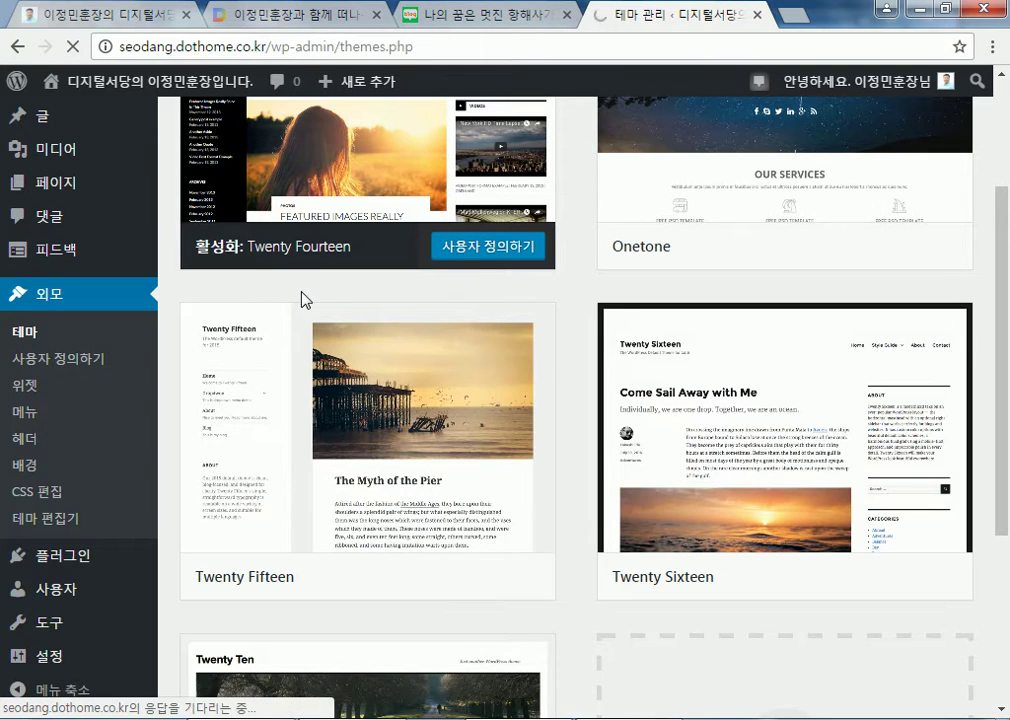
{"action": "mouse_move", "coordinate": [131, 87]}
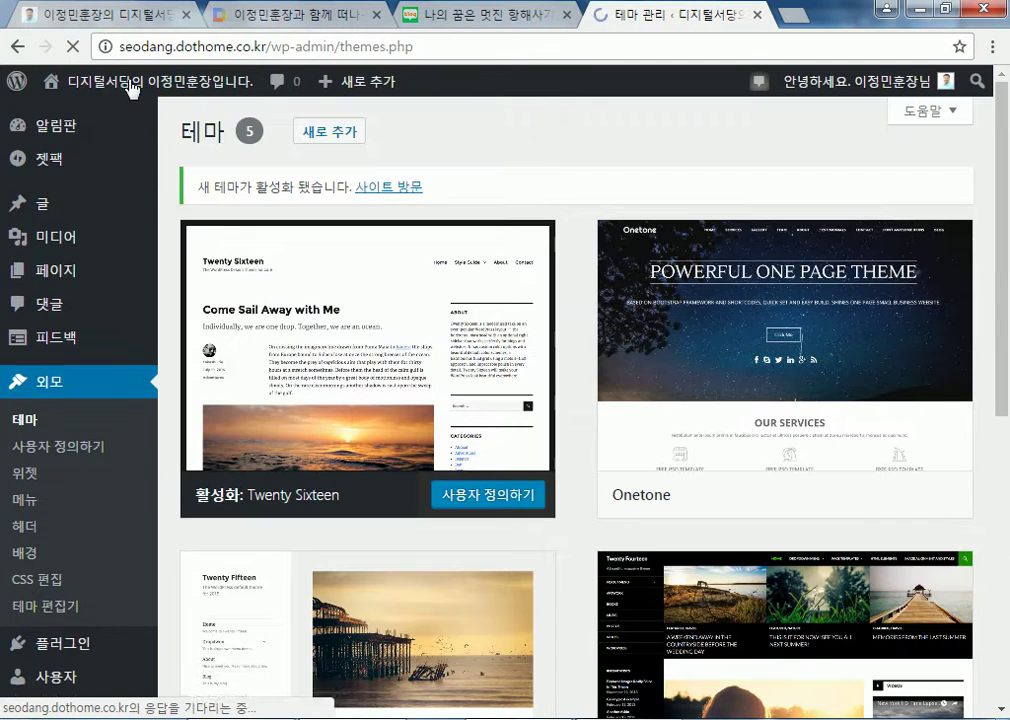
{"action": "left_click", "coordinate": [130, 85]}
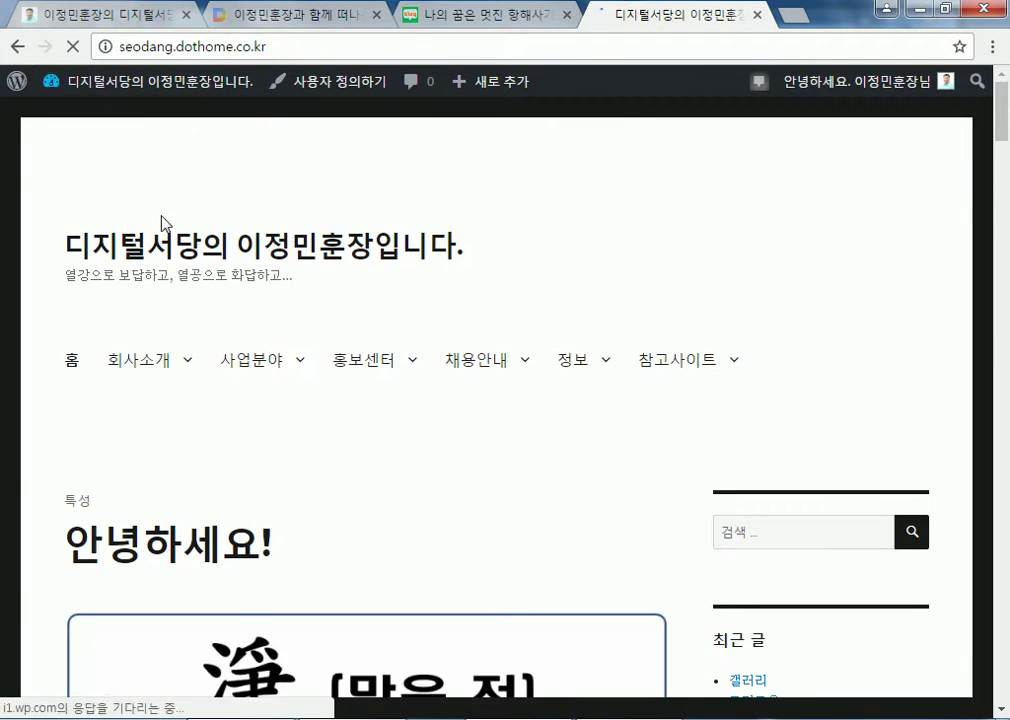
Open the 갤러리 post for editing and confirm its gallery type stays 슬라이드 쇼
{"action": "scroll", "coordinate": [158, 374], "scroll_direction": "down", "scroll_amount": 13}
{"action": "scroll", "coordinate": [270, 400], "scroll_direction": "down", "scroll_amount": 4}
{"action": "scroll", "coordinate": [90, 232], "scroll_direction": "up", "scroll_amount": 2}
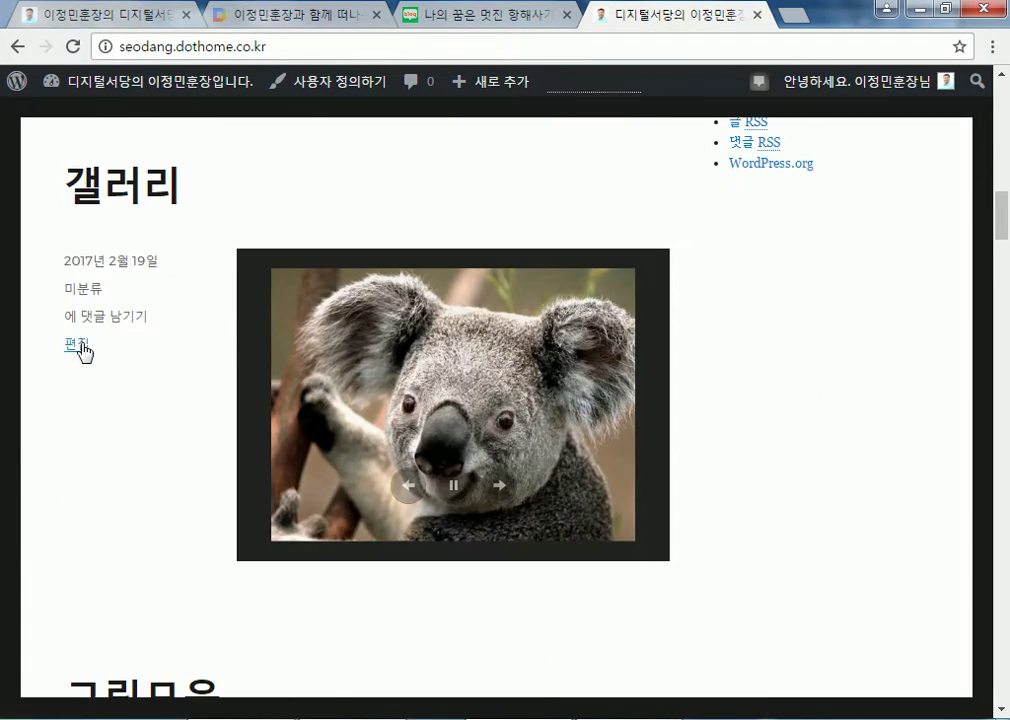
{"action": "left_click", "coordinate": [80, 345]}
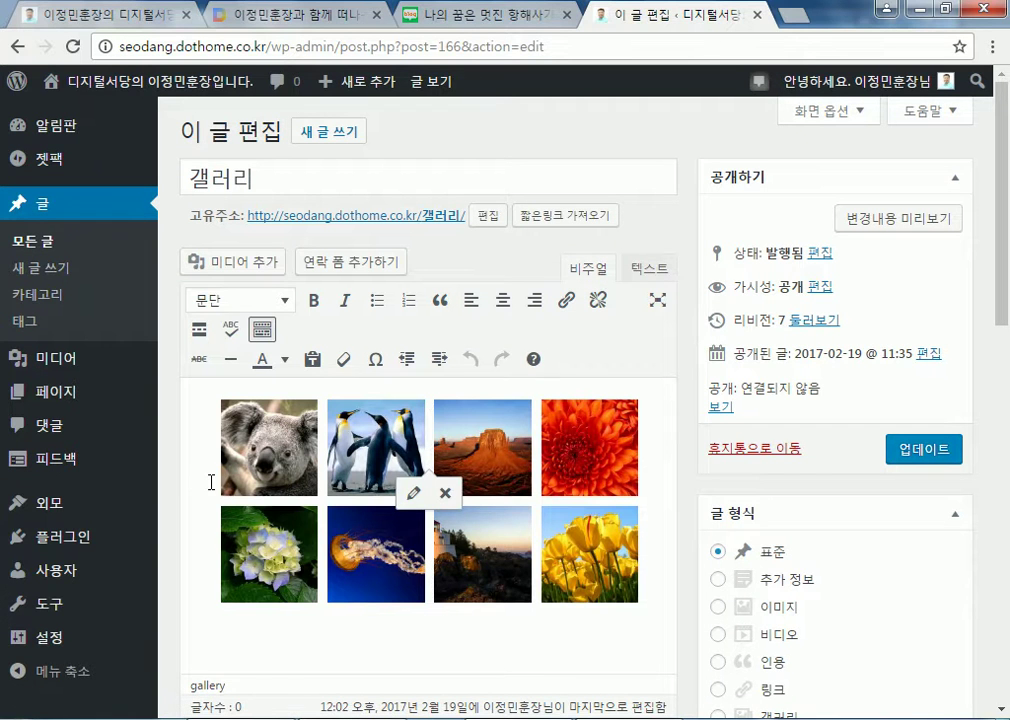
{"action": "left_click", "coordinate": [221, 487]}
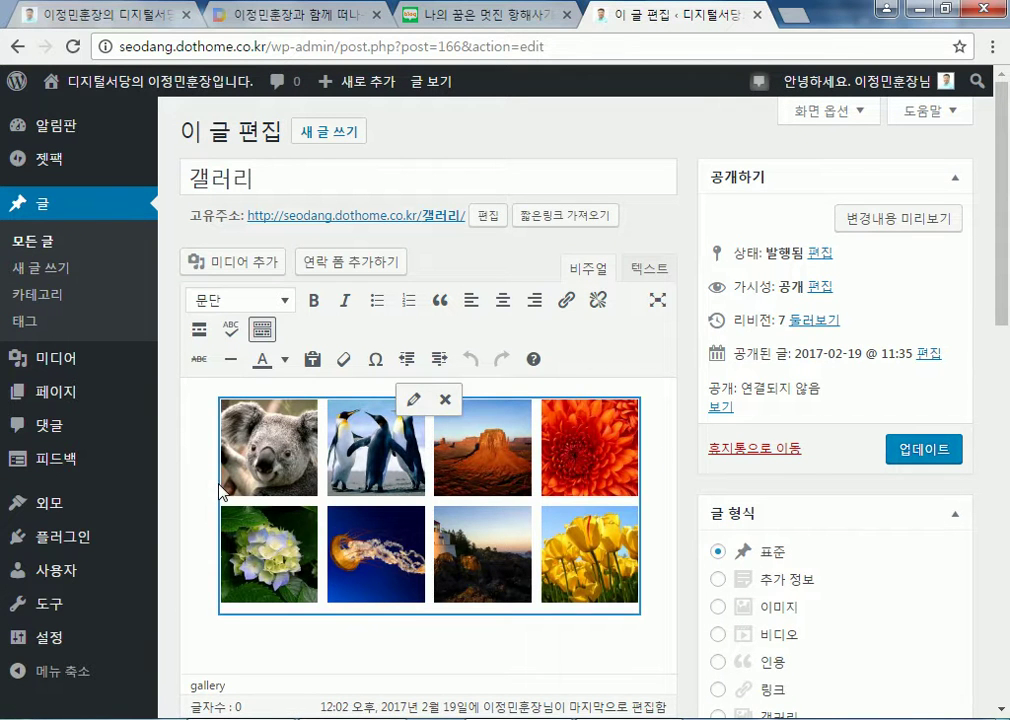
{"action": "left_click", "coordinate": [411, 399]}
{"action": "left_click", "coordinate": [782, 311]}
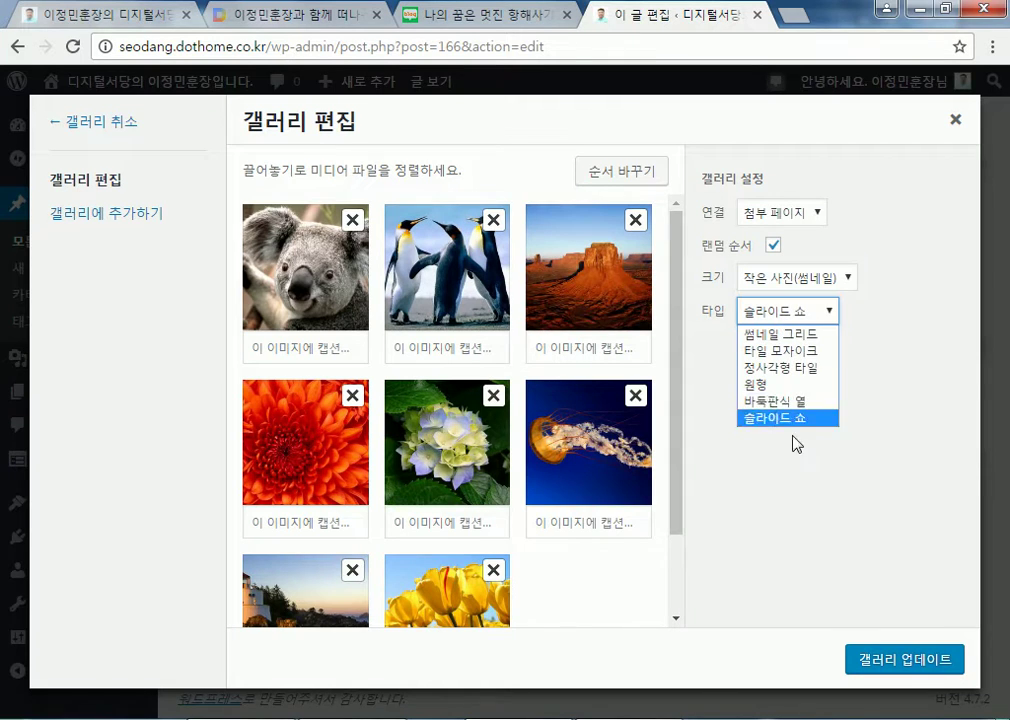
{"action": "left_click", "coordinate": [817, 525]}
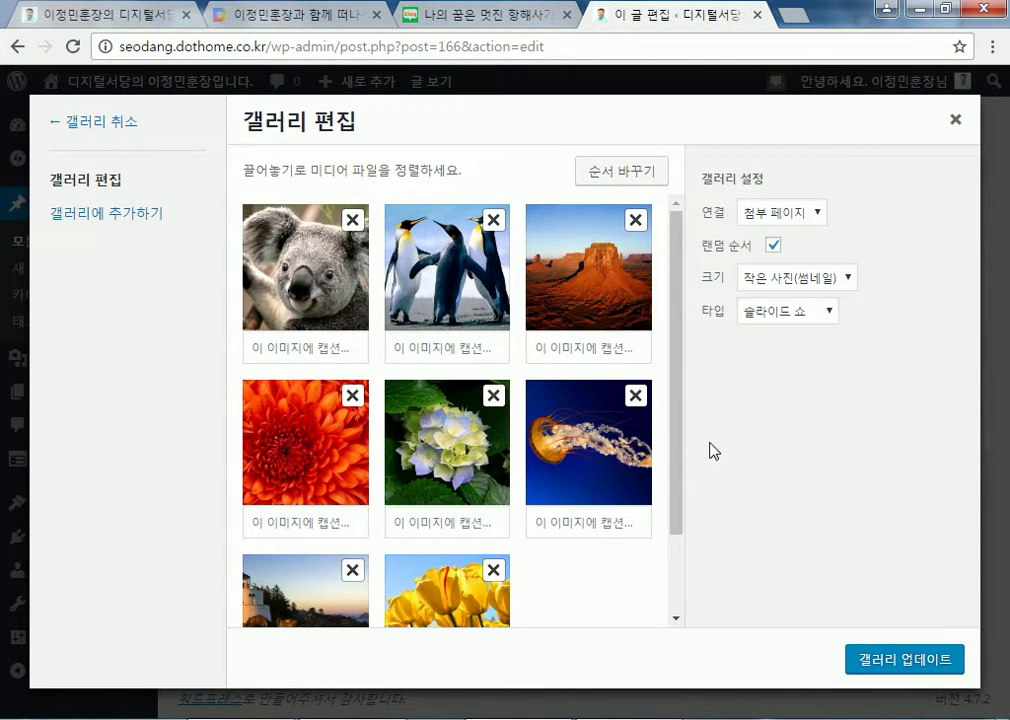
Go back to the front page and return to the site's admin dashboard
{"action": "left_click", "coordinate": [17, 46]}
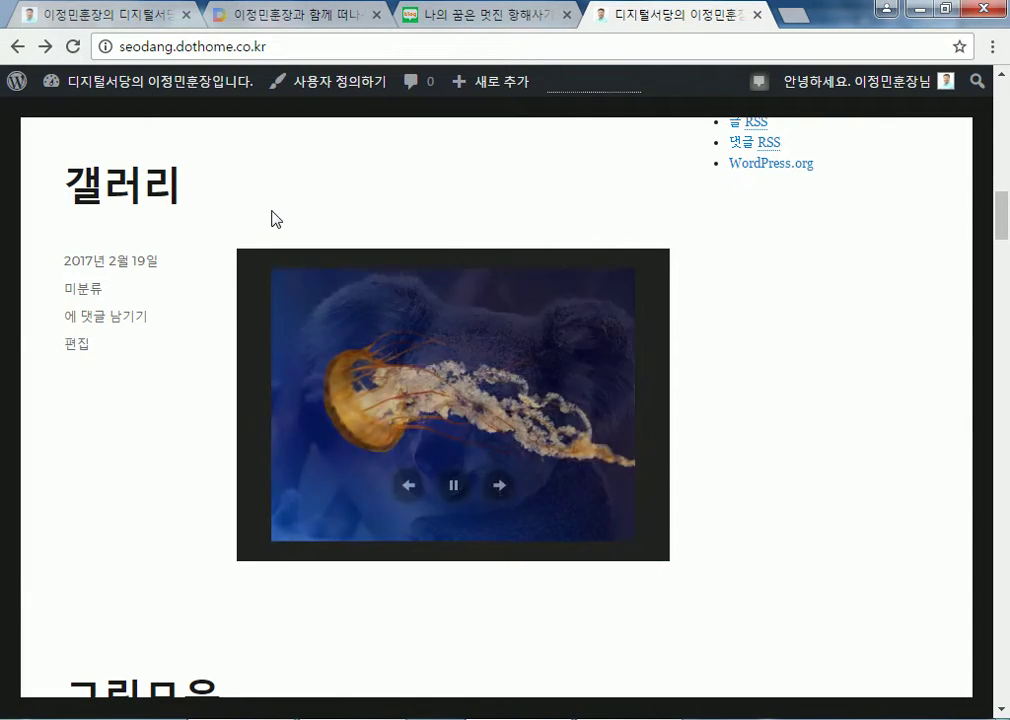
{"action": "left_click", "coordinate": [134, 88]}
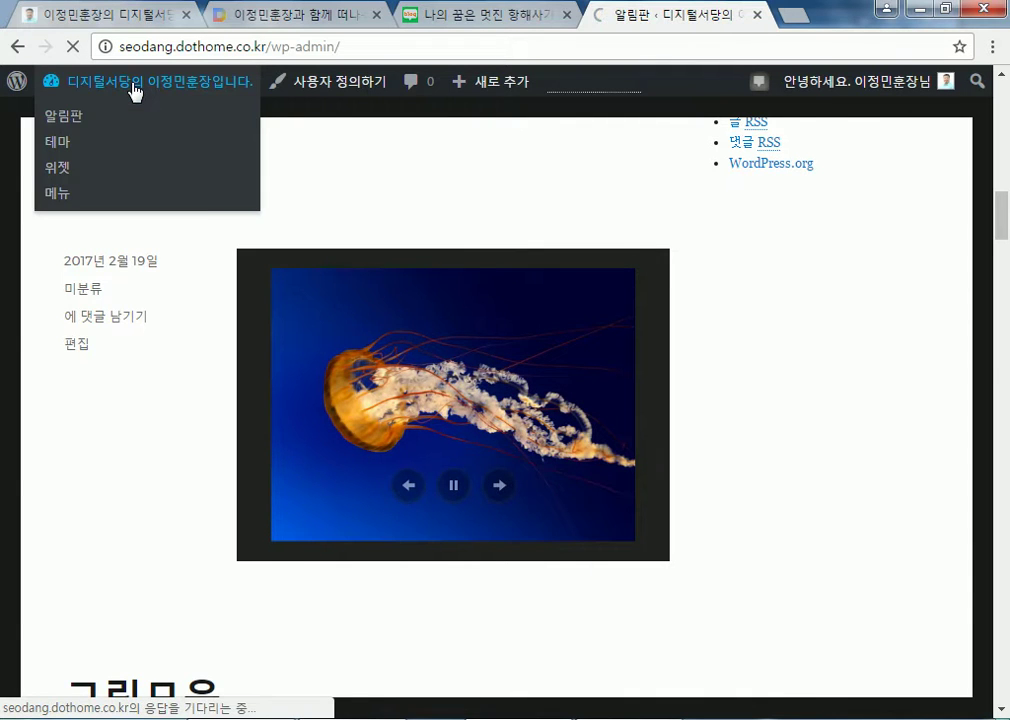
{"action": "mouse_move", "coordinate": [77, 316]}
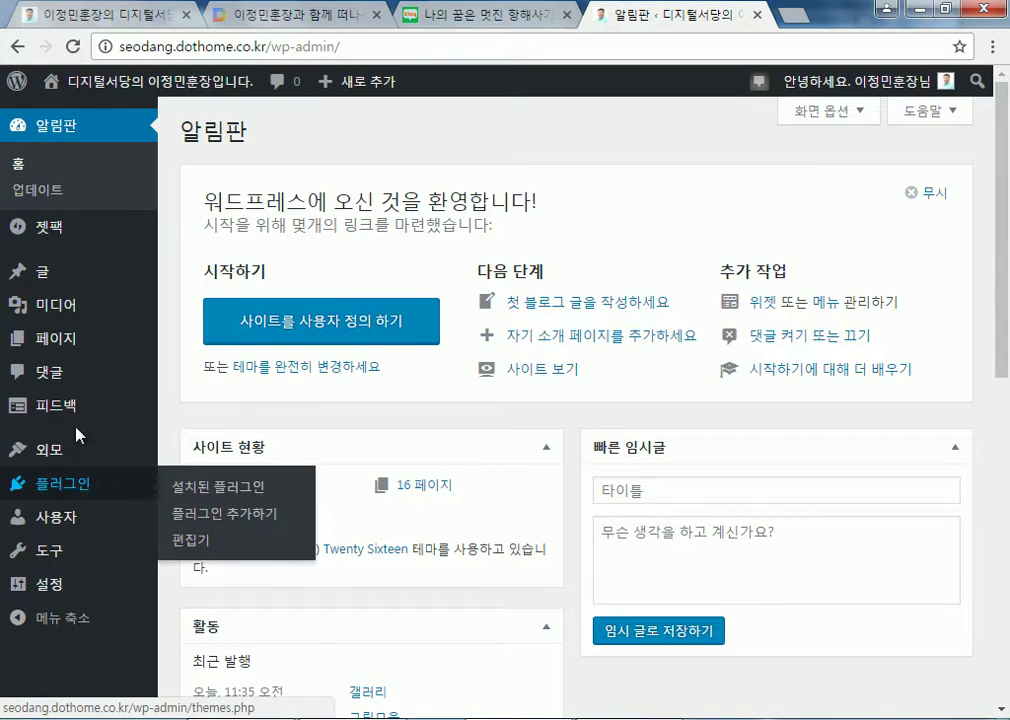
{"action": "mouse_move", "coordinate": [43, 447]}
{"action": "left_click_drag", "start_coordinate": [185, 460], "coordinate": [331, 426]}
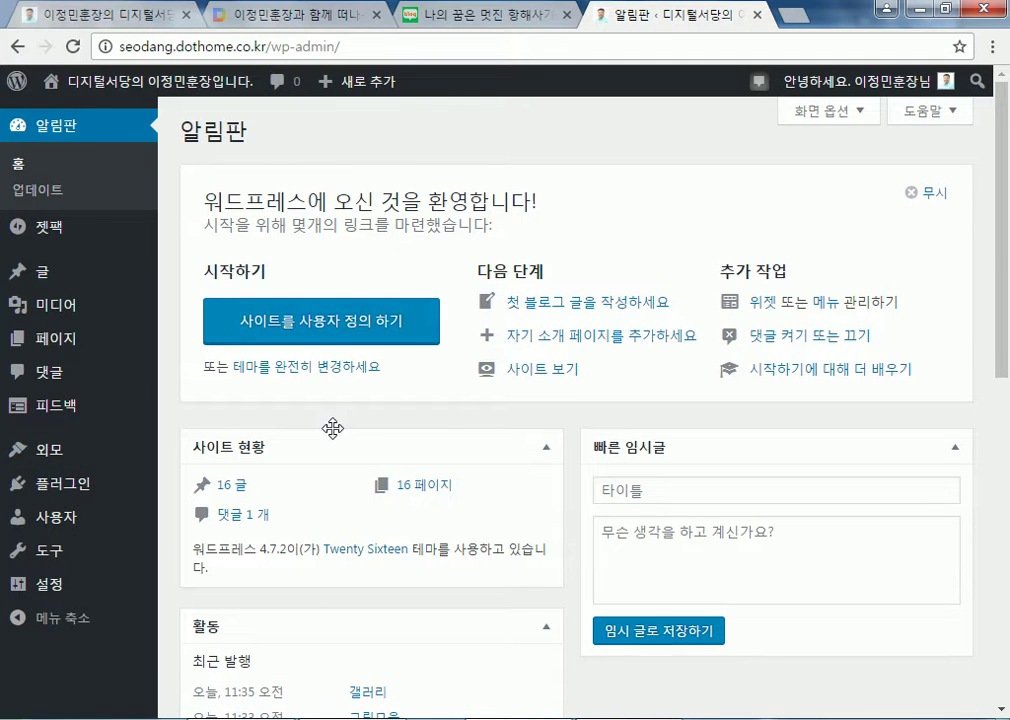
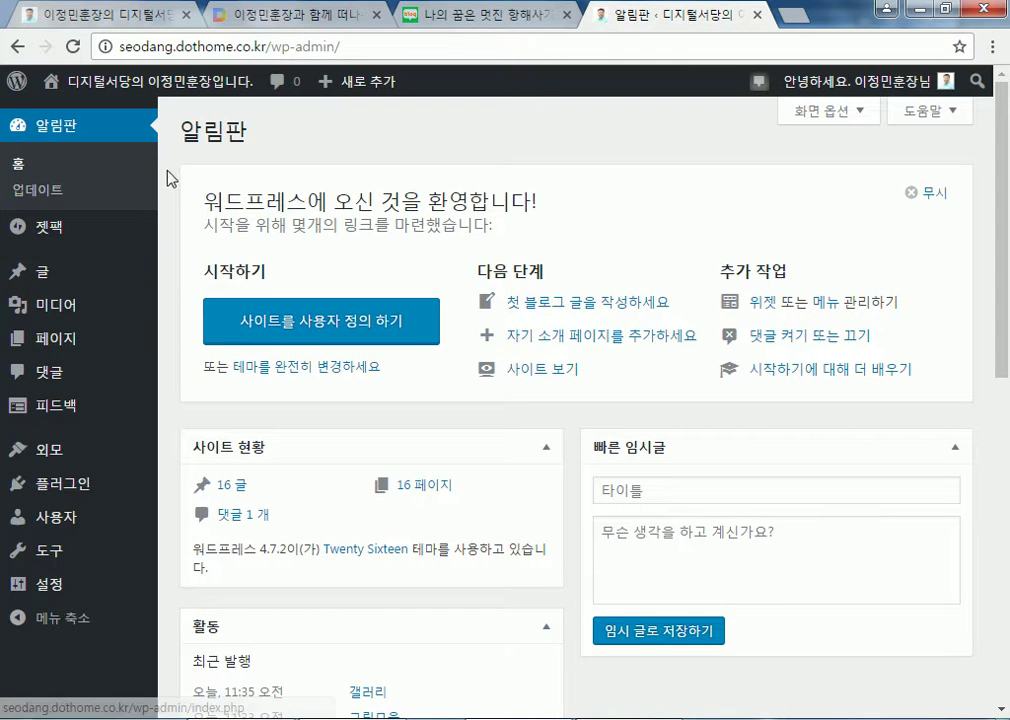
View the site's front page, activate the Twenty Fourteen theme, then go to All Posts
{"action": "mouse_move", "coordinate": [95, 82]}
{"action": "left_click", "coordinate": [120, 136]}
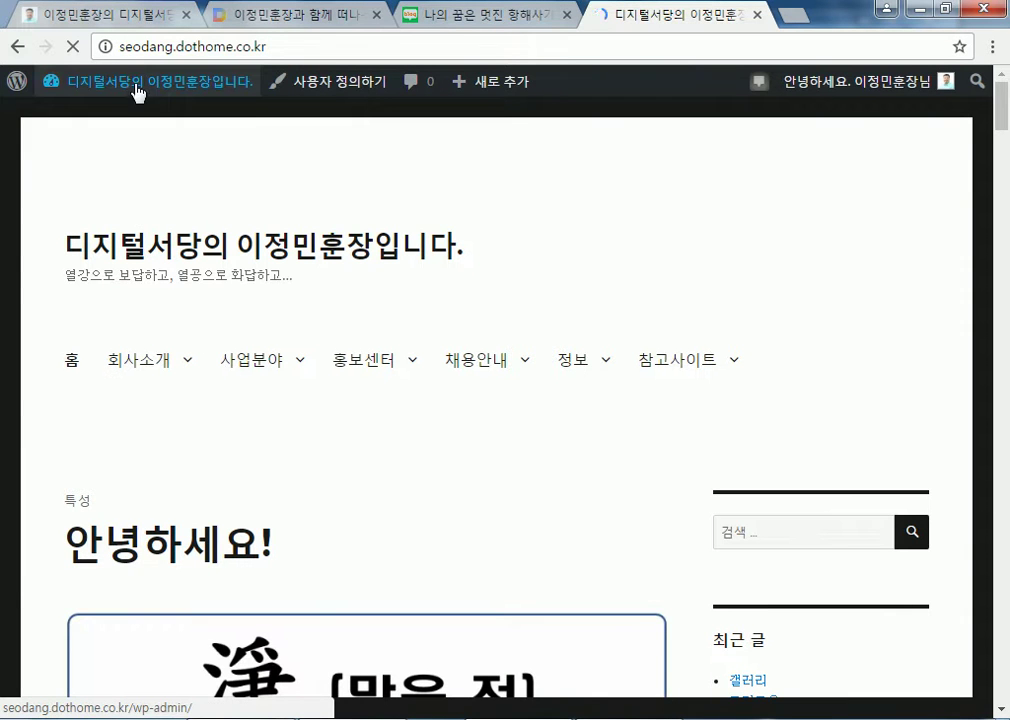
{"action": "left_click", "coordinate": [178, 172]}
{"action": "mouse_move", "coordinate": [481, 356]}
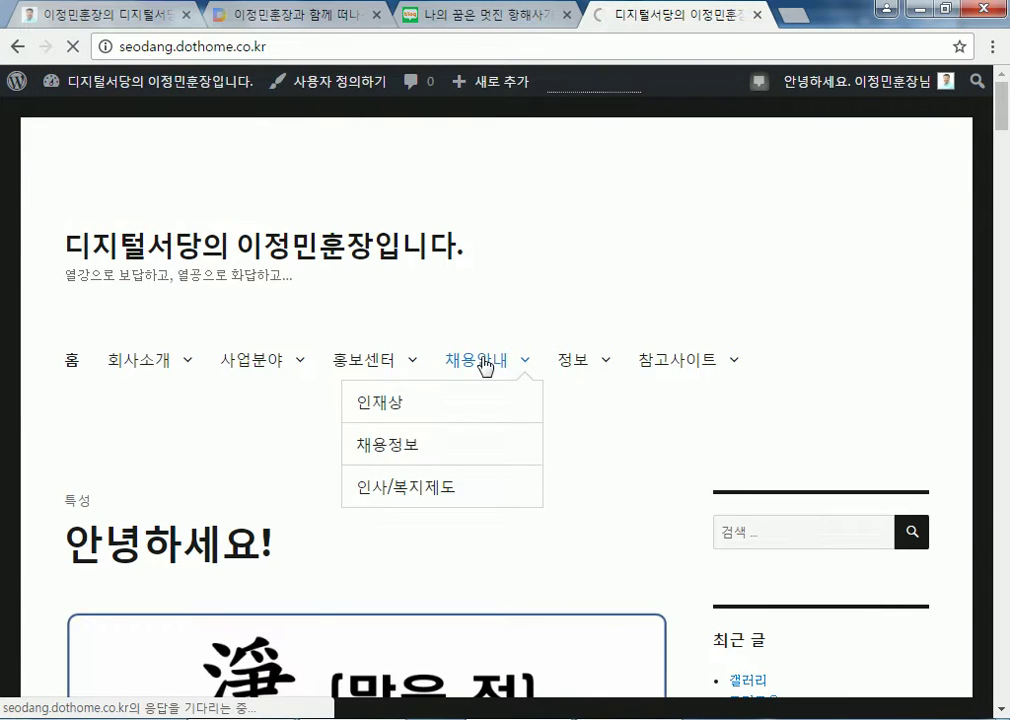
{"action": "scroll", "coordinate": [640, 520], "scroll_direction": "down", "scroll_amount": 4}
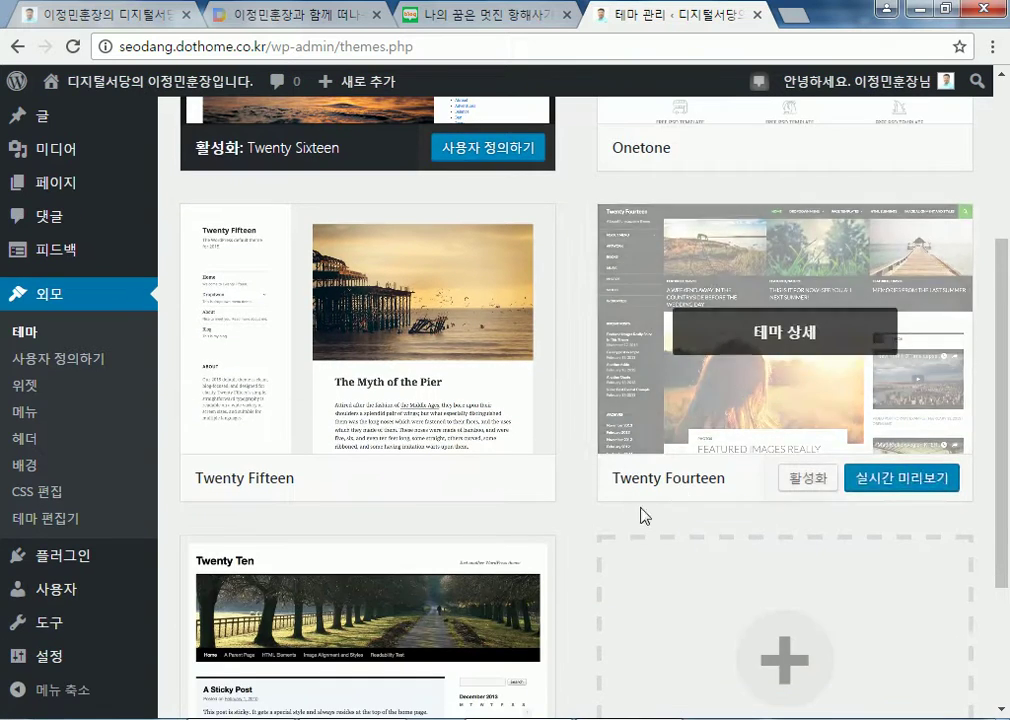
{"action": "scroll", "coordinate": [687, 500], "scroll_direction": "down", "scroll_amount": 1}
{"action": "left_click", "coordinate": [810, 372]}
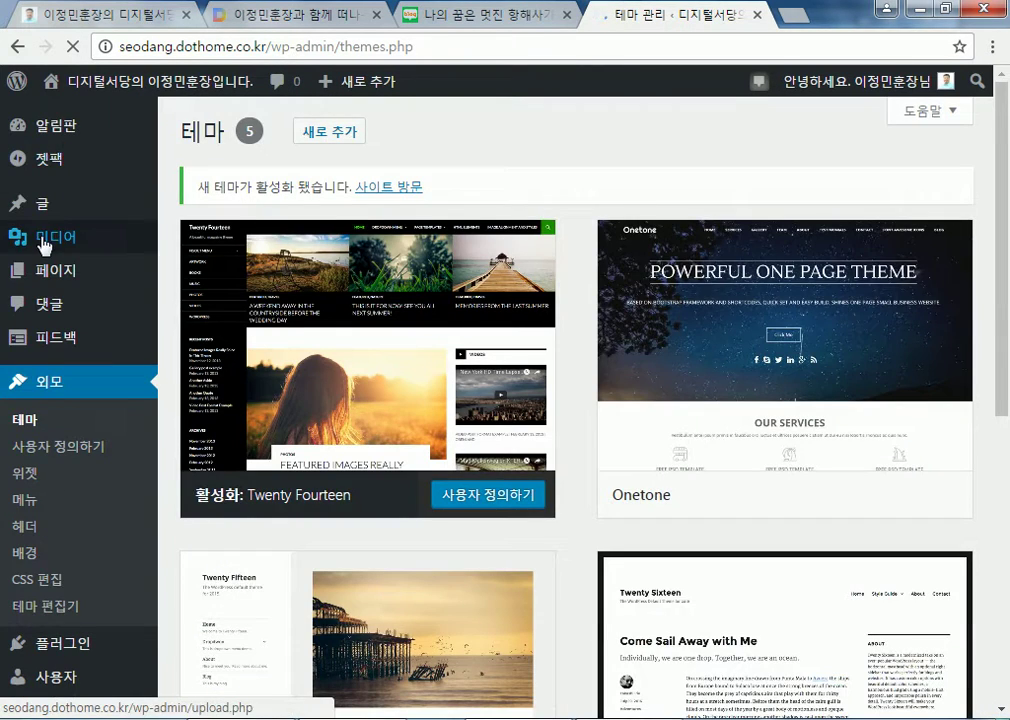
{"action": "mouse_move", "coordinate": [43, 204]}
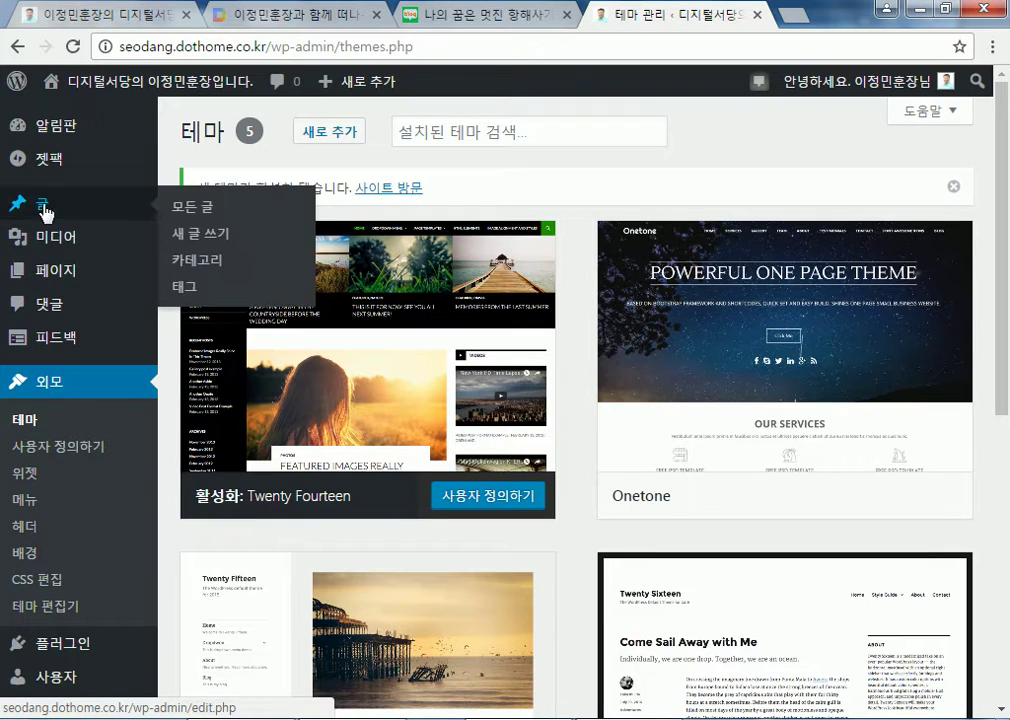
{"action": "left_click", "coordinate": [205, 214]}
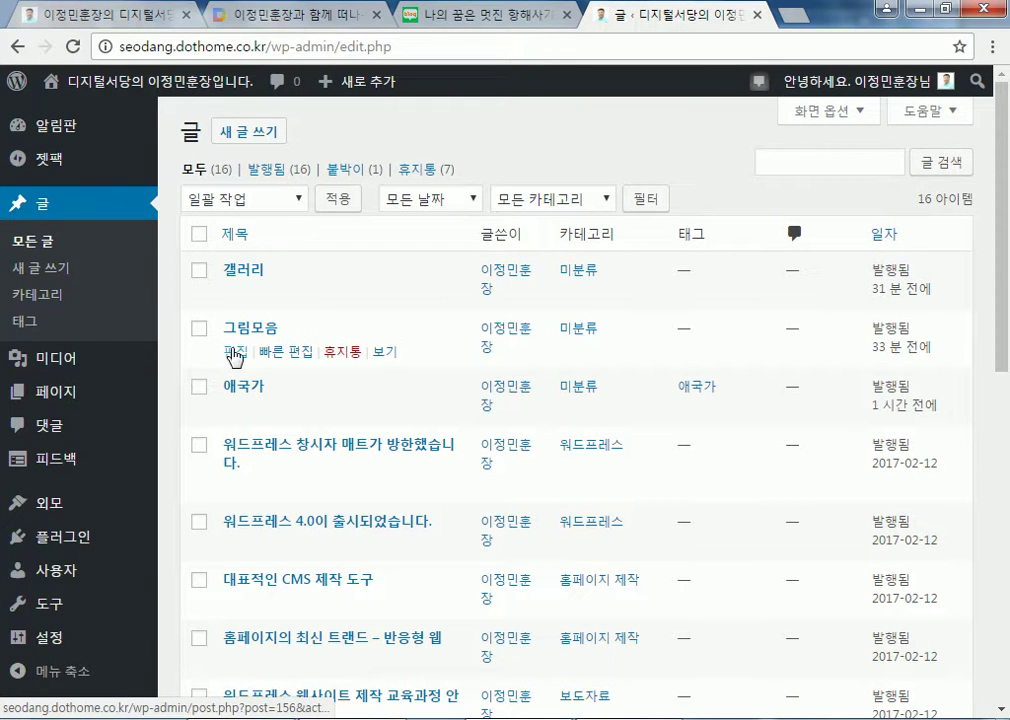
Open the 그림모음 post in the editor, inspect its orange flower image, and return to All Posts
{"action": "left_click", "coordinate": [234, 355]}
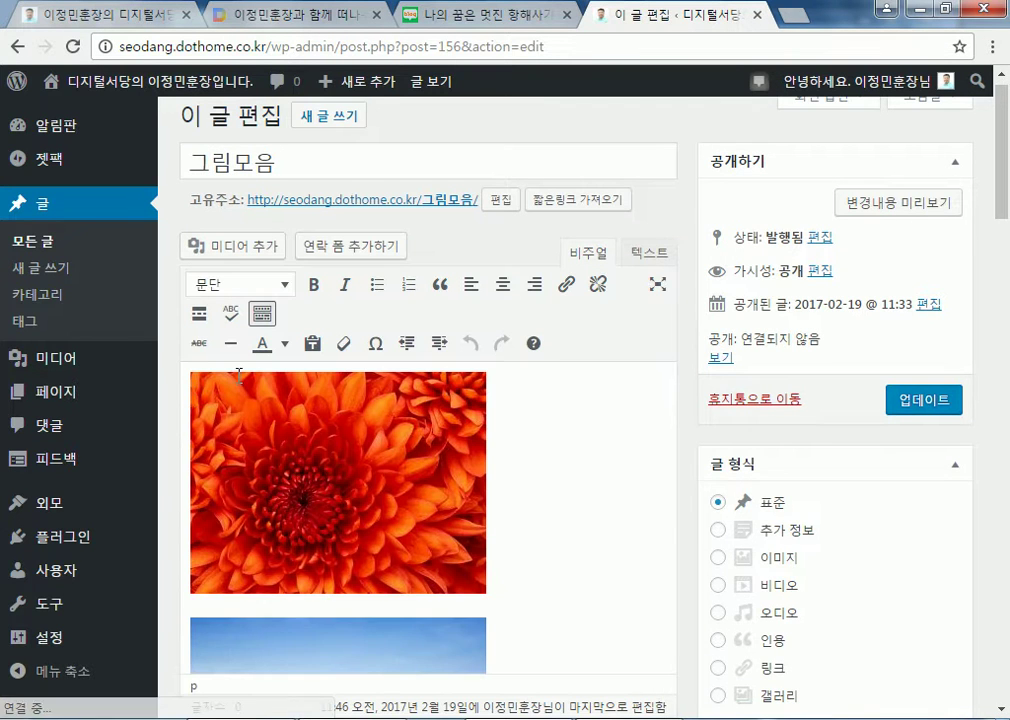
{"action": "scroll", "coordinate": [692, 485], "scroll_direction": "down", "scroll_amount": 5}
{"action": "scroll", "coordinate": [692, 485], "scroll_direction": "up", "scroll_amount": 3}
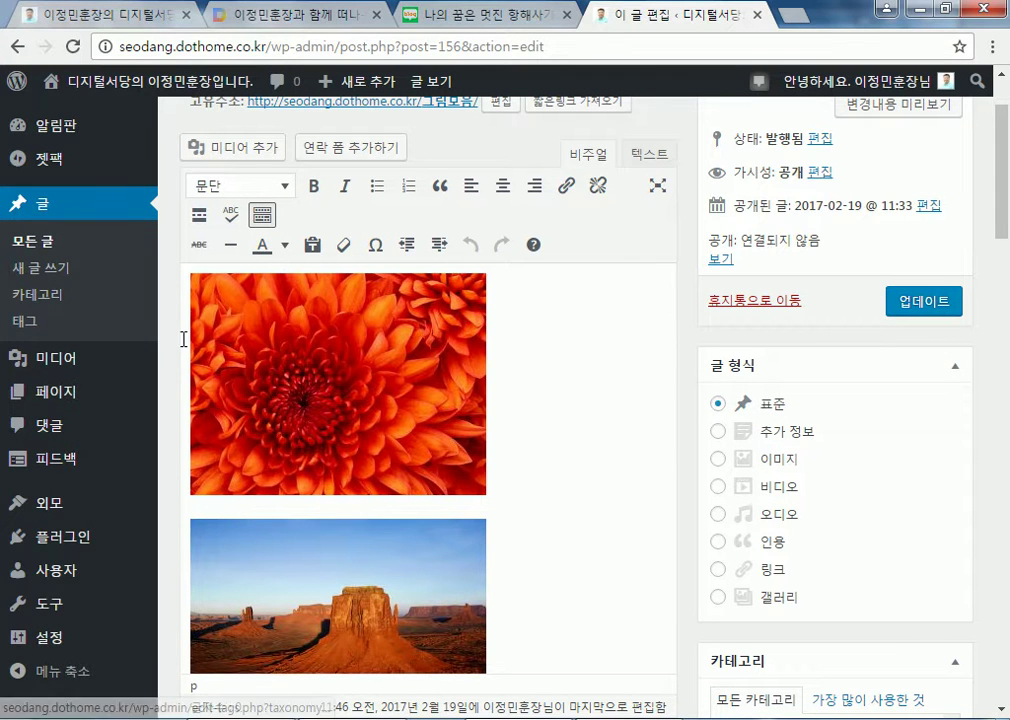
{"action": "left_click", "coordinate": [183, 338]}
{"action": "left_click", "coordinate": [652, 400]}
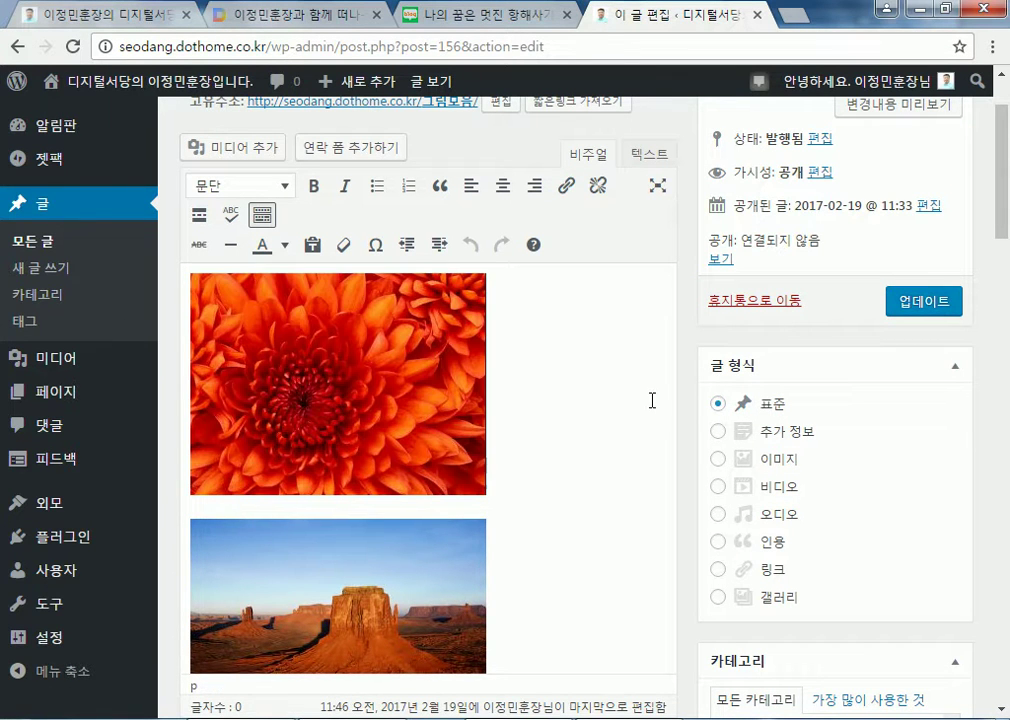
{"action": "left_click", "coordinate": [32, 244]}
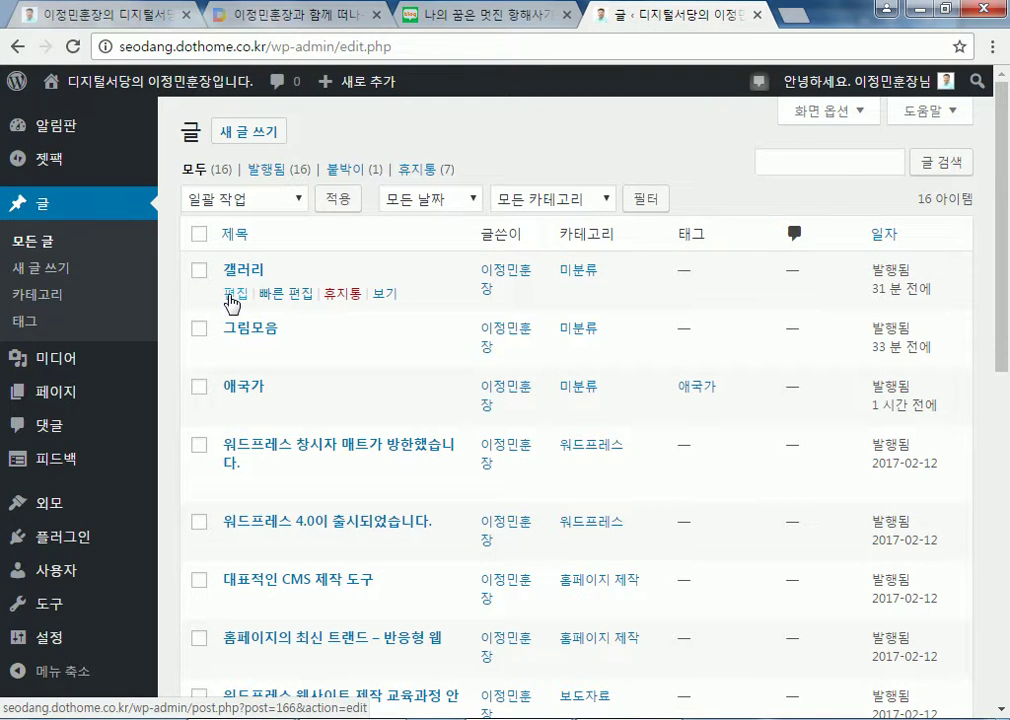
Look through the 갤러리 post's editor, then reopen 그림모음 for editing
{"action": "left_click", "coordinate": [230, 297]}
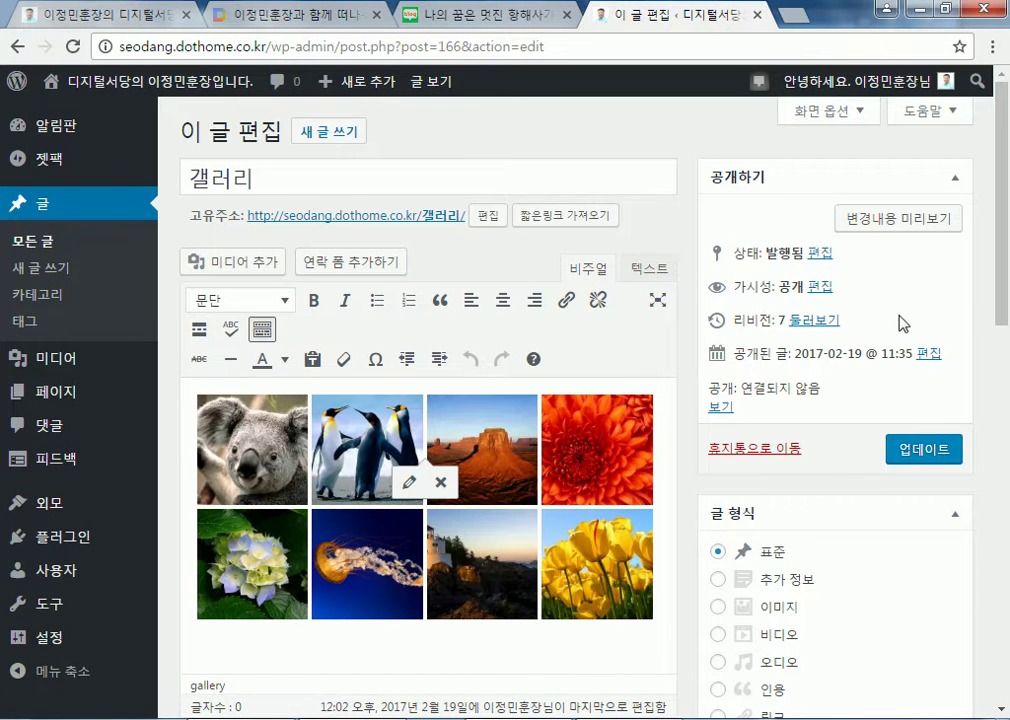
{"action": "scroll", "coordinate": [875, 421], "scroll_direction": "down", "scroll_amount": 5}
{"action": "scroll", "coordinate": [904, 489], "scroll_direction": "down", "scroll_amount": 4}
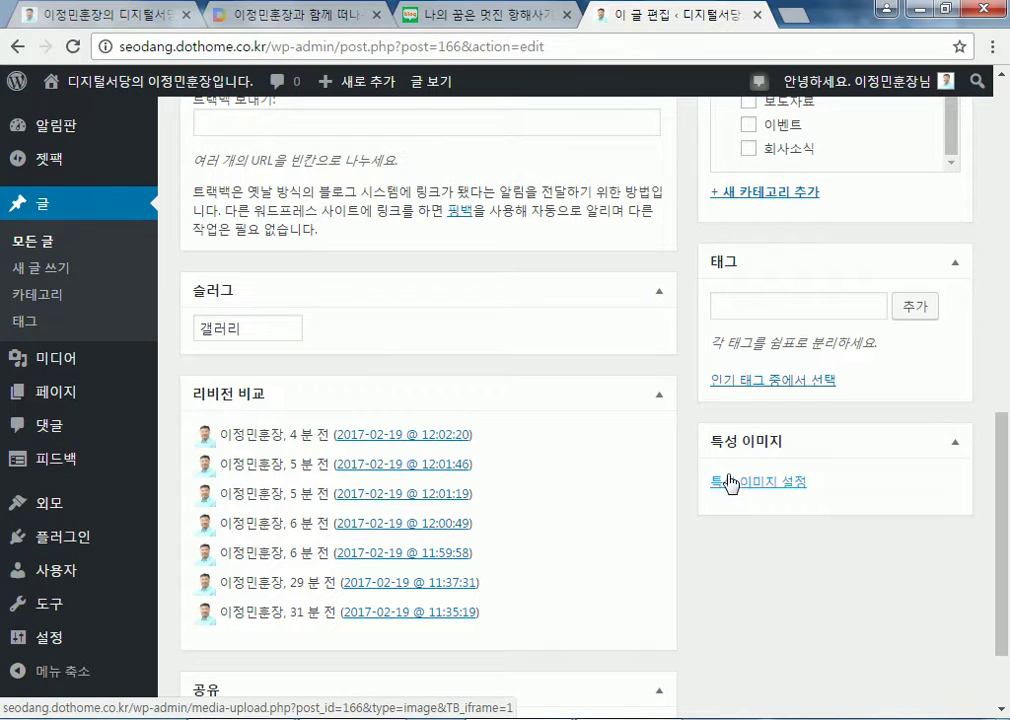
{"action": "scroll", "coordinate": [421, 379], "scroll_direction": "up", "scroll_amount": 5}
{"action": "left_click", "coordinate": [38, 243]}
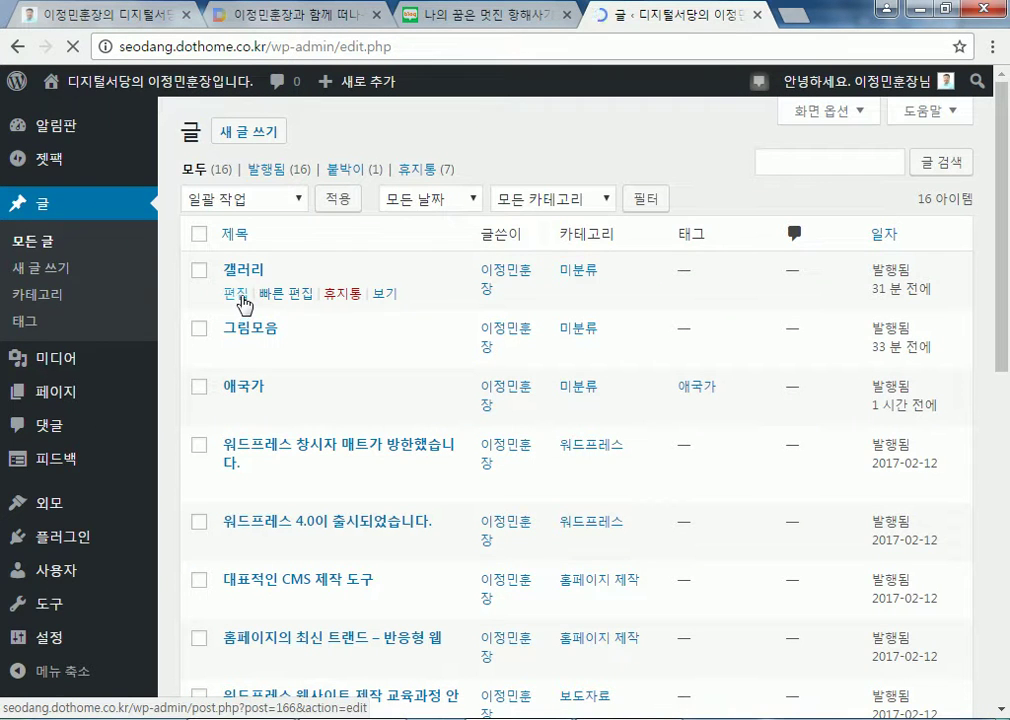
{"action": "left_click", "coordinate": [236, 351]}
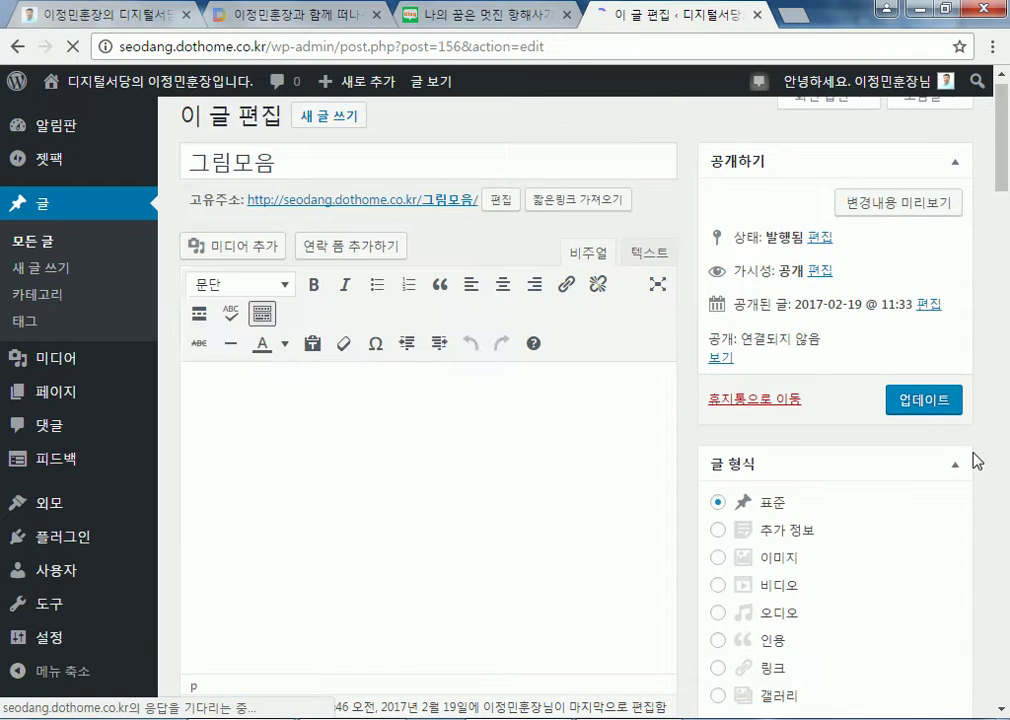
{"action": "scroll", "coordinate": [970, 465], "scroll_direction": "down", "scroll_amount": 8}
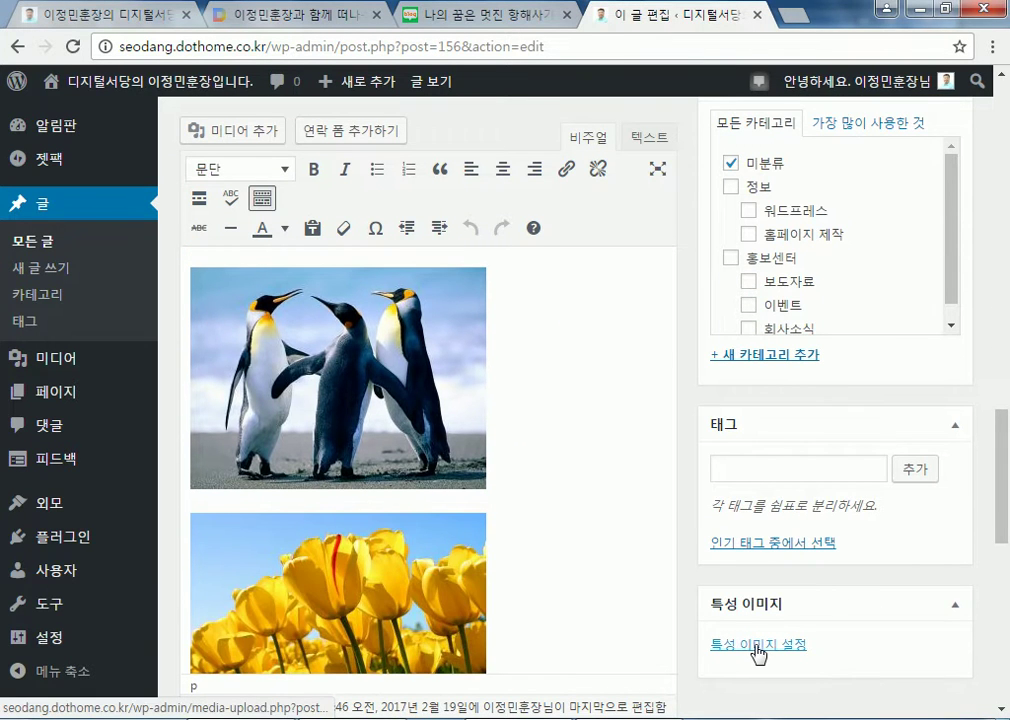
Set 닭.jpg, the rooster New Year image, as 그림모음's featured image and update the post
{"action": "left_click", "coordinate": [757, 646]}
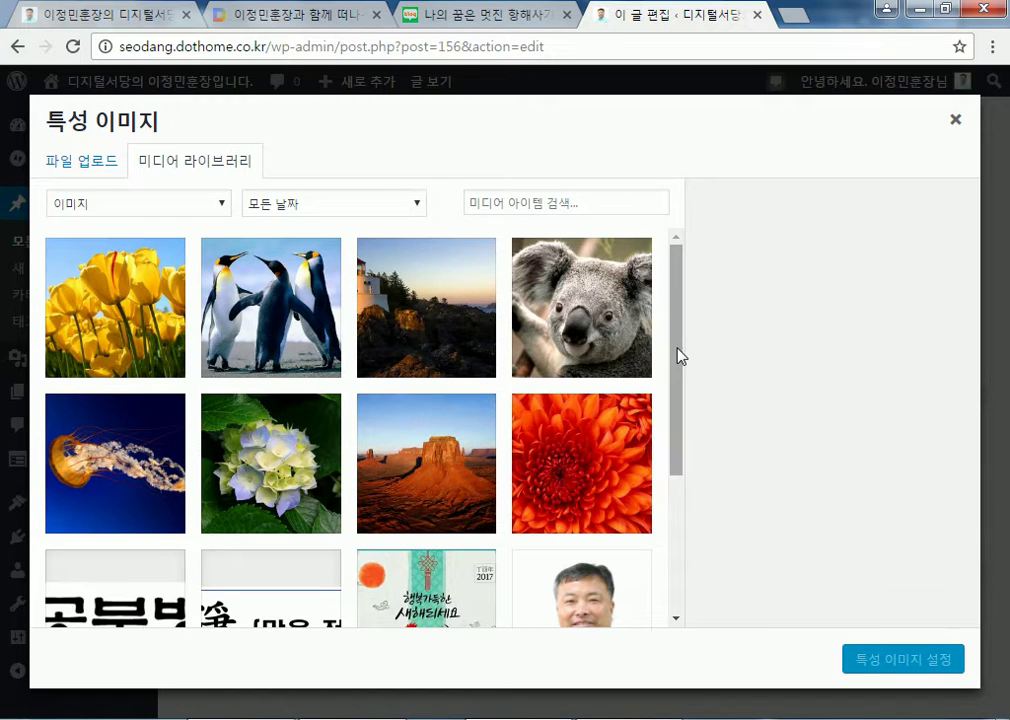
{"action": "left_click_drag", "start_coordinate": [672, 402], "coordinate": [672, 501]}
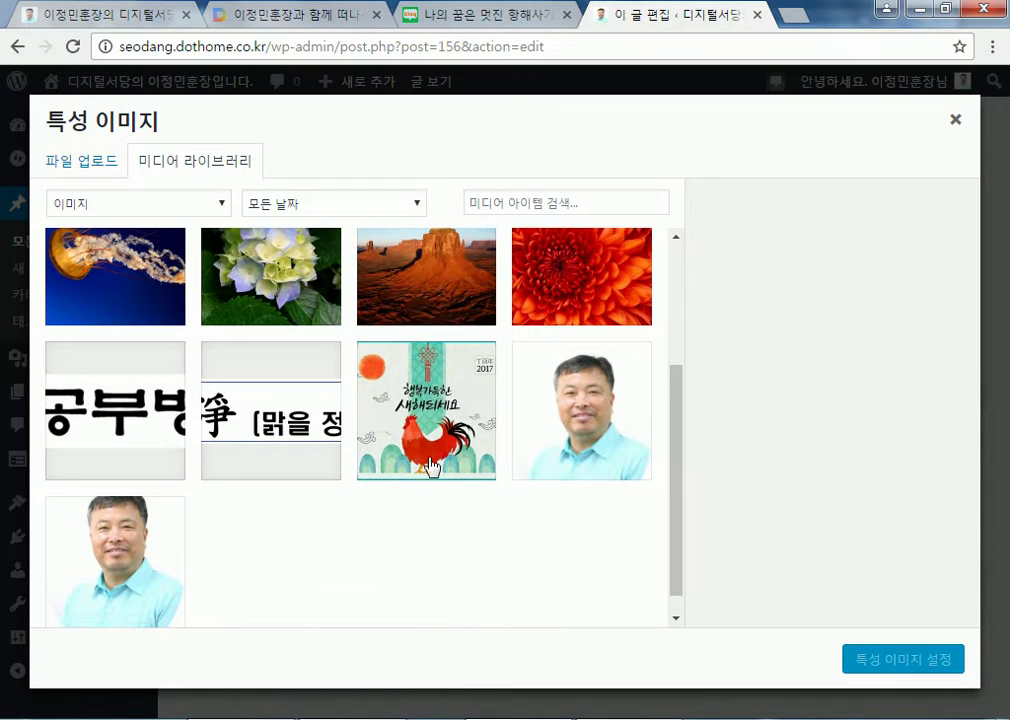
{"action": "left_click", "coordinate": [473, 474]}
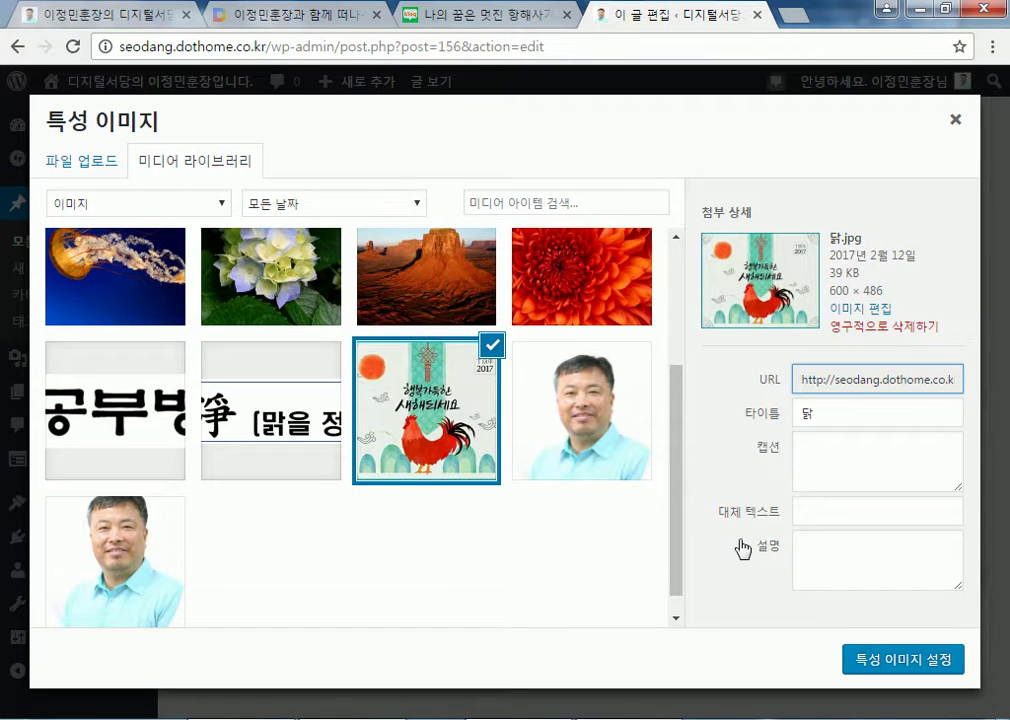
{"action": "left_click", "coordinate": [903, 660]}
{"action": "scroll", "coordinate": [670, 510], "scroll_direction": "down", "scroll_amount": 3}
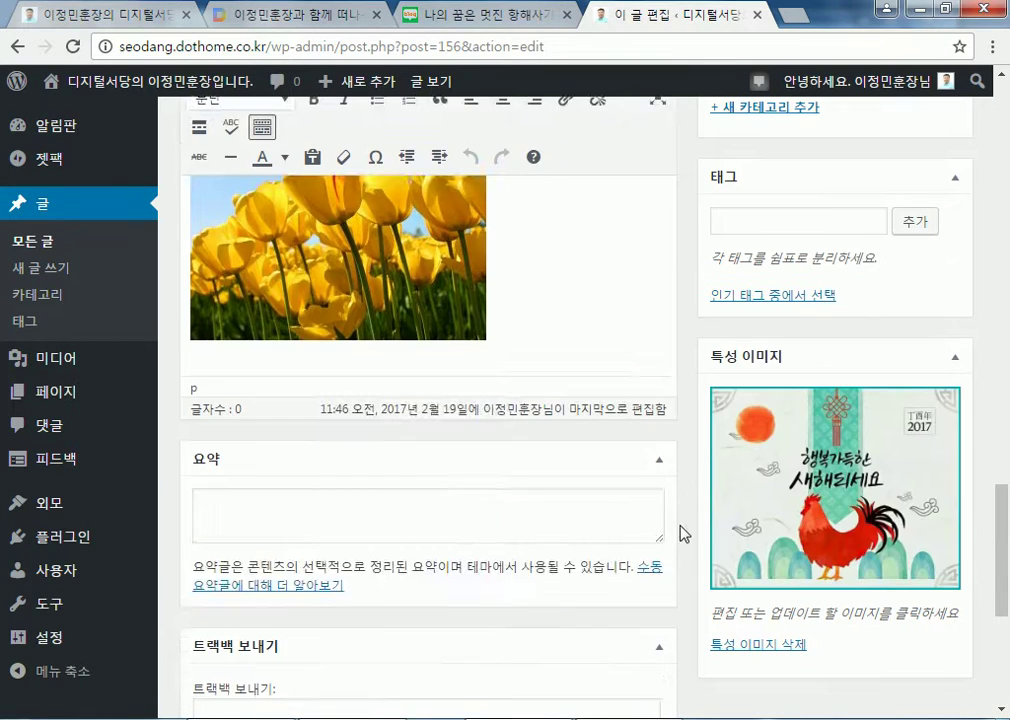
{"action": "scroll", "coordinate": [680, 533], "scroll_direction": "down", "scroll_amount": 4}
{"action": "scroll", "coordinate": [983, 304], "scroll_direction": "up", "scroll_amount": 9}
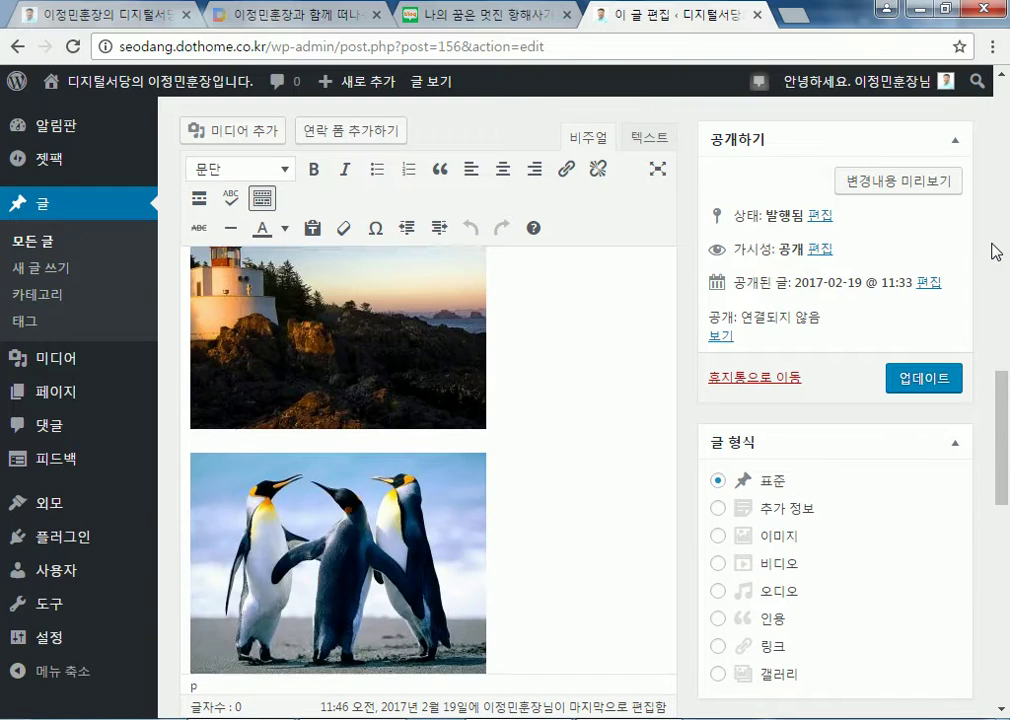
{"action": "left_click", "coordinate": [918, 376]}
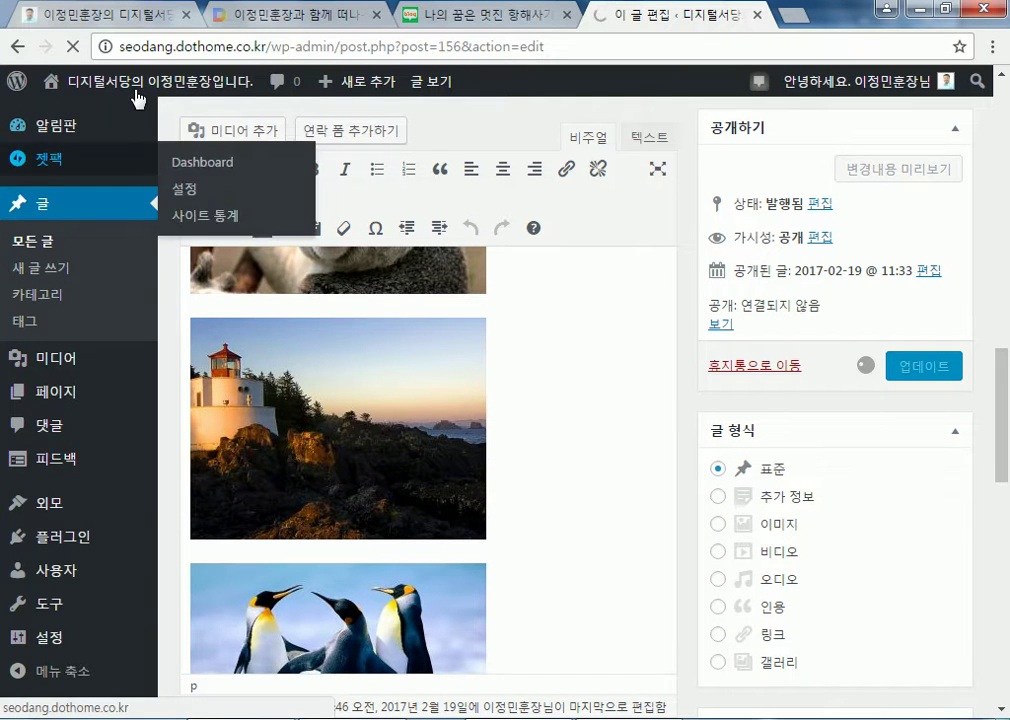
{"action": "mouse_move", "coordinate": [136, 86]}
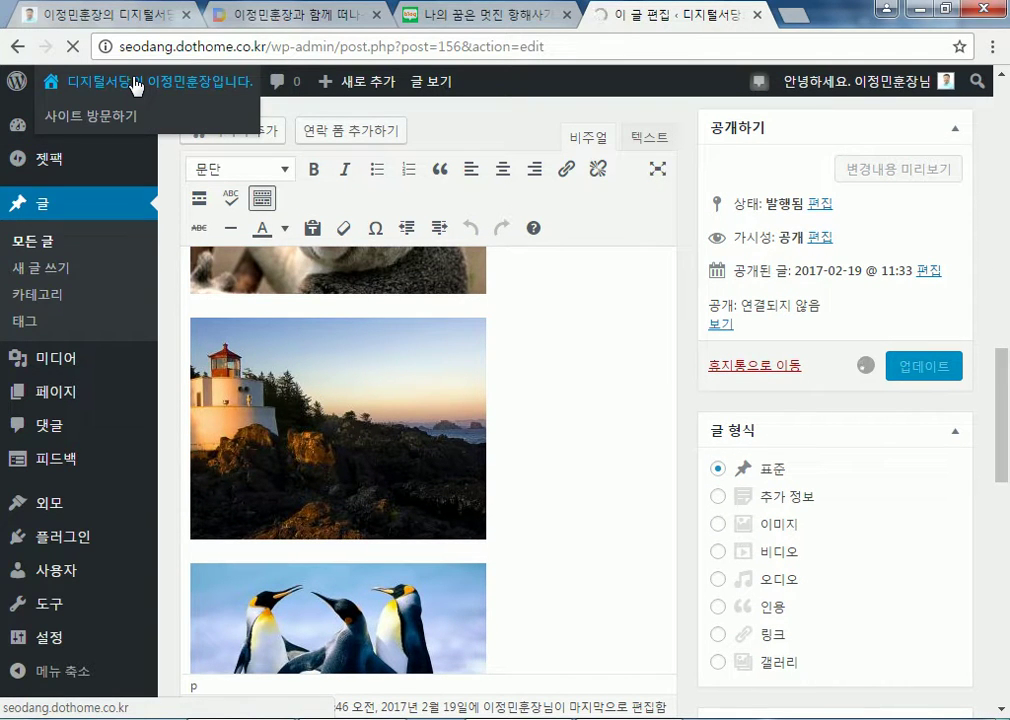
On the public site, open the 그림모음 post and scroll through its photos
{"action": "left_click", "coordinate": [136, 84]}
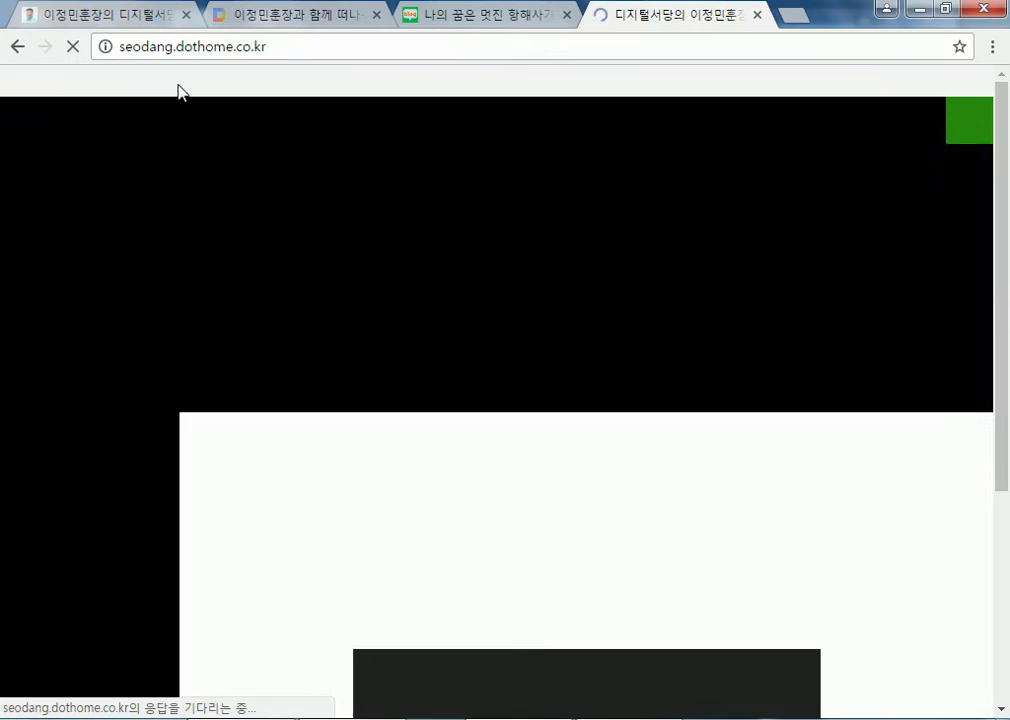
{"action": "scroll", "coordinate": [791, 464], "scroll_direction": "down", "scroll_amount": 10}
{"action": "scroll", "coordinate": [496, 286], "scroll_direction": "up", "scroll_amount": 2}
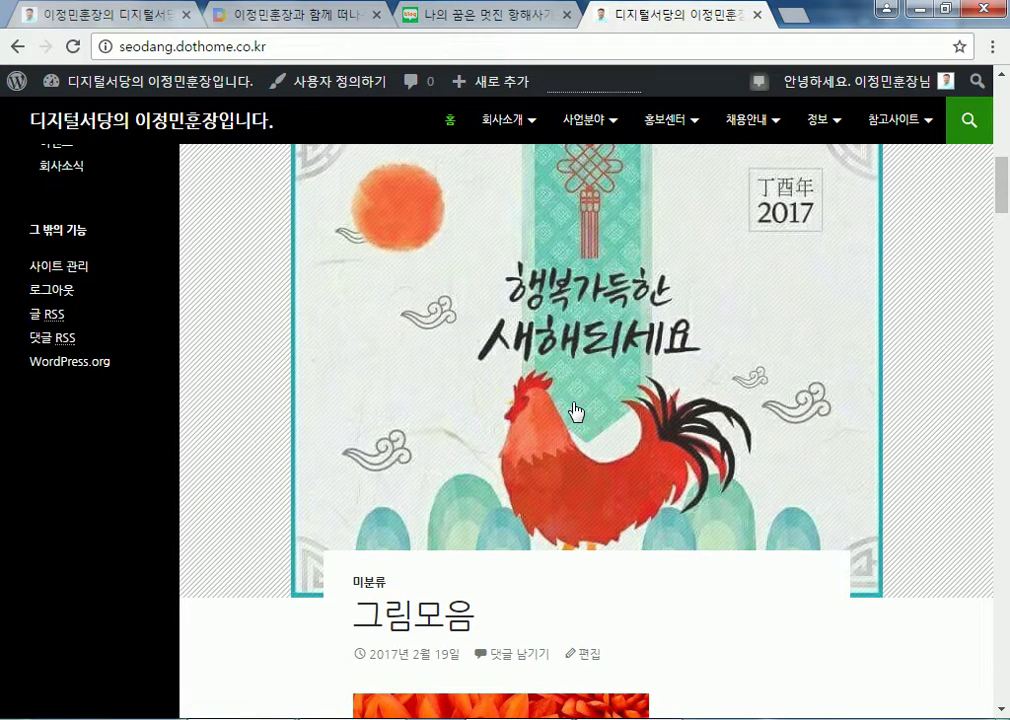
{"action": "left_click", "coordinate": [563, 368]}
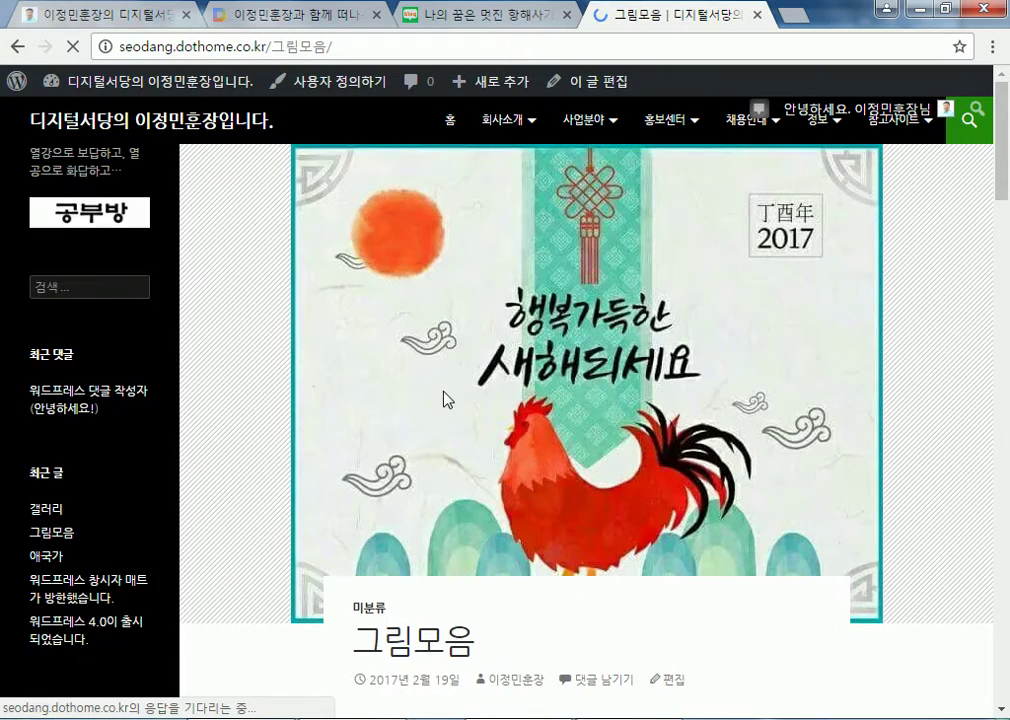
{"action": "scroll", "coordinate": [446, 399], "scroll_direction": "down", "scroll_amount": 4}
{"action": "scroll", "coordinate": [419, 408], "scroll_direction": "down", "scroll_amount": 5}
{"action": "scroll", "coordinate": [416, 408], "scroll_direction": "down", "scroll_amount": 12}
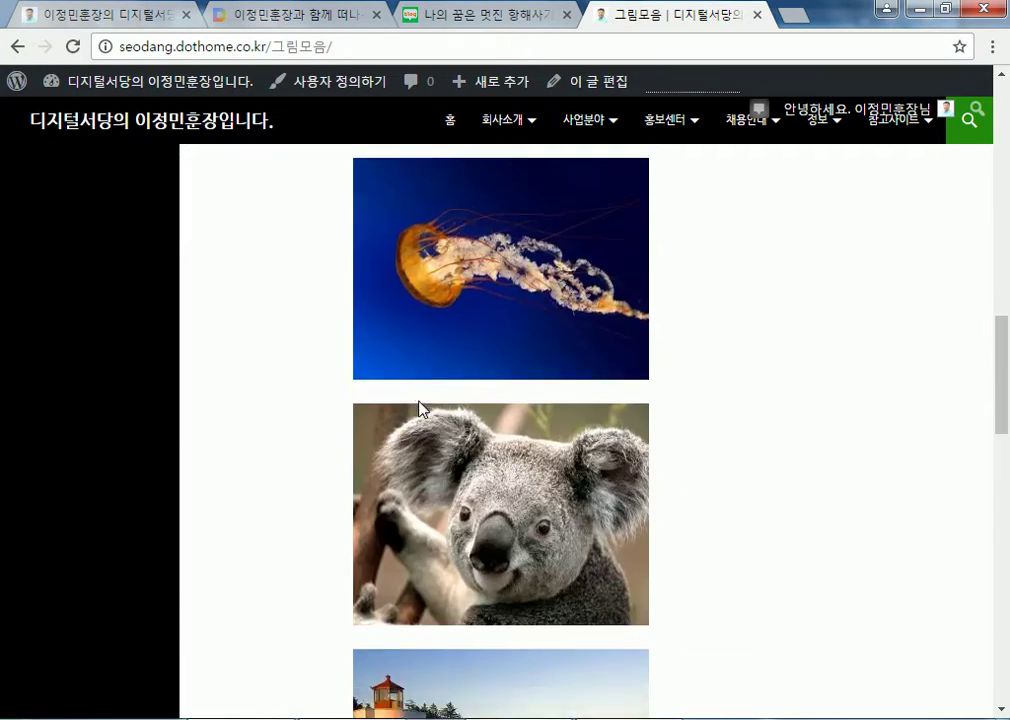
{"action": "scroll", "coordinate": [432, 400], "scroll_direction": "up", "scroll_amount": 9}
{"action": "scroll", "coordinate": [436, 400], "scroll_direction": "up", "scroll_amount": 10}
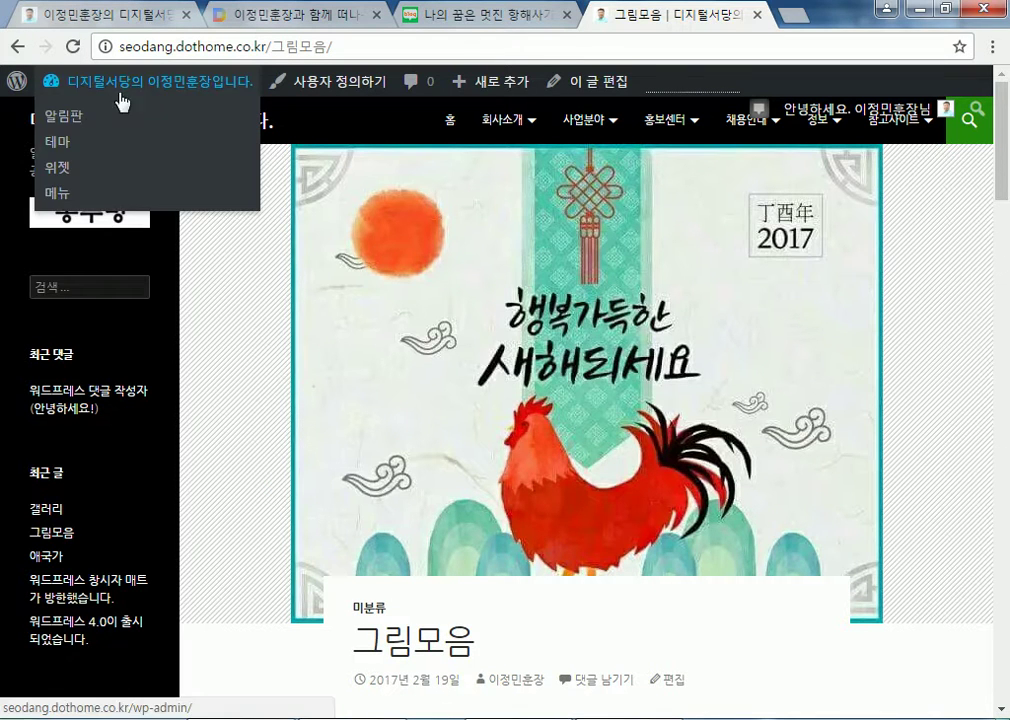
Return to the site's home page and scroll through the posts shown there
{"action": "left_click", "coordinate": [38, 111]}
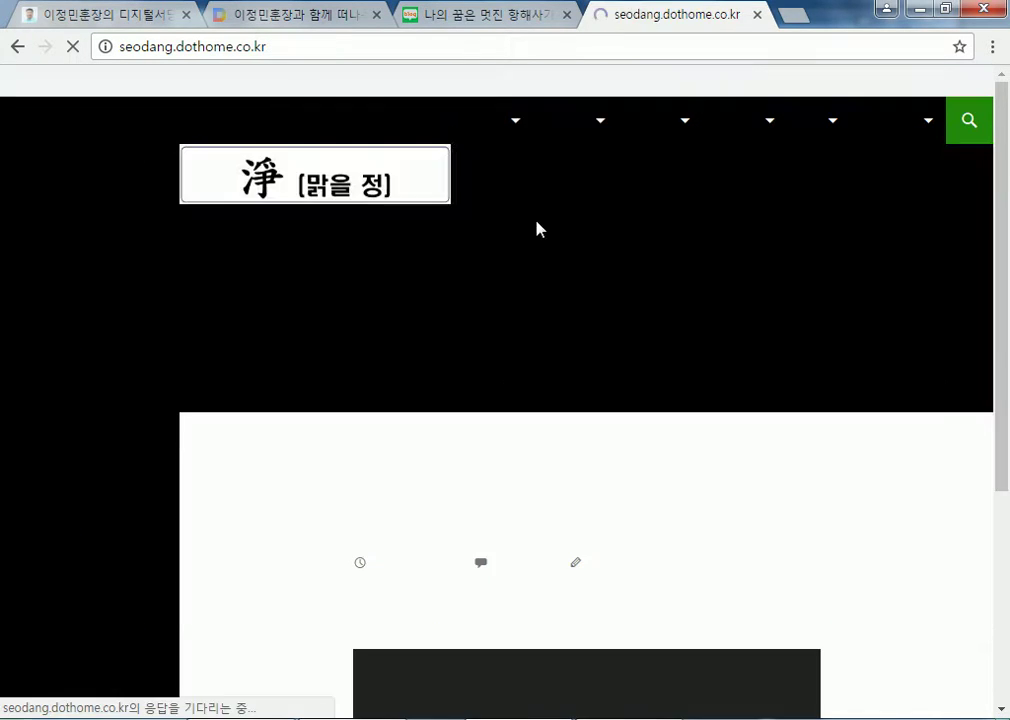
{"action": "scroll", "coordinate": [435, 509], "scroll_direction": "down", "scroll_amount": 4}
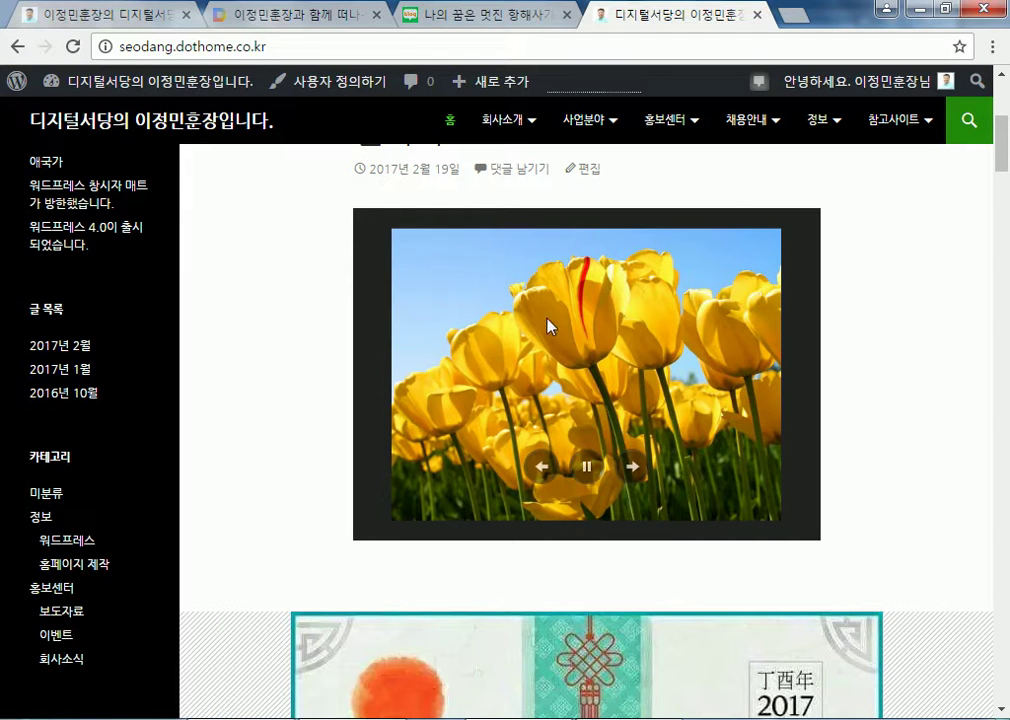
{"action": "scroll", "coordinate": [550, 359], "scroll_direction": "down", "scroll_amount": 4}
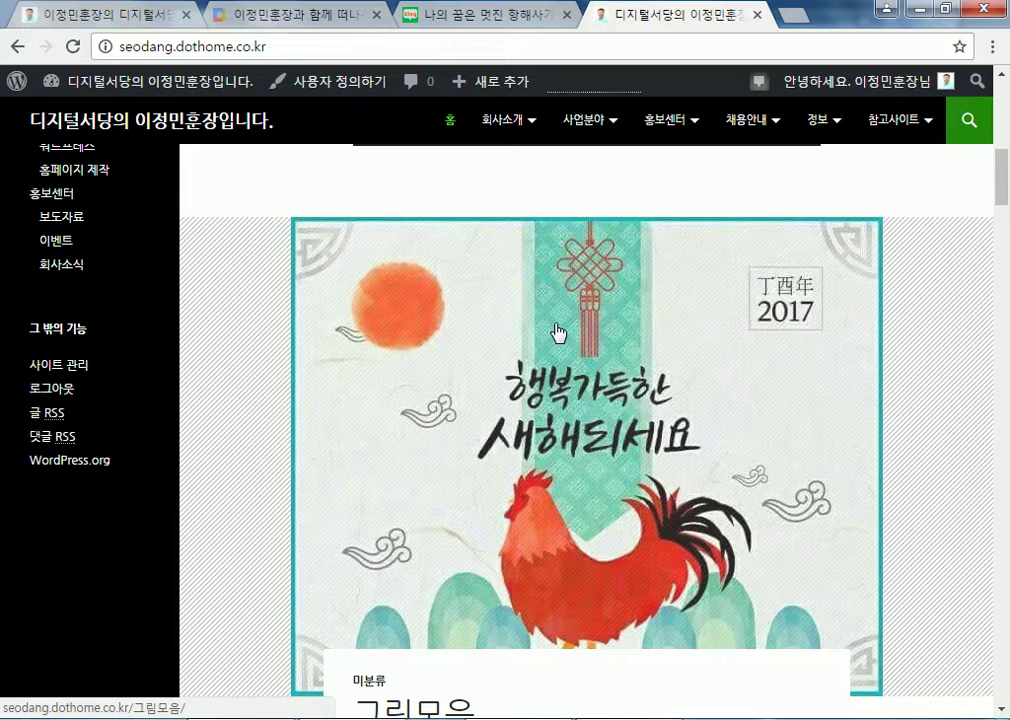
{"action": "scroll", "coordinate": [560, 340], "scroll_direction": "down", "scroll_amount": 4}
{"action": "scroll", "coordinate": [582, 379], "scroll_direction": "up", "scroll_amount": 4}
{"action": "scroll", "coordinate": [205, 546], "scroll_direction": "down", "scroll_amount": 3}
{"action": "scroll", "coordinate": [247, 547], "scroll_direction": "down", "scroll_amount": 5}
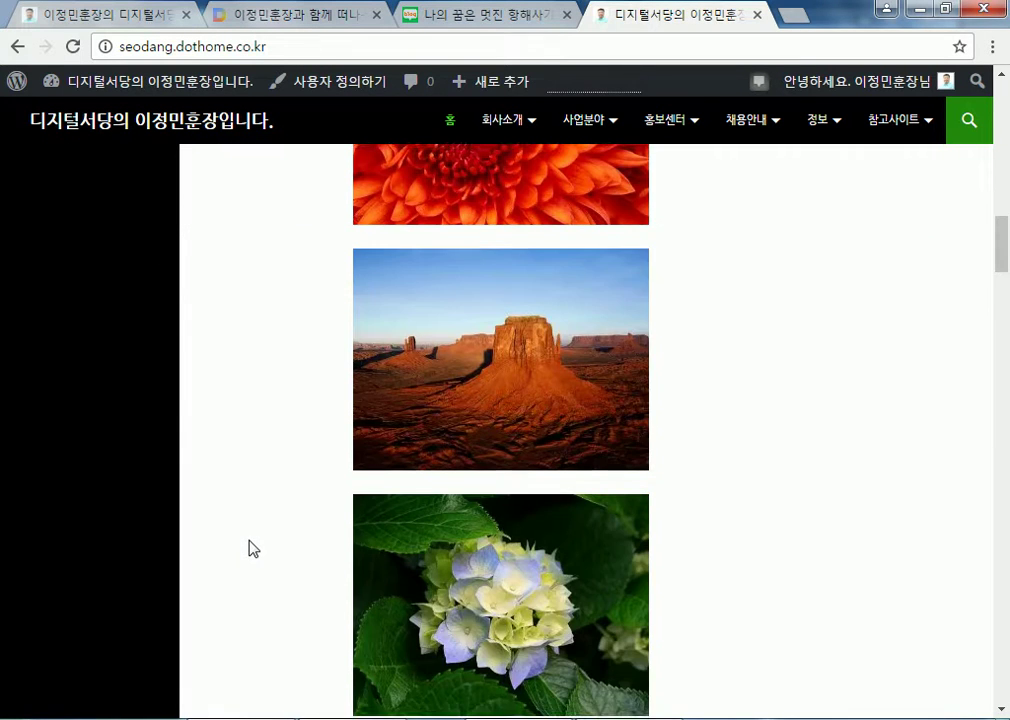
{"action": "scroll", "coordinate": [250, 546], "scroll_direction": "up", "scroll_amount": 4}
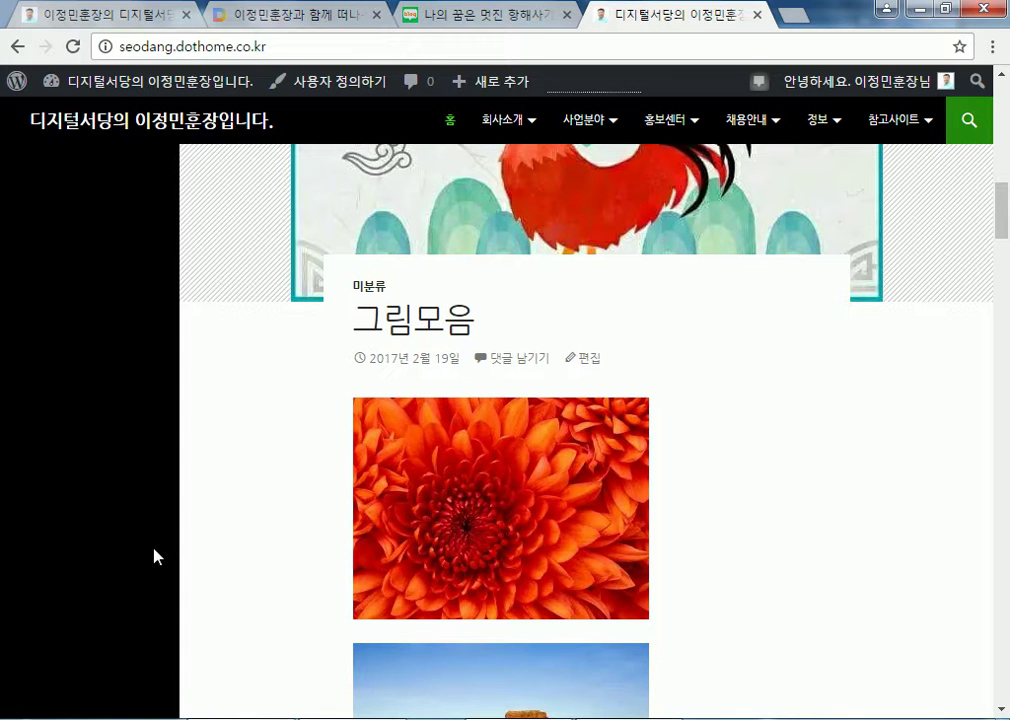
{"action": "scroll", "coordinate": [259, 566], "scroll_direction": "down", "scroll_amount": 7}
{"action": "scroll", "coordinate": [259, 569], "scroll_direction": "down", "scroll_amount": 10}
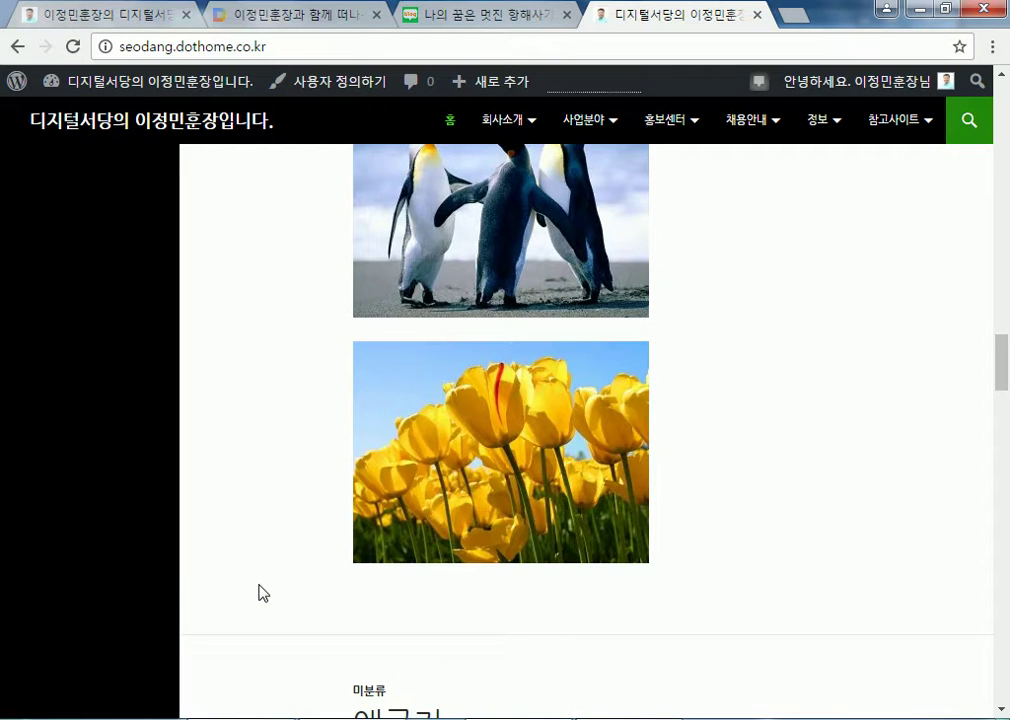
{"action": "scroll", "coordinate": [259, 582], "scroll_direction": "up", "scroll_amount": 12}
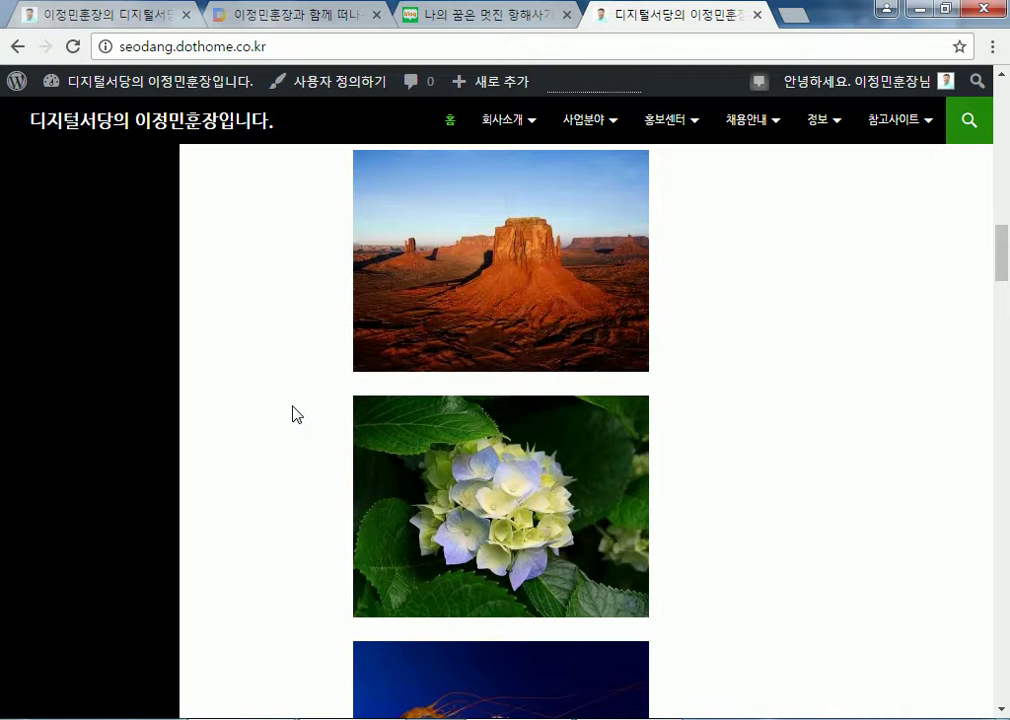
{"action": "scroll", "coordinate": [294, 414], "scroll_direction": "up", "scroll_amount": 2}
From the Naver blog home, open the 서부_07주차(쉽게 배우는 엑셀&파워포인트)(170218) post and view its video and cover
{"action": "left_click", "coordinate": [437, 15]}
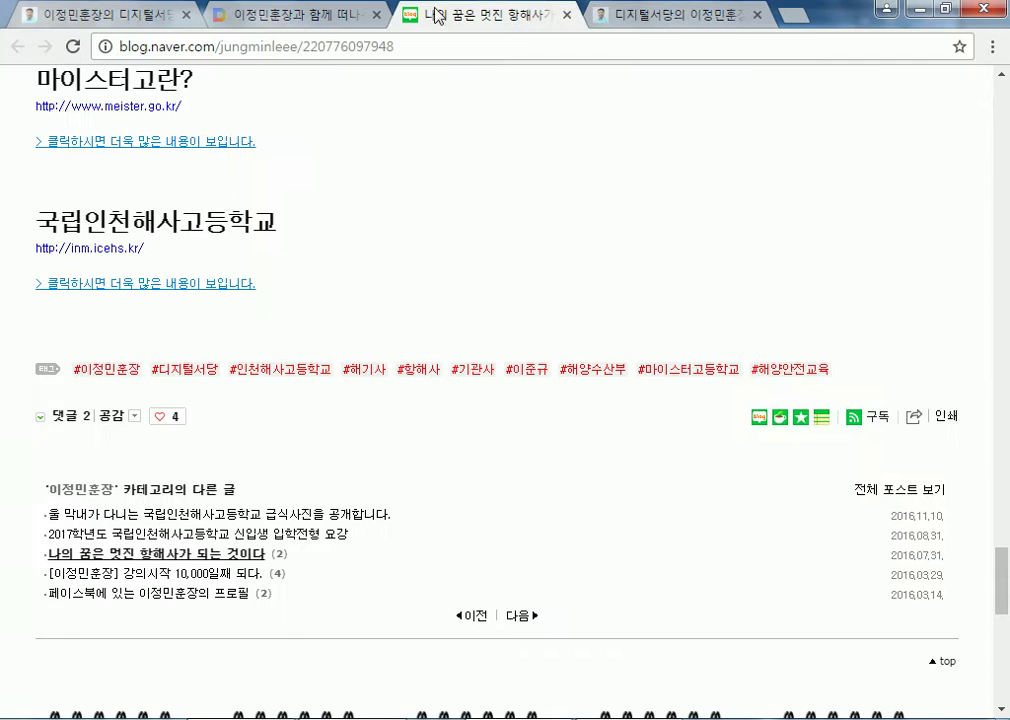
{"action": "scroll", "coordinate": [366, 388], "scroll_direction": "up", "scroll_amount": 15}
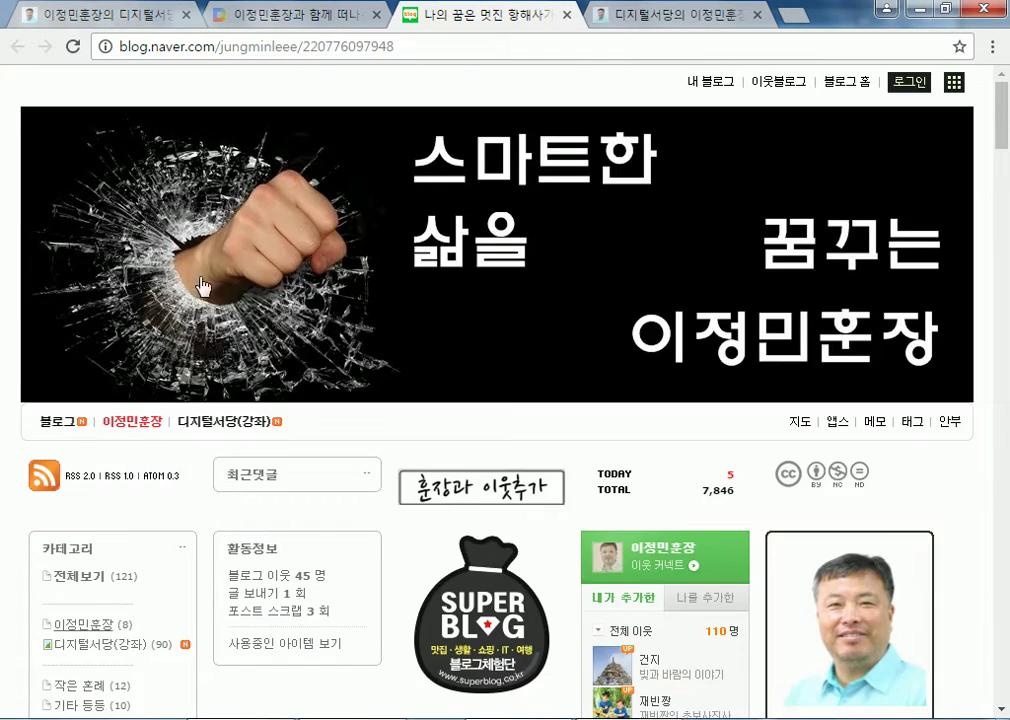
{"action": "left_click", "coordinate": [228, 283]}
{"action": "scroll", "coordinate": [259, 424], "scroll_direction": "down", "scroll_amount": 8}
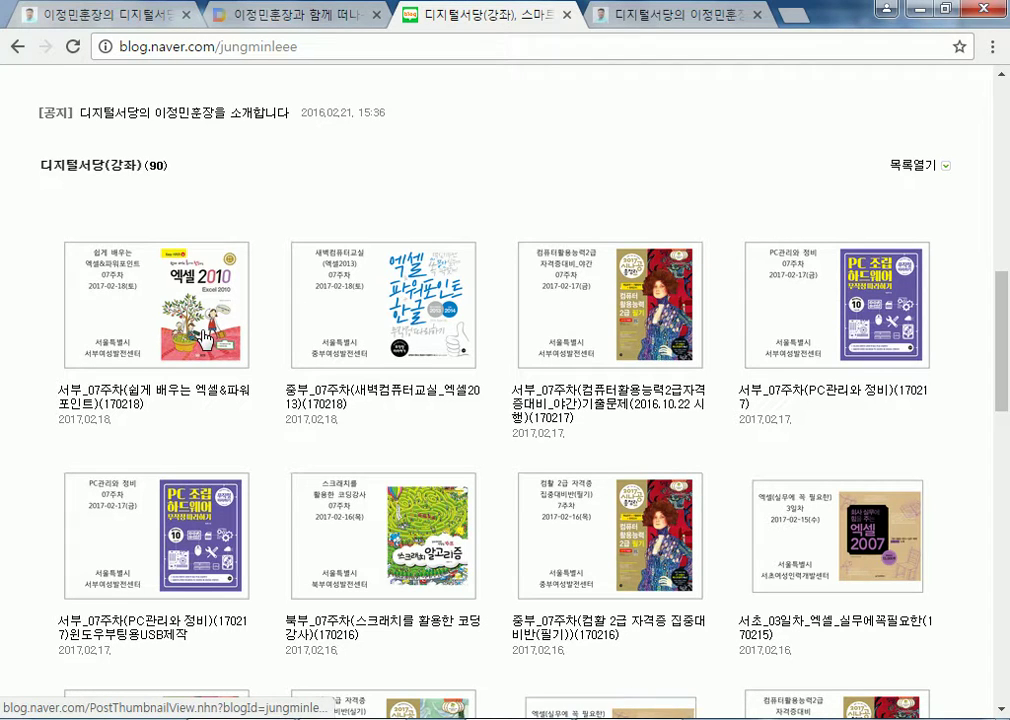
{"action": "left_click", "coordinate": [166, 336]}
{"action": "scroll", "coordinate": [200, 406], "scroll_direction": "down", "scroll_amount": 5}
{"action": "scroll", "coordinate": [143, 383], "scroll_direction": "up", "scroll_amount": 3}
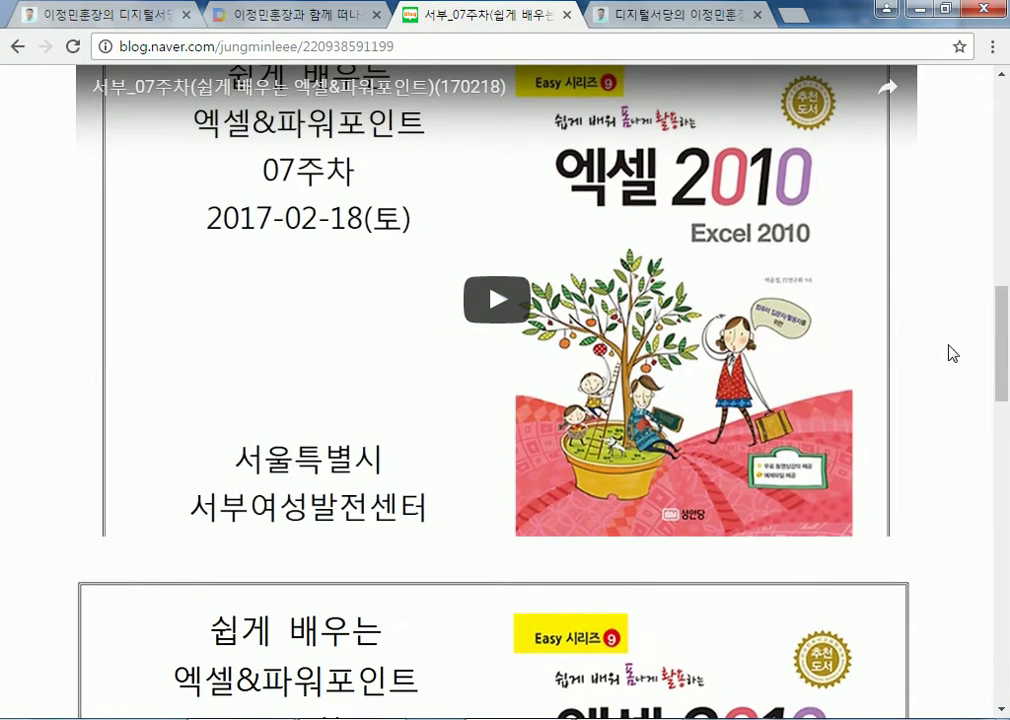
{"action": "scroll", "coordinate": [955, 326], "scroll_direction": "down", "scroll_amount": 4}
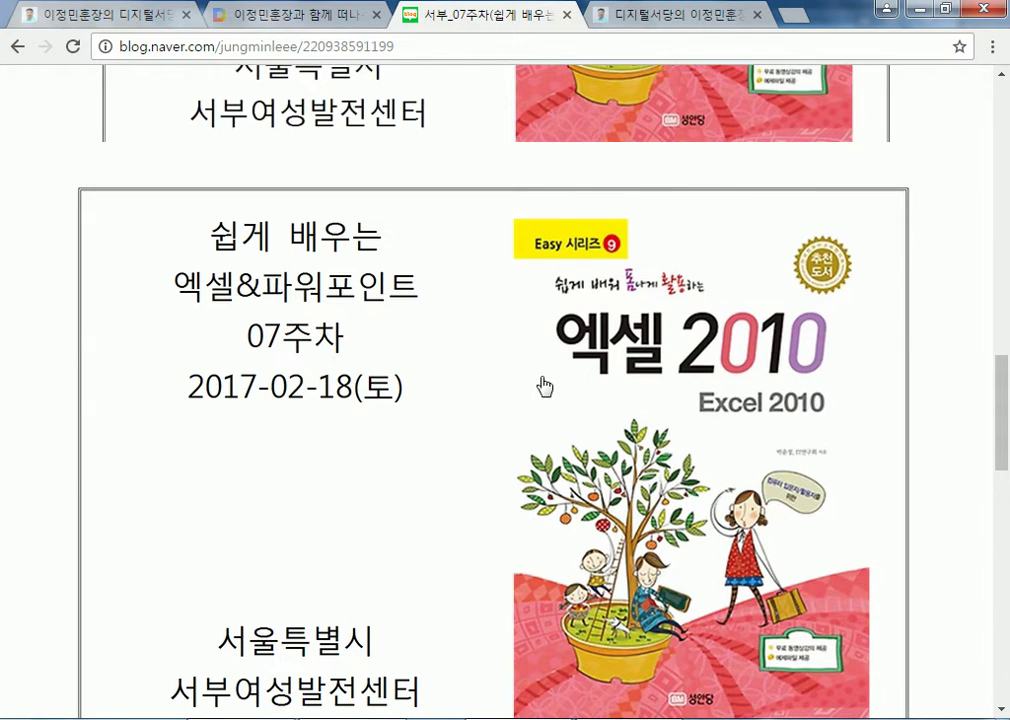
{"action": "scroll", "coordinate": [376, 252], "scroll_direction": "up", "scroll_amount": 3}
{"action": "scroll", "coordinate": [536, 219], "scroll_direction": "down", "scroll_amount": 5}
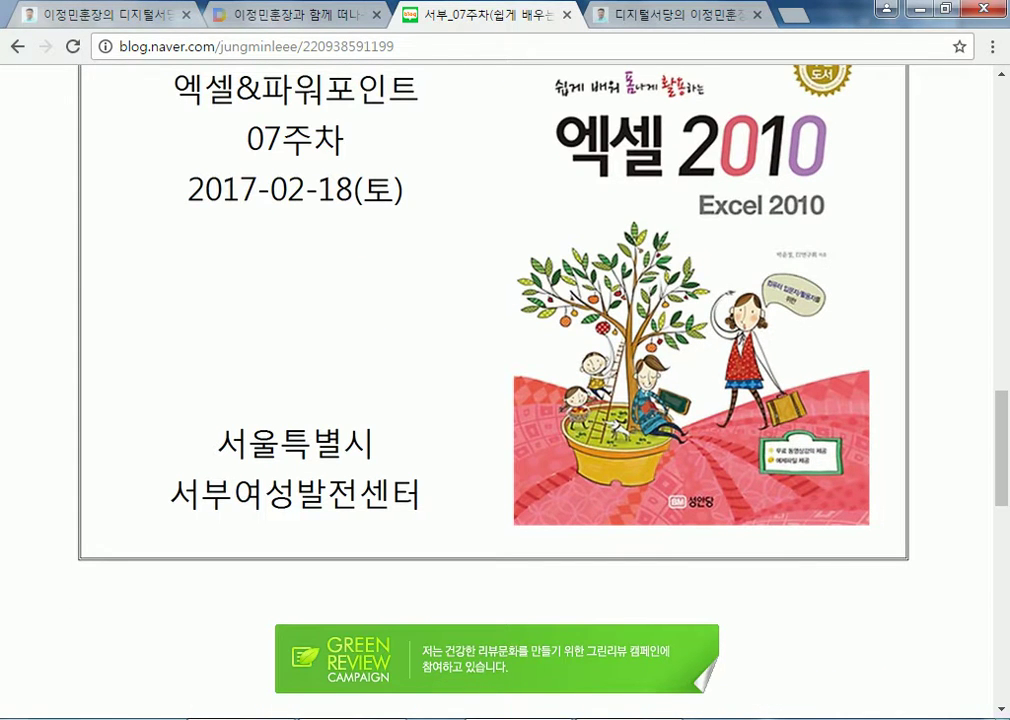
{"action": "key", "text": "alt+Tab"}
Open 2017-1 > 104_3워드프레스, show its covers as Extra Large Icons, and select the 07주차 image
{"action": "left_click_drag", "start_coordinate": [260, 392], "coordinate": [259, 147]}
{"action": "left_click", "coordinate": [85, 219]}
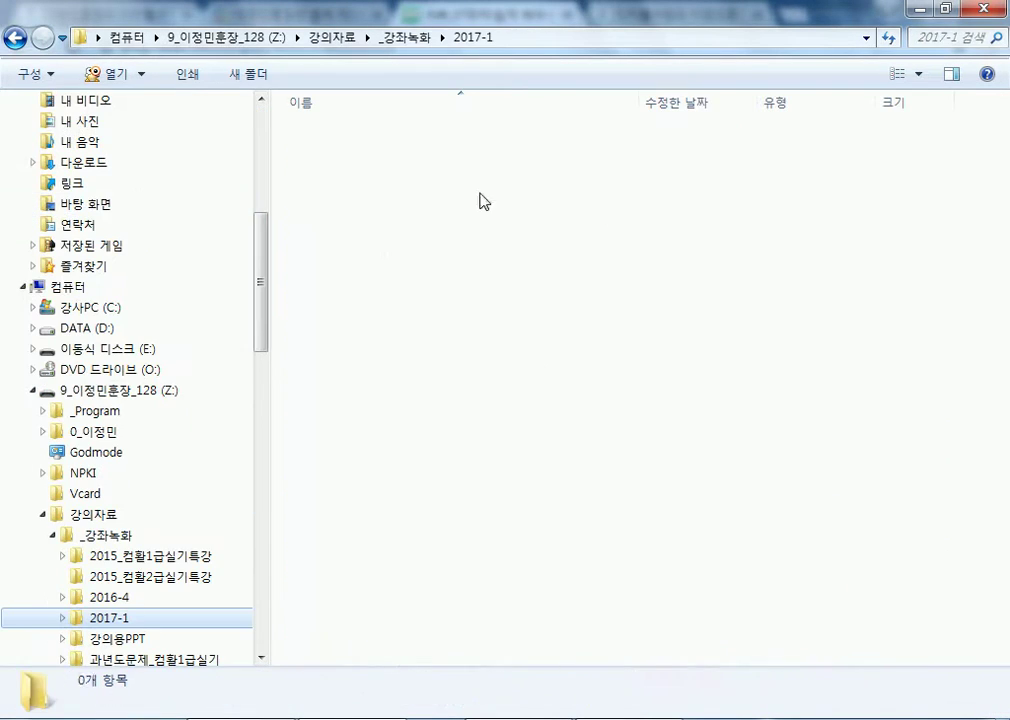
{"action": "double_click", "coordinate": [355, 308]}
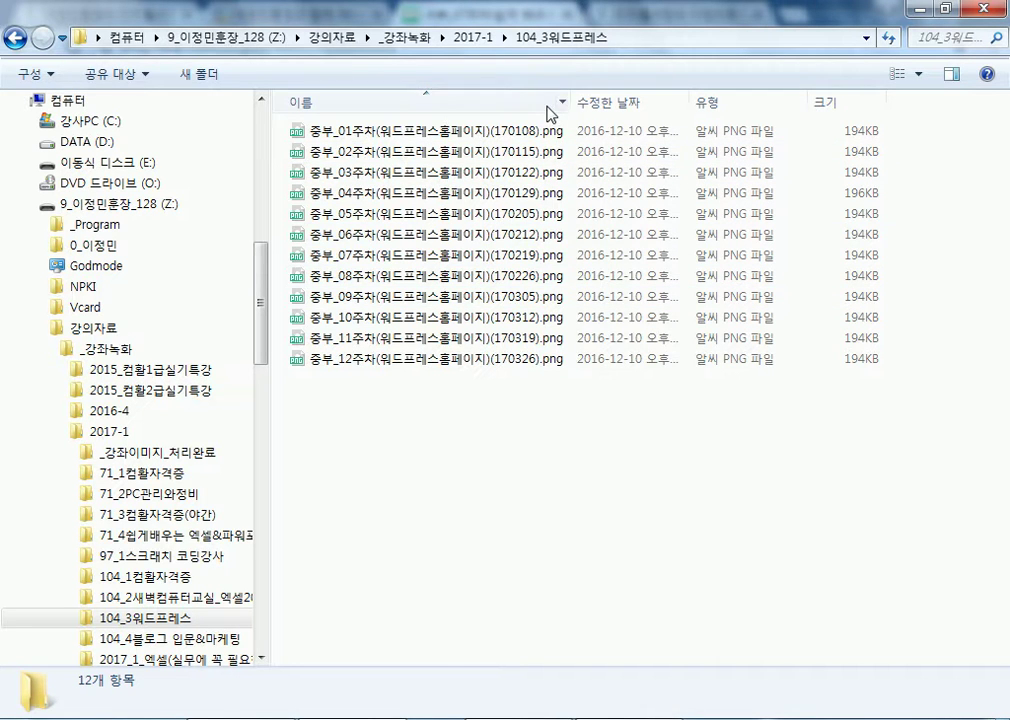
{"action": "left_click", "coordinate": [501, 261]}
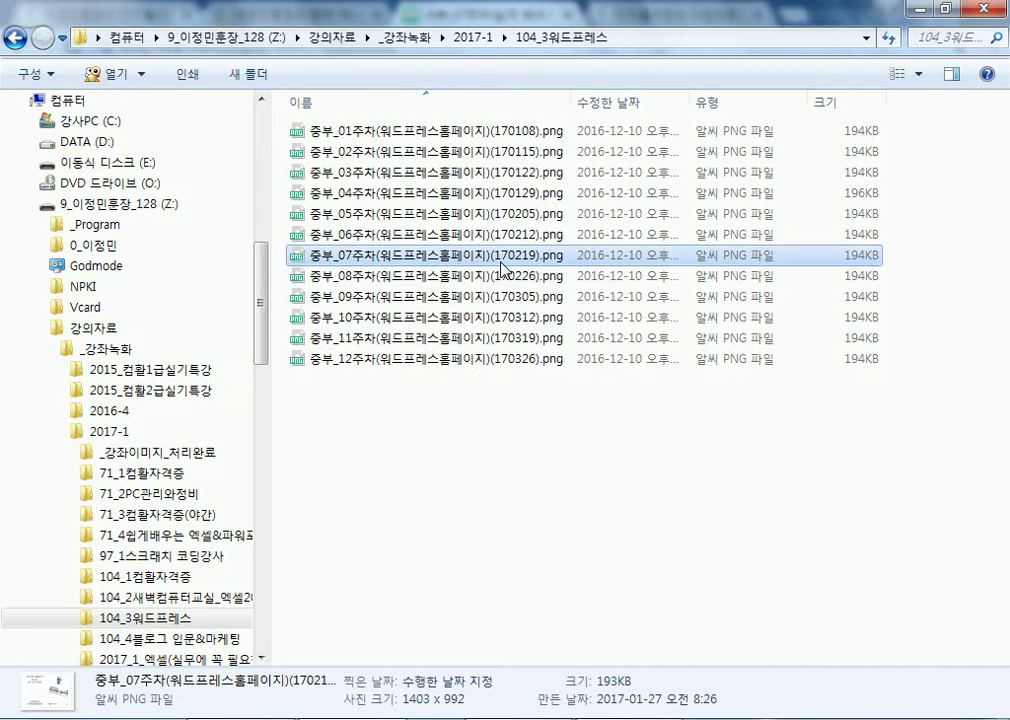
{"action": "left_click", "coordinate": [918, 73]}
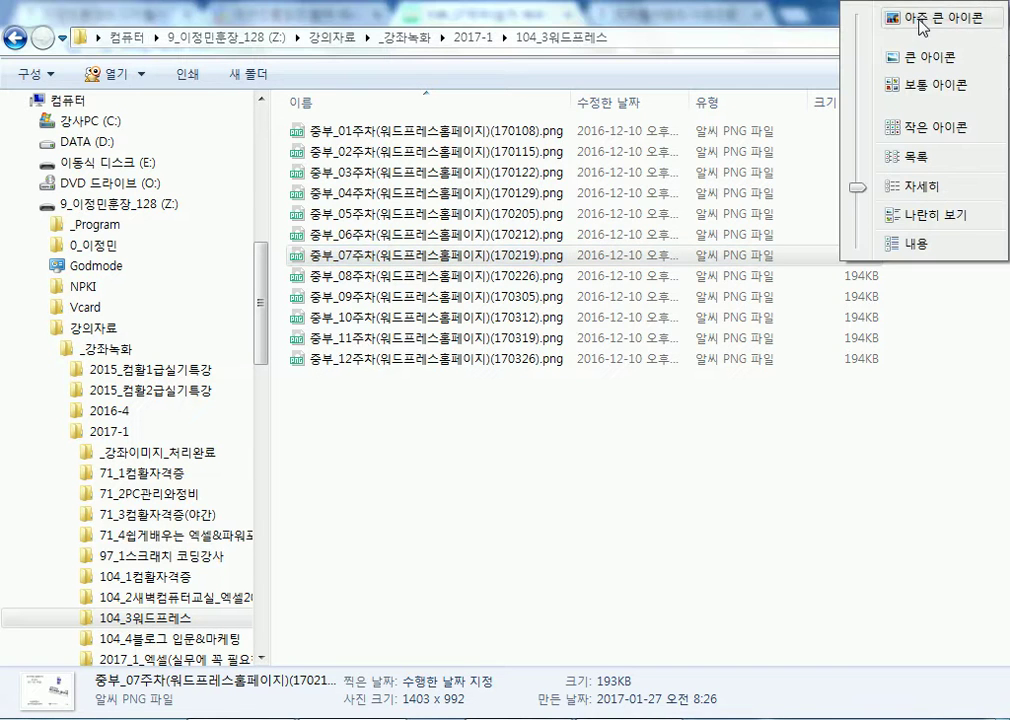
{"action": "left_click", "coordinate": [900, 20]}
{"action": "left_click", "coordinate": [543, 330]}
{"action": "scroll", "coordinate": [556, 360], "scroll_direction": "down", "scroll_amount": 8}
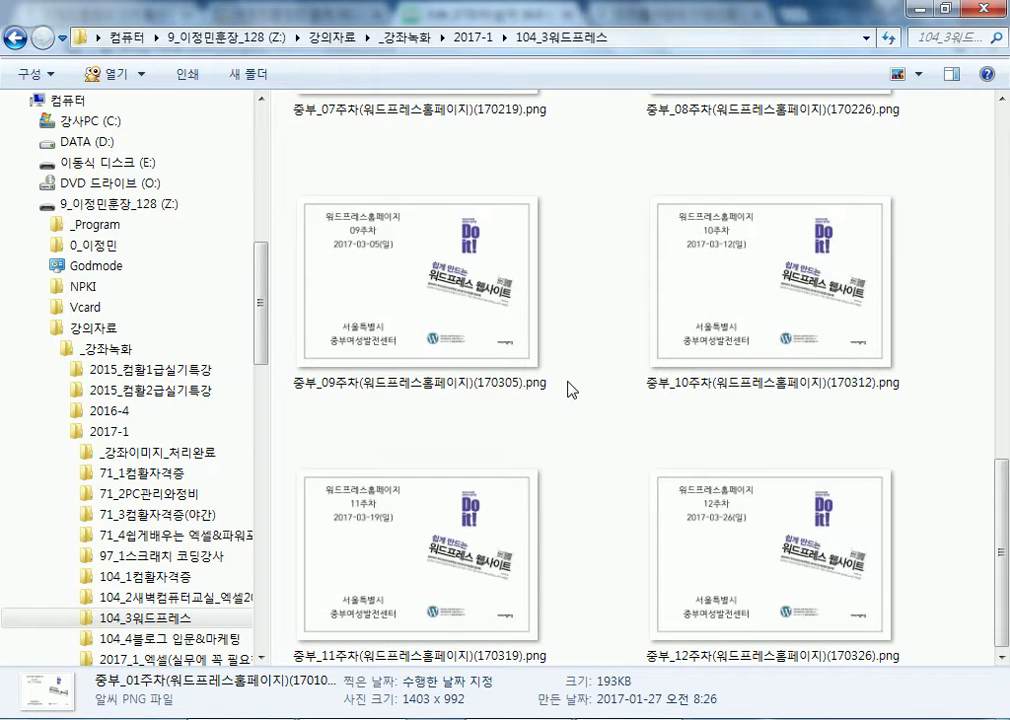
{"action": "scroll", "coordinate": [545, 388], "scroll_direction": "up", "scroll_amount": 3}
{"action": "left_click", "coordinate": [474, 288]}
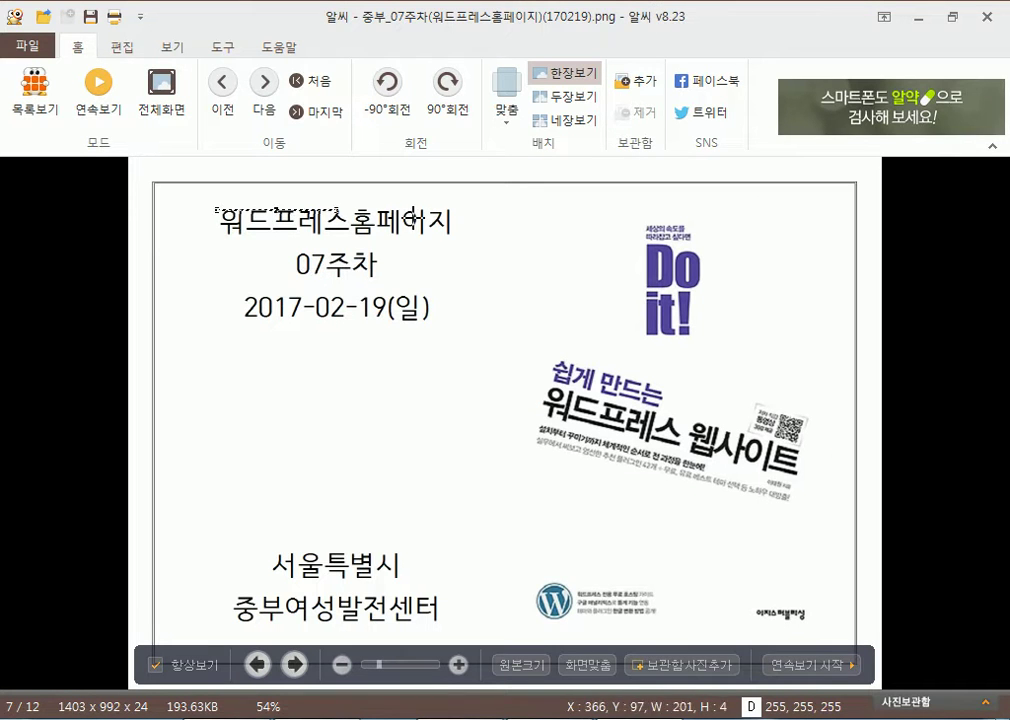
In ALSee, mark the title, the 08주차 label and the 2017-02-26(일) date on the covers
{"action": "left_click_drag", "start_coordinate": [217, 210], "coordinate": [458, 281]}
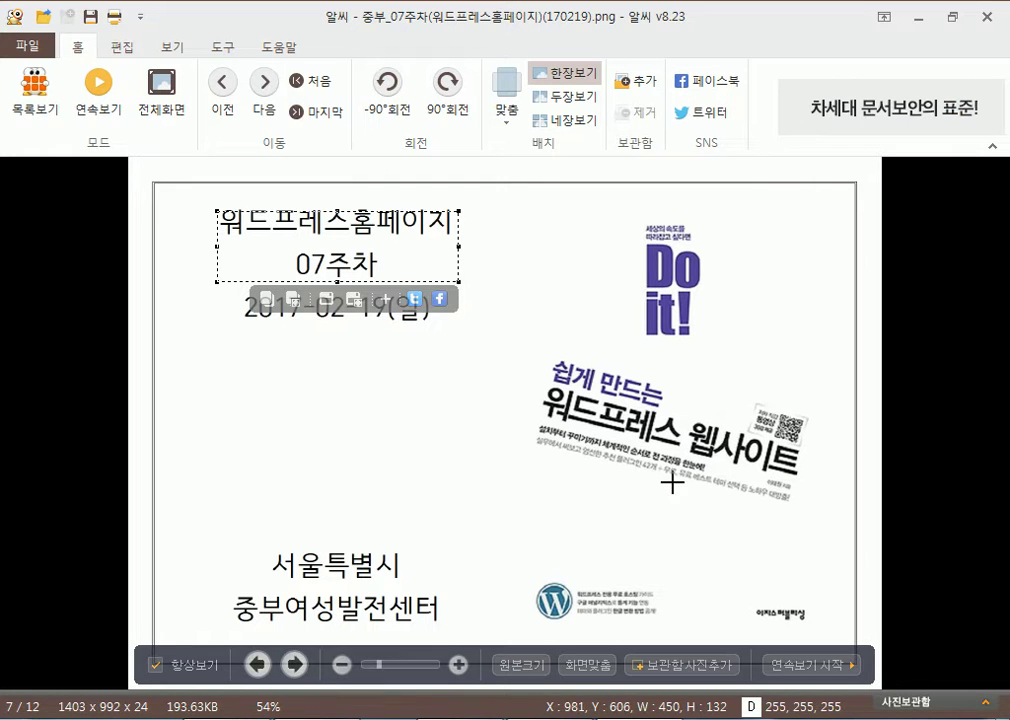
{"action": "scroll", "coordinate": [721, 480], "scroll_direction": "down", "scroll_amount": 1}
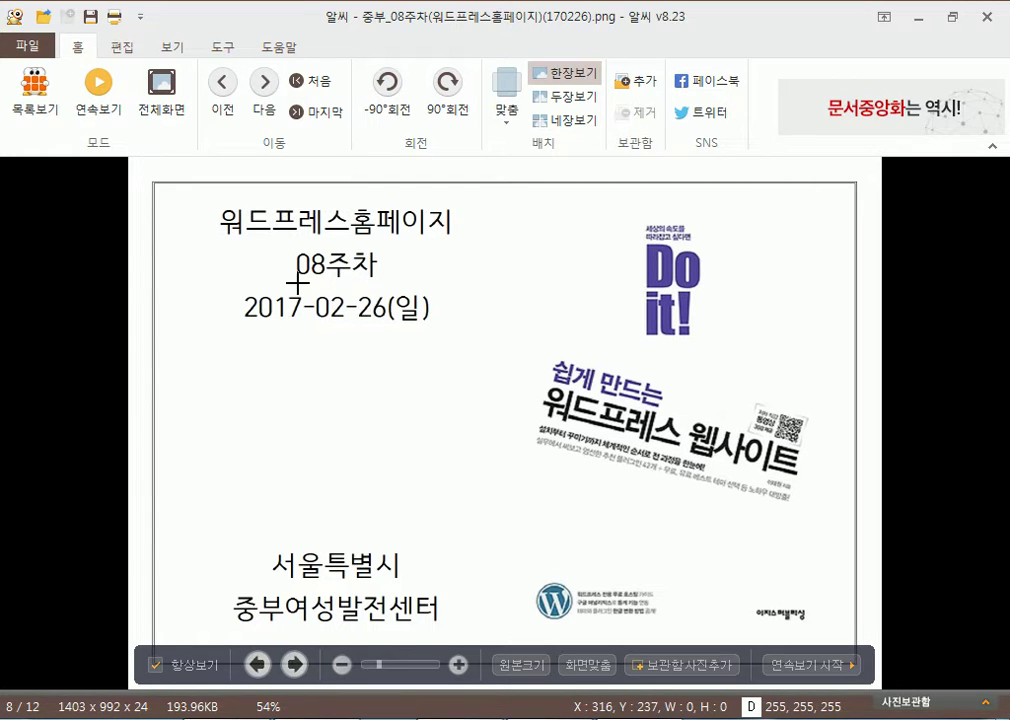
{"action": "left_click_drag", "start_coordinate": [300, 282], "coordinate": [411, 251]}
{"action": "left_click_drag", "start_coordinate": [455, 340], "coordinate": [227, 281]}
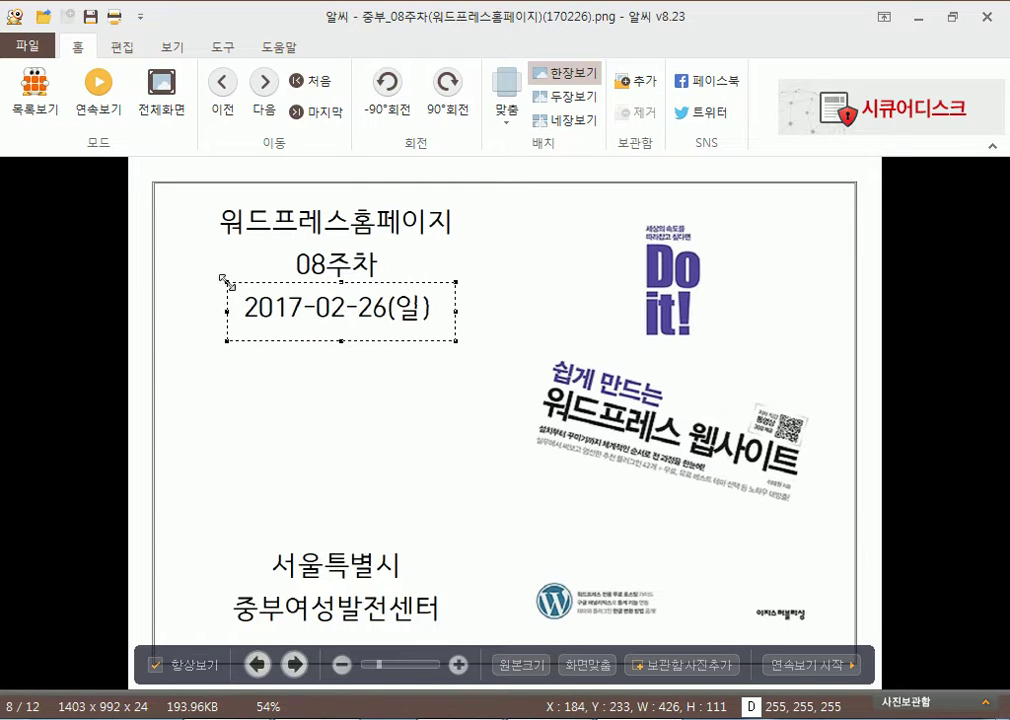
Page on to the next covers, close ALSee, and show the folder's files as a List
{"action": "scroll", "coordinate": [353, 460], "scroll_direction": "down", "scroll_amount": 2}
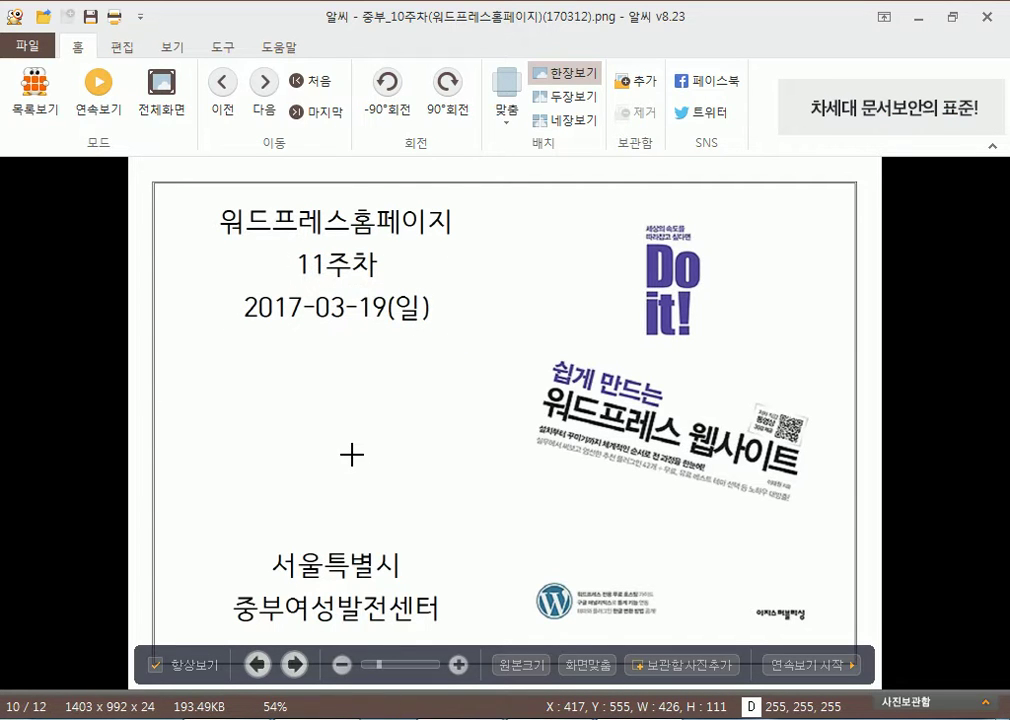
{"action": "scroll", "coordinate": [351, 454], "scroll_direction": "down", "scroll_amount": 2}
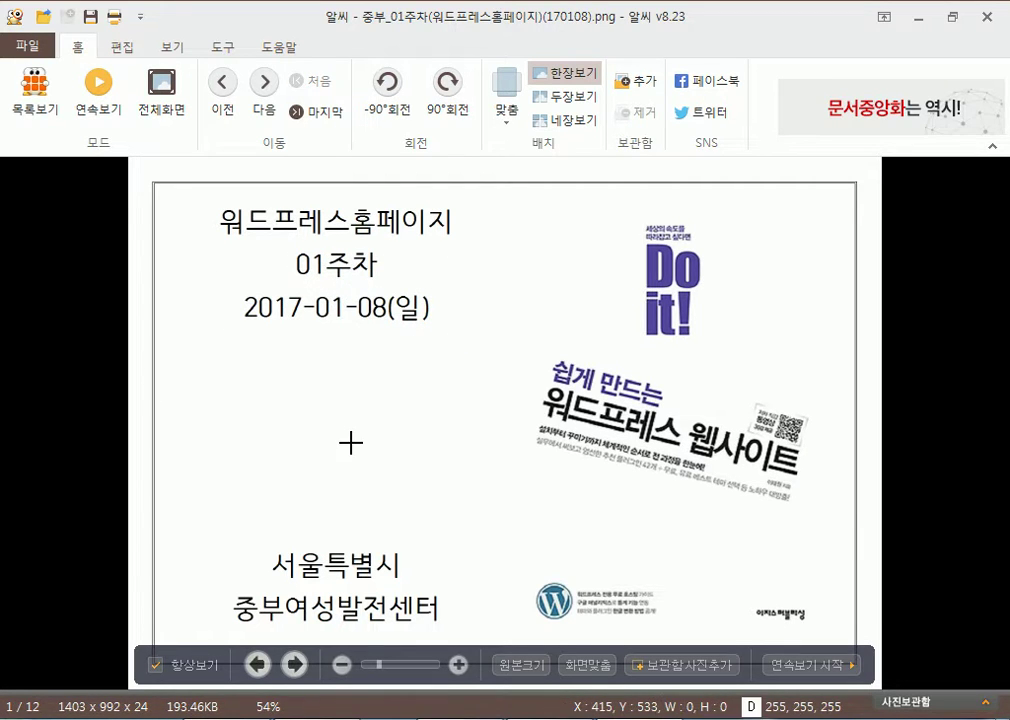
{"action": "left_click", "coordinate": [987, 16]}
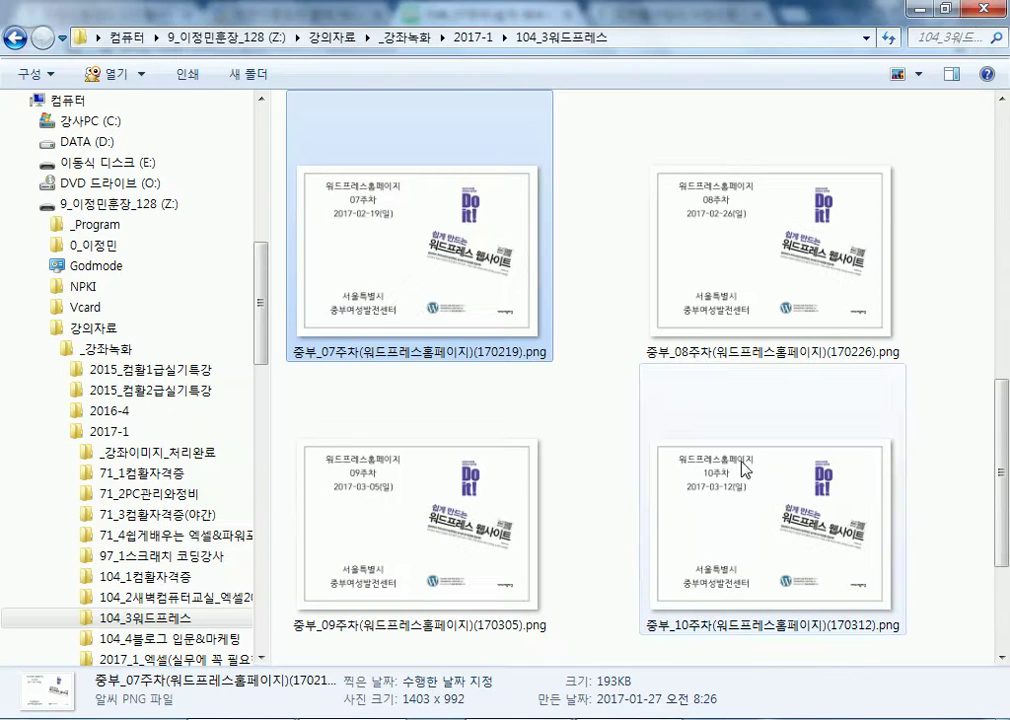
{"action": "left_click", "coordinate": [896, 74]}
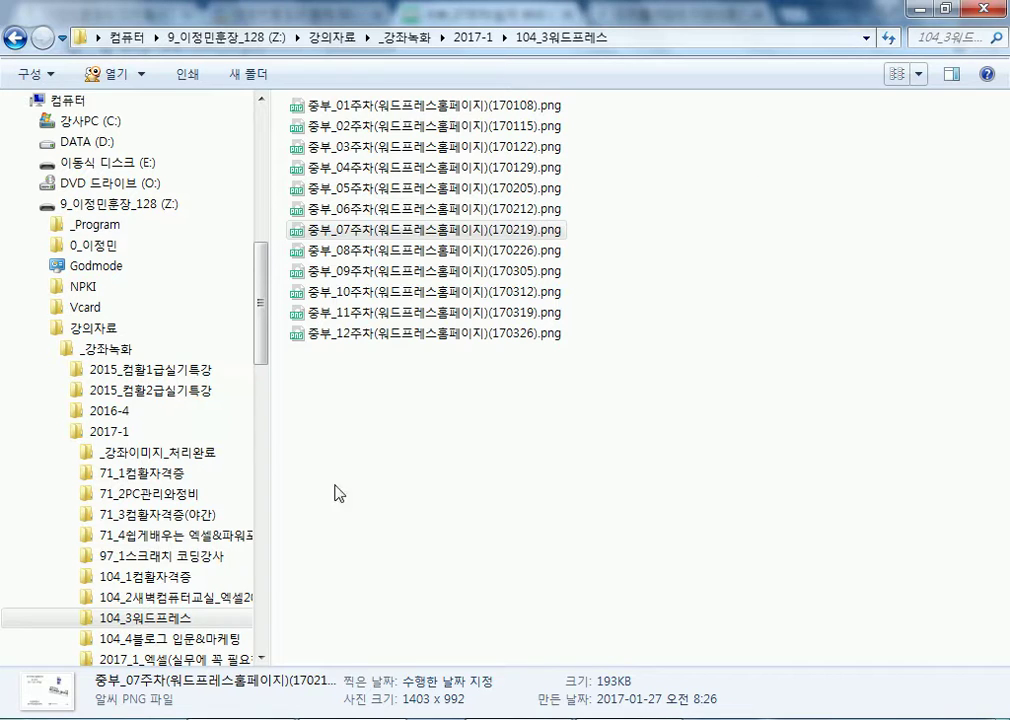
From the 디지털서당 homepage, open the linked YouTube channel and go to YouTube's home page
{"action": "left_click", "coordinate": [917, 9]}
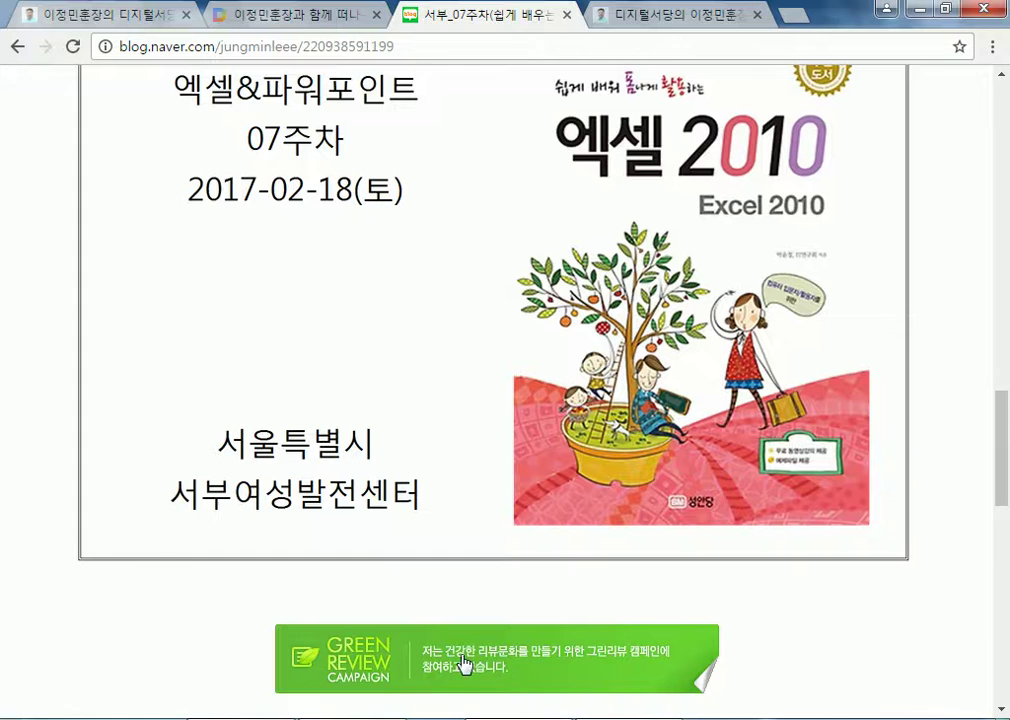
{"action": "left_click", "coordinate": [128, 22]}
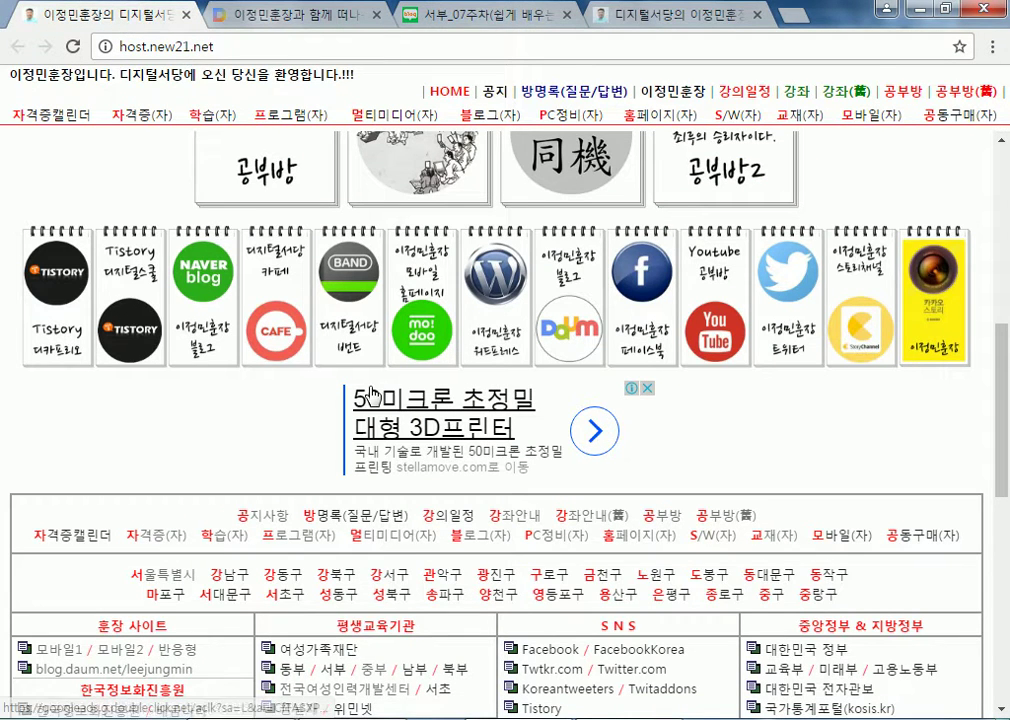
{"action": "left_click", "coordinate": [715, 330]}
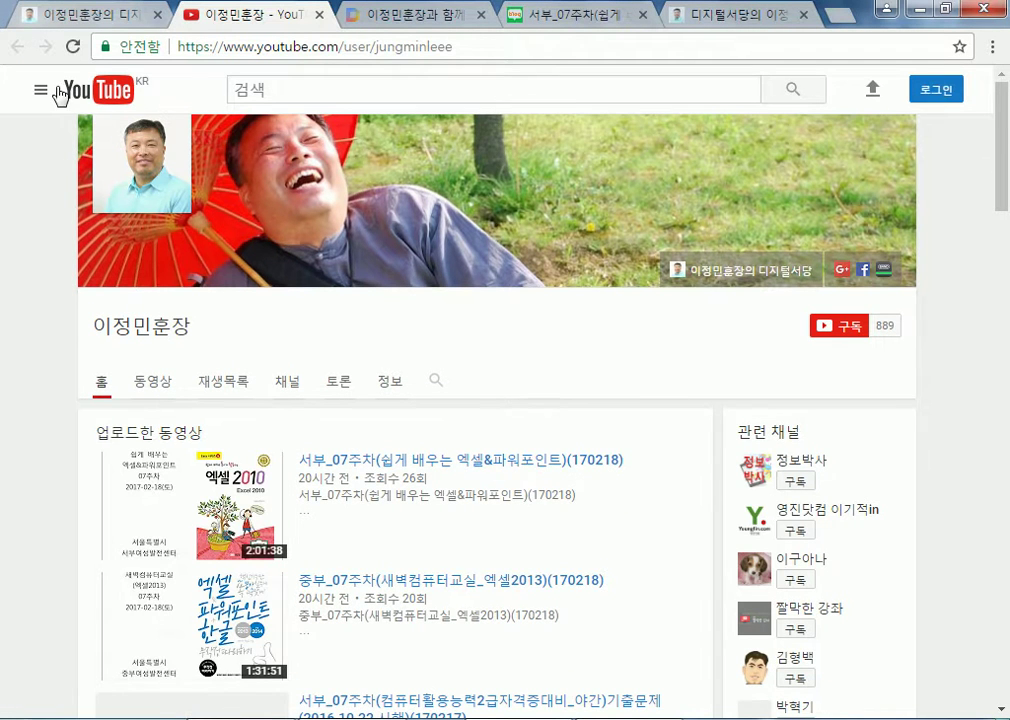
{"action": "left_click", "coordinate": [90, 95]}
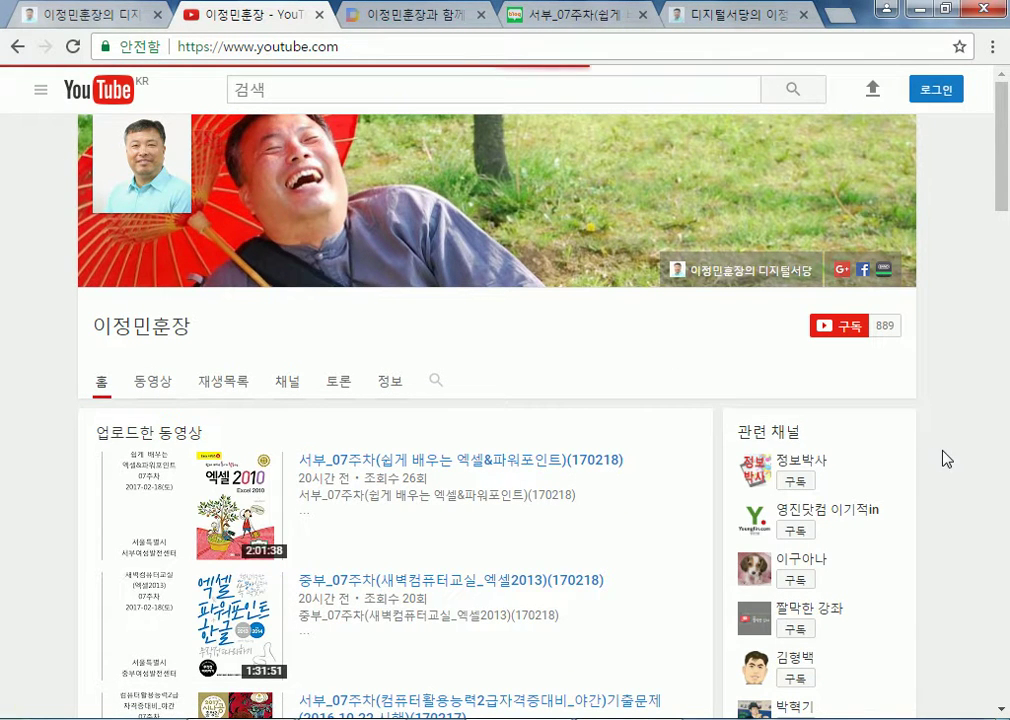
Browse the recommended videos on the YouTube home page, then return to Explorer
{"action": "scroll", "coordinate": [948, 460], "scroll_direction": "down", "scroll_amount": 5}
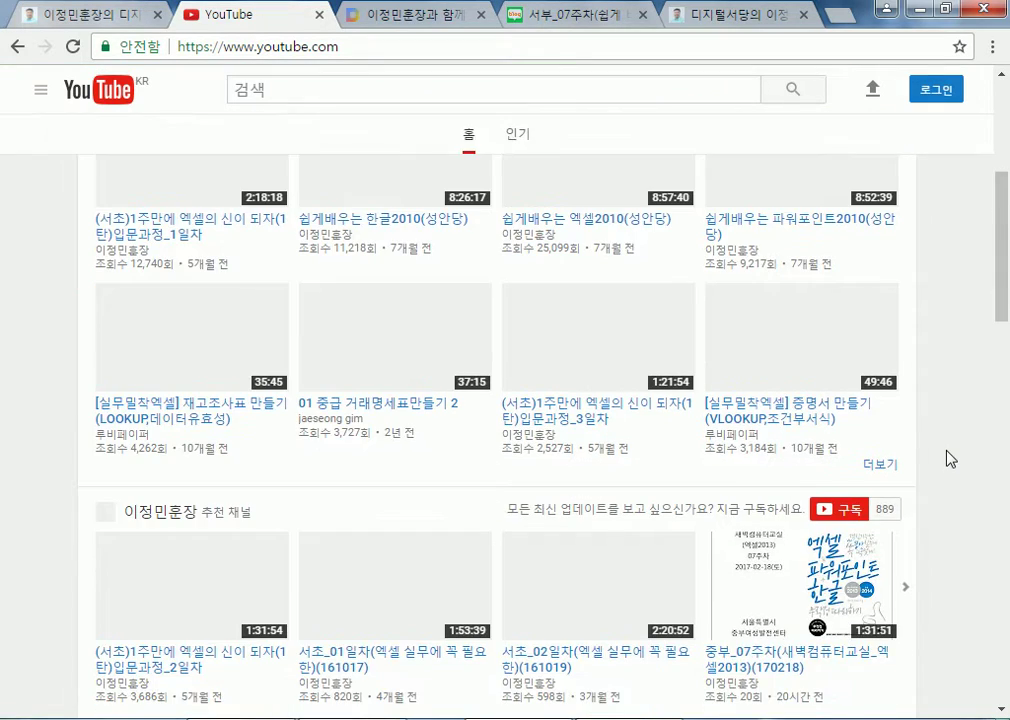
{"action": "scroll", "coordinate": [950, 459], "scroll_direction": "down", "scroll_amount": 5}
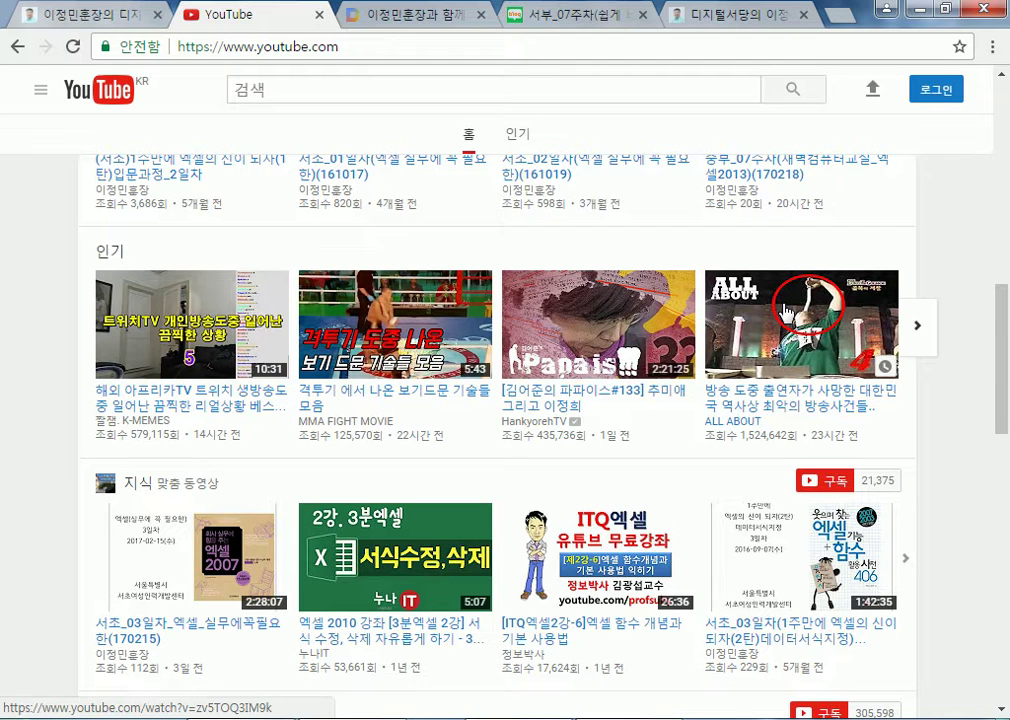
{"action": "scroll", "coordinate": [800, 313], "scroll_direction": "down", "scroll_amount": 1}
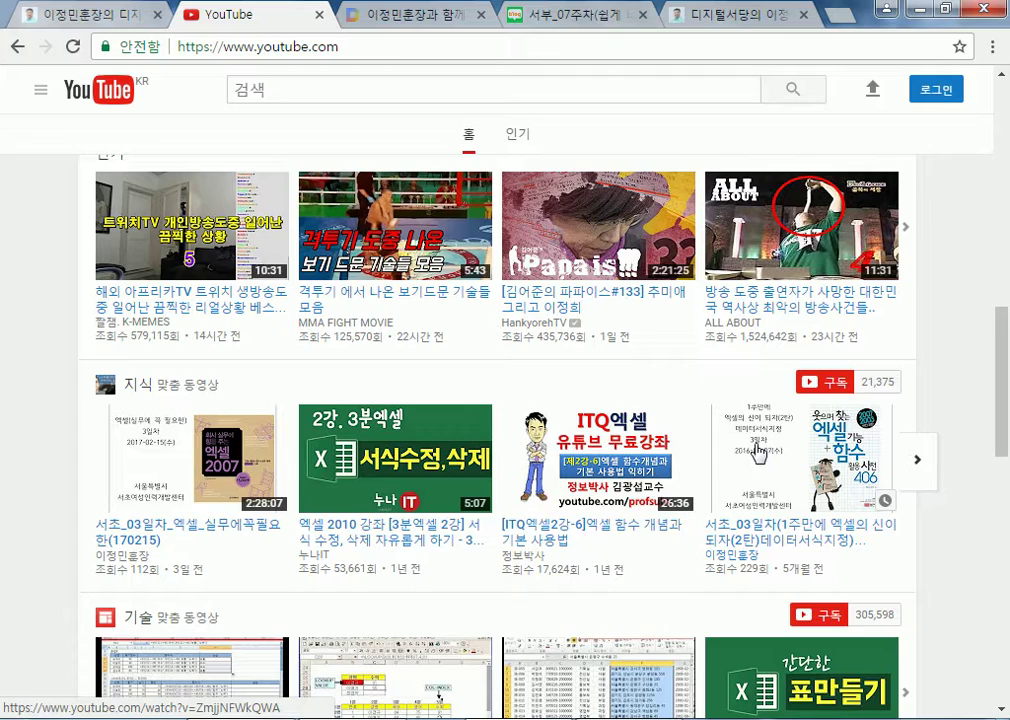
{"action": "scroll", "coordinate": [383, 442], "scroll_direction": "up", "scroll_amount": 1}
{"action": "scroll", "coordinate": [340, 400], "scroll_direction": "down", "scroll_amount": 6}
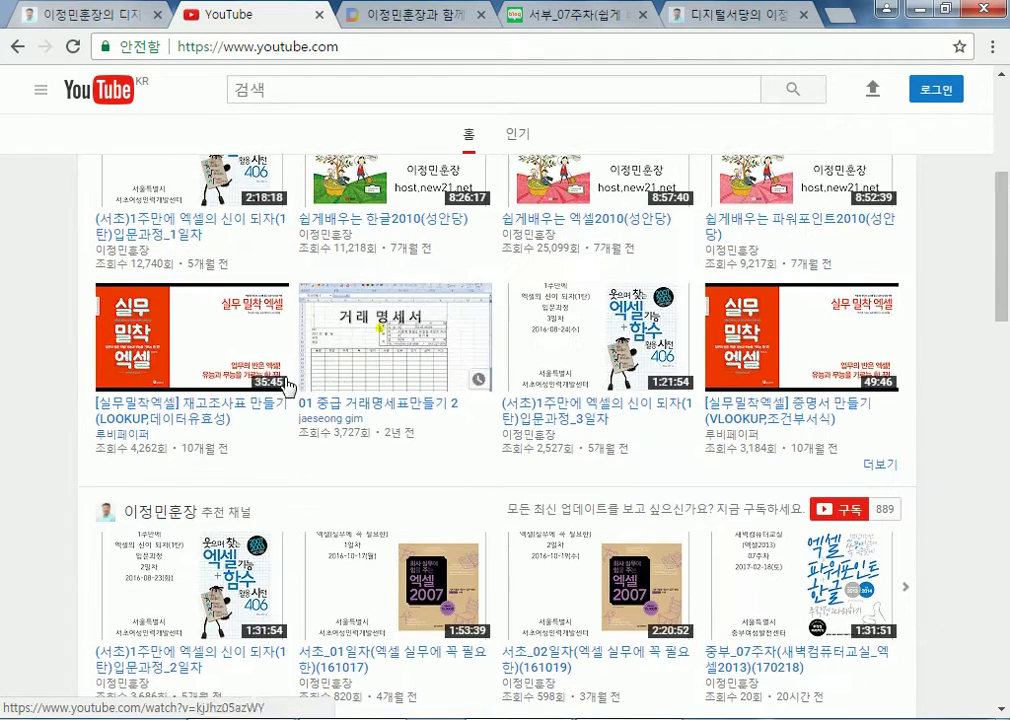
{"action": "scroll", "coordinate": [343, 365], "scroll_direction": "down", "scroll_amount": 2}
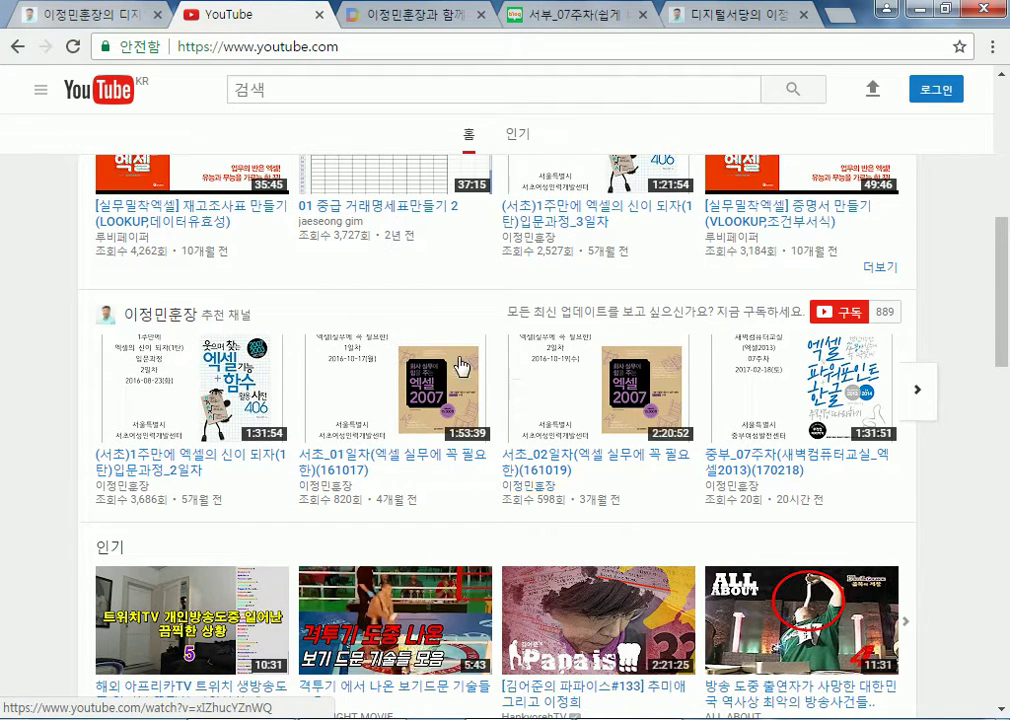
{"action": "scroll", "coordinate": [354, 363], "scroll_direction": "up", "scroll_amount": 4}
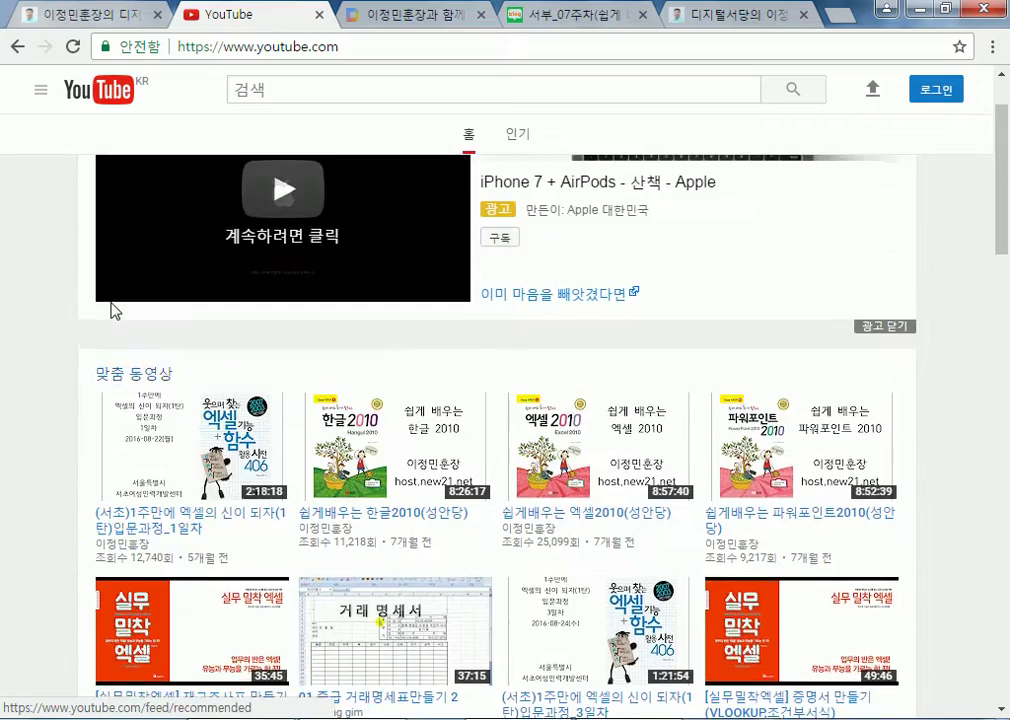
{"action": "scroll", "coordinate": [620, 390], "scroll_direction": "down", "scroll_amount": 1}
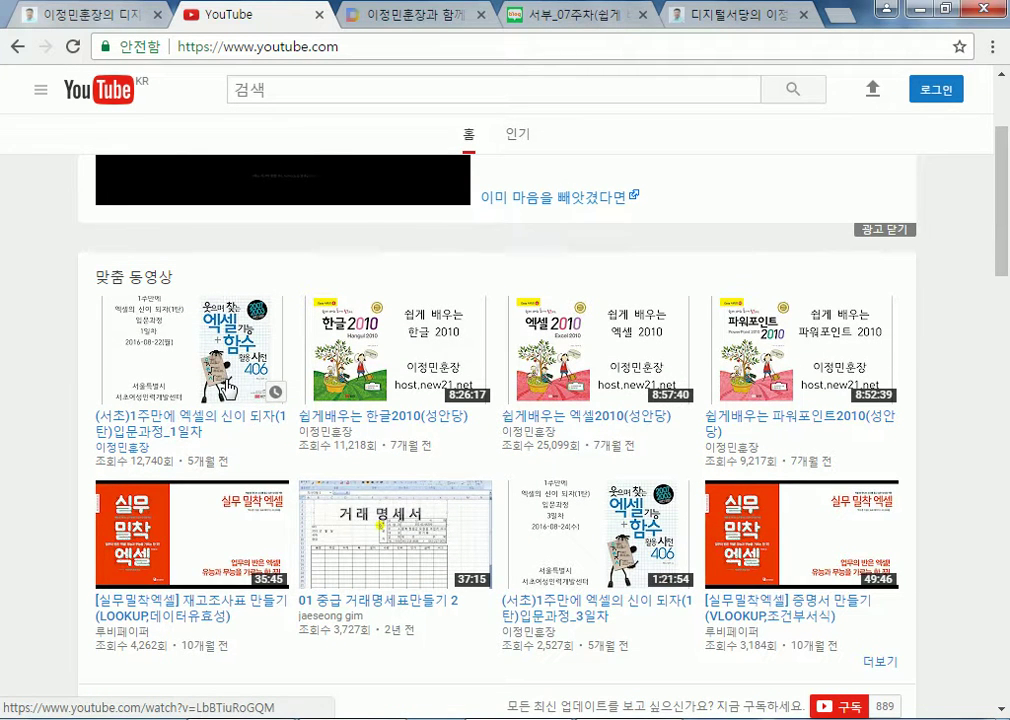
{"action": "key", "text": "alt+Tab"}
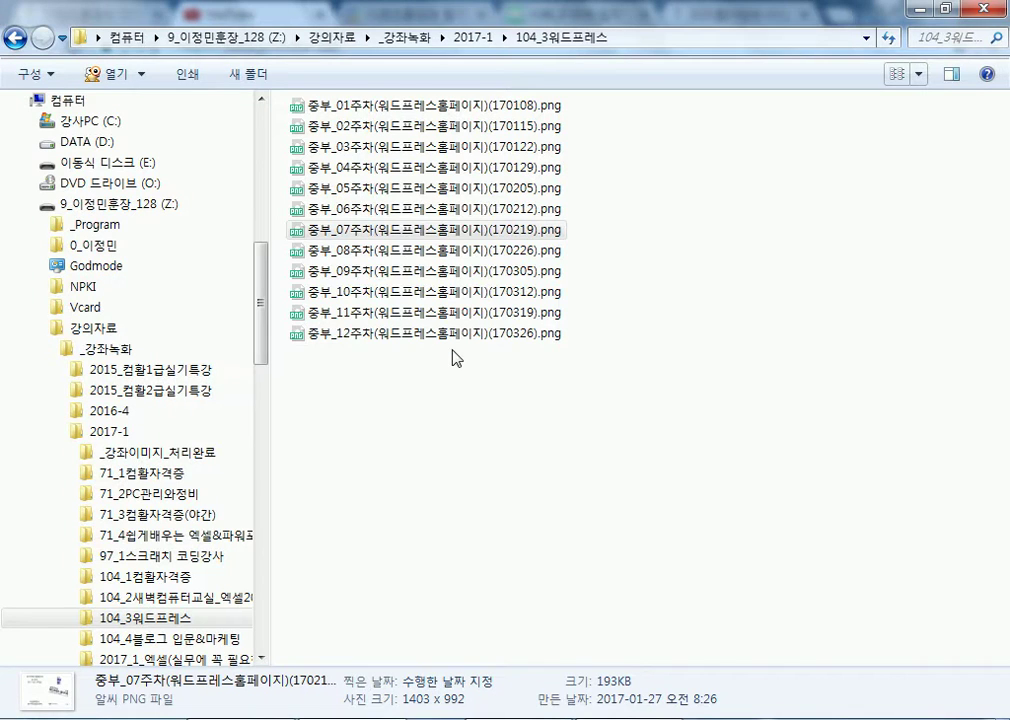
Cycle the 104_3워드프레스 folder's view through Details to large thumbnails
{"action": "left_click", "coordinate": [900, 74]}
{"action": "left_click", "coordinate": [900, 74]}
{"action": "left_click", "coordinate": [900, 75]}
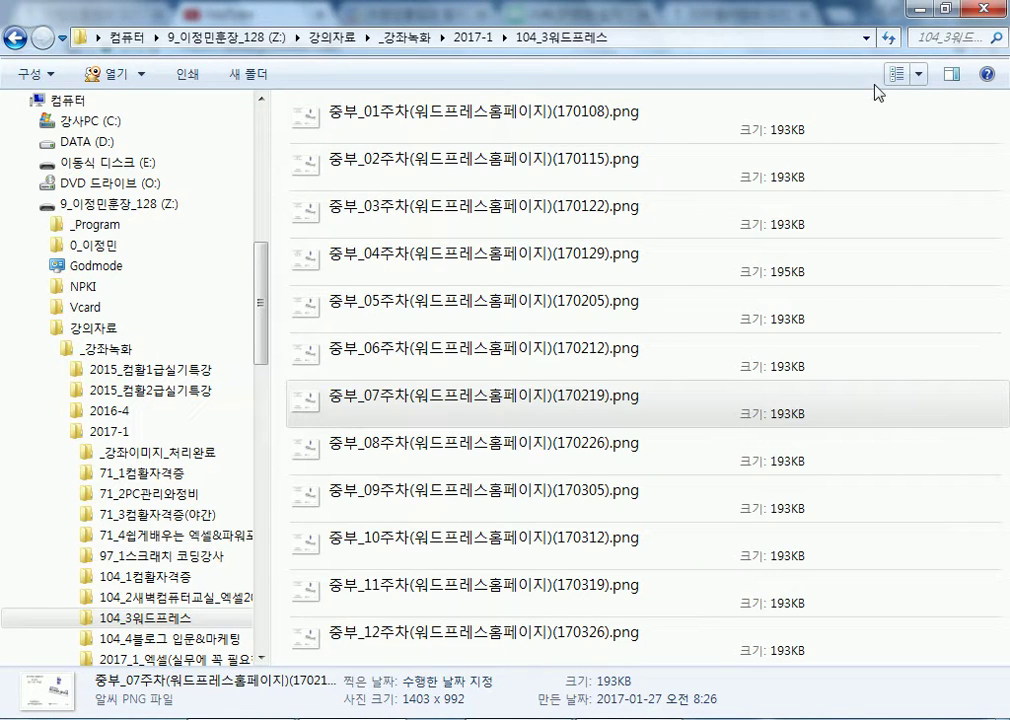
{"action": "left_click", "coordinate": [900, 75]}
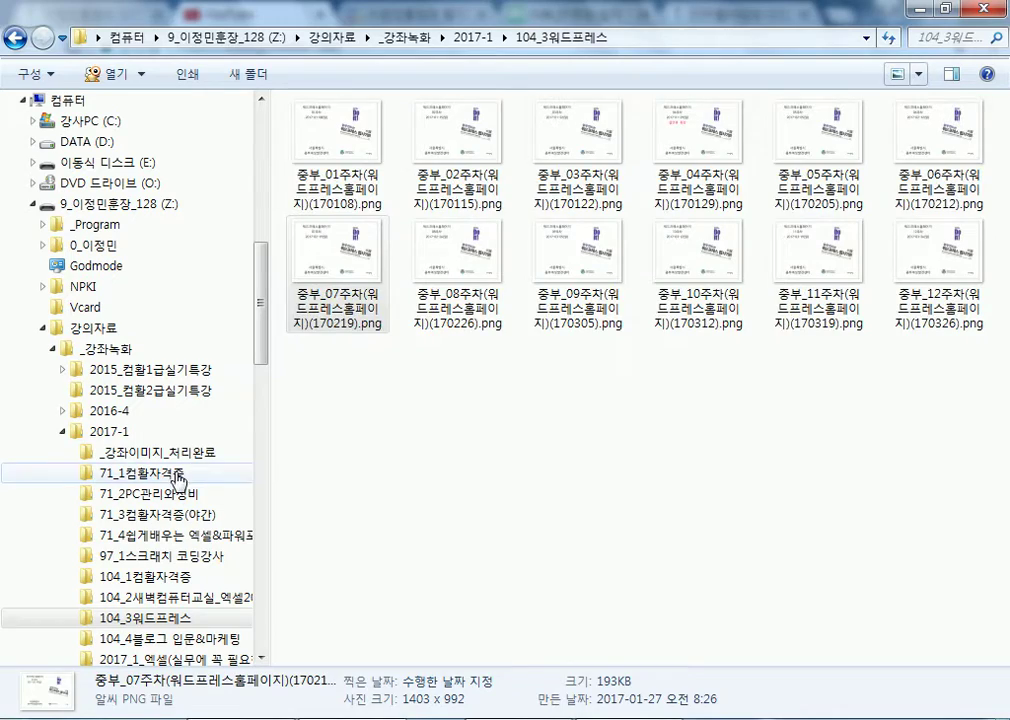
Open the 71_1컴활자격증 folder, show its images as large thumbnails, and select 서부_12주차
{"action": "left_click", "coordinate": [176, 472]}
{"action": "left_click", "coordinate": [898, 75]}
{"action": "left_click", "coordinate": [898, 75]}
{"action": "left_click", "coordinate": [898, 75]}
{"action": "left_click", "coordinate": [898, 75]}
{"action": "left_click", "coordinate": [898, 75]}
{"action": "left_click", "coordinate": [898, 75]}
{"action": "left_click", "coordinate": [898, 75]}
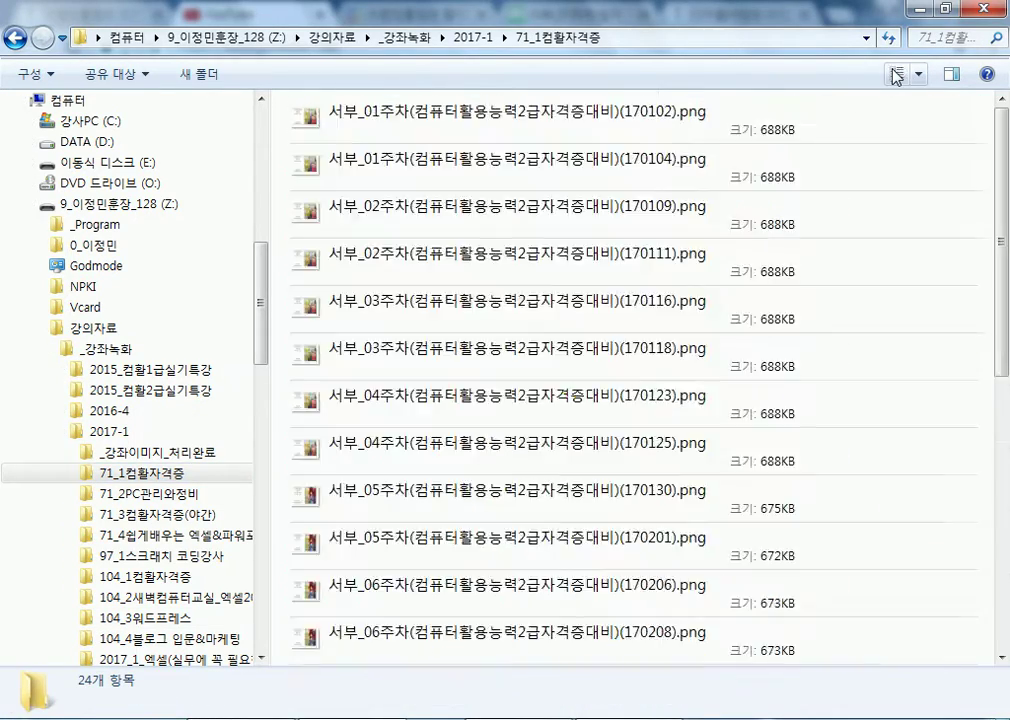
{"action": "left_click", "coordinate": [898, 75]}
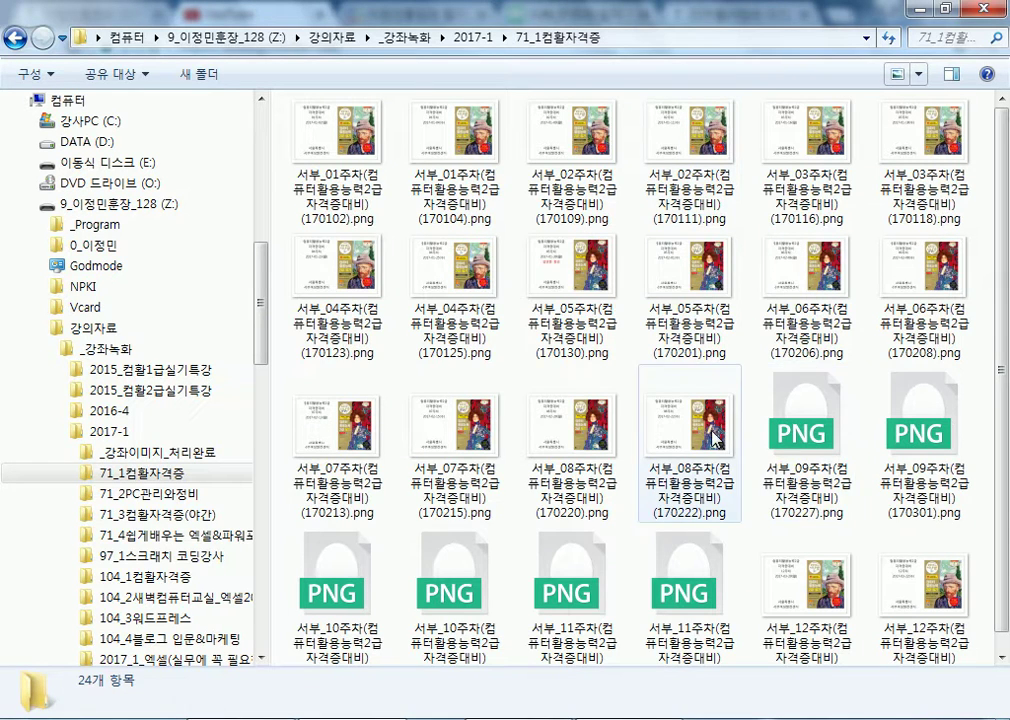
{"action": "left_click", "coordinate": [800, 600]}
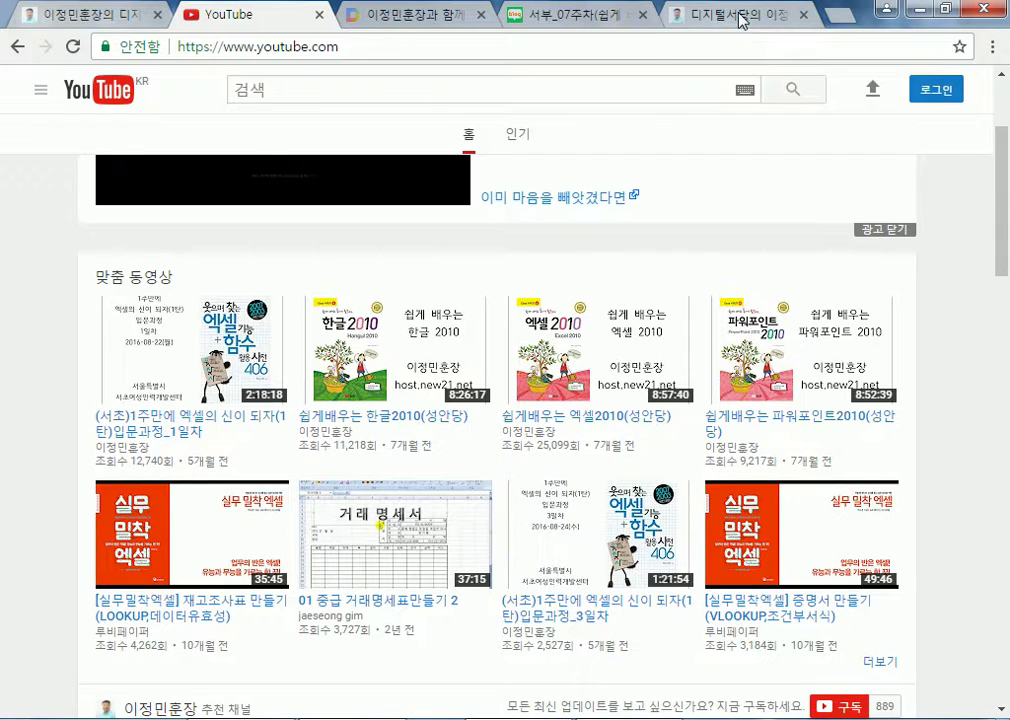
Check the WordPress site tab, then go to the top of the 서부_07주차 Naver blog post
{"action": "left_click", "coordinate": [741, 22]}
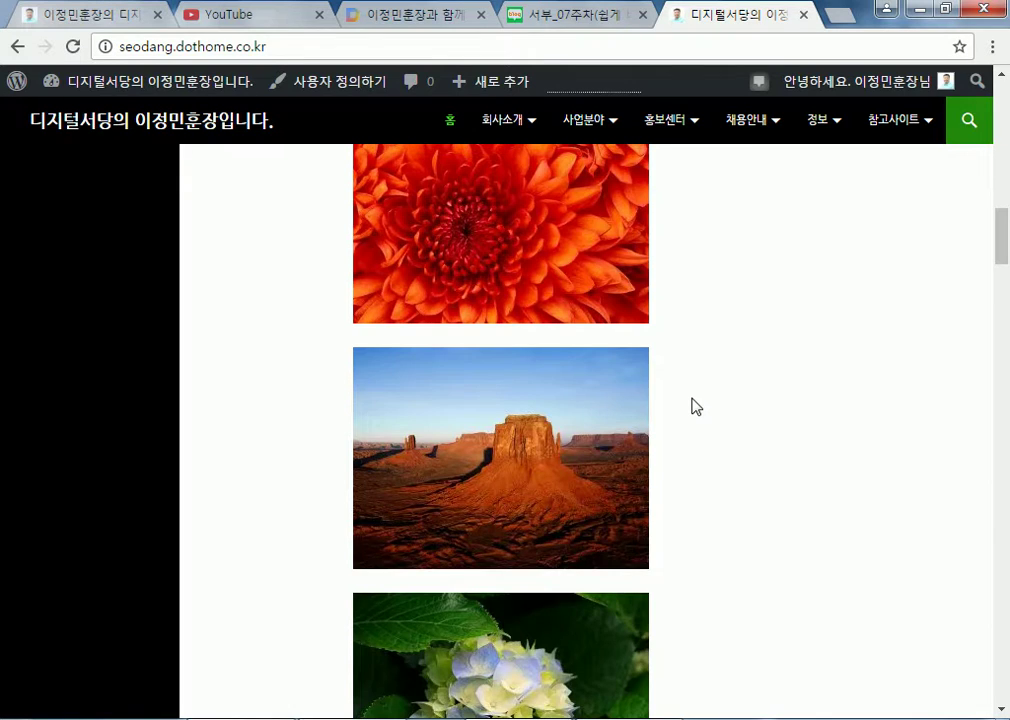
{"action": "scroll", "coordinate": [696, 406], "scroll_direction": "up", "scroll_amount": 10}
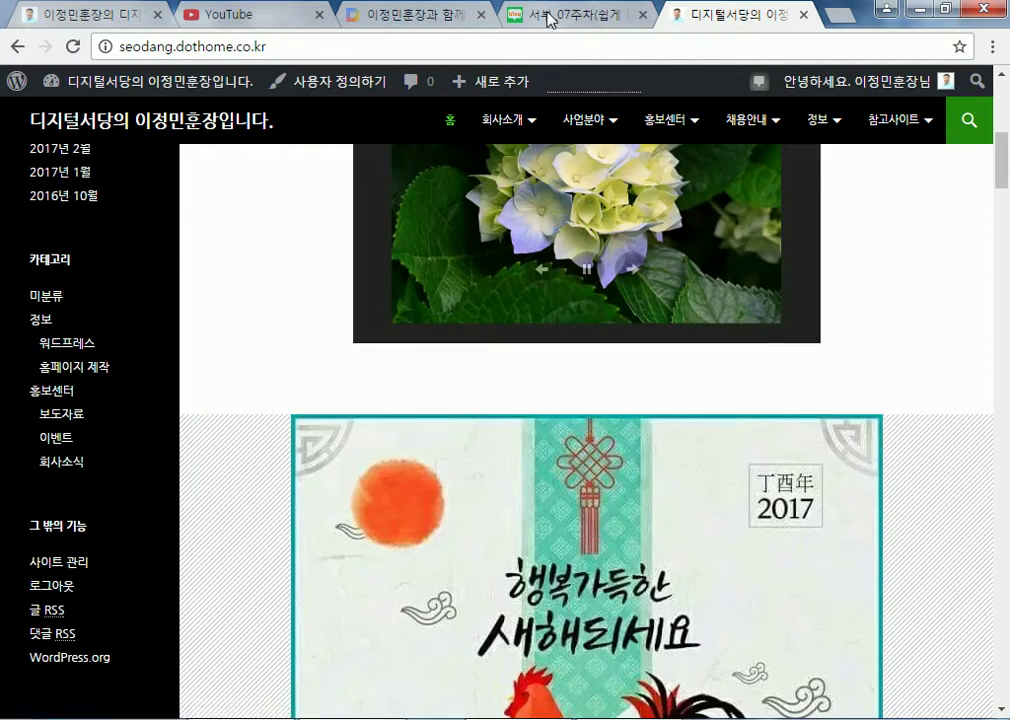
{"action": "left_click", "coordinate": [520, 16]}
{"action": "scroll", "coordinate": [24, 199], "scroll_direction": "up", "scroll_amount": 15}
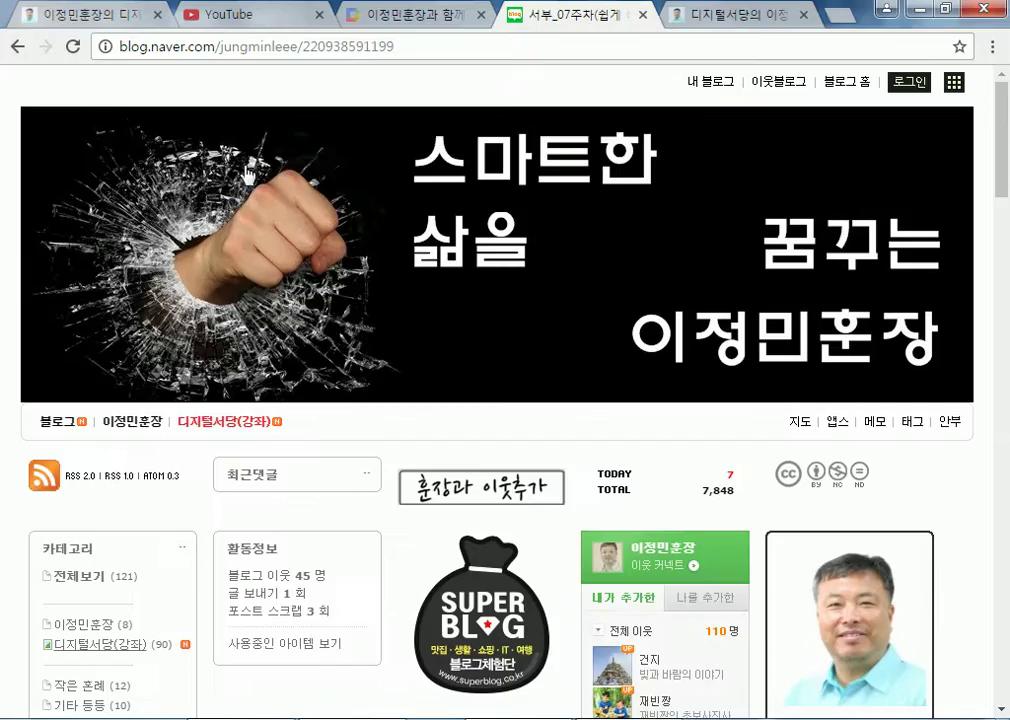
Go to the Naver Blog home page and browse its topic listings, reloading them once
{"action": "left_click", "coordinate": [826, 84]}
{"action": "scroll", "coordinate": [127, 268], "scroll_direction": "down", "scroll_amount": 2}
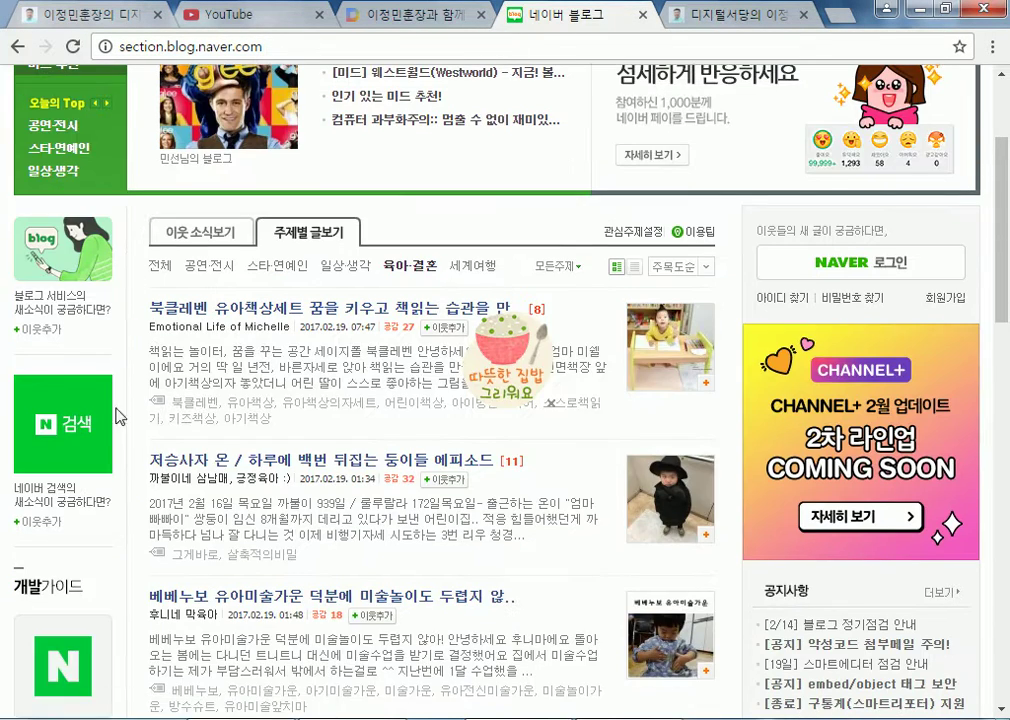
{"action": "scroll", "coordinate": [153, 299], "scroll_direction": "up", "scroll_amount": 2}
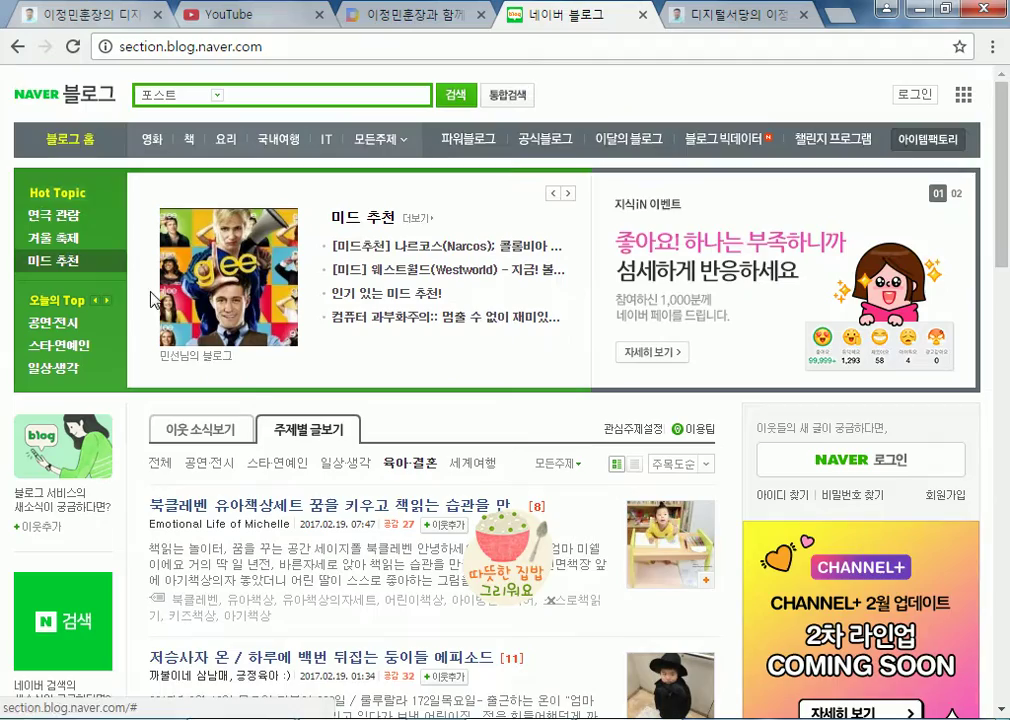
{"action": "left_click", "coordinate": [70, 139]}
{"action": "scroll", "coordinate": [345, 380], "scroll_direction": "down", "scroll_amount": 4}
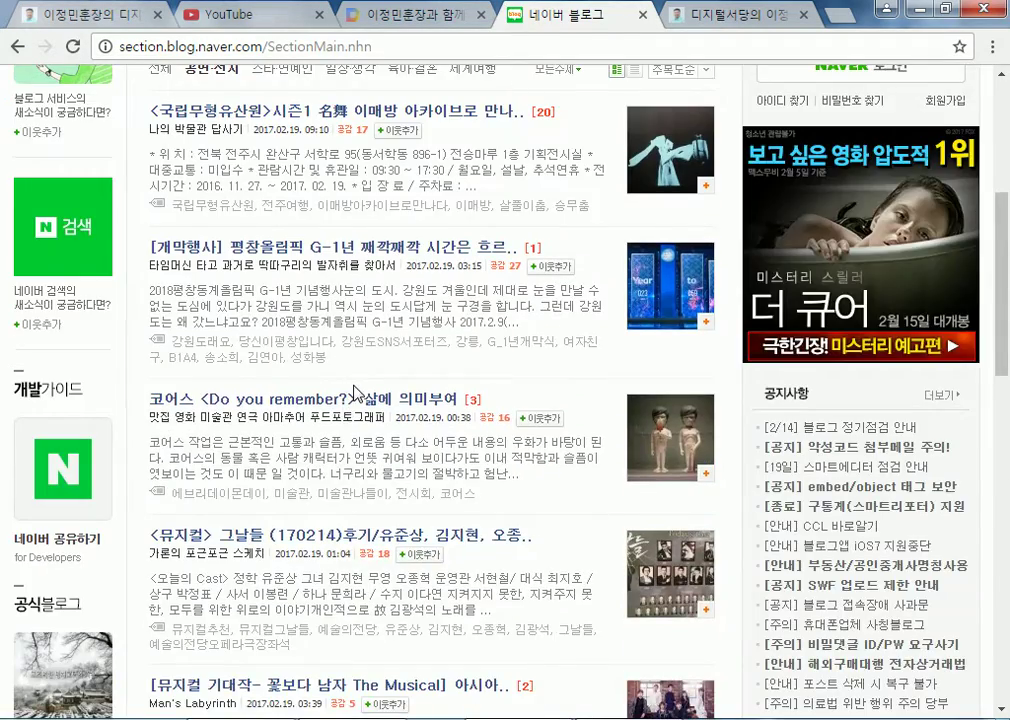
{"action": "scroll", "coordinate": [355, 392], "scroll_direction": "up", "scroll_amount": 4}
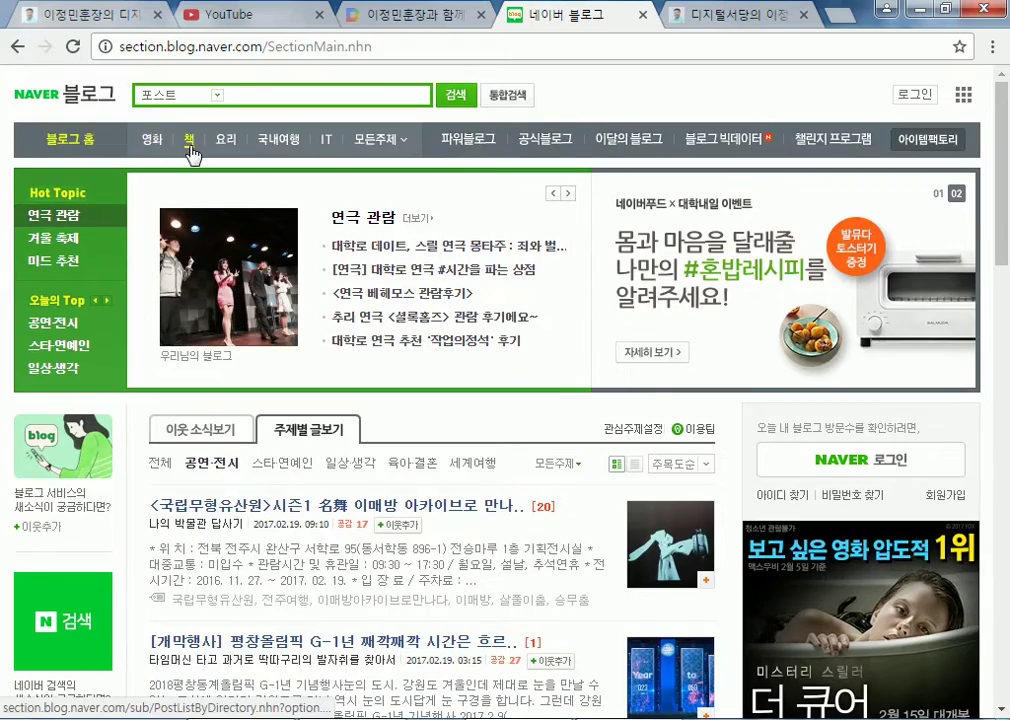
{"action": "scroll", "coordinate": [362, 463], "scroll_direction": "down", "scroll_amount": 12}
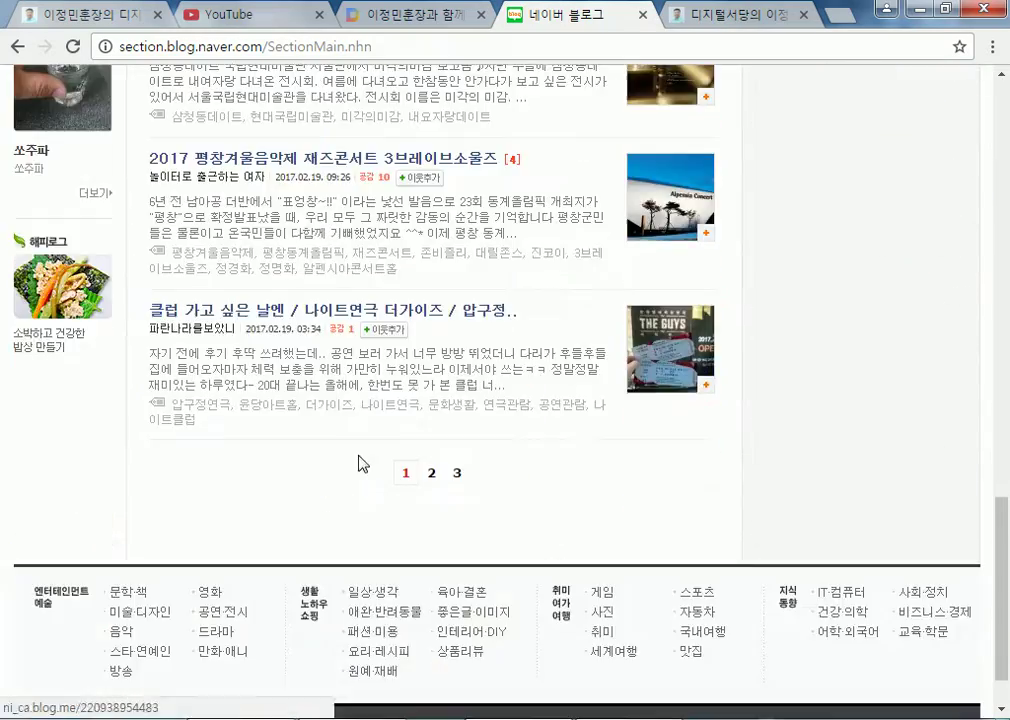
{"action": "scroll", "coordinate": [86, 383], "scroll_direction": "up", "scroll_amount": 12}
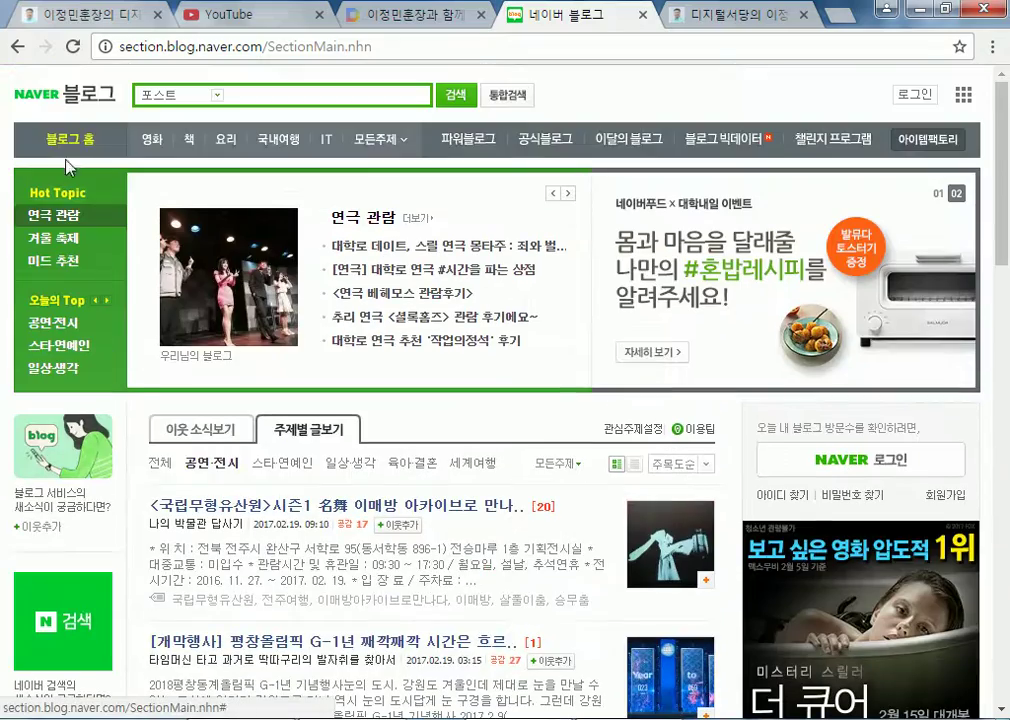
Search Naver for 주말여행 from the main page
{"action": "left_click", "coordinate": [93, 100]}
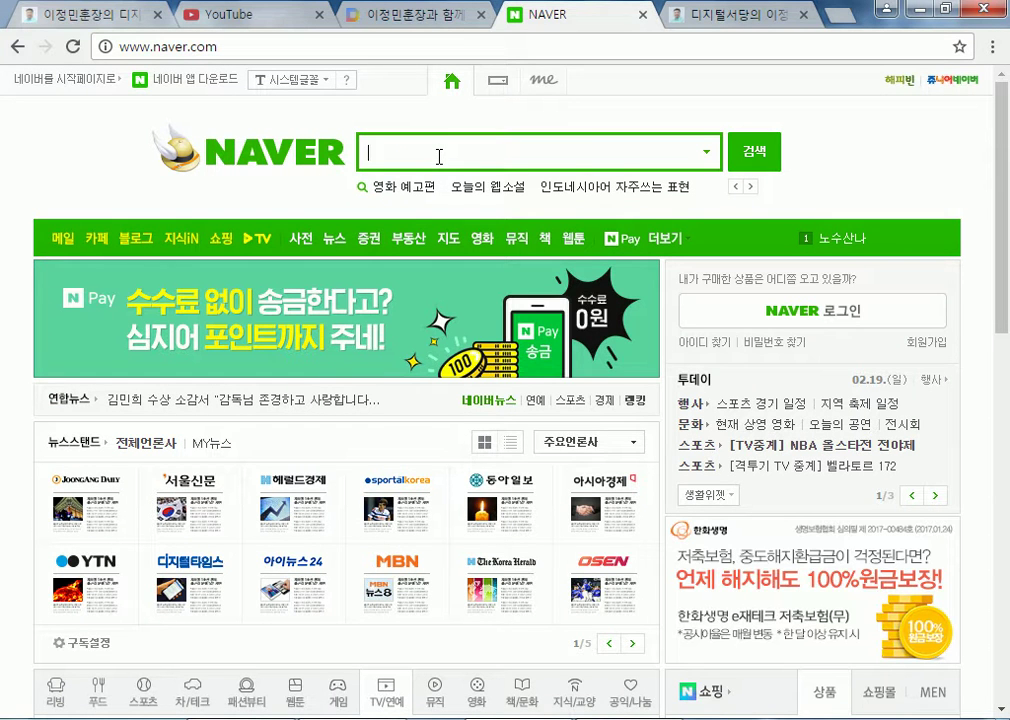
{"action": "type", "text": "주말여행"}
{"action": "key", "text": "Return"}
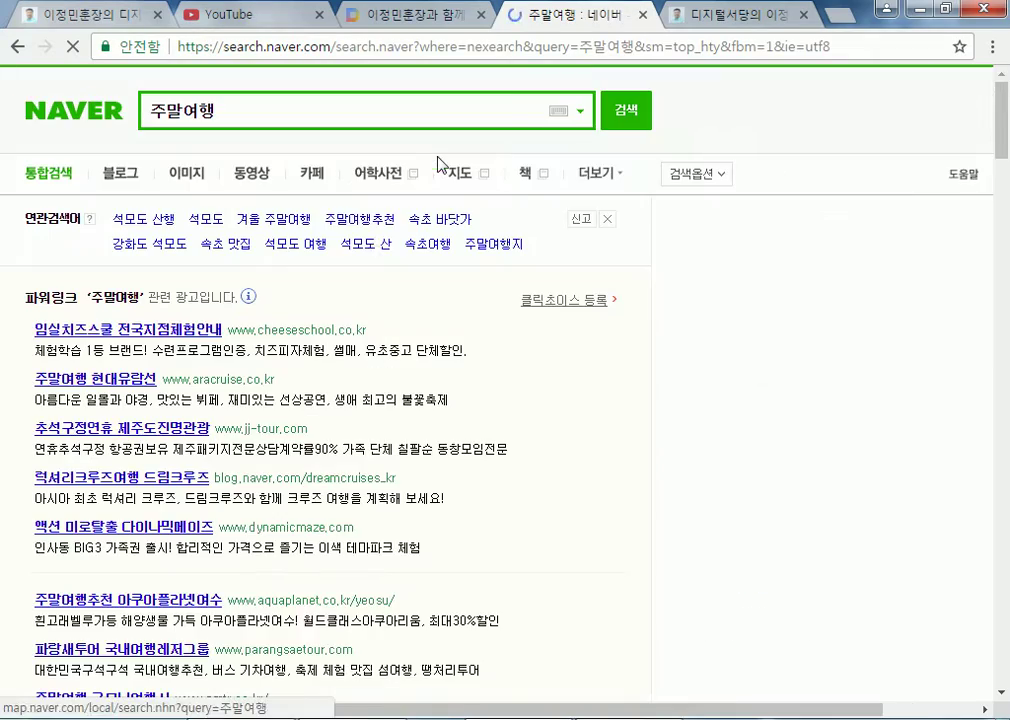
{"action": "scroll", "coordinate": [475, 272], "scroll_direction": "down", "scroll_amount": 8}
{"action": "scroll", "coordinate": [475, 272], "scroll_direction": "up", "scroll_amount": 2}
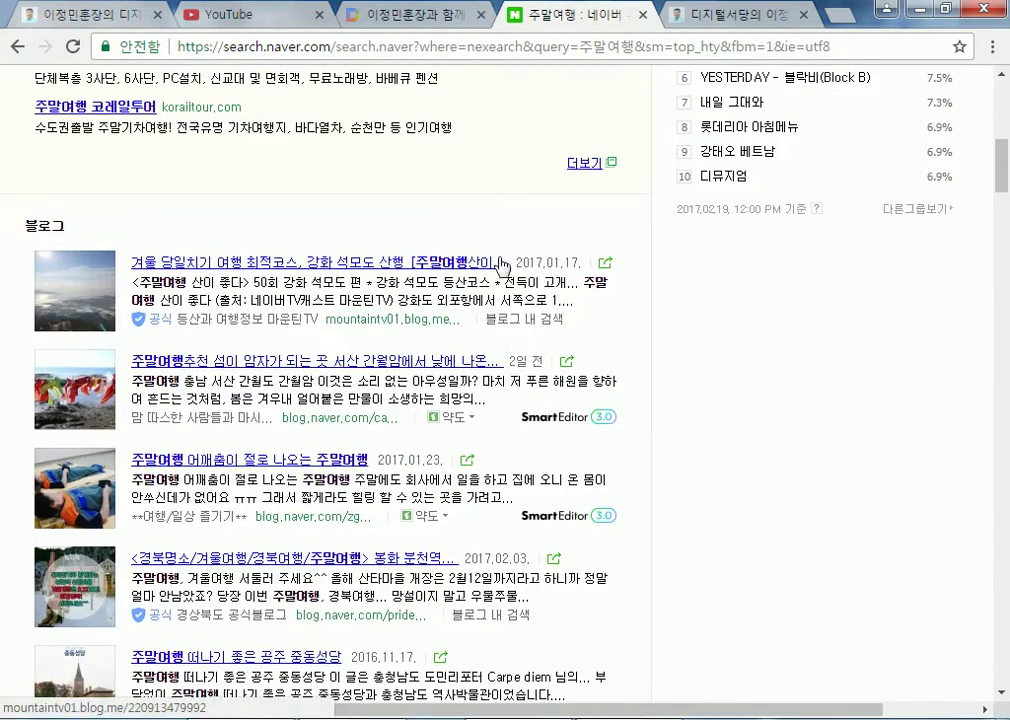
{"action": "scroll", "coordinate": [618, 538], "scroll_direction": "down", "scroll_amount": 3}
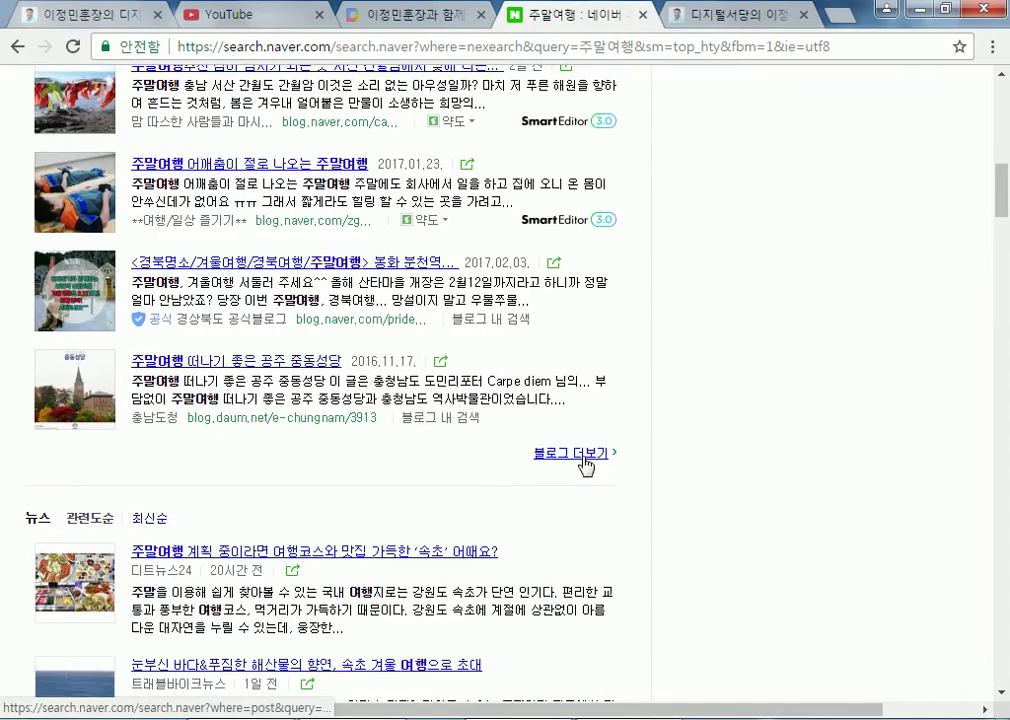
Filter to blog-only results and open the 덕유산 snow-trip post in a new tab
{"action": "left_click", "coordinate": [570, 453]}
{"action": "scroll", "coordinate": [225, 410], "scroll_direction": "down", "scroll_amount": 3}
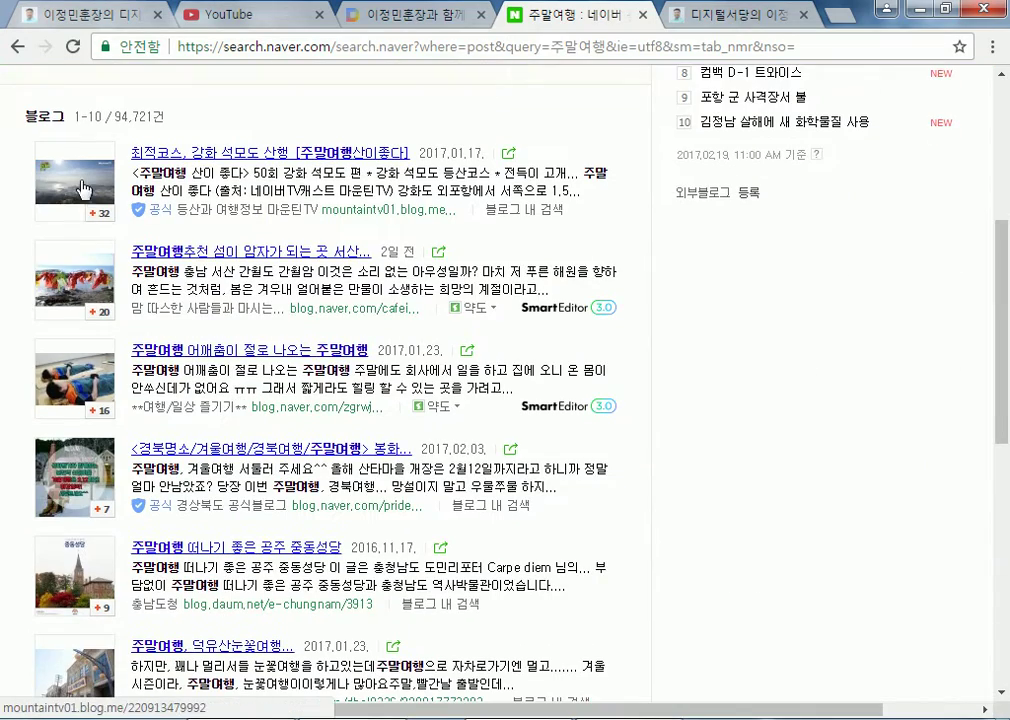
{"action": "scroll", "coordinate": [80, 520], "scroll_direction": "down", "scroll_amount": 3}
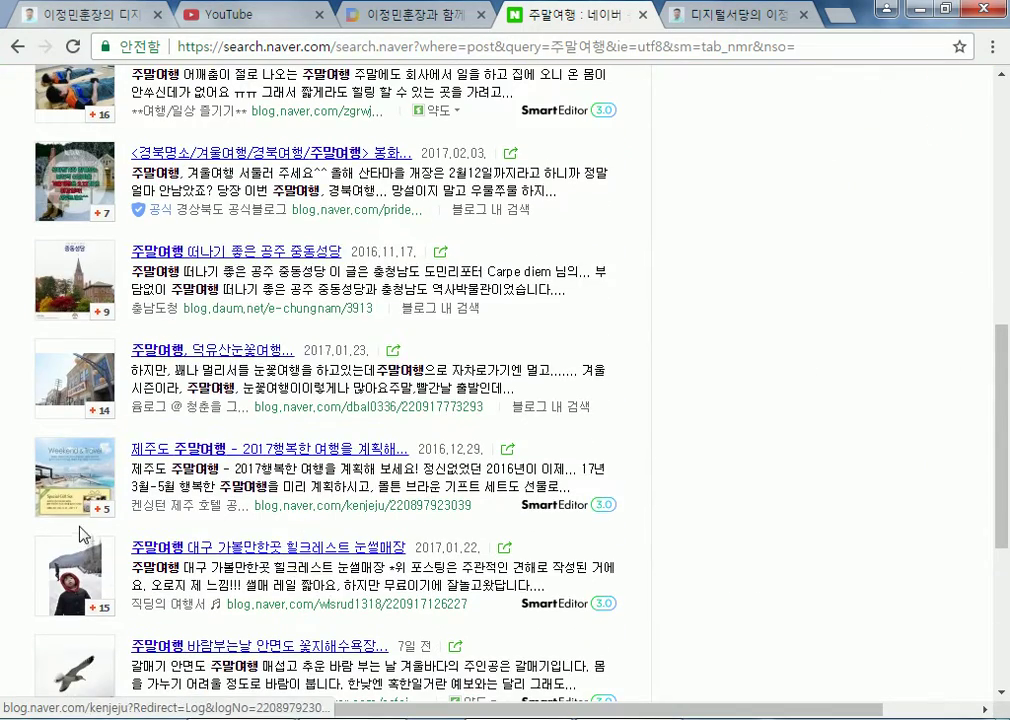
{"action": "mouse_move", "coordinate": [70, 258]}
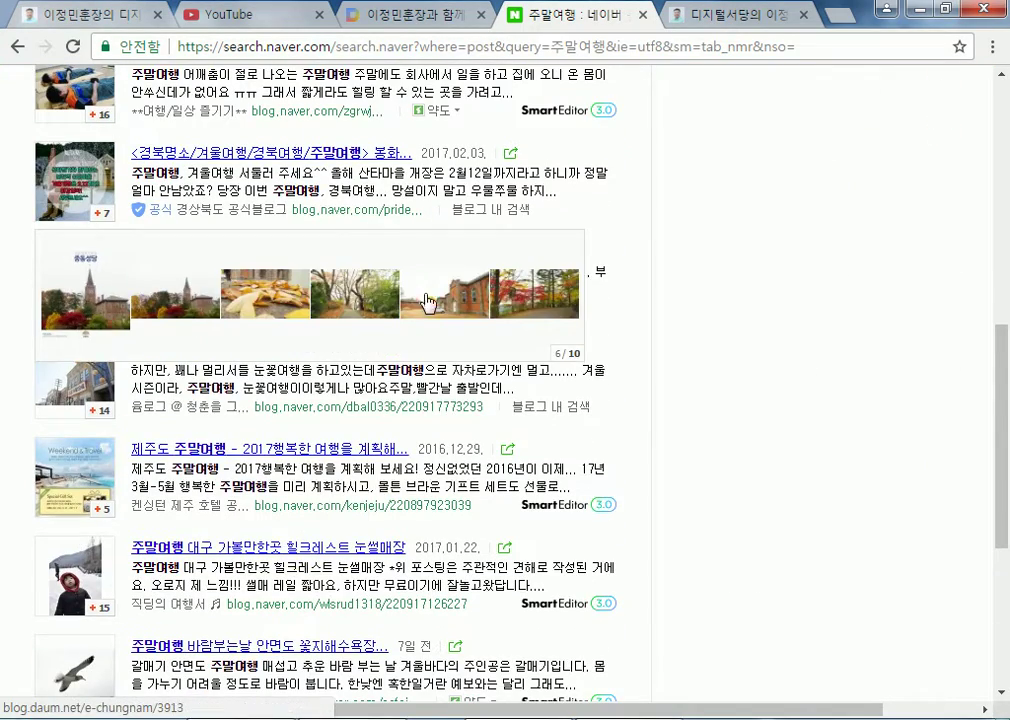
{"action": "mouse_move", "coordinate": [70, 397]}
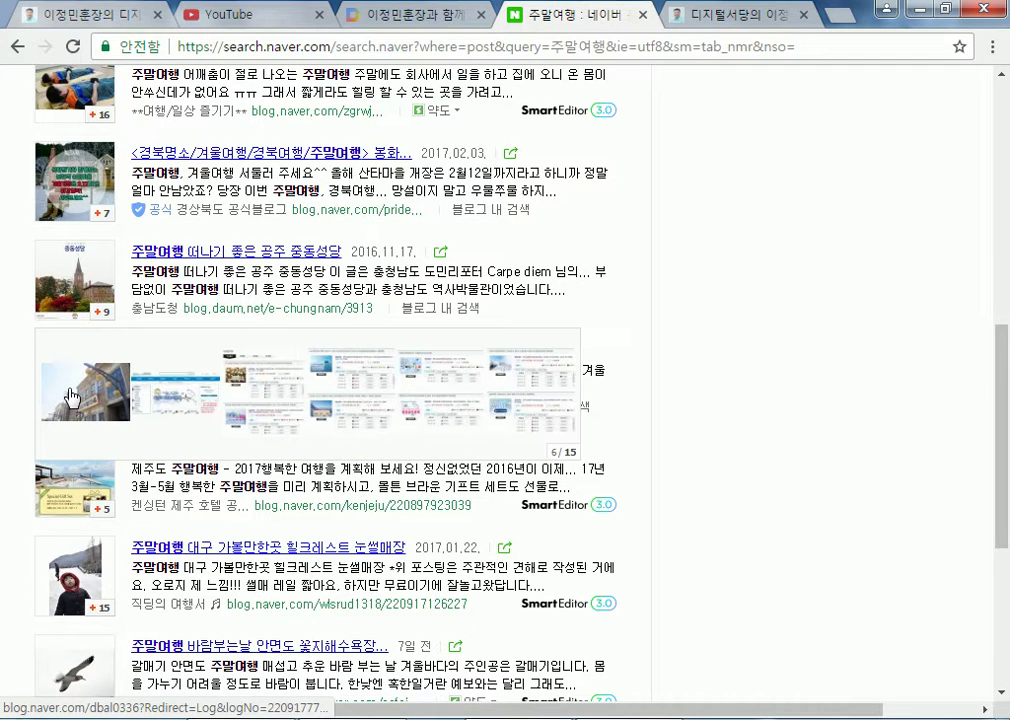
{"action": "scroll", "coordinate": [70, 397], "scroll_direction": "down", "scroll_amount": 3}
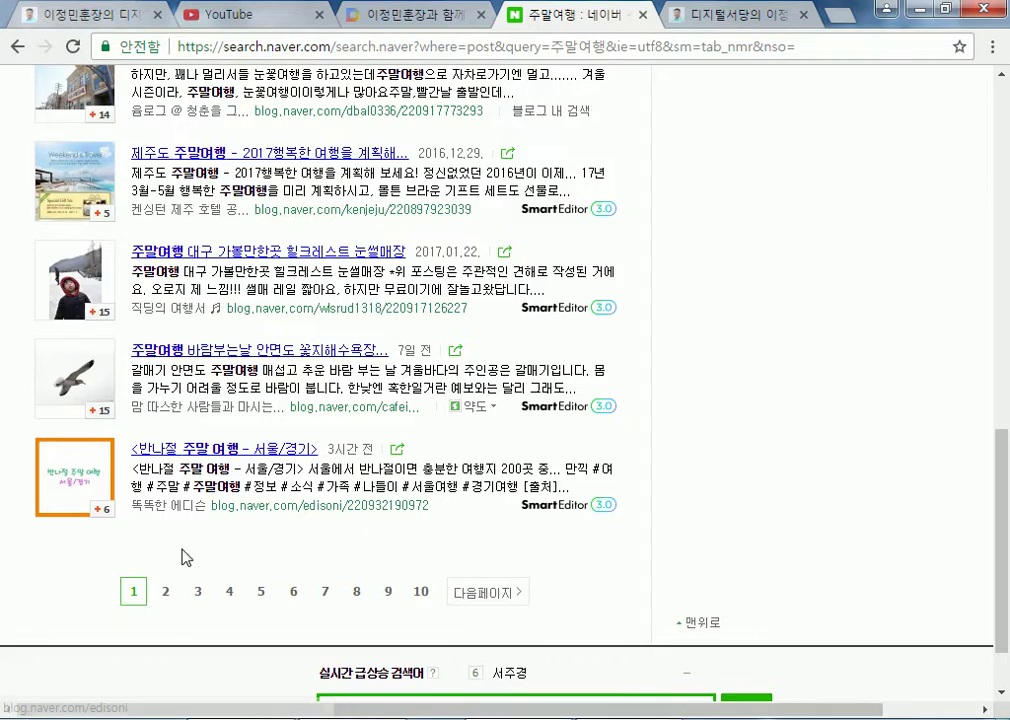
{"action": "scroll", "coordinate": [66, 512], "scroll_direction": "up", "scroll_amount": 3}
{"action": "scroll", "coordinate": [63, 507], "scroll_direction": "up", "scroll_amount": 4}
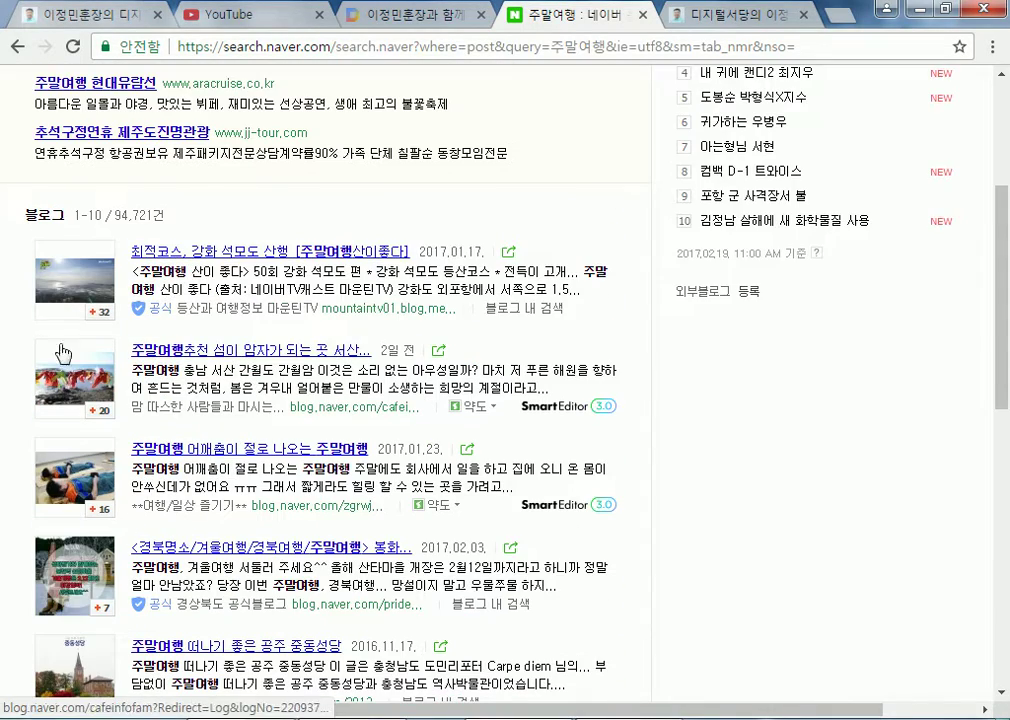
{"action": "left_click", "coordinate": [87, 300]}
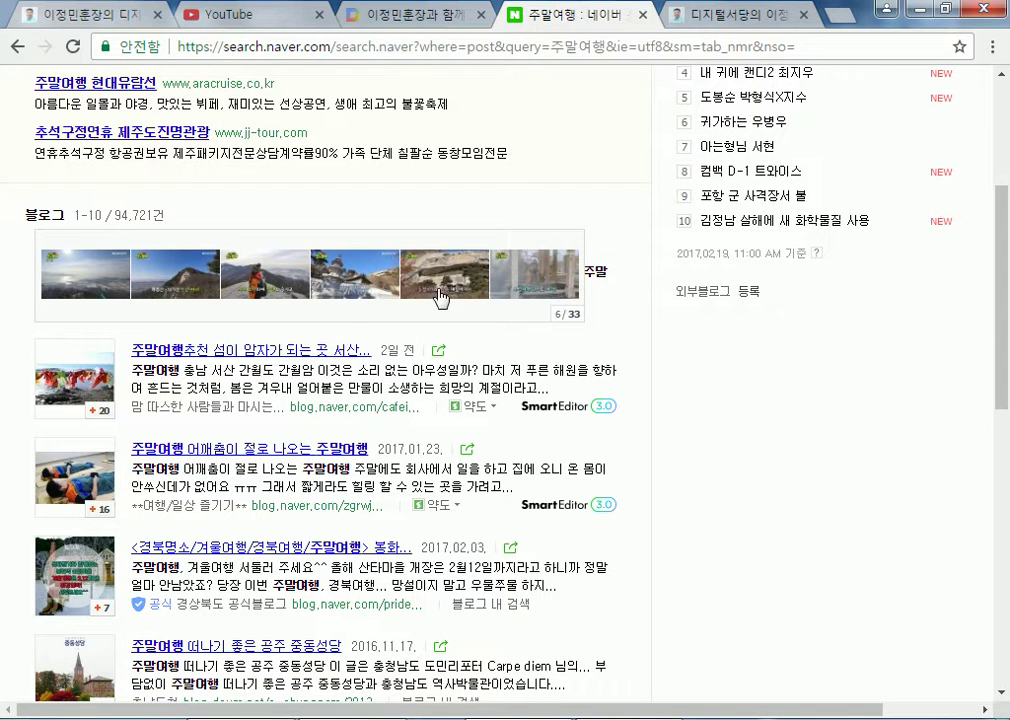
{"action": "mouse_move", "coordinate": [88, 285]}
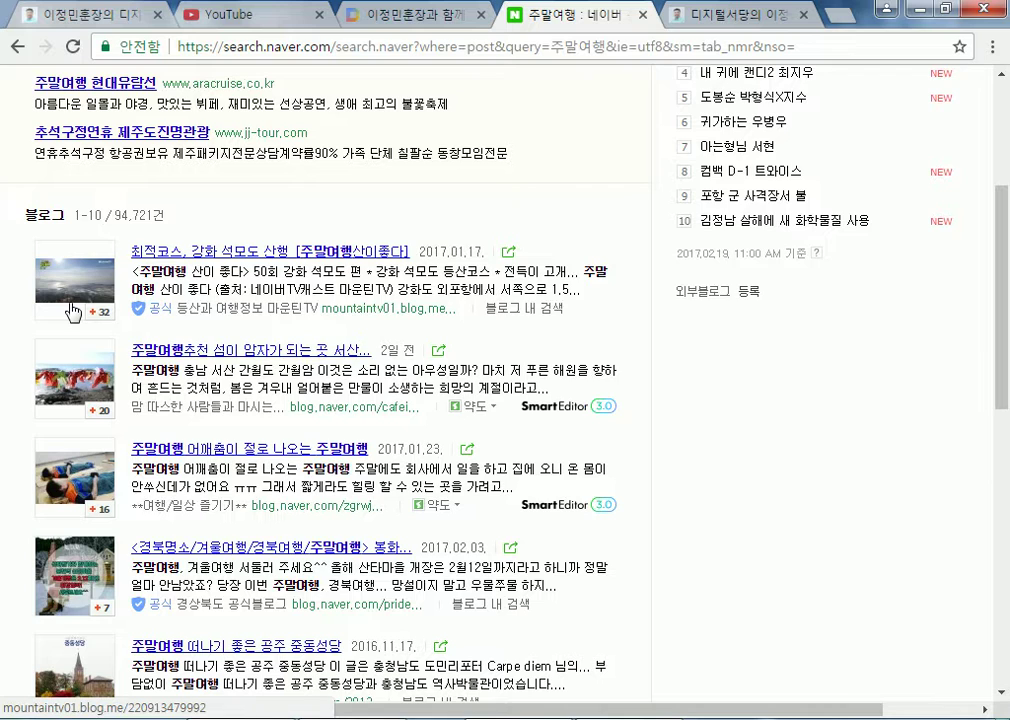
{"action": "scroll", "coordinate": [90, 318], "scroll_direction": "down", "scroll_amount": 5}
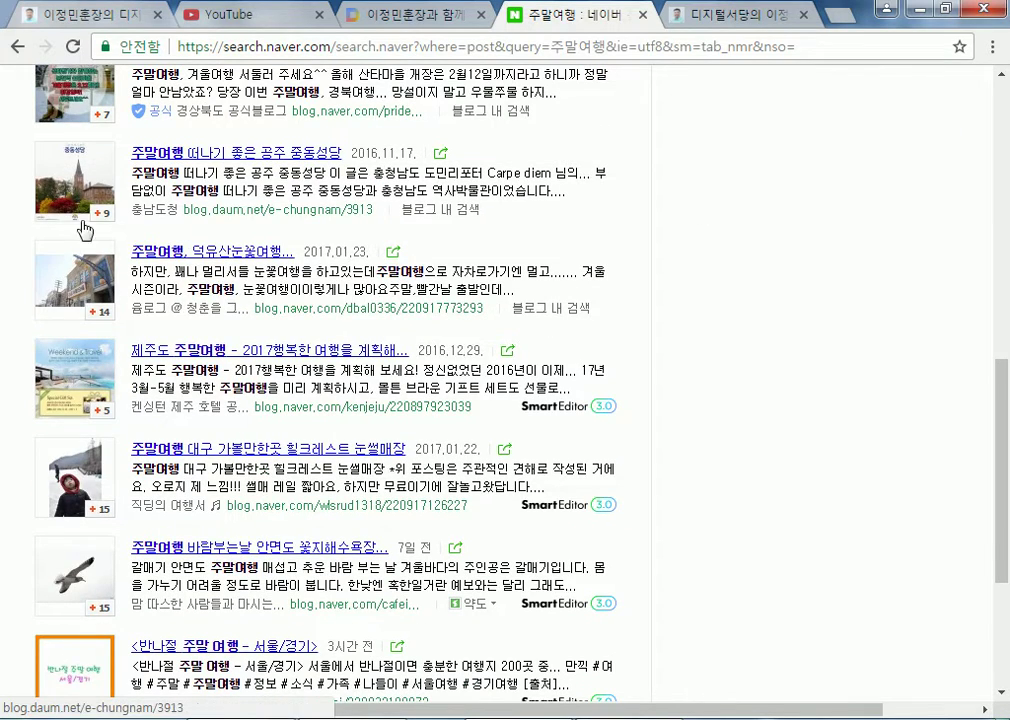
{"action": "left_click", "coordinate": [90, 287]}
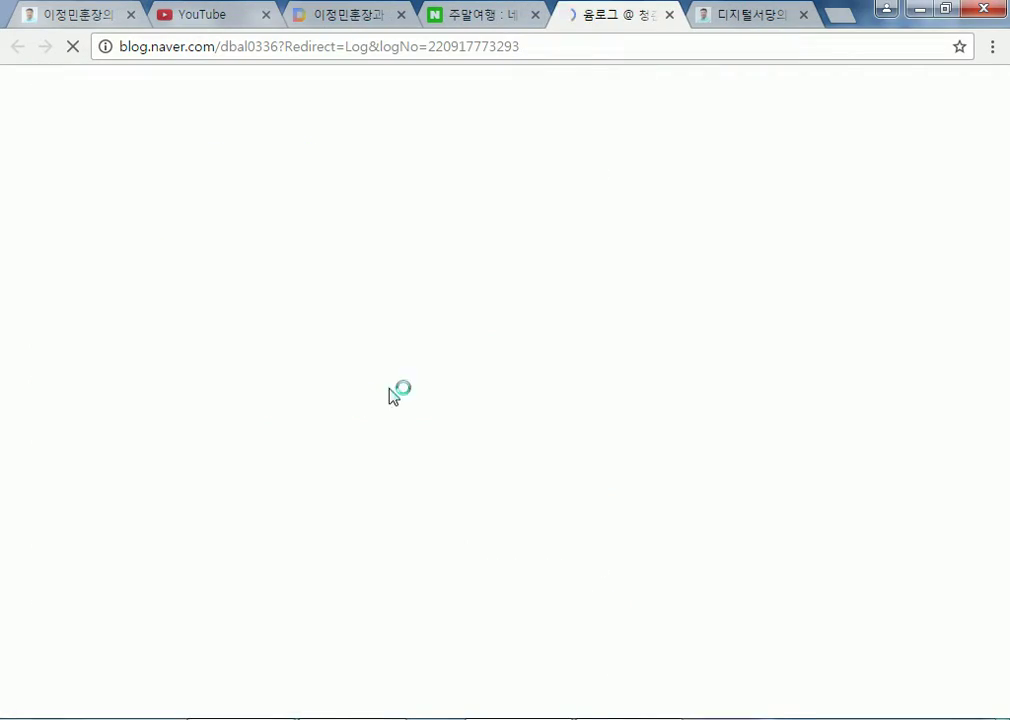
Read through the travel post, enlarging and closing the tour-table photo
{"action": "scroll", "coordinate": [405, 472], "scroll_direction": "down", "scroll_amount": 3}
{"action": "scroll", "coordinate": [405, 472], "scroll_direction": "down", "scroll_amount": 15}
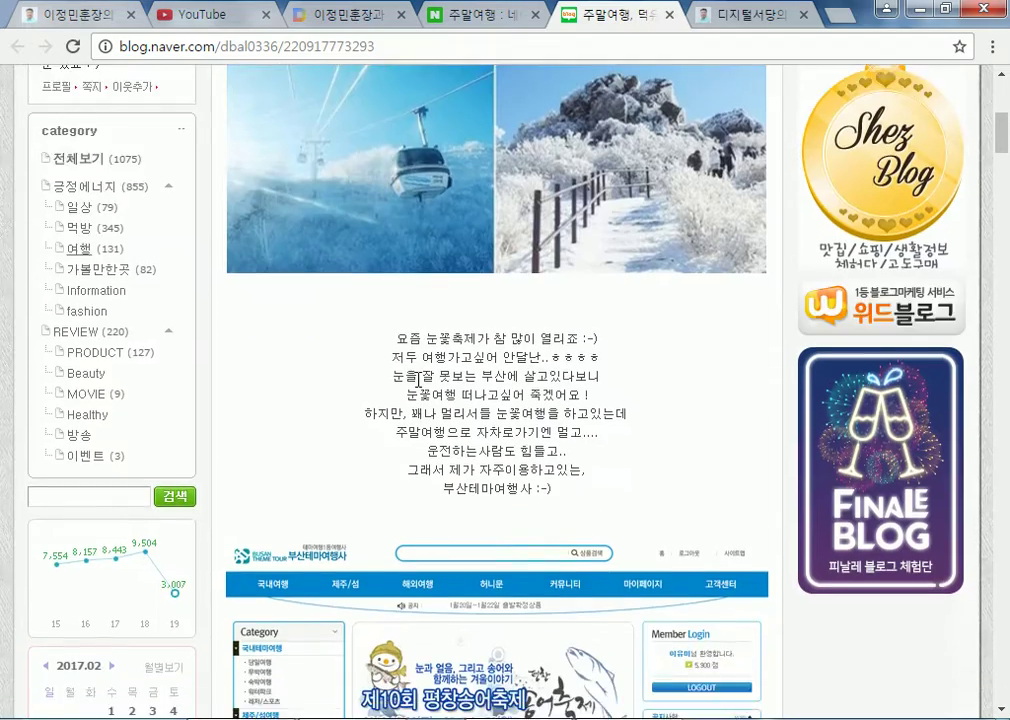
{"action": "scroll", "coordinate": [637, 470], "scroll_direction": "down", "scroll_amount": 9}
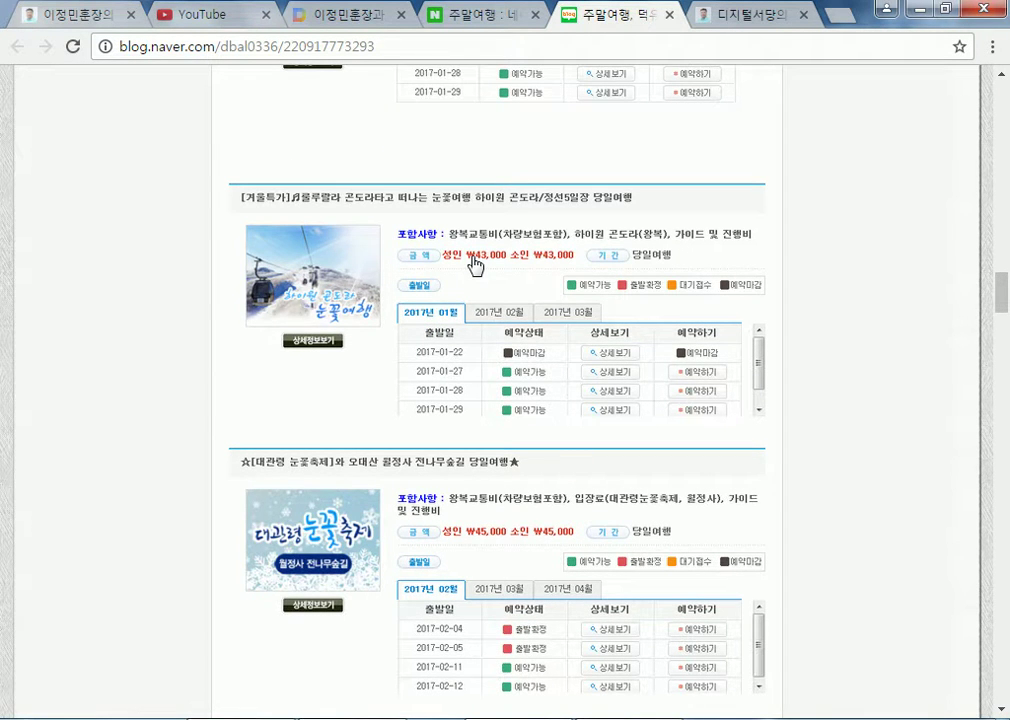
{"action": "scroll", "coordinate": [475, 265], "scroll_direction": "up", "scroll_amount": 15}
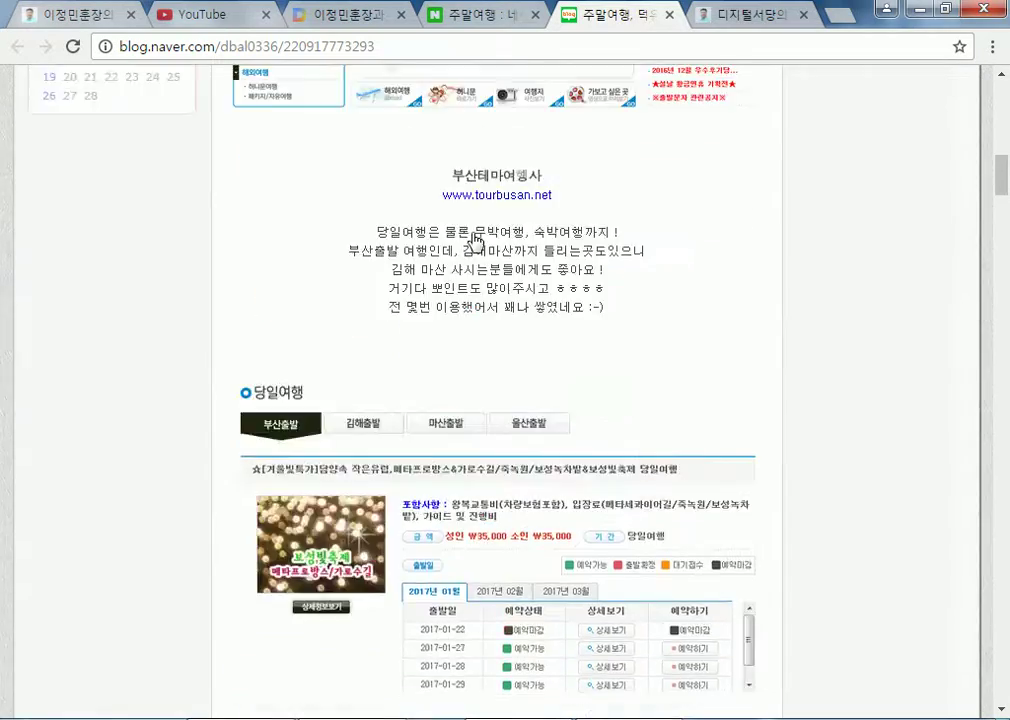
{"action": "scroll", "coordinate": [475, 240], "scroll_direction": "up", "scroll_amount": 10}
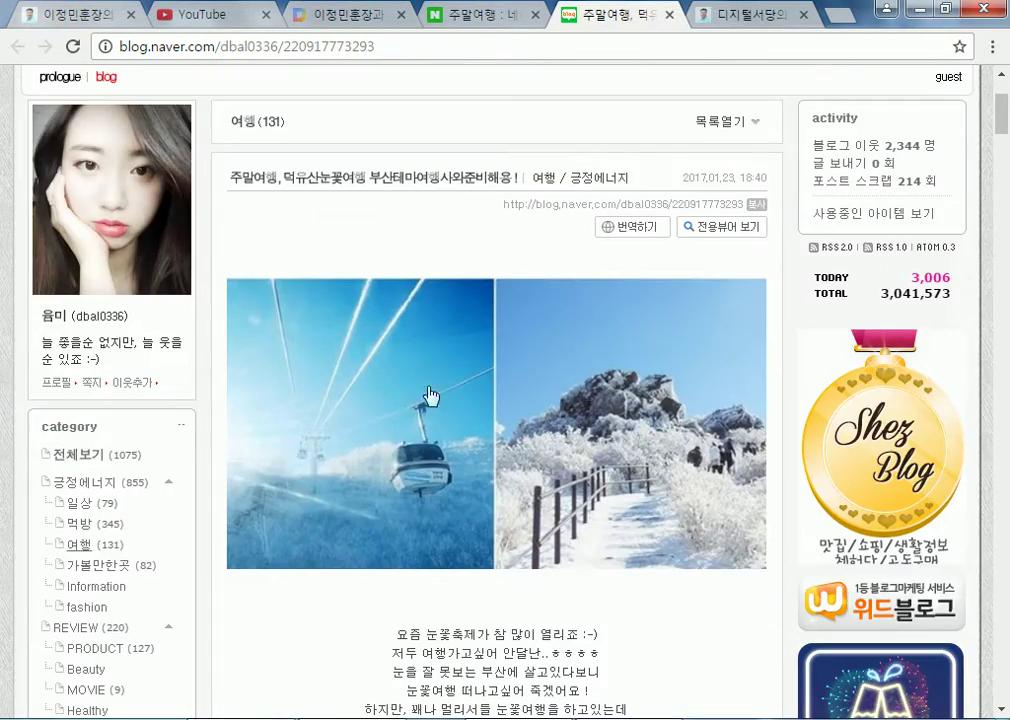
{"action": "scroll", "coordinate": [530, 400], "scroll_direction": "down", "scroll_amount": 5}
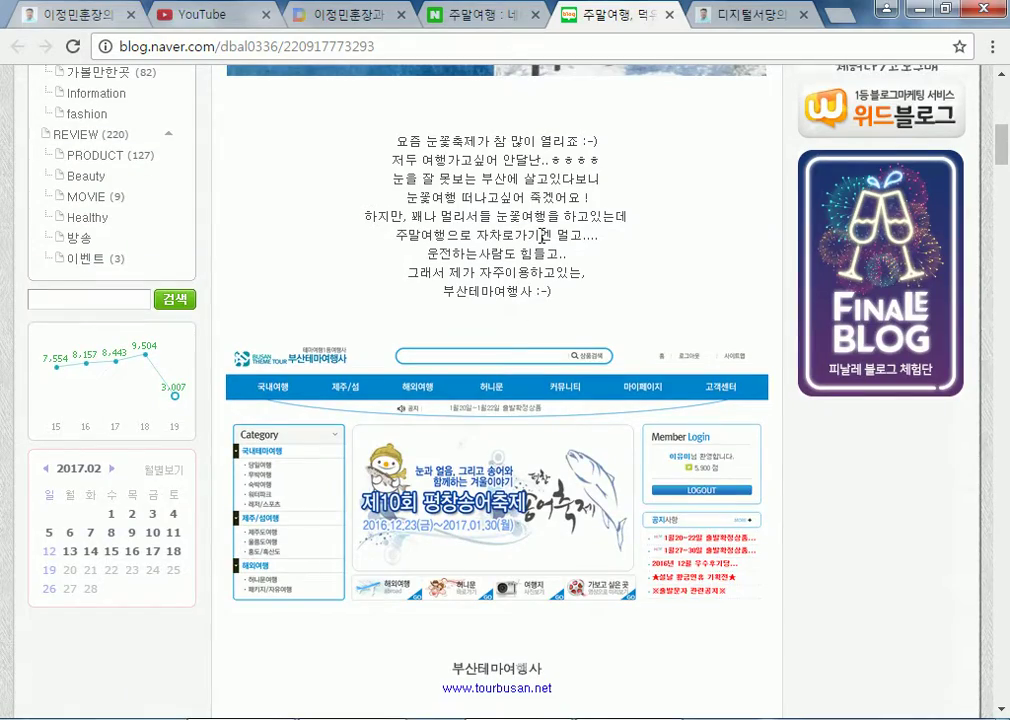
{"action": "scroll", "coordinate": [537, 250], "scroll_direction": "down", "scroll_amount": 3}
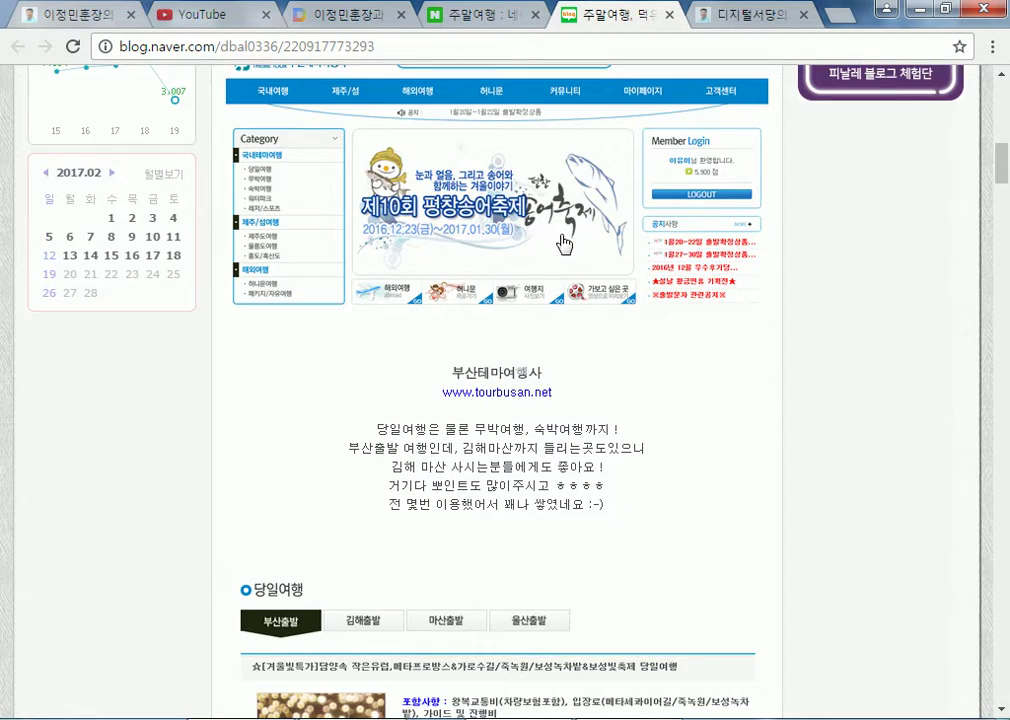
{"action": "scroll", "coordinate": [567, 270], "scroll_direction": "down", "scroll_amount": 5}
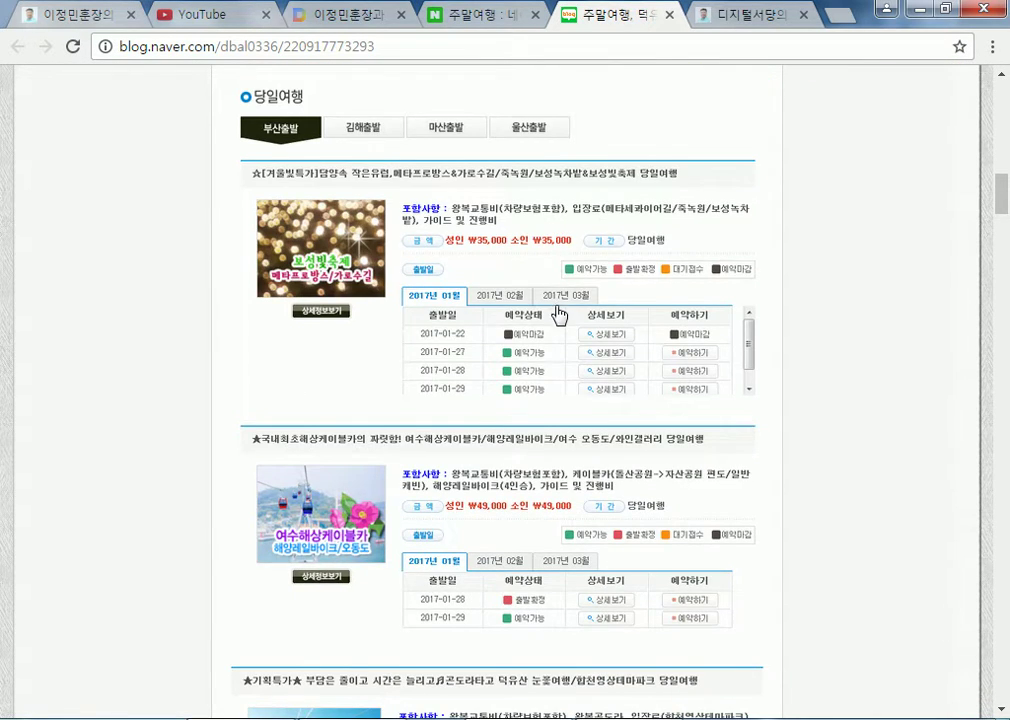
{"action": "scroll", "coordinate": [558, 315], "scroll_direction": "down", "scroll_amount": 15}
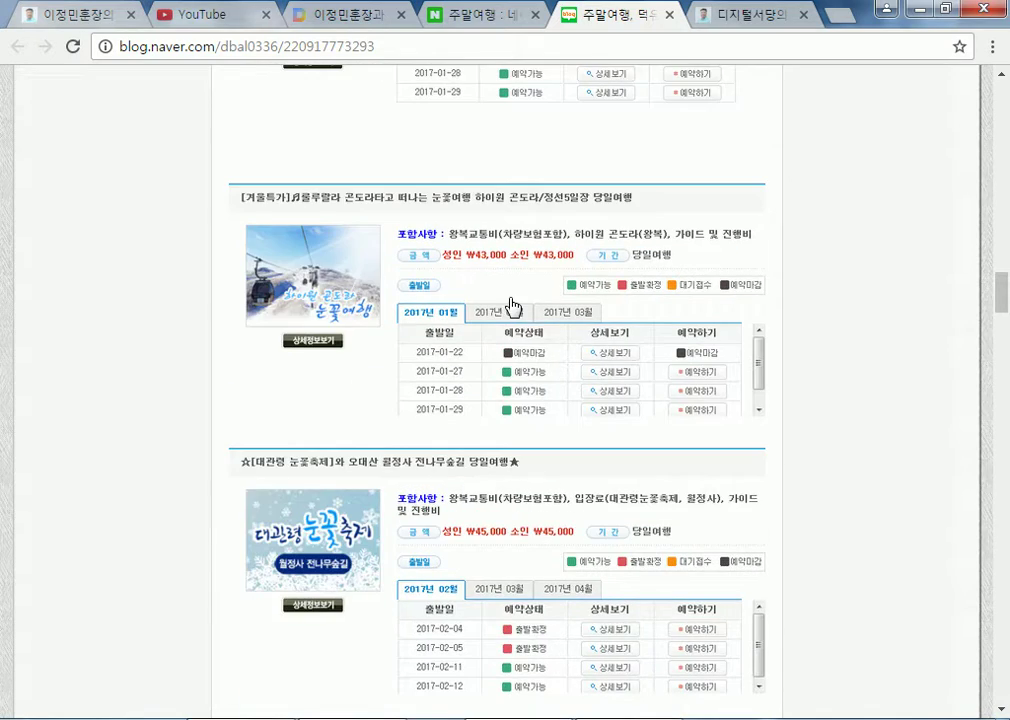
{"action": "left_click", "coordinate": [512, 304]}
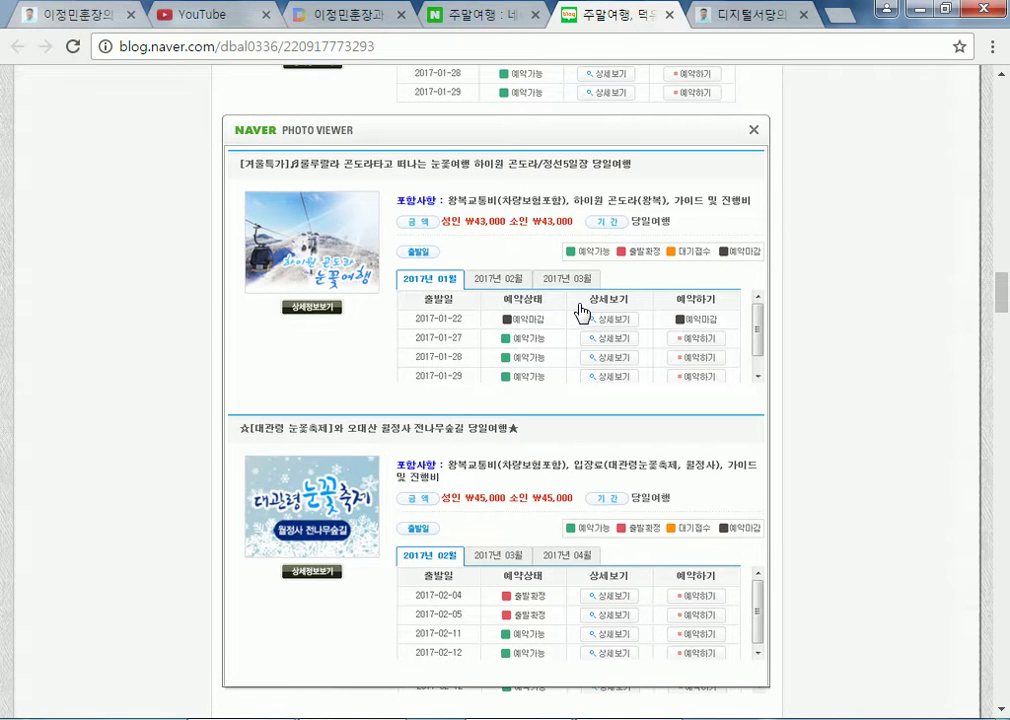
{"action": "left_click", "coordinate": [754, 130]}
Finish the post, close the blog tab and return to the 디지털서당 site tab
{"action": "scroll", "coordinate": [418, 303], "scroll_direction": "down", "scroll_amount": 10}
{"action": "scroll", "coordinate": [500, 370], "scroll_direction": "down", "scroll_amount": 5}
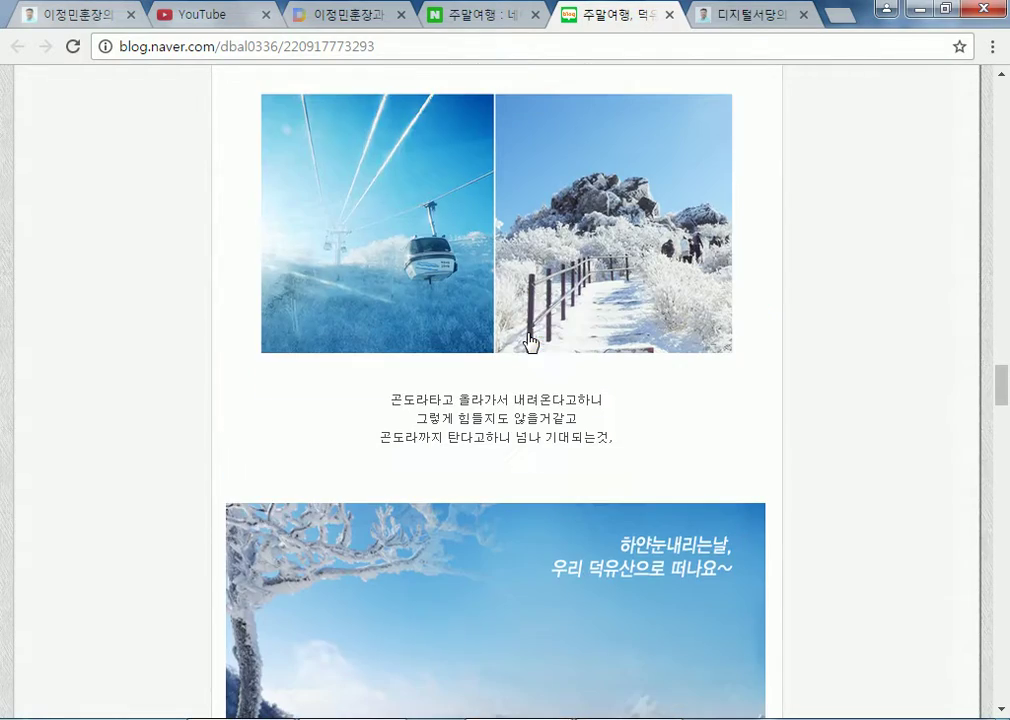
{"action": "scroll", "coordinate": [579, 295], "scroll_direction": "down", "scroll_amount": 8}
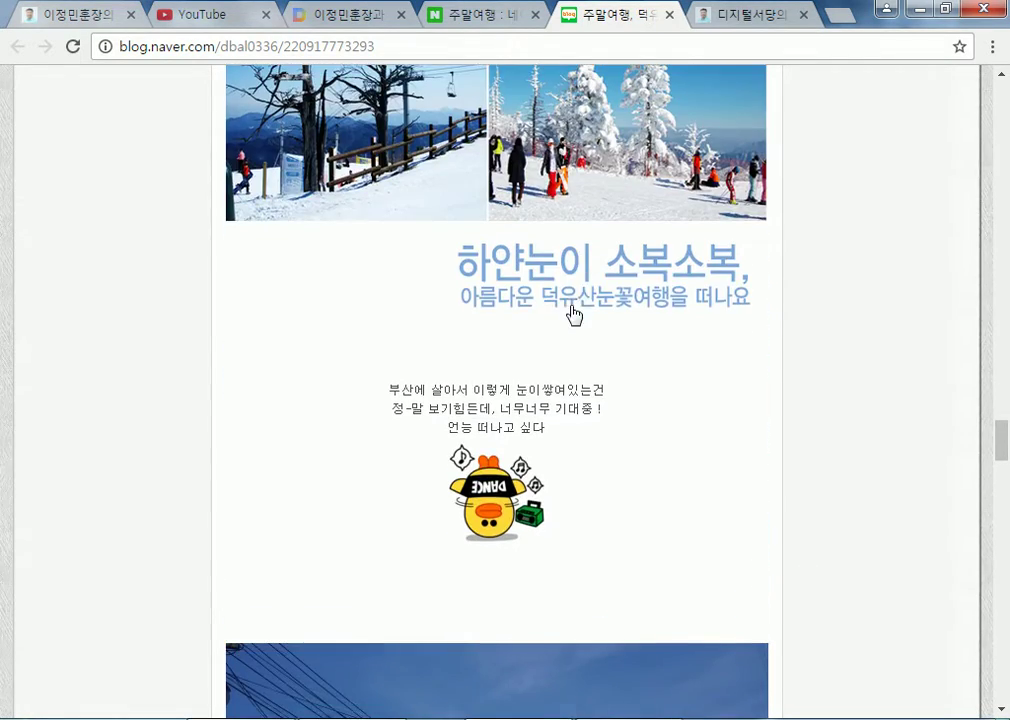
{"action": "scroll", "coordinate": [577, 308], "scroll_direction": "down", "scroll_amount": 9}
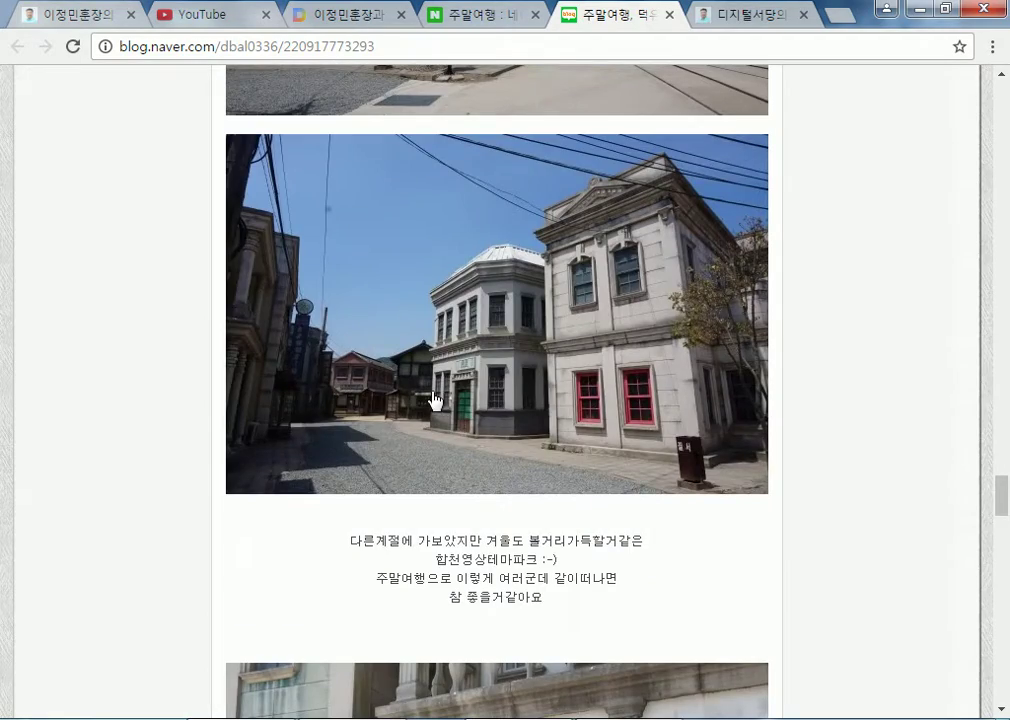
{"action": "scroll", "coordinate": [435, 400], "scroll_direction": "down", "scroll_amount": 15}
{"action": "scroll", "coordinate": [733, 453], "scroll_direction": "down", "scroll_amount": 2}
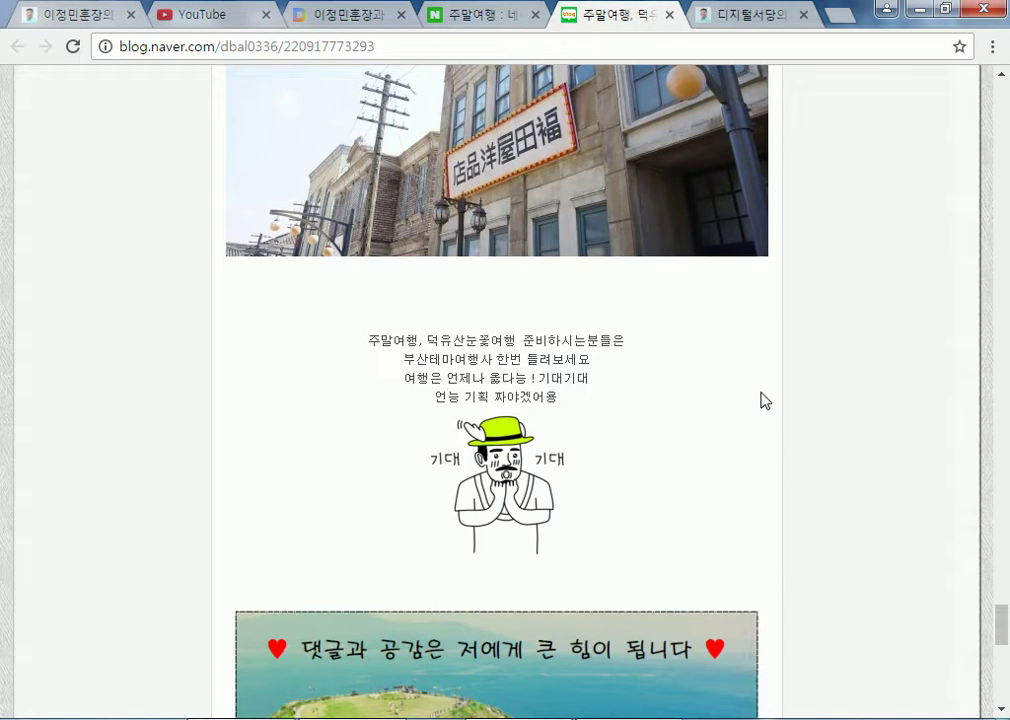
{"action": "scroll", "coordinate": [763, 400], "scroll_direction": "down", "scroll_amount": 5}
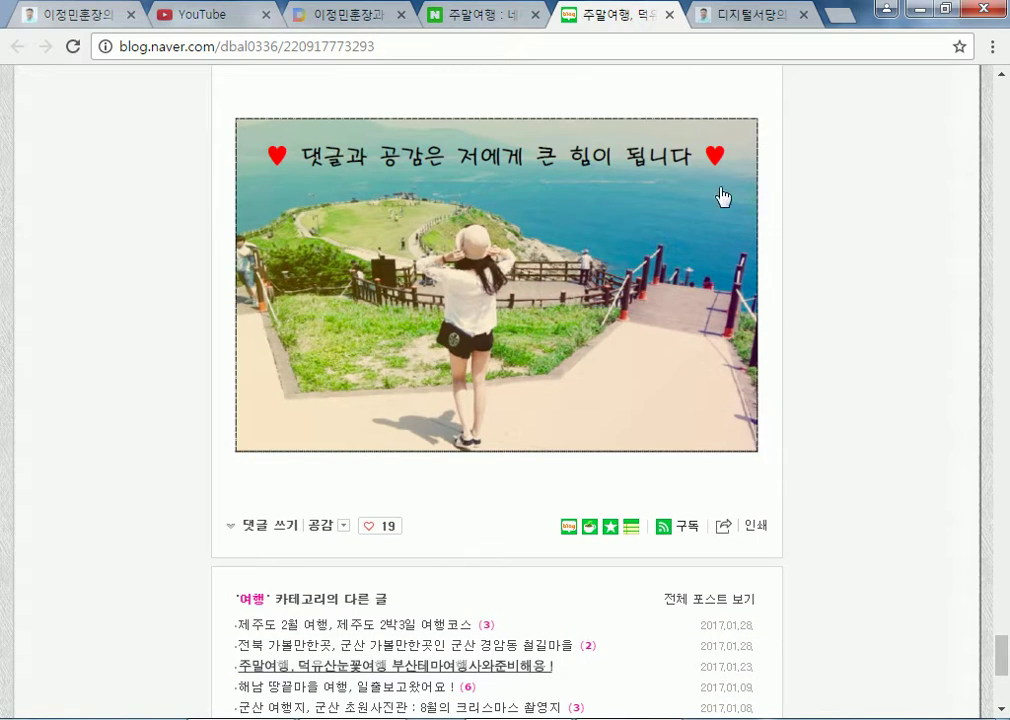
{"action": "left_click", "coordinate": [669, 17]}
{"action": "left_click", "coordinate": [586, 22]}
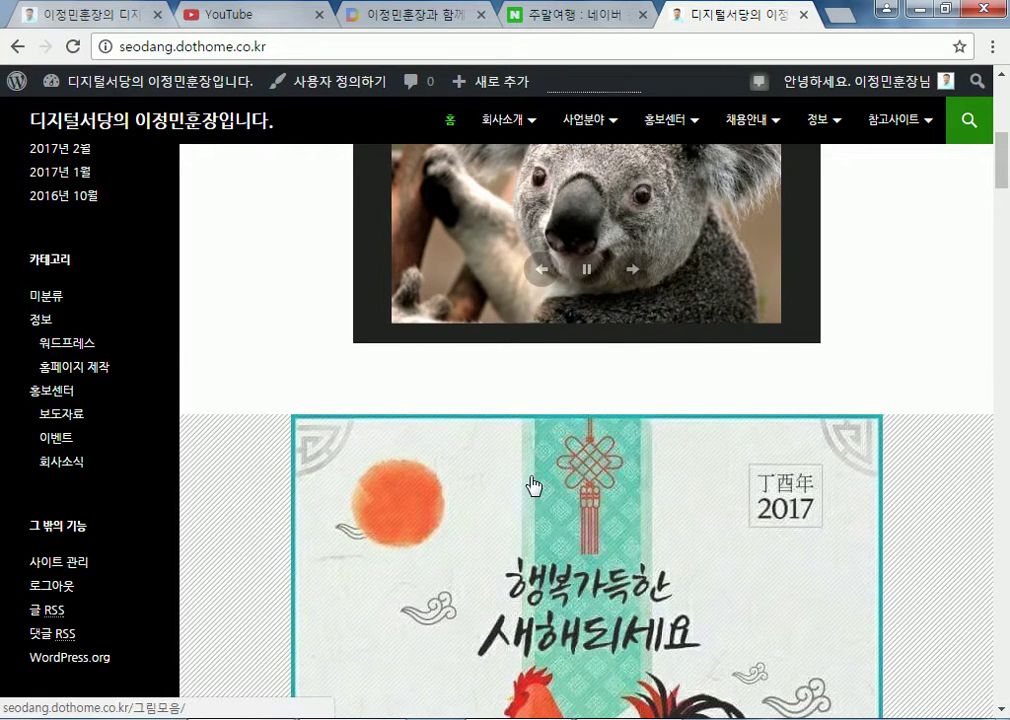
{"action": "key", "text": "alt+Tab"}
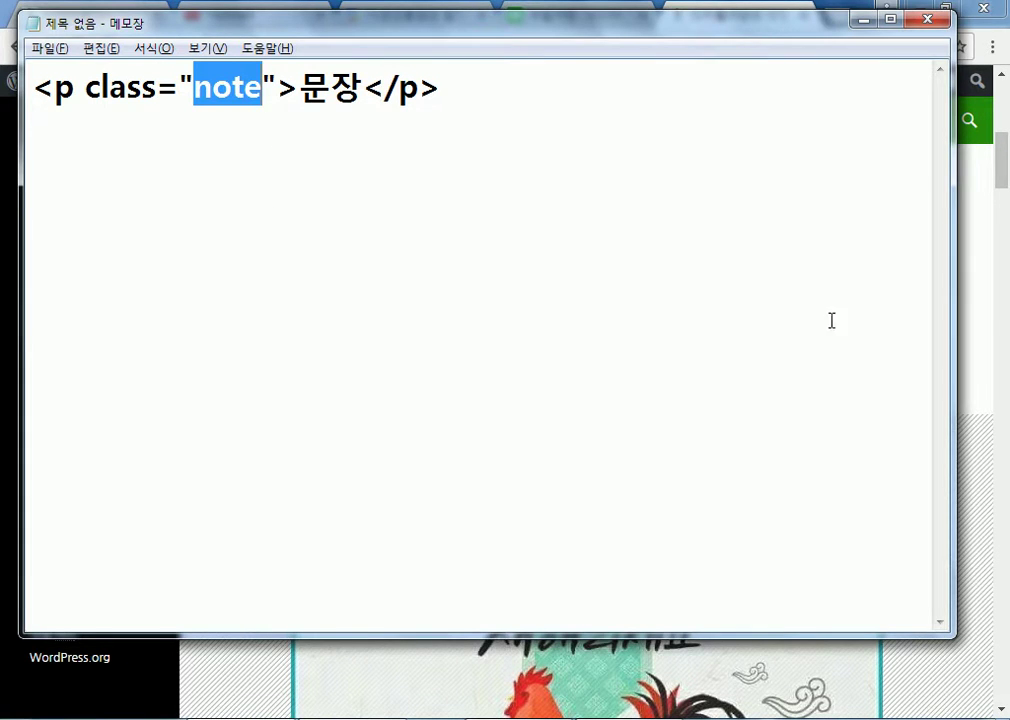
{"action": "left_click", "coordinate": [984, 316]}
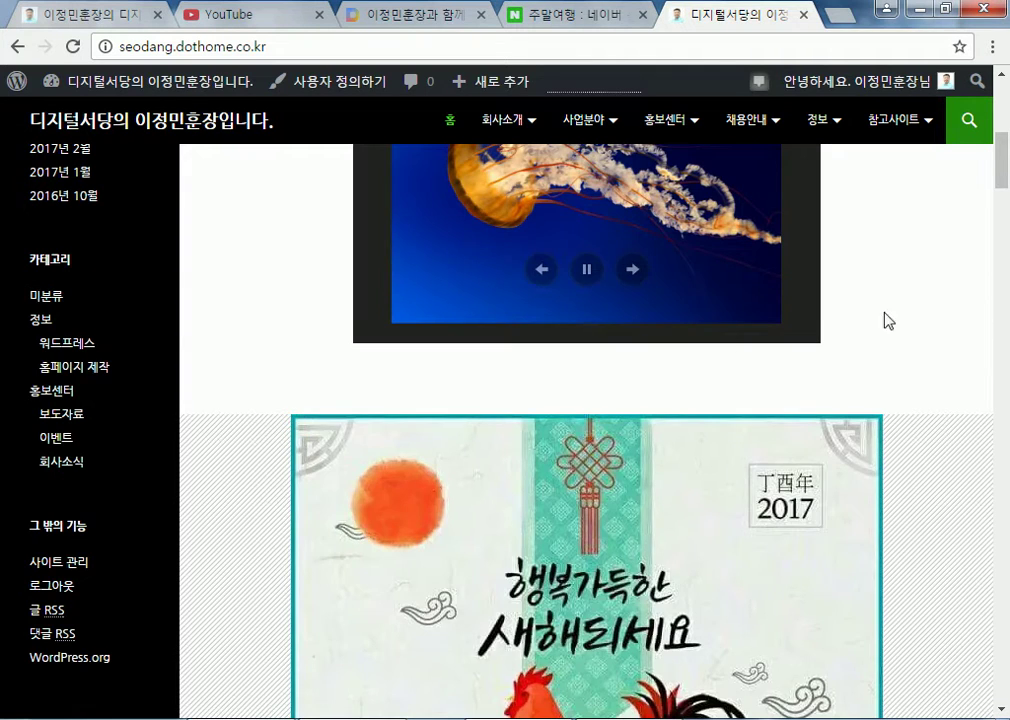
{"action": "scroll", "coordinate": [584, 382], "scroll_direction": "down", "scroll_amount": 4}
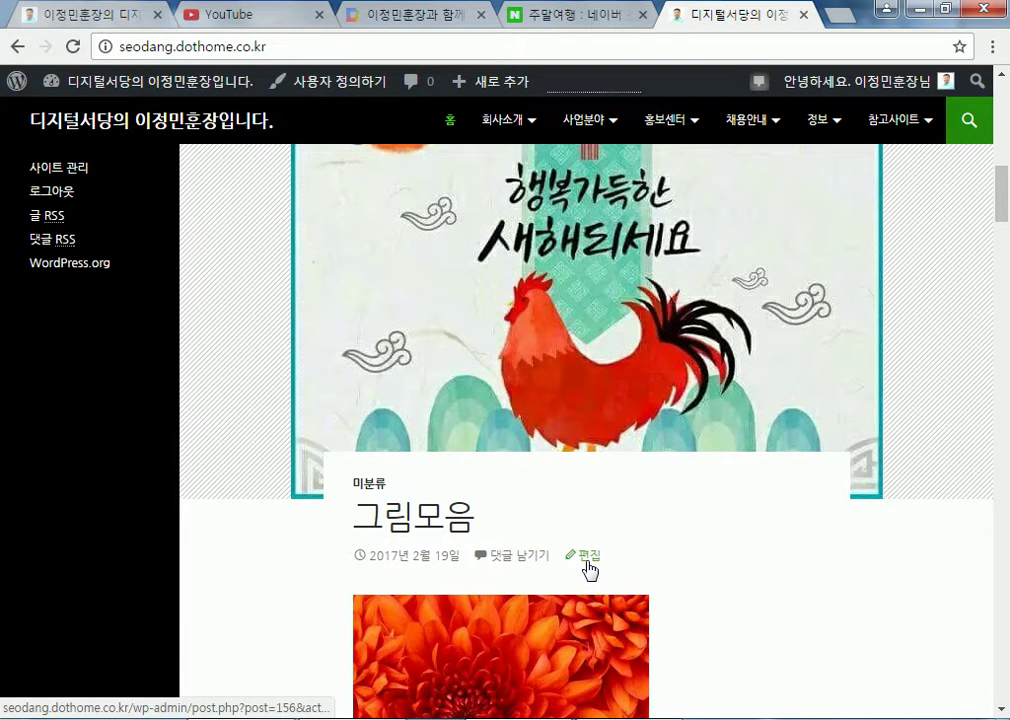
{"action": "scroll", "coordinate": [176, 255], "scroll_direction": "up", "scroll_amount": 7}
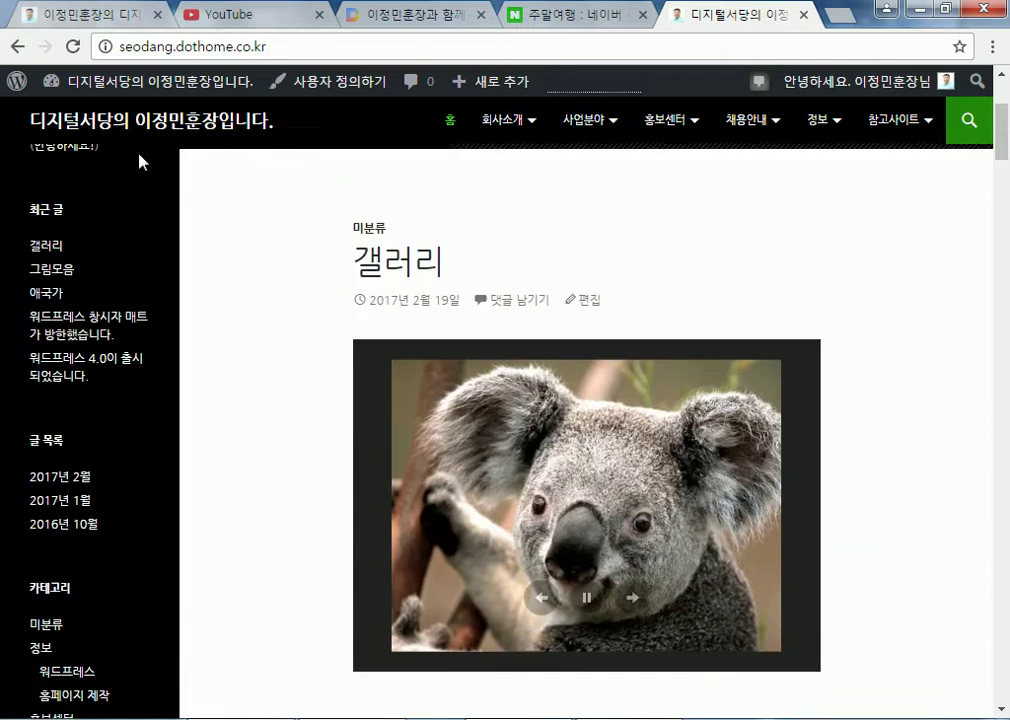
{"action": "scroll", "coordinate": [140, 160], "scroll_direction": "up", "scroll_amount": 2}
Go from the dashboard through Installed Plugins to the Add New plugins page
{"action": "left_click", "coordinate": [150, 82]}
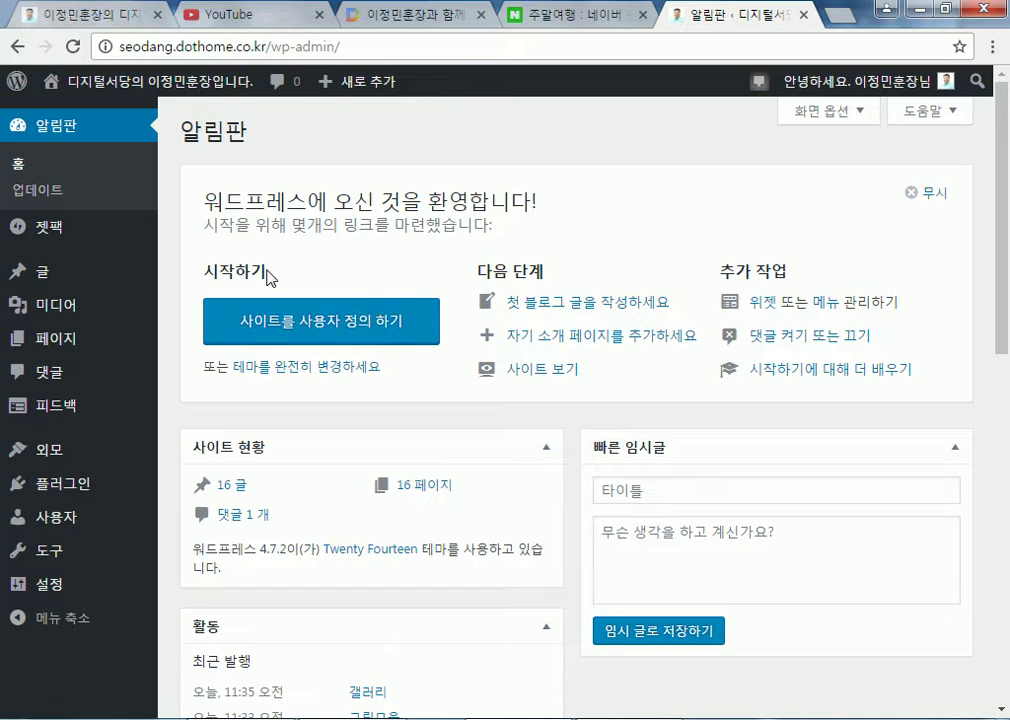
{"action": "mouse_move", "coordinate": [73, 490]}
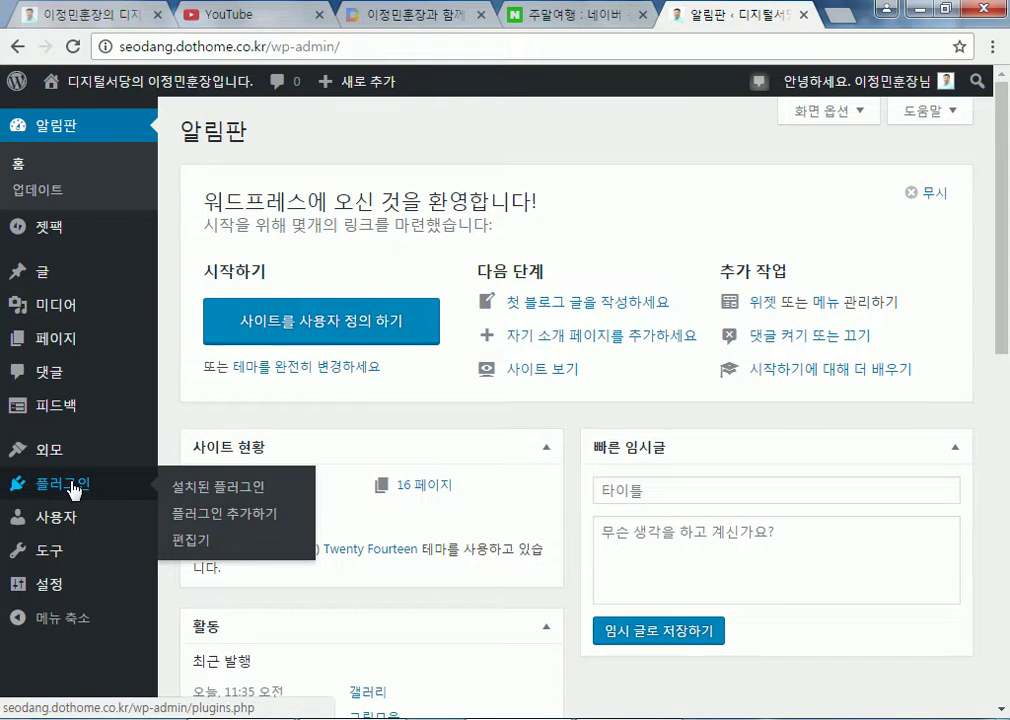
{"action": "left_click", "coordinate": [198, 486]}
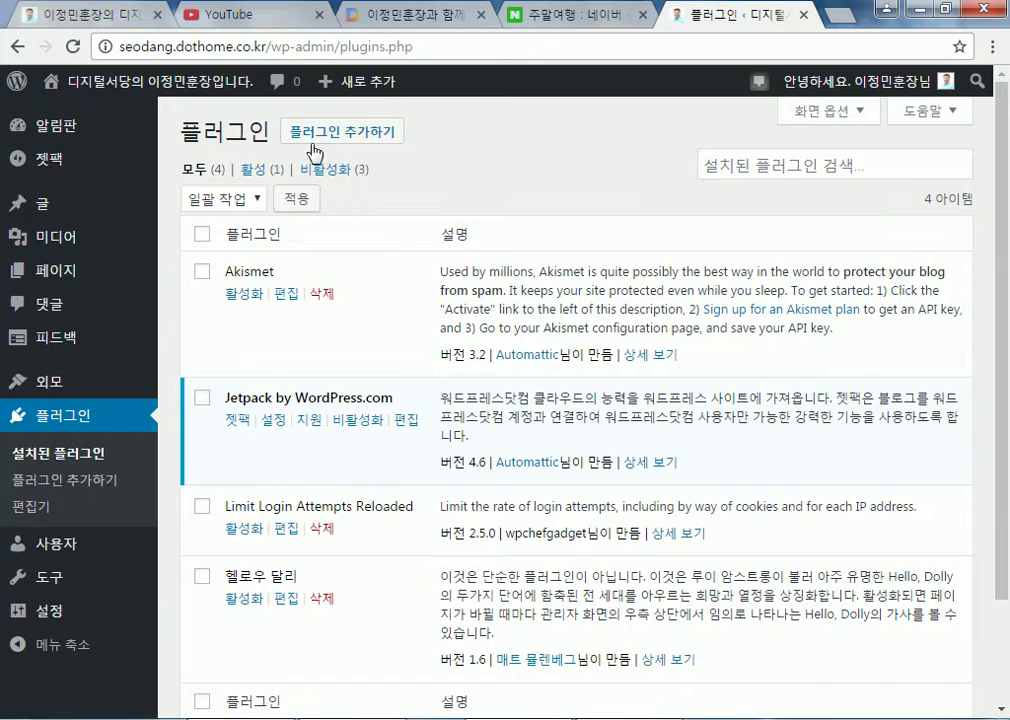
{"action": "left_click", "coordinate": [333, 135]}
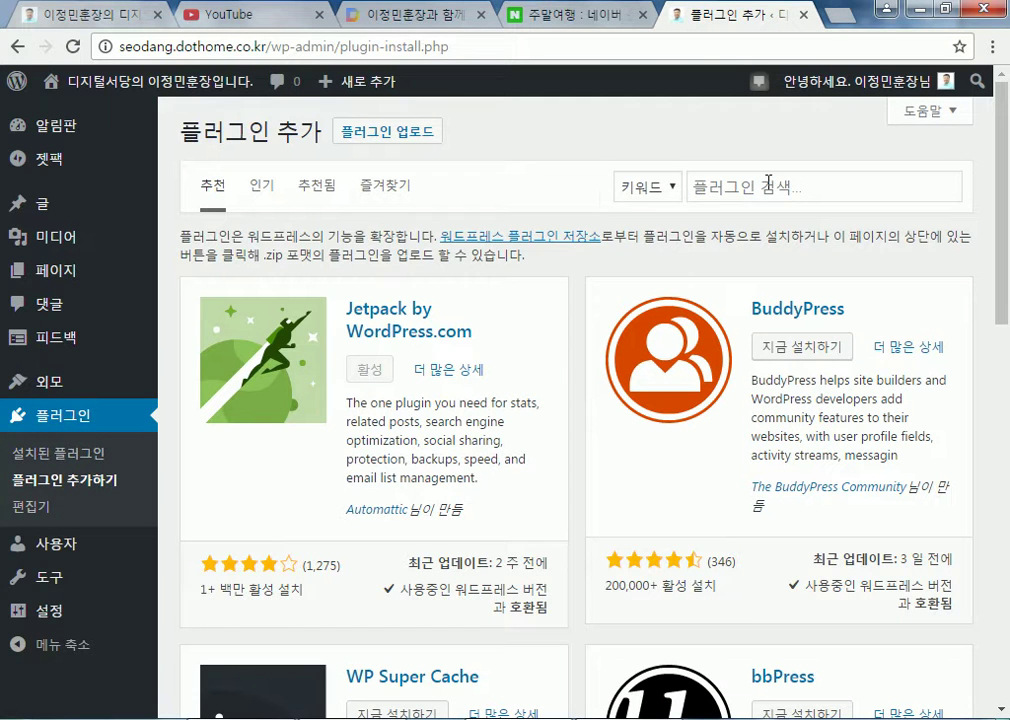
Search plugins for 'shortcodes ultimate' and review the results led by Shortcodes Ultimate
{"action": "left_click", "coordinate": [768, 183]}
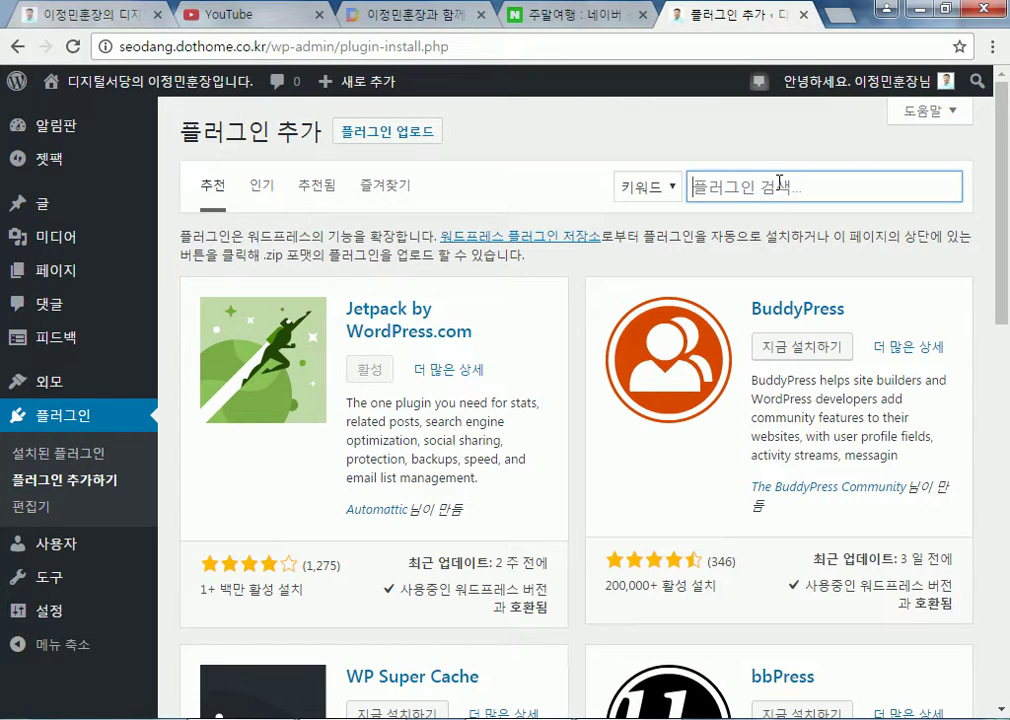
{"action": "type", "text": "ㅂ"}
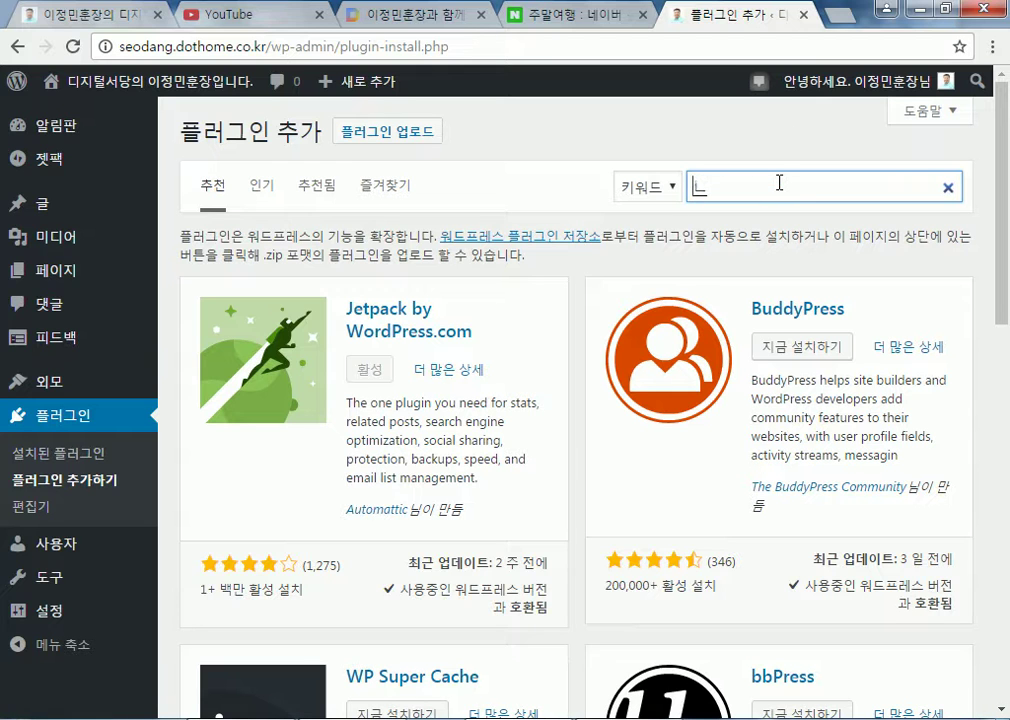
{"action": "key", "text": "BackSpace"}
{"action": "type", "text": "shot"}
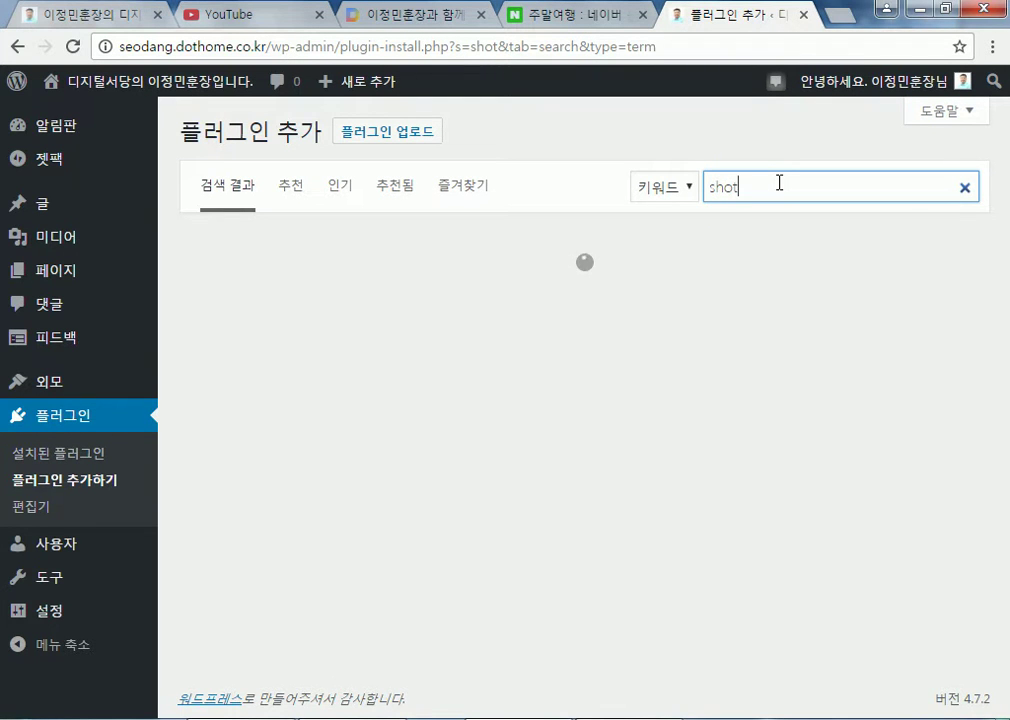
{"action": "type", "text": "rtcode"}
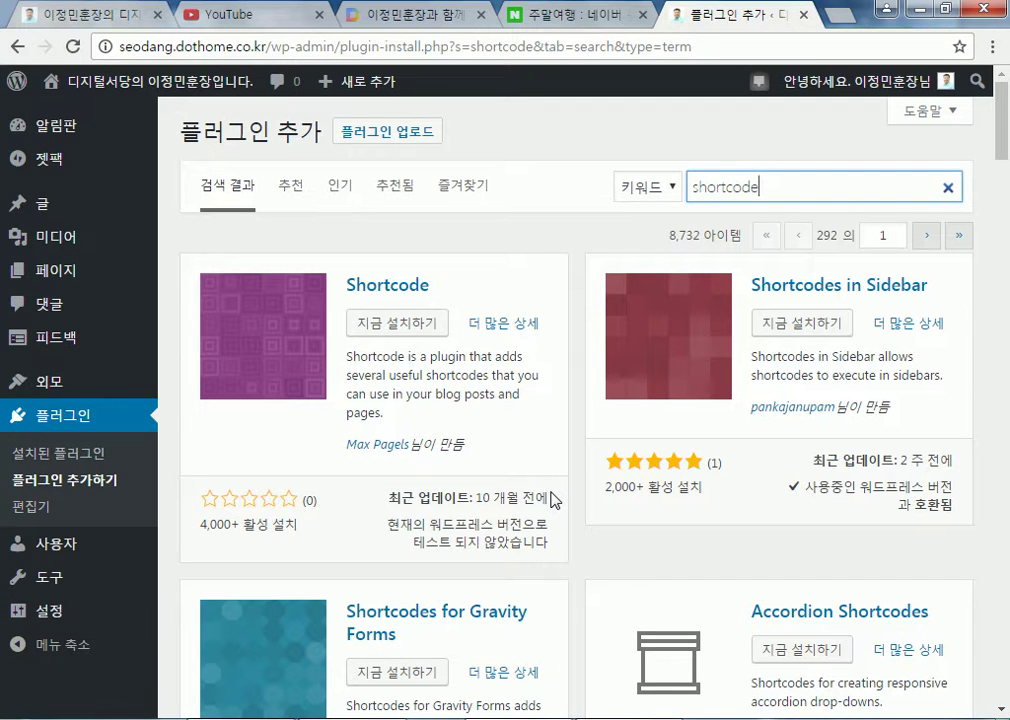
{"action": "type", "text": "s ultimate"}
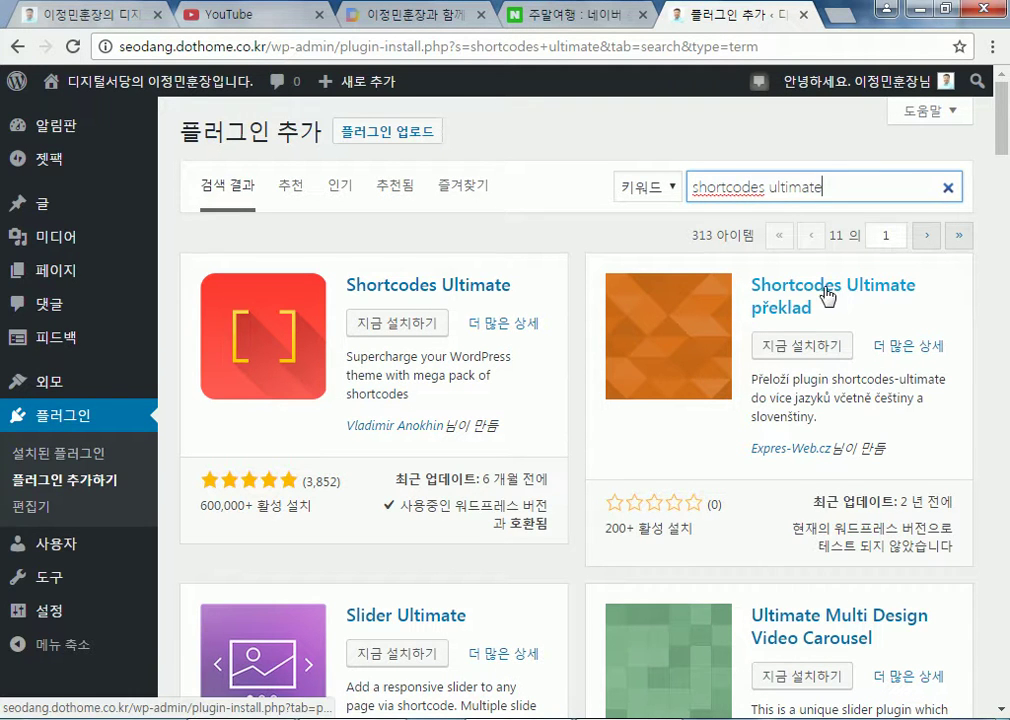
{"action": "scroll", "coordinate": [455, 330], "scroll_direction": "down", "scroll_amount": 6}
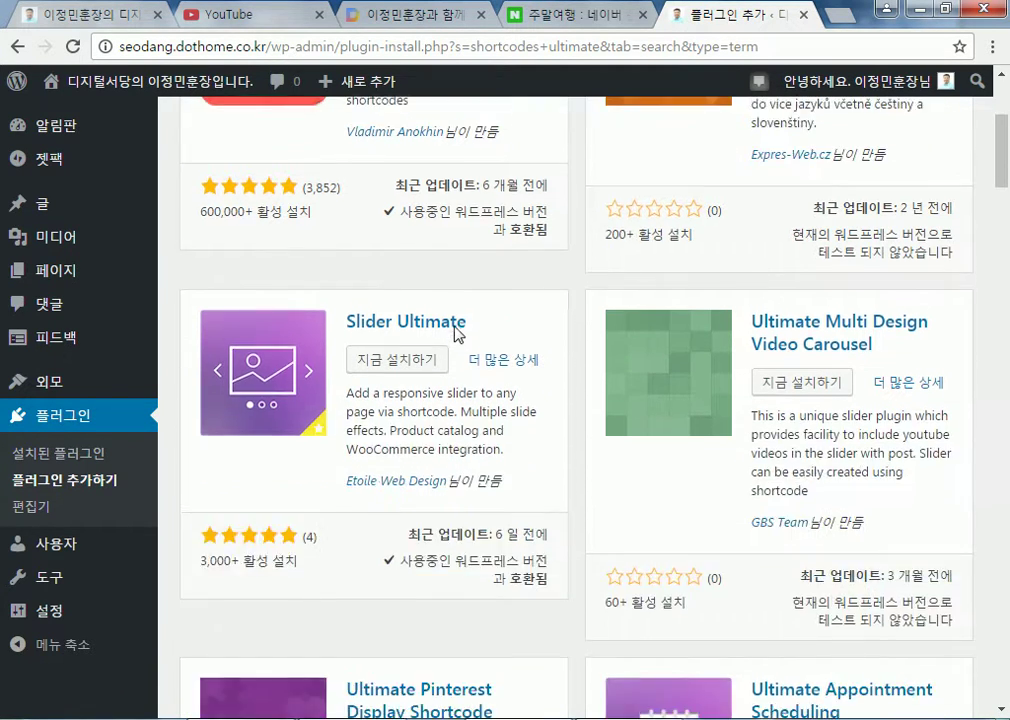
{"action": "scroll", "coordinate": [455, 333], "scroll_direction": "up", "scroll_amount": 6}
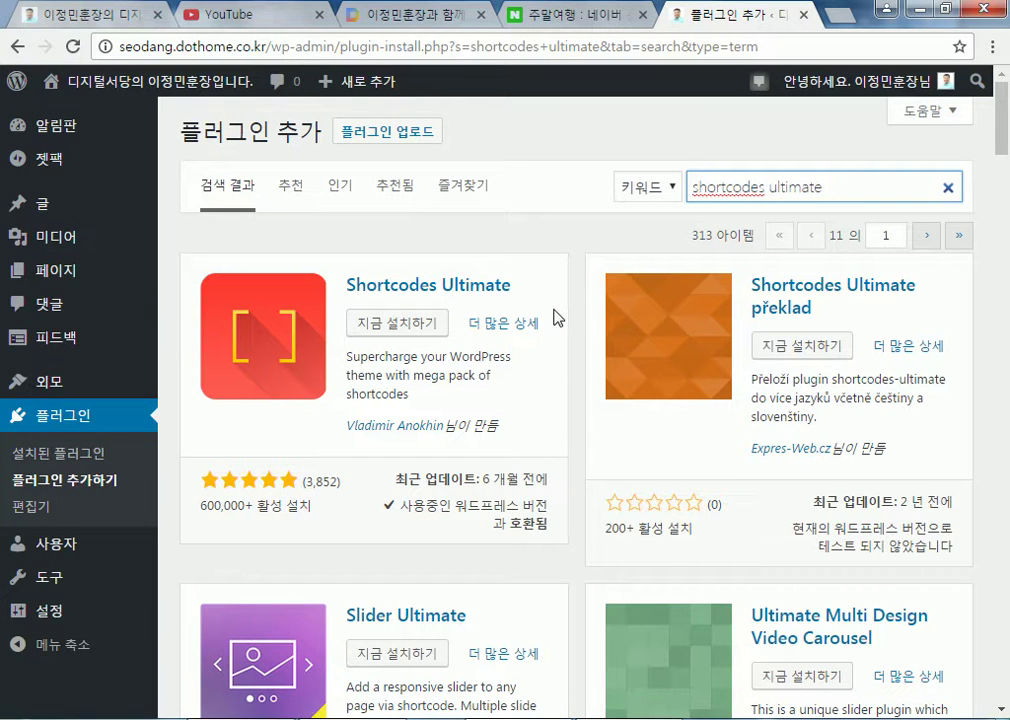
{"action": "scroll", "coordinate": [452, 380], "scroll_direction": "down", "scroll_amount": 3}
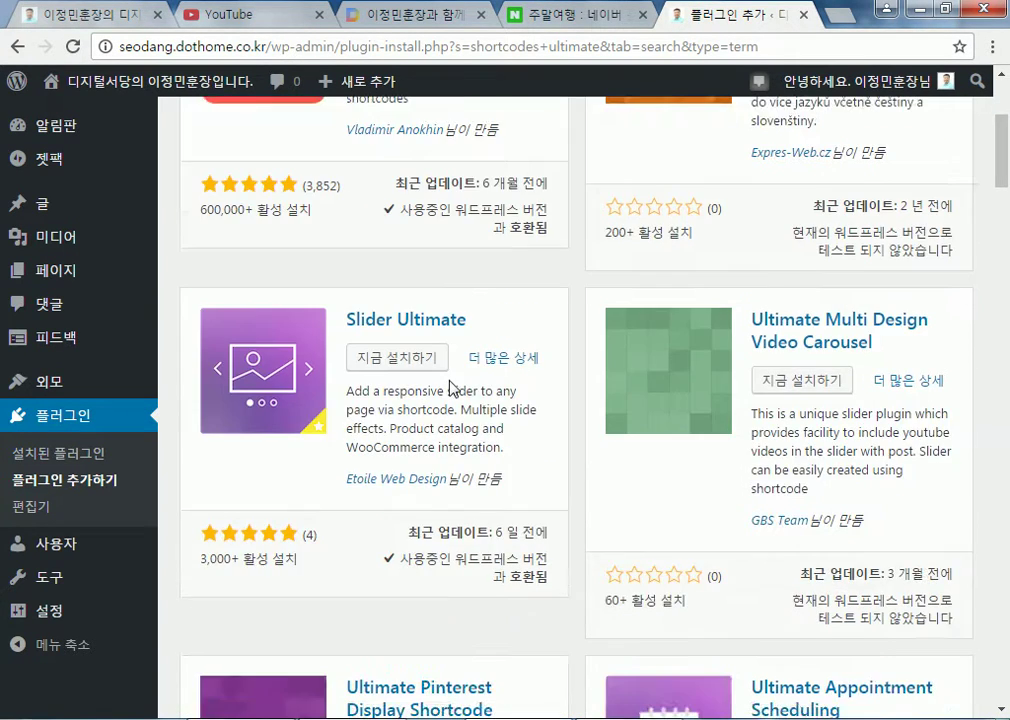
{"action": "scroll", "coordinate": [460, 379], "scroll_direction": "up", "scroll_amount": 3}
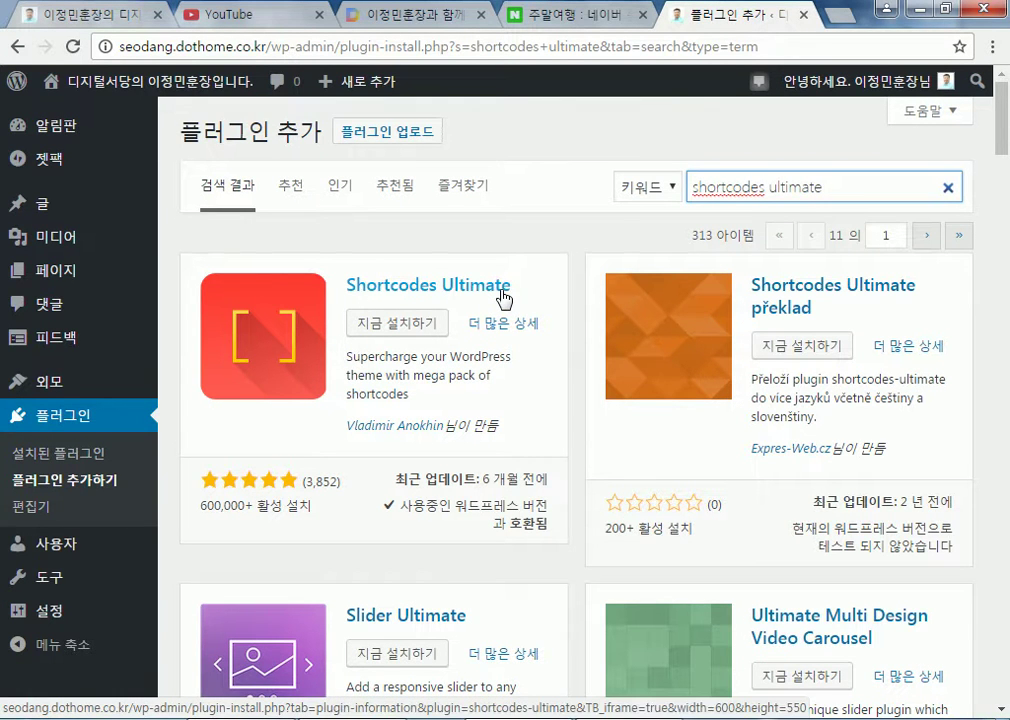
{"action": "left_click", "coordinate": [422, 328]}
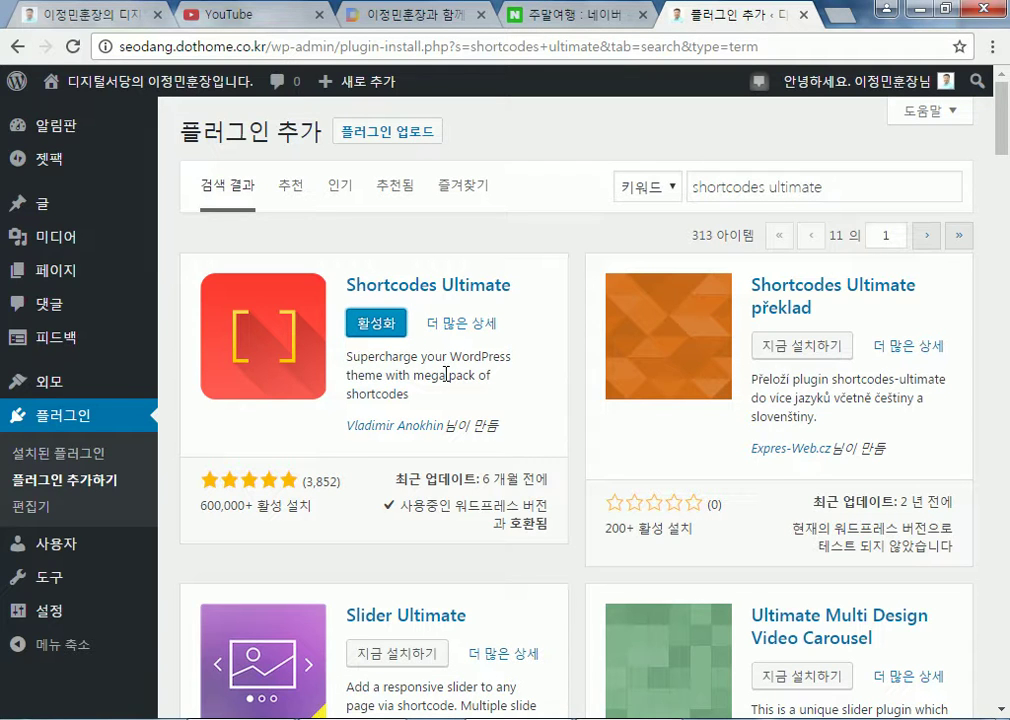
{"action": "left_click", "coordinate": [377, 327]}
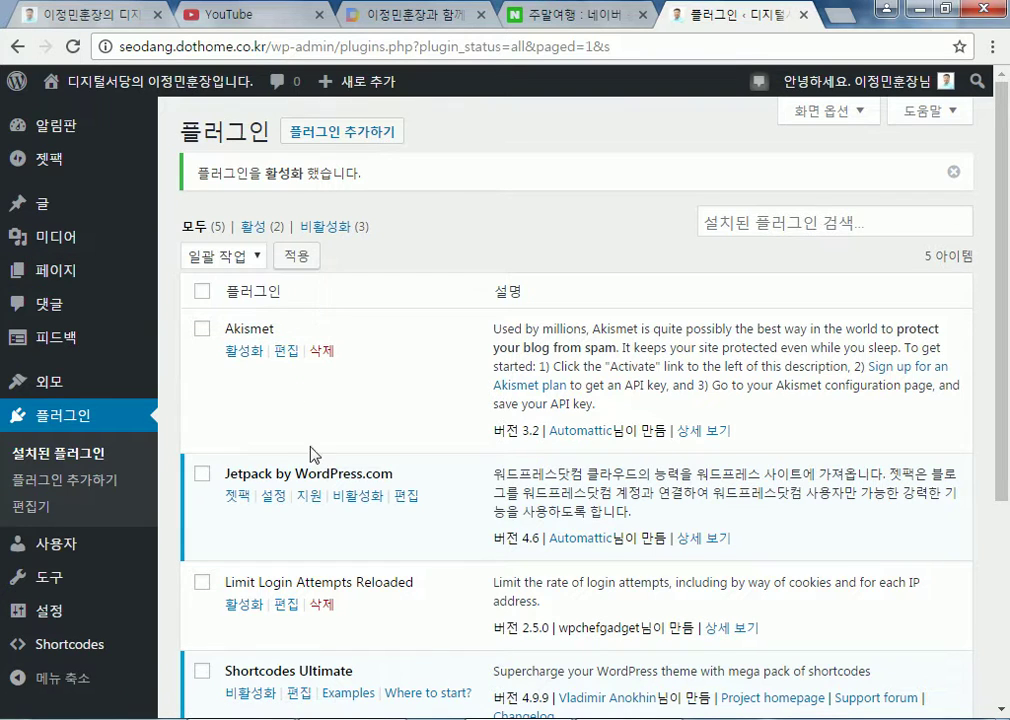
{"action": "left_click", "coordinate": [68, 457]}
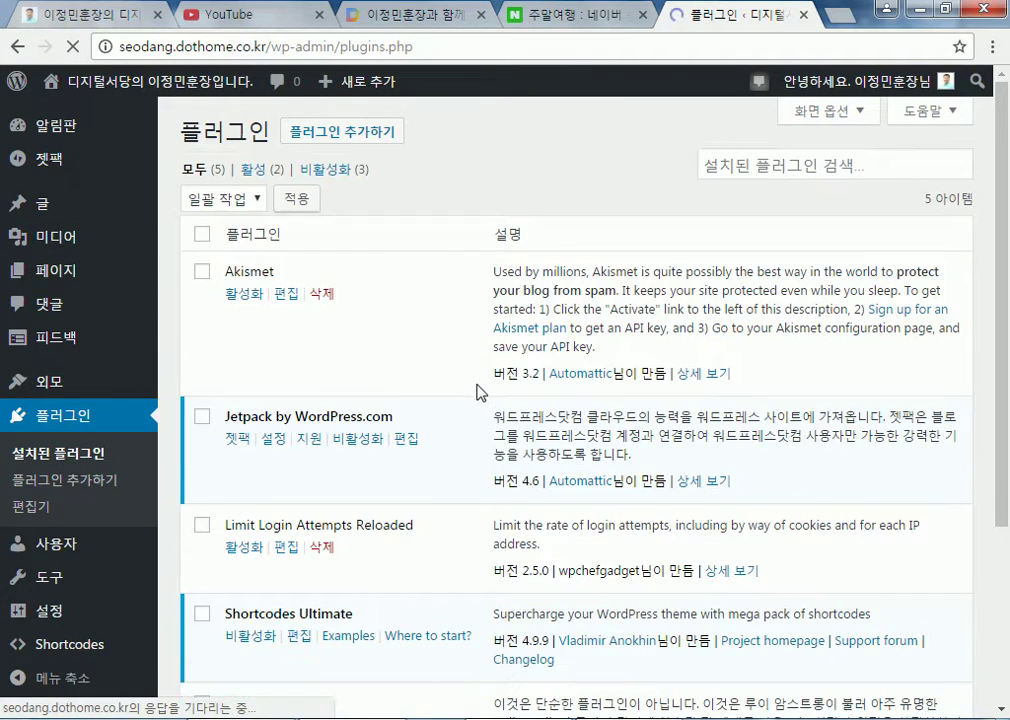
{"action": "scroll", "coordinate": [436, 390], "scroll_direction": "down", "scroll_amount": 3}
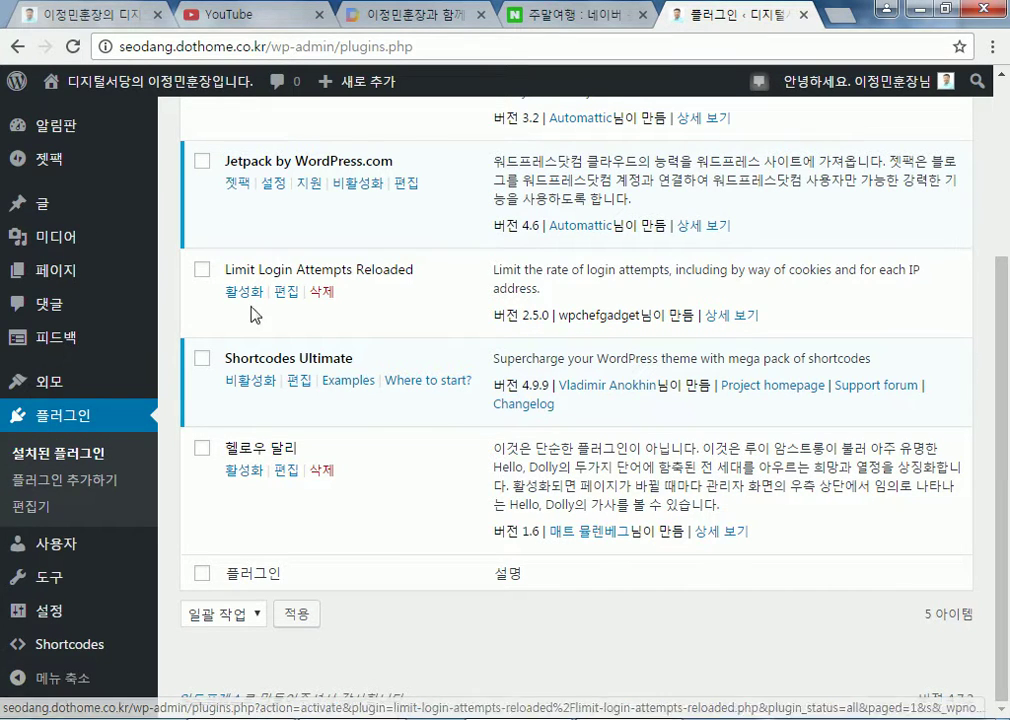
{"action": "scroll", "coordinate": [440, 393], "scroll_direction": "up", "scroll_amount": 3}
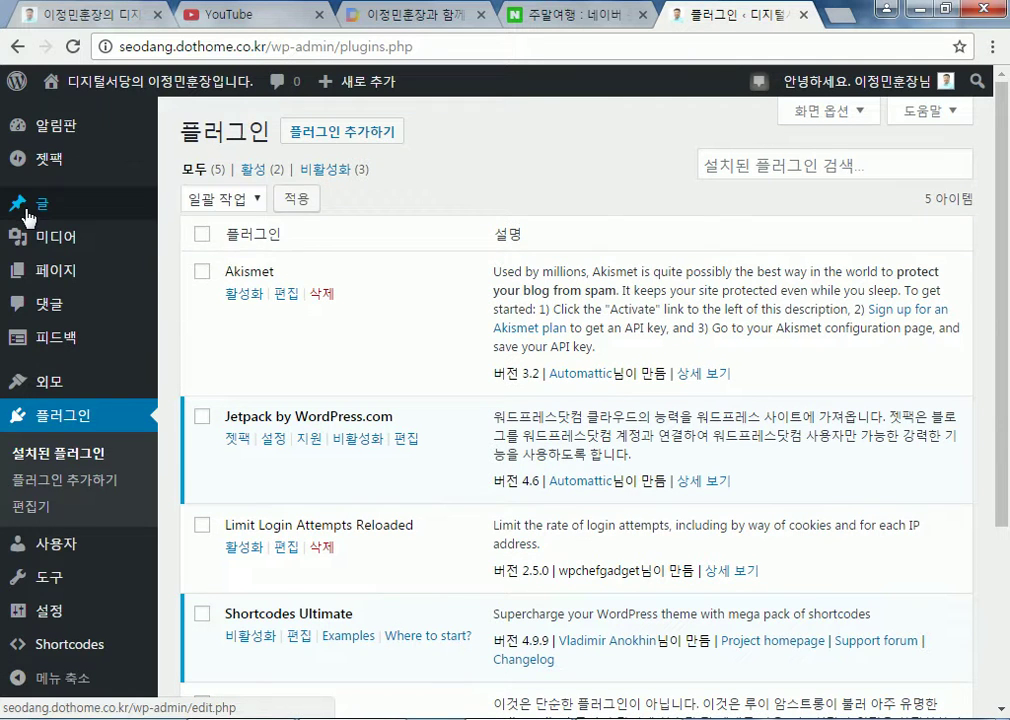
Open 새 글 쓰기 from the 글 menu to start a blank post
{"action": "mouse_move", "coordinate": [27, 215]}
{"action": "mouse_move", "coordinate": [45, 247]}
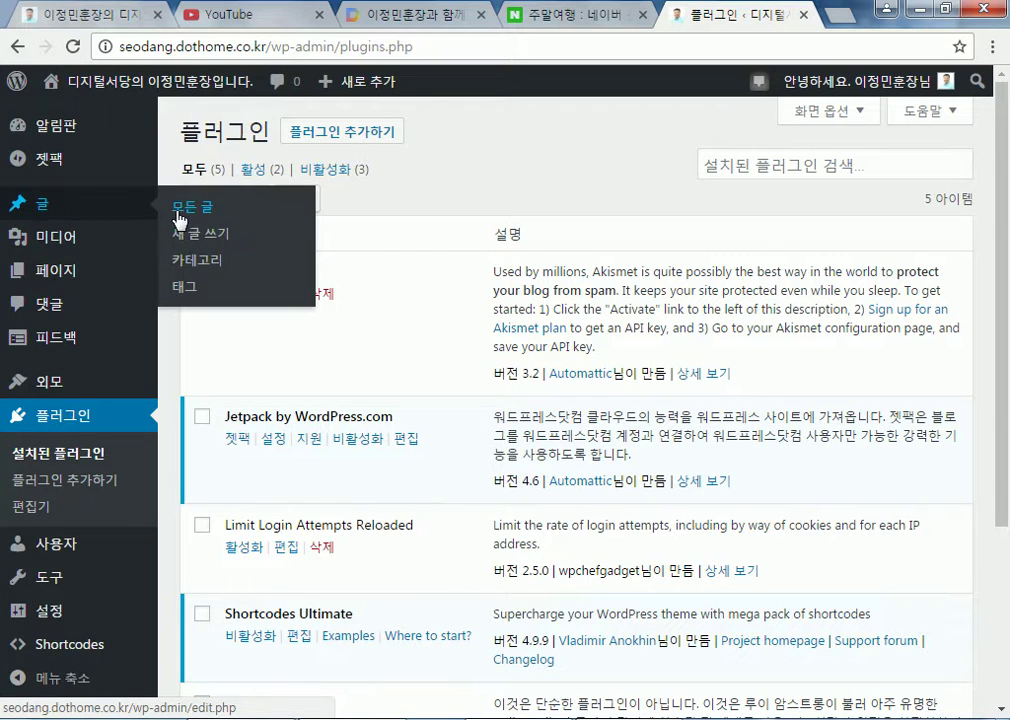
{"action": "left_click", "coordinate": [195, 238]}
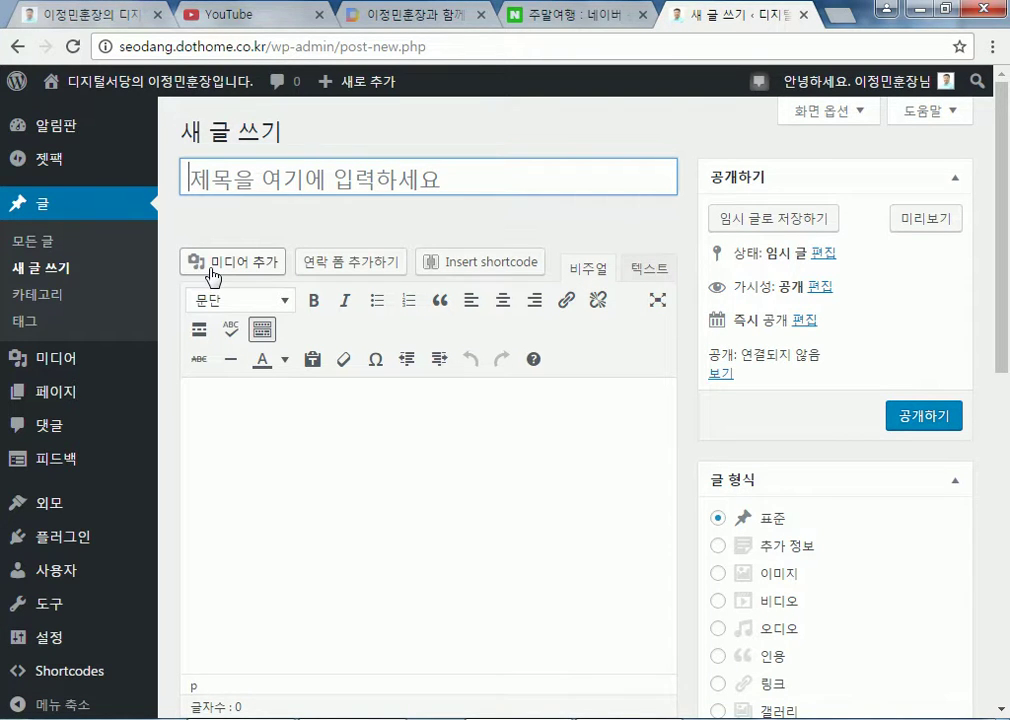
{"action": "left_click", "coordinate": [309, 469]}
{"action": "left_click", "coordinate": [279, 182]}
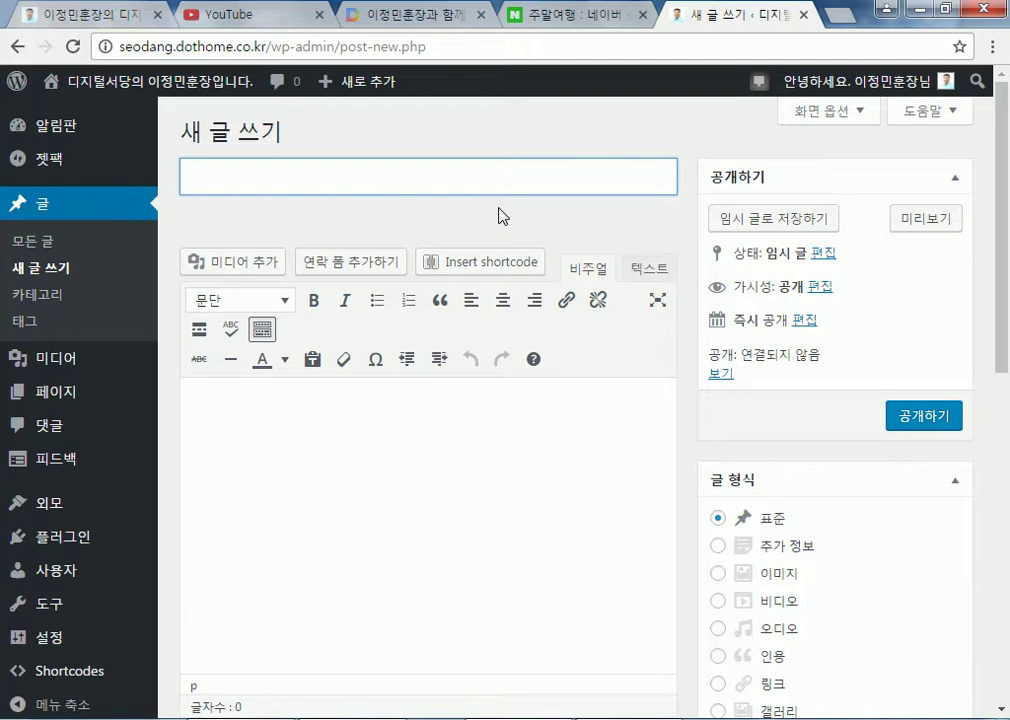
Preview the shortcode list, then toggle the editor between Text and Visual modes
{"action": "left_click", "coordinate": [466, 264]}
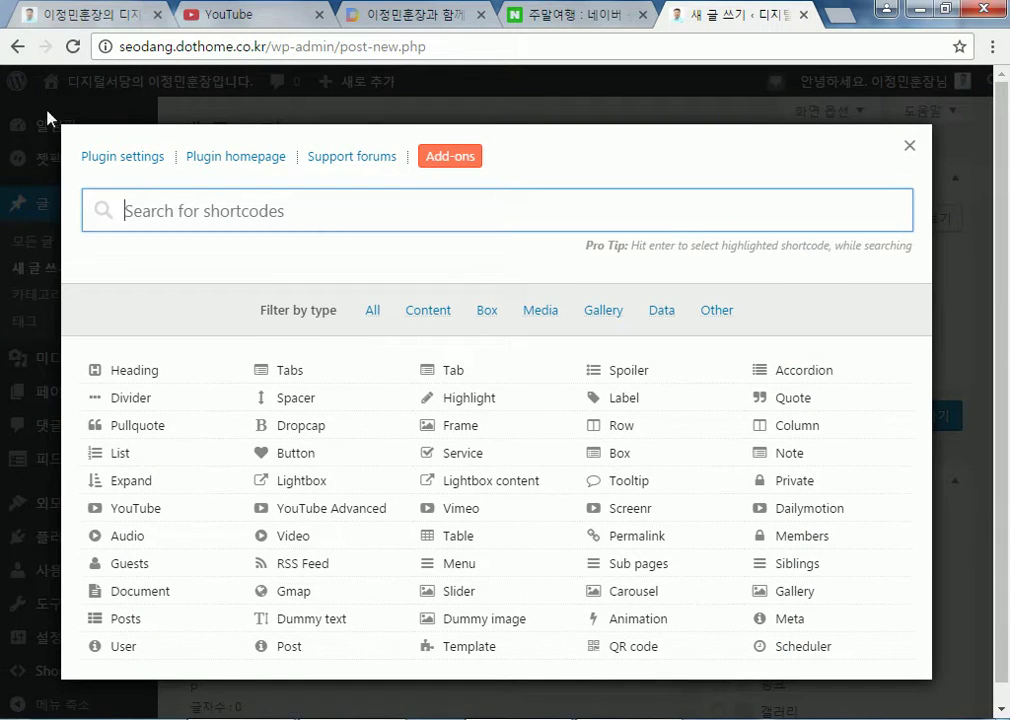
{"action": "left_click", "coordinate": [909, 146]}
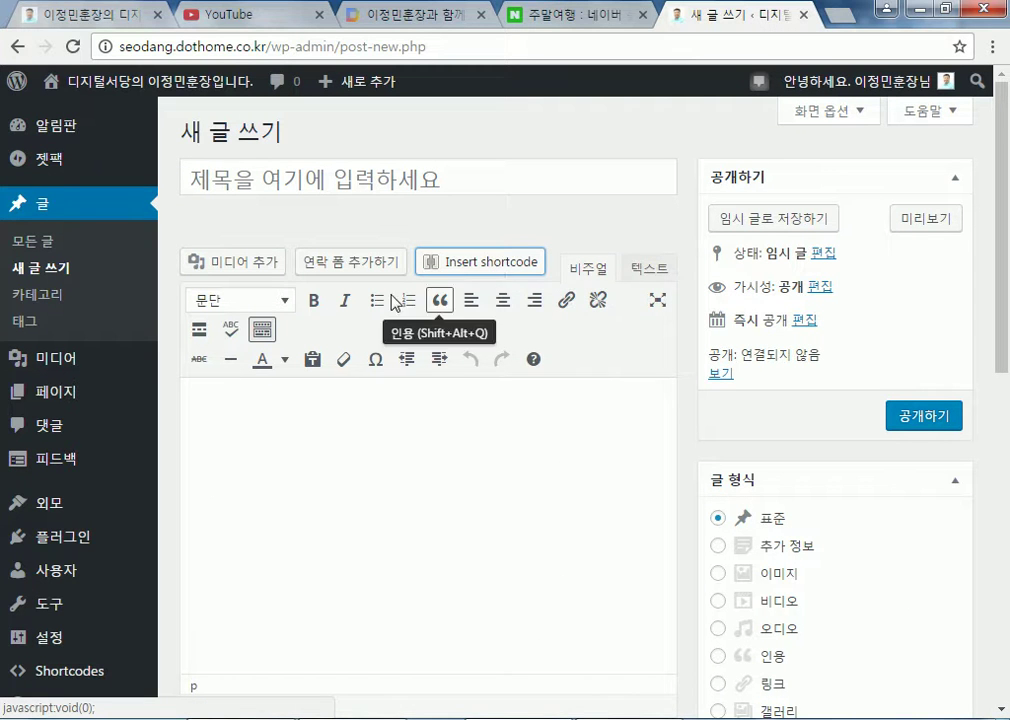
{"action": "left_click", "coordinate": [279, 182]}
{"action": "left_click", "coordinate": [313, 426]}
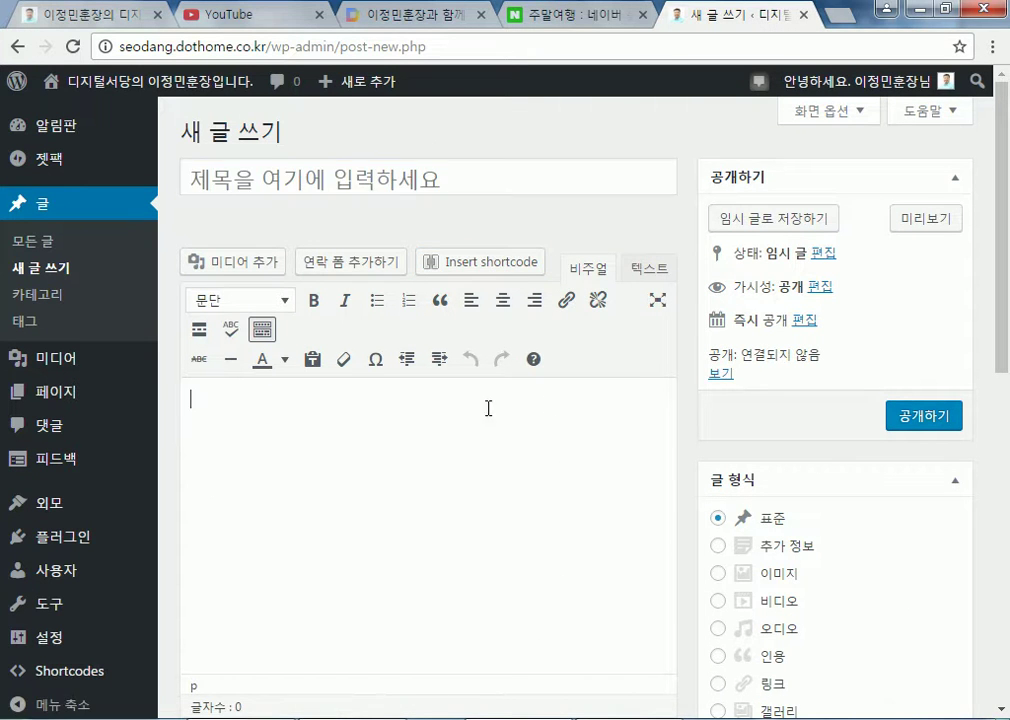
{"action": "scroll", "coordinate": [435, 436], "scroll_direction": "down", "scroll_amount": 2}
{"action": "scroll", "coordinate": [642, 275], "scroll_direction": "up", "scroll_amount": 1}
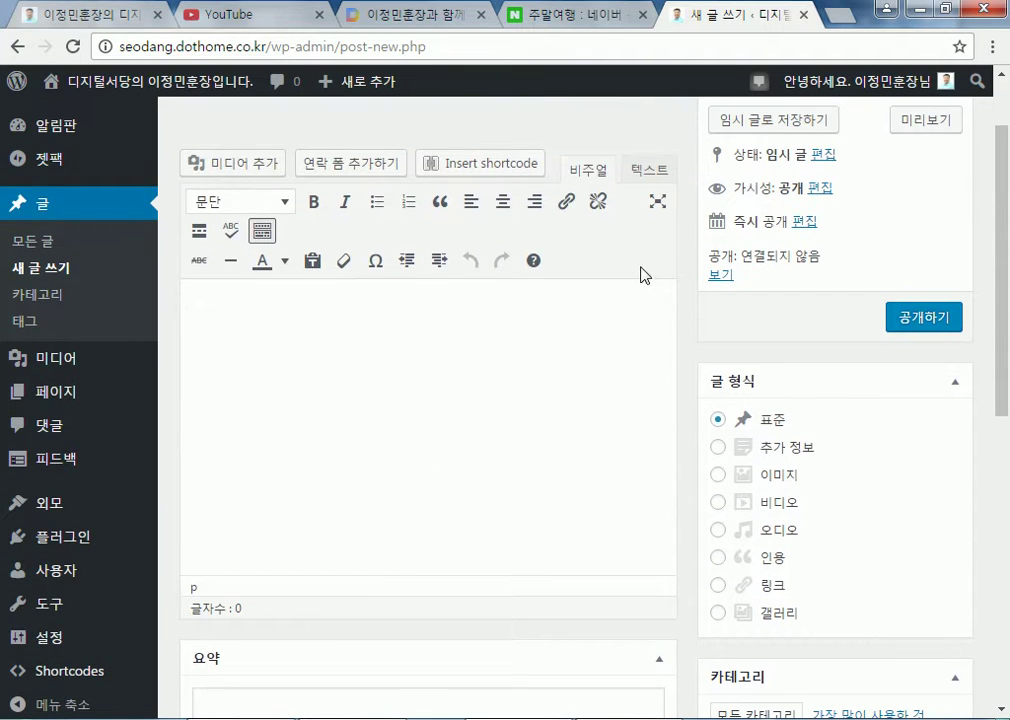
{"action": "left_click", "coordinate": [642, 177]}
{"action": "left_click", "coordinate": [598, 176]}
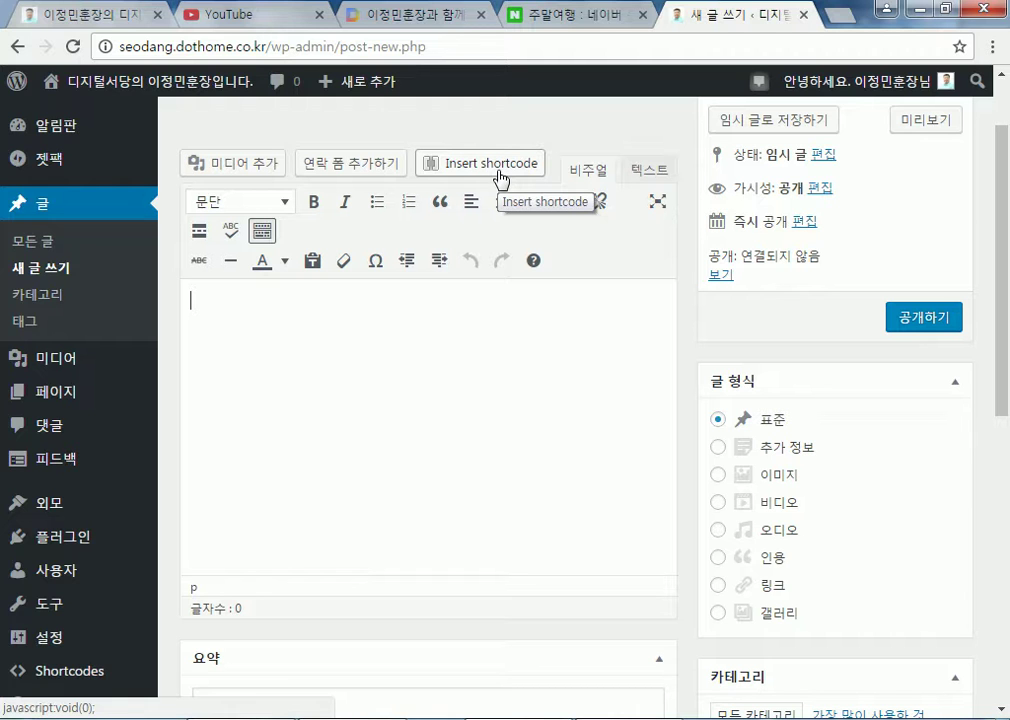
{"action": "left_click", "coordinate": [497, 175]}
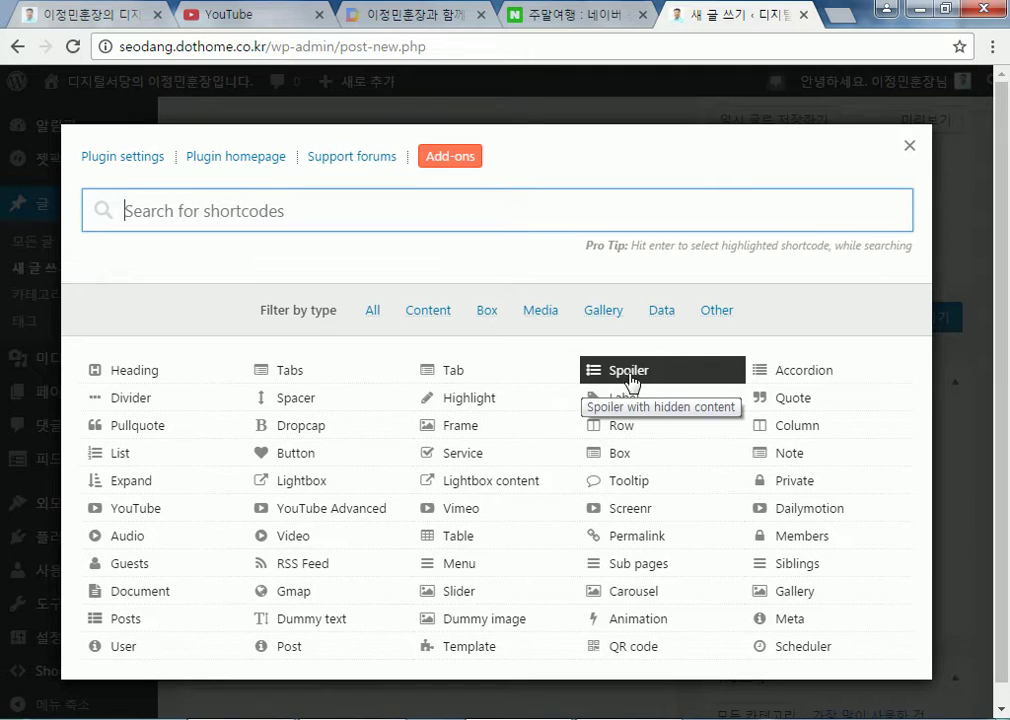
{"action": "scroll", "coordinate": [273, 498], "scroll_direction": "down", "scroll_amount": 1}
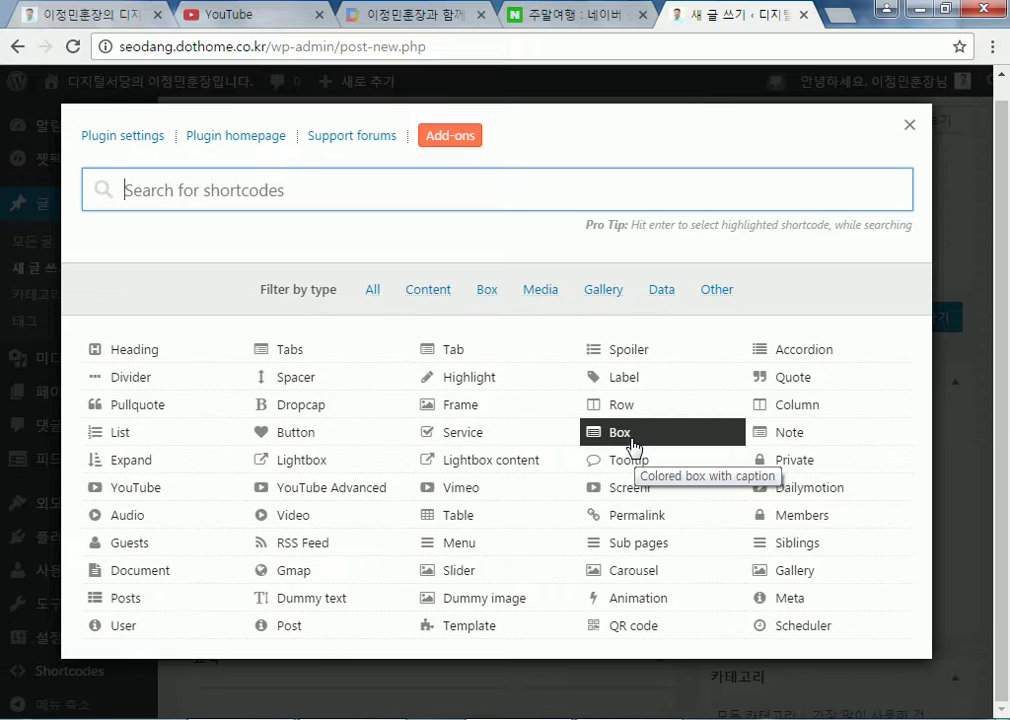
{"action": "left_click", "coordinate": [632, 444]}
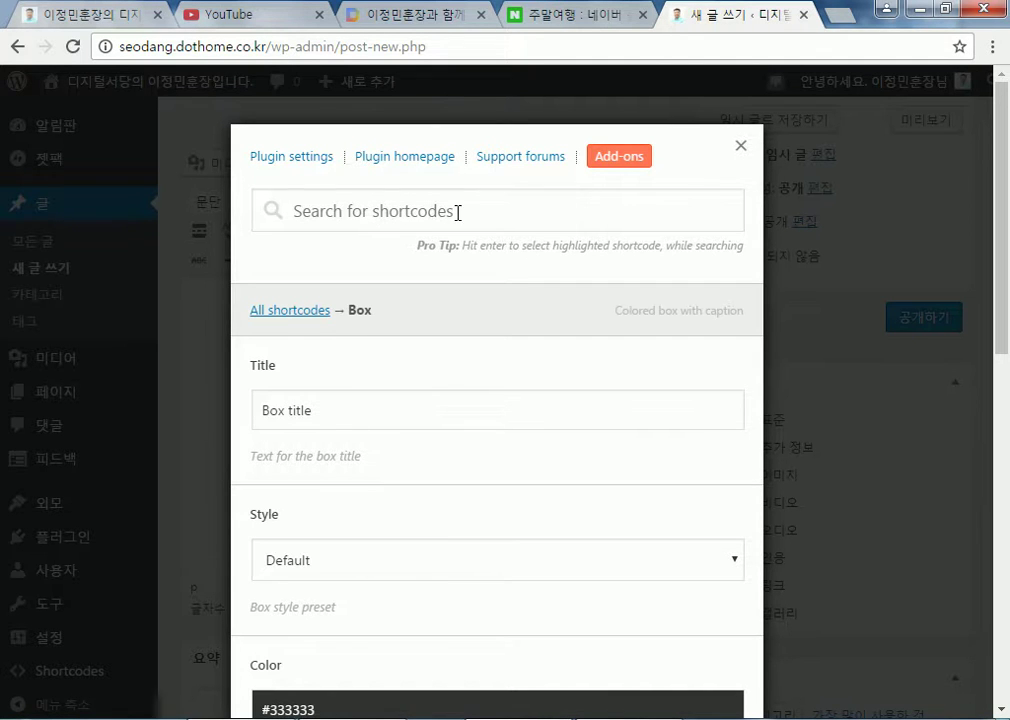
{"action": "left_click", "coordinate": [352, 410]}
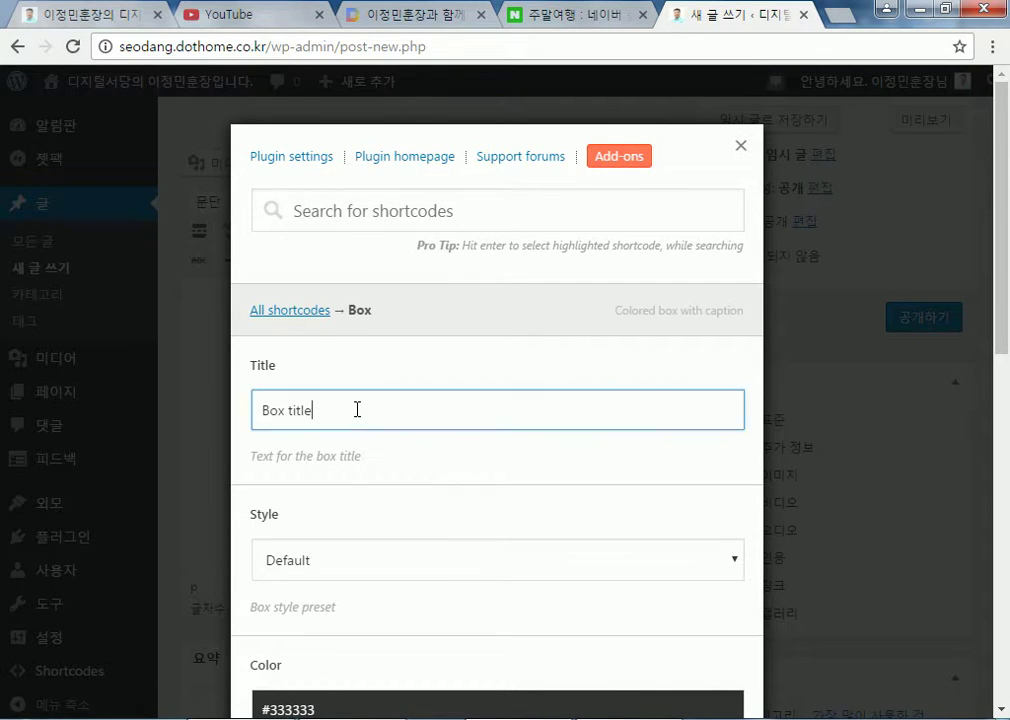
{"action": "left_click_drag", "start_coordinate": [387, 413], "coordinate": [212, 408]}
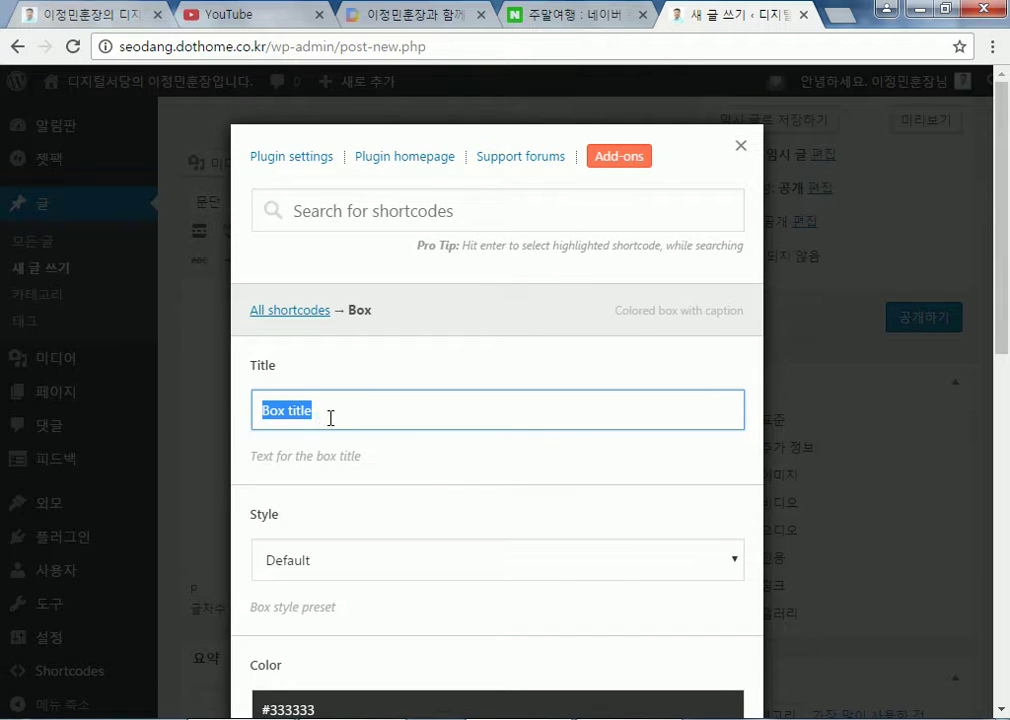
{"action": "scroll", "coordinate": [330, 418], "scroll_direction": "down", "scroll_amount": 4}
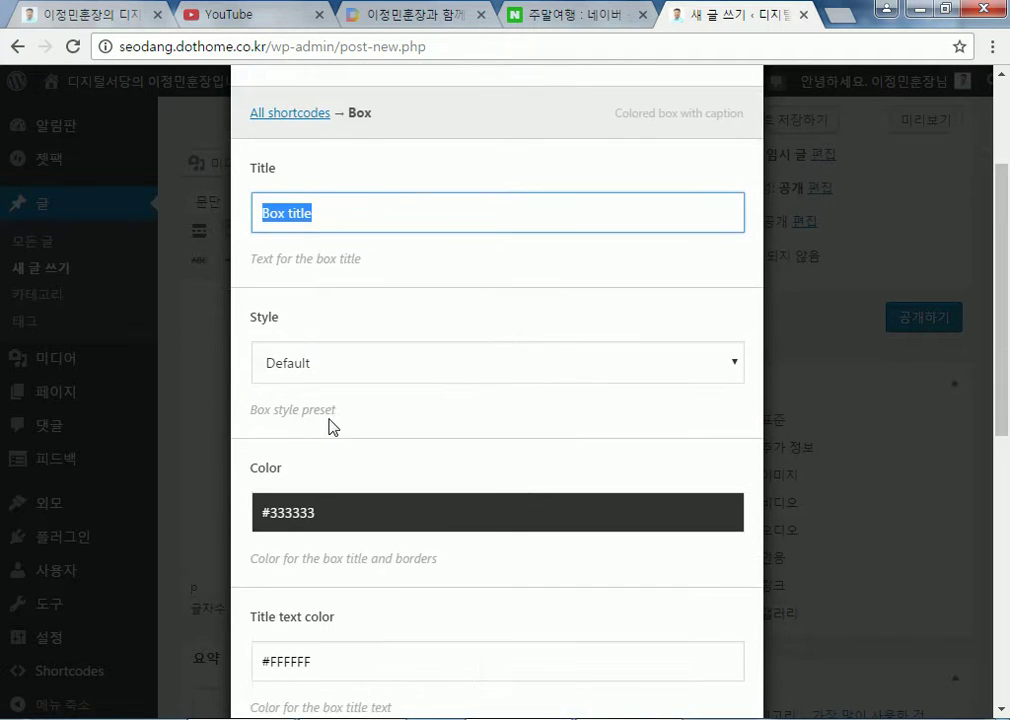
{"action": "scroll", "coordinate": [330, 420], "scroll_direction": "down", "scroll_amount": 2}
{"action": "scroll", "coordinate": [329, 404], "scroll_direction": "up", "scroll_amount": 5}
{"action": "scroll", "coordinate": [349, 376], "scroll_direction": "down", "scroll_amount": 6}
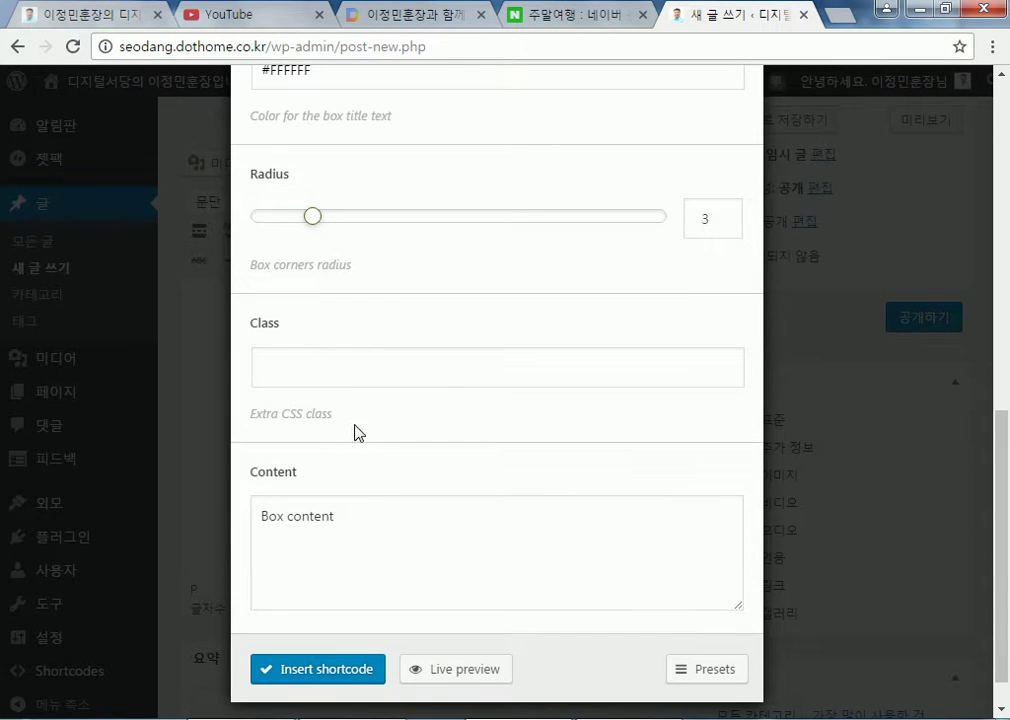
{"action": "left_click", "coordinate": [360, 516]}
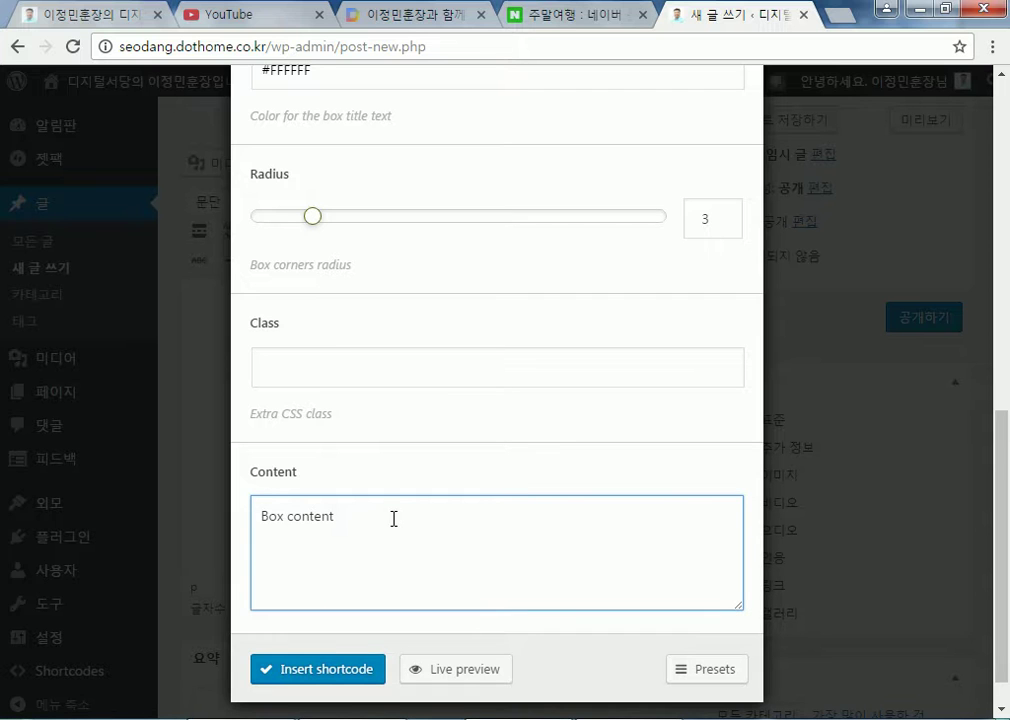
{"action": "left_click_drag", "start_coordinate": [394, 516], "coordinate": [232, 512]}
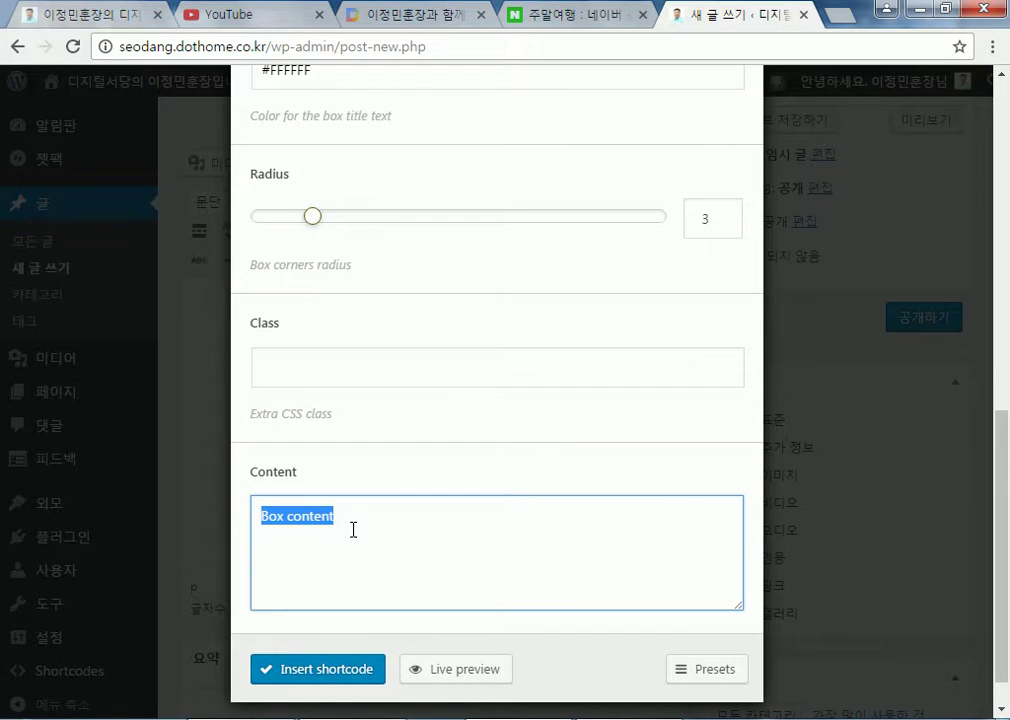
{"action": "scroll", "coordinate": [370, 480], "scroll_direction": "up", "scroll_amount": 6}
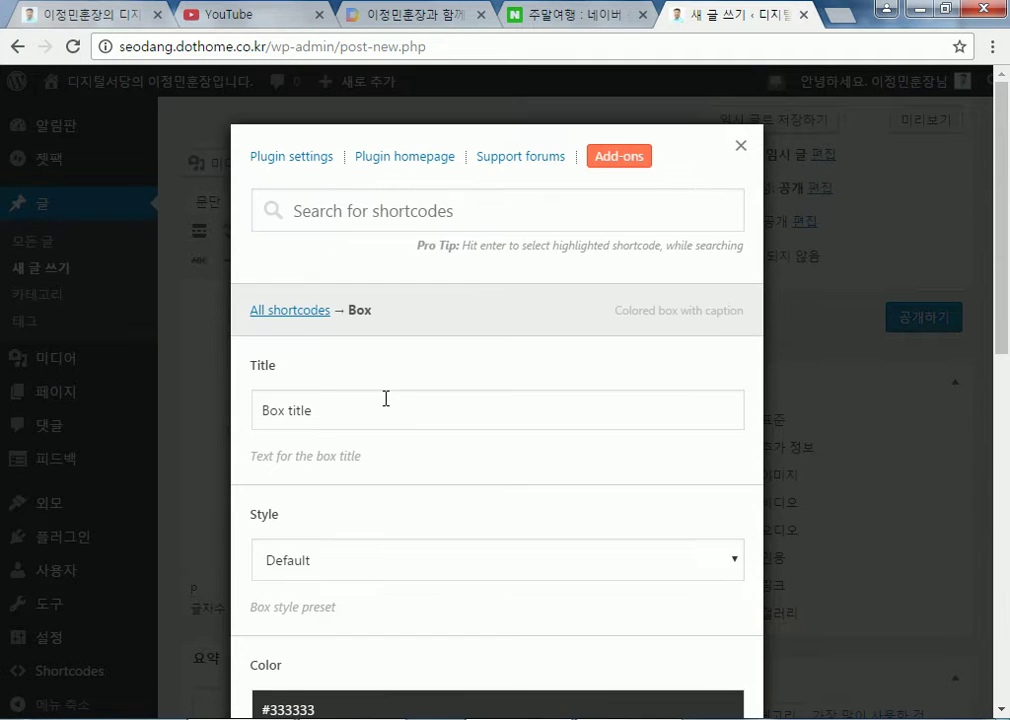
{"action": "left_click", "coordinate": [741, 146]}
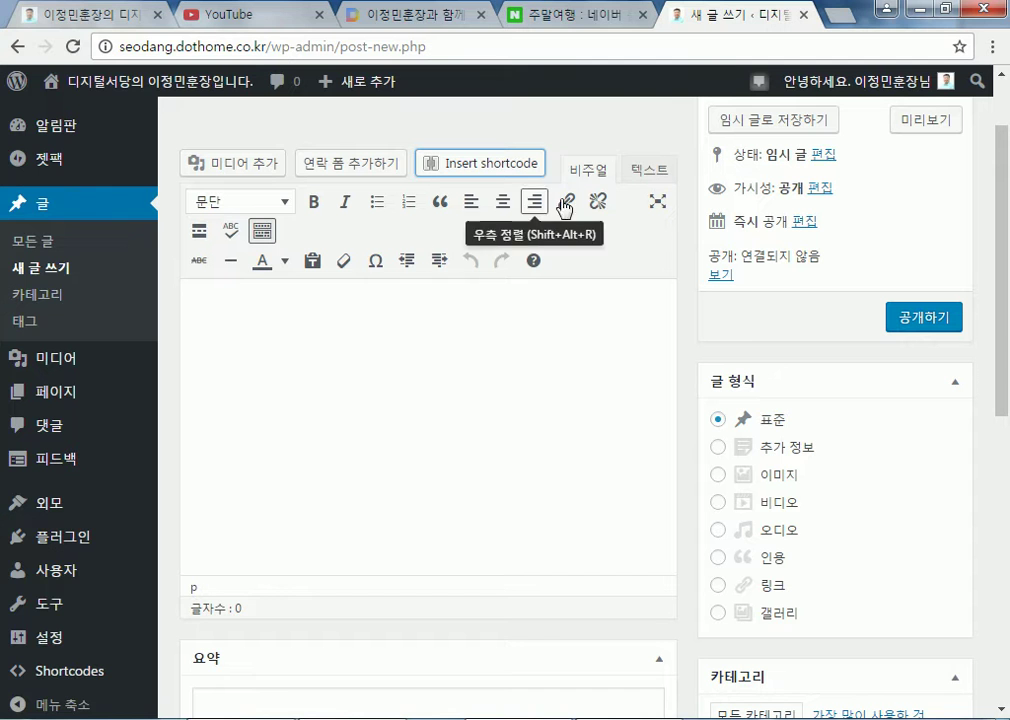
Open the Box shortcode and set its content to 동해물과 백두산이 마르고 닳도록
{"action": "left_click", "coordinate": [492, 165]}
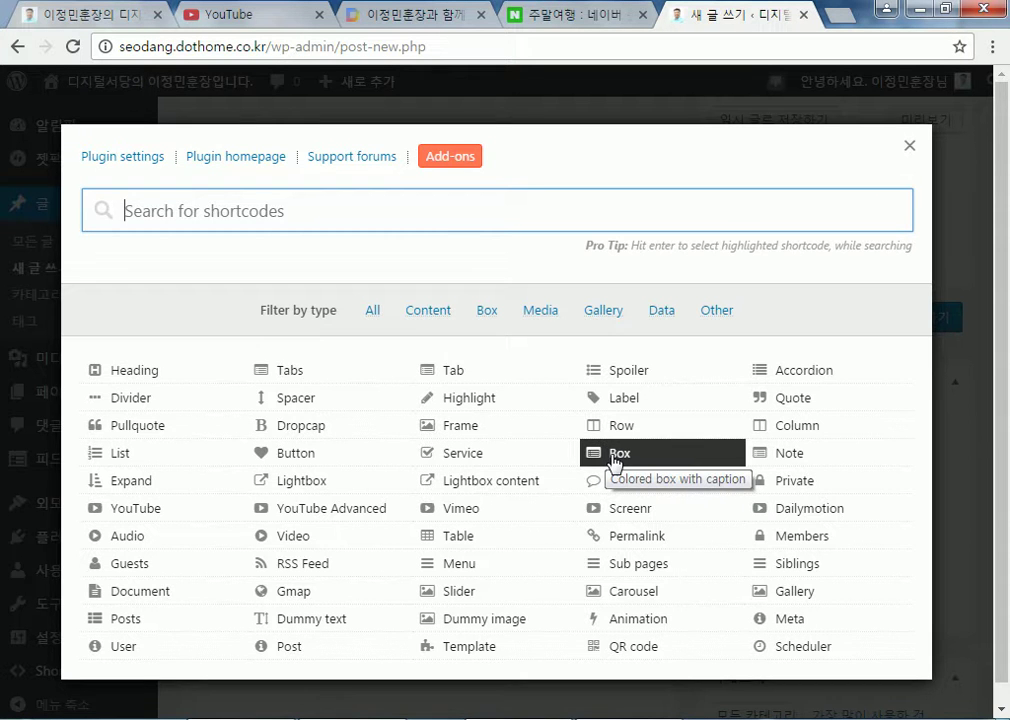
{"action": "left_click", "coordinate": [615, 456]}
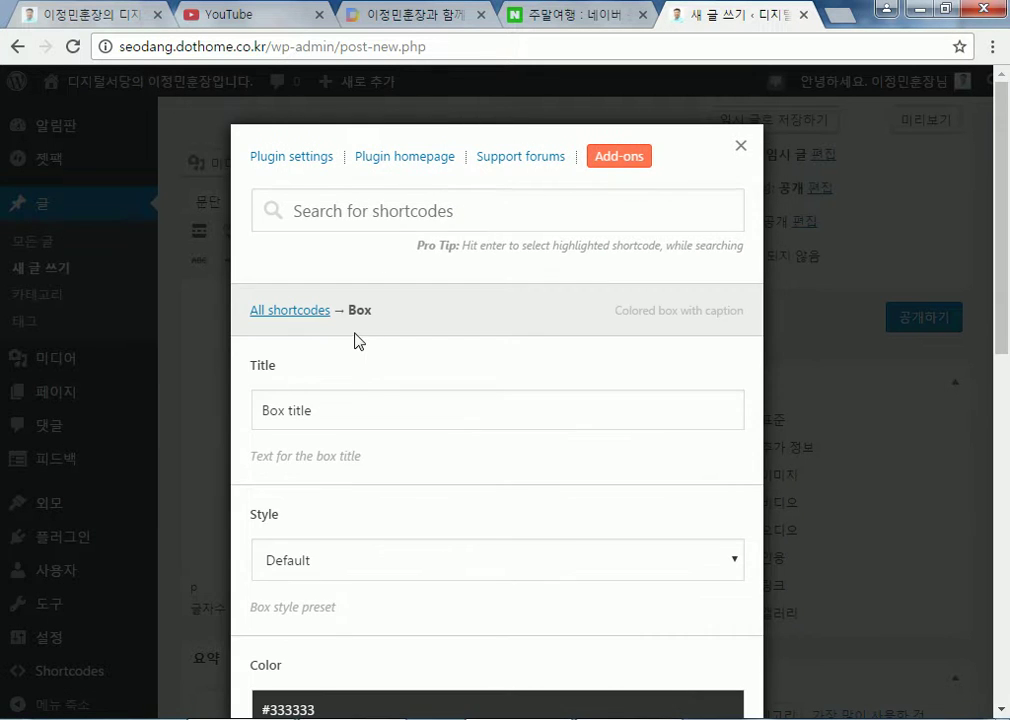
{"action": "scroll", "coordinate": [314, 400], "scroll_direction": "down", "scroll_amount": 8}
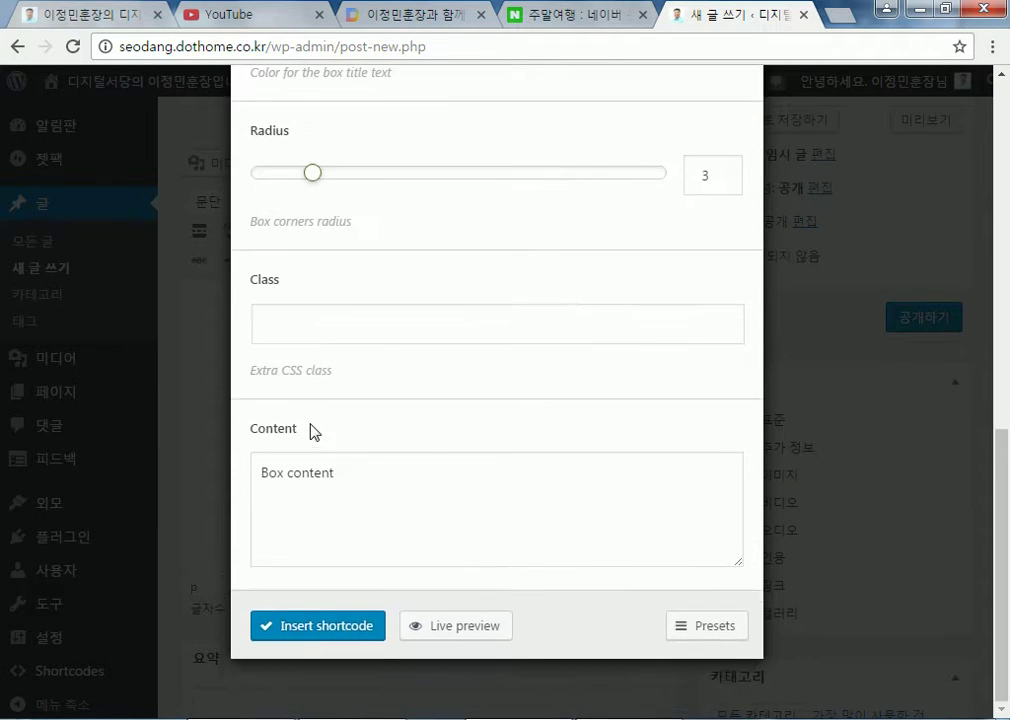
{"action": "left_click_drag", "start_coordinate": [385, 470], "coordinate": [171, 469]}
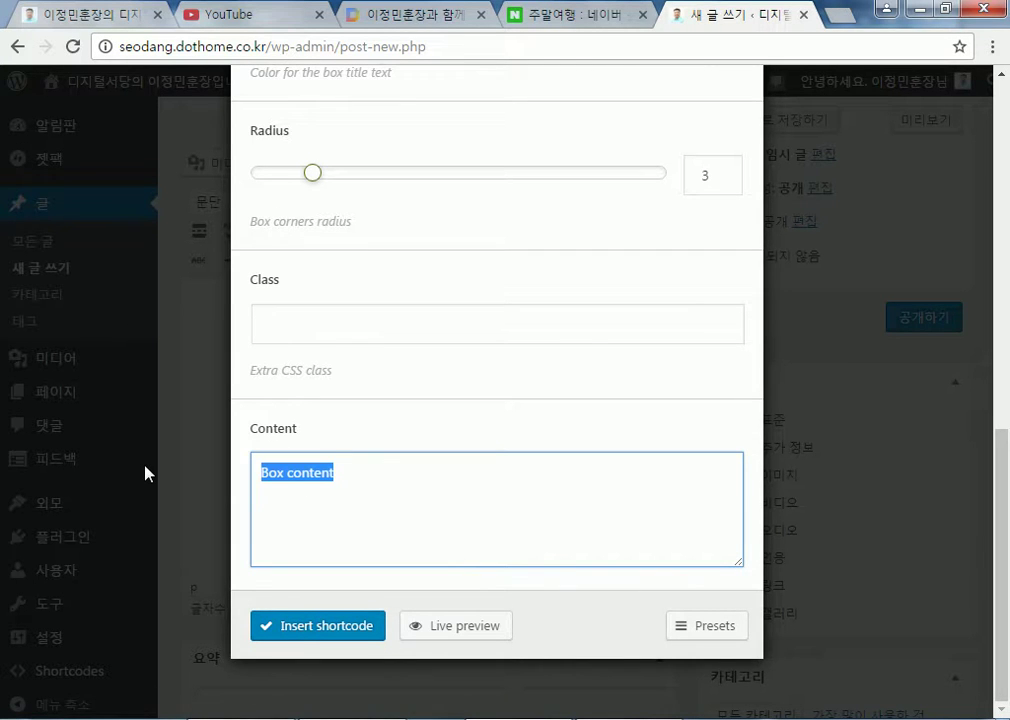
{"action": "type", "text": "dornr"}
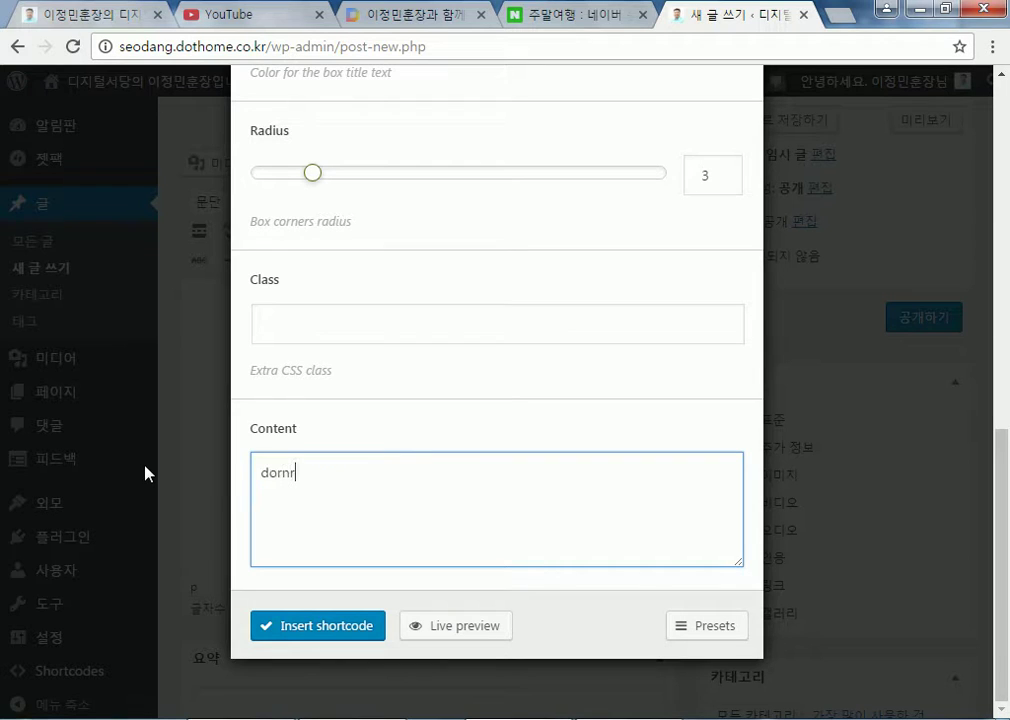
{"action": "key", "text": "ctrl+a"}
{"action": "type", "text": "애국가"}
{"action": "key", "text": "Return"}
{"action": "type", "text": "ㄷ동해물과 백두"}
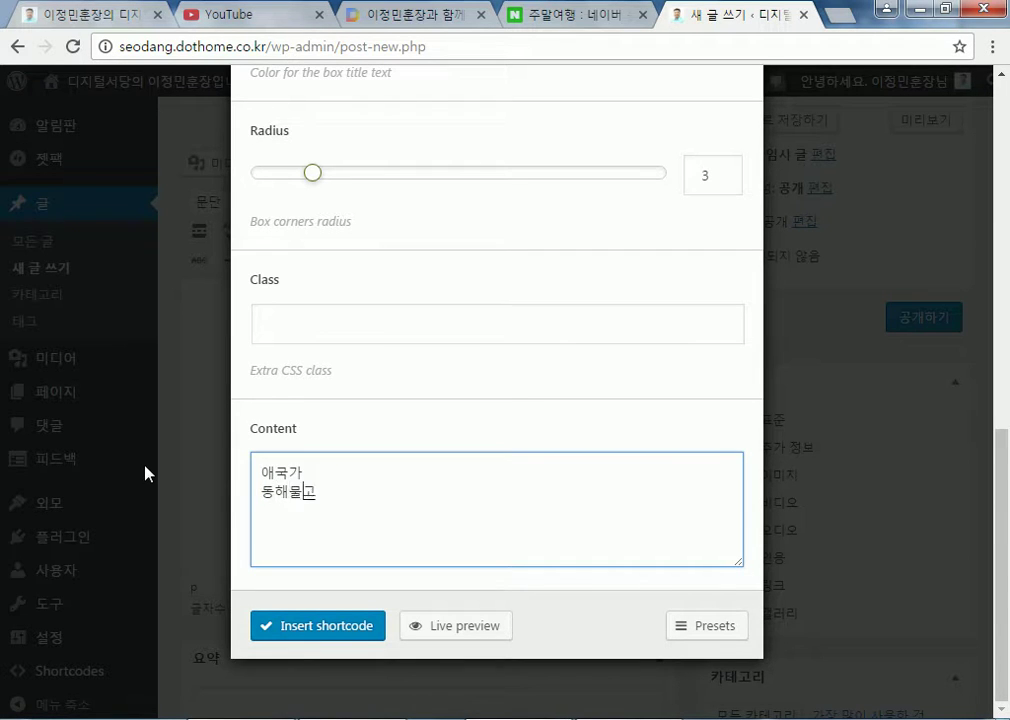
{"action": "type", "text": "산이 ㅇ"}
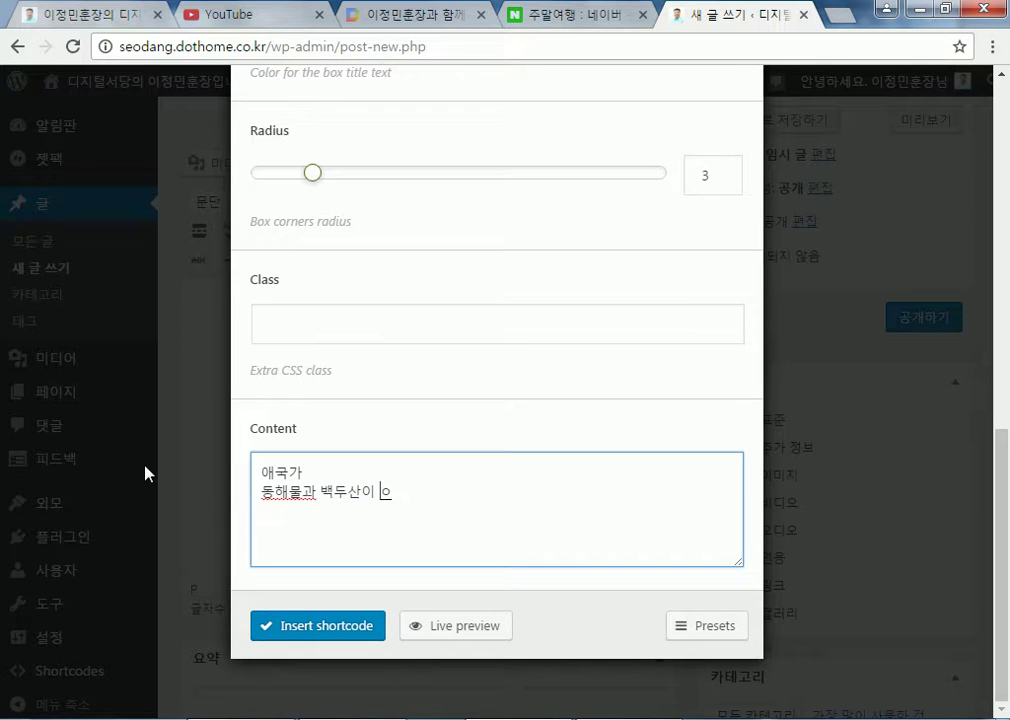
{"action": "key", "text": "BackSpace"}
{"action": "type", "text": "마르고 닳도록"}
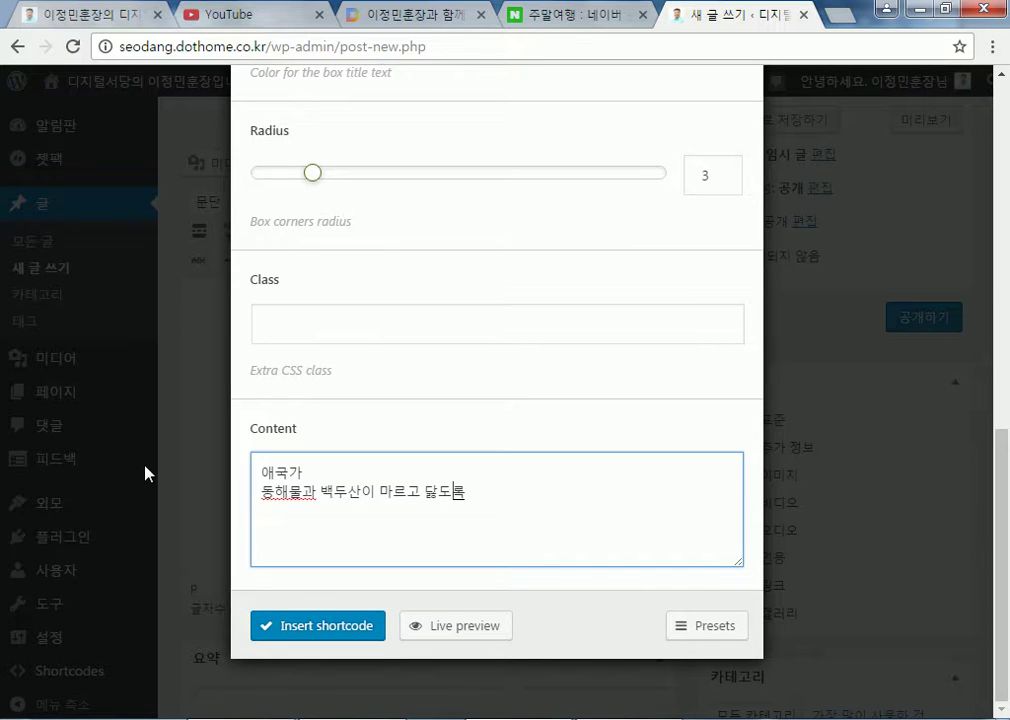
{"action": "left_click_drag", "start_coordinate": [338, 471], "coordinate": [178, 468]}
{"action": "key", "text": "ctrl+x"}
{"action": "key", "text": "Delete"}
Title the box 애국가 and add the line 하느님이 보우하사 우리나라 만세
{"action": "scroll", "coordinate": [270, 465], "scroll_direction": "up", "scroll_amount": 8}
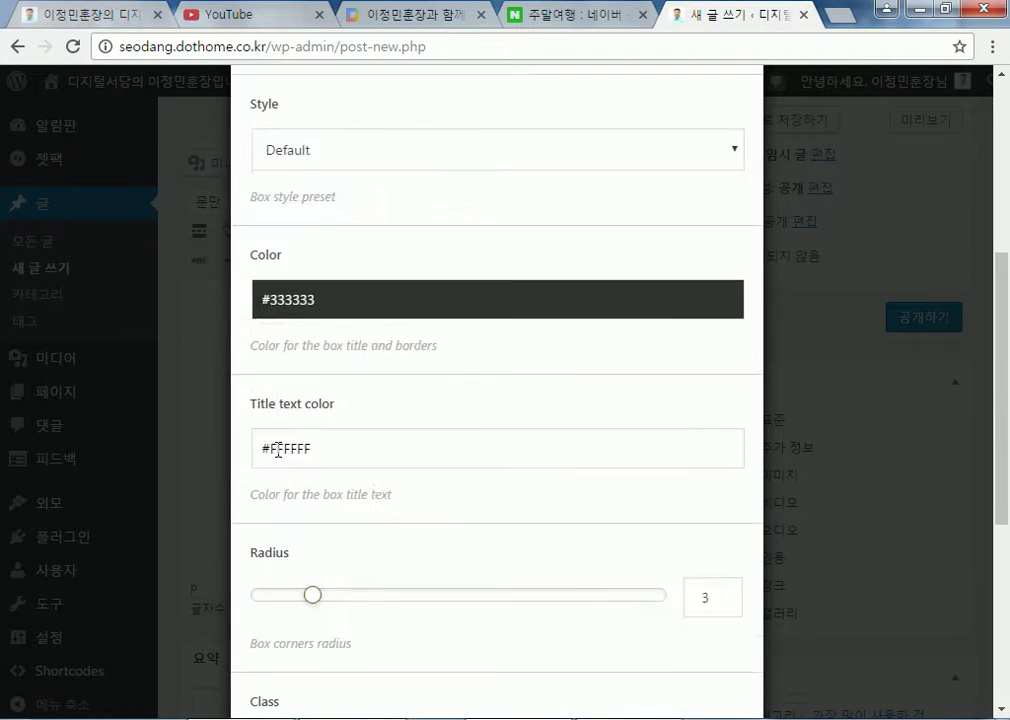
{"action": "left_click_drag", "start_coordinate": [345, 413], "coordinate": [201, 406]}
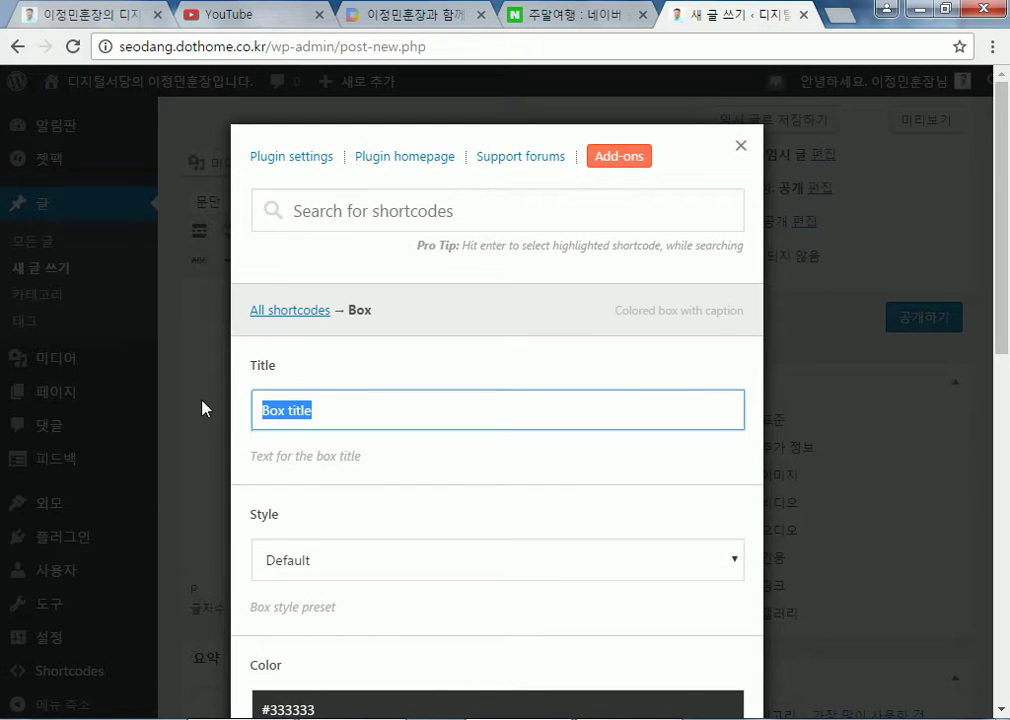
{"action": "type", "text": "애국가"}
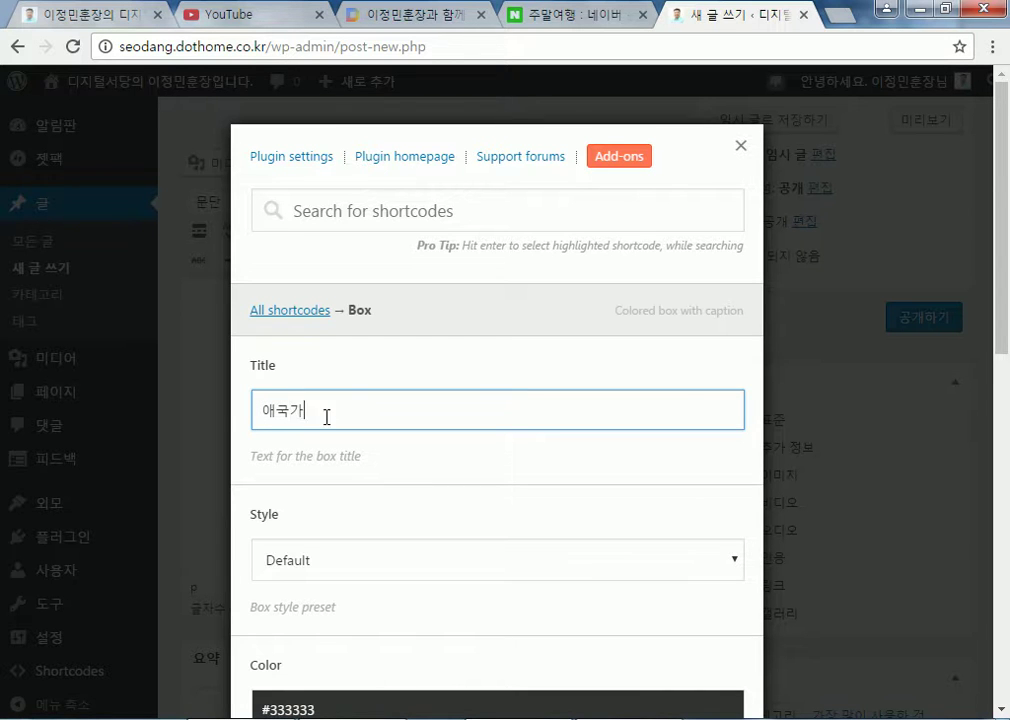
{"action": "left_click_drag", "start_coordinate": [329, 415], "coordinate": [217, 414]}
{"action": "scroll", "coordinate": [365, 433], "scroll_direction": "down", "scroll_amount": 8}
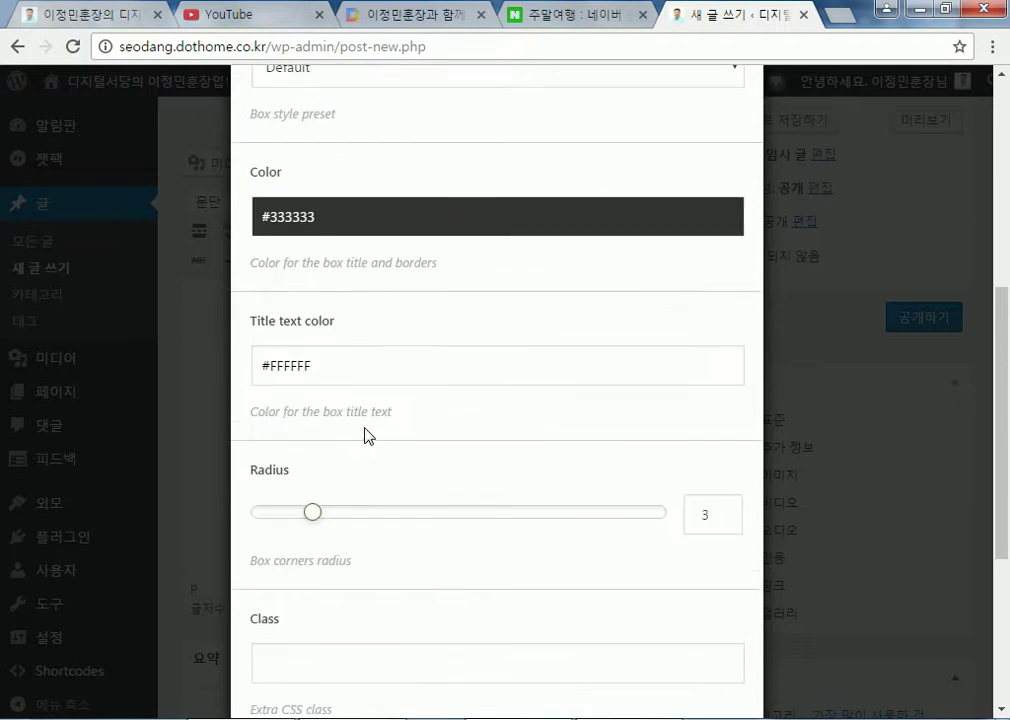
{"action": "left_click", "coordinate": [262, 474]}
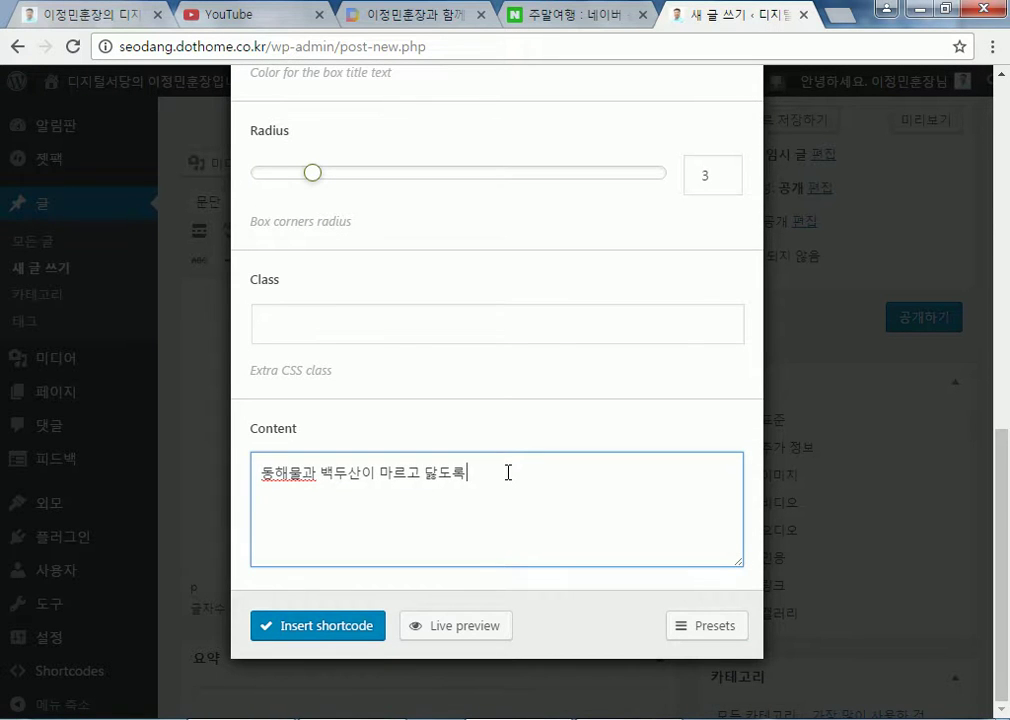
{"action": "type", "text": "하느님이 보우하사 "}
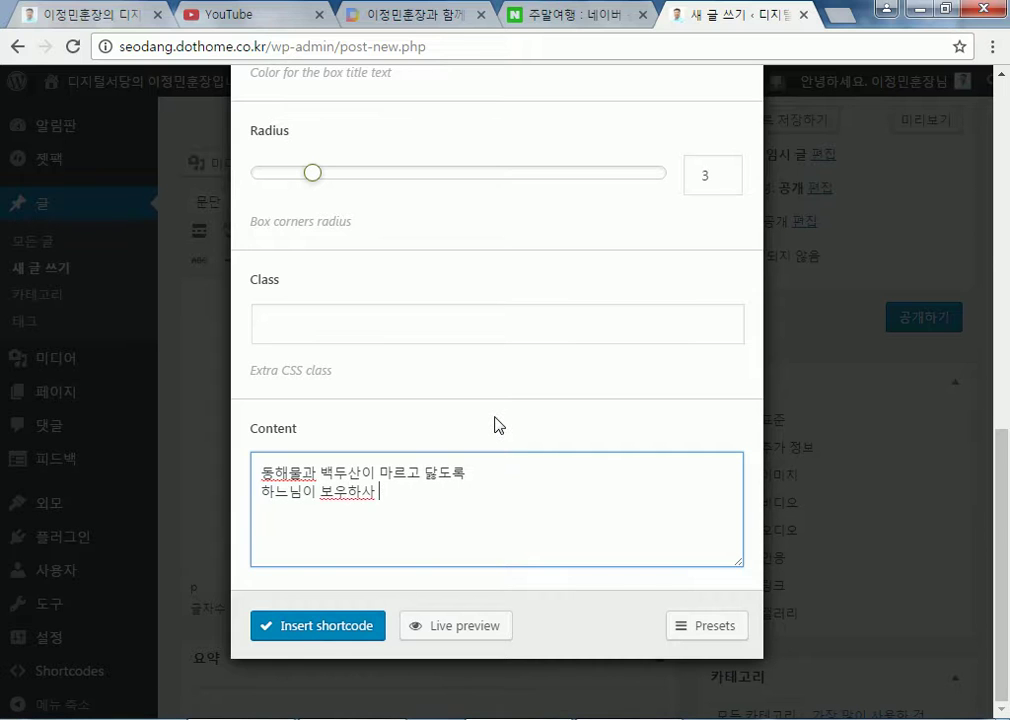
{"action": "type", "text": "우리날라 만세"}
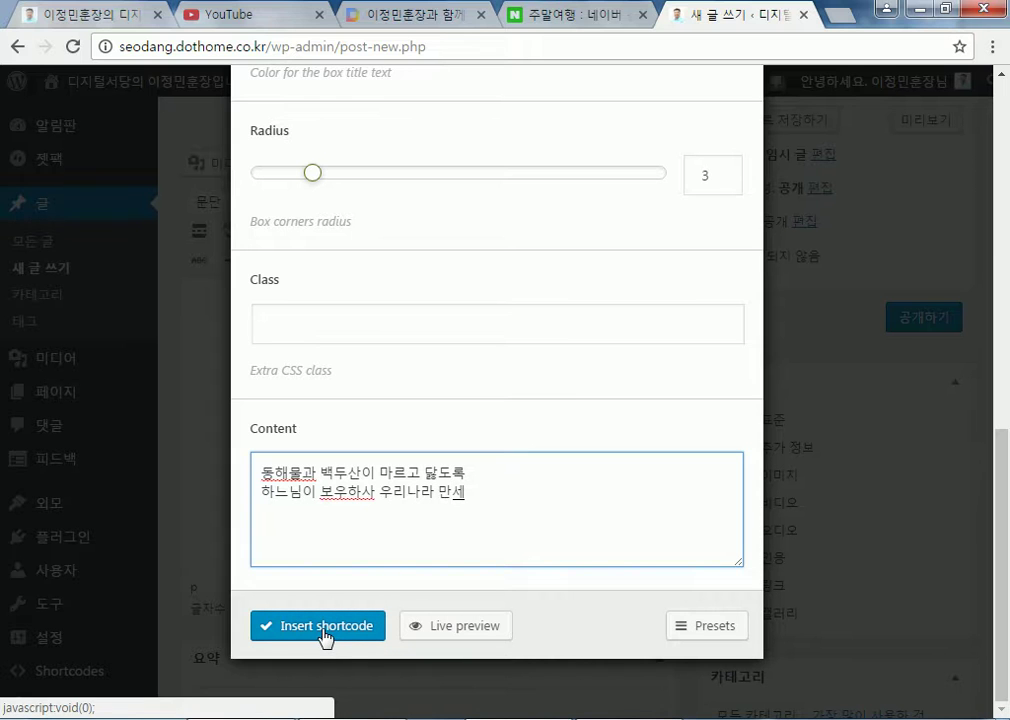
{"action": "scroll", "coordinate": [336, 514], "scroll_direction": "up", "scroll_amount": 8}
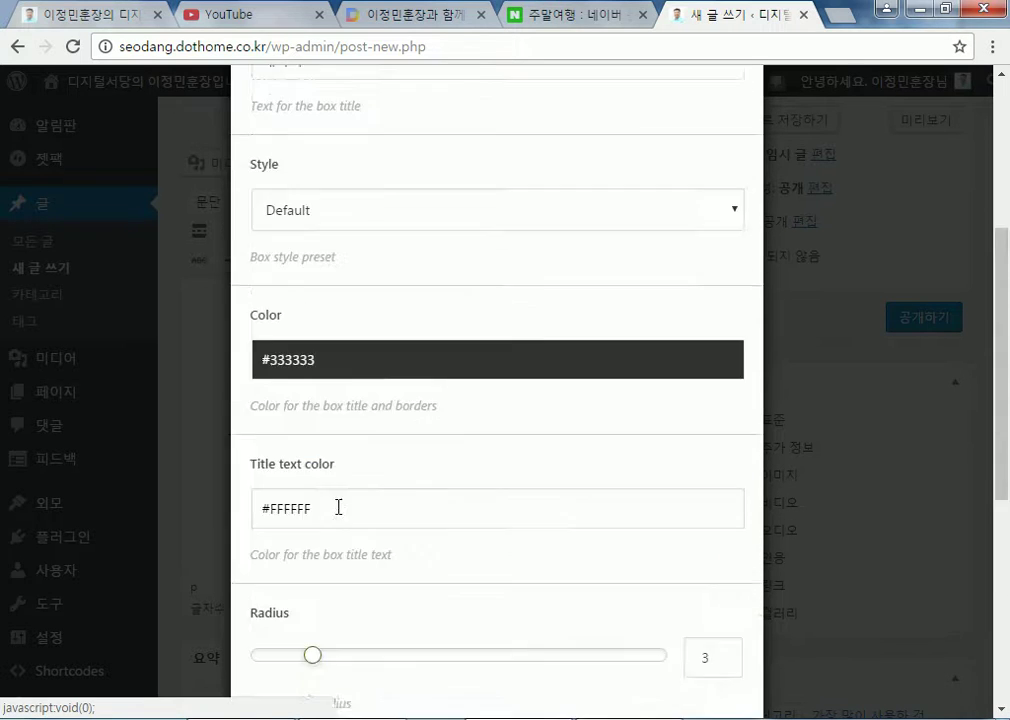
{"action": "scroll", "coordinate": [295, 440], "scroll_direction": "down", "scroll_amount": 3}
{"action": "scroll", "coordinate": [292, 478], "scroll_direction": "down", "scroll_amount": 5}
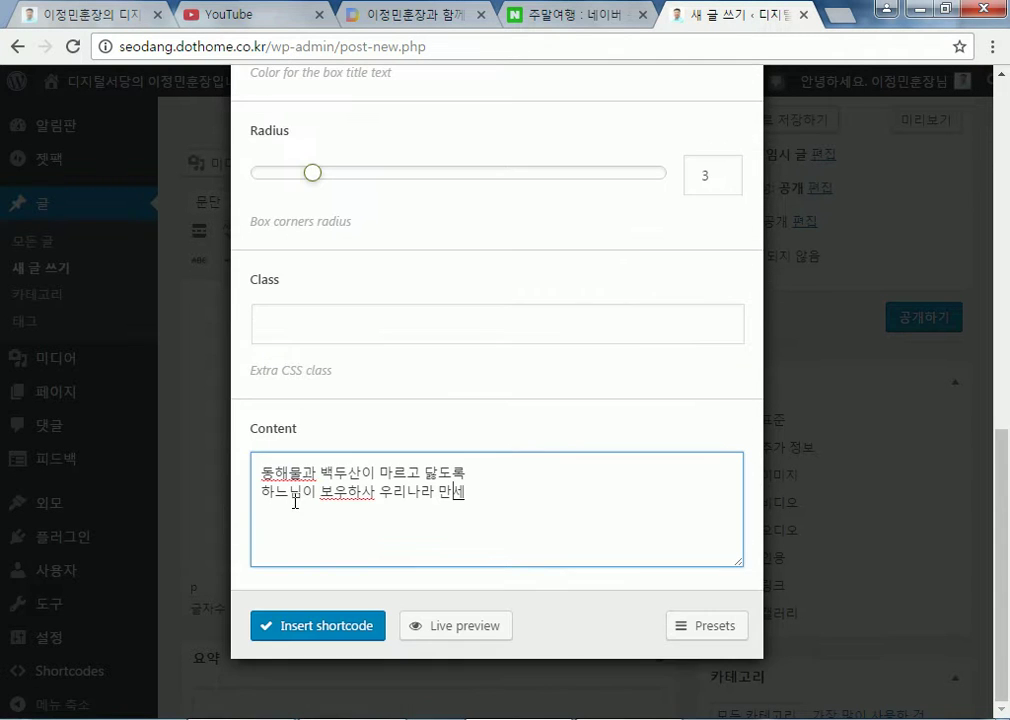
Insert the 애국가 box shortcode into the post and check its raw markup
{"action": "left_click", "coordinate": [291, 627]}
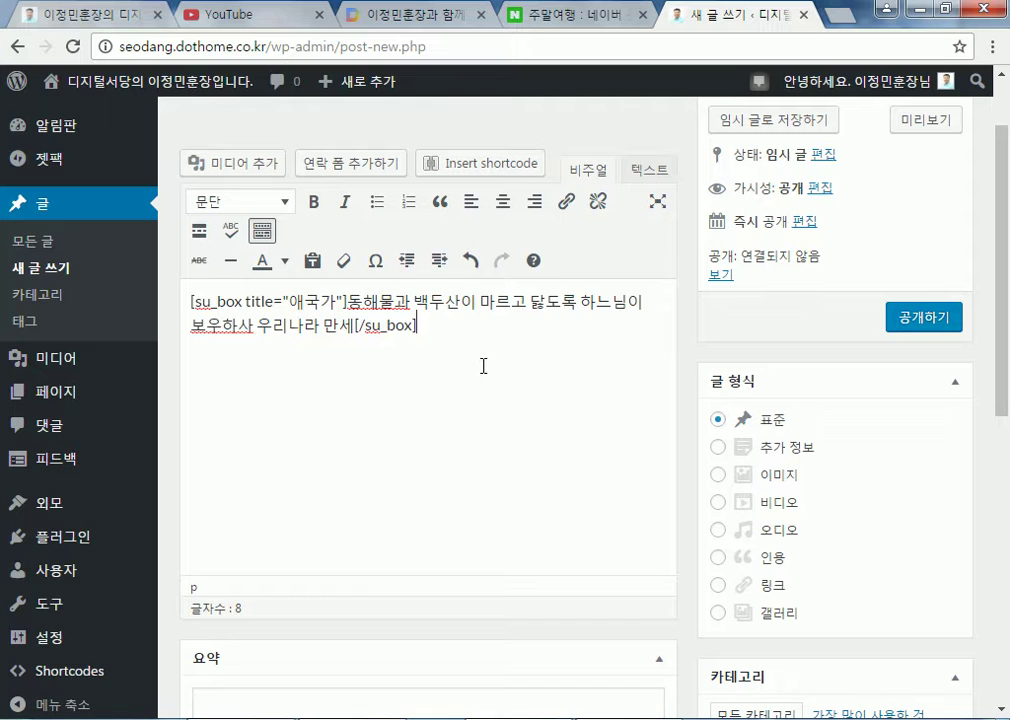
{"action": "left_click", "coordinate": [646, 170]}
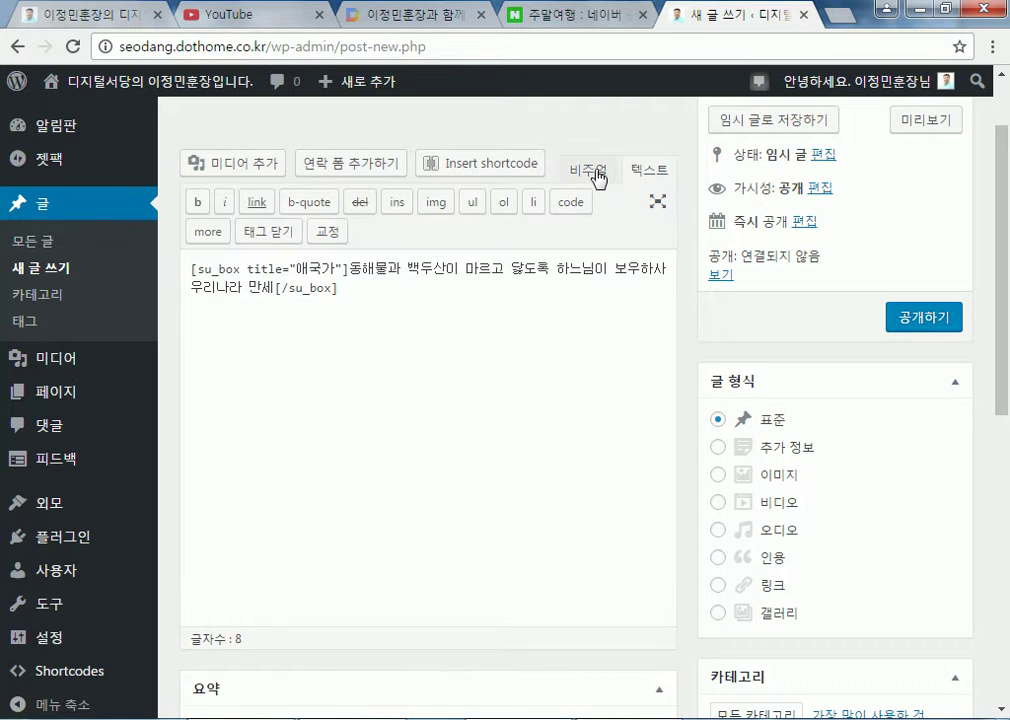
{"action": "left_click", "coordinate": [594, 178]}
{"action": "scroll", "coordinate": [433, 372], "scroll_direction": "up", "scroll_amount": 2}
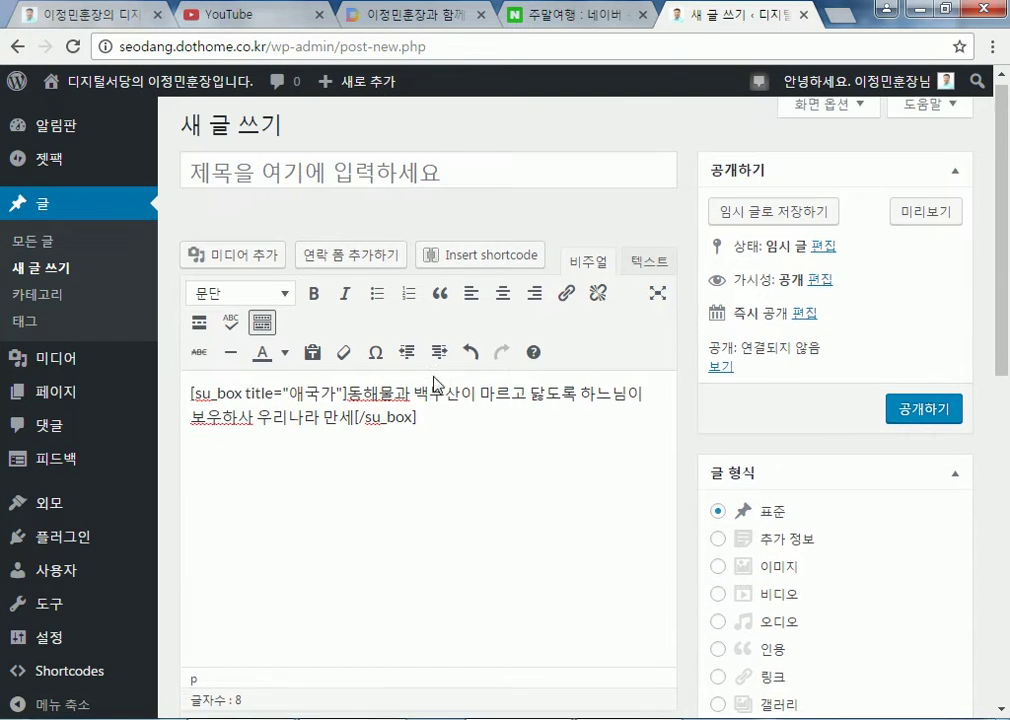
Title the post 애국가_ShortCode
{"action": "left_click", "coordinate": [338, 178]}
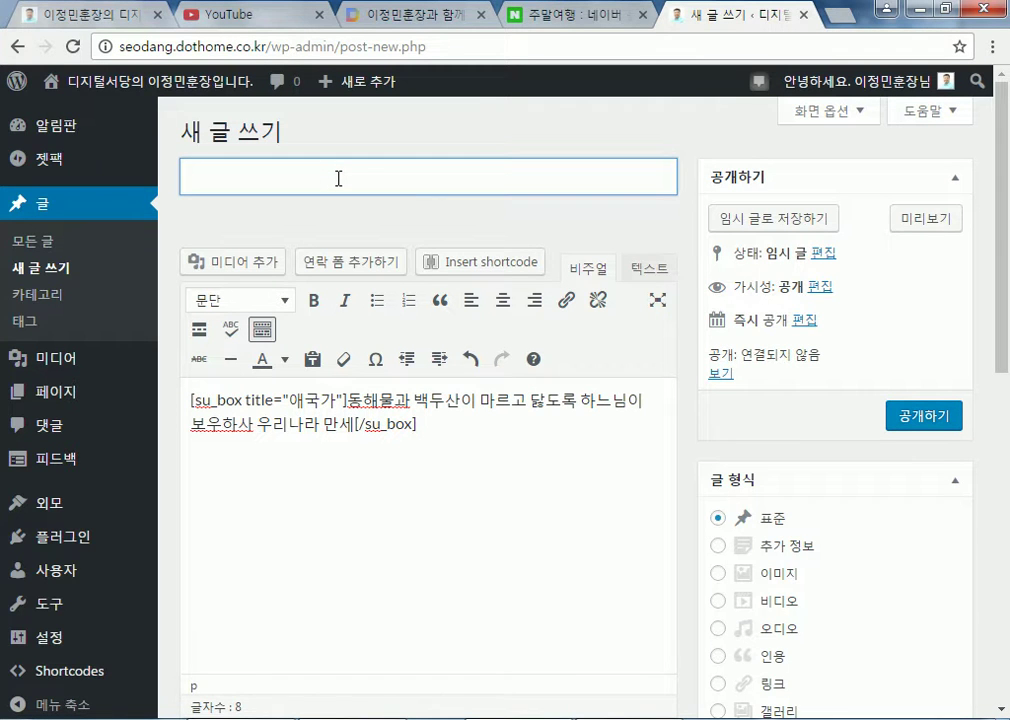
{"action": "type", "text": "ShortCo"}
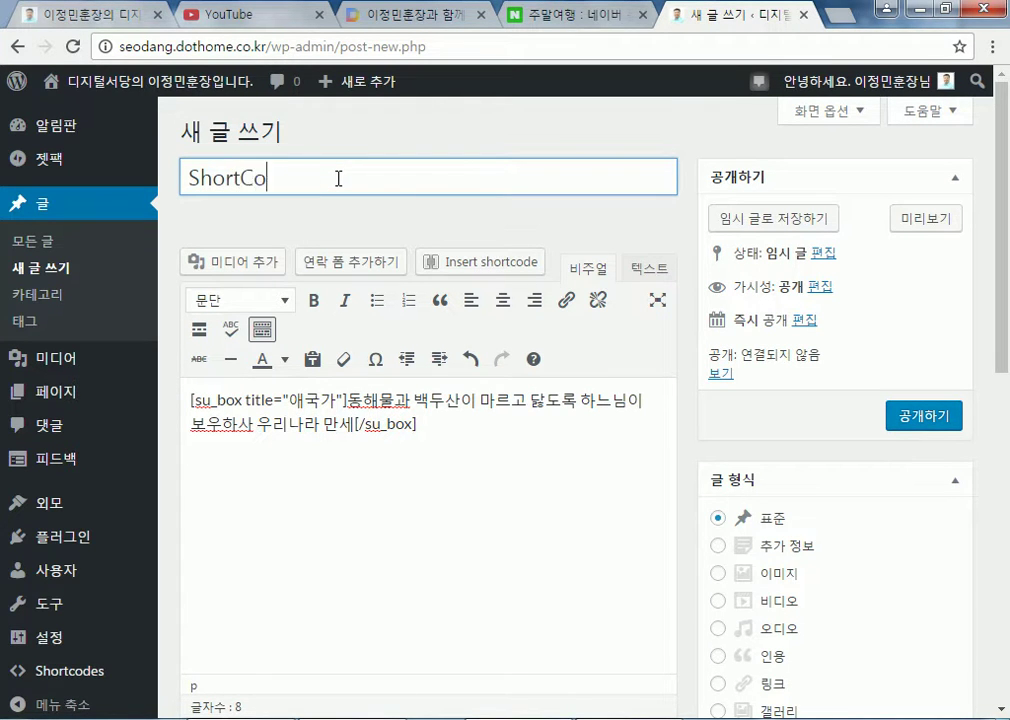
{"action": "type", "text": "de"}
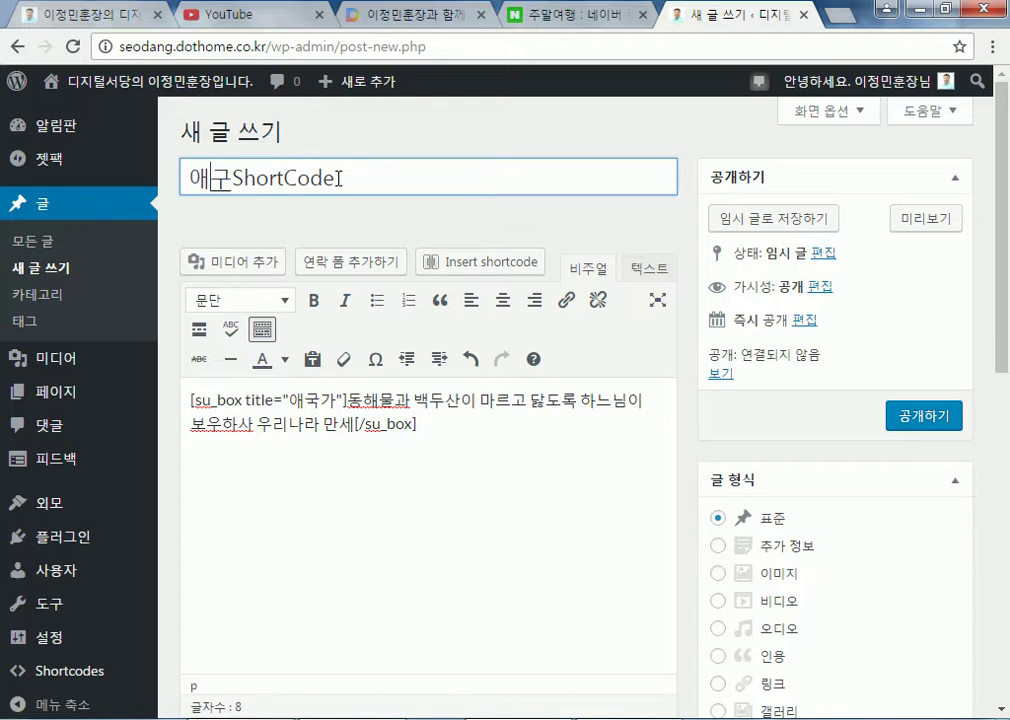
{"action": "type", "text": "애국가_"}
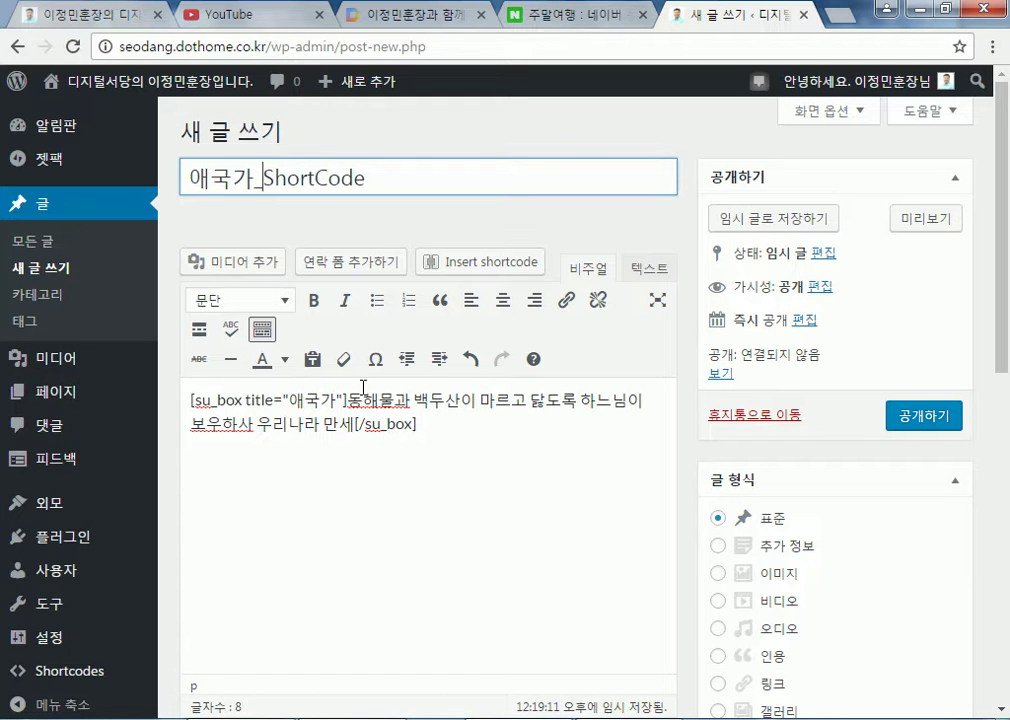
Publish the post and select the anthem lyrics inside the box
{"action": "left_click", "coordinate": [905, 415]}
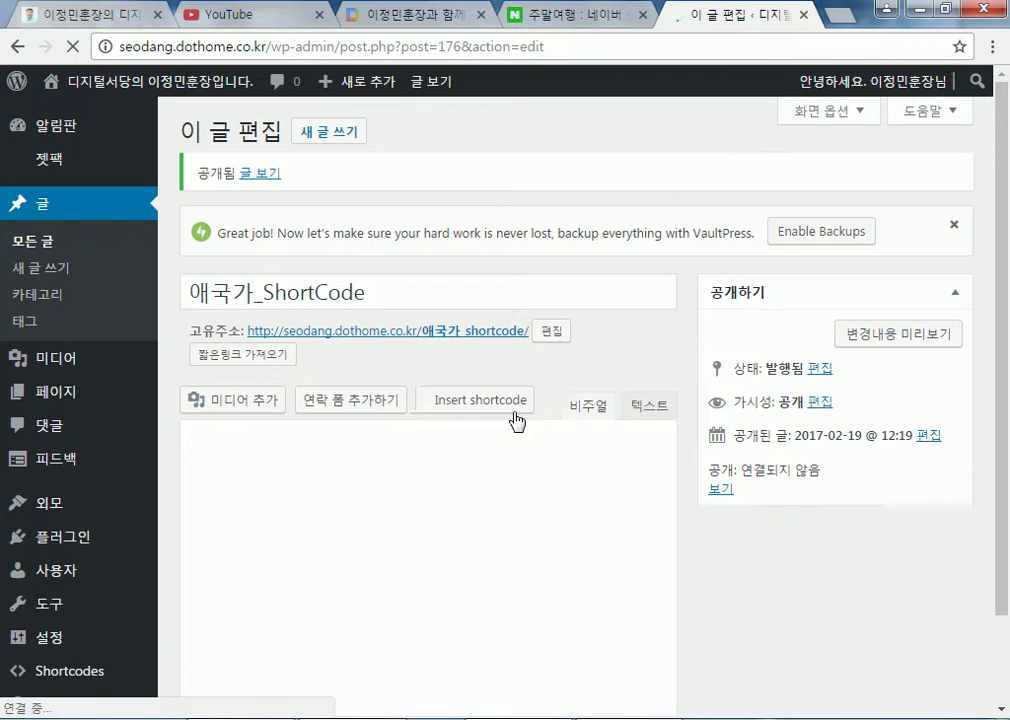
{"action": "scroll", "coordinate": [388, 455], "scroll_direction": "down", "scroll_amount": 2}
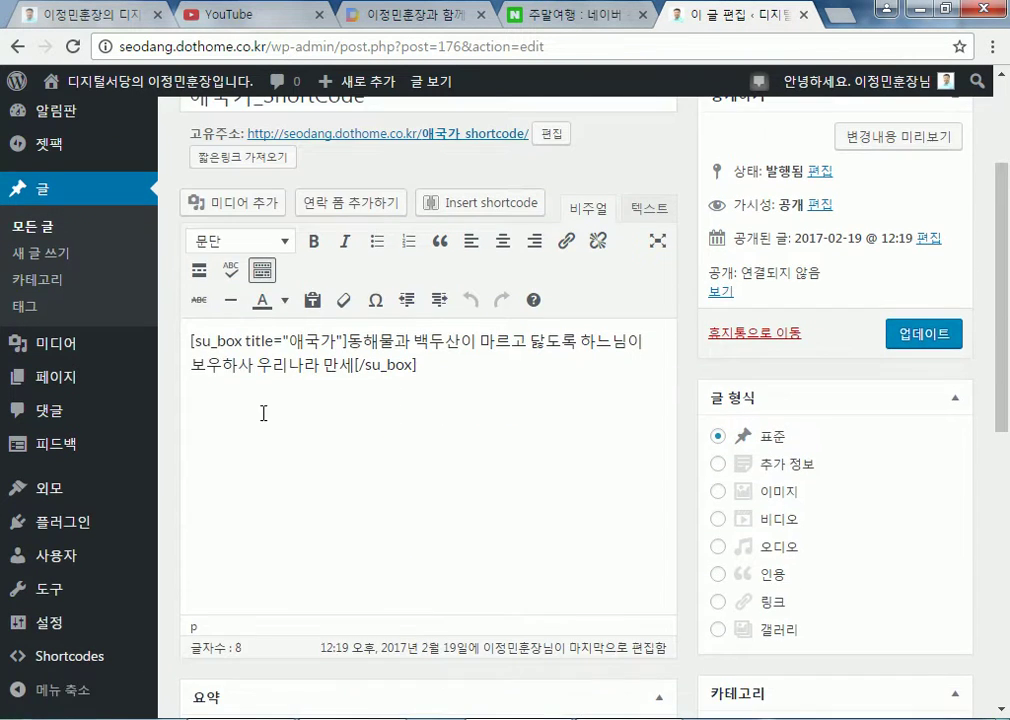
{"action": "left_click_drag", "start_coordinate": [194, 341], "coordinate": [426, 366]}
{"action": "left_click", "coordinate": [346, 341]}
{"action": "left_click_drag", "start_coordinate": [349, 342], "coordinate": [352, 366]}
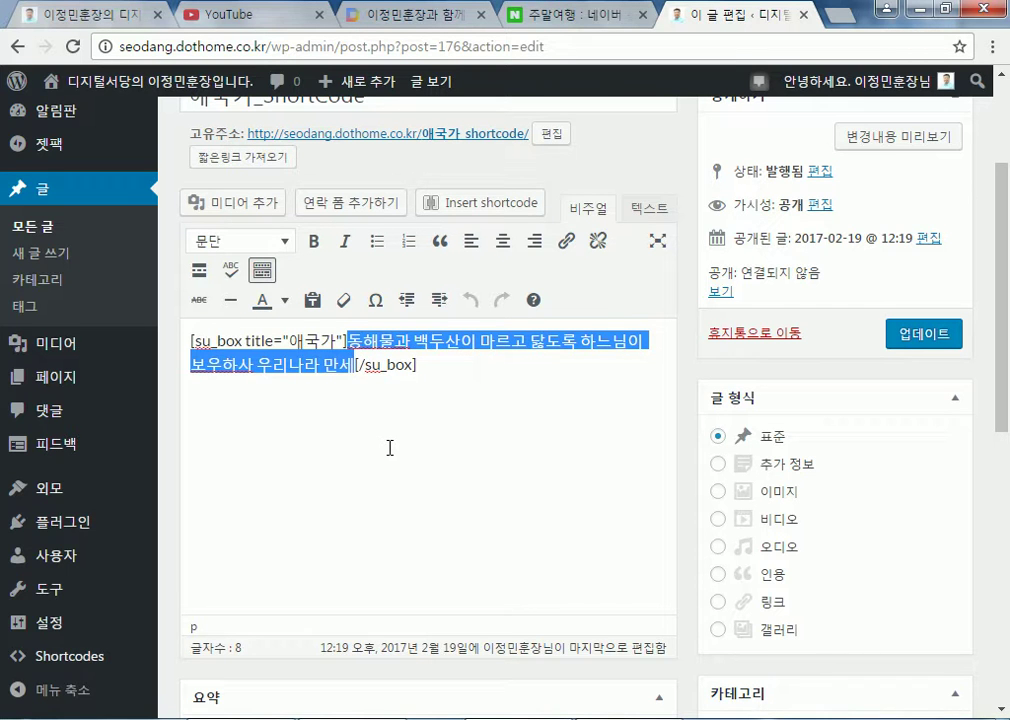
Visit the public site to see the 애국가 box with the lyrics
{"action": "scroll", "coordinate": [406, 322], "scroll_direction": "up", "scroll_amount": 2}
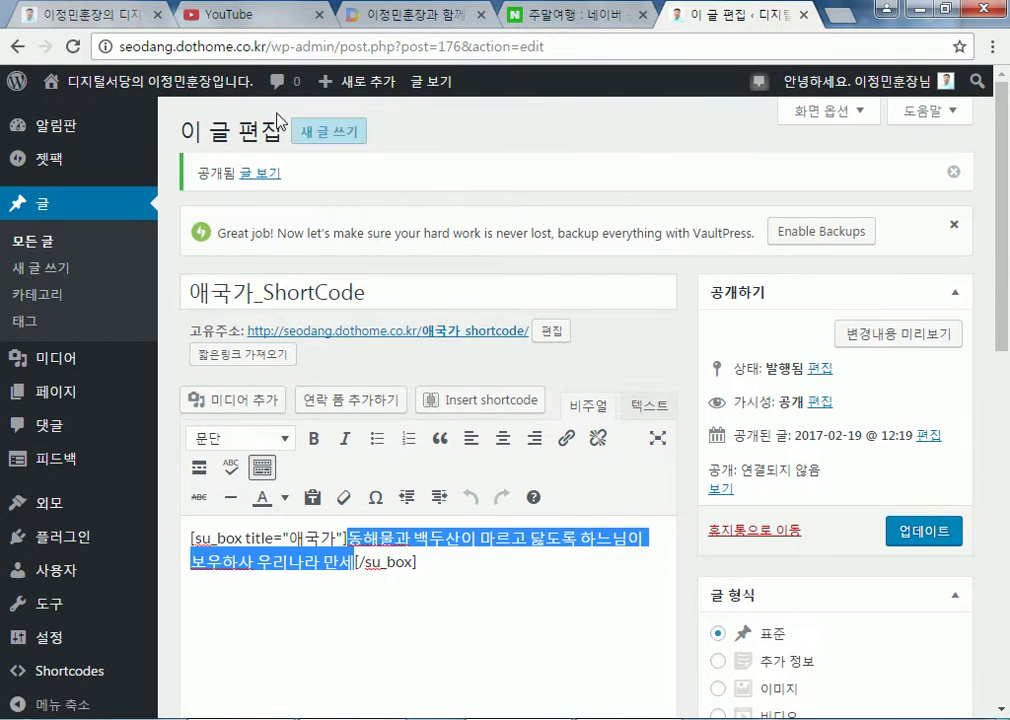
{"action": "mouse_move", "coordinate": [192, 88]}
{"action": "left_click", "coordinate": [191, 115]}
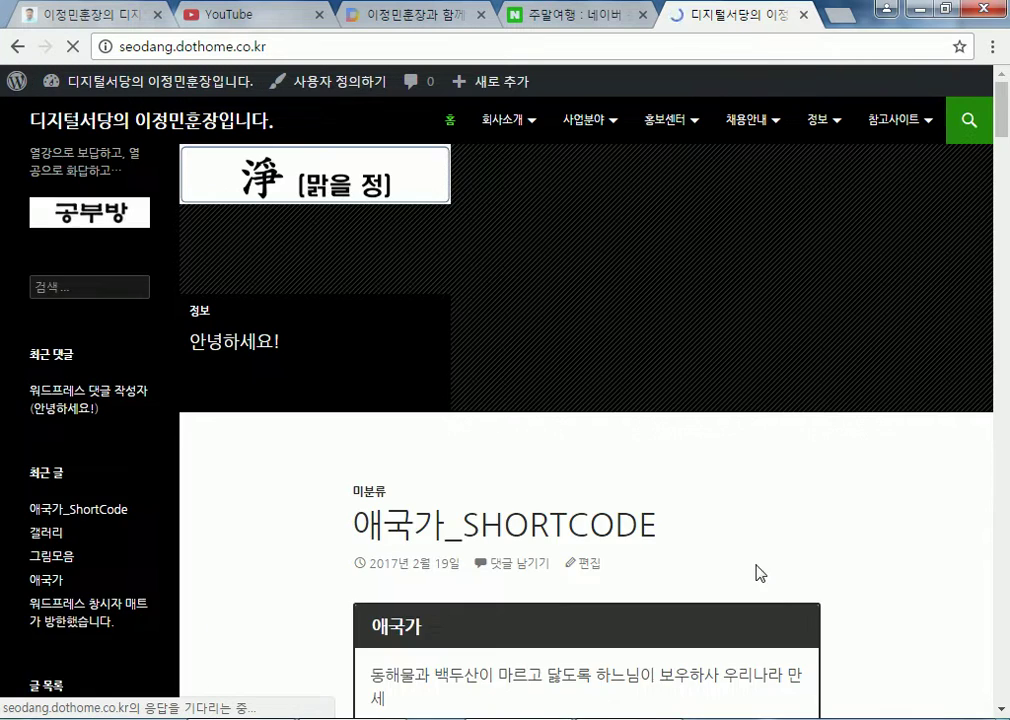
{"action": "scroll", "coordinate": [779, 573], "scroll_direction": "down", "scroll_amount": 4}
{"action": "scroll", "coordinate": [775, 564], "scroll_direction": "up", "scroll_amount": 1}
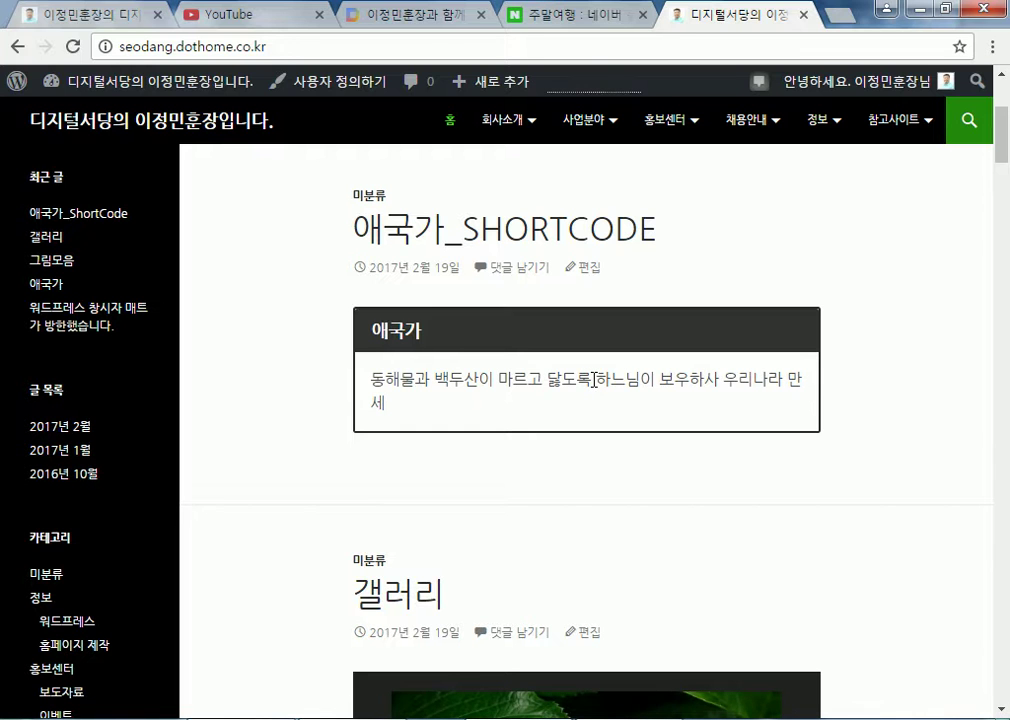
Edit the post, break the lyrics into a new paragraph after 닳도록, and update it
{"action": "left_click", "coordinate": [589, 270]}
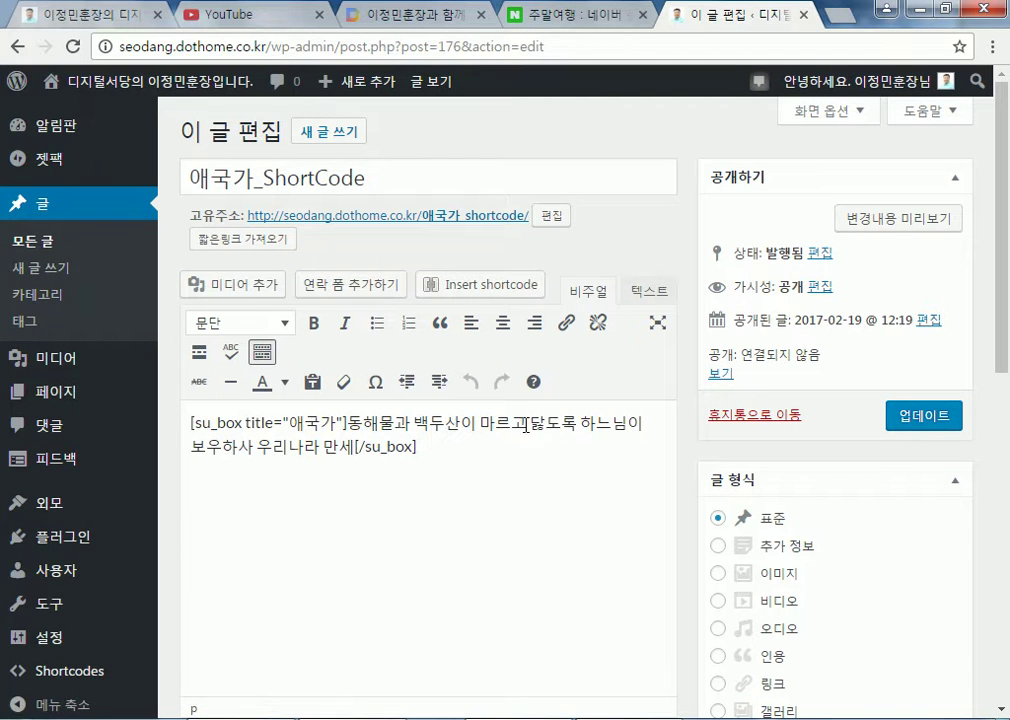
{"action": "left_click", "coordinate": [577, 424]}
{"action": "key", "text": "Return"}
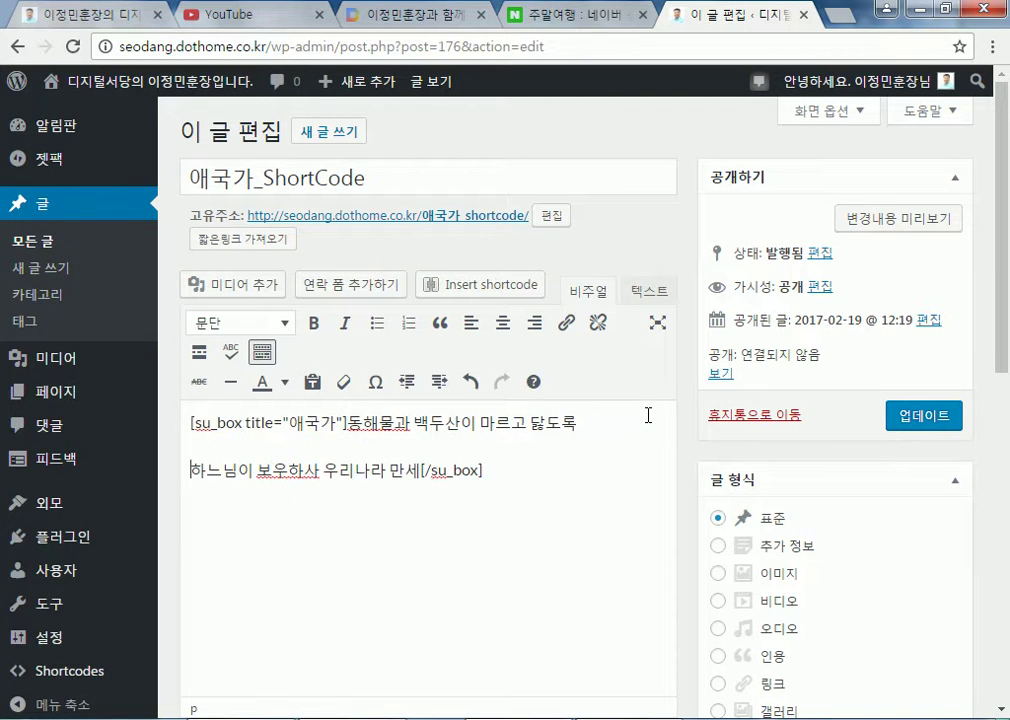
{"action": "key", "text": "Delete"}
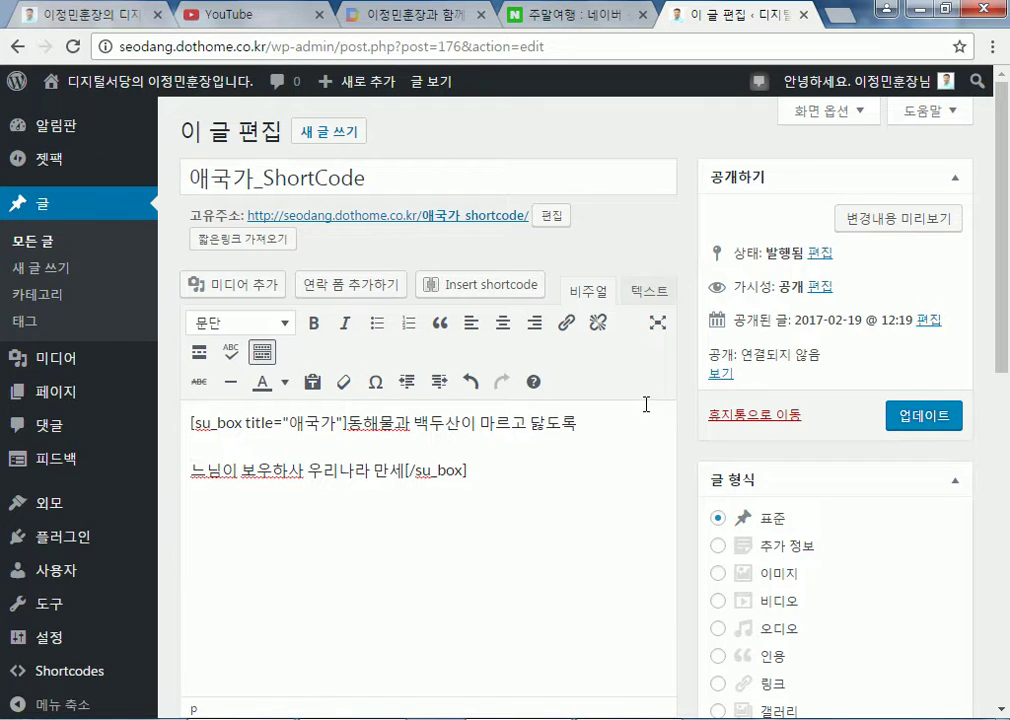
{"action": "key", "text": "ctrl+z"}
{"action": "key", "text": "BackSpace"}
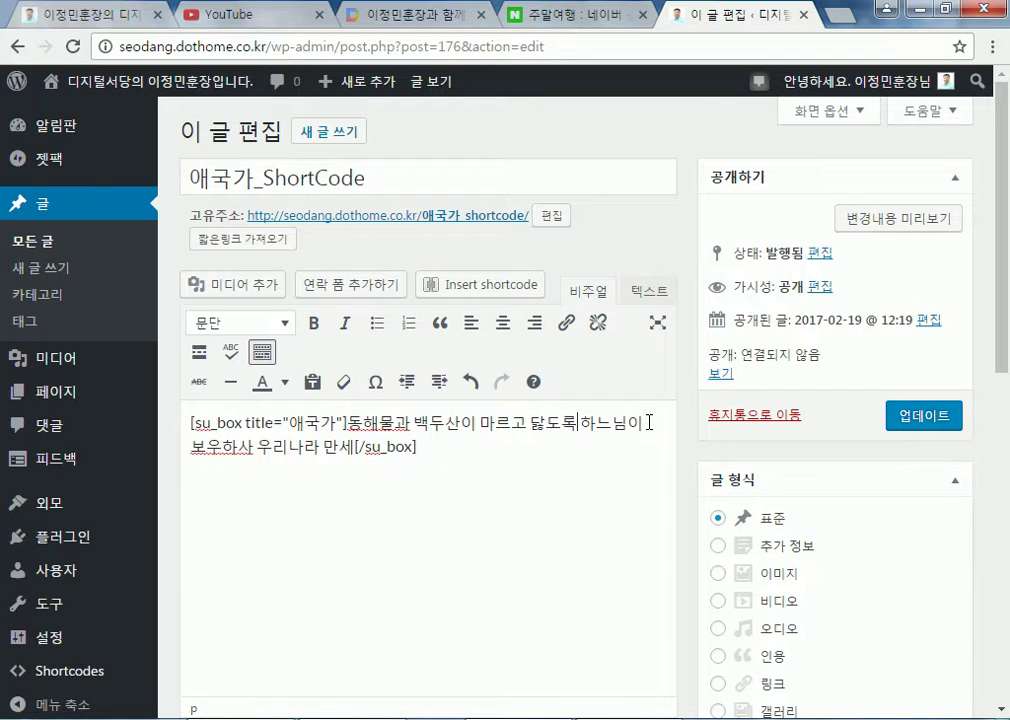
{"action": "key", "text": "Return"}
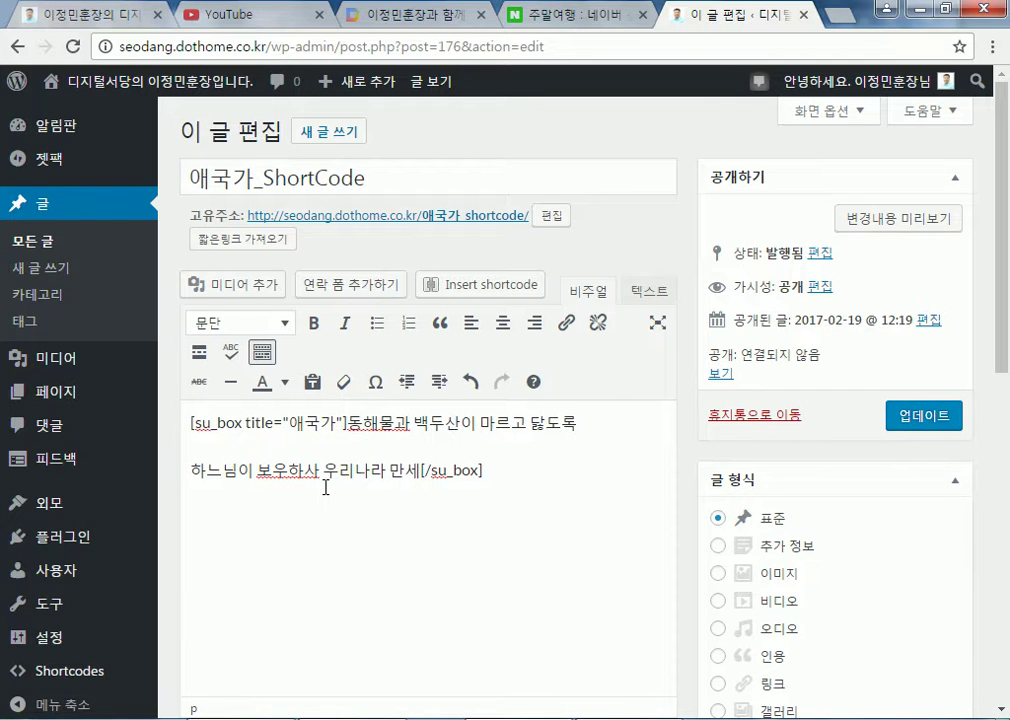
{"action": "left_click", "coordinate": [911, 422]}
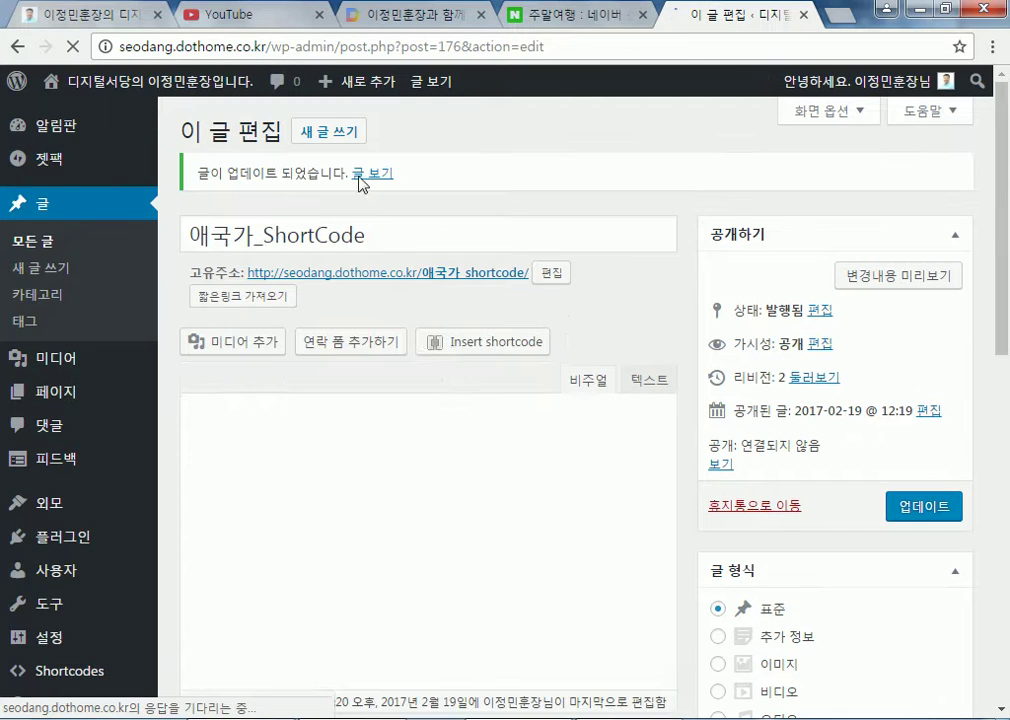
View the live post's two separate lyric lines, then reopen it for editing
{"action": "left_click", "coordinate": [368, 174]}
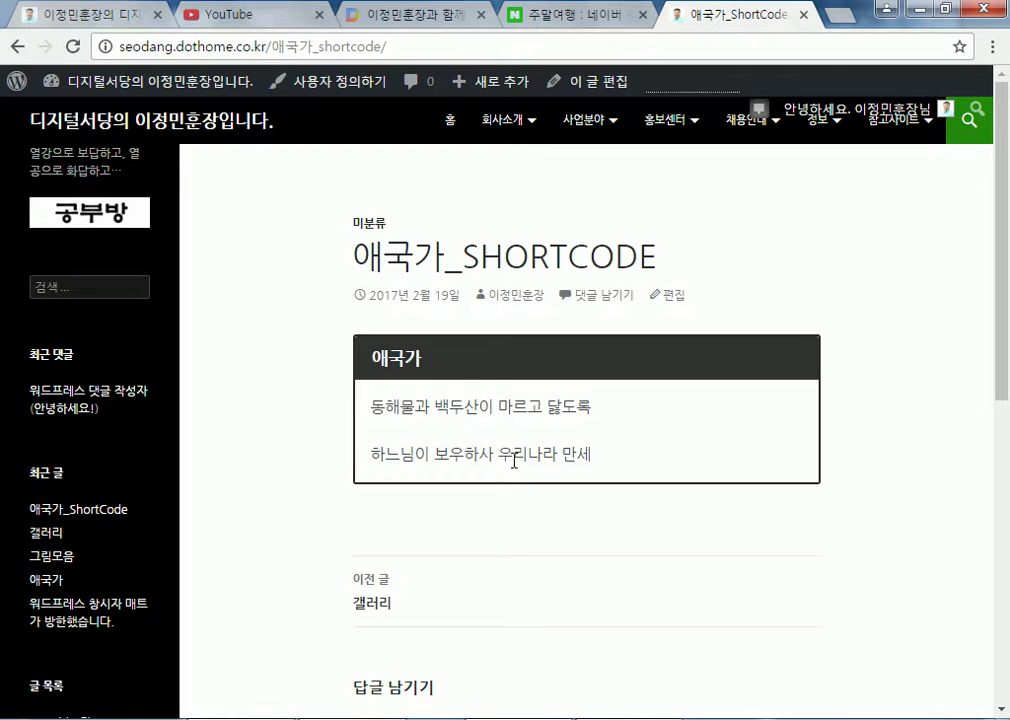
{"action": "scroll", "coordinate": [514, 480], "scroll_direction": "down", "scroll_amount": 6}
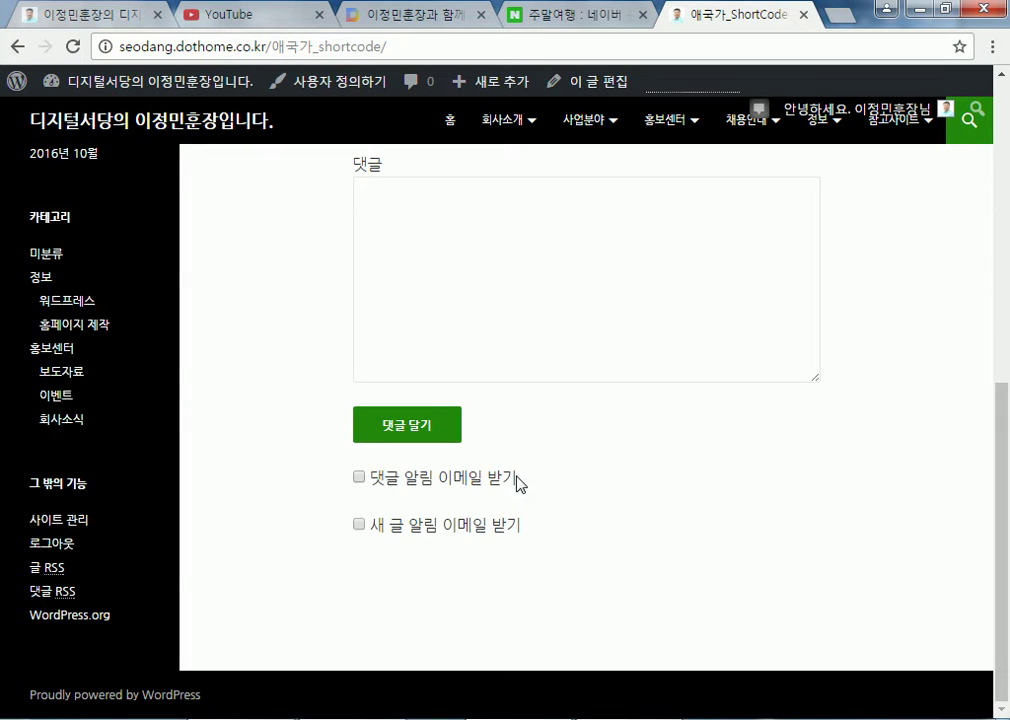
{"action": "scroll", "coordinate": [517, 482], "scroll_direction": "up", "scroll_amount": 6}
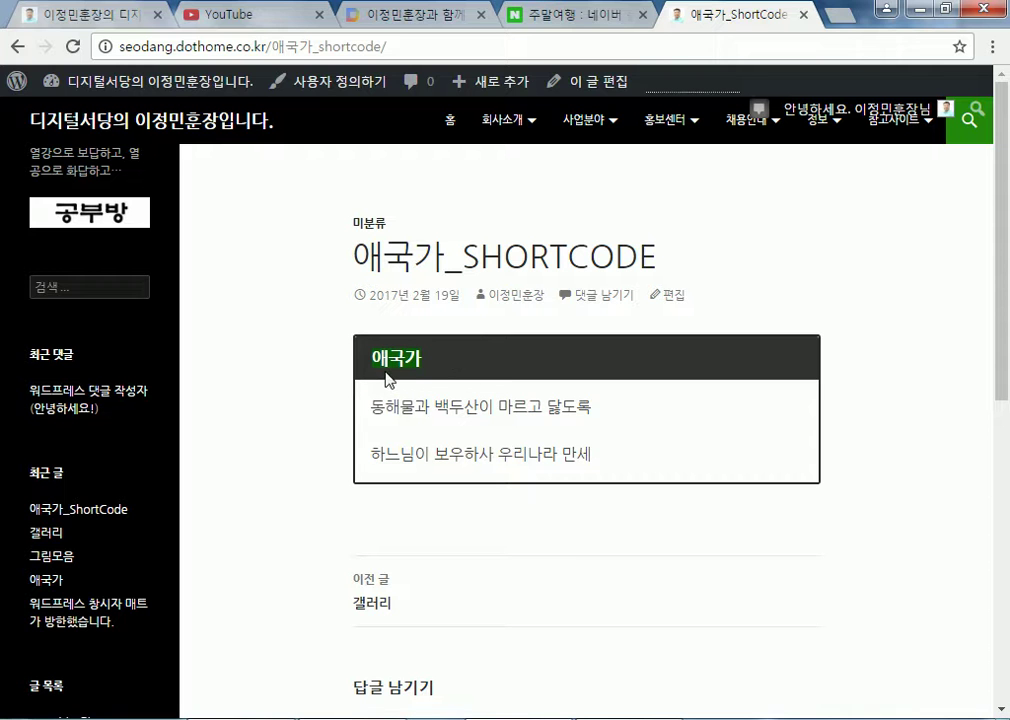
{"action": "left_click", "coordinate": [670, 297]}
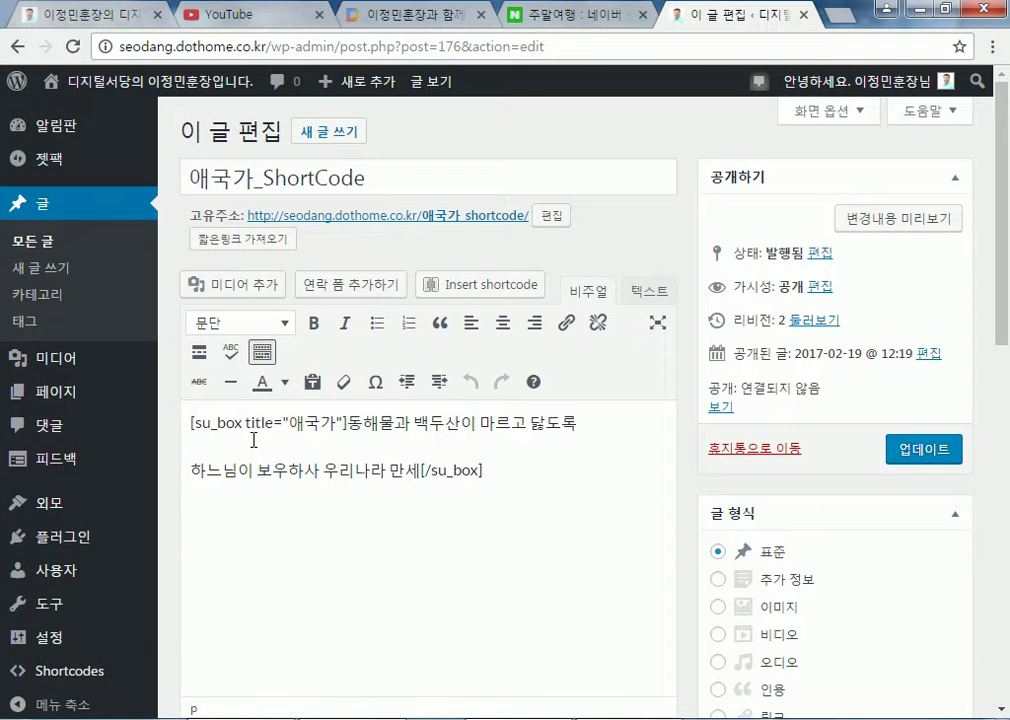
{"action": "left_click", "coordinate": [253, 440]}
{"action": "triple_click", "coordinate": [253, 440]}
{"action": "triple_click", "coordinate": [262, 420]}
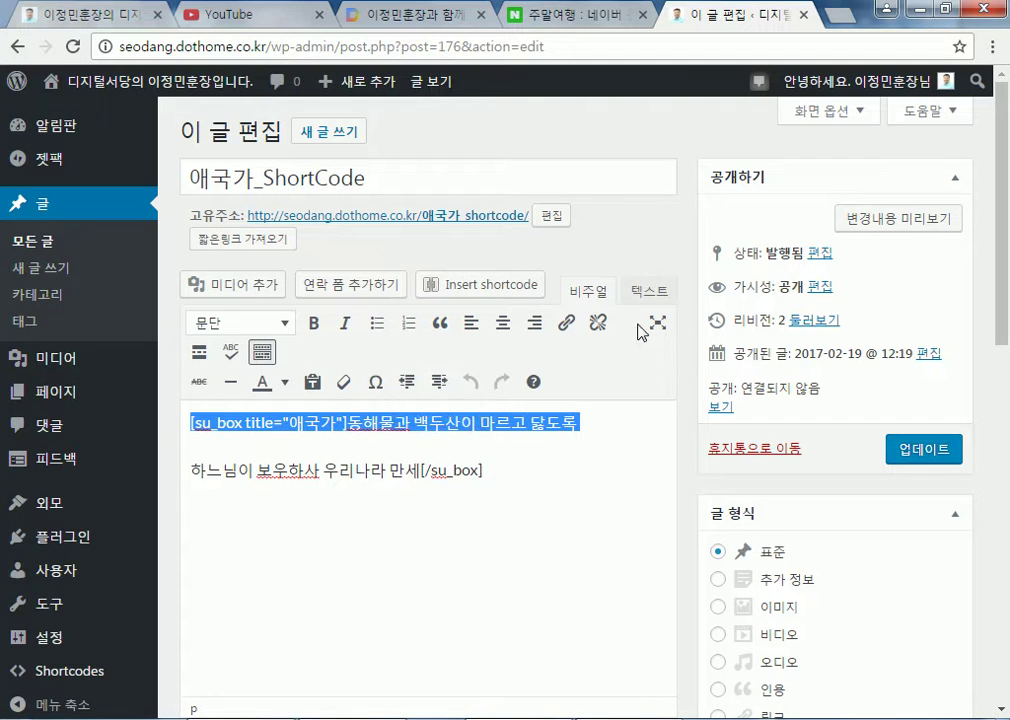
{"action": "left_click", "coordinate": [650, 291]}
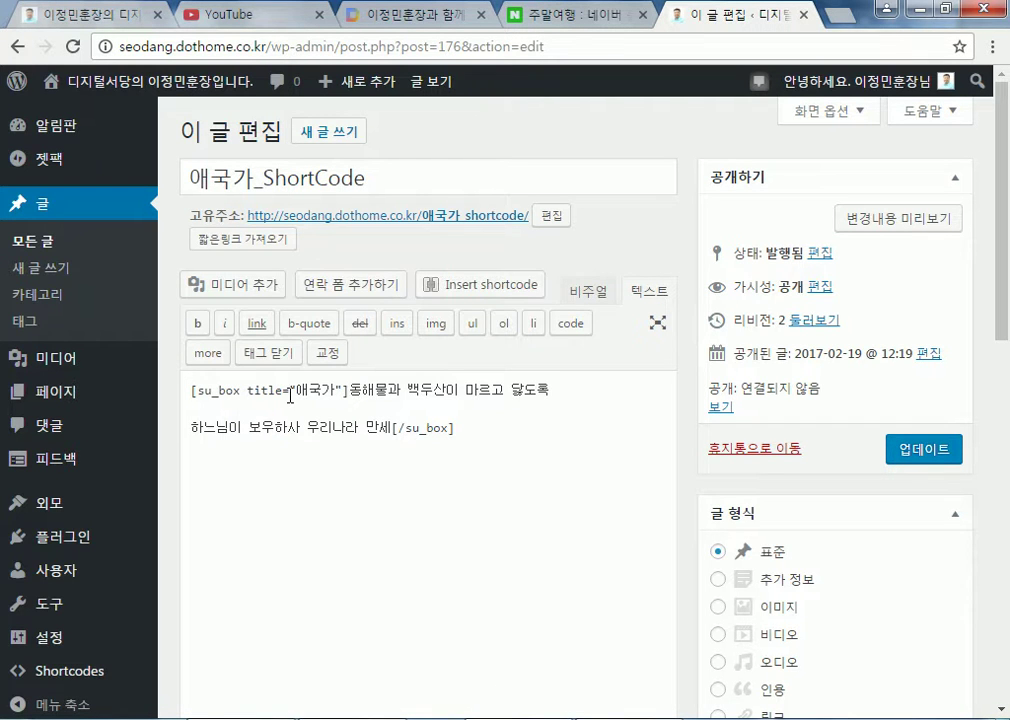
{"action": "left_click", "coordinate": [596, 292]}
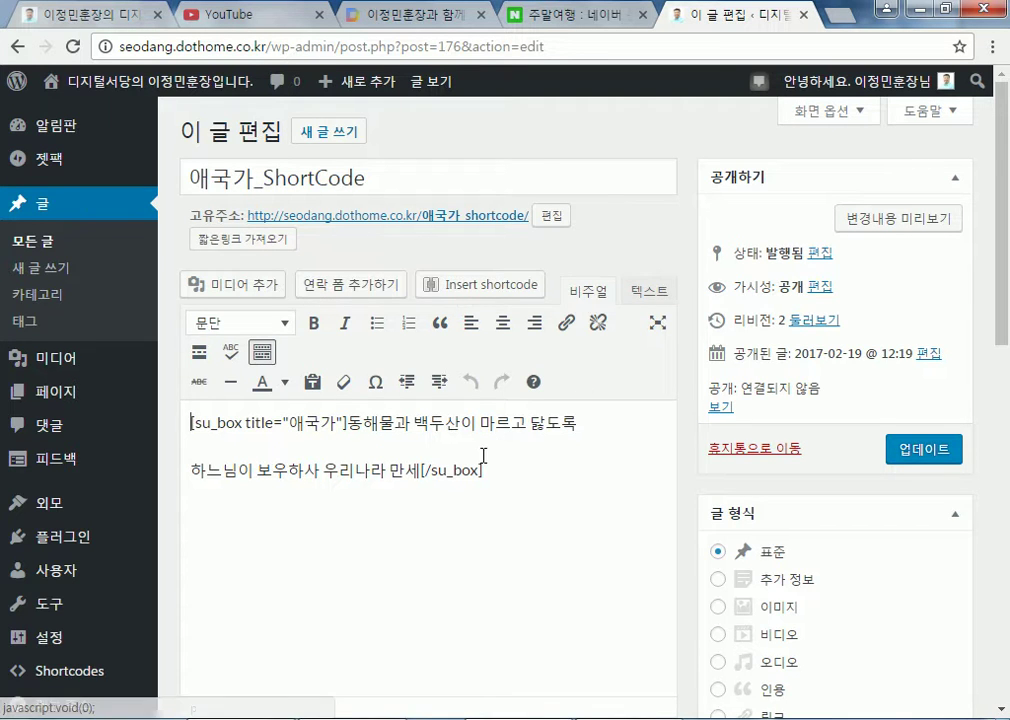
{"action": "scroll", "coordinate": [501, 447], "scroll_direction": "down", "scroll_amount": 8}
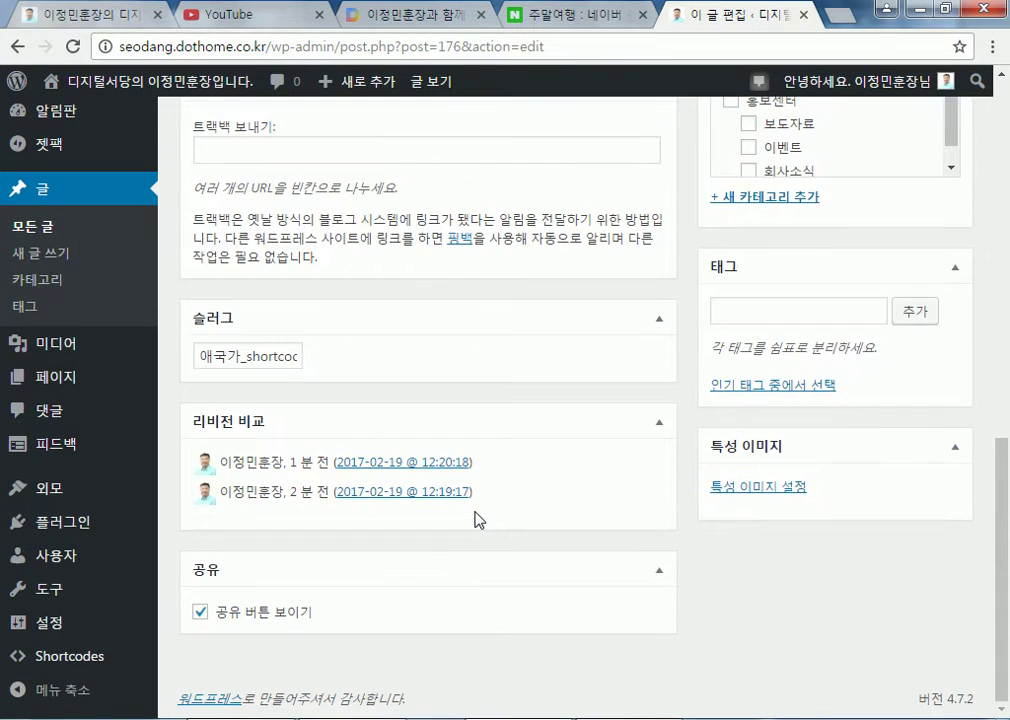
{"action": "scroll", "coordinate": [470, 500], "scroll_direction": "up", "scroll_amount": 8}
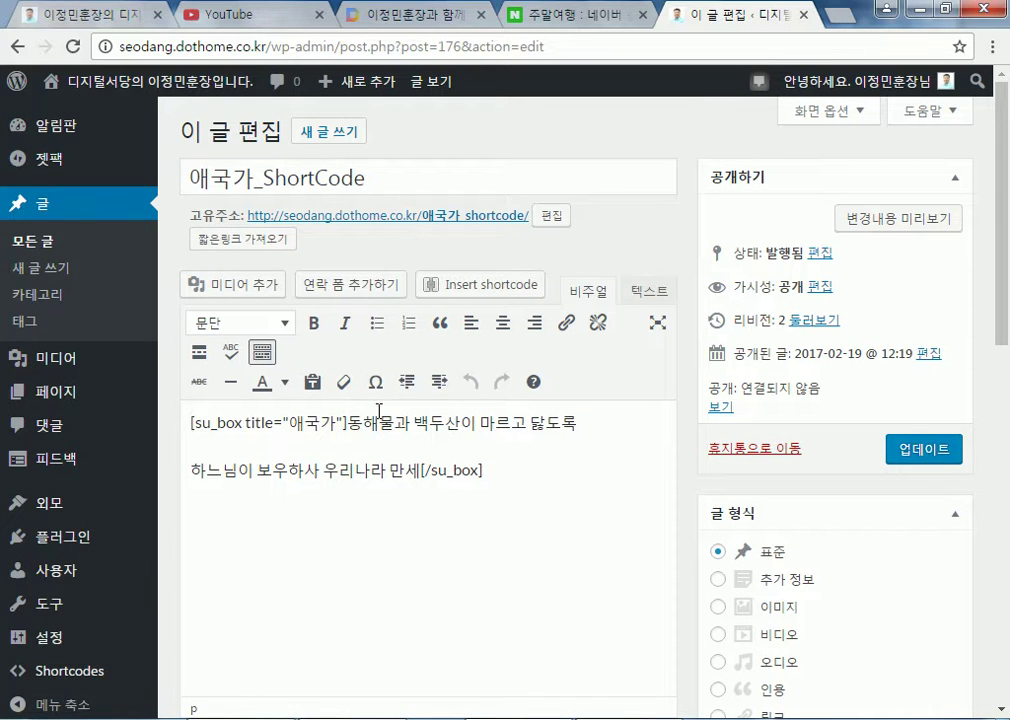
Start a Box shortcode and paste 애국가 as its title
{"action": "left_click", "coordinate": [478, 290]}
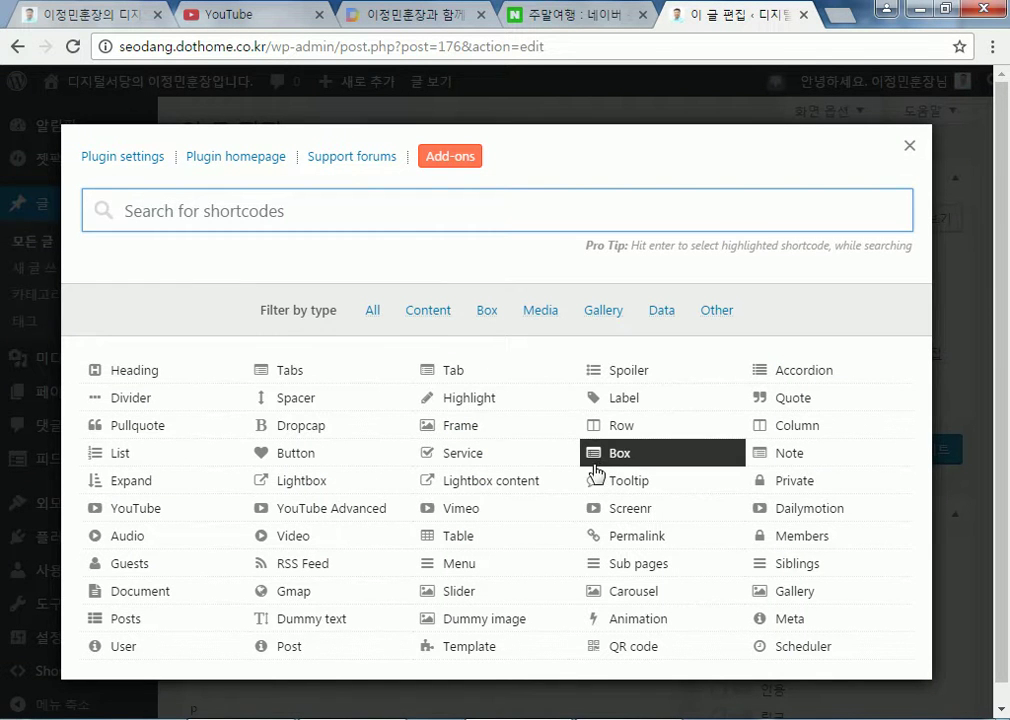
{"action": "left_click", "coordinate": [606, 460]}
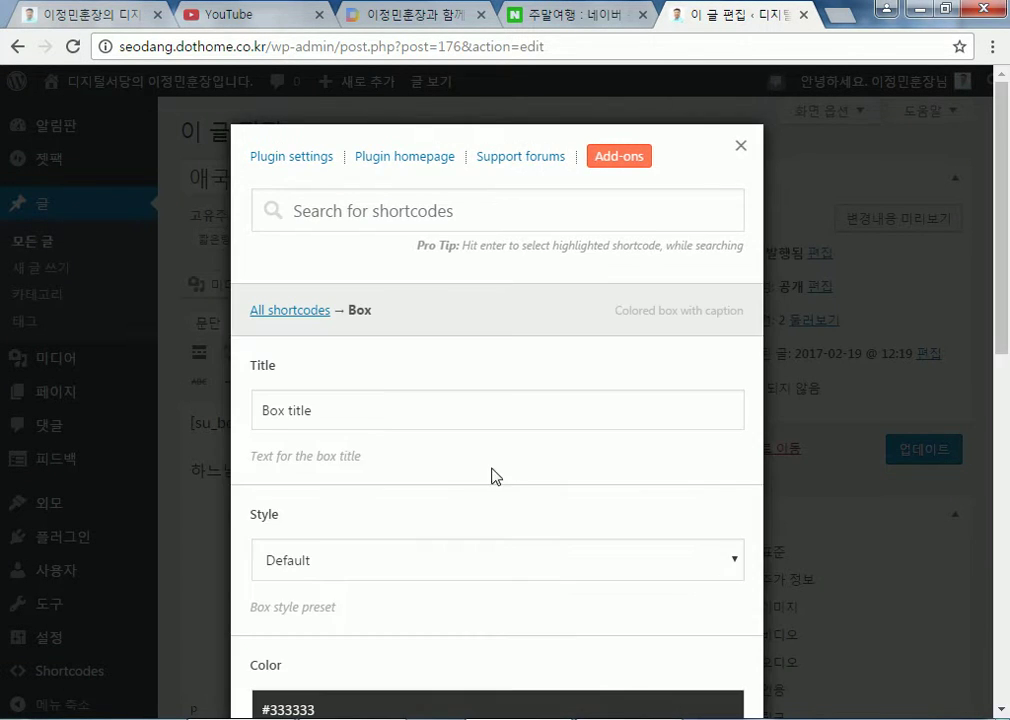
{"action": "type", "text": "애국가"}
{"action": "scroll", "coordinate": [491, 473], "scroll_direction": "down", "scroll_amount": 3}
Set the box colour to yellow #e9dd3c using the colour wheel
{"action": "left_click", "coordinate": [318, 414]}
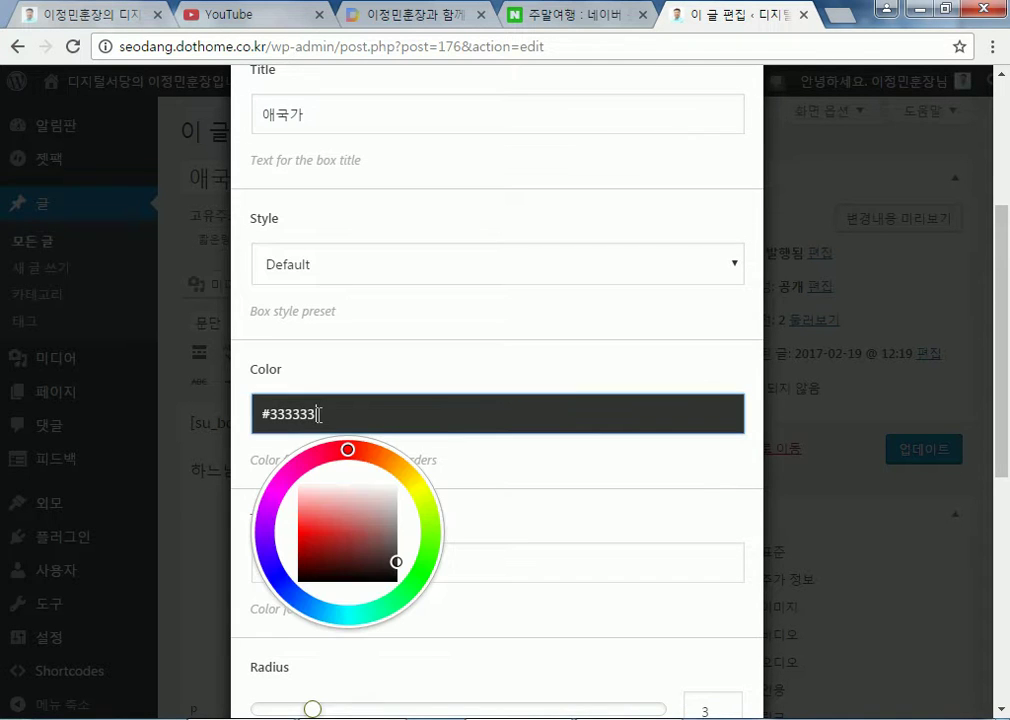
{"action": "left_click_drag", "start_coordinate": [349, 451], "coordinate": [417, 487]}
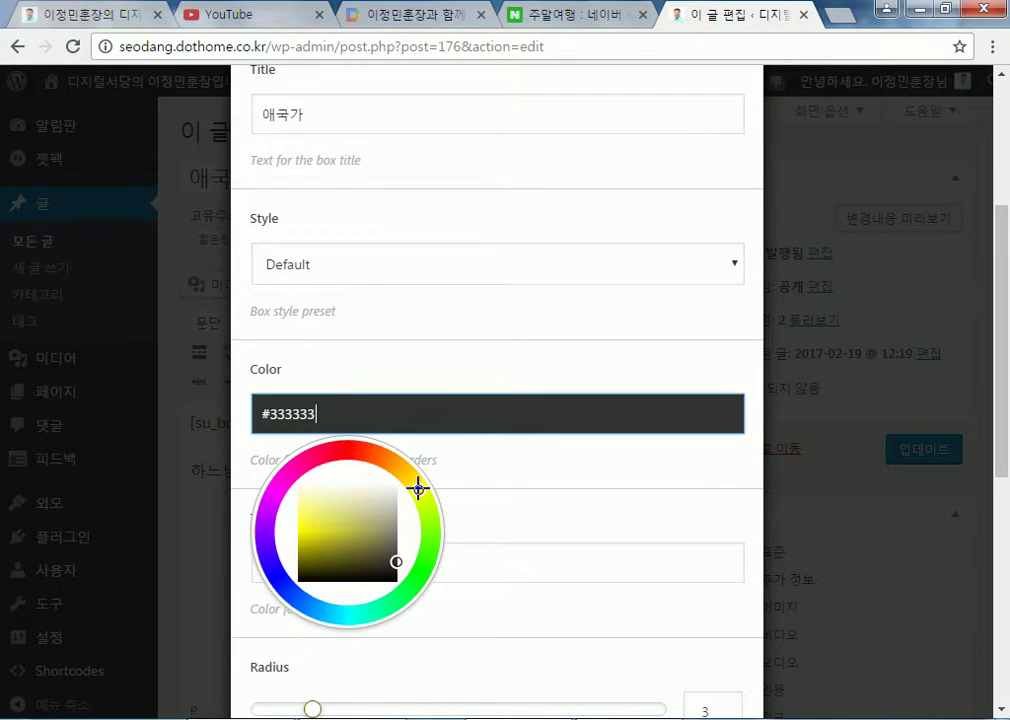
{"action": "left_click", "coordinate": [292, 467]}
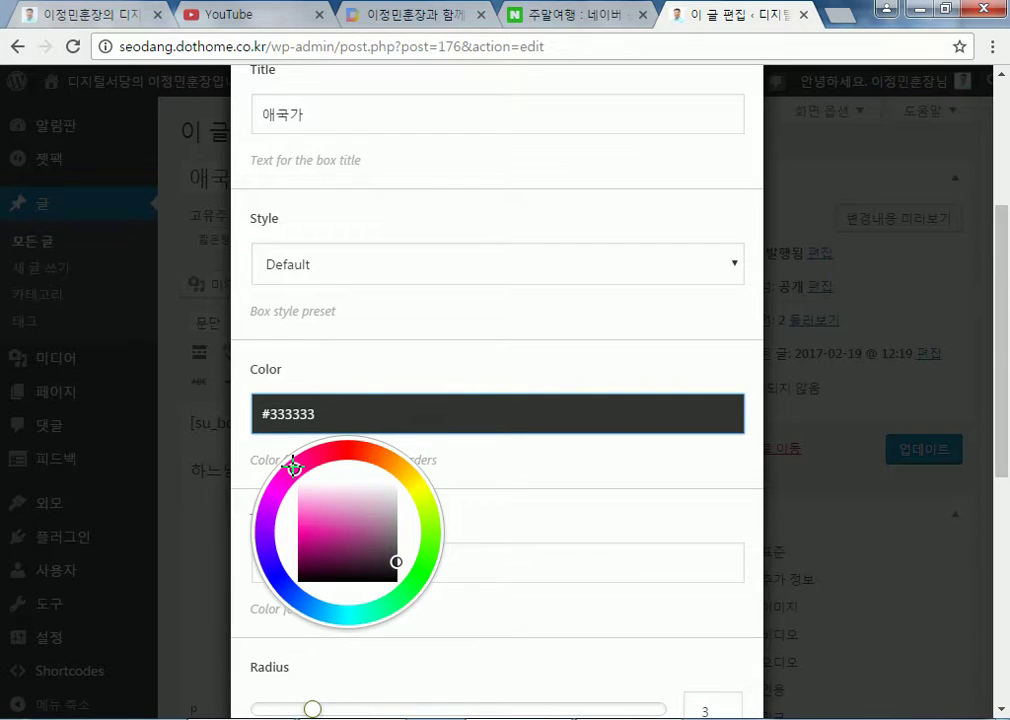
{"action": "left_click", "coordinate": [336, 527]}
{"action": "left_click", "coordinate": [325, 507]}
{"action": "left_click_drag", "start_coordinate": [260, 492], "coordinate": [273, 569]}
{"action": "left_click", "coordinate": [341, 526]}
{"action": "left_click", "coordinate": [319, 525]}
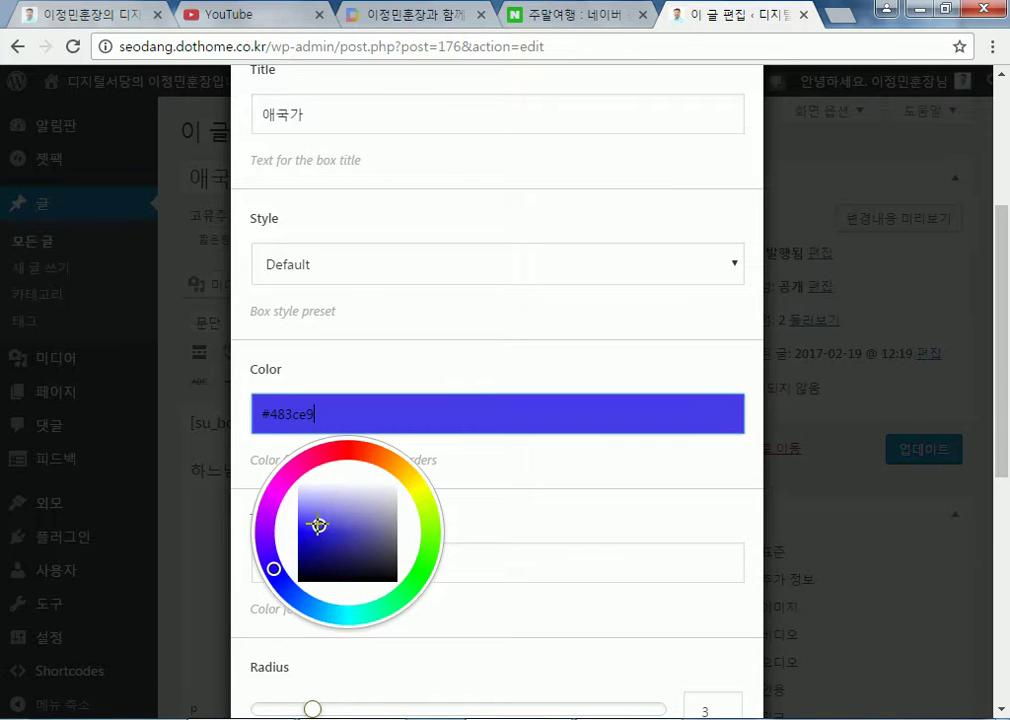
{"action": "left_click", "coordinate": [411, 492]}
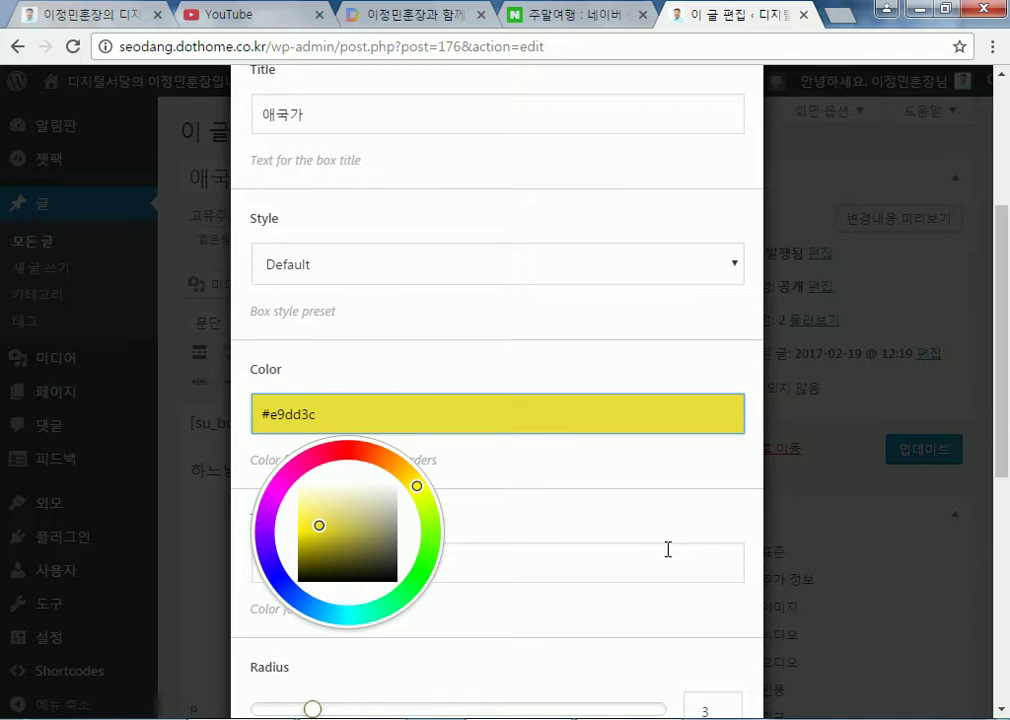
Insert the yellow 애국가 box shortcode into the post and follow the post's permalink
{"action": "scroll", "coordinate": [703, 553], "scroll_direction": "down", "scroll_amount": 5}
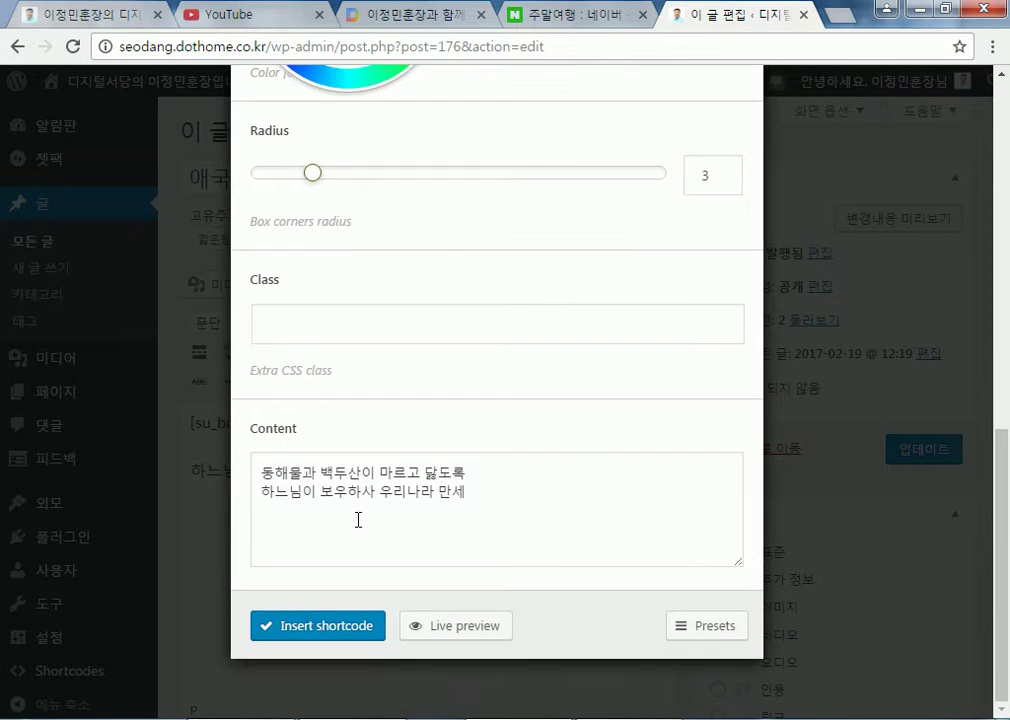
{"action": "left_click", "coordinate": [316, 626]}
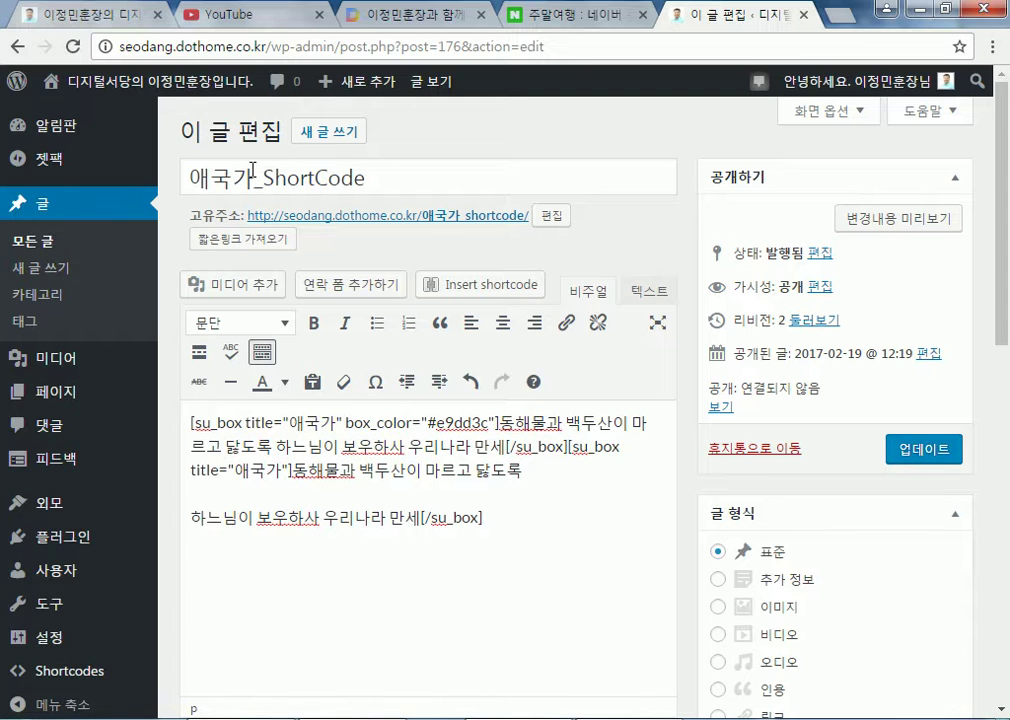
{"action": "left_click", "coordinate": [500, 218]}
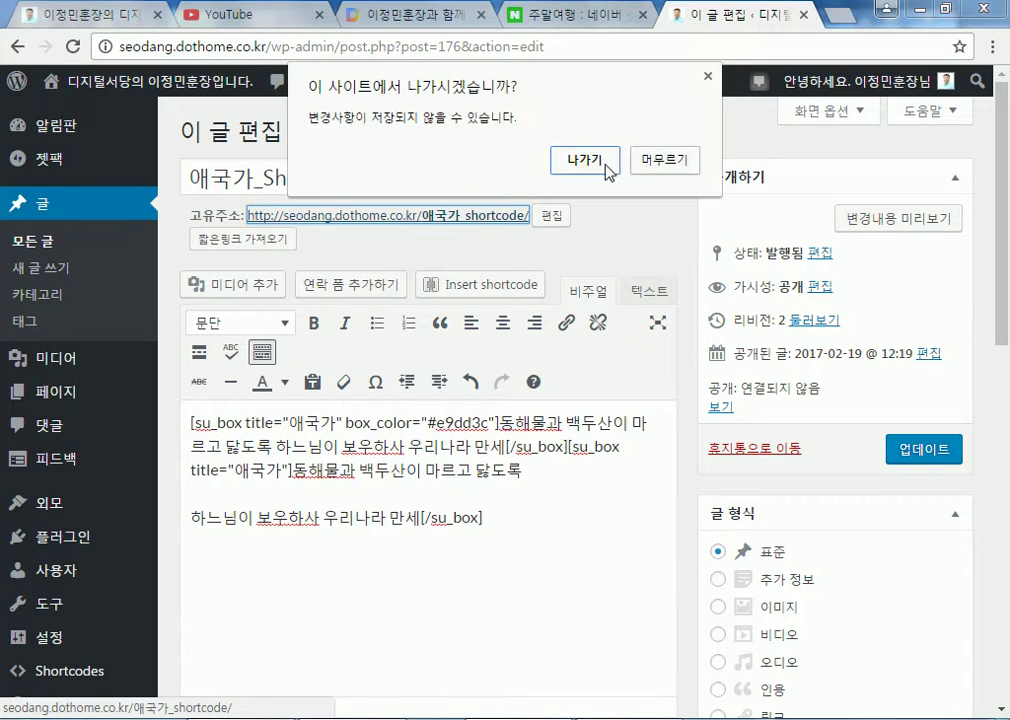
Leave without saving, reopen the post for editing, and add an empty line below the shortcode
{"action": "left_click", "coordinate": [588, 159]}
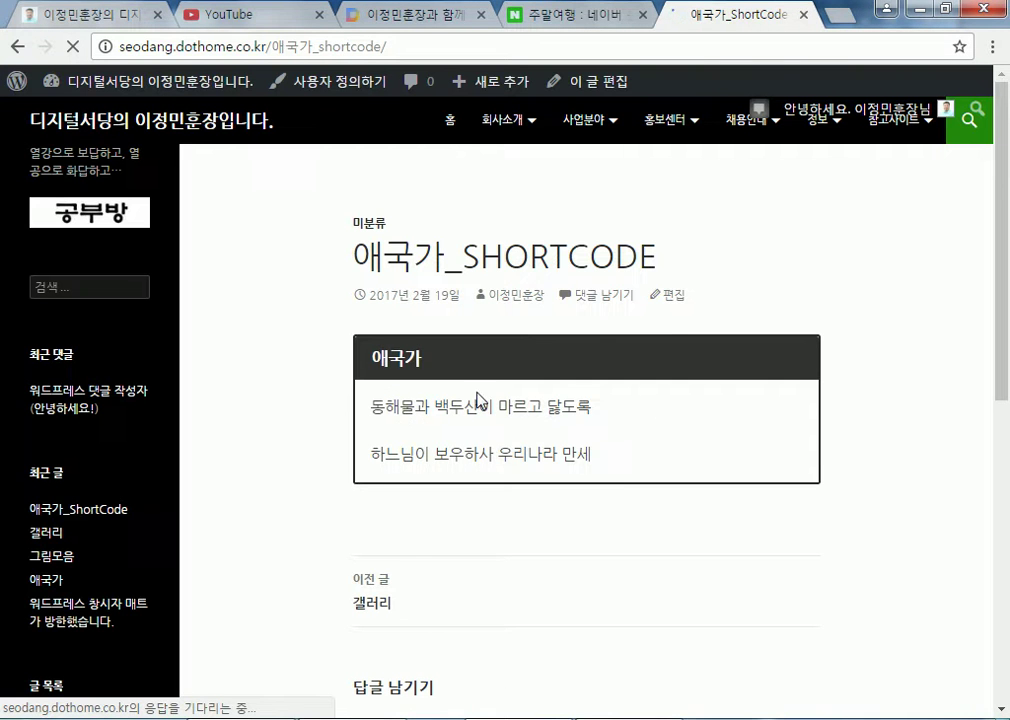
{"action": "left_click", "coordinate": [672, 296]}
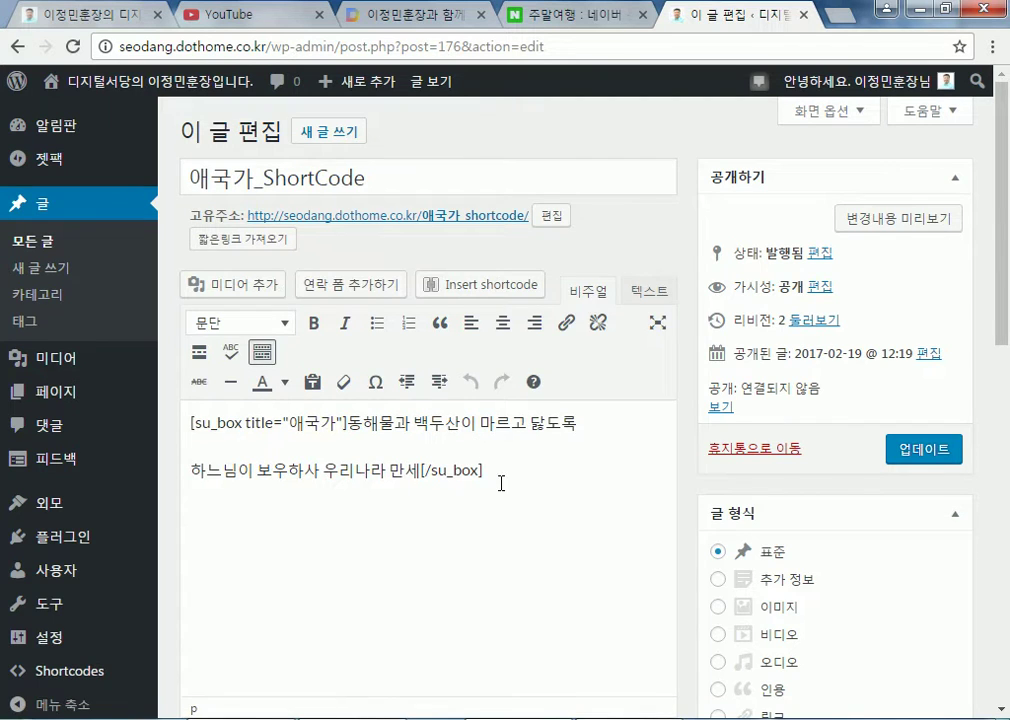
{"action": "key", "text": "Return"}
{"action": "scroll", "coordinate": [297, 520], "scroll_direction": "down", "scroll_amount": 2}
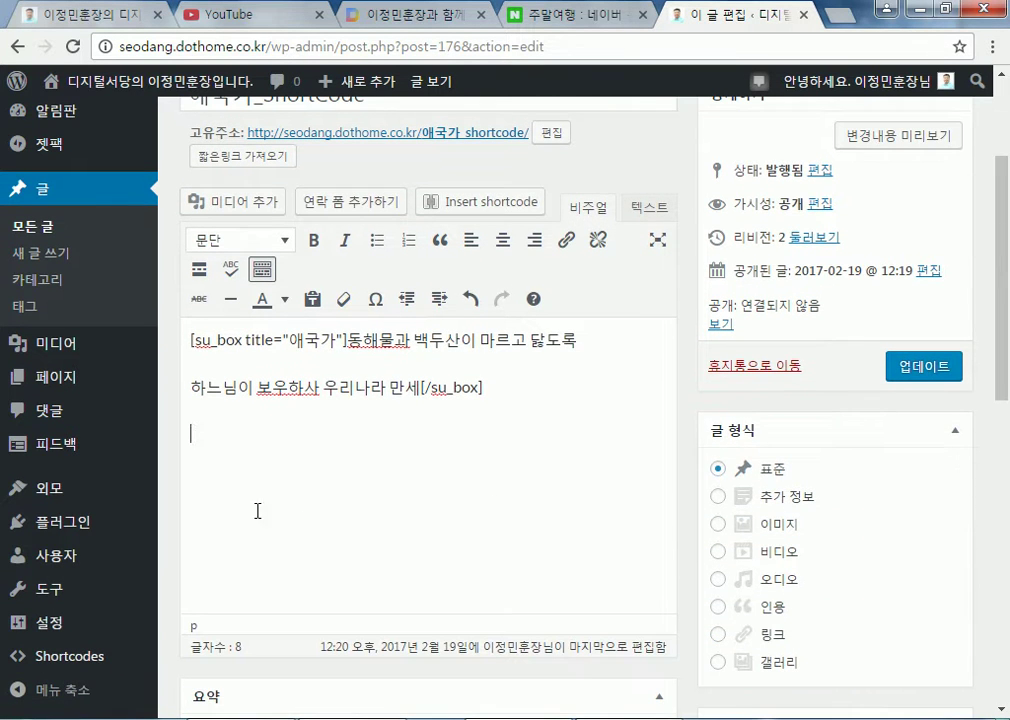
Insert a 애국가 Box shortcode with box colour #e9e93c below the first box
{"action": "left_click", "coordinate": [490, 202]}
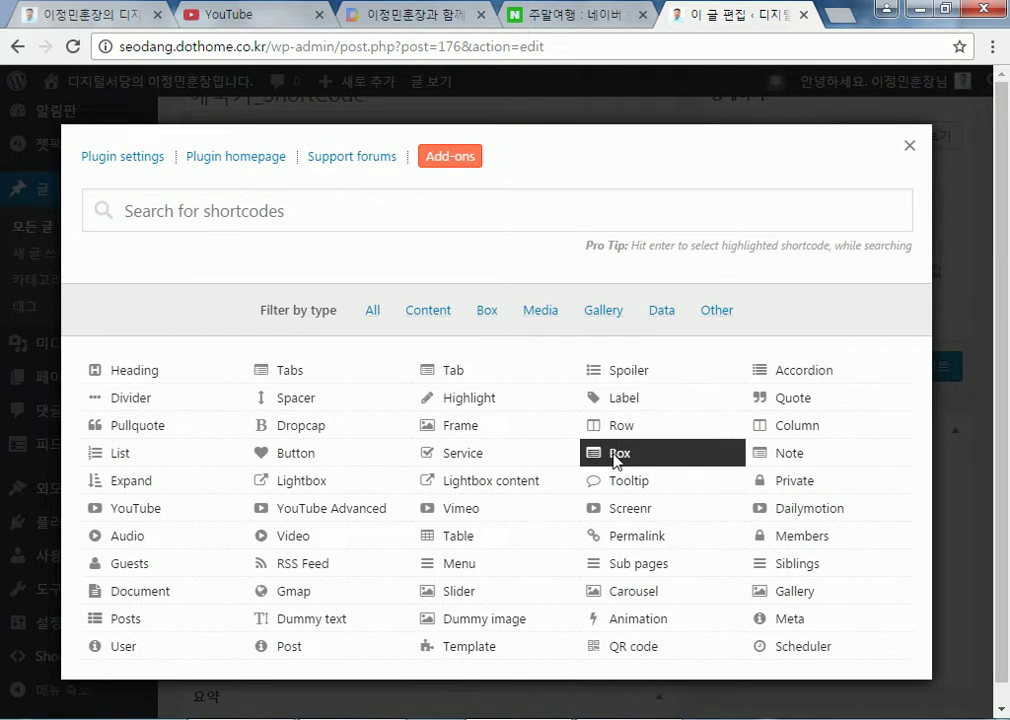
{"action": "left_click", "coordinate": [614, 458]}
{"action": "scroll", "coordinate": [716, 469], "scroll_direction": "down", "scroll_amount": 10}
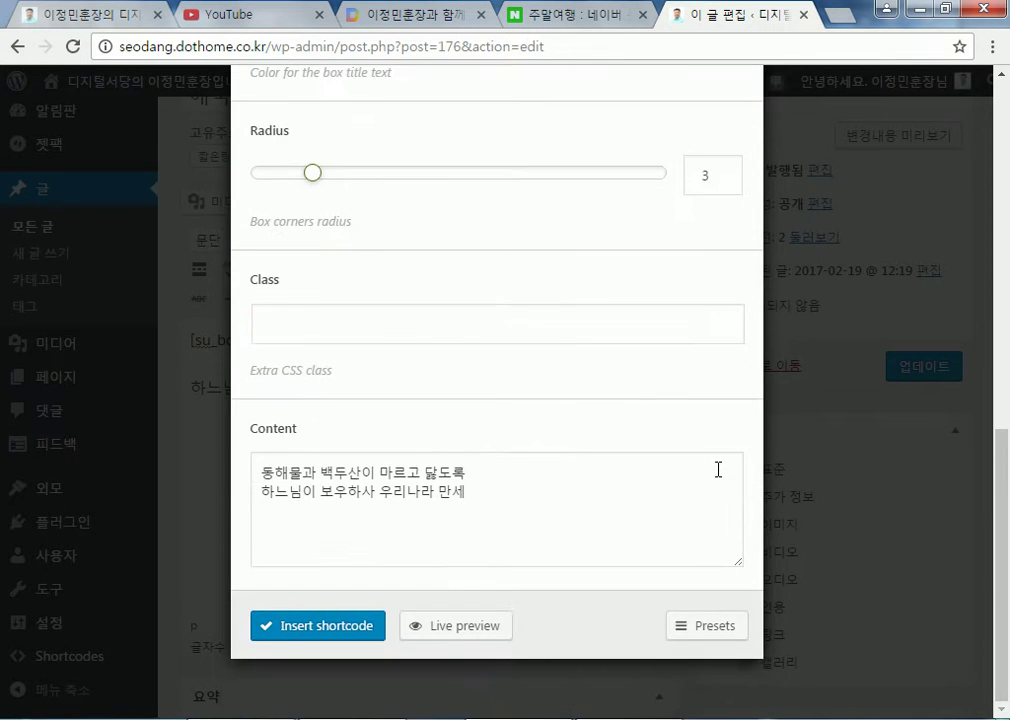
{"action": "scroll", "coordinate": [469, 440], "scroll_direction": "up", "scroll_amount": 3}
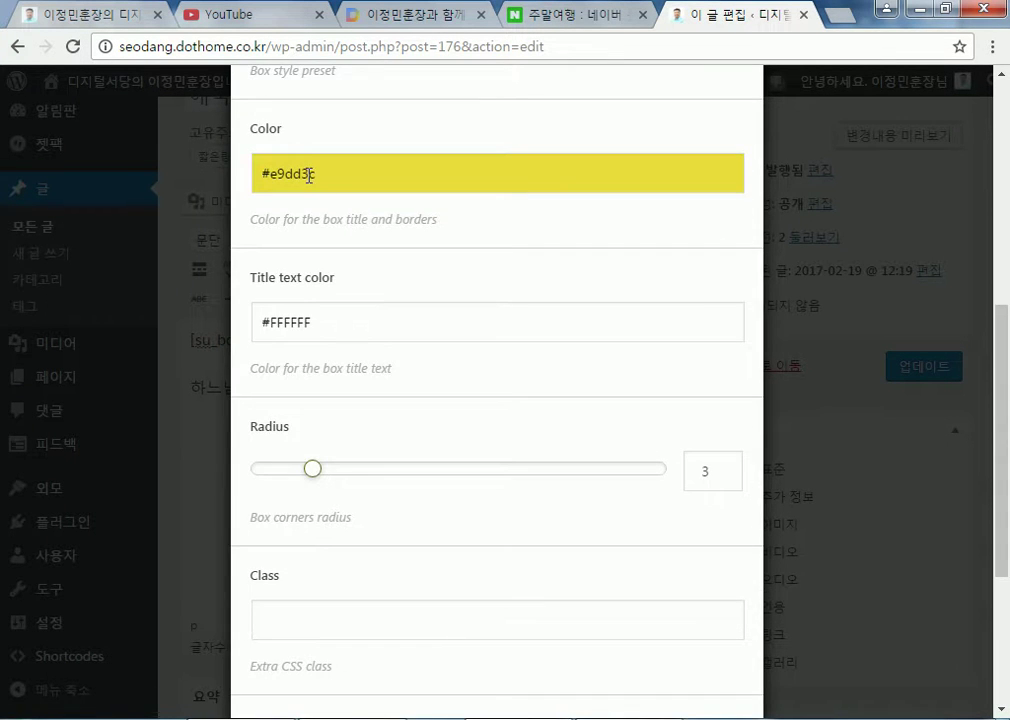
{"action": "left_click", "coordinate": [309, 173]}
{"action": "left_click", "coordinate": [414, 247]}
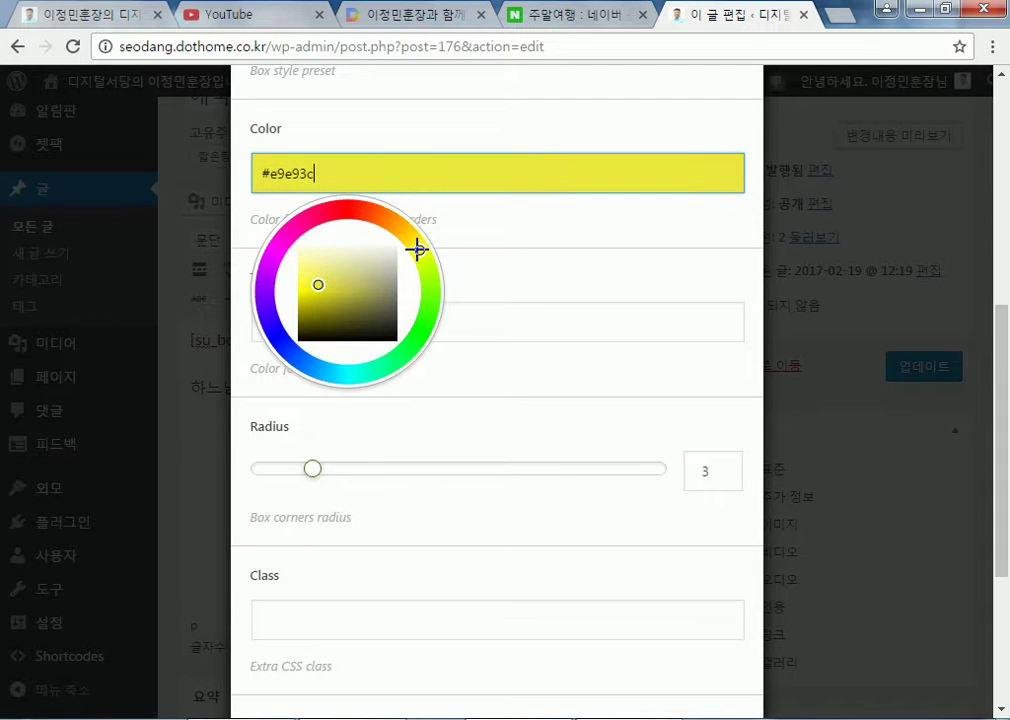
{"action": "scroll", "coordinate": [515, 244], "scroll_direction": "up", "scroll_amount": 5}
{"action": "scroll", "coordinate": [428, 334], "scroll_direction": "down", "scroll_amount": 8}
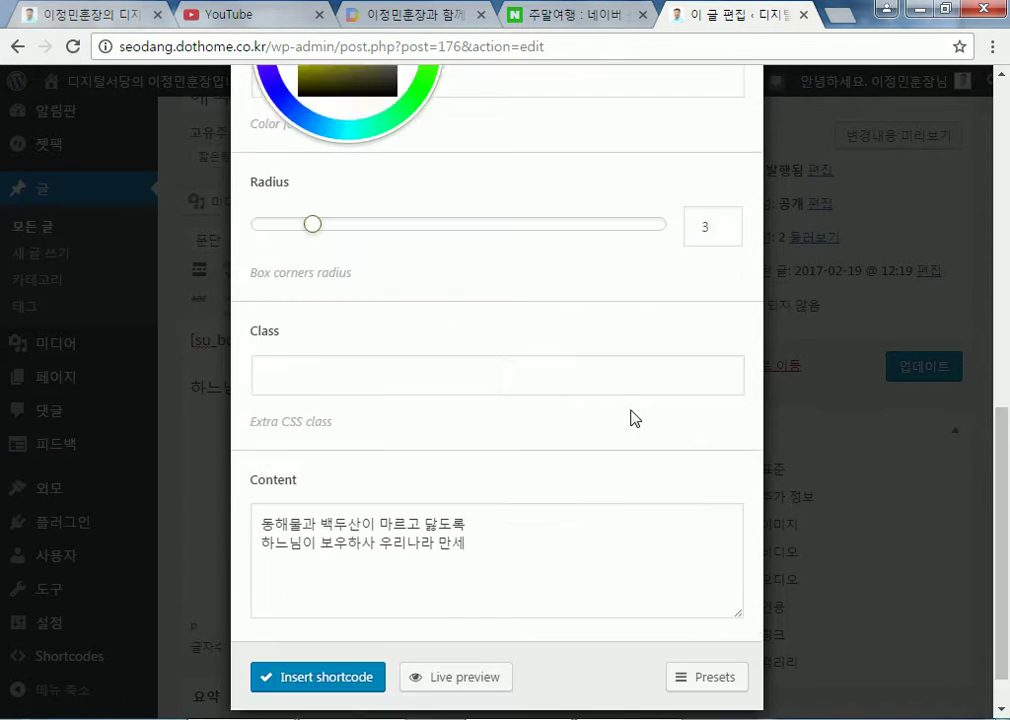
{"action": "left_click", "coordinate": [349, 628]}
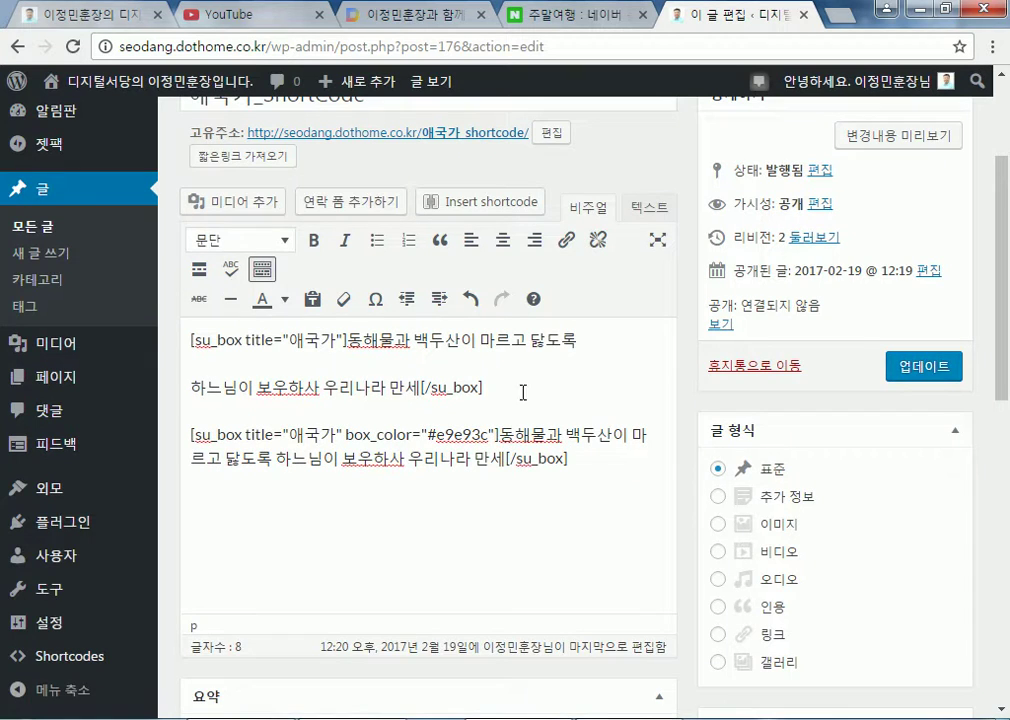
Break the second box's lyrics onto a new line after 닭도록 and review the box_color setting
{"action": "left_click", "coordinate": [274, 458]}
{"action": "key", "text": "Return"}
{"action": "left_click_drag", "start_coordinate": [509, 374], "coordinate": [170, 330]}
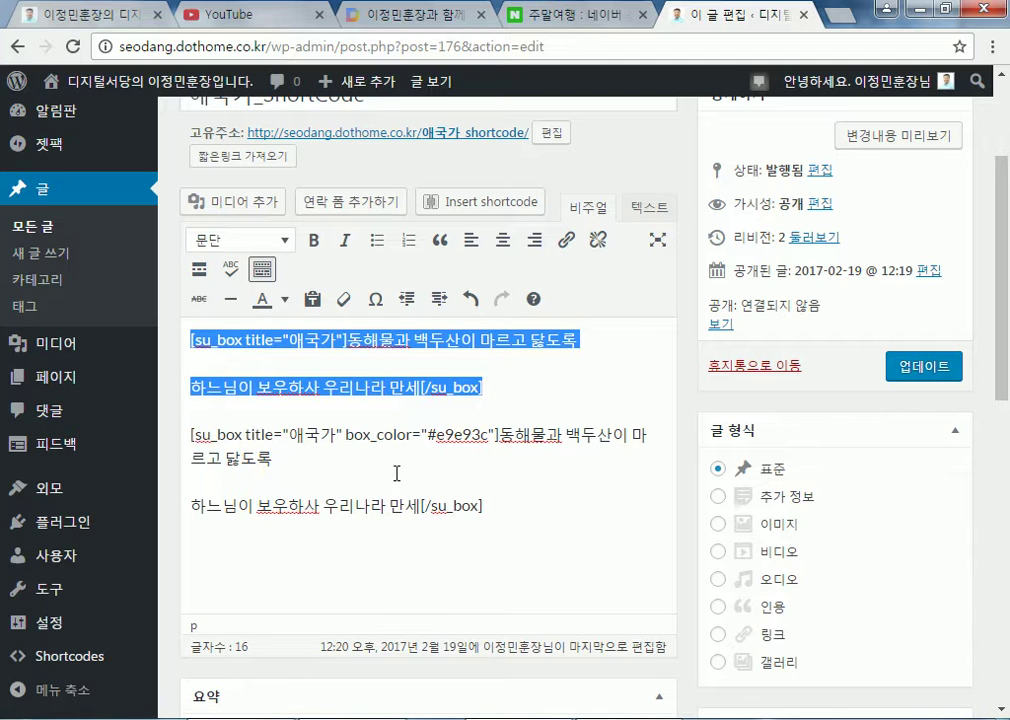
{"action": "left_click_drag", "start_coordinate": [346, 437], "coordinate": [489, 432]}
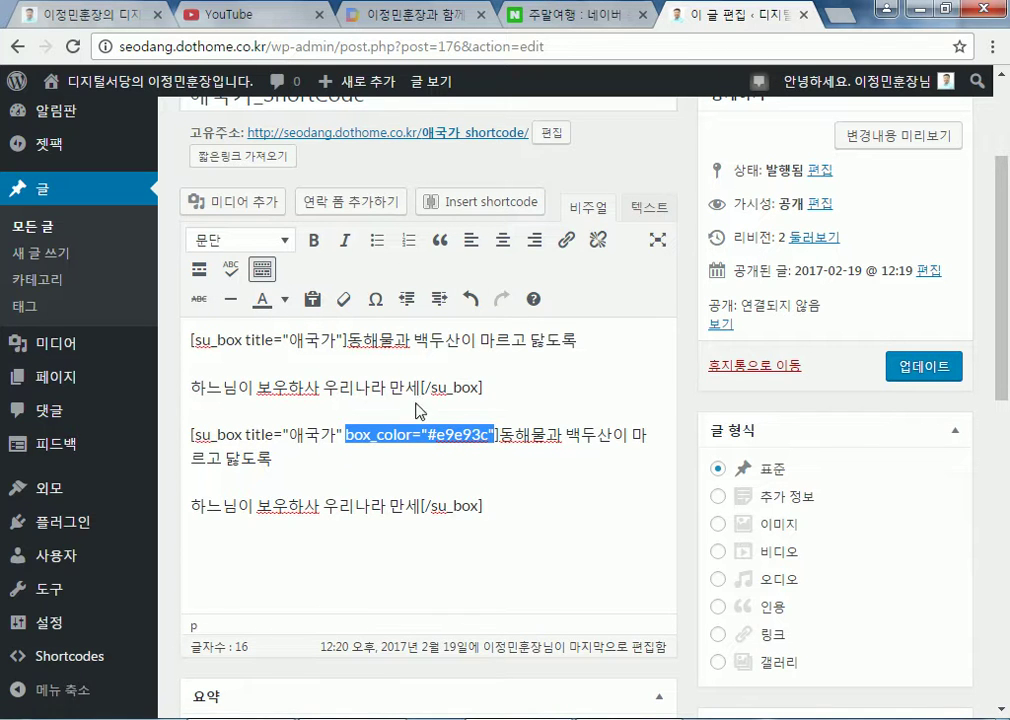
{"action": "left_click", "coordinate": [412, 434]}
{"action": "left_click_drag", "start_coordinate": [346, 438], "coordinate": [489, 438]}
{"action": "left_click", "coordinate": [509, 390]}
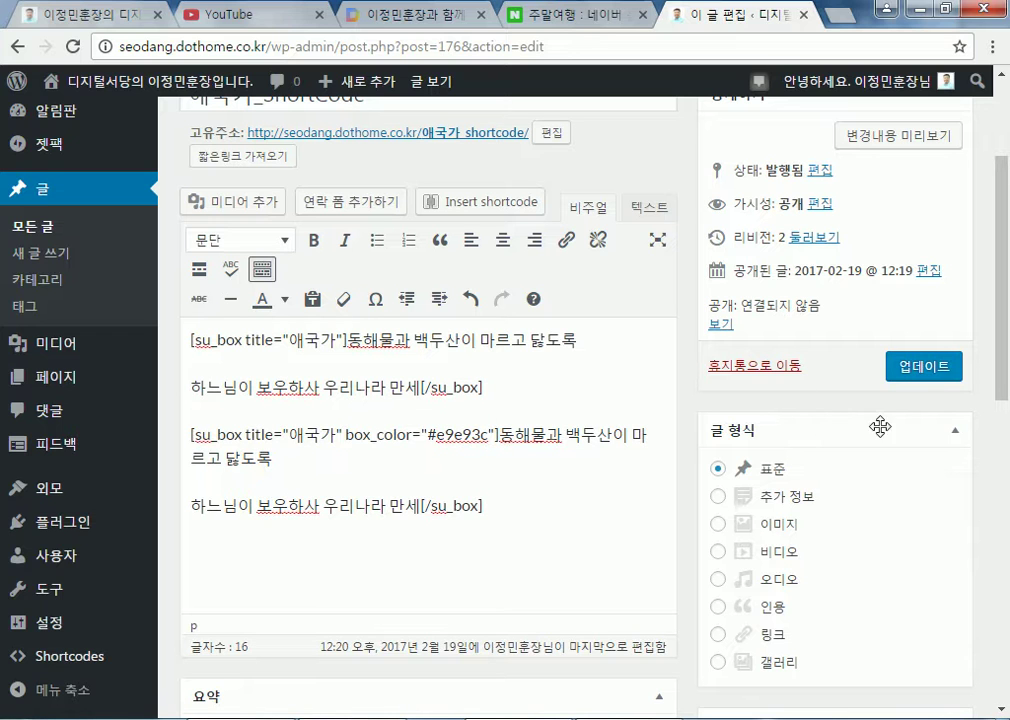
Update the post and view it on the site's home page
{"action": "left_click", "coordinate": [866, 366]}
{"action": "mouse_move", "coordinate": [190, 90]}
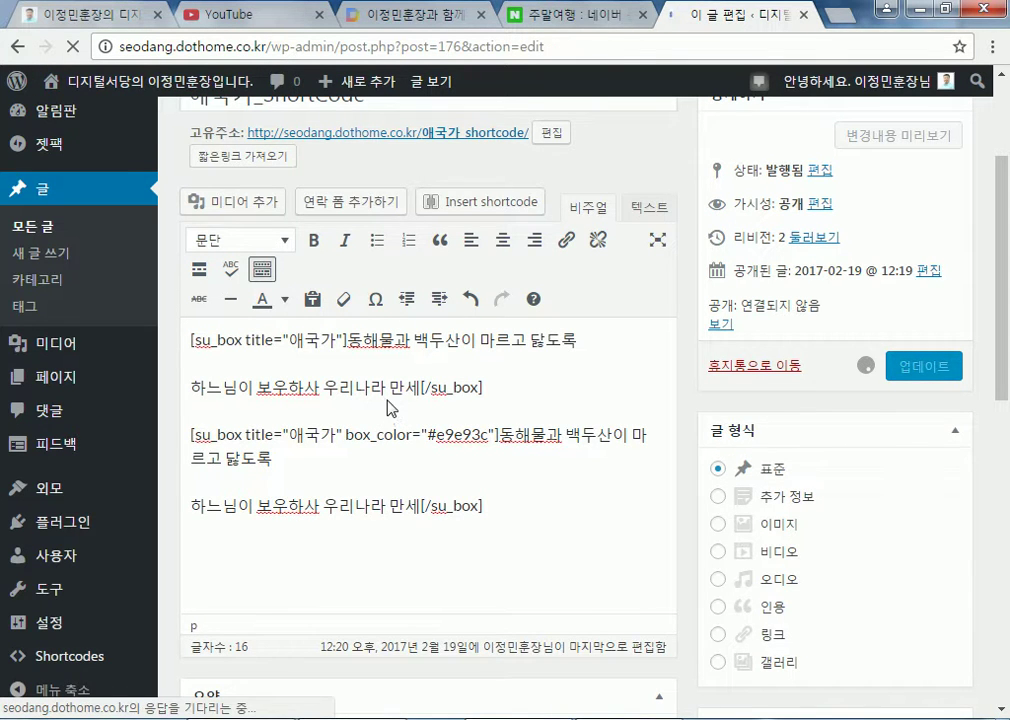
{"action": "left_click", "coordinate": [197, 91]}
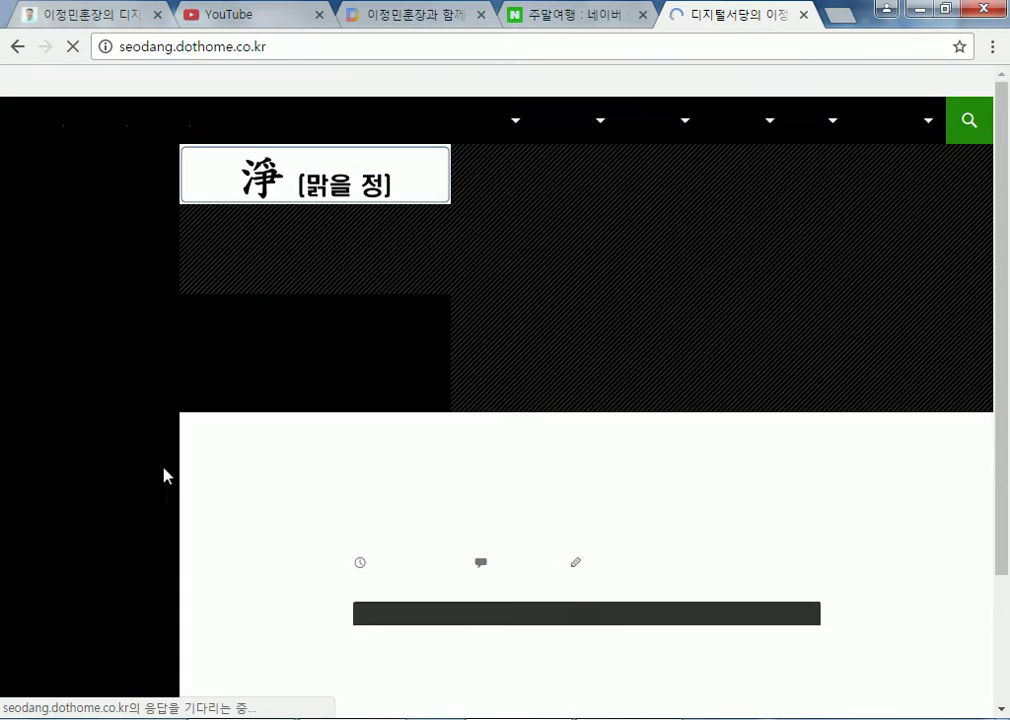
{"action": "scroll", "coordinate": [255, 523], "scroll_direction": "down", "scroll_amount": 4}
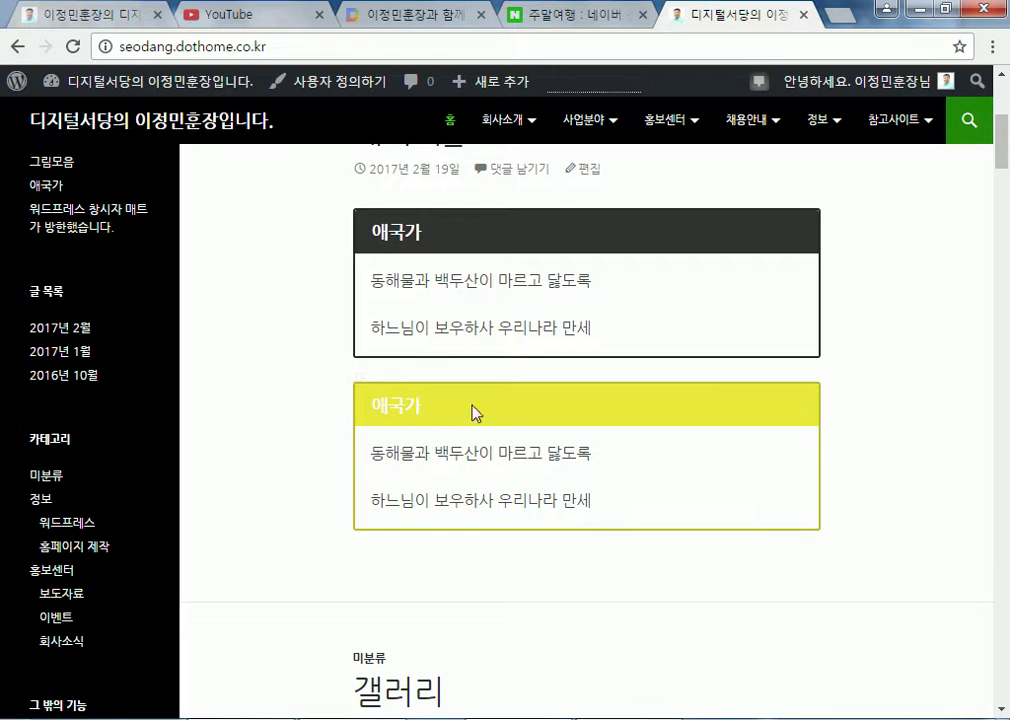
Delete the yellow su_box shortcode paragraphs from the 애국가_ShortCode post in the editor
{"action": "left_click_drag", "start_coordinate": [371, 231], "coordinate": [469, 248]}
{"action": "scroll", "coordinate": [473, 257], "scroll_direction": "up", "scroll_amount": 1}
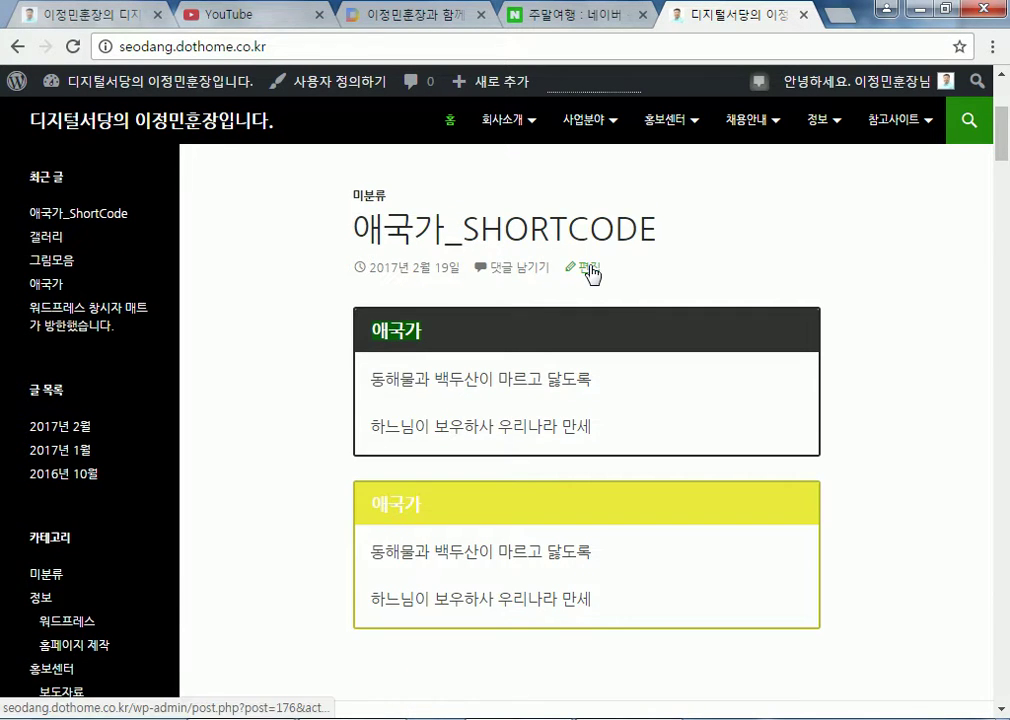
{"action": "left_click", "coordinate": [591, 272]}
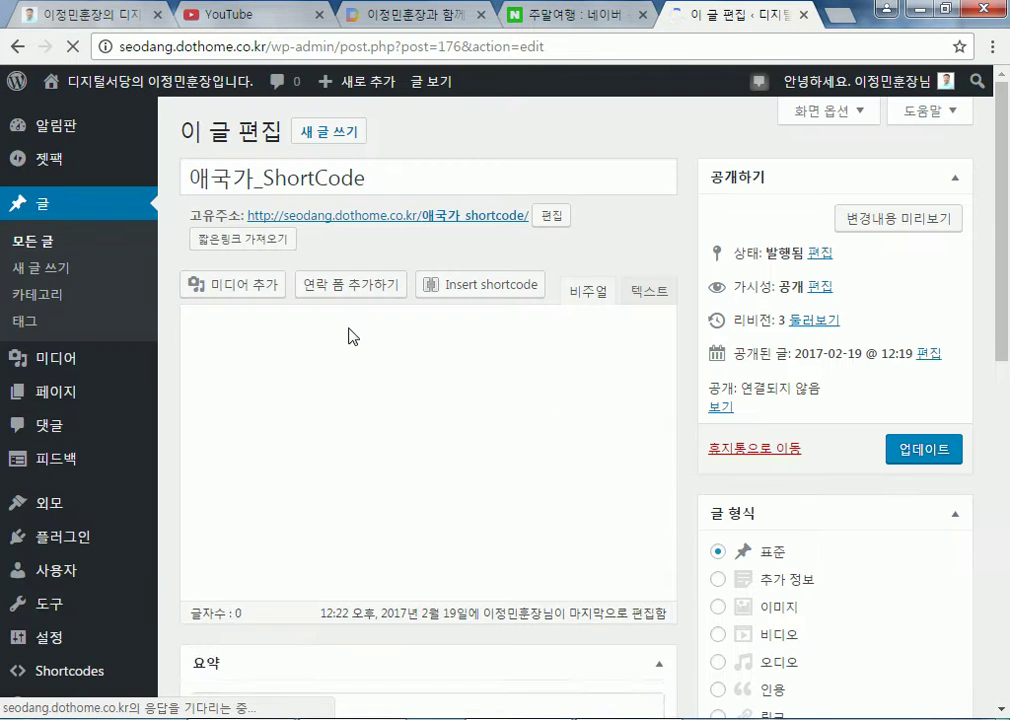
{"action": "scroll", "coordinate": [528, 470], "scroll_direction": "down", "scroll_amount": 1}
{"action": "left_click_drag", "start_coordinate": [498, 419], "coordinate": [535, 500]}
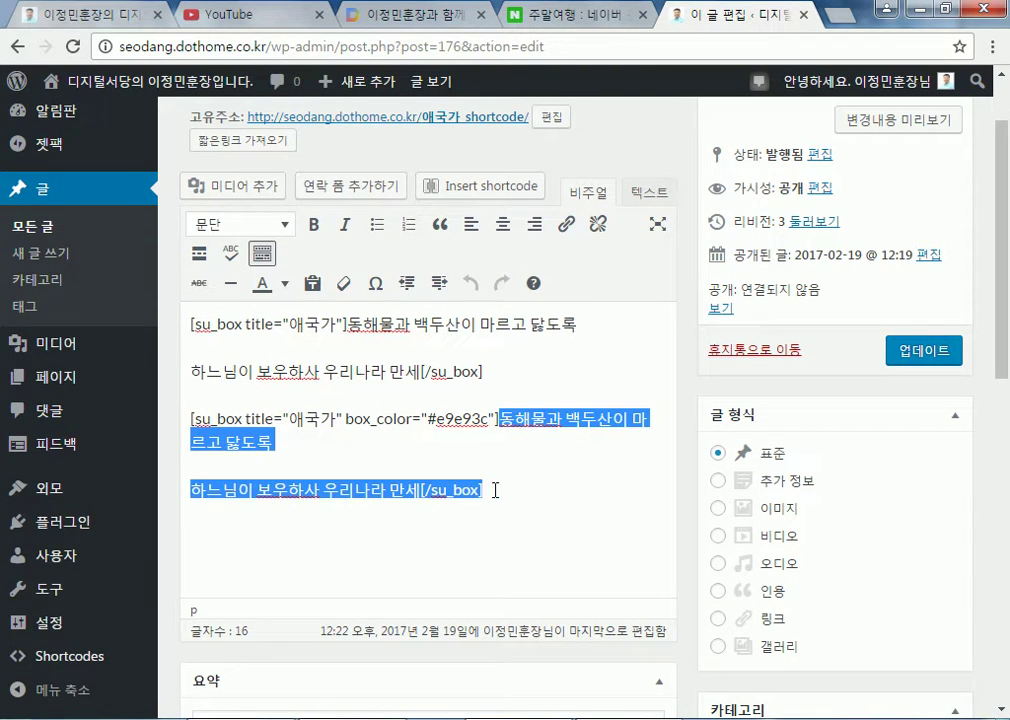
{"action": "left_click", "coordinate": [502, 493]}
{"action": "left_click_drag", "start_coordinate": [190, 418], "coordinate": [515, 492]}
{"action": "key", "text": "BackSpace"}
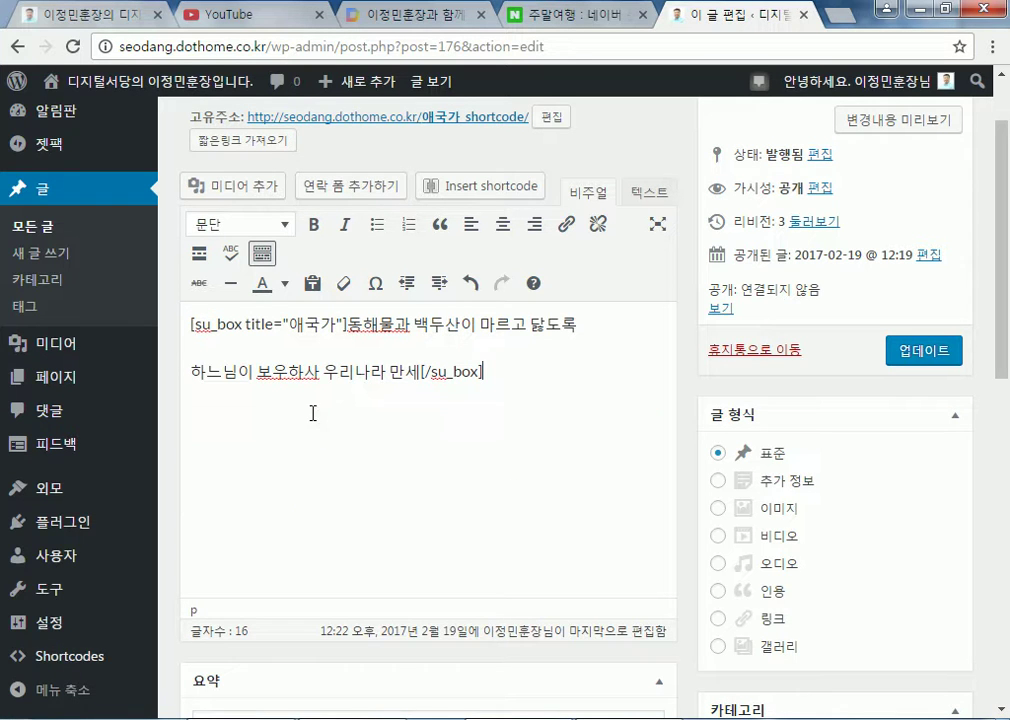
Add an empty line after the remaining 애국가 box and update the post
{"action": "key", "text": "Return"}
{"action": "left_click", "coordinate": [912, 355]}
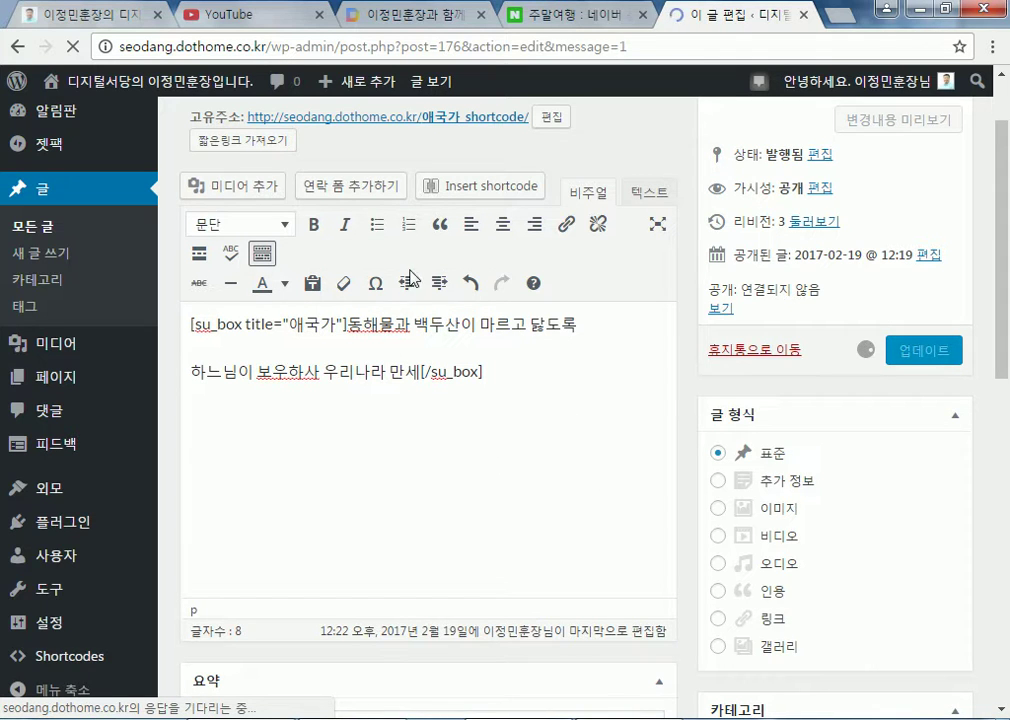
{"action": "left_click", "coordinate": [514, 541]}
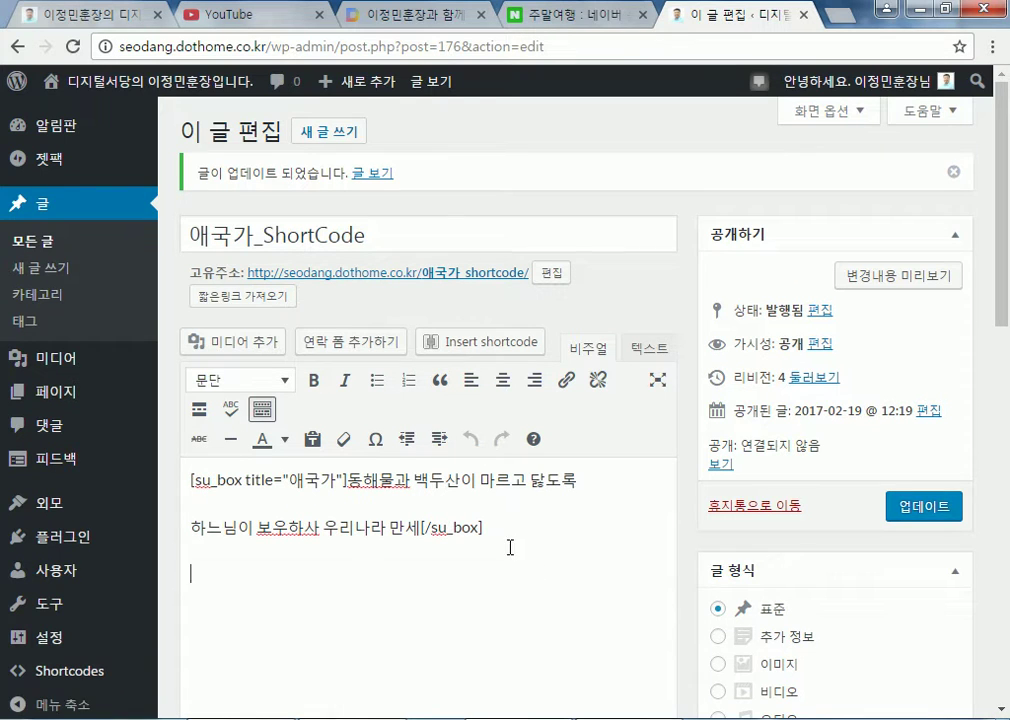
Start a Button shortcode and set its link Target to New tab
{"action": "left_click", "coordinate": [487, 348]}
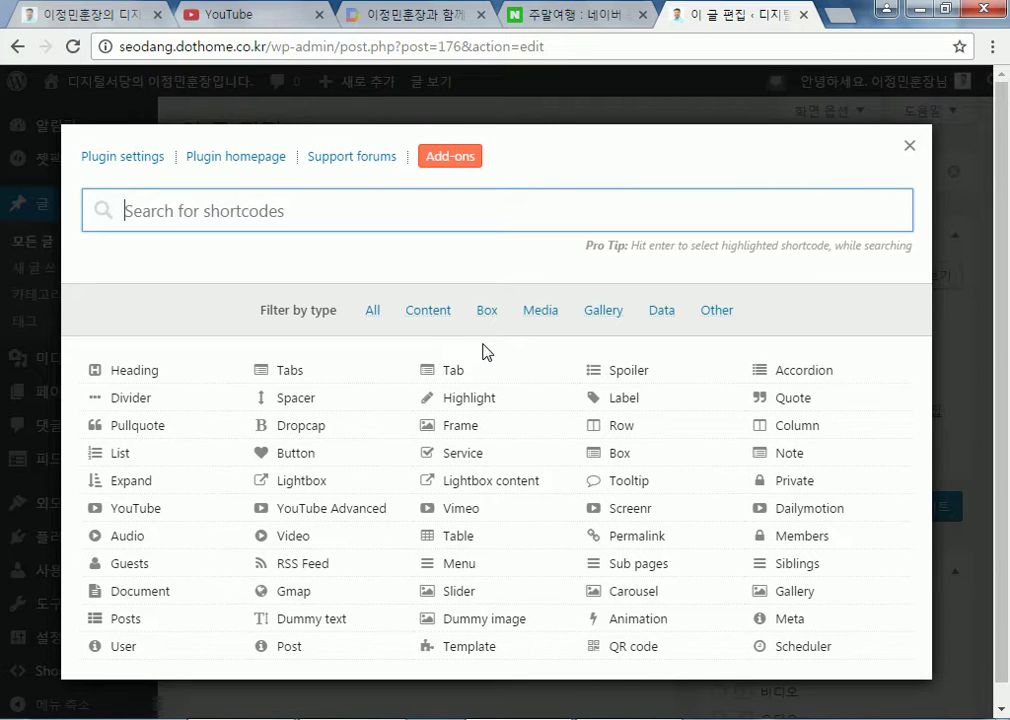
{"action": "left_click", "coordinate": [295, 455]}
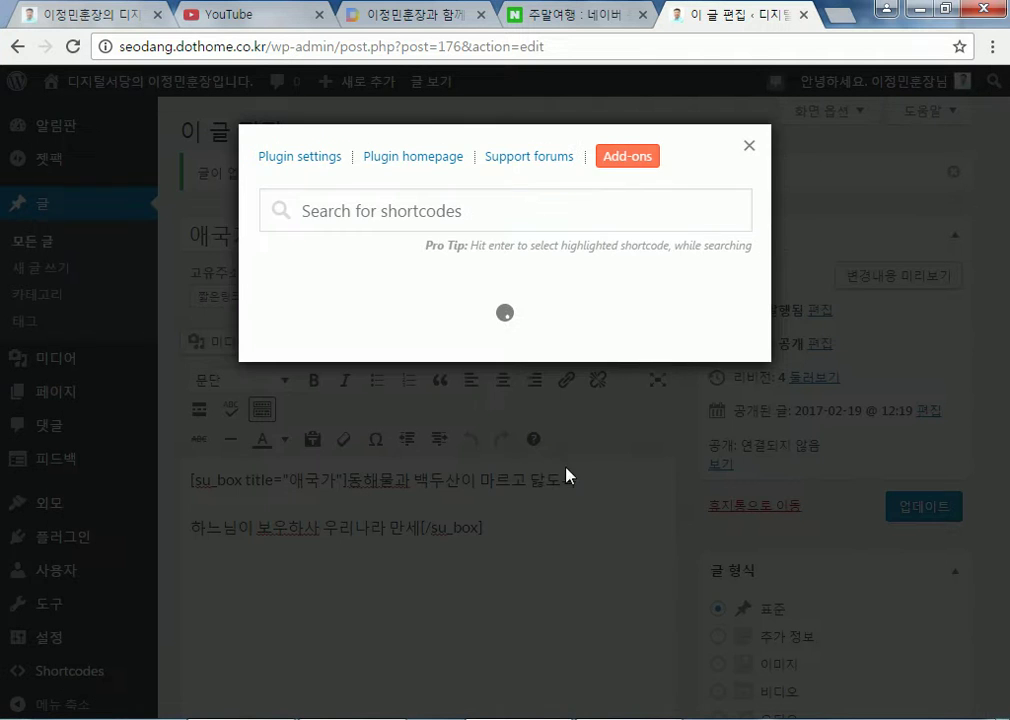
{"action": "scroll", "coordinate": [832, 422], "scroll_direction": "down", "scroll_amount": 3}
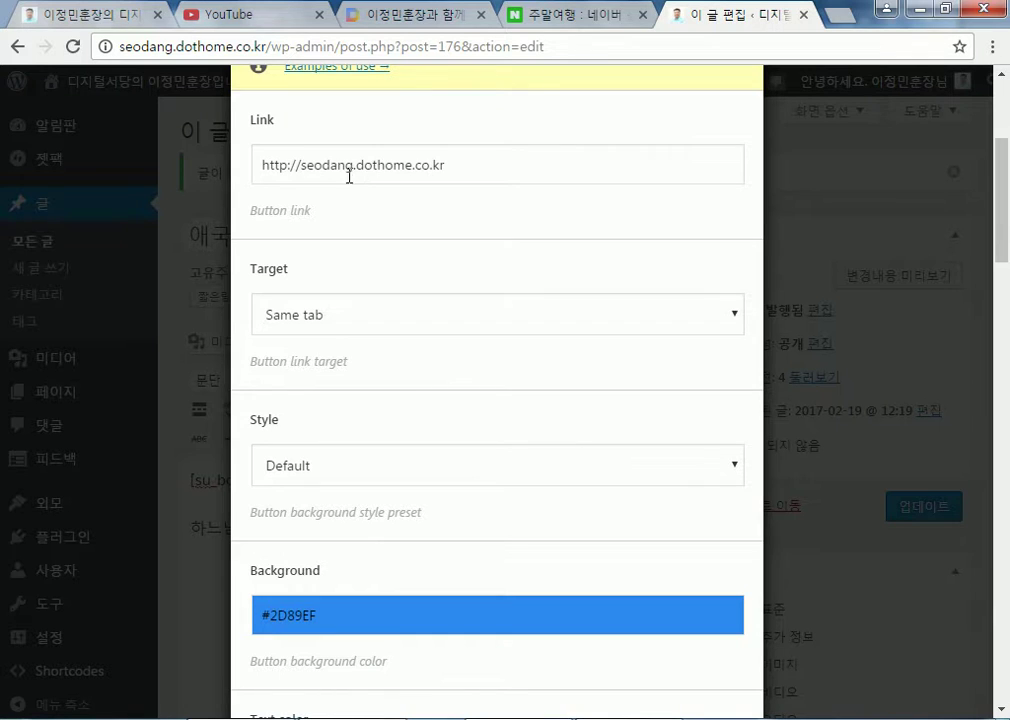
{"action": "left_click", "coordinate": [347, 318]}
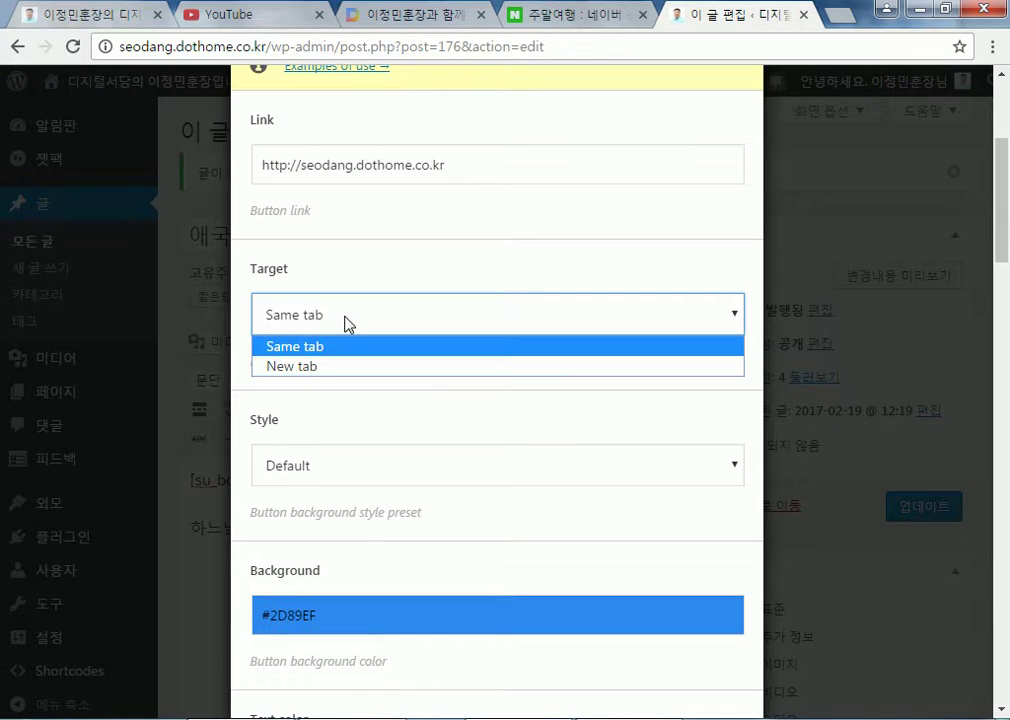
{"action": "left_click", "coordinate": [330, 368]}
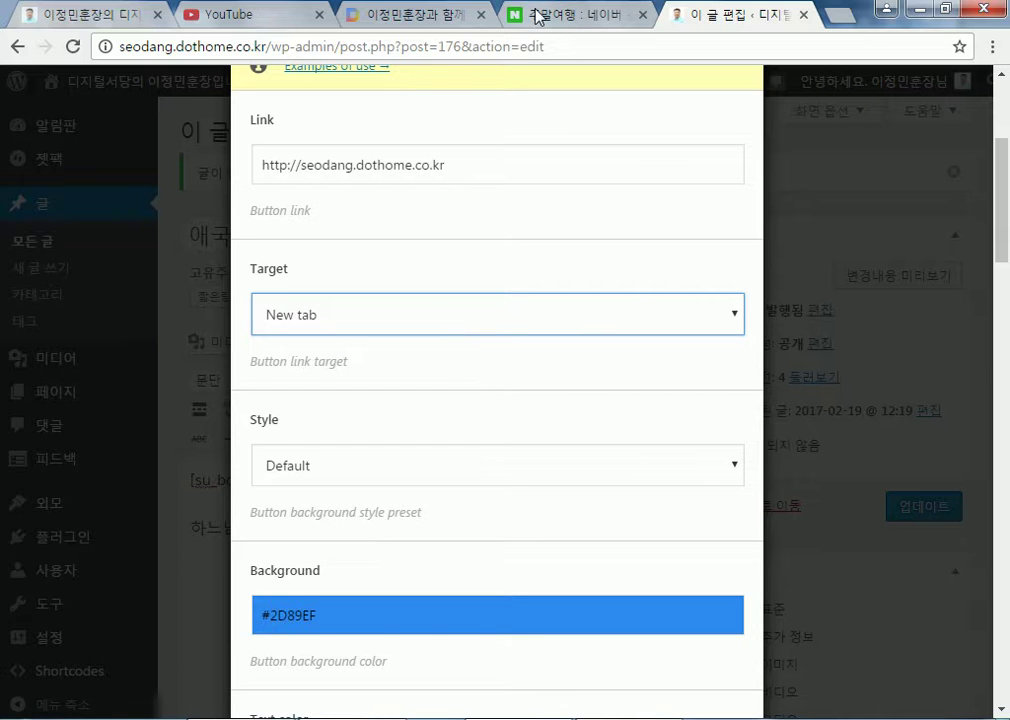
{"action": "left_click", "coordinate": [582, 17]}
{"action": "key", "text": "ctrl+Tab"}
{"action": "left_click", "coordinate": [590, 20]}
{"action": "key", "text": "ctrl+Tab"}
{"action": "left_click", "coordinate": [309, 322]}
{"action": "left_click", "coordinate": [297, 347]}
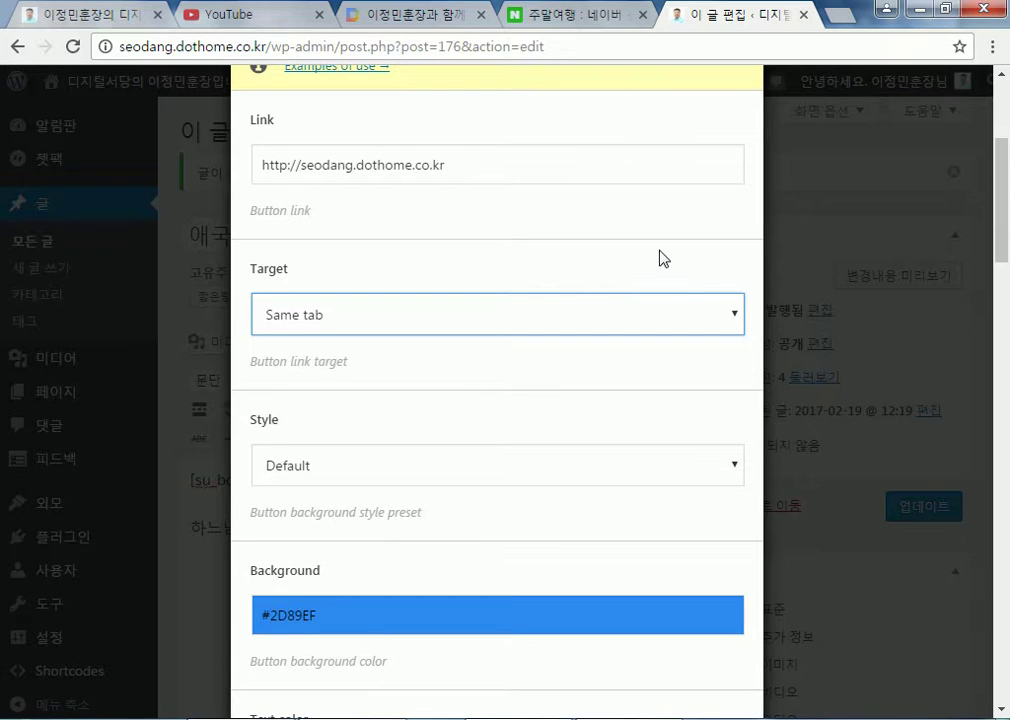
{"action": "left_click", "coordinate": [334, 322]}
{"action": "left_click", "coordinate": [312, 365]}
Apply the 3D button style and review the remaining Button options
{"action": "left_click", "coordinate": [386, 481]}
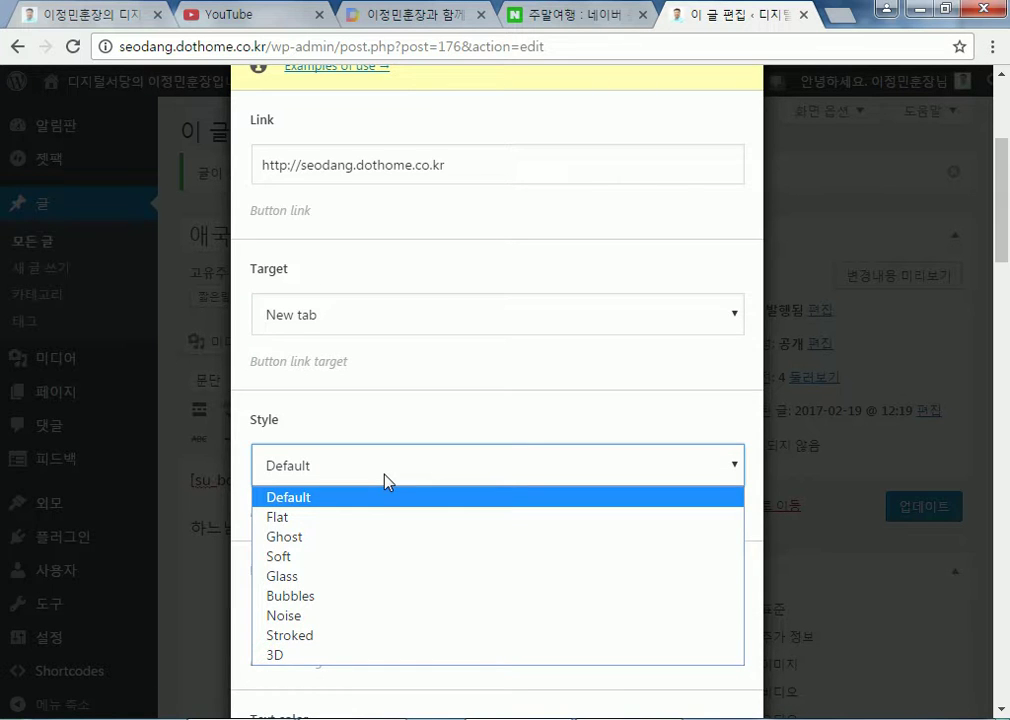
{"action": "scroll", "coordinate": [383, 478], "scroll_direction": "down", "scroll_amount": 1}
{"action": "scroll", "coordinate": [383, 537], "scroll_direction": "down", "scroll_amount": 1}
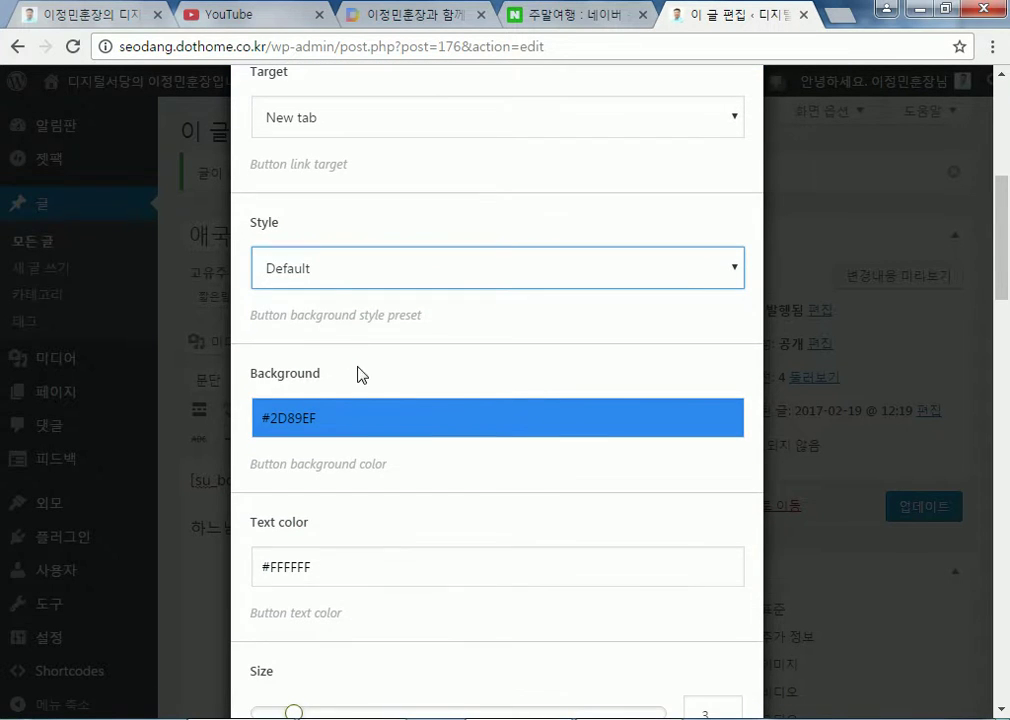
{"action": "left_click", "coordinate": [334, 275]}
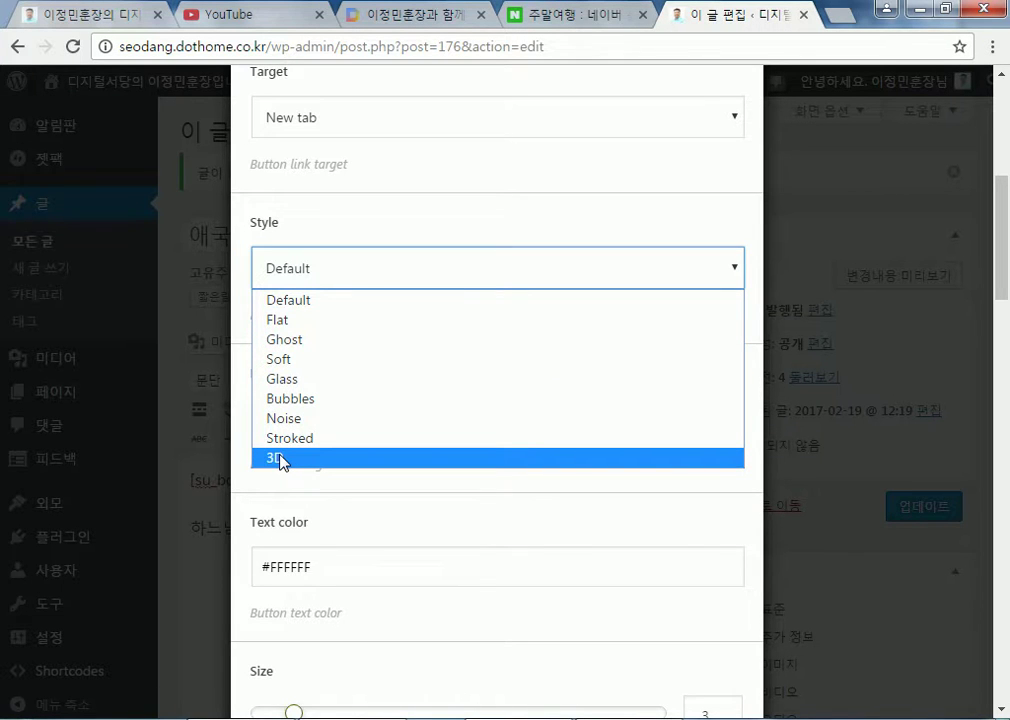
{"action": "left_click", "coordinate": [278, 459]}
{"action": "scroll", "coordinate": [744, 496], "scroll_direction": "down", "scroll_amount": 3}
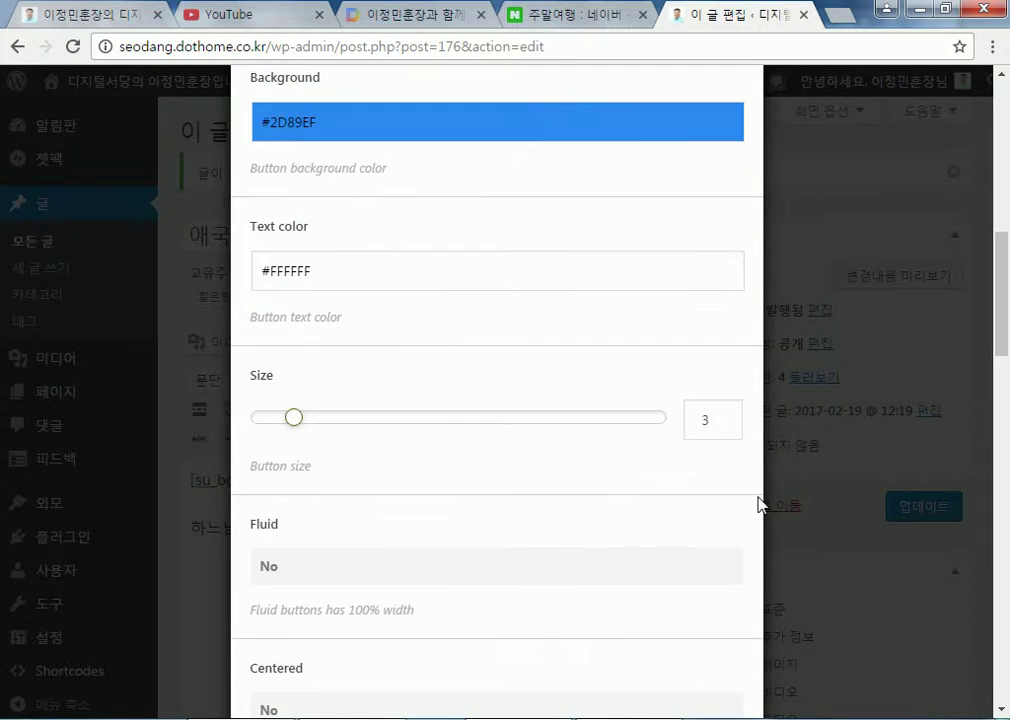
{"action": "scroll", "coordinate": [388, 449], "scroll_direction": "down", "scroll_amount": 4}
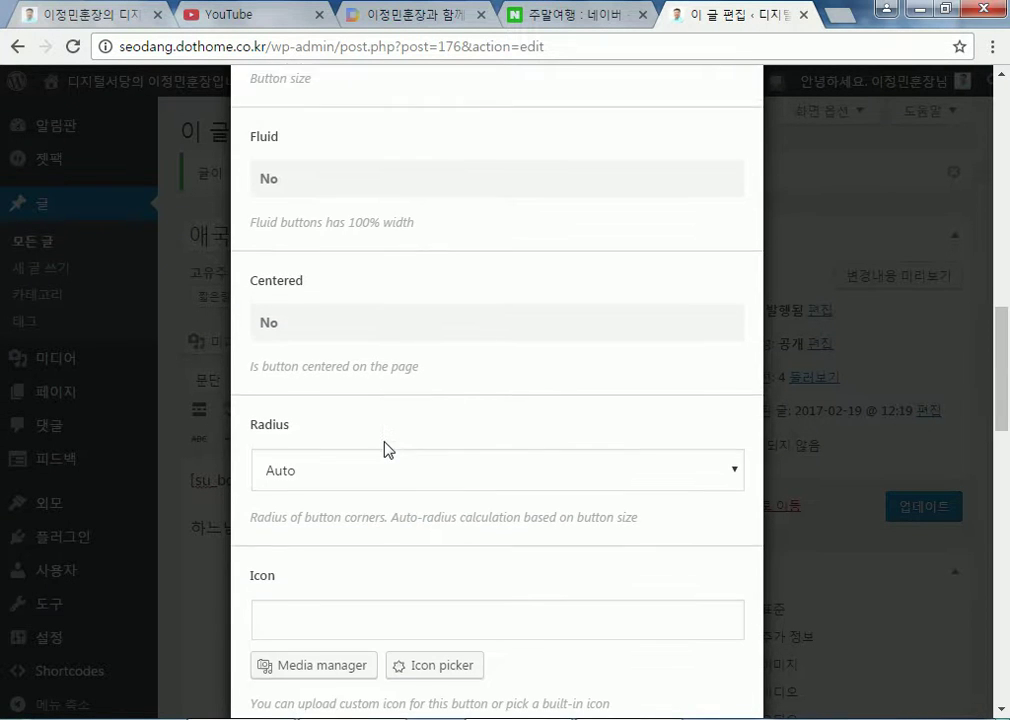
{"action": "scroll", "coordinate": [305, 250], "scroll_direction": "down", "scroll_amount": 5}
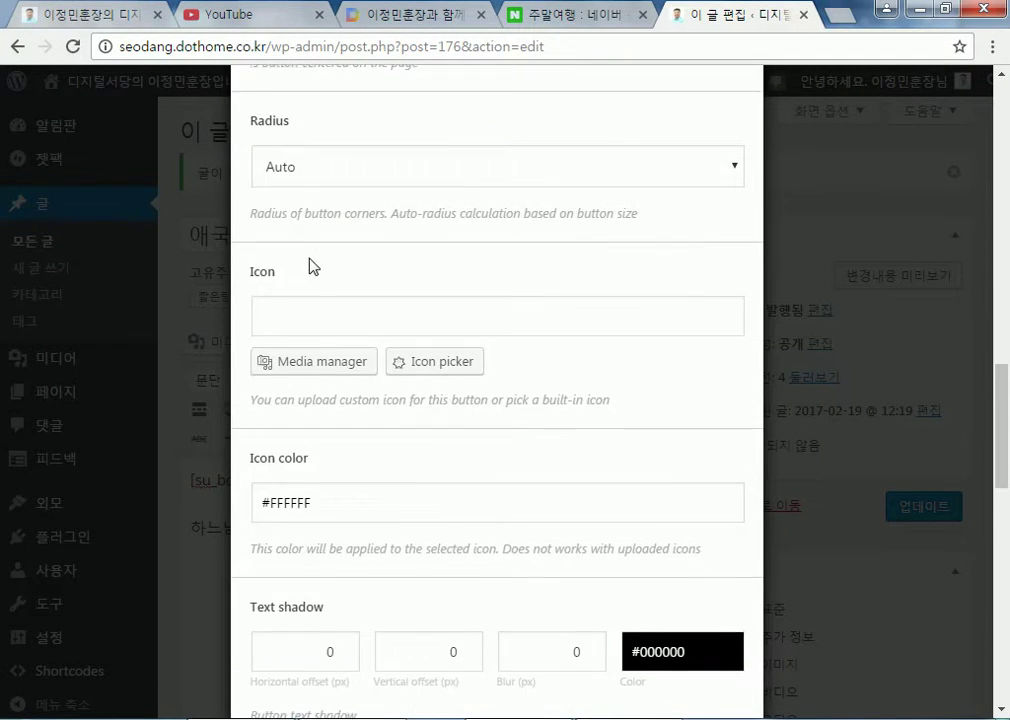
{"action": "scroll", "coordinate": [336, 341], "scroll_direction": "down", "scroll_amount": 3}
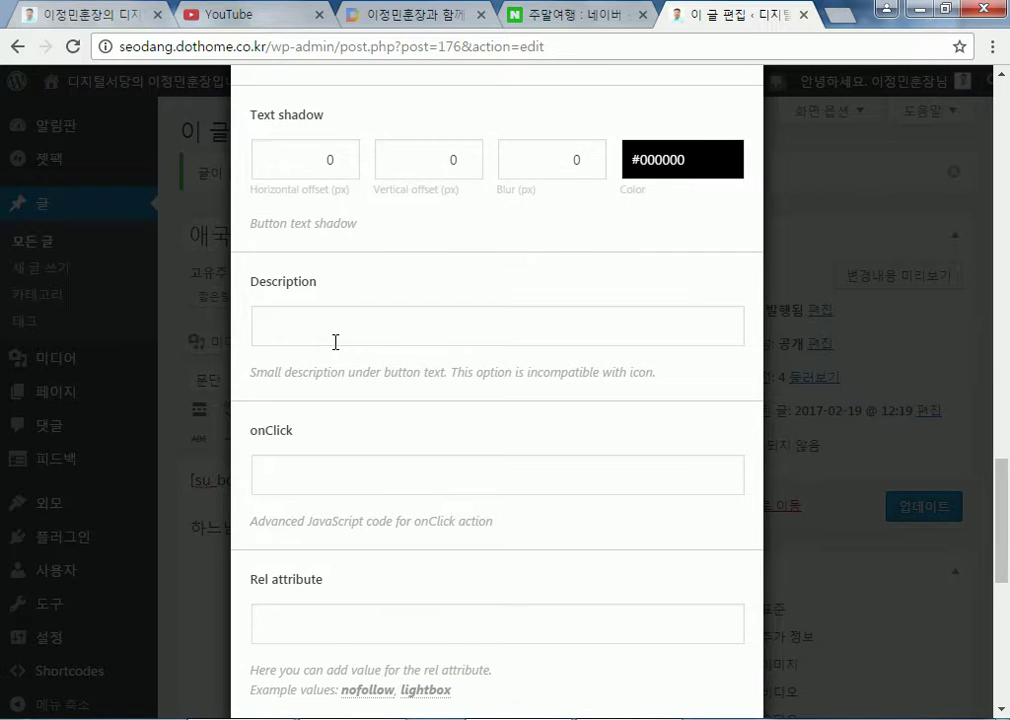
{"action": "scroll", "coordinate": [336, 342], "scroll_direction": "down", "scroll_amount": 3}
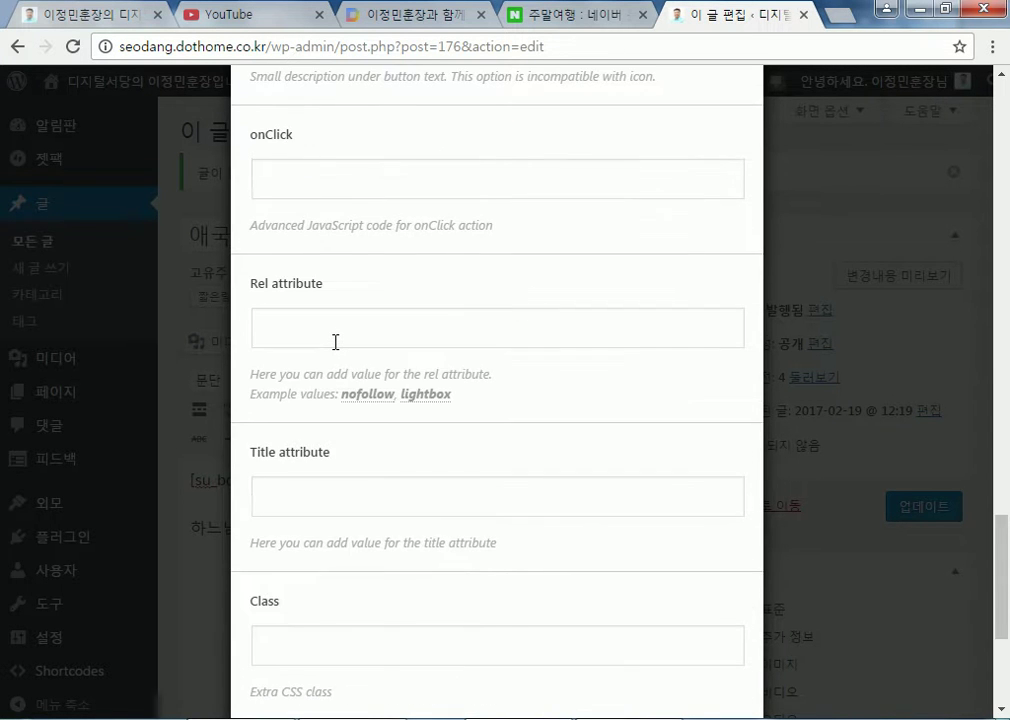
{"action": "scroll", "coordinate": [336, 342], "scroll_direction": "up", "scroll_amount": 3}
{"action": "left_click", "coordinate": [332, 326]}
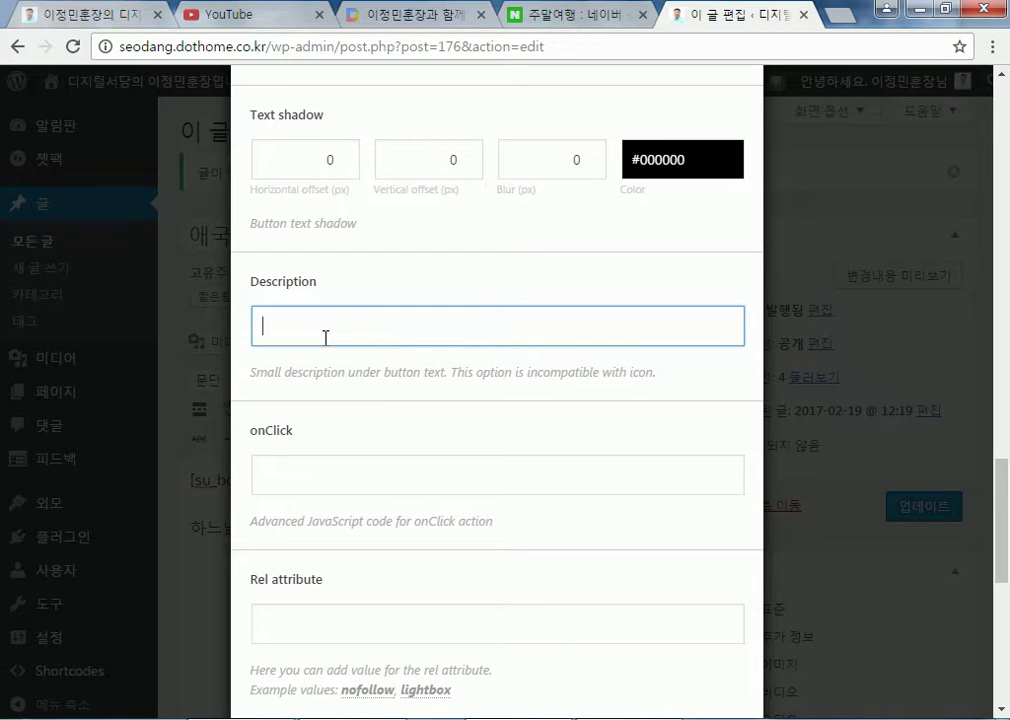
{"action": "scroll", "coordinate": [291, 276], "scroll_direction": "up", "scroll_amount": 20}
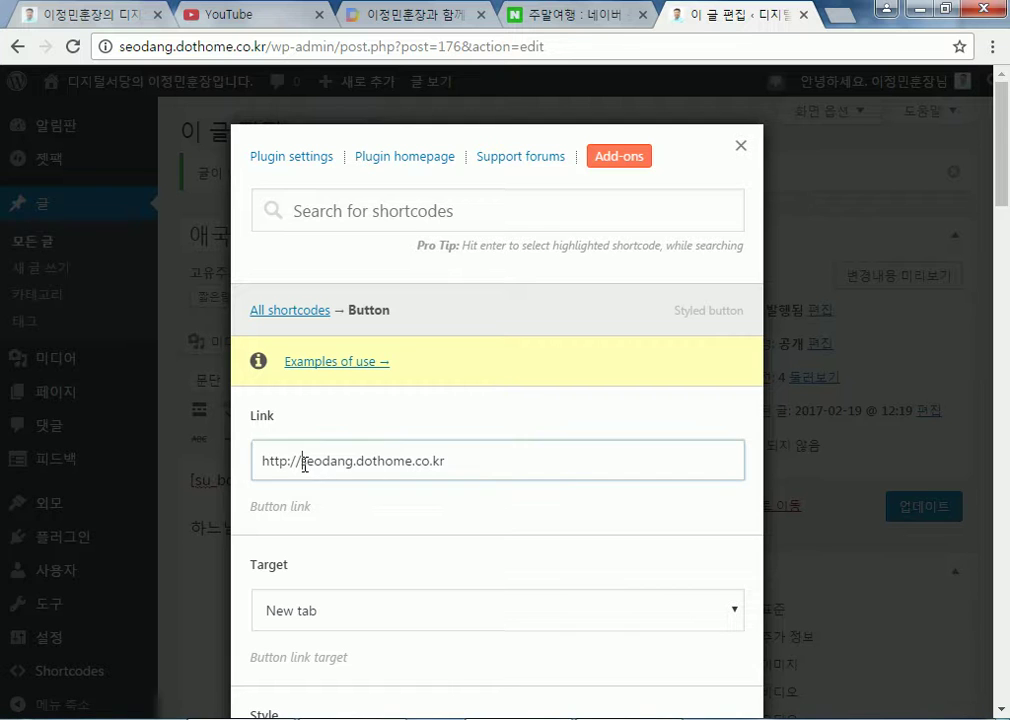
{"action": "left_click_drag", "start_coordinate": [302, 460], "coordinate": [505, 468]}
{"action": "type", "text": "ㅙ"}
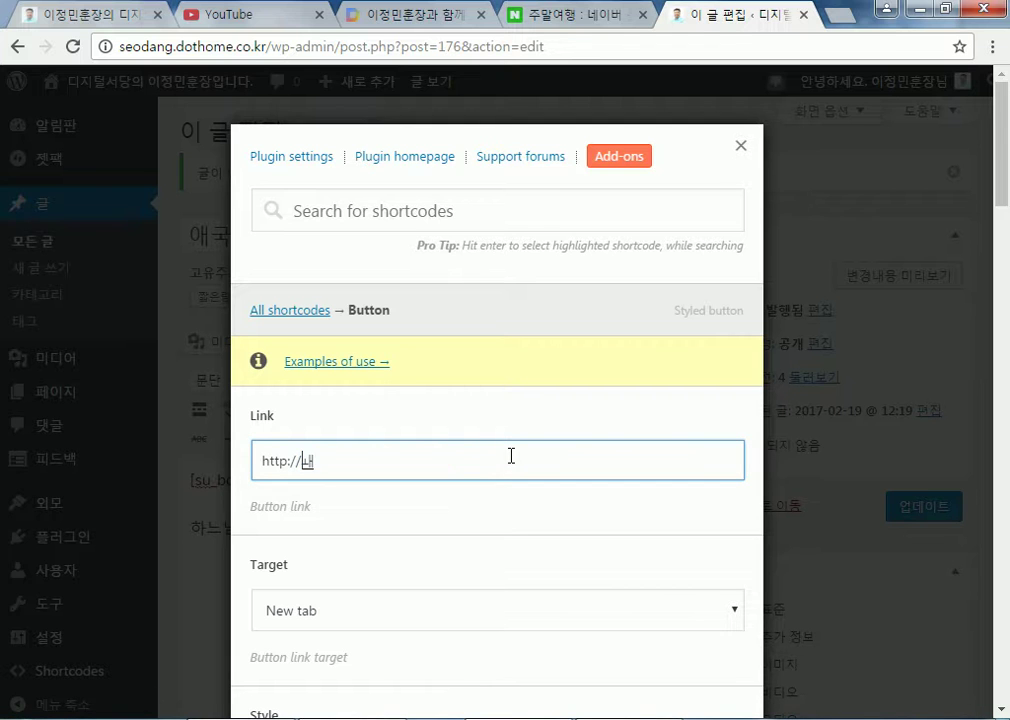
{"action": "key", "text": "BackSpace"}
{"action": "type", "text": "host.ne"}
{"action": "key", "text": "BackSpace"}
{"action": "key", "text": "BackSpace"}
{"action": "key", "text": "BackSpace"}
{"action": "type", "text": ".new21.net"}
Try the Fluid (full width) option and leave it switched off
{"action": "scroll", "coordinate": [349, 417], "scroll_direction": "down", "scroll_amount": 1}
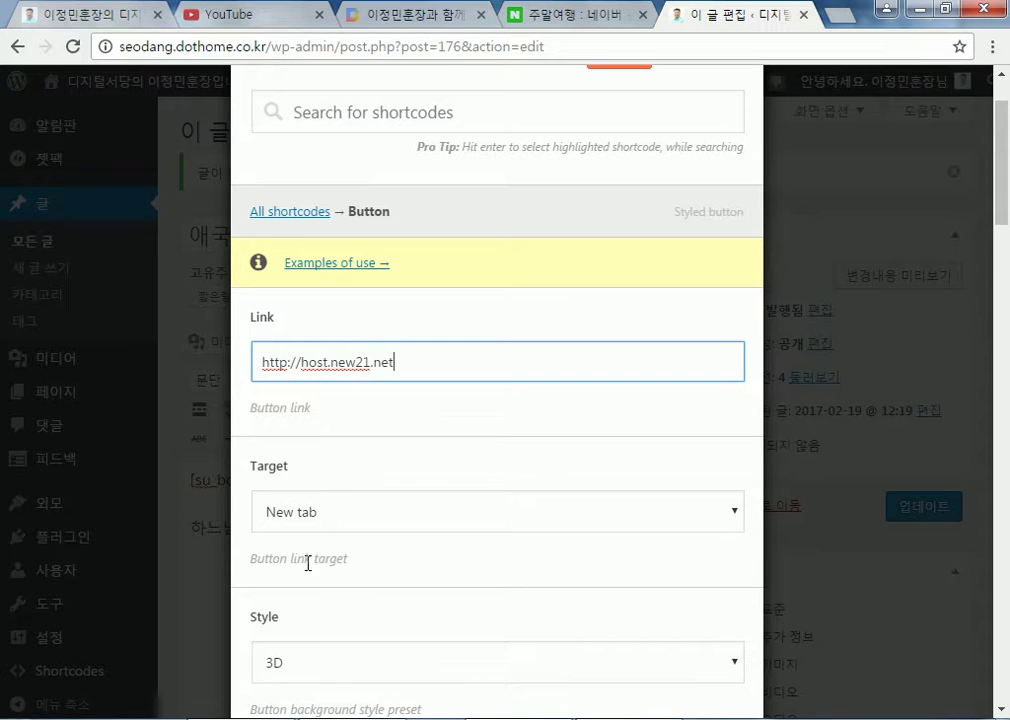
{"action": "scroll", "coordinate": [309, 560], "scroll_direction": "down", "scroll_amount": 2}
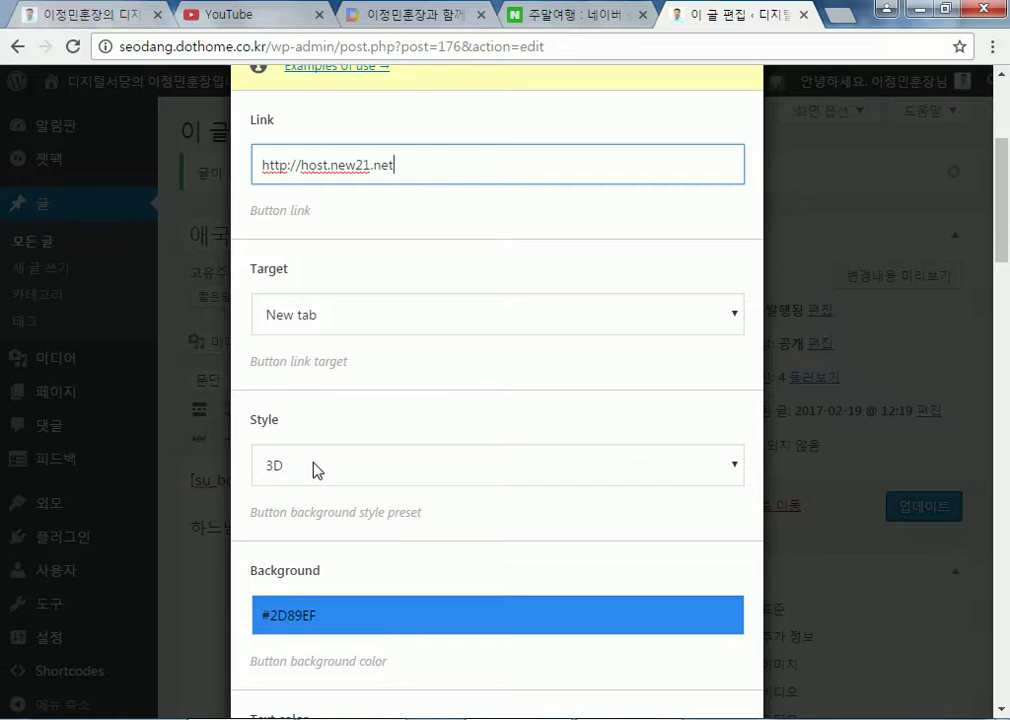
{"action": "scroll", "coordinate": [316, 470], "scroll_direction": "down", "scroll_amount": 2}
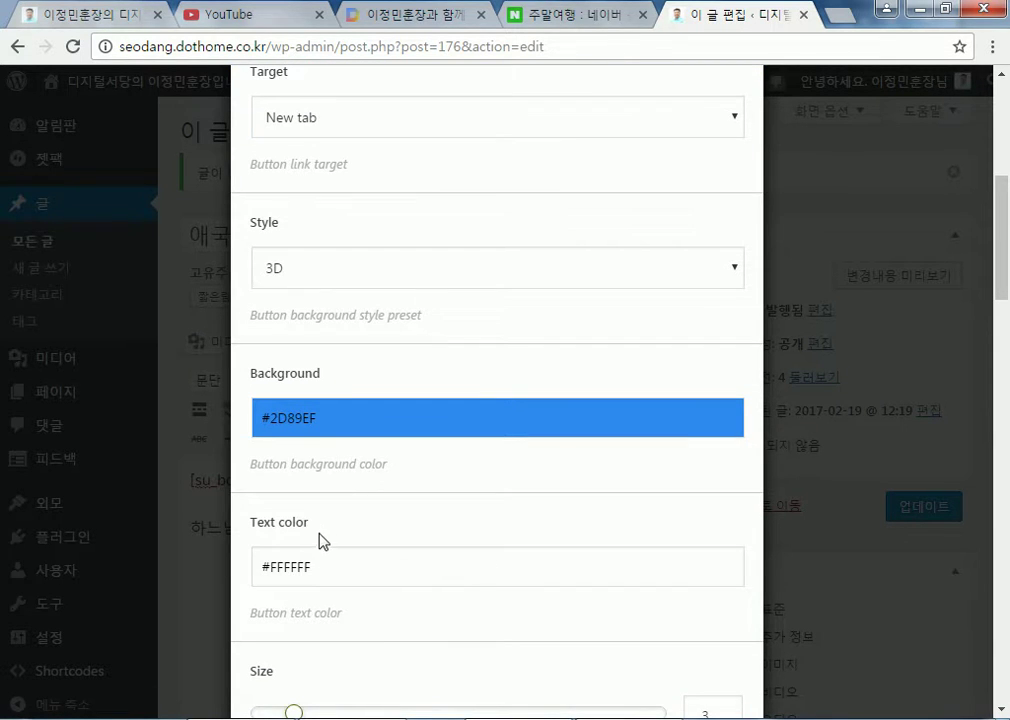
{"action": "scroll", "coordinate": [322, 538], "scroll_direction": "down", "scroll_amount": 1}
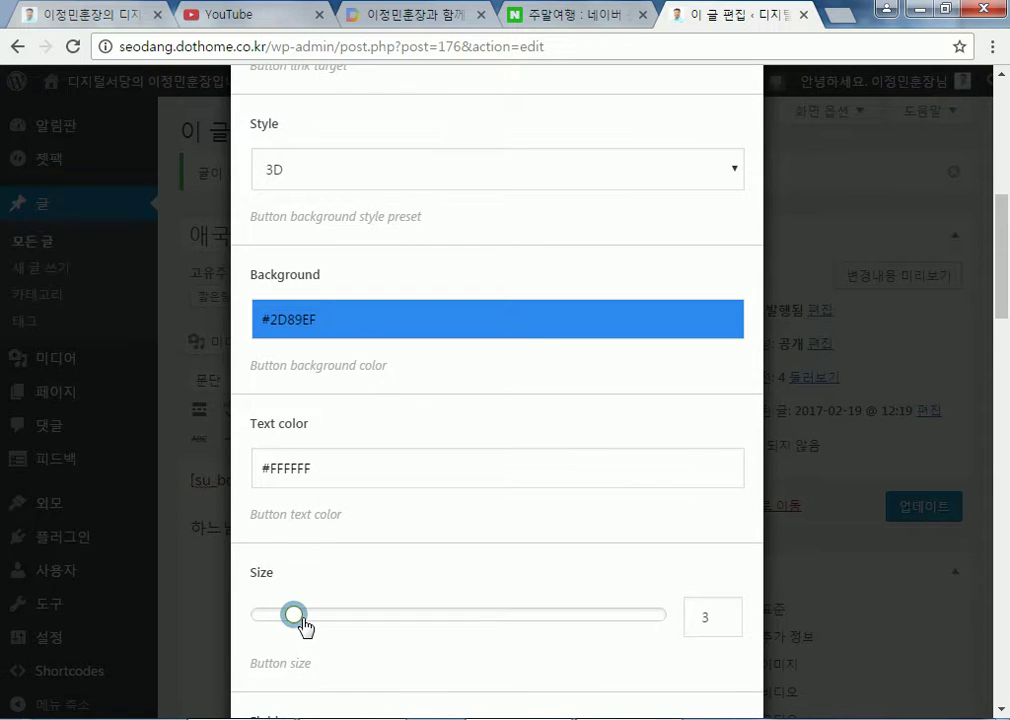
{"action": "scroll", "coordinate": [308, 610], "scroll_direction": "down", "scroll_amount": 2}
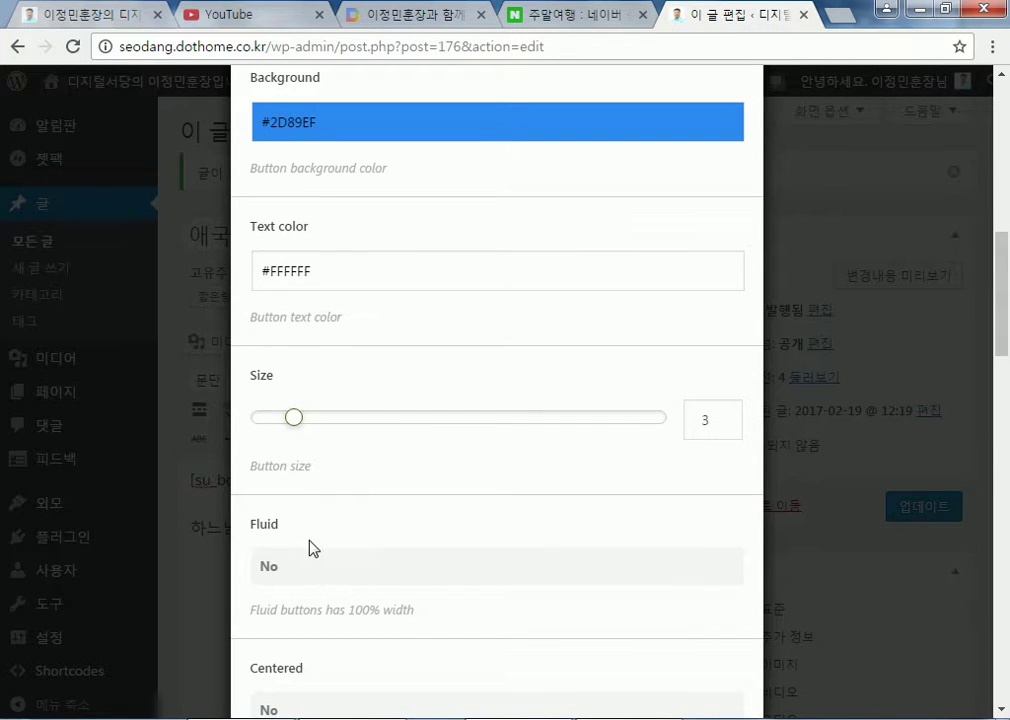
{"action": "left_click", "coordinate": [287, 569]}
{"action": "left_click", "coordinate": [288, 570]}
{"action": "left_click", "coordinate": [289, 571]}
{"action": "left_click", "coordinate": [280, 575]}
Leave Centered off and keep the corner Radius at Auto
{"action": "scroll", "coordinate": [388, 612], "scroll_direction": "down", "scroll_amount": 3}
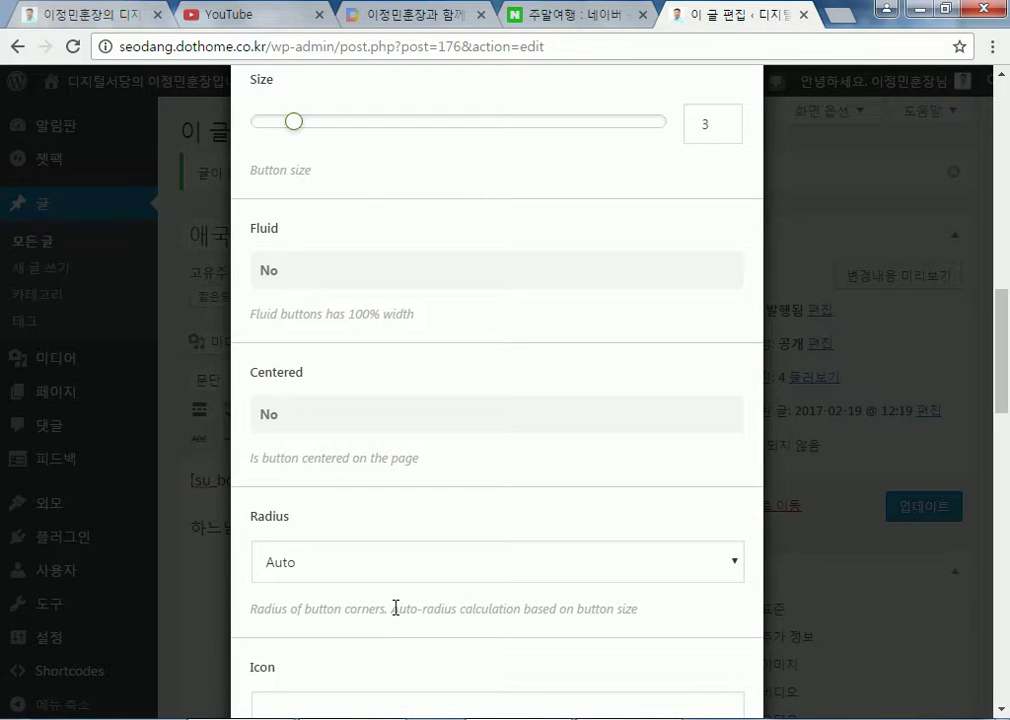
{"action": "left_click", "coordinate": [279, 419]}
{"action": "left_click", "coordinate": [279, 421]}
{"action": "scroll", "coordinate": [300, 527], "scroll_direction": "down", "scroll_amount": 1}
{"action": "left_click", "coordinate": [310, 472]}
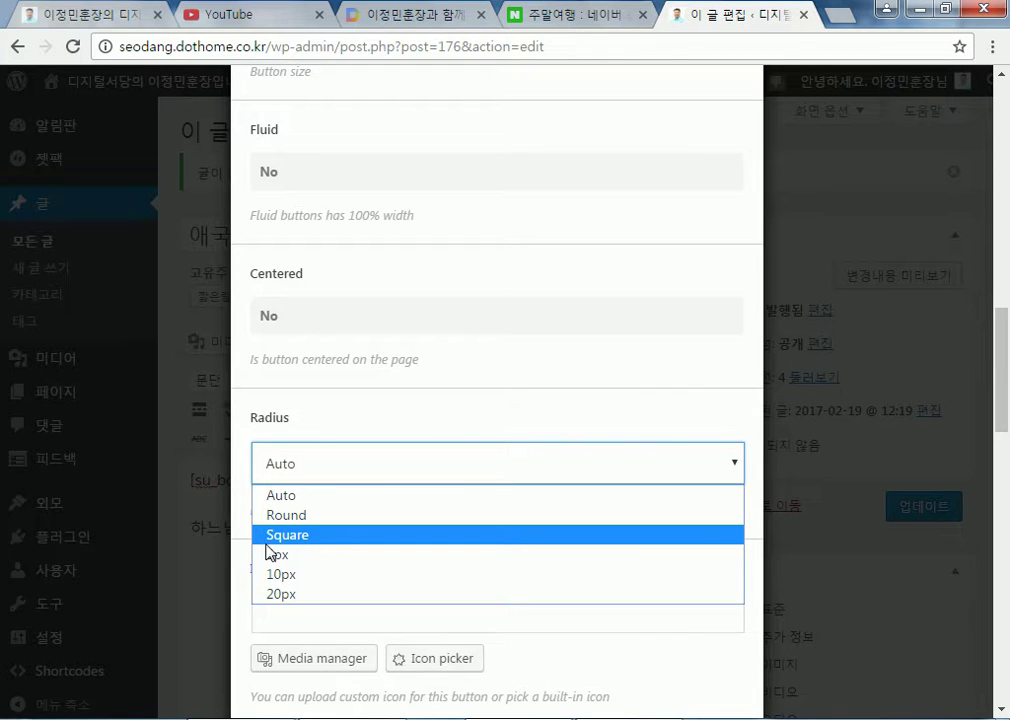
{"action": "left_click", "coordinate": [727, 425]}
{"action": "scroll", "coordinate": [620, 450], "scroll_direction": "down", "scroll_amount": 3}
{"action": "left_click", "coordinate": [345, 320]}
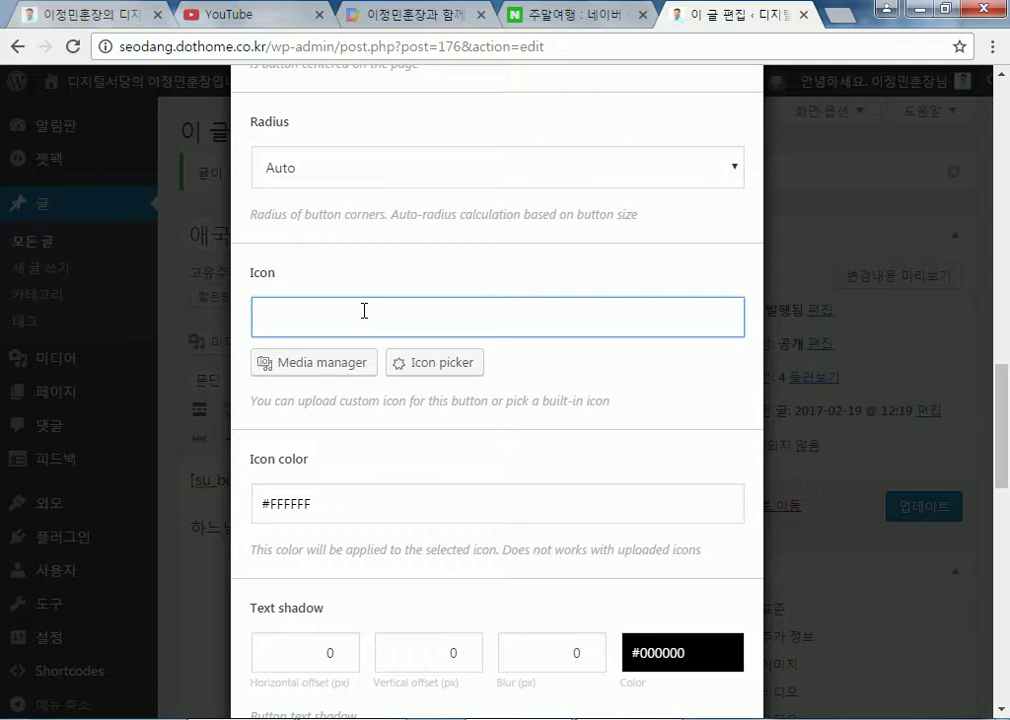
Set the button icon to car from the built-in picker, then reopen the icon grid
{"action": "left_click", "coordinate": [398, 364]}
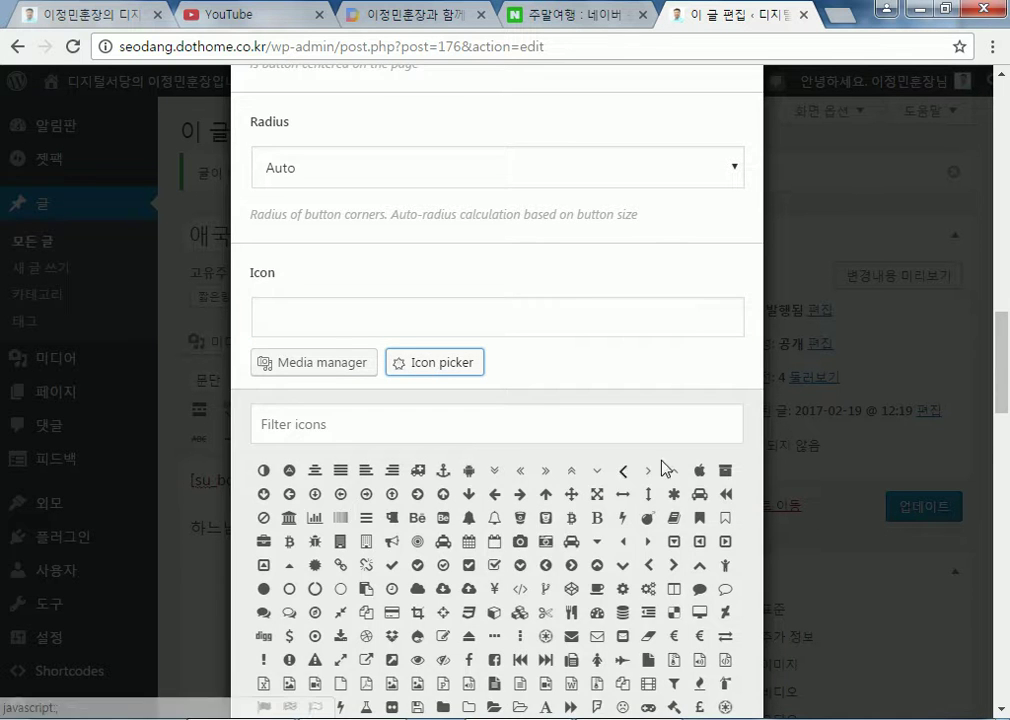
{"action": "scroll", "coordinate": [596, 459], "scroll_direction": "down", "scroll_amount": 3}
{"action": "scroll", "coordinate": [620, 443], "scroll_direction": "up", "scroll_amount": 1}
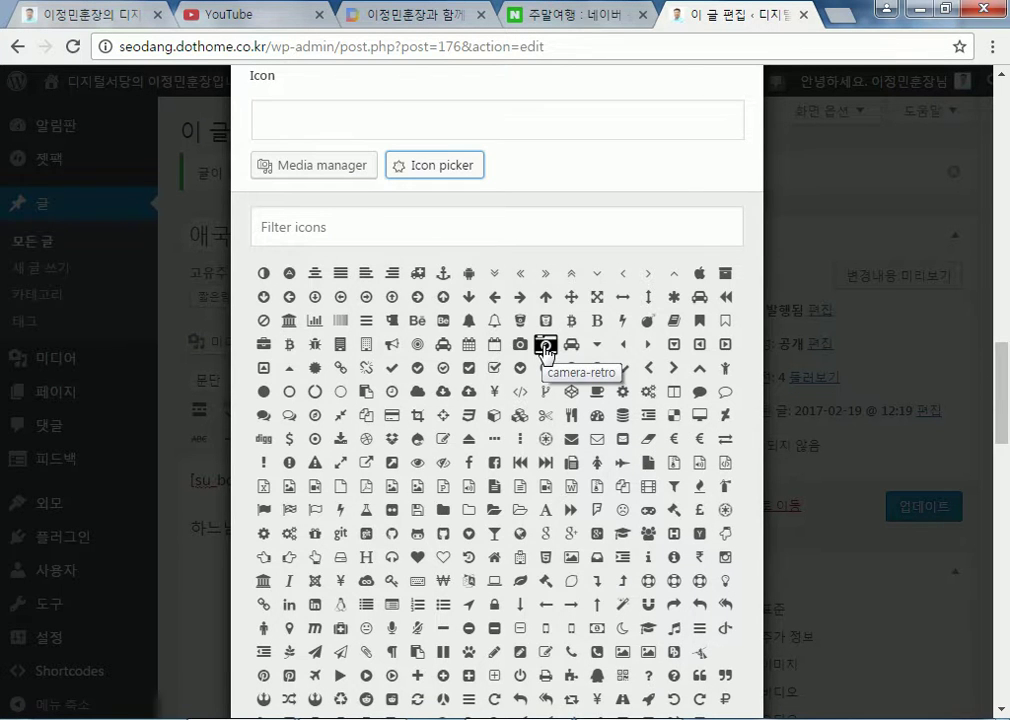
{"action": "left_click", "coordinate": [573, 346]}
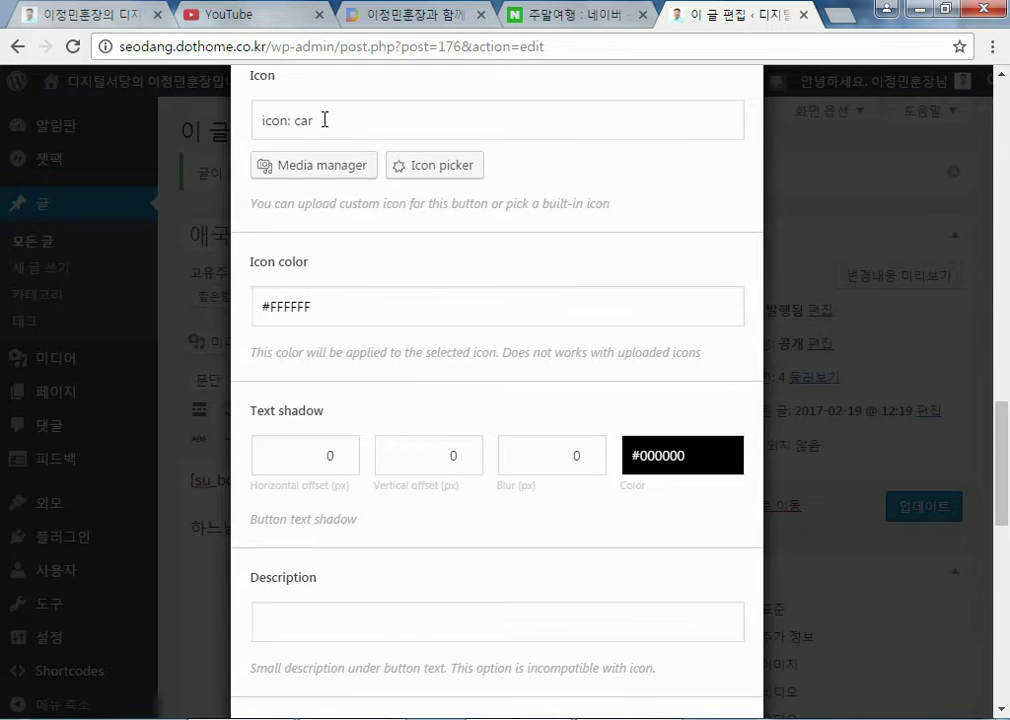
{"action": "left_click", "coordinate": [432, 166]}
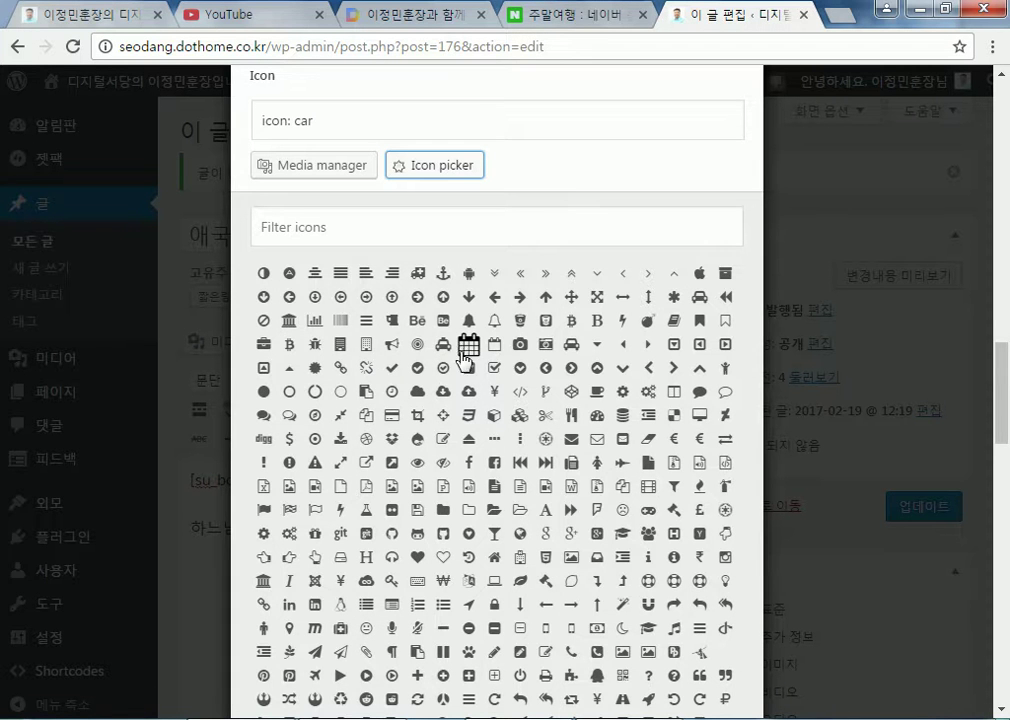
{"action": "scroll", "coordinate": [578, 520], "scroll_direction": "down", "scroll_amount": 3}
{"action": "scroll", "coordinate": [575, 522], "scroll_direction": "up", "scroll_amount": 2}
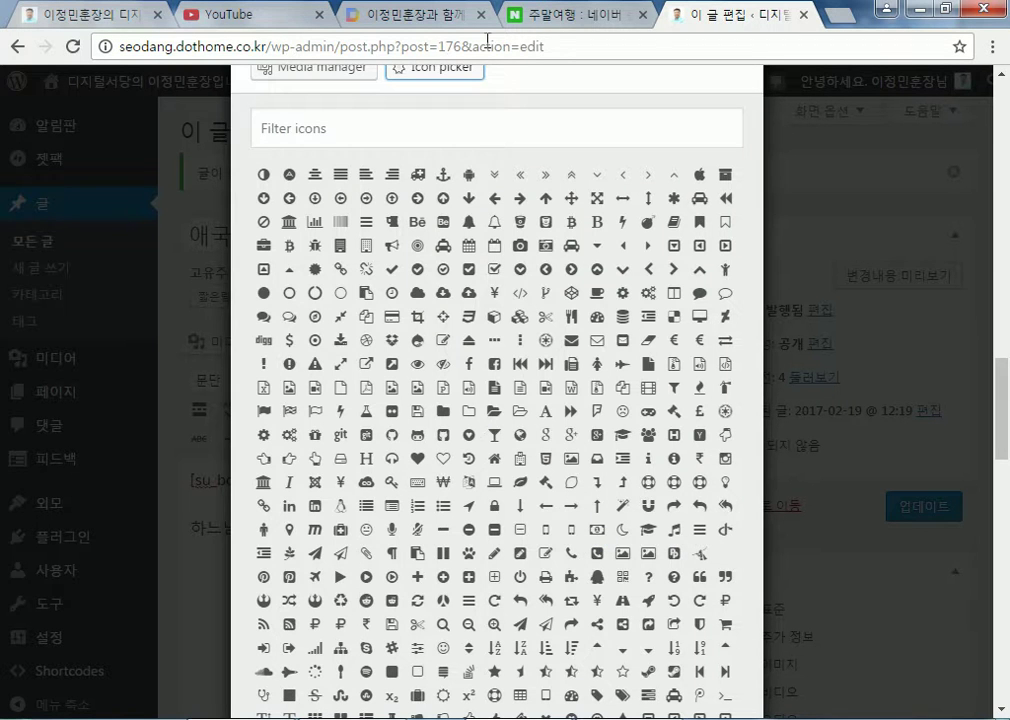
Go to the modoo site and sign in with the Naver ID and password
{"action": "left_click", "coordinate": [82, 14]}
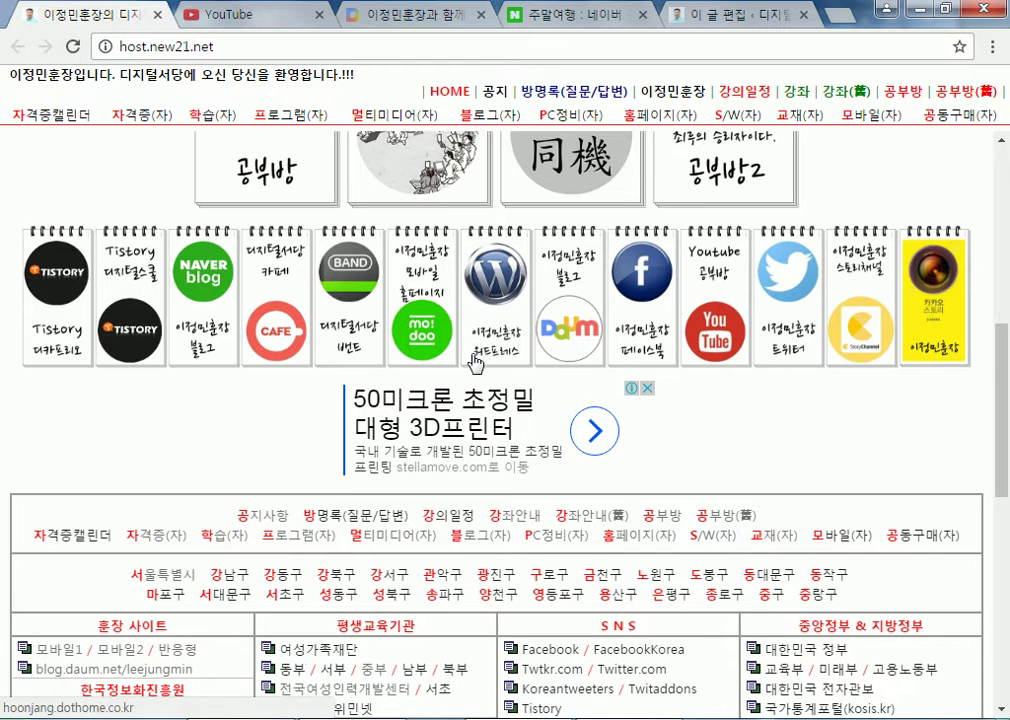
{"action": "left_click", "coordinate": [422, 344]}
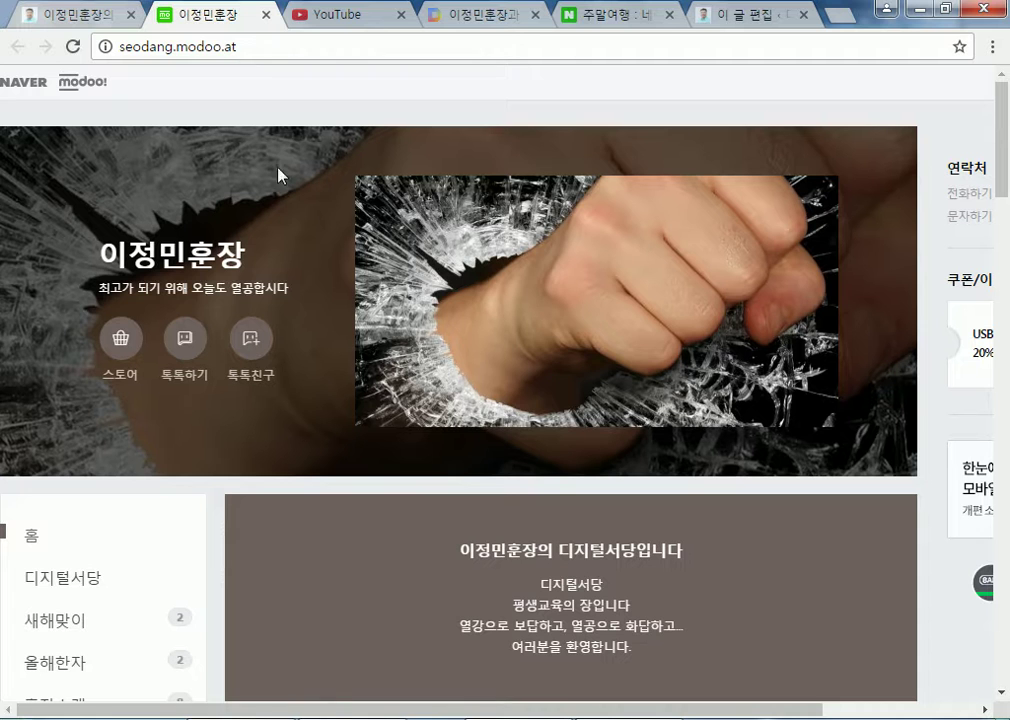
{"action": "left_click_drag", "start_coordinate": [507, 713], "coordinate": [664, 713]}
{"action": "left_click", "coordinate": [970, 84]}
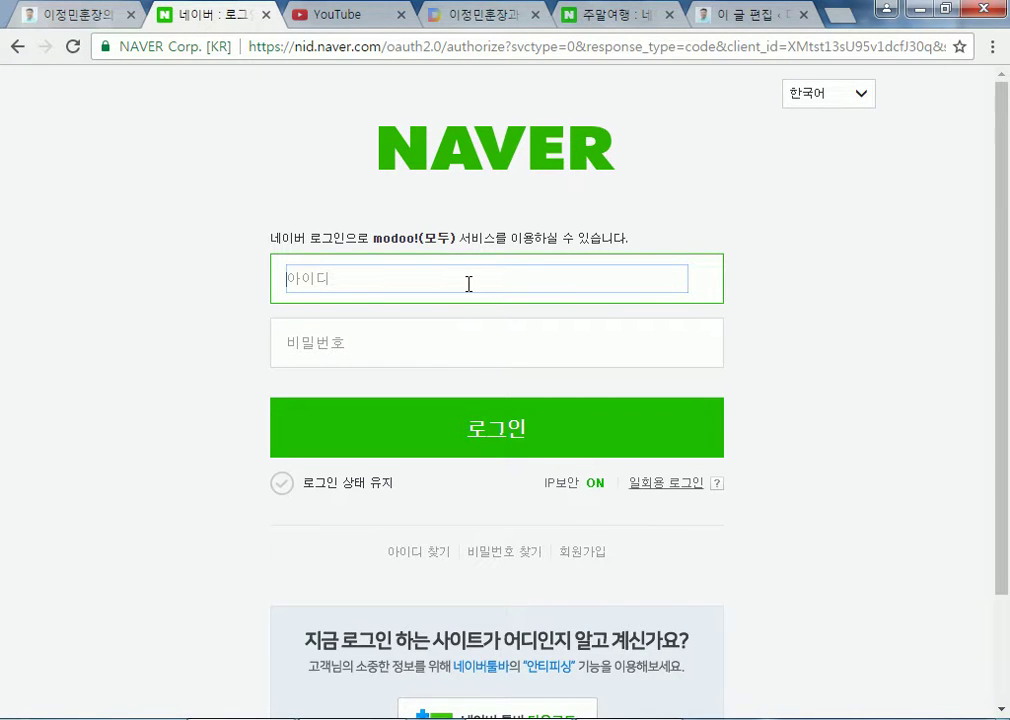
{"action": "type", "text": "ee"}
{"action": "key", "text": "Tab"}
{"action": "type", "text": "***"}
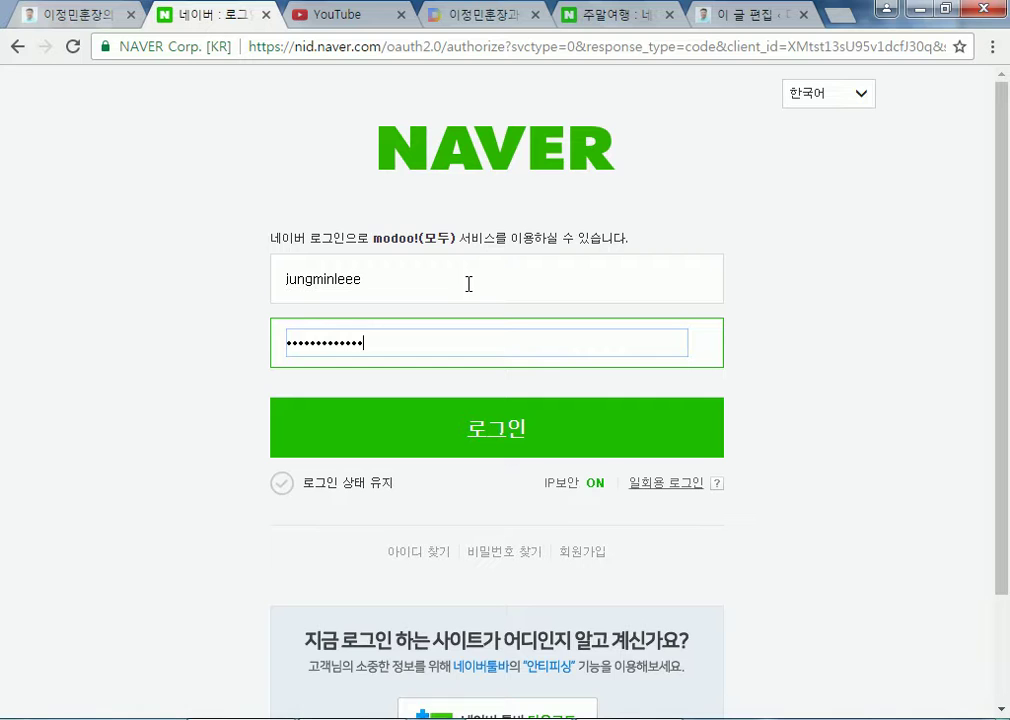
{"action": "key", "text": "Return"}
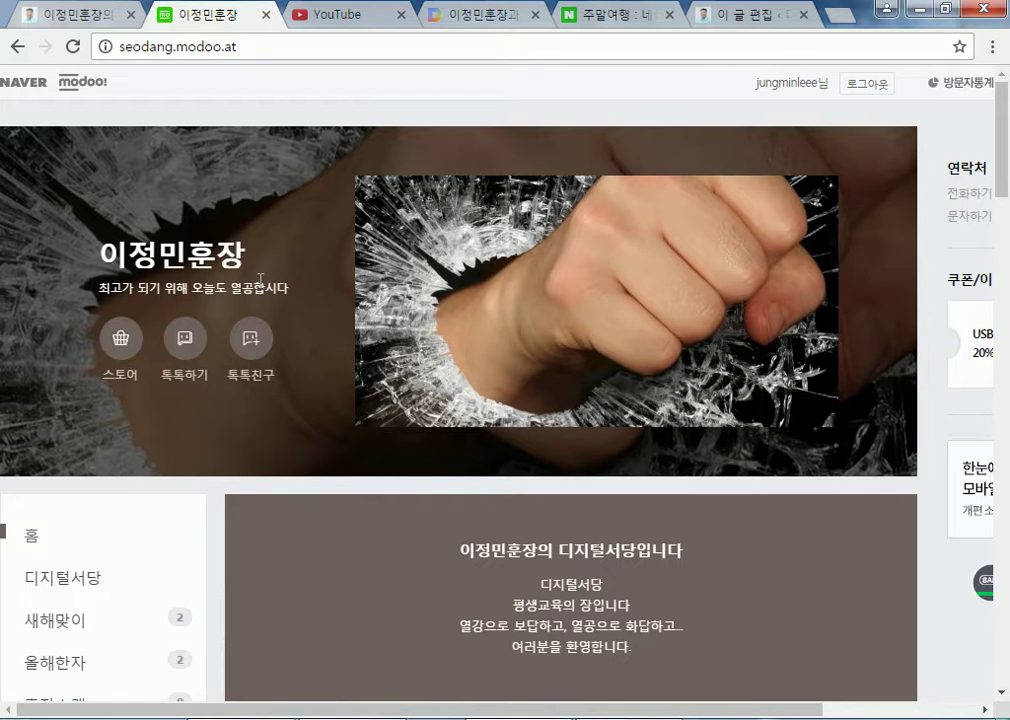
Open 홈페이지관리 and start editing the modoo homepage site
{"action": "scroll", "coordinate": [196, 345], "scroll_direction": "down", "scroll_amount": 3}
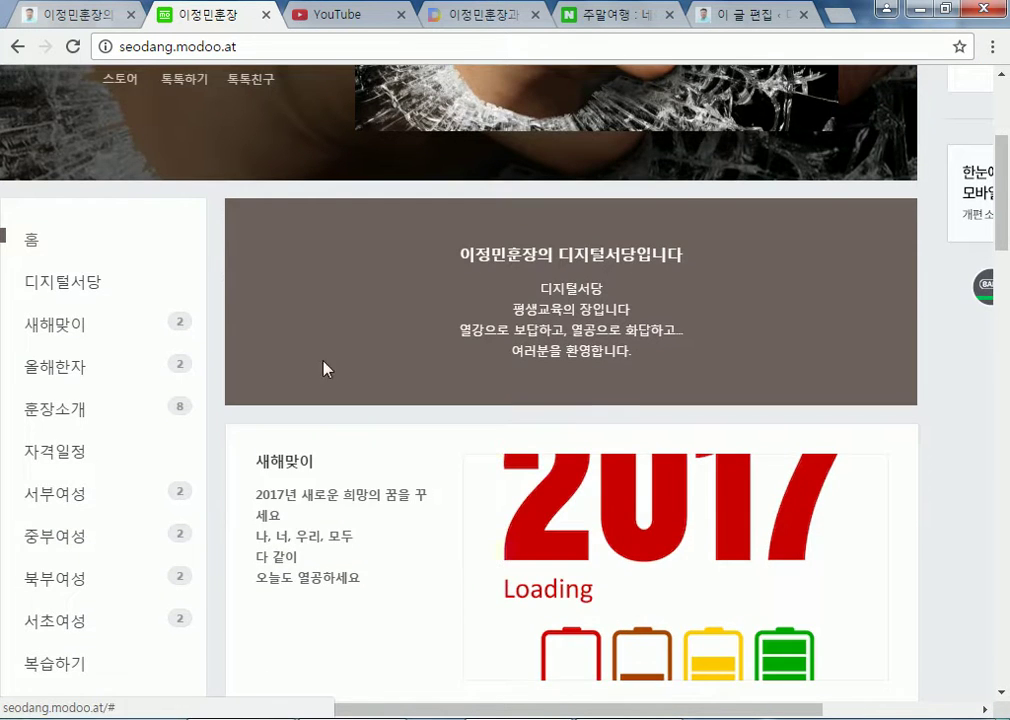
{"action": "scroll", "coordinate": [340, 365], "scroll_direction": "up", "scroll_amount": 3}
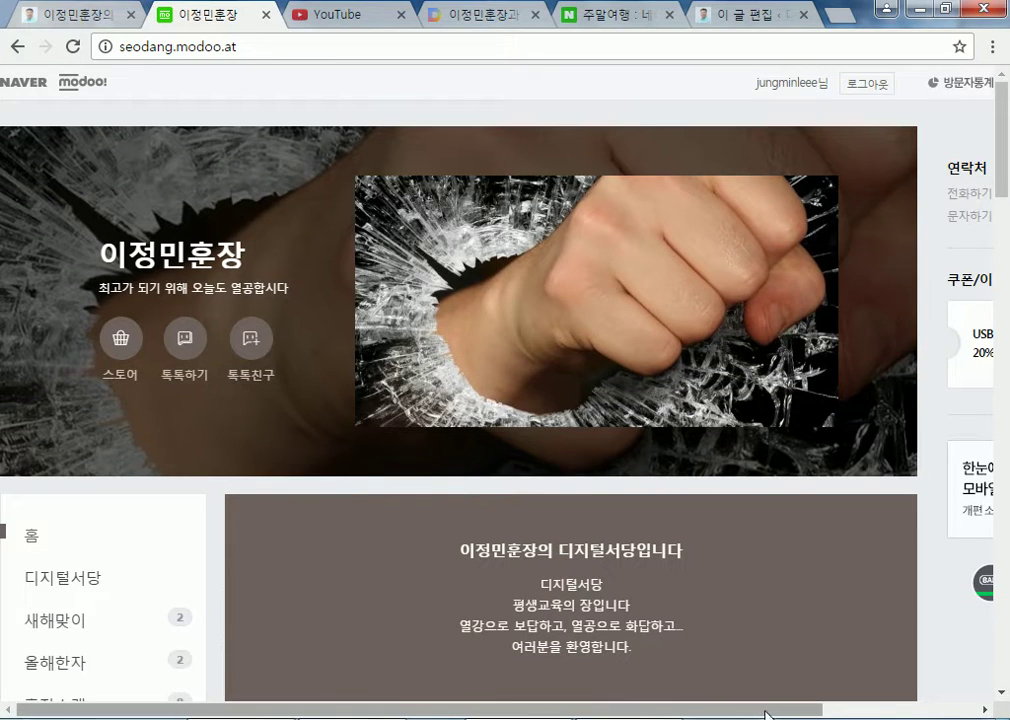
{"action": "left_click_drag", "start_coordinate": [762, 709], "coordinate": [930, 709]}
{"action": "left_click", "coordinate": [947, 88]}
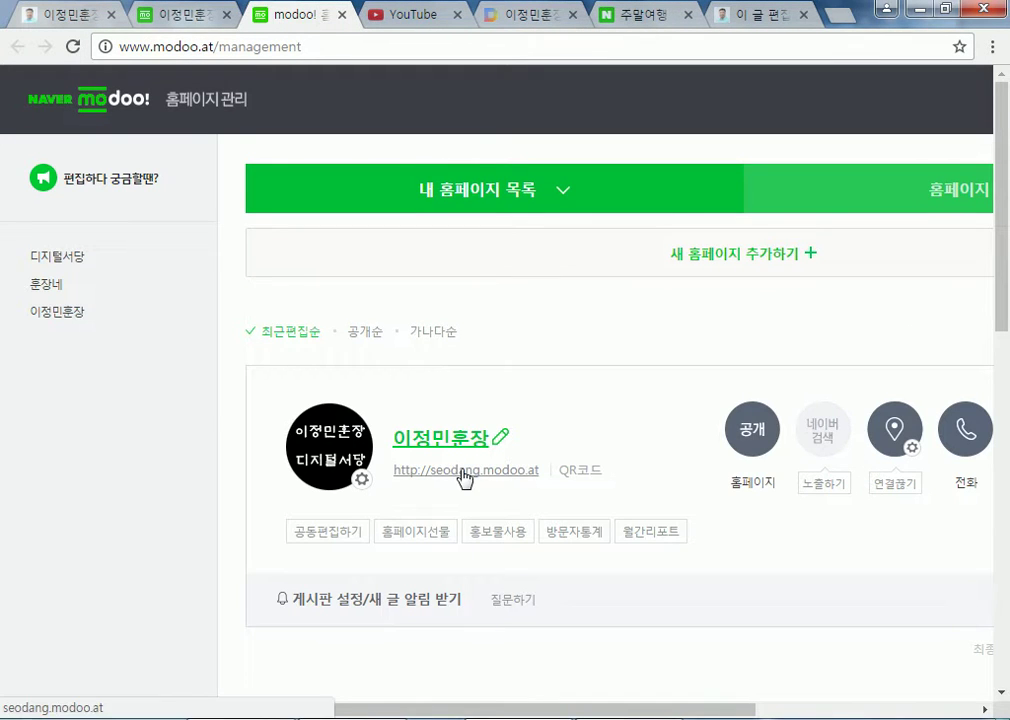
{"action": "left_click", "coordinate": [458, 441]}
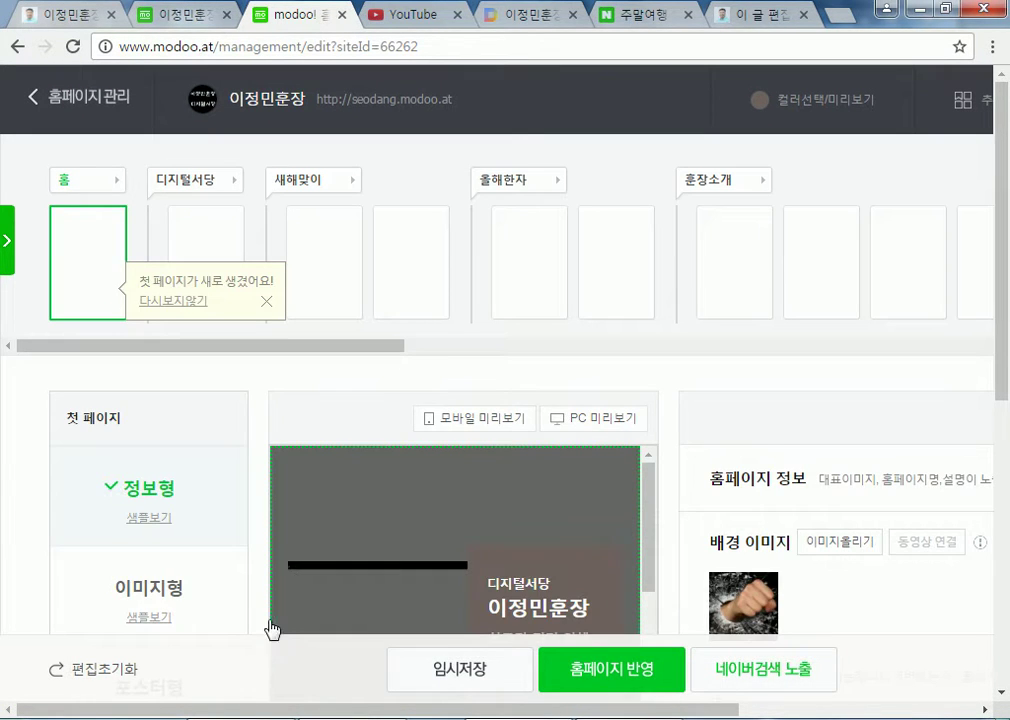
Open the 중부여성 page and select its first 강좌안내 button, 버튼1, for editing
{"action": "left_click_drag", "start_coordinate": [401, 354], "coordinate": [802, 361]}
{"action": "left_click", "coordinate": [676, 267]}
{"action": "scroll", "coordinate": [575, 532], "scroll_direction": "down", "scroll_amount": 5}
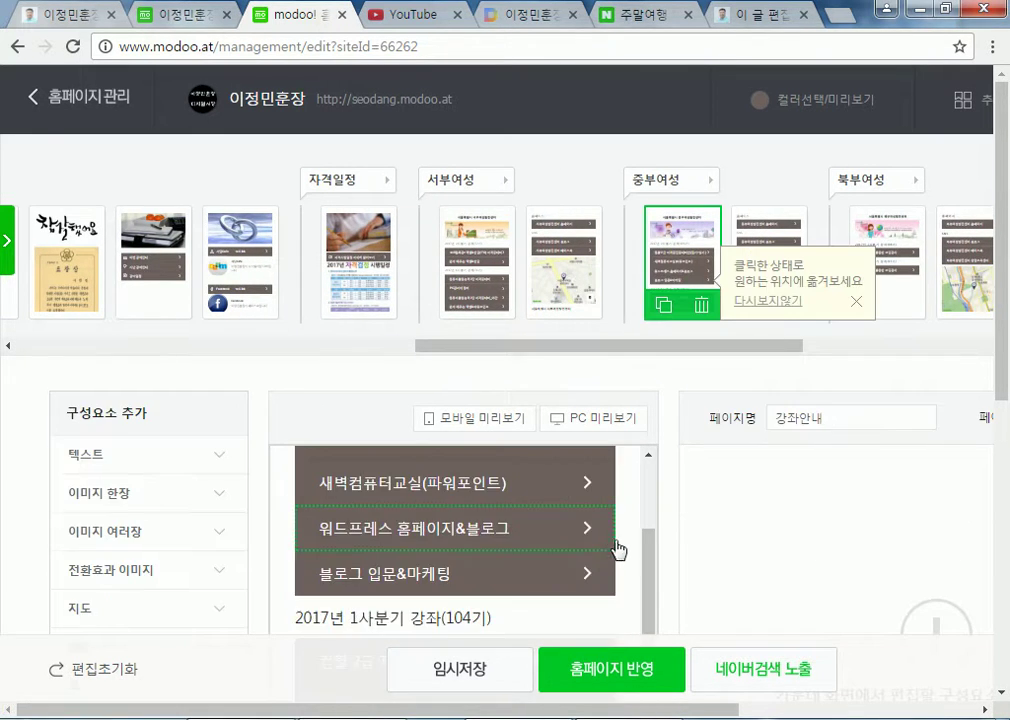
{"action": "scroll", "coordinate": [632, 552], "scroll_direction": "up", "scroll_amount": 1}
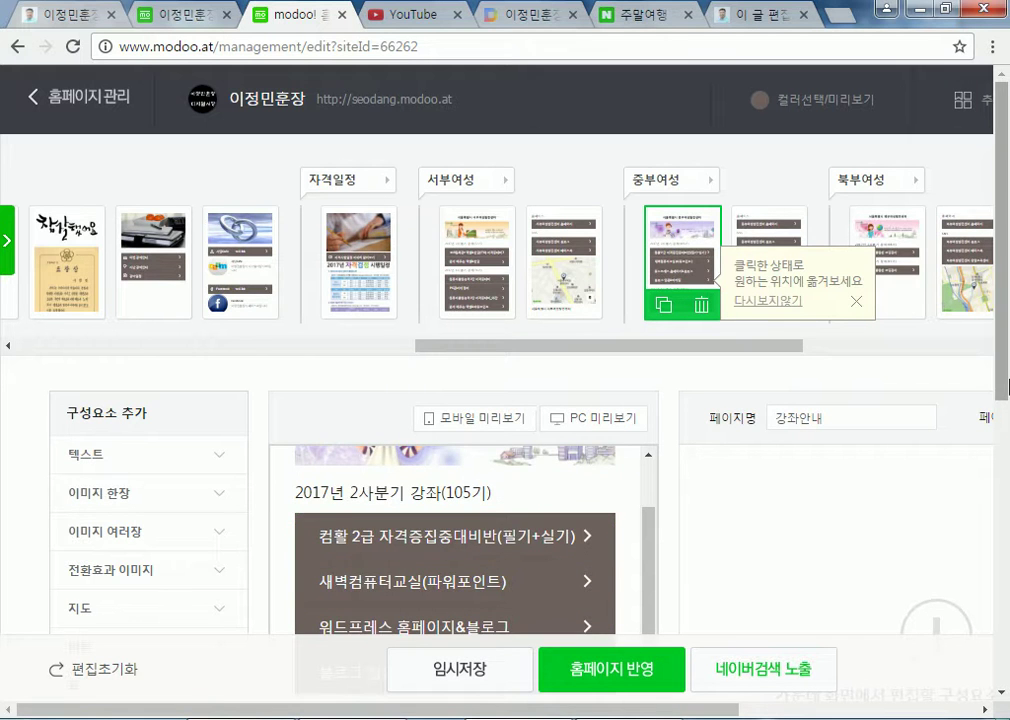
{"action": "scroll", "coordinate": [760, 600], "scroll_direction": "down", "scroll_amount": 3}
{"action": "left_click_drag", "start_coordinate": [717, 703], "coordinate": [777, 703]}
{"action": "left_click", "coordinate": [440, 215]}
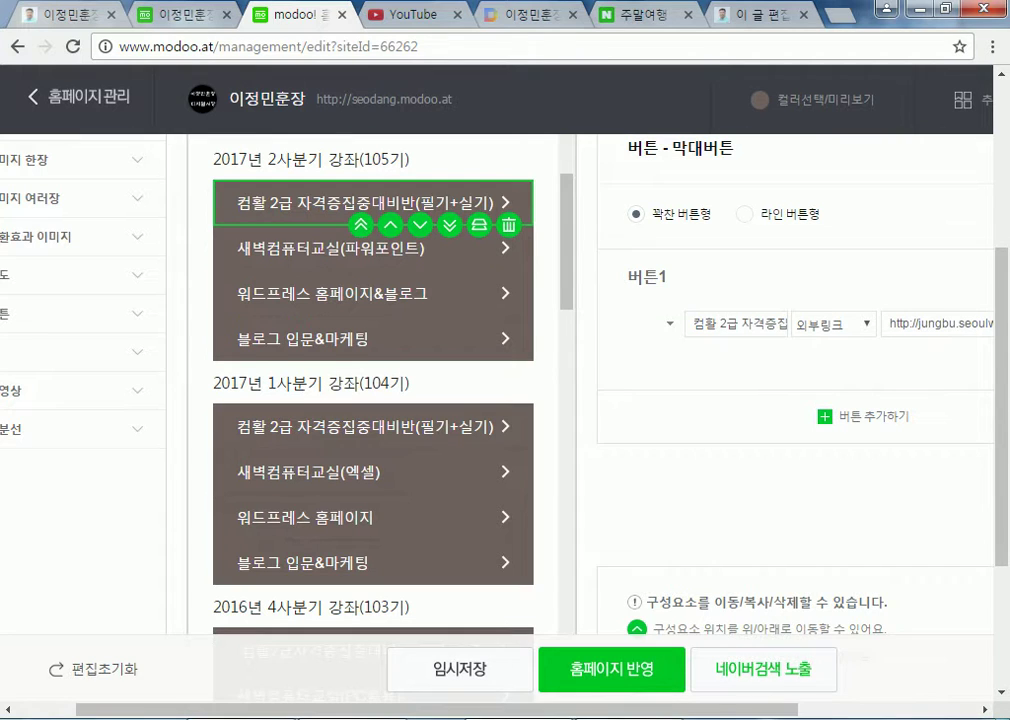
{"action": "left_click_drag", "start_coordinate": [717, 708], "coordinate": [905, 712]}
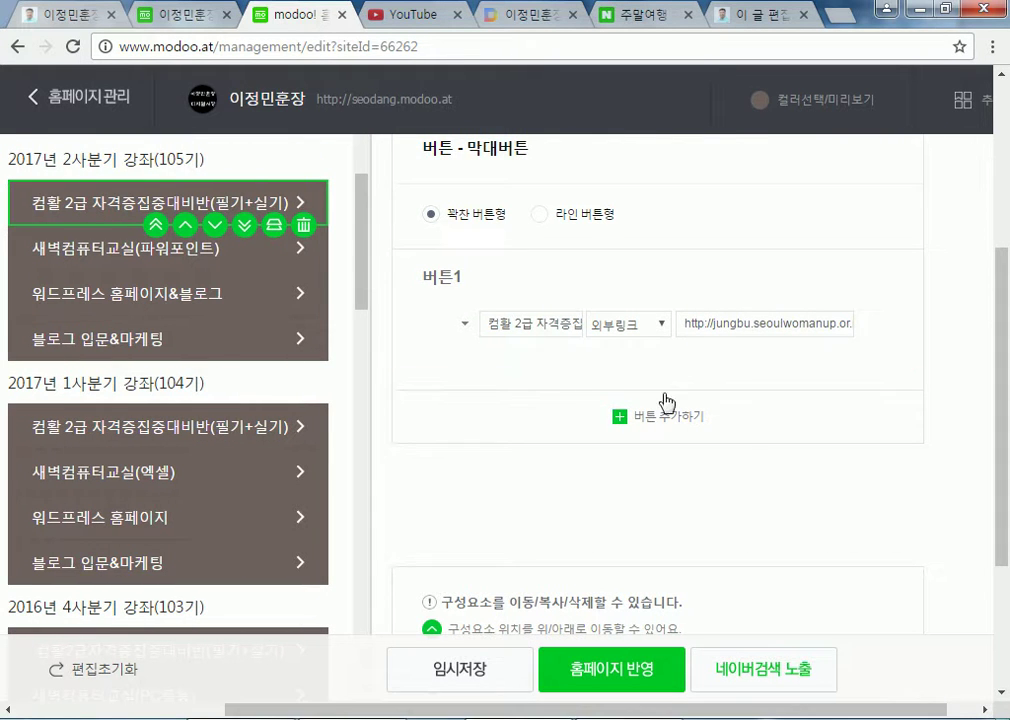
{"action": "left_click", "coordinate": [462, 334]}
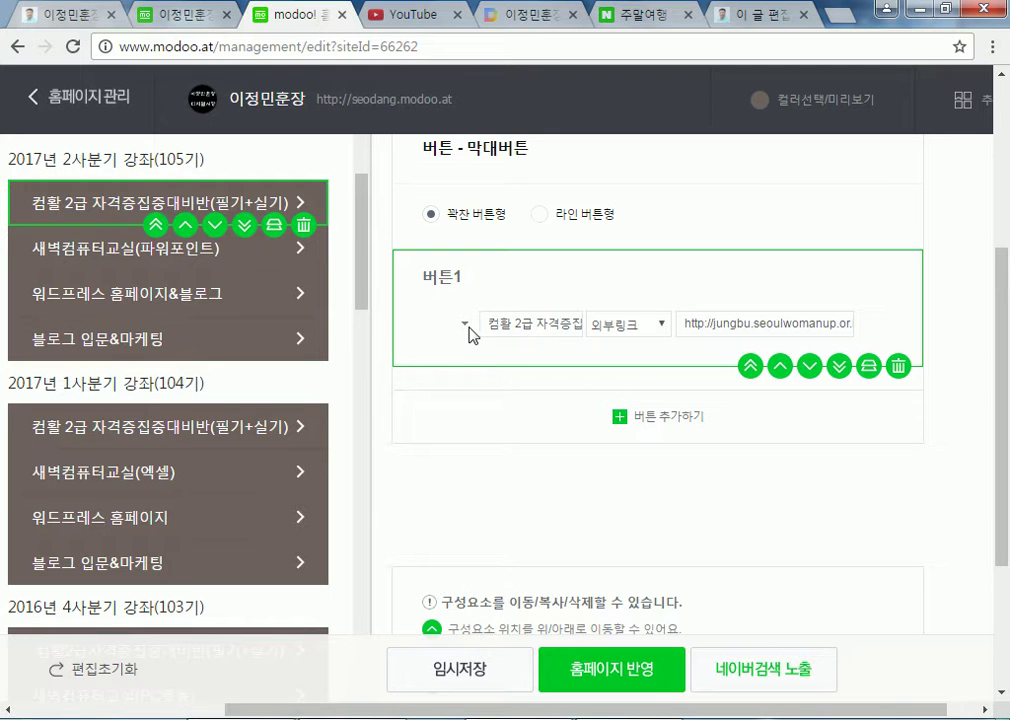
Try the car, 아이콘 없음 and Twitter icons on 버튼1
{"action": "left_click", "coordinate": [465, 326]}
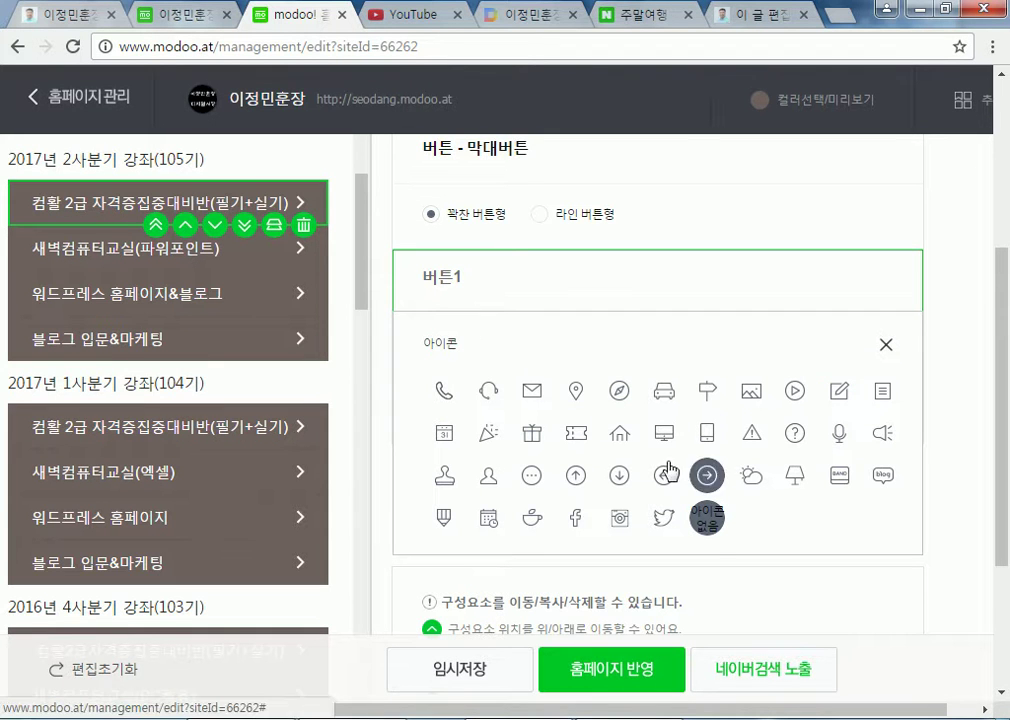
{"action": "left_click", "coordinate": [662, 392]}
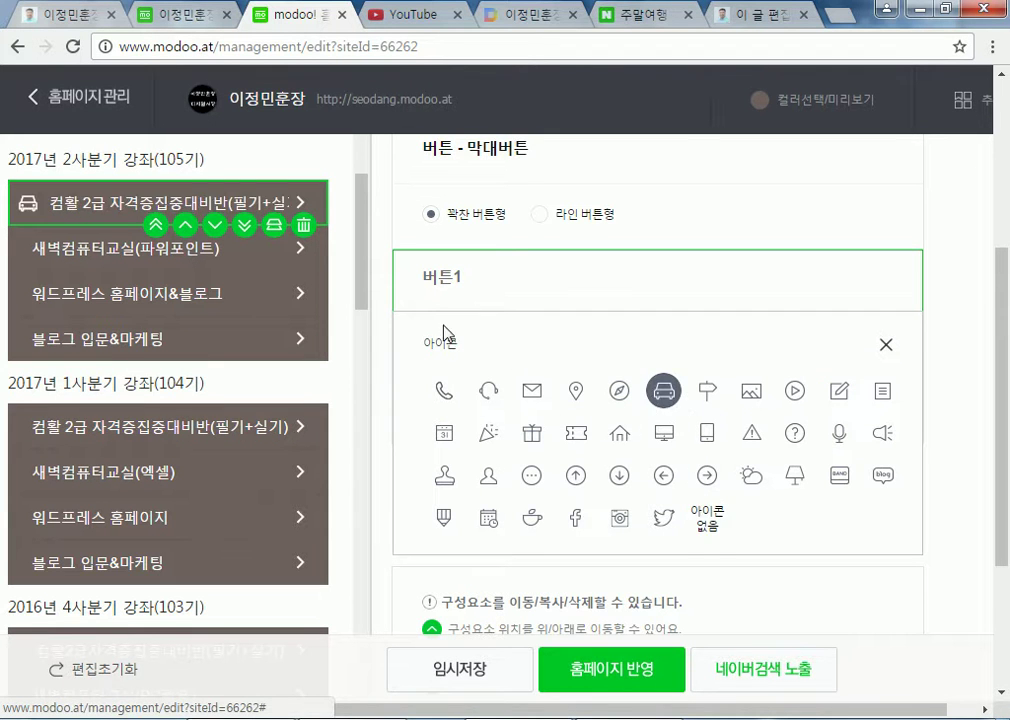
{"action": "left_click", "coordinate": [886, 344]}
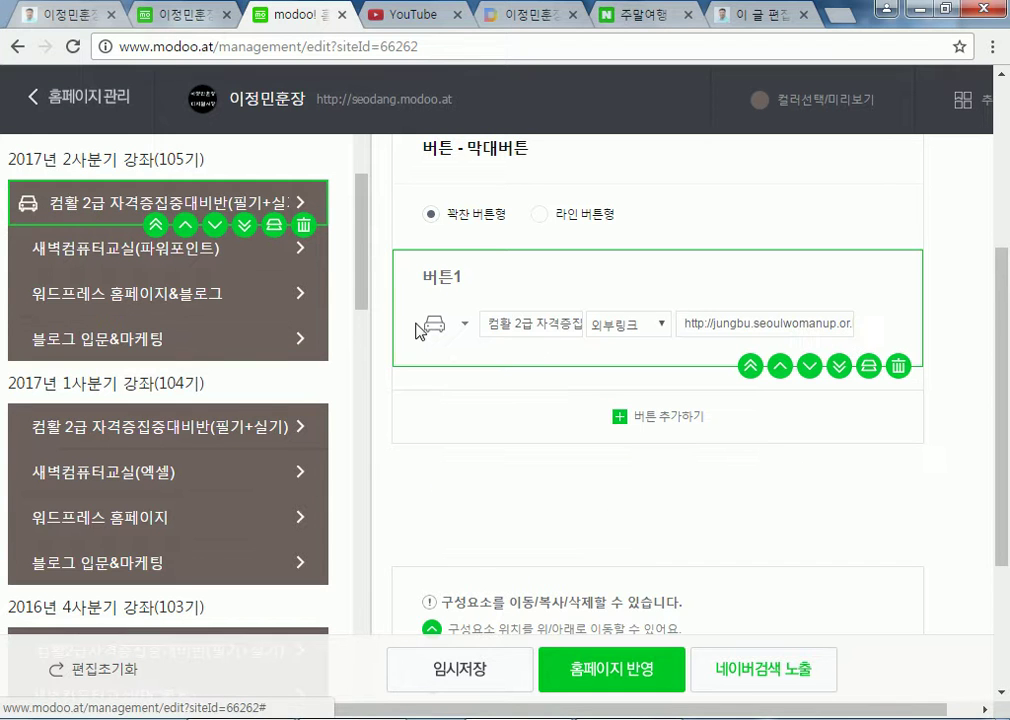
{"action": "left_click", "coordinate": [467, 326]}
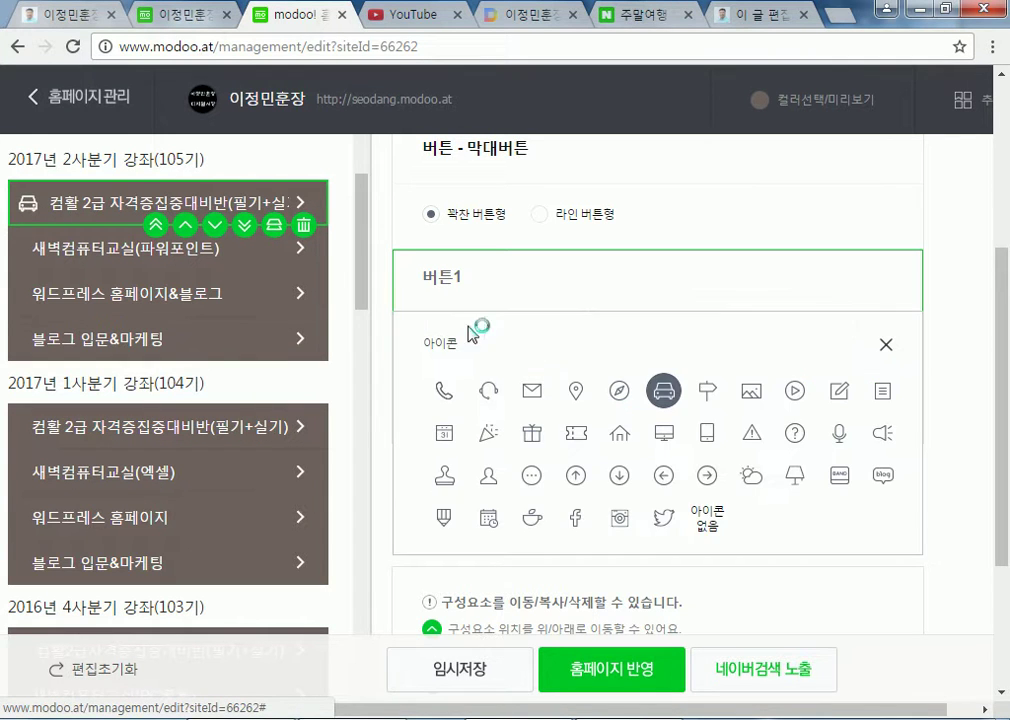
{"action": "left_click", "coordinate": [709, 519]}
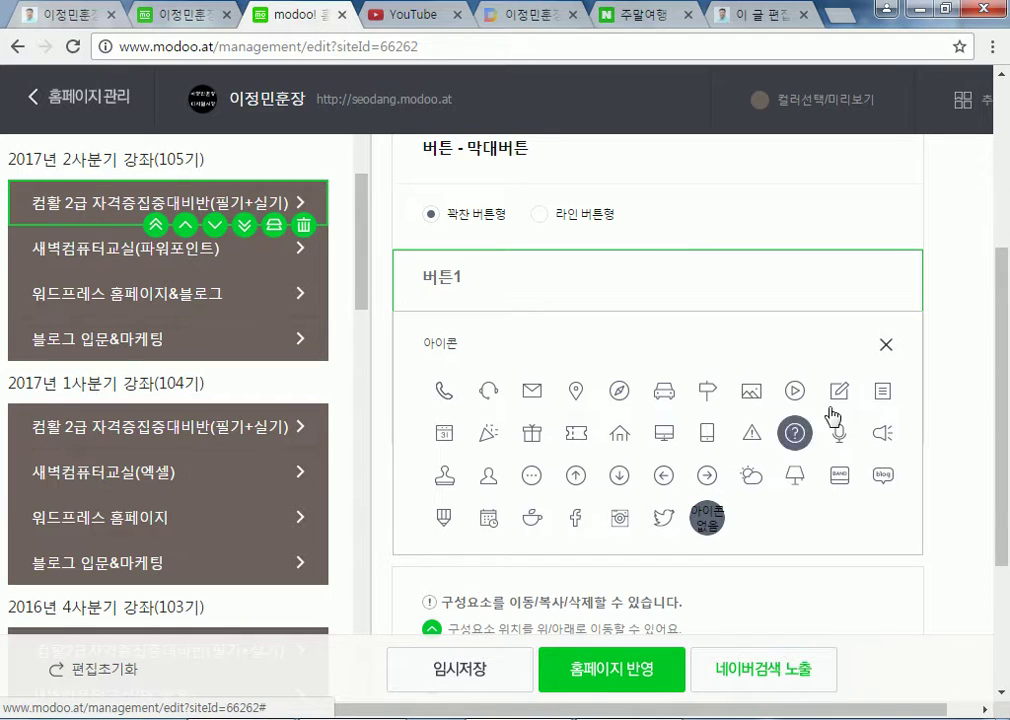
{"action": "left_click", "coordinate": [886, 346]}
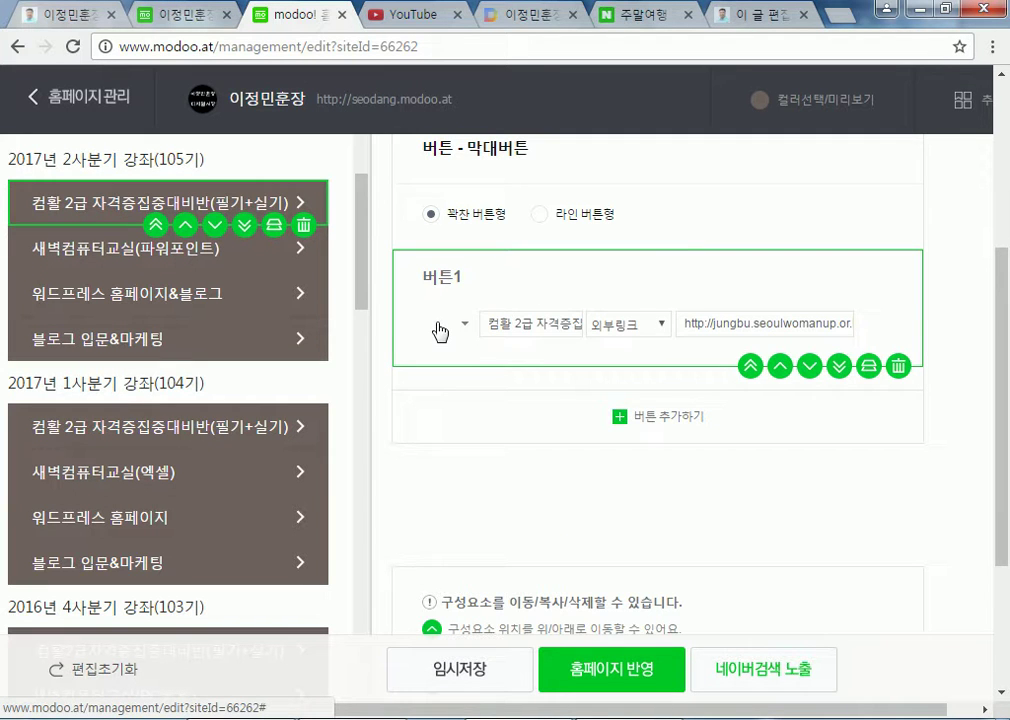
{"action": "left_click", "coordinate": [460, 326]}
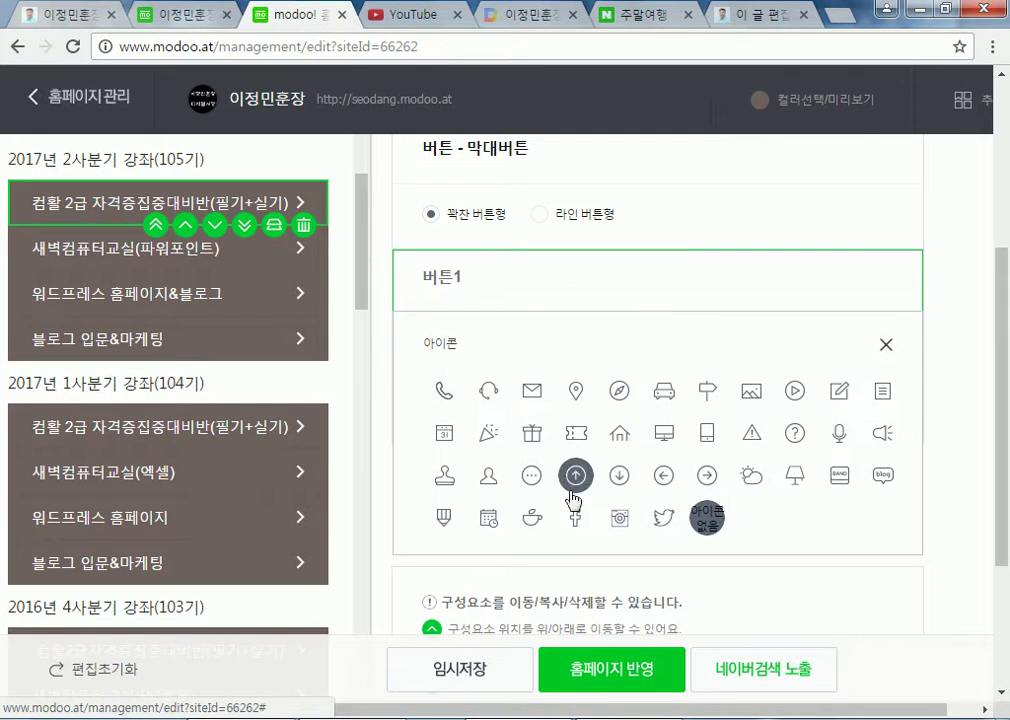
{"action": "left_click", "coordinate": [660, 524]}
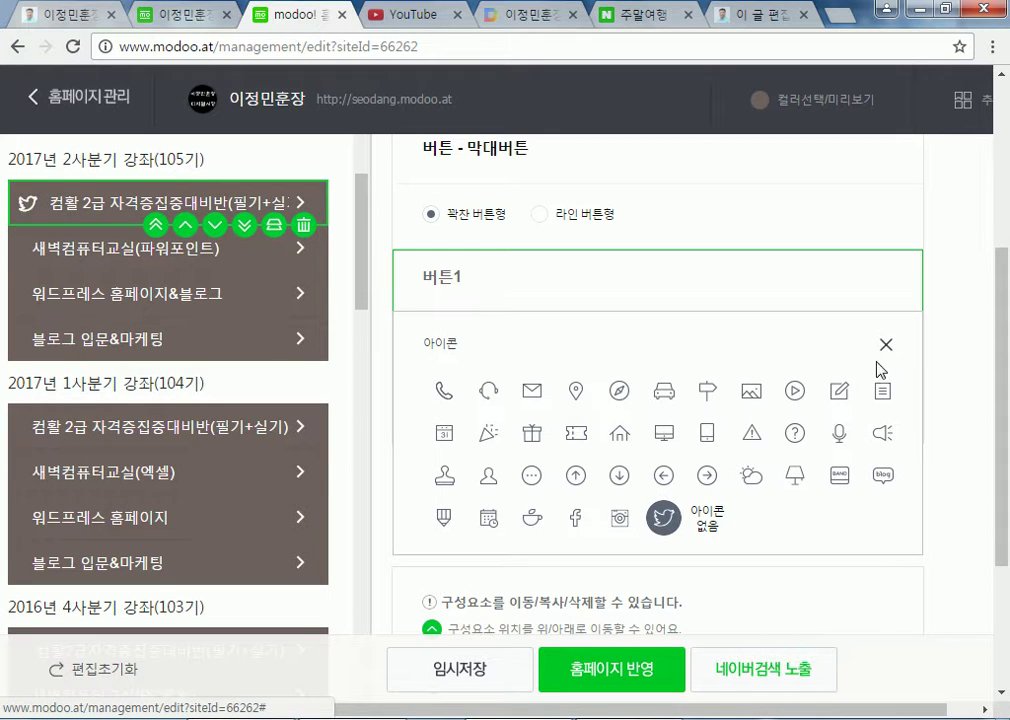
{"action": "left_click", "coordinate": [887, 347]}
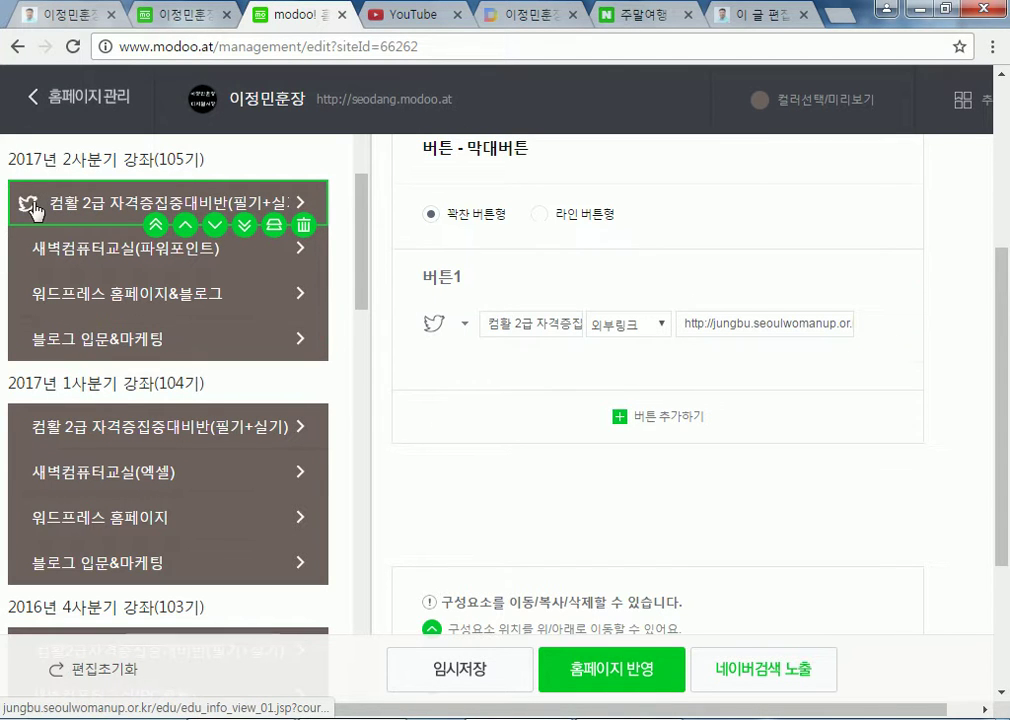
Set 버튼1's icon to phone after trying Facebook, then return to WordPress
{"action": "left_click", "coordinate": [463, 323]}
{"action": "left_click", "coordinate": [576, 518]}
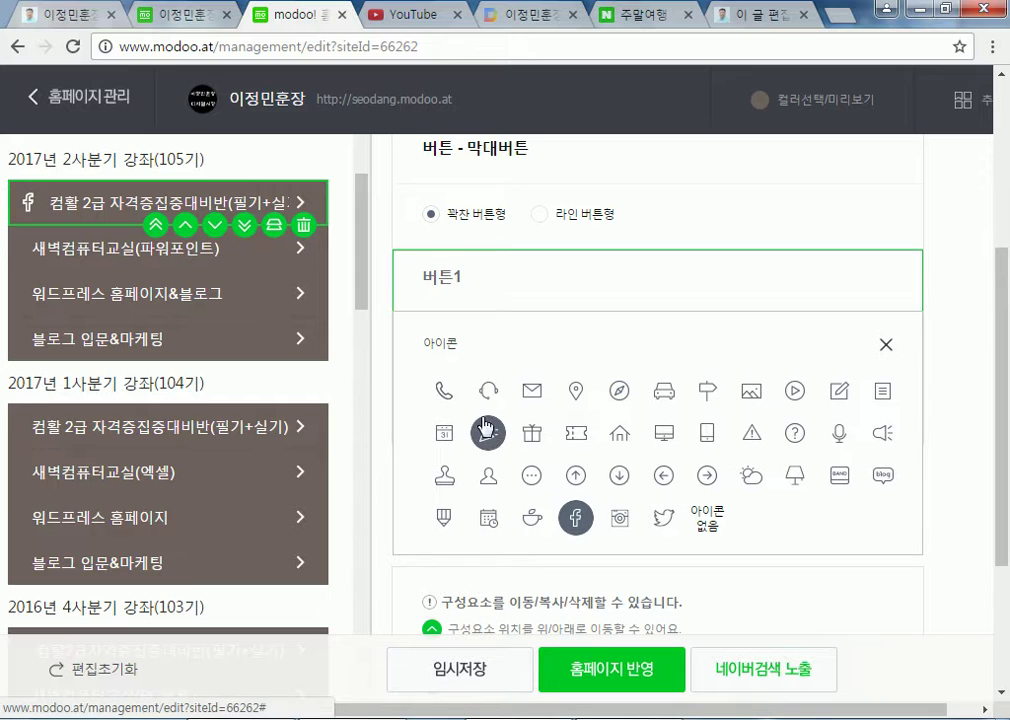
{"action": "left_click", "coordinate": [443, 390]}
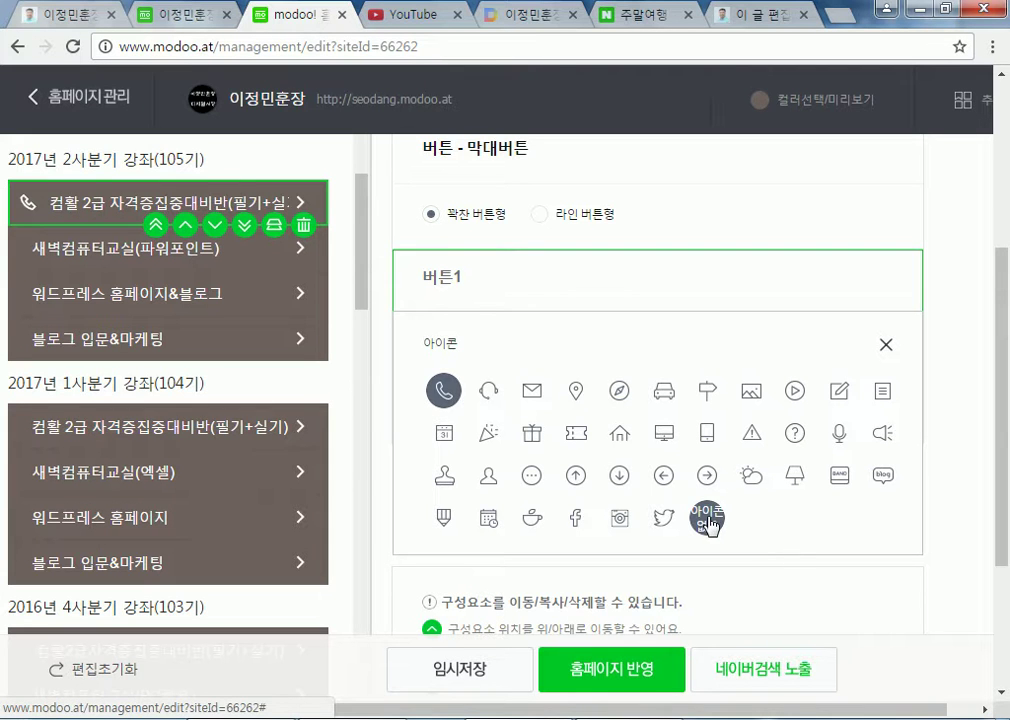
{"action": "left_click", "coordinate": [777, 18]}
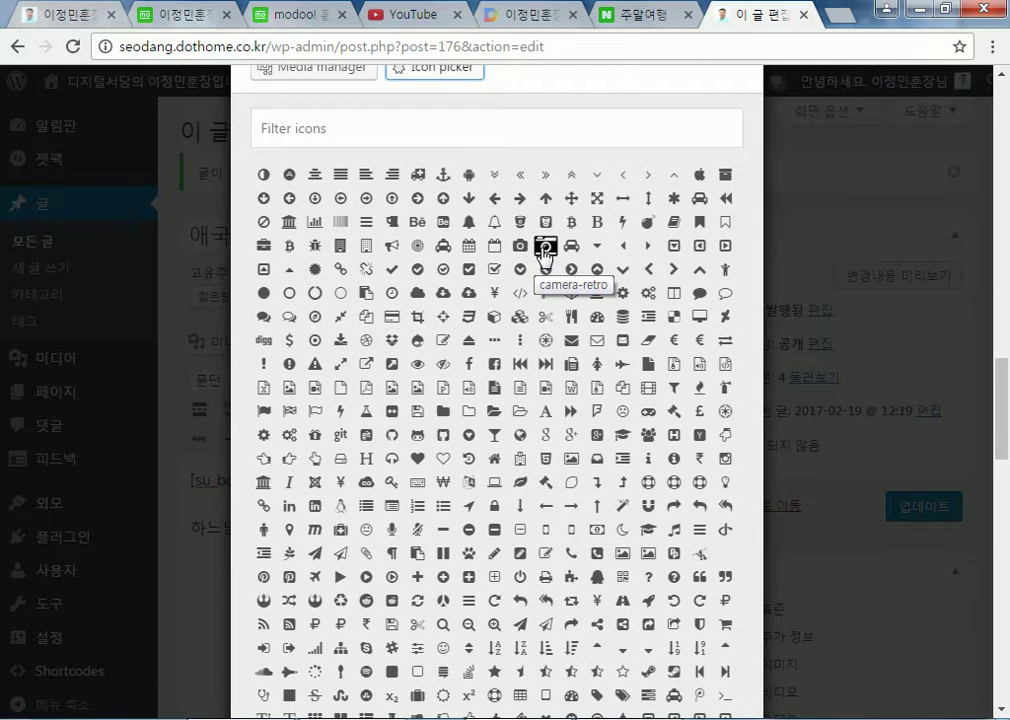
Choose the car icon for the button from the built-in icon grid
{"action": "left_click", "coordinate": [545, 248]}
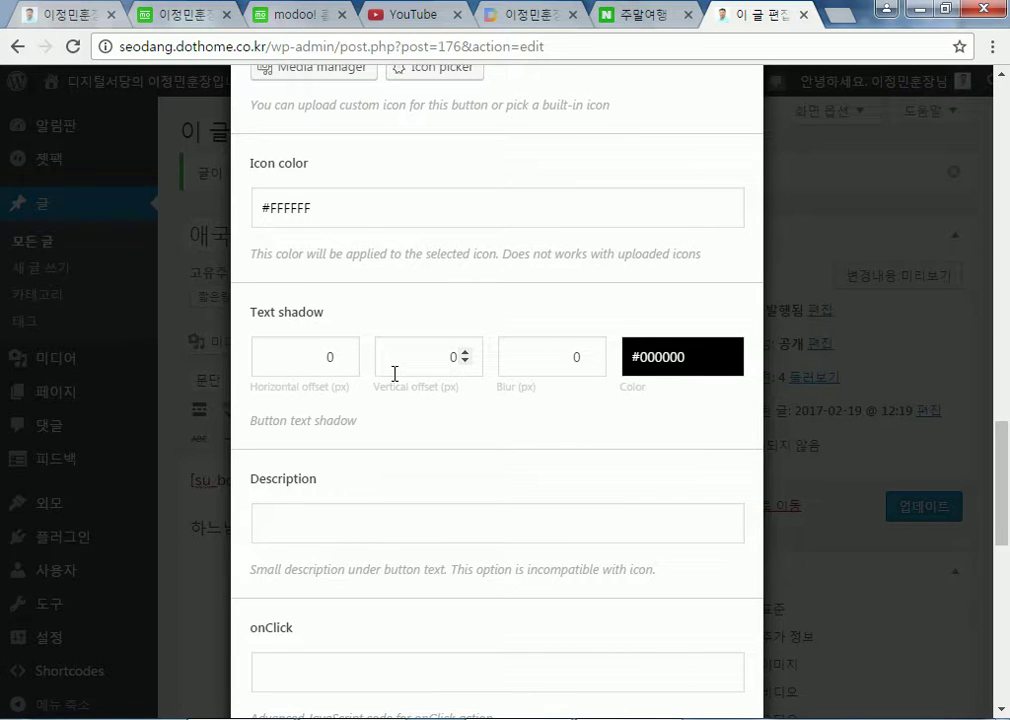
{"action": "scroll", "coordinate": [395, 373], "scroll_direction": "up", "scroll_amount": 1}
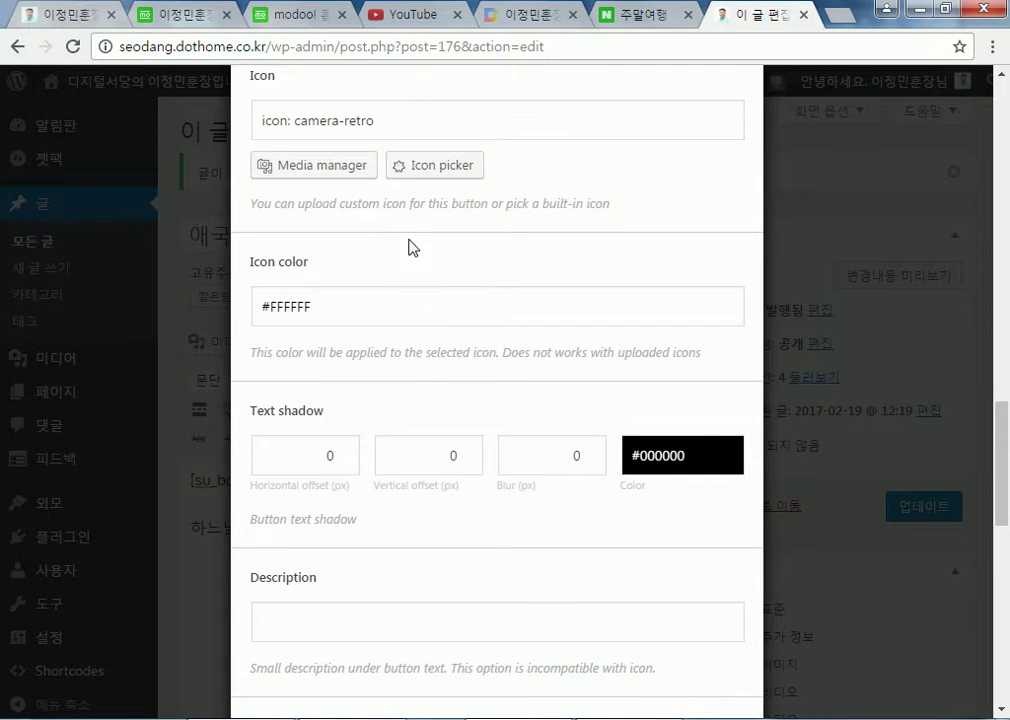
{"action": "left_click", "coordinate": [421, 178]}
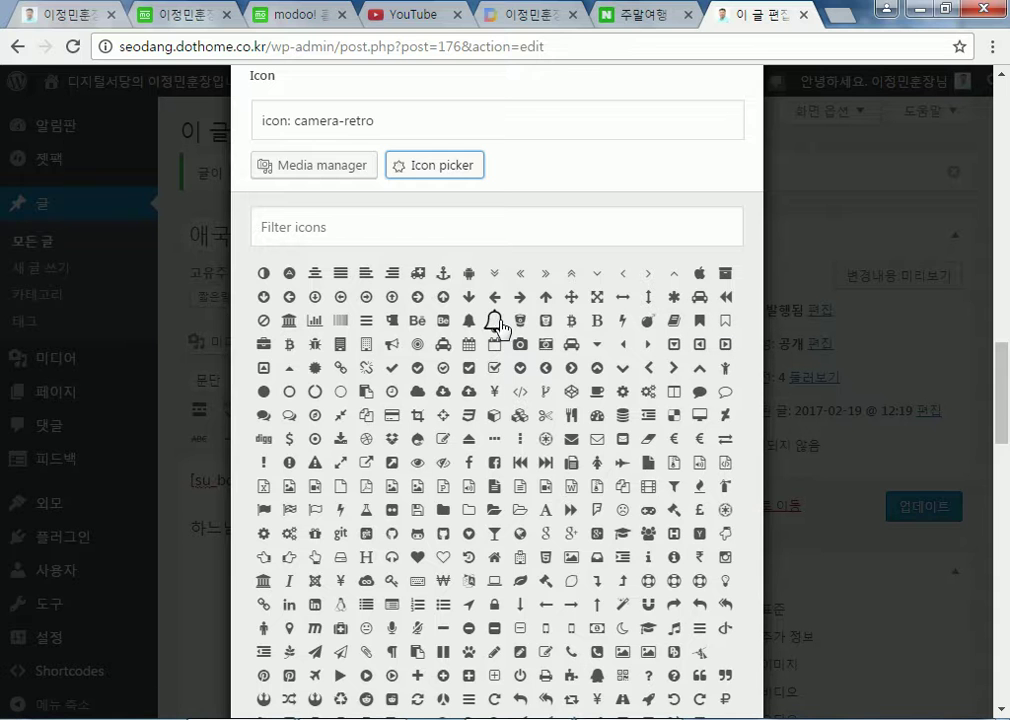
{"action": "scroll", "coordinate": [390, 446], "scroll_direction": "down", "scroll_amount": 9}
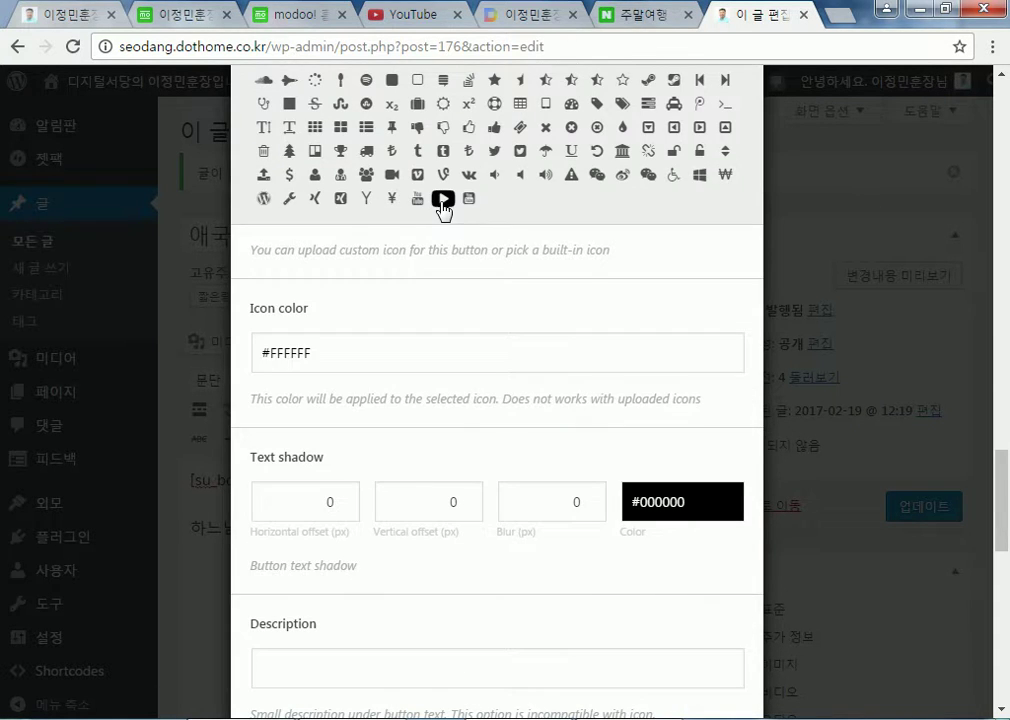
{"action": "scroll", "coordinate": [445, 316], "scroll_direction": "up", "scroll_amount": 5}
{"action": "scroll", "coordinate": [462, 322], "scroll_direction": "up", "scroll_amount": 2}
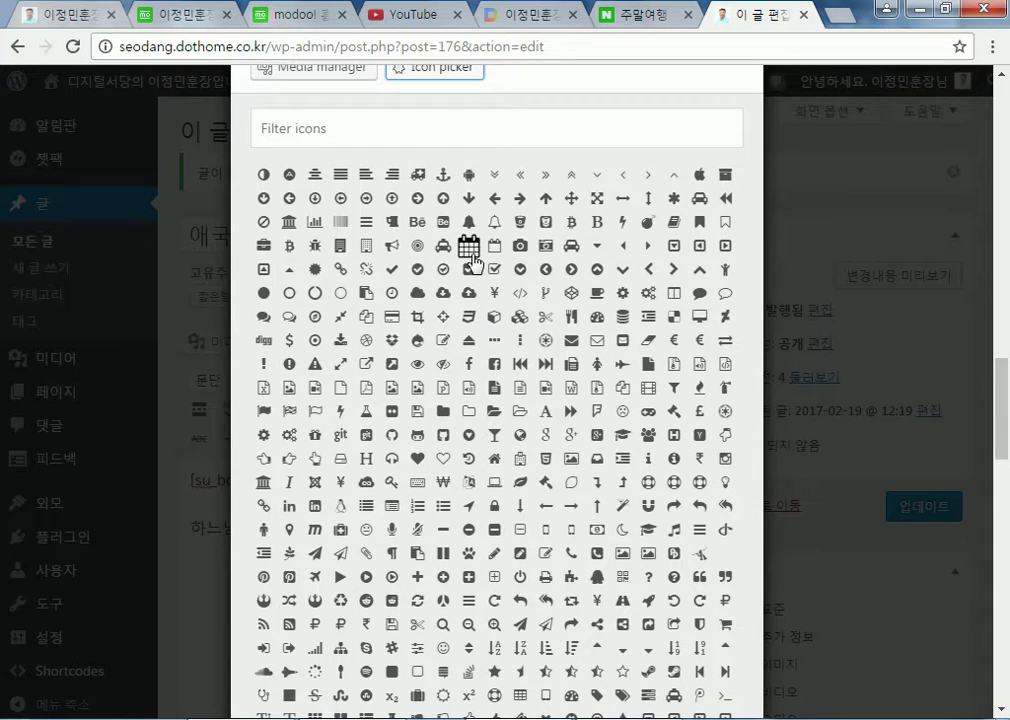
{"action": "left_click", "coordinate": [570, 246]}
{"action": "scroll", "coordinate": [688, 436], "scroll_direction": "down", "scroll_amount": 7}
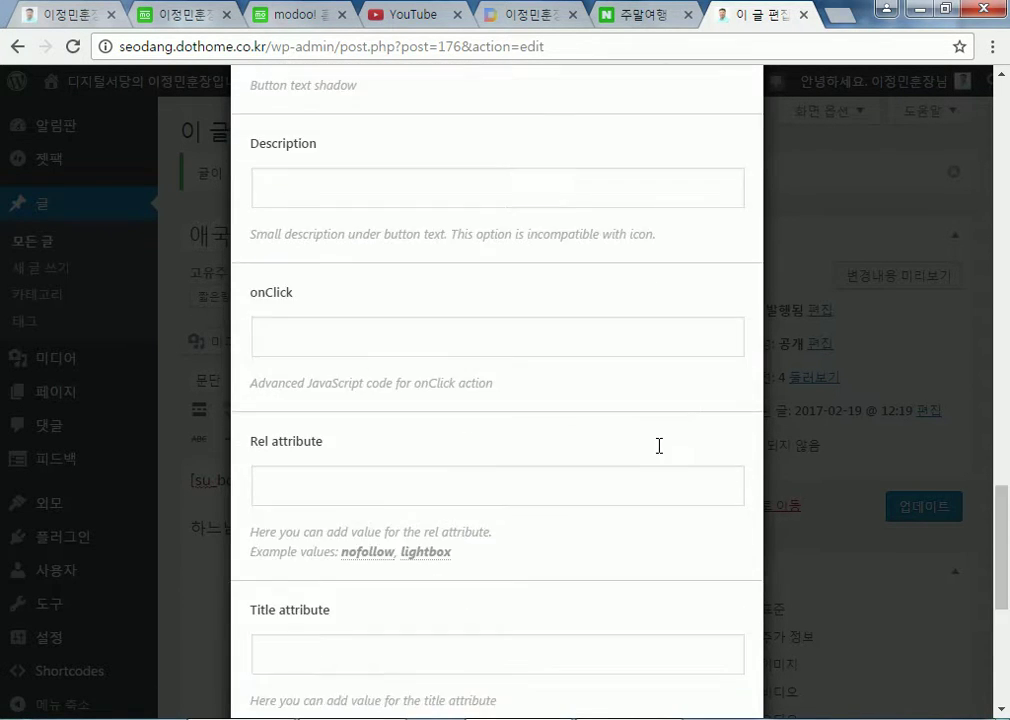
{"action": "scroll", "coordinate": [556, 432], "scroll_direction": "down", "scroll_amount": 2}
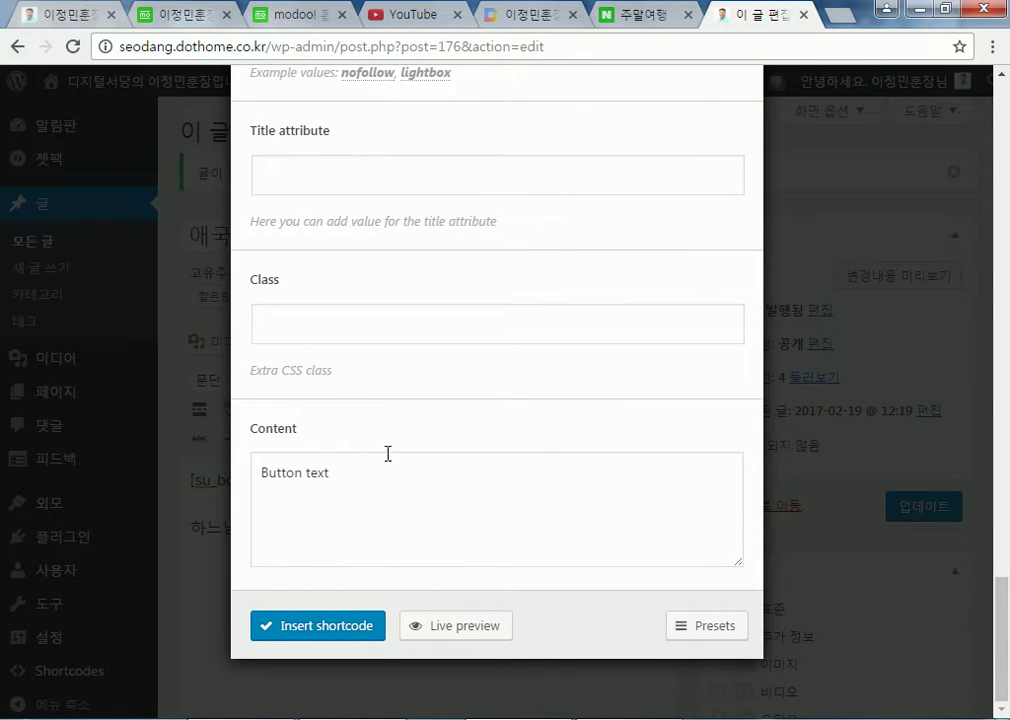
Replace 'Button text' with the blog's name and insert the button shortcode
{"action": "left_click_drag", "start_coordinate": [371, 479], "coordinate": [190, 477]}
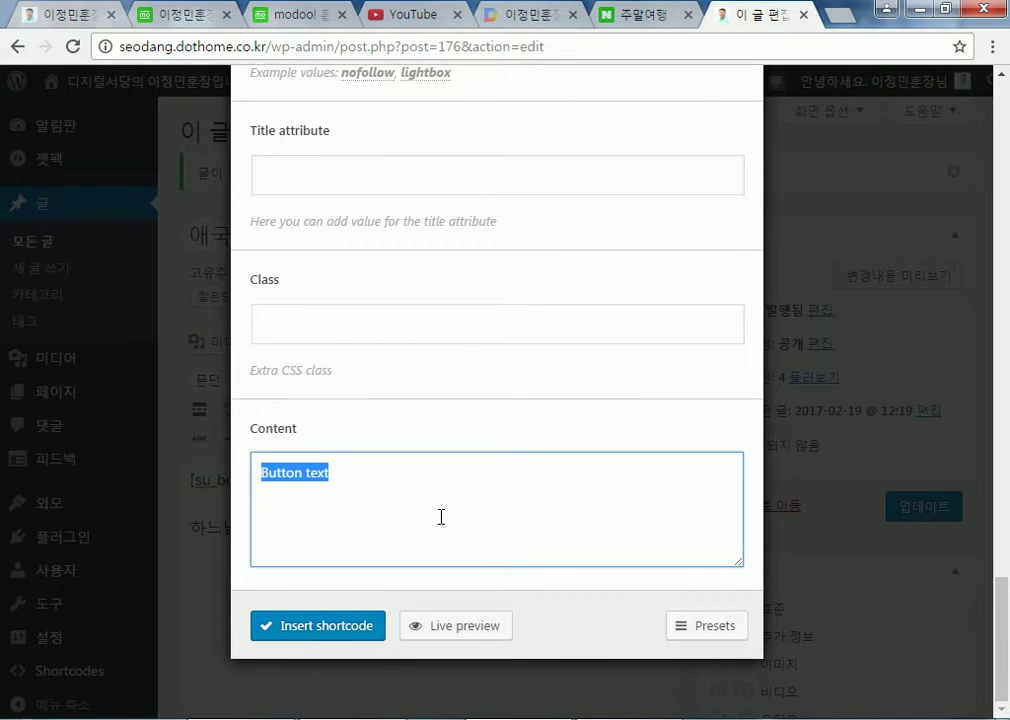
{"action": "type", "text": "ㅎ"}
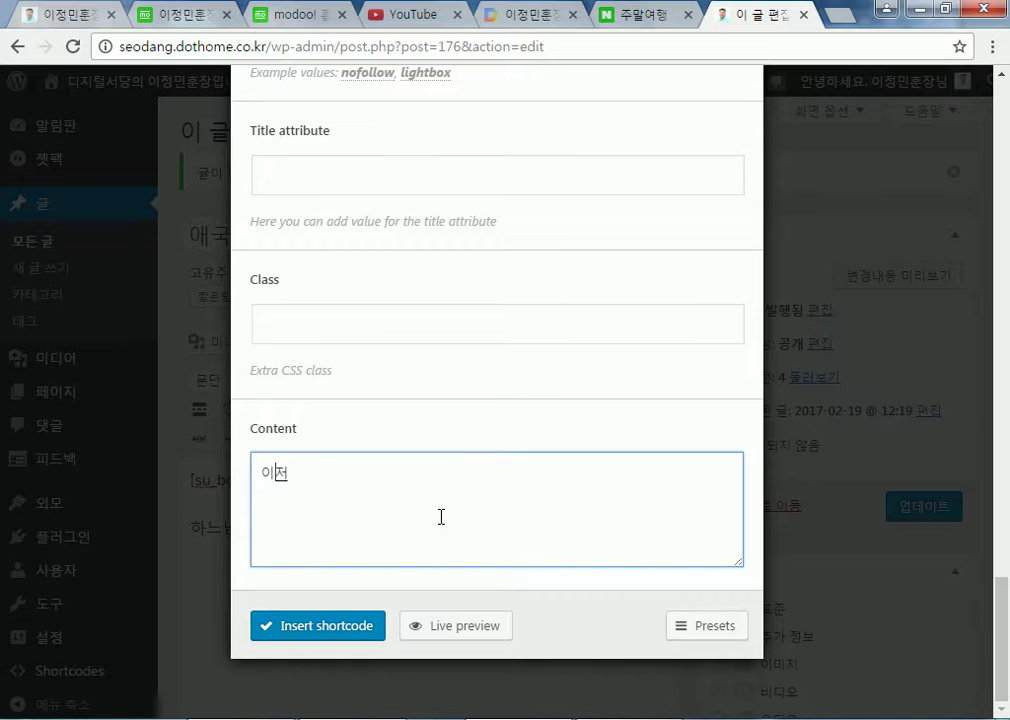
{"action": "type", "text": "정민훈장의 "}
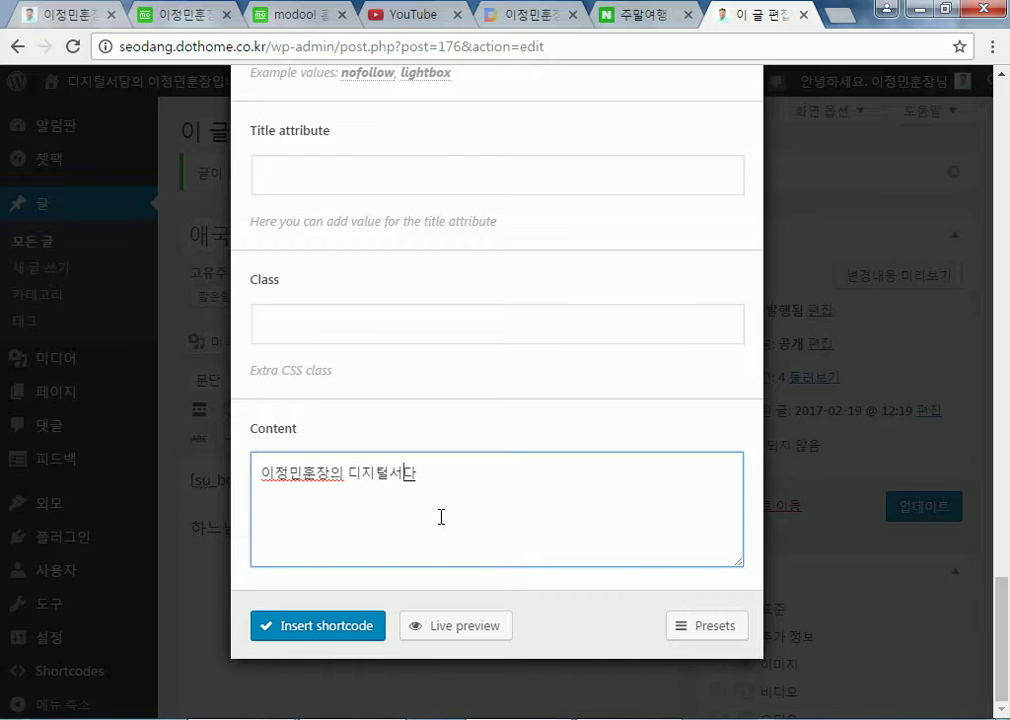
{"action": "type", "text": "디지털서당"}
{"action": "left_click", "coordinate": [344, 624]}
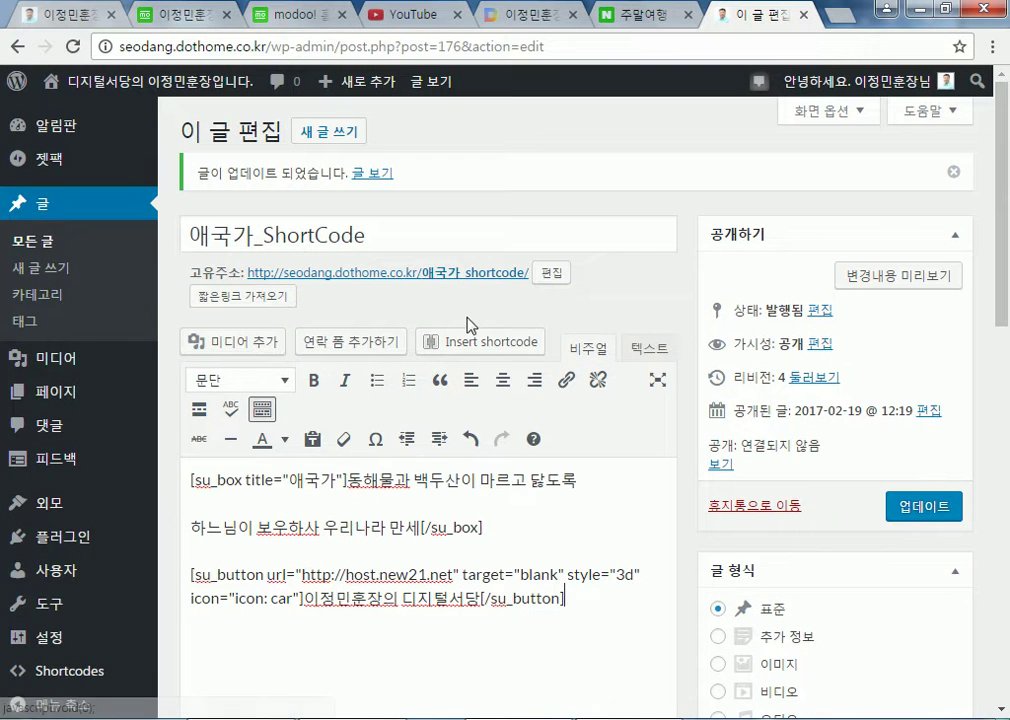
Update the post, then view the public site's front page
{"action": "scroll", "coordinate": [523, 600], "scroll_direction": "down", "scroll_amount": 2}
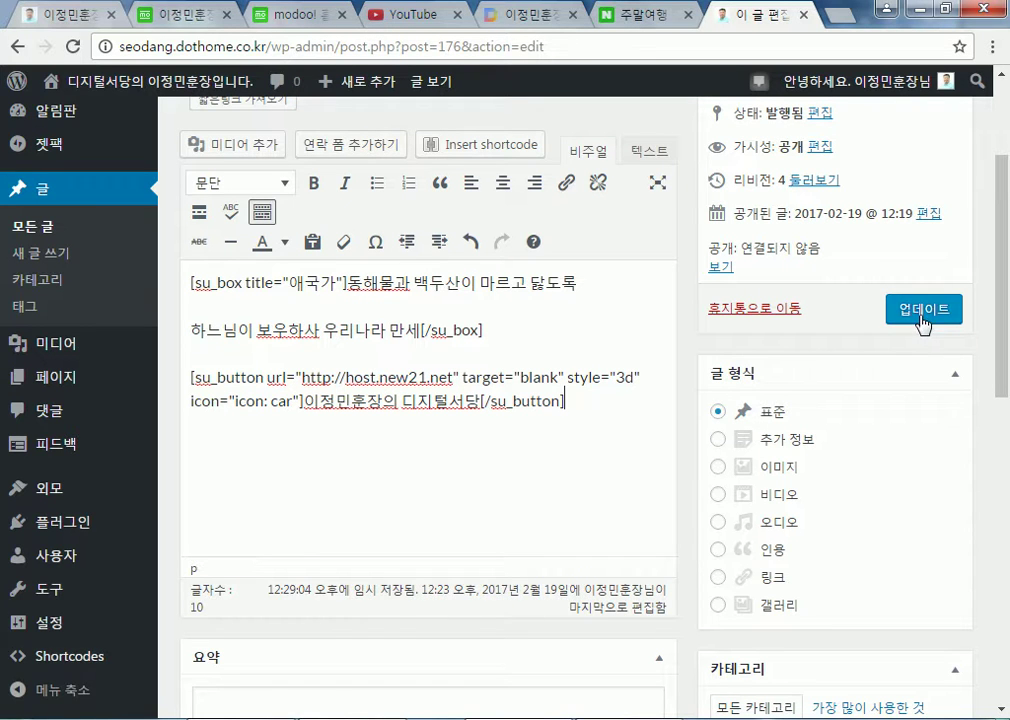
{"action": "left_click", "coordinate": [922, 311]}
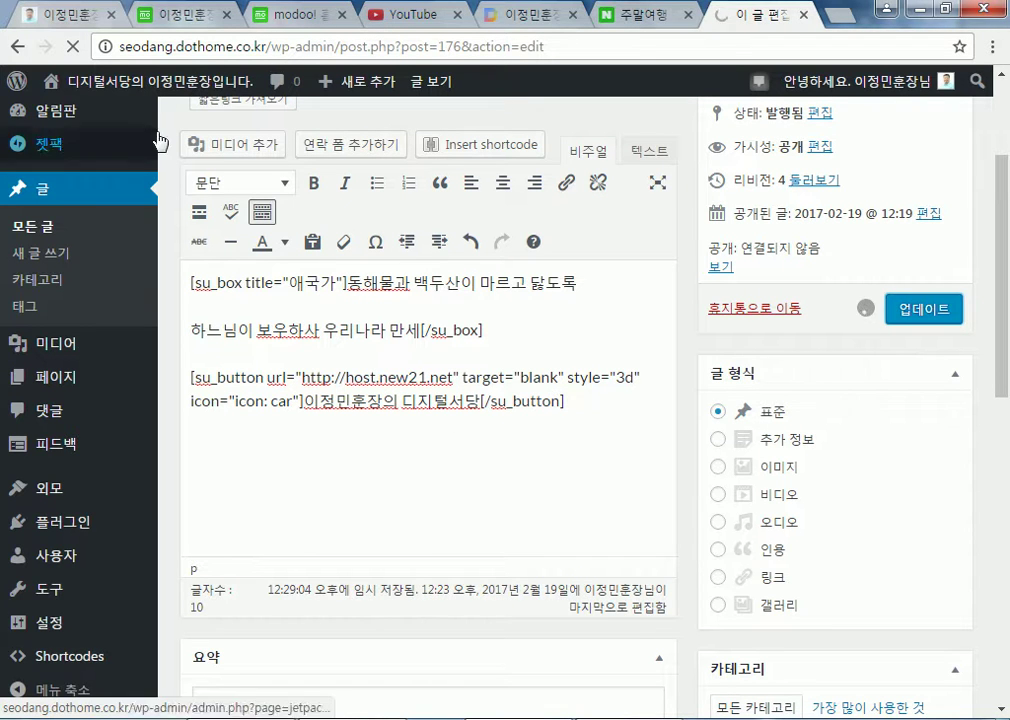
{"action": "mouse_move", "coordinate": [170, 90]}
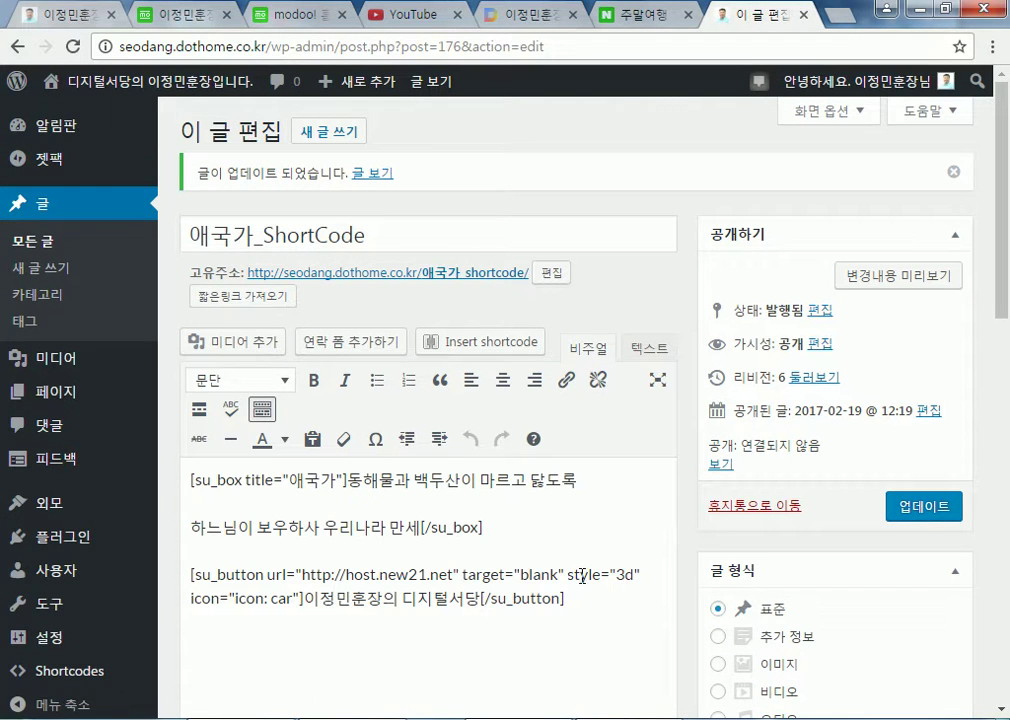
{"action": "left_click", "coordinate": [93, 80]}
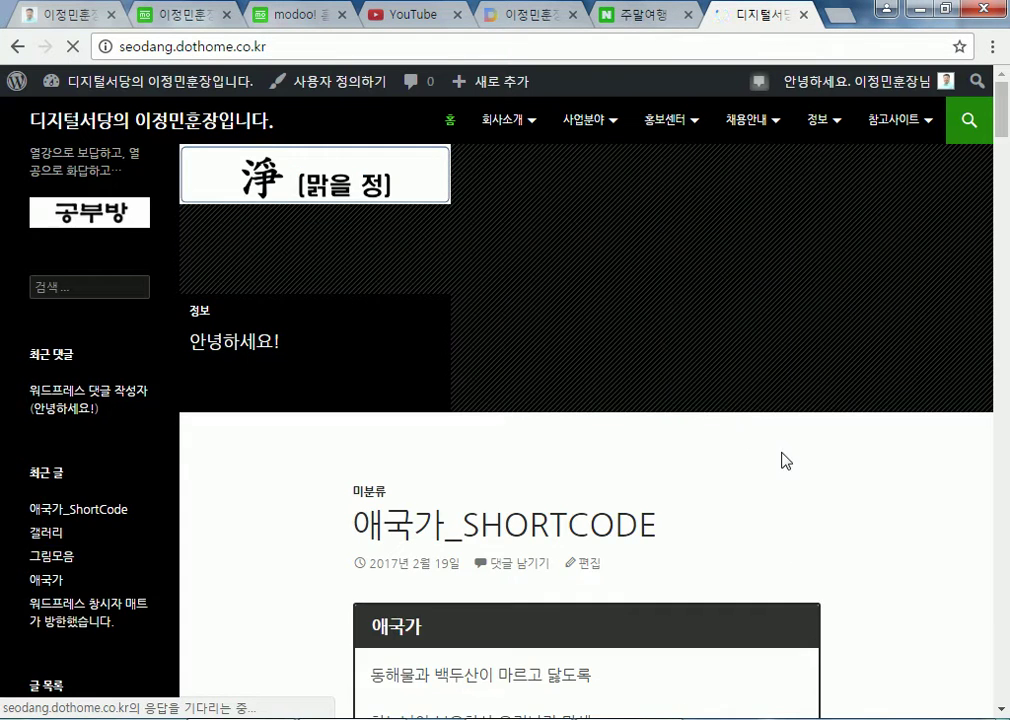
{"action": "scroll", "coordinate": [790, 460], "scroll_direction": "down", "scroll_amount": 4}
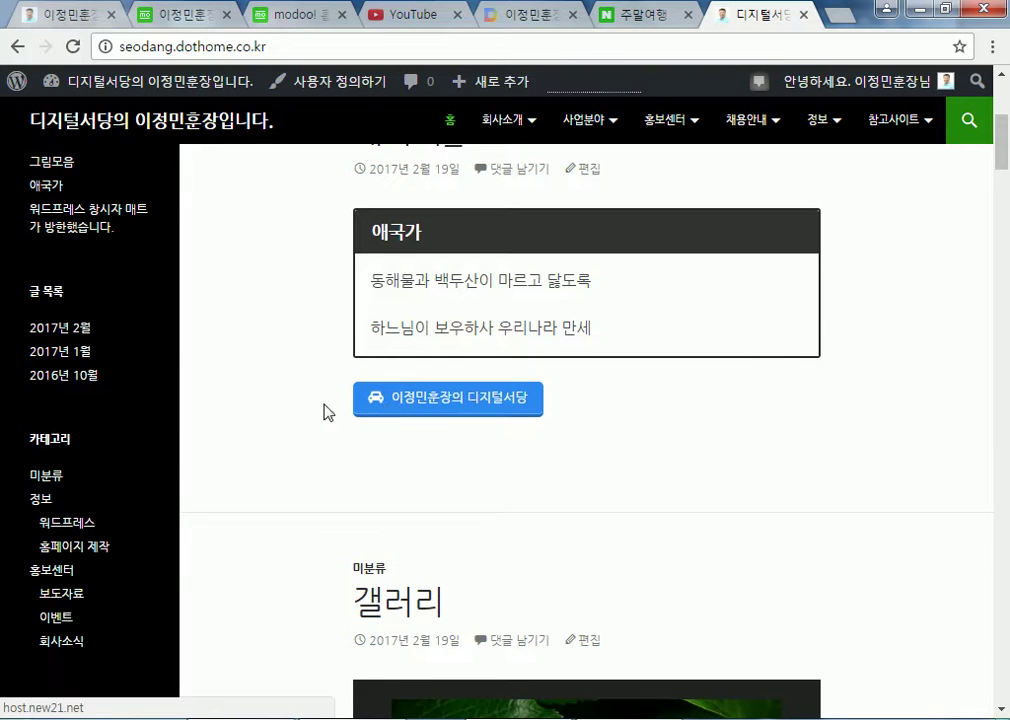
{"action": "scroll", "coordinate": [575, 375], "scroll_direction": "up", "scroll_amount": 3}
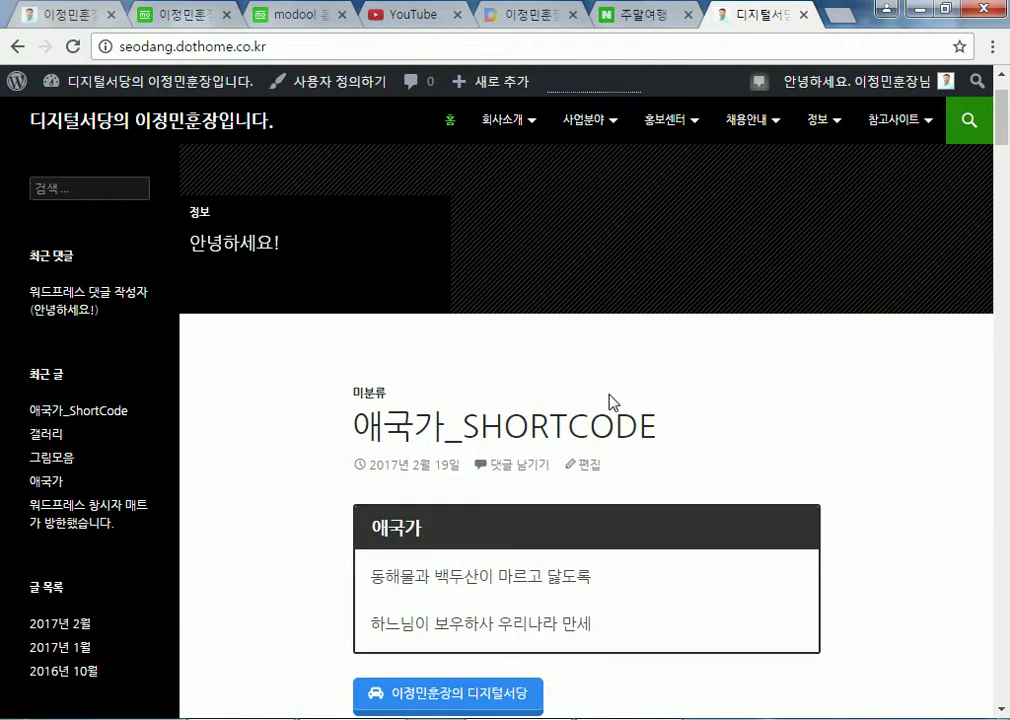
{"action": "left_click", "coordinate": [588, 470]}
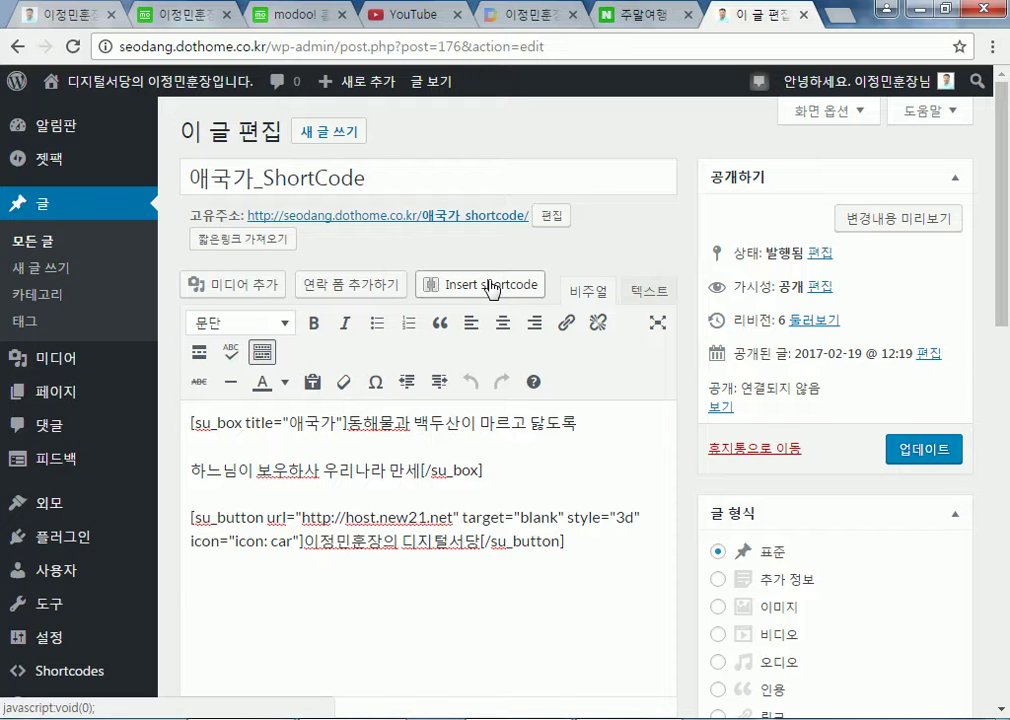
Insert a second host.new21.net car-icon Button shortcode in Flat style below the first
{"action": "double_click", "coordinate": [520, 541]}
{"action": "left_click", "coordinate": [479, 541]}
{"action": "left_click", "coordinate": [541, 290]}
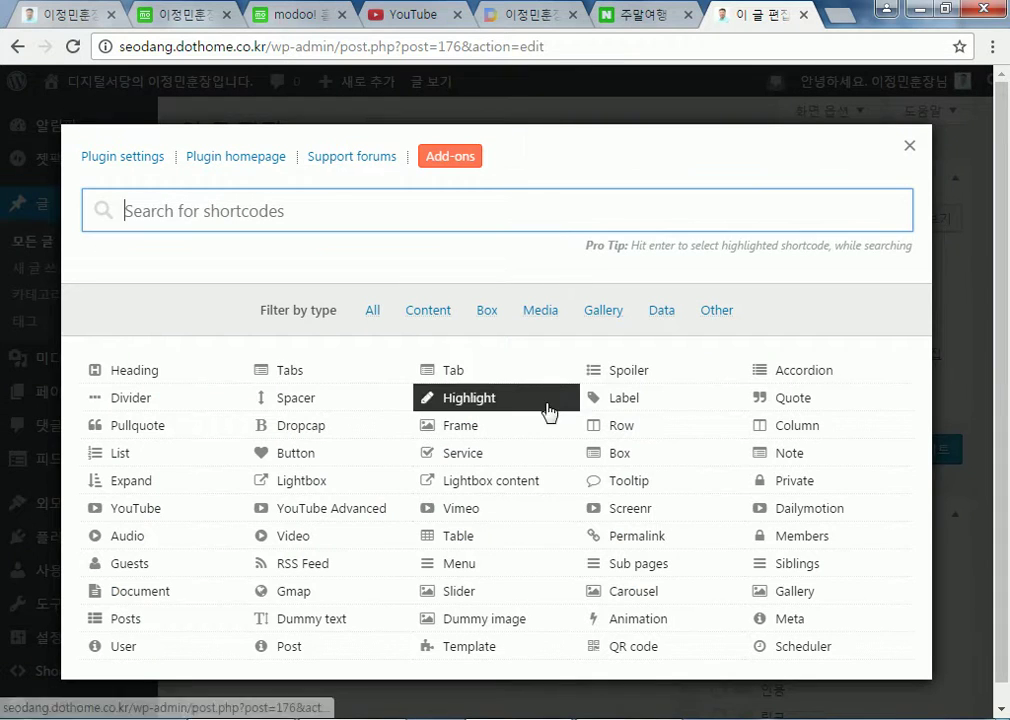
{"action": "left_click", "coordinate": [284, 455]}
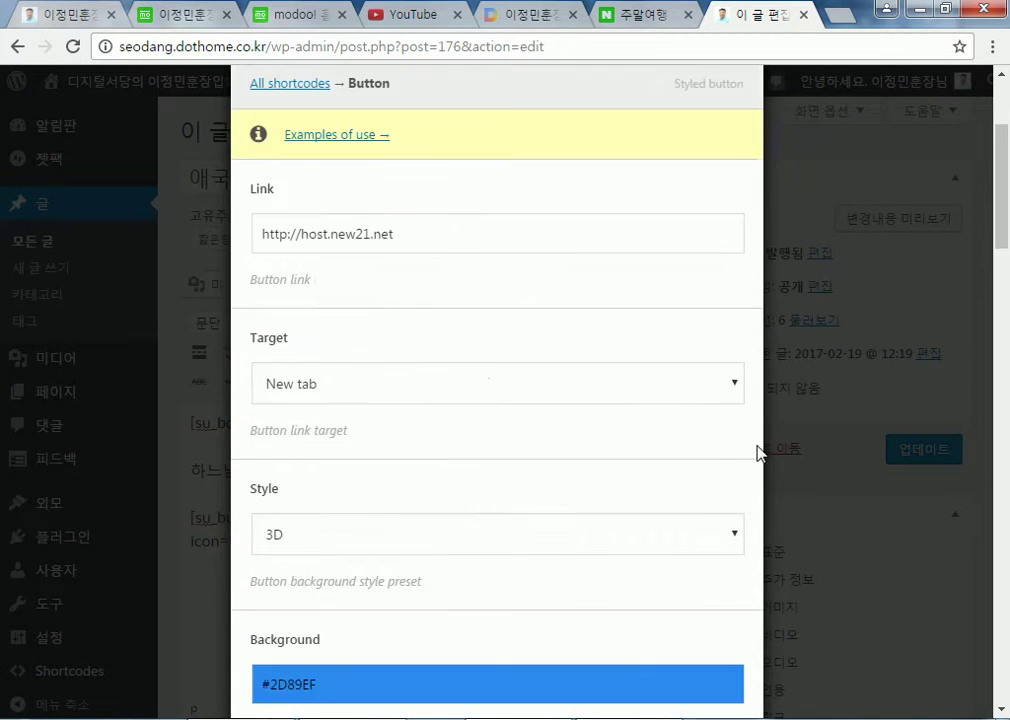
{"action": "scroll", "coordinate": [687, 440], "scroll_direction": "down", "scroll_amount": 3}
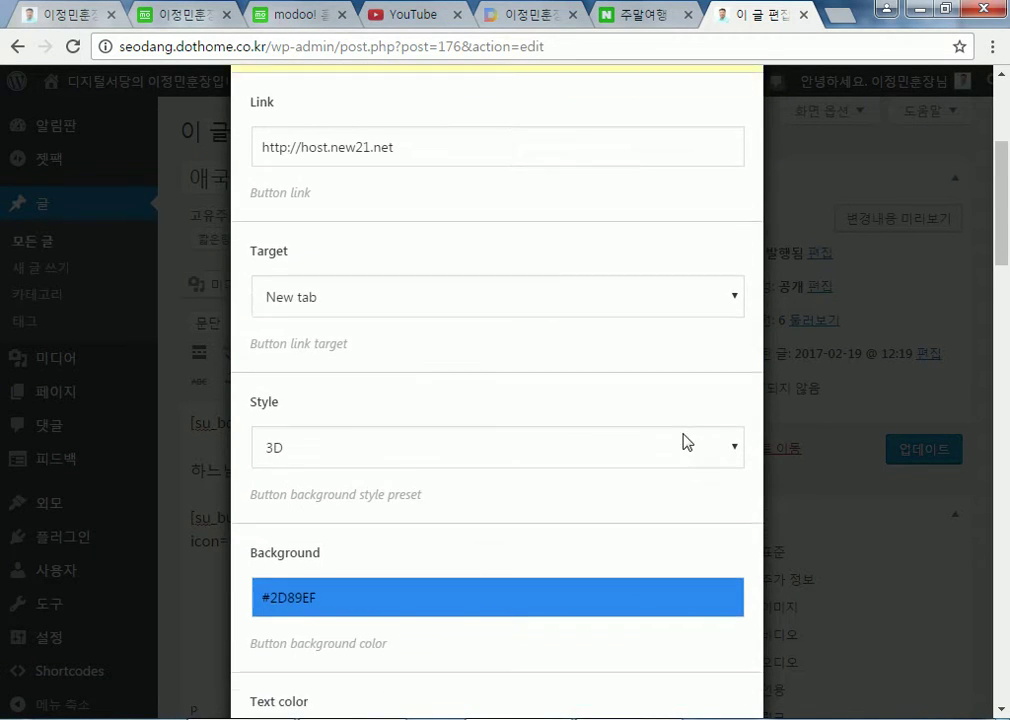
{"action": "left_click", "coordinate": [443, 285]}
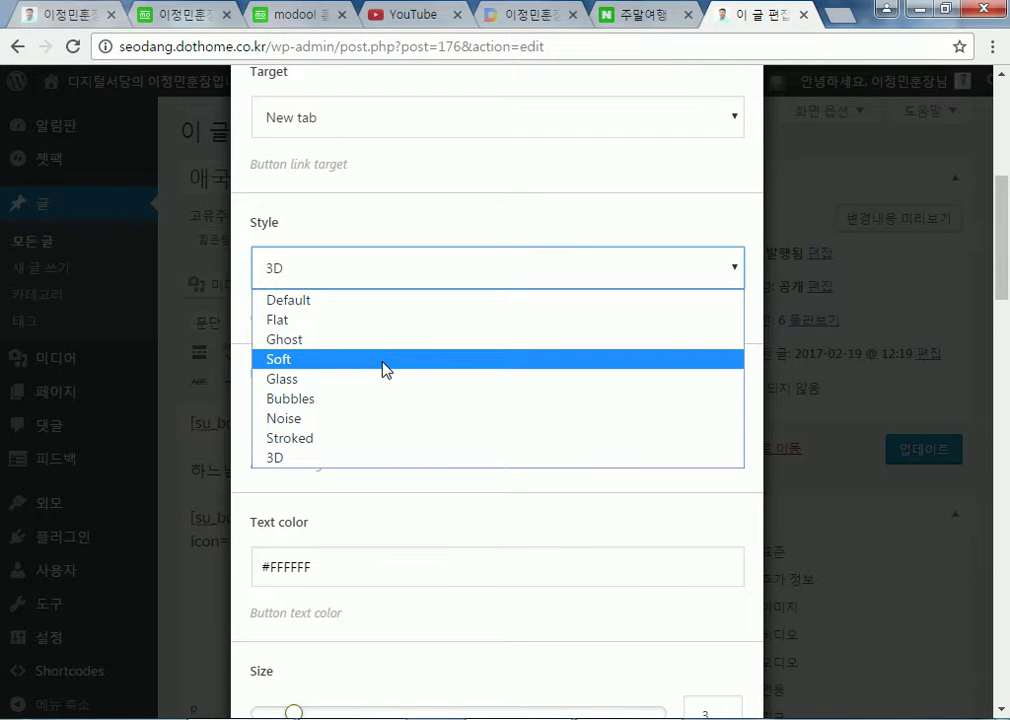
{"action": "left_click", "coordinate": [388, 320]}
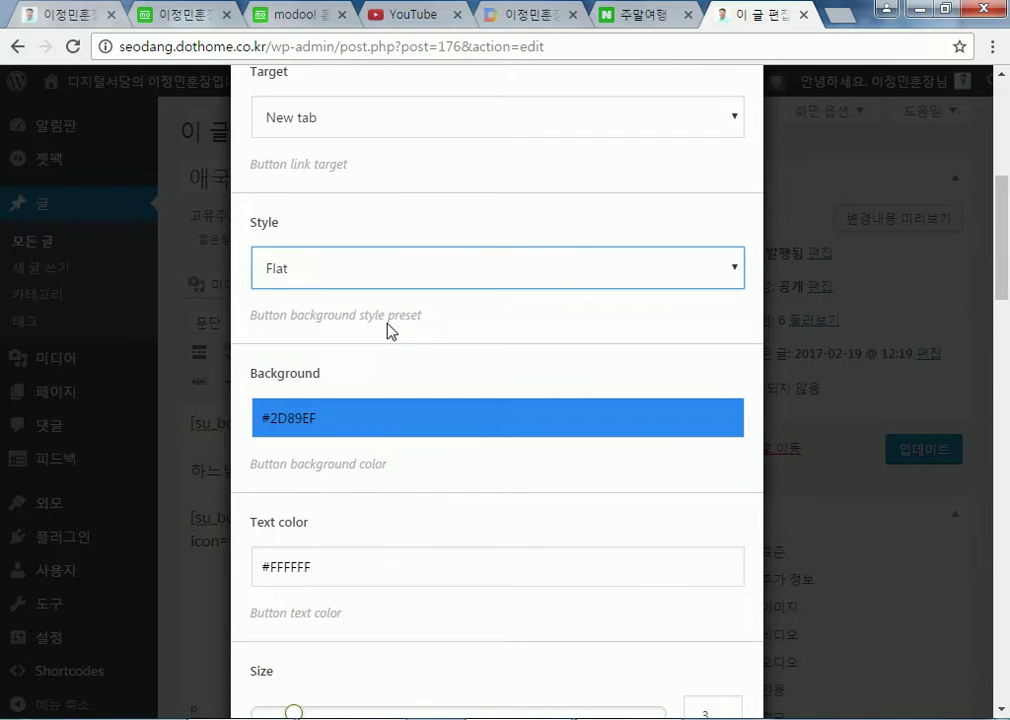
{"action": "scroll", "coordinate": [694, 442], "scroll_direction": "down", "scroll_amount": 13}
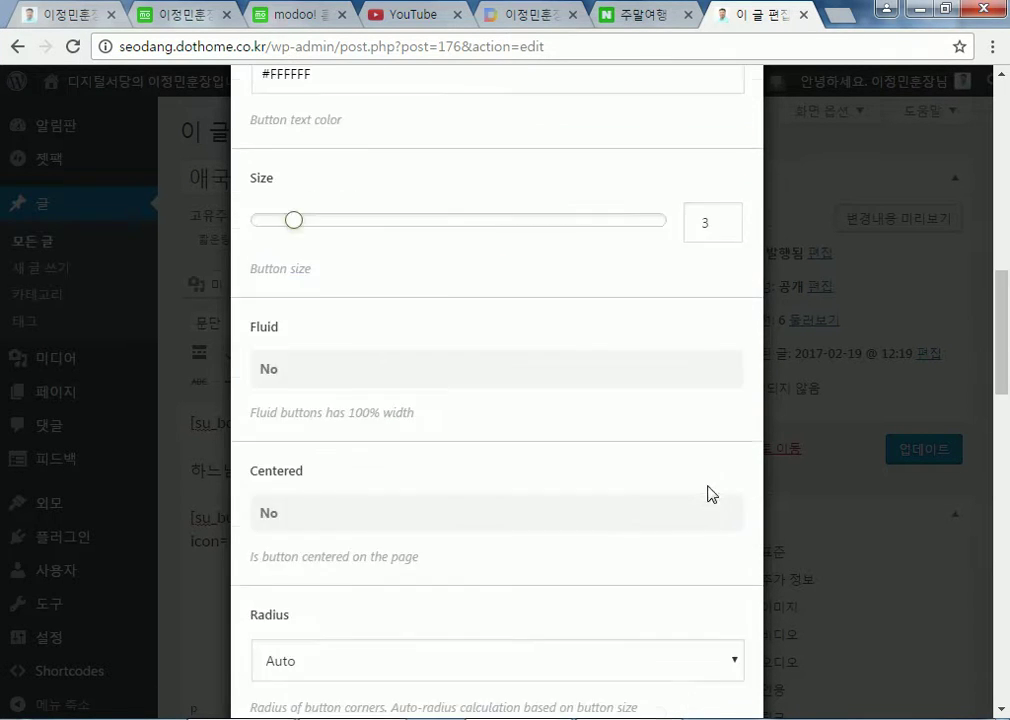
{"action": "scroll", "coordinate": [670, 632], "scroll_direction": "down", "scroll_amount": 7}
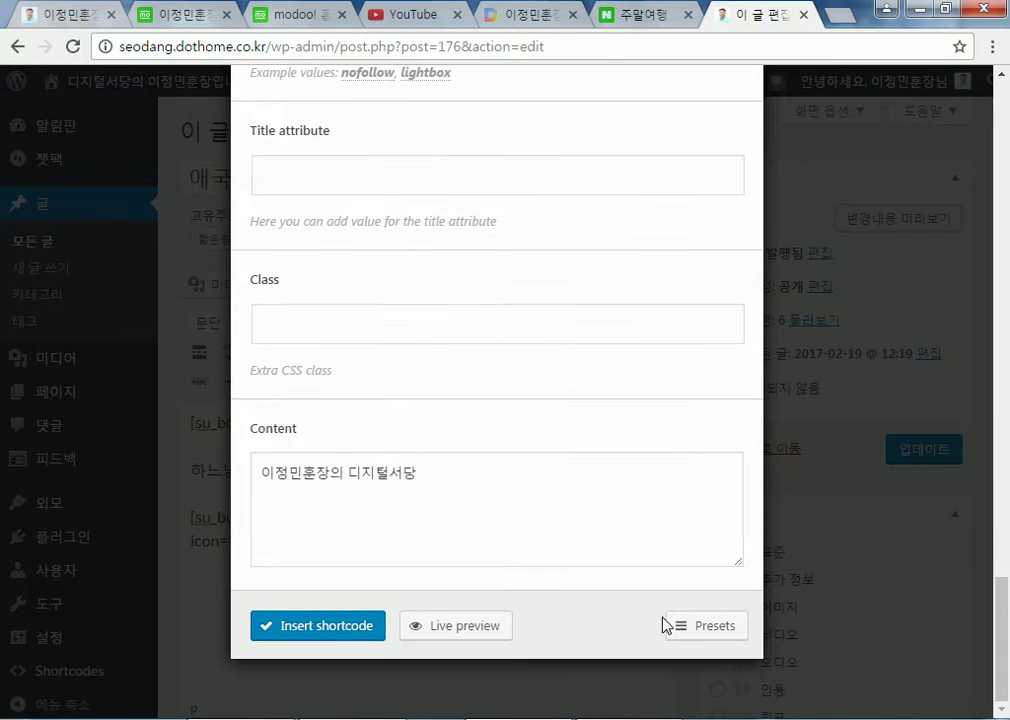
{"action": "left_click", "coordinate": [334, 641]}
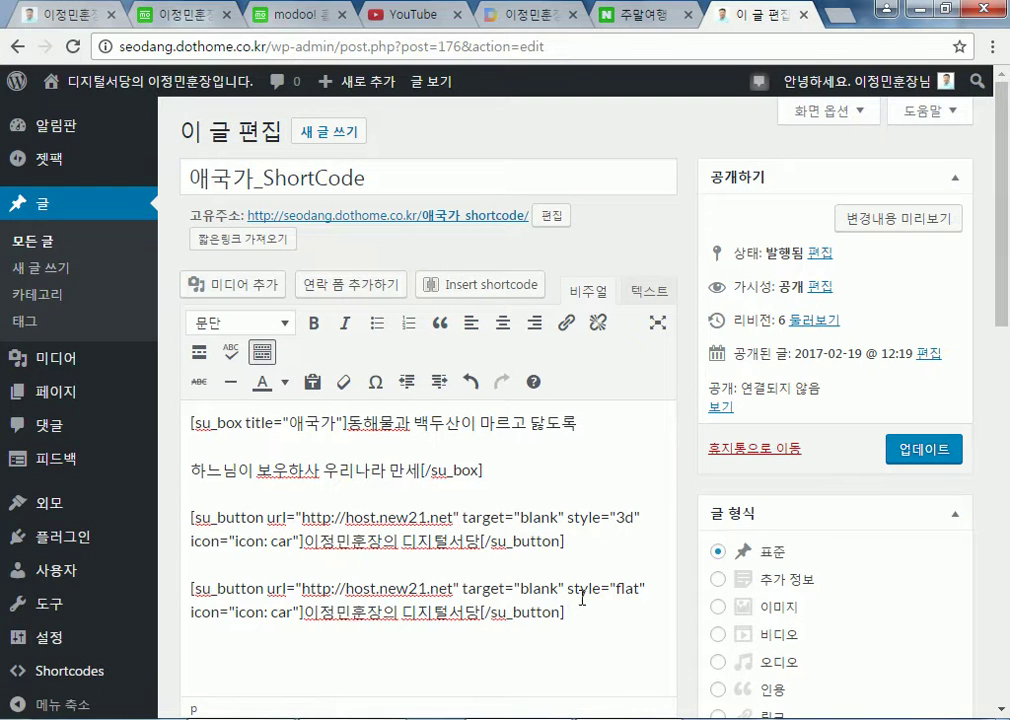
Add a third Button shortcode in the Bubbles style below the flat one and update the post
{"action": "left_click", "coordinate": [632, 605]}
{"action": "key", "text": "Return"}
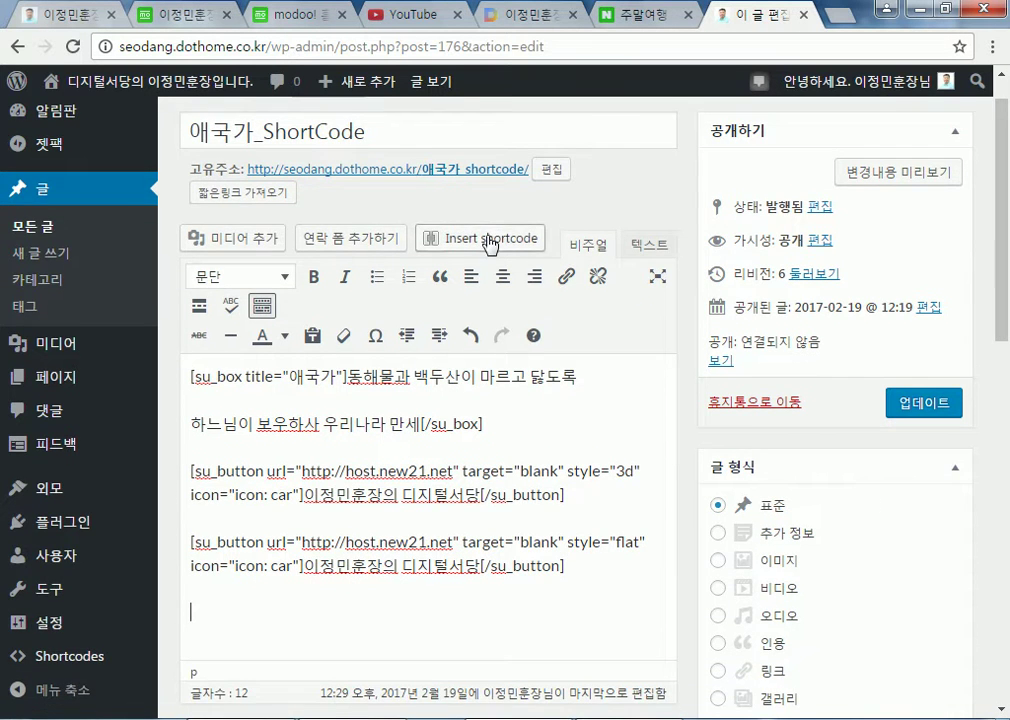
{"action": "left_click", "coordinate": [489, 245]}
{"action": "left_click", "coordinate": [300, 451]}
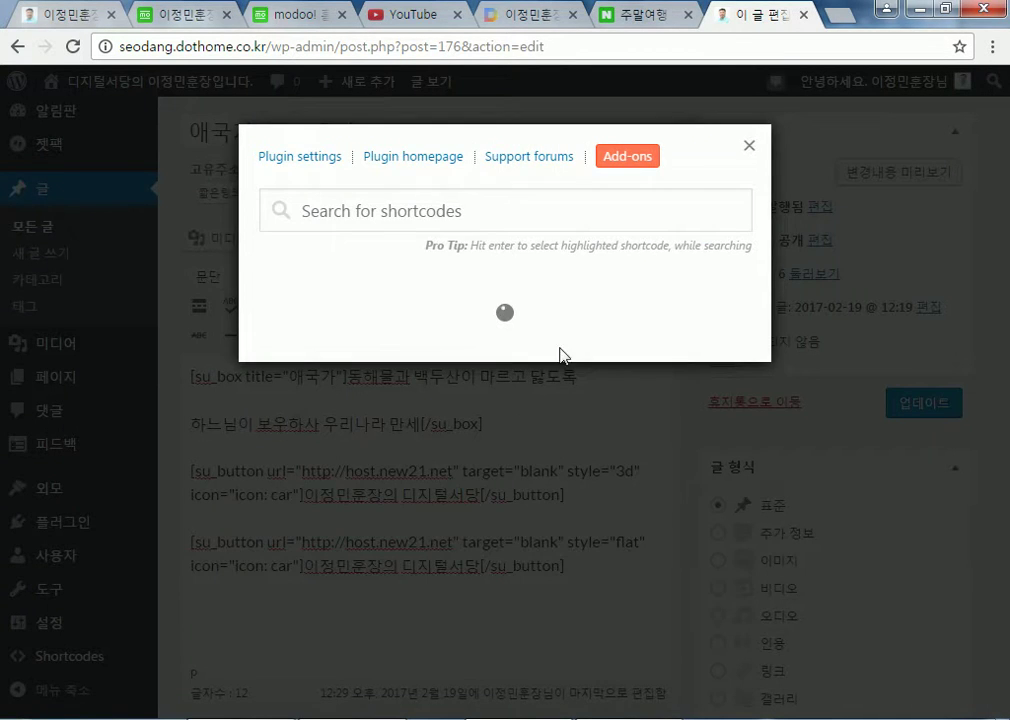
{"action": "scroll", "coordinate": [561, 397], "scroll_direction": "down", "scroll_amount": 9}
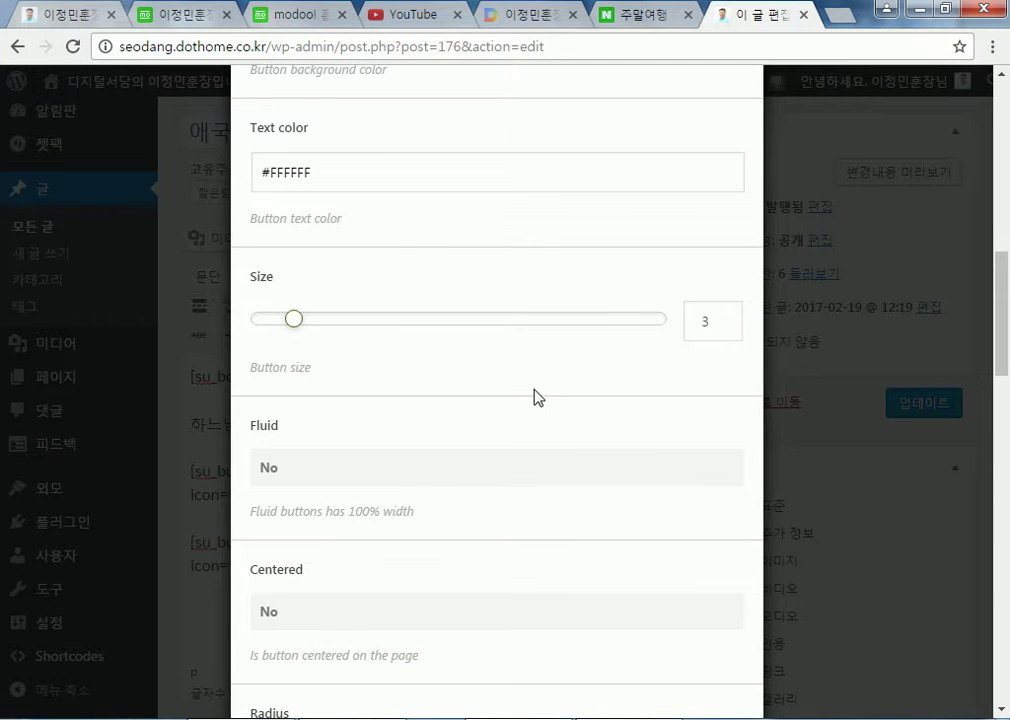
{"action": "scroll", "coordinate": [329, 451], "scroll_direction": "up", "scroll_amount": 4}
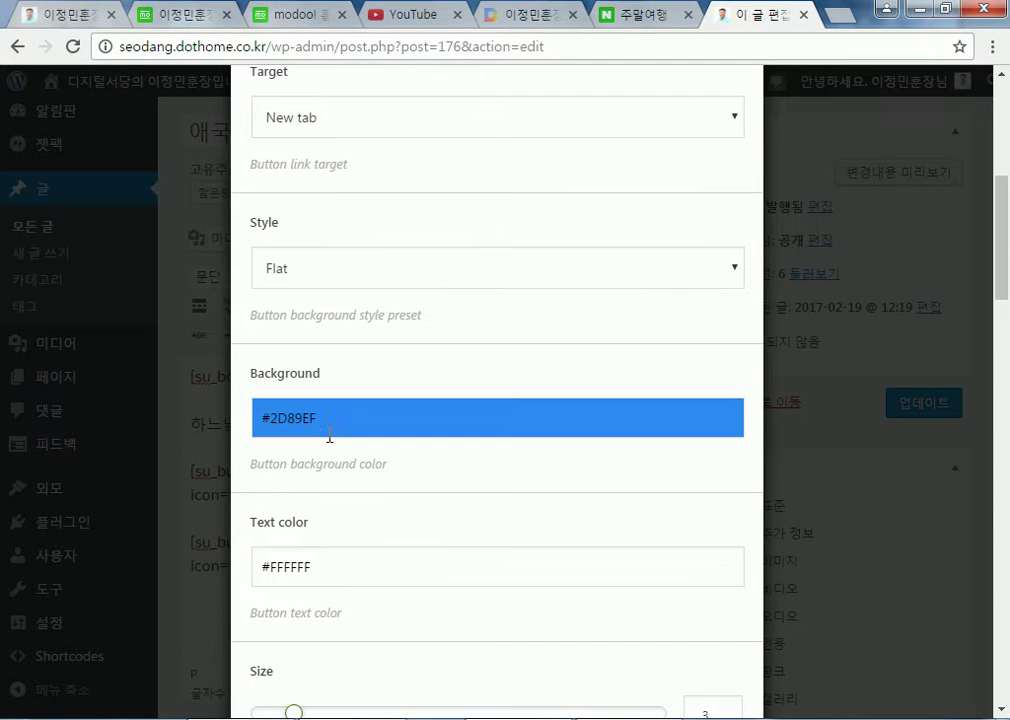
{"action": "left_click", "coordinate": [334, 276]}
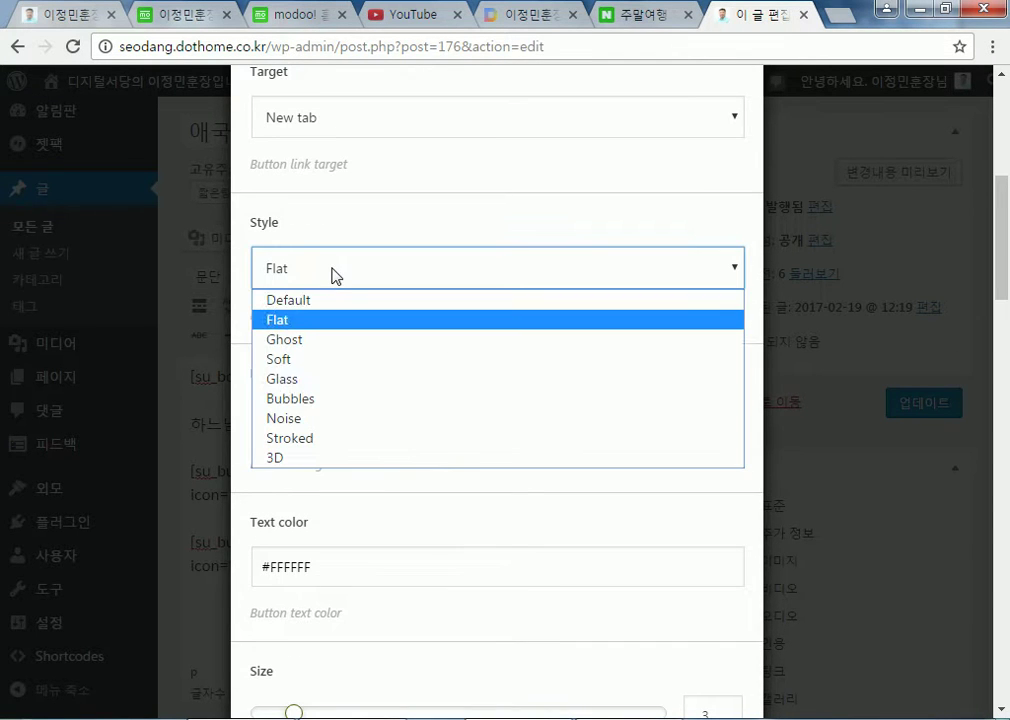
{"action": "left_click", "coordinate": [334, 399]}
{"action": "scroll", "coordinate": [739, 516], "scroll_direction": "down", "scroll_amount": 15}
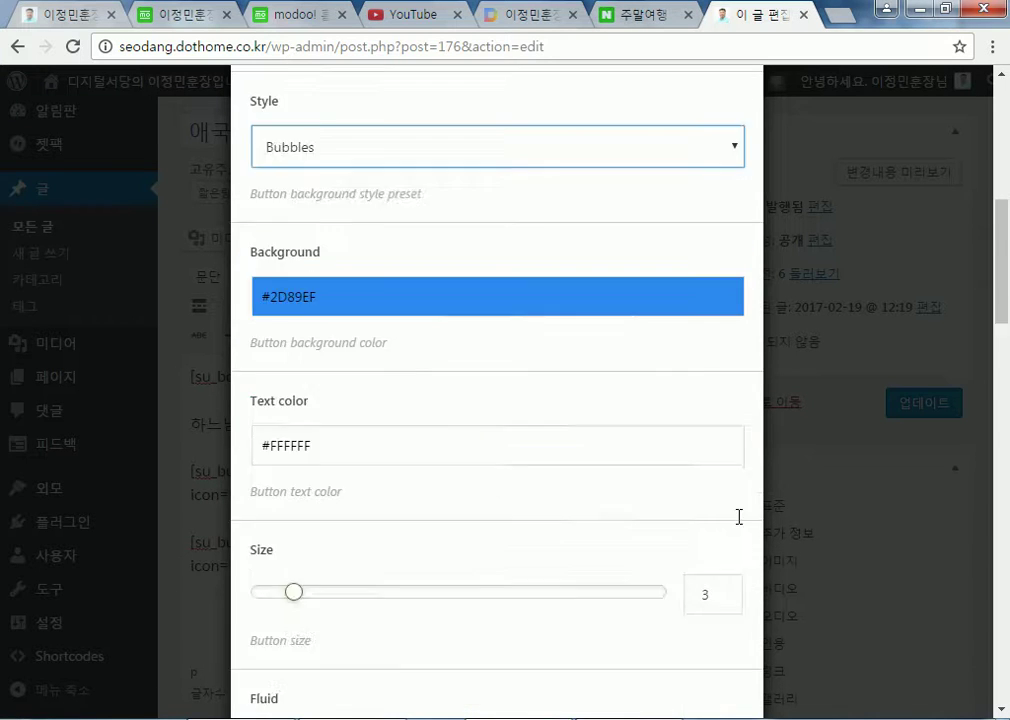
{"action": "scroll", "coordinate": [659, 537], "scroll_direction": "down", "scroll_amount": 3}
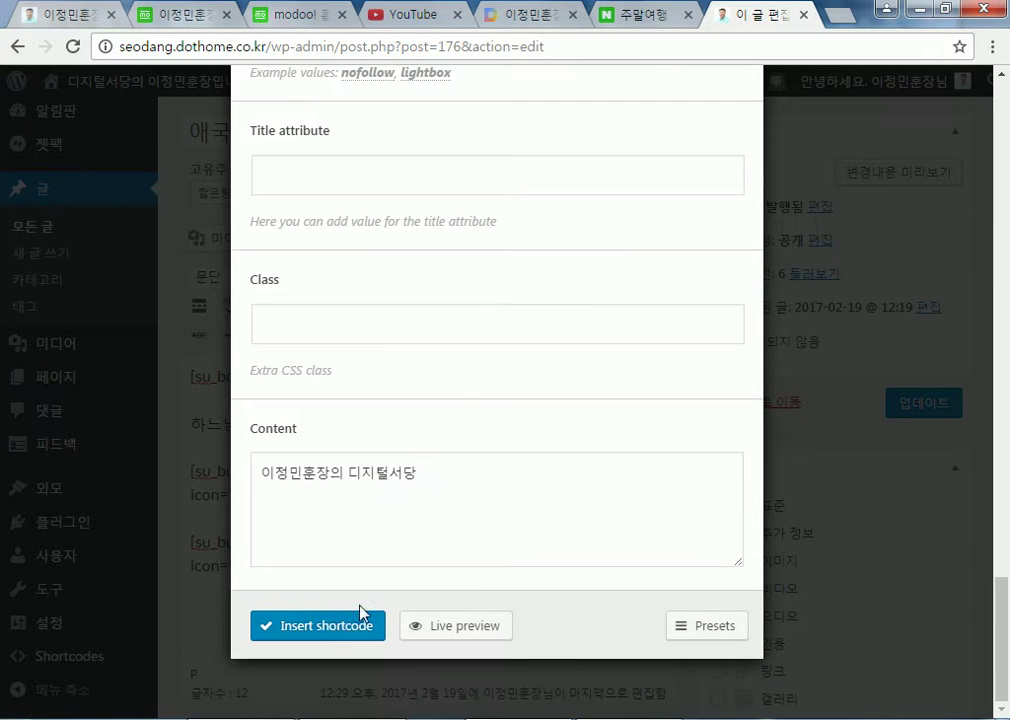
{"action": "left_click", "coordinate": [338, 631]}
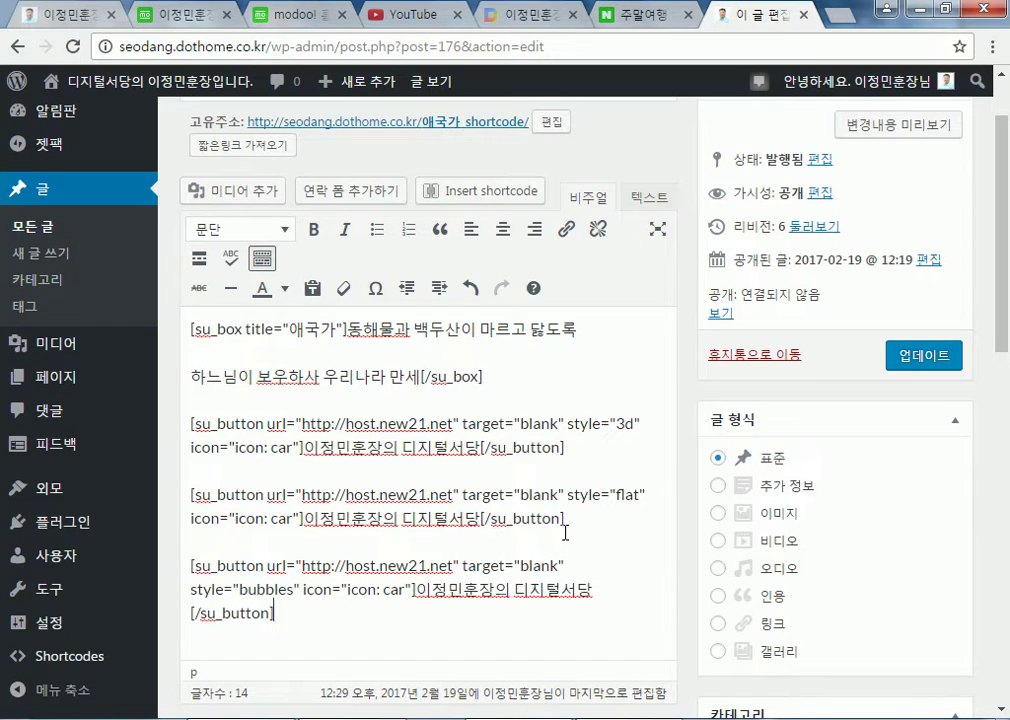
{"action": "left_click", "coordinate": [899, 356]}
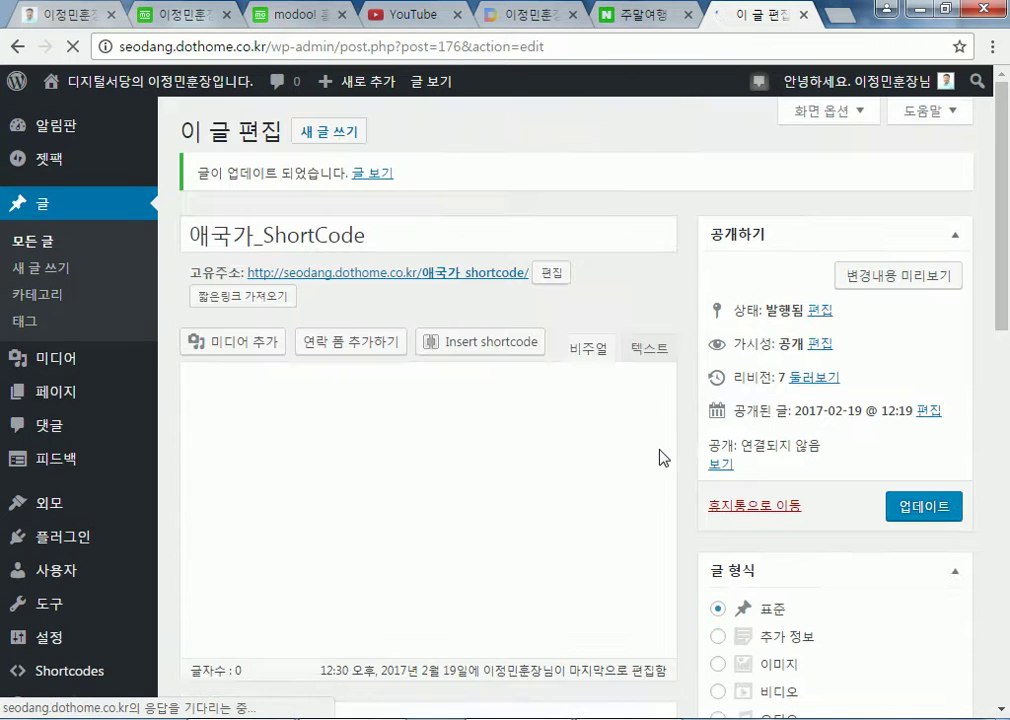
Check the 애국가 box and three car buttons on the live post, then go back to the editor
{"action": "left_click", "coordinate": [470, 273]}
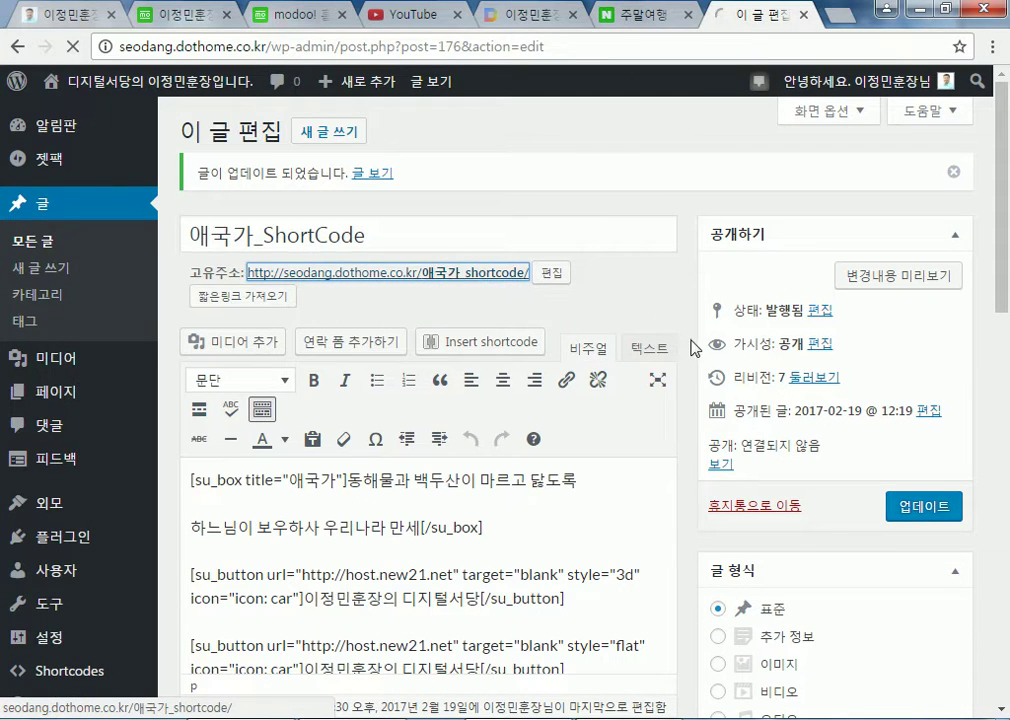
{"action": "scroll", "coordinate": [945, 425], "scroll_direction": "down", "scroll_amount": 2}
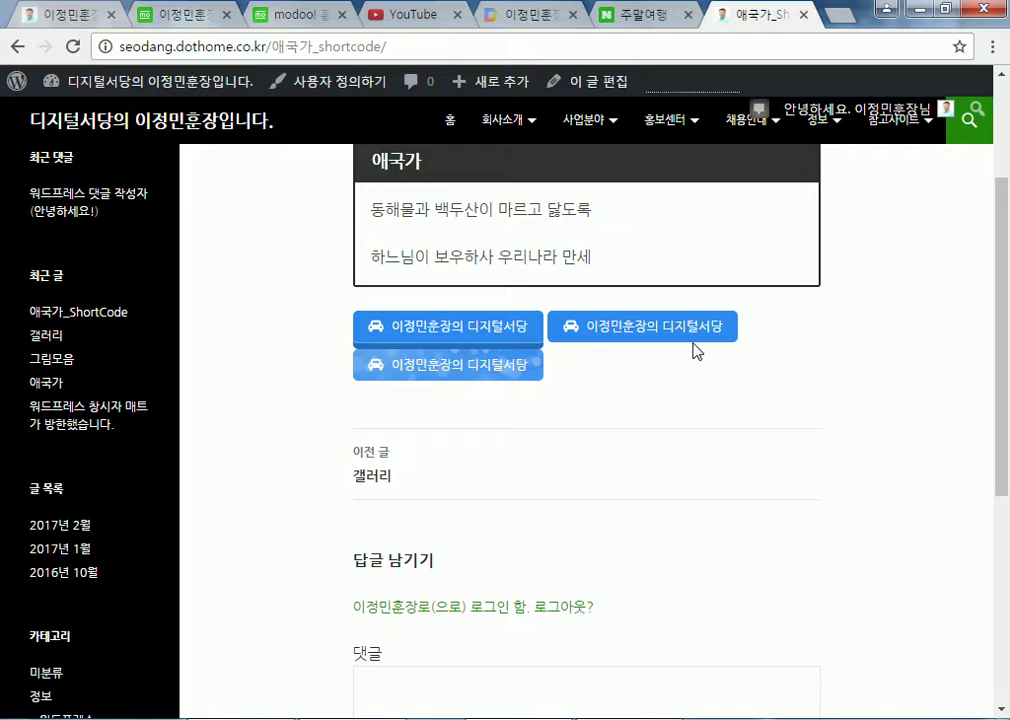
{"action": "scroll", "coordinate": [688, 349], "scroll_direction": "up", "scroll_amount": 2}
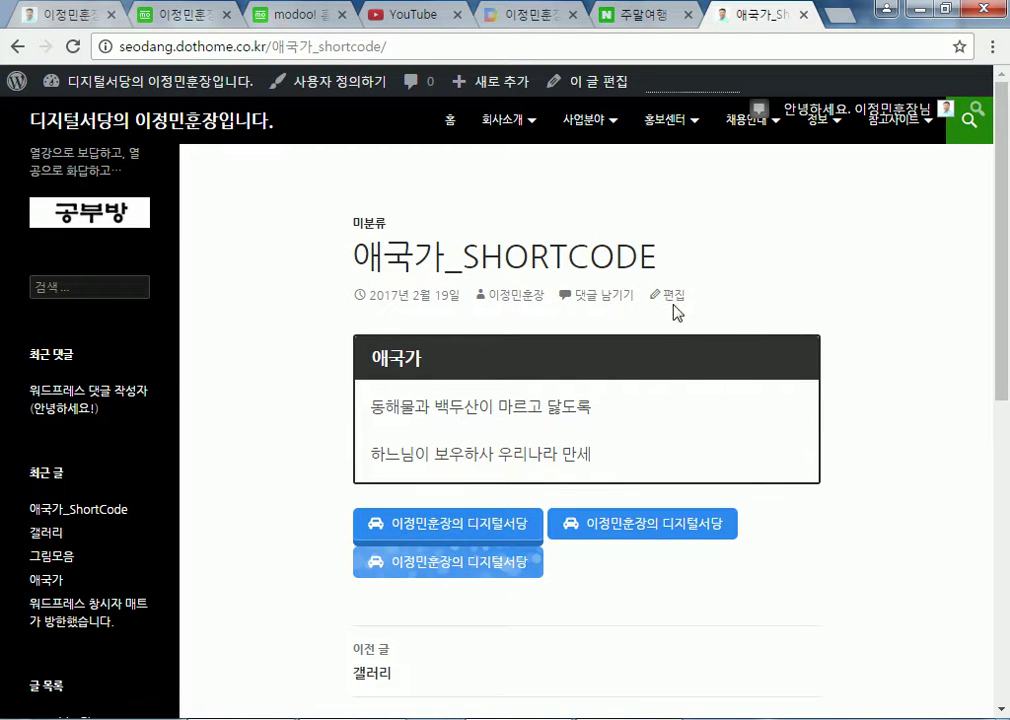
{"action": "left_click", "coordinate": [672, 296]}
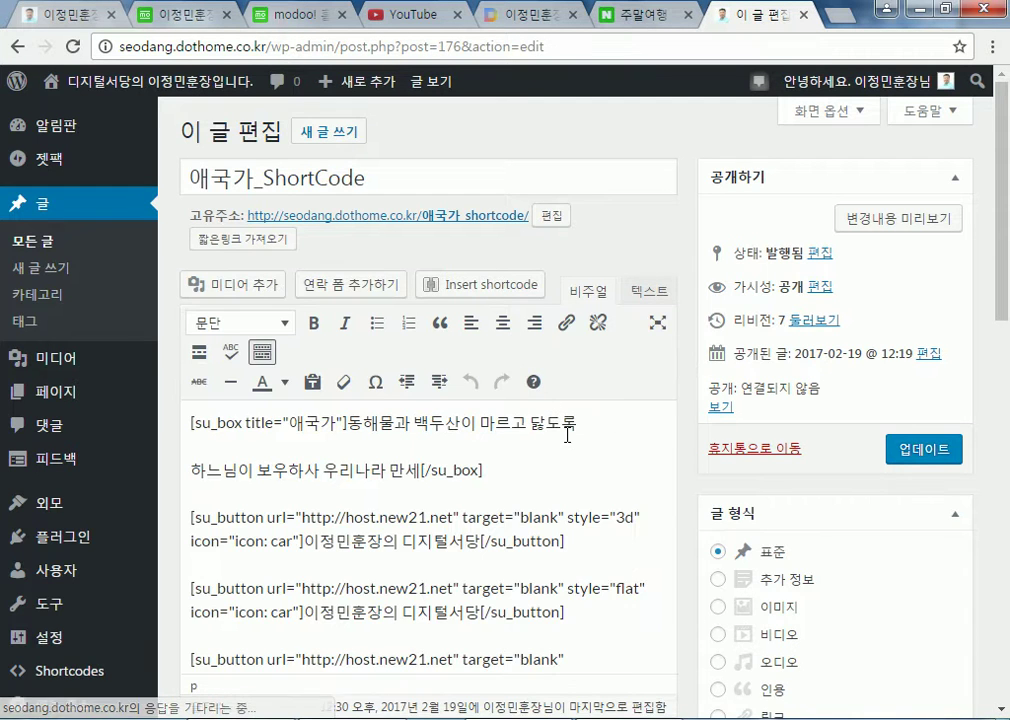
Add blank lines after the first and flat buttons and the 애국가 box, update, and view the post
{"action": "scroll", "coordinate": [623, 474], "scroll_direction": "down", "scroll_amount": 1}
{"action": "left_click", "coordinate": [600, 462]}
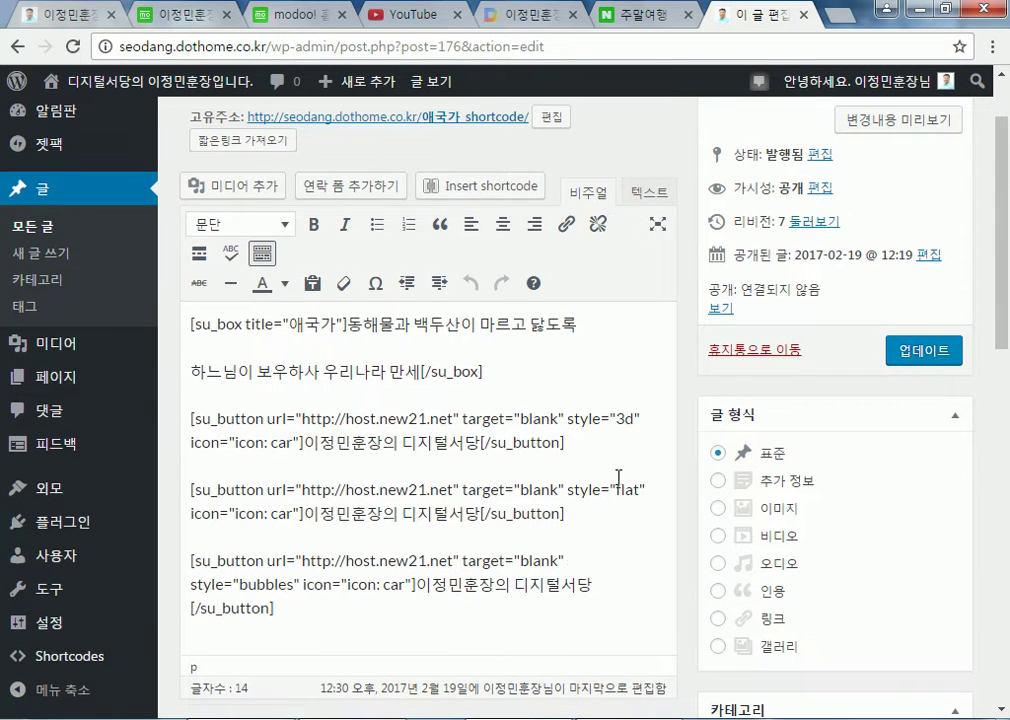
{"action": "key", "text": "Return"}
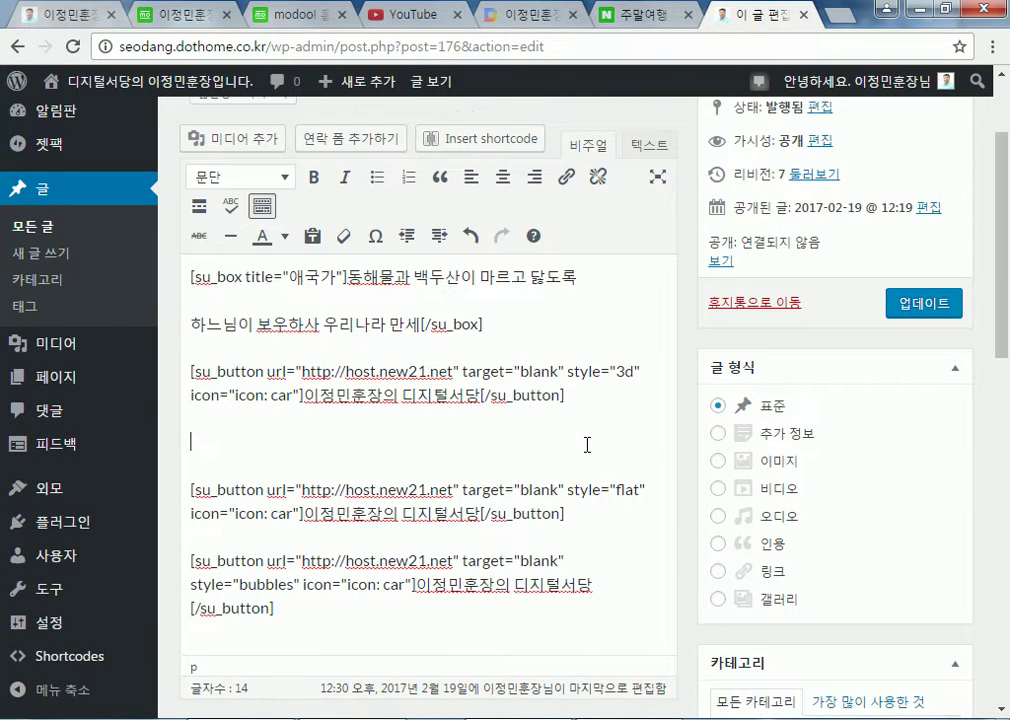
{"action": "left_click", "coordinate": [580, 523]}
{"action": "key", "text": "Return"}
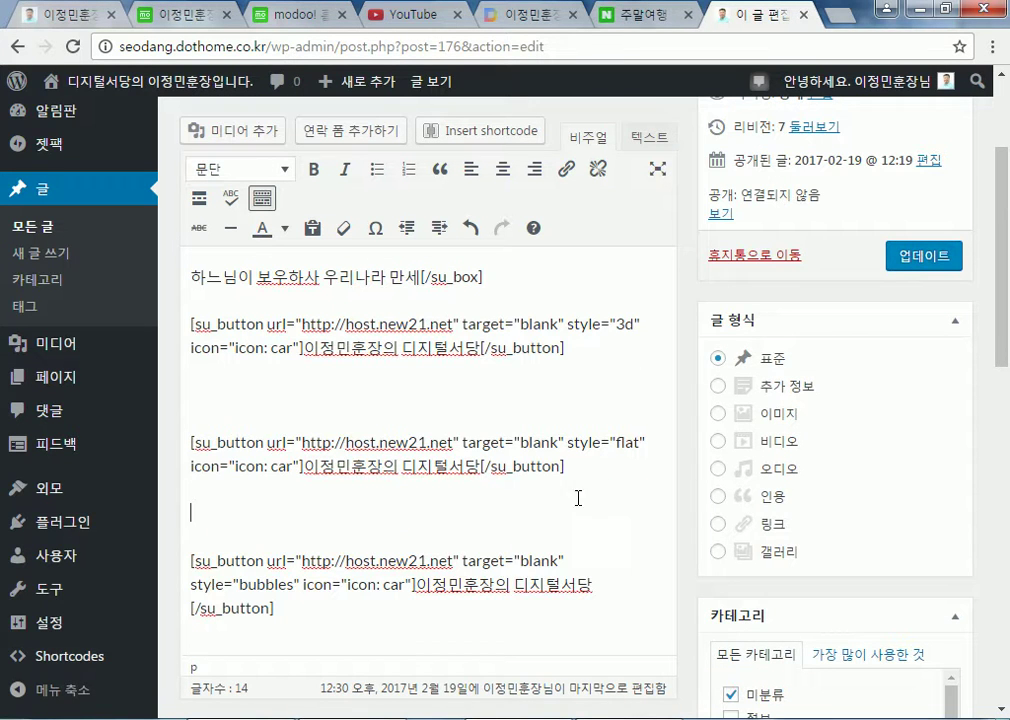
{"action": "triple_click", "coordinate": [512, 277]}
{"action": "key", "text": "Delete"}
{"action": "left_click", "coordinate": [897, 210]}
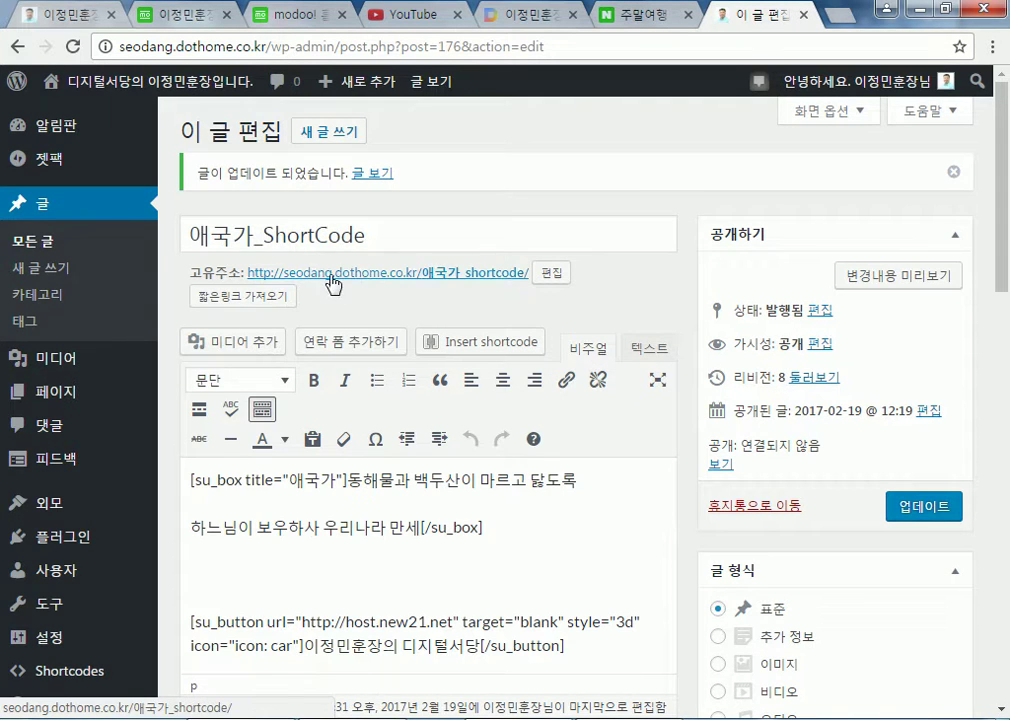
{"action": "left_click", "coordinate": [331, 274]}
{"action": "scroll", "coordinate": [620, 473], "scroll_direction": "down", "scroll_amount": 3}
{"action": "scroll", "coordinate": [621, 480], "scroll_direction": "down", "scroll_amount": 1}
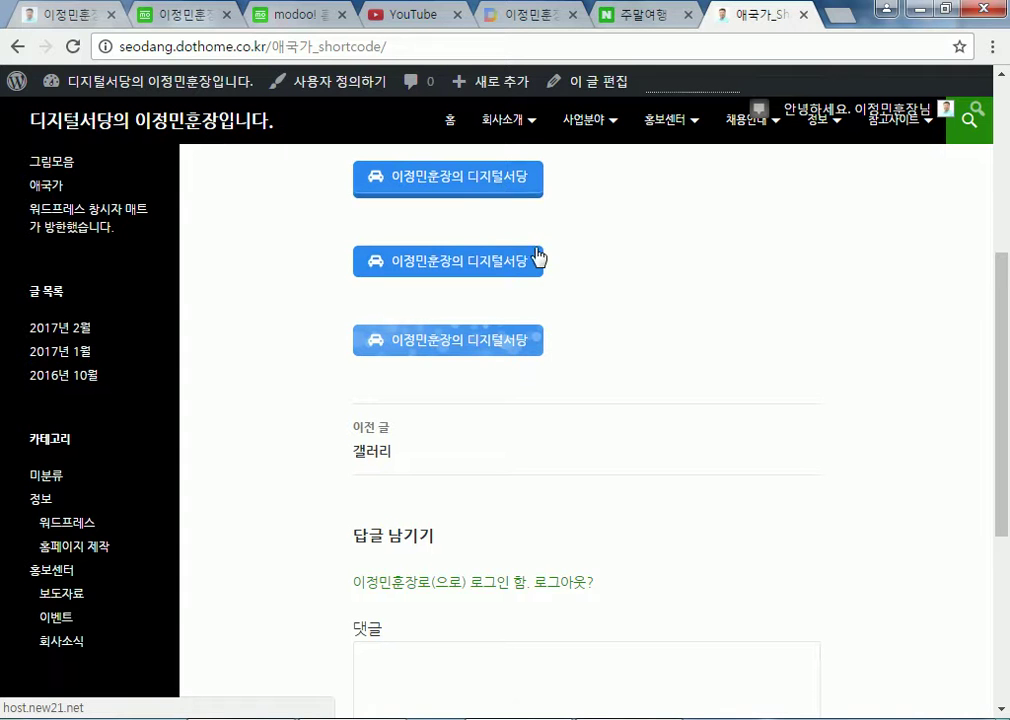
{"action": "scroll", "coordinate": [636, 338], "scroll_direction": "up", "scroll_amount": 2}
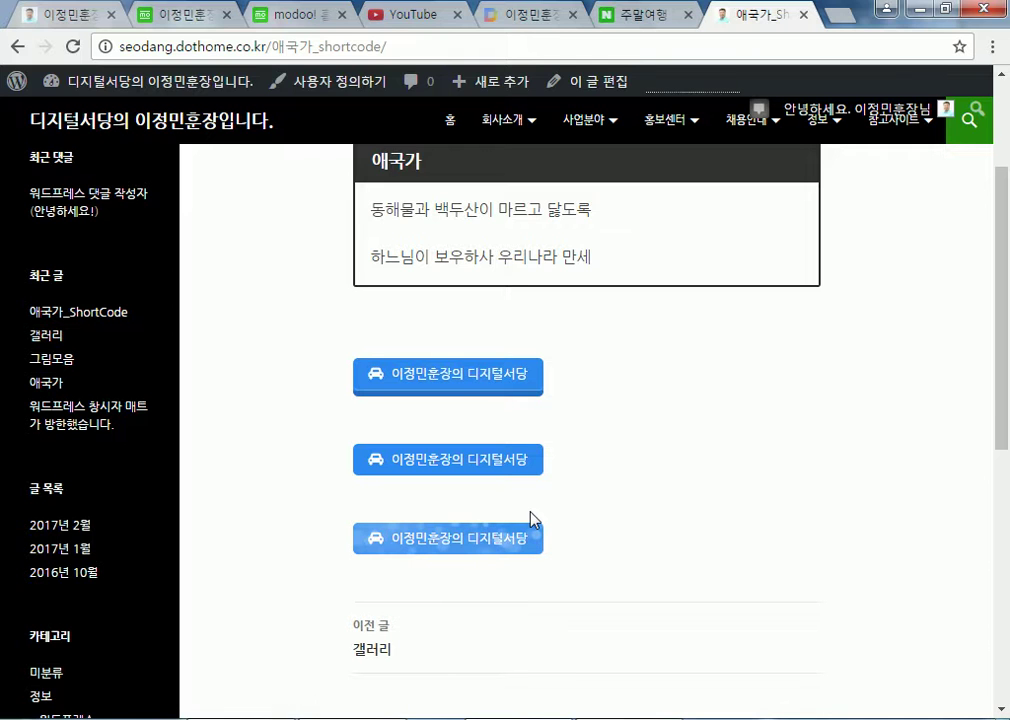
{"action": "mouse_move", "coordinate": [176, 93]}
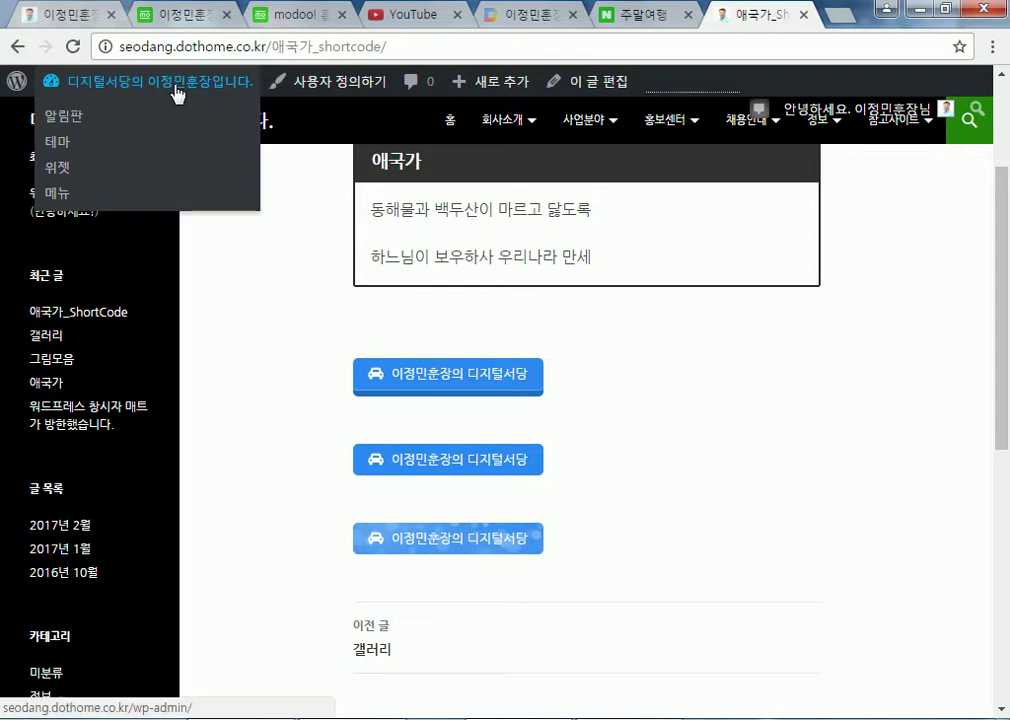
{"action": "scroll", "coordinate": [248, 379], "scroll_direction": "up", "scroll_amount": 2}
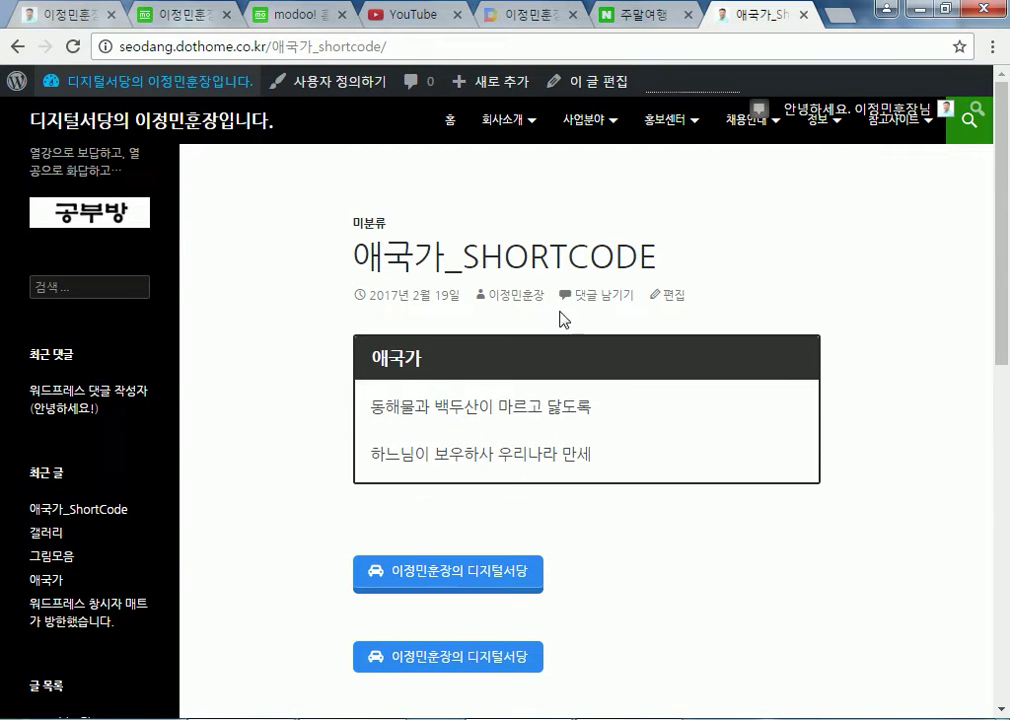
{"action": "left_click", "coordinate": [667, 295]}
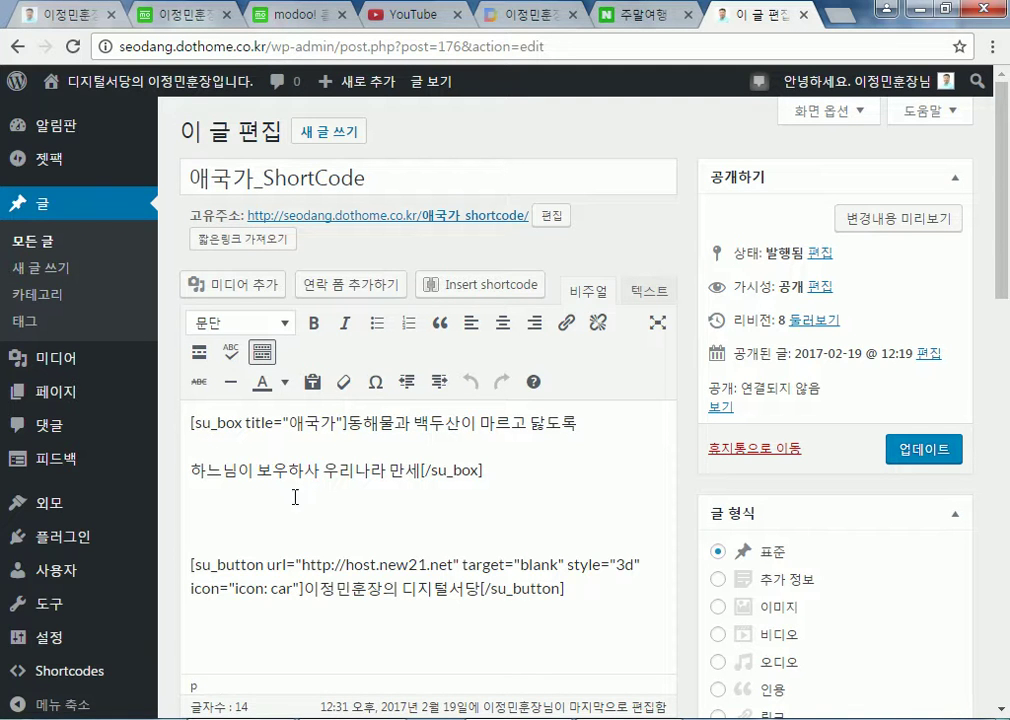
Add an empty paragraph below the bubbles button, closing the shortcode picker without inserting anything
{"action": "scroll", "coordinate": [586, 598], "scroll_direction": "down", "scroll_amount": 5}
{"action": "scroll", "coordinate": [329, 343], "scroll_direction": "down", "scroll_amount": 2}
{"action": "left_click", "coordinate": [336, 368]}
{"action": "key", "text": "Return"}
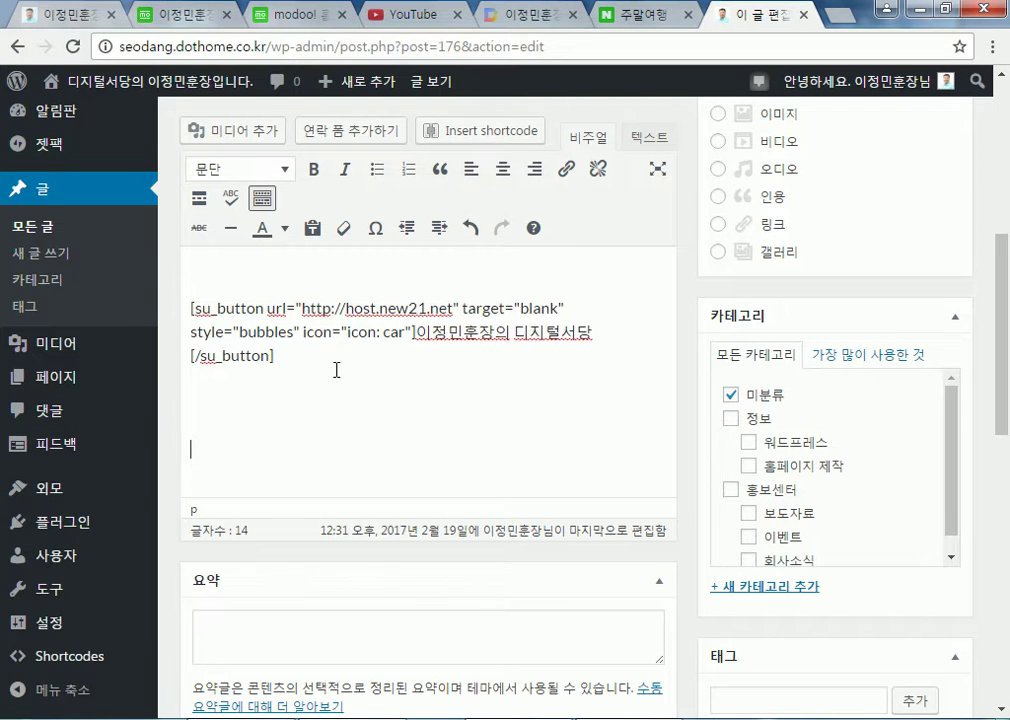
{"action": "left_click", "coordinate": [488, 132]}
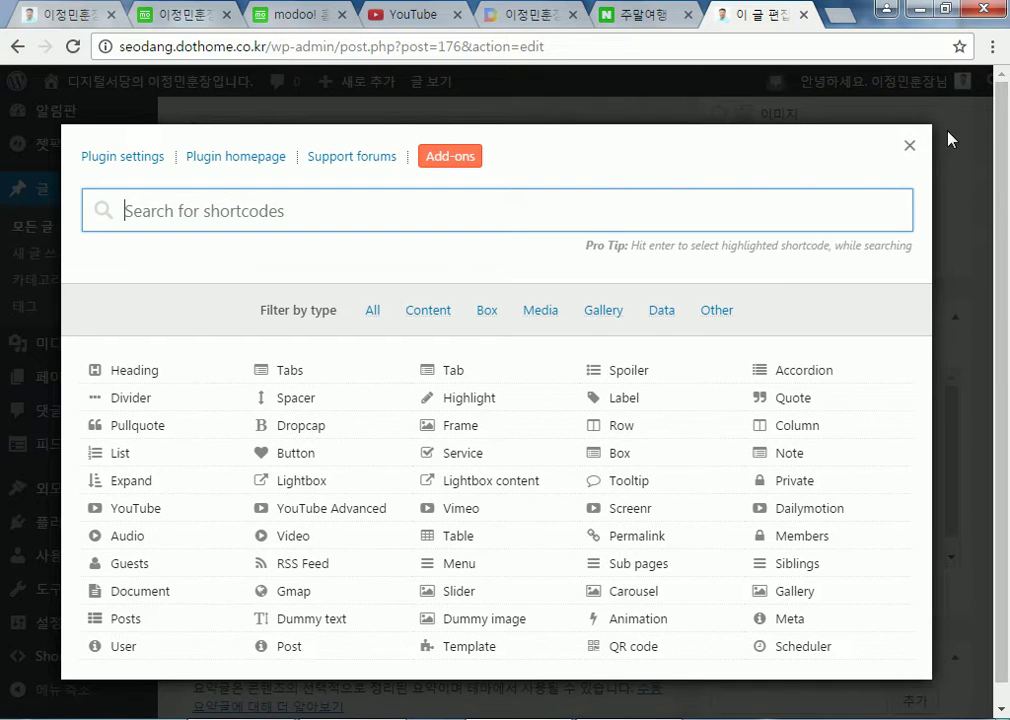
{"action": "left_click", "coordinate": [909, 146]}
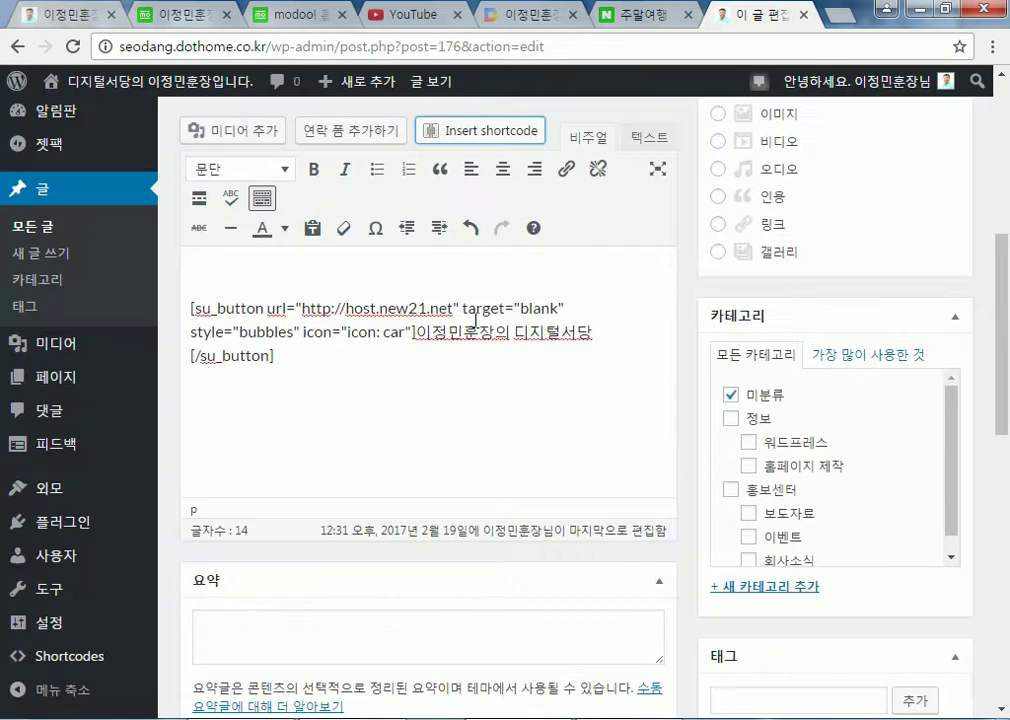
Start a bulleted list and add an '애국가' title line above it
{"action": "left_click", "coordinate": [378, 172]}
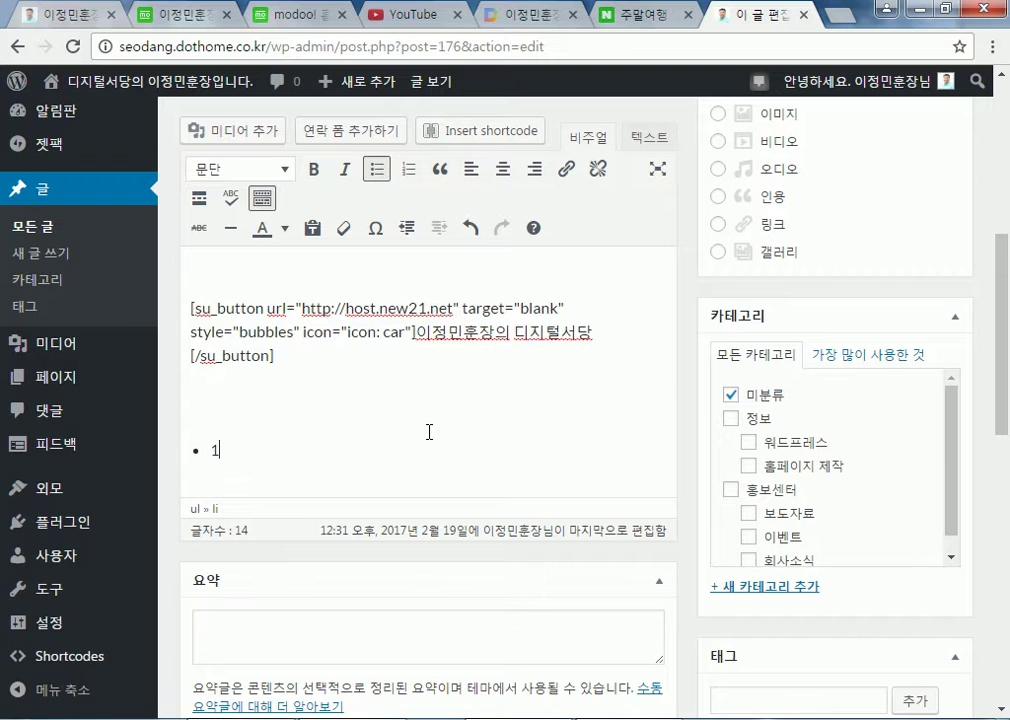
{"action": "key", "text": "Up"}
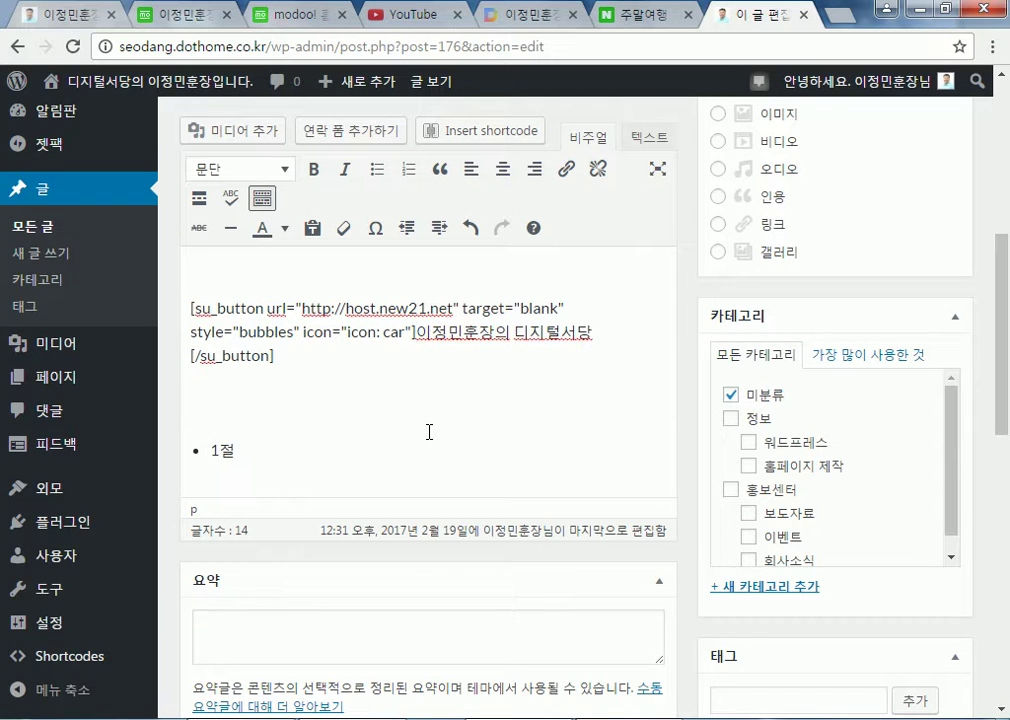
{"action": "key", "text": "Return"}
{"action": "type", "text": "애국그"}
{"action": "key", "text": "BackSpace"}
Add the bullet items 2절, 3절, 4절 and 후렴 after 1절
{"action": "key", "text": "Down"}
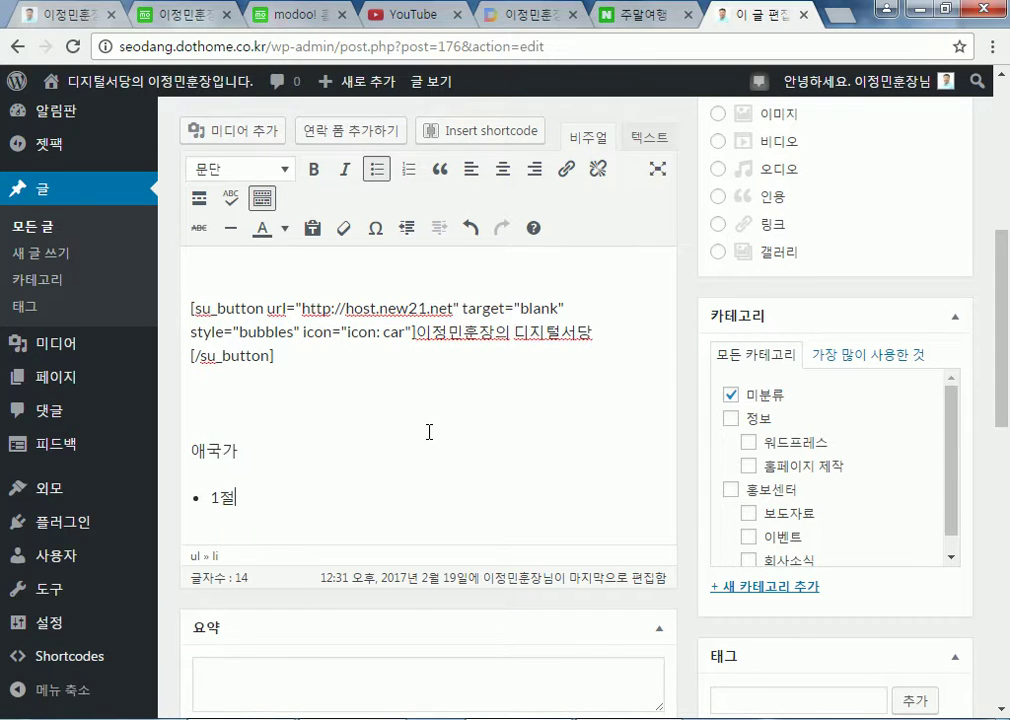
{"action": "key", "text": "Return"}
{"action": "type", "text": "2절"}
{"action": "key", "text": "Return"}
{"action": "type", "text": "2"}
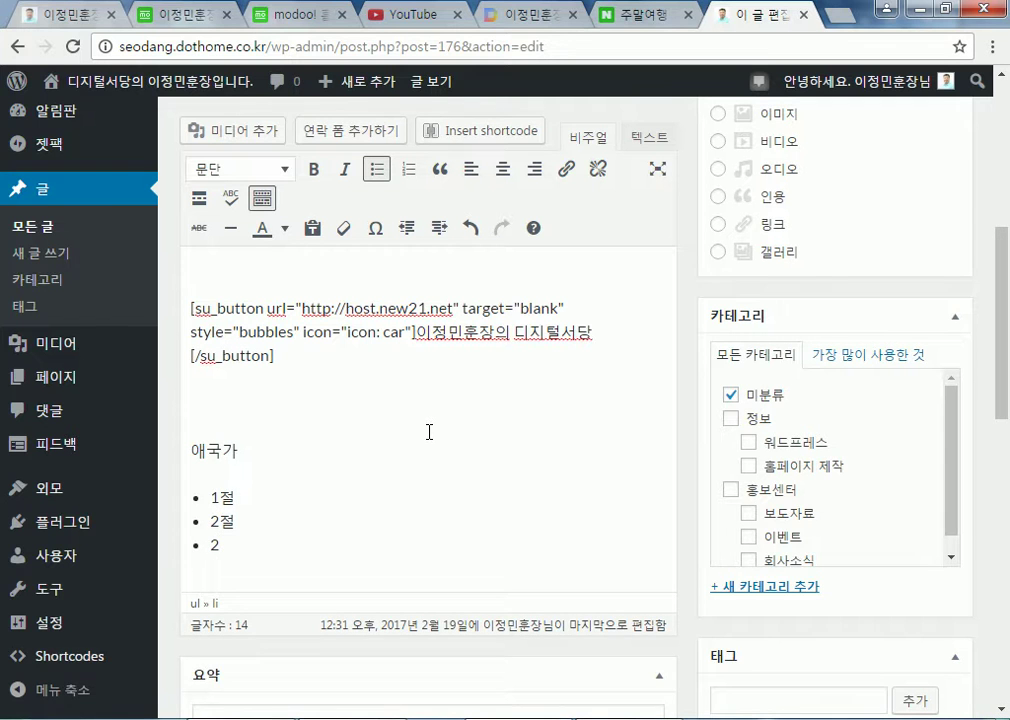
{"action": "type", "text": "절"}
{"action": "key", "text": "Return"}
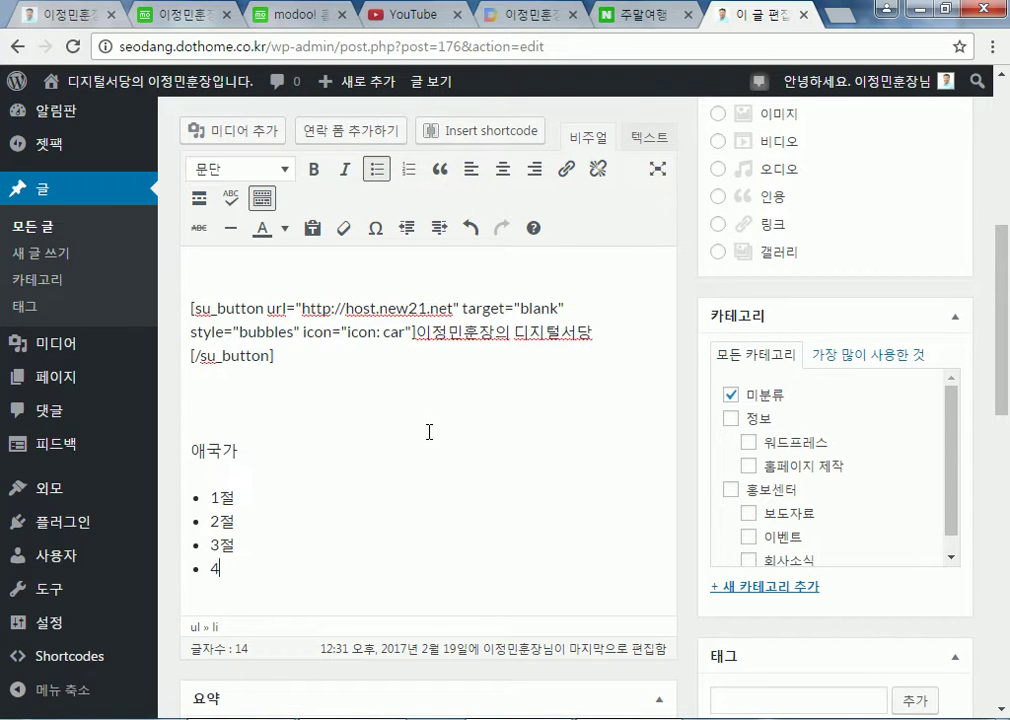
{"action": "type", "text": "4절"}
{"action": "key", "text": "Return"}
{"action": "type", "text": "후렴"}
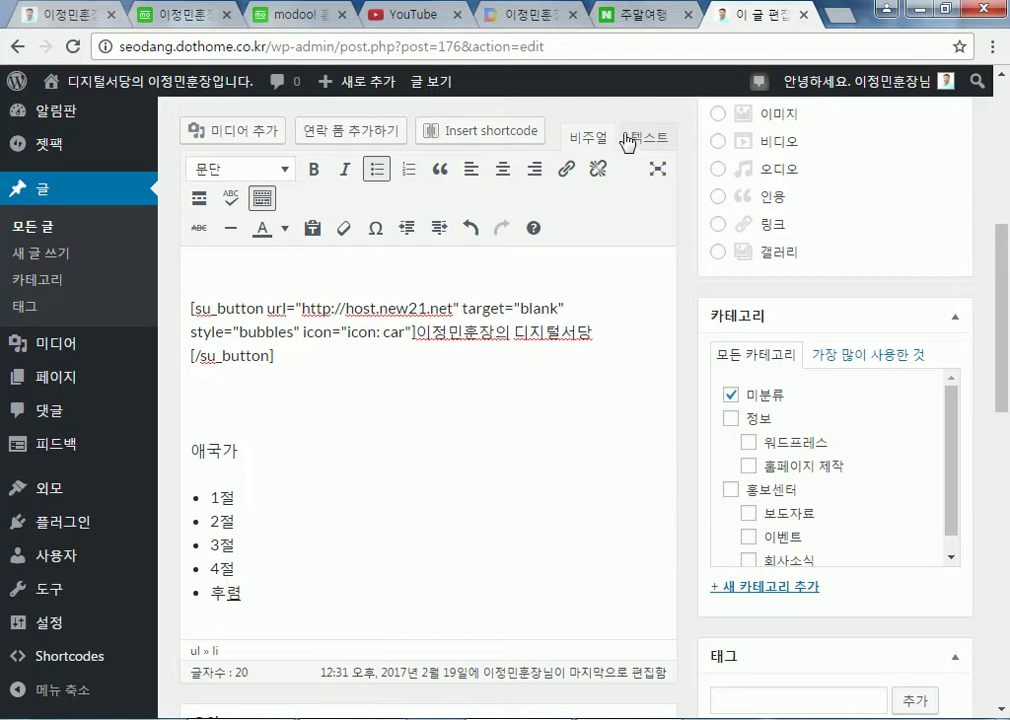
In the HTML text view, change the list's <ul> tag to <ol> so it becomes numbered
{"action": "left_click", "coordinate": [658, 148]}
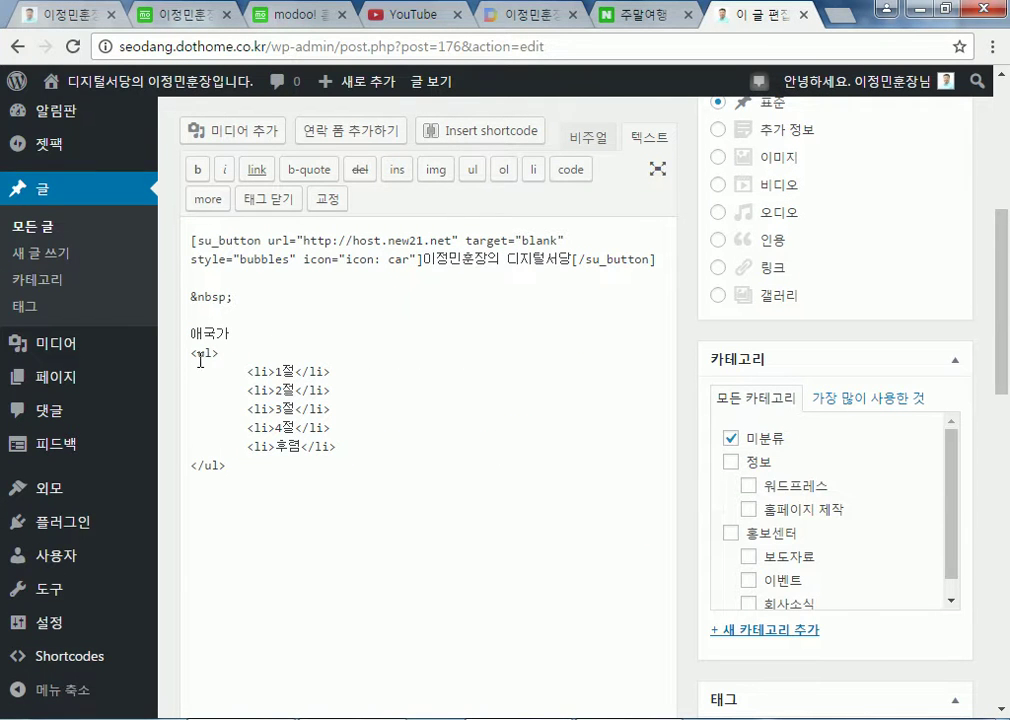
{"action": "left_click_drag", "start_coordinate": [191, 352], "coordinate": [234, 351]}
{"action": "left_click", "coordinate": [238, 356]}
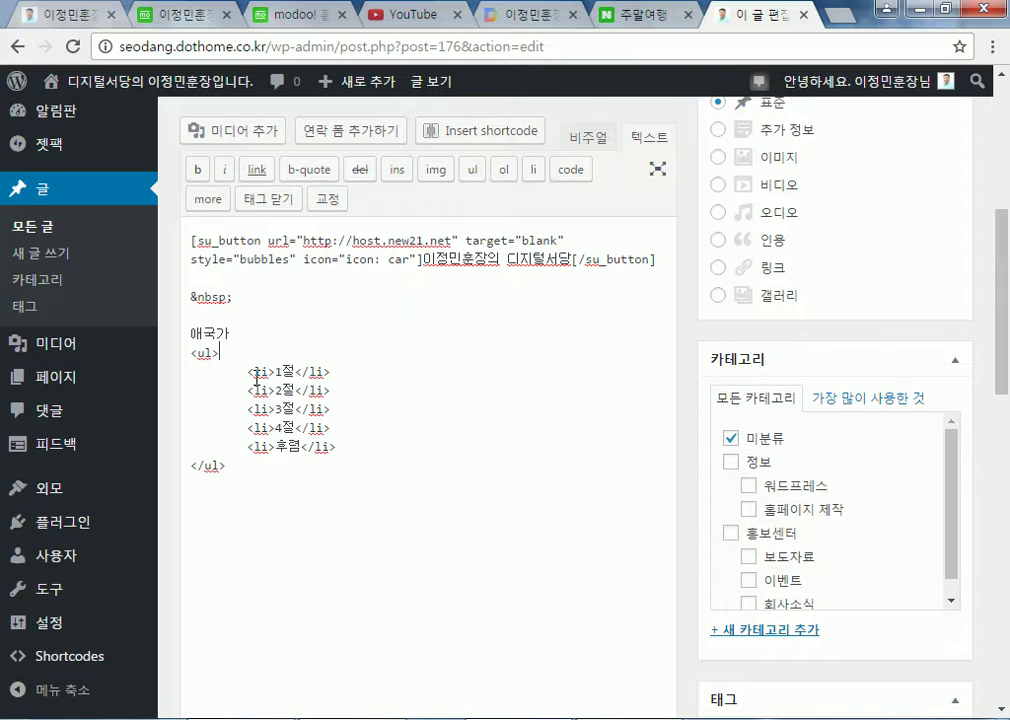
{"action": "left_click_drag", "start_coordinate": [256, 375], "coordinate": [269, 375]}
{"action": "left_click_drag", "start_coordinate": [198, 351], "coordinate": [203, 357]}
{"action": "key", "text": "BackSpace"}
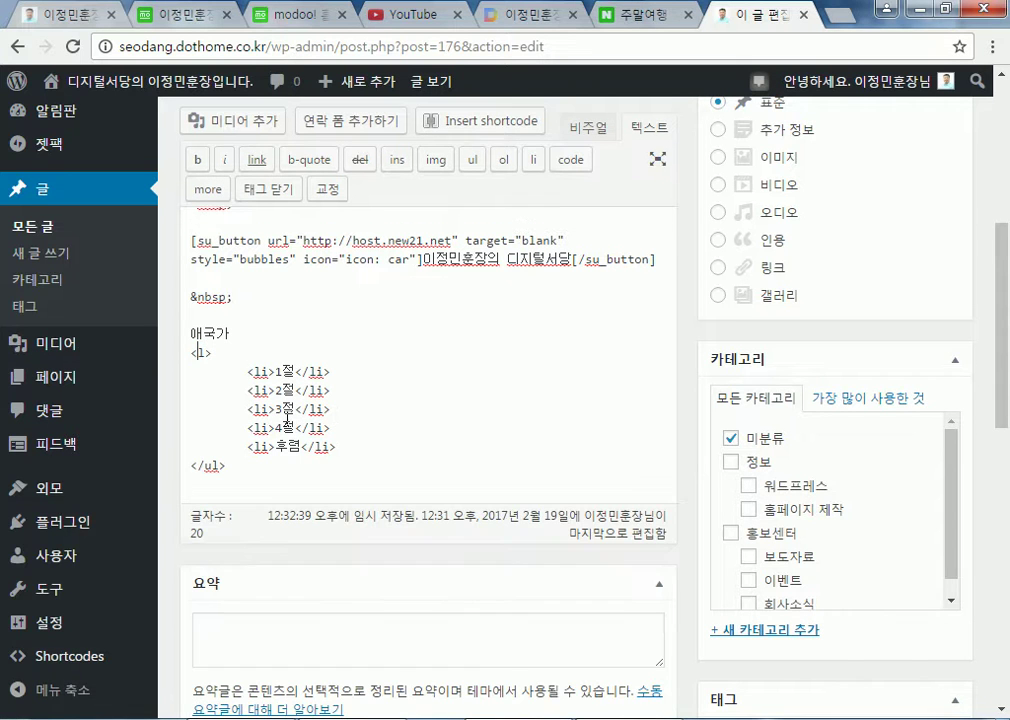
{"action": "type", "text": "o"}
{"action": "type", "text": "o"}
{"action": "left_click", "coordinate": [590, 128]}
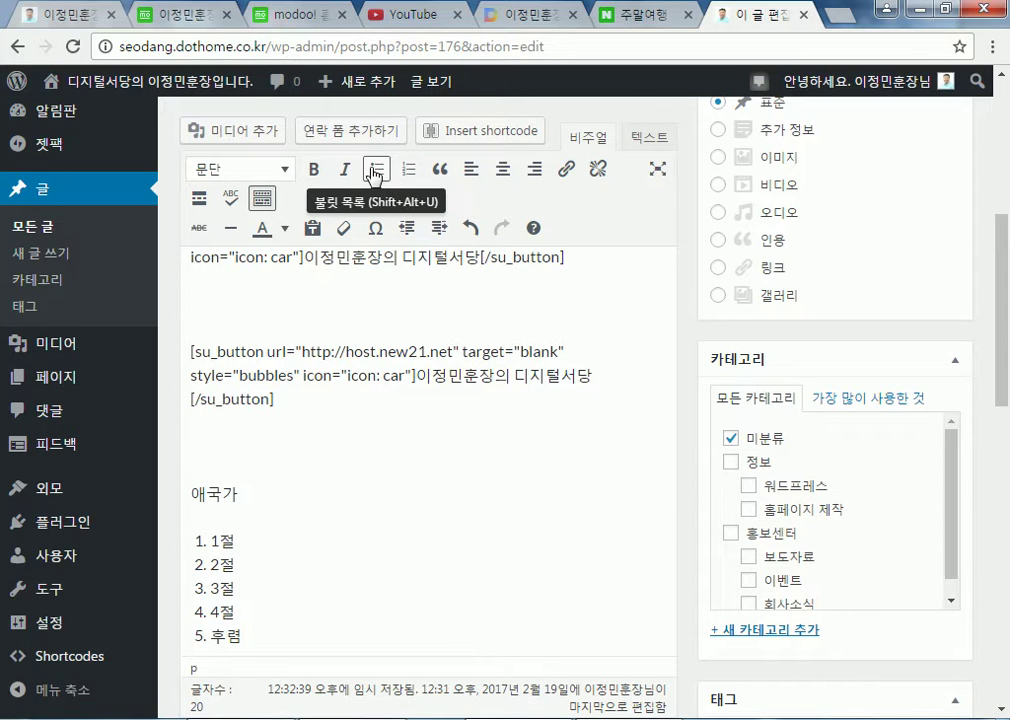
Change the opening and closing list tags from <ol> back to <ul> in the HTML view
{"action": "left_click", "coordinate": [650, 139]}
{"action": "scroll", "coordinate": [253, 457], "scroll_direction": "down", "scroll_amount": 4}
{"action": "double_click", "coordinate": [203, 256]}
{"action": "type", "text": "ul"}
{"action": "double_click", "coordinate": [208, 367]}
{"action": "type", "text": "ul"}
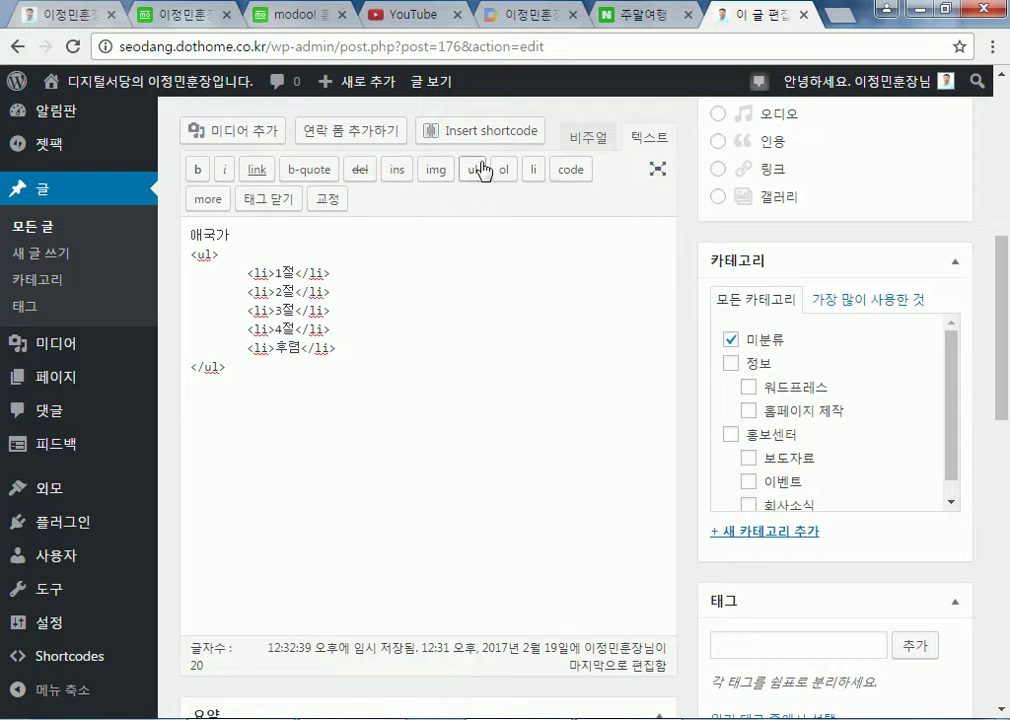
{"action": "left_click", "coordinate": [590, 140]}
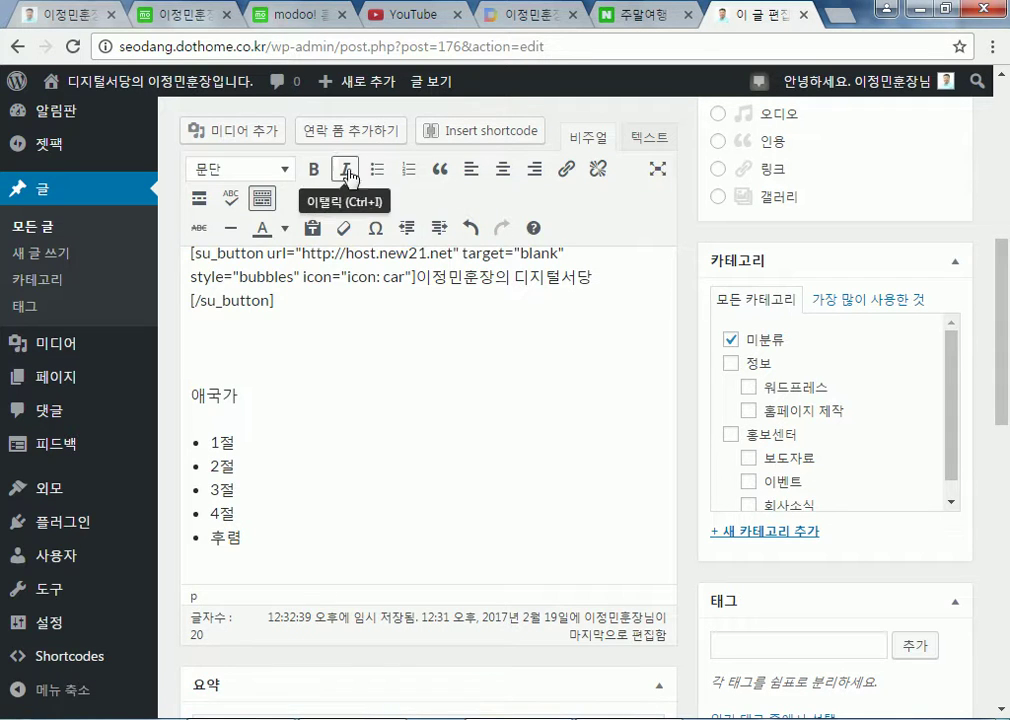
End the list with a plain paragraph after 후렴 and select the five verse items
{"action": "left_click", "coordinate": [408, 538]}
{"action": "key", "text": "Return"}
{"action": "key", "text": "Return"}
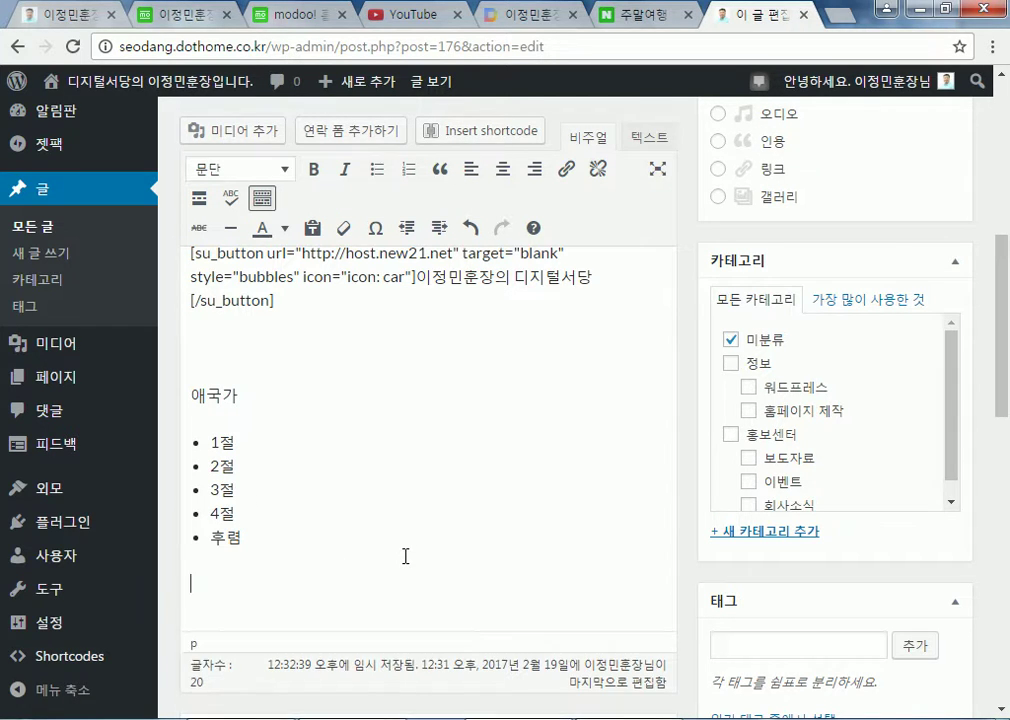
{"action": "key", "text": "BackSpace"}
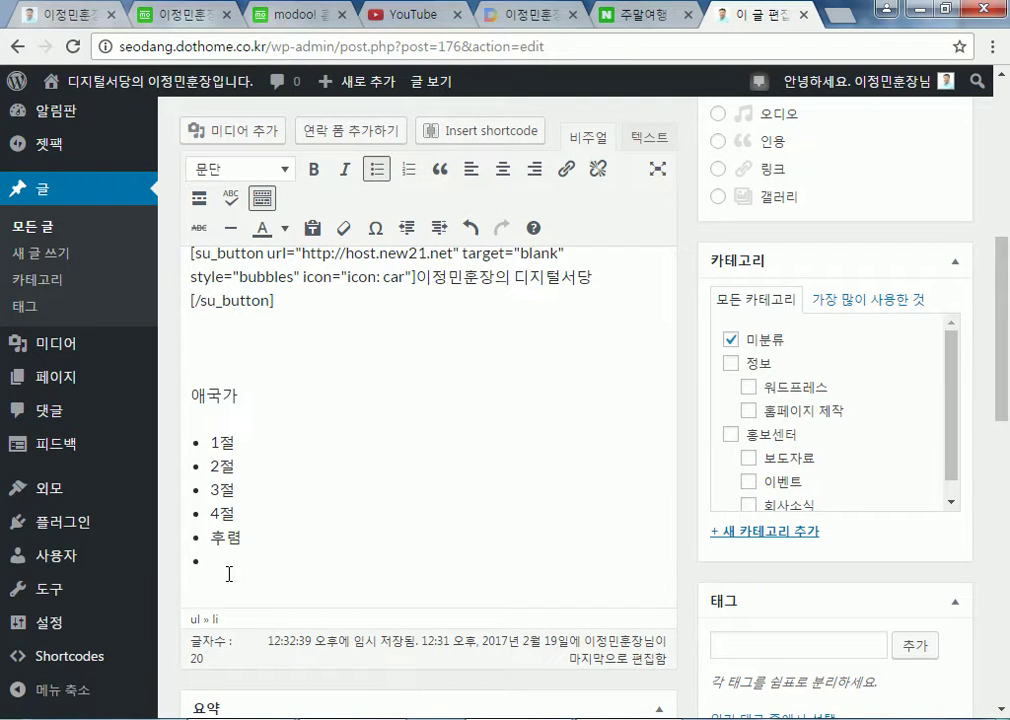
{"action": "key", "text": "Return"}
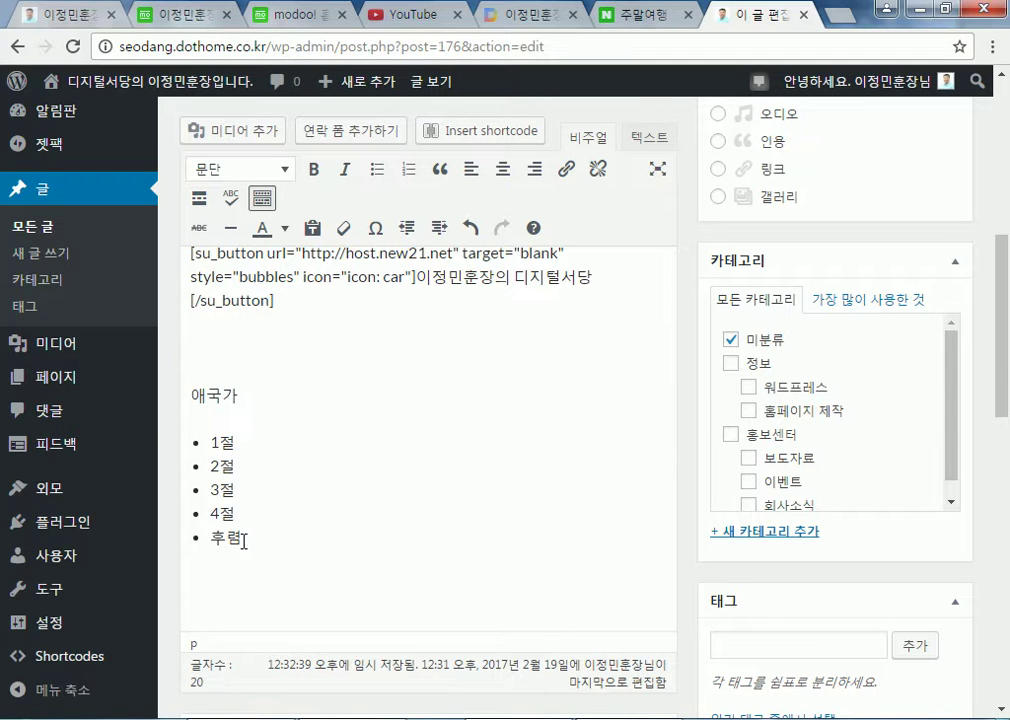
{"action": "left_click_drag", "start_coordinate": [190, 444], "coordinate": [245, 528]}
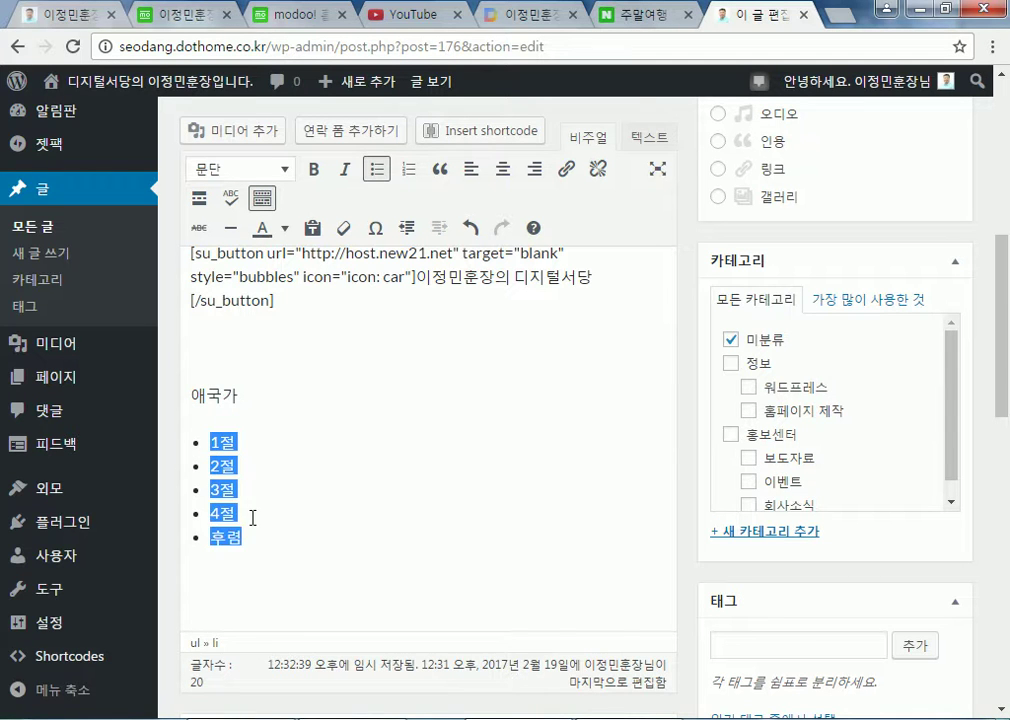
{"action": "left_click", "coordinate": [225, 573]}
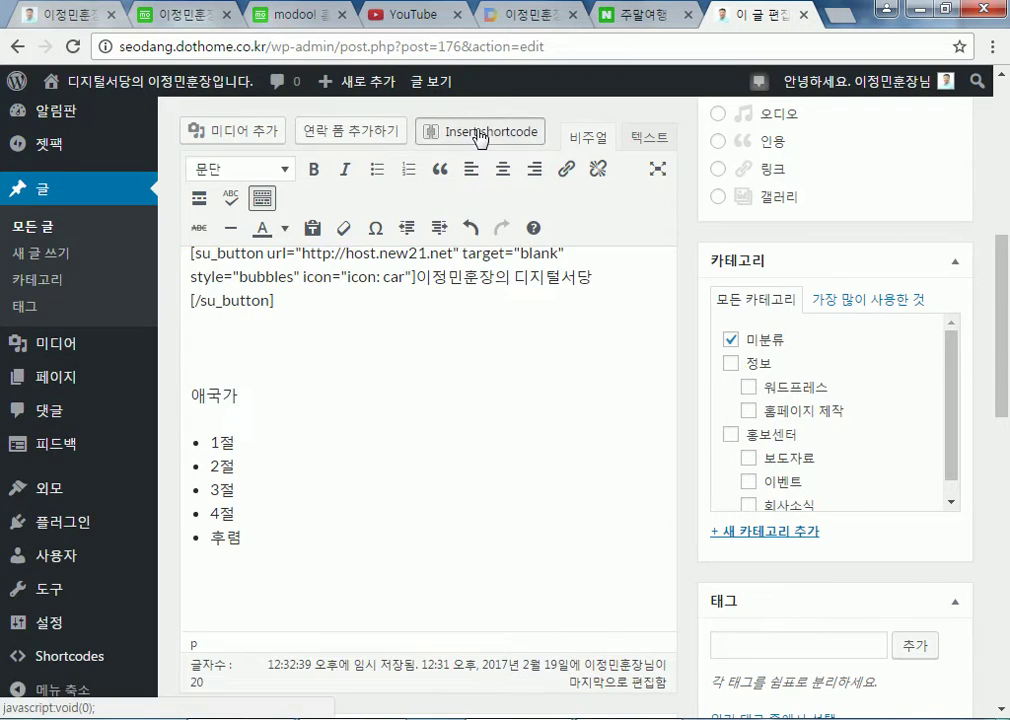
{"action": "left_click", "coordinate": [451, 131]}
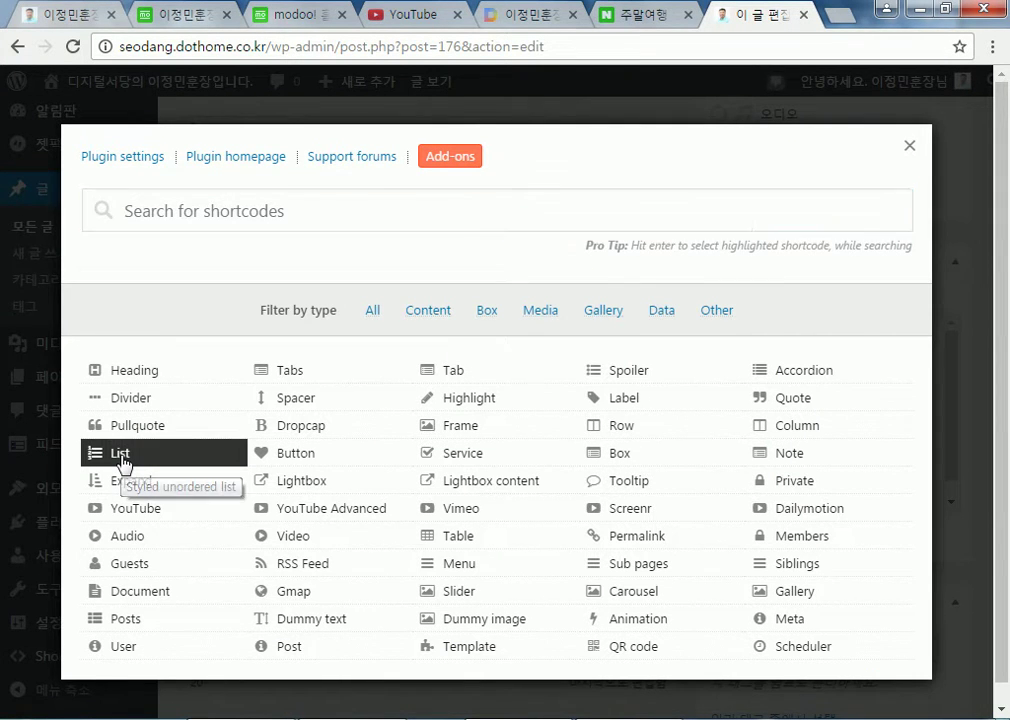
{"action": "left_click", "coordinate": [122, 456]}
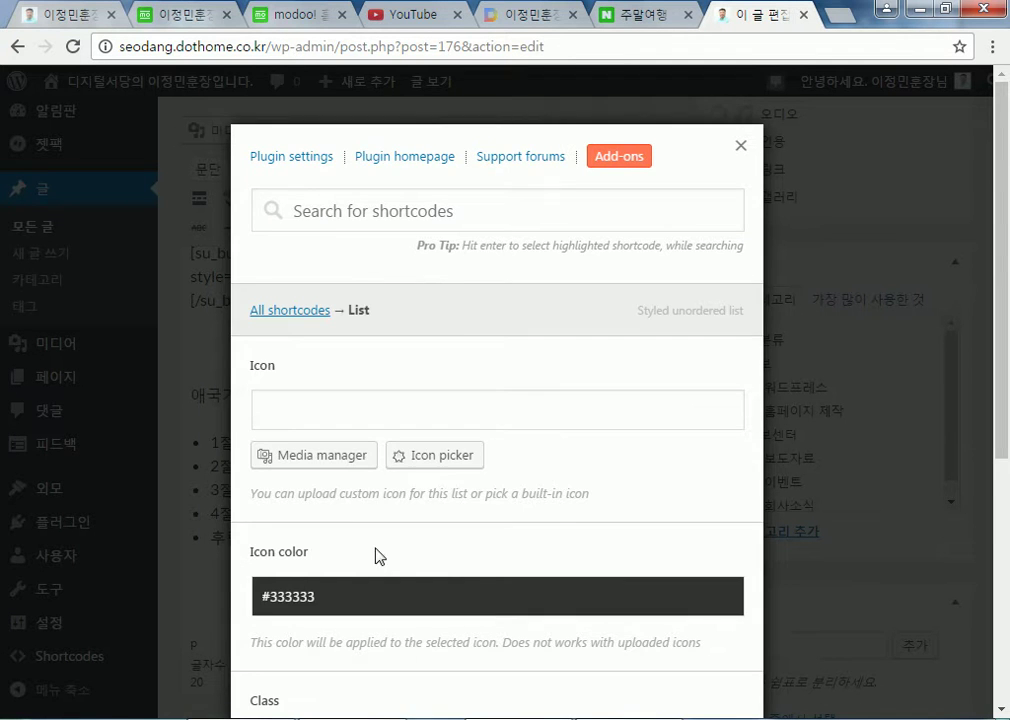
{"action": "scroll", "coordinate": [651, 598], "scroll_direction": "down", "scroll_amount": 3}
{"action": "scroll", "coordinate": [655, 596], "scroll_direction": "down", "scroll_amount": 2}
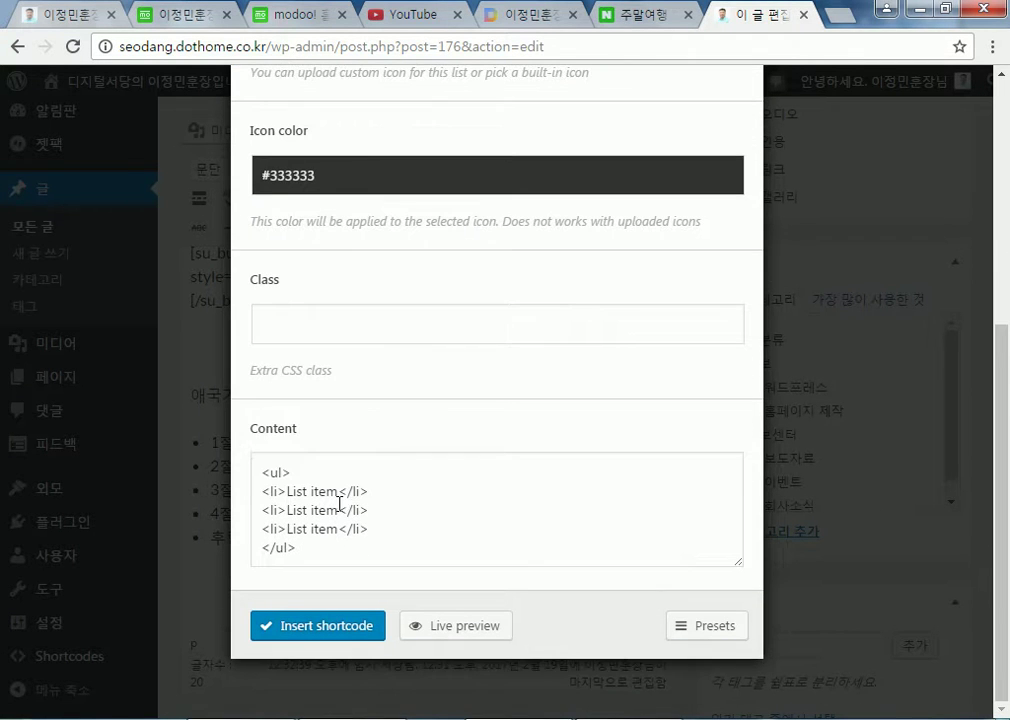
{"action": "left_click", "coordinate": [269, 476]}
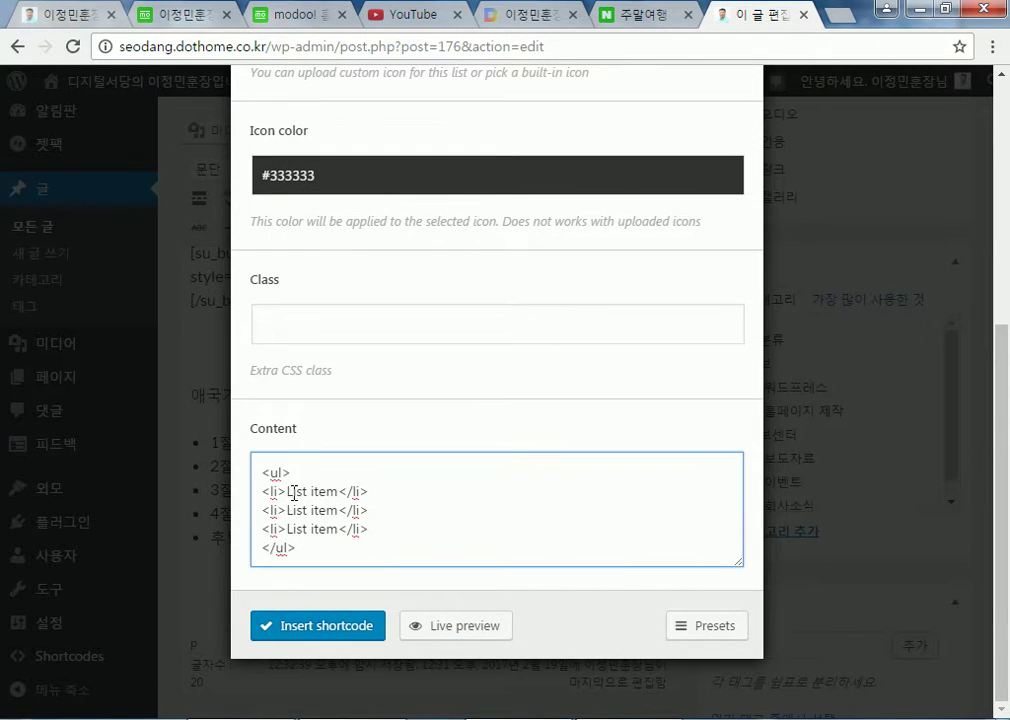
{"action": "left_click_drag", "start_coordinate": [288, 491], "coordinate": [331, 490]}
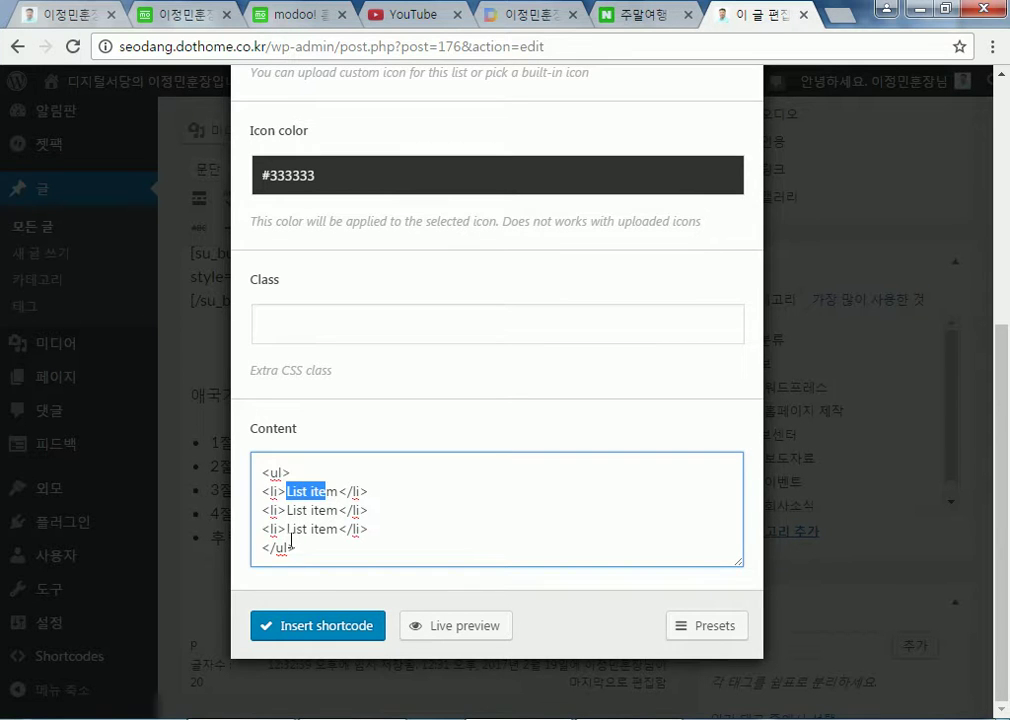
{"action": "scroll", "coordinate": [388, 442], "scroll_direction": "up", "scroll_amount": 5}
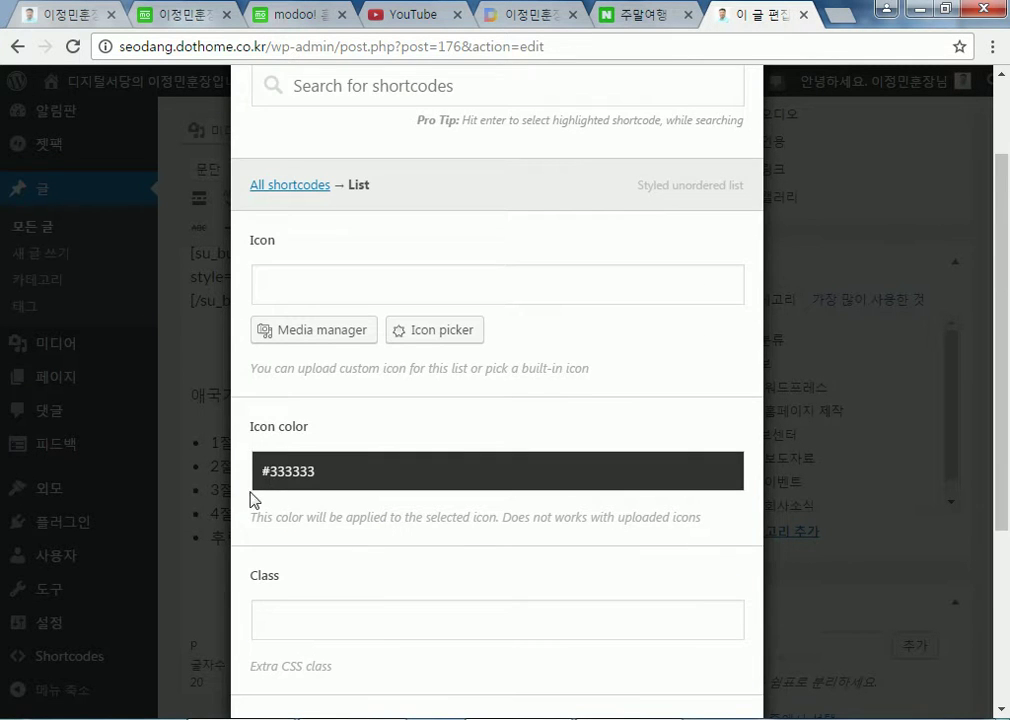
{"action": "scroll", "coordinate": [256, 492], "scroll_direction": "down", "scroll_amount": 1}
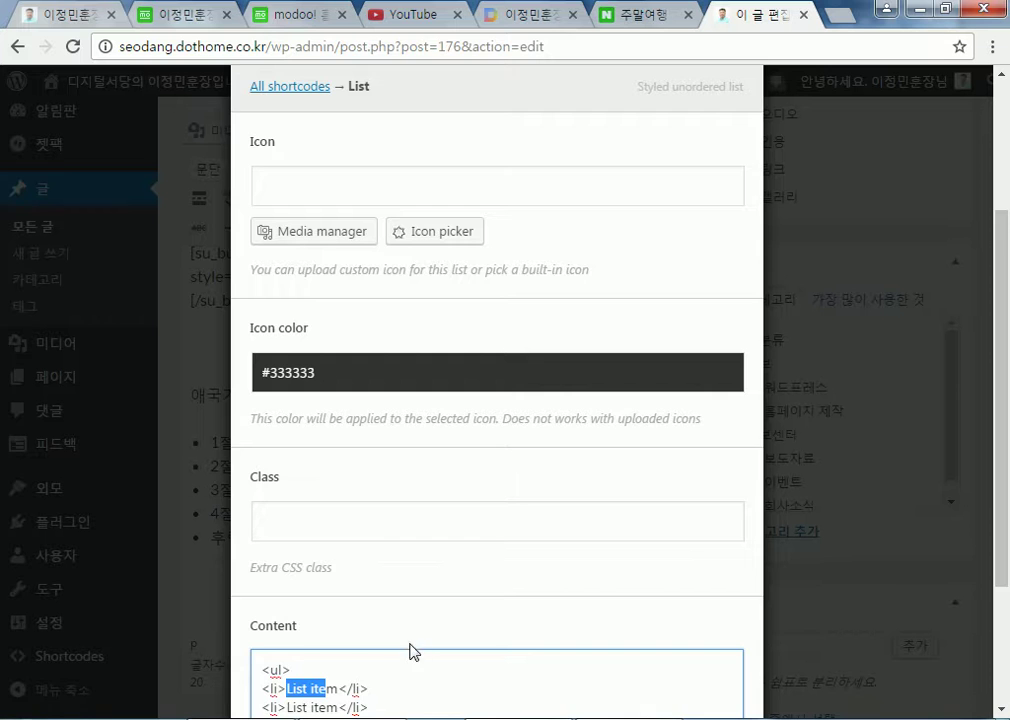
{"action": "scroll", "coordinate": [694, 604], "scroll_direction": "down", "scroll_amount": 2}
{"action": "scroll", "coordinate": [760, 309], "scroll_direction": "up", "scroll_amount": 4}
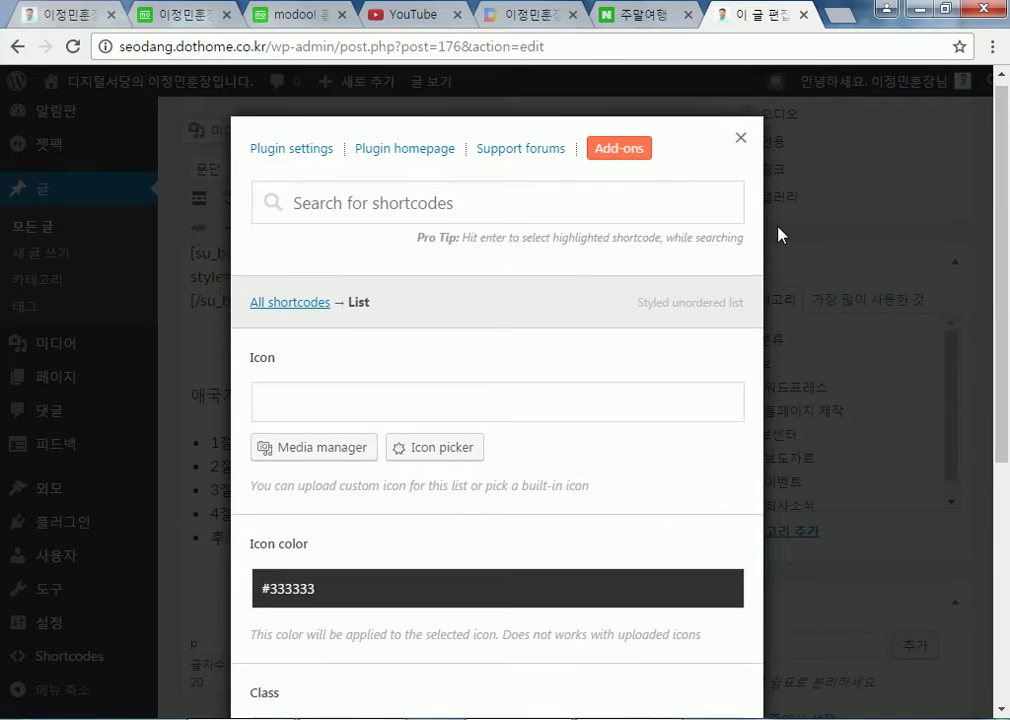
{"action": "left_click", "coordinate": [741, 100]}
{"action": "left_click_drag", "start_coordinate": [190, 445], "coordinate": [266, 533]}
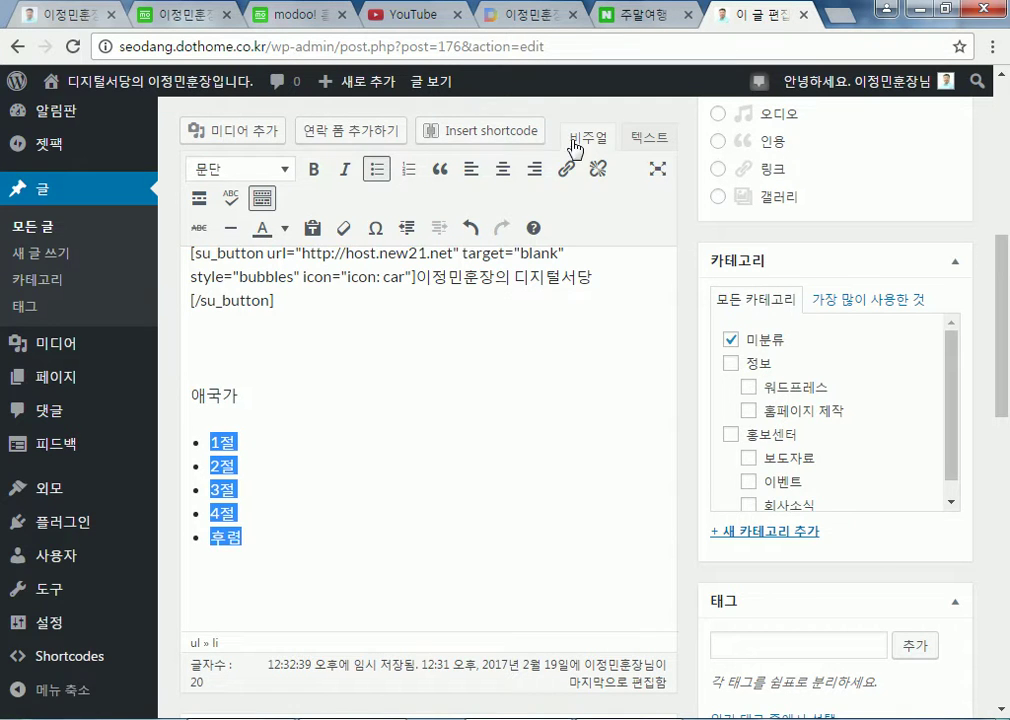
Open the List shortcode form and select all of its content
{"action": "left_click", "coordinate": [488, 130]}
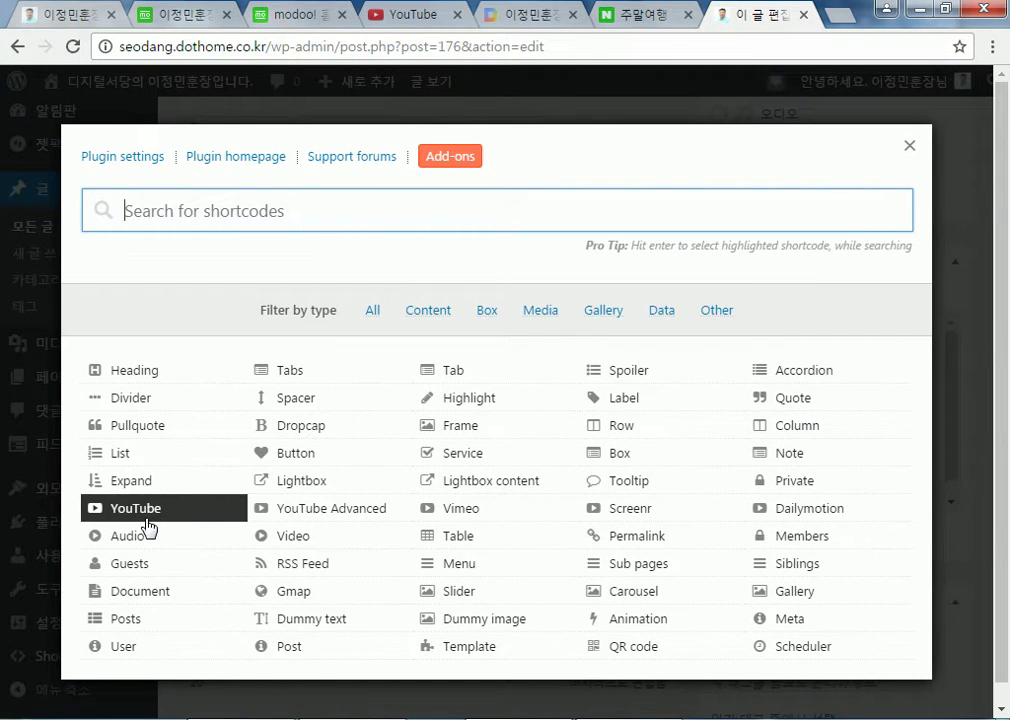
{"action": "left_click", "coordinate": [118, 453]}
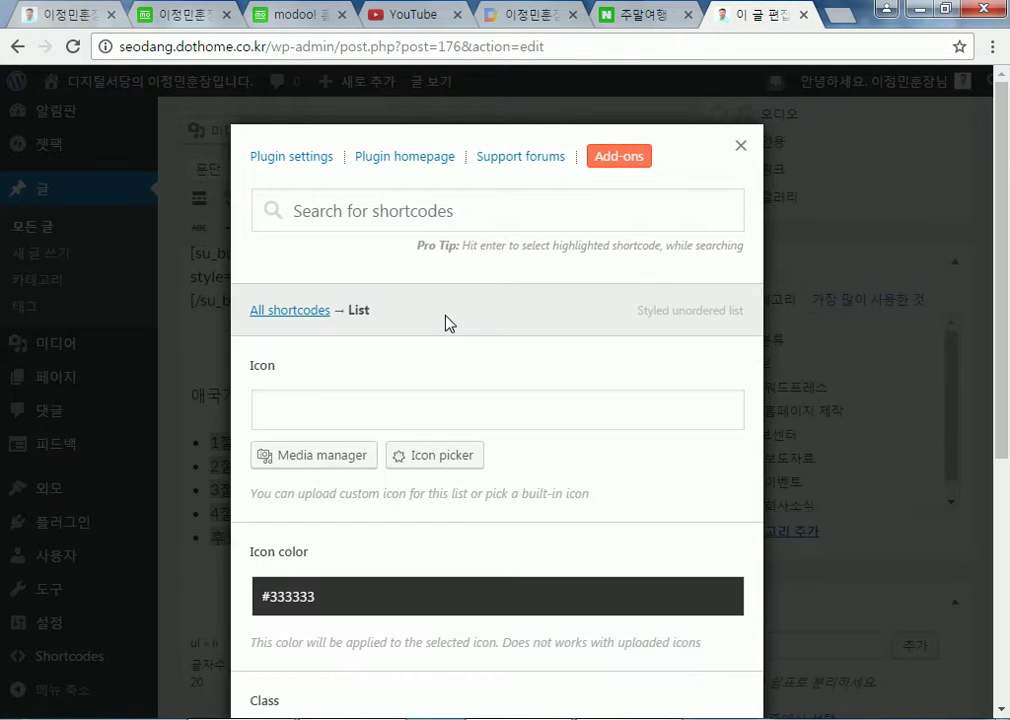
{"action": "scroll", "coordinate": [449, 323], "scroll_direction": "down", "scroll_amount": 5}
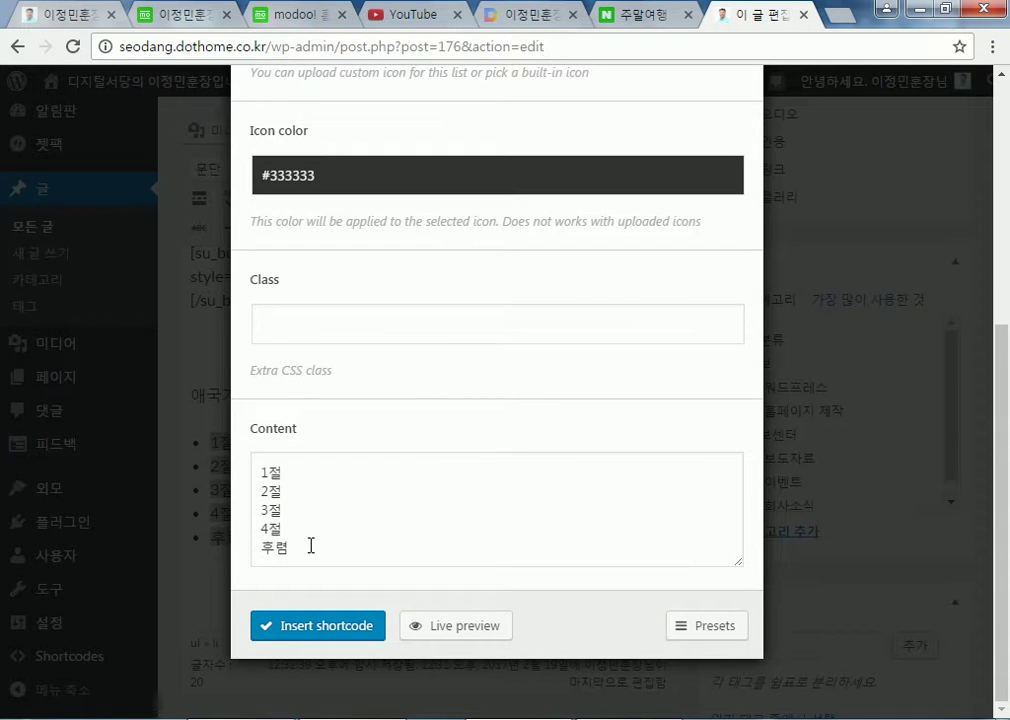
{"action": "scroll", "coordinate": [316, 536], "scroll_direction": "up", "scroll_amount": 5}
{"action": "left_click", "coordinate": [285, 400]}
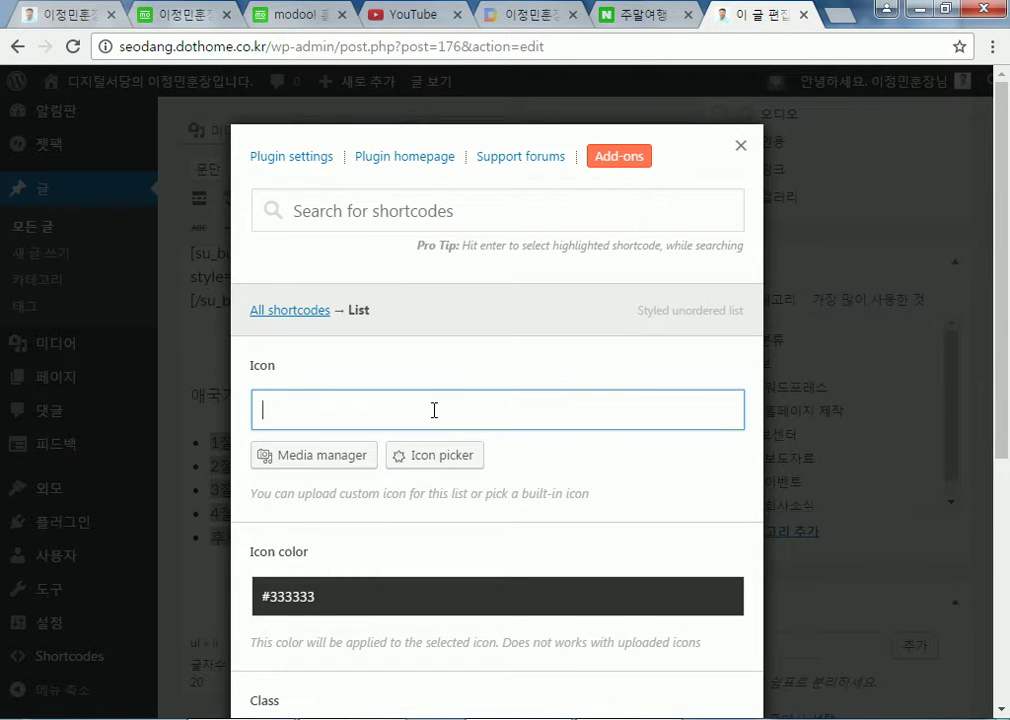
{"action": "scroll", "coordinate": [410, 460], "scroll_direction": "down", "scroll_amount": 5}
{"action": "left_click", "coordinate": [282, 528]}
{"action": "key", "text": "ctrl+a"}
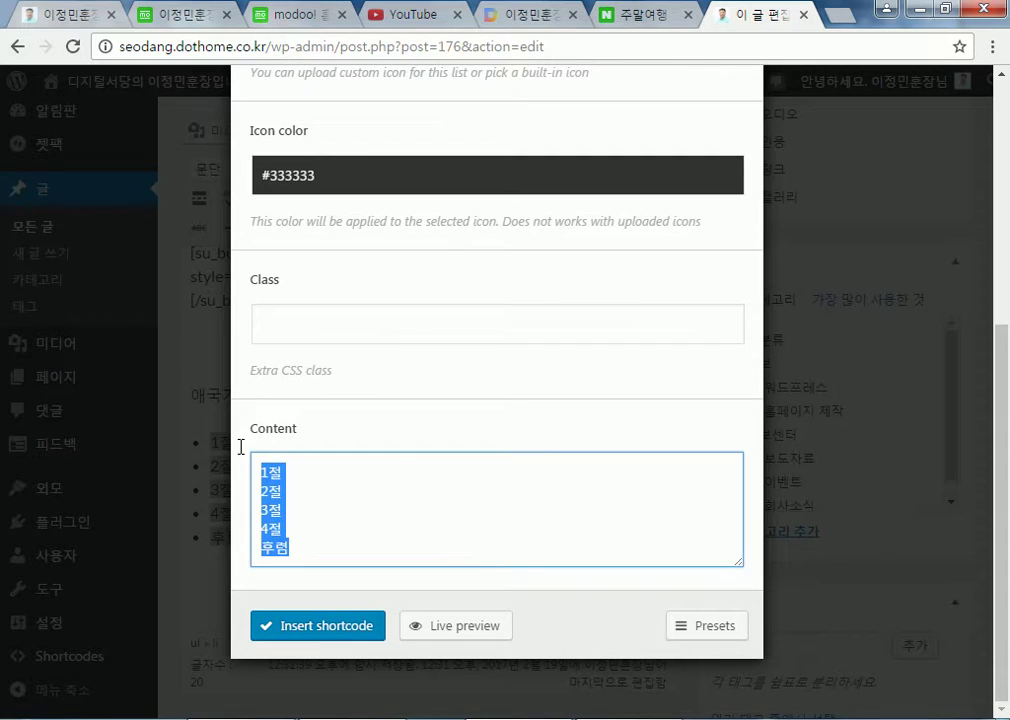
{"action": "scroll", "coordinate": [240, 455], "scroll_direction": "up", "scroll_amount": 5}
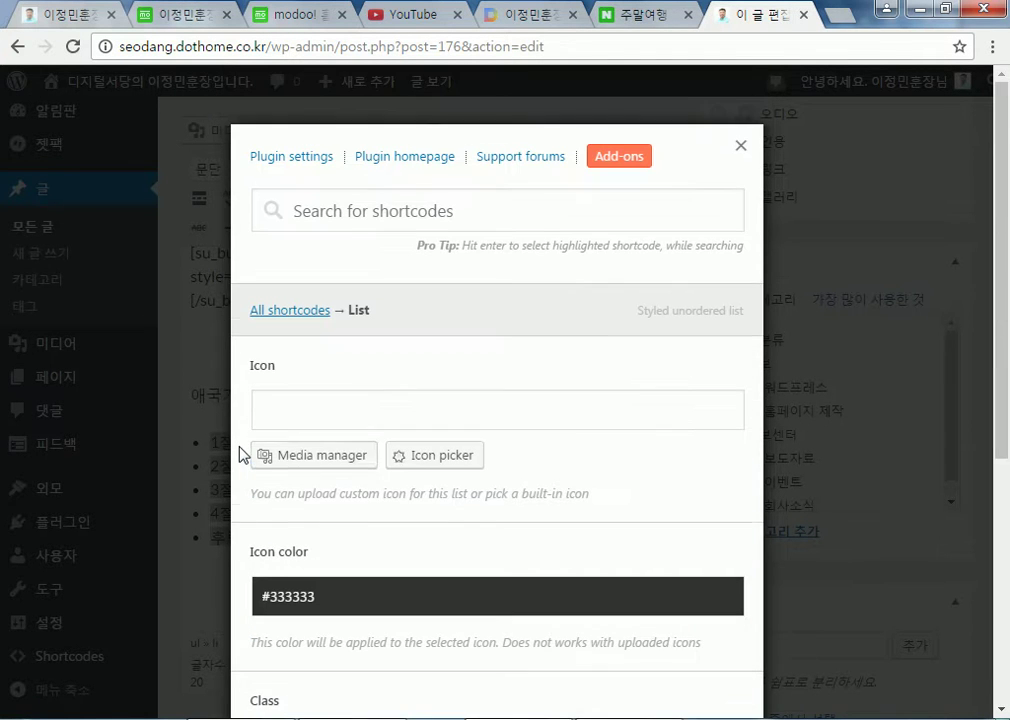
Choose the anchor icon and insert the su_list shortcode around 1절 through 후렴
{"action": "left_click", "coordinate": [345, 398]}
{"action": "left_click", "coordinate": [441, 462]}
{"action": "scroll", "coordinate": [640, 376], "scroll_direction": "down", "scroll_amount": 4}
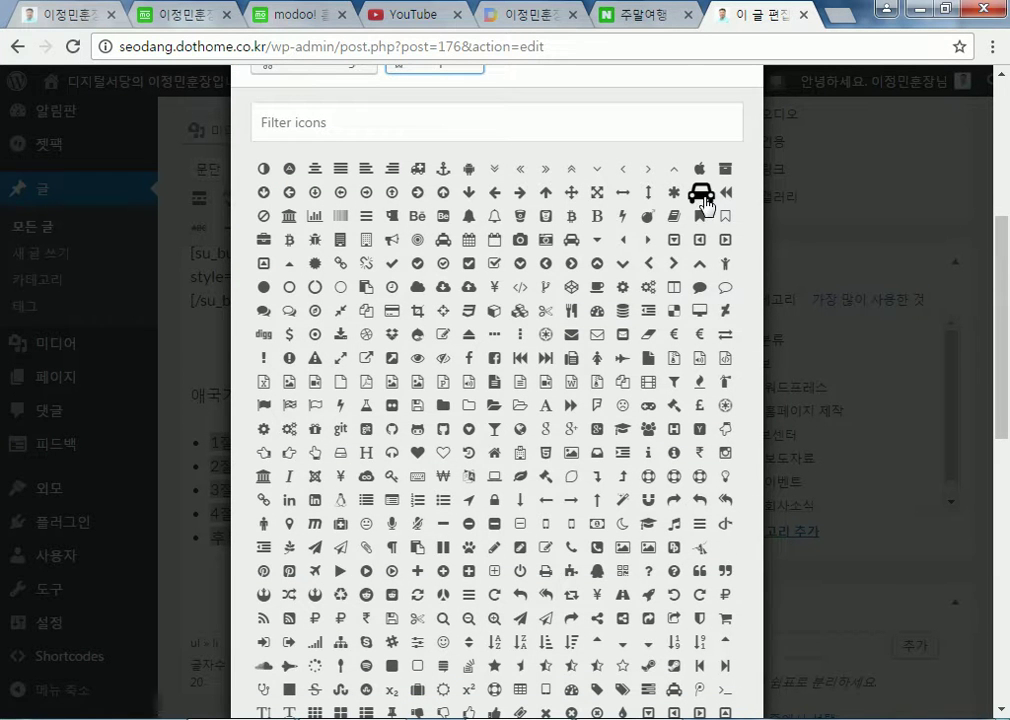
{"action": "left_click", "coordinate": [443, 180]}
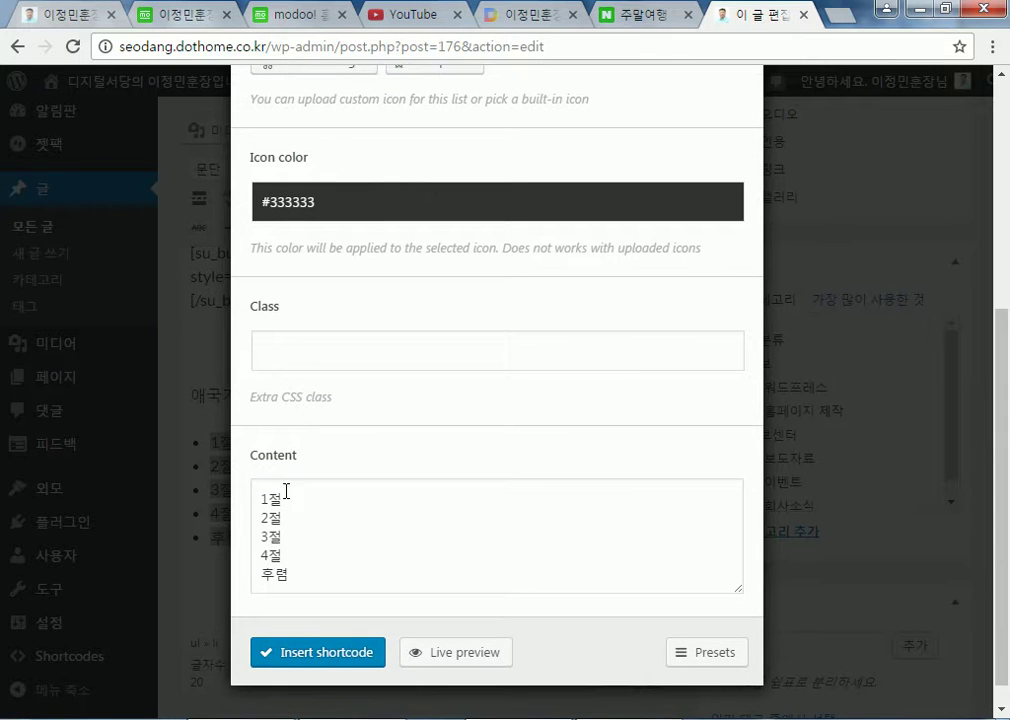
{"action": "left_click", "coordinate": [296, 652]}
{"action": "scroll", "coordinate": [240, 515], "scroll_direction": "down", "scroll_amount": 4}
{"action": "scroll", "coordinate": [240, 520], "scroll_direction": "up", "scroll_amount": 5}
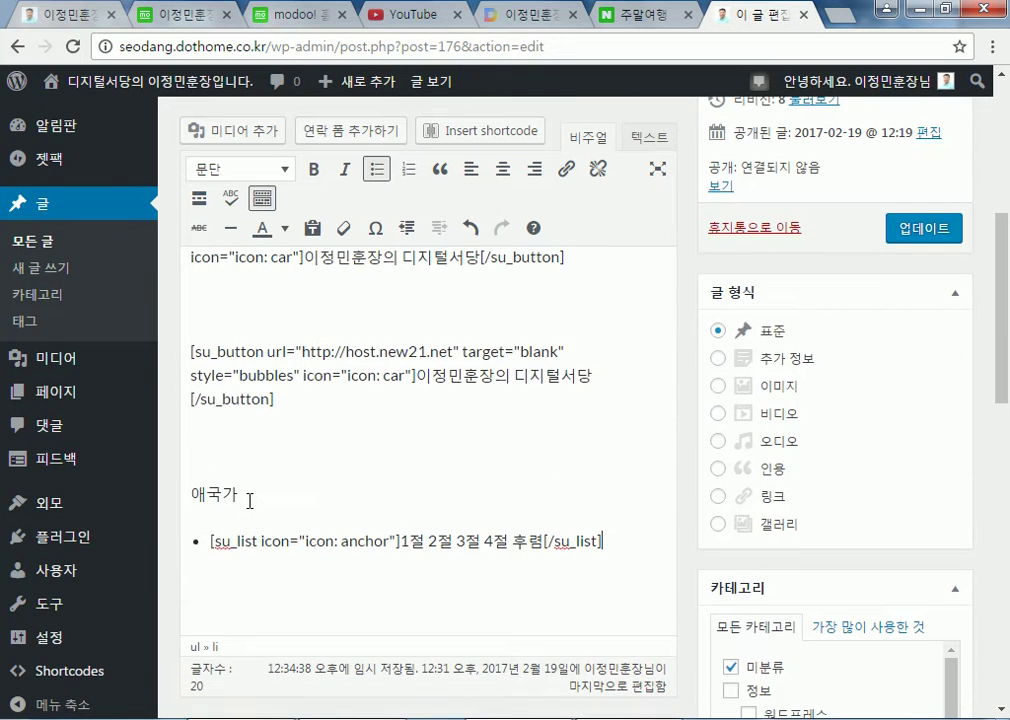
{"action": "scroll", "coordinate": [610, 329], "scroll_direction": "up", "scroll_amount": 1}
{"action": "scroll", "coordinate": [577, 363], "scroll_direction": "down", "scroll_amount": 2}
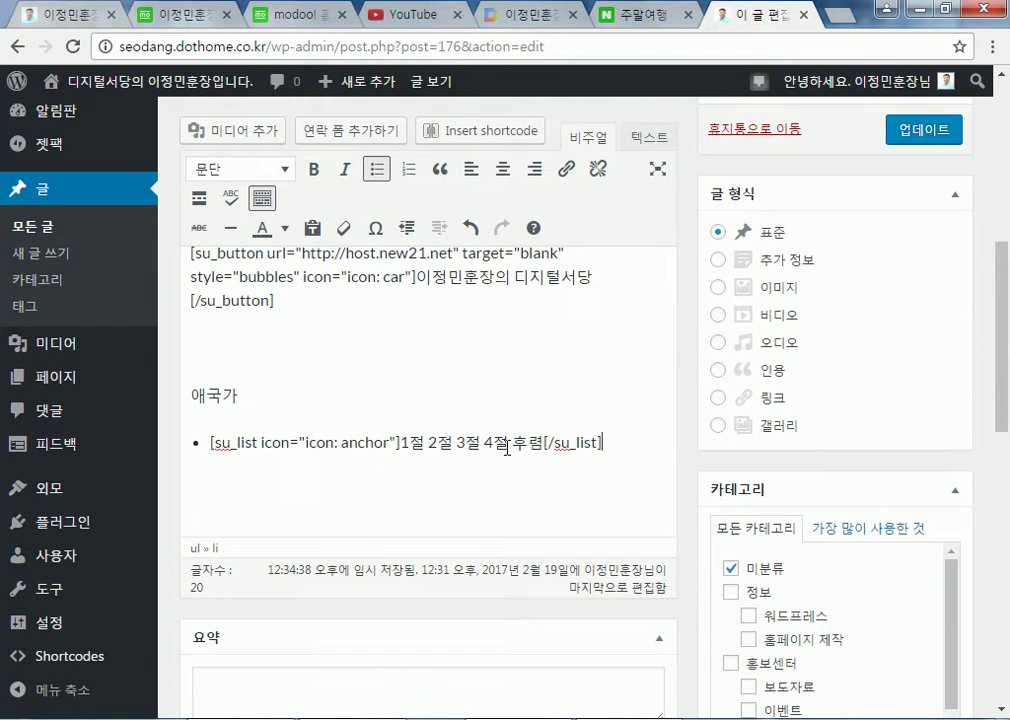
Update the post to revision 9 and scroll through the live page's buttons and 애국가 list
{"action": "left_click", "coordinate": [912, 143]}
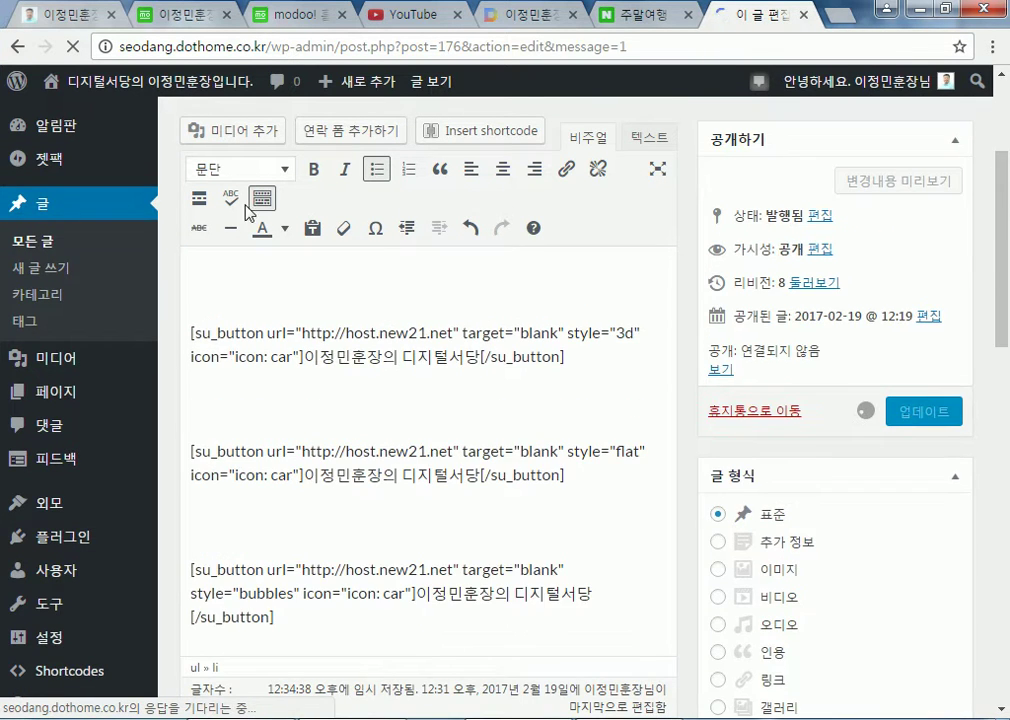
{"action": "left_click", "coordinate": [345, 283]}
{"action": "scroll", "coordinate": [663, 319], "scroll_direction": "down", "scroll_amount": 4}
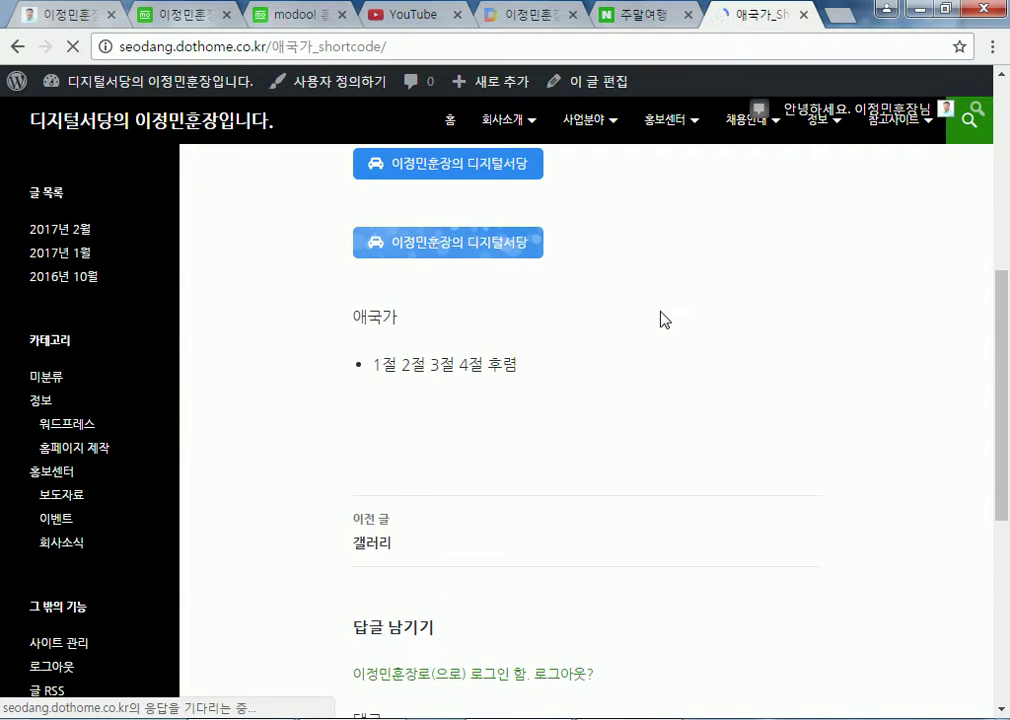
{"action": "scroll", "coordinate": [663, 319], "scroll_direction": "down", "scroll_amount": 2}
{"action": "scroll", "coordinate": [577, 311], "scroll_direction": "up", "scroll_amount": 1}
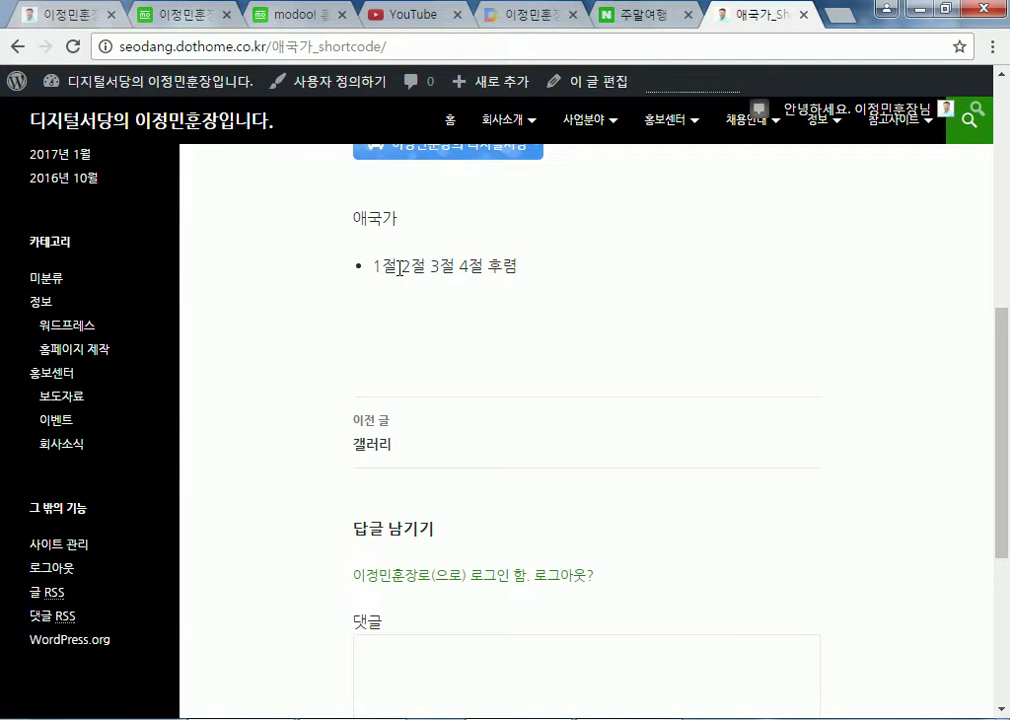
{"action": "scroll", "coordinate": [428, 270], "scroll_direction": "up", "scroll_amount": 1}
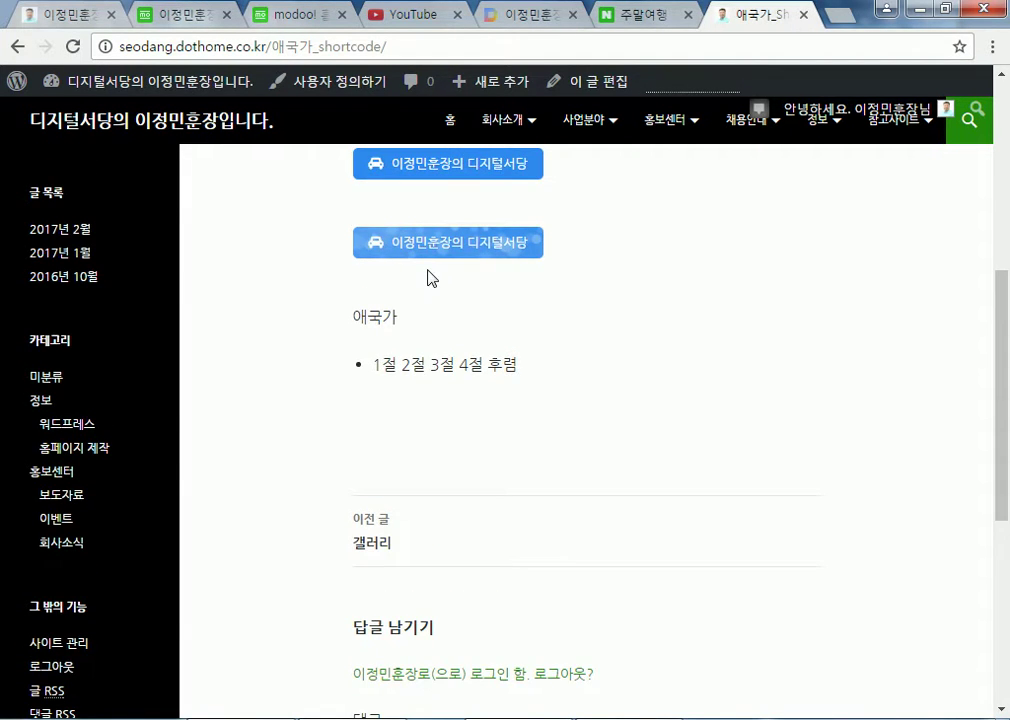
{"action": "scroll", "coordinate": [370, 252], "scroll_direction": "up", "scroll_amount": 3}
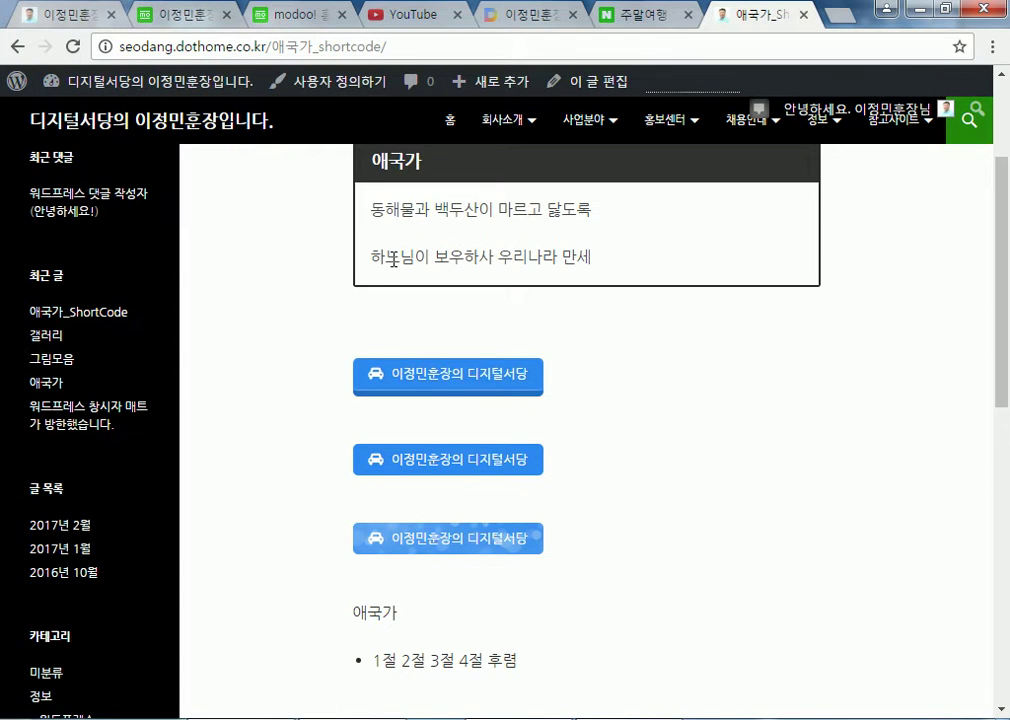
{"action": "scroll", "coordinate": [280, 205], "scroll_direction": "up", "scroll_amount": 2}
Return to the editor and add an empty paragraph after the first list
{"action": "left_click", "coordinate": [664, 295]}
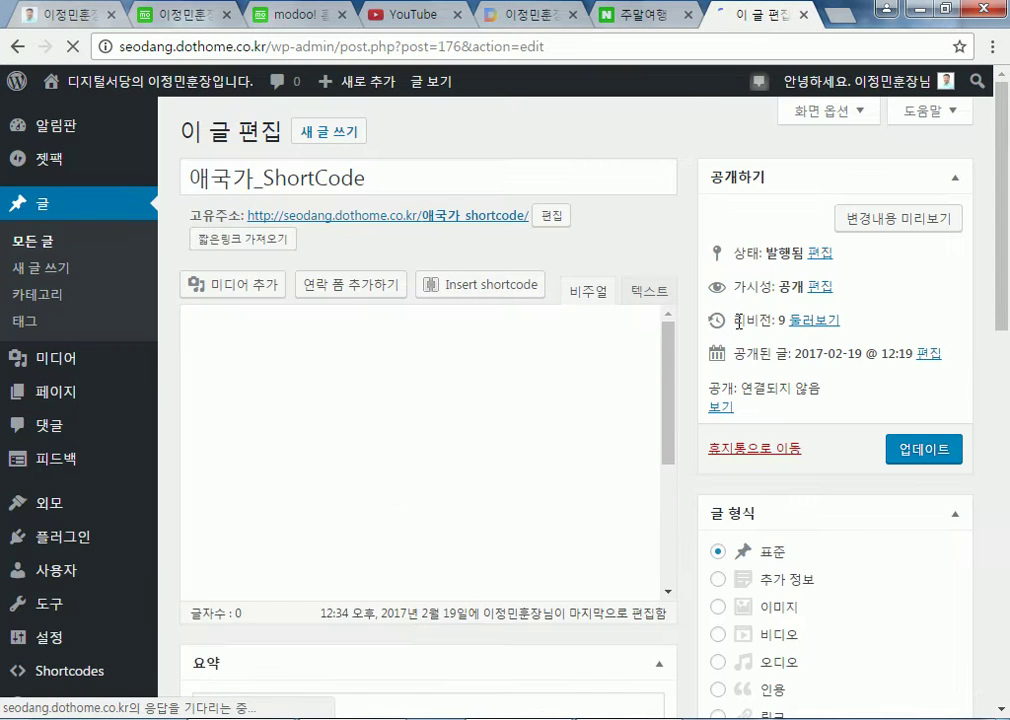
{"action": "scroll", "coordinate": [678, 338], "scroll_direction": "down", "scroll_amount": 10}
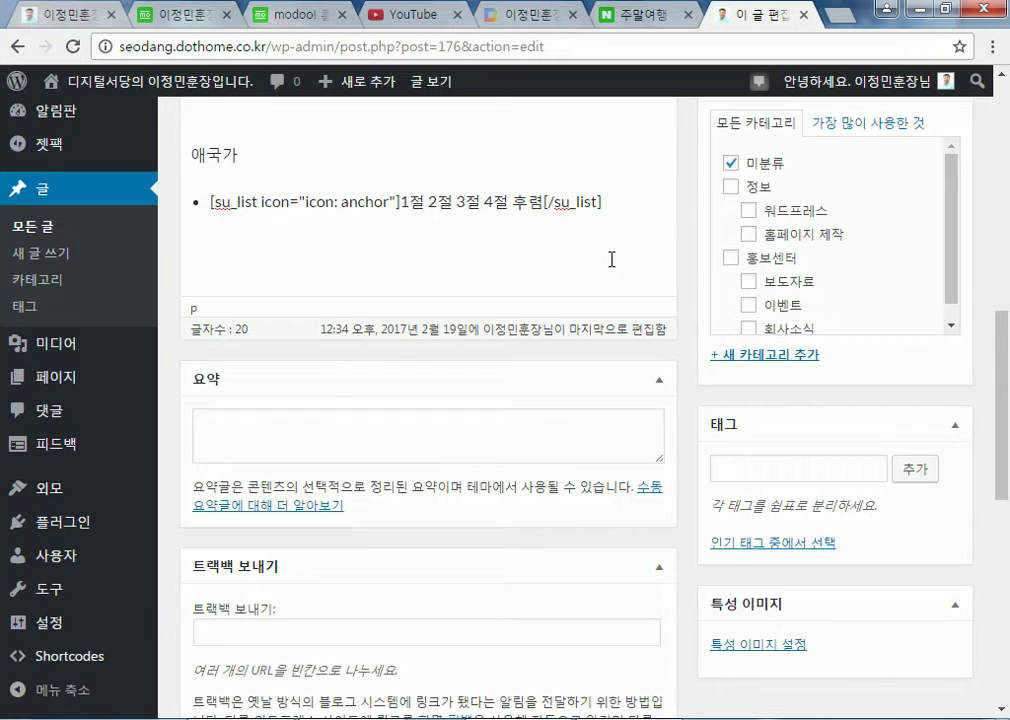
{"action": "key", "text": "Return"}
{"action": "scroll", "coordinate": [153, 199], "scroll_direction": "up", "scroll_amount": 1}
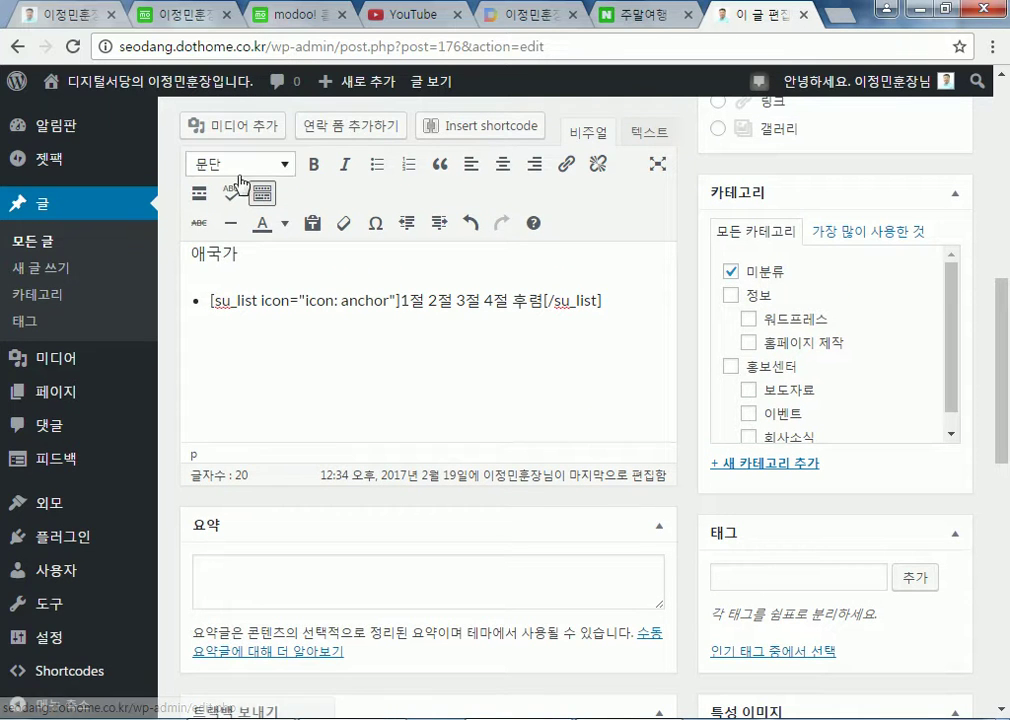
Insert a second anchor-icon su_list shortcode from the List form
{"action": "left_click", "coordinate": [432, 141]}
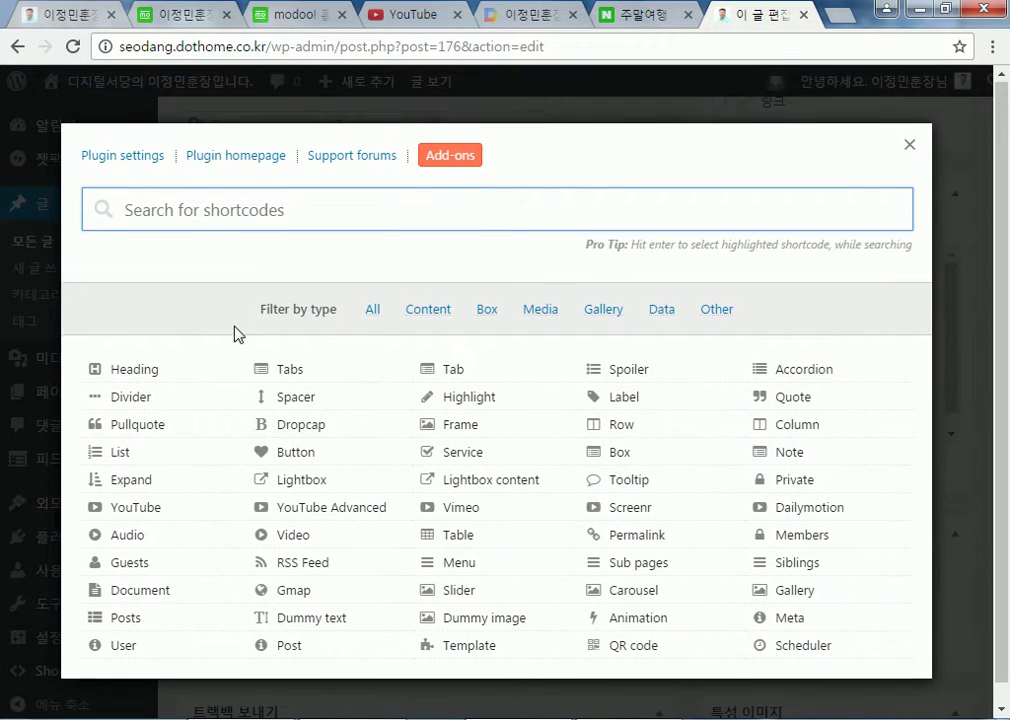
{"action": "left_click", "coordinate": [132, 433]}
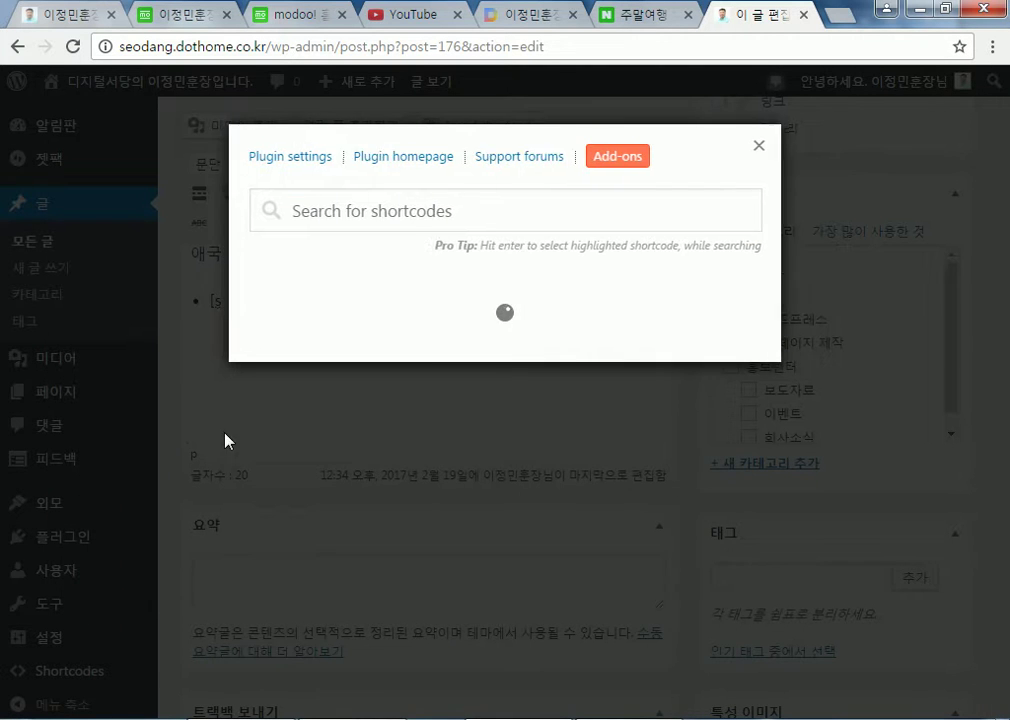
{"action": "scroll", "coordinate": [690, 430], "scroll_direction": "down", "scroll_amount": 4}
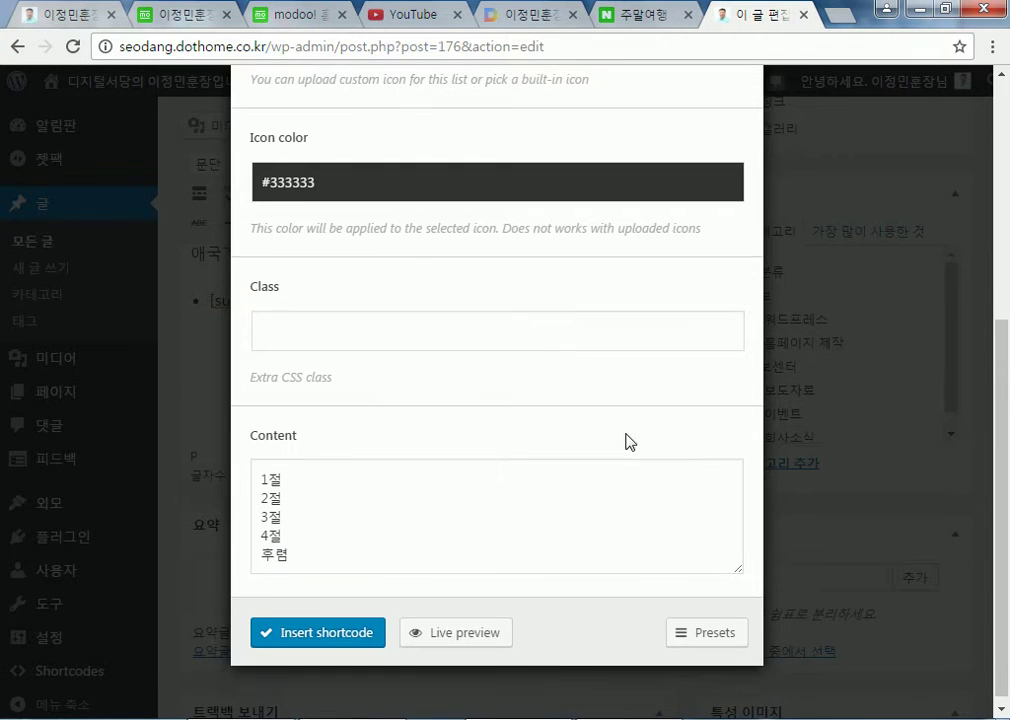
{"action": "left_click", "coordinate": [322, 541]}
{"action": "left_click", "coordinate": [327, 321]}
{"action": "scroll", "coordinate": [306, 329], "scroll_direction": "up", "scroll_amount": 2}
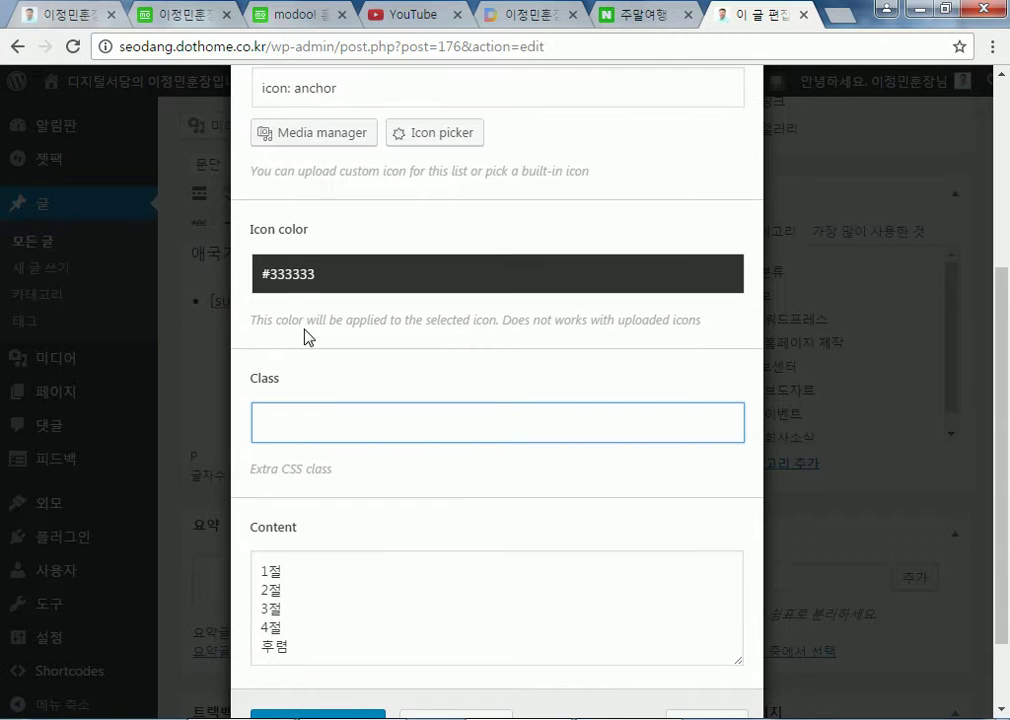
{"action": "scroll", "coordinate": [304, 338], "scroll_direction": "up", "scroll_amount": 1}
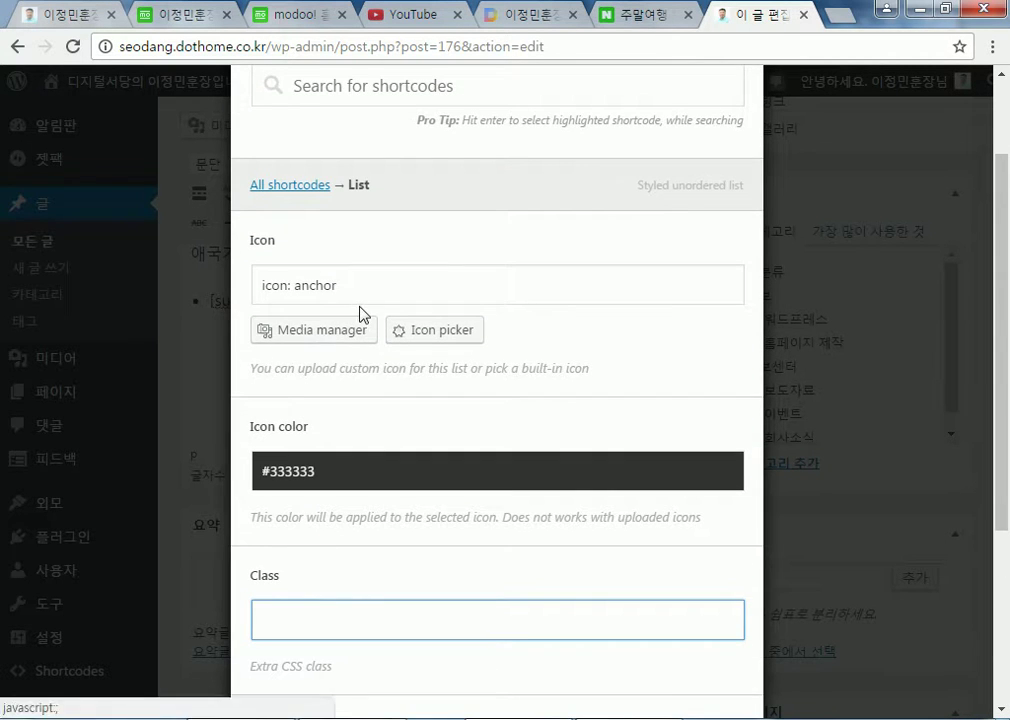
{"action": "scroll", "coordinate": [363, 312], "scroll_direction": "up", "scroll_amount": 1}
{"action": "scroll", "coordinate": [365, 315], "scroll_direction": "down", "scroll_amount": 4}
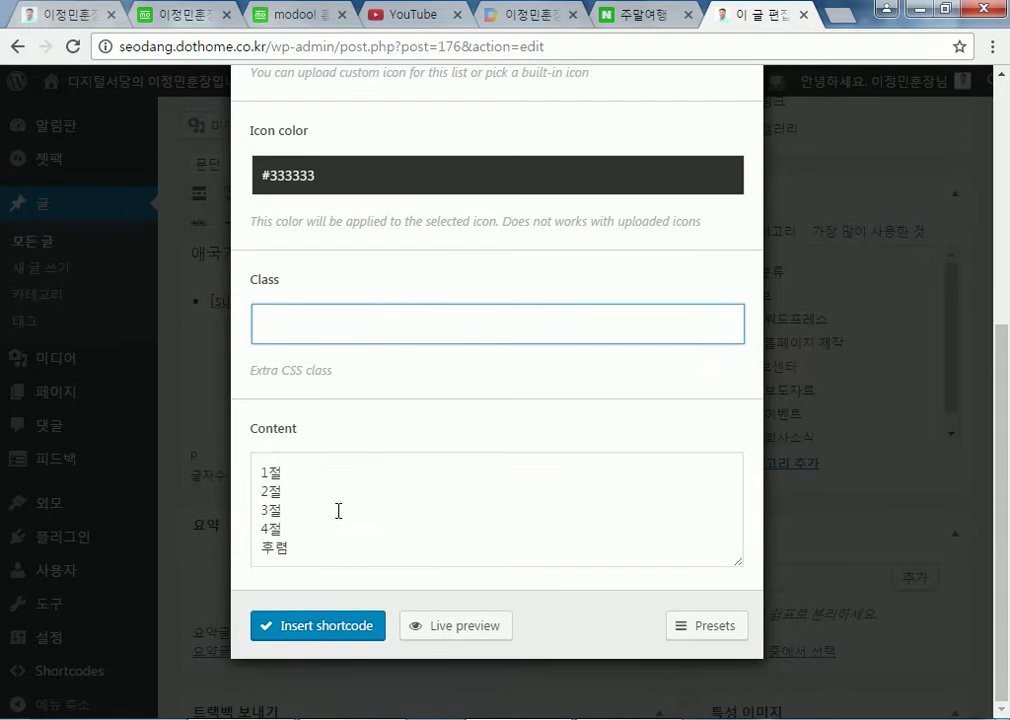
{"action": "left_click", "coordinate": [329, 628]}
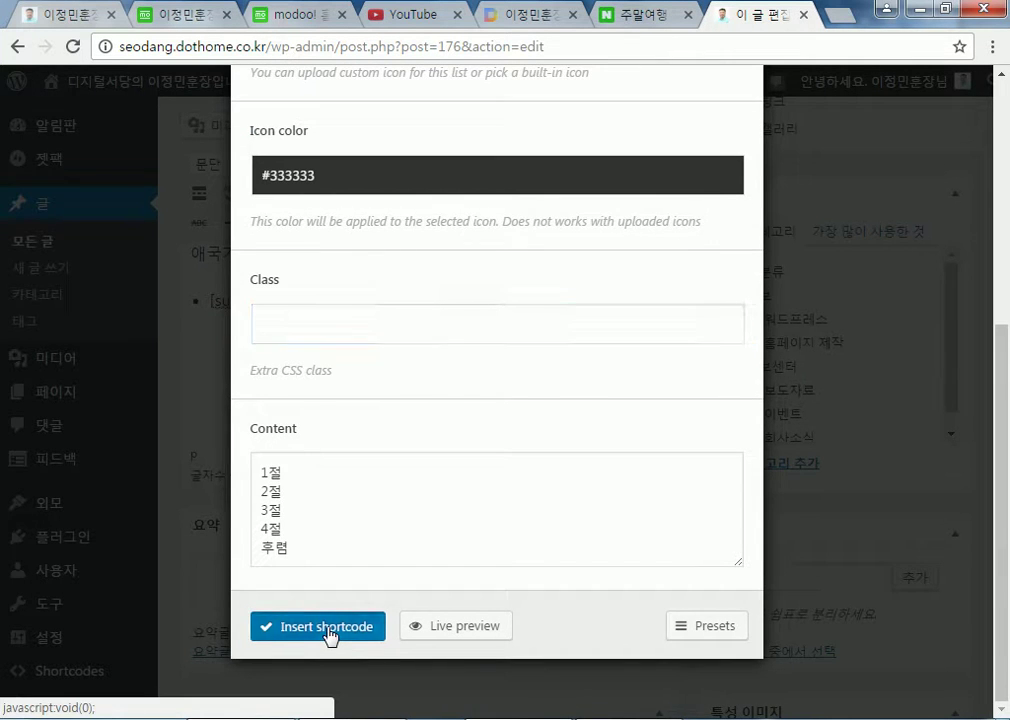
Put the list items 2절, 3절 and 4절 each on a new line
{"action": "left_click", "coordinate": [405, 396]}
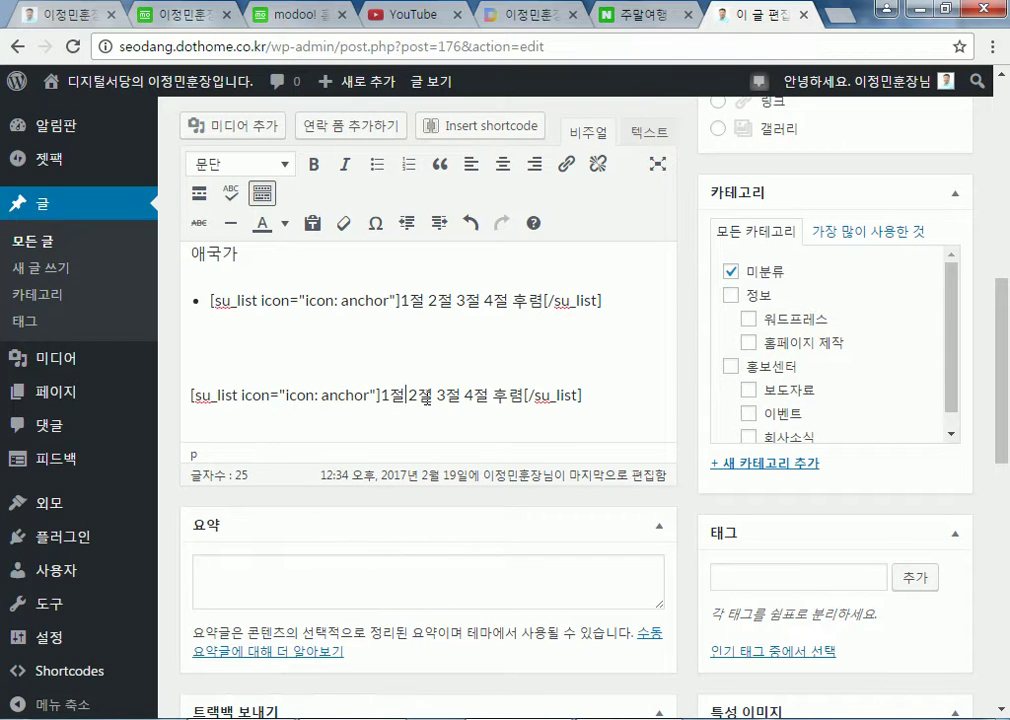
{"action": "key", "text": "Return"}
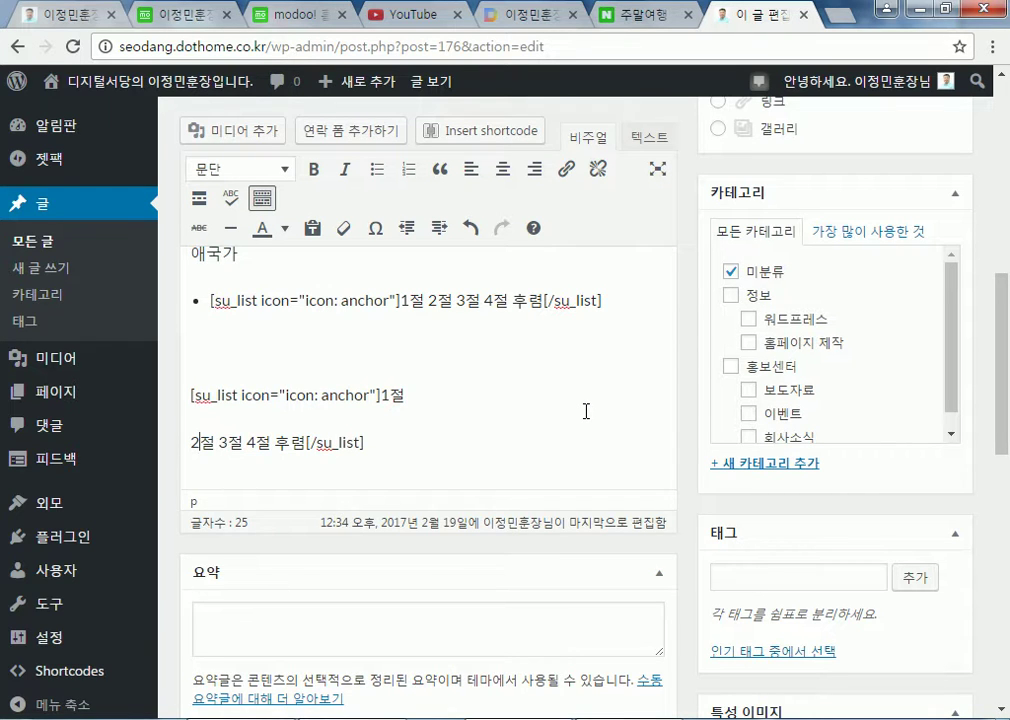
{"action": "key", "text": "Return"}
{"action": "key", "text": "Return"}
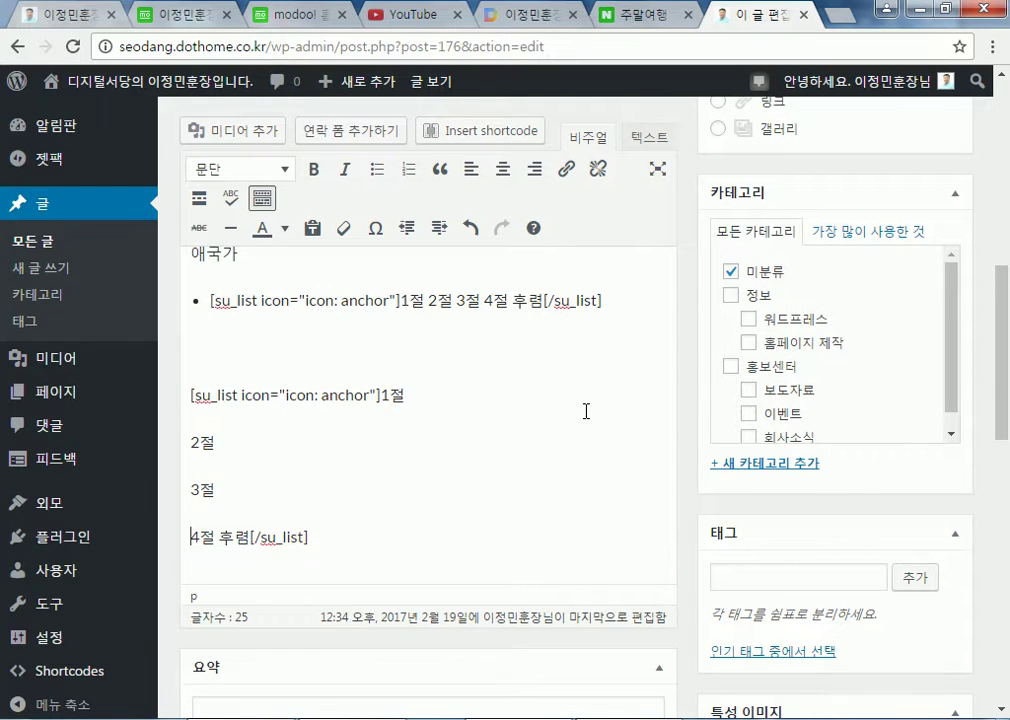
{"action": "key", "text": "Return"}
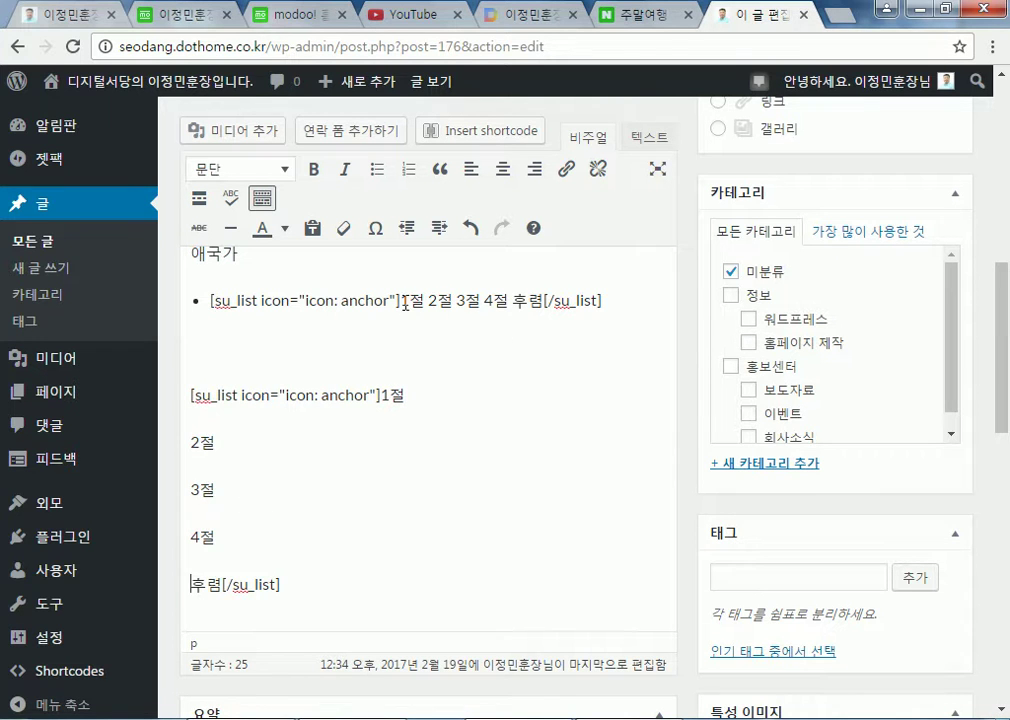
Update the post with the 1절–4절 list edits and view its published 애국가_SHORTCODE page
{"action": "left_click_drag", "start_coordinate": [406, 303], "coordinate": [505, 303]}
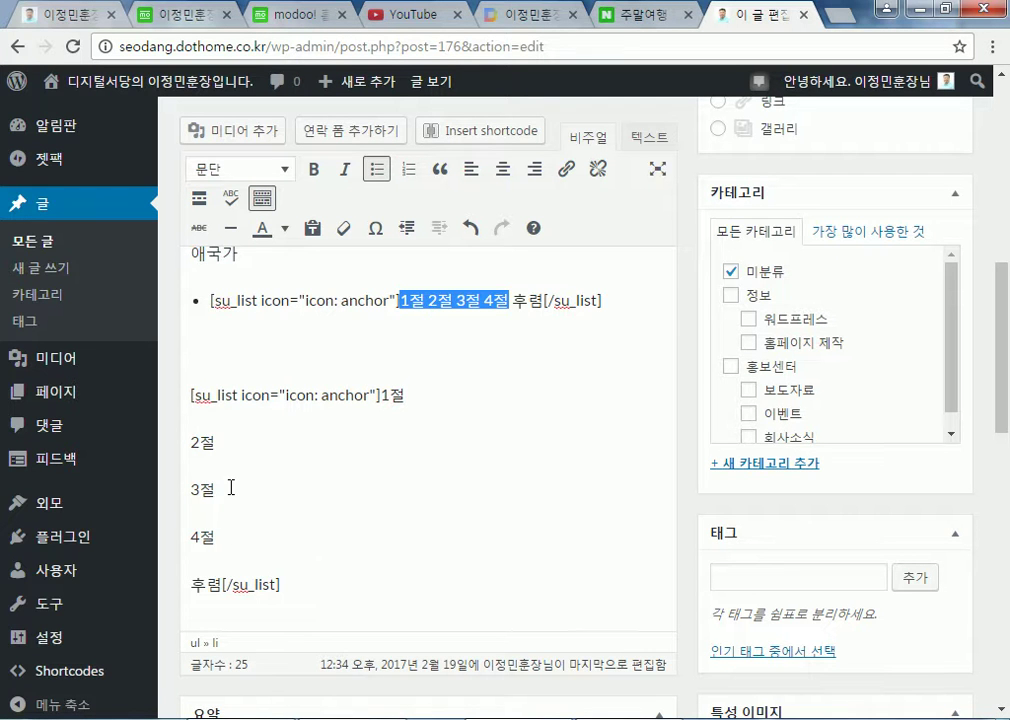
{"action": "scroll", "coordinate": [983, 553], "scroll_direction": "down", "scroll_amount": 4}
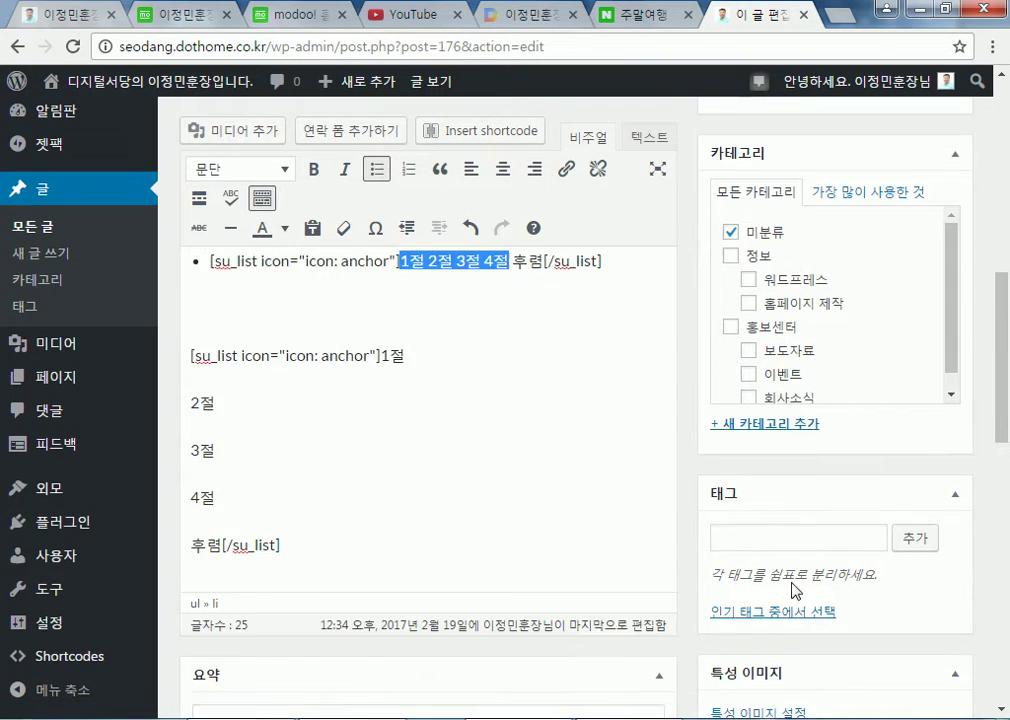
{"action": "scroll", "coordinate": [963, 574], "scroll_direction": "up", "scroll_amount": 6}
{"action": "left_click", "coordinate": [922, 330]}
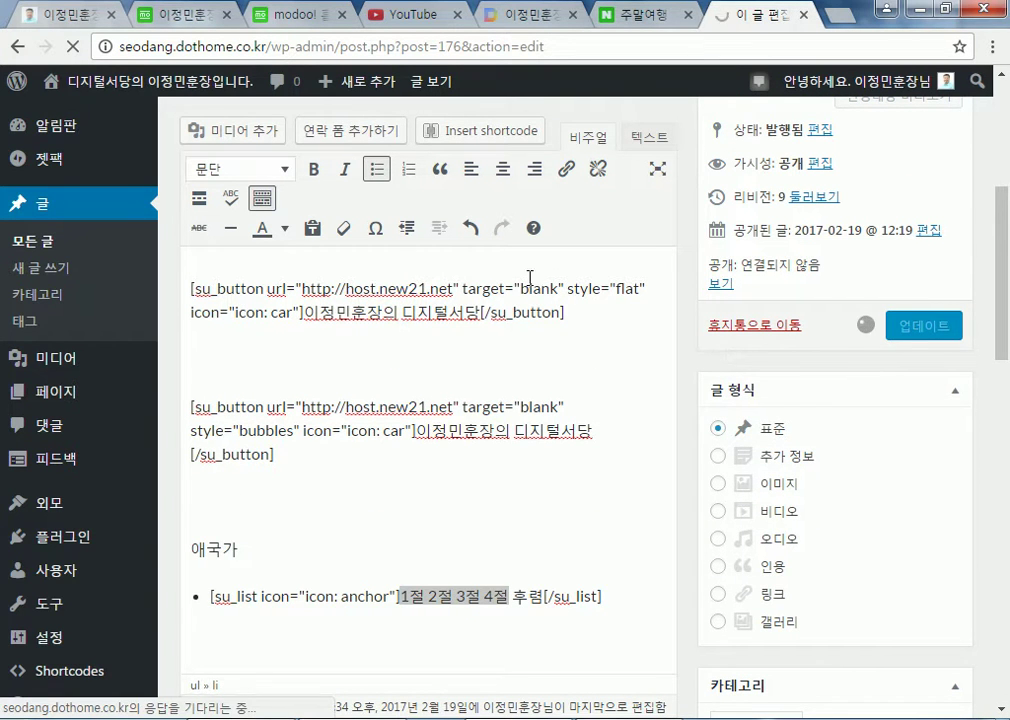
{"action": "mouse_move", "coordinate": [215, 90]}
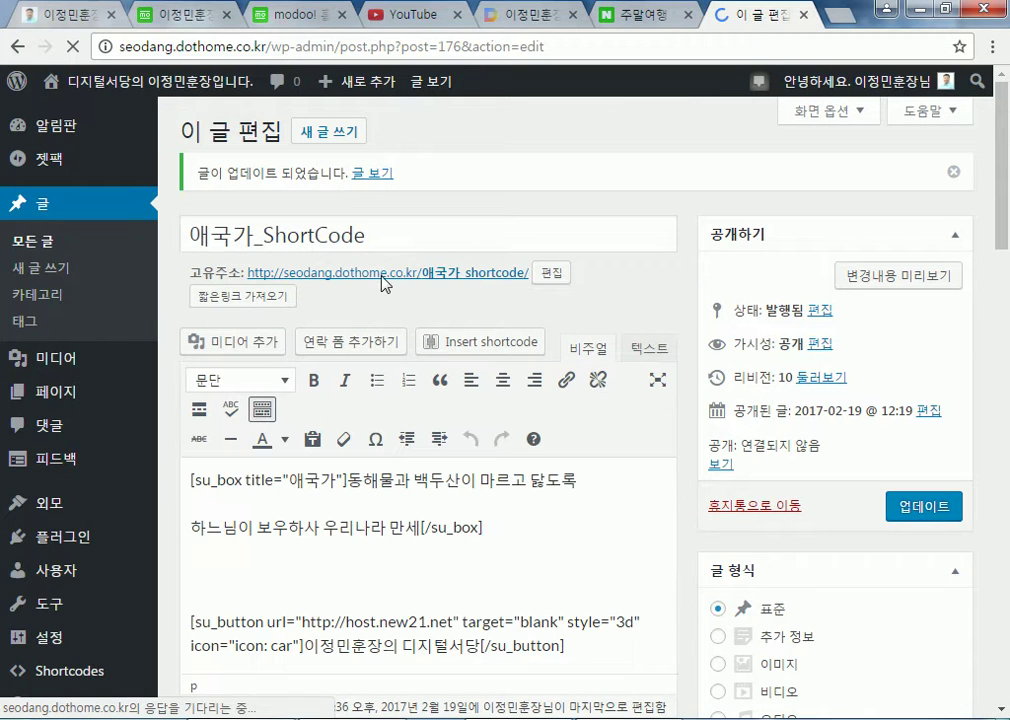
{"action": "left_click", "coordinate": [387, 278]}
Check the 1절–4절 and 후렴 lines on the live post, then return to editing it
{"action": "scroll", "coordinate": [575, 365], "scroll_direction": "down", "scroll_amount": 5}
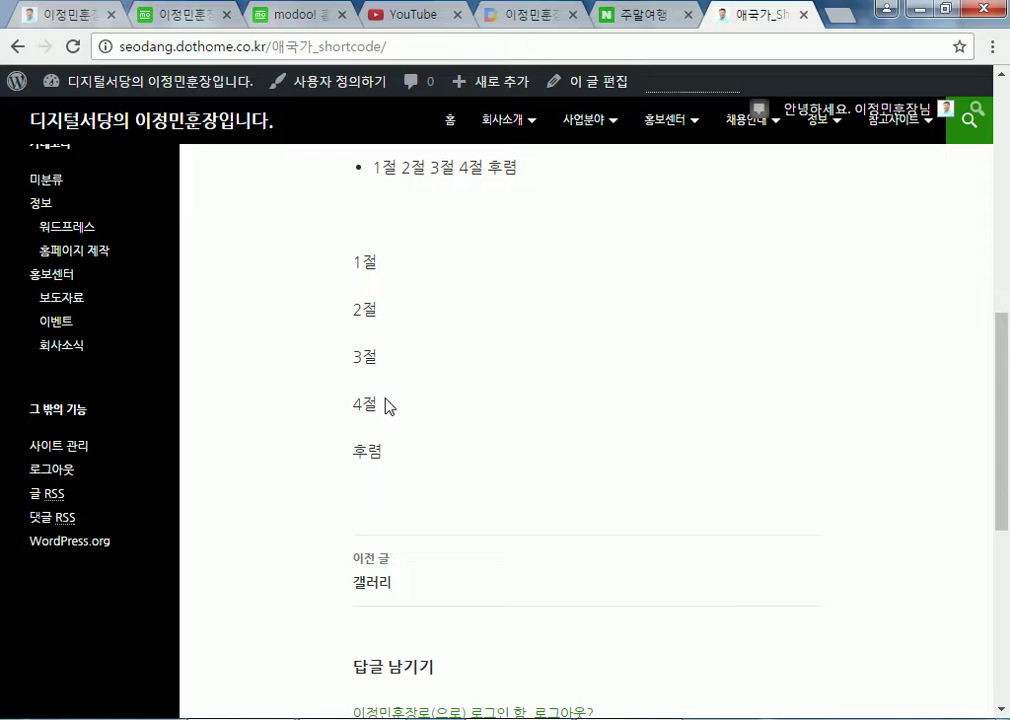
{"action": "scroll", "coordinate": [468, 390], "scroll_direction": "up", "scroll_amount": 6}
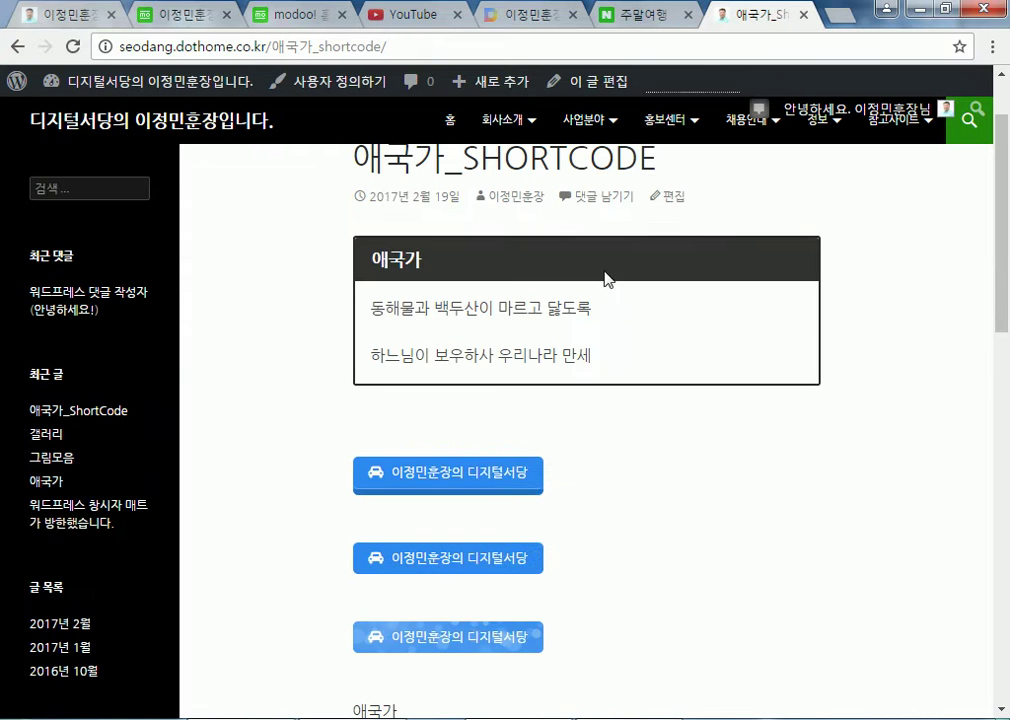
{"action": "left_click", "coordinate": [673, 198]}
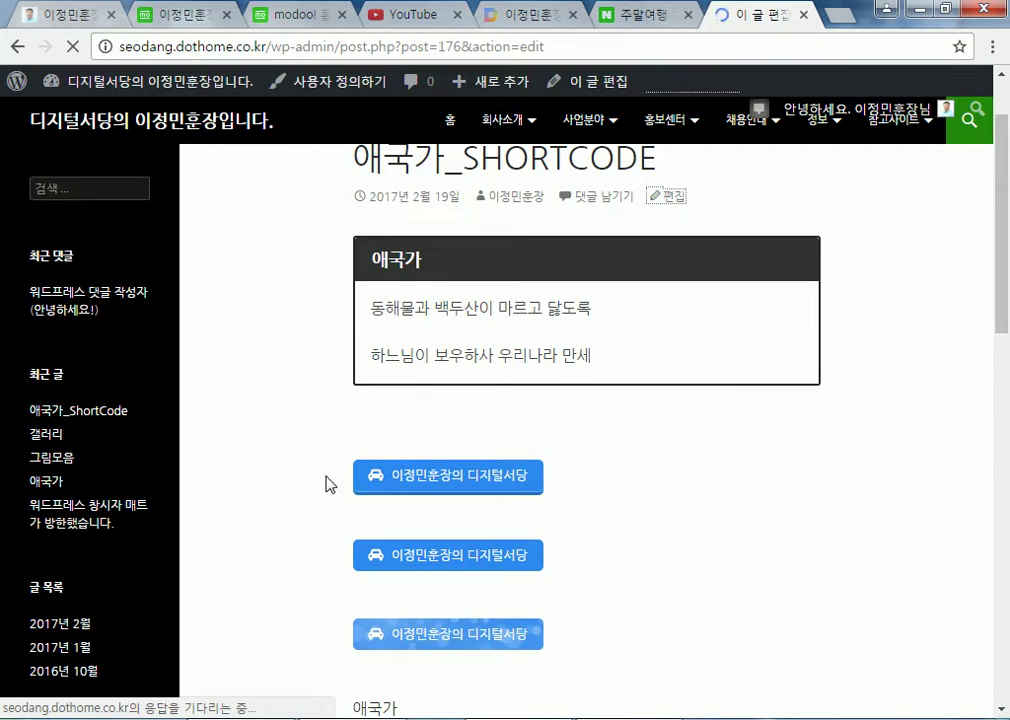
Place the caret in the second anchor-icon su_list and bring up the shortcode picker
{"action": "scroll", "coordinate": [311, 482], "scroll_direction": "down", "scroll_amount": 5}
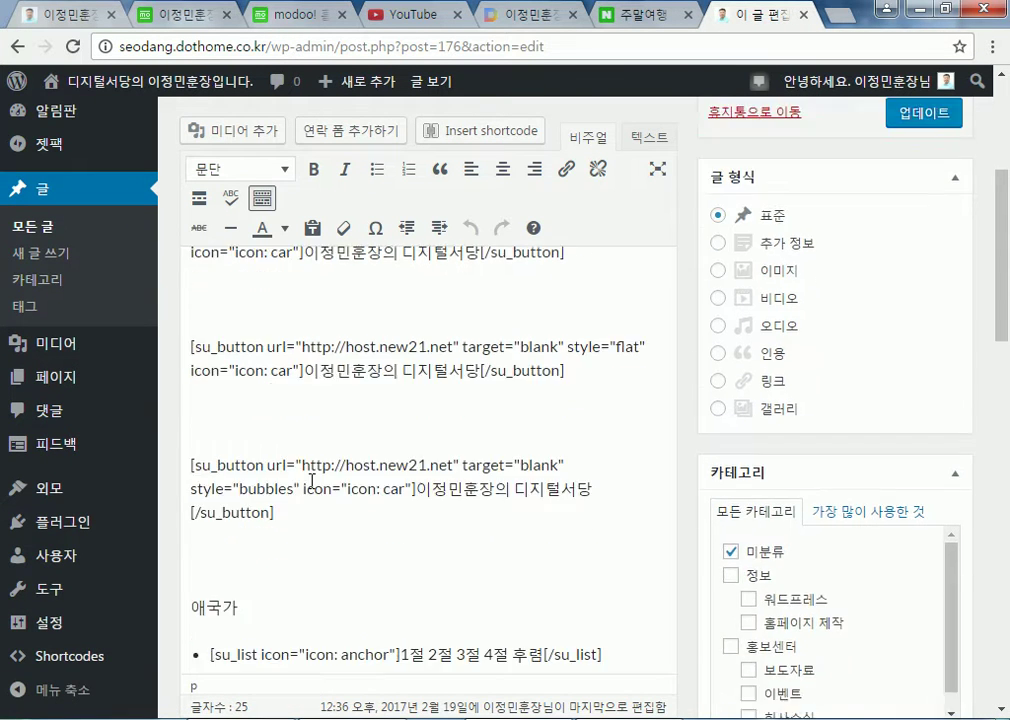
{"action": "scroll", "coordinate": [410, 504], "scroll_direction": "down", "scroll_amount": 1}
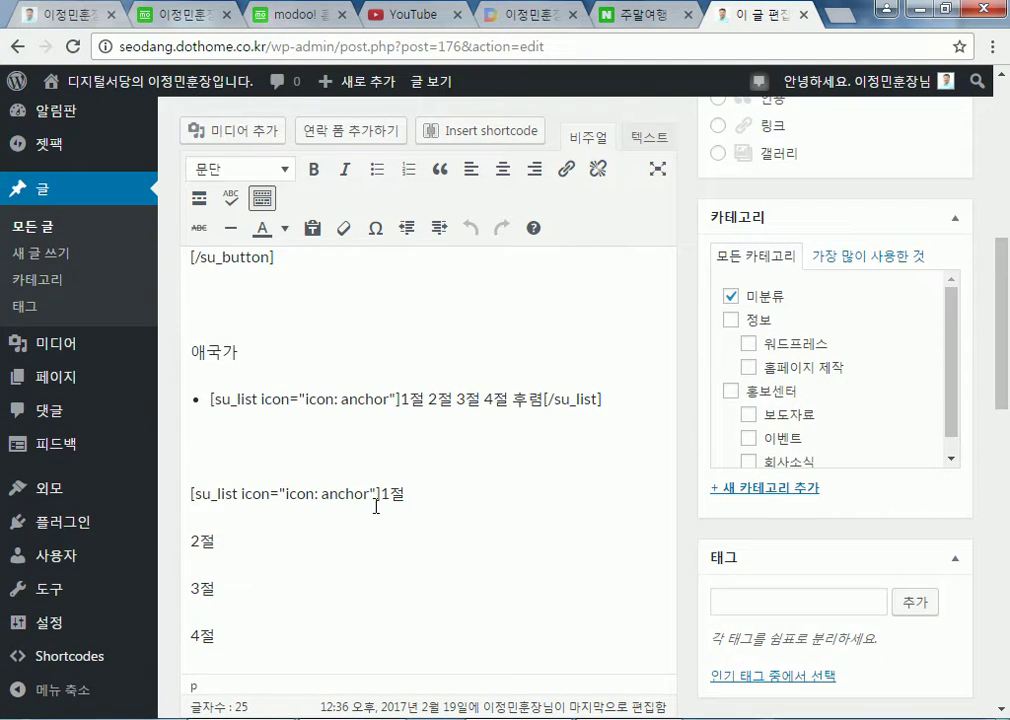
{"action": "double_click", "coordinate": [338, 494]}
{"action": "left_click", "coordinate": [325, 498]}
{"action": "scroll", "coordinate": [345, 496], "scroll_direction": "down", "scroll_amount": 2}
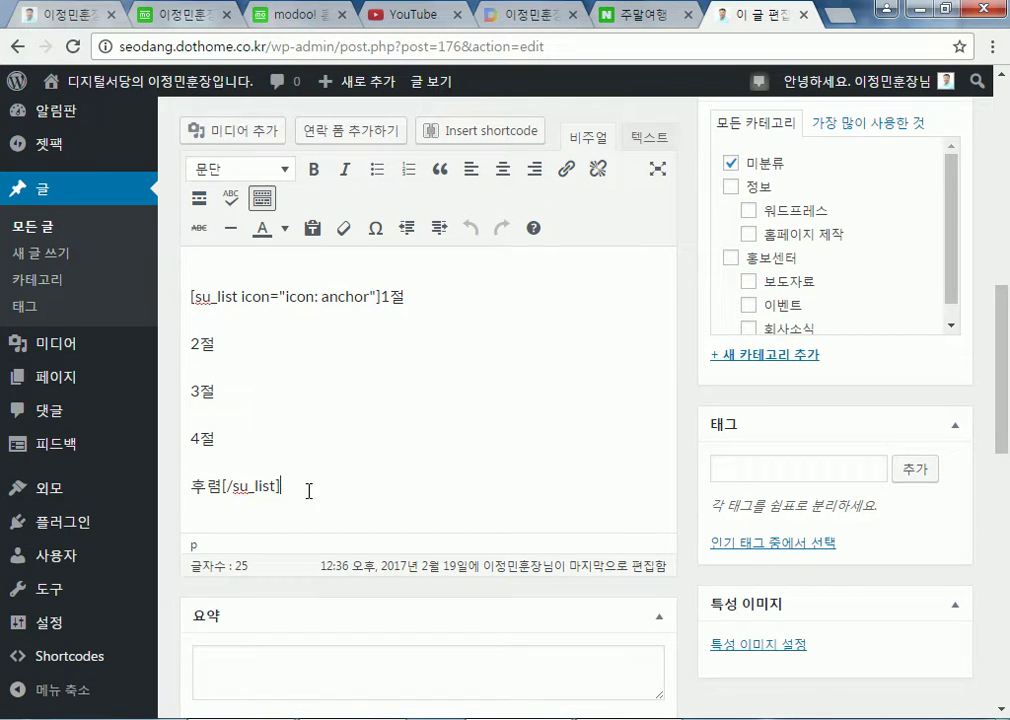
{"action": "scroll", "coordinate": [298, 494], "scroll_direction": "up", "scroll_amount": 2}
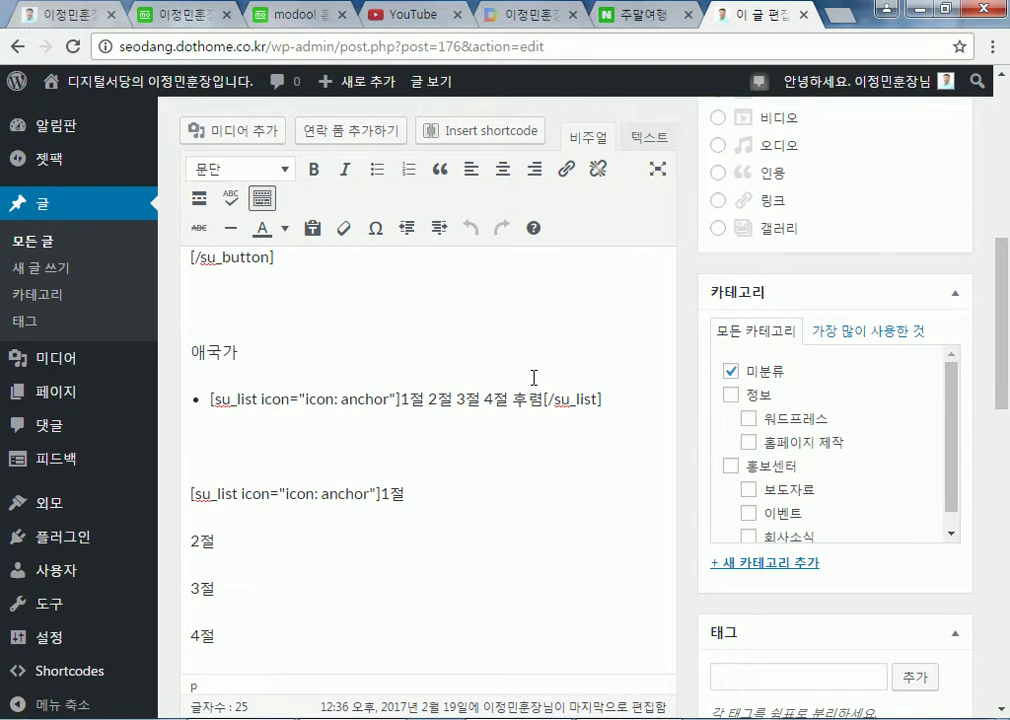
{"action": "left_click", "coordinate": [455, 132]}
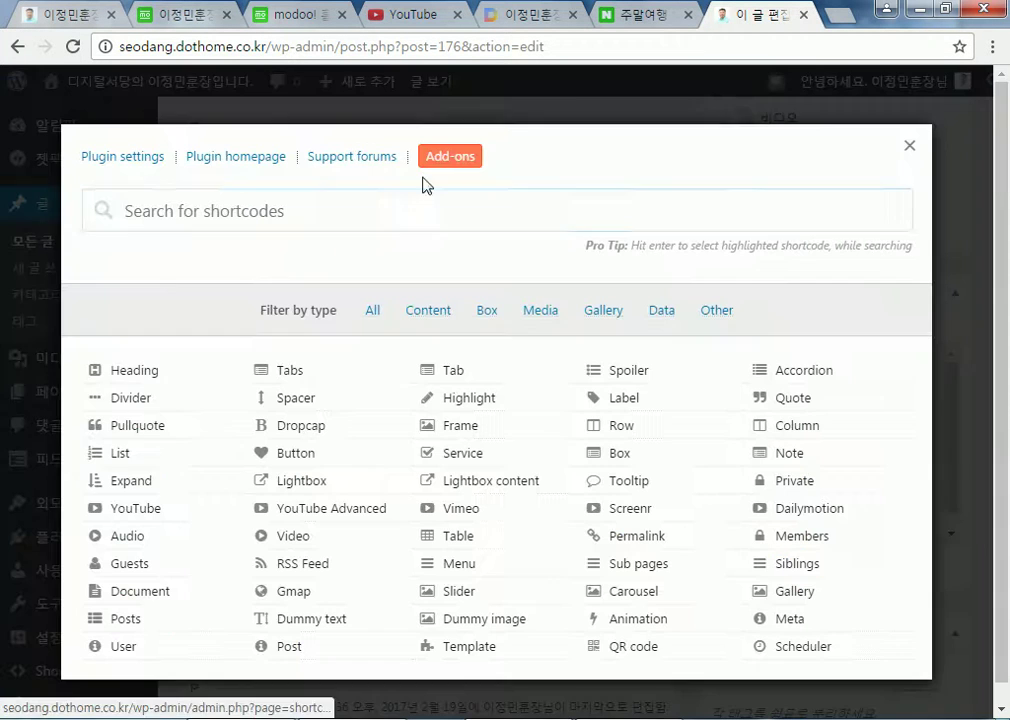
{"action": "left_click", "coordinate": [124, 458]}
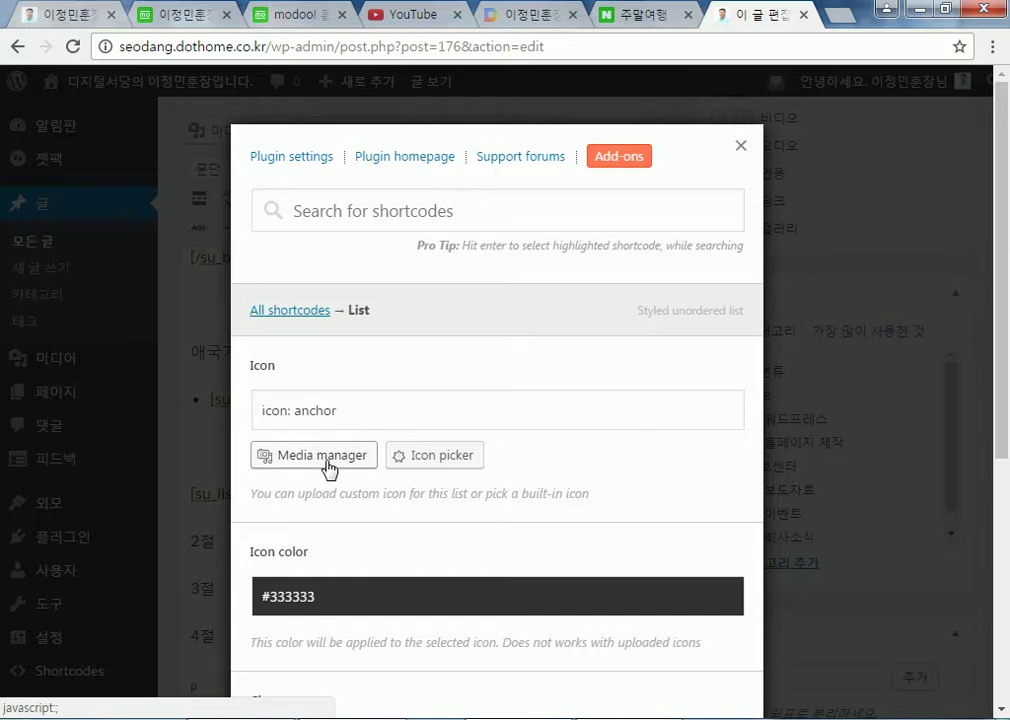
{"action": "scroll", "coordinate": [327, 462], "scroll_direction": "down", "scroll_amount": 1}
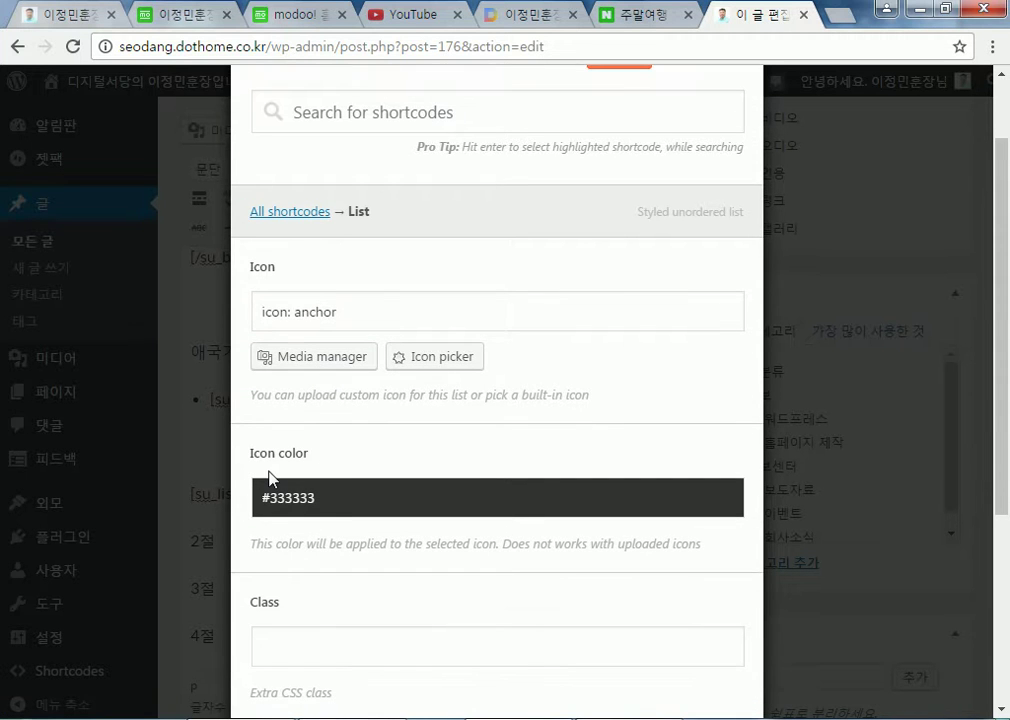
{"action": "scroll", "coordinate": [270, 508], "scroll_direction": "down", "scroll_amount": 2}
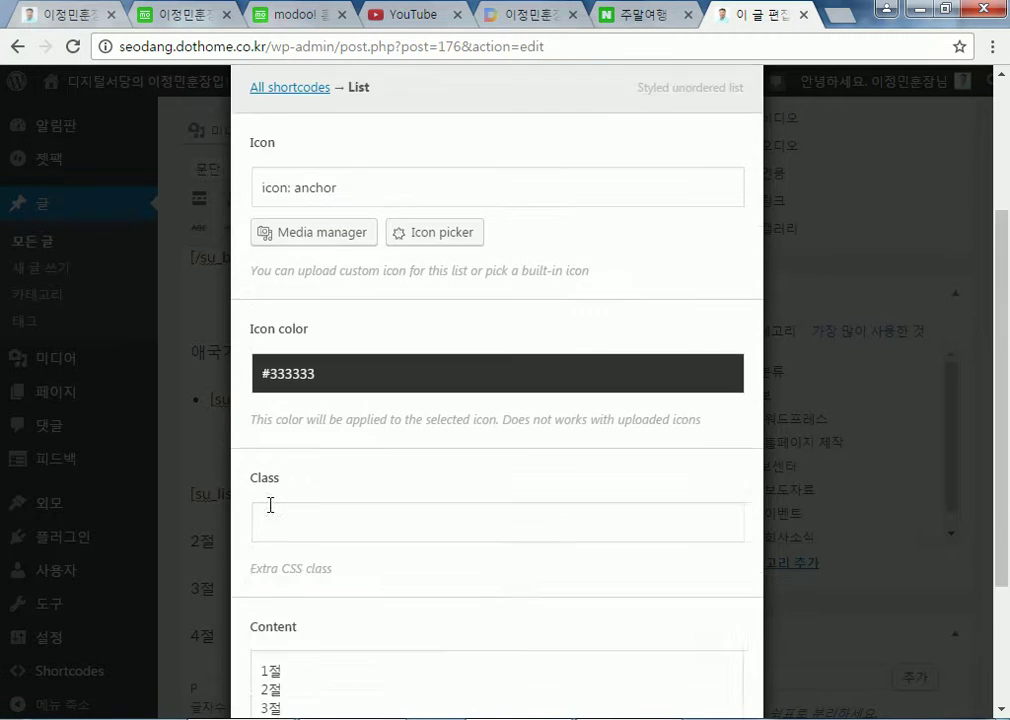
{"action": "scroll", "coordinate": [270, 485], "scroll_direction": "down", "scroll_amount": 1}
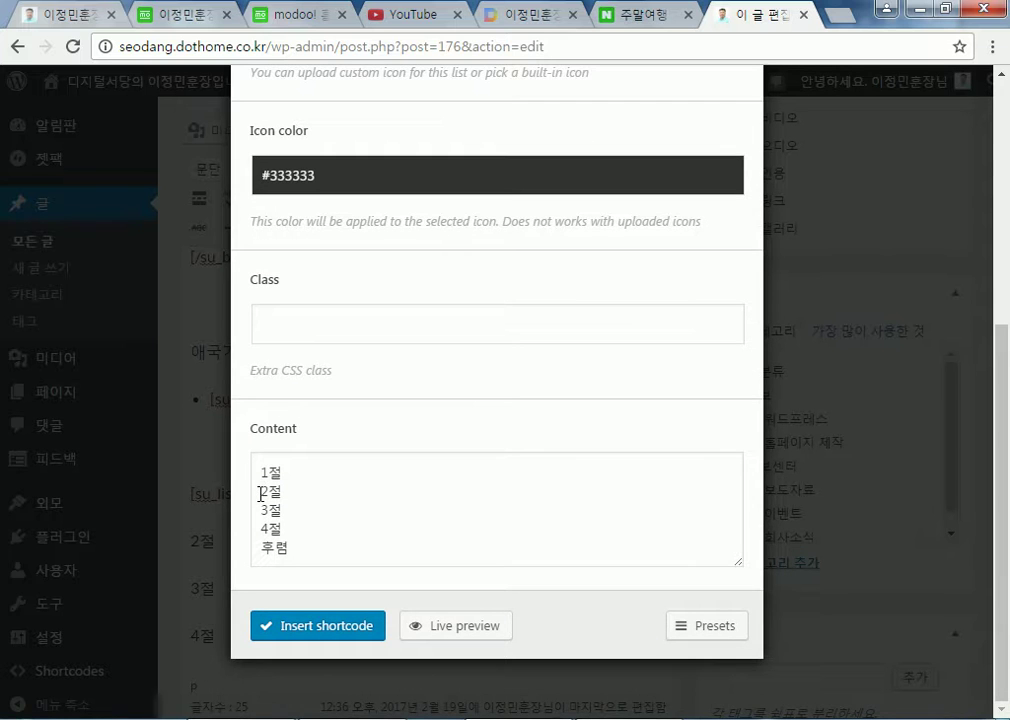
{"action": "left_click", "coordinate": [447, 630]}
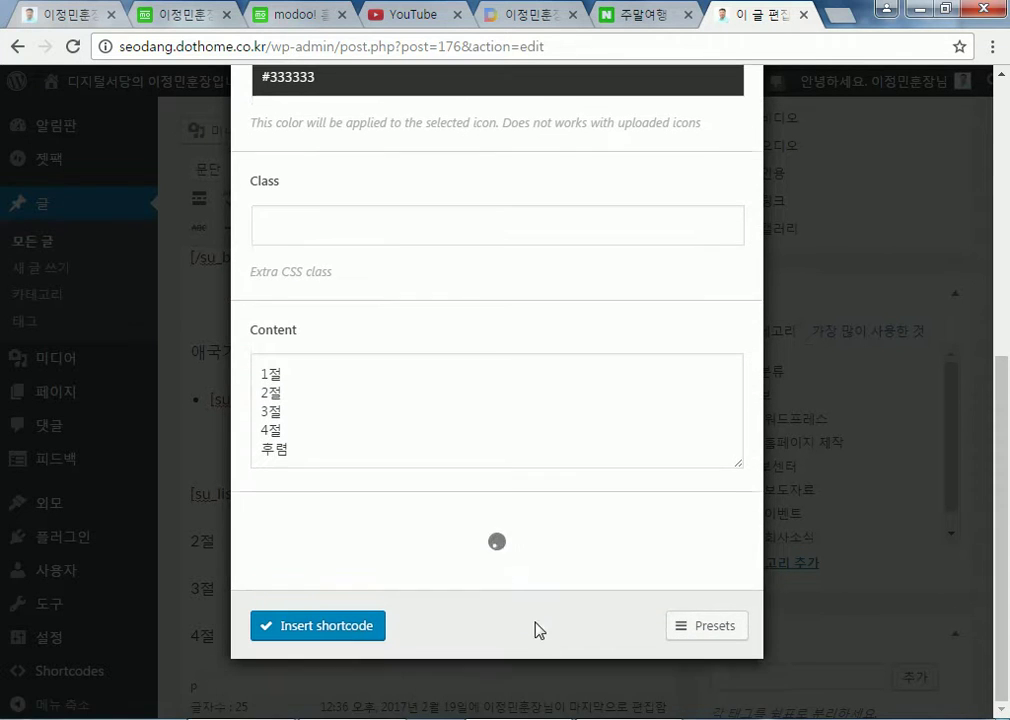
{"action": "left_click", "coordinate": [327, 388]}
{"action": "key", "text": "Return"}
{"action": "key", "text": "BackSpace"}
{"action": "left_click", "coordinate": [302, 398]}
{"action": "key", "text": "Return"}
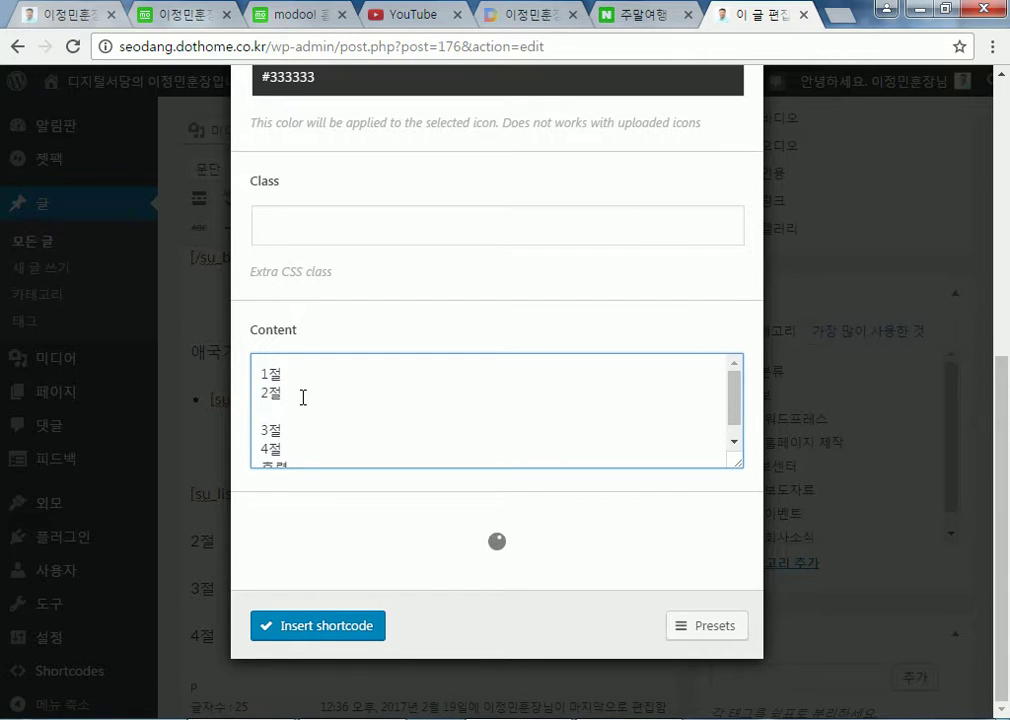
{"action": "key", "text": "BackSpace"}
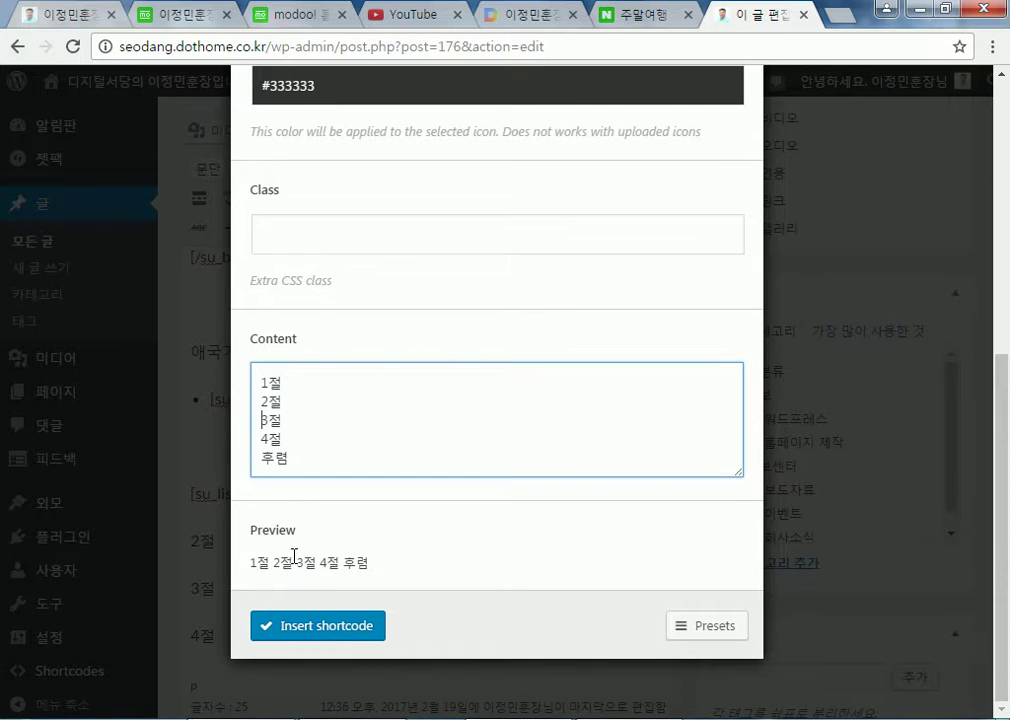
{"action": "scroll", "coordinate": [305, 558], "scroll_direction": "up", "scroll_amount": 4}
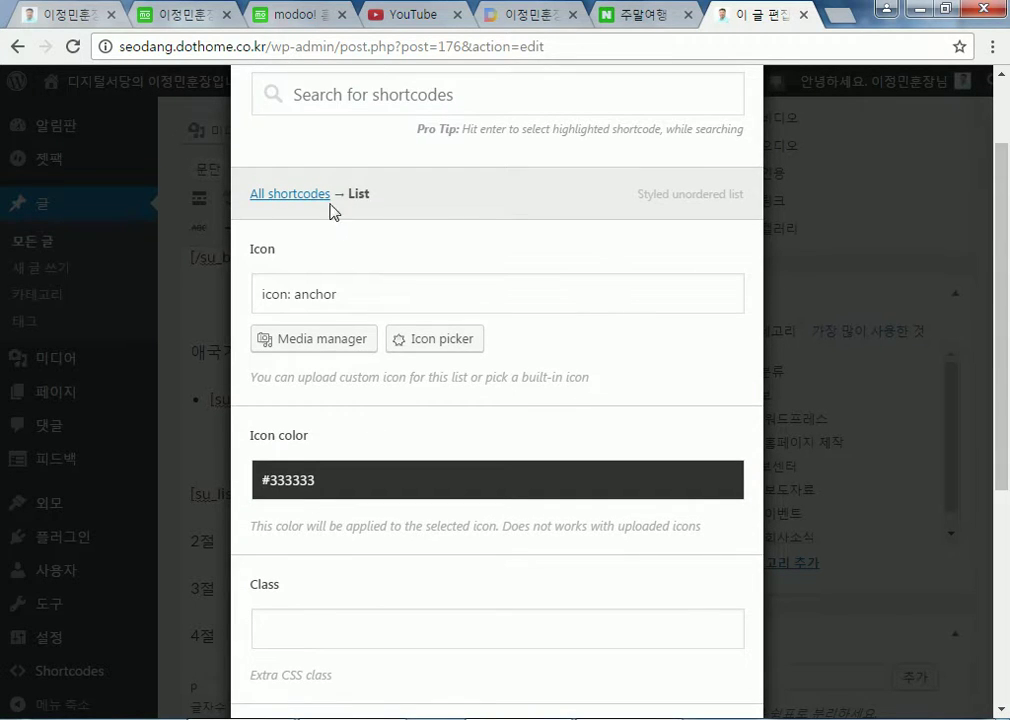
{"action": "left_click", "coordinate": [300, 195]}
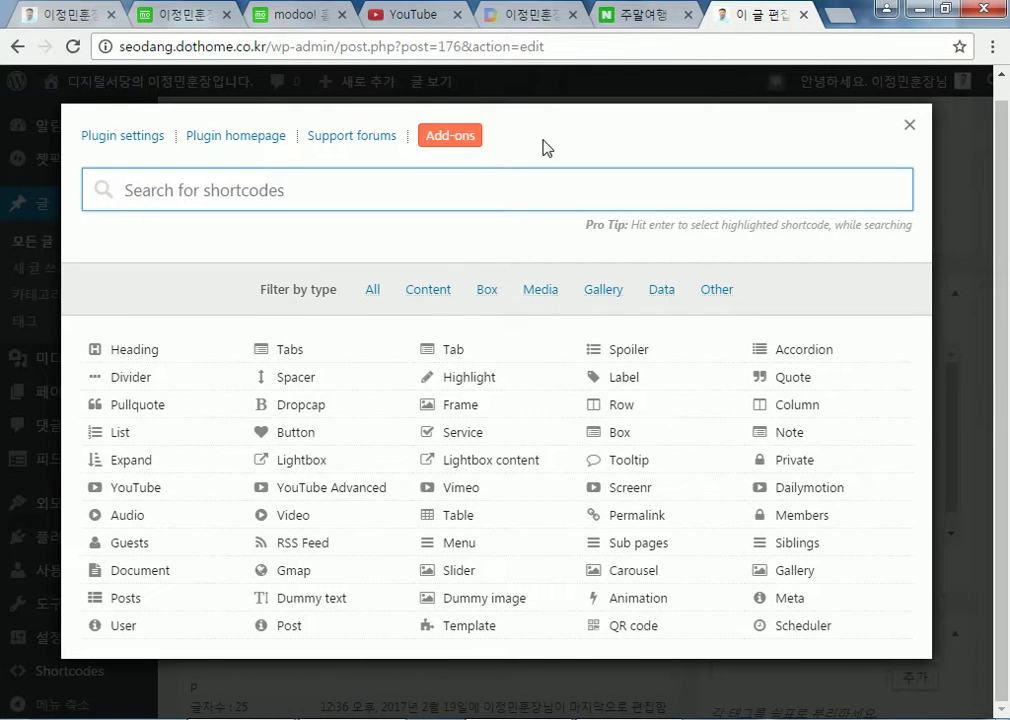
{"action": "left_click", "coordinate": [909, 125]}
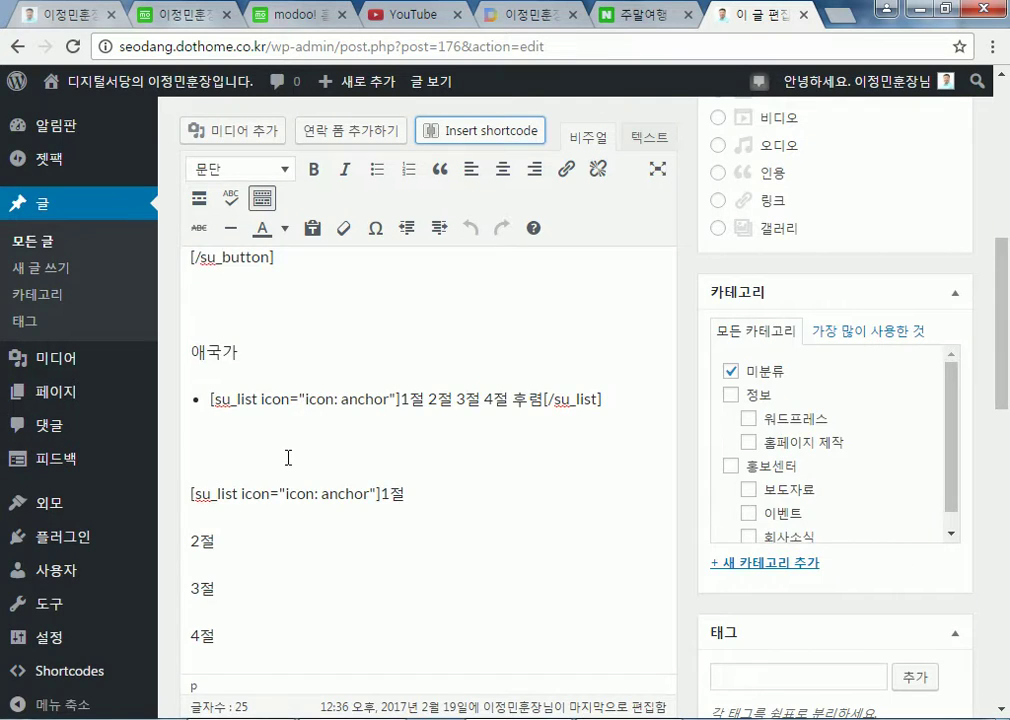
Add empty paragraphs below the list in the post, then switch to the modoo editing tab
{"action": "scroll", "coordinate": [290, 448], "scroll_direction": "down", "scroll_amount": 5}
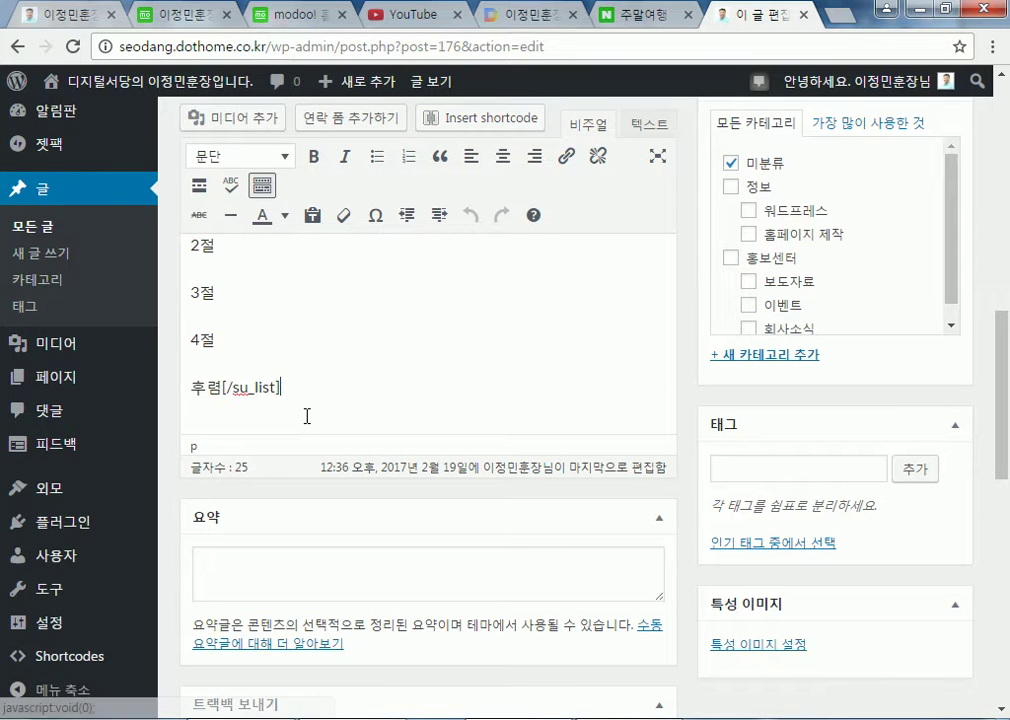
{"action": "key", "text": "Return"}
{"action": "key", "text": "Return"}
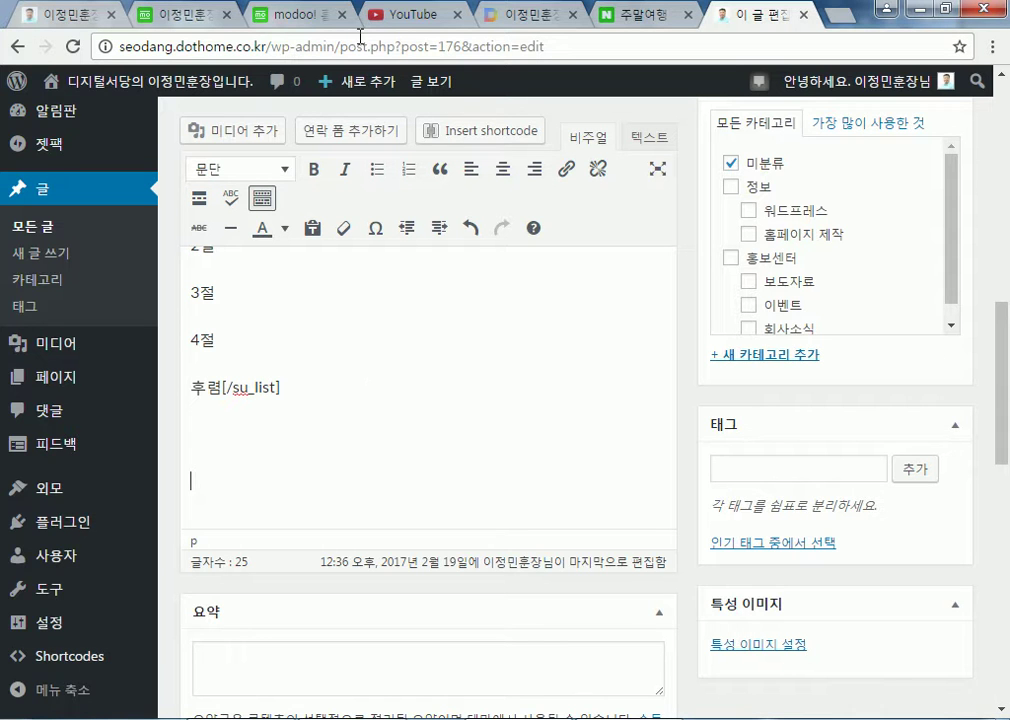
{"action": "left_click", "coordinate": [313, 20]}
Close the modoo tab without saving (나가기) and switch to the host.new21.net homepage
{"action": "left_click", "coordinate": [228, 15]}
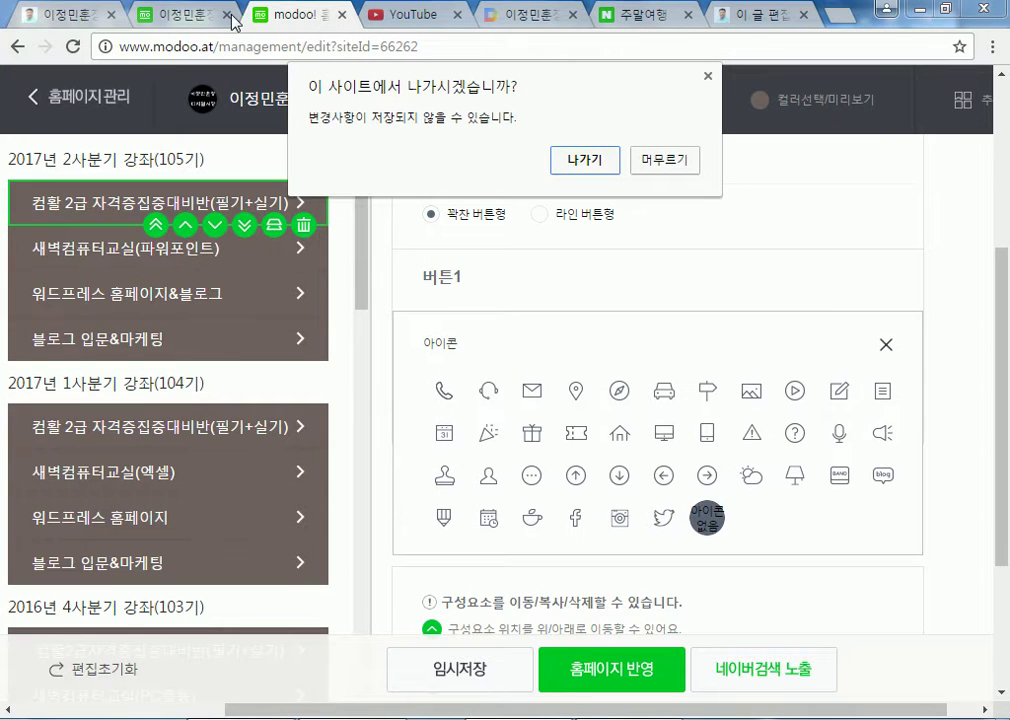
{"action": "left_click", "coordinate": [665, 162]}
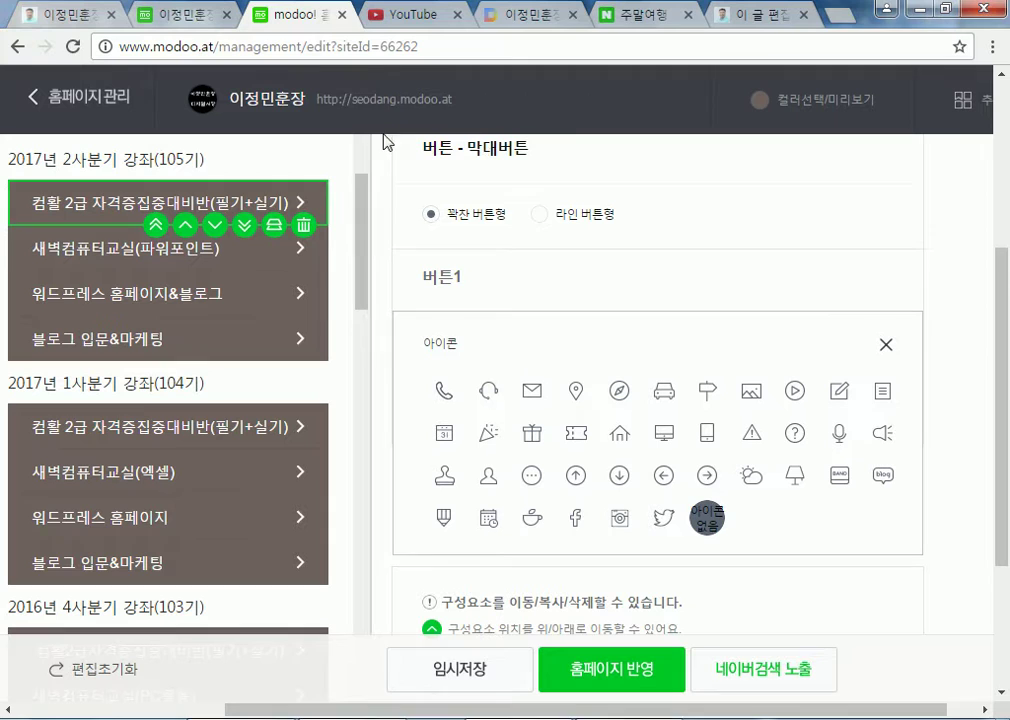
{"action": "left_click", "coordinate": [343, 16]}
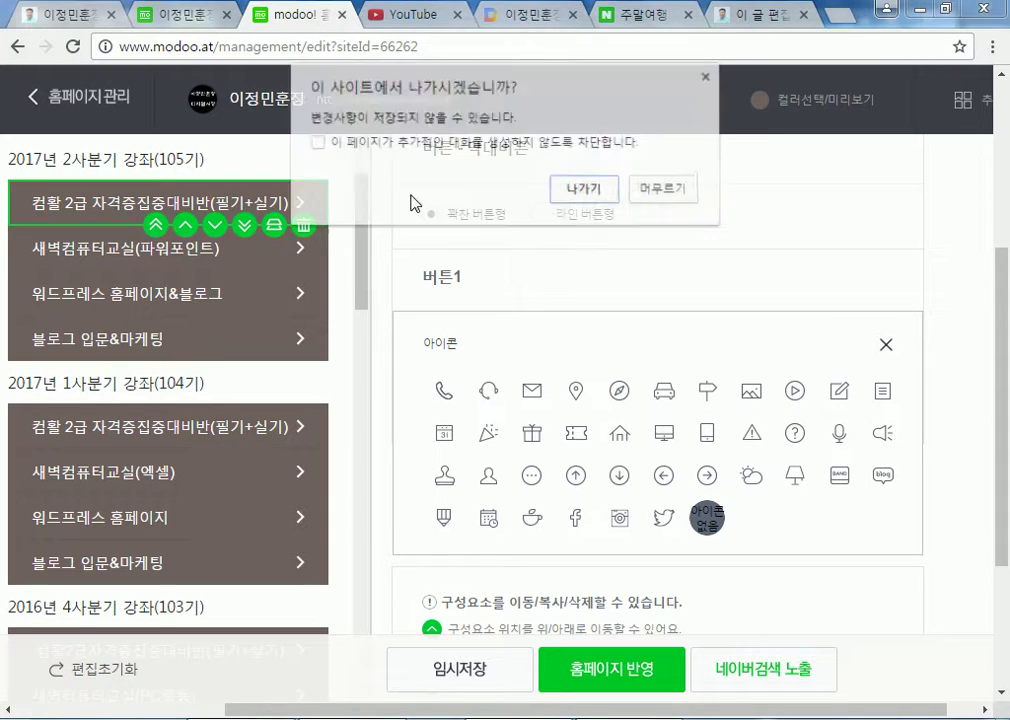
{"action": "left_click", "coordinate": [563, 195]}
{"action": "left_click", "coordinate": [100, 17]}
{"action": "scroll", "coordinate": [233, 279], "scroll_direction": "up", "scroll_amount": 5}
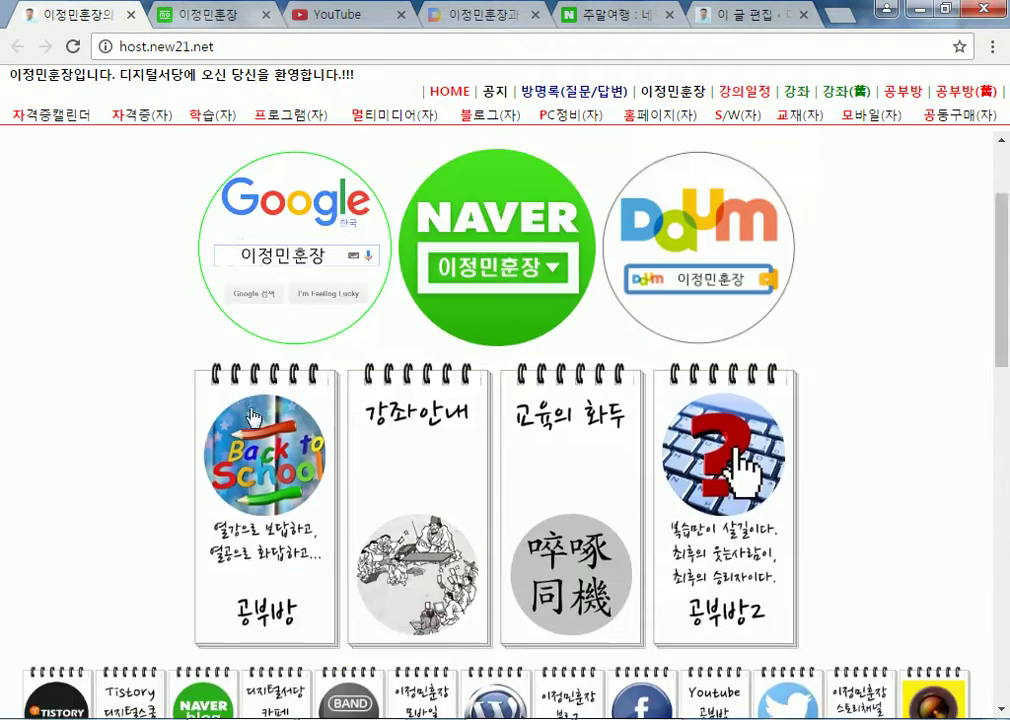
Highlight the host.new21.net link table and footer contact text
{"action": "scroll", "coordinate": [250, 404], "scroll_direction": "down", "scroll_amount": 10}
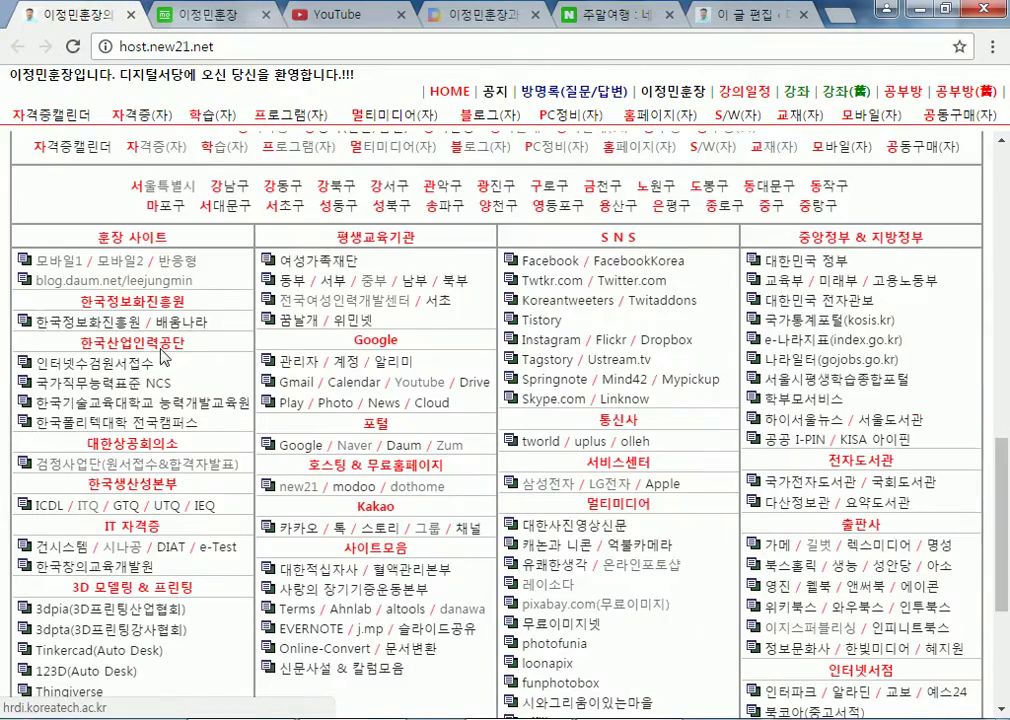
{"action": "left_click_drag", "start_coordinate": [65, 213], "coordinate": [899, 613]}
{"action": "scroll", "coordinate": [800, 598], "scroll_direction": "down", "scroll_amount": 4}
{"action": "left_click", "coordinate": [886, 576]}
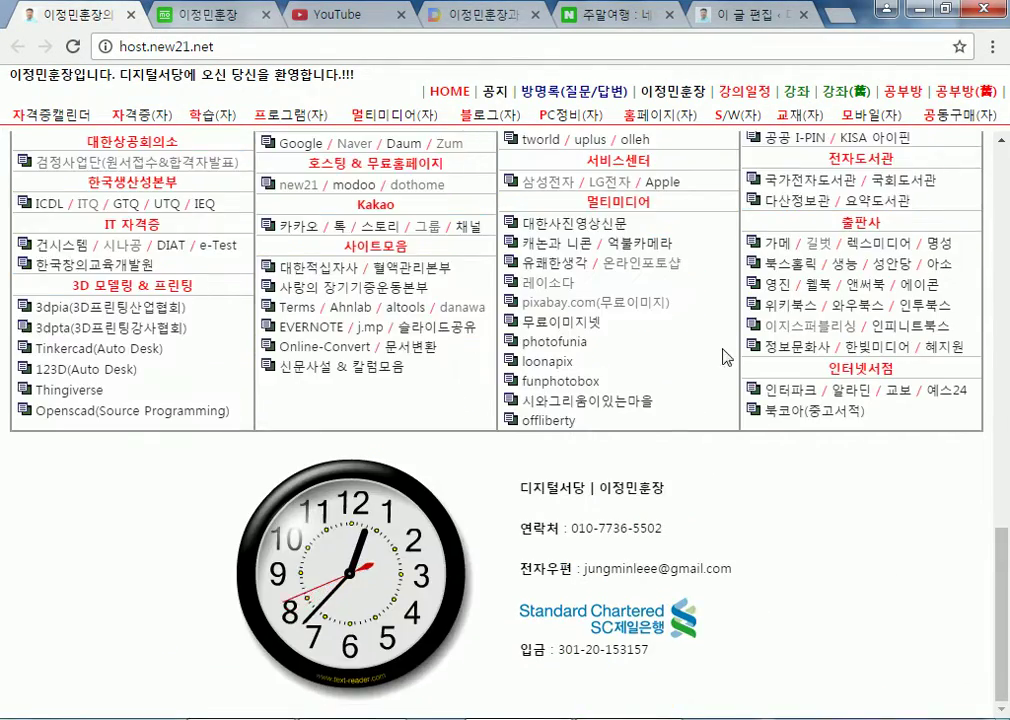
{"action": "left_click_drag", "start_coordinate": [505, 480], "coordinate": [822, 628]}
{"action": "left_click", "coordinate": [852, 609]}
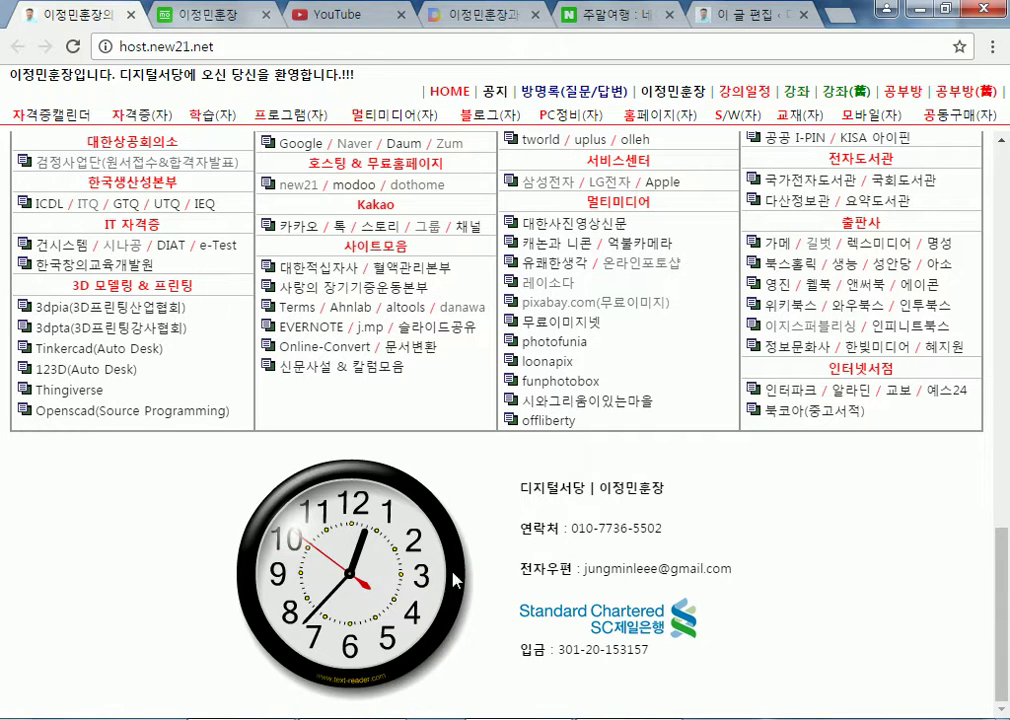
Highlight the link table's header row and the menu rows from 공지사항 to 동작구
{"action": "scroll", "coordinate": [575, 638], "scroll_direction": "up", "scroll_amount": 5}
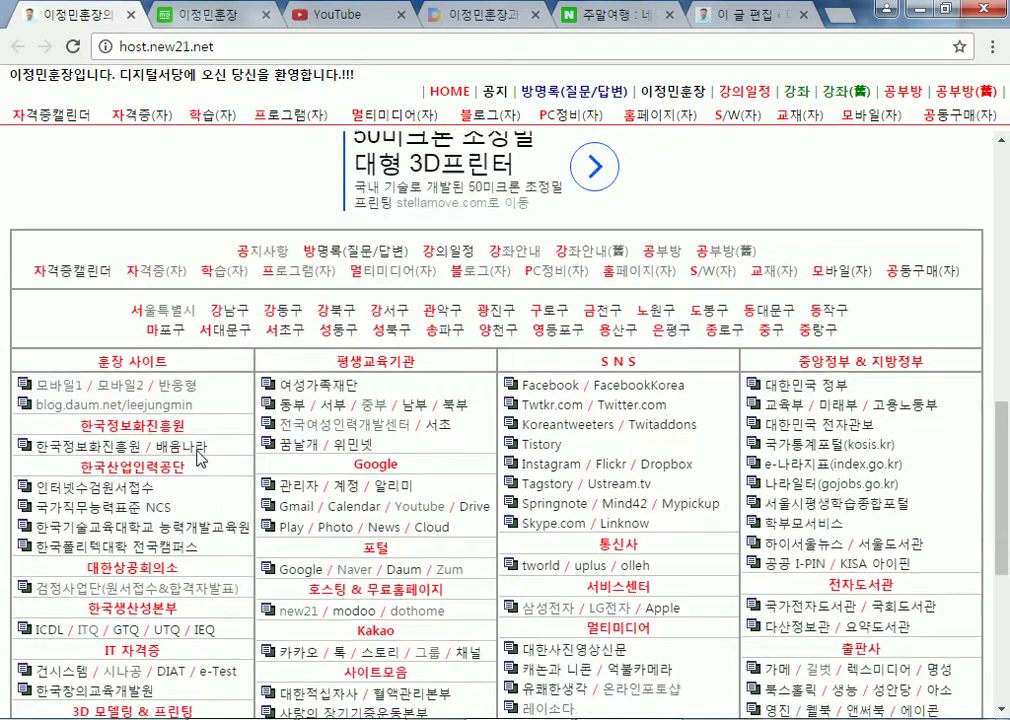
{"action": "left_click_drag", "start_coordinate": [236, 317], "coordinate": [858, 408]}
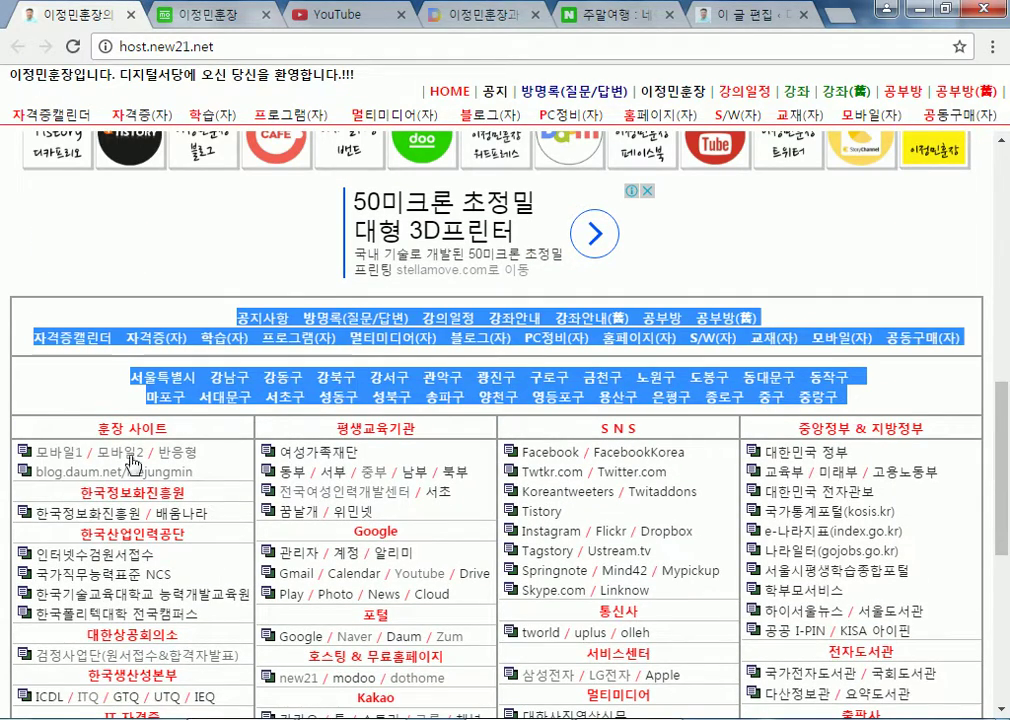
{"action": "left_click_drag", "start_coordinate": [308, 428], "coordinate": [806, 426]}
{"action": "left_click_drag", "start_coordinate": [80, 432], "coordinate": [875, 457]}
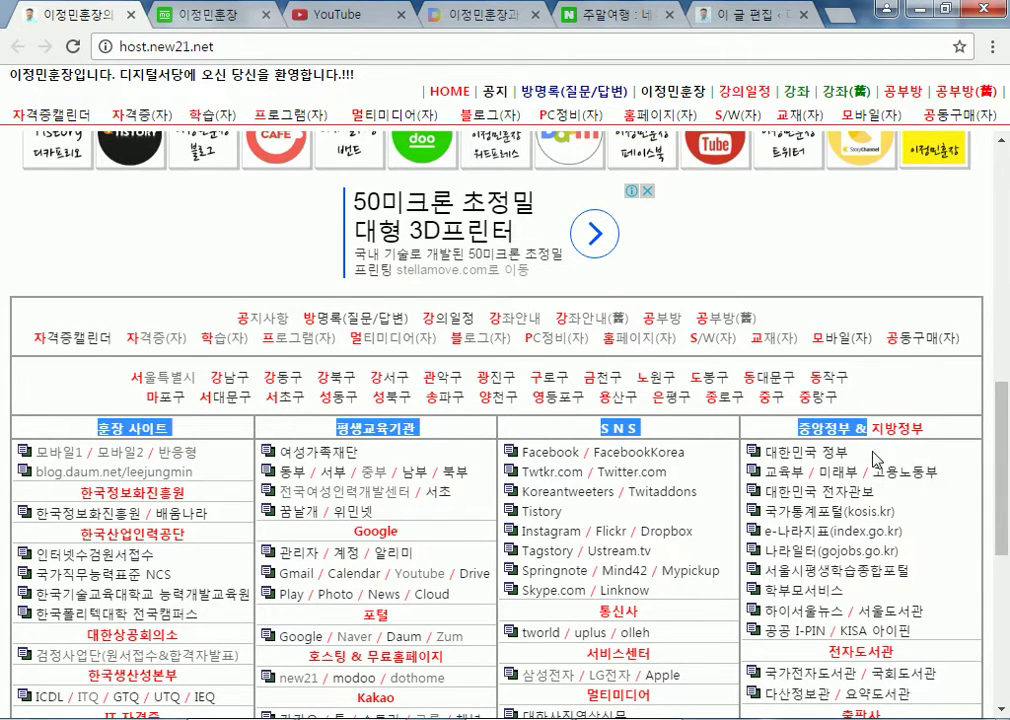
{"action": "scroll", "coordinate": [875, 457], "scroll_direction": "down", "scroll_amount": 3}
{"action": "scroll", "coordinate": [868, 582], "scroll_direction": "up", "scroll_amount": 3}
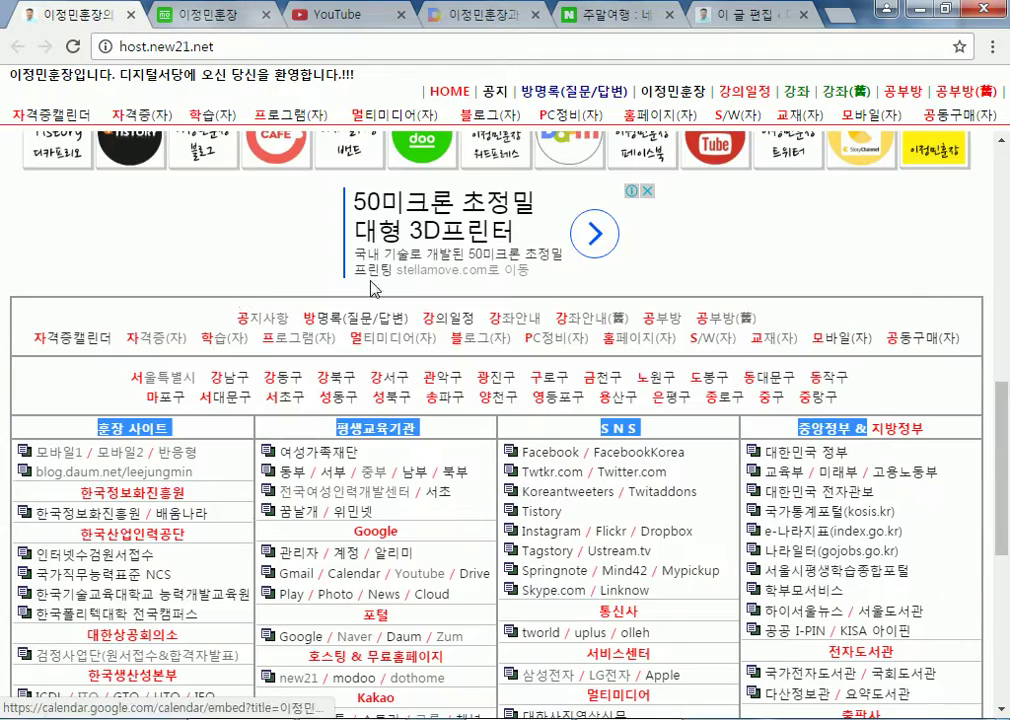
{"action": "left_click_drag", "start_coordinate": [480, 316], "coordinate": [930, 646]}
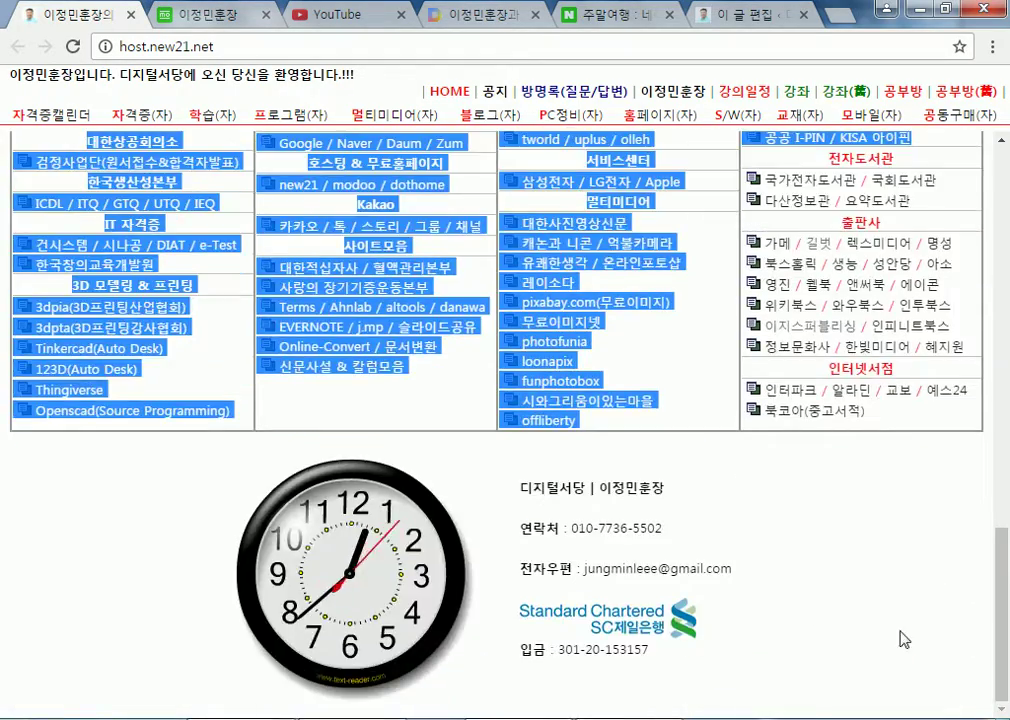
{"action": "scroll", "coordinate": [930, 646], "scroll_direction": "up", "scroll_amount": 4}
{"action": "left_click_drag", "start_coordinate": [97, 329], "coordinate": [930, 330]}
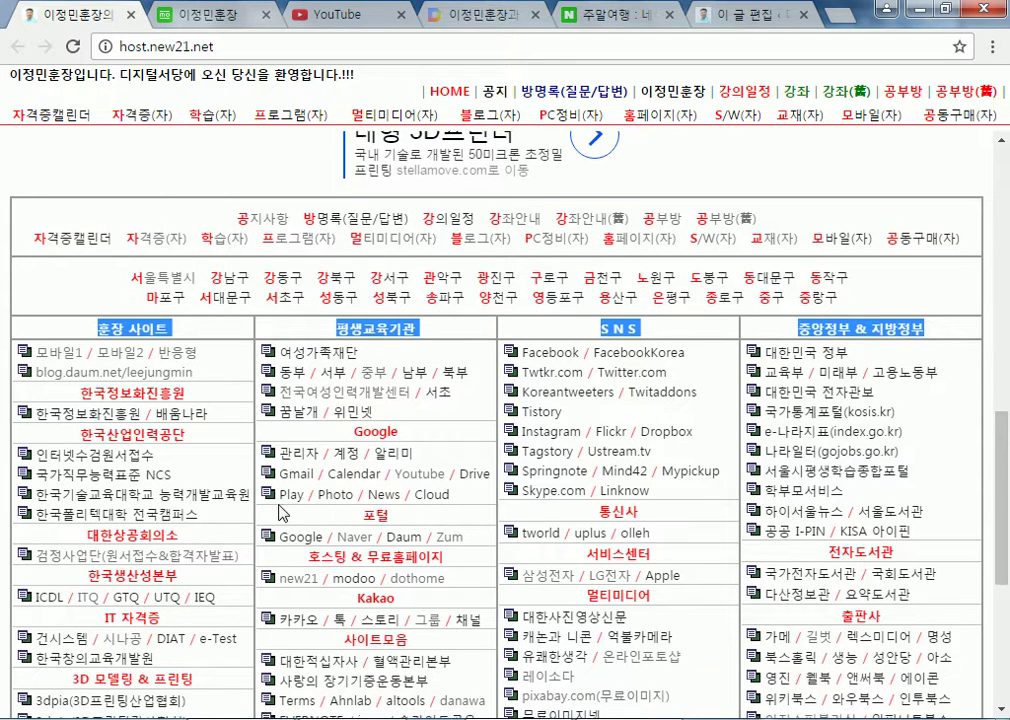
{"action": "scroll", "coordinate": [225, 405], "scroll_direction": "down", "scroll_amount": 2}
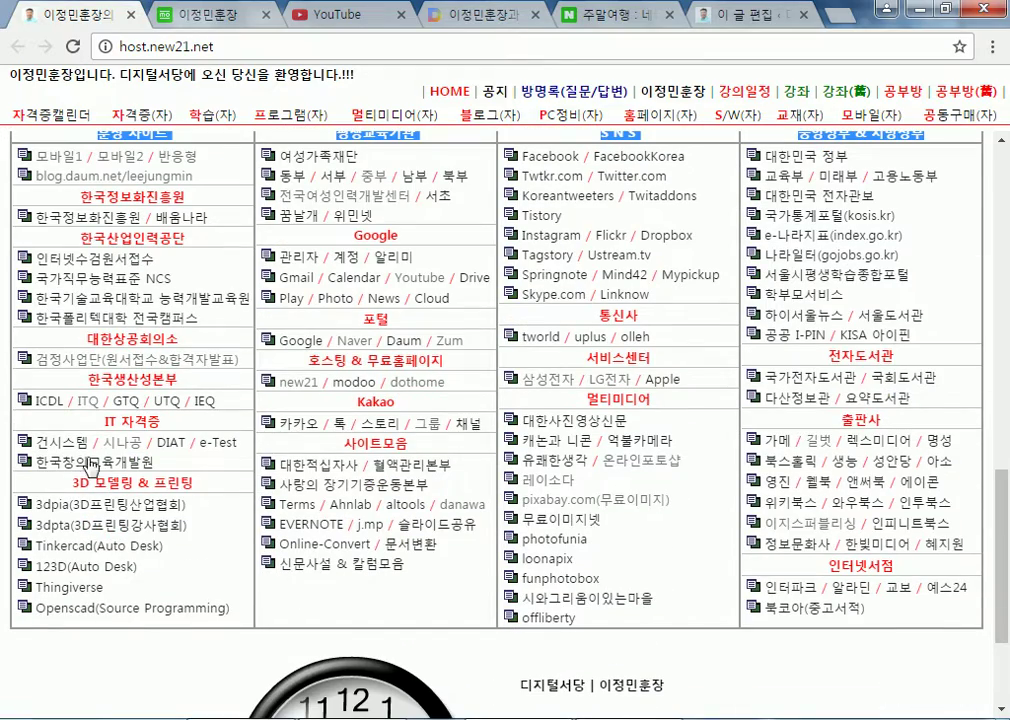
{"action": "scroll", "coordinate": [508, 460], "scroll_direction": "up", "scroll_amount": 3}
{"action": "left_click_drag", "start_coordinate": [282, 289], "coordinate": [929, 398]}
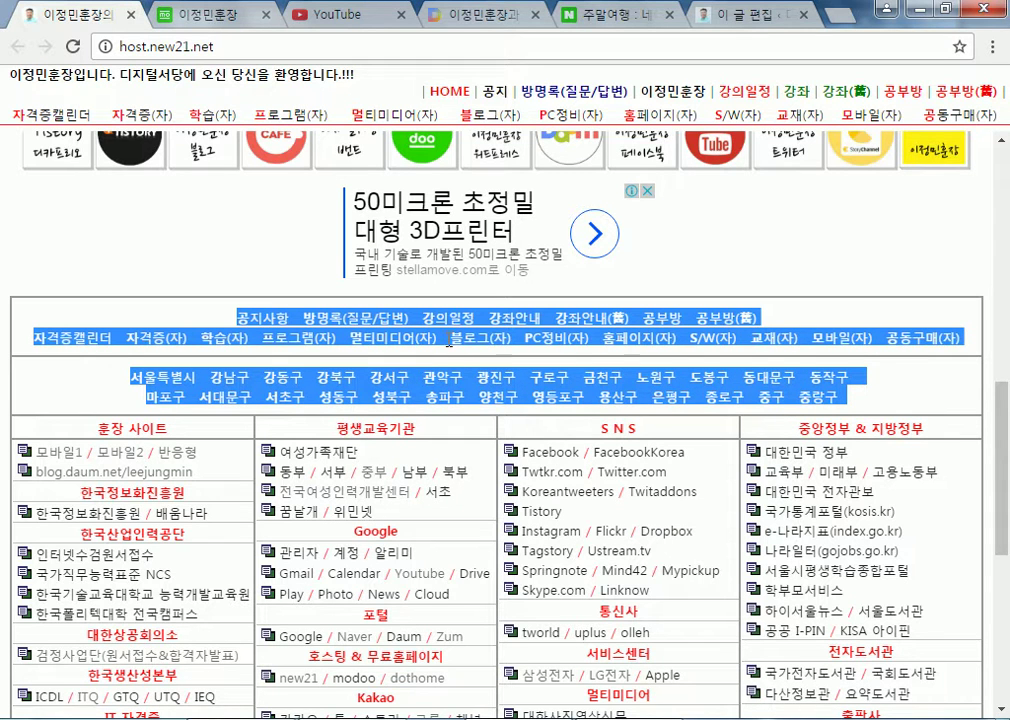
{"action": "left_click", "coordinate": [235, 240]}
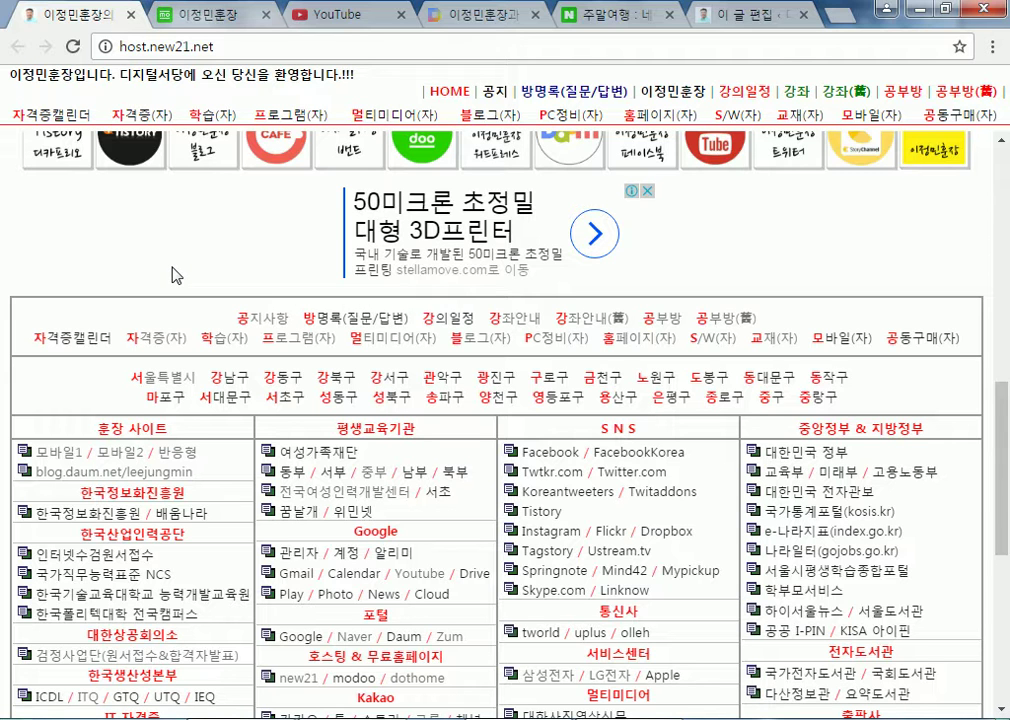
{"action": "scroll", "coordinate": [240, 275], "scroll_direction": "up", "scroll_amount": 5}
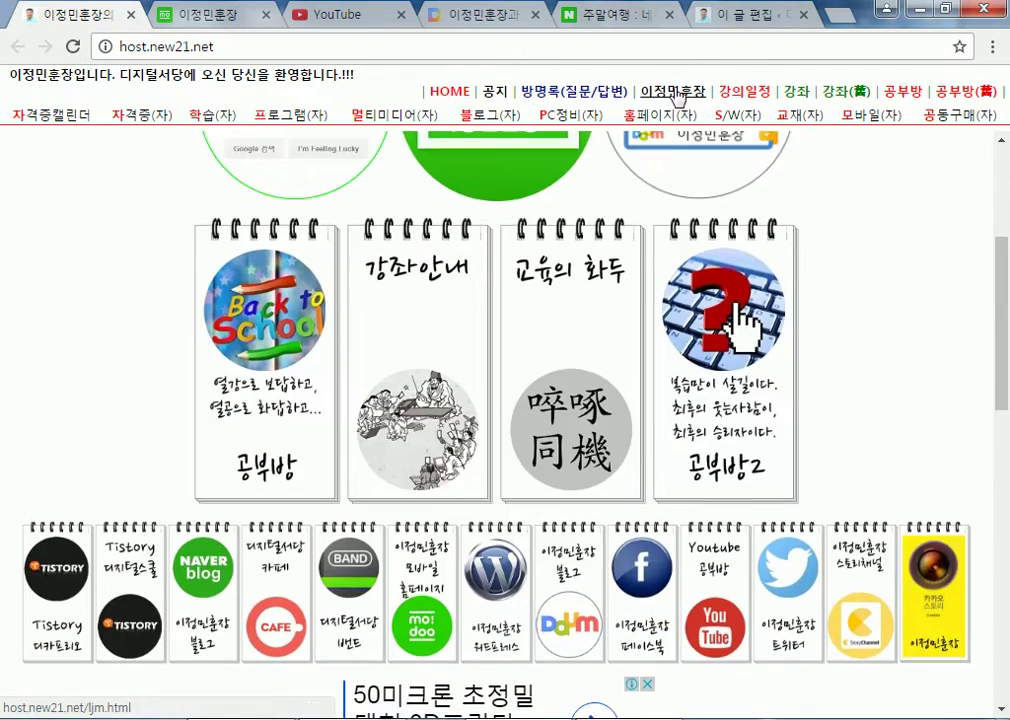
Open the site owner's profile page and highlight the certificate table and awards list
{"action": "left_click", "coordinate": [679, 92]}
{"action": "scroll", "coordinate": [83, 372], "scroll_direction": "down", "scroll_amount": 10}
{"action": "scroll", "coordinate": [85, 378], "scroll_direction": "down", "scroll_amount": 15}
{"action": "scroll", "coordinate": [105, 371], "scroll_direction": "down", "scroll_amount": 10}
{"action": "scroll", "coordinate": [135, 376], "scroll_direction": "up", "scroll_amount": 4}
{"action": "left_click_drag", "start_coordinate": [157, 387], "coordinate": [855, 468]}
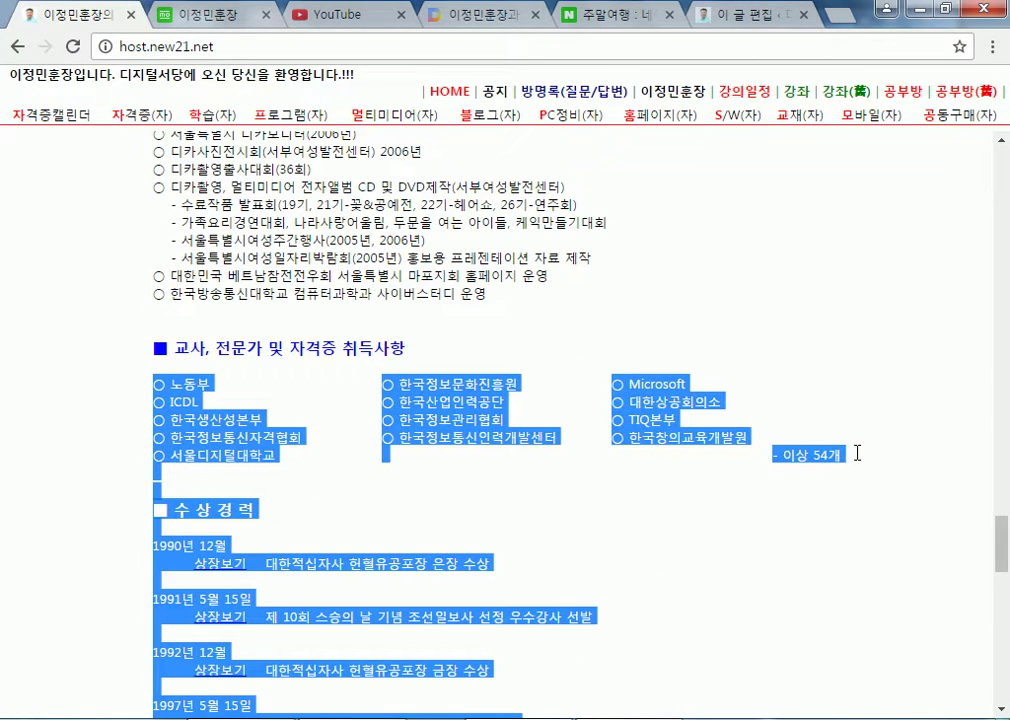
{"action": "left_click", "coordinate": [690, 419]}
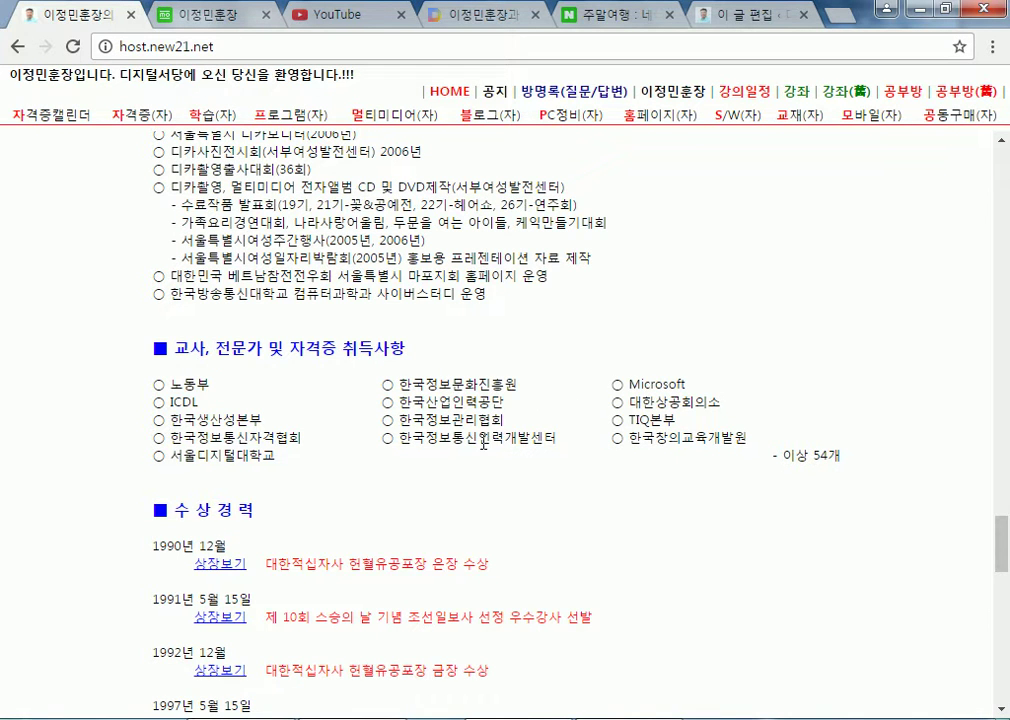
Highlight entries like 한국정보문화진흥원 in the certificate table, then return to the WordPress editor
{"action": "left_click_drag", "start_coordinate": [180, 388], "coordinate": [180, 452]}
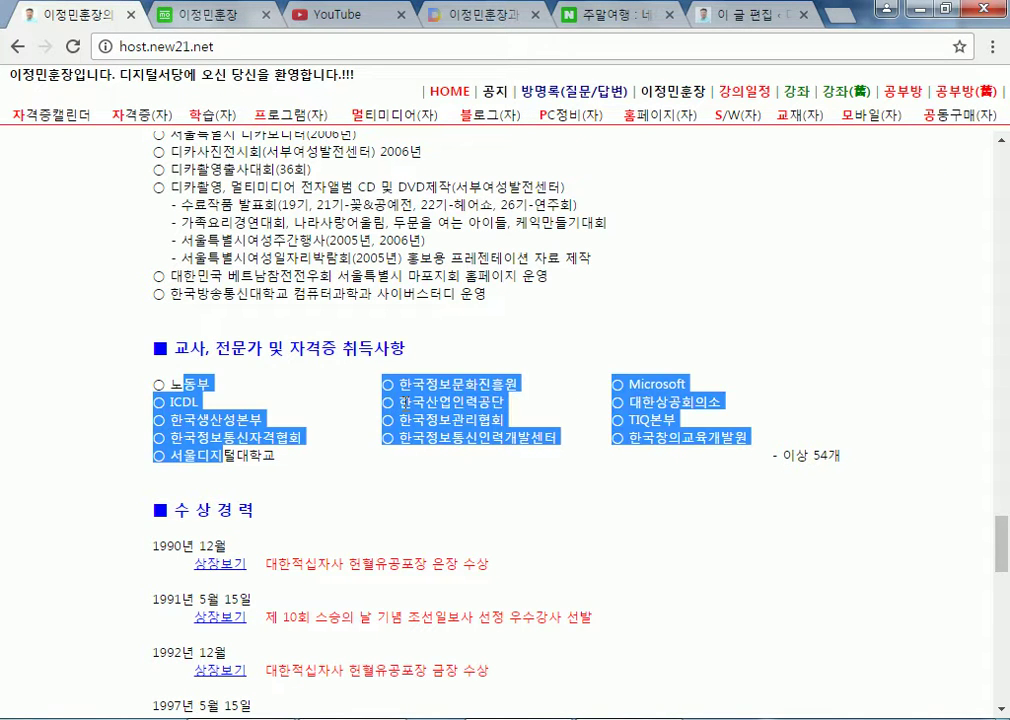
{"action": "left_click_drag", "start_coordinate": [438, 384], "coordinate": [450, 437]}
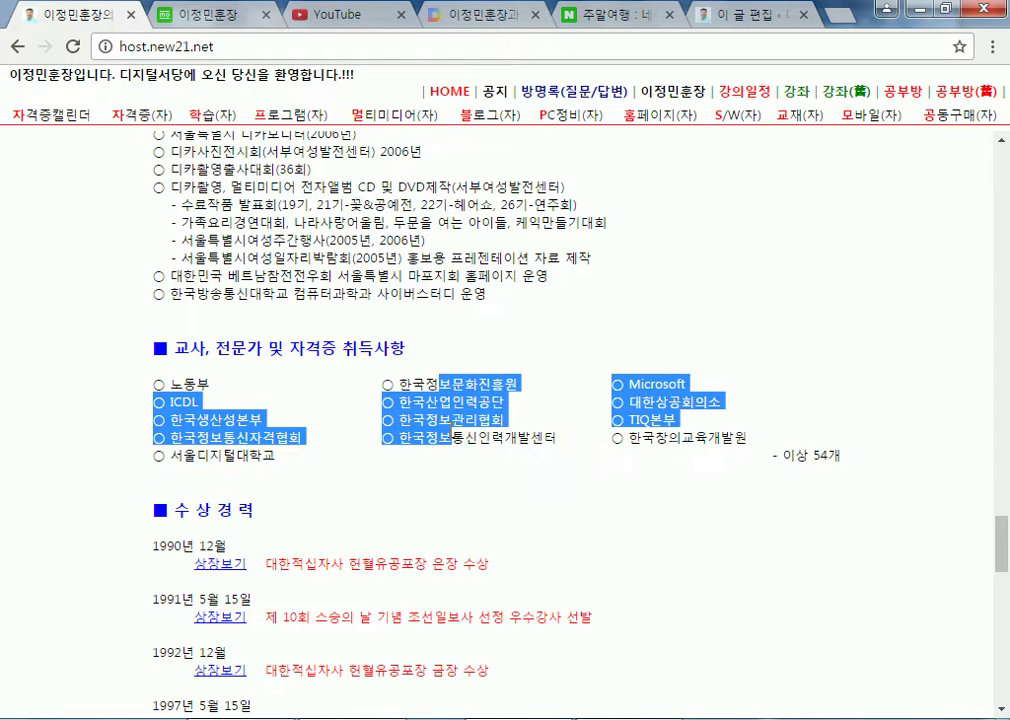
{"action": "left_click", "coordinate": [803, 459]}
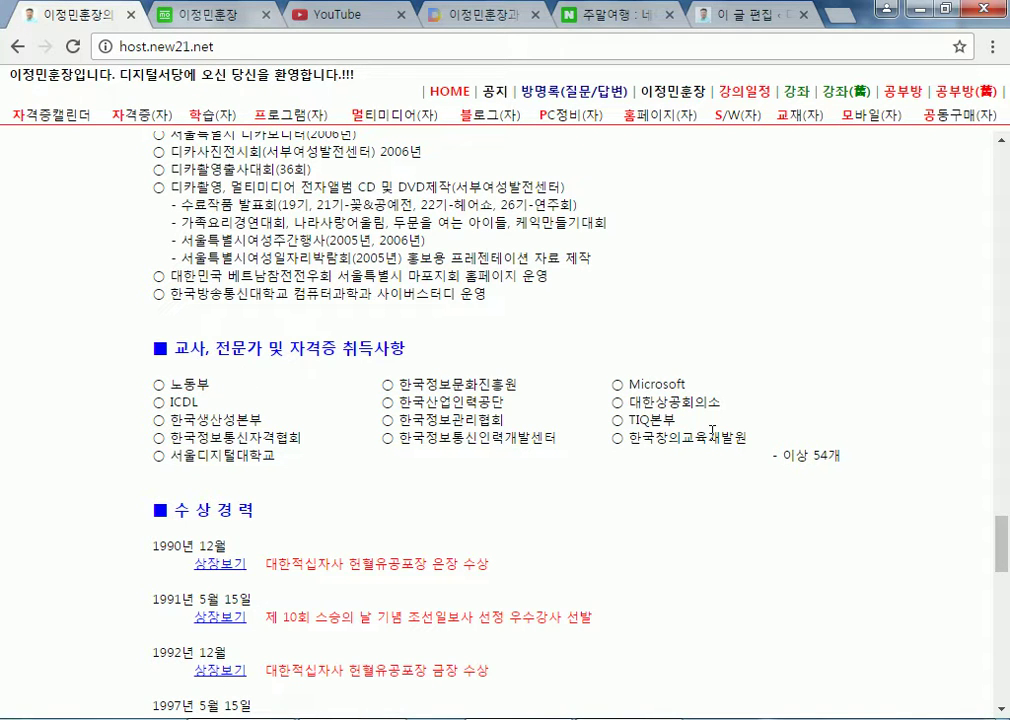
{"action": "left_click_drag", "start_coordinate": [173, 383], "coordinate": [843, 453]}
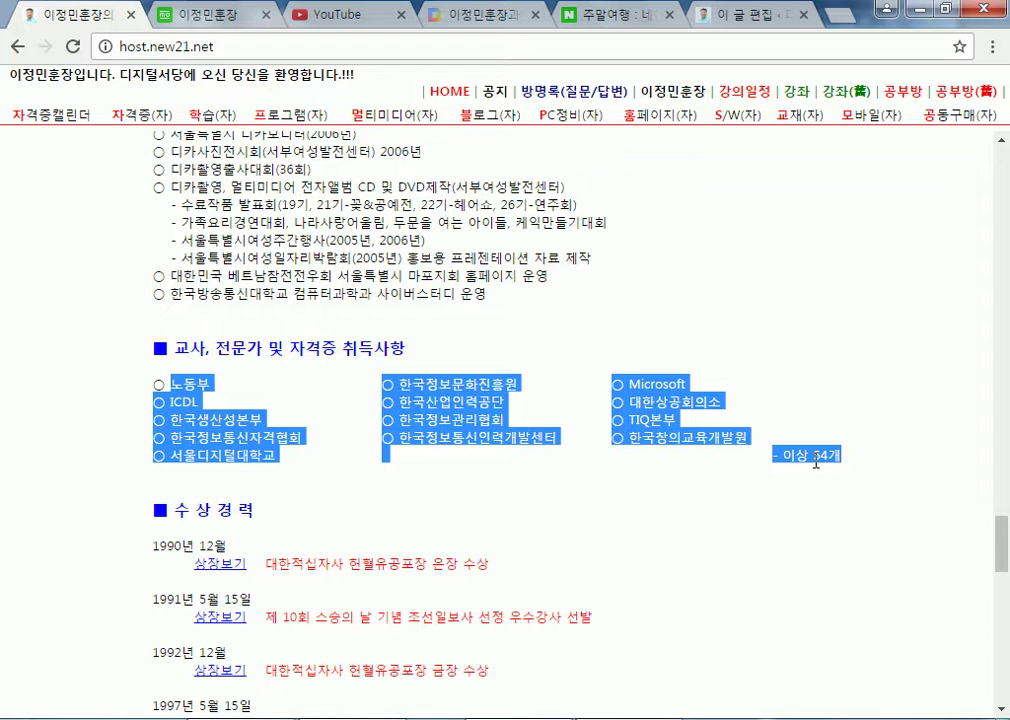
{"action": "left_click", "coordinate": [661, 409]}
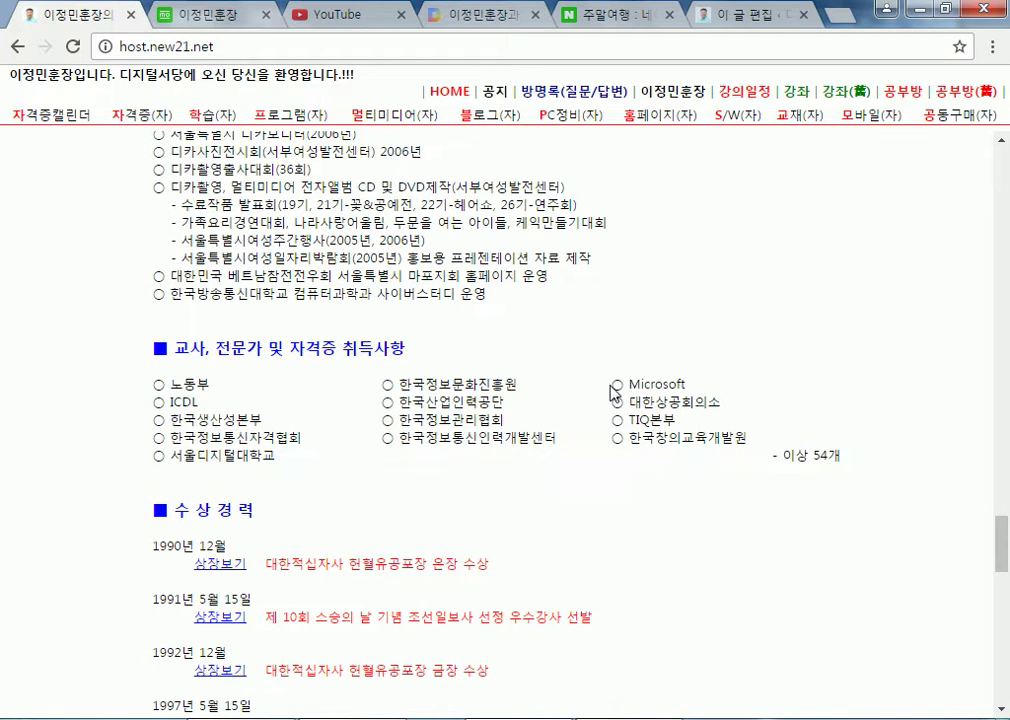
{"action": "left_click_drag", "start_coordinate": [620, 388], "coordinate": [627, 388]}
{"action": "left_click", "coordinate": [623, 394]}
{"action": "scroll", "coordinate": [455, 333], "scroll_direction": "up", "scroll_amount": 5}
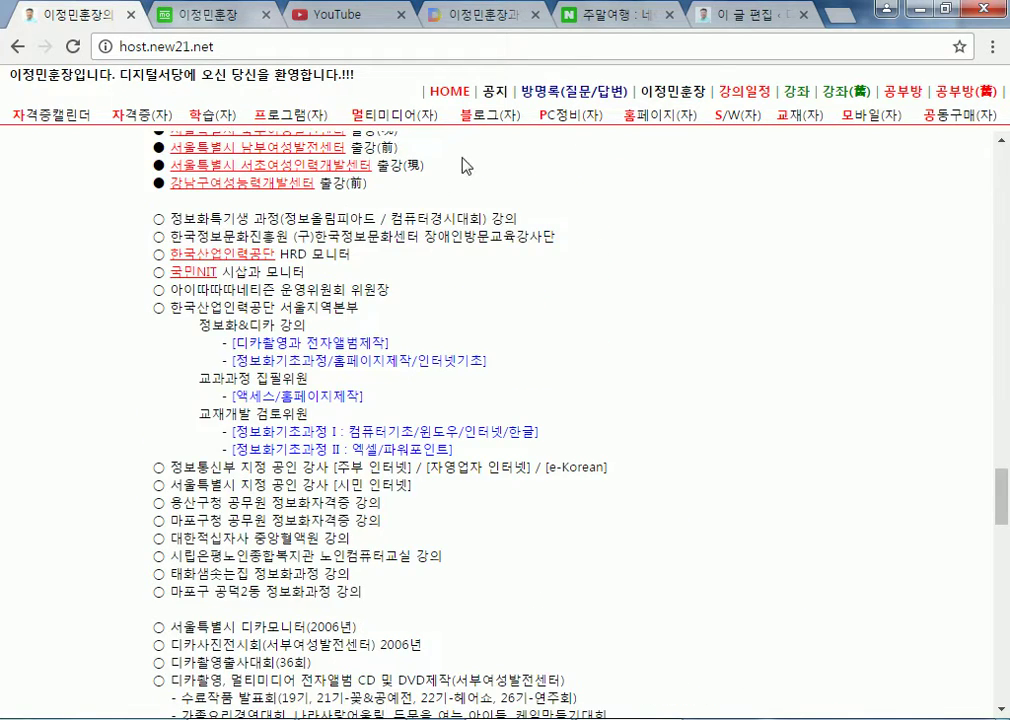
{"action": "left_click", "coordinate": [748, 16]}
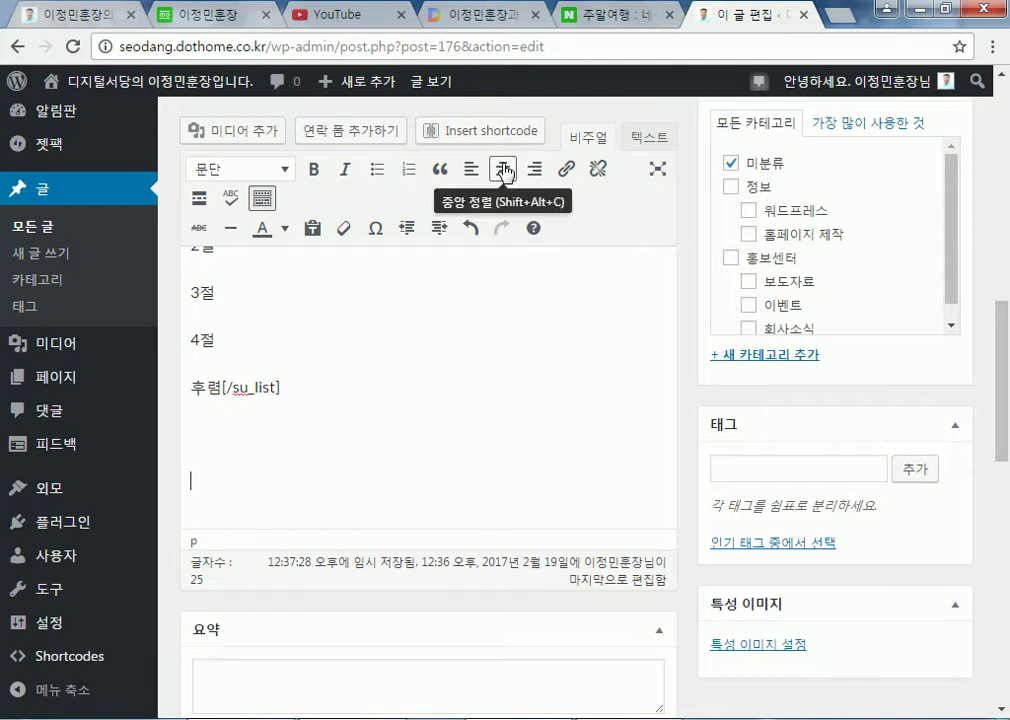
Choose Table from the shortcode list to show its settings with sample HTML content
{"action": "left_click", "coordinate": [480, 130]}
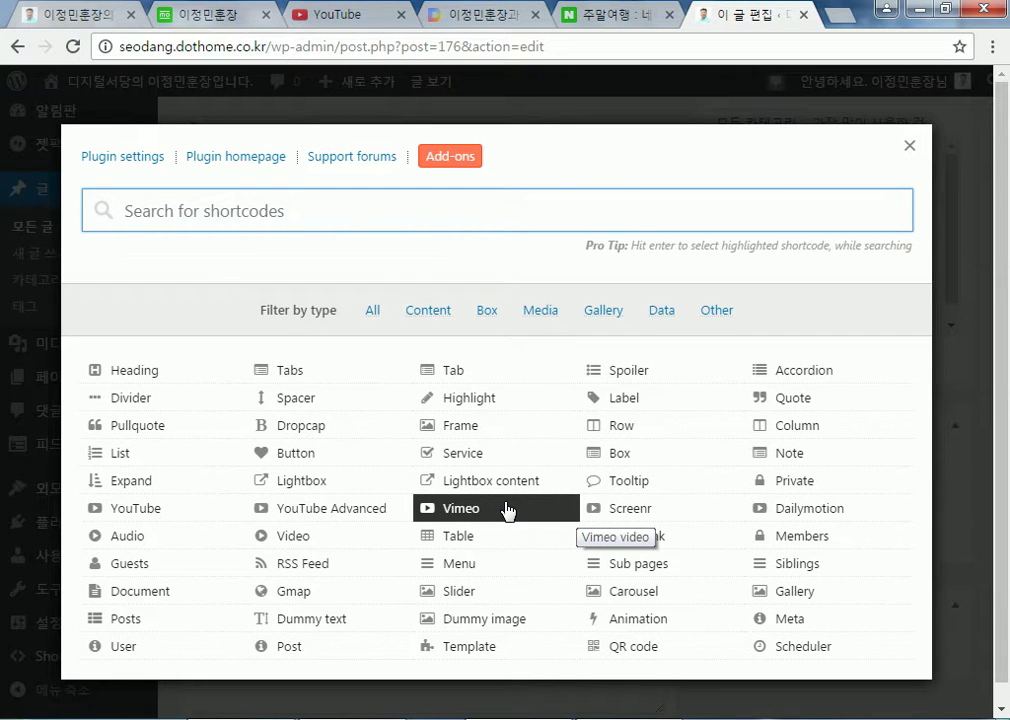
{"action": "left_click", "coordinate": [460, 539]}
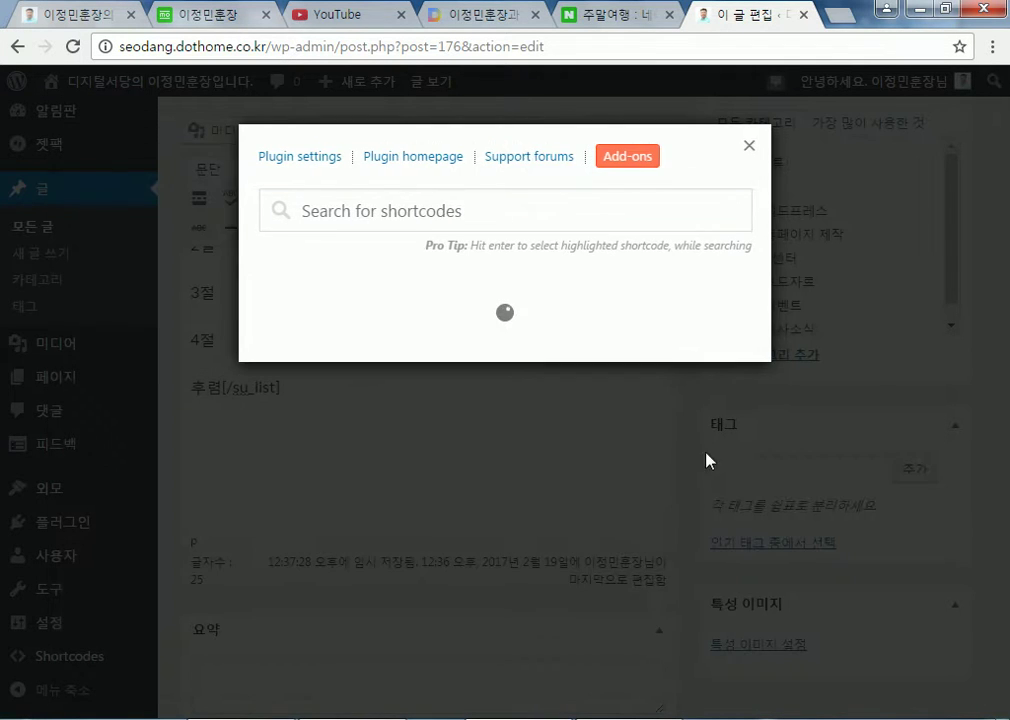
{"action": "scroll", "coordinate": [855, 486], "scroll_direction": "down", "scroll_amount": 3}
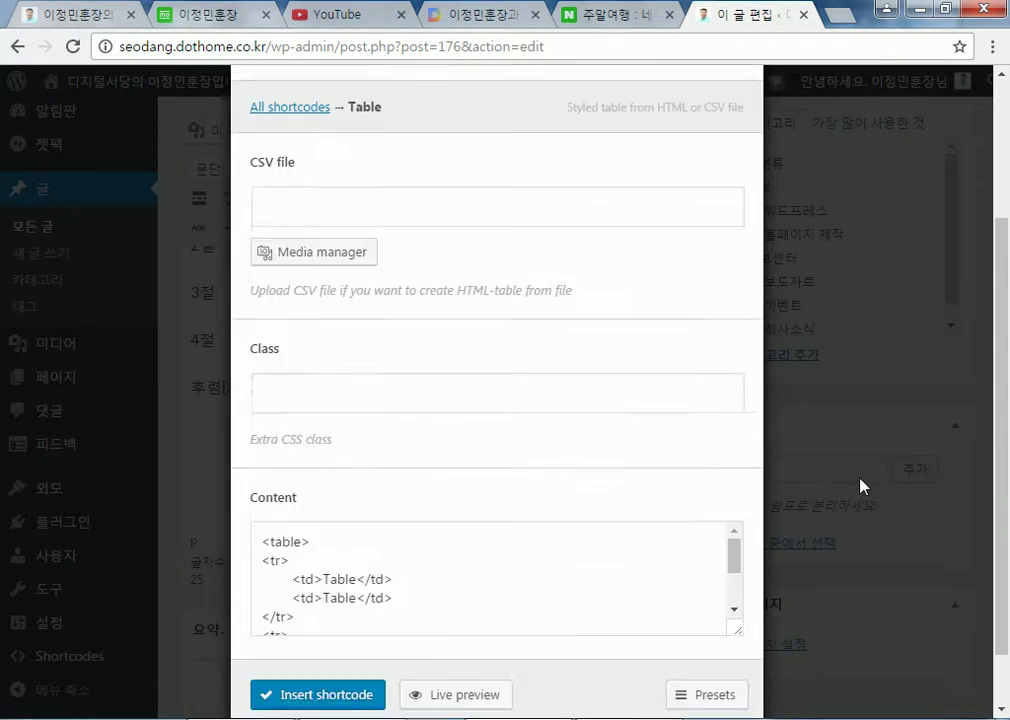
Preview the Table shortcode's sample content, a 2×2 table of 'Table' cells
{"action": "left_click", "coordinate": [314, 491]}
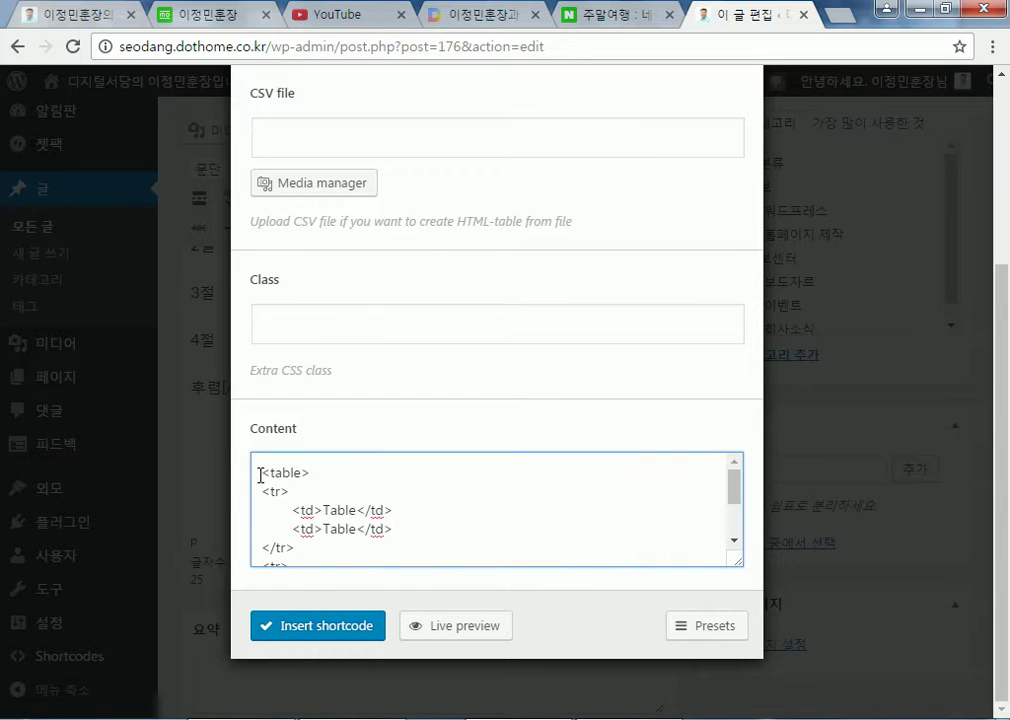
{"action": "left_click_drag", "start_coordinate": [260, 472], "coordinate": [380, 571]}
{"action": "left_click", "coordinate": [404, 552]}
{"action": "left_click_drag", "start_coordinate": [737, 508], "coordinate": [733, 541]}
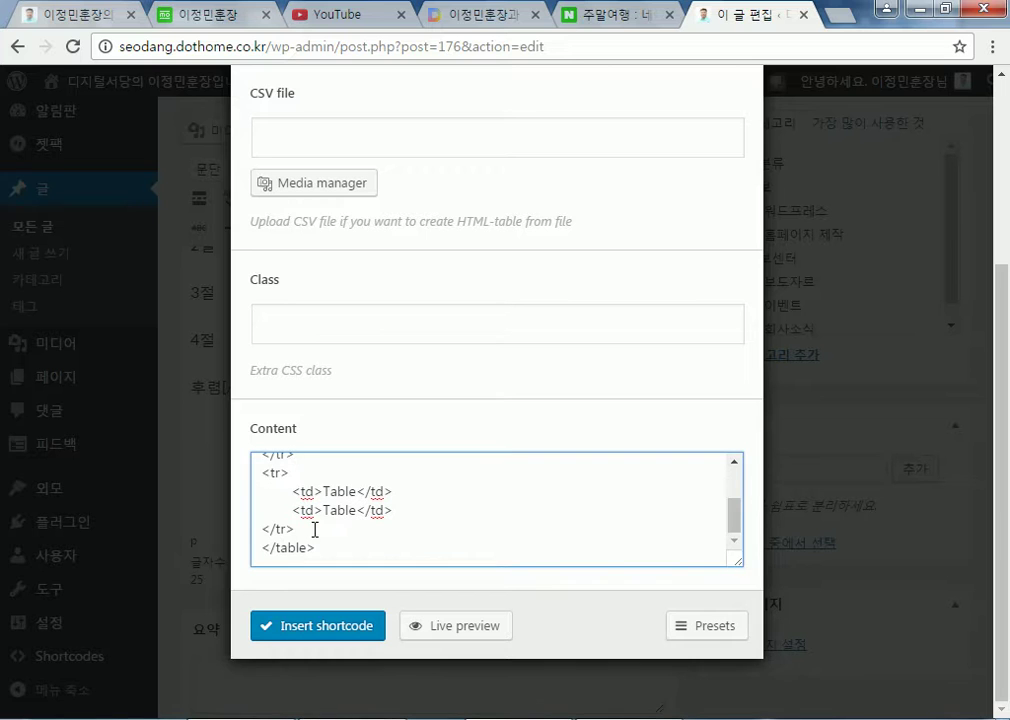
{"action": "left_click", "coordinate": [480, 628]}
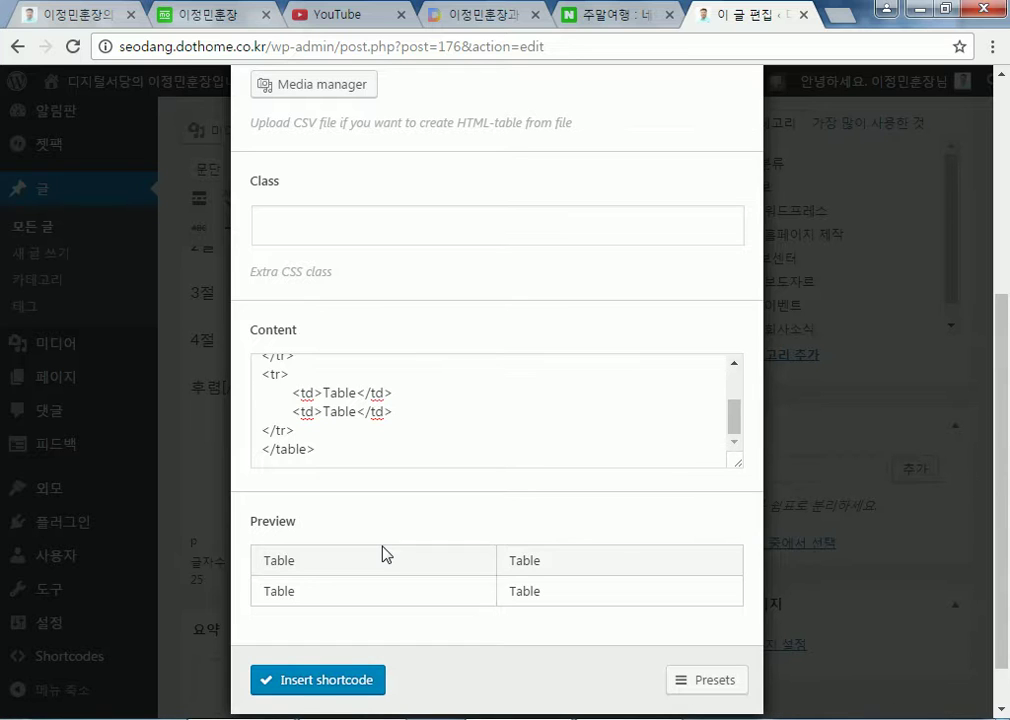
Select all of the sample table HTML in the Content box
{"action": "left_click", "coordinate": [383, 449]}
{"action": "scroll", "coordinate": [383, 450], "scroll_direction": "up", "scroll_amount": 2}
{"action": "scroll", "coordinate": [383, 450], "scroll_direction": "up", "scroll_amount": 4}
{"action": "scroll", "coordinate": [385, 458], "scroll_direction": "down", "scroll_amount": 4}
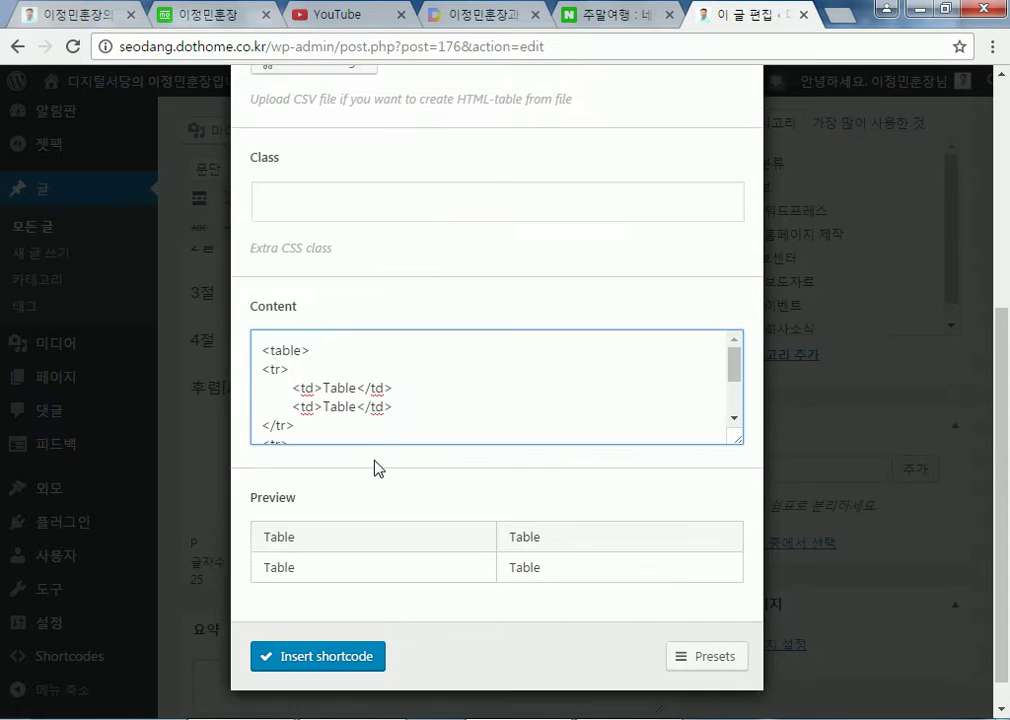
{"action": "left_click_drag", "start_coordinate": [259, 320], "coordinate": [442, 503]}
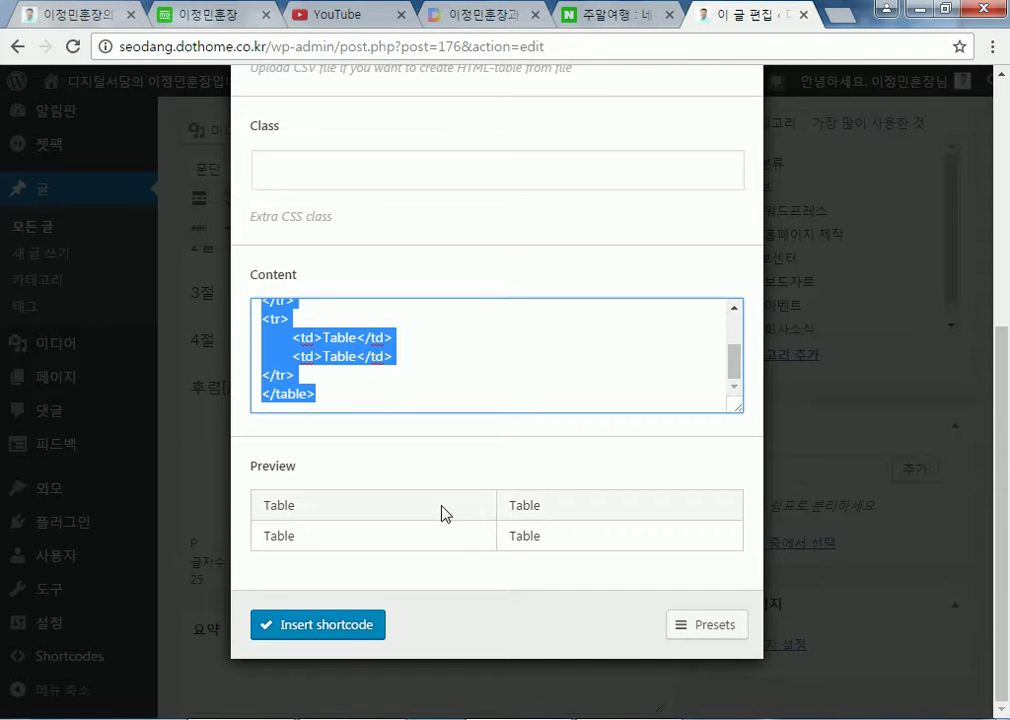
Replace the sample HTML with the header line '기간 교육목표 주관'
{"action": "type", "text": "rlrks"}
{"action": "key", "text": "BackSpace"}
{"action": "key", "text": "BackSpace"}
{"action": "key", "text": "BackSpace"}
{"action": "key", "text": "BackSpace"}
{"action": "key", "text": "BackSpace"}
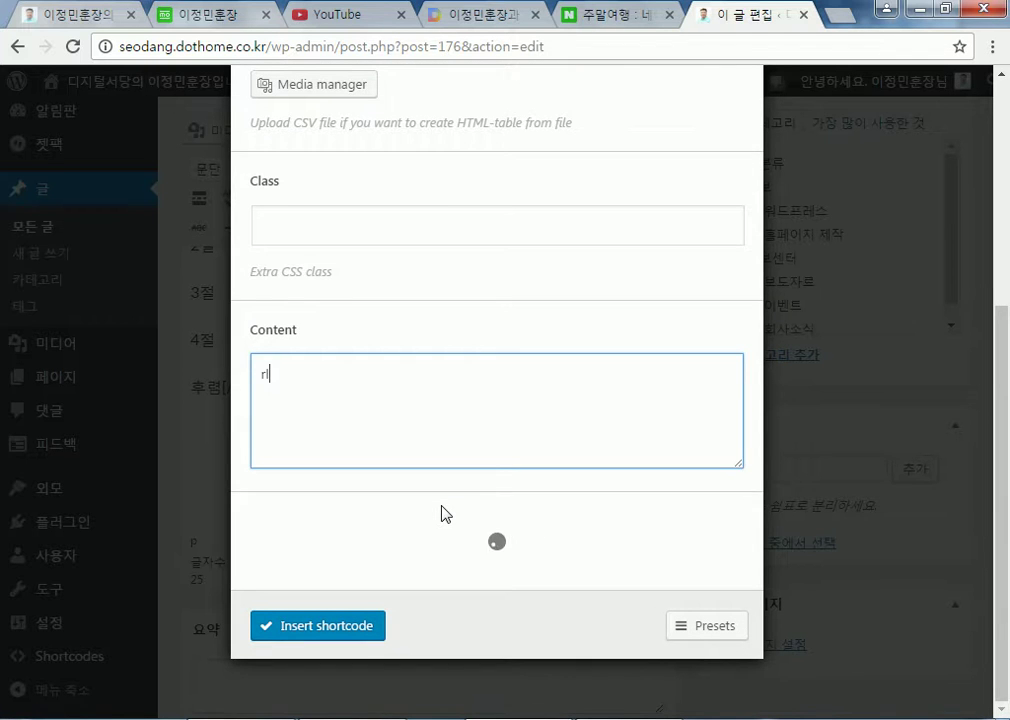
{"action": "type", "text": "기간"}
{"action": "key", "text": "Return"}
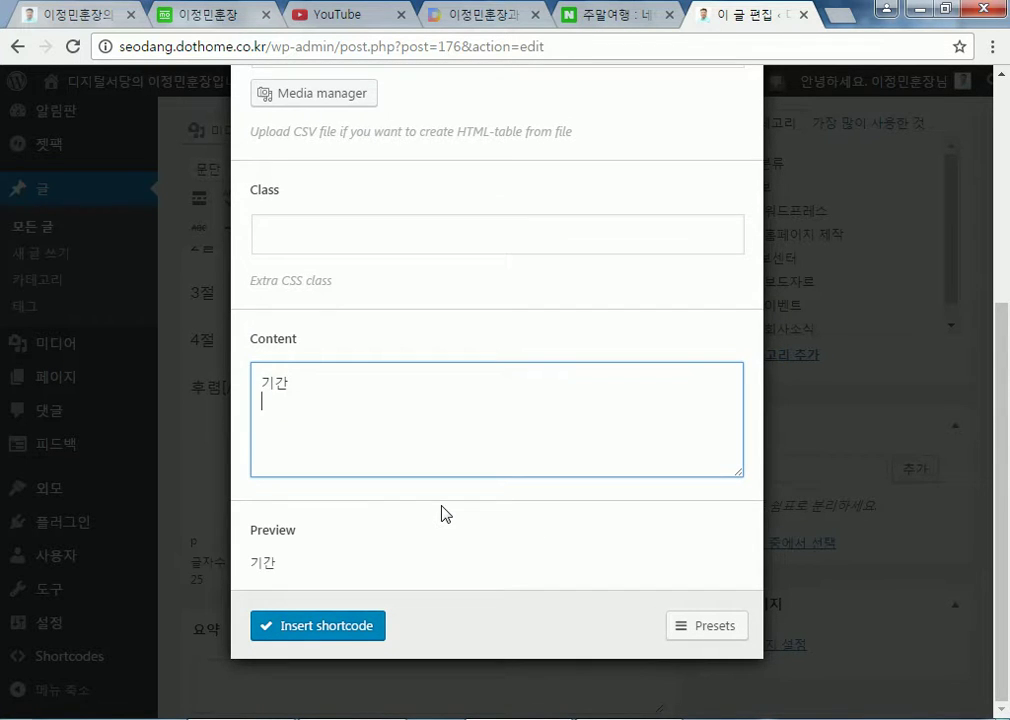
{"action": "key", "text": "BackSpace"}
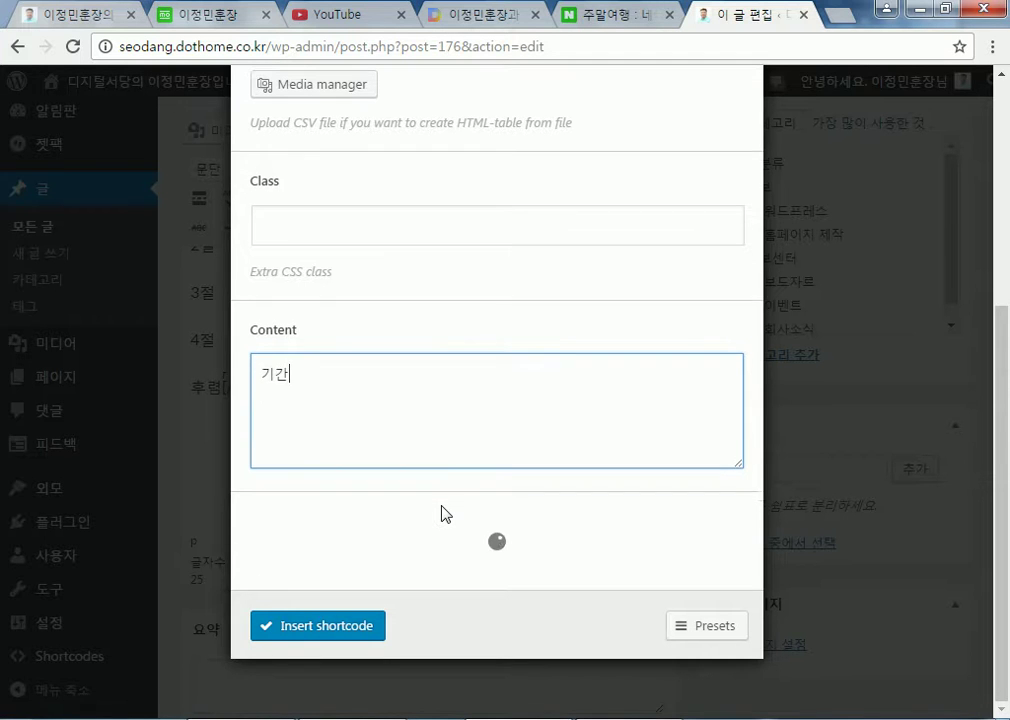
{"action": "key", "text": "Tab"}
{"action": "left_click", "coordinate": [300, 423]}
{"action": "type", "text": "교육목표 주"}
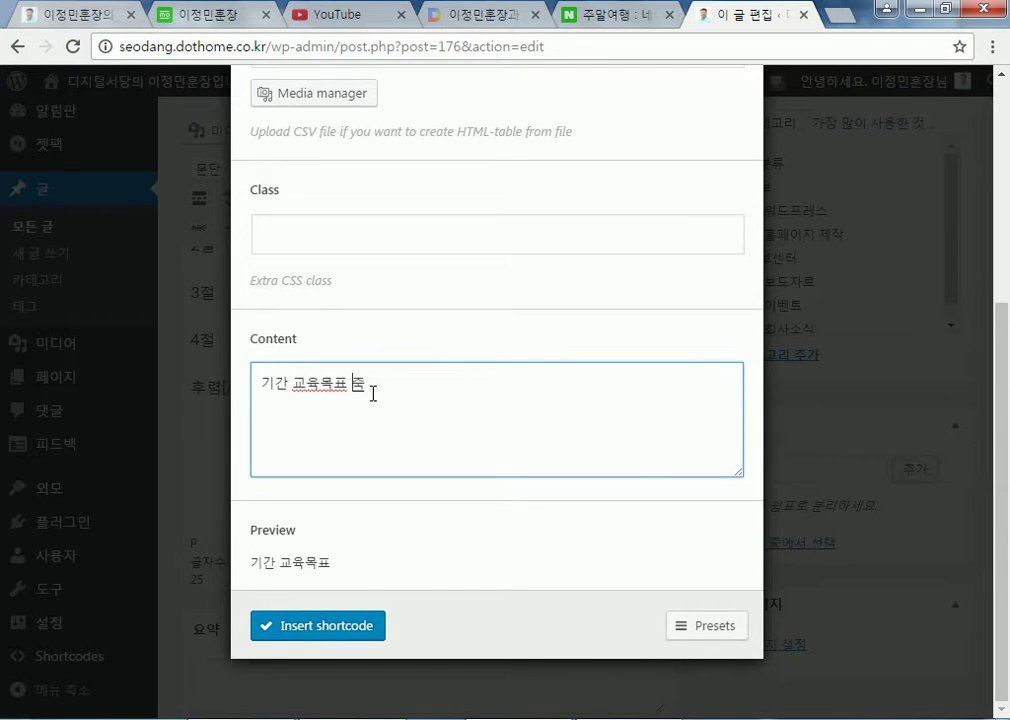
{"action": "type", "text": "과ㄴ"}
{"action": "key", "text": "Return"}
Add lines '2017년 워드프레스 입문 중부여성' and '2017년 워드프레스중급 중부여성'
{"action": "type", "text": "2017년"}
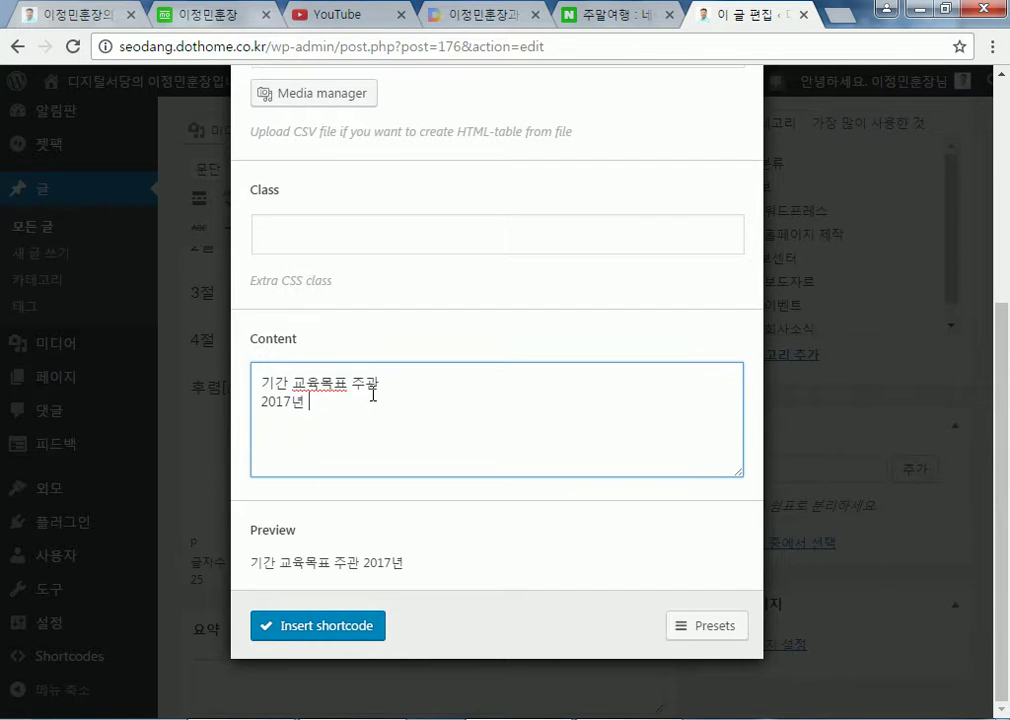
{"action": "type", "text": " 월ㅌ"}
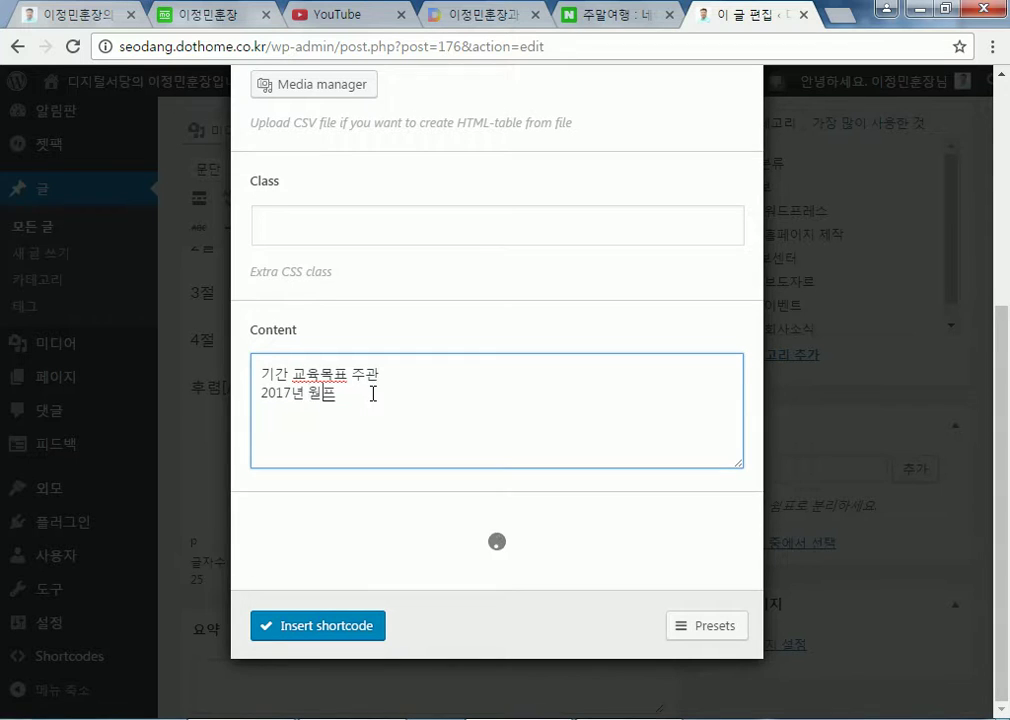
{"action": "key", "text": "BackSpace"}
{"action": "key", "text": "BackSpace"}
{"action": "type", "text": "원"}
{"action": "type", "text": "드프레스 "}
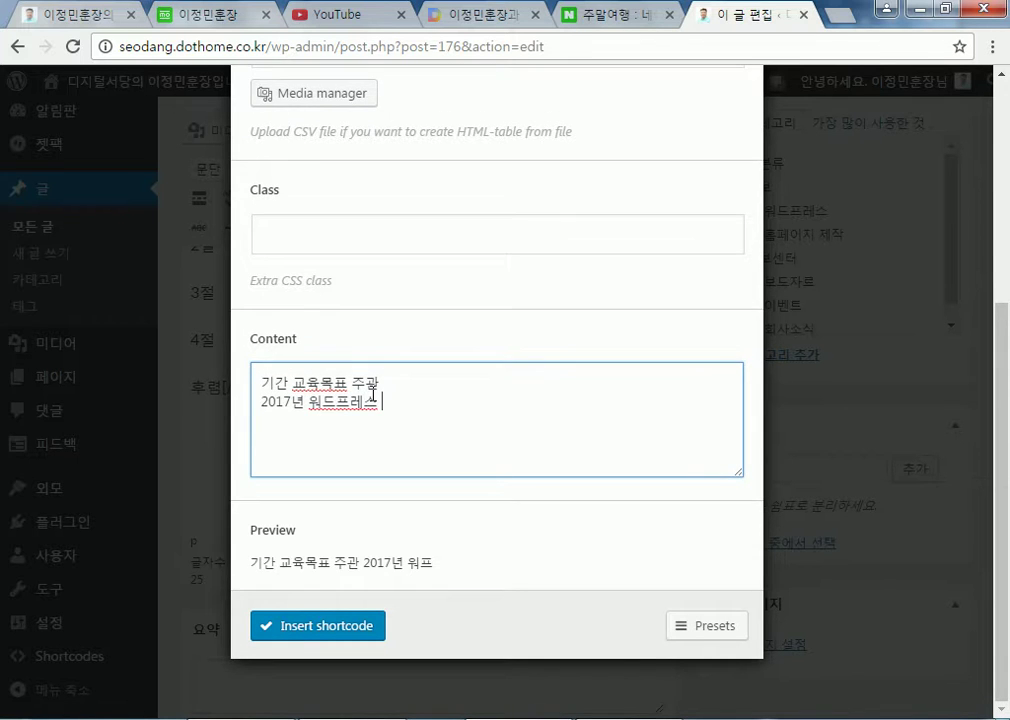
{"action": "type", "text": "입문"}
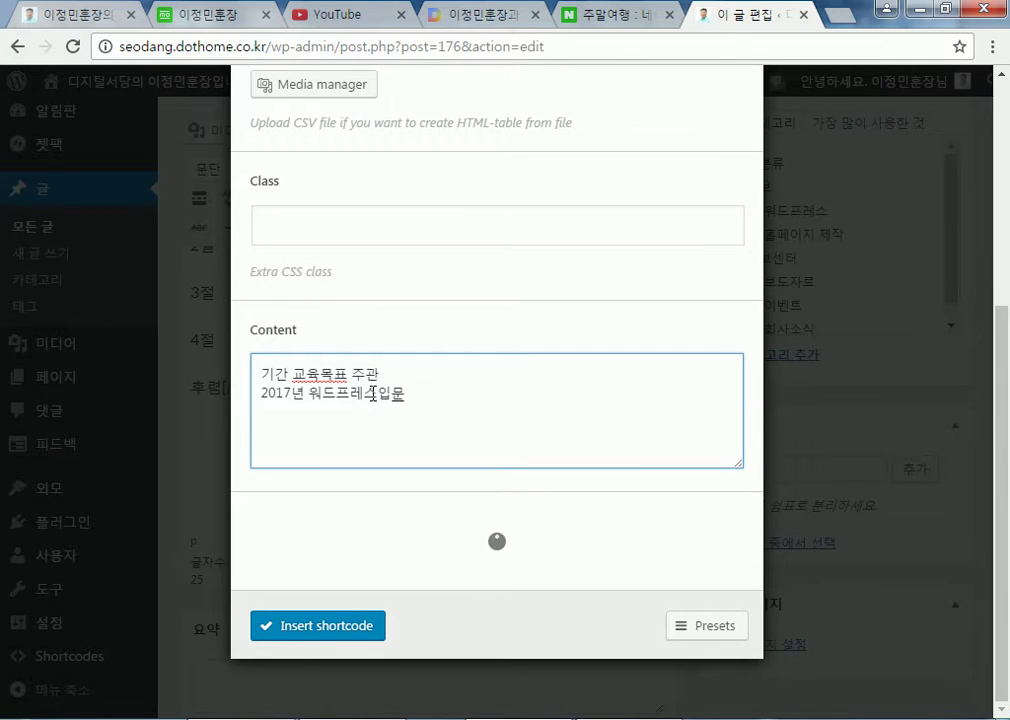
{"action": "type", "text": " 중부여성"}
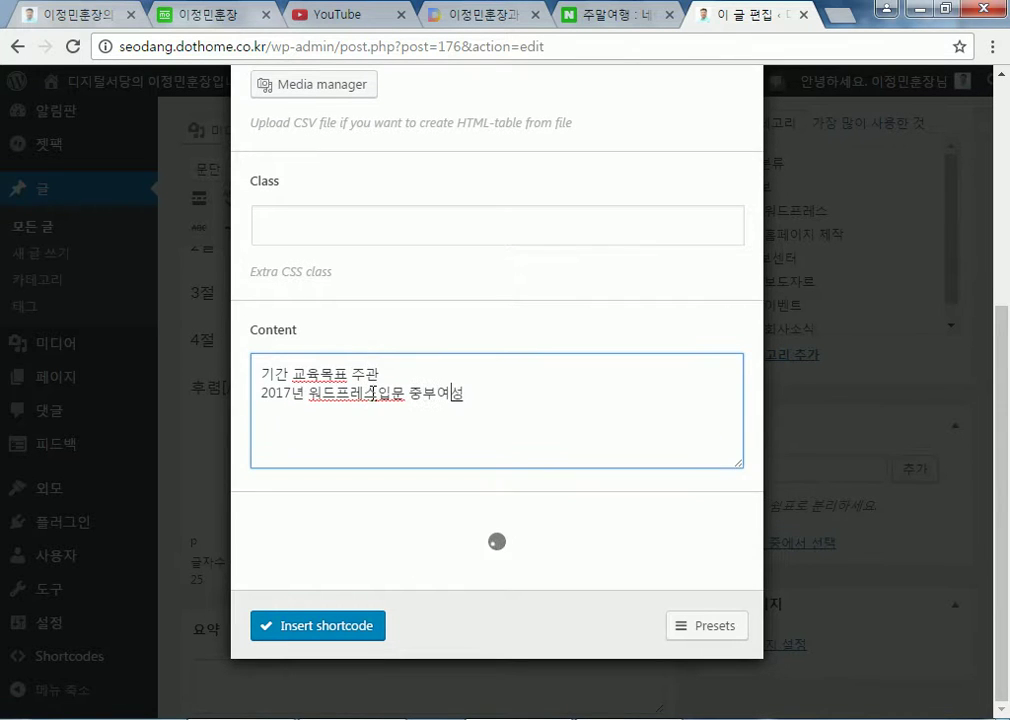
{"action": "key", "text": "Return"}
{"action": "type", "text": "2017년 워드프레스중급 중부여성"}
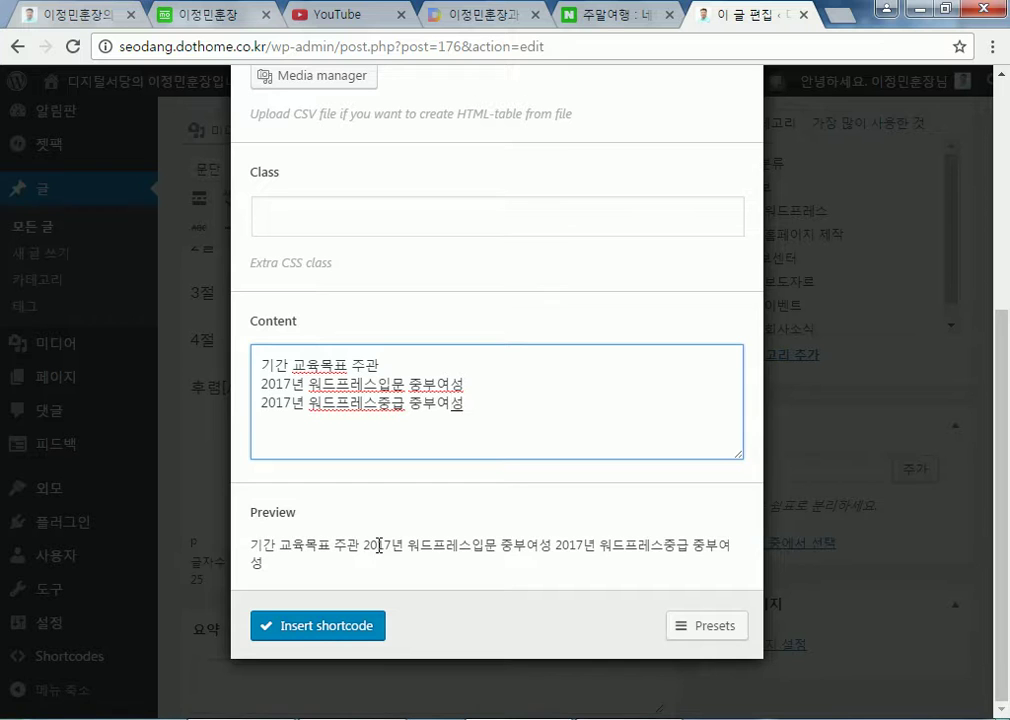
{"action": "left_click", "coordinate": [381, 363]}
Wrap the content in <table> and </table> tags
{"action": "key", "text": "Return"}
{"action": "key", "text": "Up"}
{"action": "type", "text": "<ㅅ"}
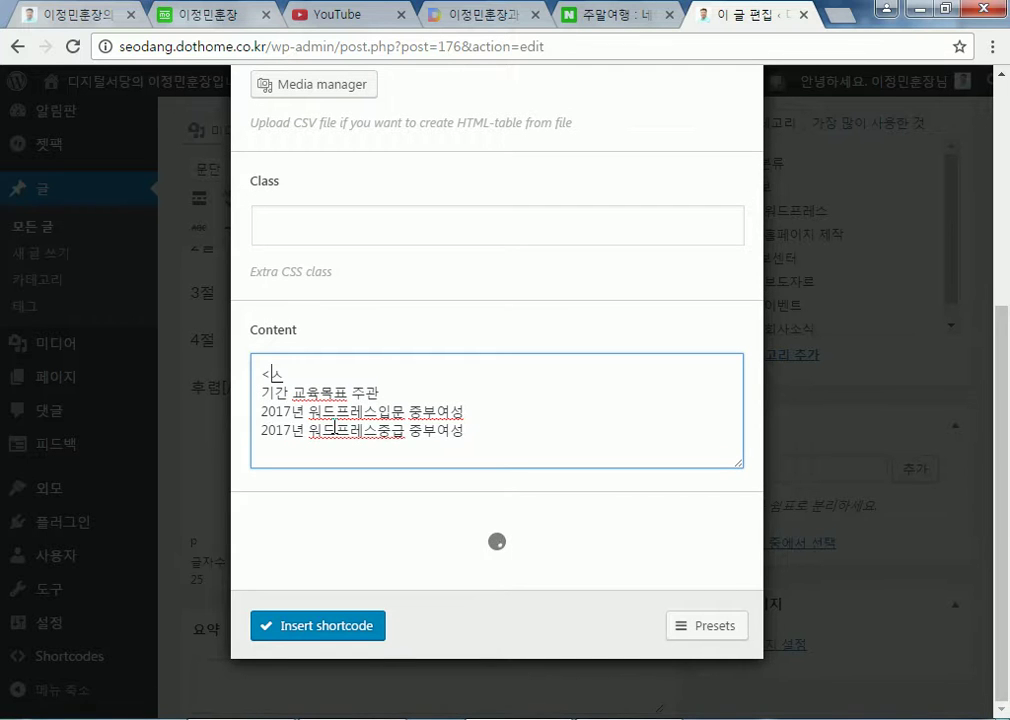
{"action": "key", "text": "BackSpace"}
{"action": "type", "text": "table>"}
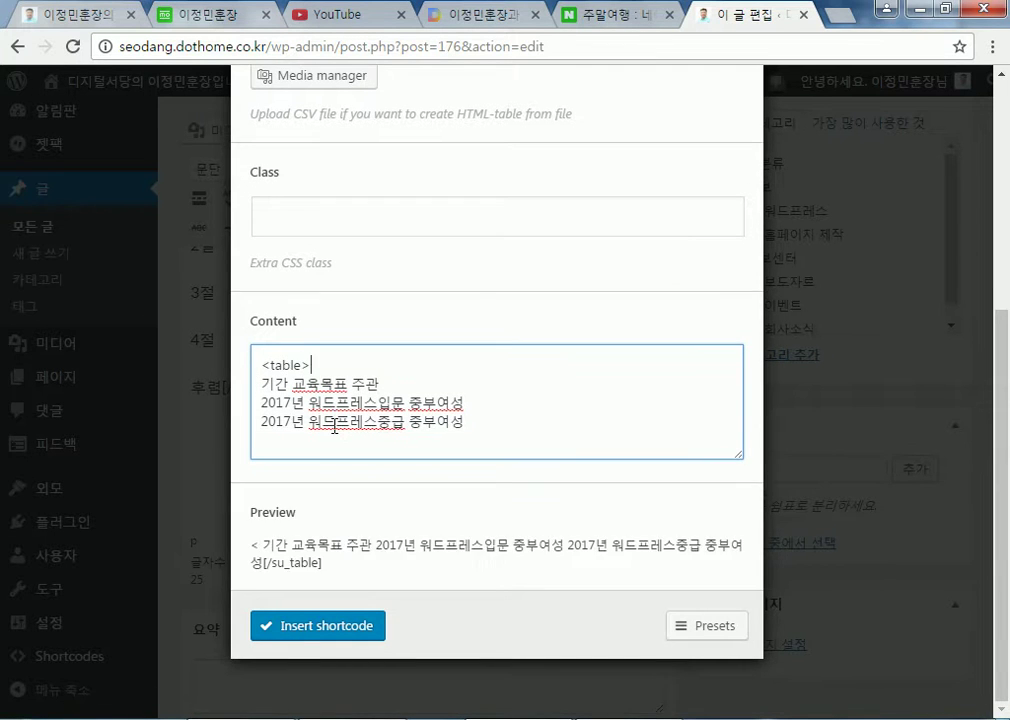
{"action": "left_click", "coordinate": [334, 427]}
{"action": "key", "text": "Return"}
{"action": "type", "text": "</table"}
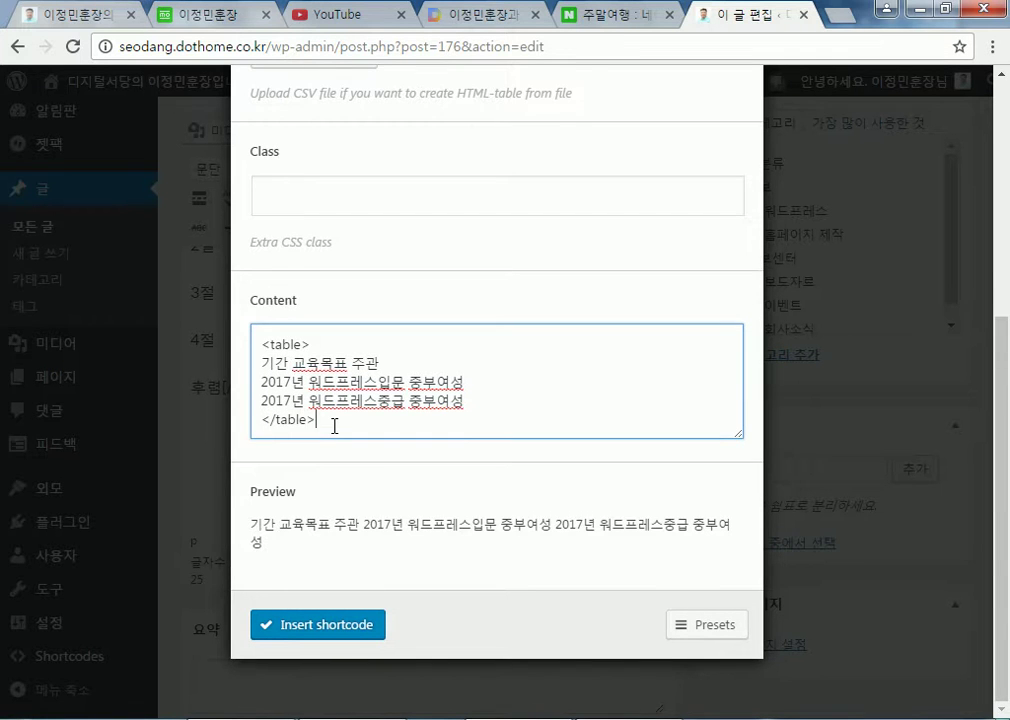
{"action": "type", "text": ">"}
Enclose the '기간 교육목표 주관' line in <tr> and </tr>
{"action": "key", "text": "Up"}
{"action": "key", "text": "Up"}
{"action": "key", "text": "Up"}
{"action": "key", "text": "Up"}
{"action": "key", "text": "Return"}
{"action": "type", "text": "<tr>"}
{"action": "key", "text": "Down"}
{"action": "key", "text": "End"}
{"action": "key", "text": "Return"}
{"action": "type", "text": "</tr>"}
Put 기간, 교육목표 and 주관 each in its own <td>…</td> cell
{"action": "key", "text": "Up"}
{"action": "key", "text": "Home"}
{"action": "type", "text": "<td>"}
{"action": "key", "text": "Right"}
{"action": "key", "text": "Right"}
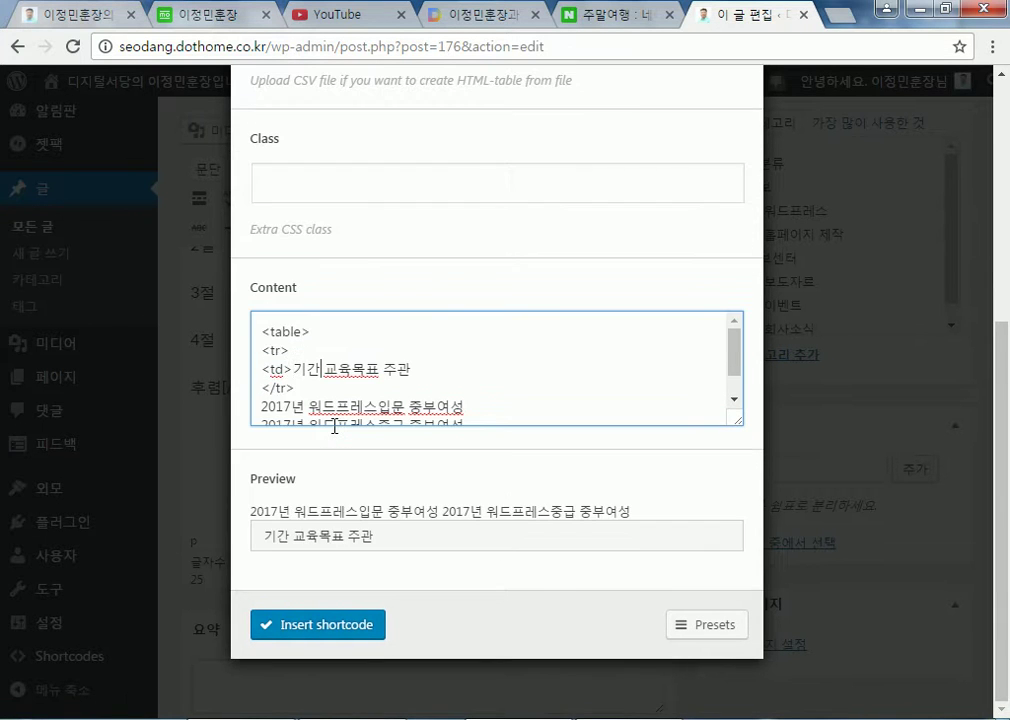
{"action": "type", "text": "</td>"}
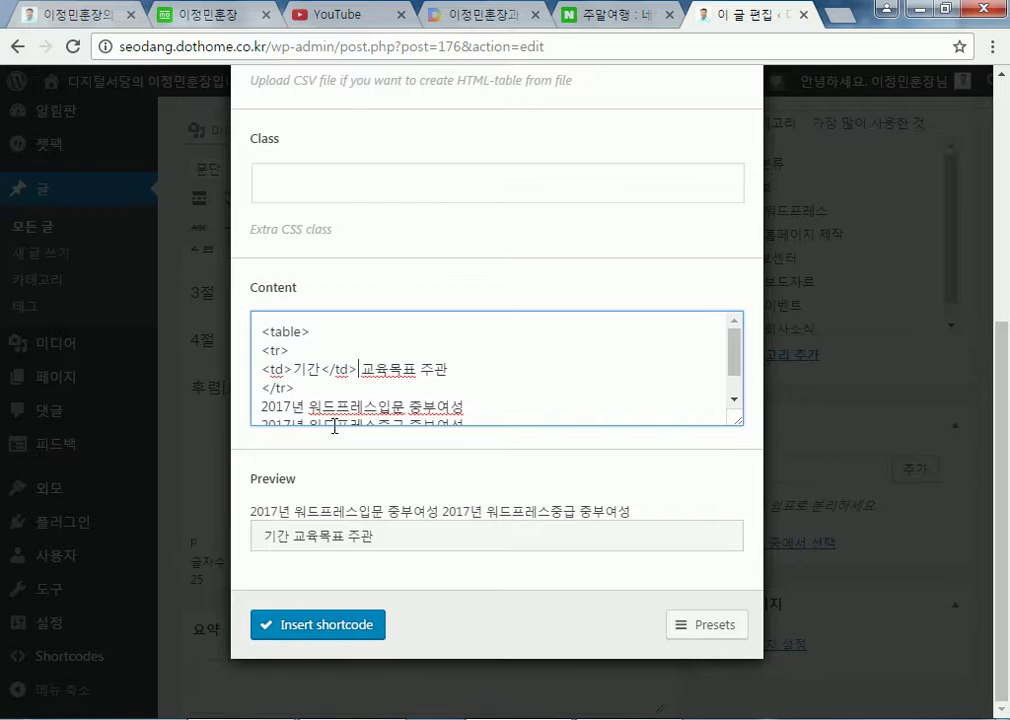
{"action": "key", "text": "Return"}
{"action": "type", "text": "<td>"}
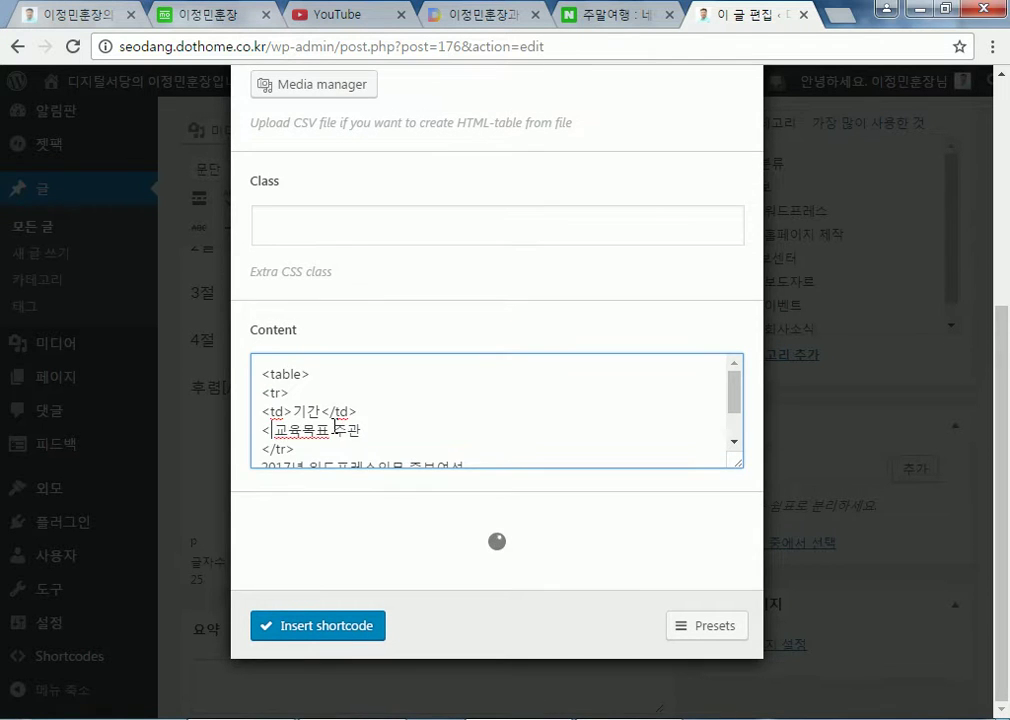
{"action": "key", "text": "Delete"}
{"action": "key", "text": "Right"}
{"action": "key", "text": "Right"}
{"action": "key", "text": "Right"}
{"action": "key", "text": "Right"}
{"action": "type", "text": "</td>"}
{"action": "key", "text": "Return"}
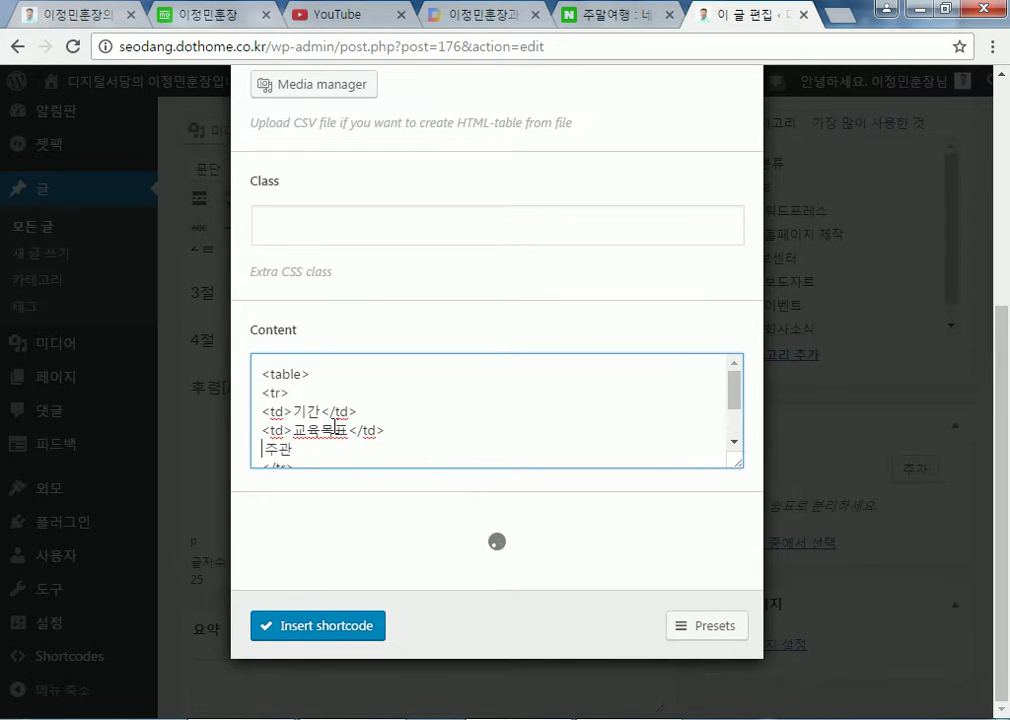
{"action": "type", "text": "</td>"}
{"action": "key", "text": "End"}
{"action": "type", "text": "</td>"}
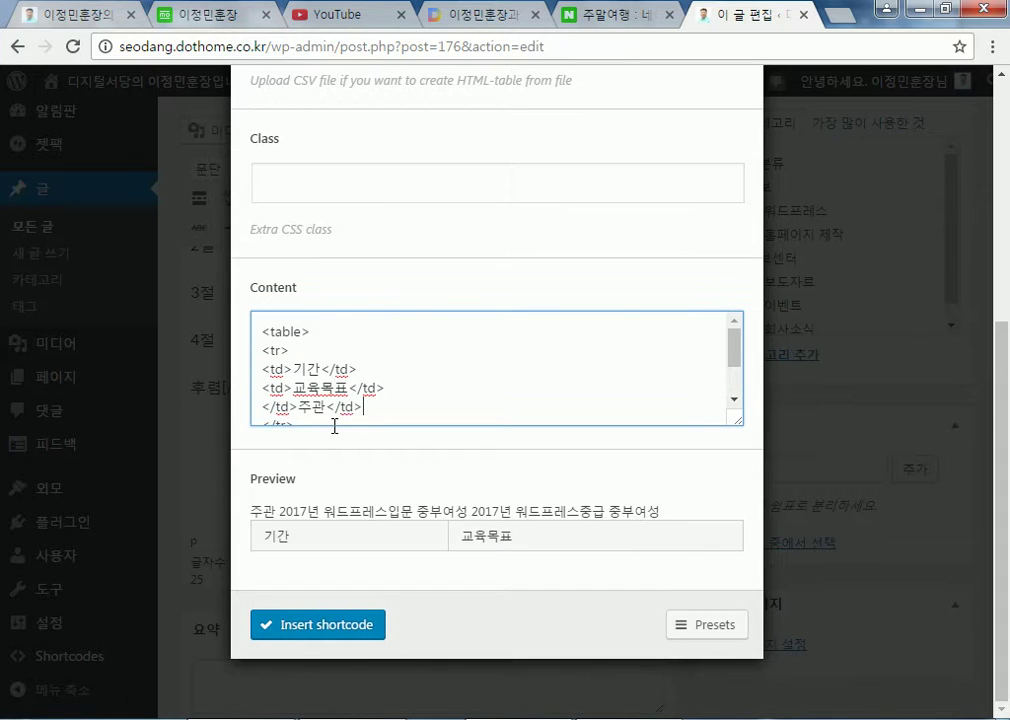
Fix the wrong tag before 주관 and add a blank line after the header row
{"action": "key", "text": "Down"}
{"action": "key", "text": "Down"}
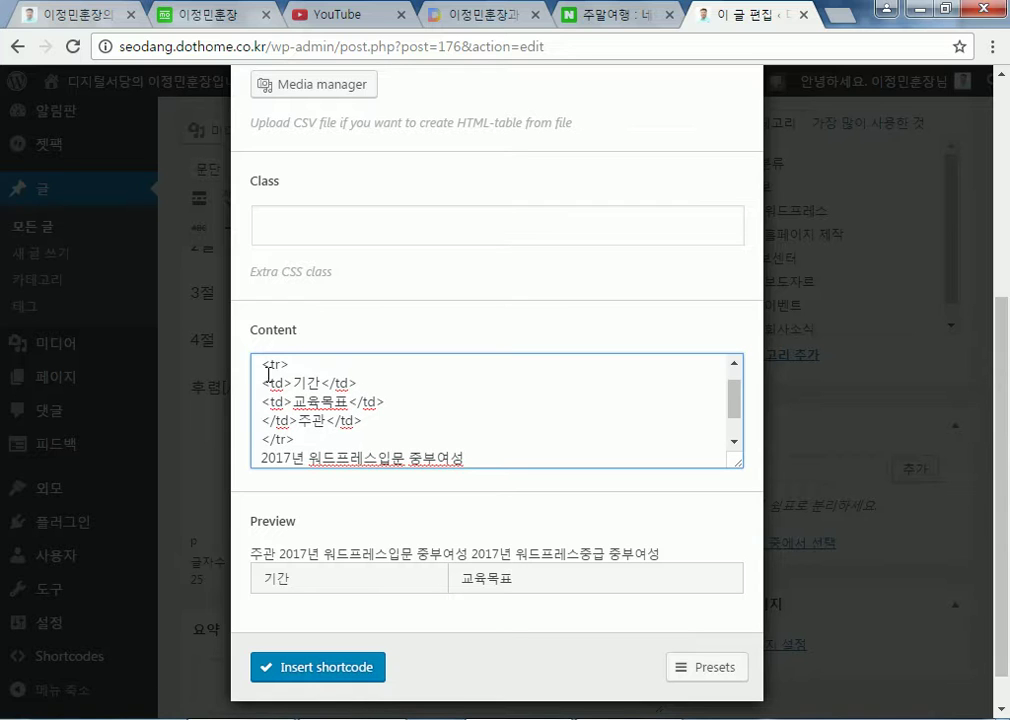
{"action": "left_click", "coordinate": [312, 442]}
{"action": "key", "text": "Return"}
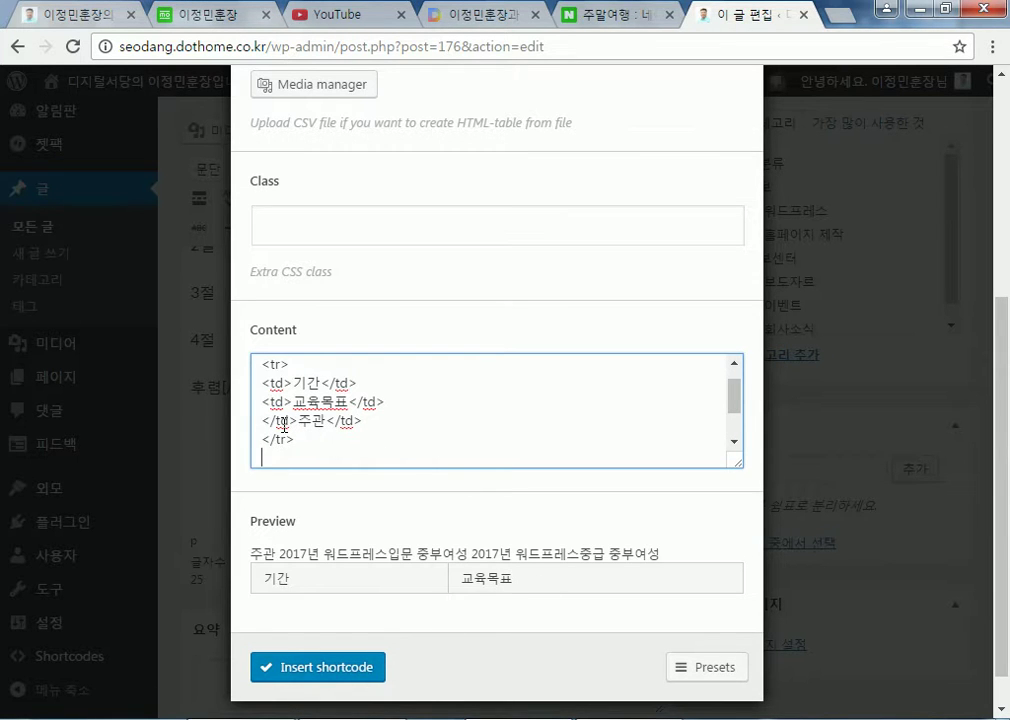
{"action": "left_click", "coordinate": [274, 421]}
{"action": "key", "text": "BackSpace"}
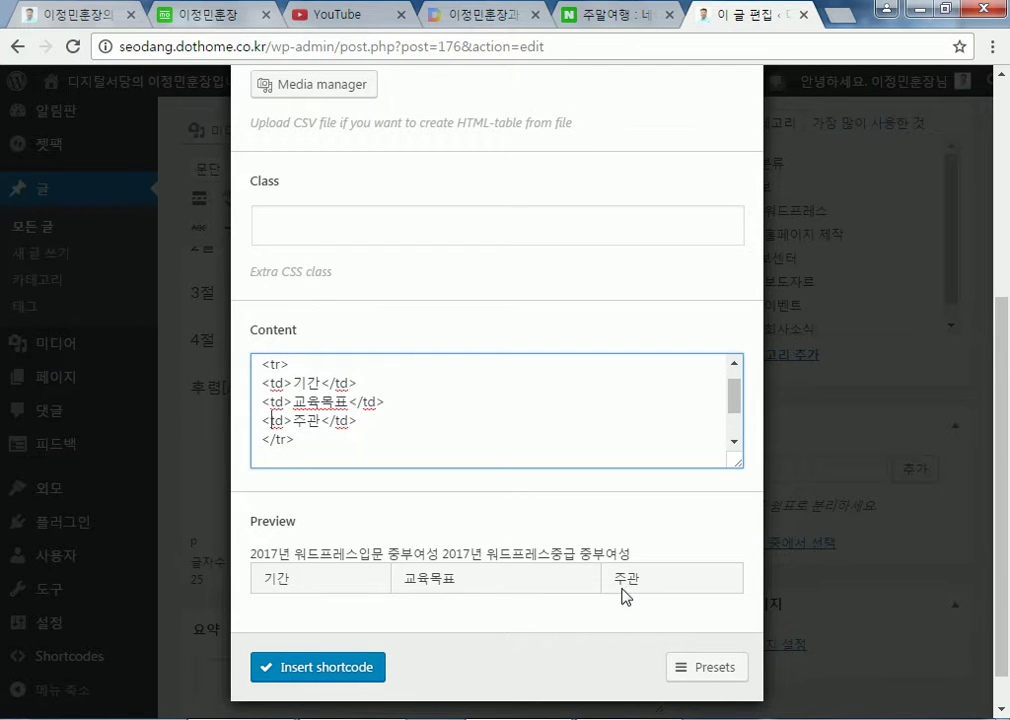
{"action": "left_click", "coordinate": [285, 457]}
{"action": "scroll", "coordinate": [300, 455], "scroll_direction": "down", "scroll_amount": 1}
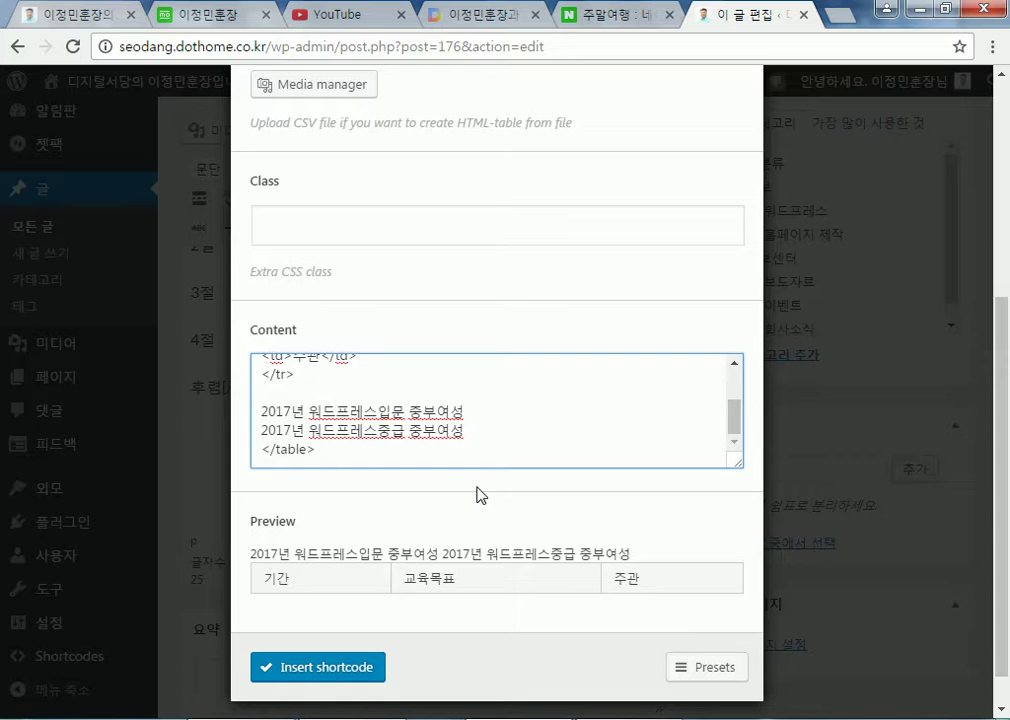
Insert the su_table shortcode table into the post and drag it shorter
{"action": "left_click", "coordinate": [318, 670]}
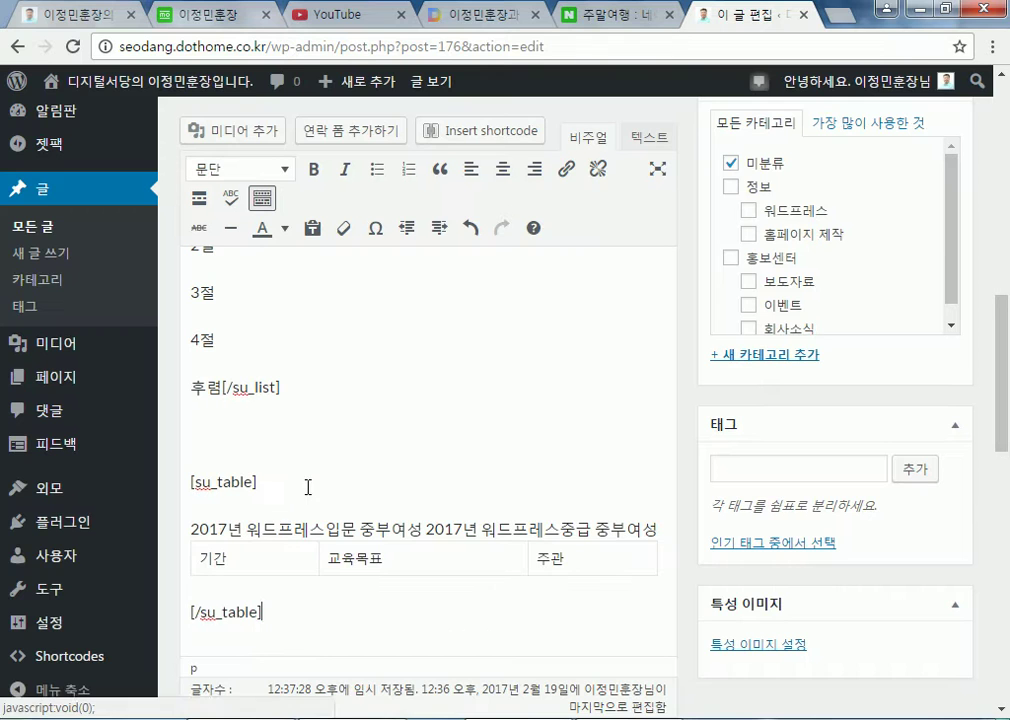
{"action": "scroll", "coordinate": [290, 480], "scroll_direction": "down", "scroll_amount": 2}
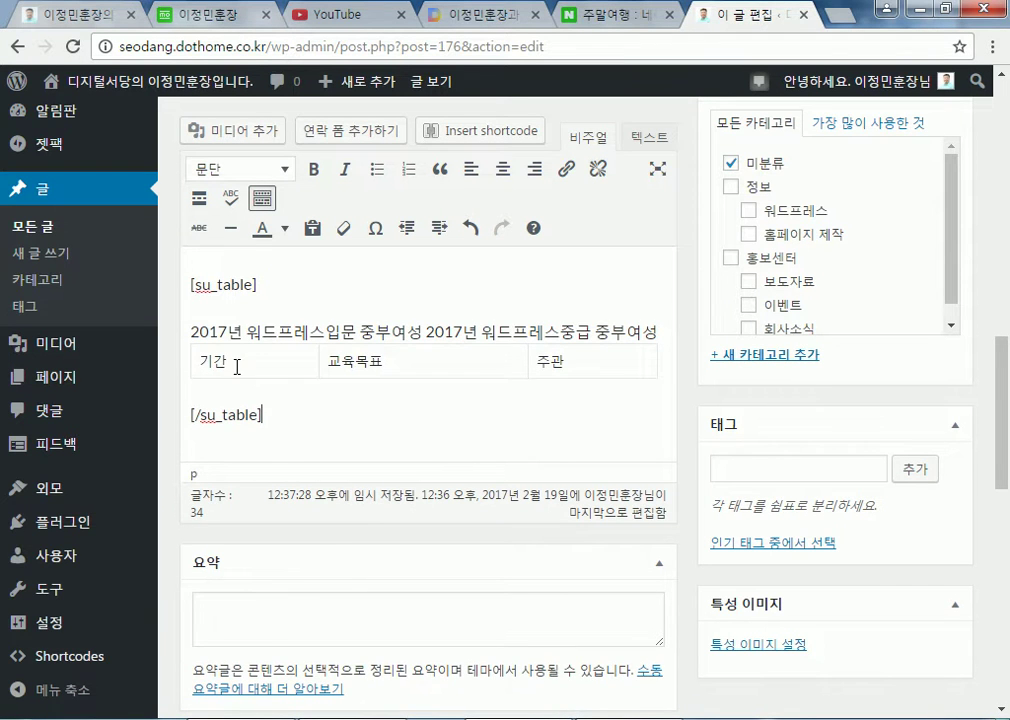
{"action": "left_click_drag", "start_coordinate": [192, 332], "coordinate": [201, 335]}
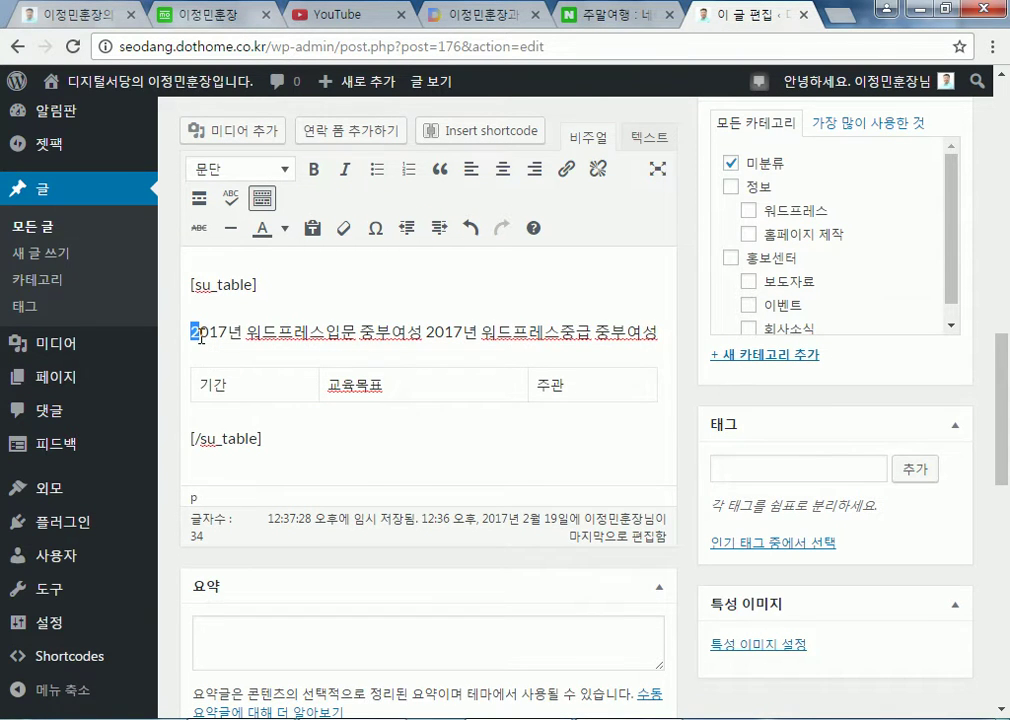
{"action": "left_click", "coordinate": [582, 390]}
{"action": "mouse_move", "coordinate": [658, 402]}
{"action": "left_mouse_down"}
{"action": "mouse_move", "coordinate": [648, 441]}
{"action": "mouse_move", "coordinate": [656, 424]}
{"action": "left_mouse_up"}
{"action": "left_click_drag", "start_coordinate": [326, 388], "coordinate": [598, 397]}
Centre the header row cells 기간, 교육목표 and 주관, then shrink the row height
{"action": "left_click_drag", "start_coordinate": [211, 390], "coordinate": [555, 388]}
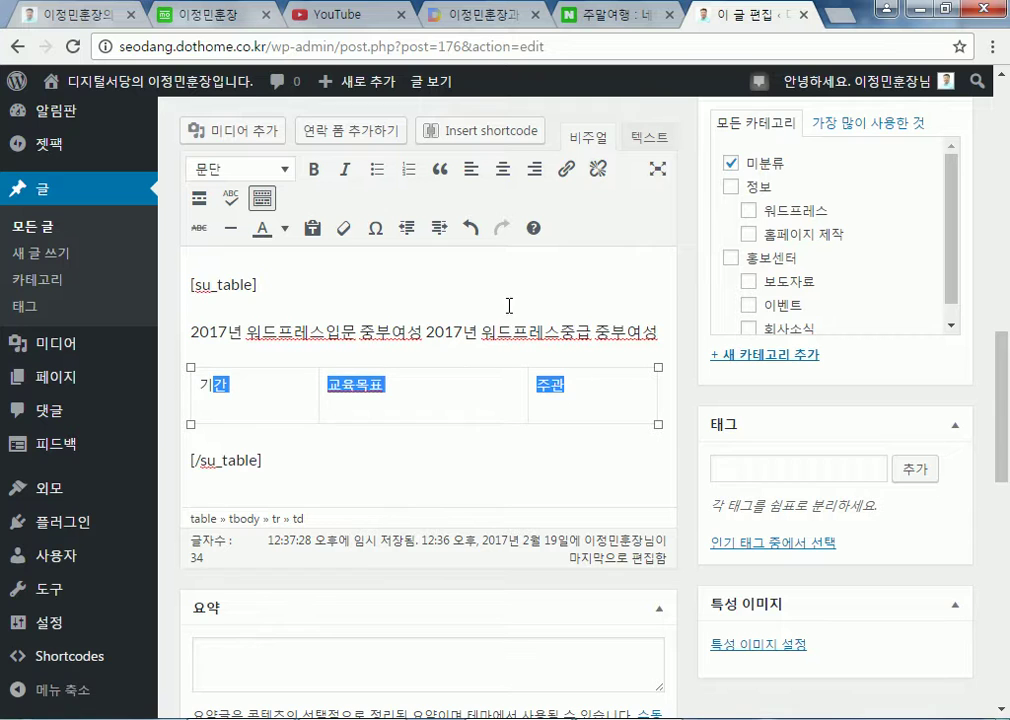
{"action": "left_click", "coordinate": [501, 170]}
{"action": "left_click", "coordinate": [486, 396]}
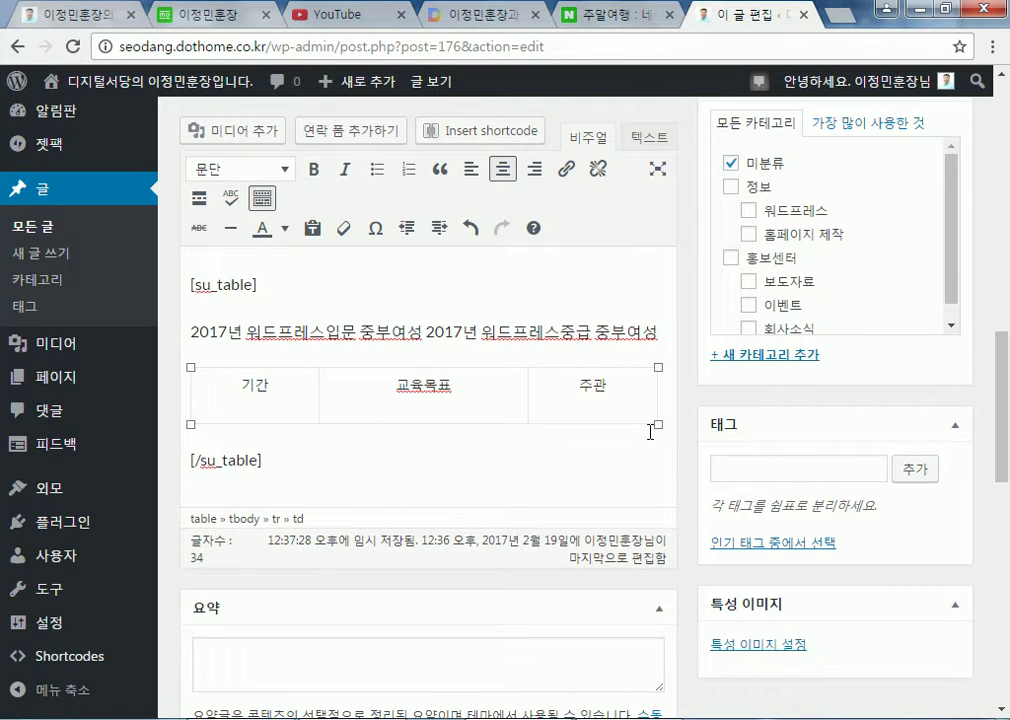
{"action": "left_click_drag", "start_coordinate": [657, 427], "coordinate": [657, 404]}
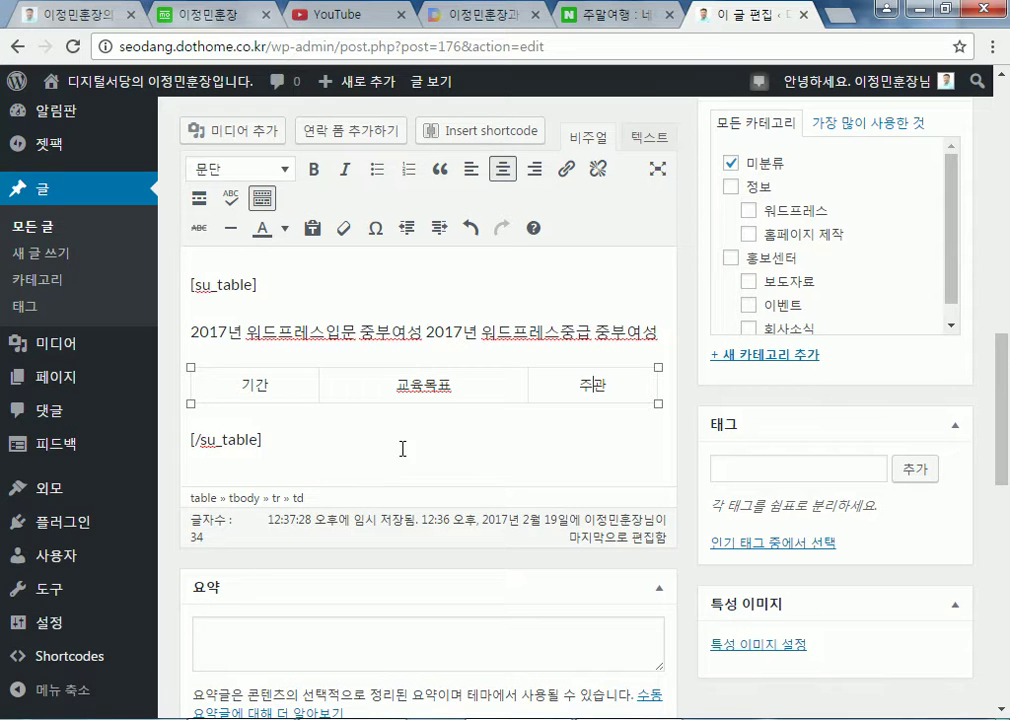
{"action": "scroll", "coordinate": [410, 424], "scroll_direction": "down", "scroll_amount": 3}
{"action": "scroll", "coordinate": [310, 480], "scroll_direction": "up", "scroll_amount": 4}
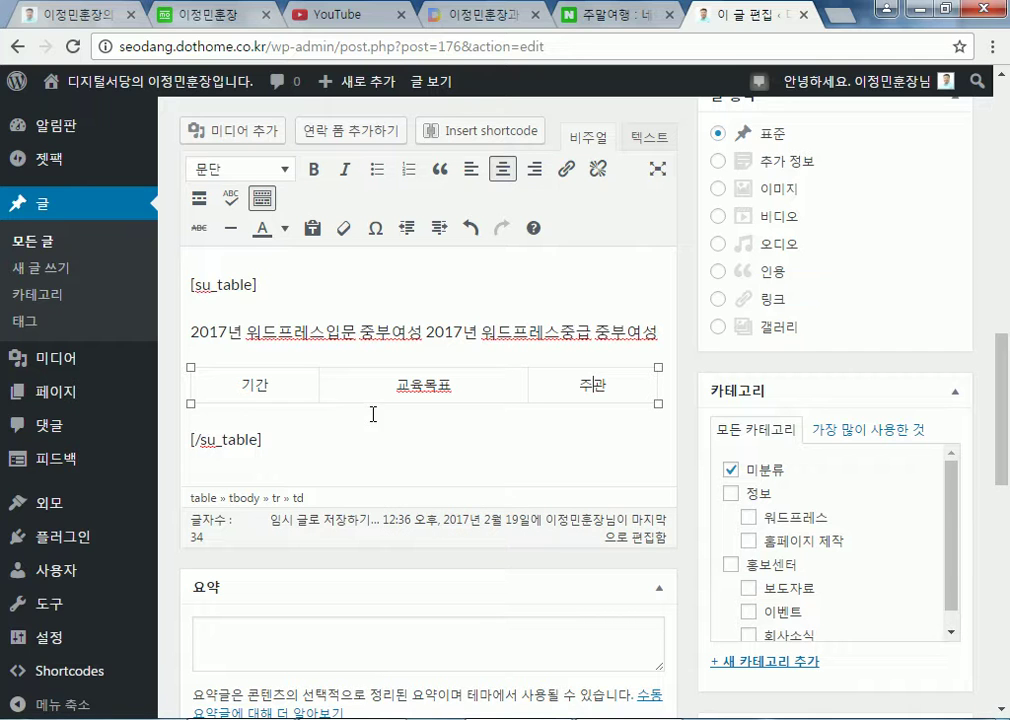
Add blank lines below the closing [/su_table] shortcode
{"action": "left_click", "coordinate": [302, 455]}
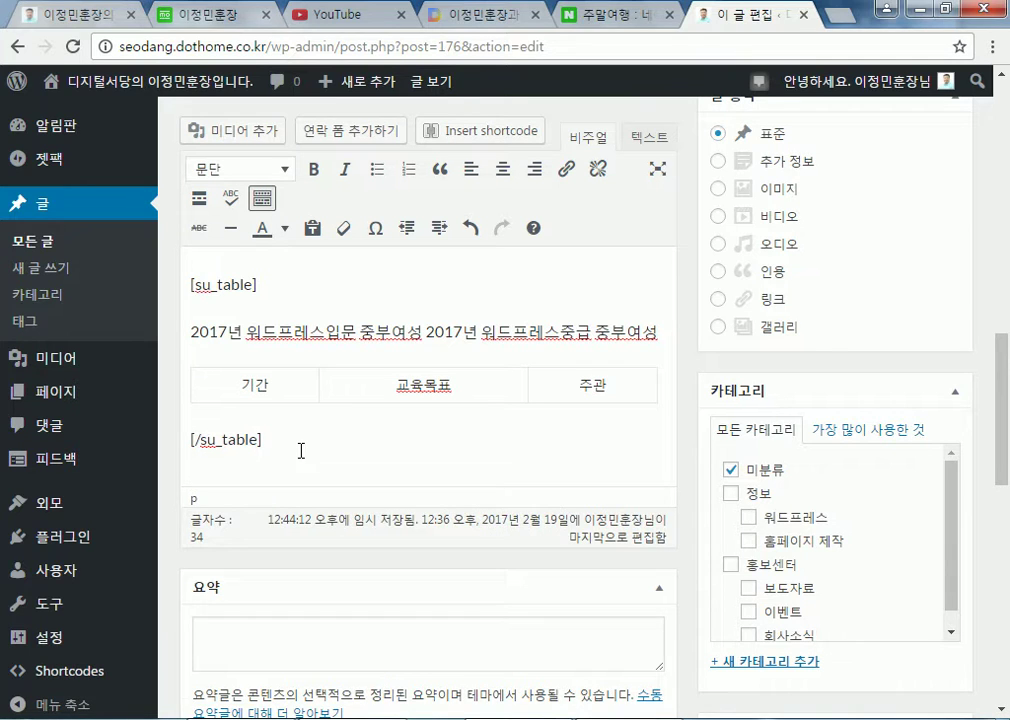
{"action": "key", "text": "Return"}
{"action": "key", "text": "Return"}
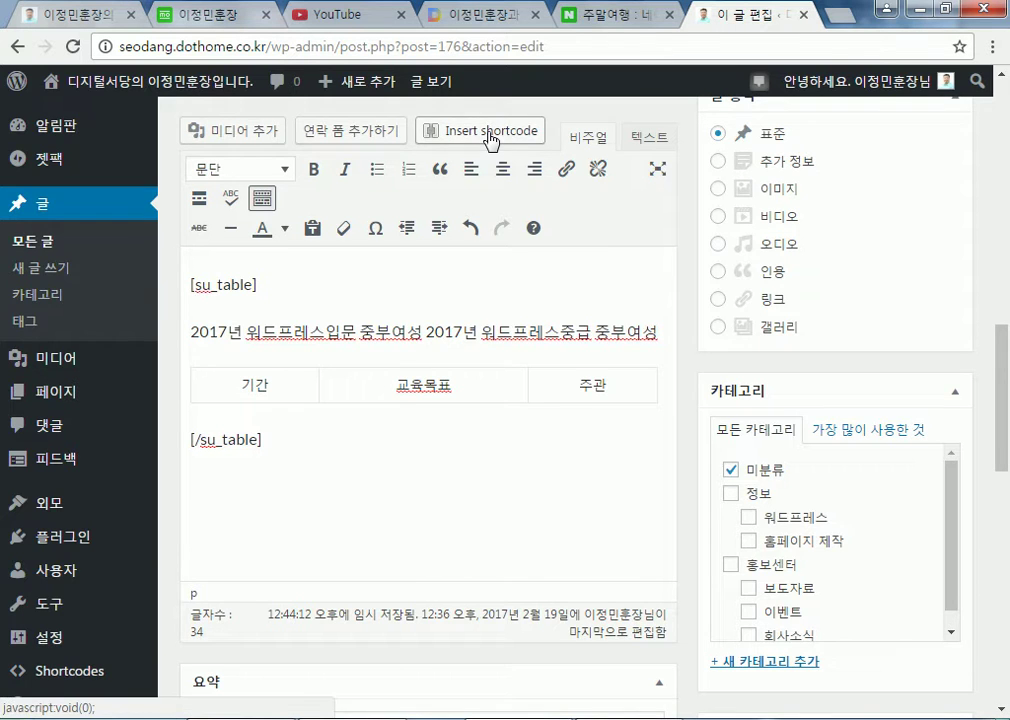
{"action": "left_click", "coordinate": [490, 141]}
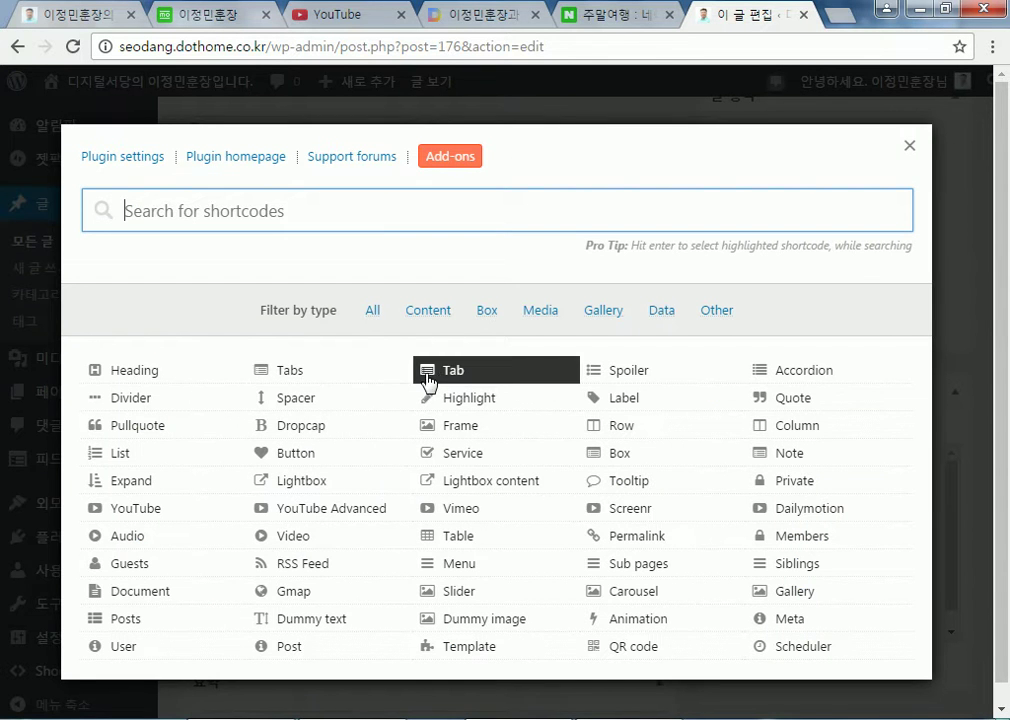
Choose the Tabs shortcode and review its defaults: active tab 1, entries Title 1–3
{"action": "left_click", "coordinate": [297, 381]}
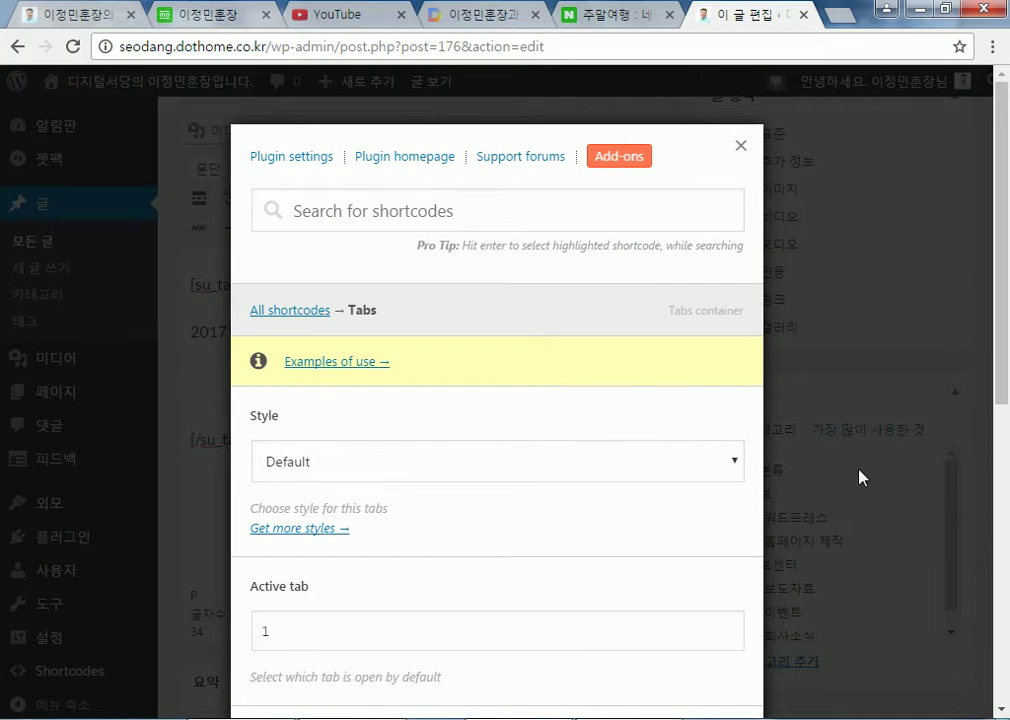
{"action": "scroll", "coordinate": [883, 485], "scroll_direction": "down", "scroll_amount": 5}
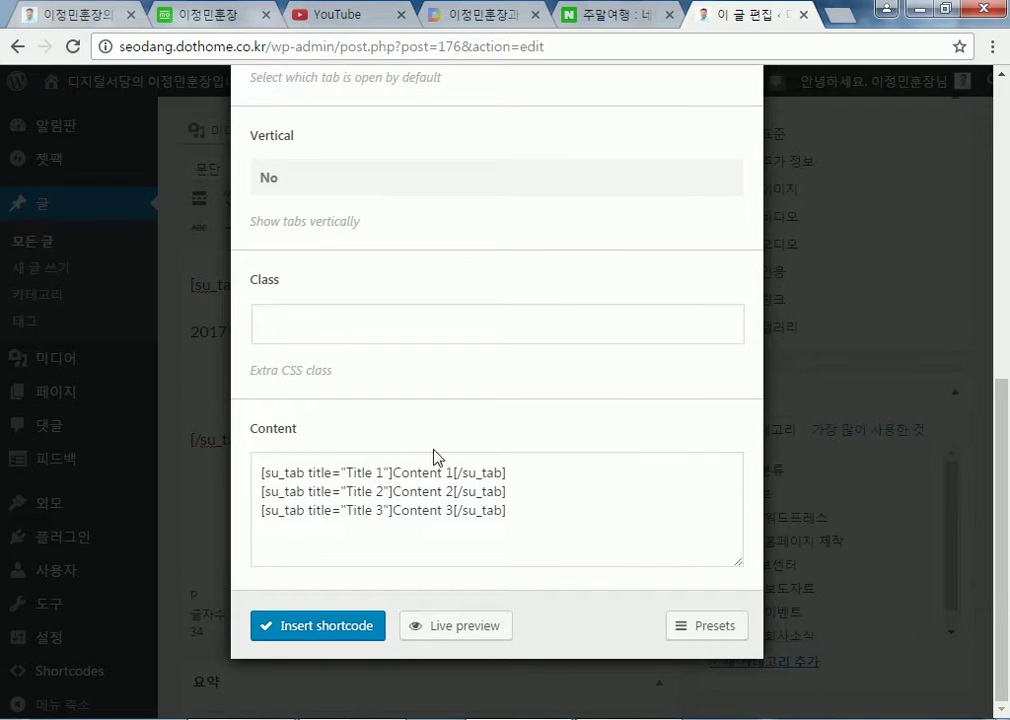
{"action": "left_click_drag", "start_coordinate": [397, 474], "coordinate": [454, 473]}
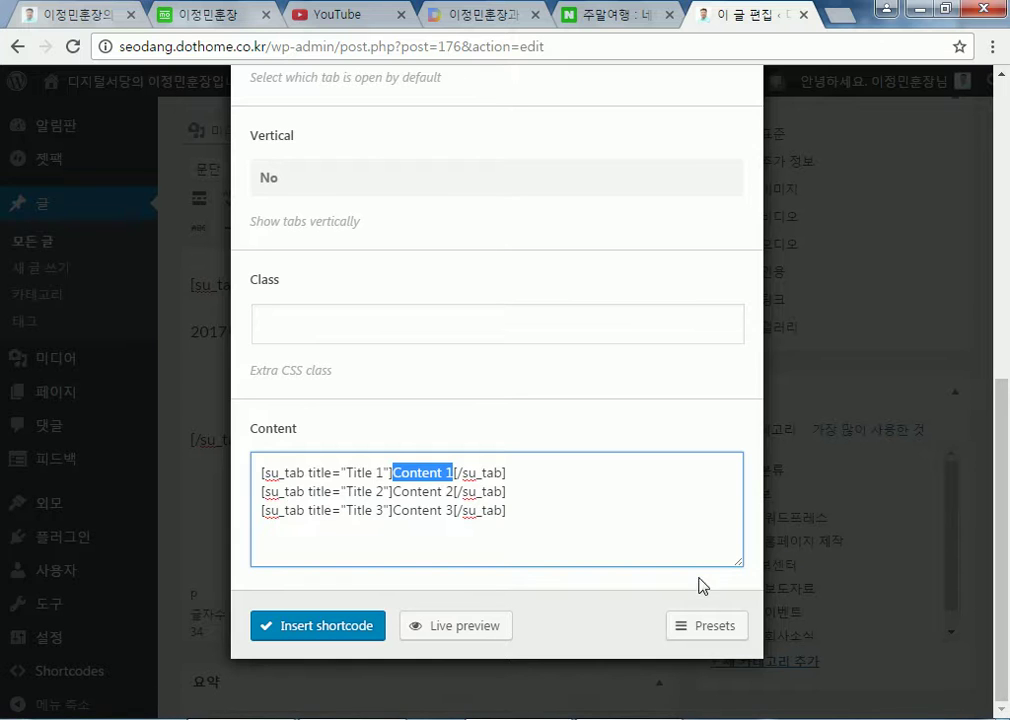
{"action": "scroll", "coordinate": [400, 493], "scroll_direction": "up", "scroll_amount": 3}
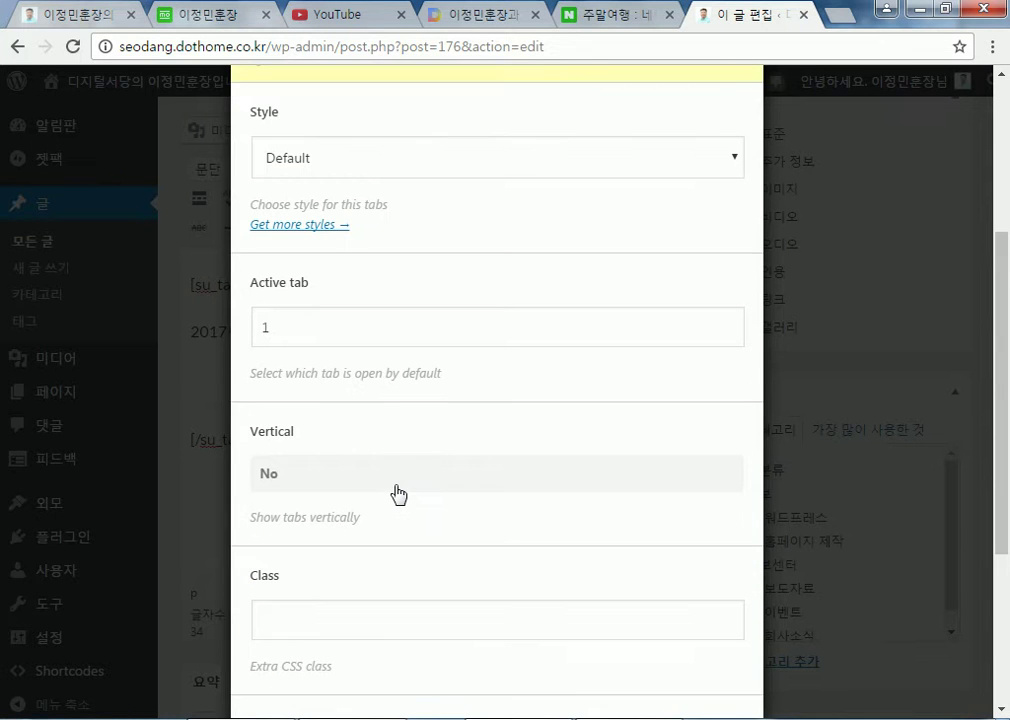
{"action": "left_click", "coordinate": [302, 336]}
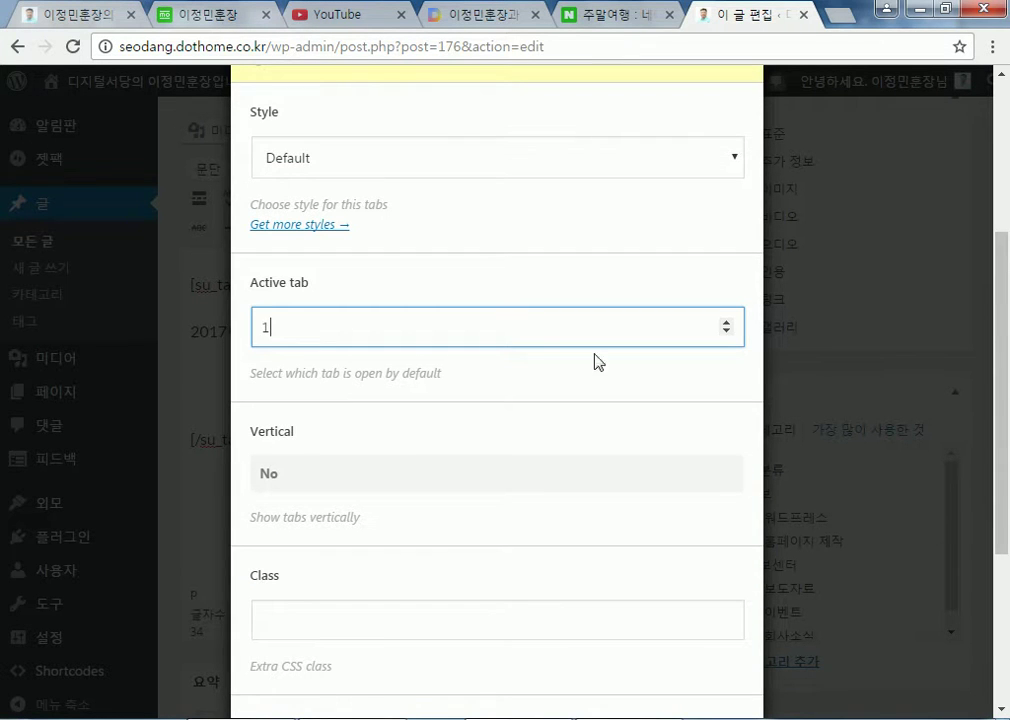
{"action": "left_click", "coordinate": [727, 330]}
{"action": "left_click", "coordinate": [727, 331]}
{"action": "scroll", "coordinate": [360, 495], "scroll_direction": "down", "scroll_amount": 2}
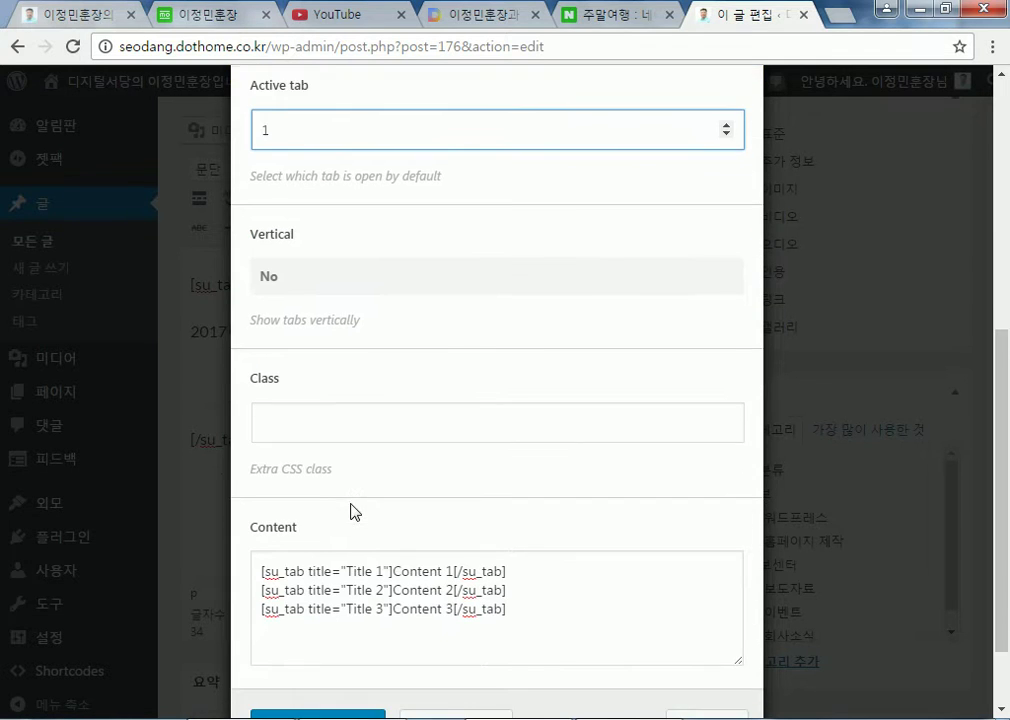
{"action": "left_click", "coordinate": [329, 420]}
Replace the tab placeholder contents with the Korean words 아빠, 엄마 and 누나
{"action": "left_click_drag", "start_coordinate": [393, 572], "coordinate": [452, 572]}
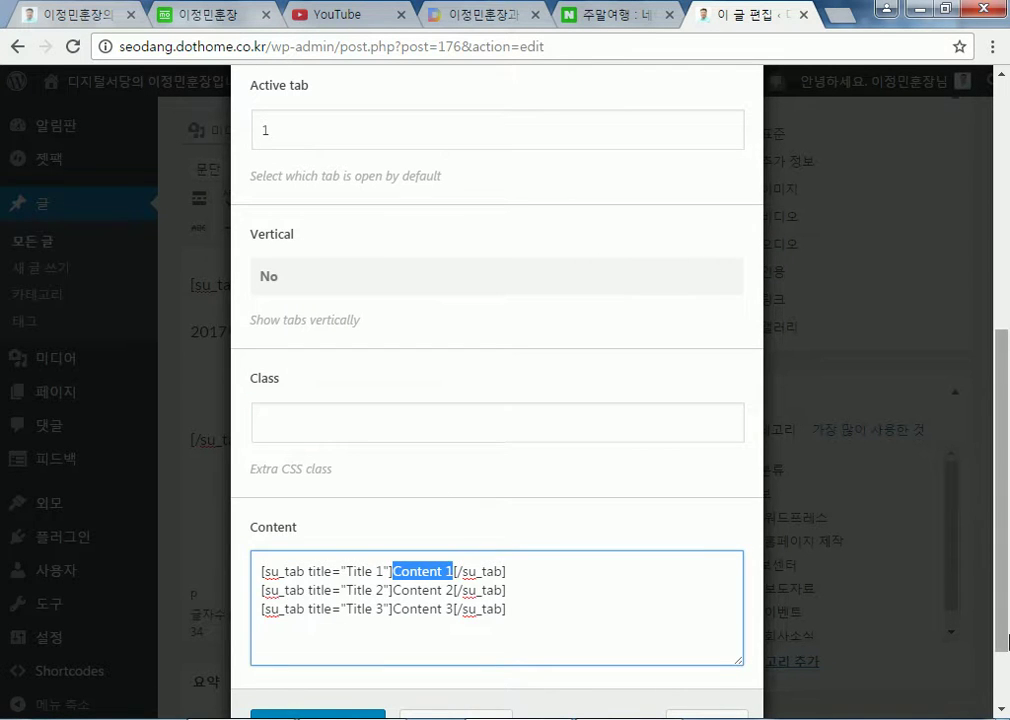
{"action": "type", "text": "dkQk"}
{"action": "key", "text": "BackSpace"}
{"action": "key", "text": "BackSpace"}
{"action": "key", "text": "BackSpace"}
{"action": "key", "text": "BackSpace"}
{"action": "type", "text": "아빠"}
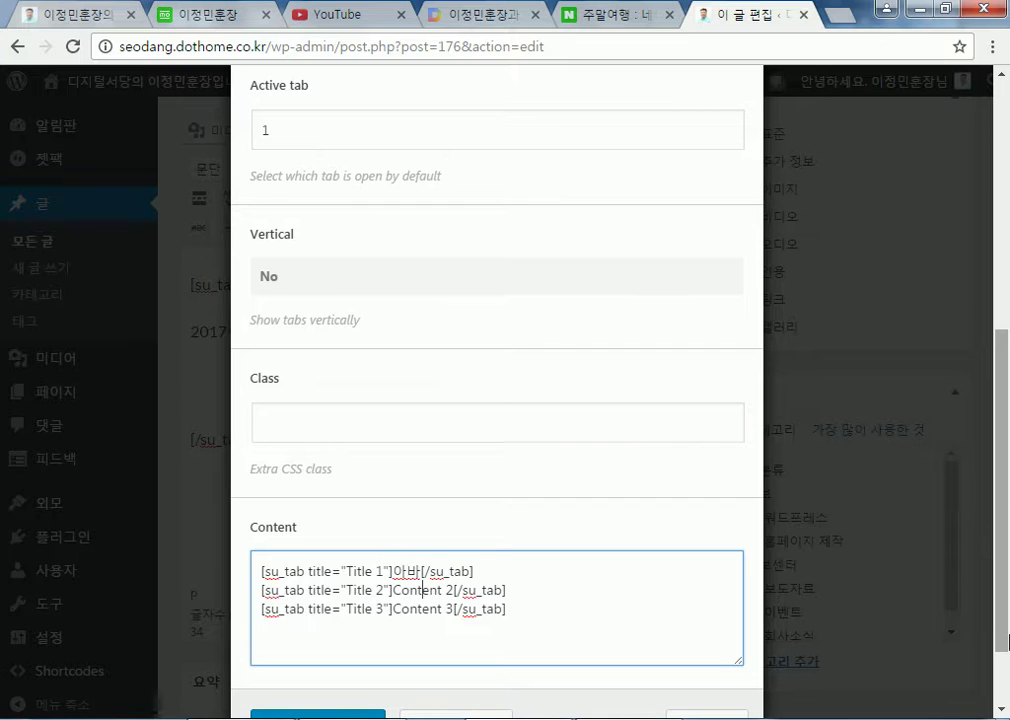
{"action": "key", "text": "BackSpace"}
{"action": "type", "text": "빠"}
{"action": "type", "text": "엄마"}
{"action": "key", "text": "Delete"}
{"action": "key", "text": "Delete"}
{"action": "key", "text": "Delete"}
{"action": "key", "text": "Delete"}
{"action": "key", "text": "Delete"}
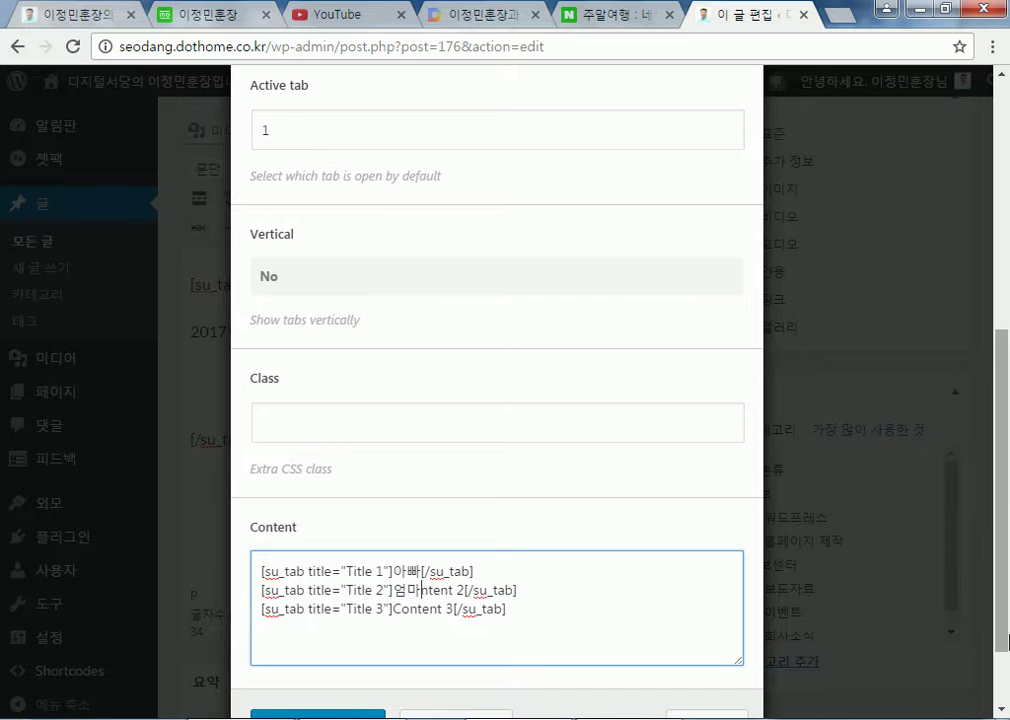
{"action": "key", "text": "Delete"}
{"action": "key", "text": "Delete"}
{"action": "key", "text": "Delete"}
{"action": "key", "text": "Delete"}
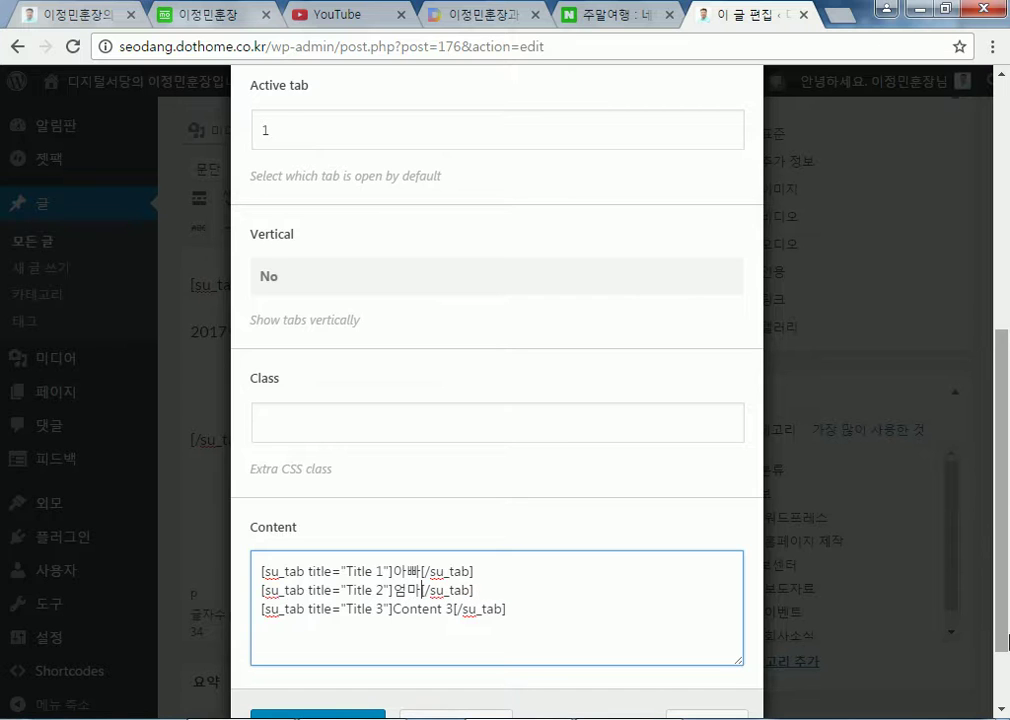
{"action": "type", "text": "누나"}
{"action": "key", "text": "Delete"}
{"action": "key", "text": "Delete"}
{"action": "key", "text": "Delete"}
{"action": "key", "text": "Delete"}
{"action": "key", "text": "Delete"}
{"action": "key", "text": "Delete"}
{"action": "key", "text": "Delete"}
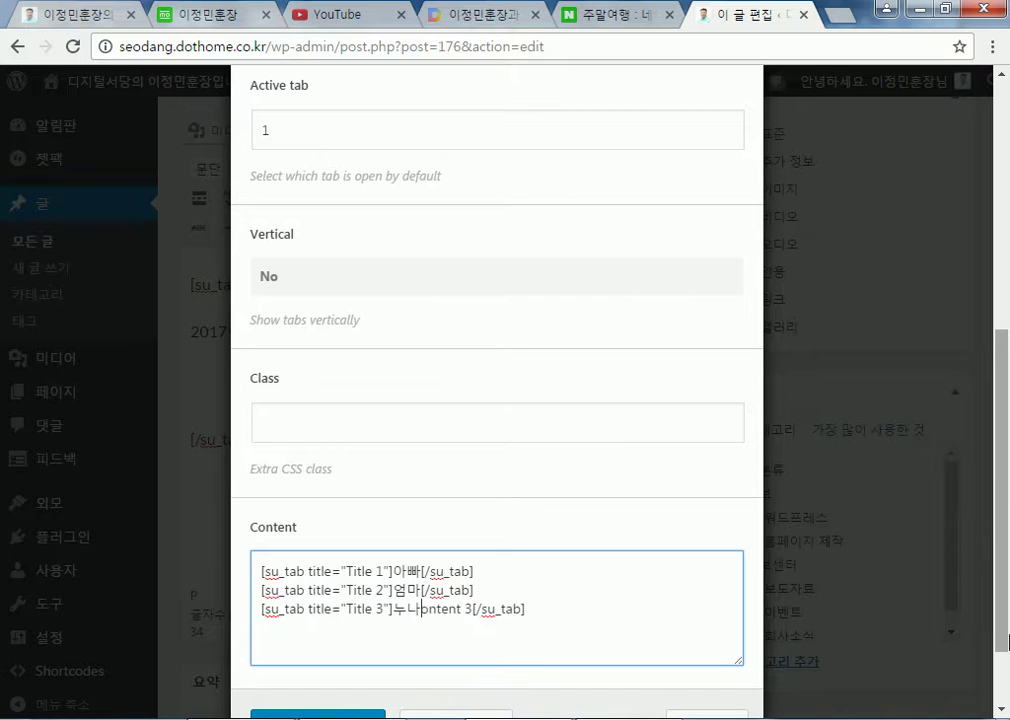
{"action": "key", "text": "Delete"}
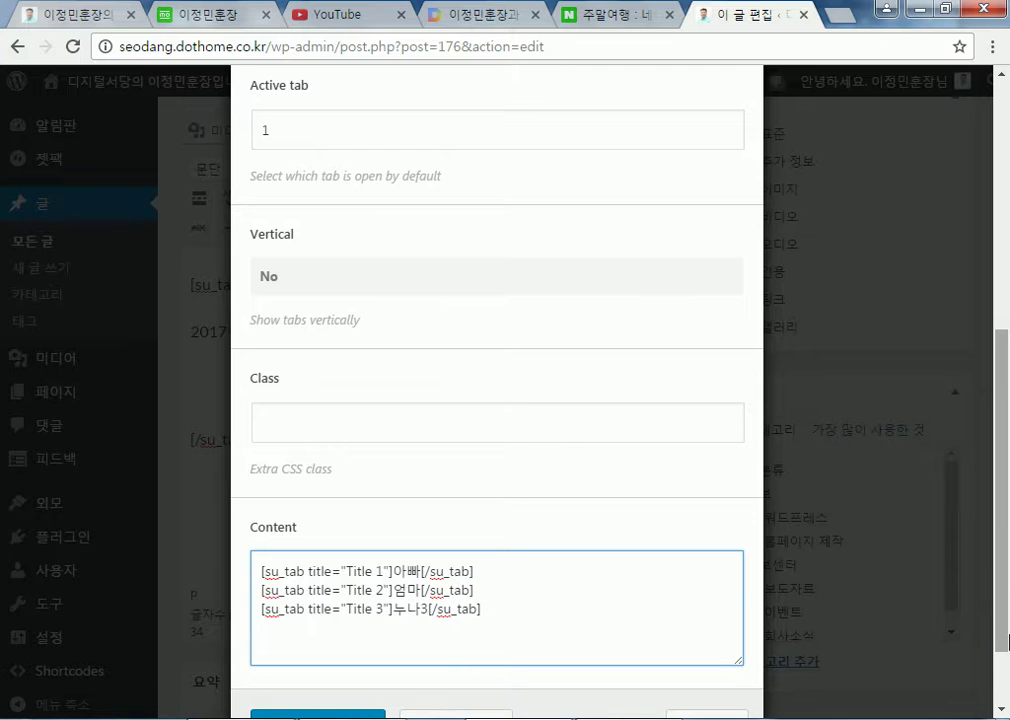
Raise the default open tab number to 4
{"action": "scroll", "coordinate": [658, 494], "scroll_direction": "up", "scroll_amount": 3}
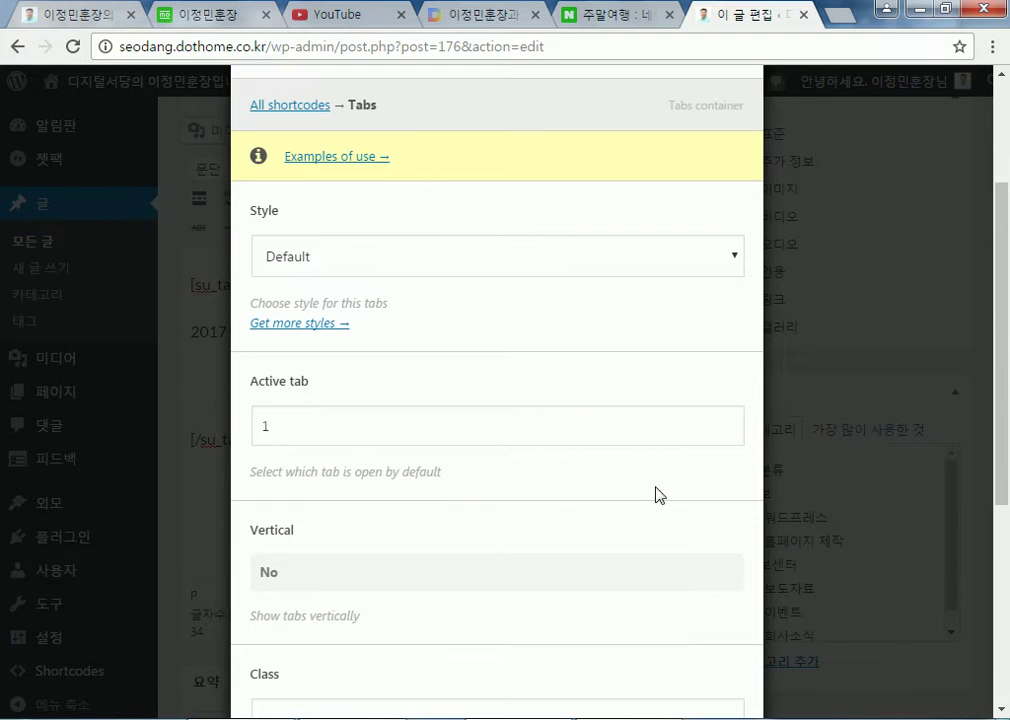
{"action": "left_click", "coordinate": [727, 422]}
{"action": "left_click", "coordinate": [727, 422]}
{"action": "left_click", "coordinate": [727, 422]}
{"action": "scroll", "coordinate": [694, 548], "scroll_direction": "down", "scroll_amount": 3}
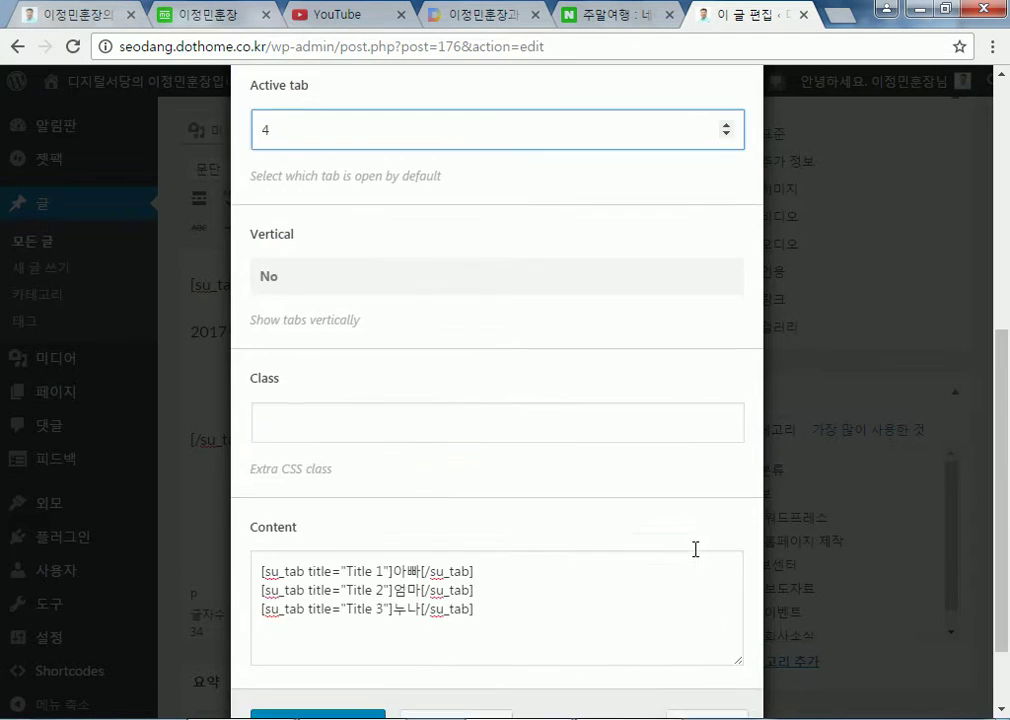
Duplicate the third tab line as a fourth tab titled 4 with content 나
{"action": "left_click", "coordinate": [598, 630]}
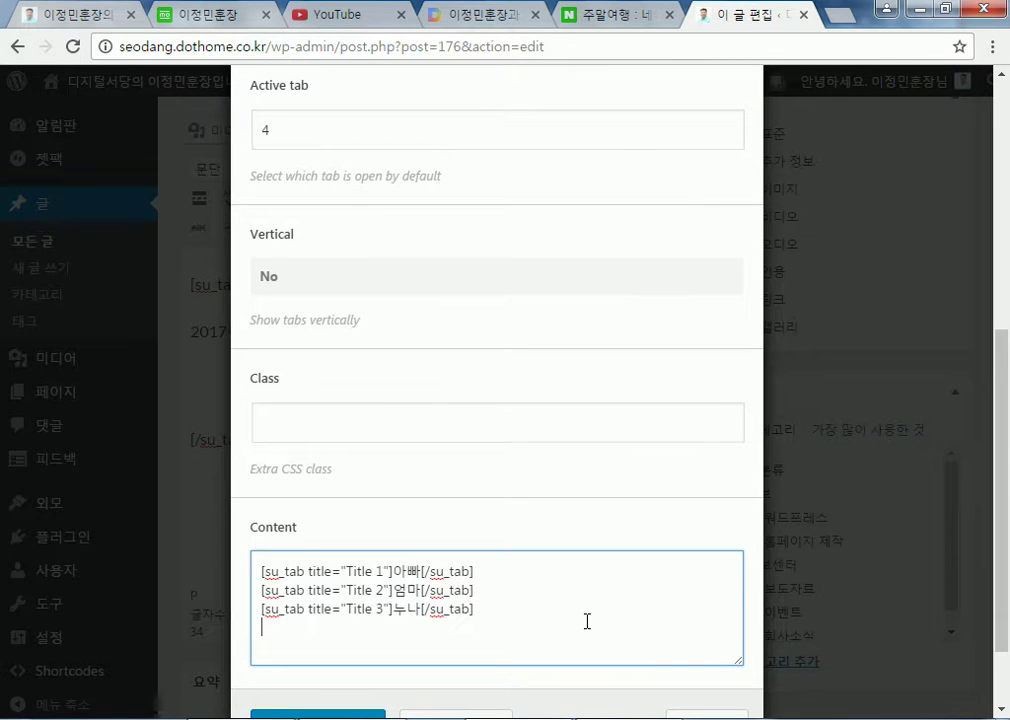
{"action": "left_click_drag", "start_coordinate": [261, 608], "coordinate": [260, 626]}
{"action": "key", "text": "ctrl+c"}
{"action": "left_click", "coordinate": [358, 625]}
{"action": "key", "text": "ctrl+v"}
{"action": "double_click", "coordinate": [380, 627]}
{"action": "type", "text": "4"}
{"action": "left_click_drag", "start_coordinate": [393, 627], "coordinate": [425, 627]}
{"action": "type", "text": "나"}
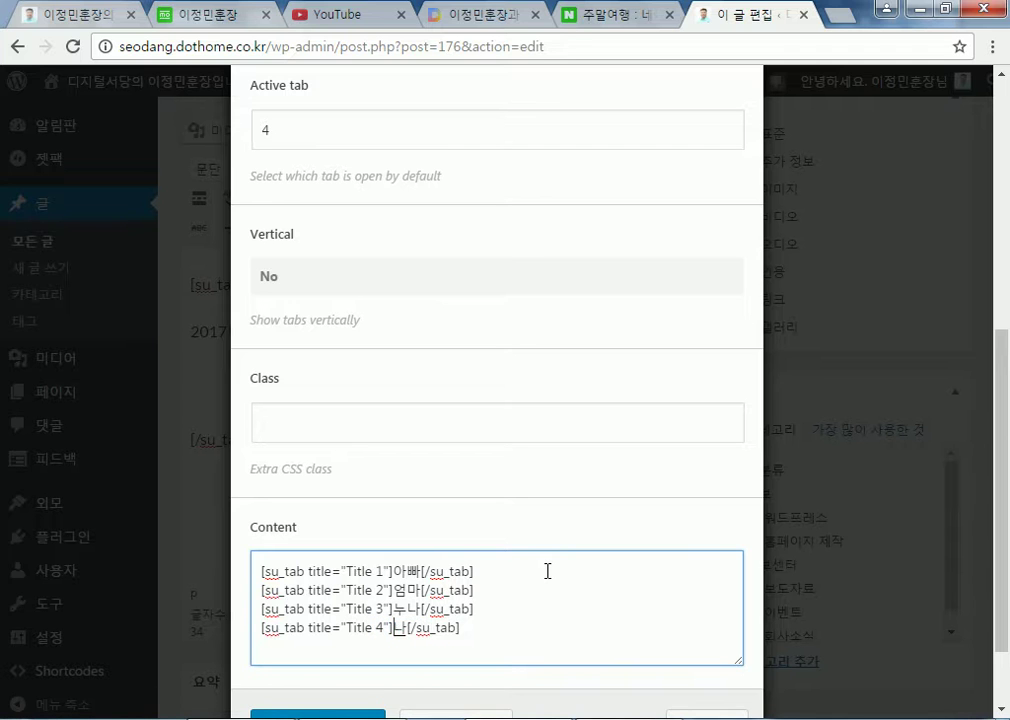
Review the tab entries and lower the default open tab number again
{"action": "scroll", "coordinate": [547, 571], "scroll_direction": "up", "scroll_amount": 4}
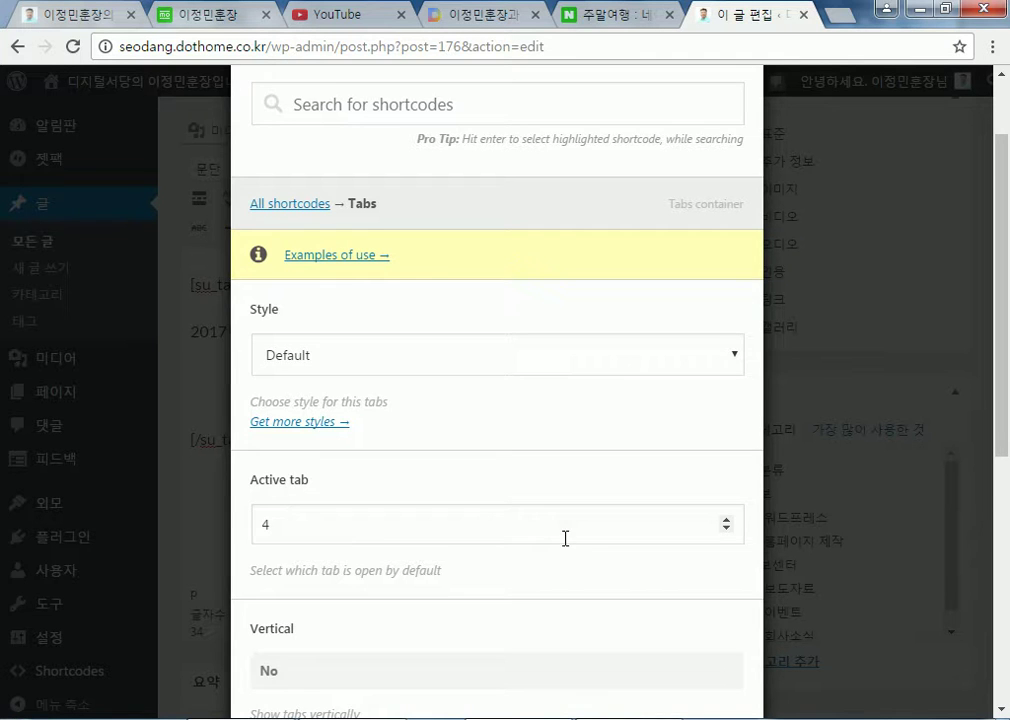
{"action": "scroll", "coordinate": [530, 545], "scroll_direction": "down", "scroll_amount": 1}
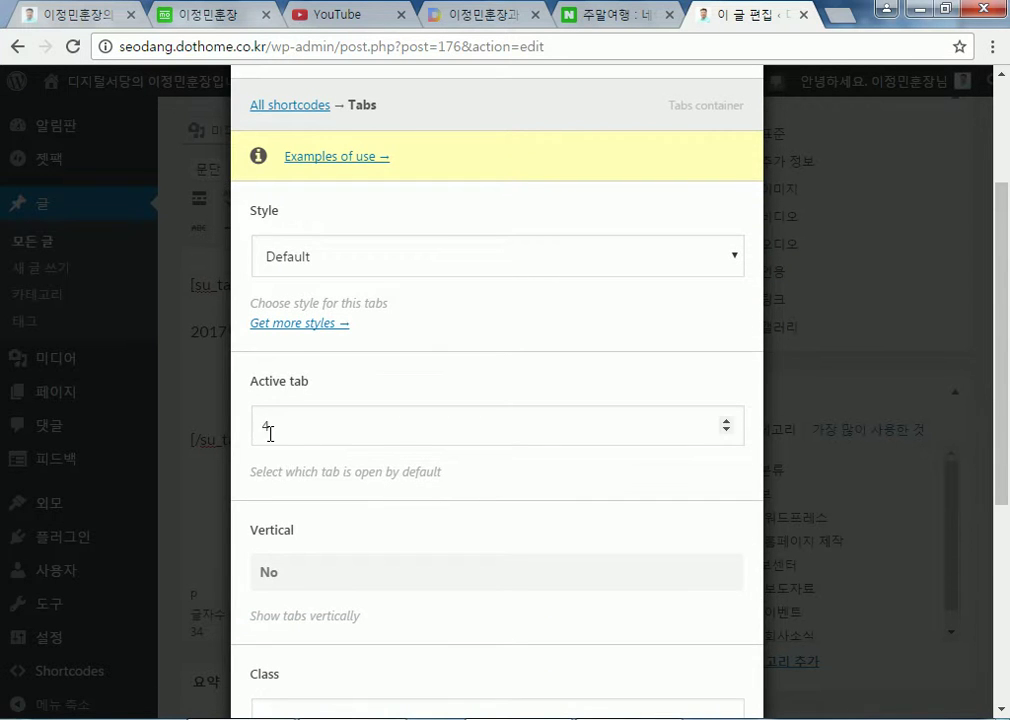
{"action": "scroll", "coordinate": [269, 433], "scroll_direction": "down", "scroll_amount": 4}
{"action": "left_click_drag", "start_coordinate": [373, 529], "coordinate": [414, 528]}
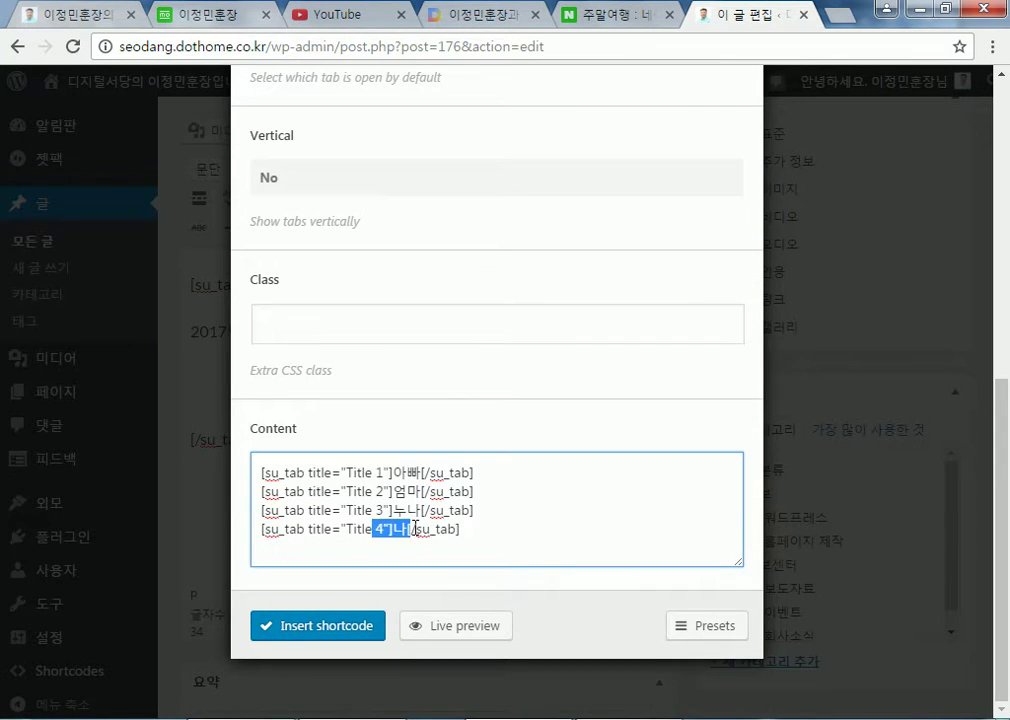
{"action": "scroll", "coordinate": [559, 383], "scroll_direction": "up", "scroll_amount": 3}
{"action": "left_click", "coordinate": [728, 323]}
{"action": "left_click", "coordinate": [727, 331]}
{"action": "left_click", "coordinate": [727, 331]}
{"action": "left_click", "coordinate": [727, 331]}
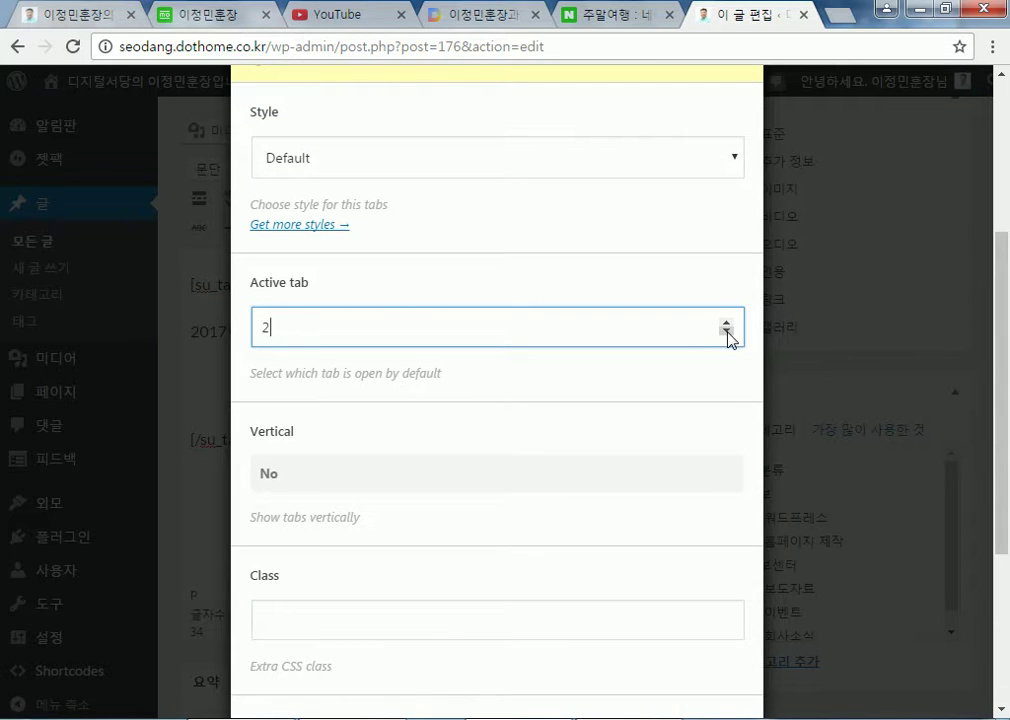
{"action": "scroll", "coordinate": [559, 579], "scroll_direction": "down", "scroll_amount": 3}
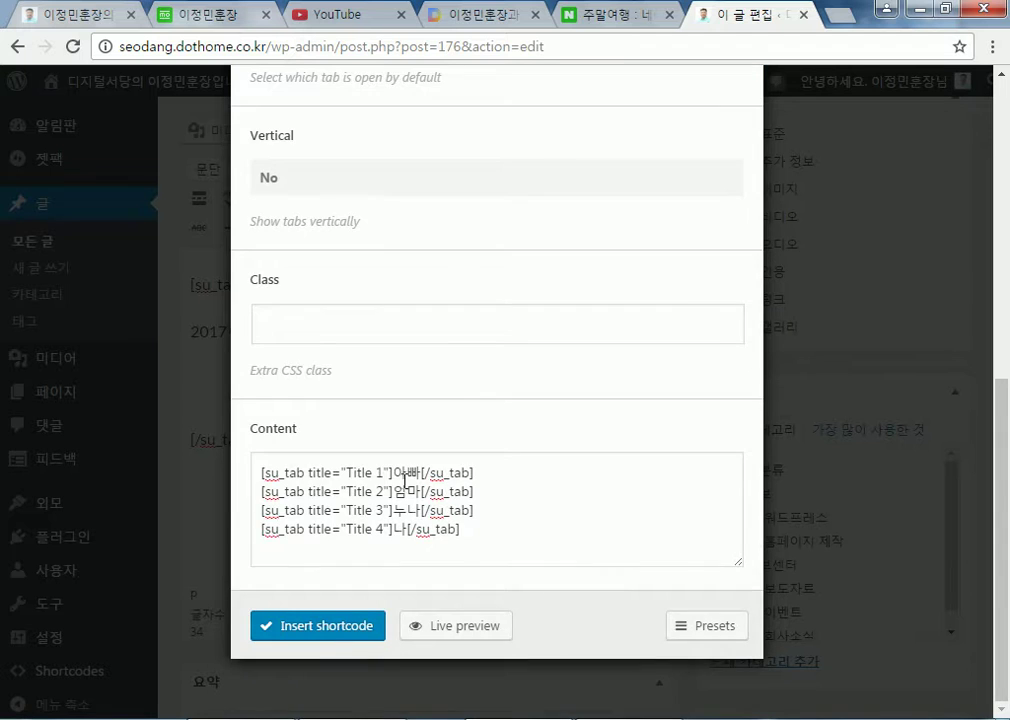
{"action": "scroll", "coordinate": [367, 374], "scroll_direction": "up", "scroll_amount": 3}
Check the Default tab style option, then close the Tabs settings without inserting
{"action": "left_click", "coordinate": [474, 166]}
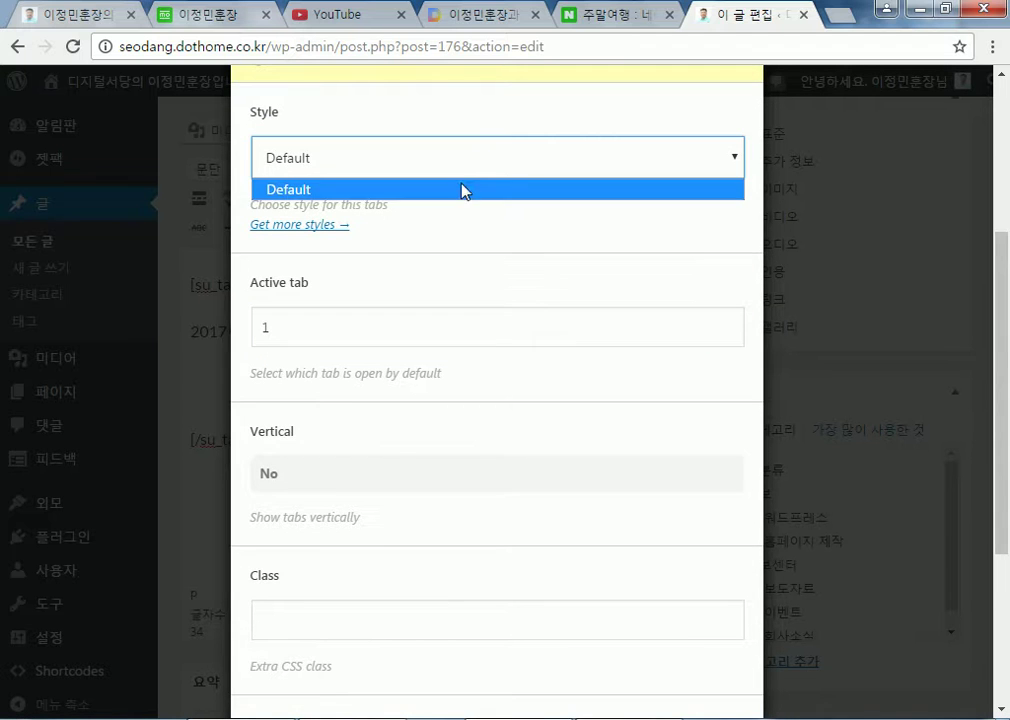
{"action": "left_click", "coordinate": [470, 174]}
{"action": "left_click", "coordinate": [457, 176]}
{"action": "left_click", "coordinate": [742, 258]}
{"action": "left_click", "coordinate": [787, 286]}
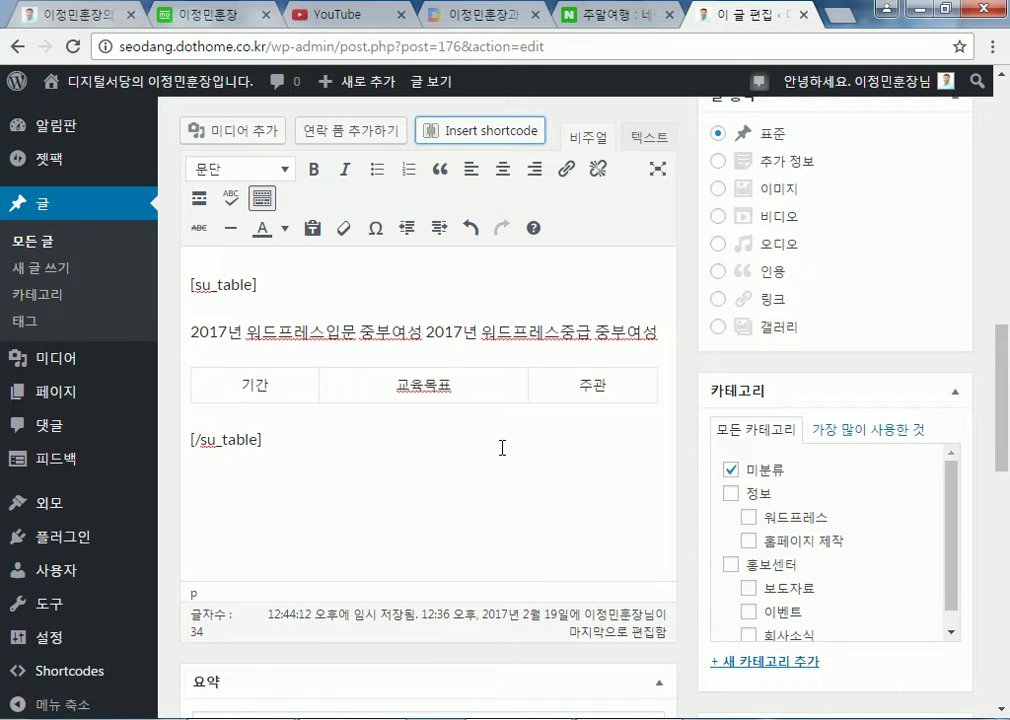
Follow an older revision link, then choose 머무르기 to stay on the edit page
{"action": "scroll", "coordinate": [460, 528], "scroll_direction": "down", "scroll_amount": 3}
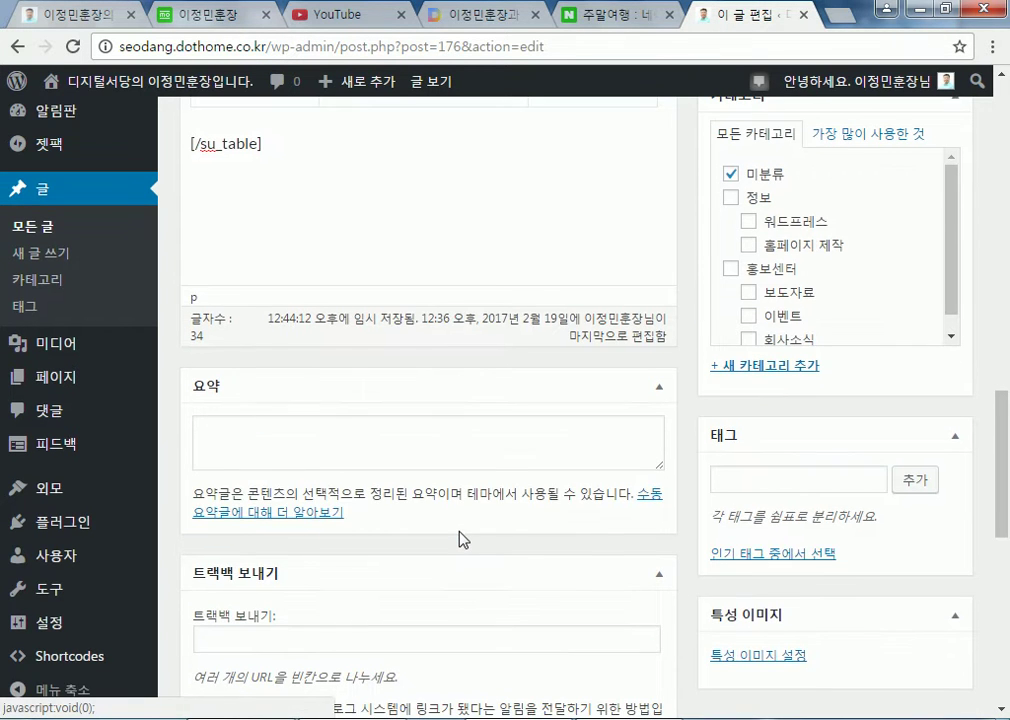
{"action": "scroll", "coordinate": [463, 540], "scroll_direction": "down", "scroll_amount": 4}
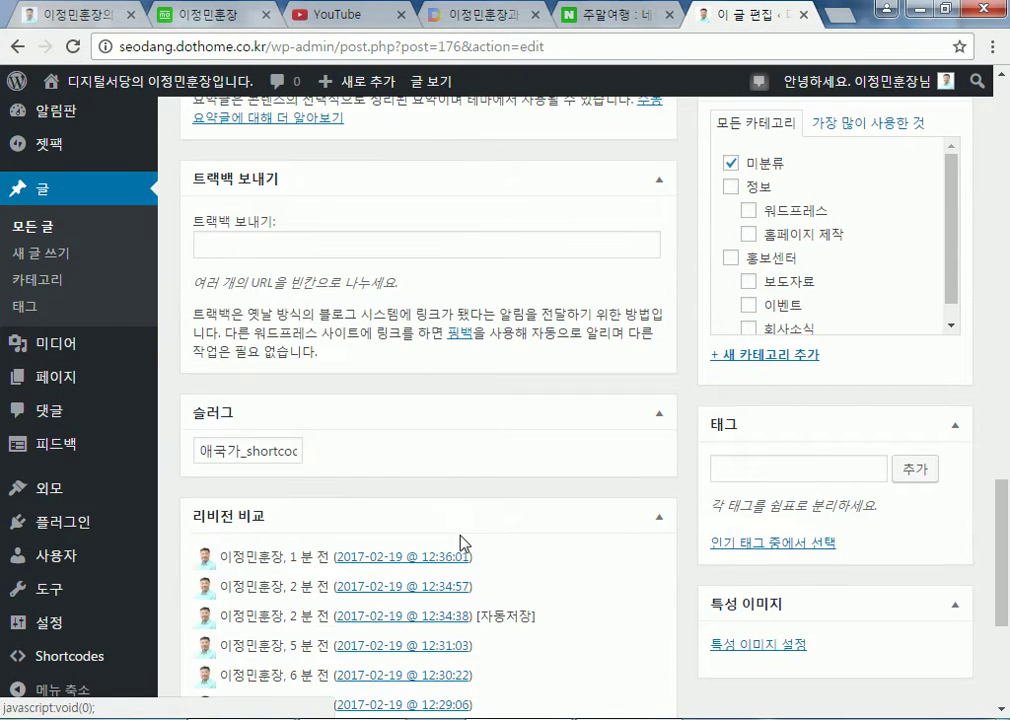
{"action": "scroll", "coordinate": [463, 542], "scroll_direction": "down", "scroll_amount": 3}
{"action": "left_click", "coordinate": [440, 535]}
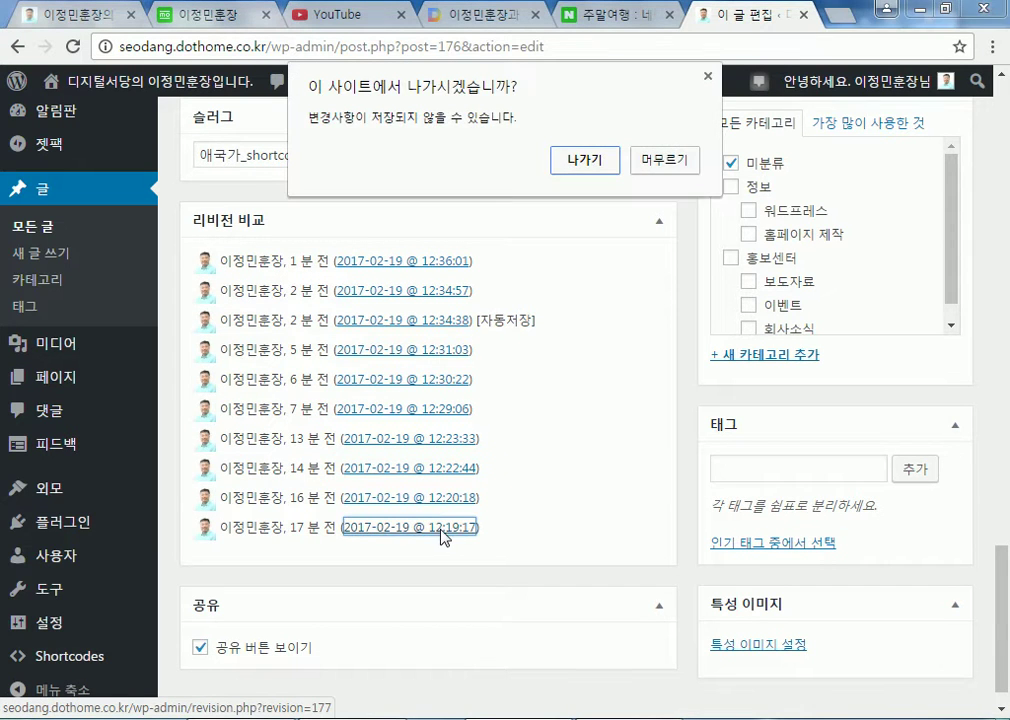
{"action": "left_click", "coordinate": [673, 163]}
Choose Tabs from the Insert shortcode list, reopening its default settings
{"action": "scroll", "coordinate": [500, 355], "scroll_direction": "up", "scroll_amount": 8}
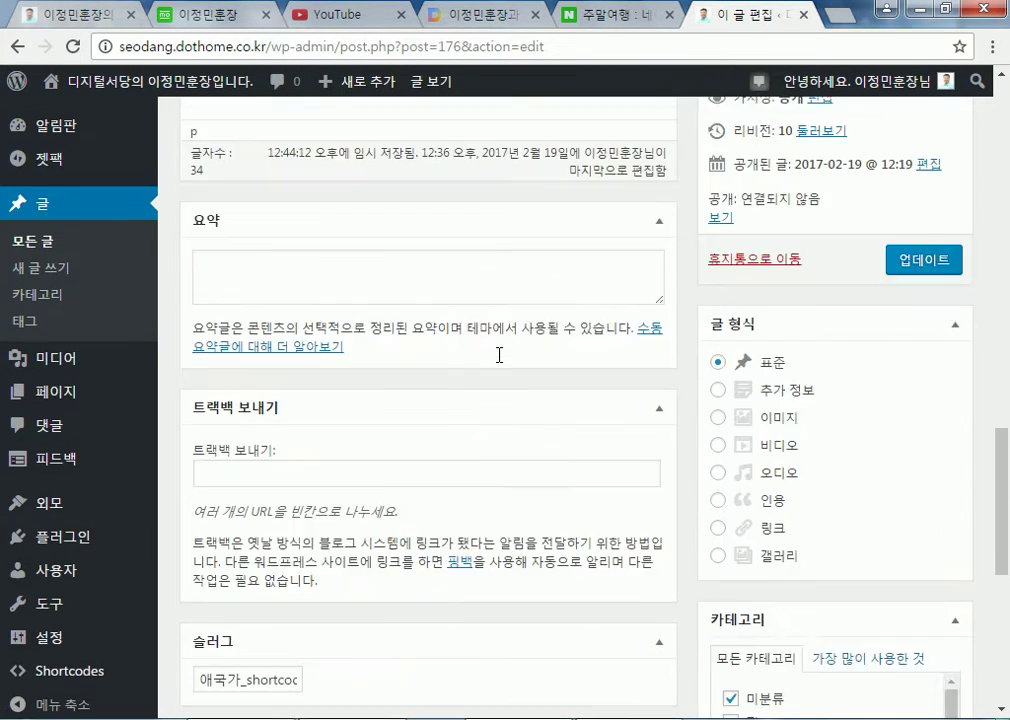
{"action": "scroll", "coordinate": [450, 370], "scroll_direction": "up", "scroll_amount": 1}
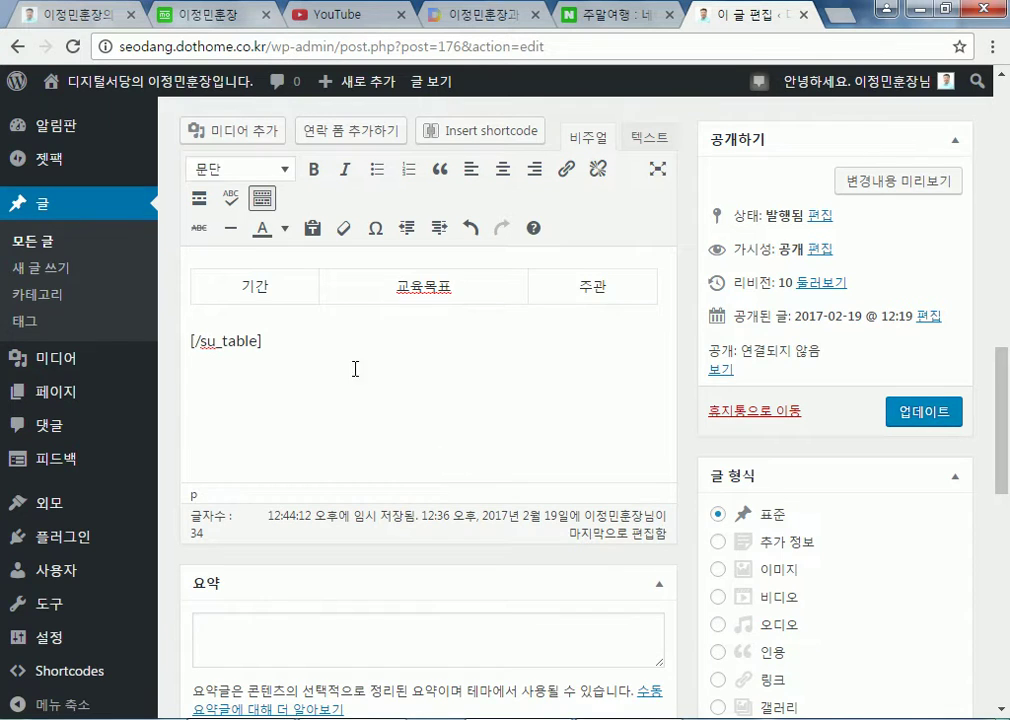
{"action": "left_click", "coordinate": [515, 128]}
{"action": "left_click", "coordinate": [303, 373]}
{"action": "scroll", "coordinate": [414, 277], "scroll_direction": "down", "scroll_amount": 4}
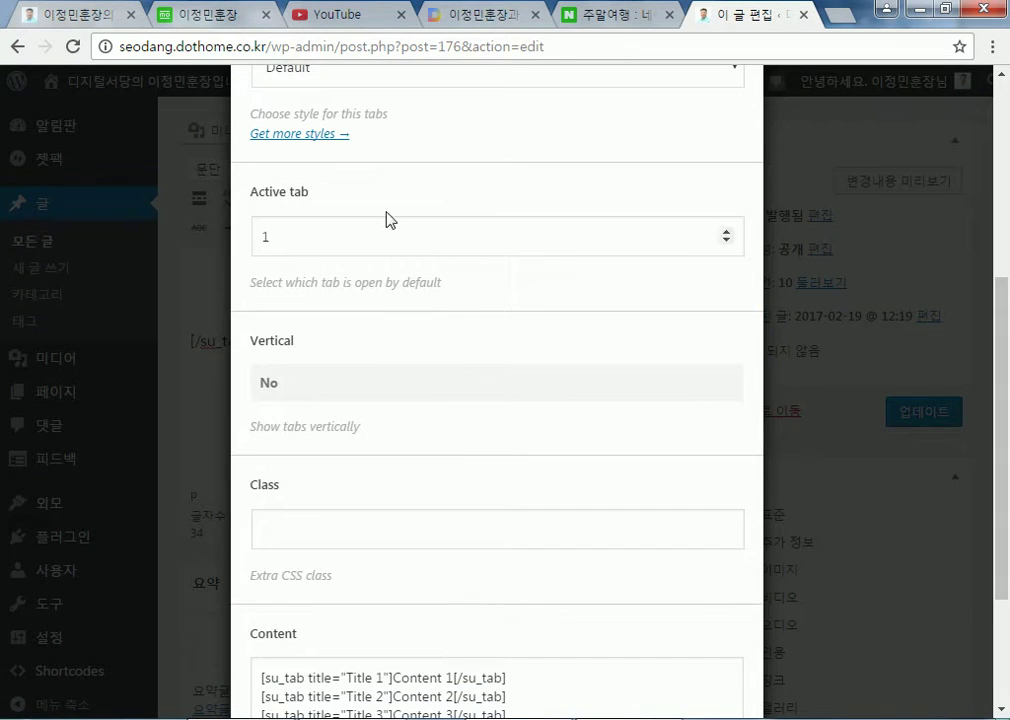
{"action": "left_click", "coordinate": [321, 146]}
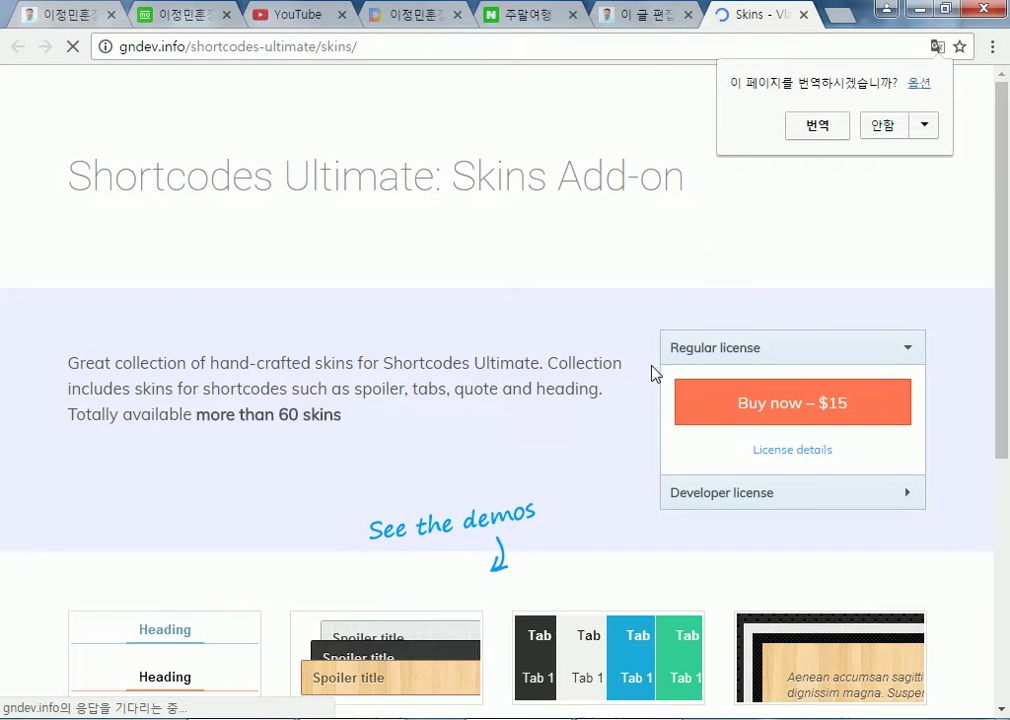
{"action": "scroll", "coordinate": [673, 327], "scroll_direction": "down", "scroll_amount": 4}
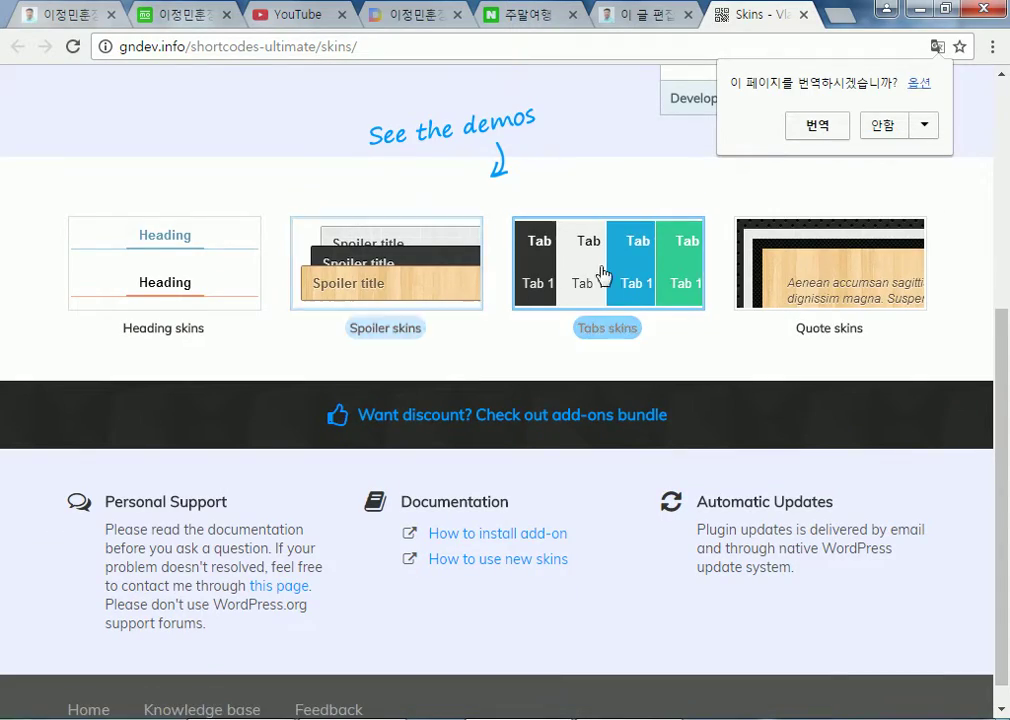
{"action": "left_click", "coordinate": [68, 15]}
{"action": "left_click", "coordinate": [160, 15]}
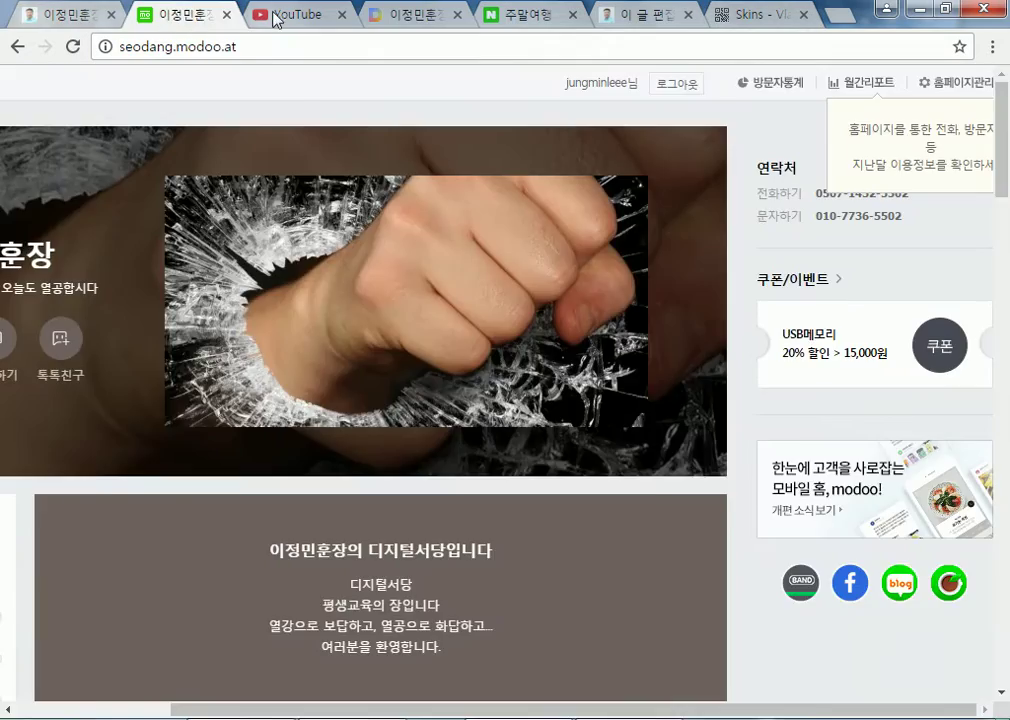
{"action": "left_click", "coordinate": [285, 15]}
{"action": "left_click", "coordinate": [410, 15]}
{"action": "left_click", "coordinate": [525, 15]}
{"action": "left_click", "coordinate": [640, 15]}
{"action": "left_click", "coordinate": [754, 14]}
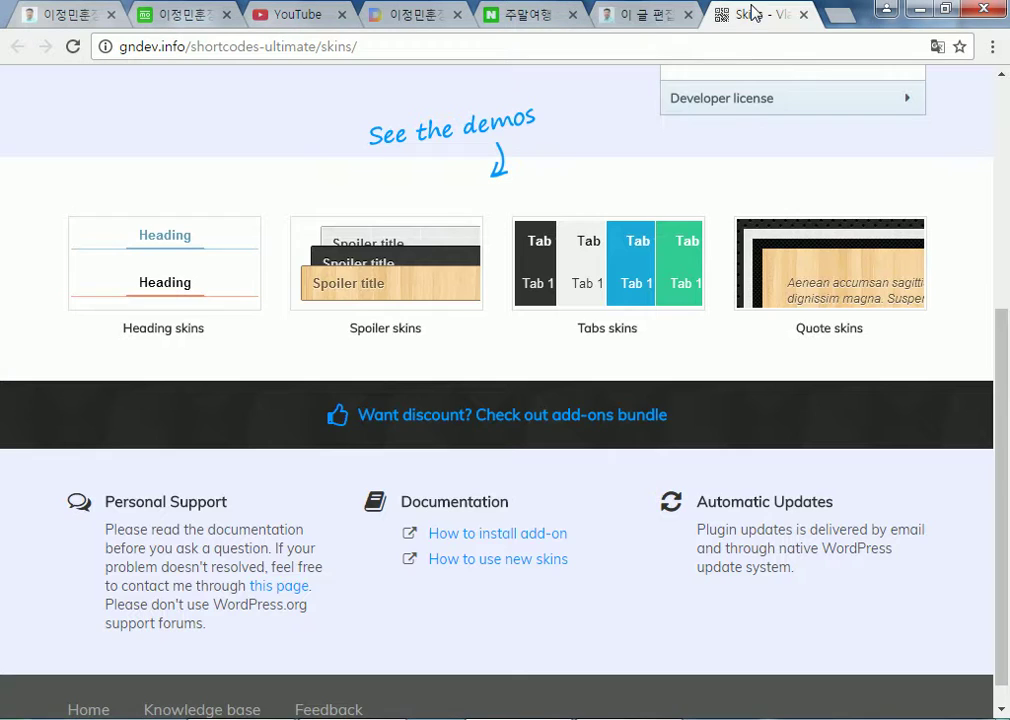
{"action": "left_click", "coordinate": [802, 15]}
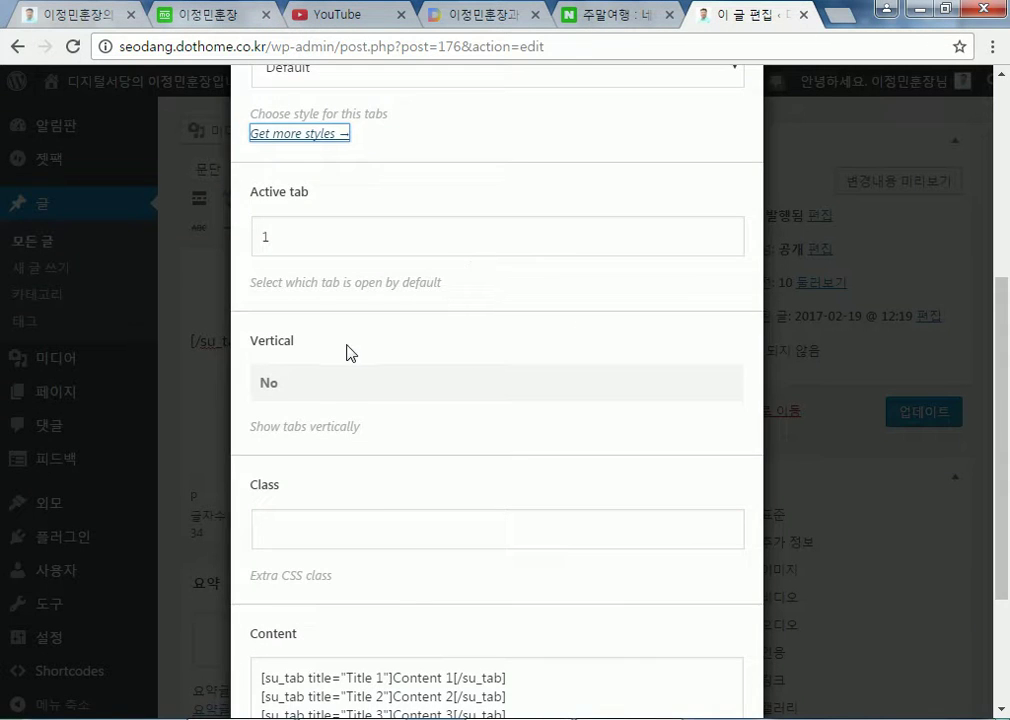
{"action": "scroll", "coordinate": [345, 358], "scroll_direction": "down", "scroll_amount": 2}
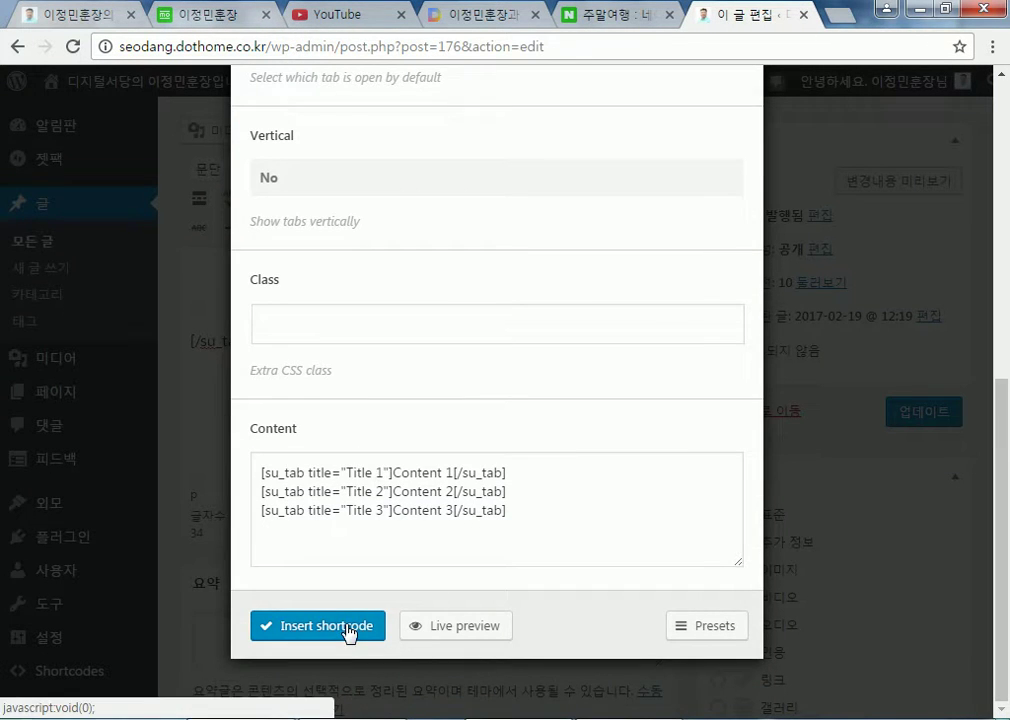
Insert the default three-tab su_tabs shortcode, save with 업데이트, and scroll the live post
{"action": "left_click", "coordinate": [345, 628]}
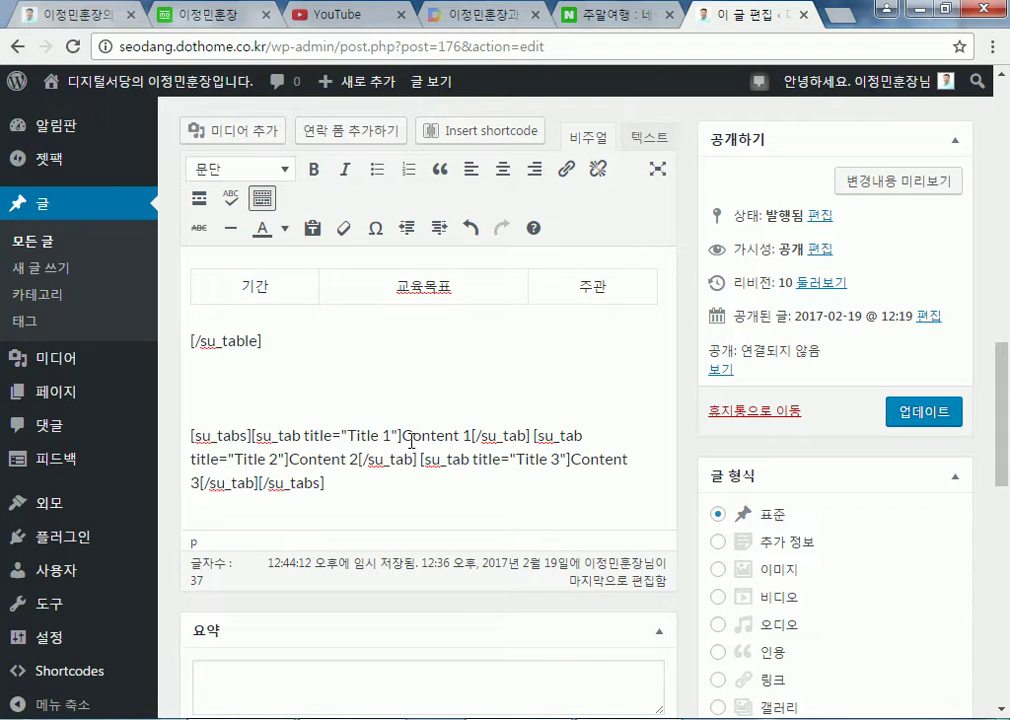
{"action": "left_click", "coordinate": [905, 412]}
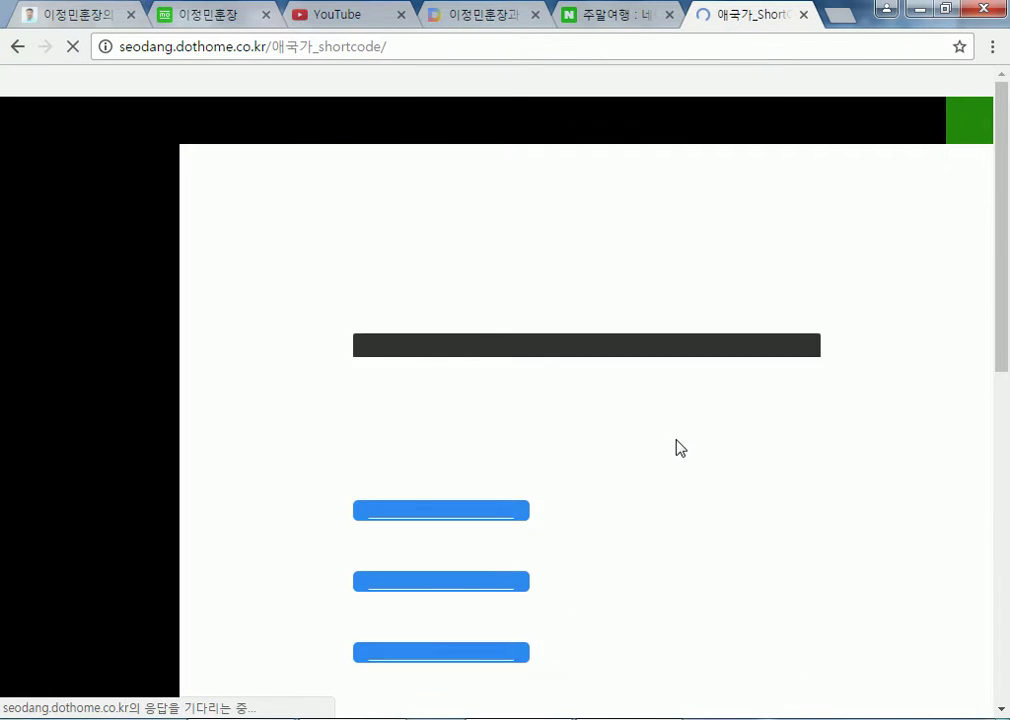
{"action": "scroll", "coordinate": [677, 450], "scroll_direction": "down", "scroll_amount": 10}
{"action": "scroll", "coordinate": [633, 462], "scroll_direction": "down", "scroll_amount": 4}
Switch among the Title 1, 2 and 3 tabs, selecting each tab's content text
{"action": "left_click", "coordinate": [456, 226]}
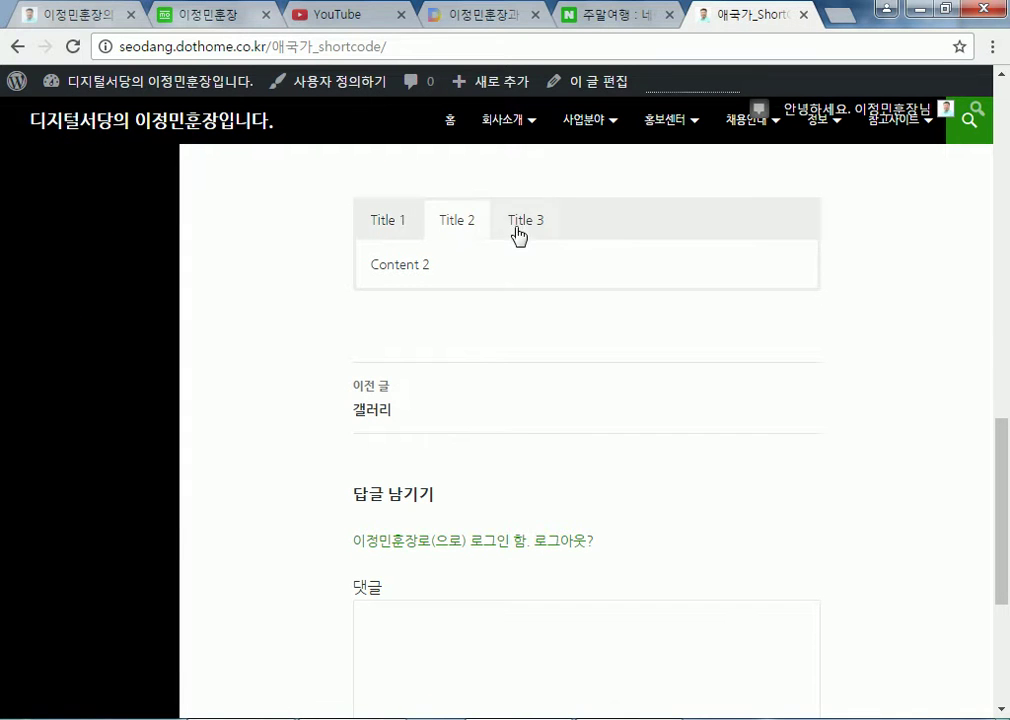
{"action": "left_click", "coordinate": [535, 228]}
{"action": "left_click", "coordinate": [440, 226]}
{"action": "left_click", "coordinate": [380, 226]}
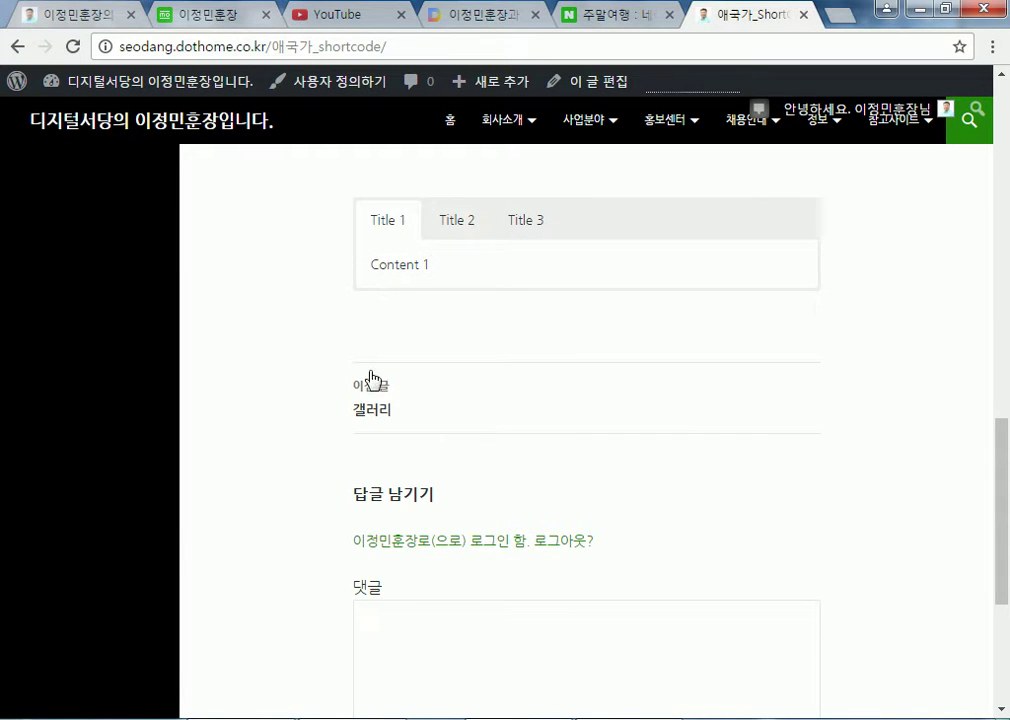
{"action": "left_click", "coordinate": [457, 226]}
{"action": "left_click", "coordinate": [535, 226]}
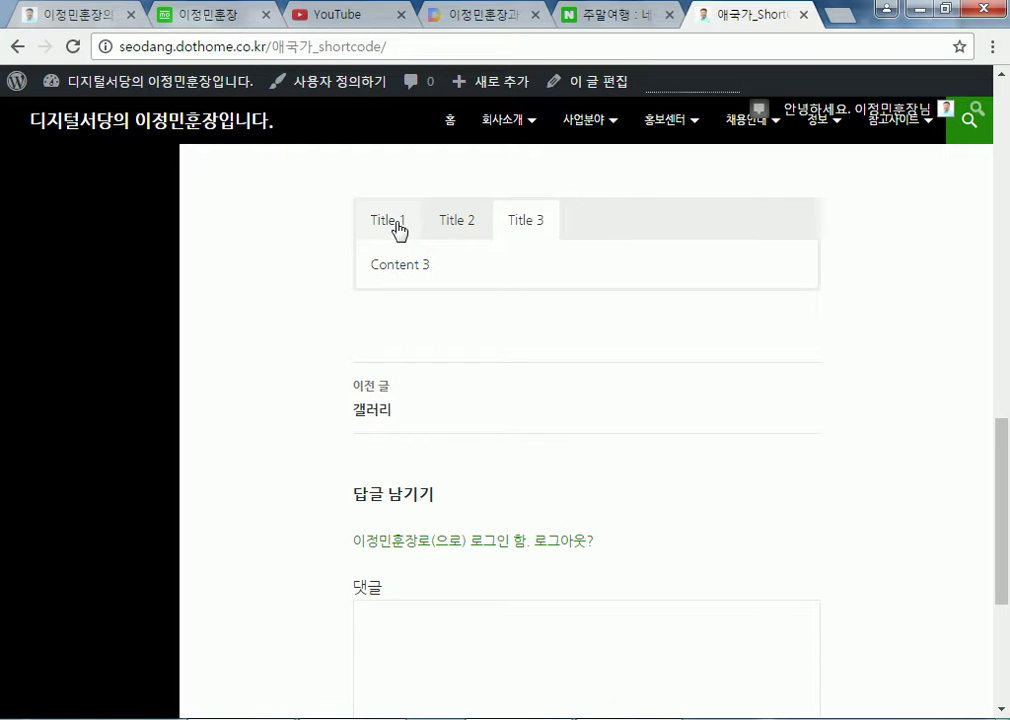
{"action": "left_click", "coordinate": [399, 228]}
{"action": "left_click_drag", "start_coordinate": [374, 264], "coordinate": [465, 237]}
{"action": "left_click", "coordinate": [463, 230]}
{"action": "left_click_drag", "start_coordinate": [388, 265], "coordinate": [451, 270]}
{"action": "left_click", "coordinate": [526, 222]}
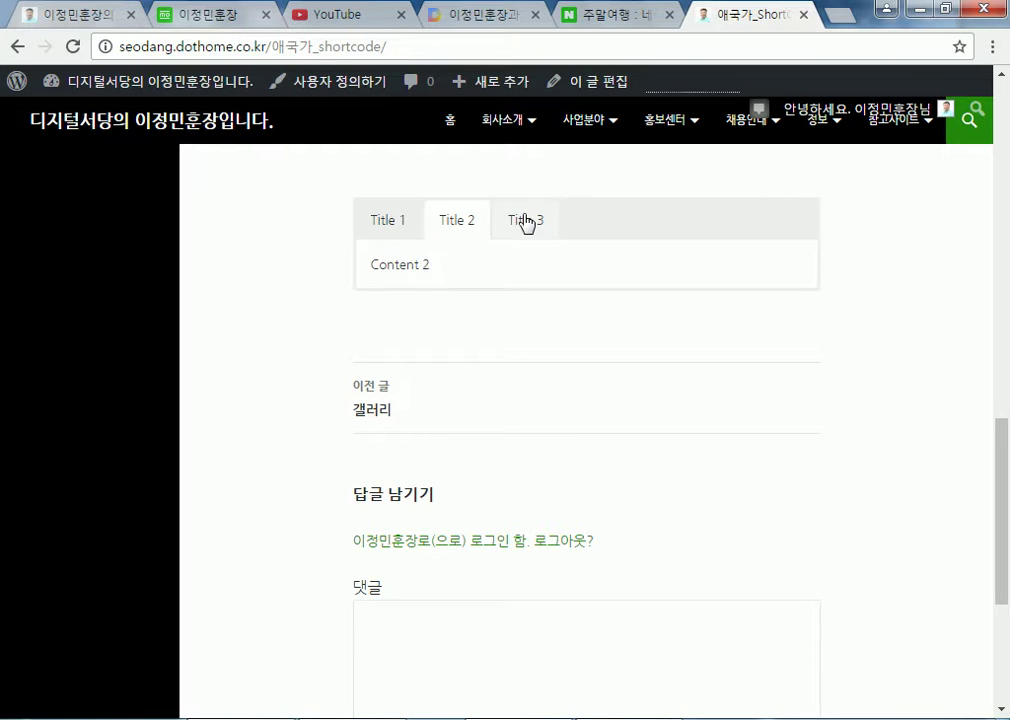
{"action": "left_click_drag", "start_coordinate": [379, 264], "coordinate": [455, 268]}
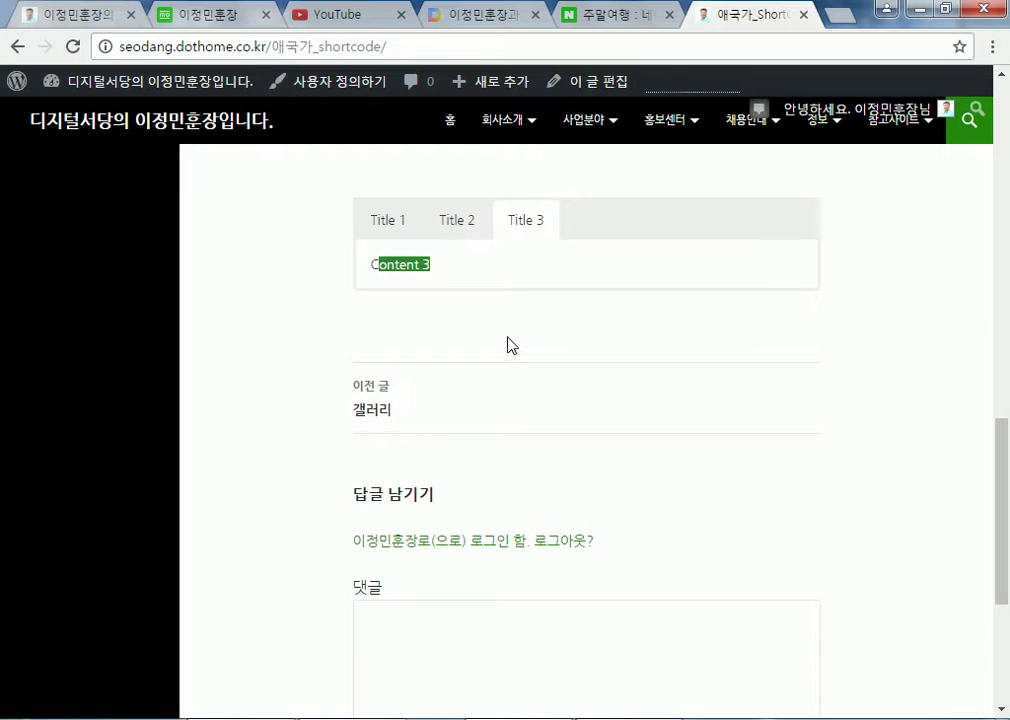
Cycle through the tabs again, ending on Title 3 showing Content 3
{"action": "left_click", "coordinate": [391, 229]}
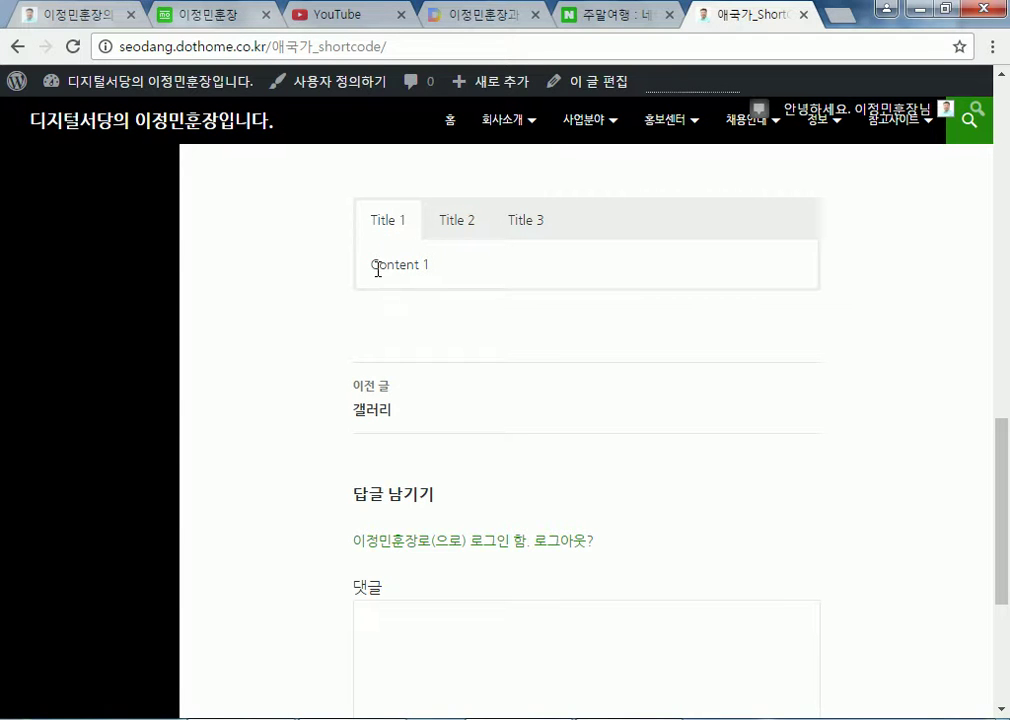
{"action": "left_click_drag", "start_coordinate": [381, 268], "coordinate": [435, 273]}
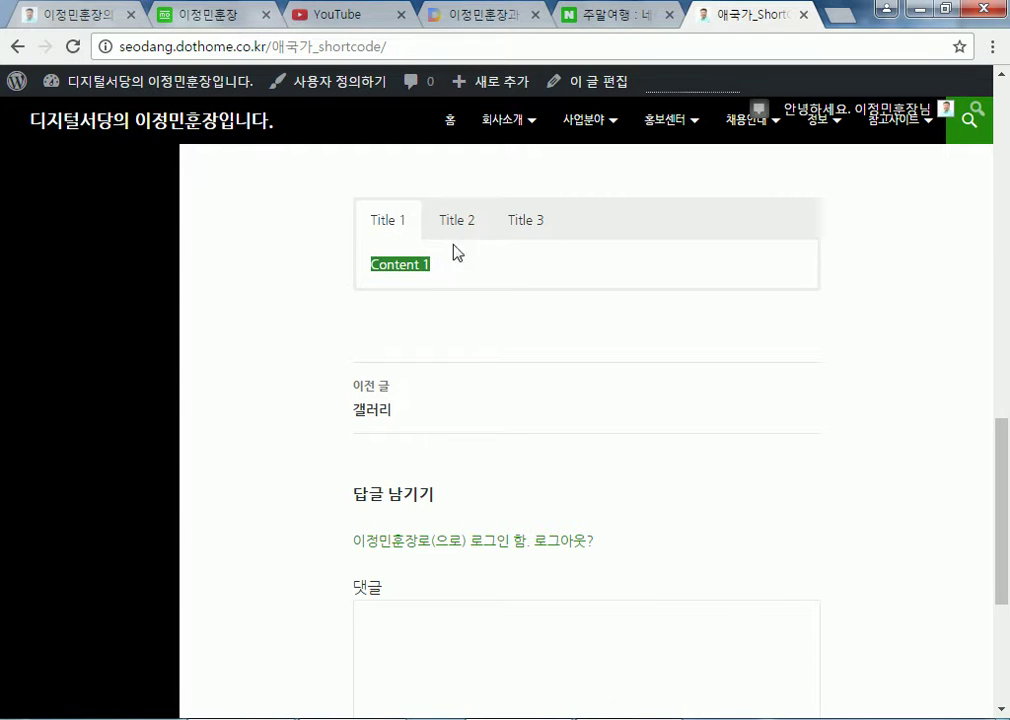
{"action": "left_click", "coordinate": [462, 228]}
{"action": "left_click_drag", "start_coordinate": [372, 266], "coordinate": [450, 266]}
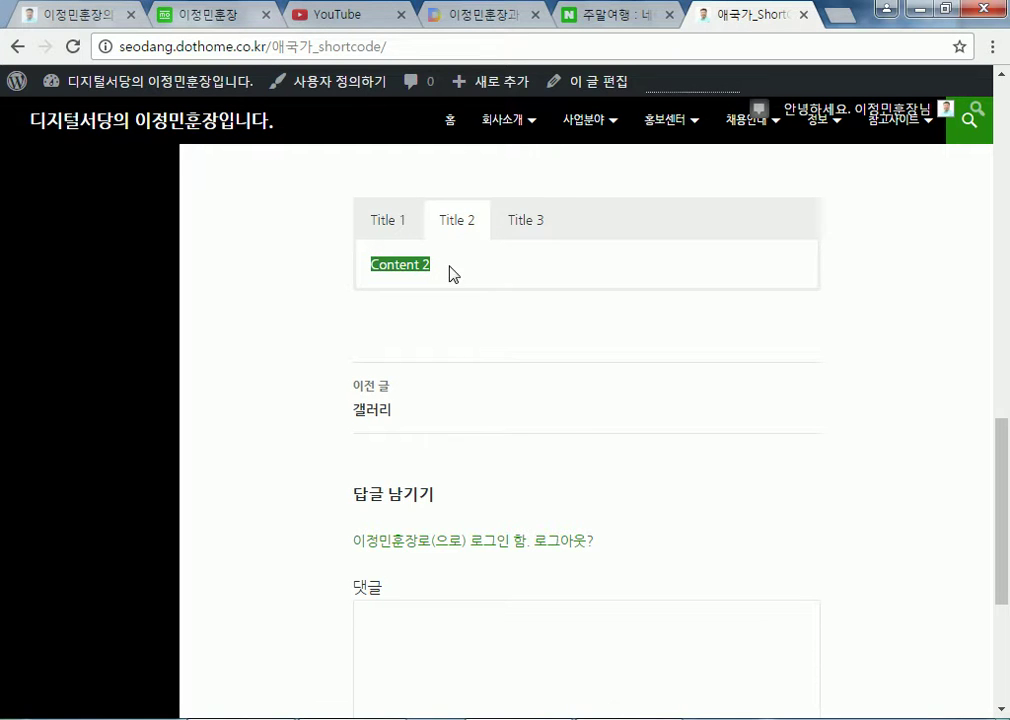
{"action": "left_click", "coordinate": [520, 232]}
{"action": "left_click", "coordinate": [416, 238]}
{"action": "left_click_drag", "start_coordinate": [371, 264], "coordinate": [458, 273]}
{"action": "left_click", "coordinate": [529, 233]}
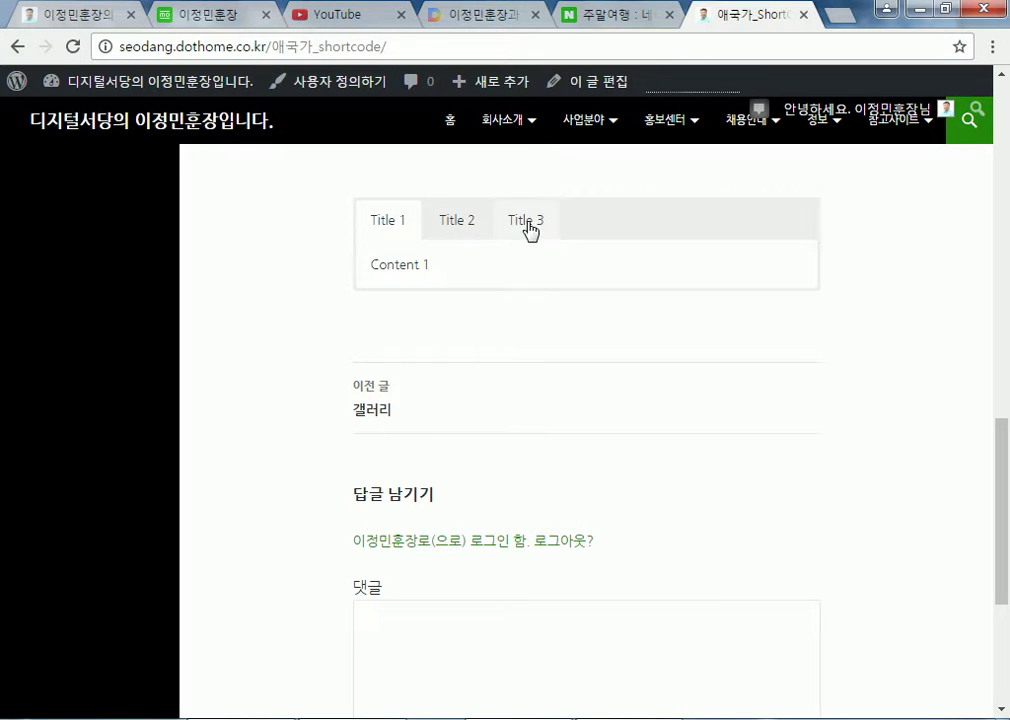
{"action": "left_click_drag", "start_coordinate": [372, 266], "coordinate": [444, 264]}
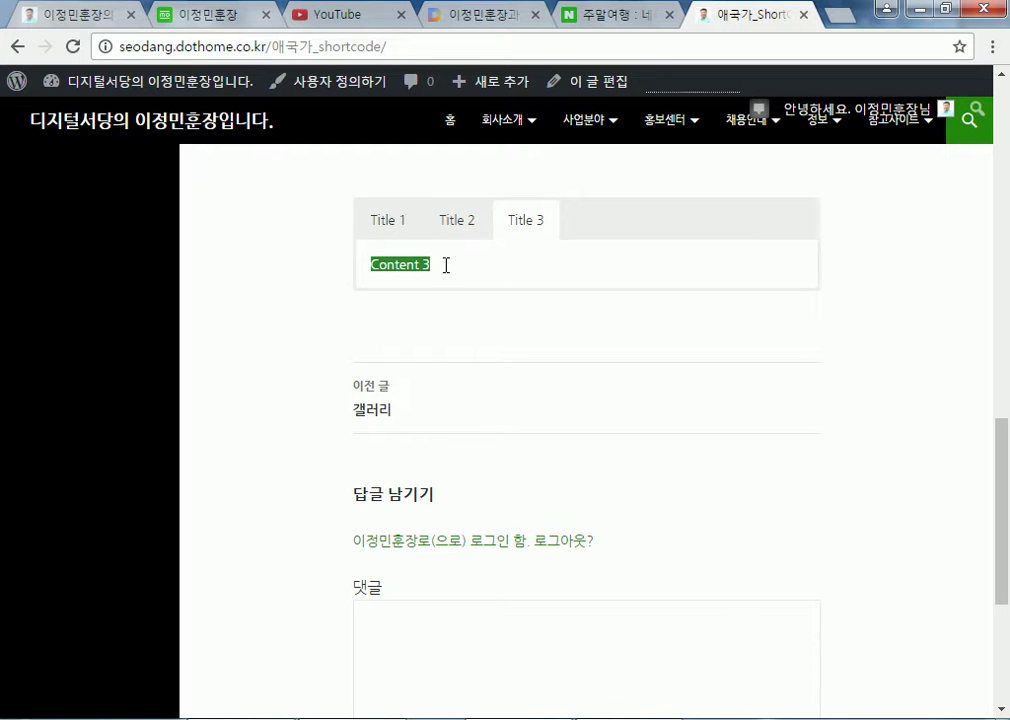
{"action": "left_click", "coordinate": [387, 238]}
{"action": "left_click", "coordinate": [458, 233]}
{"action": "left_click", "coordinate": [529, 228]}
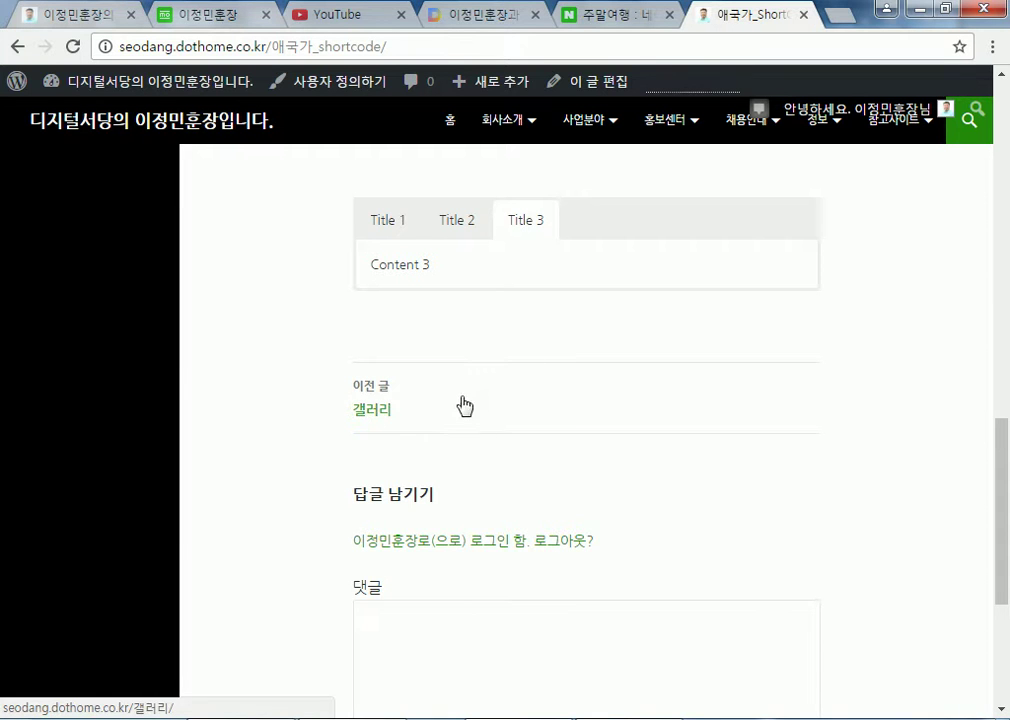
Open the post for editing and add an empty paragraph below the su_tabs shortcode
{"action": "scroll", "coordinate": [503, 383], "scroll_direction": "up", "scroll_amount": 10}
{"action": "scroll", "coordinate": [511, 343], "scroll_direction": "up", "scroll_amount": 2}
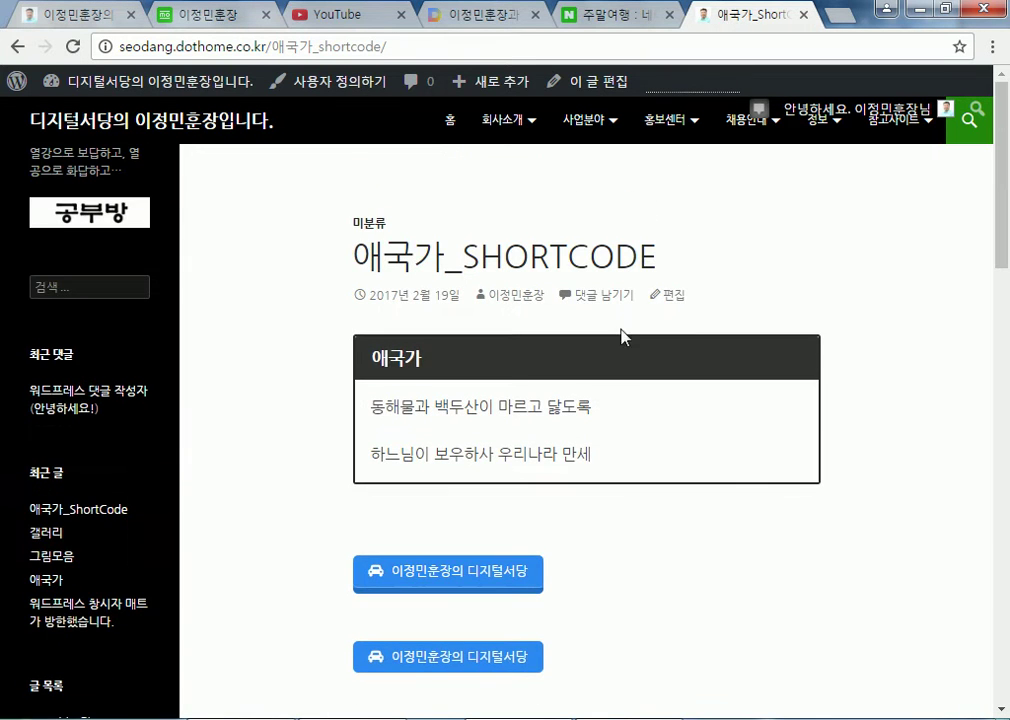
{"action": "left_click", "coordinate": [665, 295]}
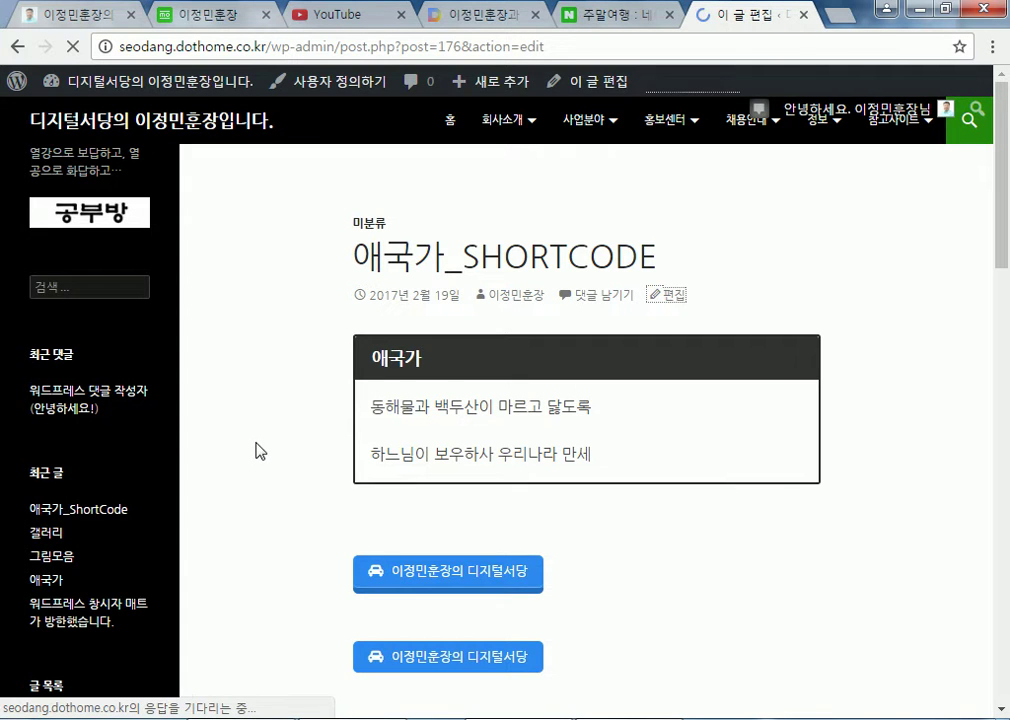
{"action": "scroll", "coordinate": [430, 445], "scroll_direction": "down", "scroll_amount": 4}
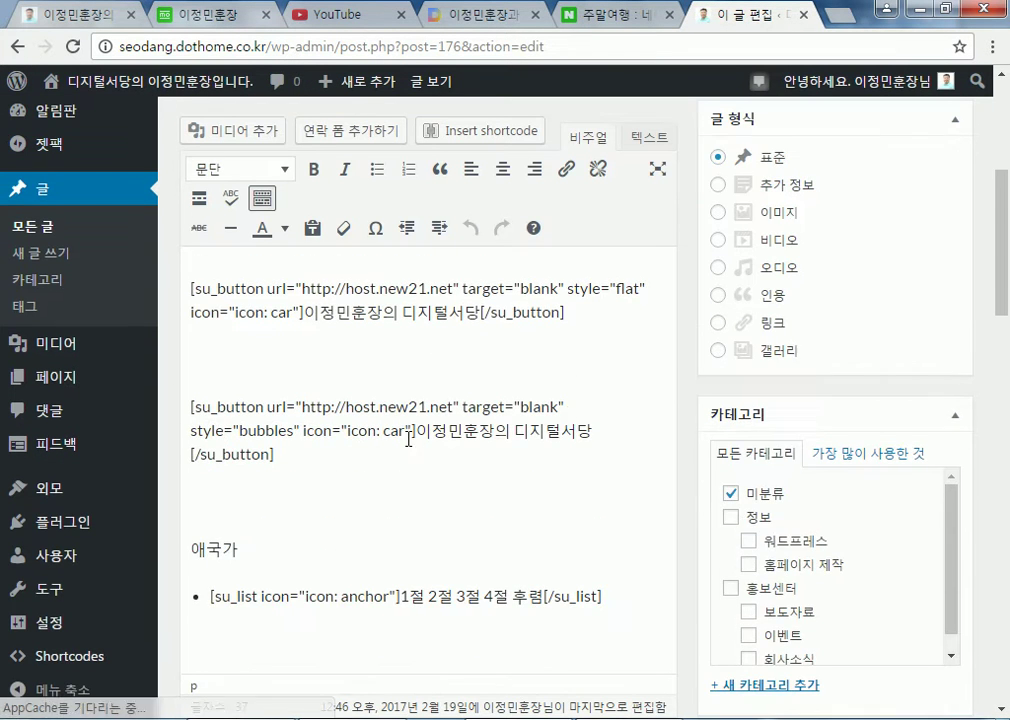
{"action": "scroll", "coordinate": [402, 440], "scroll_direction": "down", "scroll_amount": 4}
{"action": "scroll", "coordinate": [400, 442], "scroll_direction": "down", "scroll_amount": 8}
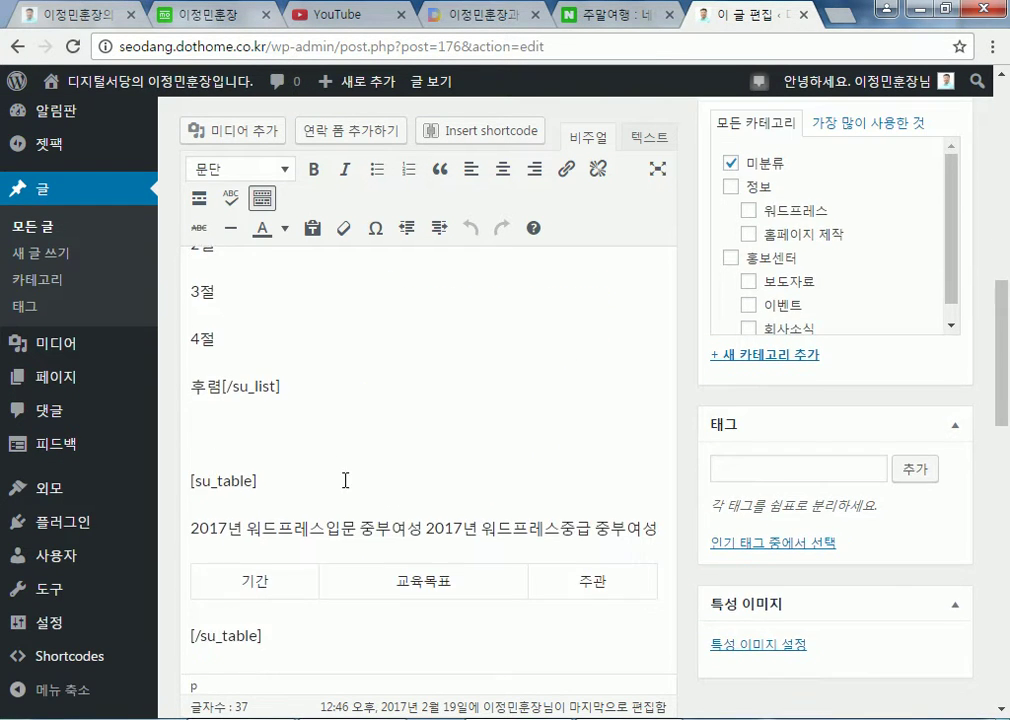
{"action": "left_click", "coordinate": [330, 592]}
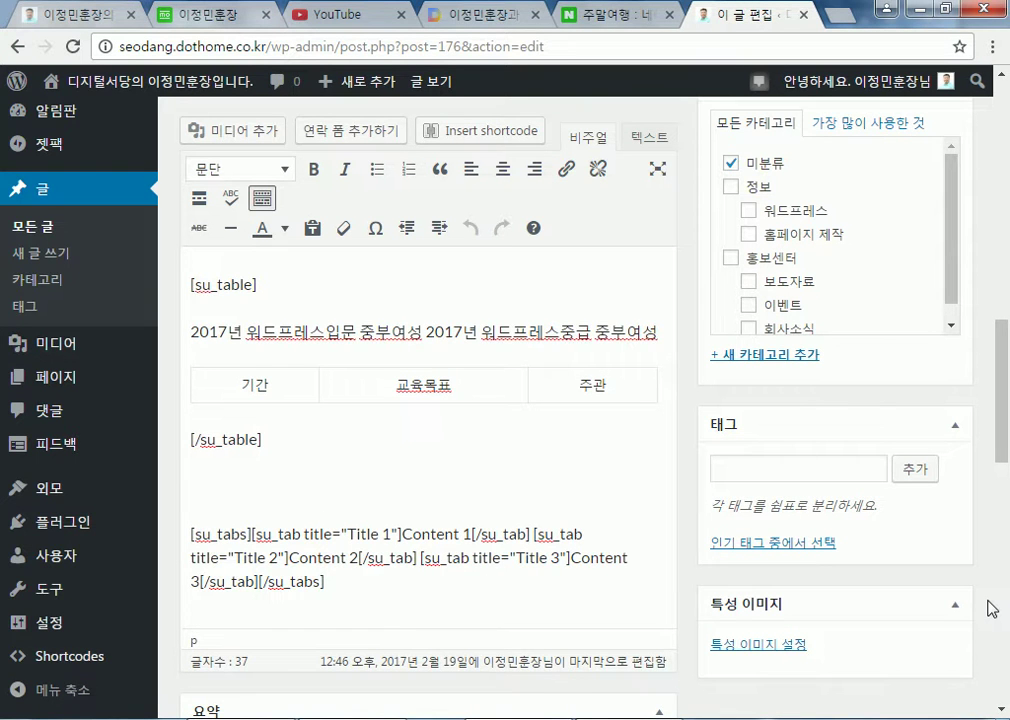
{"action": "key", "text": "Return"}
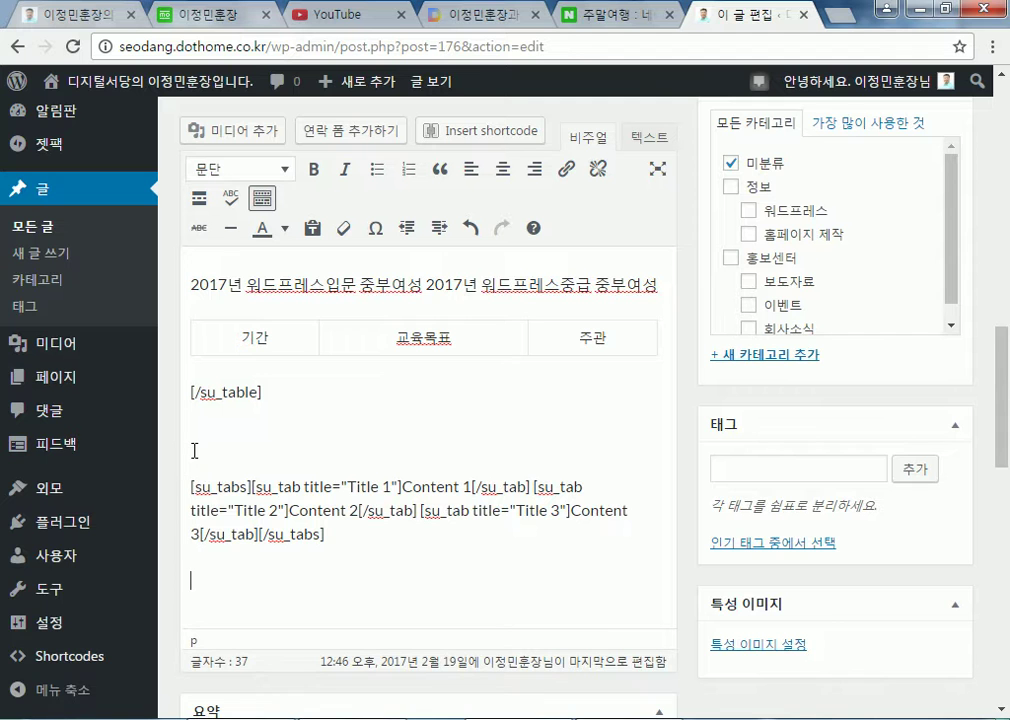
{"action": "scroll", "coordinate": [195, 451], "scroll_direction": "up", "scroll_amount": 5}
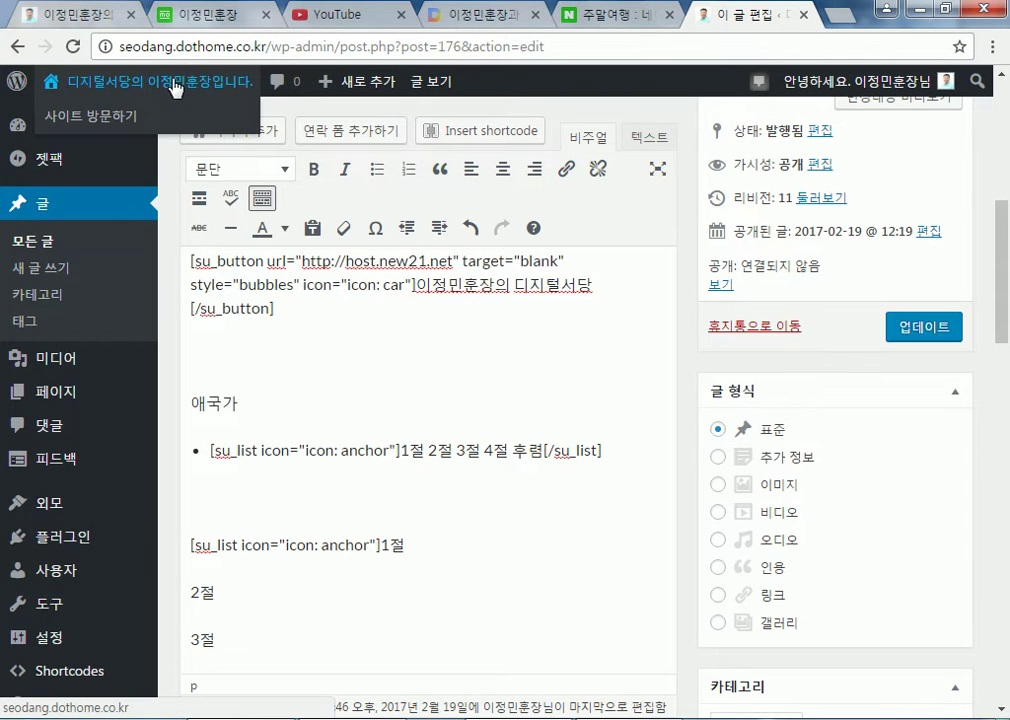
Leave the editor with 나가기 and browse the front page led by the 애국가_SHORTCODE post
{"action": "left_click", "coordinate": [140, 80]}
{"action": "left_click", "coordinate": [584, 162]}
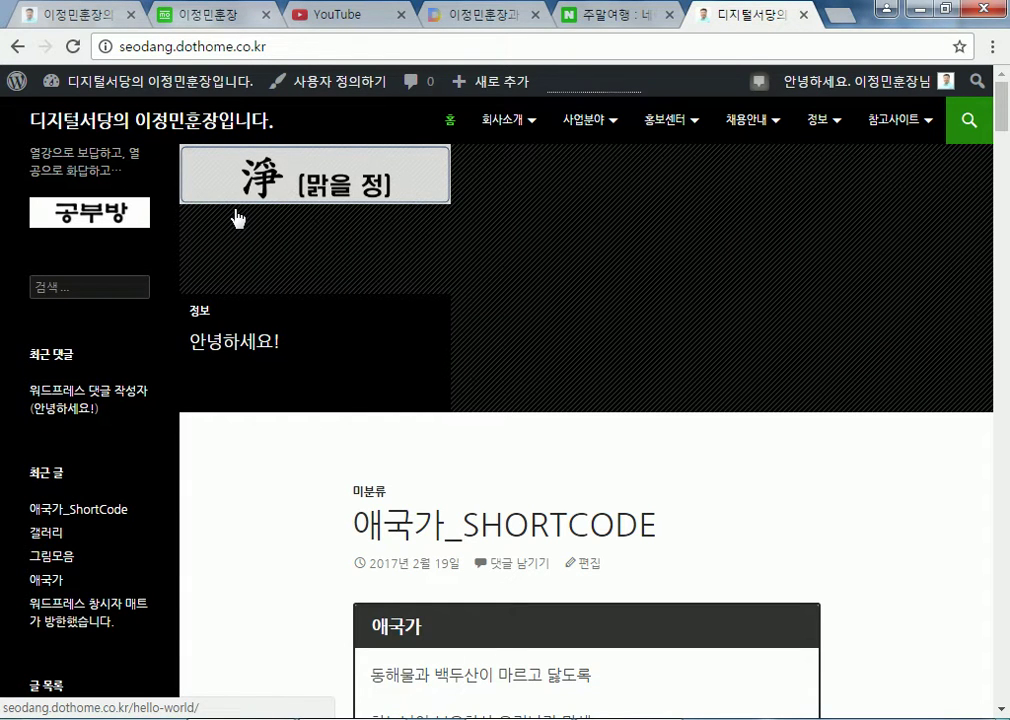
{"action": "scroll", "coordinate": [300, 273], "scroll_direction": "down", "scroll_amount": 4}
{"action": "scroll", "coordinate": [300, 273], "scroll_direction": "up", "scroll_amount": 3}
{"action": "scroll", "coordinate": [300, 273], "scroll_direction": "down", "scroll_amount": 3}
{"action": "scroll", "coordinate": [298, 273], "scroll_direction": "down", "scroll_amount": 14}
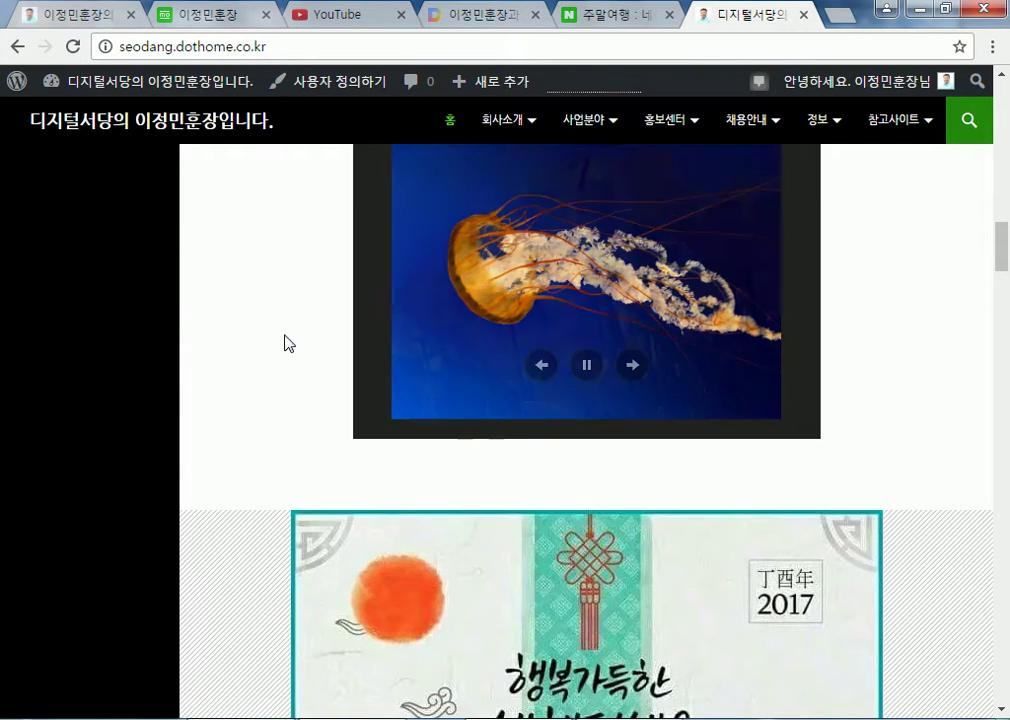
{"action": "scroll", "coordinate": [286, 340], "scroll_direction": "up", "scroll_amount": 10}
{"action": "scroll", "coordinate": [270, 316], "scroll_direction": "up", "scroll_amount": 5}
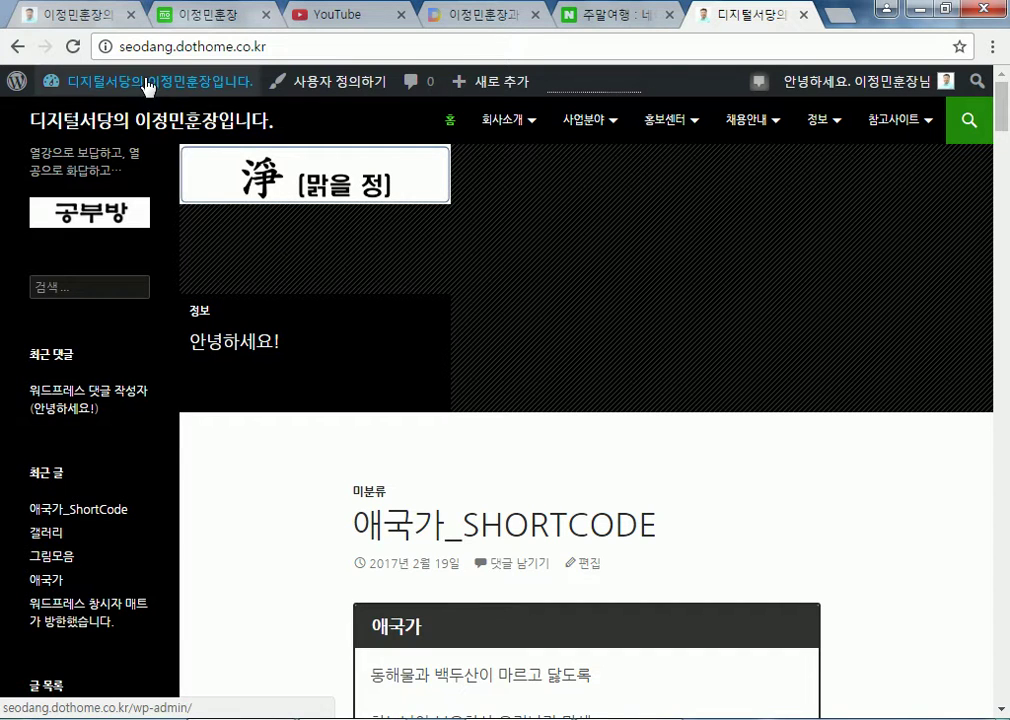
{"action": "mouse_move", "coordinate": [144, 84]}
{"action": "left_click_drag", "start_coordinate": [144, 84], "coordinate": [45, 112]}
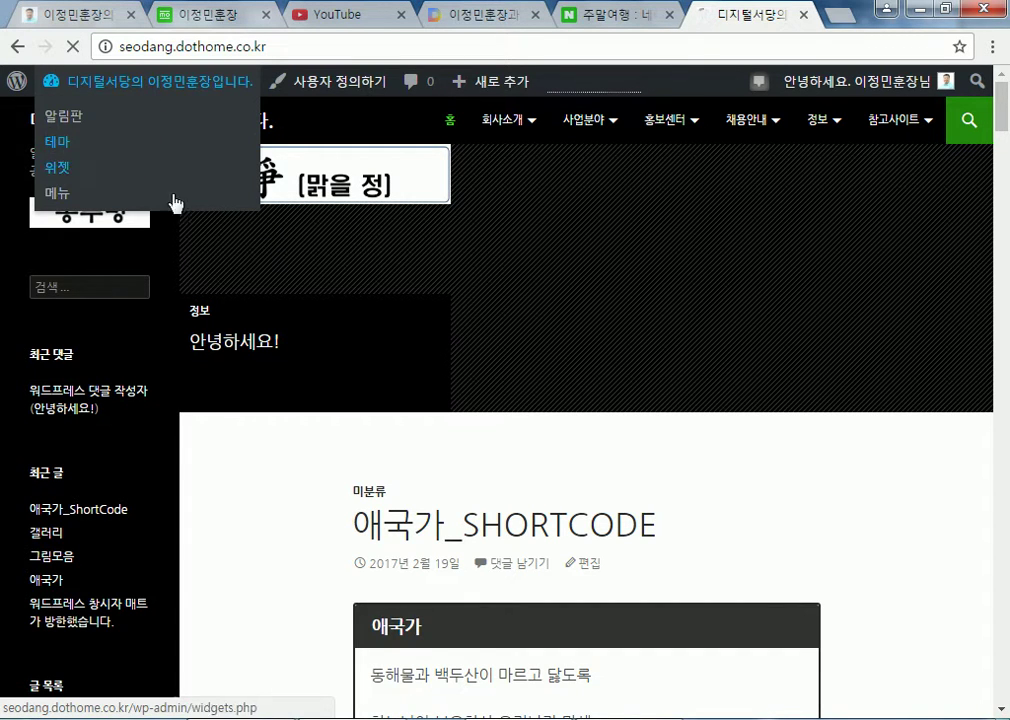
Activate the Twenty Sixteen theme in place of Twenty Fourteen and view the front page
{"action": "left_click", "coordinate": [78, 132]}
{"action": "scroll", "coordinate": [600, 406], "scroll_direction": "down", "scroll_amount": 5}
{"action": "scroll", "coordinate": [790, 292], "scroll_direction": "up", "scroll_amount": 2}
{"action": "scroll", "coordinate": [791, 293], "scroll_direction": "up", "scroll_amount": 2}
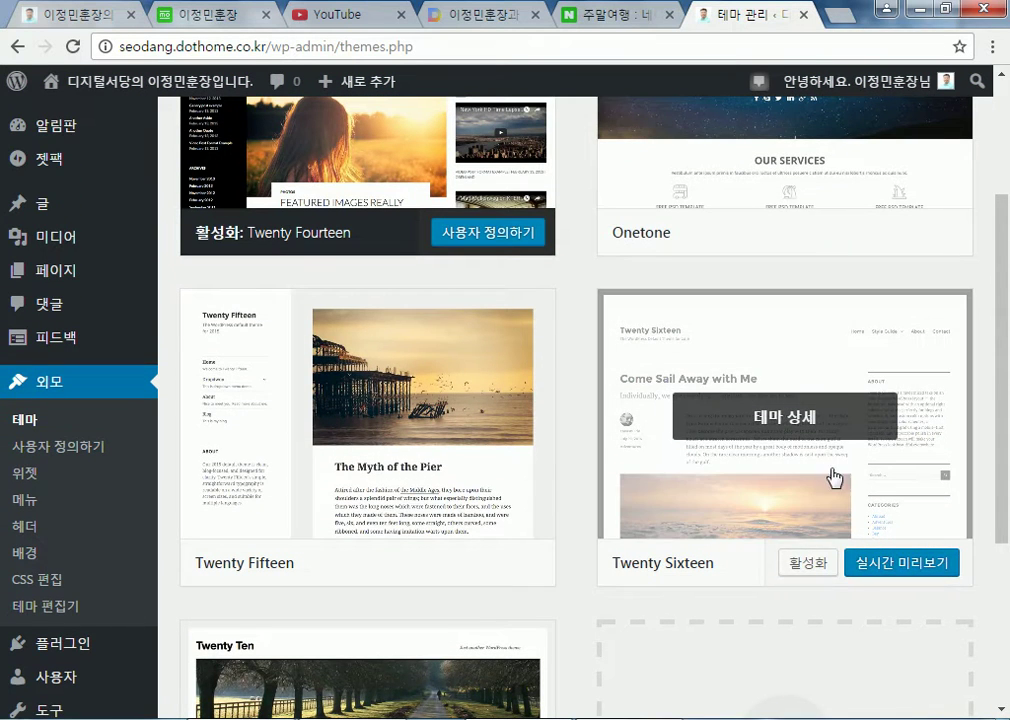
{"action": "left_click", "coordinate": [805, 563]}
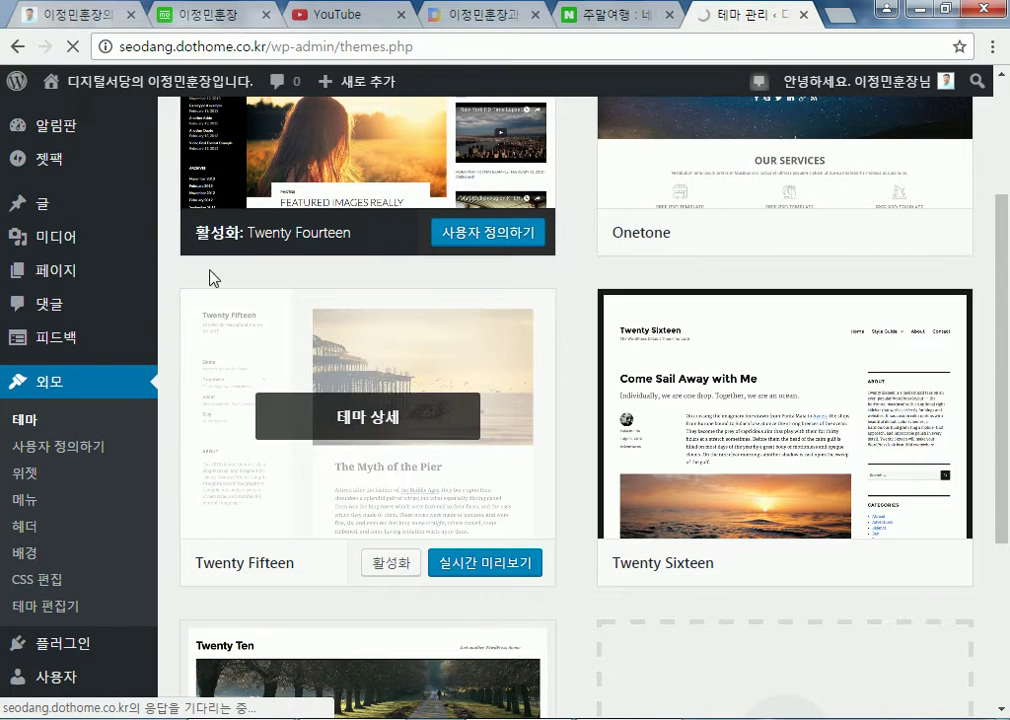
{"action": "left_click", "coordinate": [140, 88]}
{"action": "scroll", "coordinate": [198, 459], "scroll_direction": "down", "scroll_amount": 5}
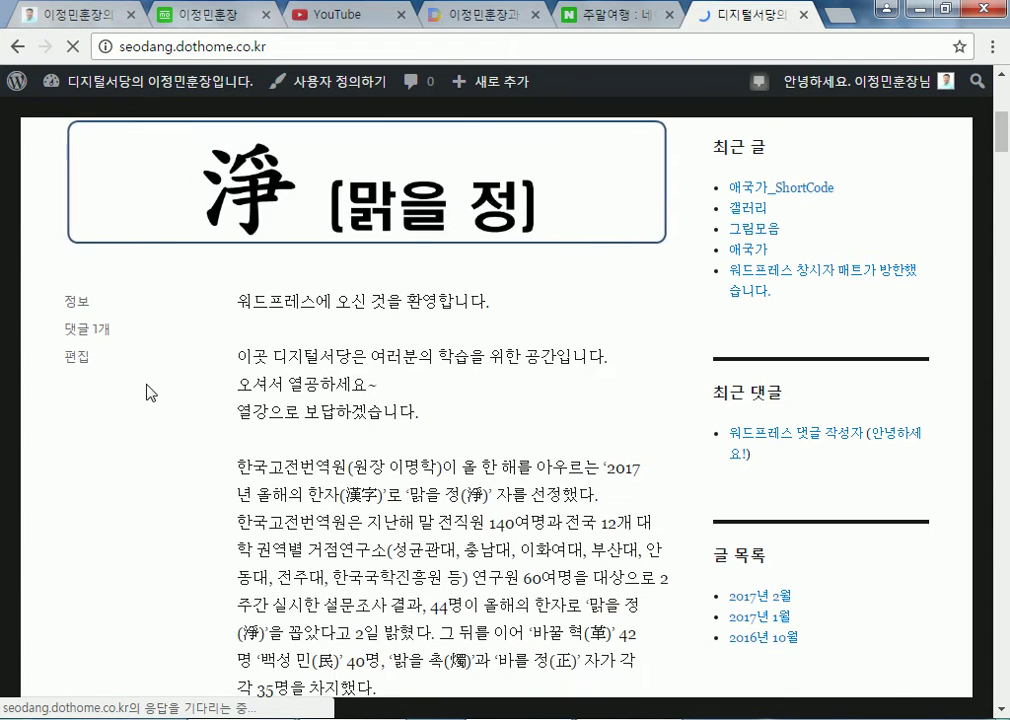
{"action": "scroll", "coordinate": [200, 340], "scroll_direction": "up", "scroll_amount": 3}
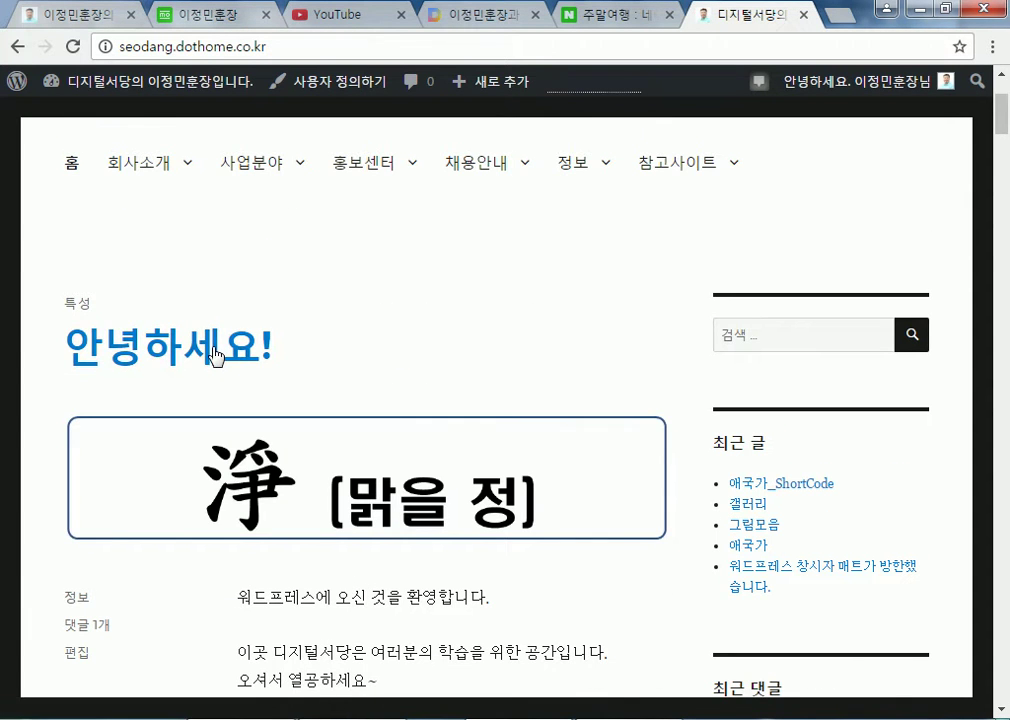
{"action": "scroll", "coordinate": [215, 356], "scroll_direction": "down", "scroll_amount": 4}
{"action": "scroll", "coordinate": [215, 356], "scroll_direction": "up", "scroll_amount": 2}
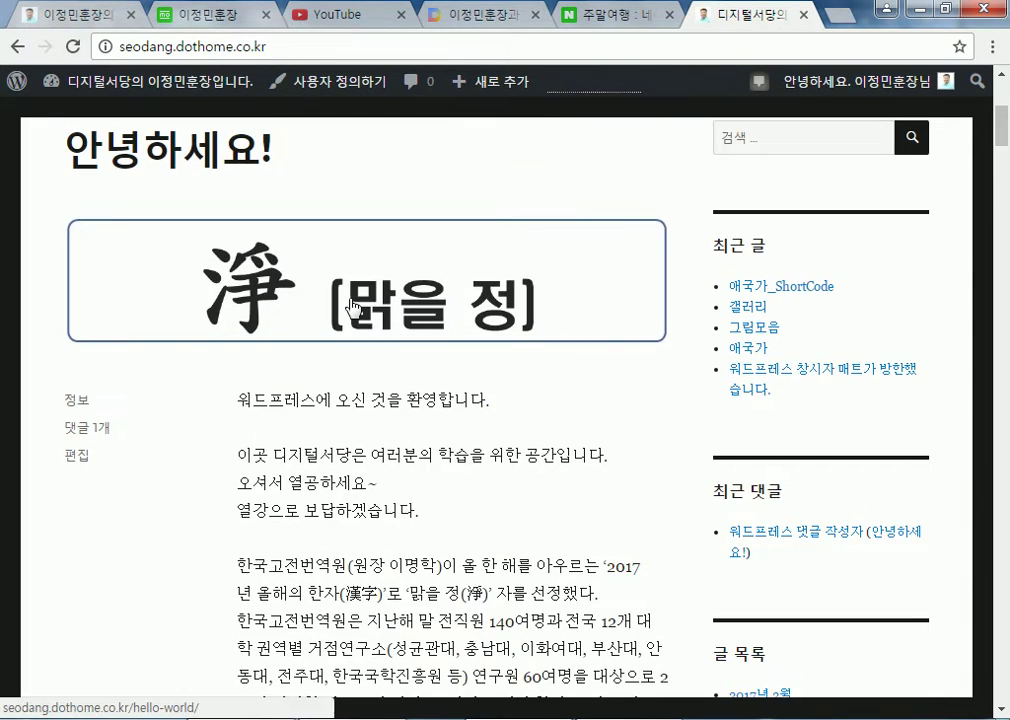
{"action": "scroll", "coordinate": [352, 306], "scroll_direction": "down", "scroll_amount": 13}
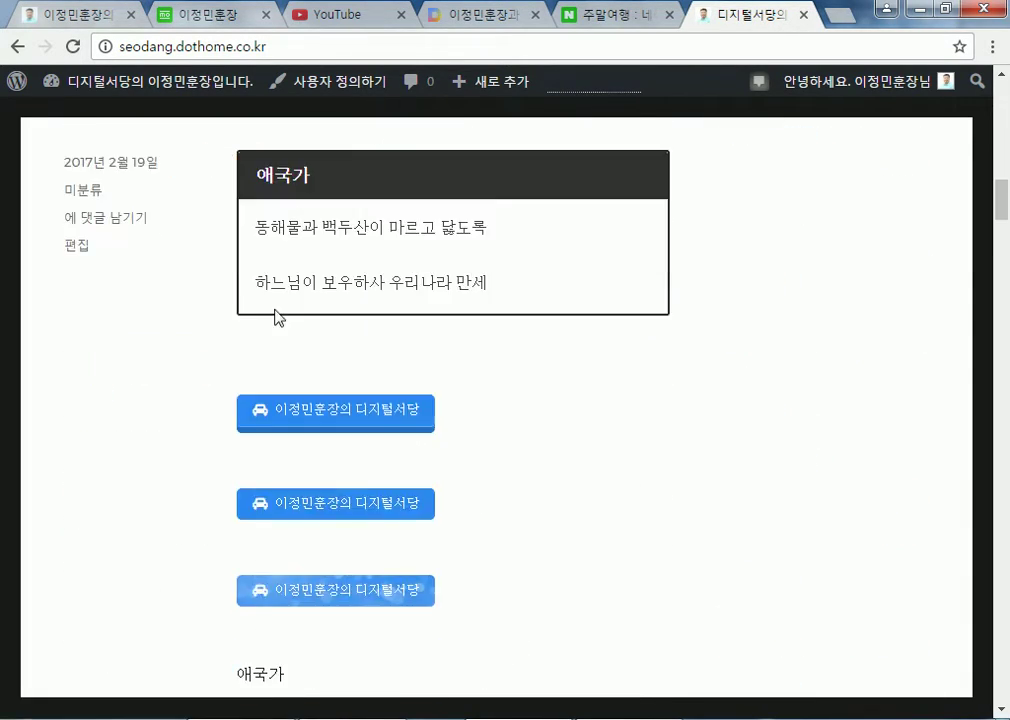
{"action": "scroll", "coordinate": [264, 300], "scroll_direction": "down", "scroll_amount": 10}
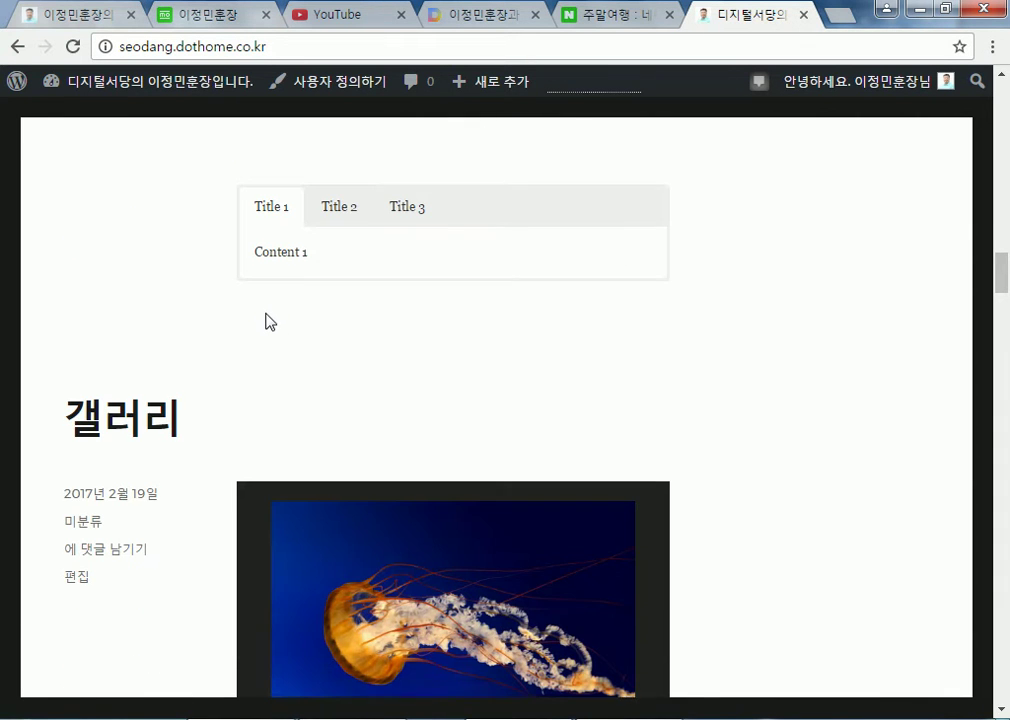
{"action": "left_click", "coordinate": [350, 210]}
{"action": "left_click", "coordinate": [398, 212]}
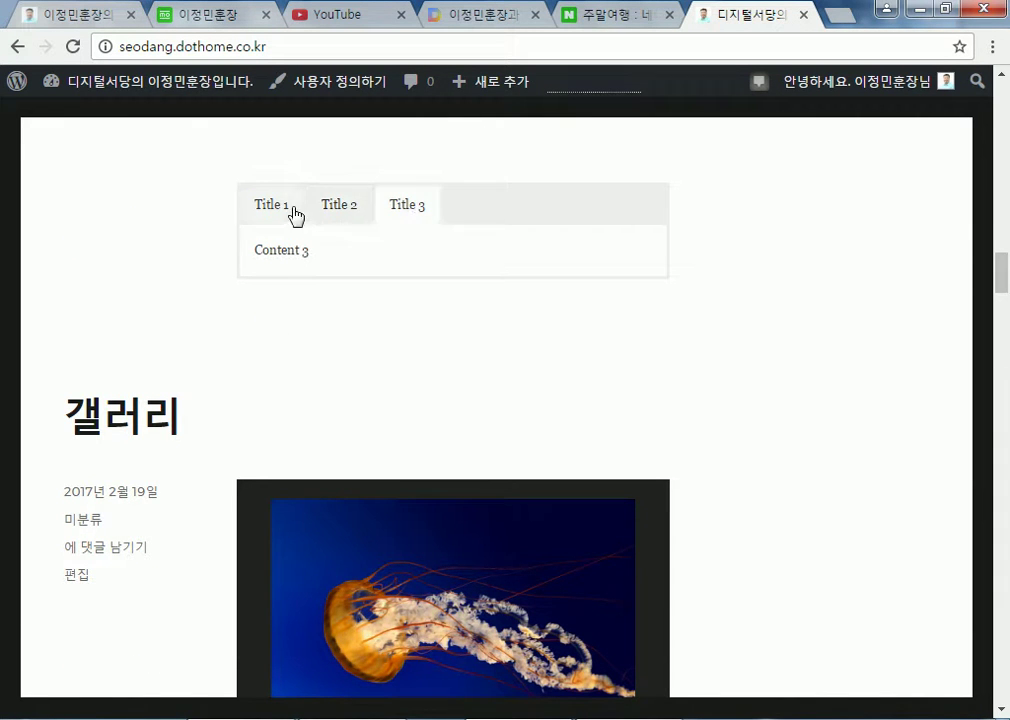
{"action": "left_click", "coordinate": [288, 210]}
{"action": "left_click", "coordinate": [380, 210]}
{"action": "scroll", "coordinate": [144, 305], "scroll_direction": "down", "scroll_amount": 4}
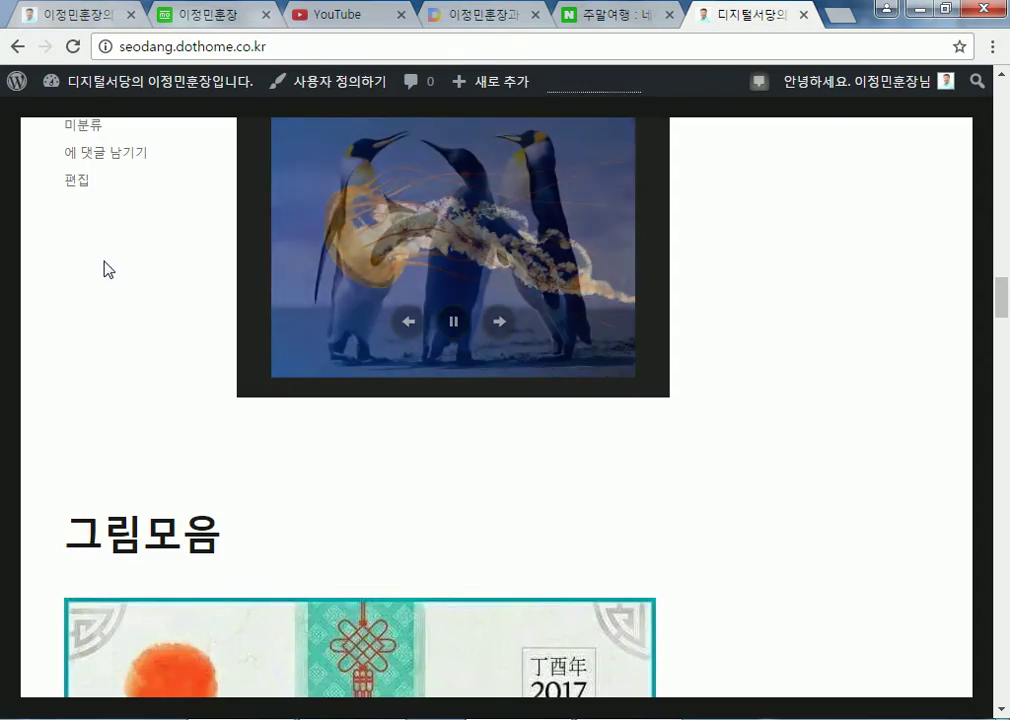
{"action": "scroll", "coordinate": [110, 278], "scroll_direction": "down", "scroll_amount": 6}
{"action": "scroll", "coordinate": [117, 283], "scroll_direction": "down", "scroll_amount": 20}
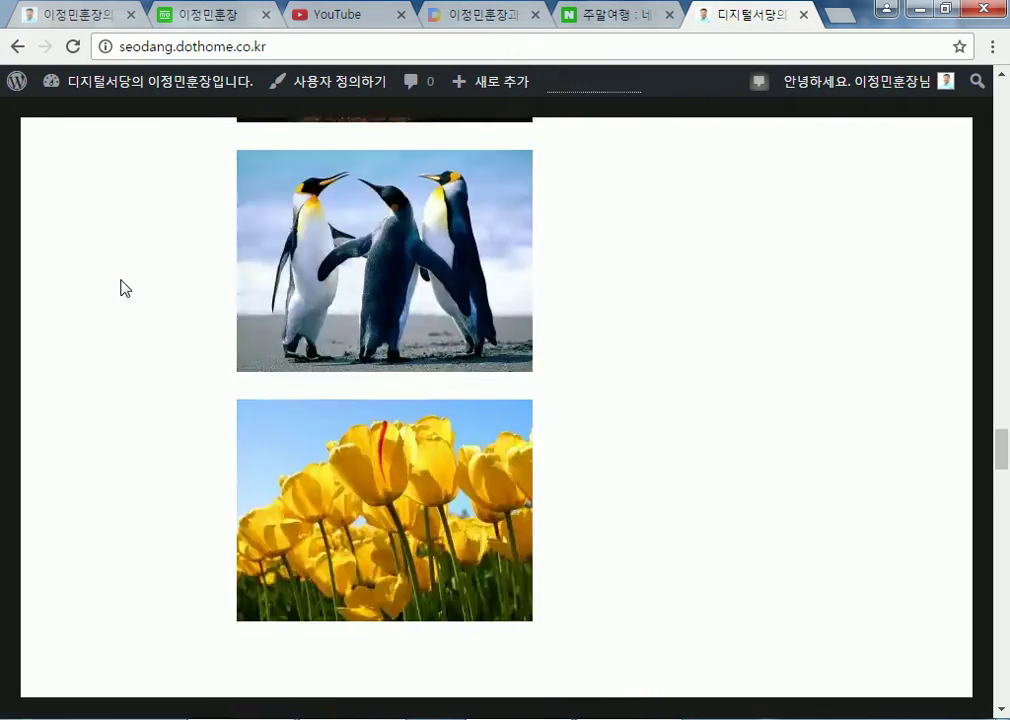
{"action": "scroll", "coordinate": [124, 289], "scroll_direction": "down", "scroll_amount": 20}
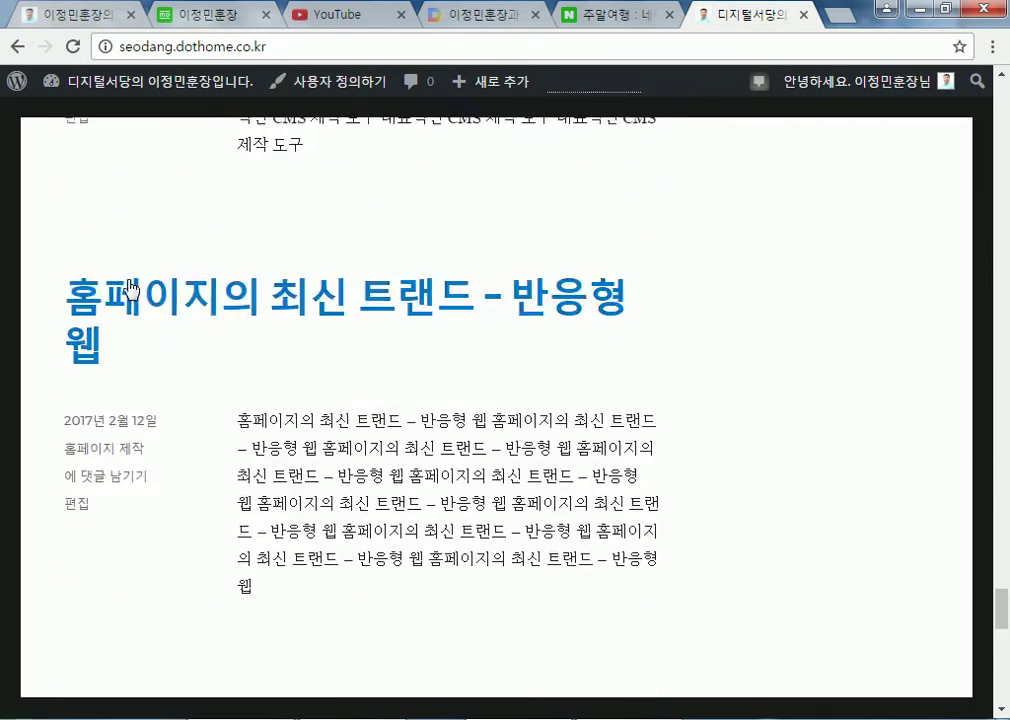
{"action": "scroll", "coordinate": [133, 289], "scroll_direction": "down", "scroll_amount": 5}
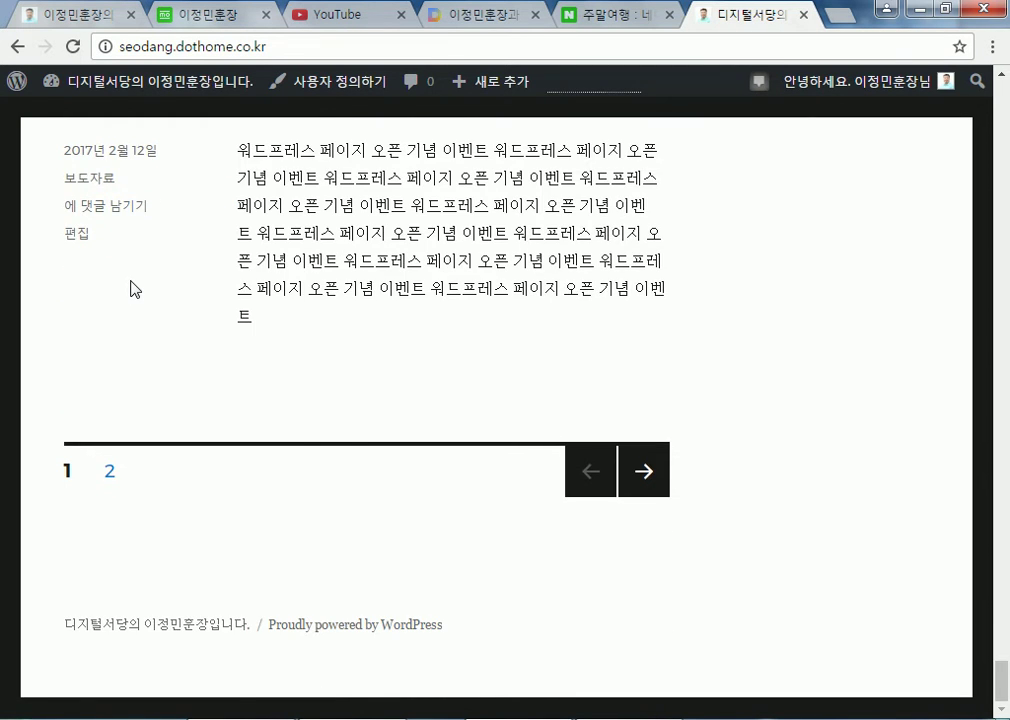
{"action": "key", "text": "Home"}
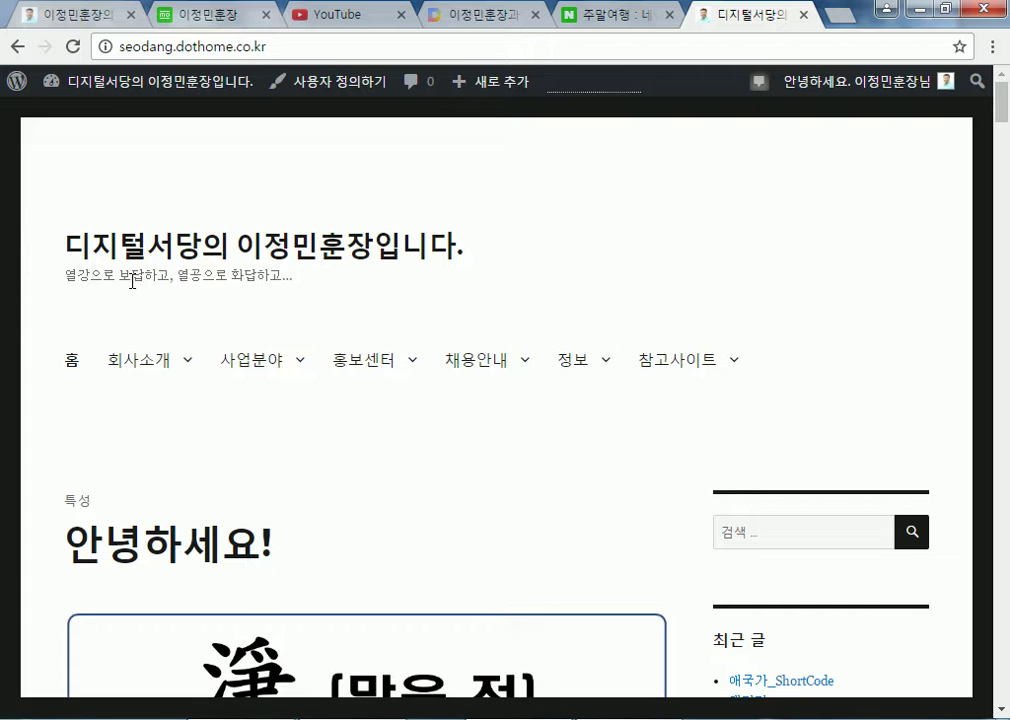
Glance at the 주말여행 search results, then log out of seodang.modoo.at with 로그아웃
{"action": "mouse_move", "coordinate": [293, 379]}
{"action": "left_click", "coordinate": [620, 16]}
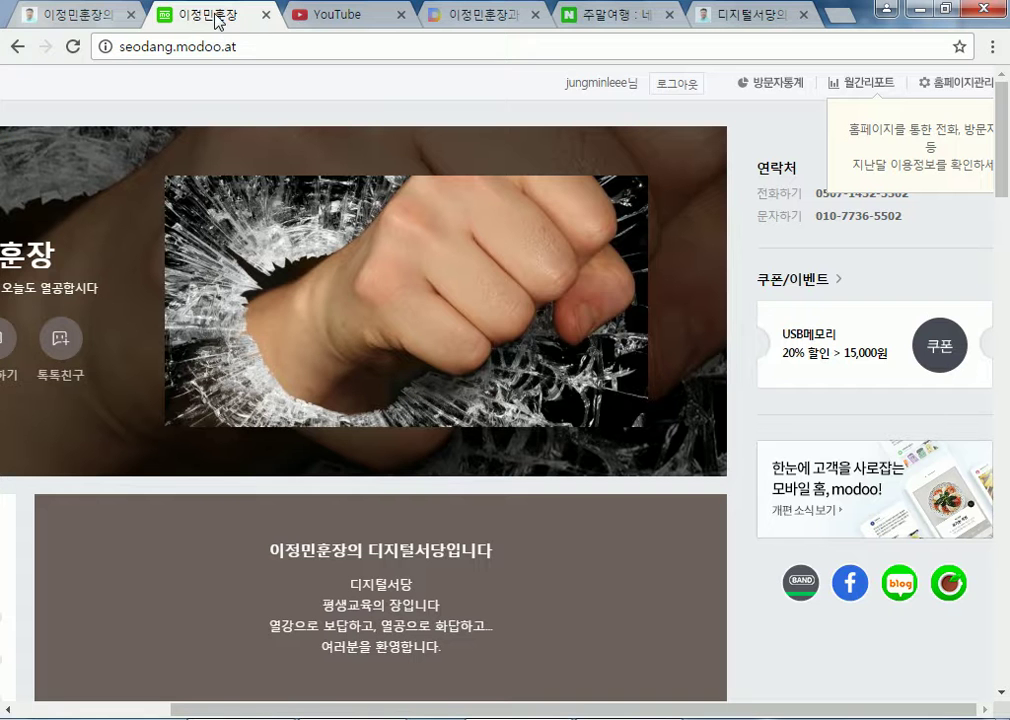
{"action": "left_click", "coordinate": [172, 15]}
{"action": "left_click", "coordinate": [652, 86]}
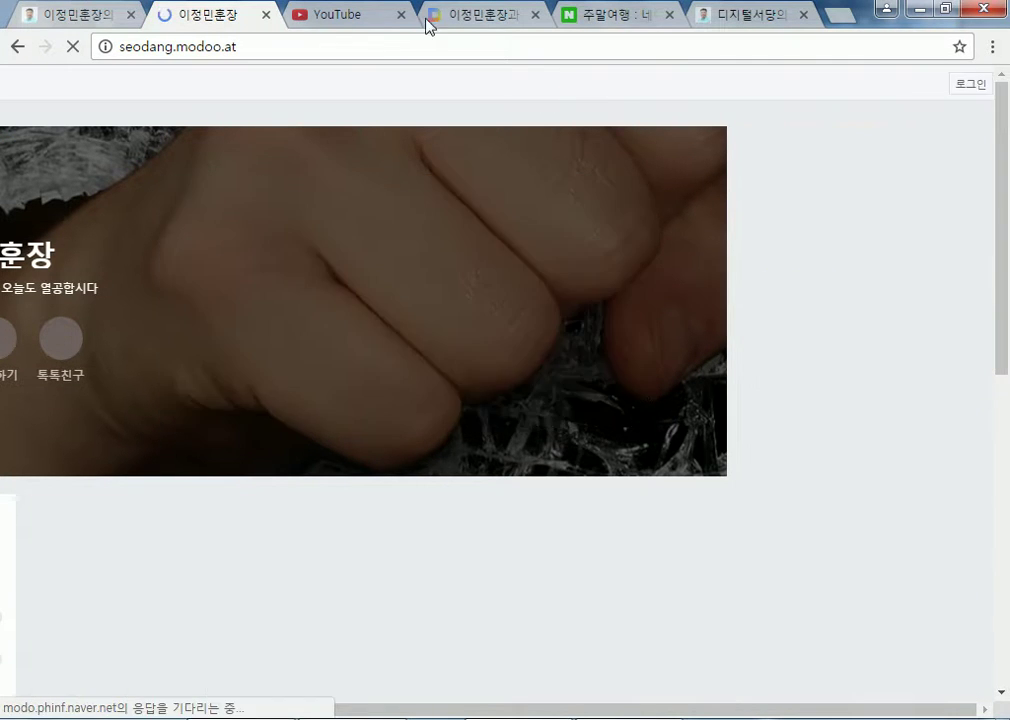
{"action": "left_click", "coordinate": [458, 18]}
Scroll the Daum blog and show the full list of its posts with 전체보기
{"action": "scroll", "coordinate": [304, 521], "scroll_direction": "down", "scroll_amount": 4}
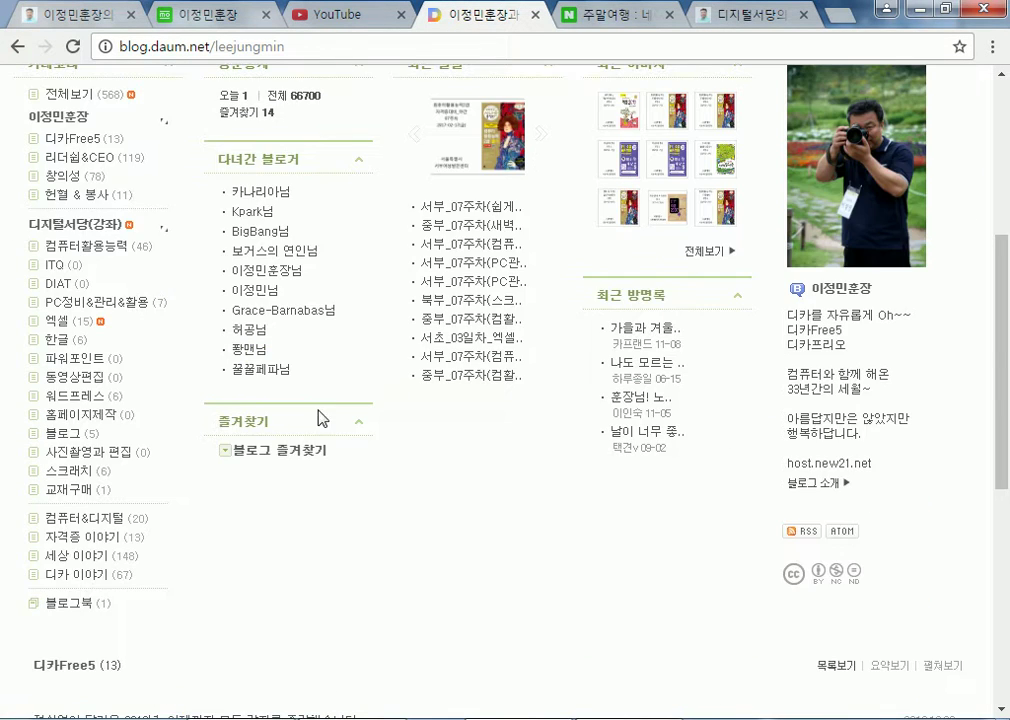
{"action": "scroll", "coordinate": [313, 437], "scroll_direction": "down", "scroll_amount": 3}
{"action": "scroll", "coordinate": [313, 437], "scroll_direction": "down", "scroll_amount": 1}
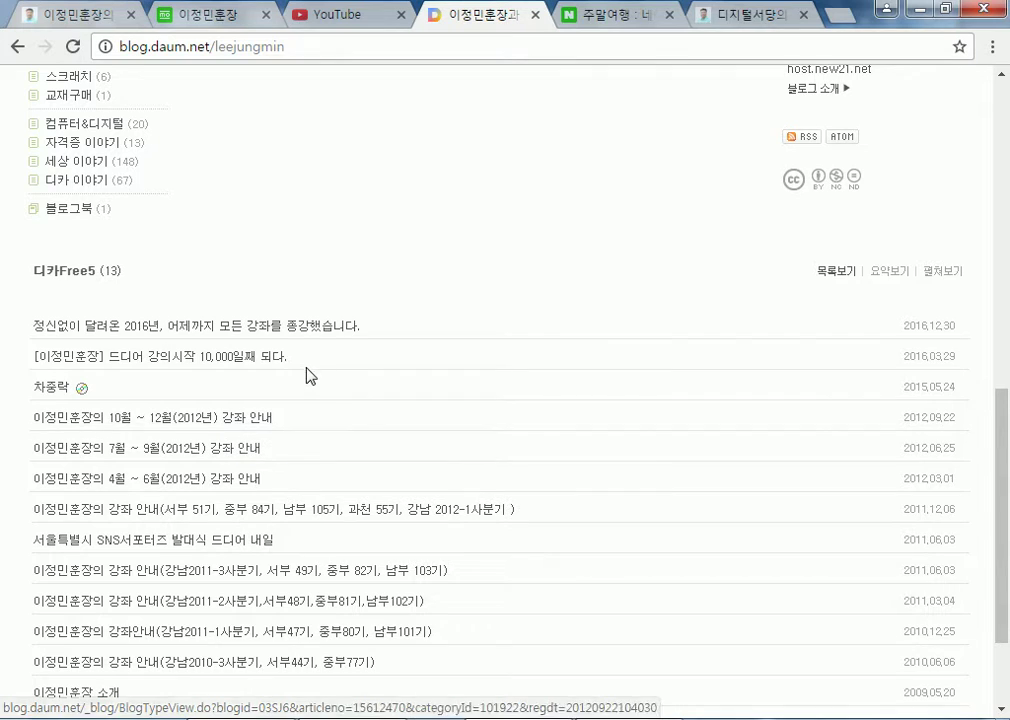
{"action": "scroll", "coordinate": [309, 361], "scroll_direction": "down", "scroll_amount": 2}
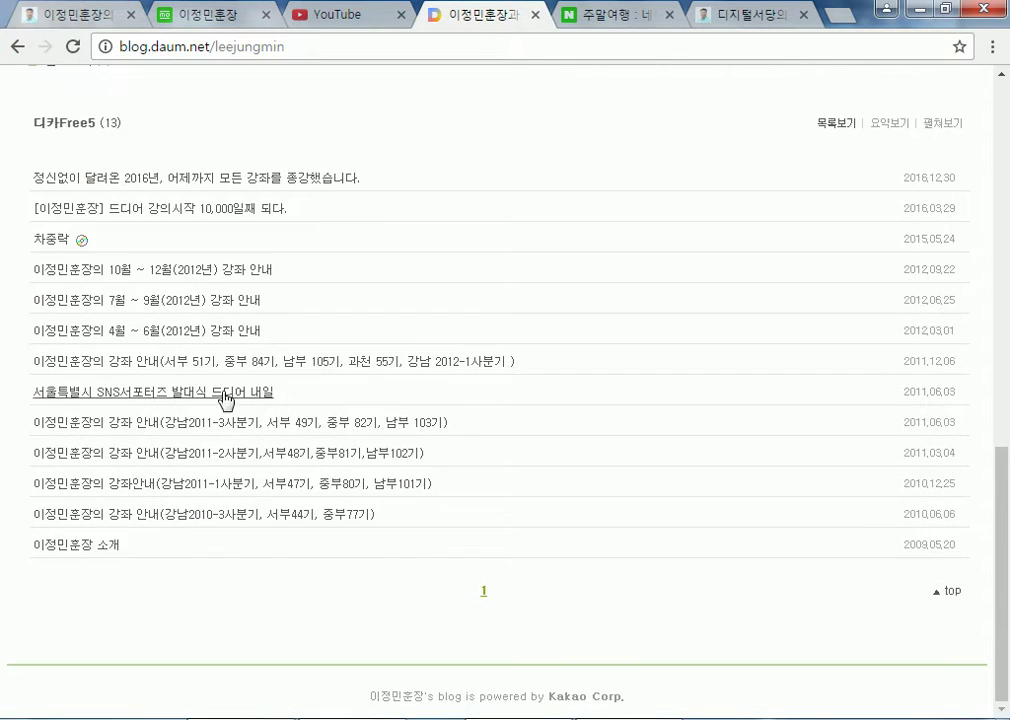
{"action": "scroll", "coordinate": [130, 205], "scroll_direction": "up", "scroll_amount": 10}
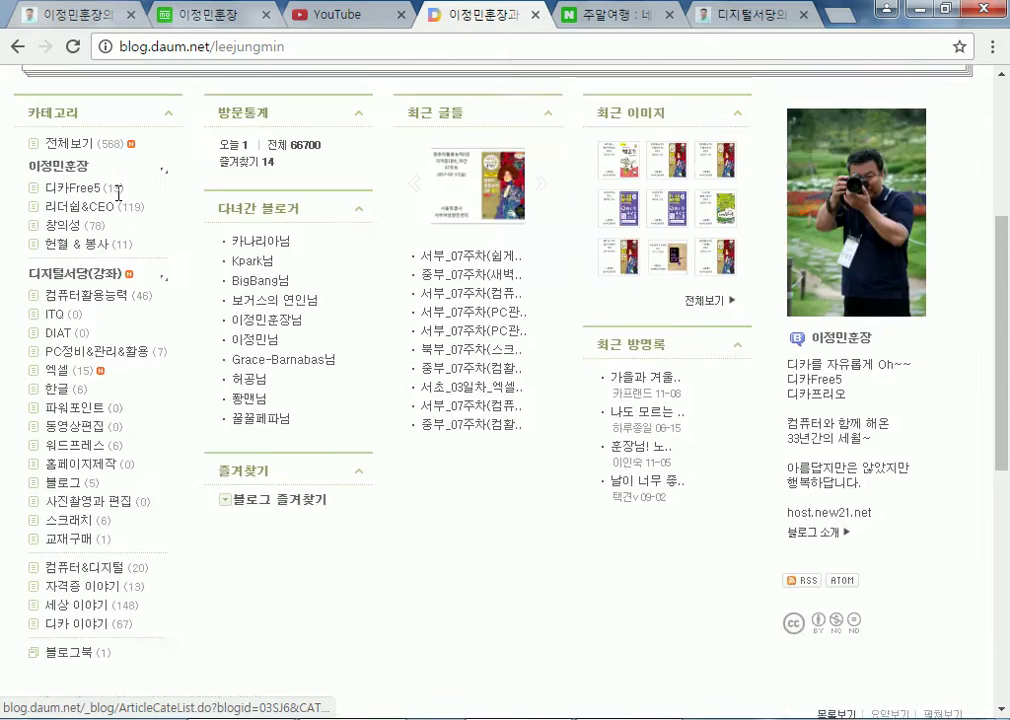
{"action": "left_click", "coordinate": [268, 240]}
Look through the post list, then return to the seodang.modoo.at page
{"action": "scroll", "coordinate": [334, 268], "scroll_direction": "down", "scroll_amount": 5}
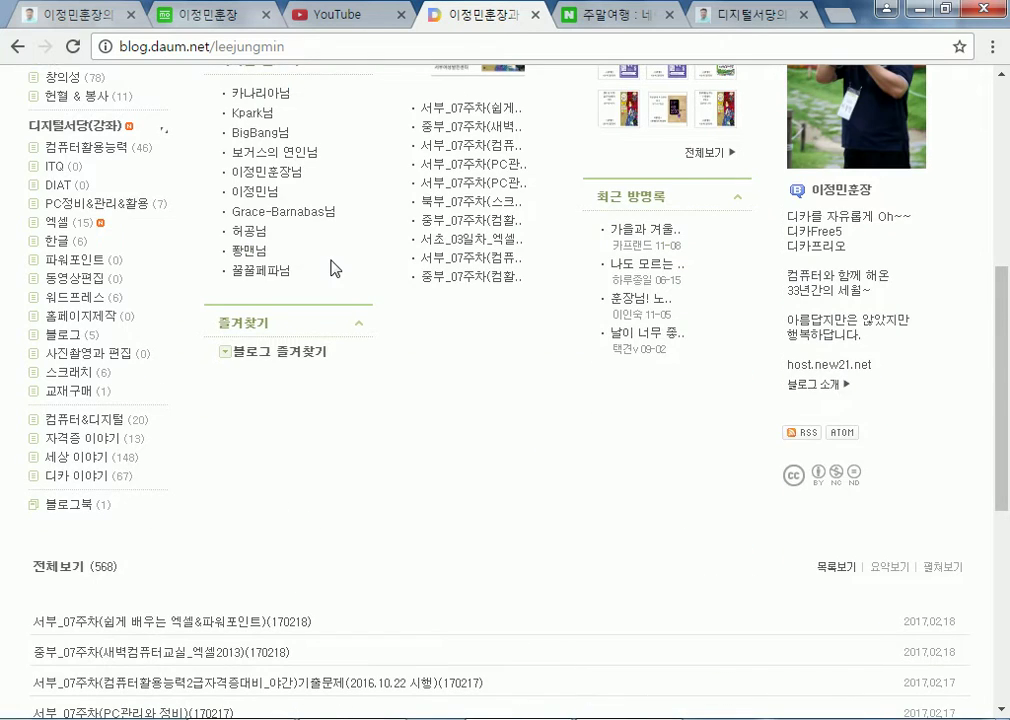
{"action": "scroll", "coordinate": [338, 259], "scroll_direction": "down", "scroll_amount": 7}
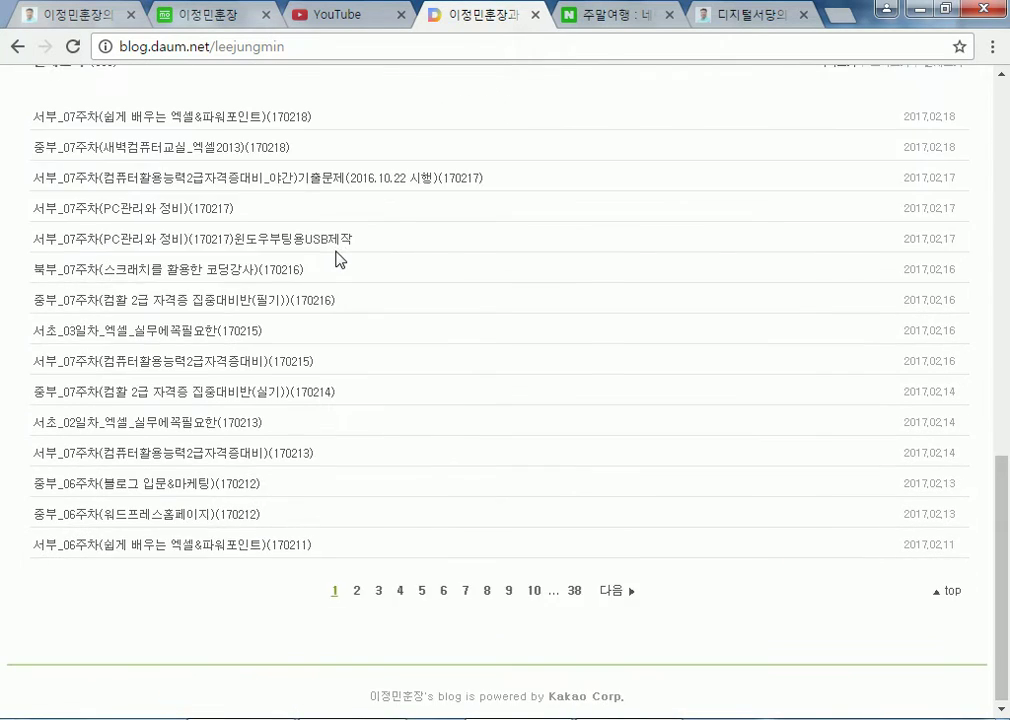
{"action": "scroll", "coordinate": [165, 367], "scroll_direction": "up", "scroll_amount": 5}
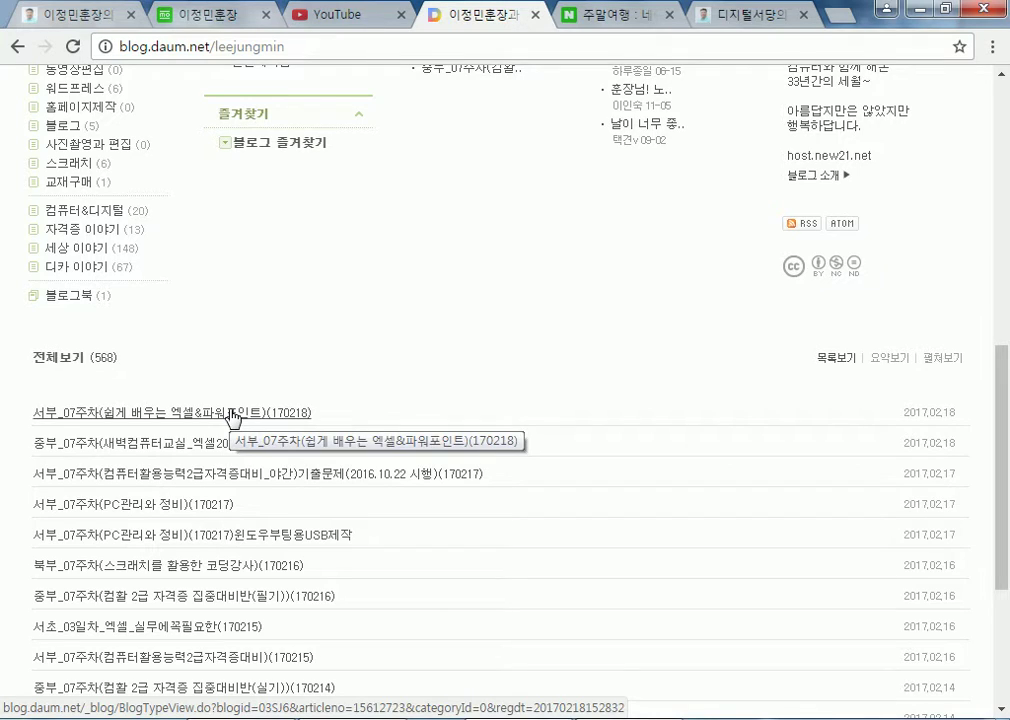
{"action": "scroll", "coordinate": [233, 417], "scroll_direction": "up", "scroll_amount": 4}
{"action": "left_click", "coordinate": [203, 25]}
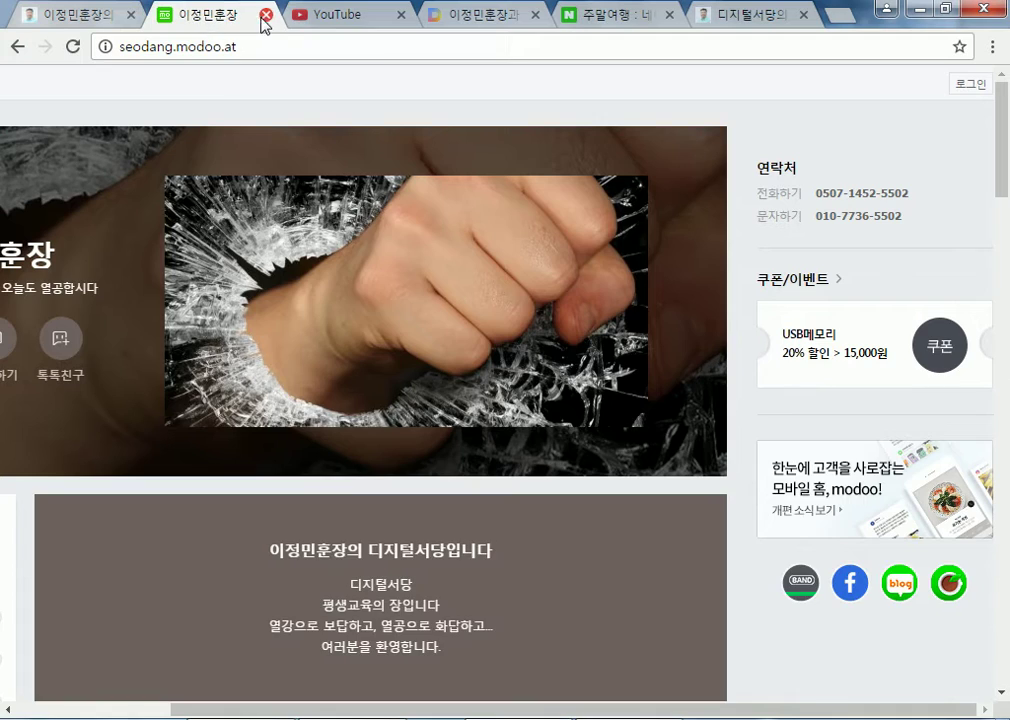
Close the seodang.modoo.at page and open the Naver blog from the host.new21.net HOME page
{"action": "left_click", "coordinate": [265, 15]}
{"action": "left_click", "coordinate": [70, 14]}
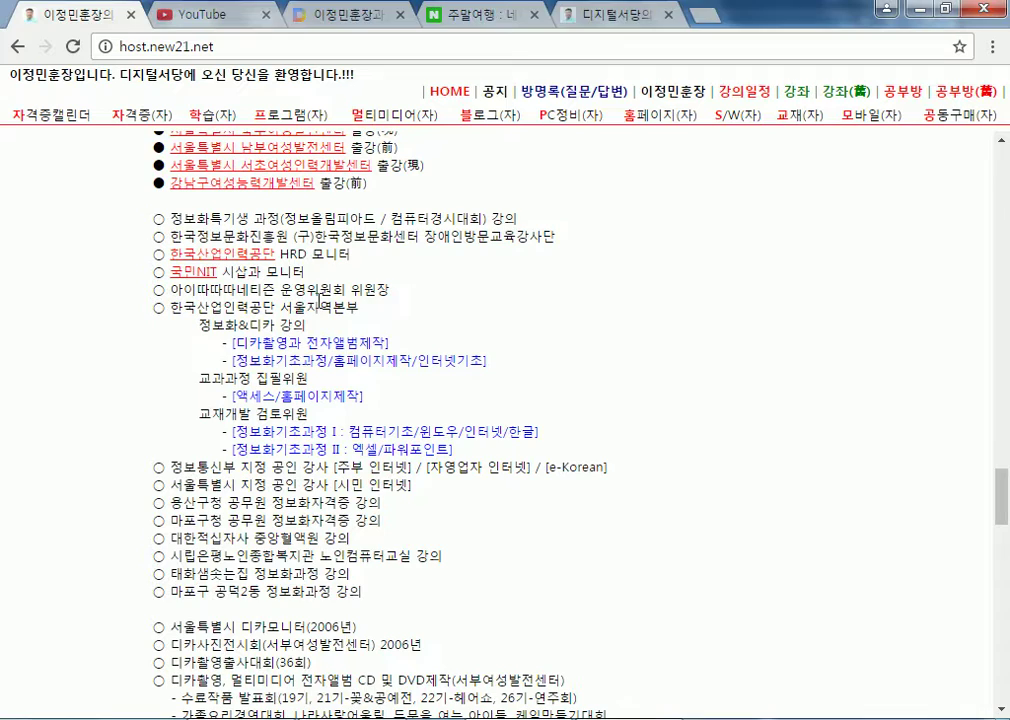
{"action": "left_click", "coordinate": [455, 91]}
{"action": "scroll", "coordinate": [237, 446], "scroll_direction": "down", "scroll_amount": 5}
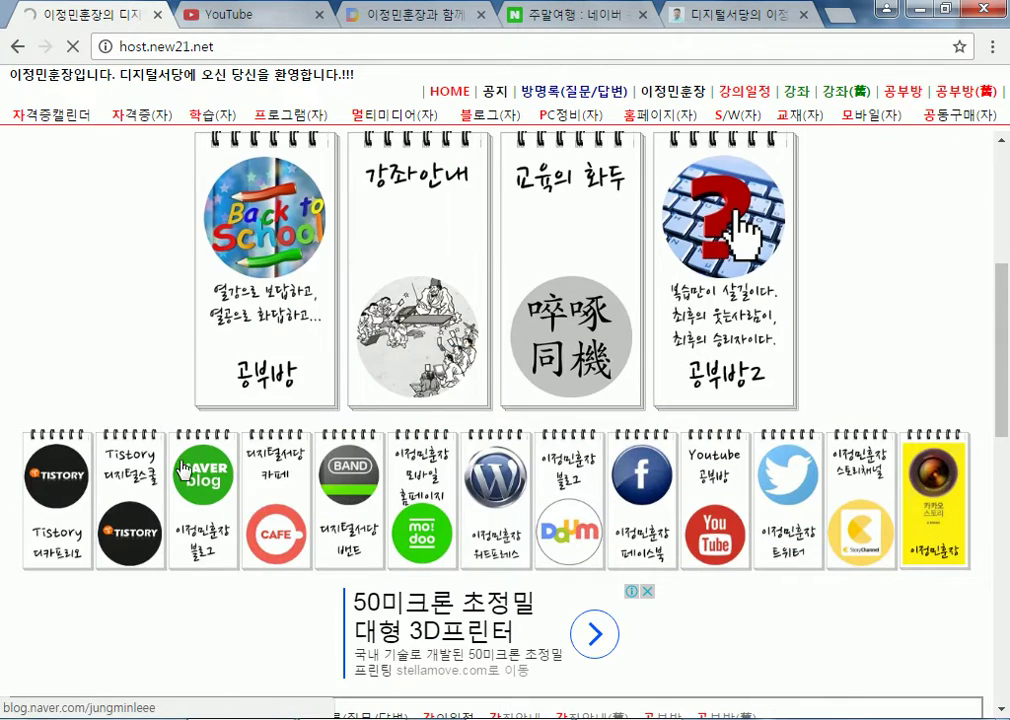
{"action": "left_click", "coordinate": [203, 475]}
Browse the Naver blog's 디지털서당(강좌) posts, then return to seodang.dothome.co.kr
{"action": "scroll", "coordinate": [72, 346], "scroll_direction": "down", "scroll_amount": 3}
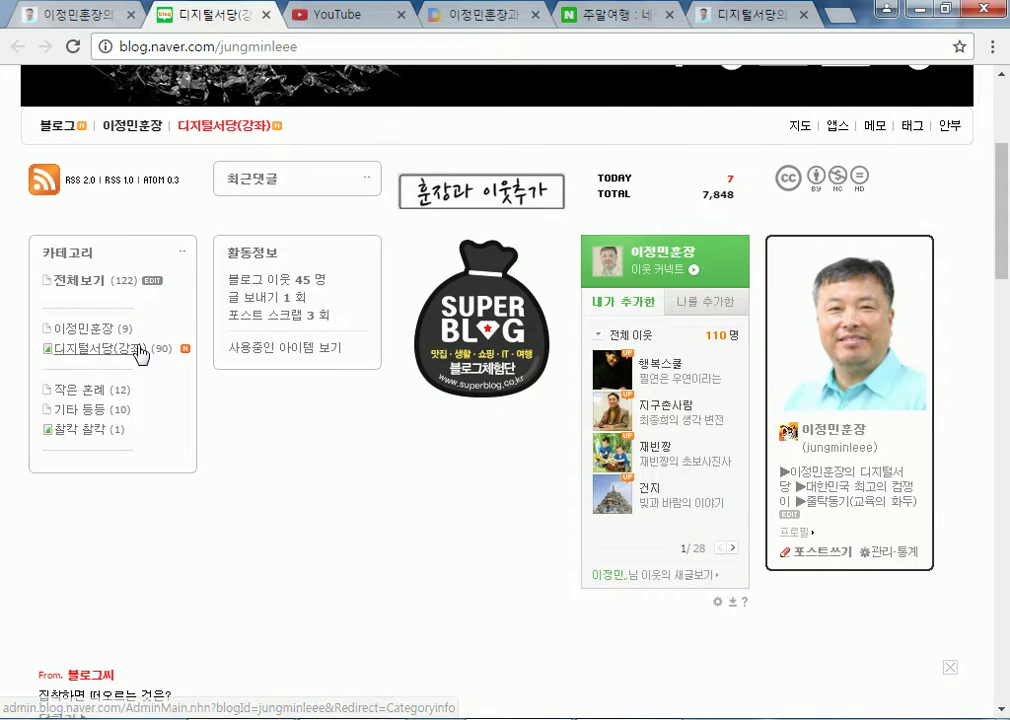
{"action": "scroll", "coordinate": [130, 346], "scroll_direction": "down", "scroll_amount": 4}
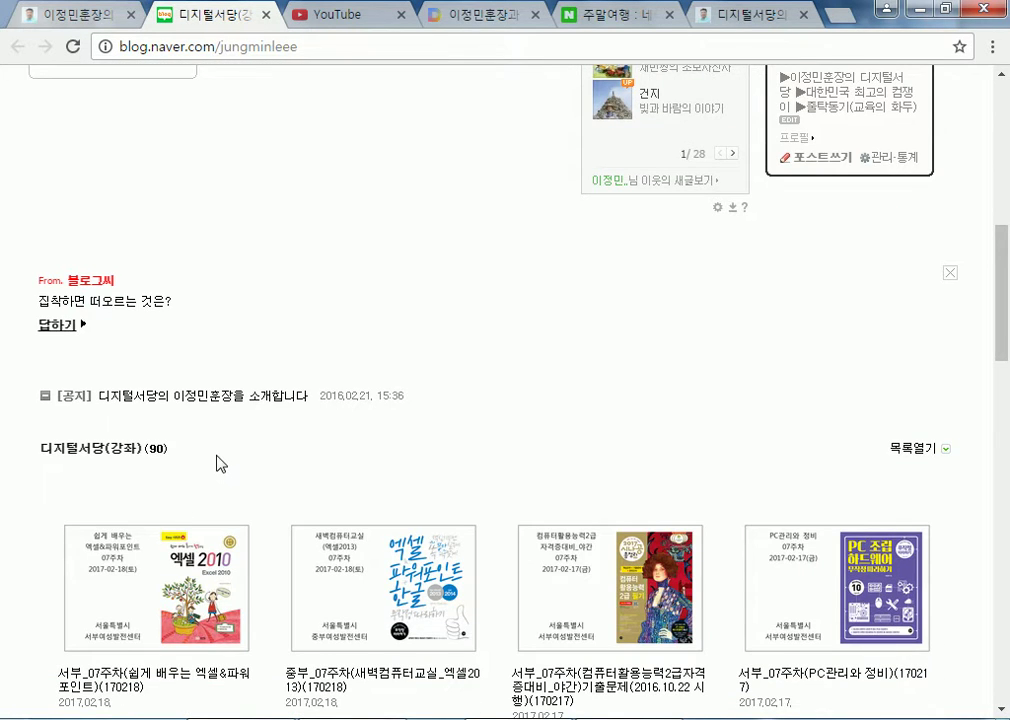
{"action": "scroll", "coordinate": [221, 463], "scroll_direction": "up", "scroll_amount": 4}
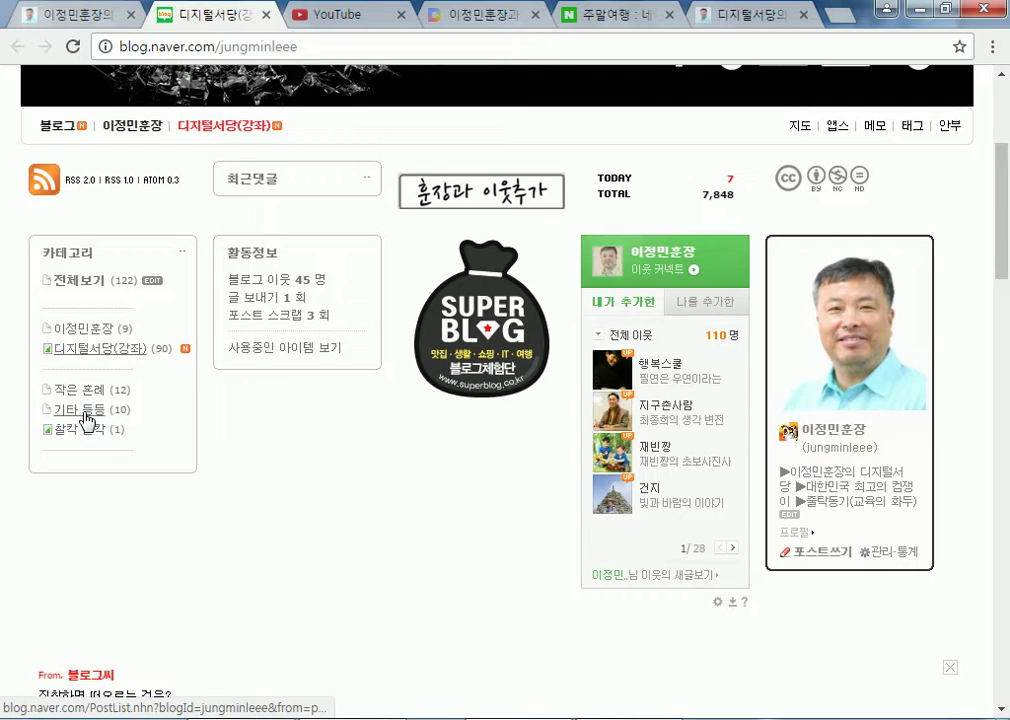
{"action": "scroll", "coordinate": [290, 432], "scroll_direction": "down", "scroll_amount": 4}
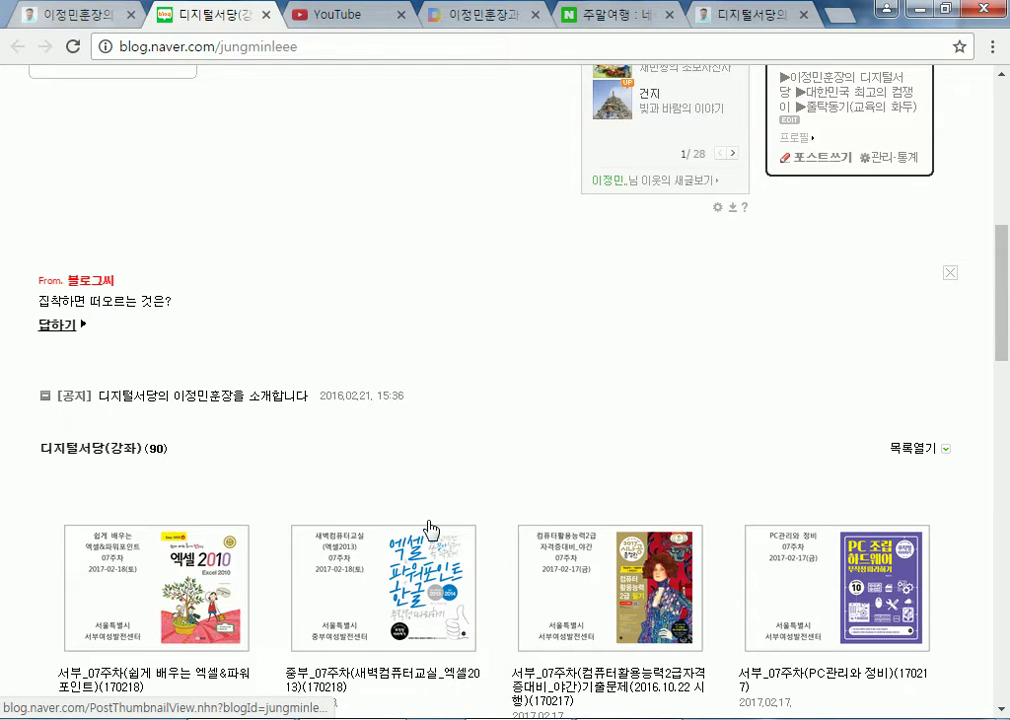
{"action": "scroll", "coordinate": [428, 525], "scroll_direction": "up", "scroll_amount": 6}
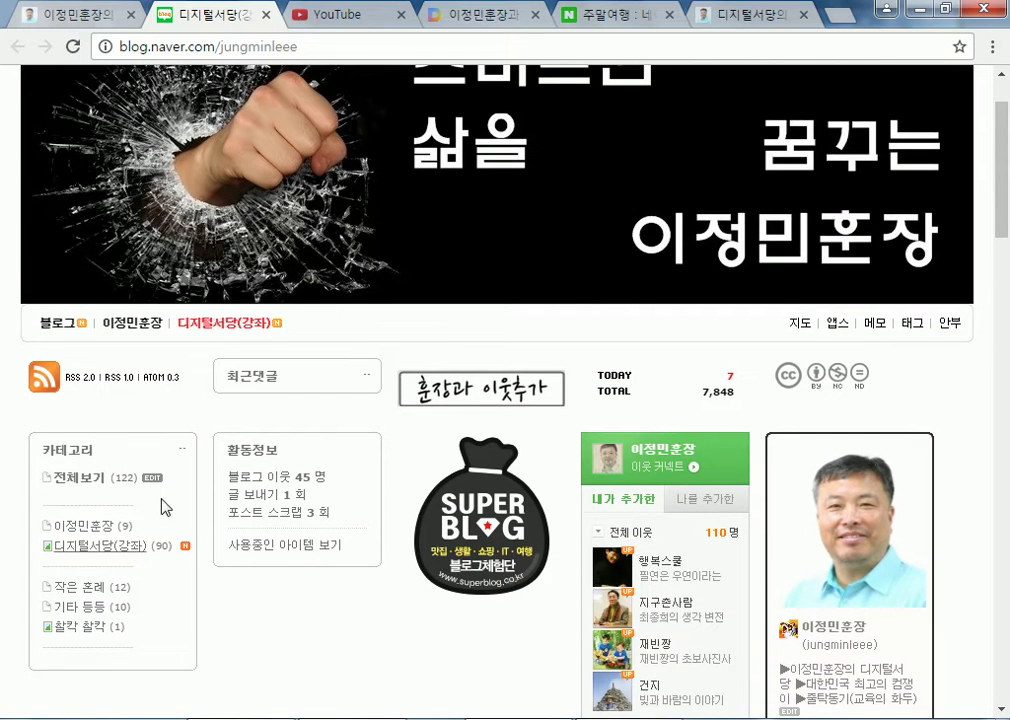
{"action": "scroll", "coordinate": [300, 575], "scroll_direction": "down", "scroll_amount": 4}
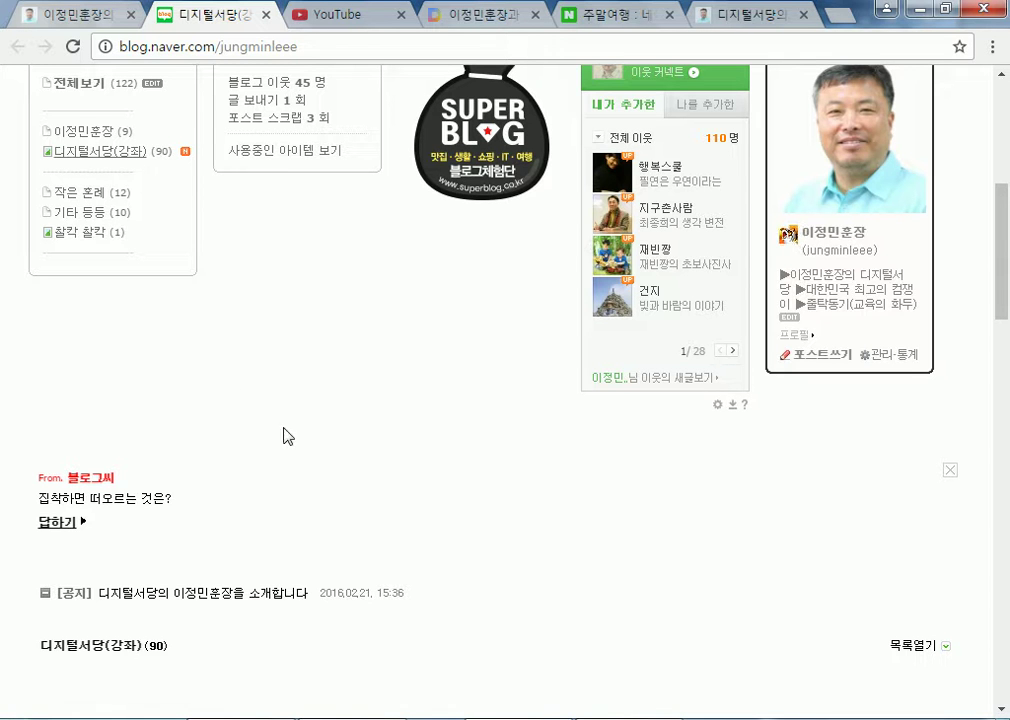
{"action": "scroll", "coordinate": [41, 374], "scroll_direction": "down", "scroll_amount": 4}
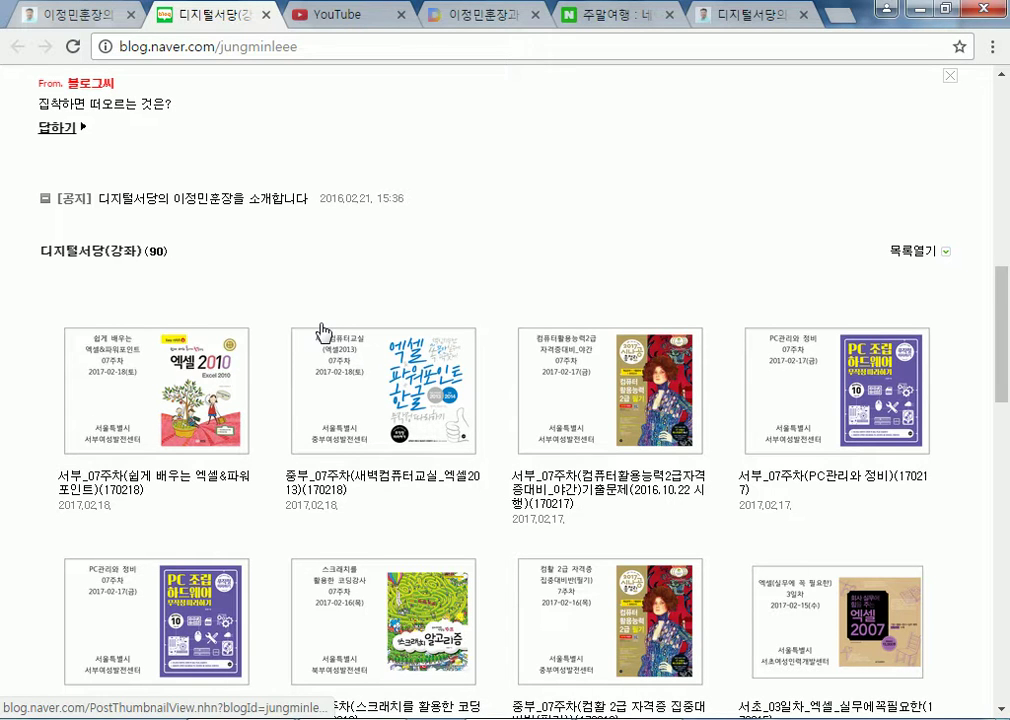
{"action": "left_click", "coordinate": [708, 15]}
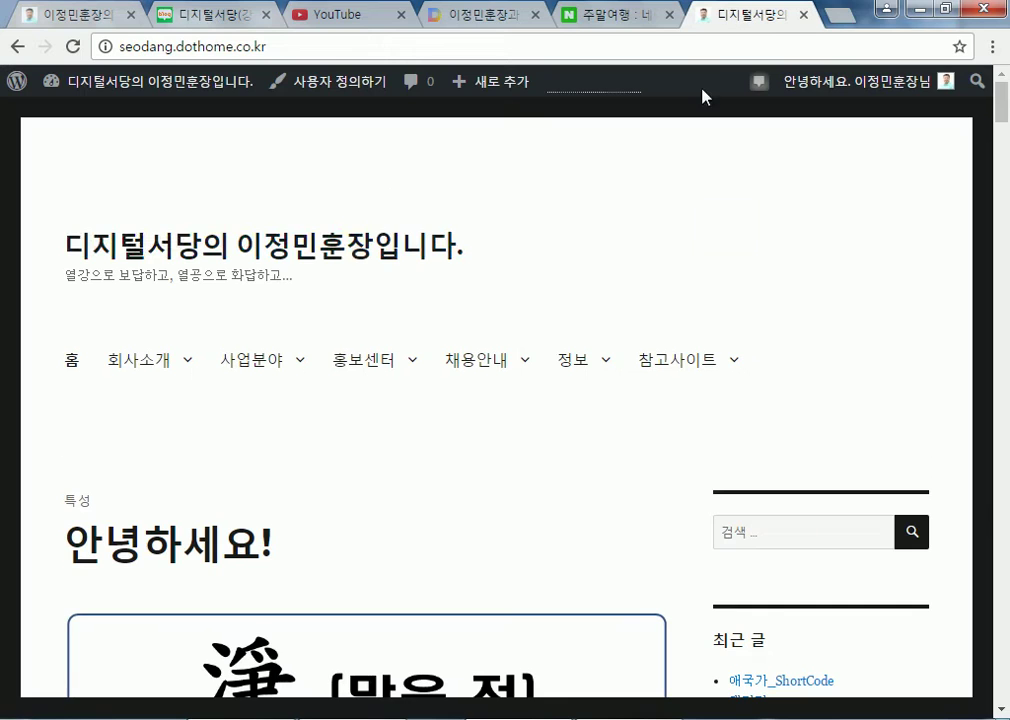
Scroll through the seodang.dothome.co.kr recent-posts front page and open the 알림판 dashboard
{"action": "mouse_move", "coordinate": [504, 389]}
{"action": "scroll", "coordinate": [504, 389], "scroll_direction": "down", "scroll_amount": 3}
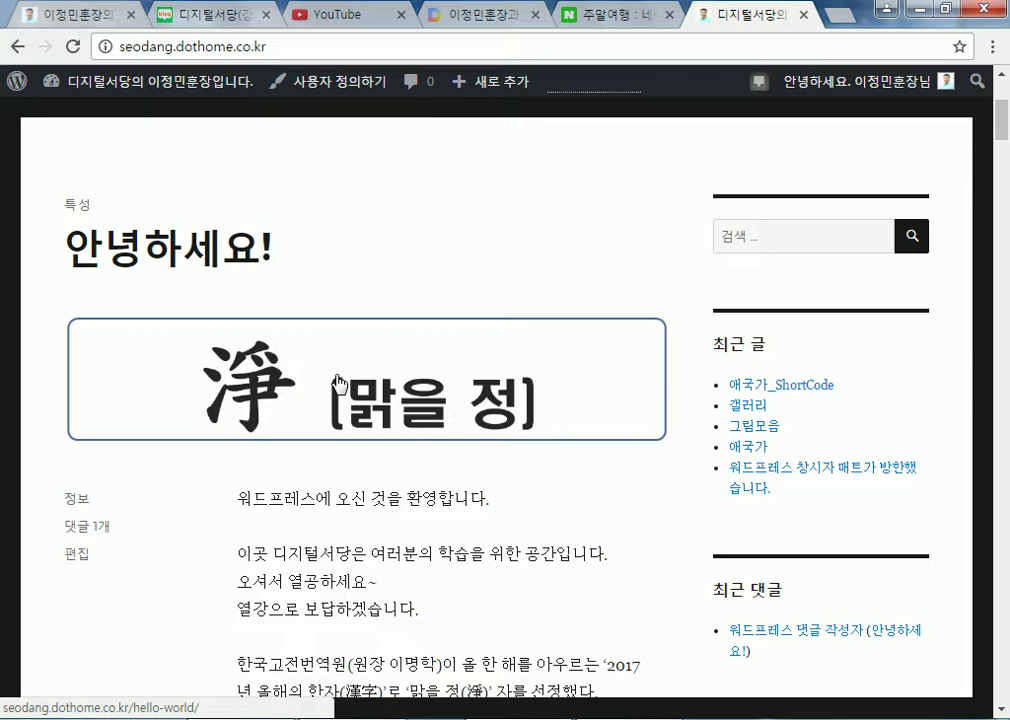
{"action": "scroll", "coordinate": [338, 383], "scroll_direction": "down", "scroll_amount": 9}
{"action": "scroll", "coordinate": [352, 455], "scroll_direction": "down", "scroll_amount": 3}
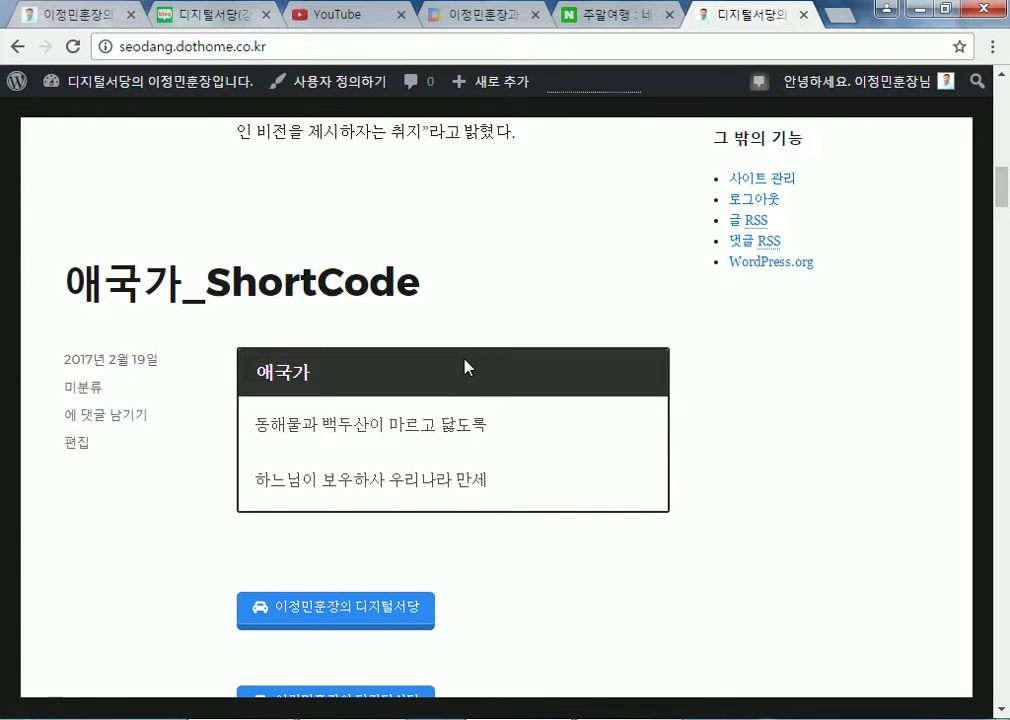
{"action": "scroll", "coordinate": [463, 367], "scroll_direction": "up", "scroll_amount": 15}
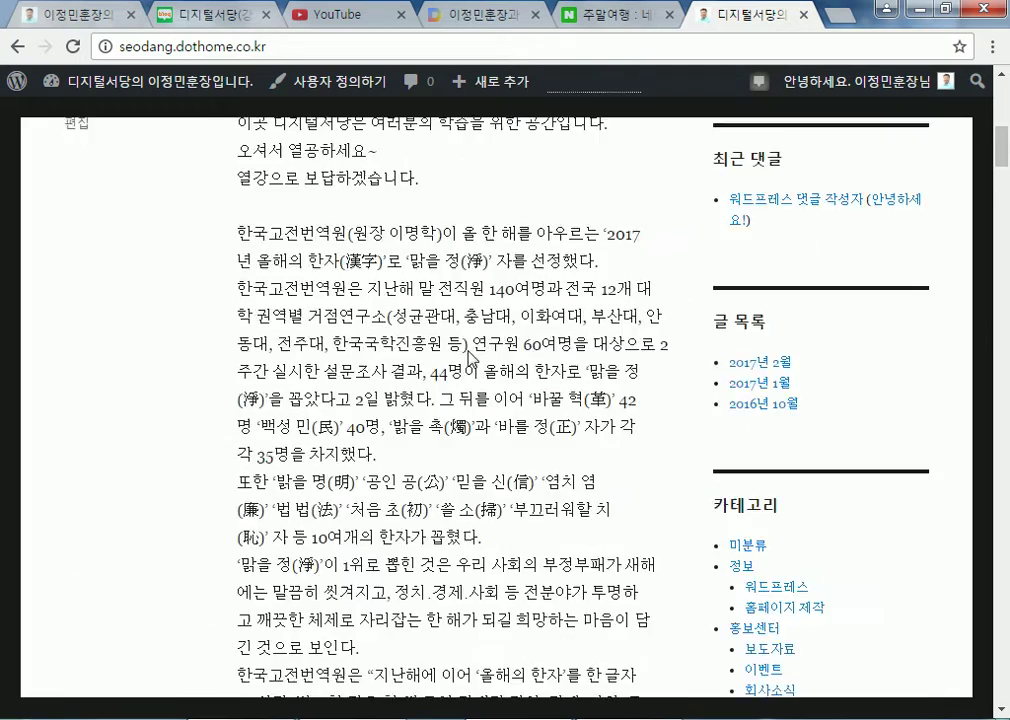
{"action": "scroll", "coordinate": [740, 290], "scroll_direction": "down", "scroll_amount": 2}
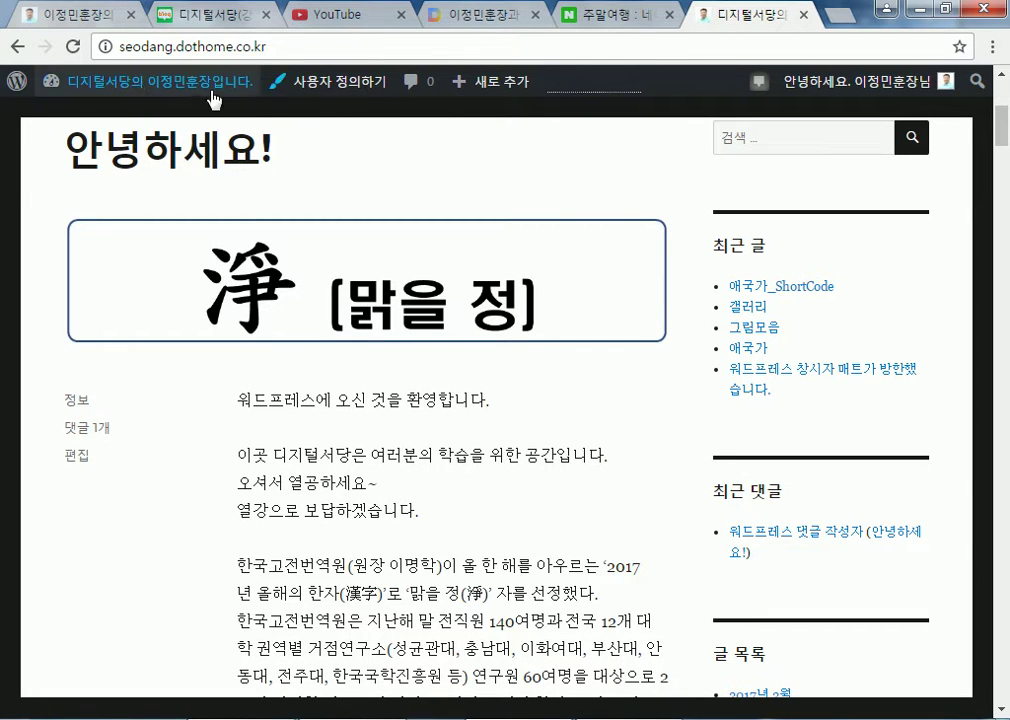
{"action": "left_click", "coordinate": [136, 89]}
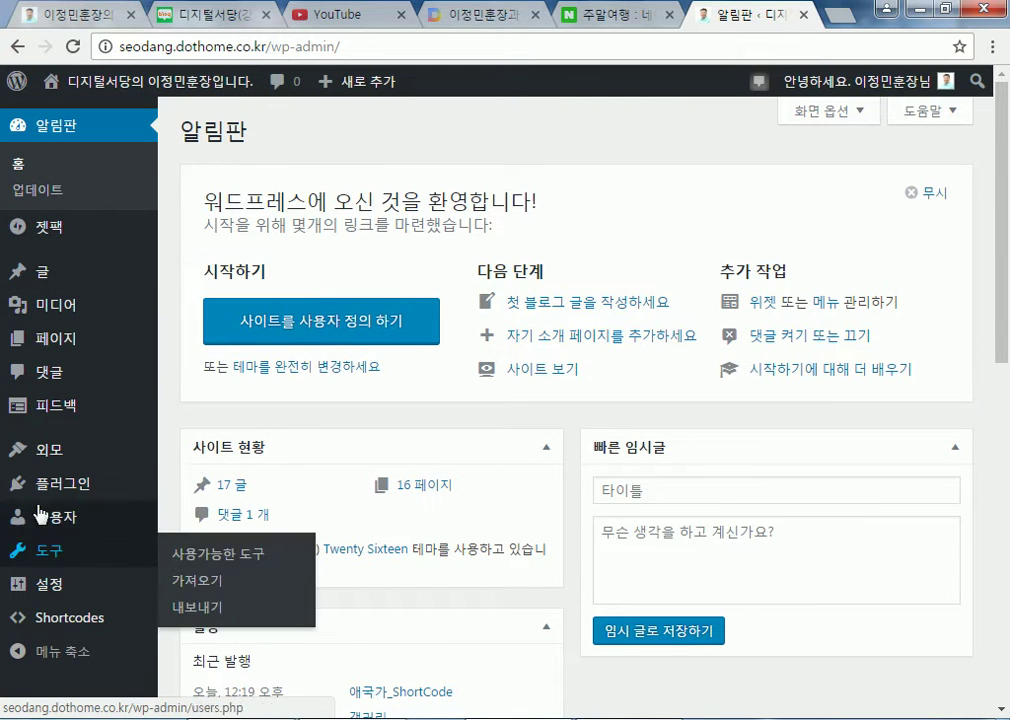
Activate the Twenty Fourteen theme in place of Twenty Sixteen under Appearance > Themes
{"action": "mouse_move", "coordinate": [45, 462]}
{"action": "left_click", "coordinate": [160, 455]}
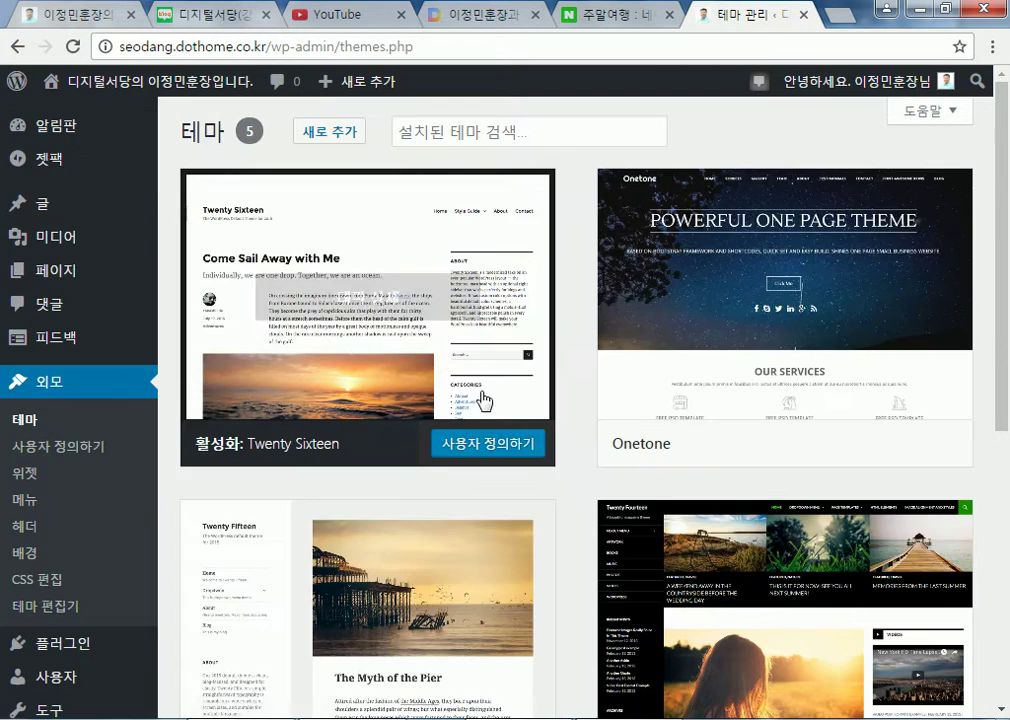
{"action": "scroll", "coordinate": [491, 410], "scroll_direction": "down", "scroll_amount": 4}
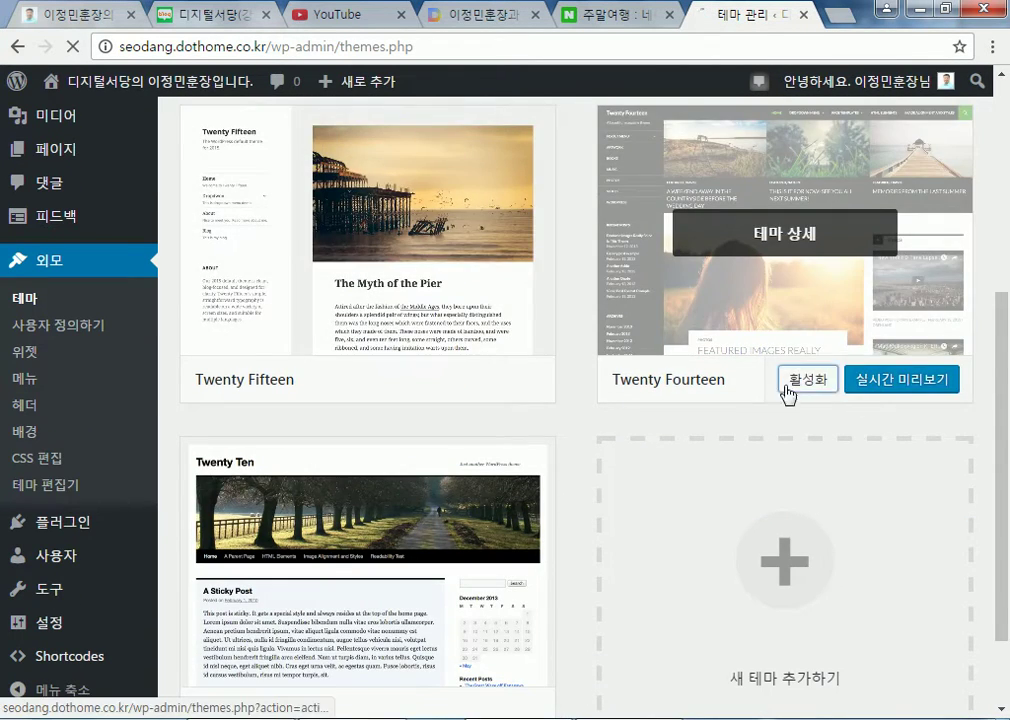
{"action": "left_click", "coordinate": [803, 379]}
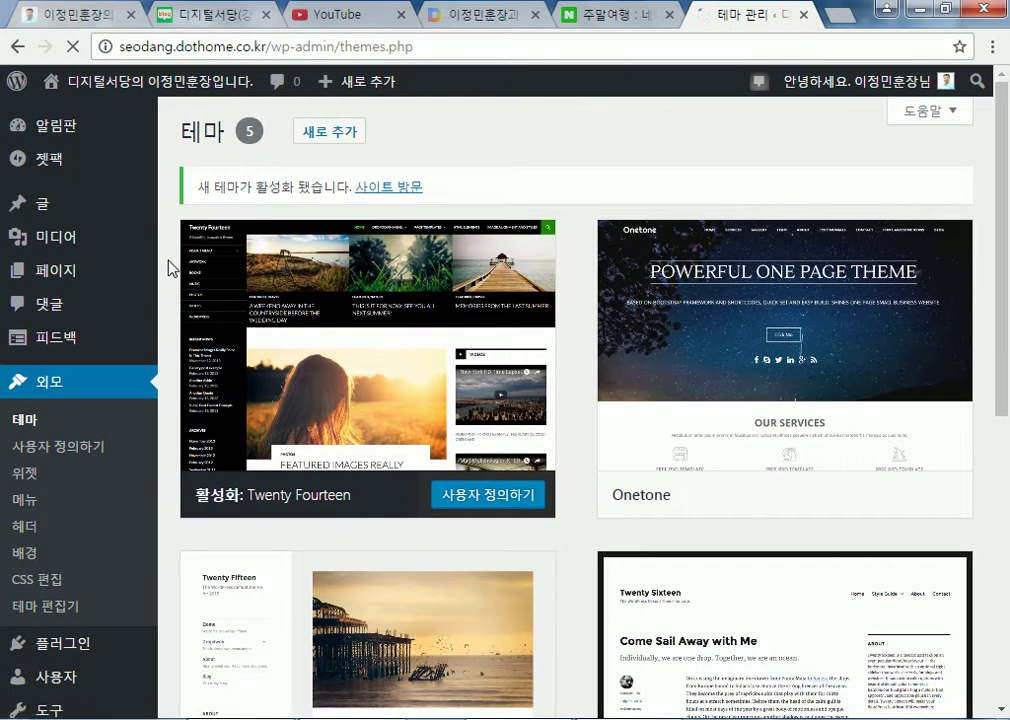
{"action": "mouse_move", "coordinate": [25, 207]}
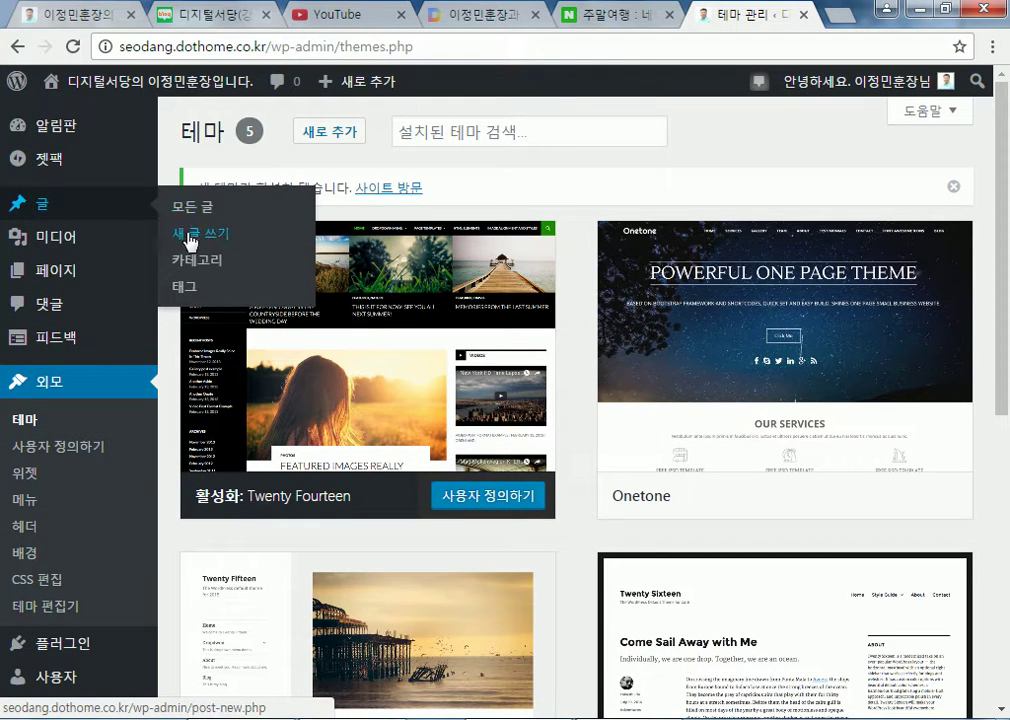
{"action": "left_click_drag", "start_coordinate": [185, 233], "coordinate": [96, 276]}
Start a new page from All Pages and title it Home
{"action": "mouse_move", "coordinate": [96, 276]}
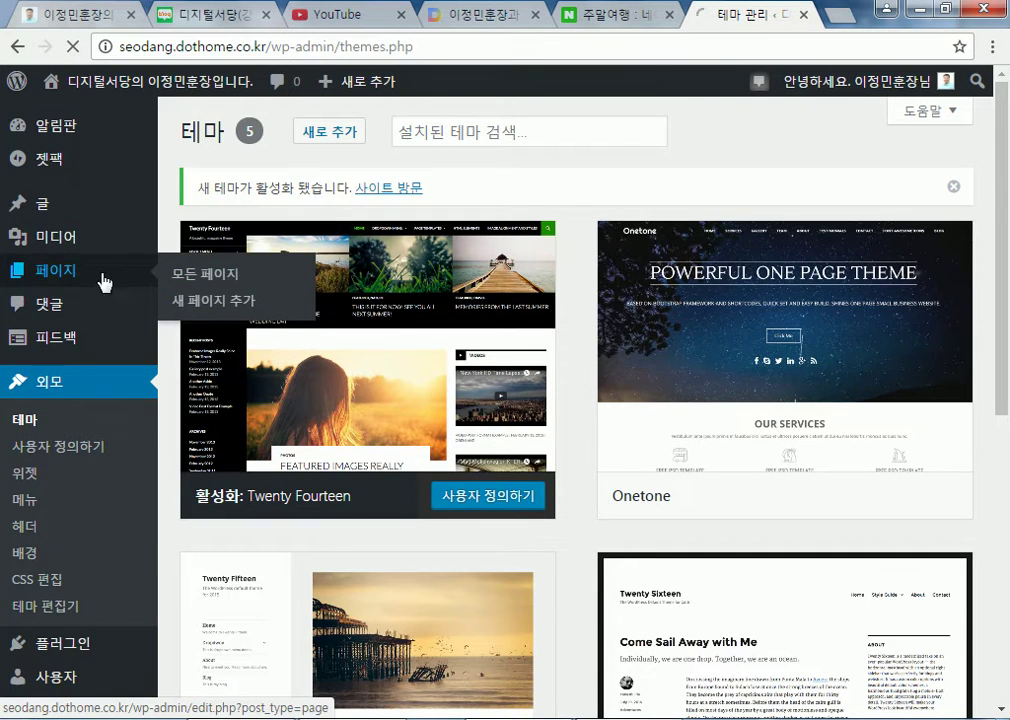
{"action": "left_click", "coordinate": [180, 270]}
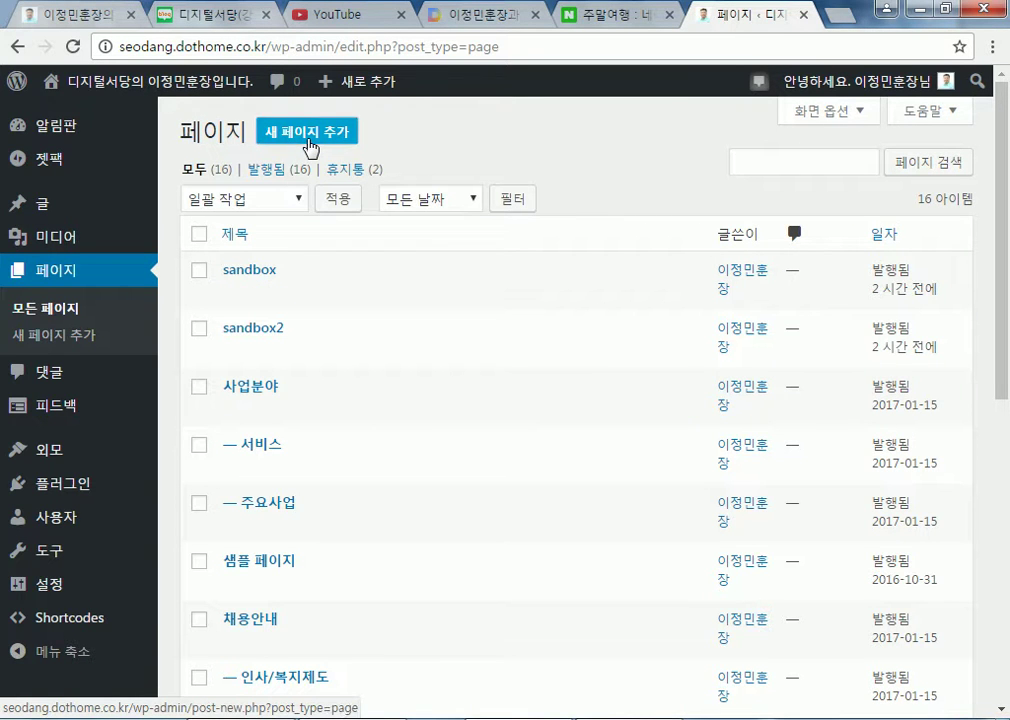
{"action": "left_click", "coordinate": [310, 147]}
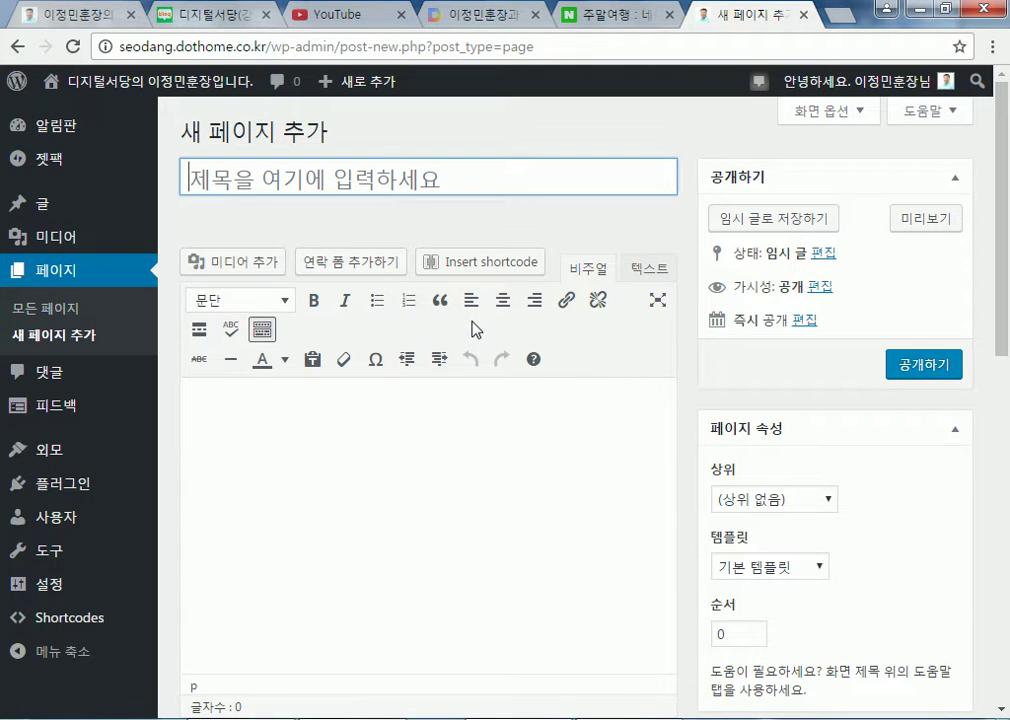
{"action": "type", "text": "ㅗ"}
{"action": "key", "text": "BackSpace"}
{"action": "type", "text": "새ㅡ"}
{"action": "key", "text": "BackSpace"}
{"action": "key", "text": "BackSpace"}
{"action": "type", "text": "Home"}
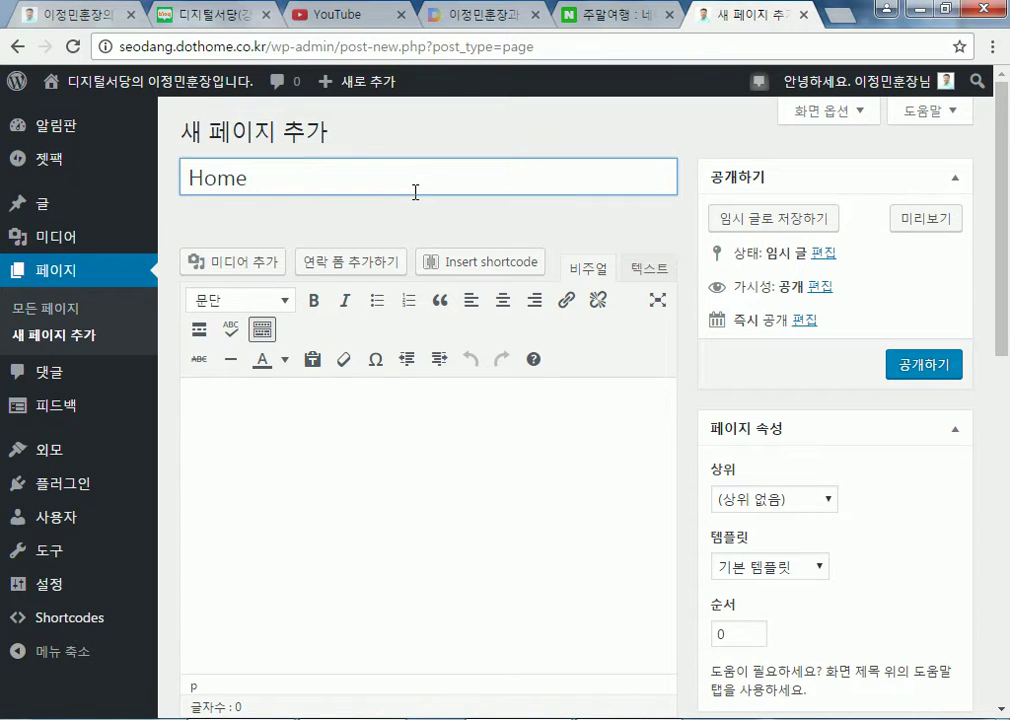
{"action": "key", "text": "Tab"}
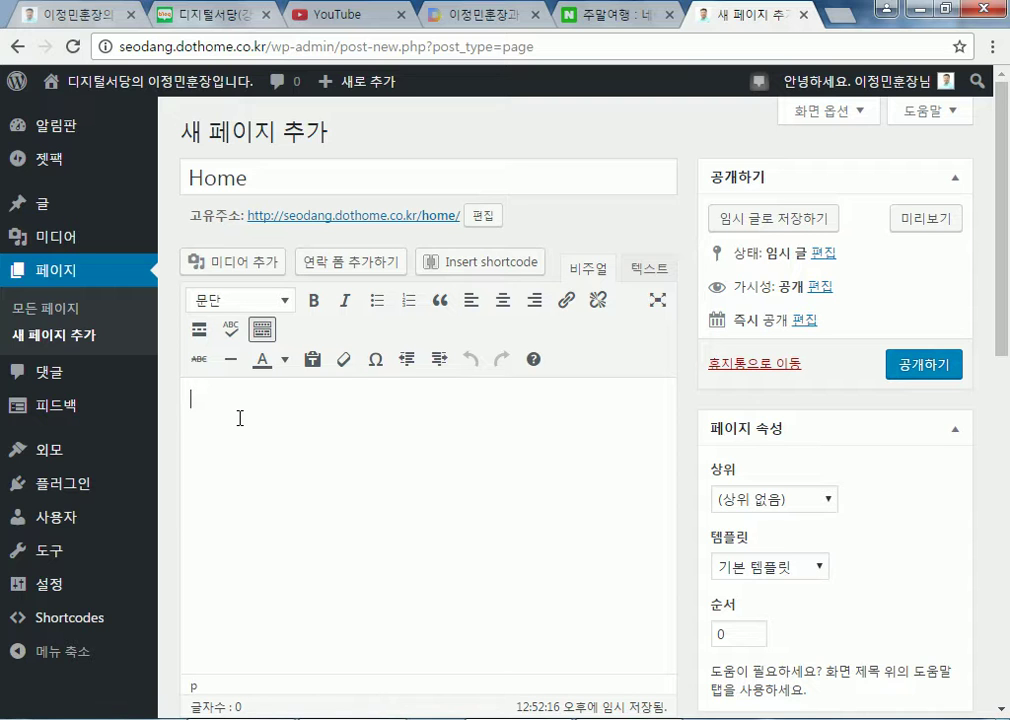
Enter 첫 화면 as the page body and publish the Home page
{"action": "type", "text": "첫 화면"}
{"action": "left_click_drag", "start_coordinate": [248, 176], "coordinate": [188, 175]}
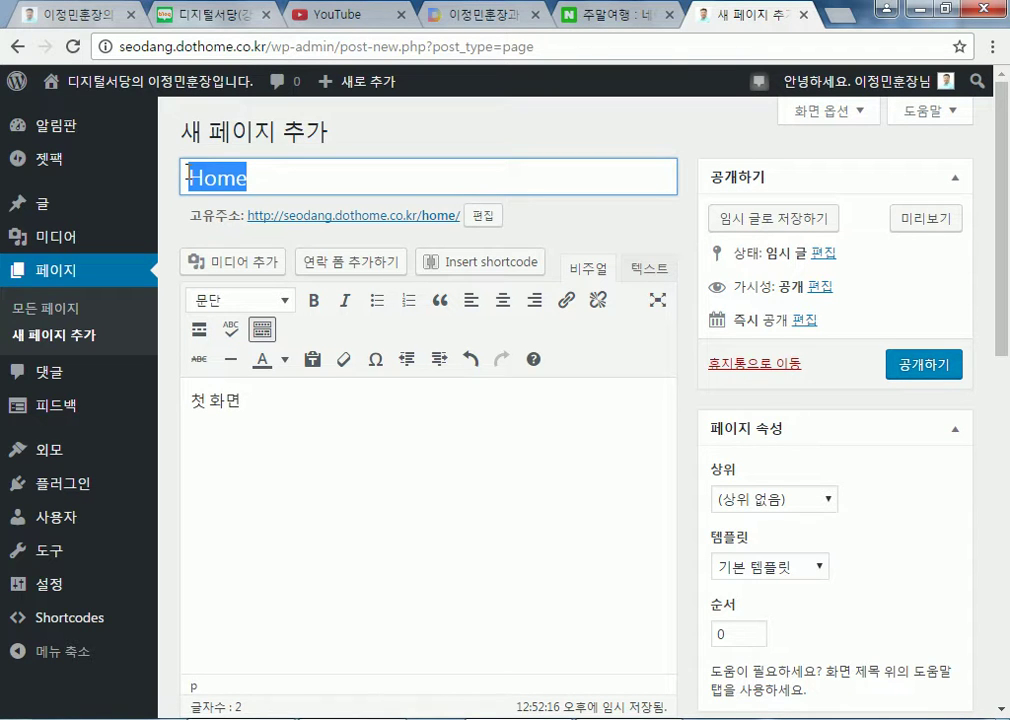
{"action": "left_click", "coordinate": [924, 369]}
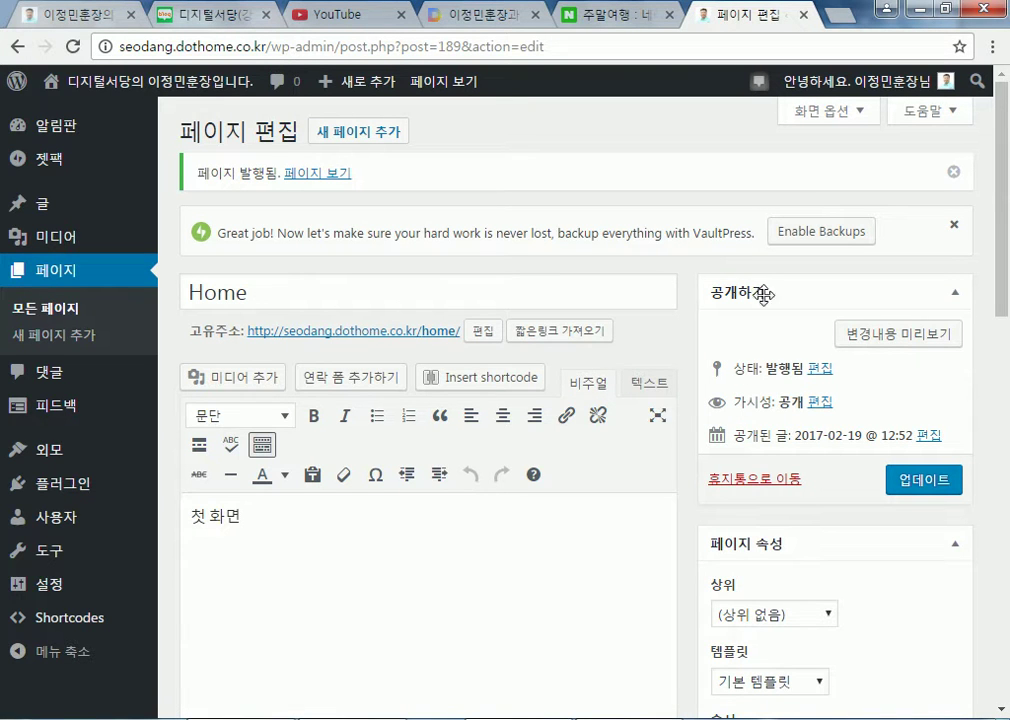
{"action": "mouse_move", "coordinate": [45, 592]}
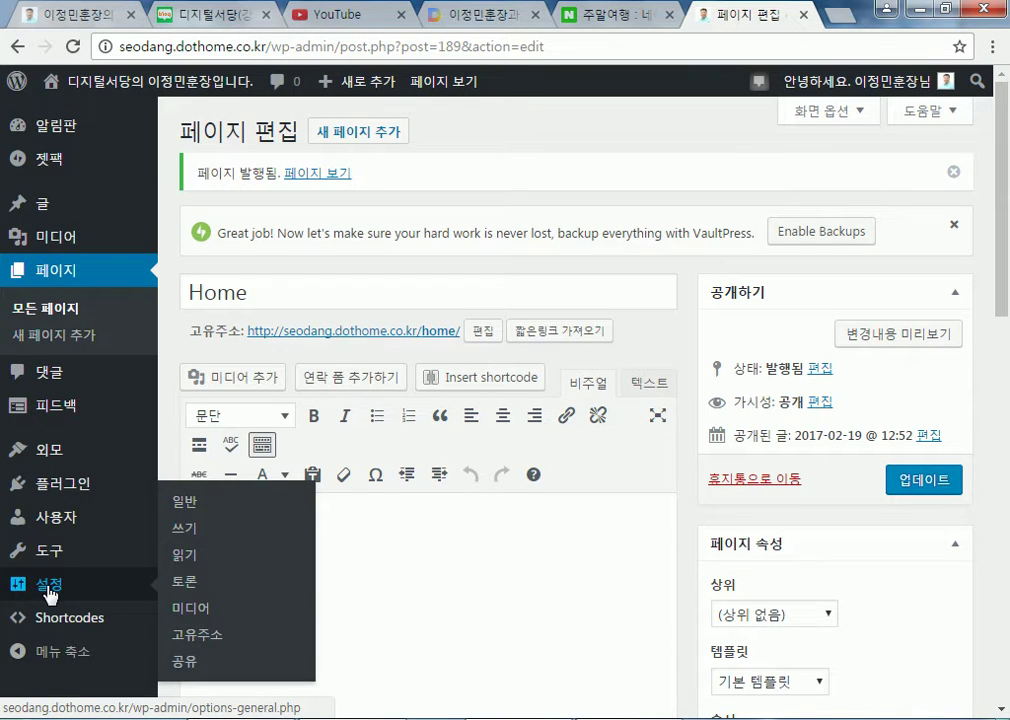
In Settings > Reading, make the front page a static page showing Home
{"action": "left_click", "coordinate": [185, 562]}
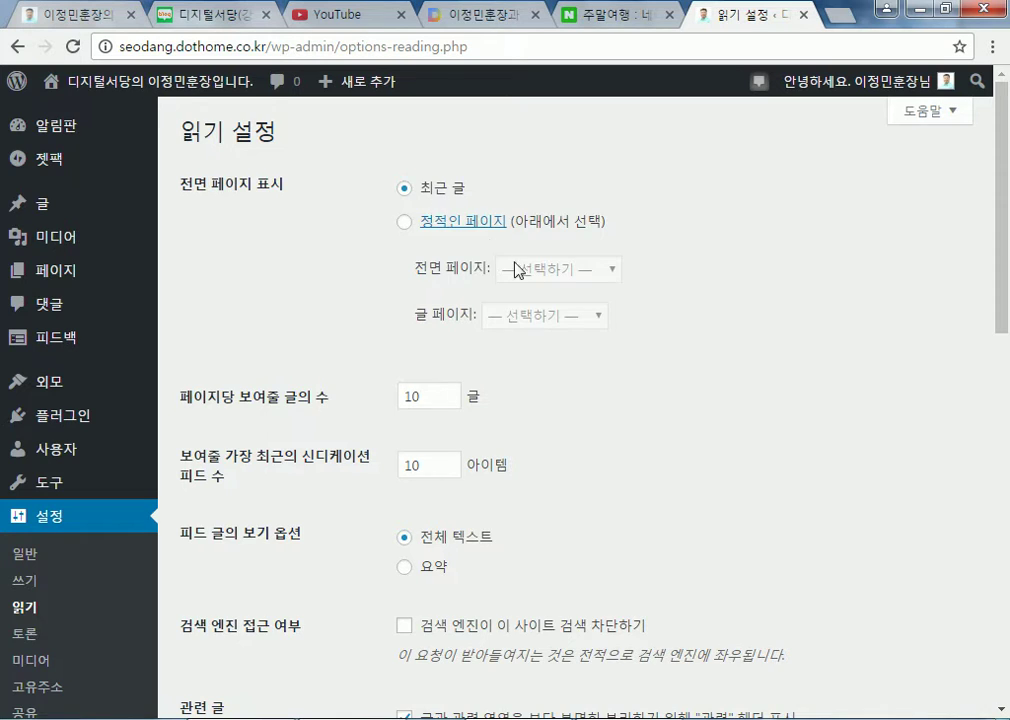
{"action": "scroll", "coordinate": [505, 255], "scroll_direction": "down", "scroll_amount": 2}
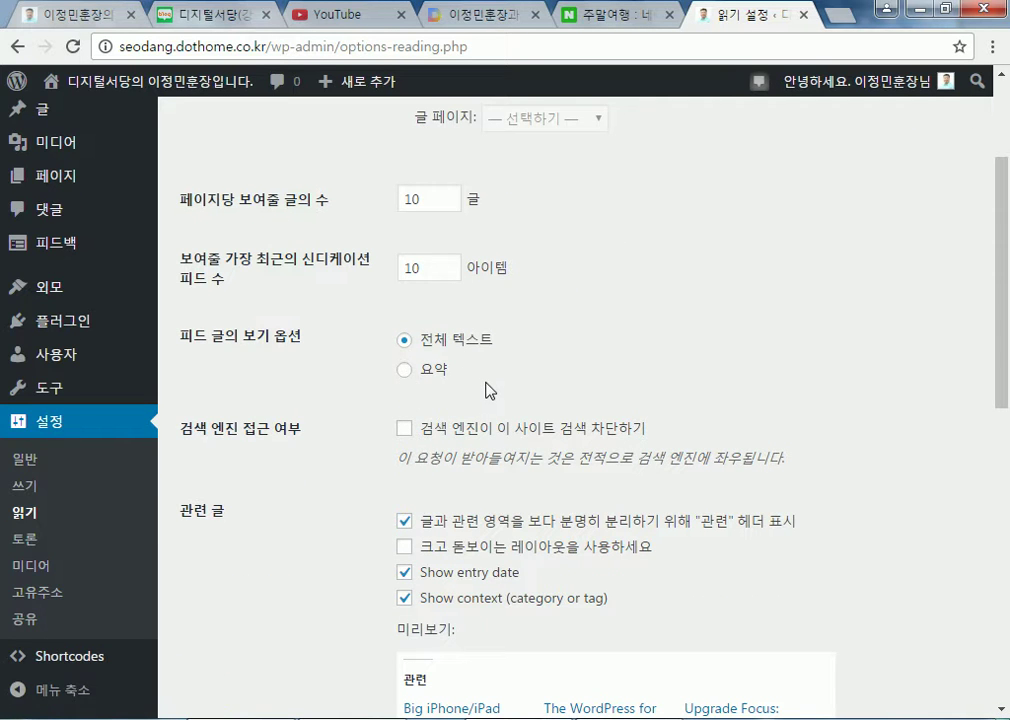
{"action": "left_click", "coordinate": [403, 370]}
{"action": "scroll", "coordinate": [357, 360], "scroll_direction": "up", "scroll_amount": 2}
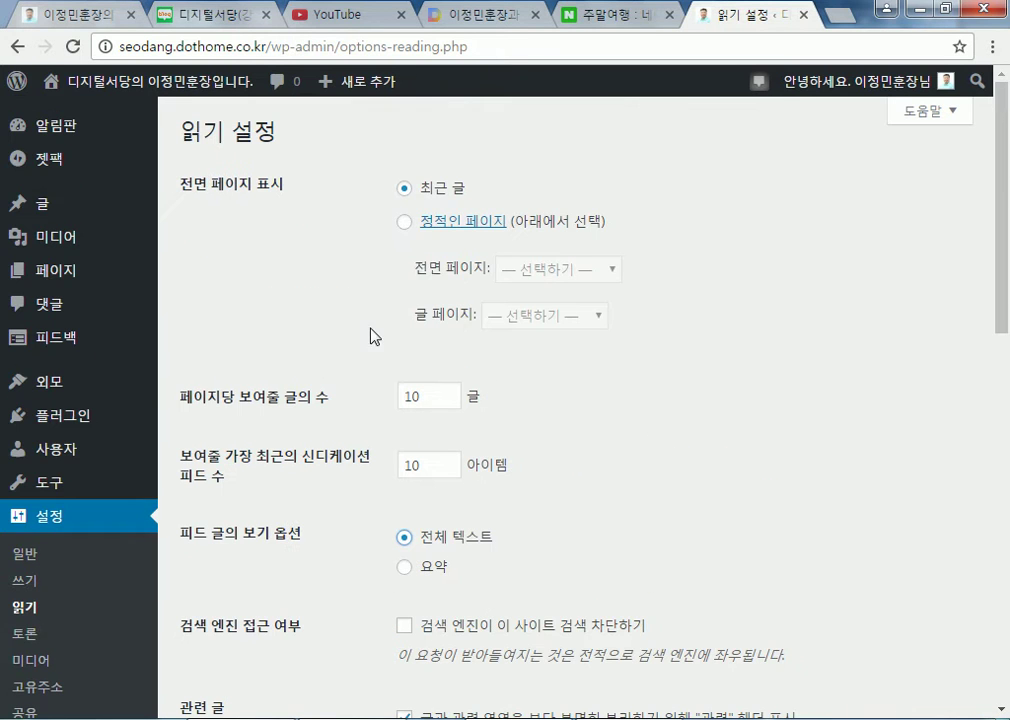
{"action": "left_click", "coordinate": [405, 229]}
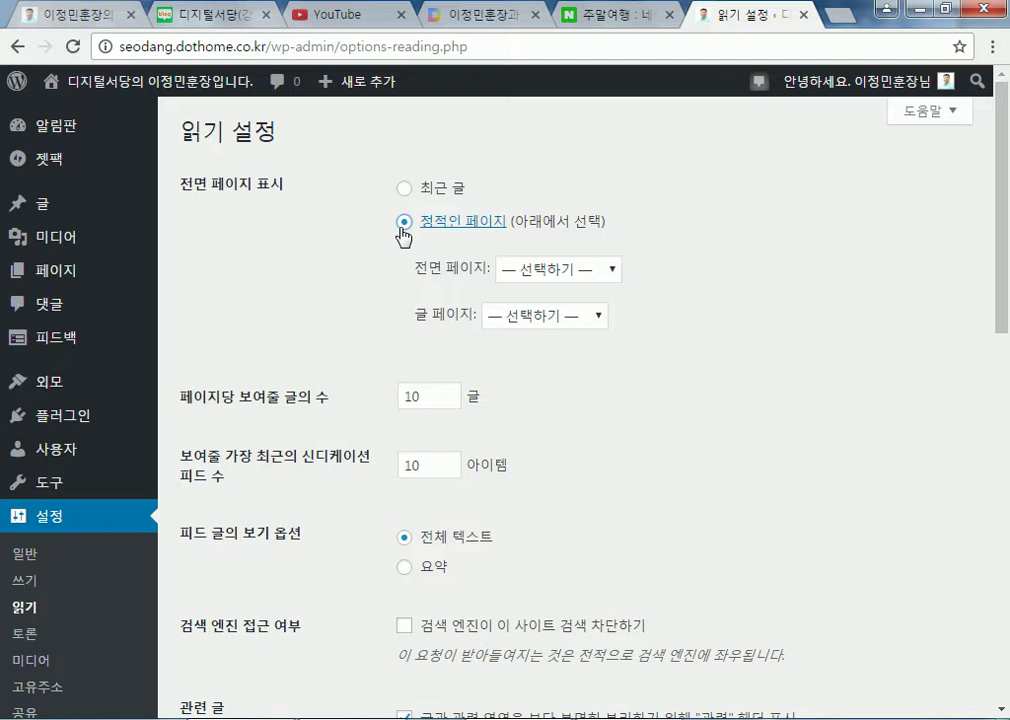
{"action": "left_click", "coordinate": [535, 277]}
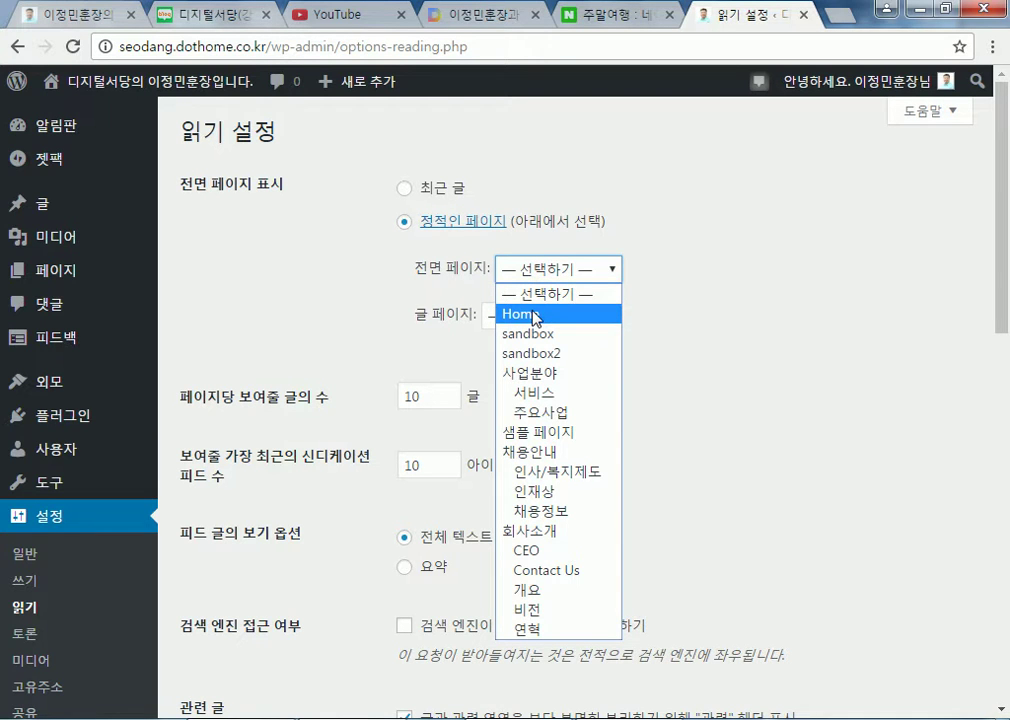
{"action": "left_click", "coordinate": [535, 318]}
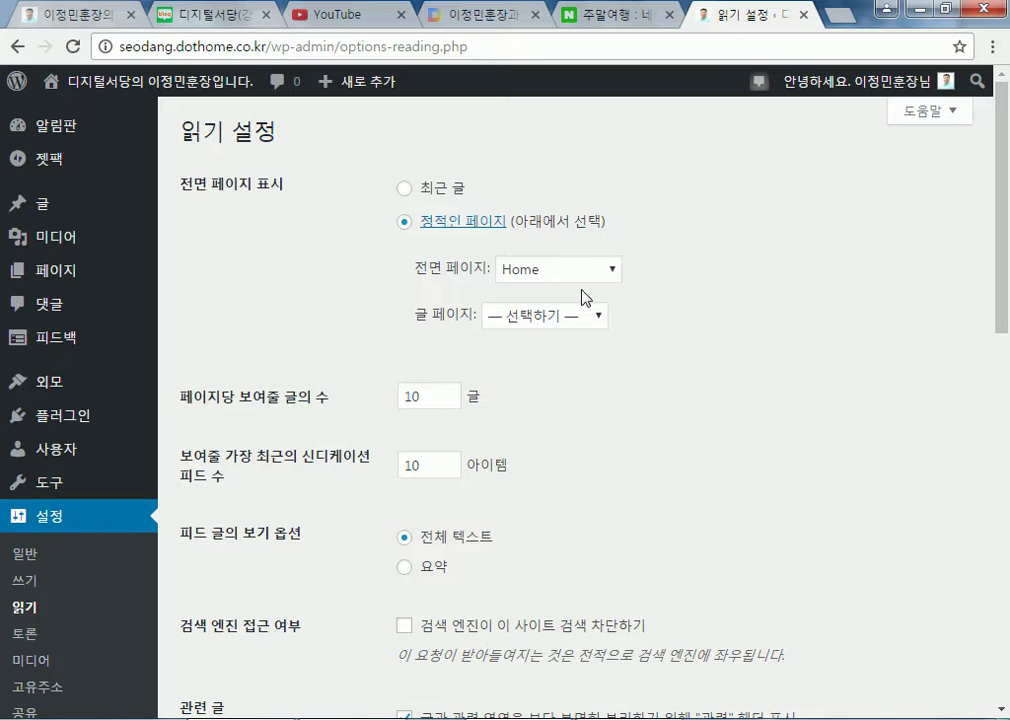
Leave the posts page unassigned and save the reading settings
{"action": "left_click", "coordinate": [514, 318]}
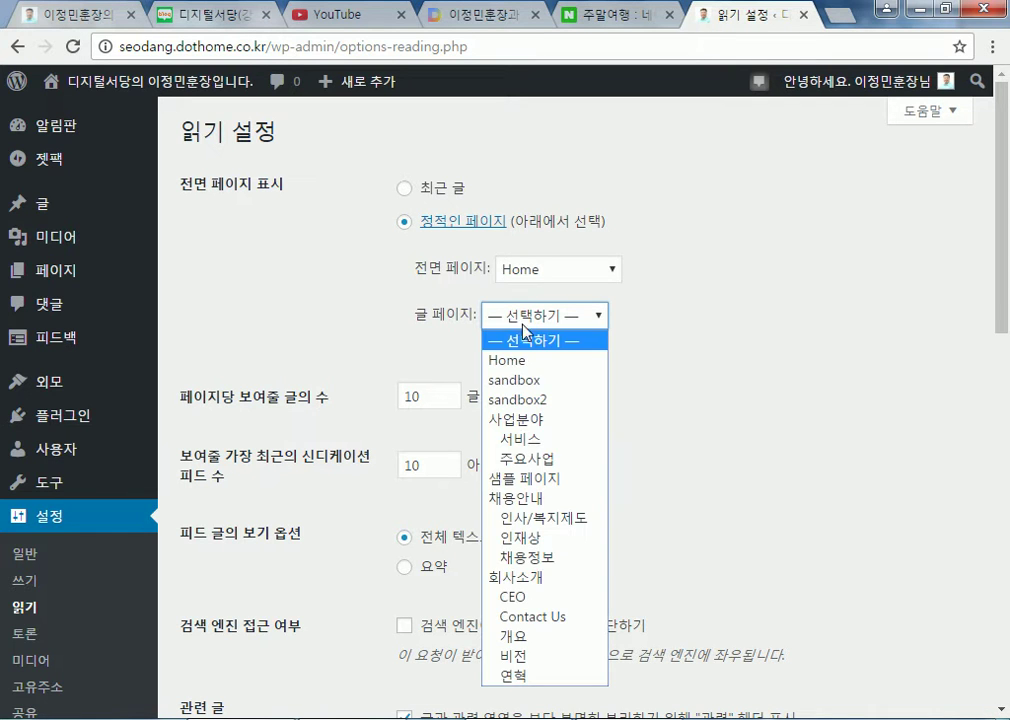
{"action": "left_click", "coordinate": [539, 341]}
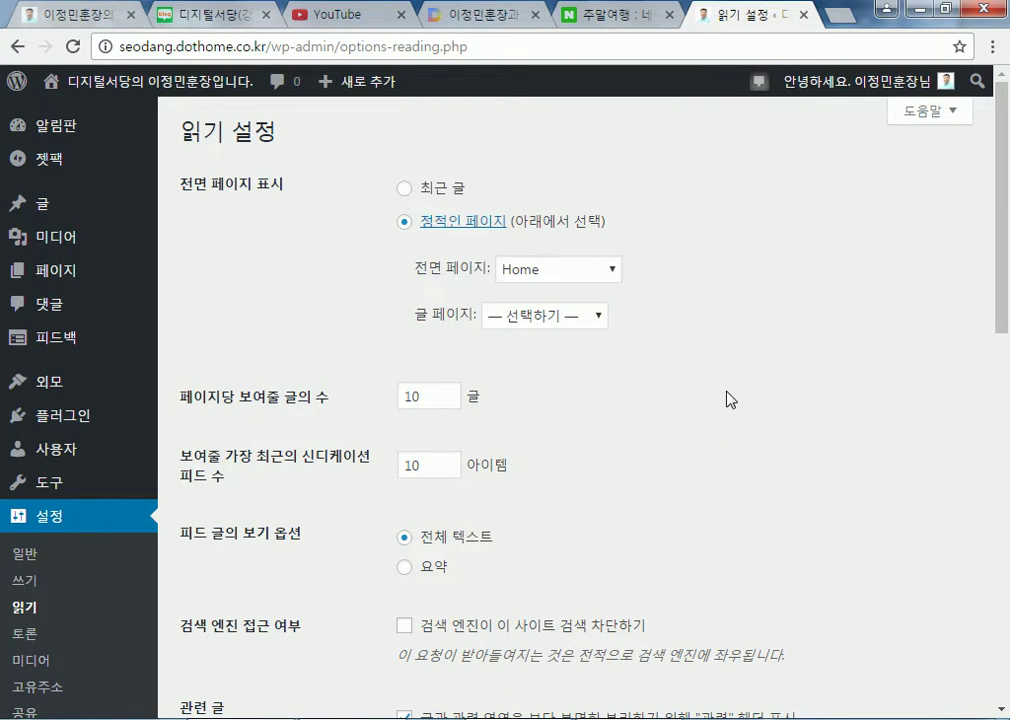
{"action": "scroll", "coordinate": [766, 410], "scroll_direction": "down", "scroll_amount": 10}
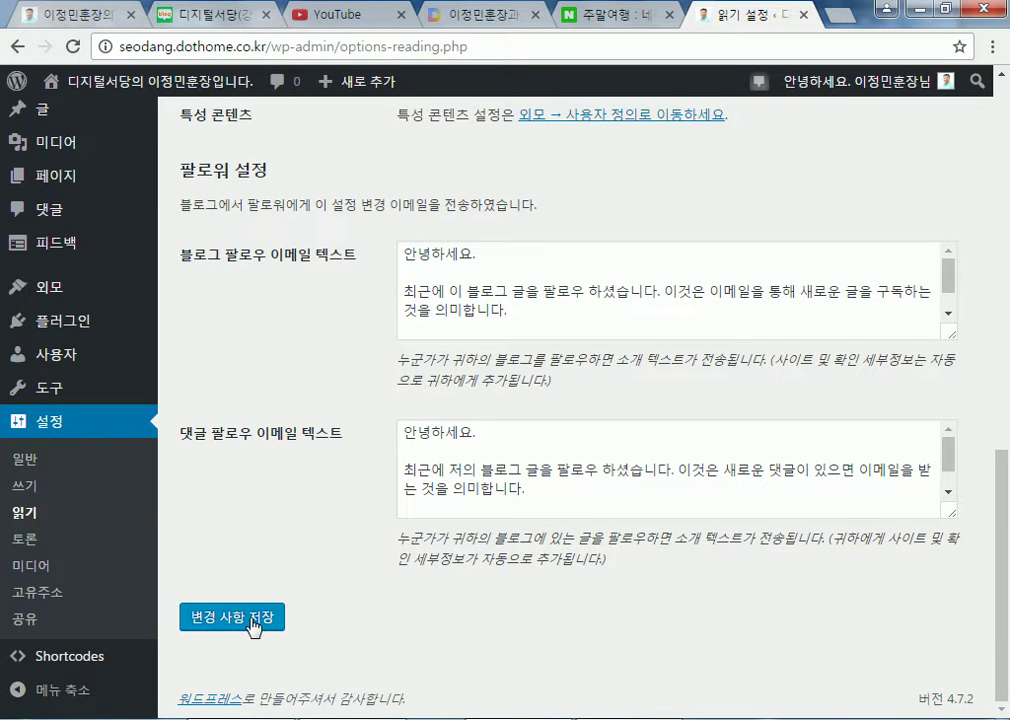
{"action": "scroll", "coordinate": [394, 275], "scroll_direction": "up", "scroll_amount": 10}
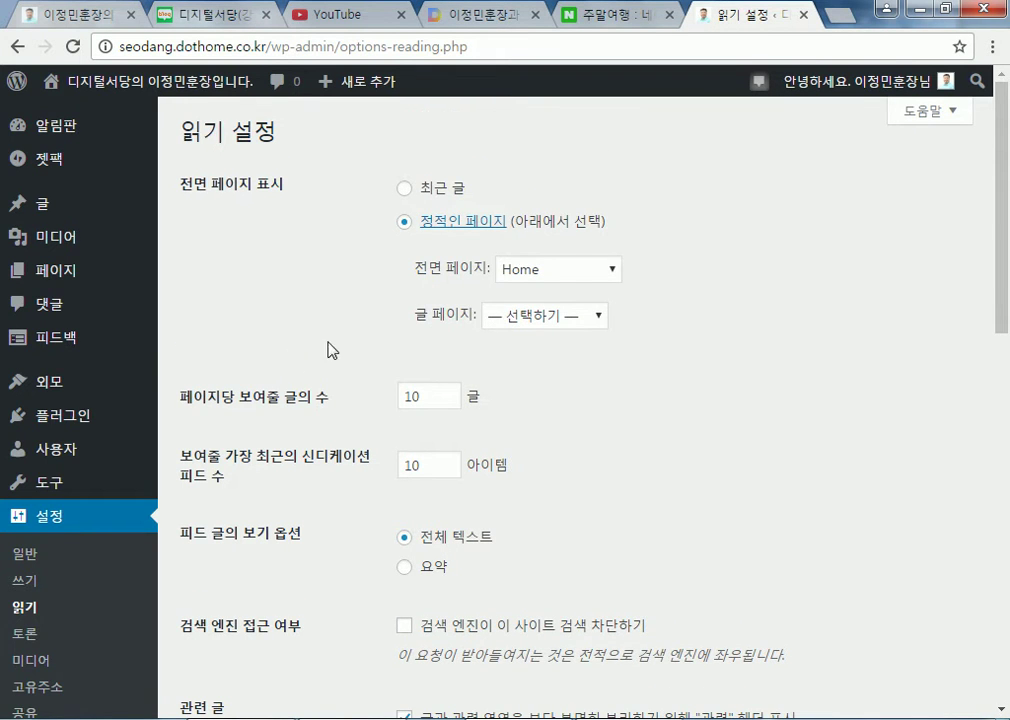
{"action": "scroll", "coordinate": [255, 390], "scroll_direction": "down", "scroll_amount": 10}
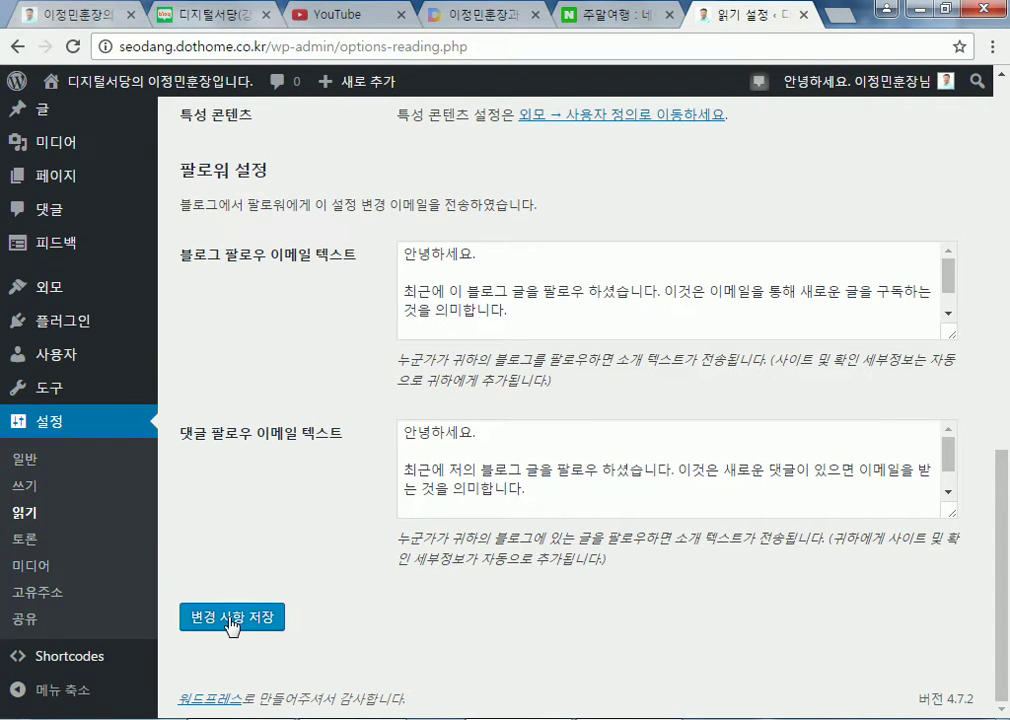
{"action": "left_click", "coordinate": [228, 614]}
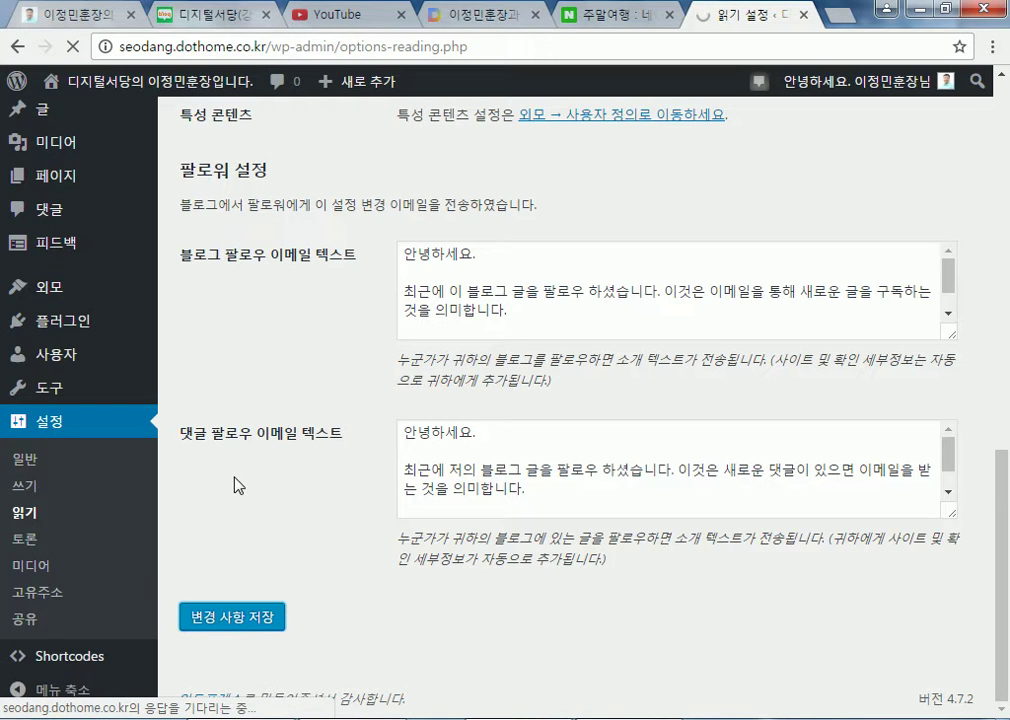
{"action": "scroll", "coordinate": [240, 475], "scroll_direction": "up", "scroll_amount": 8}
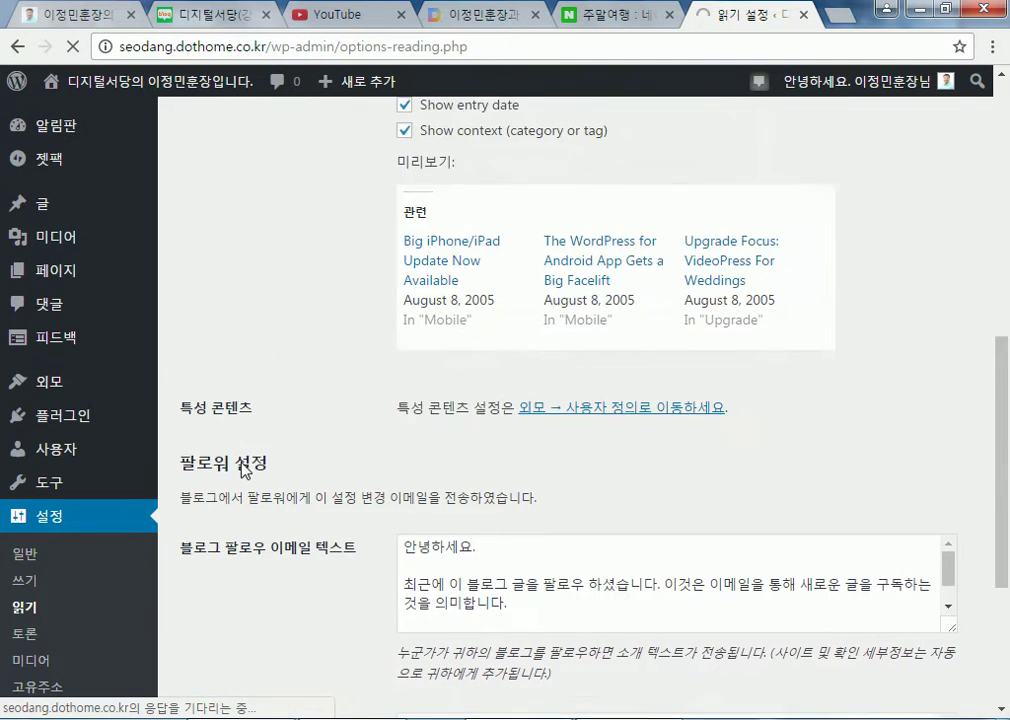
{"action": "scroll", "coordinate": [245, 470], "scroll_direction": "up", "scroll_amount": 3}
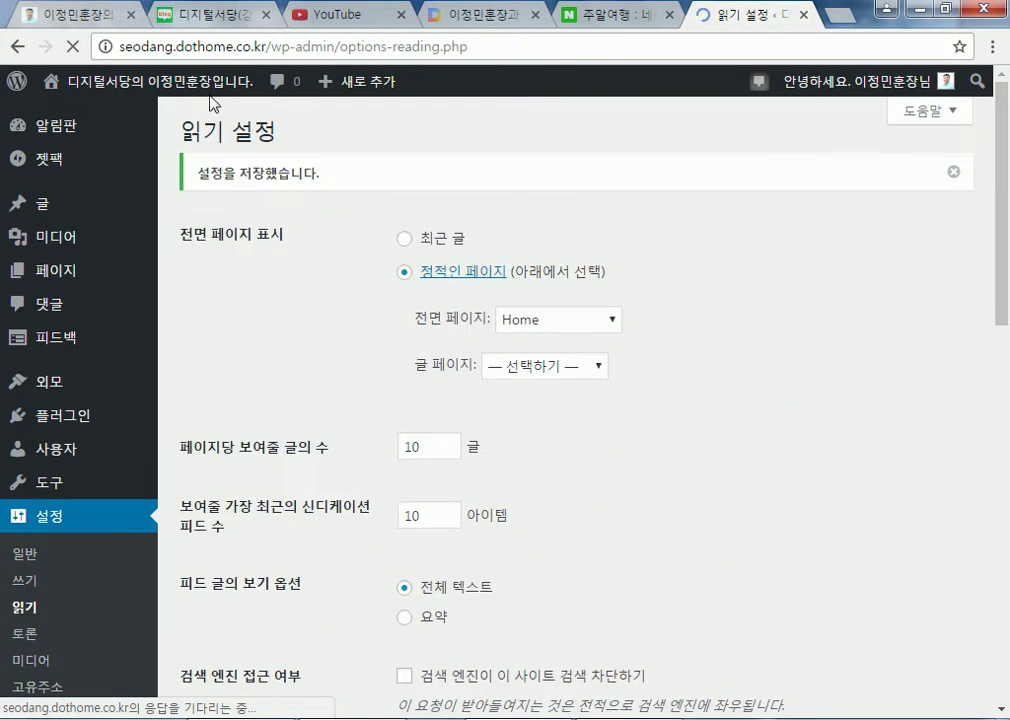
{"action": "mouse_move", "coordinate": [203, 93]}
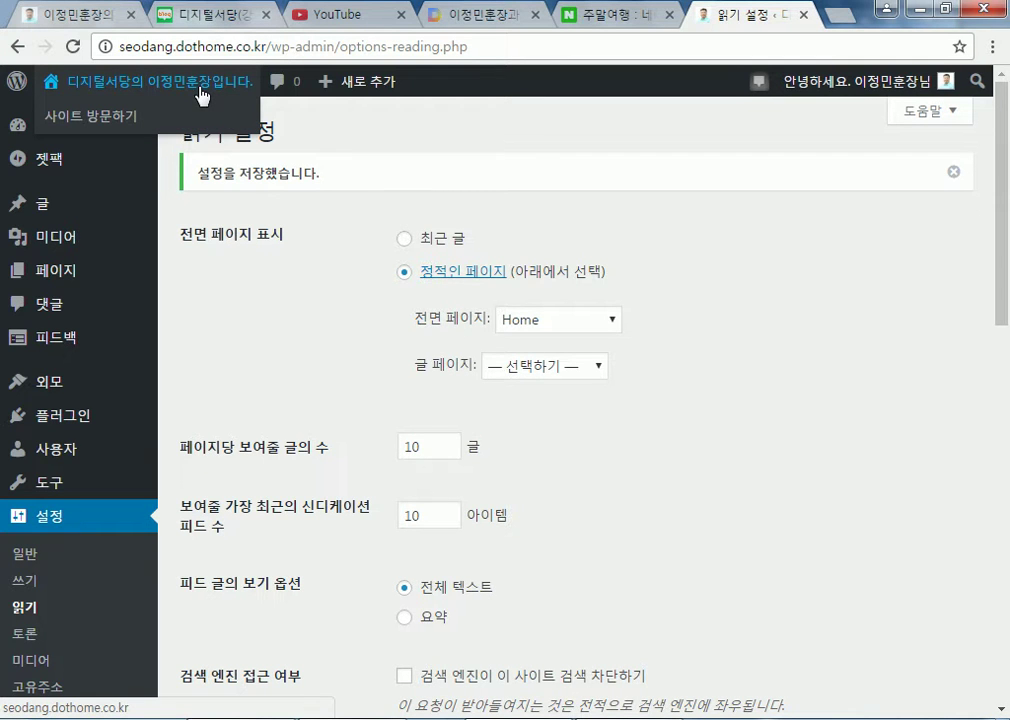
Visit the live site and check its front page shows Home with 첫 화면
{"action": "left_click", "coordinate": [203, 93]}
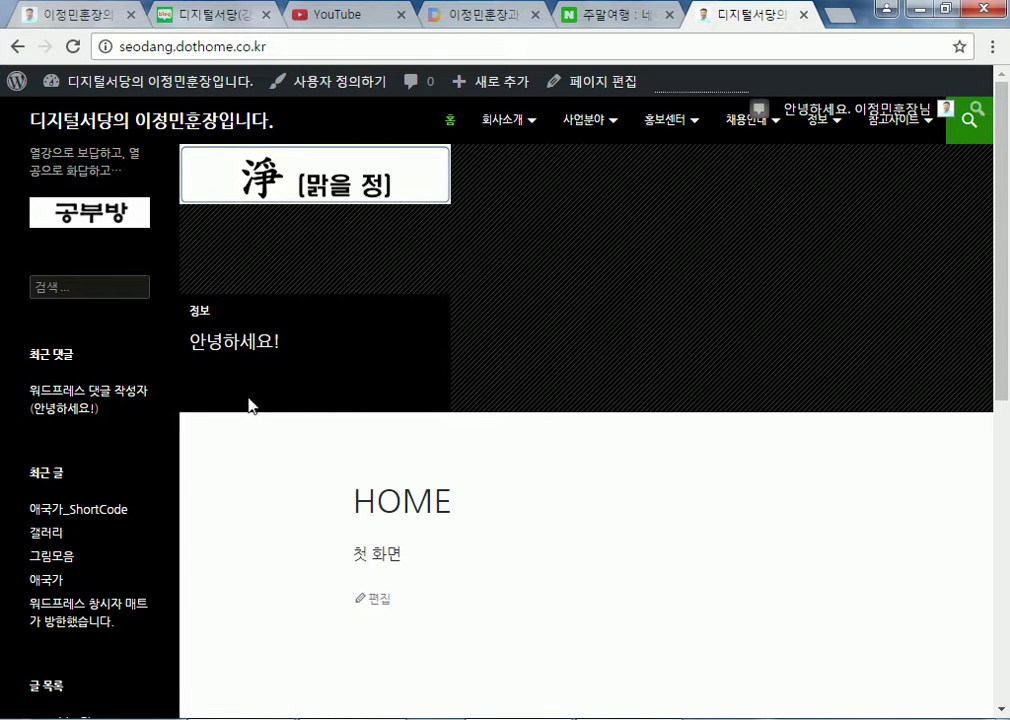
{"action": "scroll", "coordinate": [235, 330], "scroll_direction": "down", "scroll_amount": 4}
{"action": "scroll", "coordinate": [360, 290], "scroll_direction": "up", "scroll_amount": 1}
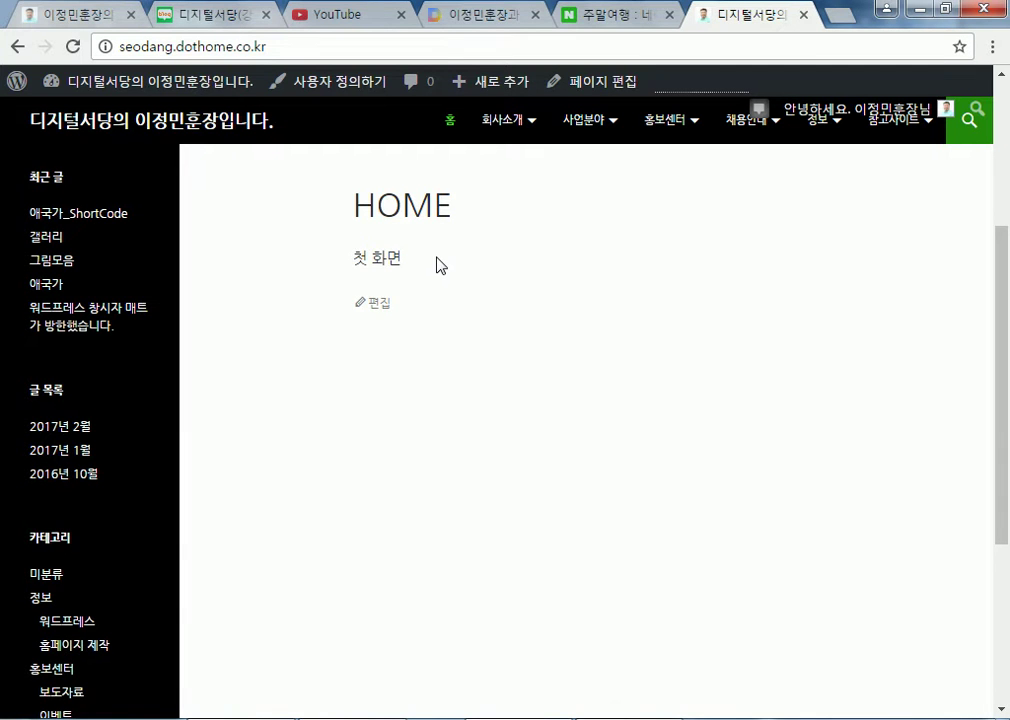
{"action": "scroll", "coordinate": [440, 265], "scroll_direction": "up", "scroll_amount": 2}
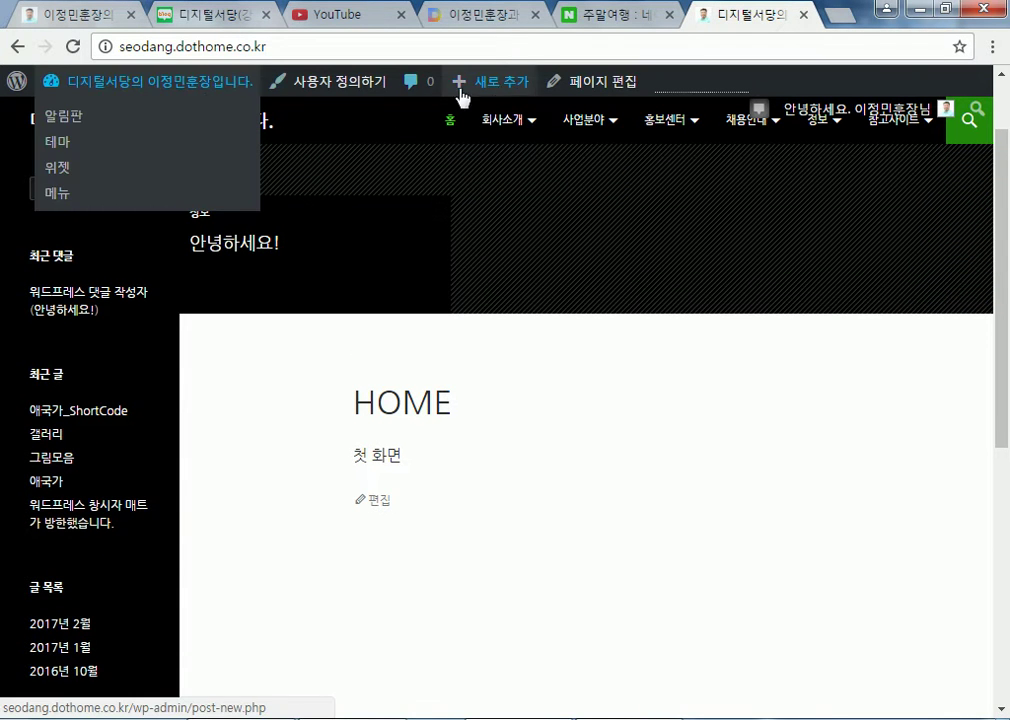
{"action": "mouse_move", "coordinate": [500, 95]}
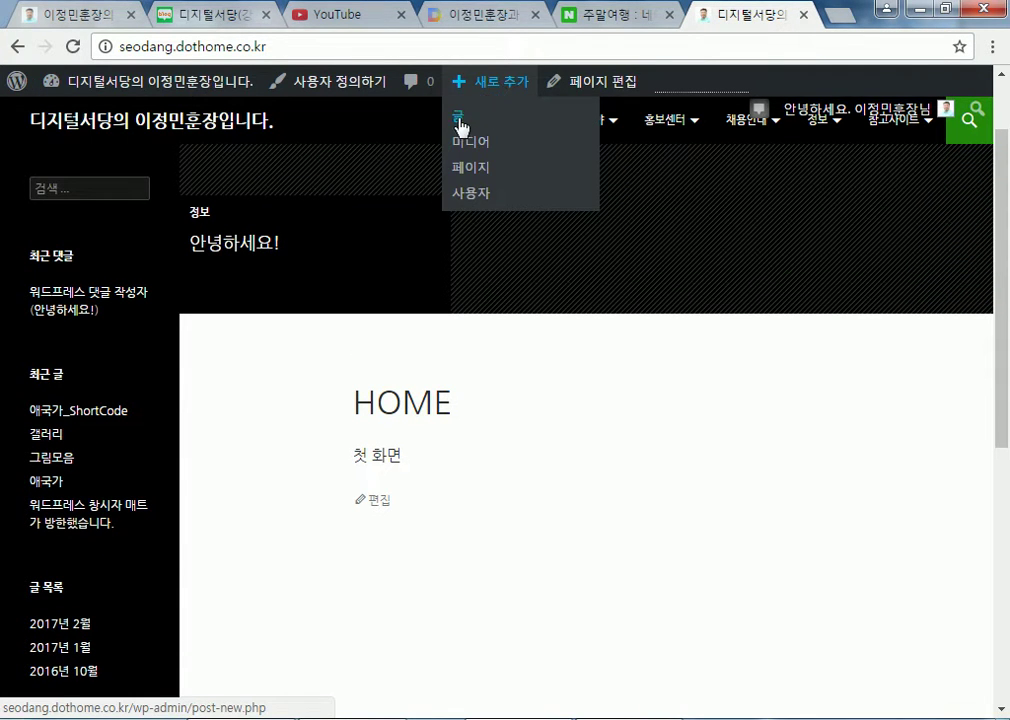
Write and publish a new post titled test2 with body text test2
{"action": "left_click", "coordinate": [458, 117]}
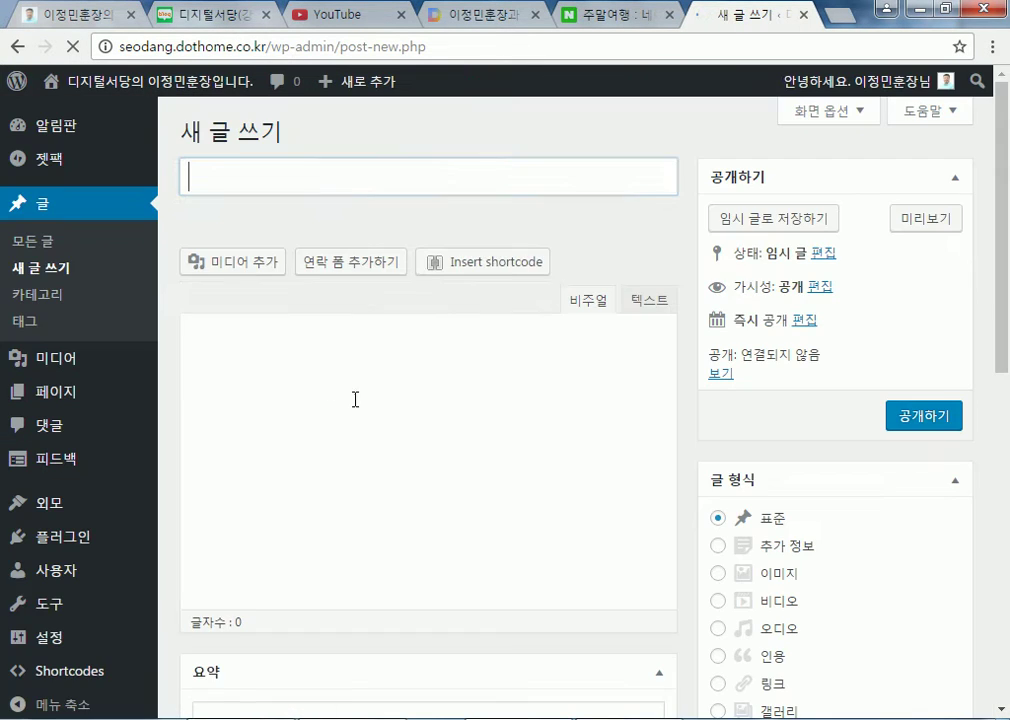
{"action": "type", "text": "test2"}
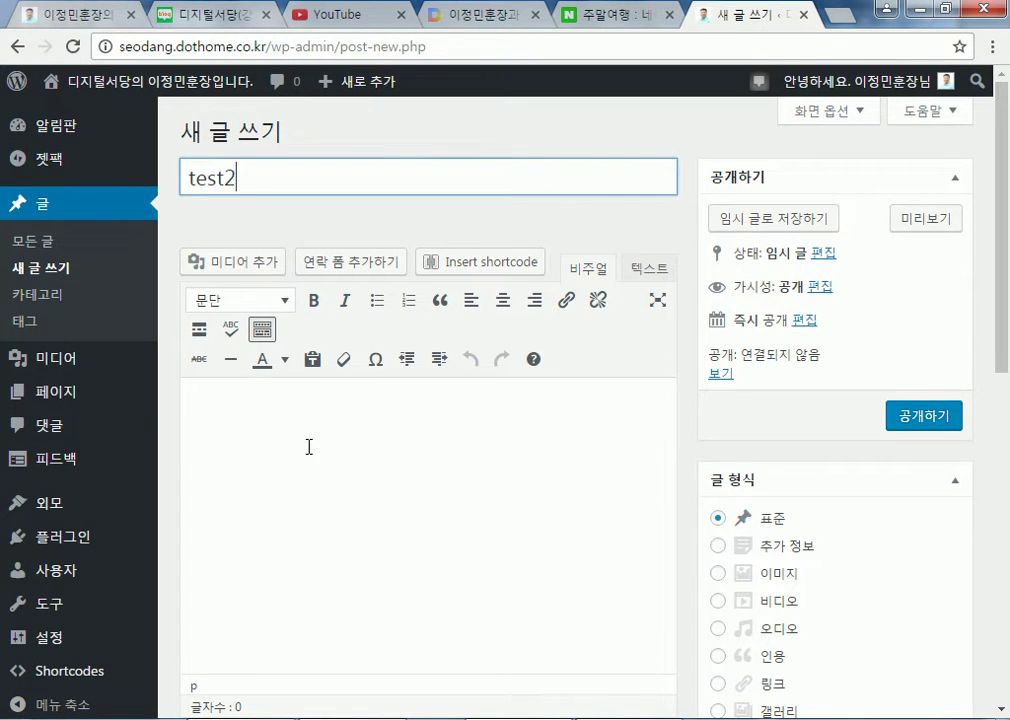
{"action": "left_click", "coordinate": [301, 445]}
{"action": "type", "text": "test2"}
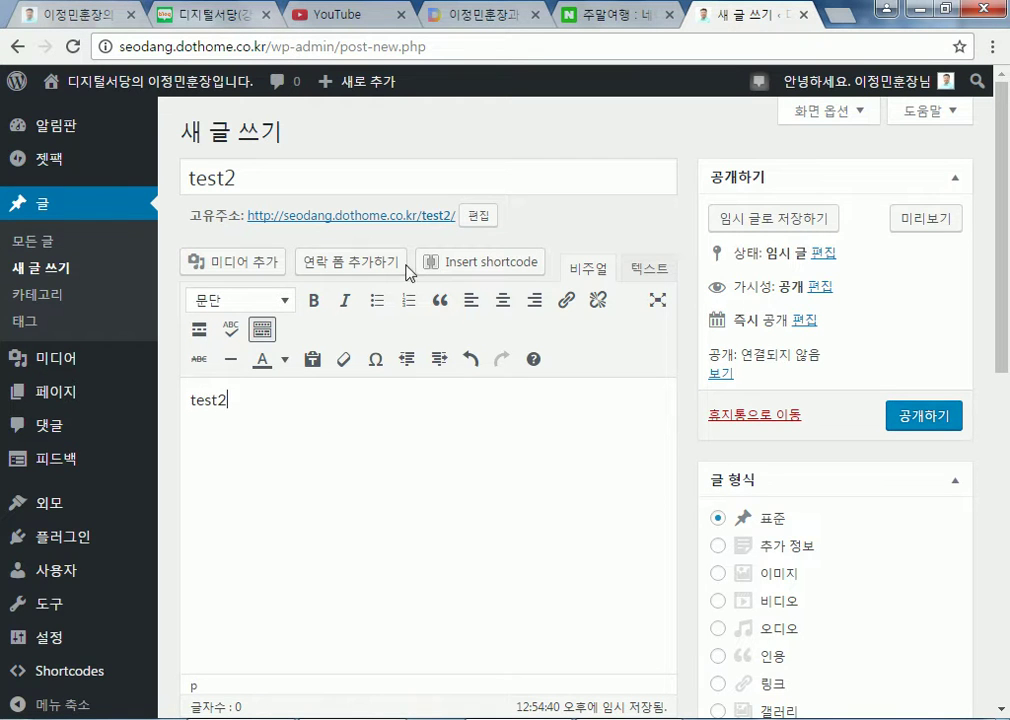
{"action": "left_click", "coordinate": [924, 418]}
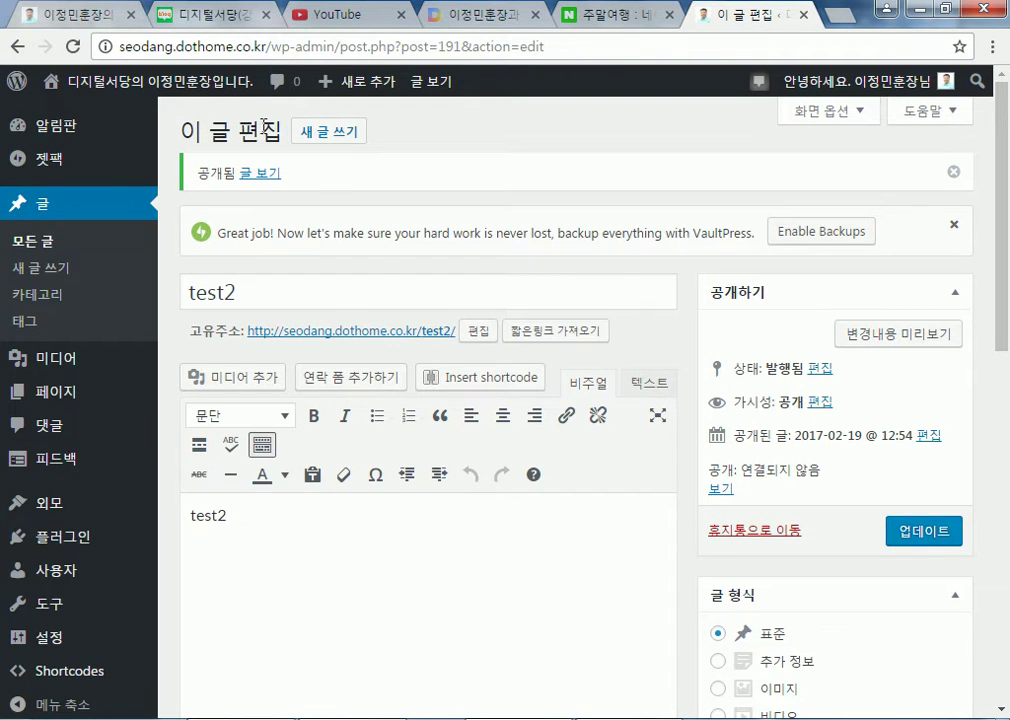
{"action": "left_click", "coordinate": [188, 90]}
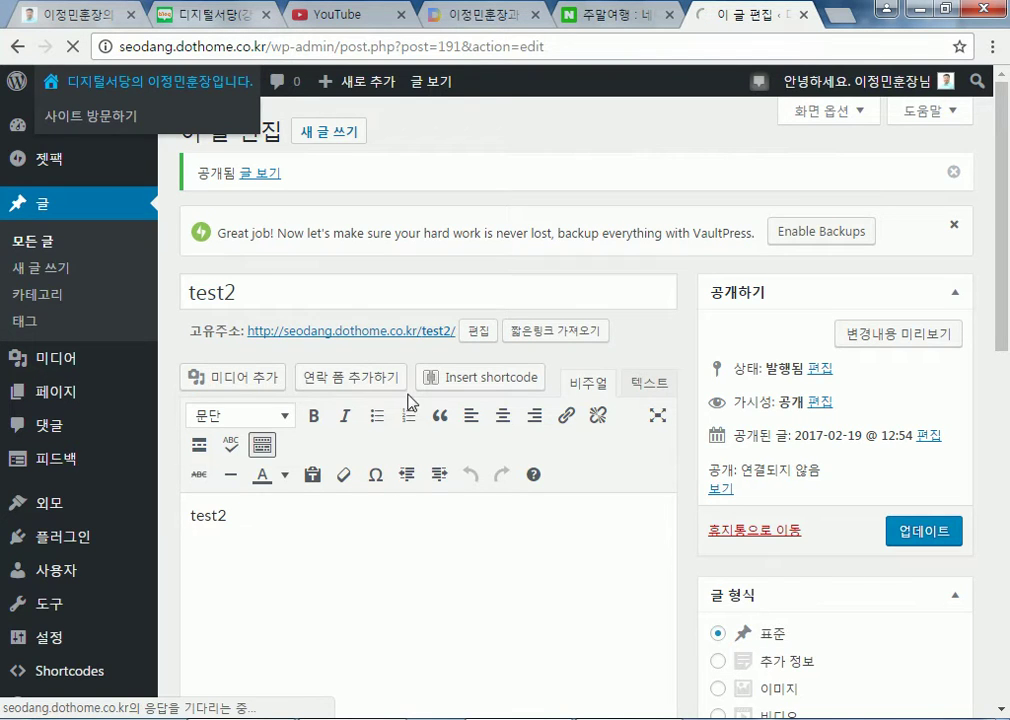
Scroll the live front page, still HOME, with test2 now under recent posts
{"action": "scroll", "coordinate": [671, 538], "scroll_direction": "down", "scroll_amount": 3}
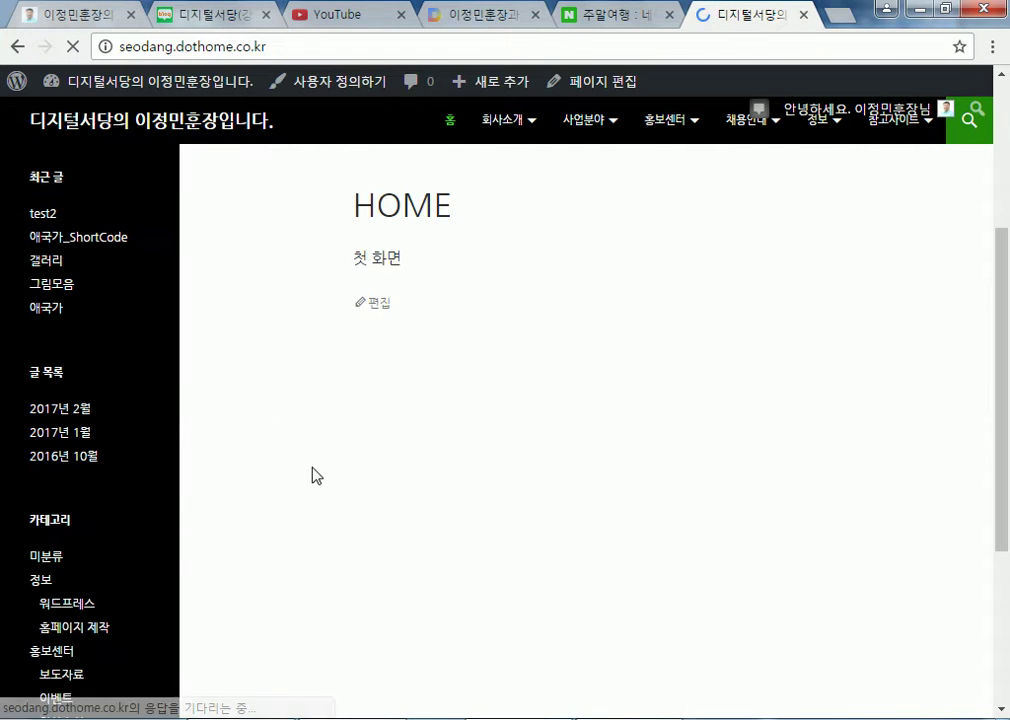
{"action": "mouse_move", "coordinate": [509, 119]}
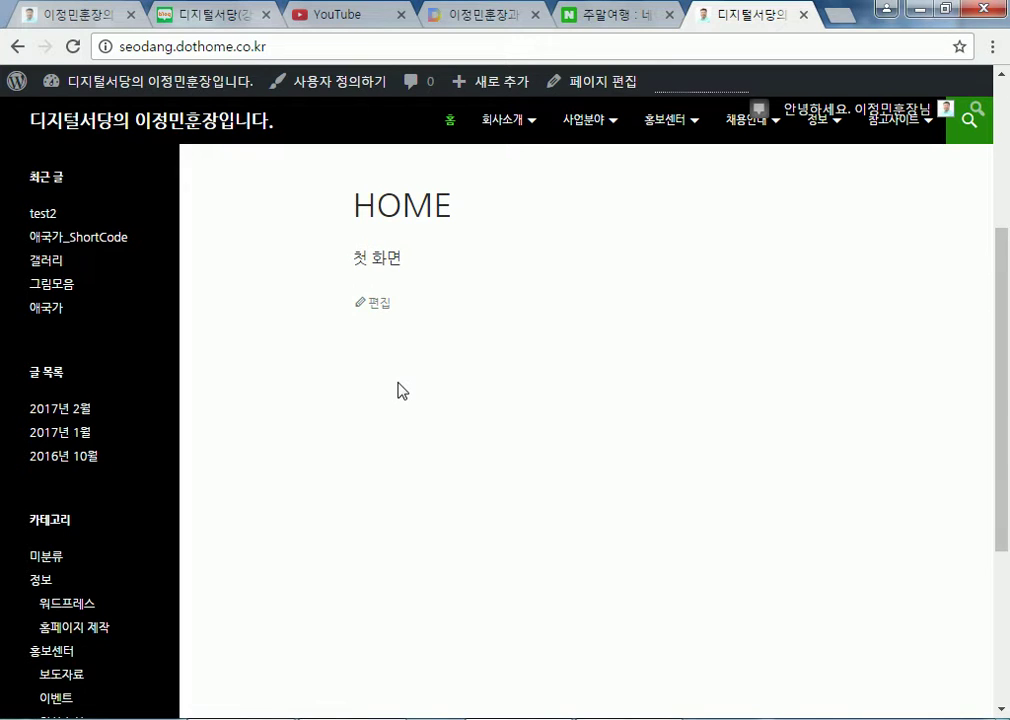
{"action": "scroll", "coordinate": [360, 418], "scroll_direction": "down", "scroll_amount": 3}
{"action": "scroll", "coordinate": [361, 418], "scroll_direction": "up", "scroll_amount": 5}
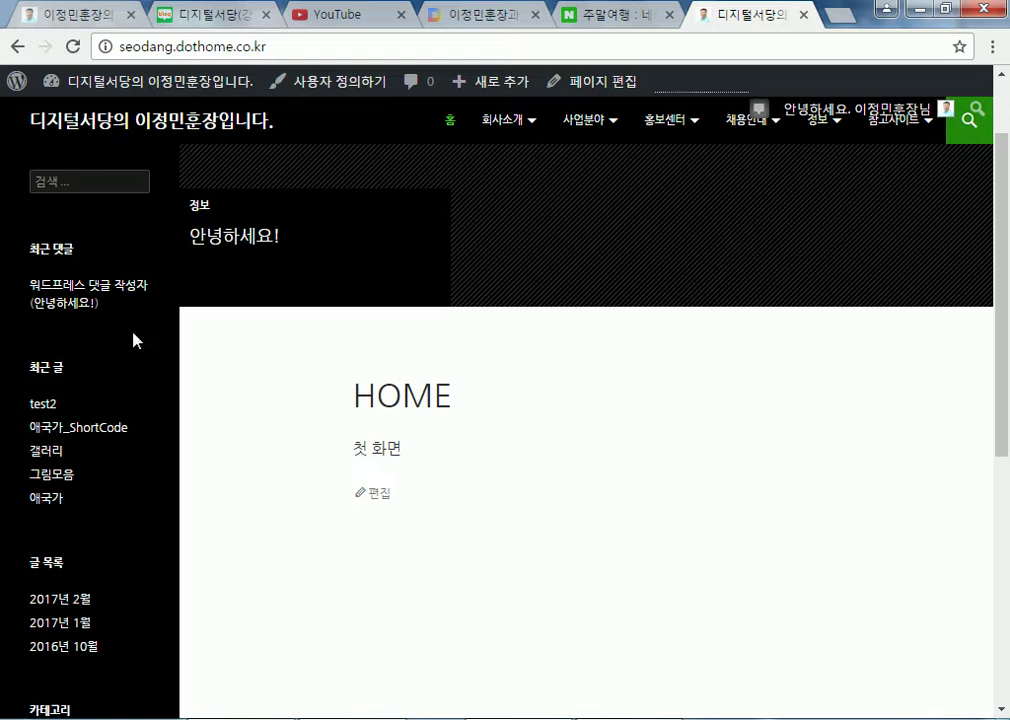
{"action": "scroll", "coordinate": [40, 372], "scroll_direction": "down", "scroll_amount": 1}
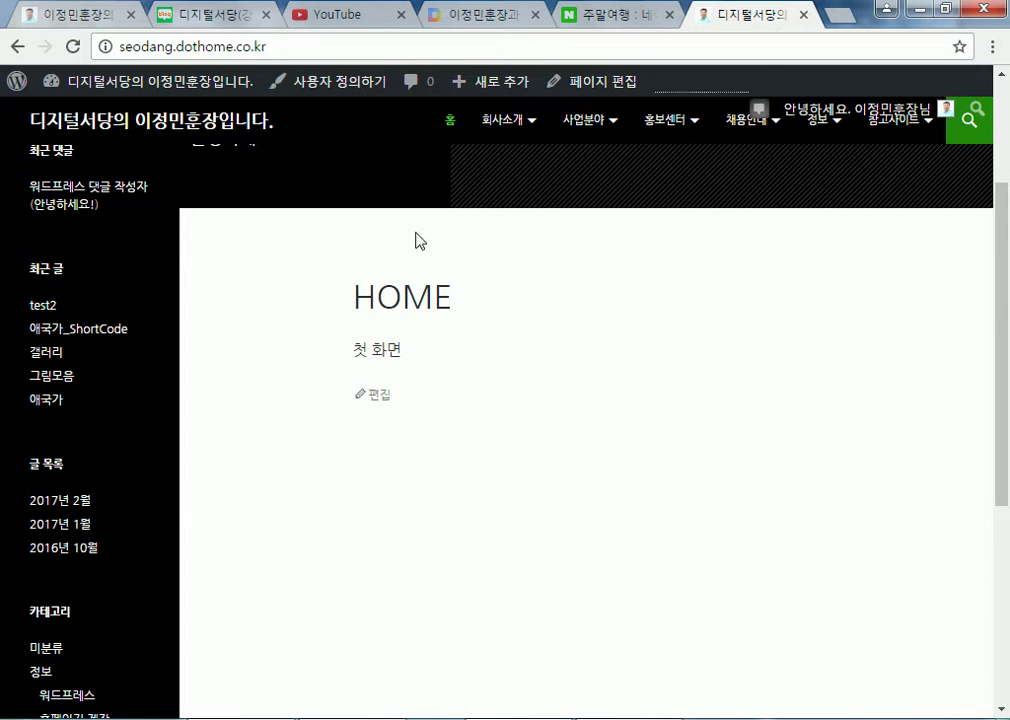
{"action": "scroll", "coordinate": [579, 243], "scroll_direction": "up", "scroll_amount": 2}
{"action": "scroll", "coordinate": [79, 252], "scroll_direction": "down", "scroll_amount": 4}
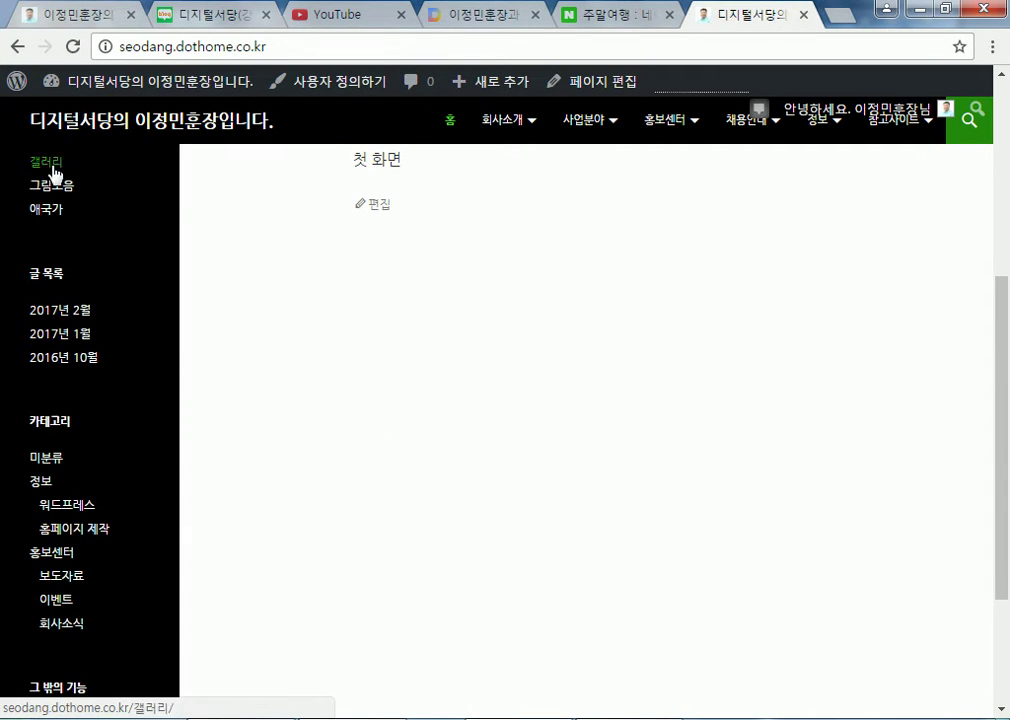
{"action": "scroll", "coordinate": [50, 175], "scroll_direction": "up", "scroll_amount": 2}
Open the test2, 애국가_ShortCode and 갤러리 posts from the sidebar
{"action": "left_click", "coordinate": [46, 318]}
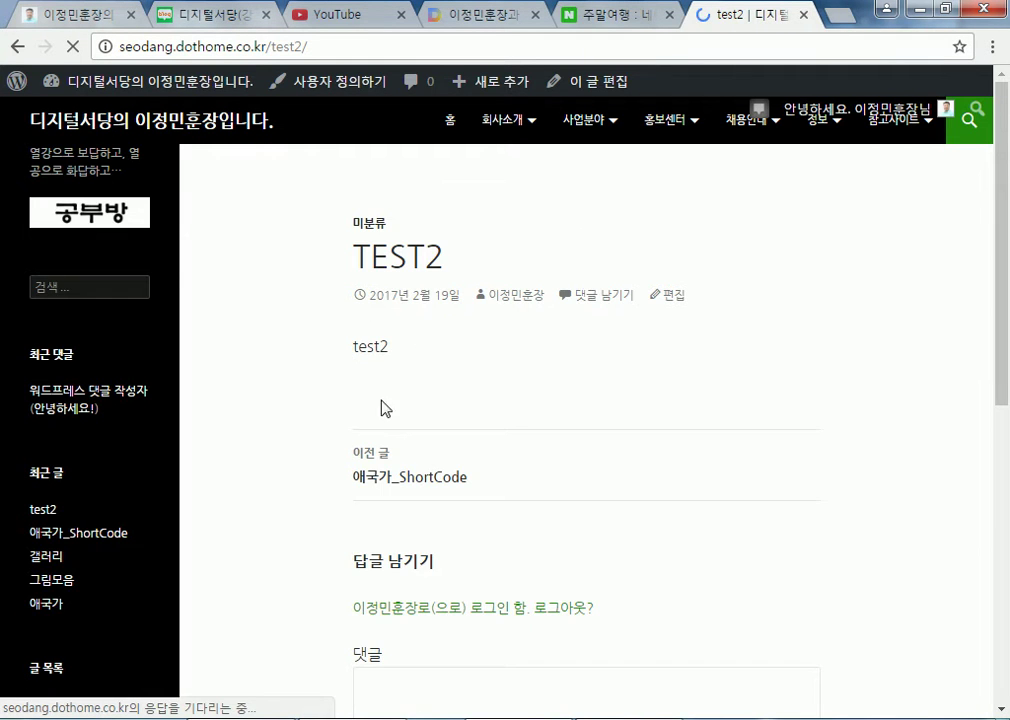
{"action": "scroll", "coordinate": [309, 406], "scroll_direction": "down", "scroll_amount": 5}
{"action": "scroll", "coordinate": [223, 388], "scroll_direction": "up", "scroll_amount": 4}
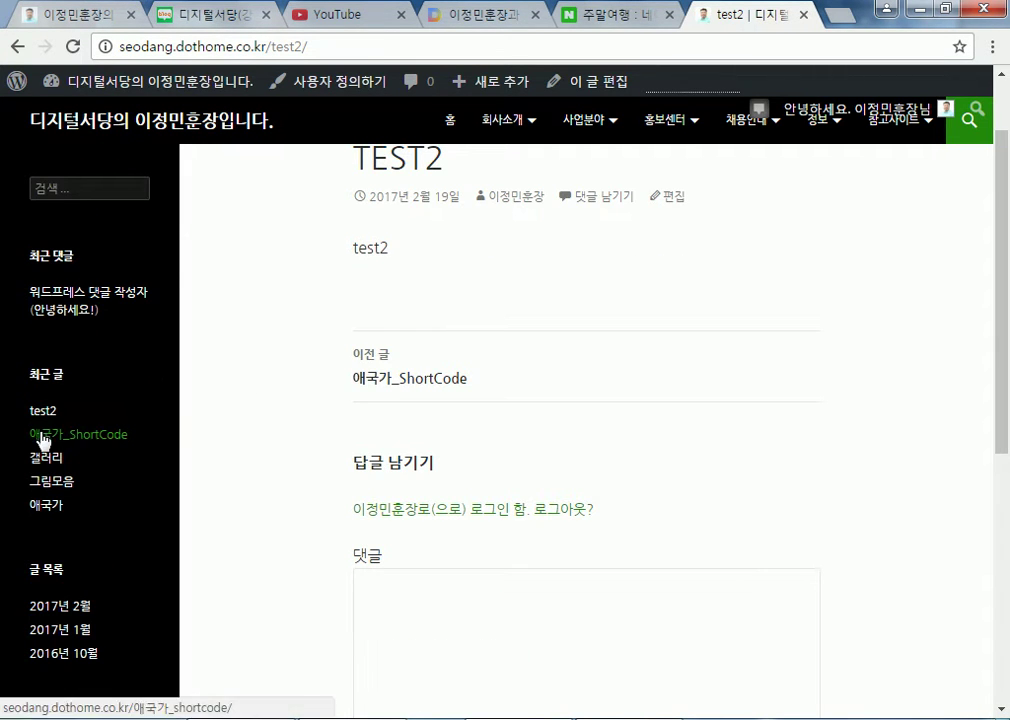
{"action": "left_click", "coordinate": [36, 436]}
{"action": "scroll", "coordinate": [333, 419], "scroll_direction": "down", "scroll_amount": 4}
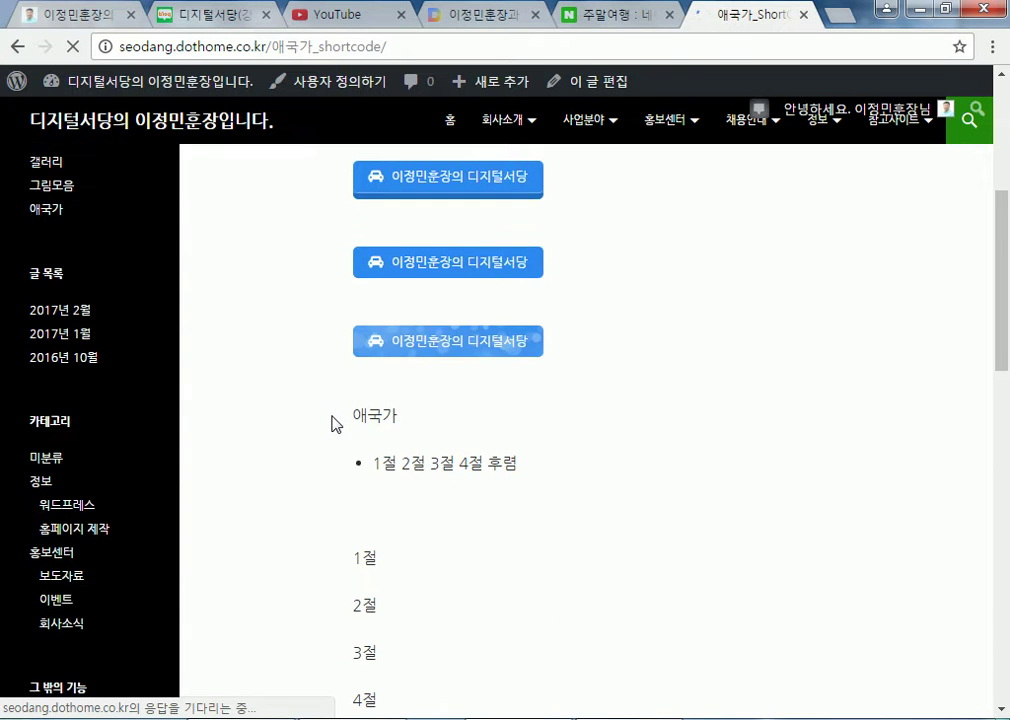
{"action": "scroll", "coordinate": [291, 419], "scroll_direction": "up", "scroll_amount": 2}
{"action": "left_click", "coordinate": [48, 362]}
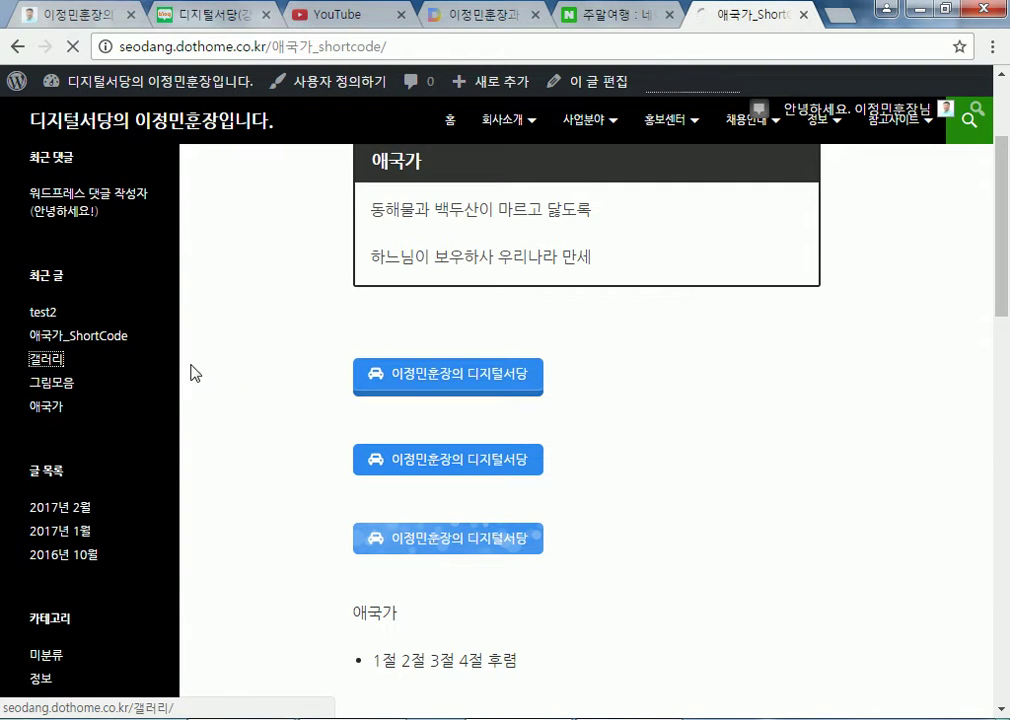
{"action": "scroll", "coordinate": [248, 384], "scroll_direction": "down", "scroll_amount": 3}
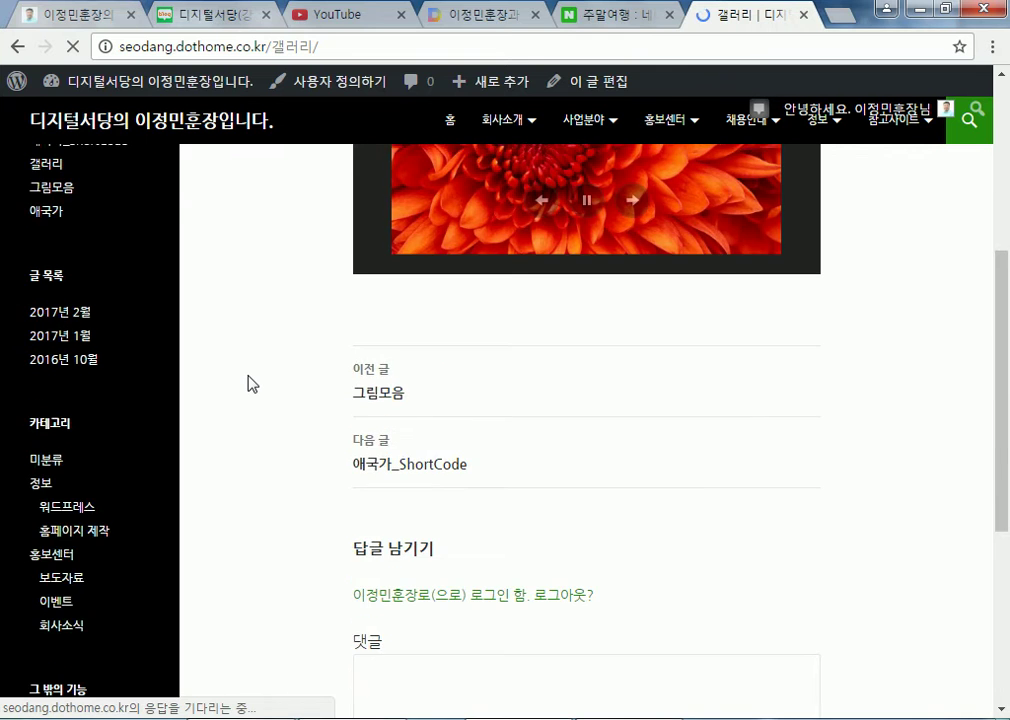
{"action": "scroll", "coordinate": [250, 384], "scroll_direction": "down", "scroll_amount": 3}
{"action": "scroll", "coordinate": [248, 384], "scroll_direction": "up", "scroll_amount": 5}
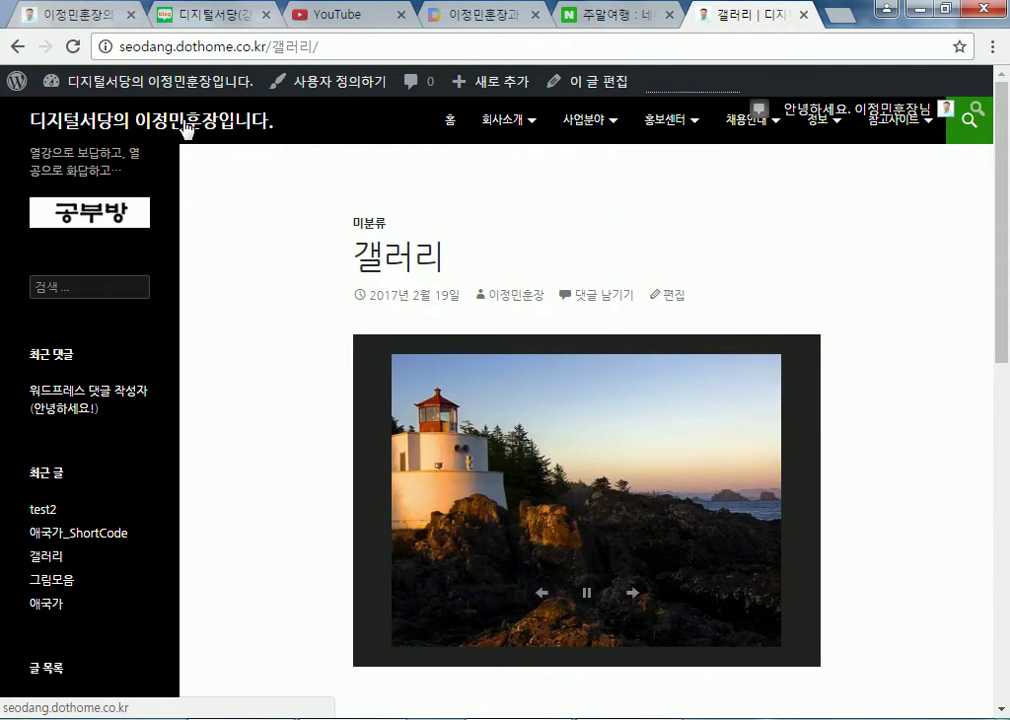
Return to the site's front page through the site title
{"action": "left_click", "coordinate": [160, 115]}
{"action": "scroll", "coordinate": [298, 360], "scroll_direction": "down", "scroll_amount": 4}
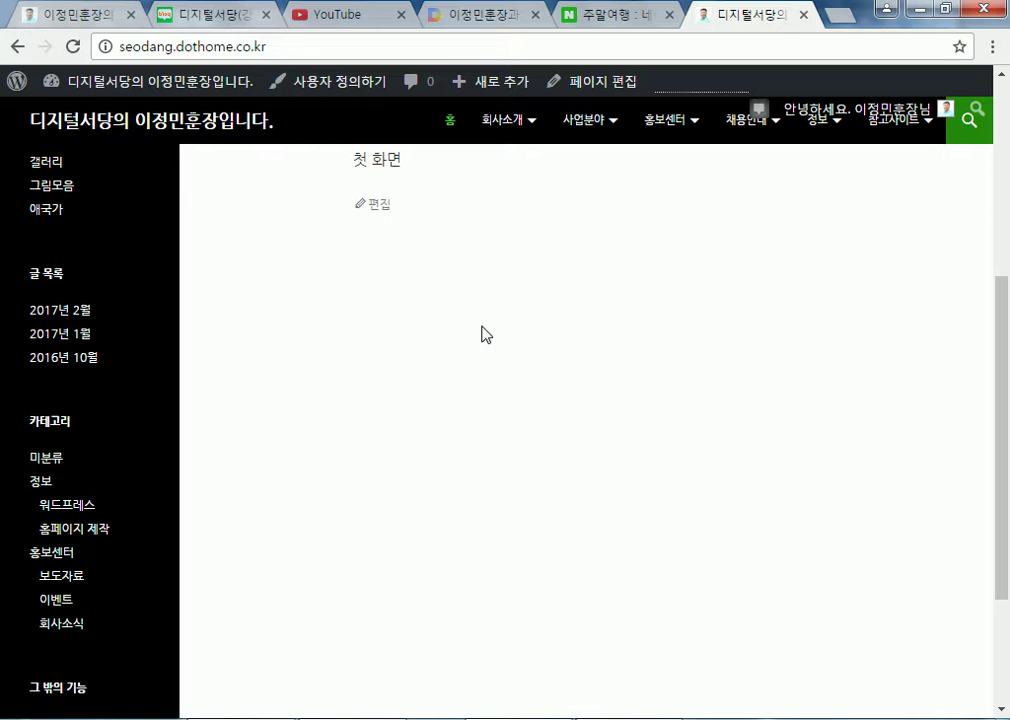
{"action": "scroll", "coordinate": [481, 333], "scroll_direction": "up", "scroll_amount": 2}
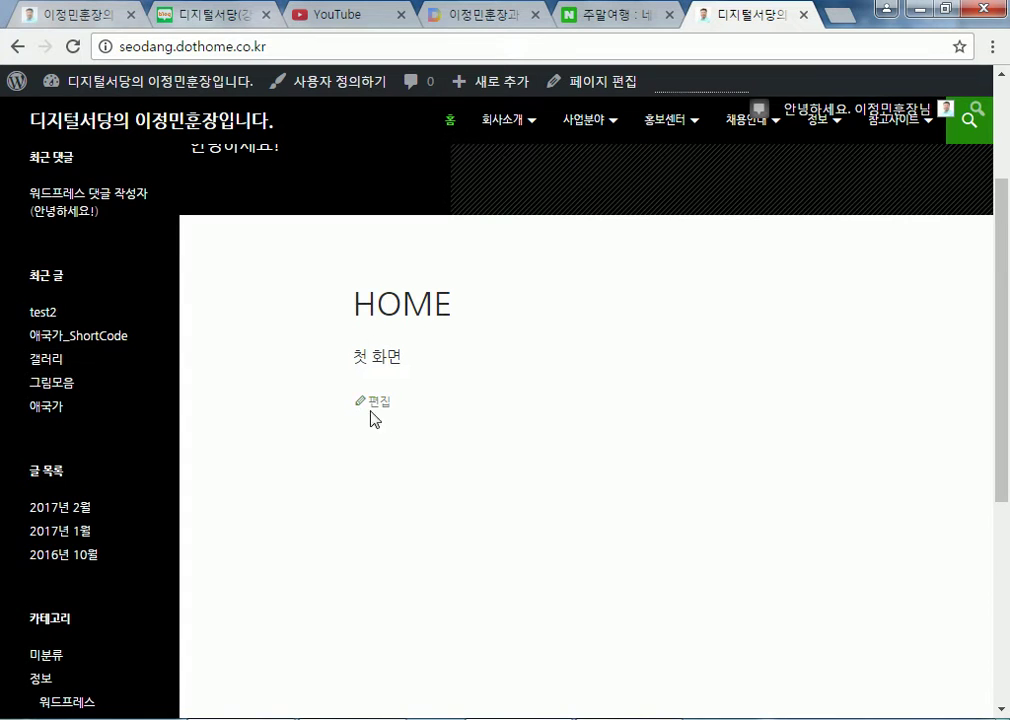
Open the HOME page in the page editor through its 편집 link on the front page
{"action": "left_click", "coordinate": [381, 404]}
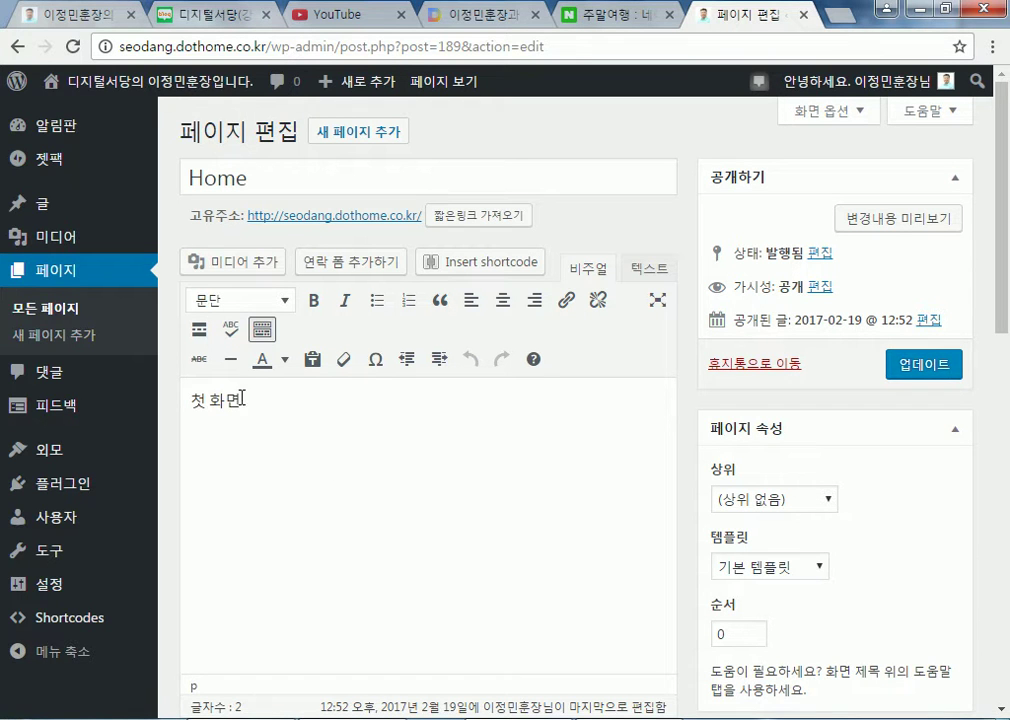
{"action": "left_click", "coordinate": [140, 78]}
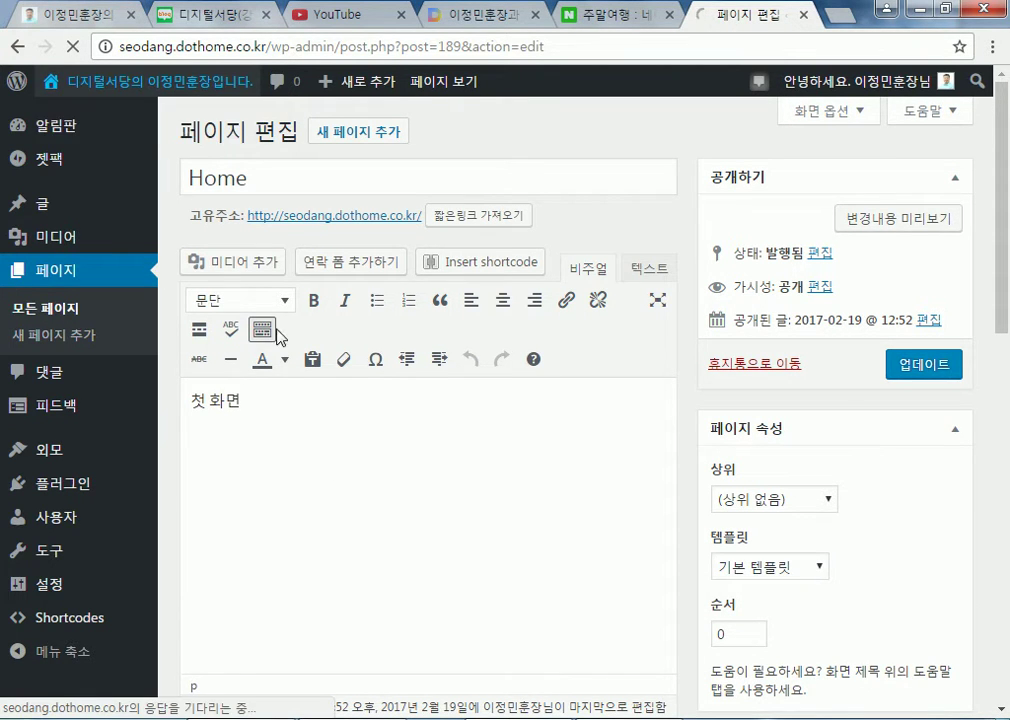
{"action": "scroll", "coordinate": [618, 537], "scroll_direction": "down", "scroll_amount": 6}
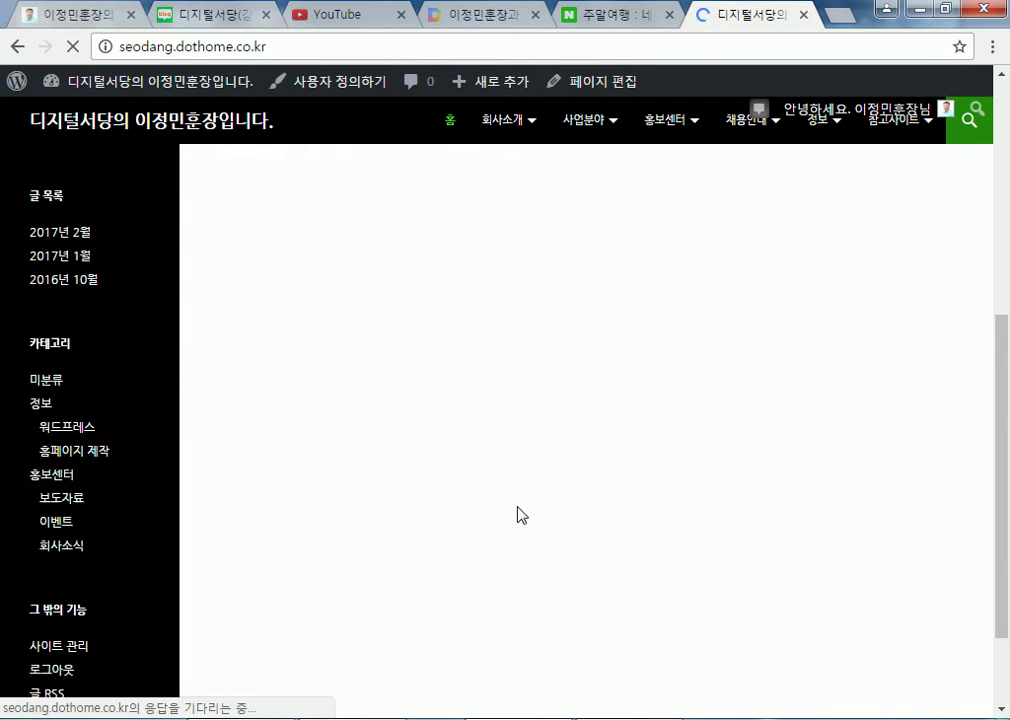
{"action": "scroll", "coordinate": [701, 311], "scroll_direction": "up", "scroll_amount": 3}
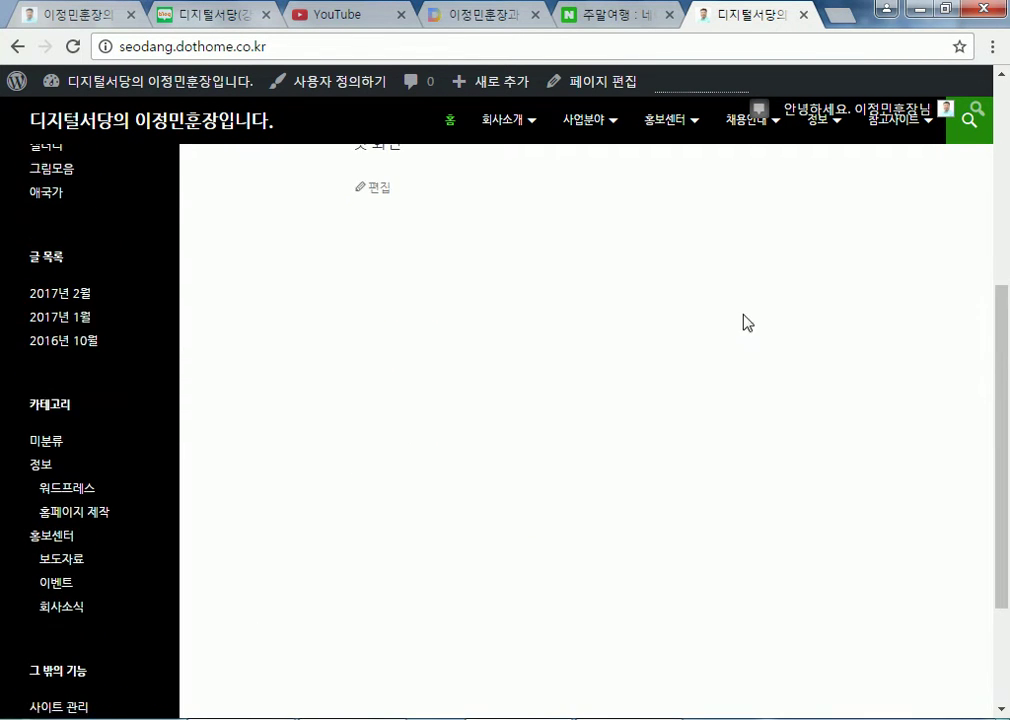
{"action": "scroll", "coordinate": [567, 543], "scroll_direction": "up", "scroll_amount": 2}
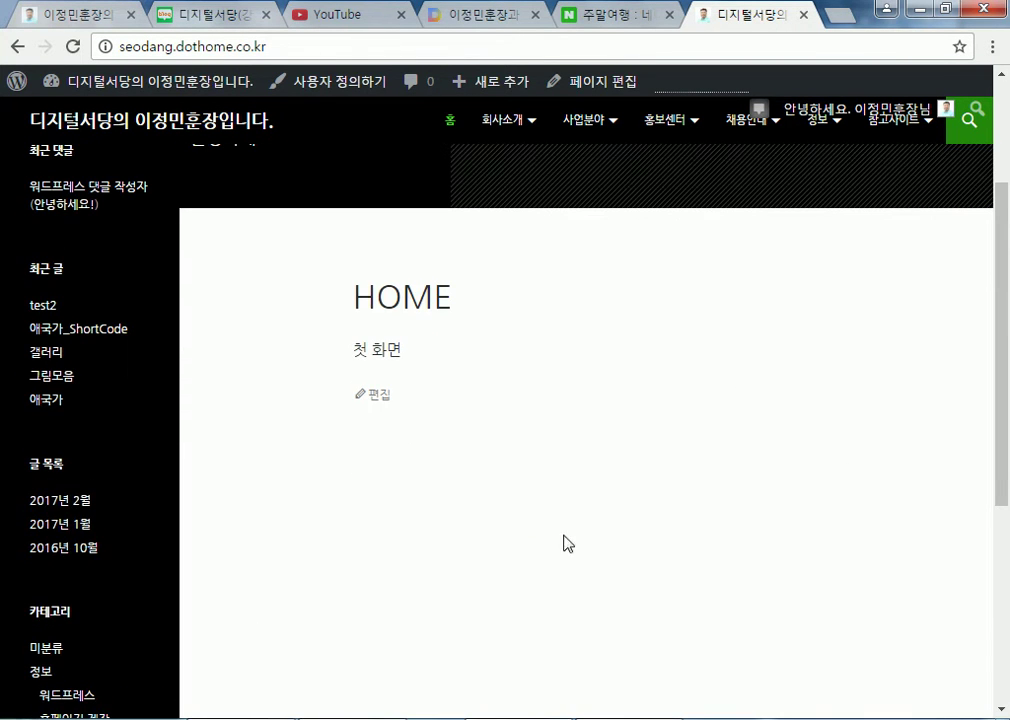
{"action": "left_click", "coordinate": [374, 397]}
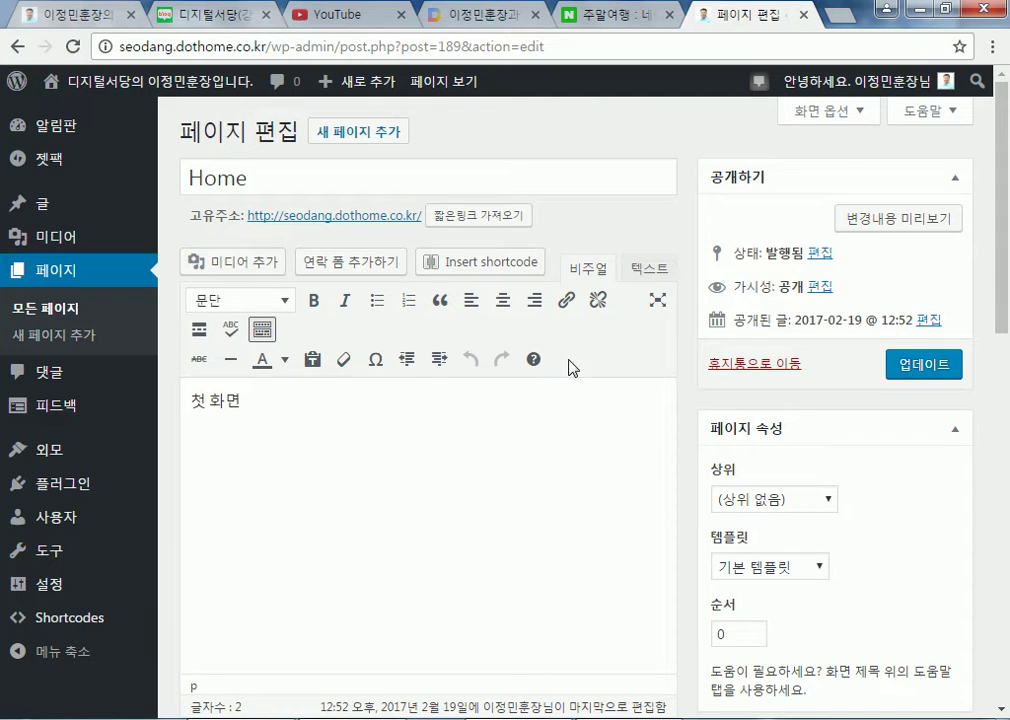
Check Screen Options briefly, then look over the Home page editor
{"action": "left_click", "coordinate": [826, 110]}
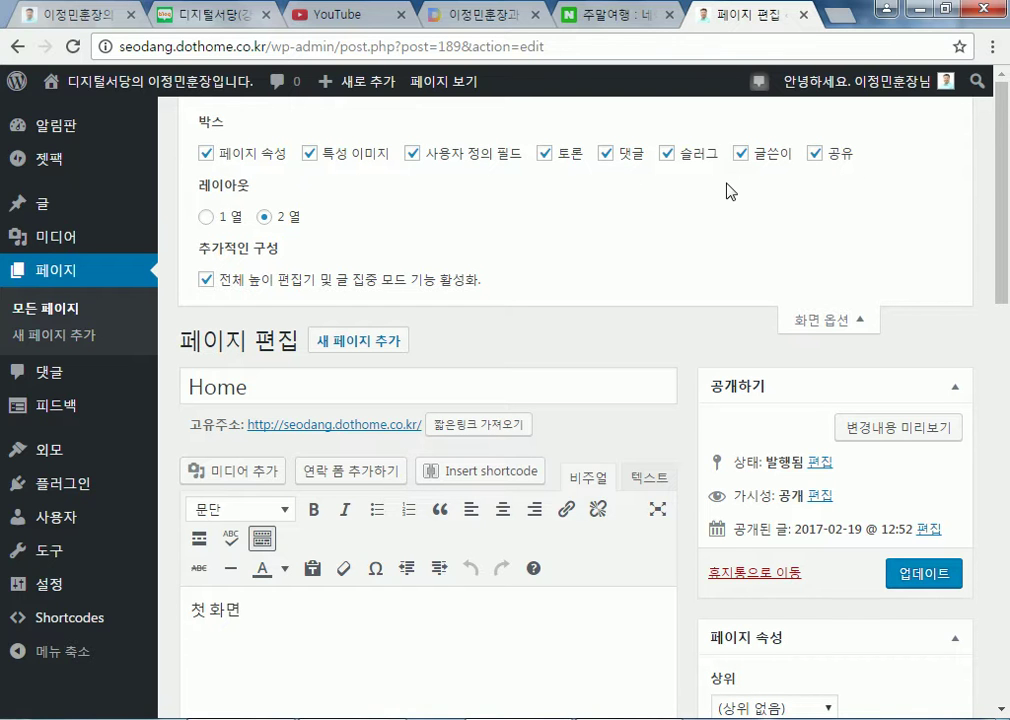
{"action": "left_click", "coordinate": [826, 321]}
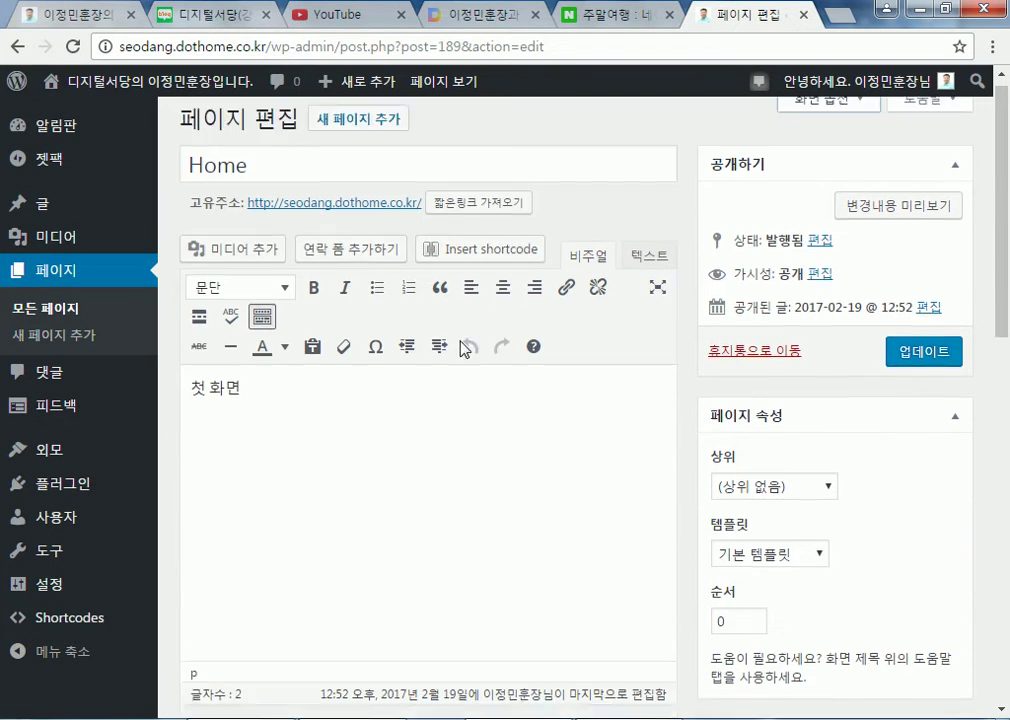
{"action": "scroll", "coordinate": [622, 417], "scroll_direction": "down", "scroll_amount": 4}
{"action": "scroll", "coordinate": [469, 449], "scroll_direction": "down", "scroll_amount": 2}
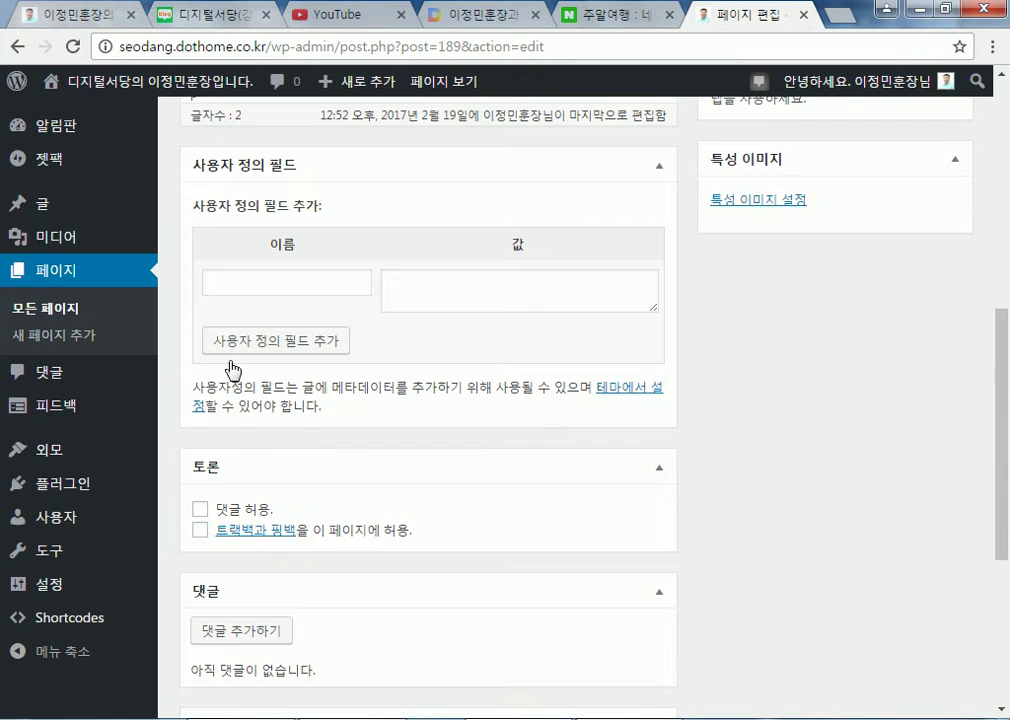
{"action": "scroll", "coordinate": [240, 450], "scroll_direction": "down", "scroll_amount": 1}
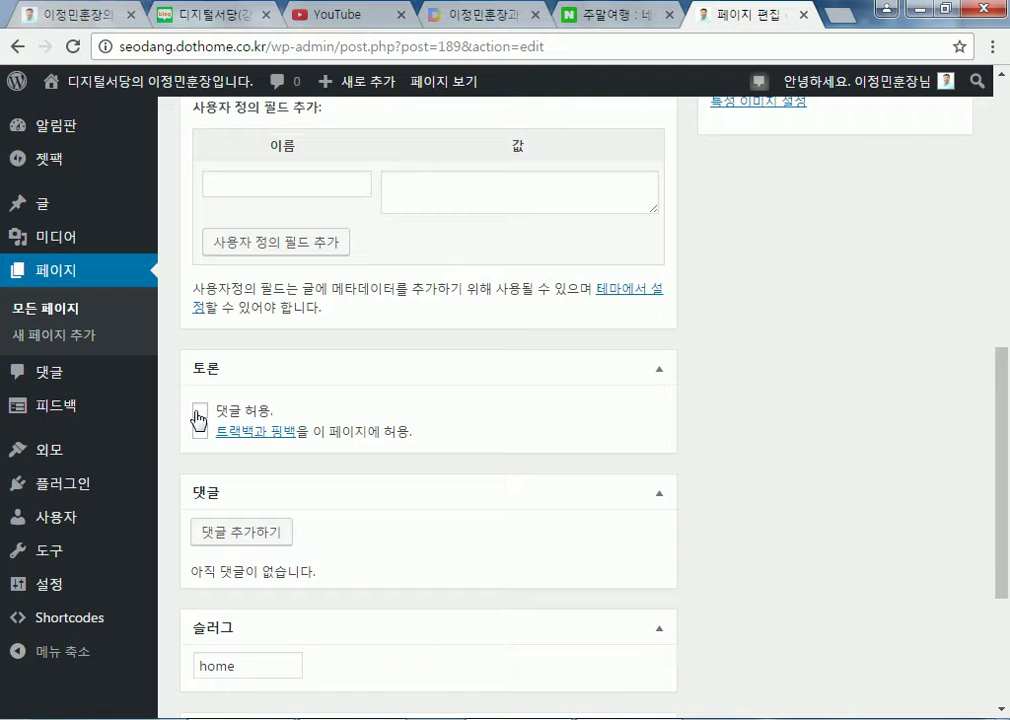
{"action": "scroll", "coordinate": [304, 473], "scroll_direction": "down", "scroll_amount": 3}
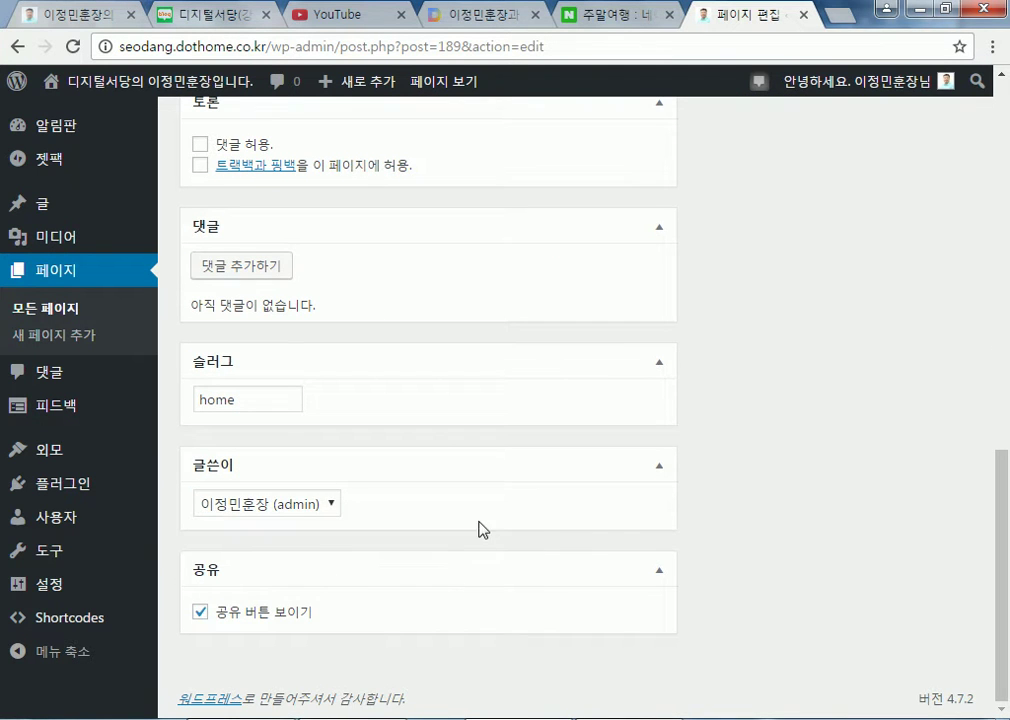
{"action": "left_click", "coordinate": [200, 614]}
{"action": "scroll", "coordinate": [276, 345], "scroll_direction": "up", "scroll_amount": 1}
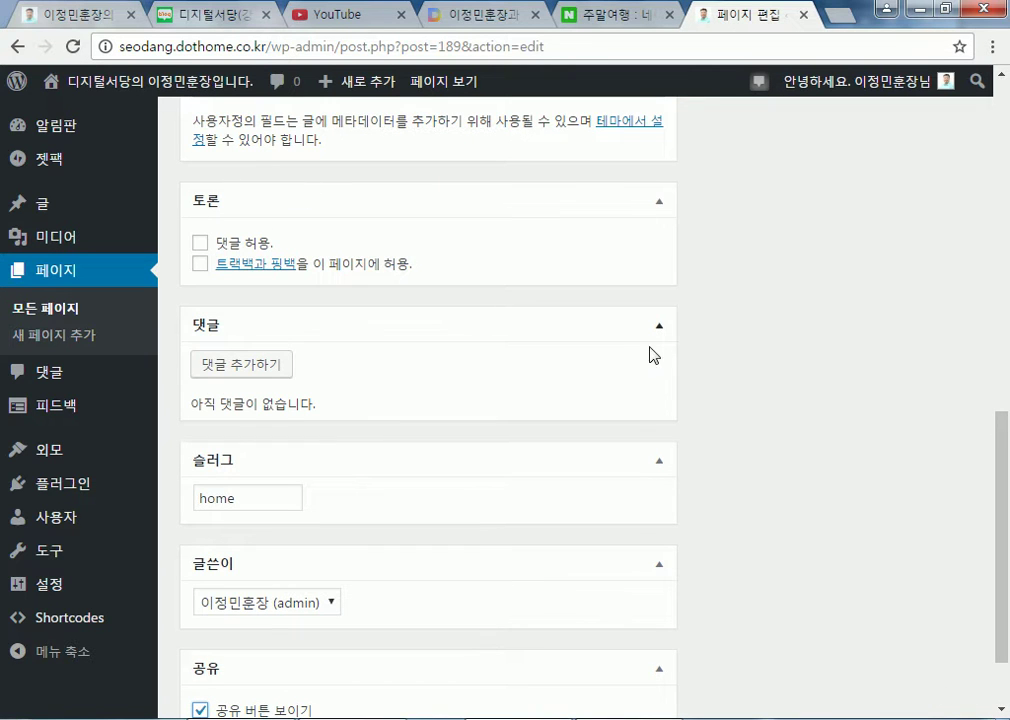
{"action": "scroll", "coordinate": [383, 604], "scroll_direction": "down", "scroll_amount": 1}
{"action": "scroll", "coordinate": [305, 612], "scroll_direction": "up", "scroll_amount": 1}
{"action": "scroll", "coordinate": [717, 259], "scroll_direction": "up", "scroll_amount": 5}
{"action": "scroll", "coordinate": [803, 140], "scroll_direction": "up", "scroll_amount": 4}
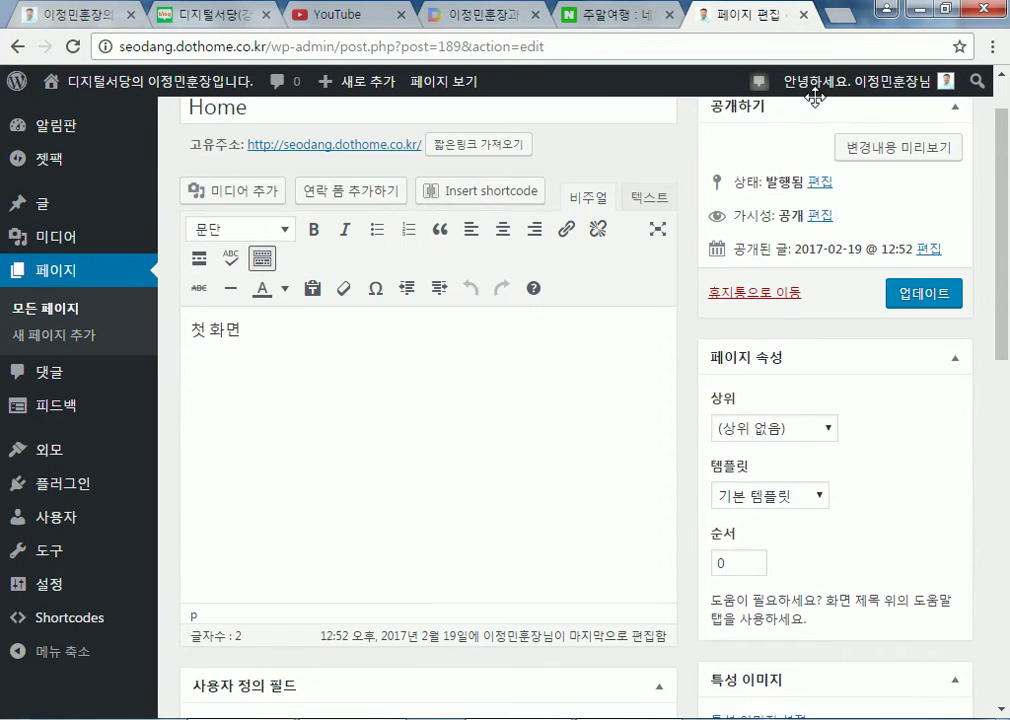
Uncheck 글쓴이 in Screen Options so the author box is hidden
{"action": "left_click", "coordinate": [822, 113]}
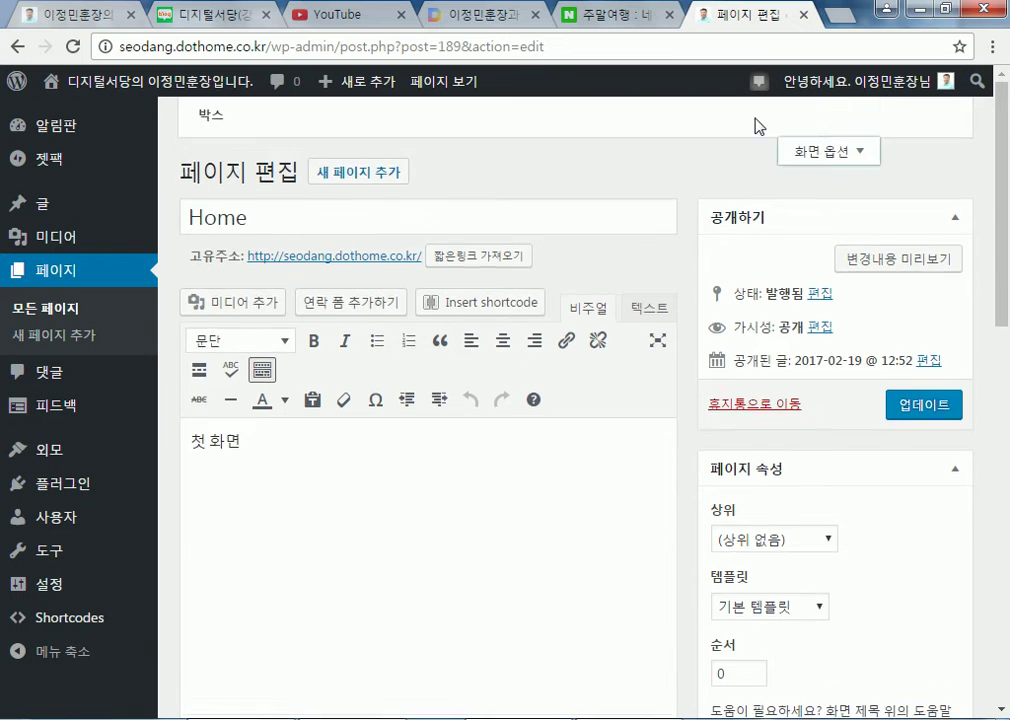
{"action": "left_click", "coordinate": [740, 154]}
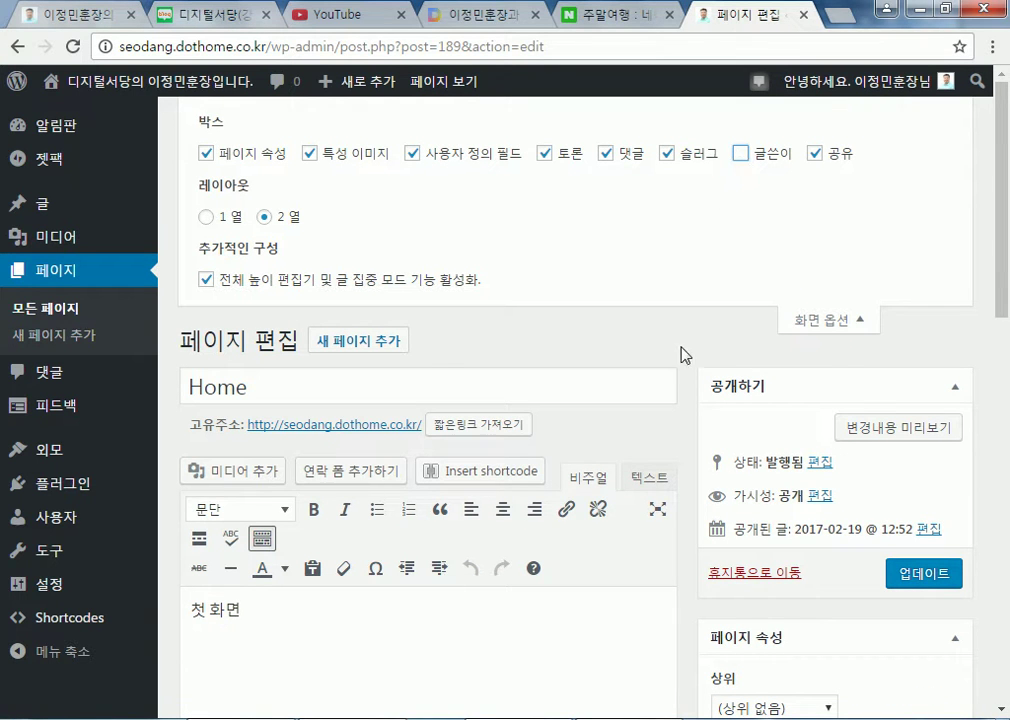
{"action": "left_click", "coordinate": [830, 321]}
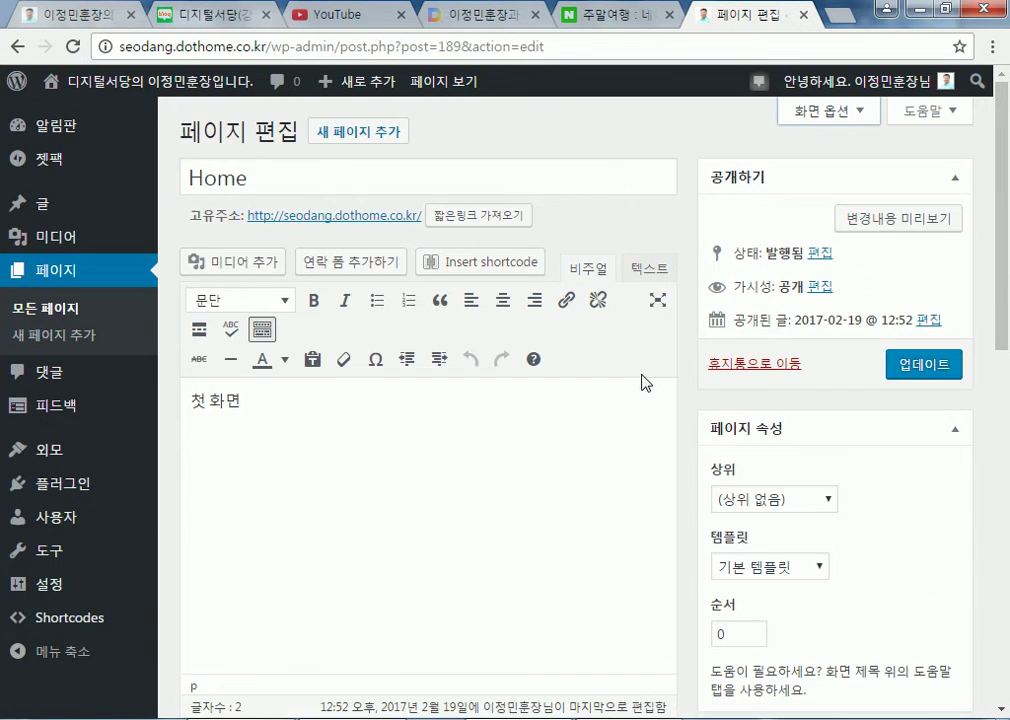
Set the Home page template to 전체 폭 페이지, keep the parent unchanged, and update
{"action": "scroll", "coordinate": [740, 396], "scroll_direction": "down", "scroll_amount": 3}
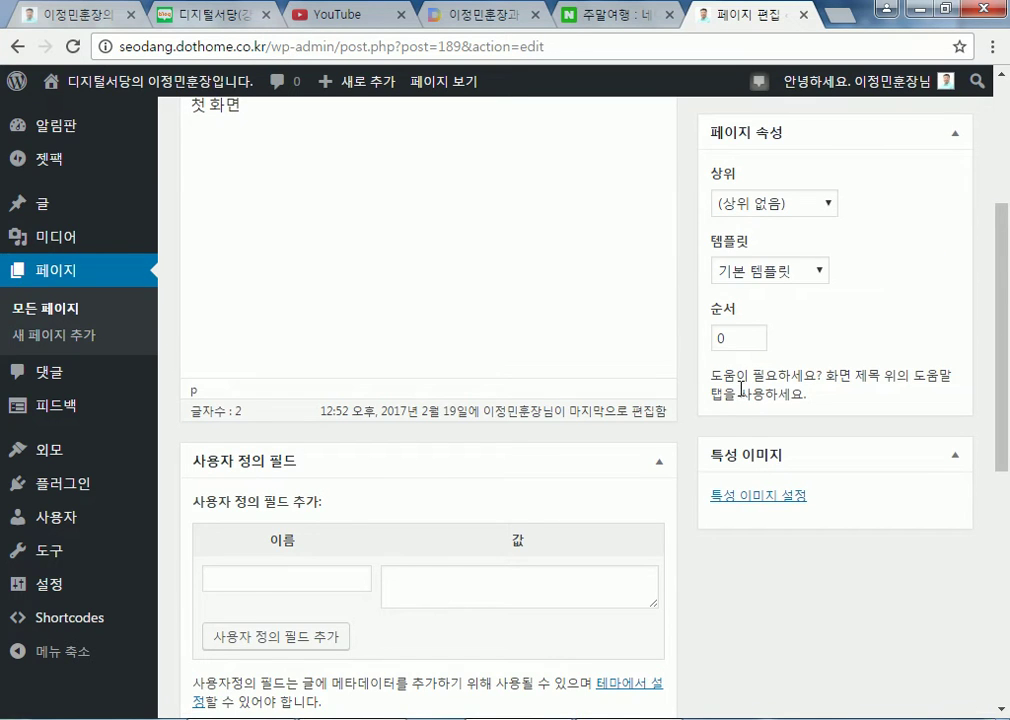
{"action": "scroll", "coordinate": [737, 306], "scroll_direction": "up", "scroll_amount": 1}
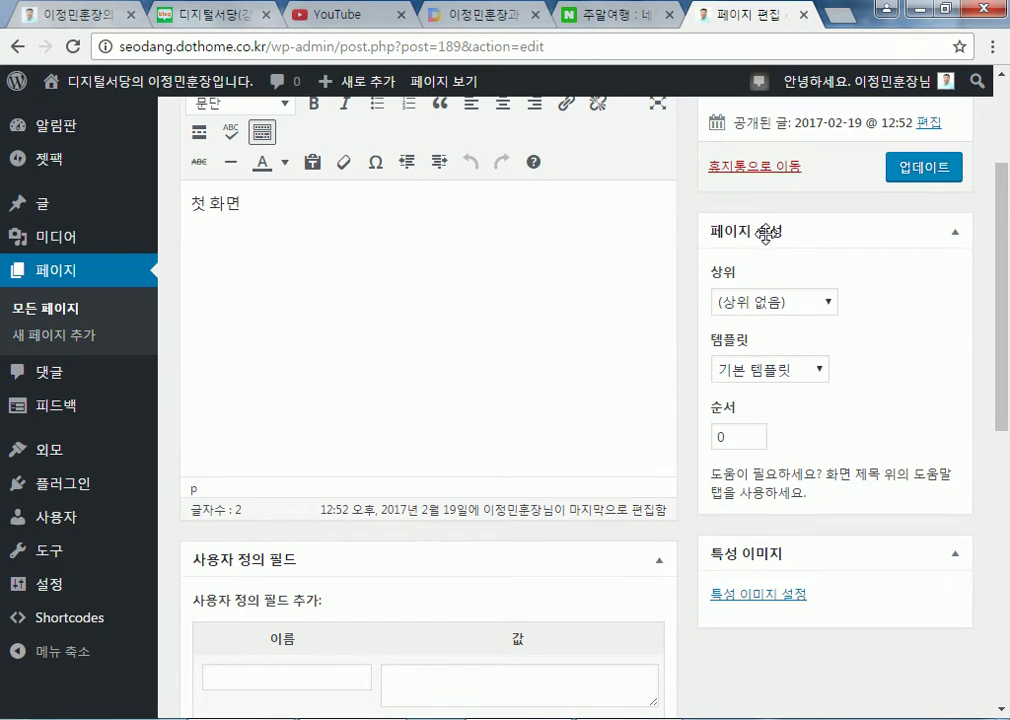
{"action": "left_click", "coordinate": [831, 306]}
{"action": "left_click", "coordinate": [831, 306]}
{"action": "left_click", "coordinate": [820, 372]}
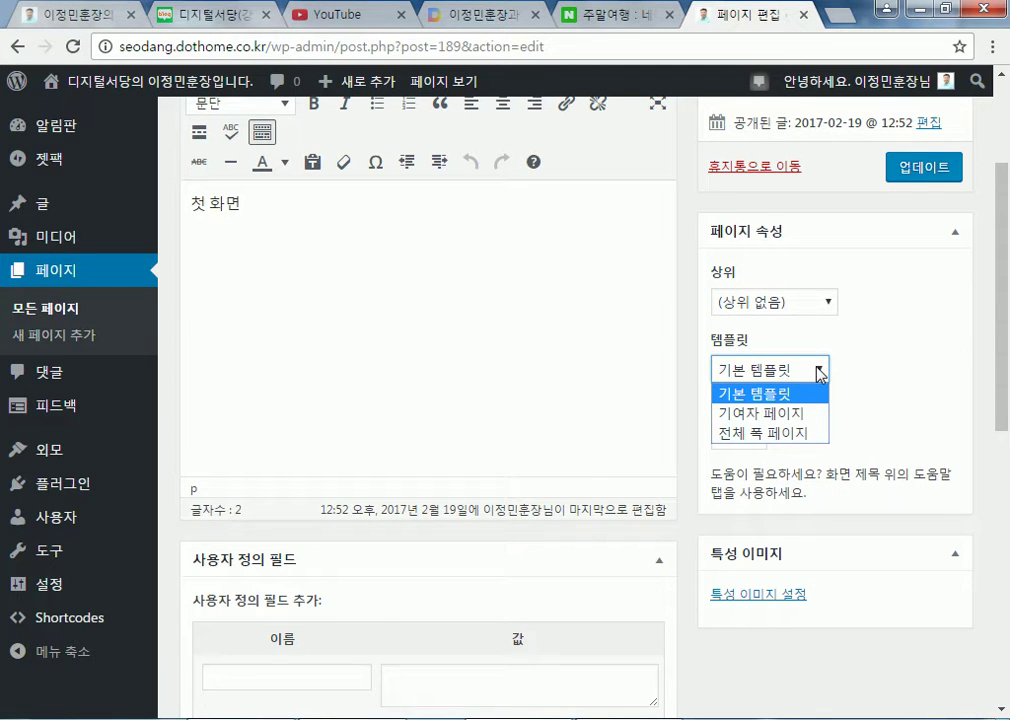
{"action": "left_click", "coordinate": [769, 436]}
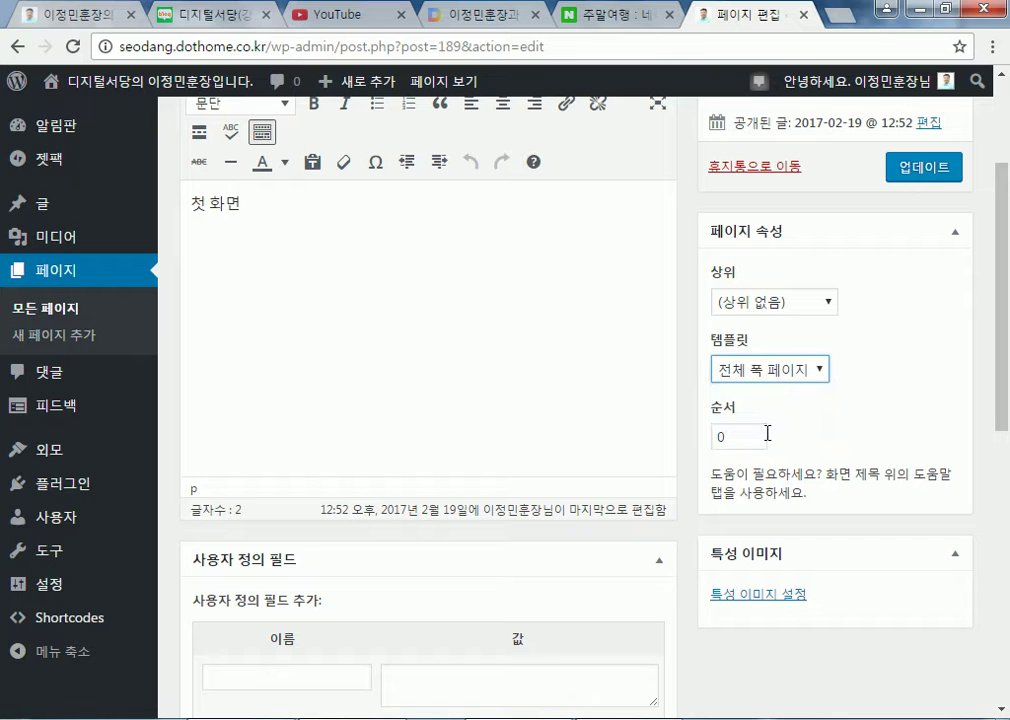
{"action": "left_click", "coordinate": [790, 377]}
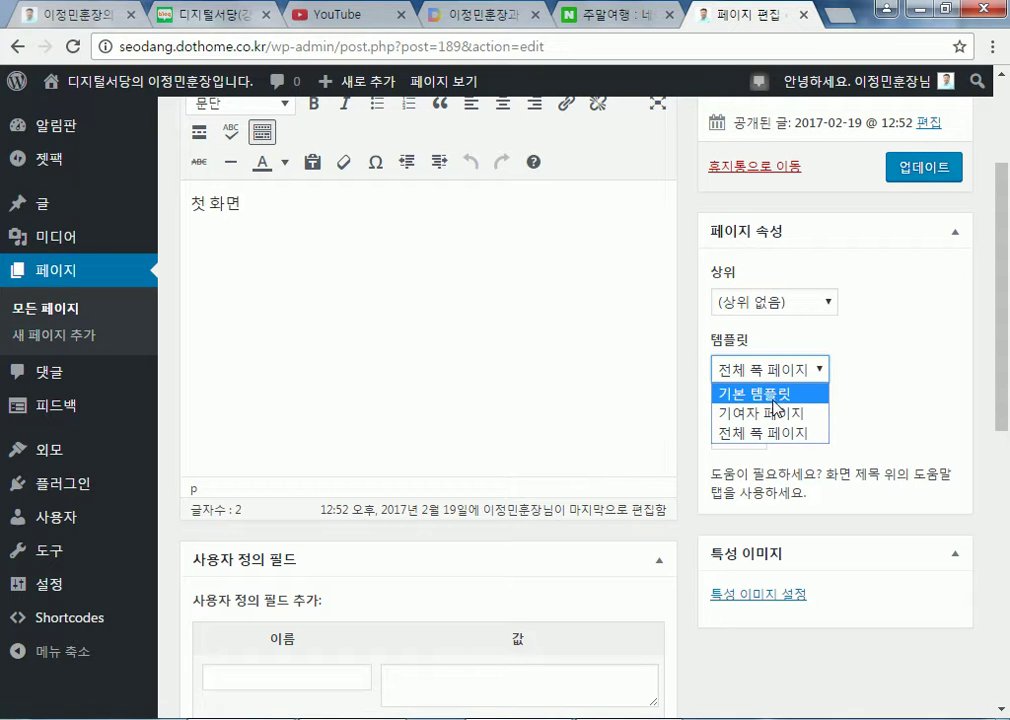
{"action": "left_click", "coordinate": [765, 433]}
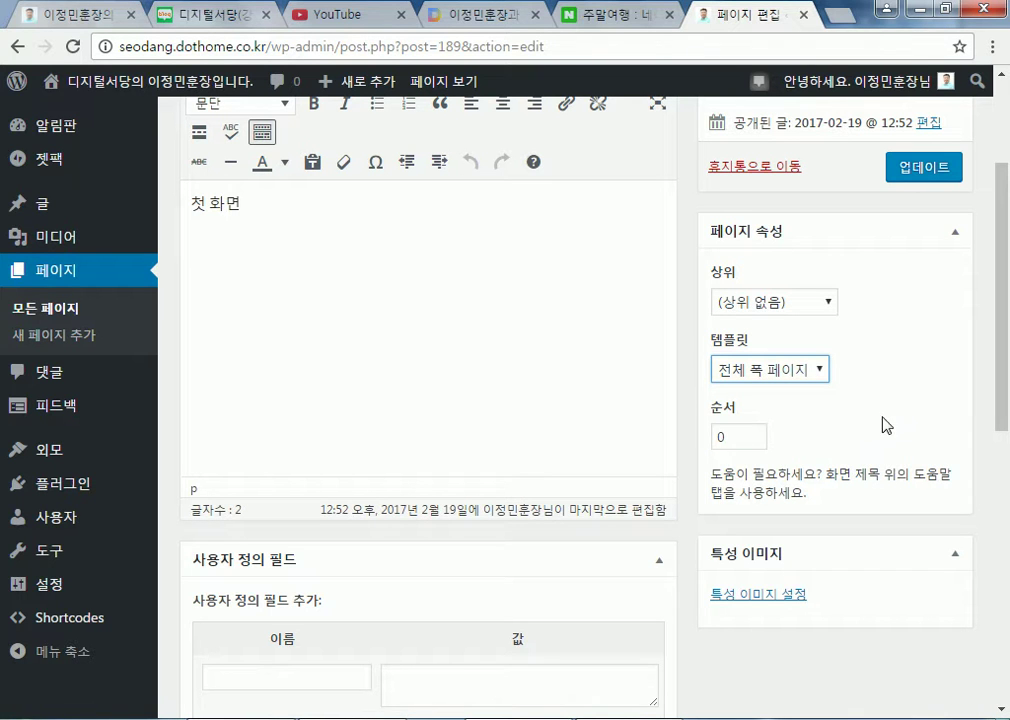
{"action": "left_click", "coordinate": [905, 168]}
{"action": "mouse_move", "coordinate": [146, 87]}
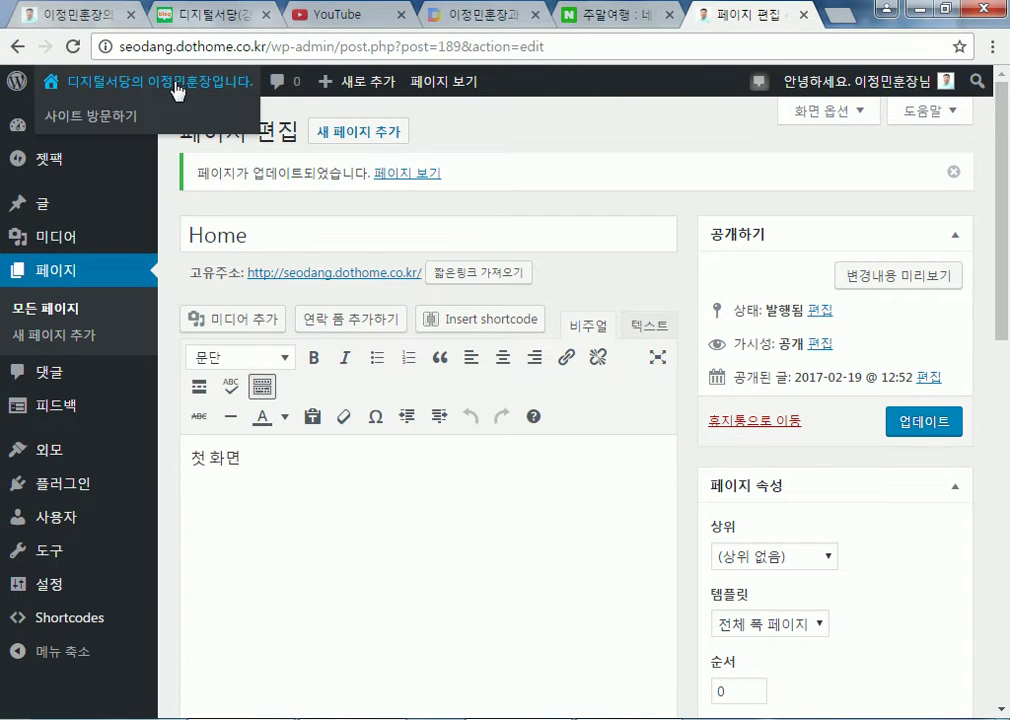
Visit the live site and scroll its front page showing the full-width 첫 화면 HOME page
{"action": "left_click", "coordinate": [150, 81]}
{"action": "scroll", "coordinate": [940, 604], "scroll_direction": "down", "scroll_amount": 10}
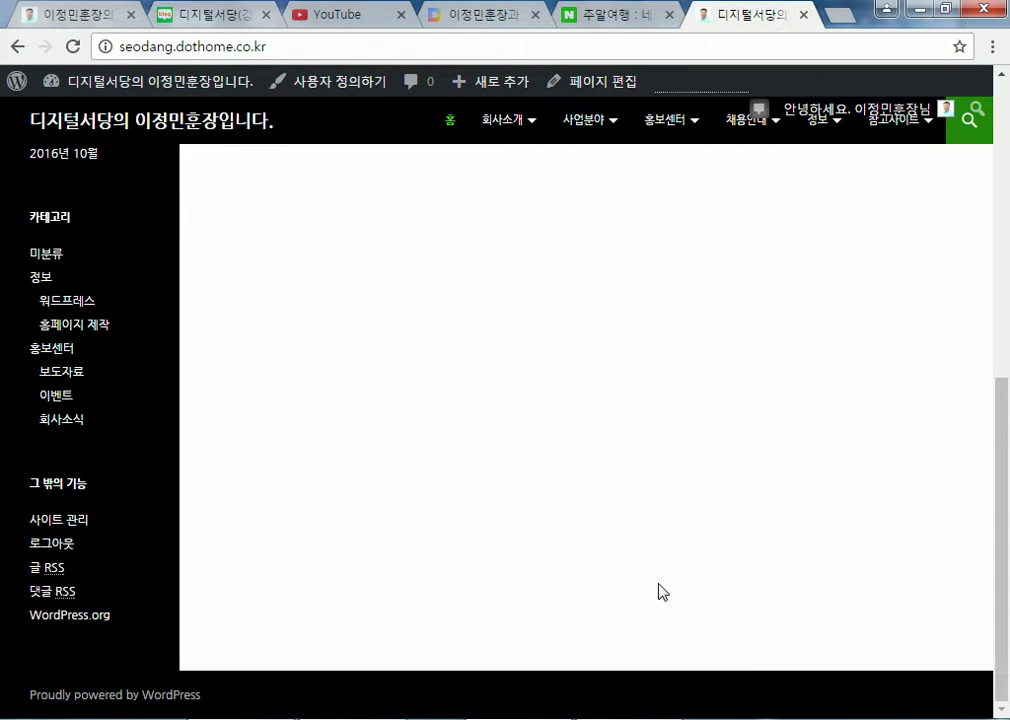
{"action": "scroll", "coordinate": [419, 482], "scroll_direction": "up", "scroll_amount": 5}
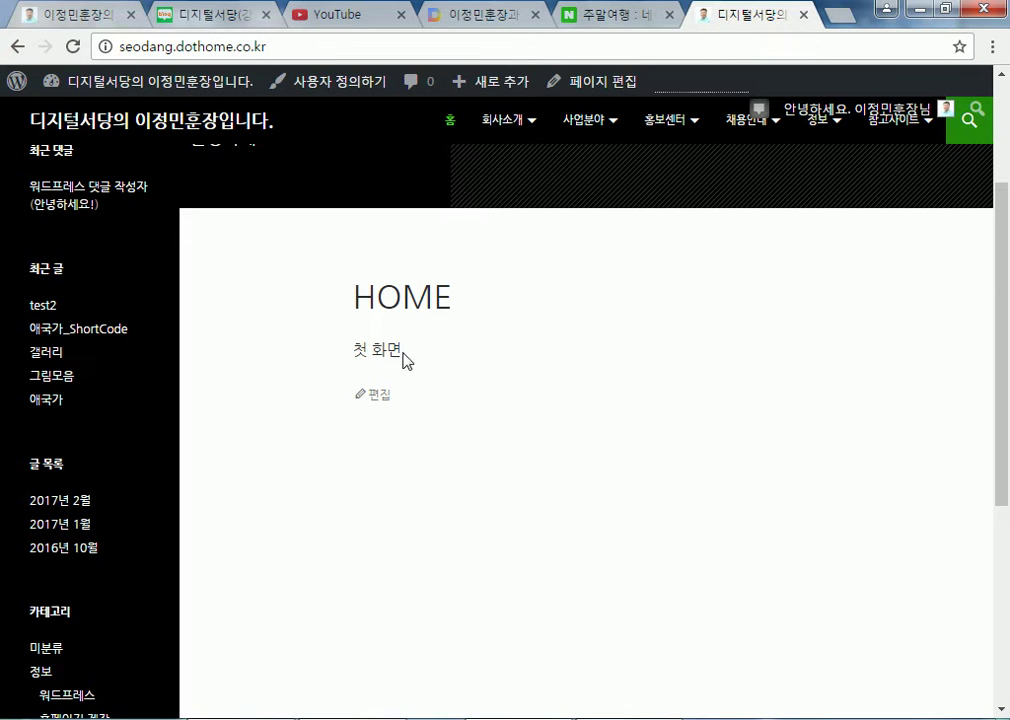
Load hoonjang.dothome.co.kr in a new browser tab and scroll through its front page
{"action": "left_click", "coordinate": [826, 18]}
{"action": "type", "text": "hoonjang.dothome.co.kr"}
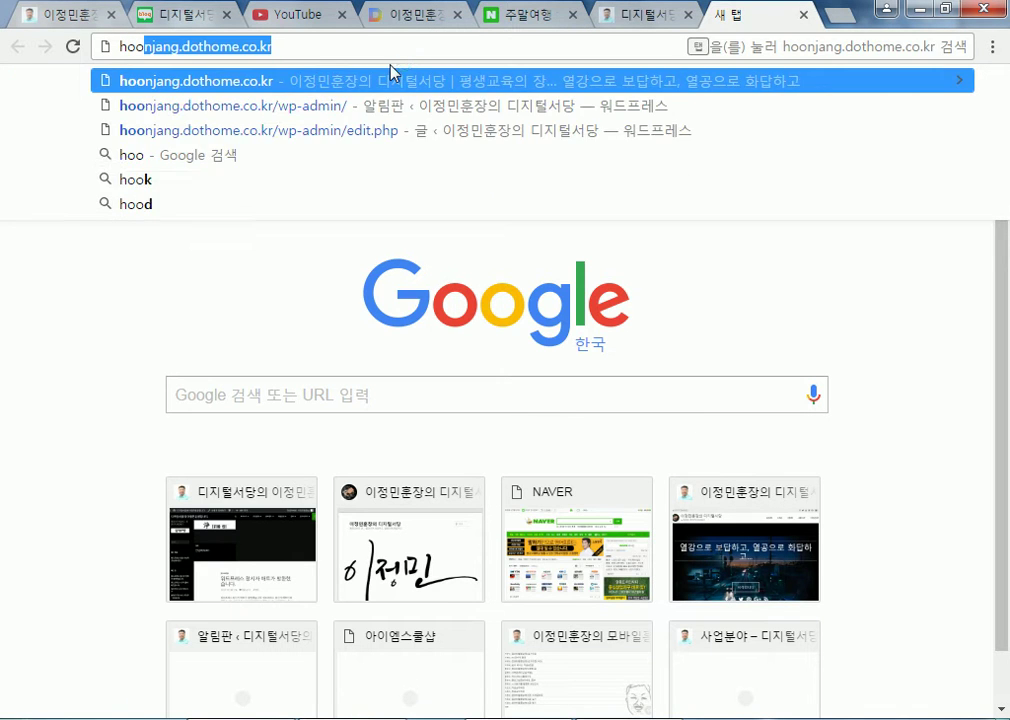
{"action": "key", "text": "Return"}
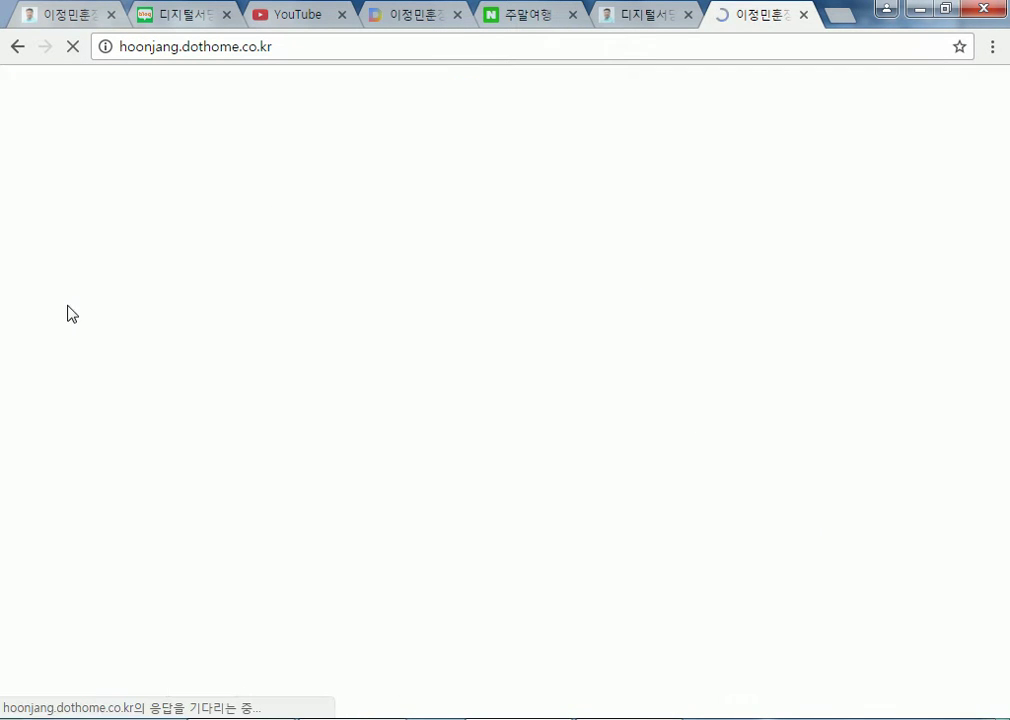
{"action": "scroll", "coordinate": [15, 290], "scroll_direction": "down", "scroll_amount": 15}
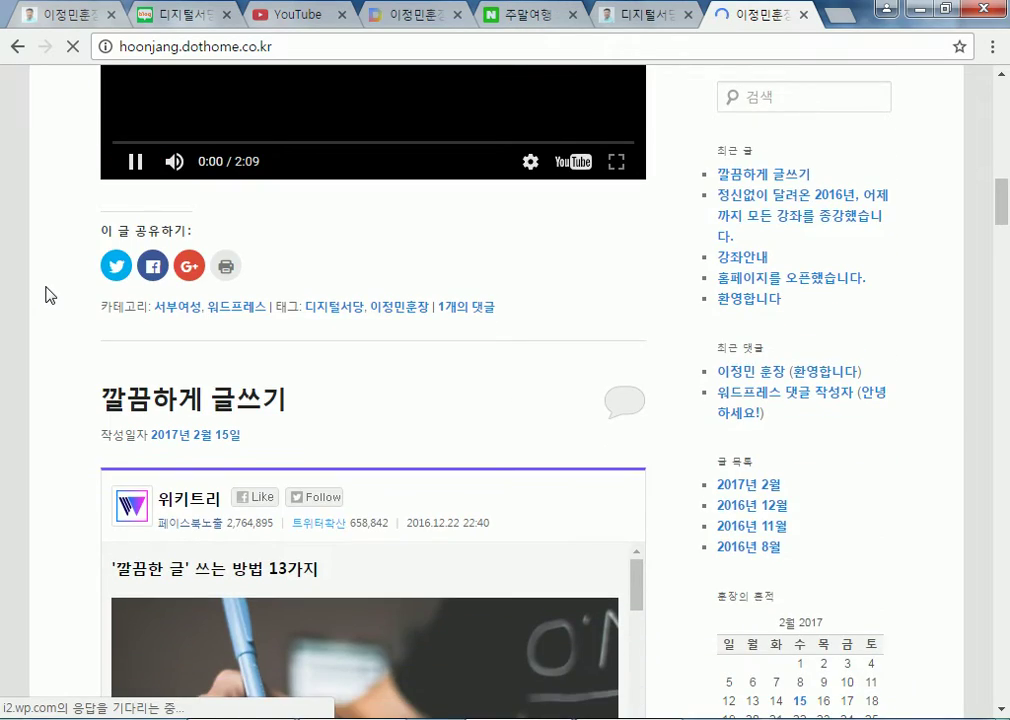
{"action": "scroll", "coordinate": [47, 294], "scroll_direction": "down", "scroll_amount": 12}
{"action": "scroll", "coordinate": [52, 298], "scroll_direction": "down", "scroll_amount": 15}
{"action": "key", "text": "Home"}
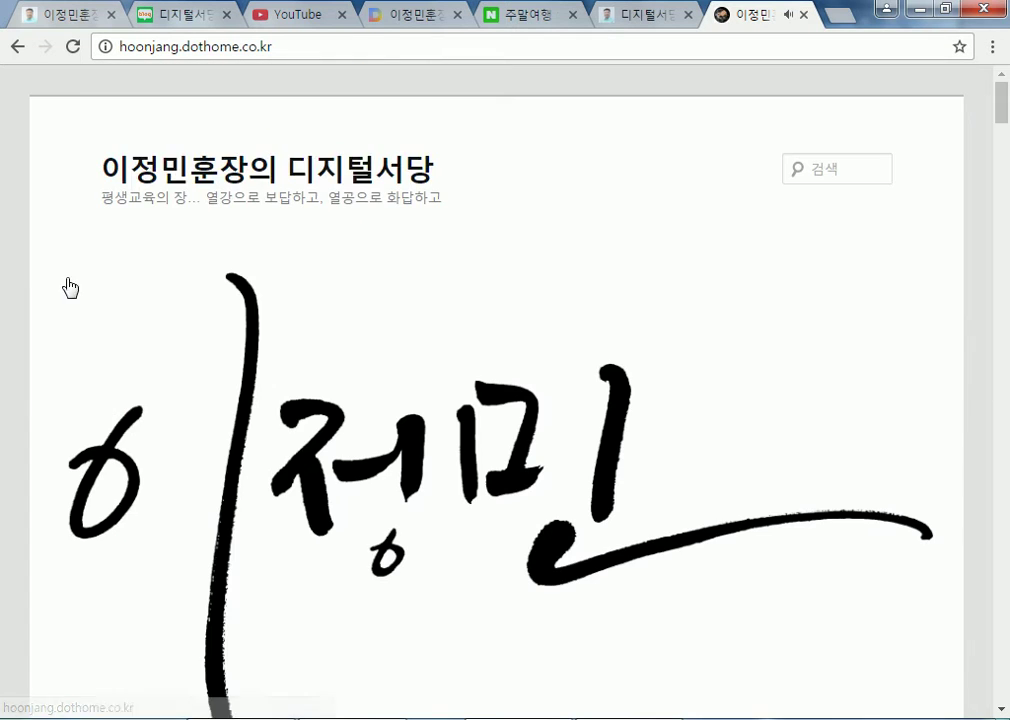
{"action": "scroll", "coordinate": [917, 379], "scroll_direction": "down", "scroll_amount": 10}
{"action": "scroll", "coordinate": [903, 529], "scroll_direction": "down", "scroll_amount": 8}
Sign in with username and password using the admin account
{"action": "left_click", "coordinate": [738, 437]}
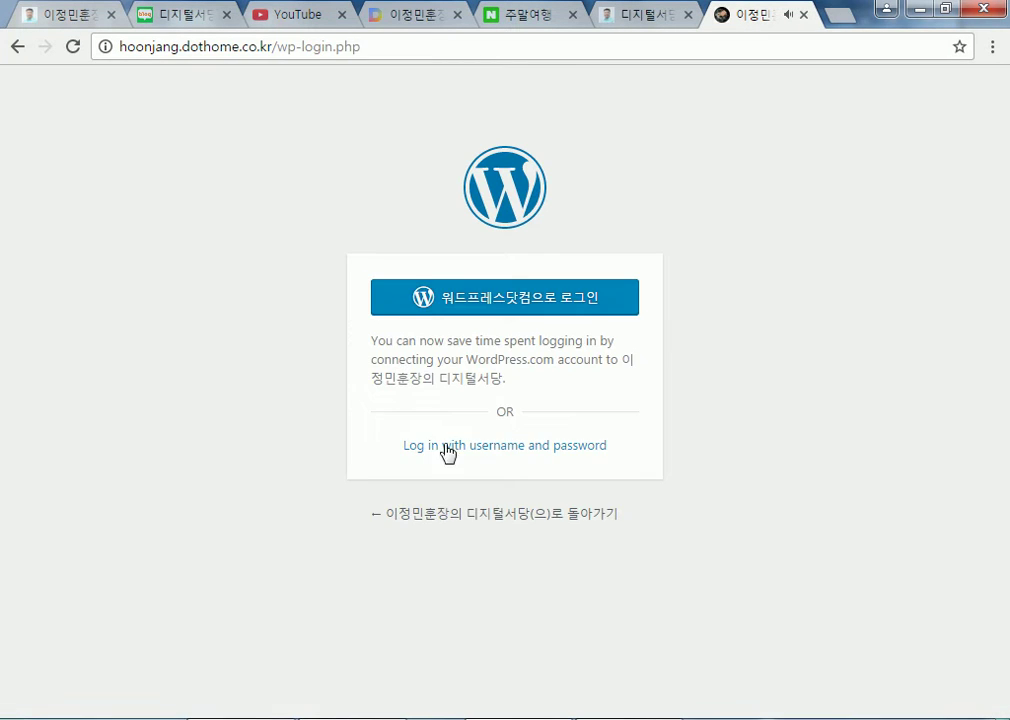
{"action": "left_click", "coordinate": [433, 442]}
{"action": "type", "text": "admin"}
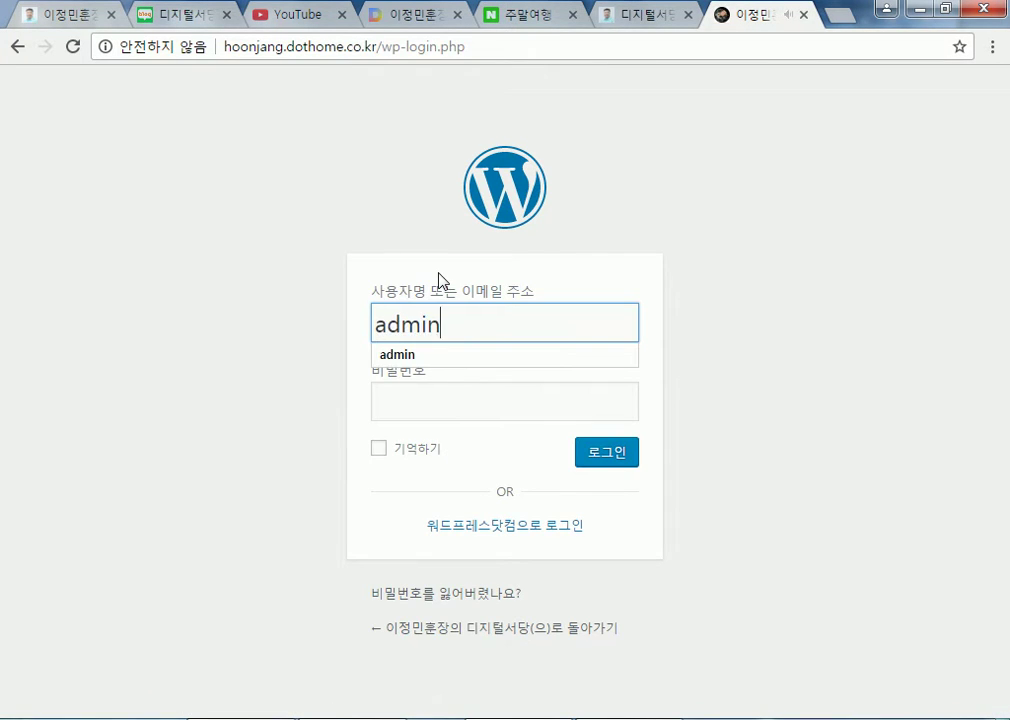
{"action": "key", "text": "Tab"}
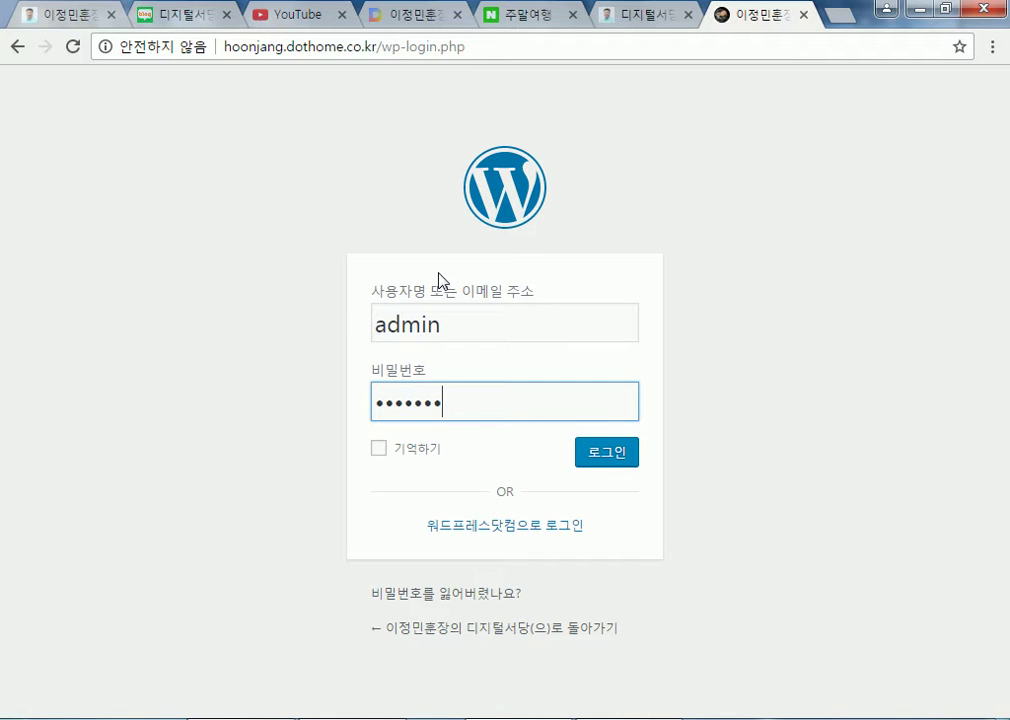
{"action": "left_click", "coordinate": [615, 455]}
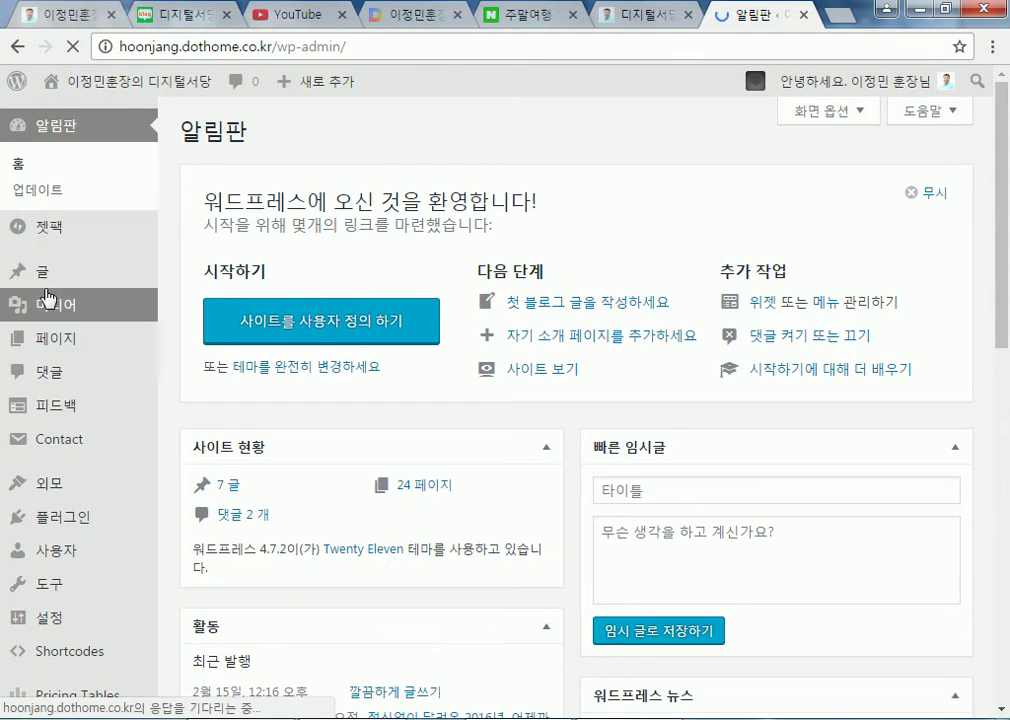
Visit the live site's recent-posts front page, scroll it, then return to the dashboard
{"action": "mouse_move", "coordinate": [25, 278]}
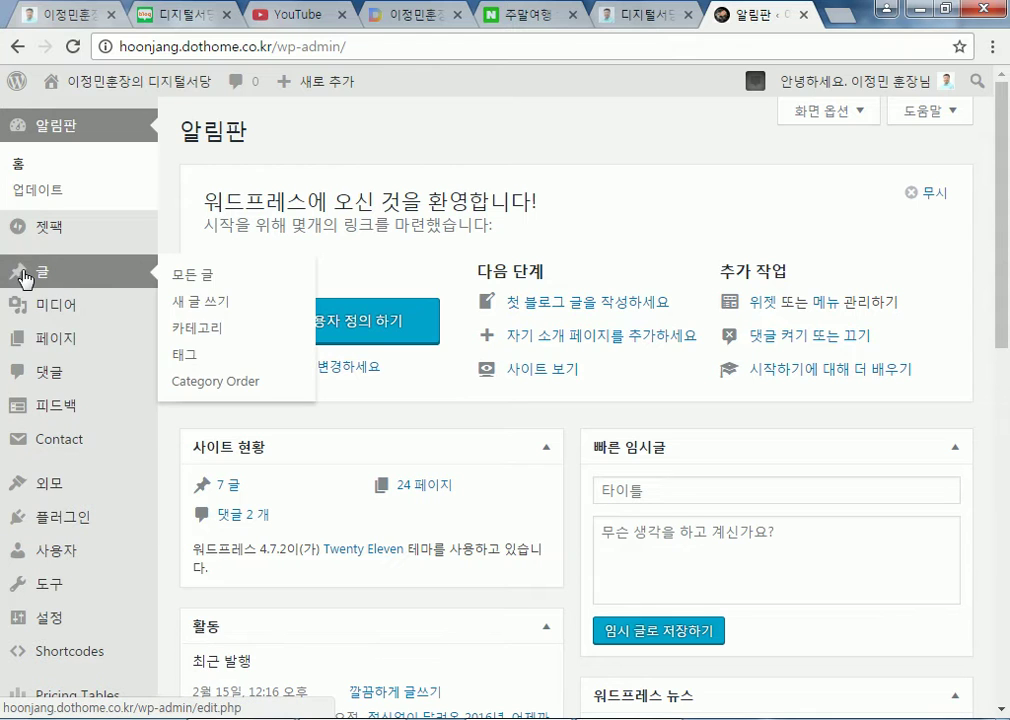
{"action": "left_click", "coordinate": [142, 84]}
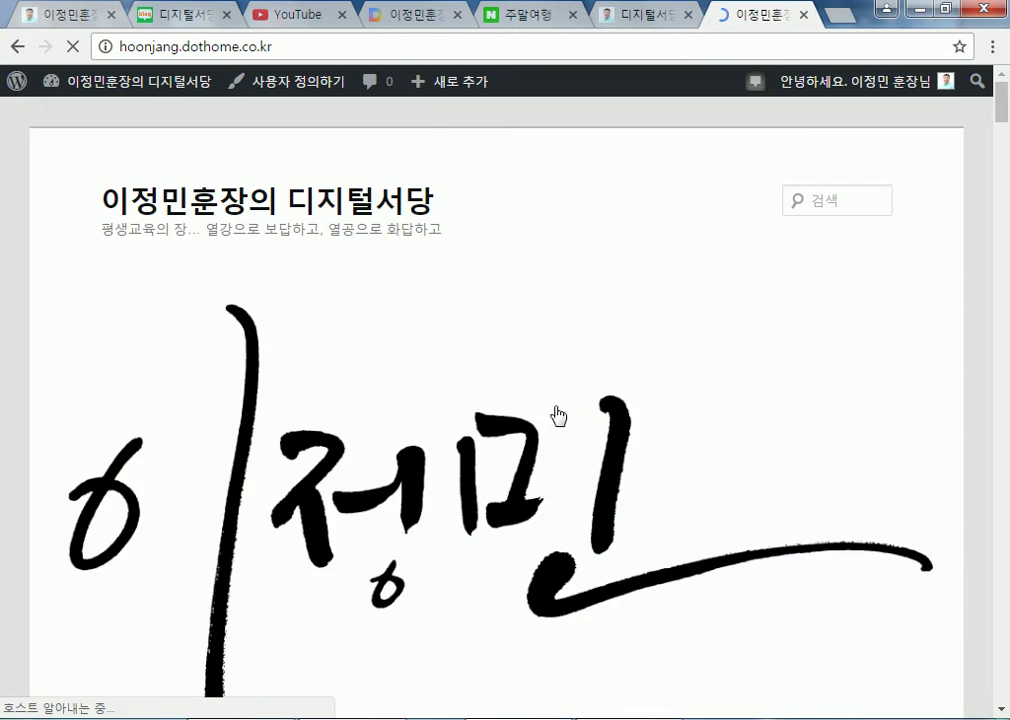
{"action": "scroll", "coordinate": [552, 408], "scroll_direction": "down", "scroll_amount": 8}
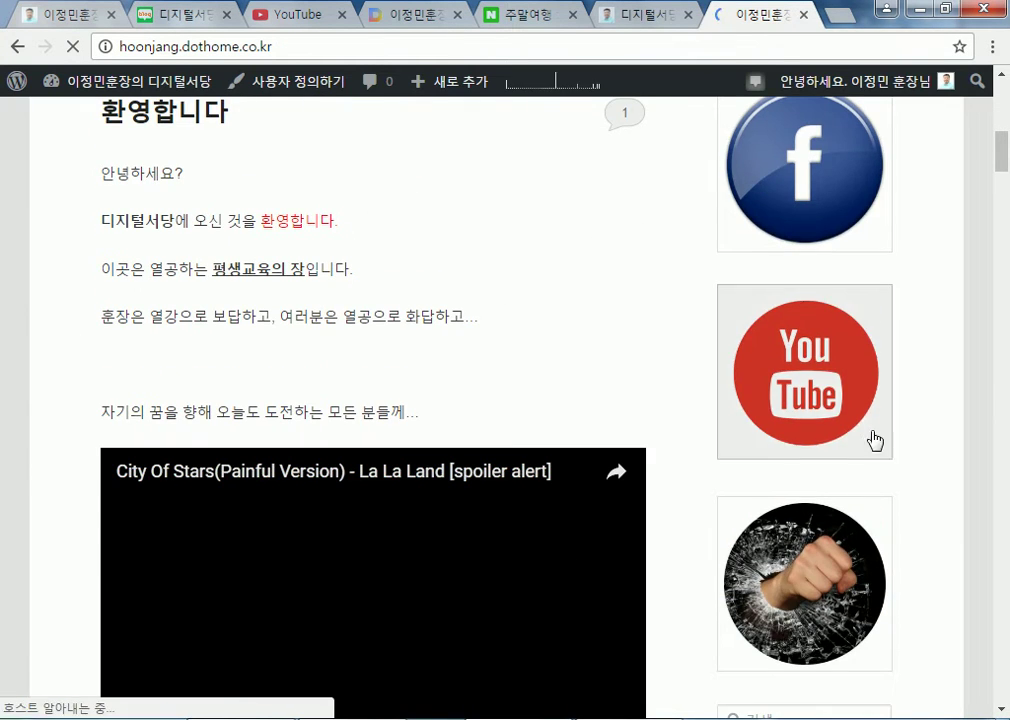
{"action": "scroll", "coordinate": [863, 424], "scroll_direction": "down", "scroll_amount": 4}
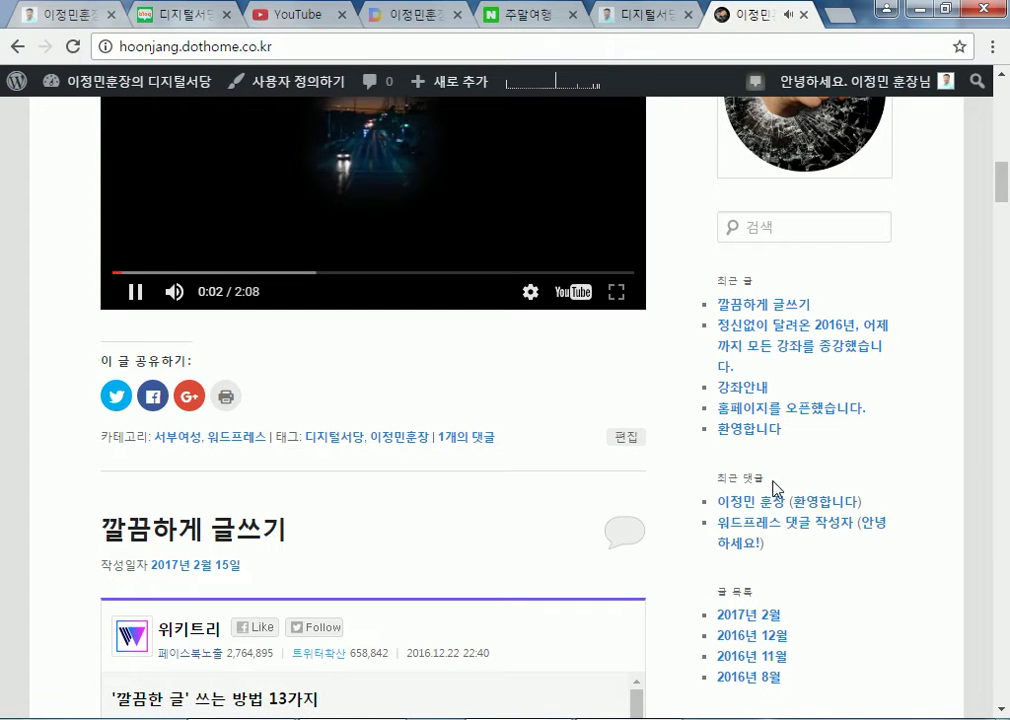
{"action": "scroll", "coordinate": [505, 385], "scroll_direction": "down", "scroll_amount": 3}
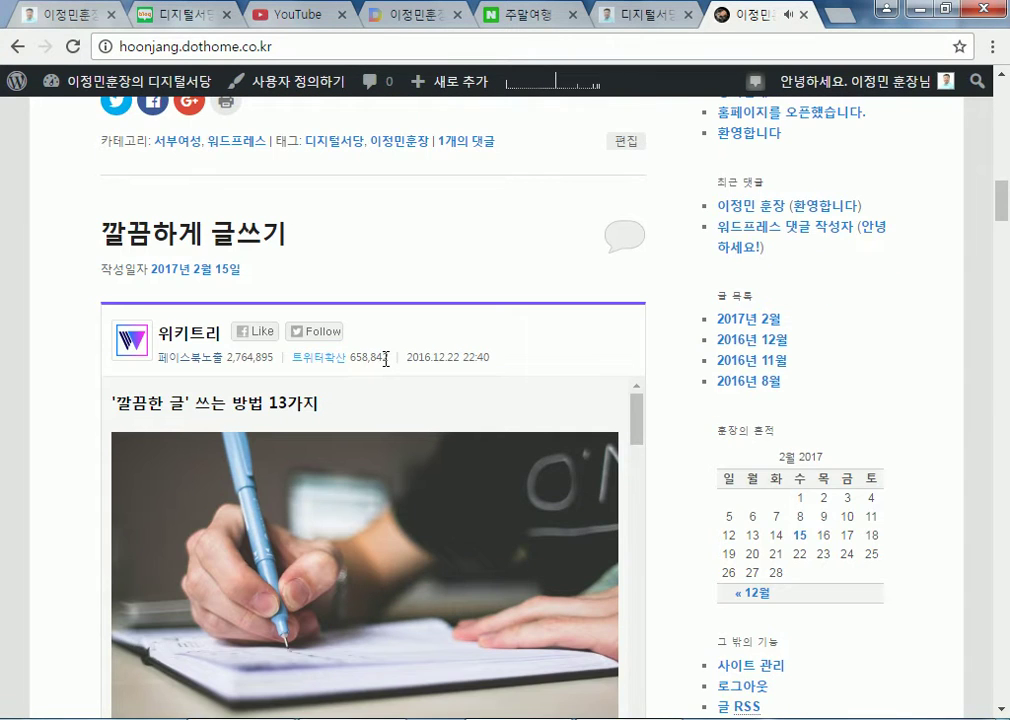
{"action": "scroll", "coordinate": [386, 360], "scroll_direction": "up", "scroll_amount": 15}
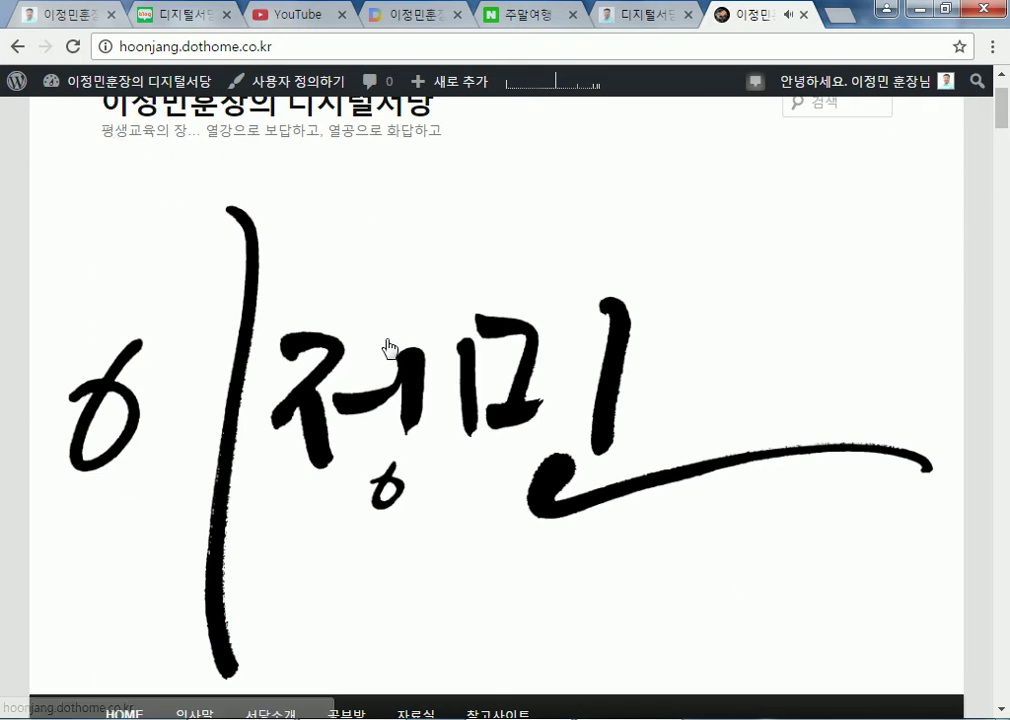
{"action": "left_click", "coordinate": [155, 100]}
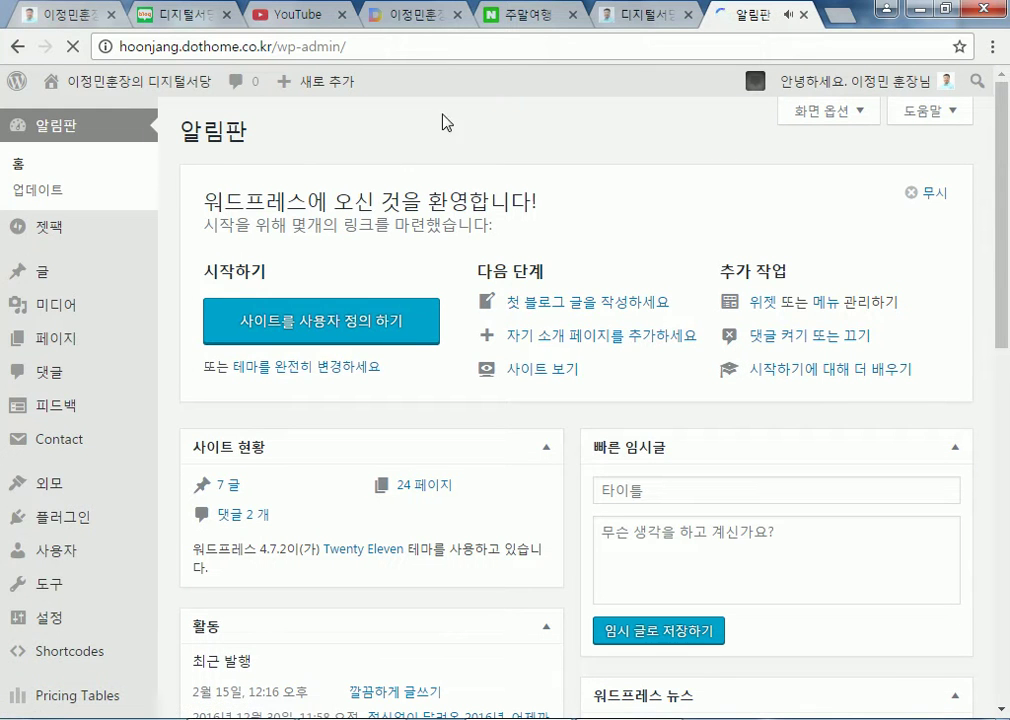
{"action": "mouse_move", "coordinate": [25, 340]}
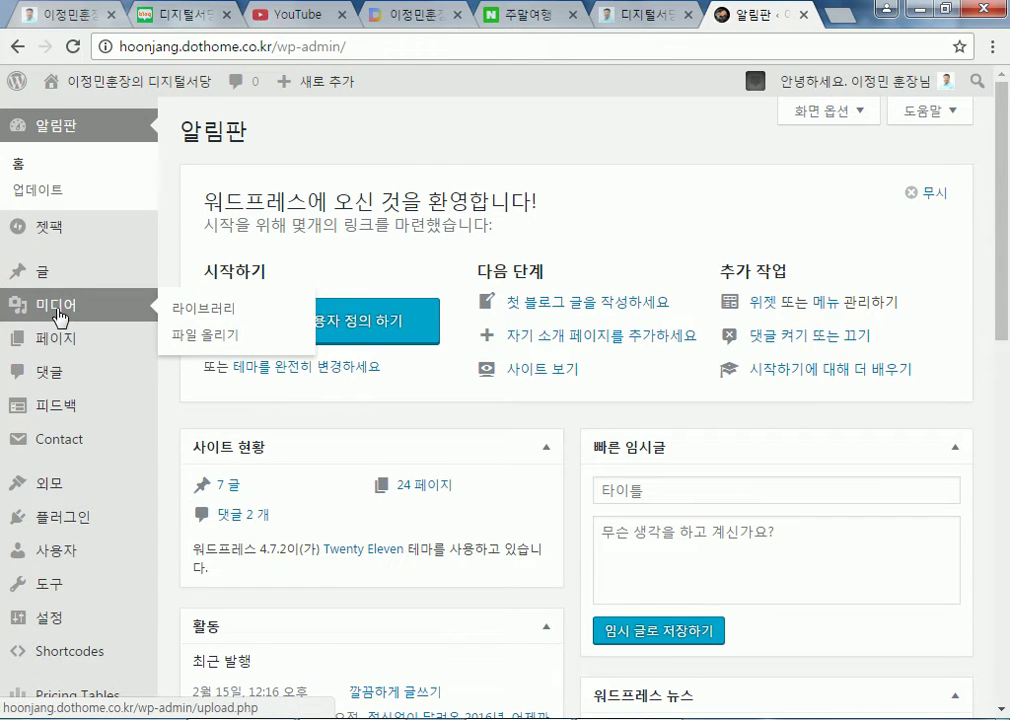
In Reading settings, set the front page to the static HOME page and save
{"action": "mouse_move", "coordinate": [71, 498]}
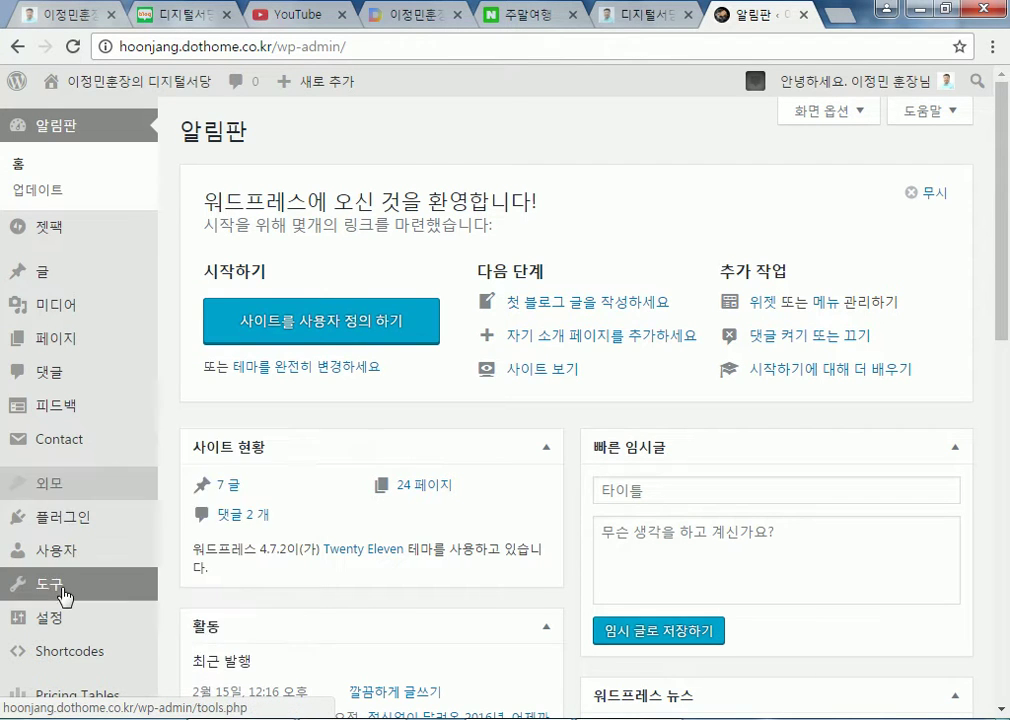
{"action": "mouse_move", "coordinate": [68, 618]}
{"action": "left_click", "coordinate": [204, 453]}
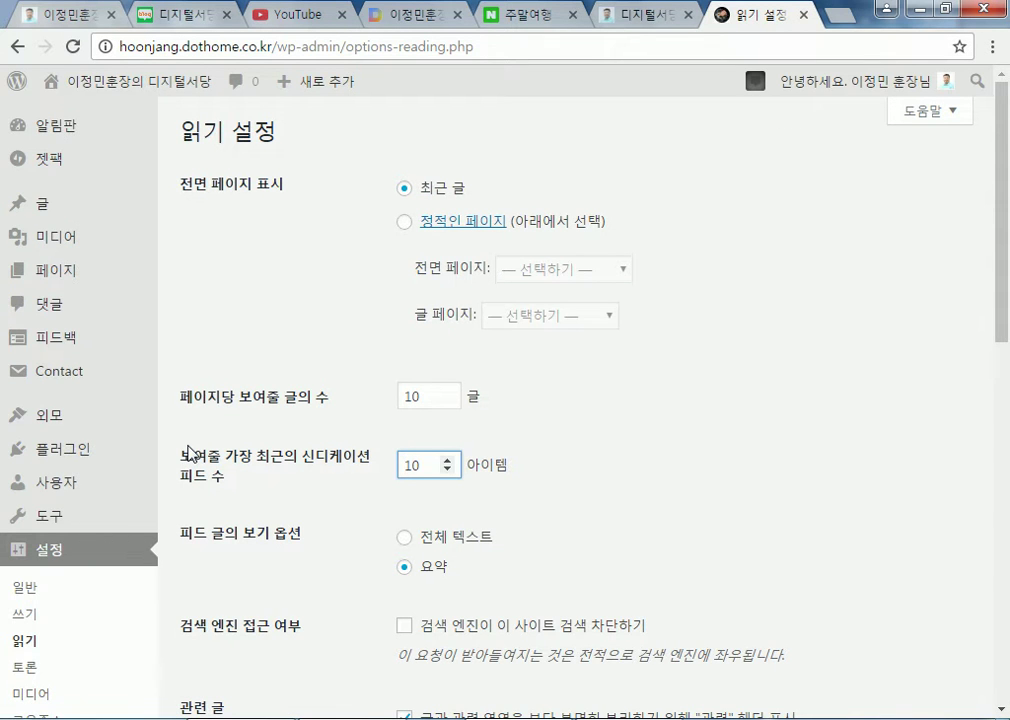
{"action": "left_click", "coordinate": [410, 222]}
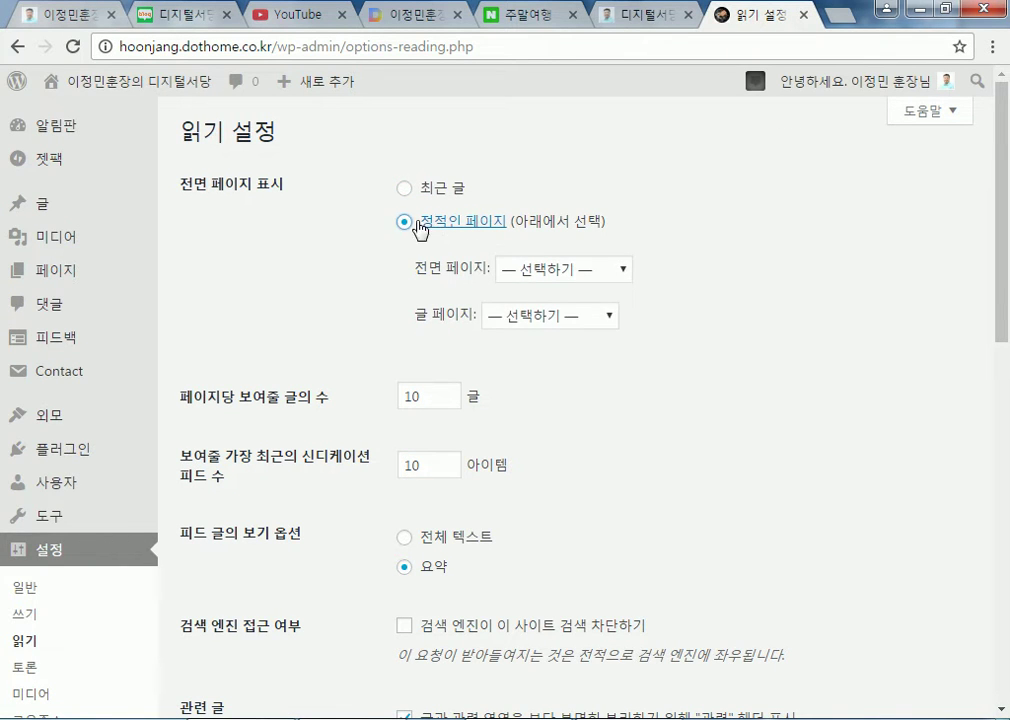
{"action": "left_click", "coordinate": [545, 270]}
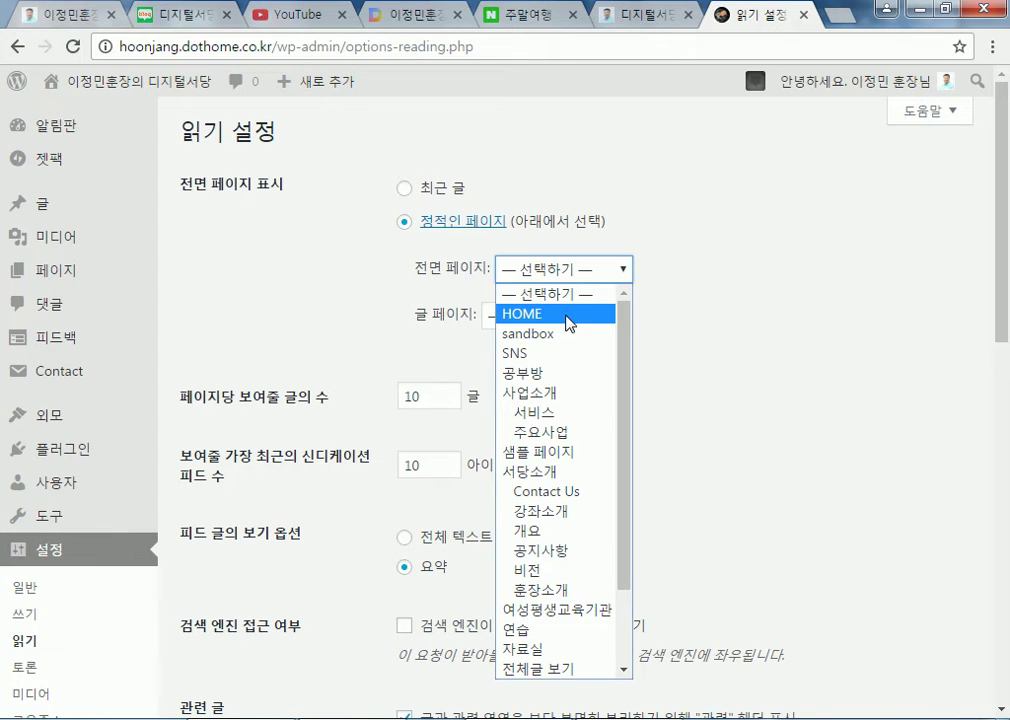
{"action": "left_click", "coordinate": [567, 316]}
{"action": "scroll", "coordinate": [762, 384], "scroll_direction": "down", "scroll_amount": 9}
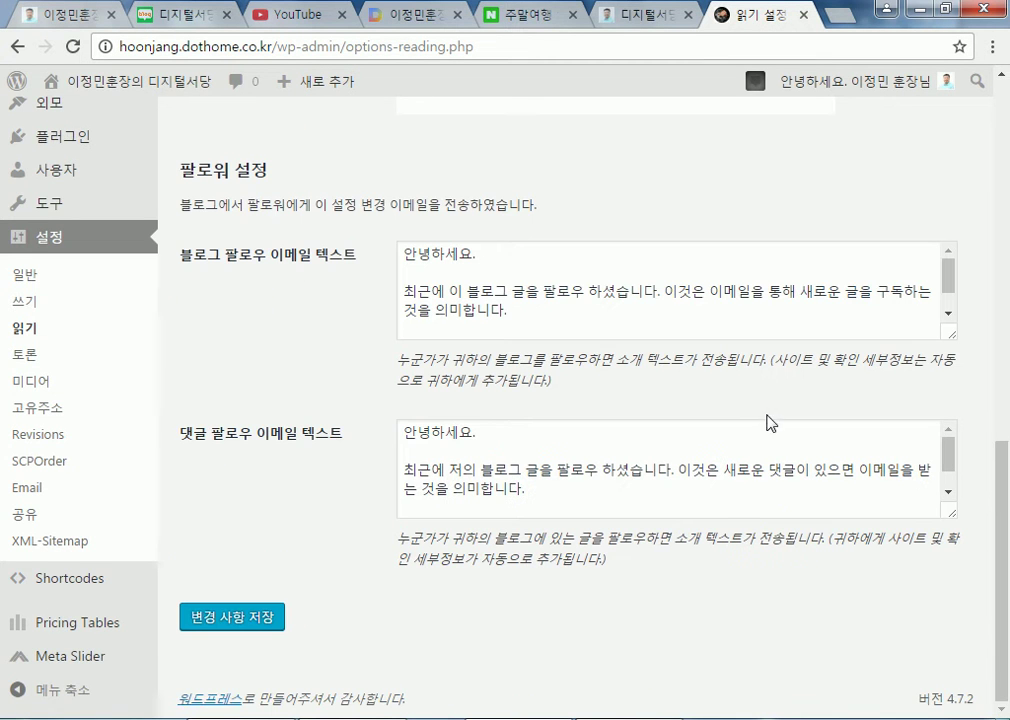
{"action": "left_click", "coordinate": [258, 622]}
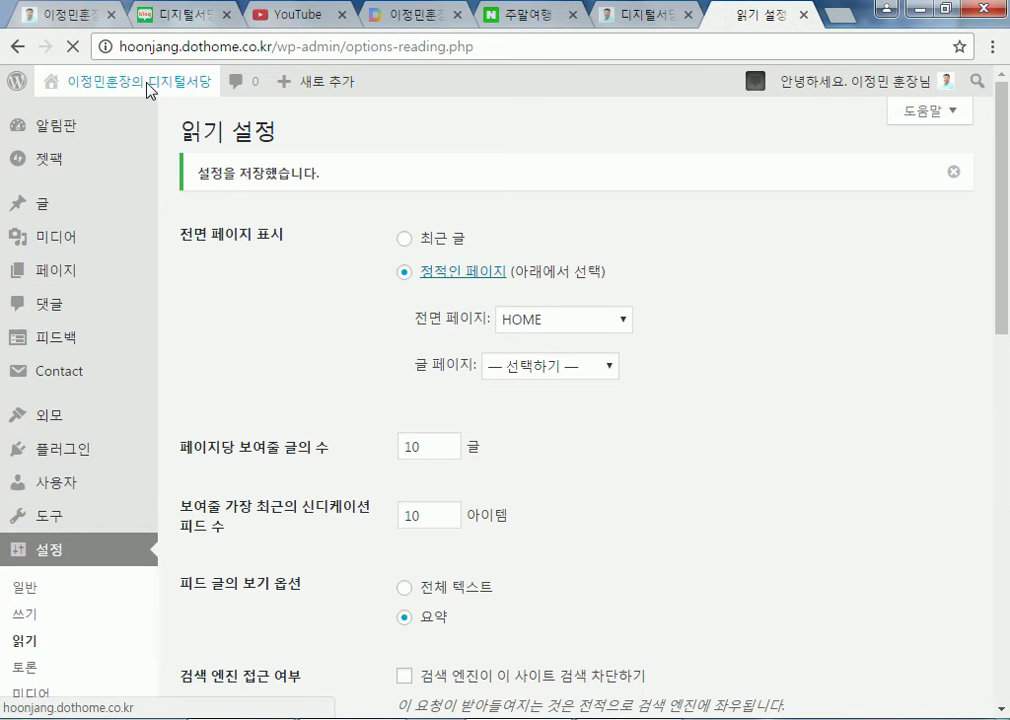
View the live site's new HOME front page and scroll through it
{"action": "left_click", "coordinate": [148, 90]}
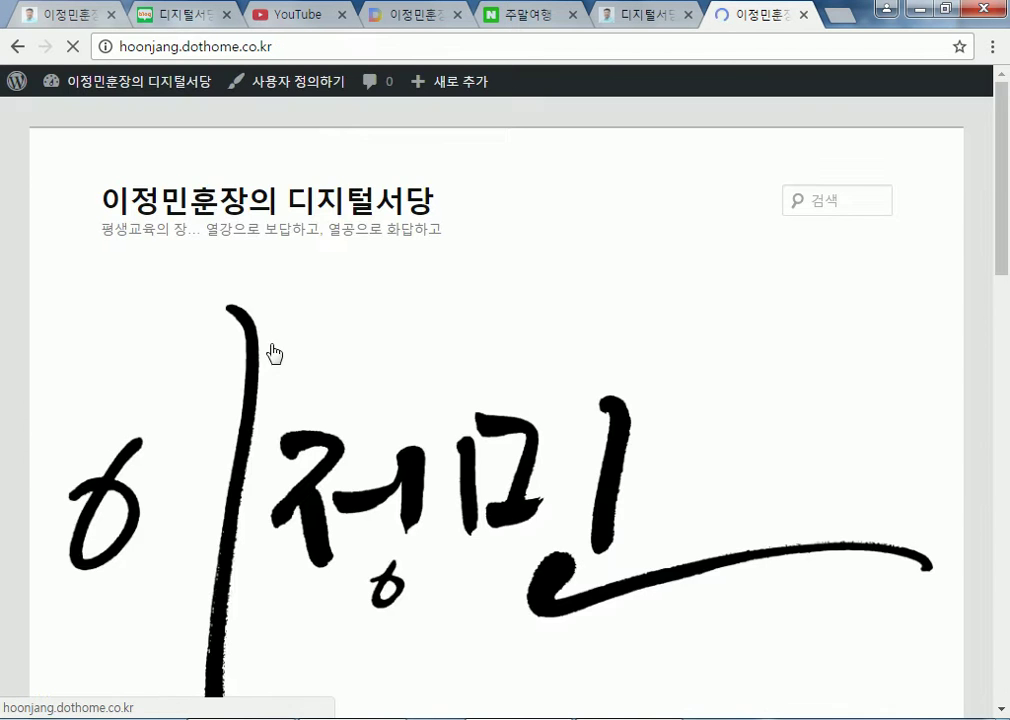
{"action": "scroll", "coordinate": [219, 433], "scroll_direction": "down", "scroll_amount": 3}
{"action": "scroll", "coordinate": [219, 433], "scroll_direction": "down", "scroll_amount": 8}
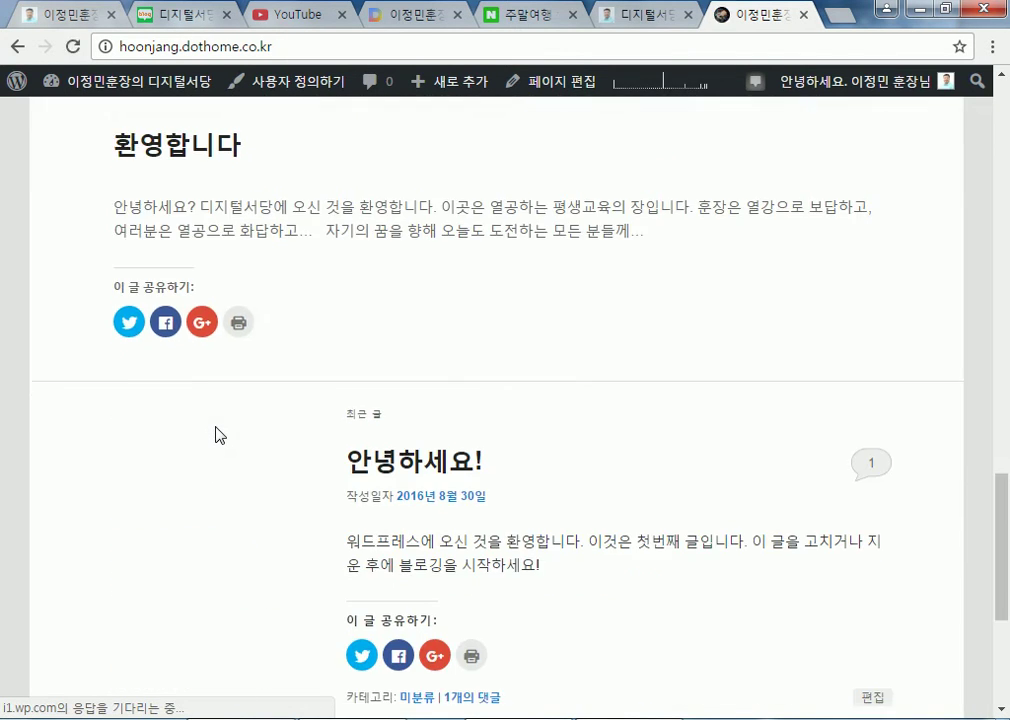
{"action": "scroll", "coordinate": [199, 439], "scroll_direction": "up", "scroll_amount": 6}
{"action": "scroll", "coordinate": [199, 439], "scroll_direction": "up", "scroll_amount": 6}
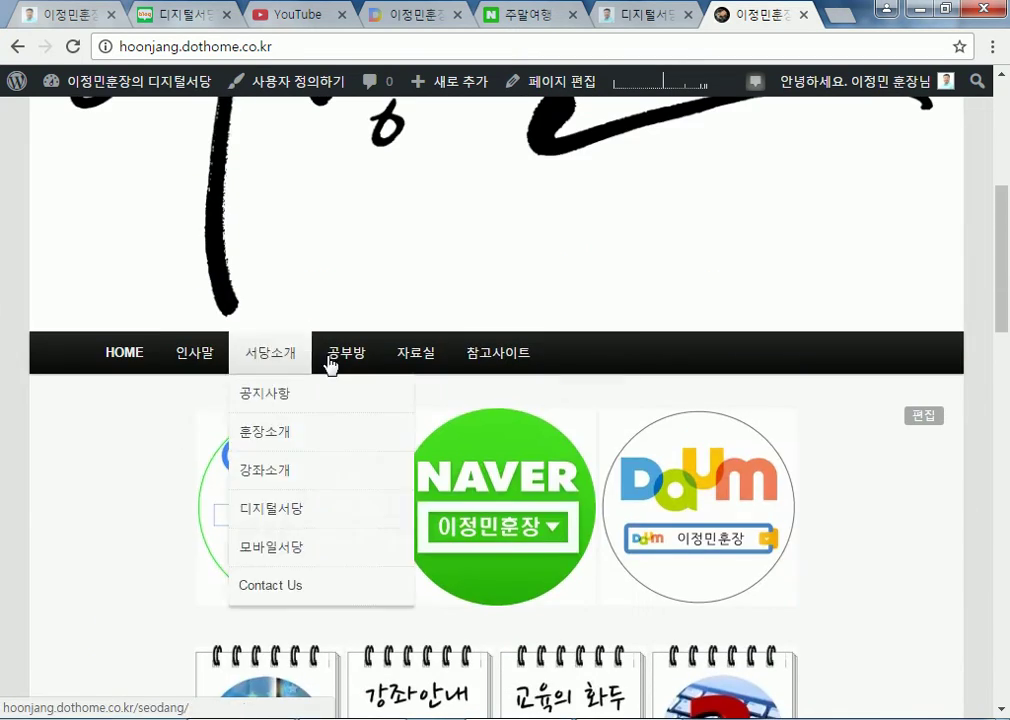
{"action": "scroll", "coordinate": [882, 552], "scroll_direction": "down", "scroll_amount": 3}
{"action": "scroll", "coordinate": [882, 552], "scroll_direction": "down", "scroll_amount": 5}
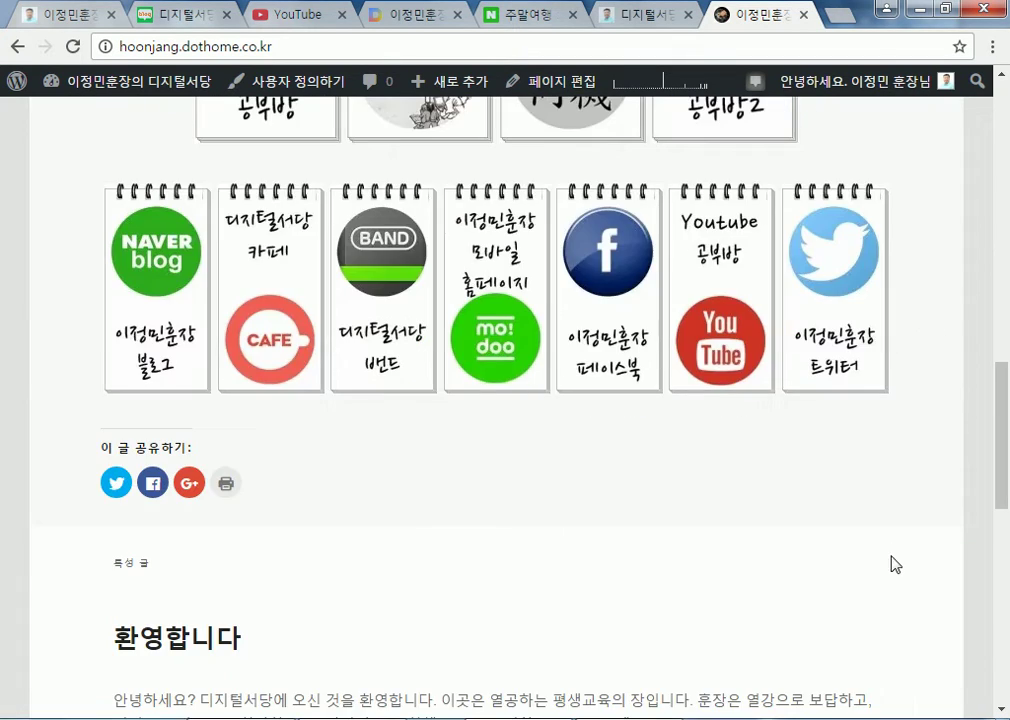
{"action": "scroll", "coordinate": [893, 550], "scroll_direction": "up", "scroll_amount": 4}
{"action": "scroll", "coordinate": [893, 550], "scroll_direction": "down", "scroll_amount": 10}
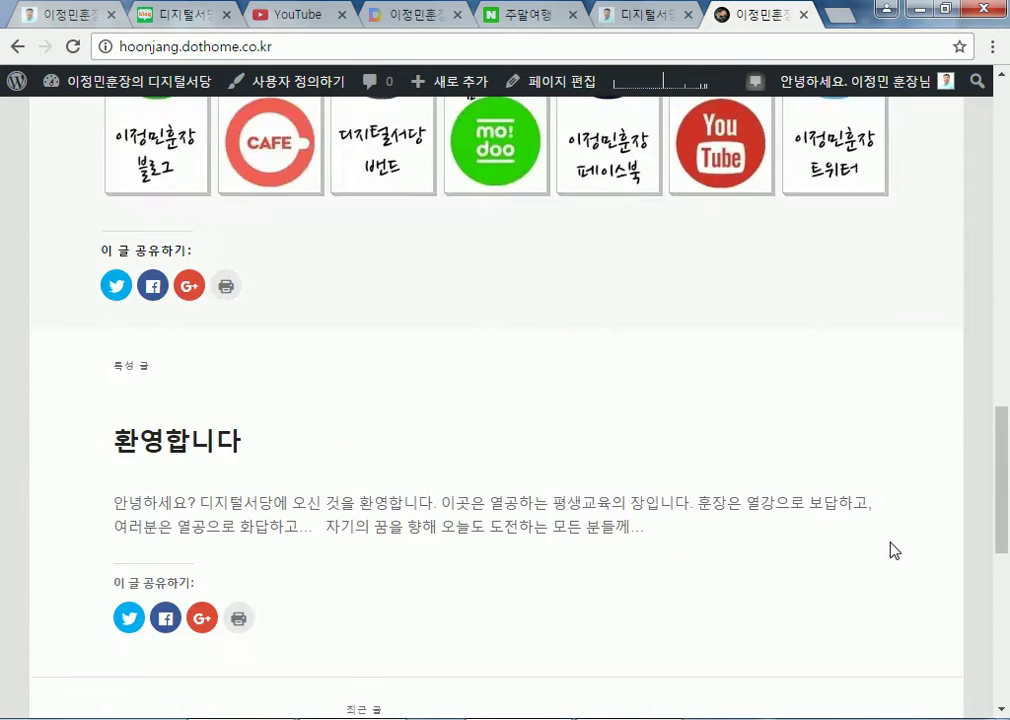
Read the 안녕하세요! post, then go back to the front page
{"action": "left_click", "coordinate": [390, 372]}
{"action": "scroll", "coordinate": [420, 422], "scroll_direction": "down", "scroll_amount": 4}
{"action": "scroll", "coordinate": [487, 425], "scroll_direction": "down", "scroll_amount": 9}
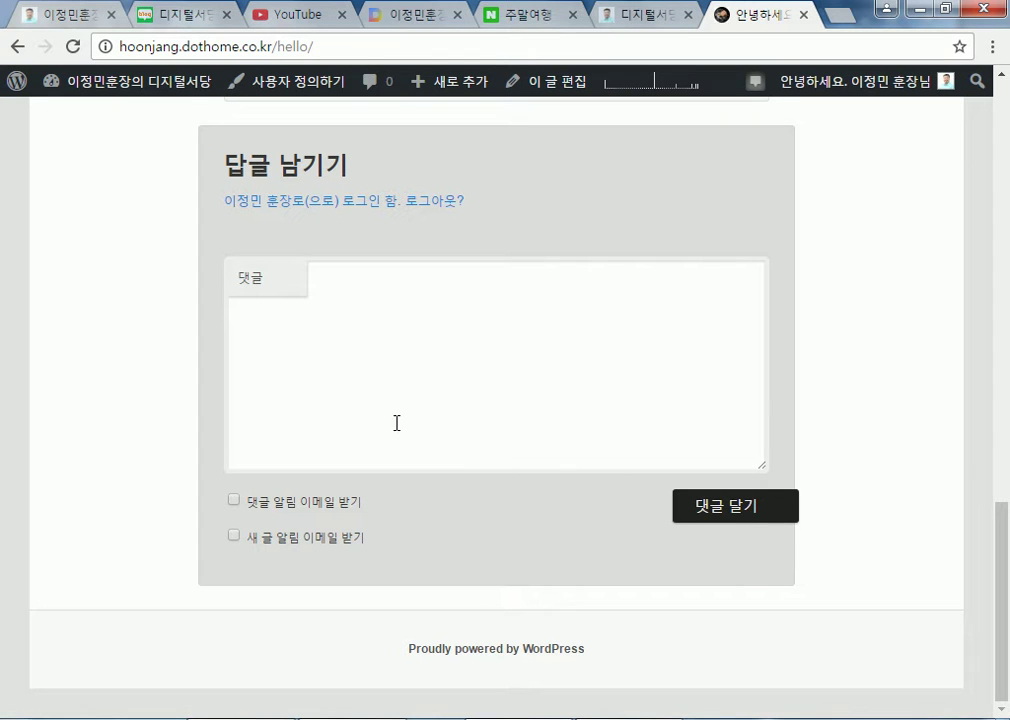
{"action": "key", "text": "BackSpace"}
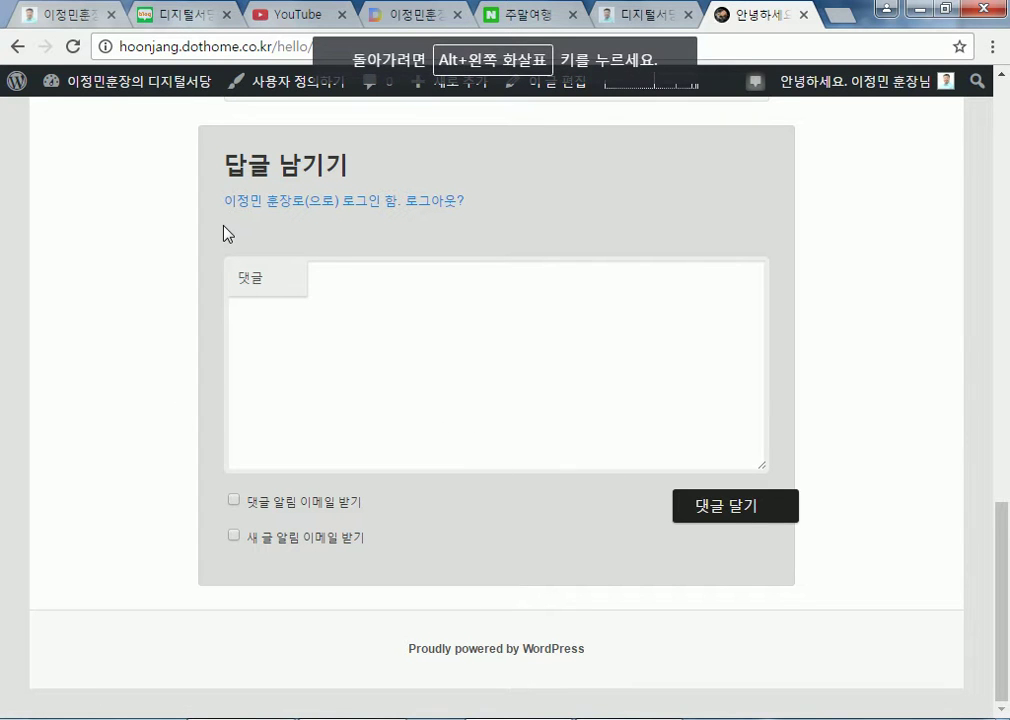
{"action": "key", "text": "alt+Left"}
Read the 홈페이지를 오픈했습니다. post
{"action": "scroll", "coordinate": [452, 350], "scroll_direction": "down", "scroll_amount": 3}
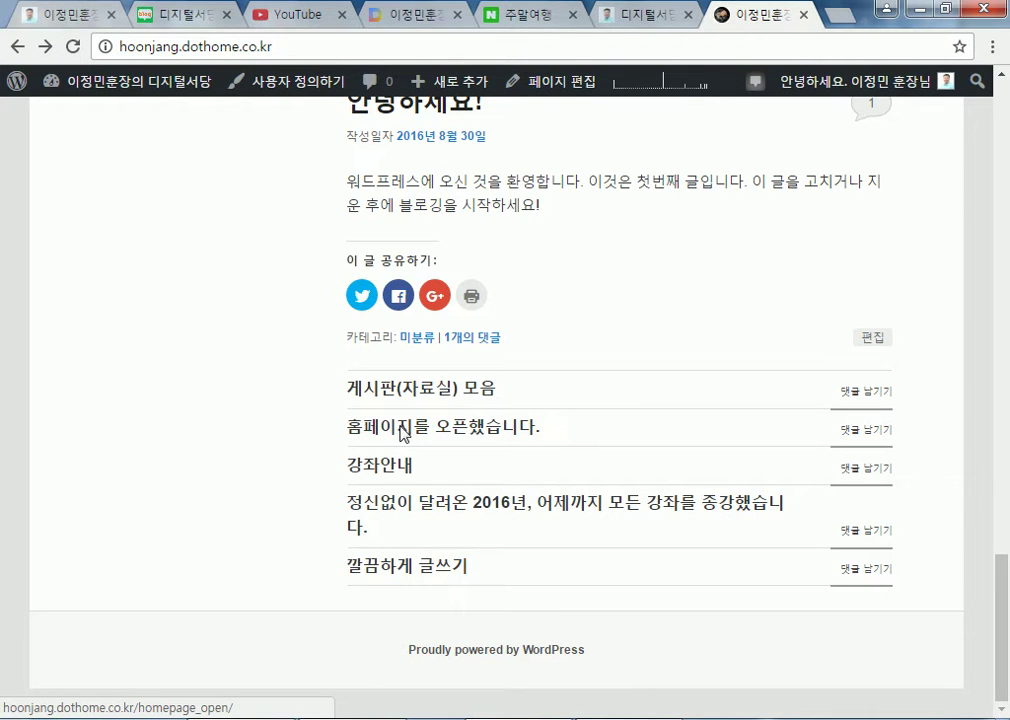
{"action": "left_click", "coordinate": [403, 430]}
{"action": "scroll", "coordinate": [243, 451], "scroll_direction": "down", "scroll_amount": 8}
{"action": "scroll", "coordinate": [563, 465], "scroll_direction": "down", "scroll_amount": 4}
{"action": "scroll", "coordinate": [765, 505], "scroll_direction": "up", "scroll_amount": 10}
{"action": "scroll", "coordinate": [765, 497], "scroll_direction": "up", "scroll_amount": 2}
{"action": "scroll", "coordinate": [270, 430], "scroll_direction": "down", "scroll_amount": 4}
Browse the 공지사항 notice board page
{"action": "mouse_move", "coordinate": [258, 430]}
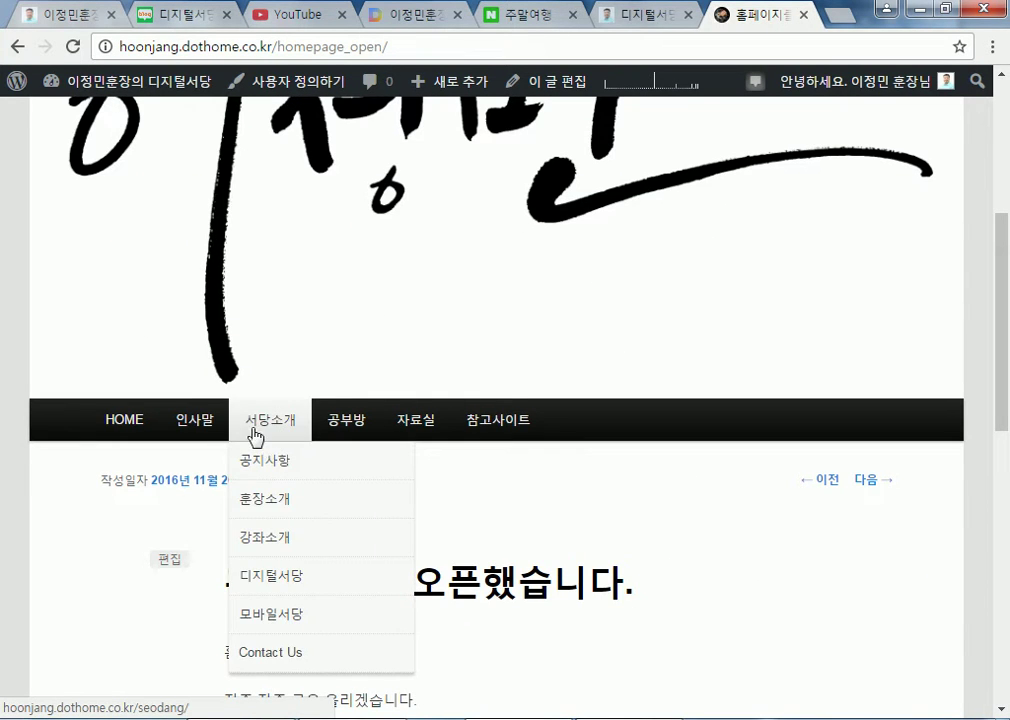
{"action": "left_click", "coordinate": [268, 466]}
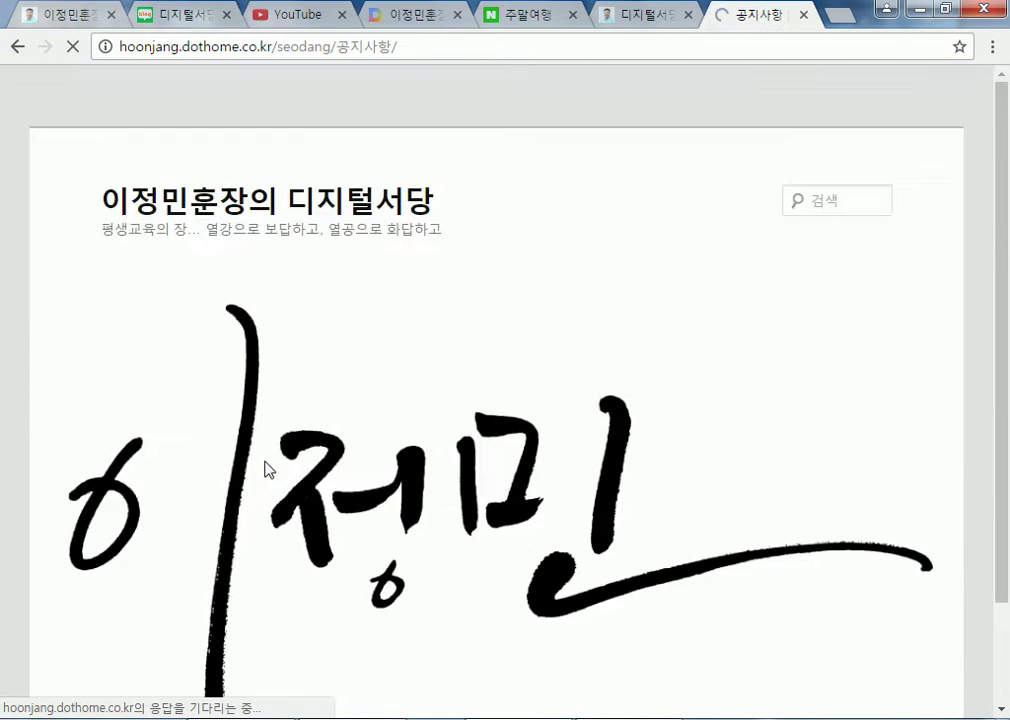
{"action": "scroll", "coordinate": [699, 492], "scroll_direction": "down", "scroll_amount": 10}
{"action": "scroll", "coordinate": [462, 383], "scroll_direction": "up", "scroll_amount": 5}
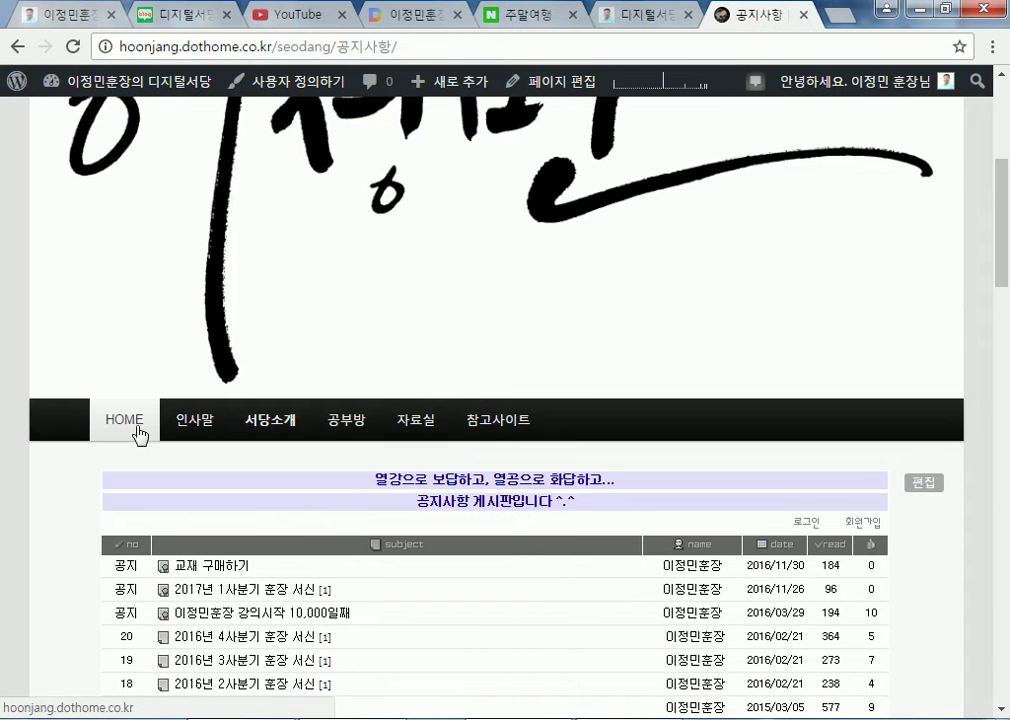
Go to the 훈장소개 introduction page and scroll through it
{"action": "left_click", "coordinate": [188, 428]}
{"action": "scroll", "coordinate": [250, 440], "scroll_direction": "down", "scroll_amount": 7}
{"action": "scroll", "coordinate": [520, 435], "scroll_direction": "down", "scroll_amount": 10}
{"action": "left_click_drag", "start_coordinate": [1004, 245], "coordinate": [1004, 122]}
{"action": "scroll", "coordinate": [834, 451], "scroll_direction": "down", "scroll_amount": 4}
{"action": "scroll", "coordinate": [855, 480], "scroll_direction": "down", "scroll_amount": 5}
{"action": "scroll", "coordinate": [866, 518], "scroll_direction": "up", "scroll_amount": 11}
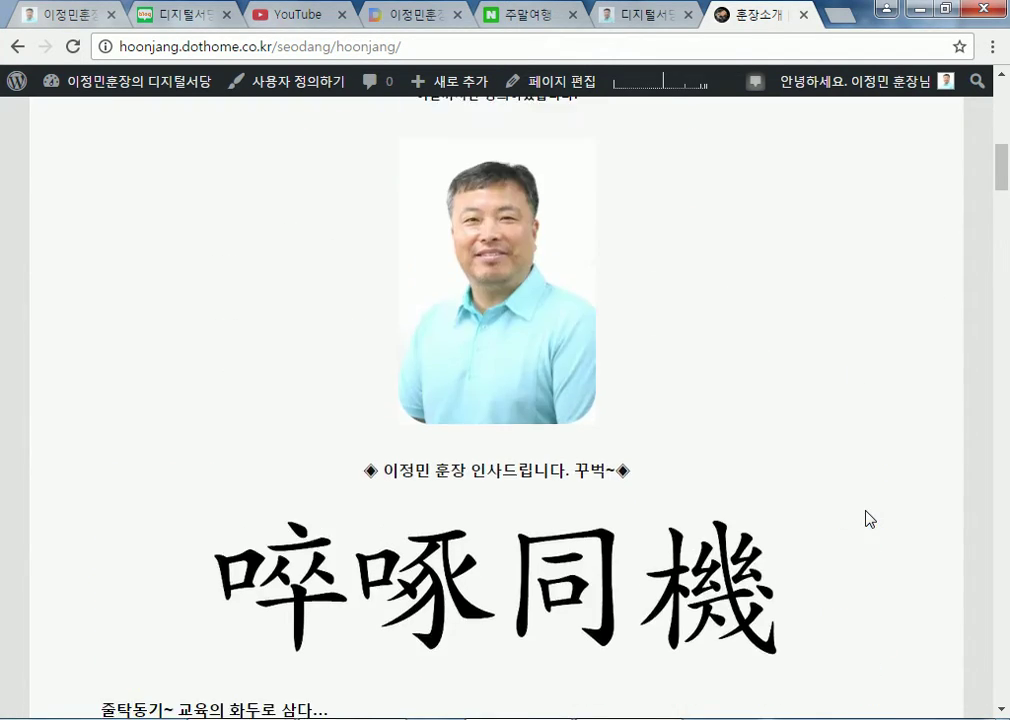
{"action": "scroll", "coordinate": [649, 471], "scroll_direction": "down", "scroll_amount": 3}
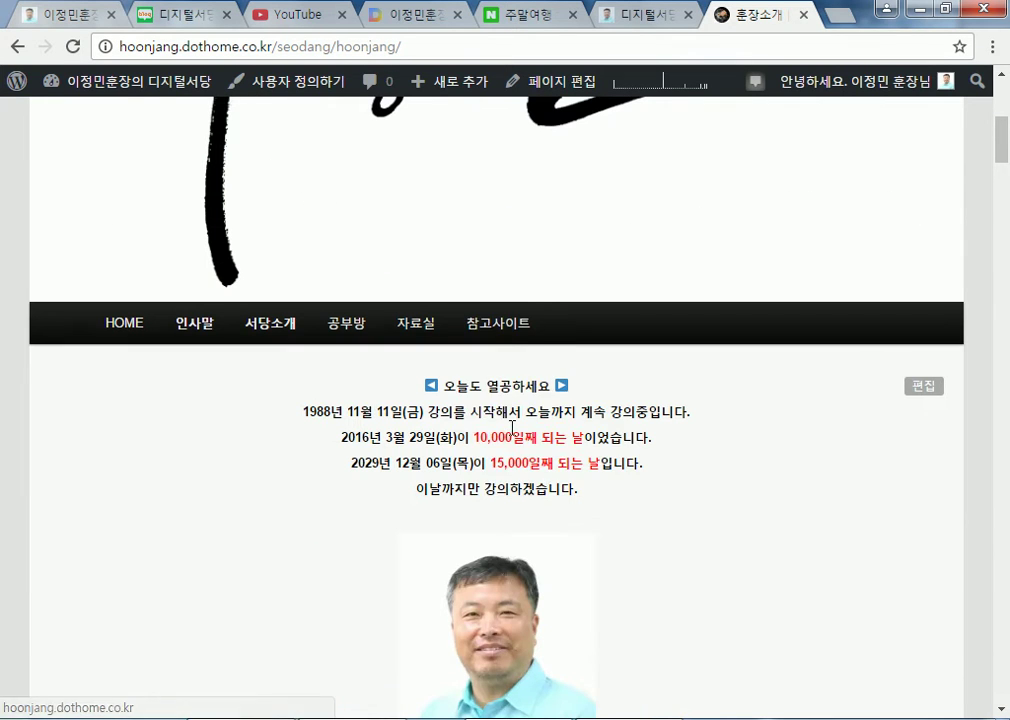
{"action": "mouse_move", "coordinate": [505, 330]}
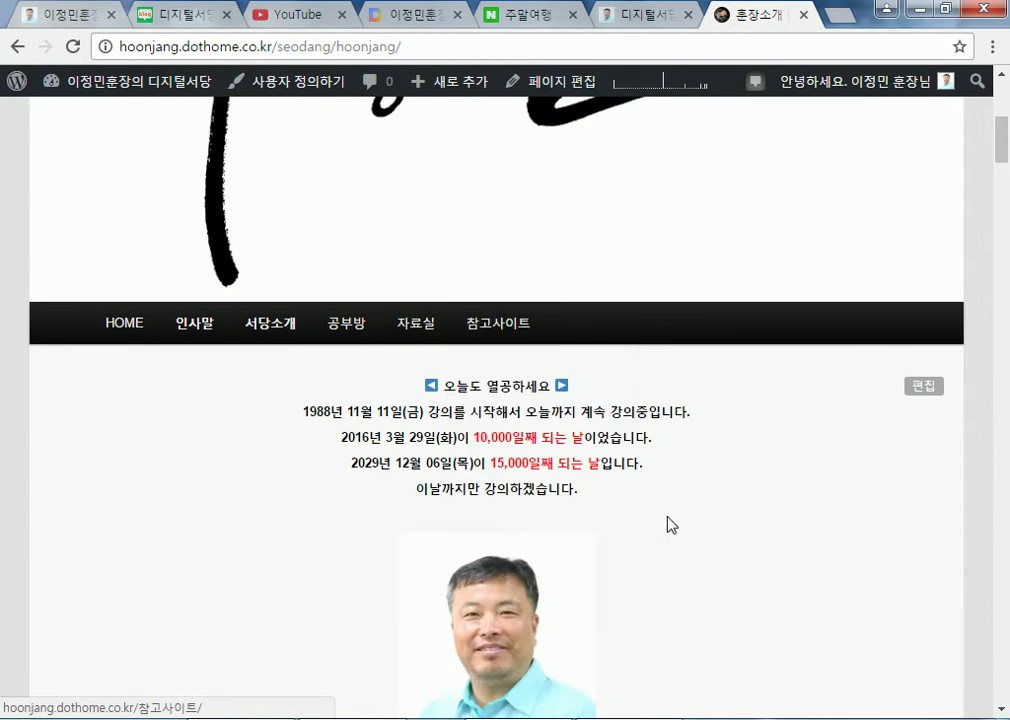
Edit the 훈장소개 page and show its Page Attributes template choices
{"action": "left_click", "coordinate": [926, 388]}
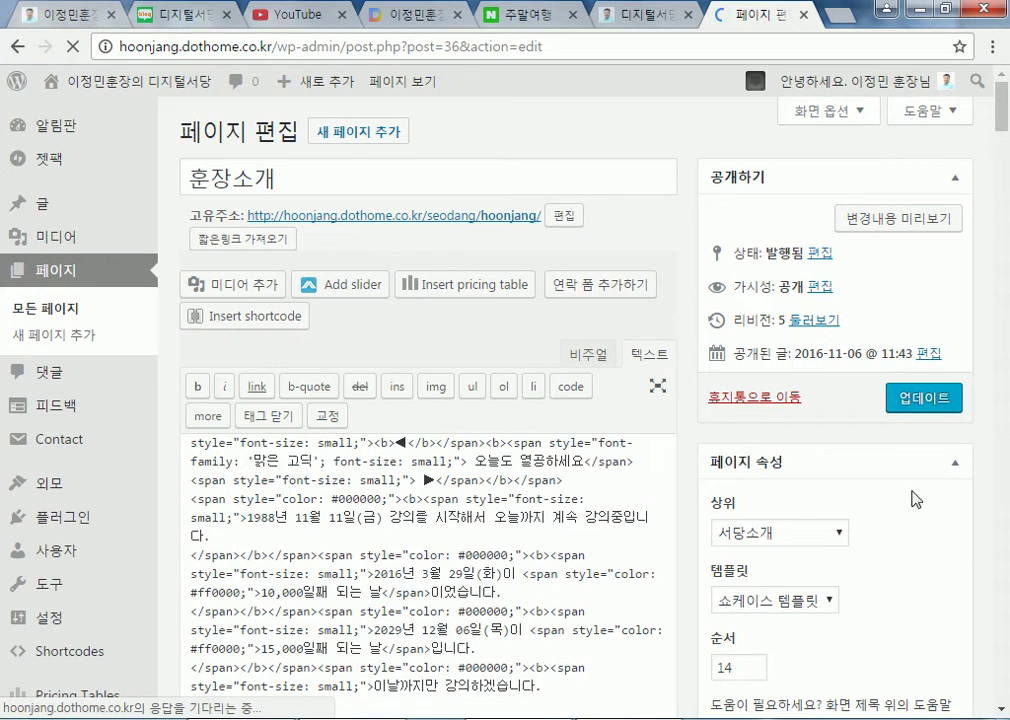
{"action": "scroll", "coordinate": [868, 469], "scroll_direction": "down", "scroll_amount": 3}
{"action": "left_click", "coordinate": [770, 420]}
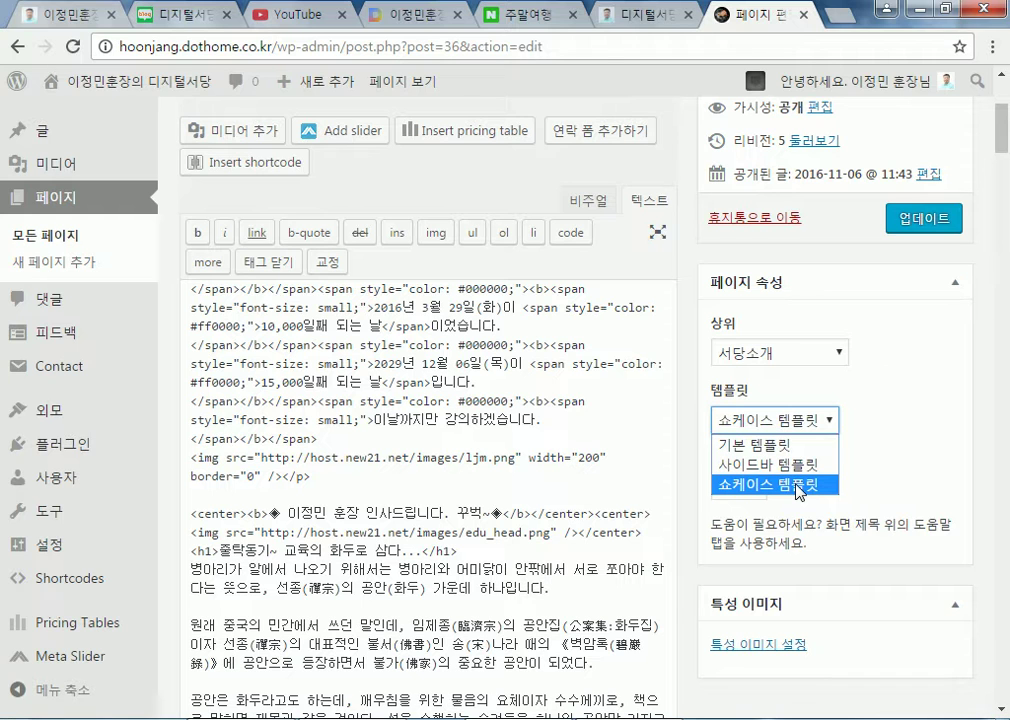
Apply the 기본 템플릿 template to the 훈장소개 page, update it, and preview the result
{"action": "left_click", "coordinate": [760, 444]}
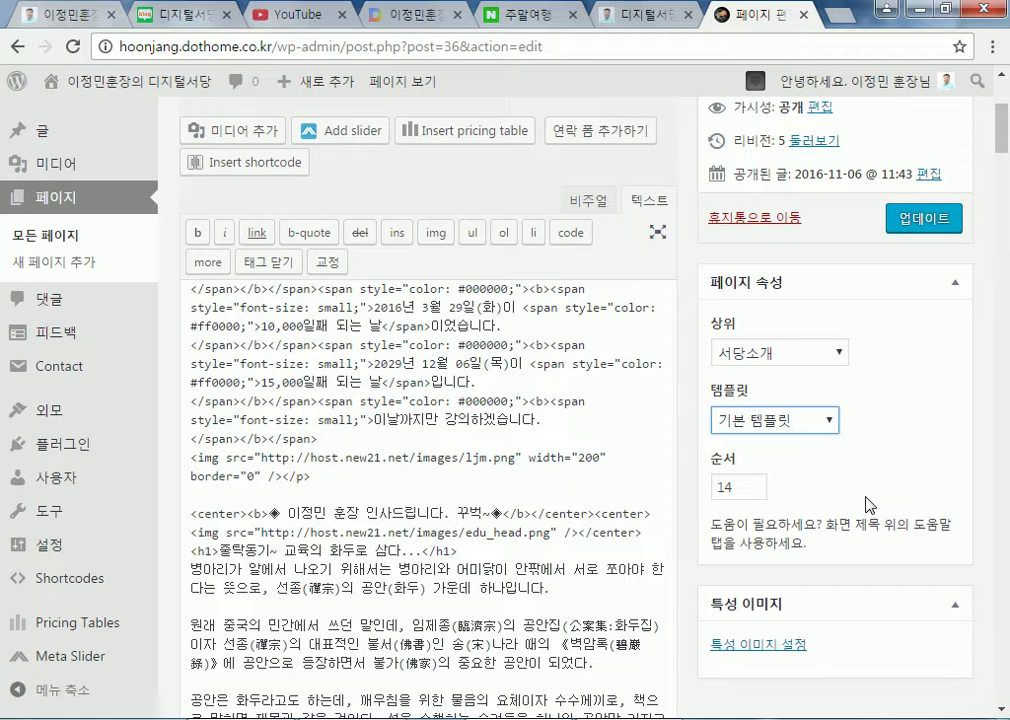
{"action": "left_click", "coordinate": [912, 215]}
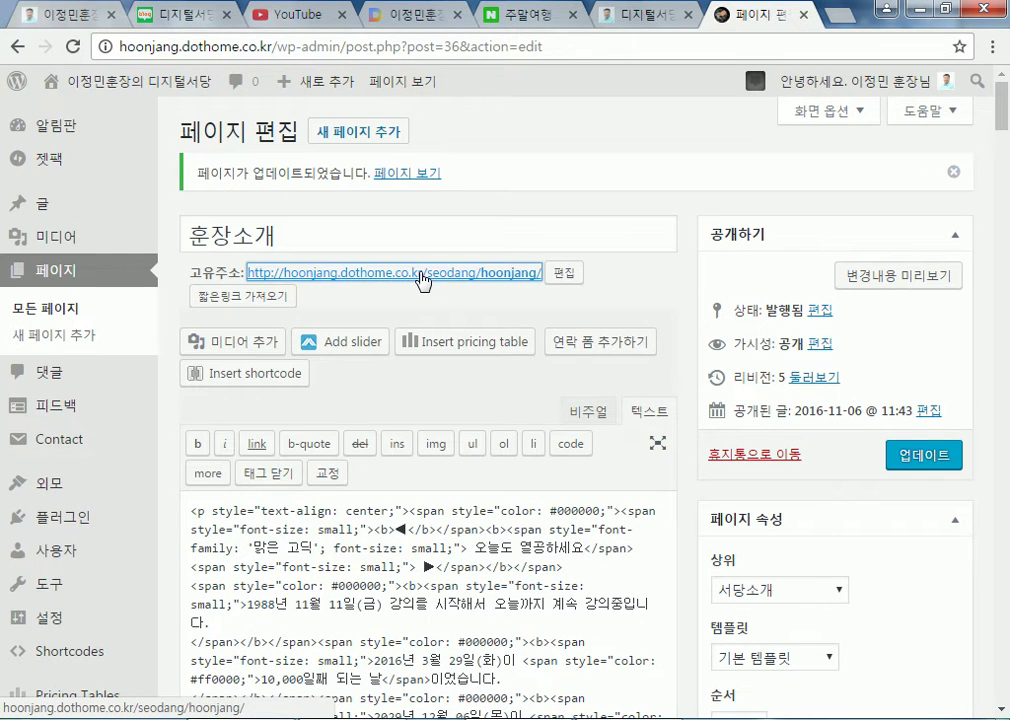
{"action": "scroll", "coordinate": [830, 488], "scroll_direction": "down", "scroll_amount": 10}
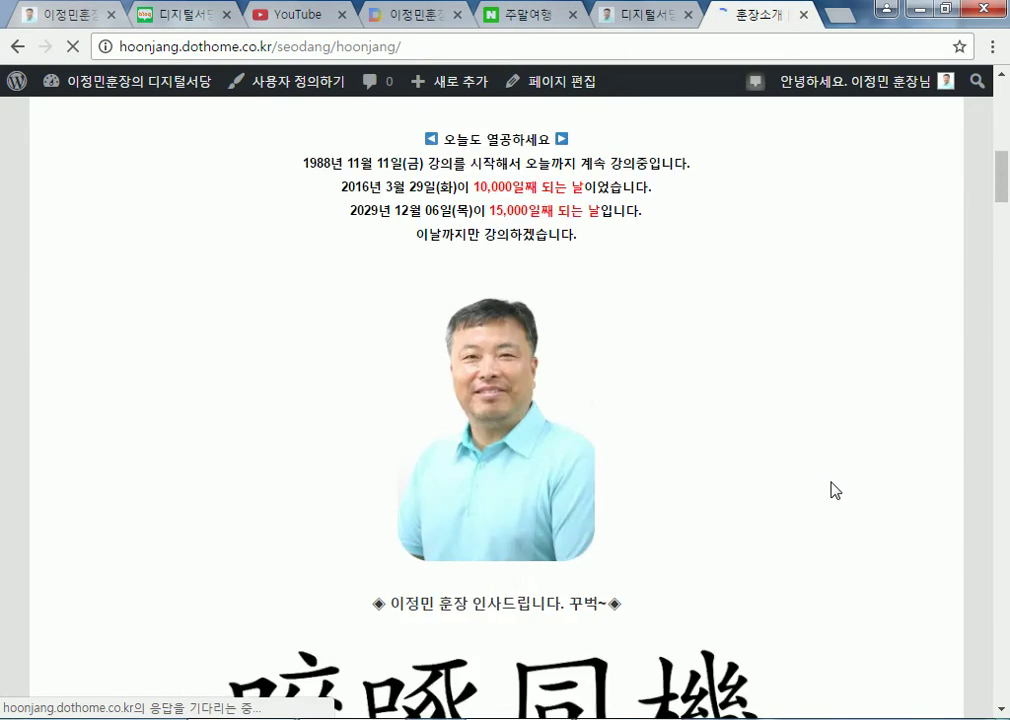
{"action": "scroll", "coordinate": [838, 491], "scroll_direction": "down", "scroll_amount": 3}
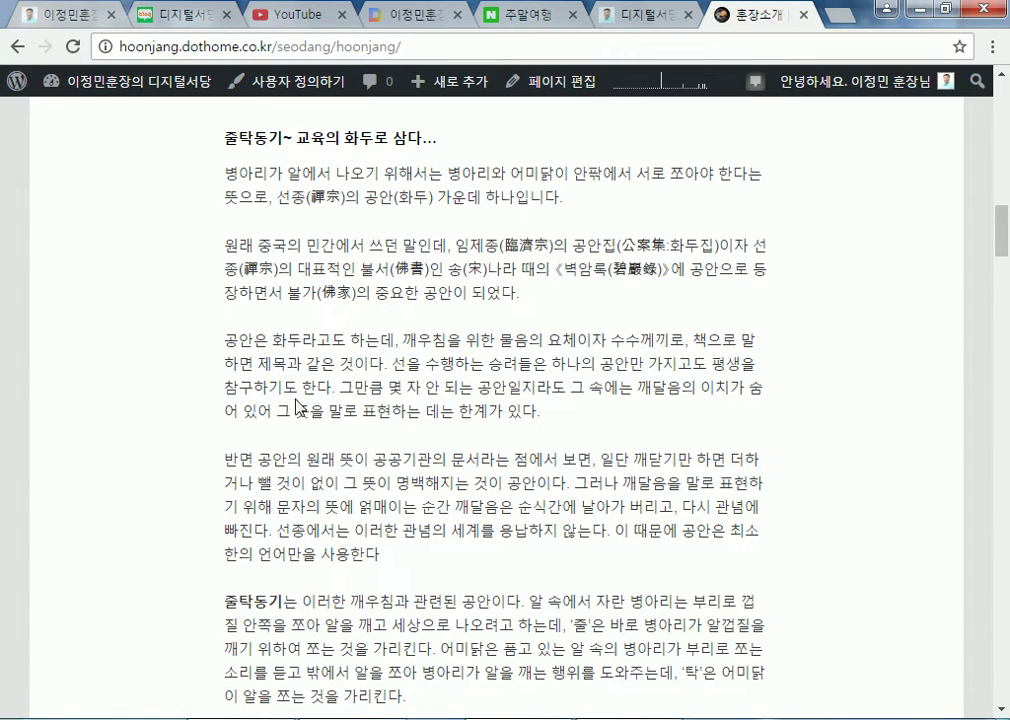
{"action": "scroll", "coordinate": [497, 390], "scroll_direction": "up", "scroll_amount": 10}
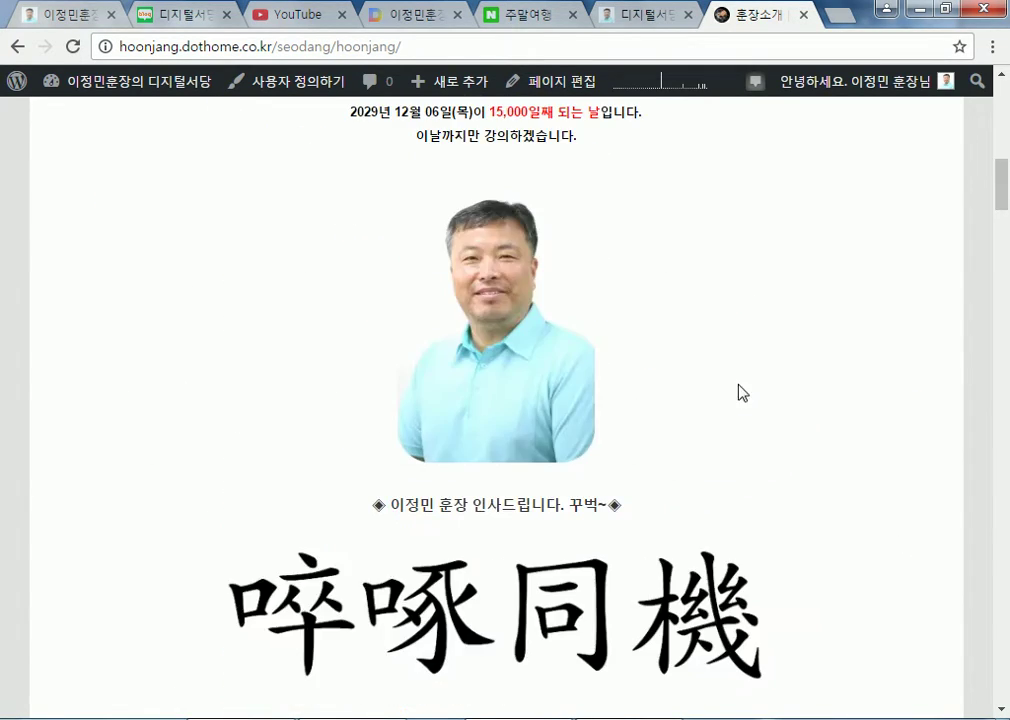
Switch the 훈장소개 page to the 쇼케이스 템플릿 template and update it
{"action": "left_click", "coordinate": [166, 461]}
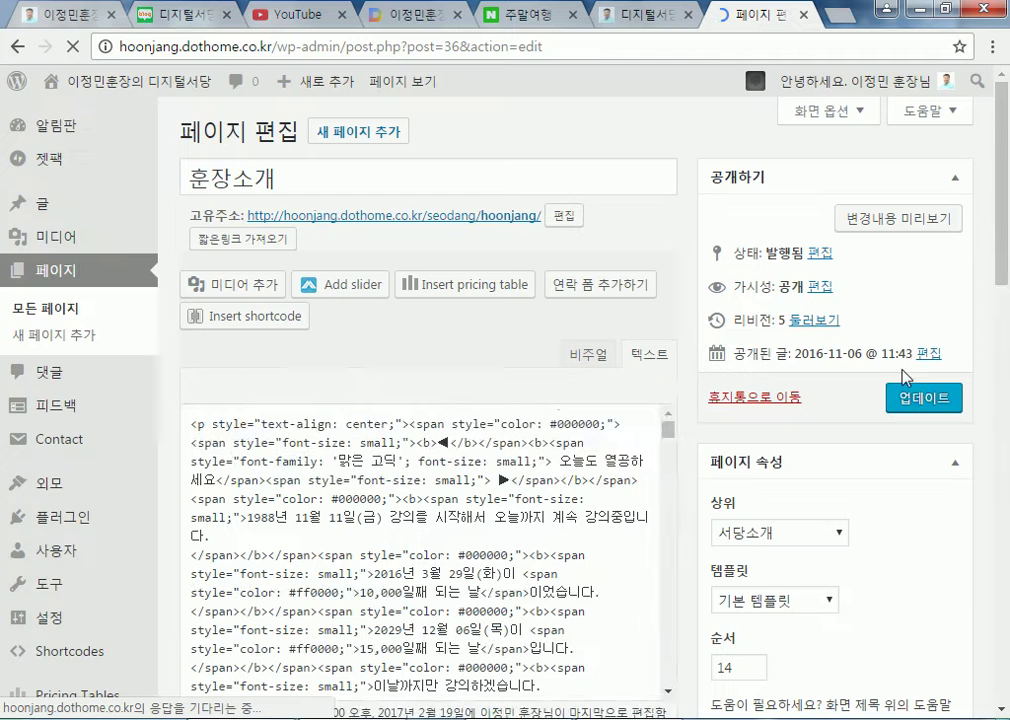
{"action": "scroll", "coordinate": [636, 352], "scroll_direction": "down", "scroll_amount": 5}
{"action": "left_click", "coordinate": [806, 422]}
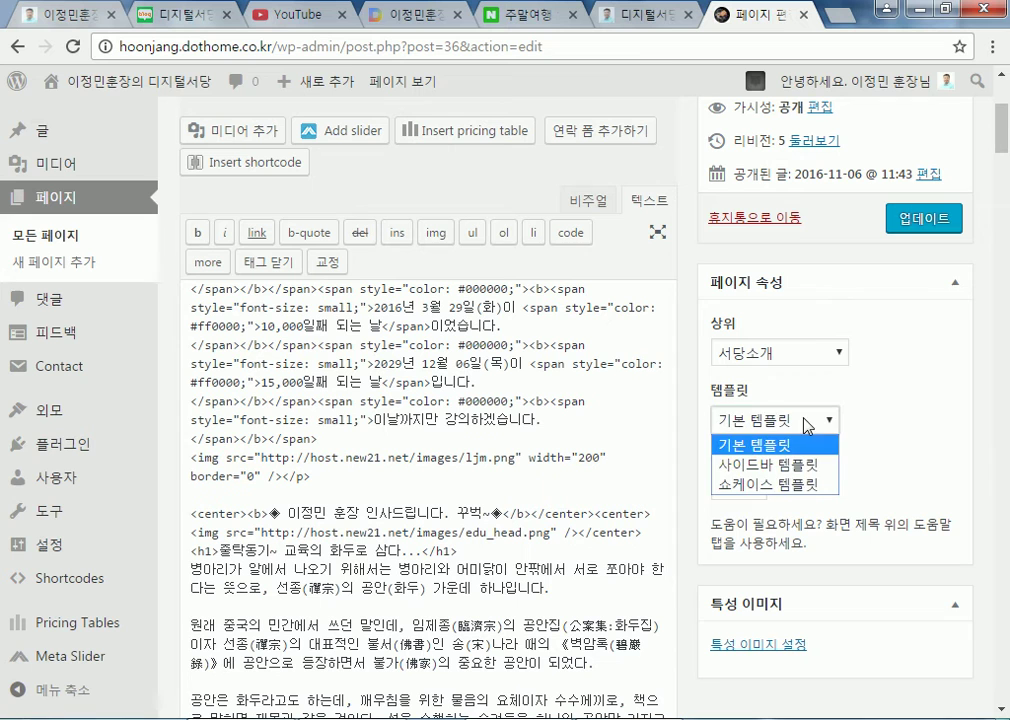
{"action": "left_click", "coordinate": [790, 485]}
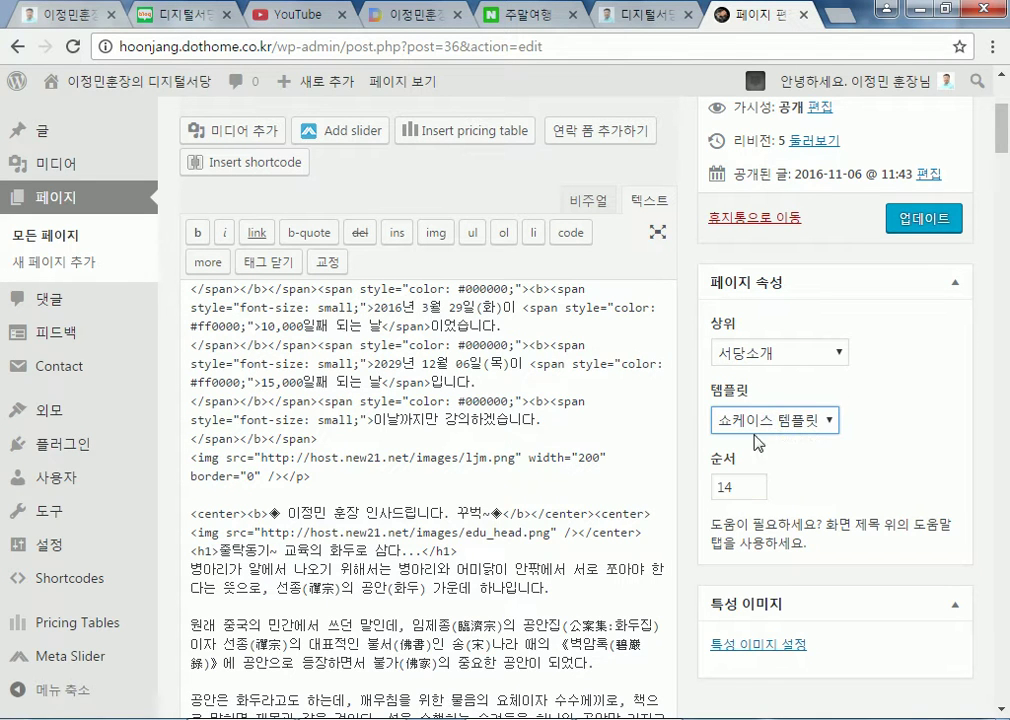
{"action": "left_click", "coordinate": [916, 226]}
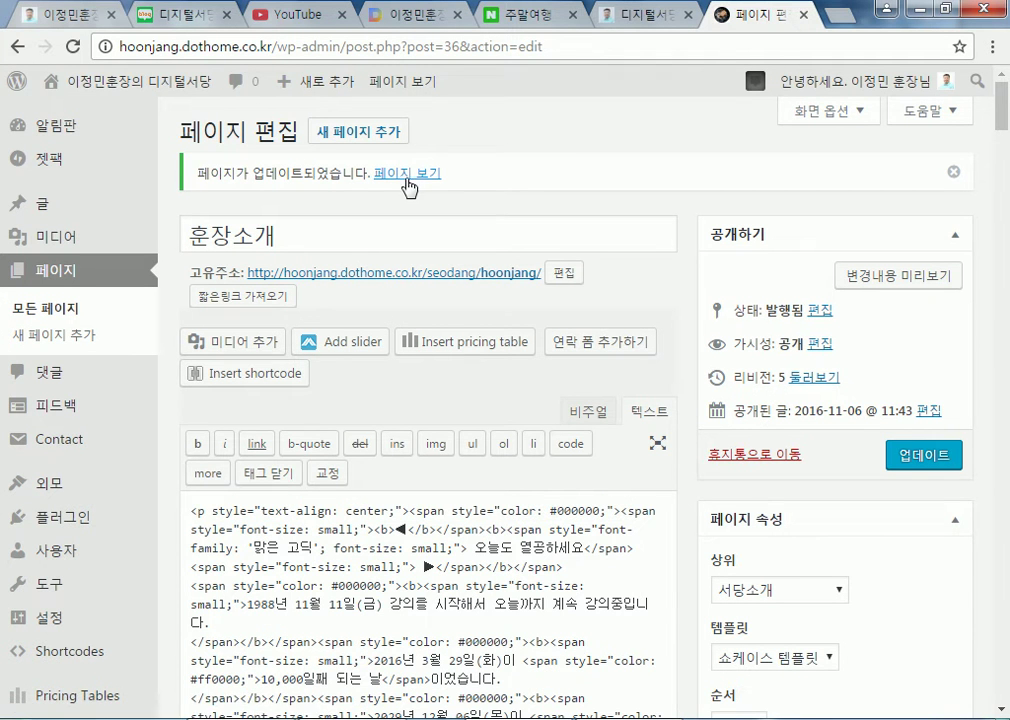
View the published 훈장소개 page on the live site
{"action": "left_click", "coordinate": [411, 278]}
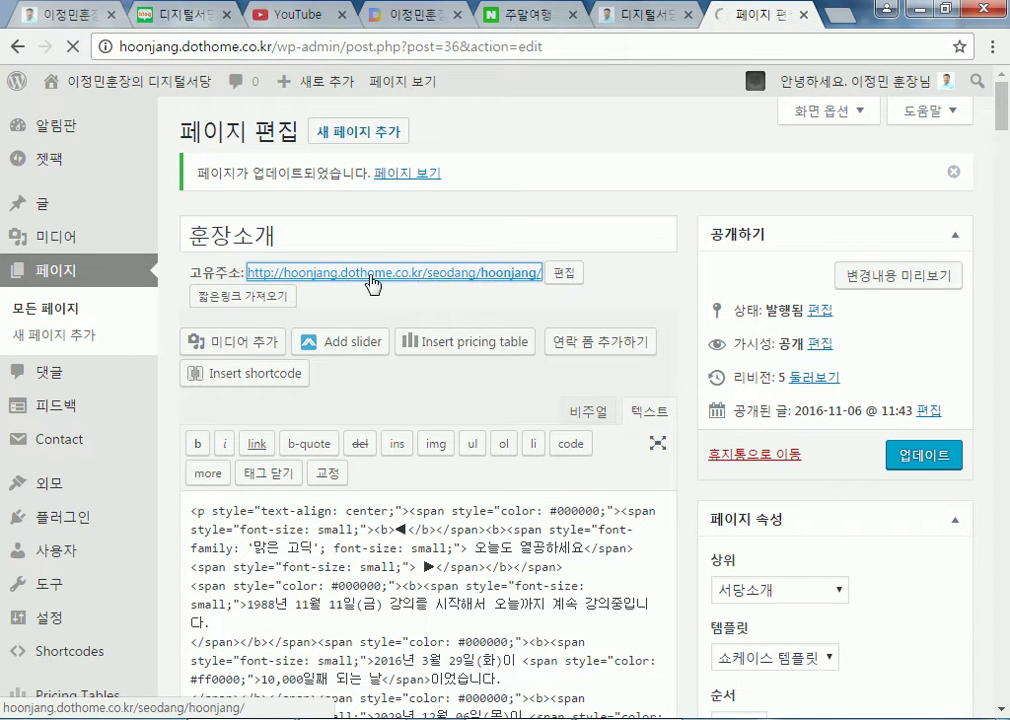
{"action": "scroll", "coordinate": [286, 397], "scroll_direction": "down", "scroll_amount": 10}
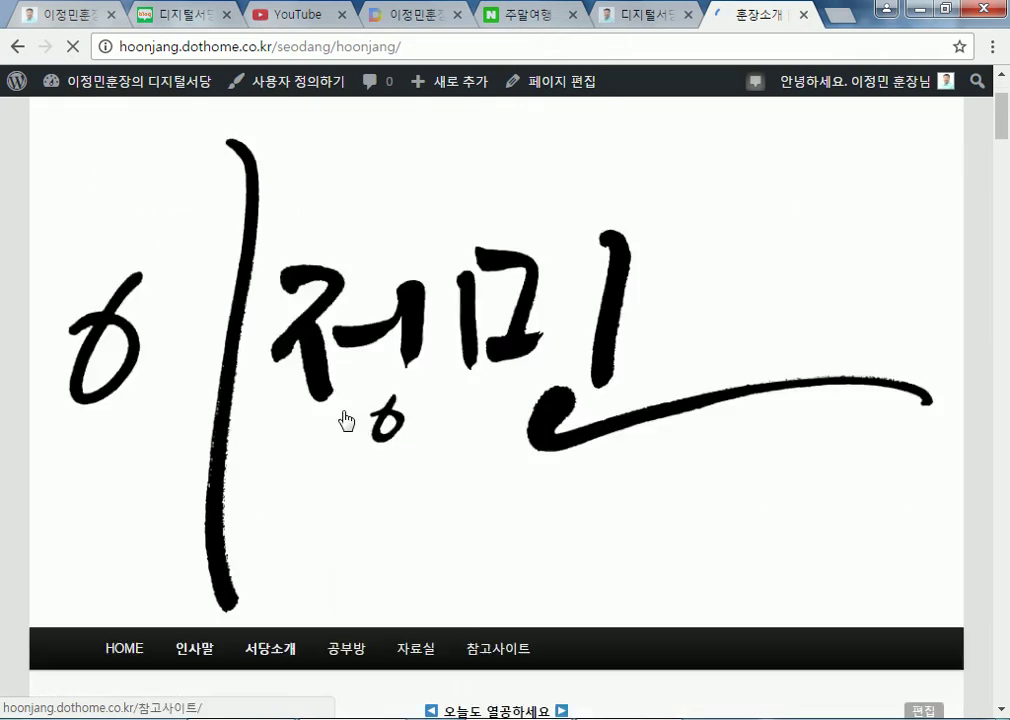
{"action": "scroll", "coordinate": [247, 386], "scroll_direction": "down", "scroll_amount": 5}
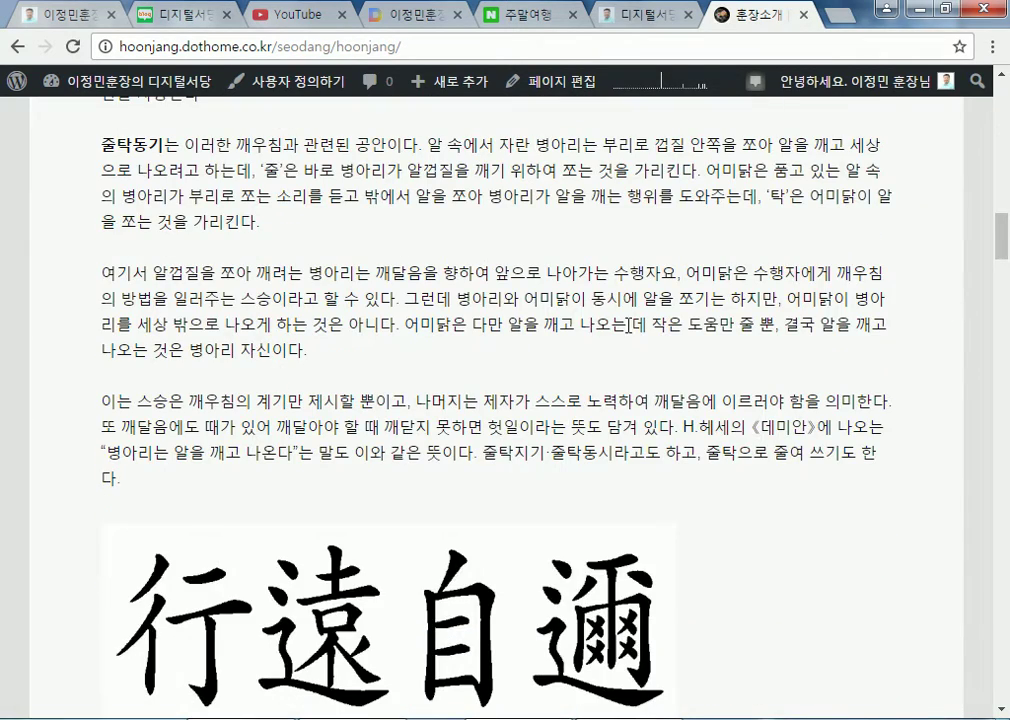
{"action": "scroll", "coordinate": [500, 252], "scroll_direction": "up", "scroll_amount": 15}
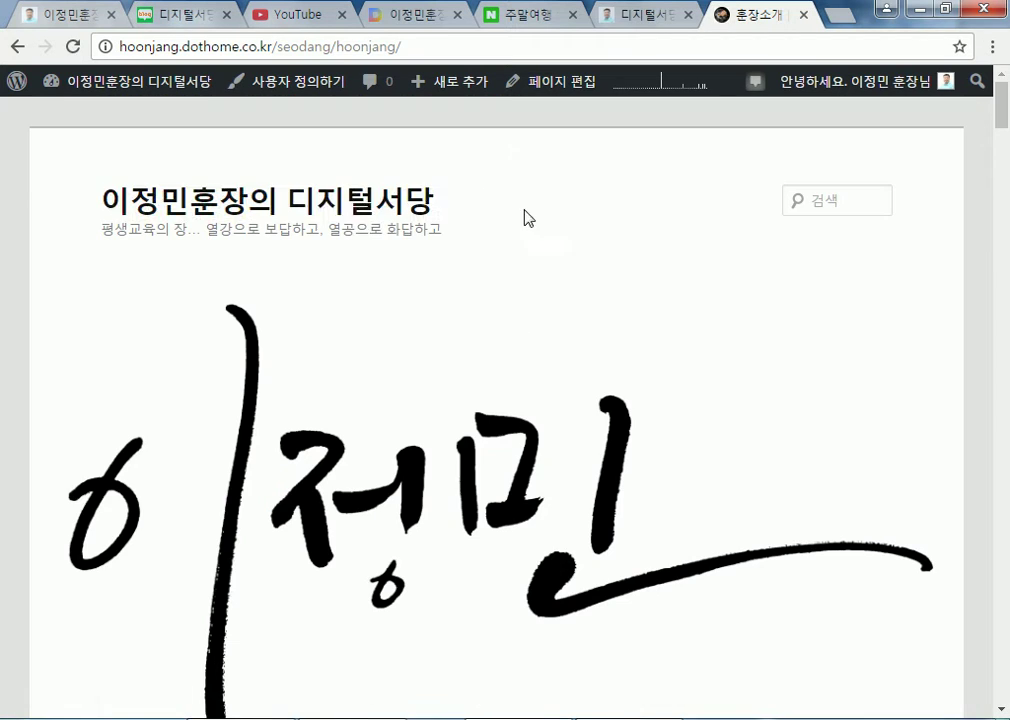
Browse the home page and its 환영합니다 post, then return to the admin dashboard
{"action": "left_click", "coordinate": [420, 224]}
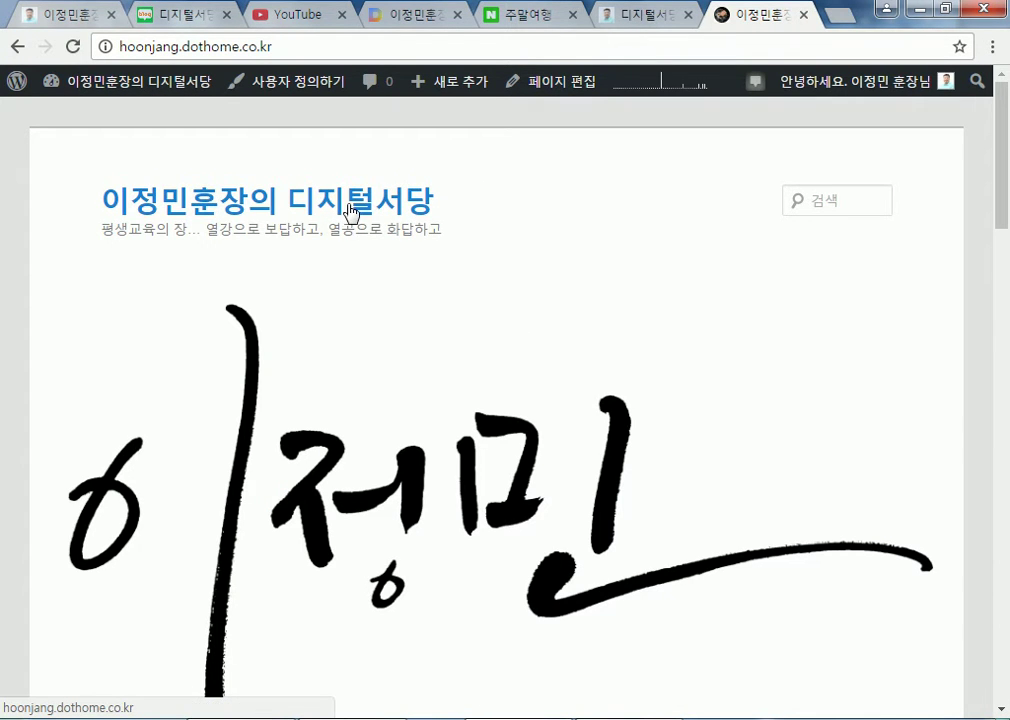
{"action": "scroll", "coordinate": [500, 264], "scroll_direction": "down", "scroll_amount": 10}
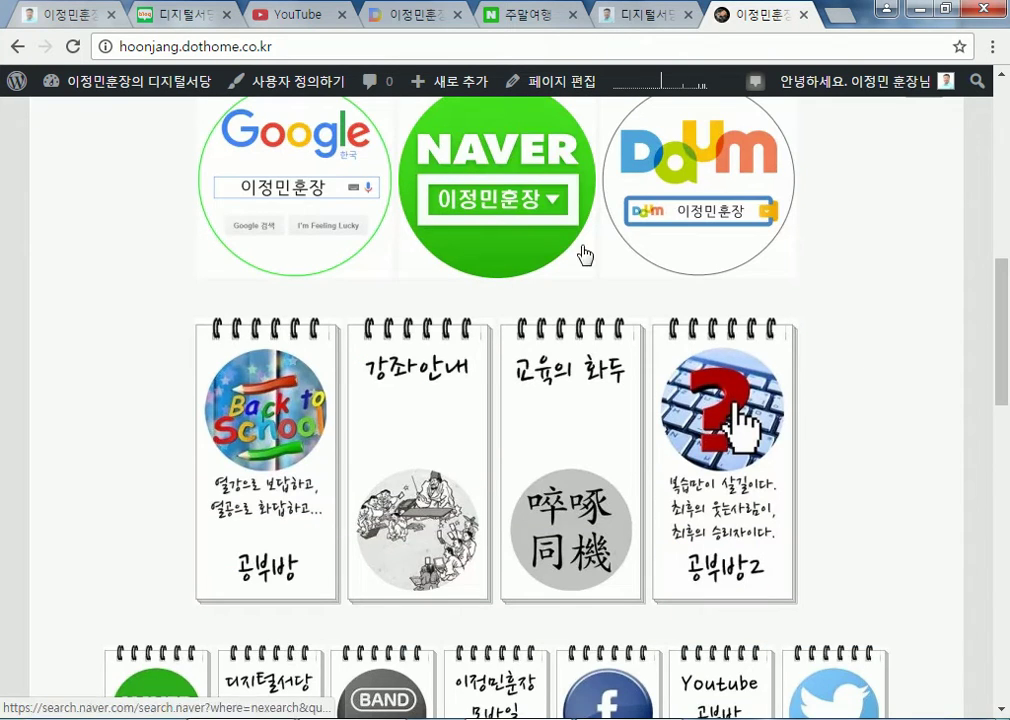
{"action": "scroll", "coordinate": [875, 343], "scroll_direction": "down", "scroll_amount": 10}
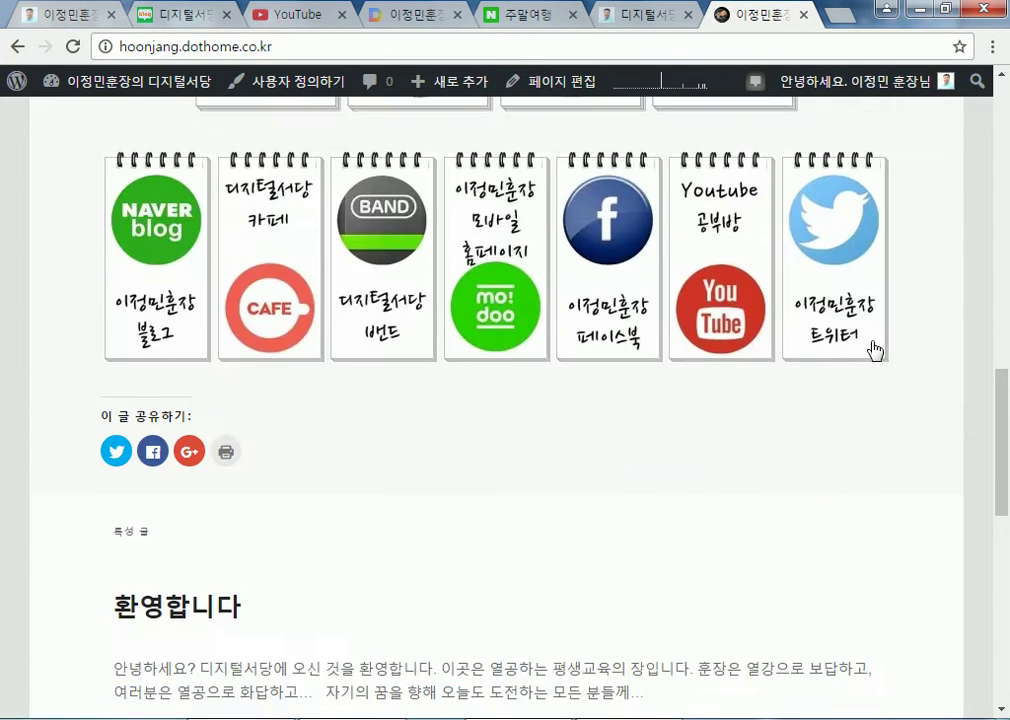
{"action": "scroll", "coordinate": [604, 309], "scroll_direction": "up", "scroll_amount": 2}
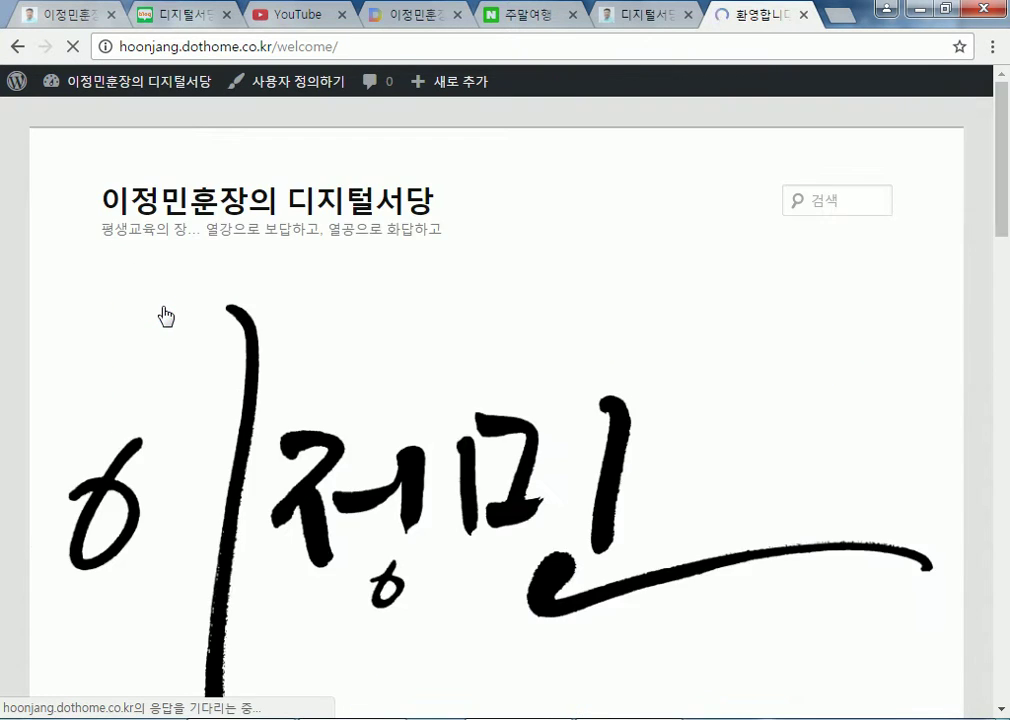
{"action": "scroll", "coordinate": [162, 315], "scroll_direction": "down", "scroll_amount": 8}
{"action": "scroll", "coordinate": [580, 372], "scroll_direction": "down", "scroll_amount": 4}
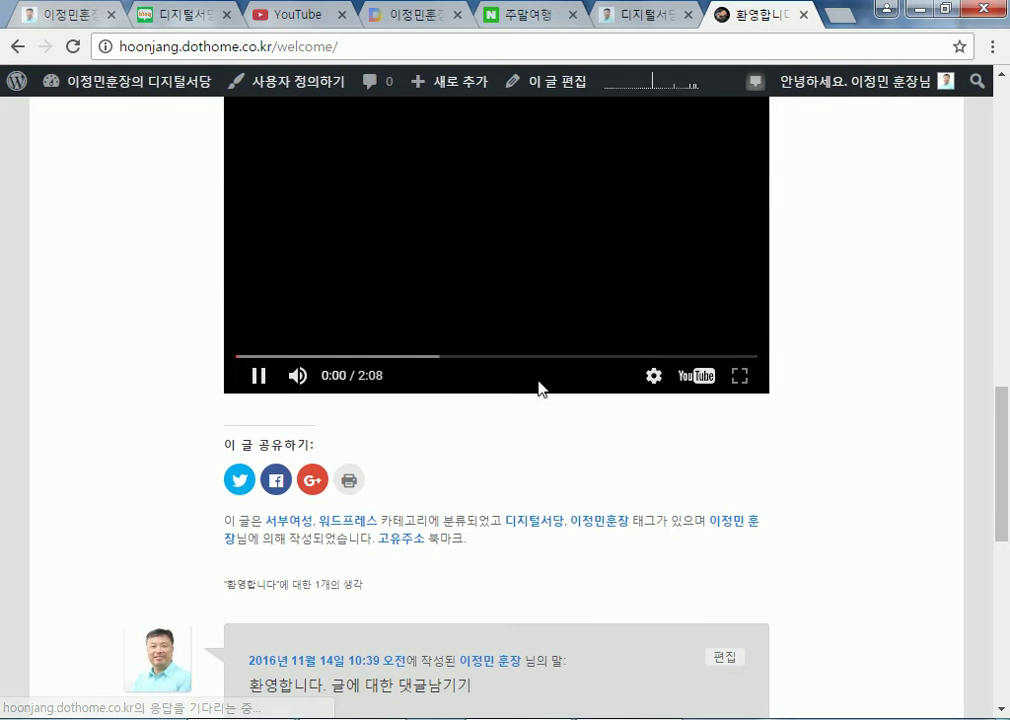
{"action": "scroll", "coordinate": [534, 388], "scroll_direction": "down", "scroll_amount": 5}
{"action": "scroll", "coordinate": [533, 386], "scroll_direction": "up", "scroll_amount": 4}
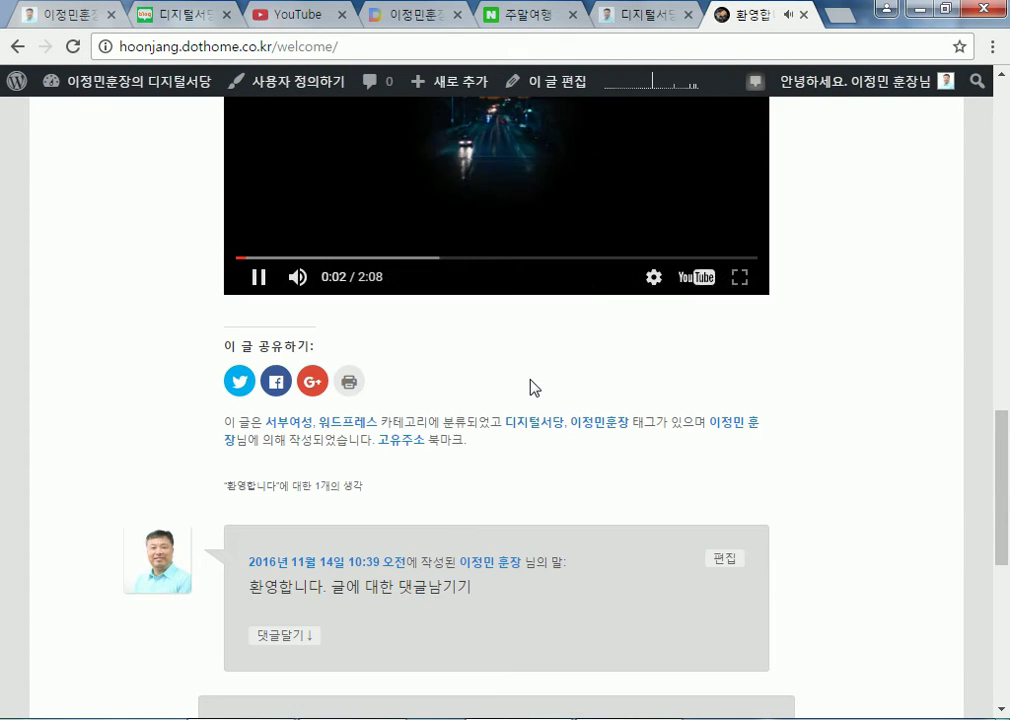
{"action": "scroll", "coordinate": [460, 320], "scroll_direction": "up", "scroll_amount": 10}
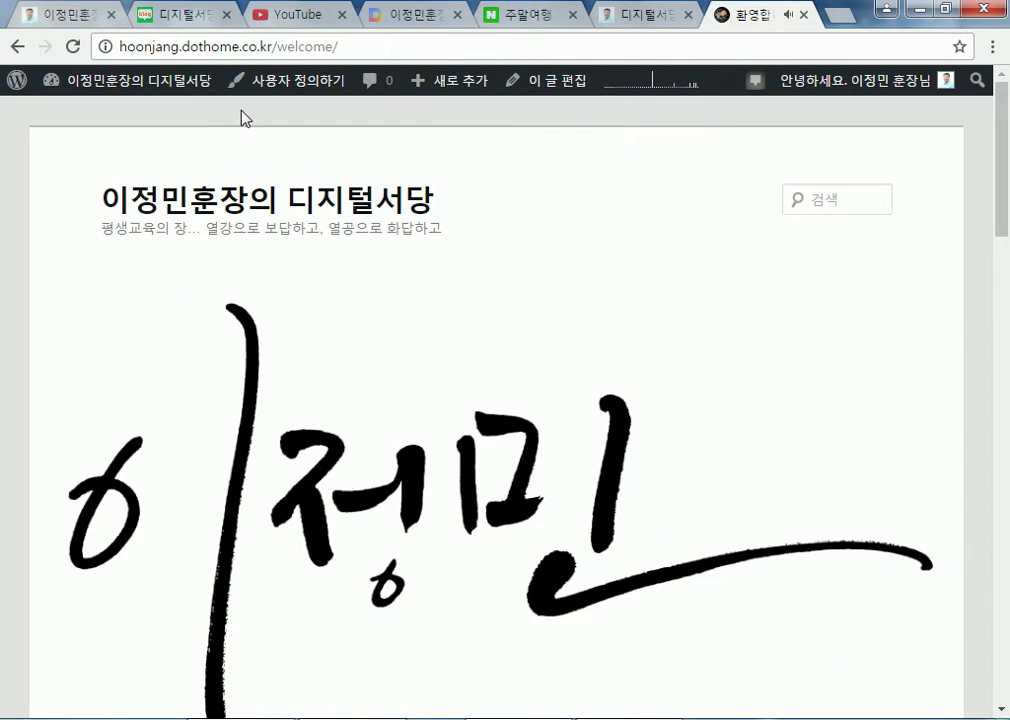
{"action": "left_click", "coordinate": [150, 80]}
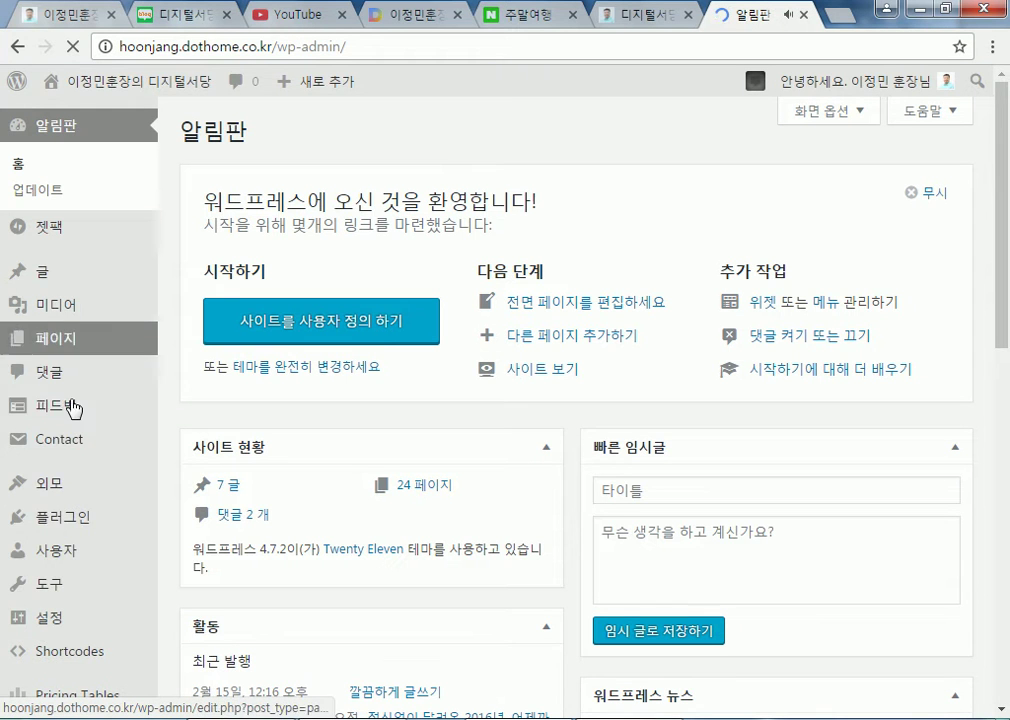
Set the front page display to 최근 글 in the reading settings and save
{"action": "mouse_move", "coordinate": [45, 620]}
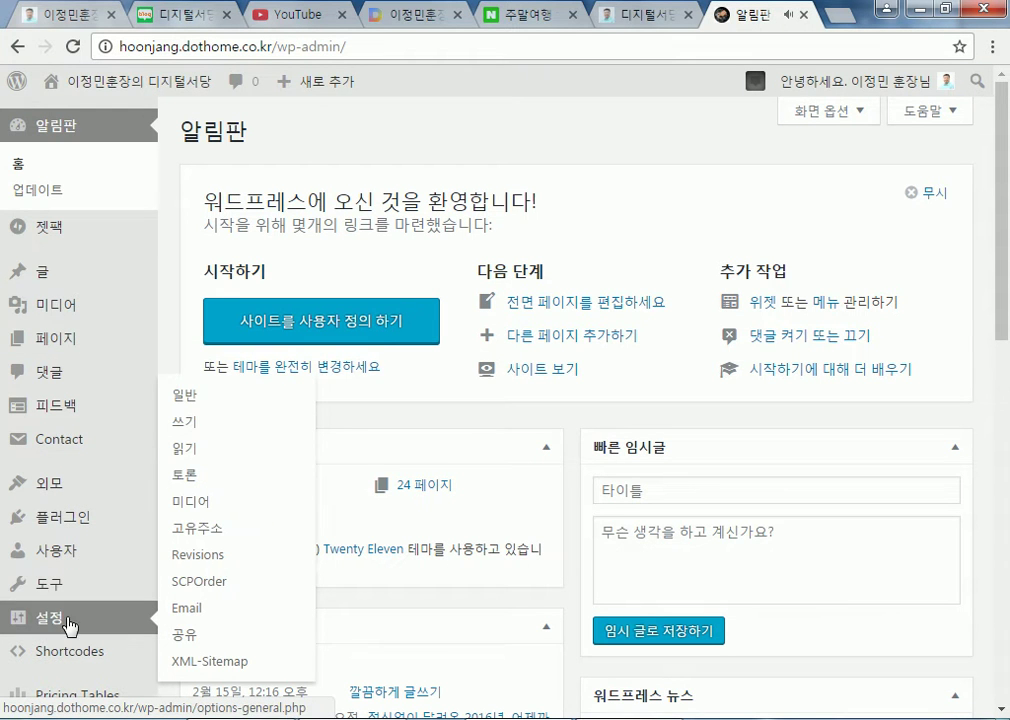
{"action": "left_click", "coordinate": [175, 449]}
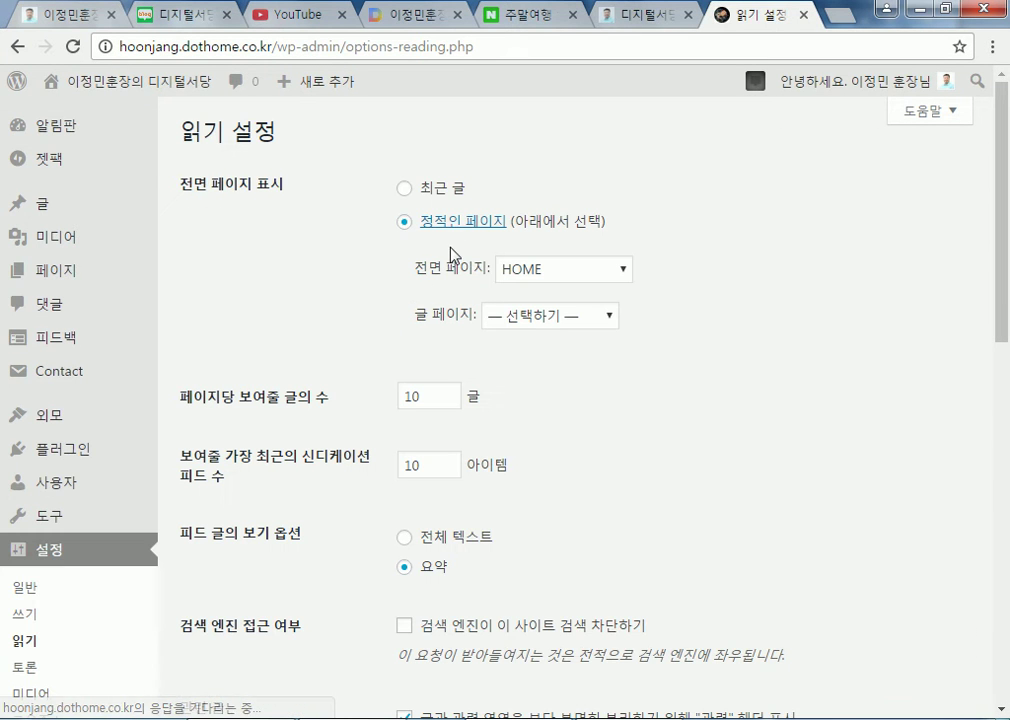
{"action": "left_click", "coordinate": [405, 190]}
{"action": "scroll", "coordinate": [902, 514], "scroll_direction": "down", "scroll_amount": 9}
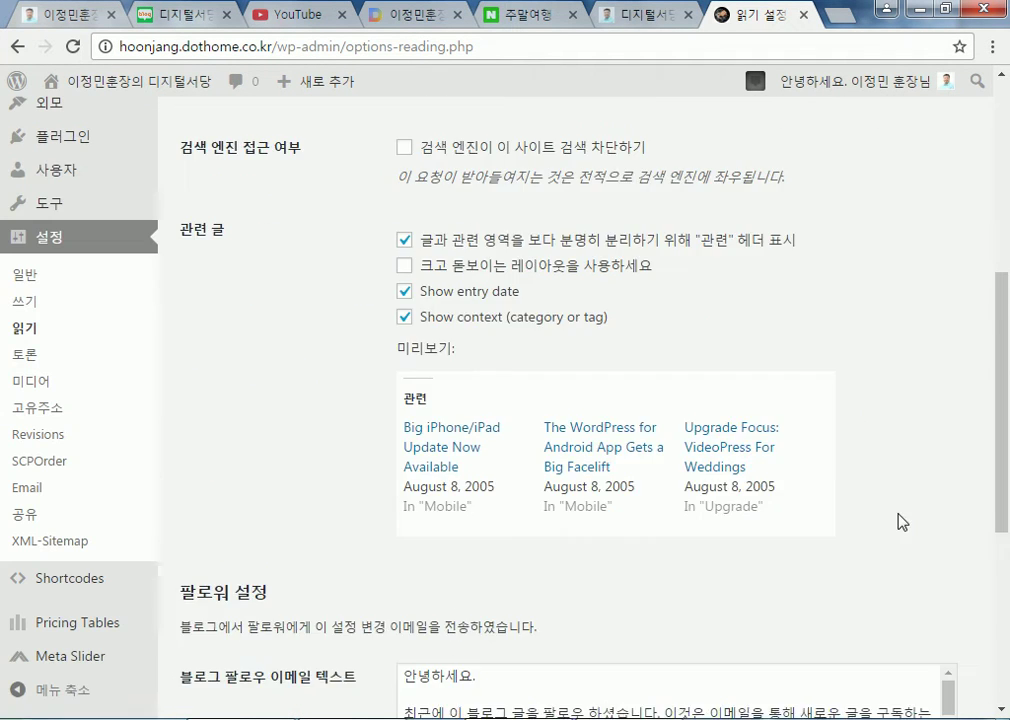
{"action": "left_click", "coordinate": [242, 617]}
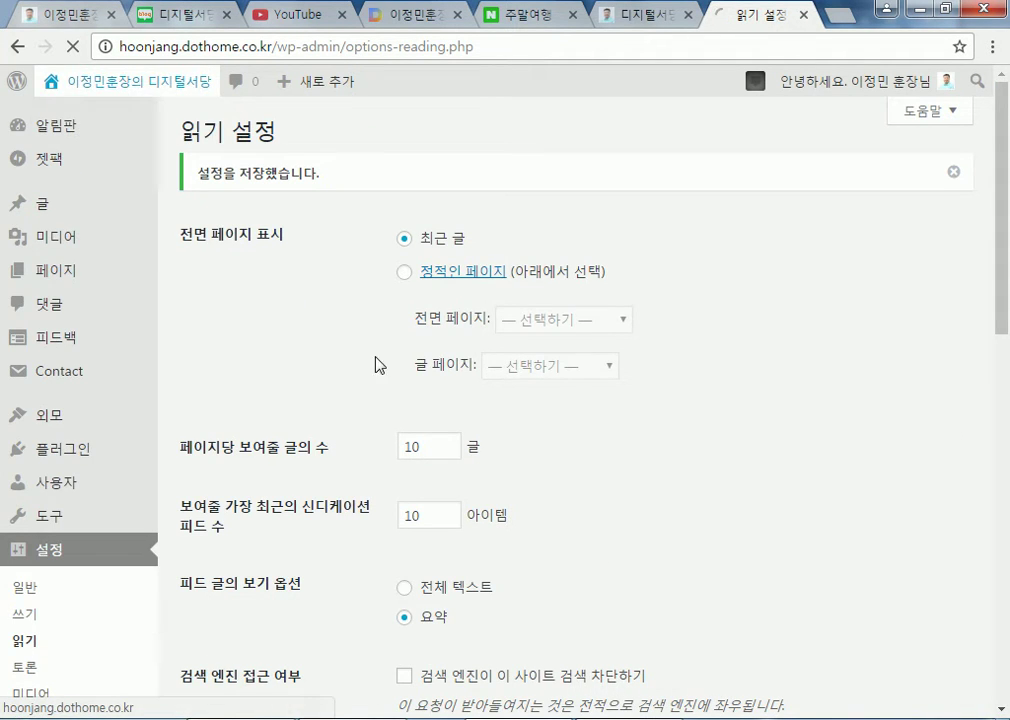
Scroll through the live 훈장소개 page with its essay, image and career list
{"action": "scroll", "coordinate": [706, 481], "scroll_direction": "down", "scroll_amount": 6}
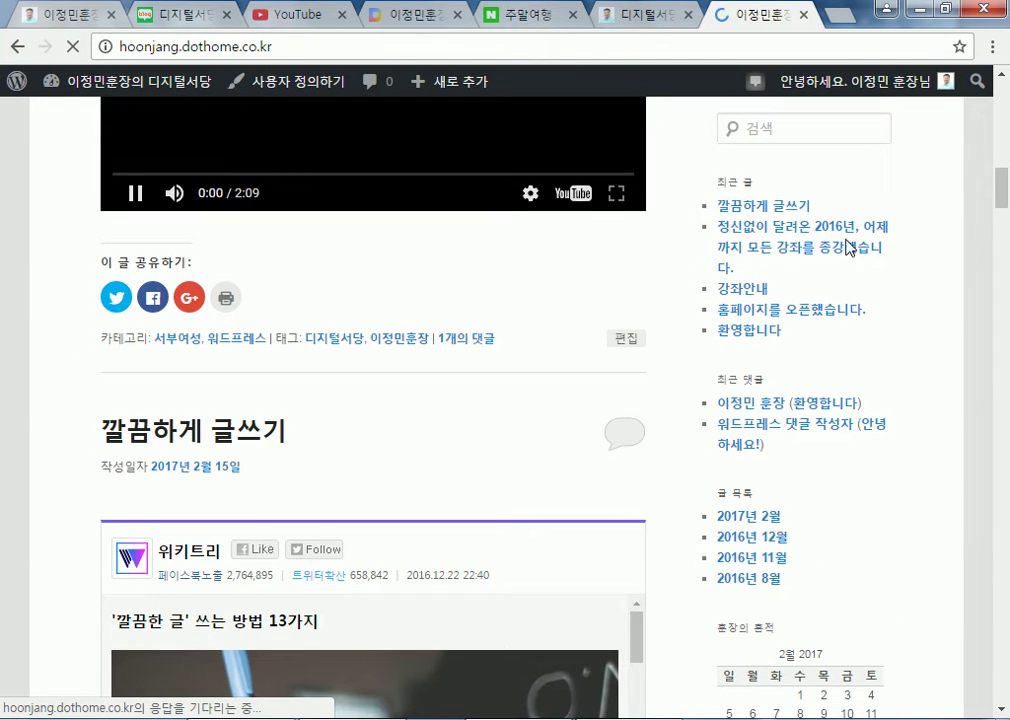
{"action": "scroll", "coordinate": [855, 436], "scroll_direction": "down", "scroll_amount": 3}
{"action": "scroll", "coordinate": [855, 436], "scroll_direction": "down", "scroll_amount": 5}
{"action": "scroll", "coordinate": [155, 502], "scroll_direction": "up", "scroll_amount": 3}
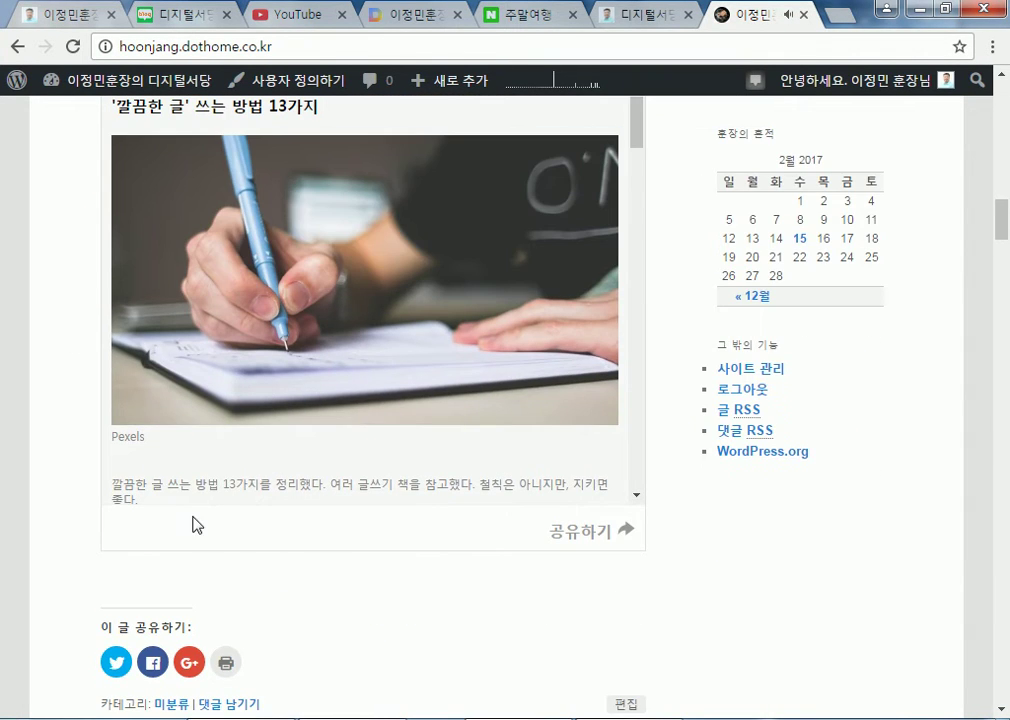
{"action": "scroll", "coordinate": [221, 514], "scroll_direction": "down", "scroll_amount": 6}
{"action": "scroll", "coordinate": [356, 520], "scroll_direction": "down", "scroll_amount": 5}
{"action": "scroll", "coordinate": [136, 512], "scroll_direction": "up", "scroll_amount": 15}
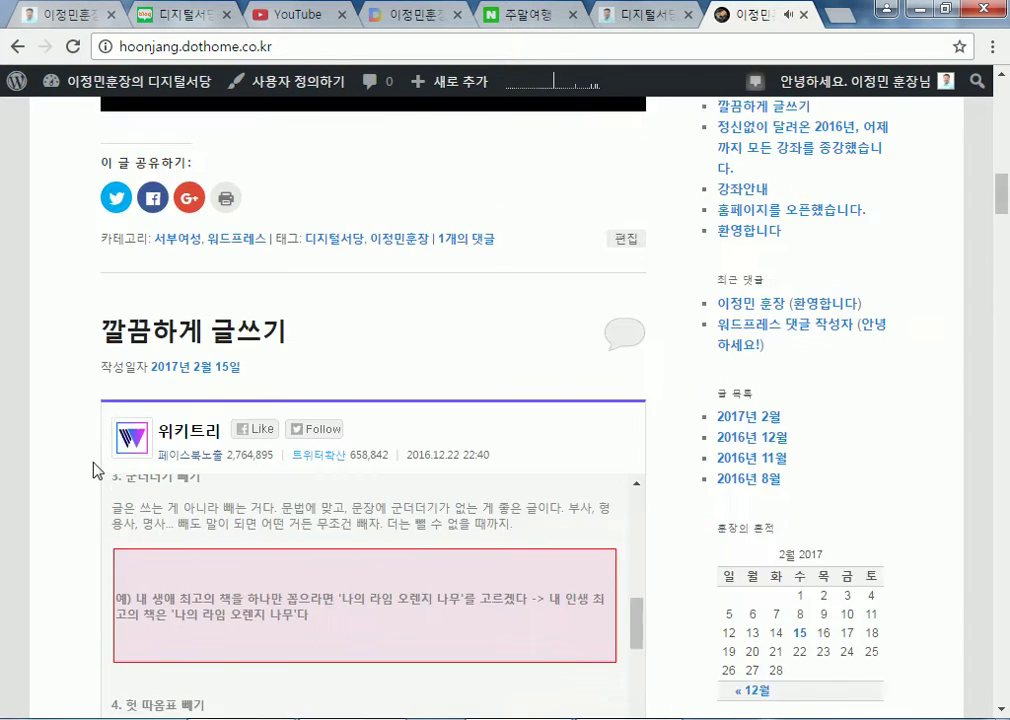
{"action": "scroll", "coordinate": [291, 290], "scroll_direction": "down", "scroll_amount": 5}
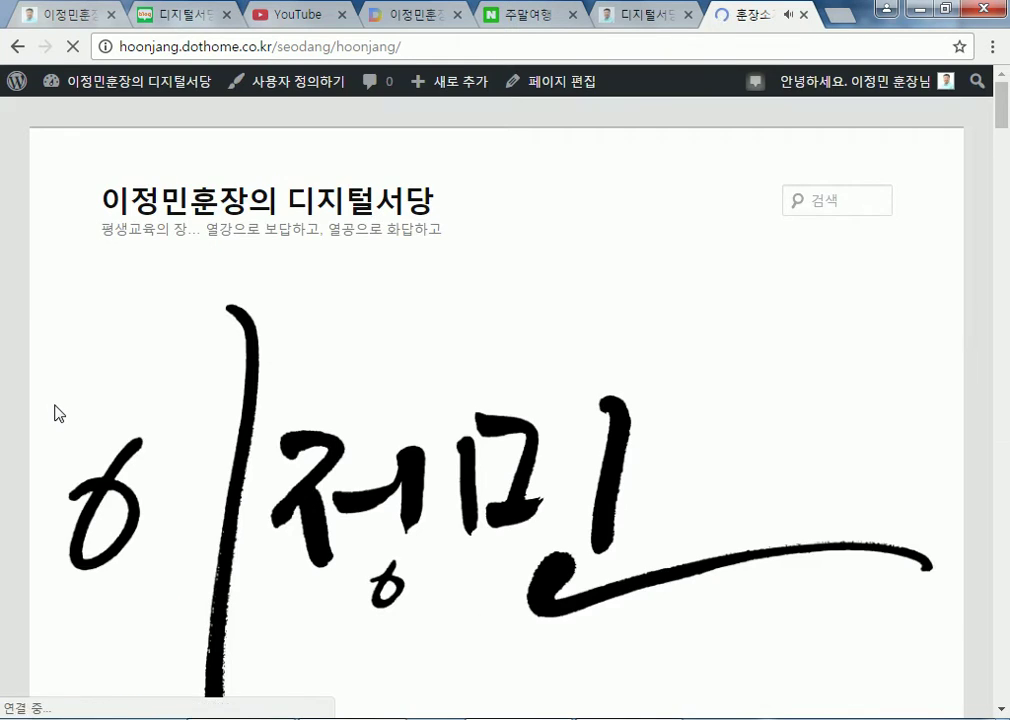
{"action": "scroll", "coordinate": [56, 415], "scroll_direction": "down", "scroll_amount": 9}
{"action": "scroll", "coordinate": [56, 415], "scroll_direction": "down", "scroll_amount": 5}
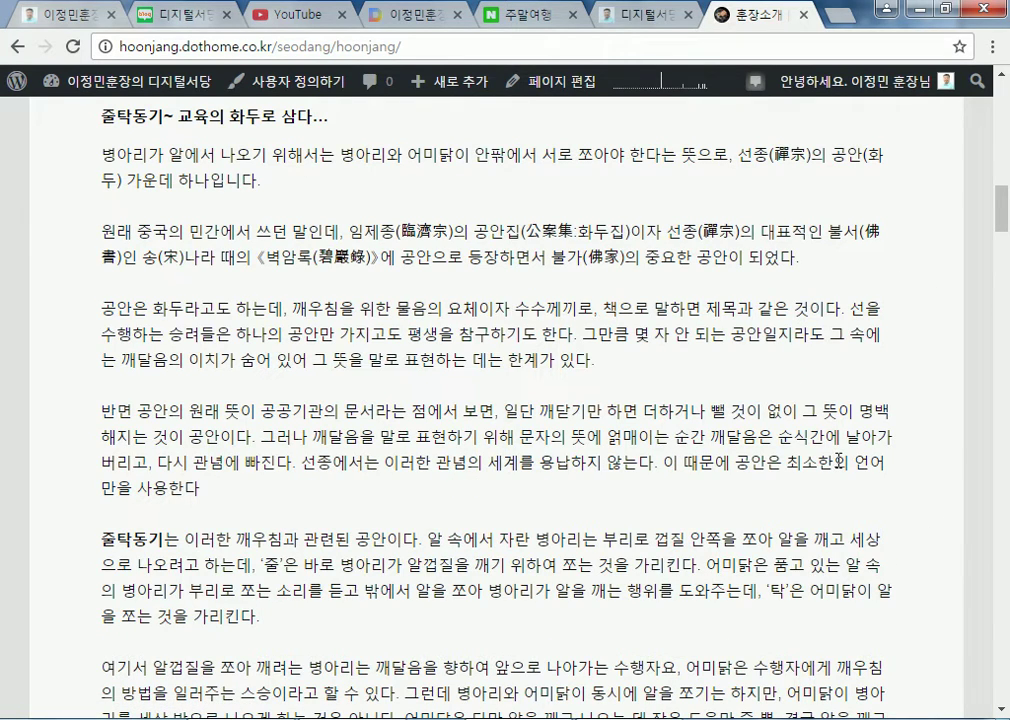
{"action": "scroll", "coordinate": [677, 340], "scroll_direction": "down", "scroll_amount": 20}
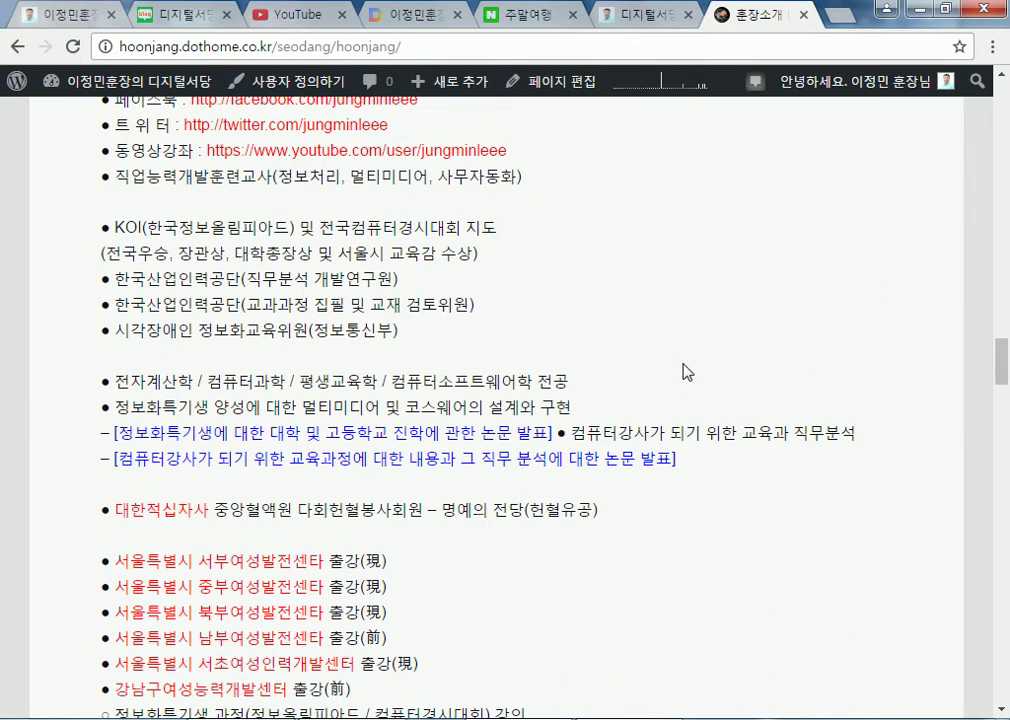
Open the 주요사업 page from the 사업분야 menu on the live site
{"action": "left_click", "coordinate": [648, 15]}
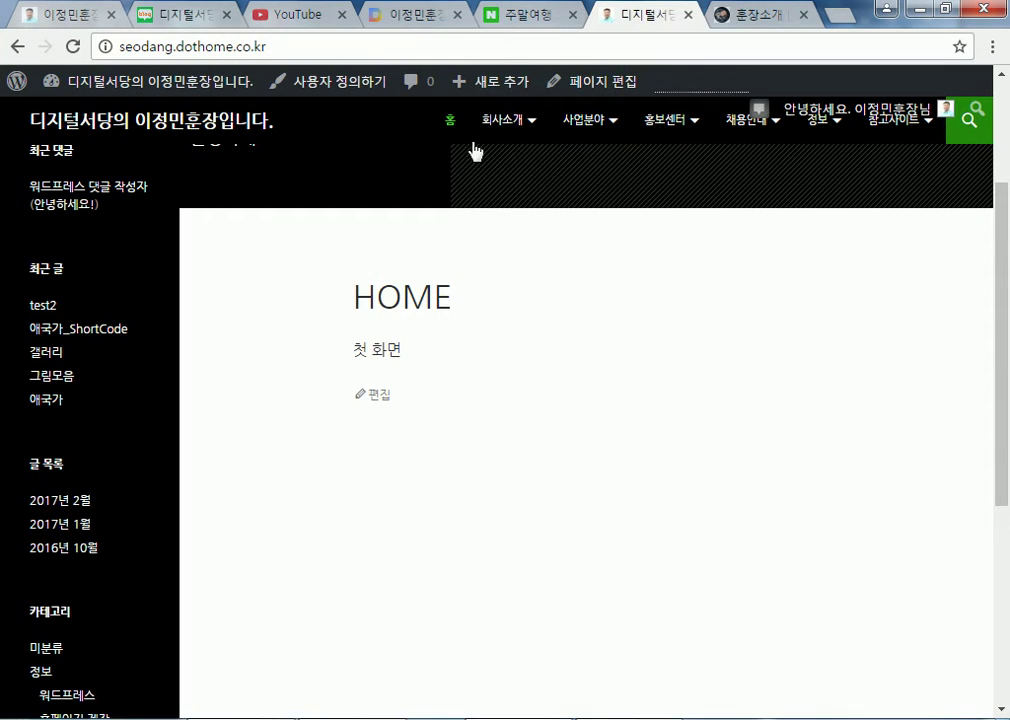
{"action": "mouse_move", "coordinate": [588, 121]}
{"action": "left_click", "coordinate": [577, 170]}
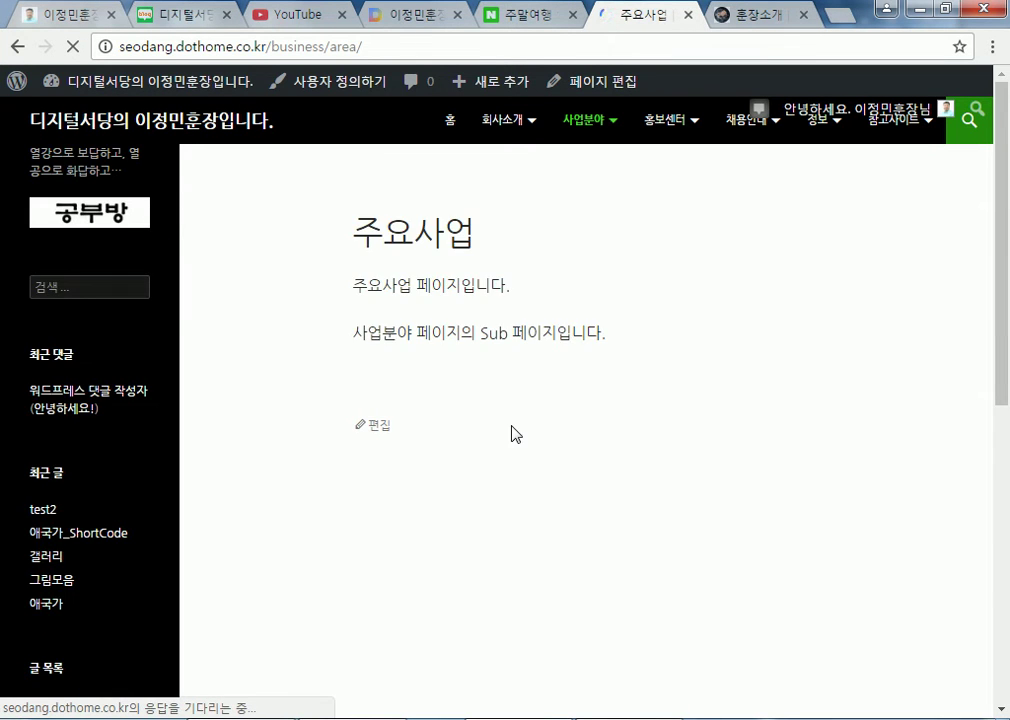
{"action": "scroll", "coordinate": [534, 437], "scroll_direction": "down", "scroll_amount": 4}
{"action": "scroll", "coordinate": [749, 514], "scroll_direction": "up", "scroll_amount": 4}
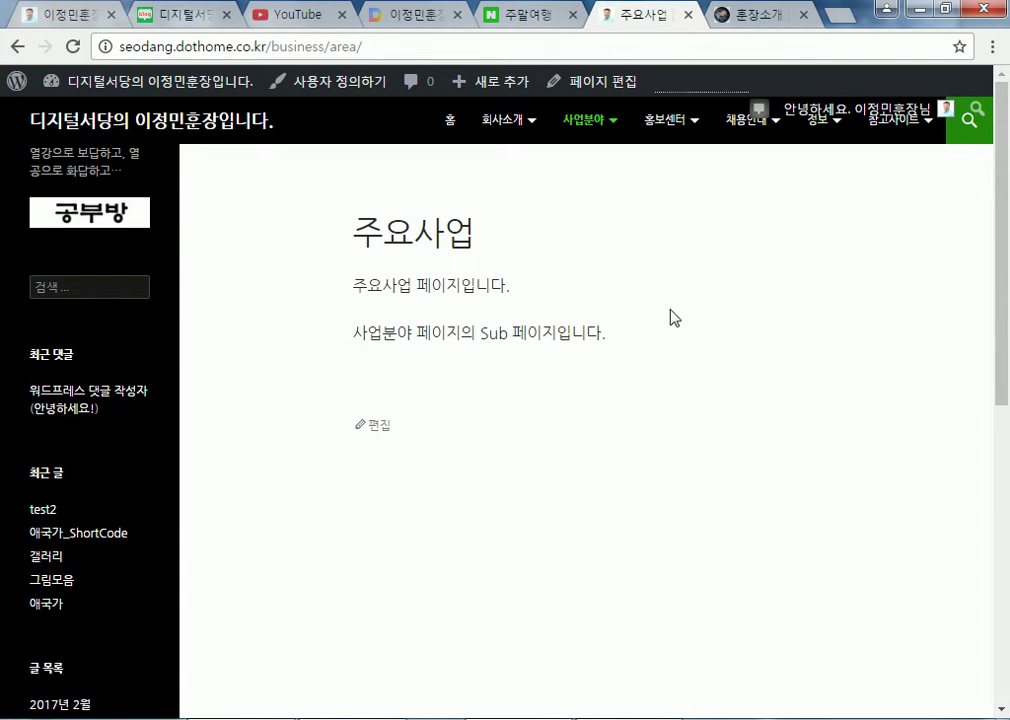
{"action": "scroll", "coordinate": [787, 361], "scroll_direction": "down", "scroll_amount": 4}
{"action": "scroll", "coordinate": [766, 374], "scroll_direction": "up", "scroll_amount": 4}
Set the 주요사업 page template to 전체 폭 페이지 and update it
{"action": "left_click", "coordinate": [378, 426]}
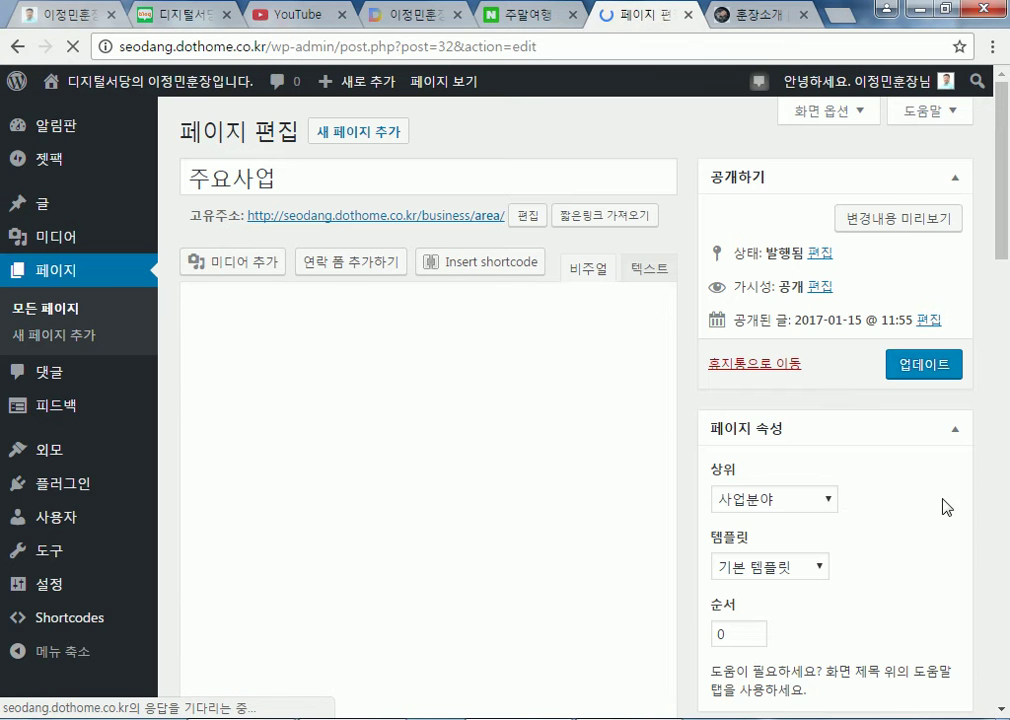
{"action": "scroll", "coordinate": [947, 530], "scroll_direction": "down", "scroll_amount": 2}
{"action": "left_click", "coordinate": [785, 369]}
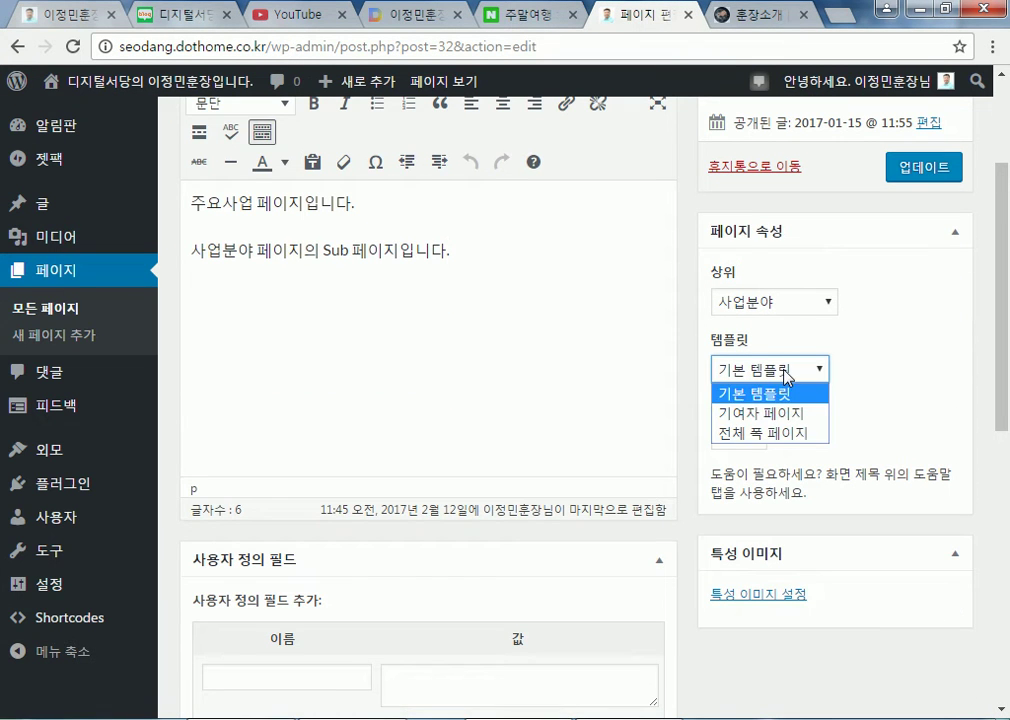
{"action": "left_click", "coordinate": [755, 433]}
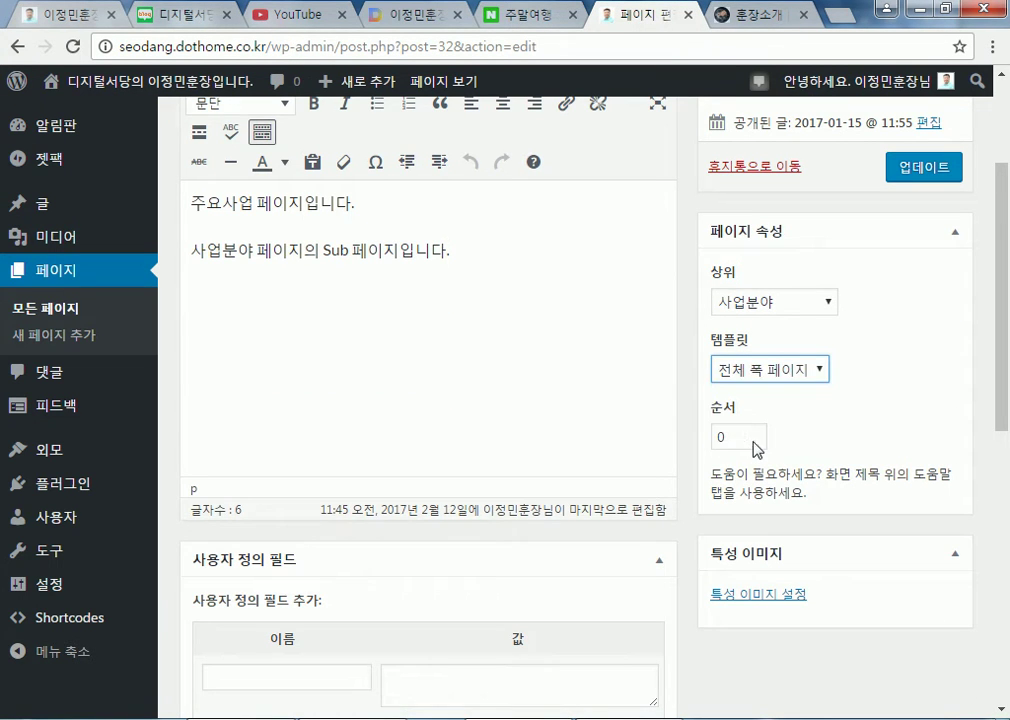
{"action": "left_click", "coordinate": [911, 176]}
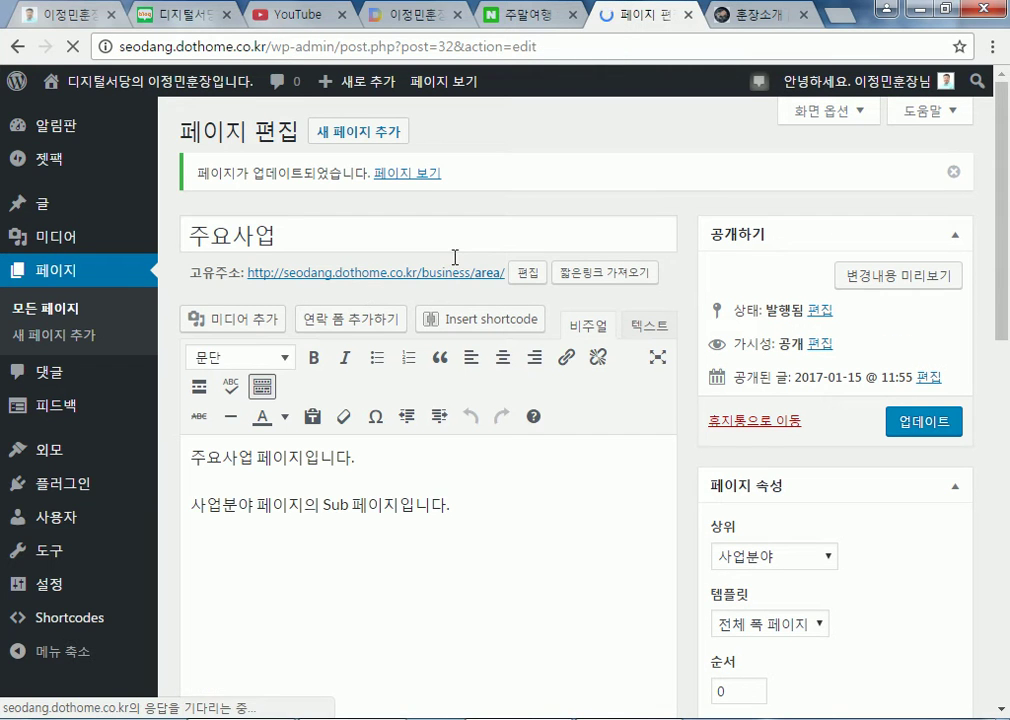
View the updated 주요사업 page, then open the 회사소개 > 개요 page
{"action": "left_click", "coordinate": [435, 284]}
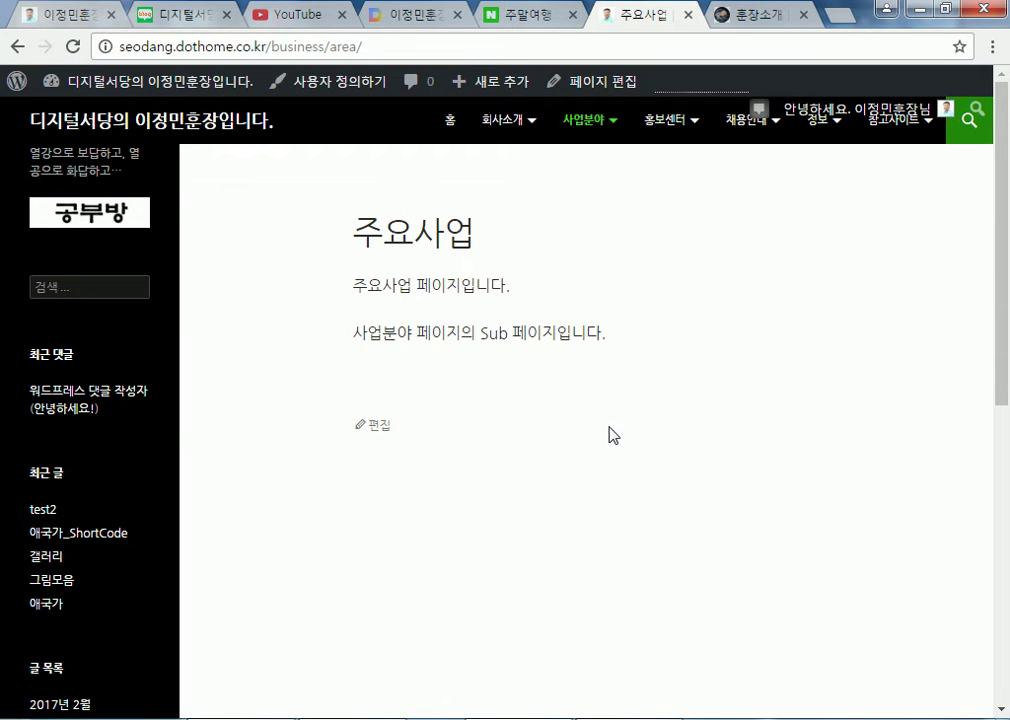
{"action": "mouse_move", "coordinate": [500, 125]}
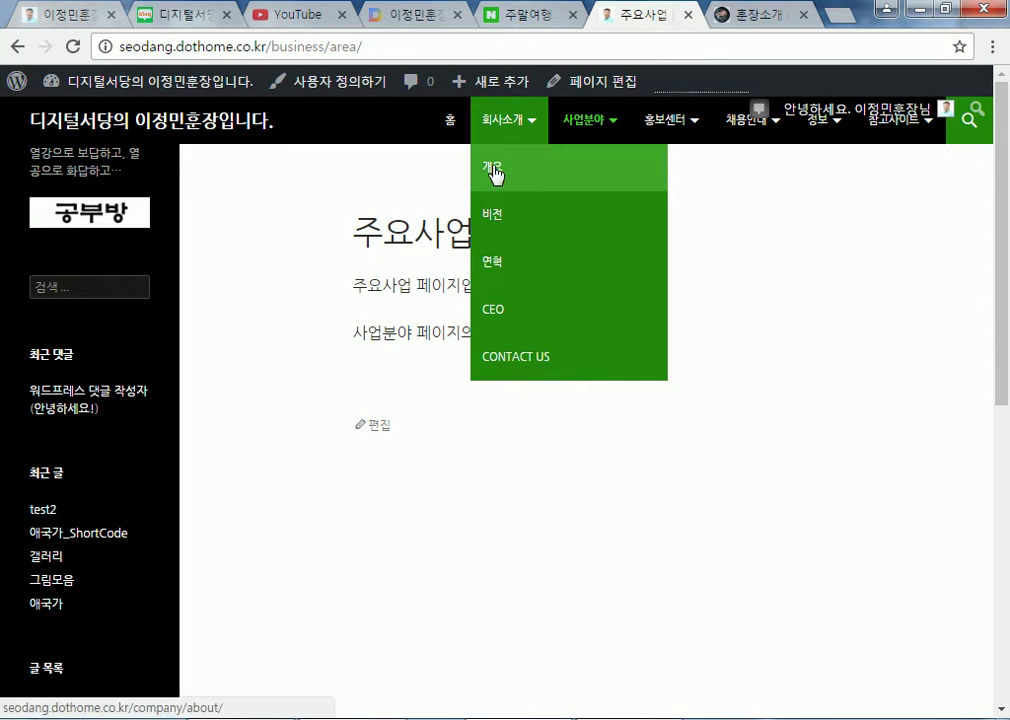
{"action": "left_click", "coordinate": [491, 169]}
{"action": "scroll", "coordinate": [520, 495], "scroll_direction": "down", "scroll_amount": 6}
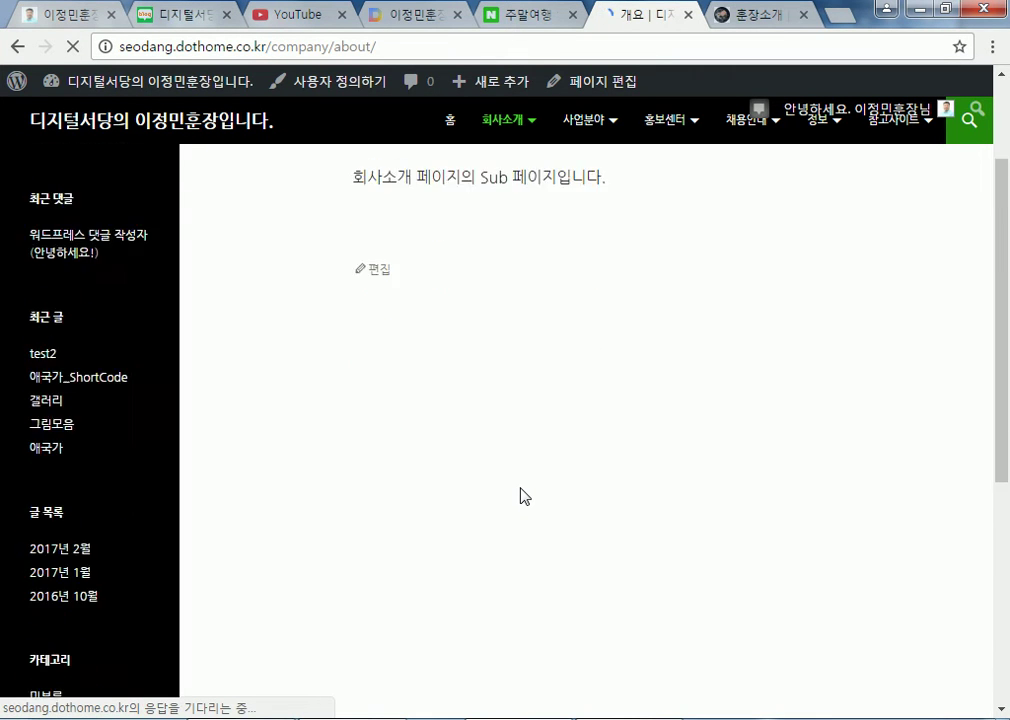
{"action": "scroll", "coordinate": [277, 407], "scroll_direction": "up", "scroll_amount": 6}
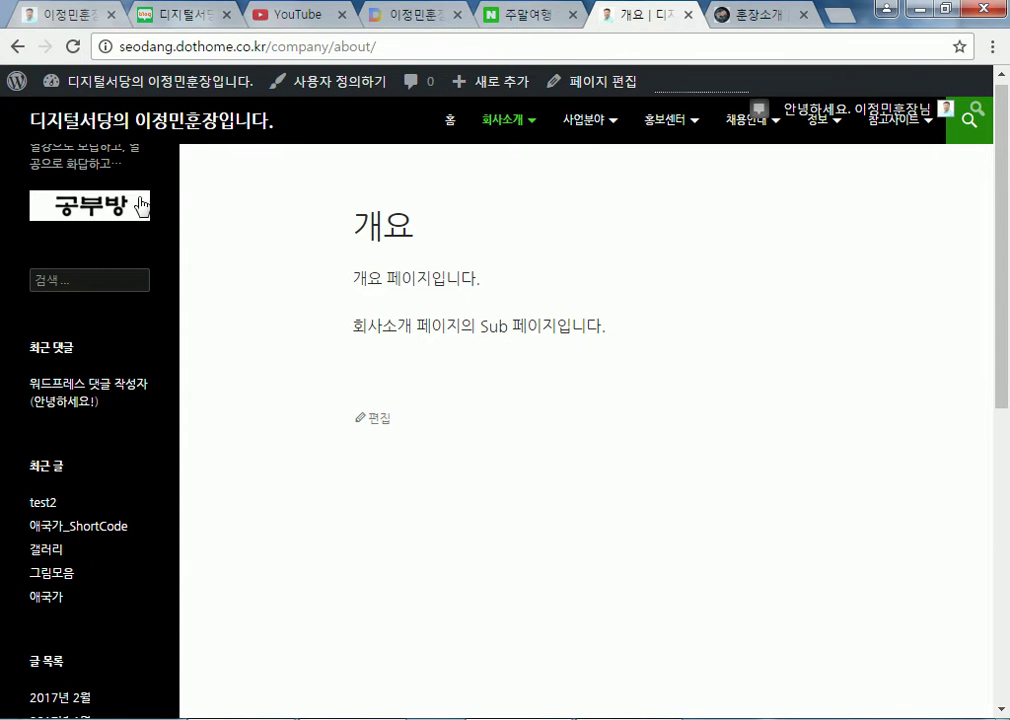
Scroll back to the top of the 개요 page
{"action": "scroll", "coordinate": [370, 390], "scroll_direction": "up", "scroll_amount": 1}
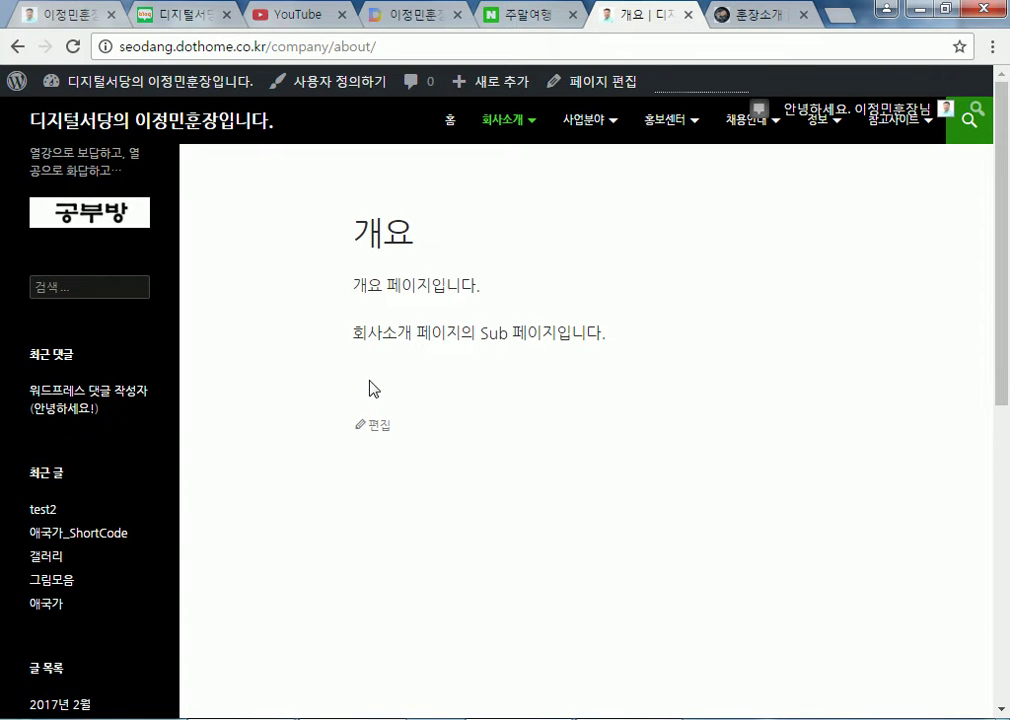
Activate the Twenty Sixteen theme, then view the site's front page in the new layout
{"action": "mouse_move", "coordinate": [185, 90]}
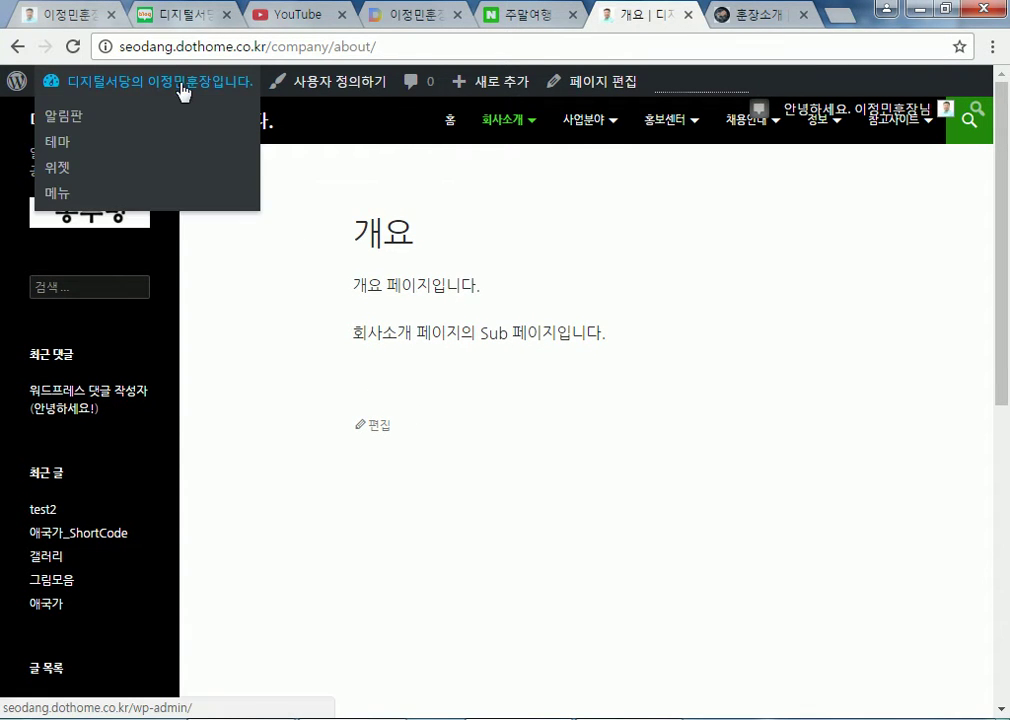
{"action": "left_click", "coordinate": [90, 156]}
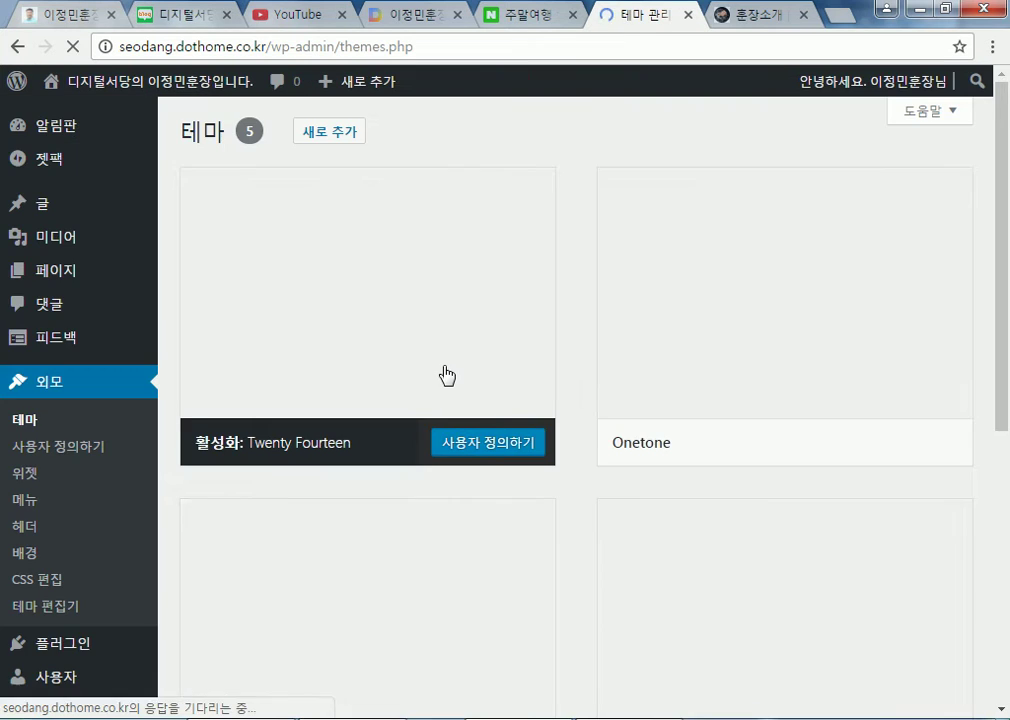
{"action": "scroll", "coordinate": [401, 480], "scroll_direction": "down", "scroll_amount": 3}
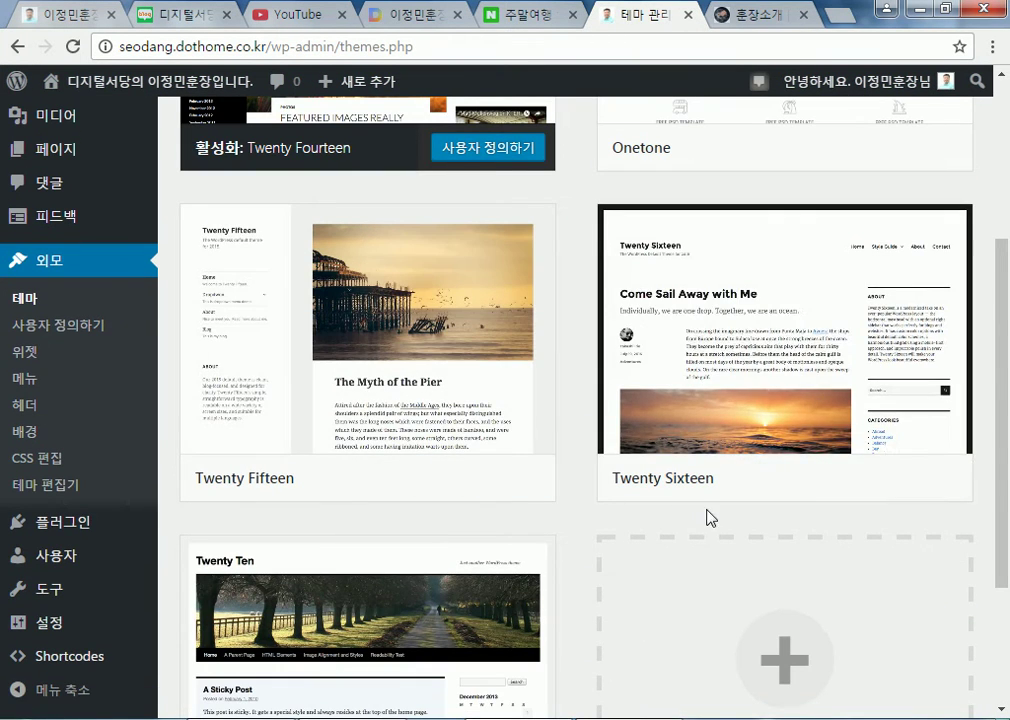
{"action": "left_click", "coordinate": [802, 484]}
{"action": "mouse_move", "coordinate": [153, 93]}
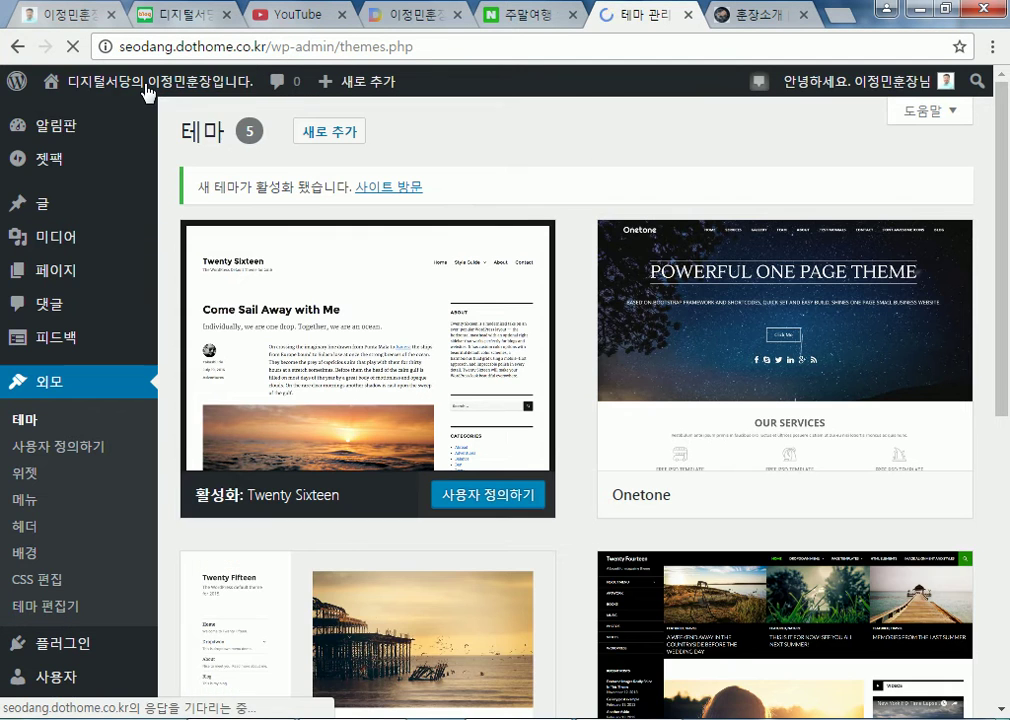
{"action": "left_click", "coordinate": [146, 84]}
{"action": "scroll", "coordinate": [331, 260], "scroll_direction": "down", "scroll_amount": 4}
Open the 주요사업 page from the 사업분야 menu in the Twenty Sixteen layout
{"action": "scroll", "coordinate": [296, 277], "scroll_direction": "down", "scroll_amount": 6}
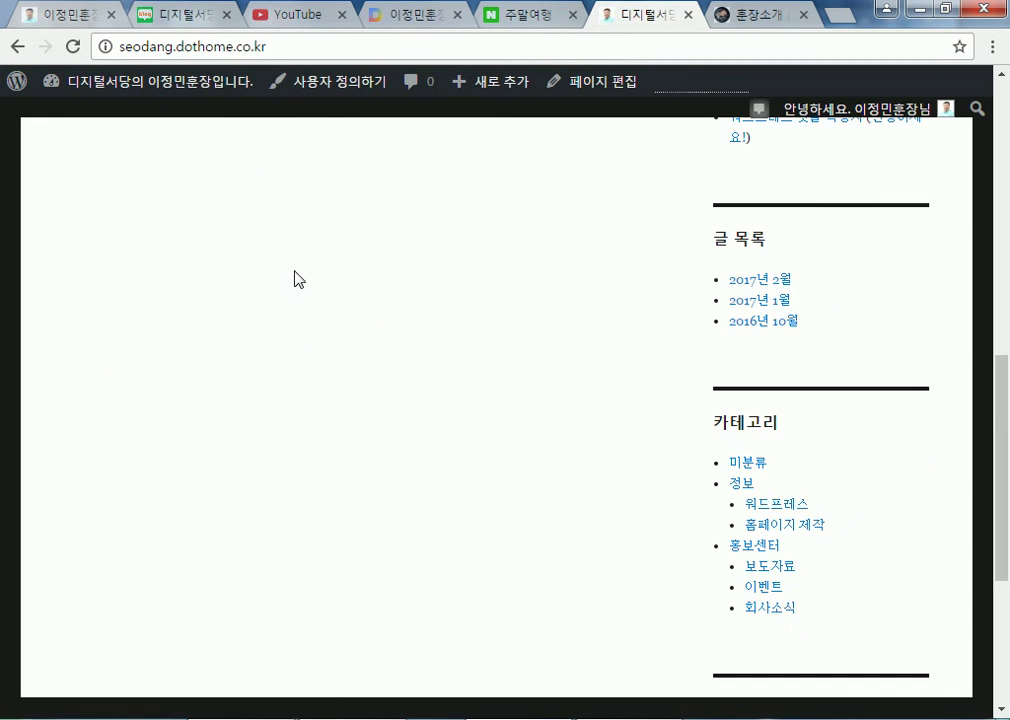
{"action": "scroll", "coordinate": [295, 277], "scroll_direction": "up", "scroll_amount": 10}
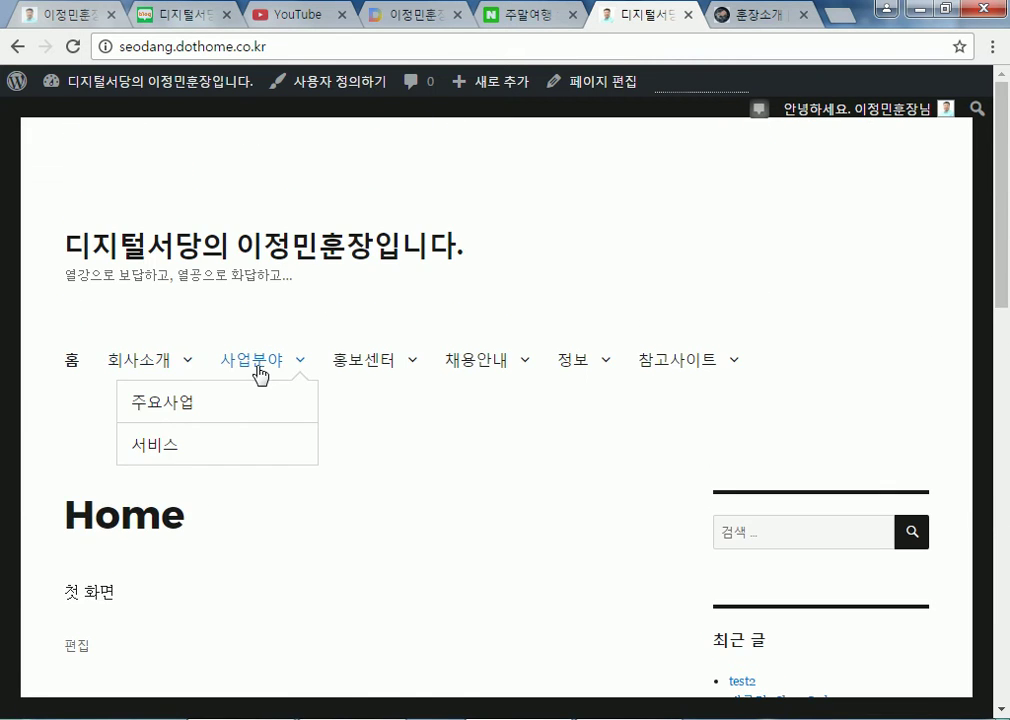
{"action": "scroll", "coordinate": [260, 400], "scroll_direction": "down", "scroll_amount": 5}
{"action": "scroll", "coordinate": [258, 403], "scroll_direction": "up", "scroll_amount": 3}
{"action": "mouse_move", "coordinate": [279, 167]}
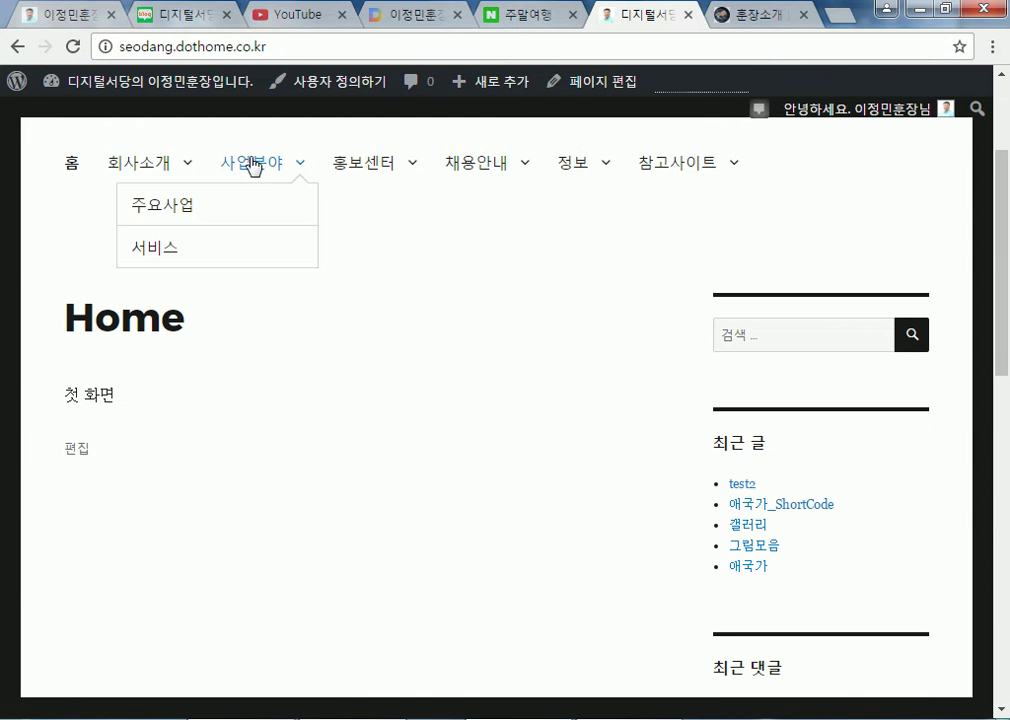
{"action": "left_click", "coordinate": [184, 212]}
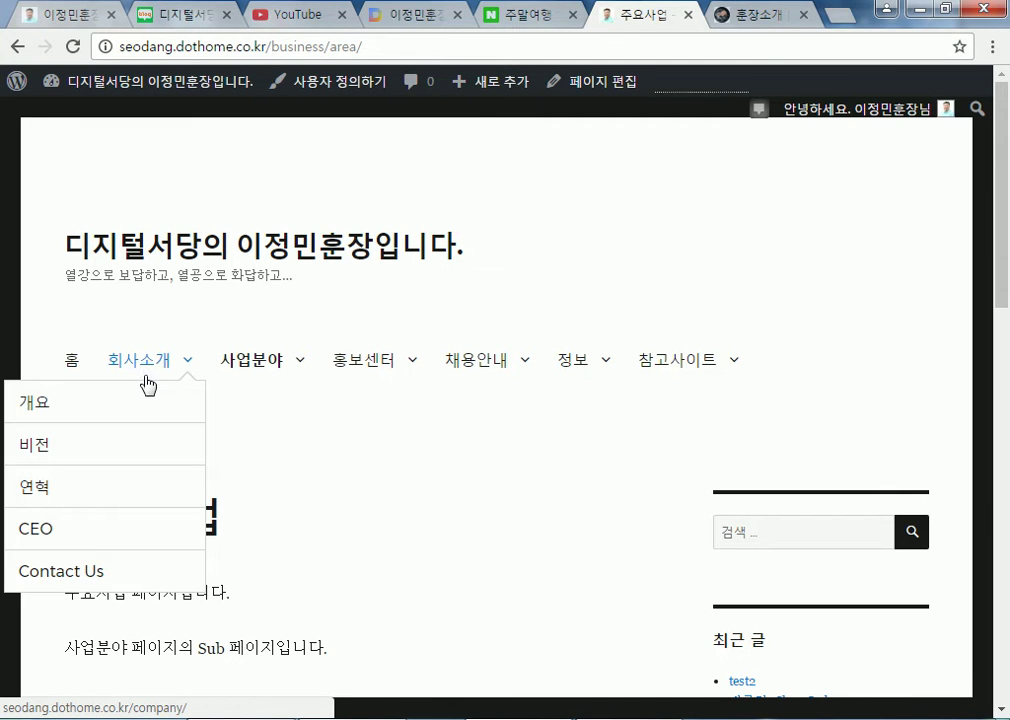
Look over the live 주요사업 page and open it in the editor
{"action": "mouse_move", "coordinate": [266, 392]}
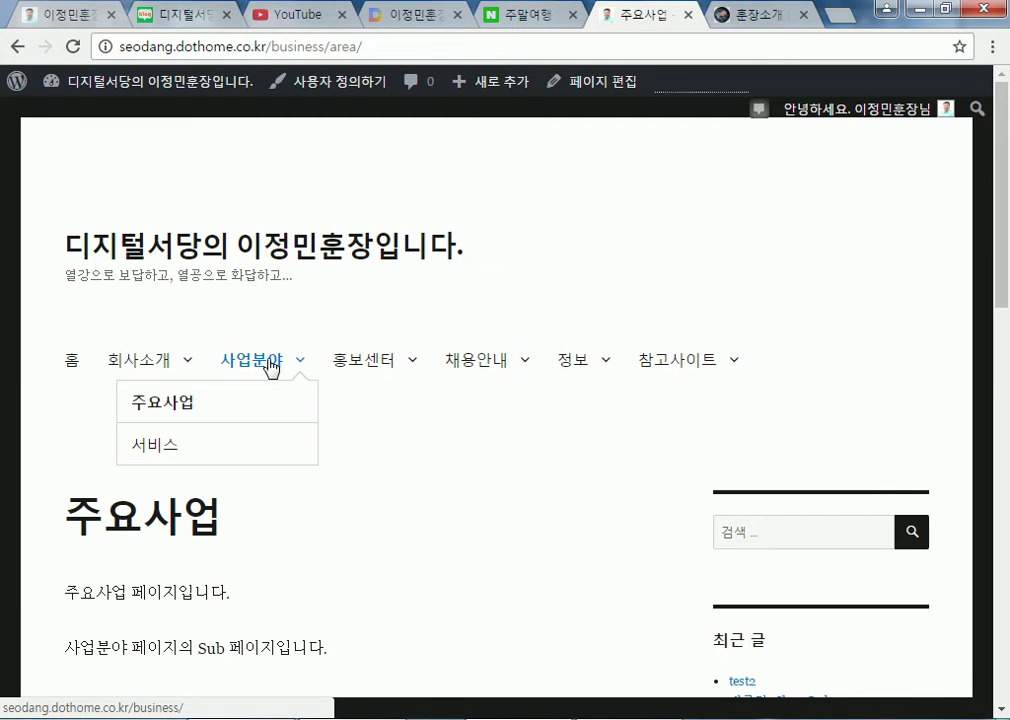
{"action": "scroll", "coordinate": [480, 469], "scroll_direction": "down", "scroll_amount": 8}
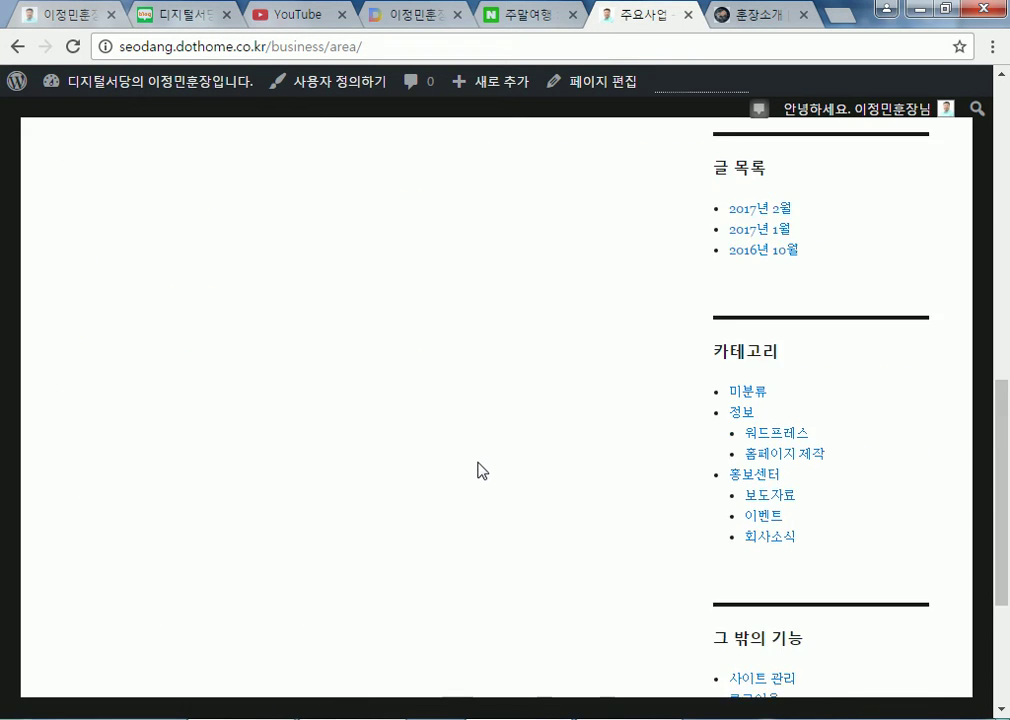
{"action": "scroll", "coordinate": [460, 452], "scroll_direction": "up", "scroll_amount": 5}
{"action": "scroll", "coordinate": [461, 452], "scroll_direction": "up", "scroll_amount": 1}
{"action": "left_click", "coordinate": [80, 462]}
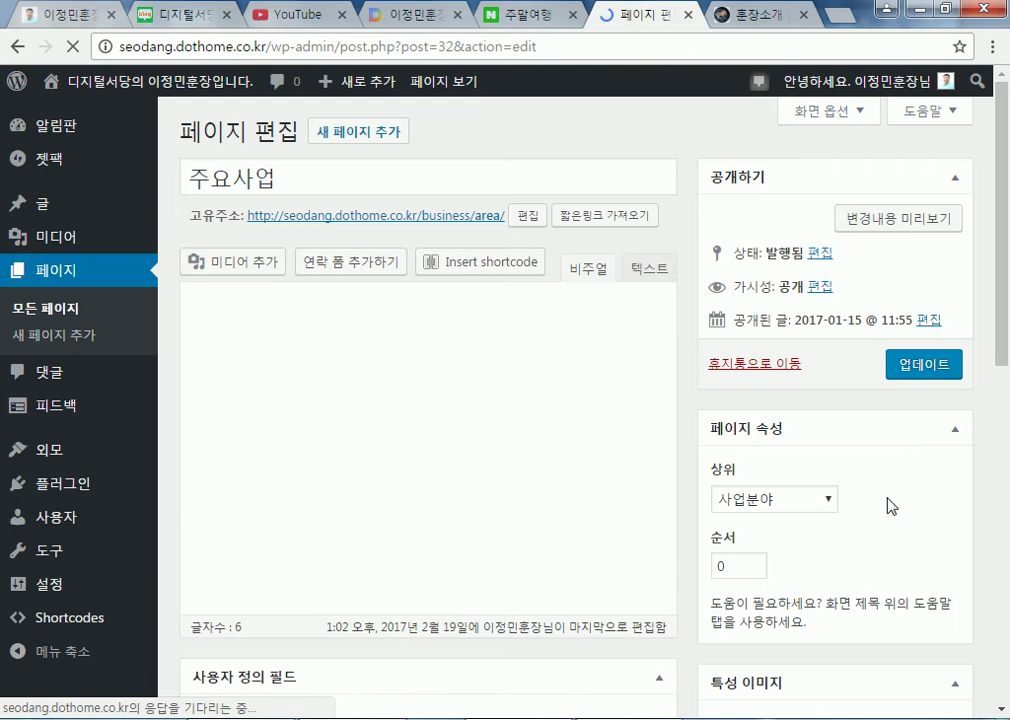
Scroll through the 주요사업 page's edit screen
{"action": "scroll", "coordinate": [835, 565], "scroll_direction": "down", "scroll_amount": 3}
{"action": "scroll", "coordinate": [801, 445], "scroll_direction": "up", "scroll_amount": 3}
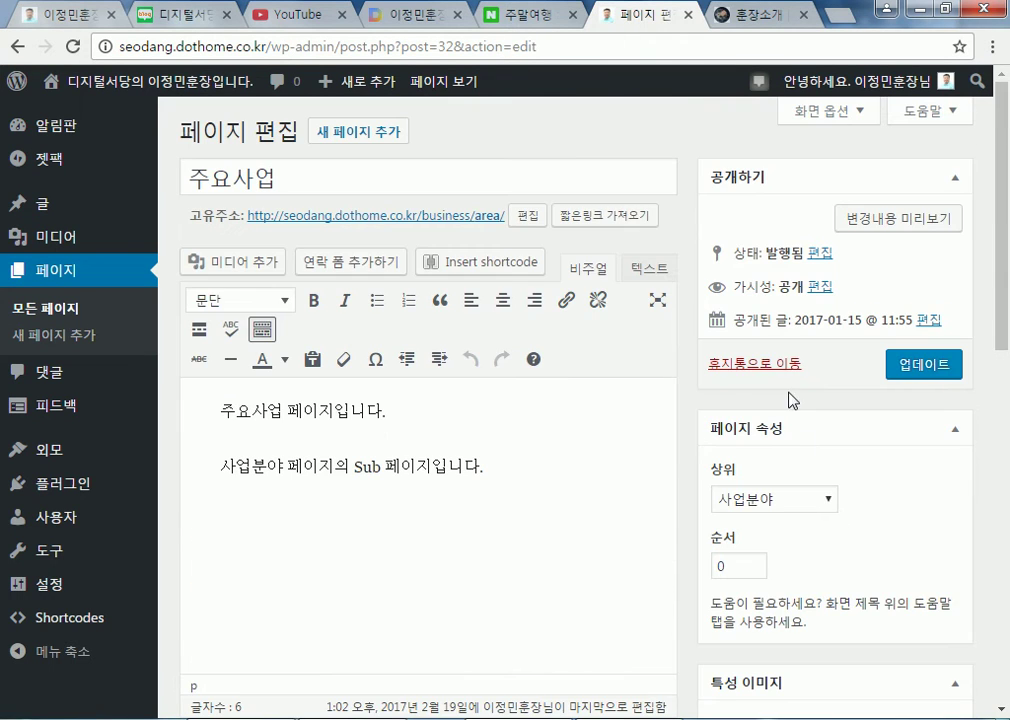
{"action": "scroll", "coordinate": [848, 416], "scroll_direction": "down", "scroll_amount": 4}
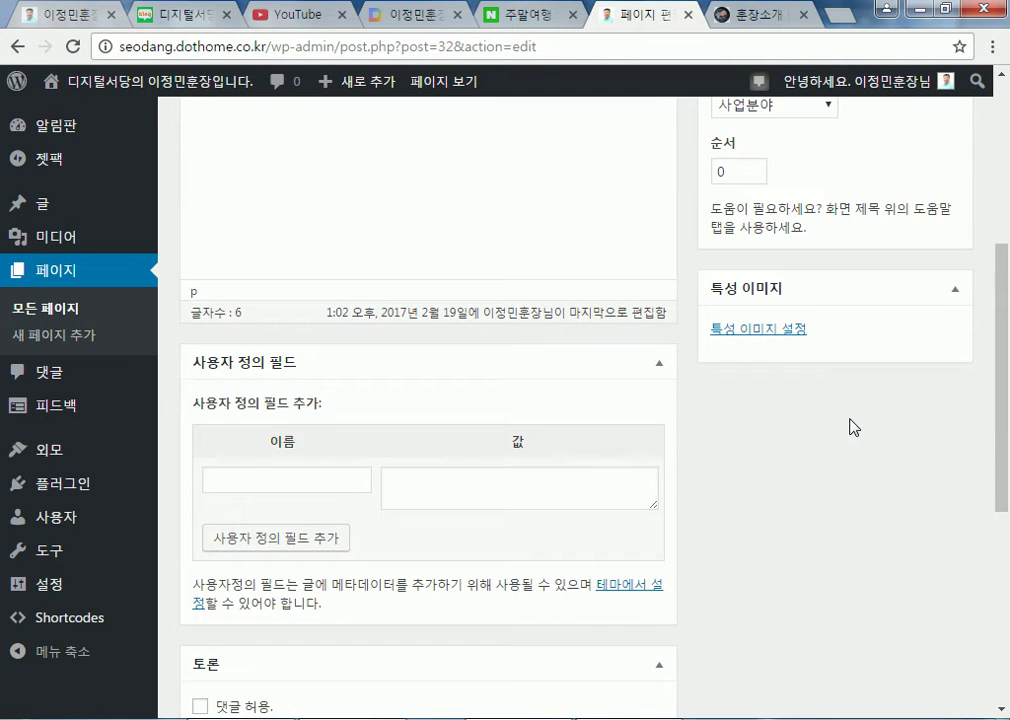
{"action": "scroll", "coordinate": [850, 427], "scroll_direction": "down", "scroll_amount": 5}
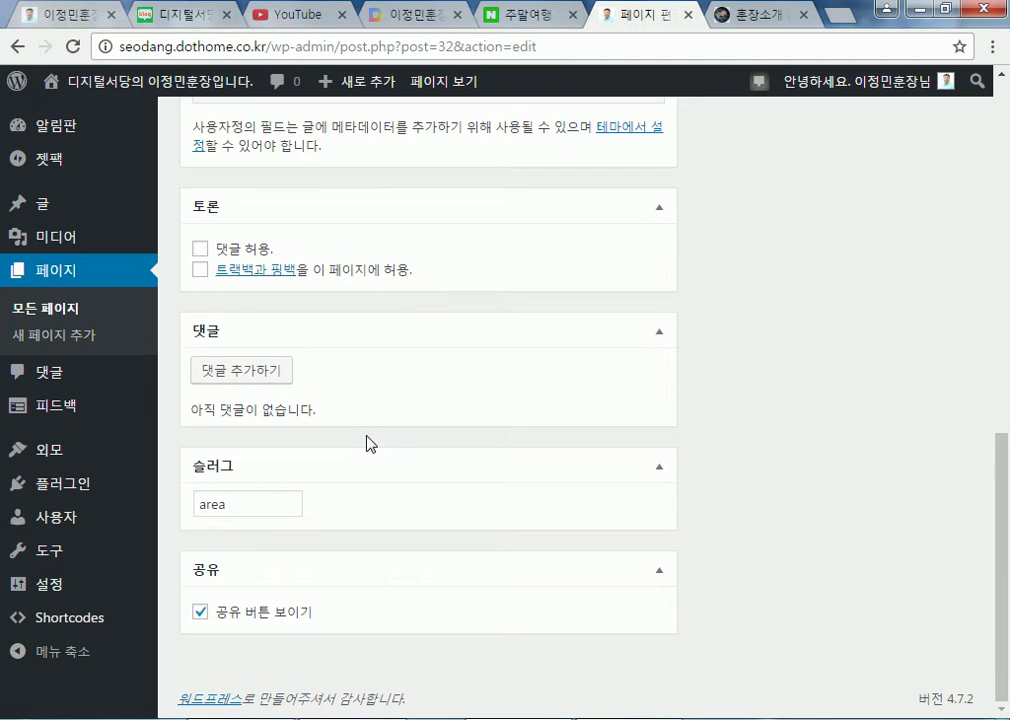
{"action": "scroll", "coordinate": [760, 440], "scroll_direction": "up", "scroll_amount": 8}
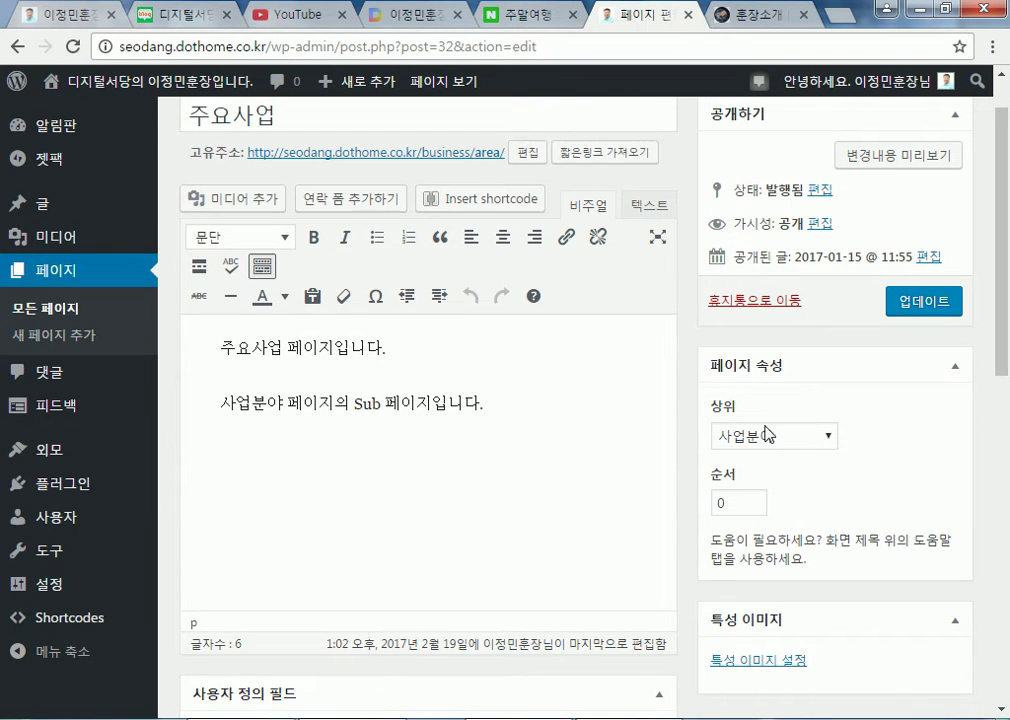
{"action": "scroll", "coordinate": [838, 500], "scroll_direction": "down", "scroll_amount": 3}
{"action": "scroll", "coordinate": [773, 397], "scroll_direction": "up", "scroll_amount": 3}
{"action": "scroll", "coordinate": [483, 360], "scroll_direction": "down", "scroll_amount": 4}
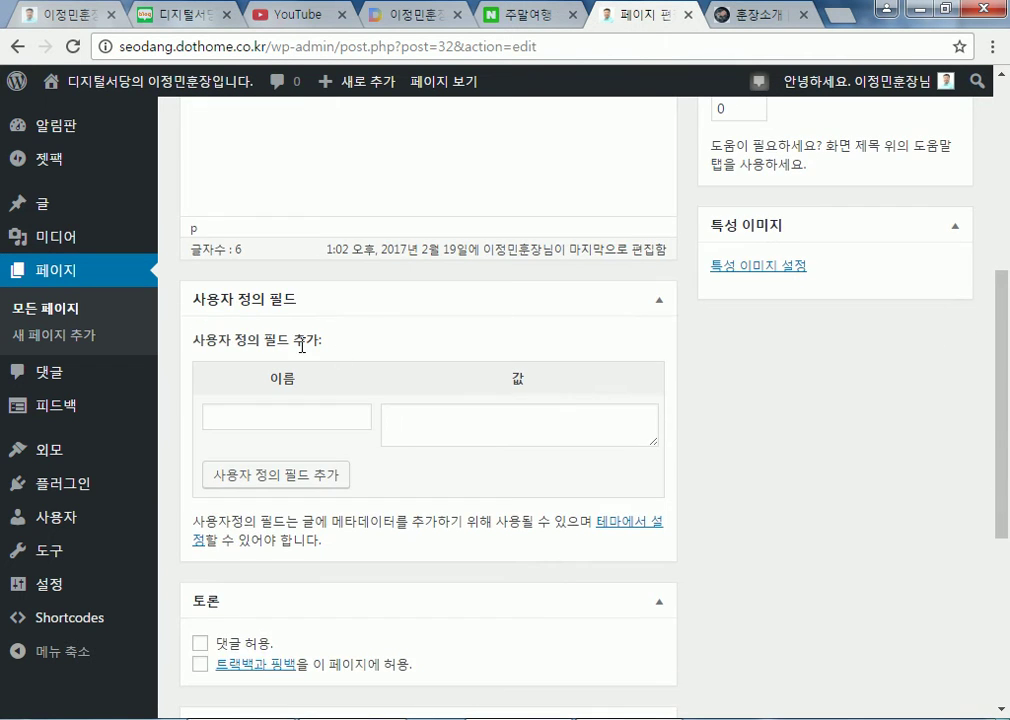
{"action": "scroll", "coordinate": [570, 252], "scroll_direction": "up", "scroll_amount": 5}
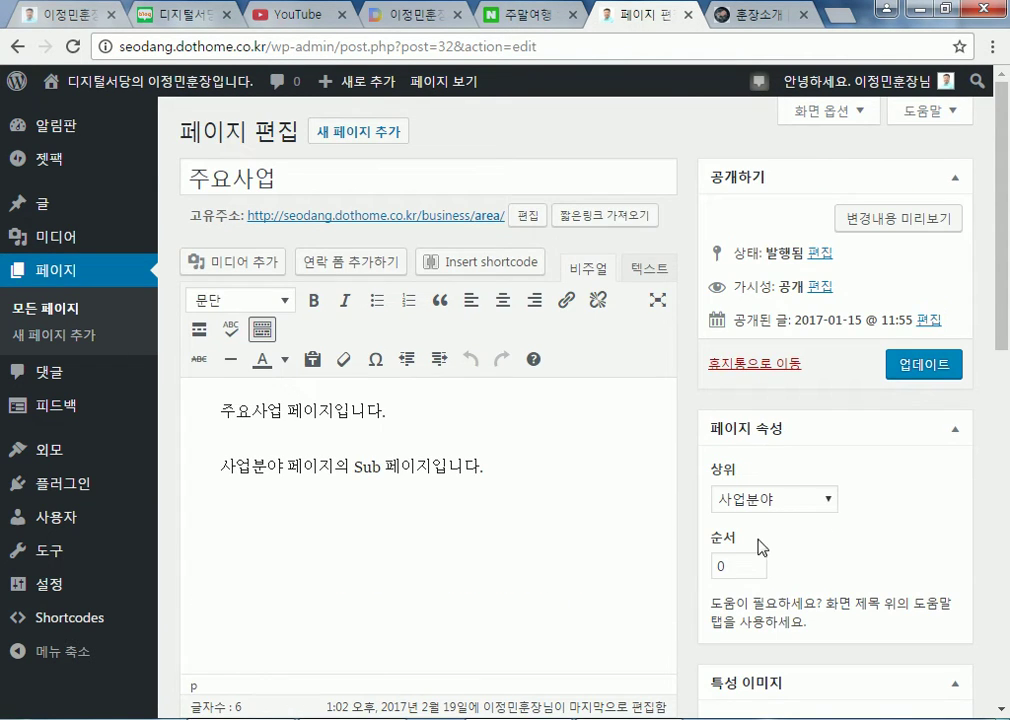
{"action": "scroll", "coordinate": [783, 556], "scroll_direction": "down", "scroll_amount": 4}
{"action": "scroll", "coordinate": [699, 422], "scroll_direction": "up", "scroll_amount": 4}
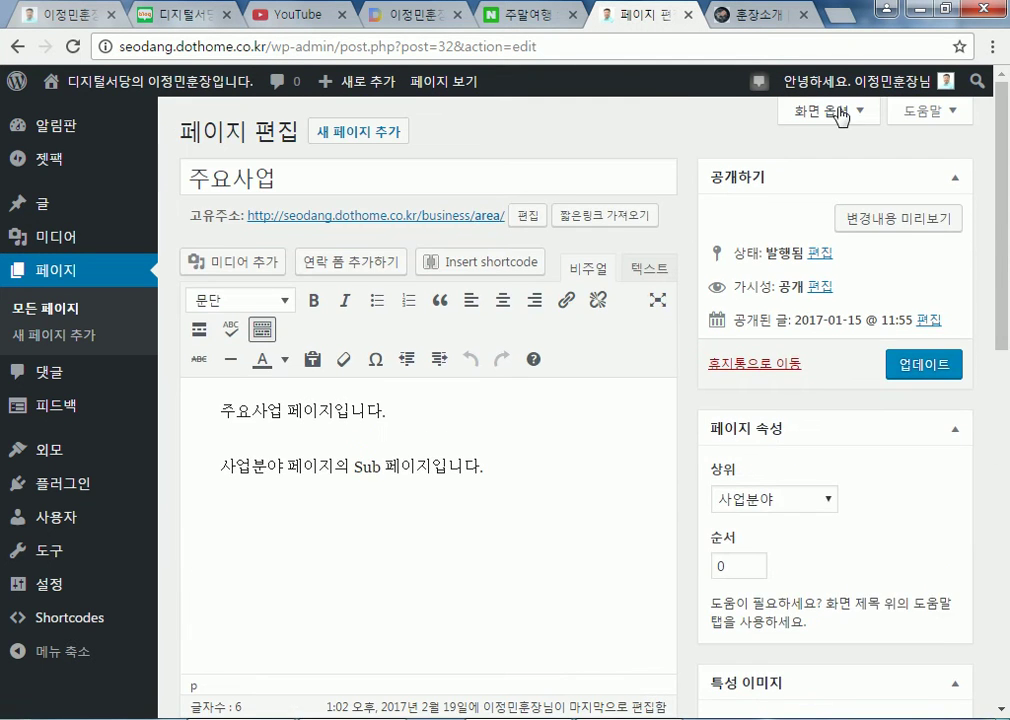
Show and hide the edit screen's display options, then review the page again
{"action": "left_click", "coordinate": [838, 112]}
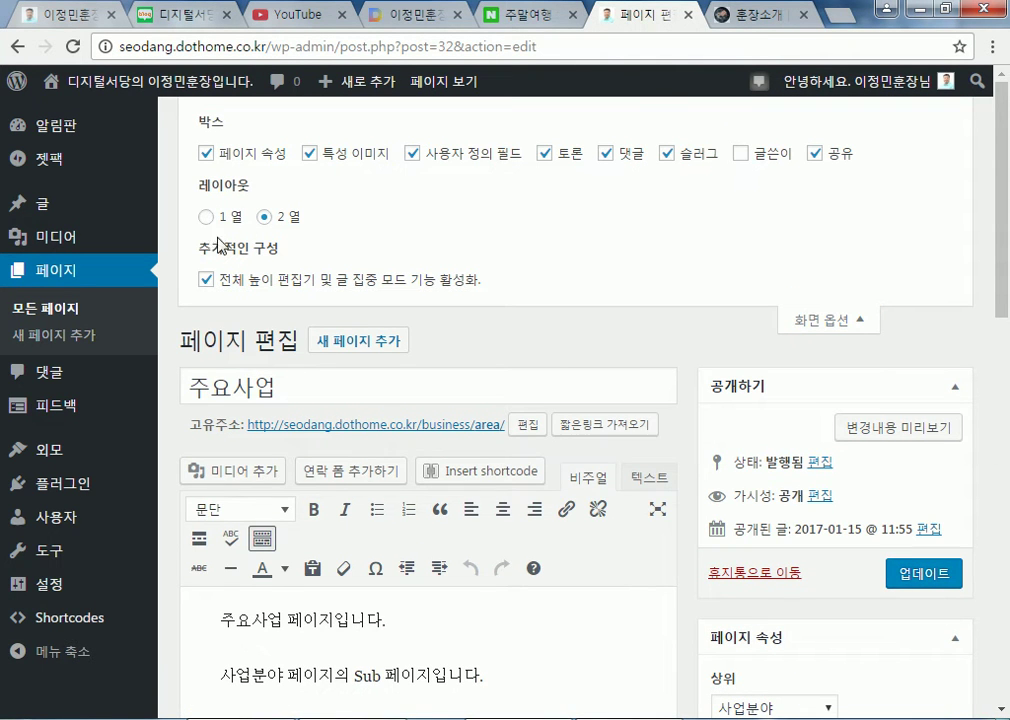
{"action": "left_click", "coordinate": [797, 322]}
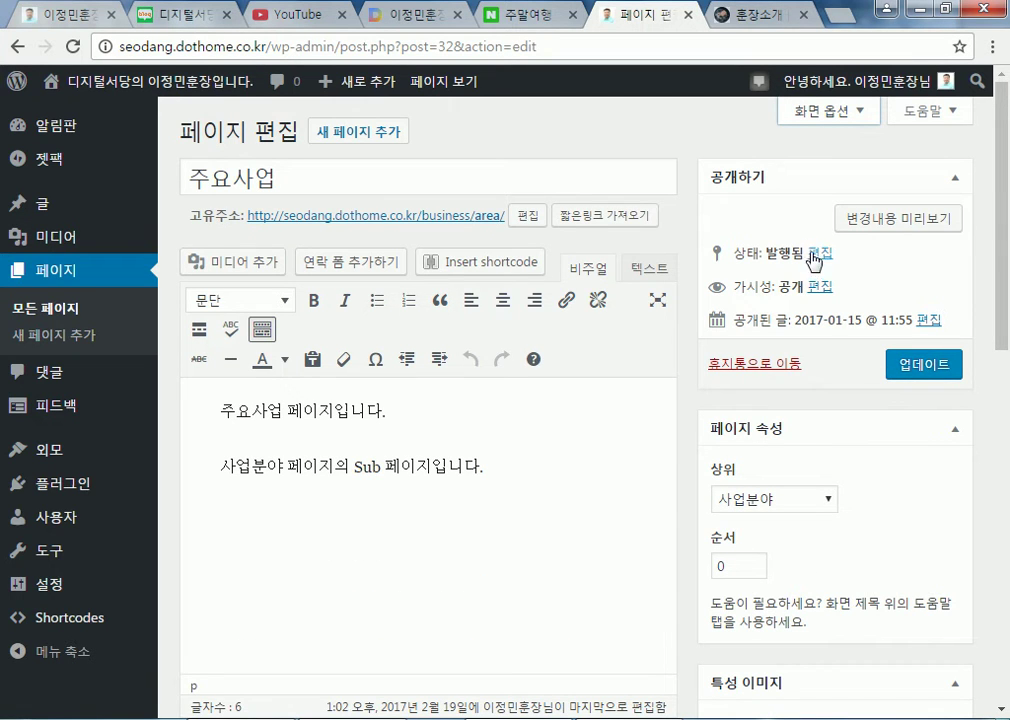
{"action": "middle_click", "coordinate": [758, 359]}
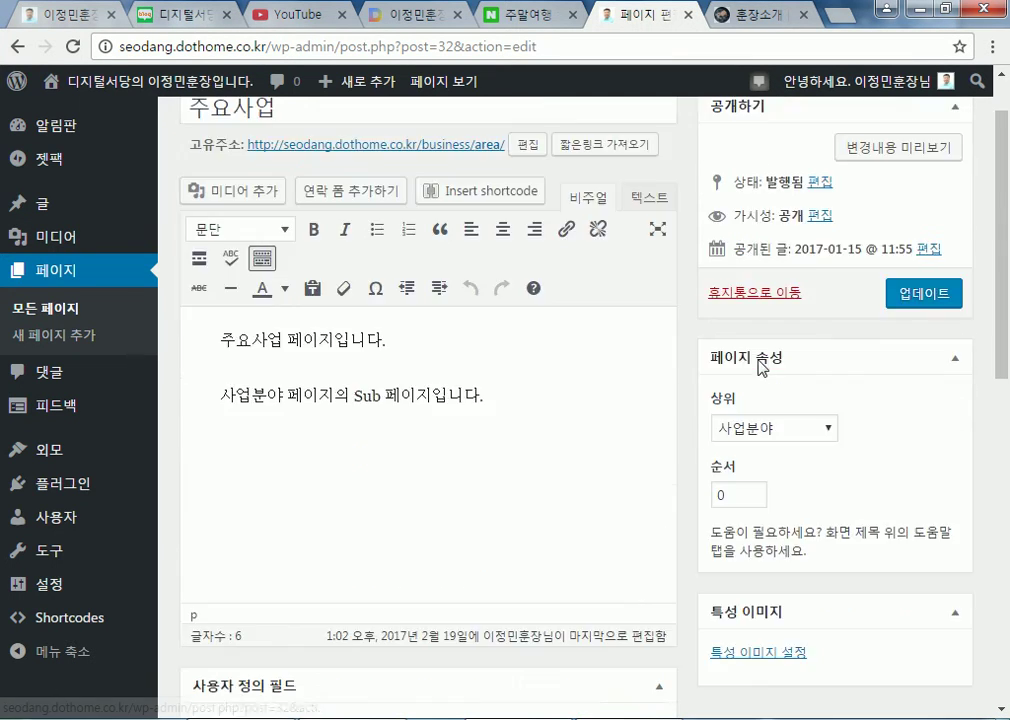
{"action": "scroll", "coordinate": [758, 359], "scroll_direction": "down", "scroll_amount": 3}
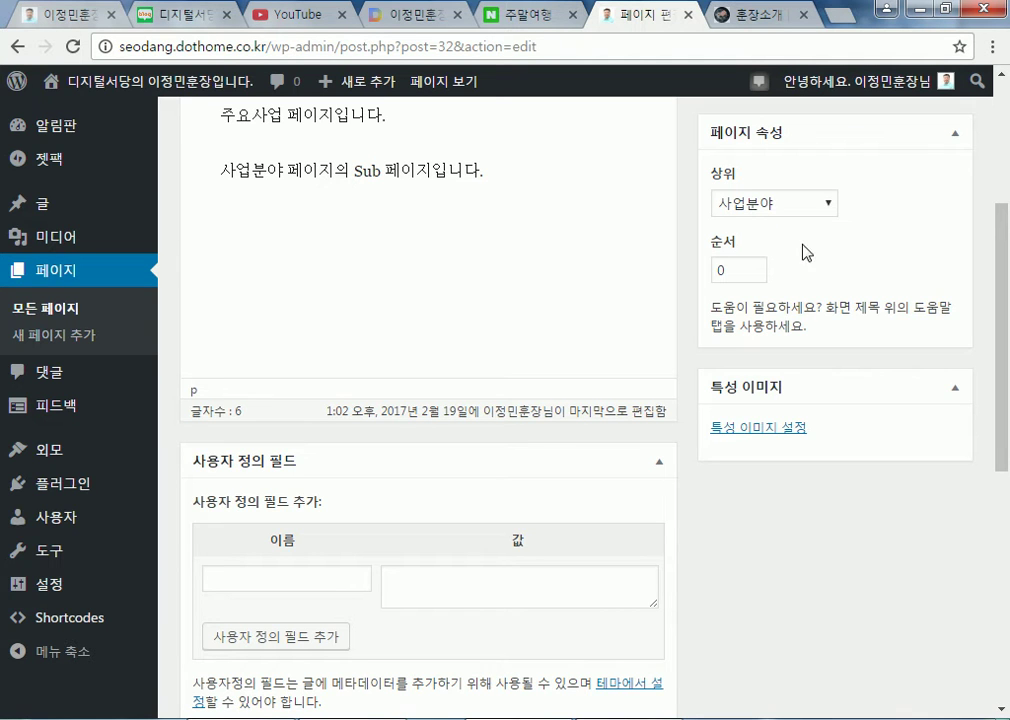
{"action": "scroll", "coordinate": [660, 482], "scroll_direction": "down", "scroll_amount": 6}
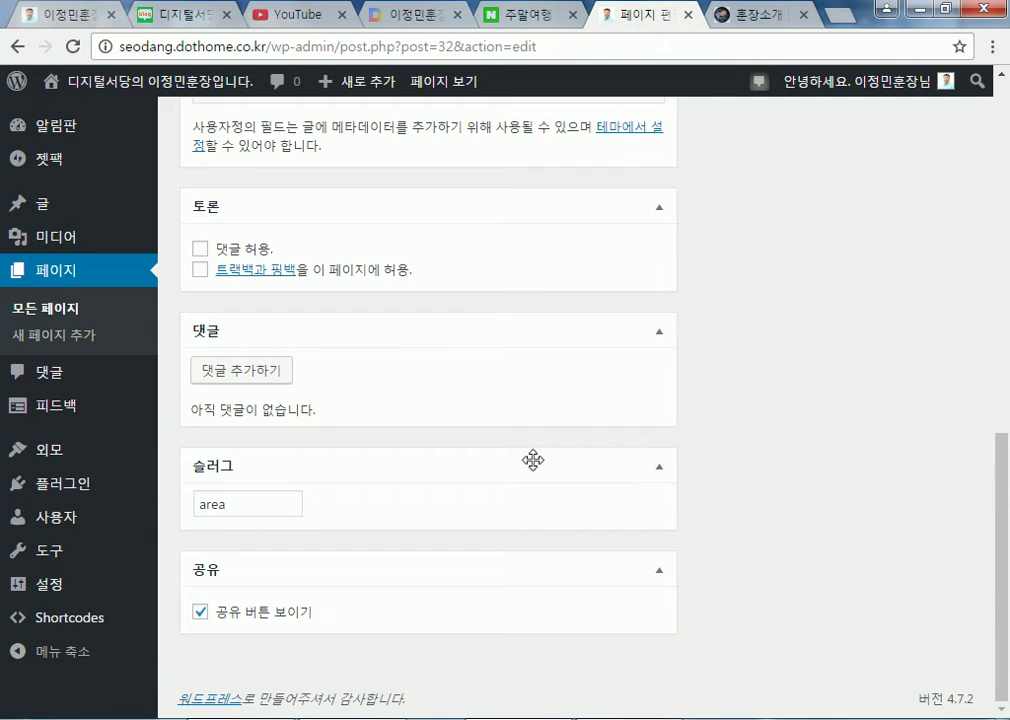
{"action": "scroll", "coordinate": [624, 469], "scroll_direction": "up", "scroll_amount": 4}
Check the live front page showing the static Home page, then return to the dashboard
{"action": "mouse_move", "coordinate": [165, 85]}
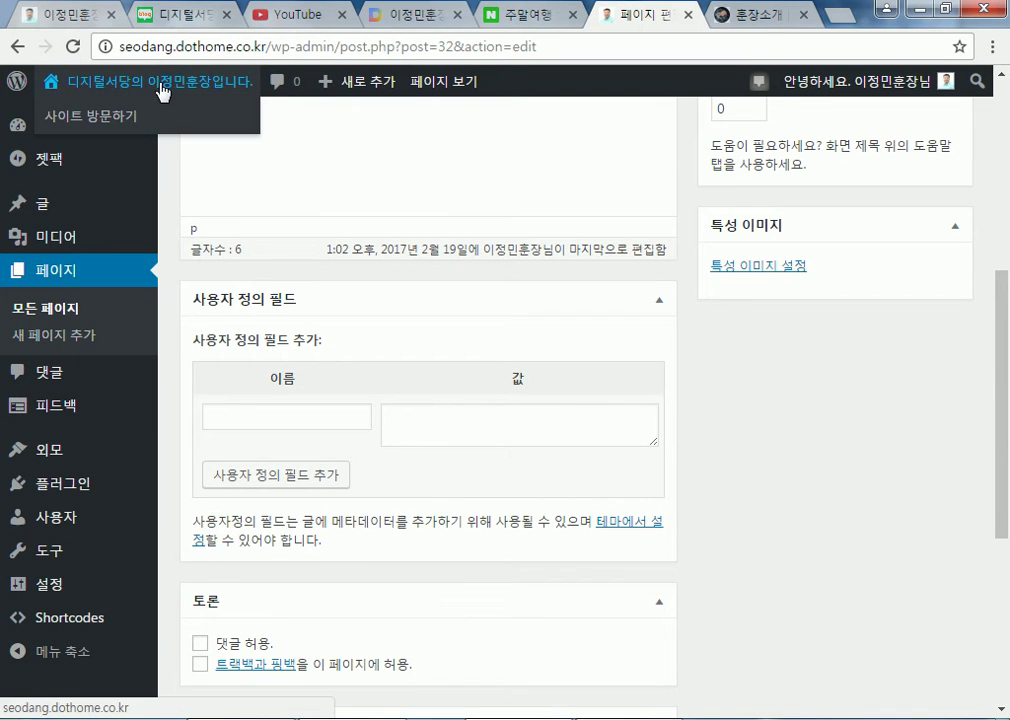
{"action": "left_click", "coordinate": [164, 110]}
{"action": "scroll", "coordinate": [259, 316], "scroll_direction": "down", "scroll_amount": 5}
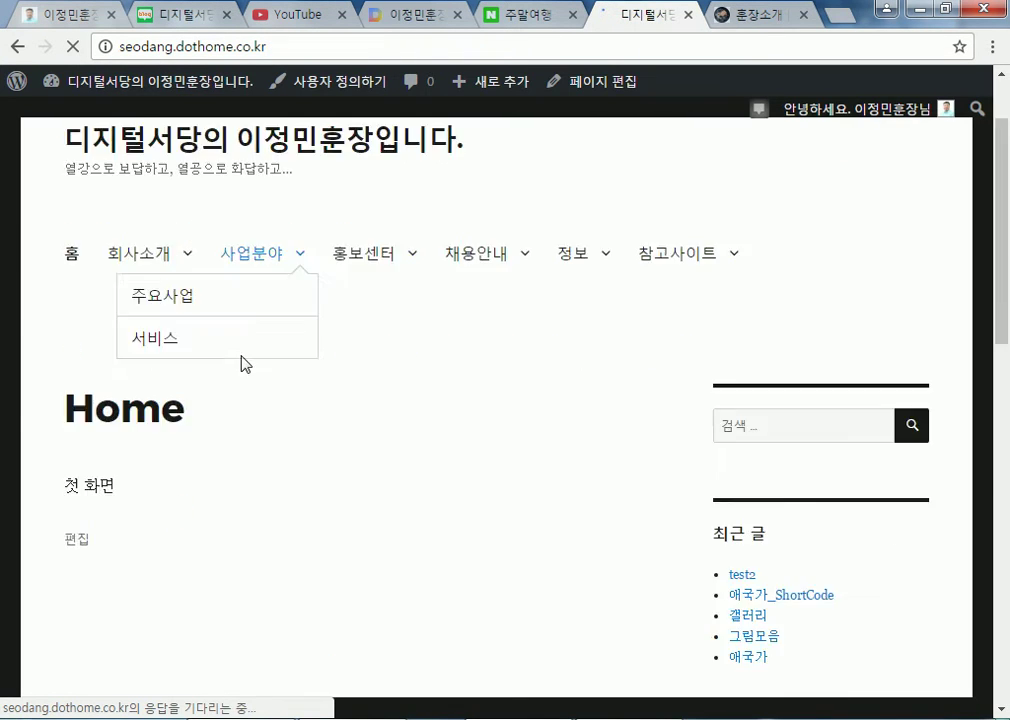
{"action": "scroll", "coordinate": [16, 300], "scroll_direction": "up", "scroll_amount": 3}
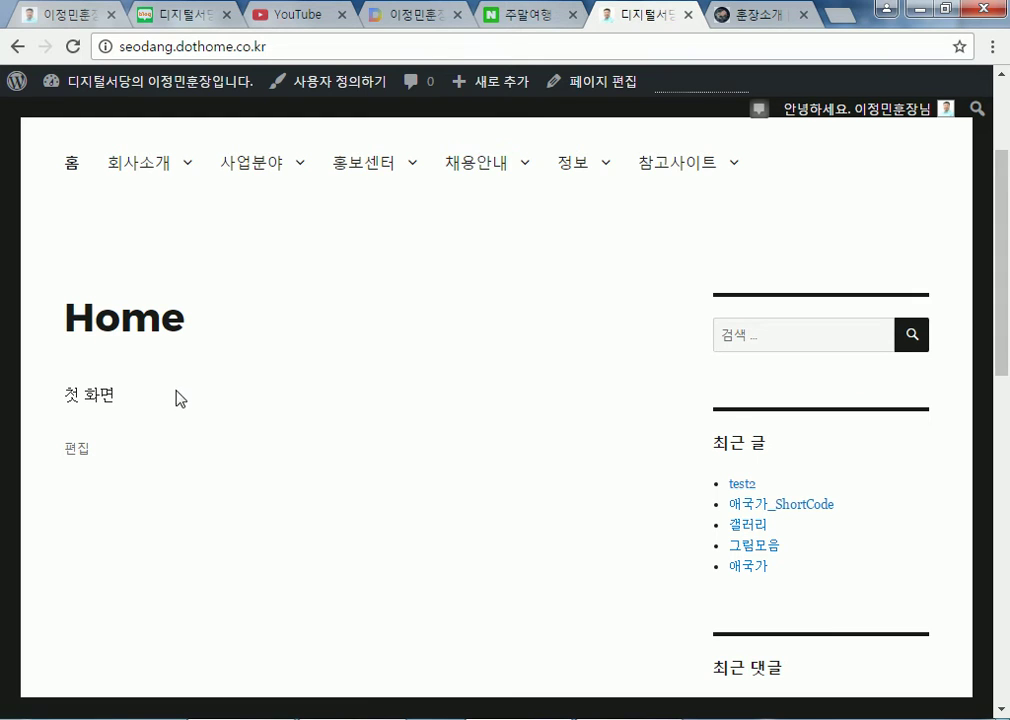
{"action": "left_click", "coordinate": [193, 90]}
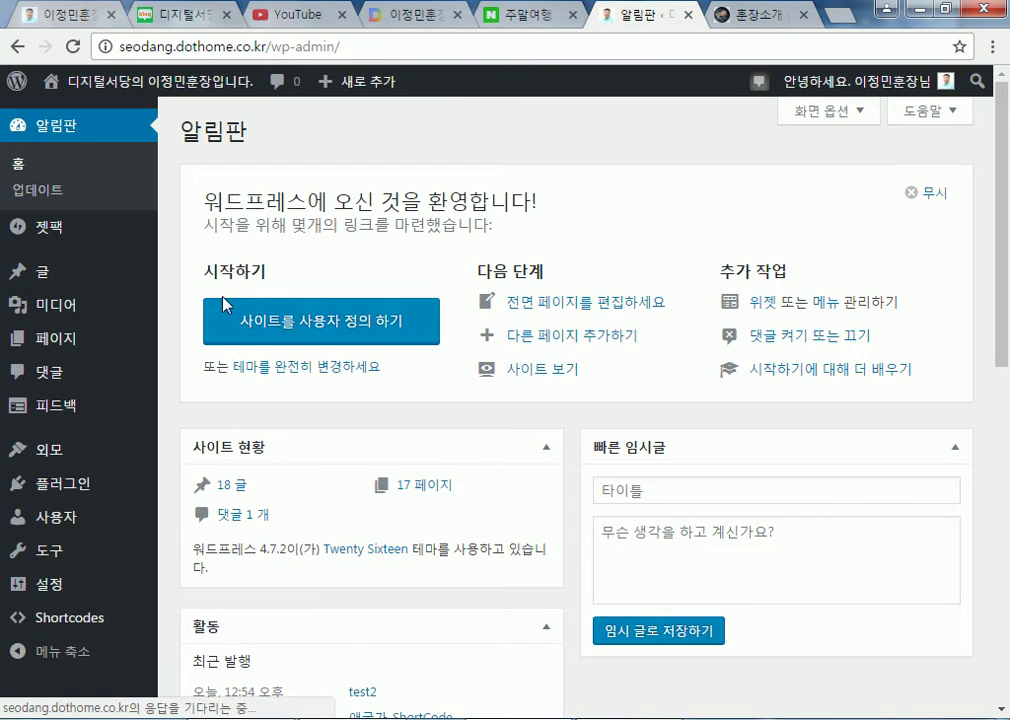
Switch the front page display to 최근 글 in the reading settings and save
{"action": "mouse_move", "coordinate": [66, 562]}
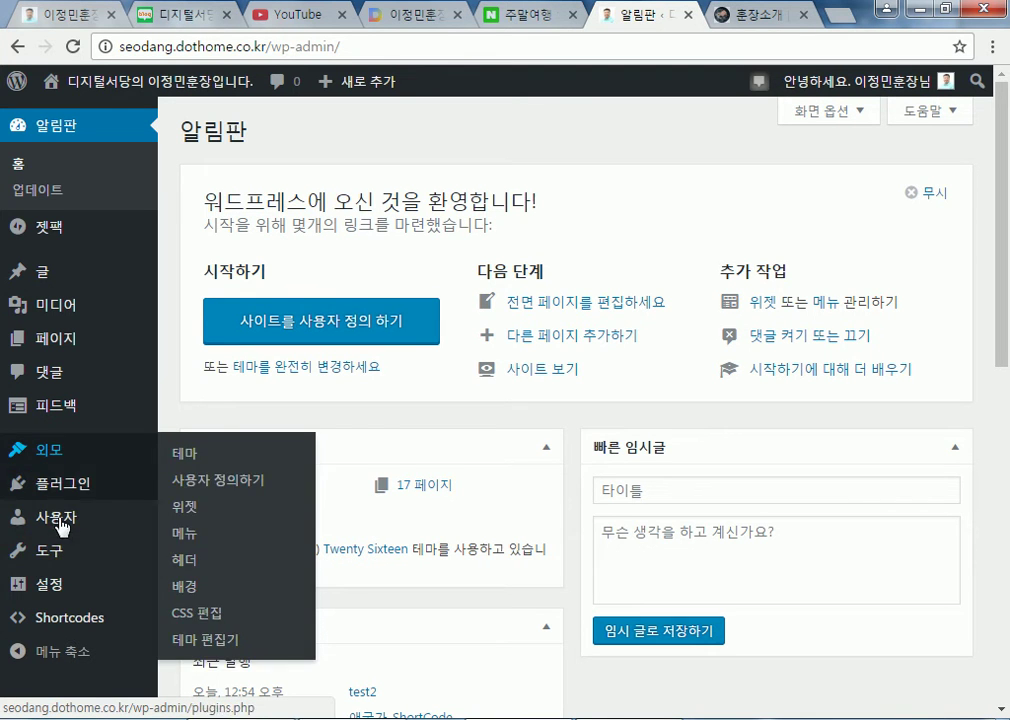
{"action": "mouse_move", "coordinate": [60, 584]}
{"action": "left_click", "coordinate": [192, 554]}
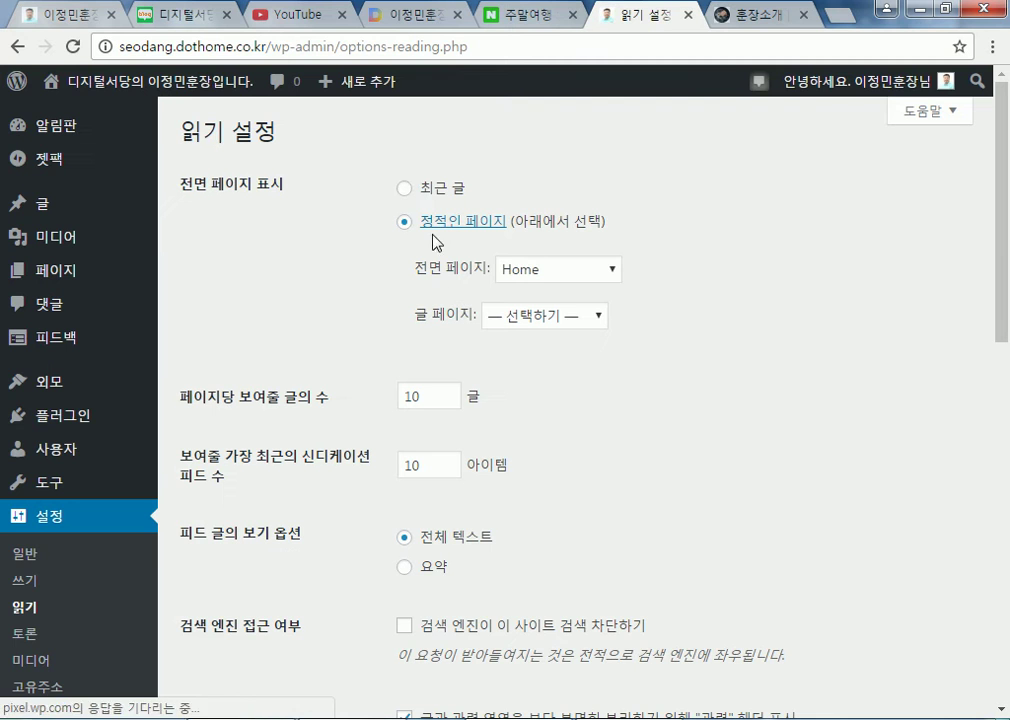
{"action": "left_click", "coordinate": [404, 188]}
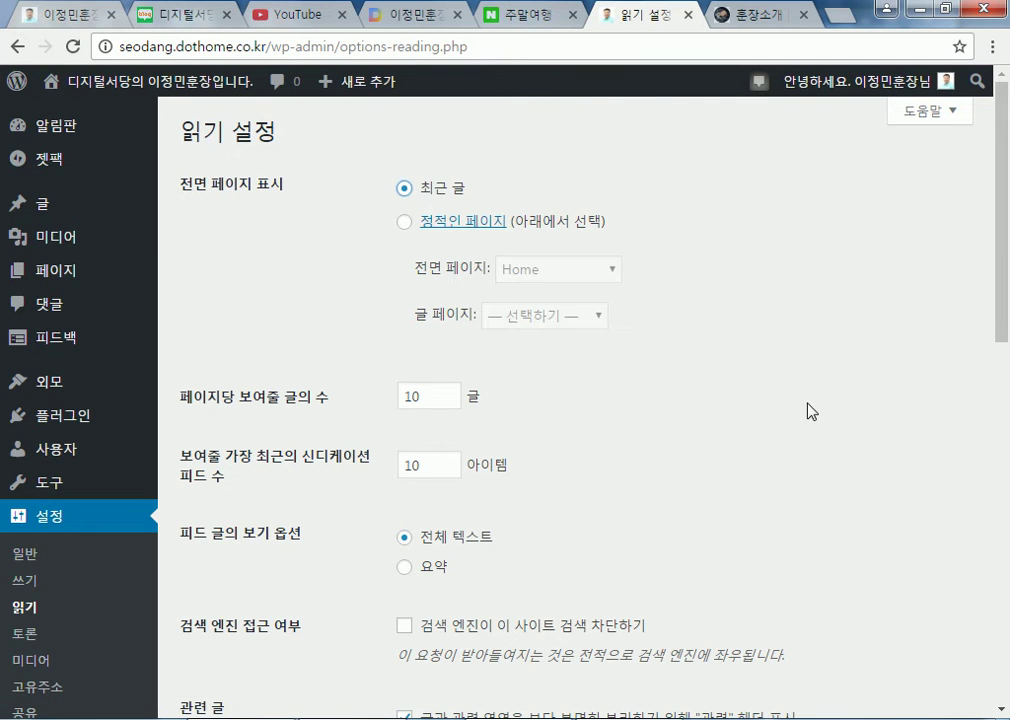
{"action": "scroll", "coordinate": [334, 435], "scroll_direction": "down", "scroll_amount": 10}
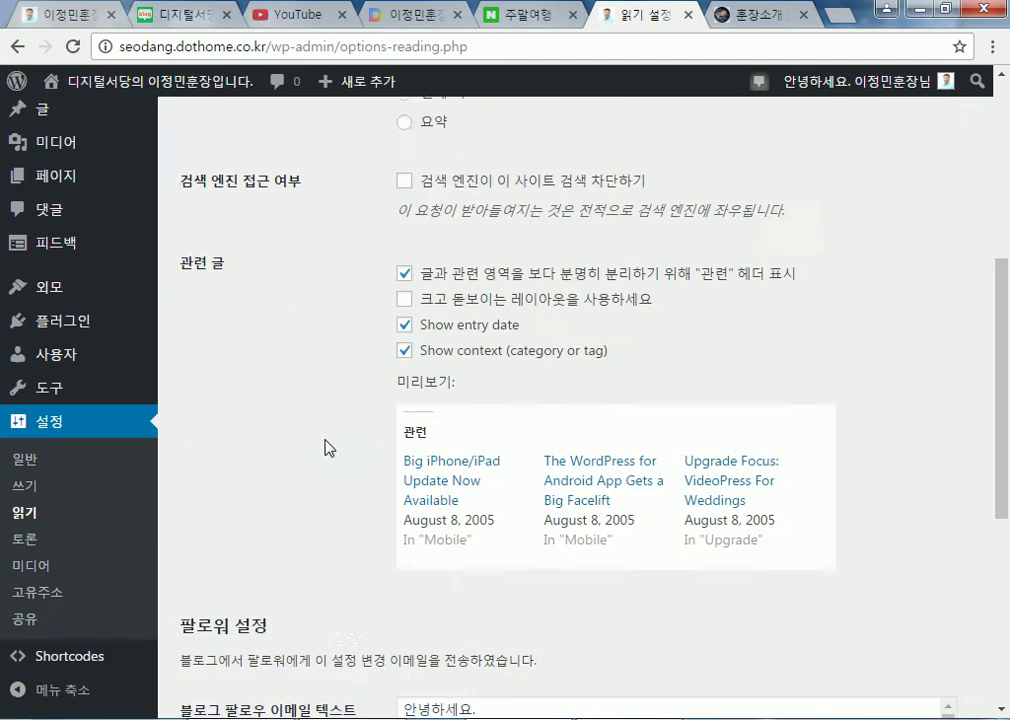
{"action": "left_click", "coordinate": [268, 614]}
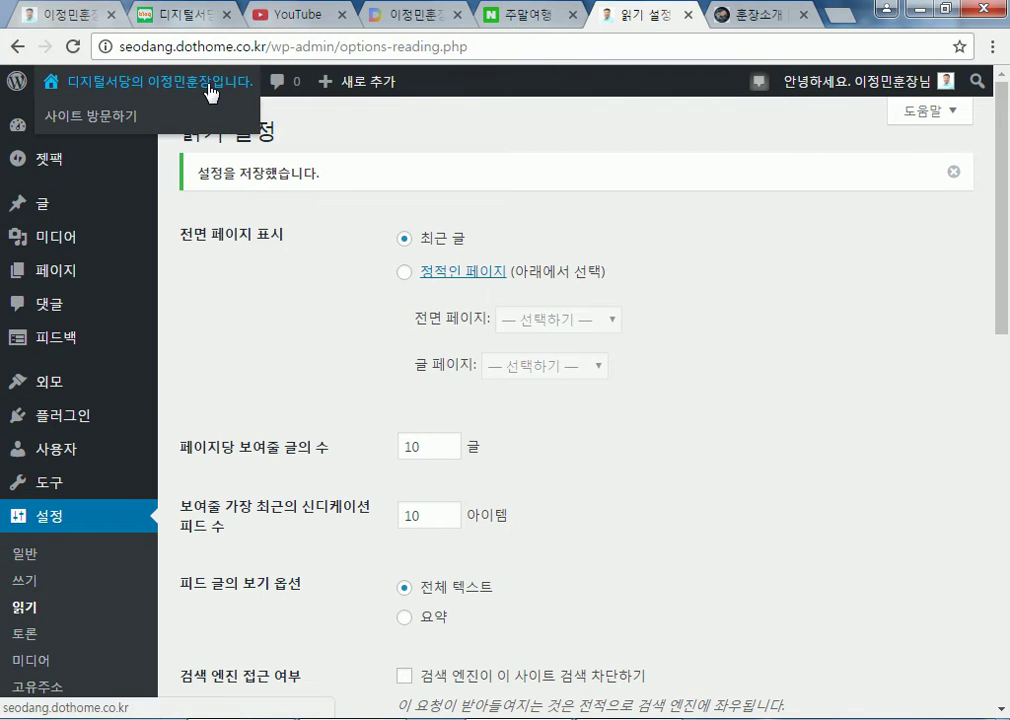
{"action": "left_click", "coordinate": [209, 86]}
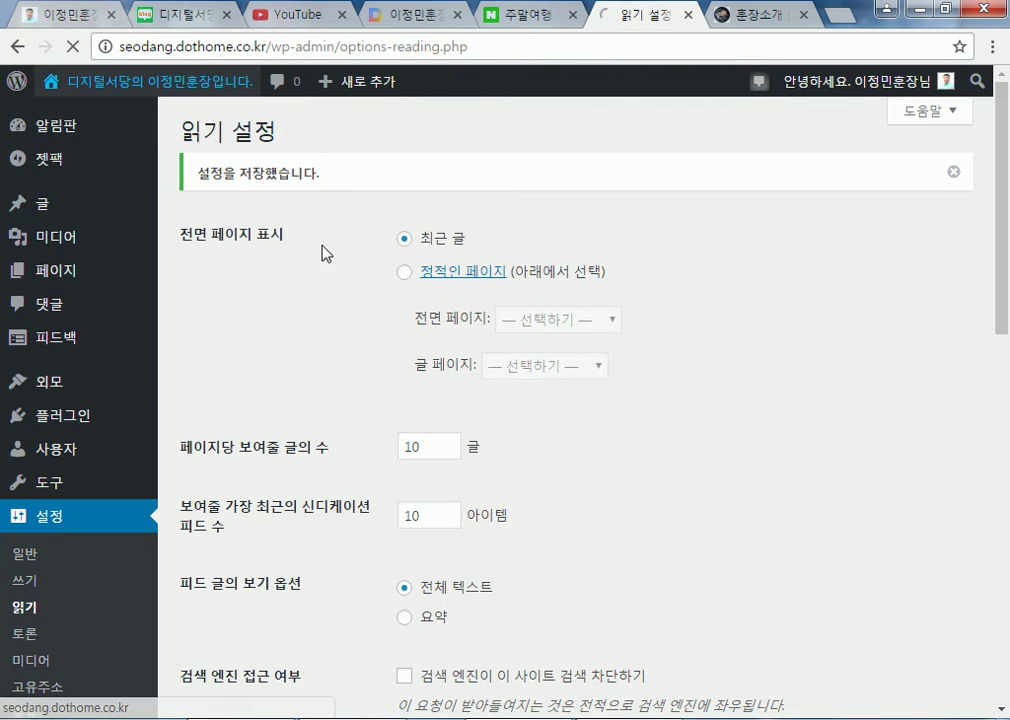
Scroll the live front page and open 사업분야 > 주요사업
{"action": "scroll", "coordinate": [568, 455], "scroll_direction": "down", "scroll_amount": 4}
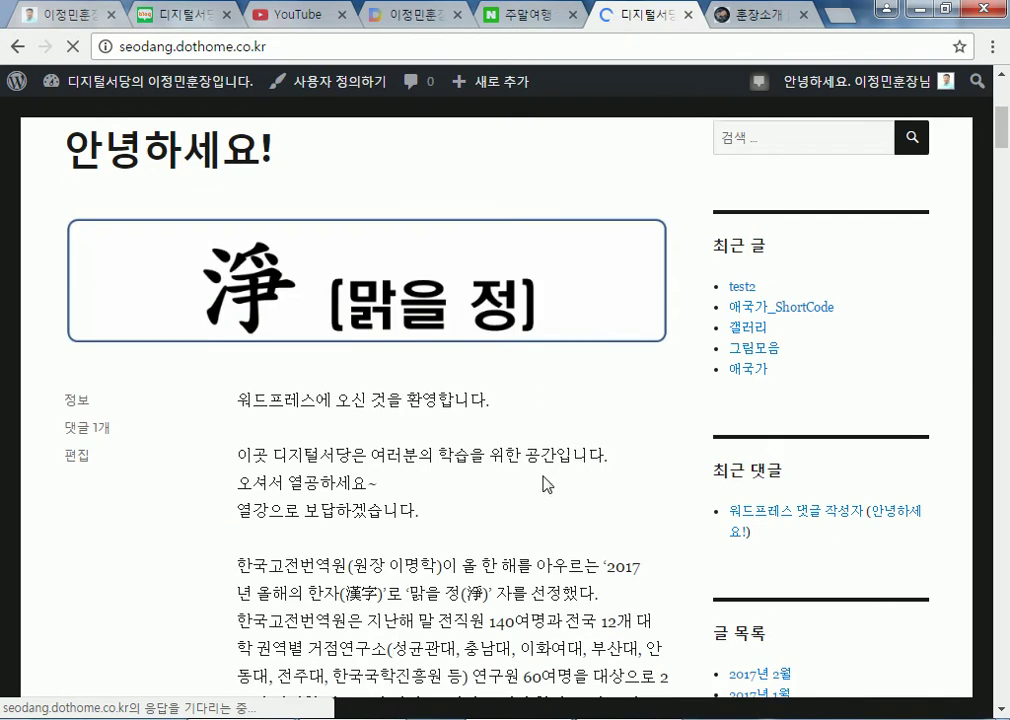
{"action": "scroll", "coordinate": [578, 463], "scroll_direction": "down", "scroll_amount": 4}
{"action": "scroll", "coordinate": [555, 400], "scroll_direction": "up", "scroll_amount": 1}
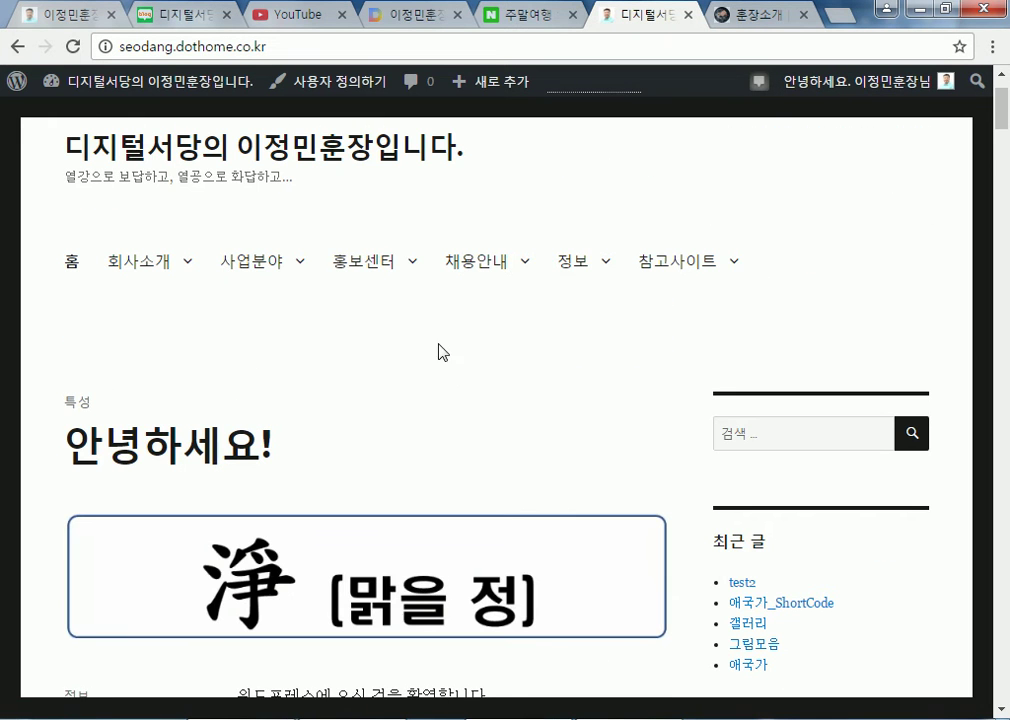
{"action": "mouse_move", "coordinate": [270, 268]}
{"action": "left_click", "coordinate": [244, 316]}
{"action": "scroll", "coordinate": [444, 330], "scroll_direction": "down", "scroll_amount": 5}
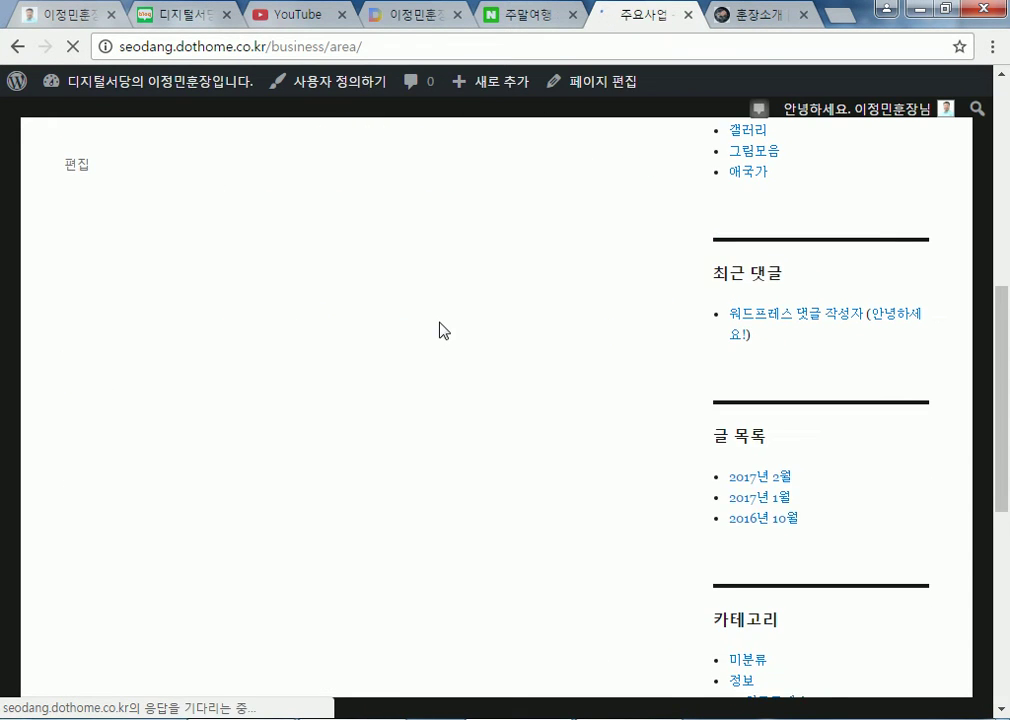
{"action": "scroll", "coordinate": [440, 329], "scroll_direction": "up", "scroll_amount": 4}
{"action": "scroll", "coordinate": [131, 208], "scroll_direction": "up", "scroll_amount": 2}
Return home to check the latest-posts list starting with test2, then go to the dashboard
{"action": "left_click", "coordinate": [116, 262]}
{"action": "scroll", "coordinate": [238, 315], "scroll_direction": "down", "scroll_amount": 4}
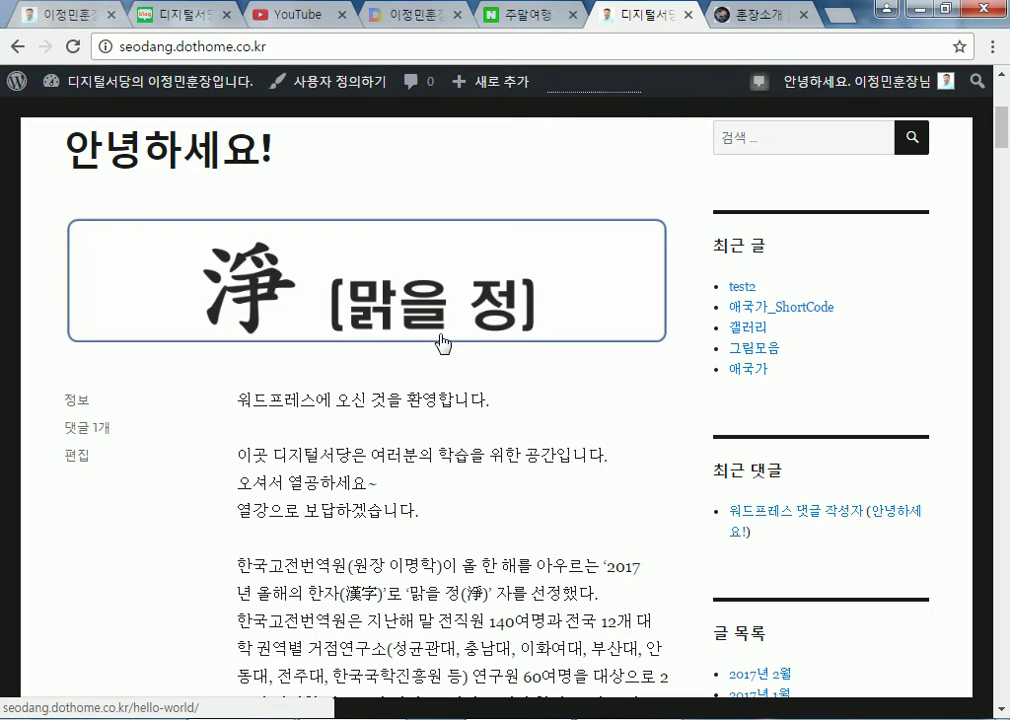
{"action": "scroll", "coordinate": [458, 354], "scroll_direction": "down", "scroll_amount": 12}
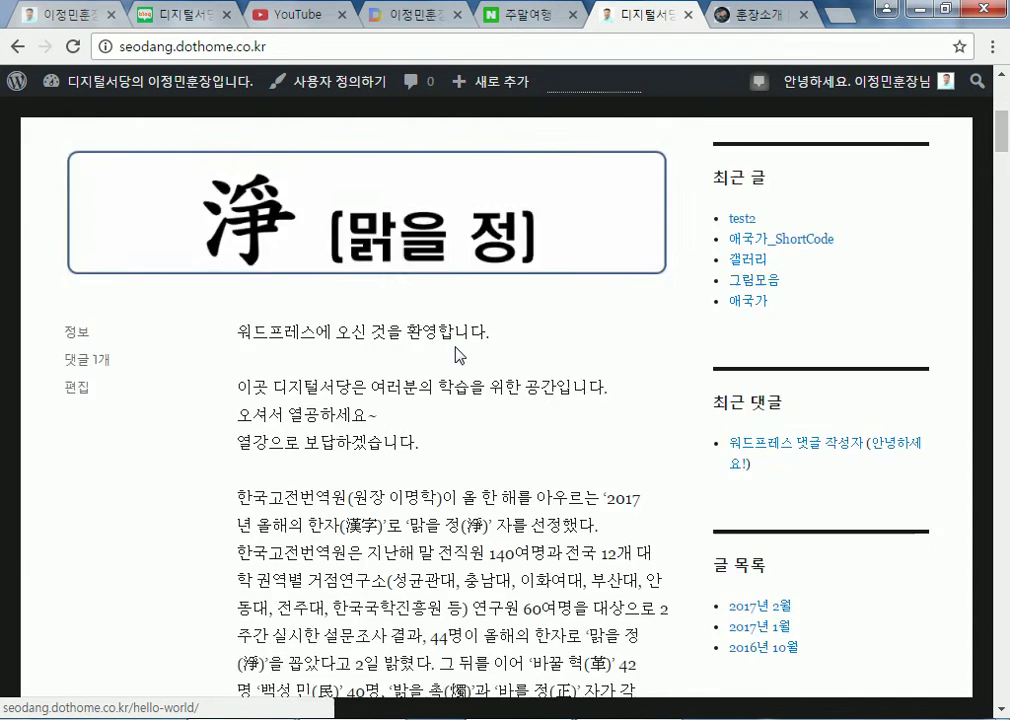
{"action": "scroll", "coordinate": [415, 388], "scroll_direction": "up", "scroll_amount": 5}
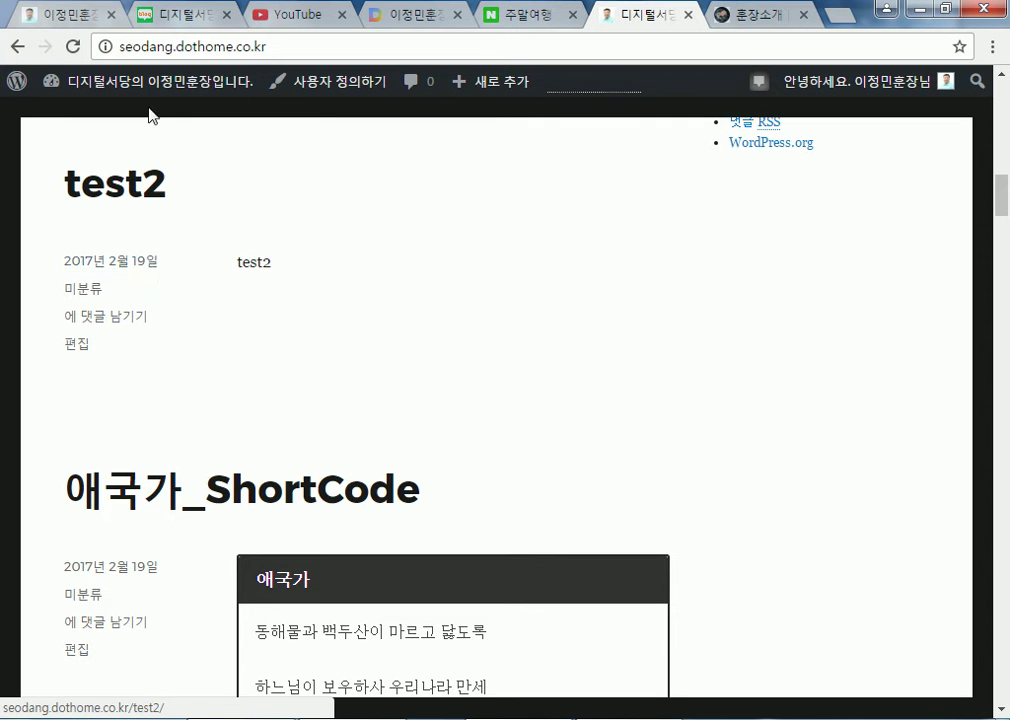
{"action": "mouse_move", "coordinate": [115, 80]}
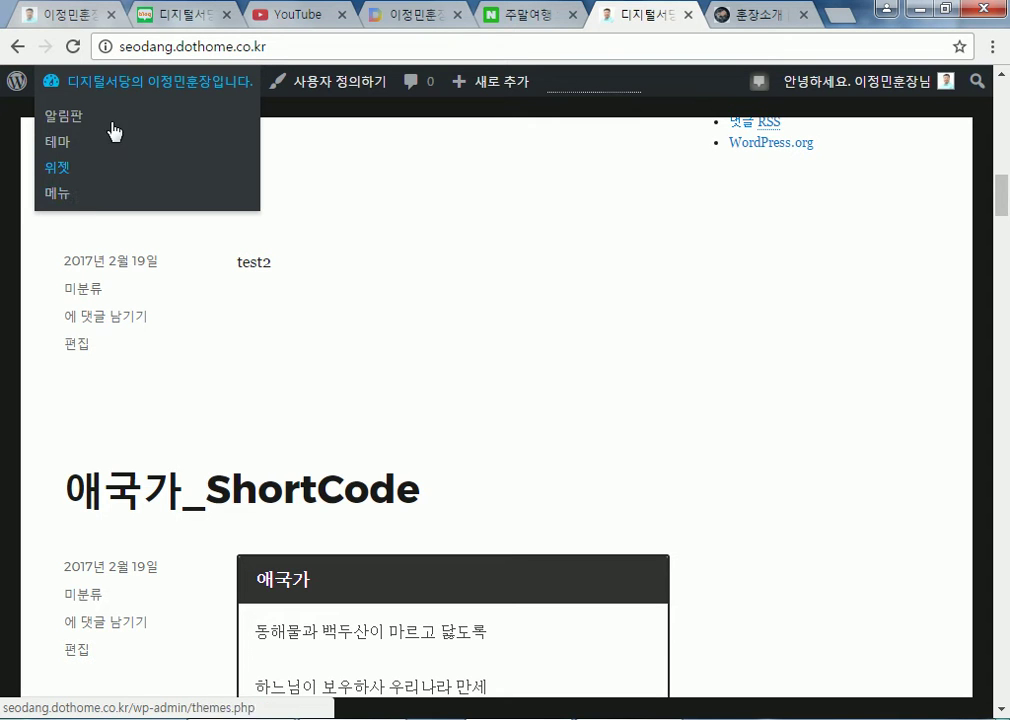
{"action": "left_click", "coordinate": [110, 82]}
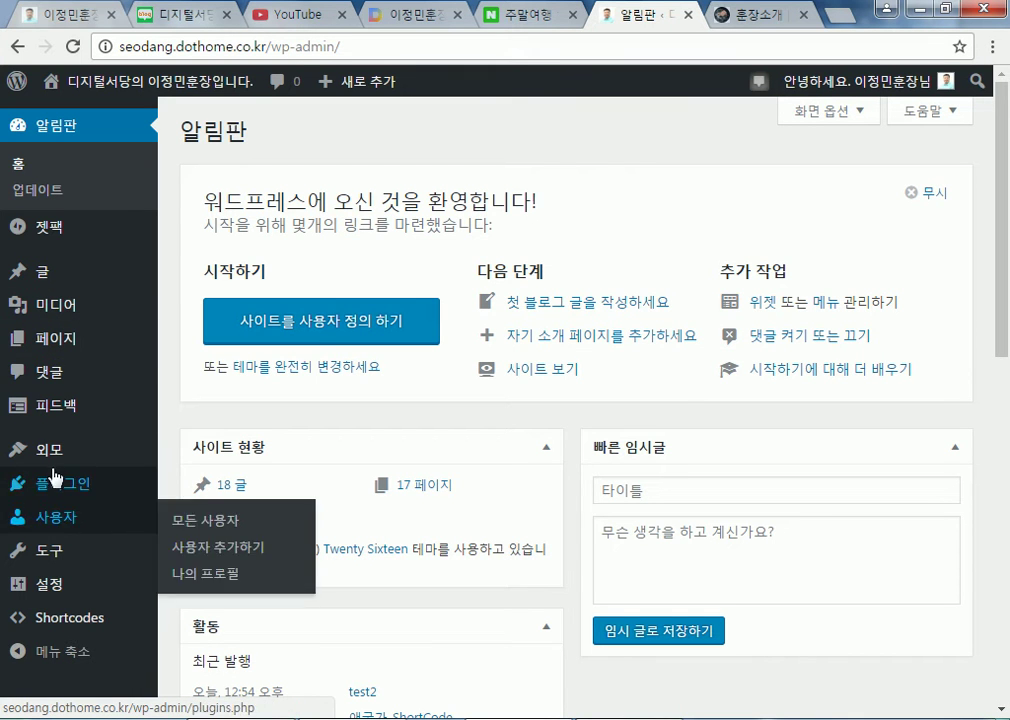
Activate Twenty Fourteen in place of Twenty Sixteen from the installed themes list
{"action": "mouse_move", "coordinate": [128, 85]}
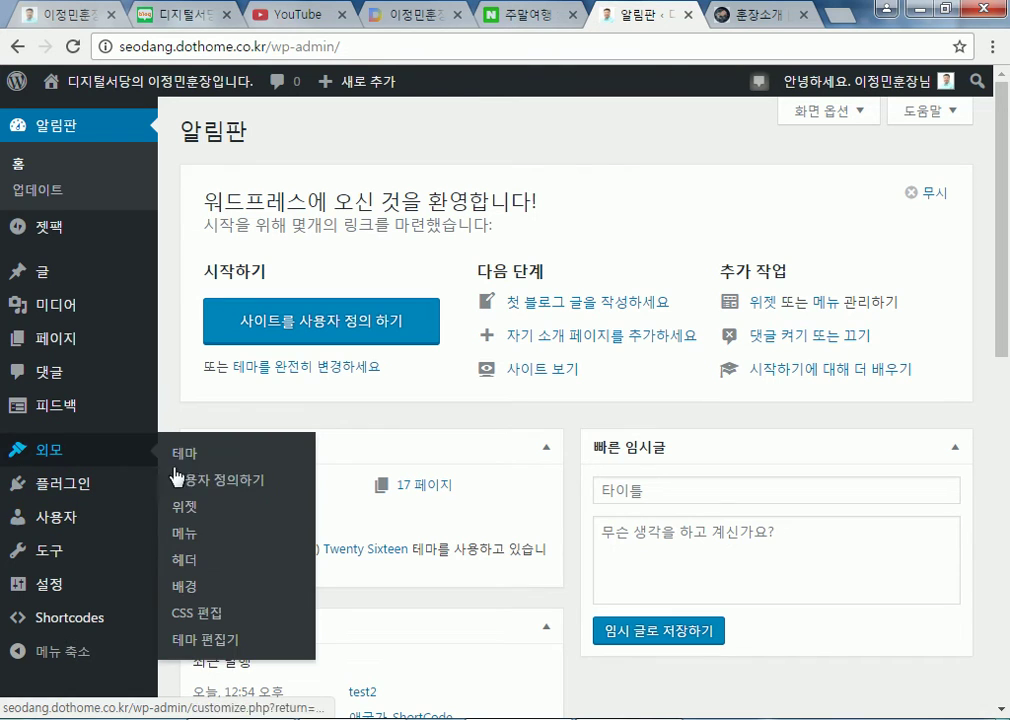
{"action": "left_click", "coordinate": [176, 449]}
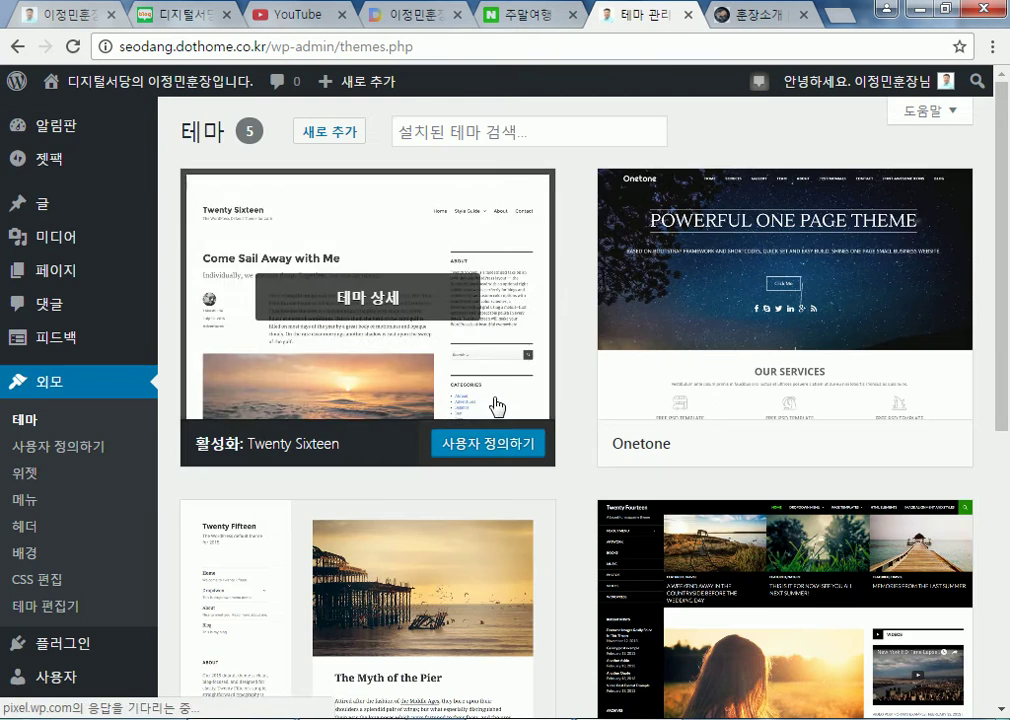
{"action": "scroll", "coordinate": [612, 428], "scroll_direction": "down", "scroll_amount": 4}
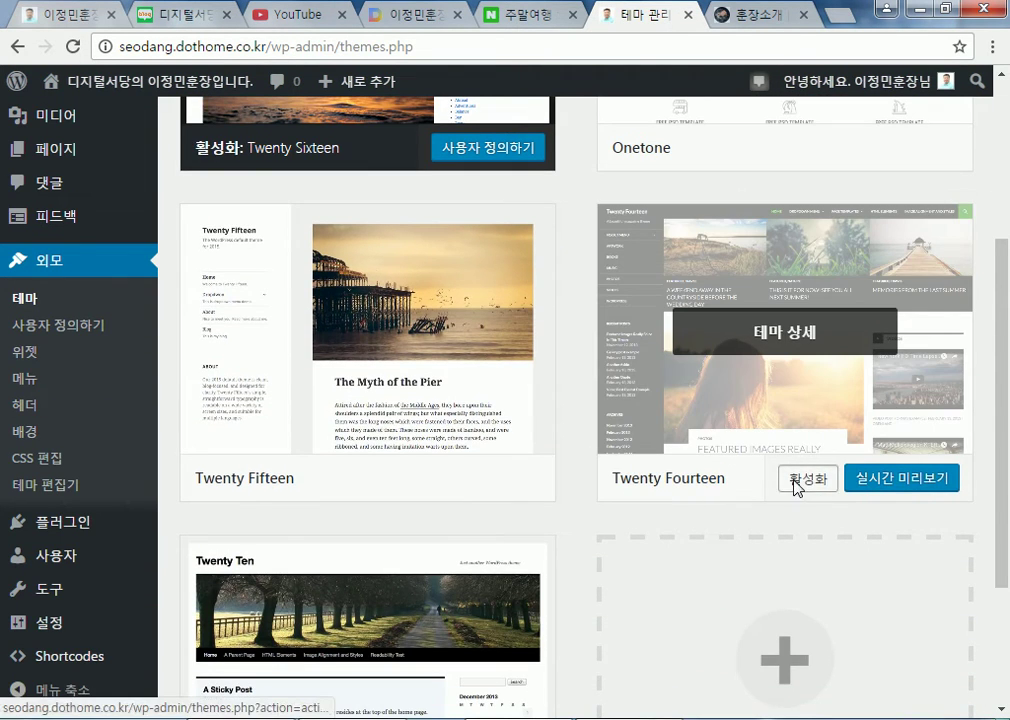
{"action": "left_click", "coordinate": [40, 525]}
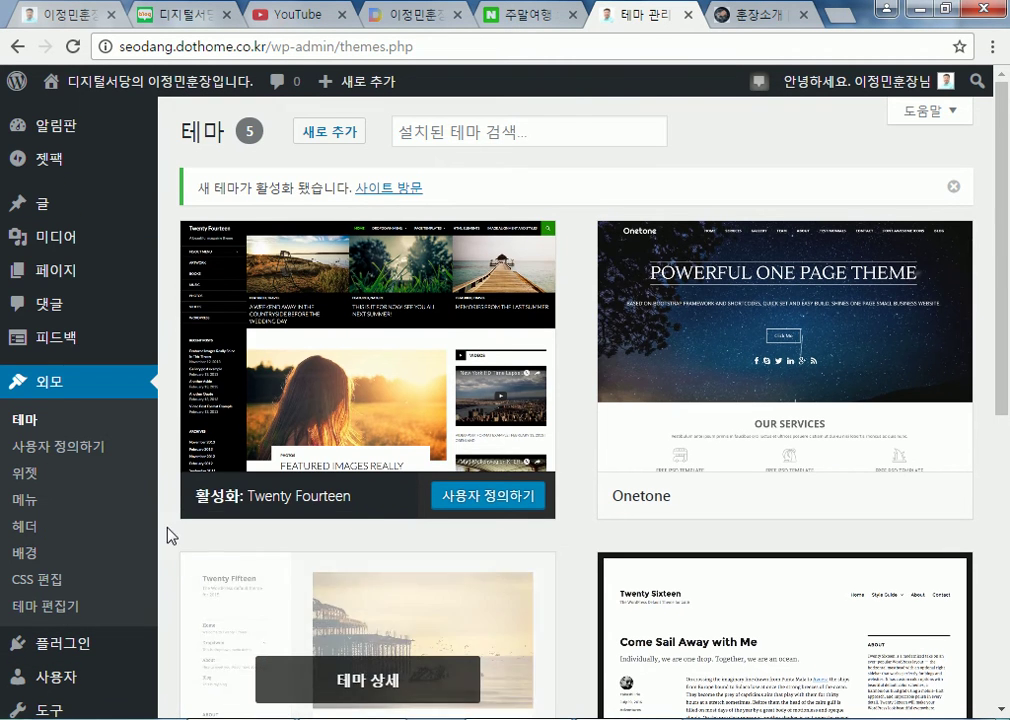
{"action": "mouse_move", "coordinate": [72, 270]}
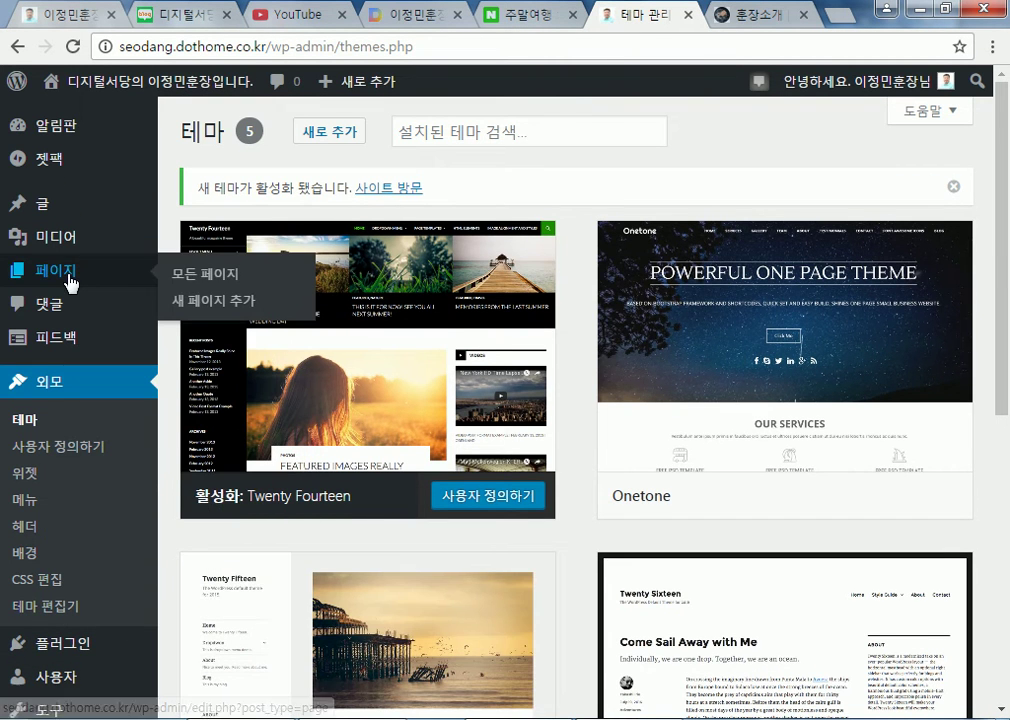
Start a new page titled 전체글 읽기
{"action": "left_click", "coordinate": [215, 308]}
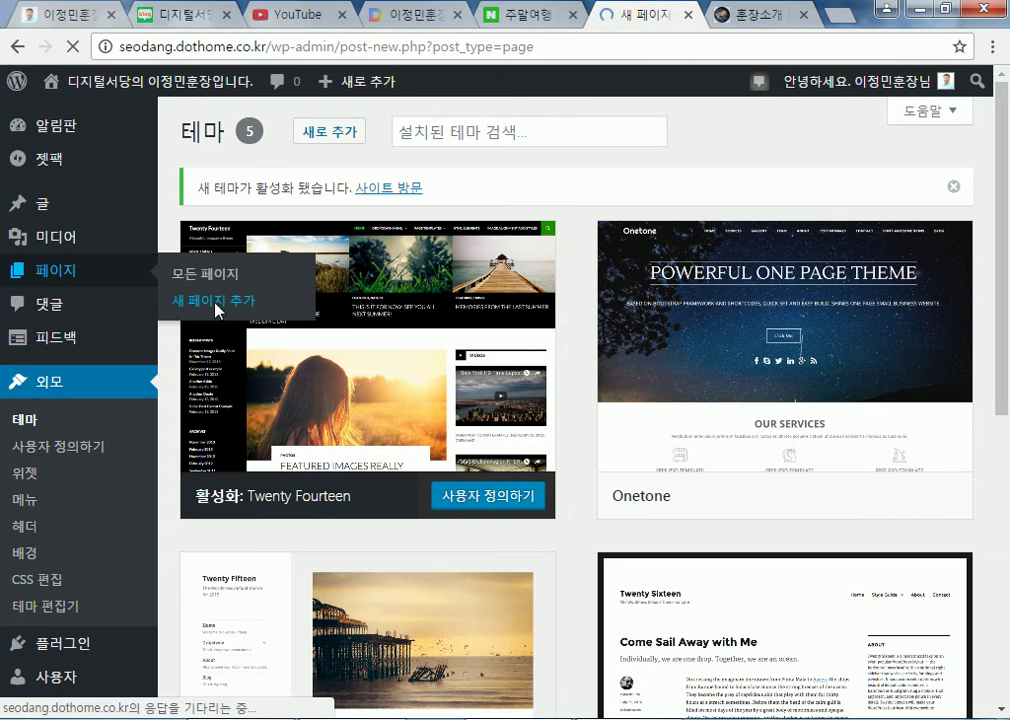
{"action": "type", "text": "wjswprmf dlfrrl"}
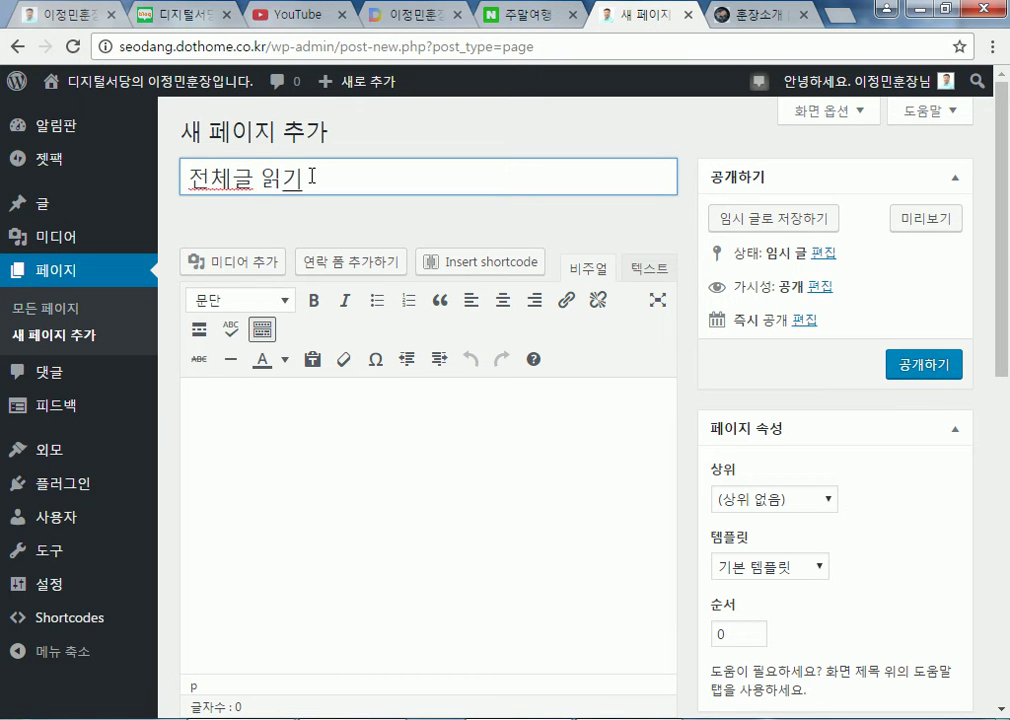
{"action": "key", "text": "Tab"}
{"action": "scroll", "coordinate": [421, 400], "scroll_direction": "down", "scroll_amount": 7}
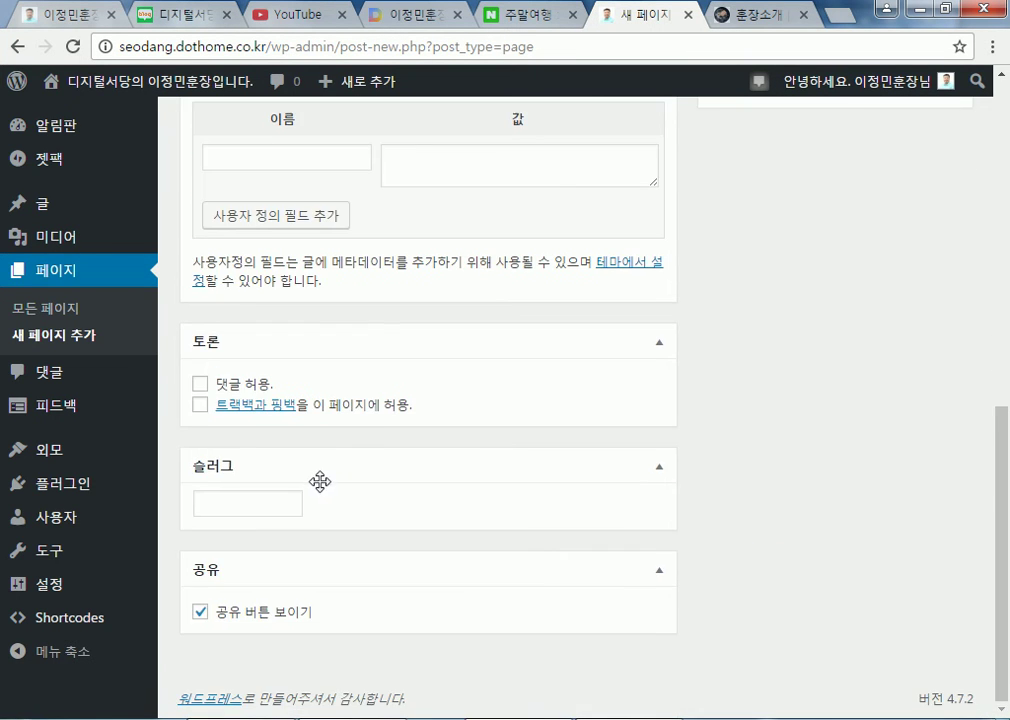
Enter 'blo' in the page's slug field and publish the page
{"action": "left_click", "coordinate": [235, 508]}
{"action": "type", "text": "blog"}
{"action": "scroll", "coordinate": [242, 468], "scroll_direction": "up", "scroll_amount": 10}
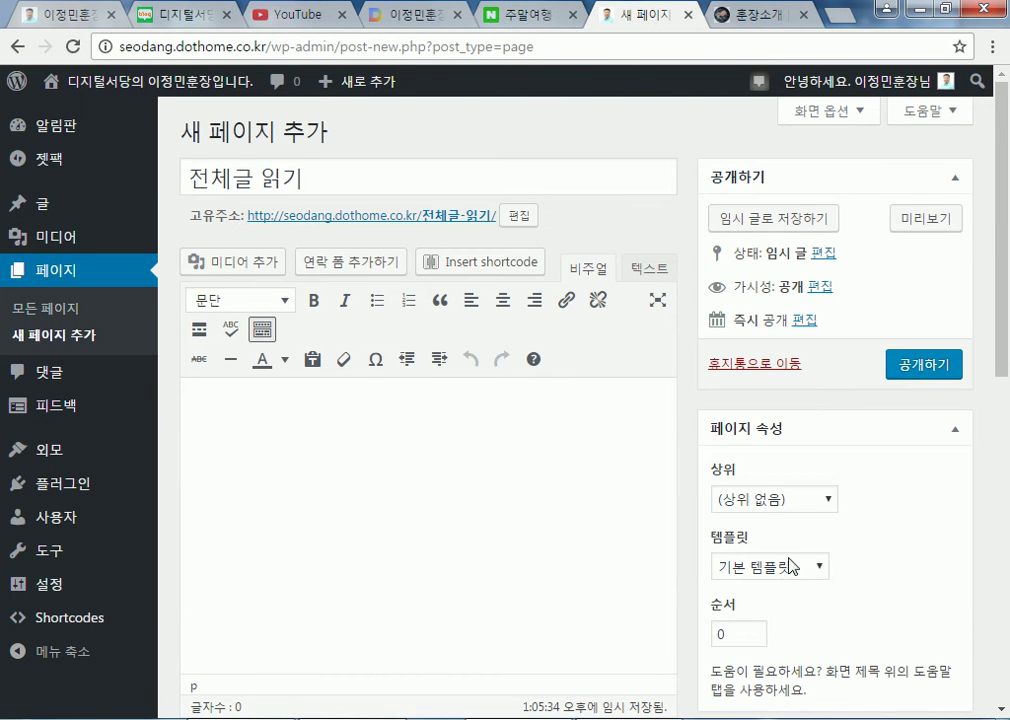
{"action": "left_click", "coordinate": [905, 365]}
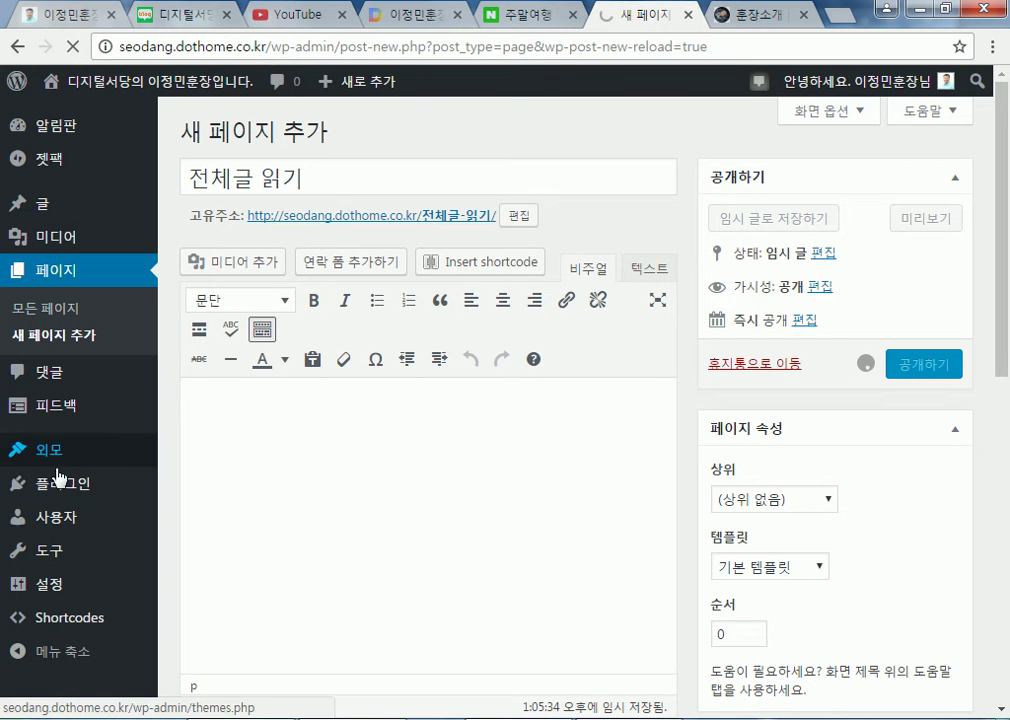
{"action": "mouse_move", "coordinate": [54, 582]}
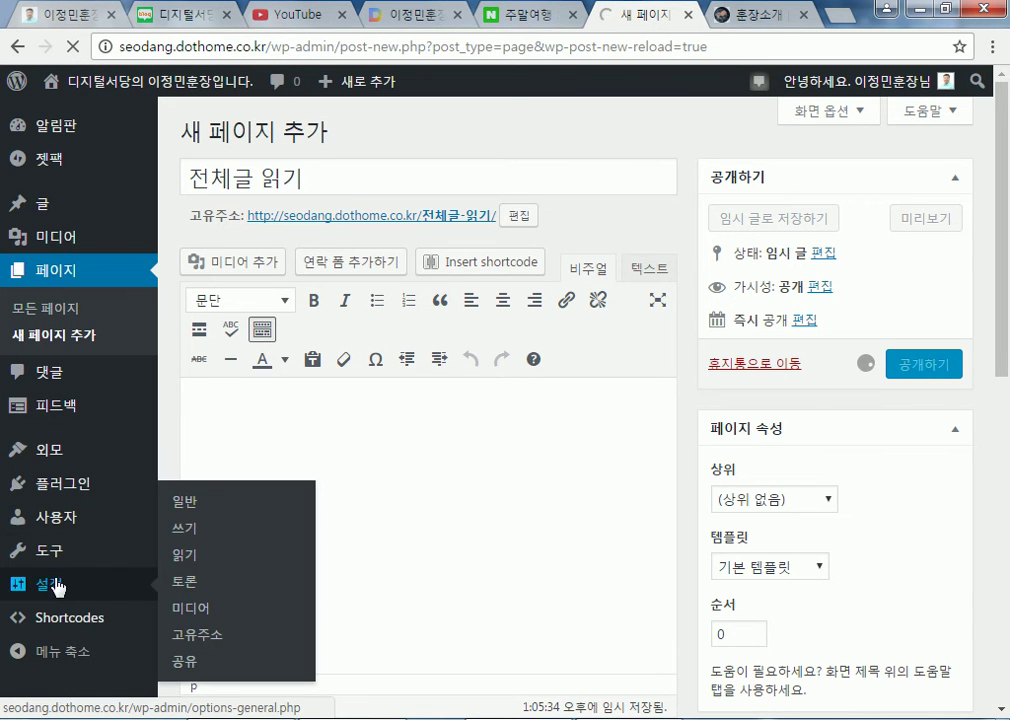
In Reading settings, choose a static front page: Home as front page, 전체글 읽기 as posts page
{"action": "left_click", "coordinate": [196, 556]}
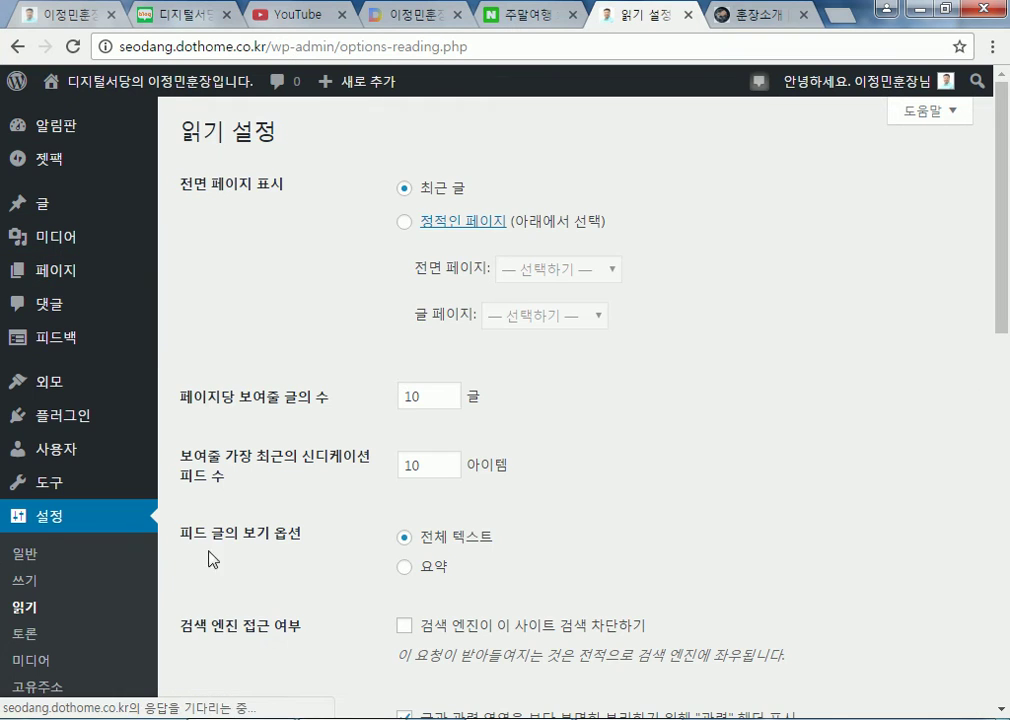
{"action": "left_click", "coordinate": [405, 223]}
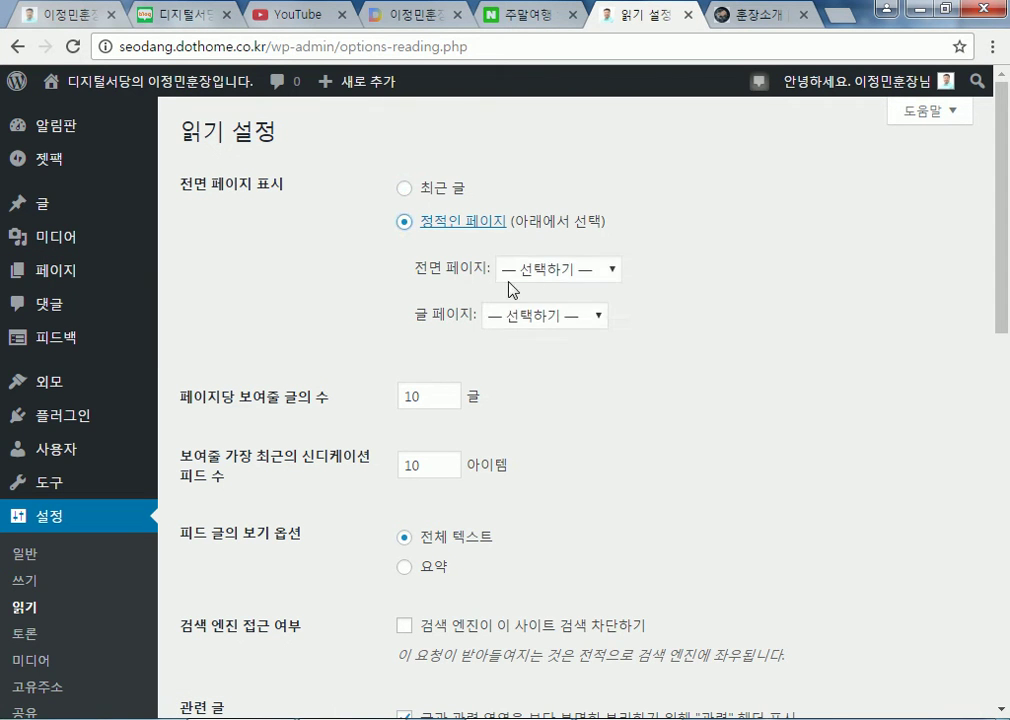
{"action": "left_click", "coordinate": [543, 270]}
{"action": "left_click", "coordinate": [533, 313]}
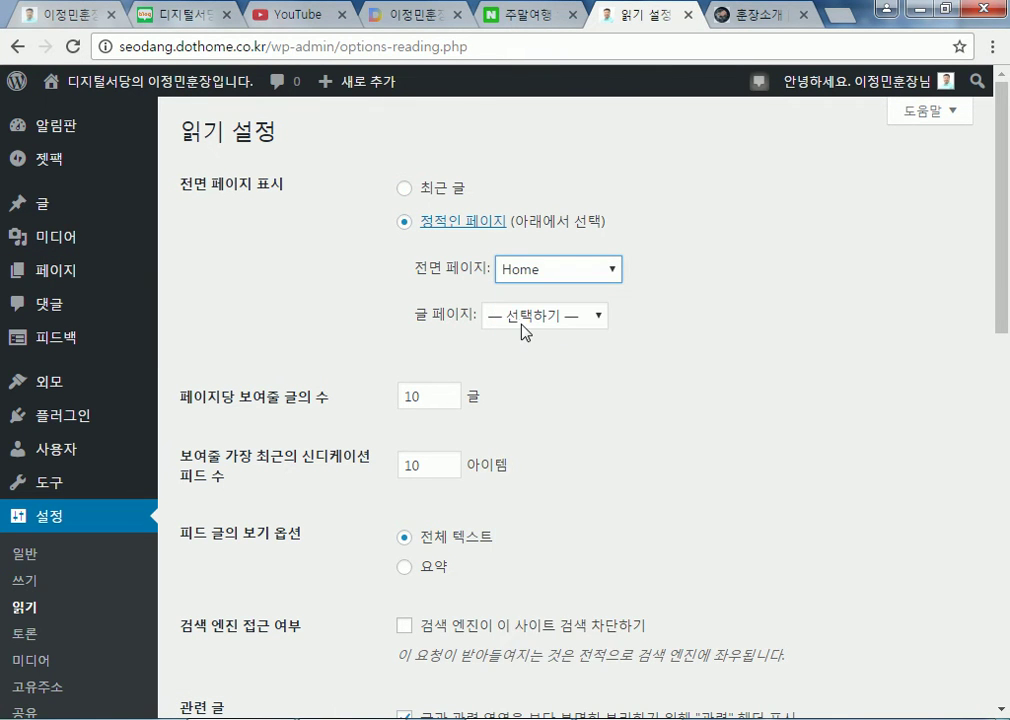
{"action": "left_click", "coordinate": [525, 316]}
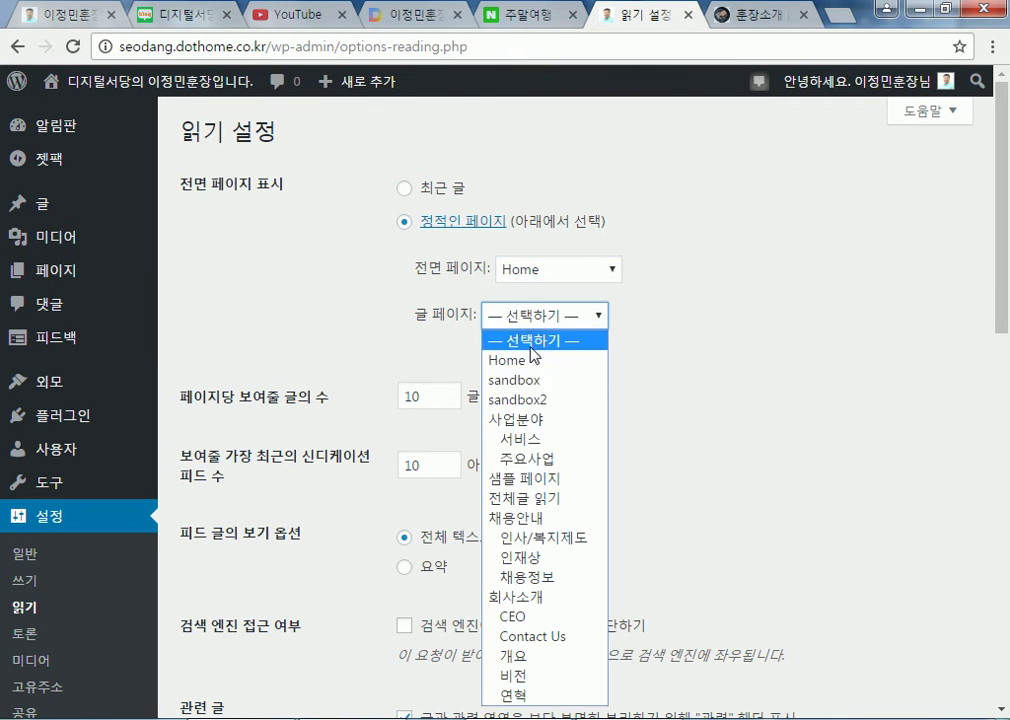
{"action": "left_click", "coordinate": [530, 497]}
Save the reading settings and go to the live site
{"action": "scroll", "coordinate": [714, 437], "scroll_direction": "down", "scroll_amount": 4}
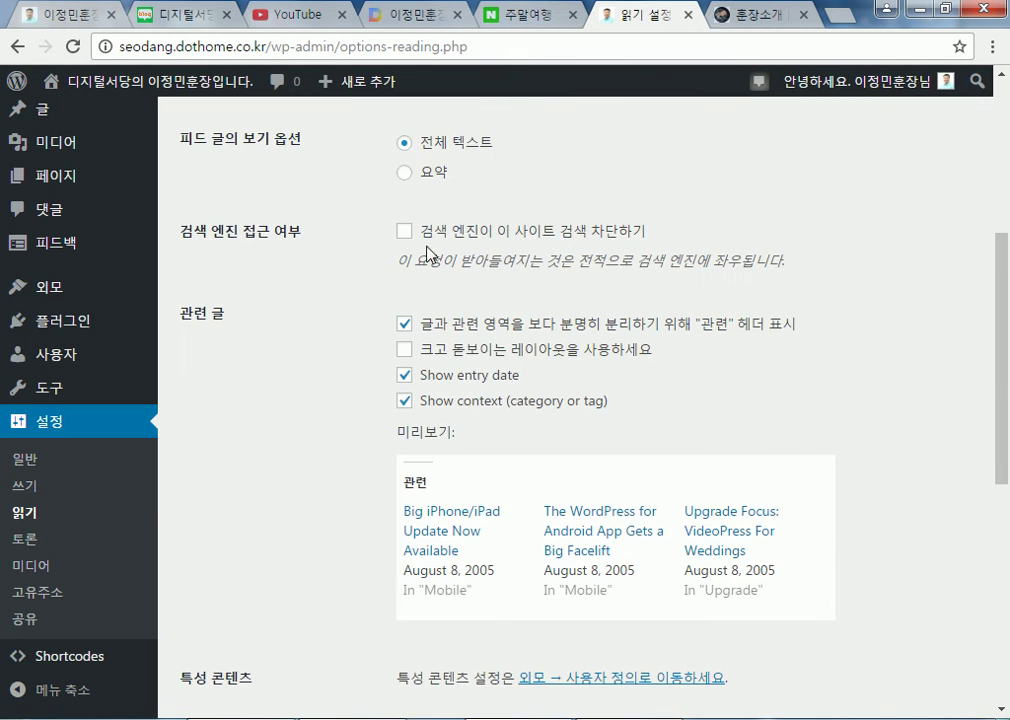
{"action": "scroll", "coordinate": [282, 379], "scroll_direction": "down", "scroll_amount": 3}
{"action": "scroll", "coordinate": [245, 610], "scroll_direction": "down", "scroll_amount": 2}
{"action": "left_click", "coordinate": [240, 617]}
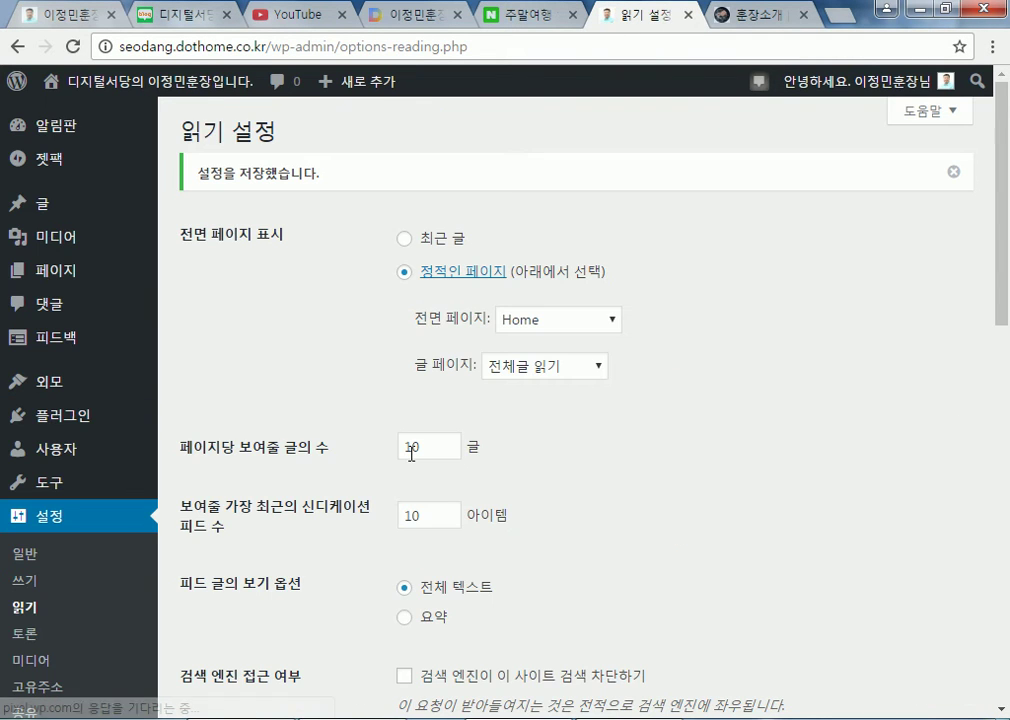
{"action": "left_click", "coordinate": [149, 86]}
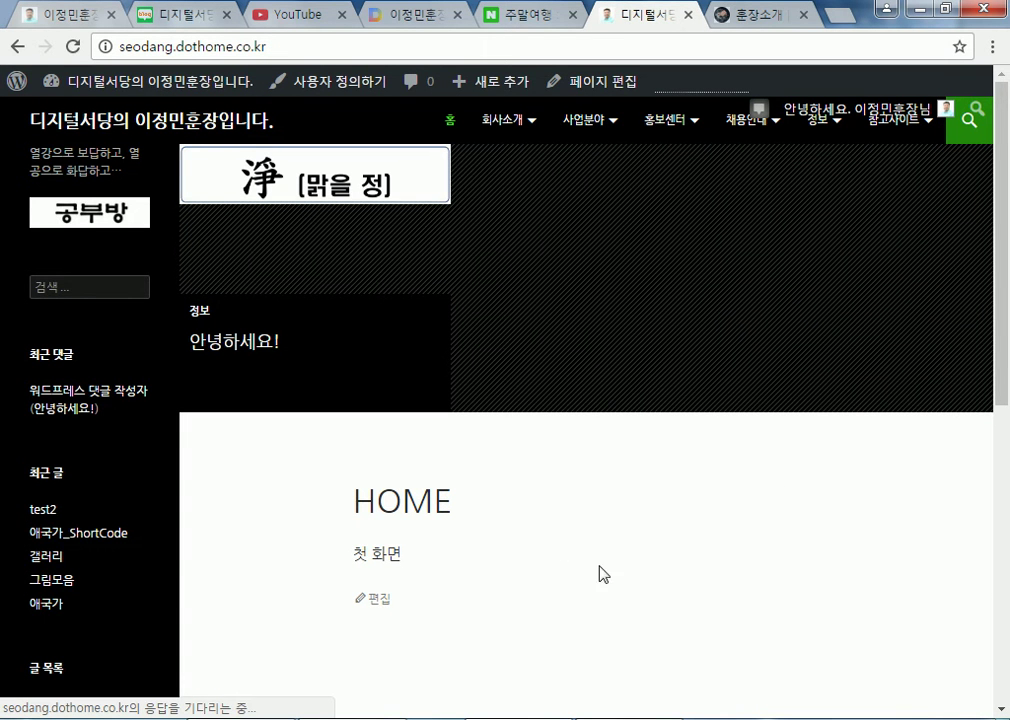
Scroll the live front page to confirm it shows HOME with its 첫 화면 text
{"action": "scroll", "coordinate": [376, 540], "scroll_direction": "down", "scroll_amount": 4}
{"action": "scroll", "coordinate": [376, 540], "scroll_direction": "down", "scroll_amount": 2}
{"action": "scroll", "coordinate": [376, 540], "scroll_direction": "up", "scroll_amount": 6}
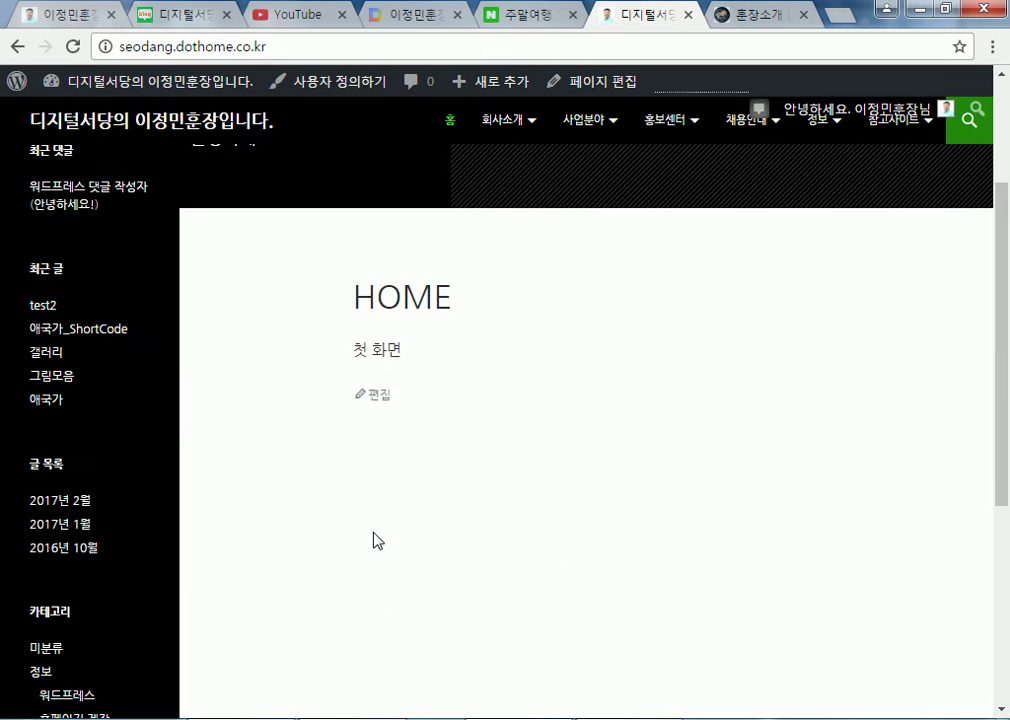
{"action": "scroll", "coordinate": [366, 535], "scroll_direction": "down", "scroll_amount": 3}
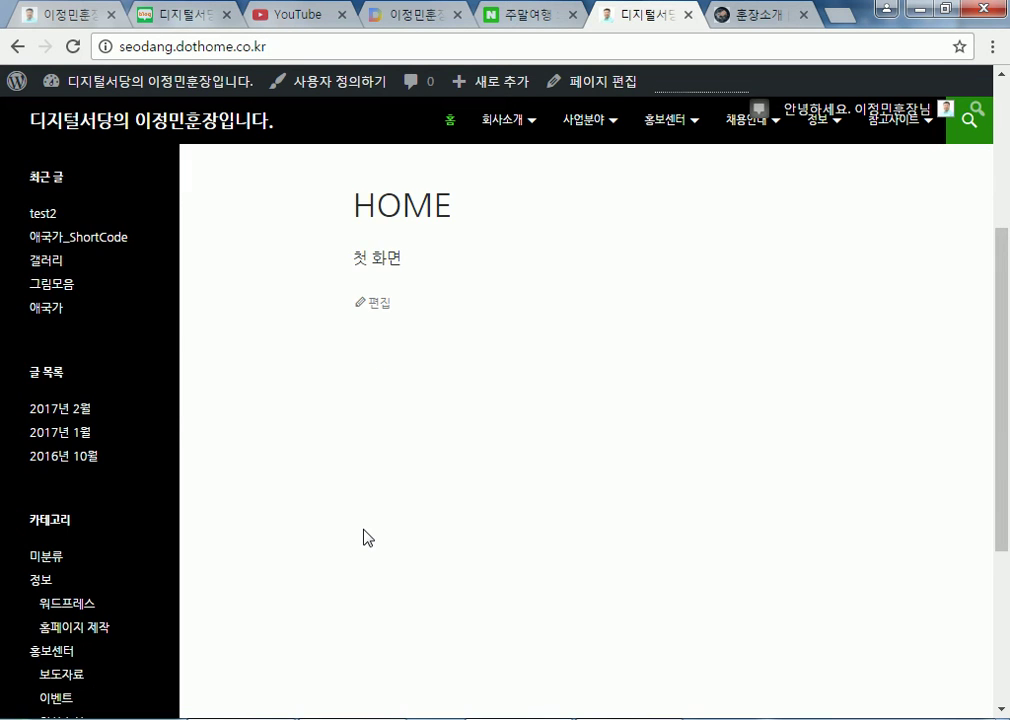
{"action": "scroll", "coordinate": [364, 535], "scroll_direction": "up", "scroll_amount": 3}
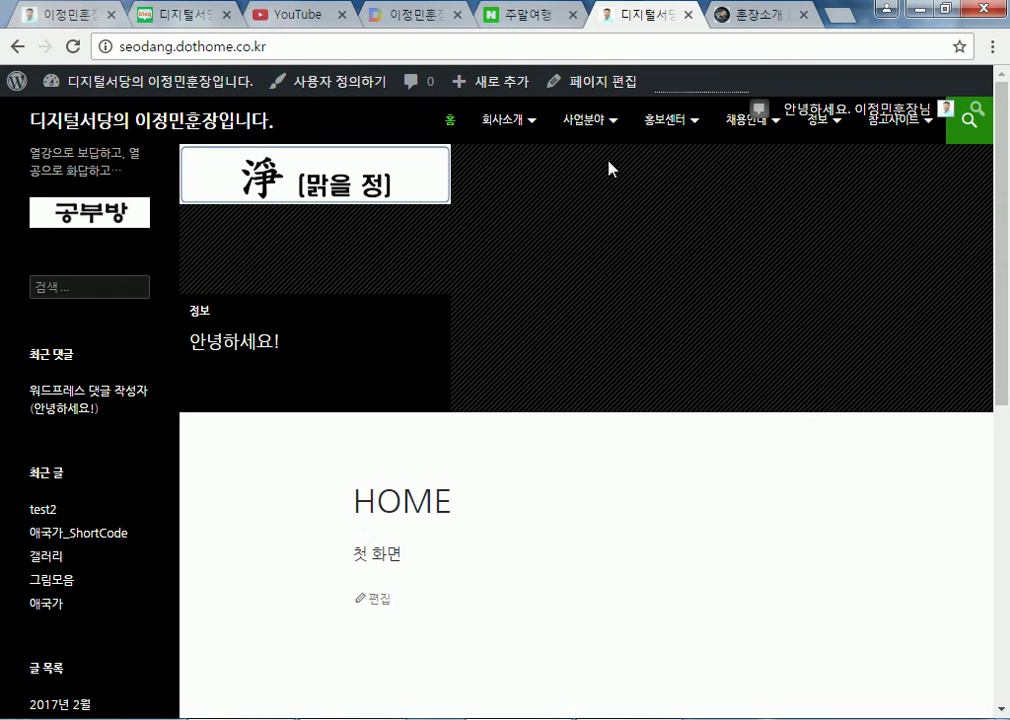
{"action": "mouse_move", "coordinate": [886, 131]}
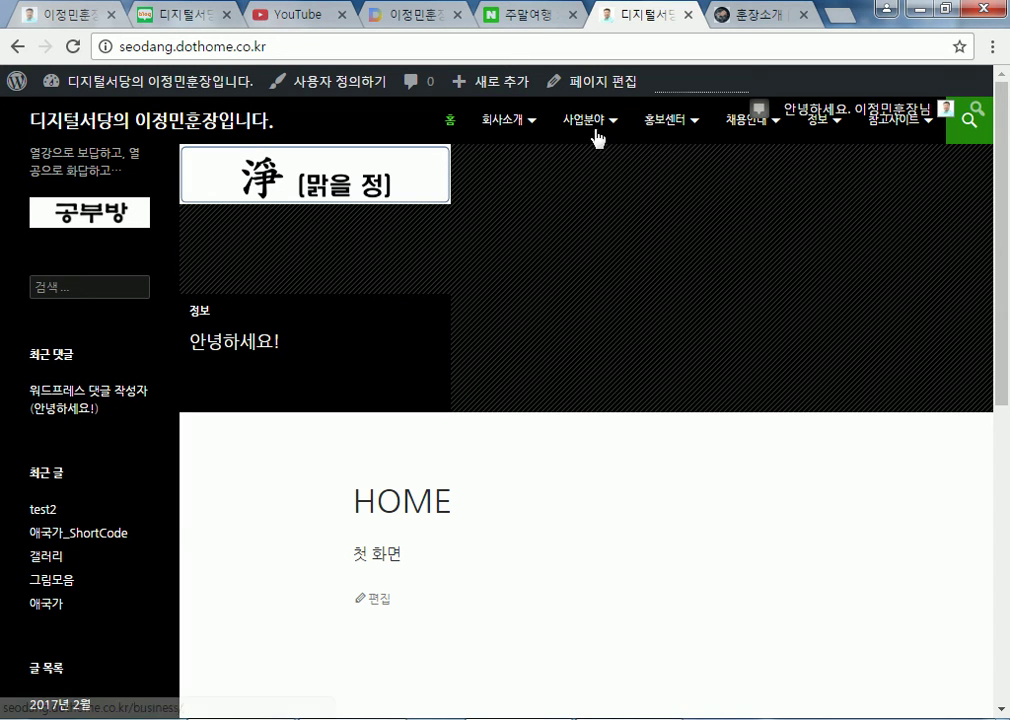
{"action": "mouse_move", "coordinate": [633, 170]}
{"action": "left_click", "coordinate": [338, 47]}
{"action": "left_click", "coordinate": [347, 48]}
Load the site's /blog address and scroll through the listed posts
{"action": "type", "text": "/blog"}
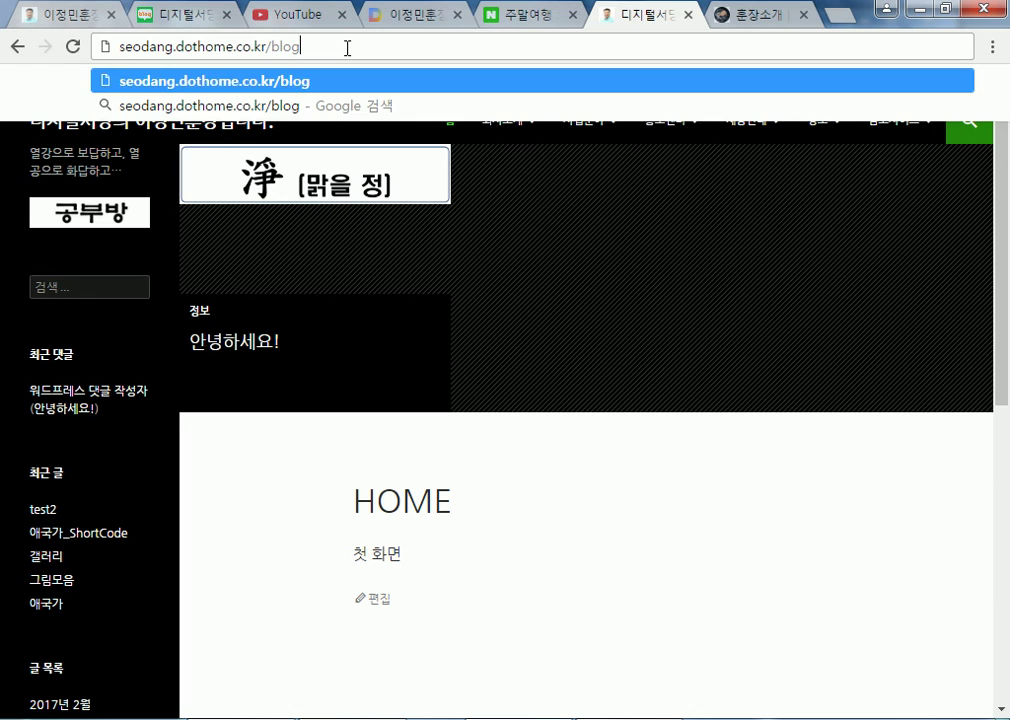
{"action": "key", "text": "Return"}
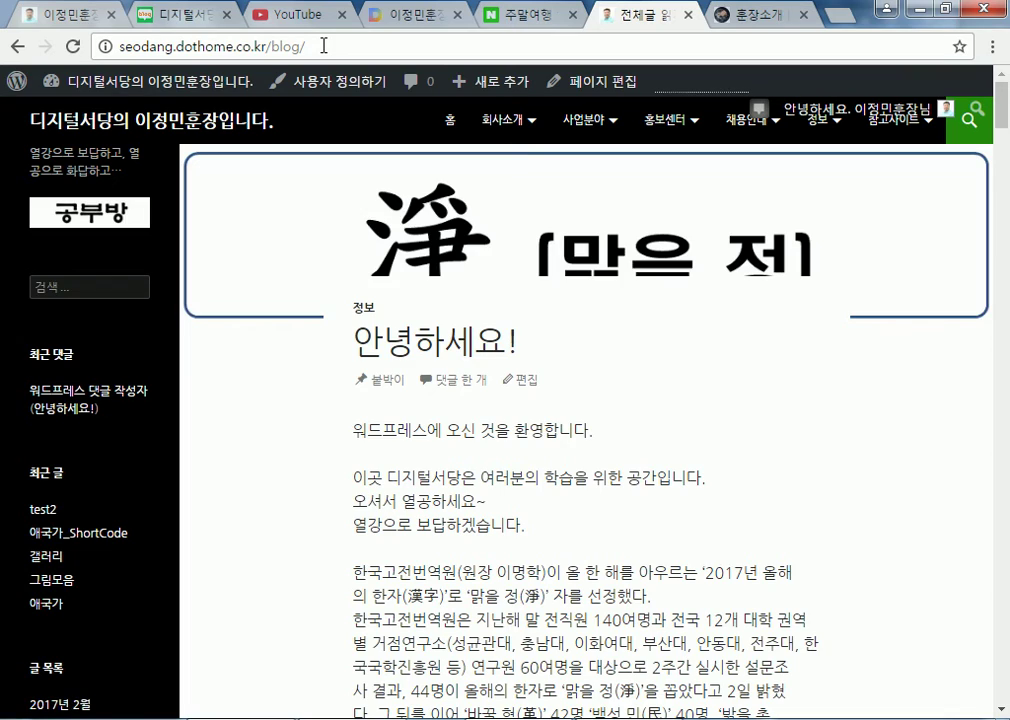
{"action": "scroll", "coordinate": [428, 496], "scroll_direction": "down", "scroll_amount": 20}
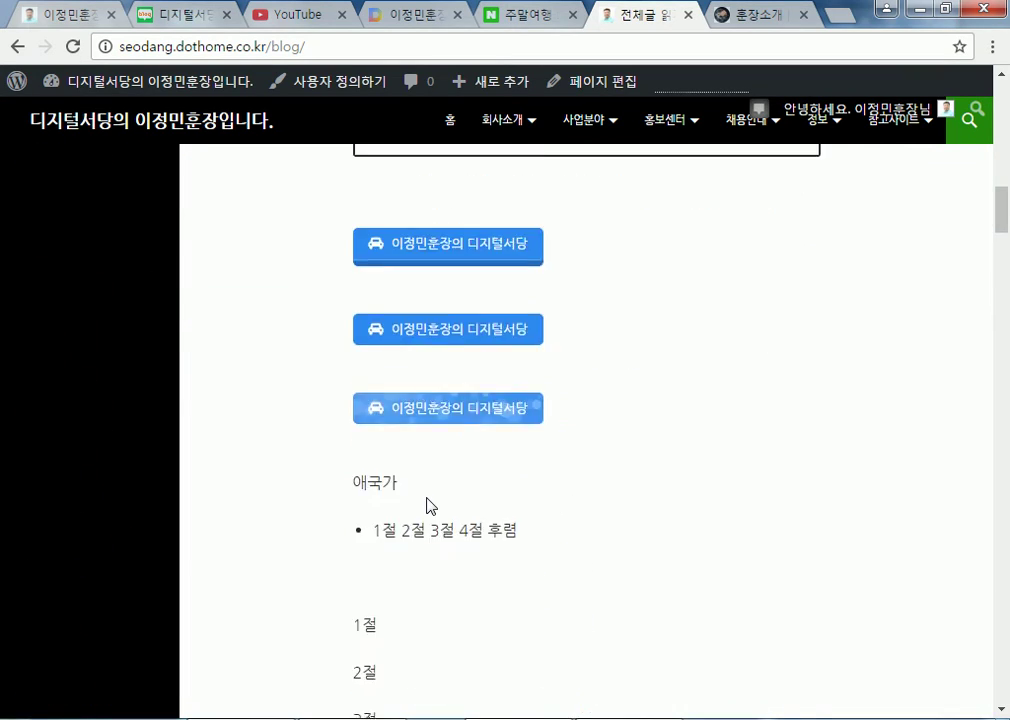
{"action": "scroll", "coordinate": [428, 506], "scroll_direction": "down", "scroll_amount": 20}
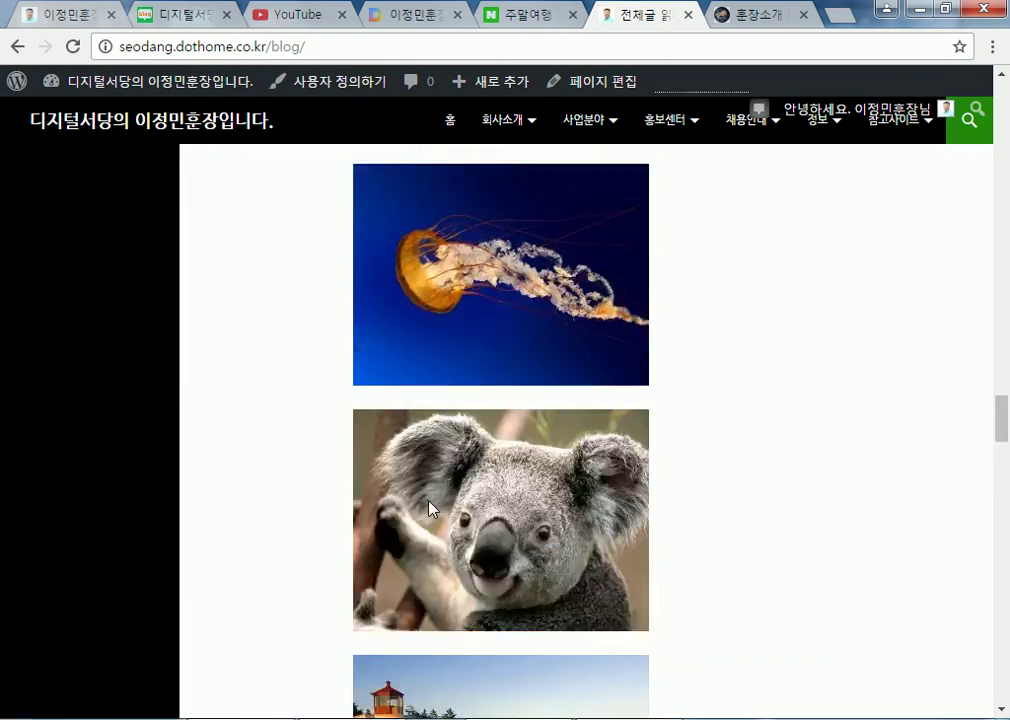
{"action": "scroll", "coordinate": [428, 505], "scroll_direction": "down", "scroll_amount": 10}
{"action": "scroll", "coordinate": [872, 388], "scroll_direction": "up", "scroll_amount": 8}
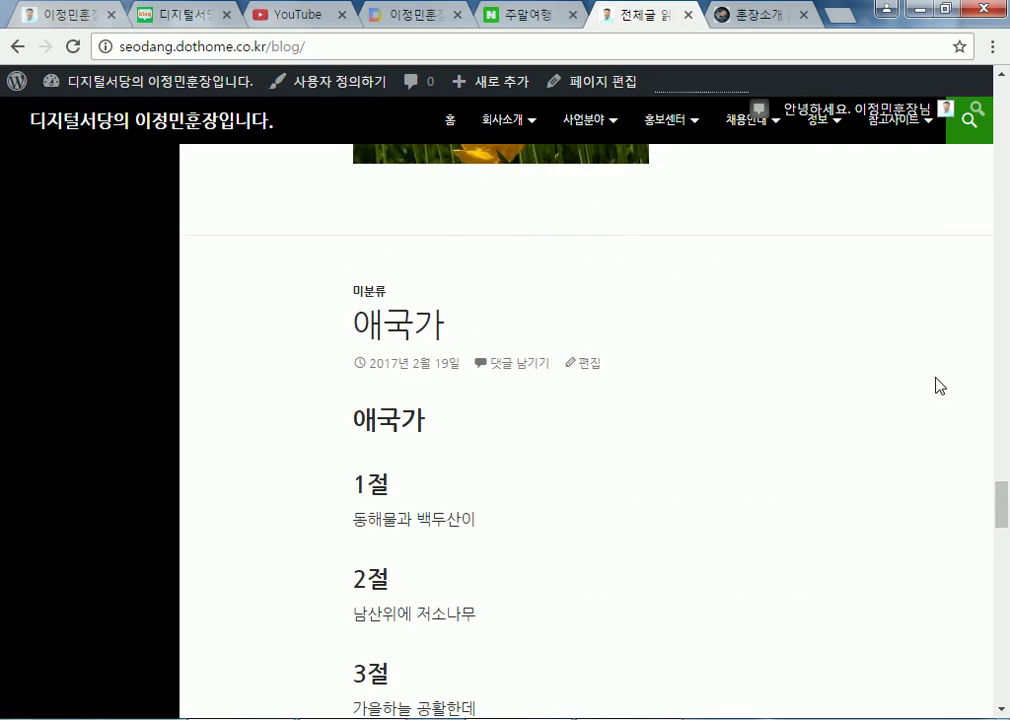
{"action": "left_click_drag", "start_coordinate": [1003, 515], "coordinate": [990, 267]}
{"action": "scroll", "coordinate": [988, 130], "scroll_direction": "up", "scroll_amount": 3}
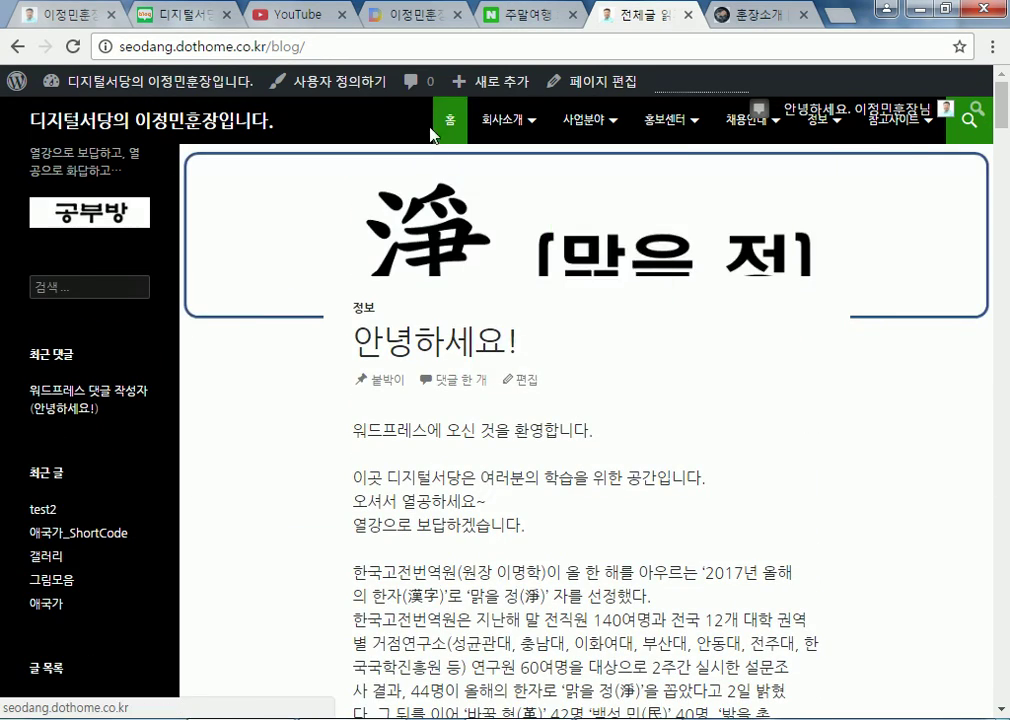
{"action": "mouse_move", "coordinate": [485, 133]}
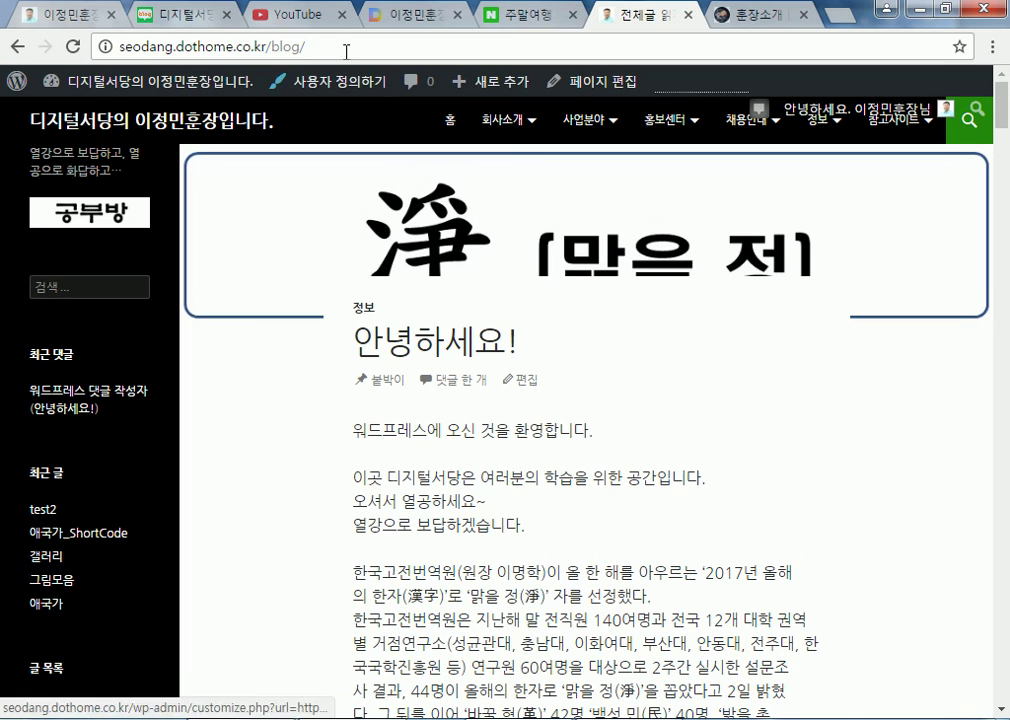
Check the post list again, visit the admin dashboard, then return to the site home page
{"action": "left_click", "coordinate": [336, 48]}
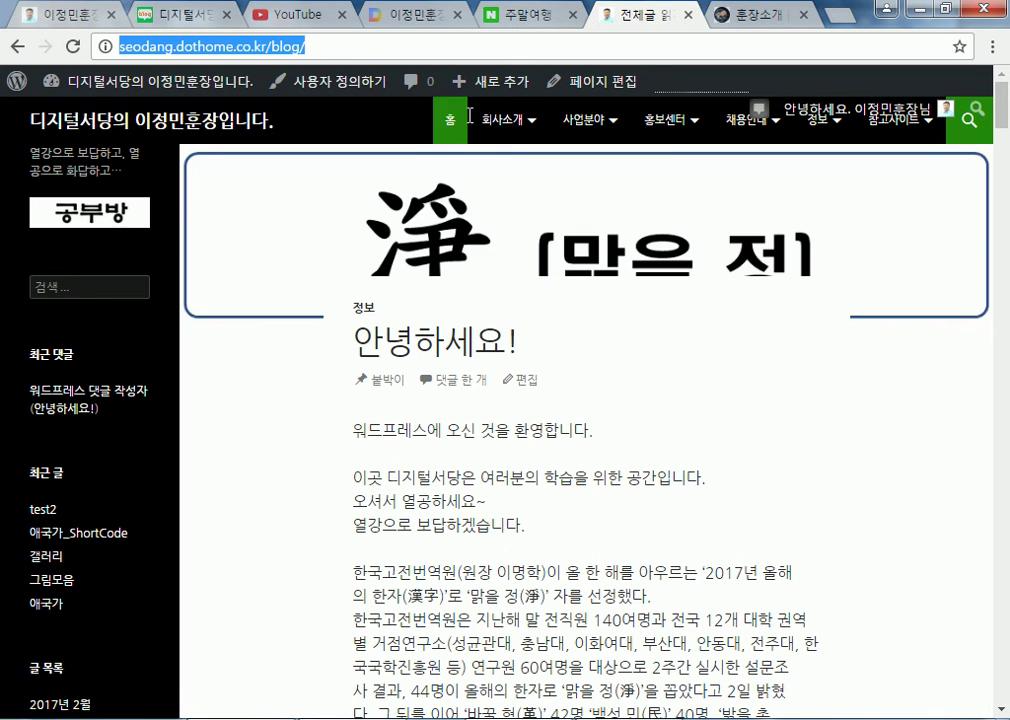
{"action": "mouse_move", "coordinate": [484, 124]}
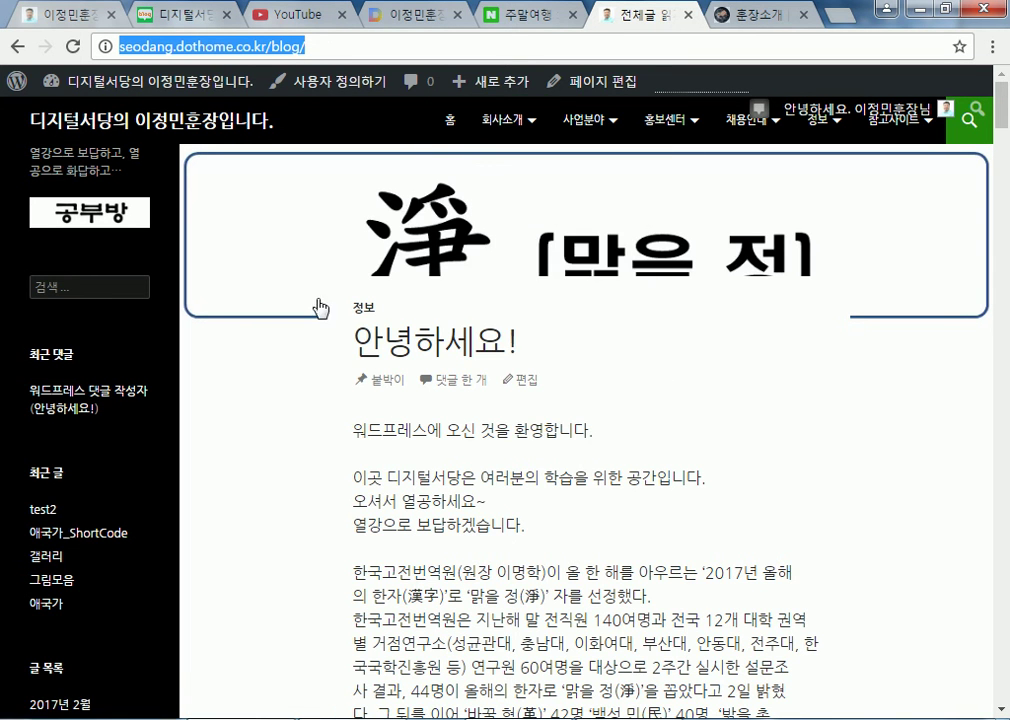
{"action": "scroll", "coordinate": [362, 358], "scroll_direction": "down", "scroll_amount": 5}
{"action": "scroll", "coordinate": [363, 365], "scroll_direction": "down", "scroll_amount": 20}
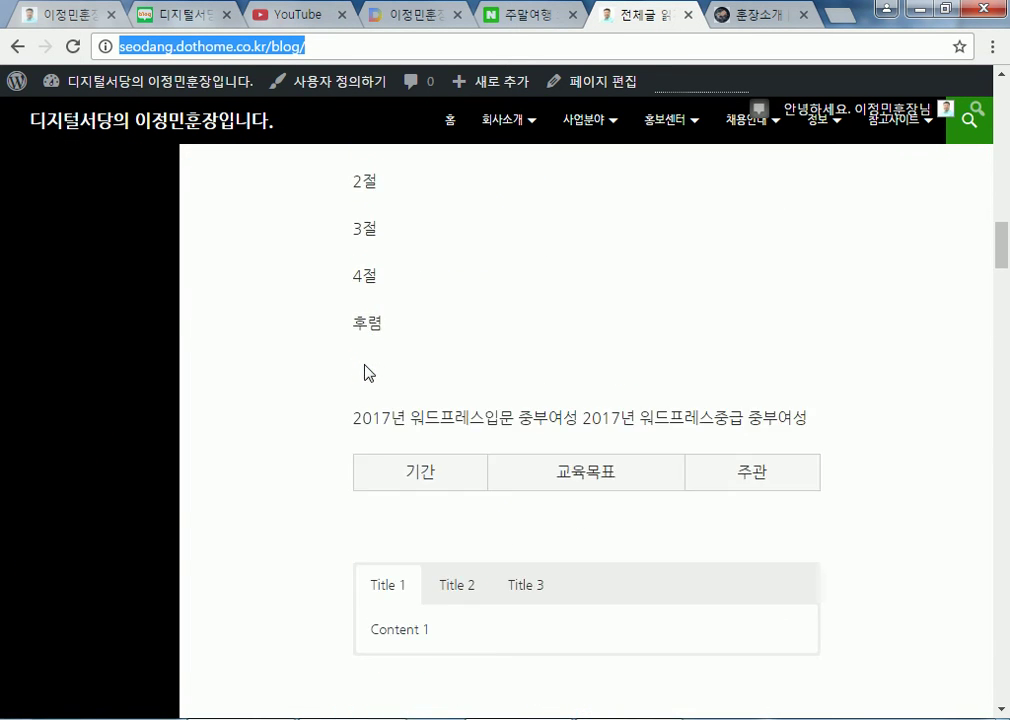
{"action": "scroll", "coordinate": [366, 378], "scroll_direction": "down", "scroll_amount": 20}
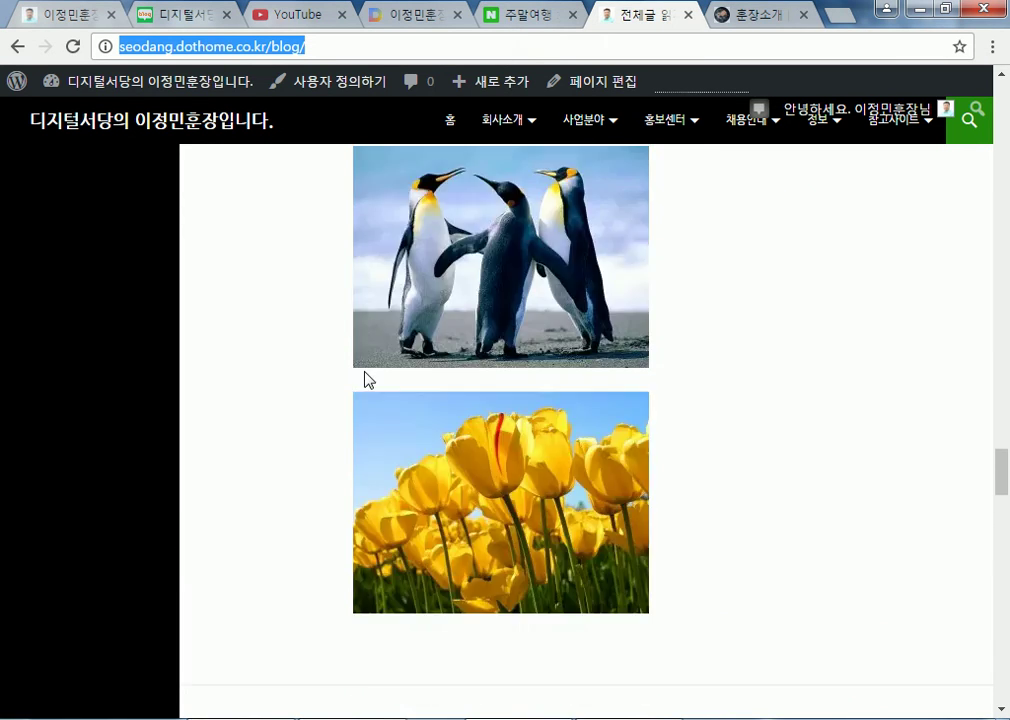
{"action": "left_click", "coordinate": [210, 84]}
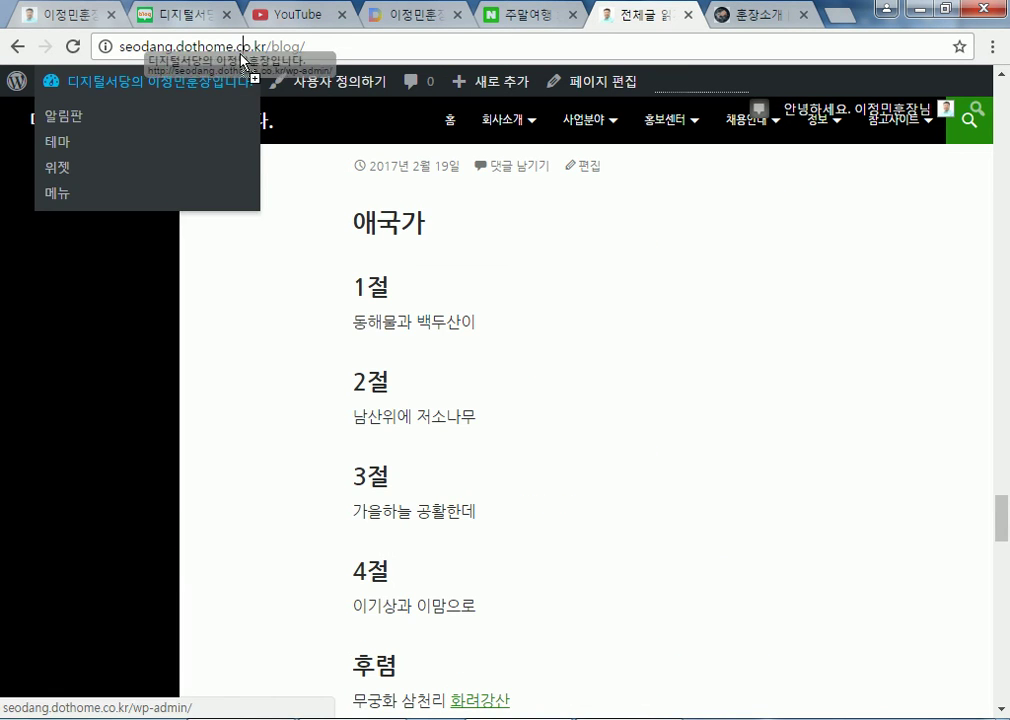
{"action": "left_click", "coordinate": [14, 47]}
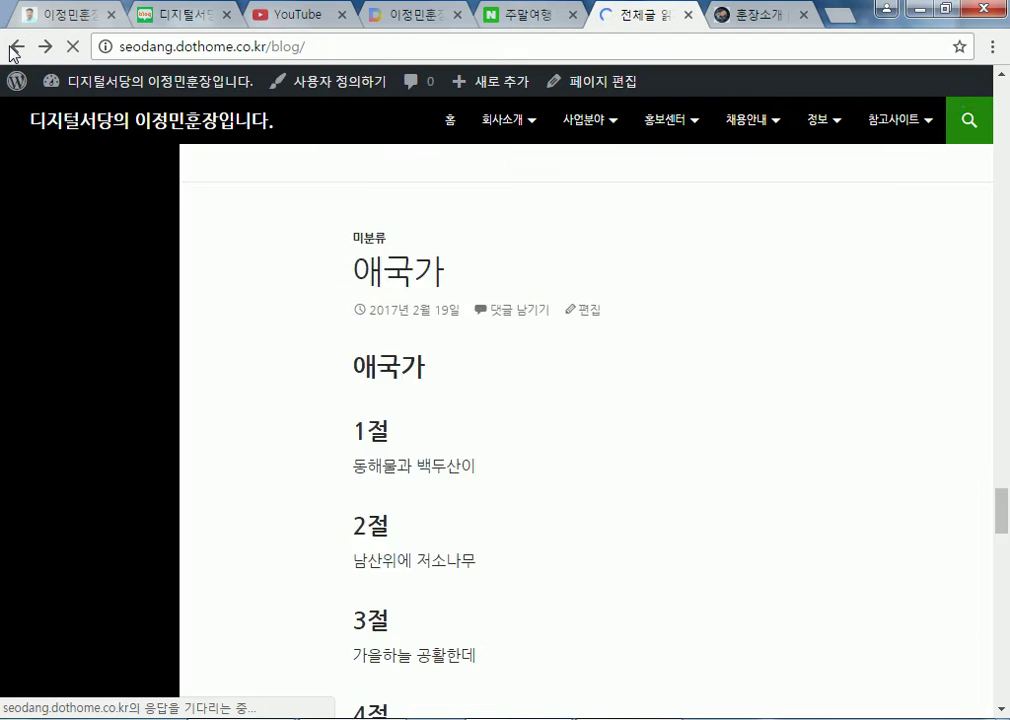
{"action": "left_click", "coordinate": [14, 47]}
{"action": "scroll", "coordinate": [441, 604], "scroll_direction": "down", "scroll_amount": 3}
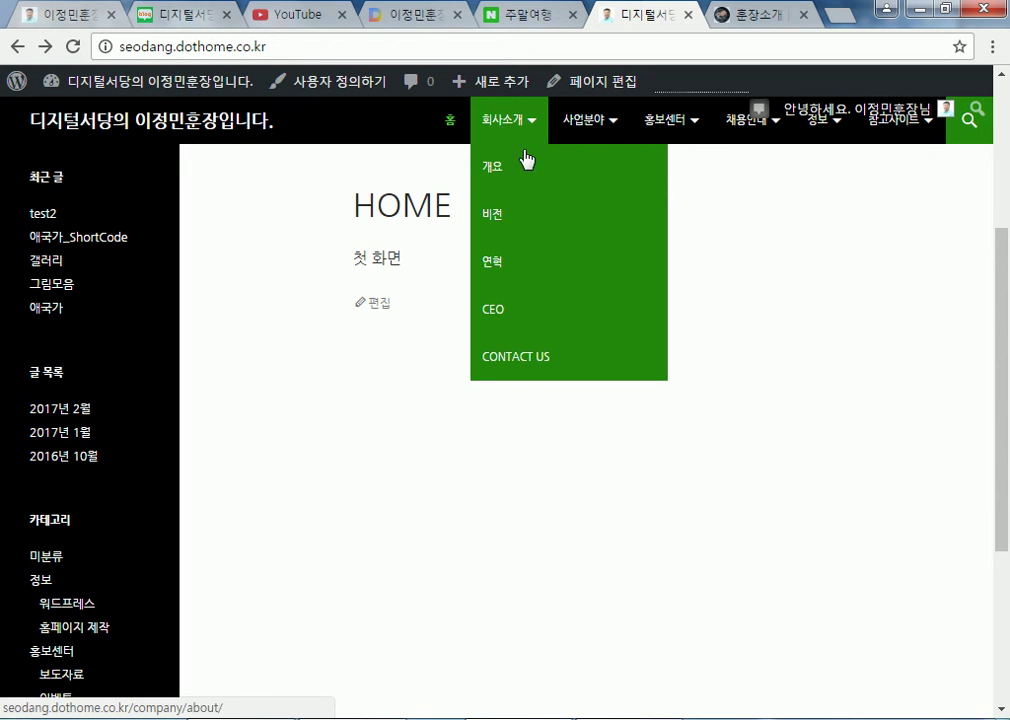
Reload /blog and verify the 전체글 읽기 page lists TEST2, 애국가_SHORTCODE and 그림모음
{"action": "left_click", "coordinate": [352, 47]}
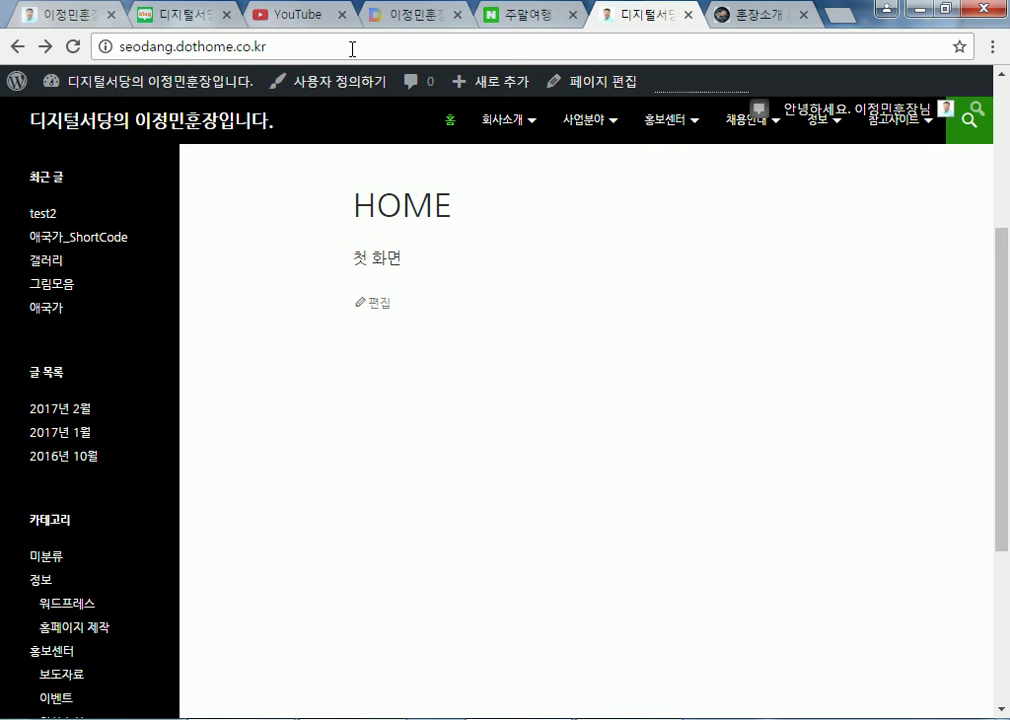
{"action": "type", "text": "/blog"}
{"action": "key", "text": "Return"}
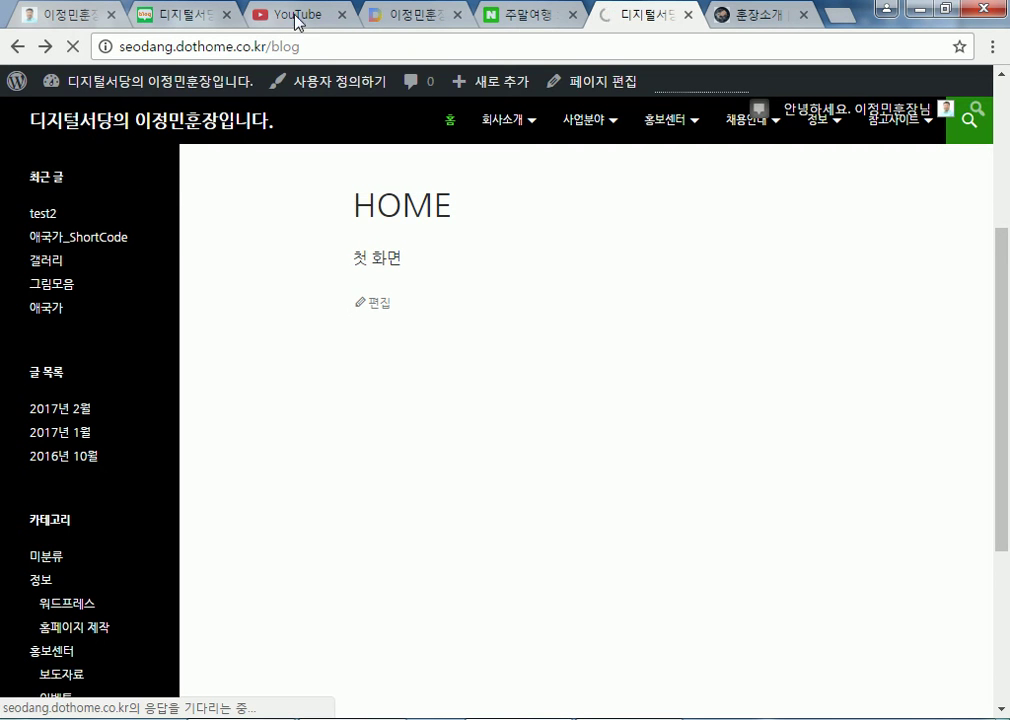
{"action": "scroll", "coordinate": [316, 330], "scroll_direction": "down", "scroll_amount": 7}
{"action": "scroll", "coordinate": [316, 332], "scroll_direction": "down", "scroll_amount": 15}
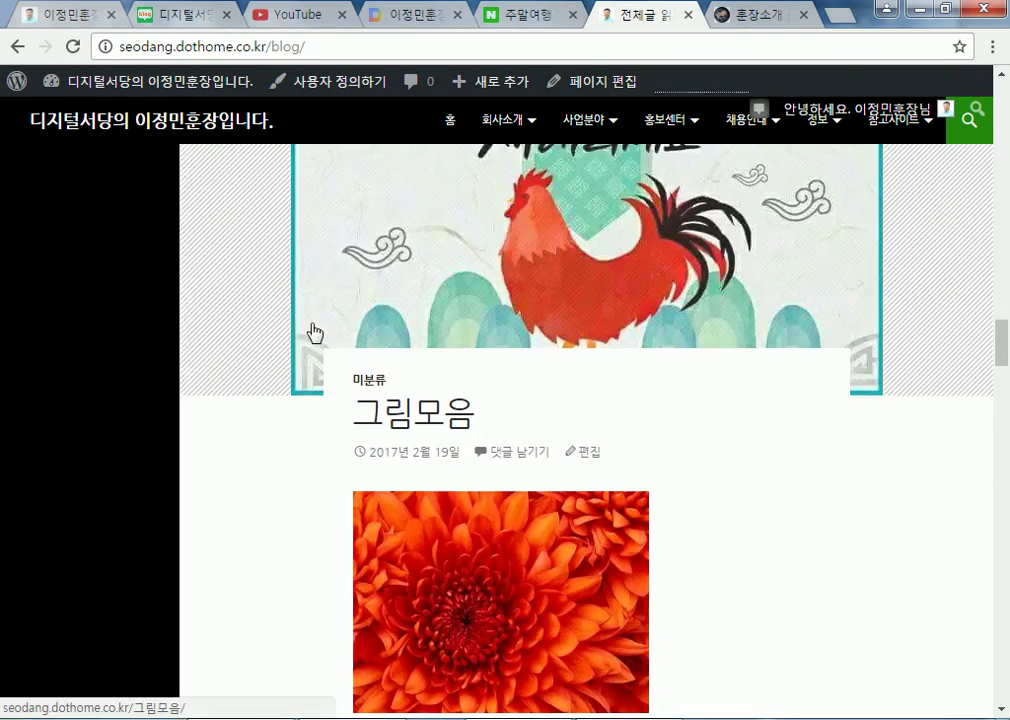
{"action": "scroll", "coordinate": [316, 332], "scroll_direction": "down", "scroll_amount": 16}
{"action": "scroll", "coordinate": [312, 330], "scroll_direction": "up", "scroll_amount": 9}
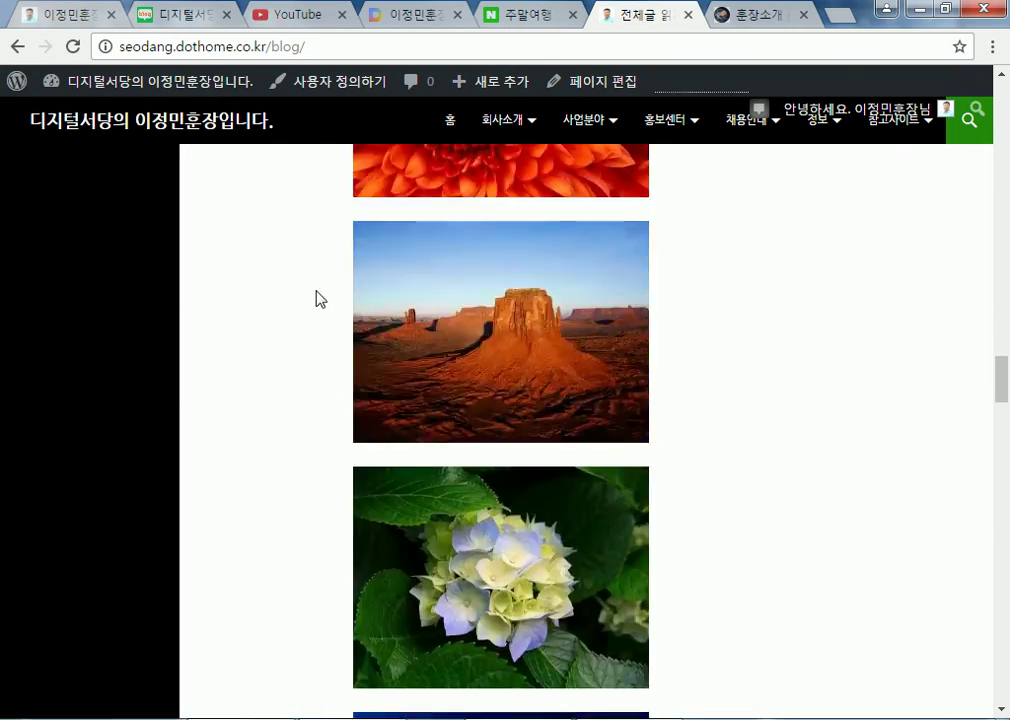
{"action": "scroll", "coordinate": [316, 300], "scroll_direction": "up", "scroll_amount": 20}
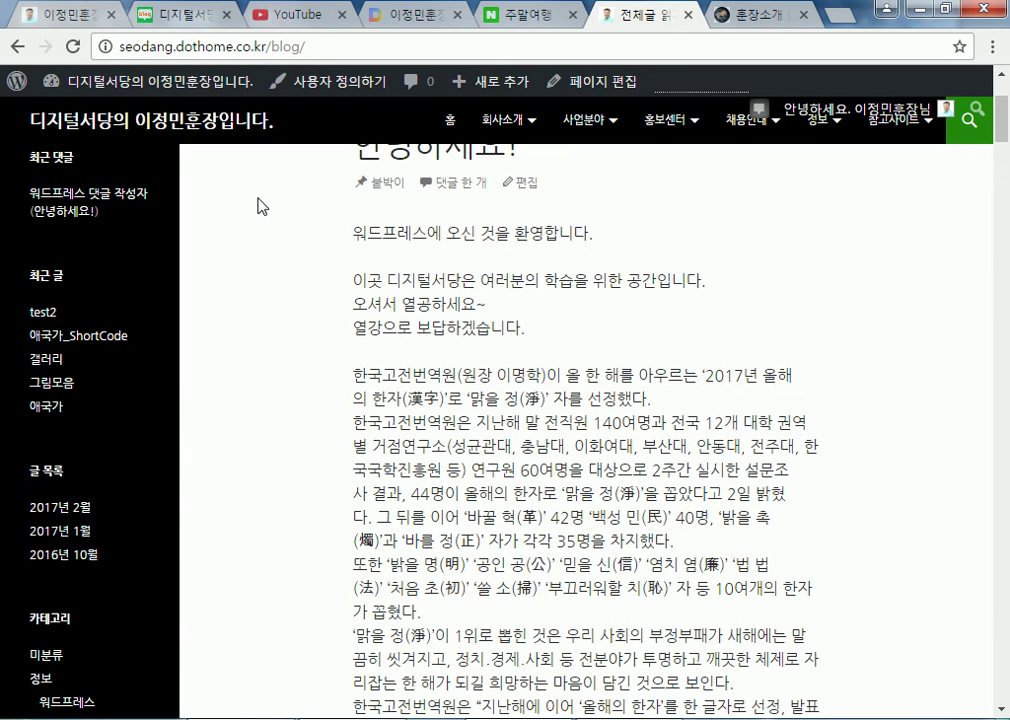